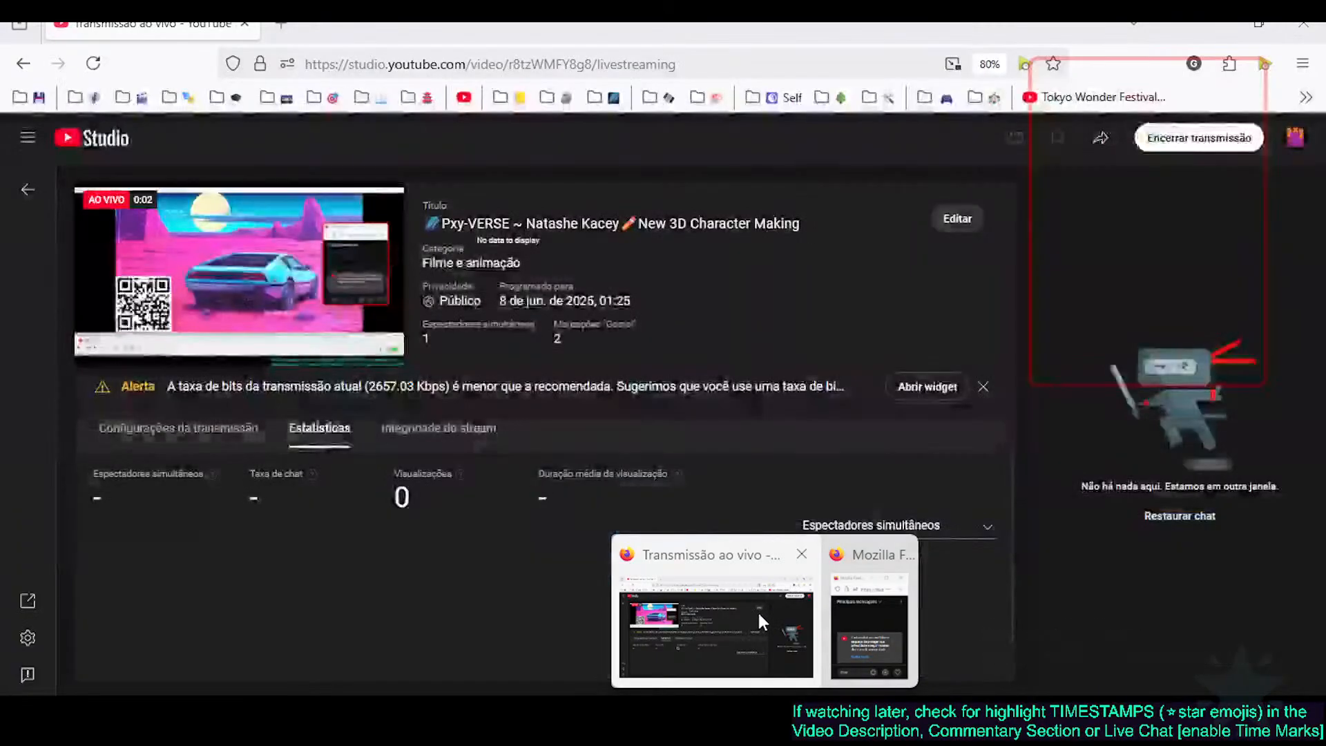
Switch from the browser to the Blender window with the Natashe model sheet file.
click(760, 614)
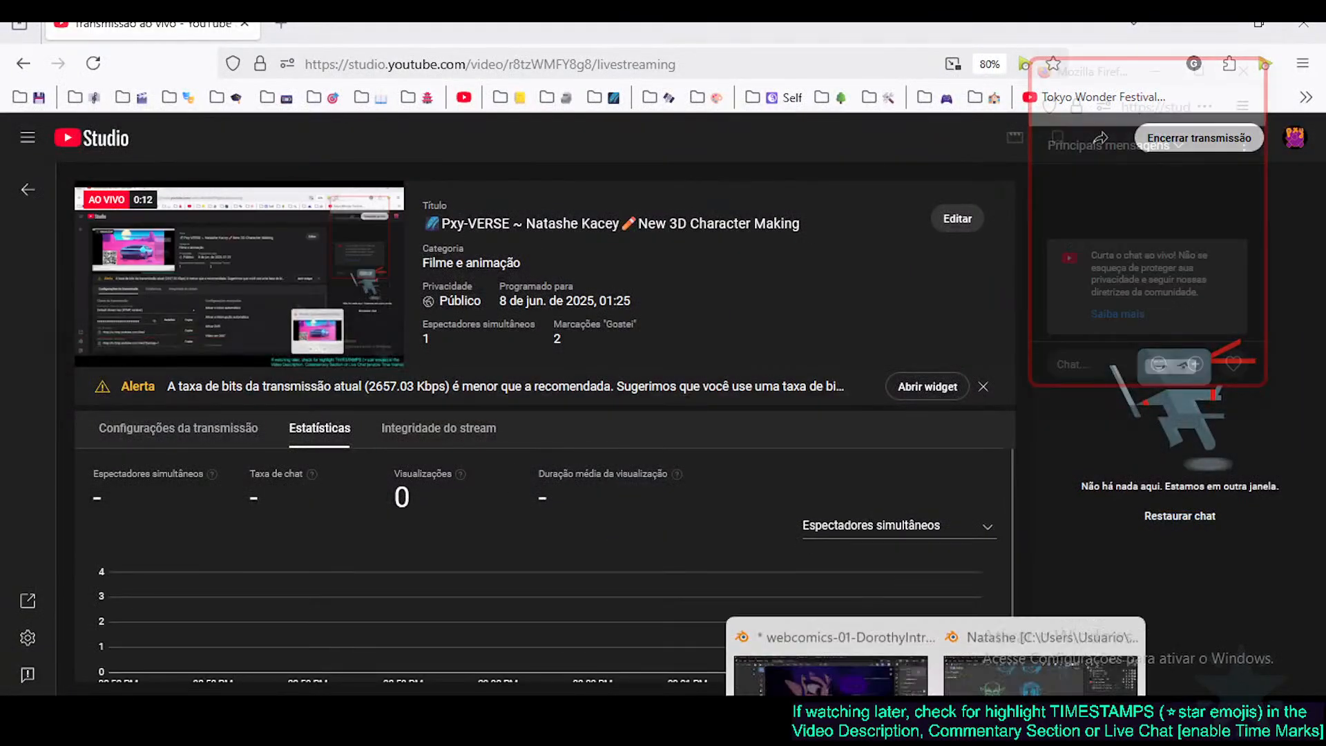
click(880, 585)
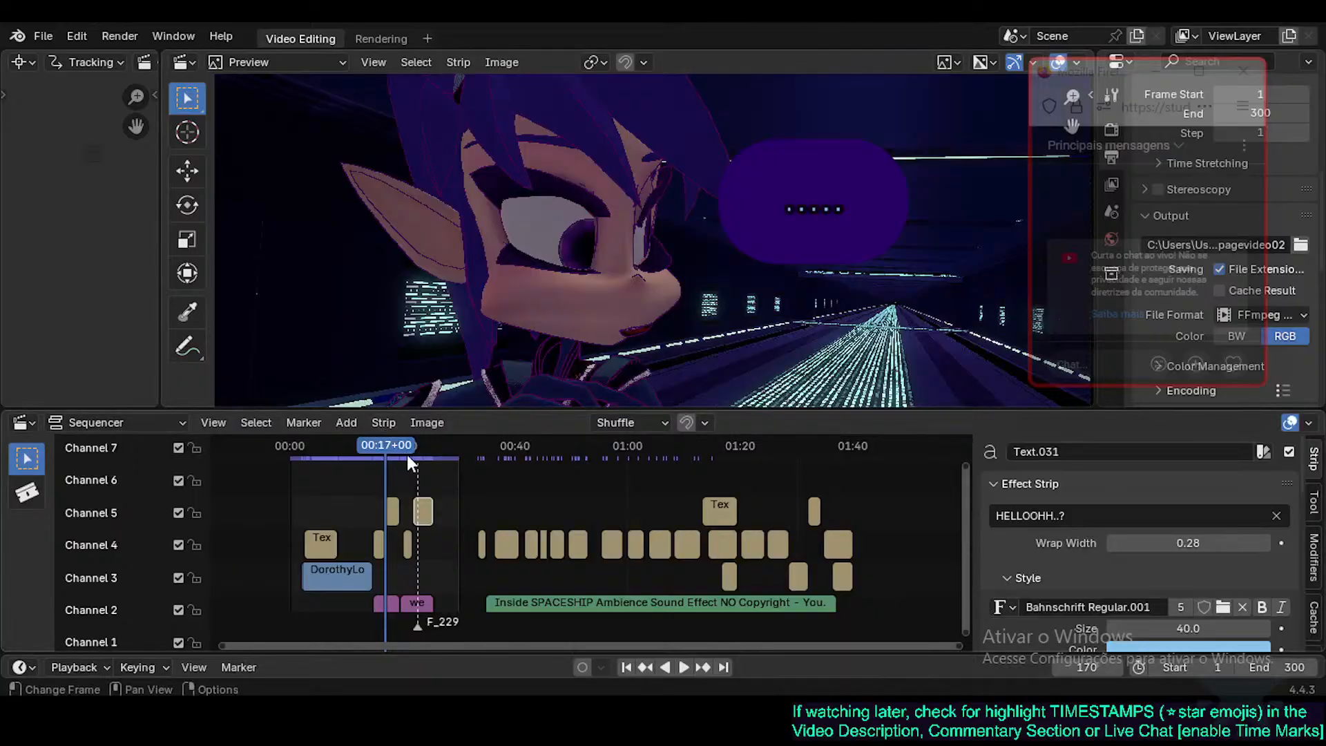
click(1055, 625)
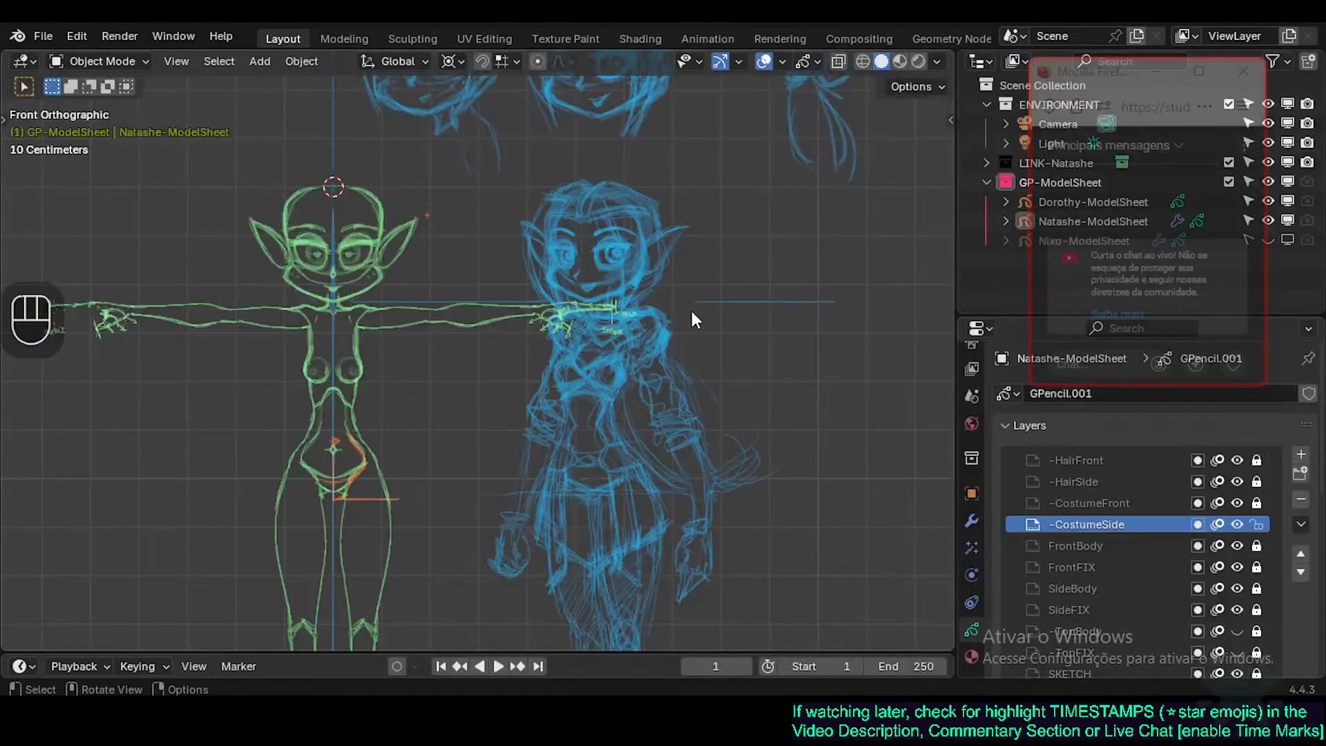
Examine the green T-pose body drawing and the blue costume and head sketches on the Natashe model sheet.
mouse_move(511, 394)
shift+middle_down()
mouse_move(598, 449)
mouse_move(568, 389)
shift+middle_up()
scroll(598, 449, down, 1)
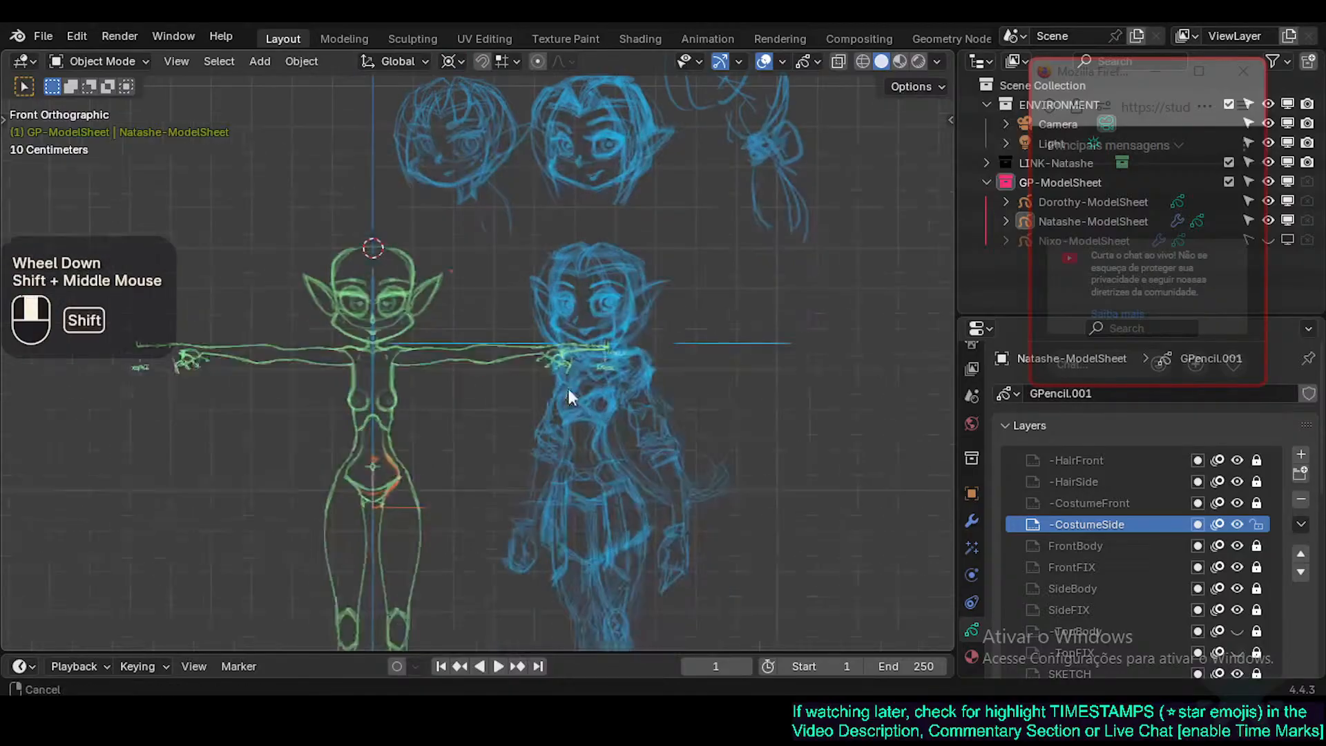
scroll(607, 290, up, 2)
shift+middle_drag(608, 290, 539, 511)
mouse_move(574, 338)
shift+middle_down()
mouse_move(528, 494)
mouse_move(554, 425)
mouse_move(543, 488)
mouse_move(553, 345)
mouse_move(562, 387)
mouse_move(604, 408)
shift+middle_up()
scroll(524, 462, up, 1)
scroll(543, 487, down, 2)
scroll(561, 412, up, 1)
ctrl+middle_drag(601, 547, 553, 369)
shift+middle_drag(539, 439, 601, 407)
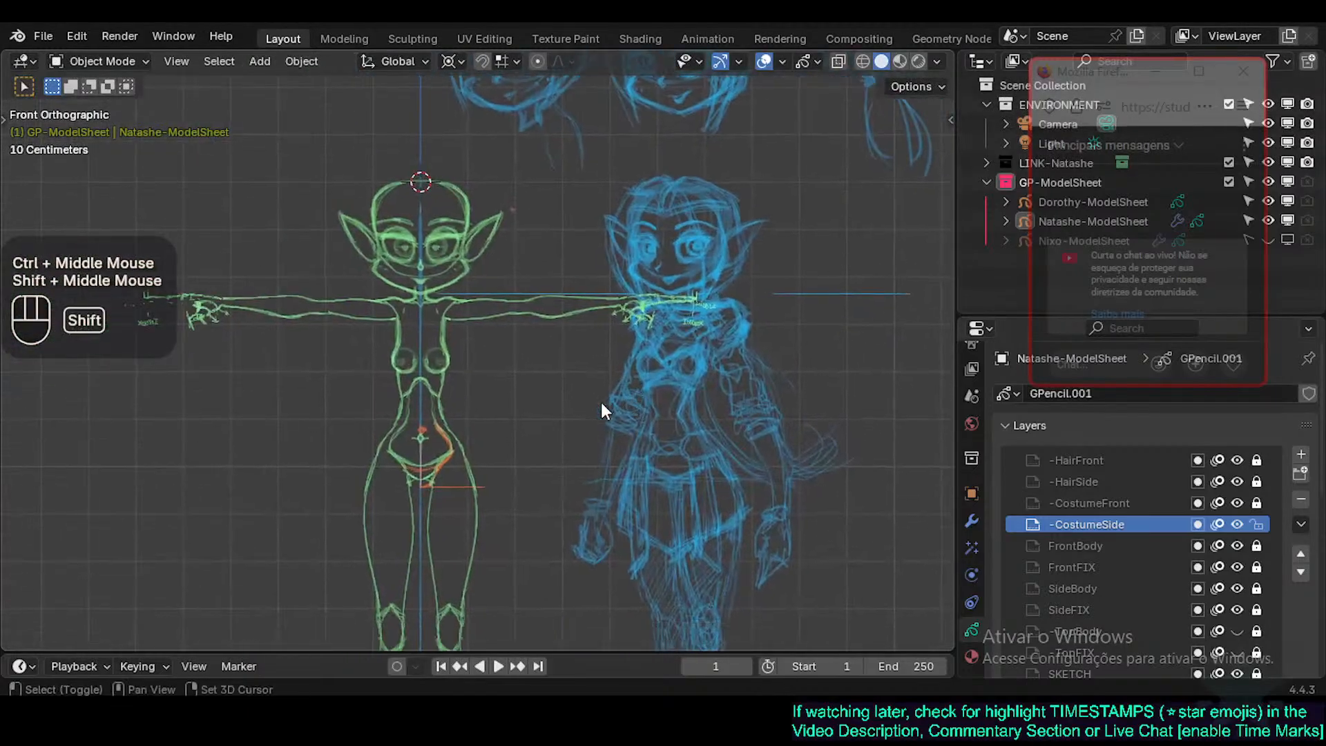
Switch to the other Blender window, which holds the webcomics-01 Dorothy video edit.
mouse_move(925, 711)
mouse_move(864, 647)
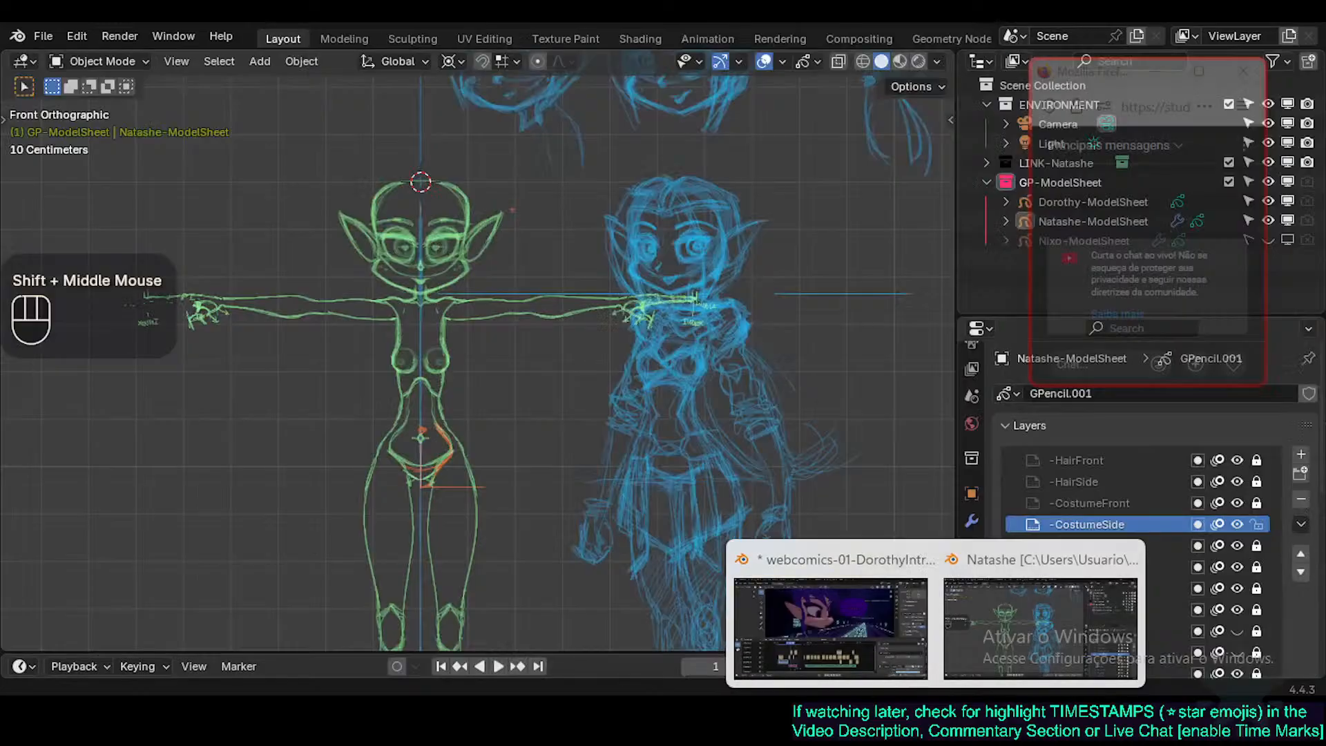
click(1047, 632)
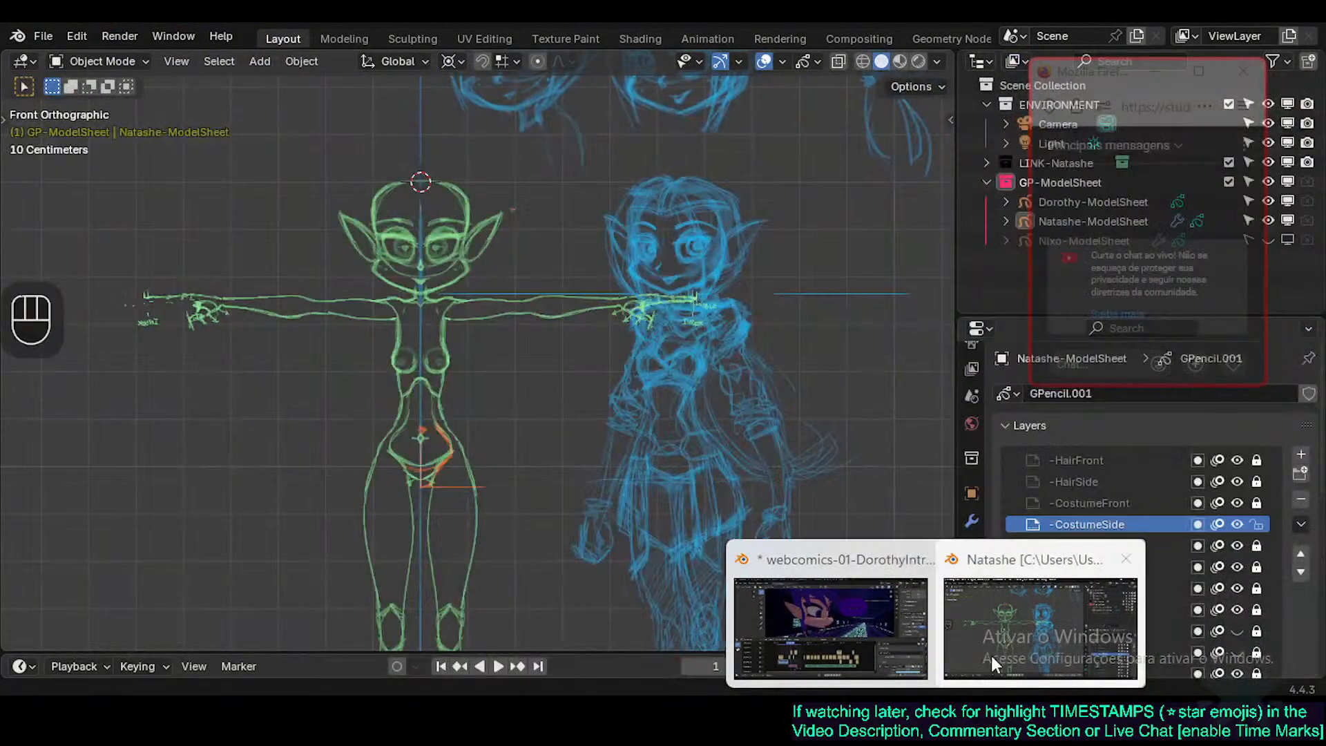
mouse_move(979, 710)
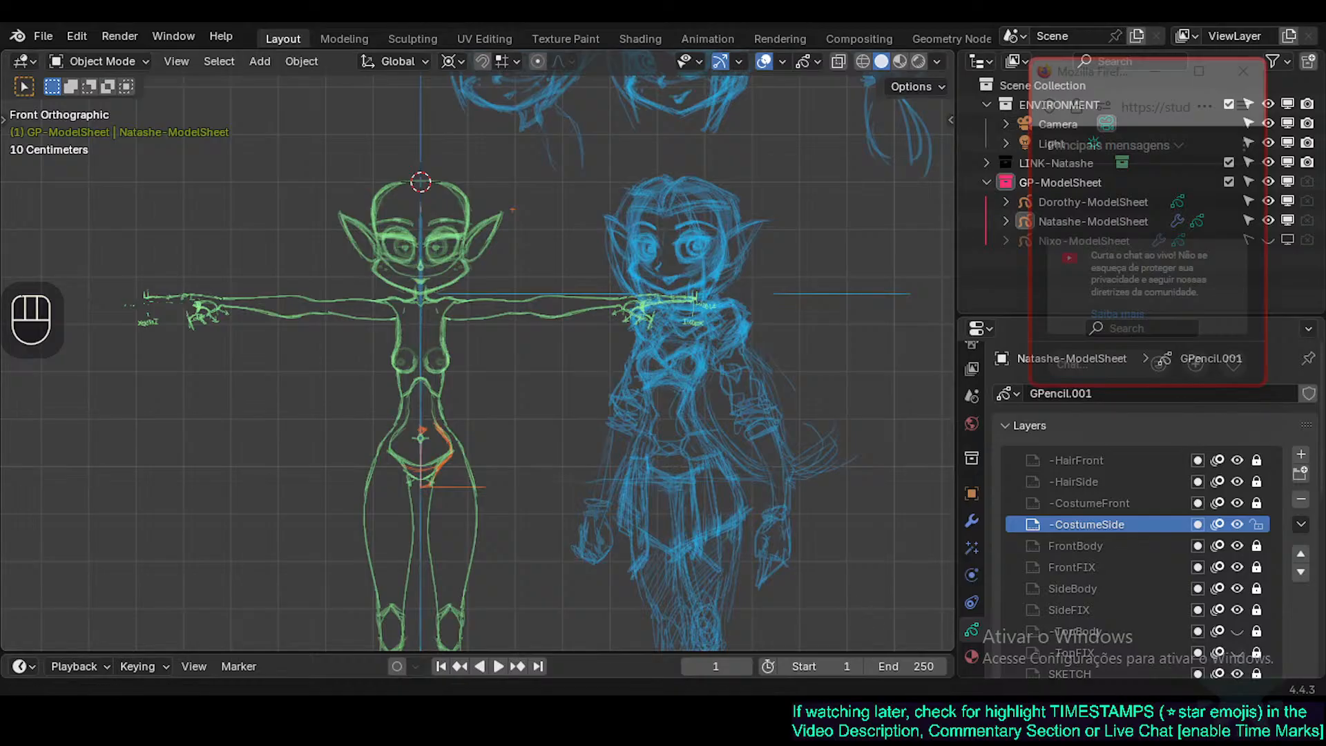
mouse_move(938, 719)
click(846, 628)
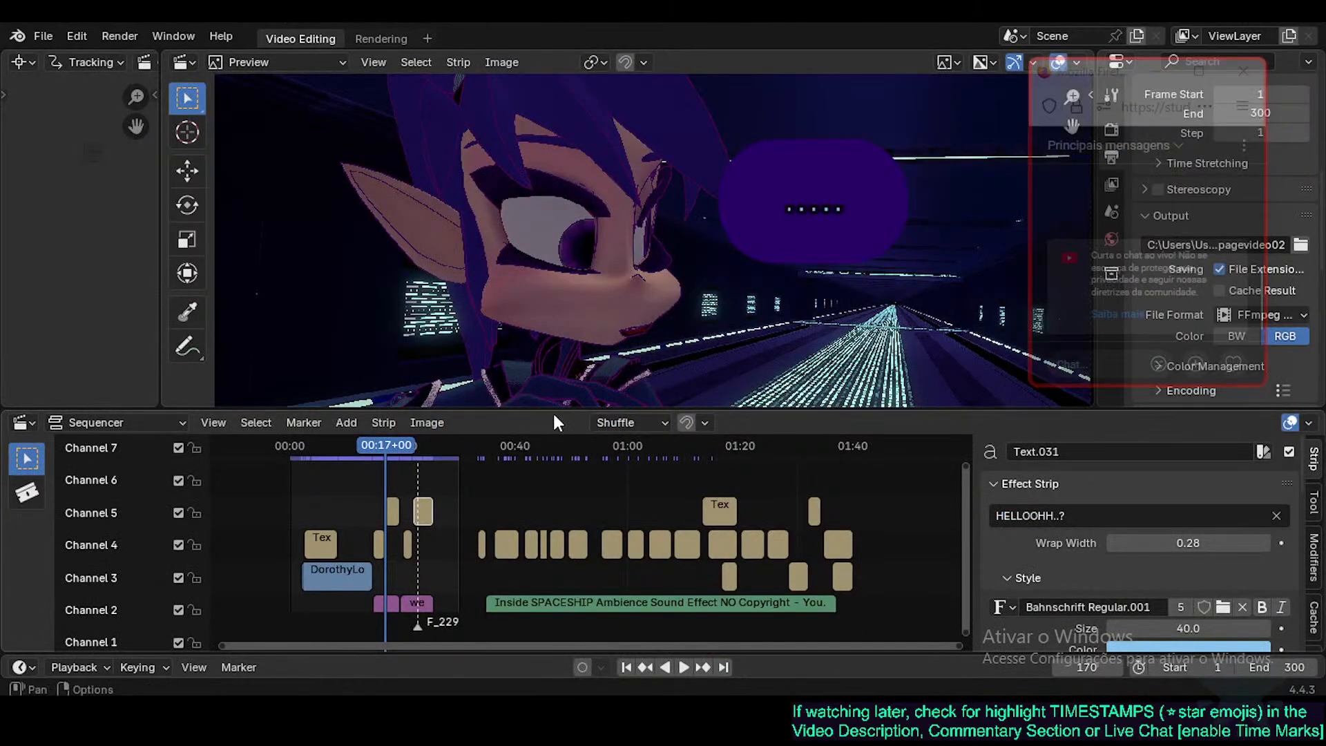
Enlarge the preview area above the sequencer and frame the elf character's face and speech bubble.
drag(552, 412, 560, 482)
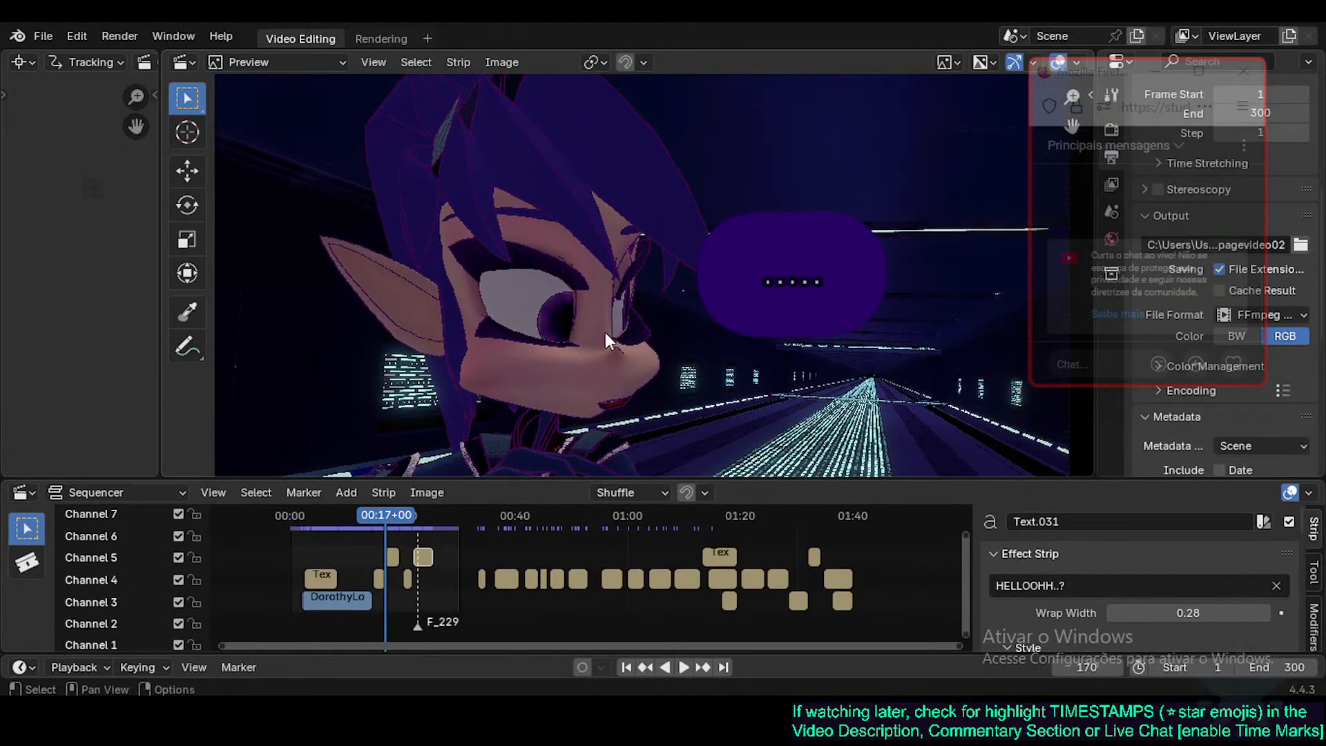
ctrl+middle_drag(605, 333, 573, 339)
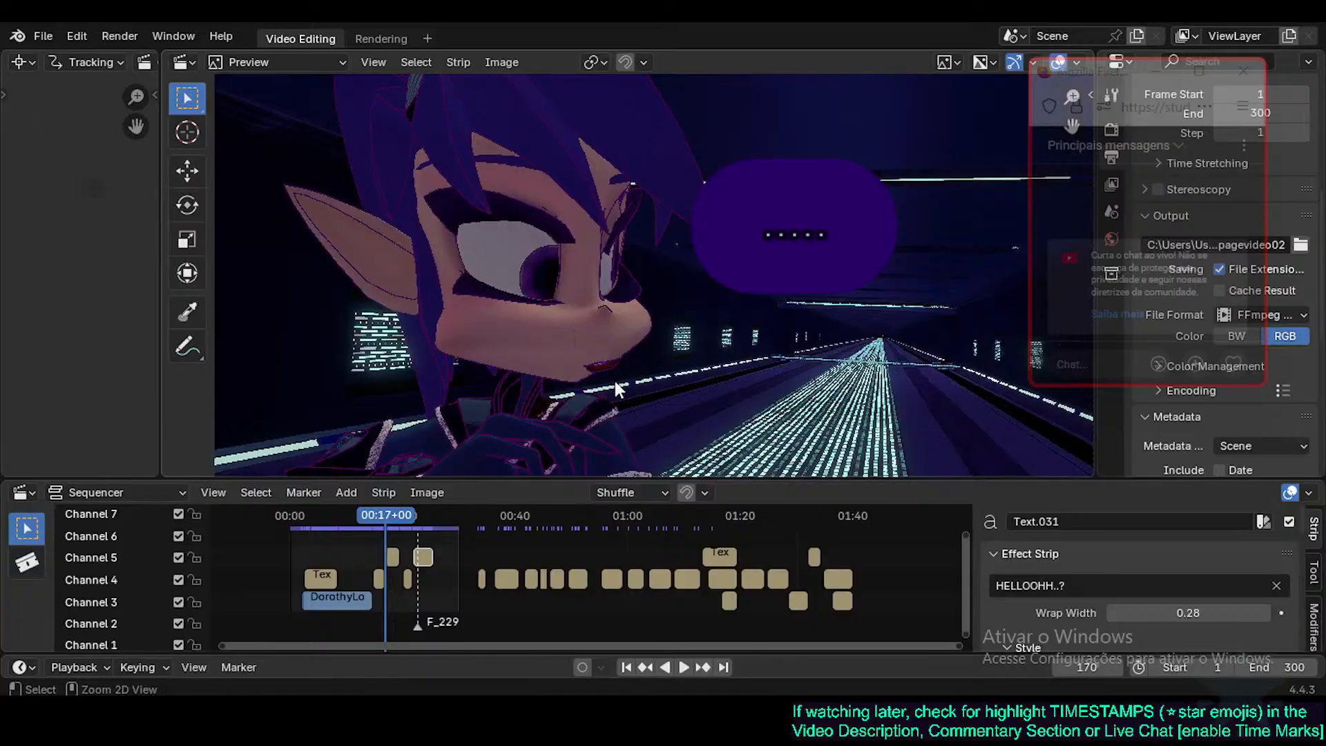
ctrl+middle_drag(615, 381, 604, 331)
Select the DorothyLounge video strip and play the sequence from 00:02+05 to about 00:14.
drag(388, 515, 338, 521)
scroll(641, 267, down, 2)
scroll(693, 198, down, 2)
middle_drag(693, 214, 651, 266)
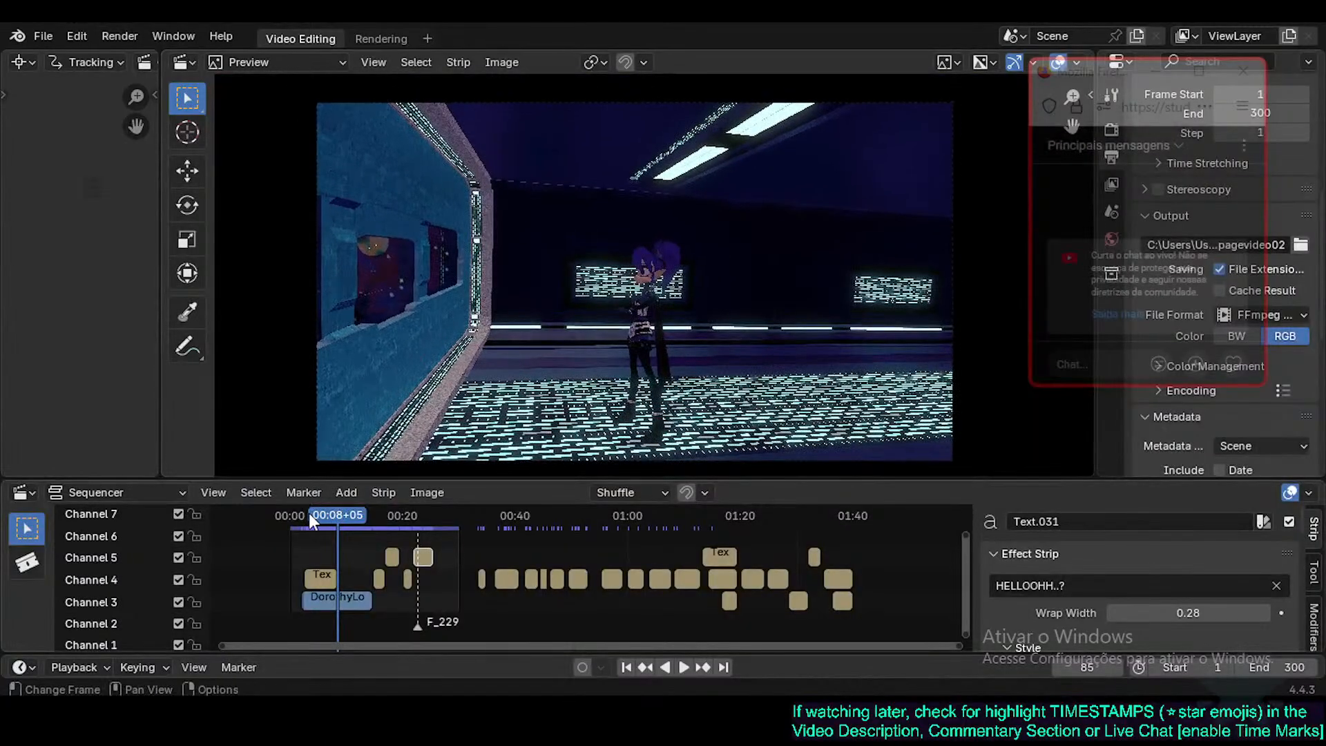
mouse_move(309, 513)
mouse_down()
mouse_move(294, 516)
mouse_move(457, 522)
mouse_move(309, 519)
mouse_up()
scroll(424, 554, up, 3)
click(363, 558)
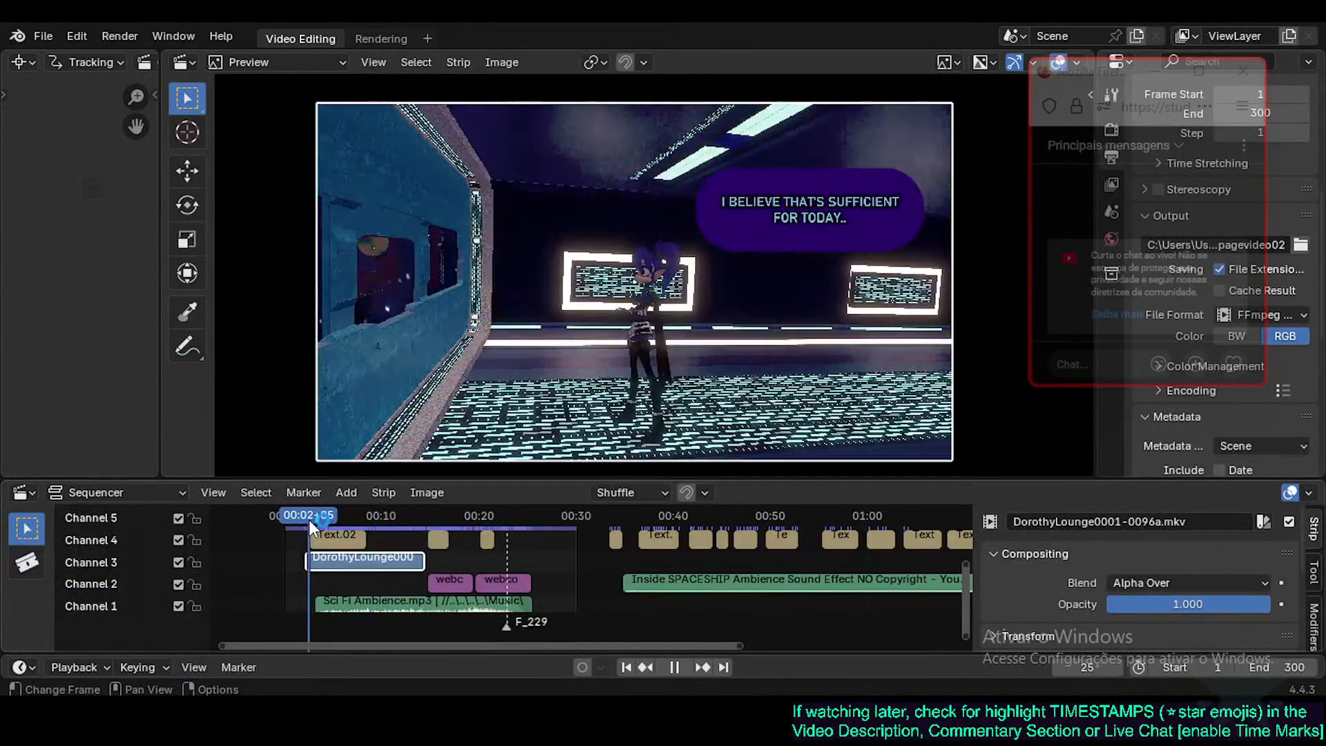
key(space)
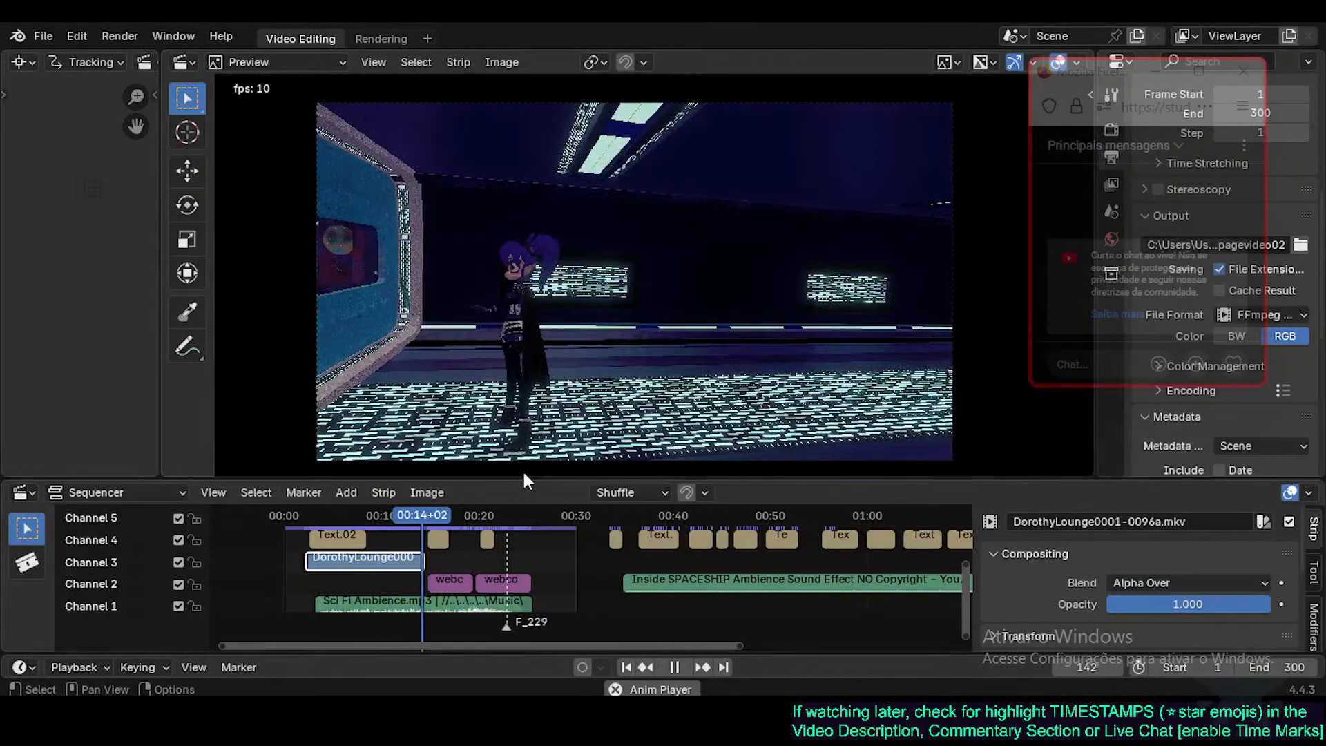
key(space)
Move the playhead to about 00:39 and examine the dialogue box of the text strip there.
drag(429, 518, 666, 516)
key(space)
scroll(656, 298, up, 2)
scroll(656, 297, down, 3)
key(space)
key(space)
scroll(504, 171, up, 5)
middle_drag(495, 188, 546, 350)
scroll(534, 322, up, 3)
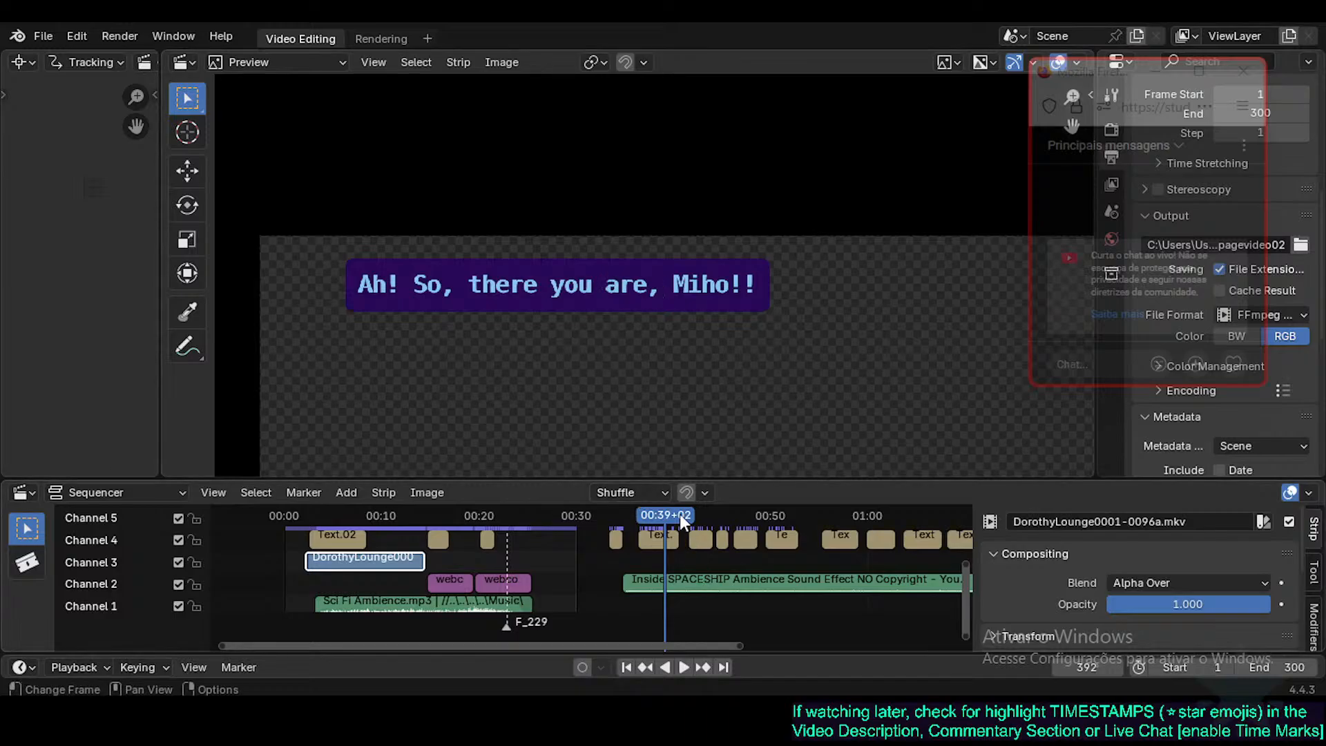
Move the playhead back to 00:15+01 and frame the "..ISN'T IT?" speech bubble in the preview.
drag(594, 519, 431, 529)
click(438, 536)
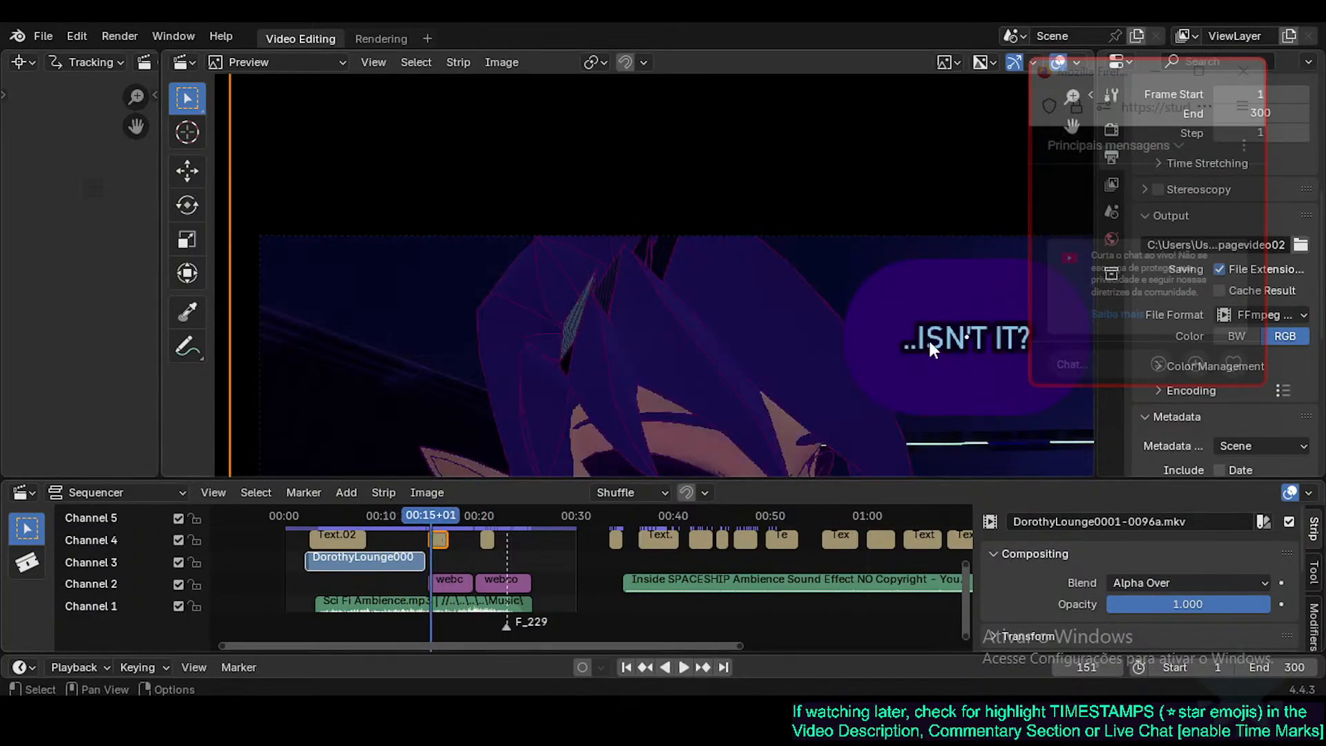
middle_drag(804, 290, 691, 272)
scroll(691, 272, down, 2)
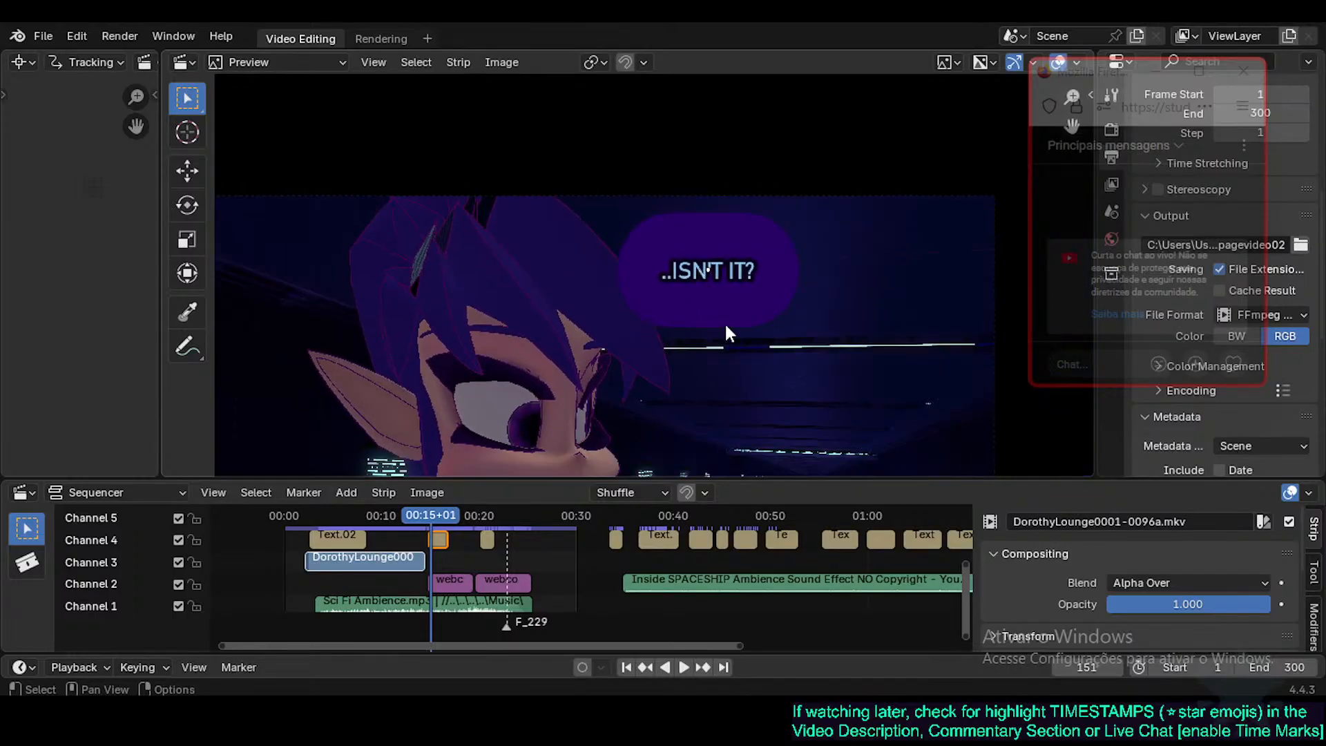
middle_drag(724, 323, 703, 265)
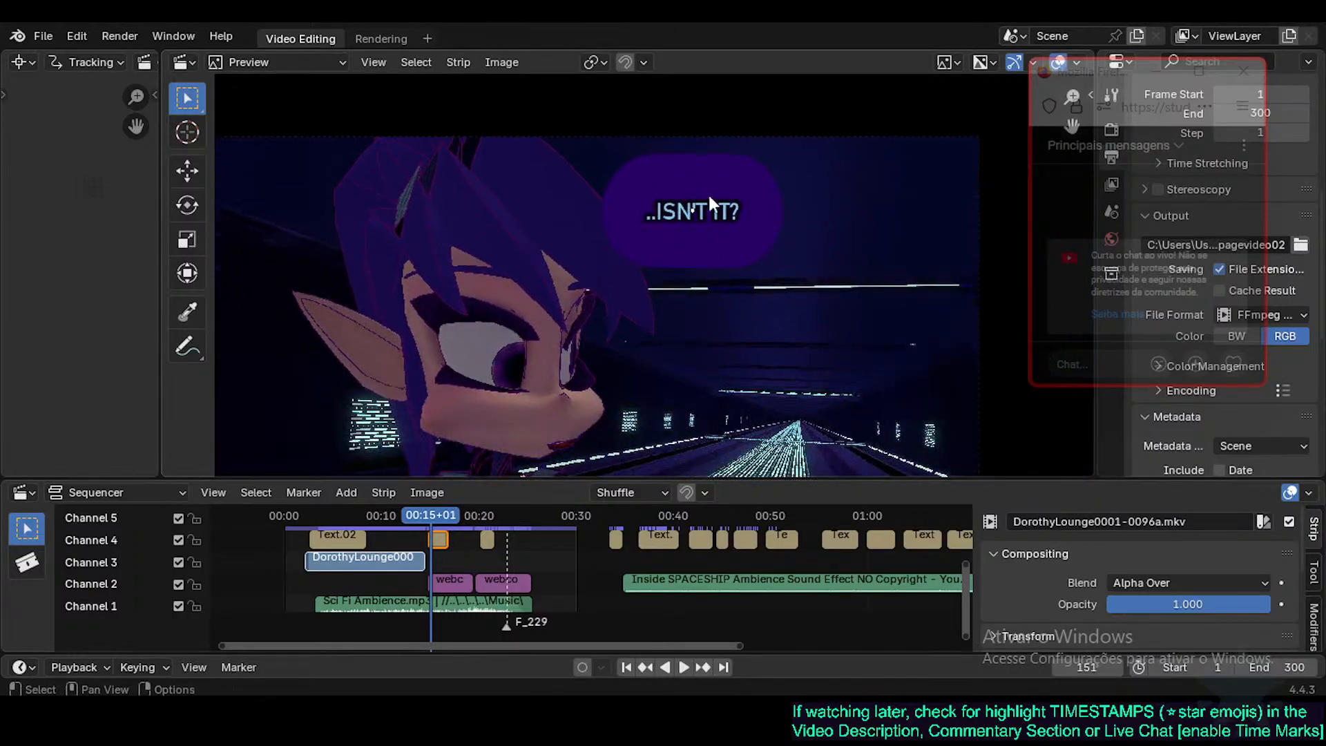
Enlarge the sequencer area and make the "..ISN'T IT?" text strip active, bringing up its Box settings.
drag(996, 481, 996, 392)
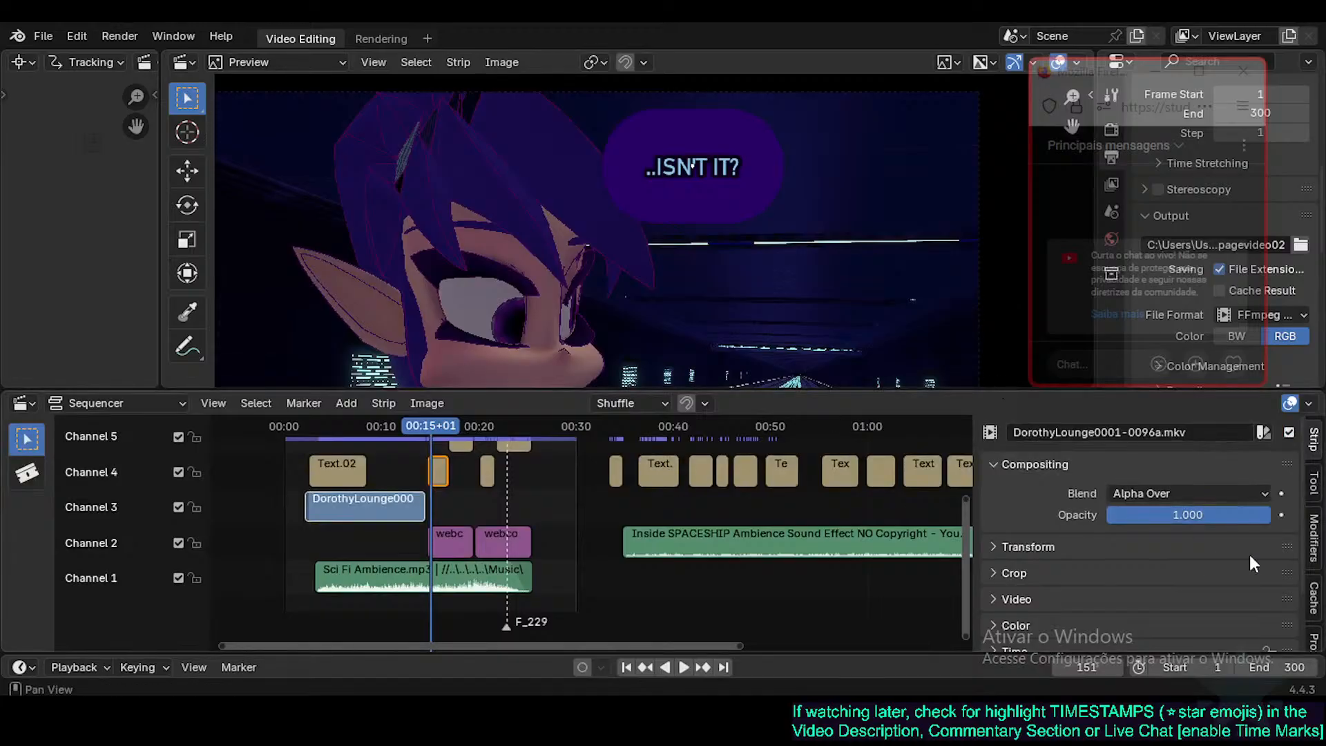
scroll(1149, 499, down, 3)
scroll(1144, 508, up, 3)
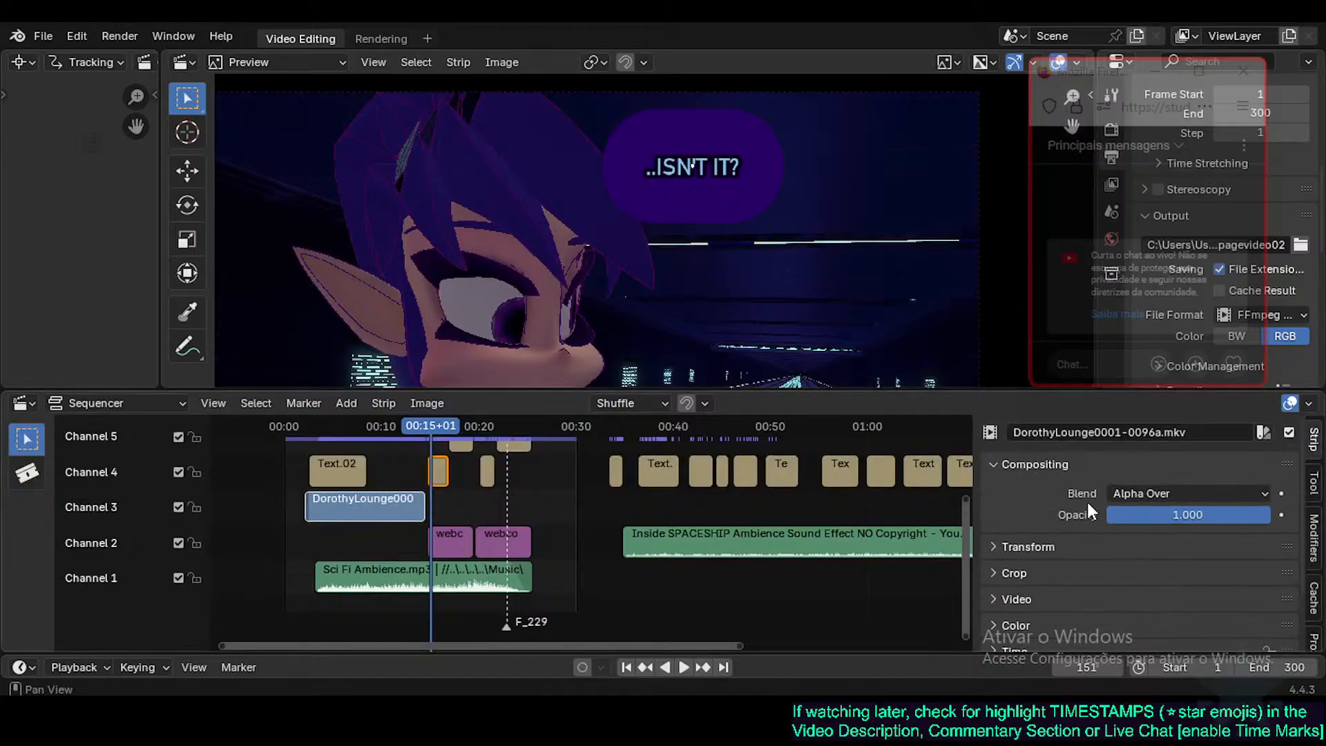
click(740, 198)
scroll(1234, 590, down, 8)
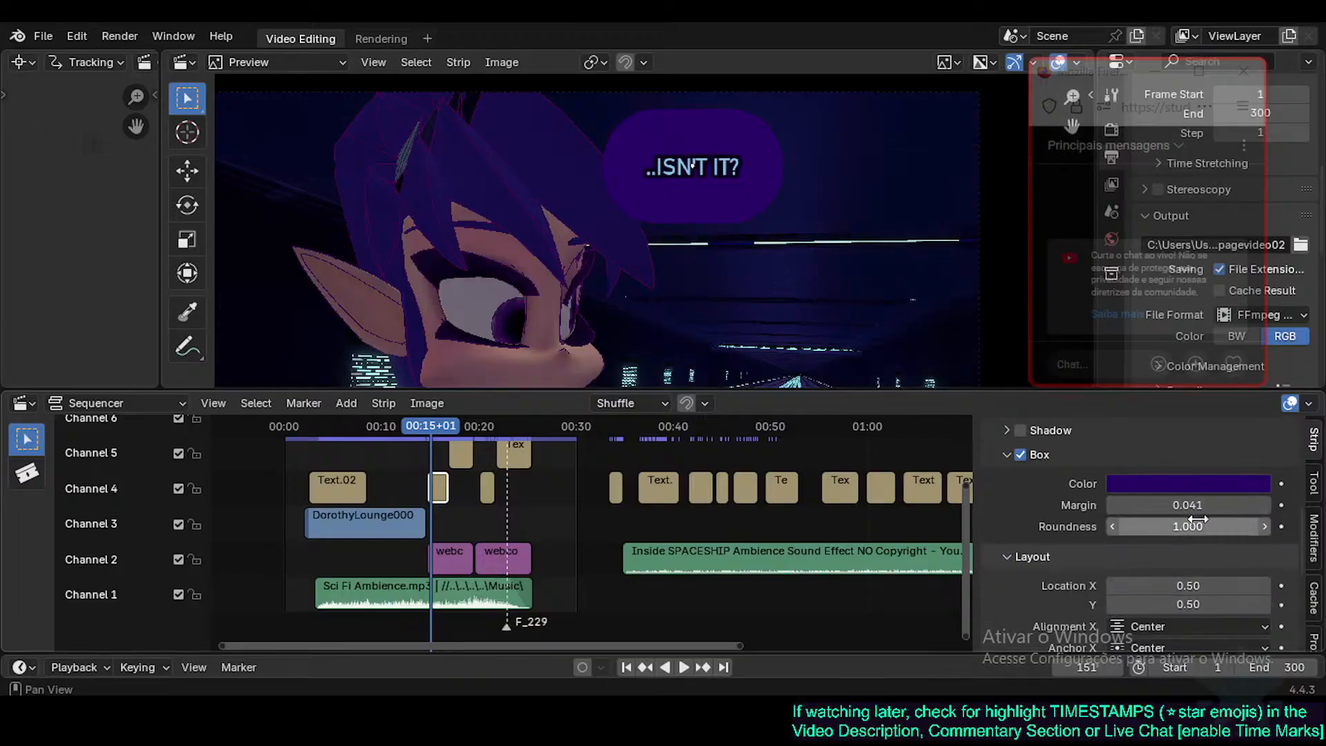
Try a lower roundness on the box behind the "..ISN'T IT?" text.
drag(1196, 527, 1133, 527)
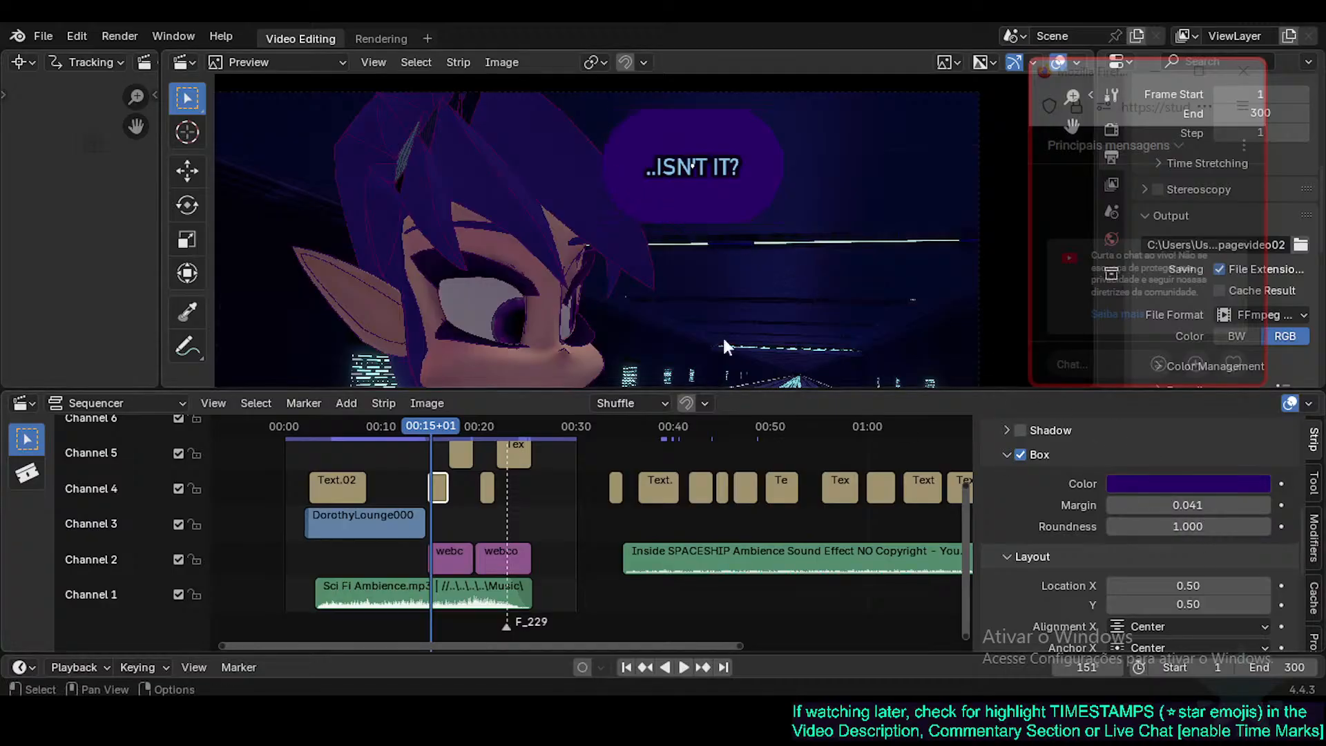
middle_drag(658, 202, 642, 223)
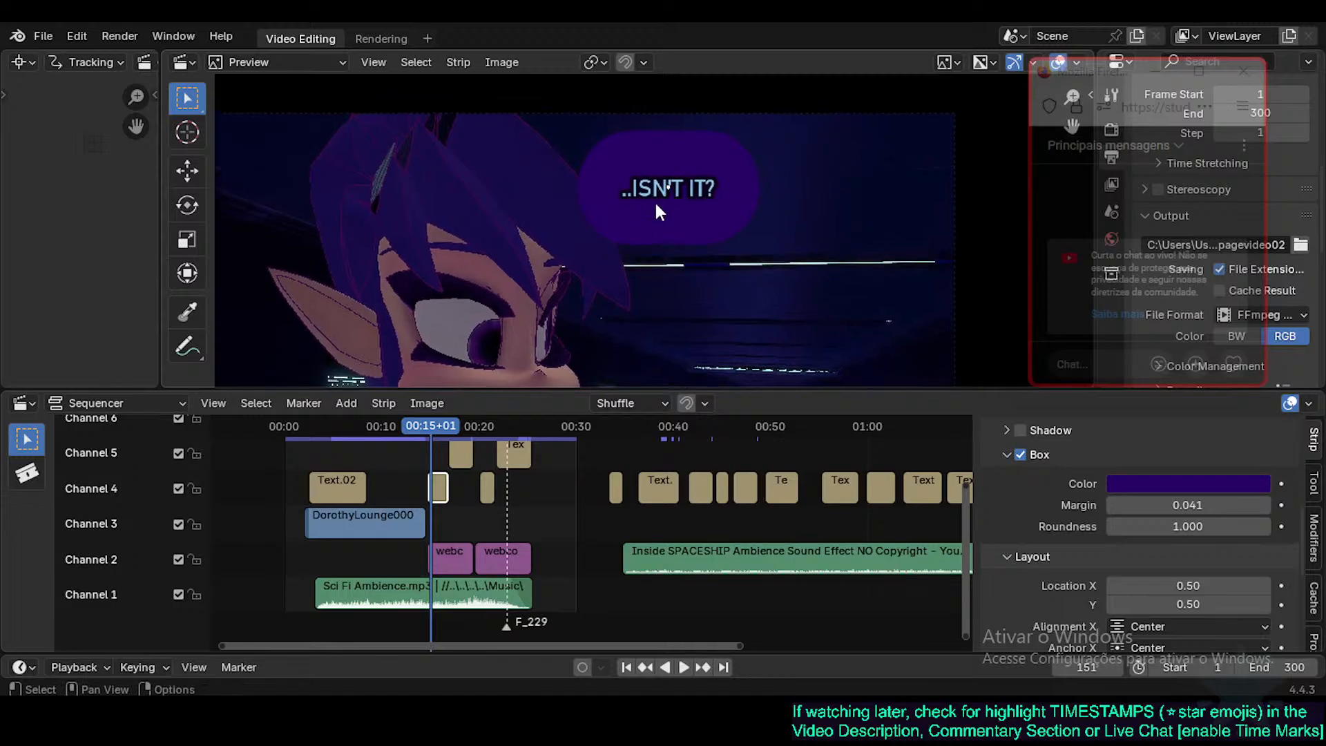
scroll(459, 524, up, 3)
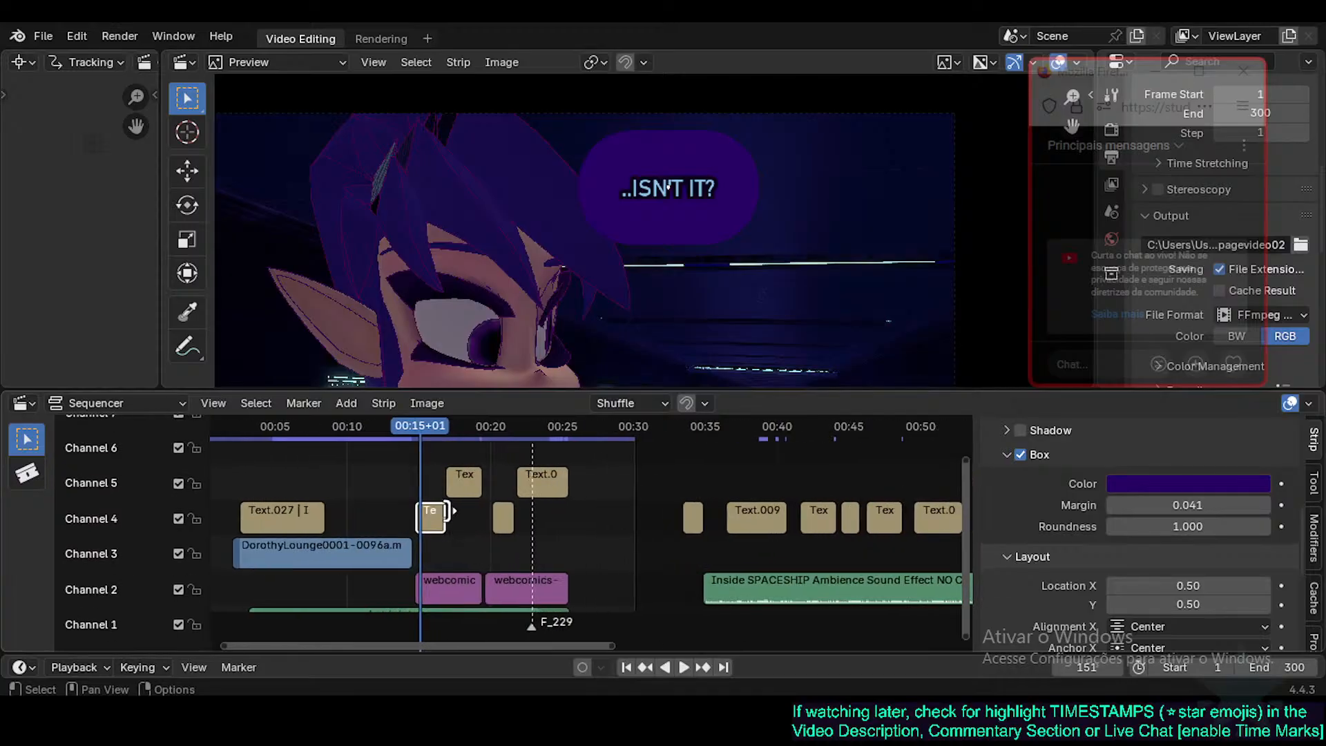
Move the playhead to 00:15+02 and duplicate the "..ISN'T IT?" text strip onto channel 5 directly above the original.
mouse_move(424, 437)
mouse_down()
mouse_move(454, 427)
mouse_move(423, 432)
mouse_up()
click(434, 524)
scroll(1150, 518, up, 3)
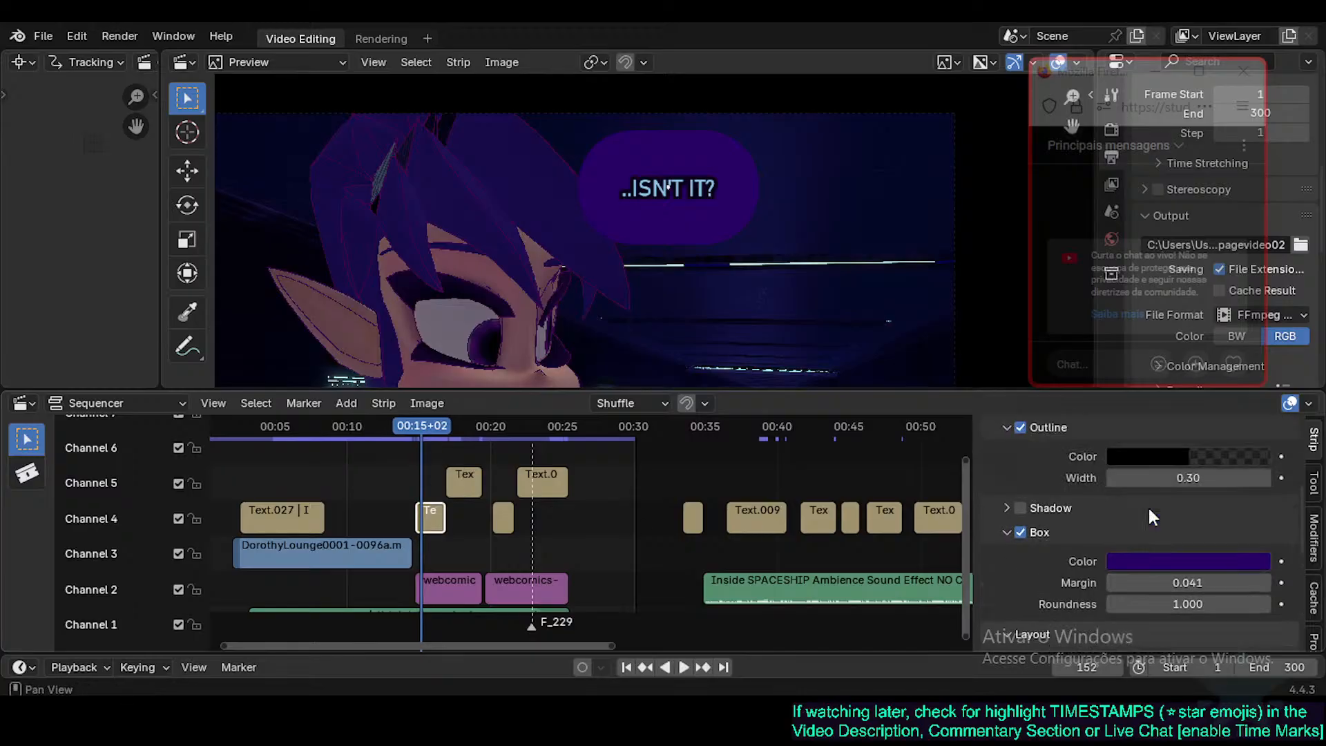
scroll(1150, 518, up, 5)
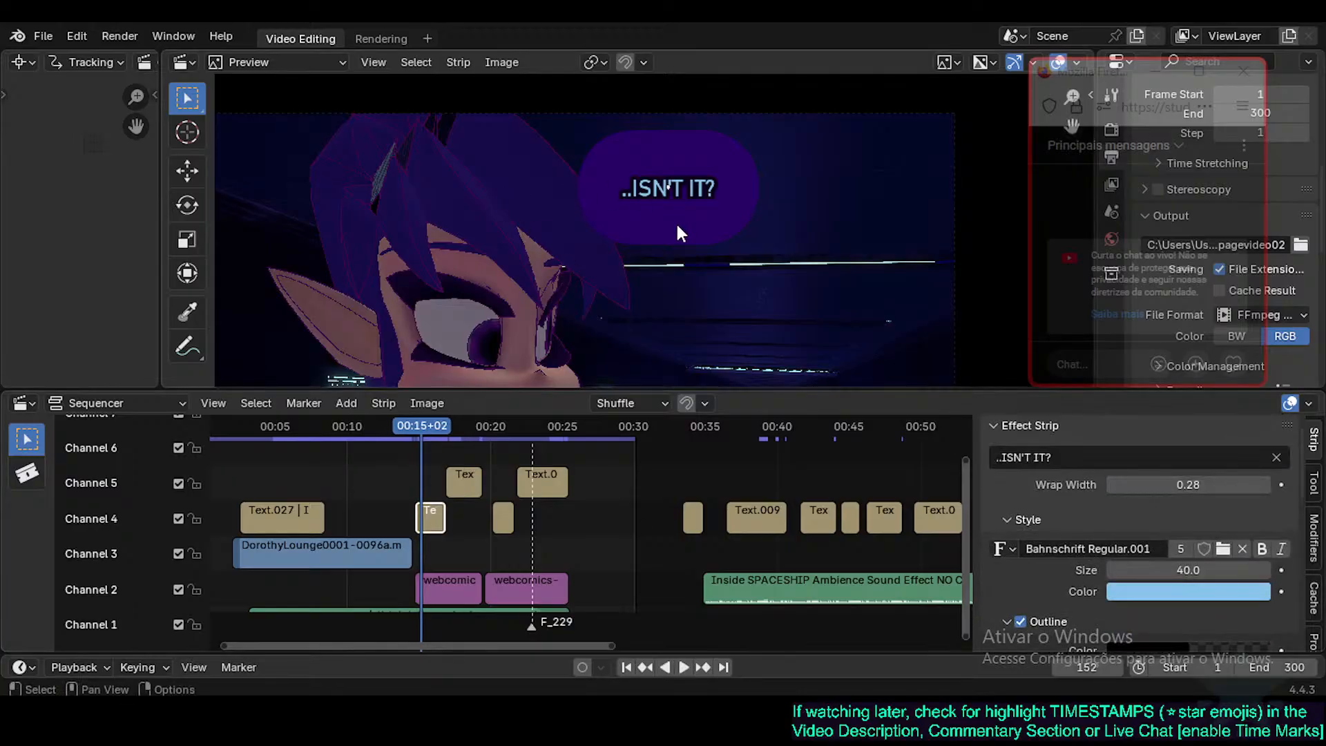
click(1094, 457)
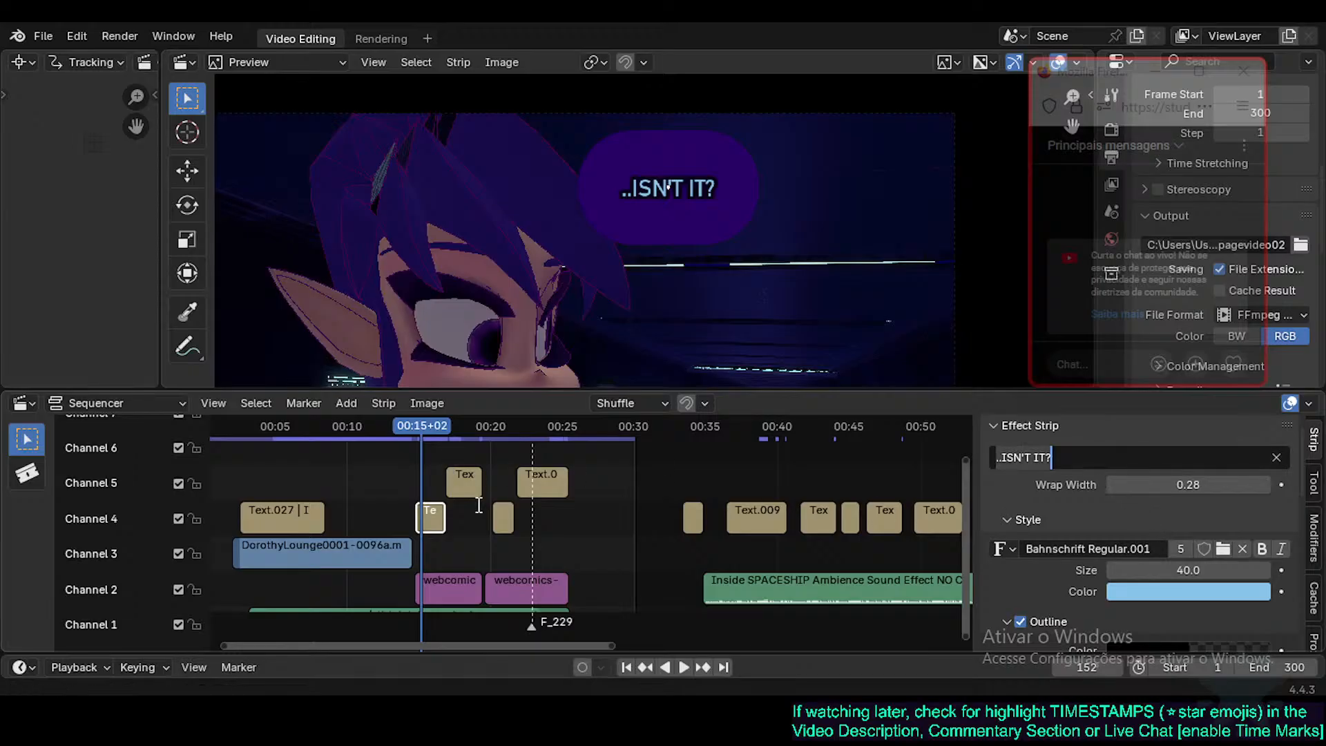
click(434, 511)
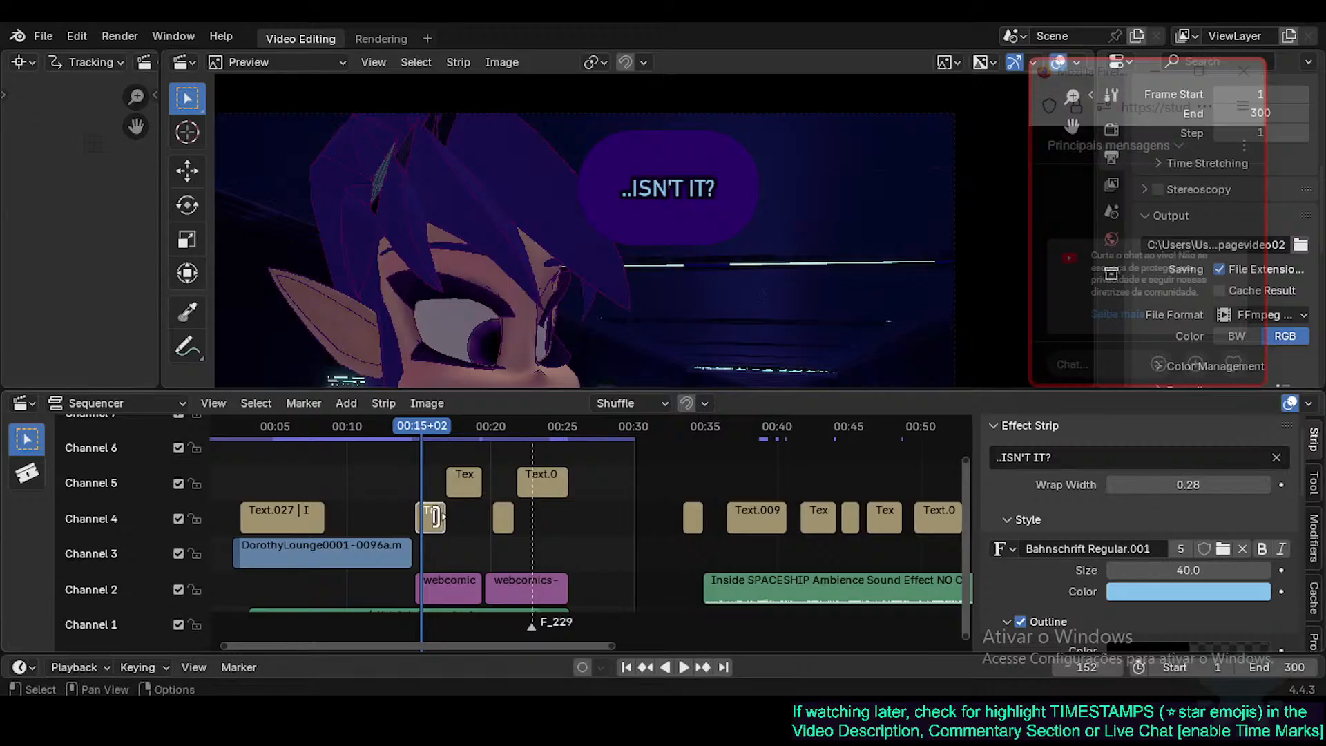
key(shift+d)
click(424, 485)
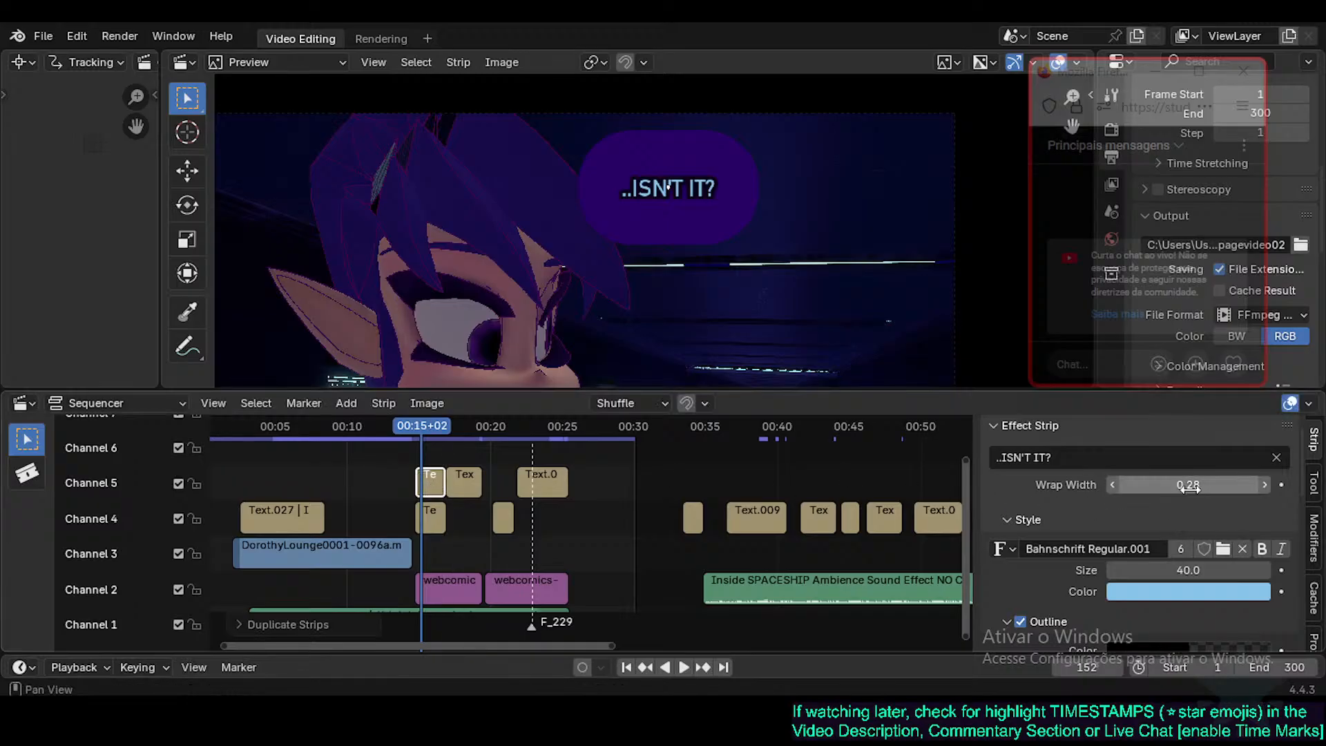
Replace the duplicated strip's text with blank spaces to form an empty speech bubble, and bring up its Box settings.
scroll(1226, 556, down, 4)
scroll(1216, 560, up, 4)
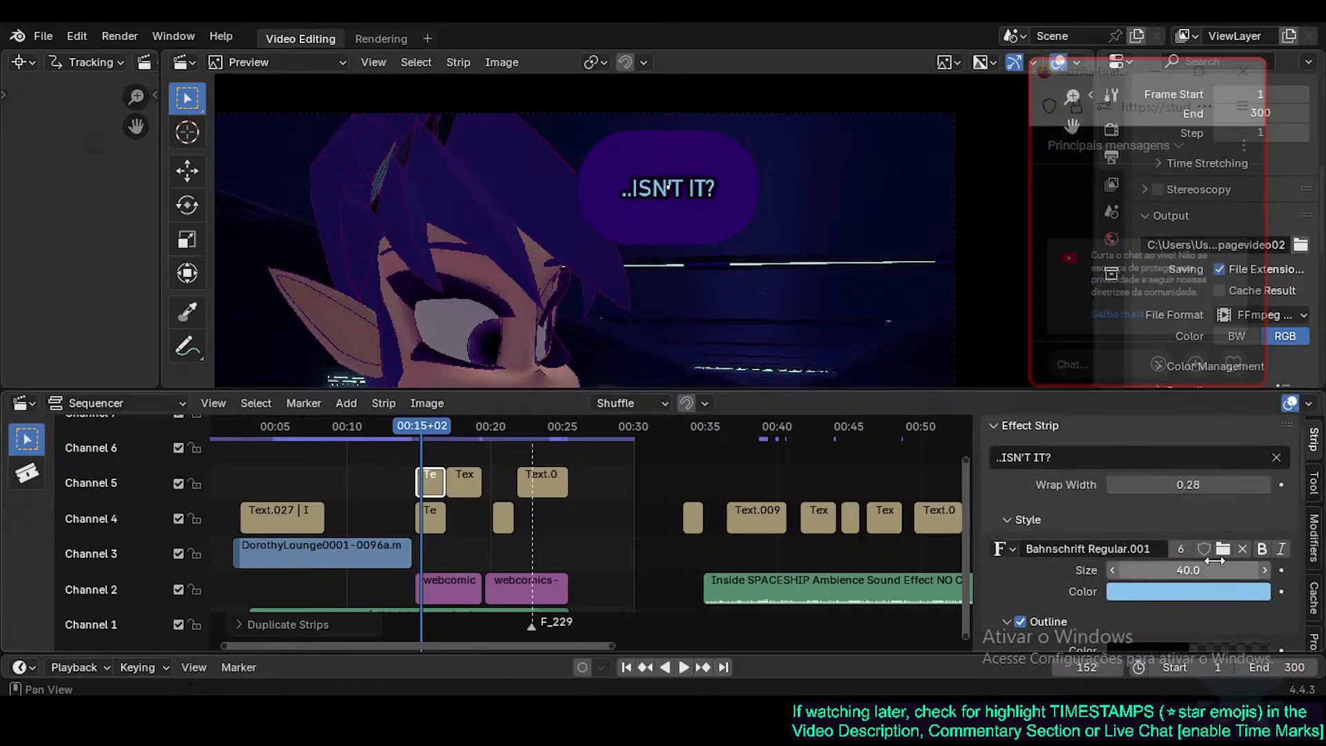
scroll(1184, 509, down, 5)
scroll(1188, 552, up, 7)
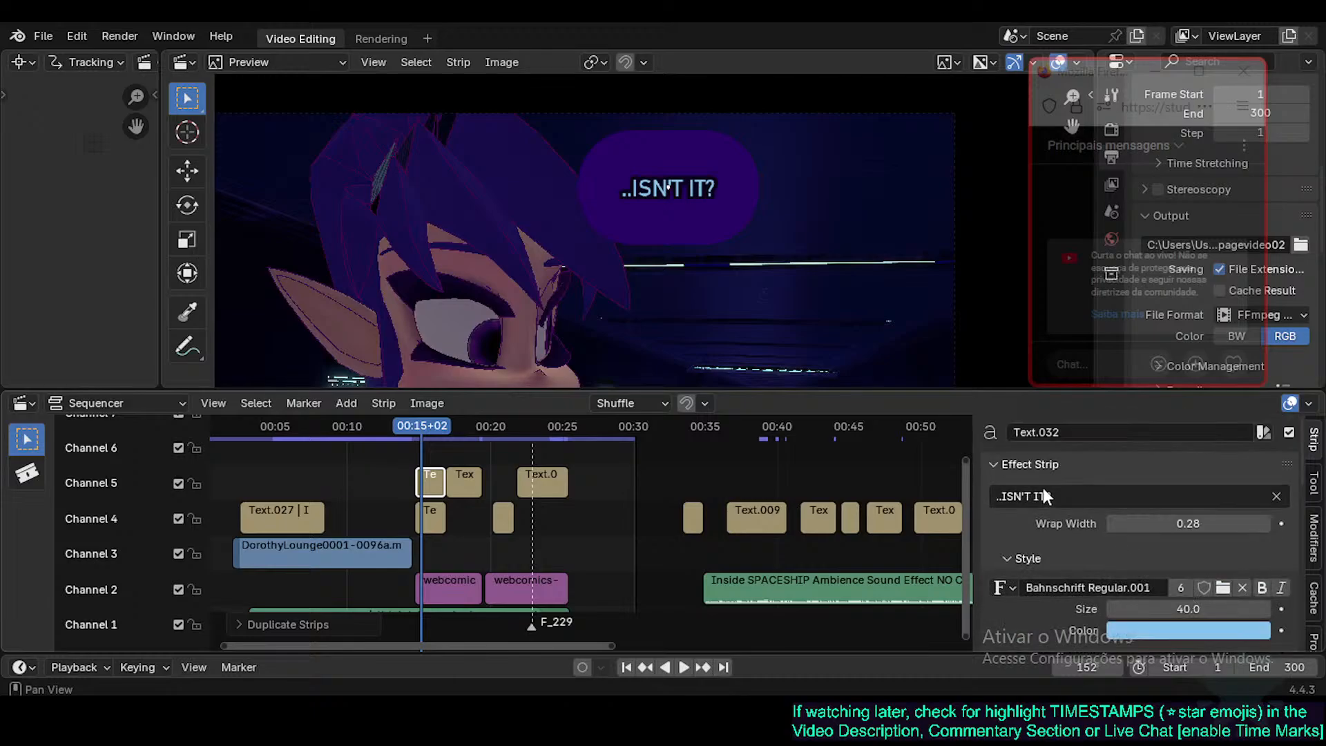
click(1076, 494)
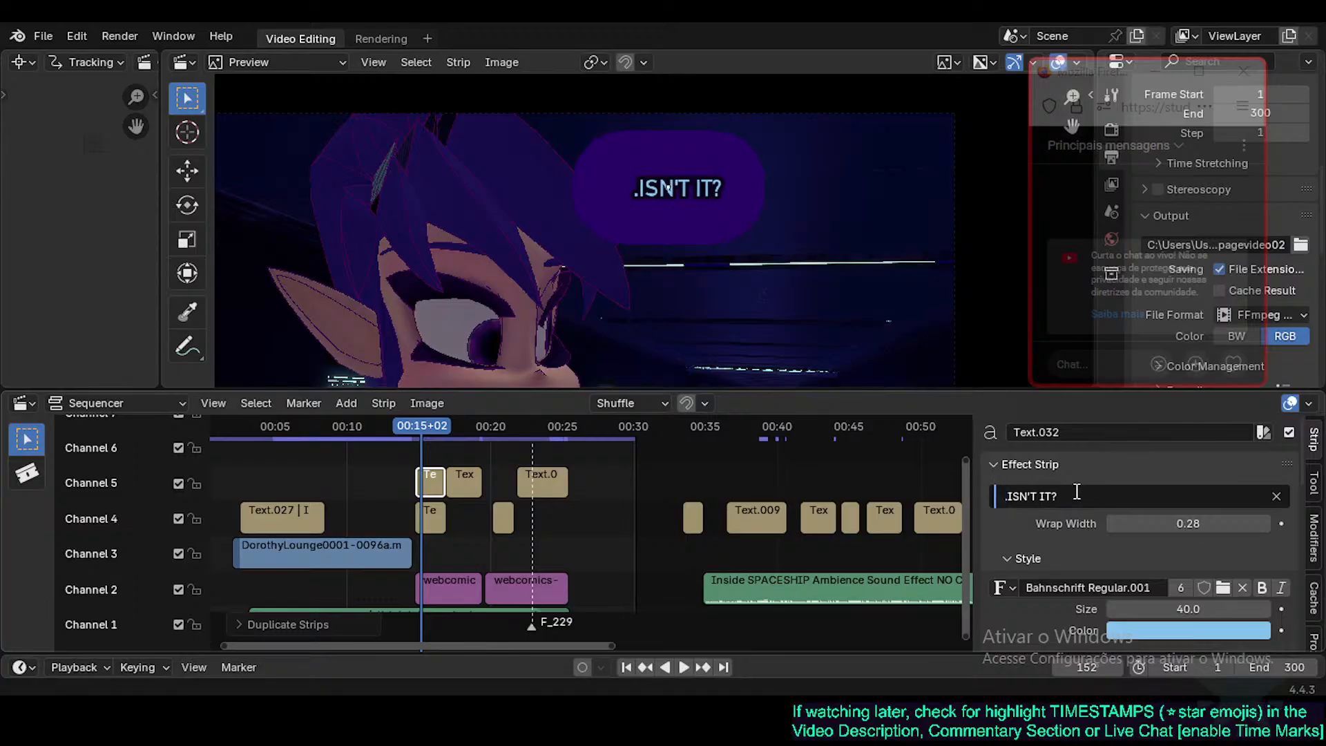
key(ctrl+a)
key(BackSpace)
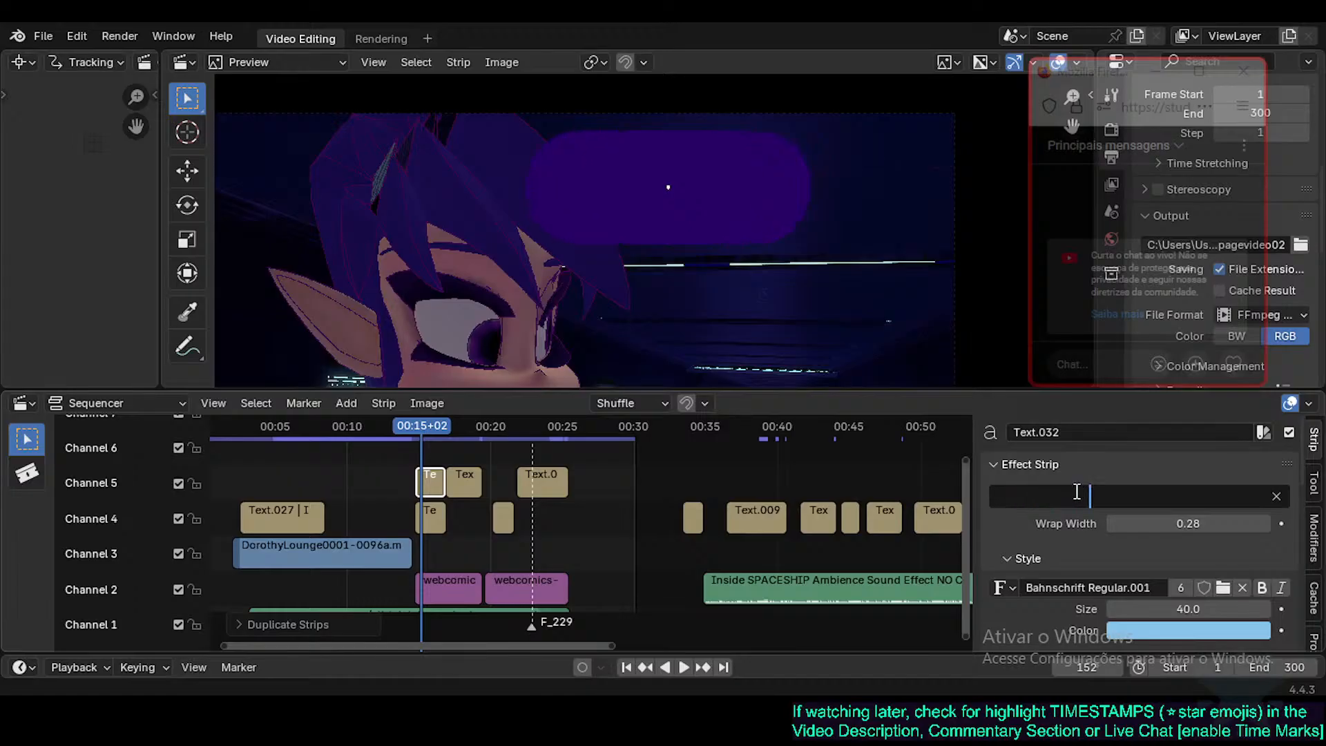
scroll(1050, 551, down, 3)
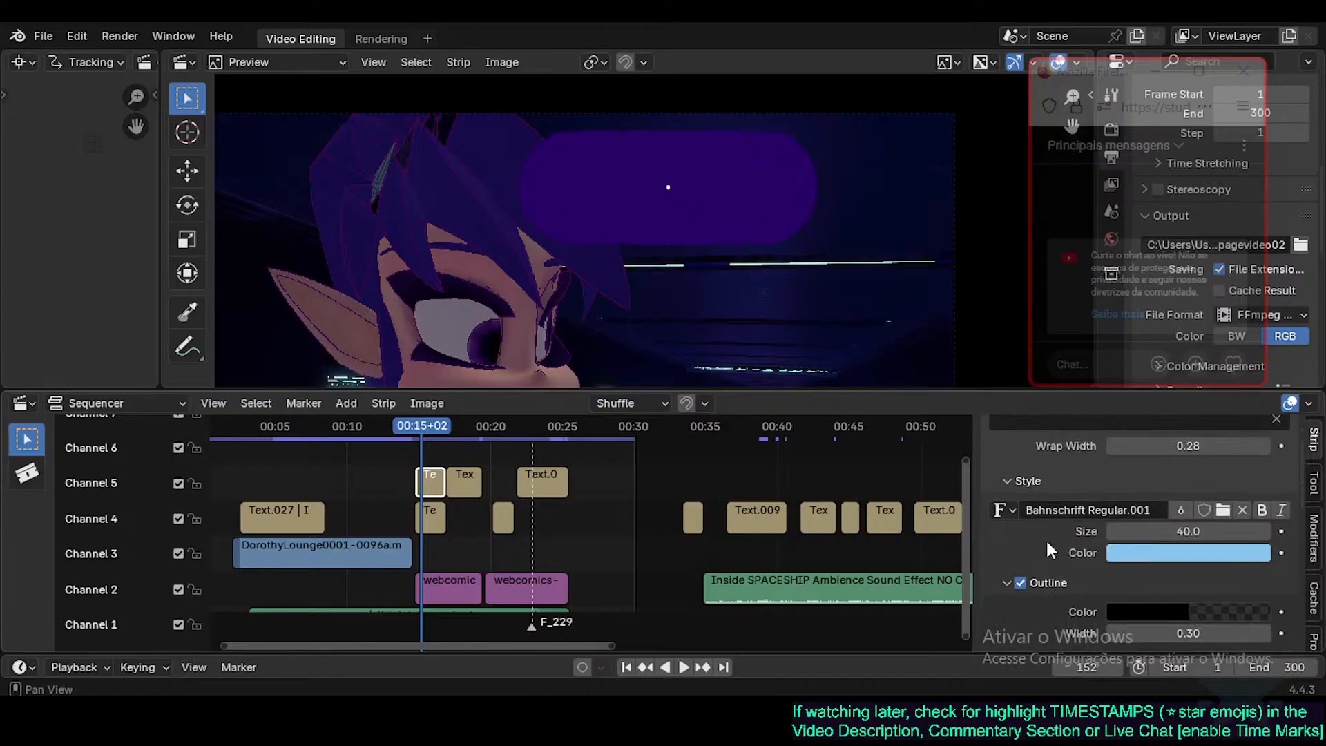
scroll(1202, 579, down, 5)
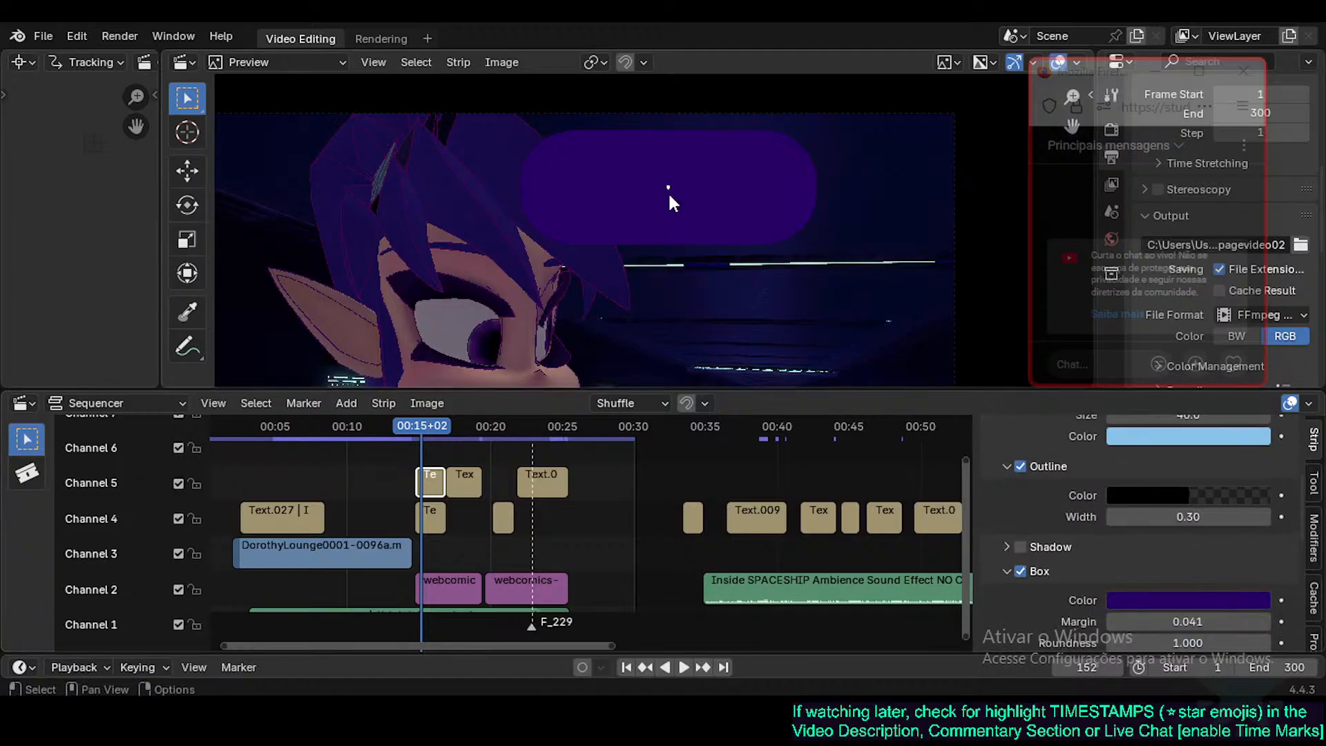
Stretch the empty speech bubble vertically and move its strip to channel 3, beneath the "..ISN'T IT?" text strip.
key(s)
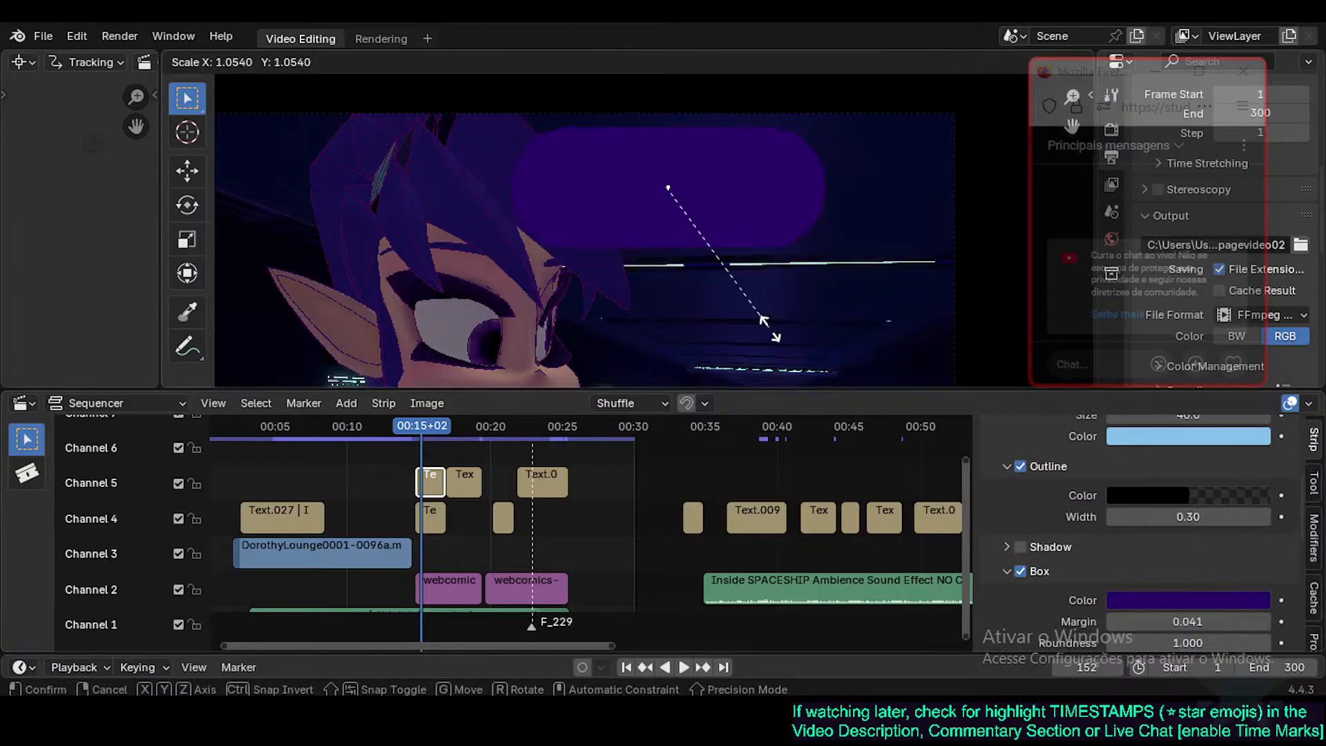
key(y)
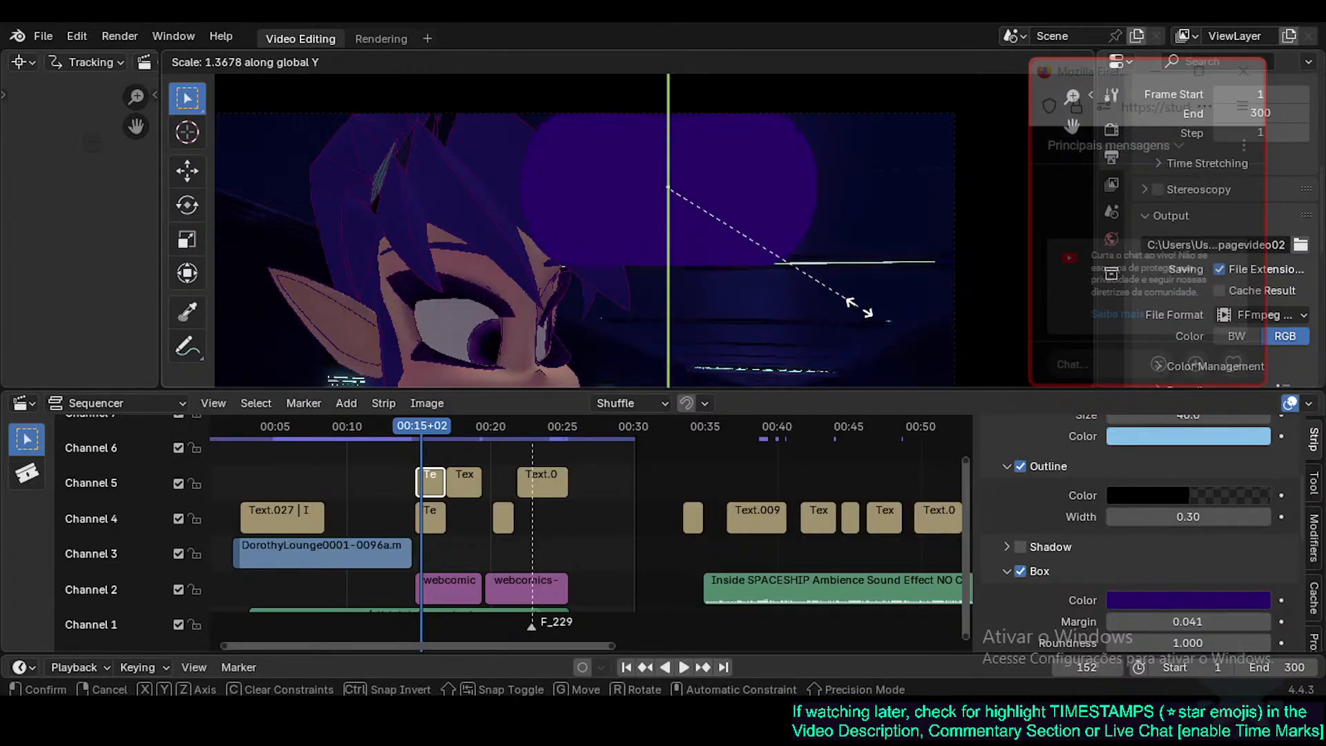
click(854, 253)
drag(436, 481, 432, 553)
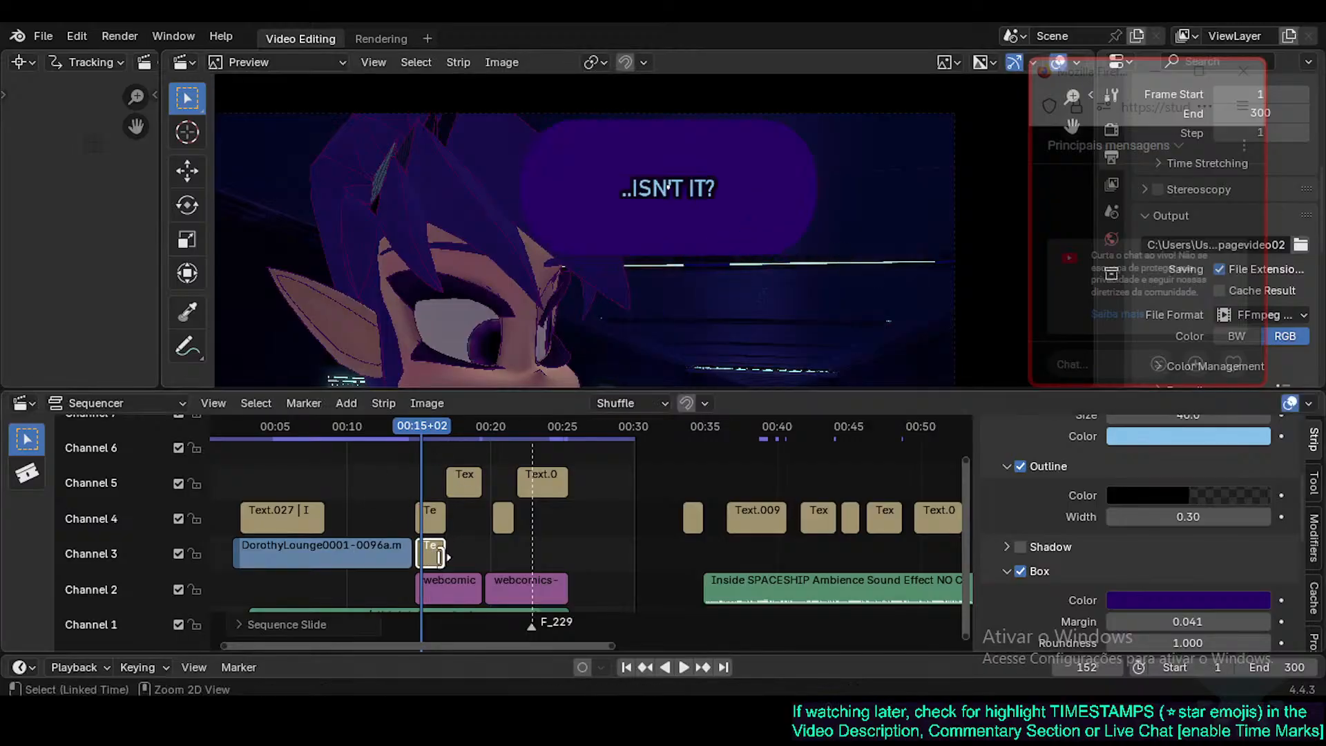
Shift the empty bubble along X, make it much taller along Y, and reposition it lower behind the "..ISN'T IT?" text.
key(g)
key(y)
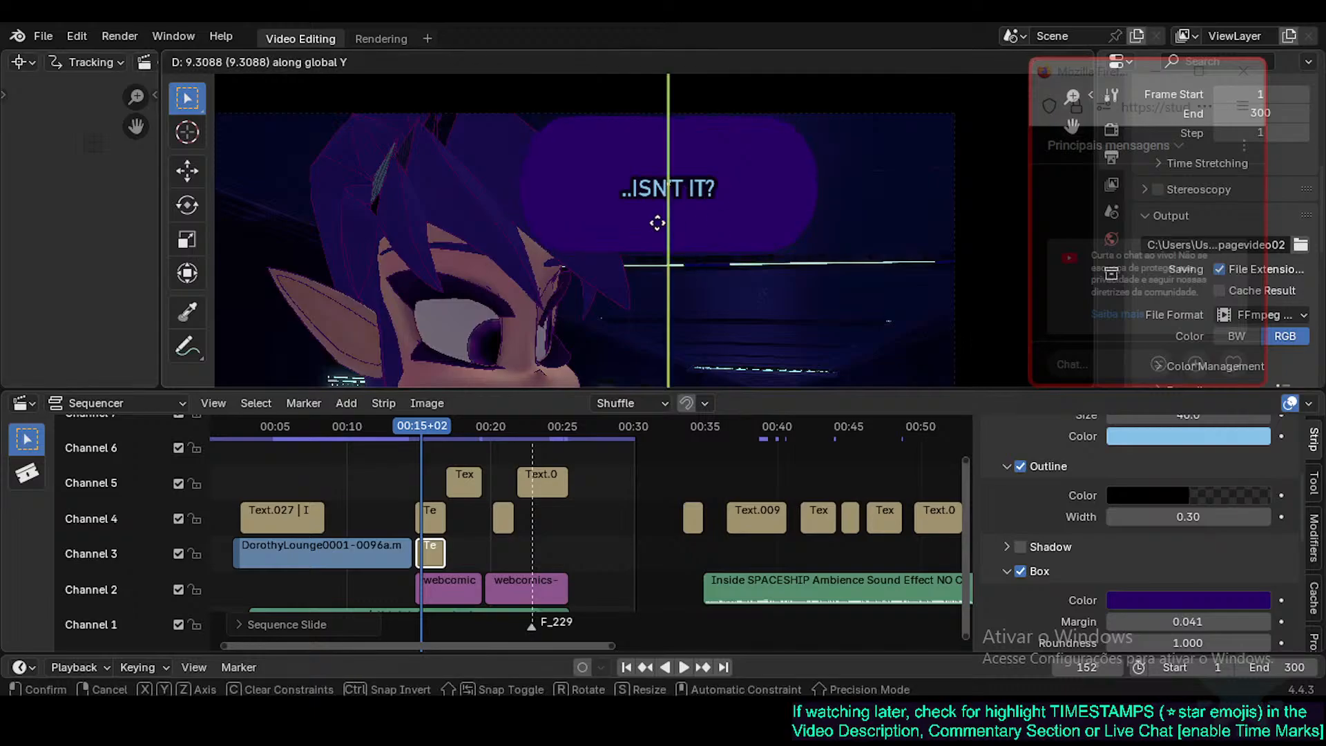
key(x)
key(s)
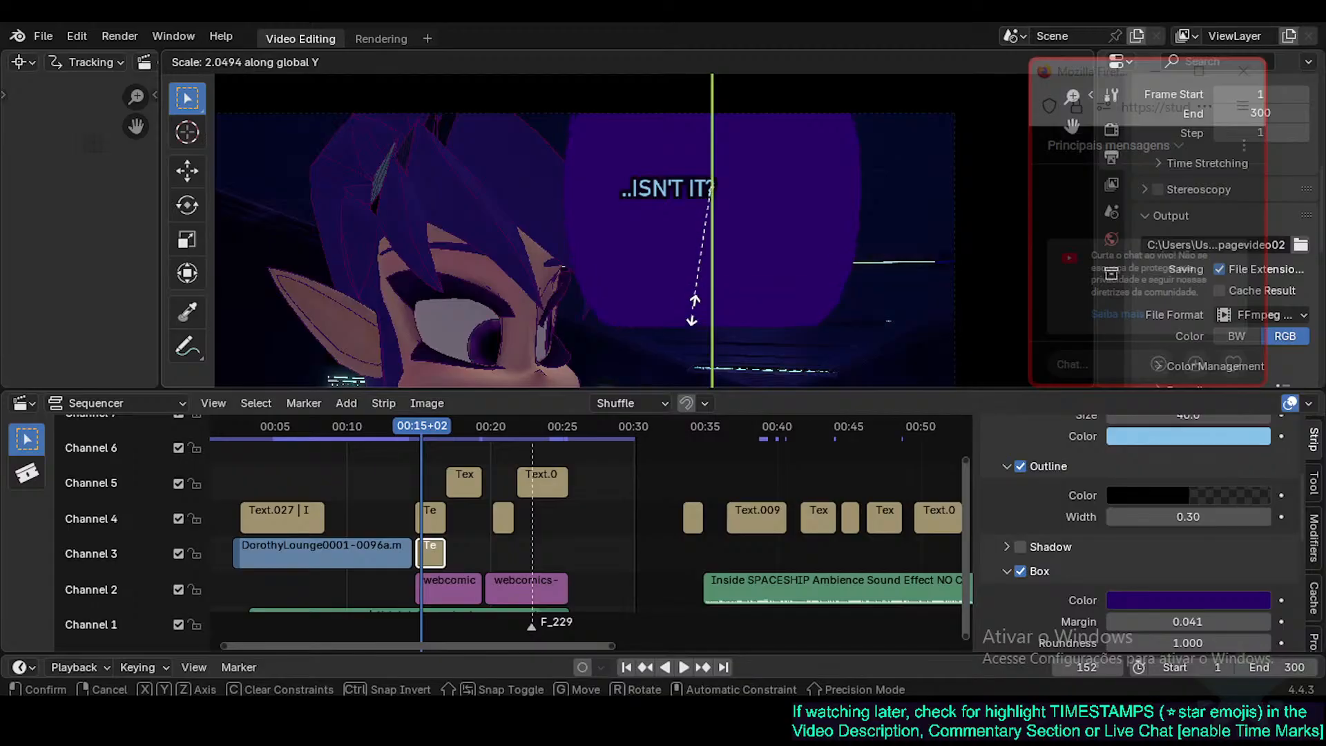
click(693, 295)
key(g)
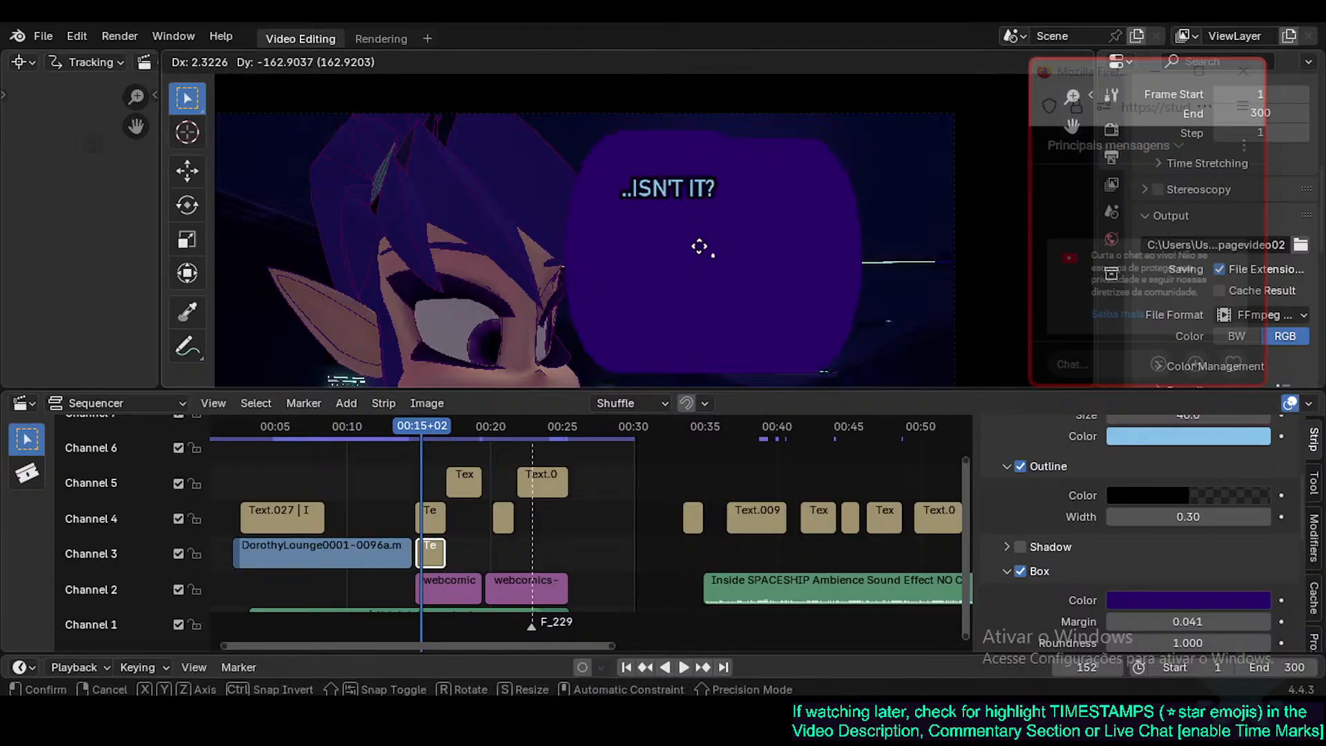
click(698, 236)
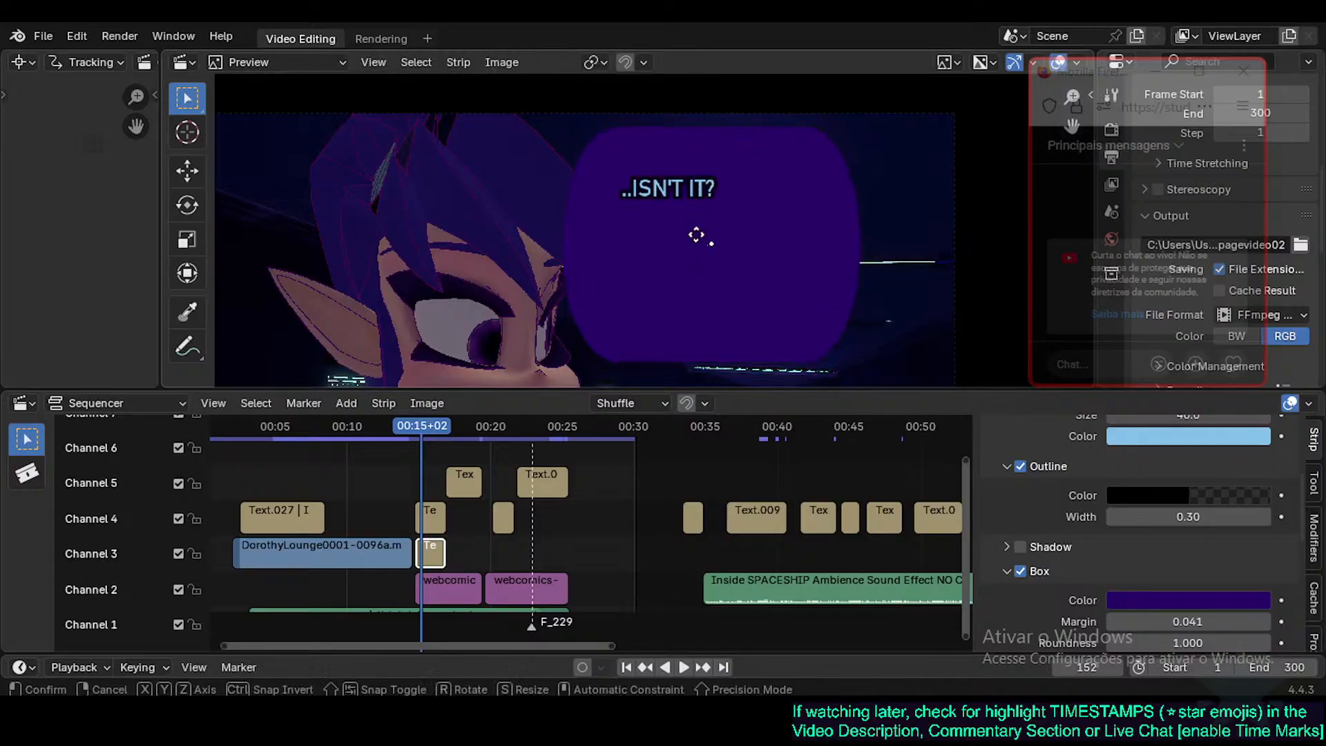
key(g)
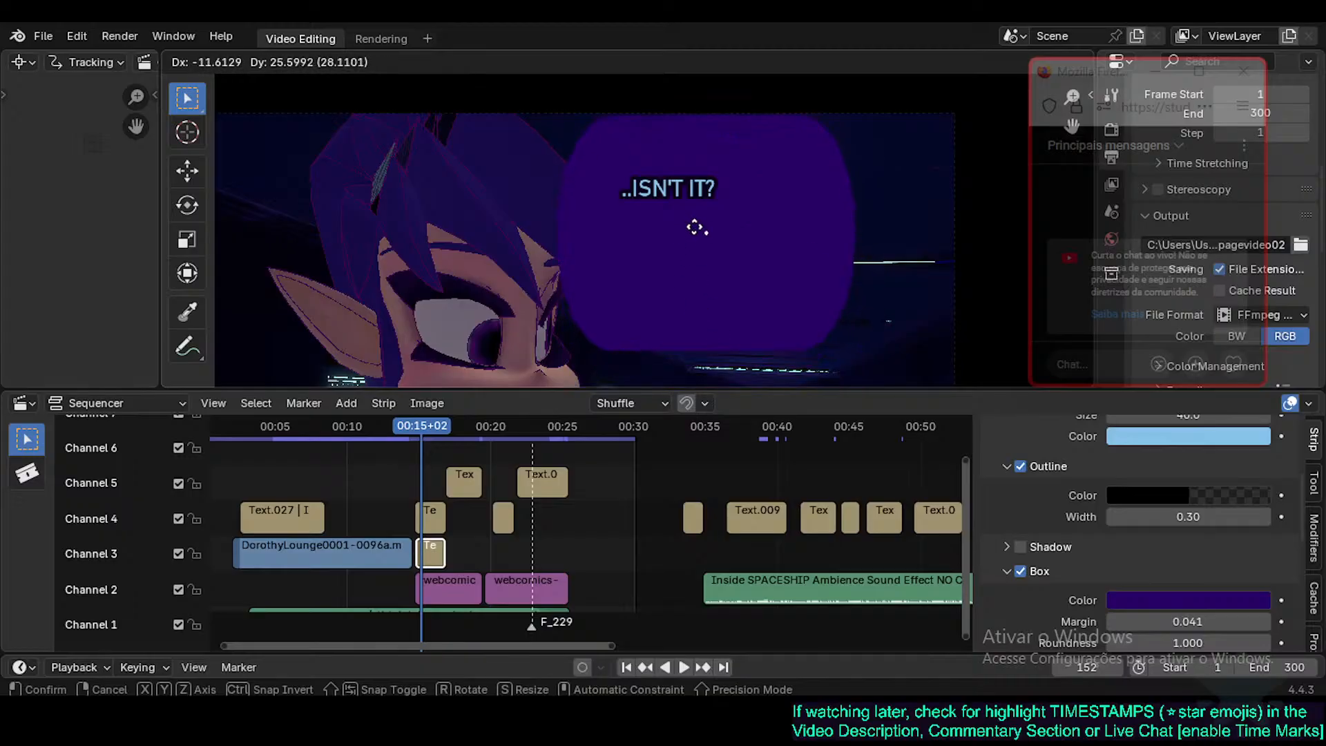
click(695, 232)
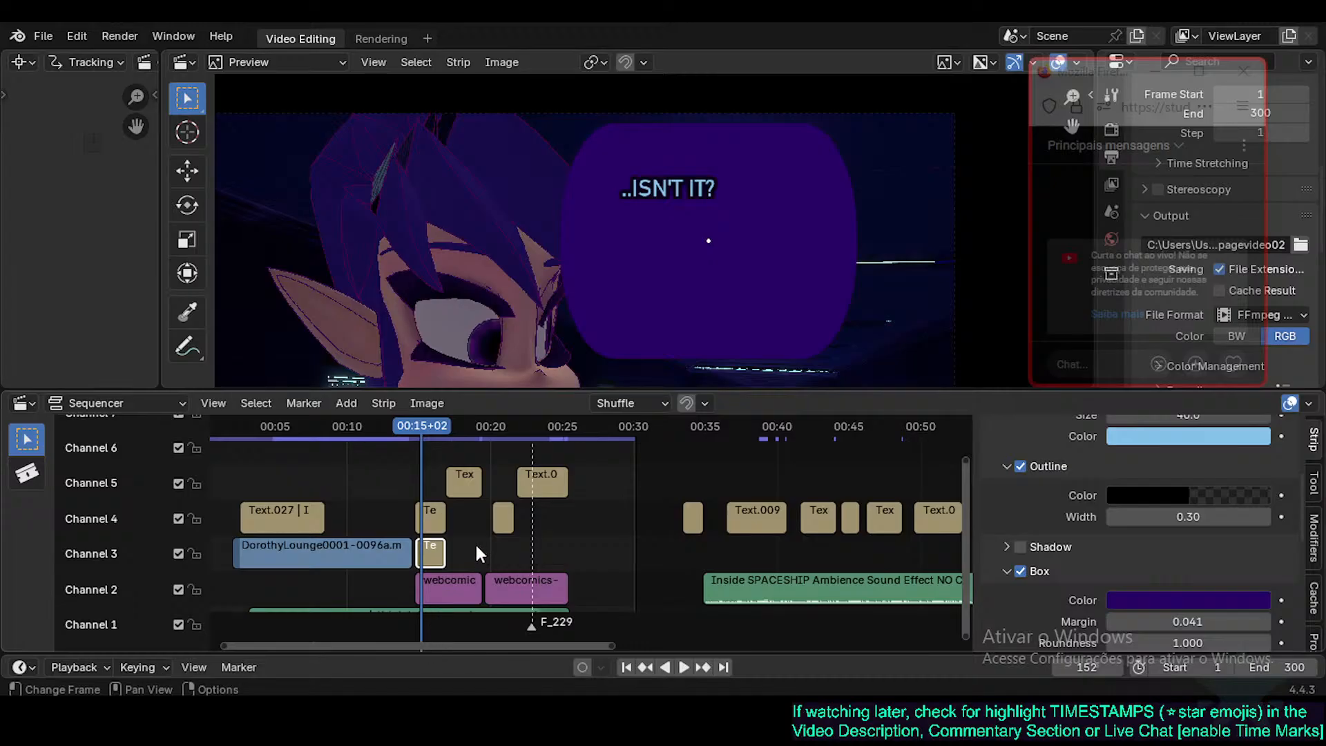
Delete the empty bubble's strip from channel 3 and move the playhead to the "HELLOOHH..?" shot at 00:23+08.
key(Delete)
drag(428, 423, 545, 438)
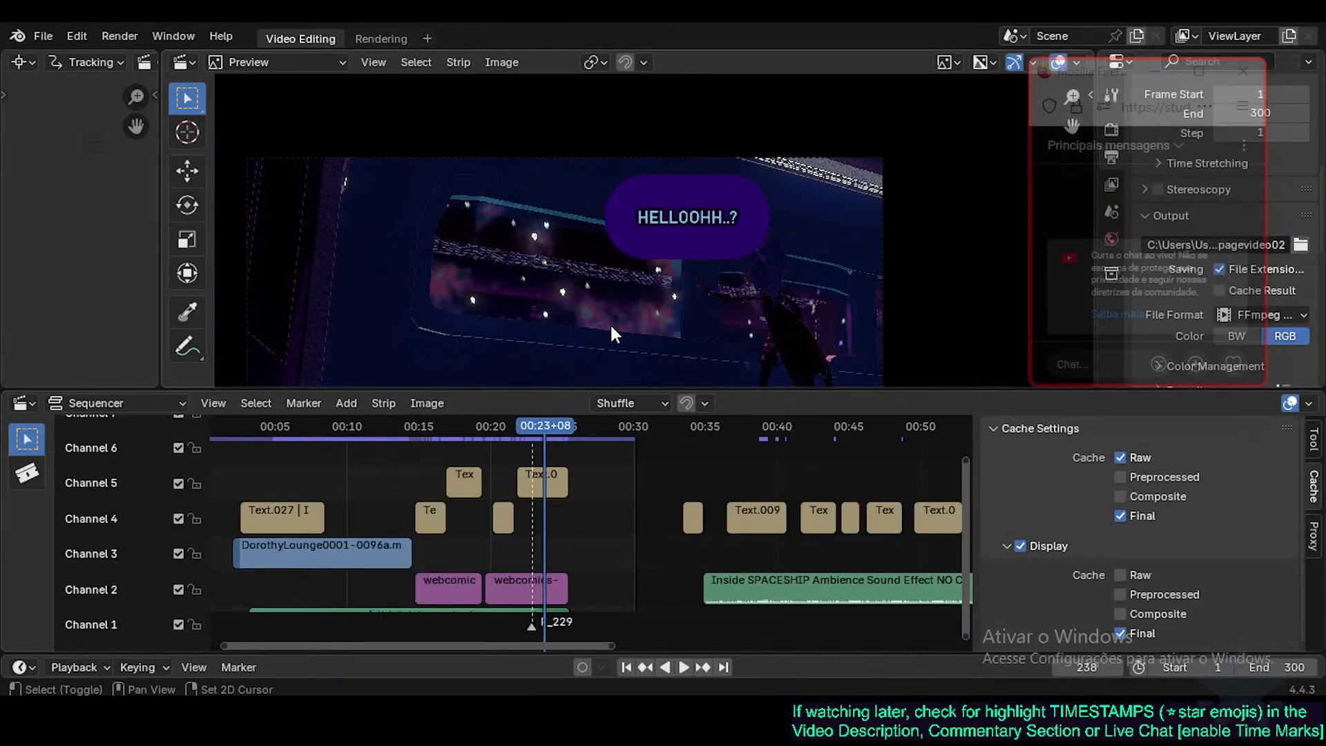
middle_drag(611, 327, 591, 255)
scroll(578, 218, down, 2)
Play and scrub through the opening webcomic shots up to 00:25+02, where the "HELLOOHH..?" bubble ends.
mouse_move(541, 432)
mouse_down()
mouse_move(433, 428)
mouse_move(520, 428)
mouse_up()
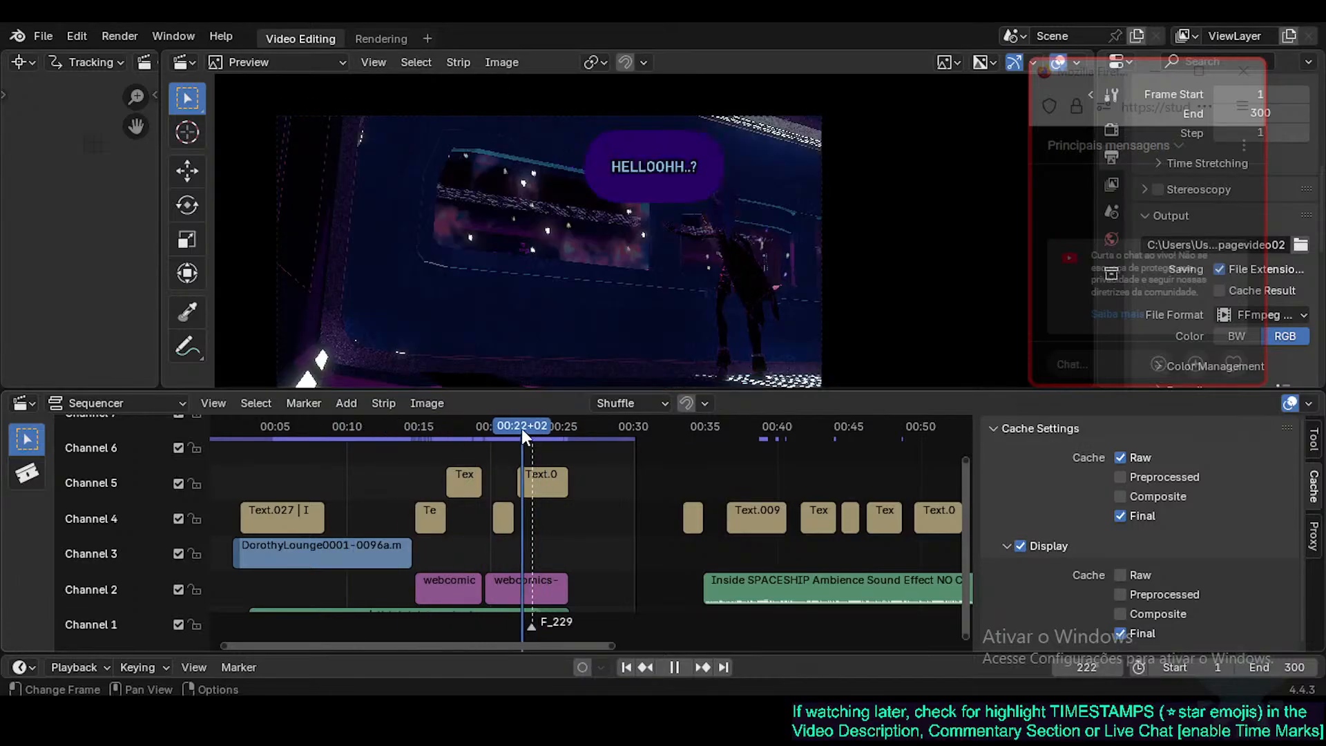
shift+middle_drag(412, 525, 419, 526)
drag(353, 429, 549, 434)
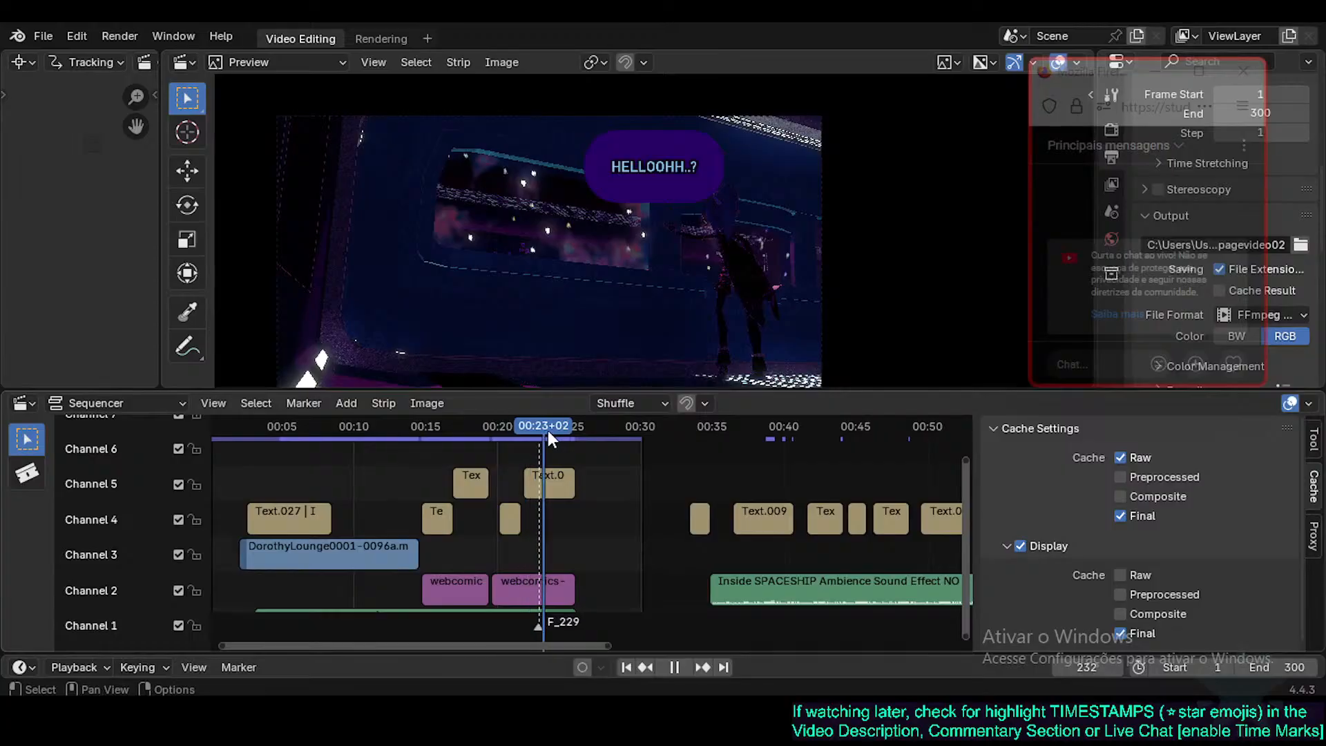
scroll(586, 444, down, 6)
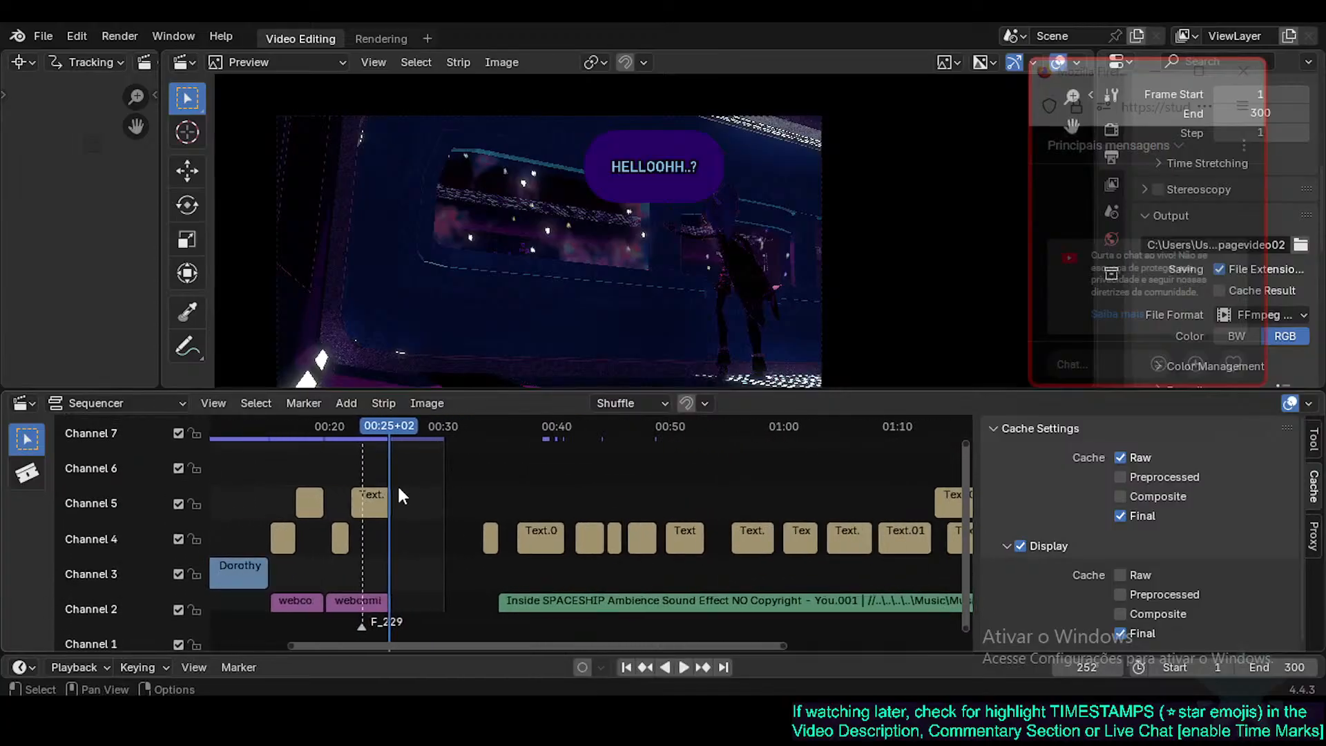
Box-select every strip in the sequencer to show the extent of the whole edit, and clear the selection.
drag(395, 446, 836, 632)
key(b)
drag(859, 443, 175, 670)
middle_drag(423, 493, 525, 484)
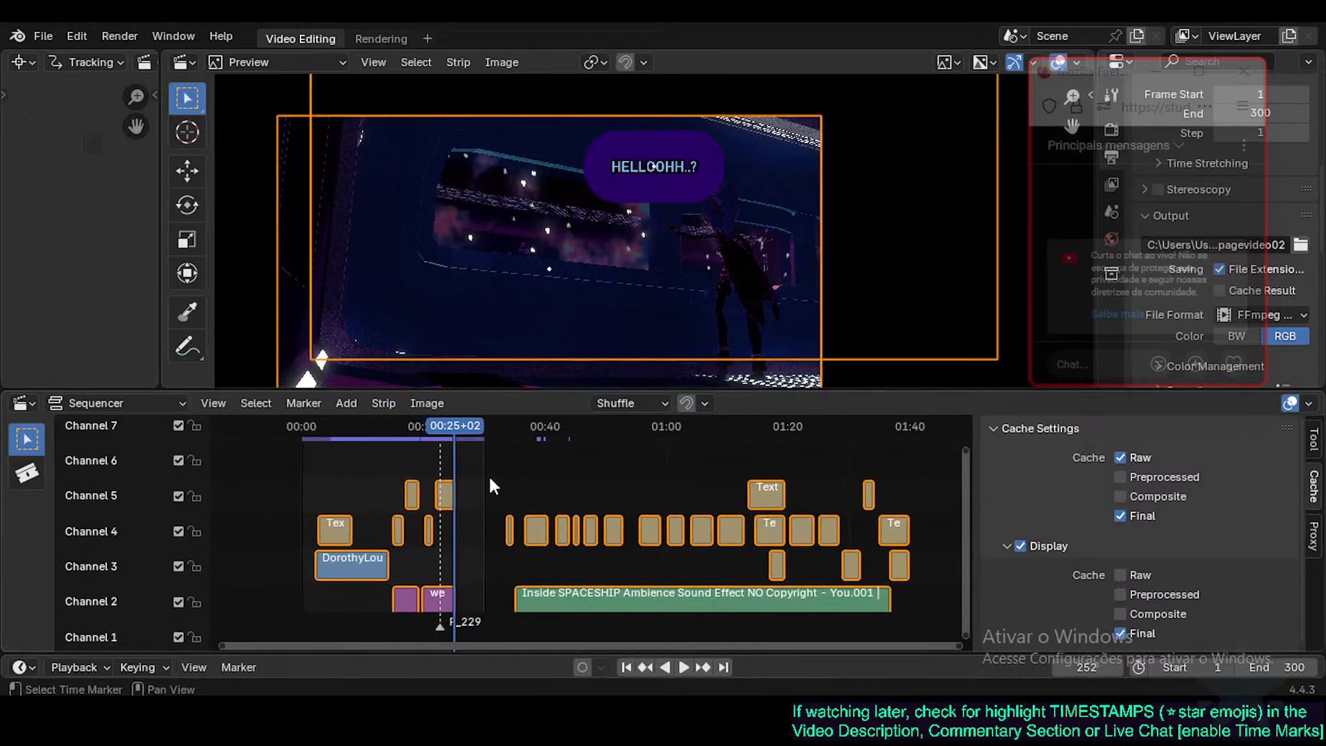
click(491, 466)
Play and scrub through the text strips placed after the 00:30 mark, ending with the playhead at 01:02+03.
key(space)
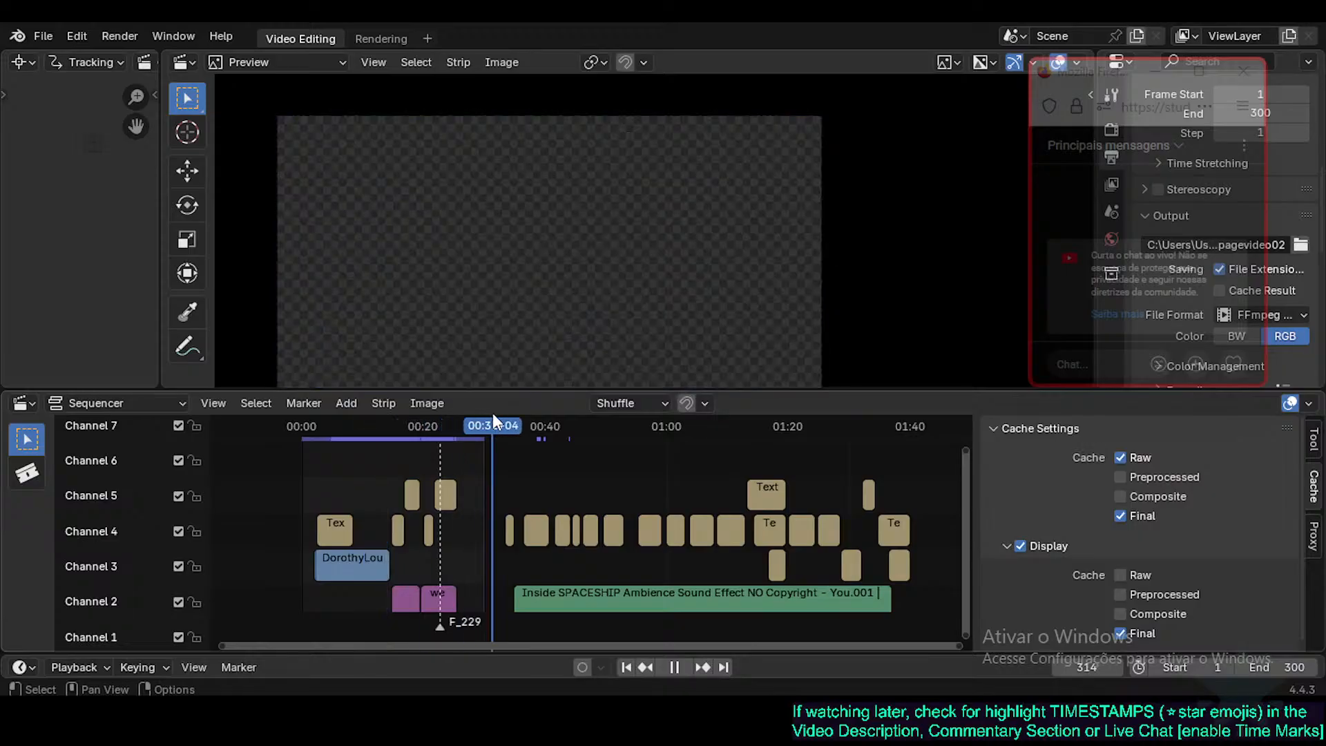
drag(493, 422, 422, 446)
scroll(500, 465, up, 3)
scroll(466, 428, up, 2)
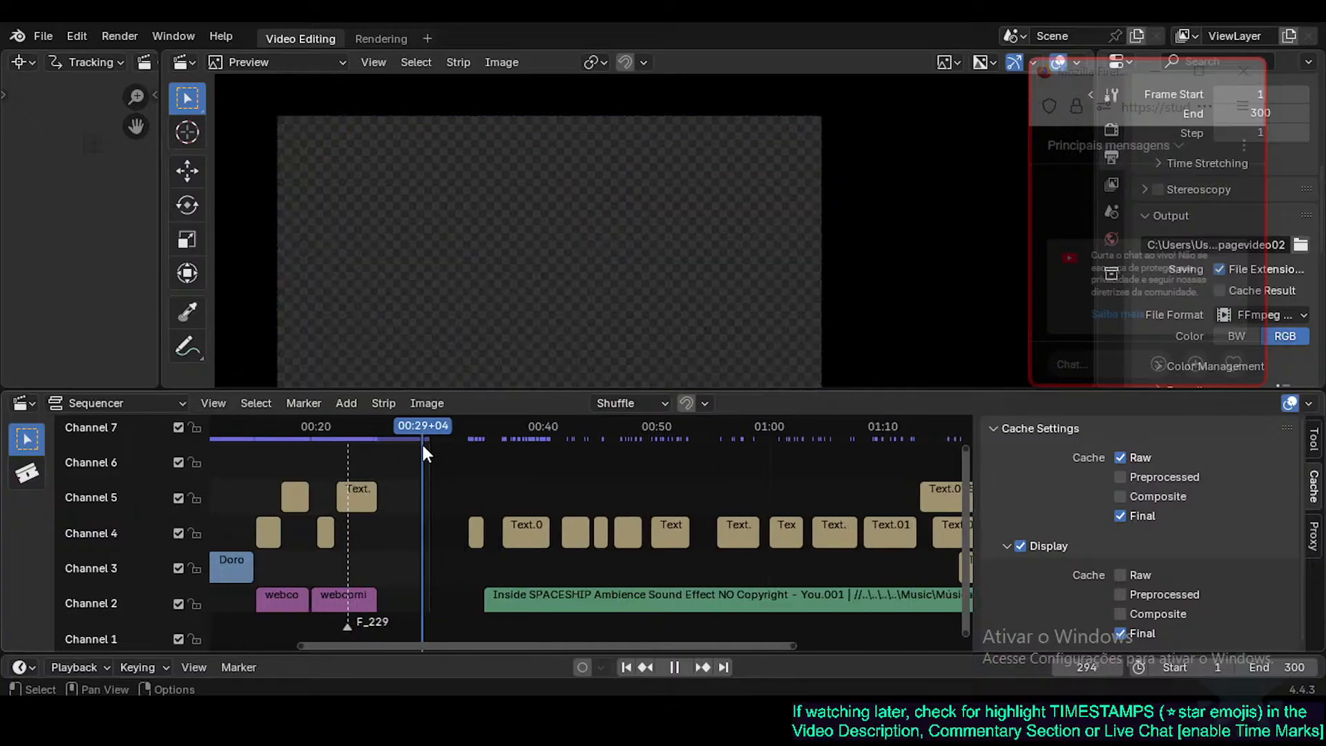
scroll(536, 473, down, 1)
drag(594, 422, 806, 440)
scroll(630, 460, down, 3)
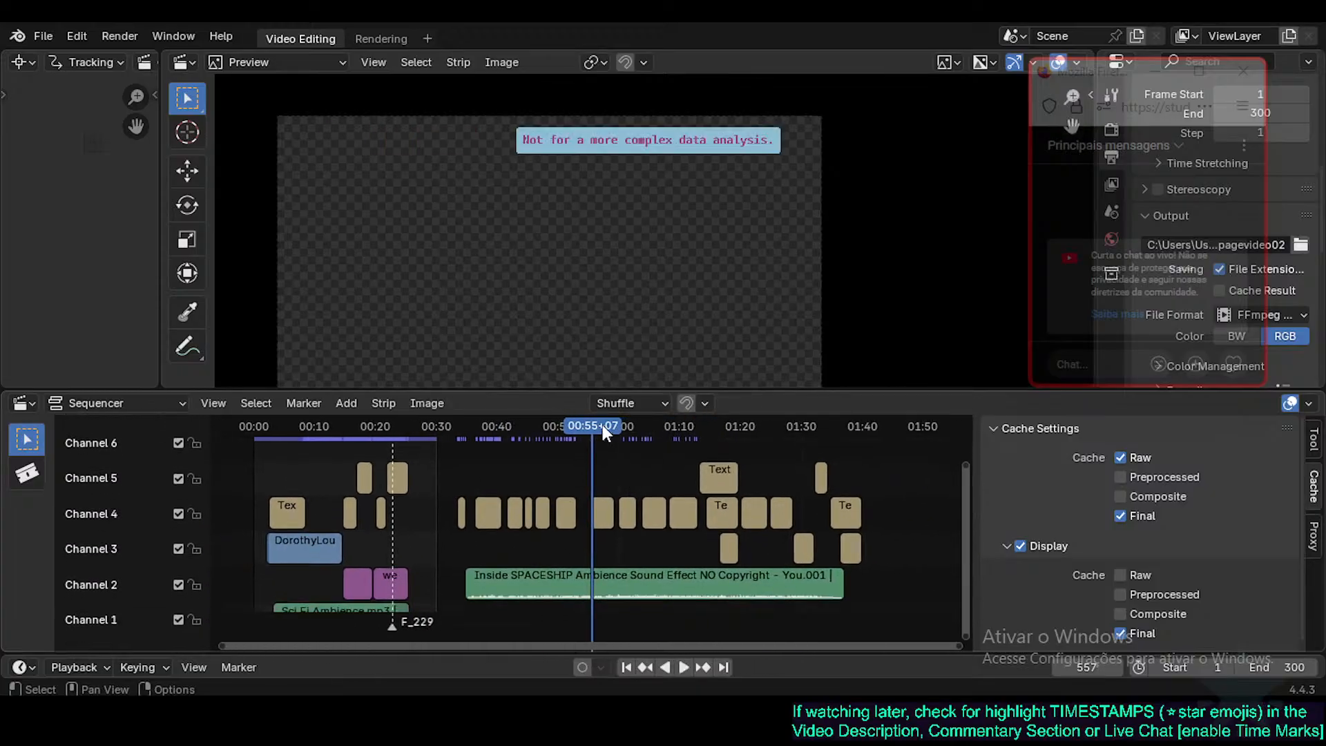
drag(603, 425, 633, 438)
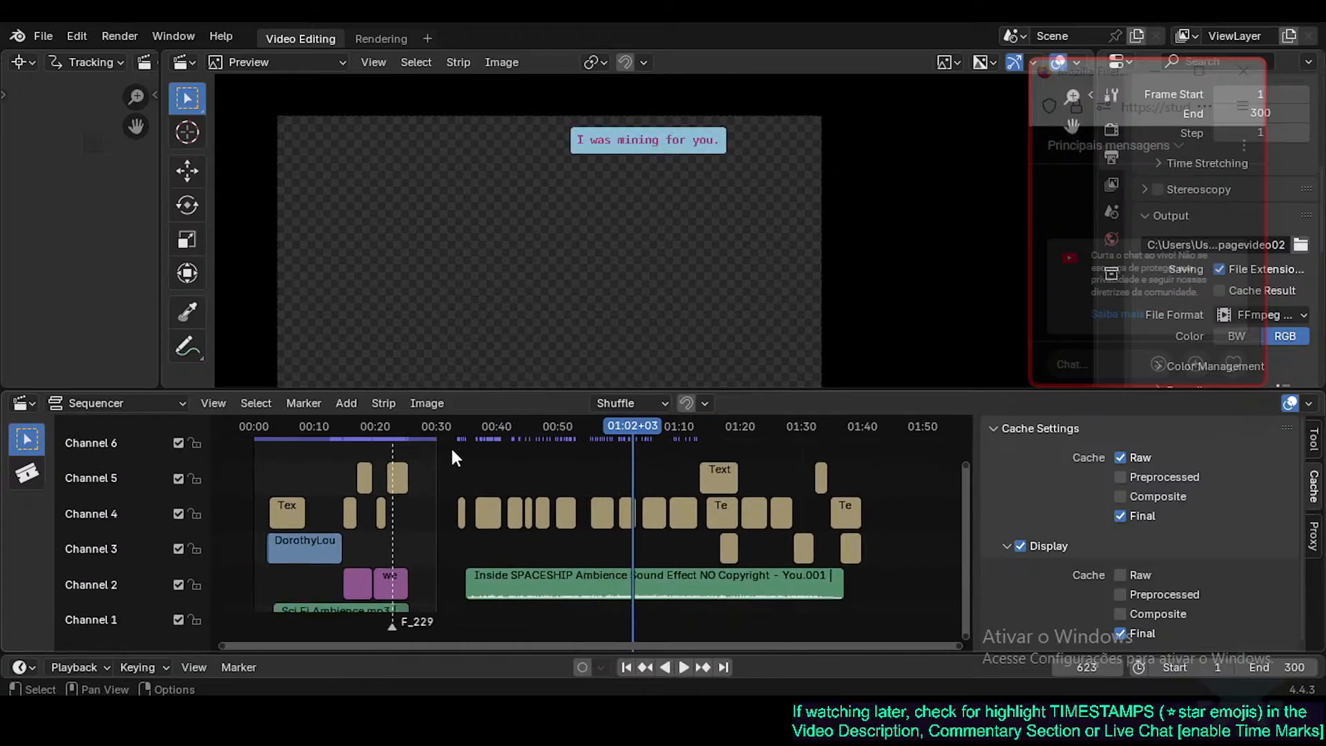
Box-select the strips between about 00:33 and 01:02, clear the selection, and return the playhead to 00:32+05.
drag(446, 449, 630, 622)
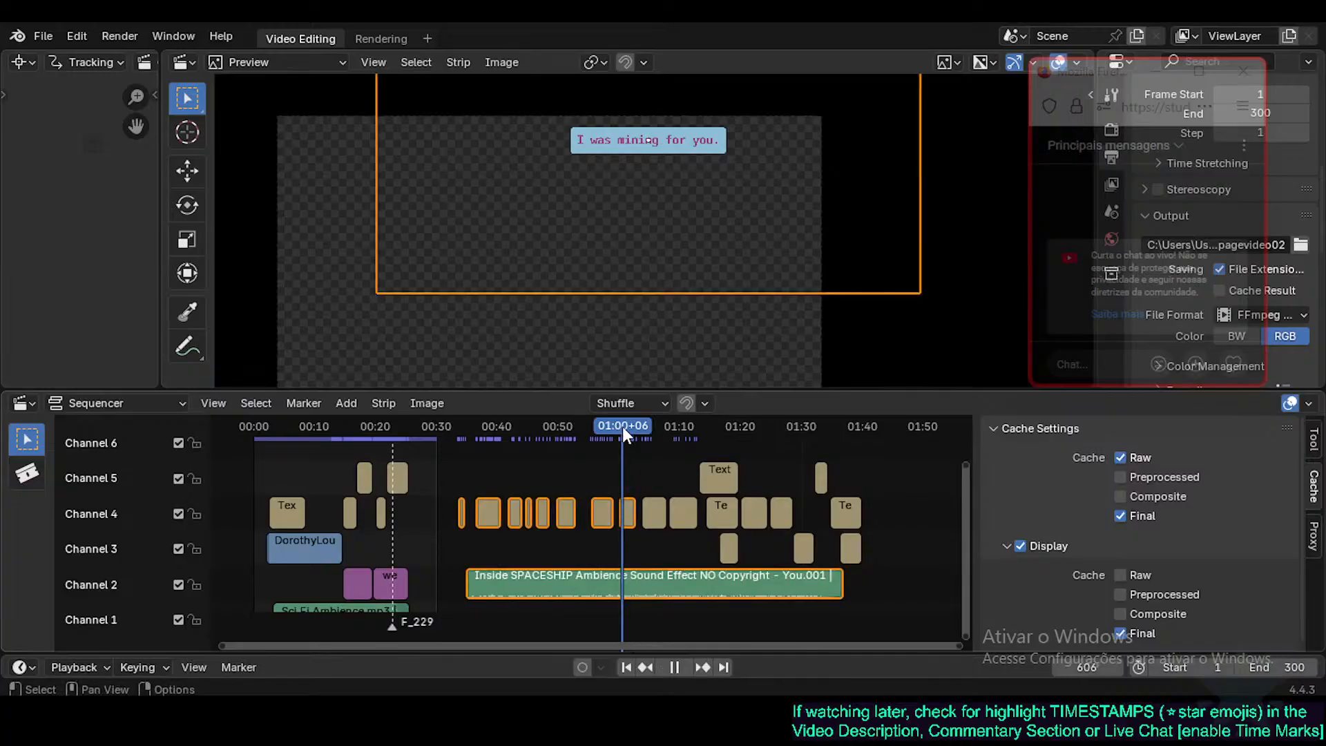
click(560, 471)
drag(623, 426, 441, 488)
scroll(463, 503, up, 2)
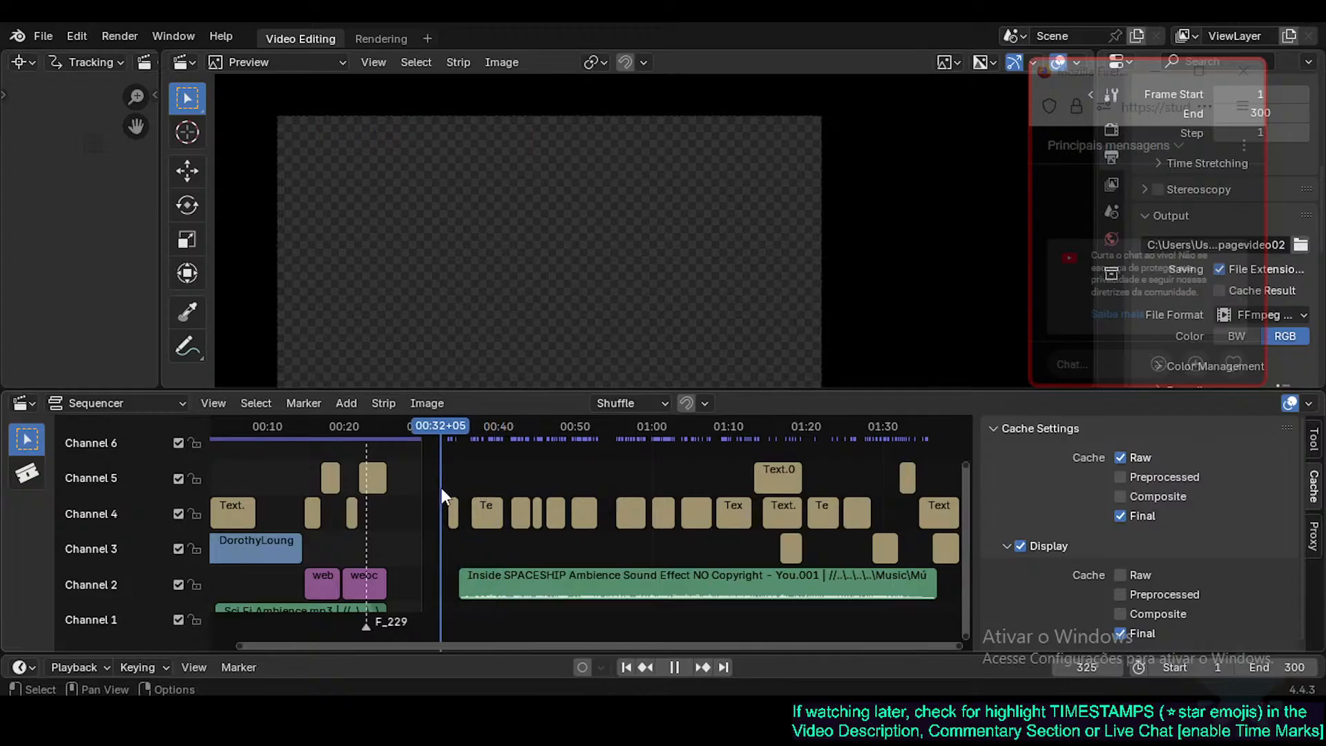
Bring the beginning of the edit back into the sequencer and place the playhead at 00:17+06 on the "....." bubble.
scroll(442, 490, up, 3)
mouse_move(565, 487)
middle_down()
mouse_move(665, 463)
mouse_move(566, 518)
mouse_move(571, 471)
middle_up()
scroll(664, 463, up, 4)
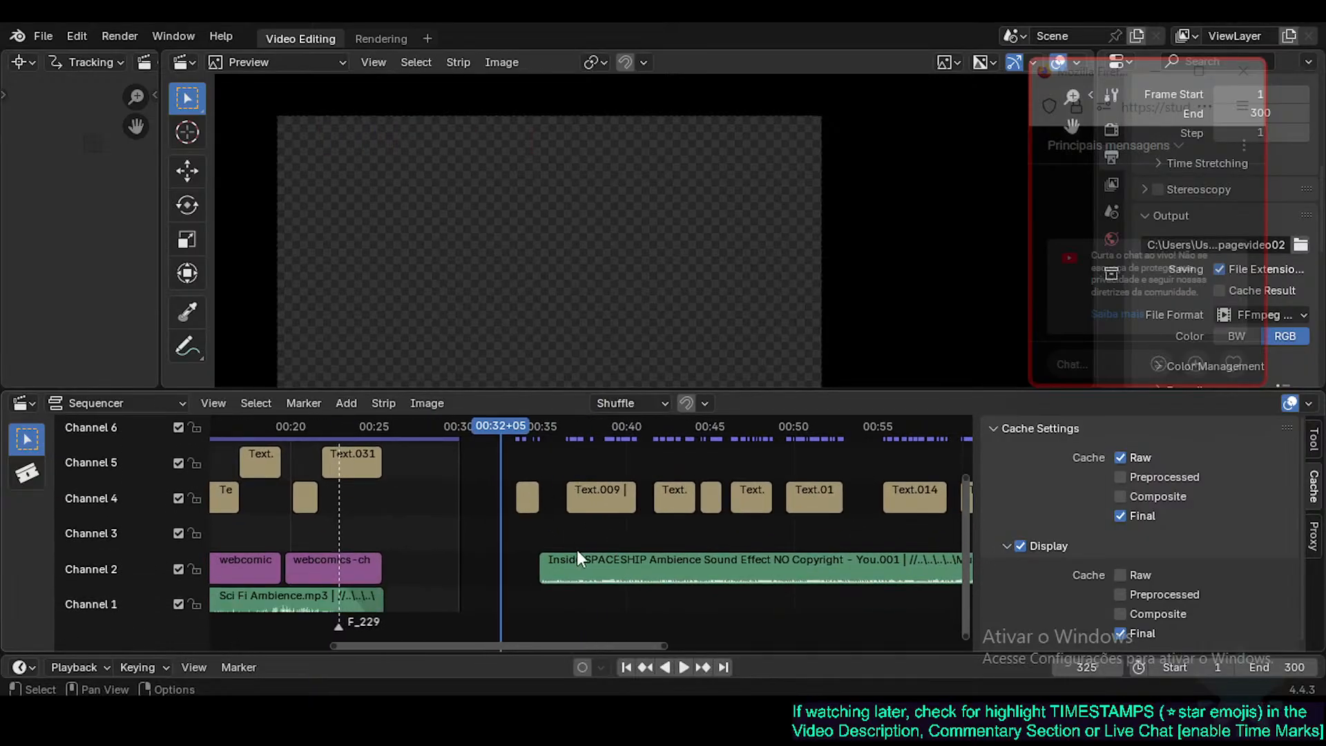
middle_drag(504, 504, 535, 512)
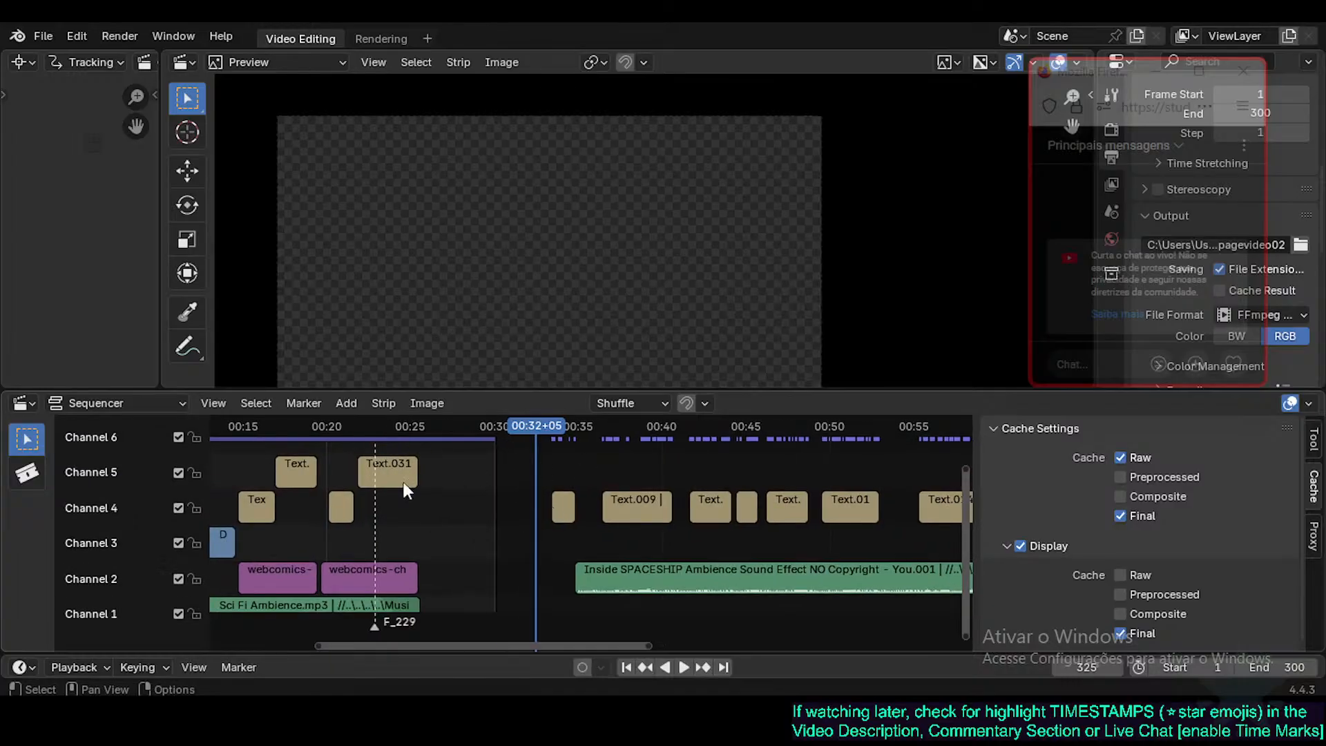
middle_drag(404, 482, 663, 478)
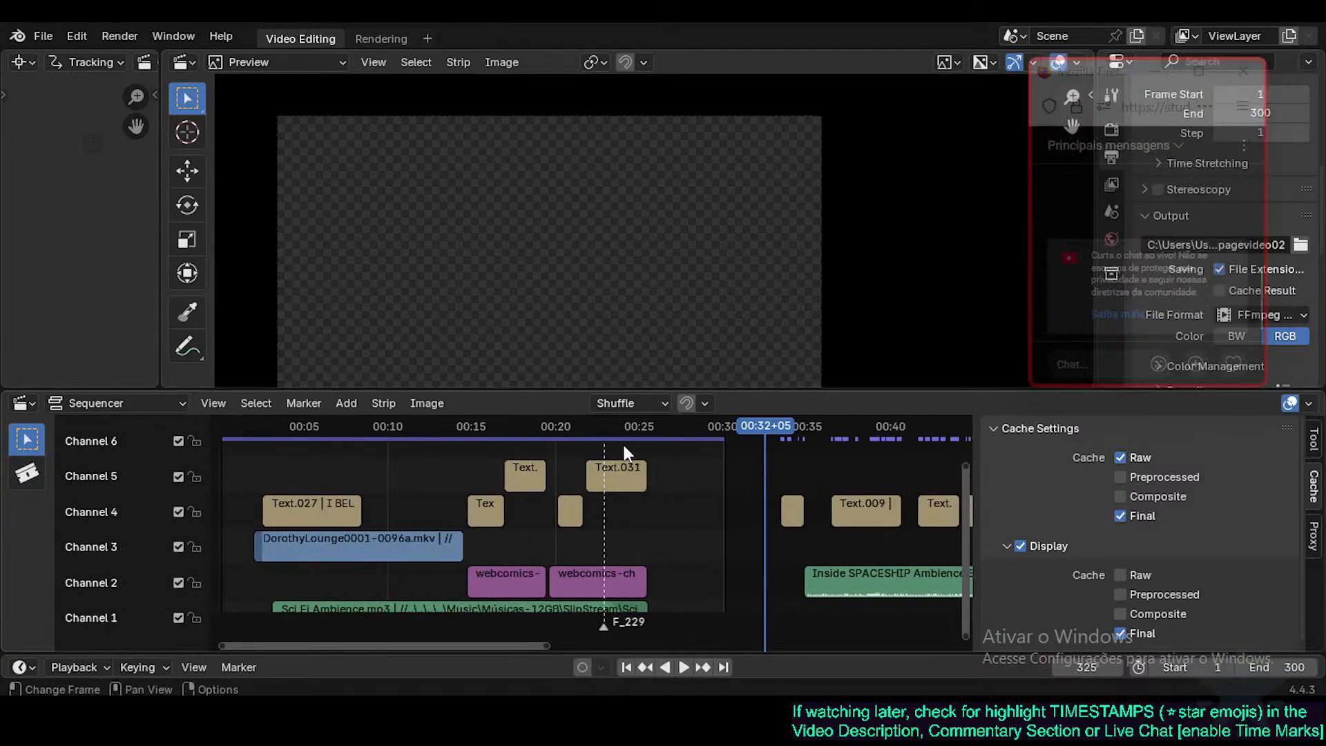
middle_drag(448, 468, 515, 494)
scroll(512, 487, down, 1)
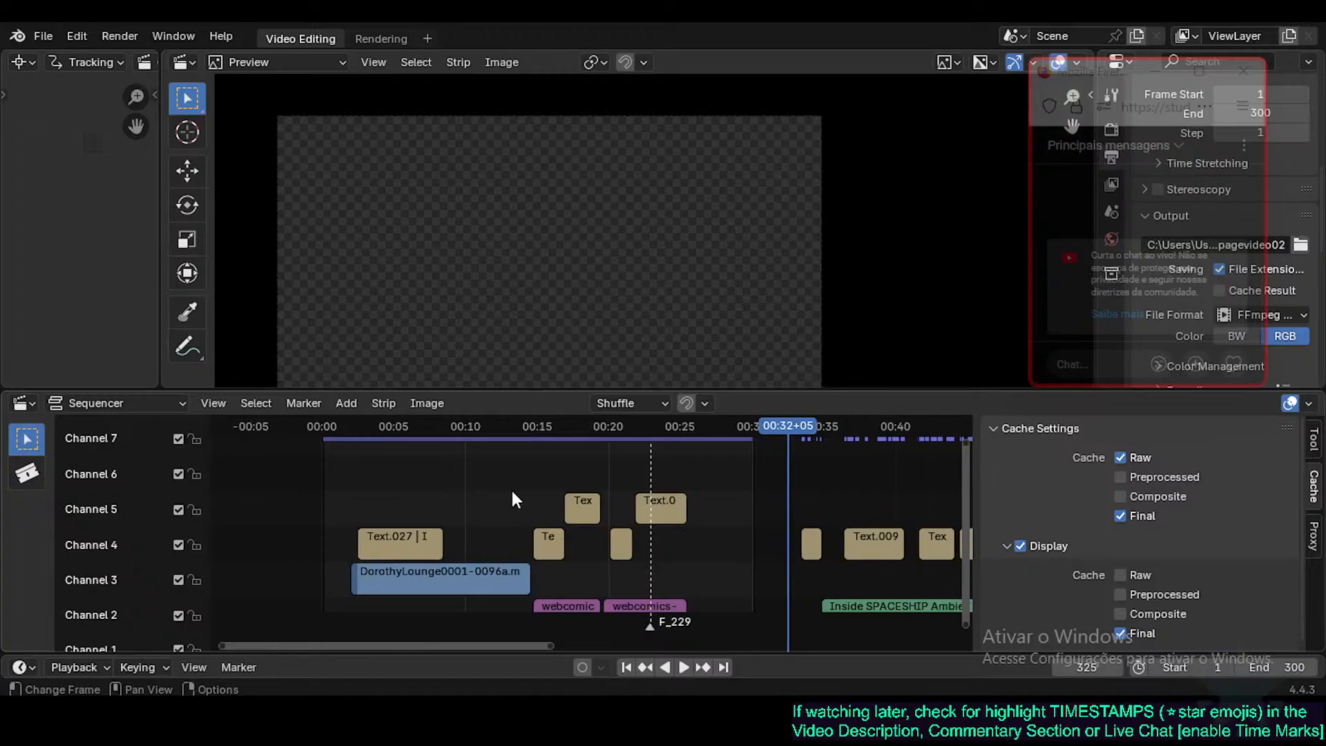
mouse_move(580, 428)
mouse_down()
mouse_move(412, 417)
mouse_move(453, 411)
mouse_move(563, 433)
mouse_up()
Try to slide the "....." speech bubble along X in the preview.
click(565, 335)
key(g)
key(x)
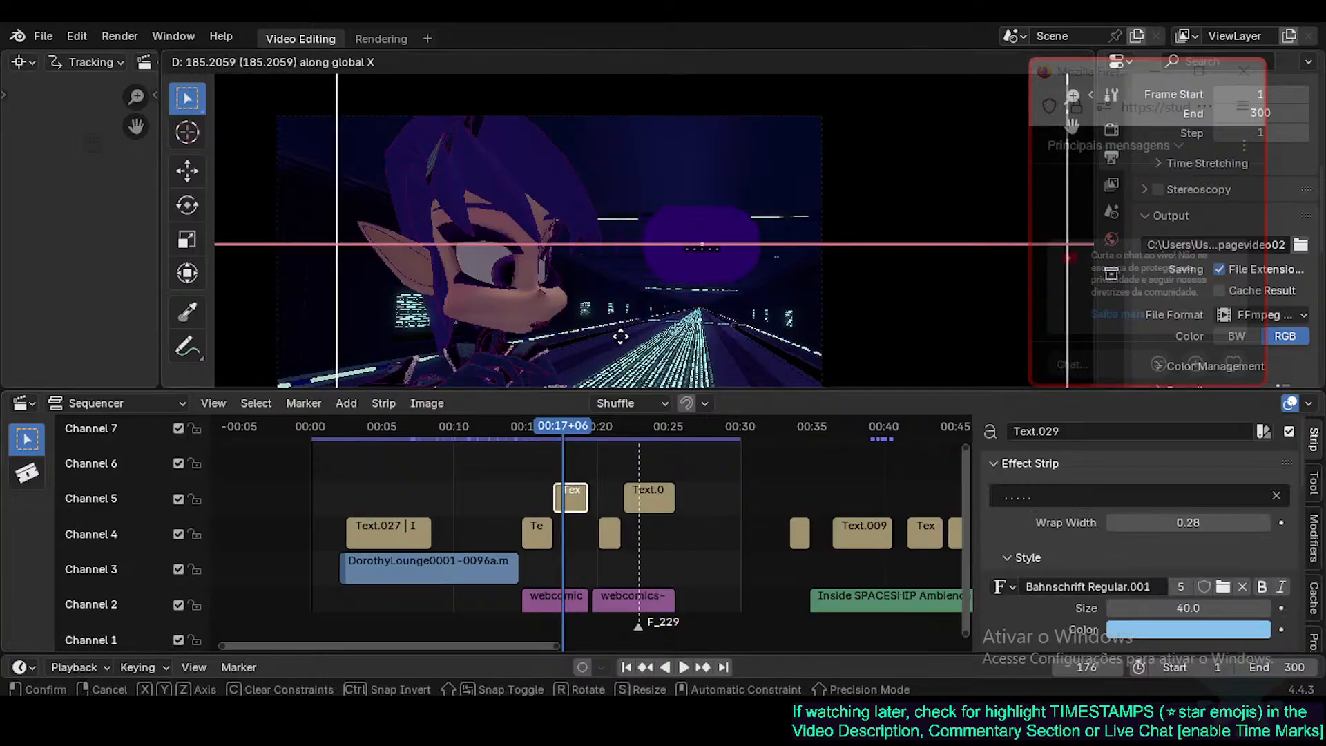
key(Escape)
Try sliding the first webcomic image strip on channel 2 back and forth along X behind the speech bubble.
click(565, 602)
key(g)
key(x)
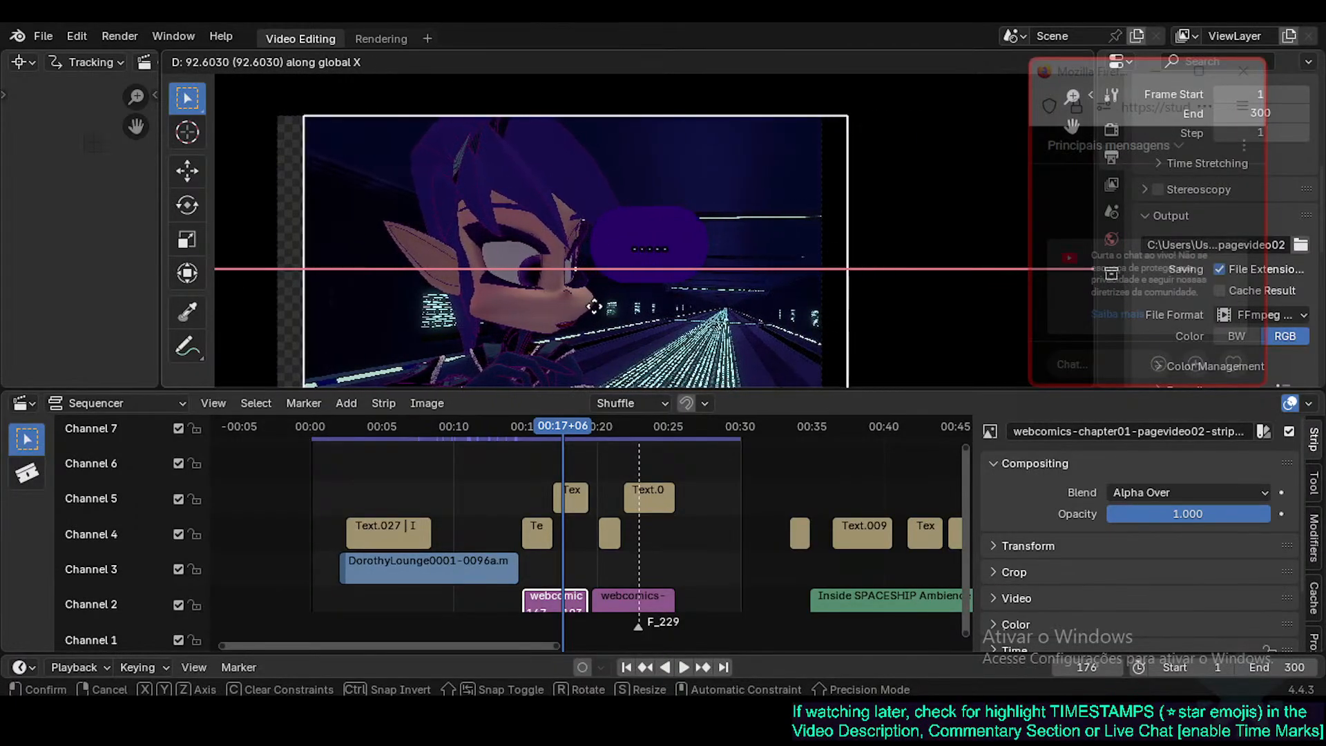
click(549, 340)
key(g)
key(x)
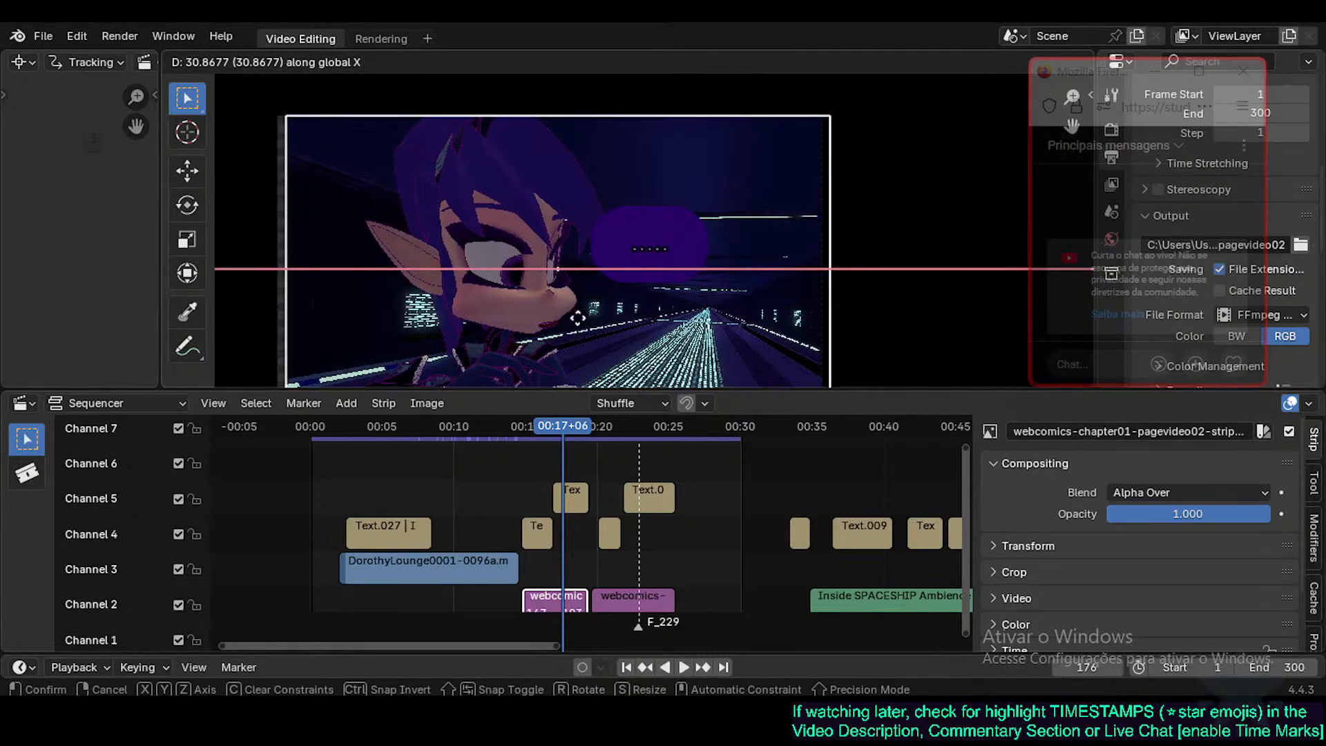
key(Escape)
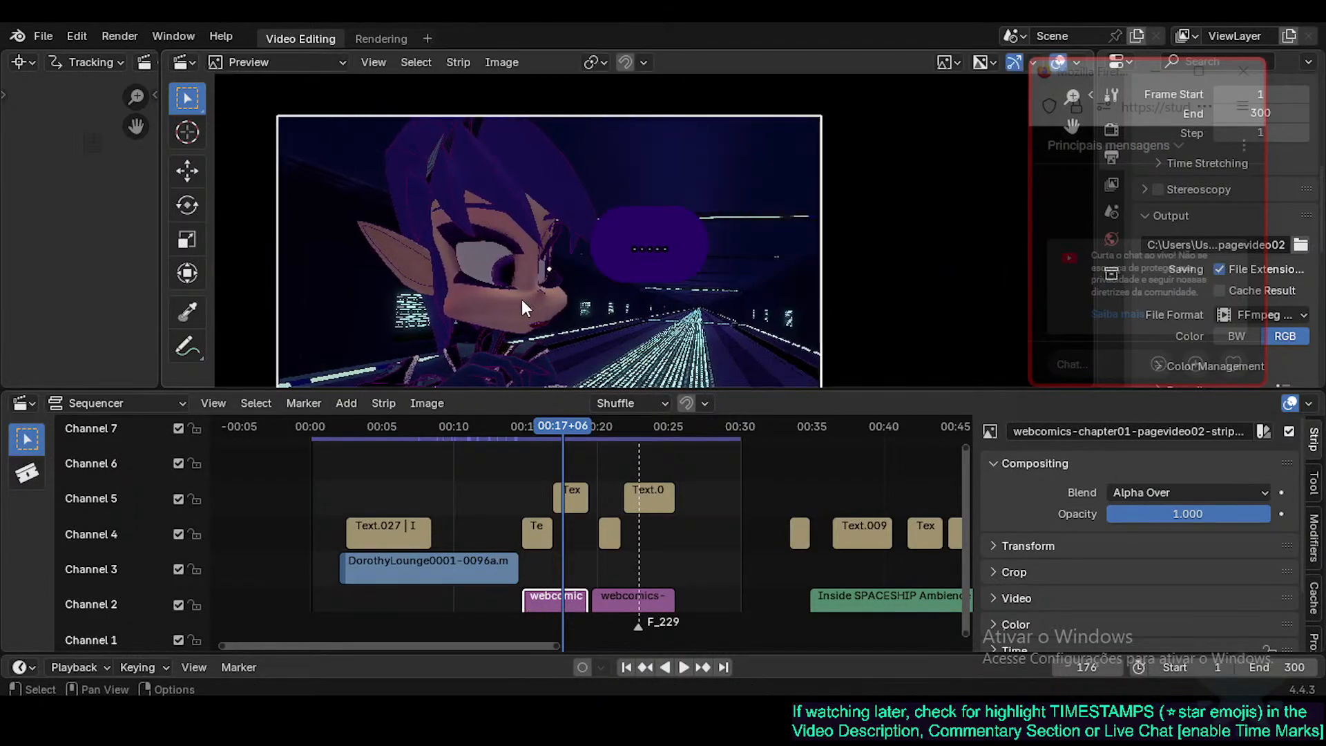
key(g)
key(x)
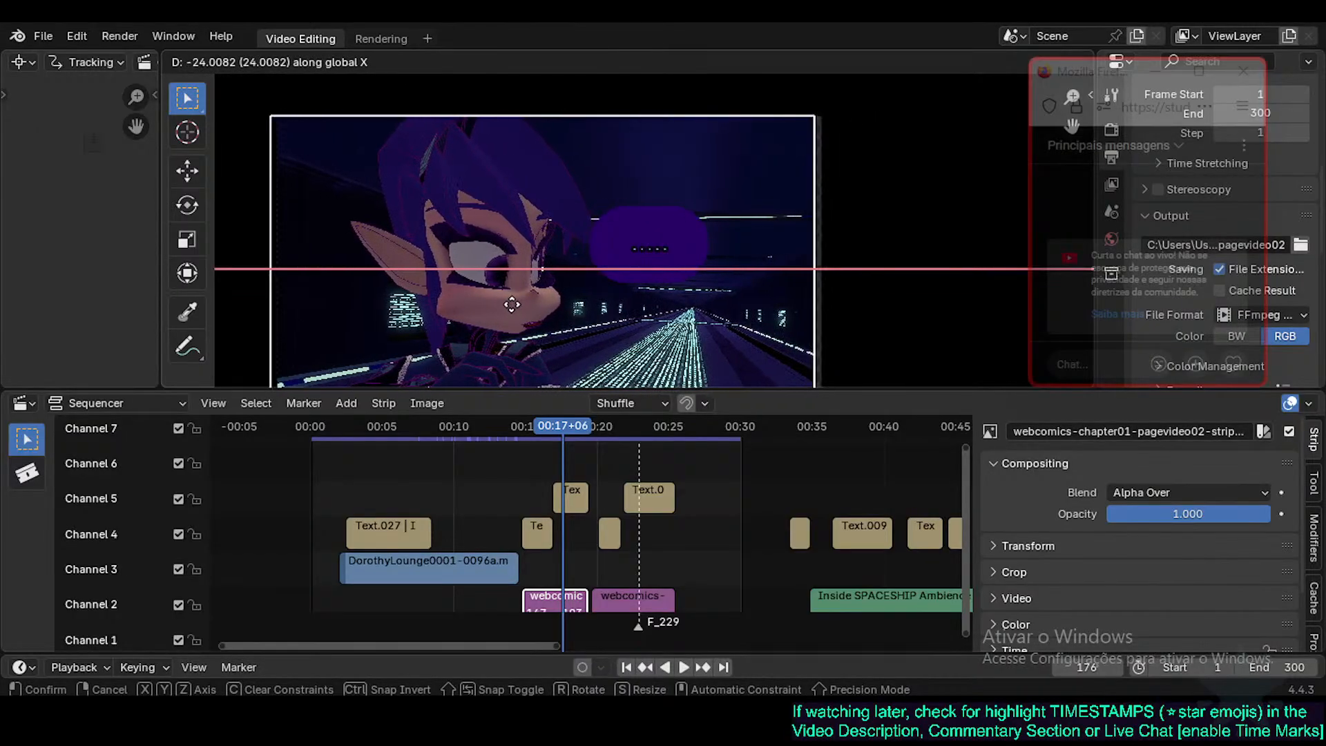
key(Escape)
Expand the Transform settings of the channel 2 webcomic image strip to examine its position, scale and rotation values.
scroll(1099, 569, down, 3)
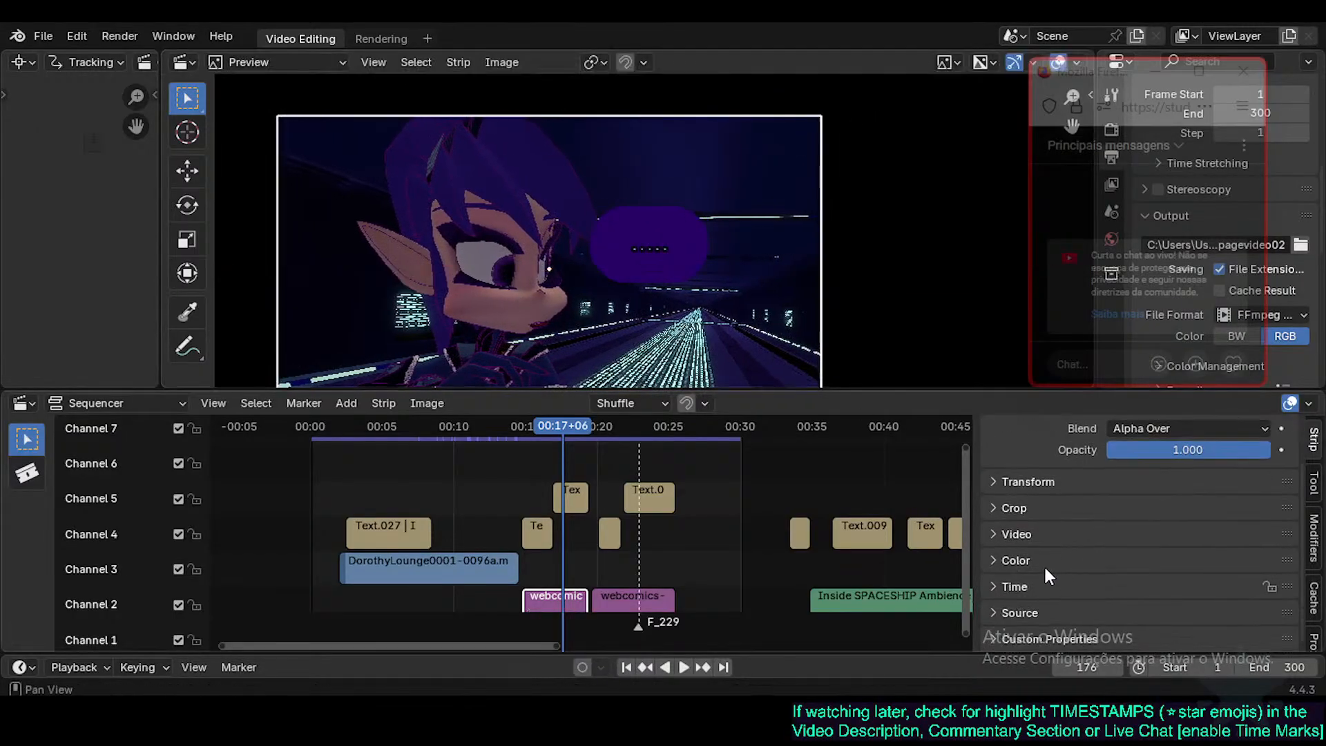
click(1029, 482)
scroll(1166, 533, down, 3)
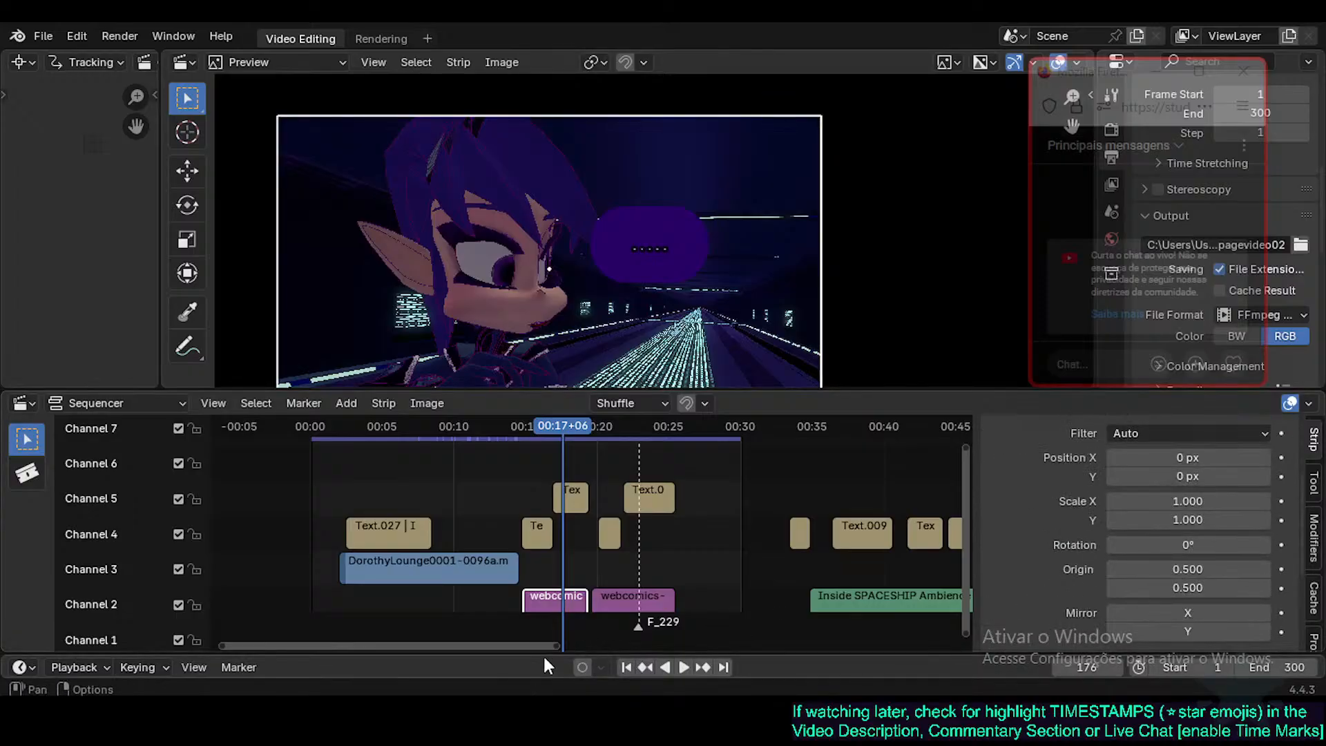
drag(545, 658, 615, 647)
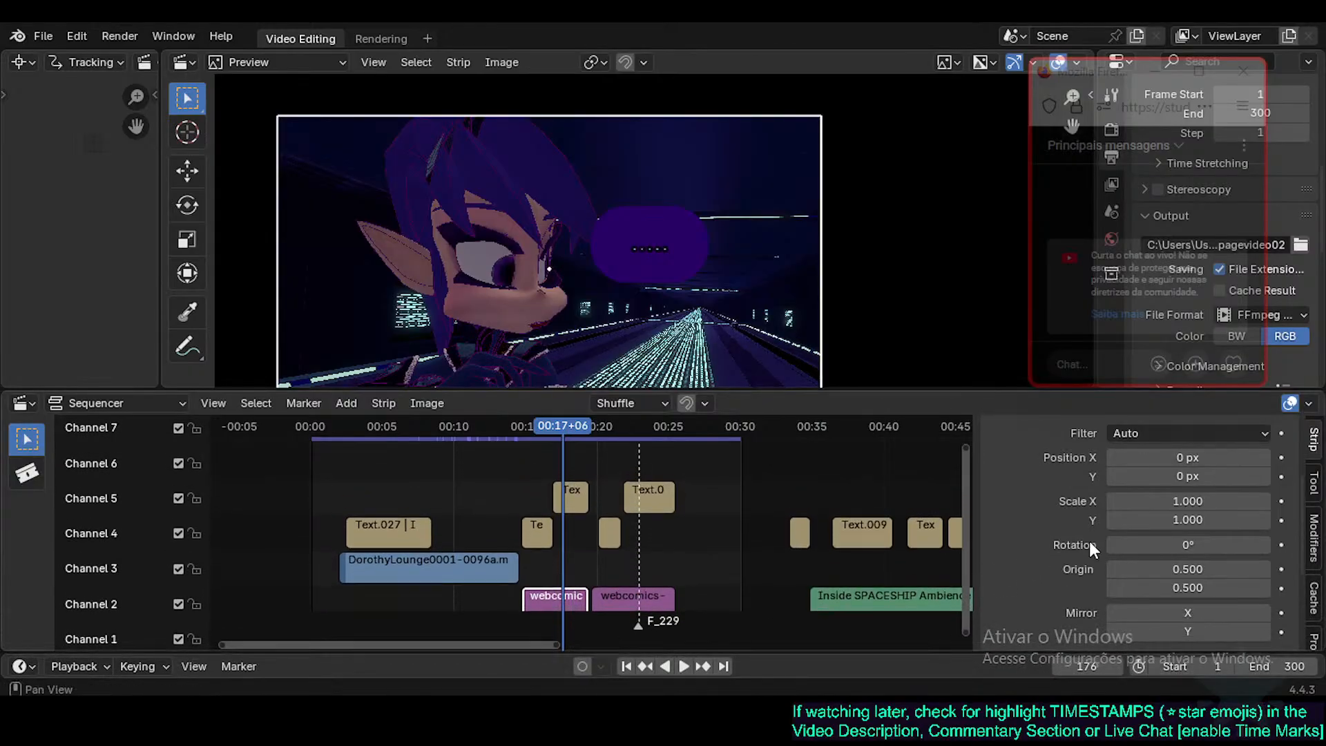
middle_drag(723, 541, 717, 490)
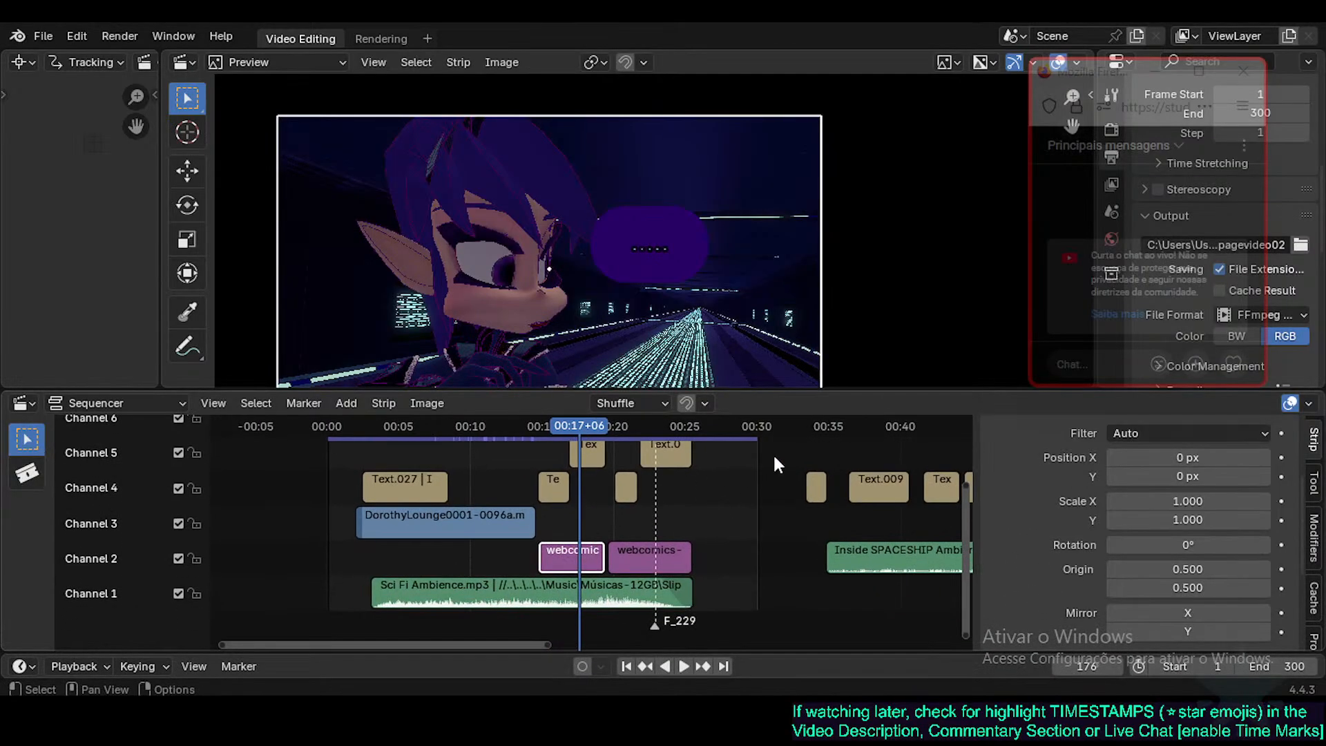
scroll(743, 471, down, 3)
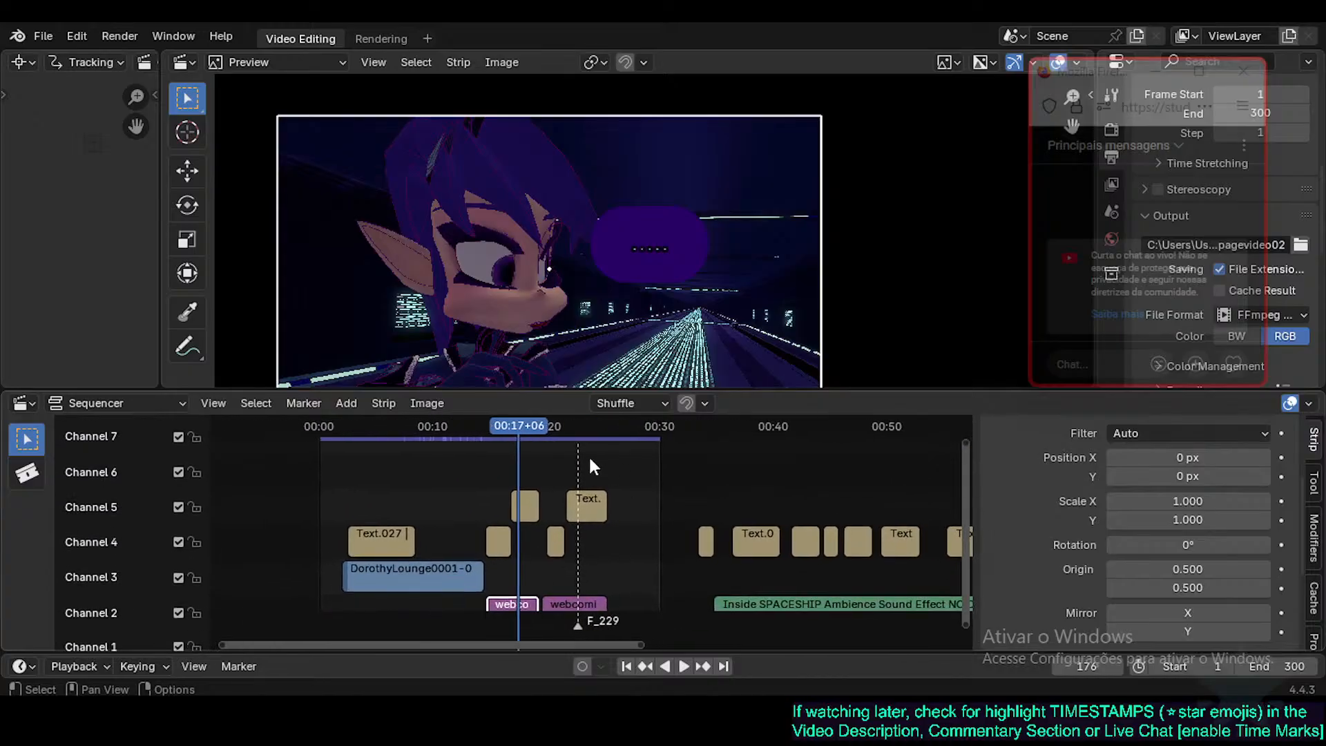
Scrub through the opening shots between about 00:05 and 00:28, leaving the playhead at 00:28+00.
mouse_move(445, 425)
mouse_down()
mouse_move(339, 432)
mouse_move(625, 433)
mouse_move(316, 446)
mouse_move(649, 441)
mouse_move(534, 449)
mouse_move(488, 430)
mouse_move(651, 429)
mouse_move(409, 423)
mouse_move(640, 422)
mouse_move(470, 423)
mouse_up()
mouse_move(375, 422)
mouse_down()
mouse_move(643, 418)
mouse_move(326, 425)
mouse_move(396, 425)
mouse_up()
drag(560, 425, 632, 428)
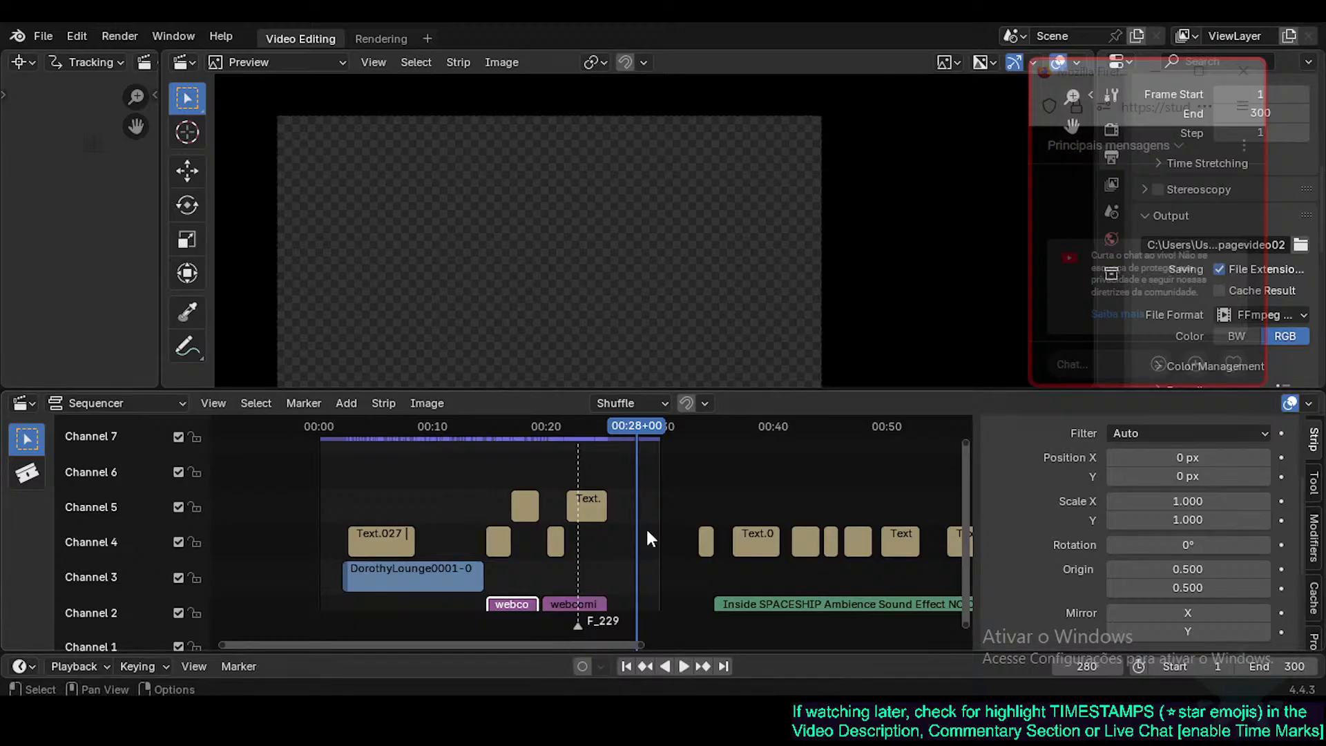
Examine the Compositing and Transform settings of the channel 2 webcomic strip with the playhead at 00:28+06.
scroll(645, 526, up, 5)
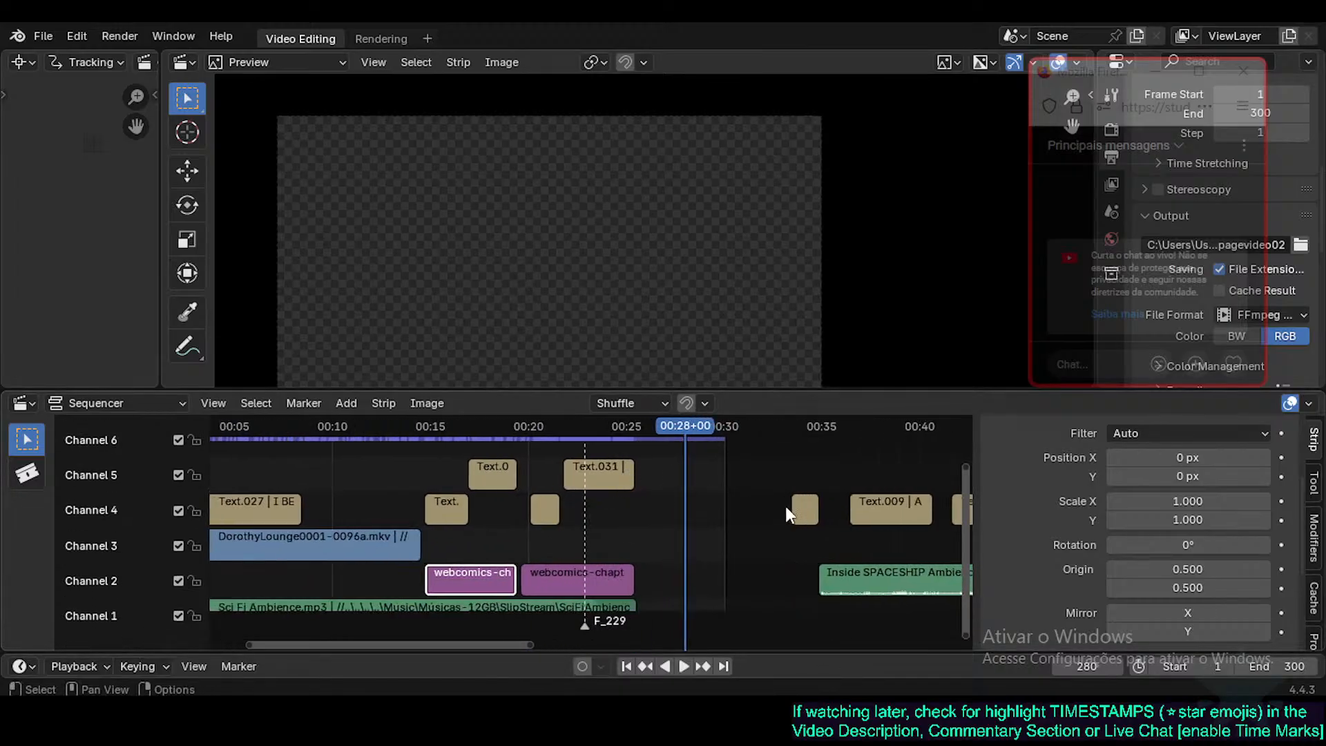
drag(507, 423, 697, 424)
scroll(1226, 516, up, 4)
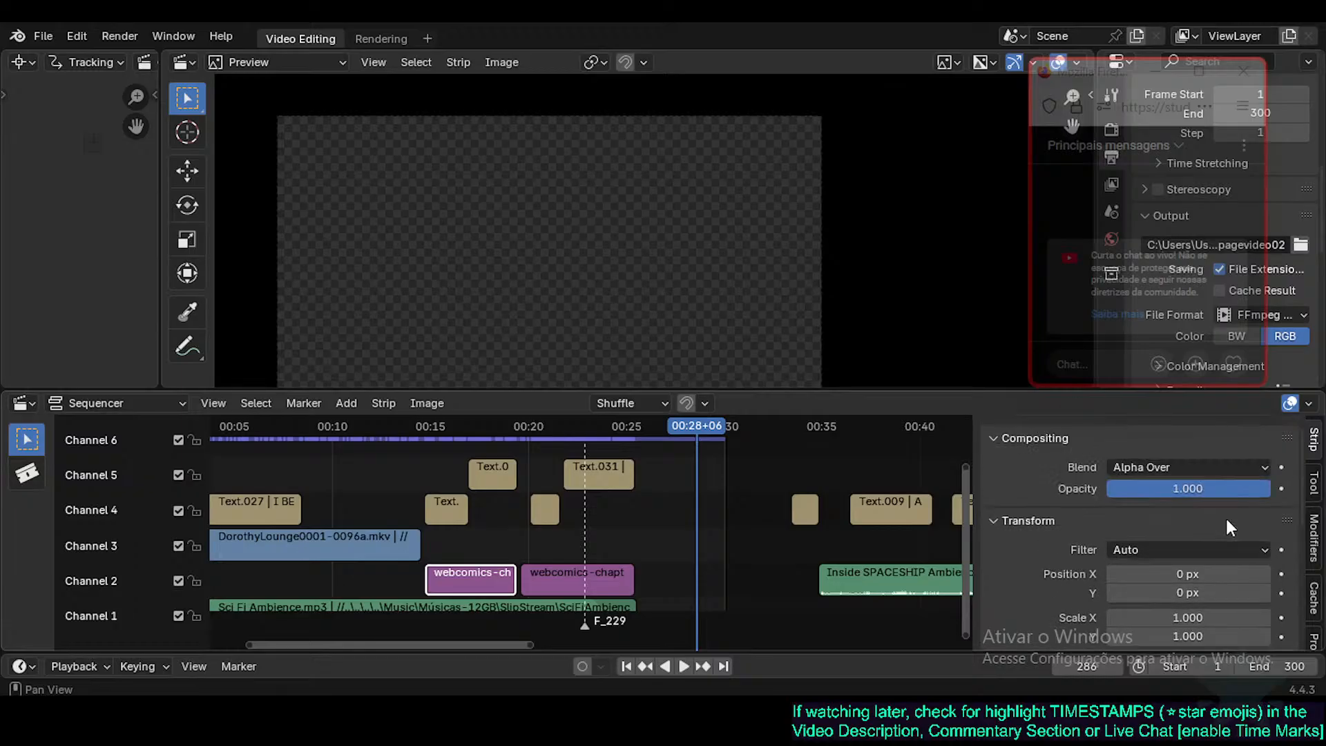
scroll(1225, 520, down, 5)
scroll(1221, 517, up, 3)
scroll(1219, 514, down, 4)
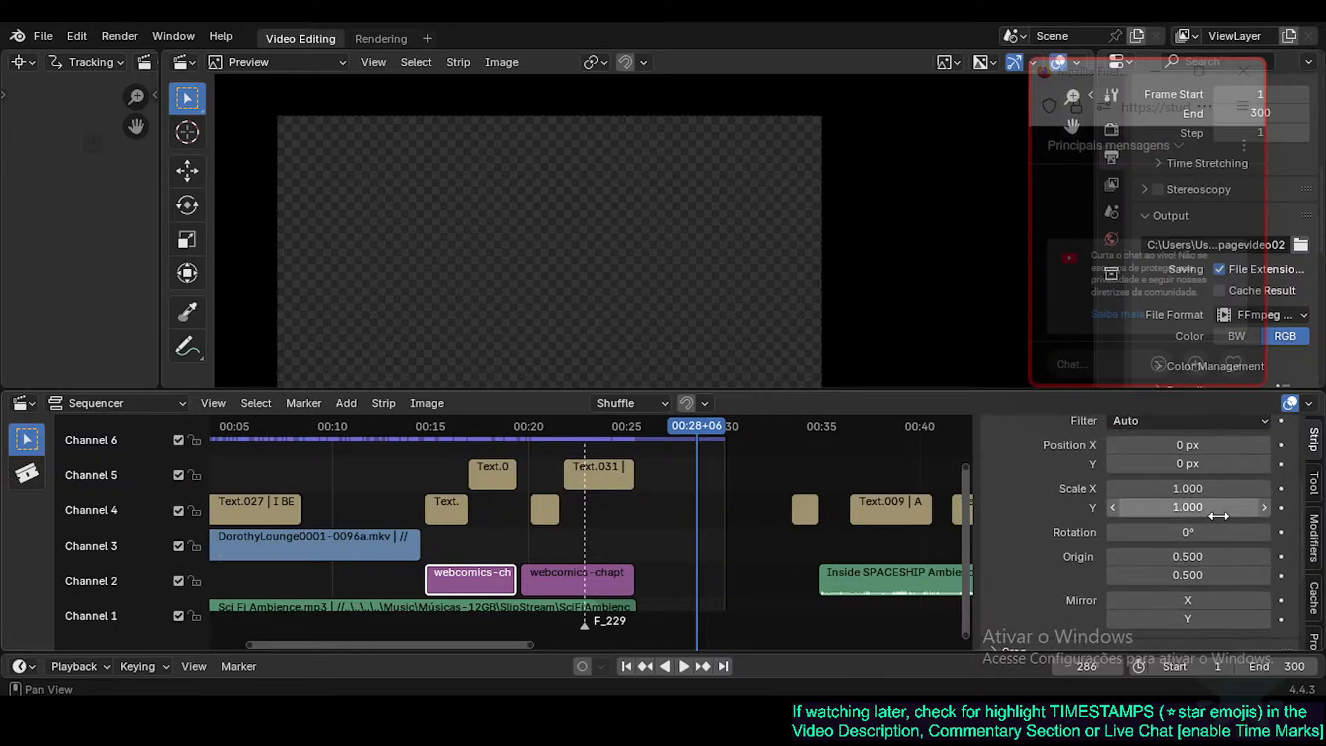
Return the playhead to 00:16+01 and try moving the first webcomic image along X in the preview.
click(453, 428)
key(space)
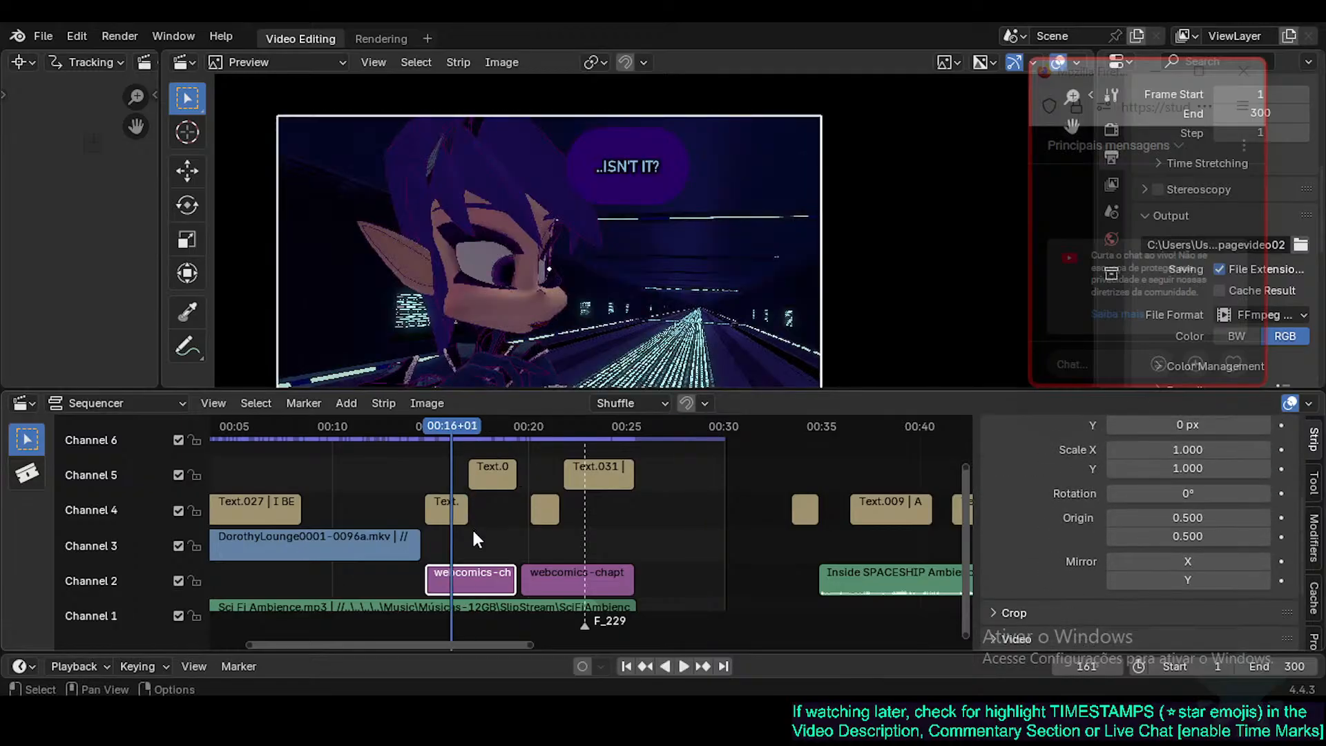
key(g)
right_click(498, 431)
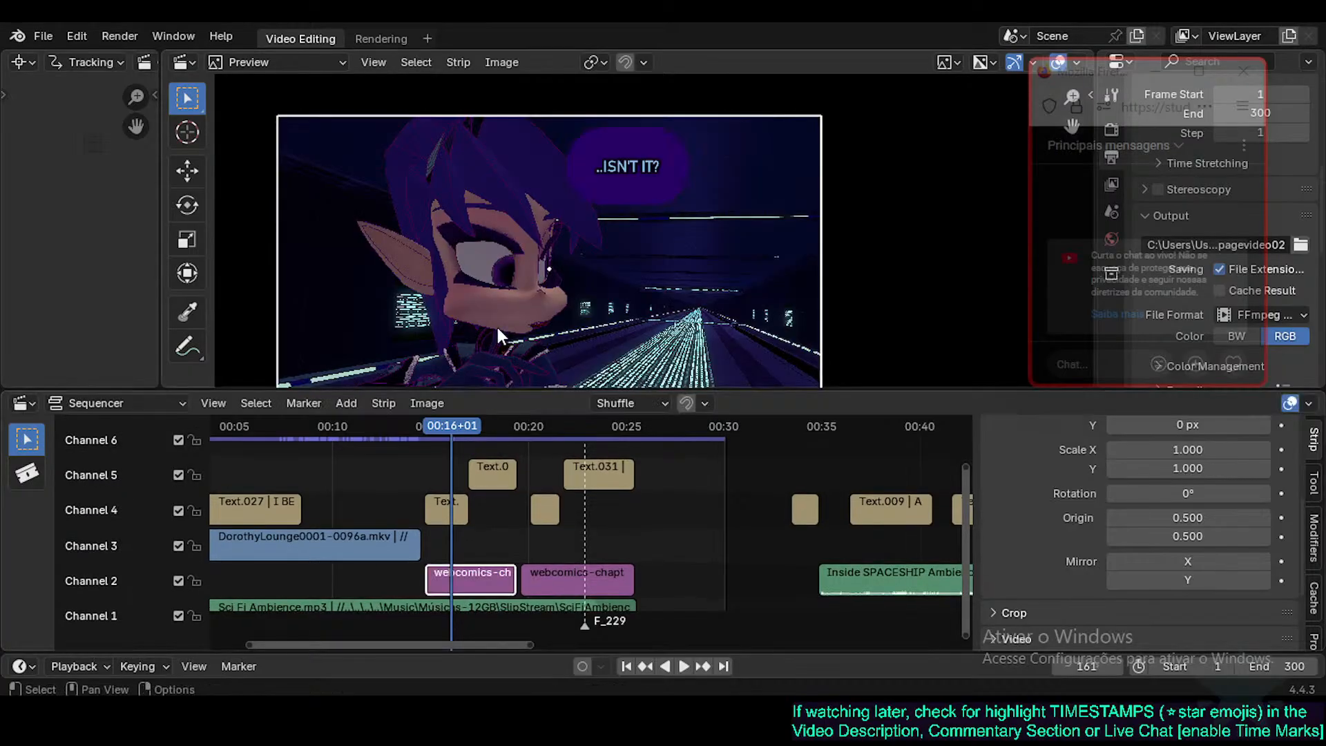
key(g)
key(y)
key(x)
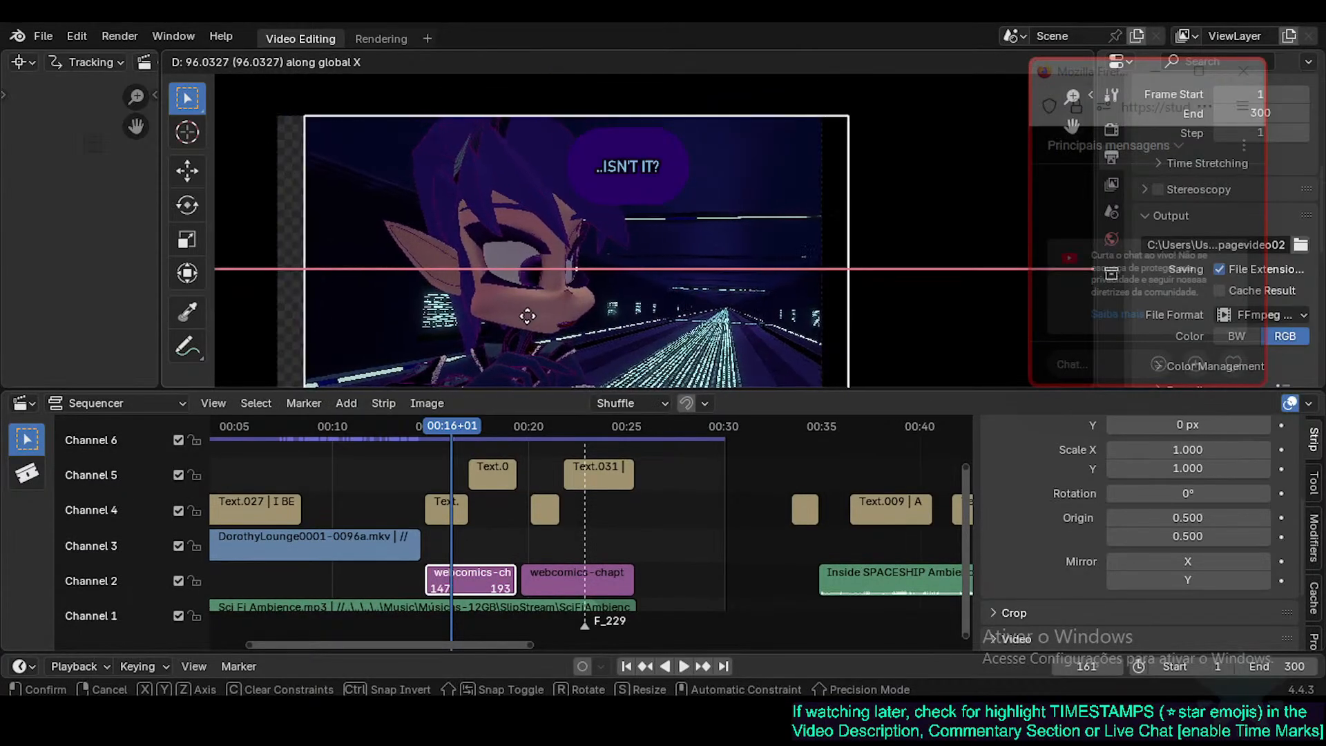
right_click(503, 314)
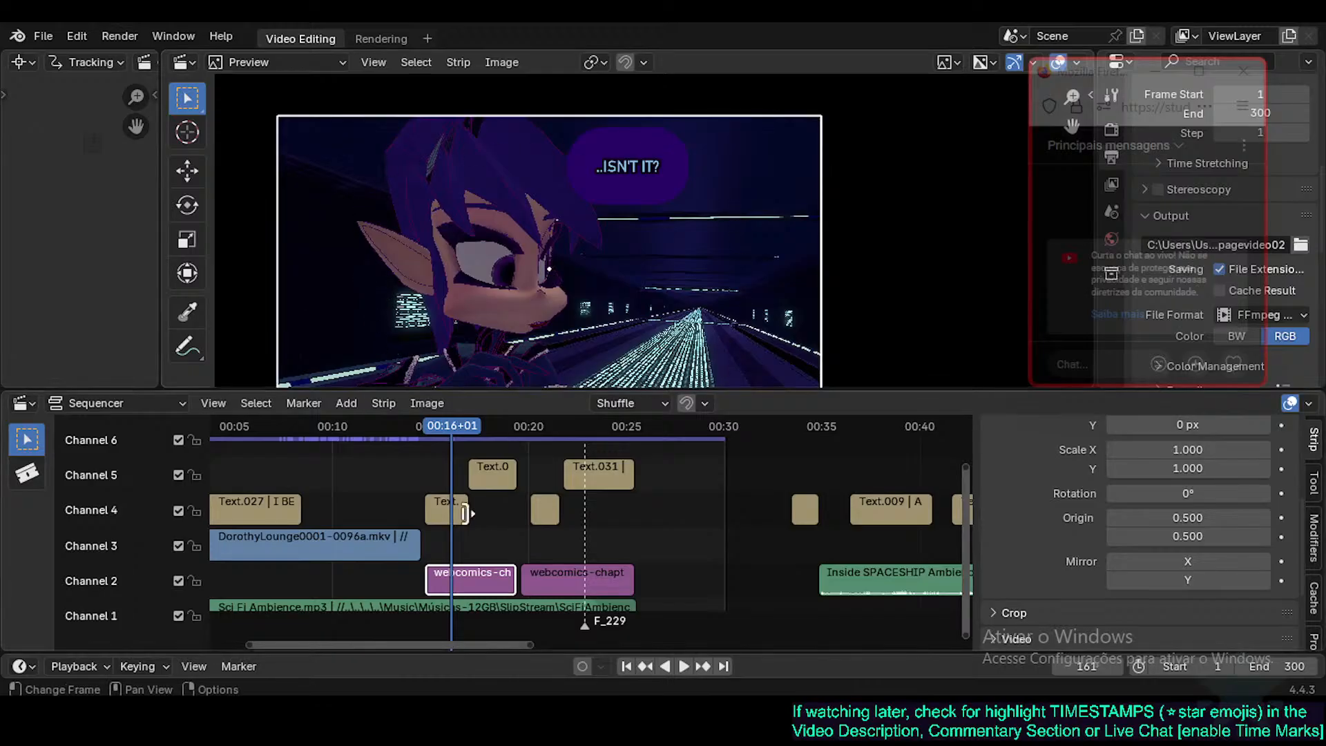
Look through the strip types available for adding to the sequence, and scrub around 00:16.
click(450, 546)
key(shift+a)
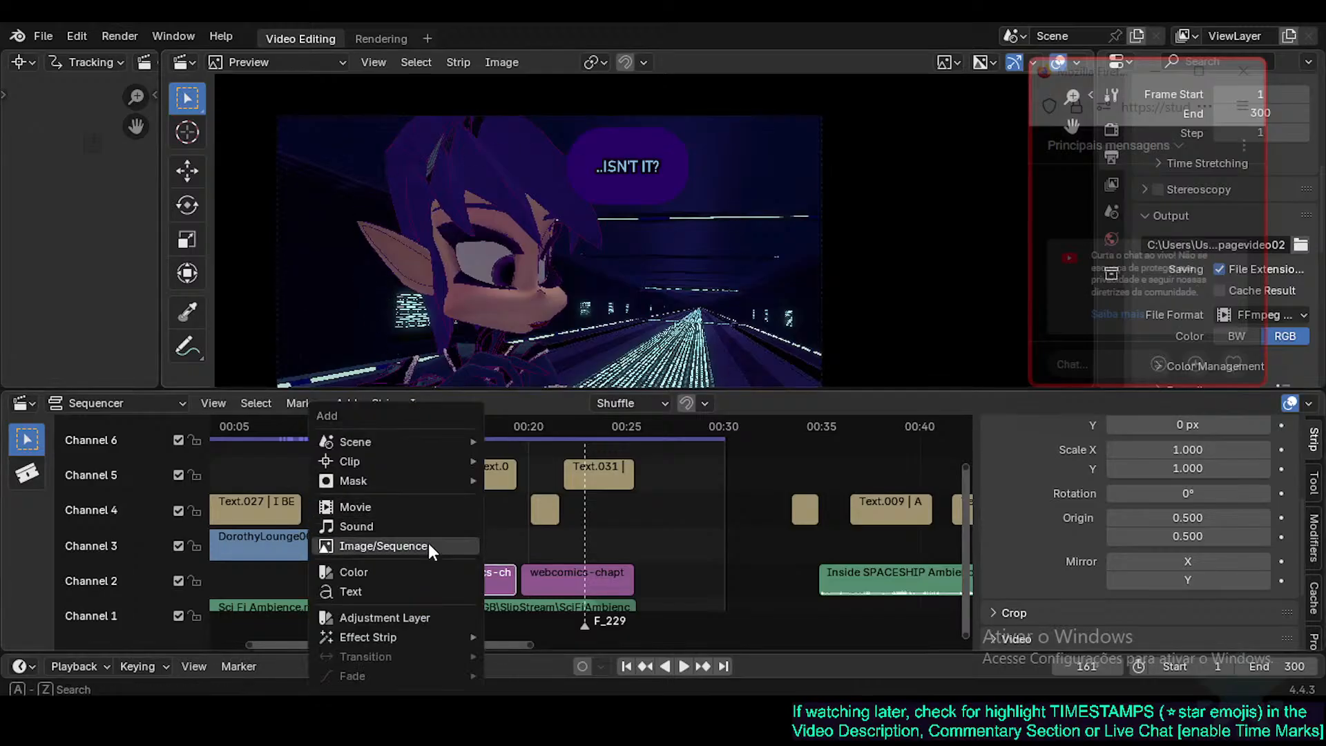
mouse_move(455, 483)
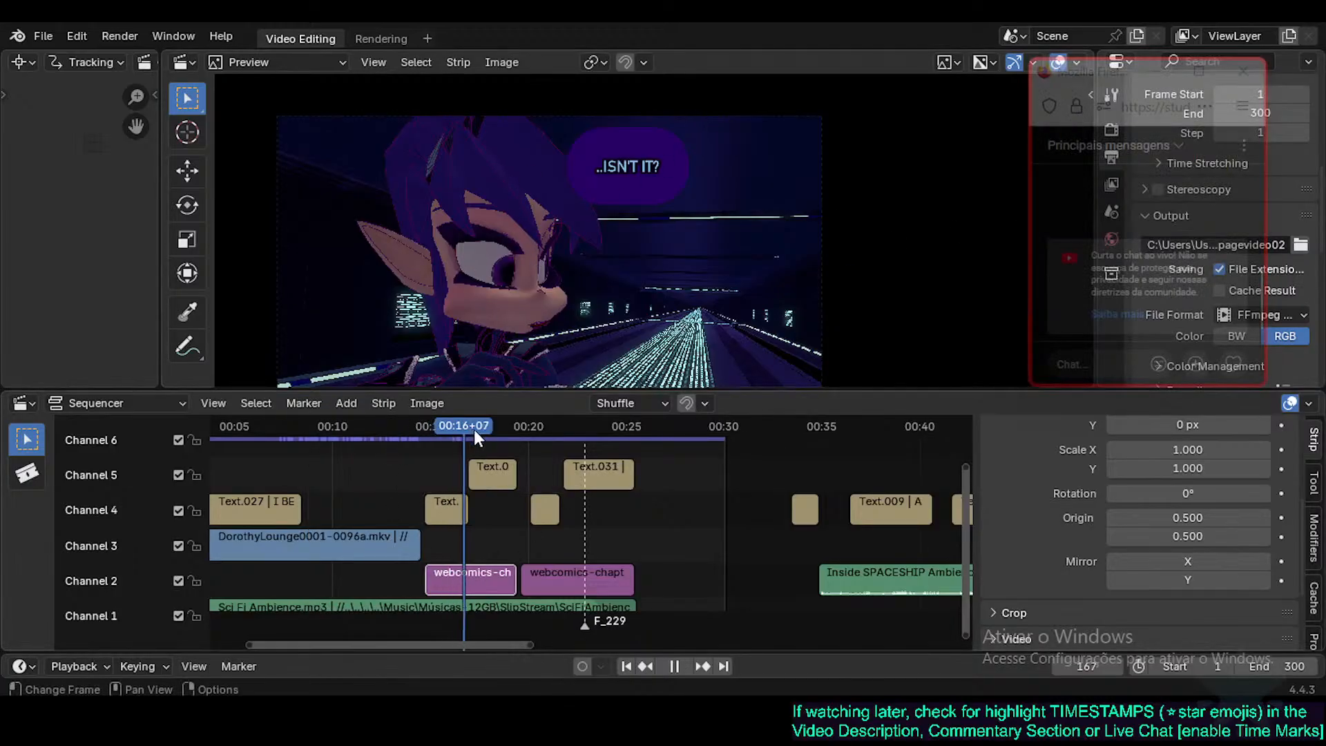
mouse_move(475, 430)
mouse_down()
mouse_move(520, 434)
mouse_move(459, 440)
mouse_up()
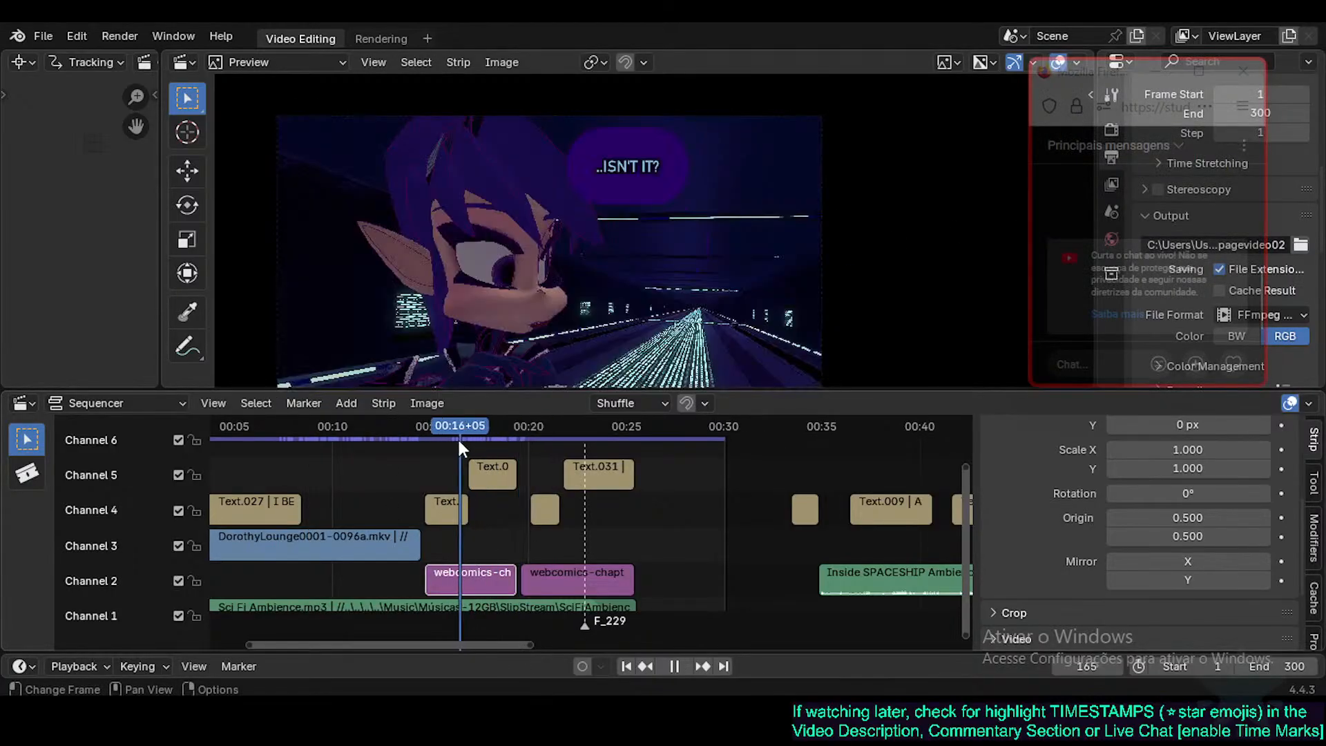
Select the first webcomic image strip on channel 2 and try shifting its picture sideways along X.
click(454, 583)
key(g)
key(x)
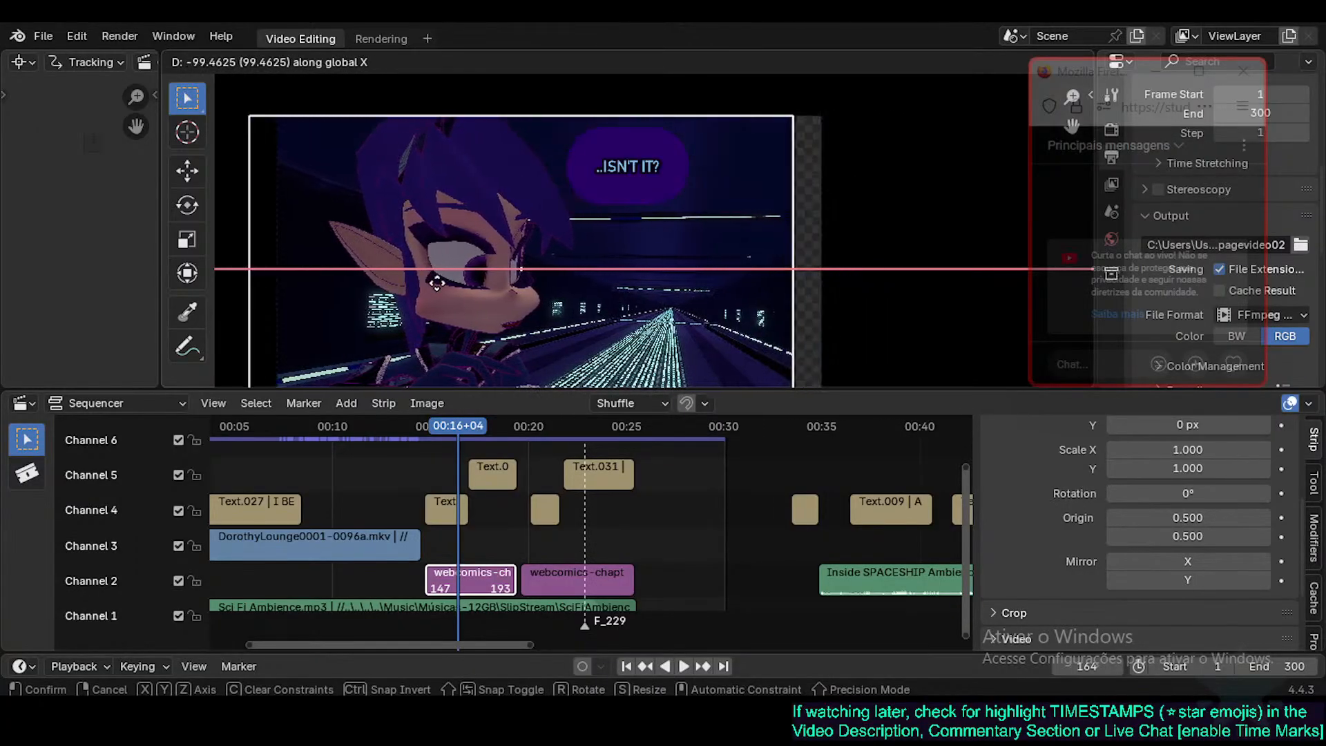
key(g)
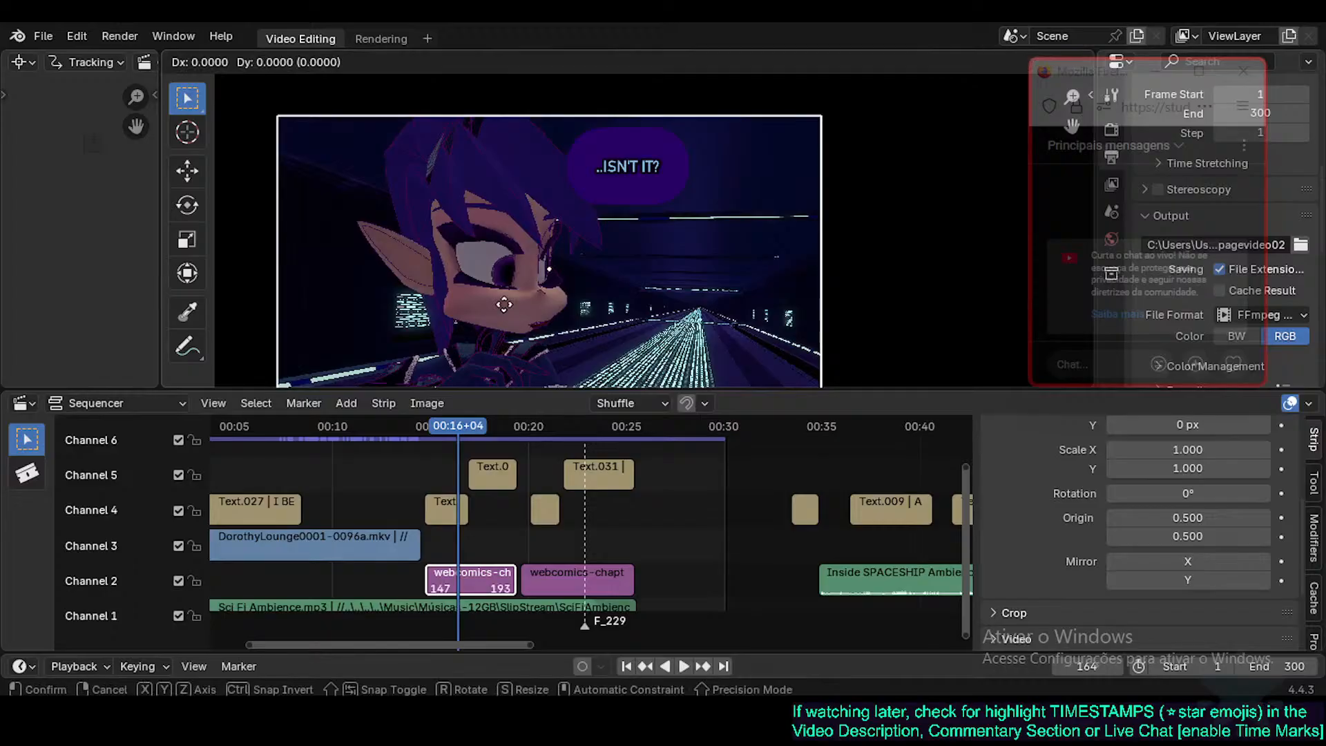
key(Escape)
Try scaling and rotating the first webcomic image in the preview, and leave the strip deselected.
key(s)
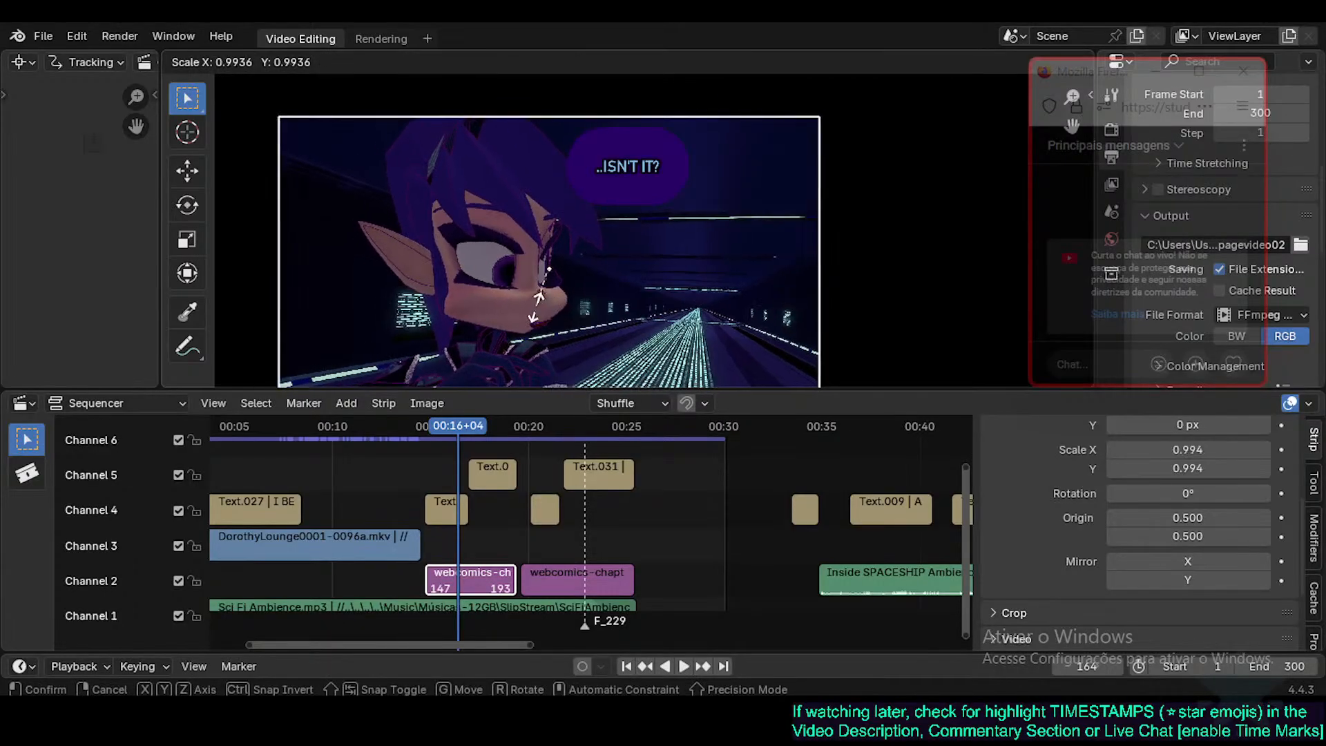
key(Escape)
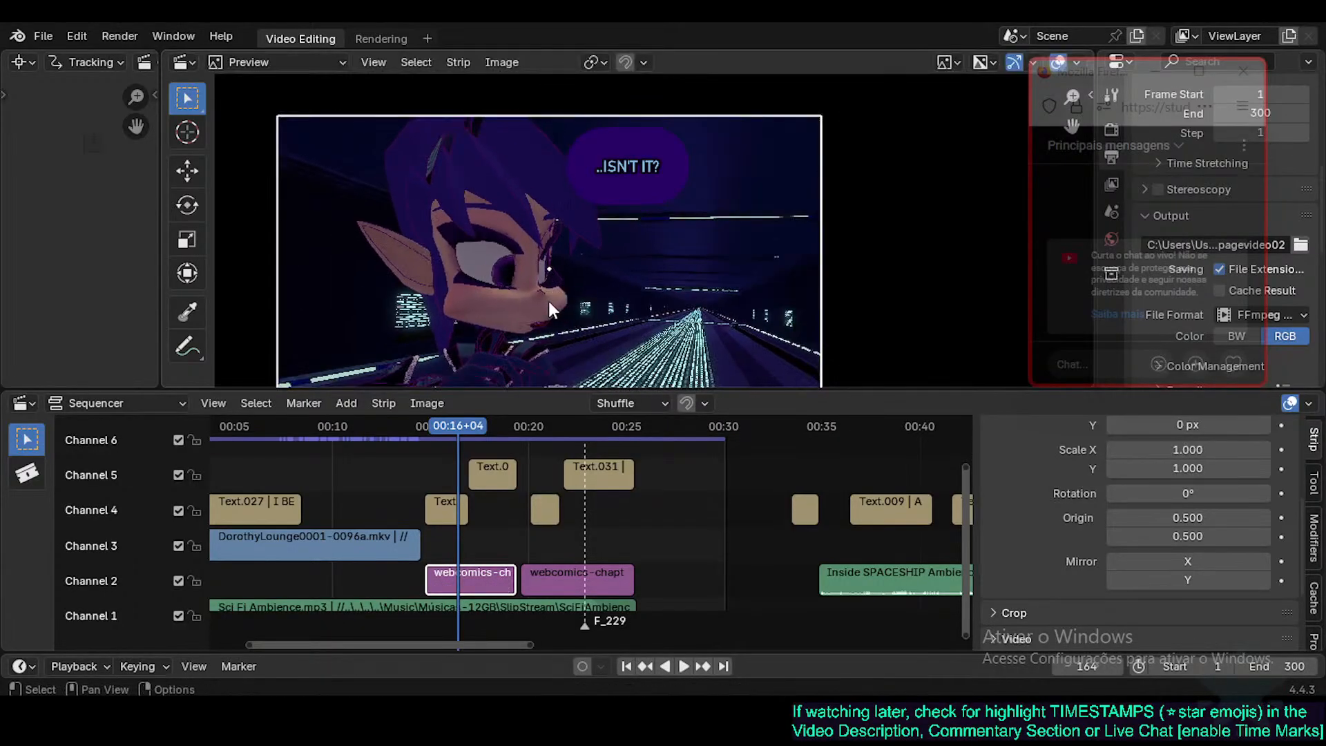
key(r)
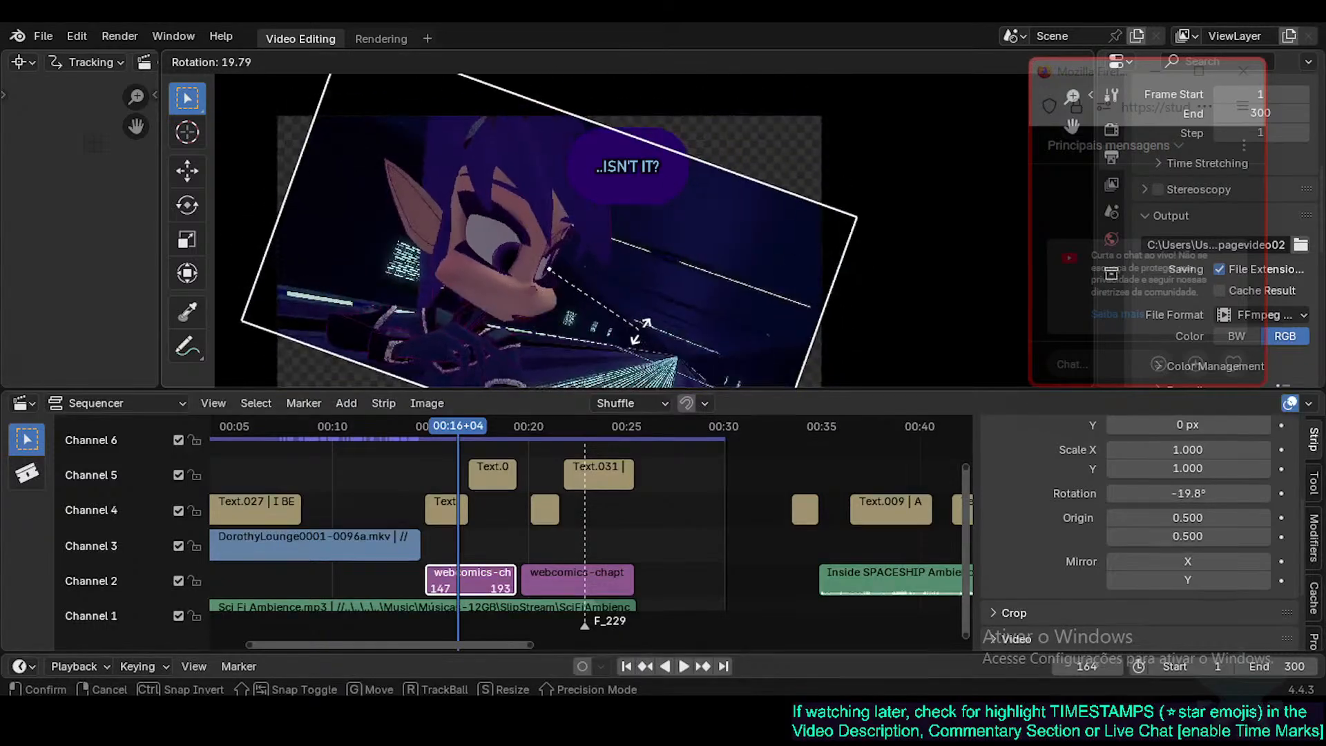
key(Escape)
click(666, 515)
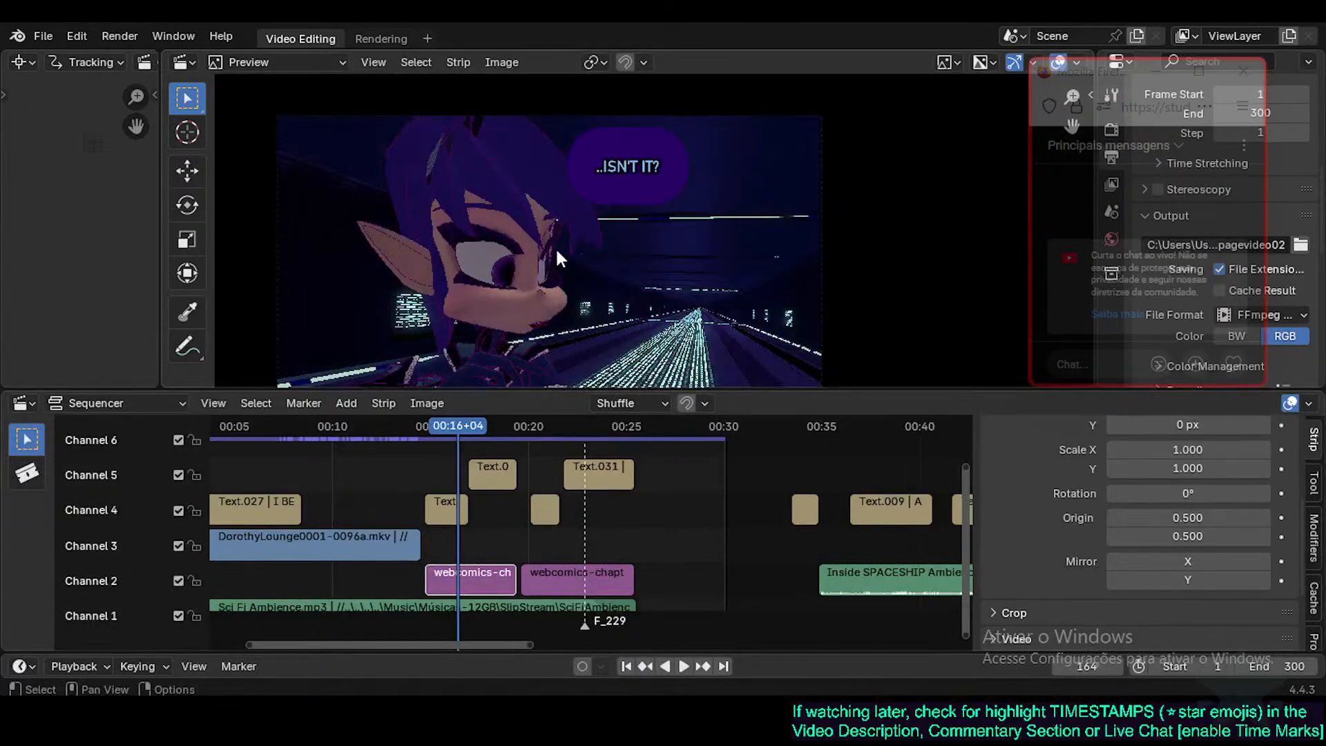
Select the second webcomic image at 00:23+01 and try scaling it up and down in the preview.
middle_drag(666, 518, 708, 510)
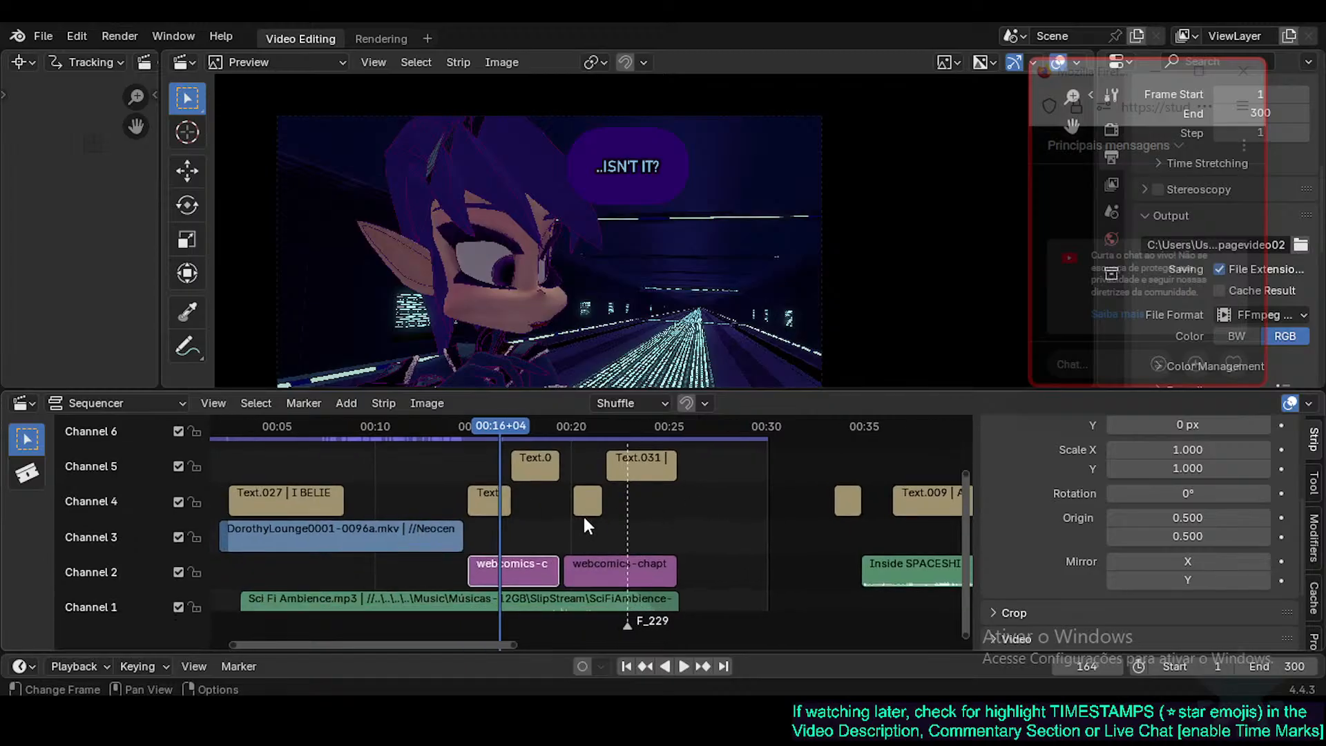
scroll(583, 517, up, 1)
drag(601, 431, 635, 425)
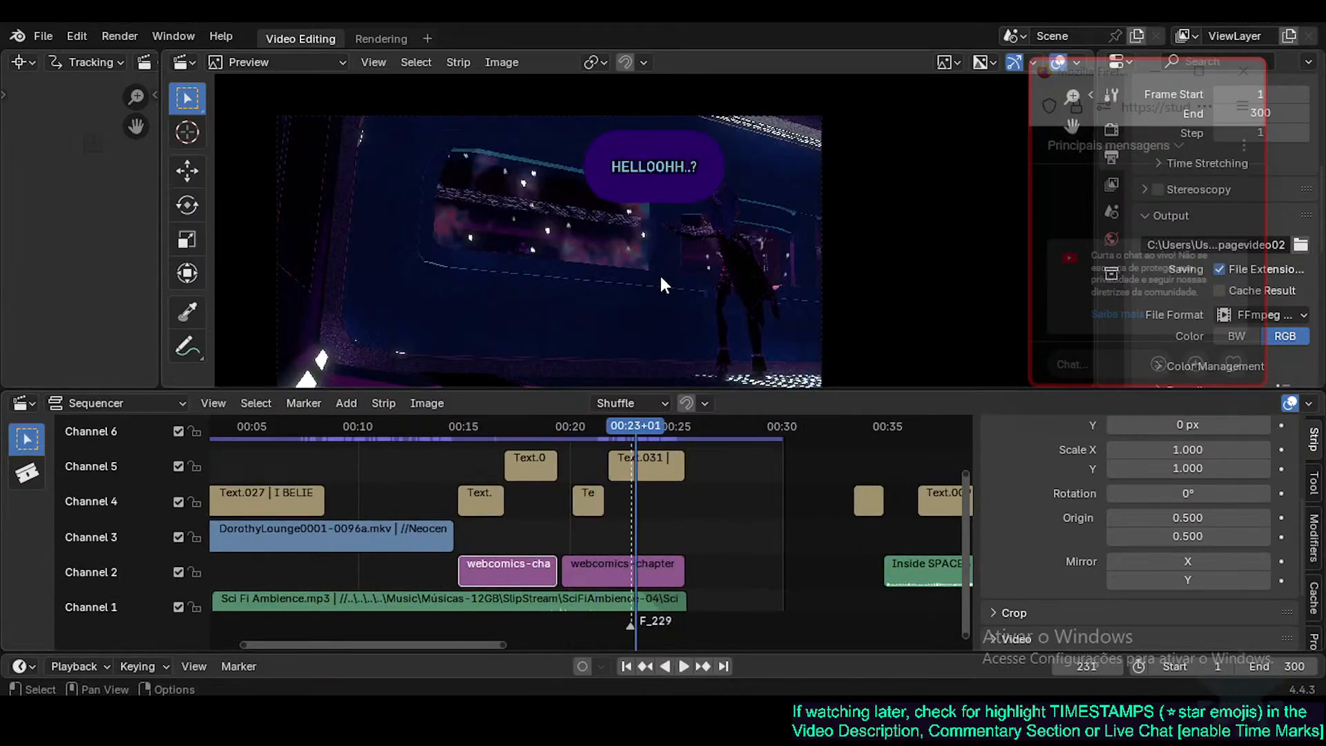
click(643, 293)
click(679, 358)
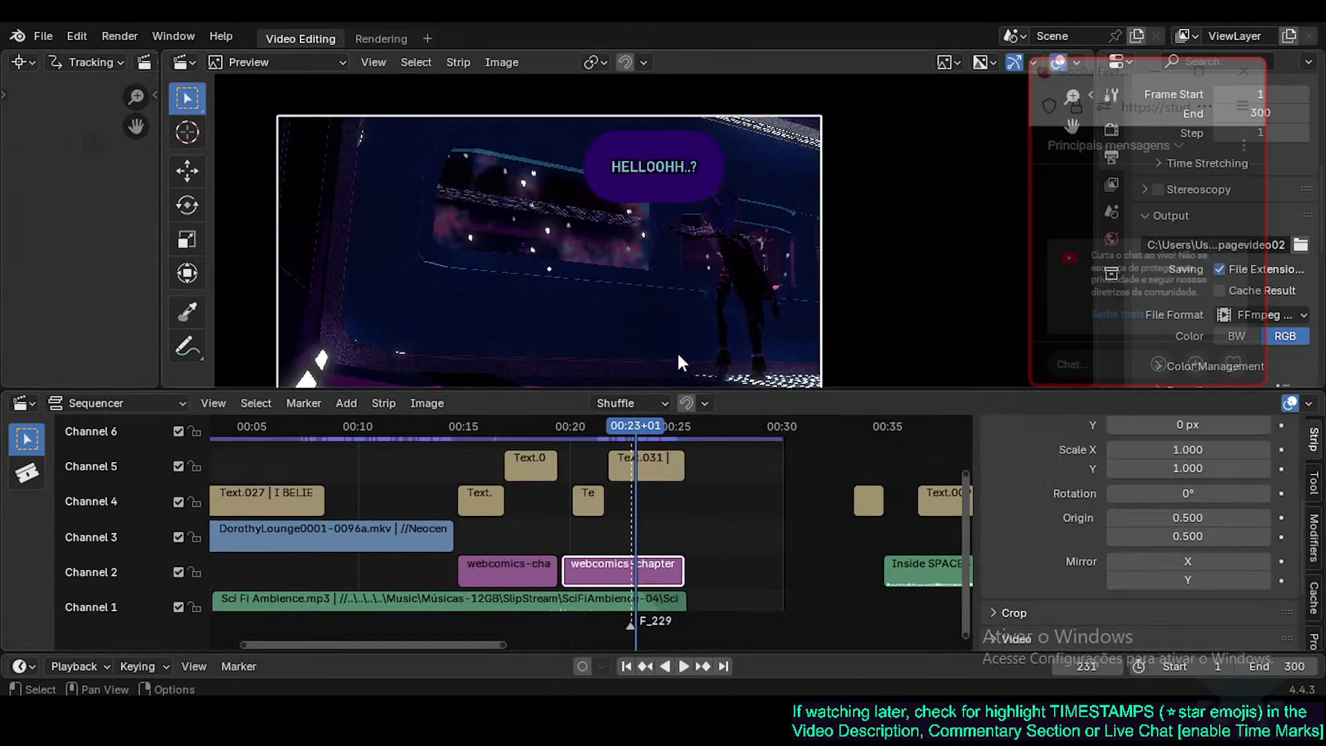
key(s)
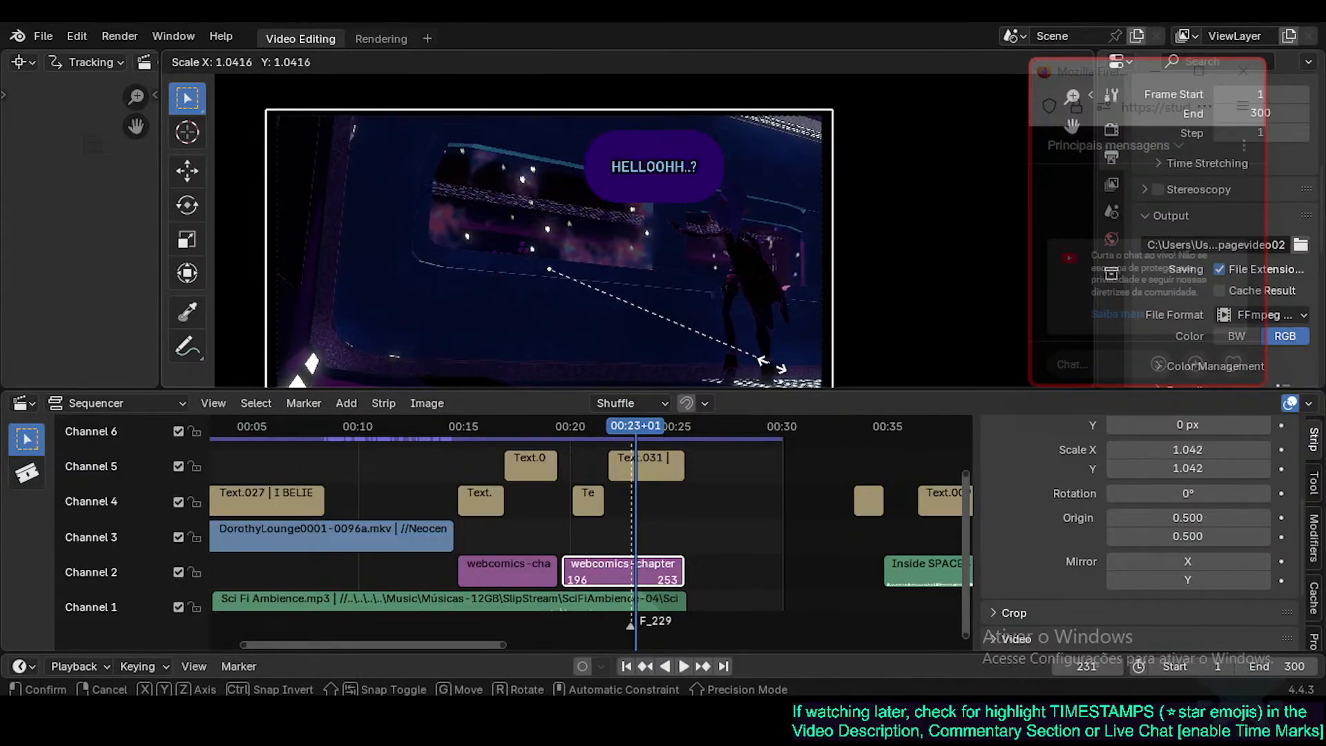
key(Escape)
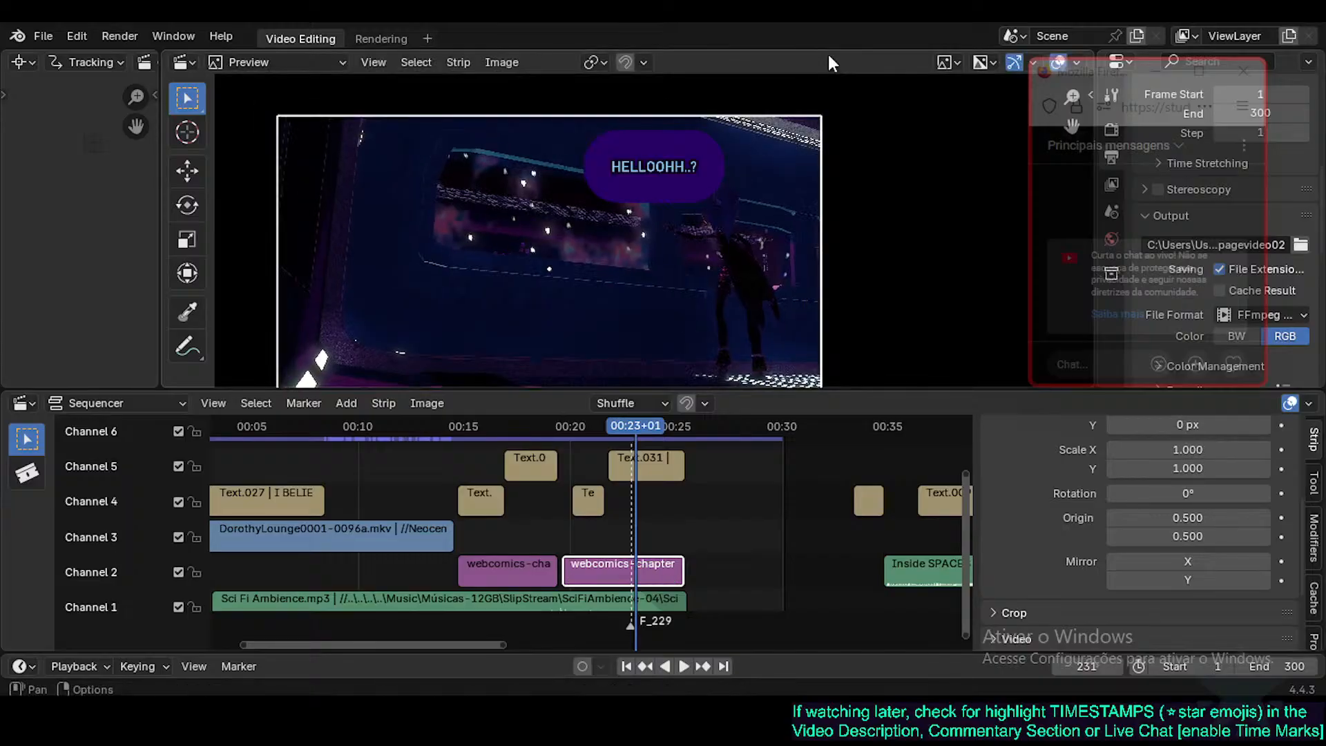
key(s)
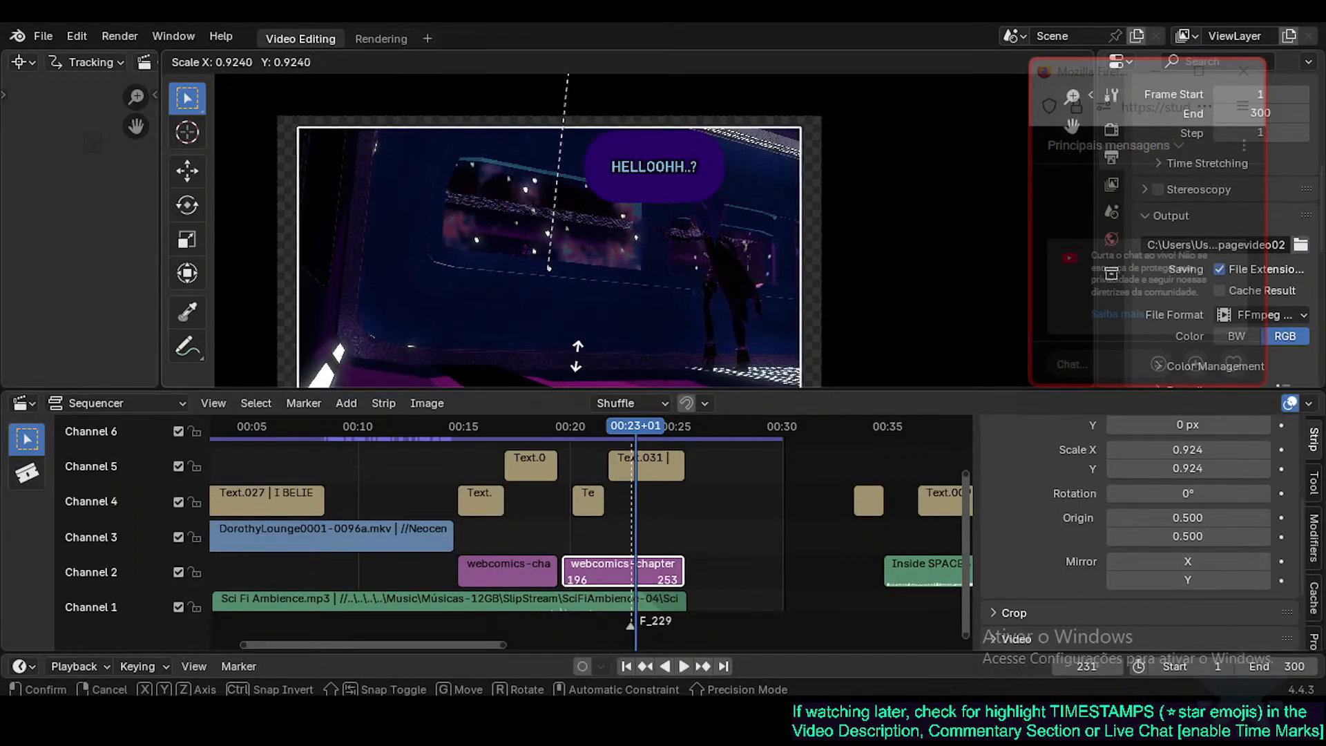
key(Escape)
key(s)
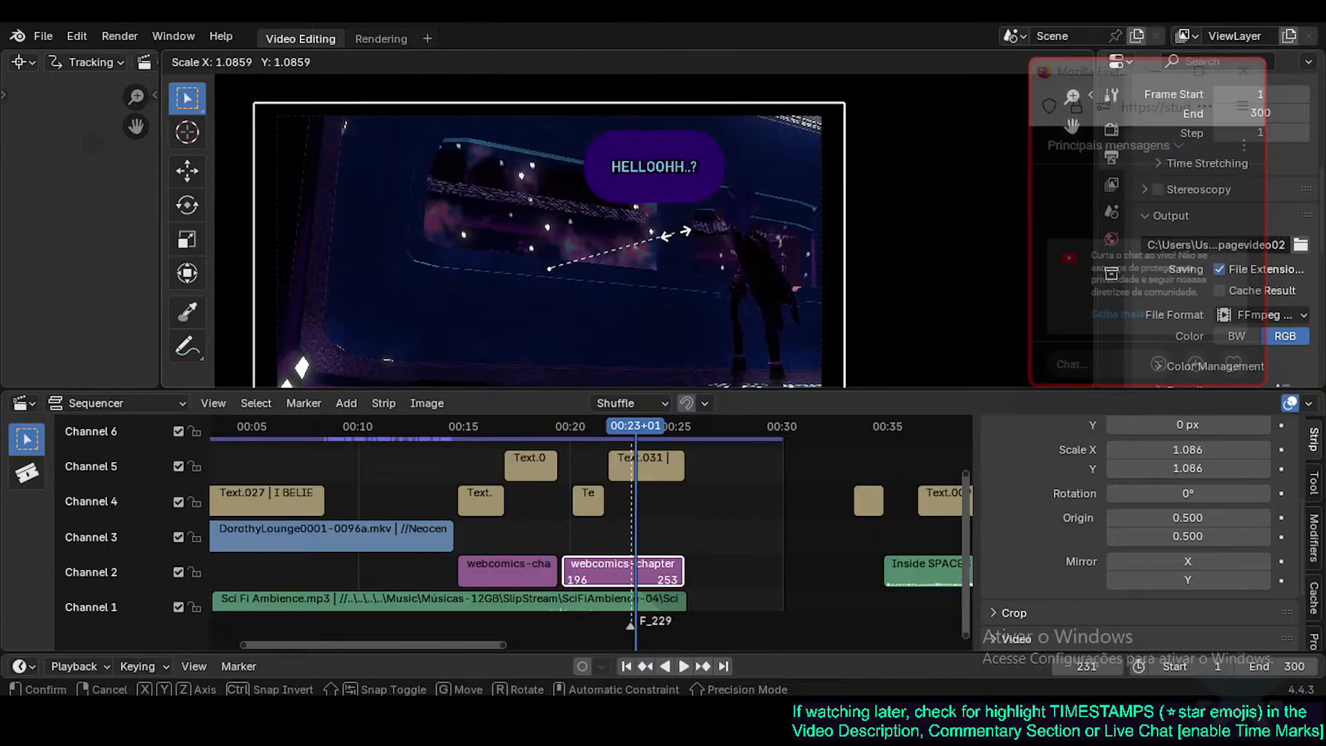
key(Escape)
Try moving the second webcomic image along X behind the "HELLOOHH..?" speech bubble.
key(g)
key(x)
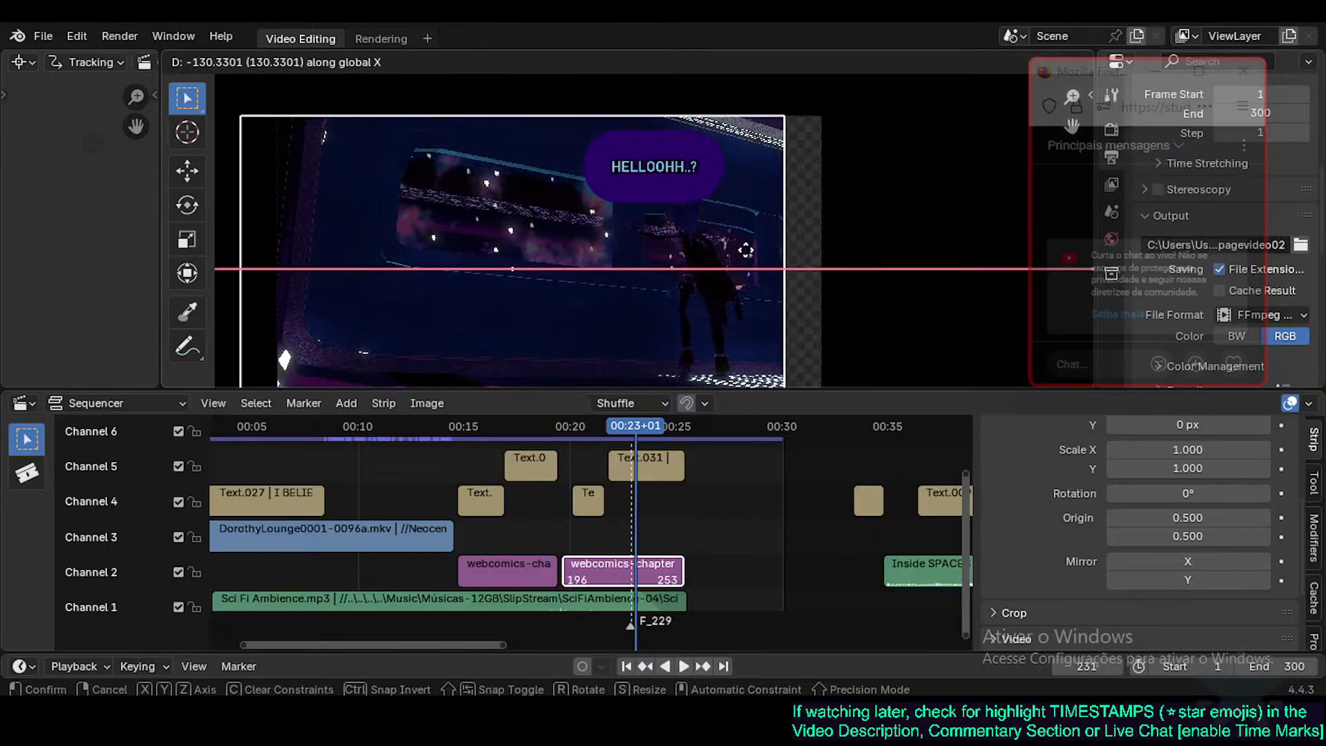
key(Escape)
key(g)
key(x)
key(x)
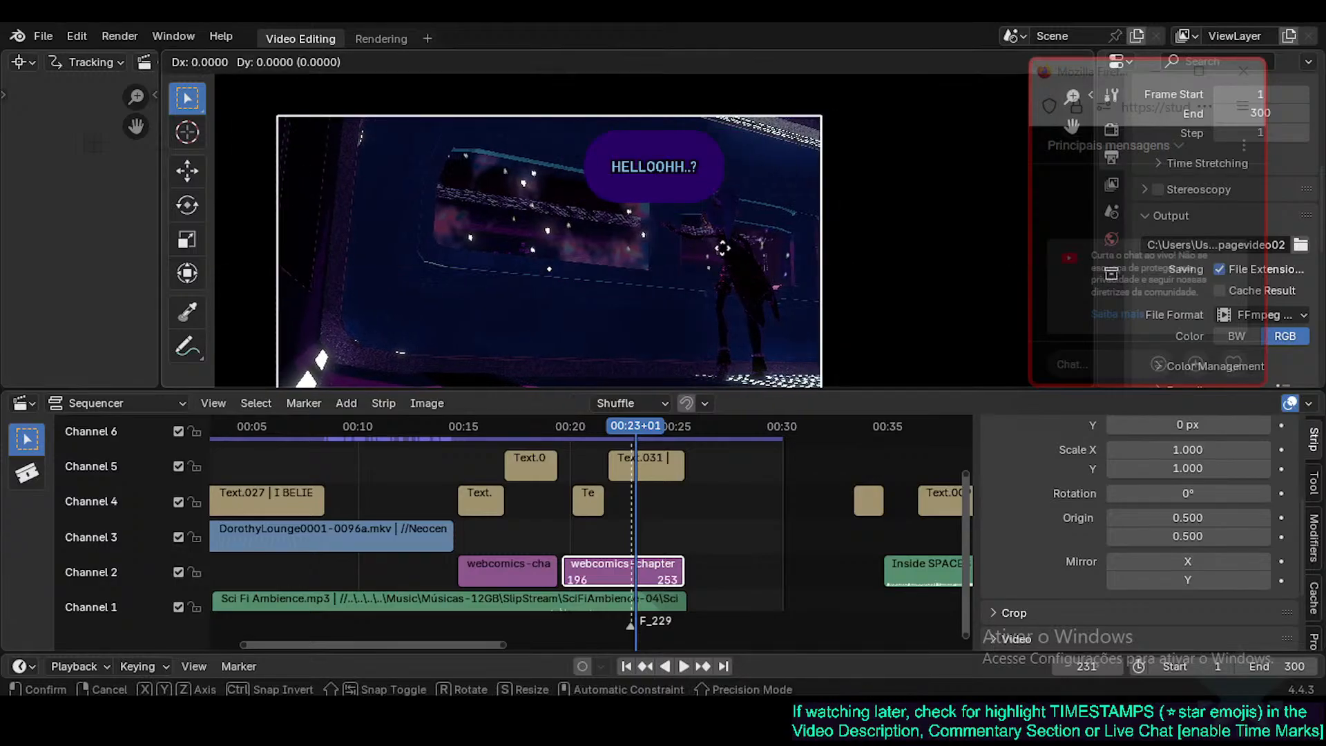
key(Escape)
Try enlarging the second webcomic image to a scale of about 1.109 and shifting it vertically.
key(s)
click(800, 236)
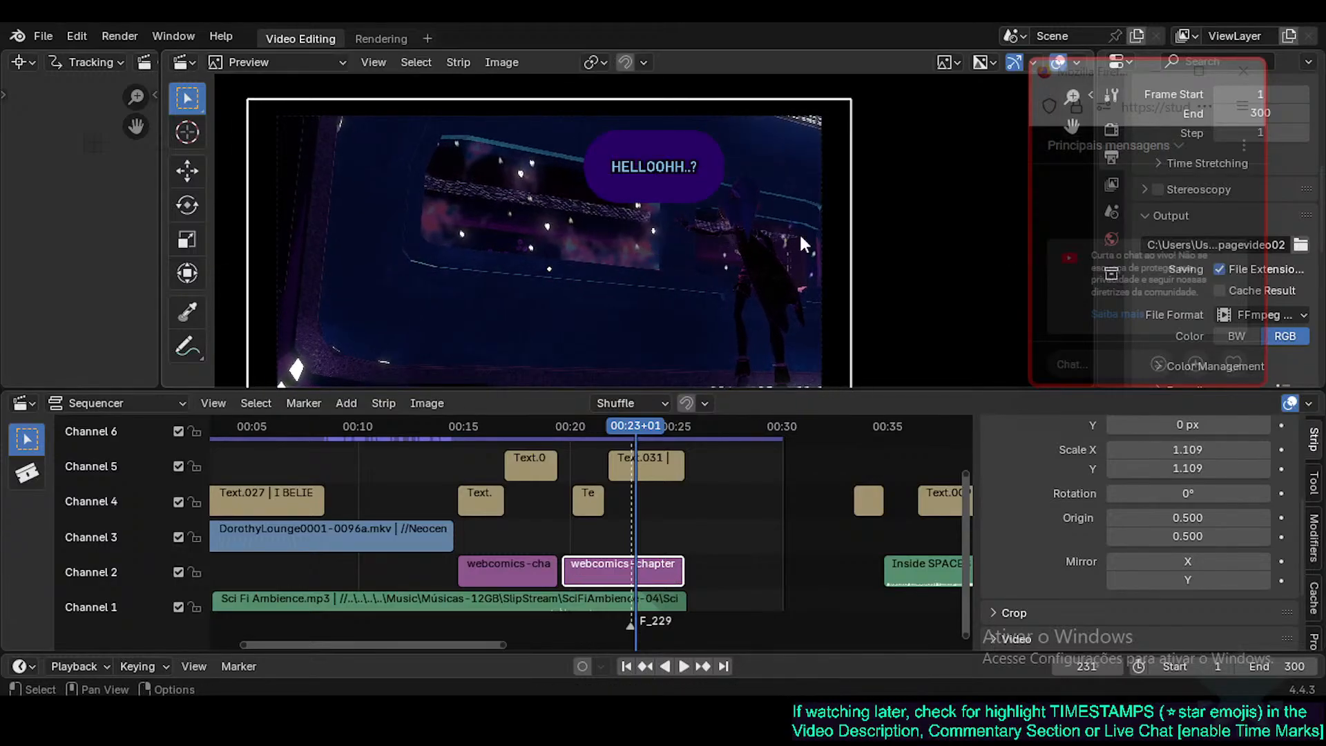
key(g)
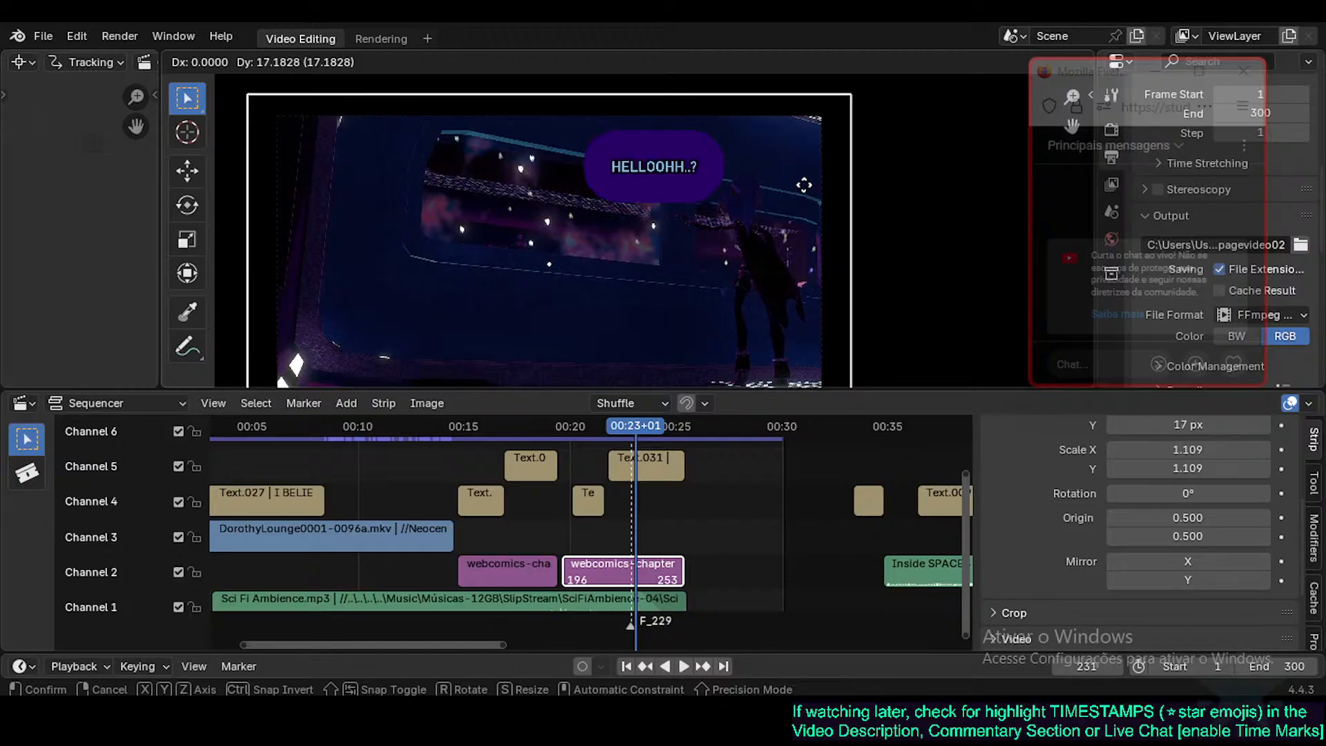
click(784, 226)
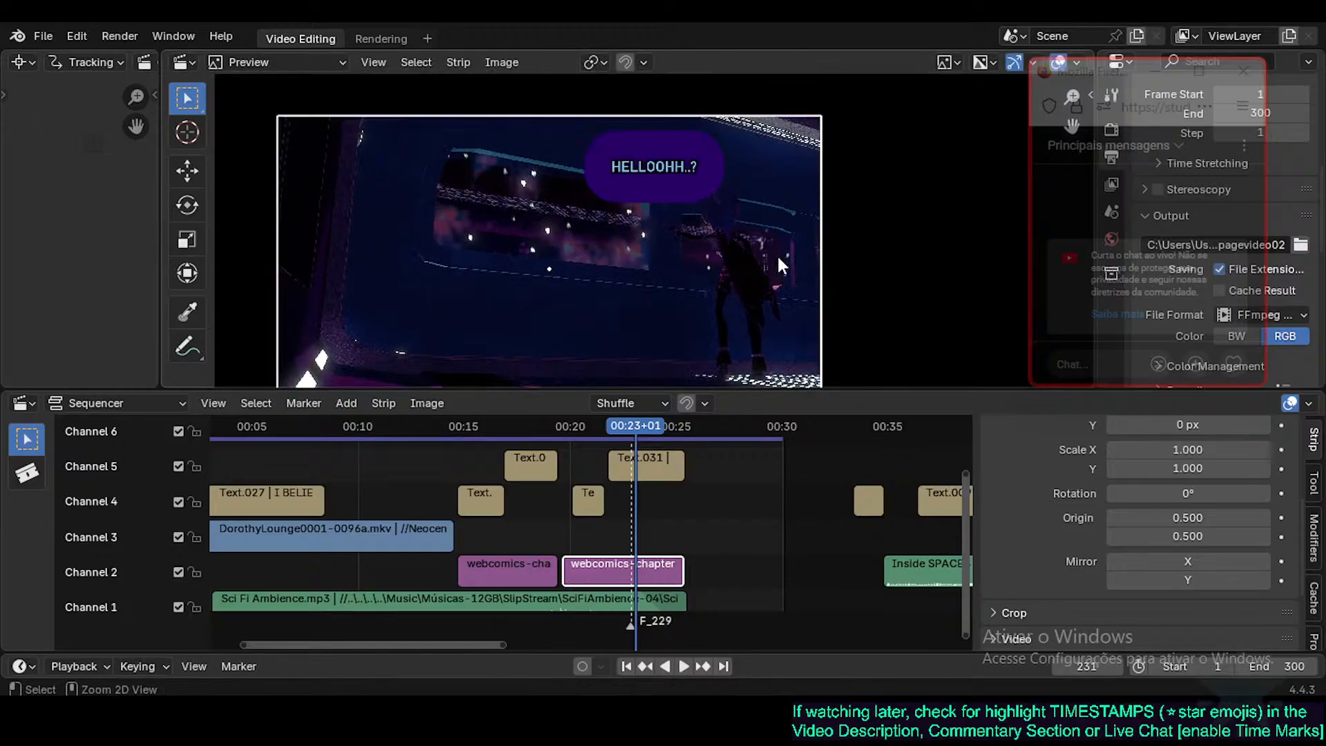
Select the "HELLOOHH..?" text strip, close the video edit and switch to the Blender file with the character model sheets.
click(624, 139)
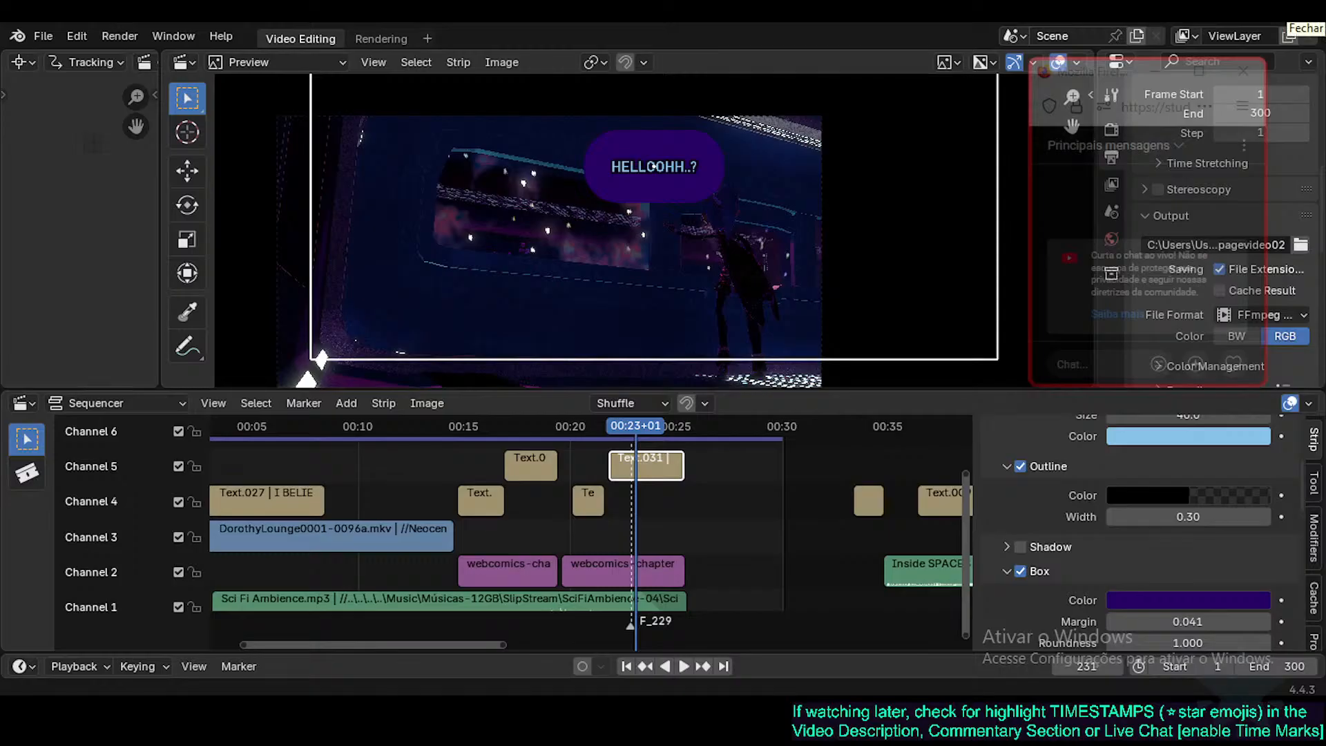
click(1309, 10)
click(718, 397)
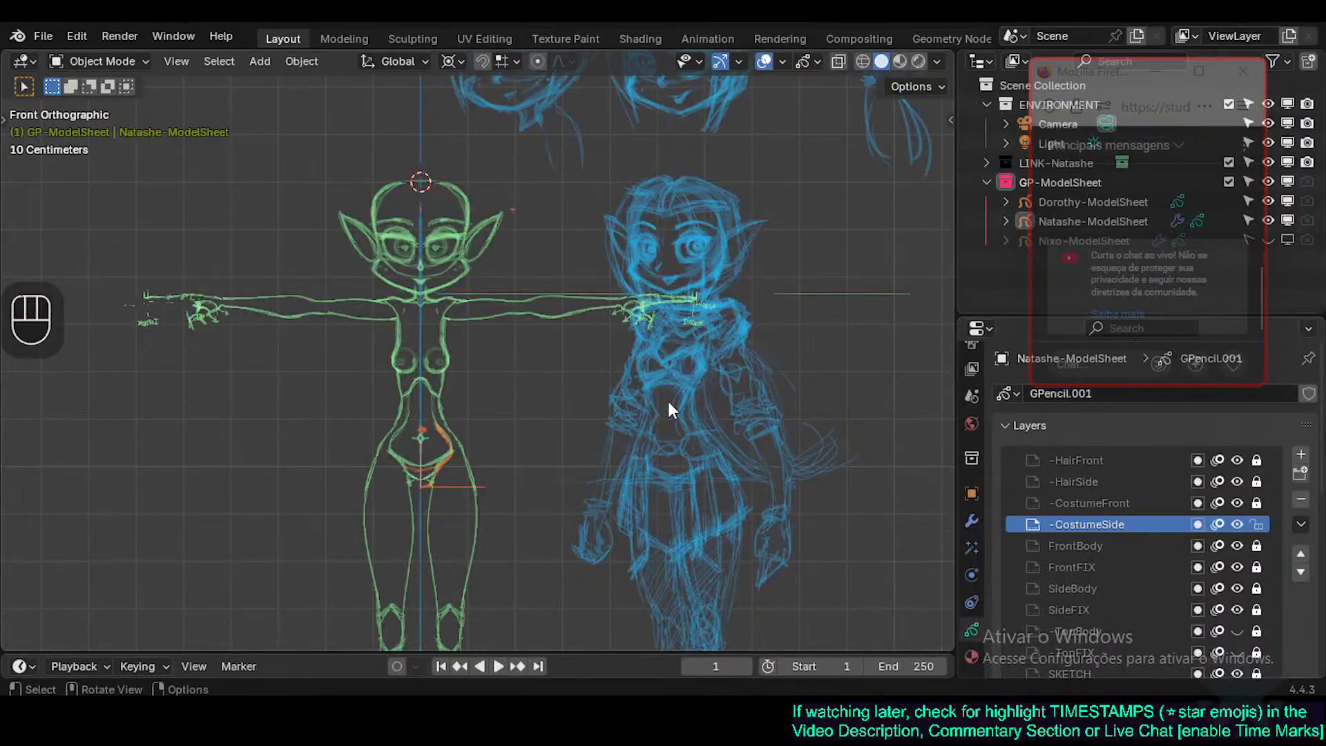
Examine the front-view body line drawing and the costume sketch beside it on the model sheet.
shift+middle_drag(592, 379, 500, 426)
shift+scroll(500, 420, up, 3)
shift+scroll(500, 420, down, 2)
shift+scroll(449, 386, down, 3)
shift+scroll(414, 367, up, 1)
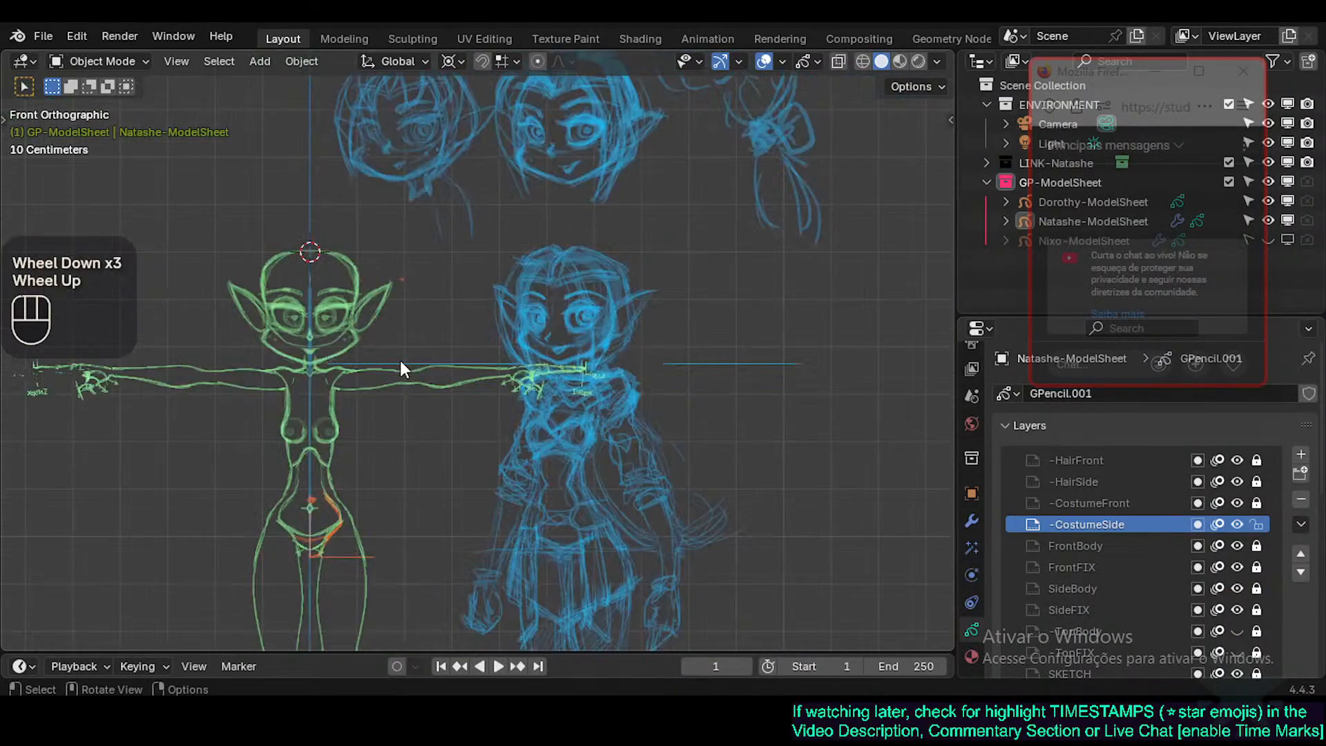
shift+middle_drag(414, 442, 373, 267)
click(353, 314)
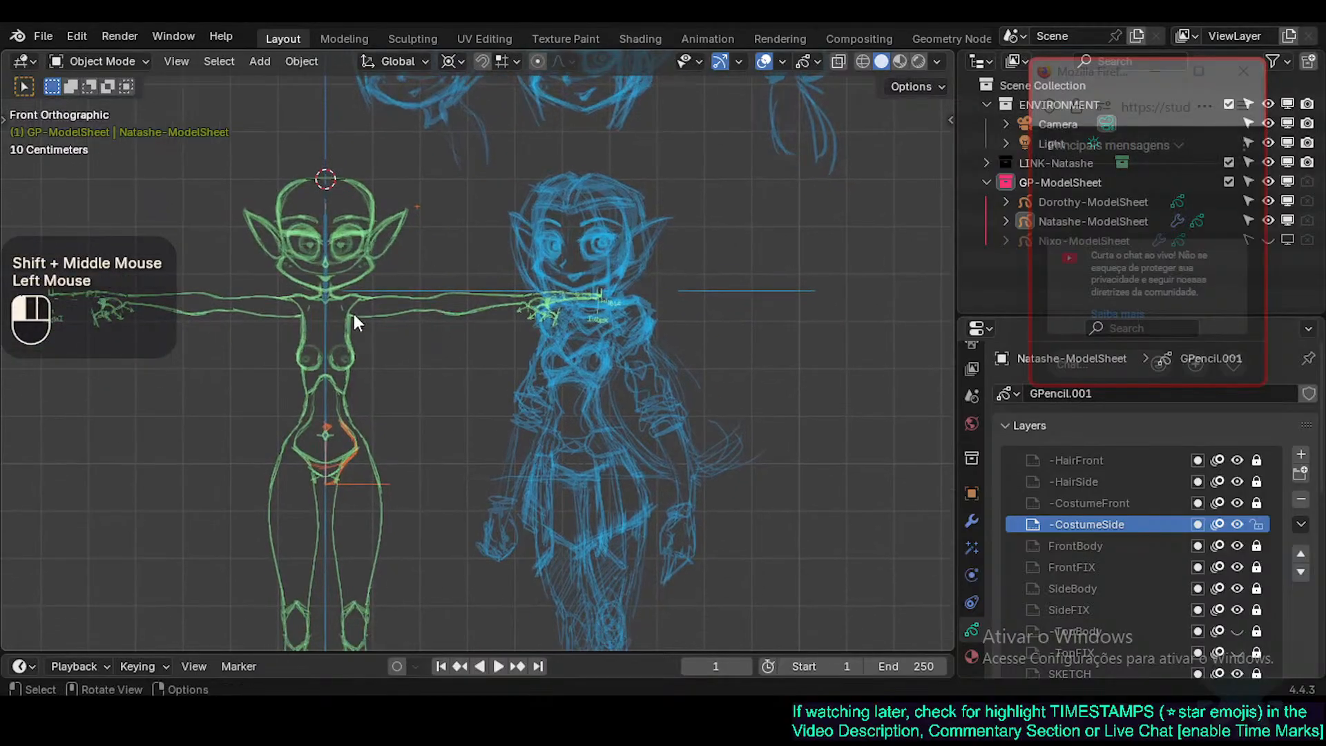
Compare the Natashe-ModelSheet body drawing in the right and front orthographic views.
key(KP_3)
key(alt+a)
key(KP_1)
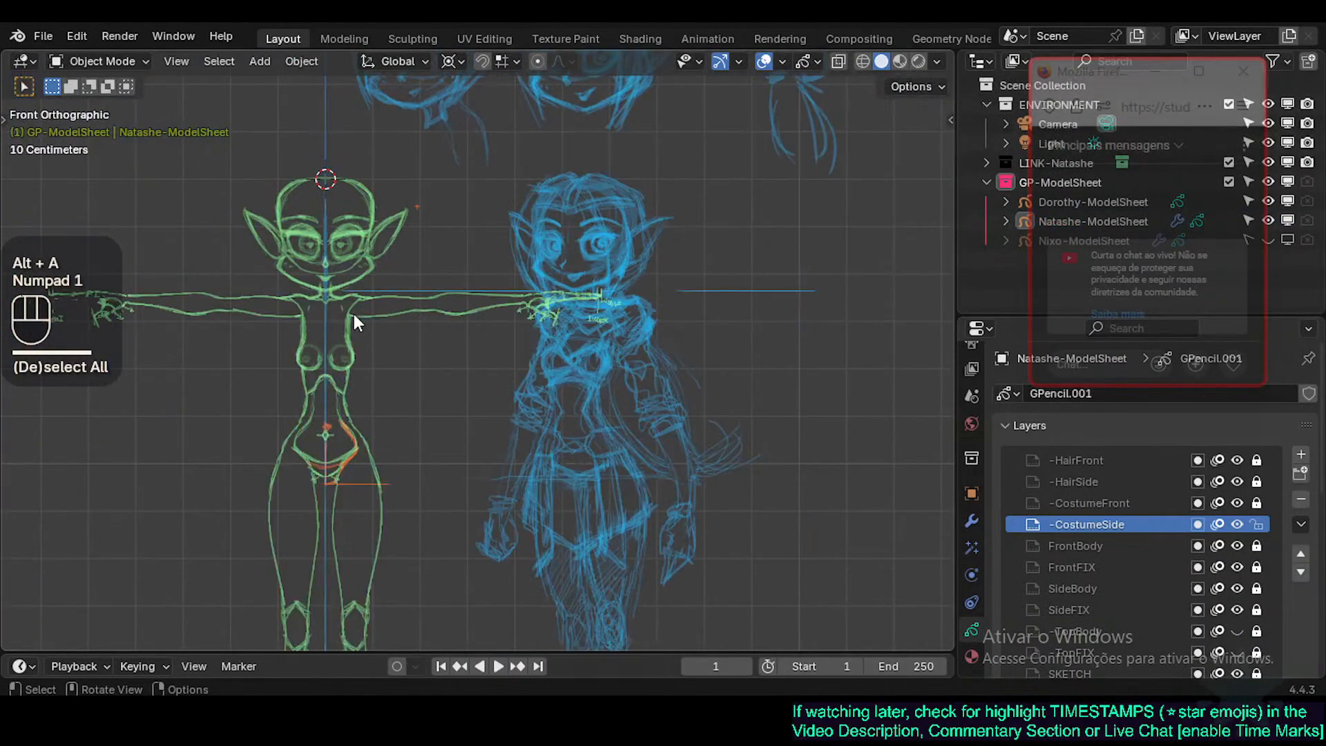
key(KP_3)
mouse_move(353, 314)
shift+middle_down()
mouse_move(448, 358)
mouse_move(423, 436)
shift+middle_up()
scroll(412, 324, up, 2)
scroll(417, 338, down, 1)
mouse_move(417, 339)
shift+middle_down()
mouse_move(436, 391)
mouse_move(433, 349)
shift+middle_up()
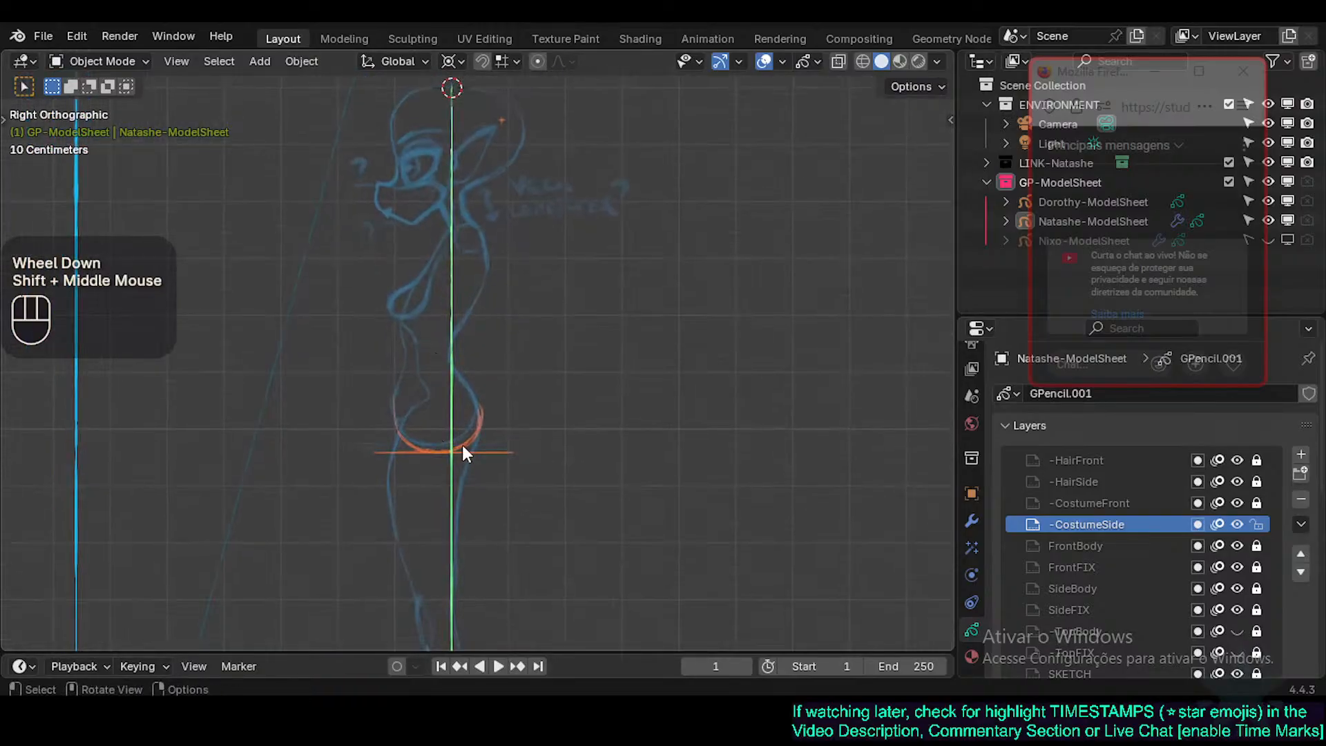
key(KP_1)
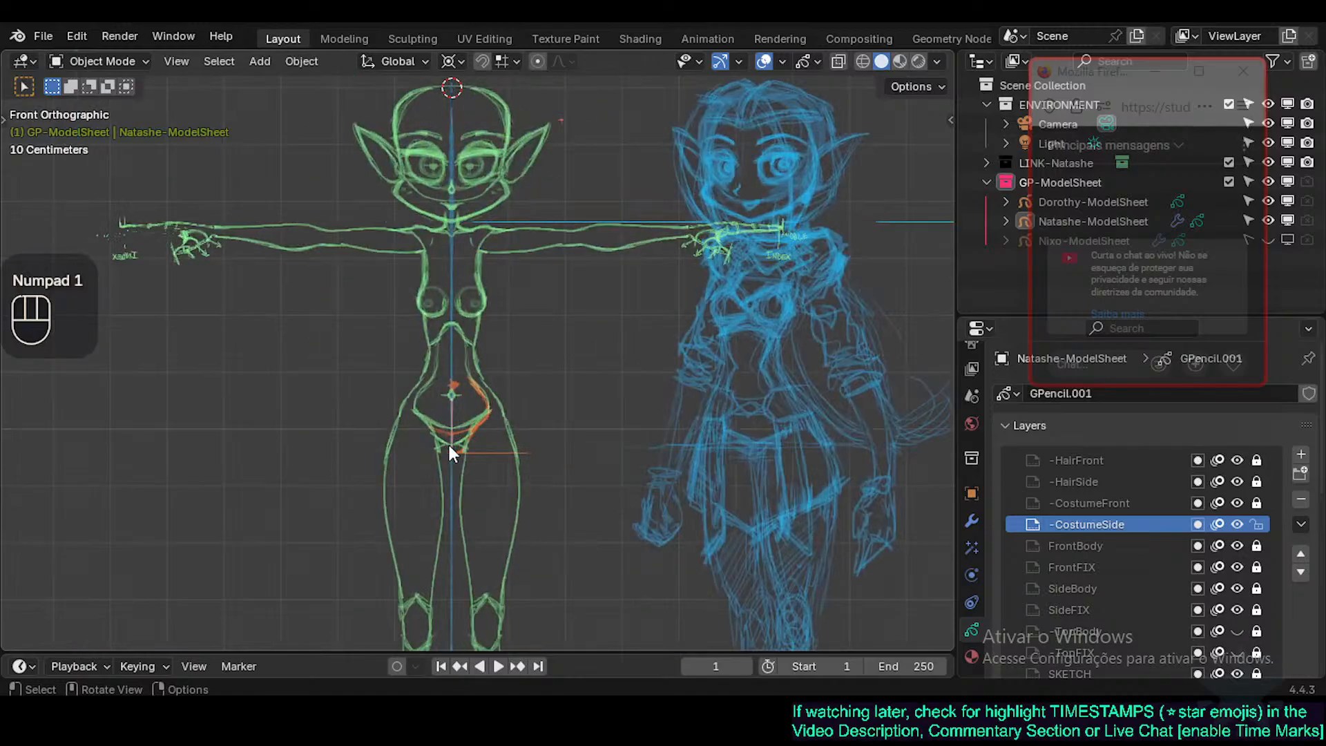
Make -HairFront the active layer of the Natashe-ModelSheet drawing.
shift+middle_drag(620, 382, 543, 380)
scroll(538, 329, down, 1)
mouse_move(530, 257)
shift+middle_down()
mouse_move(528, 363)
mouse_move(572, 351)
shift+middle_up()
scroll(574, 373, up, 1)
scroll(574, 373, down, 1)
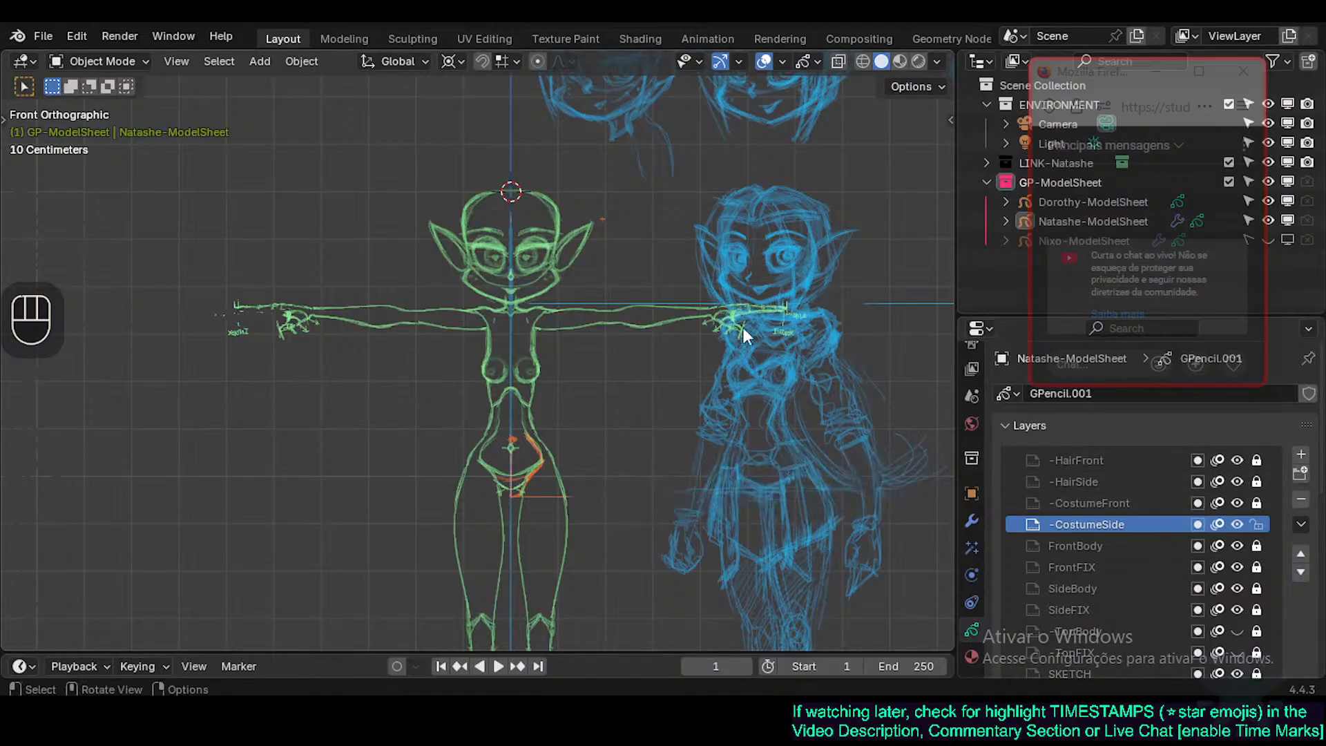
scroll(1177, 511, up, 2)
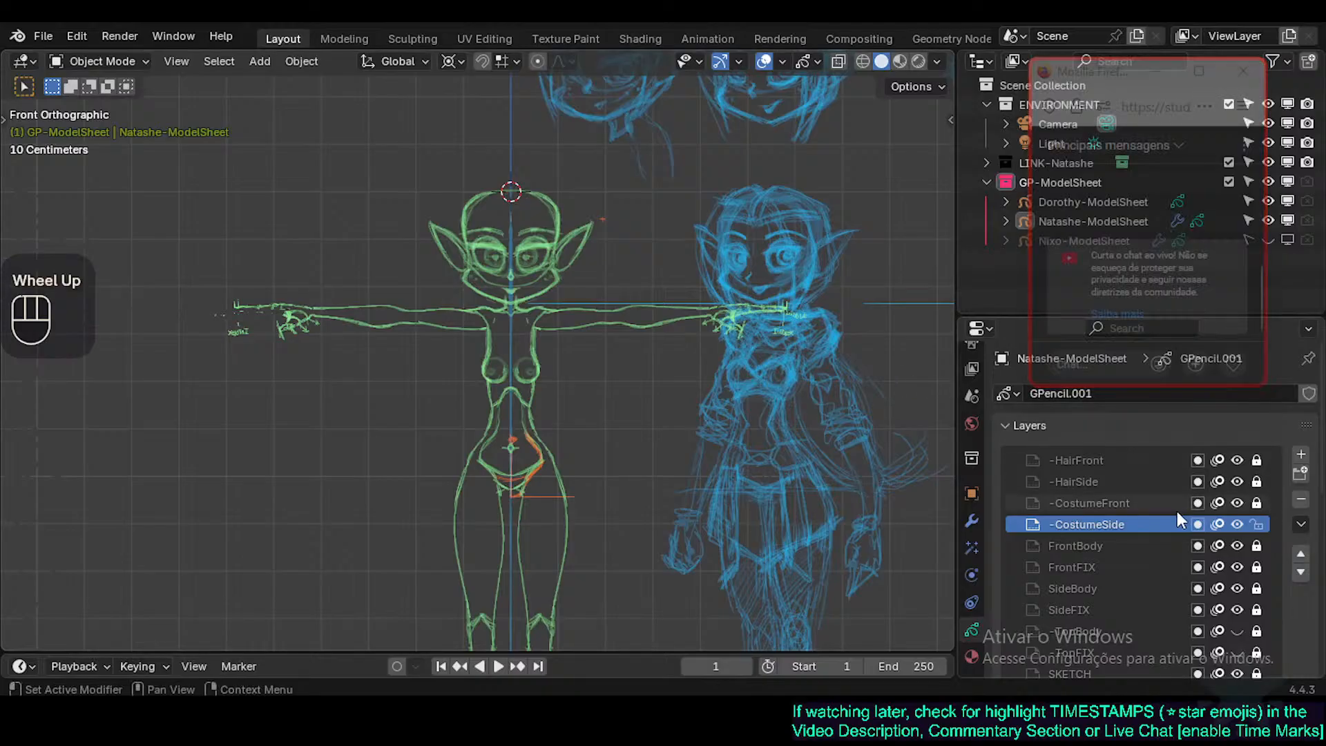
click(1100, 503)
click(1095, 459)
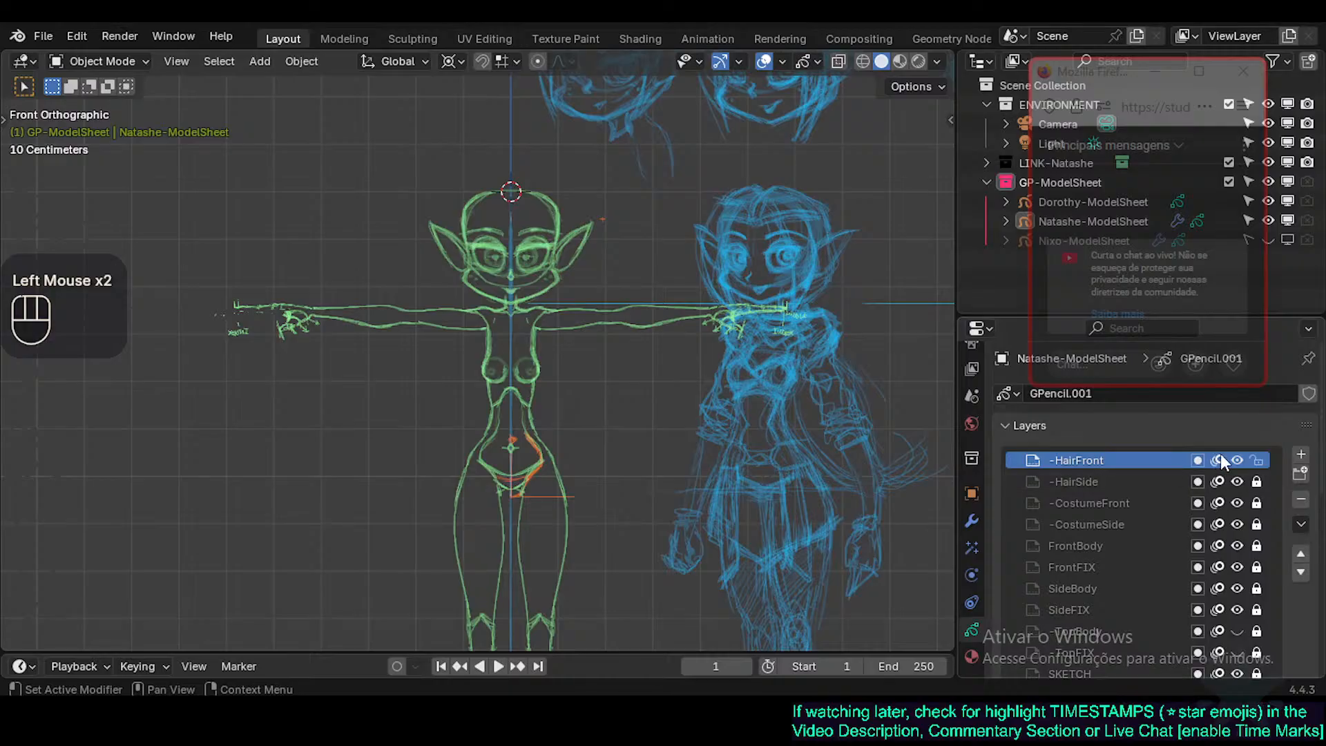
click(1098, 503)
click(1082, 459)
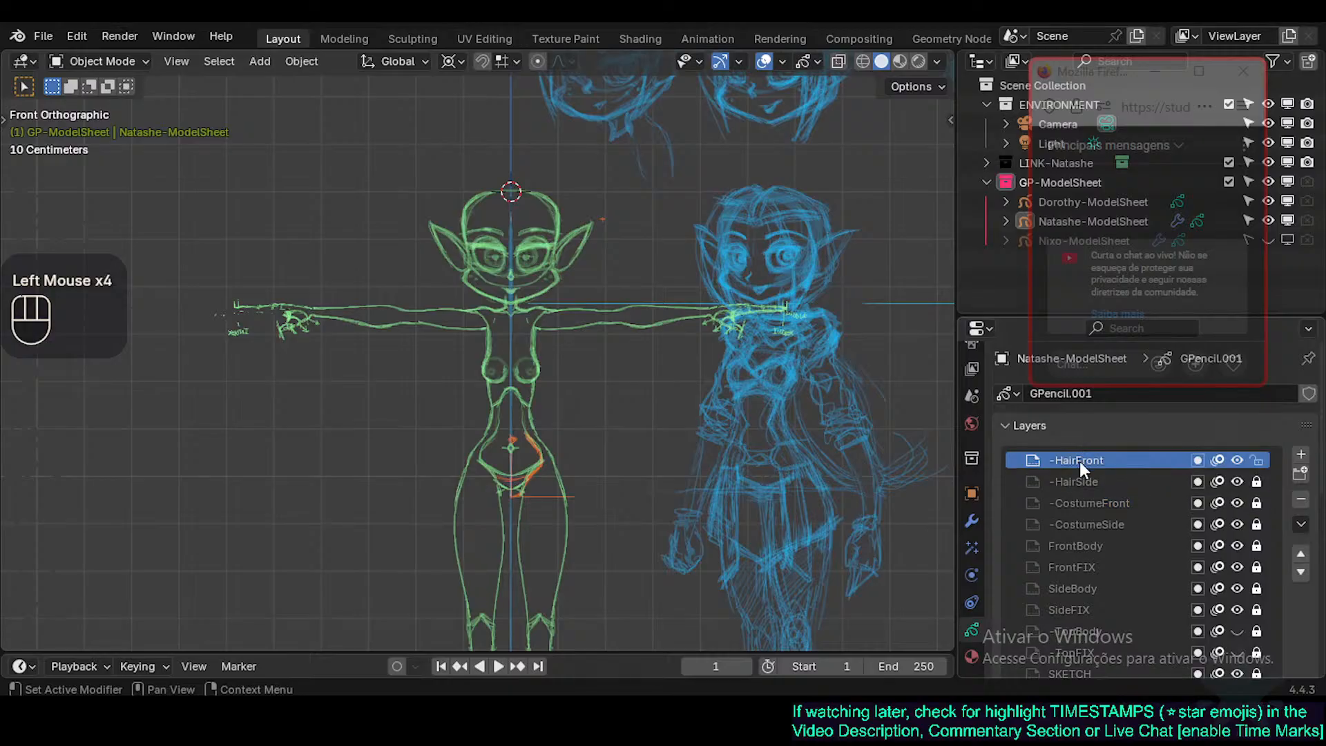
Check the layer options, including the Autolock Inactive Layers setting.
click(1302, 524)
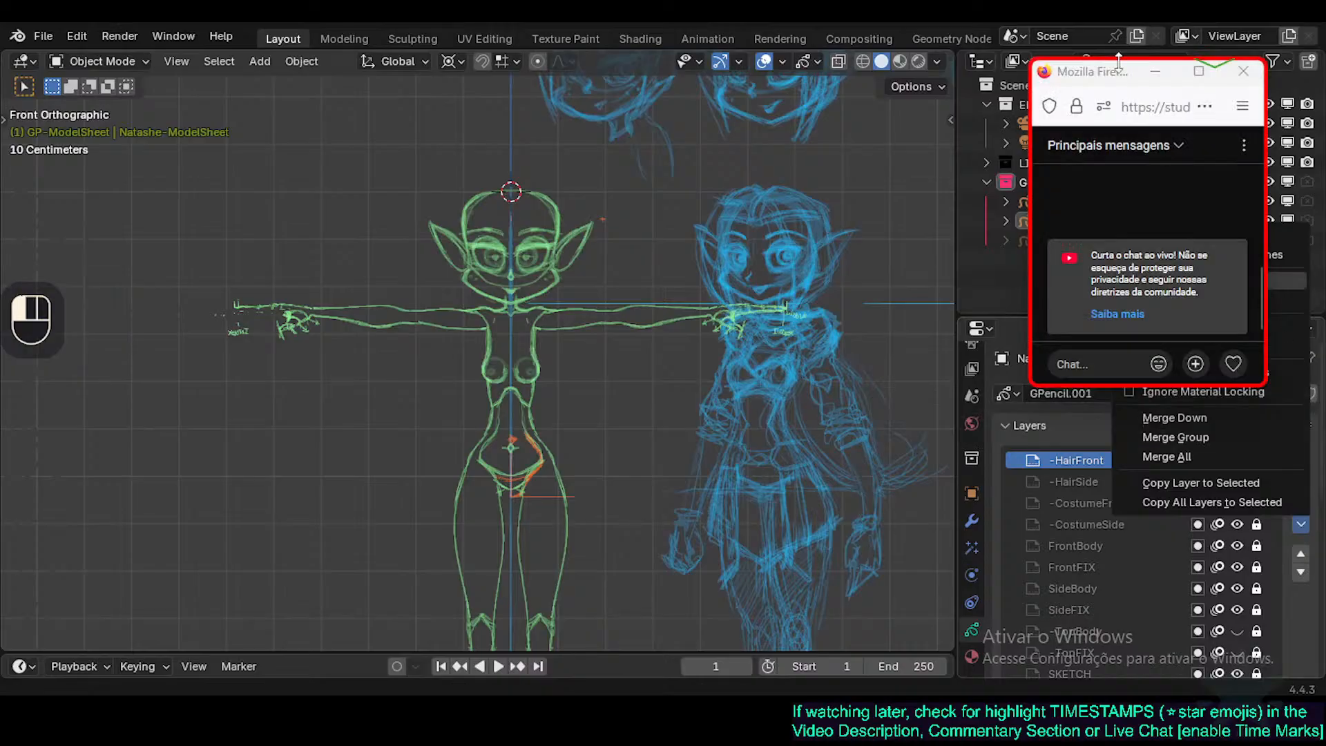
click(1305, 372)
click(1301, 525)
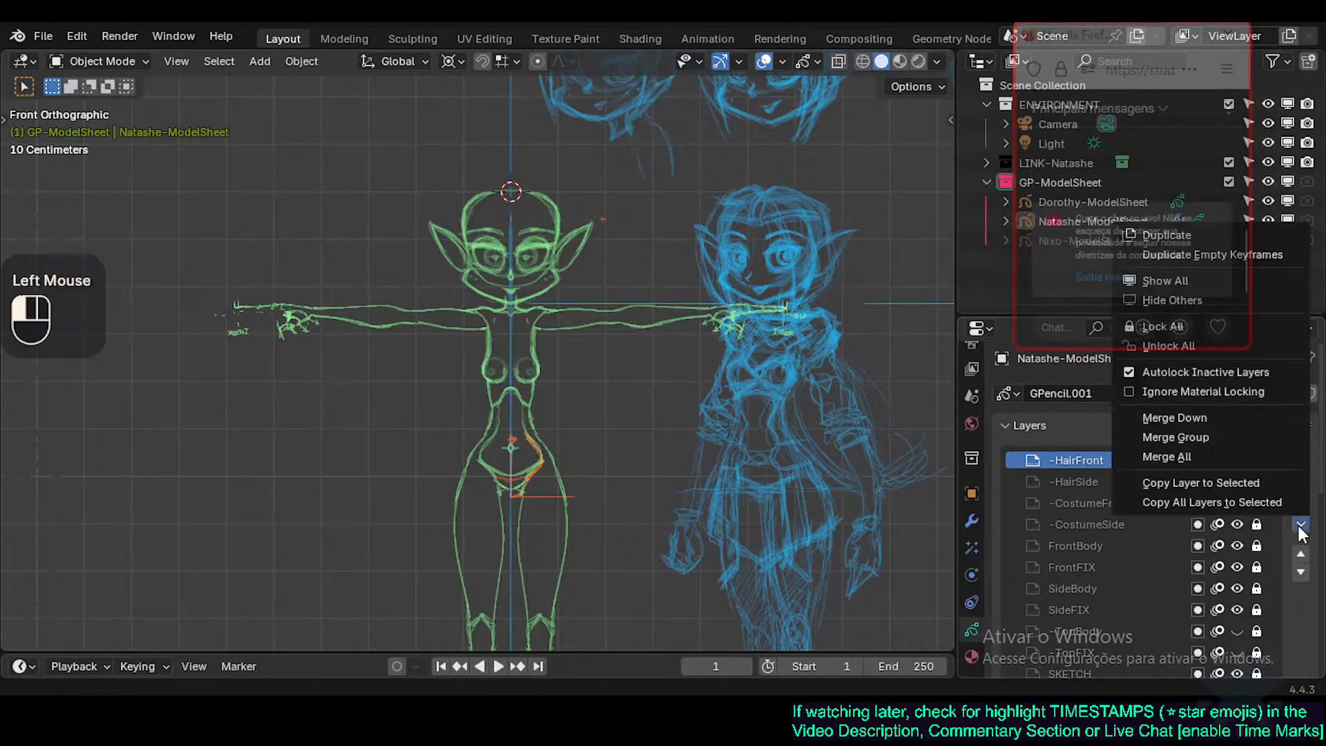
Add a material slot to Natashe-ModelSheet and create a new material in it, entering Hair as its name.
scroll(481, 389, up, 2)
scroll(478, 383, up, 1)
shift+middle_drag(508, 421, 498, 550)
shift+middle_drag(513, 339, 491, 545)
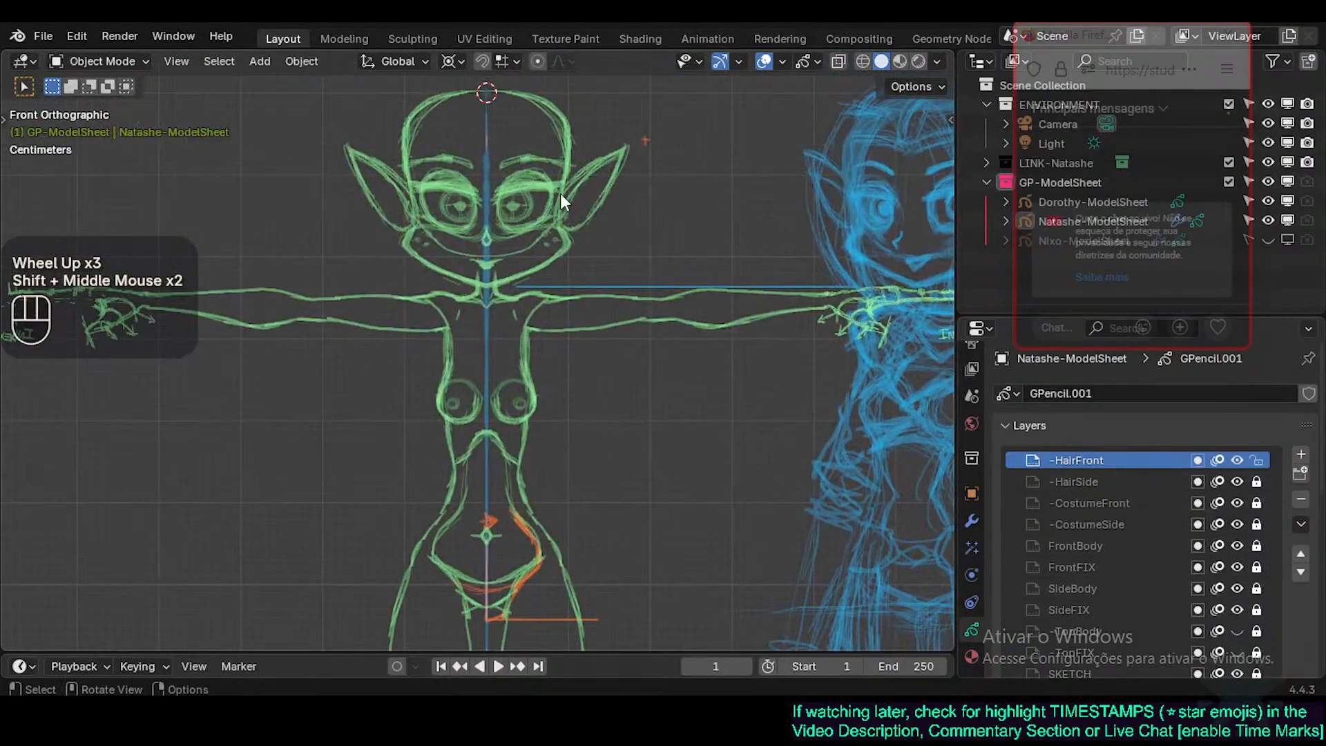
shift+middle_drag(561, 193, 556, 295)
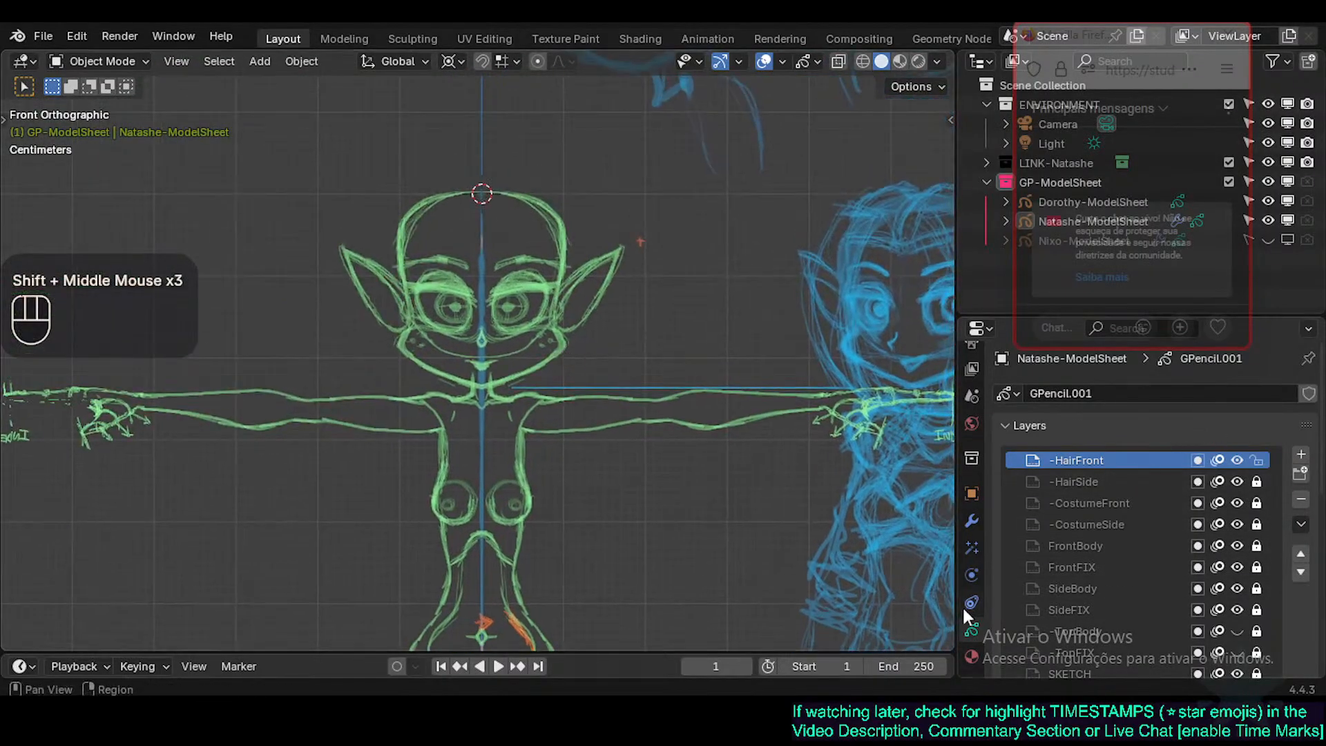
click(971, 655)
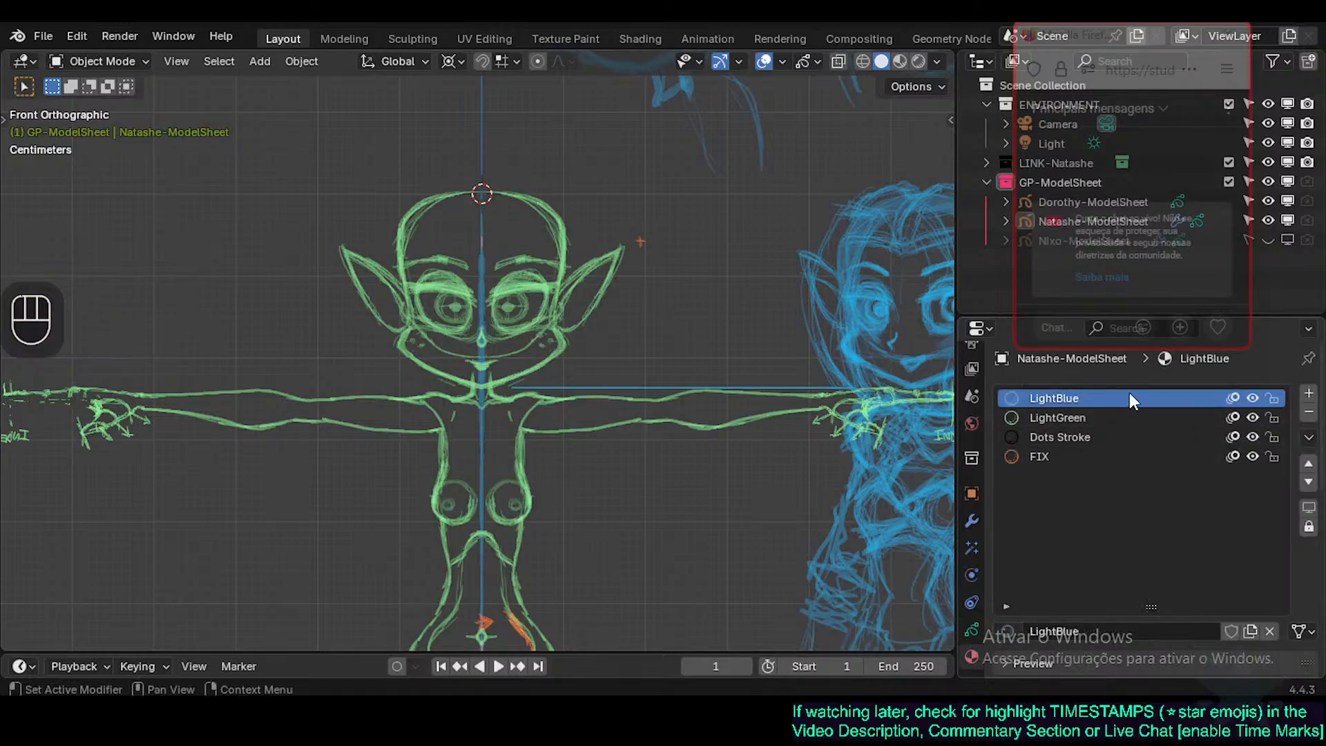
click(1310, 395)
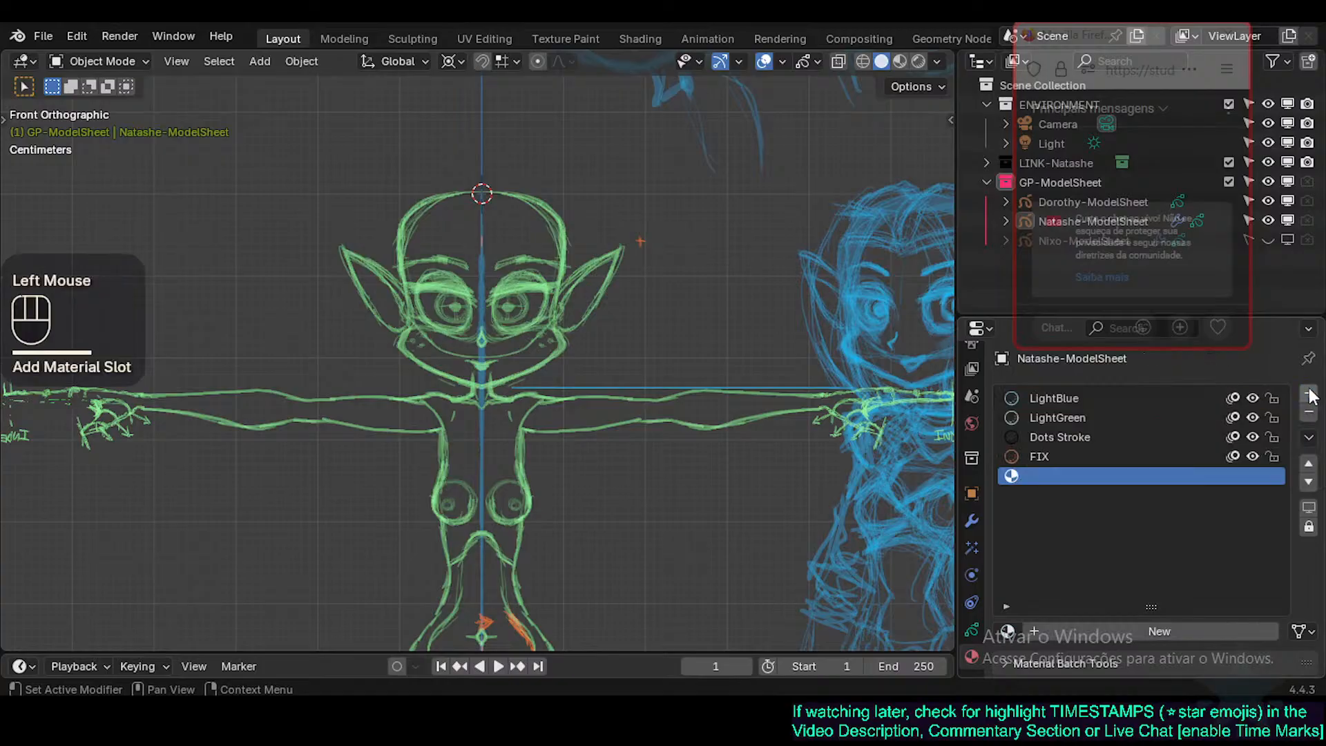
scroll(1220, 580, down, 2)
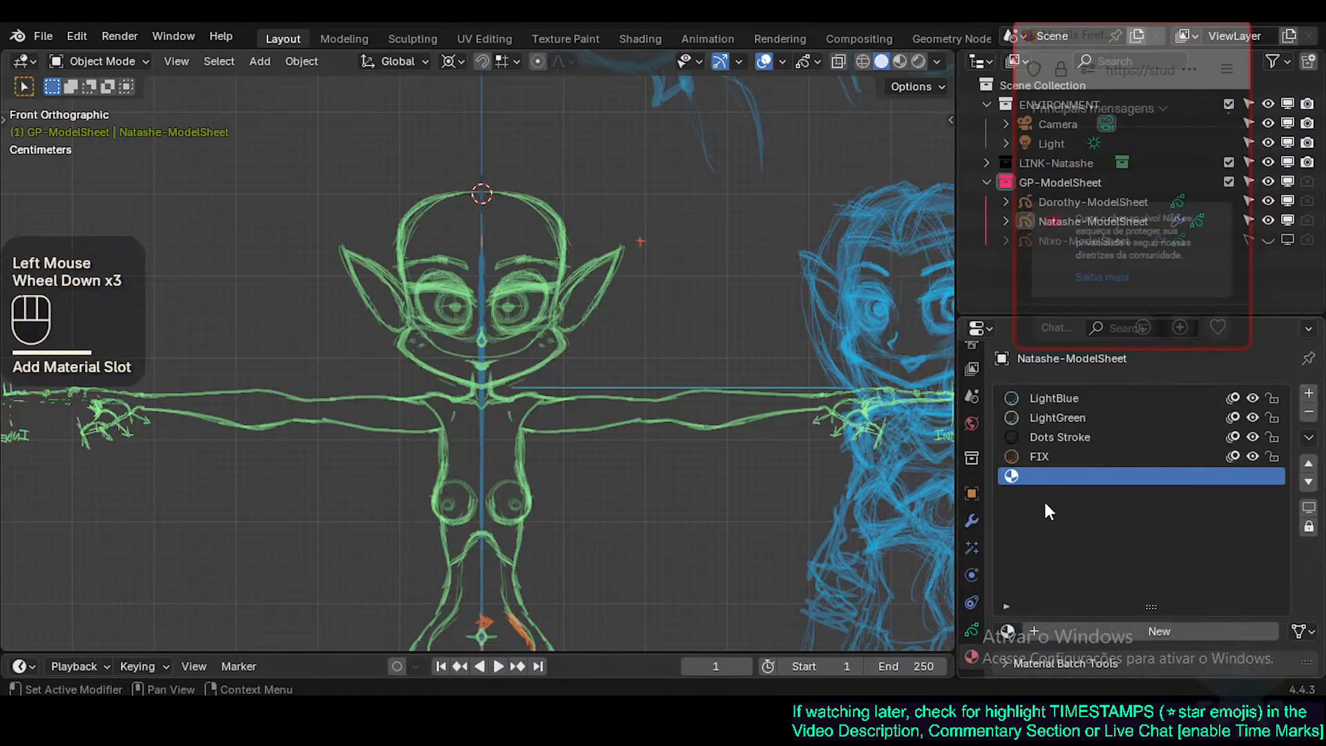
click(1057, 477)
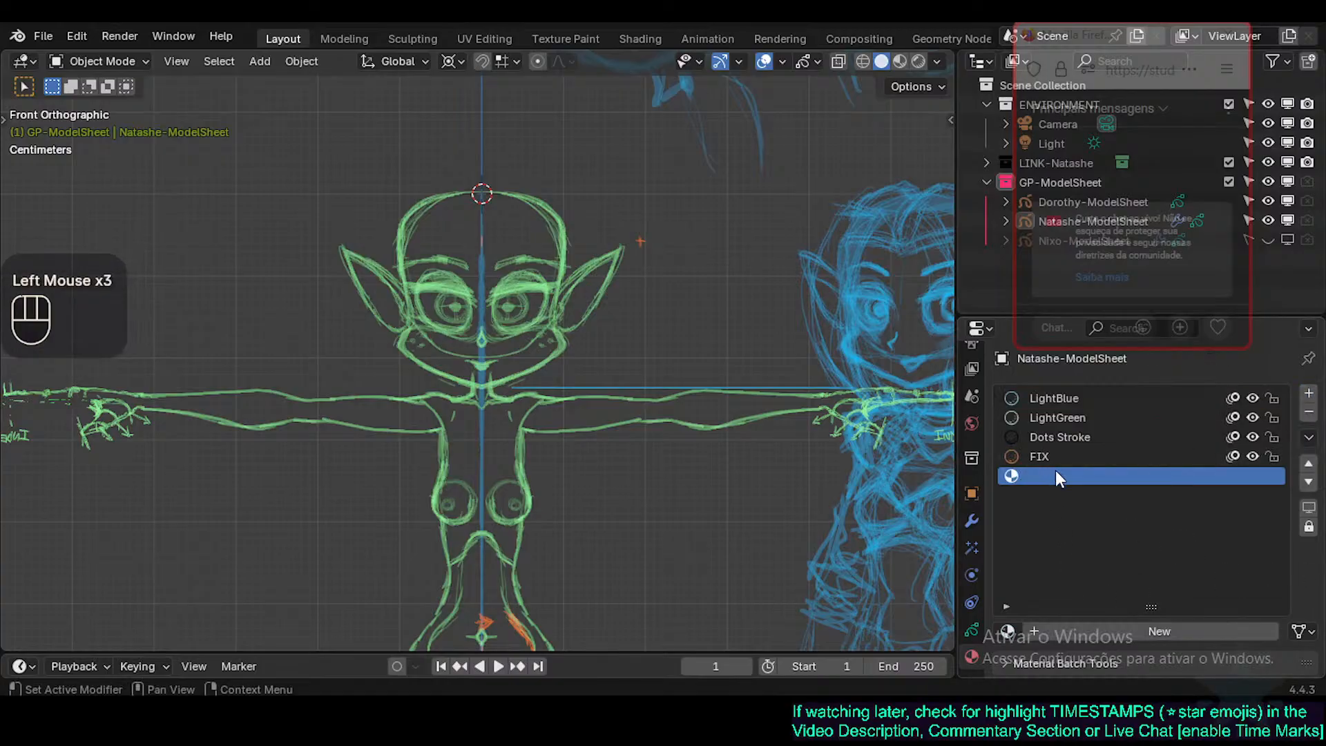
double_click(1052, 475)
click(1065, 626)
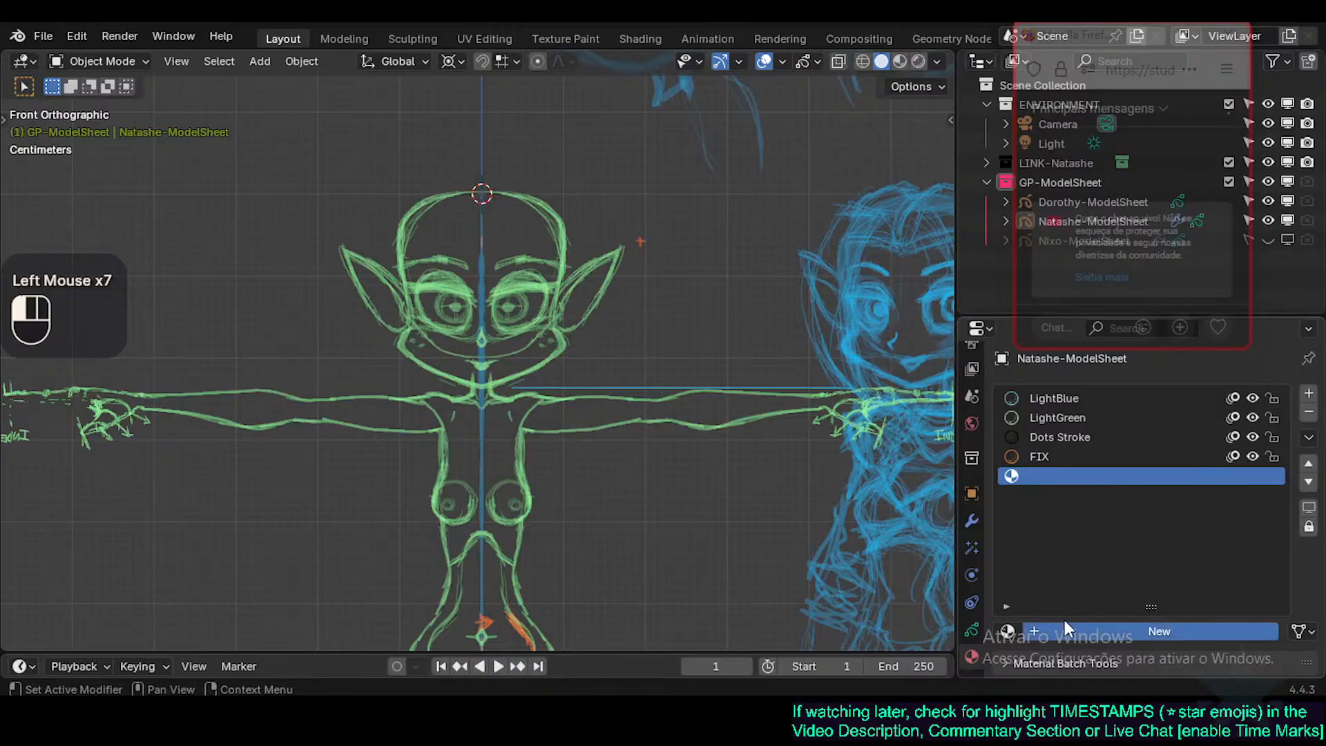
double_click(1052, 475)
text(Hair)
key(Return)
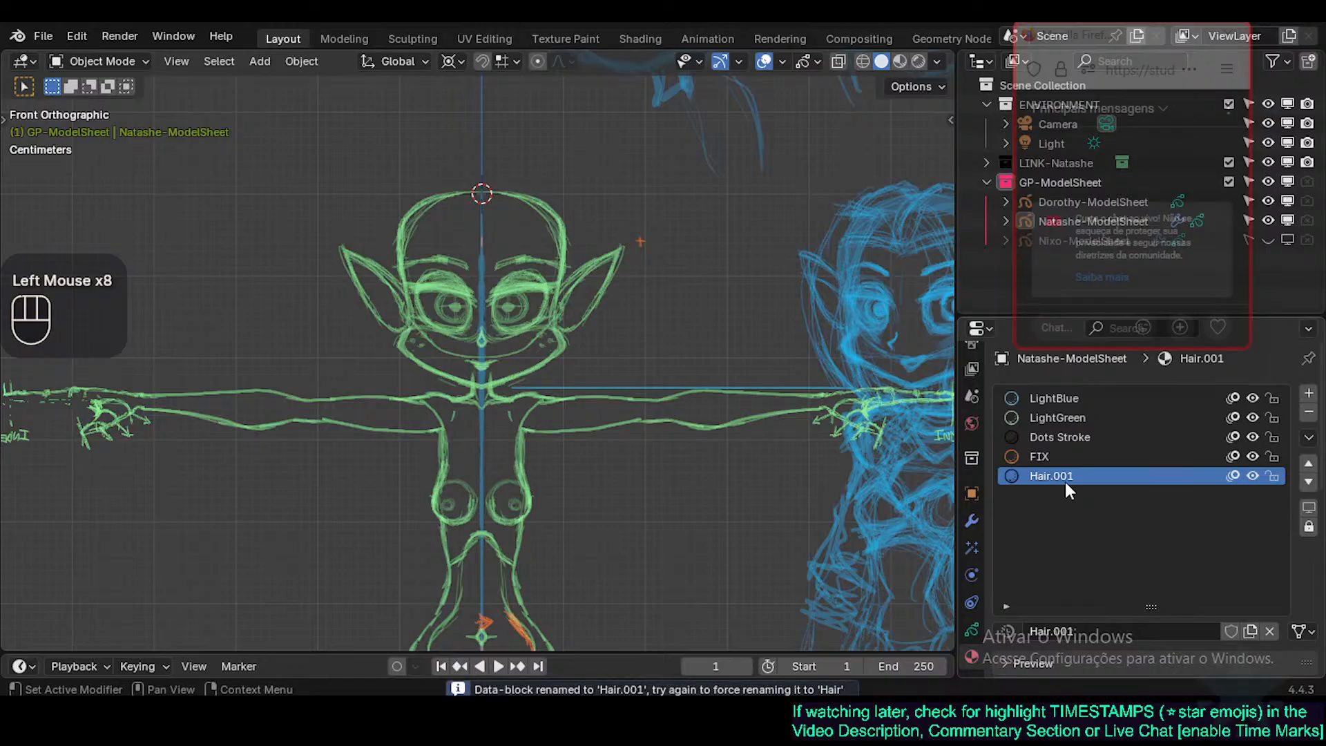
Force the new material's name to plain Hair, without the numeric suffix.
scroll(1065, 483, down, 2)
scroll(1072, 440, up, 2)
click(1073, 438)
click(1072, 438)
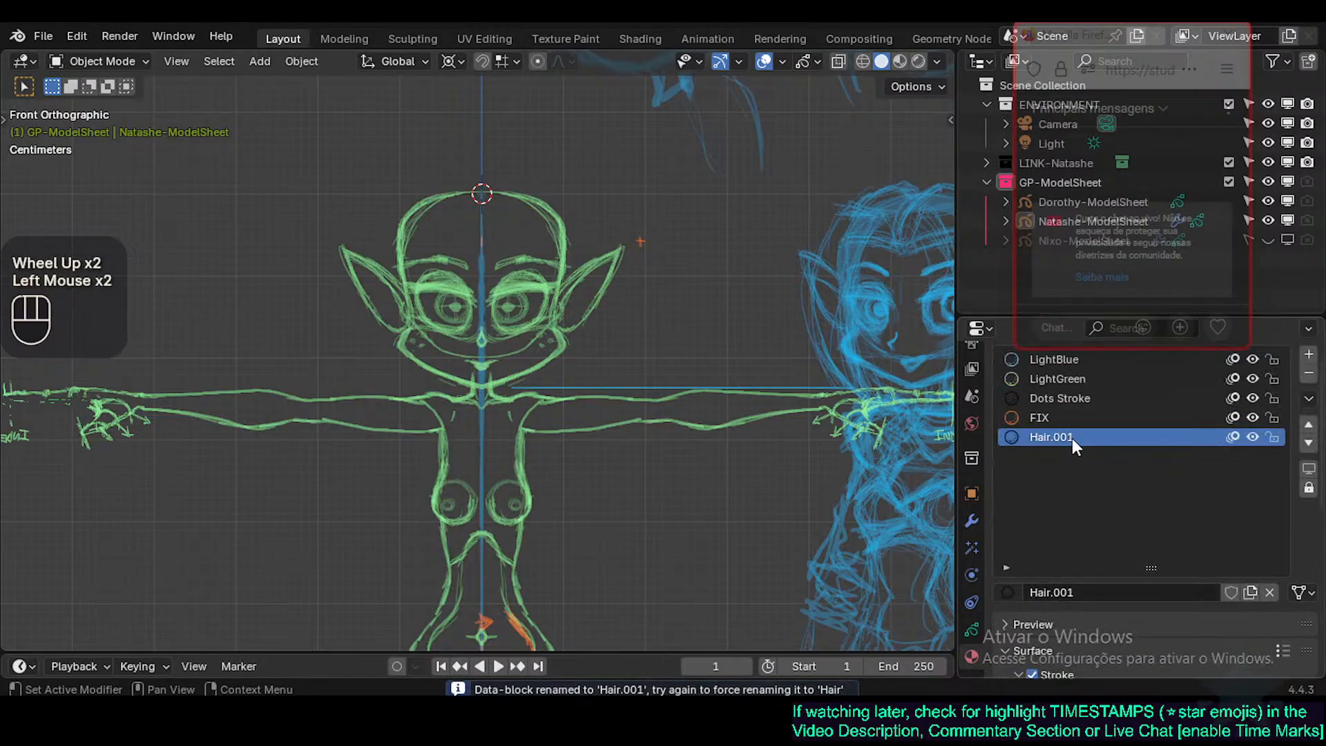
click(1072, 438)
key(BackSpace)
key(BackSpace)
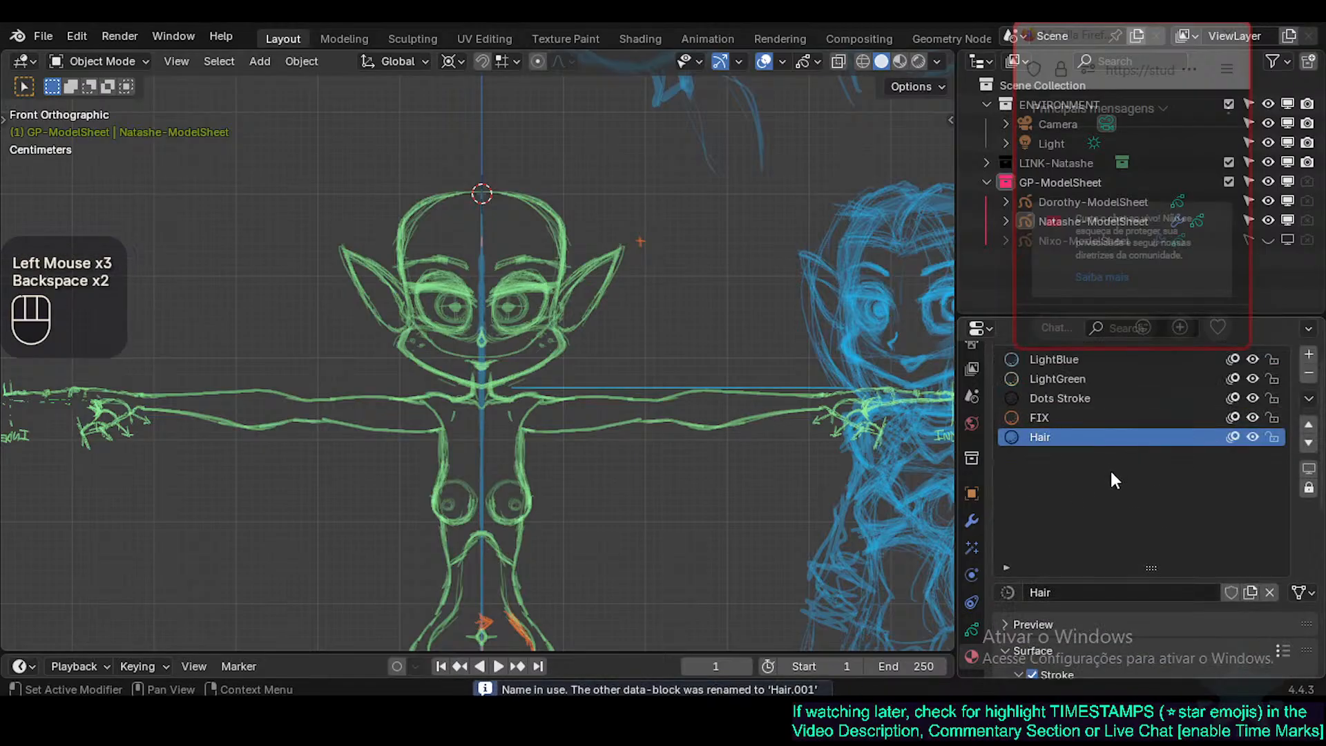
Enable Fill and disable Stroke for the Hair material.
scroll(1114, 480, down, 3)
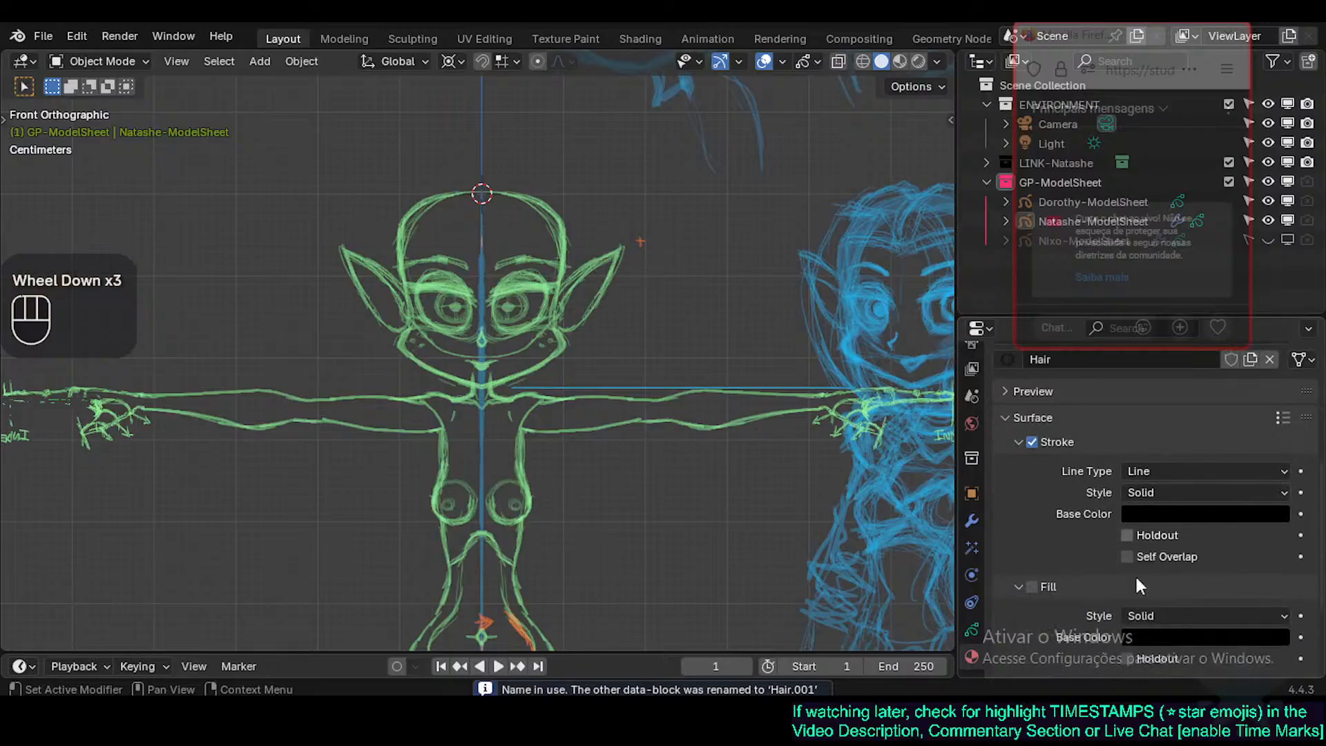
scroll(1105, 580, down, 2)
click(1032, 510)
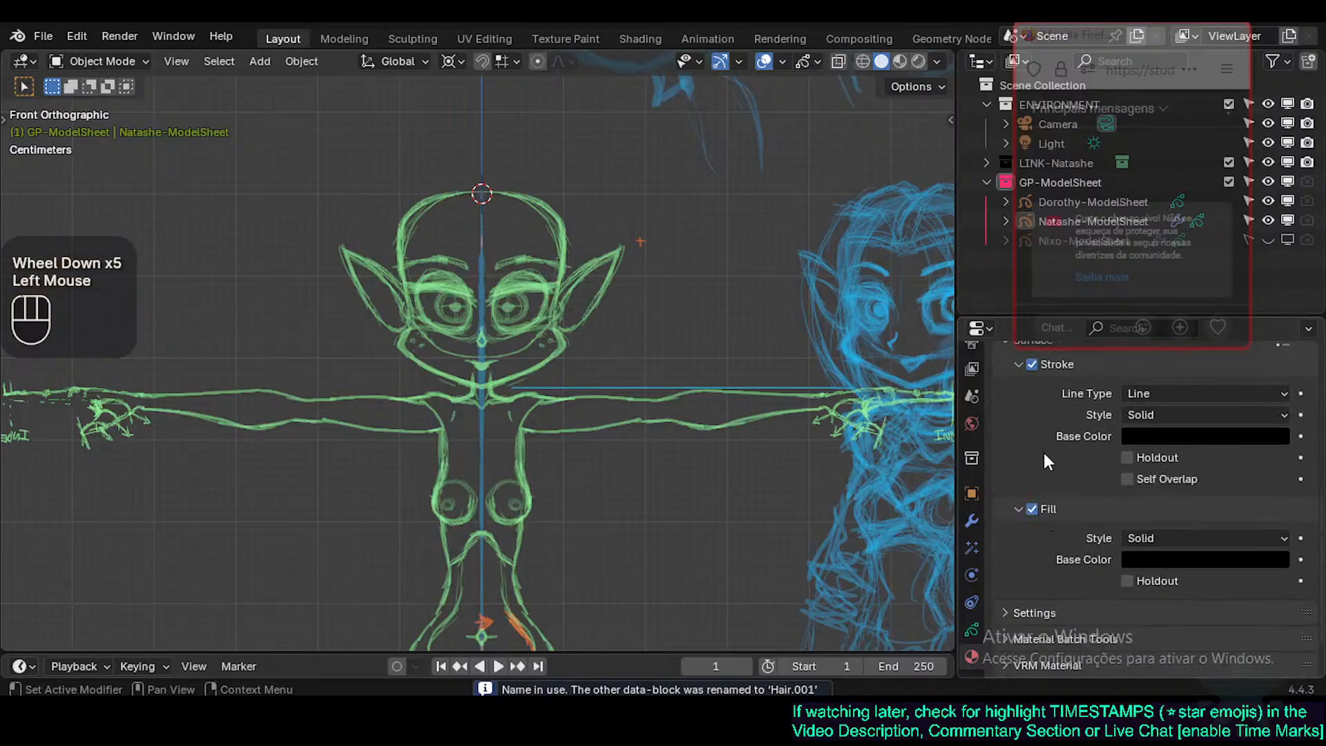
click(1032, 364)
scroll(1126, 525, down, 1)
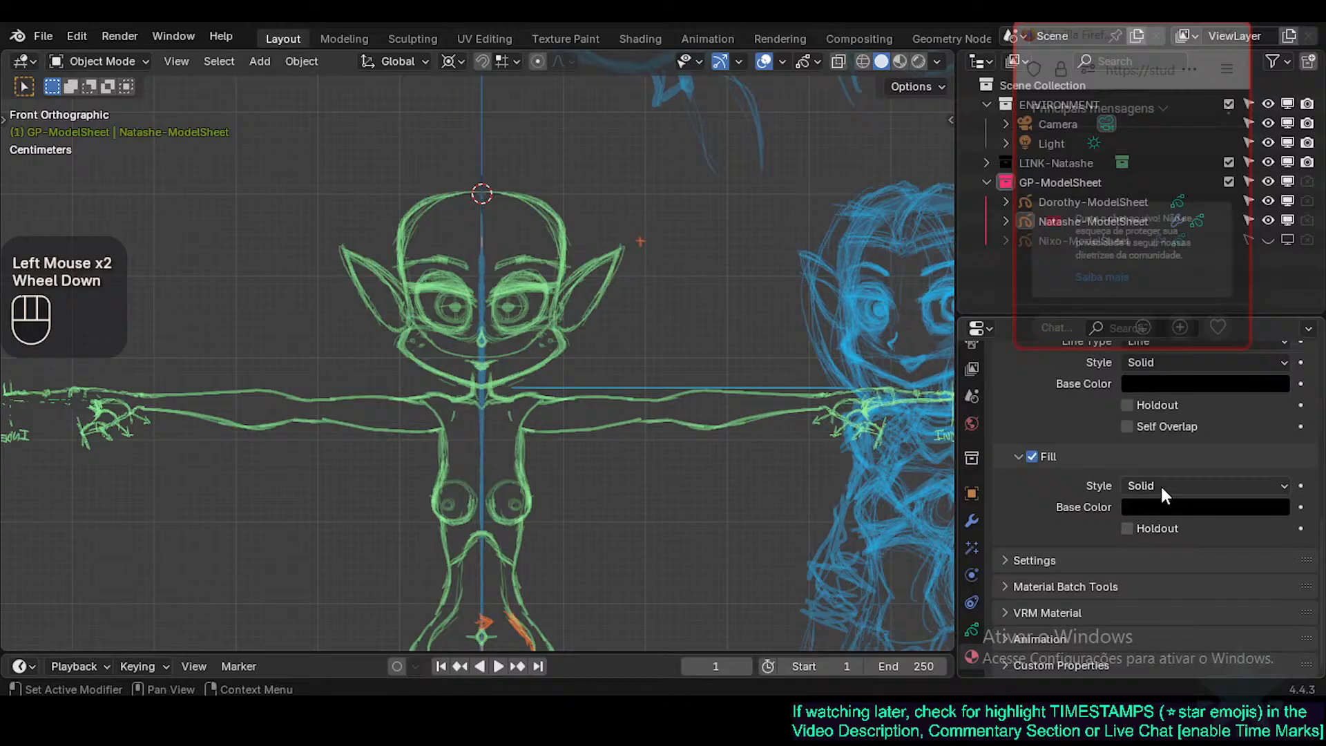
Set the Hair material's fill base color to a medium brown, about #795439.
click(1179, 509)
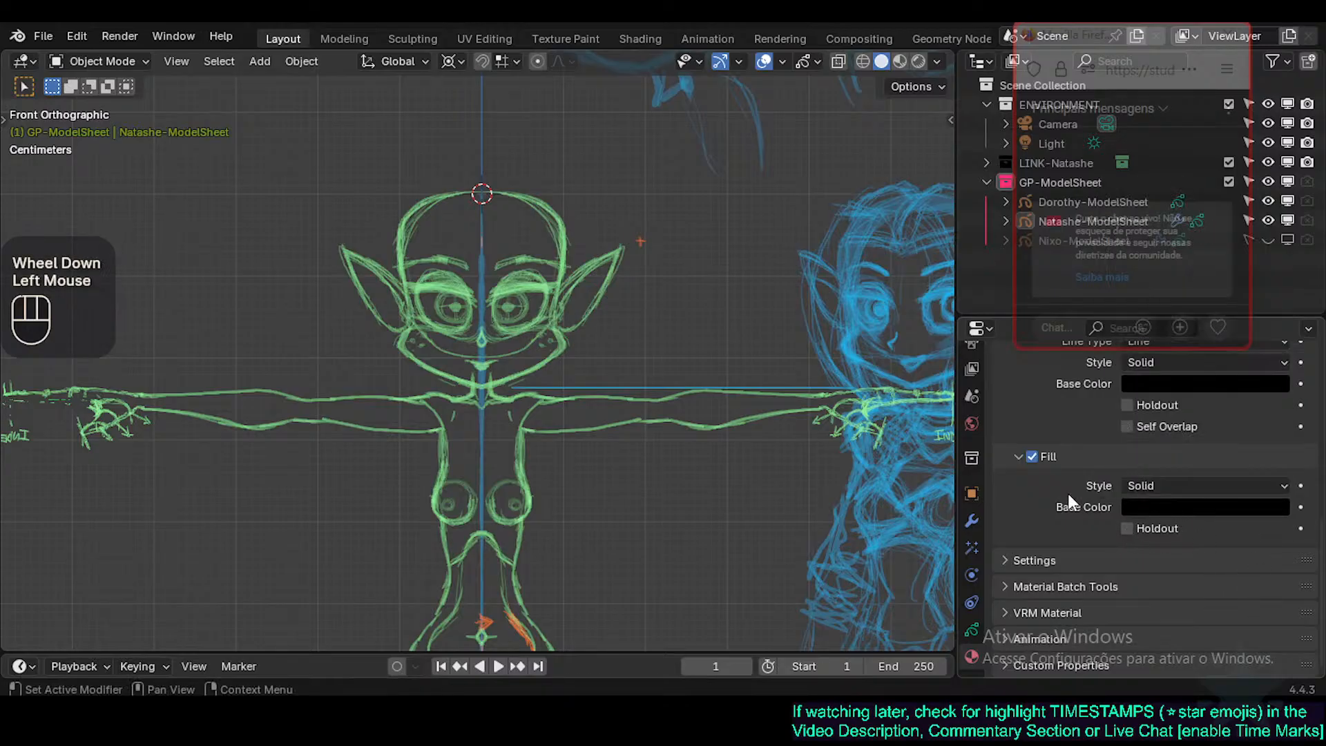
scroll(1055, 504, up, 1)
click(1189, 584)
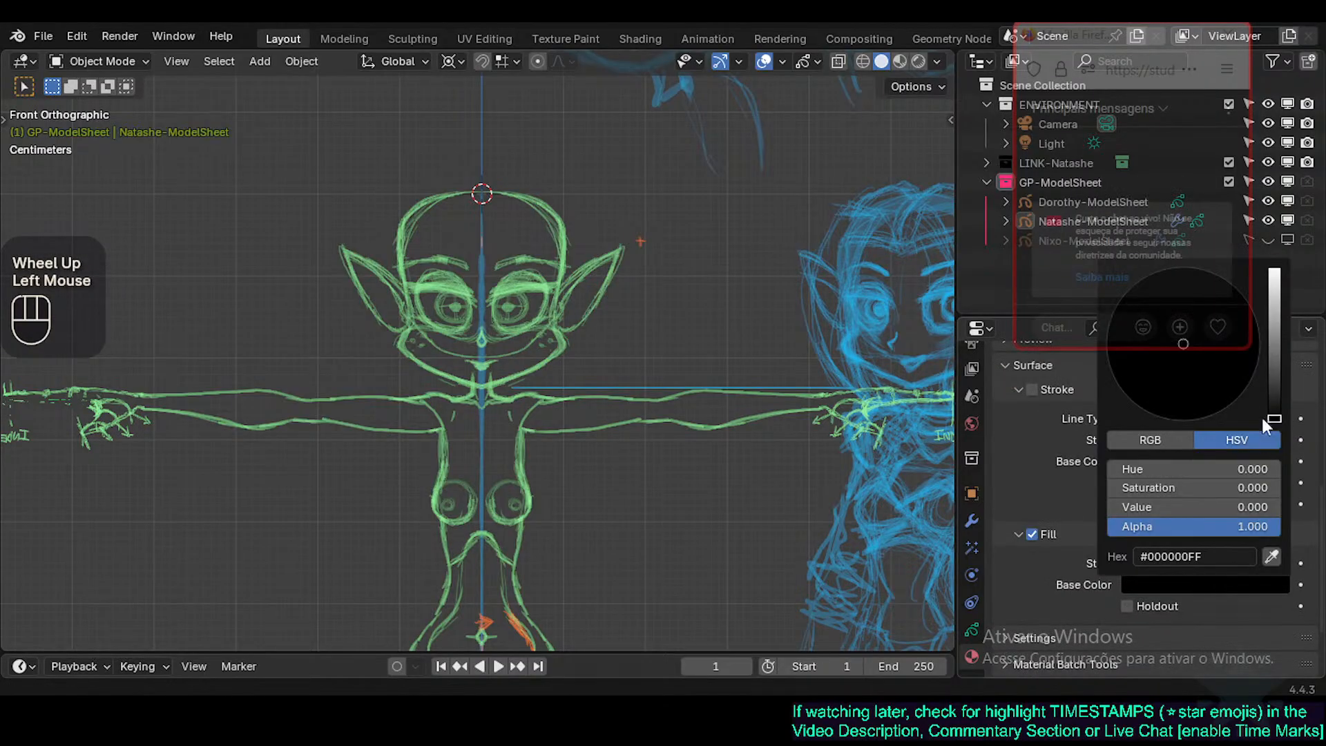
drag(1275, 403, 1237, 308)
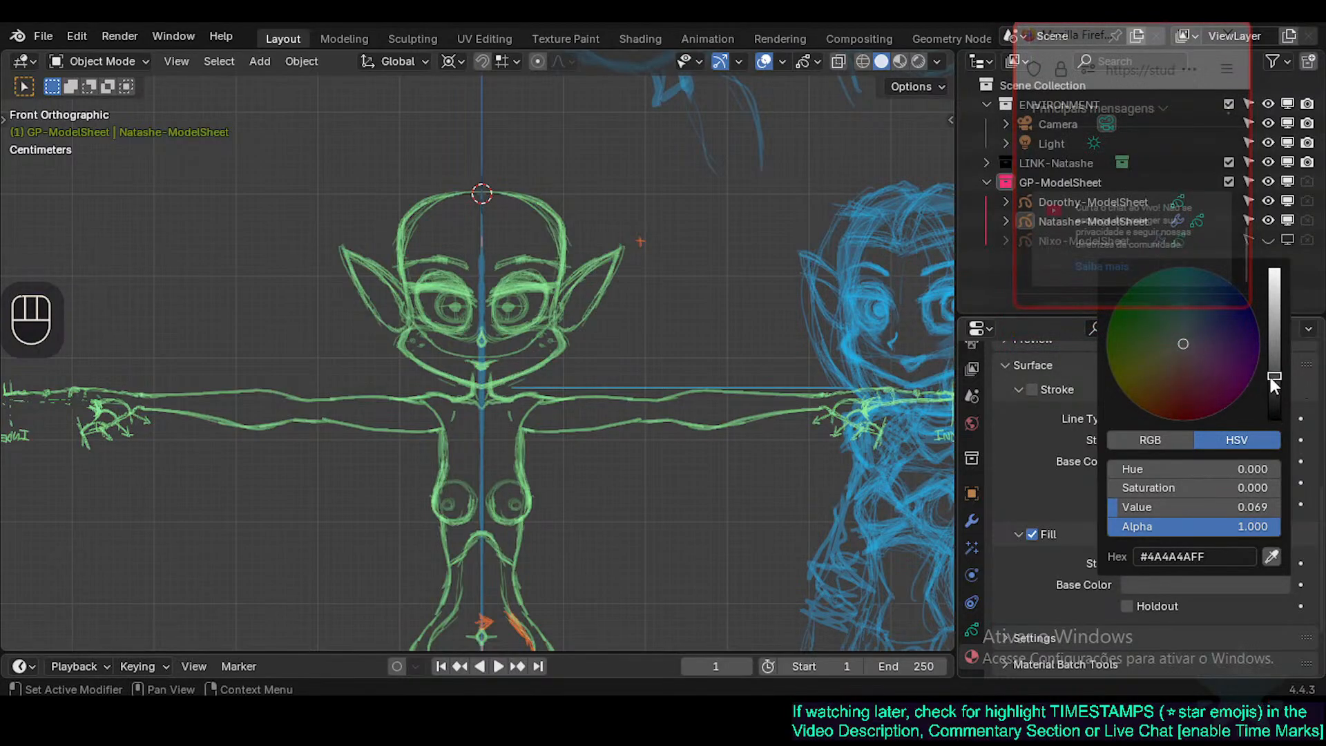
drag(1272, 378, 1274, 364)
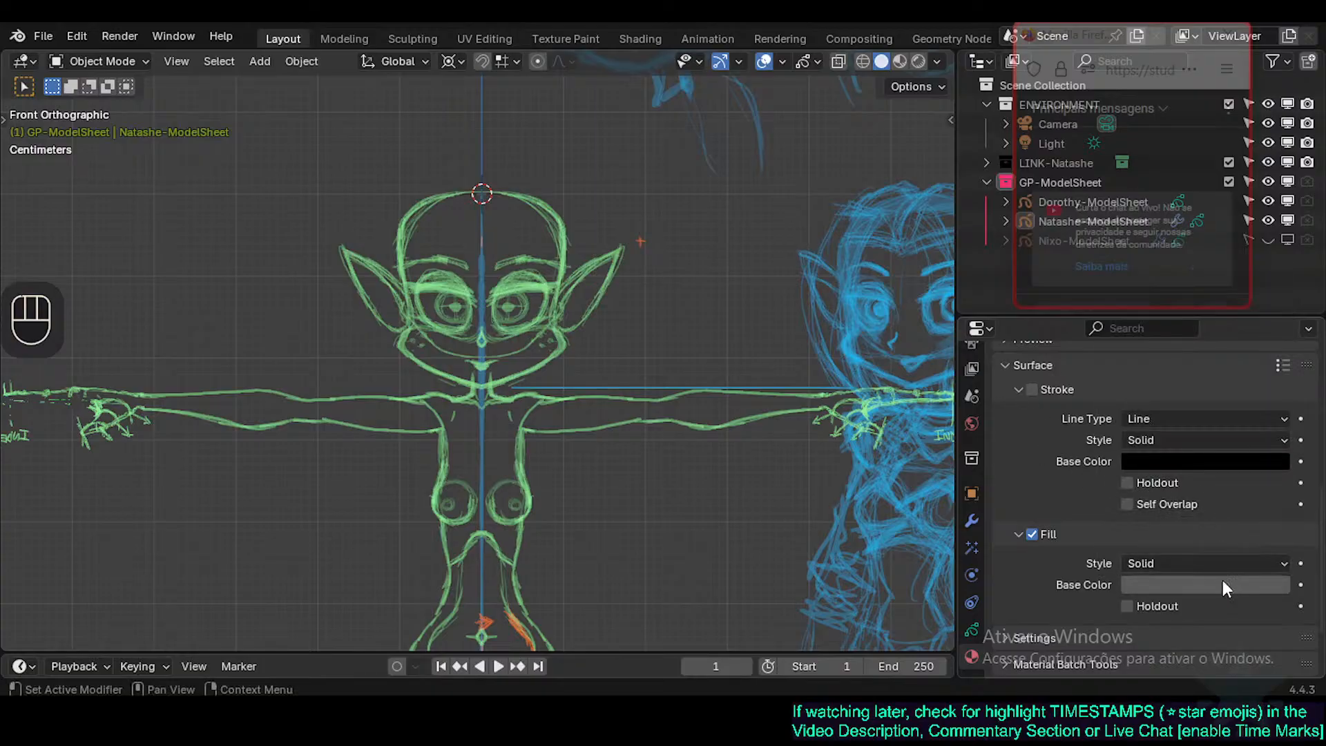
click(1202, 587)
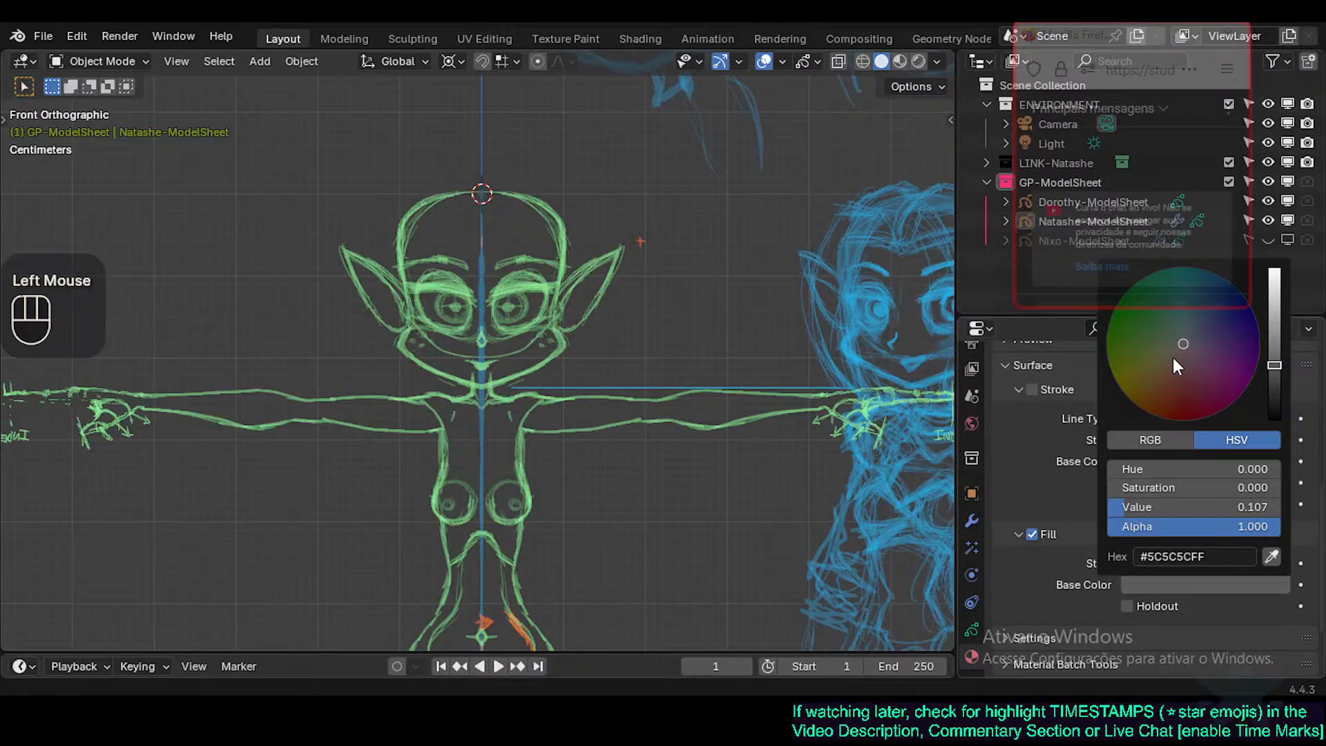
mouse_move(1173, 358)
mouse_down()
mouse_move(1151, 382)
mouse_move(1159, 371)
mouse_move(1151, 379)
mouse_move(1145, 359)
mouse_move(1161, 379)
mouse_up()
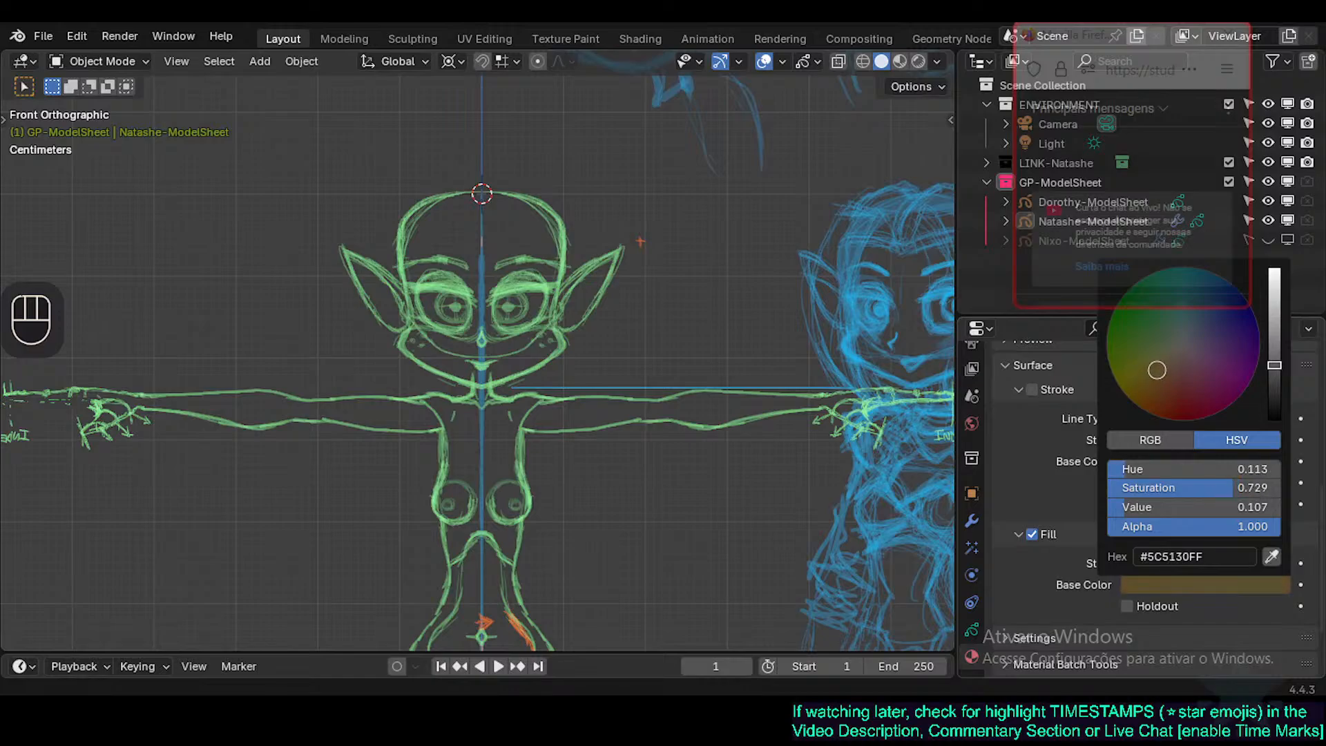
drag(1158, 373, 1160, 373)
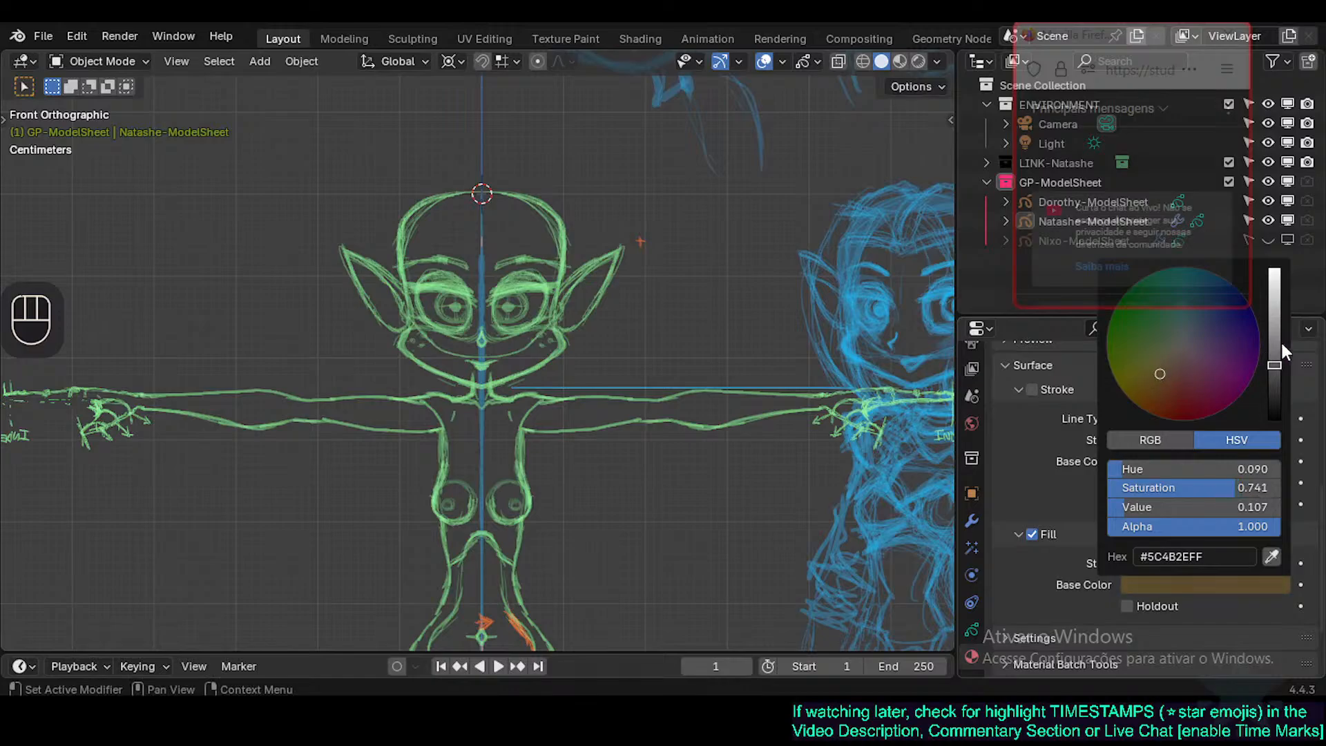
drag(1275, 368, 1275, 347)
drag(1162, 385, 1173, 383)
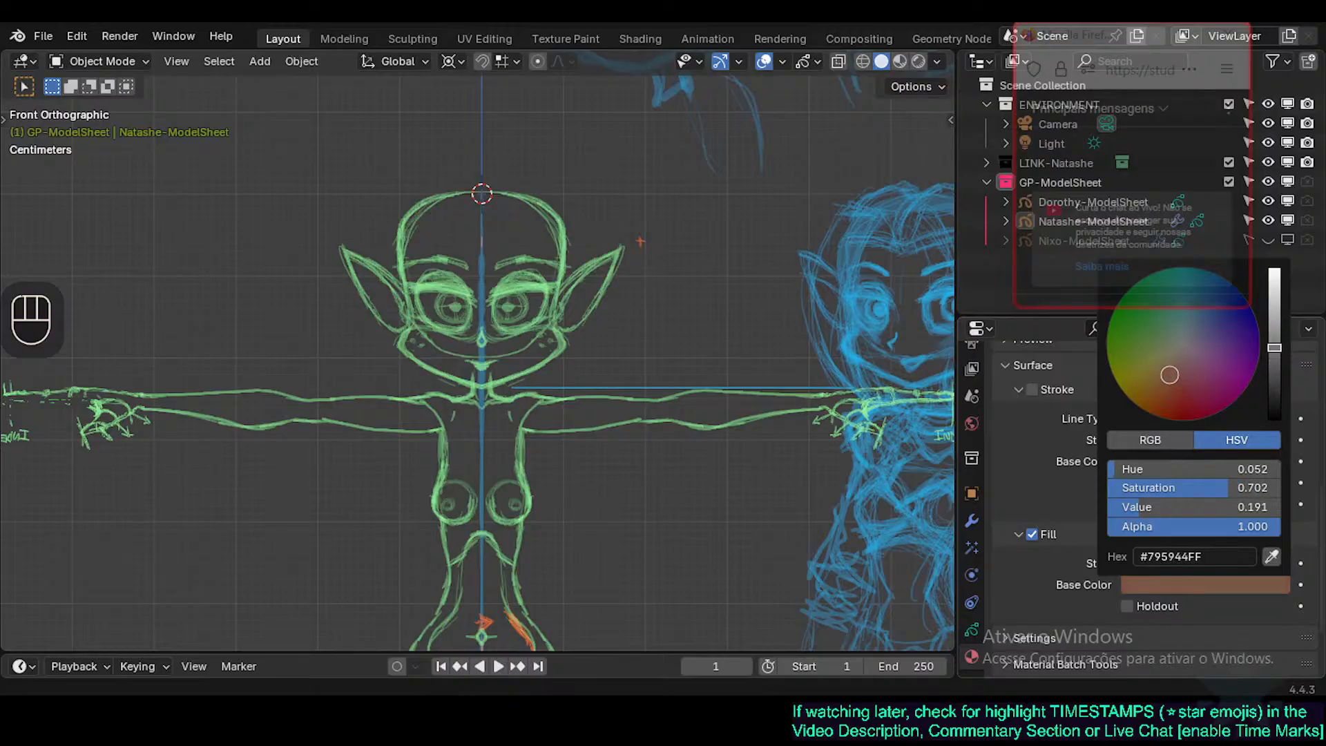
drag(1169, 378, 1166, 381)
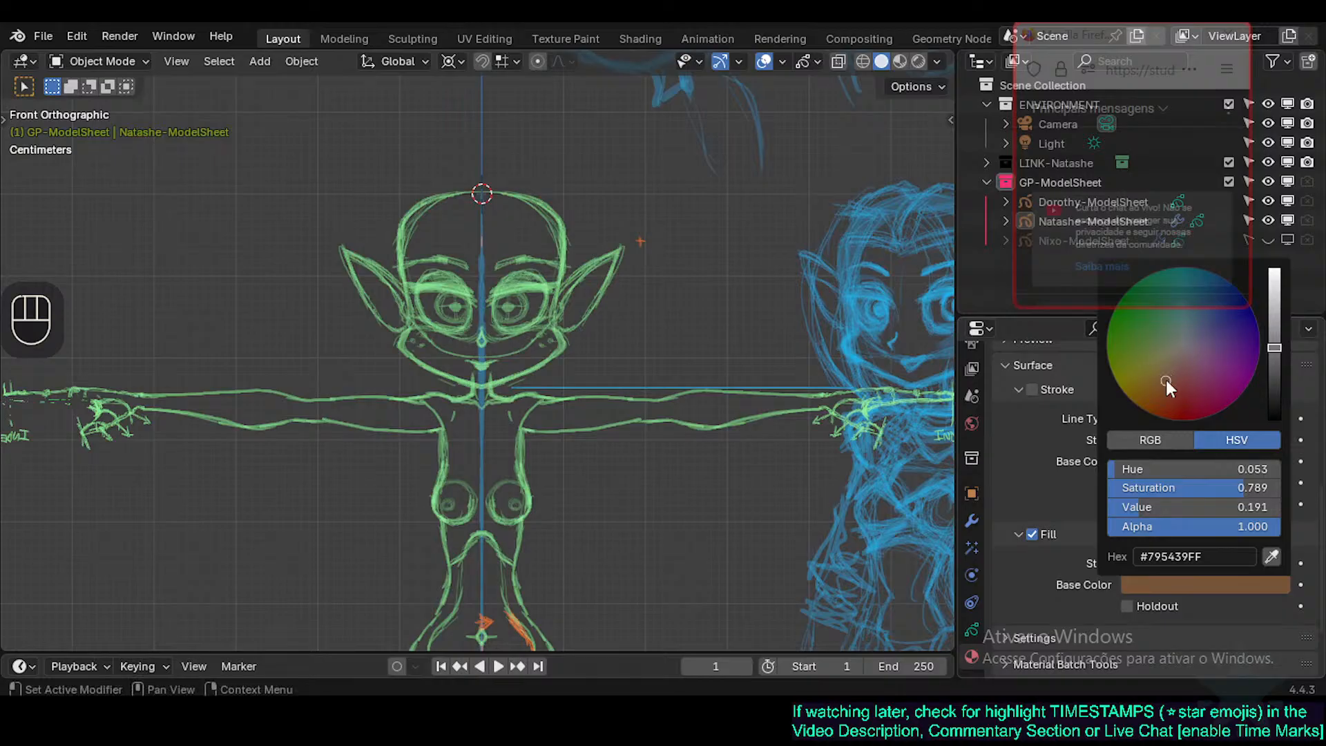
mouse_move(1275, 354)
mouse_down()
mouse_move(1275, 404)
mouse_move(1275, 334)
mouse_move(1275, 349)
mouse_up()
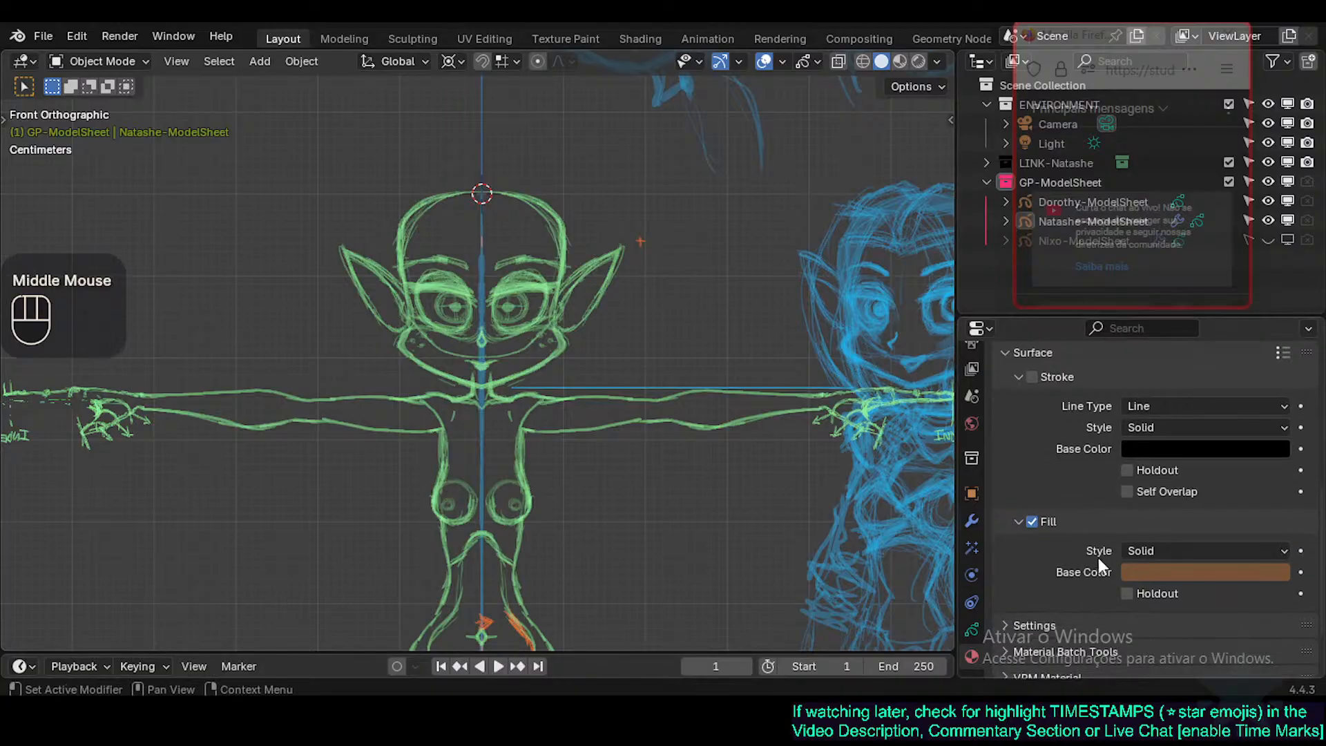
Return to the drawing's layer settings, select the Natashe-ModelSheet object and switch it to Draw Mode.
click(972, 625)
scroll(1027, 529, up, 8)
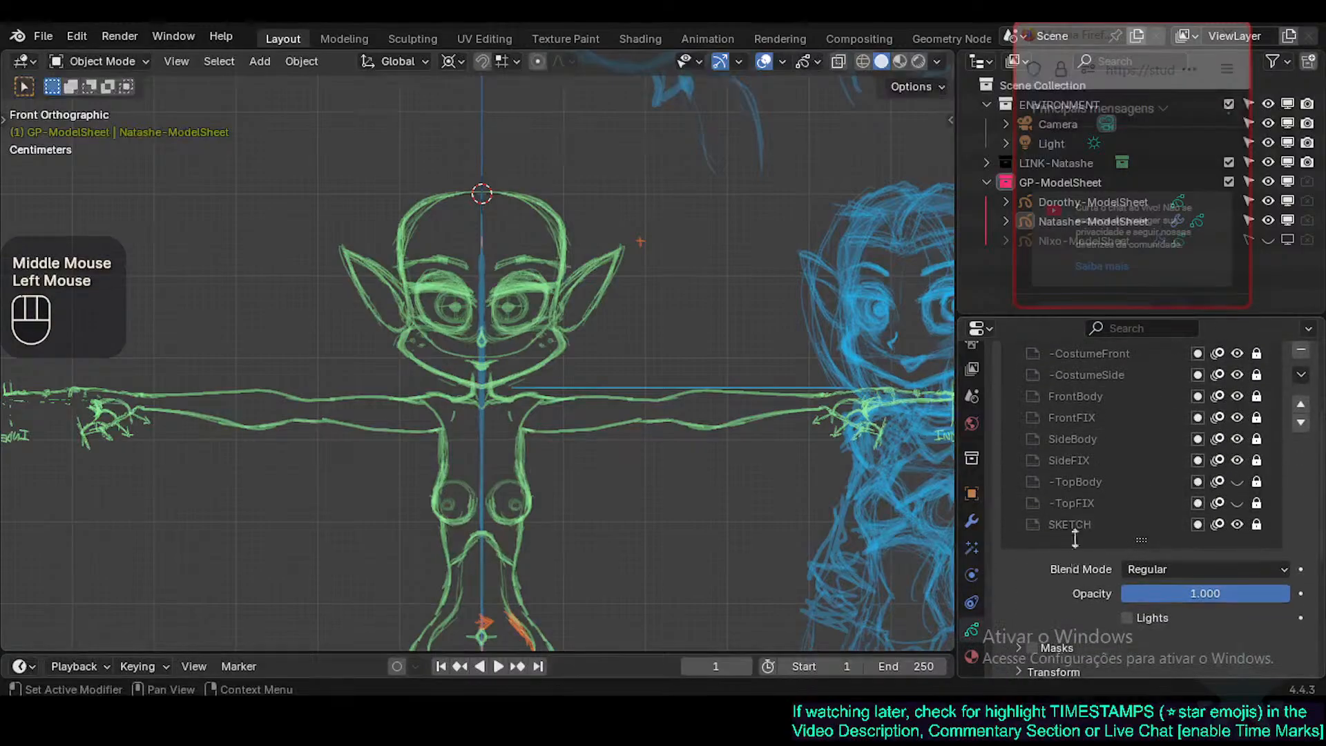
click(799, 450)
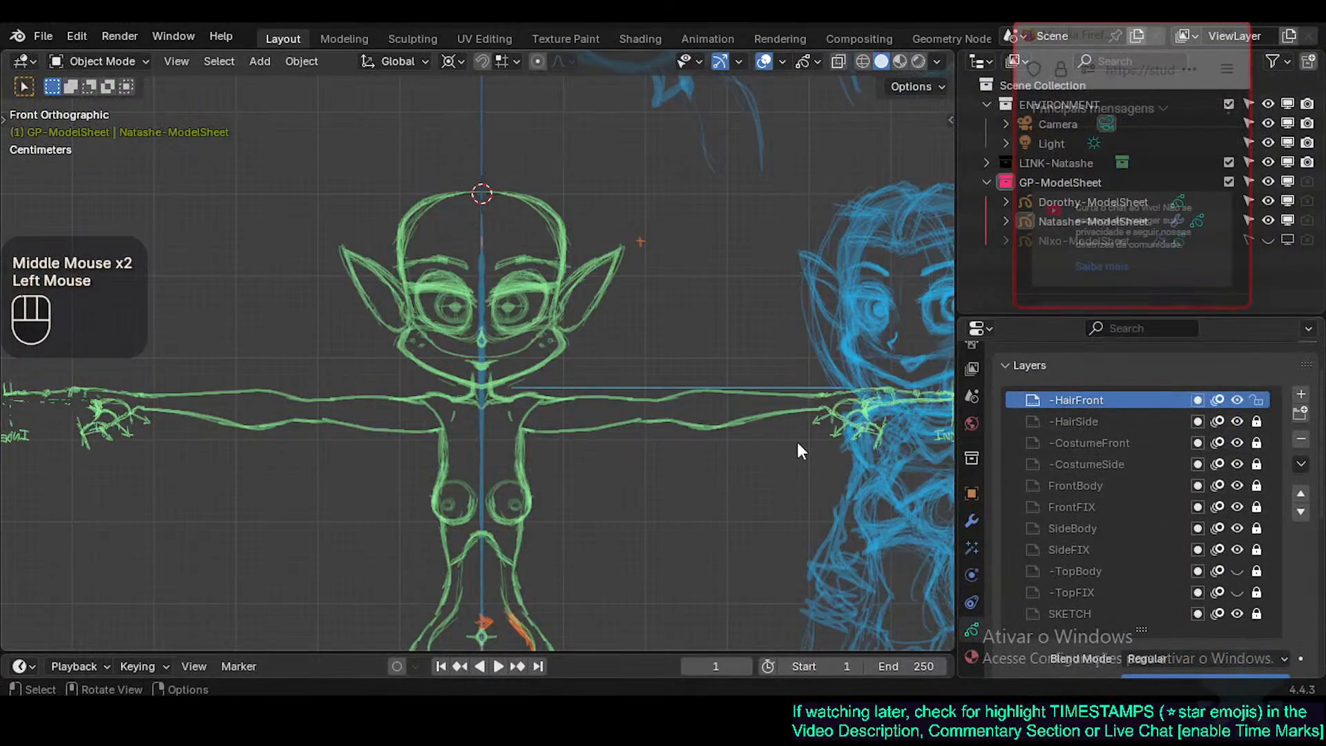
ctrl+click(543, 396)
key(ctrl+Tab)
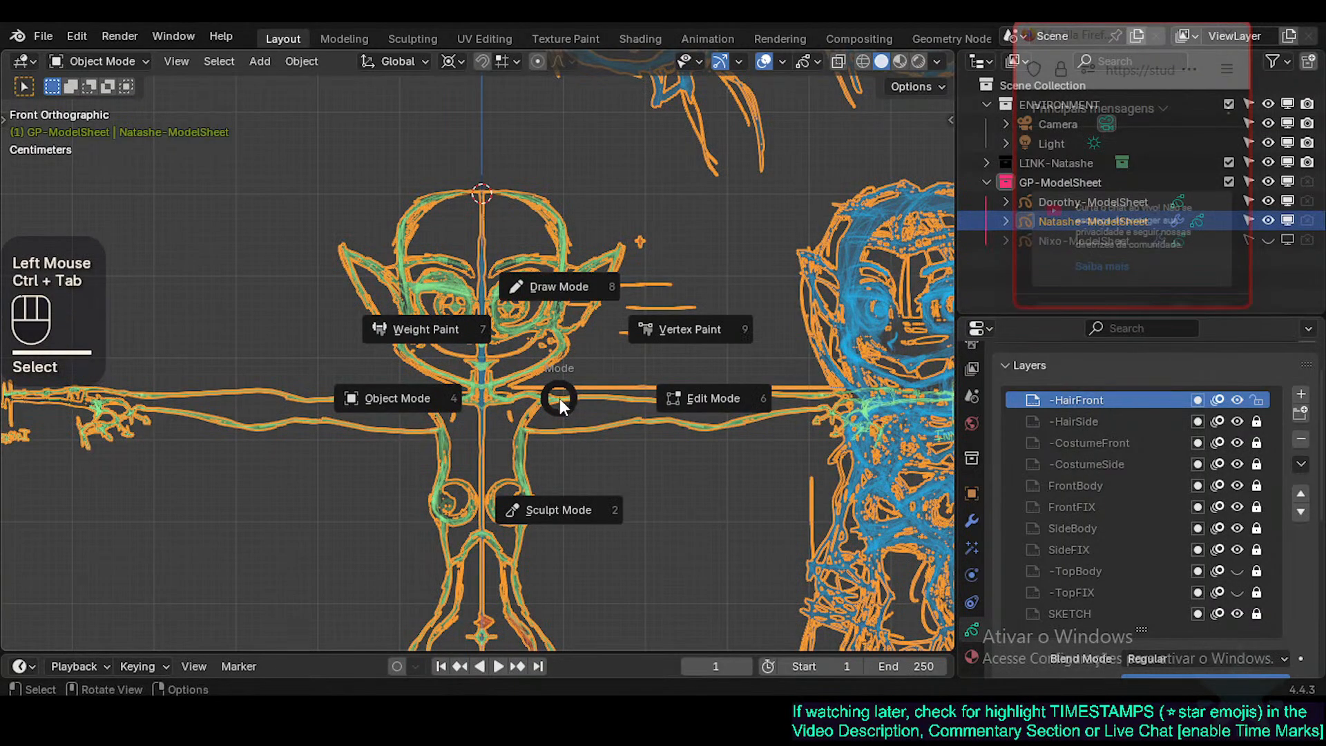
click(556, 288)
Adjust the Ink Pen brush radius to 0.011 m and display the drawing tools.
key(f)
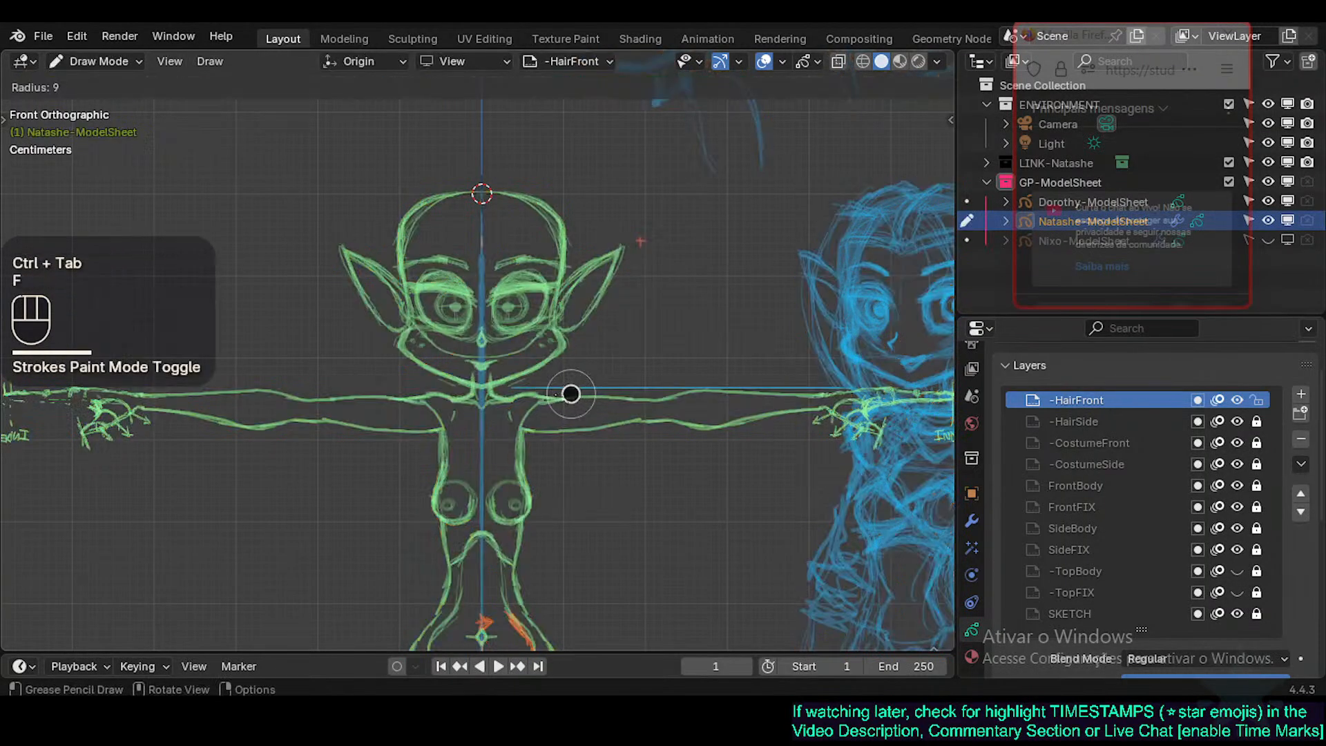
click(552, 401)
key(t)
Try freehand filled shapes with the Hair material beside the neck and over the arm on the -HairFront layer.
drag(572, 413, 622, 477)
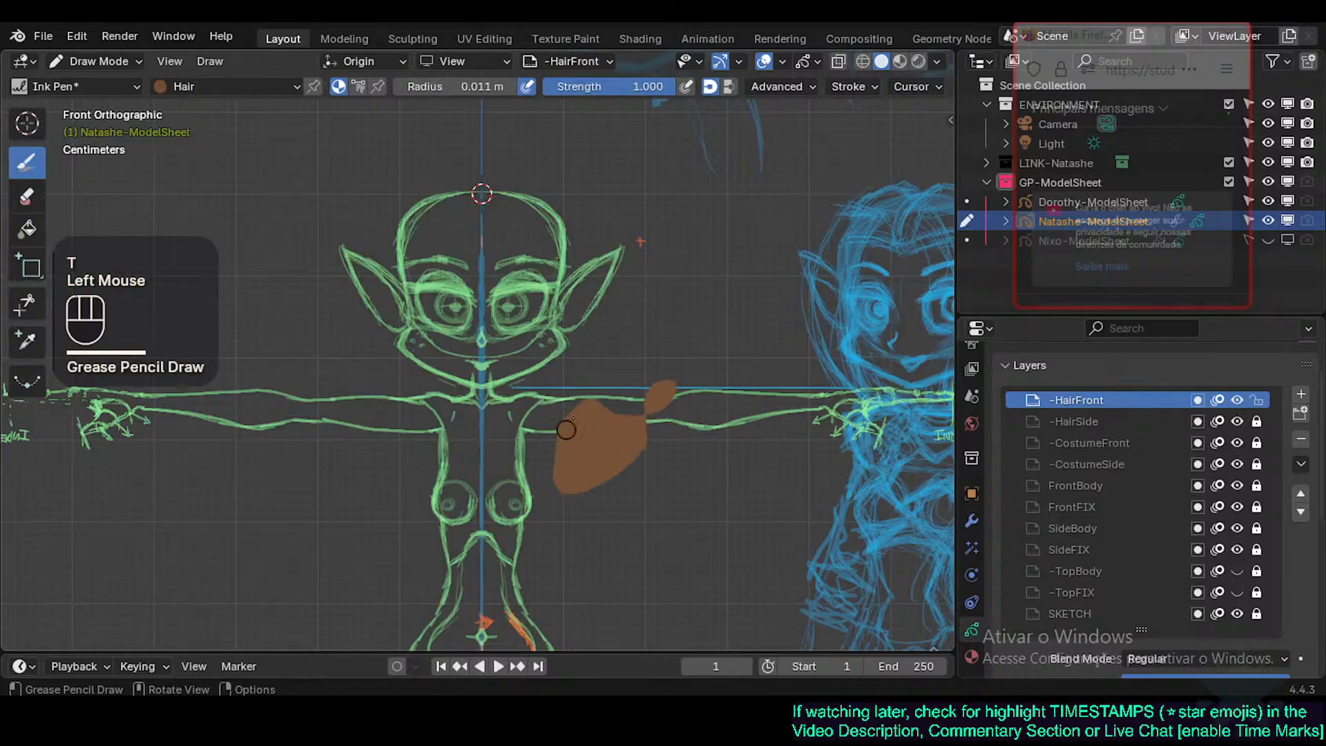
key(ctrl+z)
mouse_move(621, 354)
mouse_down()
mouse_move(672, 313)
mouse_move(625, 456)
mouse_move(584, 373)
mouse_move(597, 345)
mouse_up()
key(ctrl+z)
key(ctrl+z)
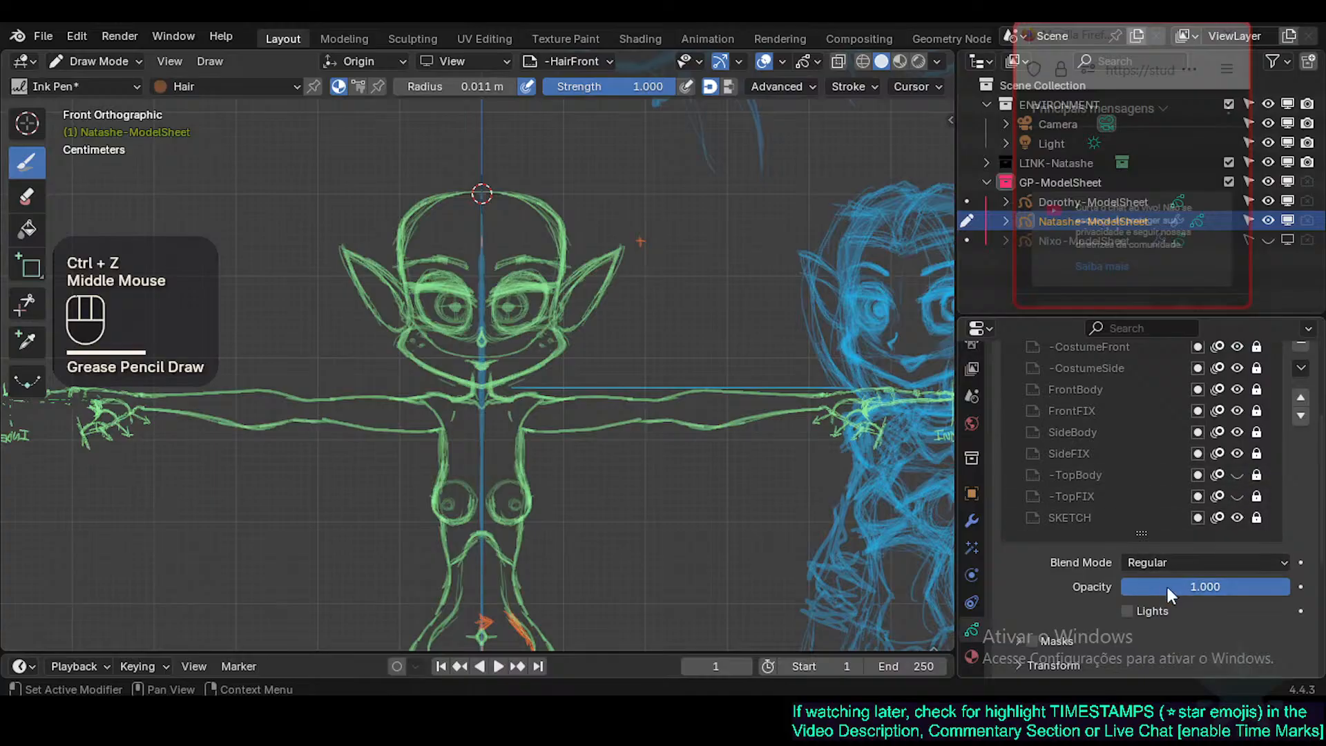
Lower the -HairFront layer's opacity to 0.886 and try a filled test shape over the arm.
drag(1204, 588, 1240, 584)
drag(612, 433, 674, 530)
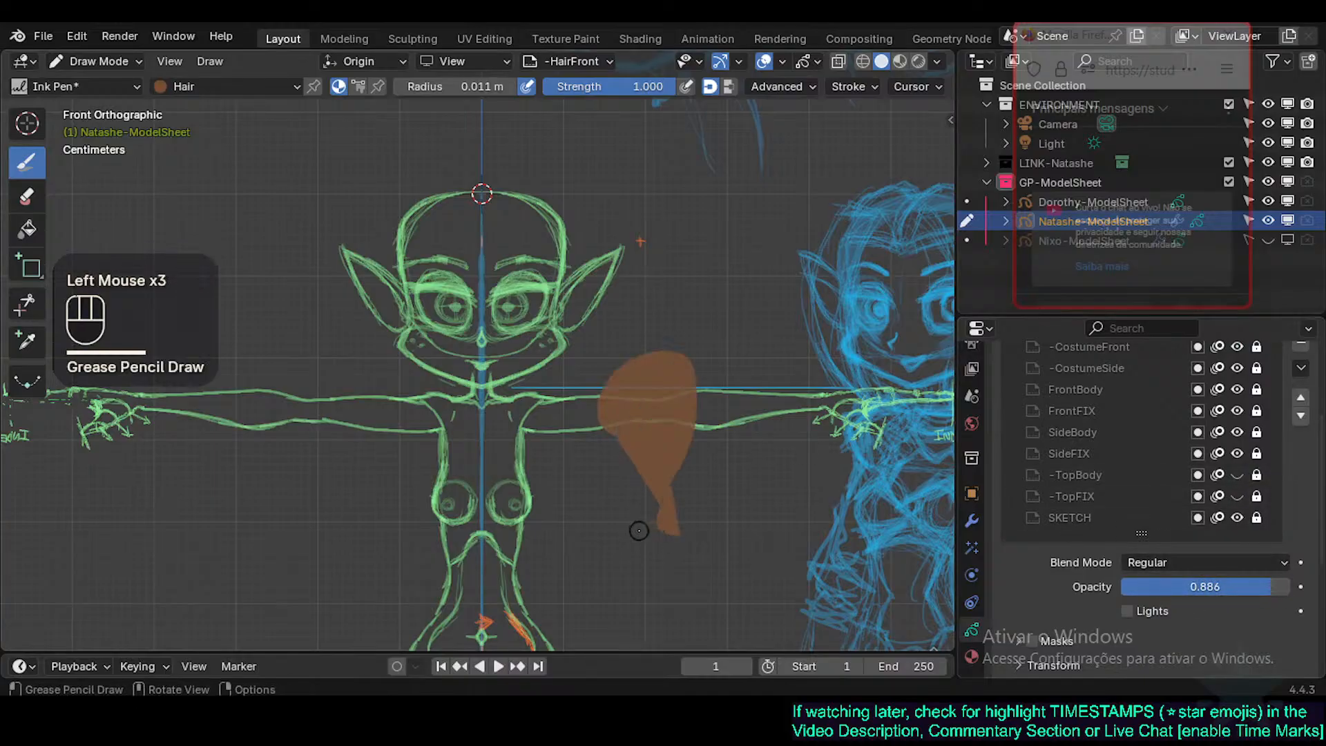
key(ctrl+z)
shift+middle_drag(639, 531, 665, 584)
click(495, 278)
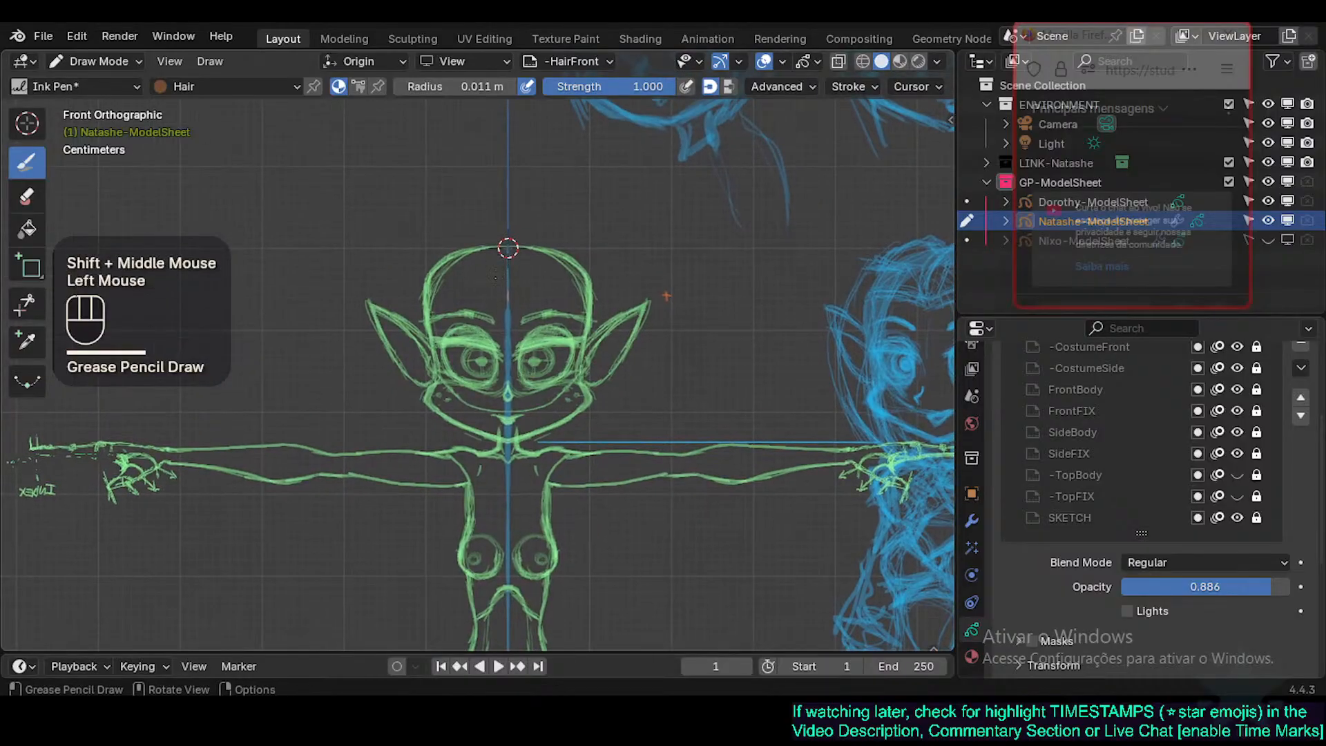
drag(507, 248, 509, 247)
key(ctrl+z)
shift+middle_drag(509, 248, 473, 261)
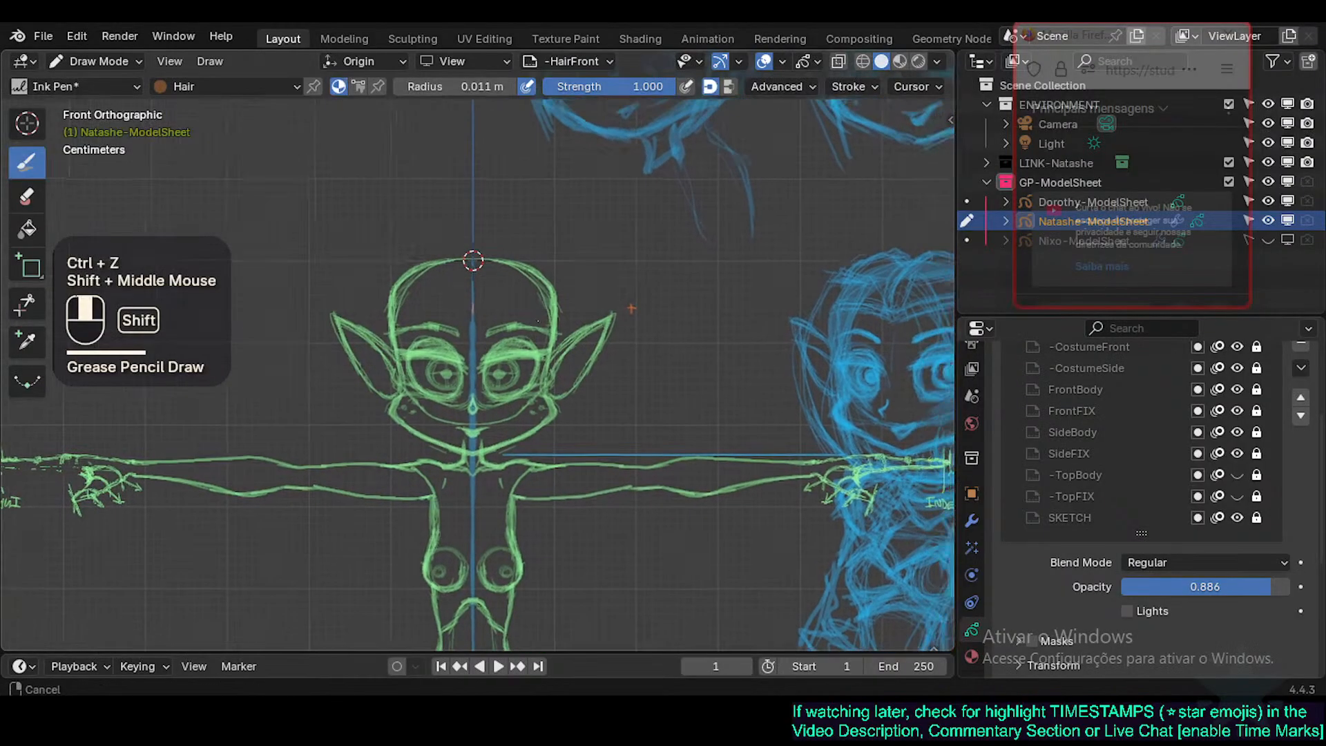
shift+middle_drag(617, 311, 545, 323)
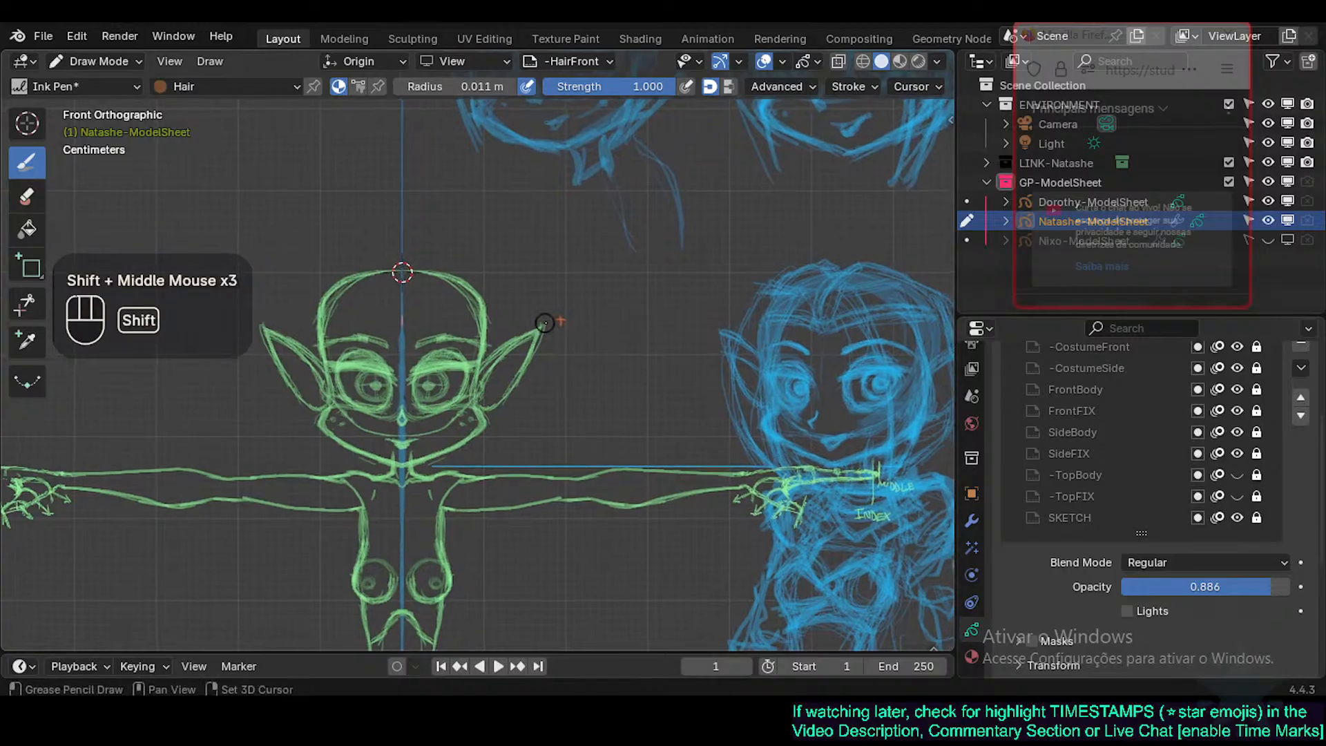
mouse_move(652, 423)
shift+middle_down()
mouse_move(679, 429)
mouse_move(661, 440)
shift+middle_up()
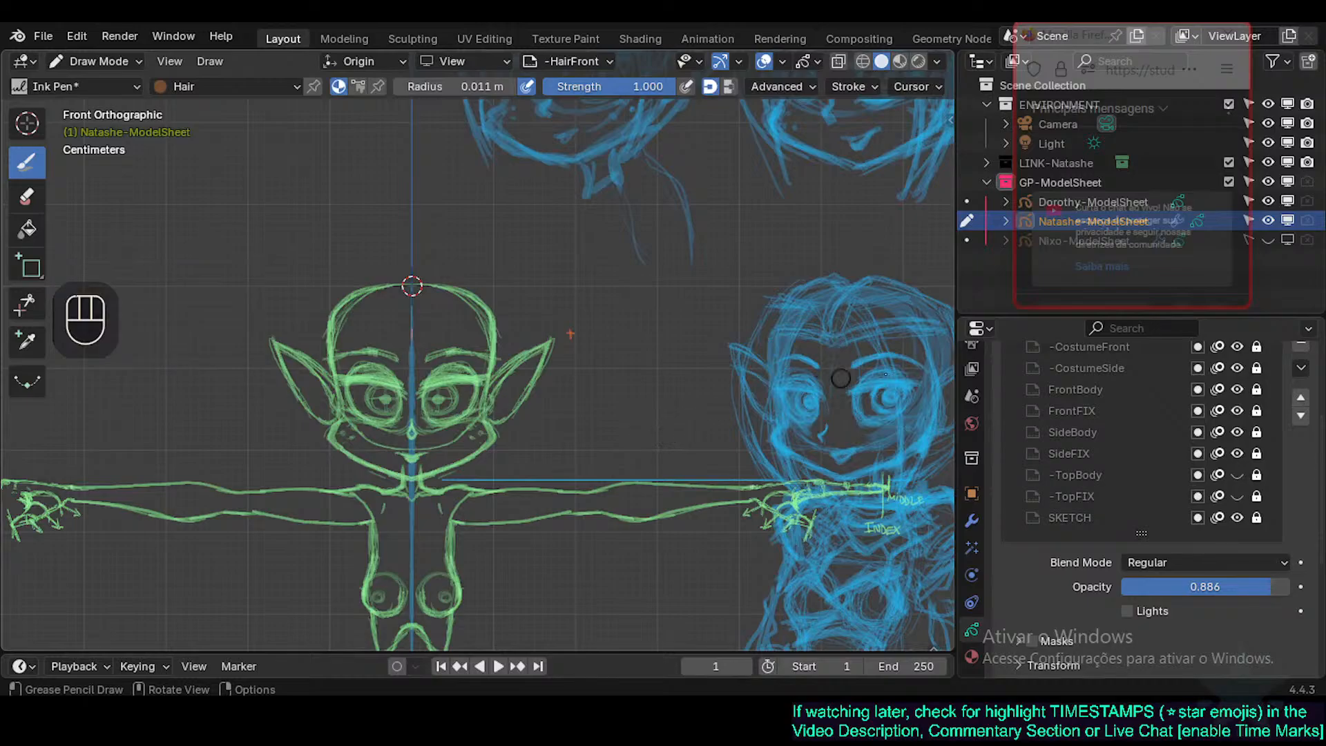
Make -CostumeFront the active layer, display the object's material slots and select the LightBlue material.
middle_drag(1147, 416, 1153, 438)
click(1132, 368)
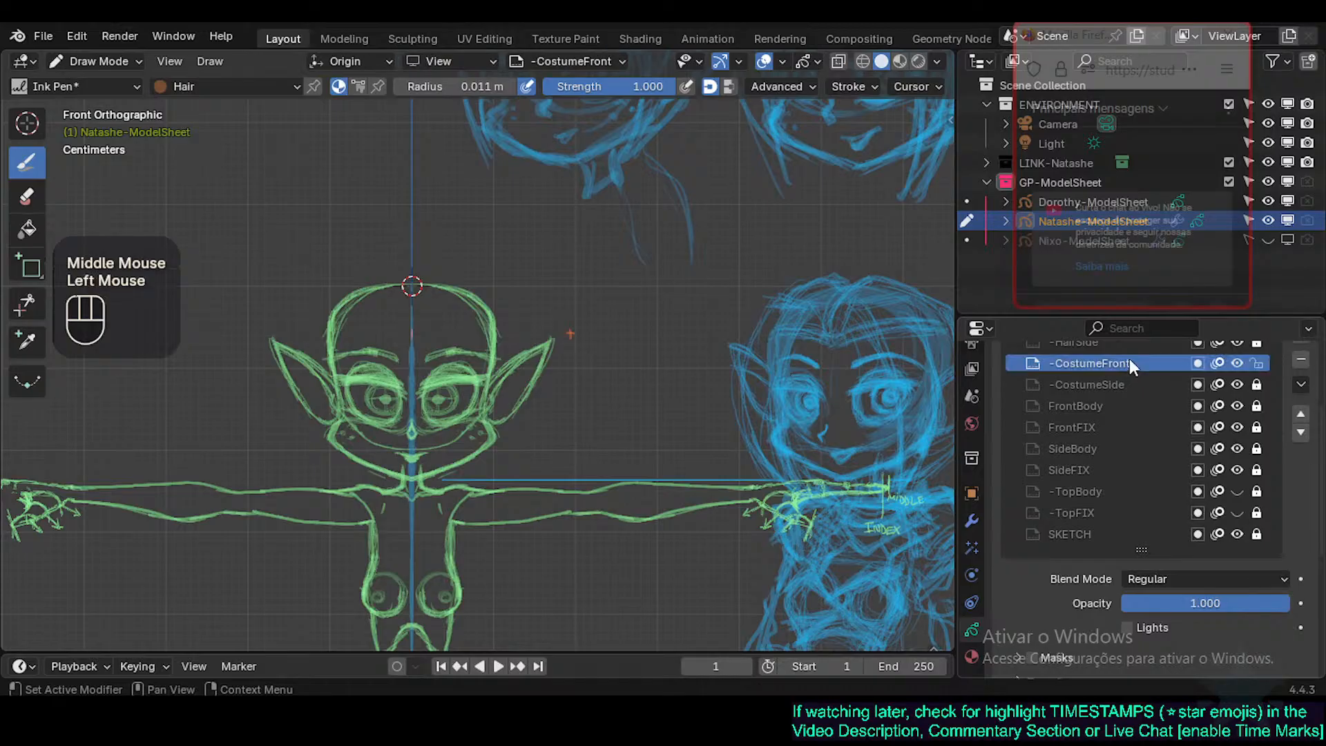
click(972, 656)
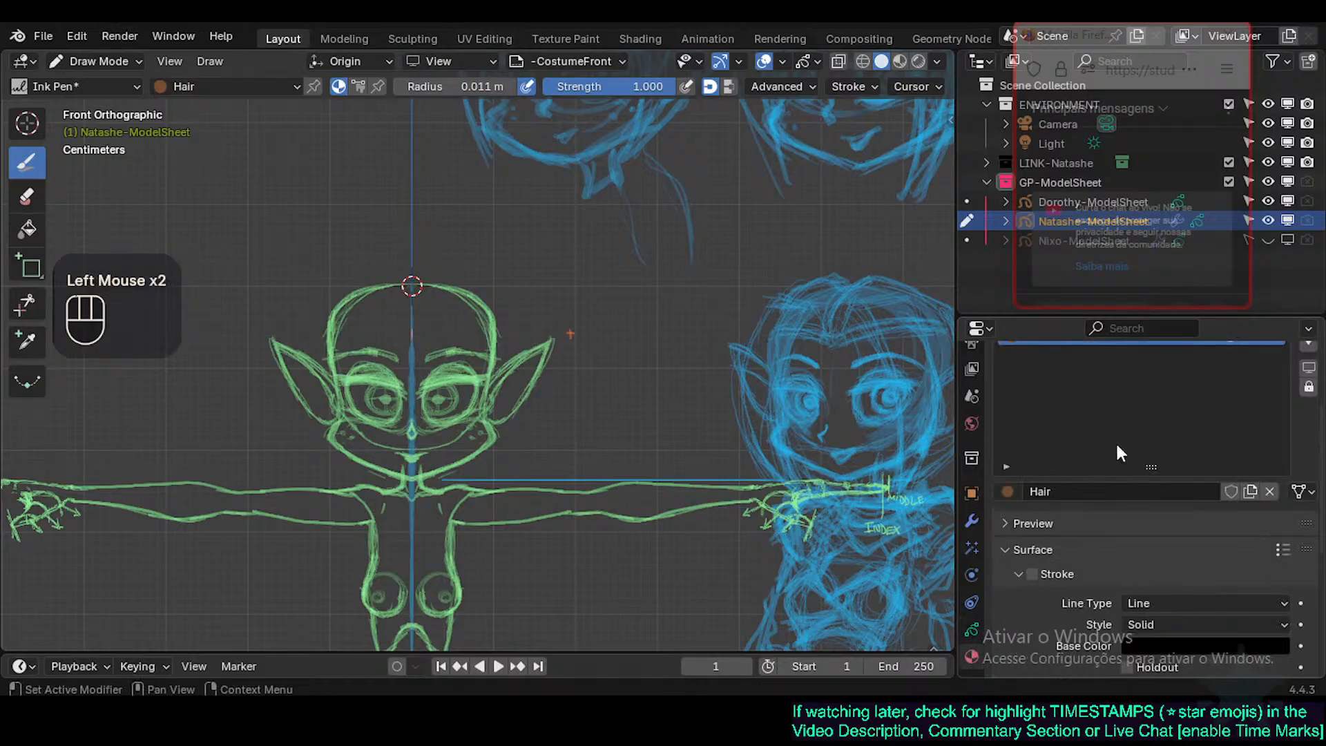
middle_click(1072, 377)
click(1076, 365)
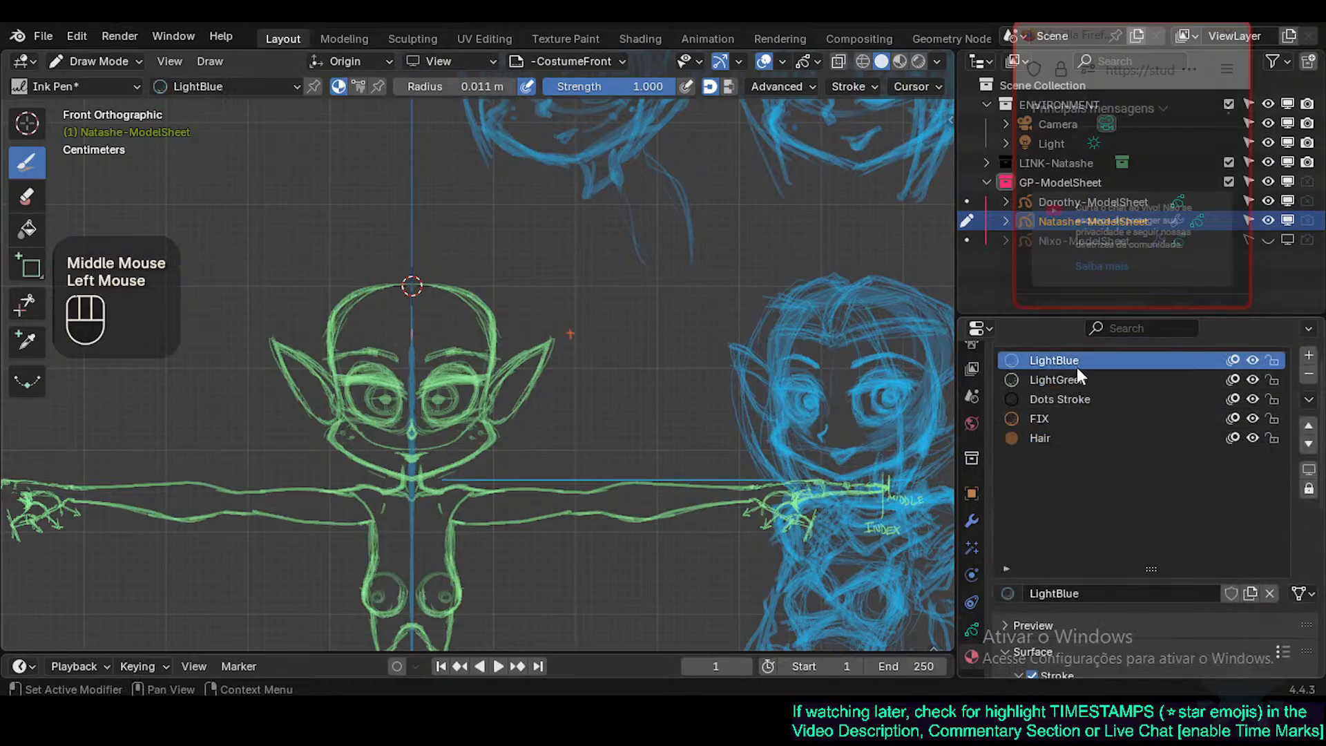
click(1082, 378)
click(1079, 360)
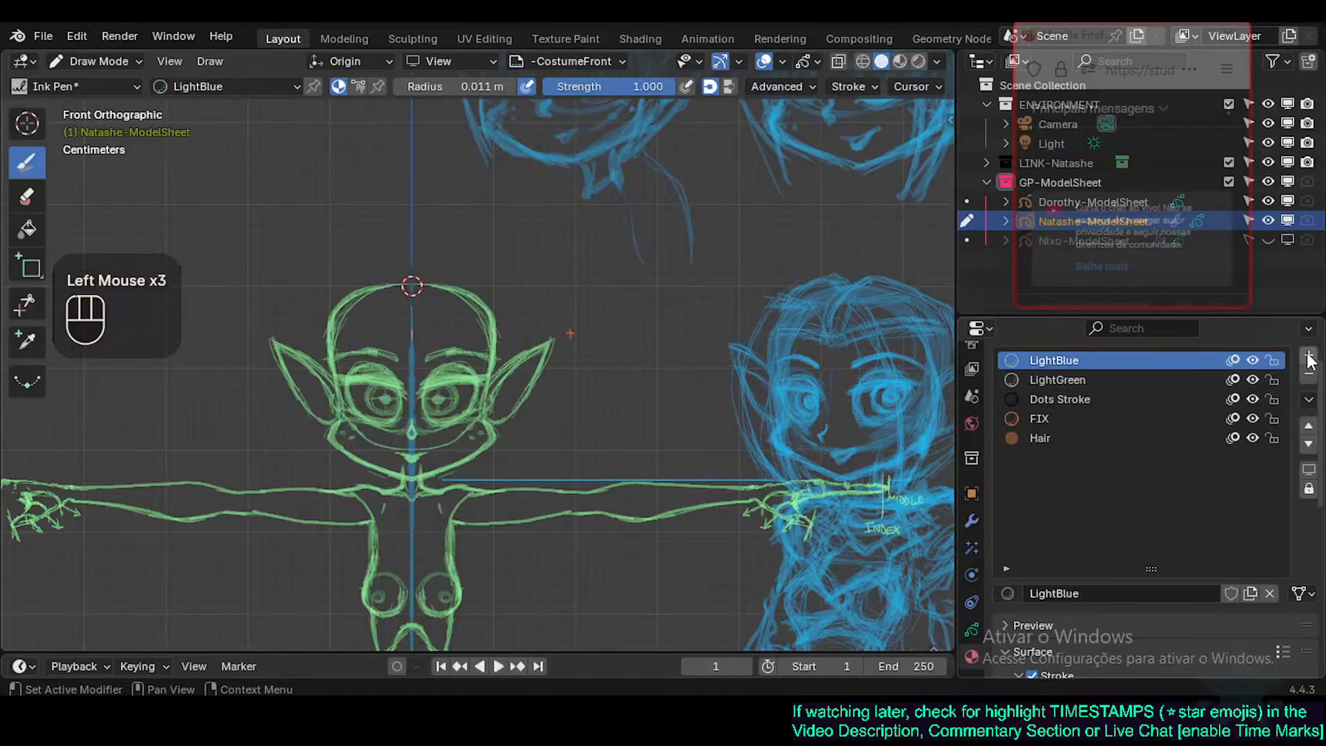
Add a material slot to Natashe-ModelSheet, assign the FIX material to it and make it an independent copy.
click(1309, 355)
double_click(1038, 496)
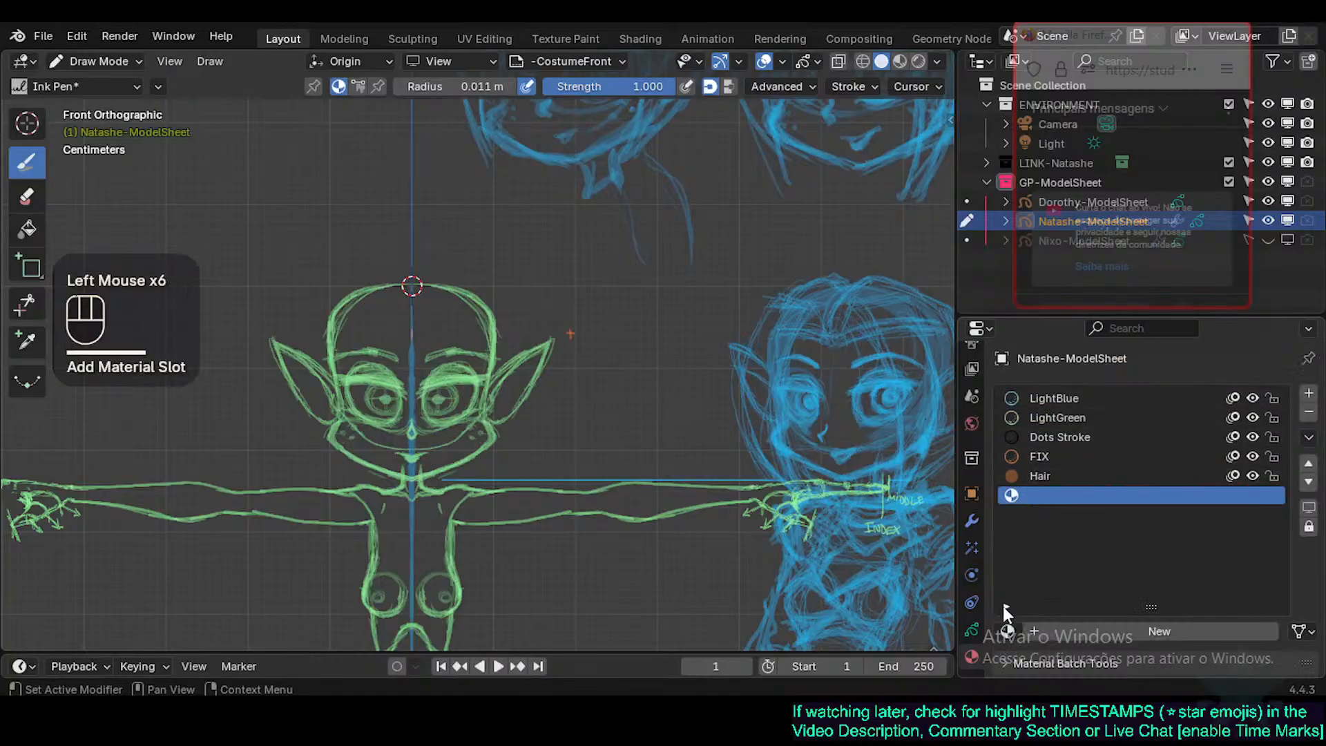
click(1008, 631)
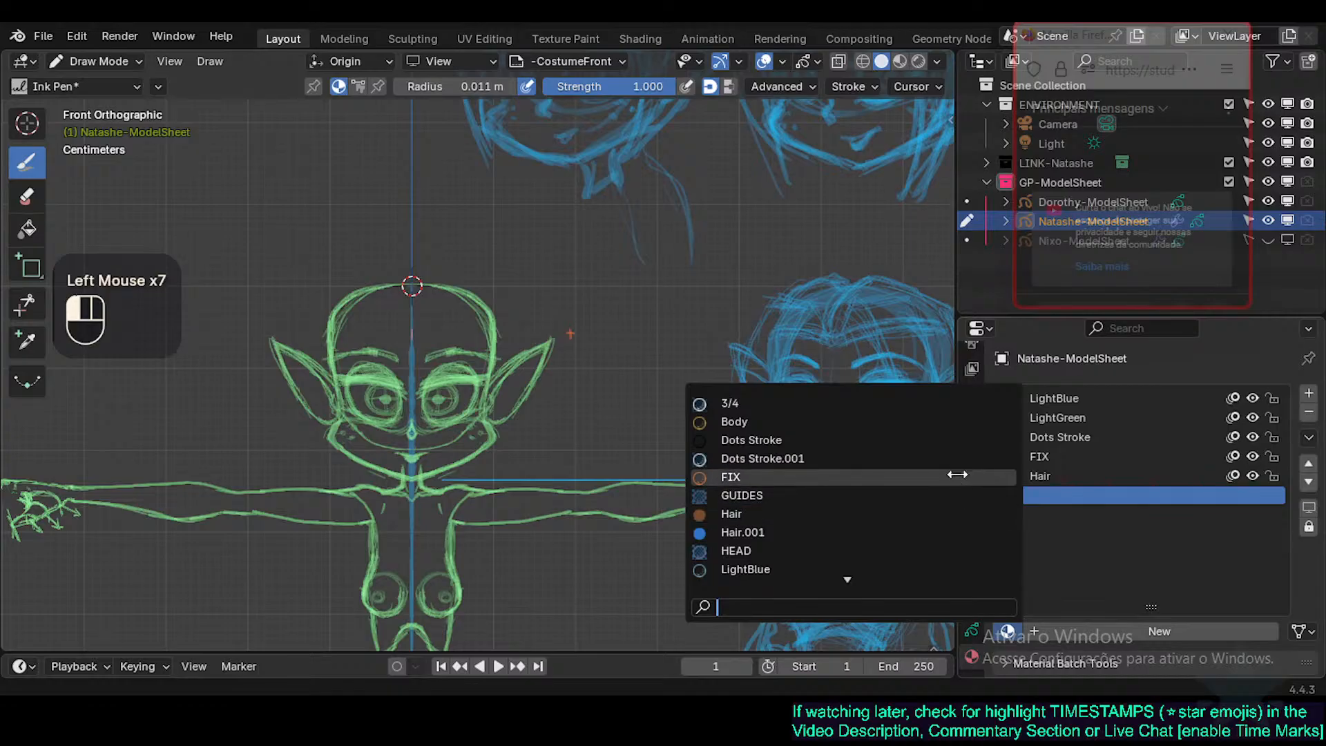
click(957, 479)
click(1251, 632)
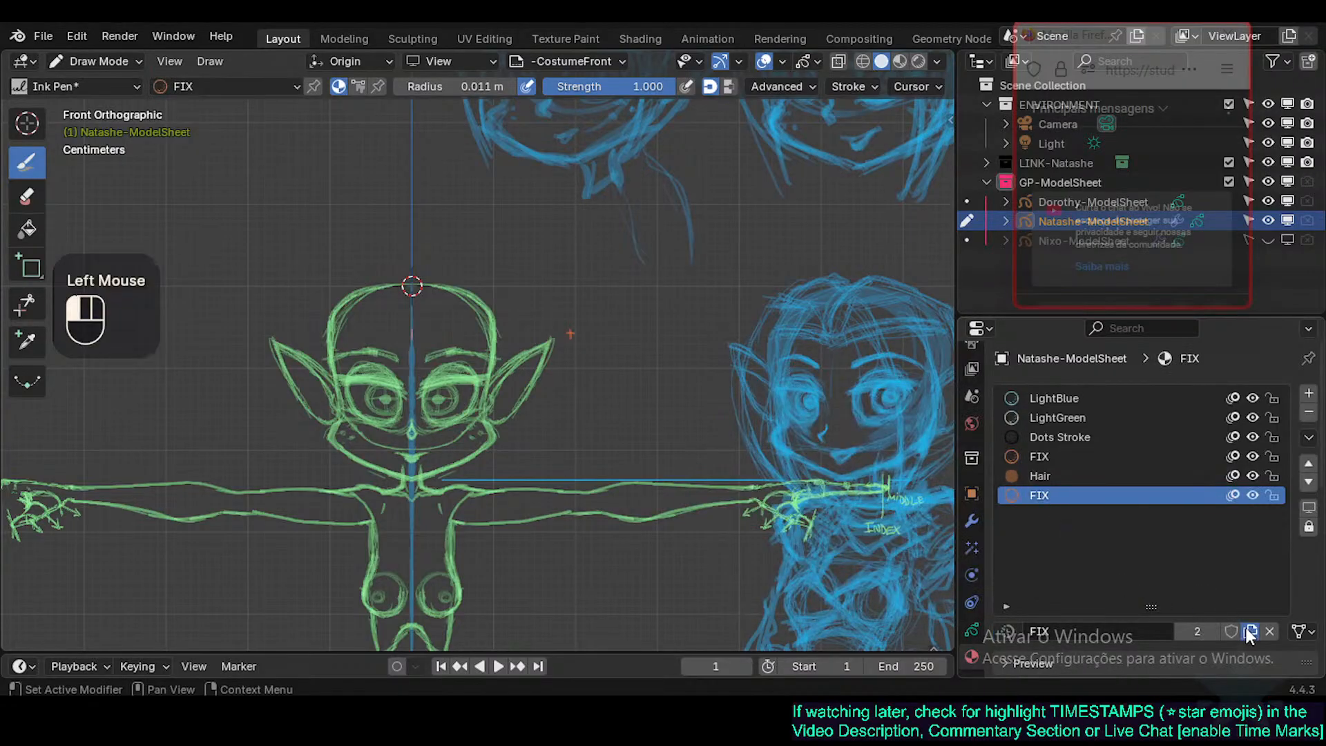
Rename the copied material as Costume.
double_click(1057, 495)
text(C)
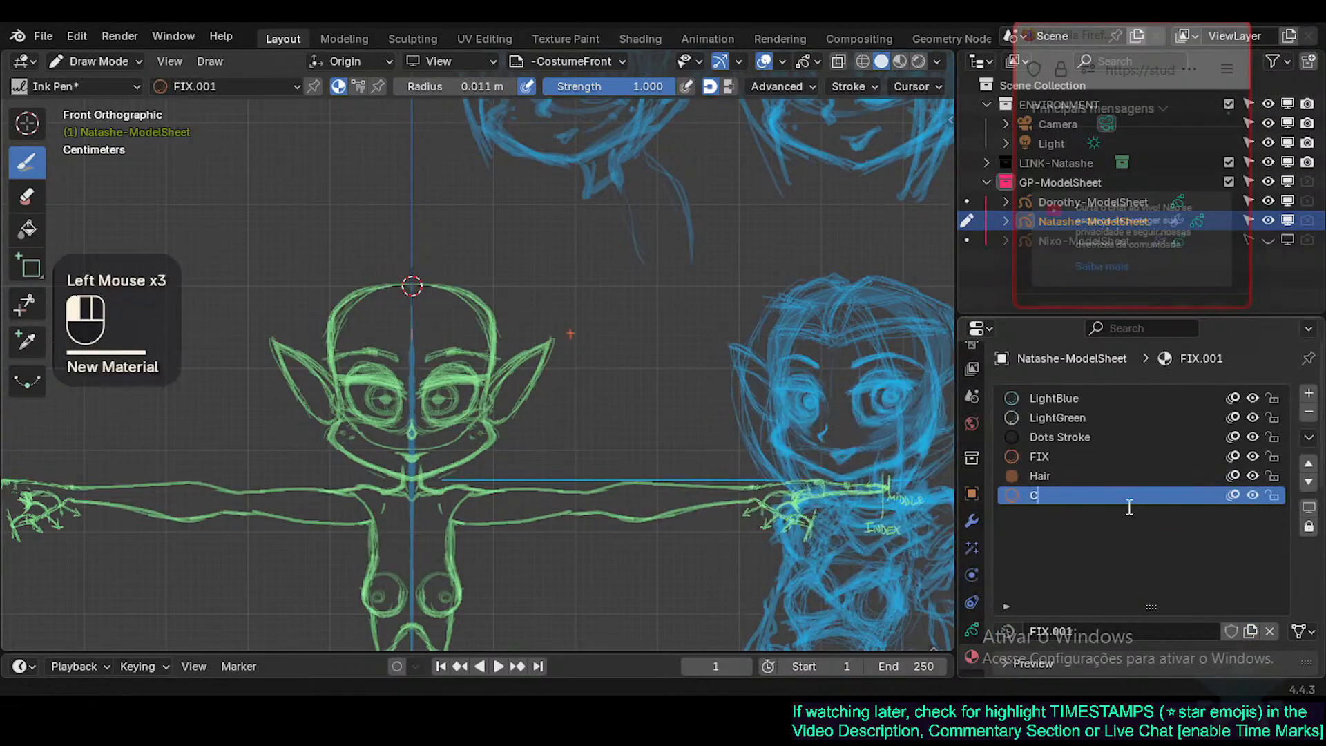
text(ostume)
key(Return)
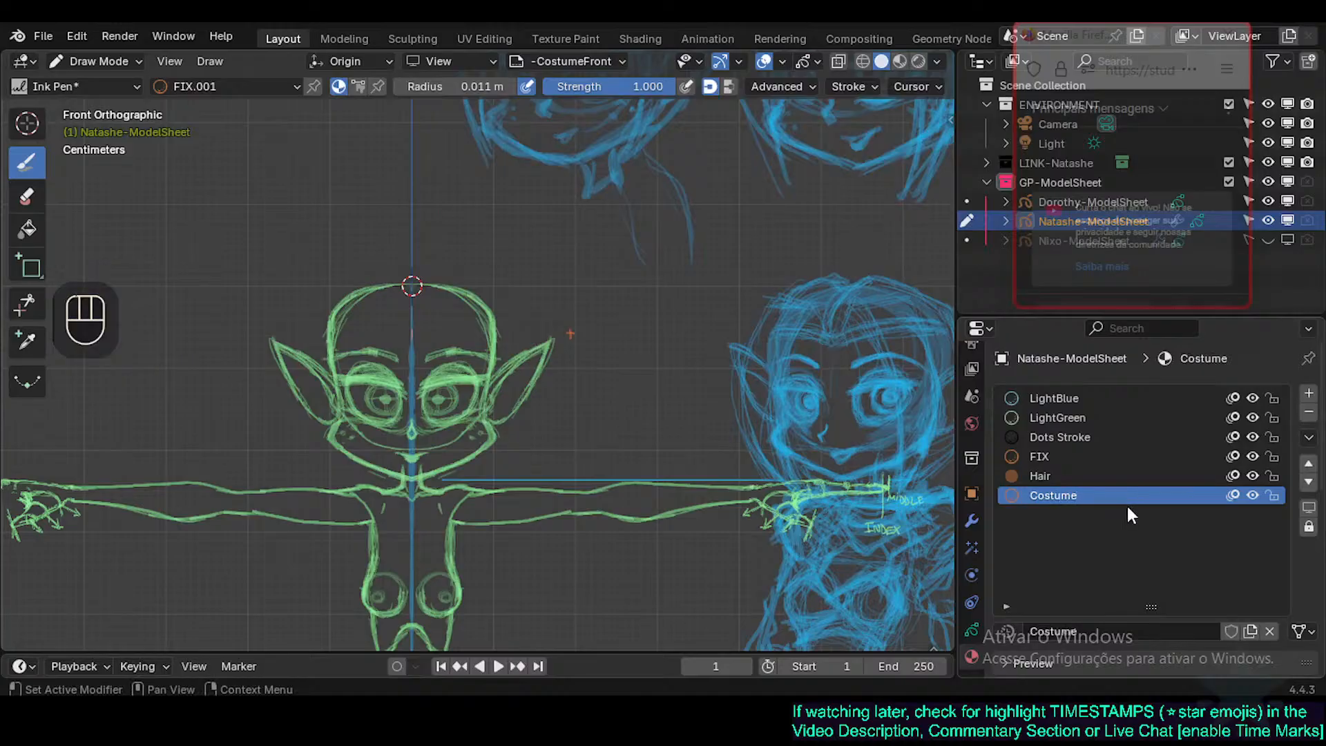
Set the Costume material's stroke base color to a bright yellow, #EFE533.
scroll(1141, 459, down, 2)
scroll(1142, 453, down, 2)
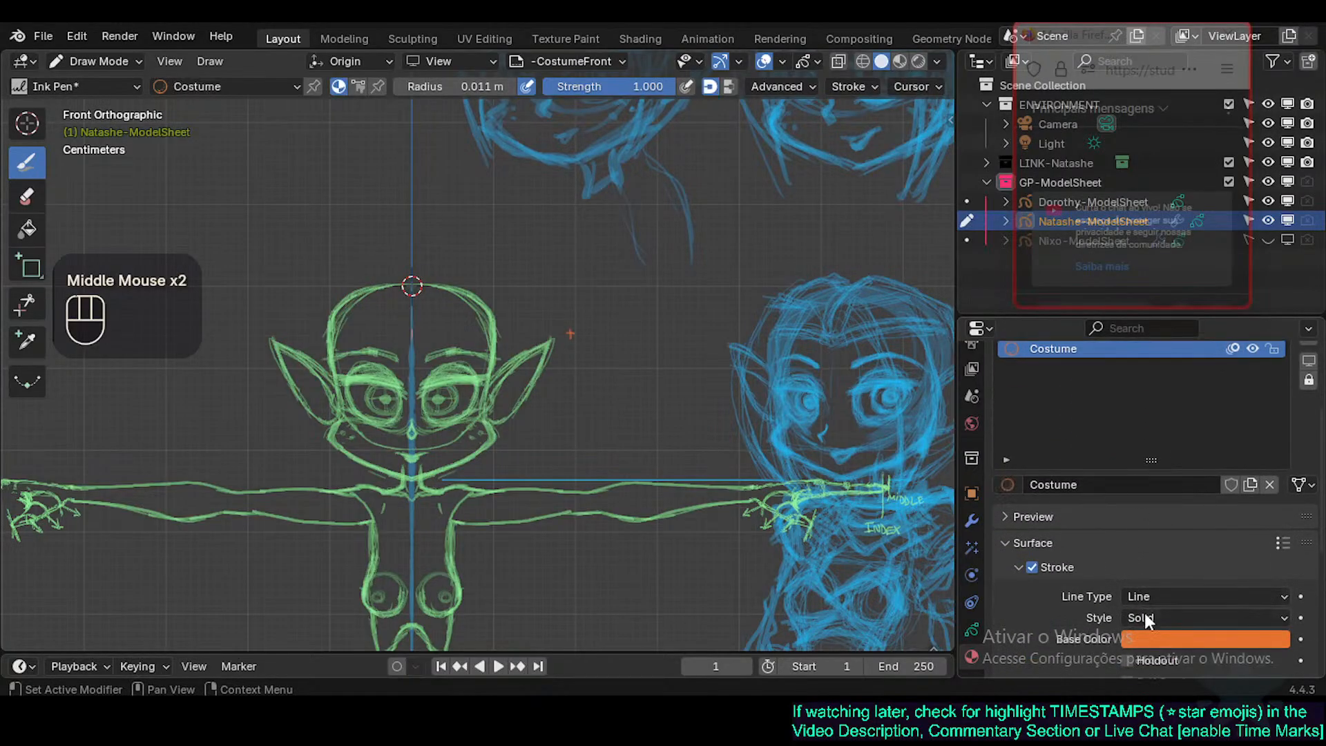
click(1157, 637)
click(1150, 421)
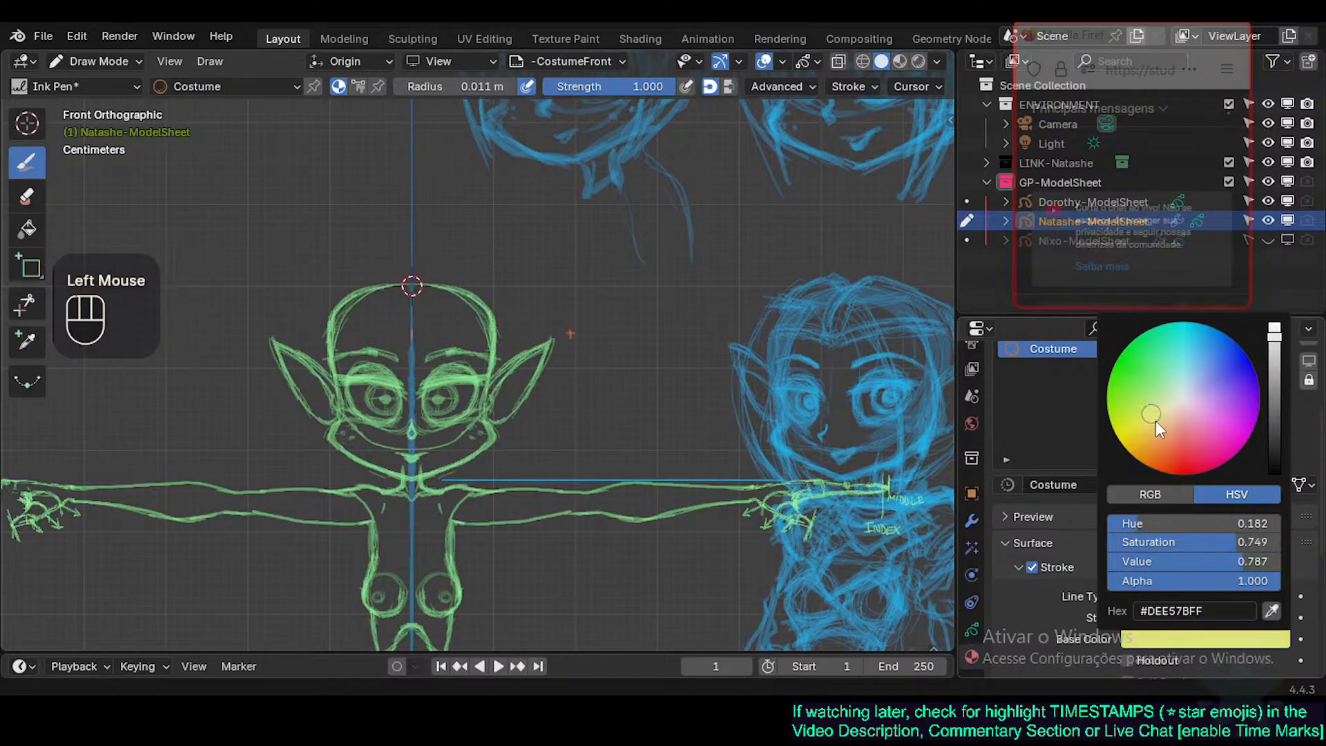
click(1278, 337)
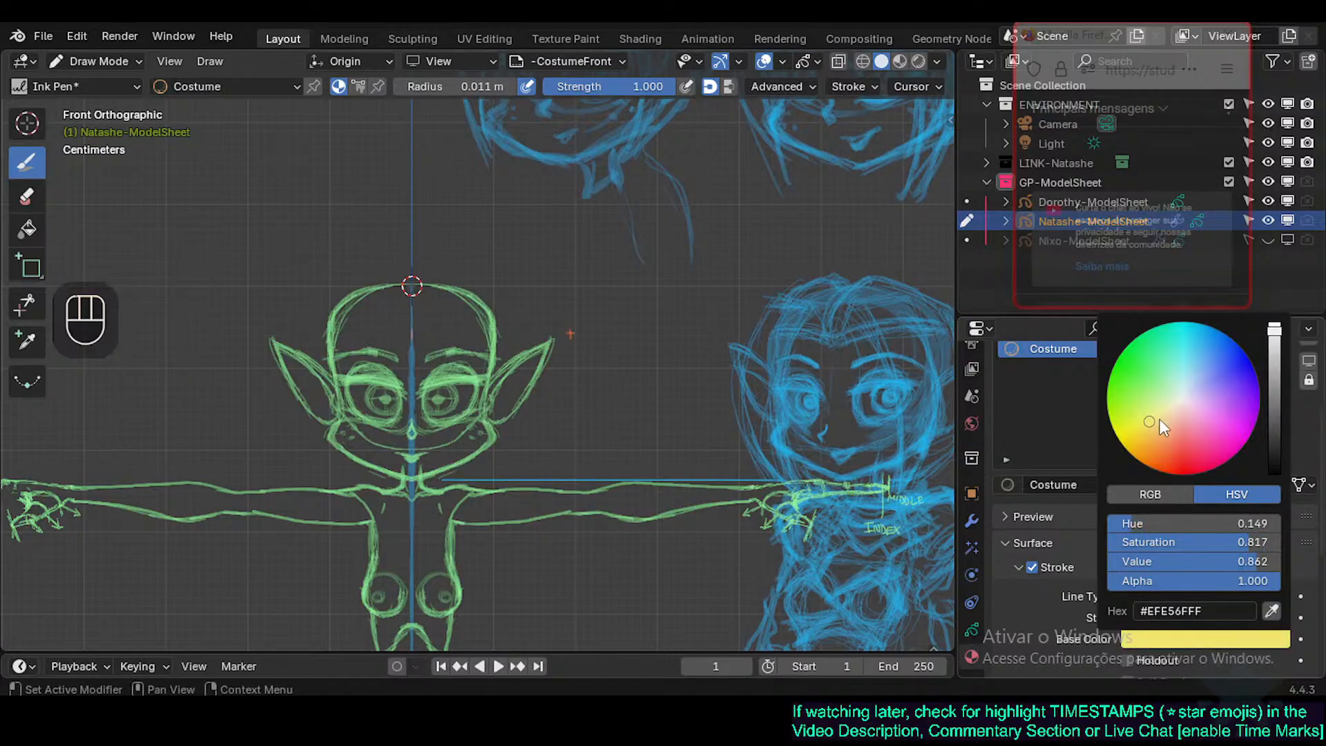
mouse_move(1159, 418)
mouse_down()
mouse_move(1173, 408)
mouse_move(1134, 432)
mouse_up()
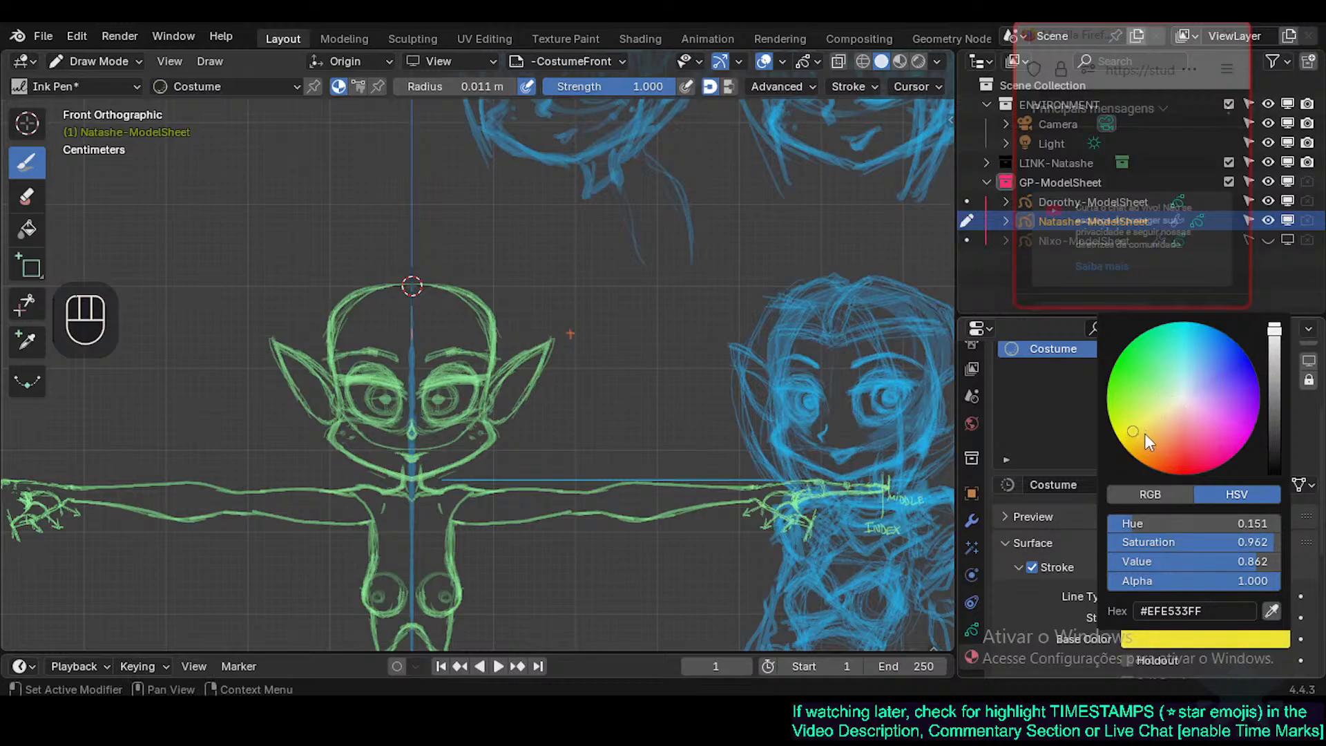
Reduce the Ink Pen brush radius to 0.0024 m, trying test strokes between the two figures.
mouse_move(698, 392)
mouse_down()
mouse_move(714, 391)
mouse_move(728, 449)
mouse_up()
key(ctrl+z)
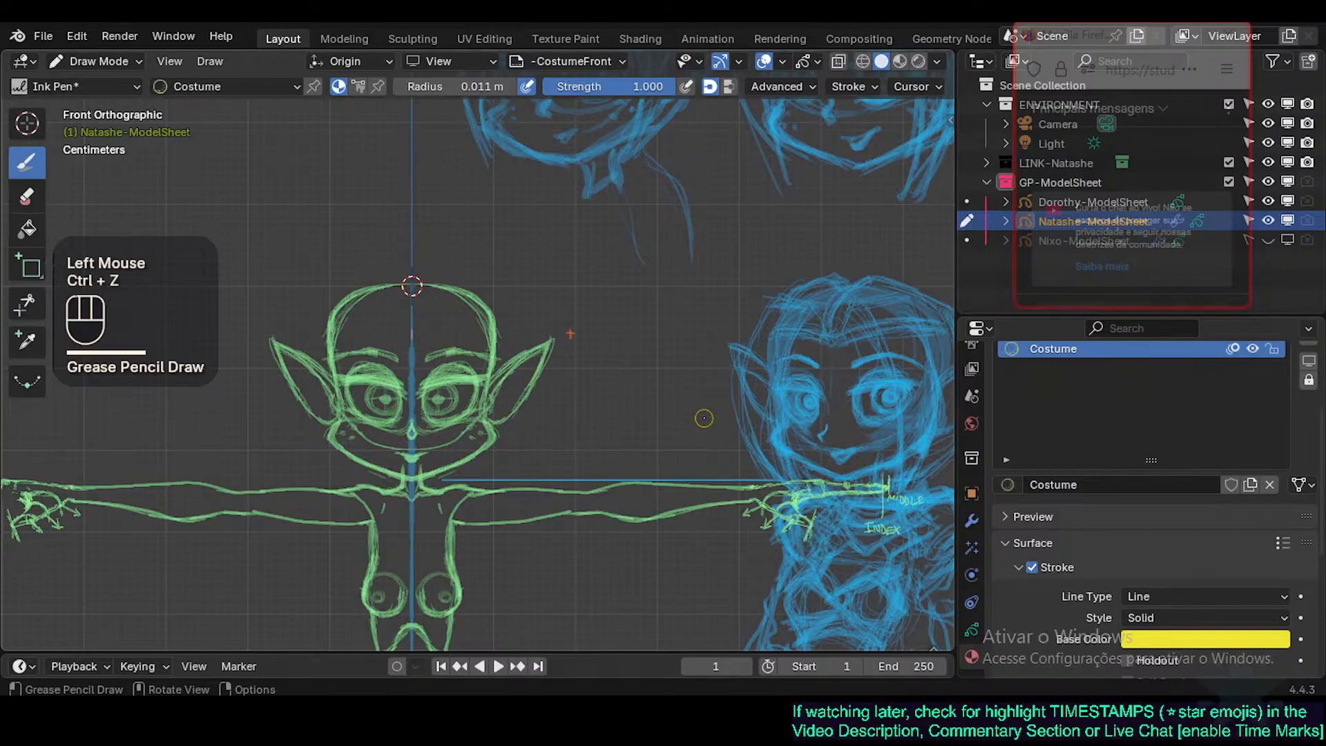
key(f)
click(696, 416)
drag(710, 400, 765, 465)
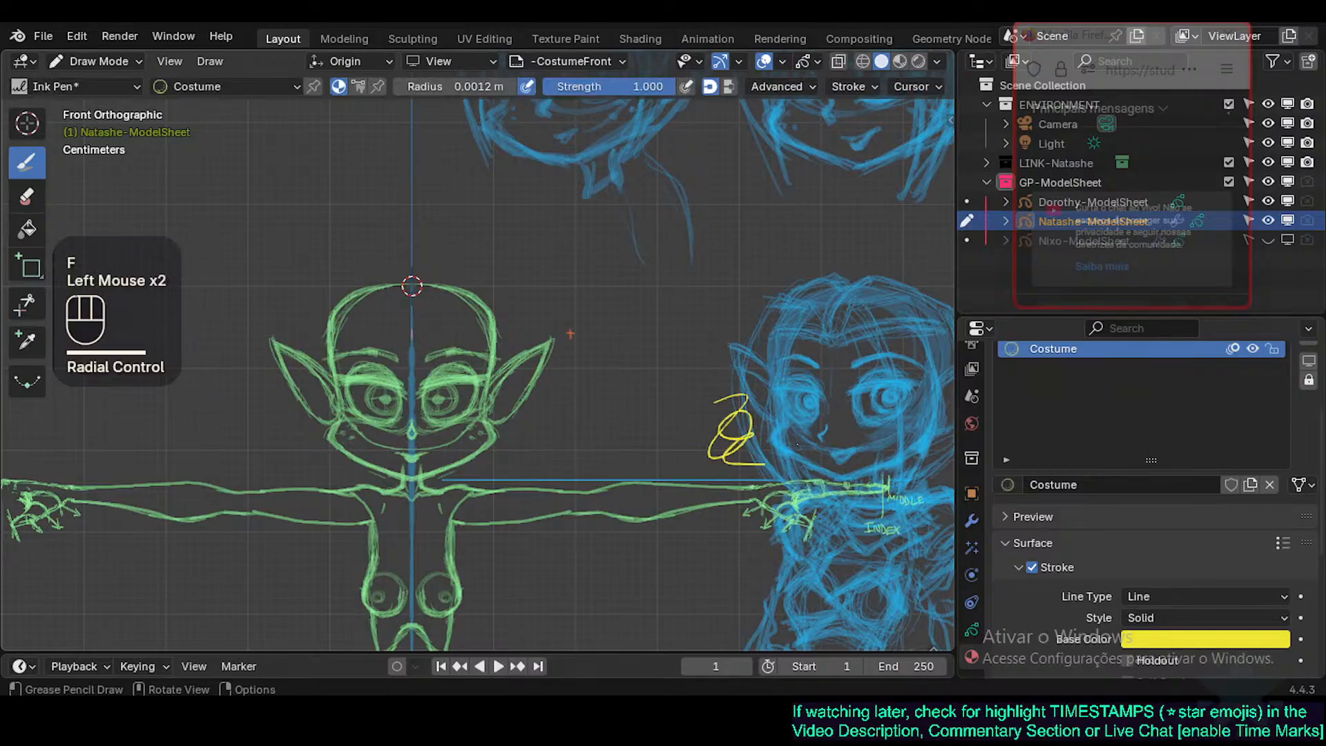
key(ctrl+z)
key(f)
click(750, 419)
Readjust the brush strength, ending at 1.000, and try another test stroke between the two figures.
key(shift+f)
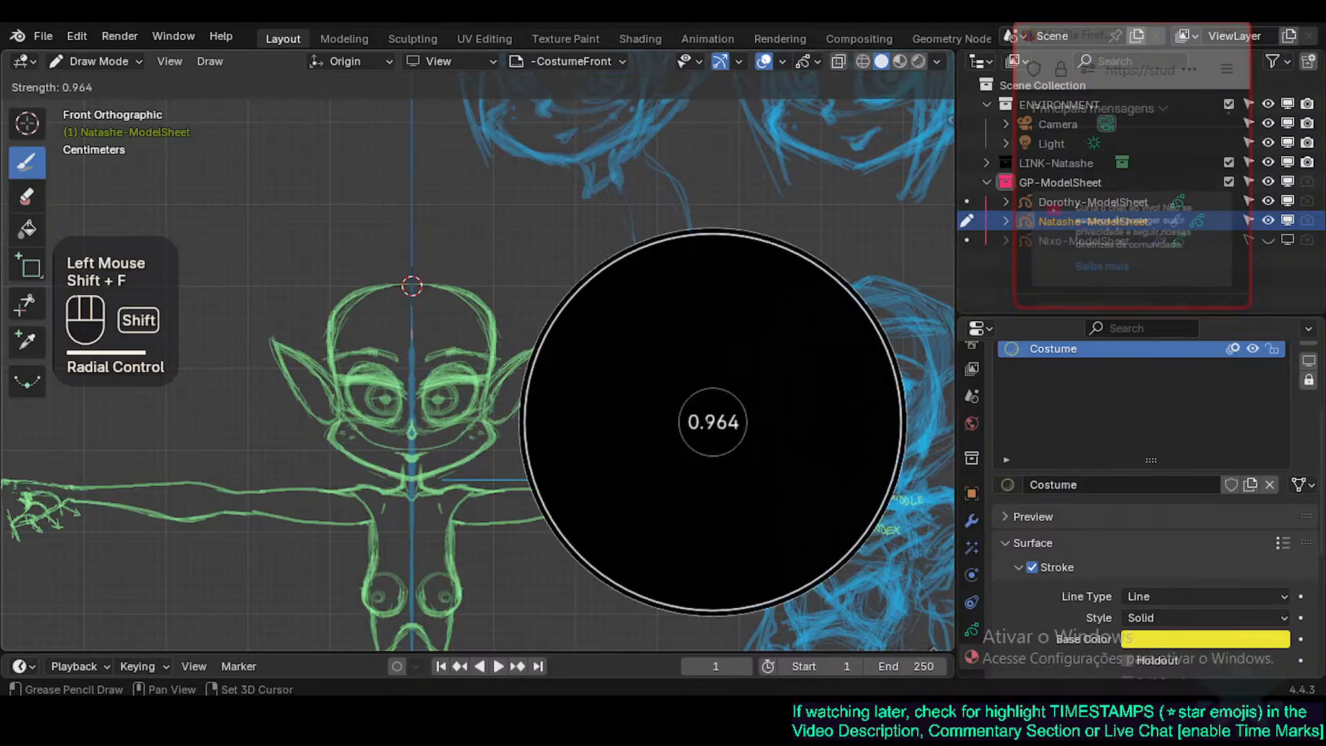
shift+click(708, 417)
key(shift+f)
click(708, 417)
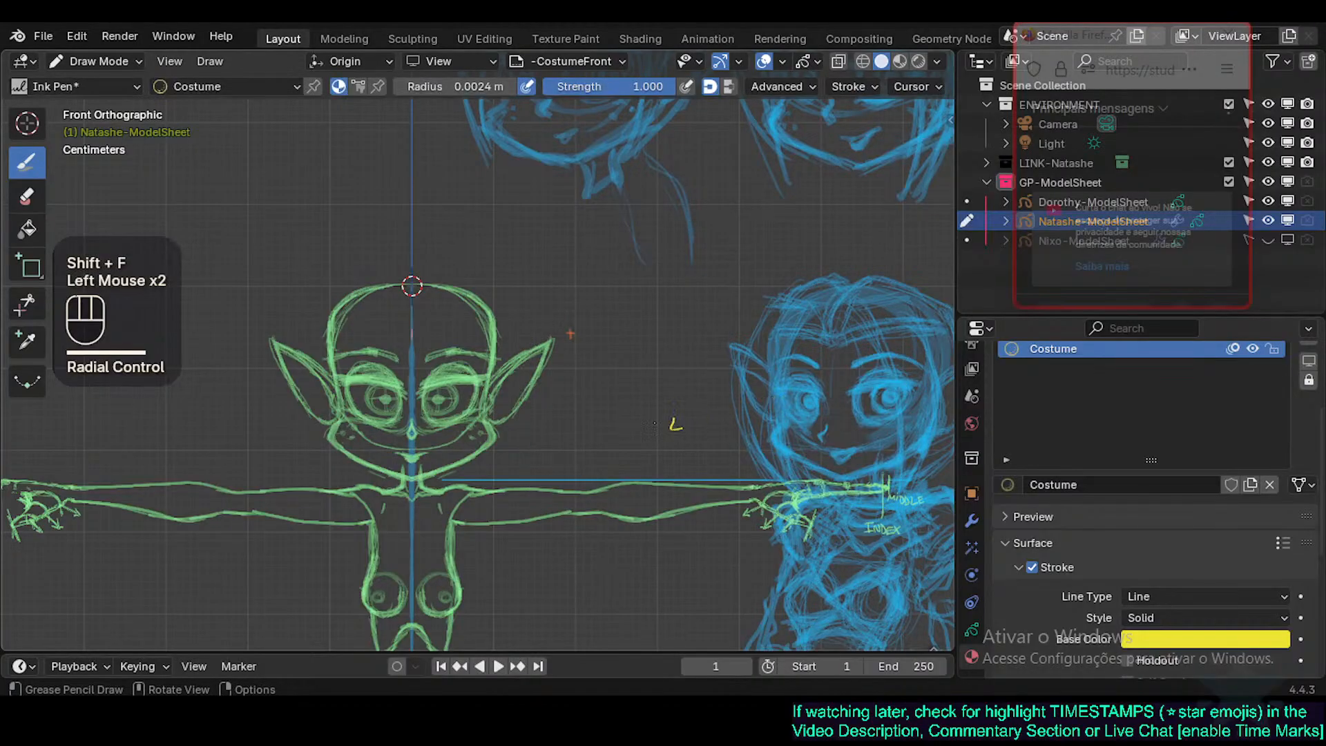
drag(635, 434, 714, 458)
key(ctrl+z)
Shift the Costume stroke color to a softer yellow and try it with a freehand squiggle.
click(1168, 639)
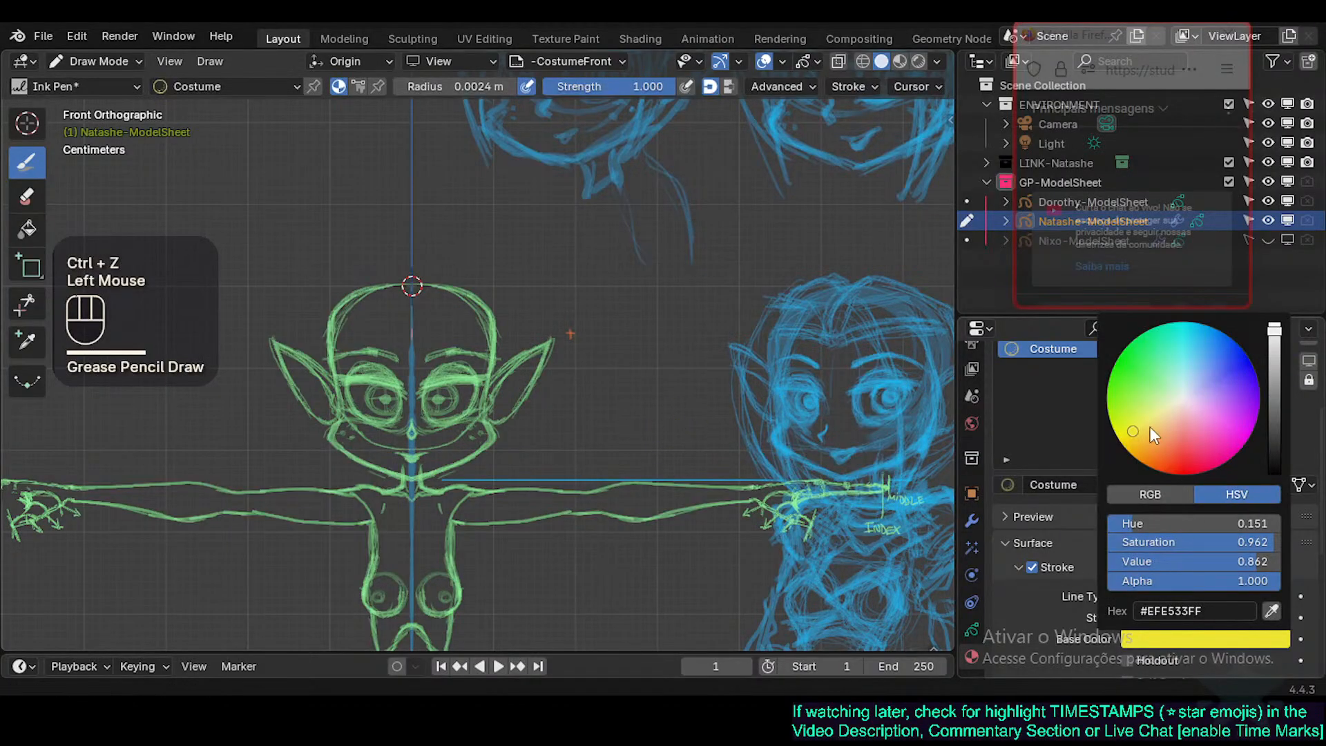
mouse_move(705, 402)
mouse_down()
mouse_move(649, 418)
mouse_move(691, 456)
mouse_up()
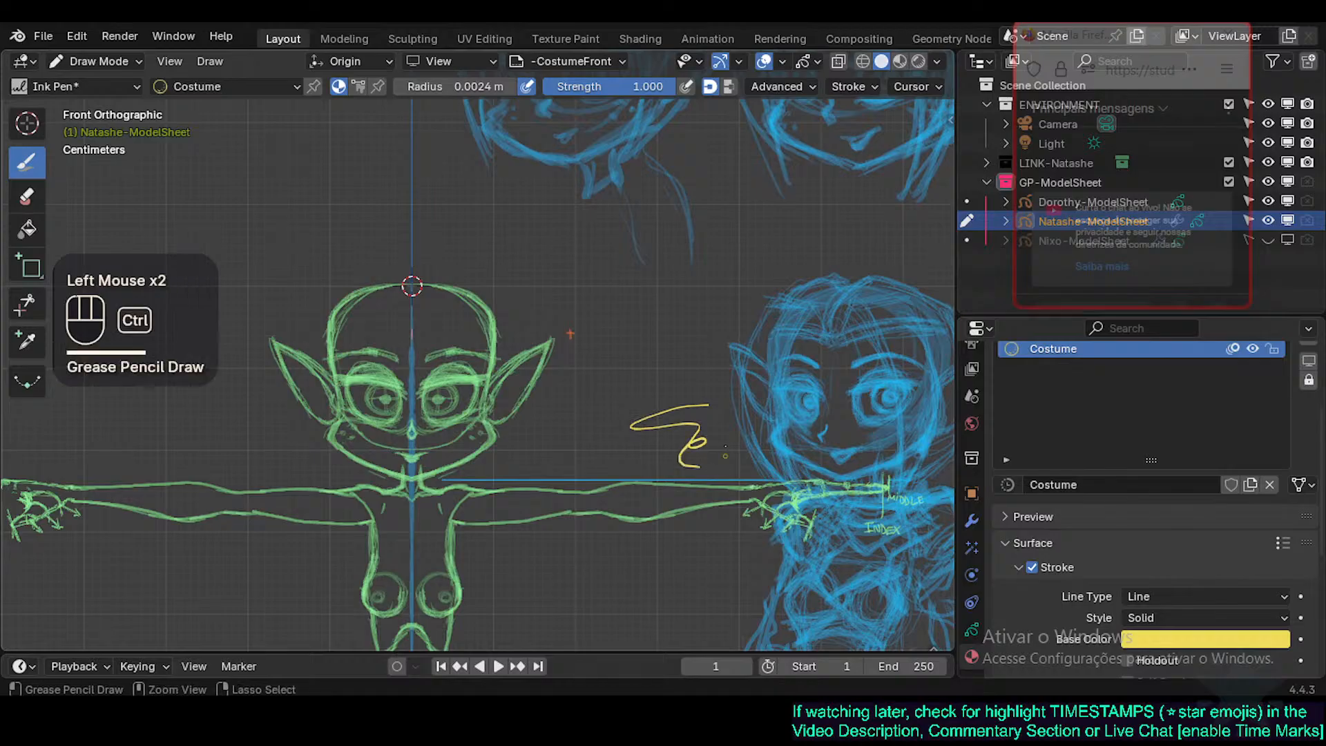
key(ctrl+z)
Set the Costume material's stroke base color to a saturated golden yellow and check it with a test stroke.
click(1182, 642)
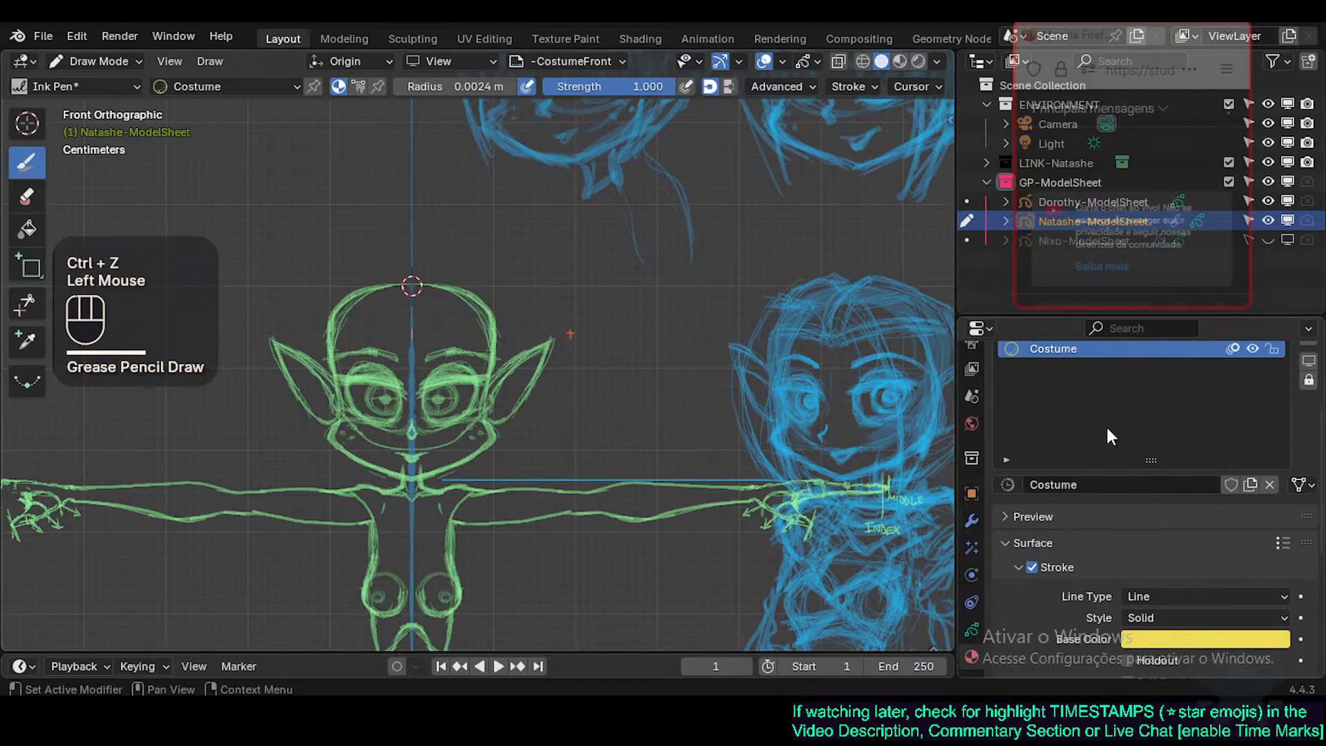
click(1183, 639)
drag(1162, 428, 1153, 424)
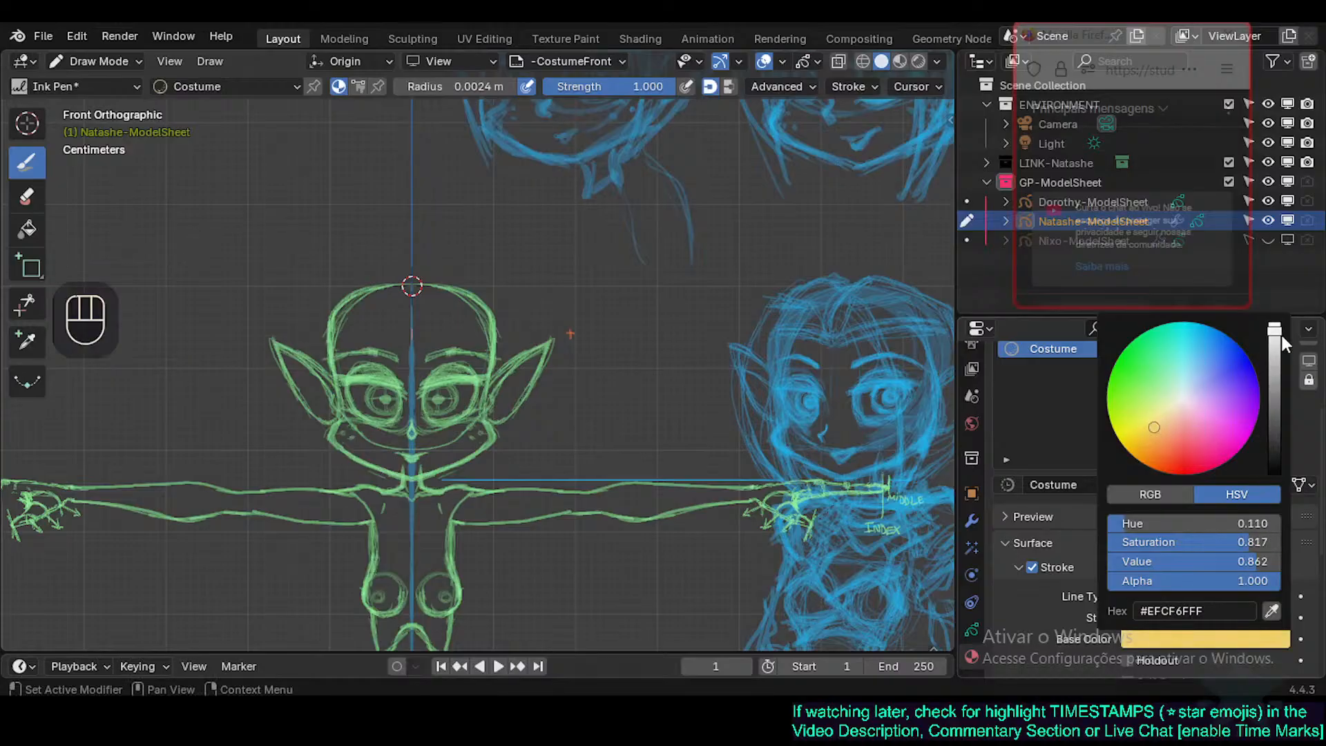
drag(1280, 334, 1276, 326)
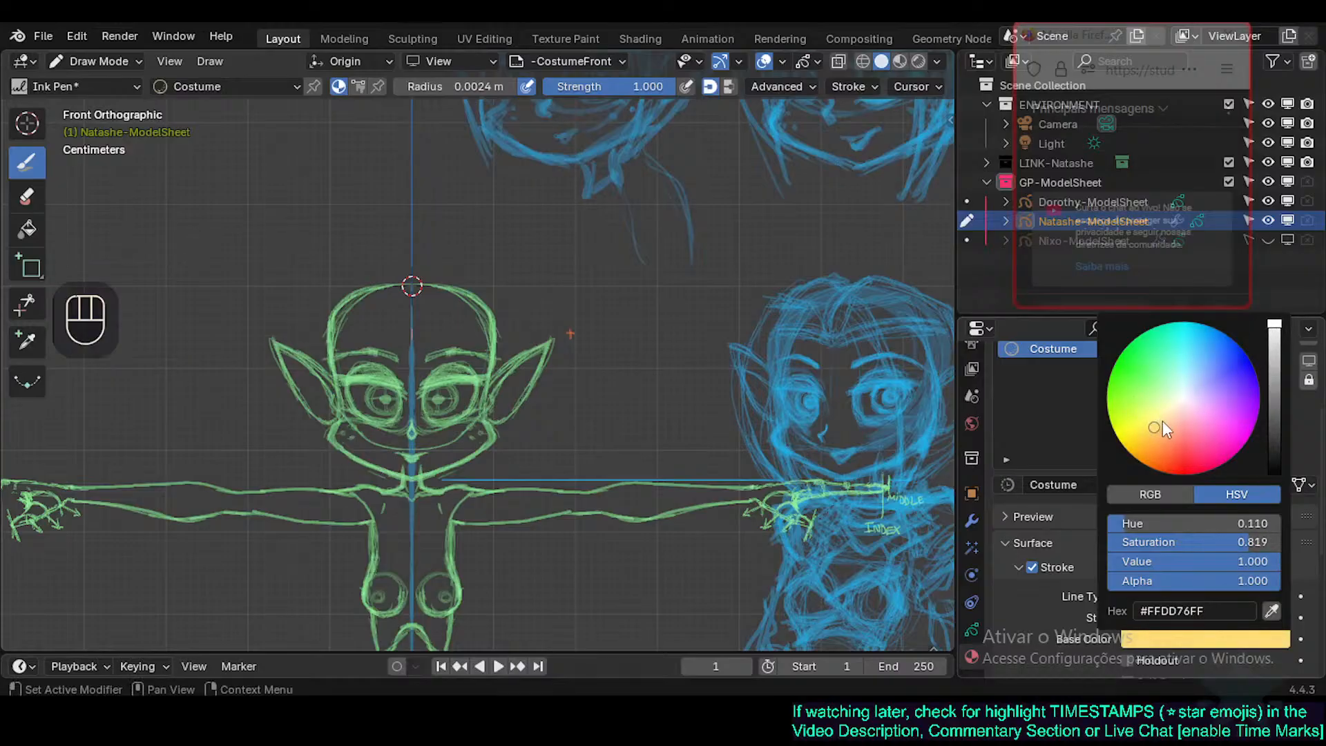
drag(1163, 420, 1146, 428)
drag(1276, 329, 1277, 344)
drag(1136, 441, 1136, 441)
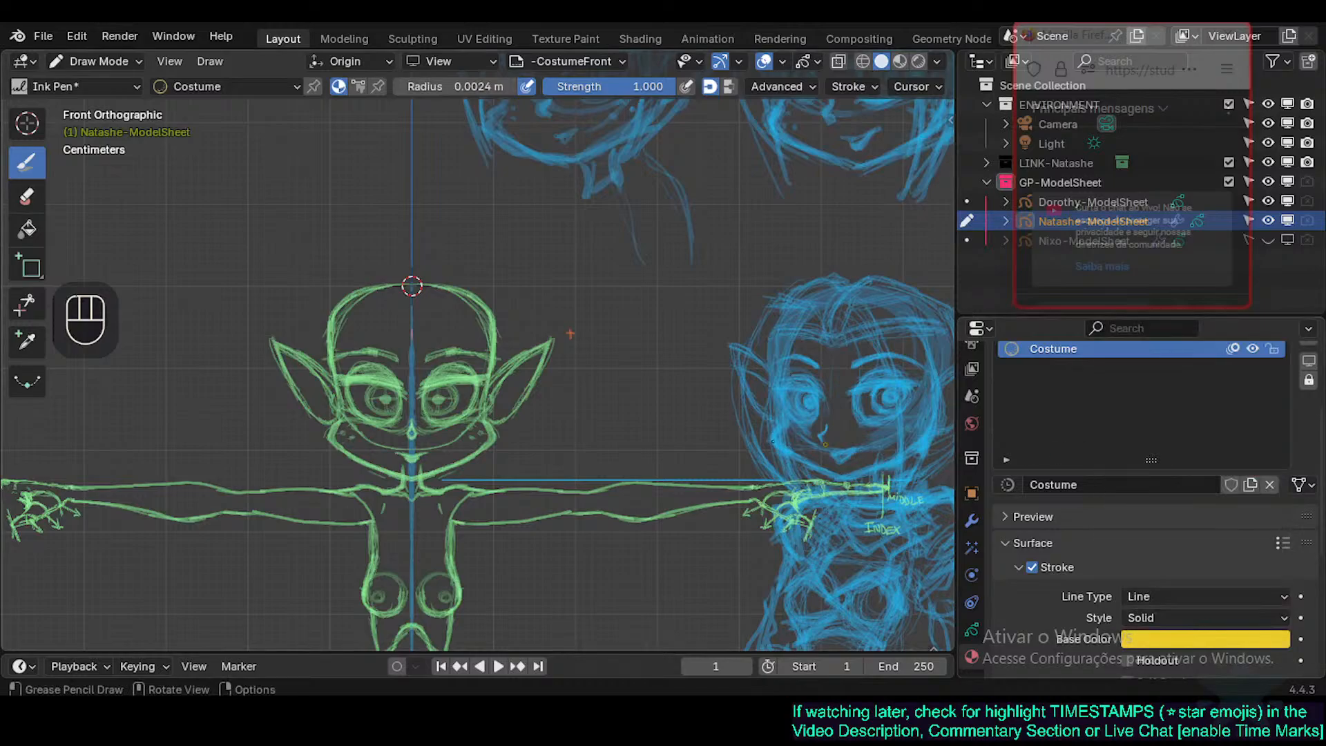
mouse_move(660, 413)
mouse_down()
mouse_move(711, 446)
mouse_move(706, 432)
mouse_move(656, 456)
mouse_up()
key(ctrl+z)
key(ctrl+z)
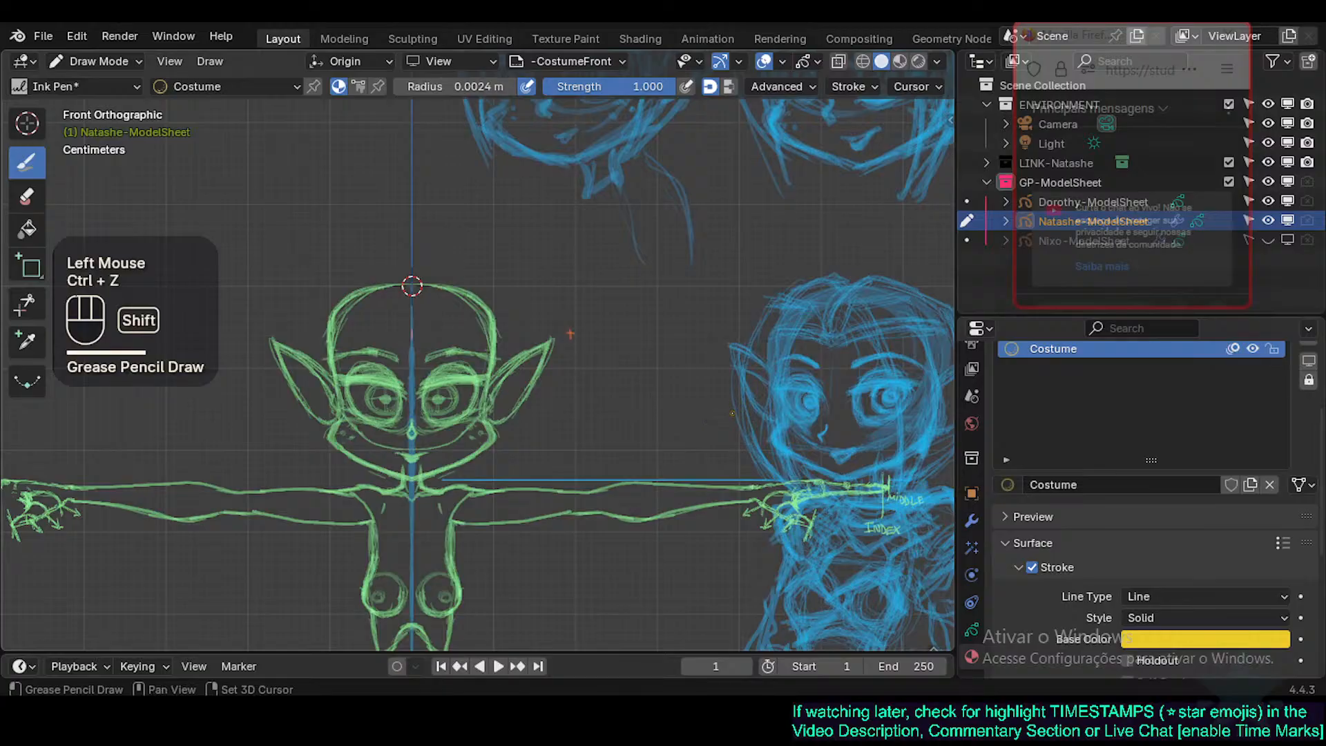
Move the Costume material above FIX in the slot list and save the file.
mouse_move(819, 358)
shift+middle_down()
mouse_move(825, 422)
mouse_move(740, 474)
shift+middle_up()
mouse_move(740, 473)
shift+middle_down()
mouse_move(775, 406)
mouse_move(819, 423)
shift+middle_up()
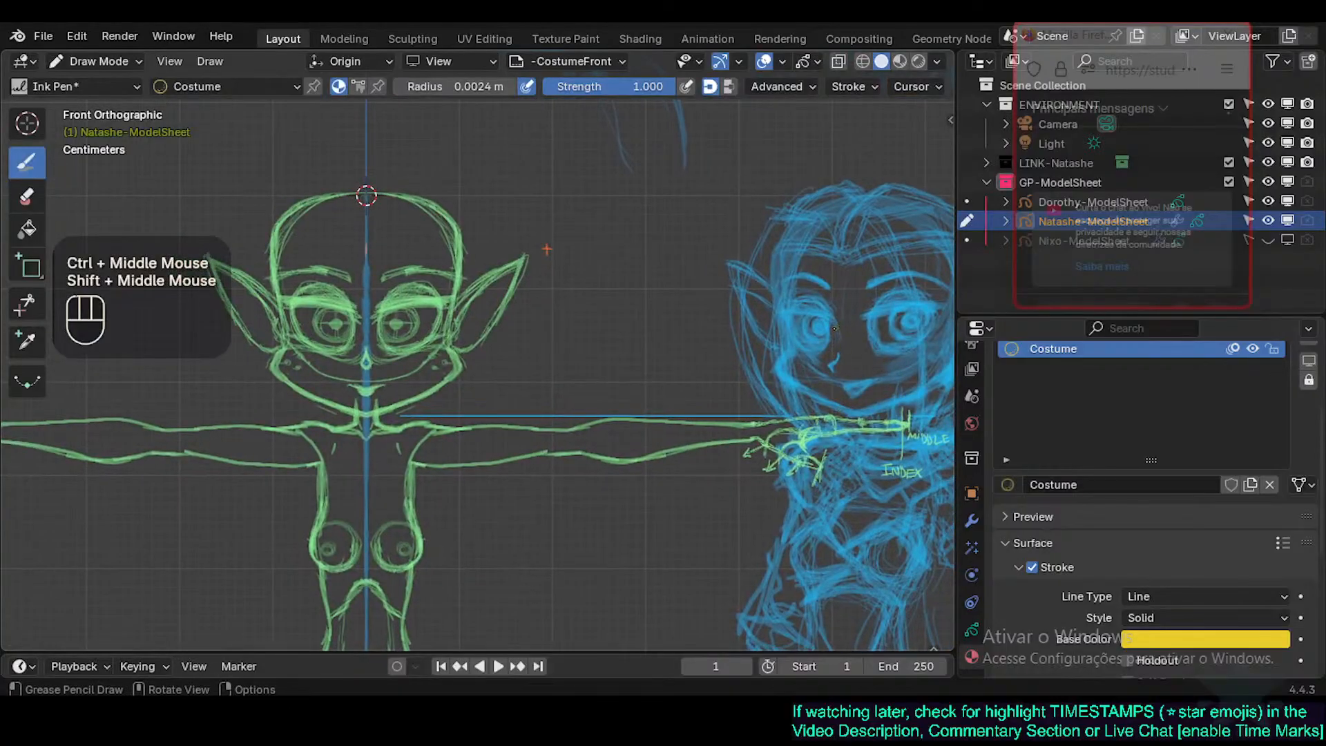
middle_drag(1067, 397, 1051, 505)
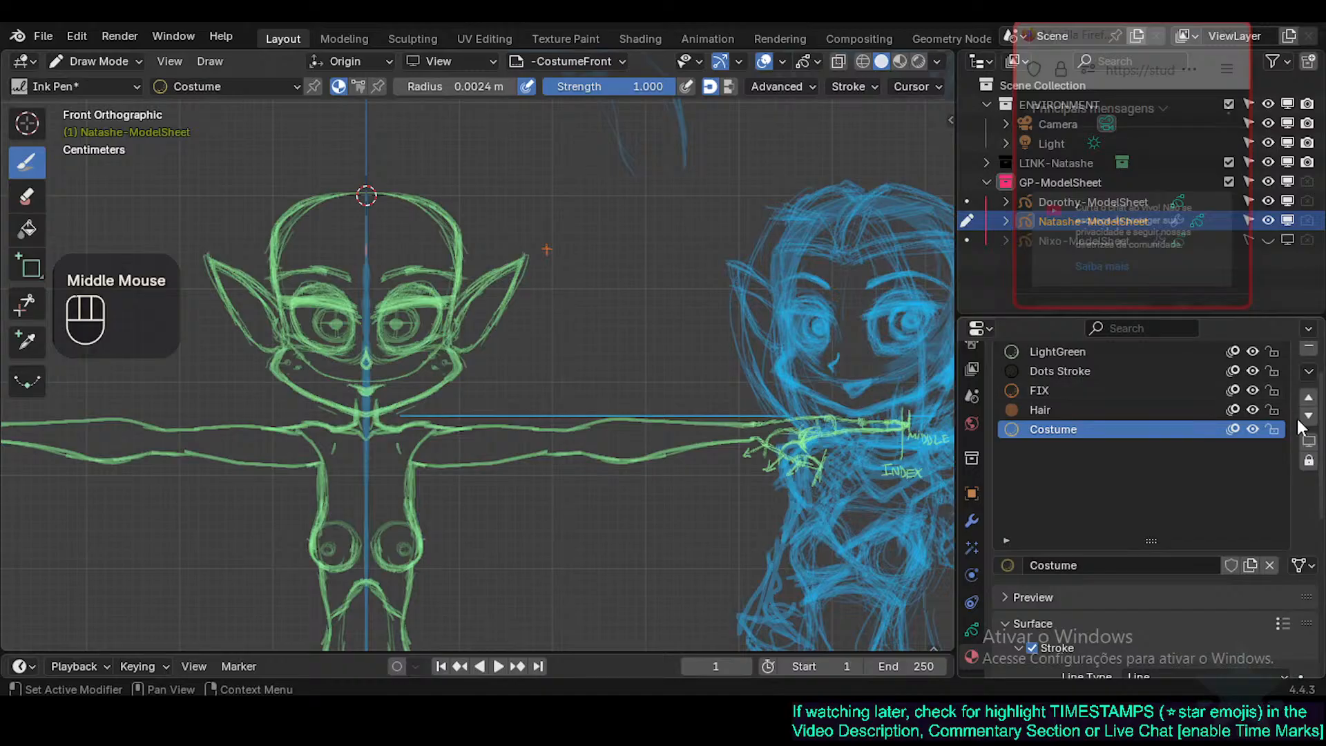
click(1309, 398)
click(1309, 398)
click(1309, 398)
key(ctrl+s)
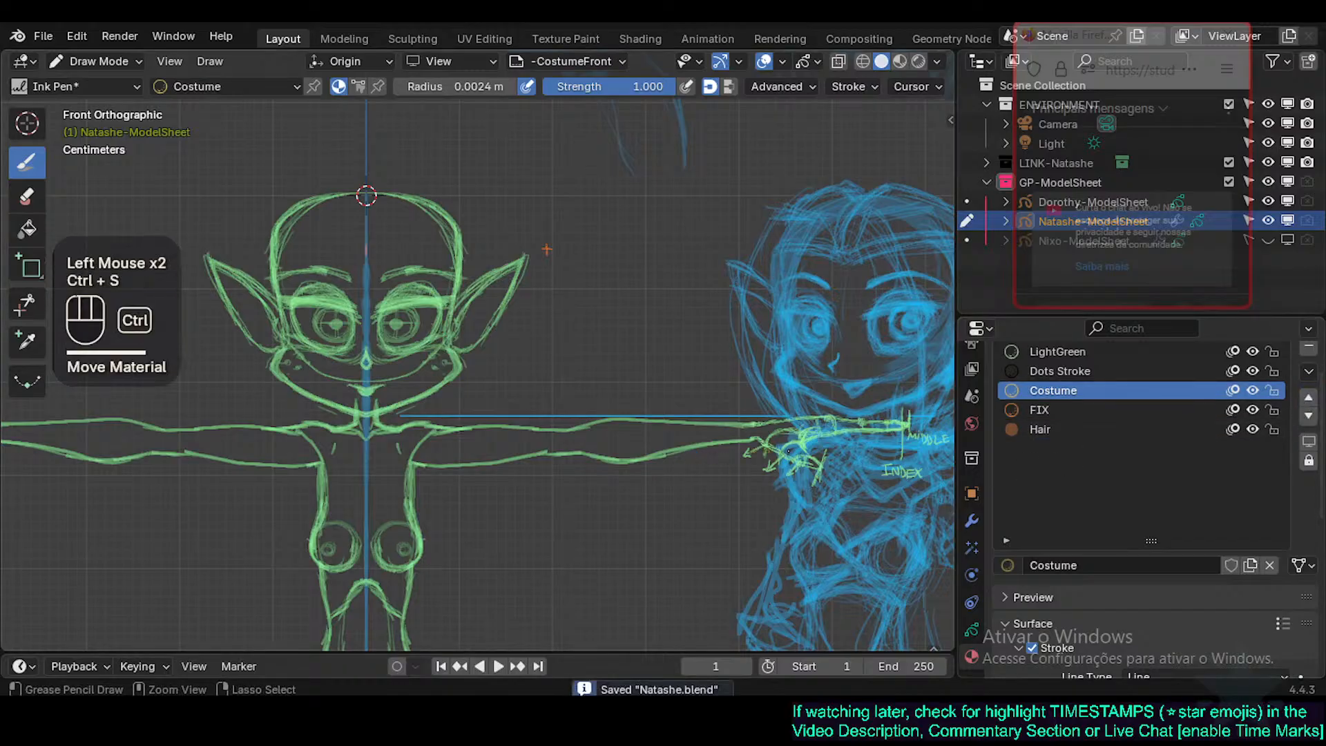
Return to the drawing's layer list and frame the front and side-by-side character sketches.
click(972, 520)
click(972, 657)
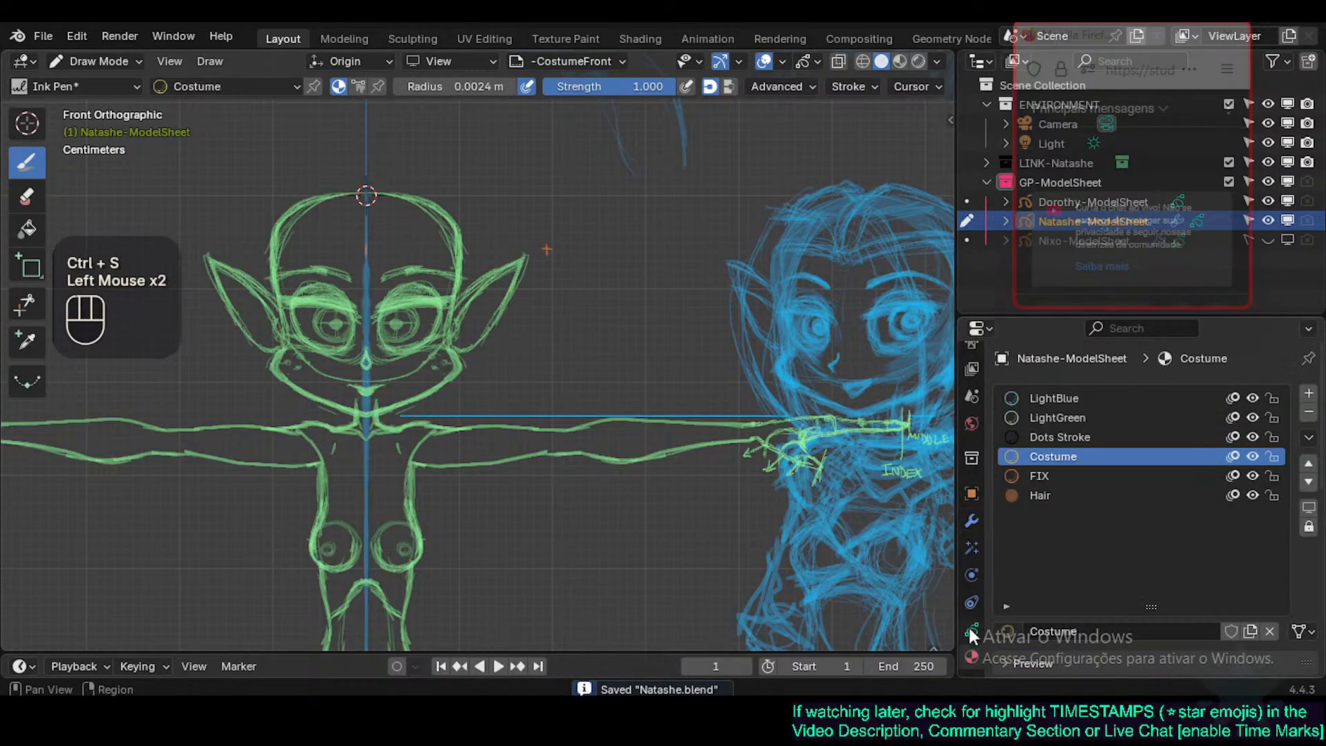
click(972, 630)
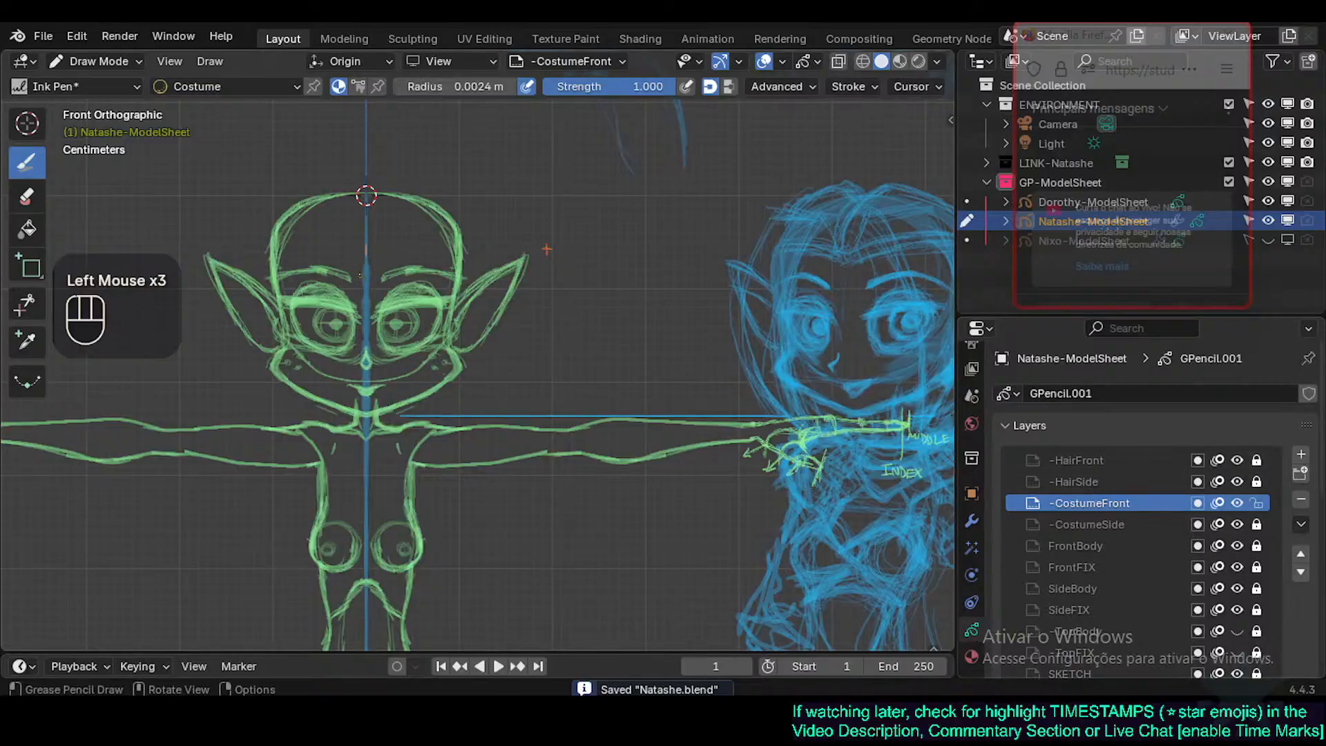
shift+middle_drag(547, 249, 537, 290)
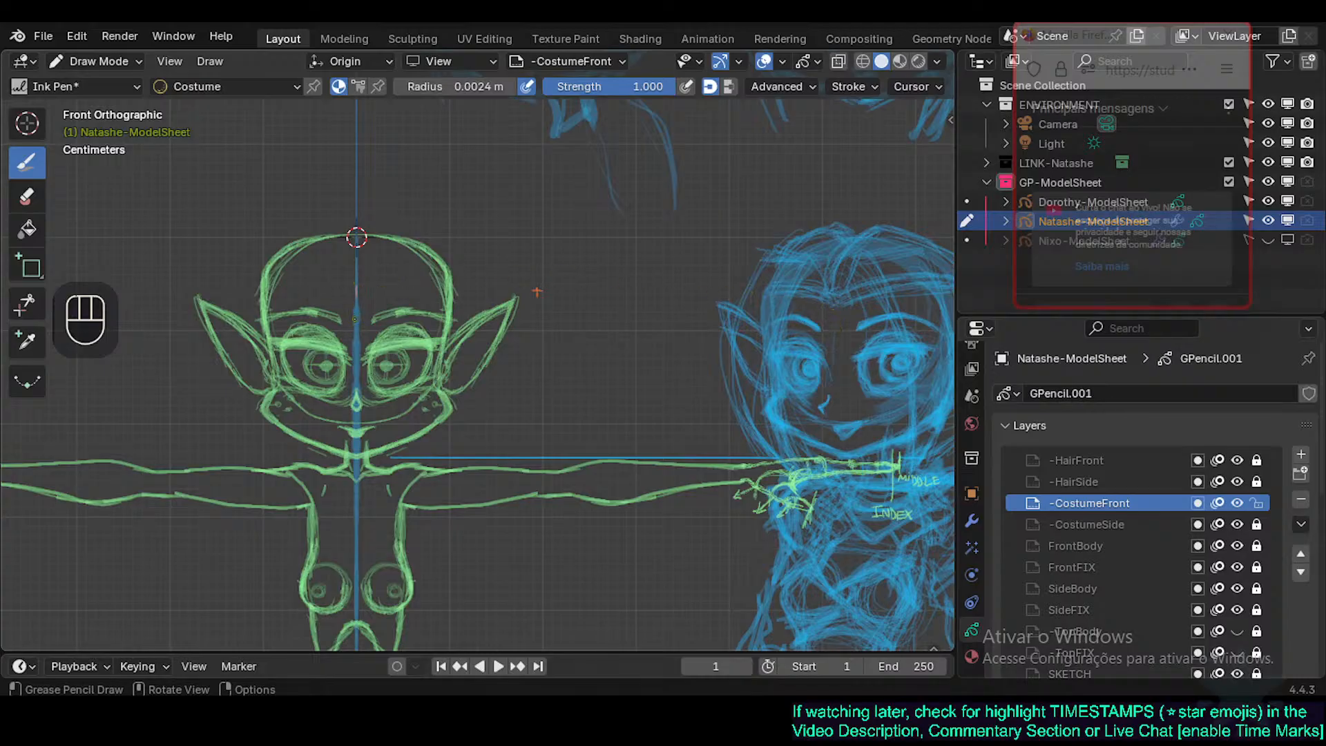
ctrl+middle_drag(537, 291, 593, 62)
shift+middle_drag(592, 62, 580, 283)
click(333, 337)
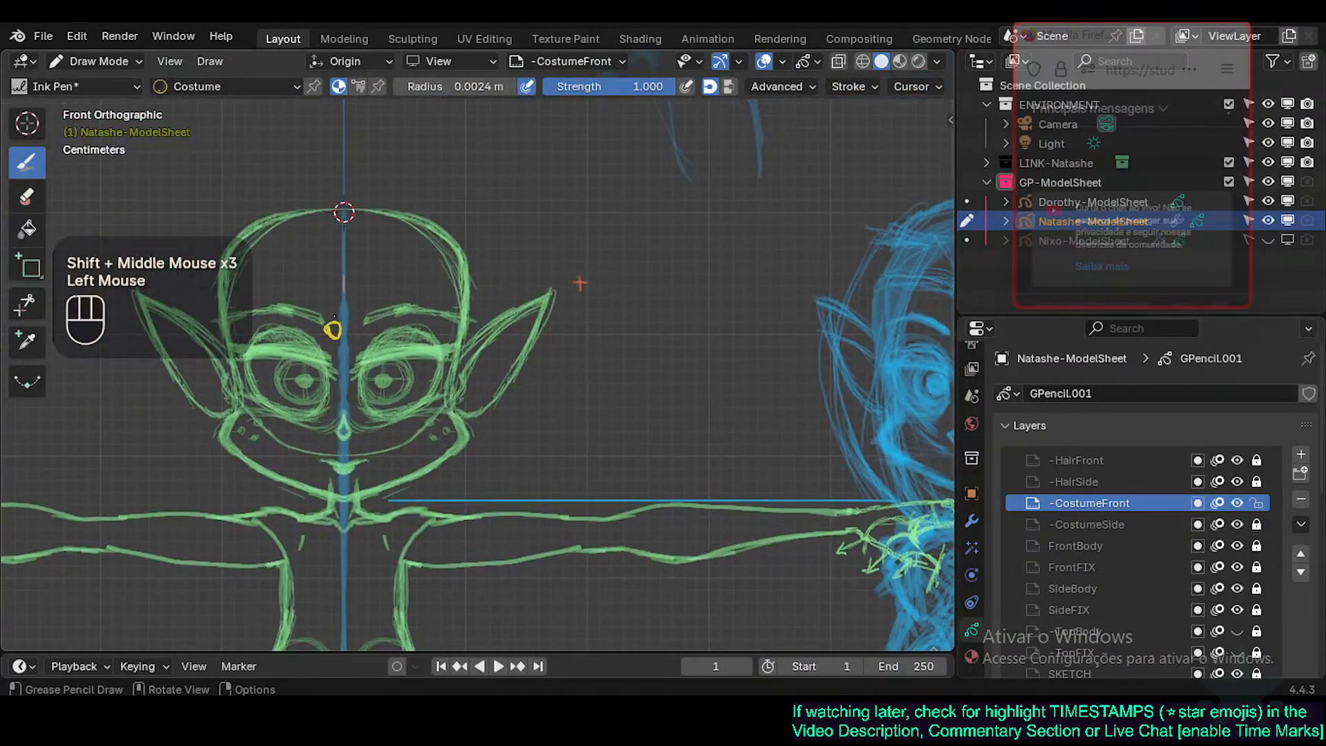
drag(330, 319, 337, 298)
key(ctrl+z)
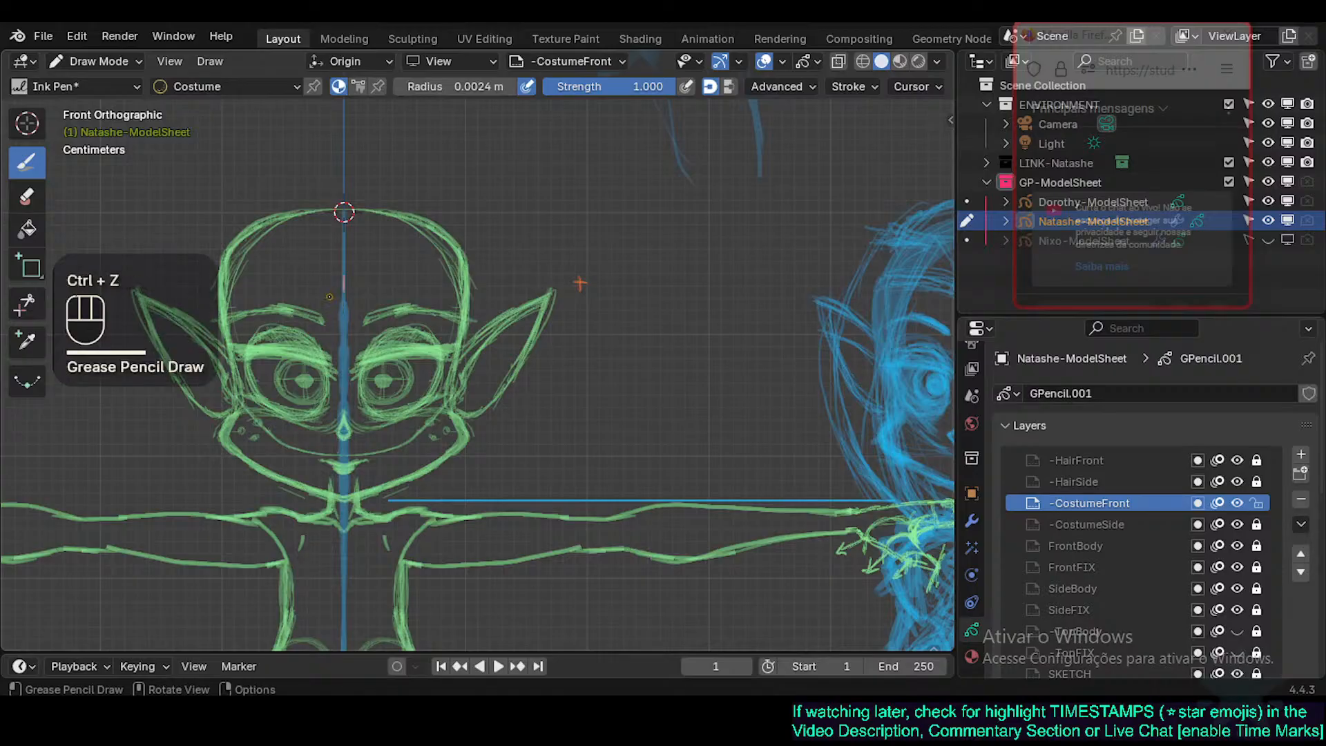
click(342, 298)
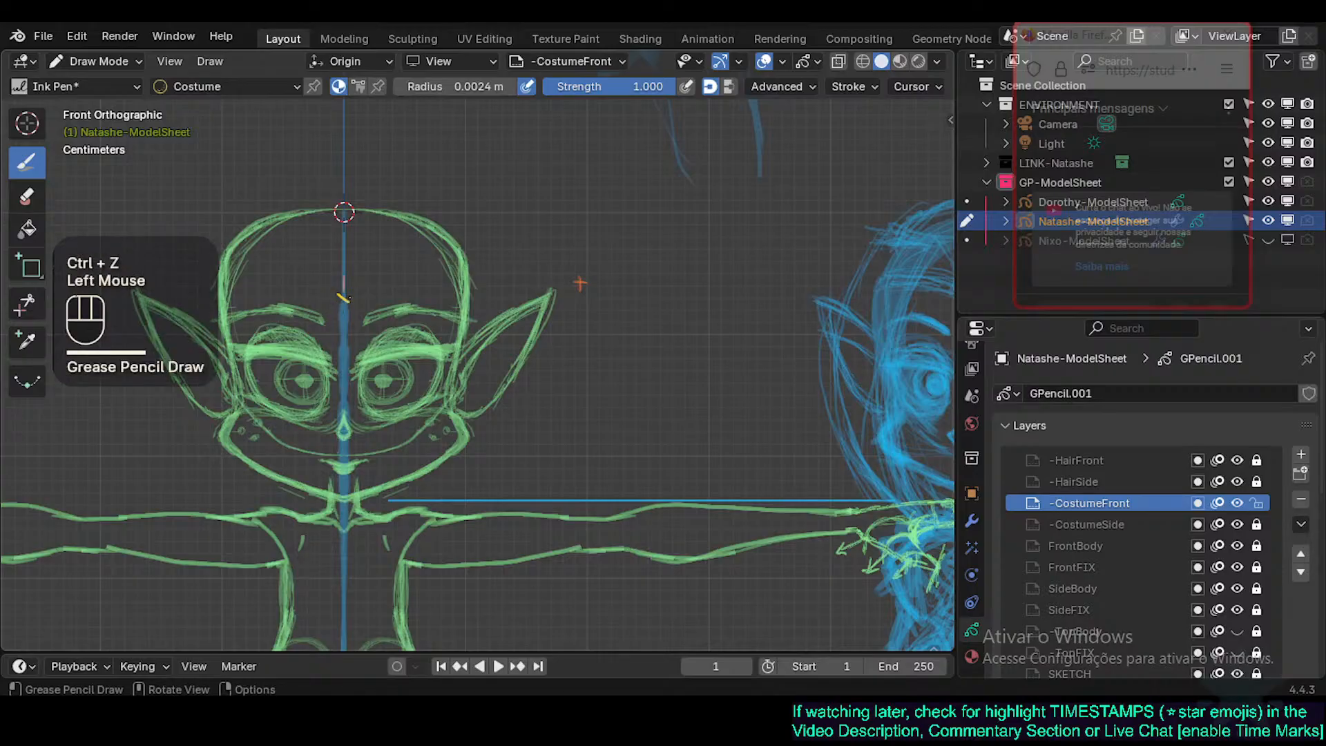
drag(343, 297, 413, 291)
key(ctrl+z)
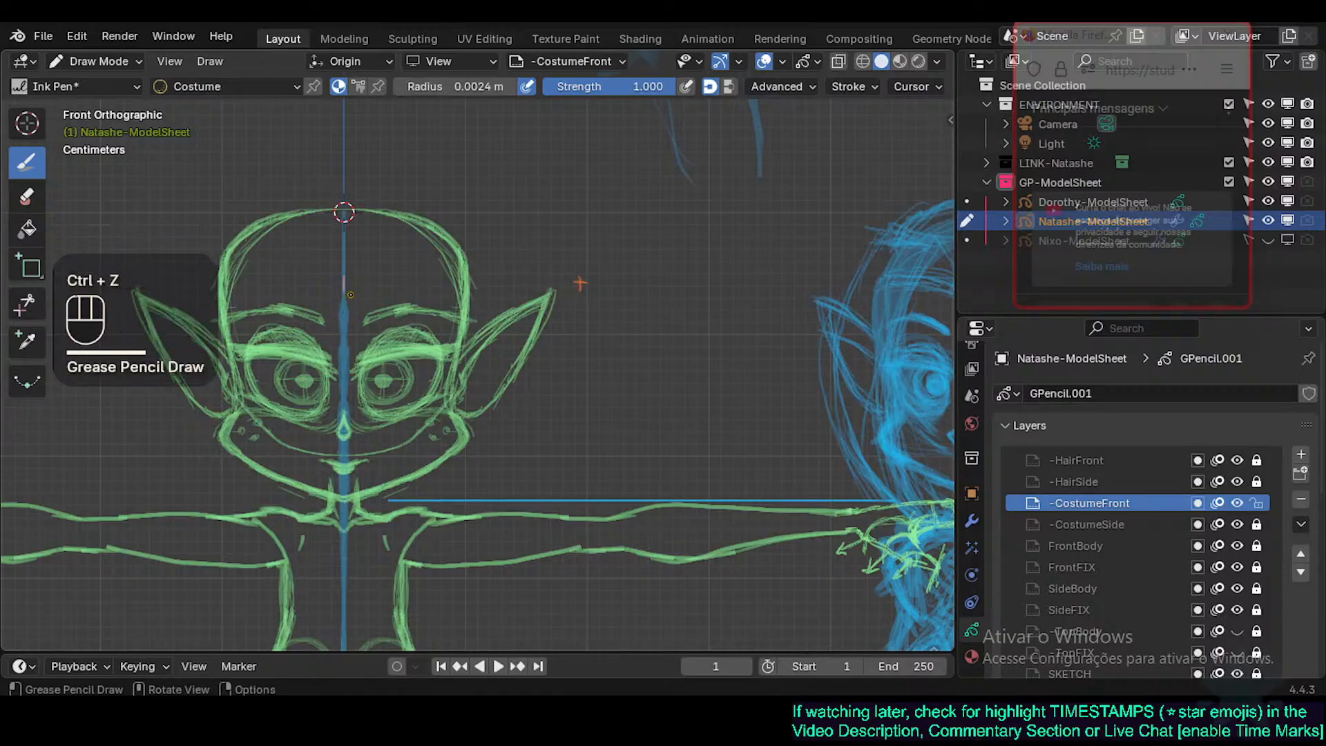
Duplicate the Mirror.001 modifier and set the copy's influence layer to -CostumeFront.
click(972, 520)
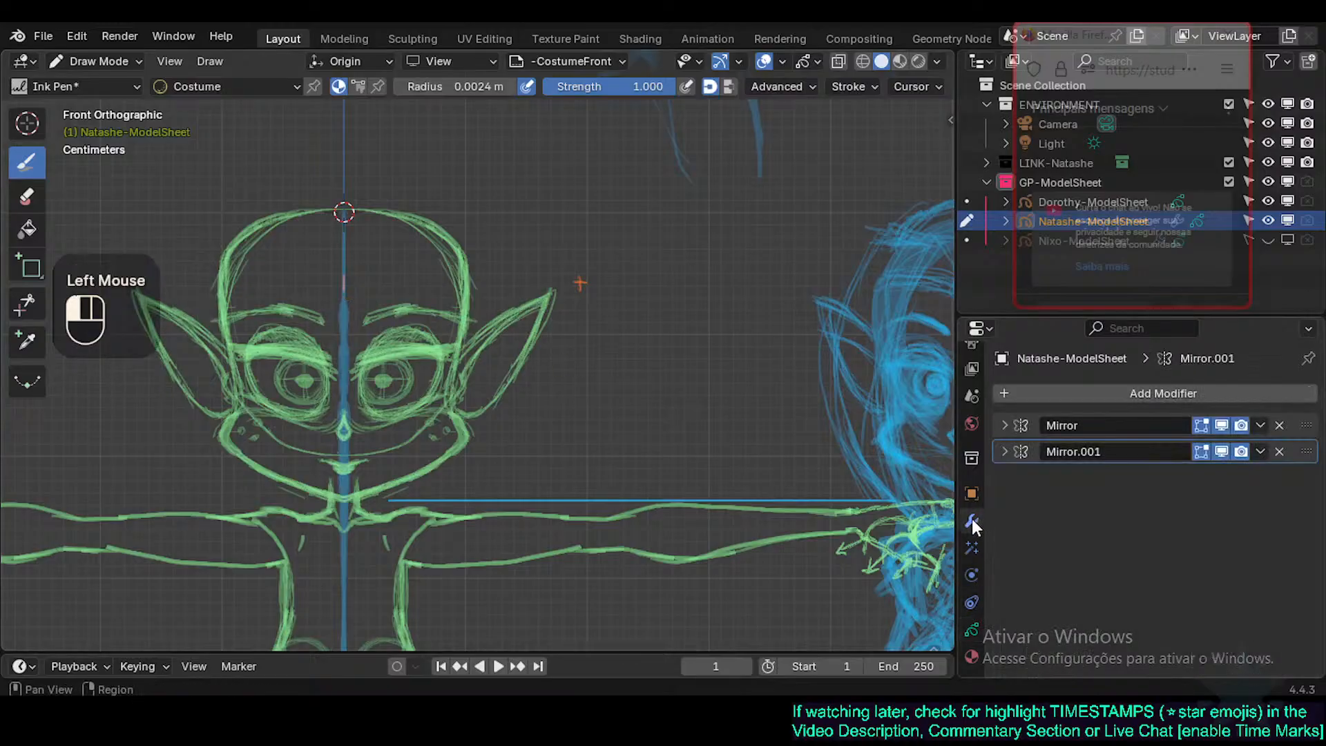
key(shift+d)
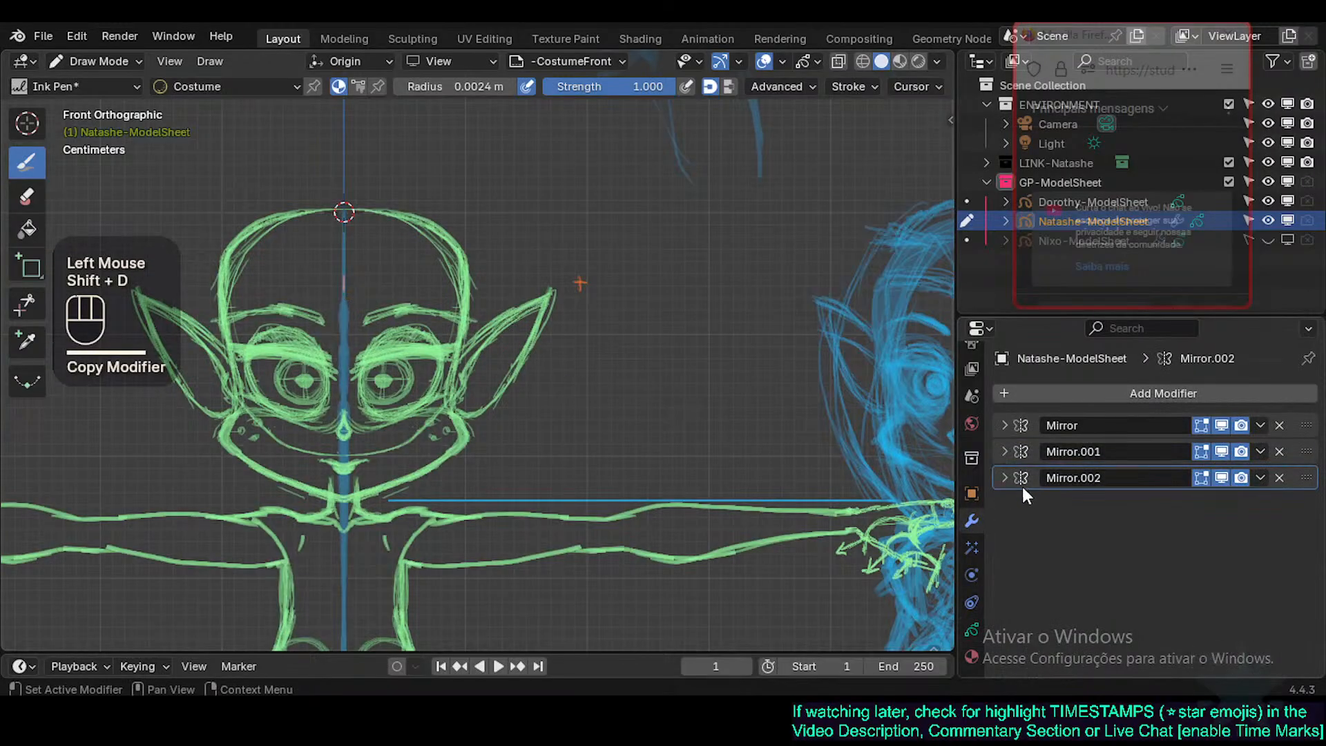
click(1021, 482)
click(1045, 555)
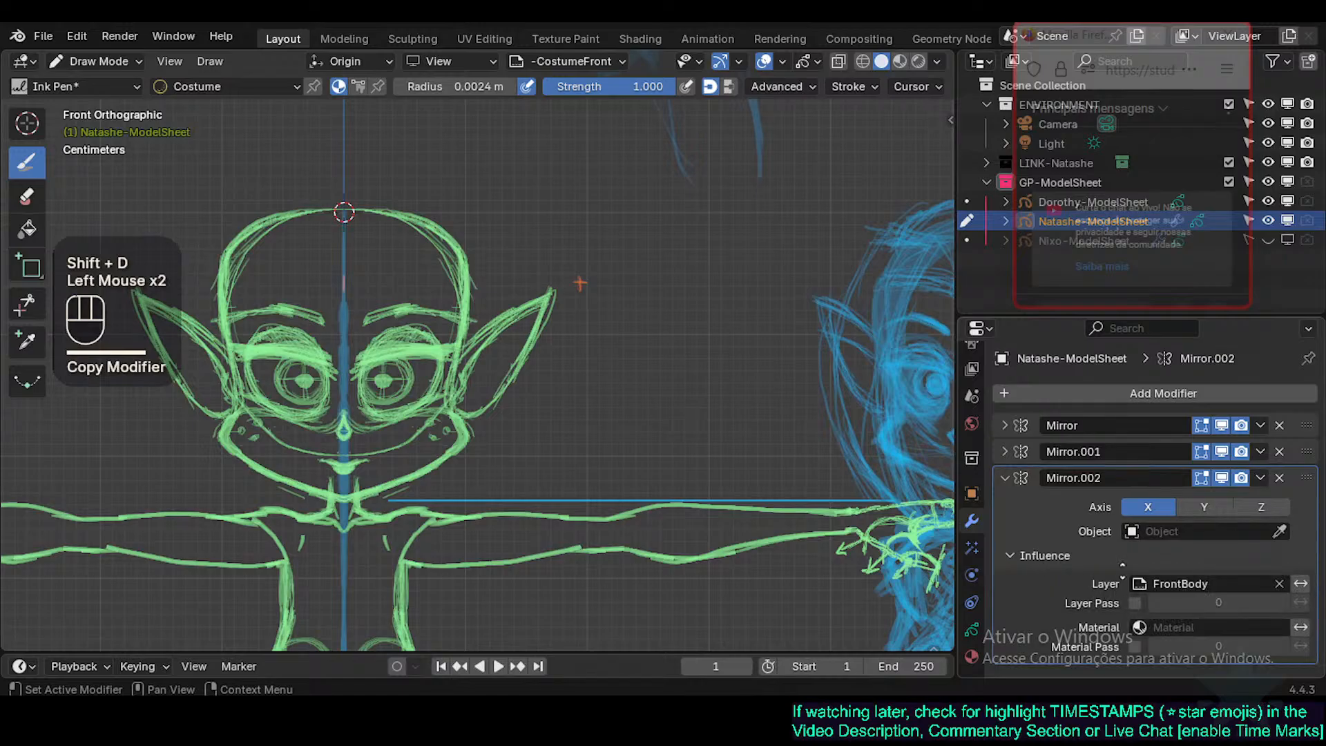
middle_click(1178, 579)
click(1180, 582)
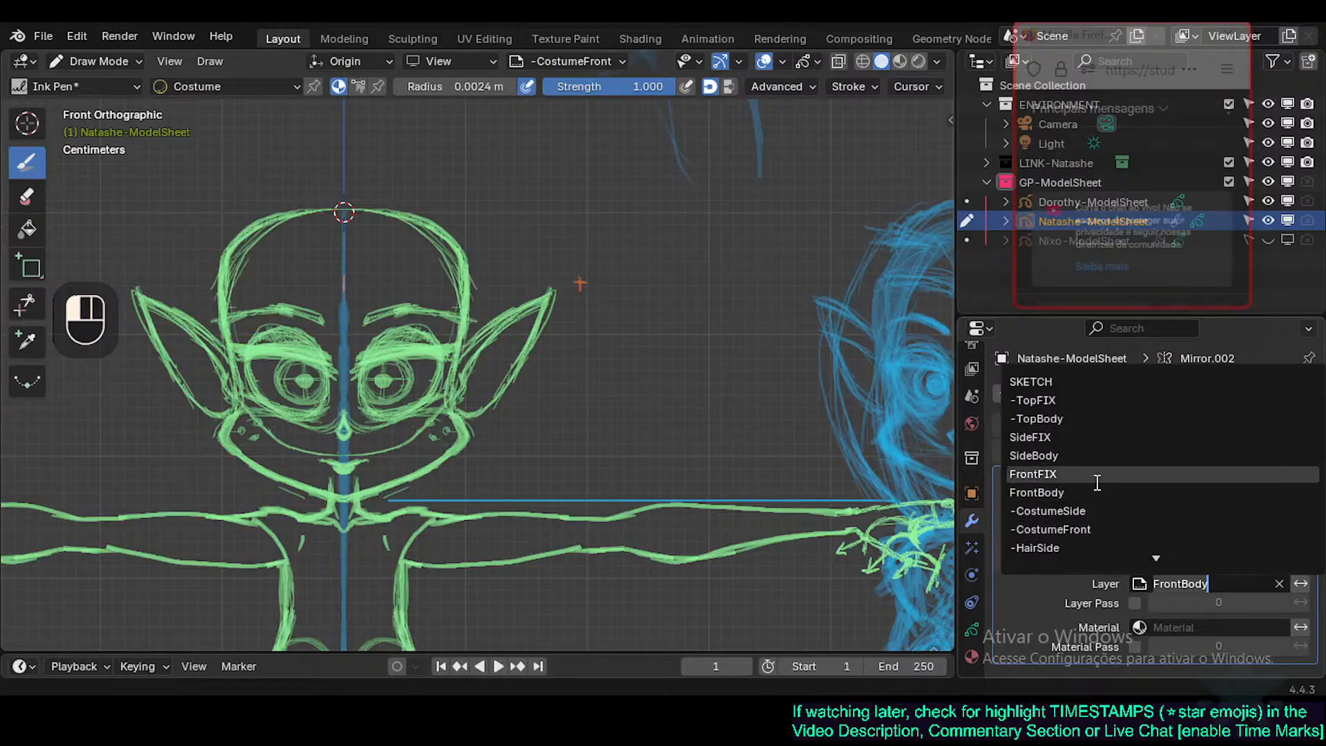
click(1088, 531)
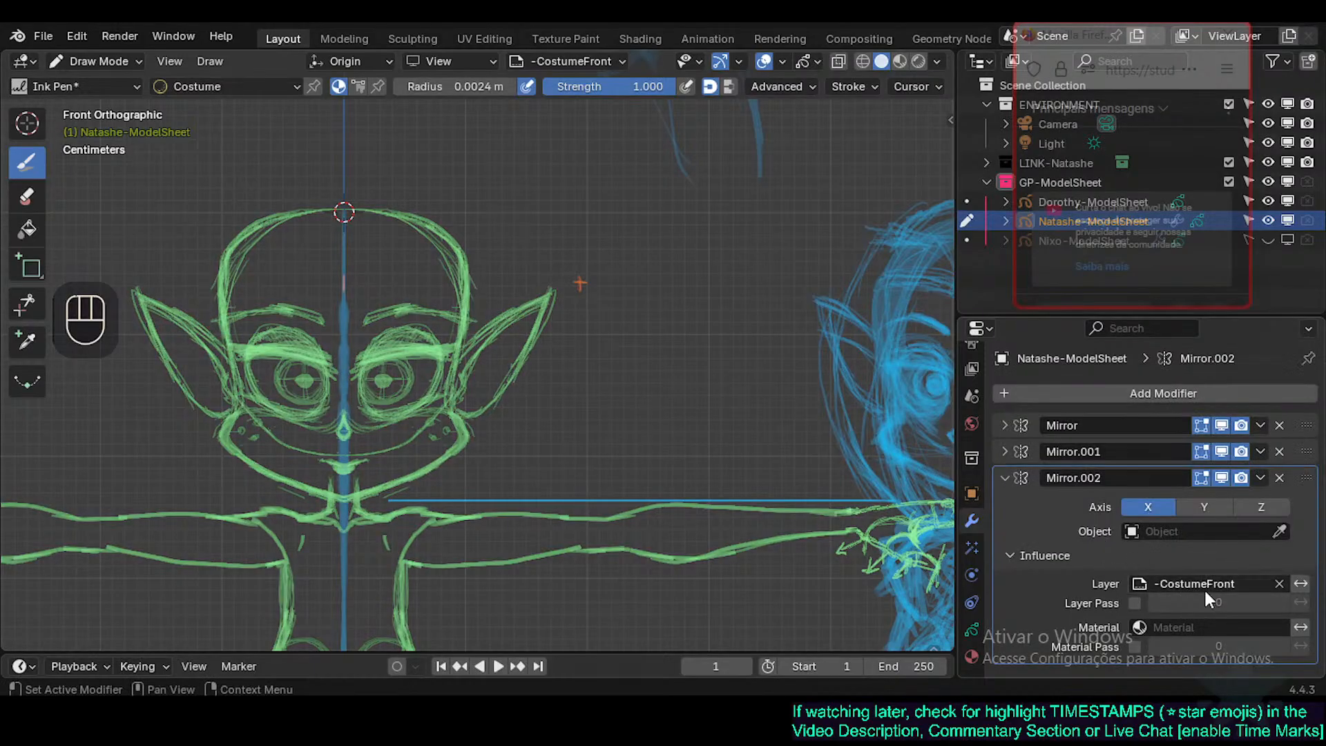
click(1003, 477)
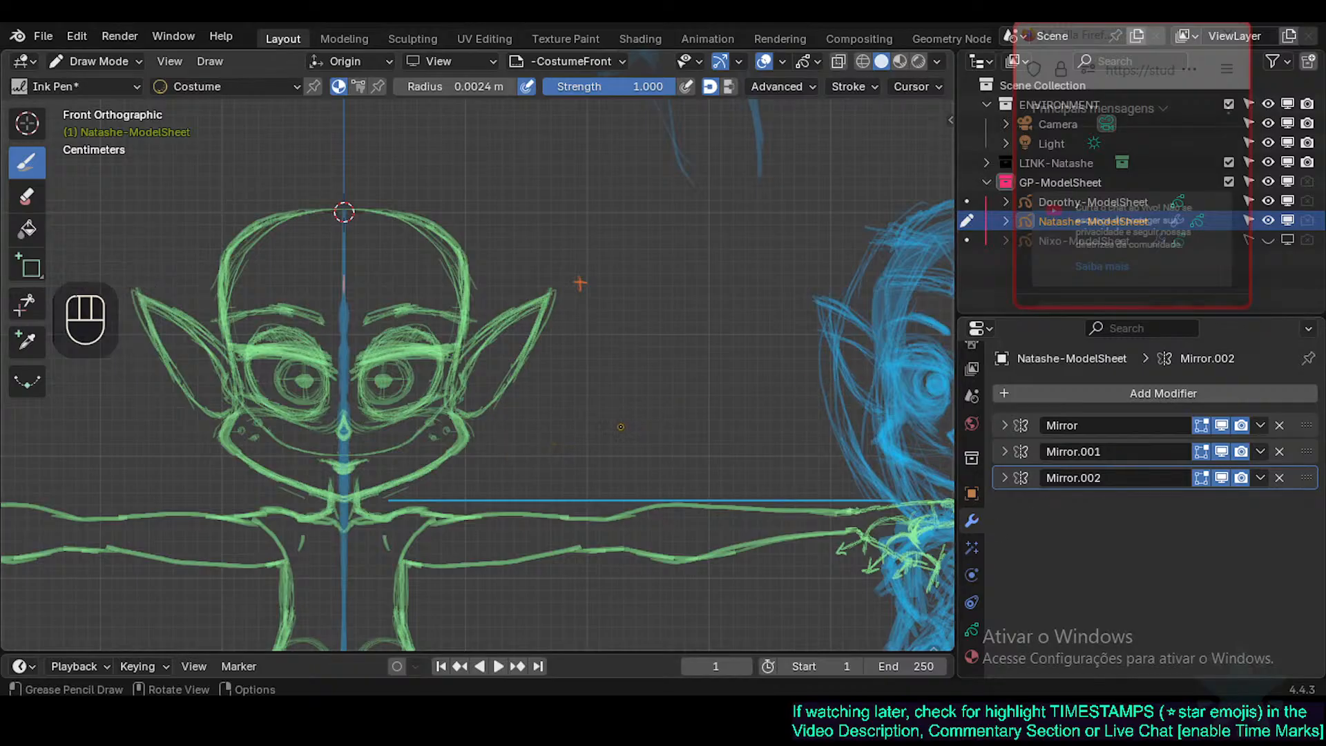
Draw the lower and upper edges of a headband across the forehead, dipping to a point at the centre line.
key(n)
key(n)
mouse_move(547, 415)
ctrl+middle_down()
mouse_move(530, 432)
mouse_move(531, 414)
ctrl+middle_up()
ctrl+middle_drag(531, 414, 565, 441)
shift+middle_drag(561, 373, 575, 406)
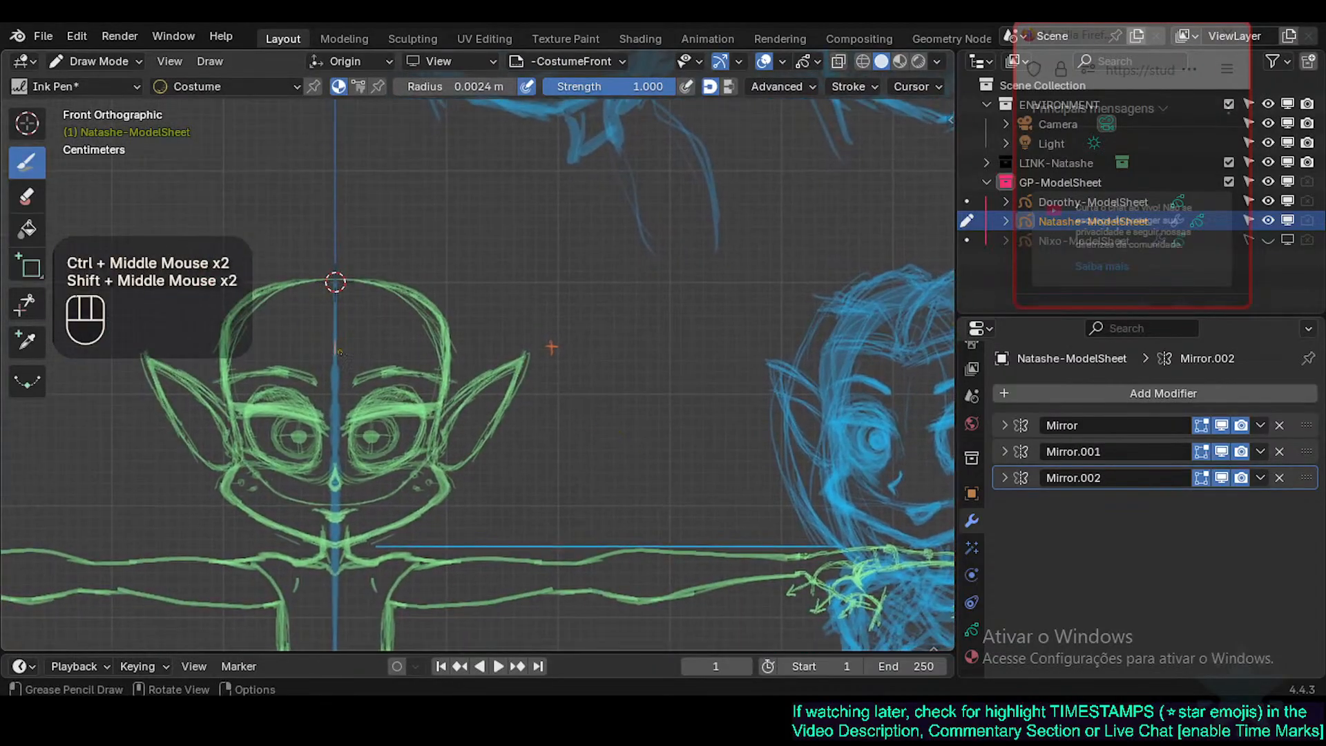
mouse_move(333, 360)
mouse_down()
mouse_move(307, 352)
mouse_move(449, 348)
mouse_up()
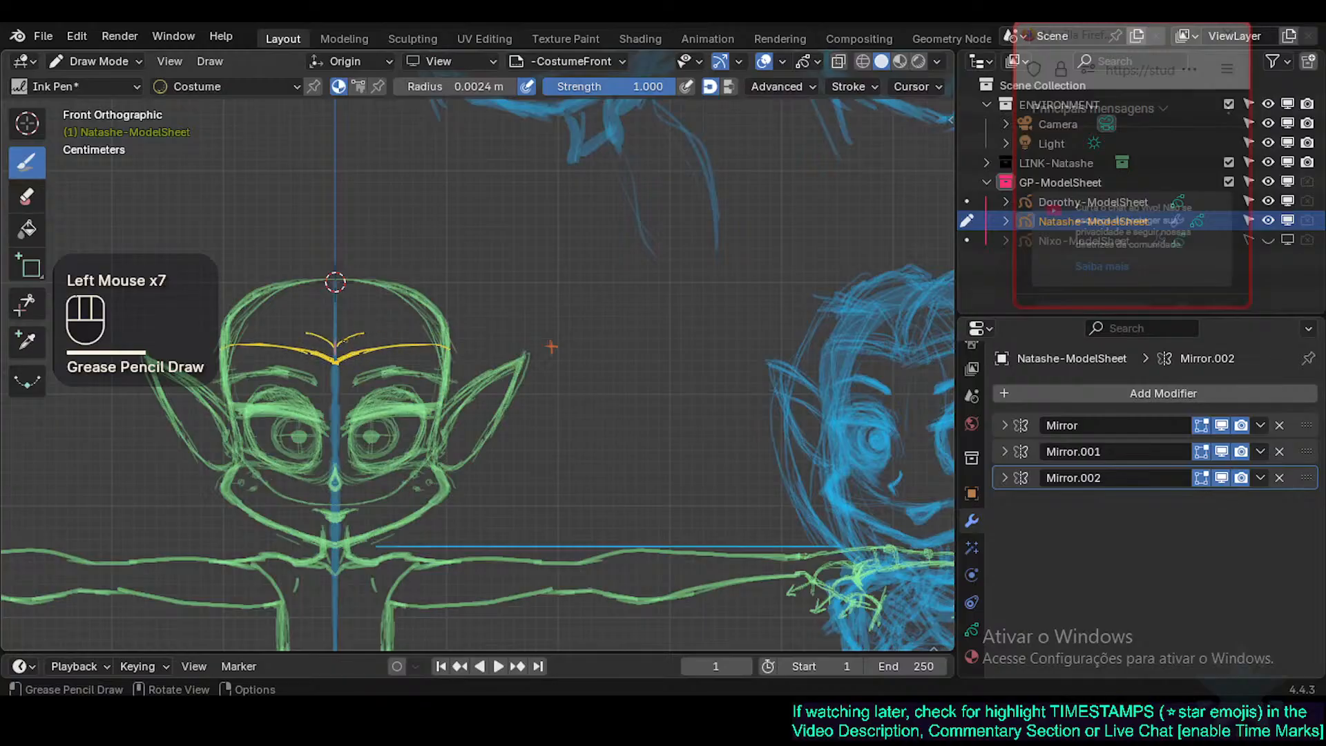
drag(337, 343, 390, 331)
key(ctrl+z)
key(ctrl+z)
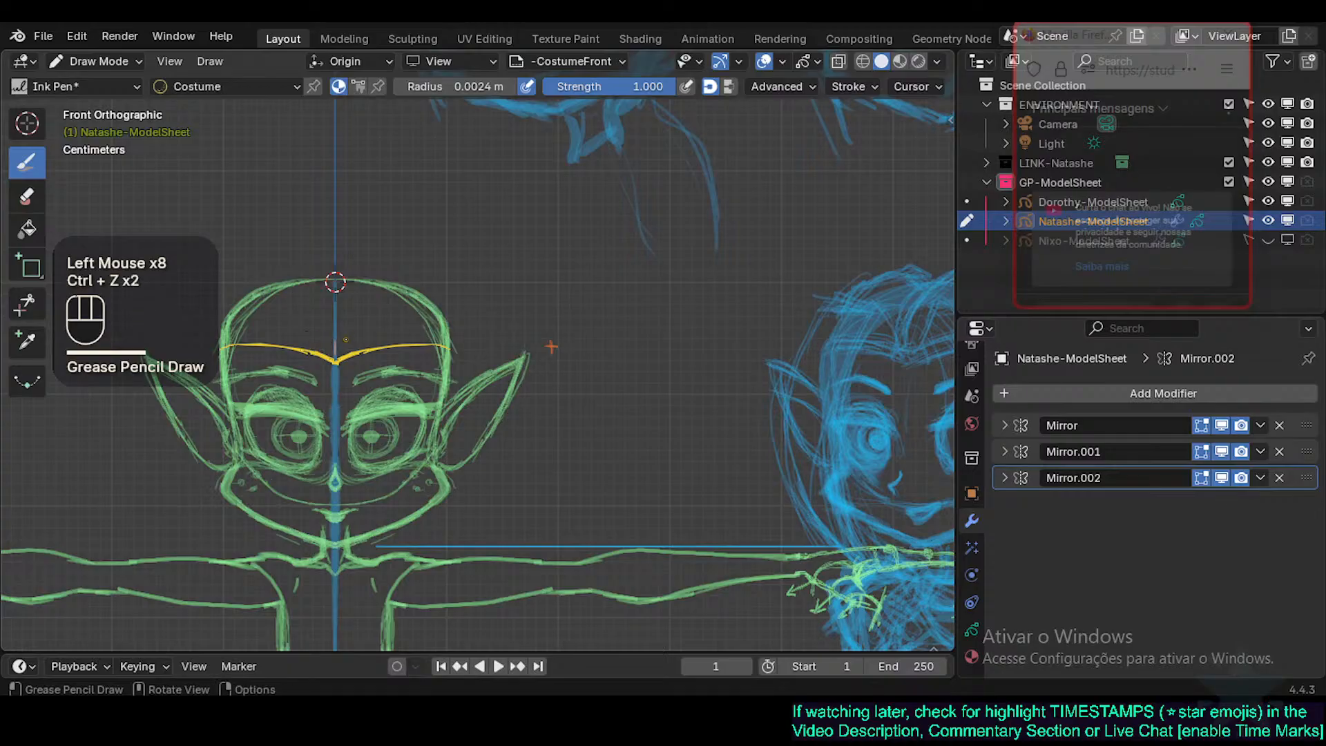
drag(343, 342, 423, 333)
drag(412, 333, 454, 338)
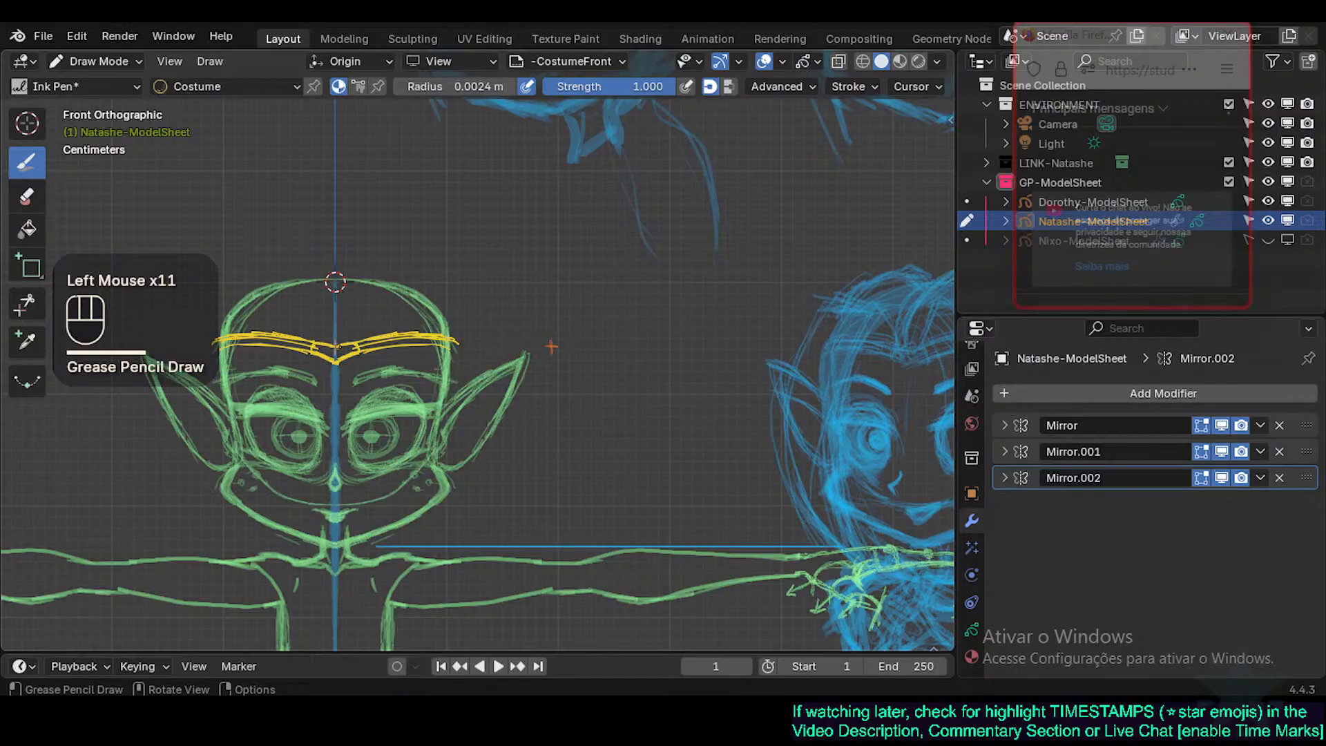
Add small detail strokes to the headband's centre ornament on the forehead, redoing the unsuccessful ones.
drag(336, 346, 338, 355)
key(ctrl+z)
click(336, 282)
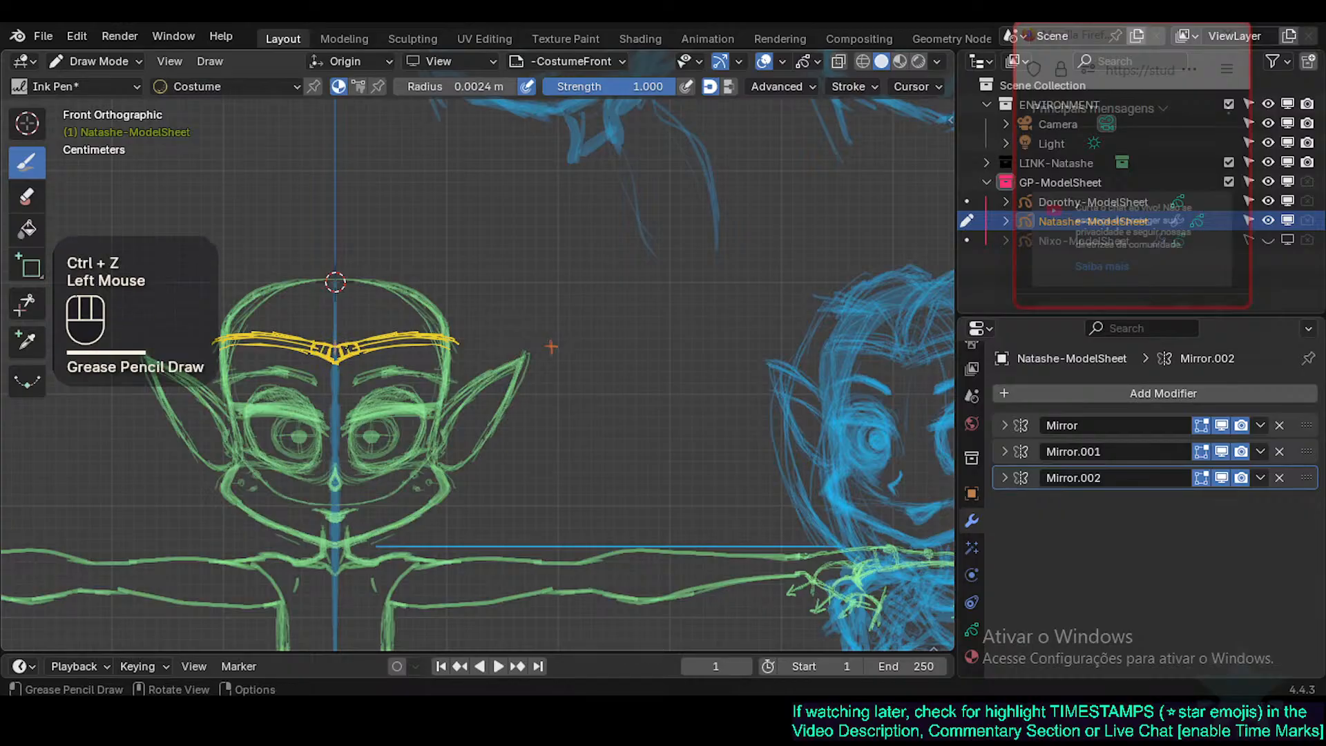
key(ctrl+z)
click(336, 282)
shift+middle_drag(336, 283, 302, 308)
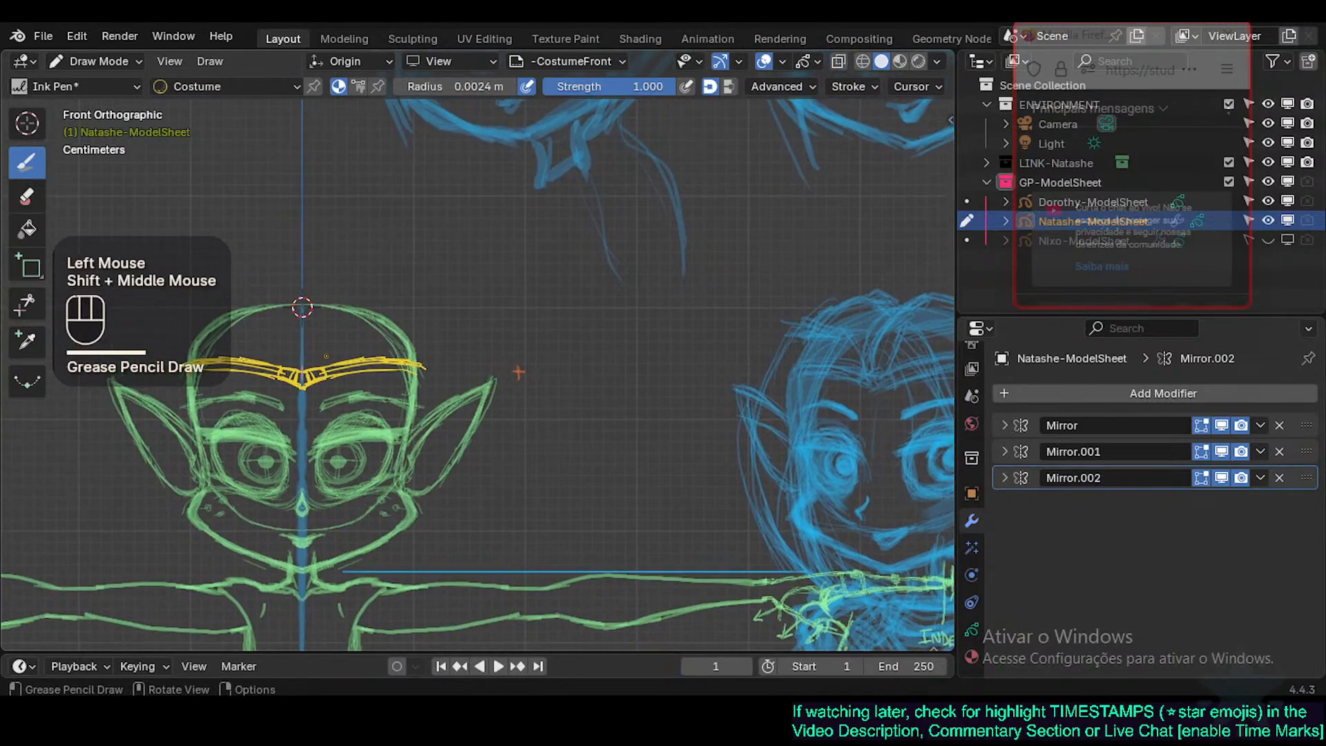
Draw a small closed, mirrored collar ornament on the upper chest just below the neck, redoing strokes as needed.
mouse_move(347, 354)
ctrl+middle_down()
mouse_move(384, 439)
mouse_move(361, 324)
mouse_move(388, 331)
ctrl+middle_up()
mouse_move(373, 444)
shift+middle_down()
mouse_move(424, 337)
mouse_move(426, 360)
mouse_move(444, 365)
mouse_move(385, 368)
mouse_move(393, 459)
mouse_move(475, 275)
mouse_move(451, 350)
shift+middle_up()
key(KP_1)
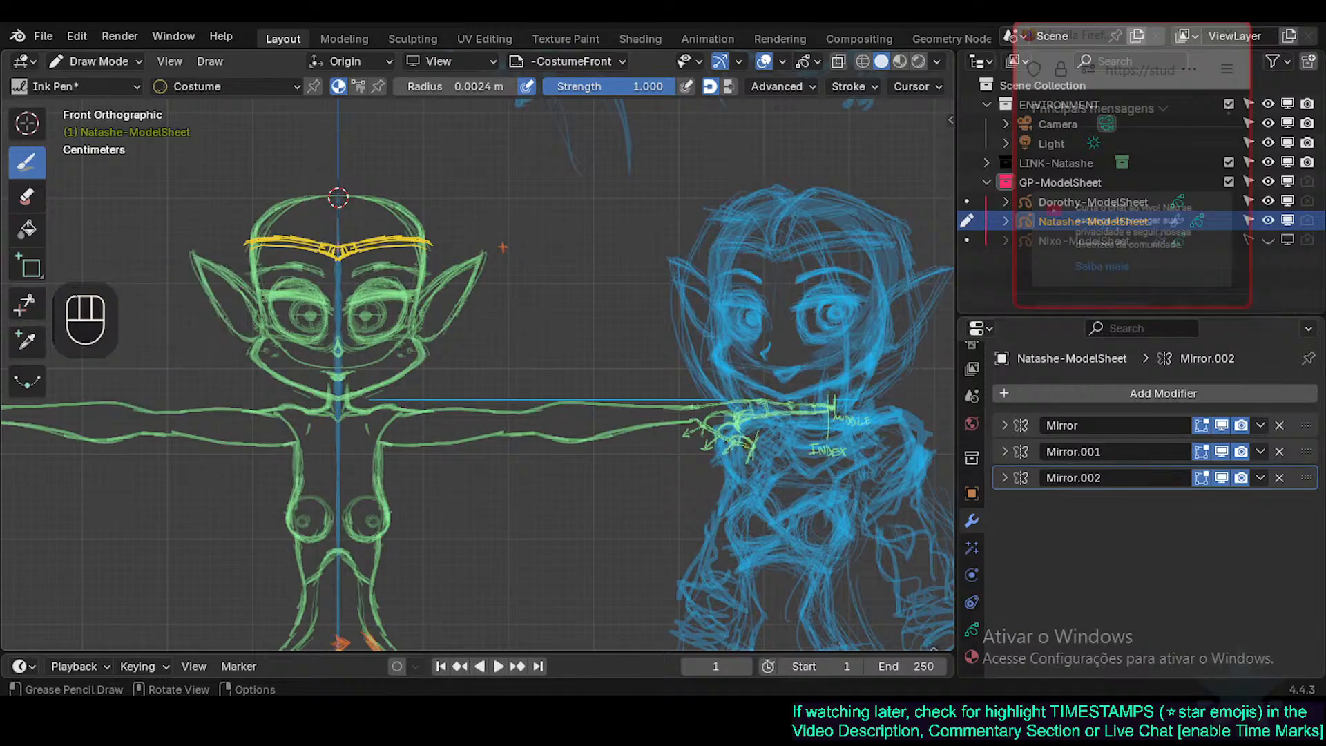
drag(331, 438, 341, 437)
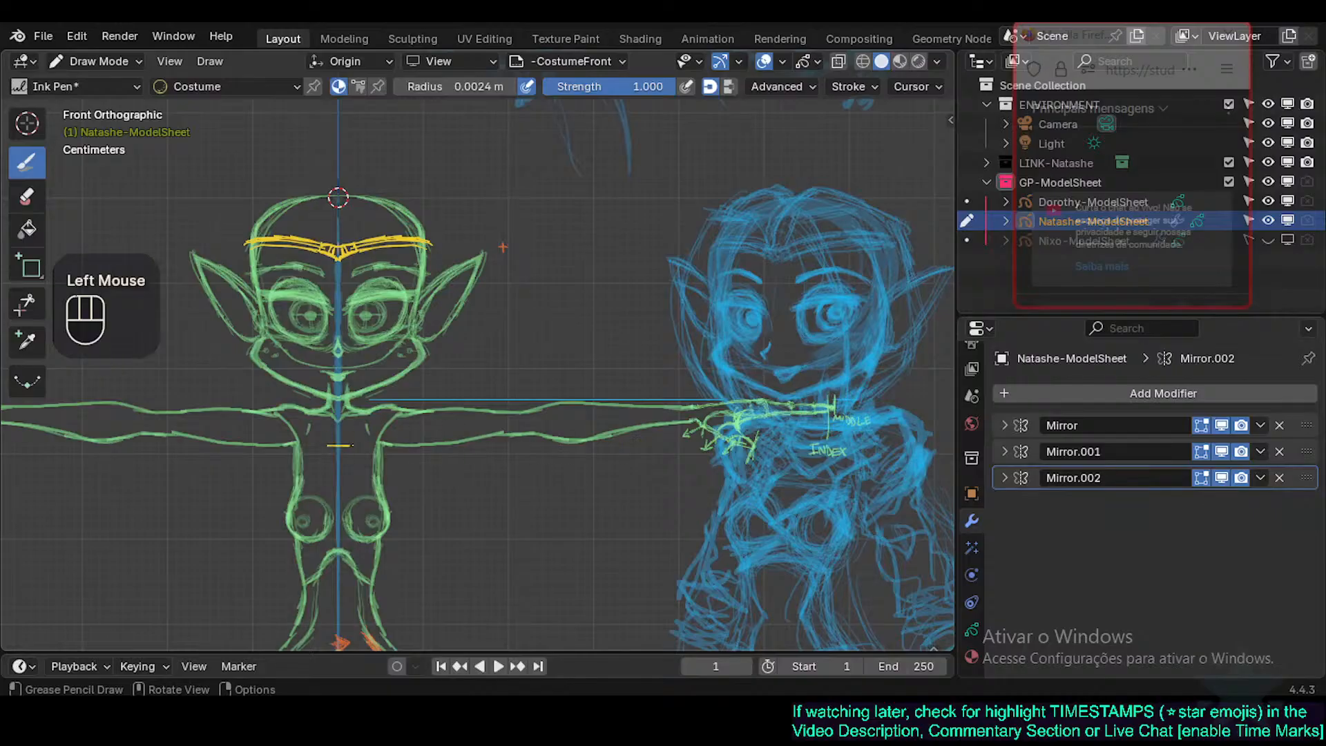
key(ctrl+z)
click(319, 431)
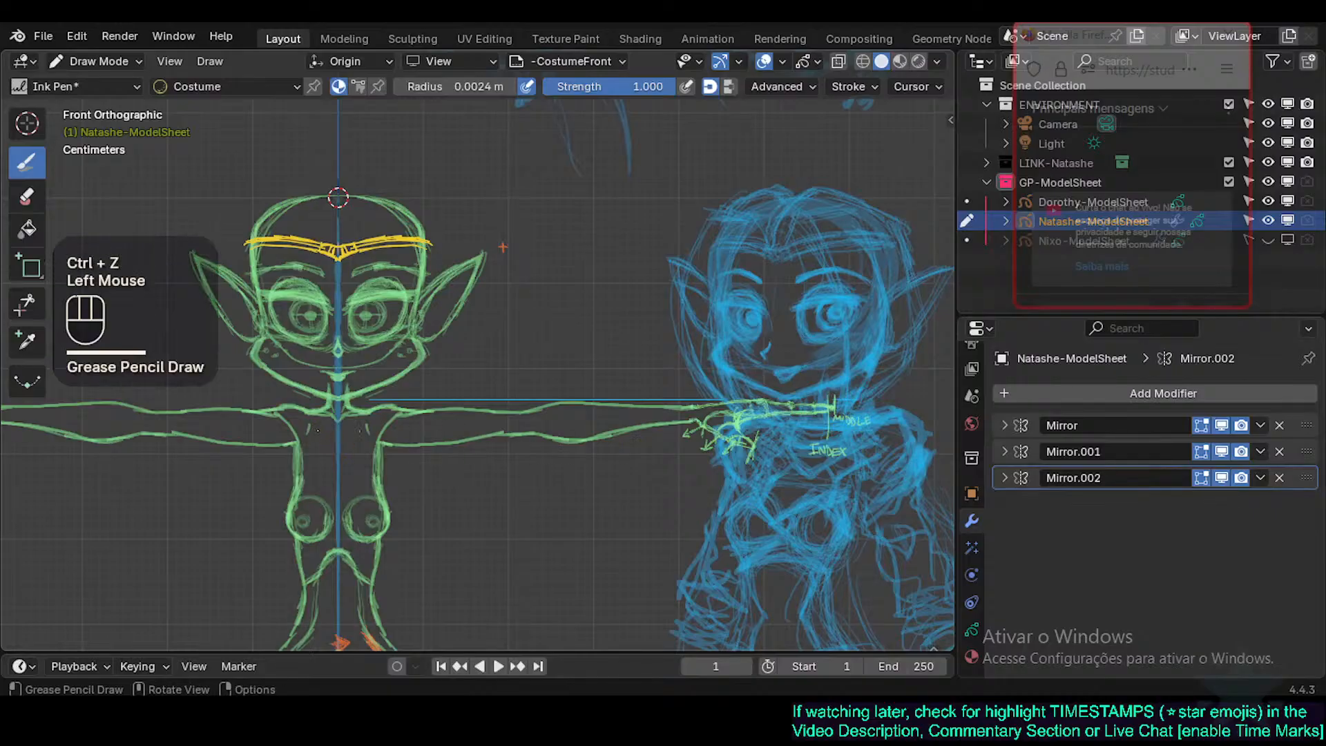
mouse_move(328, 439)
mouse_down()
mouse_move(354, 437)
mouse_move(370, 415)
mouse_up()
key(ctrl+z)
key(ctrl+z)
key(ctrl+z)
key(ctrl+z)
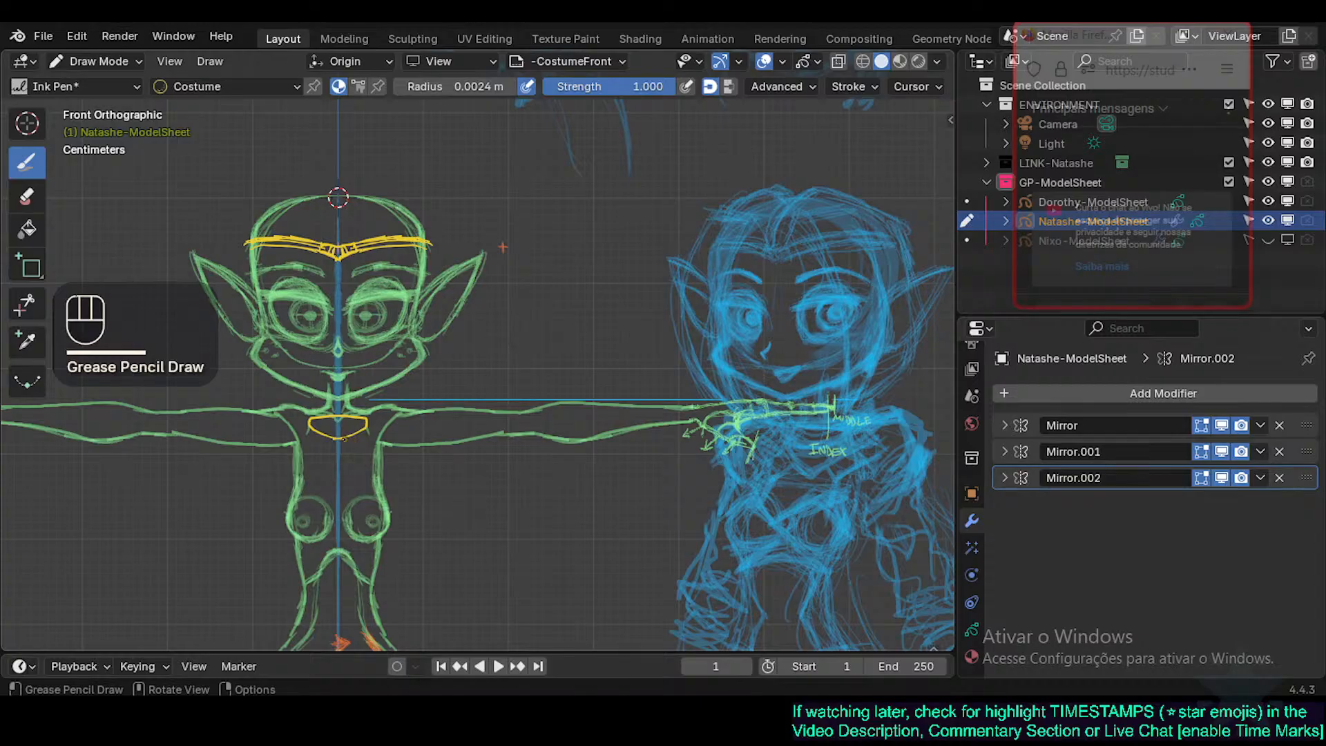
drag(339, 440, 367, 429)
key(ctrl+z)
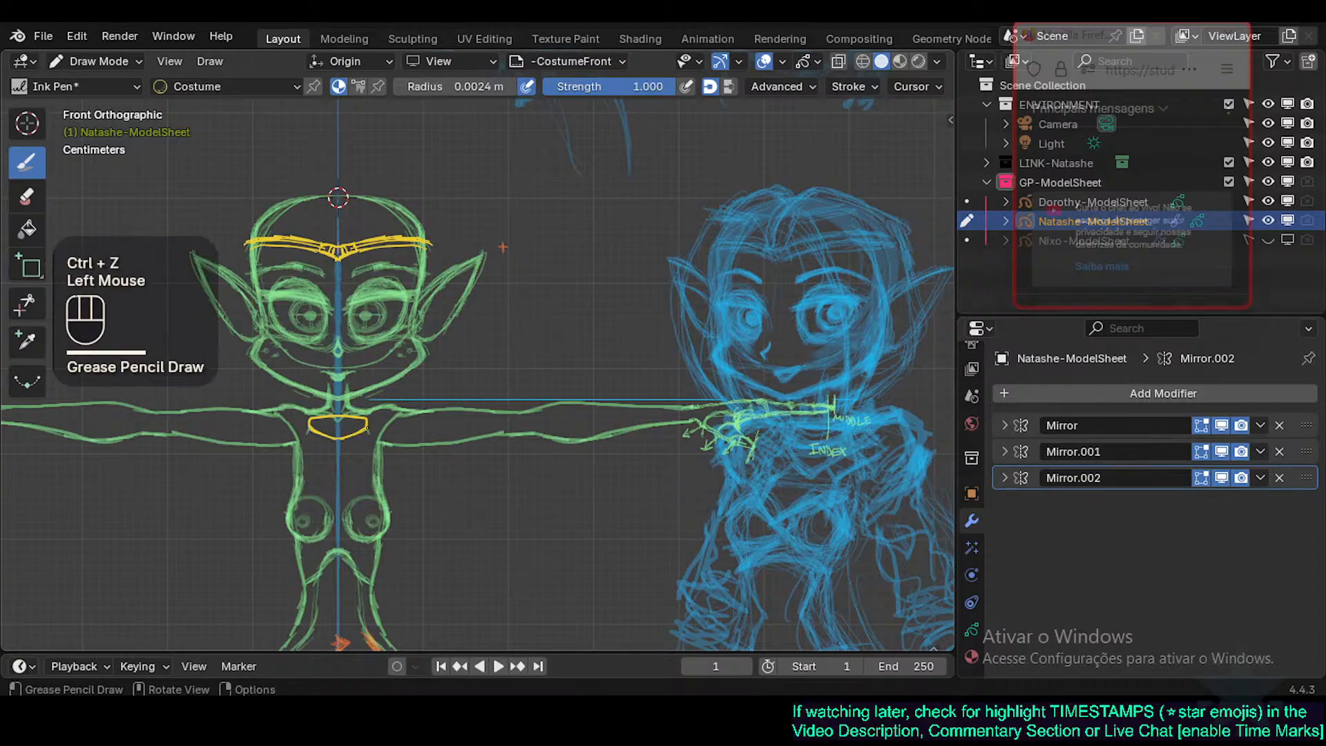
click(367, 428)
Lower the Ink Pen brush strength to 0.818.
key(shift+f)
click(337, 411)
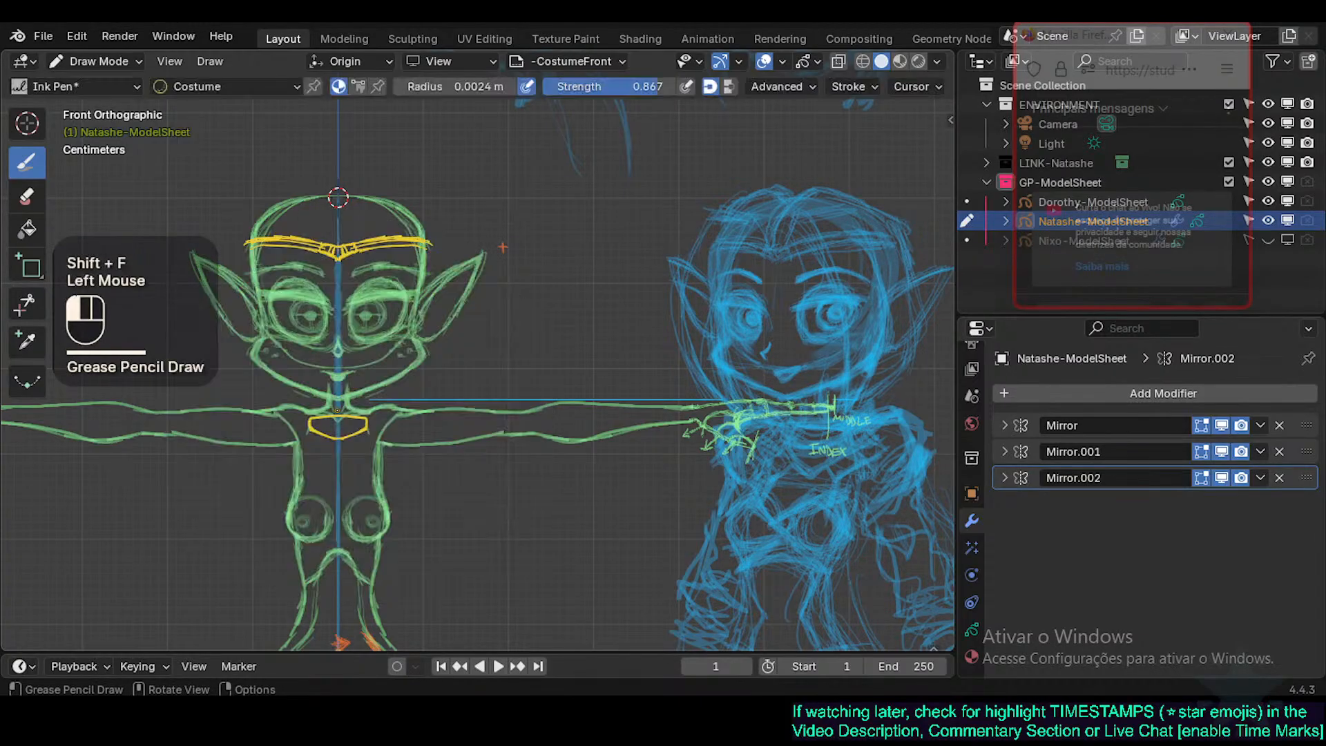
key(shift+f)
click(364, 400)
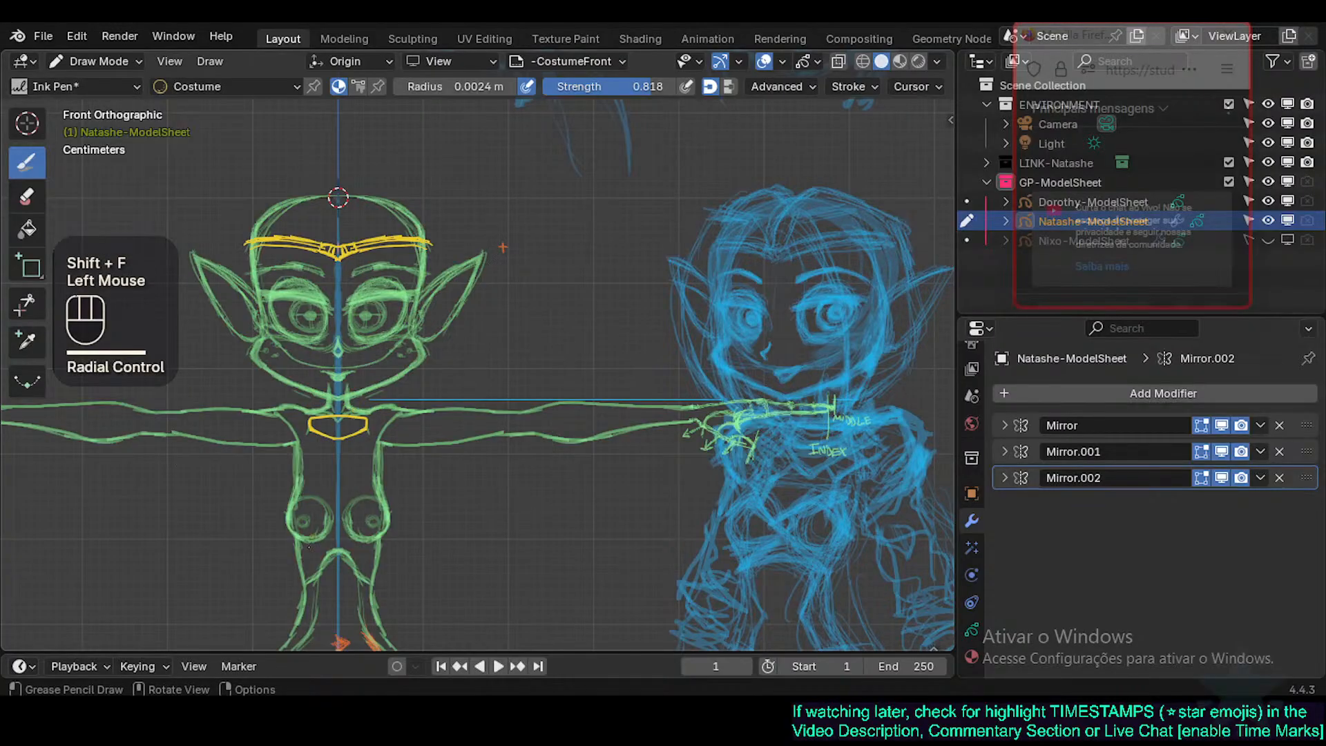
double_click(914, 649)
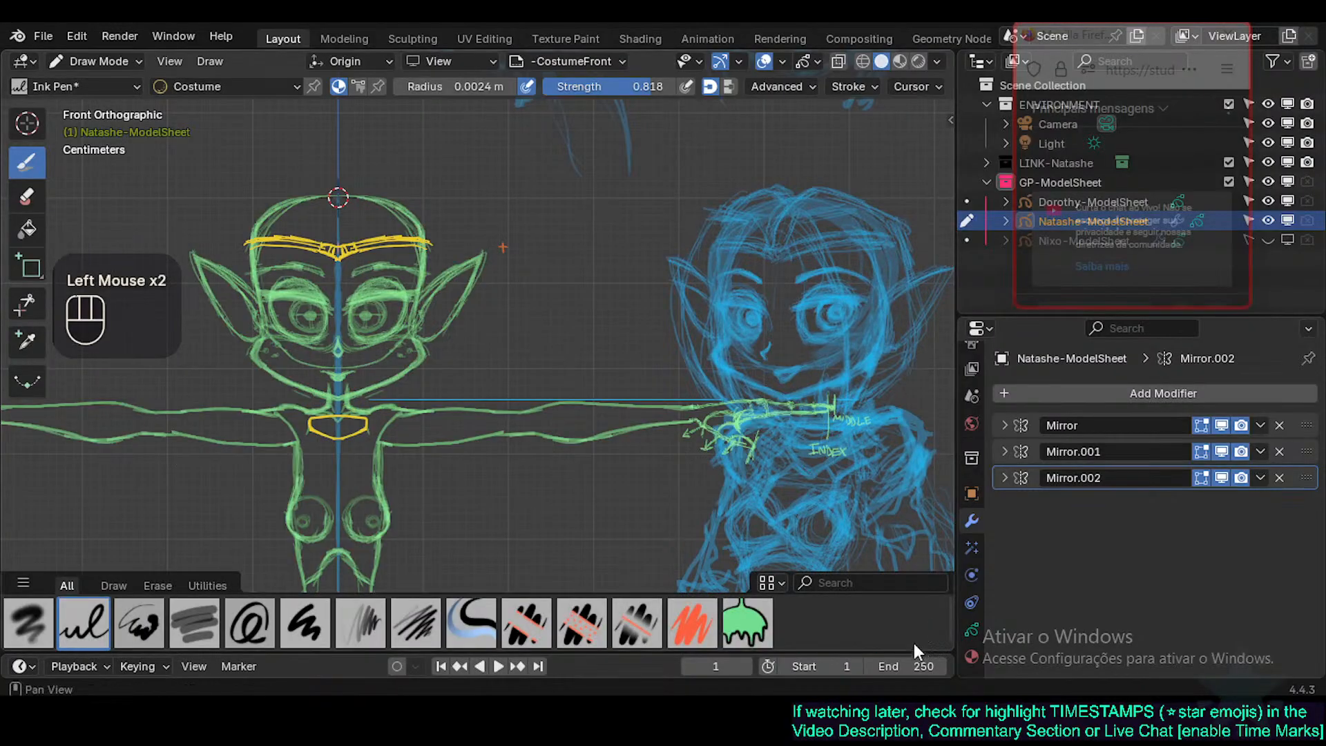
click(833, 583)
click(826, 598)
click(826, 597)
drag(826, 599, 841, 660)
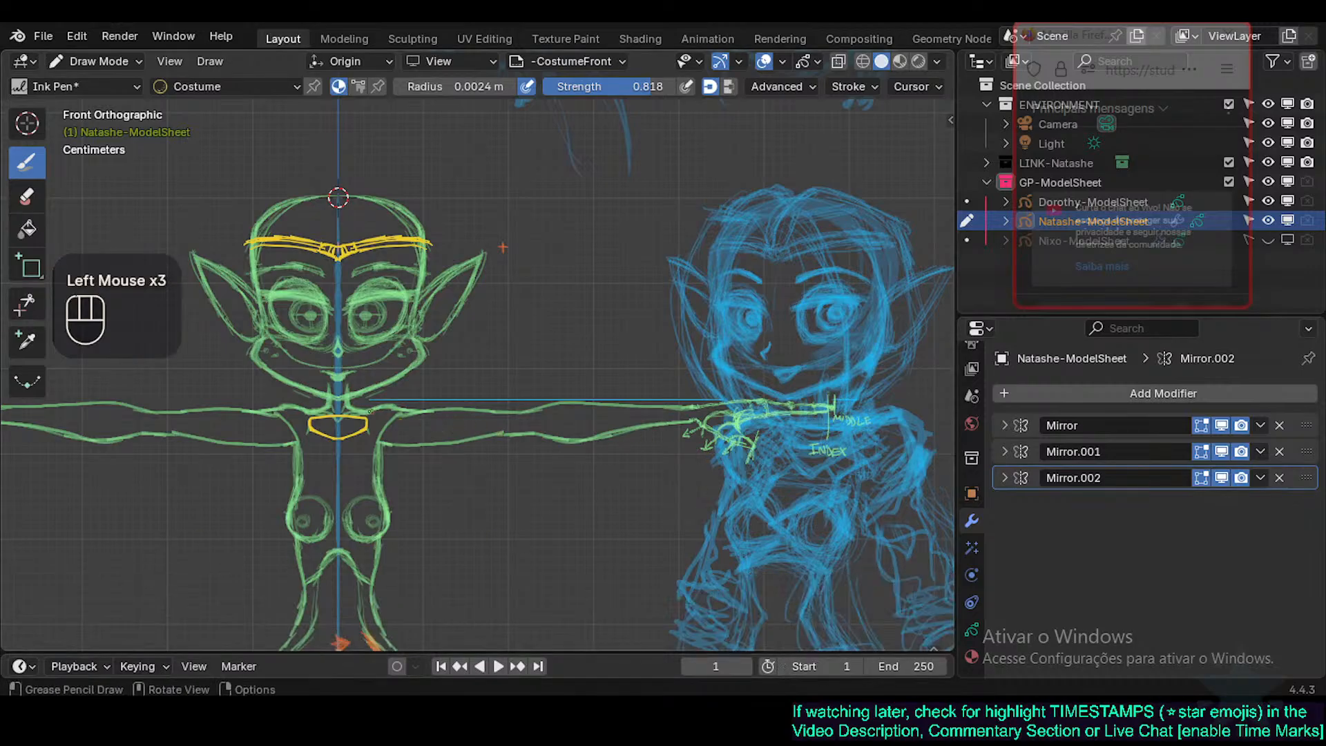
Lower the Ink Pen brush strength to 0.776 and try a stroke beside the torso under the arm.
key(shift+f)
click(394, 432)
drag(400, 434, 445, 492)
key(ctrl+z)
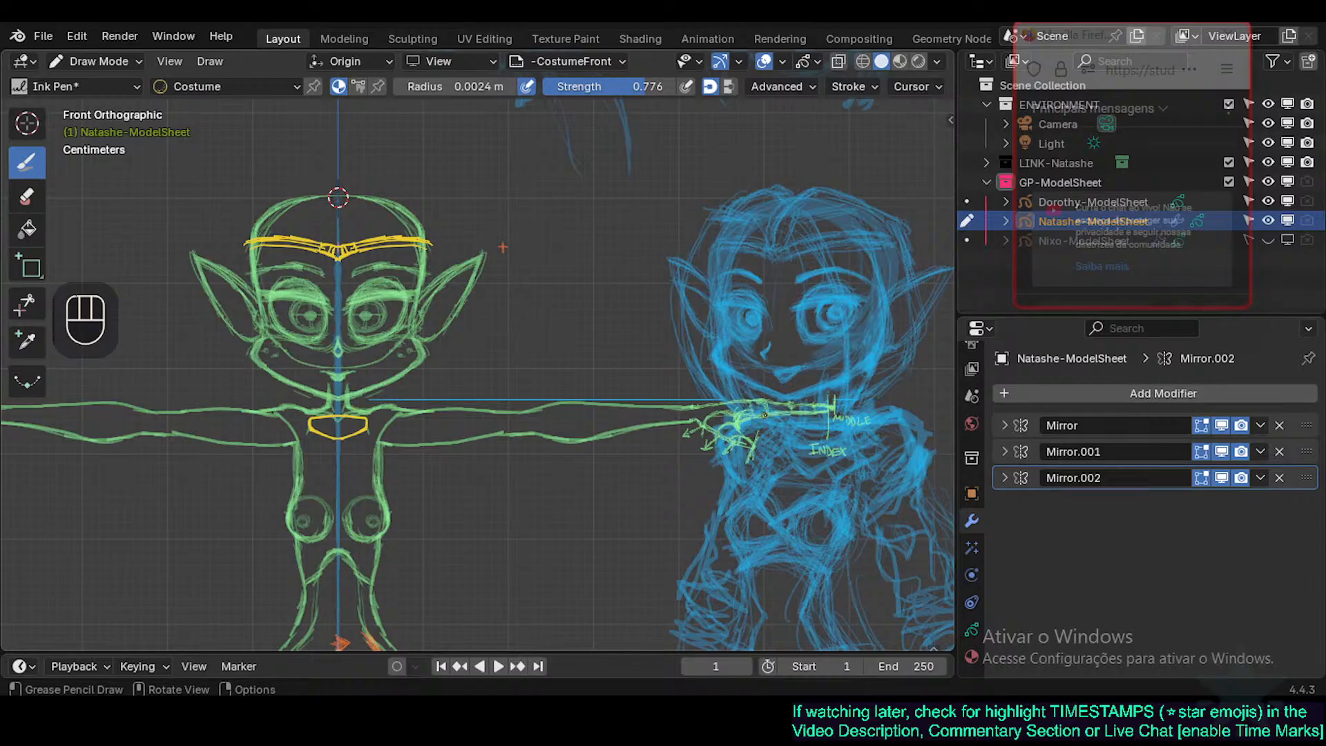
Activate the SKETCH layer and move all its strokes 0.14353 m along X, away from the front figure.
click(972, 629)
click(1068, 505)
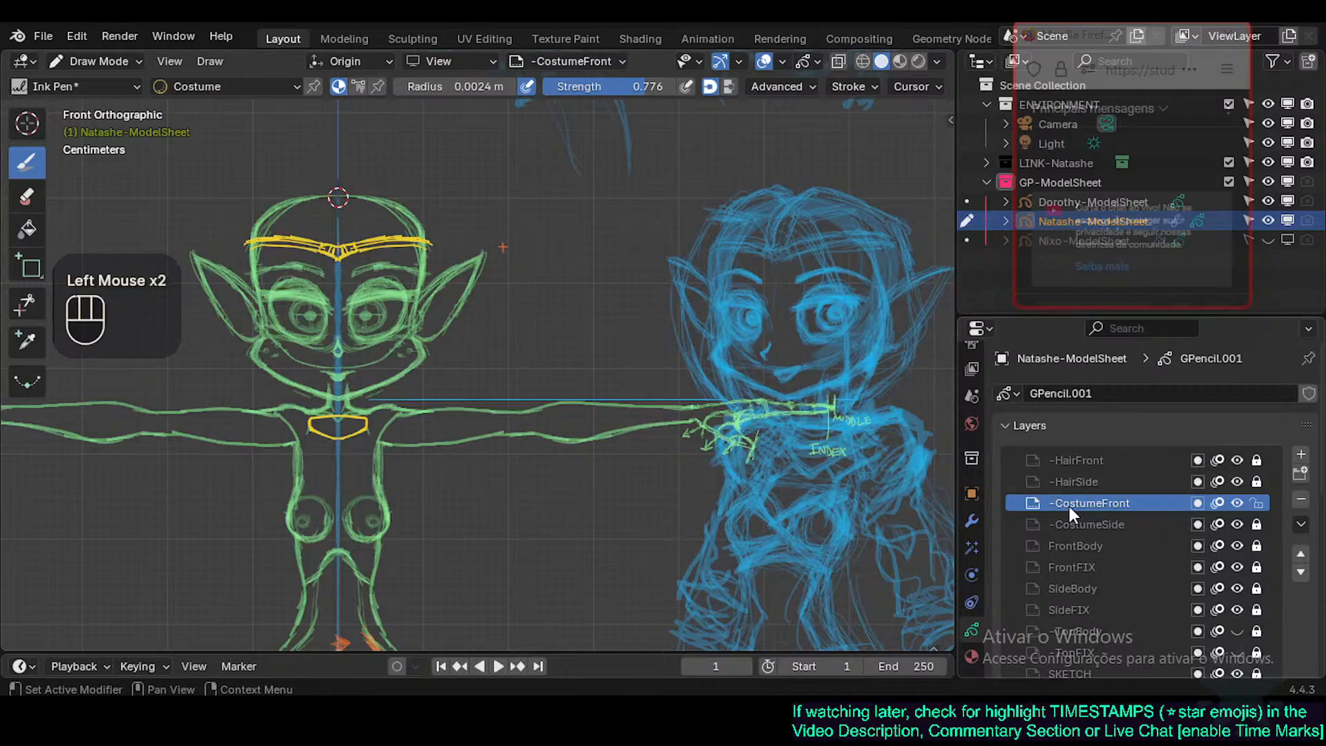
click(1064, 667)
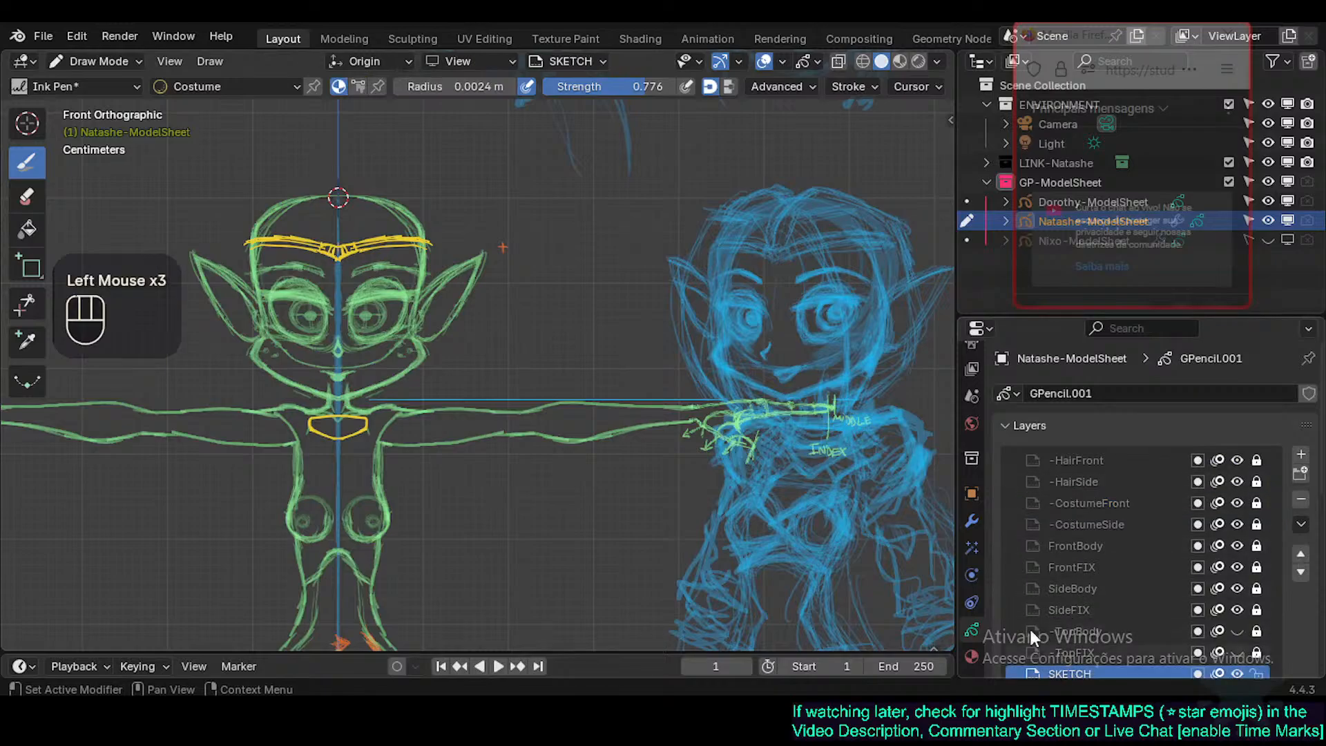
key(Tab)
key(a)
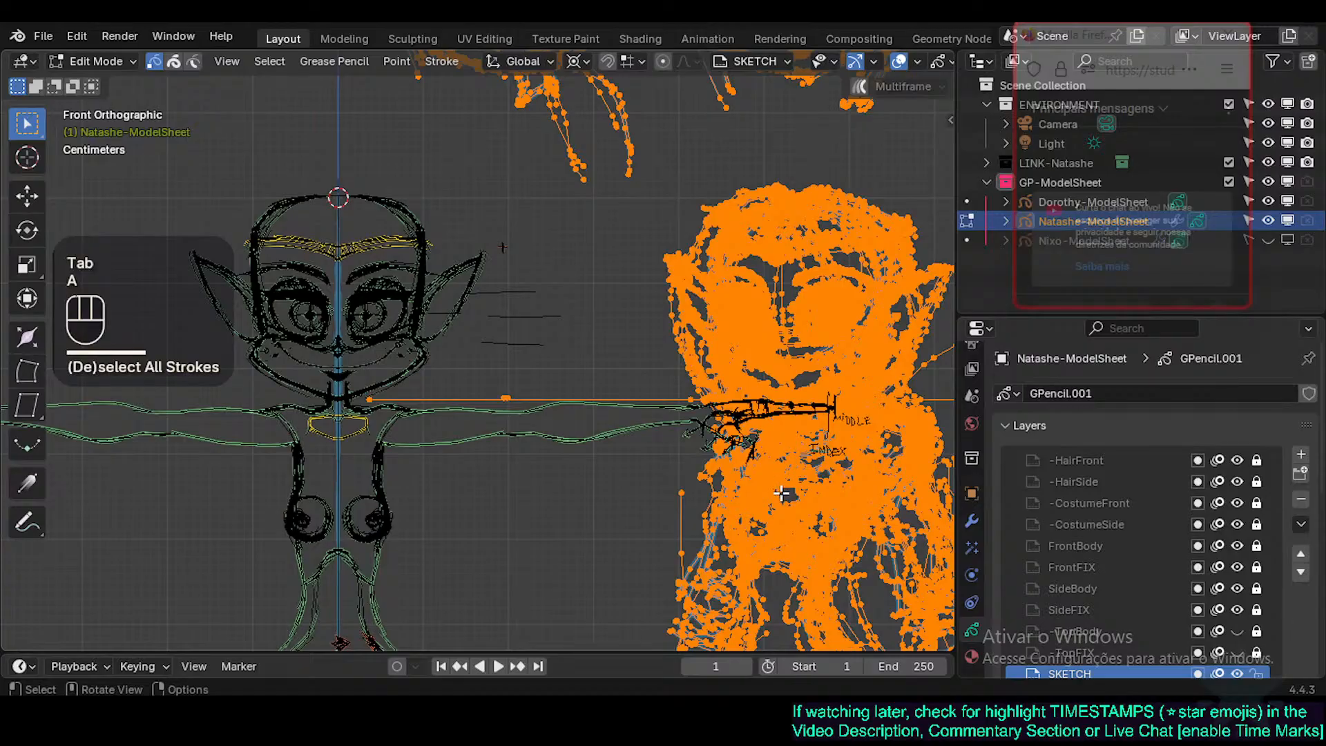
key(g)
key(x)
click(900, 479)
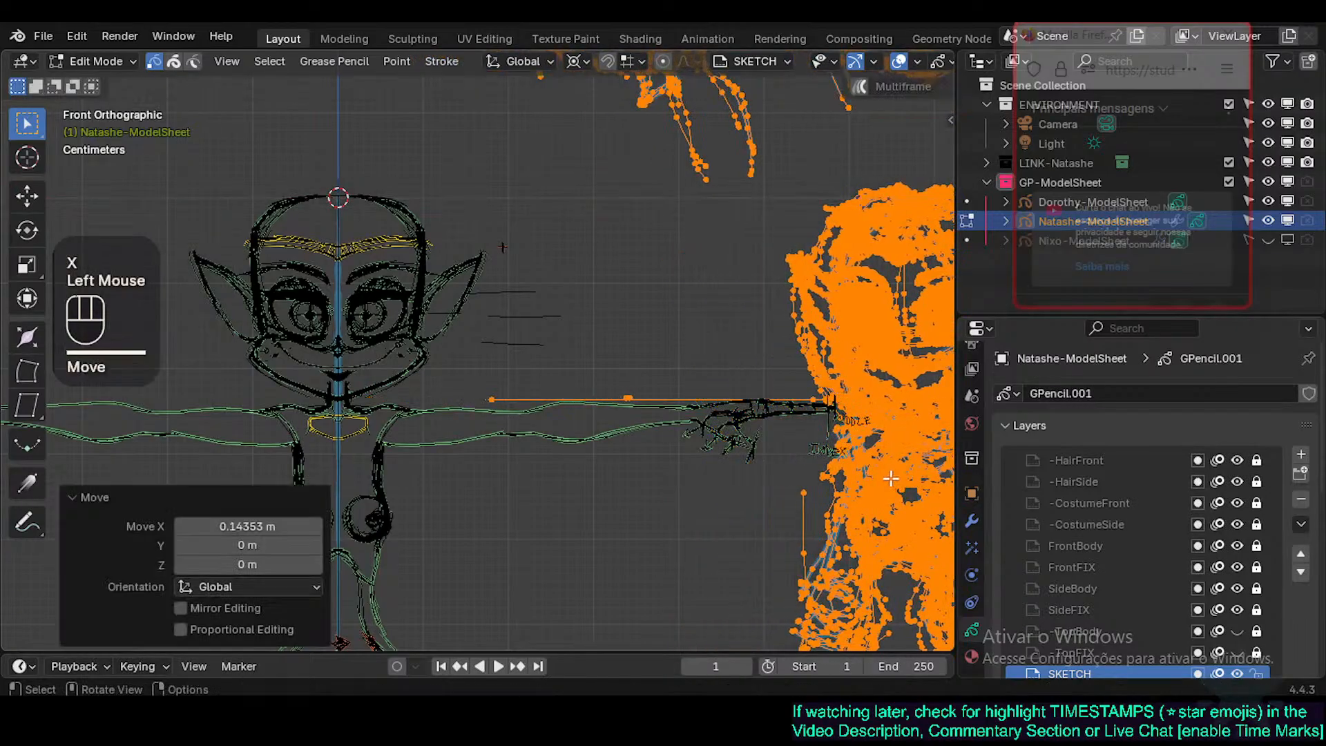
key(Tab)
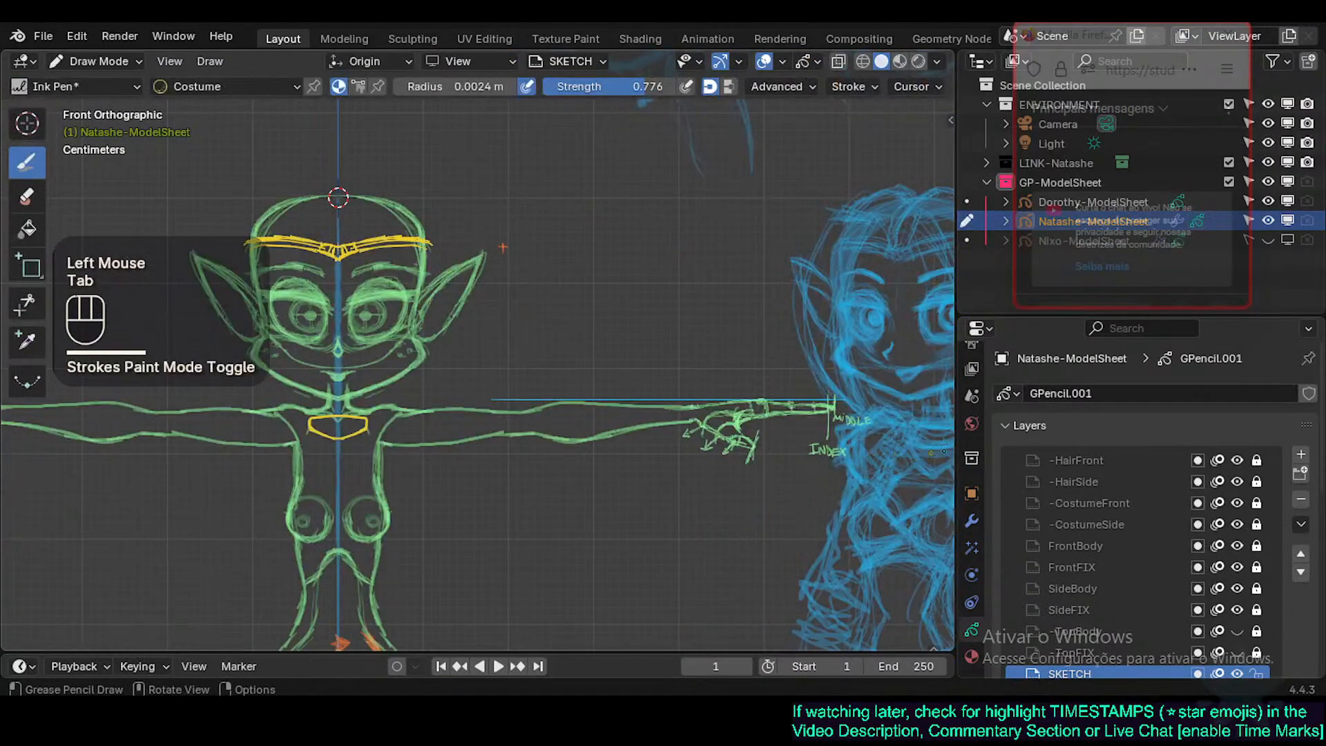
Move the SKETCH strokes about -0.378 m along X, close beside the front figure, and make -CostumeFront the active layer.
drag(955, 434, 997, 434)
shift+middle_drag(699, 449, 673, 457)
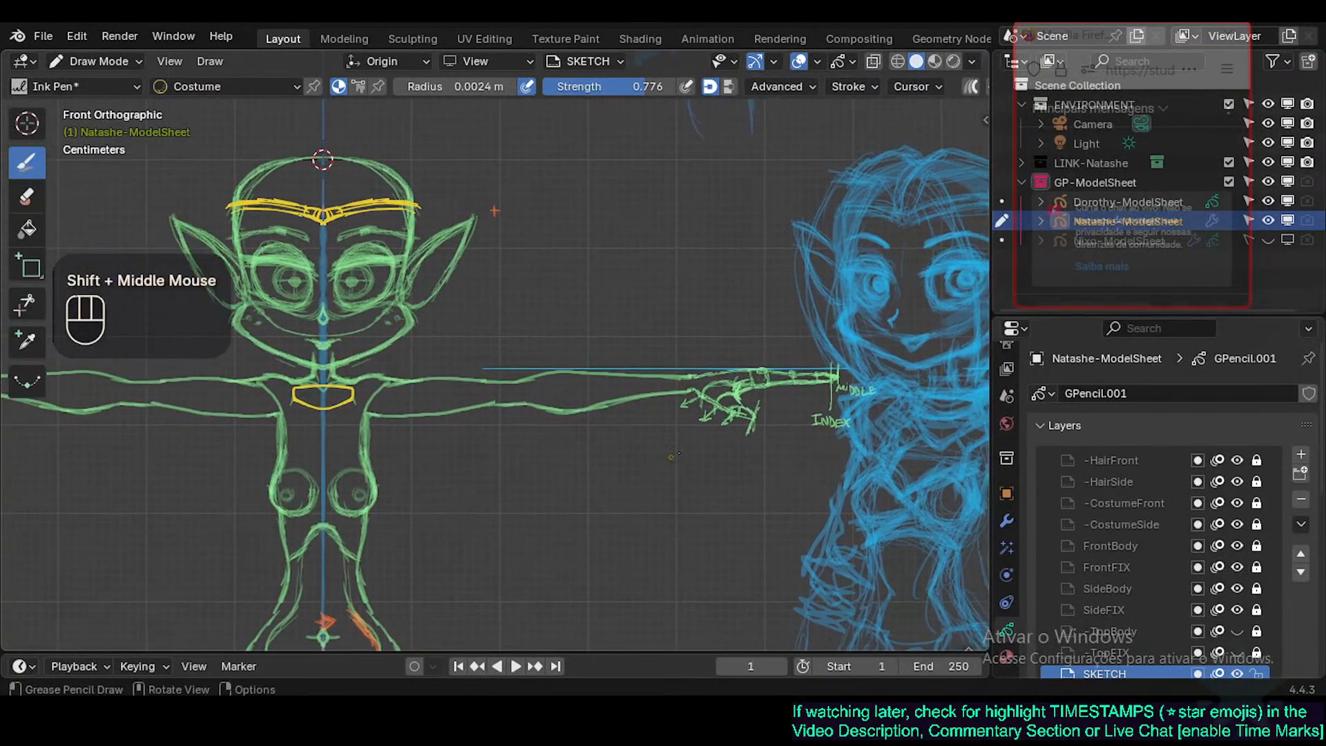
key(Tab)
key(g)
key(x)
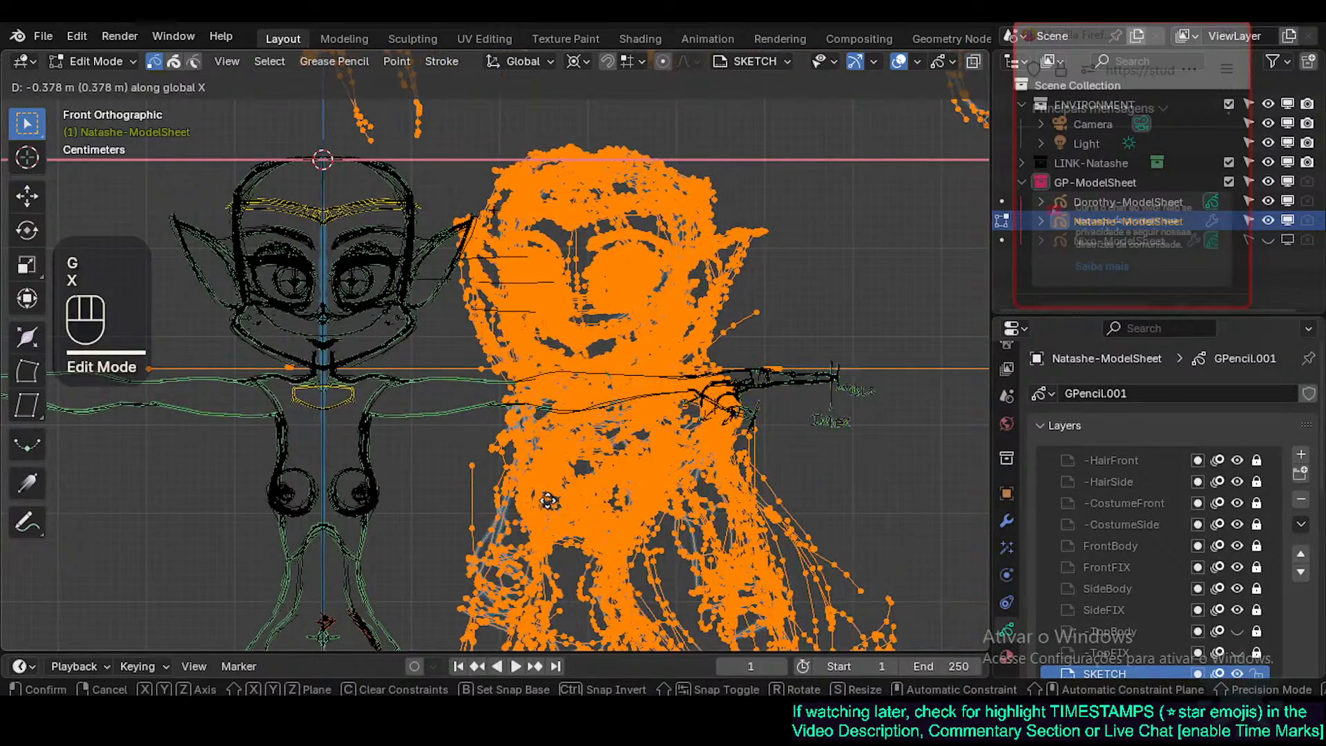
click(549, 500)
key(Tab)
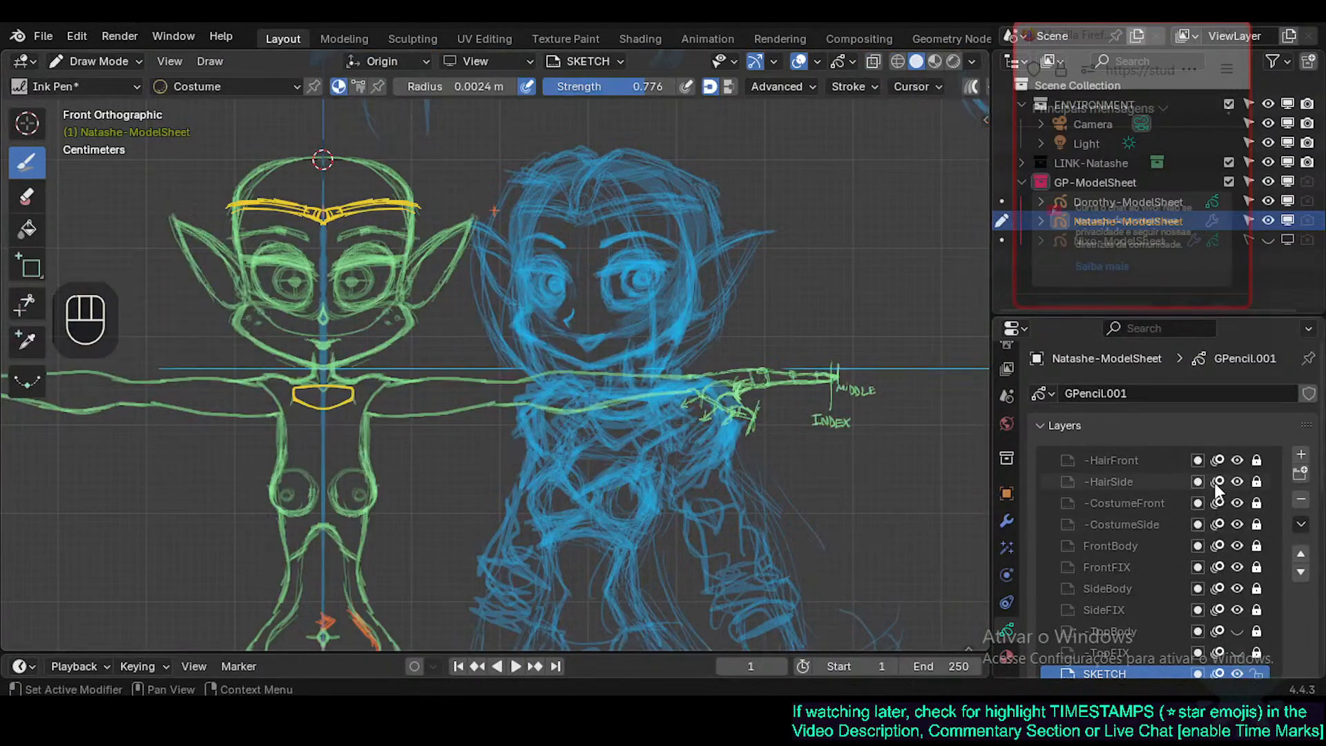
click(1139, 501)
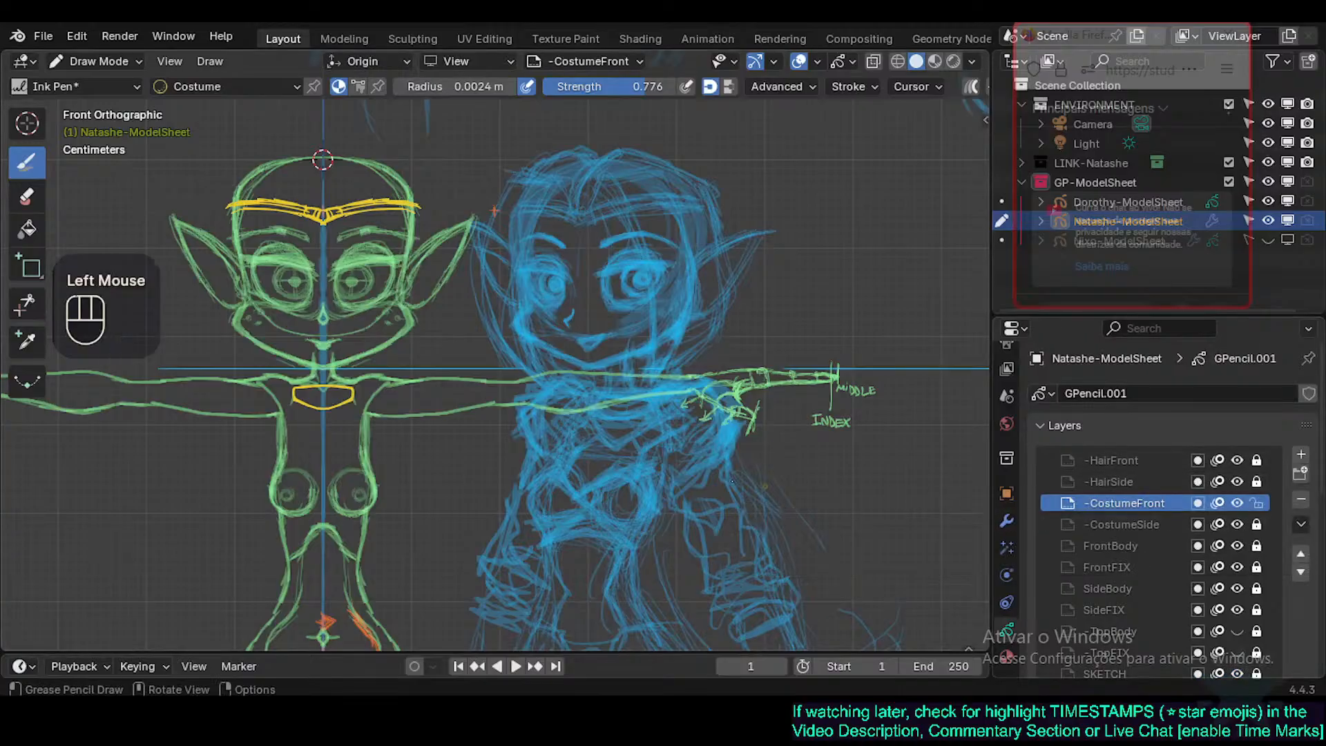
Move the -CostumeFront and -CostumeSide layers to the head of the Grease Pencil layer stack.
shift+middle_drag(670, 444, 661, 446)
click(1299, 550)
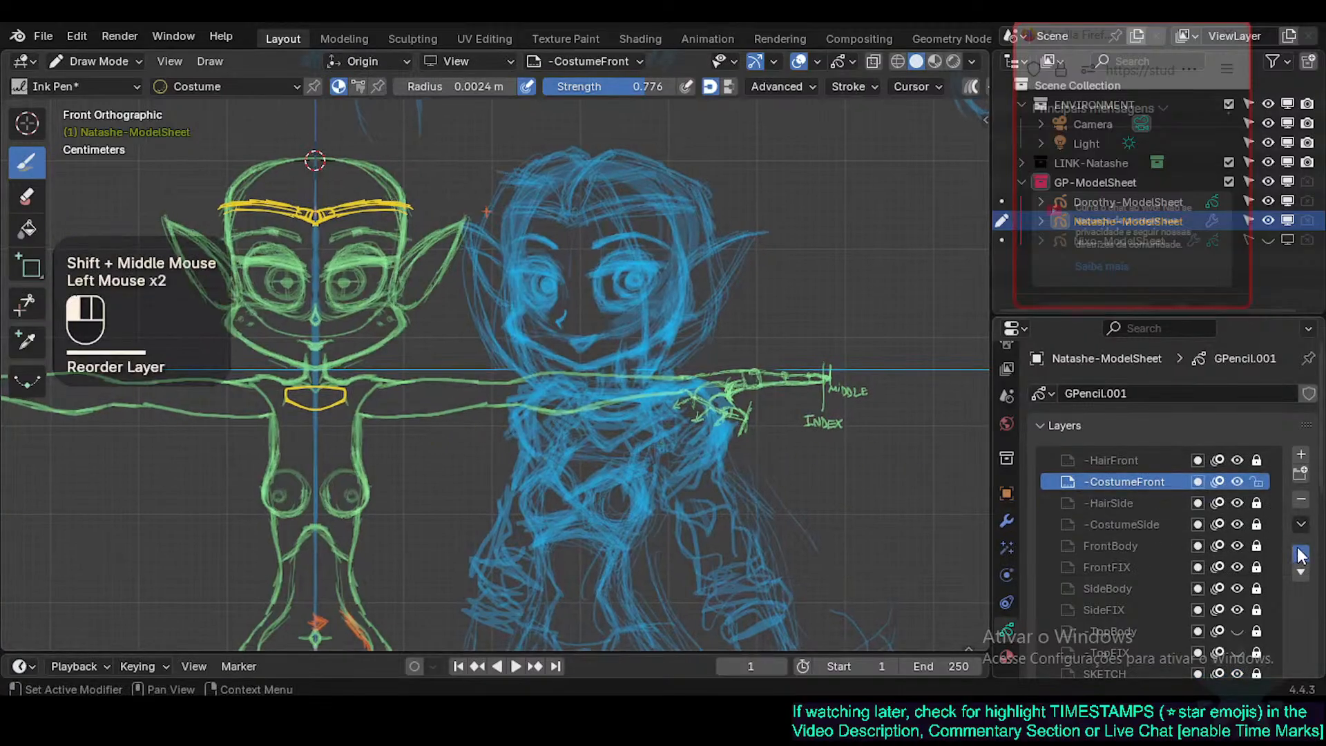
click(1298, 550)
click(1154, 523)
double_click(1299, 552)
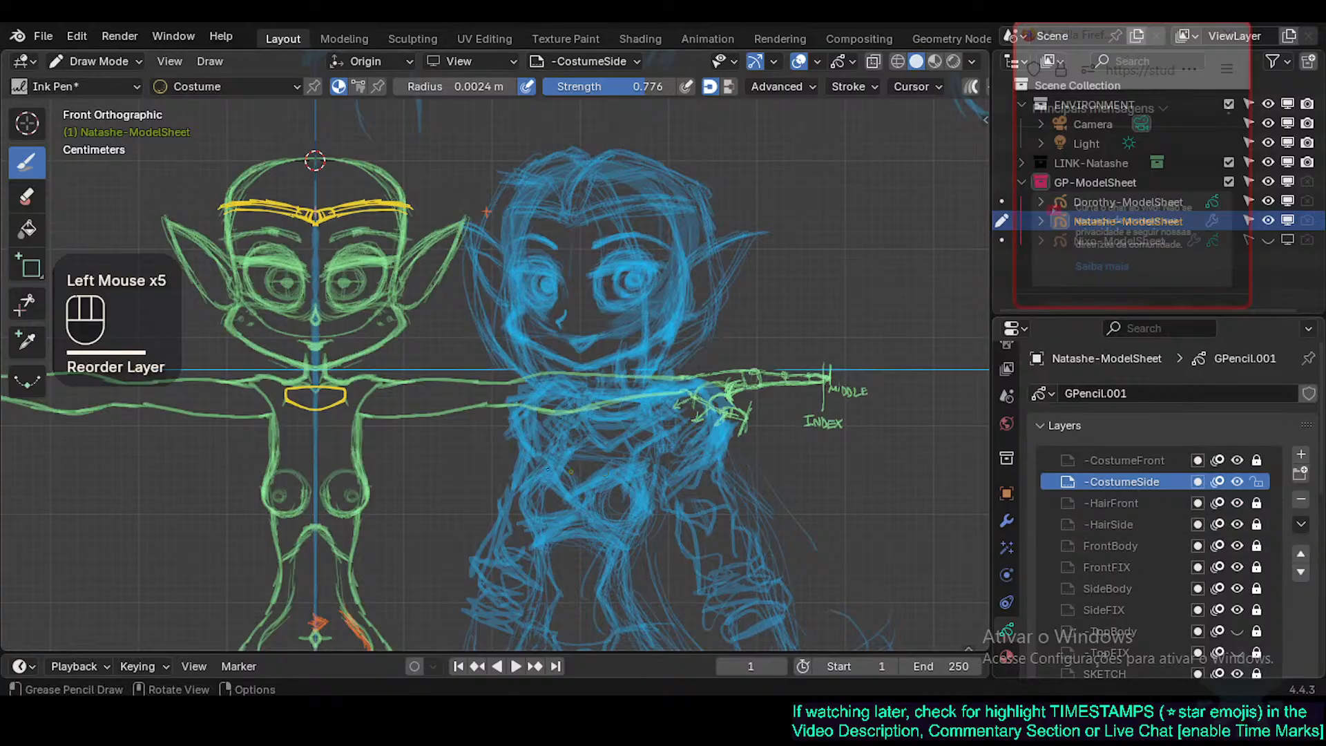
Move -HairFront and -HairSide above the costume layers, leaving -HairSide active, and save the file.
shift+middle_drag(898, 484, 923, 489)
click(1136, 502)
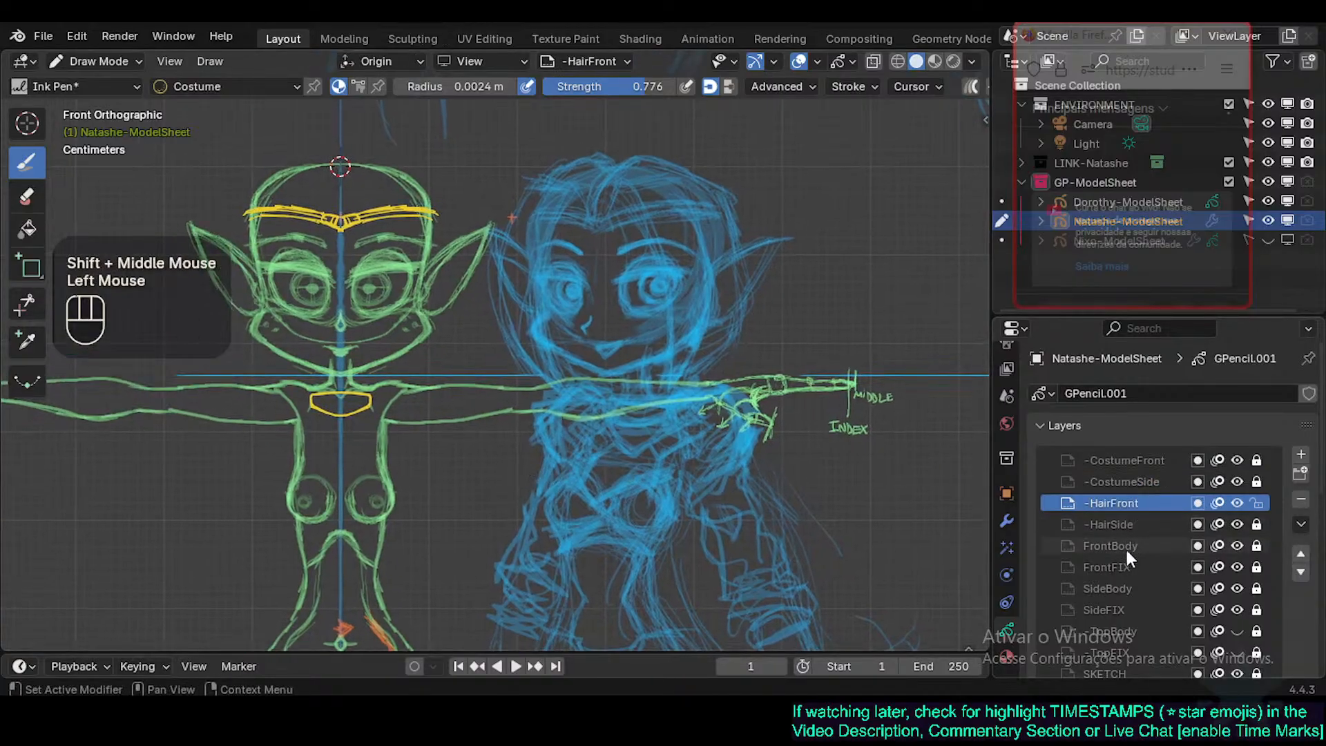
click(1124, 546)
click(1126, 504)
click(1298, 556)
click(1299, 556)
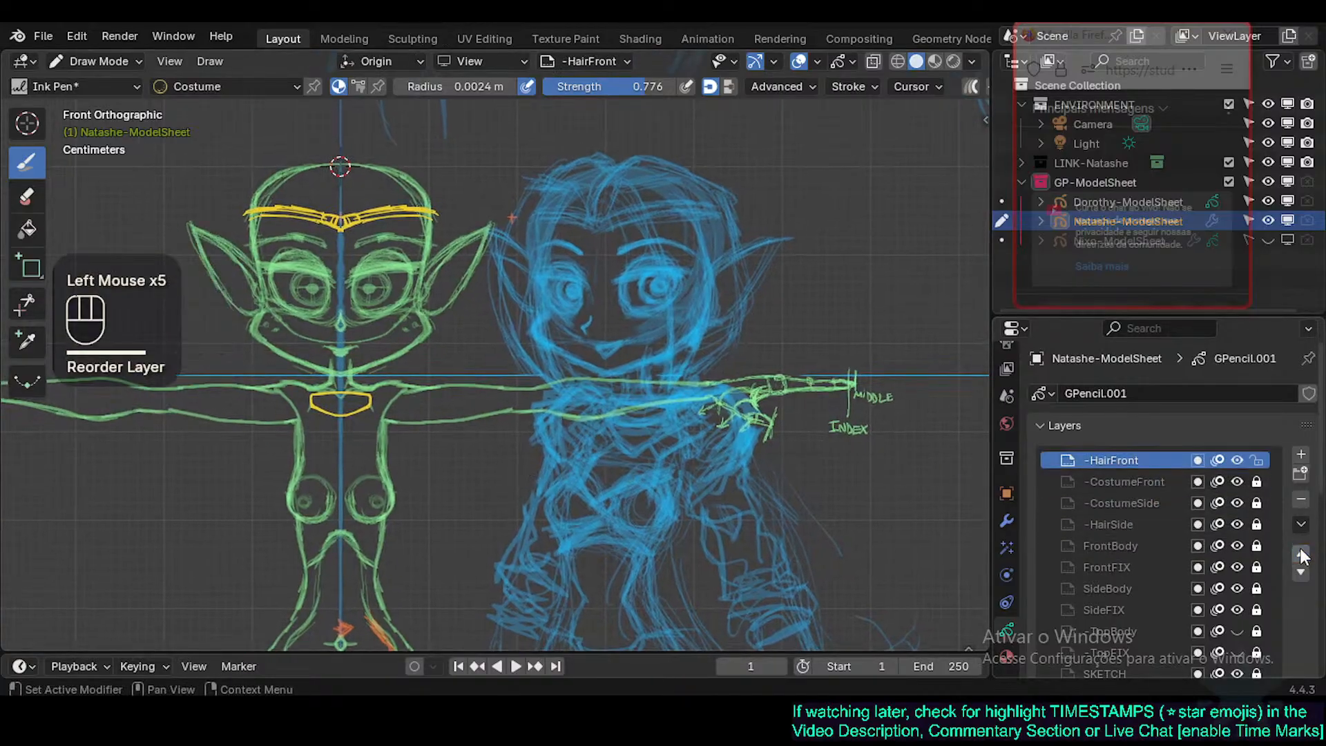
click(1140, 523)
click(1301, 552)
click(1301, 553)
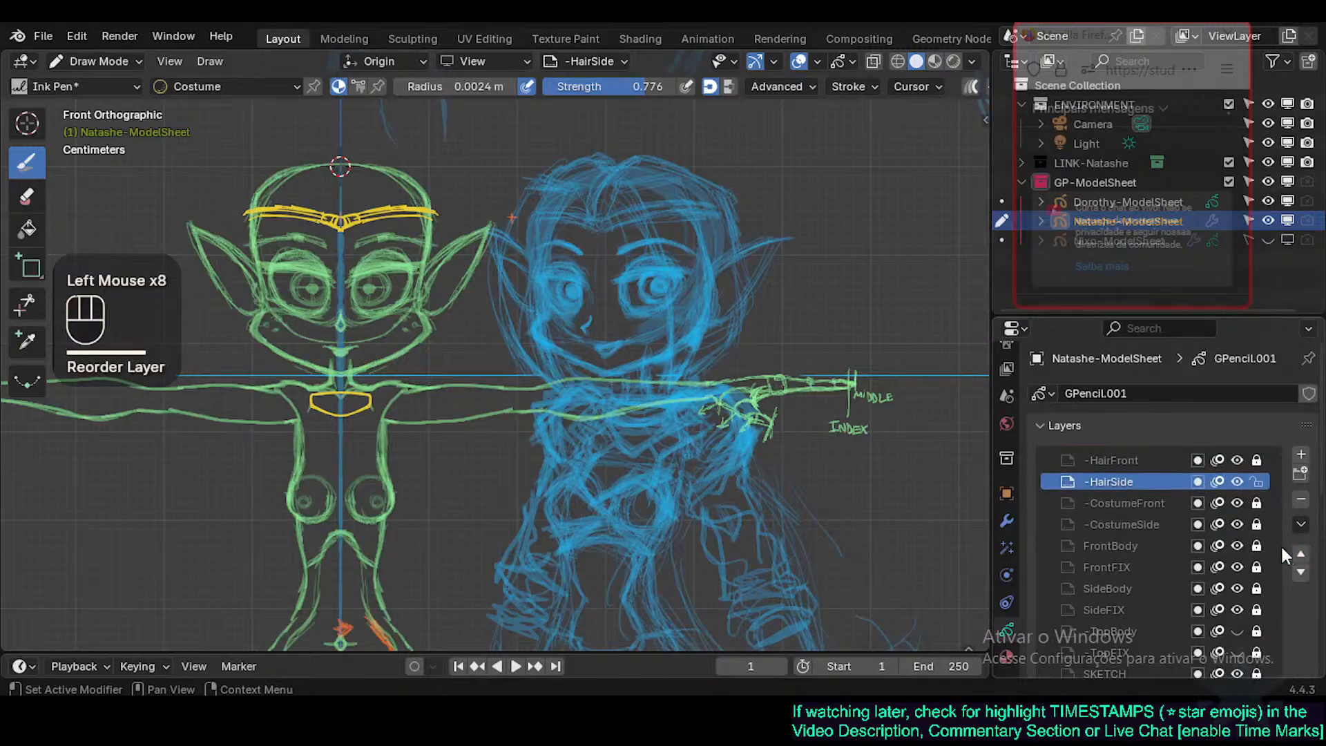
shift+middle_drag(548, 451, 668, 430)
key(ctrl+s)
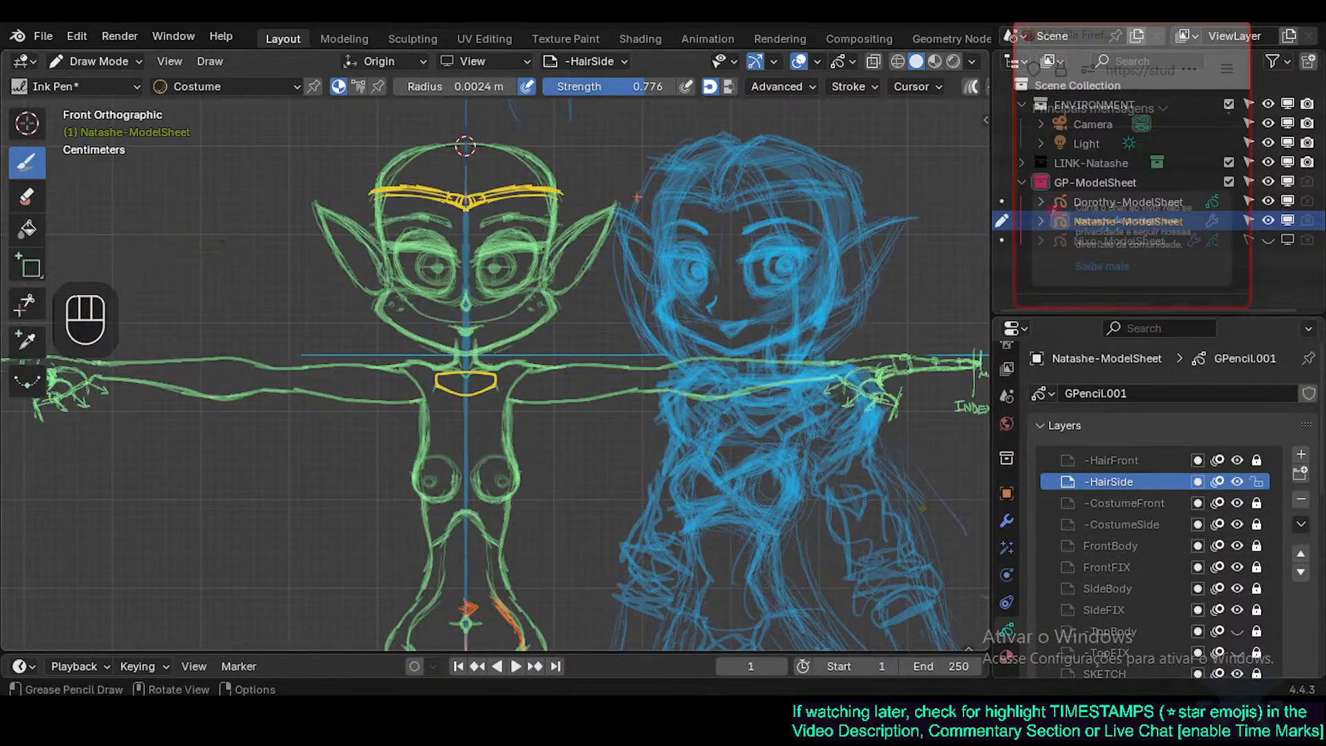
Draw a mirrored V-shaped neckline on the green front figure's upper chest, just below the yellow collar plate.
shift+middle_drag(455, 411, 470, 402)
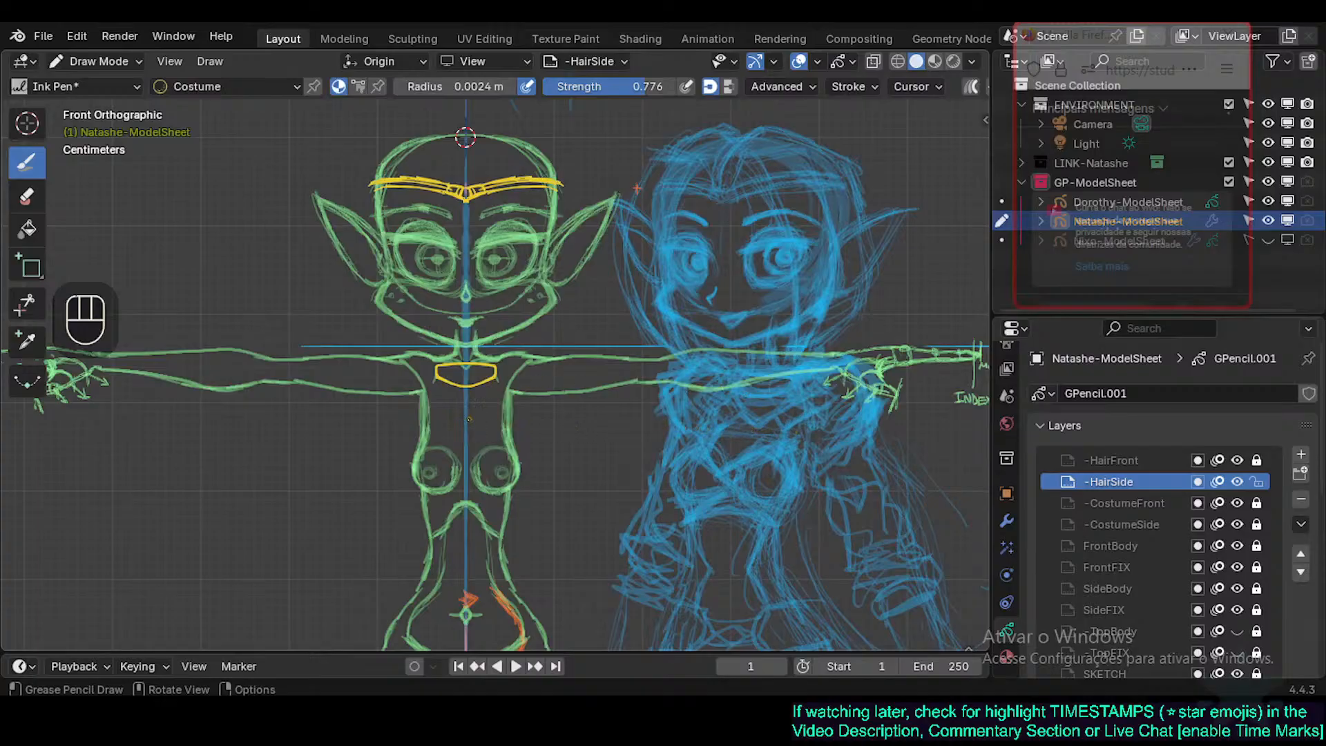
double_click(468, 420)
key(ctrl+z)
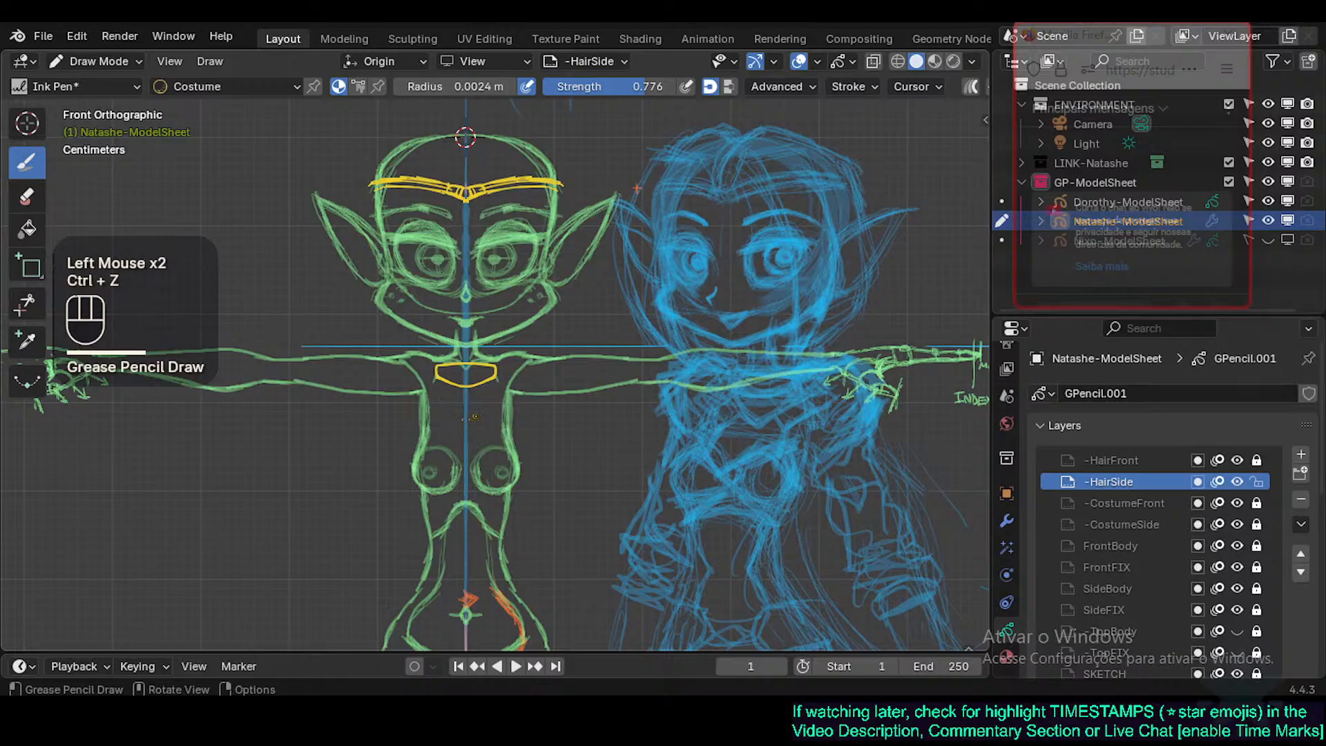
drag(467, 420, 499, 390)
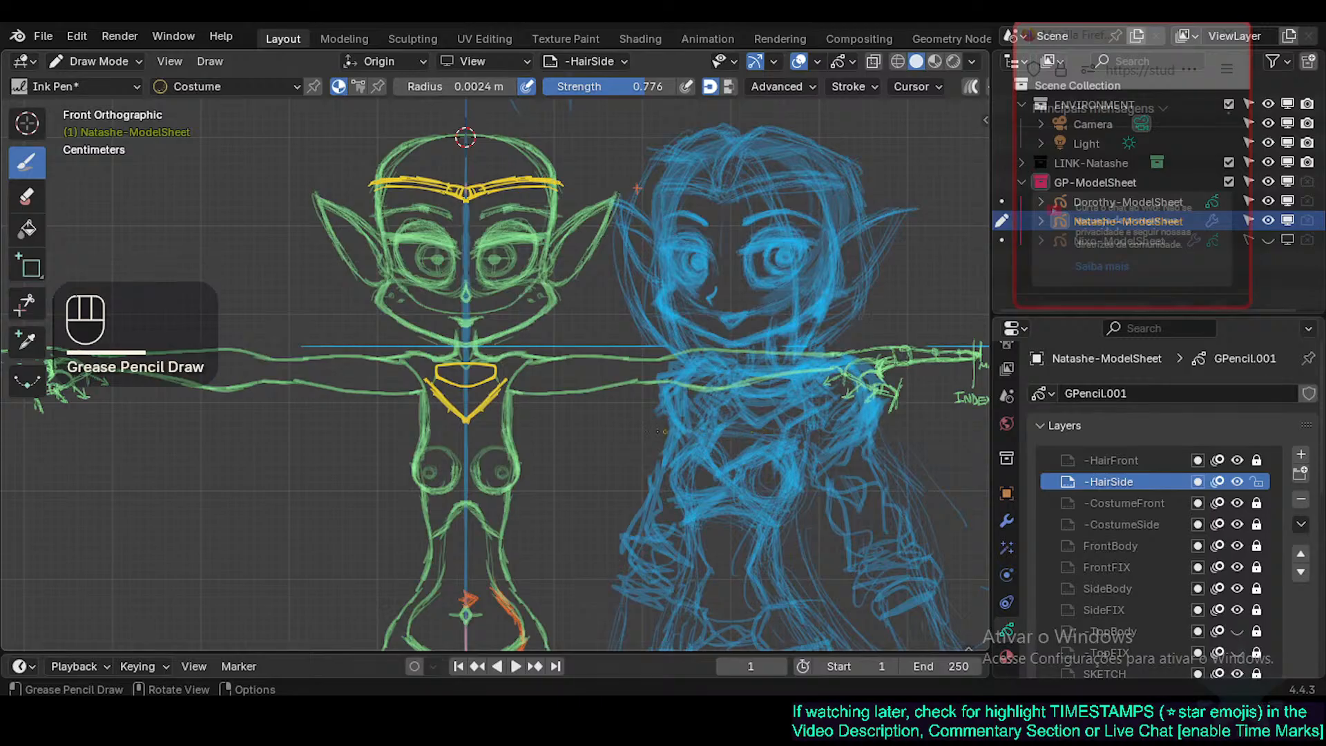
Draw mirrored angular strokes rising outward from the V neckline to the armpits, undoing and retrying until they fit.
drag(486, 422, 486, 417)
key(ctrl+z)
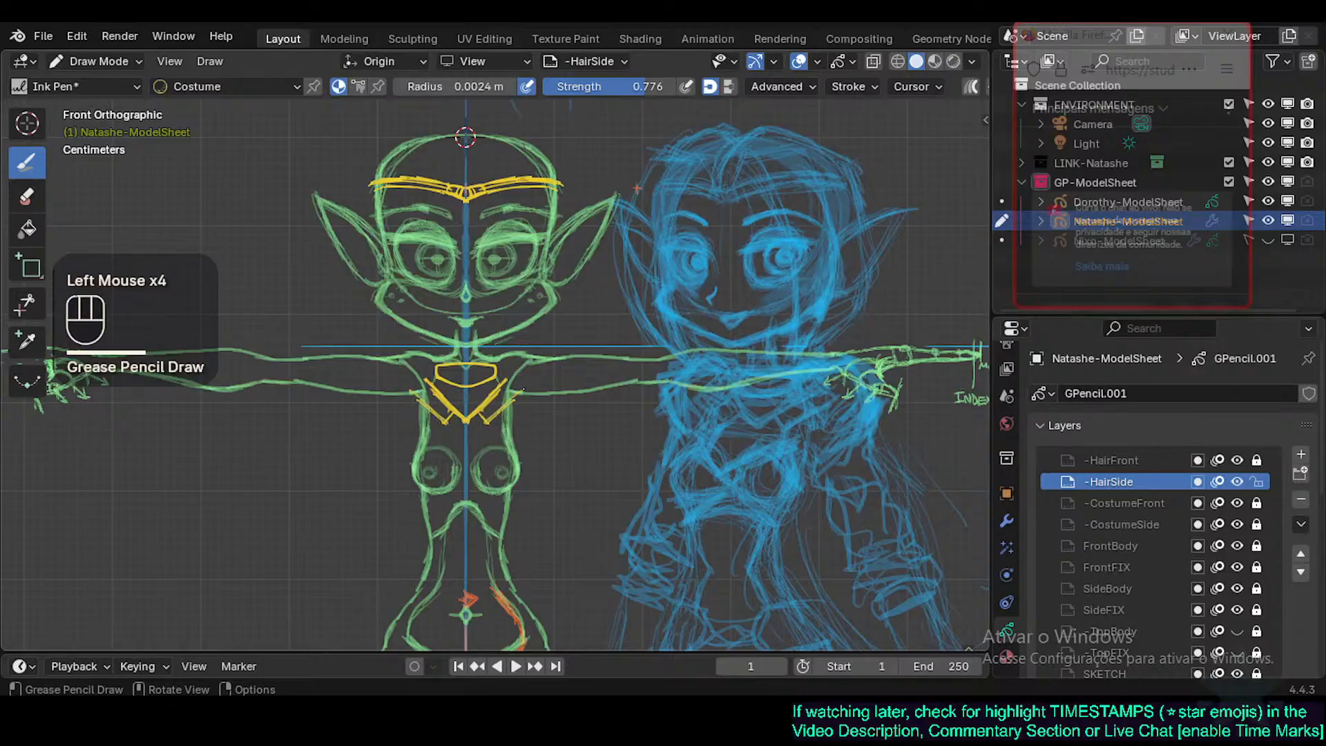
key(ctrl+z)
key(ctrl+z)
key(ctrl+z)
key(ctrl+z)
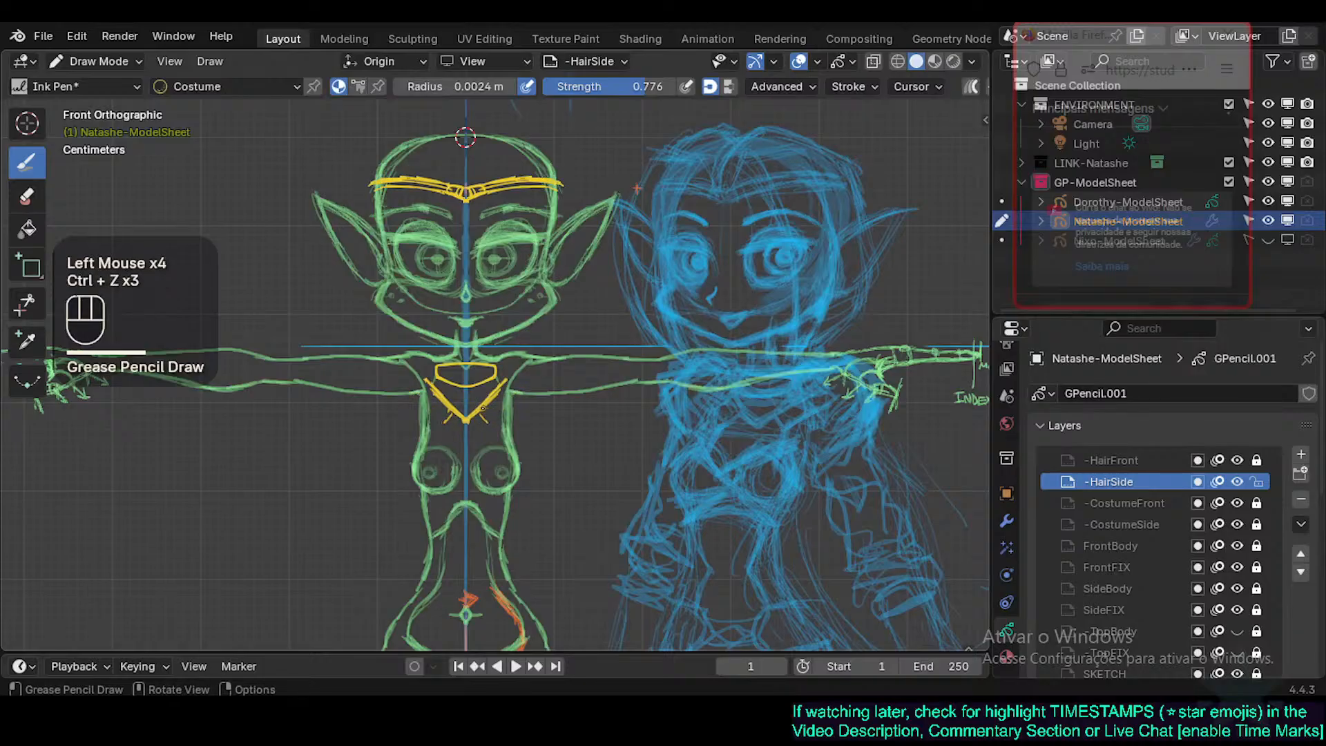
mouse_move(485, 407)
mouse_down()
mouse_move(502, 416)
mouse_move(515, 389)
mouse_up()
key(ctrl+z)
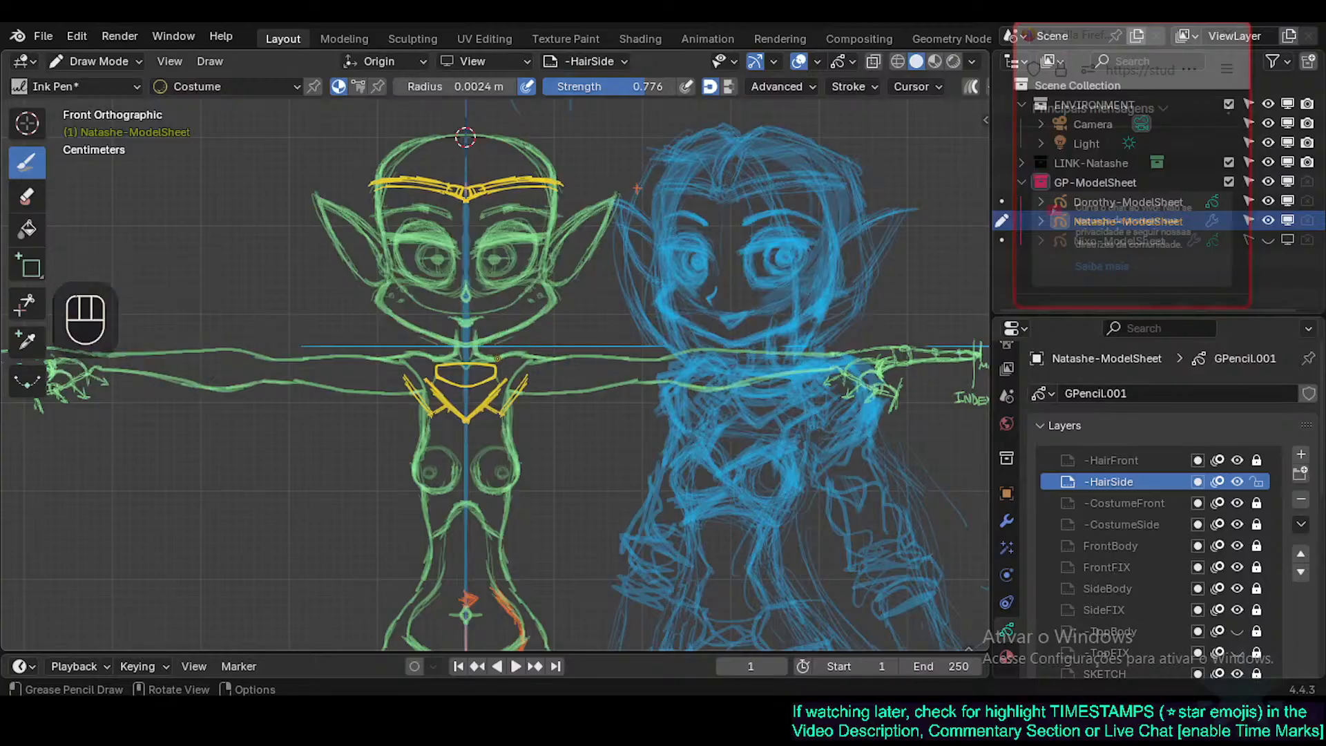
Draw mirrored shoulder-pad outlines arching over both shoulders and closing down toward the armpits, redoing unsatisfactory strokes.
mouse_move(496, 353)
ctrl+mouse_down()
mouse_move(539, 349)
mouse_move(552, 362)
mouse_move(504, 353)
mouse_move(553, 347)
mouse_move(511, 343)
mouse_move(488, 356)
mouse_move(530, 341)
mouse_move(547, 355)
ctrl+mouse_up()
key(ctrl+z)
key(ctrl+z)
key(ctrl+z)
key(ctrl+z)
mouse_move(494, 339)
mouse_down()
mouse_move(553, 359)
mouse_move(528, 343)
mouse_move(570, 351)
mouse_move(517, 338)
mouse_move(496, 353)
mouse_up()
key(ctrl+z)
key(ctrl+z)
key(ctrl+z)
key(ctrl+z)
key(ctrl+z)
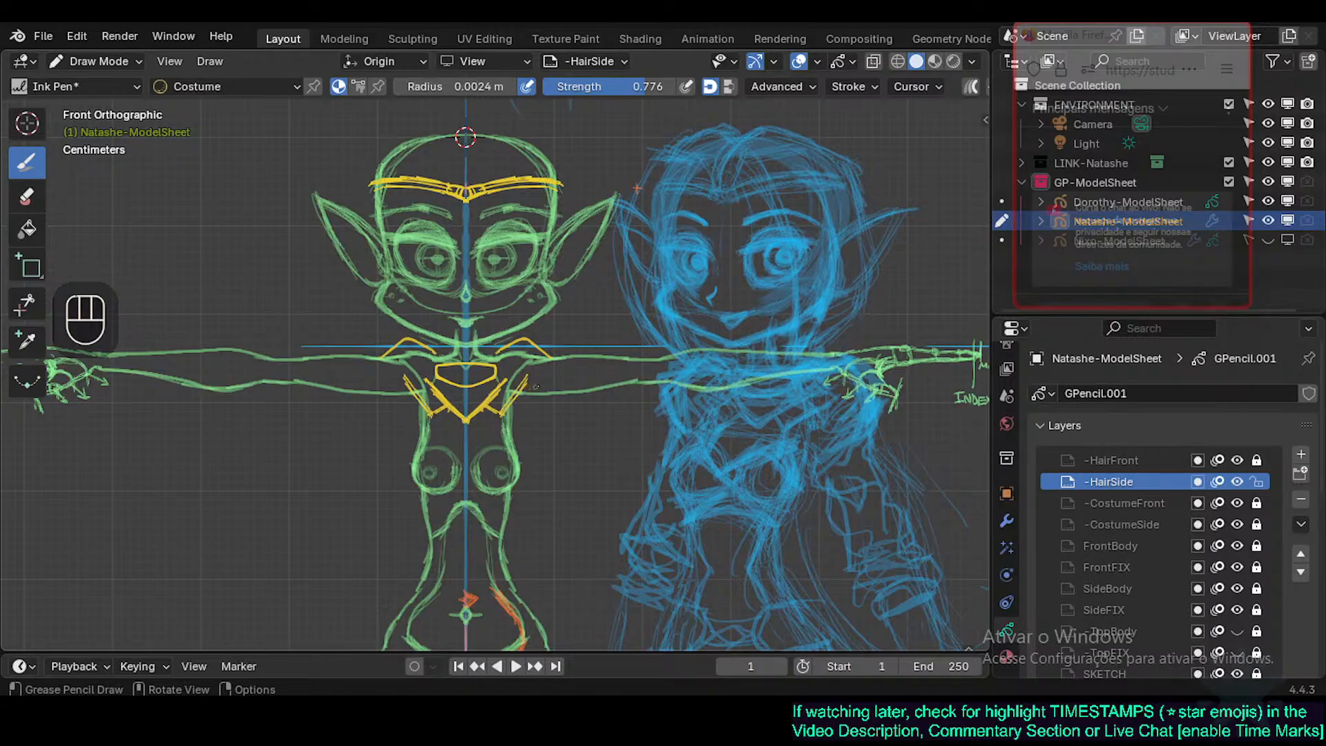
drag(546, 360, 529, 387)
key(ctrl+z)
Try short mirrored strokes running down the torso sides from the armpits, and undo them.
shift+middle_drag(501, 422, 506, 400)
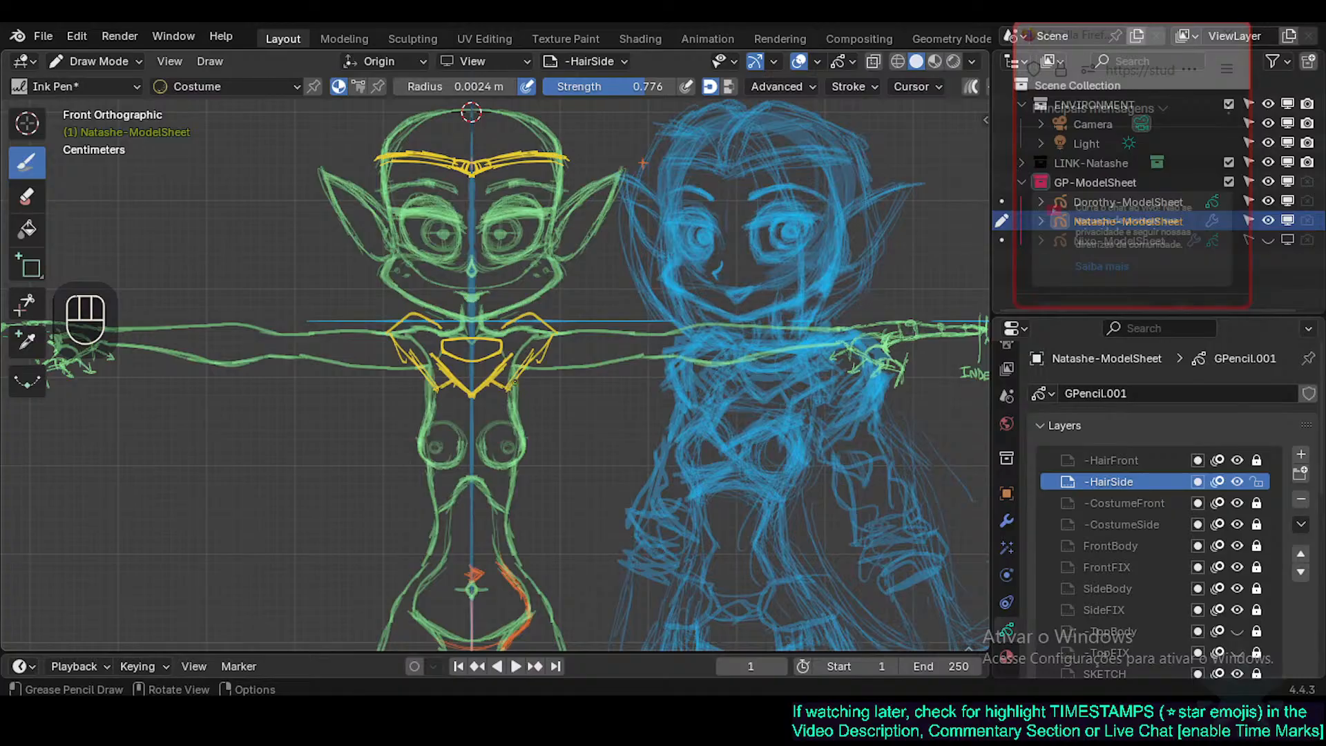
click(517, 377)
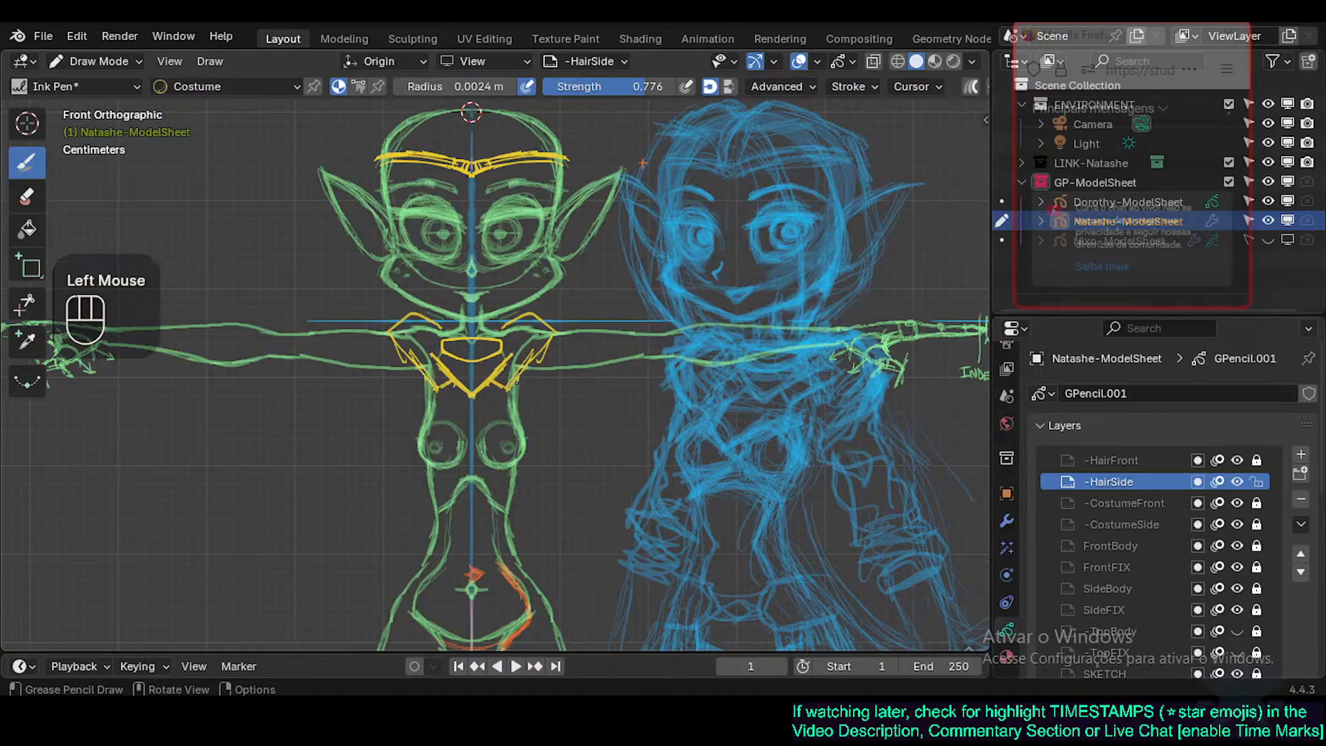
key(ctrl+z)
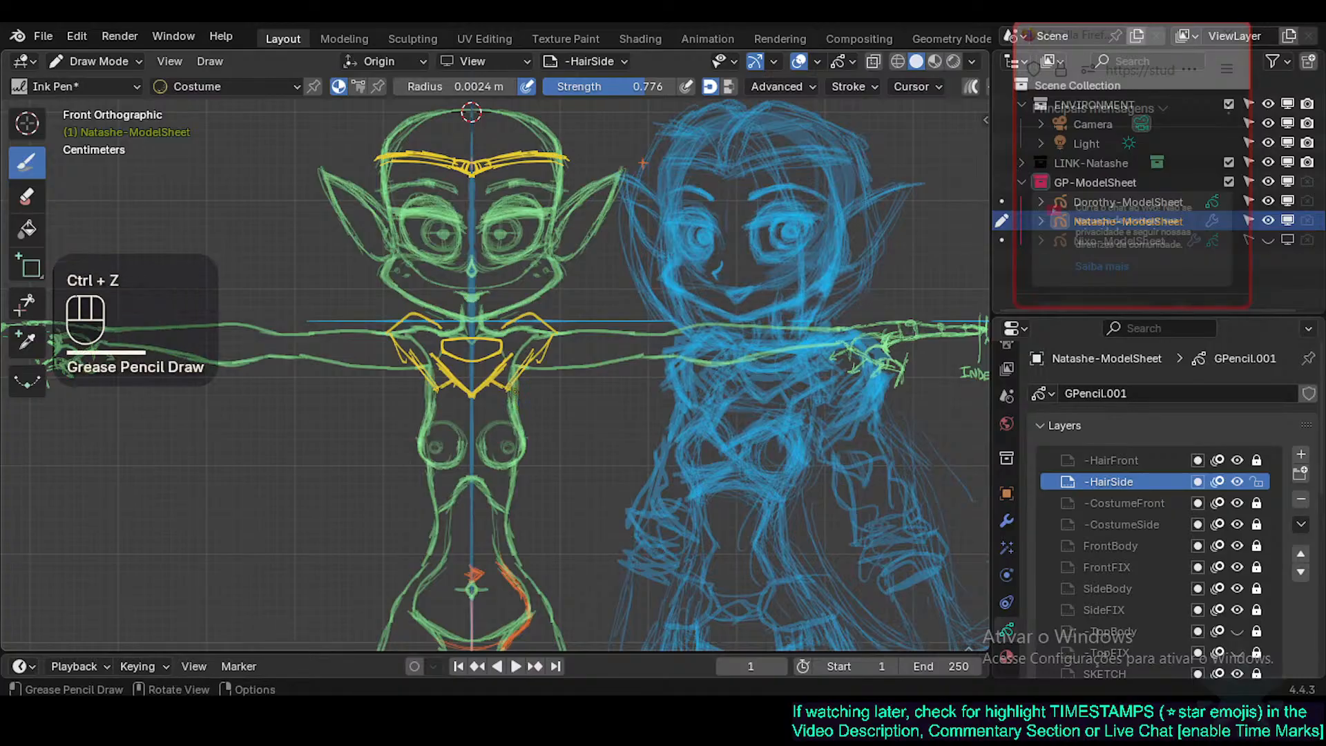
click(512, 390)
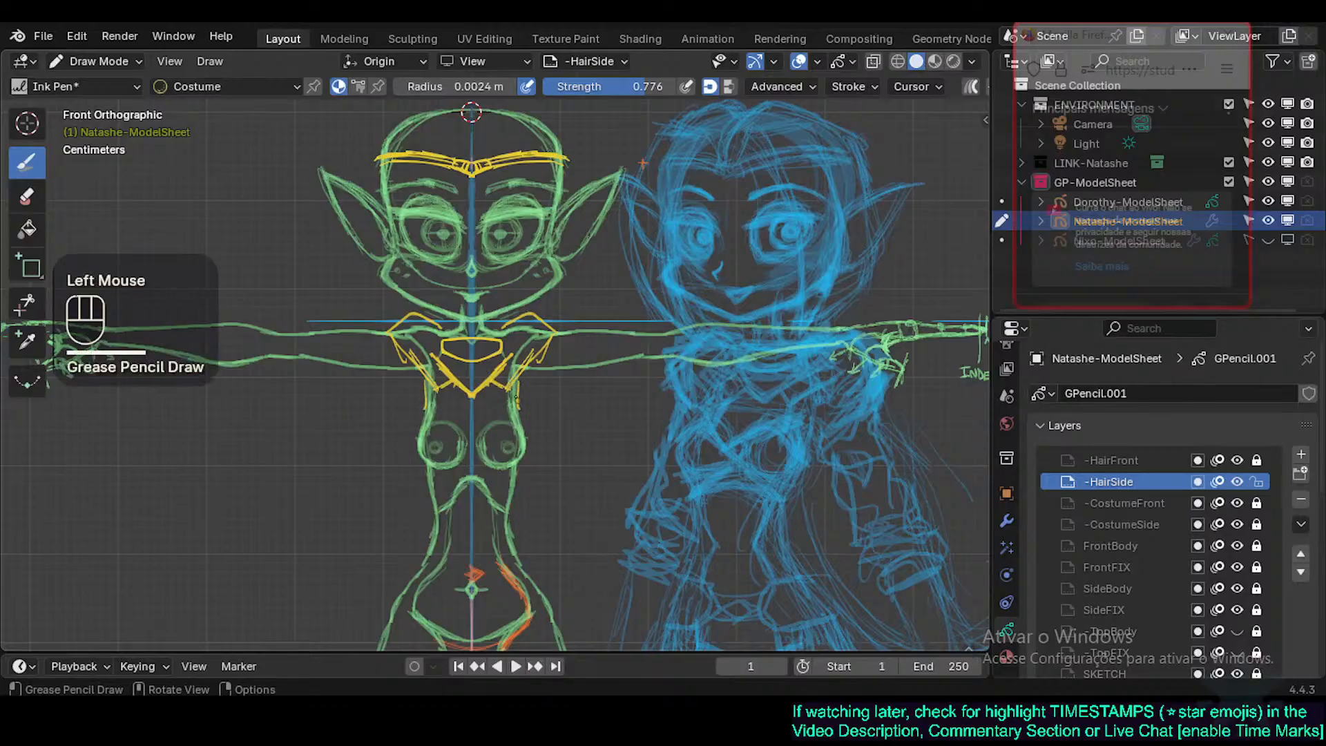
key(ctrl+z)
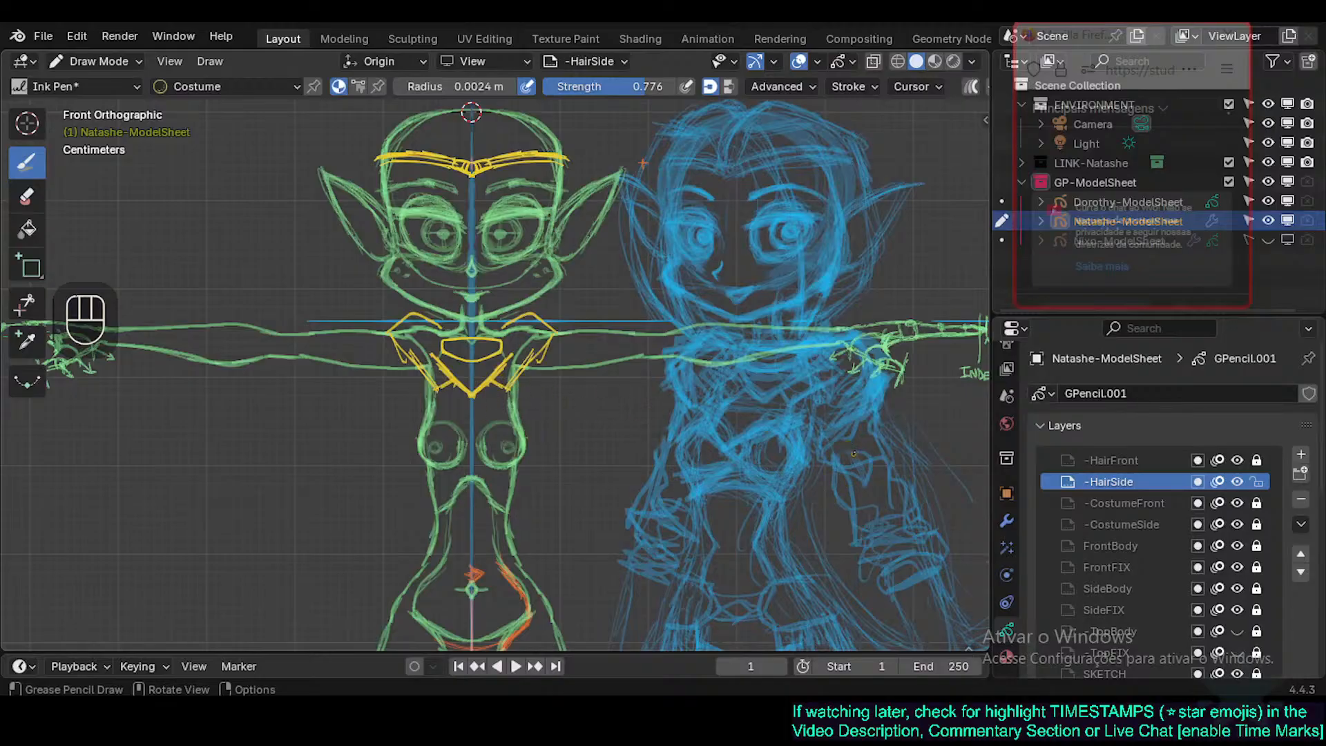
Try a stacked-band outline and a wavy sleeve outline over the blue sketch's forearm, and undo both.
mouse_move(820, 457)
mouse_down()
mouse_move(876, 427)
mouse_move(847, 499)
mouse_move(905, 489)
mouse_move(862, 534)
mouse_move(933, 536)
mouse_move(890, 576)
mouse_move(938, 556)
mouse_move(932, 536)
mouse_up()
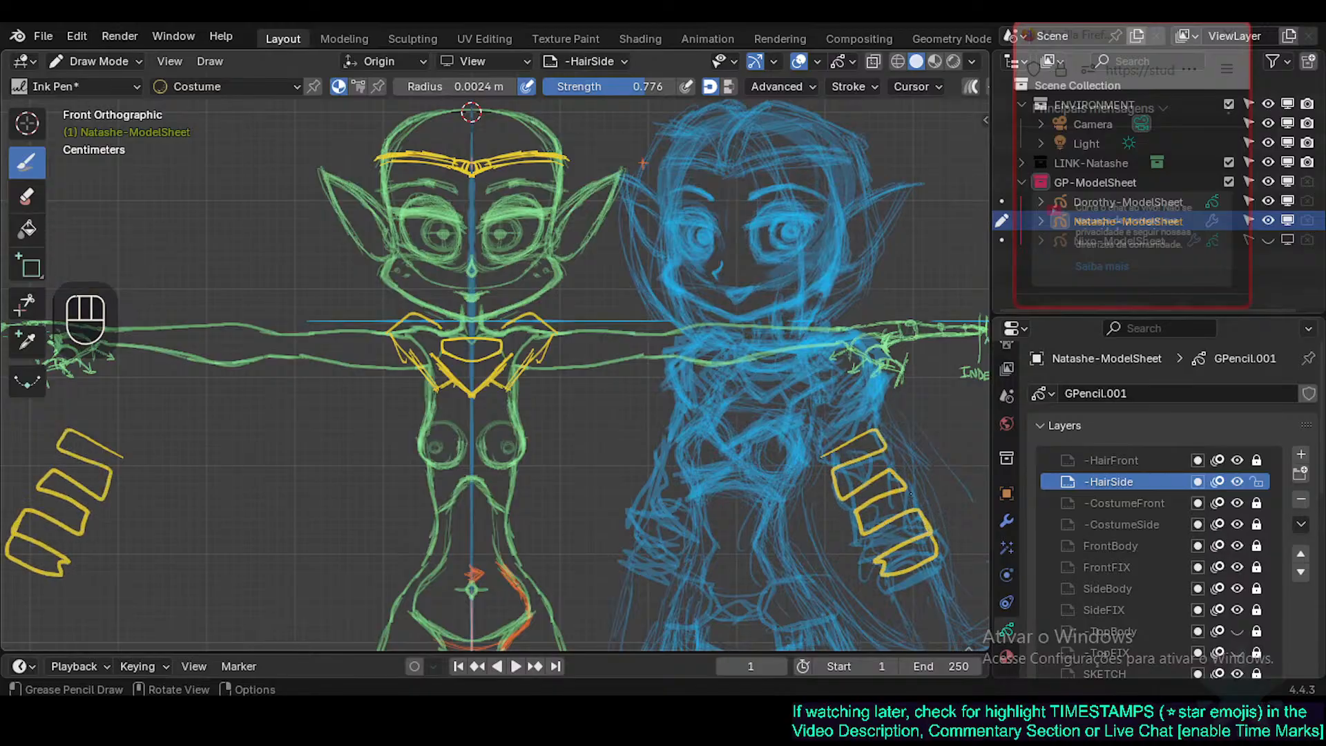
mouse_move(910, 493)
mouse_down()
mouse_move(863, 432)
mouse_move(826, 451)
mouse_move(854, 553)
mouse_move(904, 570)
mouse_move(847, 438)
mouse_move(906, 568)
mouse_move(872, 534)
mouse_move(844, 444)
mouse_move(887, 450)
mouse_move(959, 533)
mouse_move(943, 565)
mouse_move(864, 586)
mouse_move(821, 465)
mouse_move(856, 429)
mouse_up()
key(ctrl+z)
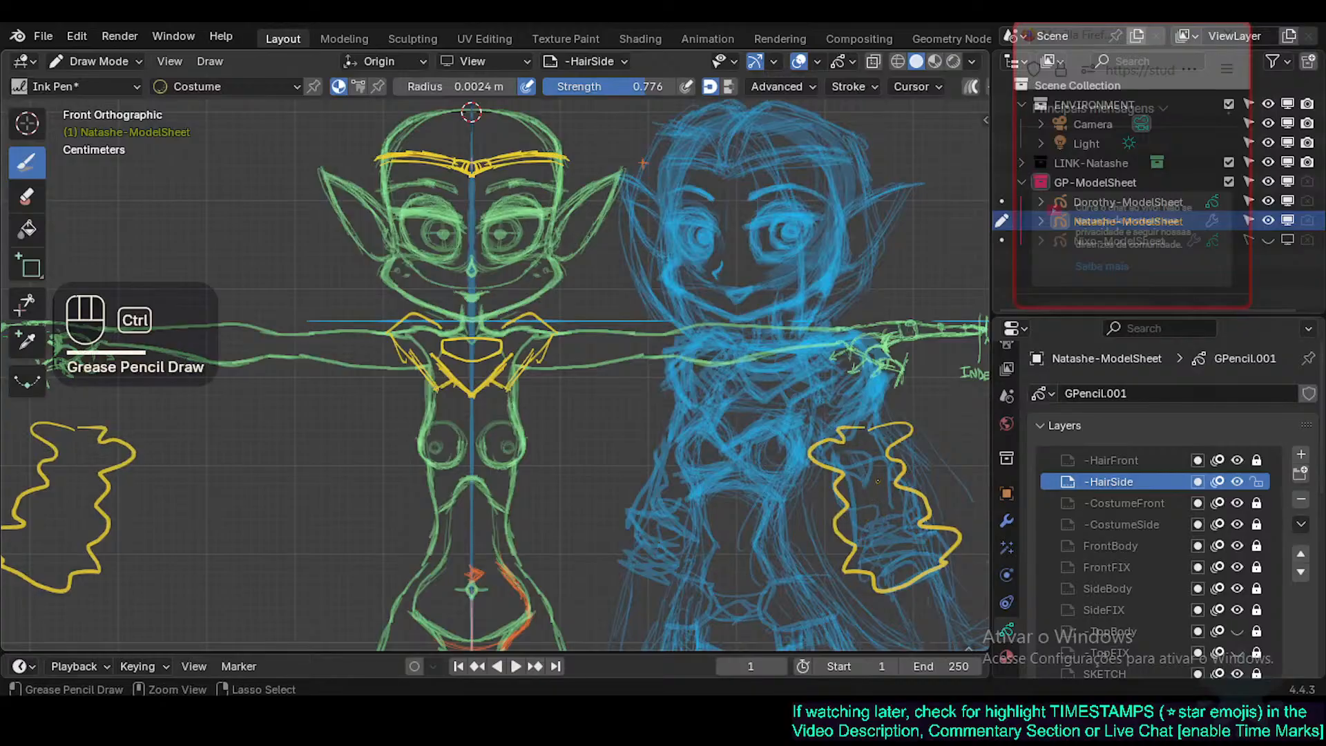
key(ctrl+z)
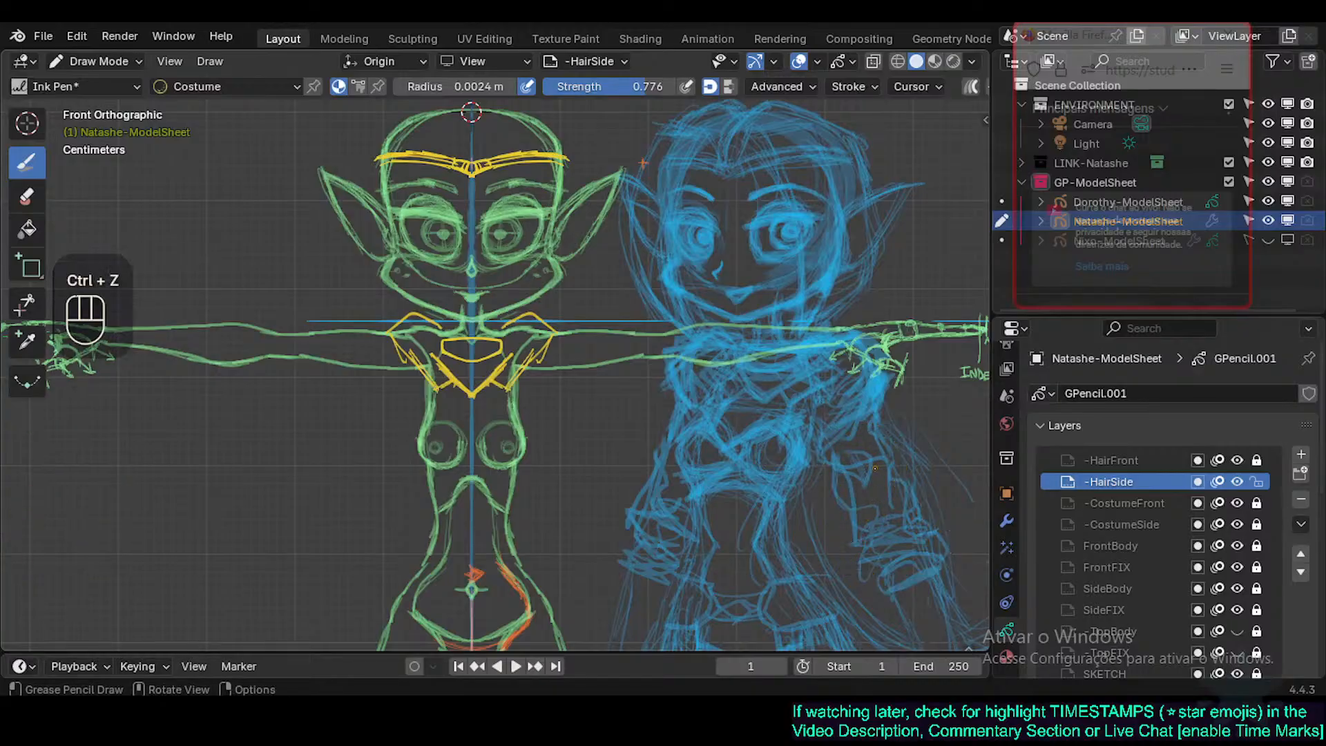
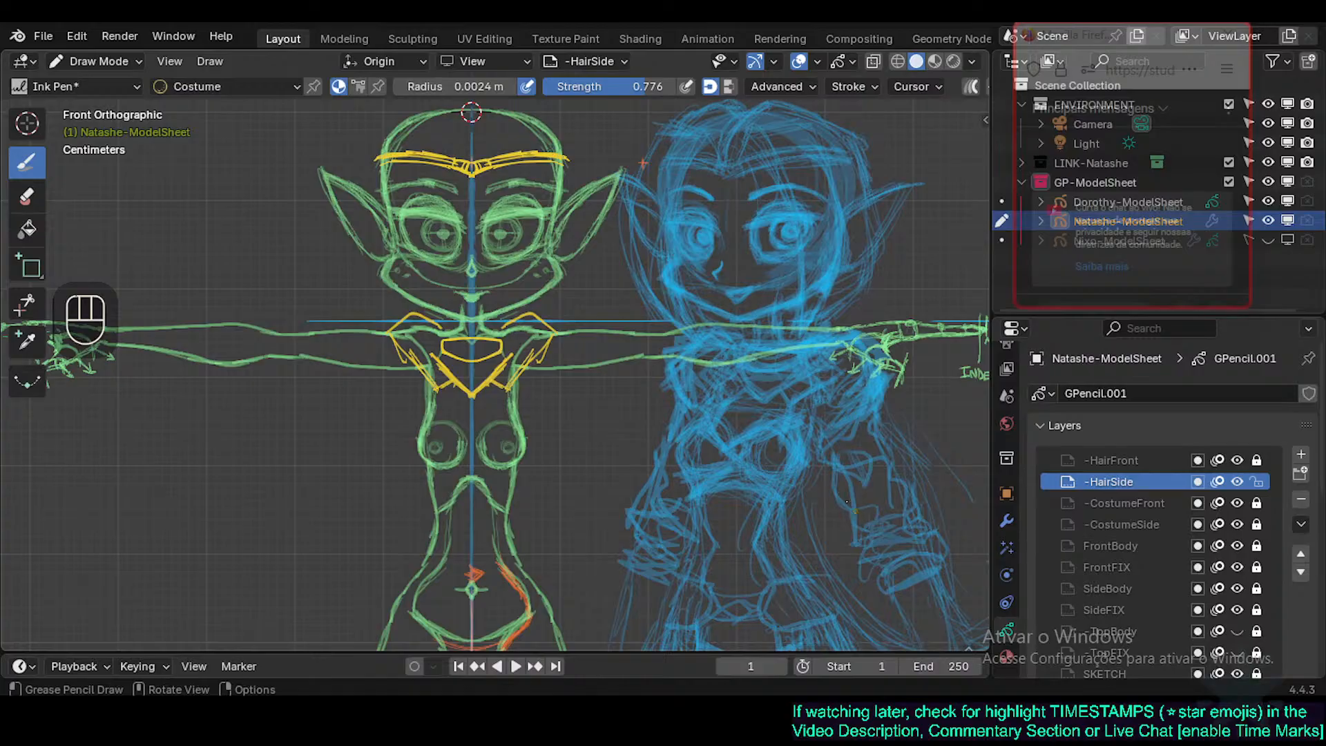
Try a plain, straight-sided sleeve outline over the blue sketch's forearm, and undo it.
mouse_move(876, 419)
mouse_down()
mouse_move(950, 563)
mouse_move(836, 542)
mouse_move(808, 452)
mouse_up()
key(ctrl+z)
mouse_move(874, 419)
mouse_down()
mouse_move(929, 549)
mouse_move(888, 553)
mouse_move(849, 445)
mouse_move(876, 415)
mouse_up()
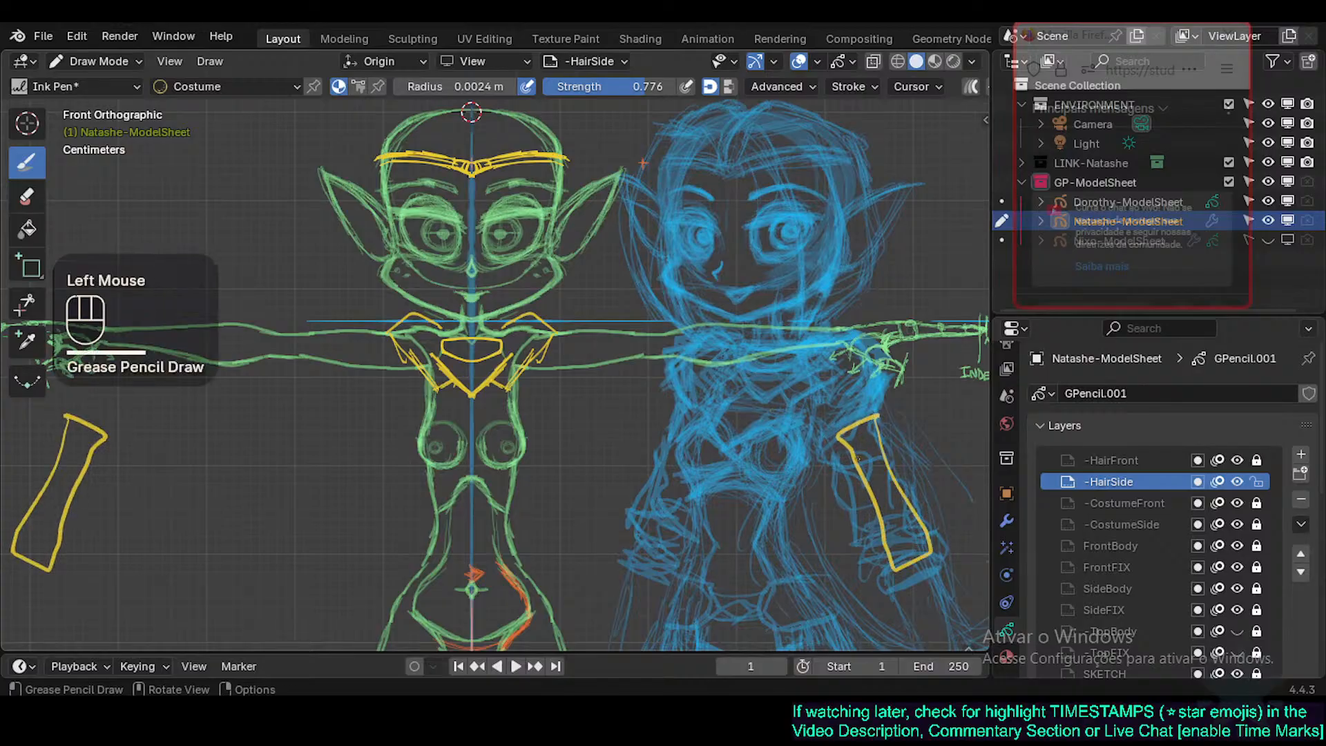
key(ctrl+z)
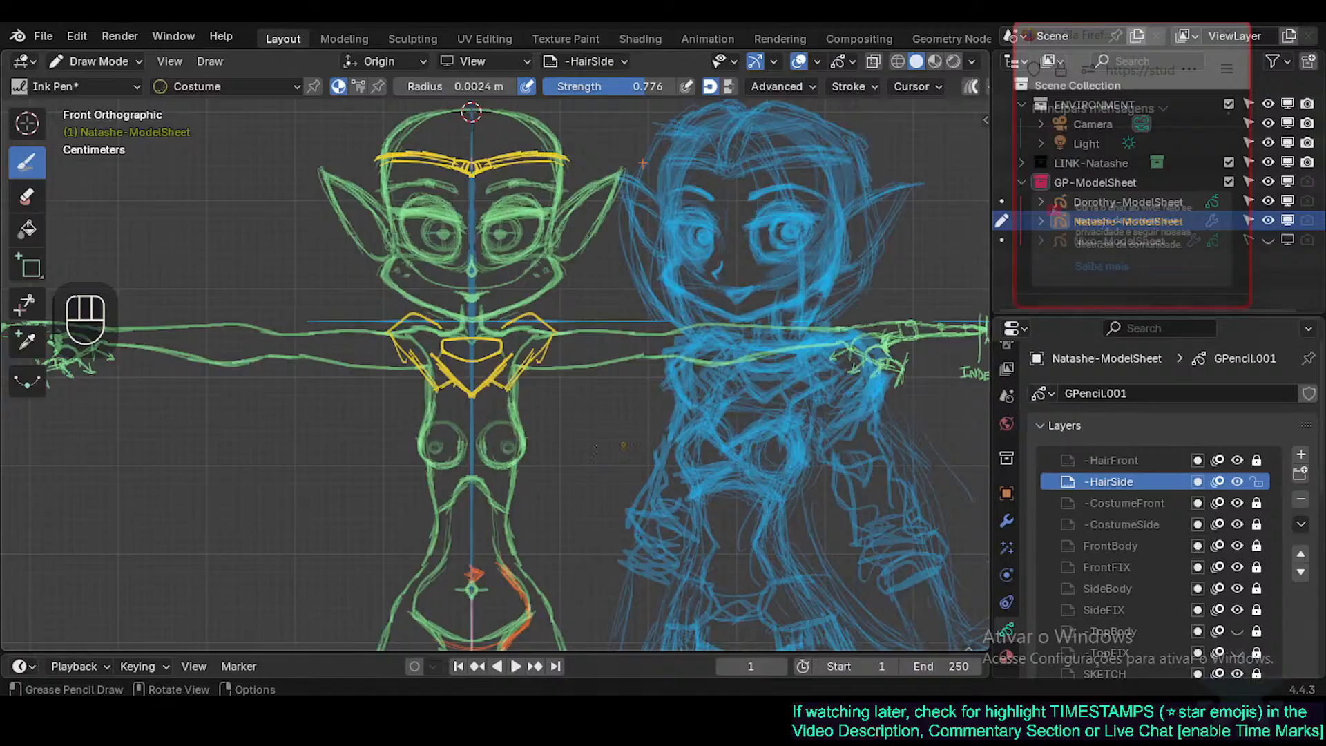
Draw the mirrored V-shaped upper edge of the chest piece across the bust and undo its rounded lower contour.
mouse_move(467, 433)
mouse_down()
mouse_move(512, 410)
mouse_move(519, 424)
mouse_move(526, 467)
mouse_move(483, 462)
mouse_up()
key(ctrl+z)
key(ctrl+z)
key(ctrl+z)
key(ctrl+z)
key(ctrl+z)
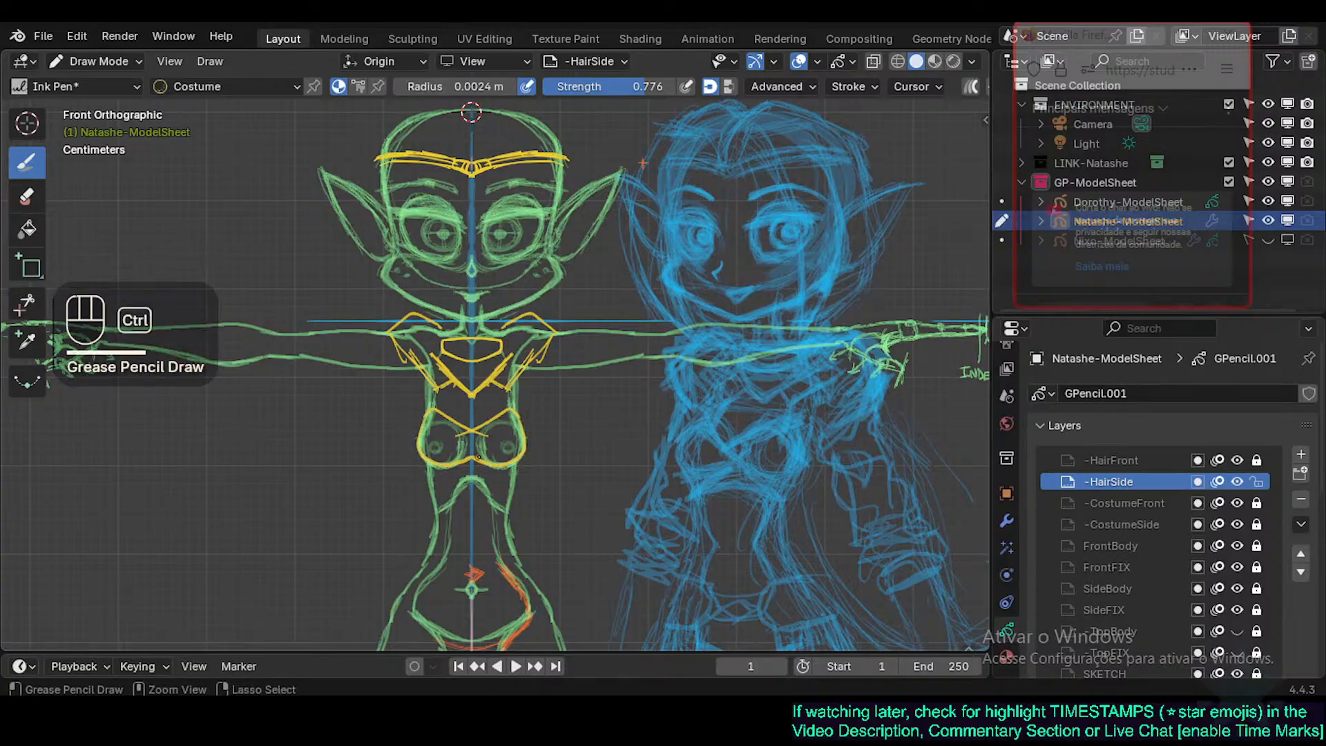
key(ctrl+z)
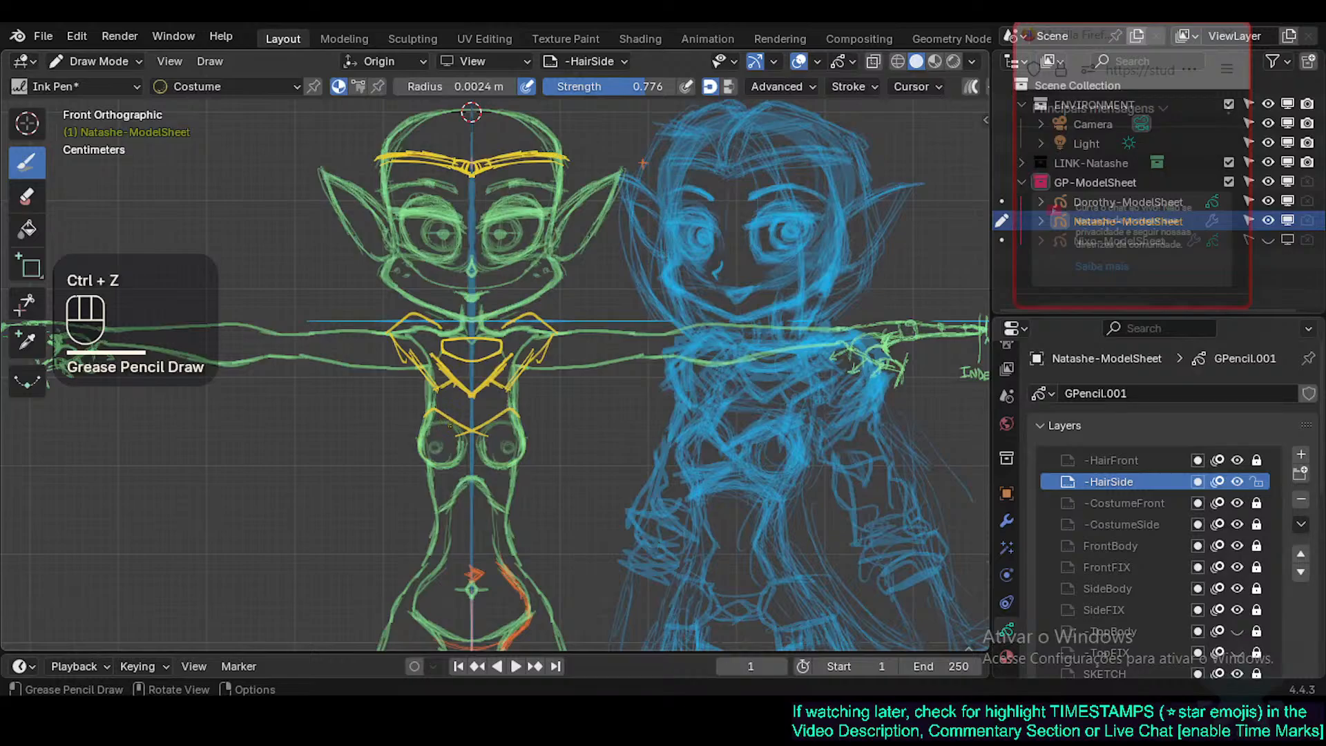
Try another mirrored lower contour for the chest piece from the V's point around the bust, and undo it.
mouse_move(459, 429)
ctrl+mouse_down()
mouse_move(486, 423)
mouse_move(462, 434)
mouse_move(516, 458)
mouse_move(472, 429)
mouse_move(509, 467)
ctrl+mouse_up()
key(ctrl+z)
key(ctrl+z)
key(ctrl+z)
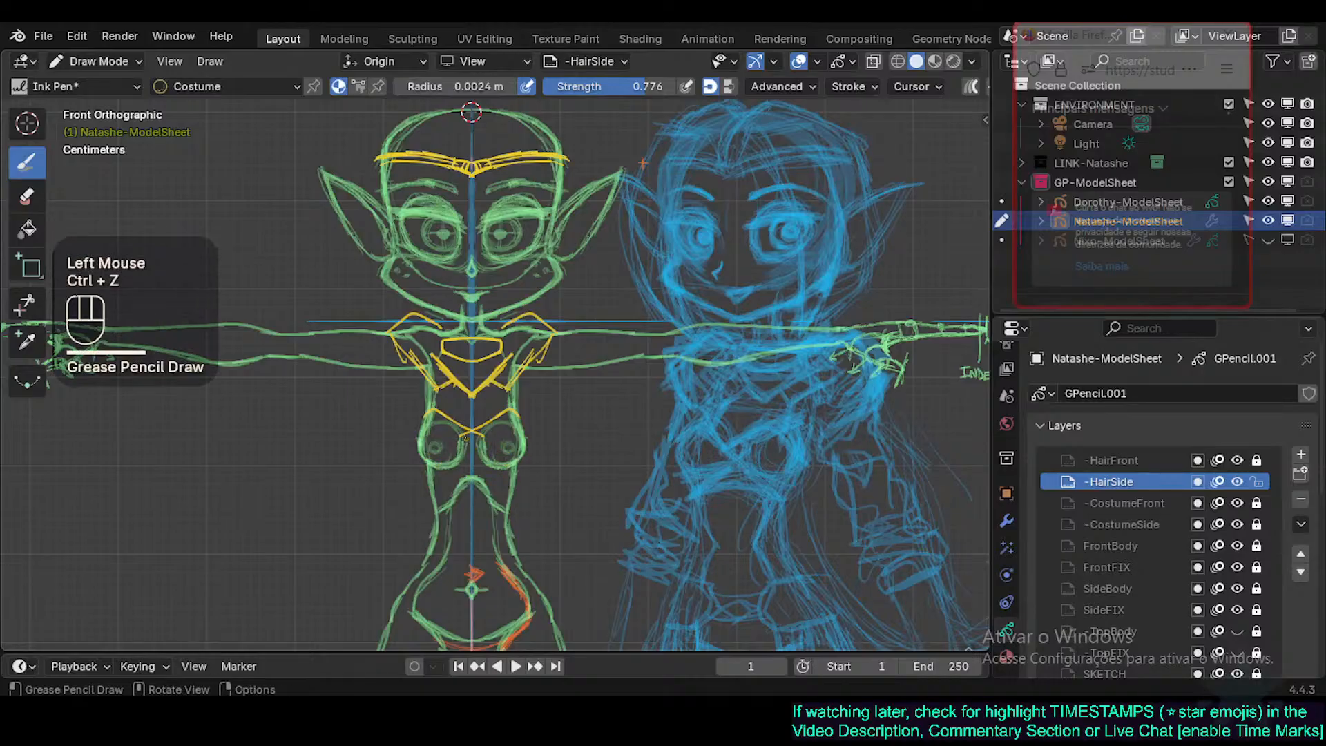
Try crossing diagonal strokes over the bust with short side strokes below, and undo them back to the short strokes above each breast.
drag(451, 420, 512, 469)
key(ctrl+z)
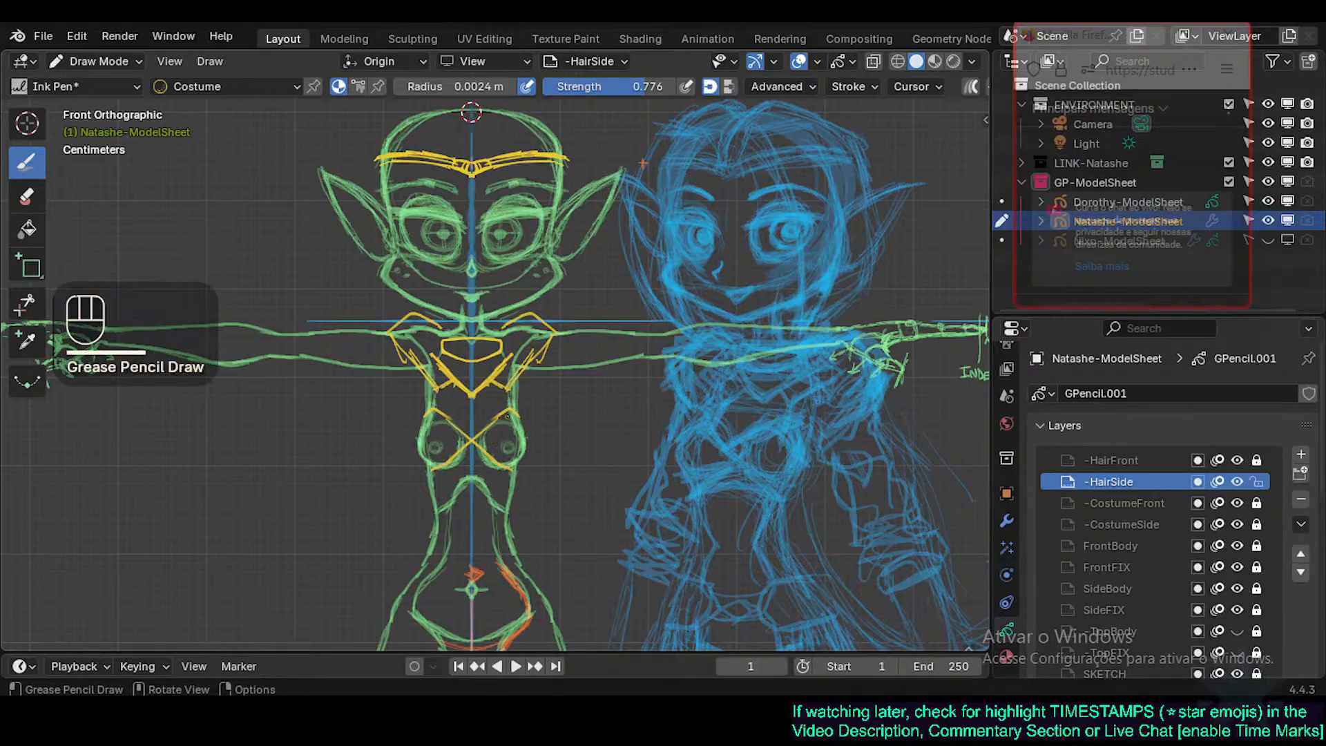
drag(509, 413, 478, 425)
key(ctrl+z)
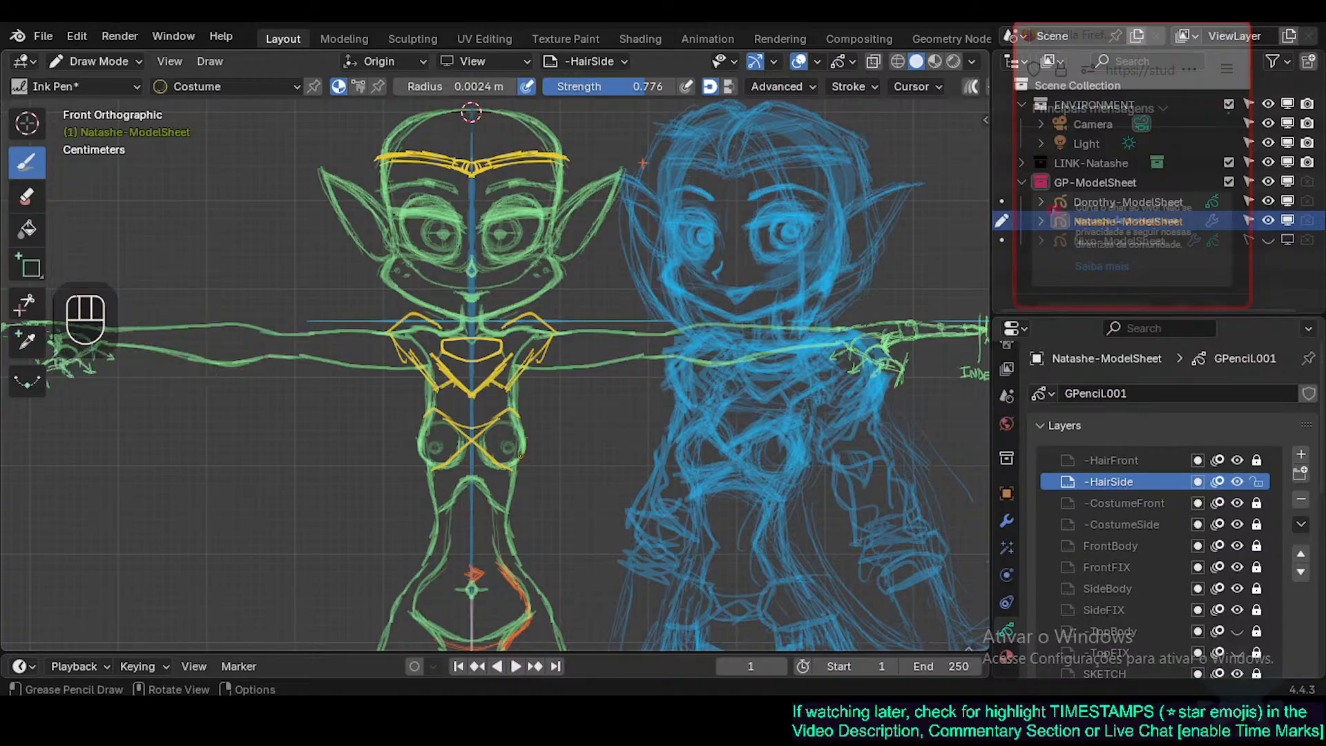
drag(512, 478, 514, 482)
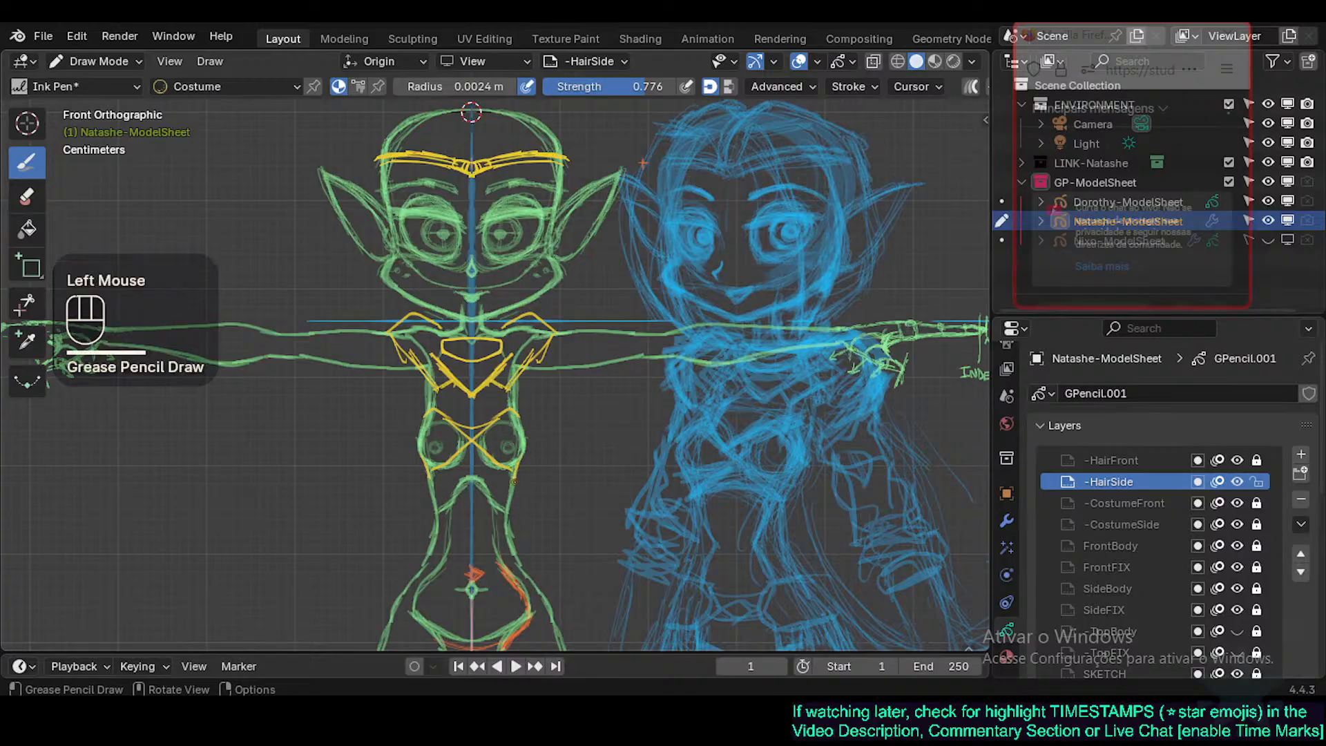
key(ctrl+z)
key(ctrl+z)
key(ctrl+z)
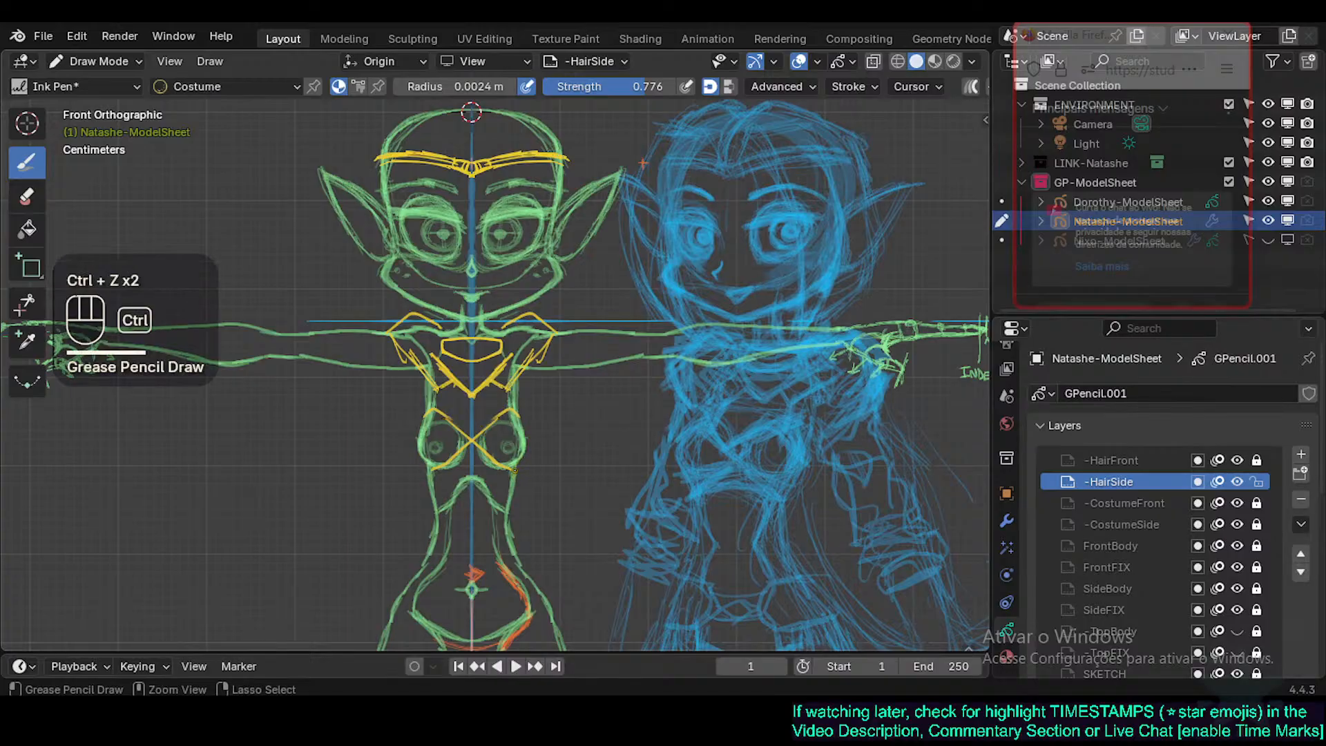
Draw the chest piece's mirrored, gently arched lower edge across the ribs just below the bust.
shift+middle_drag(513, 469, 505, 481)
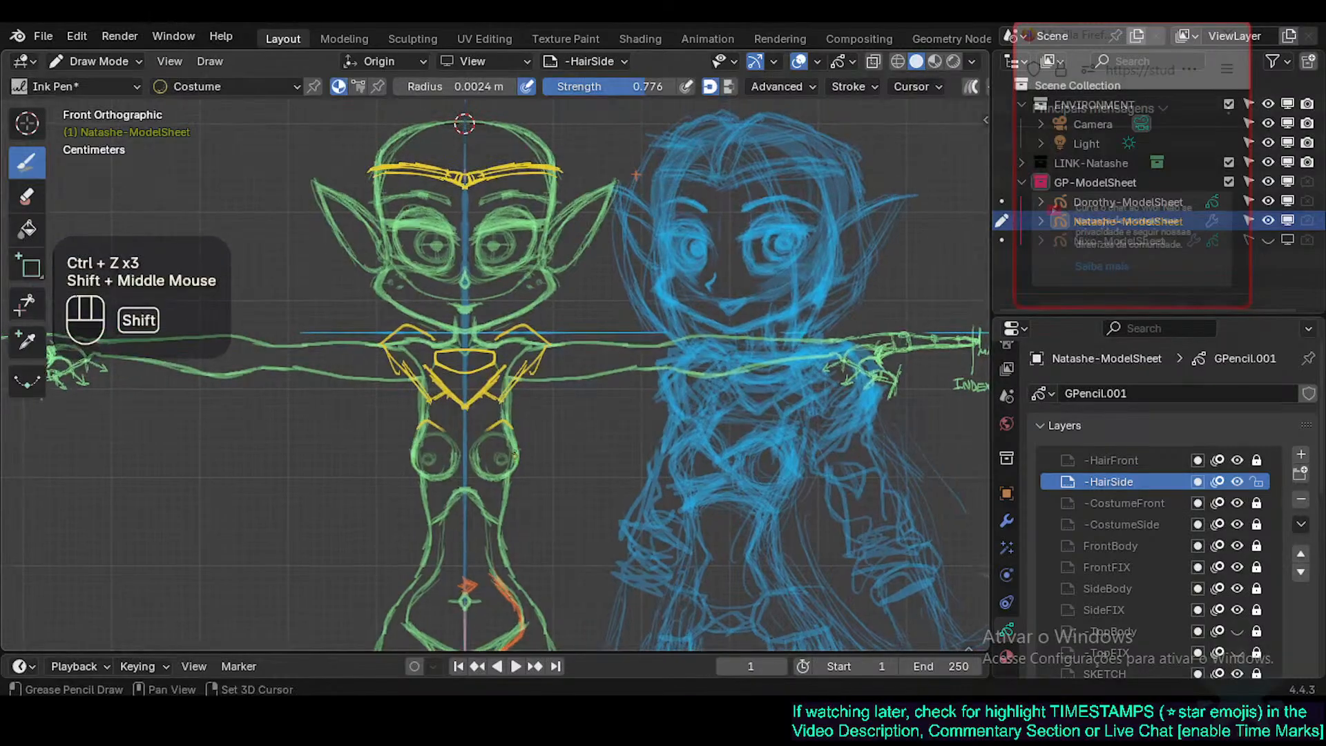
shift+middle_drag(533, 395, 549, 344)
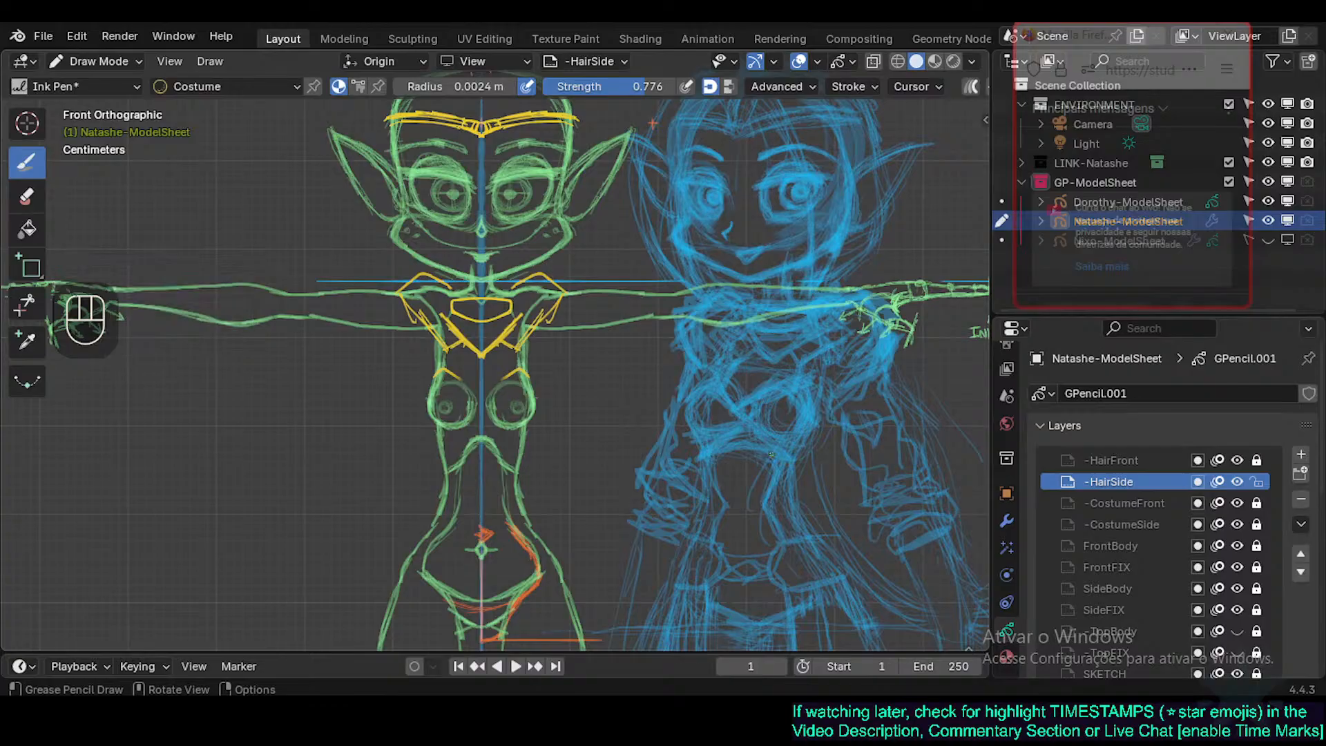
drag(438, 444, 519, 445)
key(ctrl+z)
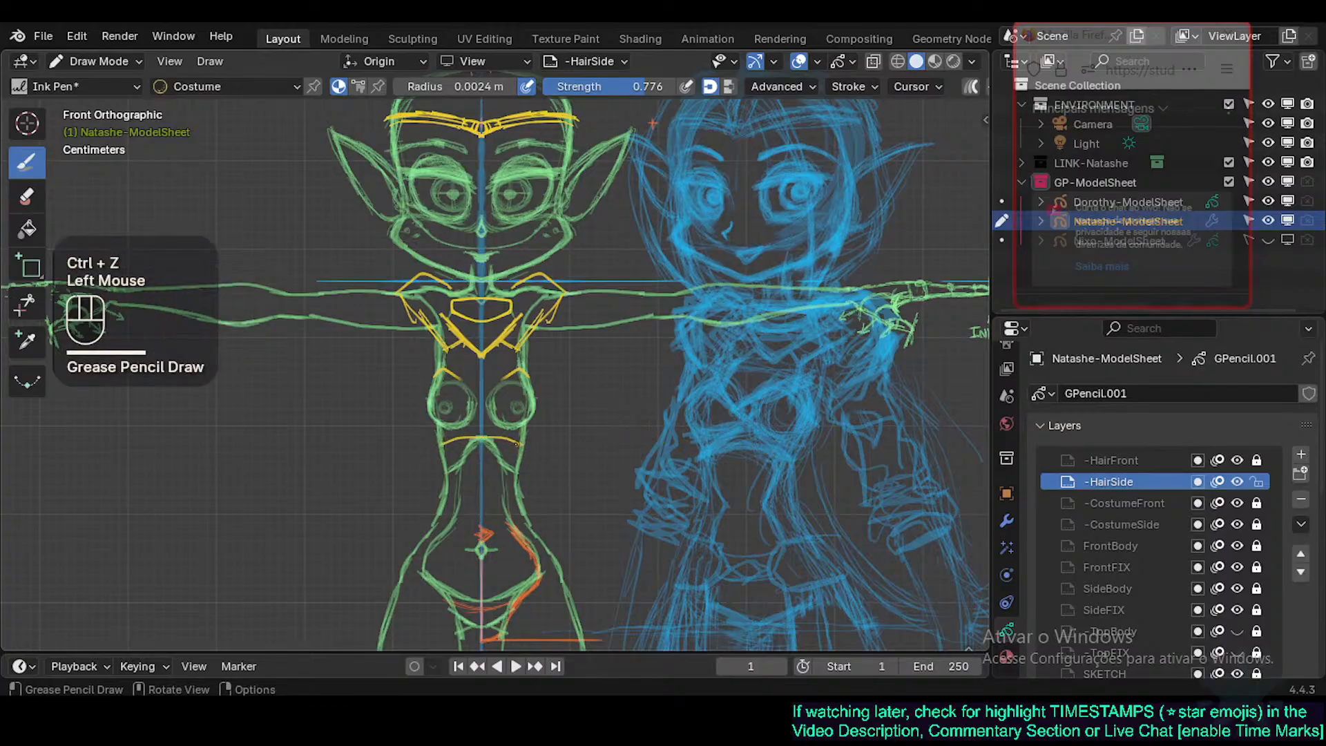
shift+middle_drag(498, 450, 521, 405)
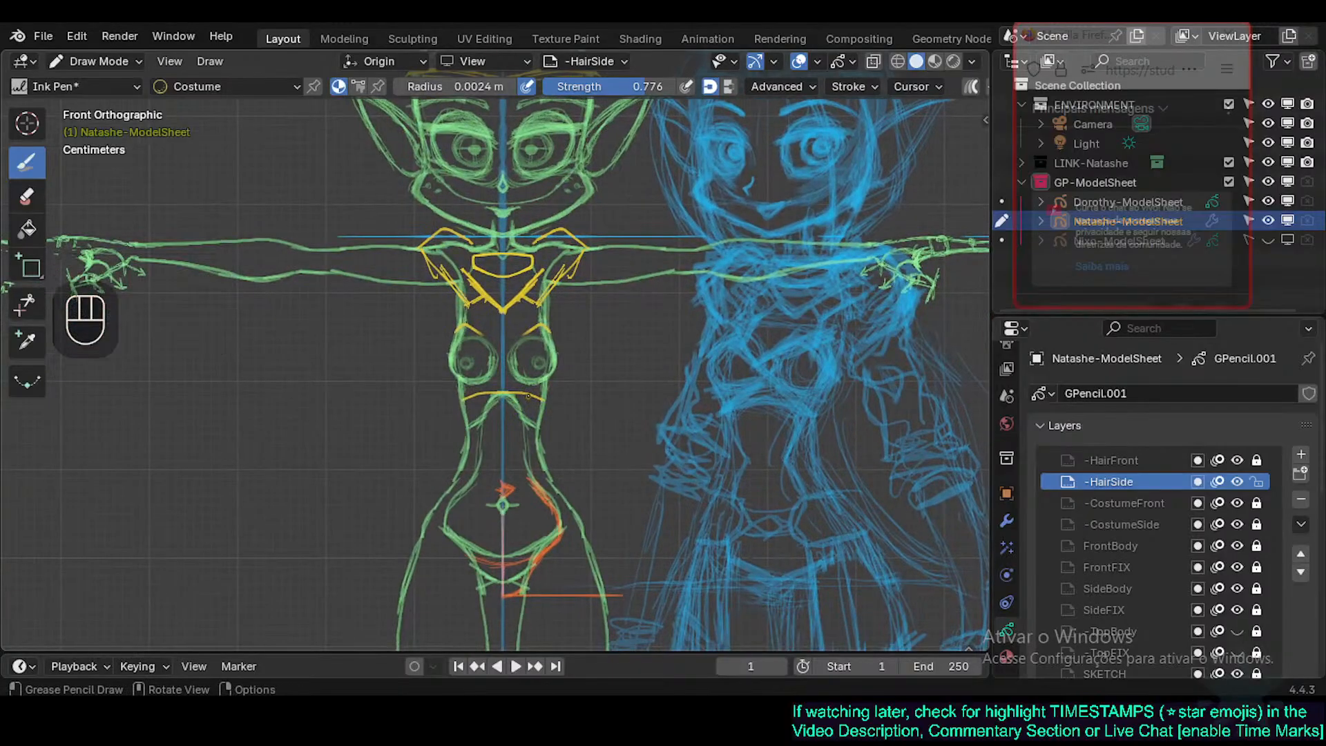
Redraw the costume edge below the bust as a steeper mirrored arch that follows the green ribcage line.
click(528, 395)
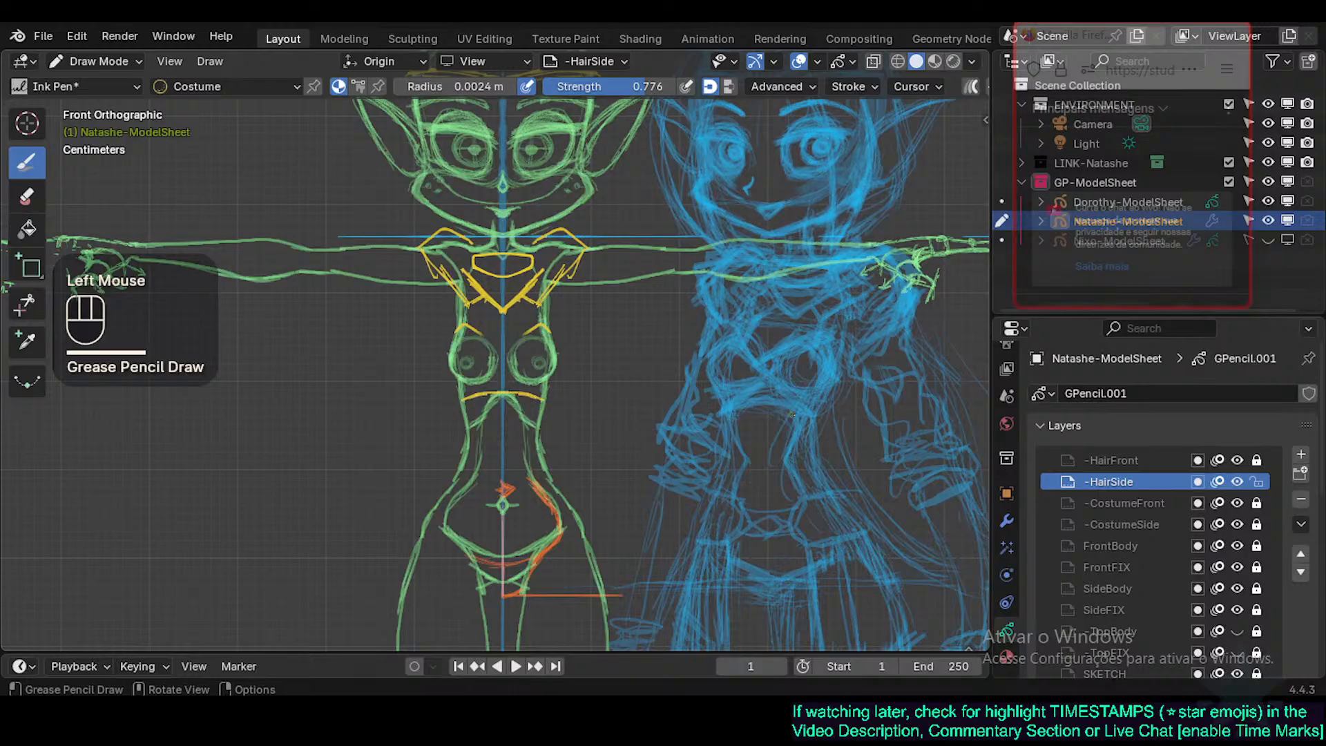
ctrl+click(538, 401)
mouse_move(549, 404)
ctrl+mouse_down()
mouse_move(508, 395)
mouse_move(536, 413)
ctrl+mouse_up()
key(ctrl+z)
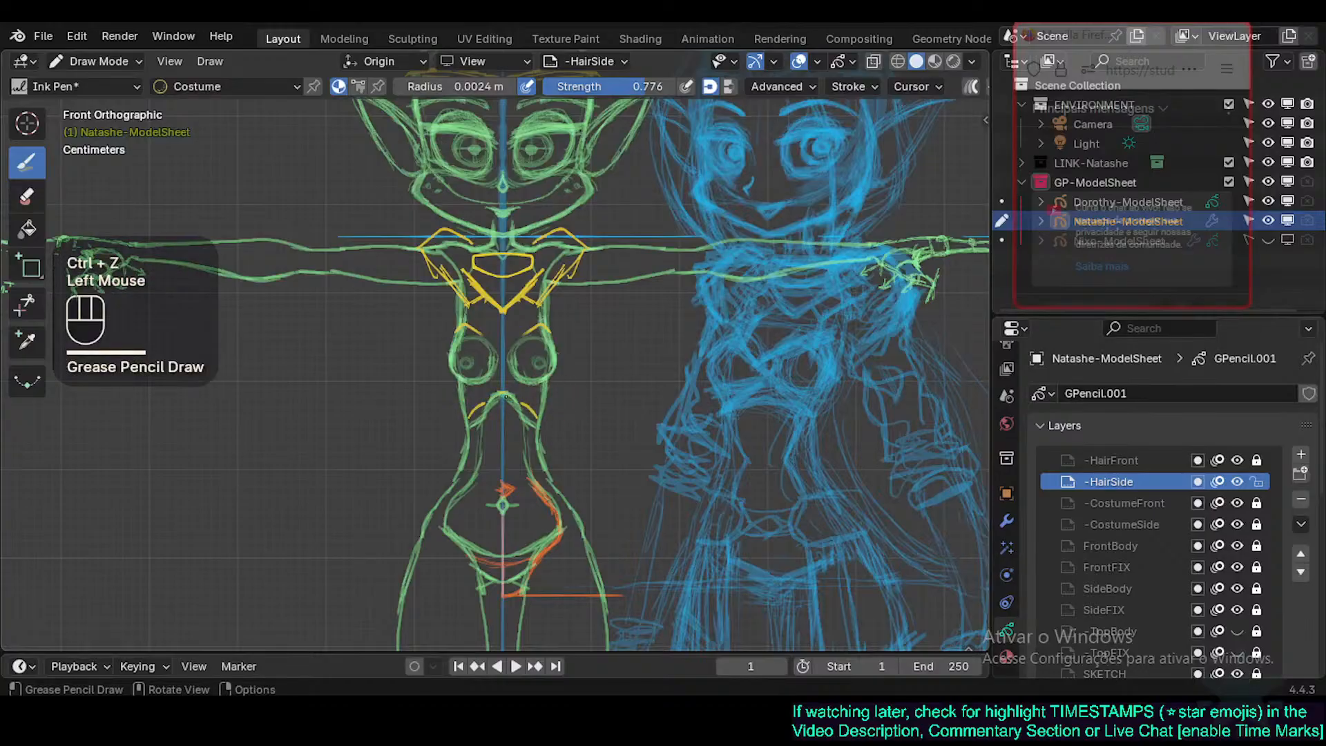
shift+middle_drag(532, 417, 546, 389)
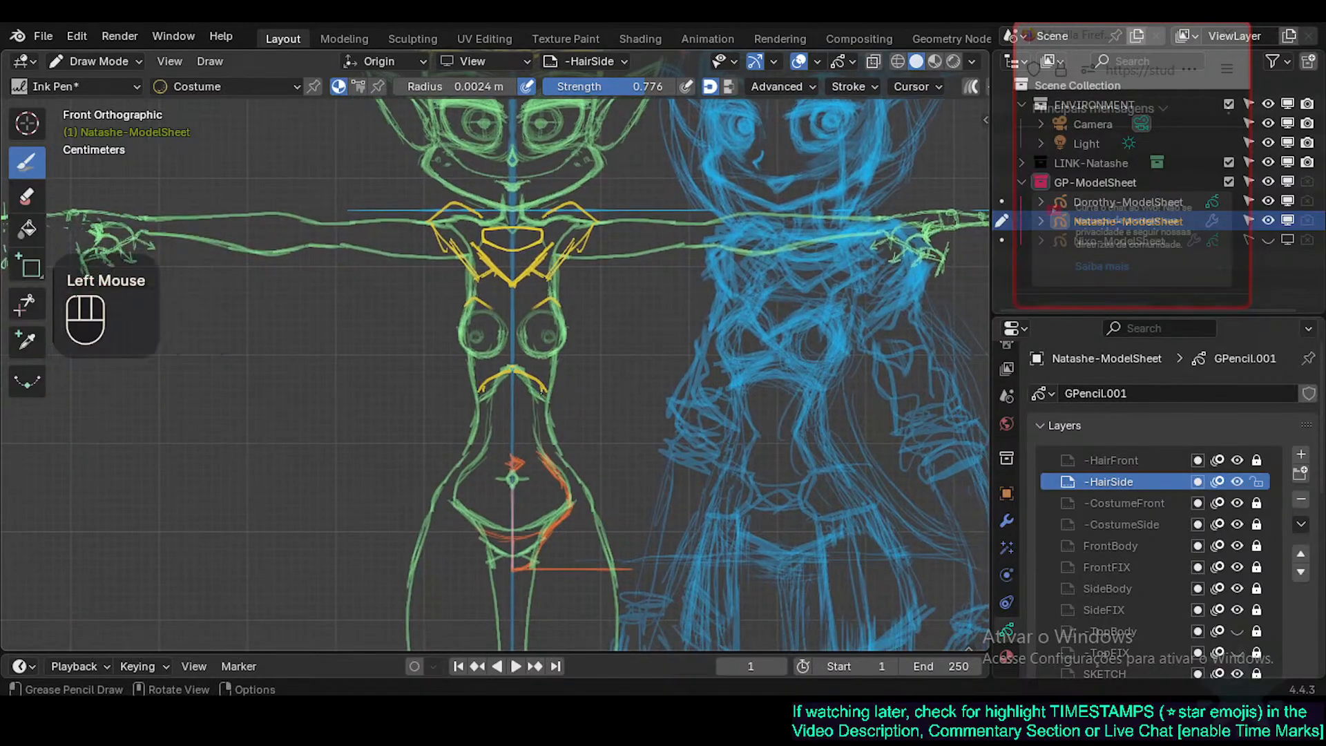
Try mirrored side lines running from the rib arch down along the waist, and undo them.
mouse_move(540, 390)
mouse_down()
mouse_move(525, 435)
mouse_move(530, 445)
mouse_move(542, 392)
mouse_move(533, 444)
mouse_move(550, 492)
mouse_up()
key(ctrl+z)
key(ctrl+z)
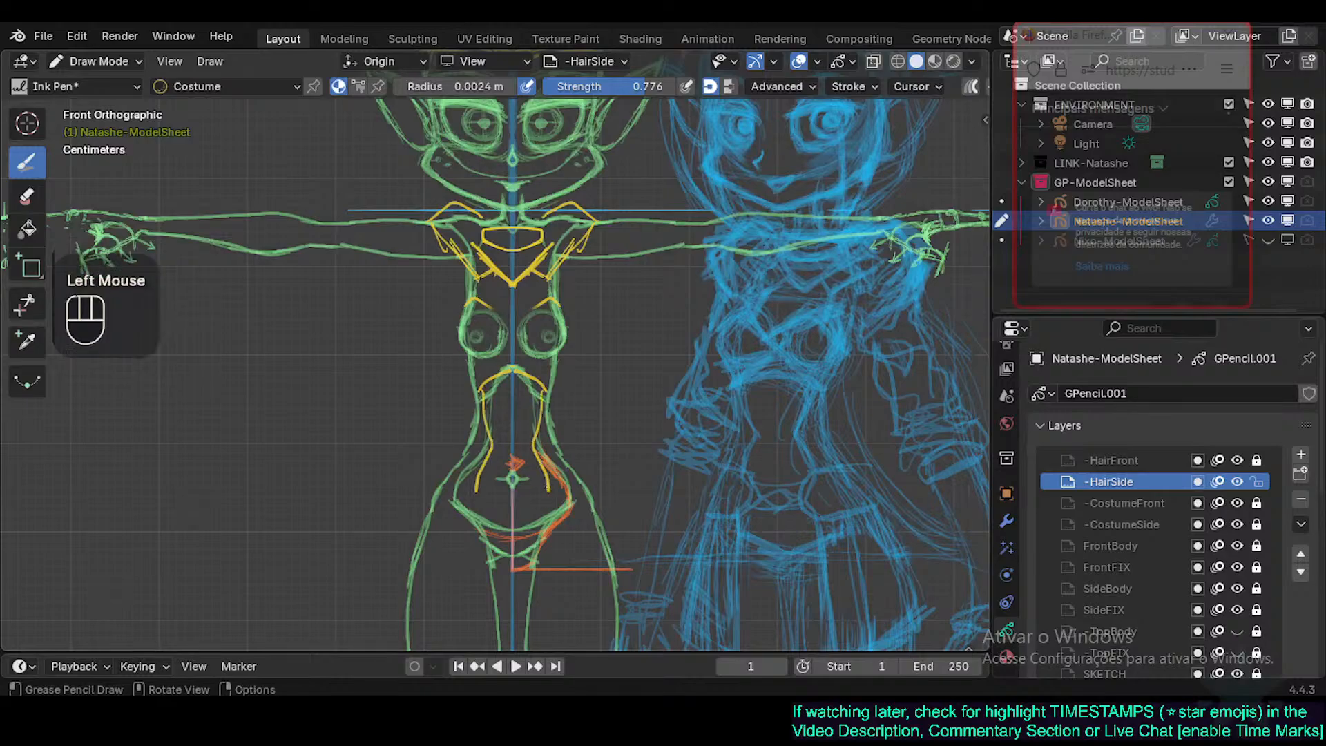
key(ctrl+z)
drag(546, 391, 538, 449)
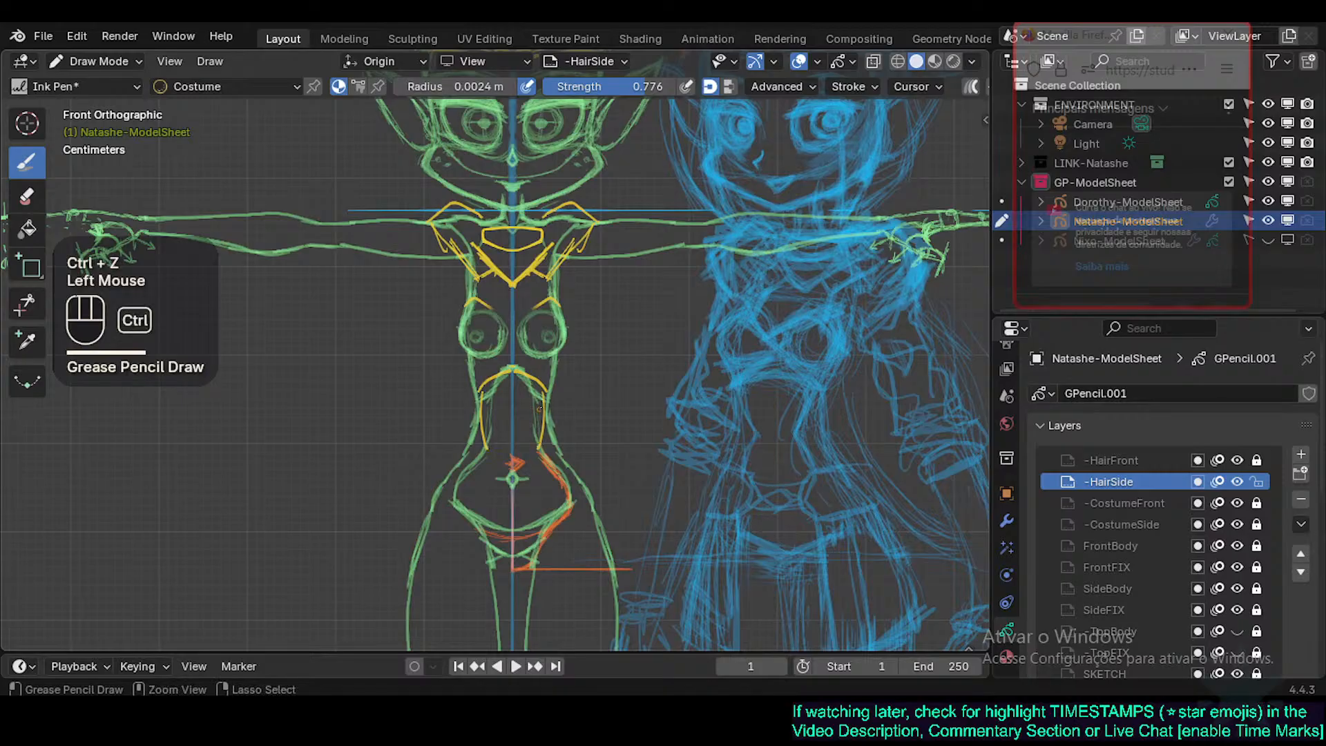
key(ctrl+z)
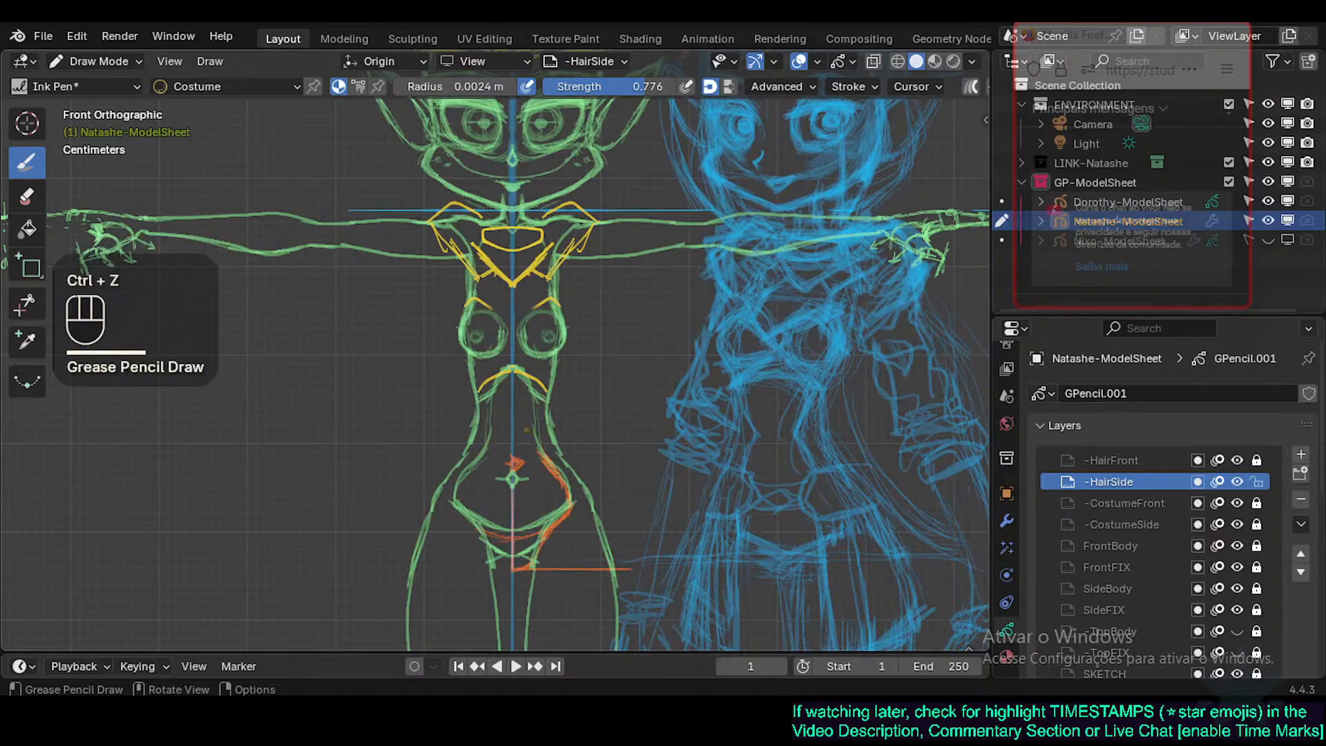
Draw the abdomen opening's mirrored side lines, curving inward from the ends of the rib arch down to beside the navel.
click(544, 389)
click(543, 390)
click(543, 391)
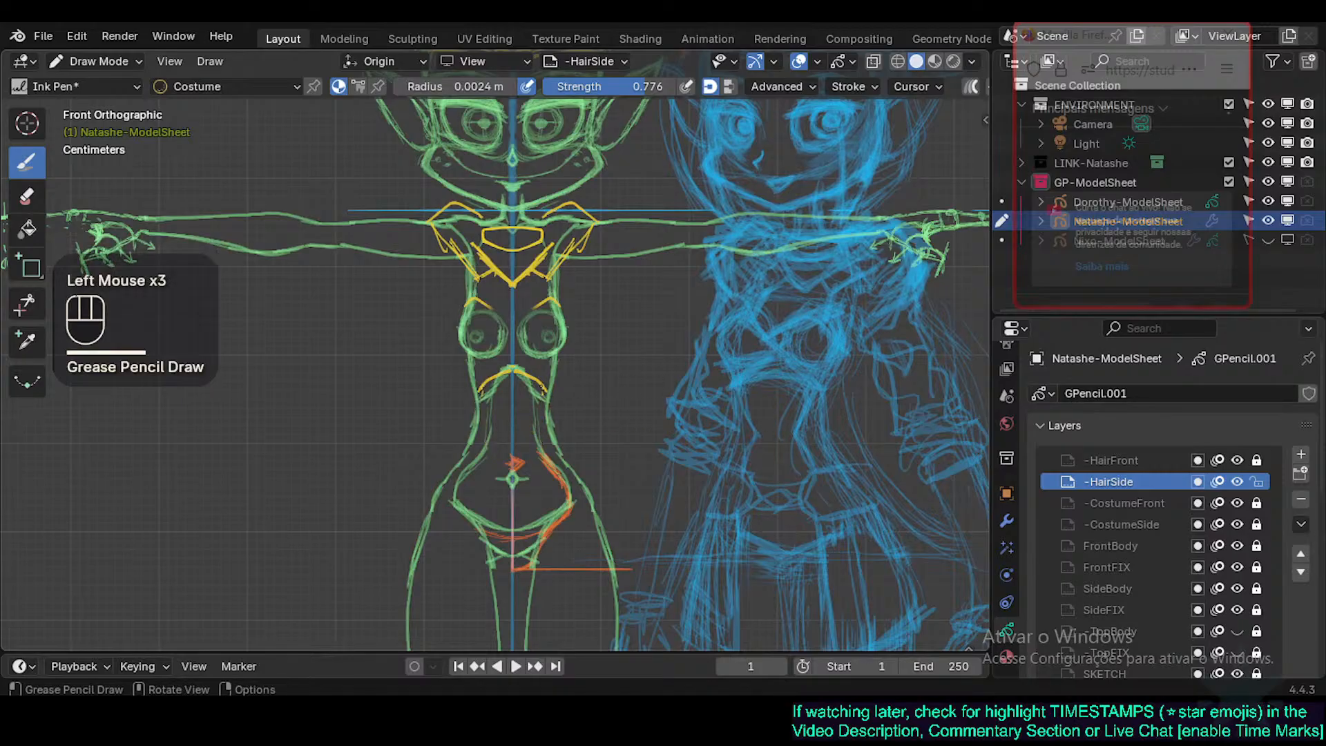
mouse_move(538, 398)
mouse_down()
mouse_move(528, 433)
mouse_move(540, 471)
mouse_up()
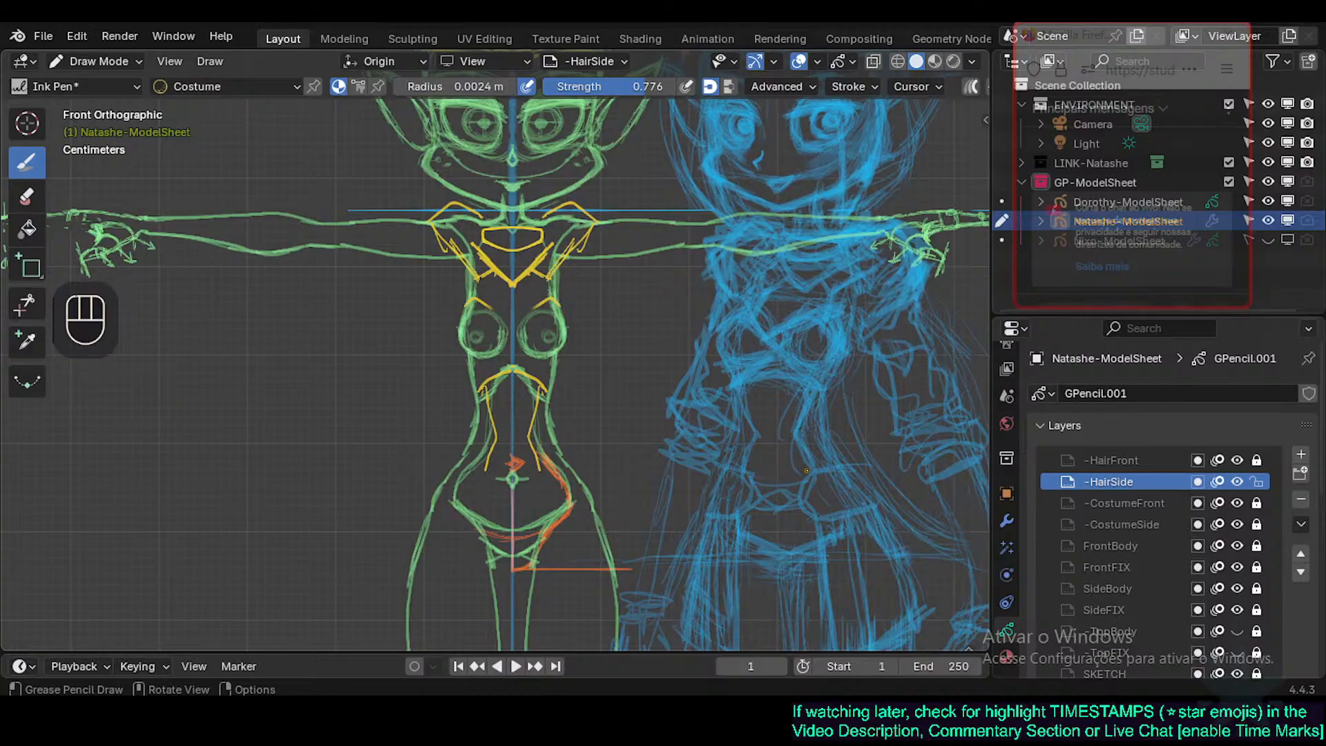
Sketch the mirrored hip pieces with slanted upper edges from the waist outward and inner curves joining their lower strokes.
drag(534, 469, 563, 458)
key(ctrl+z)
mouse_move(565, 458)
mouse_down()
mouse_move(589, 484)
mouse_move(547, 495)
mouse_up()
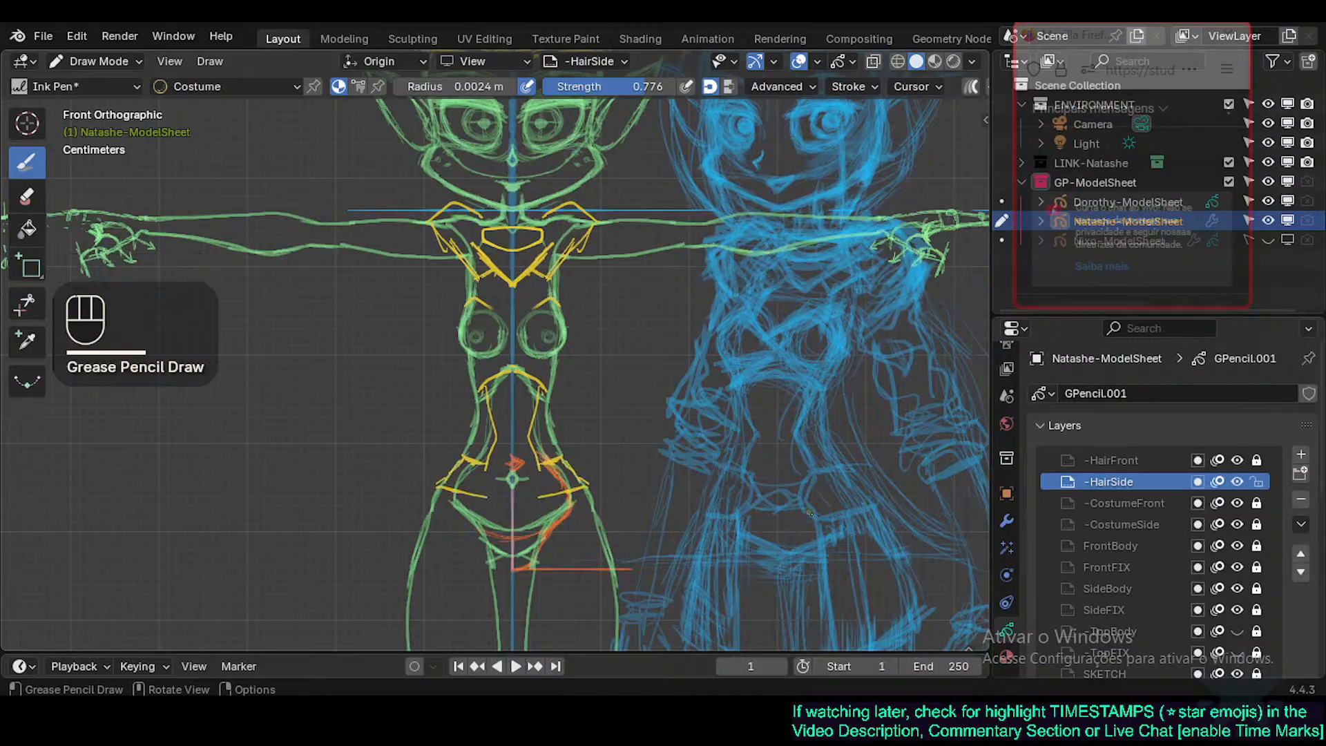
mouse_move(540, 463)
mouse_down()
mouse_move(550, 488)
mouse_move(542, 472)
mouse_up()
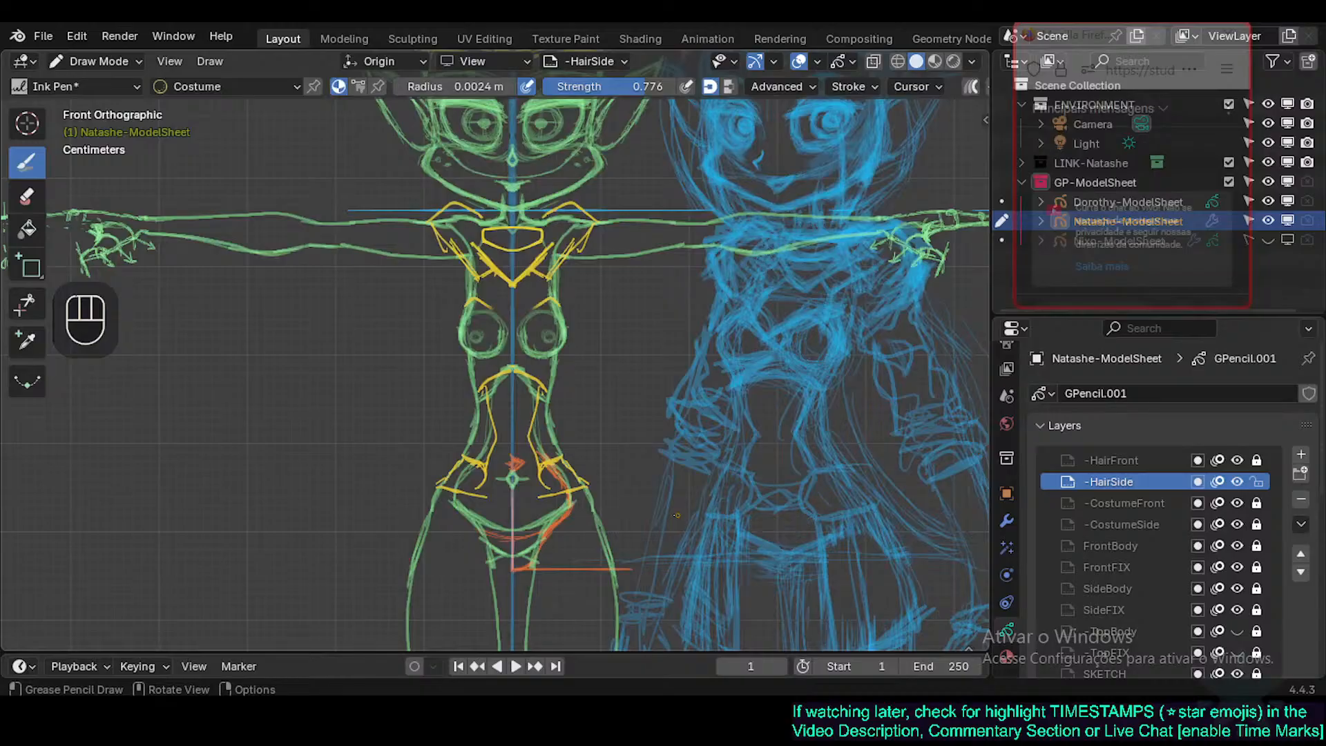
Close the mirrored hip pieces along their lower edges and thicken their rounded inner edges.
mouse_move(442, 502)
mouse_down()
mouse_move(552, 516)
mouse_move(589, 499)
mouse_move(548, 473)
mouse_move(539, 508)
mouse_move(558, 502)
mouse_move(542, 468)
mouse_move(534, 491)
mouse_up()
mouse_move(556, 465)
mouse_down()
mouse_move(544, 472)
mouse_move(560, 513)
mouse_move(538, 495)
mouse_up()
mouse_move(541, 494)
mouse_down()
mouse_move(559, 509)
mouse_move(593, 498)
mouse_move(540, 518)
mouse_move(572, 510)
mouse_up()
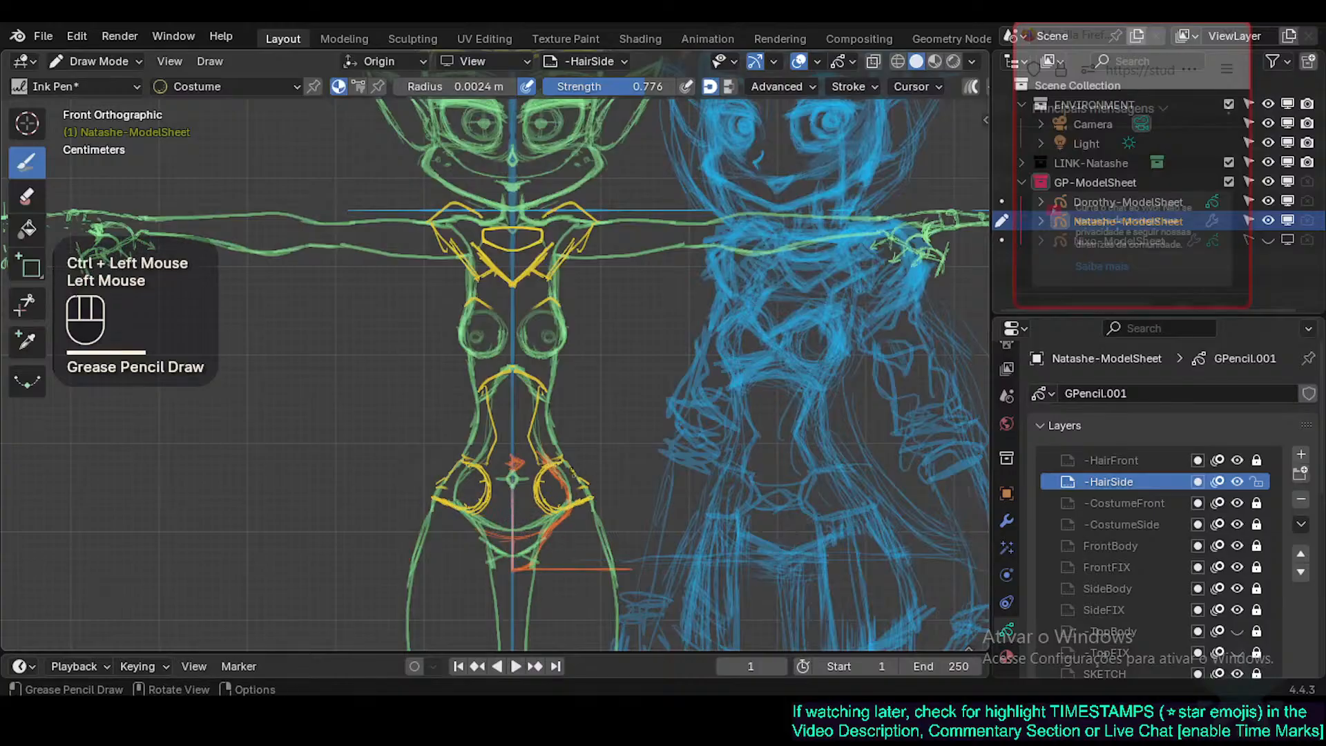
mouse_move(576, 462)
mouse_down()
mouse_move(567, 478)
mouse_move(592, 496)
mouse_move(548, 476)
mouse_move(542, 494)
mouse_move(567, 507)
mouse_move(543, 493)
mouse_move(557, 503)
mouse_up()
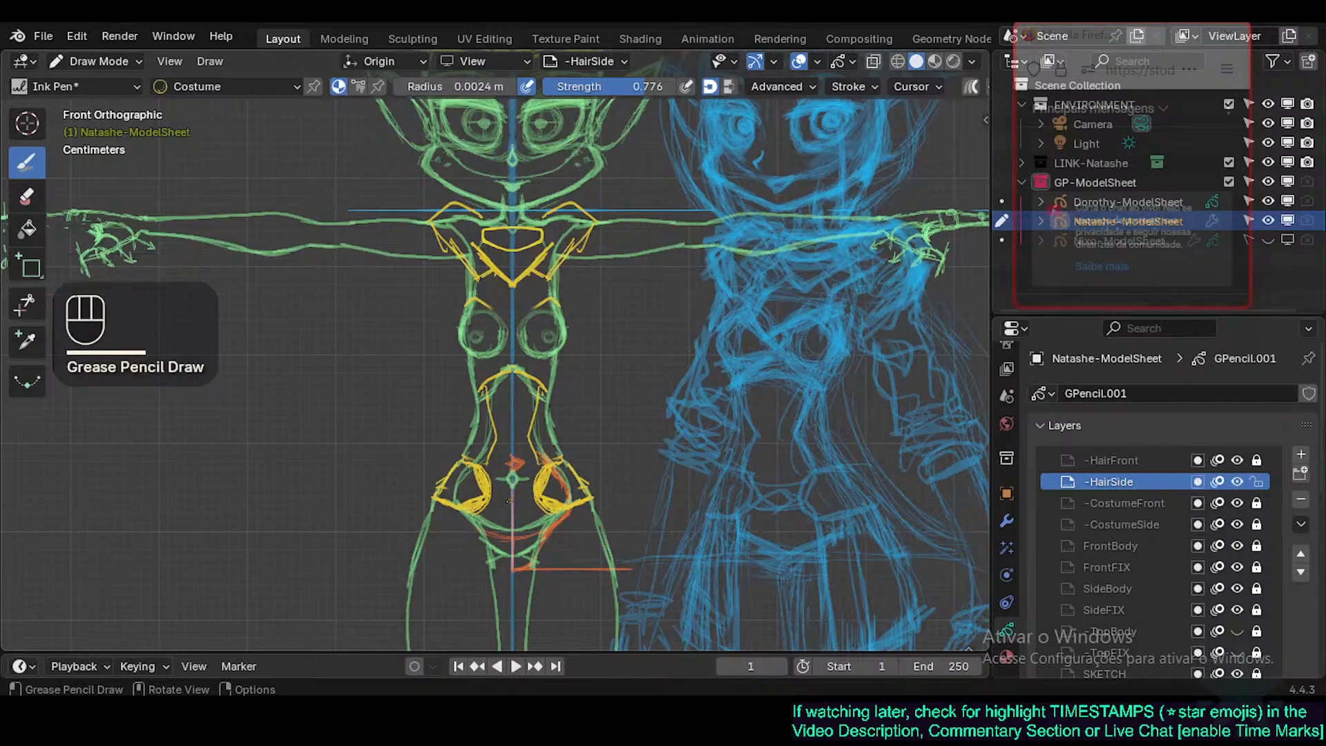
Draw the upper and lower belt edges connecting the two hip pieces below the navel, undoing the small central mark.
drag(494, 485, 521, 494)
mouse_move(486, 505)
mouse_down()
mouse_move(533, 507)
mouse_move(512, 511)
mouse_move(537, 483)
mouse_move(513, 487)
mouse_move(540, 509)
mouse_up()
key(ctrl+z)
key(ctrl+z)
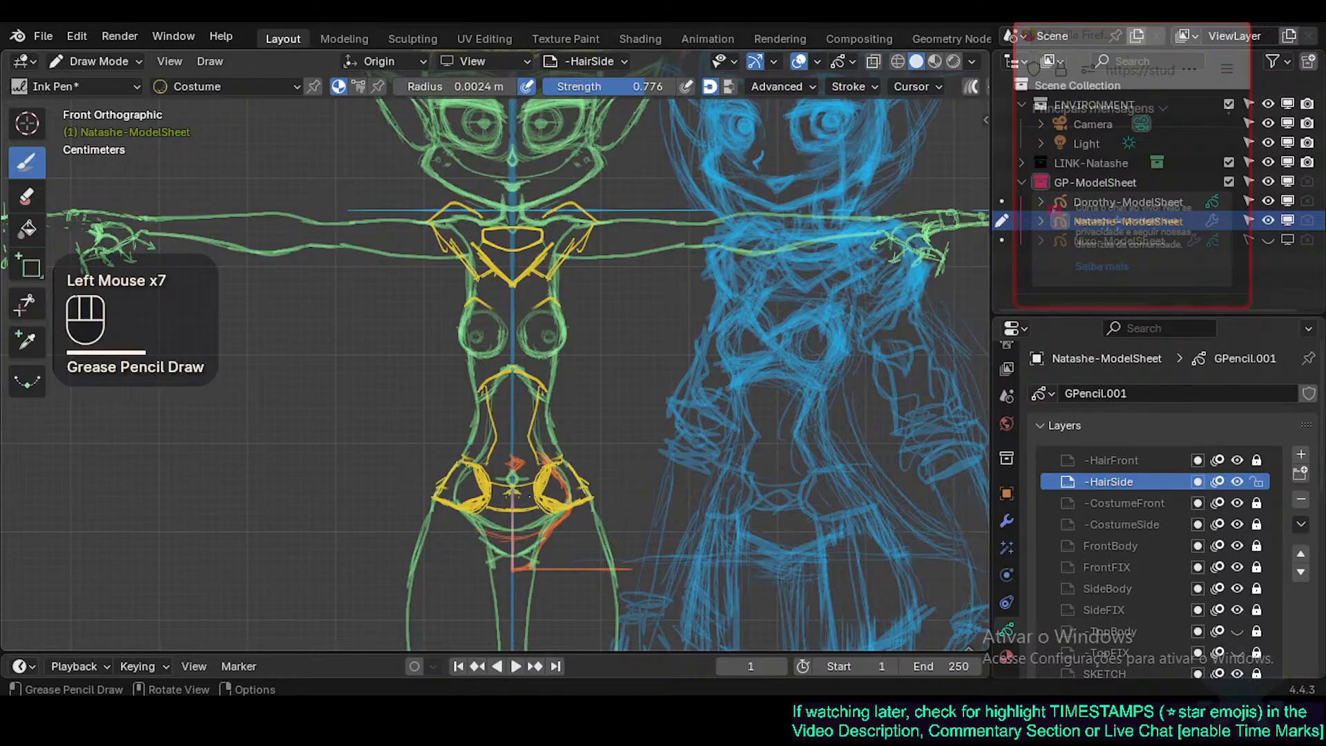
key(ctrl+z)
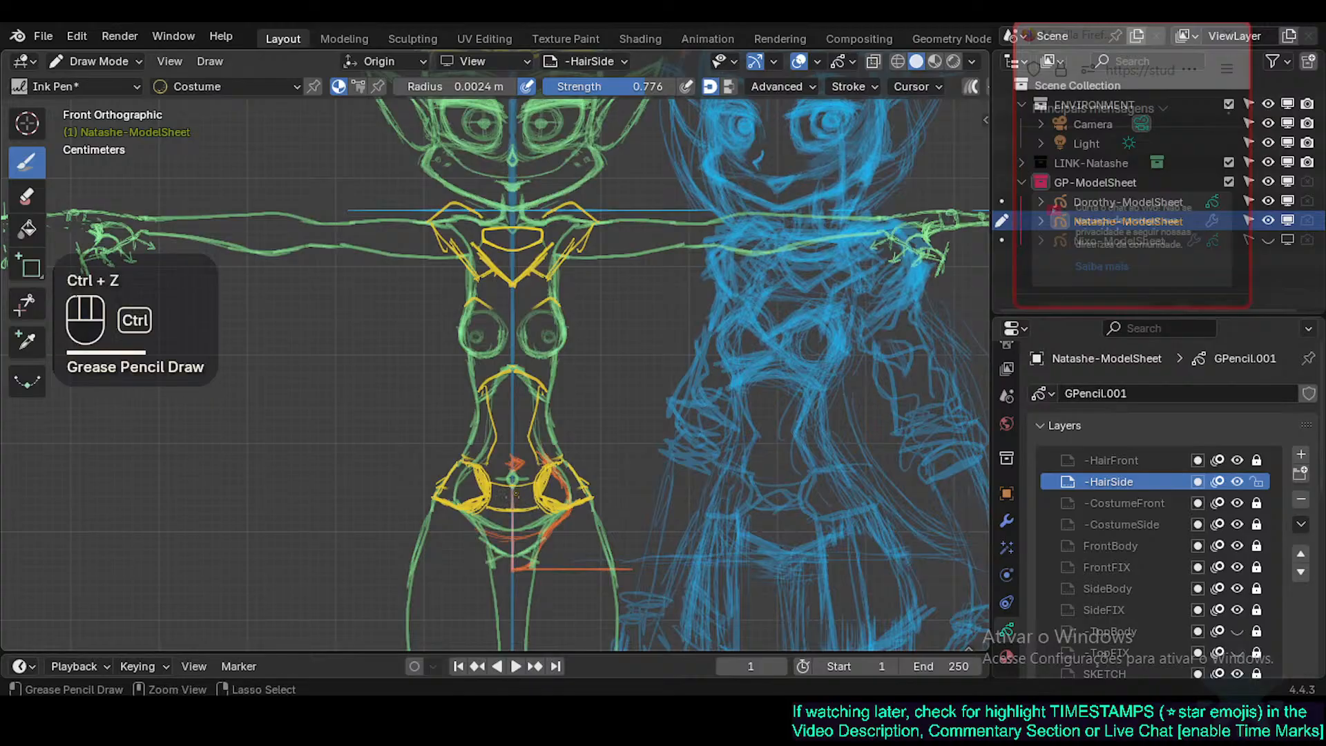
Draw a diamond buckle at the belt's center with a small center mark and short lines linking it to both hip pieces.
click(519, 496)
key(ctrl+z)
click(525, 495)
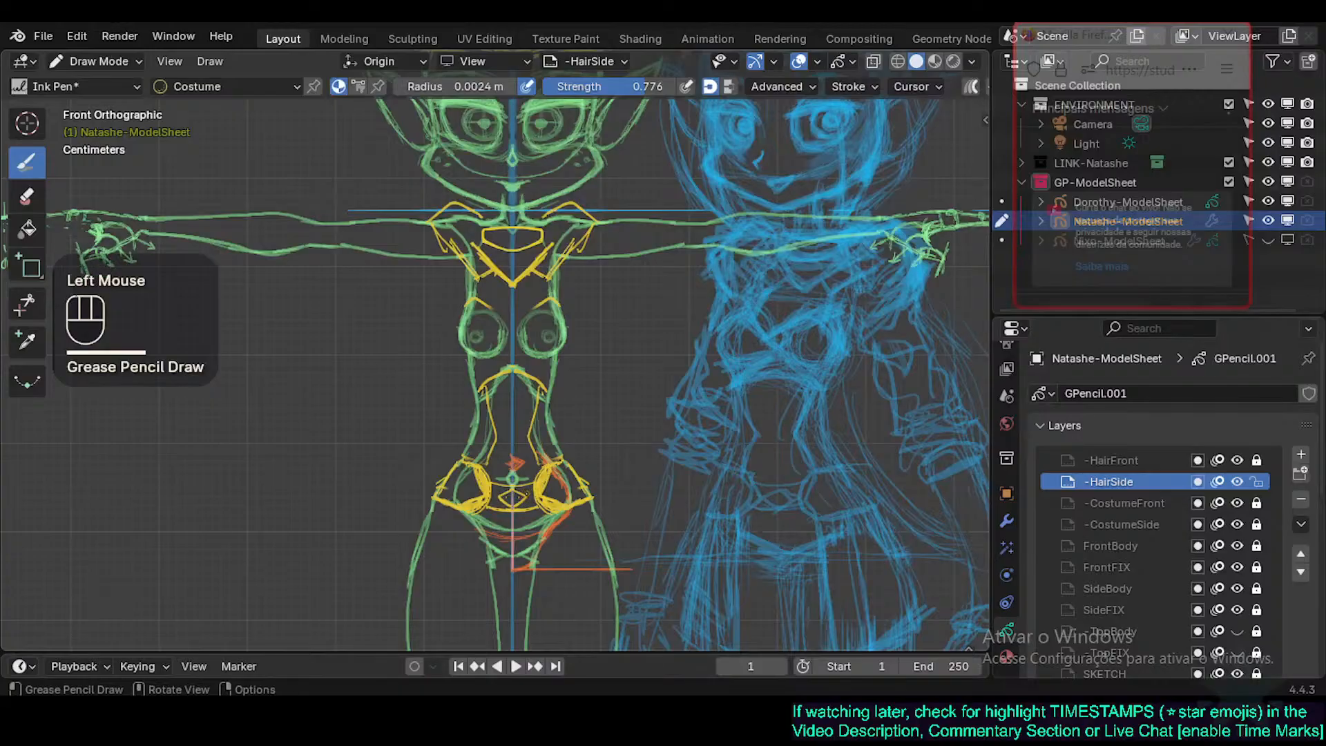
click(535, 496)
key(ctrl+z)
click(516, 500)
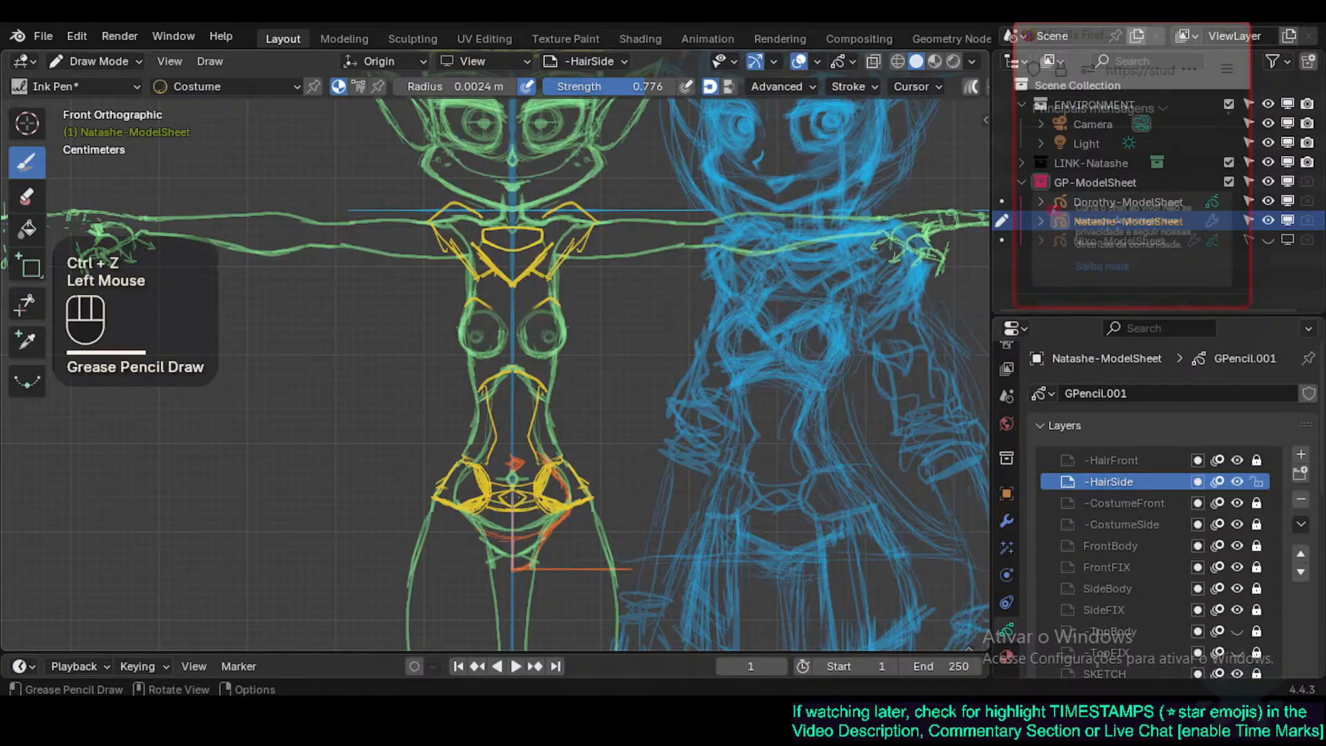
drag(523, 498, 531, 496)
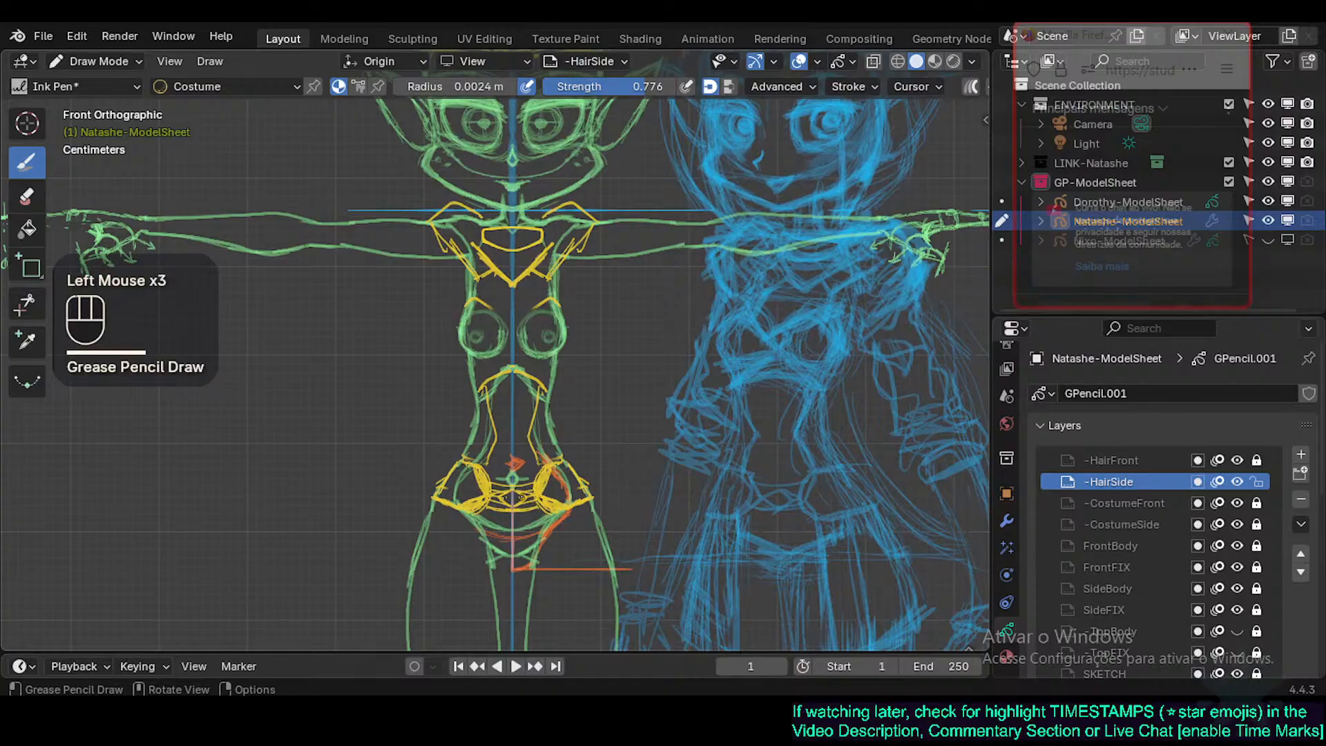
click(514, 494)
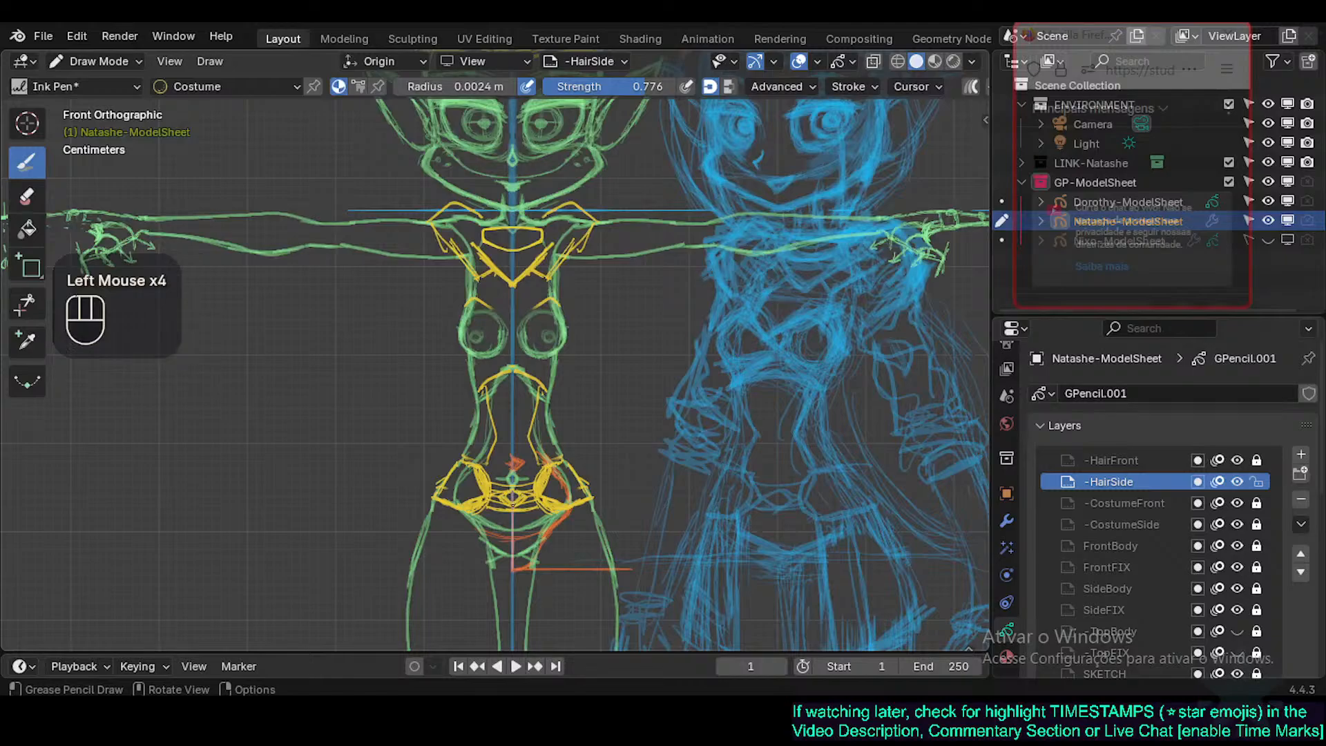
drag(514, 491, 541, 508)
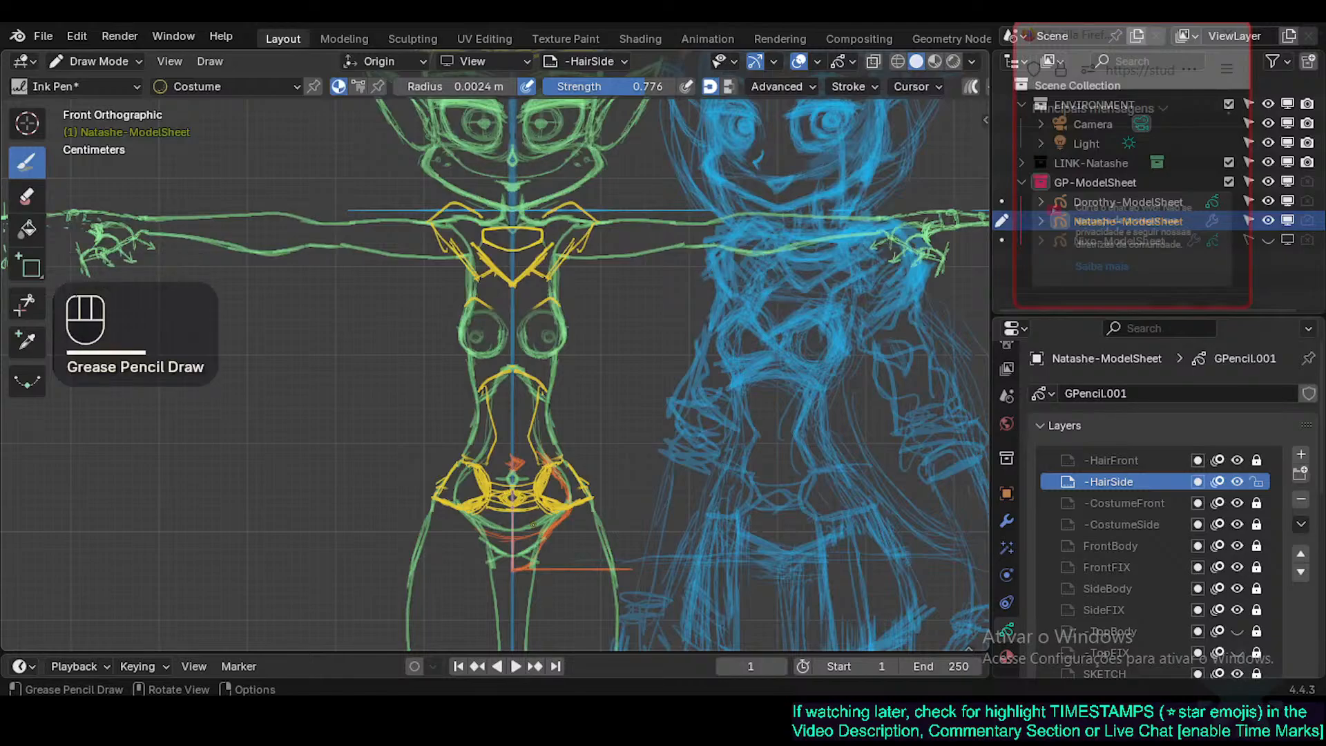
Reinforce the abdomen opening's mirrored sides with additional strokes between the rib arch and the belt.
shift+middle_drag(533, 525, 539, 474)
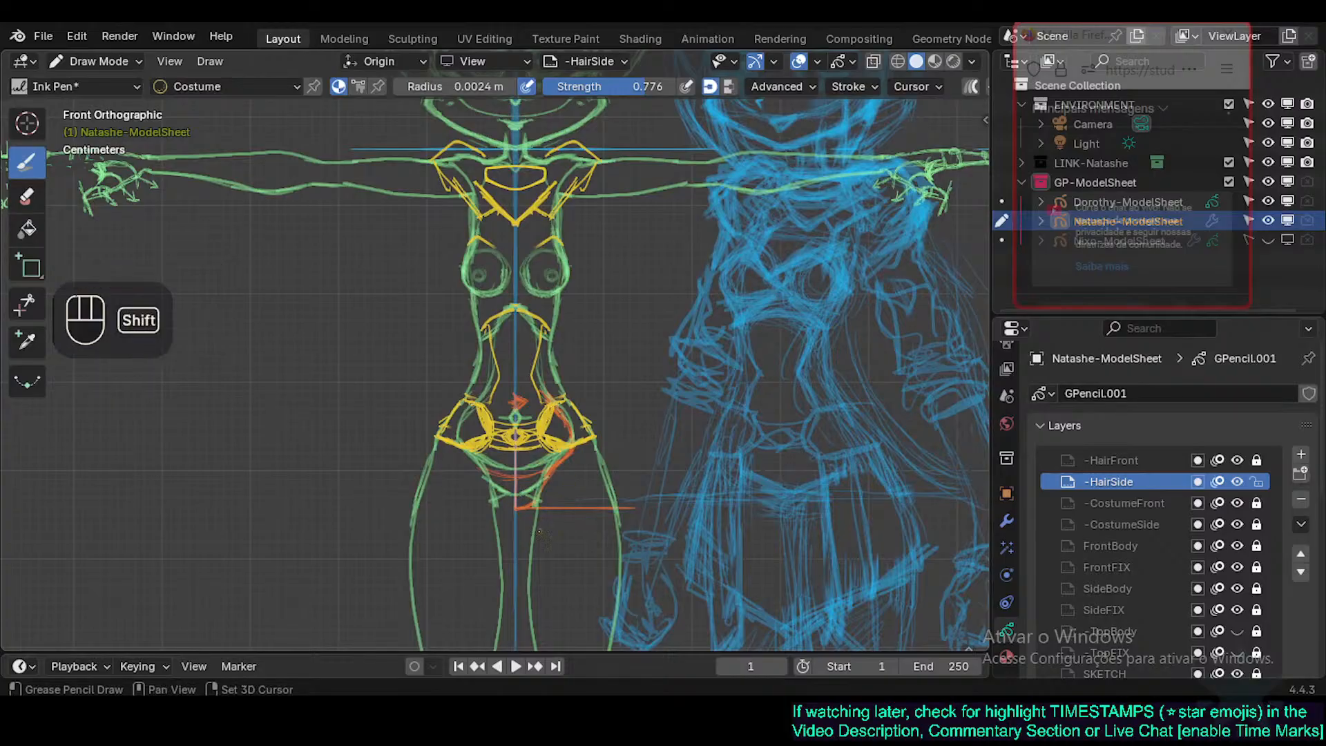
shift+middle_drag(526, 498, 568, 427)
shift+middle_drag(568, 427, 559, 392)
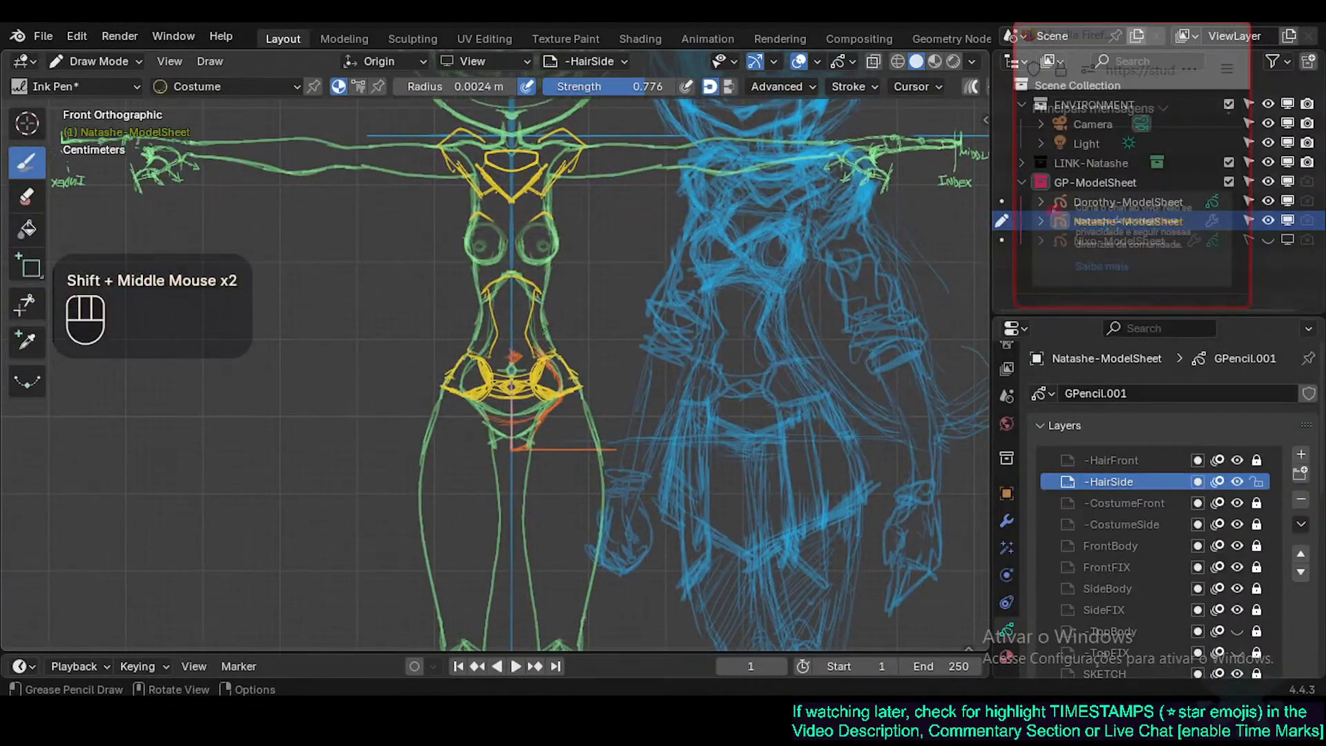
mouse_move(491, 346)
mouse_down()
mouse_move(492, 369)
mouse_move(540, 365)
mouse_move(527, 334)
mouse_move(538, 352)
mouse_up()
key(ctrl+z)
drag(538, 295, 532, 323)
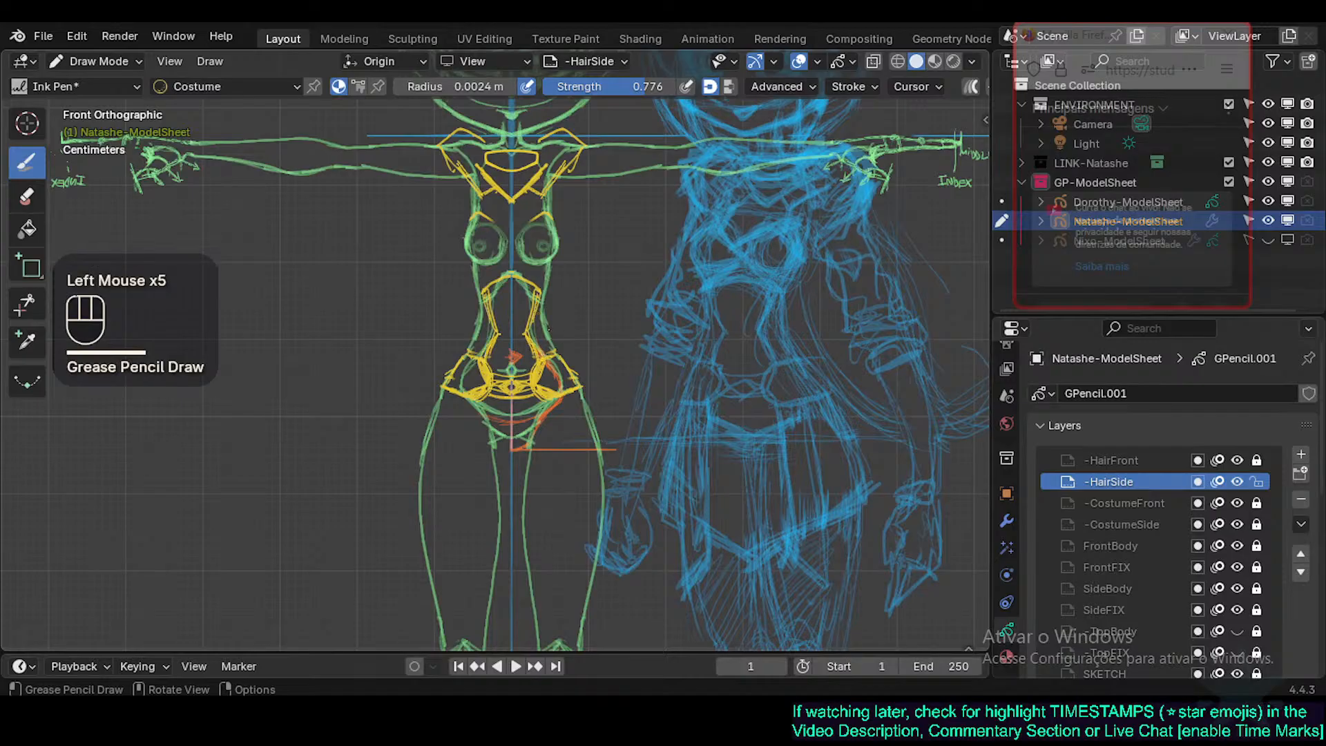
Draw the skirt's mirrored outer edges from the hip pieces down along the outer thighs to mid-thigh.
shift+middle_drag(557, 434, 559, 394)
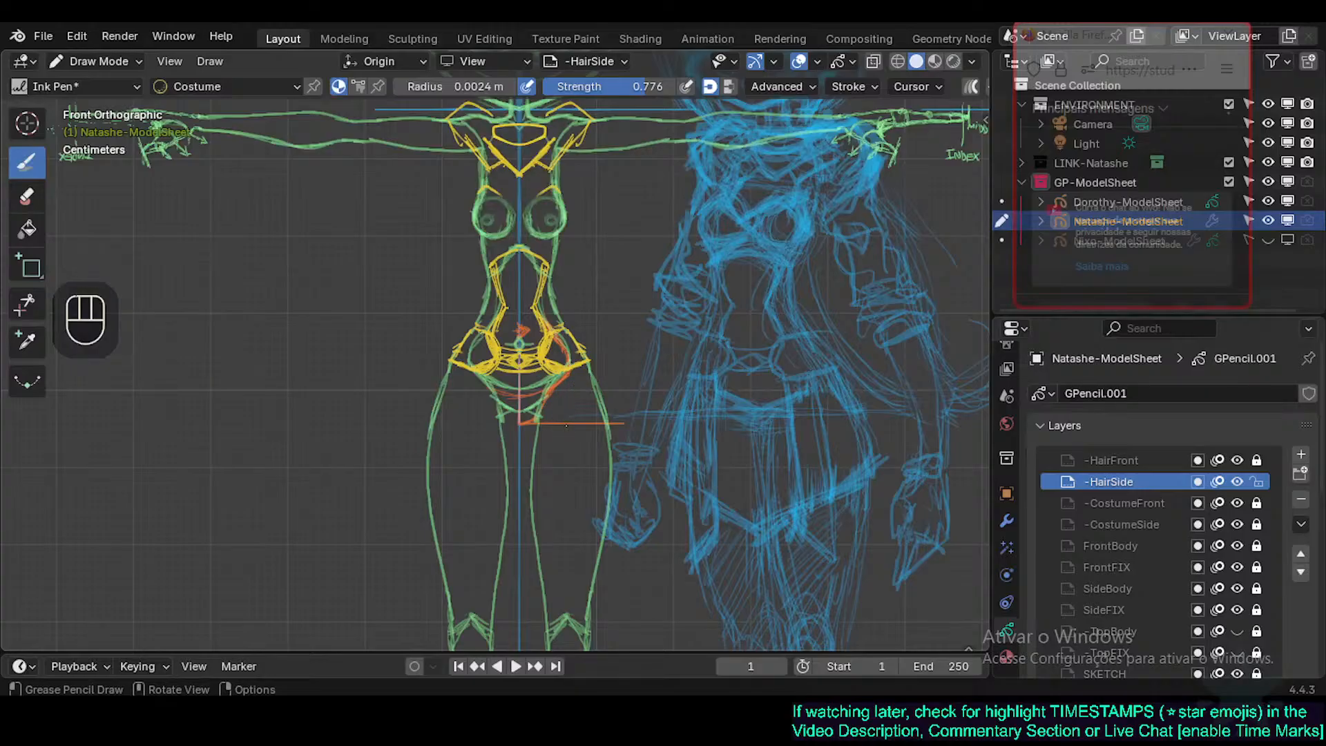
drag(590, 360, 602, 389)
key(ctrl+z)
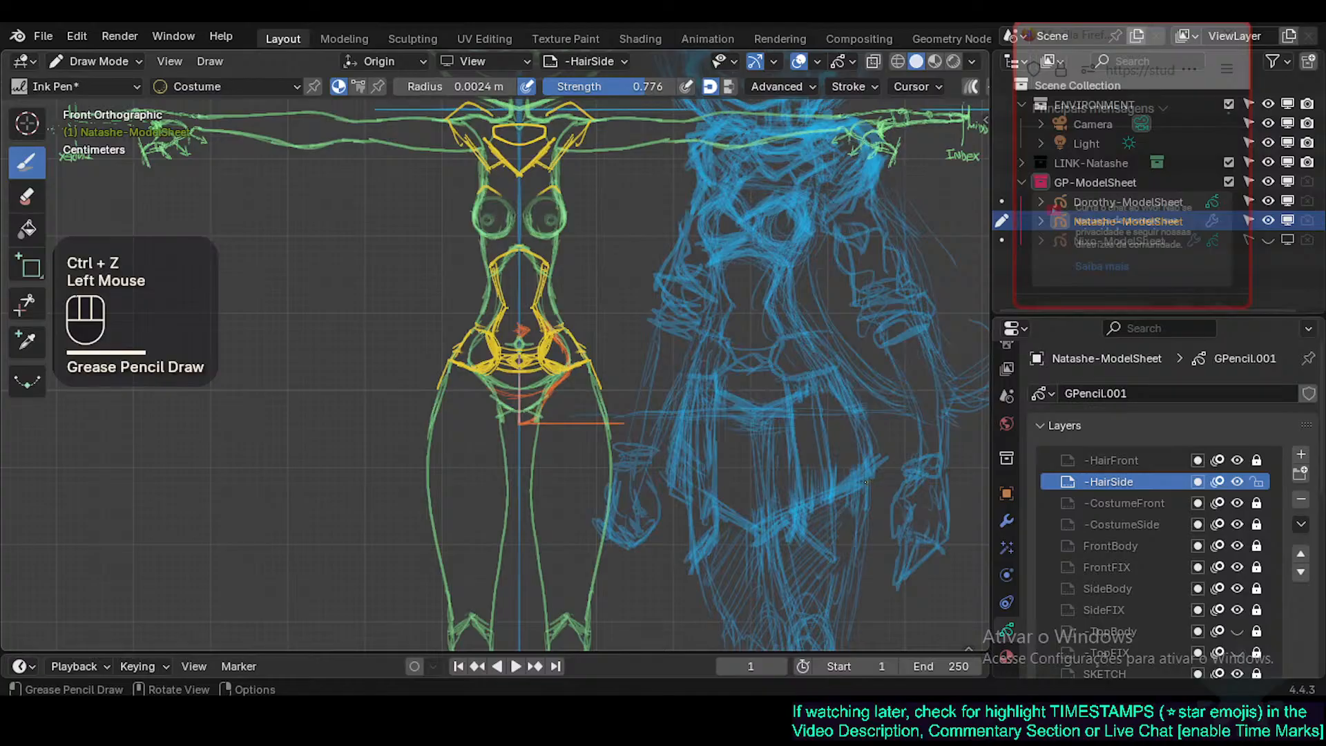
drag(617, 478, 611, 436)
drag(591, 363, 607, 445)
key(ctrl+z)
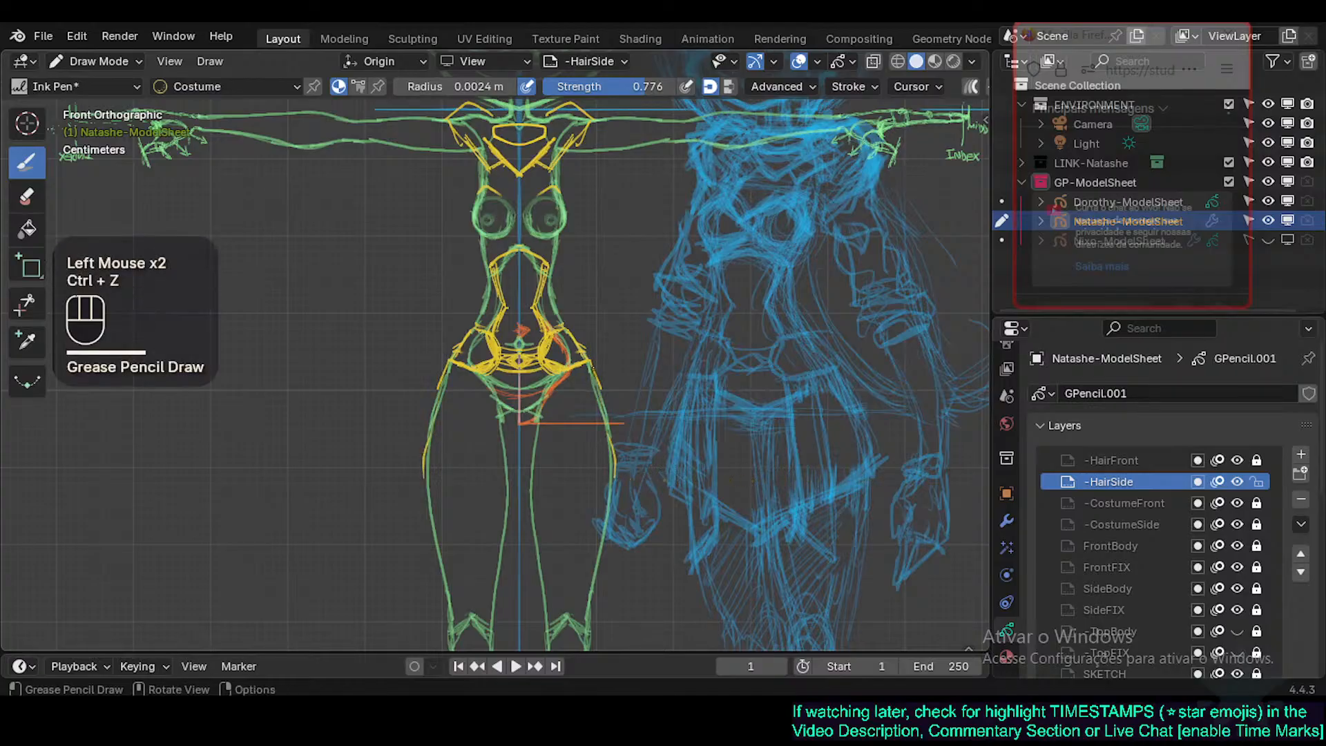
drag(594, 372, 613, 453)
drag(602, 400, 610, 454)
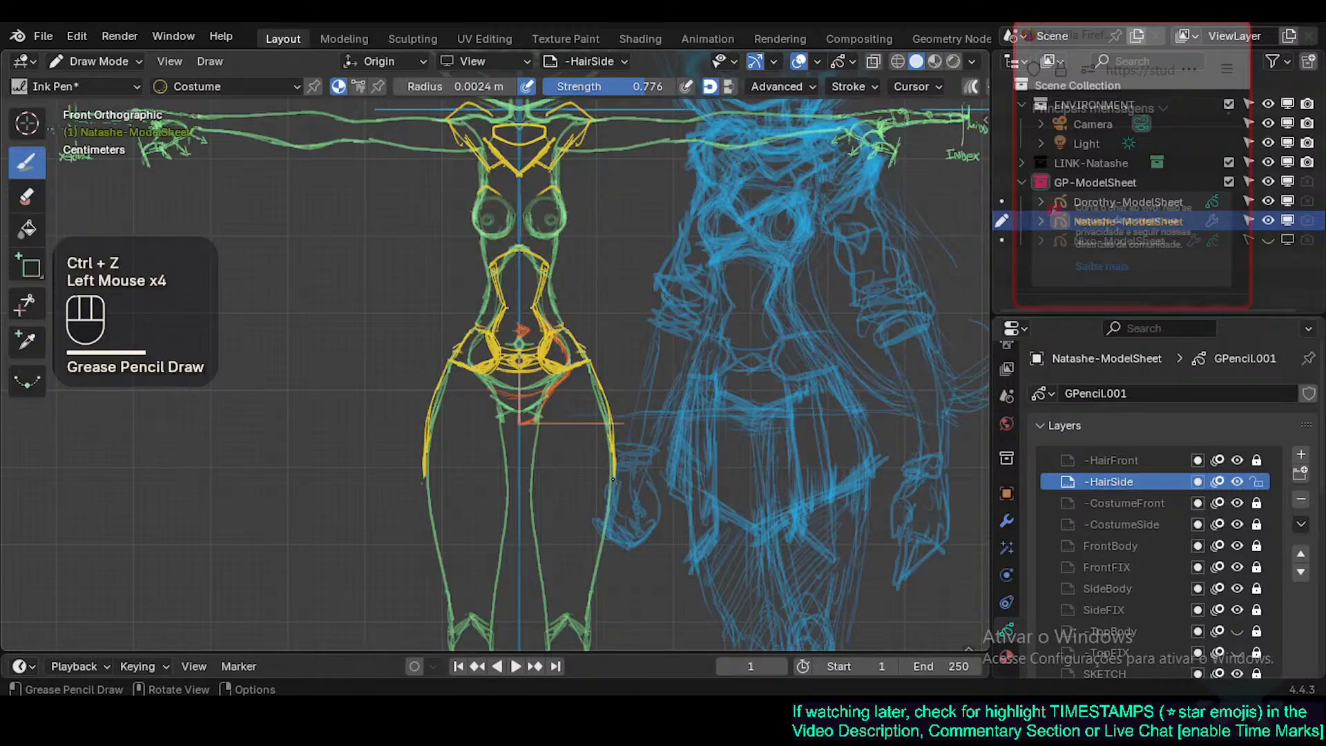
click(612, 478)
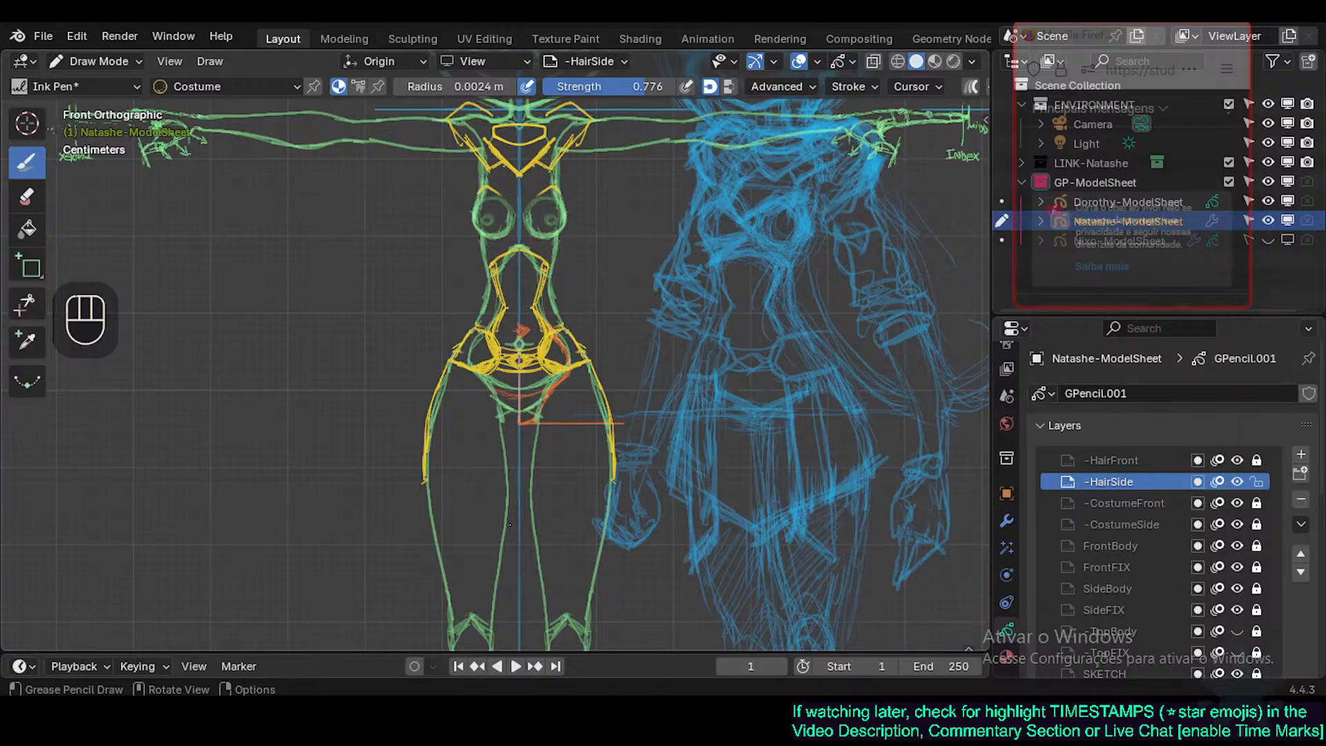
Draw the skirt's V-shaped hem from both outer edges down to a point on the center line.
mouse_move(503, 523)
mouse_down()
mouse_move(607, 475)
mouse_move(518, 523)
mouse_up()
key(ctrl+z)
key(ctrl+z)
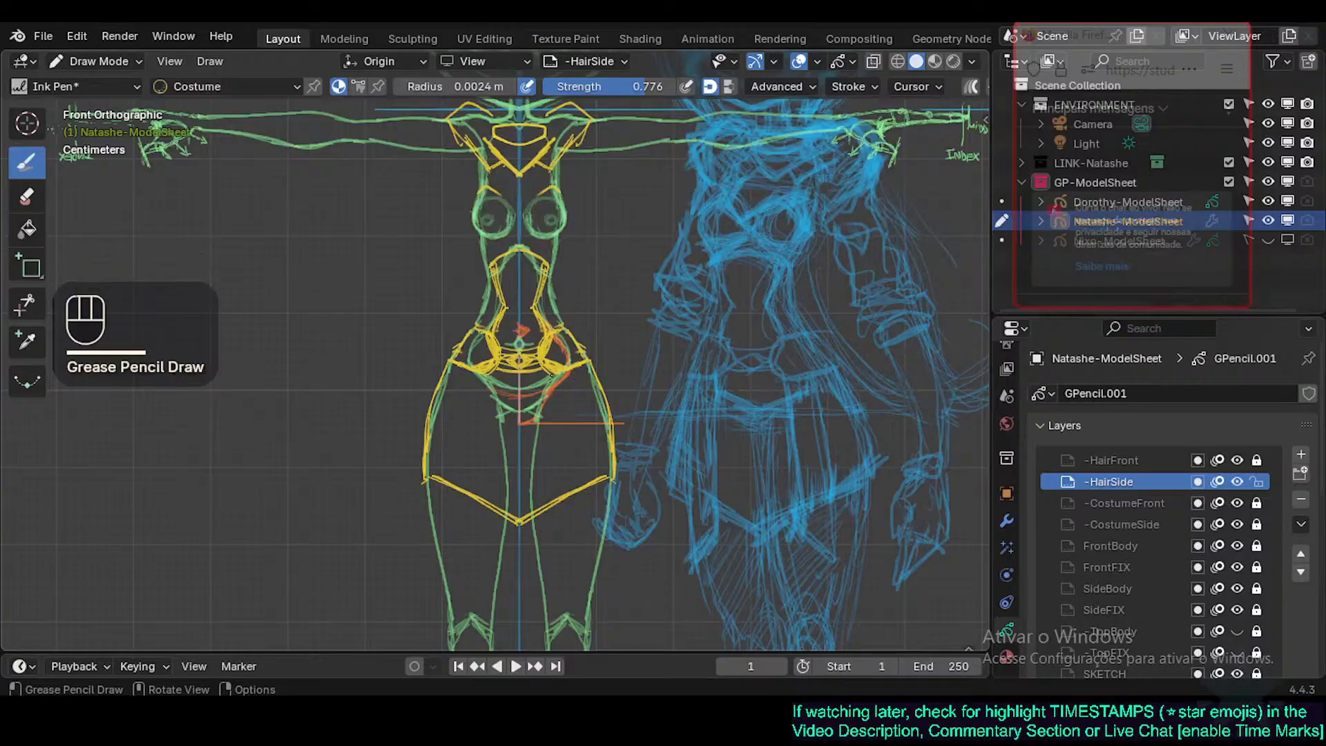
Draw two mirrored hanging skirt panels from the belt down over the thighs, with slanted lower edges extending past the hem.
click(575, 368)
click(574, 369)
click(575, 369)
drag(578, 366, 581, 525)
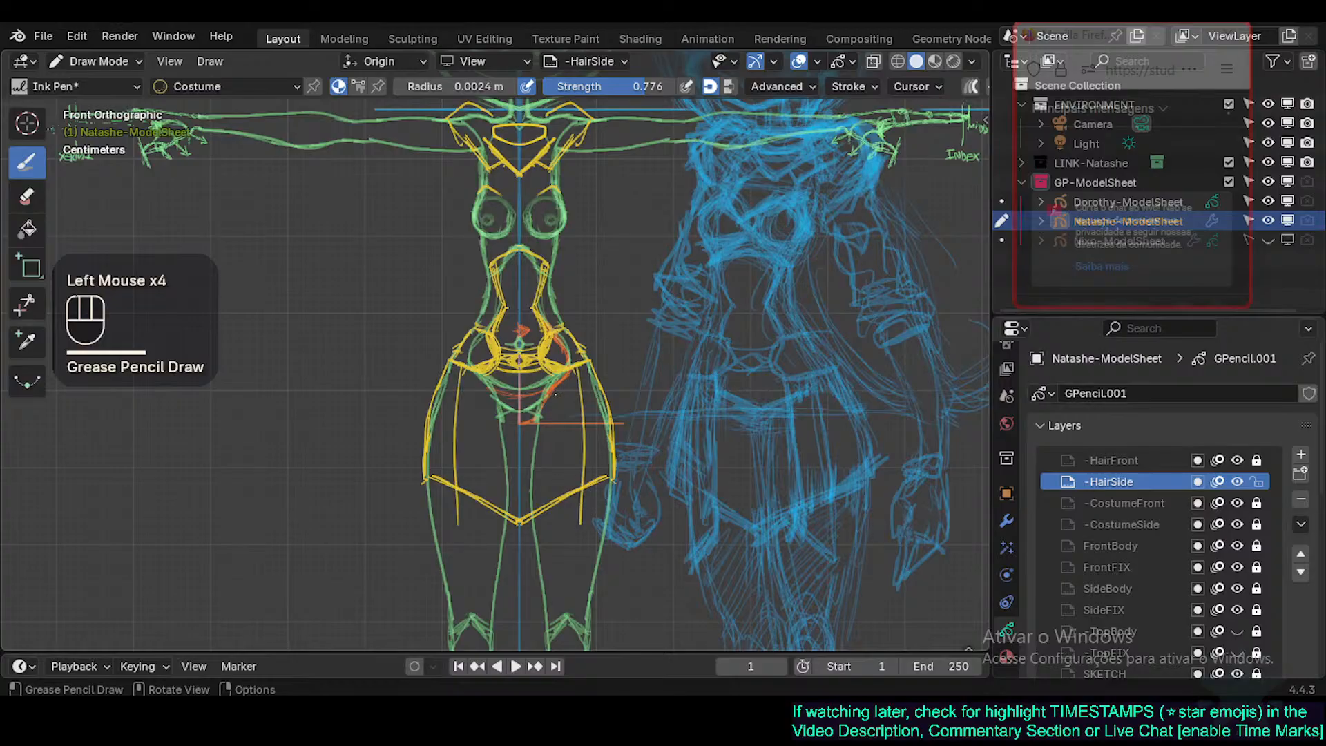
key(ctrl+z)
drag(577, 369, 583, 532)
click(559, 373)
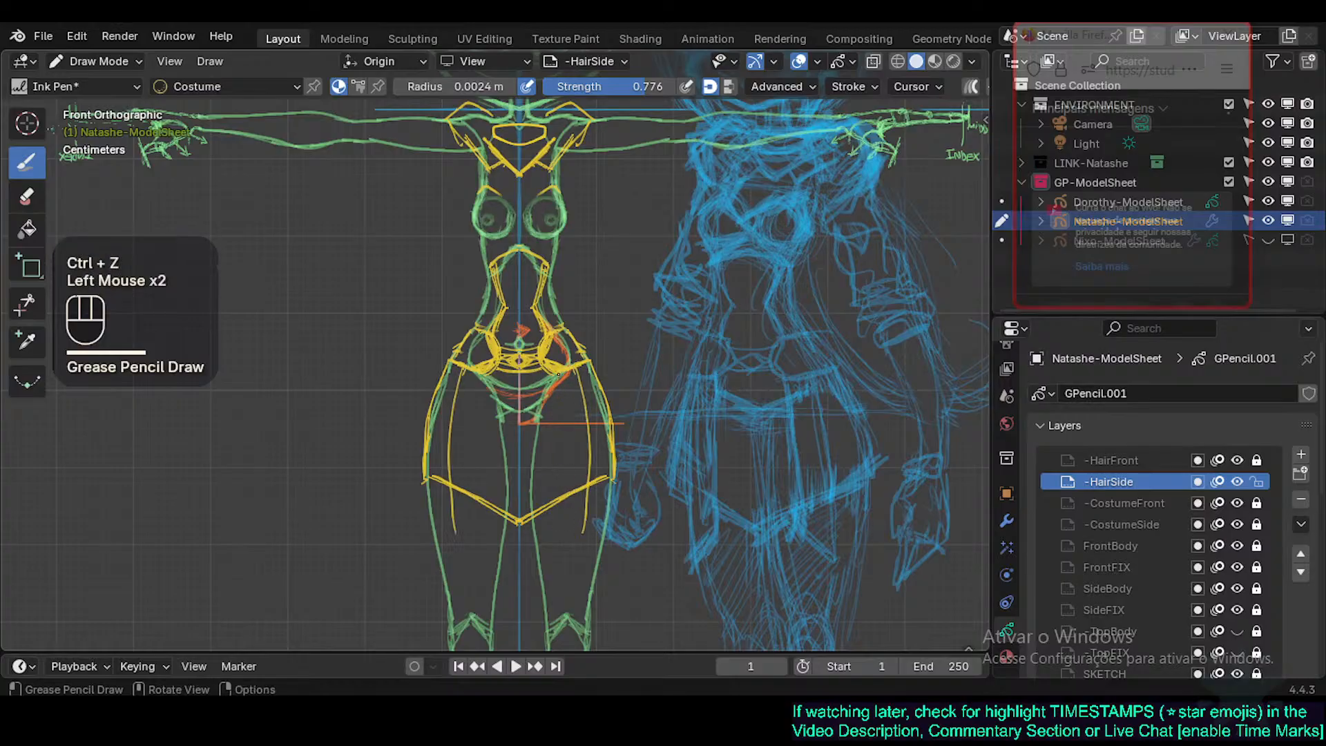
mouse_move(561, 391)
mouse_down()
mouse_move(554, 511)
mouse_move(592, 536)
mouse_up()
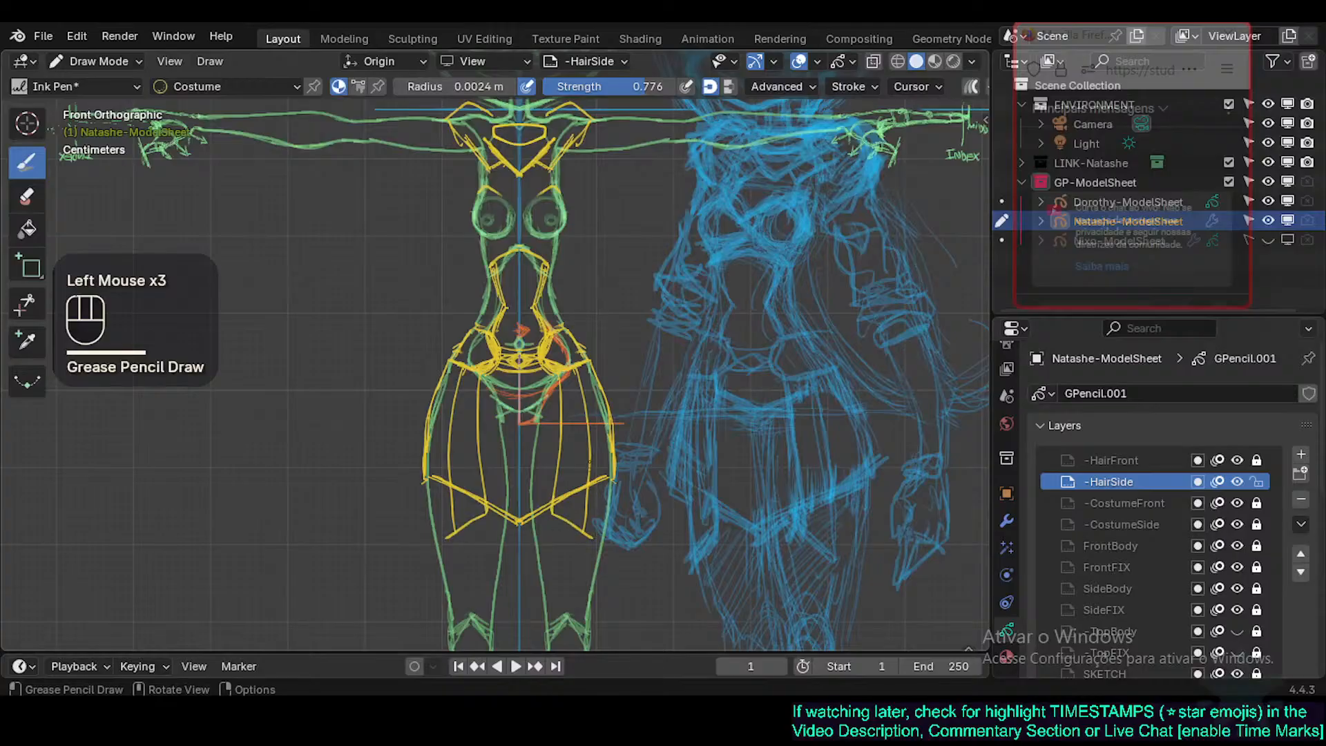
Reinforce the outer lines of the mirrored hanging panels with second strokes from the belt to their lower tips.
drag(582, 370, 584, 550)
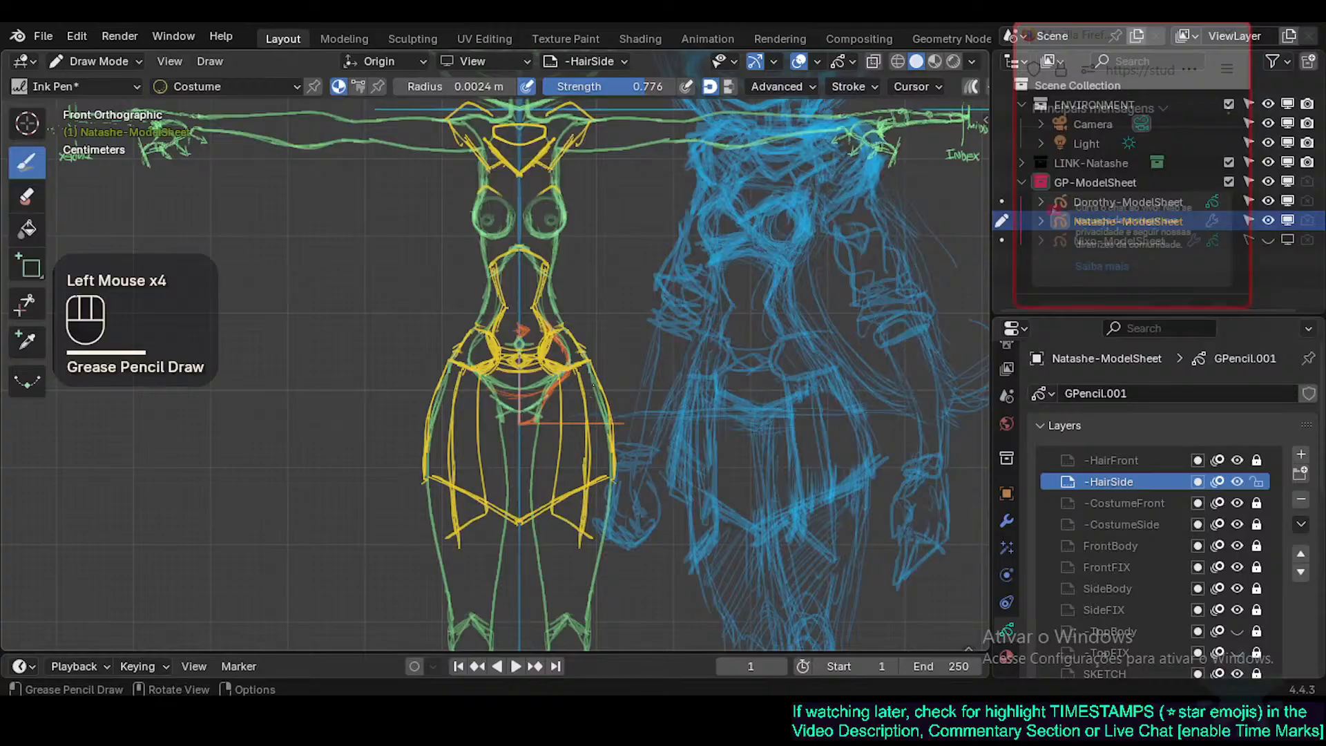
key(ctrl+z)
drag(583, 392, 587, 539)
drag(576, 370, 588, 551)
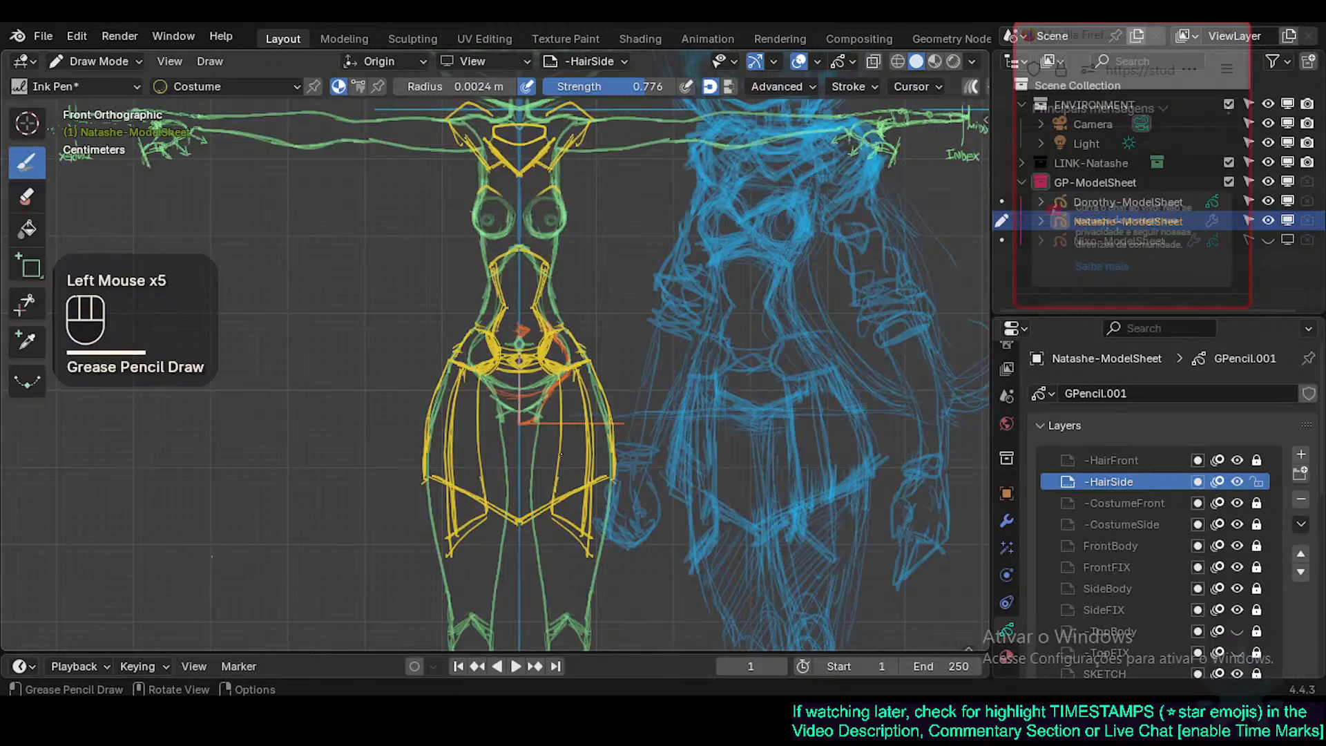
Draw a curved line across the skirt's center between the inner panel lines, just below the belt.
drag(560, 454, 554, 524)
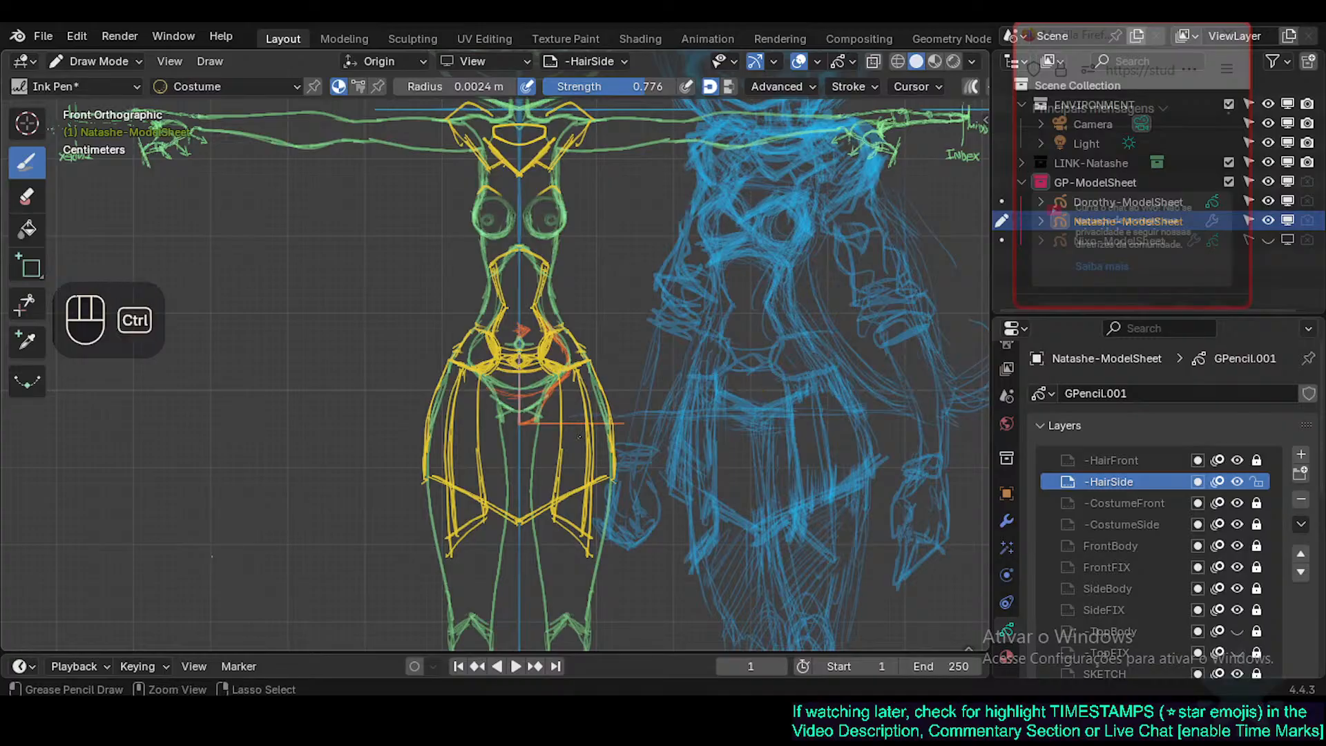
mouse_move(558, 409)
mouse_down()
mouse_move(517, 418)
mouse_move(518, 406)
mouse_up()
key(ctrl+z)
key(ctrl+z)
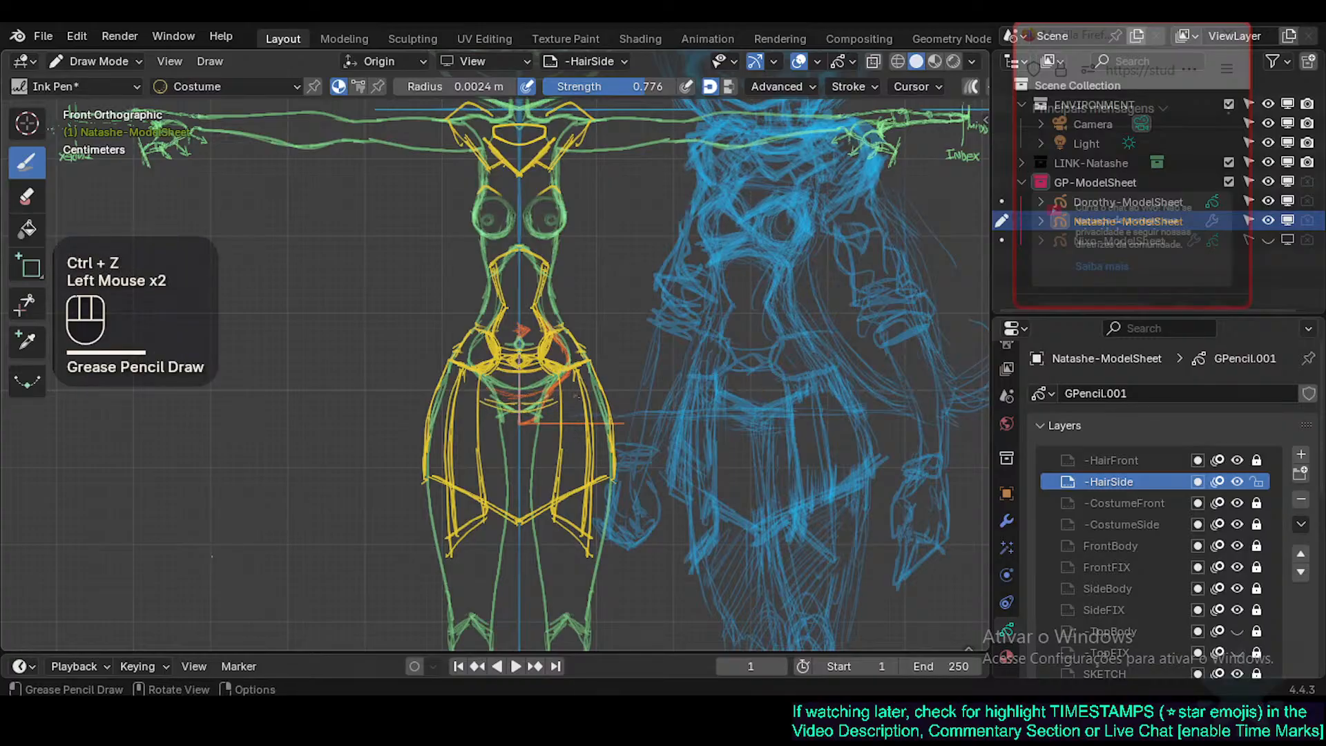
Undo the last curved stroke across the skirt below the belt.
key(ctrl+z)
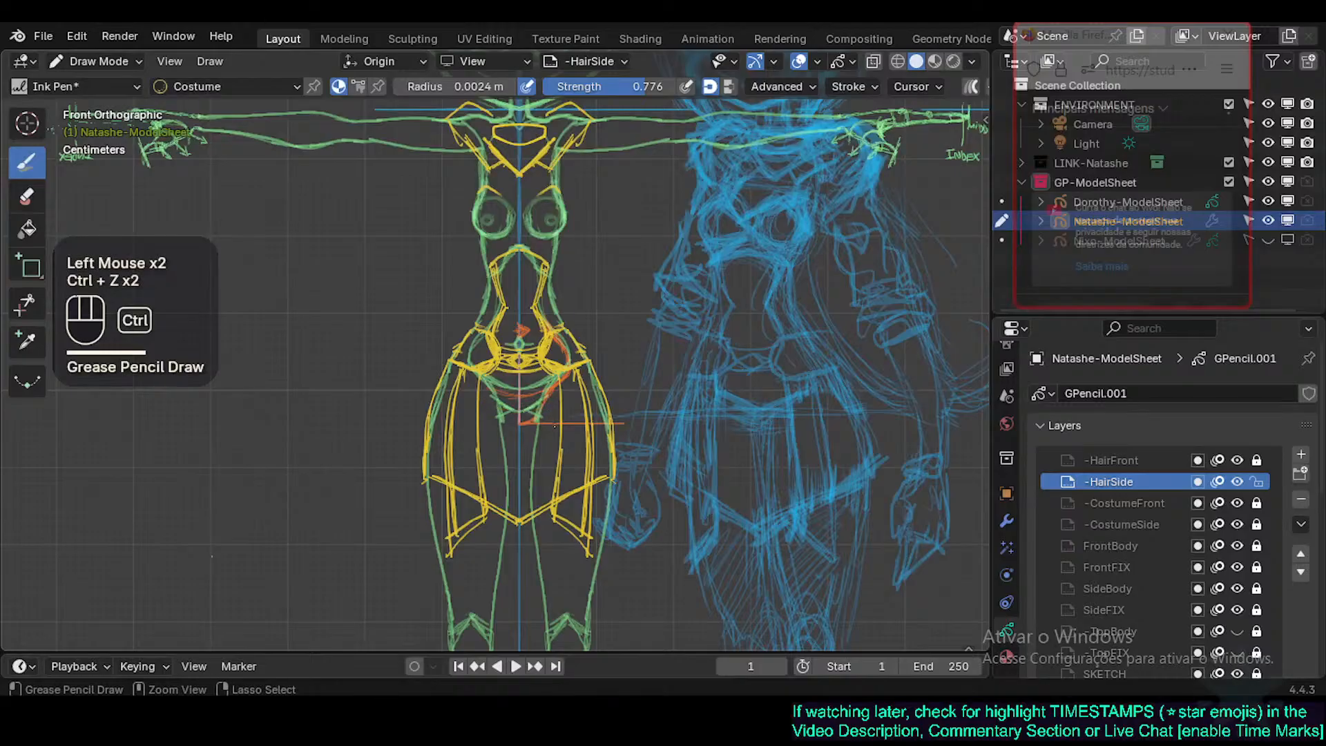
Reinforce the skirt's V-shaped hem and outer corners with second strokes, and save the file.
ctrl+middle_drag(546, 409, 587, 448)
mouse_move(597, 461)
mouse_down()
mouse_move(597, 384)
mouse_move(605, 461)
mouse_up()
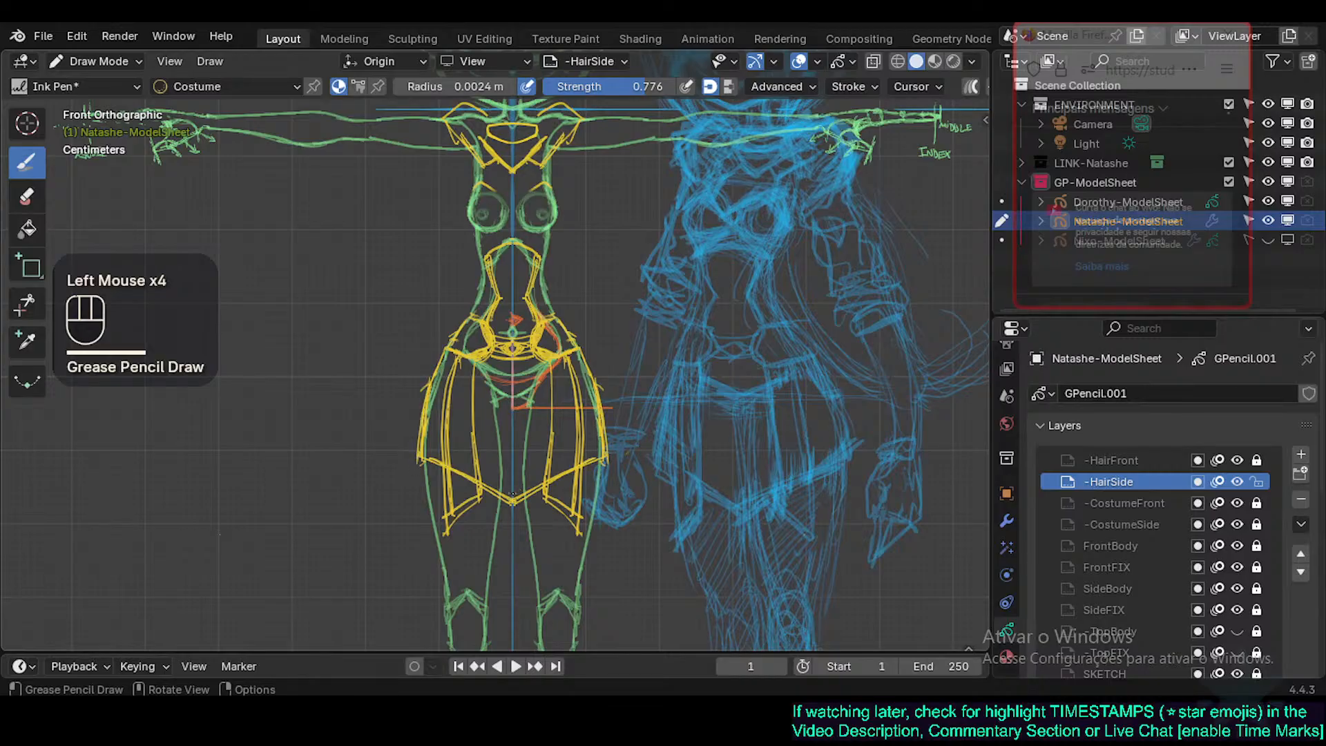
drag(513, 494, 588, 458)
mouse_move(587, 459)
ctrl+middle_down()
mouse_move(541, 516)
mouse_move(563, 480)
ctrl+middle_up()
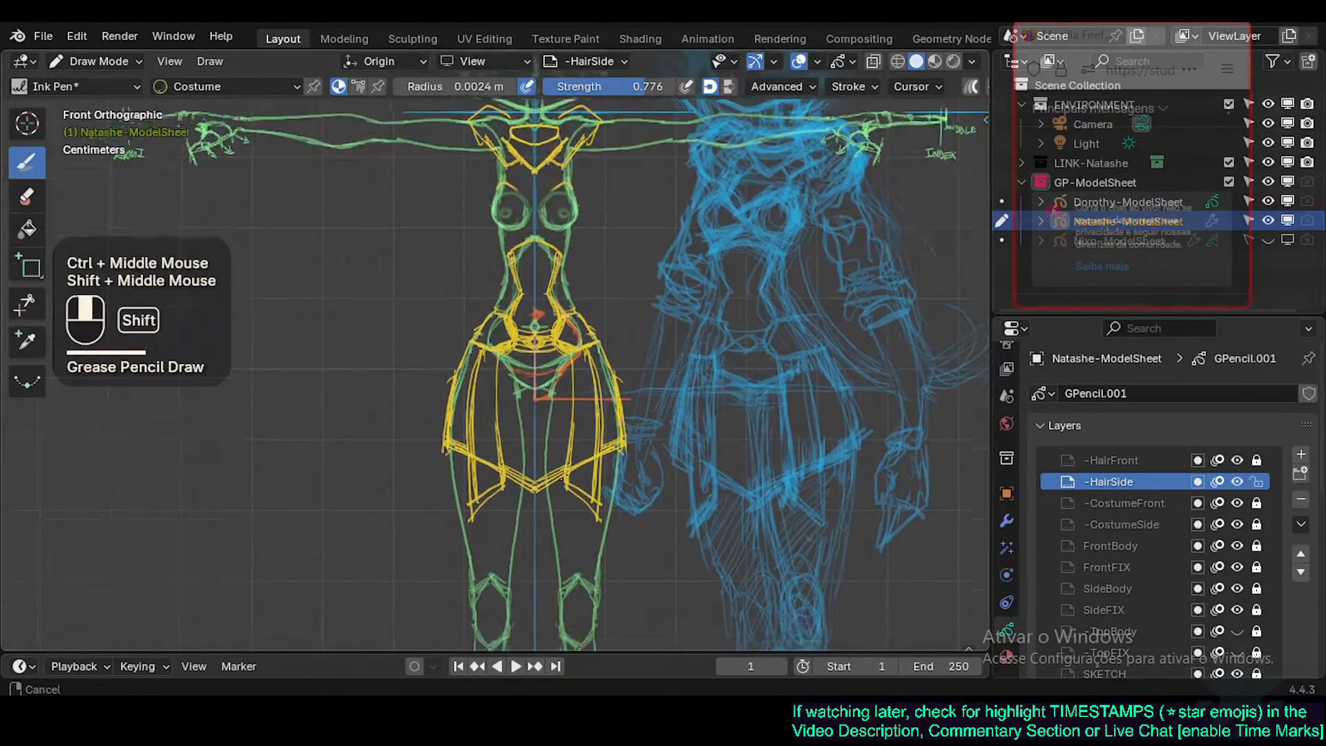
shift+middle_drag(583, 431, 582, 434)
mouse_move(624, 431)
mouse_down()
mouse_move(608, 446)
mouse_move(622, 455)
mouse_up()
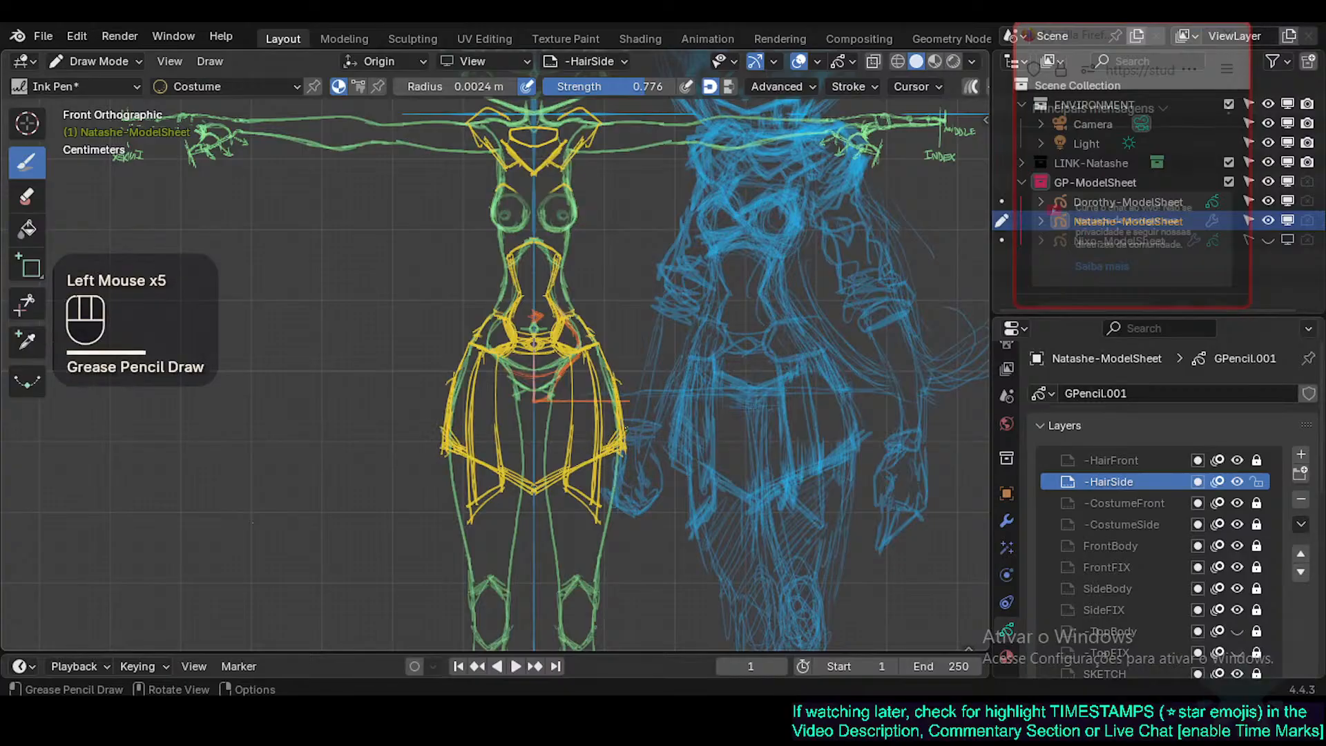
mouse_move(625, 428)
shift+middle_down()
mouse_move(602, 509)
mouse_move(564, 495)
mouse_move(588, 395)
shift+middle_up()
key(ctrl+s)
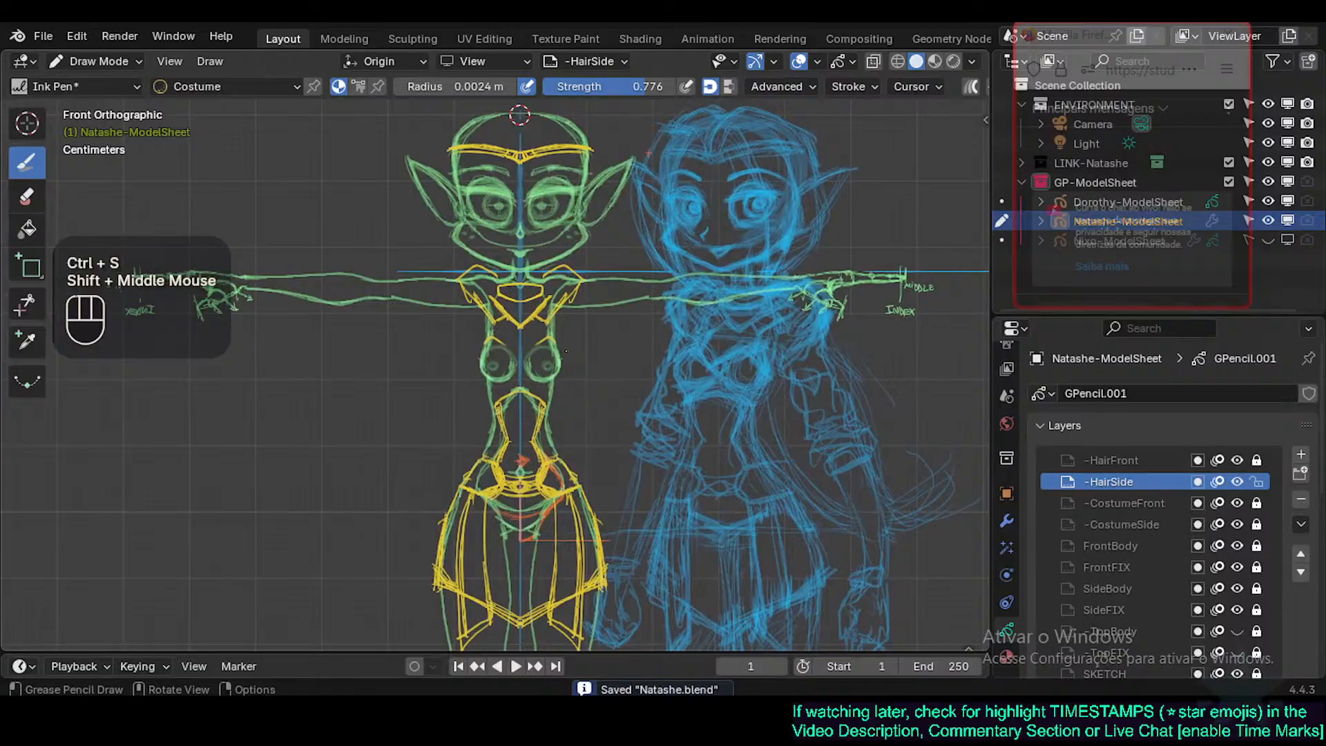
Draw the mirrored outer edges of the bodice along the bust and down the torso sides to the hips.
drag(553, 339, 551, 386)
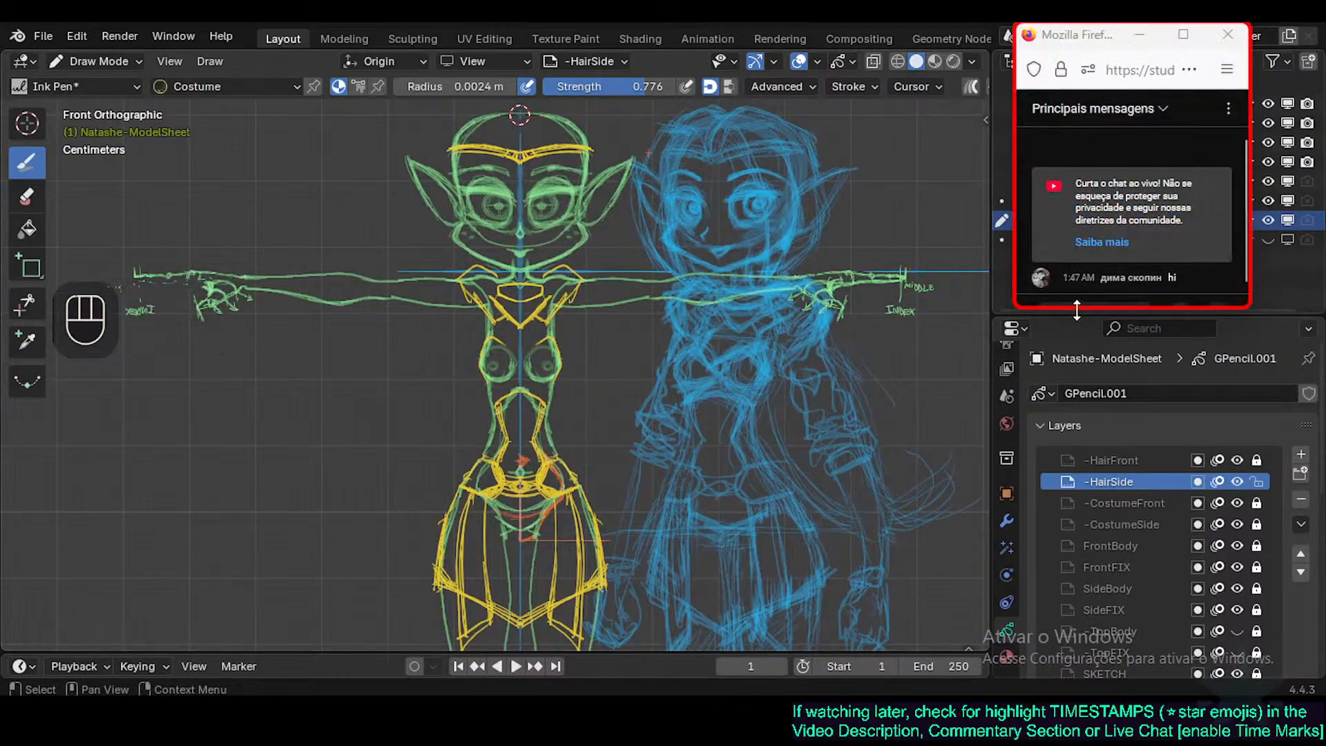
mouse_move(1077, 310)
mouse_down()
mouse_move(1076, 330)
mouse_move(1087, 315)
mouse_up()
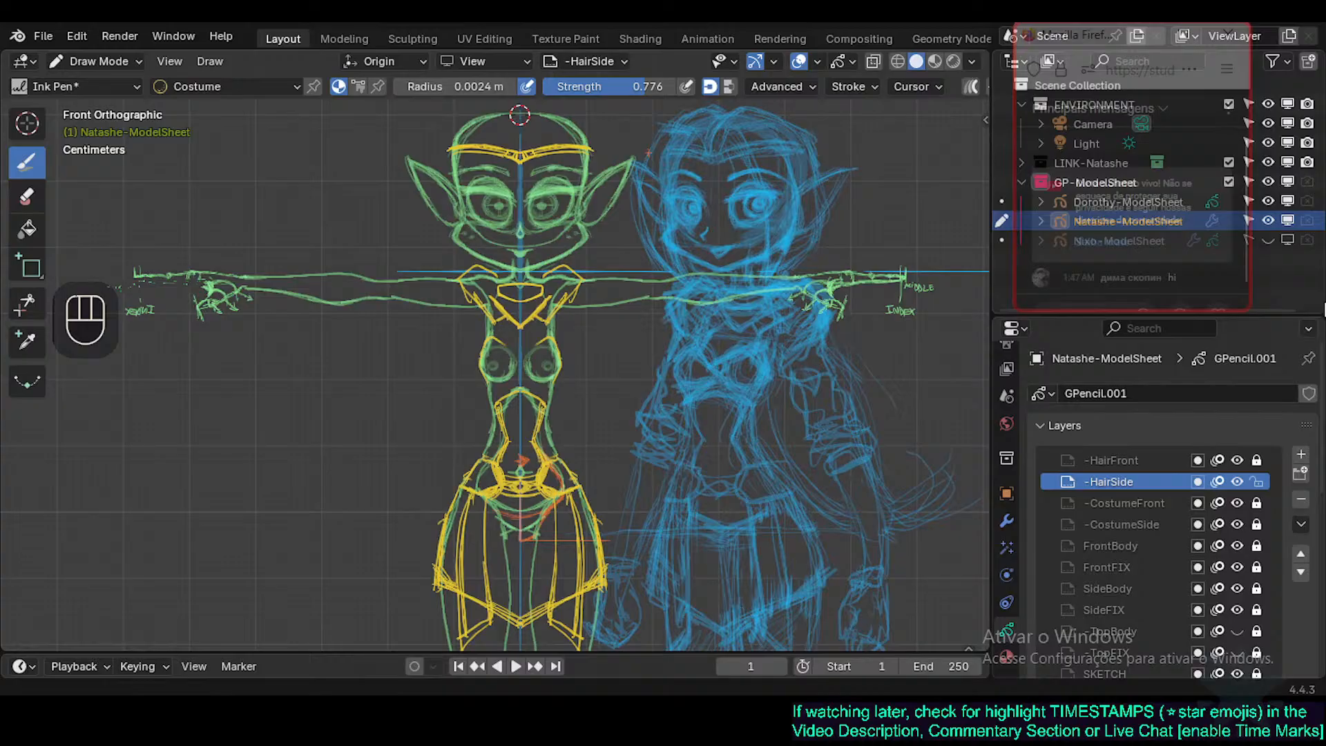
shift+middle_drag(604, 371, 592, 458)
mouse_move(592, 458)
ctrl+middle_down()
mouse_move(608, 388)
mouse_move(595, 480)
mouse_move(613, 410)
mouse_move(610, 467)
ctrl+middle_up()
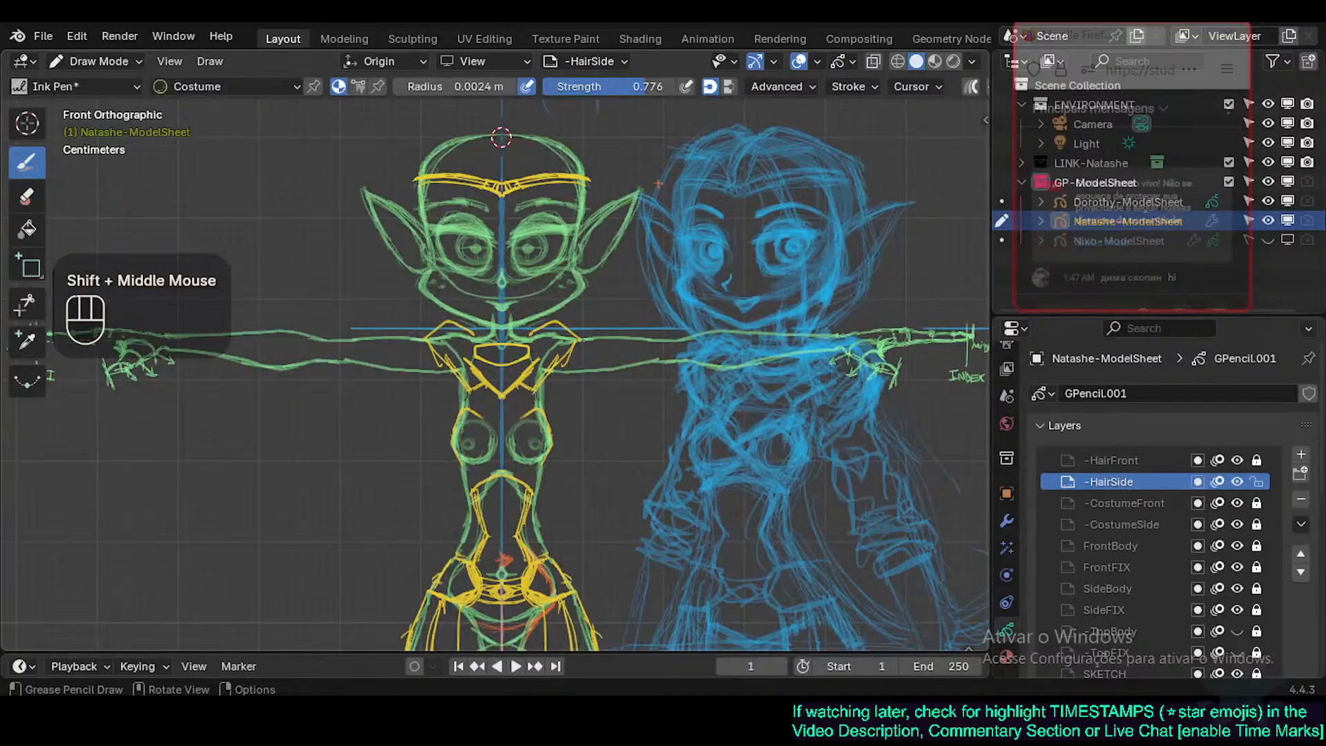
shift+middle_drag(586, 364, 573, 408)
mouse_move(573, 407)
ctrl+middle_down()
mouse_move(588, 338)
mouse_move(569, 494)
ctrl+middle_up()
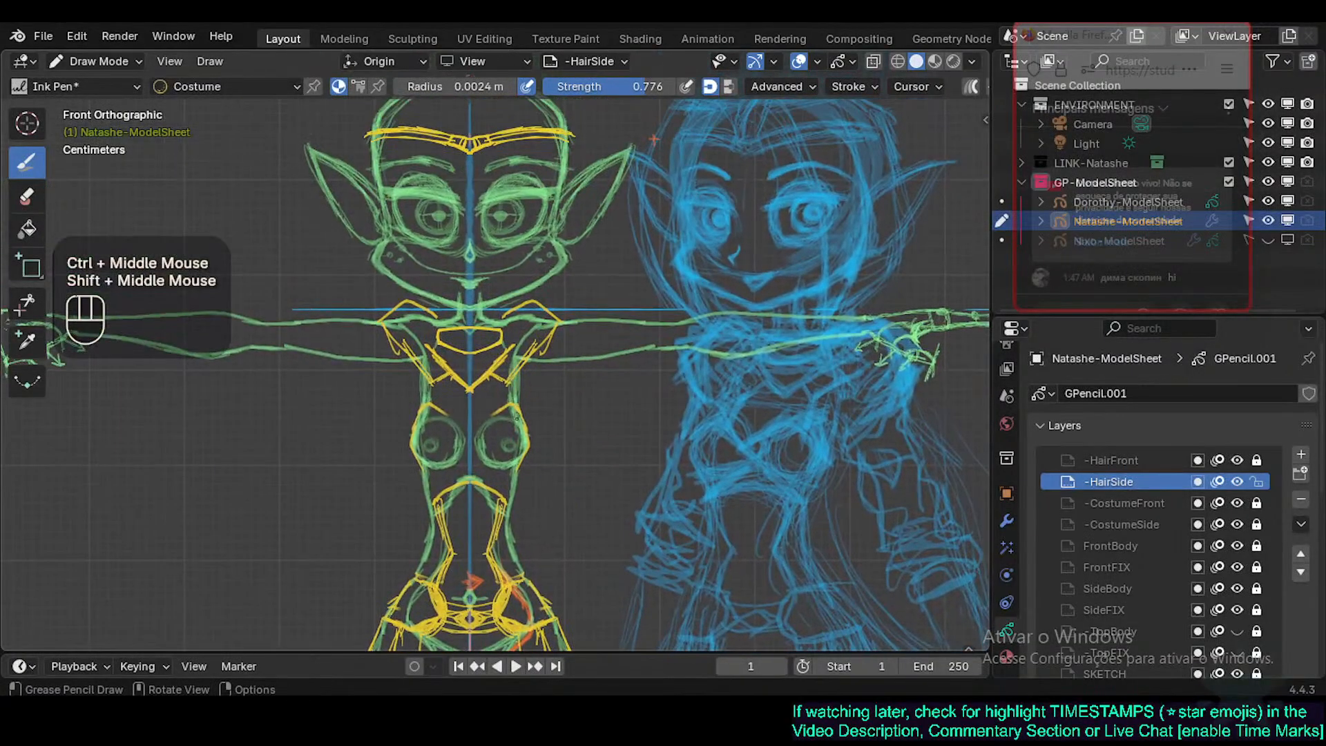
drag(526, 440, 524, 461)
drag(523, 471, 512, 505)
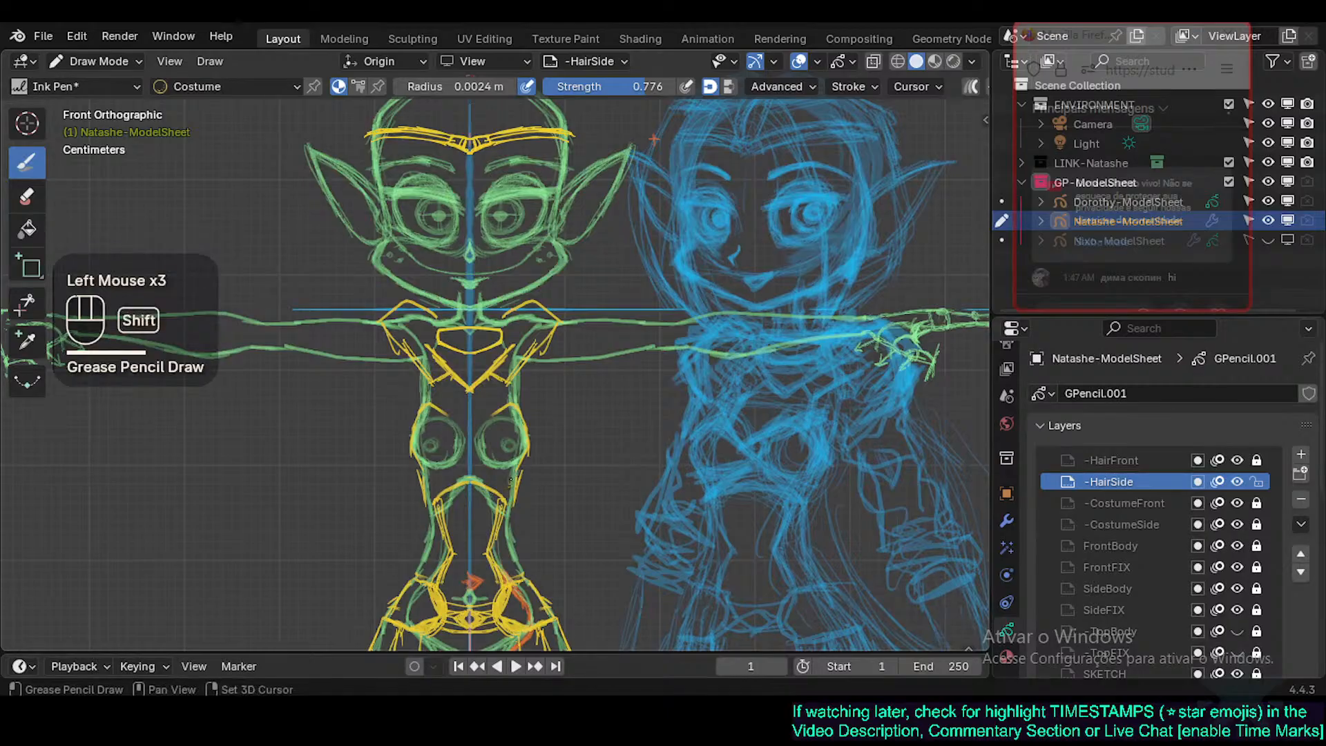
shift+middle_drag(512, 485, 509, 436)
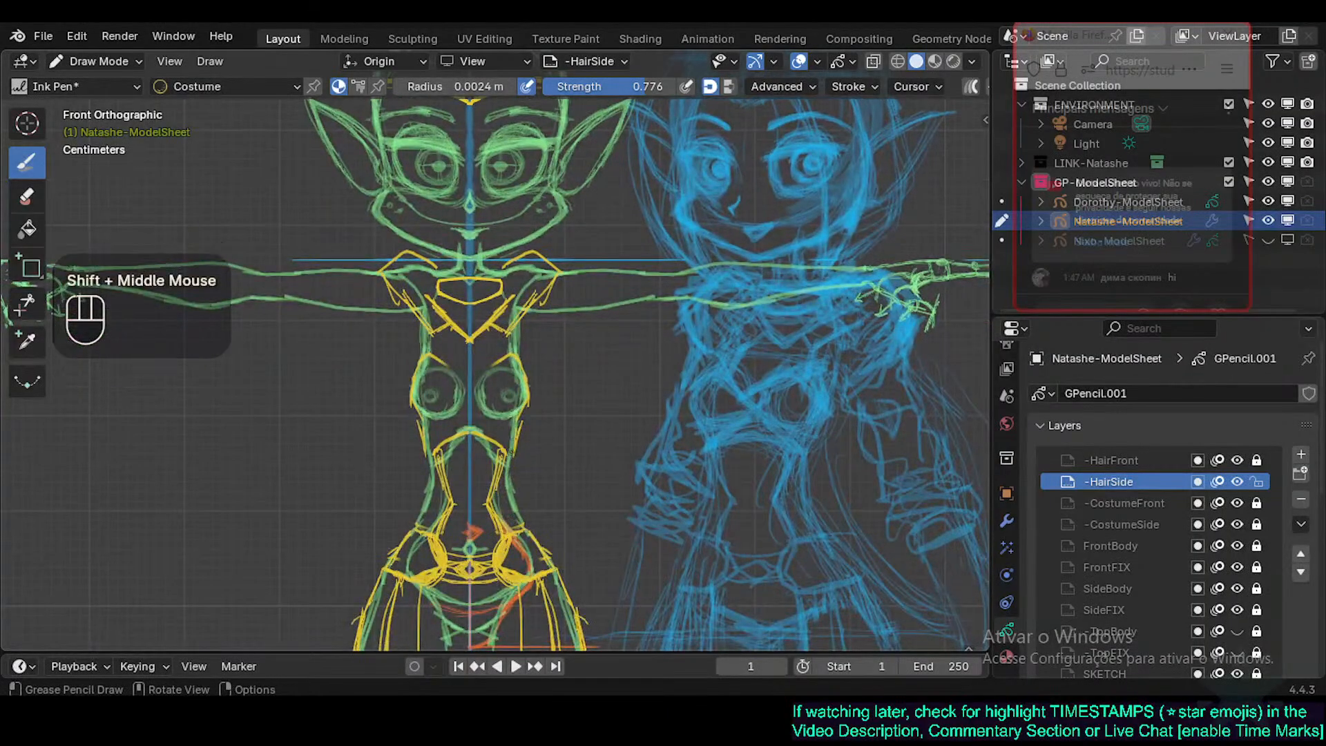
drag(514, 446, 510, 501)
drag(510, 496, 526, 531)
Reinforce the bodice's mirrored outer edges beside the bust with several short strokes.
shift+middle_drag(577, 290, 574, 401)
mouse_move(574, 401)
ctrl+middle_down()
mouse_move(575, 484)
mouse_move(587, 401)
mouse_move(594, 445)
mouse_move(553, 568)
ctrl+middle_up()
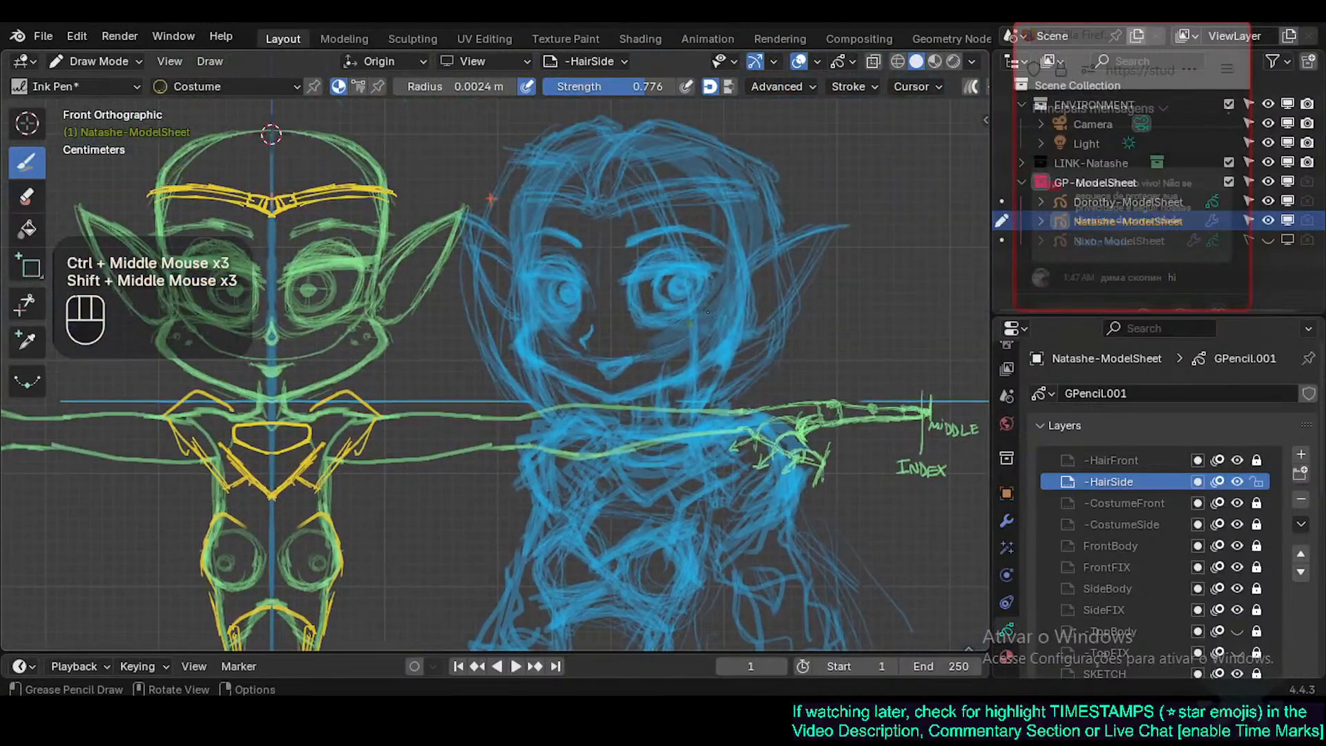
ctrl+middle_drag(456, 628, 452, 598)
shift+middle_drag(422, 615, 572, 417)
ctrl+middle_drag(573, 418, 623, 468)
drag(528, 397, 523, 455)
drag(530, 407, 524, 453)
drag(529, 414, 524, 452)
shift+middle_drag(531, 405, 536, 442)
drag(543, 417, 538, 449)
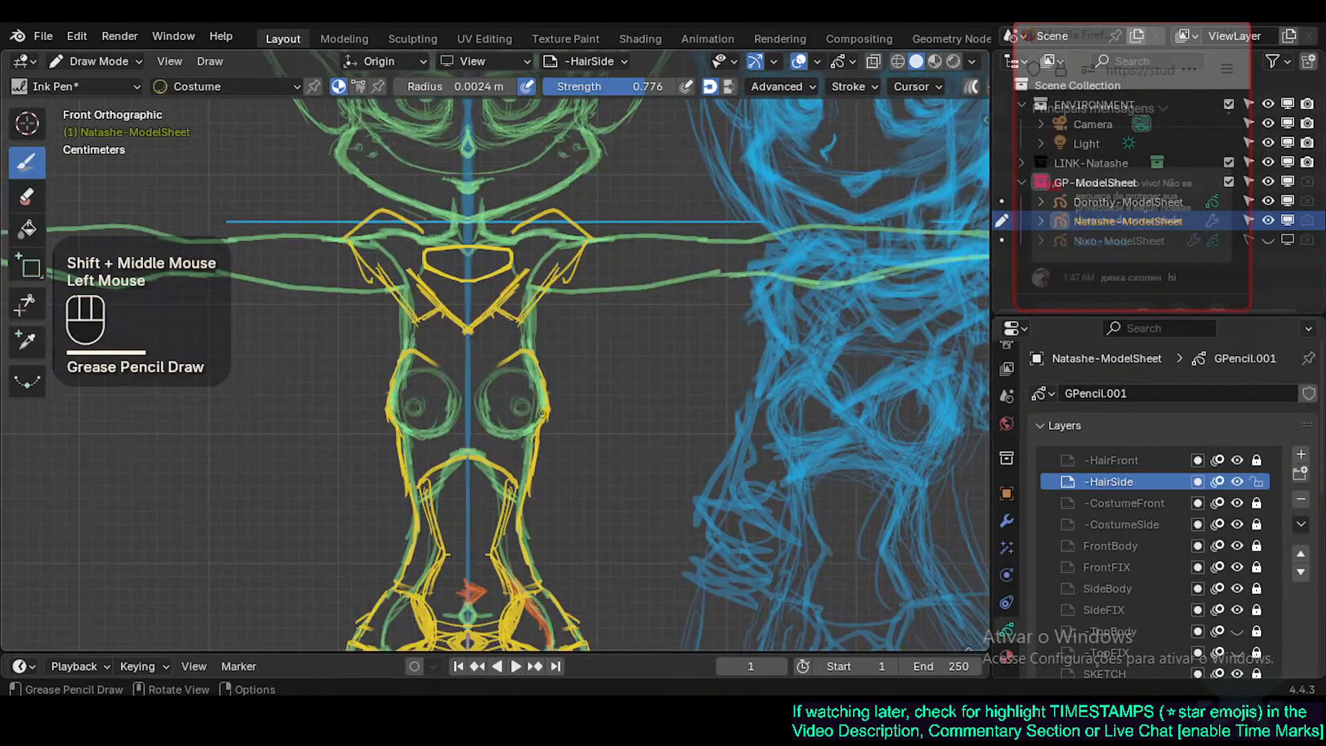
Add second strokes to the bodice's upper bust lines where they meet the outer edges.
mouse_move(529, 335)
shift+middle_down()
mouse_move(536, 456)
mouse_move(530, 436)
mouse_move(541, 427)
mouse_move(549, 484)
mouse_move(576, 355)
shift+middle_up()
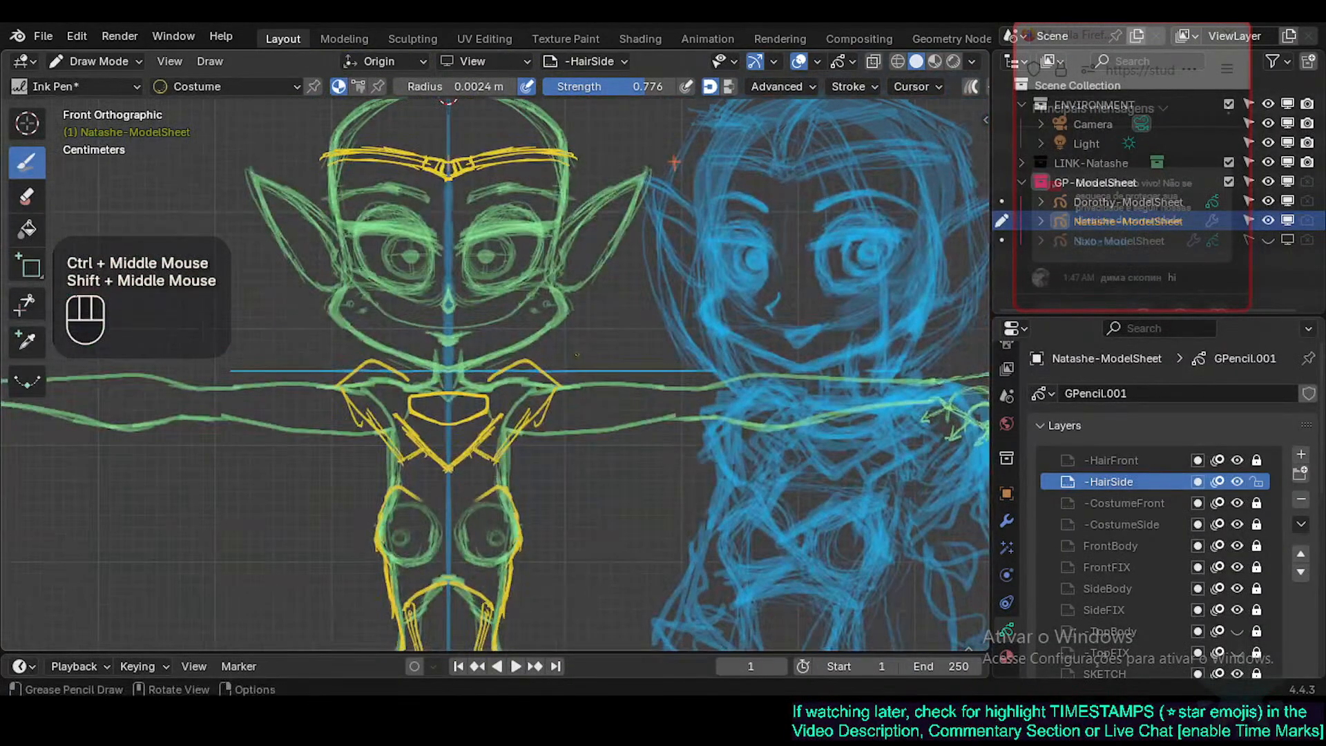
shift+middle_drag(500, 381, 498, 370)
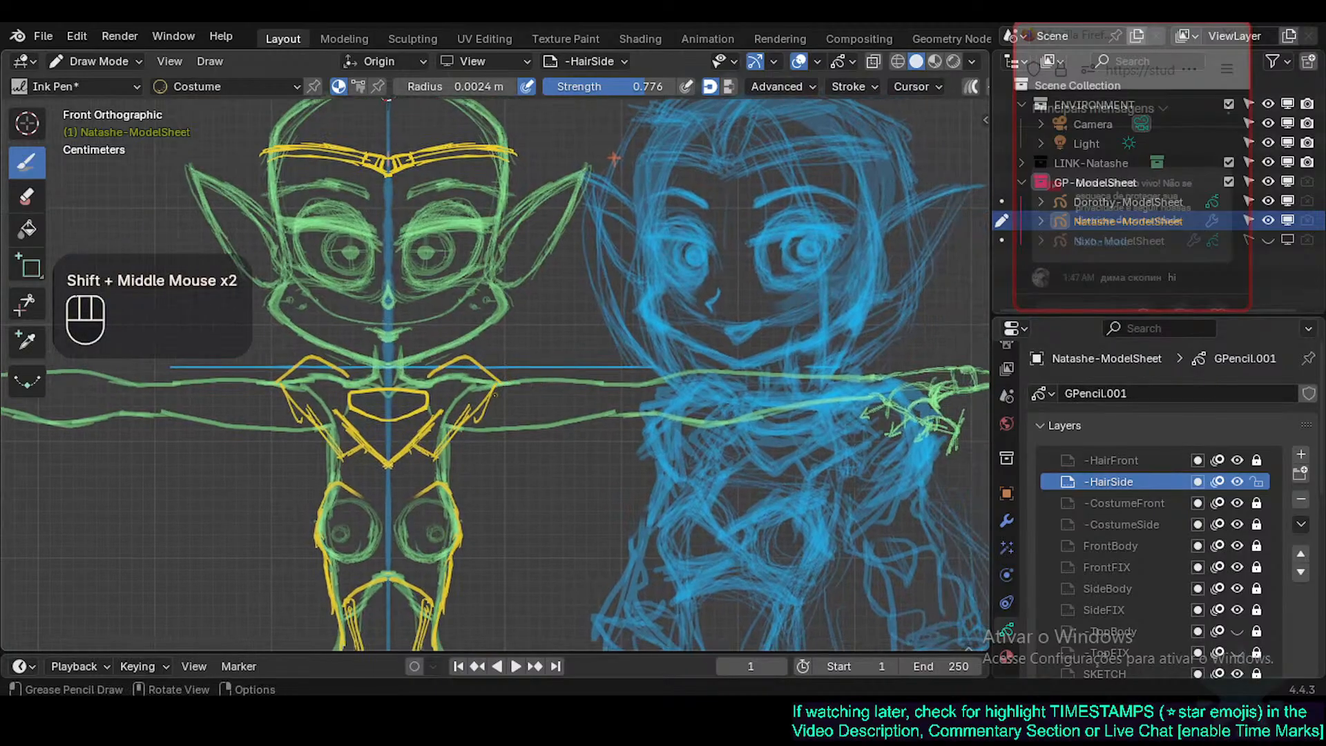
shift+middle_drag(481, 407, 498, 383)
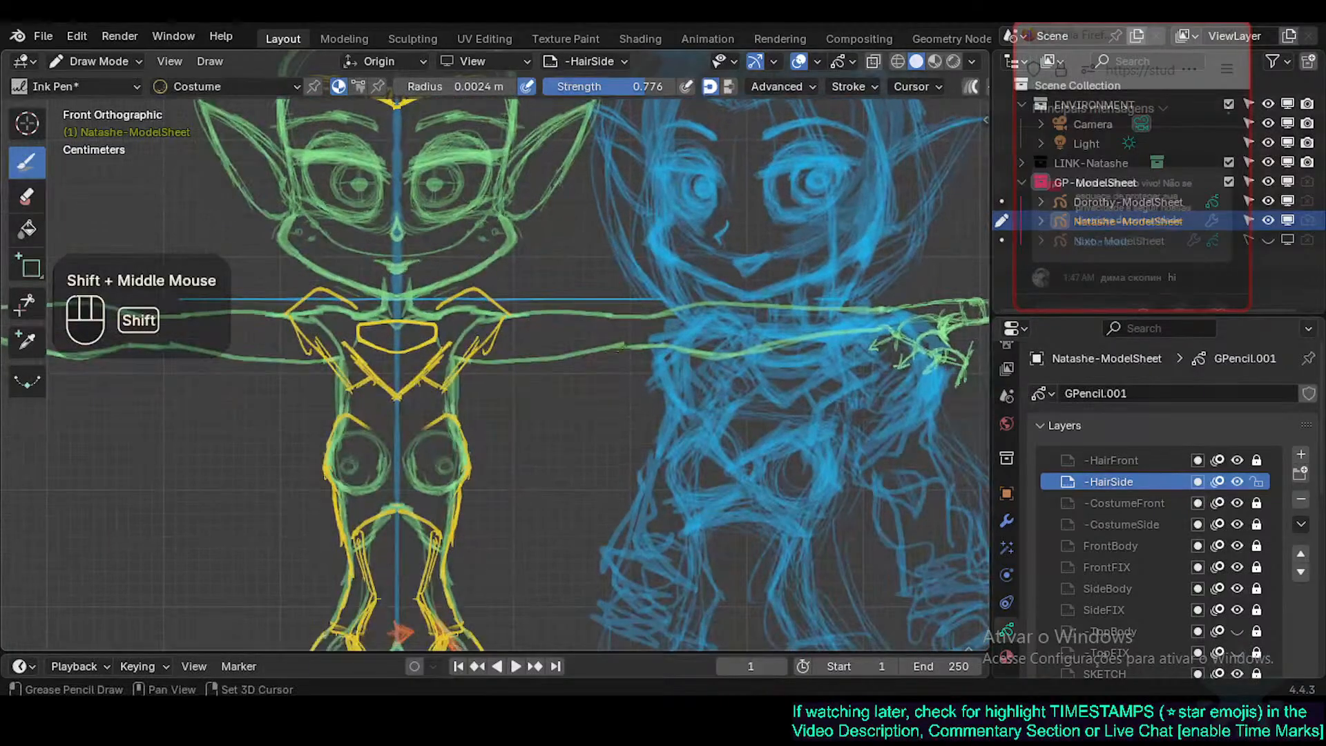
mouse_move(586, 406)
shift+middle_down()
mouse_move(586, 344)
mouse_move(529, 302)
mouse_move(563, 416)
shift+middle_up()
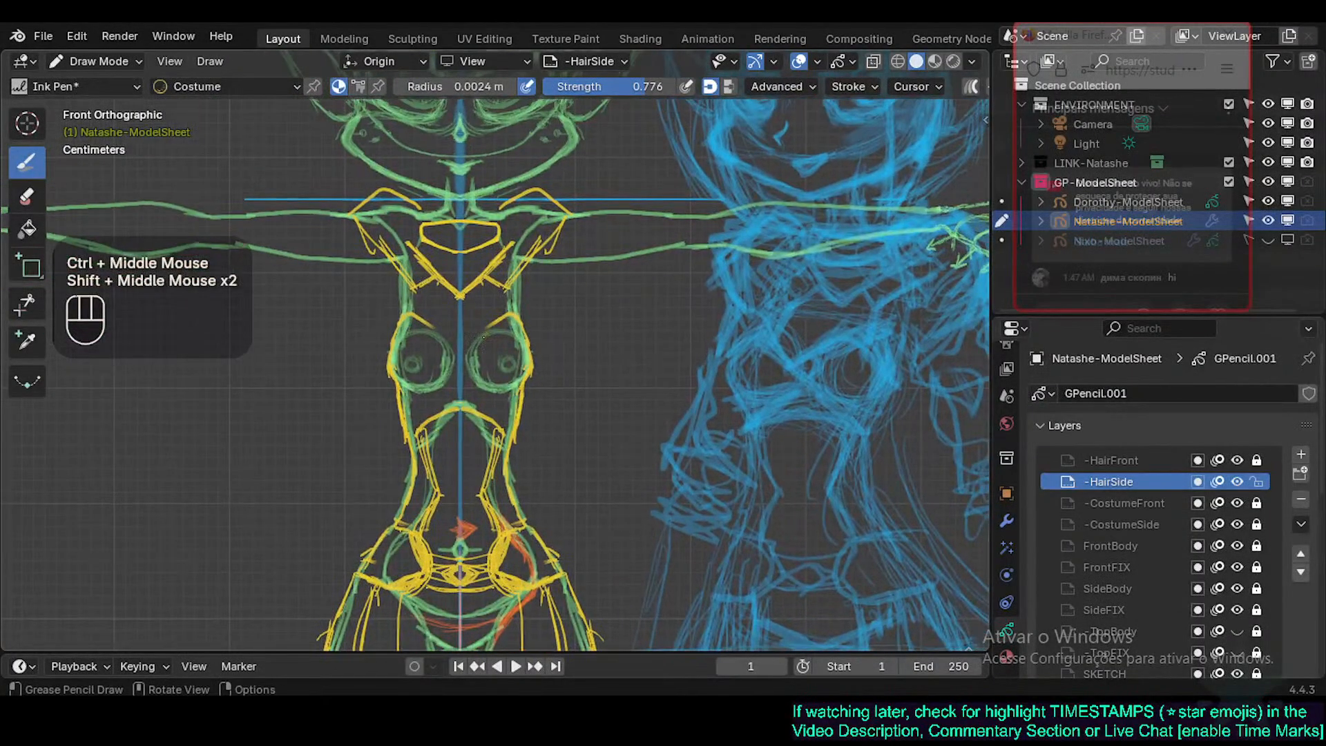
click(525, 336)
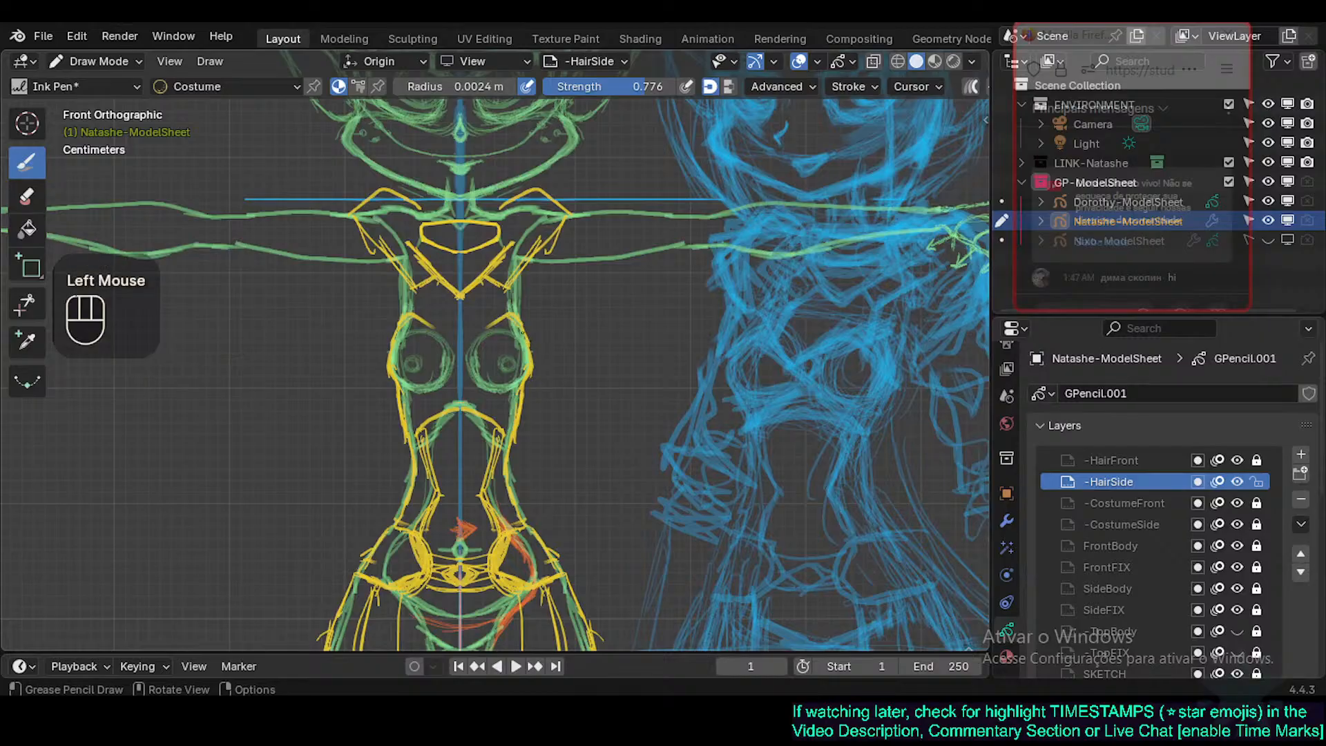
click(521, 339)
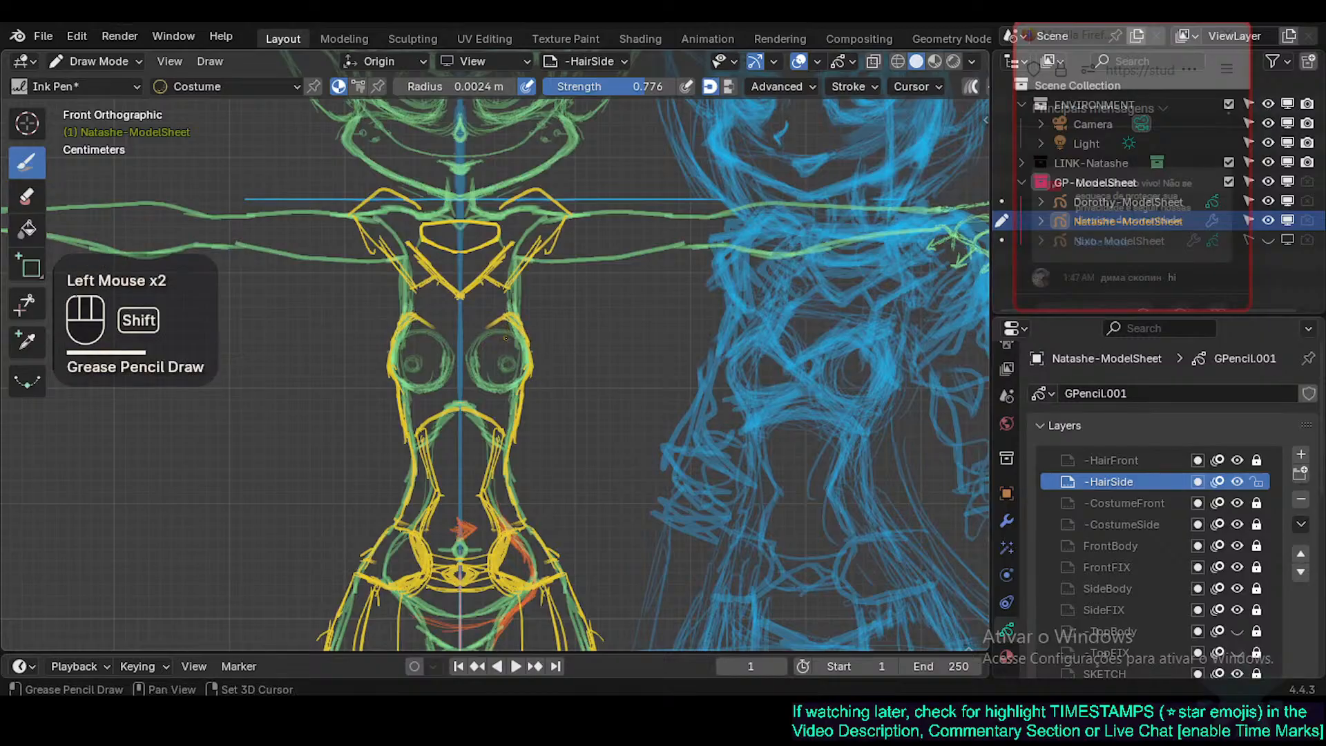
shift+middle_drag(473, 339, 510, 324)
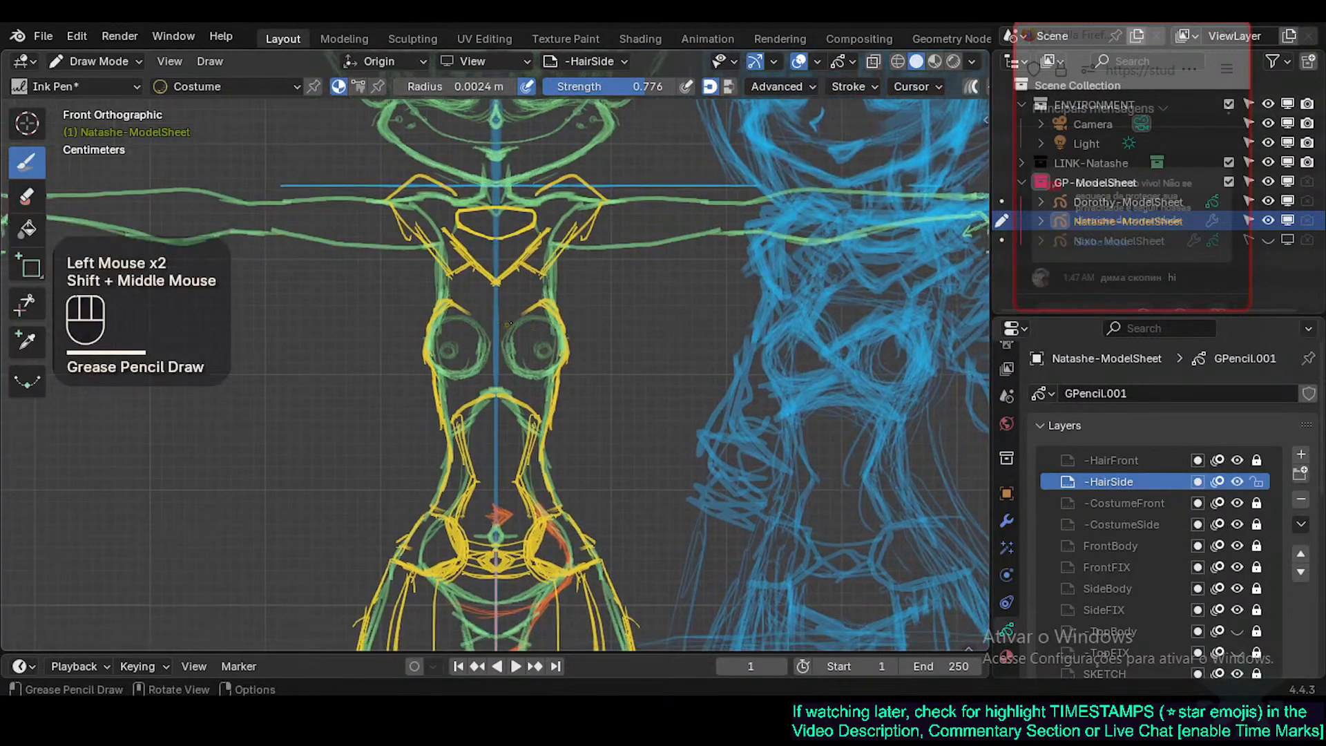
Show the Natashe-ModelSheet object's modifiers and compare the front figure's skirt and legs with the blue sketch.
click(1008, 520)
shift+middle_drag(497, 509, 478, 456)
ctrl+middle_drag(478, 456, 497, 414)
key(KP_1)
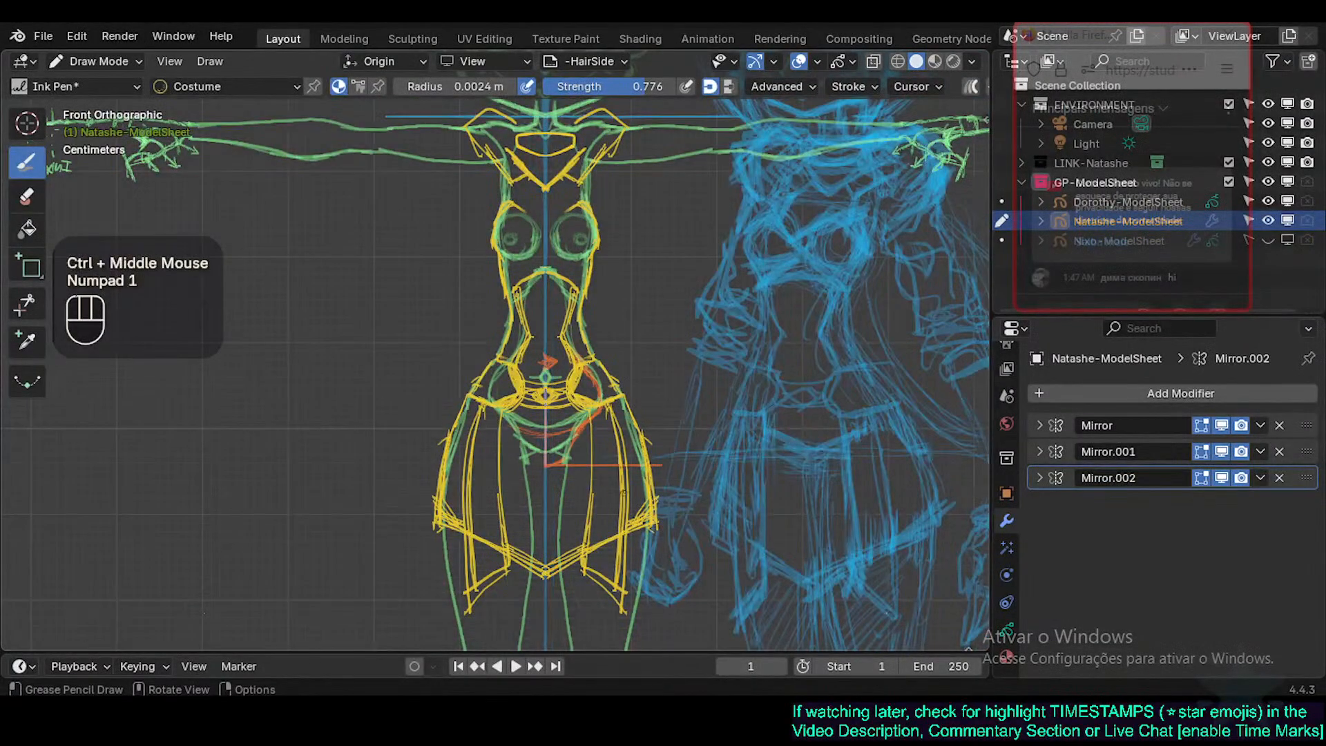
shift+middle_drag(623, 493, 621, 482)
shift+middle_drag(619, 608, 559, 466)
mouse_move(558, 525)
ctrl+middle_down()
mouse_move(556, 587)
mouse_move(546, 460)
mouse_move(542, 508)
ctrl+middle_up()
shift+middle_drag(527, 424, 550, 394)
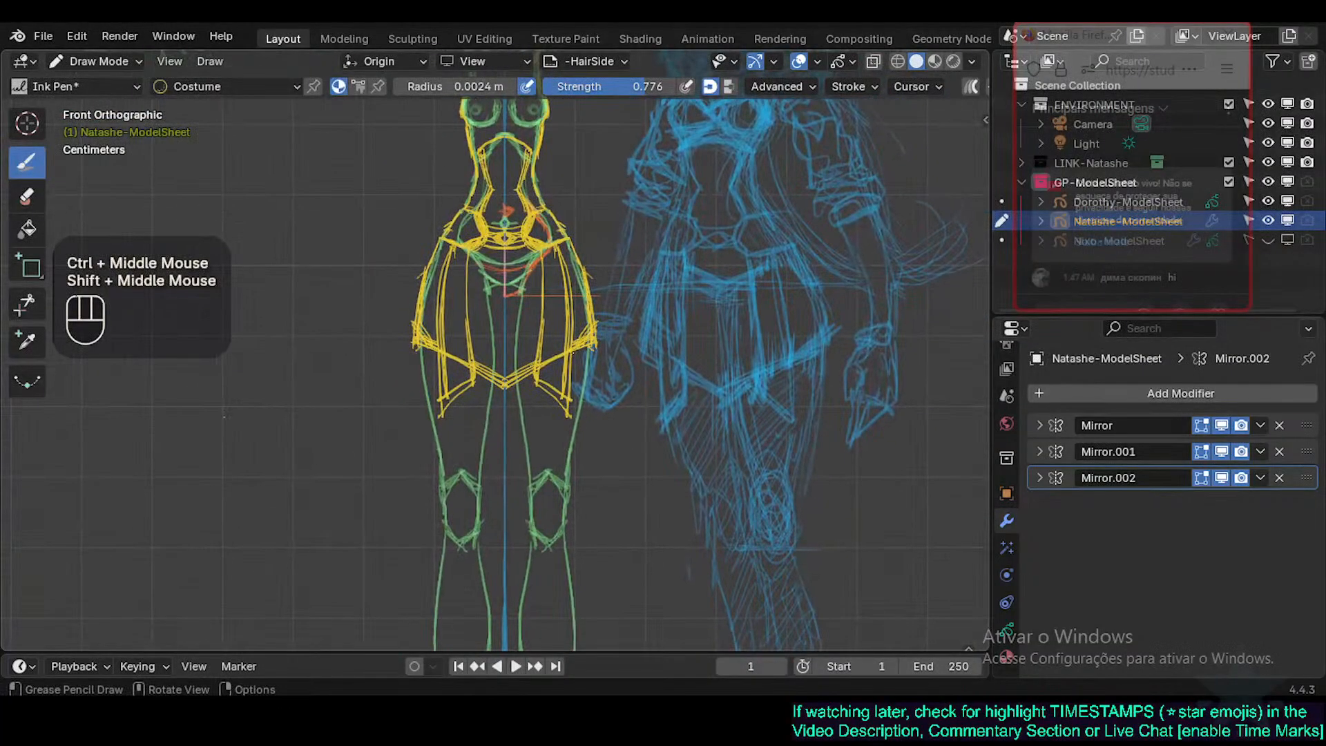
drag(589, 346, 515, 384)
drag(518, 387, 543, 399)
key(ctrl+z)
key(ctrl+z)
key(ctrl+z)
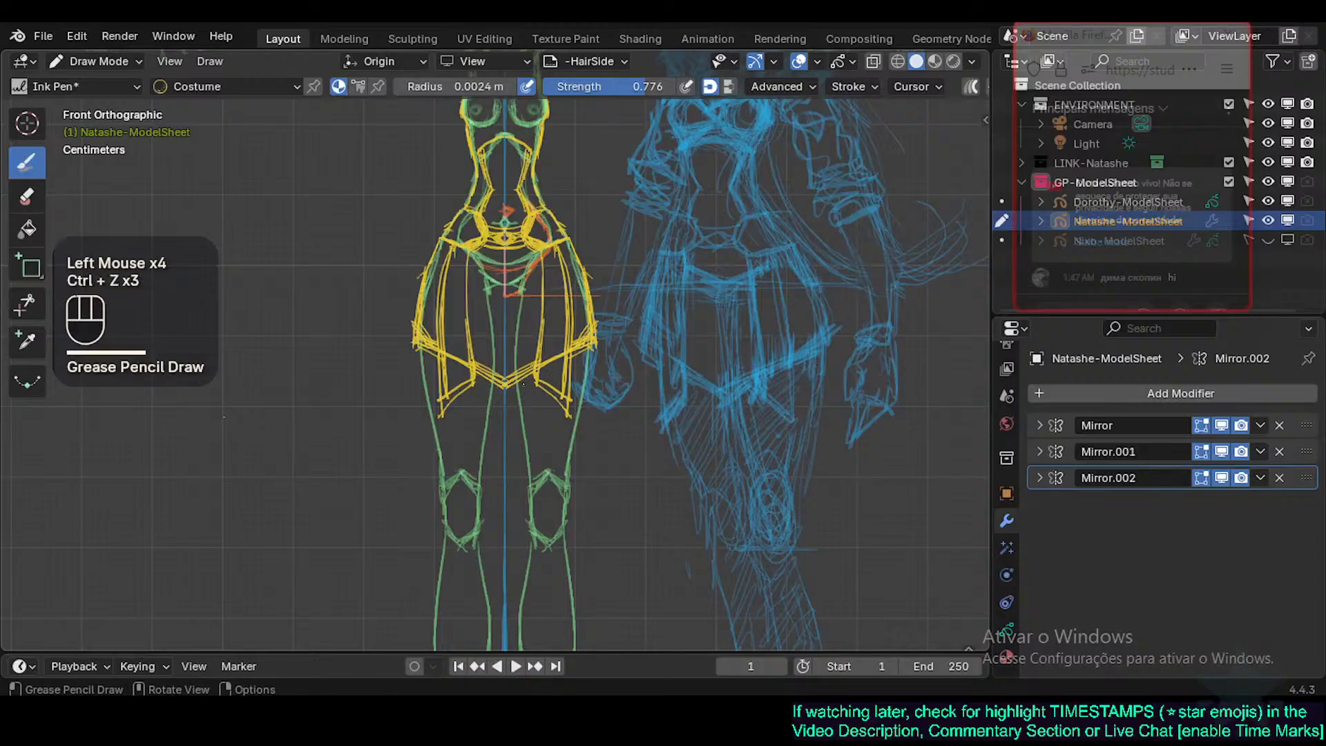
Draw the mirrored legging outlines along the outer and inner thighs from the skirt to just below the knees.
drag(594, 343, 559, 491)
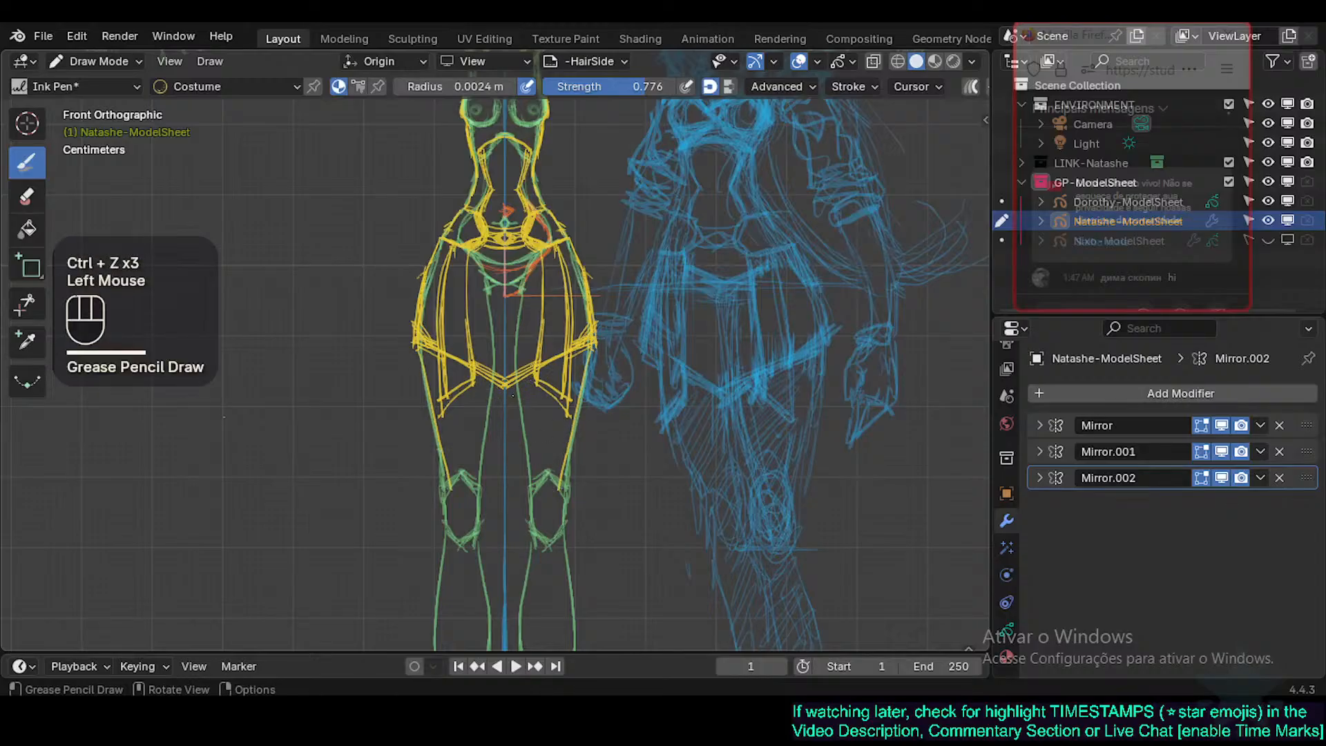
drag(518, 384, 524, 466)
drag(517, 387, 527, 498)
shift+middle_drag(527, 498, 524, 366)
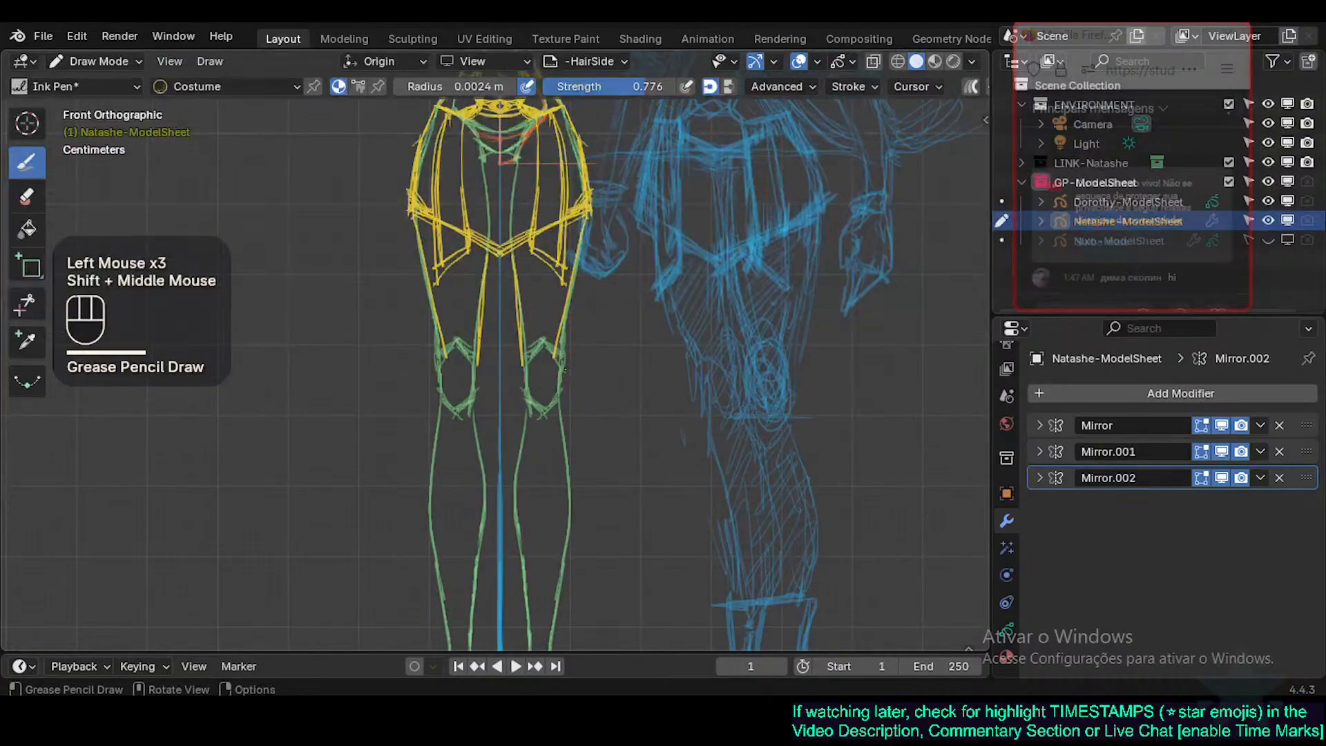
click(559, 380)
mouse_move(559, 380)
mouse_down()
mouse_move(565, 335)
mouse_move(561, 430)
mouse_up()
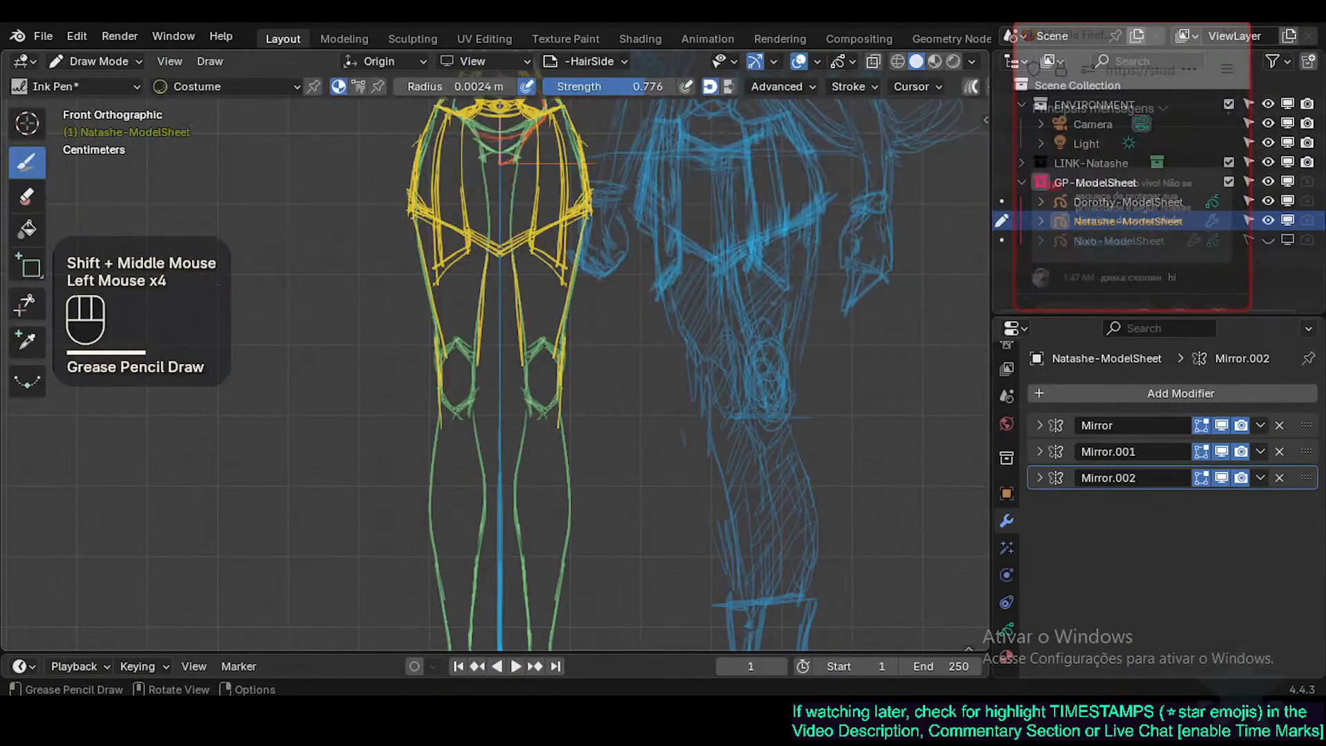
drag(525, 355, 524, 439)
Continue the mirrored legging outlines down the outer and inner sides of the calves to the lower shins.
ctrl+middle_drag(524, 439, 537, 396)
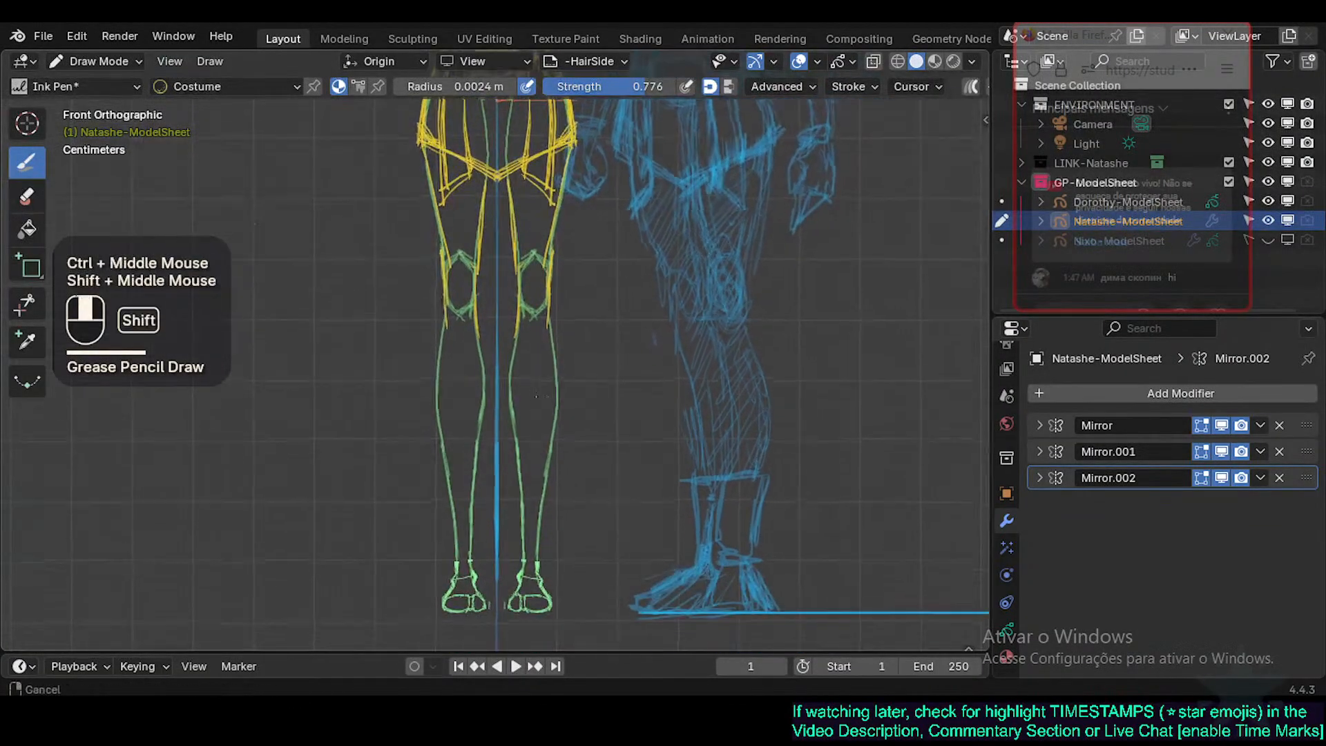
click(549, 325)
drag(547, 323, 556, 458)
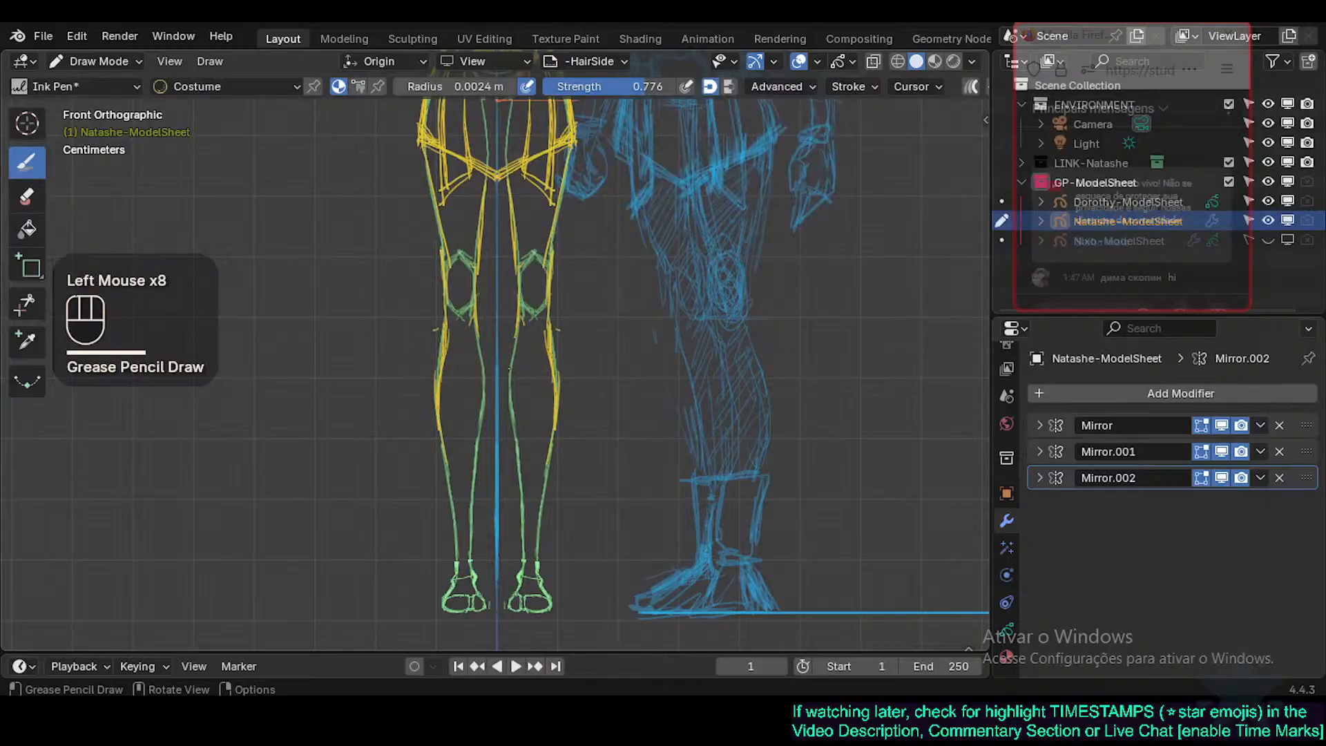
drag(512, 330, 515, 388)
drag(512, 347, 523, 478)
mouse_move(517, 443)
mouse_down()
mouse_move(525, 472)
mouse_move(559, 468)
mouse_move(517, 477)
mouse_move(557, 475)
mouse_up()
key(ctrl+z)
key(ctrl+z)
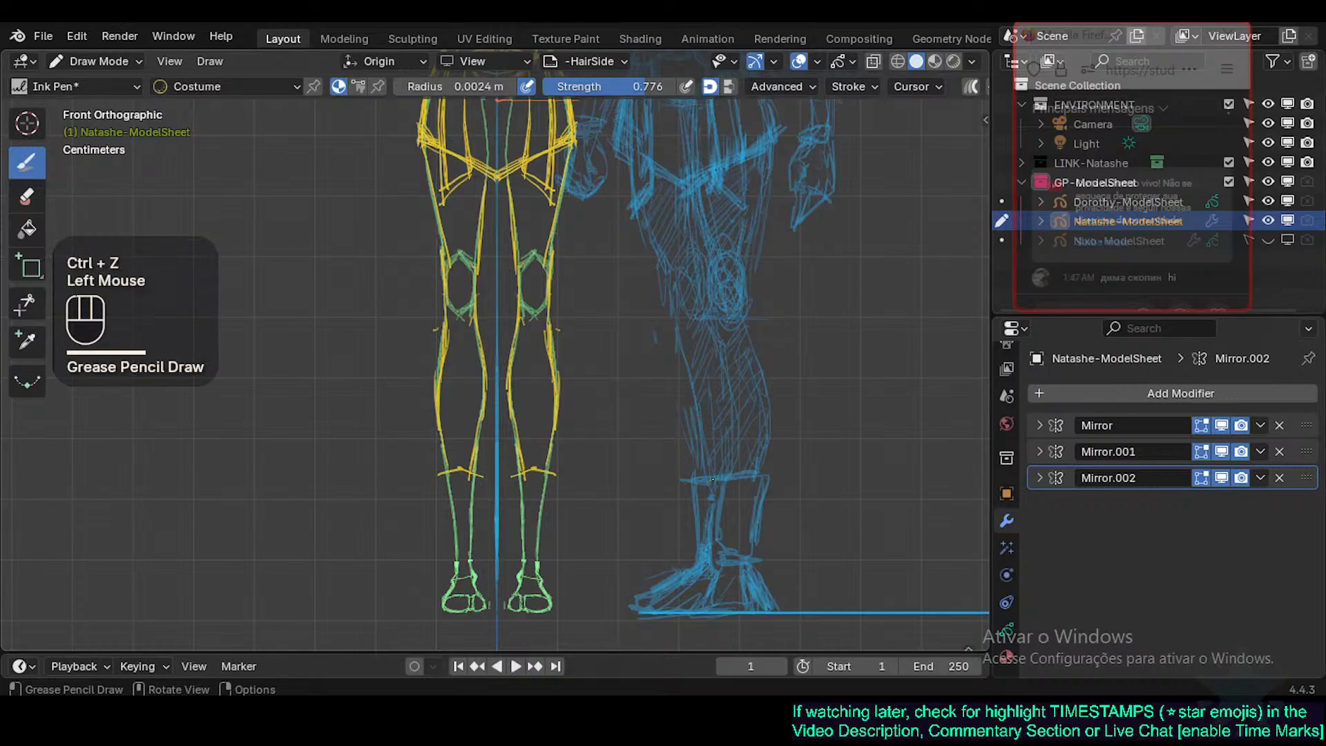
key(ctrl+z)
key(ctrl+z)
drag(536, 476, 510, 473)
key(ctrl+z)
key(ctrl+z)
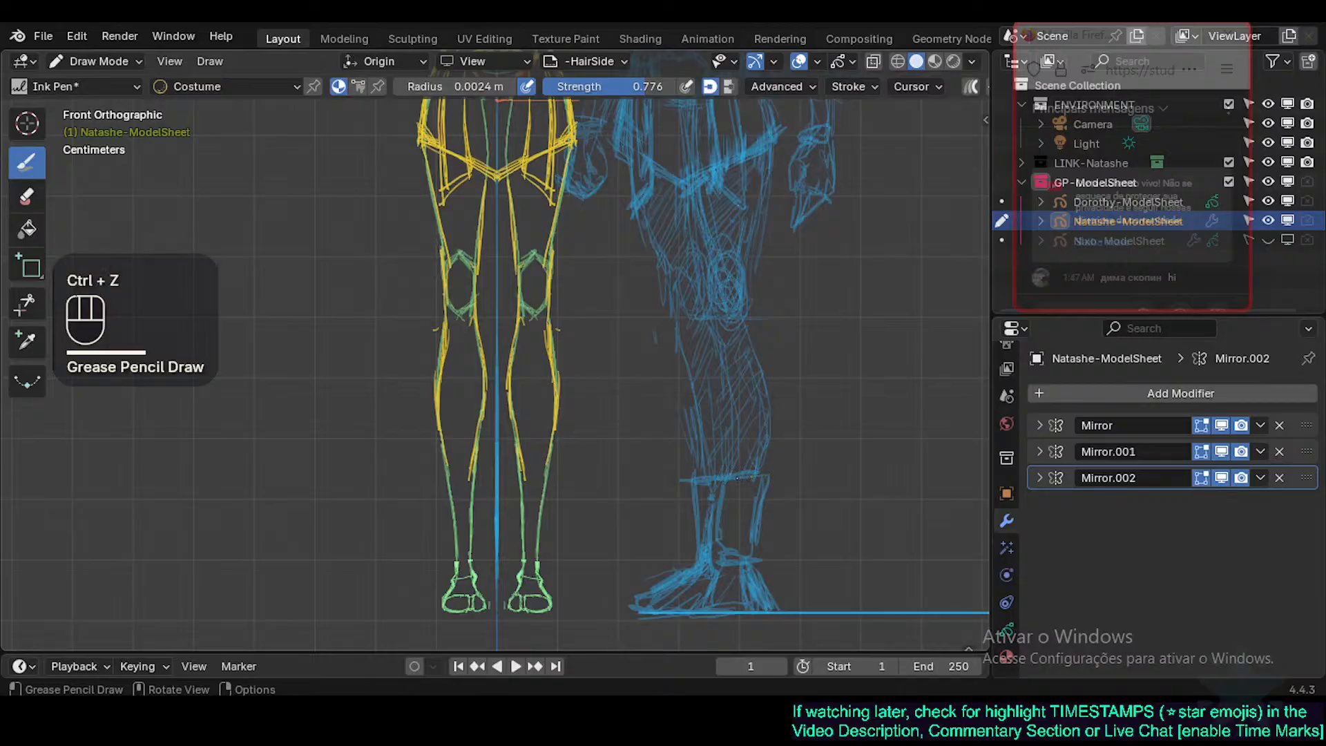
Draw mirrored boot shafts on the lower shins with a slightly slanted top edge, straight tapering sides and an ankle line.
mouse_move(510, 475)
mouse_down()
mouse_move(572, 490)
mouse_move(497, 502)
mouse_move(555, 477)
mouse_move(543, 529)
mouse_up()
key(ctrl+z)
key(ctrl+z)
drag(554, 478, 545, 559)
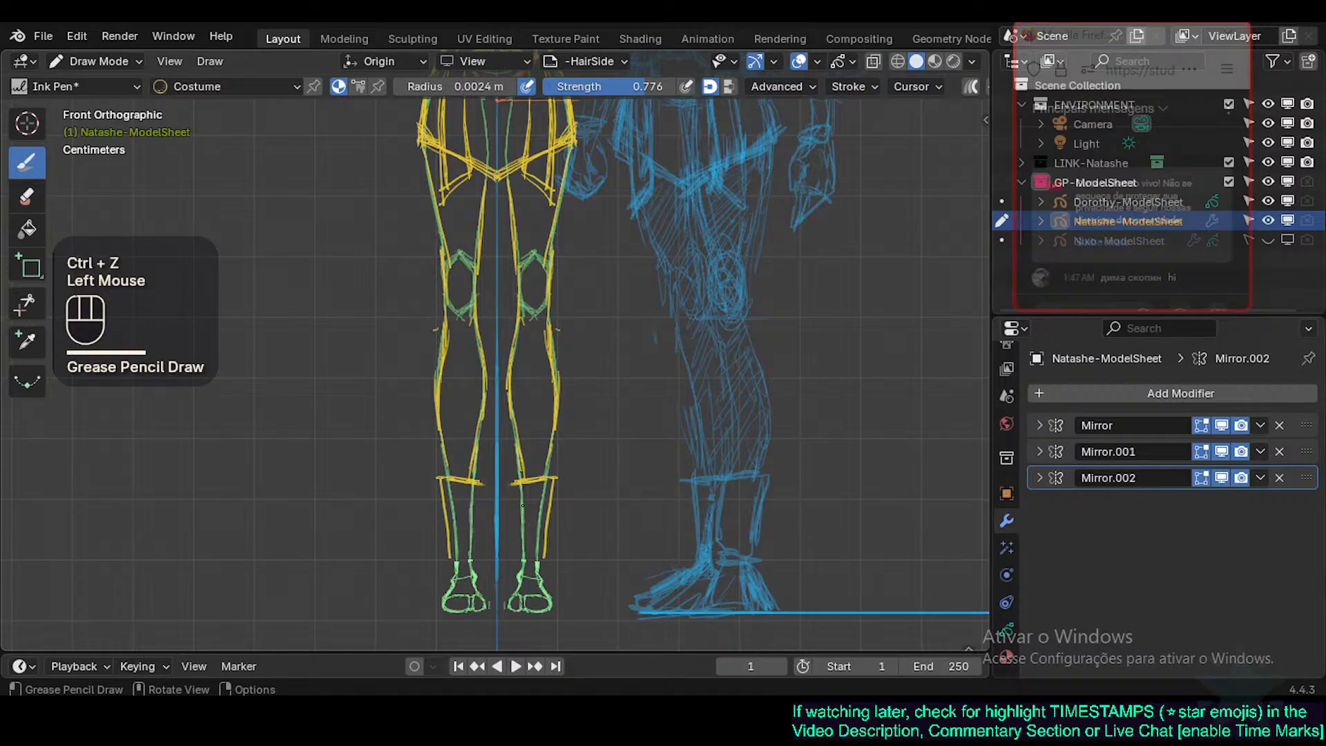
mouse_move(516, 485)
mouse_down()
mouse_move(517, 553)
mouse_move(548, 560)
mouse_move(520, 561)
mouse_up()
drag(519, 558, 545, 560)
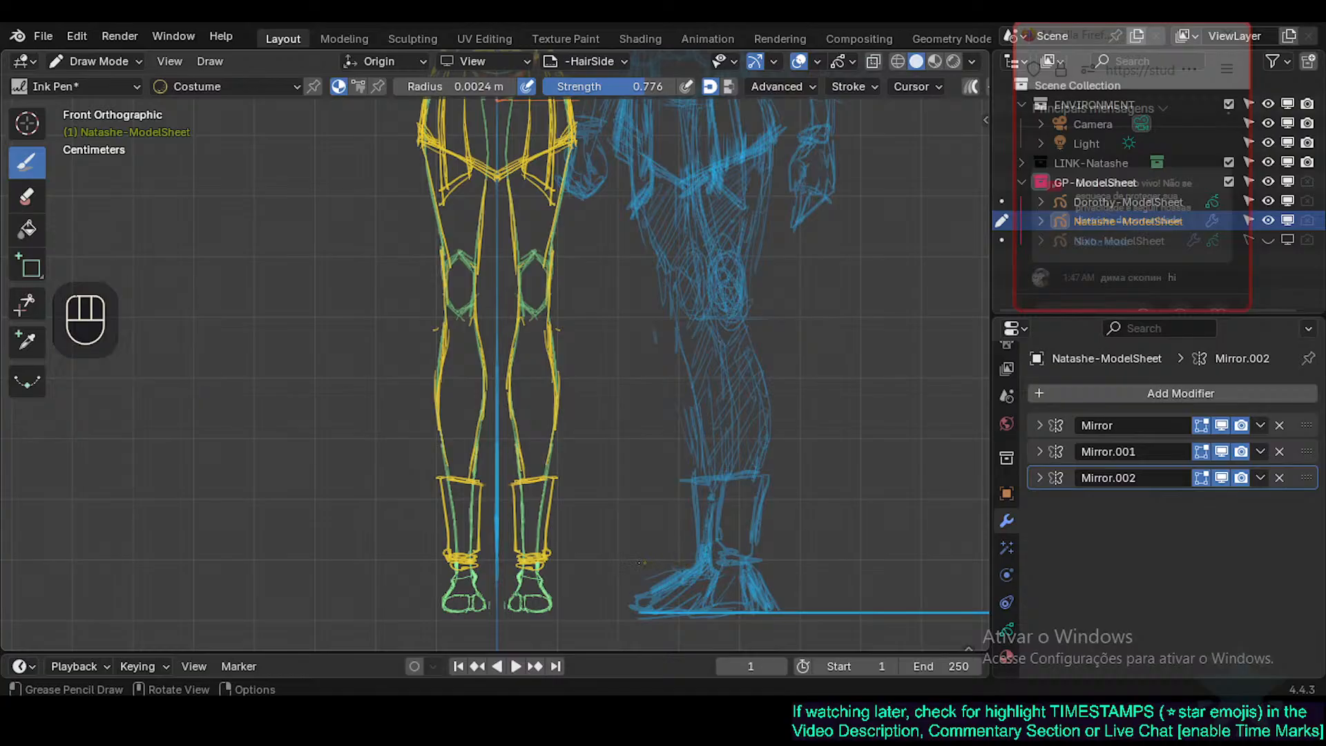
Clean up the scribbled ankle lines and redraw them as a narrow band at the bottom of the boot shafts.
mouse_move(523, 562)
ctrl+mouse_down()
mouse_move(544, 567)
mouse_move(544, 543)
mouse_move(521, 551)
mouse_move(535, 554)
ctrl+mouse_up()
mouse_move(542, 547)
mouse_down()
mouse_move(530, 559)
mouse_move(517, 539)
mouse_move(527, 545)
mouse_up()
drag(519, 544, 521, 563)
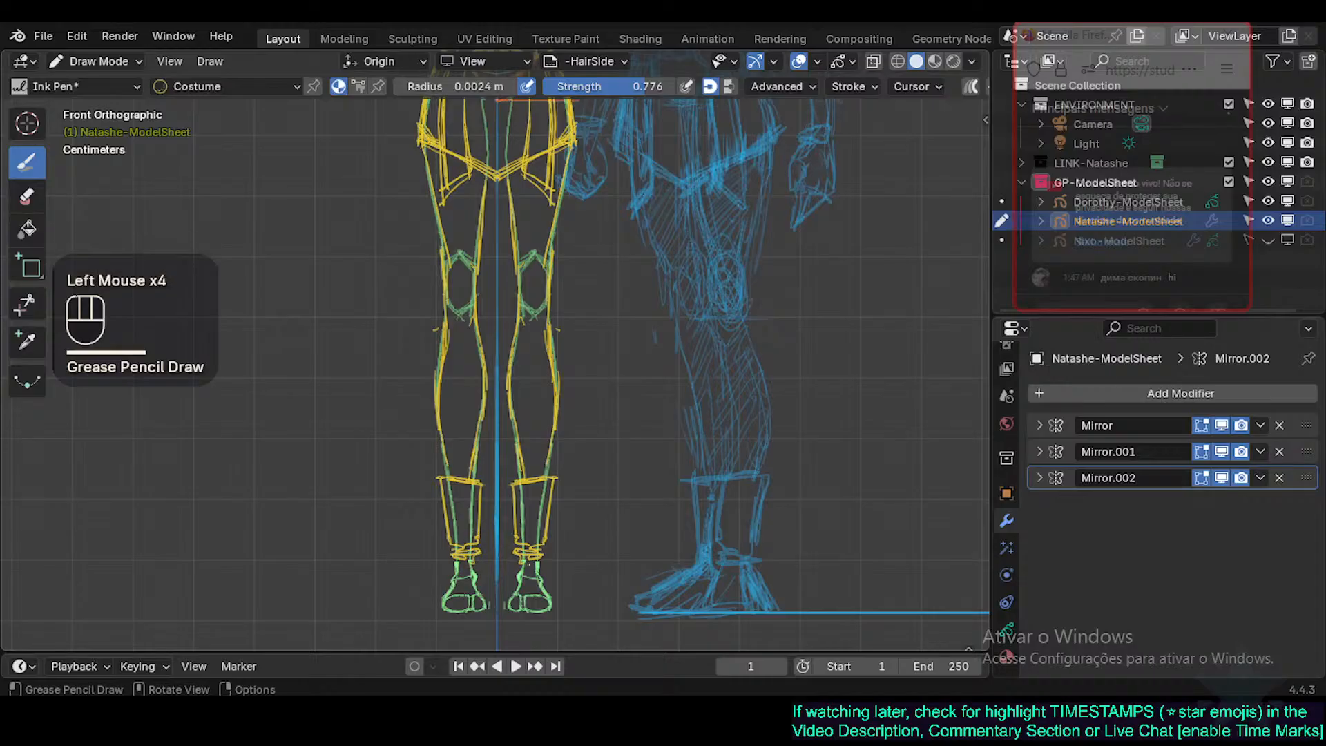
Draw mirrored shoe outlines around the feet, flaring from the ankle bands down to flat soles.
shift+middle_drag(542, 563, 540, 512)
mouse_move(539, 507)
mouse_down()
mouse_move(556, 561)
mouse_move(520, 517)
mouse_up()
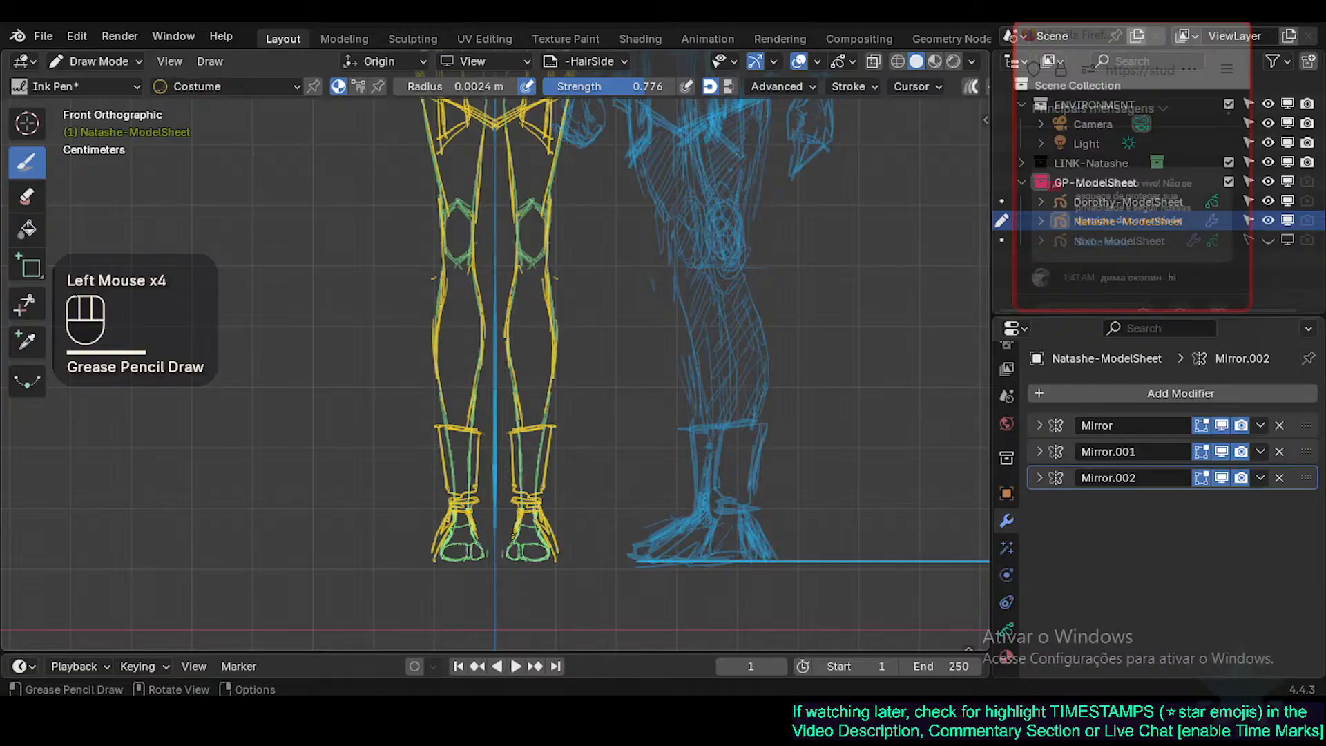
drag(485, 559, 437, 561)
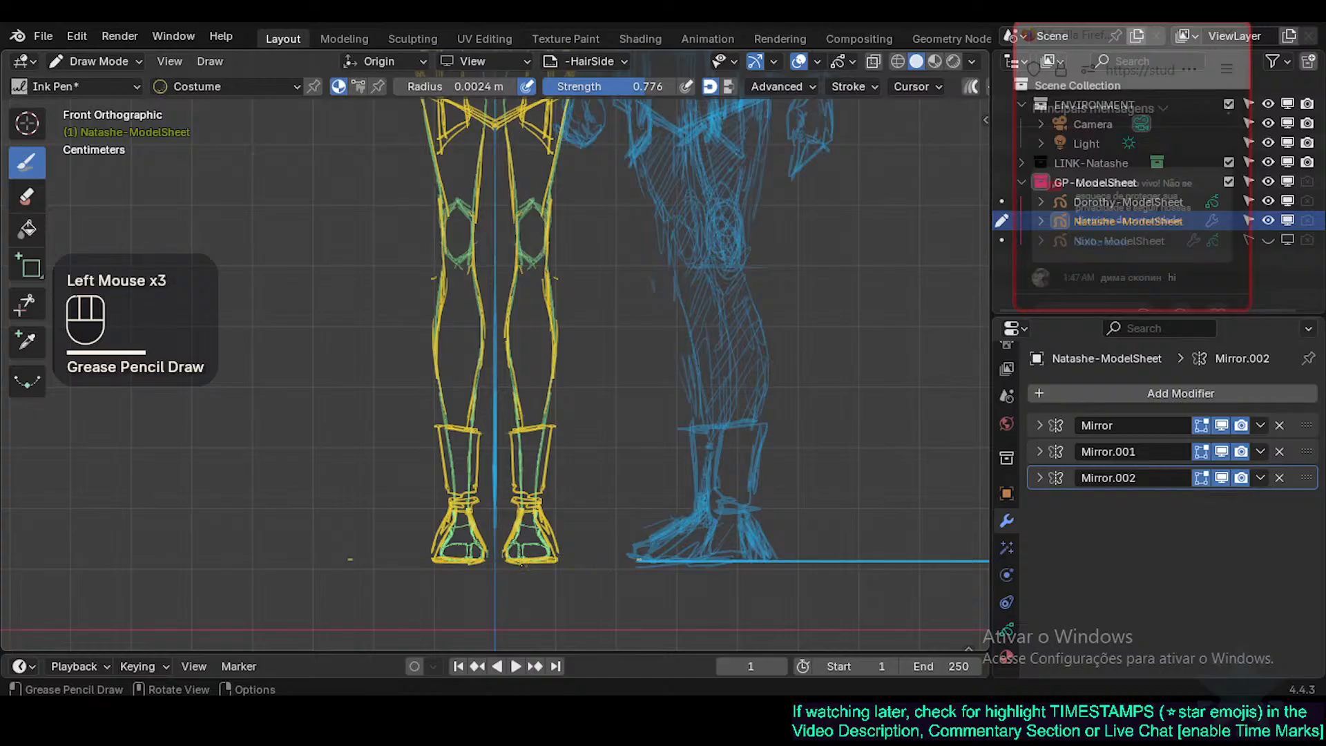
Erase the stray mark beside the feet, touch up the mirrored shoe outlines and save the file.
ctrl+click(338, 550)
ctrl+click(578, 571)
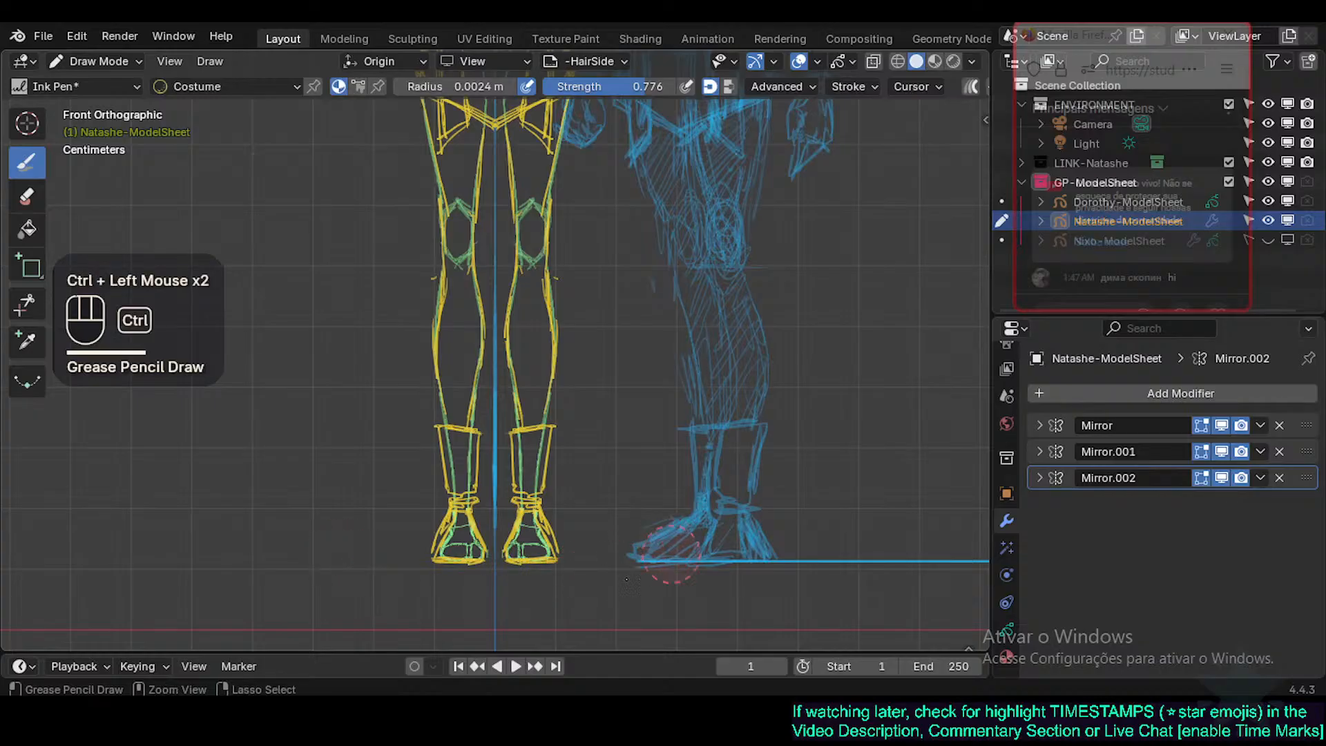
click(551, 563)
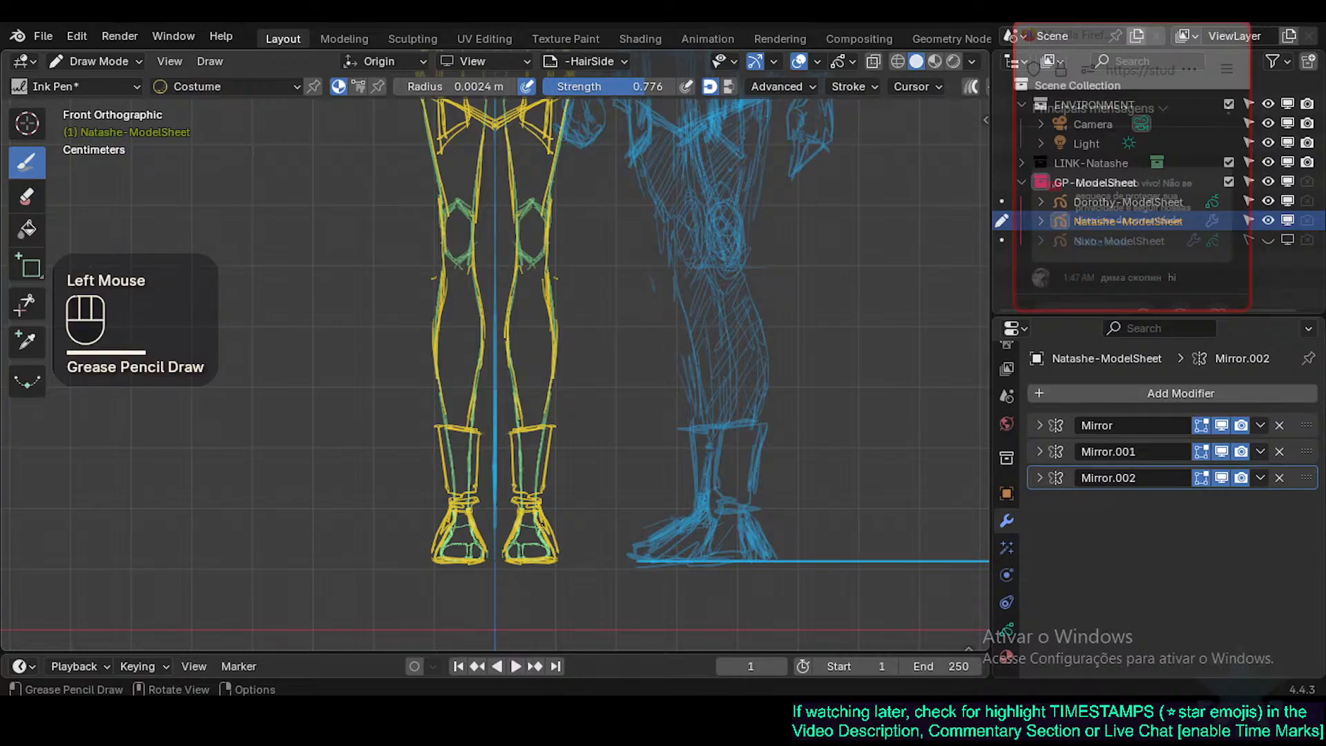
mouse_move(545, 531)
mouse_down()
mouse_move(556, 558)
mouse_move(511, 544)
mouse_move(547, 547)
mouse_up()
key(ctrl+z)
key(ctrl+z)
key(ctrl+z)
shift+middle_drag(547, 547, 539, 581)
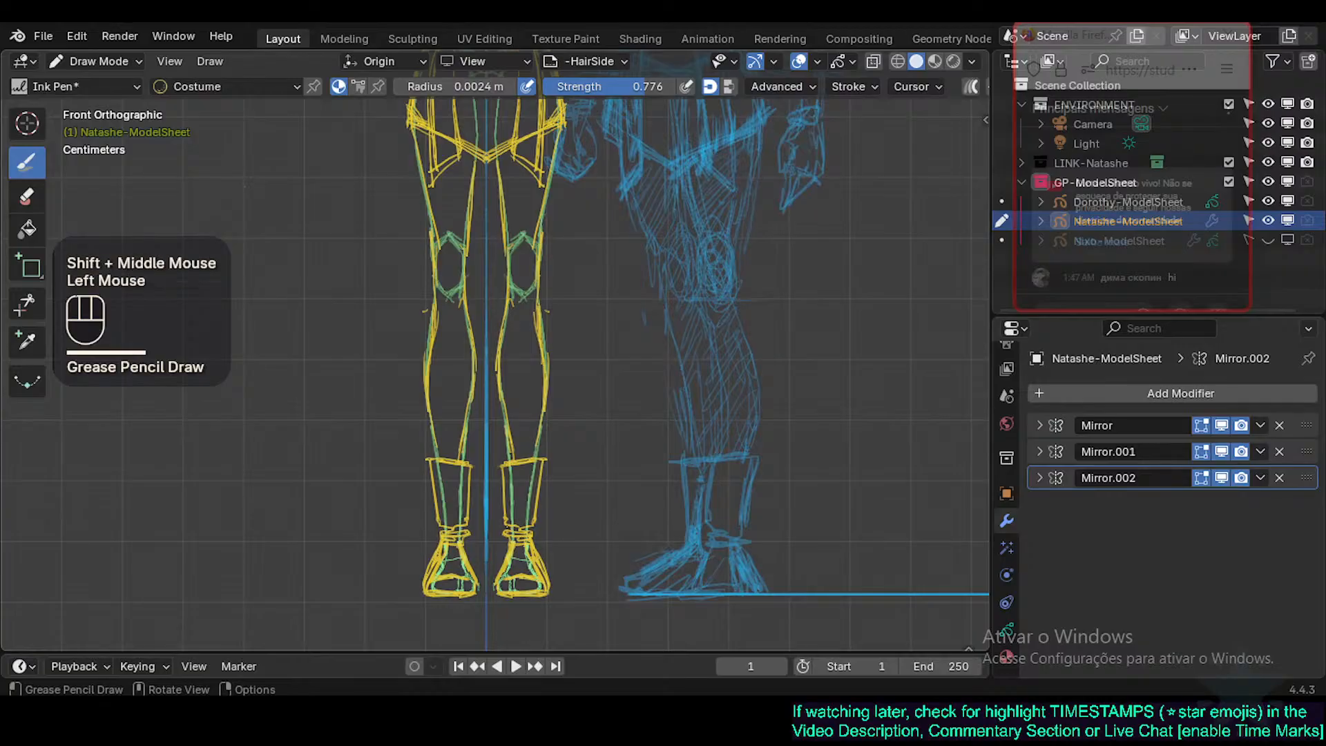
shift+middle_drag(508, 527, 523, 614)
ctrl+middle_drag(524, 614, 528, 643)
ctrl+middle_drag(545, 511, 622, 457)
key(ctrl+s)
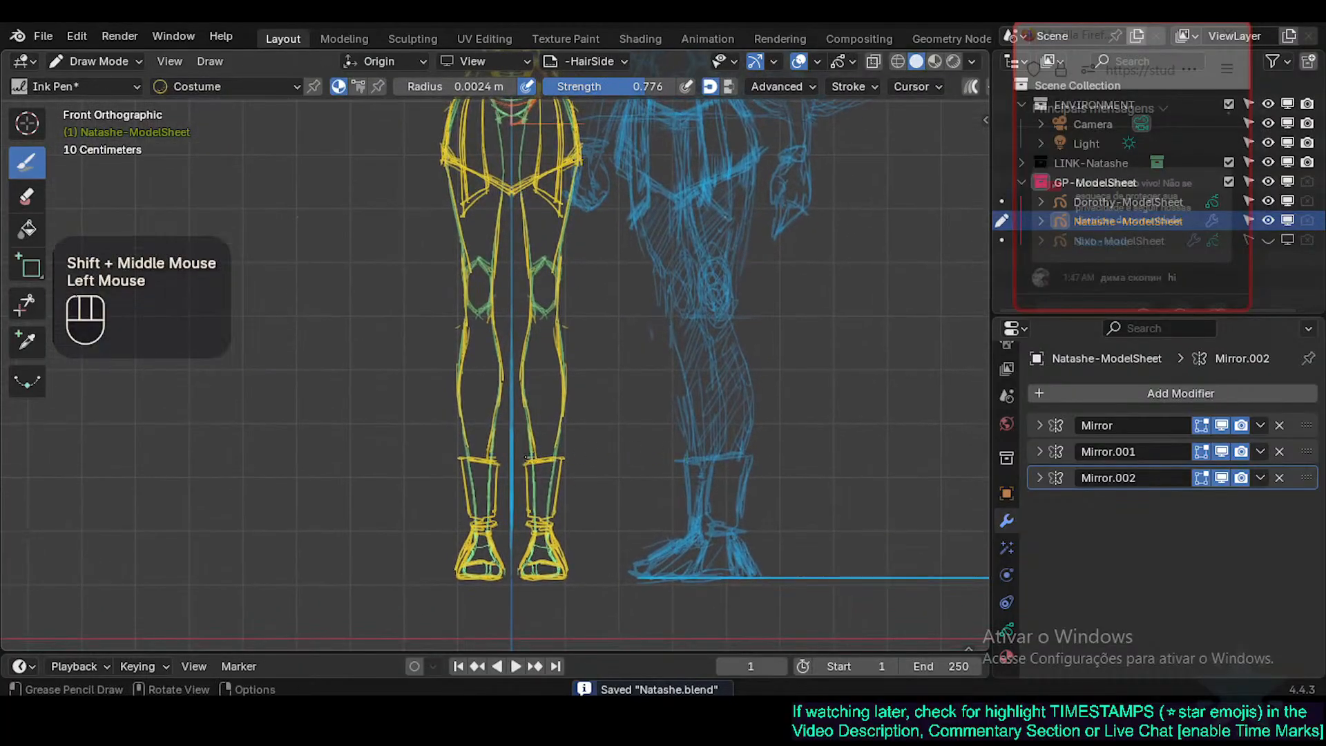
Reinforce the top edges and sides of the mirrored boot shafts with extra strokes and save the file.
mouse_move(518, 459)
mouse_down()
mouse_move(563, 456)
mouse_move(557, 498)
mouse_up()
mouse_move(566, 458)
mouse_down()
mouse_move(560, 498)
mouse_move(524, 464)
mouse_move(526, 521)
mouse_move(550, 532)
mouse_move(530, 538)
mouse_move(530, 505)
mouse_up()
key(ctrl+z)
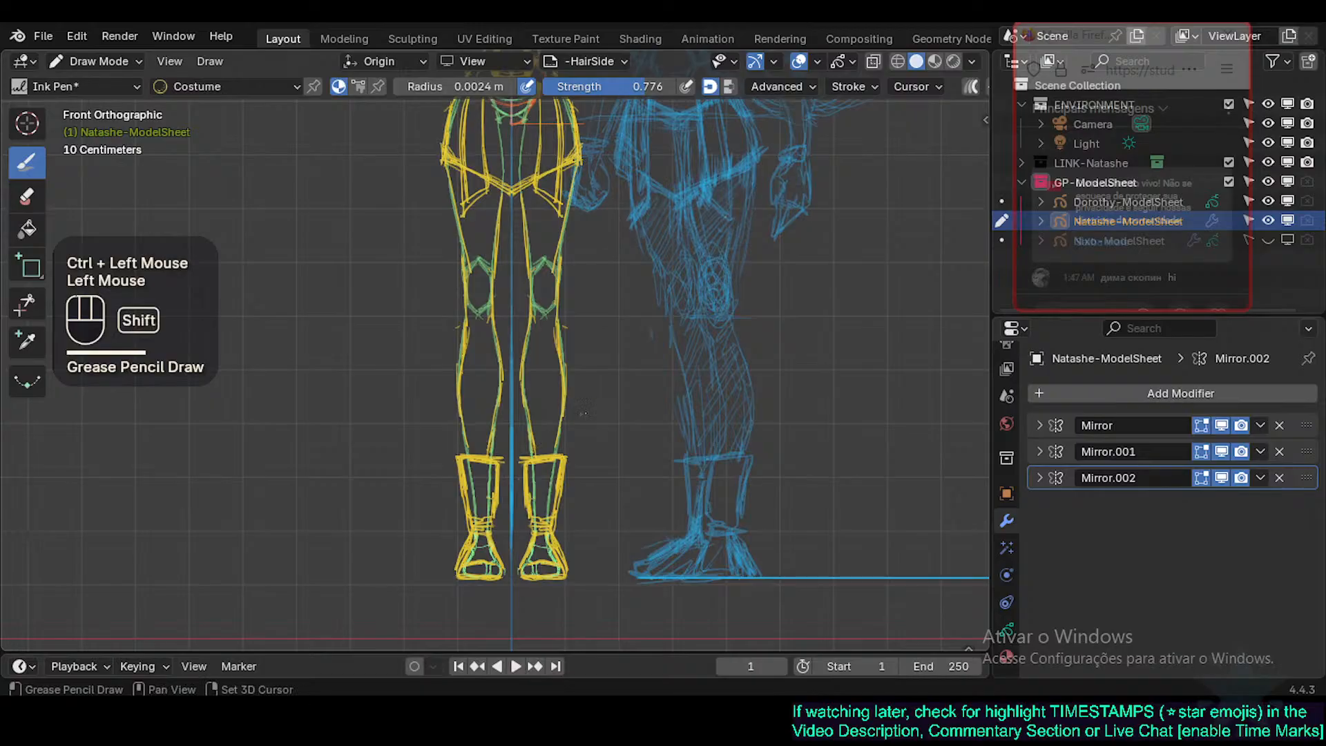
shift+middle_drag(587, 304, 549, 469)
shift+middle_drag(574, 304, 549, 491)
mouse_move(563, 386)
shift+middle_down()
mouse_move(555, 412)
mouse_move(573, 387)
shift+middle_up()
shift+middle_drag(573, 387, 695, 399)
key(ctrl+s)
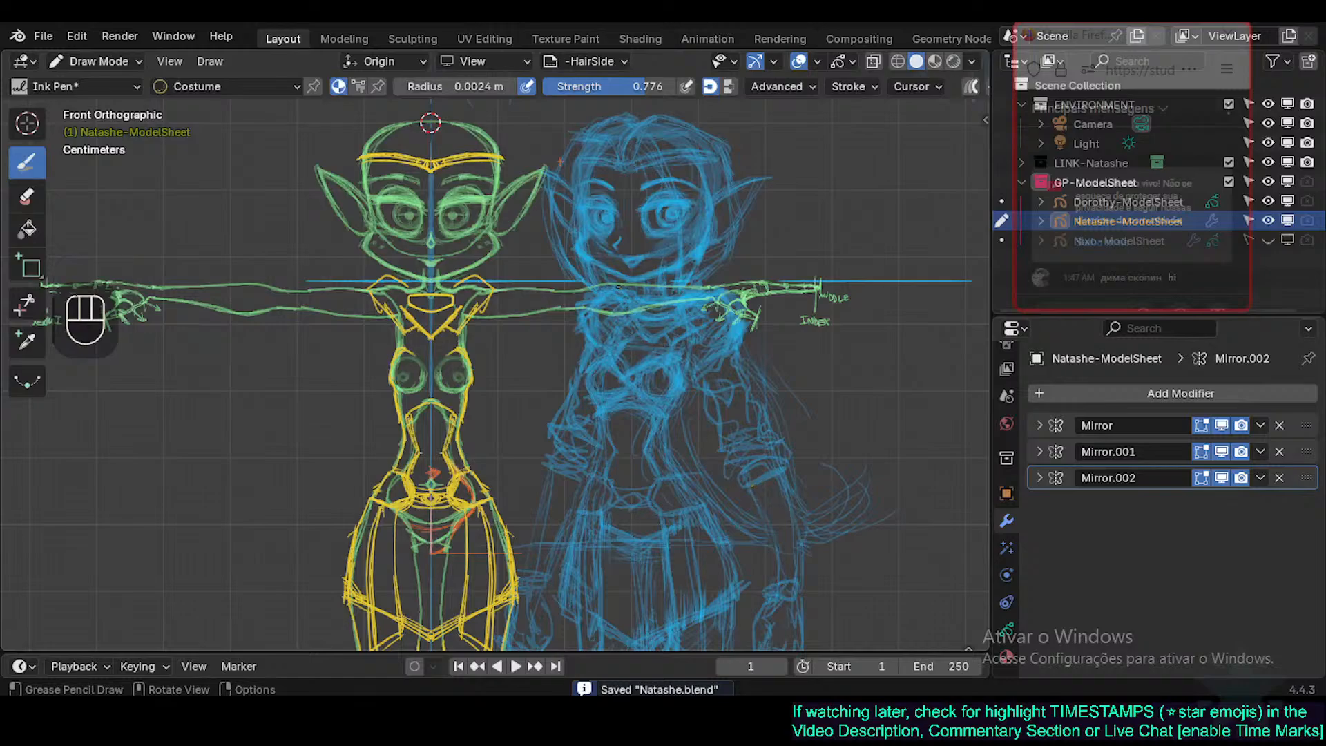
drag(604, 288, 605, 314)
key(ctrl+z)
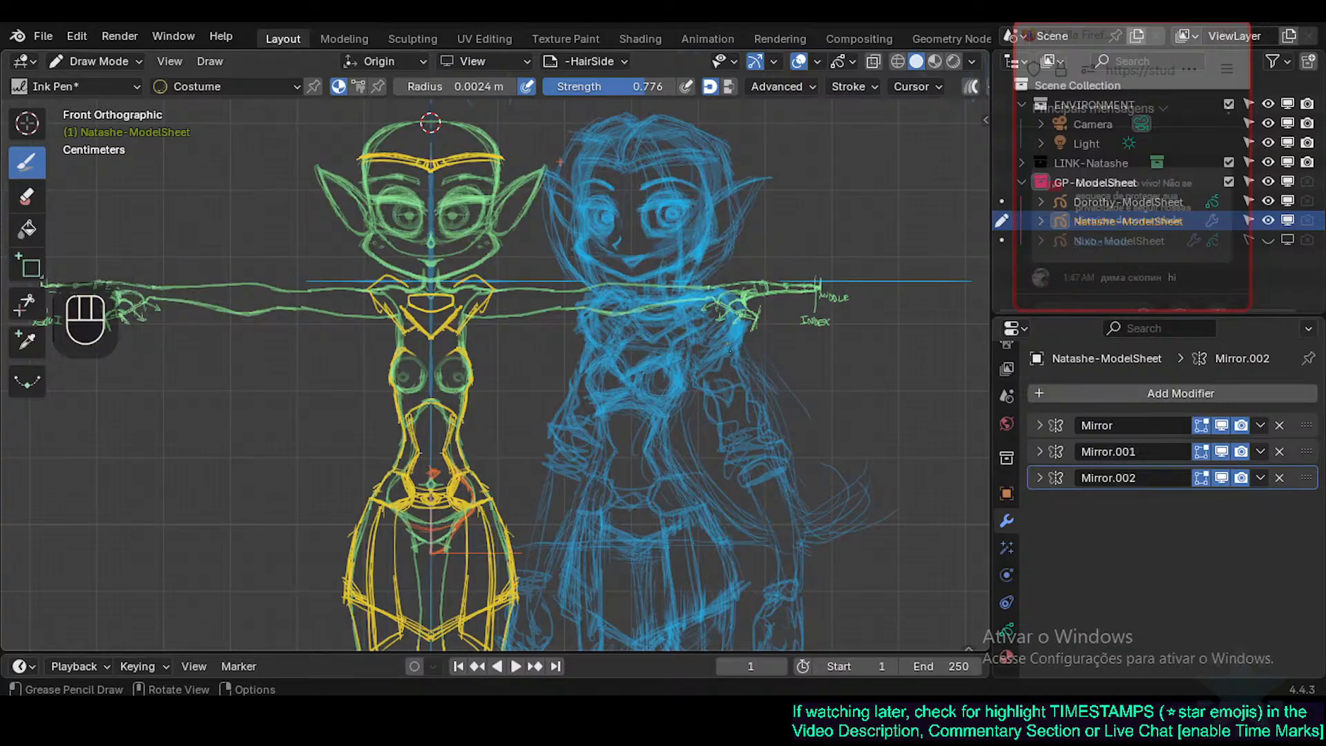
mouse_move(739, 421)
mouse_down()
mouse_move(731, 437)
mouse_move(759, 442)
mouse_move(736, 428)
mouse_move(760, 512)
mouse_up()
drag(760, 435, 798, 551)
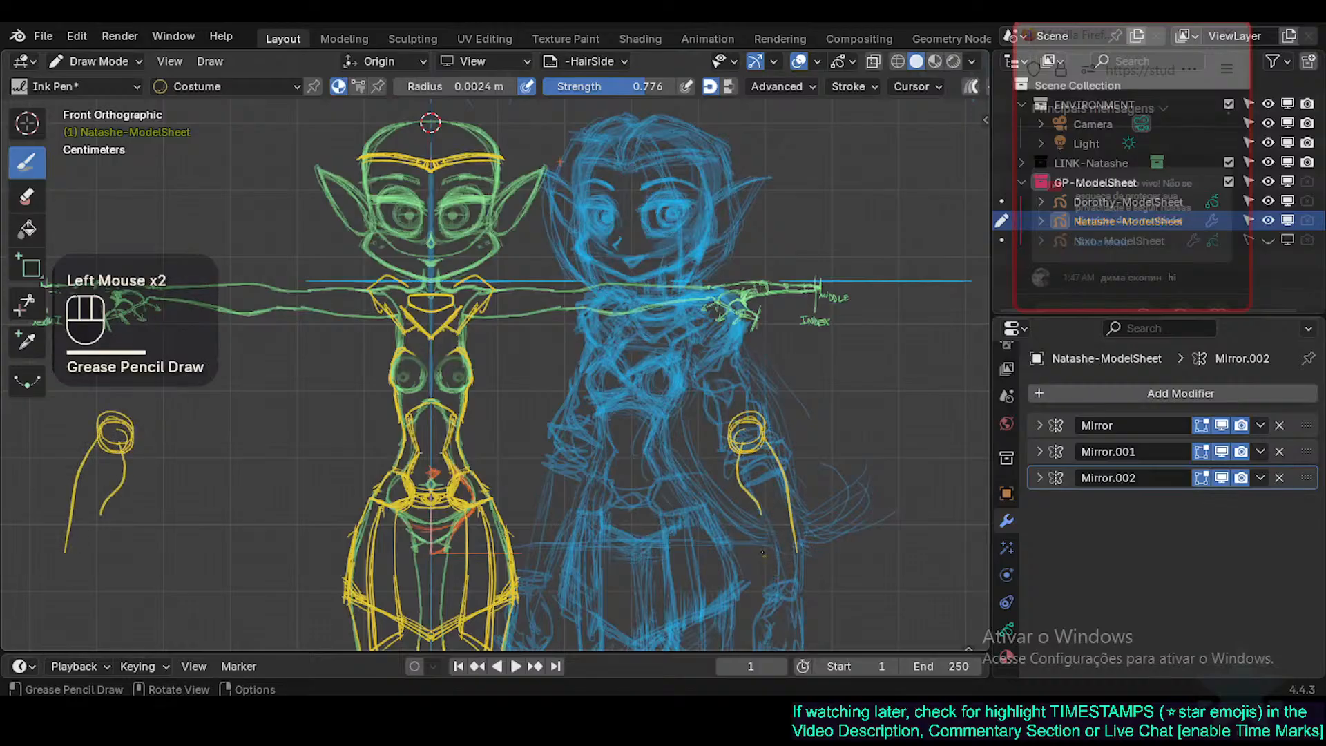
drag(743, 489, 787, 469)
key(ctrl+z)
key(ctrl+z)
key(ctrl+z)
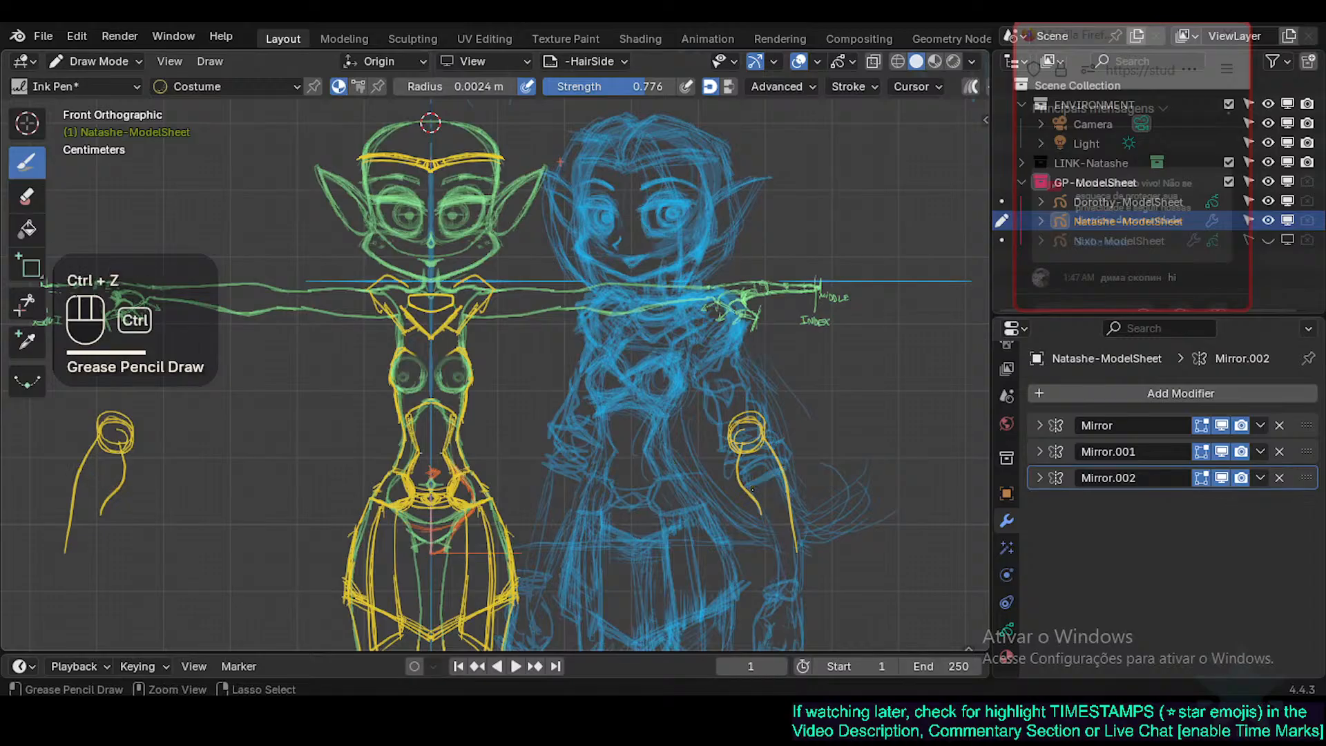
key(ctrl+z)
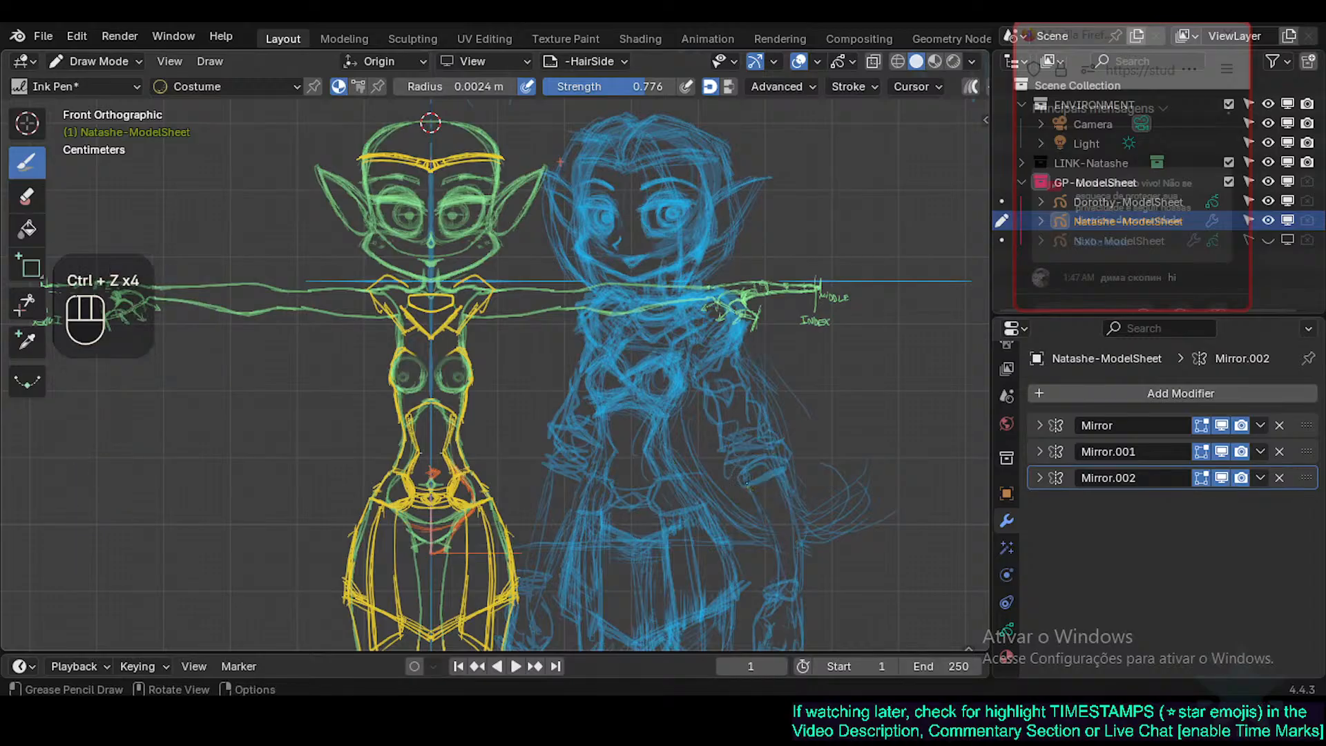
Draw mirrored puffy cuffs around the elbows of the outstretched arms, built from adjoining rounded bands.
mouse_move(611, 287)
mouse_down()
mouse_move(612, 315)
mouse_move(608, 284)
mouse_move(611, 310)
mouse_move(639, 300)
mouse_move(621, 319)
mouse_move(621, 293)
mouse_move(620, 317)
mouse_move(606, 320)
mouse_move(624, 282)
mouse_move(609, 285)
mouse_move(624, 282)
mouse_move(622, 318)
mouse_move(600, 293)
mouse_move(619, 278)
mouse_move(620, 318)
mouse_up()
key(ctrl+z)
key(ctrl+z)
mouse_move(607, 316)
mouse_down()
mouse_move(619, 318)
mouse_move(603, 322)
mouse_up()
mouse_move(598, 322)
mouse_down()
mouse_move(605, 290)
mouse_move(580, 312)
mouse_move(586, 281)
mouse_move(574, 316)
mouse_move(597, 274)
mouse_move(564, 320)
mouse_move(592, 322)
mouse_up()
Draw mirrored sleeve outlines along the upper and lower edges of the upper arms, from the cuffs to the shoulders.
mouse_move(581, 276)
mouse_down()
mouse_move(469, 274)
mouse_move(493, 284)
mouse_move(473, 312)
mouse_up()
drag(485, 293, 470, 320)
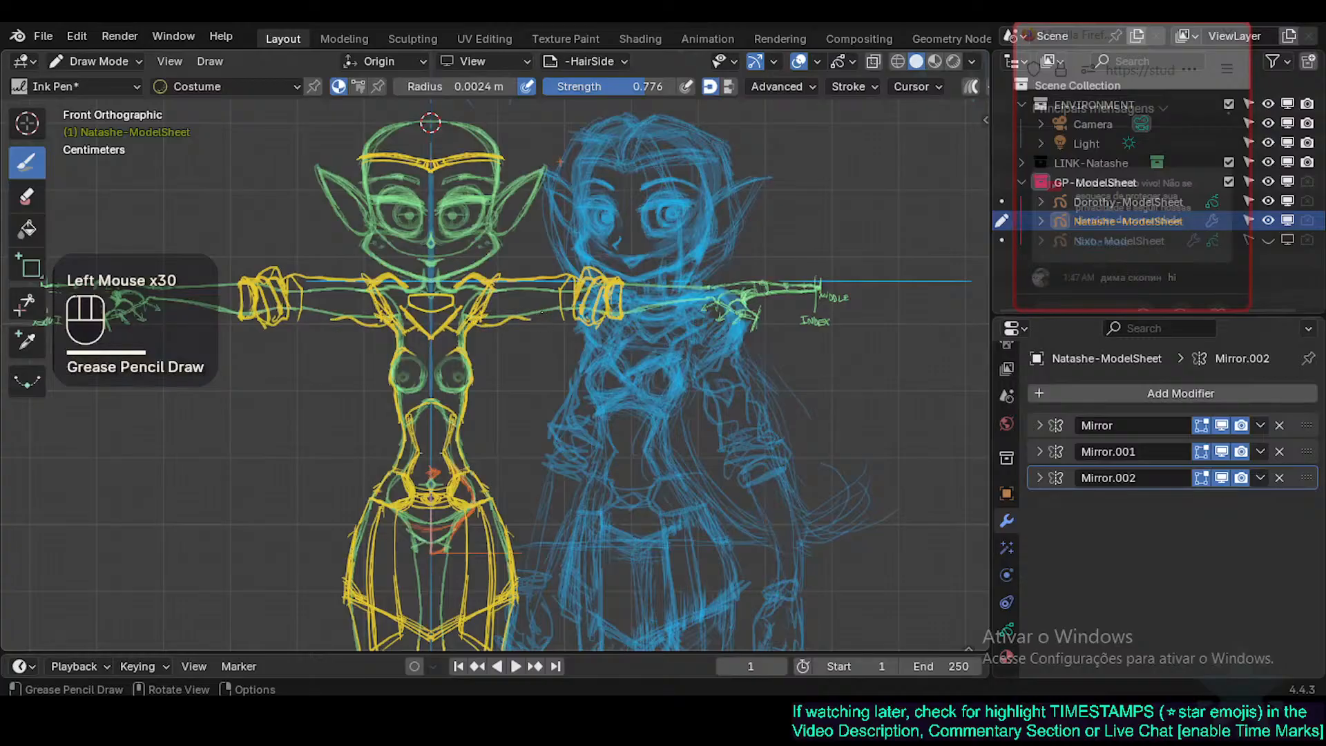
mouse_move(579, 293)
mouse_down()
mouse_move(574, 315)
mouse_move(554, 312)
mouse_move(584, 316)
mouse_move(491, 321)
mouse_up()
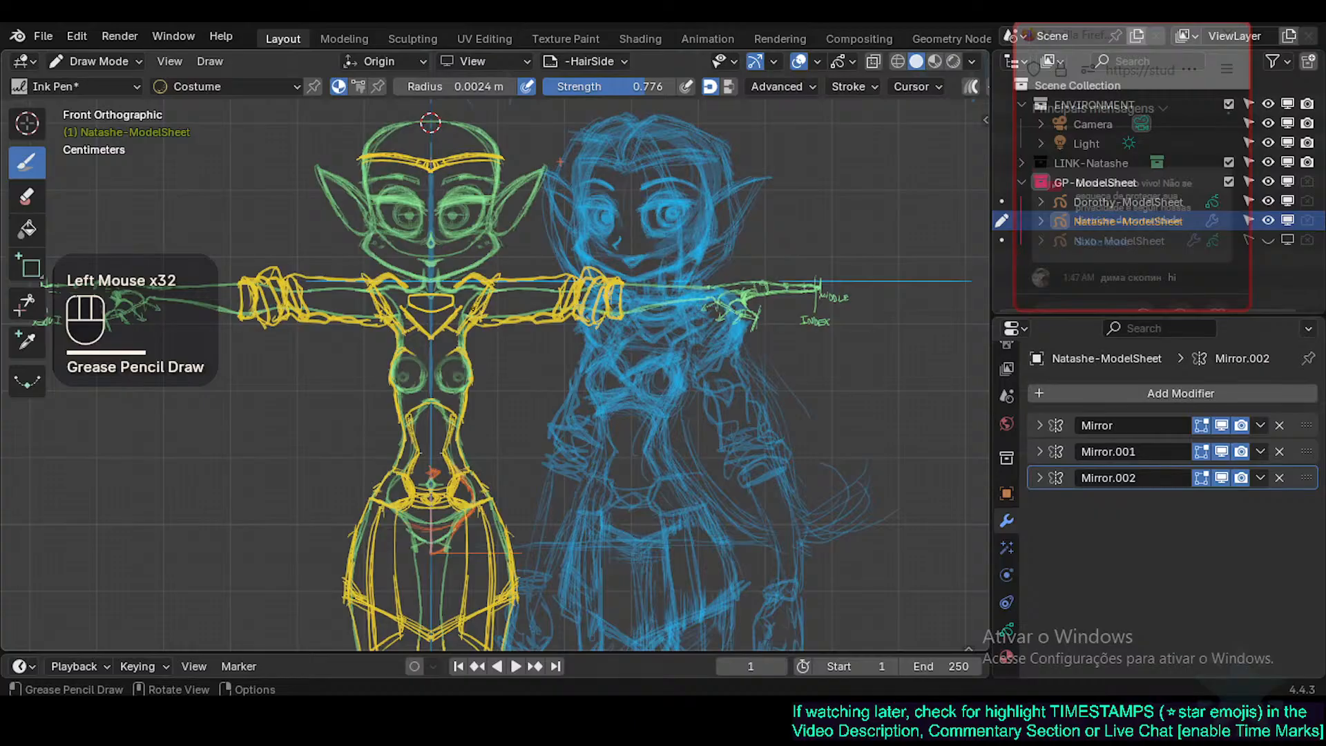
key(ctrl+z)
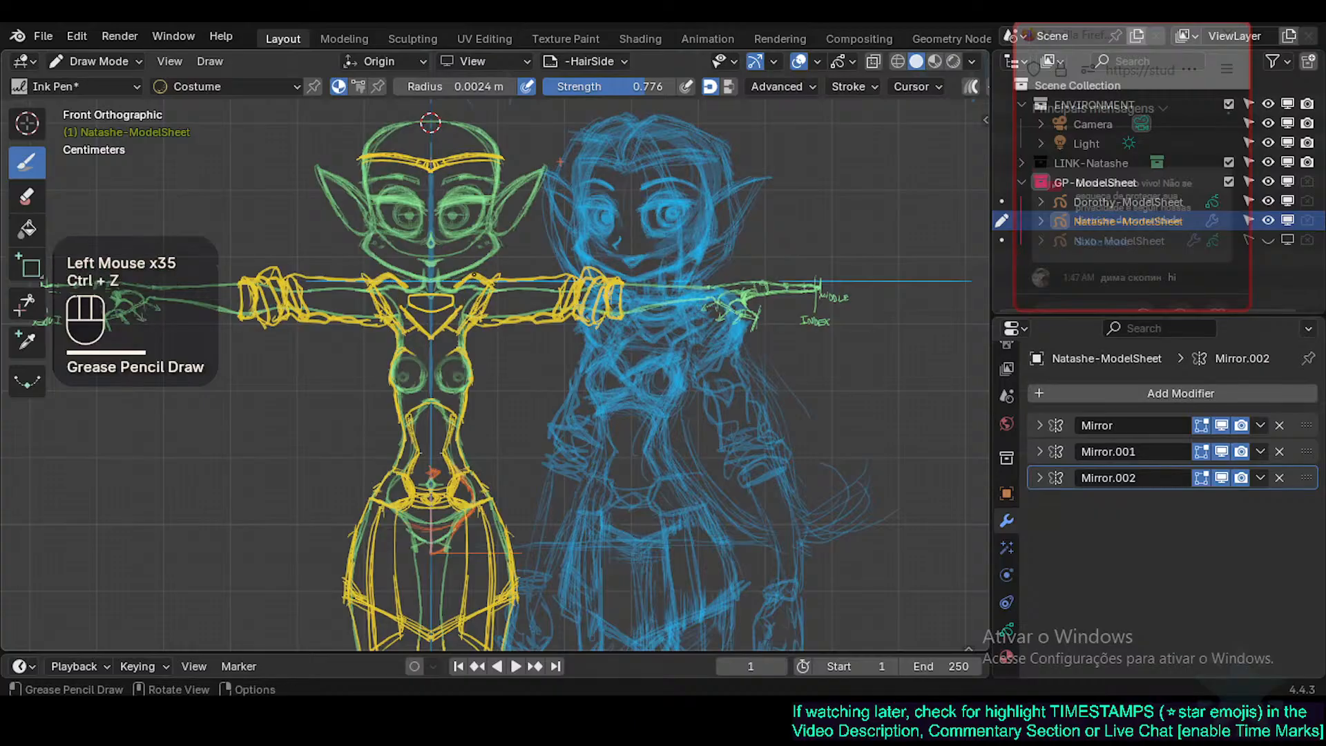
drag(470, 278, 461, 322)
key(ctrl+z)
drag(474, 277, 460, 312)
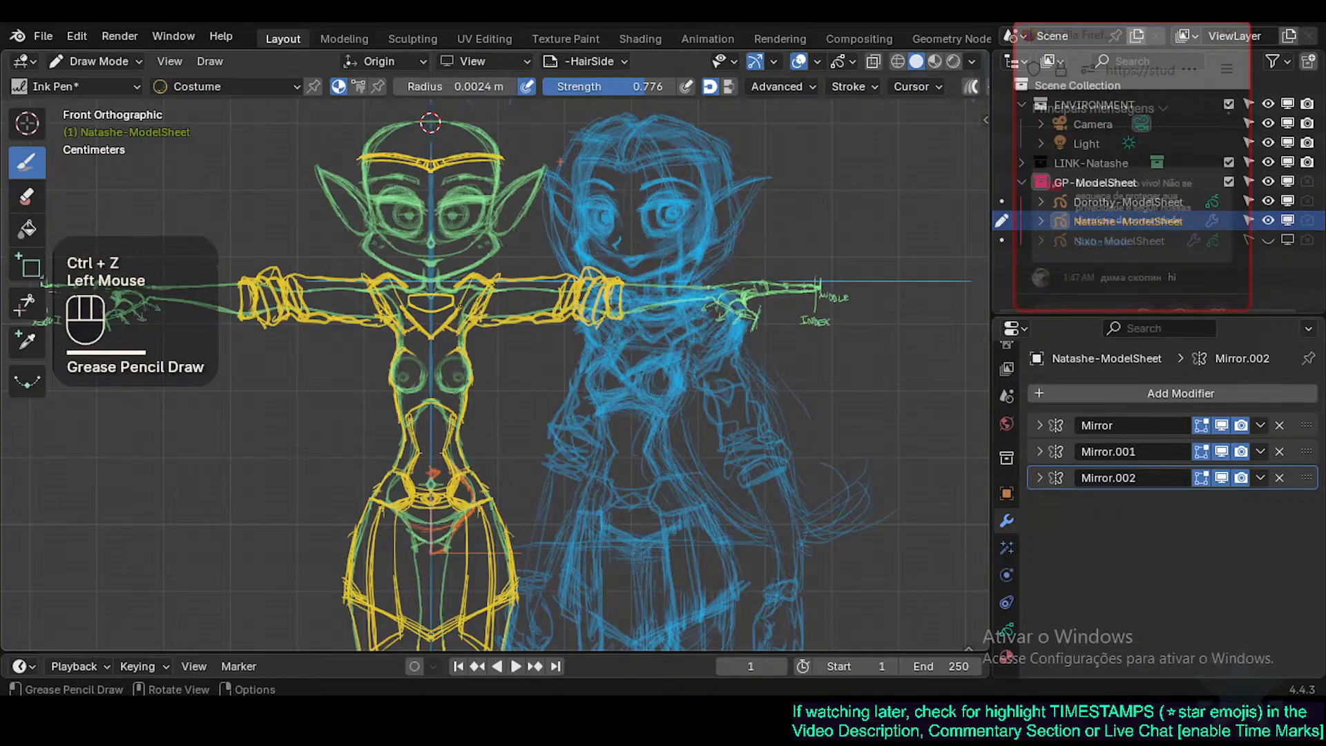
key(ctrl+z)
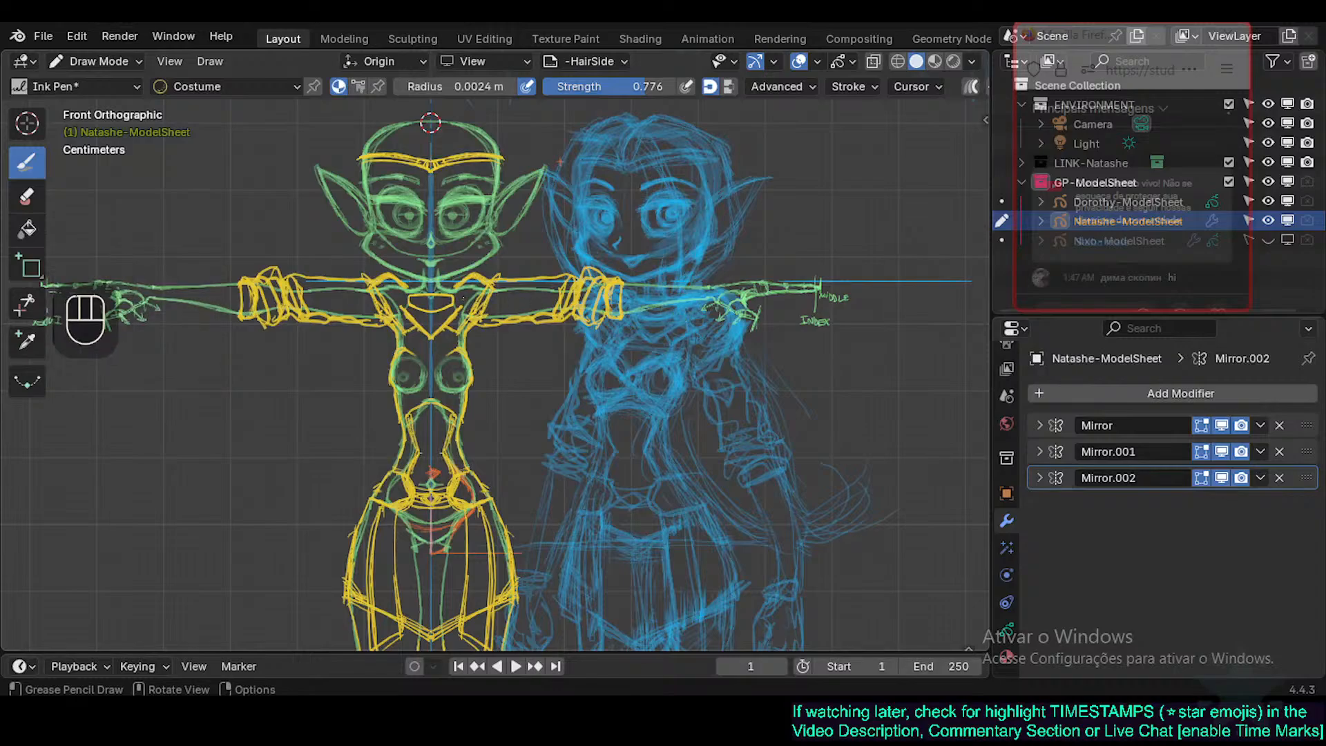
Draw a small mirrored round clasp at each upper corner of the V-shaped collar piece.
drag(463, 297, 457, 299)
key(ctrl+z)
key(ctrl+z)
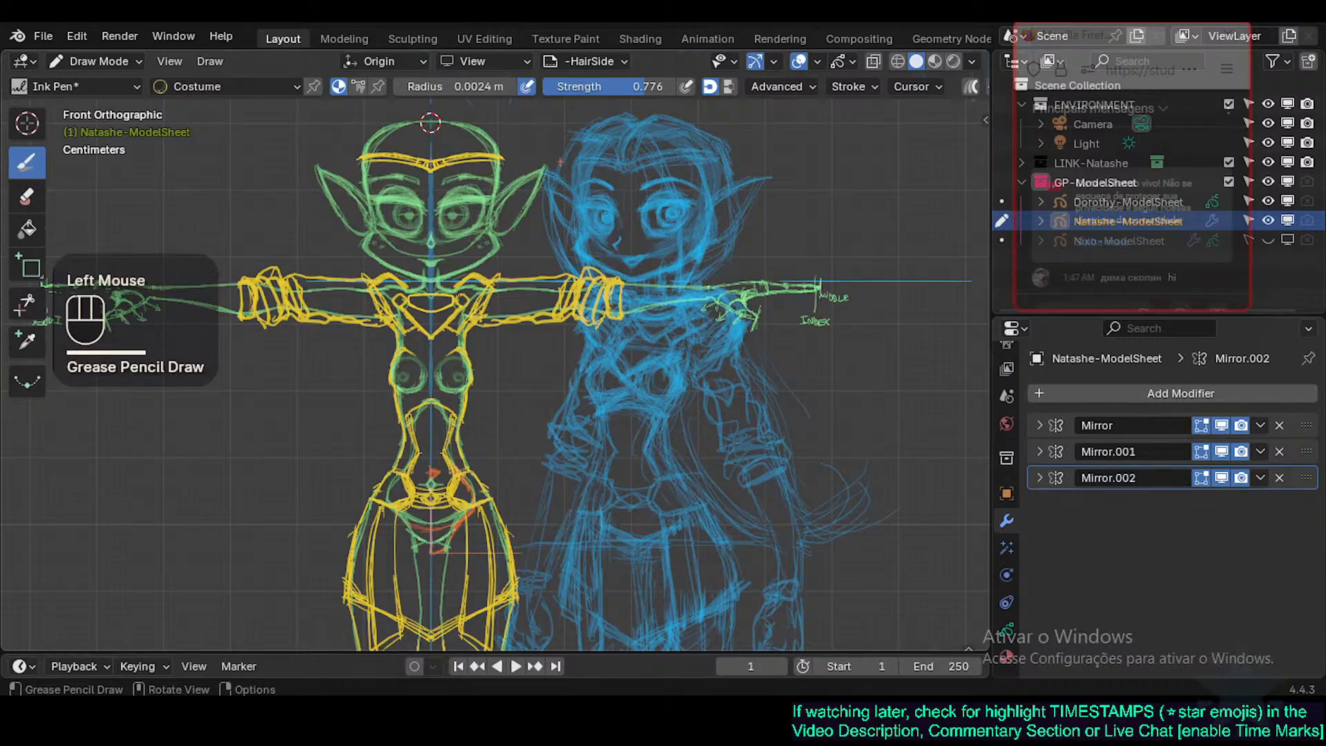
click(458, 304)
key(ctrl+z)
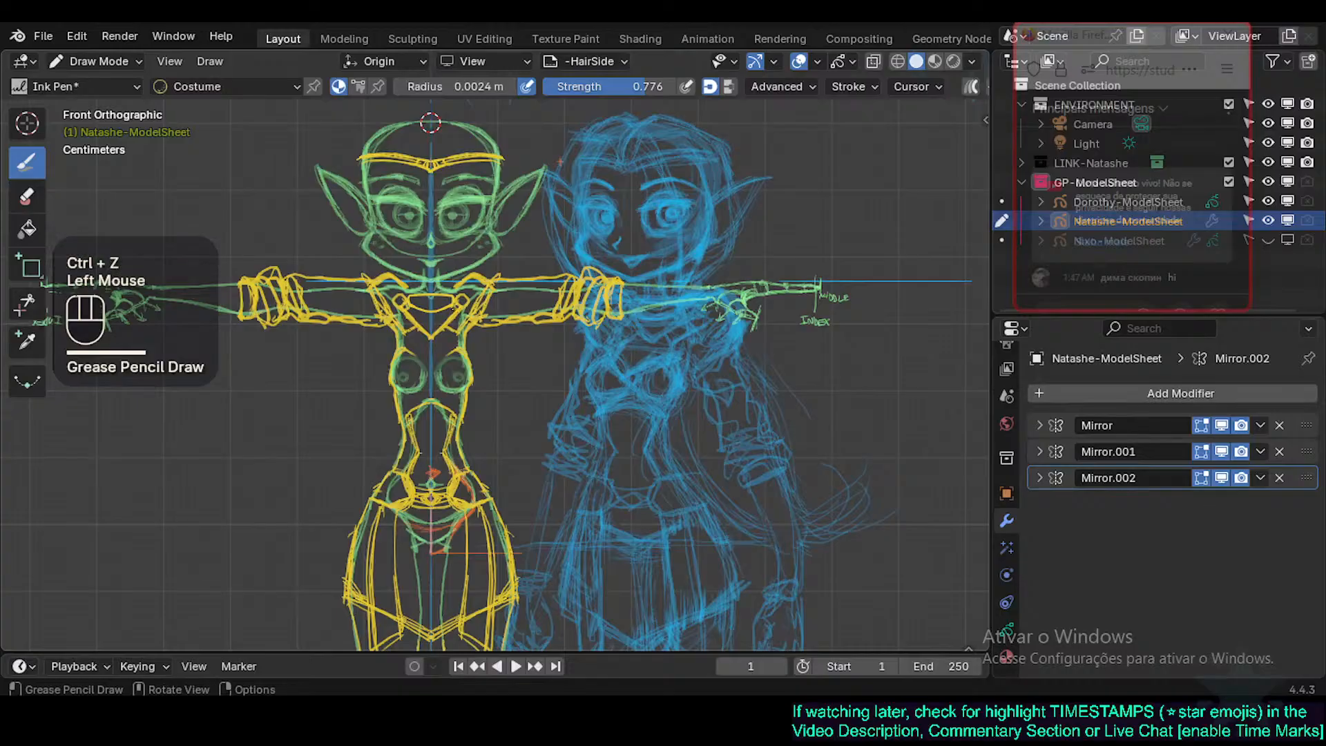
Draw the inner edge lines of the V-shaped collar piece between the two round clasps, redoing unsatisfactory strokes.
click(448, 315)
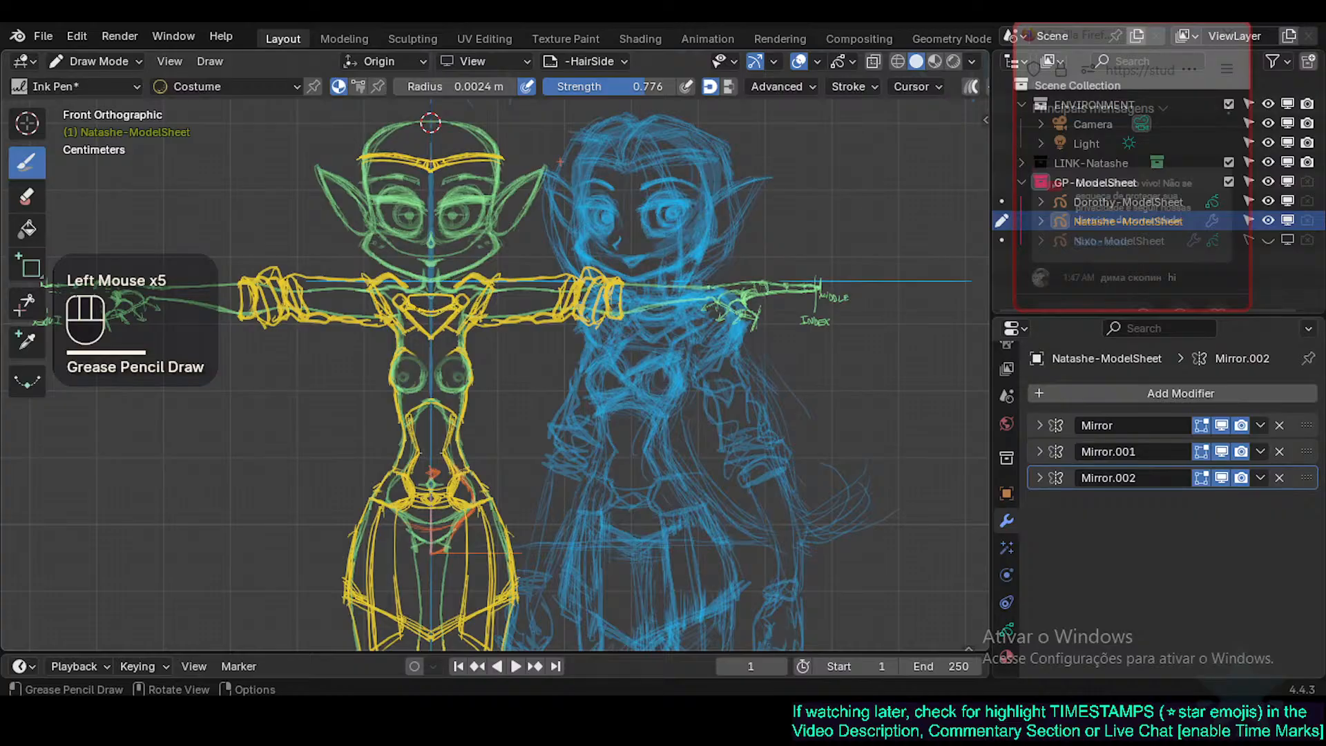
key(ctrl+z)
click(436, 316)
key(ctrl+z)
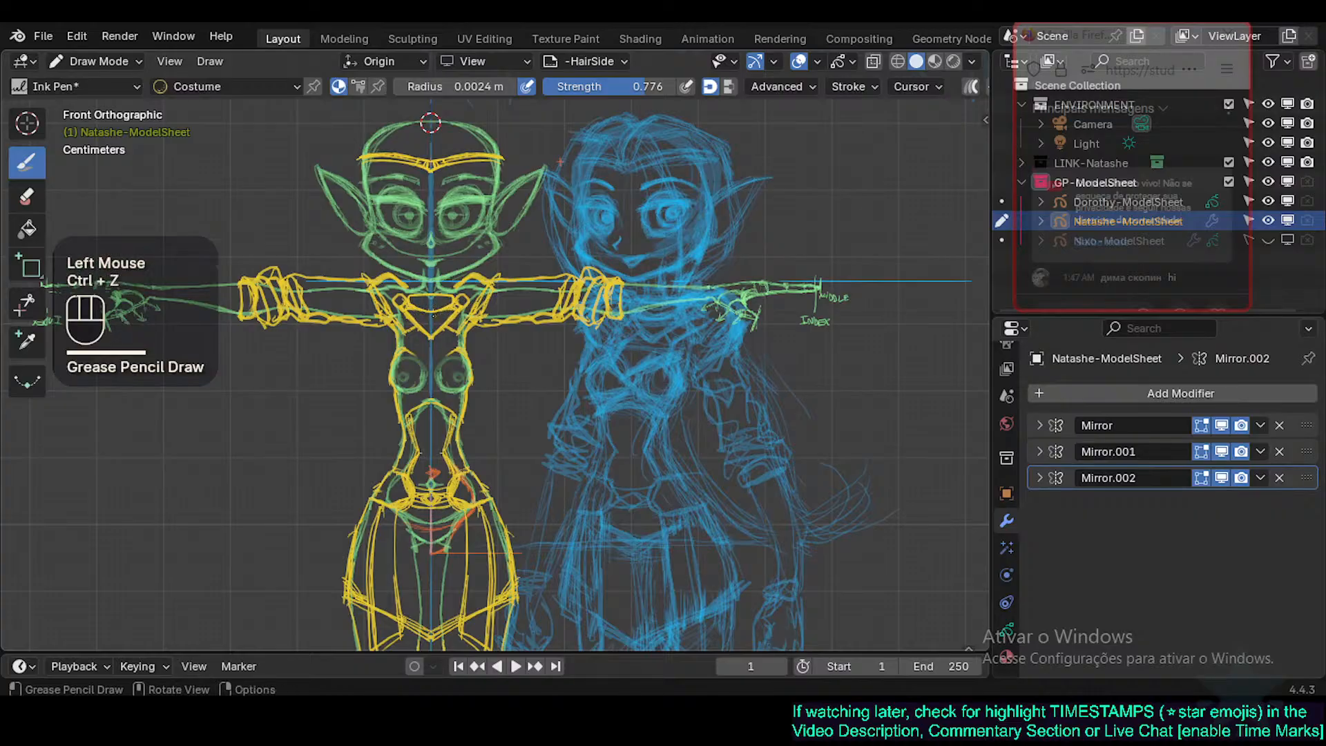
click(448, 315)
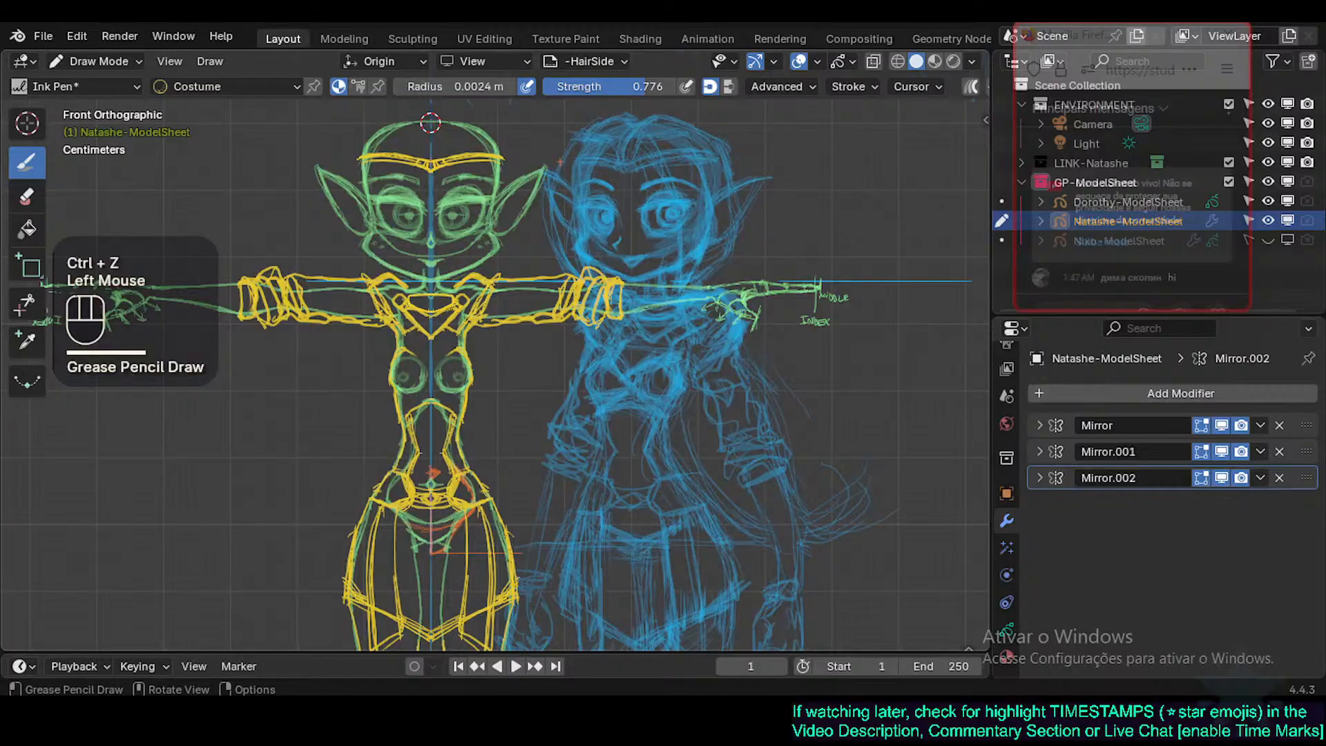
drag(438, 312, 450, 301)
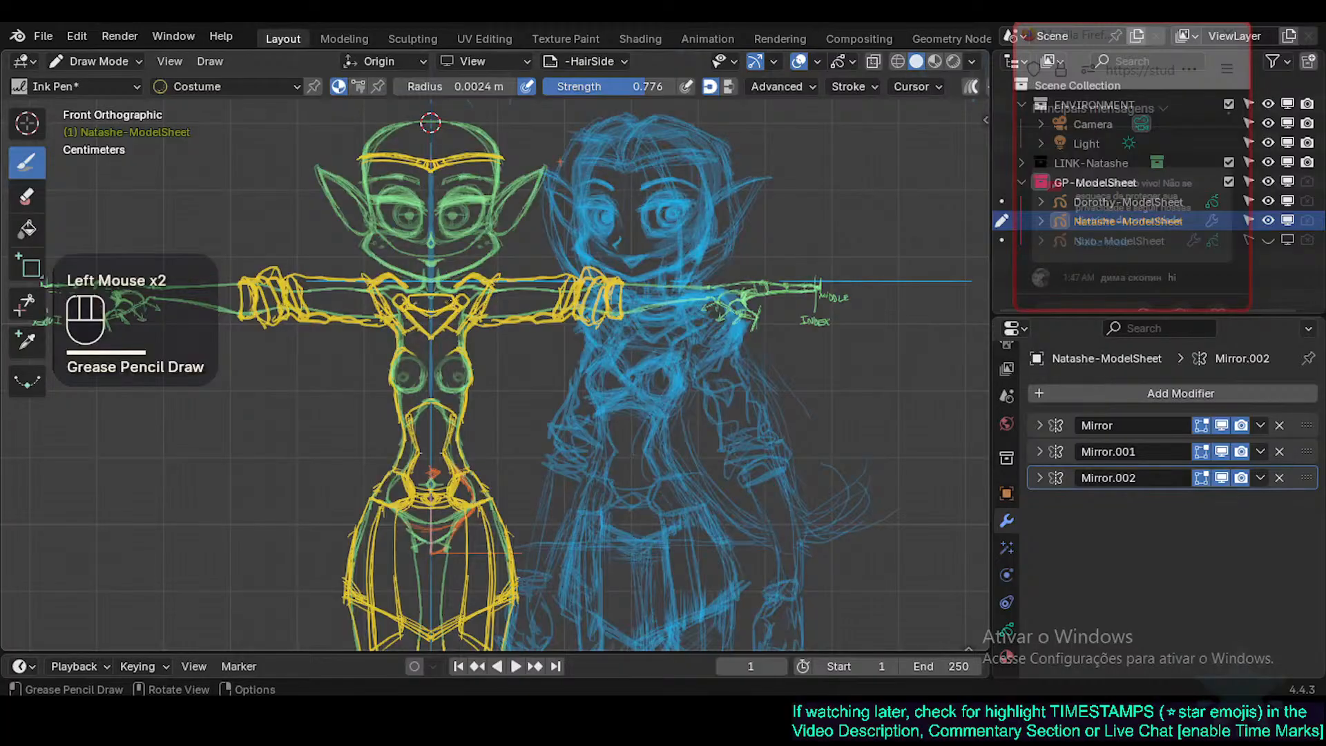
key(ctrl+z)
click(448, 315)
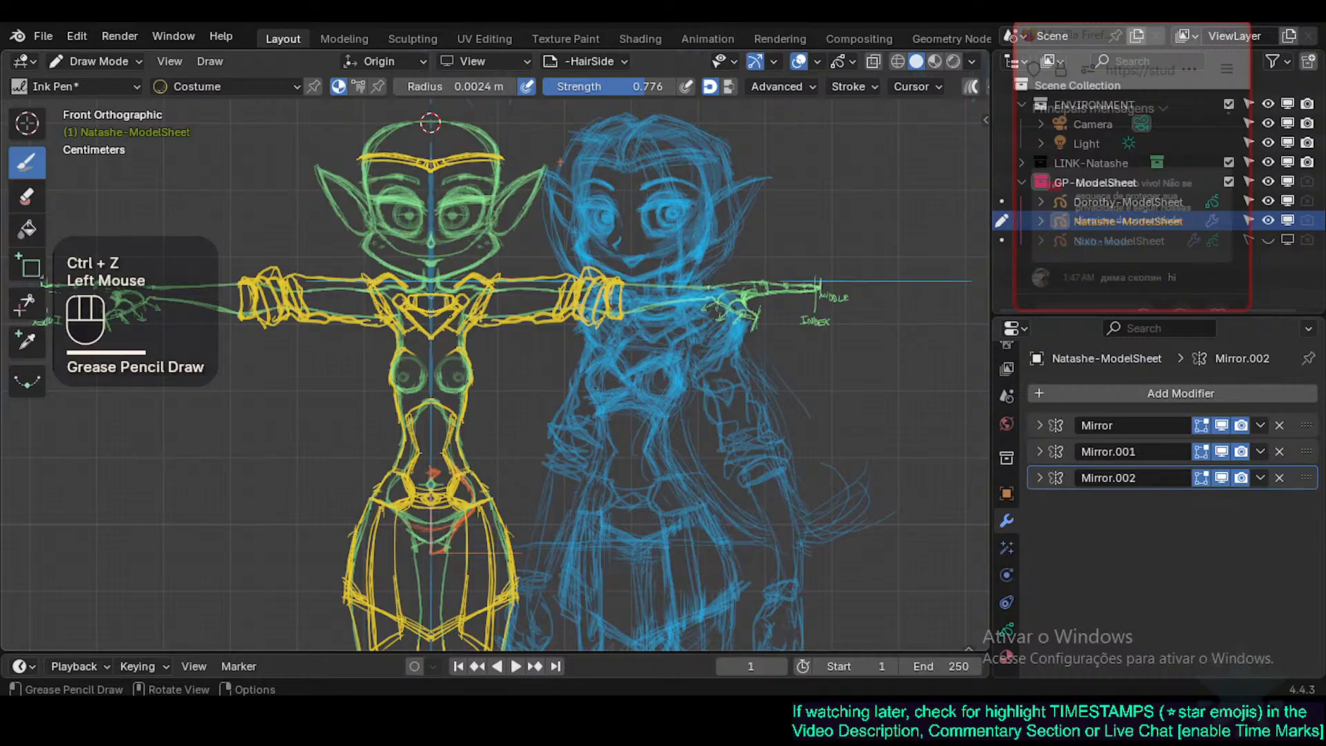
Draw short mirrored strokes from the base of the neck down to the round clasps of the collar.
click(448, 282)
click(448, 281)
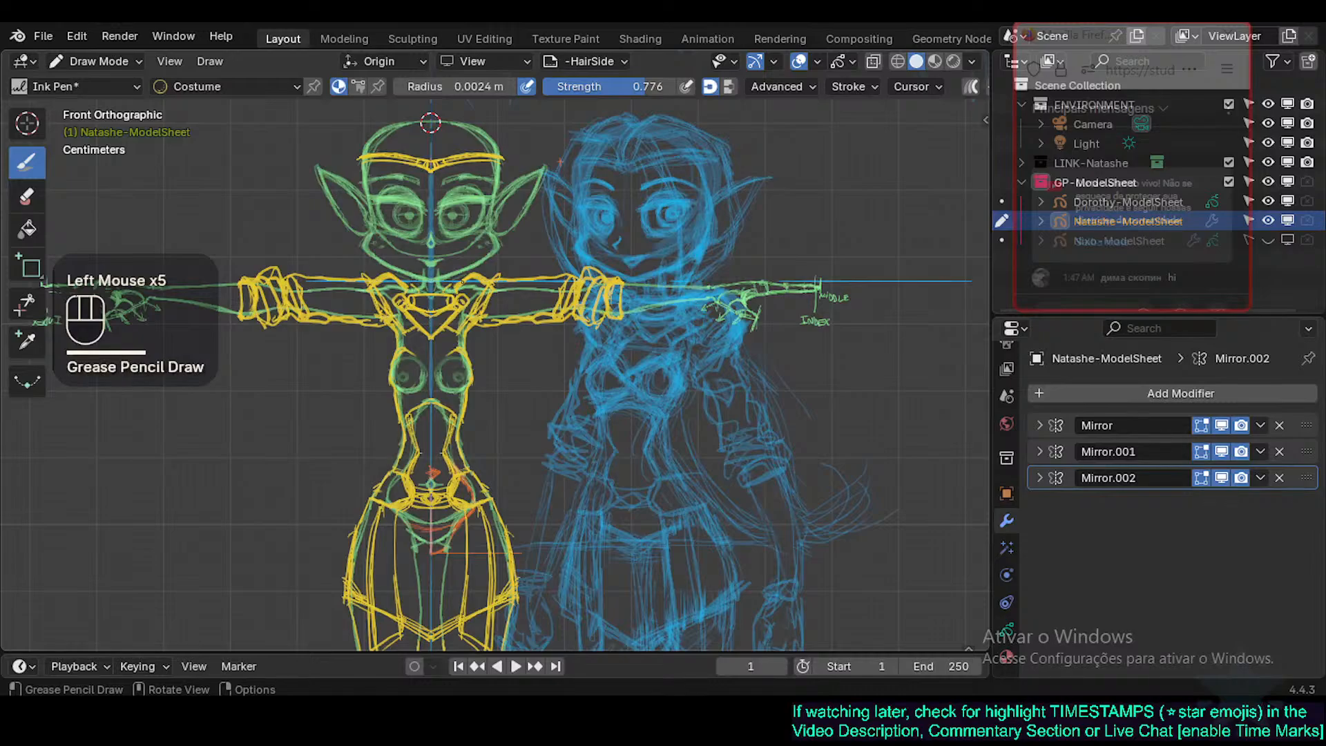
click(449, 282)
key(ctrl+z)
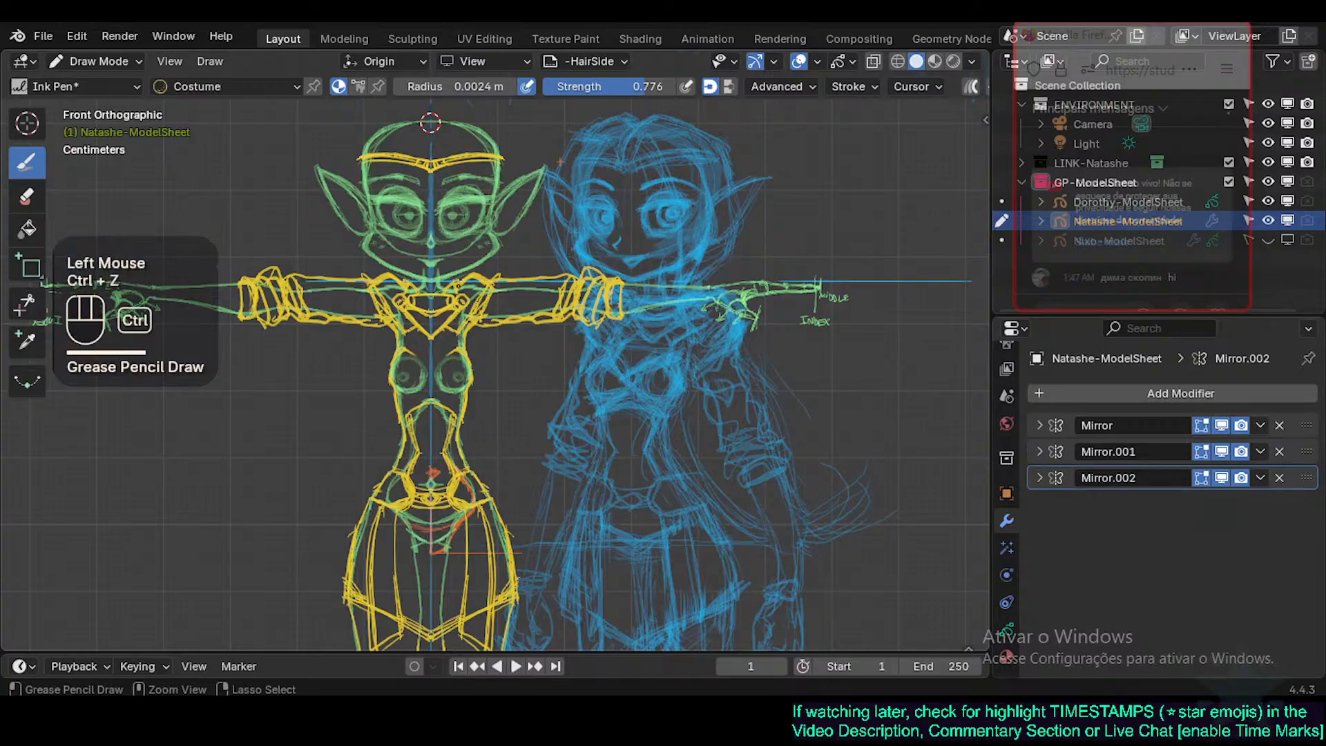
key(ctrl+z)
click(451, 282)
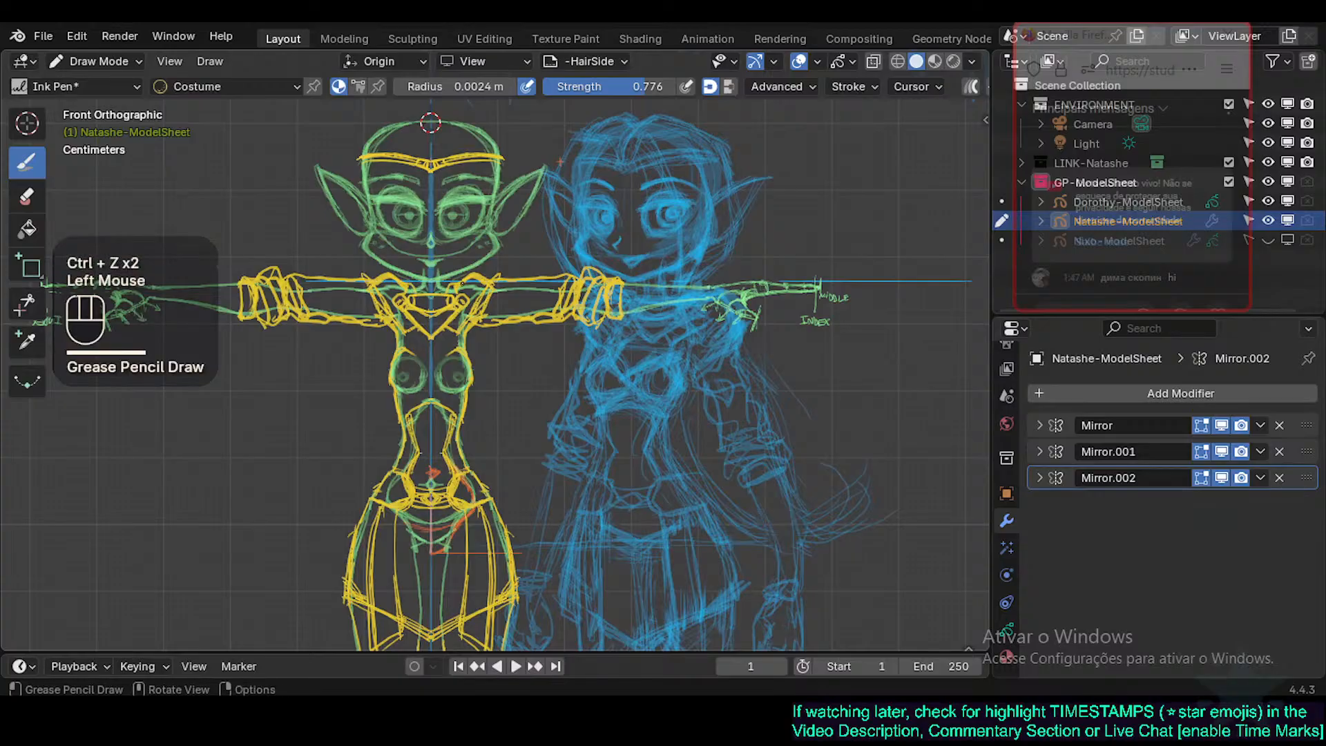
key(ctrl+z)
click(451, 281)
click(455, 287)
click(455, 288)
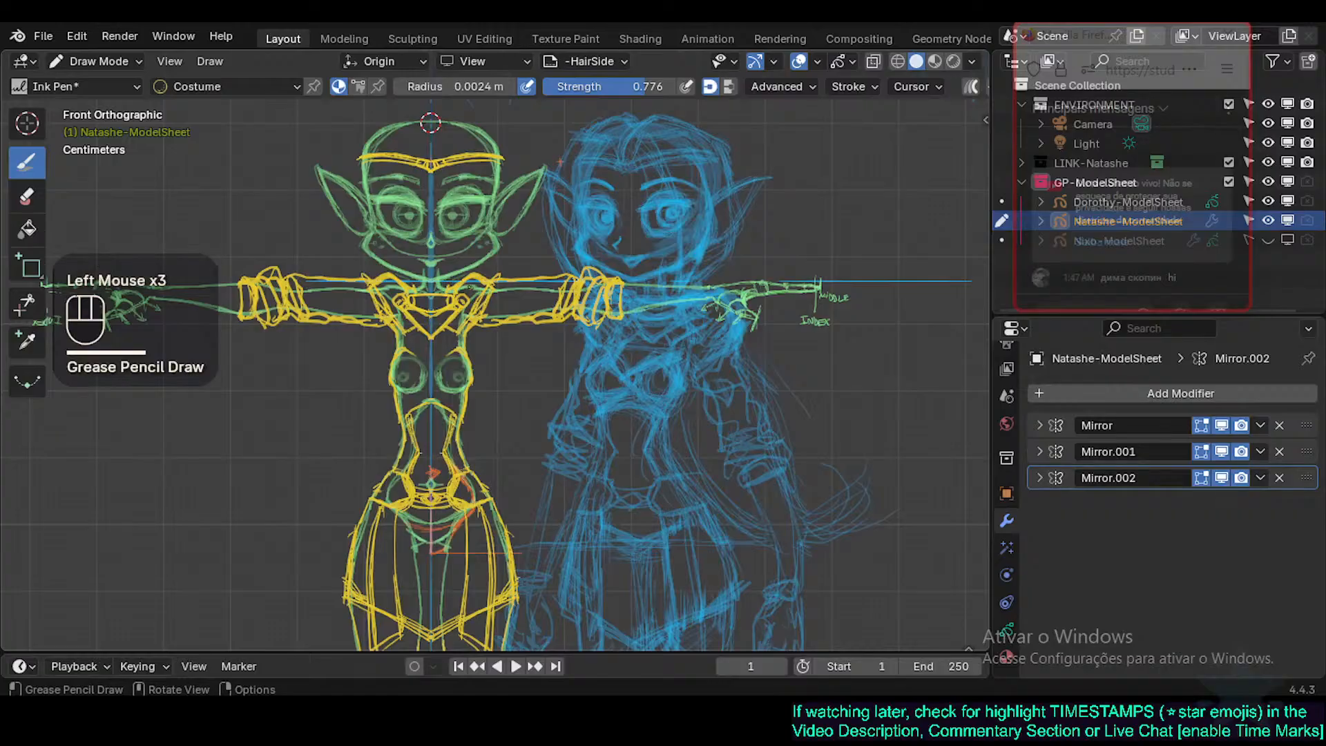
Reinforce the mirrored shoulder edges, fill the upper-arm sleeves with zigzag fold lines and save the file.
click(483, 278)
click(483, 277)
click(495, 284)
click(495, 284)
mouse_move(482, 274)
mouse_down()
mouse_move(570, 278)
mouse_move(528, 278)
mouse_move(530, 313)
mouse_move(480, 322)
mouse_move(575, 317)
mouse_move(494, 287)
mouse_move(575, 293)
mouse_move(487, 304)
mouse_move(520, 314)
mouse_up()
click(492, 278)
click(556, 282)
shift+middle_drag(527, 346, 541, 356)
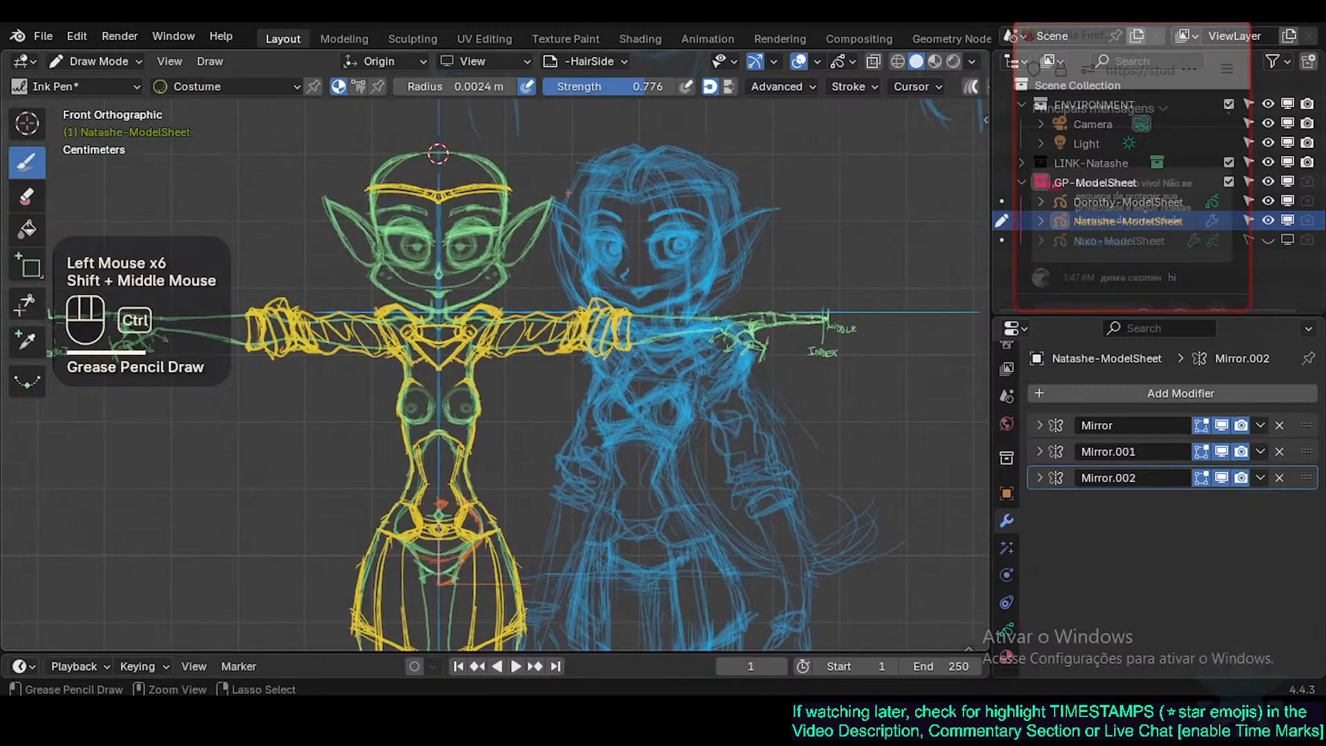
key(ctrl+s)
mouse_move(443, 332)
ctrl+middle_down()
mouse_move(443, 305)
mouse_move(433, 367)
ctrl+middle_up()
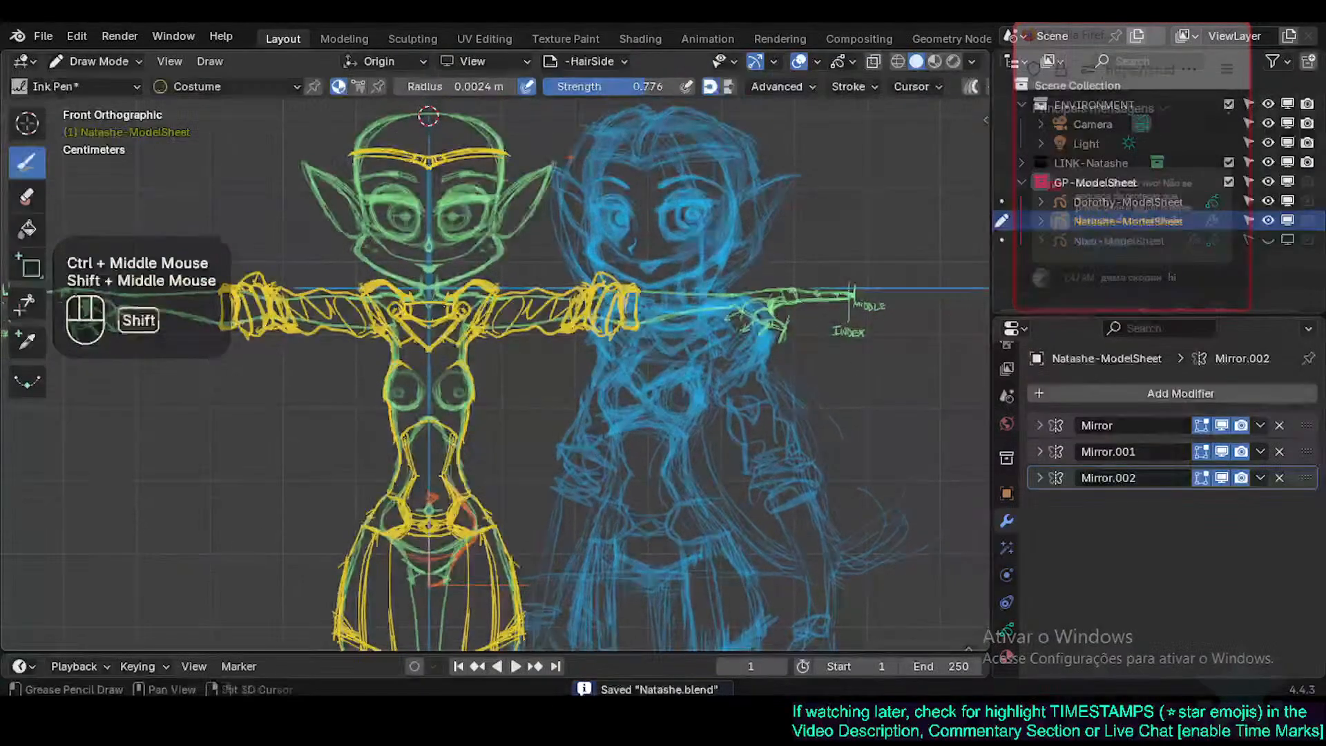
drag(436, 279, 439, 291)
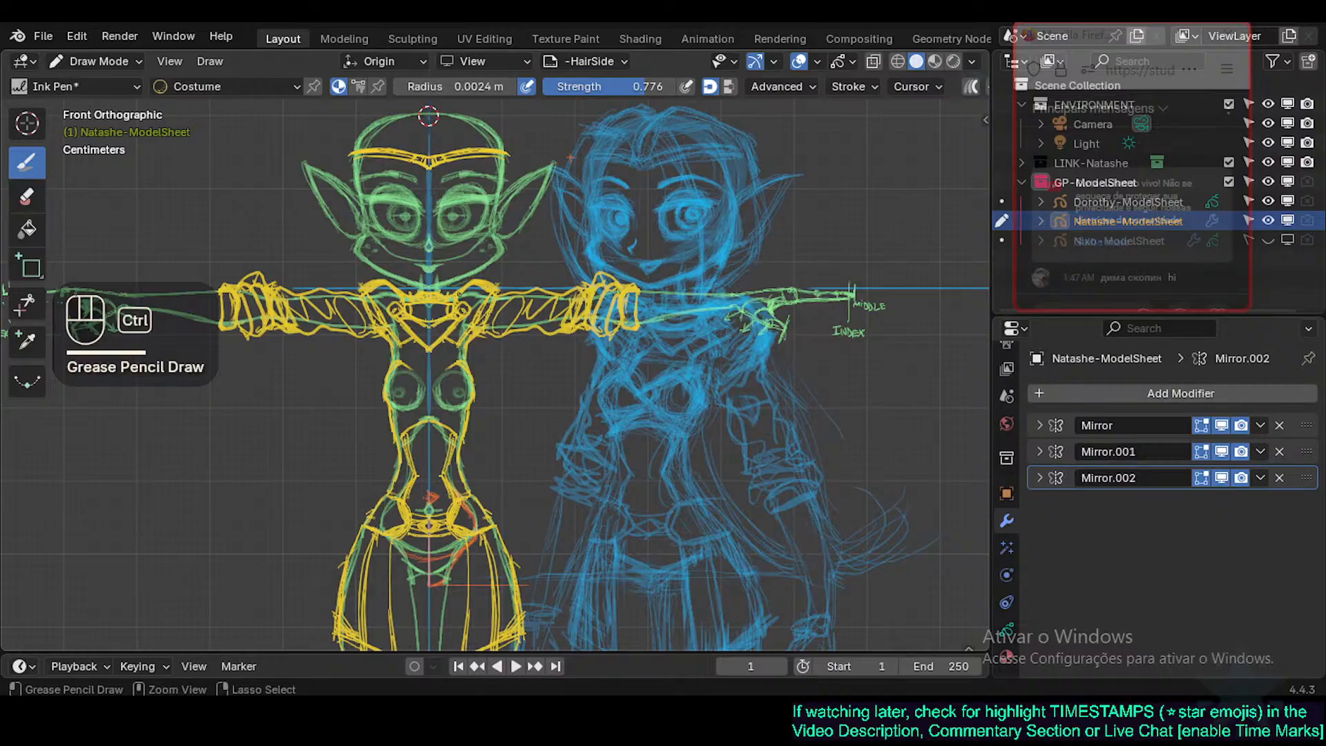
key(ctrl+z)
drag(439, 279, 439, 297)
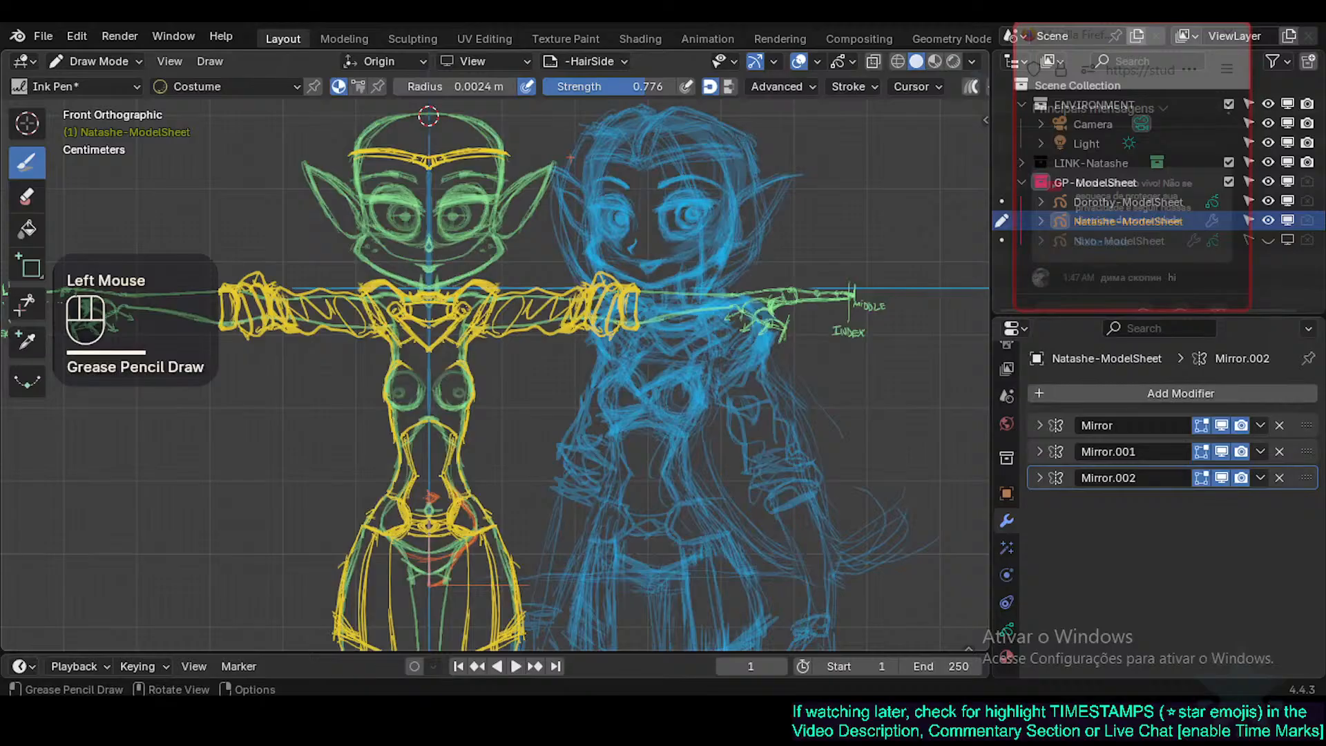
key(ctrl+z)
key(ctrl+z)
key(ctrl+z)
key(ctrl+z)
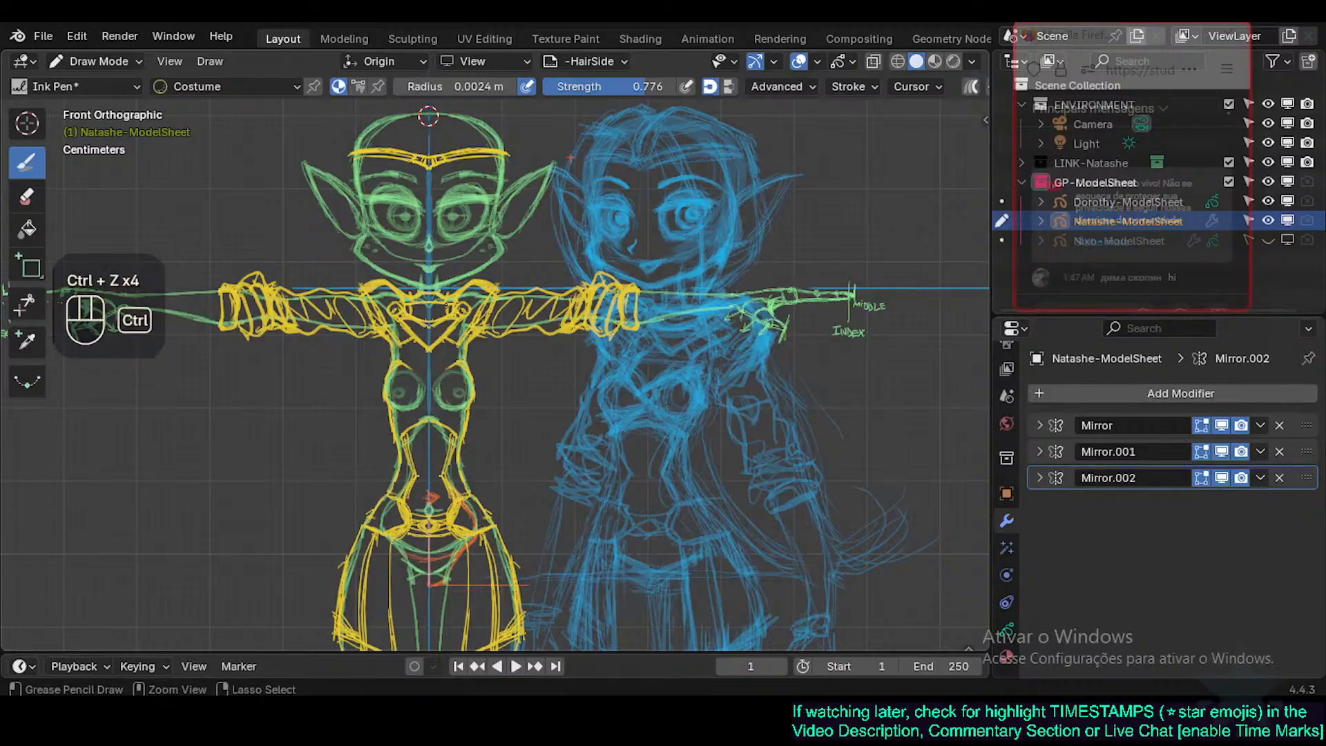
key(ctrl+z)
key(ctrl+z)
key(ctrl+z)
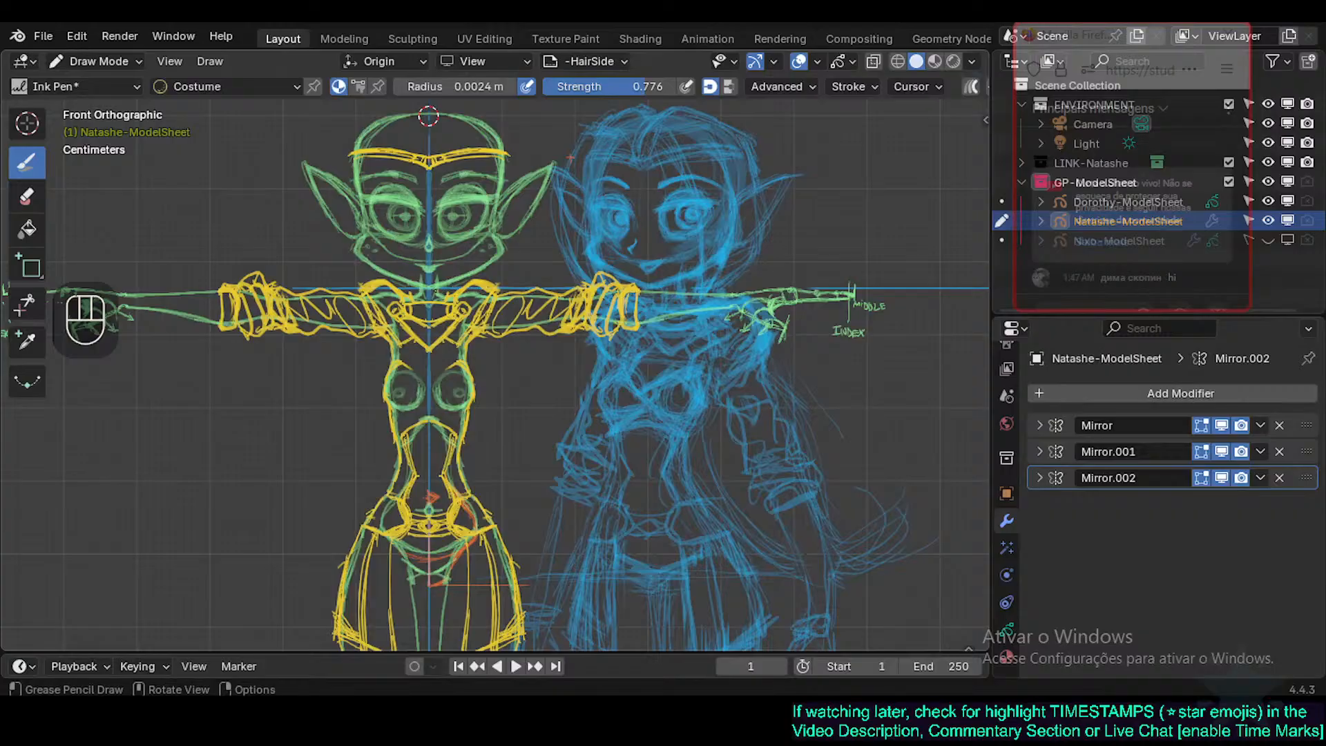
drag(435, 290, 432, 290)
key(ctrl+z)
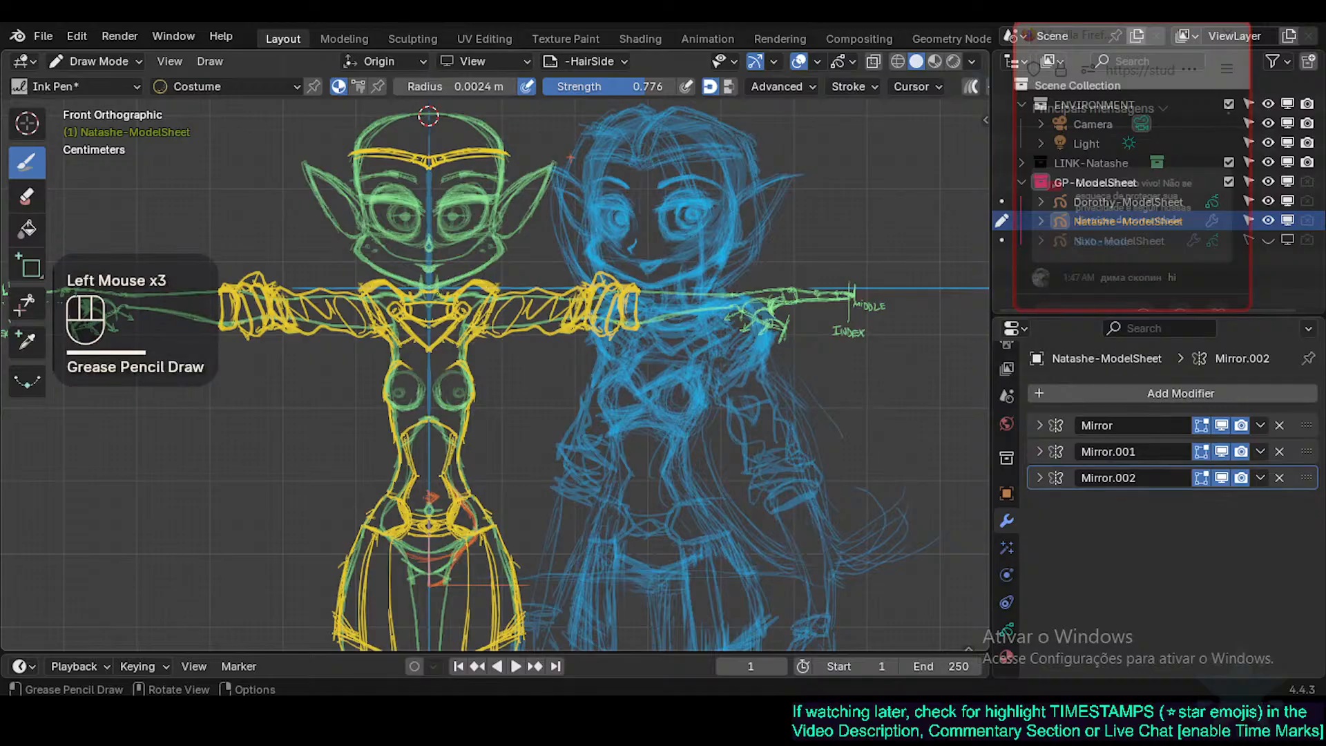
Save the file and draw a horizontal band across the collar between the two round clasps.
key(ctrl+s)
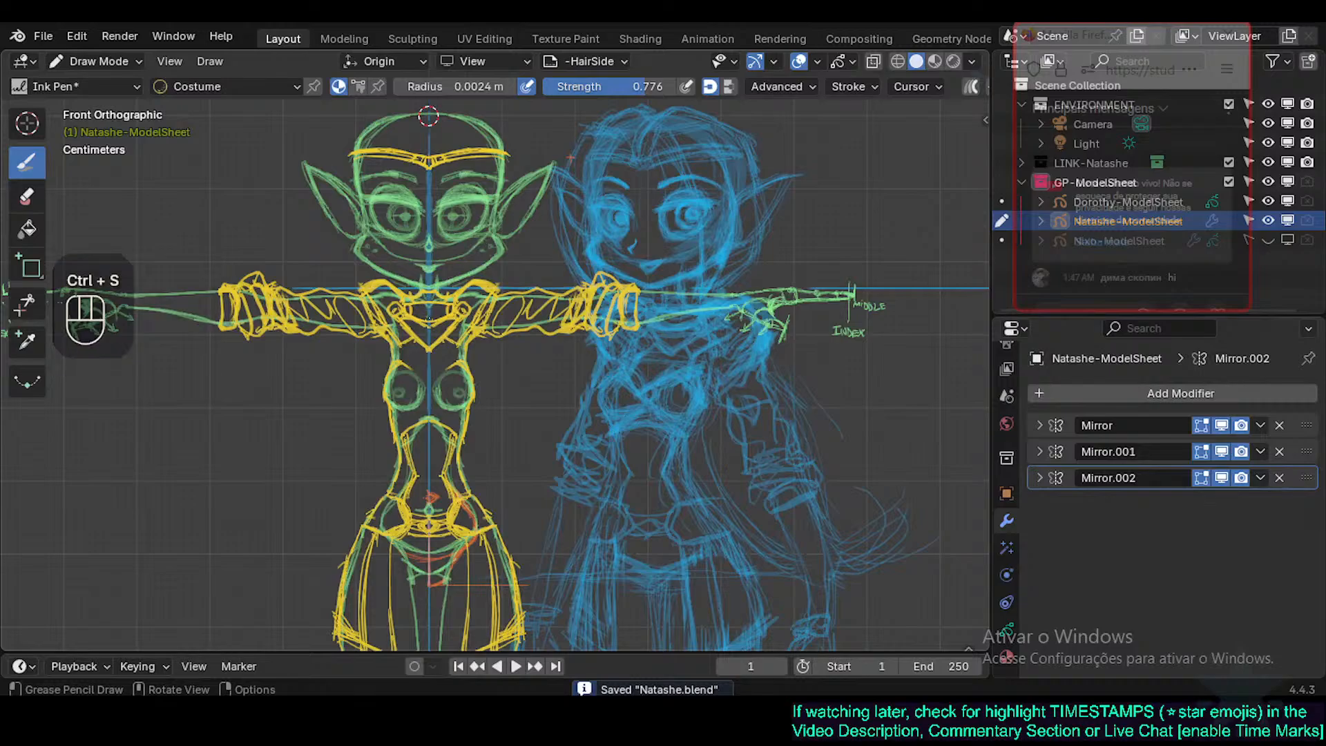
mouse_move(414, 317)
mouse_down()
mouse_move(450, 315)
mouse_move(449, 302)
mouse_up()
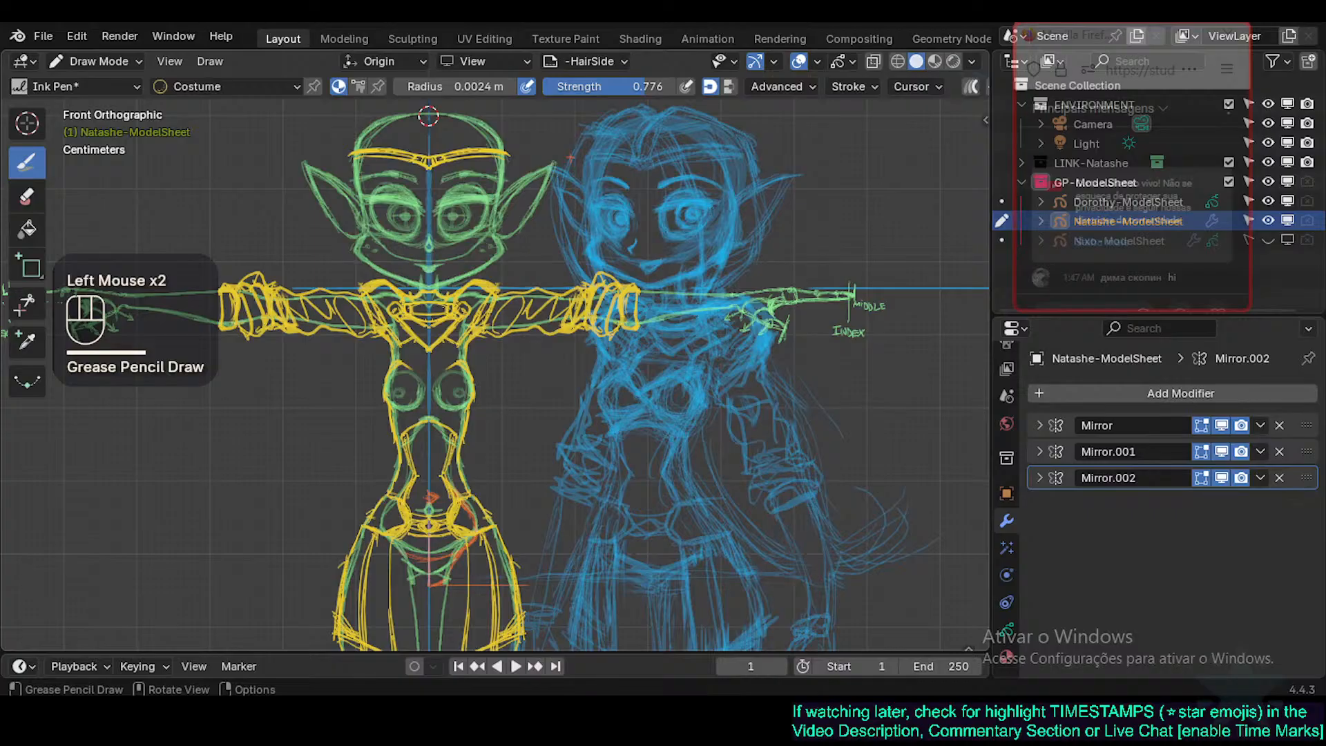
Undo the last two strokes and save the file.
key(ctrl+z)
key(ctrl+z)
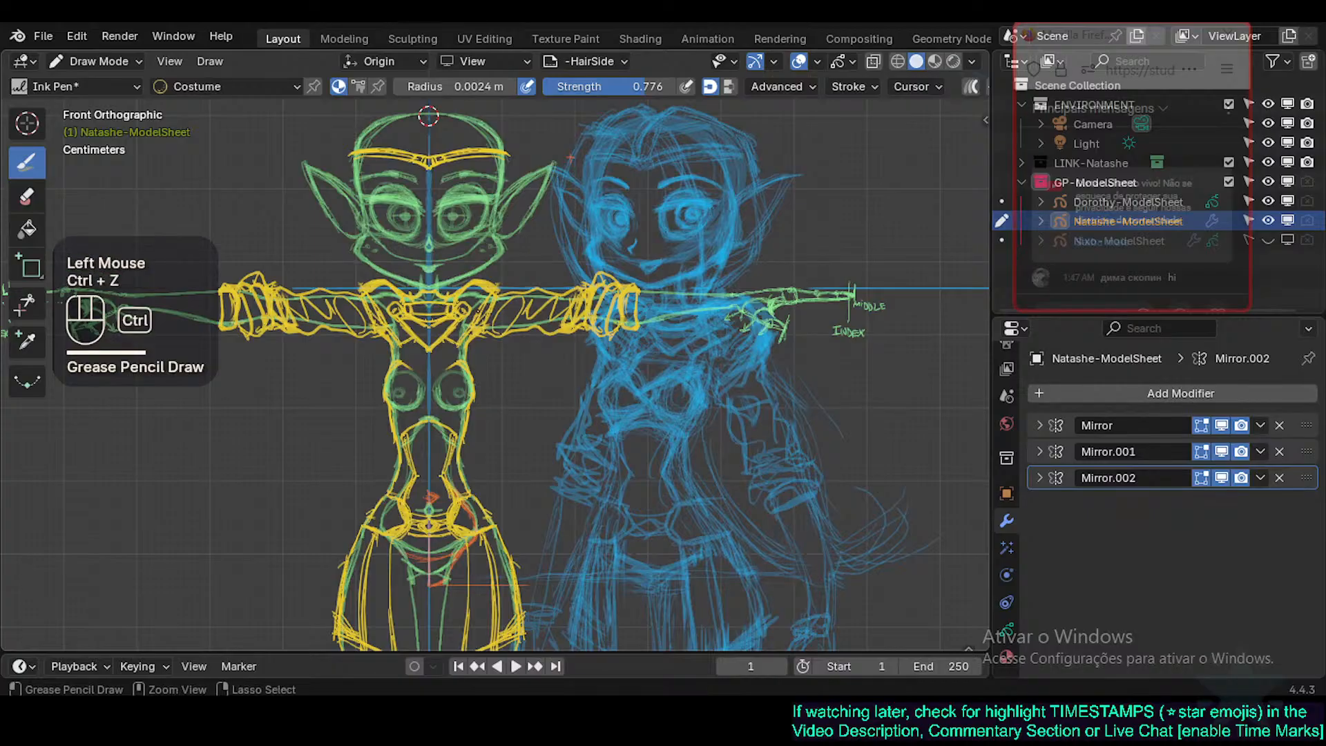
mouse_move(483, 345)
ctrl+middle_down()
mouse_move(484, 325)
mouse_move(497, 352)
mouse_move(467, 283)
ctrl+middle_up()
key(ctrl+s)
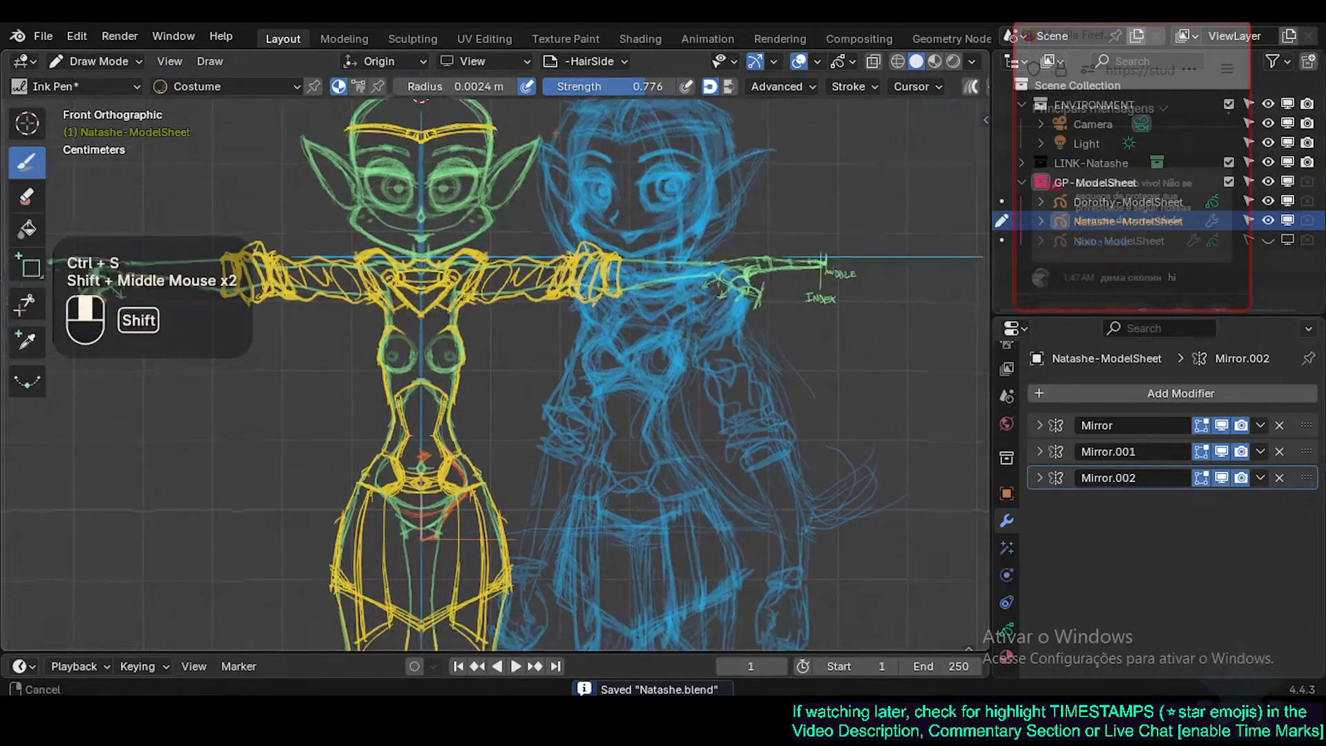
Draw a small mirrored earring mark at the lower base of each ear beside the cheeks, redoing unsatisfactory strokes.
shift+middle_drag(485, 211, 484, 281)
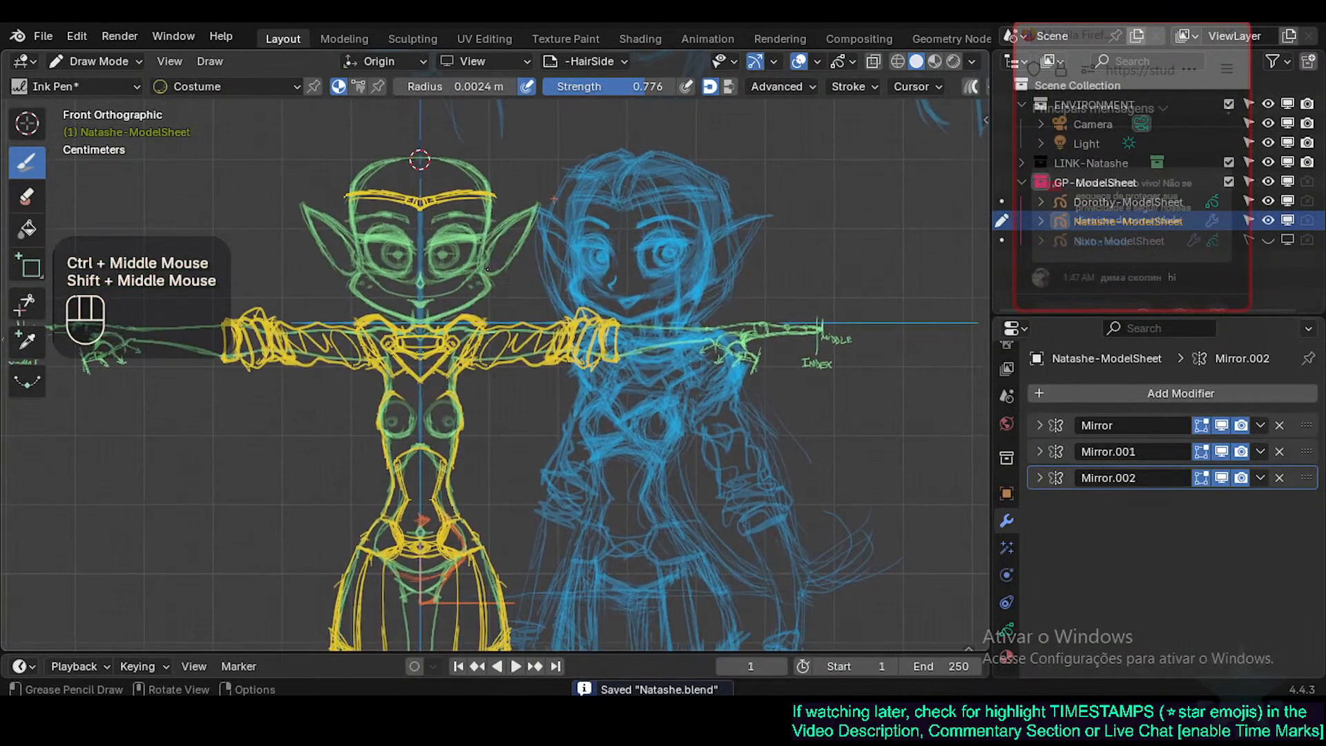
click(488, 270)
key(ctrl+z)
click(488, 271)
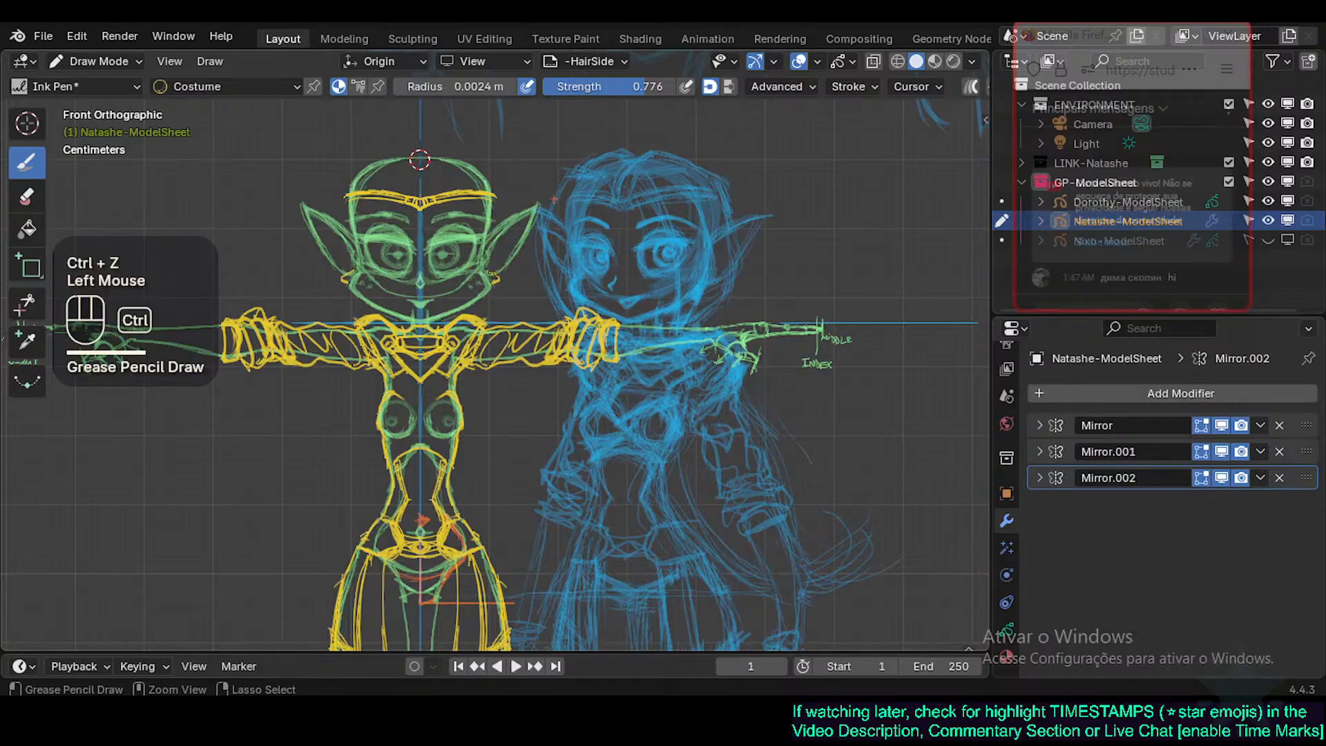
key(ctrl+z)
ctrl+click(495, 278)
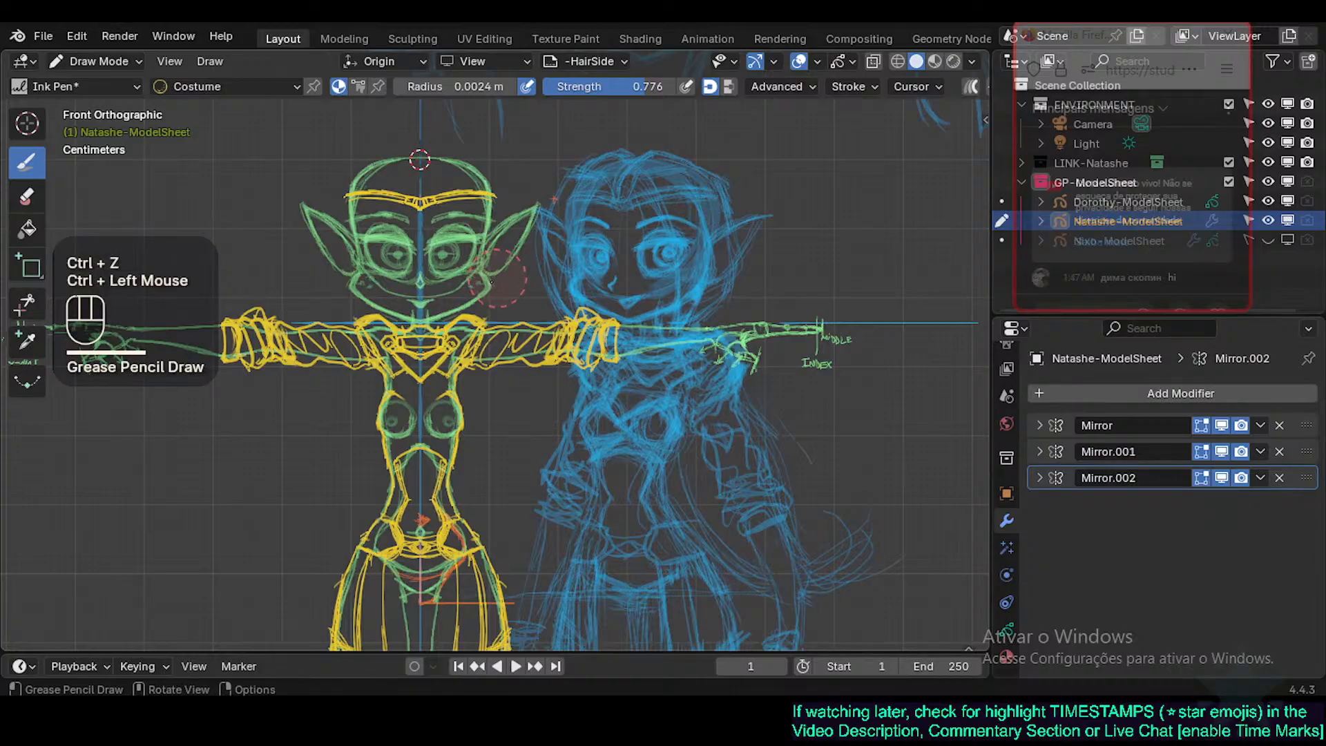
click(489, 275)
key(ctrl+z)
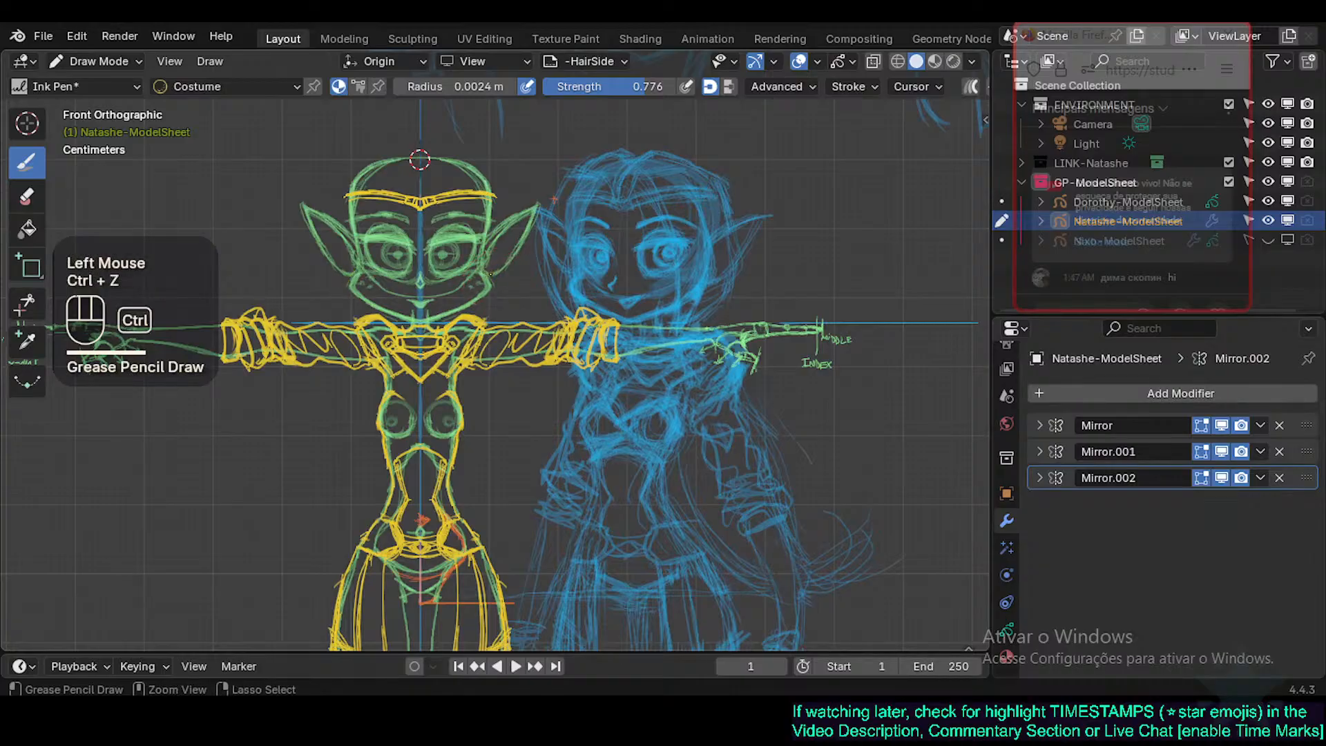
click(494, 275)
key(ctrl+z)
click(493, 277)
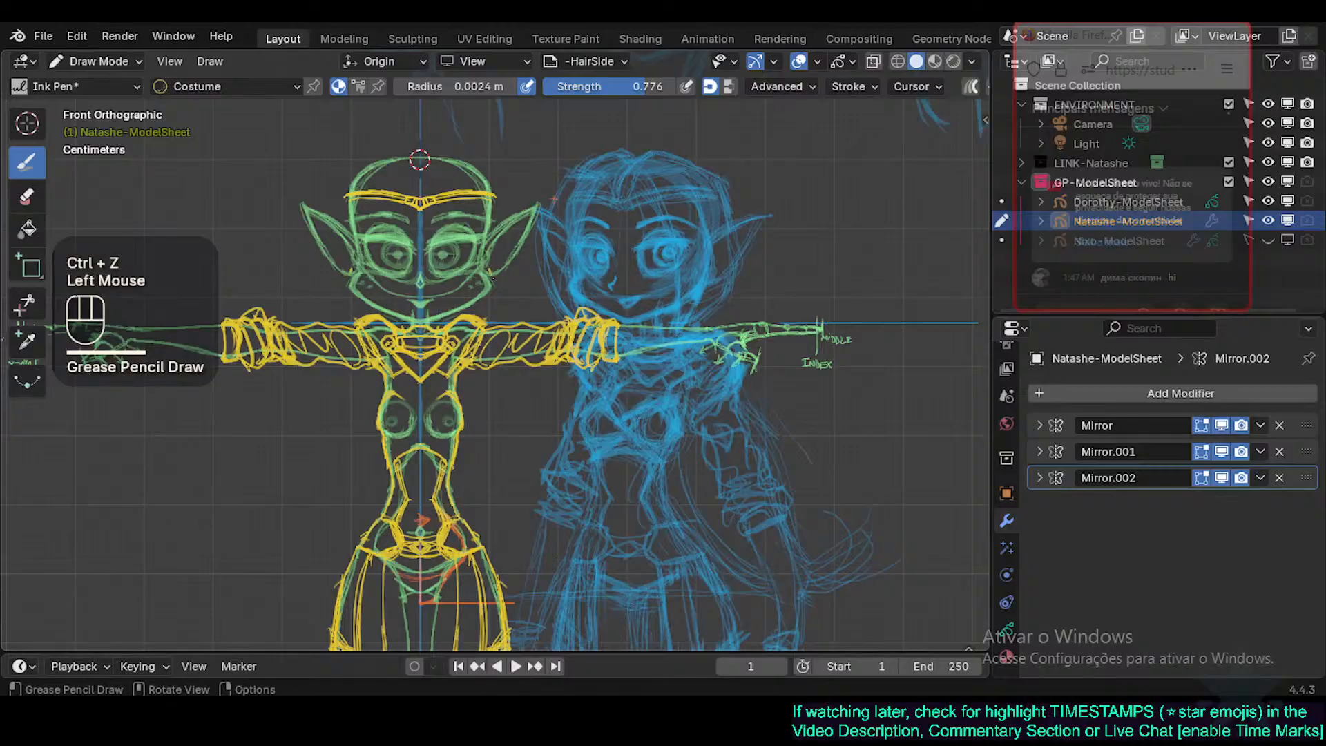
key(ctrl+z)
click(495, 274)
ctrl+click(487, 272)
click(487, 272)
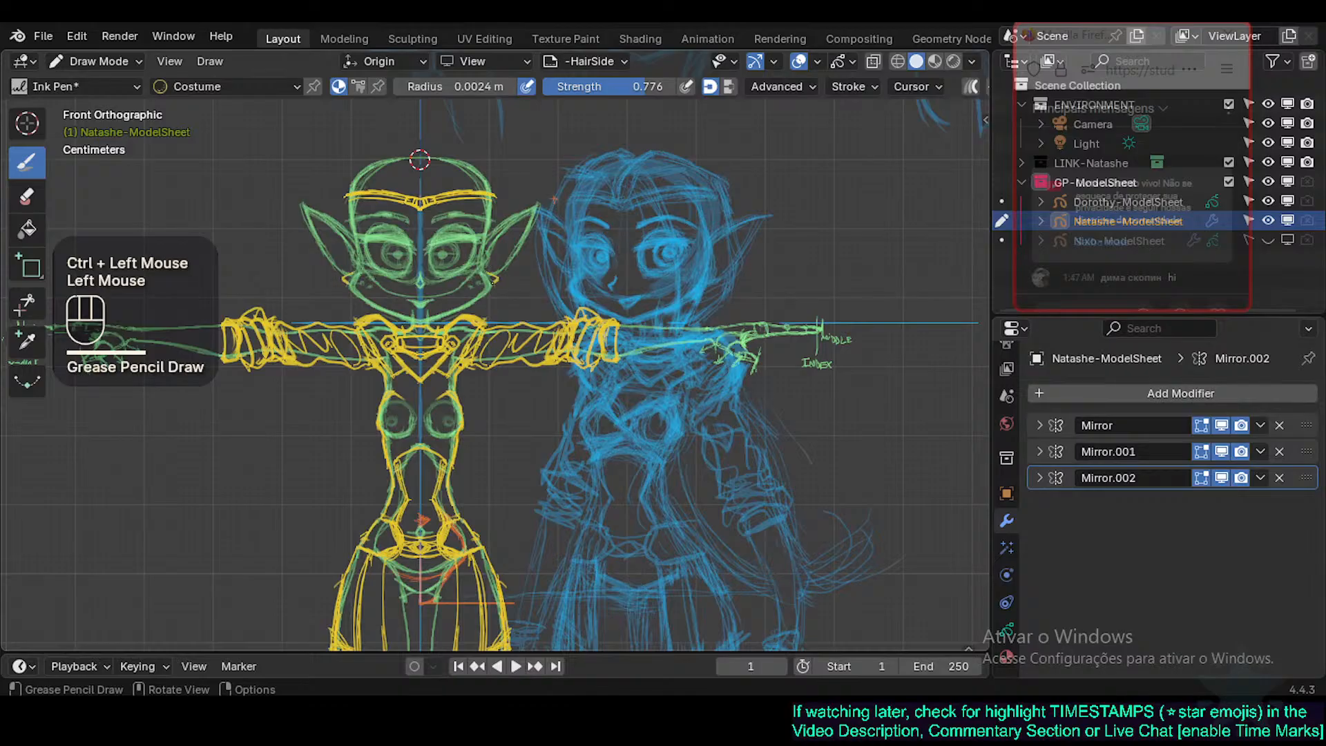
key(ctrl+z)
drag(500, 284, 482, 304)
key(ctrl+z)
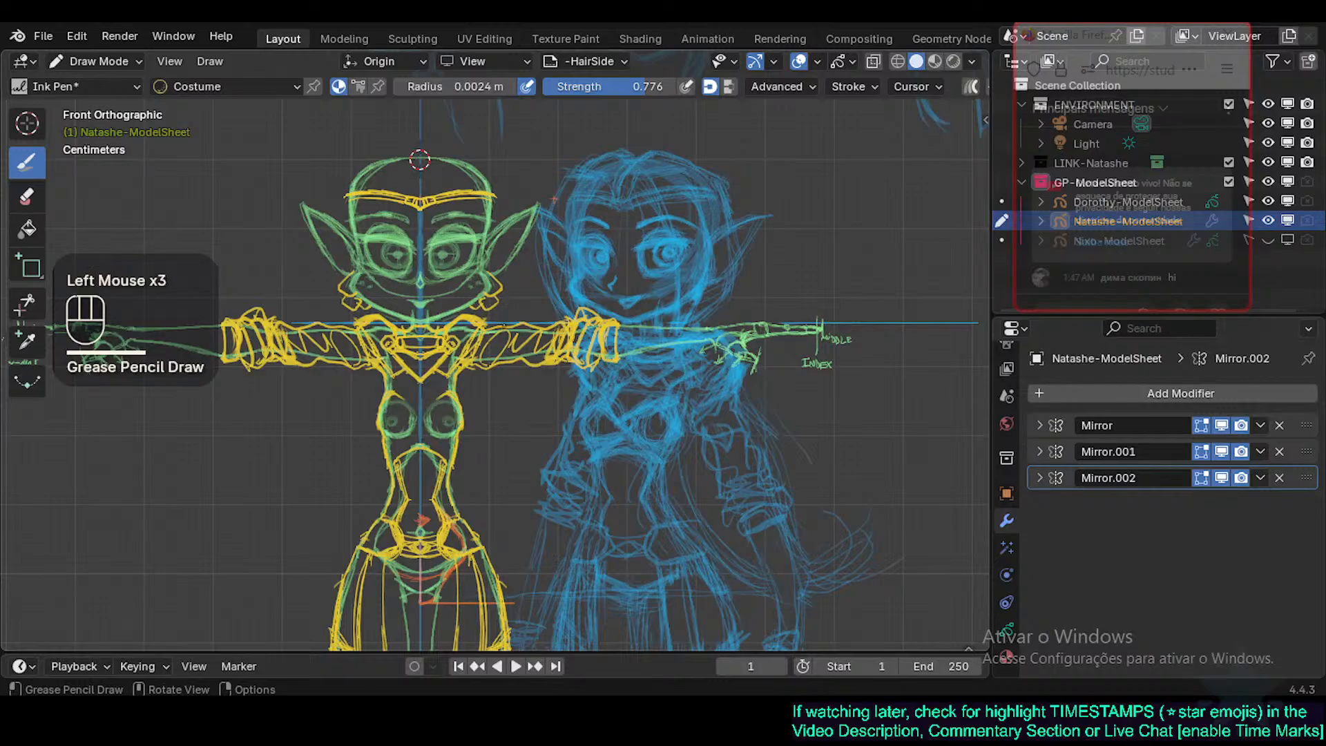
key(ctrl+z)
key(ctrl+z)
key(ctrl+z)
drag(492, 275, 496, 277)
key(ctrl+z)
key(ctrl+z)
key(ctrl+z)
key(ctrl+z)
key(ctrl+z)
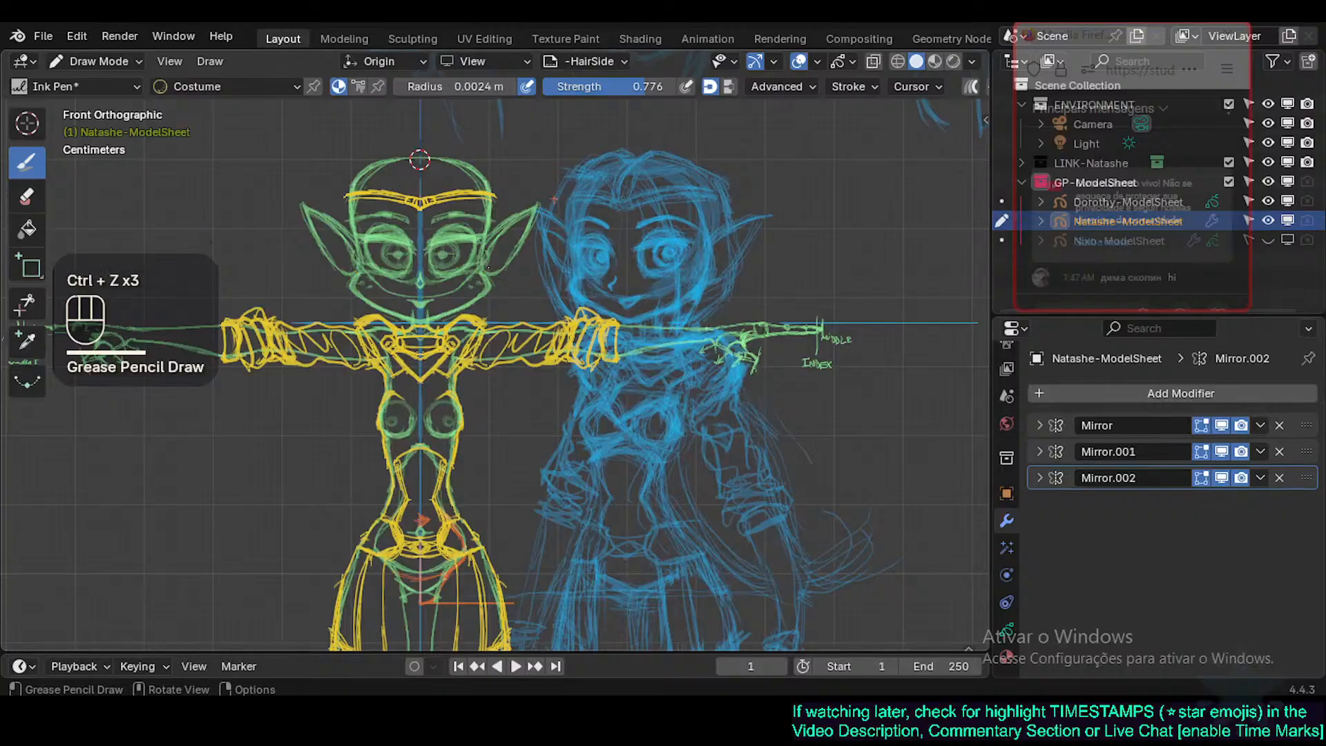
Sketch a small round stud earring on the lobe of the elf's ear in the front view with the Costume material.
drag(487, 272, 485, 275)
key(ctrl+z)
key(ctrl+z)
drag(483, 272, 492, 273)
key(ctrl+z)
key(ctrl+z)
key(ctrl+z)
key(ctrl+z)
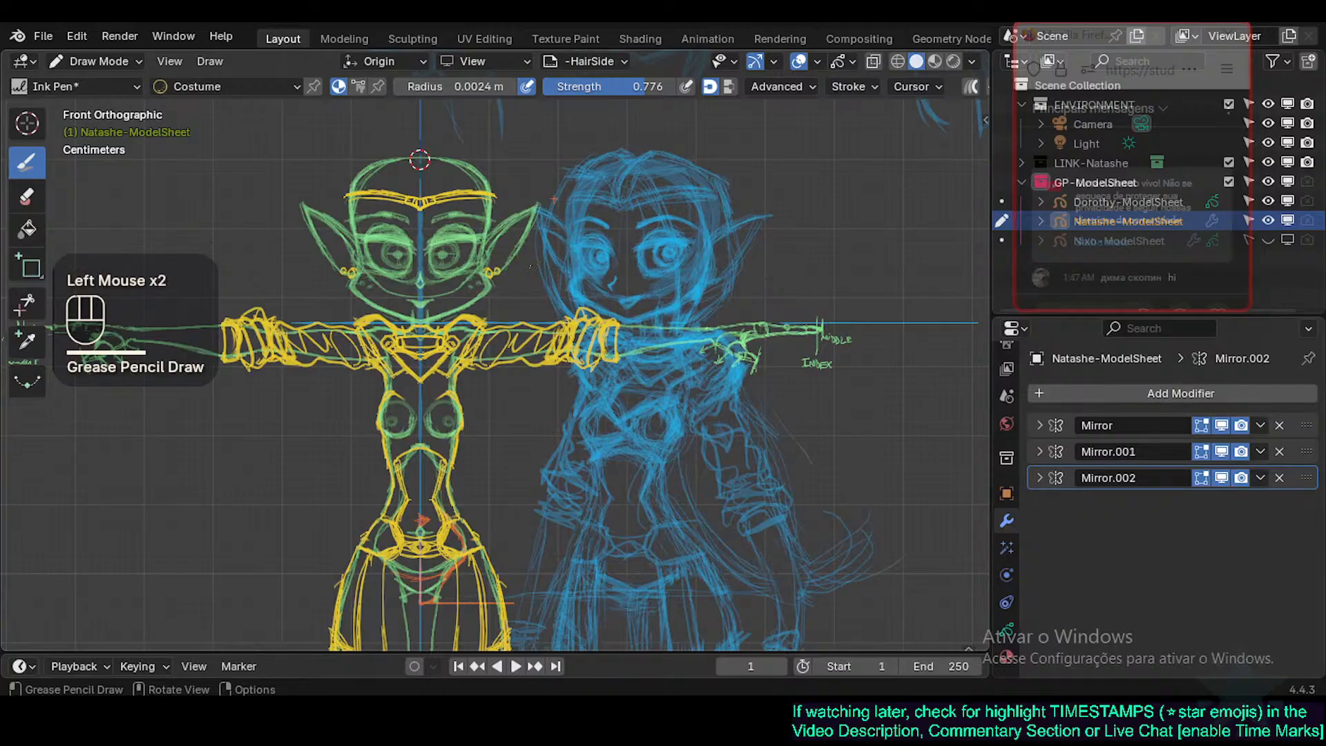
key(ctrl+z)
key(ctrl+z)
key(ctrl+z)
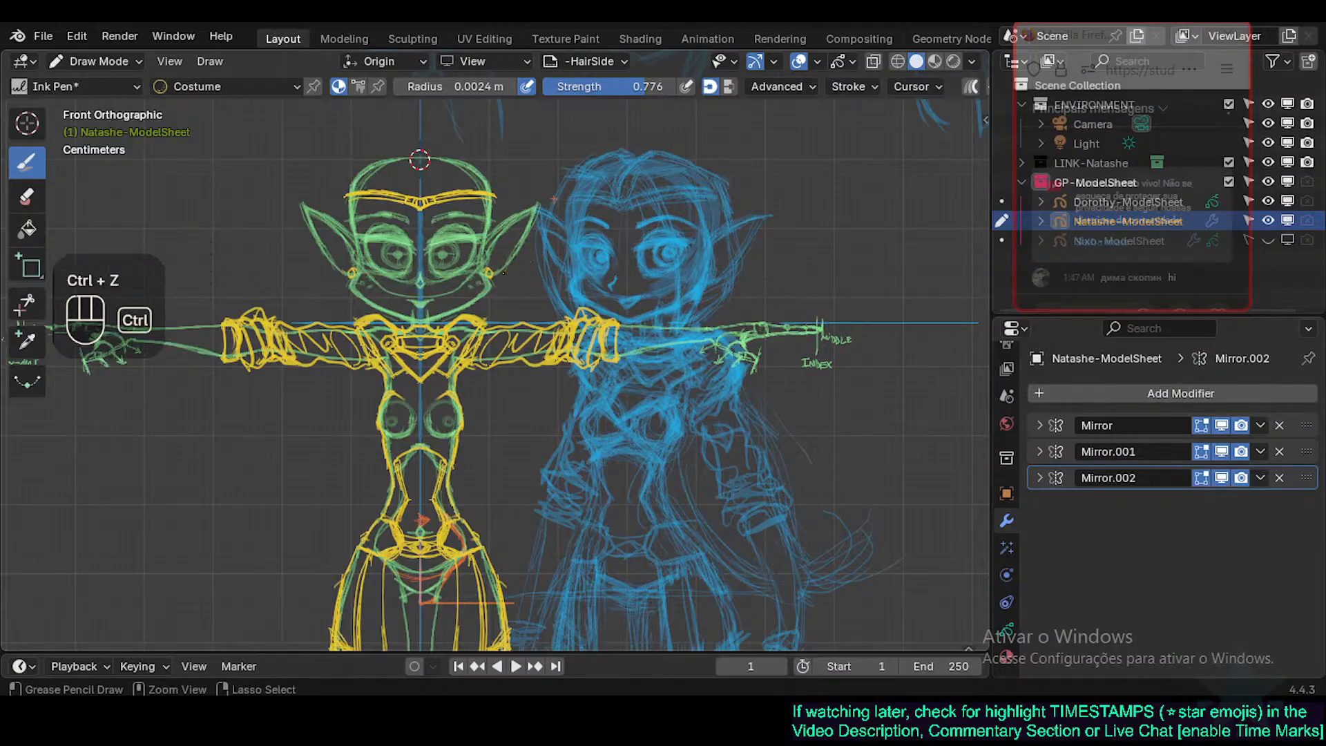
Draw a short dangling piece on the stud at the elf's earlobe, undoing unwanted strokes.
mouse_move(489, 271)
mouse_down()
mouse_move(506, 259)
mouse_move(503, 275)
mouse_up()
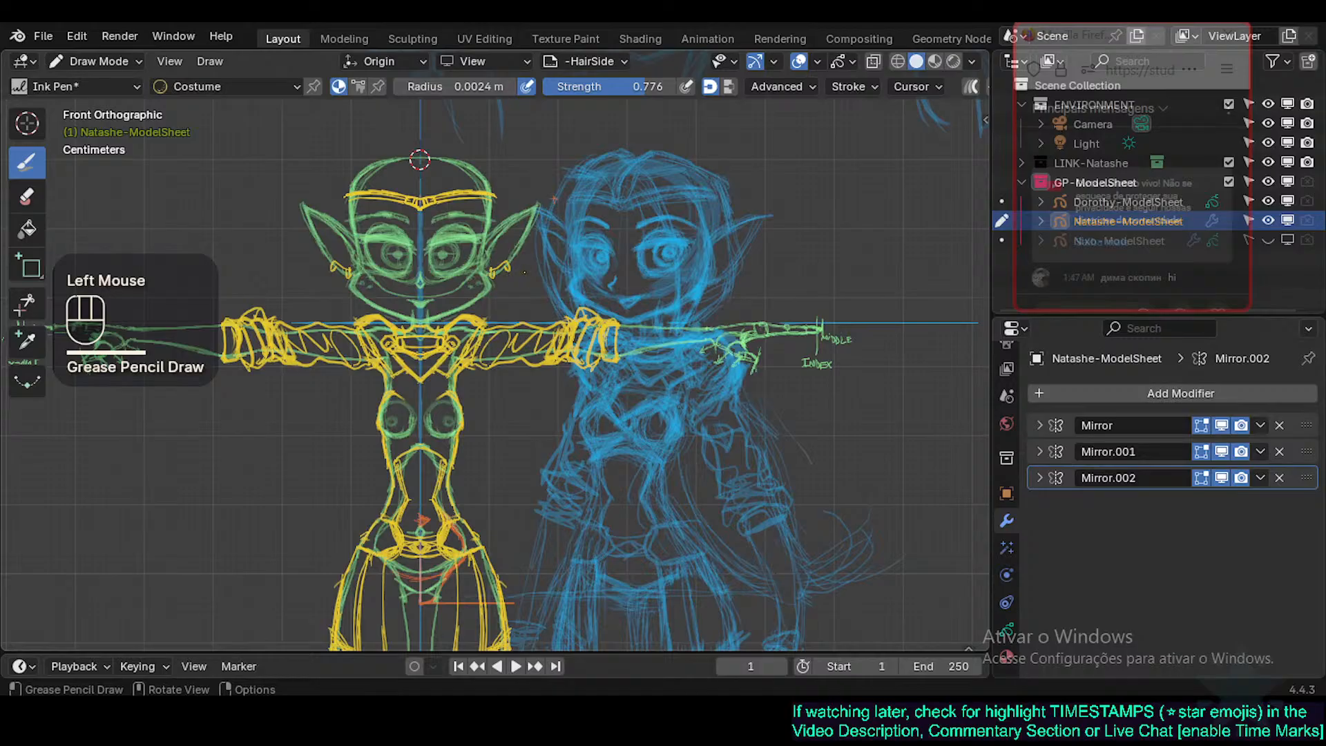
key(ctrl+z)
key(ctrl+z)
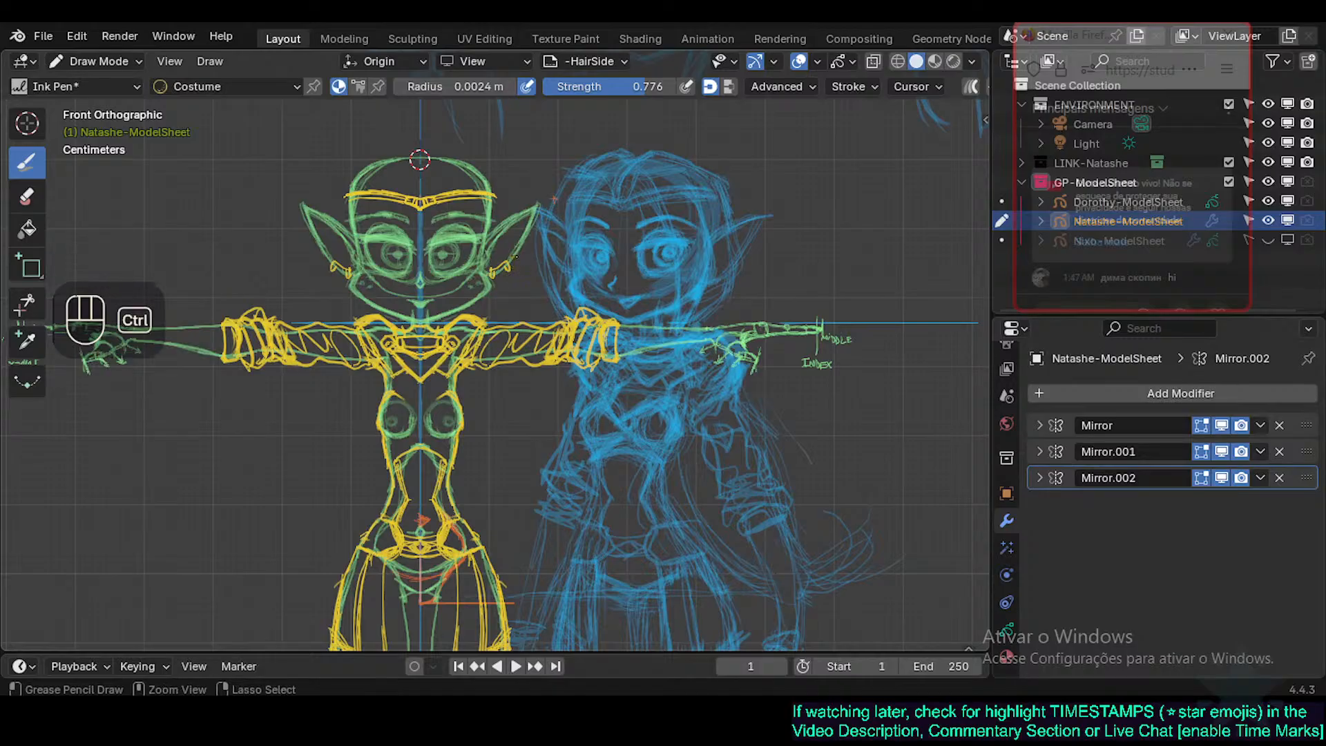
mouse_move(491, 272)
mouse_down()
mouse_move(516, 261)
mouse_move(487, 278)
mouse_move(500, 269)
mouse_up()
key(ctrl+z)
key(ctrl+z)
key(ctrl+z)
key(ctrl+z)
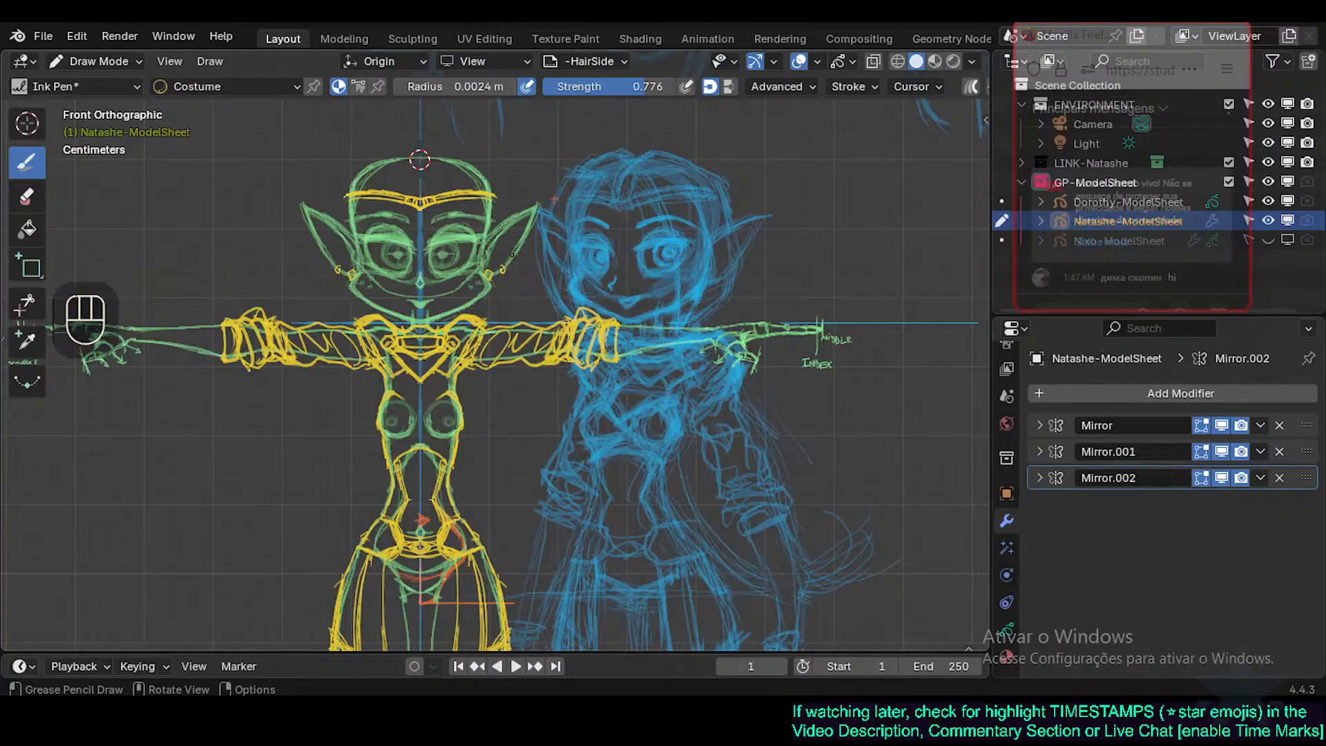
Draw a small ring piercing near the tip of the elf's ear and save the file.
drag(532, 215, 535, 214)
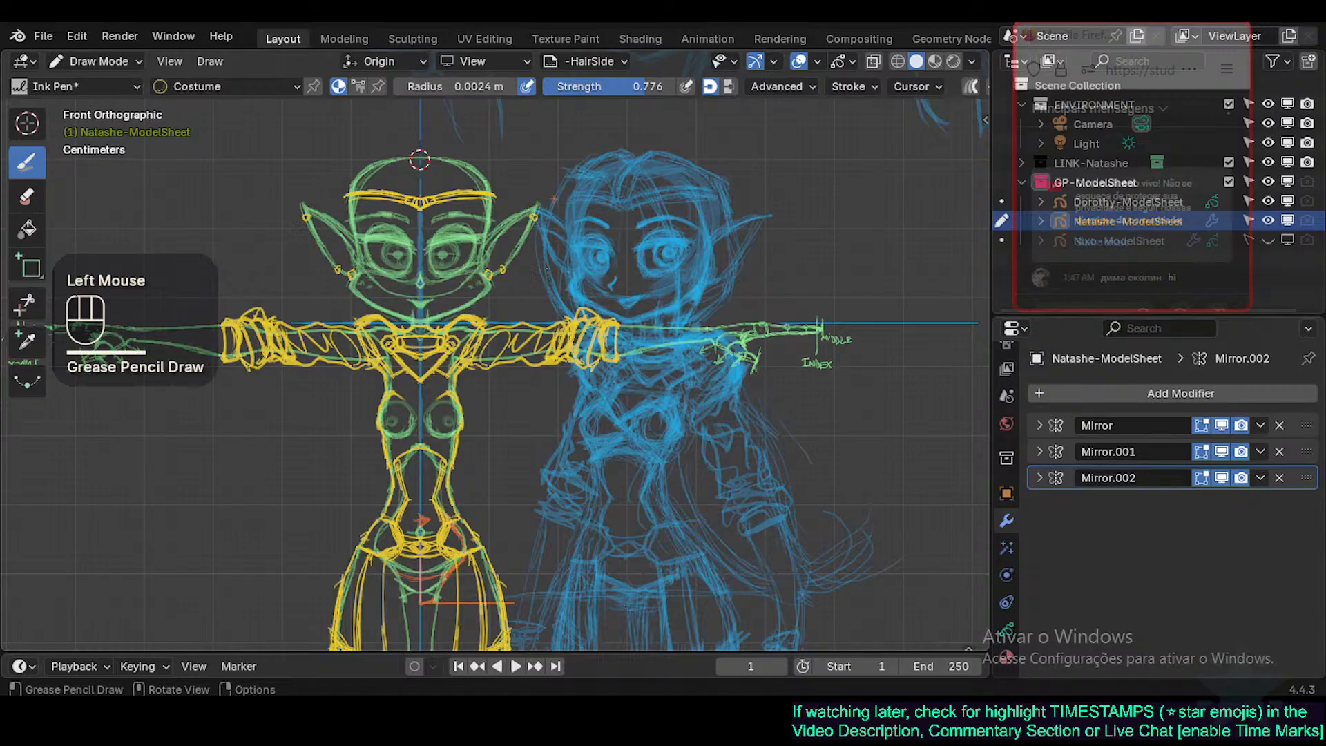
key(ctrl)
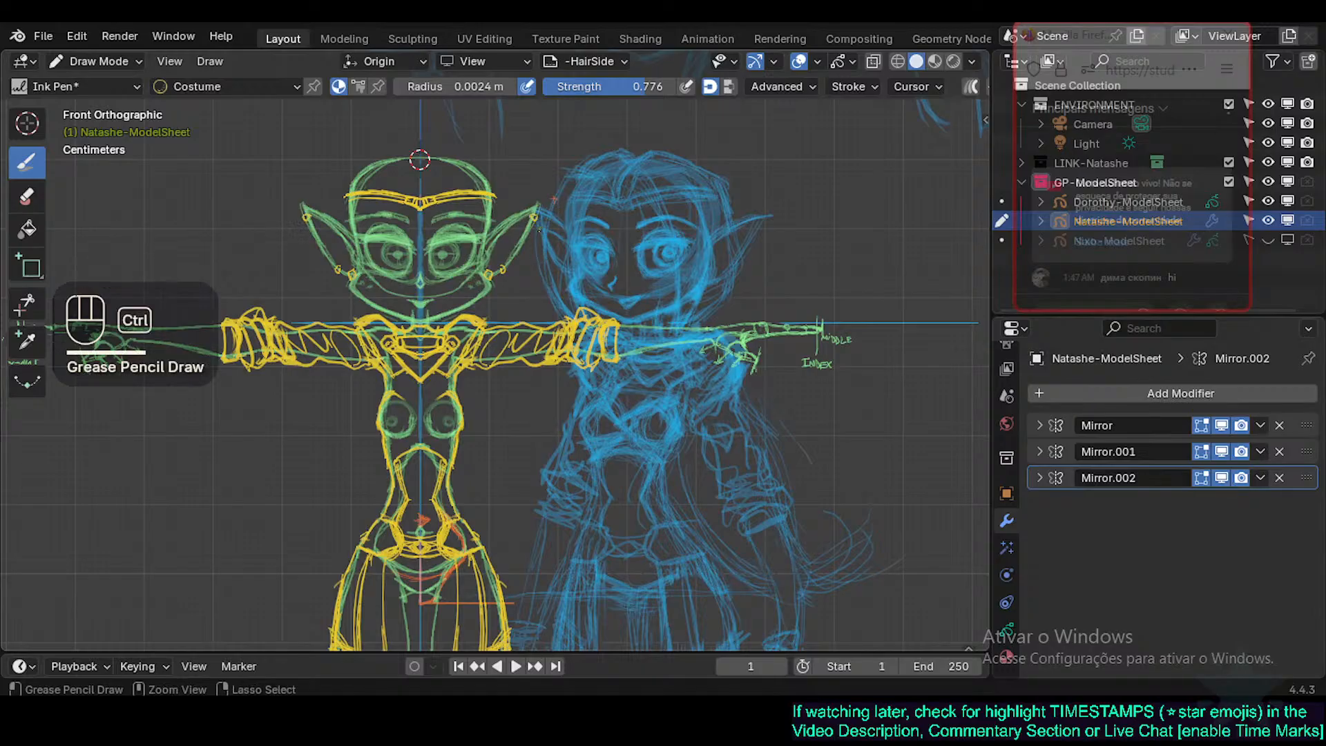
key(ctrl+s)
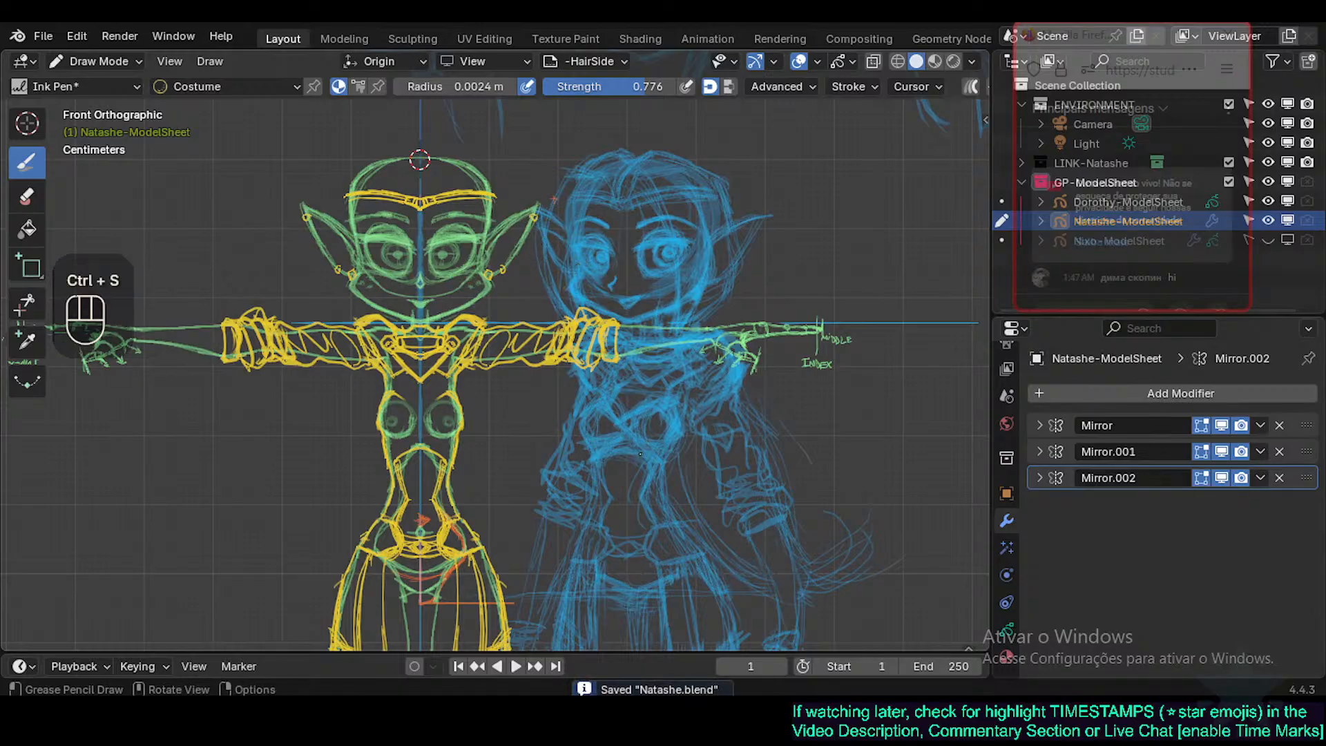
shift+middle_drag(514, 377, 529, 399)
shift+middle_drag(495, 326, 508, 347)
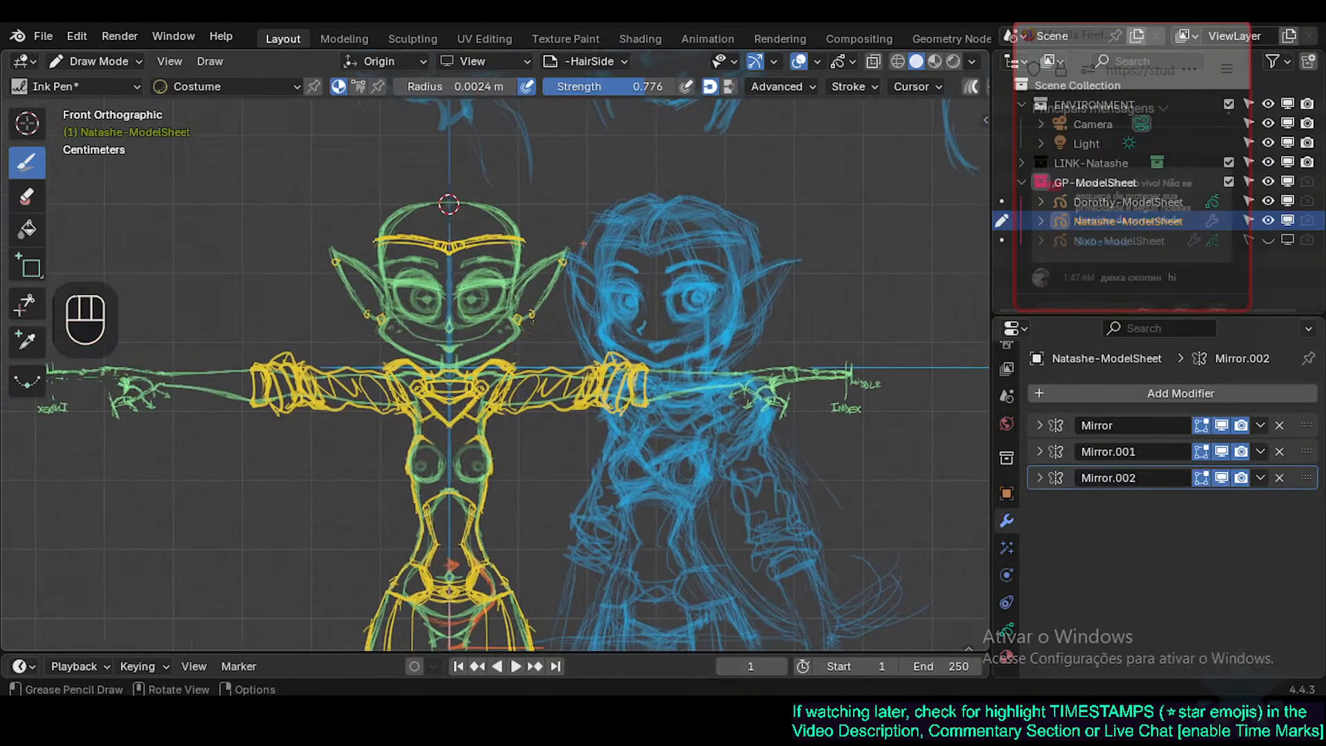
shift+middle_drag(519, 321, 527, 354)
mouse_move(515, 422)
ctrl+middle_down()
mouse_move(510, 345)
mouse_move(489, 352)
mouse_move(499, 416)
mouse_move(520, 379)
mouse_move(523, 436)
ctrl+middle_up()
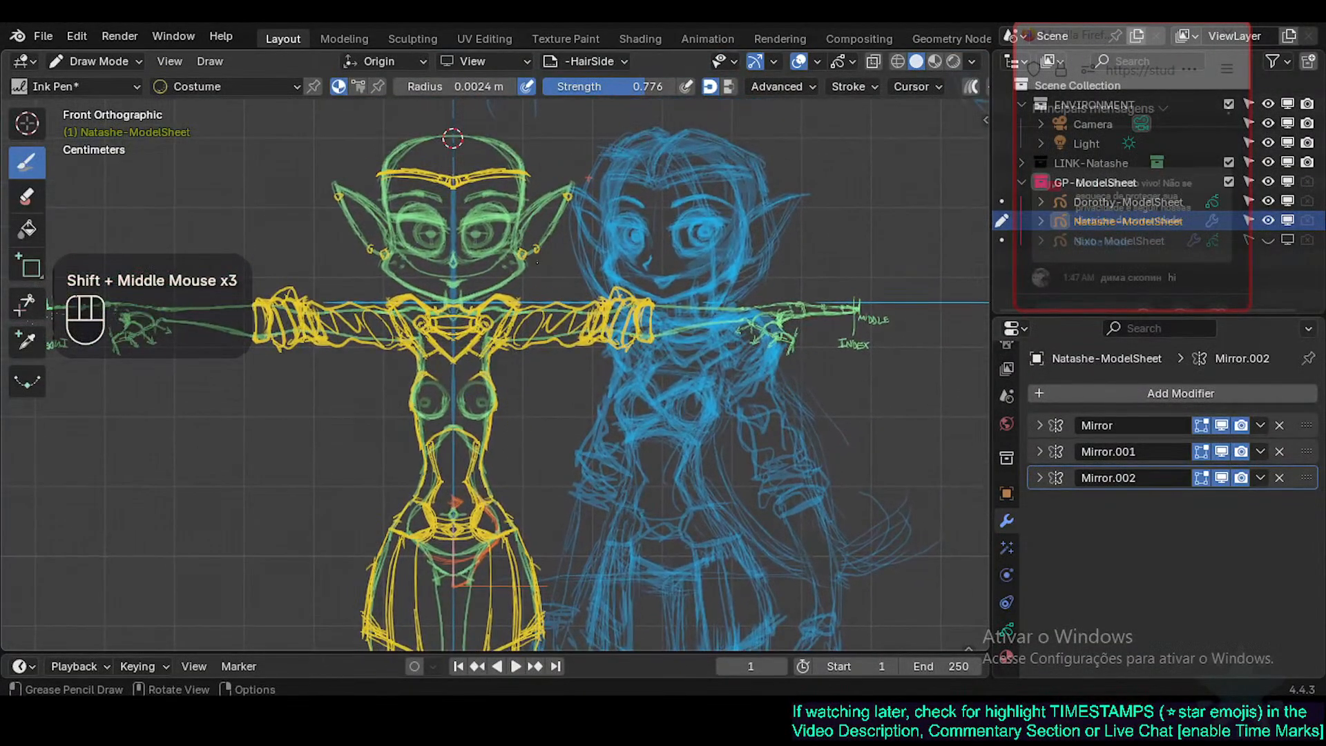
drag(533, 263, 569, 193)
key(ctrl+z)
drag(456, 201, 563, 182)
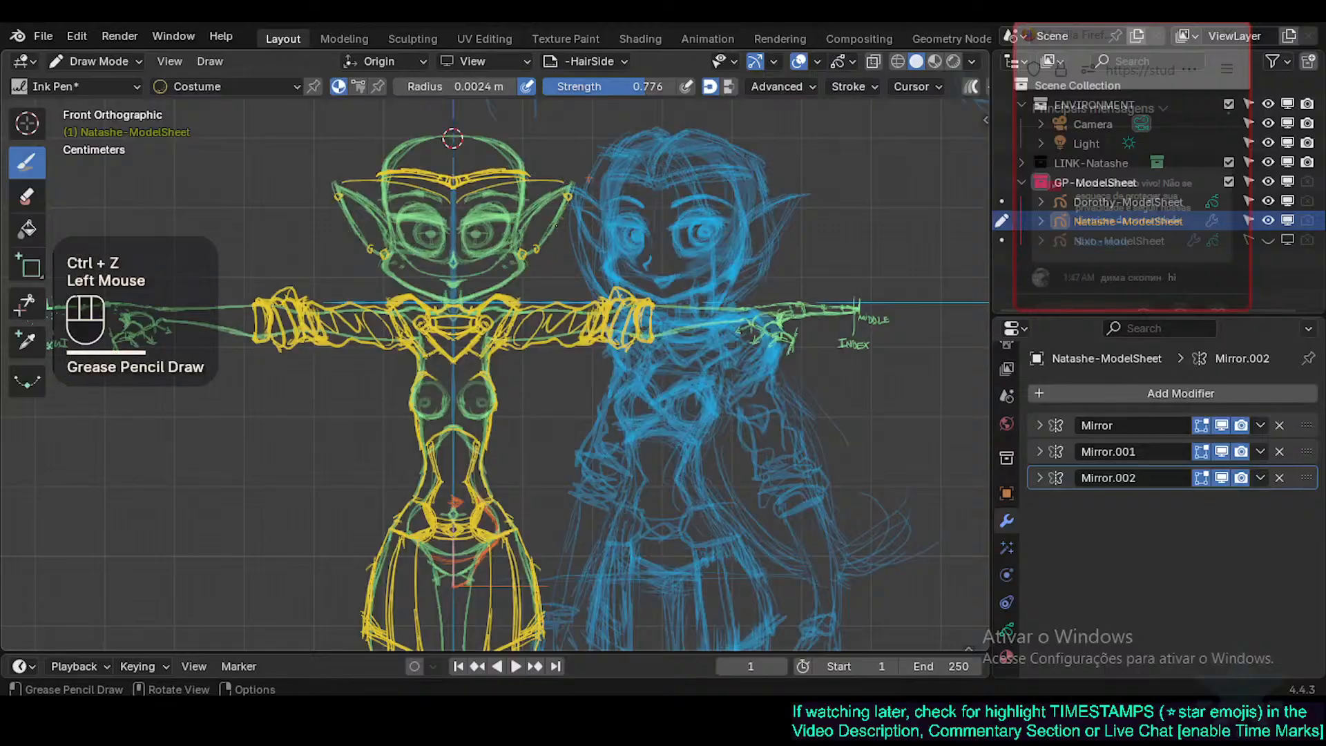
key(ctrl+z)
shift+middle_drag(556, 224, 551, 215)
click(568, 196)
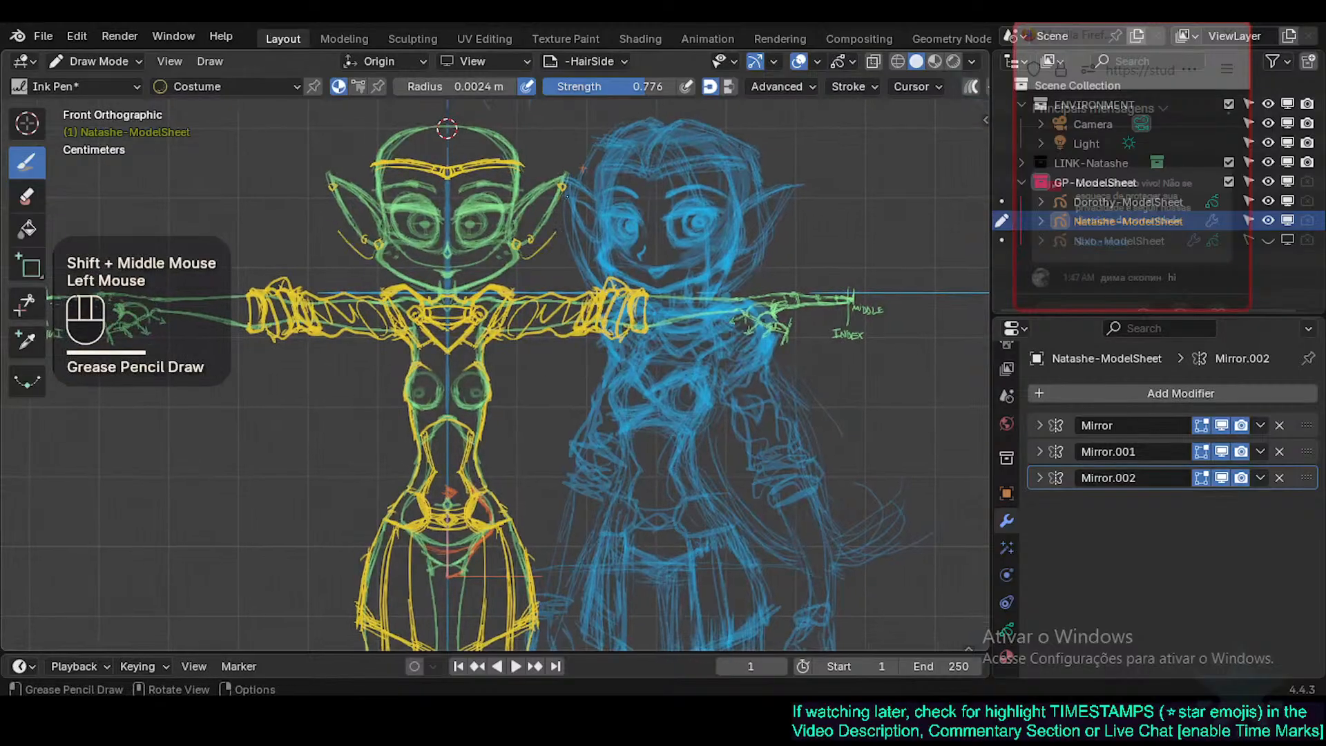
key(ctrl+z)
Save Natashe.blend with the finished ear jewellery.
shift+middle_drag(535, 345, 525, 378)
mouse_move(508, 442)
shift+middle_down()
mouse_move(548, 357)
mouse_move(523, 375)
shift+middle_up()
key(ctrl+s)
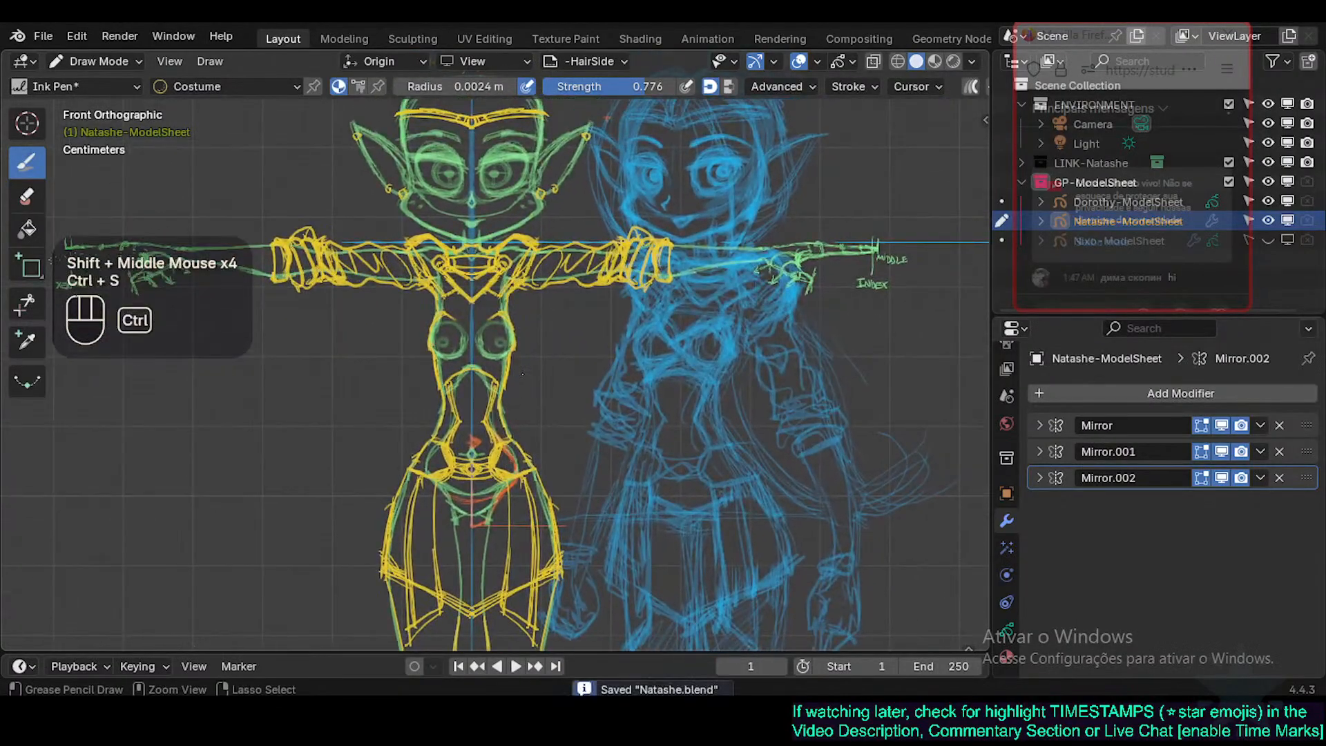
click(1261, 477)
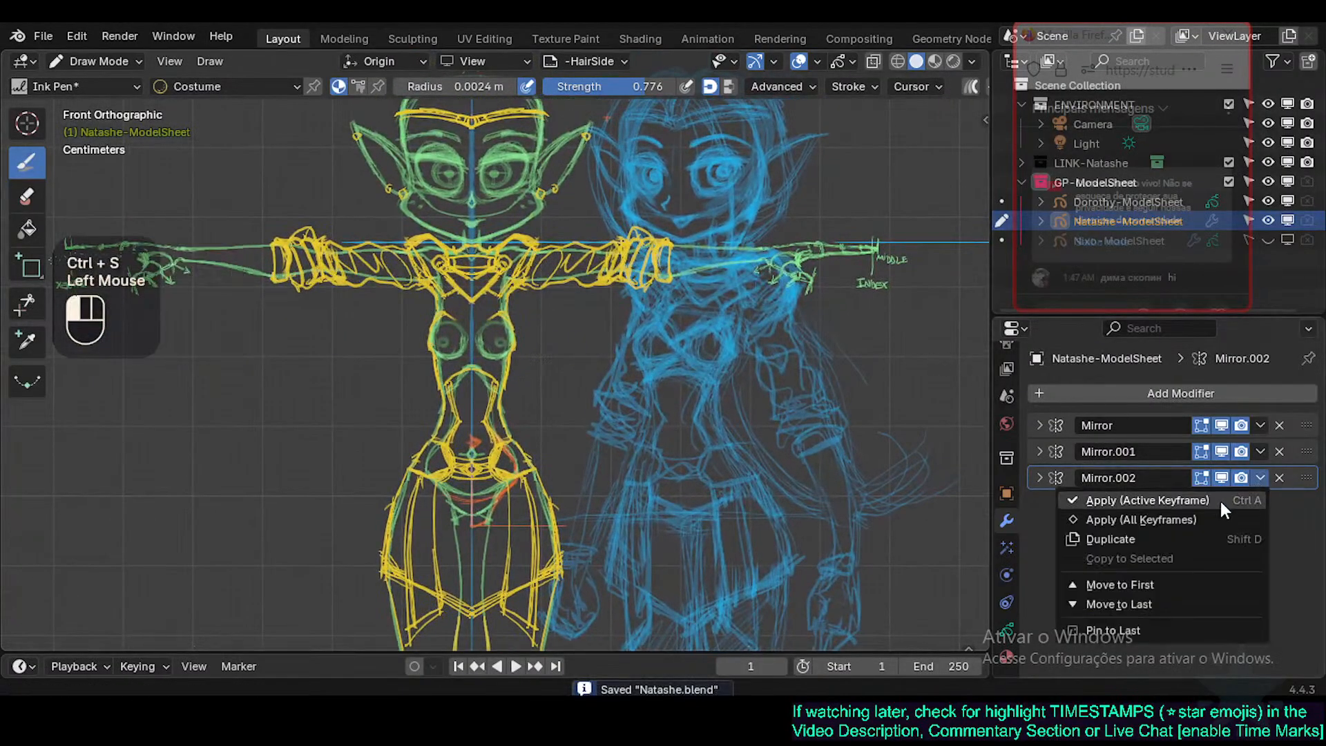
click(1221, 502)
key(ctrl+z)
click(1261, 477)
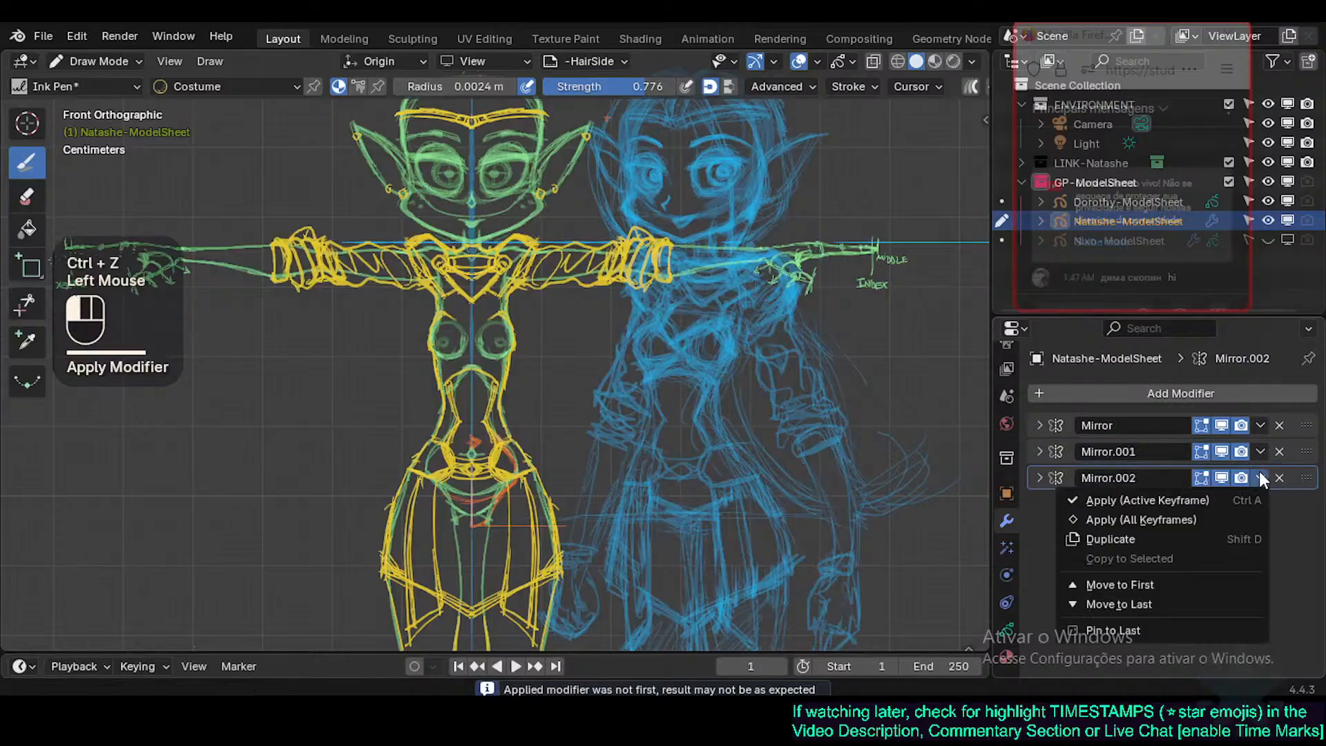
click(1221, 523)
shift+middle_drag(525, 359, 558, 408)
shift+middle_drag(560, 477, 521, 410)
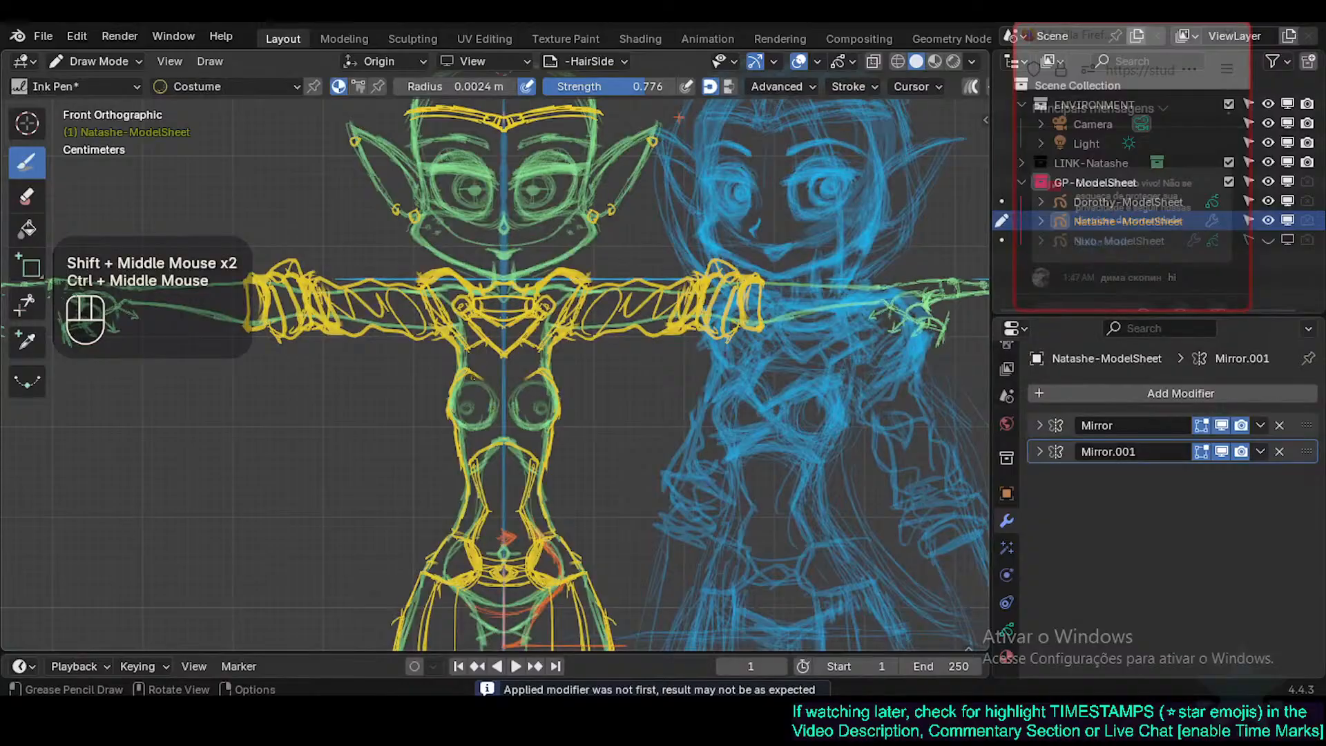
click(473, 376)
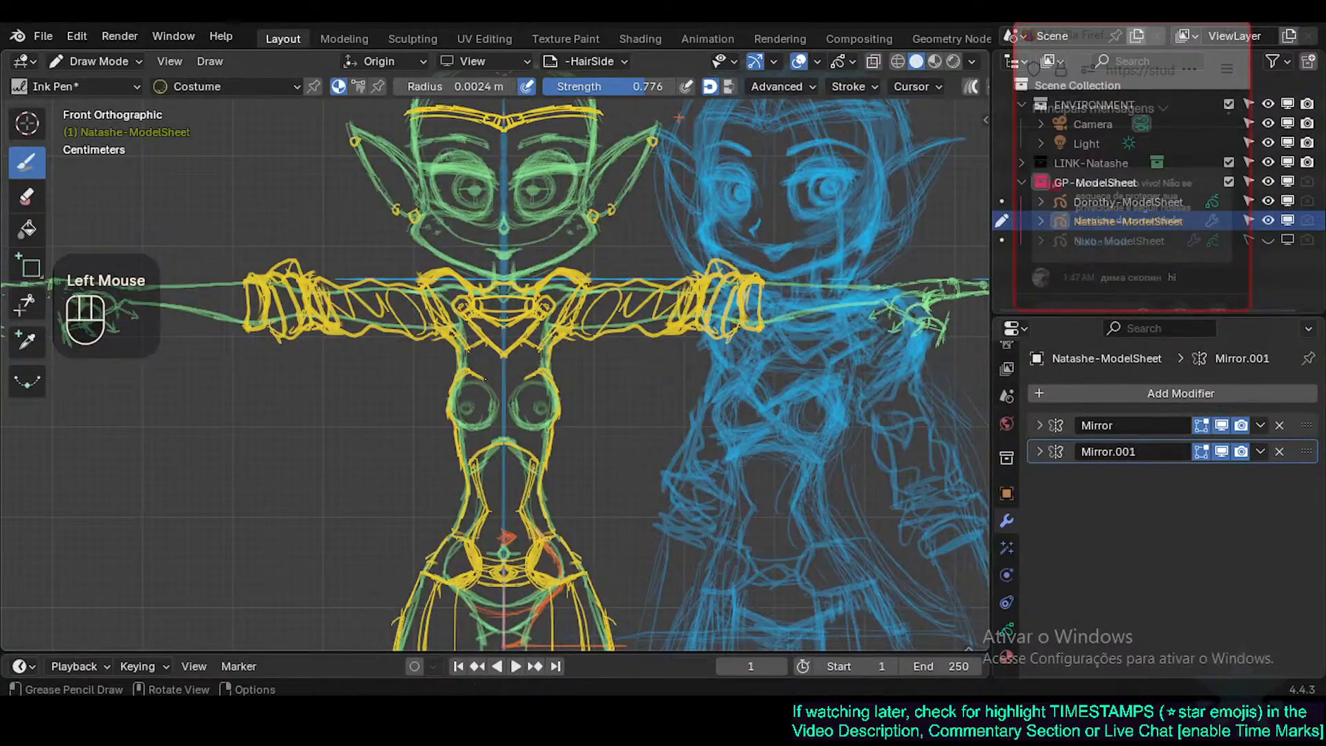
mouse_move(486, 379)
mouse_down()
mouse_move(496, 403)
mouse_move(467, 431)
mouse_up()
key(ctrl+z)
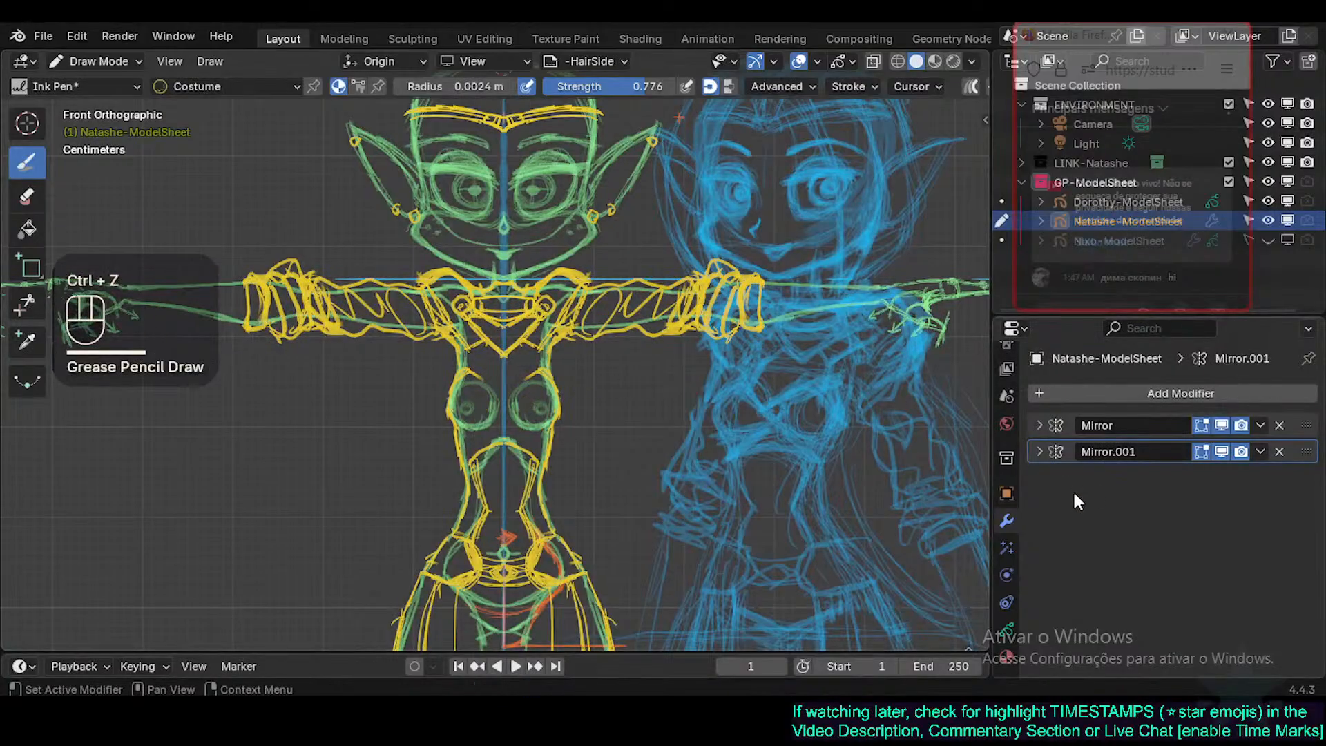
key(ctrl+z)
Check which layer the Mirror.002 modifier influences and compare it with the active layer in the Grease Pencil layer list.
click(1040, 478)
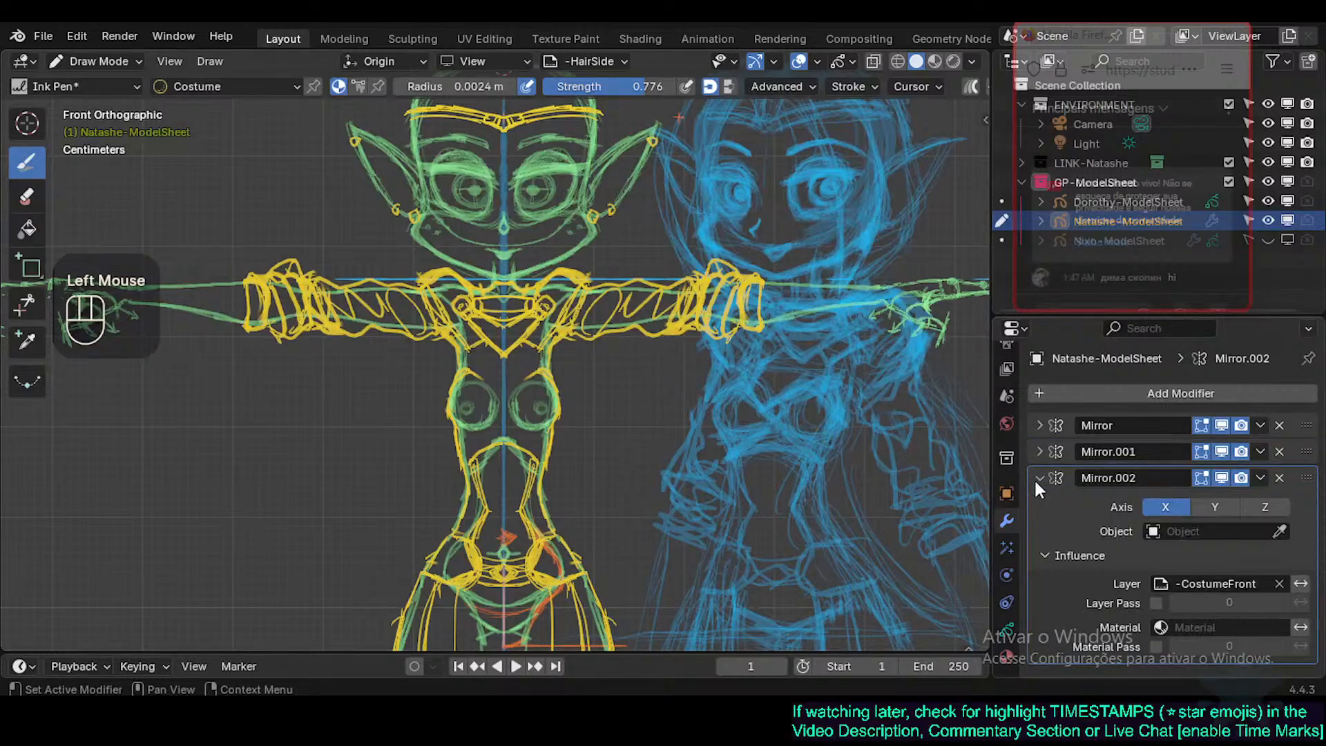
click(1041, 454)
click(1041, 453)
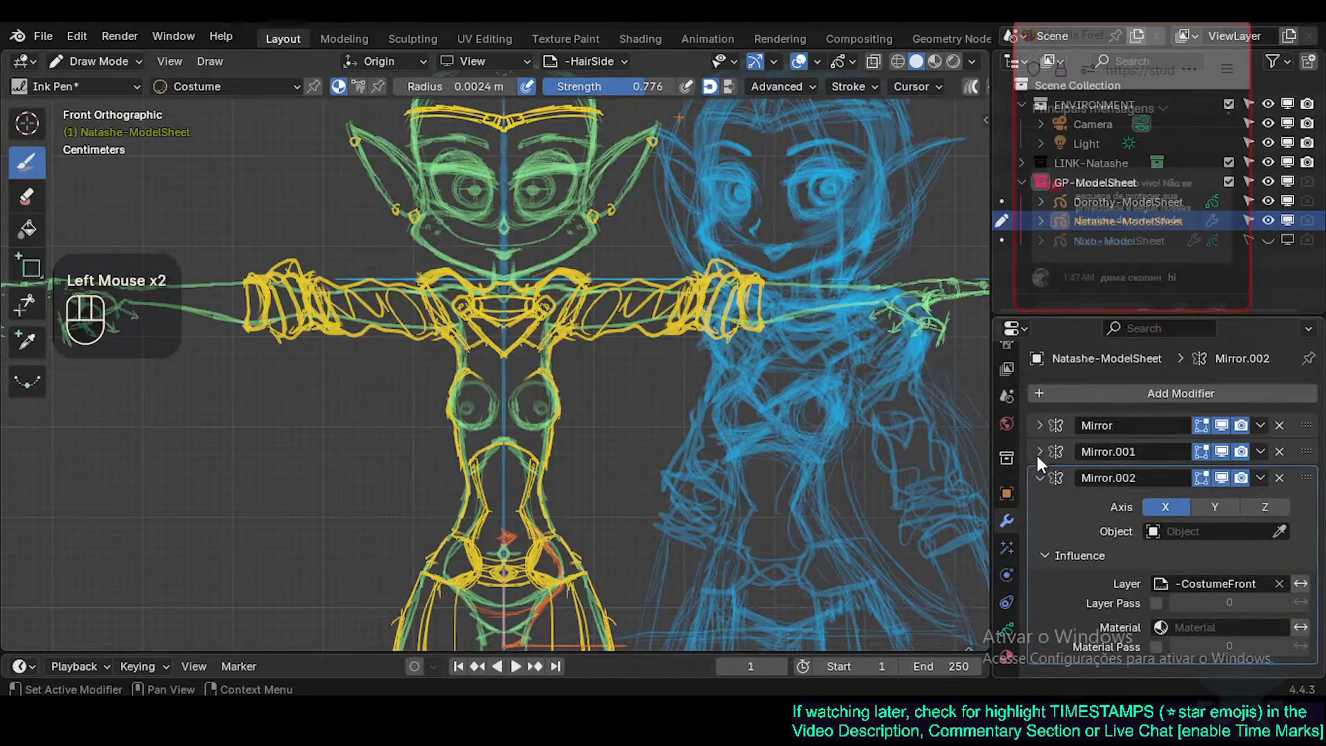
click(1008, 629)
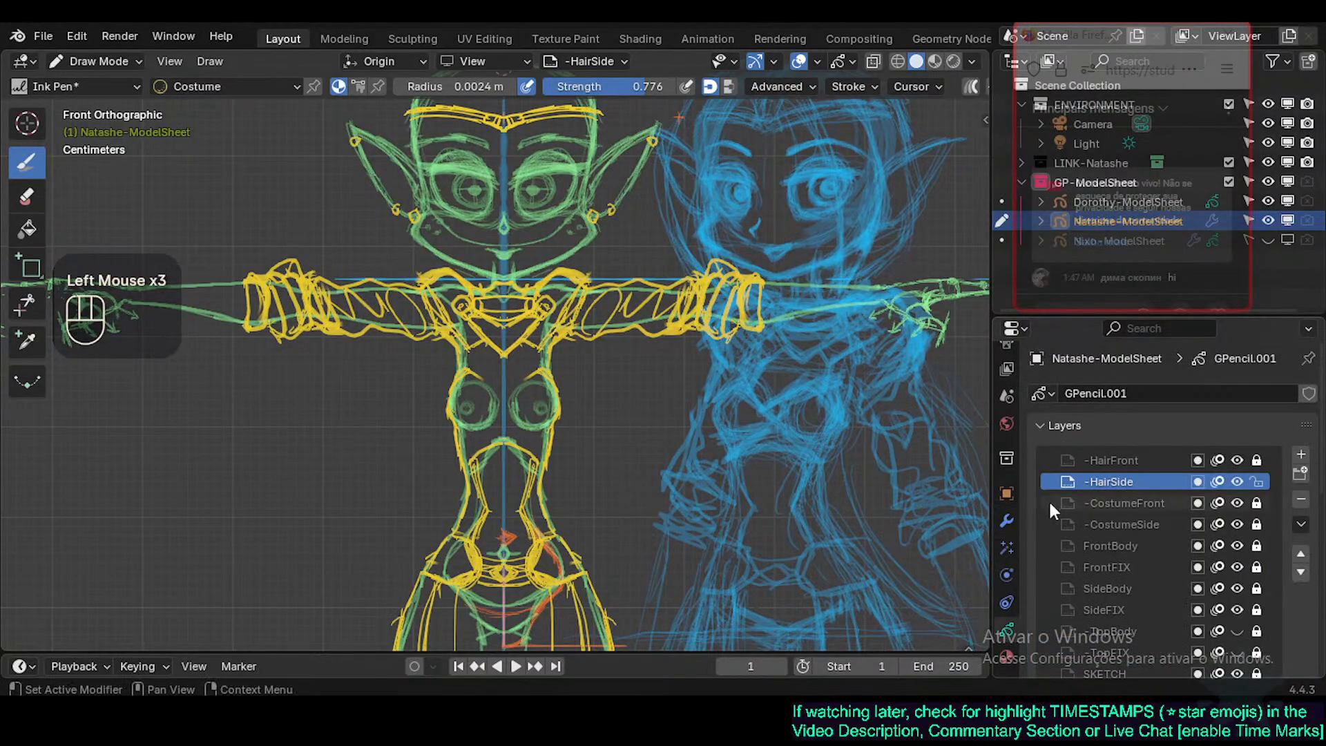
click(1110, 481)
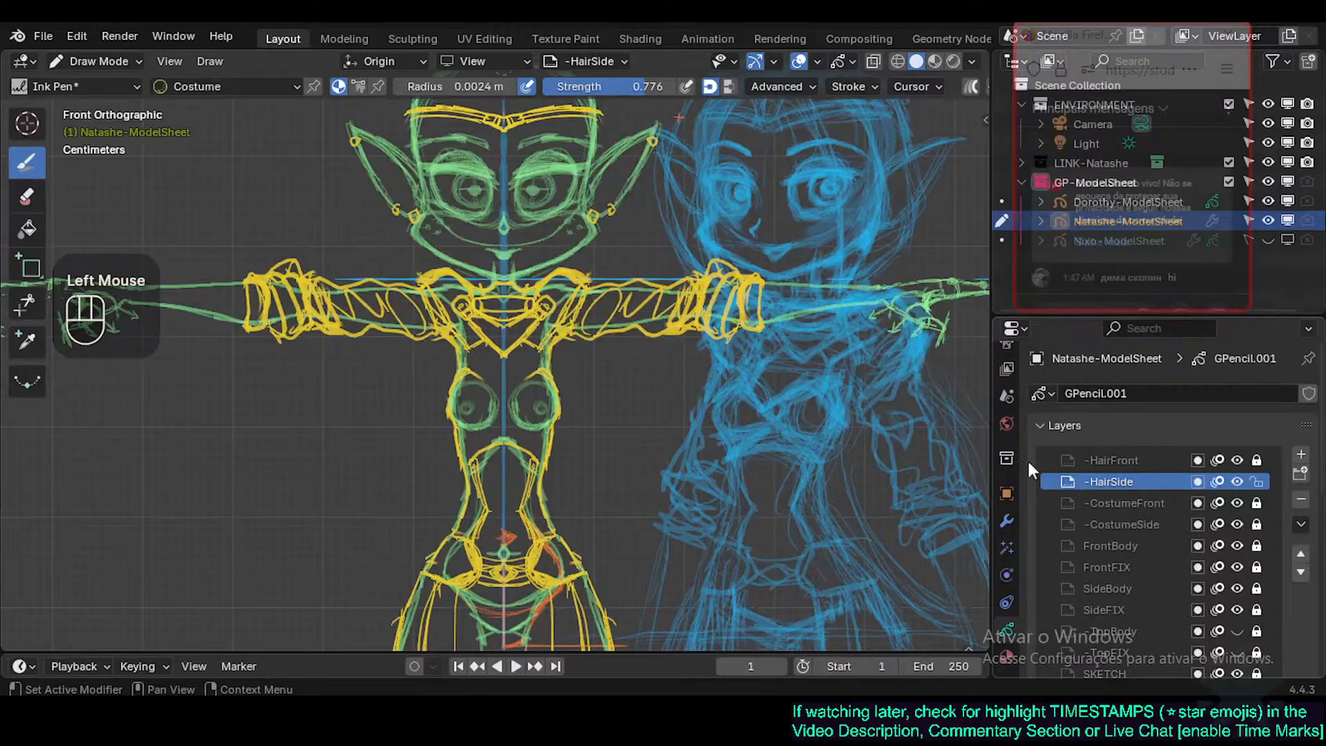
Move all the costume strokes from the -HairSide layer to the -CostumeFront layer, unlocking that layer first.
key(Tab)
key(a)
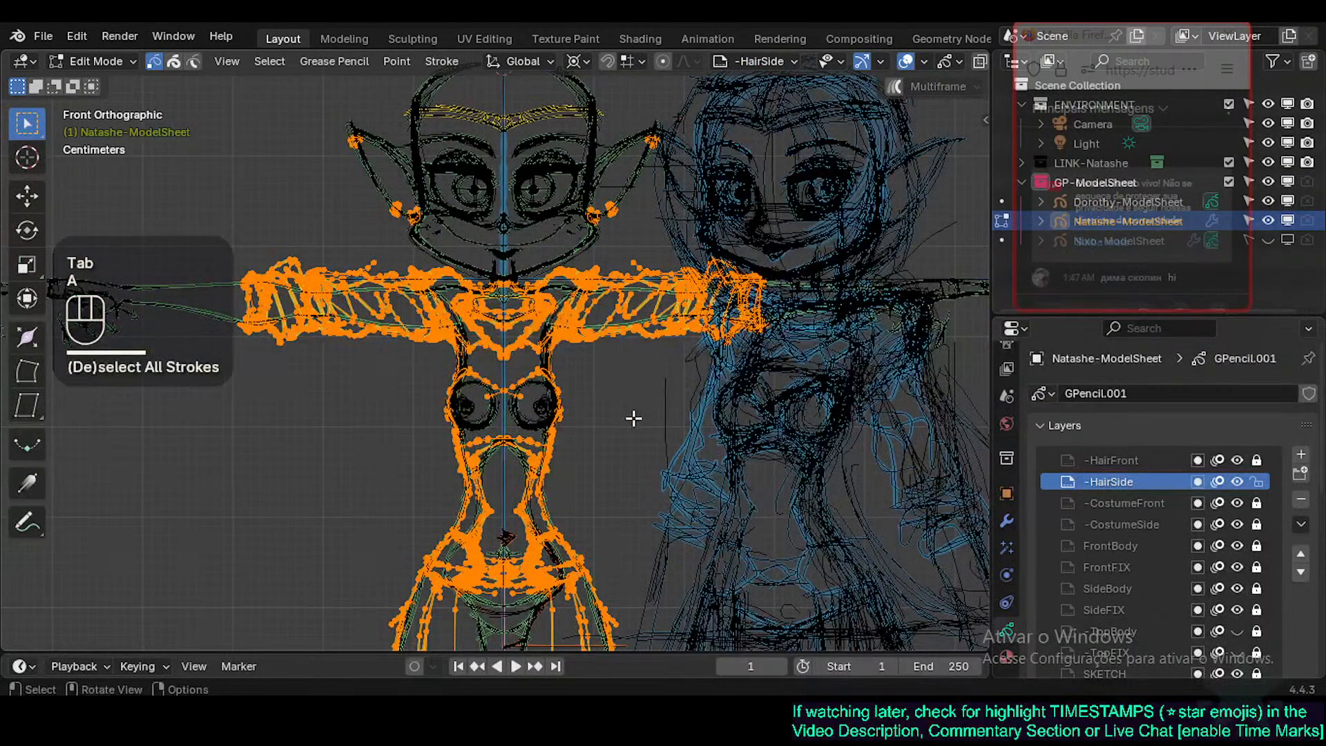
key(m)
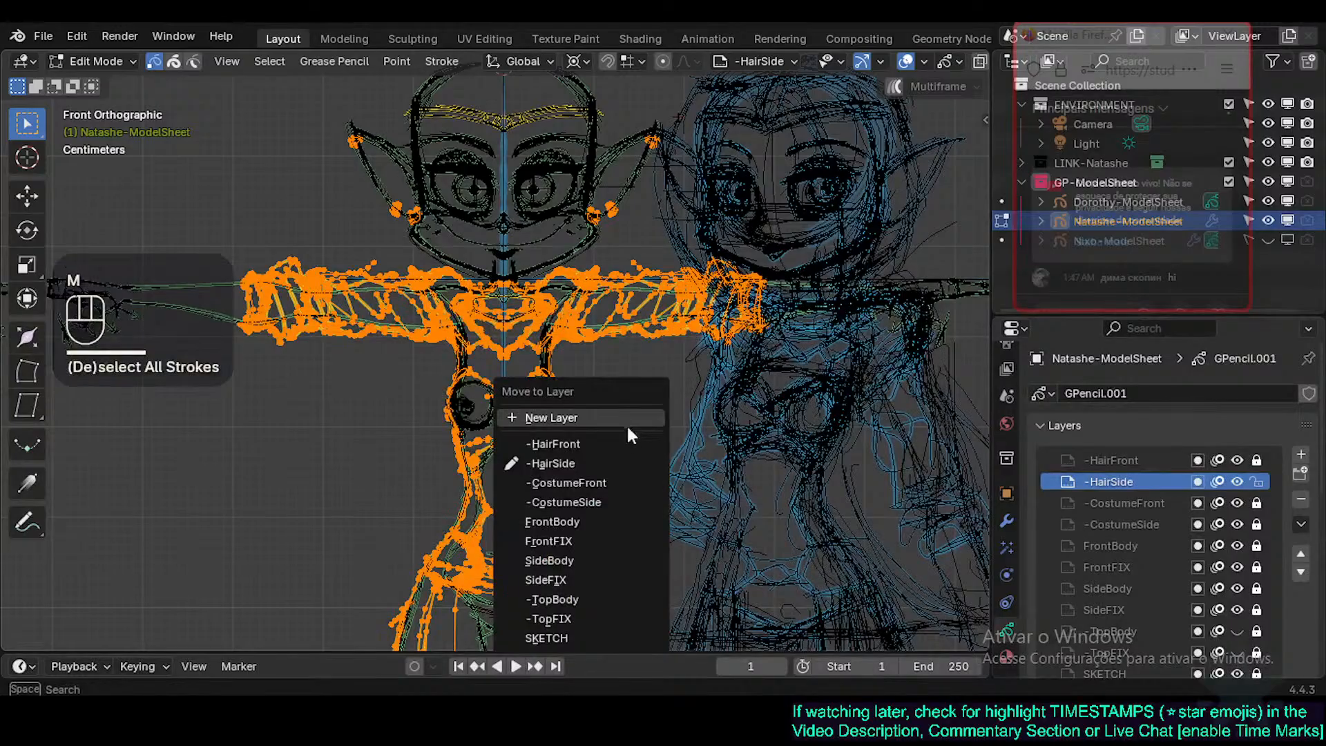
click(611, 482)
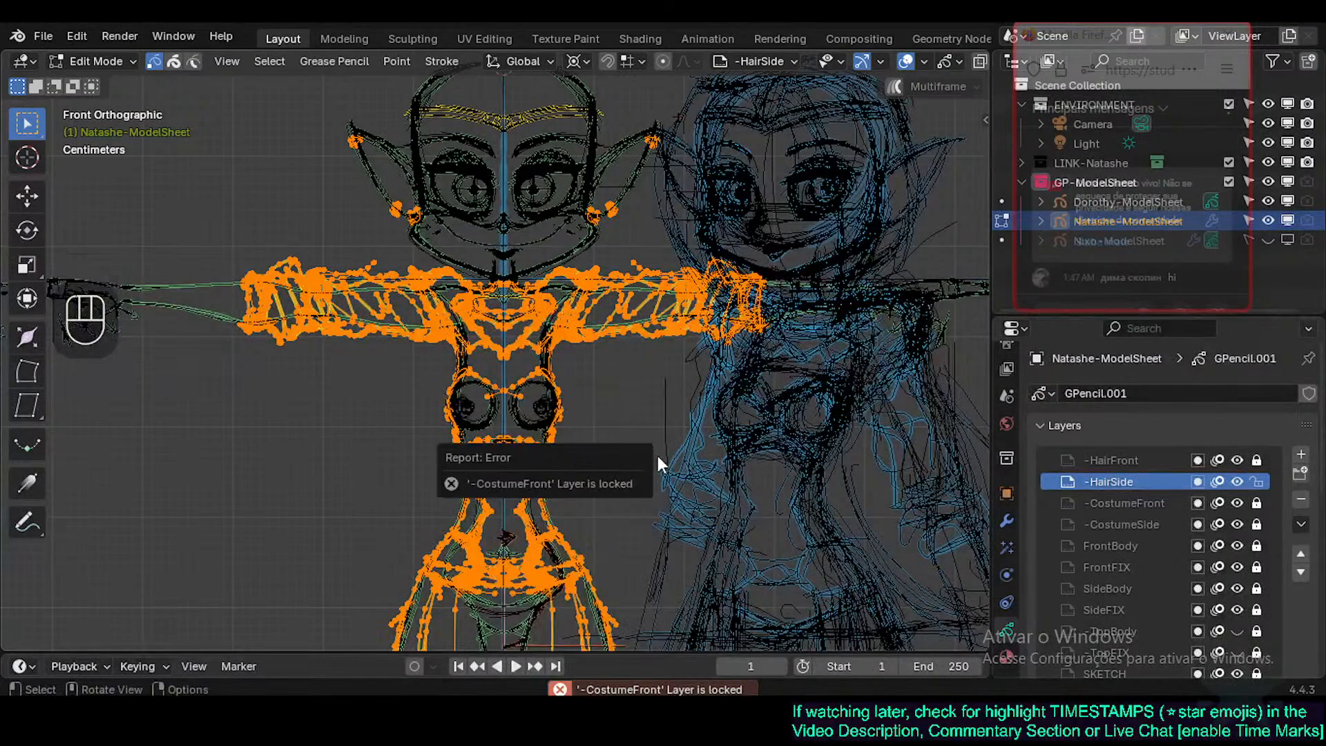
click(1257, 502)
key(m)
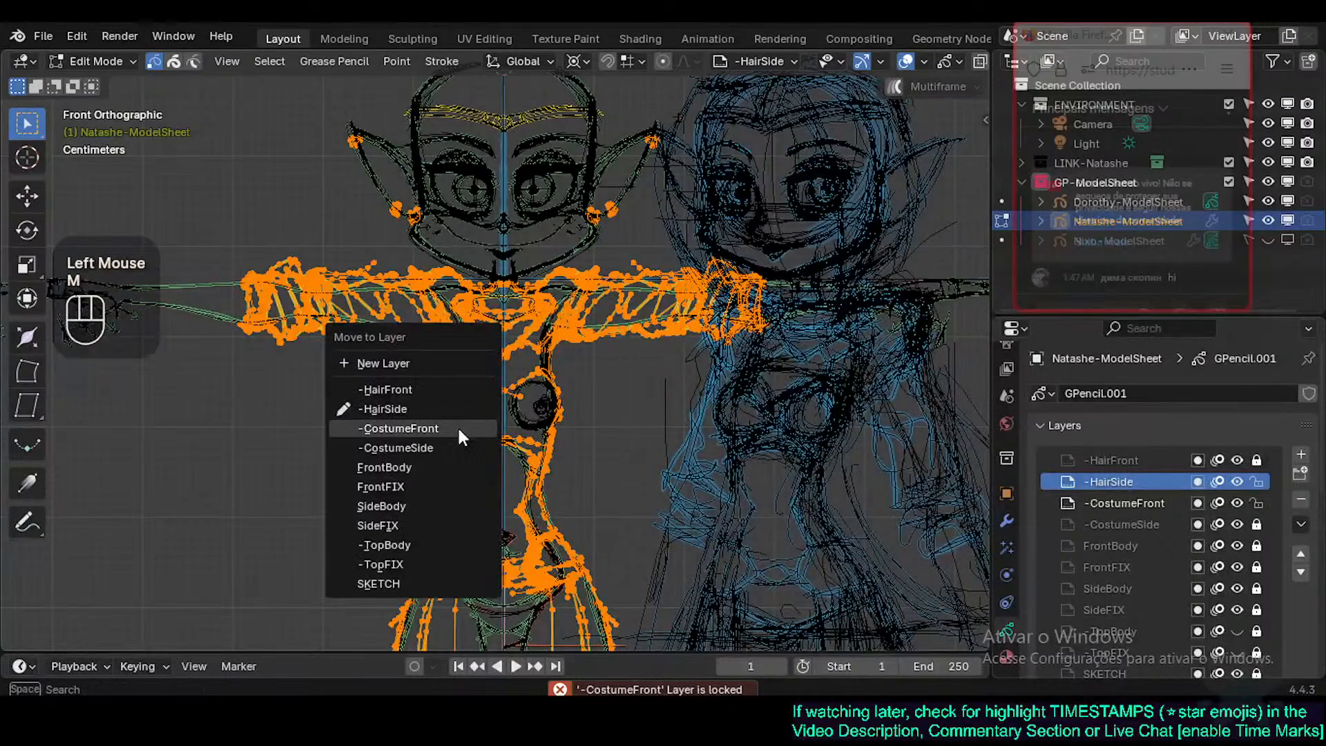
click(462, 430)
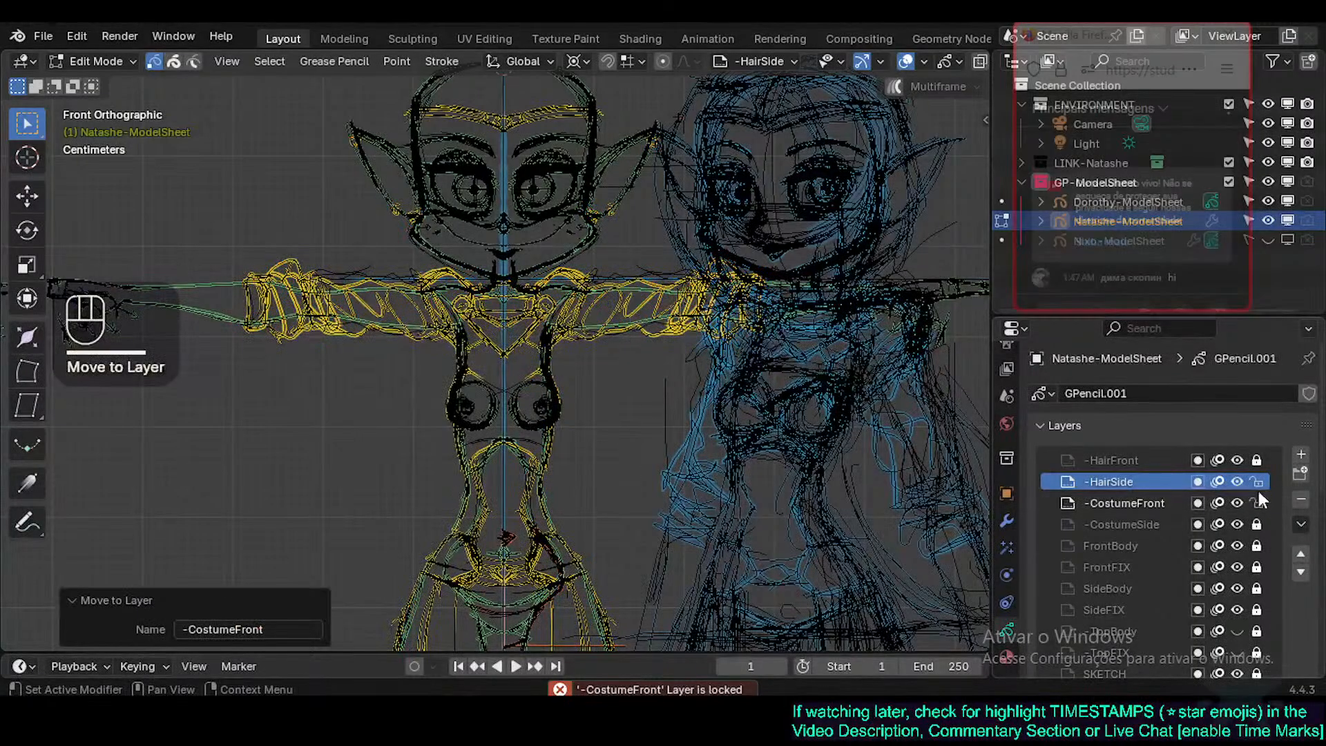
Make -CostumeFront the active layer and return to Draw Mode.
click(1256, 503)
click(1139, 496)
click(1142, 483)
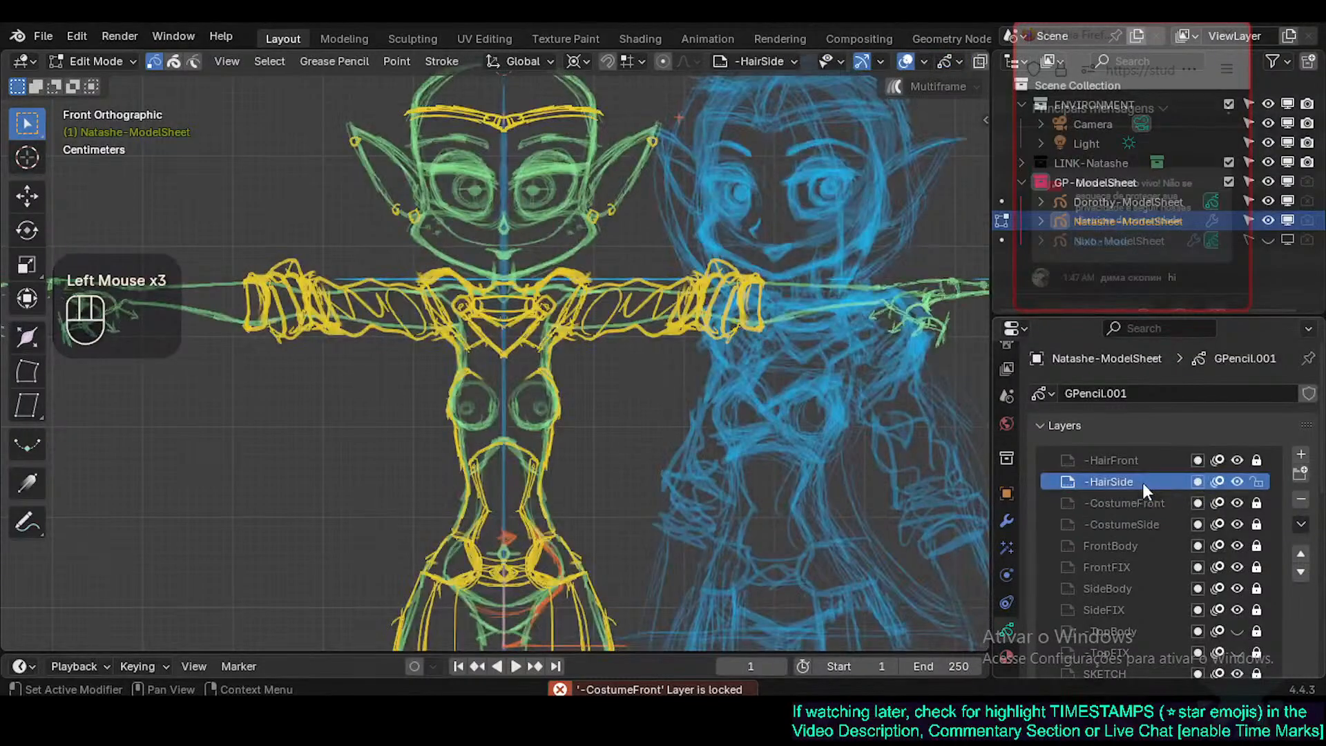
click(1142, 497)
key(ctrl+Tab)
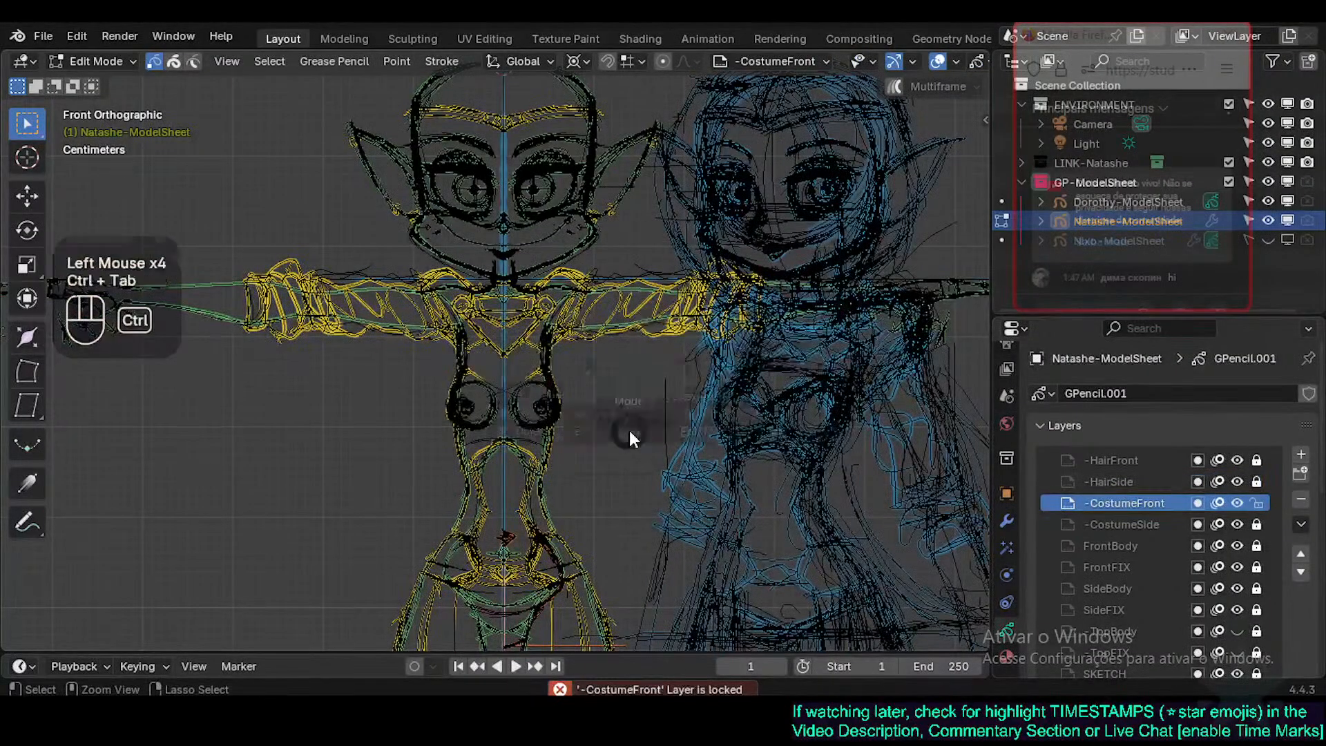
Show the modifier stack of the Natashe-ModelSheet object.
shift+middle_drag(623, 429, 645, 426)
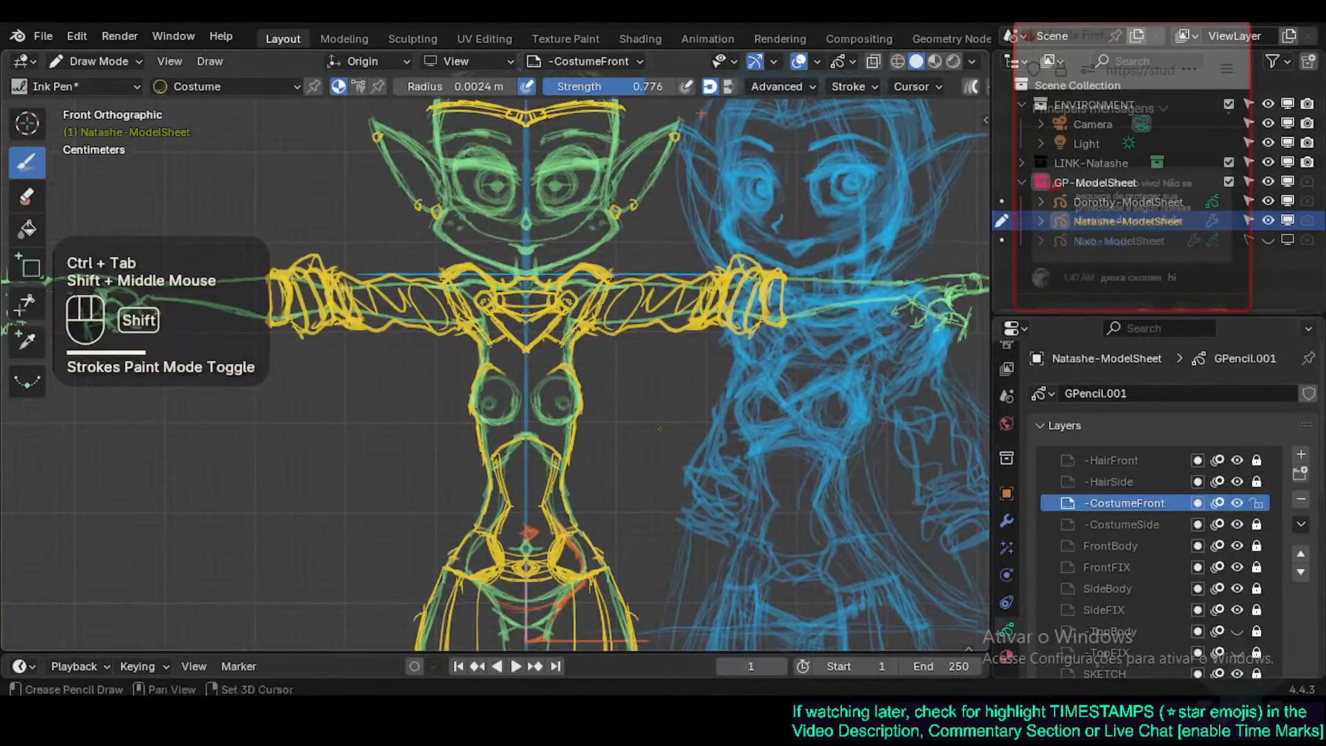
click(1010, 530)
click(1010, 525)
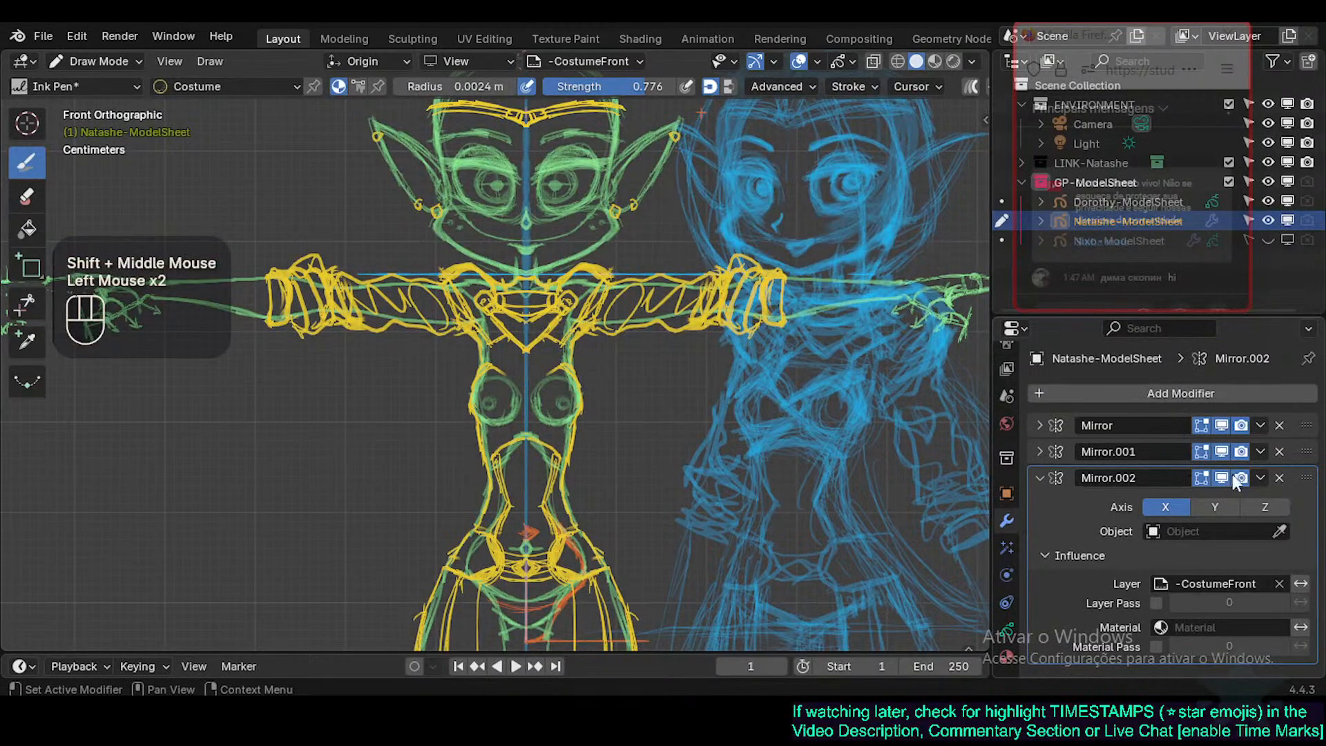
click(1262, 477)
click(1204, 501)
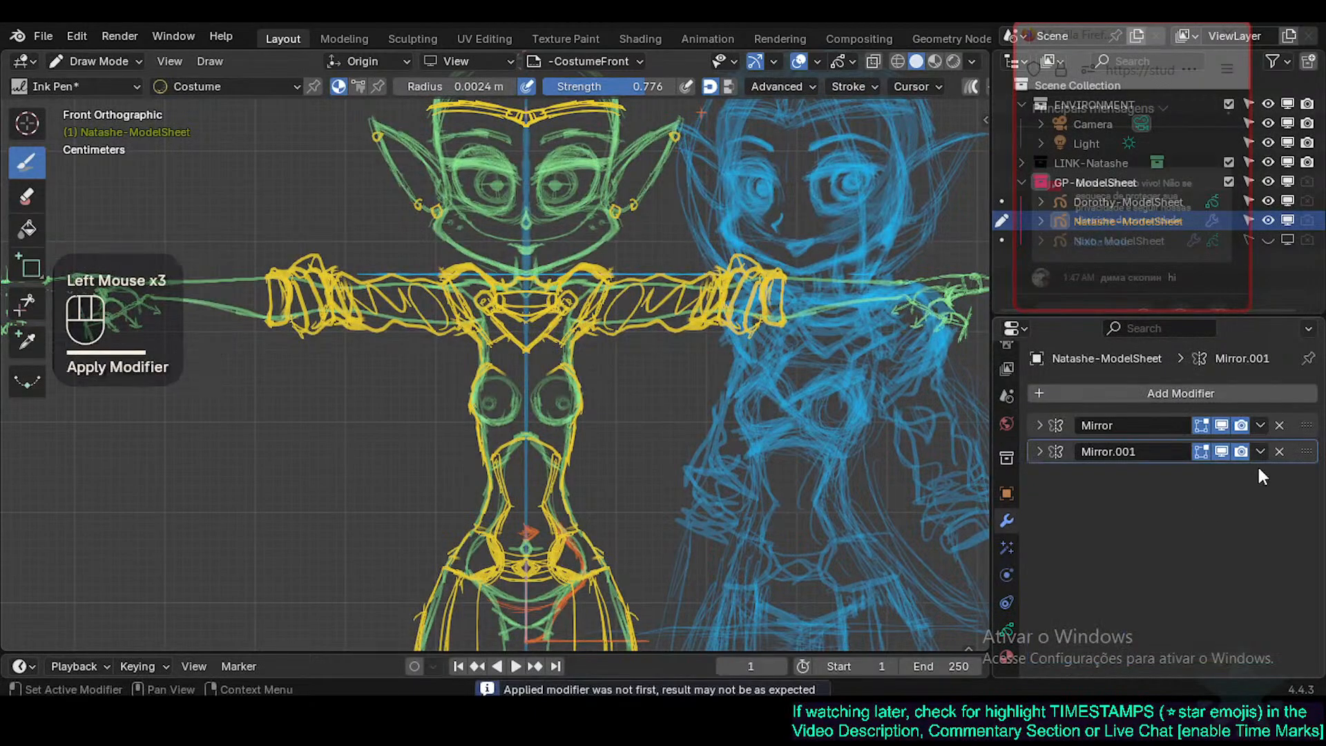
key(ctrl+z)
Apply the Mirror.002 modifier on the -CostumeFront layer to all keyframes.
click(1262, 475)
click(1212, 517)
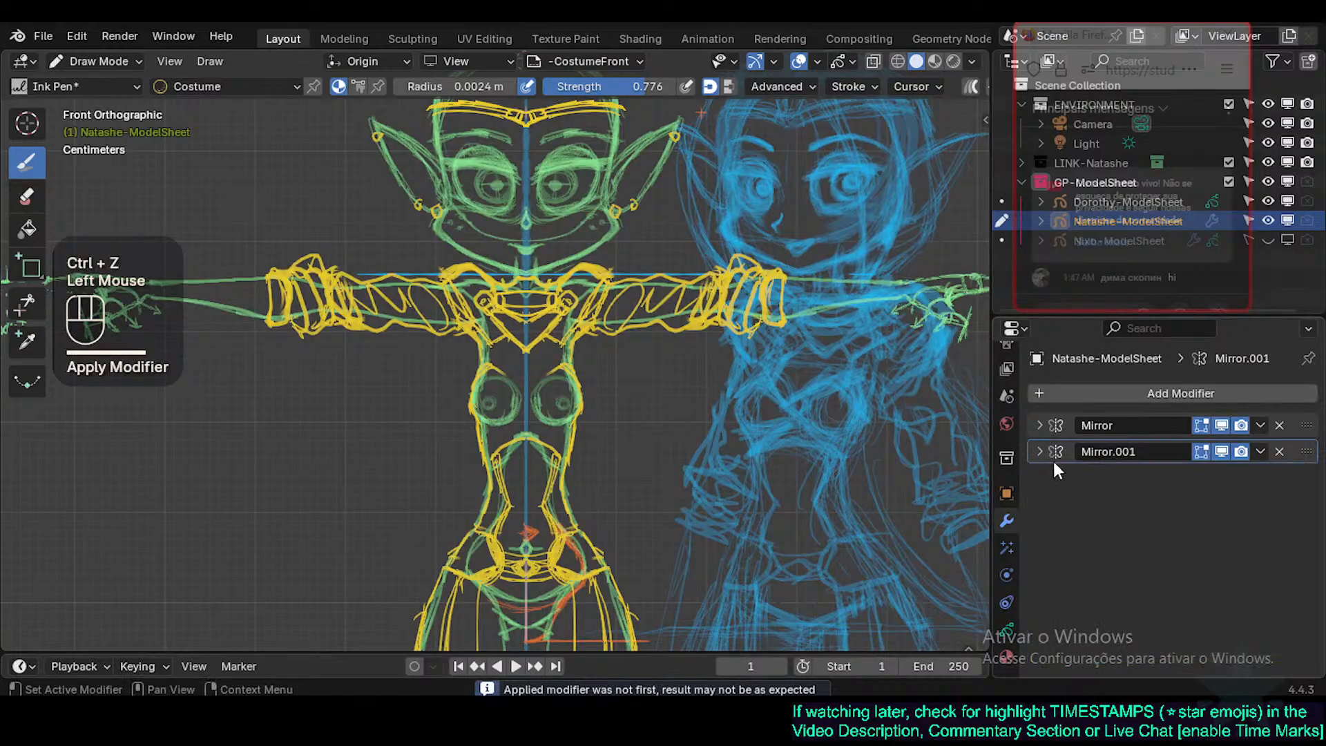
Rename the Mirror.001 modifier, which influences the FrontBody layer, as "Mirror Body".
click(1039, 452)
click(1109, 451)
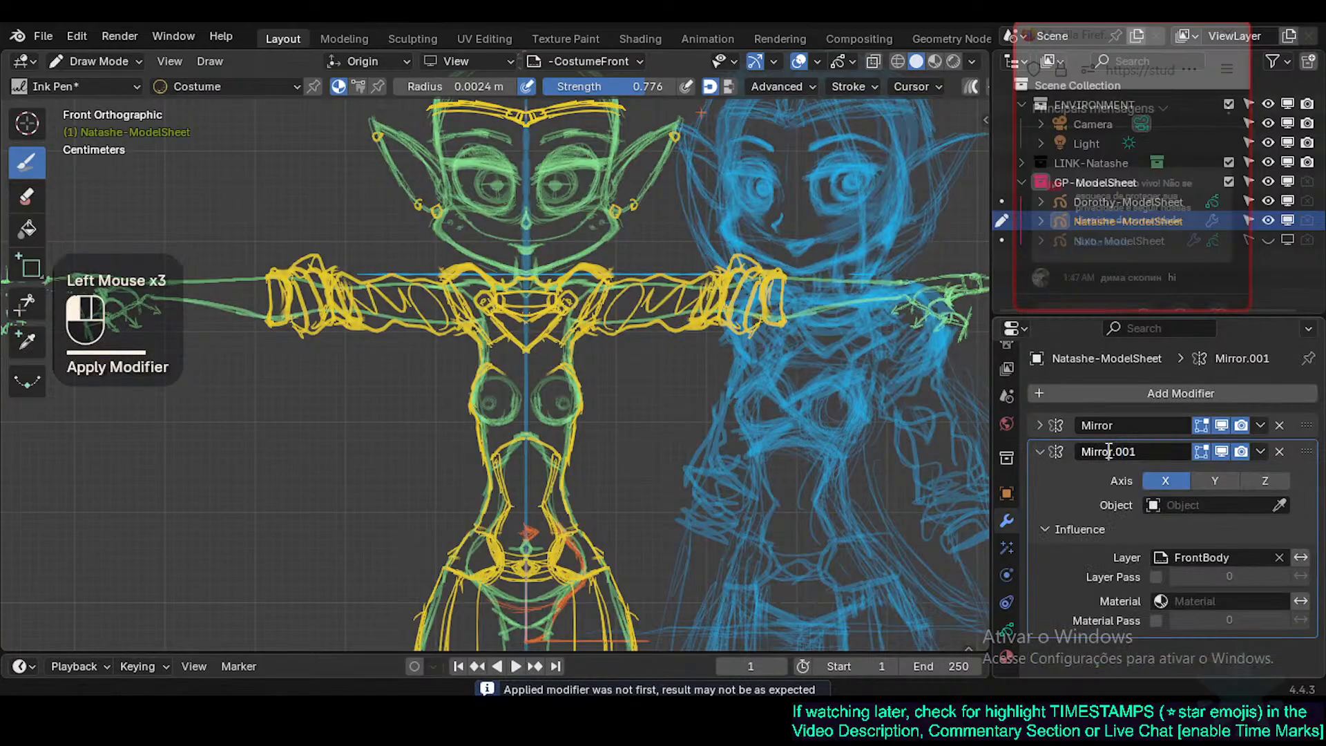
drag(1109, 451, 1204, 447)
key(BackSpace)
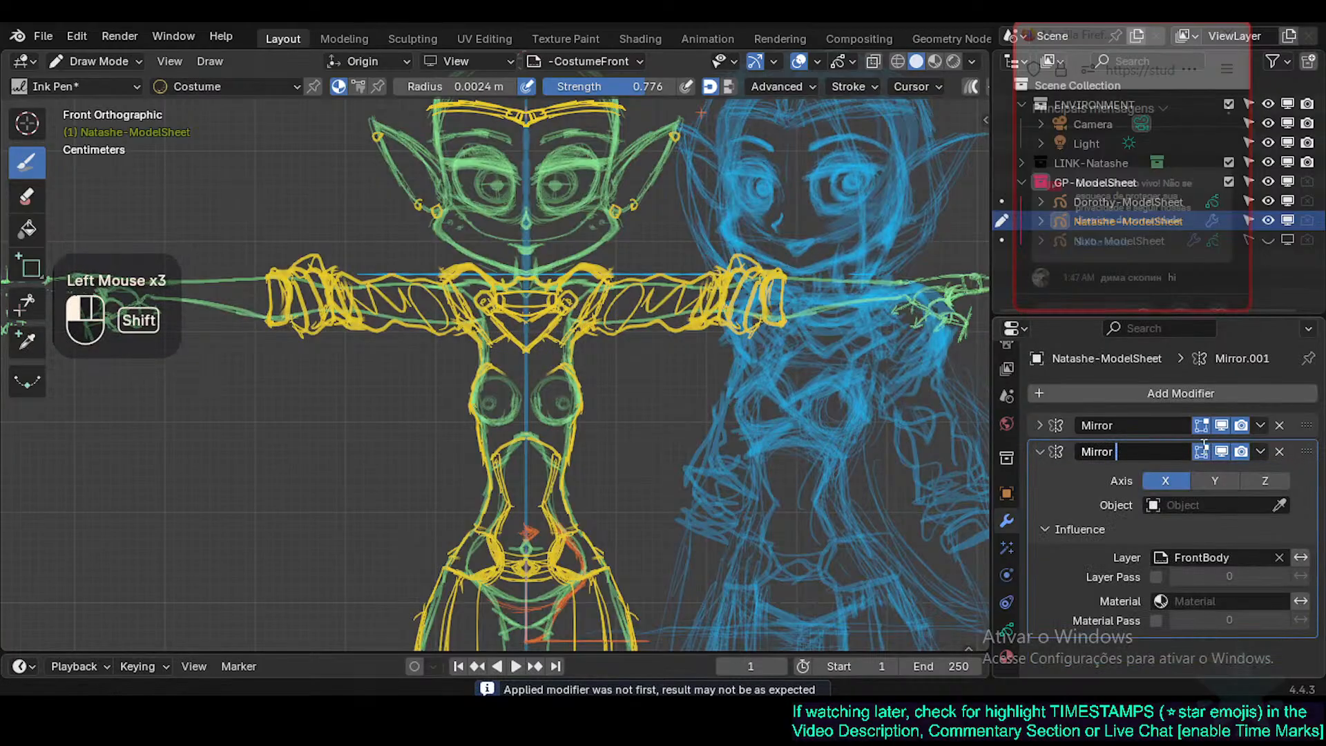
text(Fr)
key(shift+BackSpace)
key(shift+BackSpace)
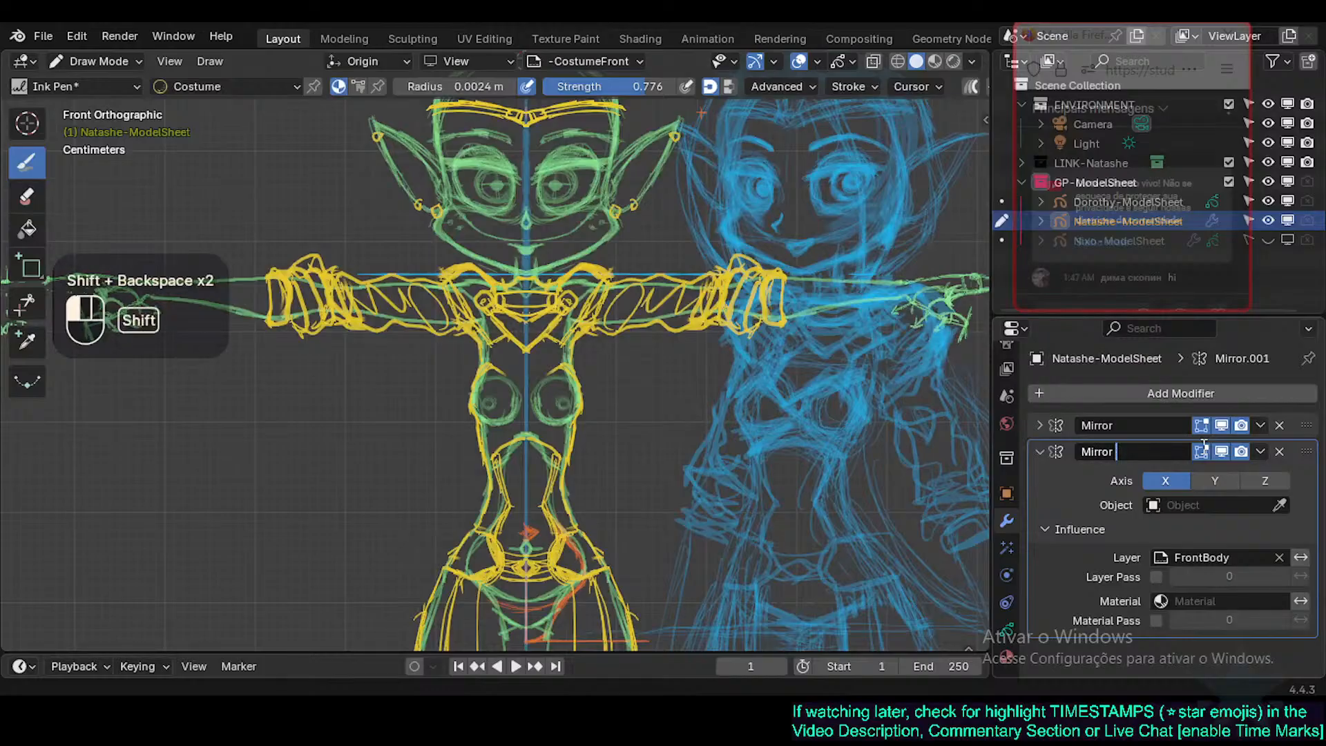
text(Body)
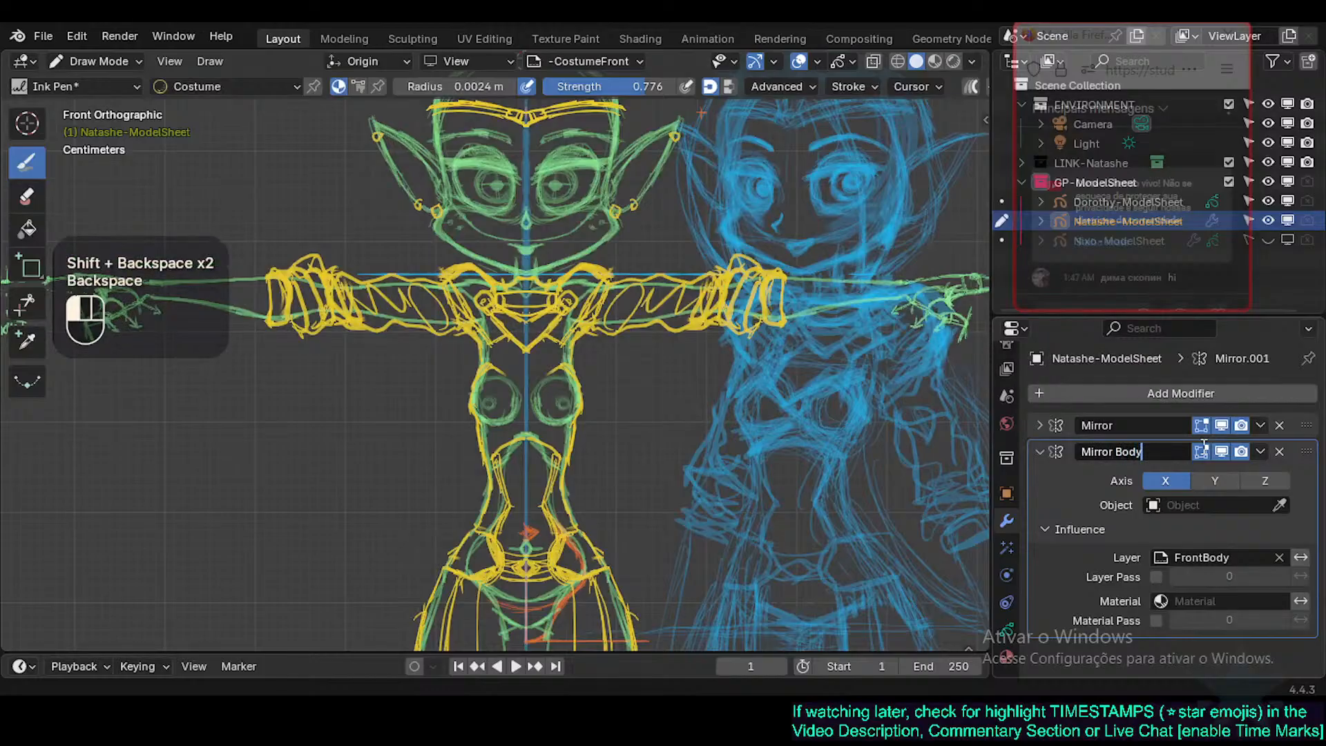
click(1202, 447)
Rename the modifier named Mirror as "Mirror Hair".
click(1038, 425)
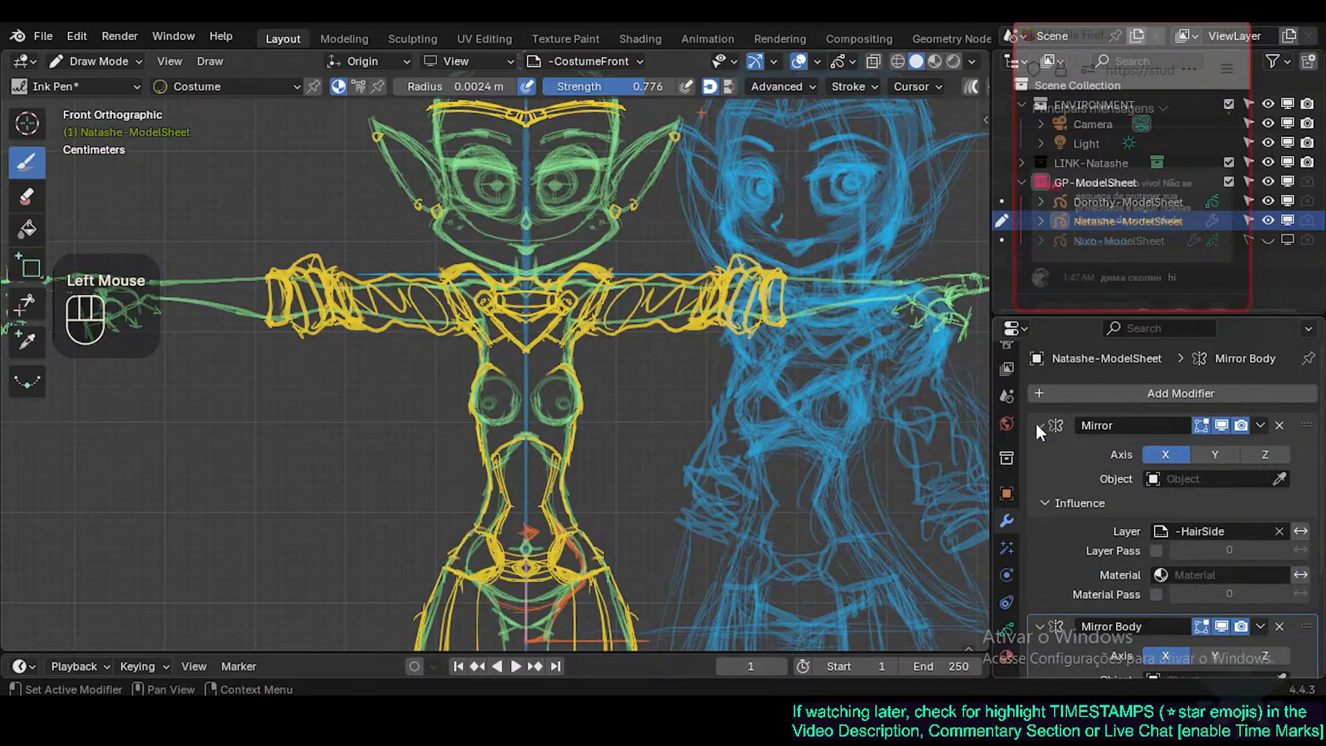
click(1038, 426)
click(1163, 425)
text(Hair)
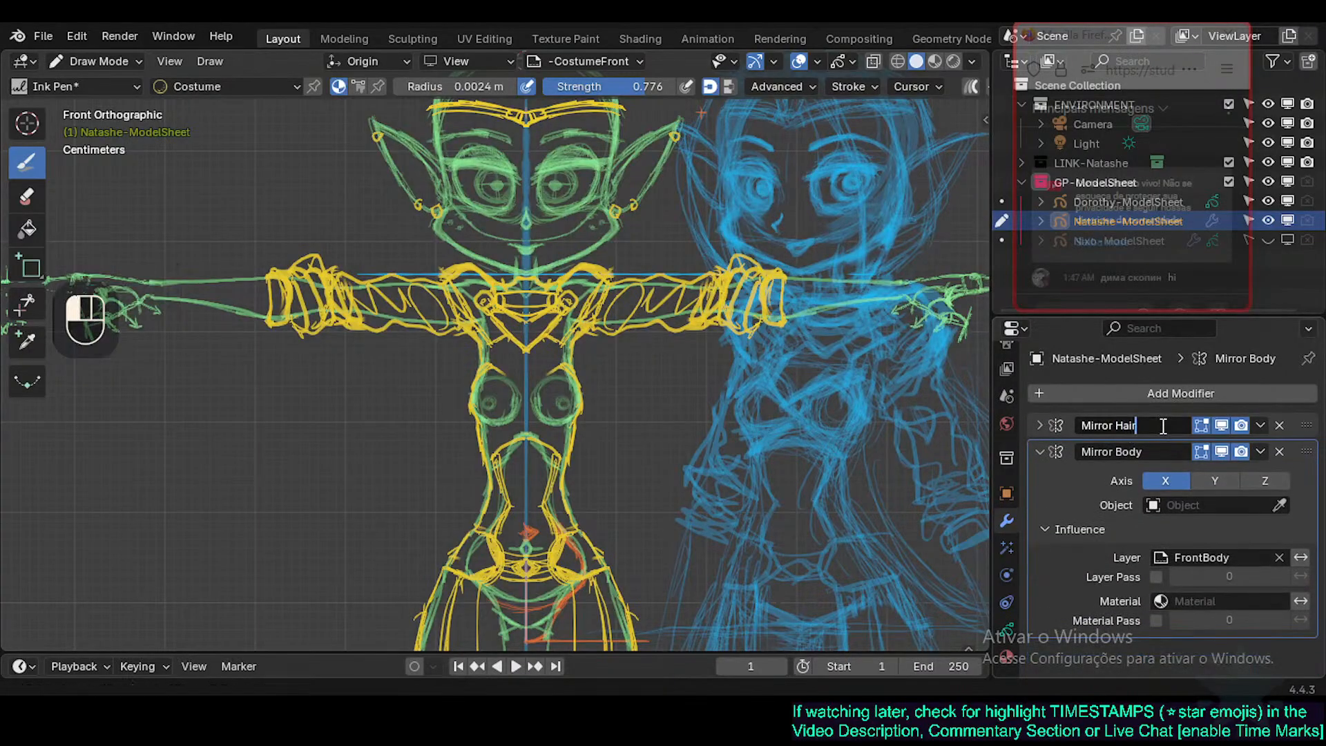
key(Return)
Set the influence layer of the Mirror Hair modifier to -HairFront.
click(1041, 426)
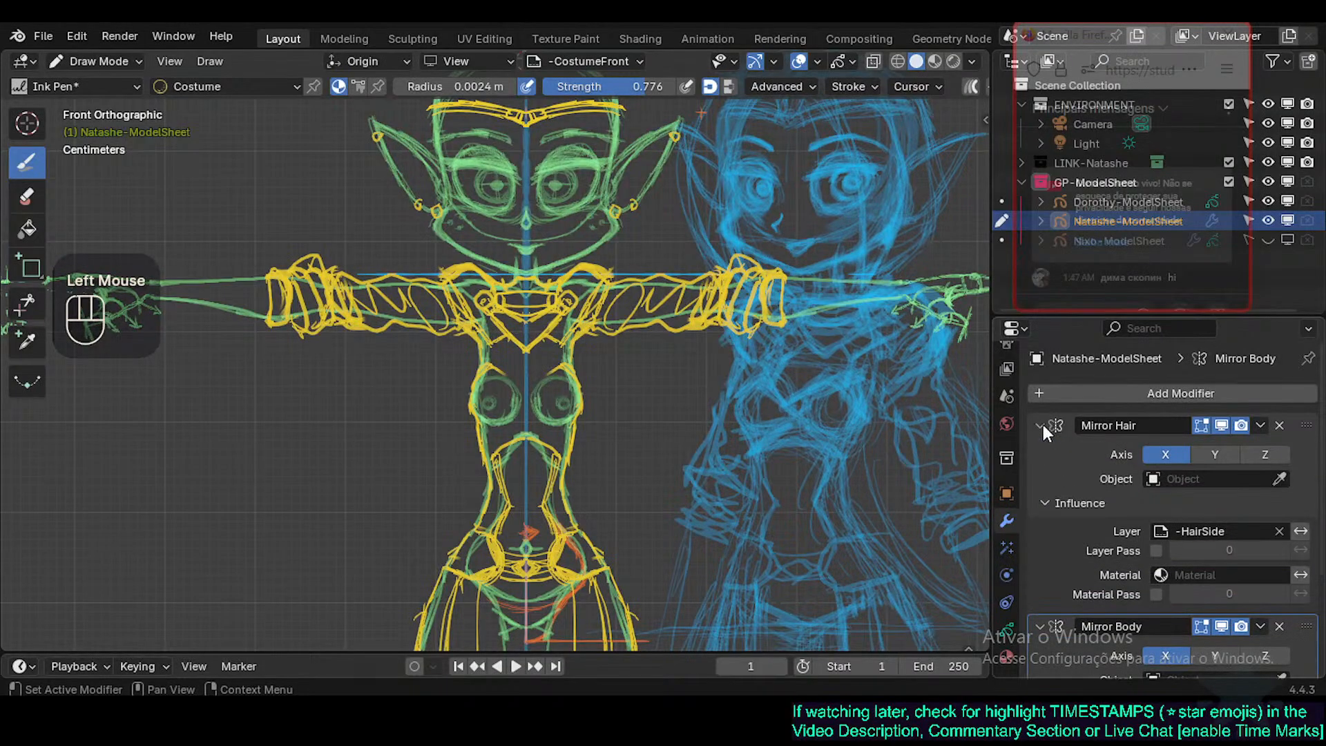
click(1253, 529)
click(1159, 483)
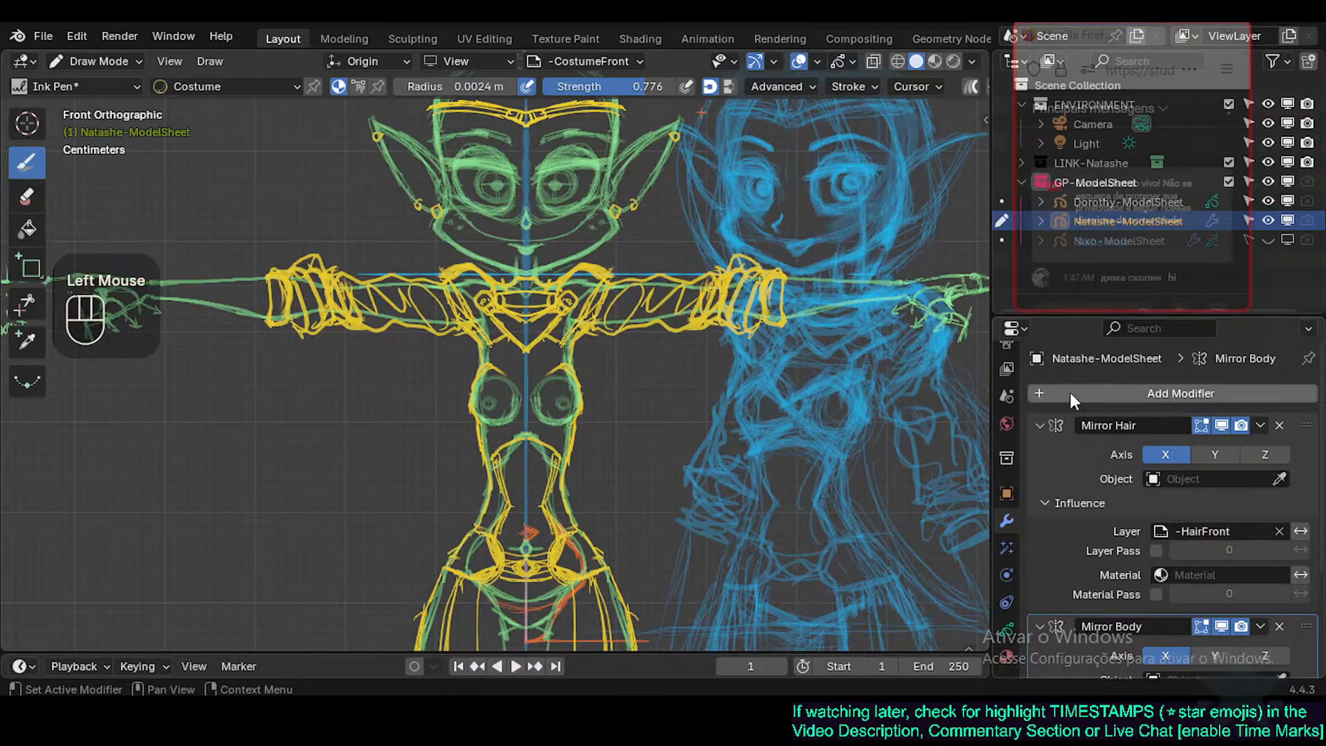
Reorder the modifier stack so Mirror Body sits above Mirror Hair.
click(1039, 424)
drag(1308, 458, 1034, 425)
click(1038, 425)
Check the settings and influence layers of the Mirror Body and Mirror Hair modifiers.
click(1040, 452)
click(1039, 451)
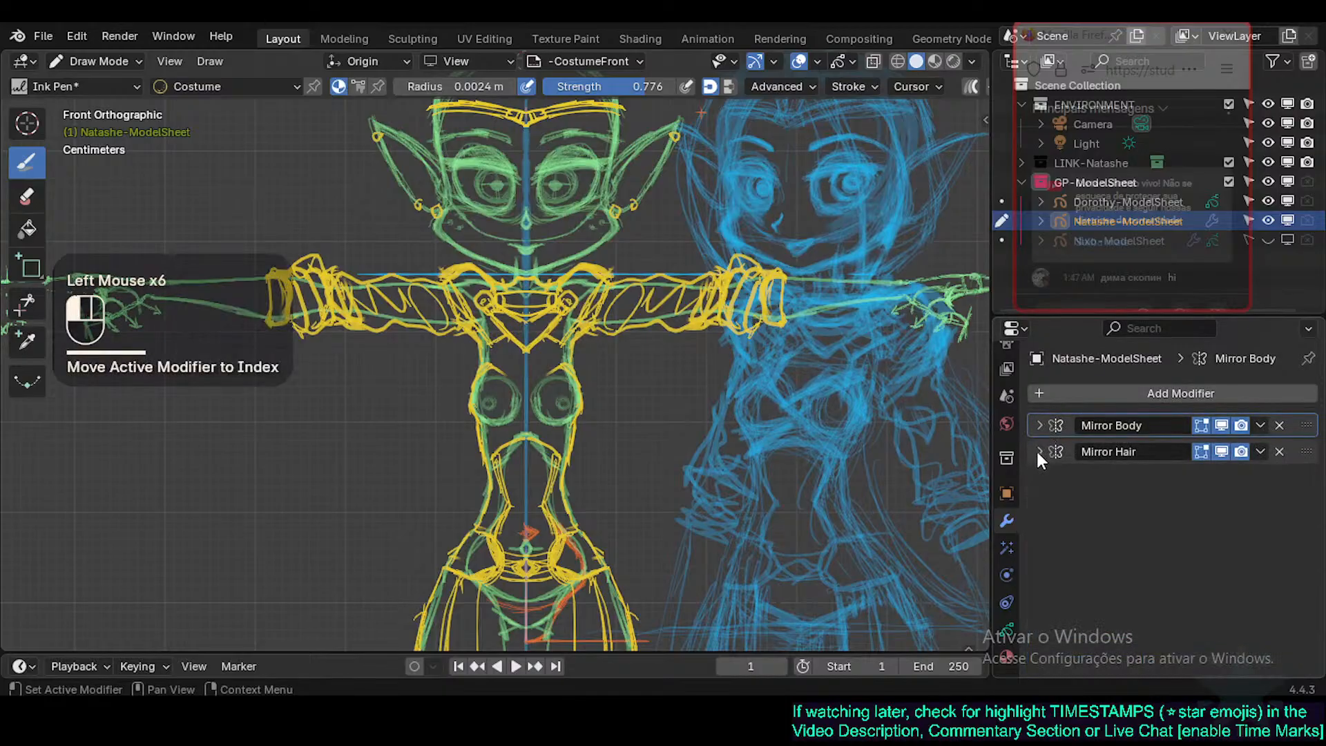
click(1038, 424)
click(1038, 425)
click(1035, 451)
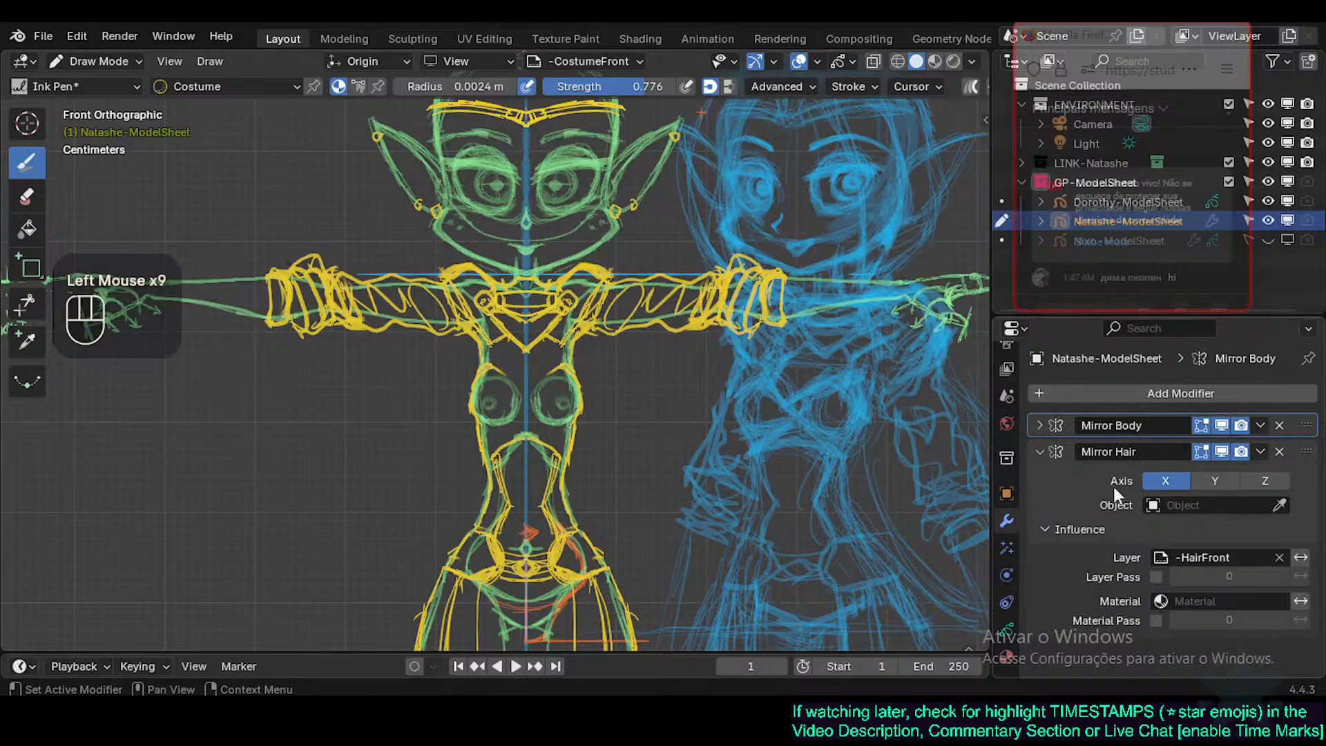
click(1041, 453)
click(1034, 424)
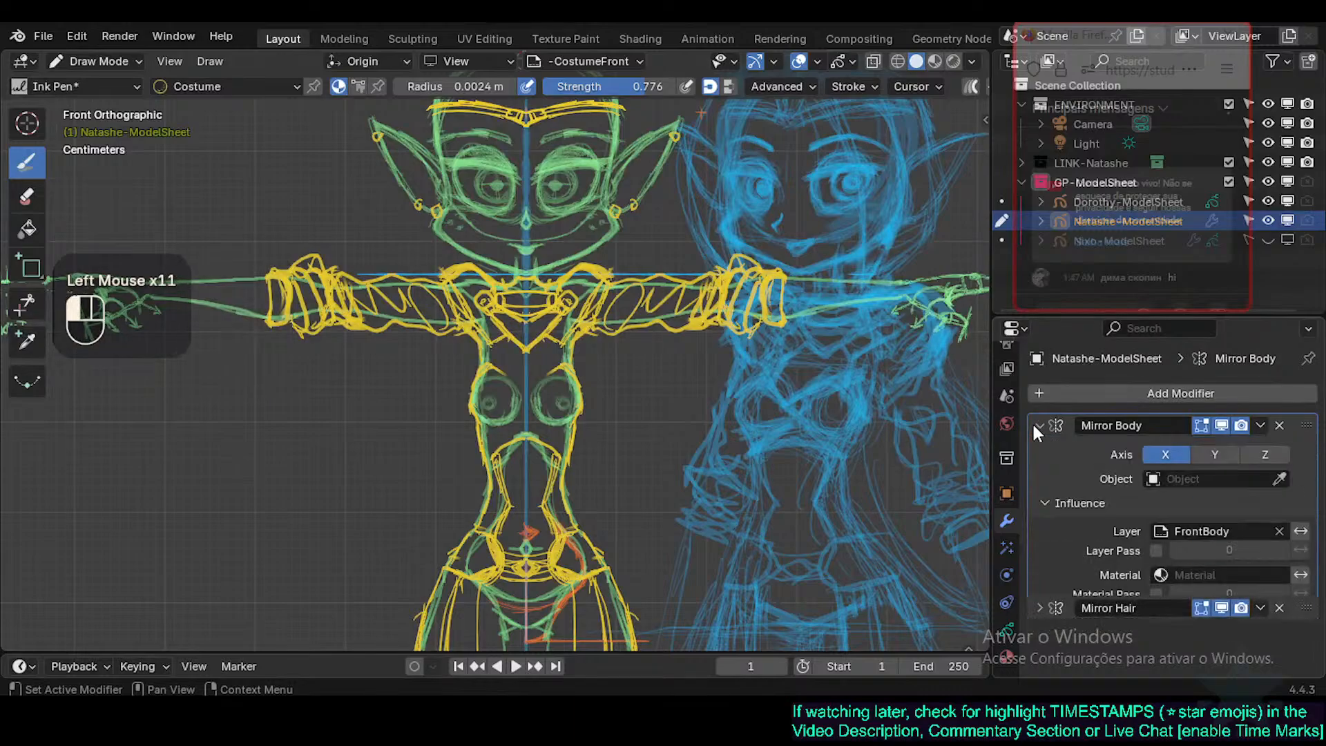
click(1034, 424)
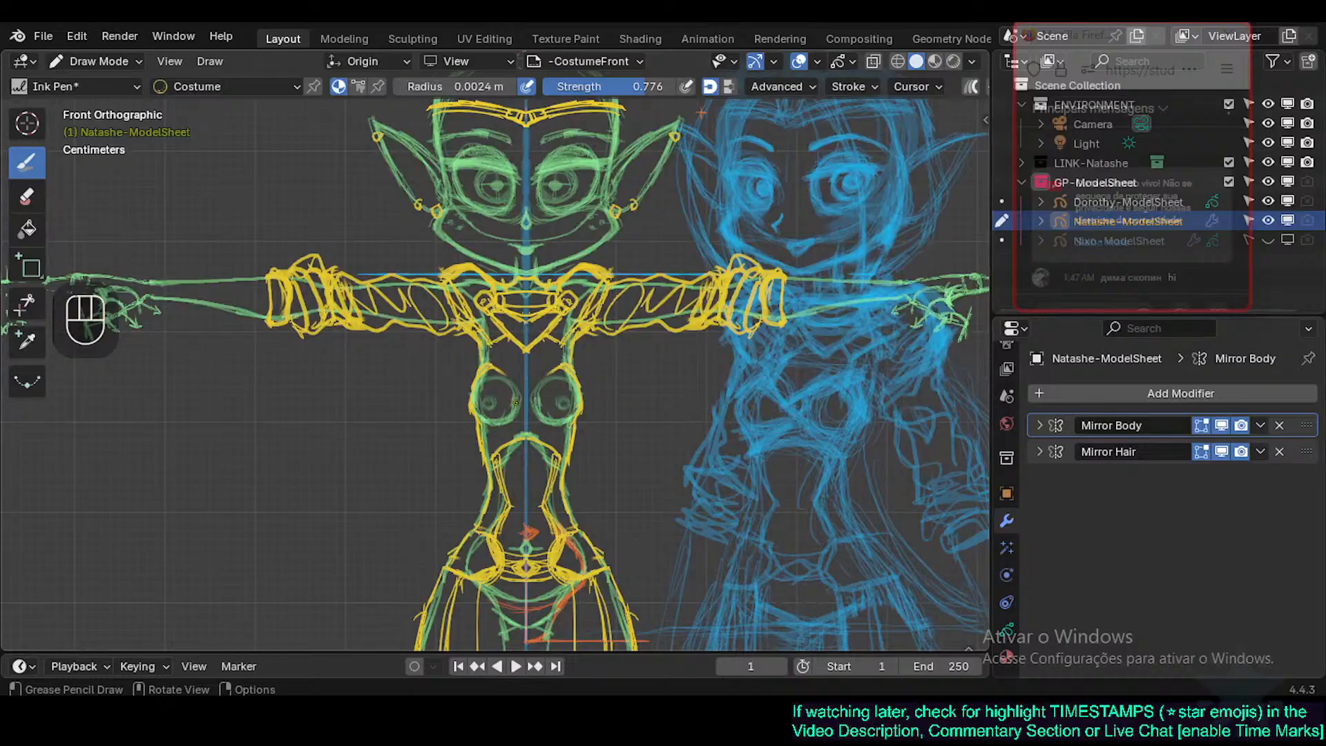
click(517, 402)
click(523, 404)
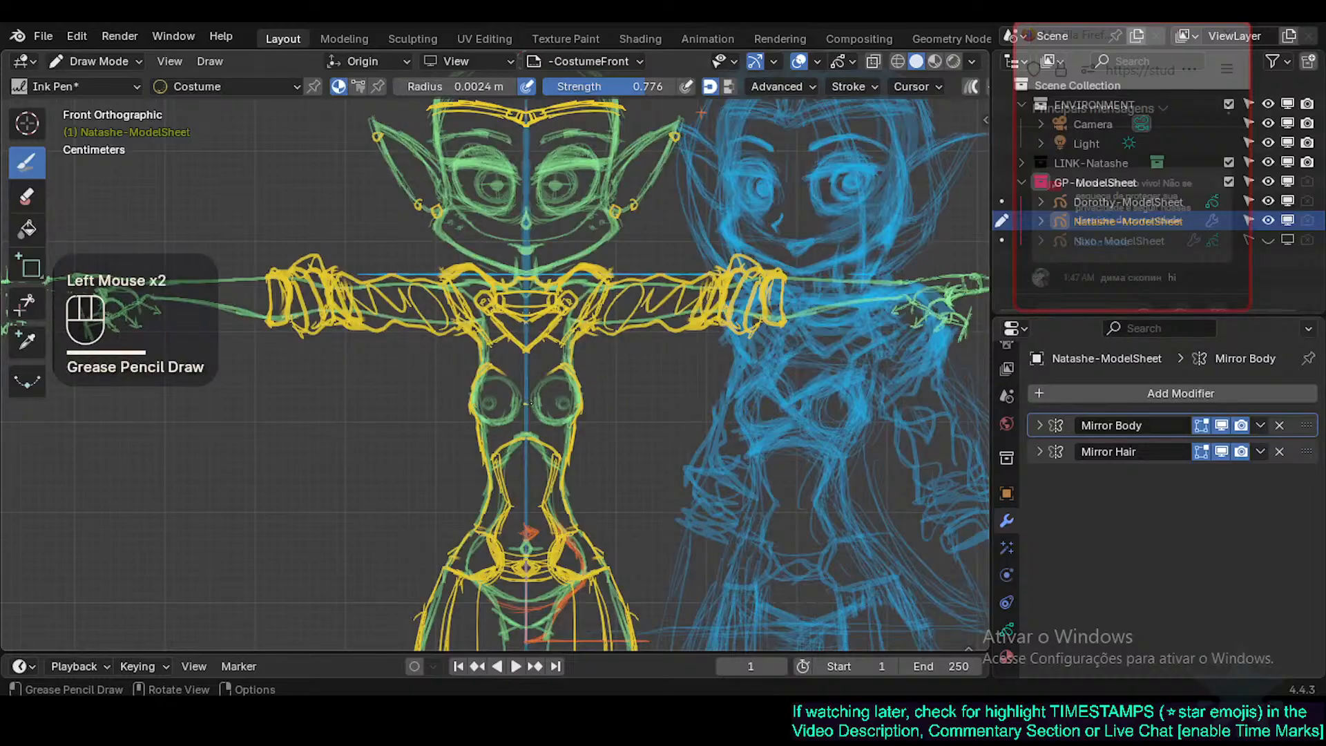
key(ctrl+z)
click(507, 374)
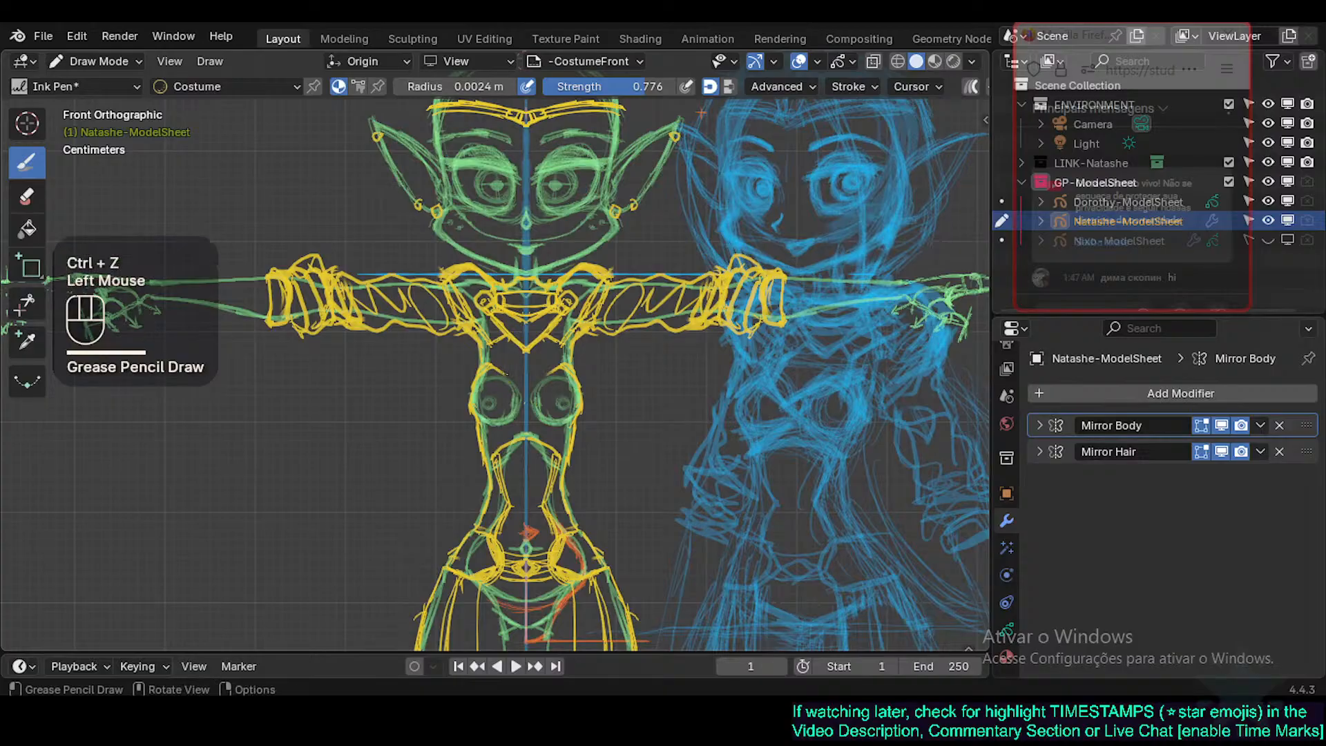
drag(532, 395, 574, 438)
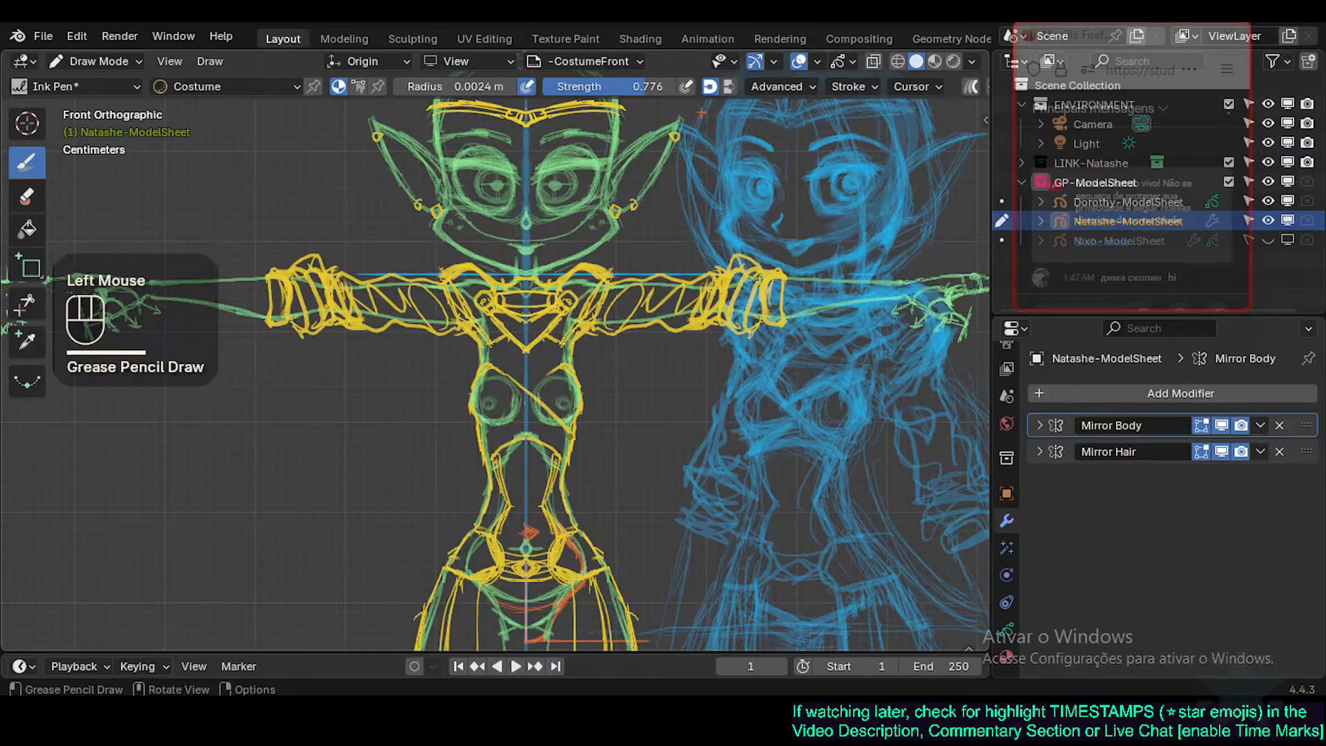
key(ctrl+z)
click(503, 372)
drag(504, 373, 565, 435)
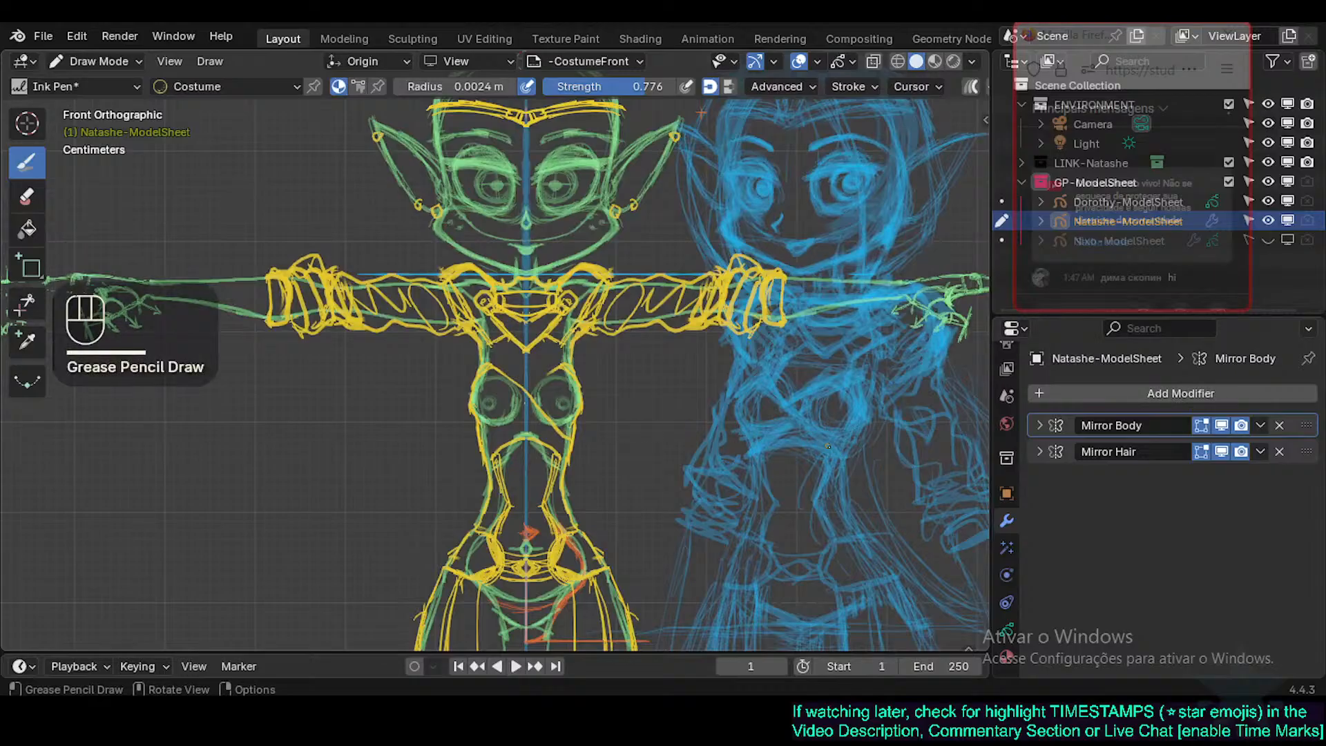
key(ctrl+z)
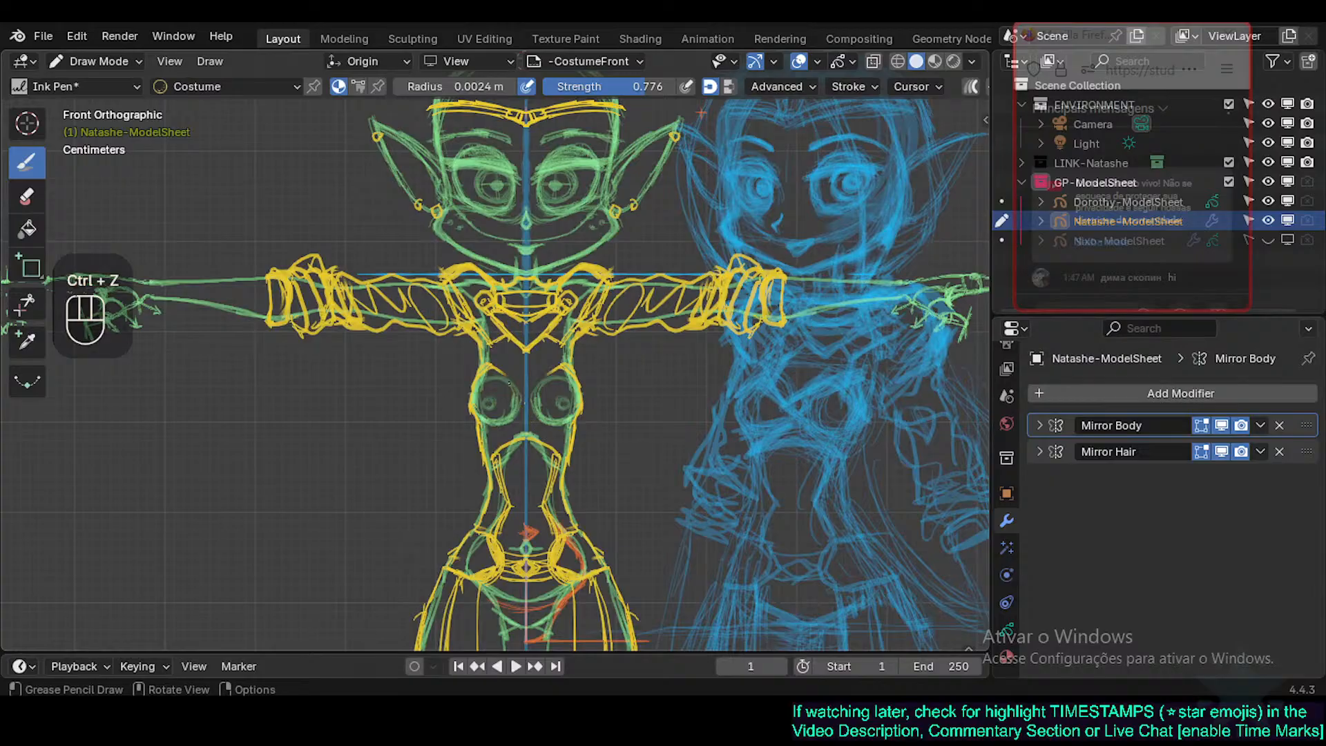
drag(494, 368, 550, 431)
key(ctrl+z)
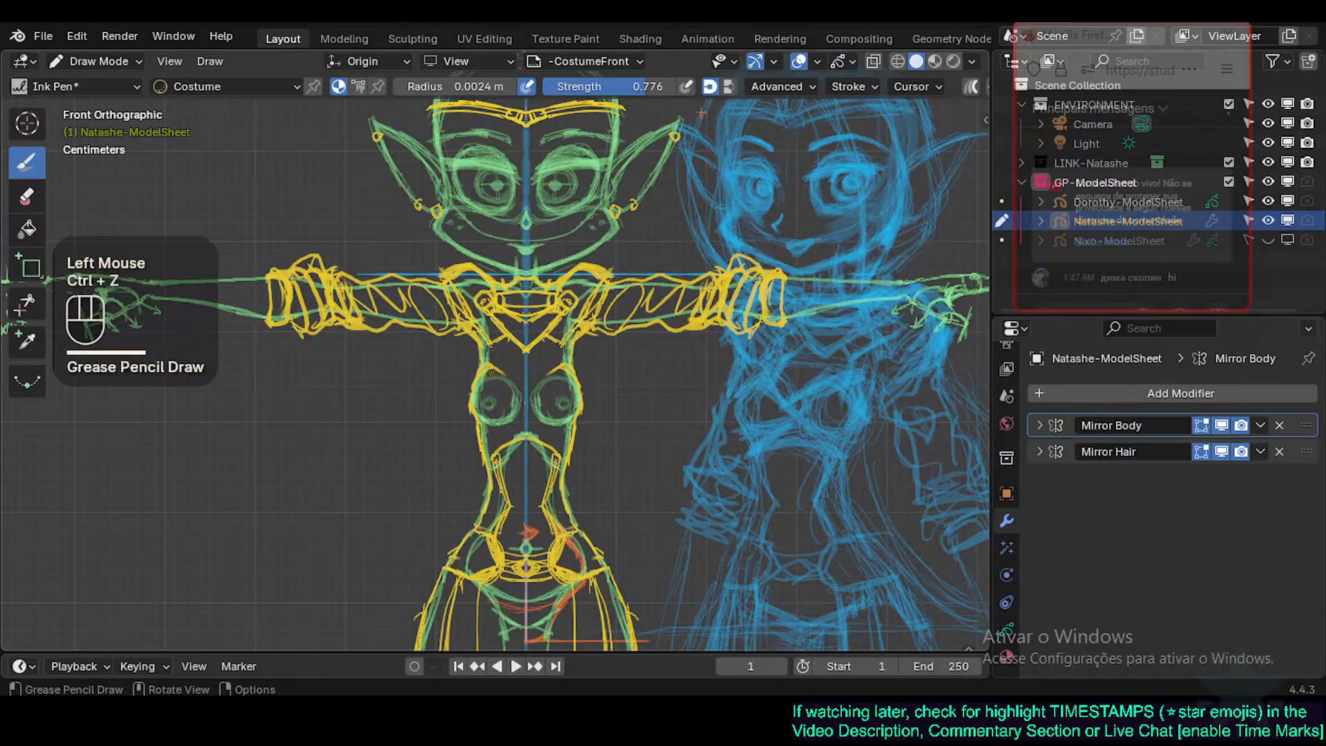
drag(491, 372, 565, 457)
key(ctrl+z)
mouse_move(498, 369)
mouse_down()
mouse_move(484, 368)
mouse_move(560, 452)
mouse_up()
key(ctrl+z)
key(ctrl+z)
key(ctrl+z)
key(ctrl+z)
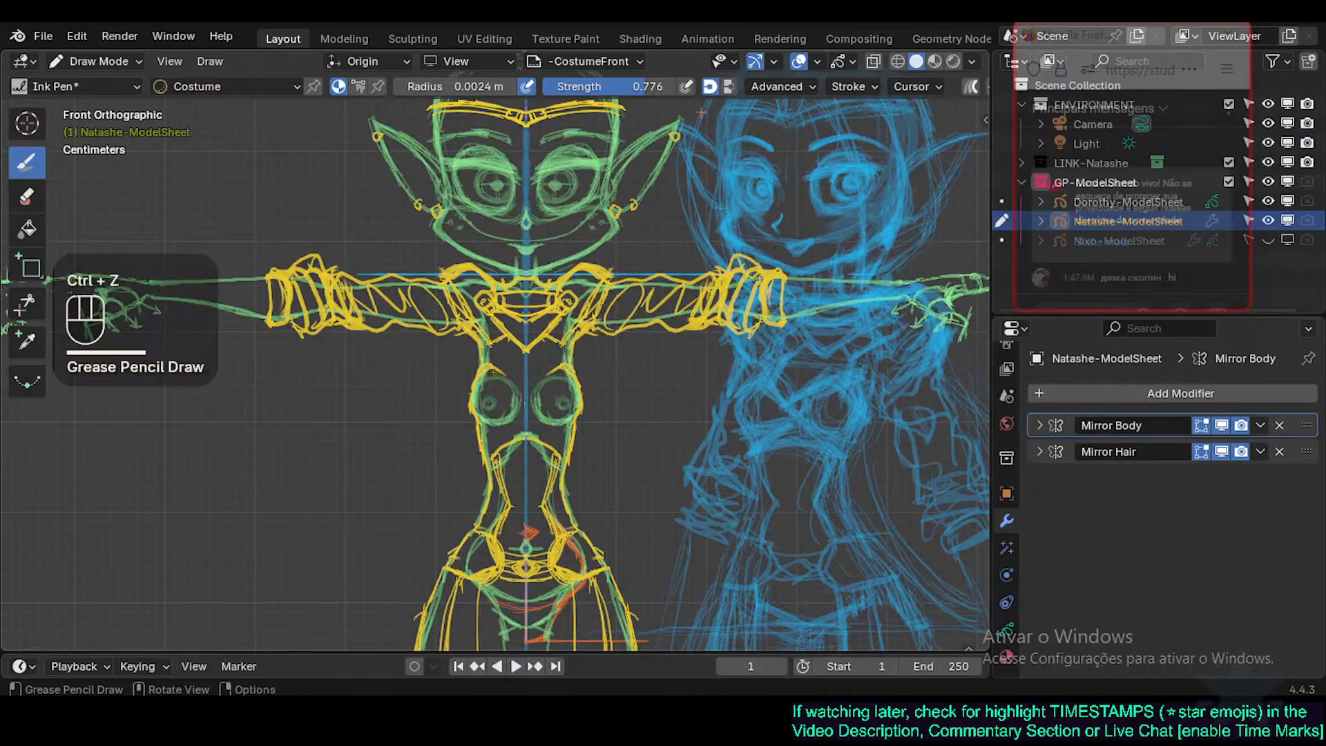
drag(489, 371, 553, 460)
key(ctrl+z)
drag(490, 371, 555, 457)
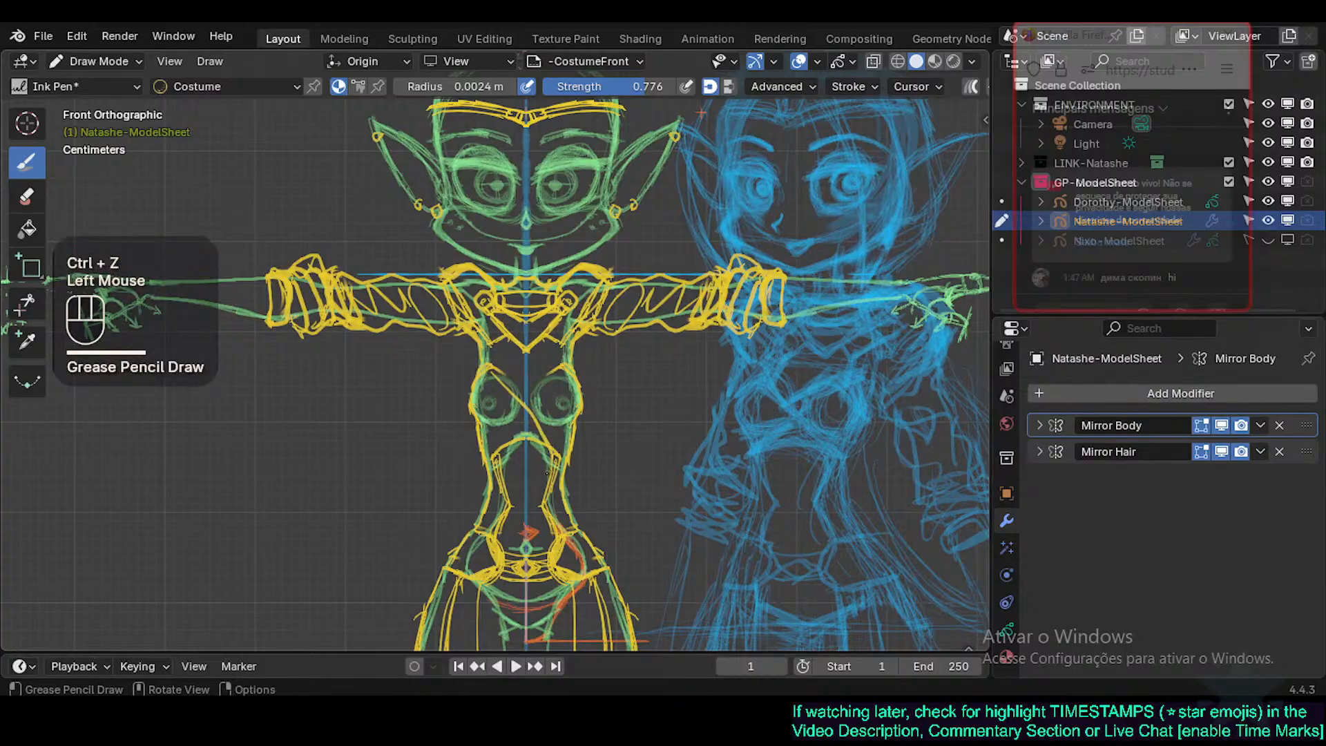
key(ctrl+z)
ctrl+click(489, 371)
drag(490, 371, 554, 436)
key(ctrl+z)
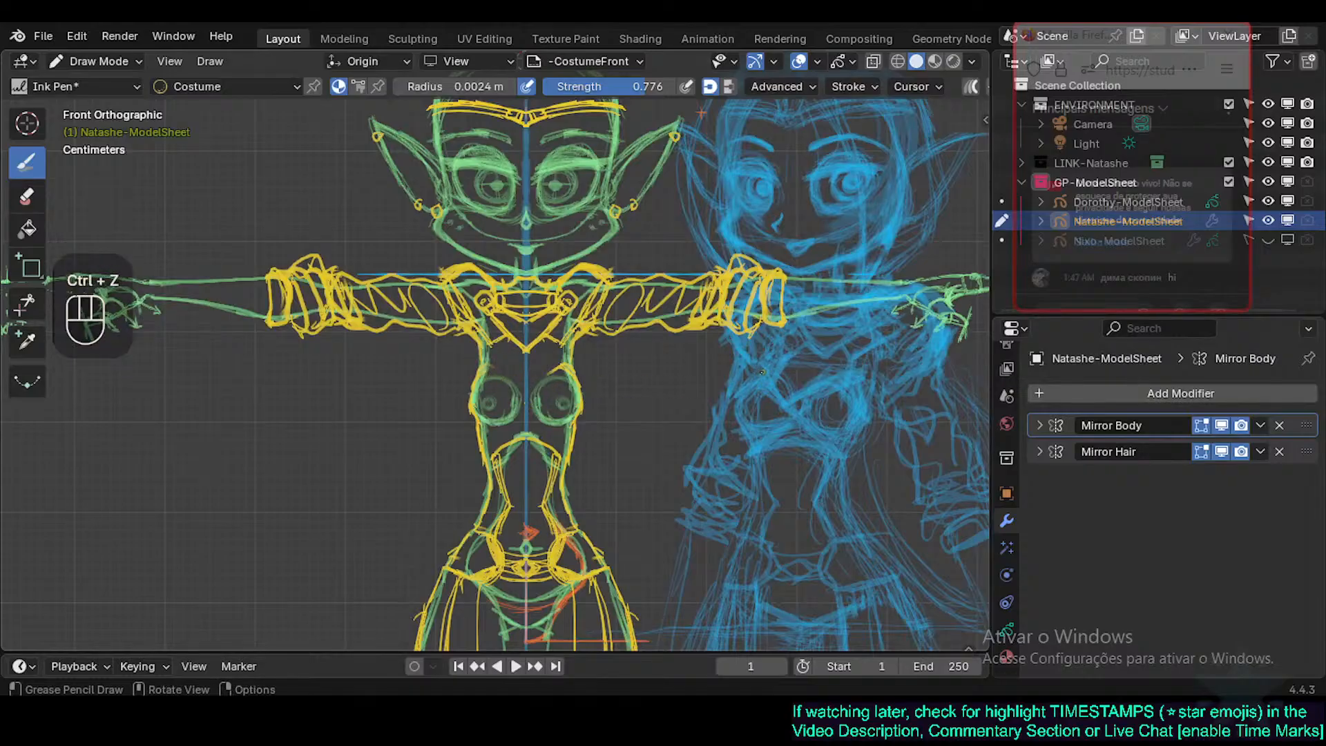
Draw two costume bands crossing diagonally over the chest and wrap lines around the ribs below the bust.
click(488, 371)
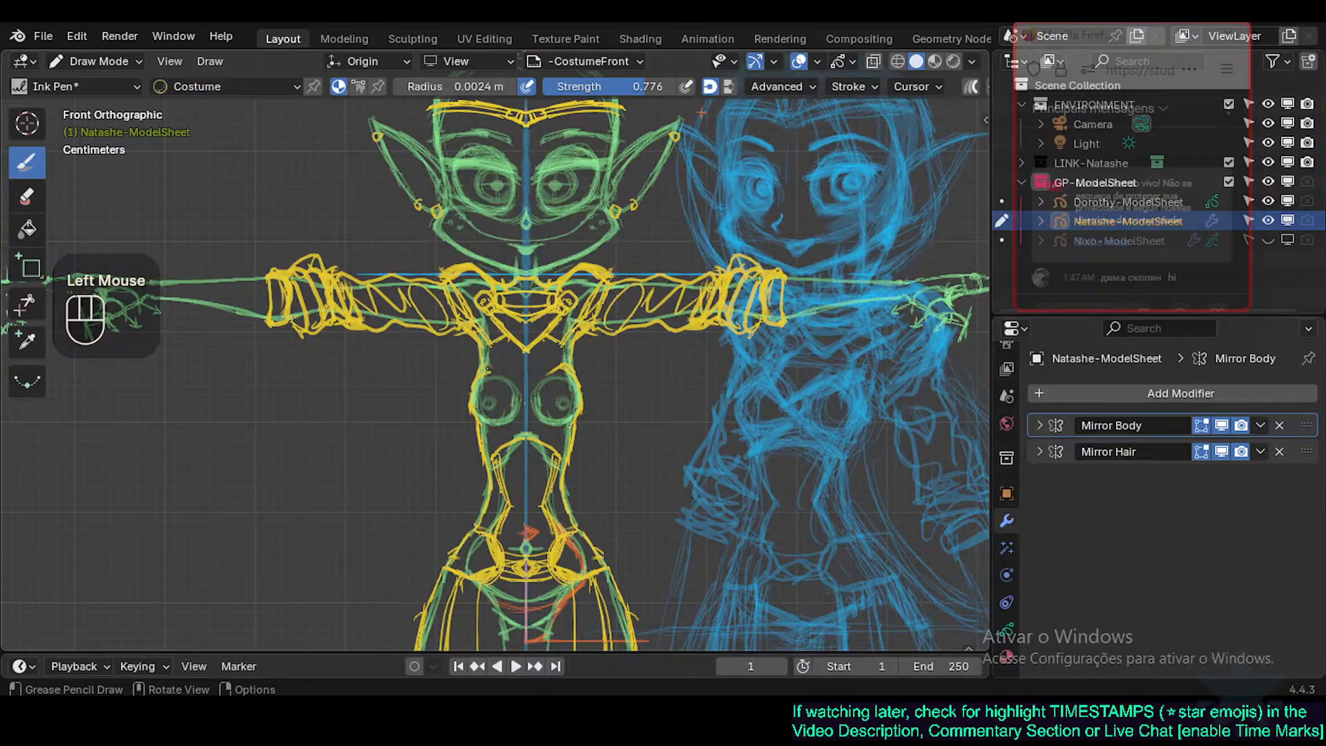
drag(489, 371, 545, 458)
mouse_move(510, 390)
mouse_down()
mouse_move(555, 446)
mouse_move(502, 389)
mouse_up()
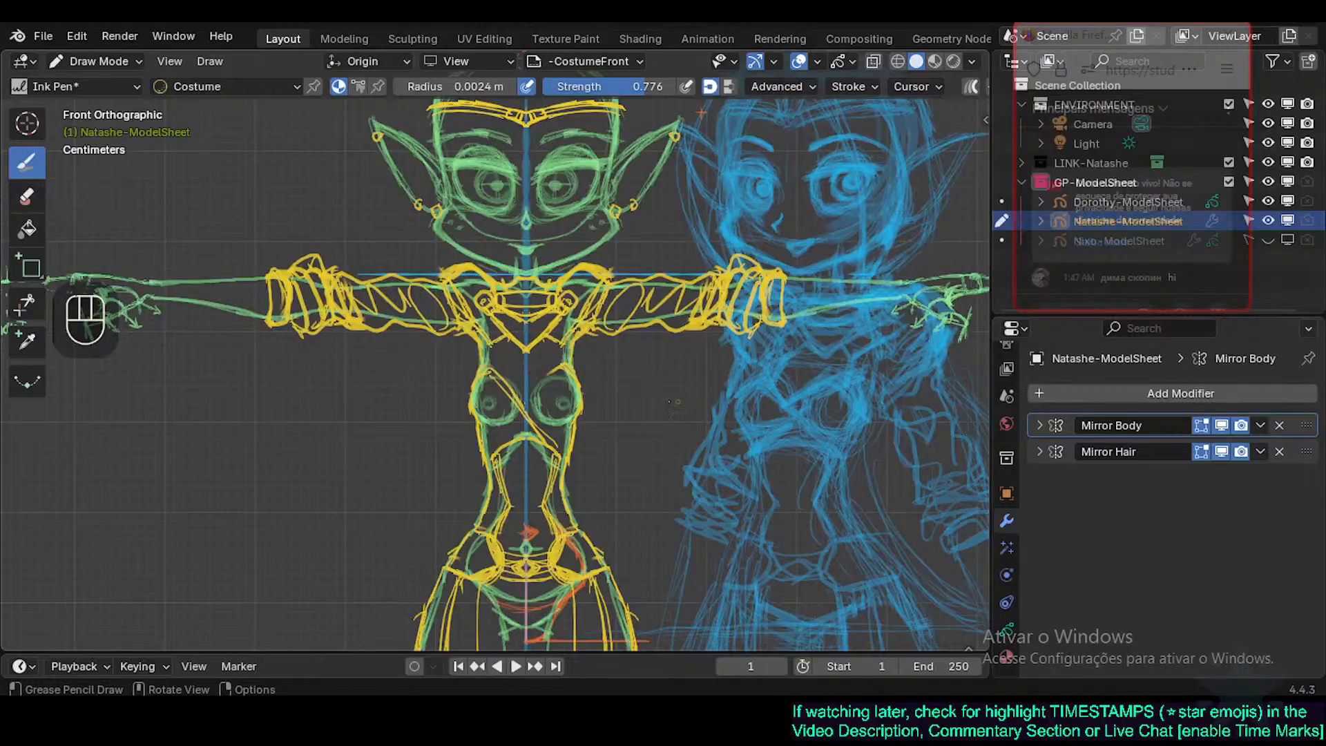
drag(505, 399, 565, 371)
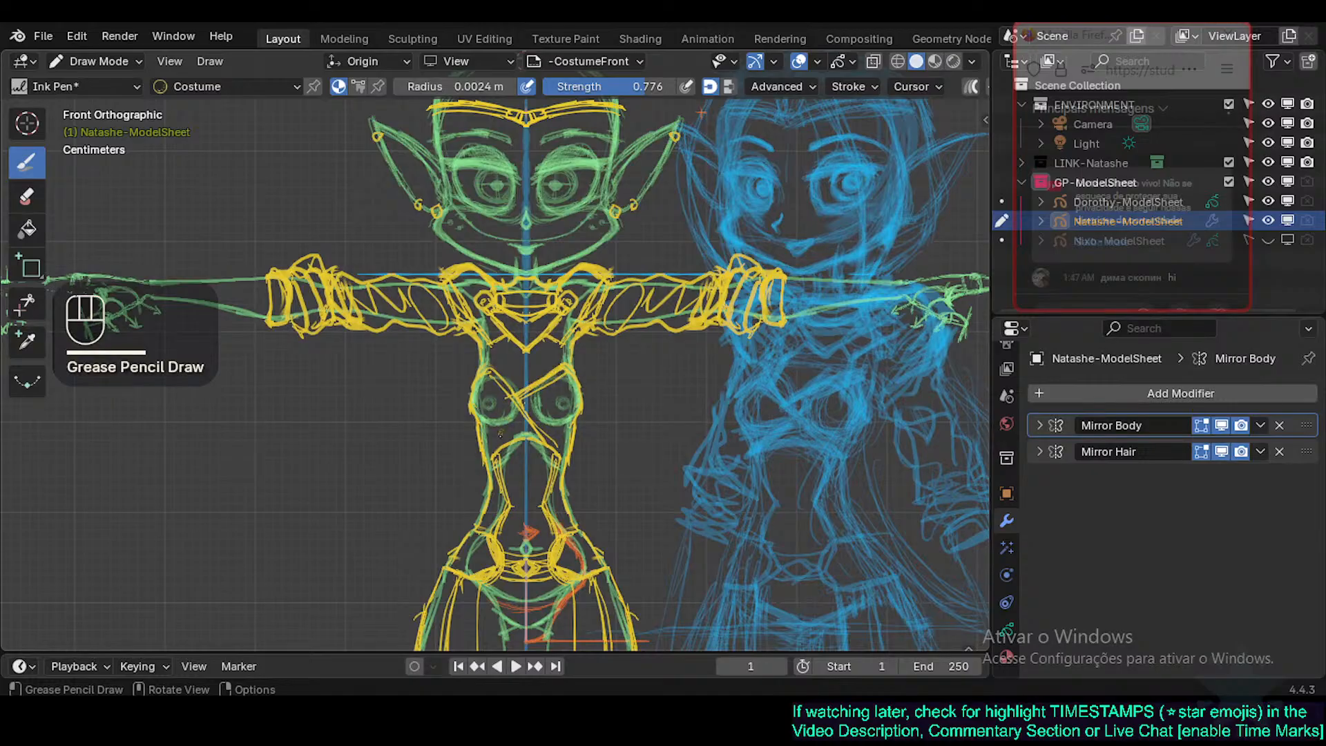
mouse_move(527, 420)
mouse_down()
mouse_move(477, 451)
mouse_move(577, 449)
mouse_move(562, 439)
mouse_move(579, 453)
mouse_up()
key(ctrl+z)
key(ctrl+z)
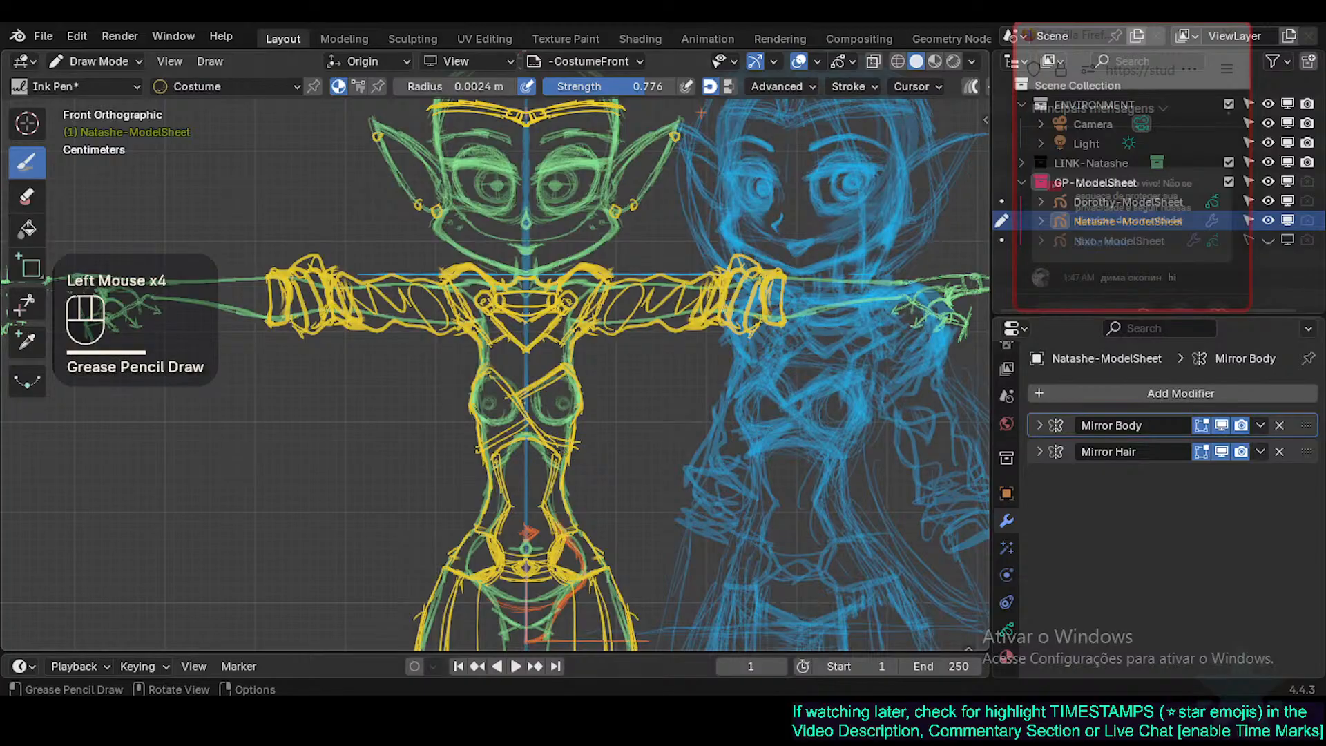
mouse_move(485, 460)
mouse_down()
mouse_move(576, 441)
mouse_move(514, 446)
mouse_move(565, 449)
mouse_up()
Add the top's side edges up toward the armpits and short fold lines where the chest bands cross.
drag(488, 373, 484, 351)
drag(576, 342, 585, 331)
mouse_move(572, 439)
mouse_down()
mouse_move(584, 414)
mouse_move(543, 419)
mouse_move(534, 402)
mouse_move(546, 421)
mouse_move(573, 427)
mouse_move(529, 398)
mouse_move(534, 412)
mouse_up()
key(ctrl+z)
key(ctrl+z)
mouse_move(531, 406)
mouse_down()
mouse_move(577, 427)
mouse_move(529, 412)
mouse_up()
key(ctrl+z)
key(ctrl+z)
key(ctrl+z)
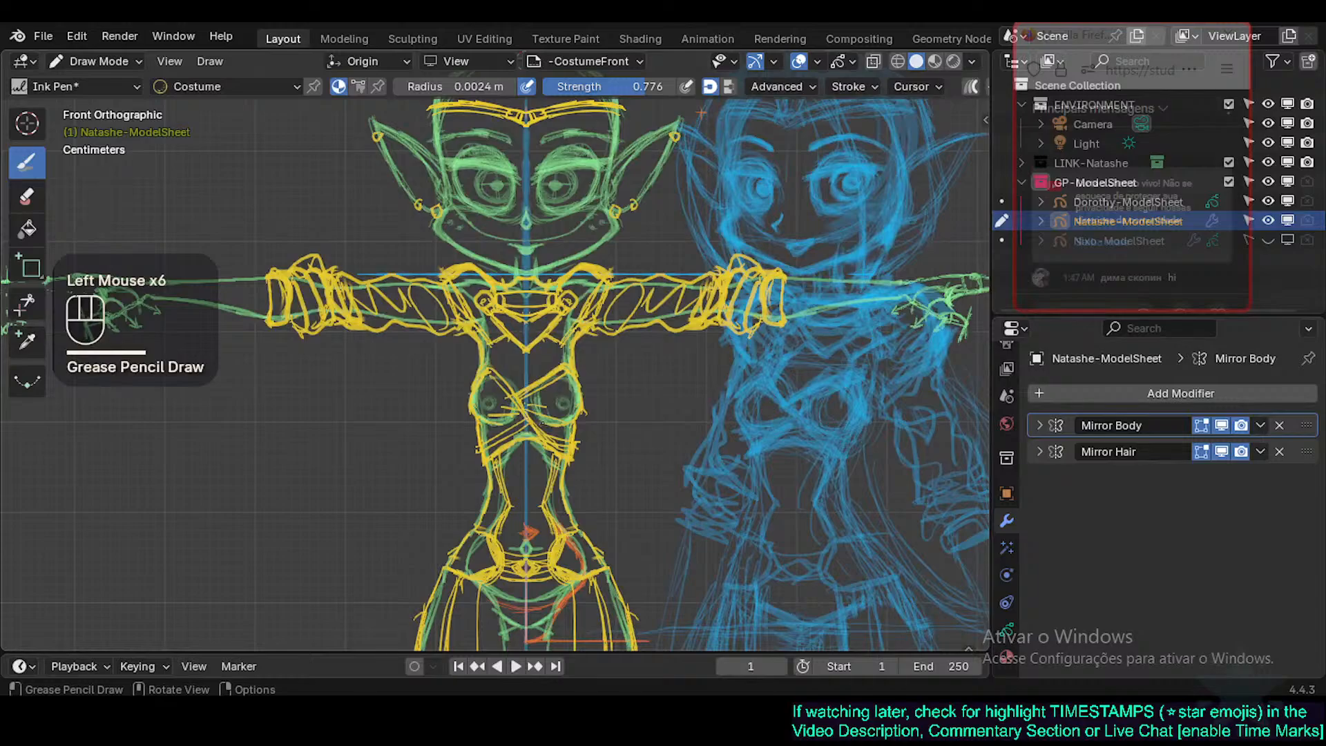
Save the Natashe.blend file.
shift+middle_drag(597, 371, 528, 532)
ctrl+middle_drag(528, 532, 528, 552)
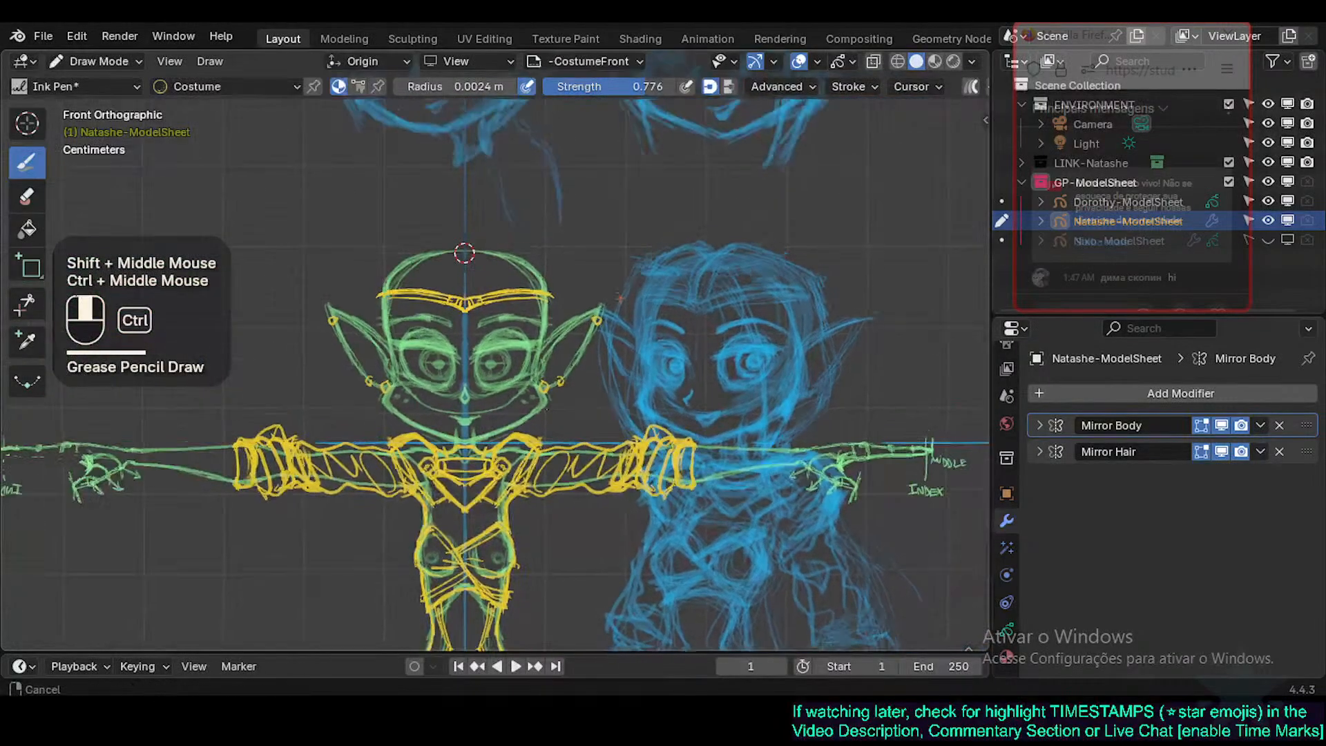
mouse_move(505, 442)
shift+middle_down()
mouse_move(528, 326)
mouse_move(522, 439)
shift+middle_up()
ctrl+middle_drag(521, 438, 576, 276)
key(ctrl+s)
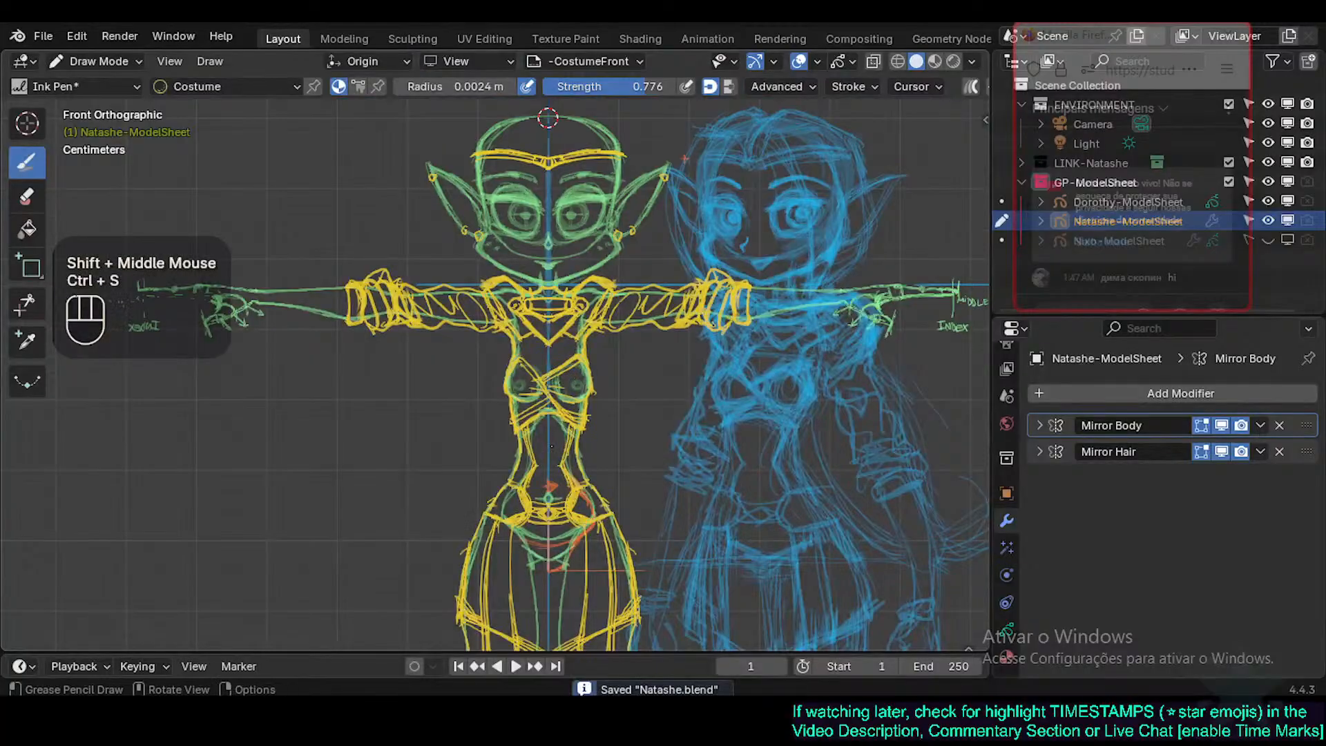
Draw a flared costume cuff around the character's left wrist.
ctrl+middle_drag(552, 447, 552, 484)
mouse_move(552, 483)
shift+middle_down()
mouse_move(552, 594)
mouse_move(552, 478)
shift+middle_up()
shift+middle_drag(601, 409, 553, 475)
shift+middle_drag(605, 478, 552, 415)
ctrl+middle_drag(552, 477, 552, 442)
shift+middle_drag(545, 508, 489, 413)
shift+middle_drag(562, 390, 624, 217)
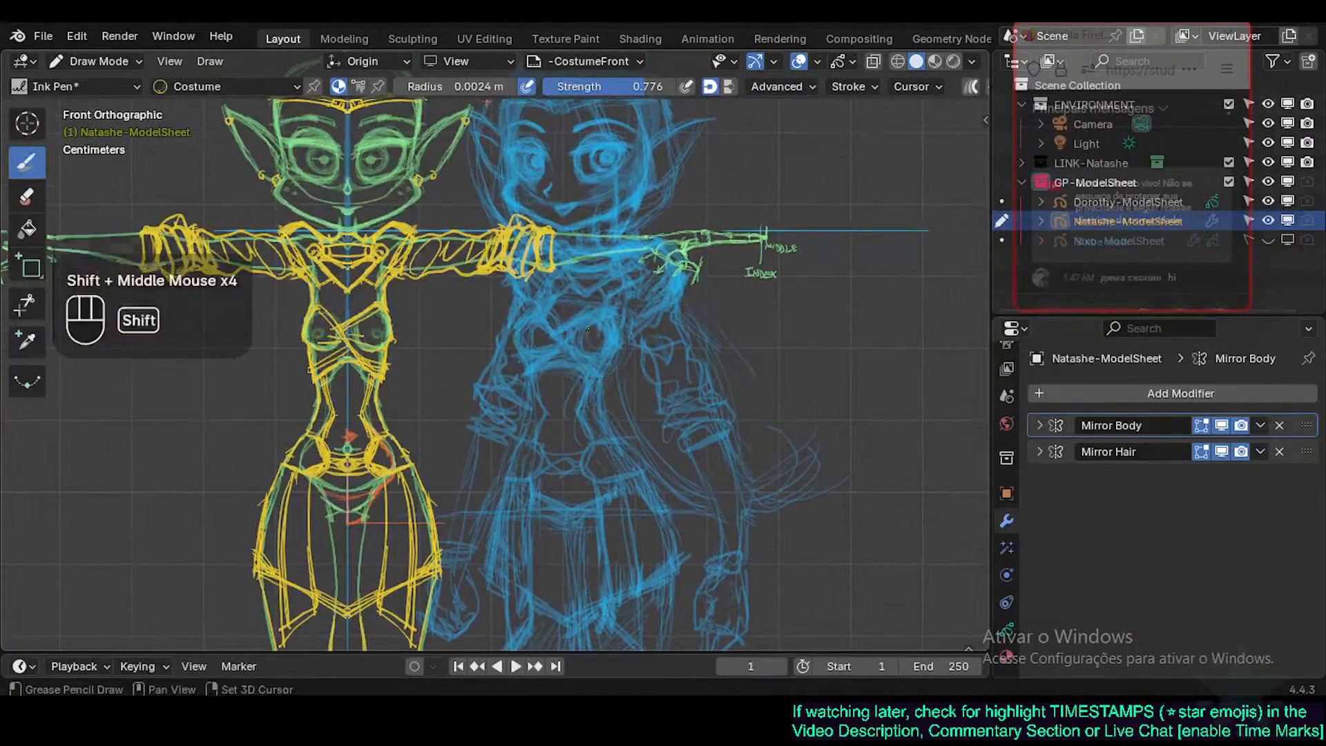
click(630, 231)
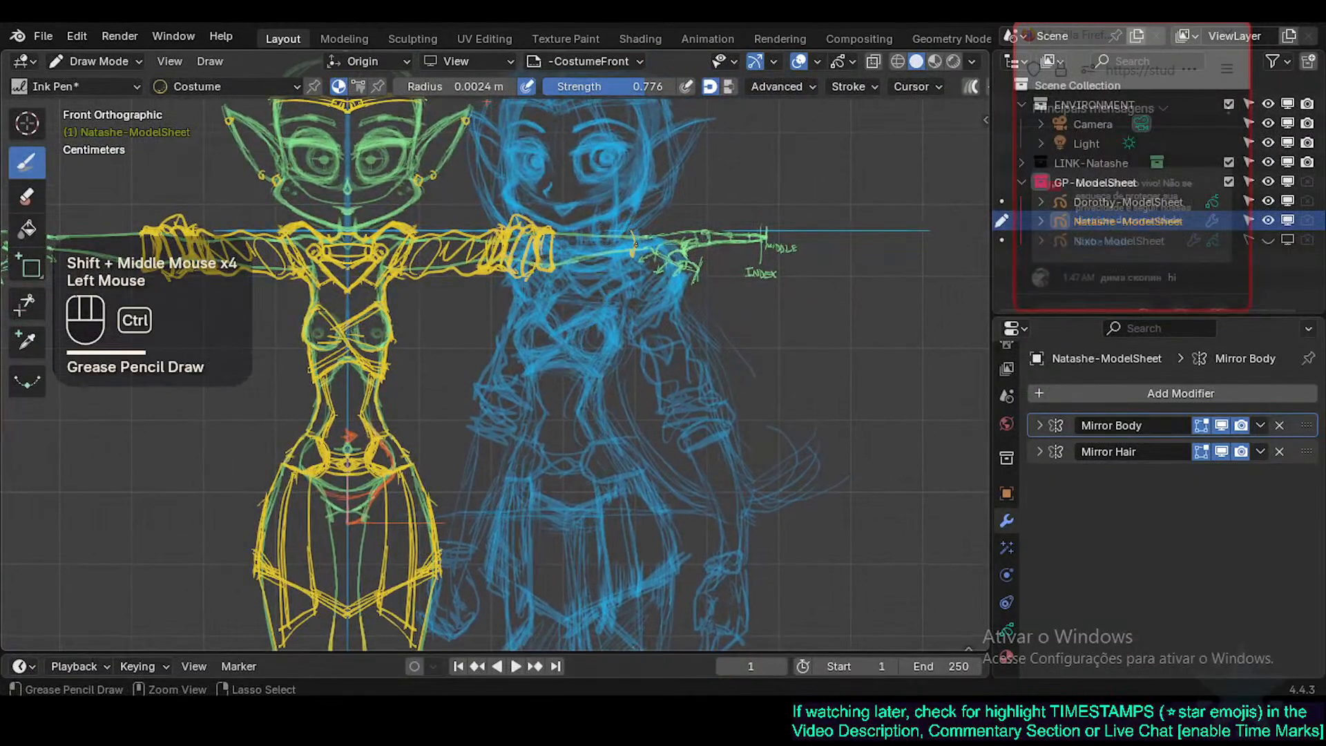
key(ctrl+z)
mouse_move(631, 230)
mouse_down()
mouse_move(646, 250)
mouse_move(630, 230)
mouse_move(633, 250)
mouse_up()
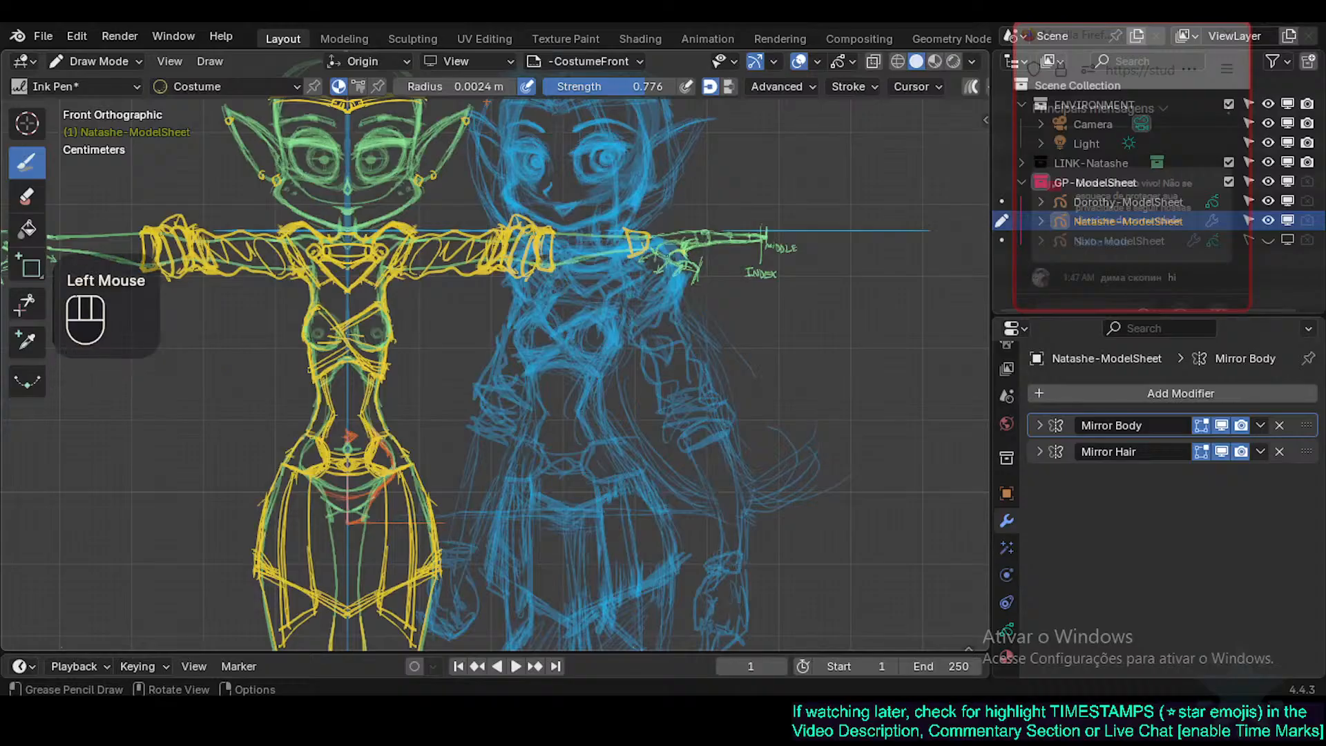
Draw the hand covering from the left wrist cuff over the back of the hand and thumb base, and save the file.
mouse_move(666, 260)
mouse_down()
mouse_move(684, 257)
mouse_move(648, 251)
mouse_move(689, 230)
mouse_up()
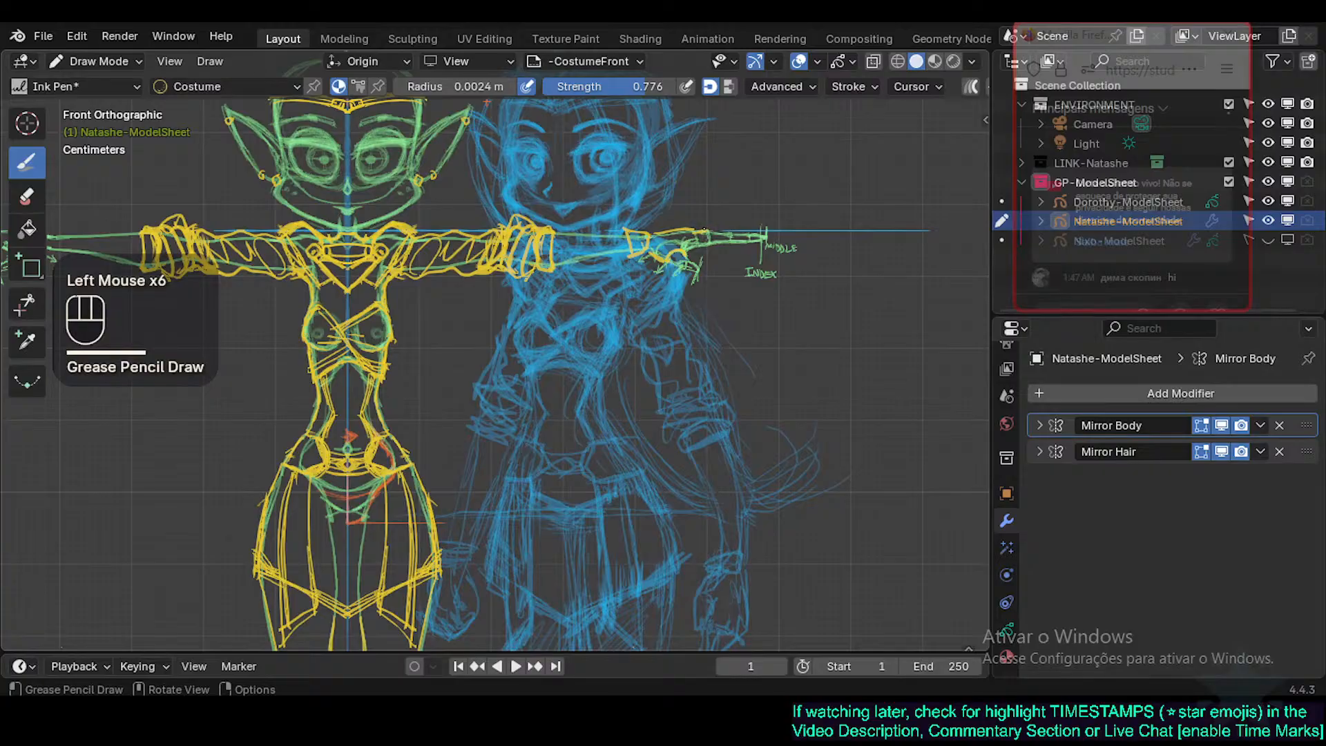
mouse_move(699, 228)
mouse_down()
mouse_move(648, 231)
mouse_move(698, 247)
mouse_move(648, 247)
mouse_up()
key(ctrl+z)
key(ctrl+z)
key(ctrl+s)
click(651, 250)
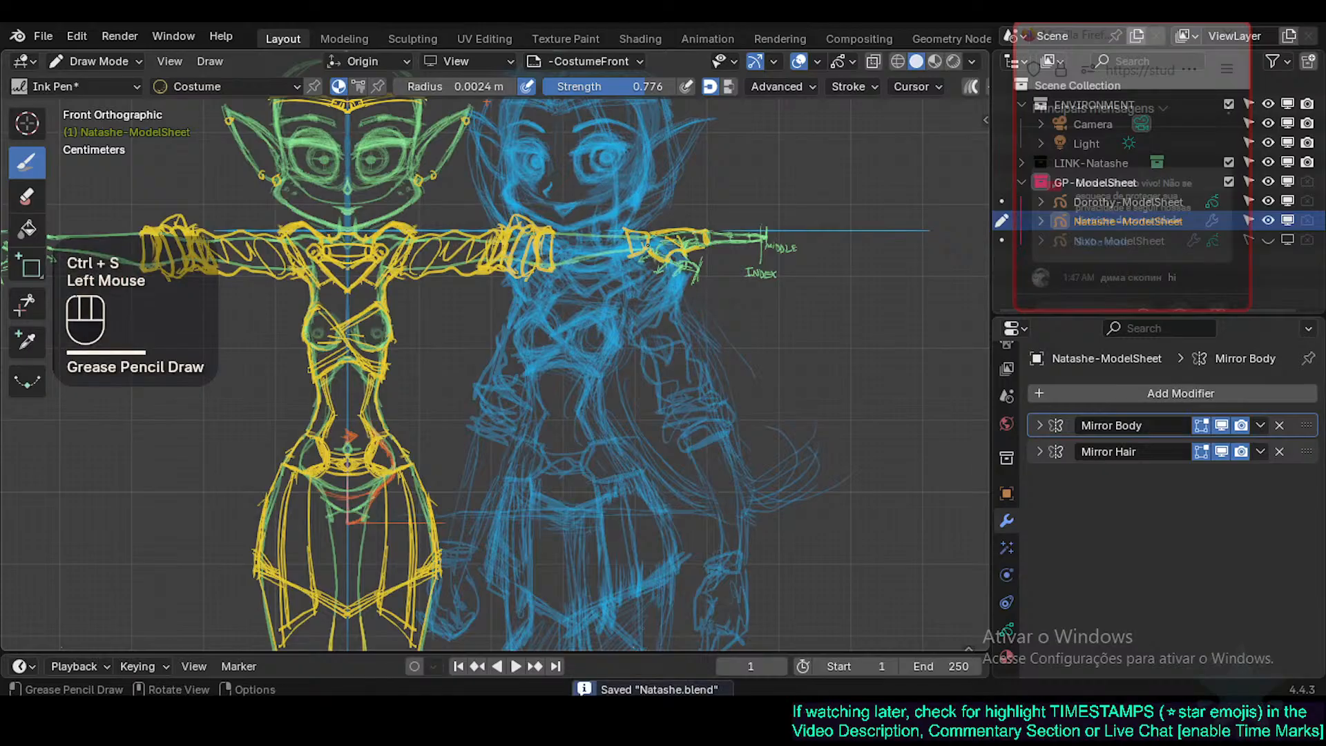
shift+middle_drag(602, 298, 597, 486)
key(ctrl+s)
key(ctrl+s)
Split the 3D viewport into two side-by-side views.
shift+middle_drag(597, 486, 274, 351)
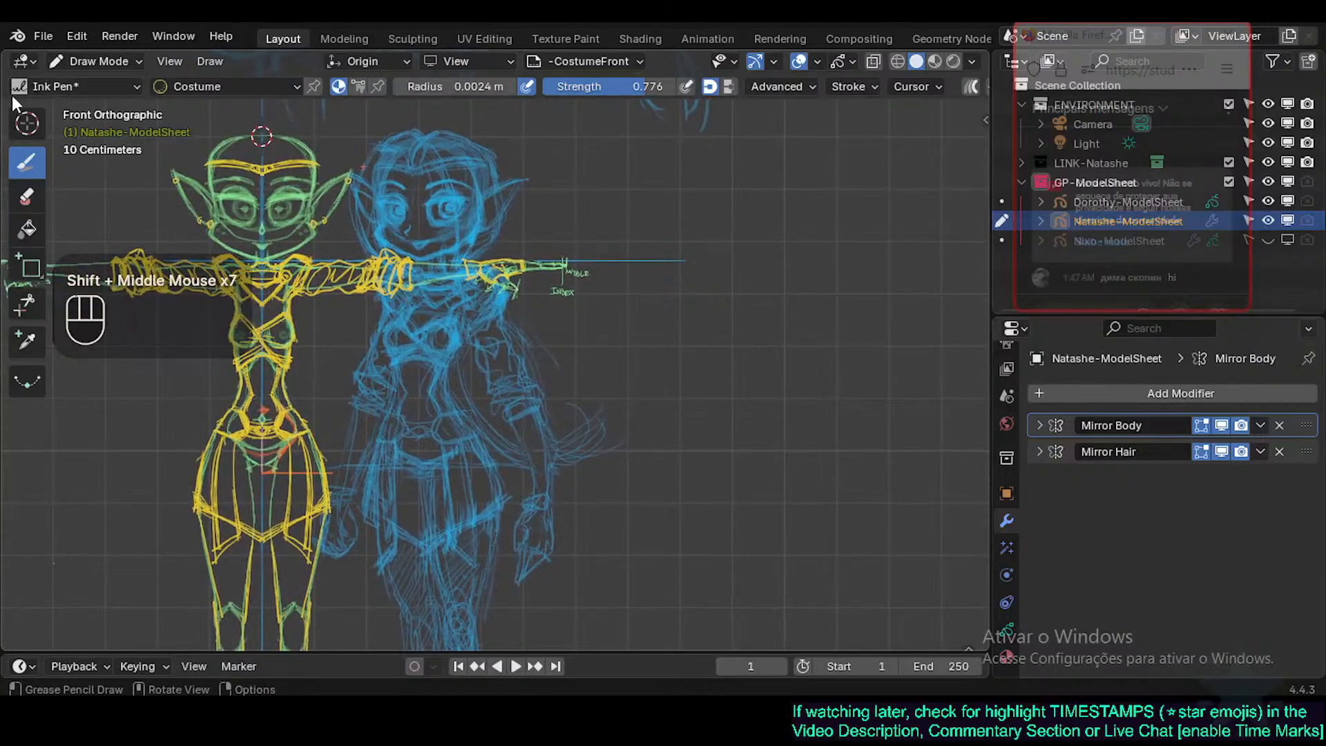
drag(3, 53, 675, 70)
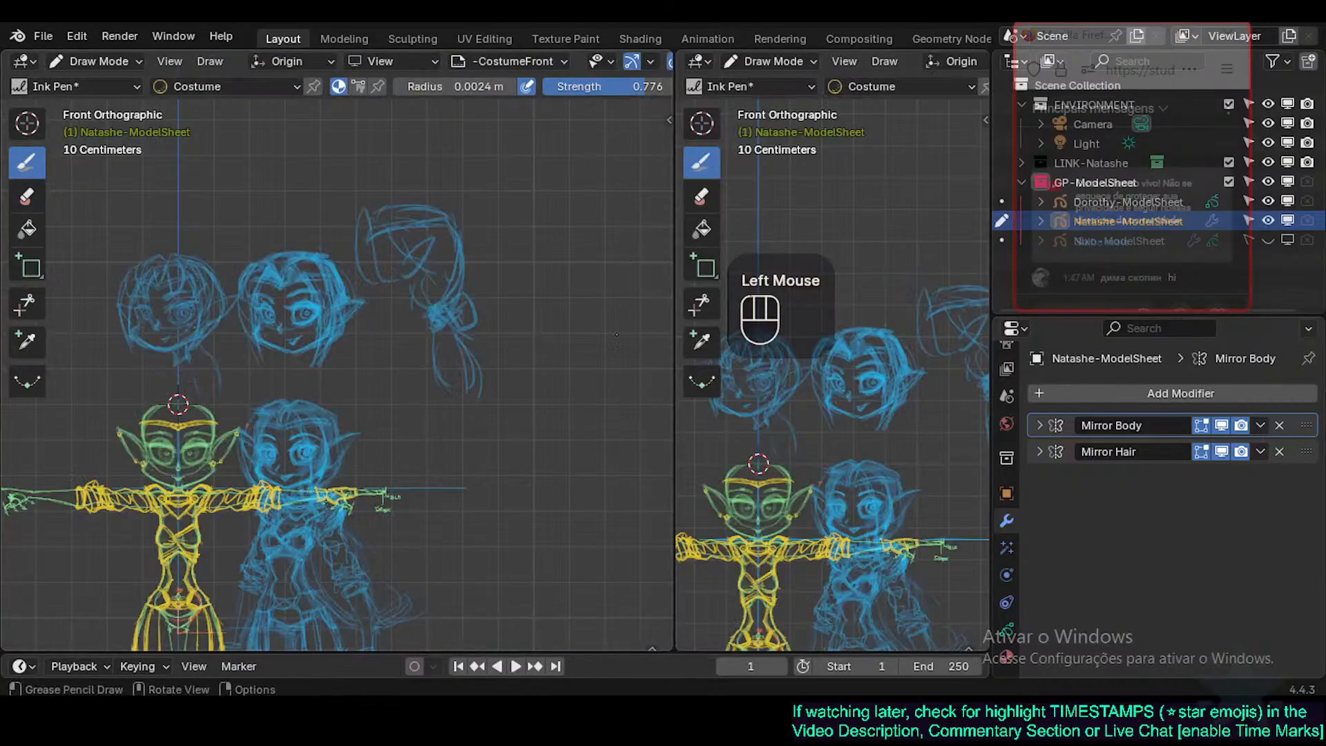
Frame the front-view figure at matching heights in both 3D viewports, hiding the tool strip in the second viewport.
key(ctrl+KP_2)
key(ctrl+KP_2)
key(ctrl+KP_2)
key(ctrl+KP_2)
key(ctrl+KP_2)
key(ctrl+KP_2)
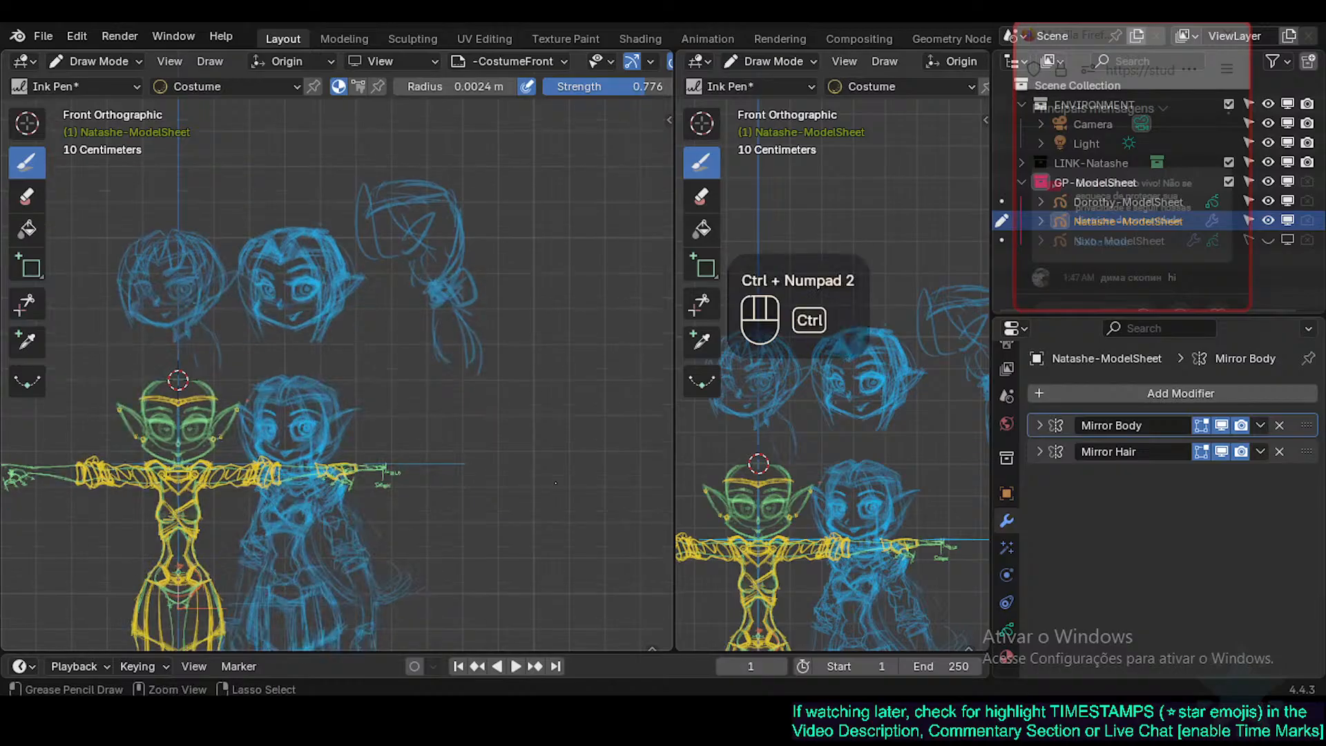
key(ctrl+KP_2)
key(ctrl+KP_2)
key(ctrl+KP_2)
key(ctrl+KP_2)
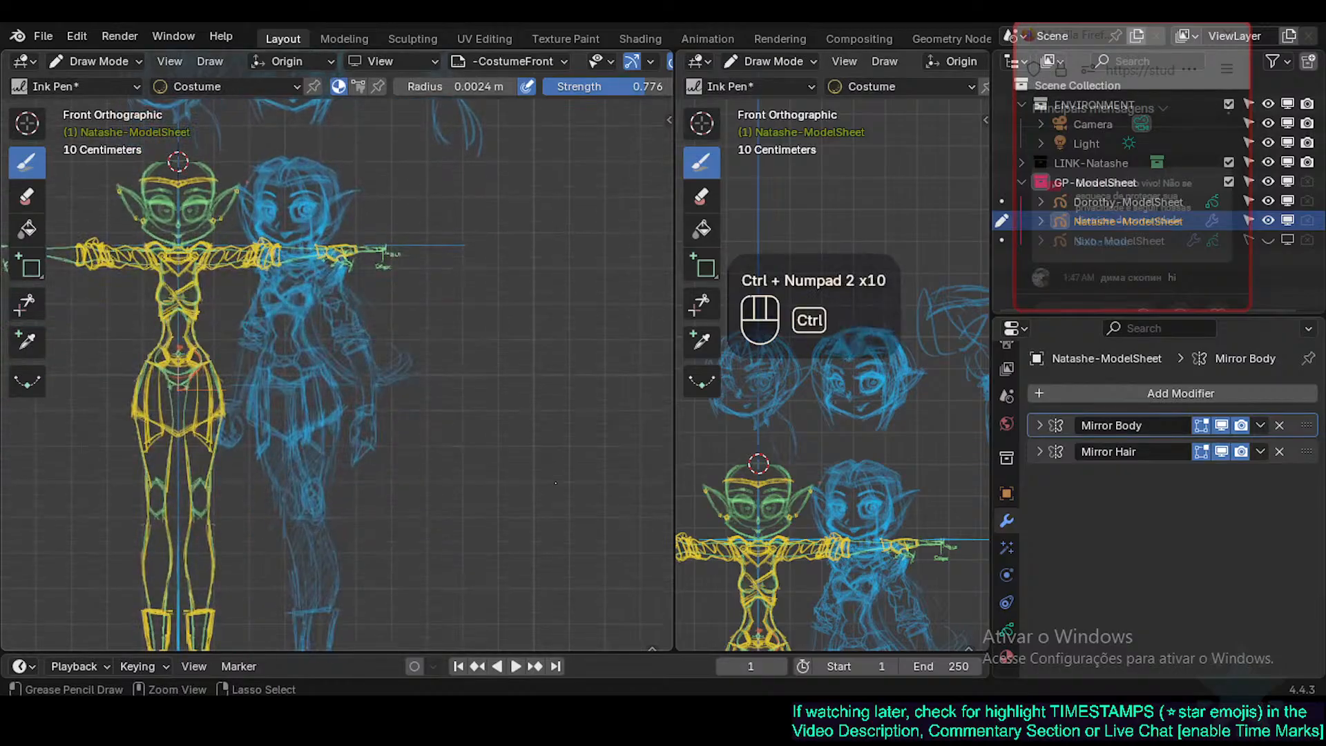
key(ctrl+KP_5)
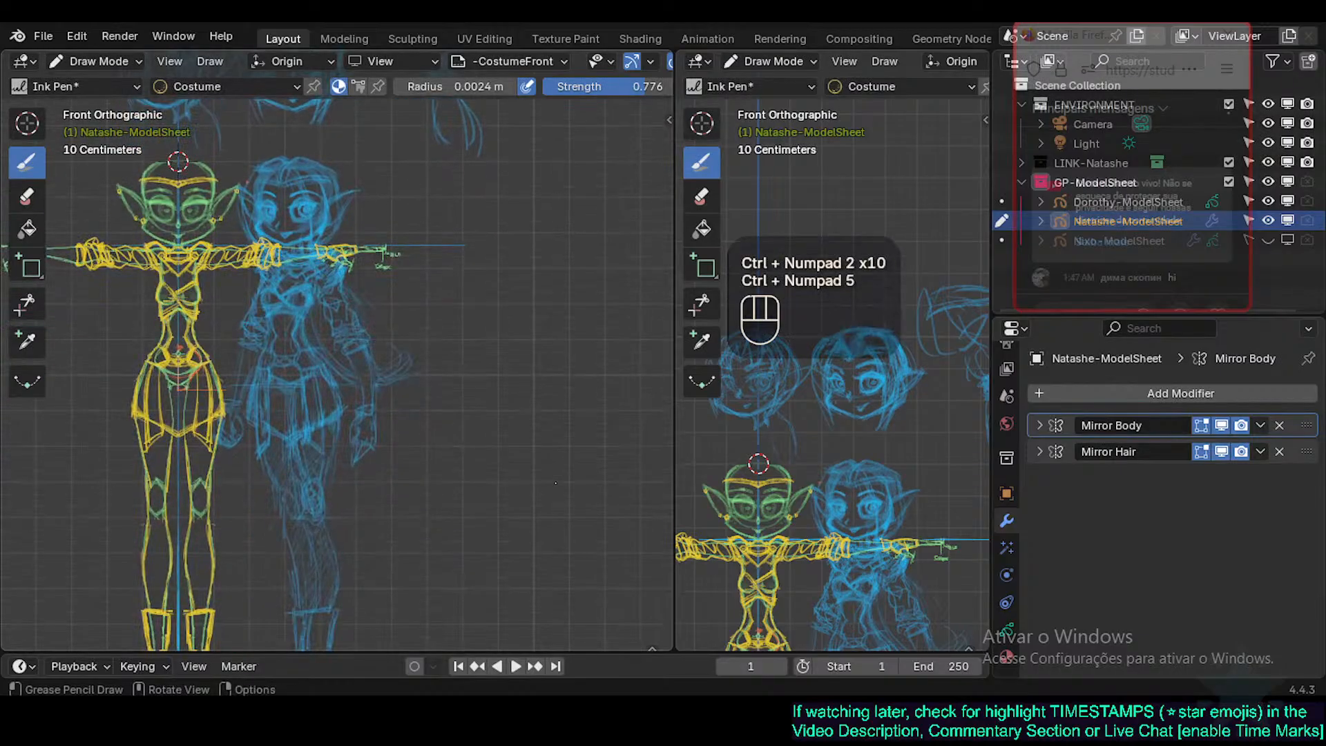
key(t)
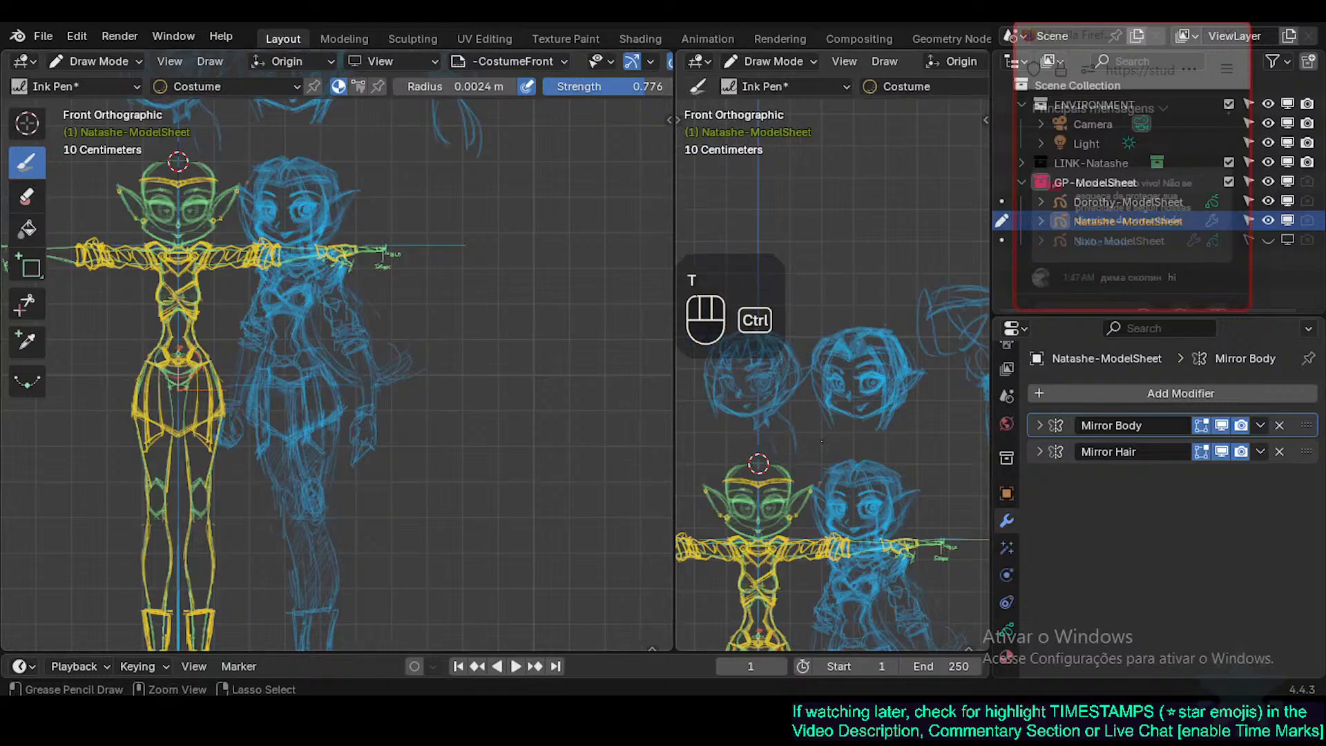
key(ctrl+KP_2)
key(ctrl+KP_2)
key(ctrl+KP_2)
key(ctrl+KP_2)
key(ctrl+KP_2)
key(ctrl+KP_2)
key(ctrl+KP_2)
key(ctrl+KP_2)
key(ctrl+KP_2)
key(ctrl+KP_2)
key(ctrl+KP_2)
key(ctrl+KP_2)
key(ctrl+KP_2)
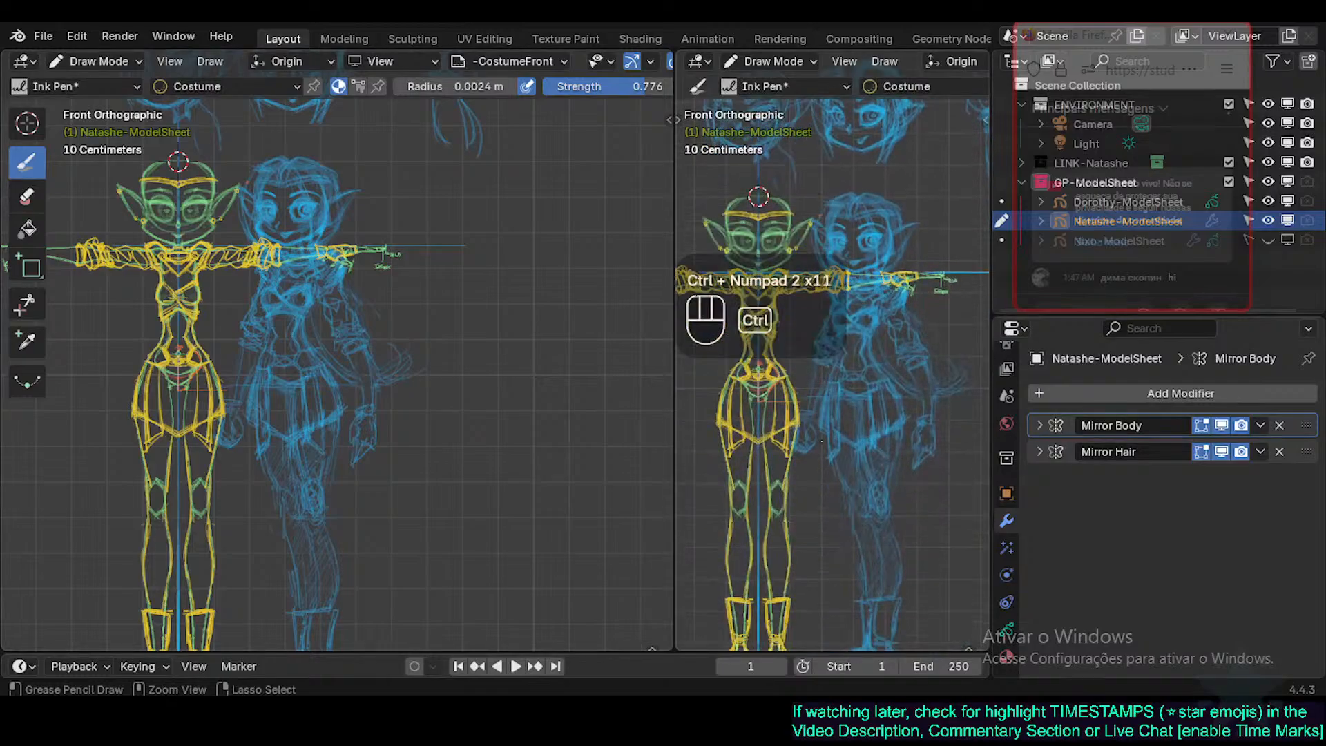
key(ctrl+KP_8)
key(ctrl+KP_8)
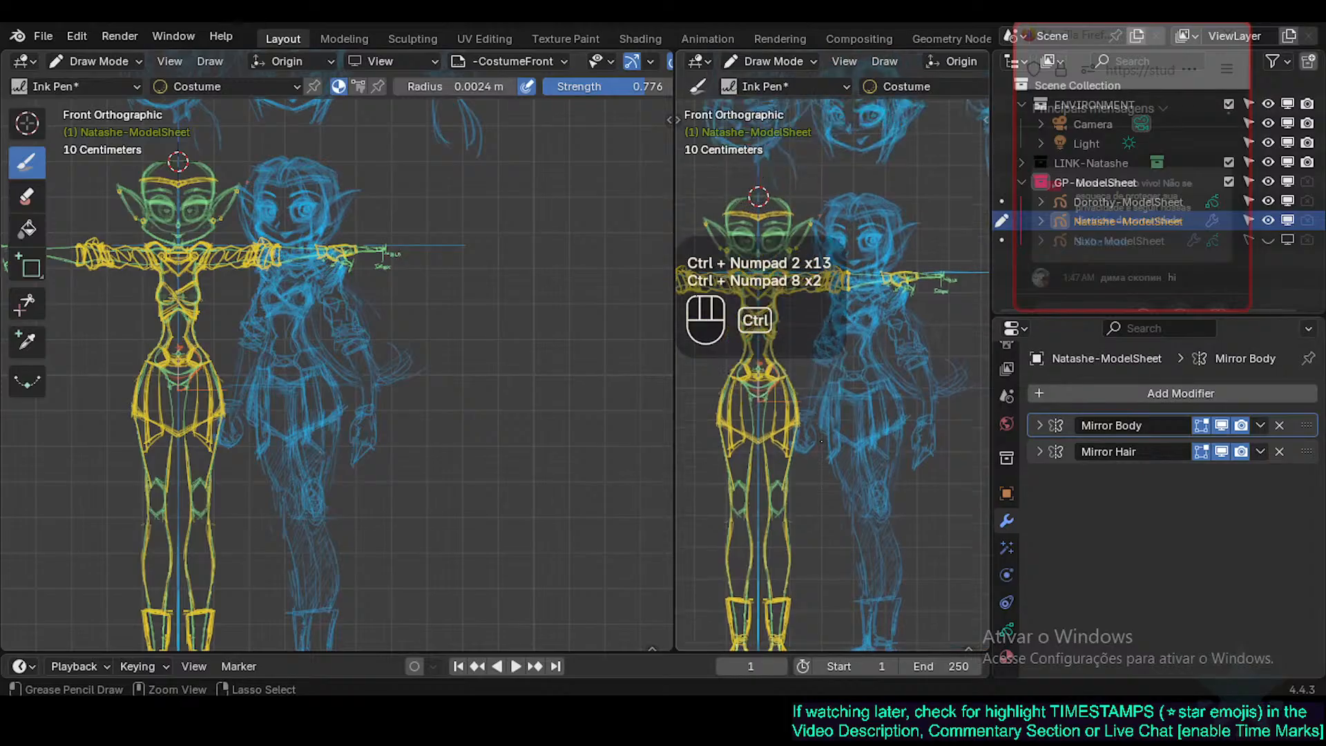
key(ctrl+KP_2)
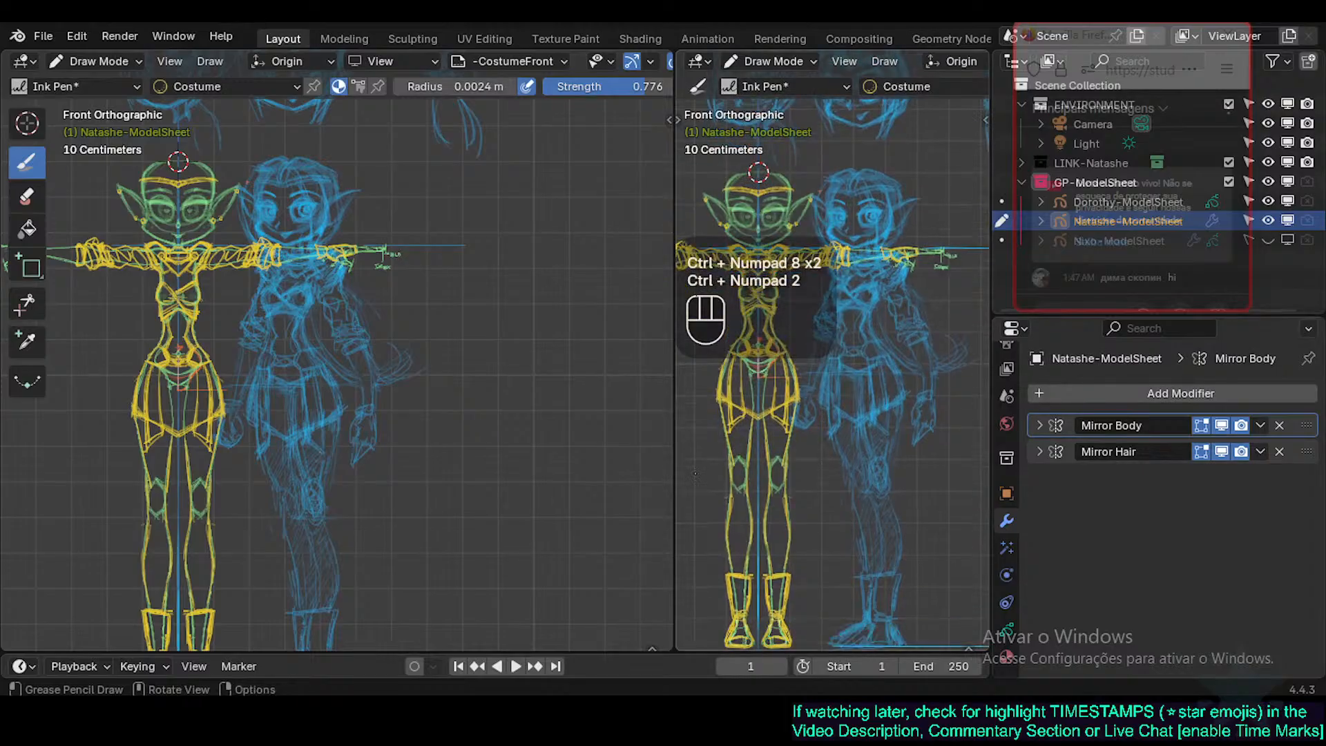
Move the divider to widen the second viewport, centre the figure in the first one, and save the file.
drag(675, 458, 470, 507)
mouse_move(303, 472)
shift+middle_down()
mouse_move(285, 438)
mouse_move(370, 461)
mouse_move(292, 465)
mouse_move(344, 476)
shift+middle_up()
key(ctrl+s)
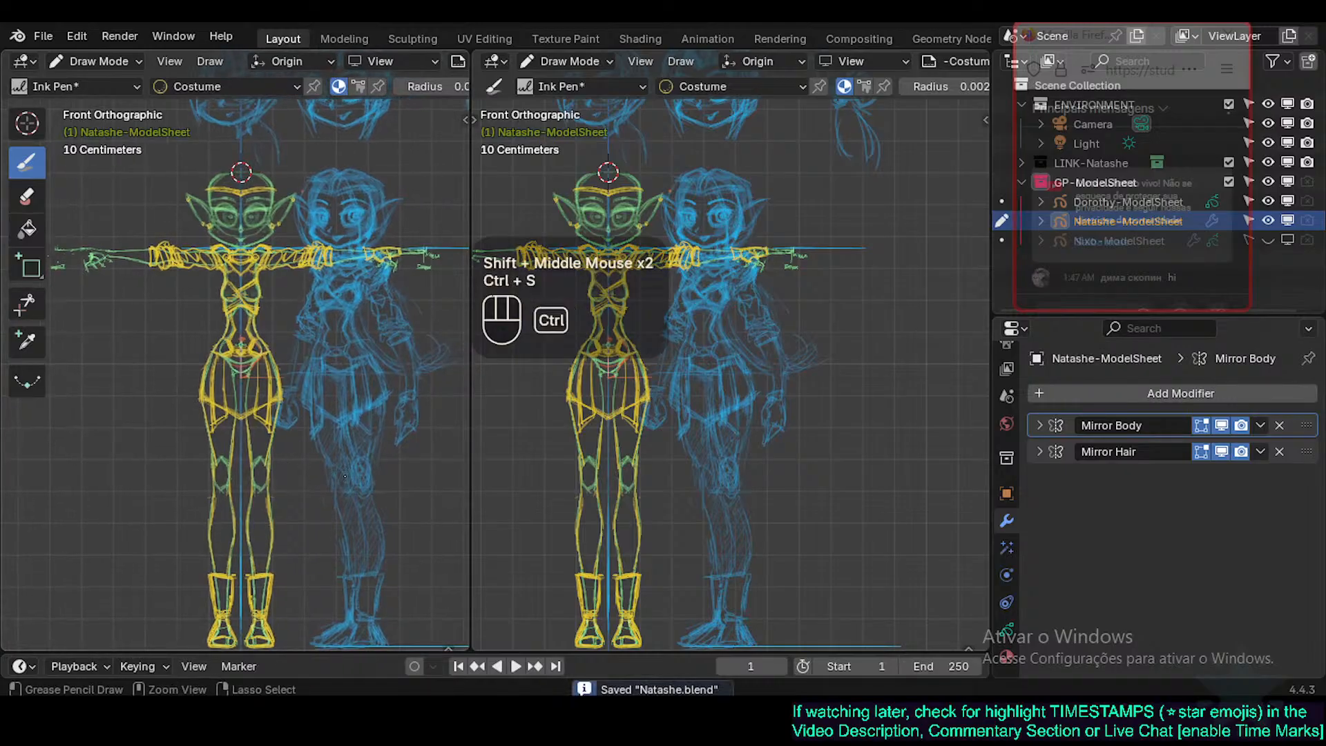
Zoom both front views in equally and align them so each shows the figure from the head down past the knees.
key(ctrl+equal)
key(ctrl+KP_Add)
key(KP_Add)
key(KP_Add)
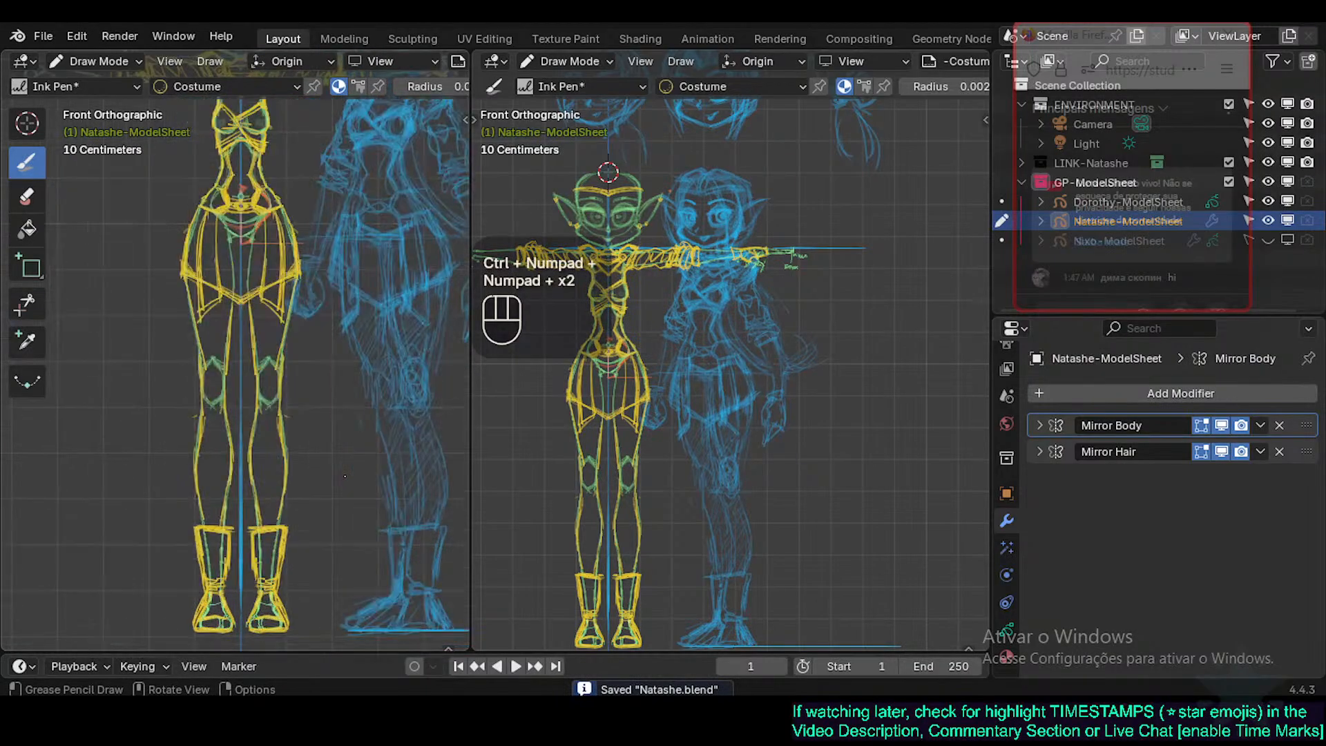
key(ctrl+KP_8)
key(ctrl+KP_8)
key(ctrl+KP_8)
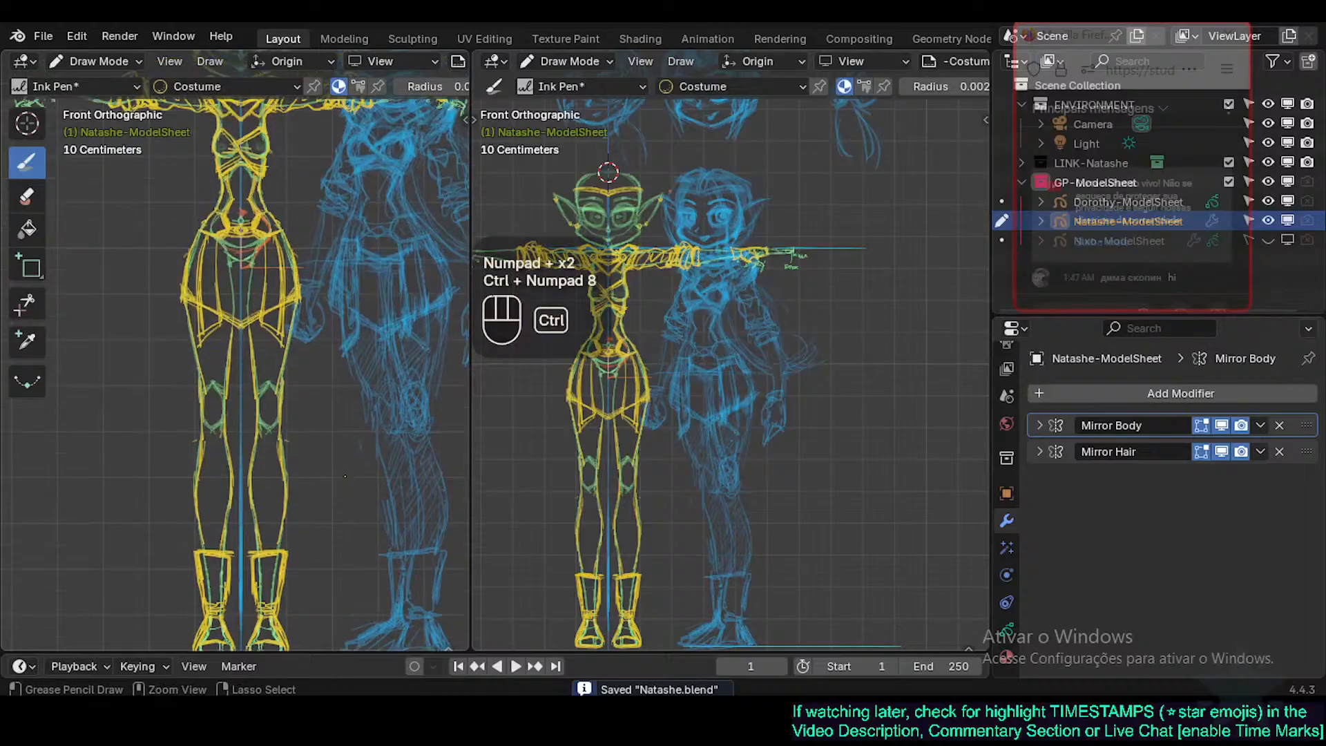
key(ctrl+KP_8)
key(ctrl+KP_8)
key(ctrl+KP_8)
key(ctrl+KP_8)
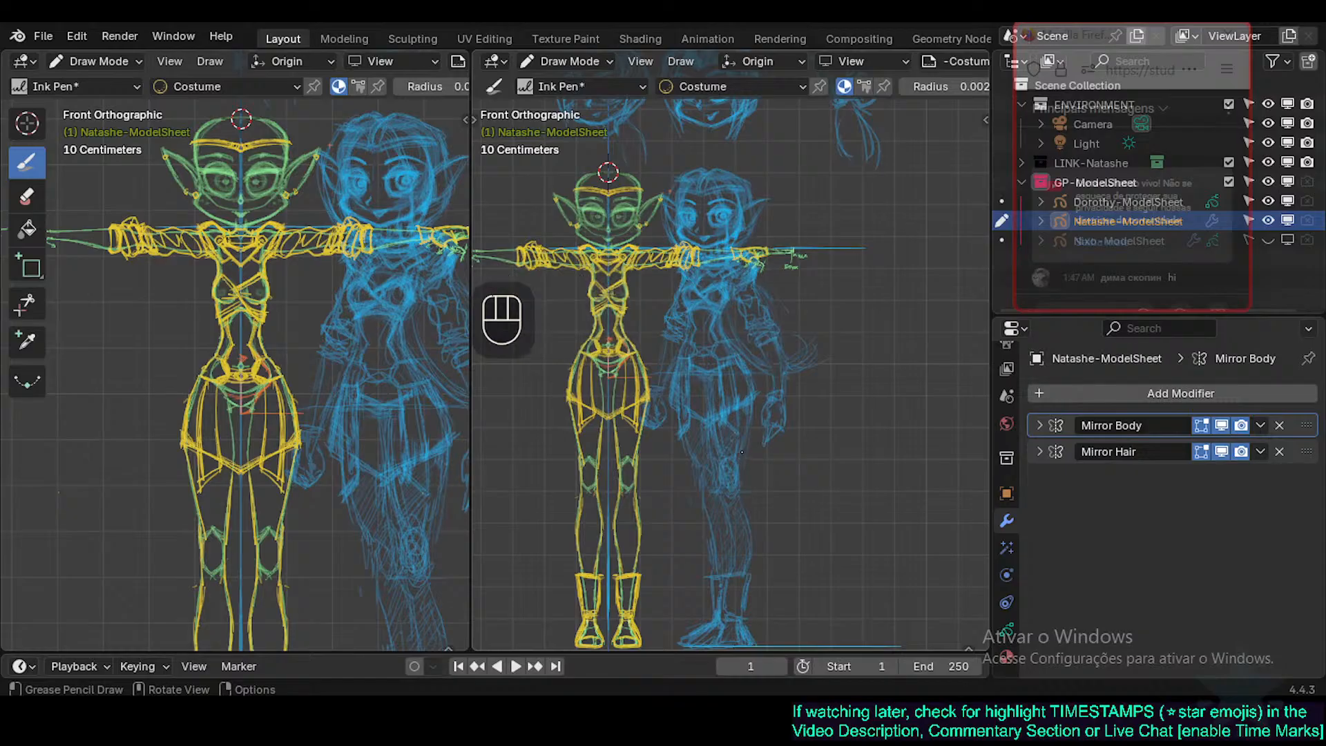
key(KP_Add)
key(KP_Add)
key(ctrl+KP_8)
key(ctrl+KP_8)
key(ctrl+KP_8)
key(ctrl+KP_8)
key(ctrl+KP_8)
key(ctrl+KP_8)
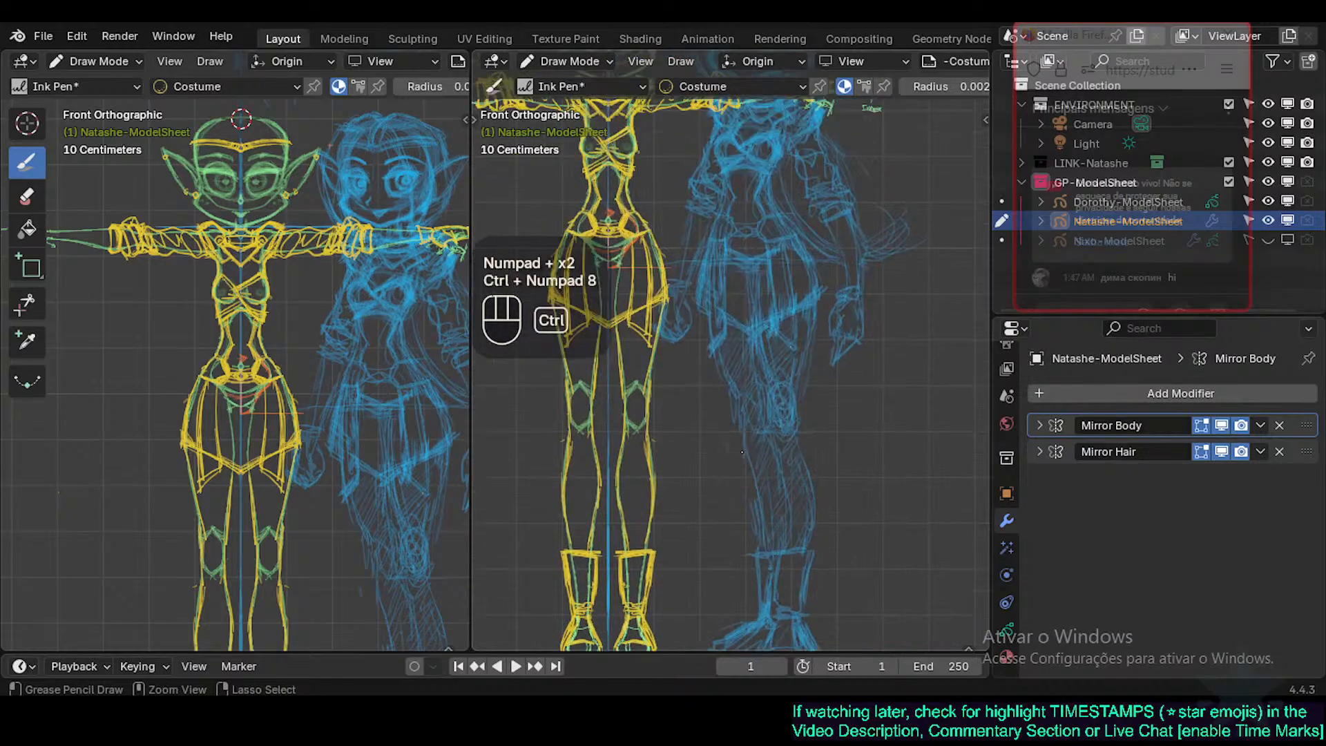
key(ctrl+KP_8)
key(ctrl+KP_8)
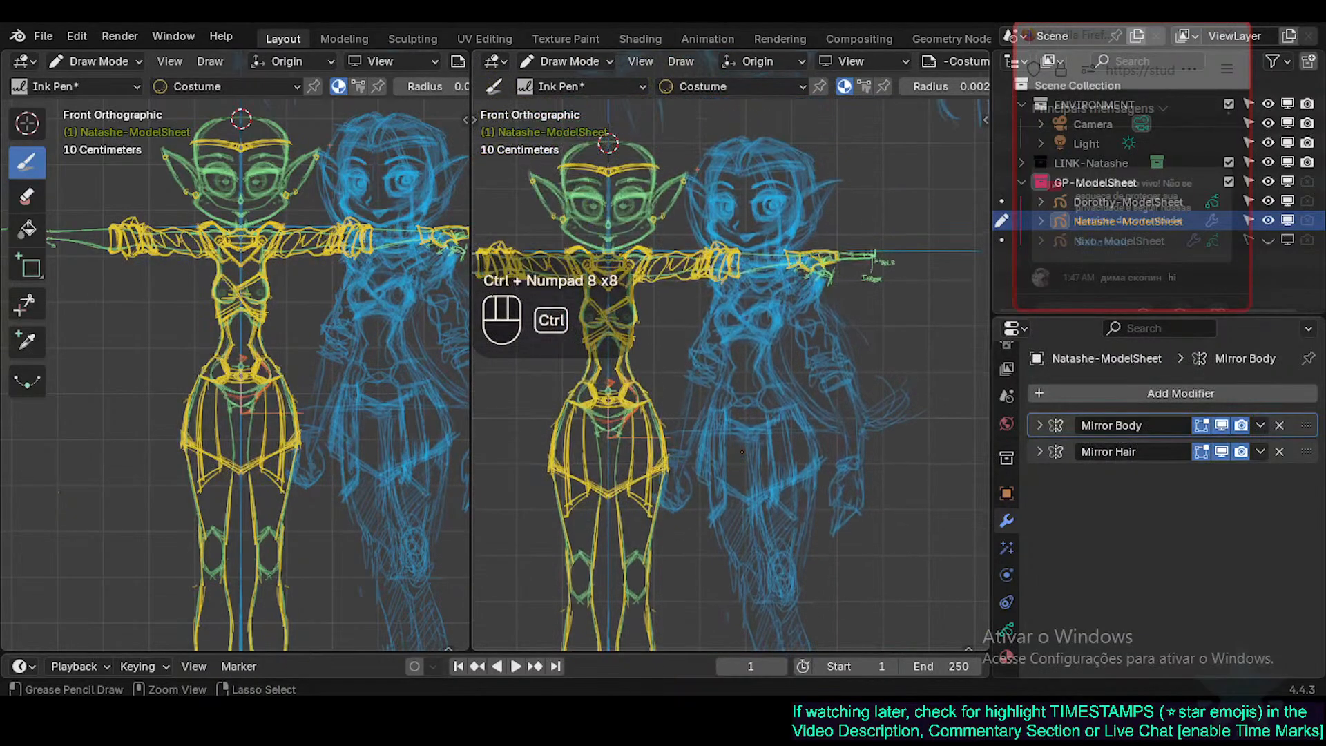
key(ctrl+KP_2)
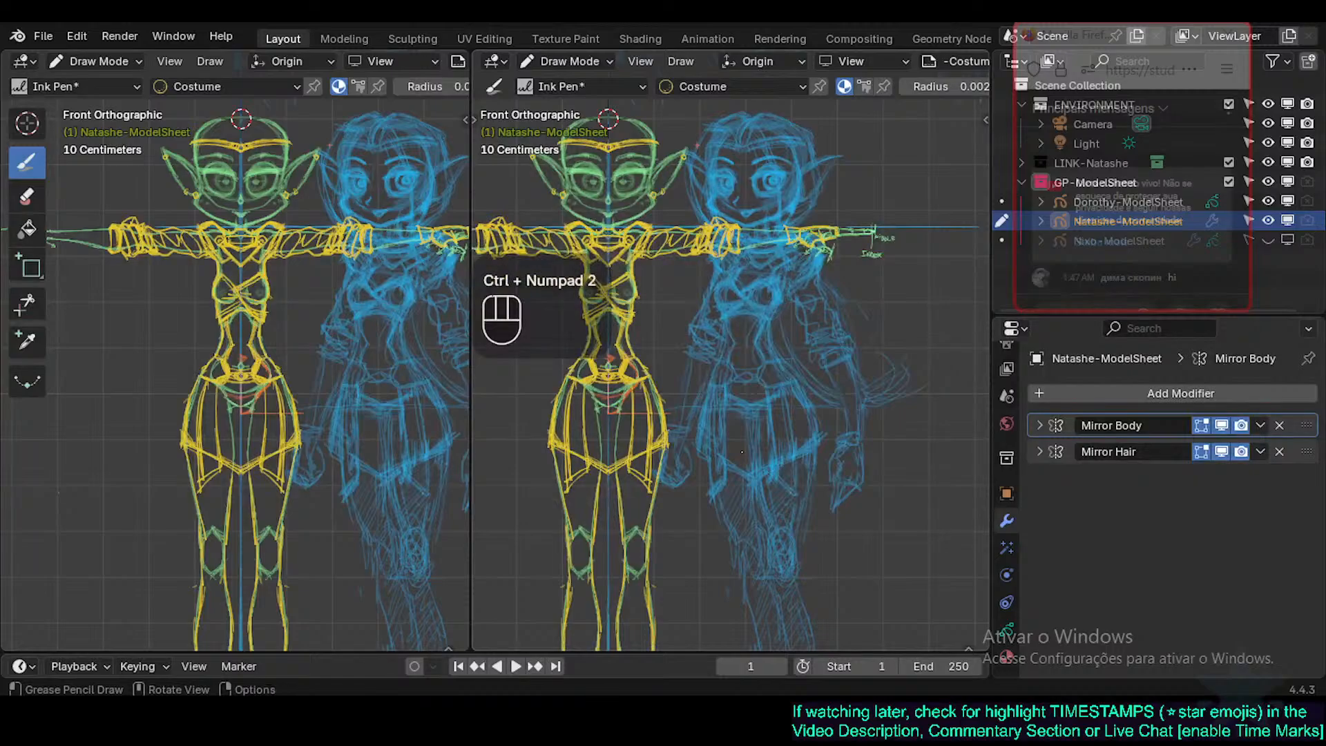
Switch the second viewport to the right orthographic view, position the side-view sketch in it, and save the file.
key(KP_3)
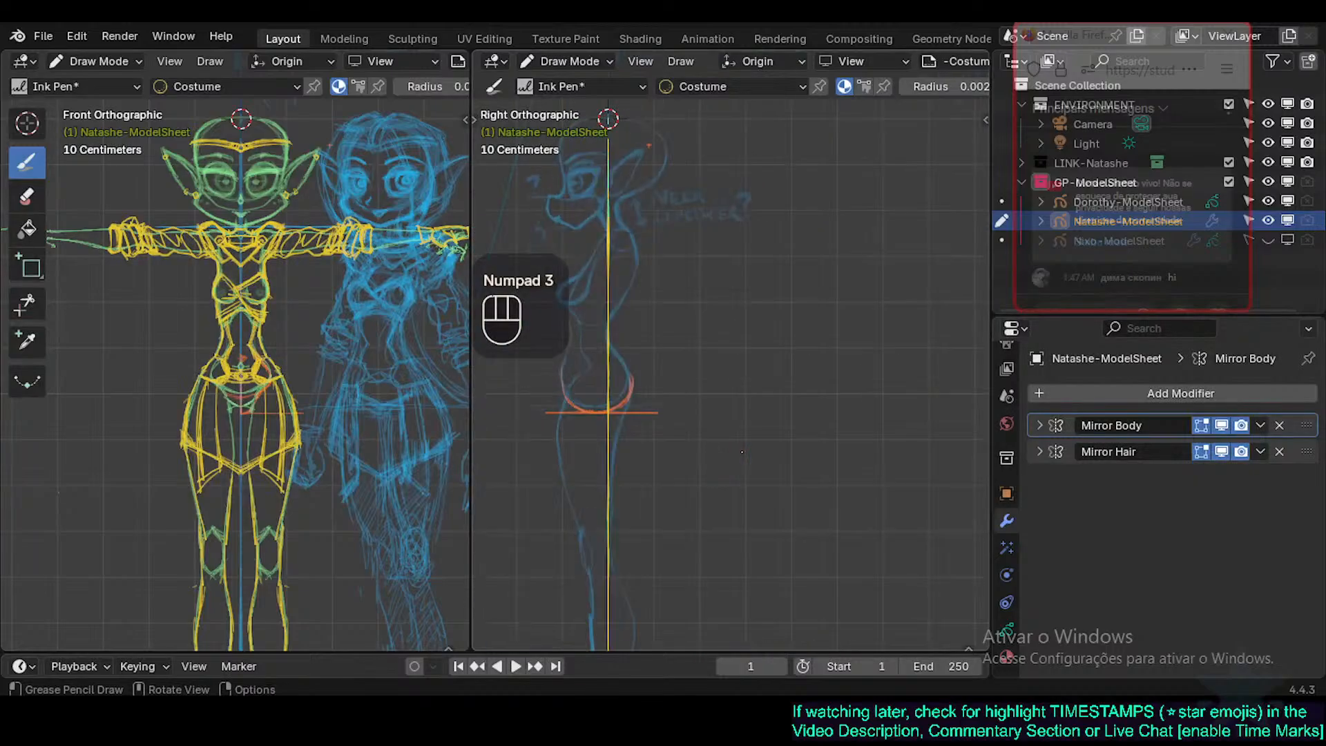
key(ctrl)
key(ctrl+KP_4)
key(ctrl+KP_4)
key(ctrl+KP_4)
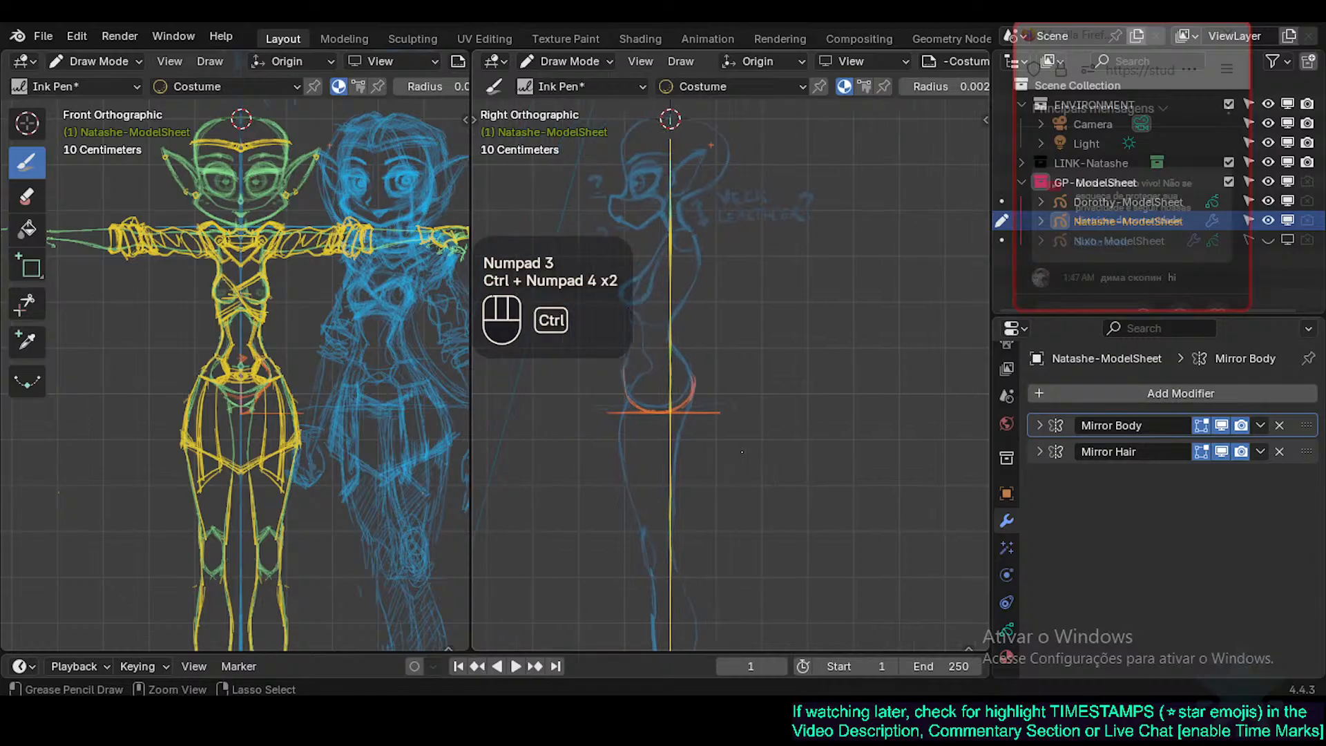
key(ctrl+s)
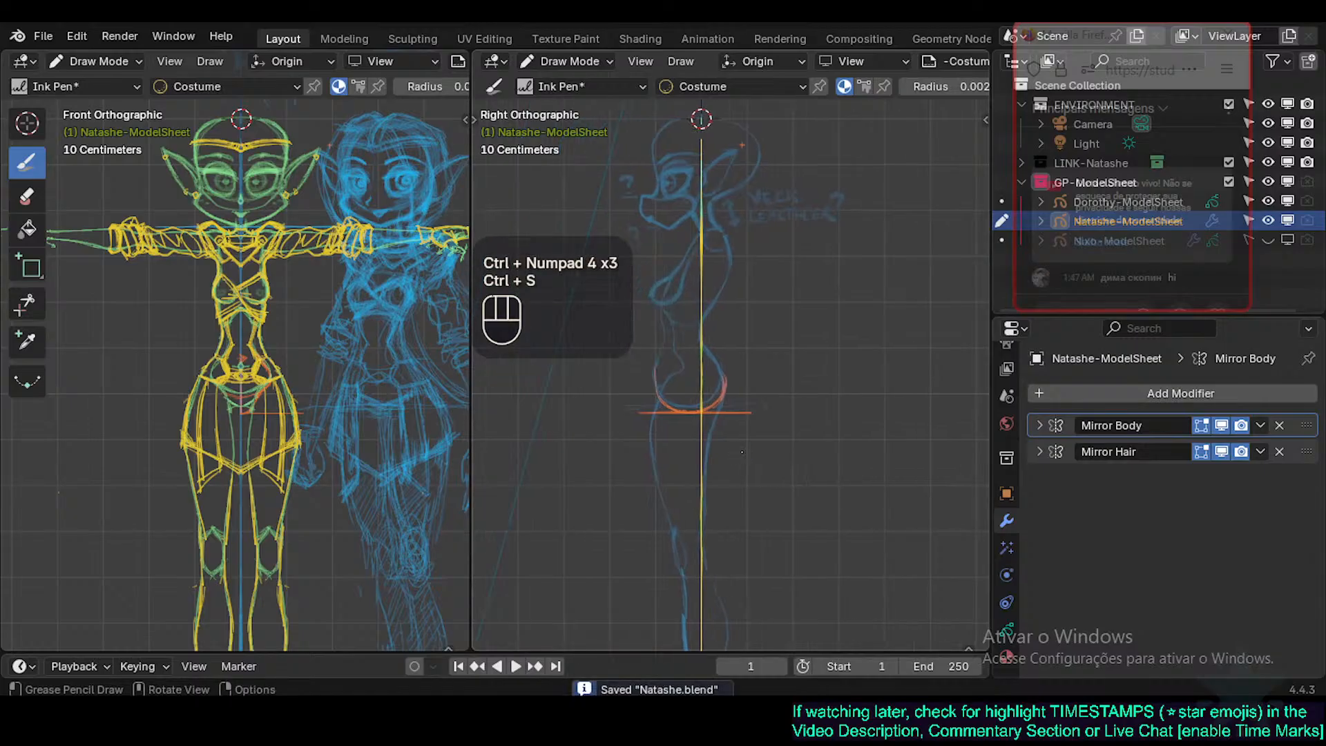
key(ctrl+KP_6)
key(ctrl+KP_4)
key(ctrl+KP_4)
key(ctrl+KP_6)
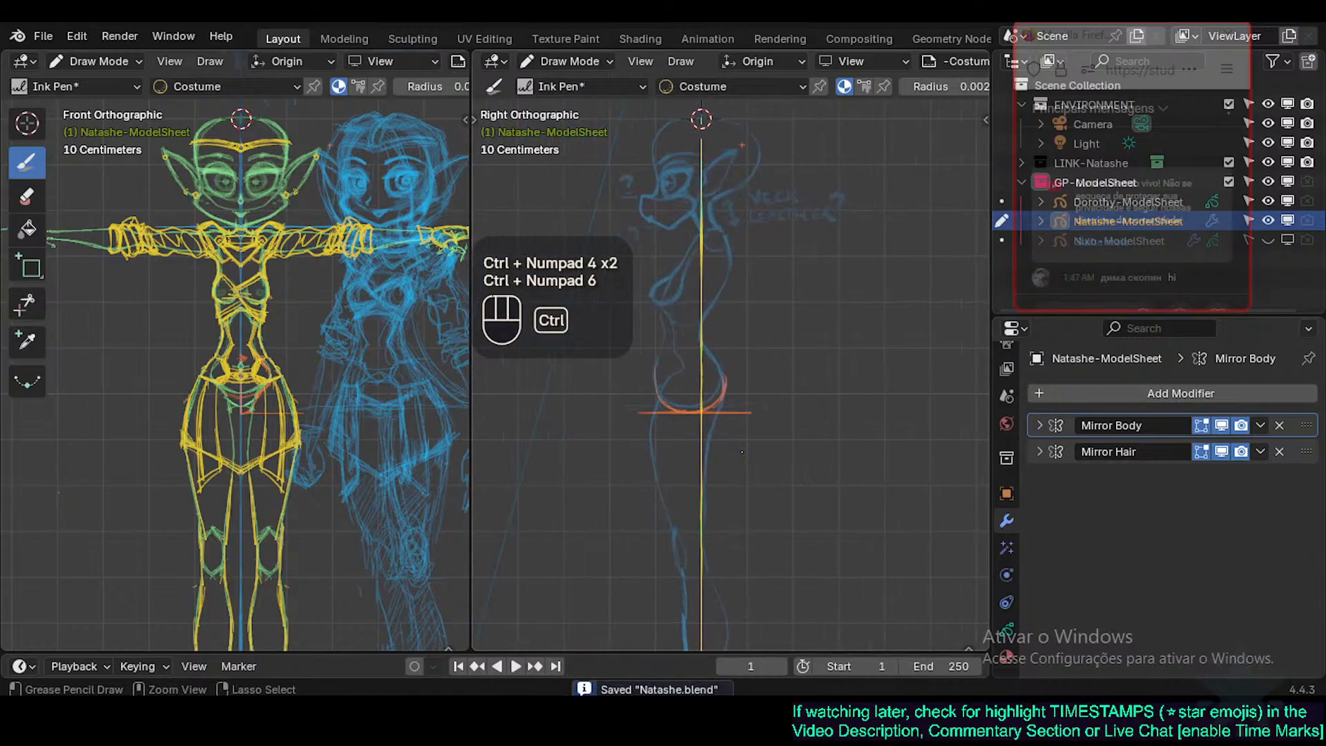
key(ctrl+KP_6)
key(ctrl+KP_6)
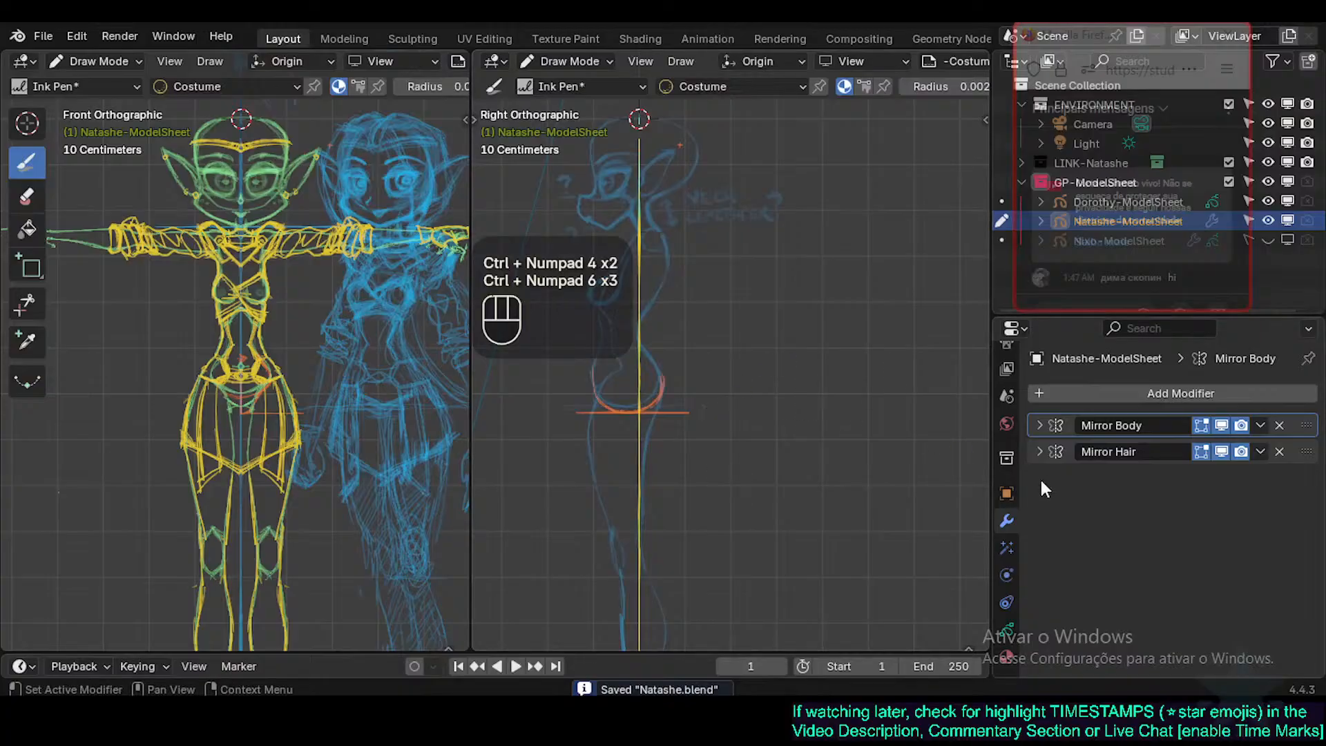
Make the -CostumeSide layer active for drawing, recentre the side view on the sketch, and save the file.
click(1007, 629)
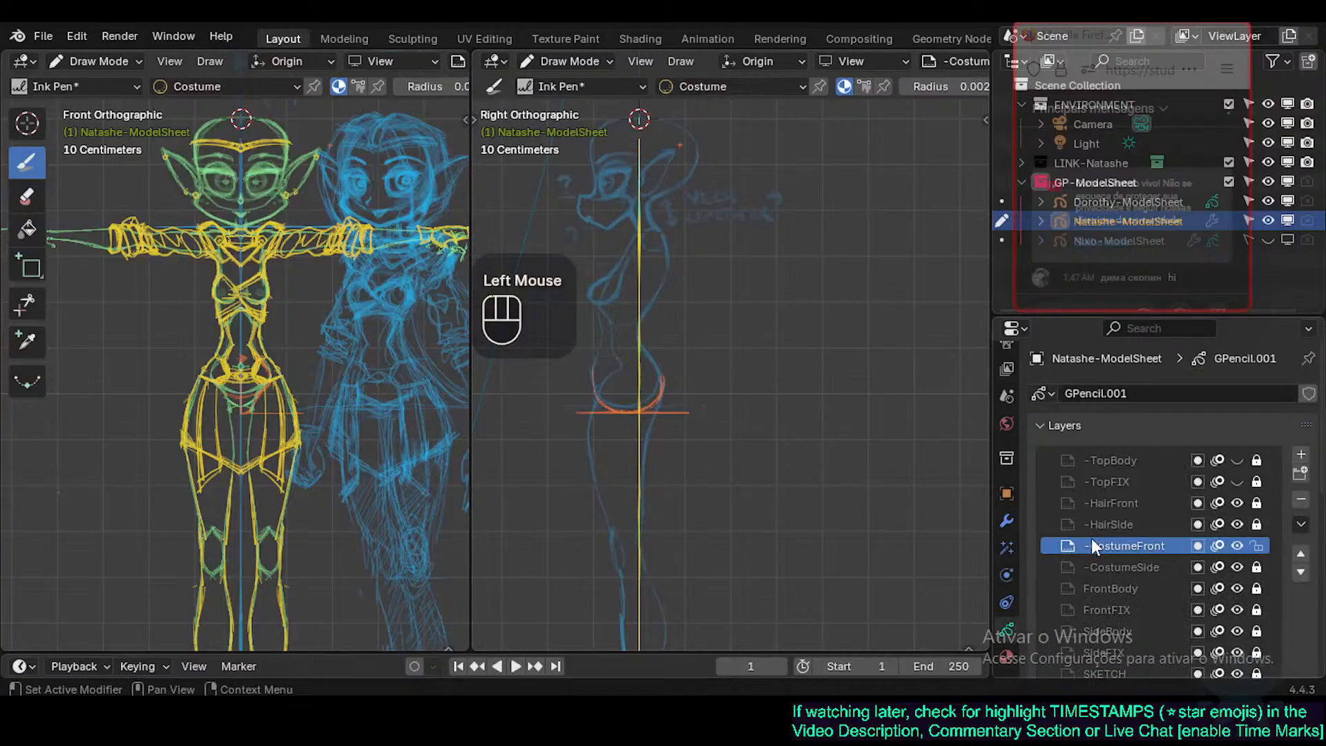
click(1124, 563)
key(ctrl+s)
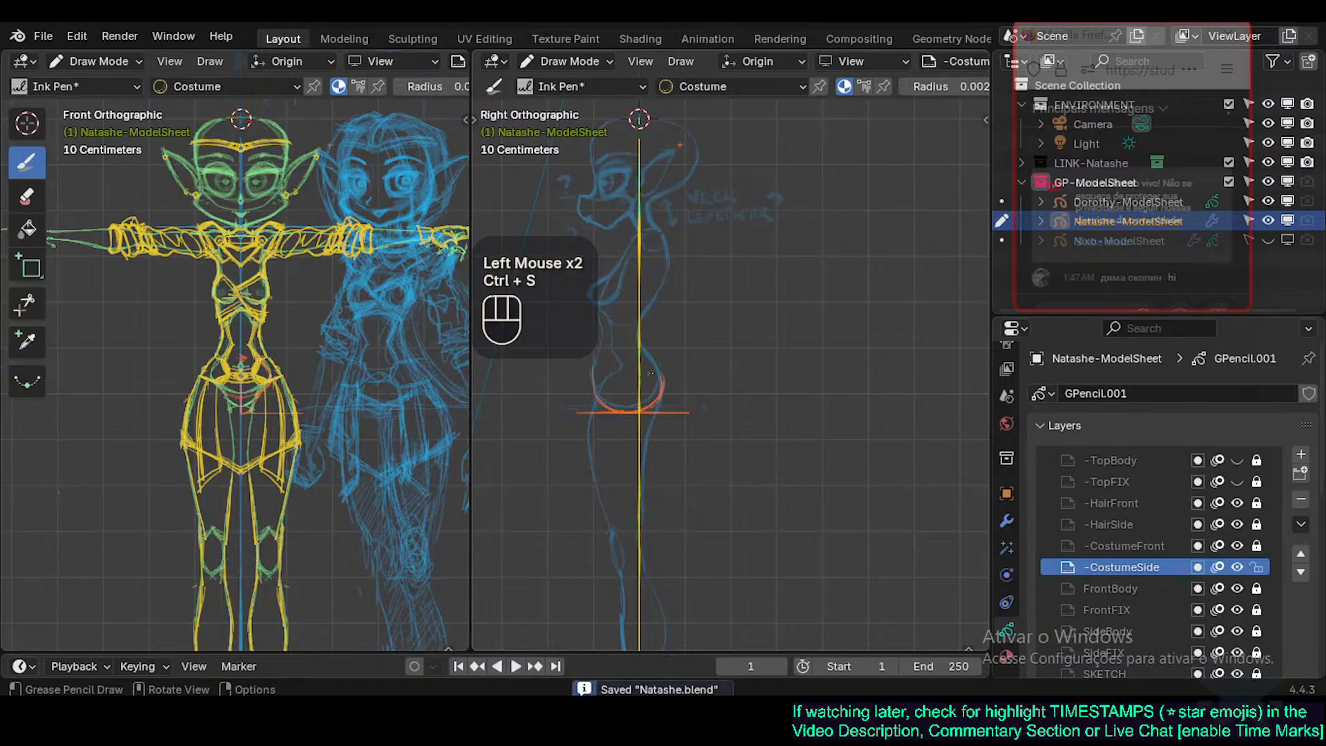
key(ctrl+KP_4)
key(ctrl+KP_4)
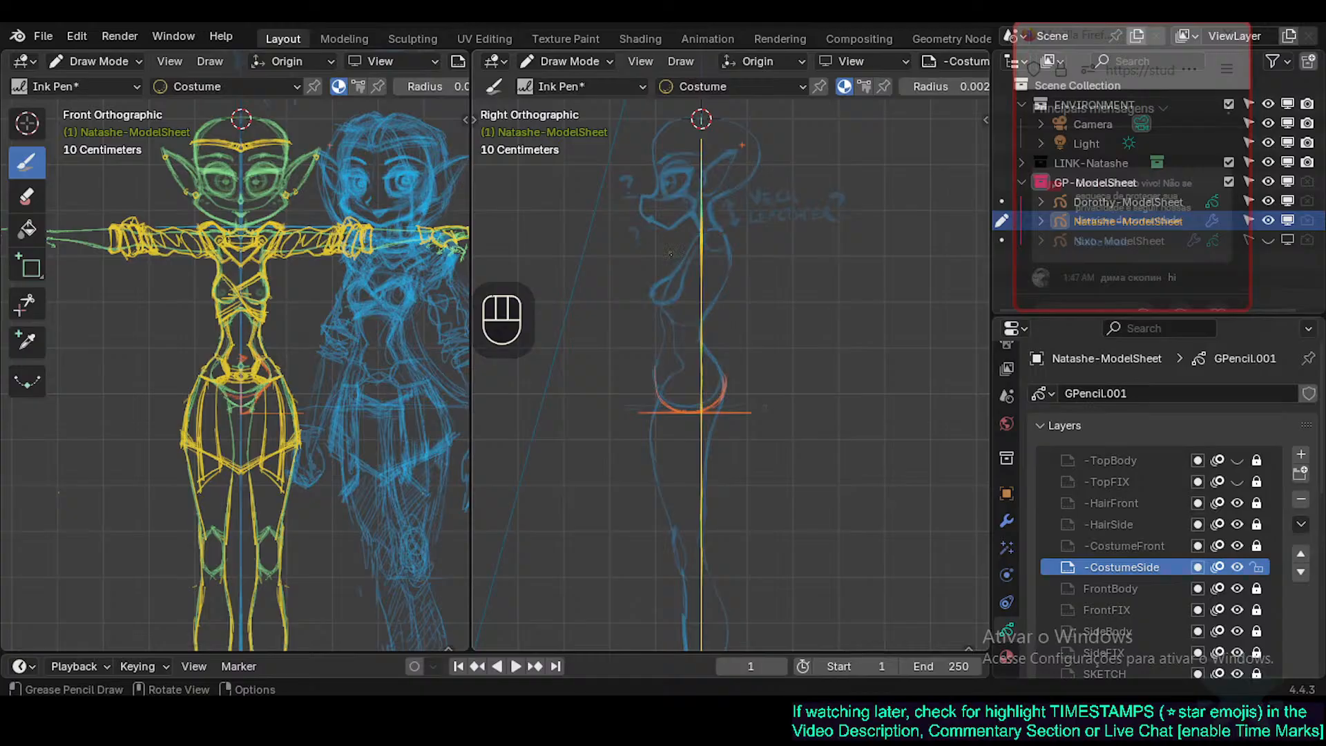
key(ctrl+s)
Widen the front viewport slightly, hide its tool strip, and save the file.
mouse_move(470, 292)
mouse_down()
mouse_move(594, 295)
mouse_move(479, 295)
mouse_up()
key(t)
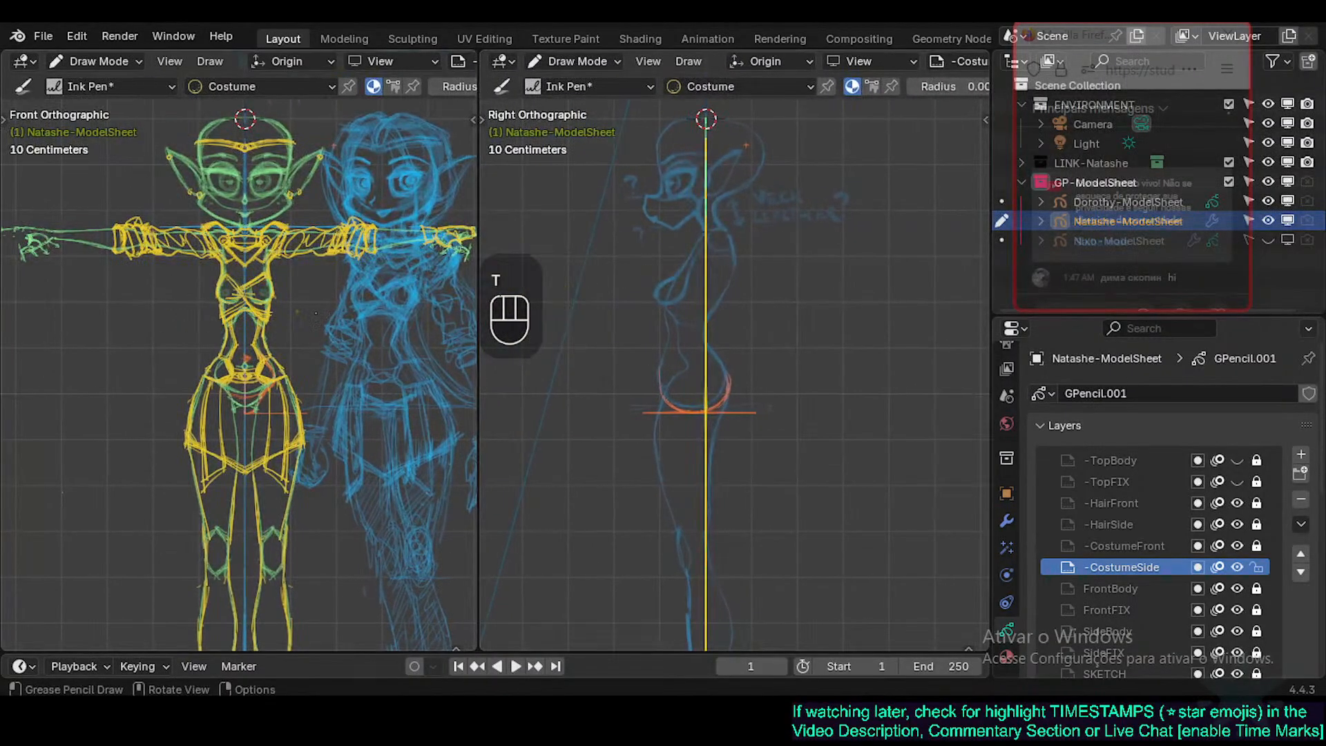
key(ctrl+s)
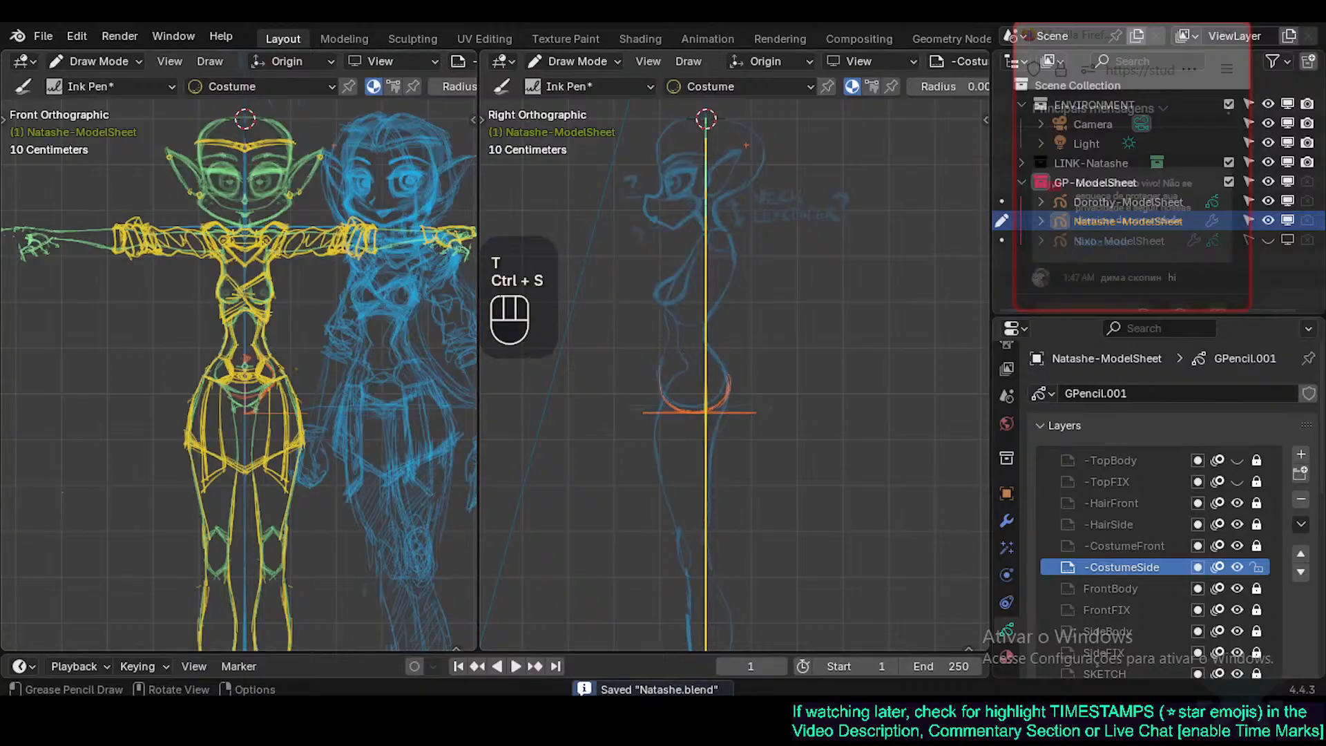
Try a horizontal guide stroke at waist height in the front view.
drag(335, 374, 361, 367)
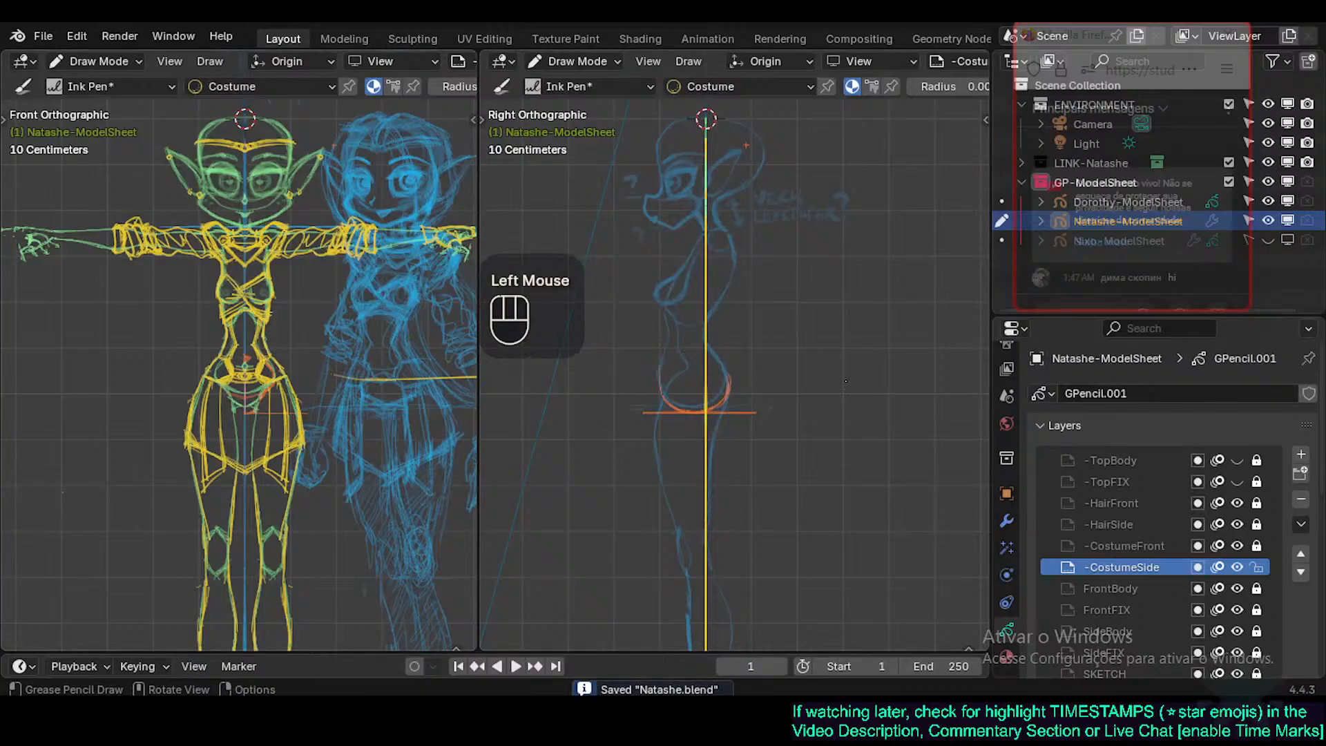
key(ctrl+z)
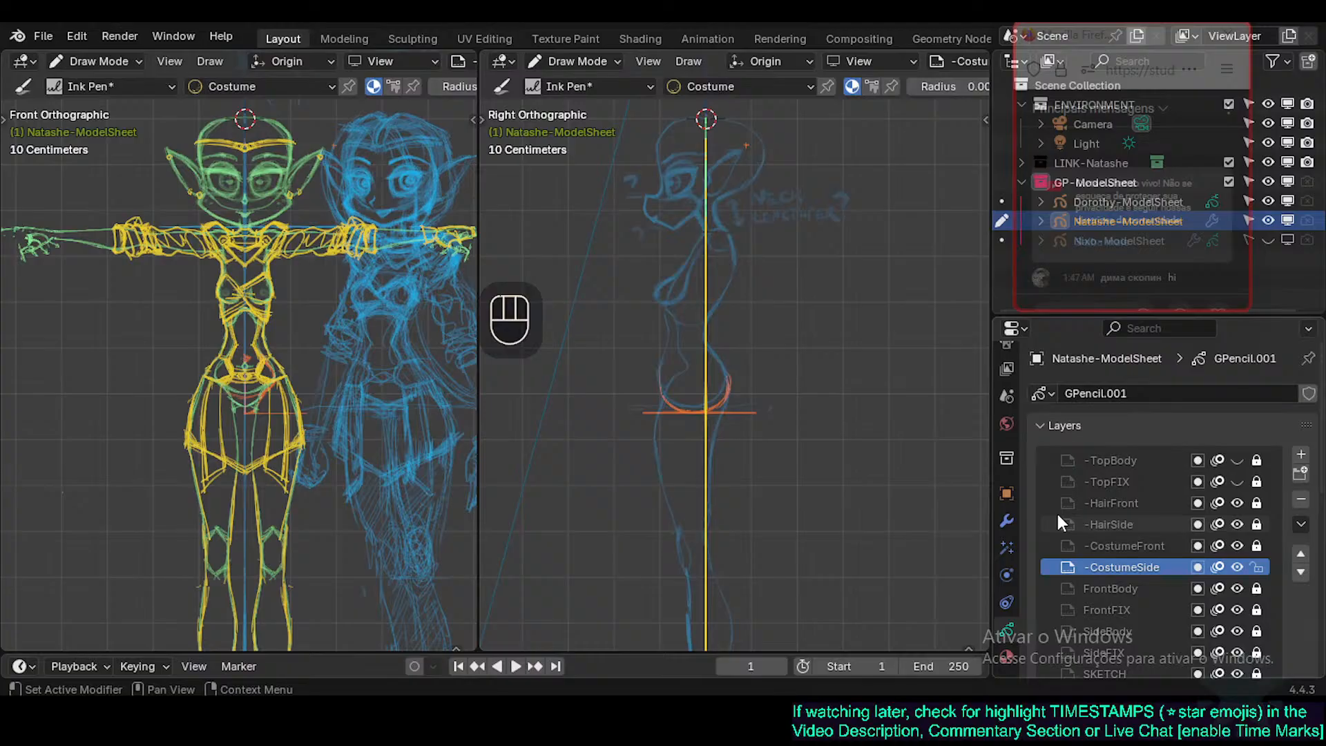
key(ctrl+s)
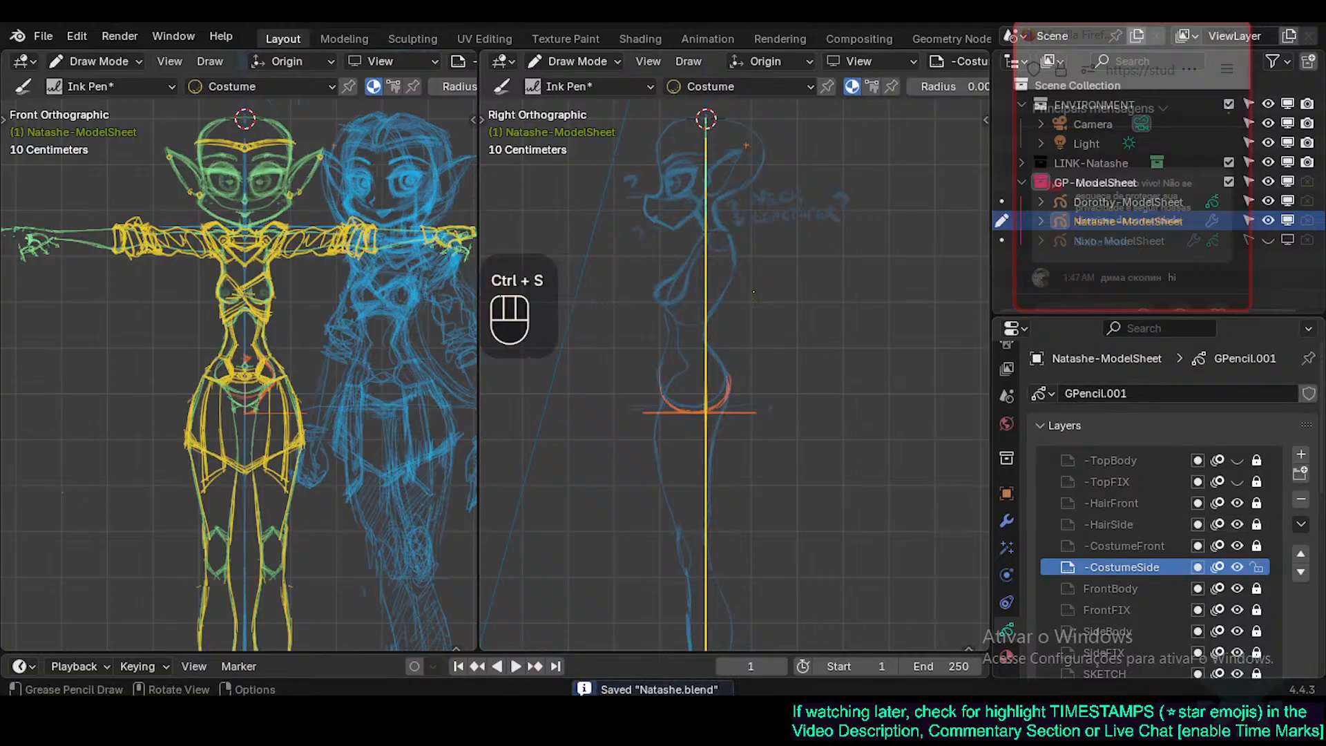
Add a new Grease Pencil layer above -TopBody and name it GUIDES.
click(1127, 459)
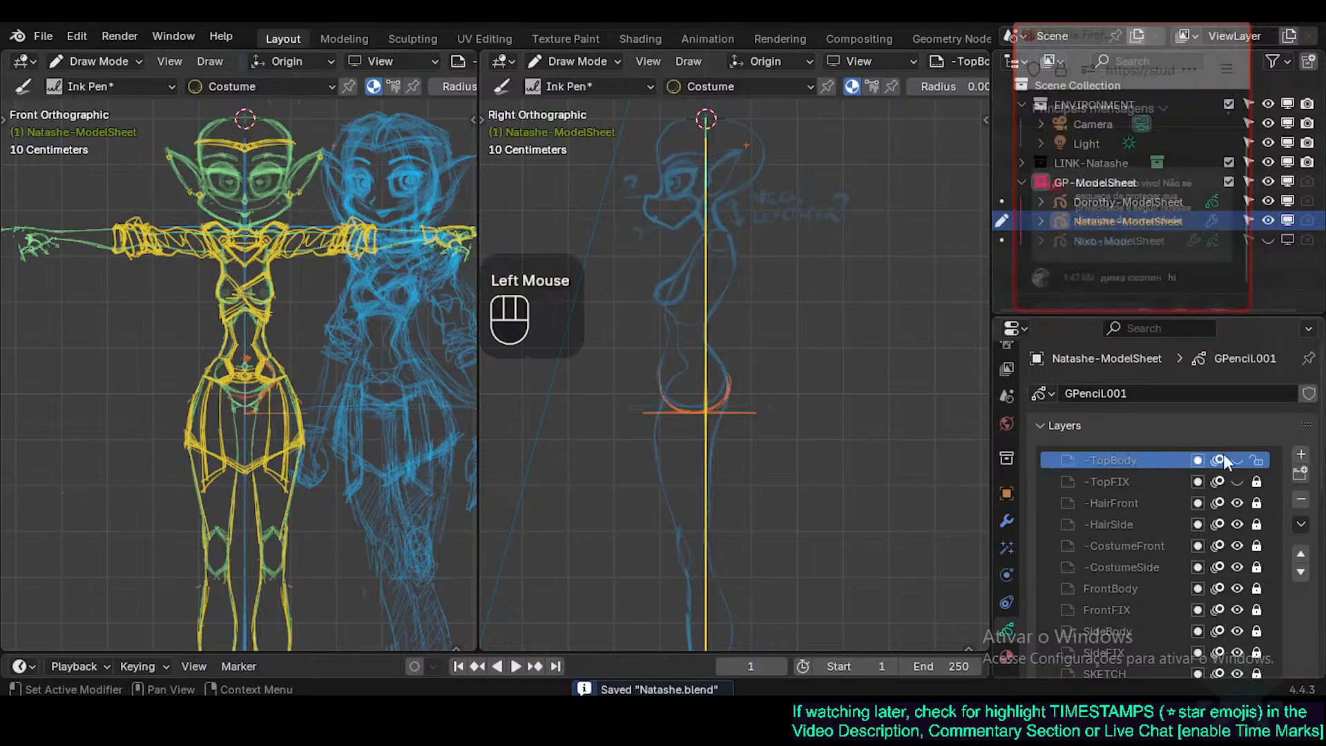
click(1303, 457)
double_click(1147, 457)
text(GUI)
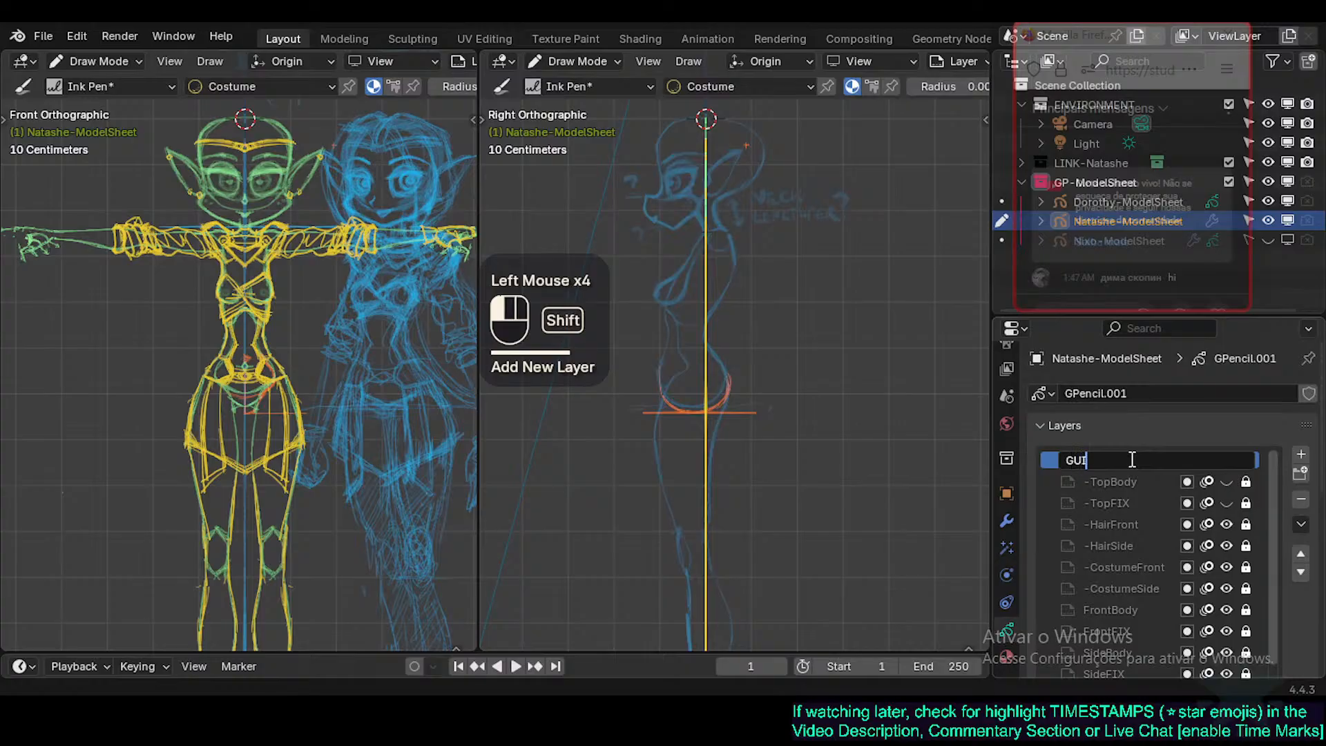
text(DES)
key(Return)
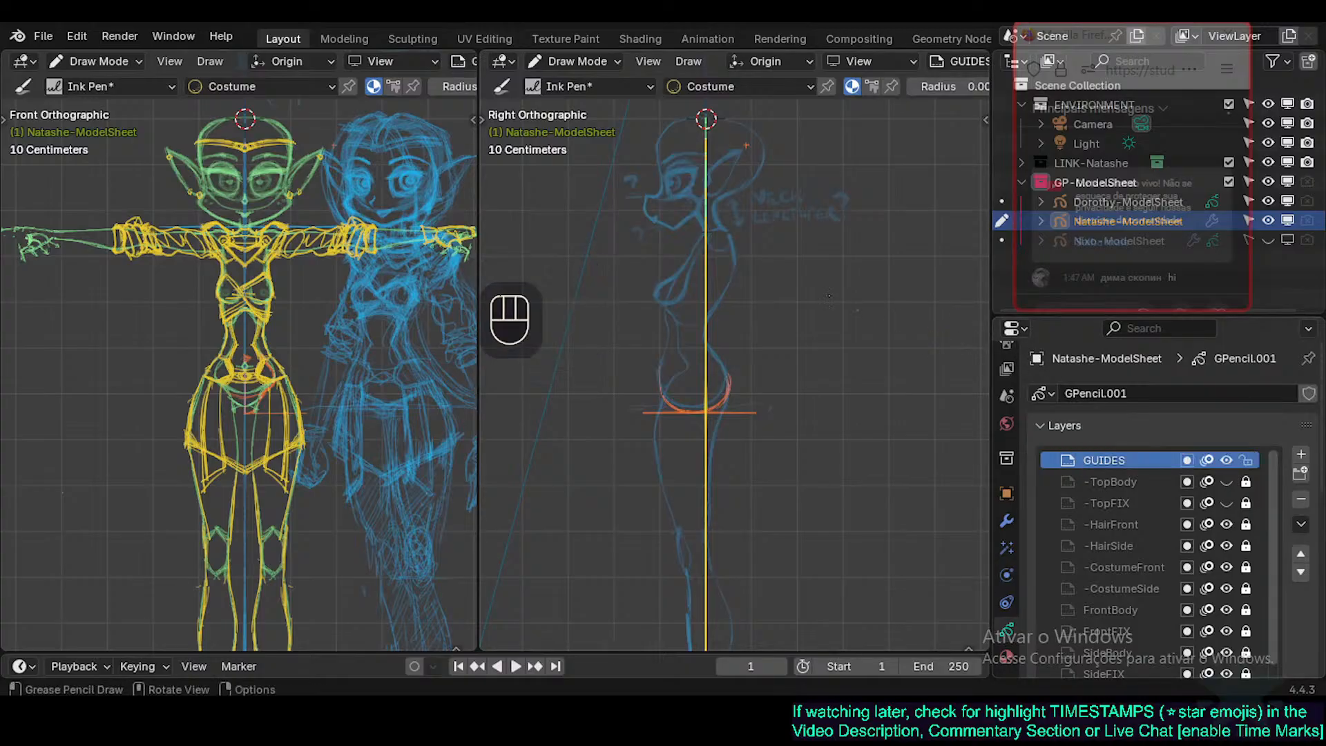
Try the Box shape tool by drawing a large rectangle over the torso and legs in the side view.
key(t)
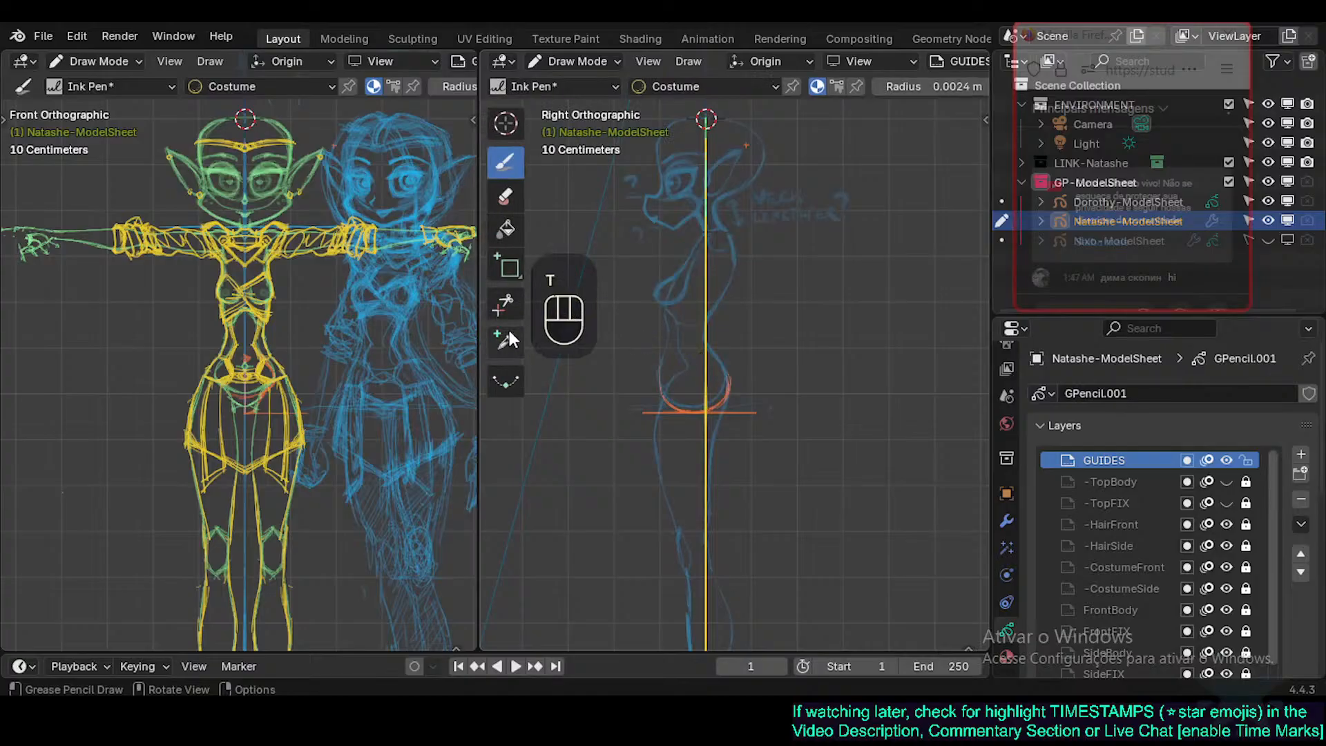
click(508, 269)
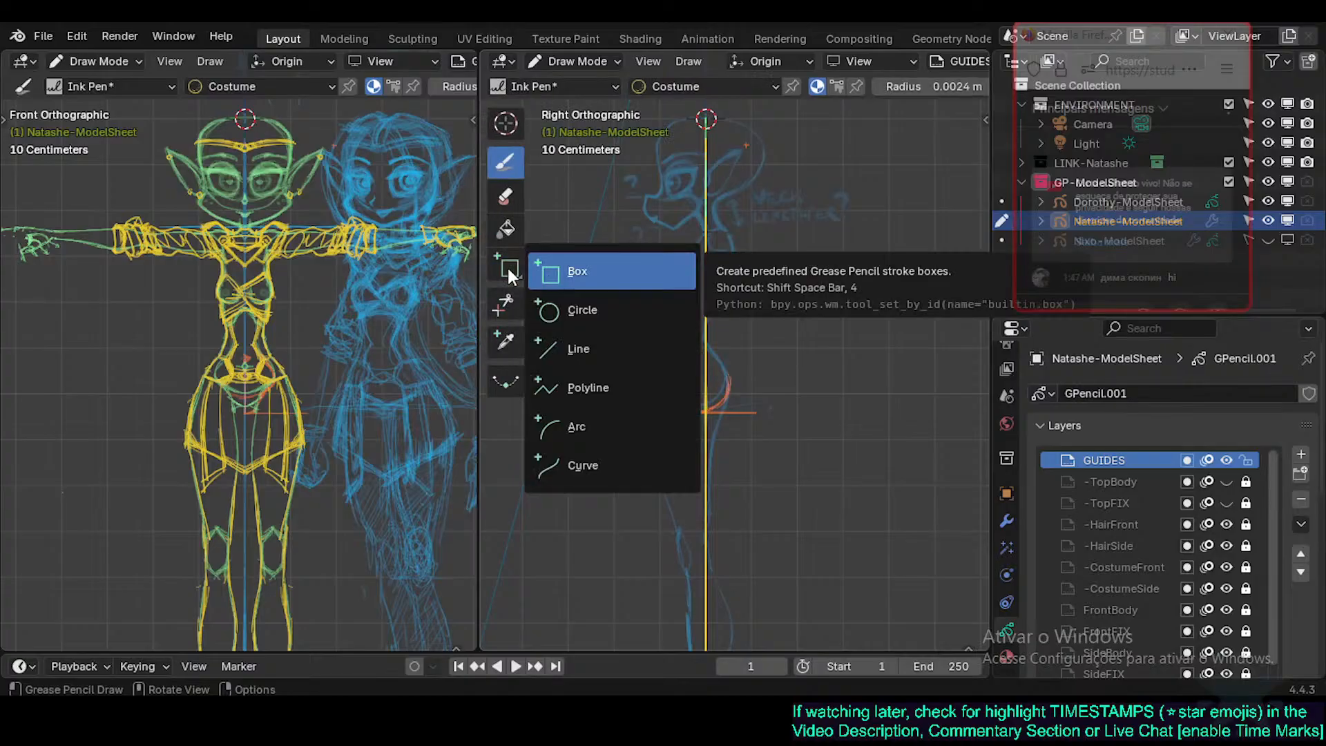
click(511, 275)
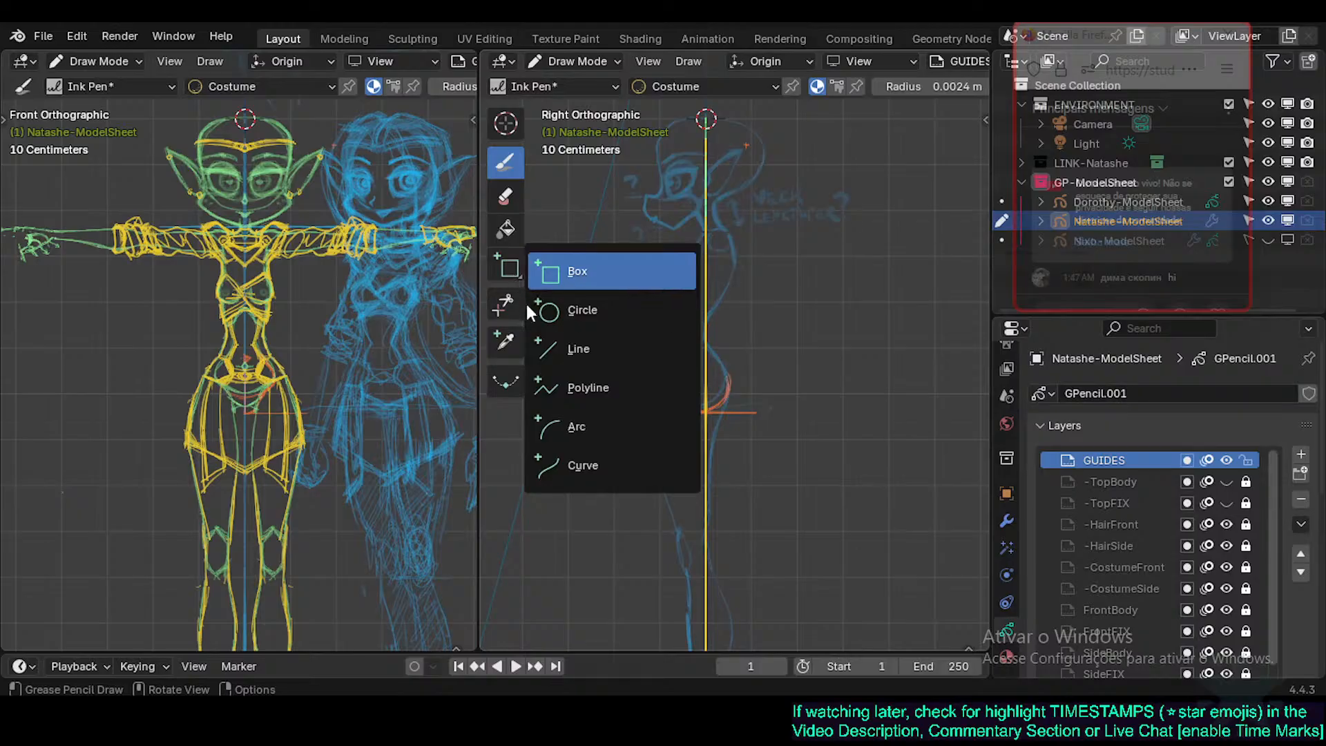
click(553, 284)
drag(846, 275, 615, 552)
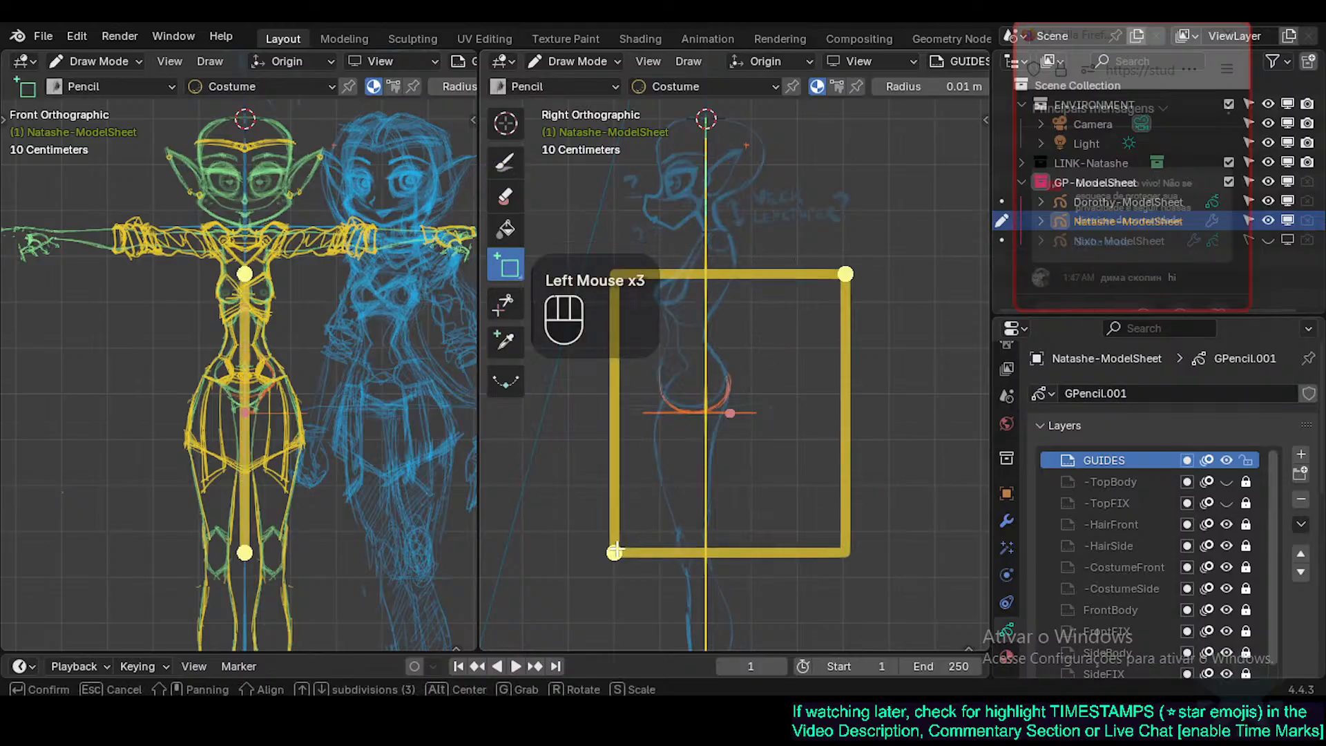
key(ctrl+z)
key(Escape)
Switch from the Box to the Line shape tool and try a diagonal line beside the side-view torso.
click(517, 267)
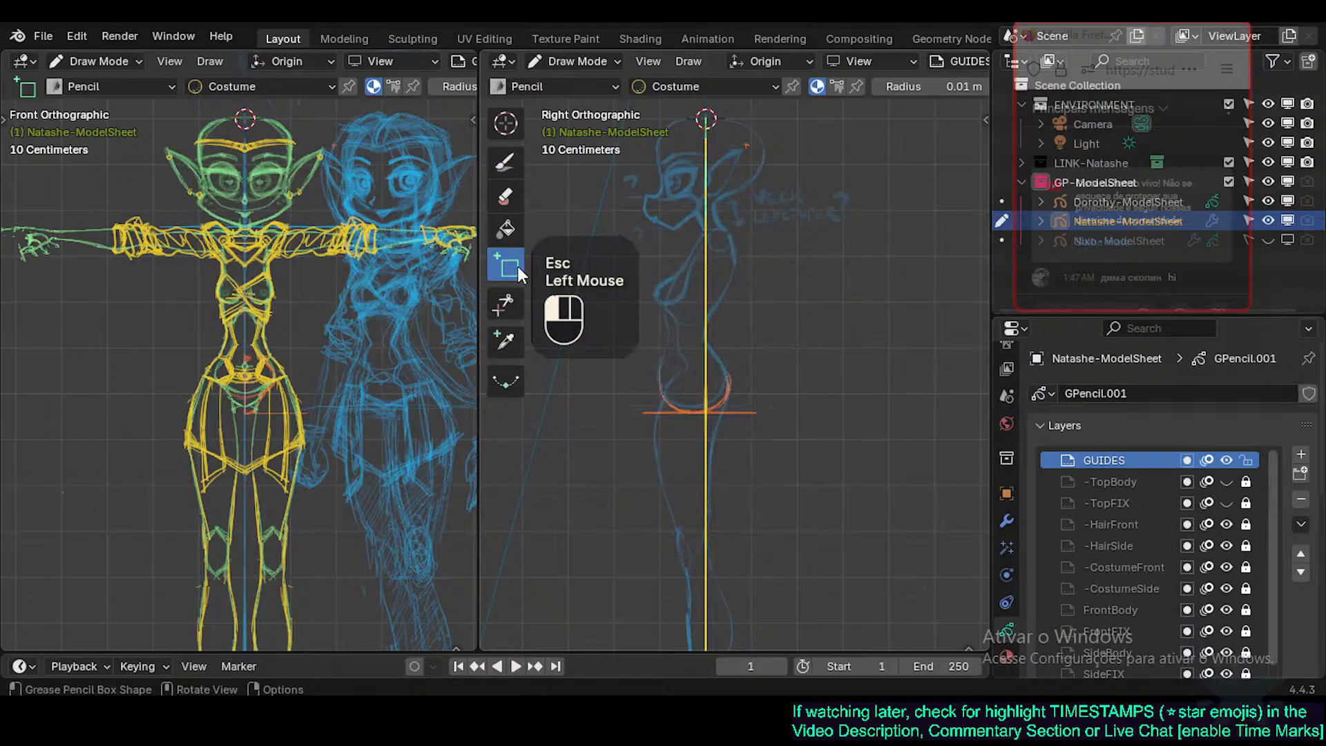
drag(516, 267, 574, 345)
key(alt+s)
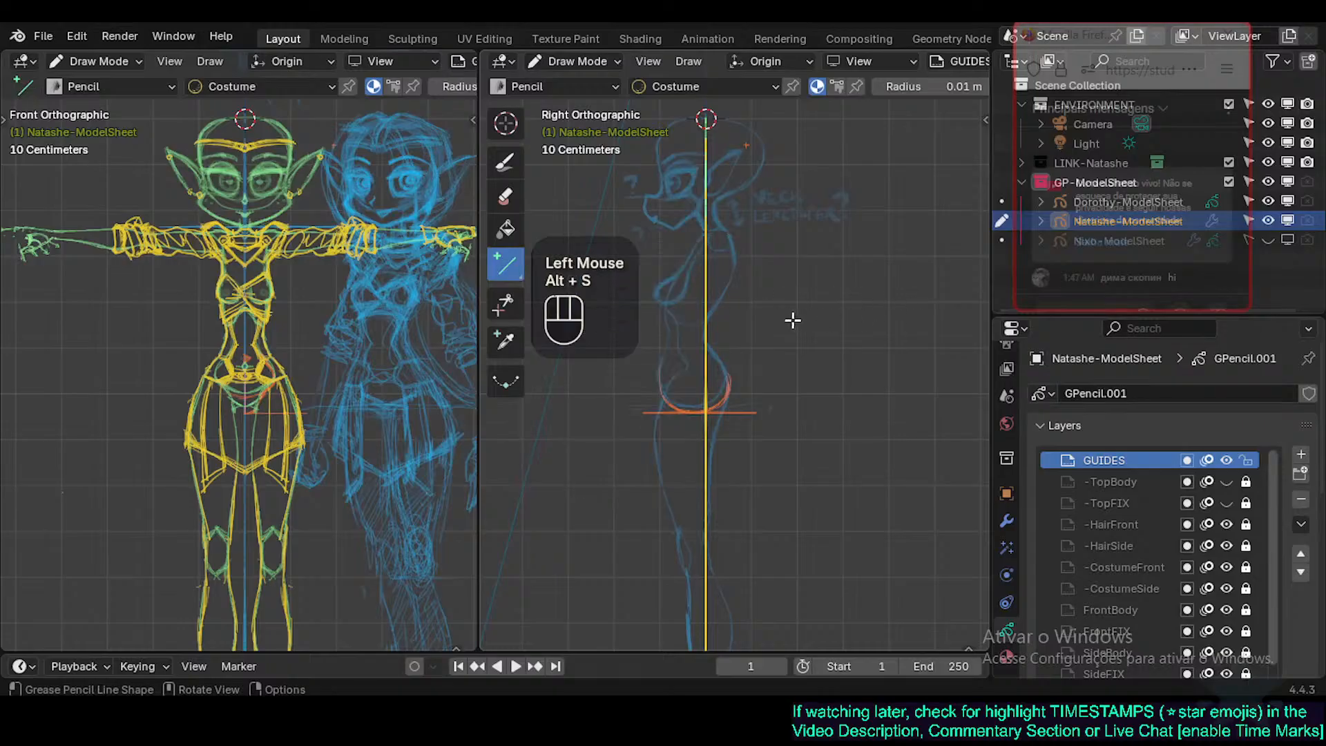
drag(786, 318, 879, 440)
key(ctrl+z)
key(ctrl+z)
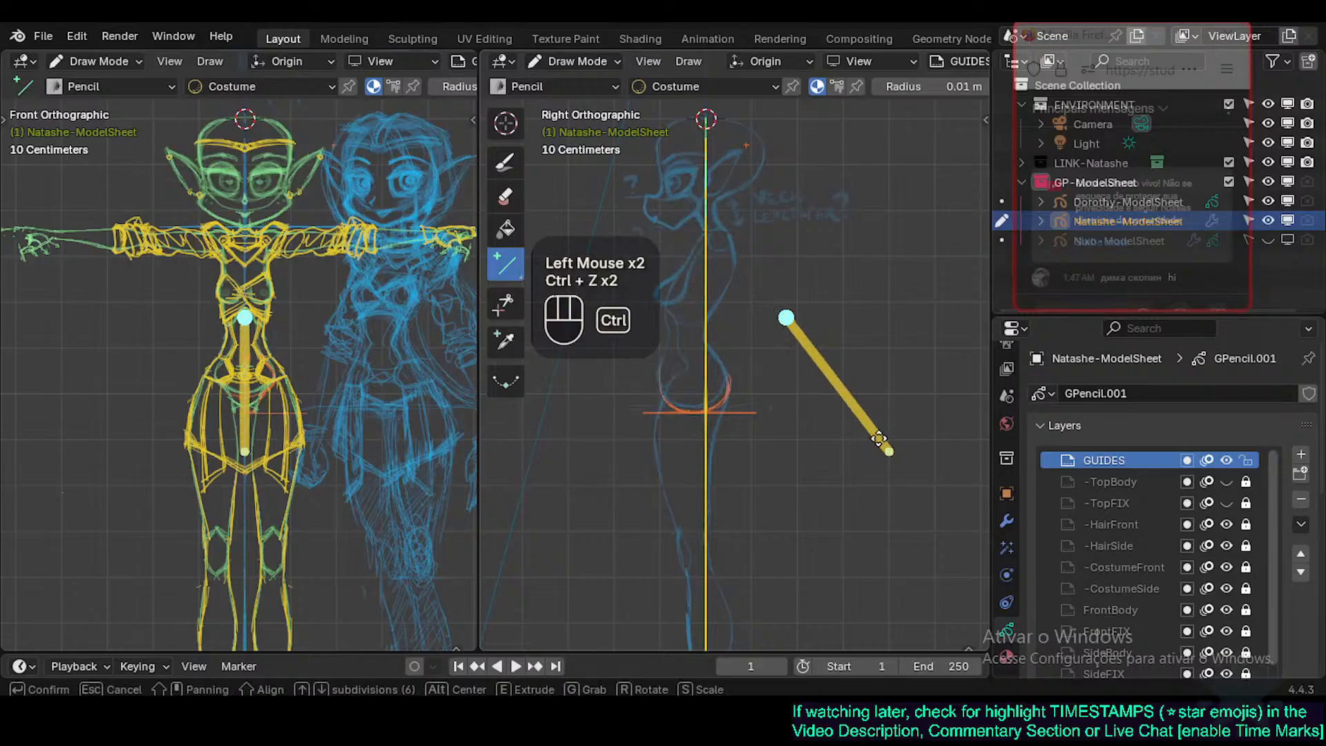
key(Escape)
Try a long horizontal guide line across the hips in the side view, then undo it.
drag(917, 379, 607, 396)
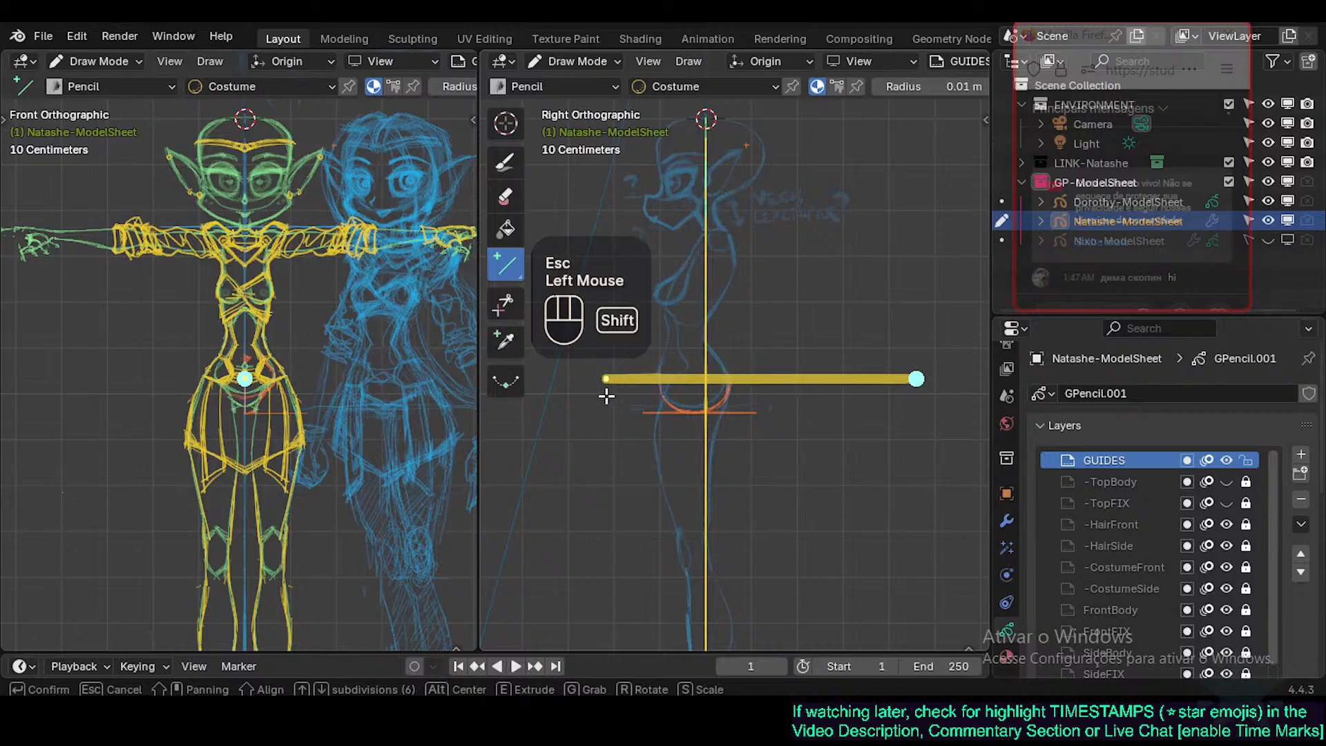
key(Return)
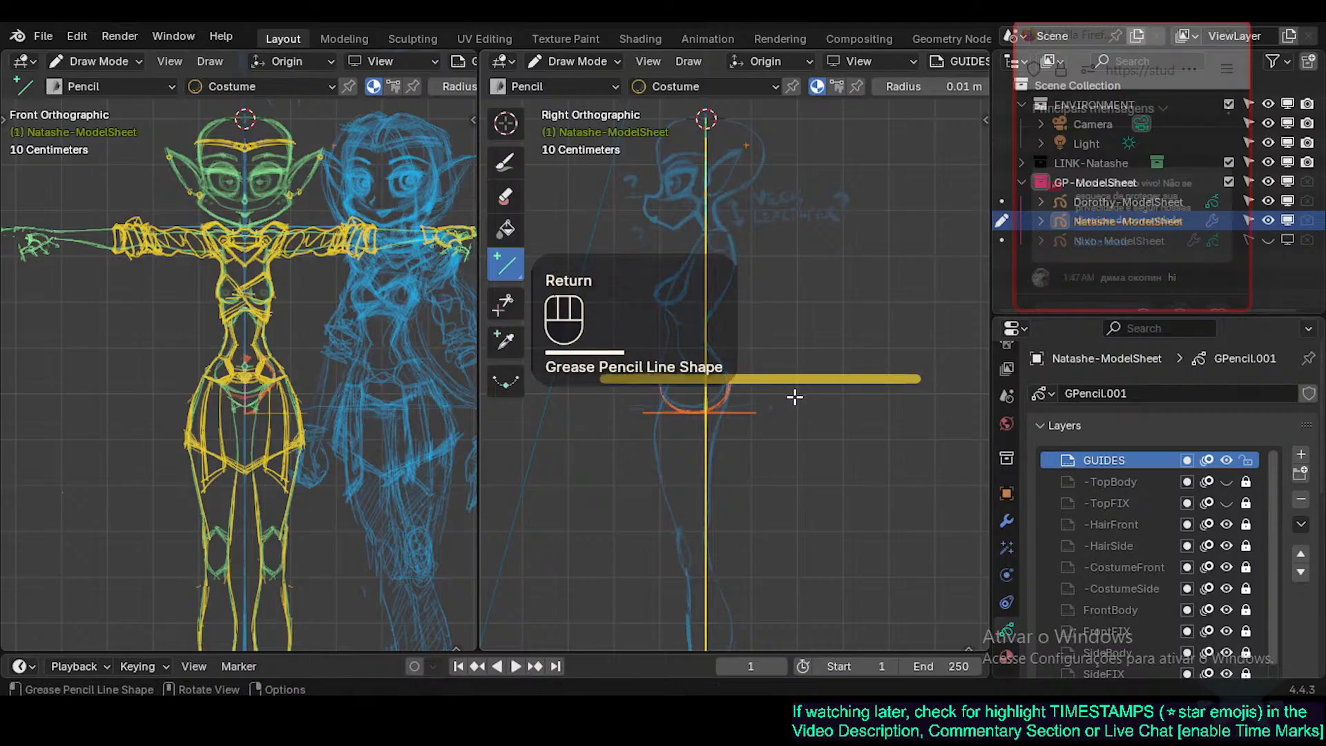
key(alt+s)
key(Escape)
key(ctrl+z)
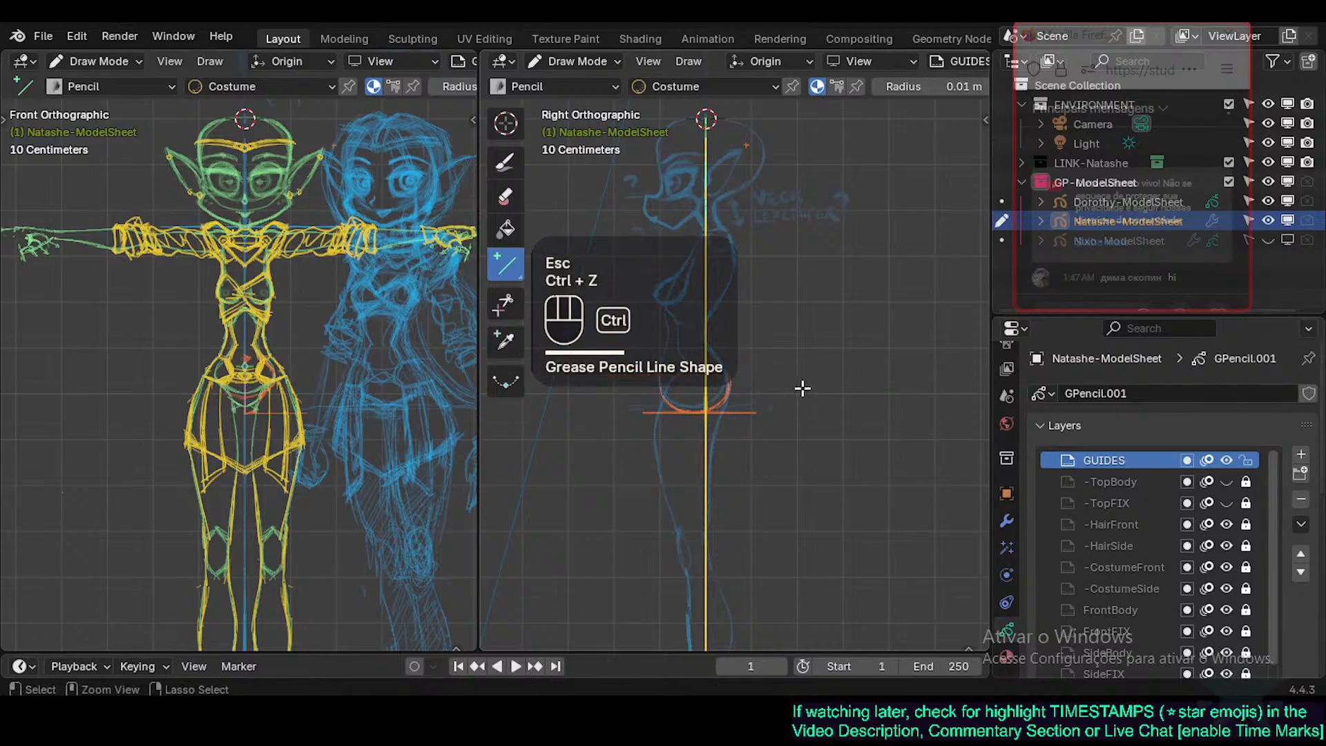
Try shorter lines across the side-view hips and attempt to adjust their thickness while the shape is still editable.
shift+drag(849, 377, 611, 377)
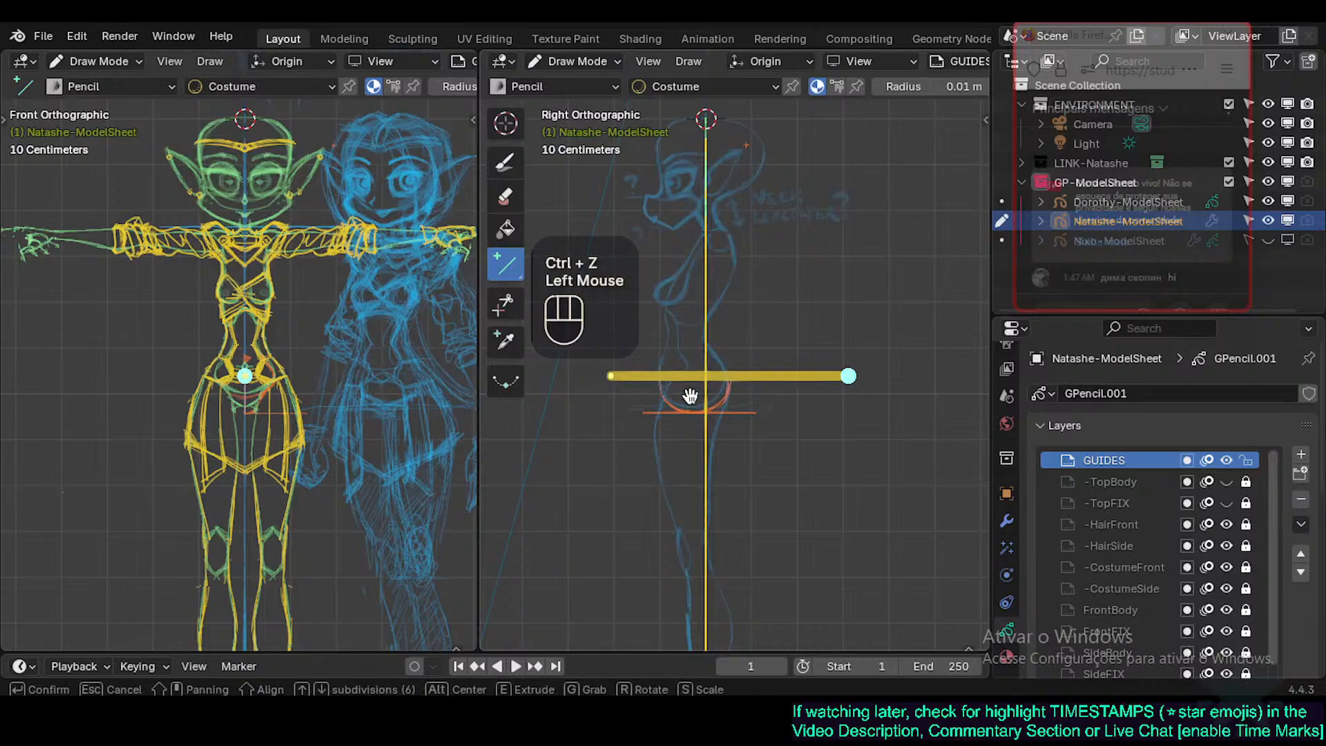
key(alt+s)
key(Escape)
drag(849, 357, 669, 388)
key(alt+s)
key(alt+s)
key(alt+s)
key(alt+s)
key(alt+s)
key(alt+s)
key(alt+s)
key(alt+s)
key(alt+s)
key(alt+s)
key(alt+s)
key(alt+s)
key(alt+s)
key(alt+s)
key(alt+s)
key(alt+s)
key(alt+s)
key(alt+s)
key(s)
key(Escape)
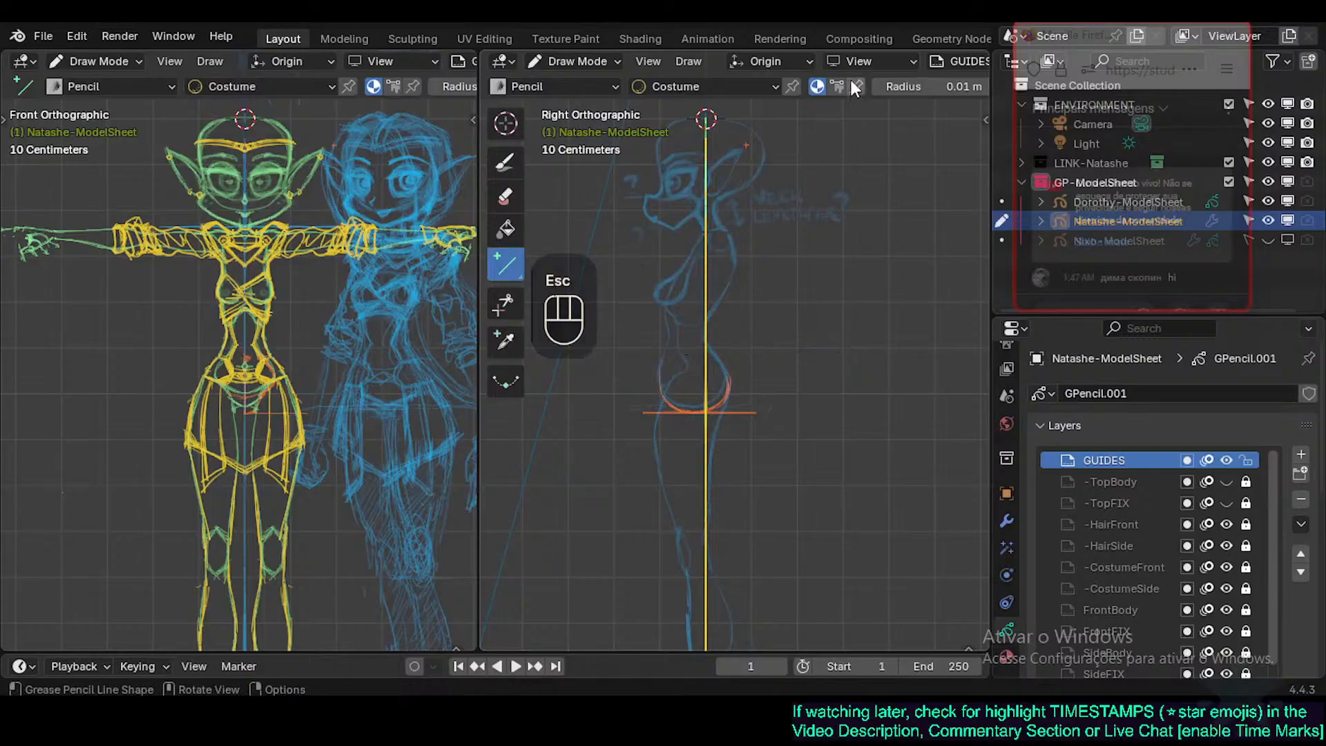
Set the brush radius to 0.001 m and try thin guide lines across the side-view hips.
middle_drag(939, 87, 834, 85)
shift+drag(833, 85, 749, 84)
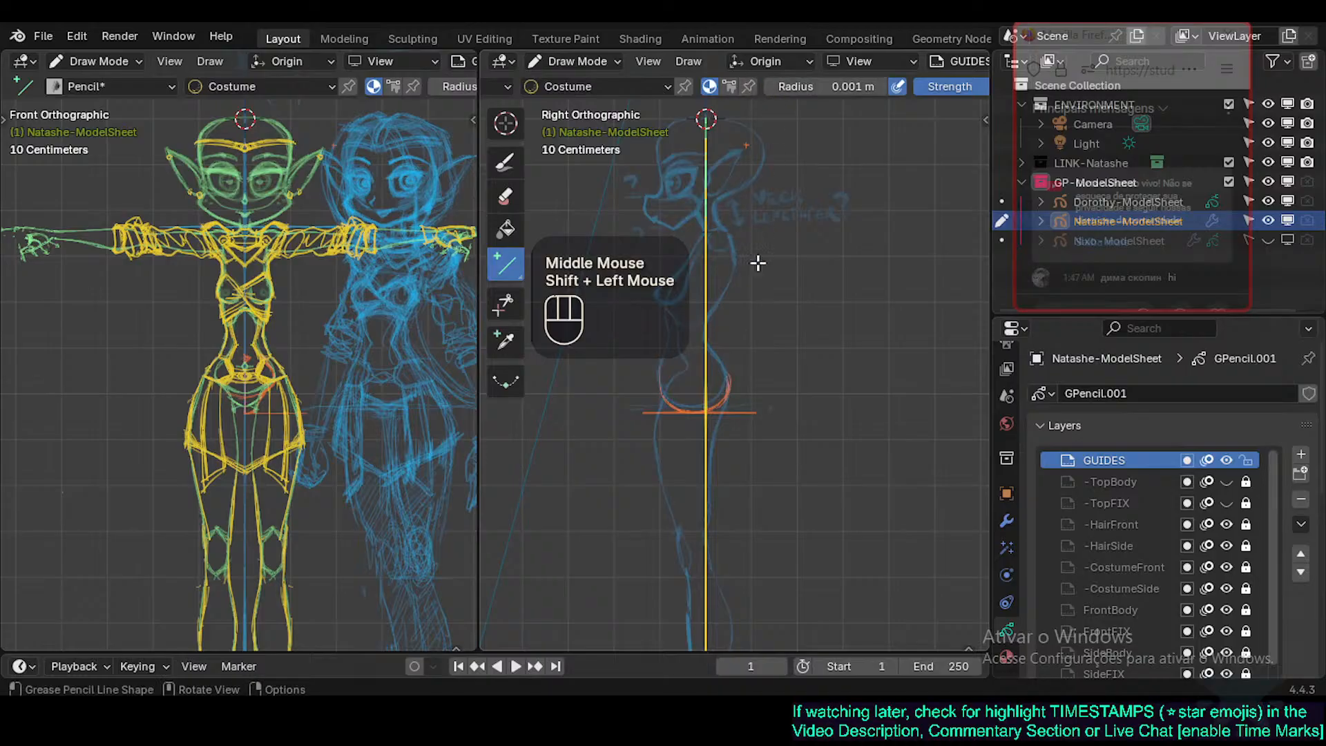
mouse_move(858, 394)
mouse_down()
mouse_move(613, 442)
mouse_move(580, 405)
mouse_up()
key(Escape)
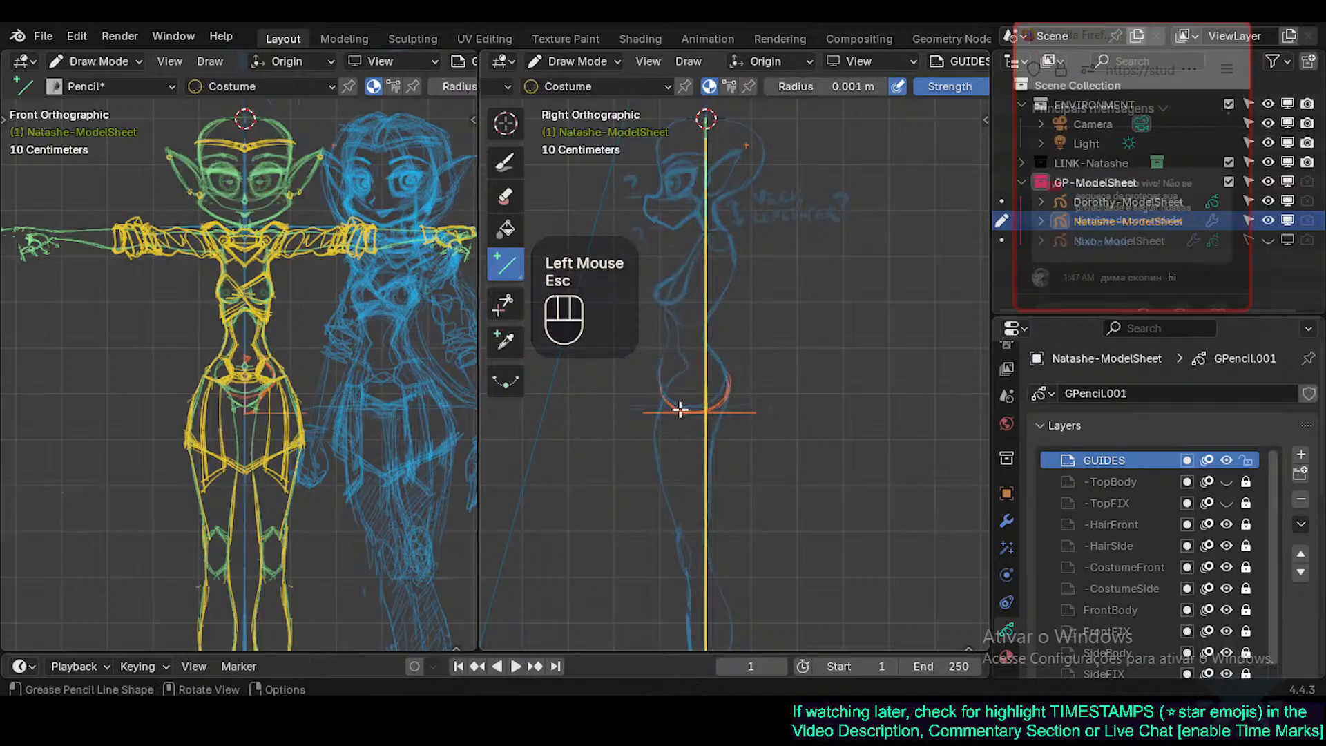
shift+middle_drag(663, 385, 736, 386)
drag(894, 336, 623, 417)
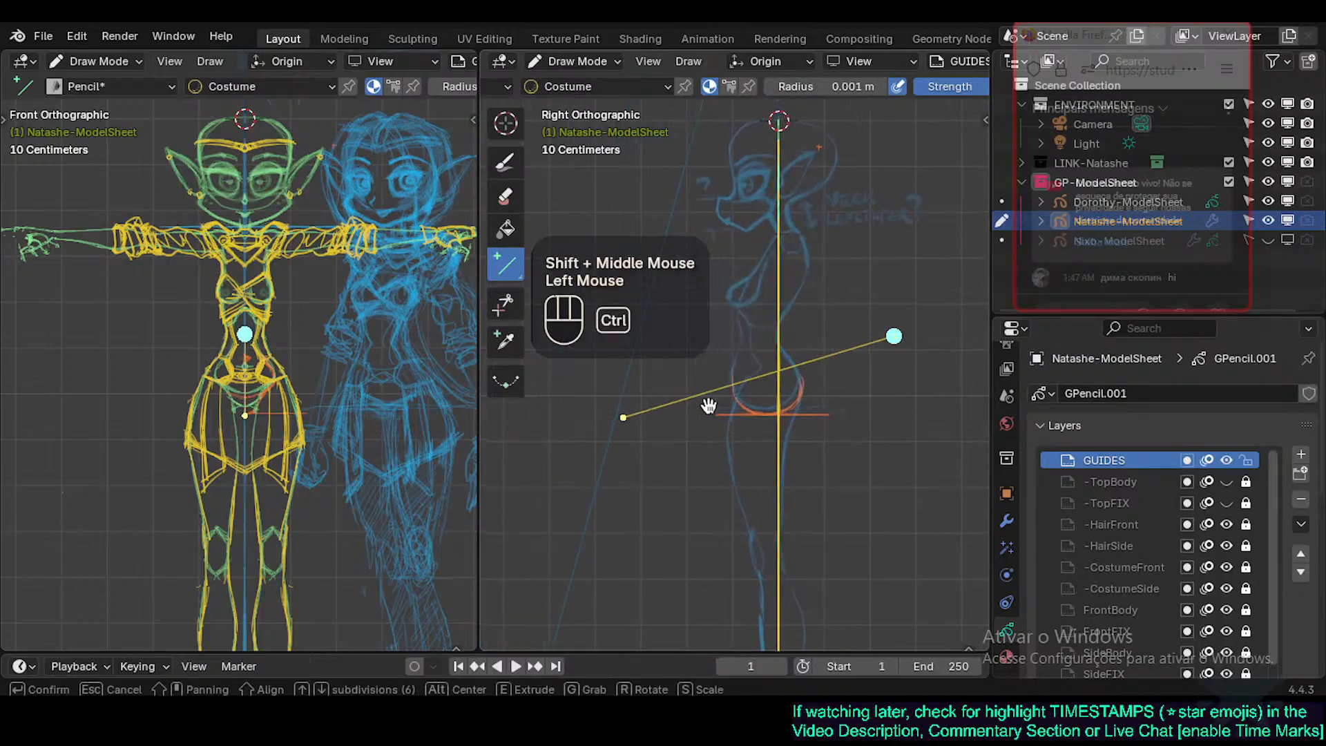
key(ctrl+z)
shift+middle_drag(713, 385, 693, 399)
key(Escape)
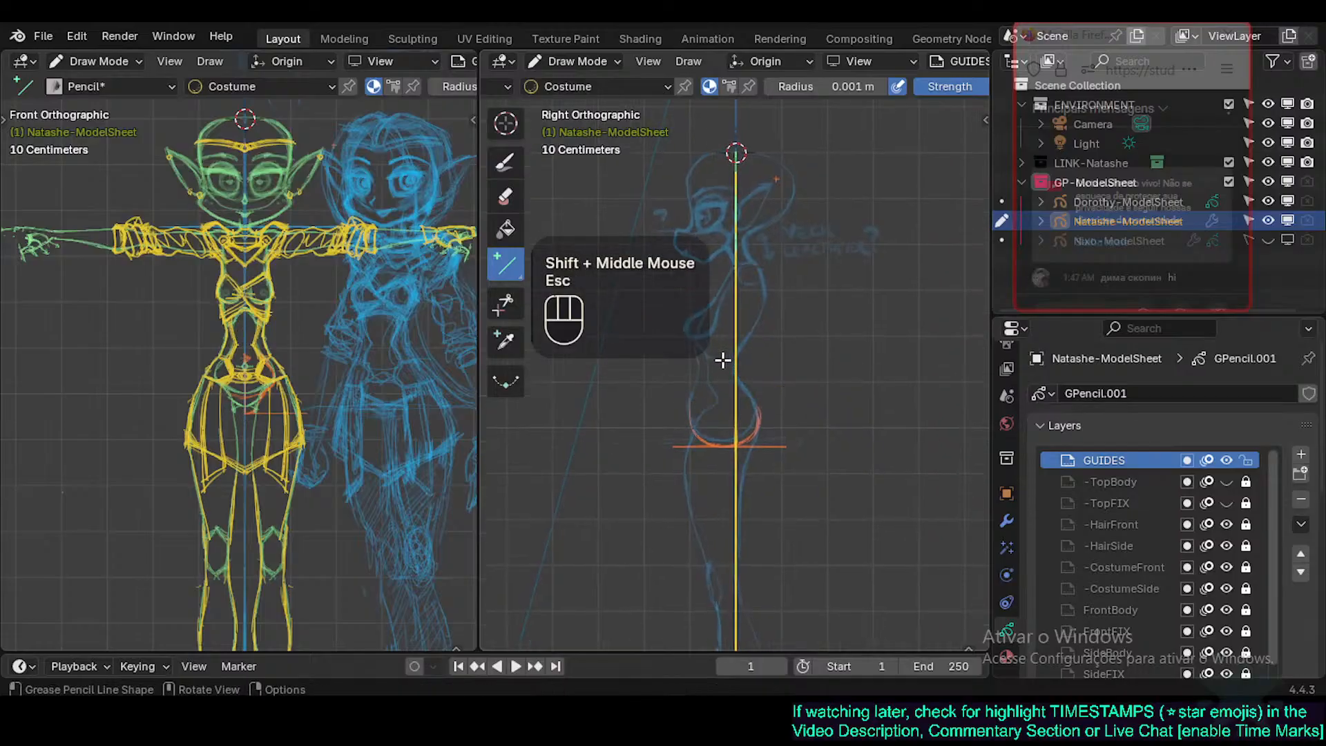
Set the Line tool's brush radius to 0.0019 m and try a short diagonal line behind the side-view waist.
key(f)
key(Escape)
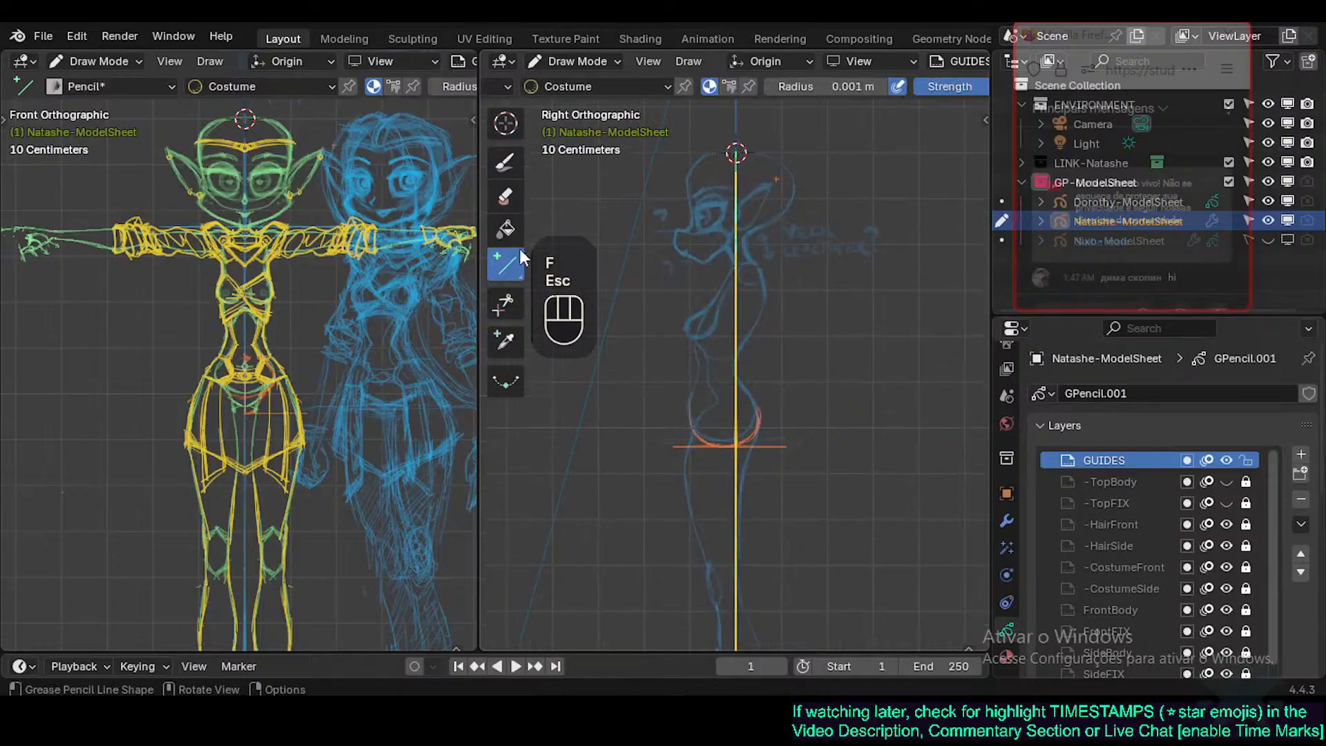
click(519, 257)
key(f)
click(773, 372)
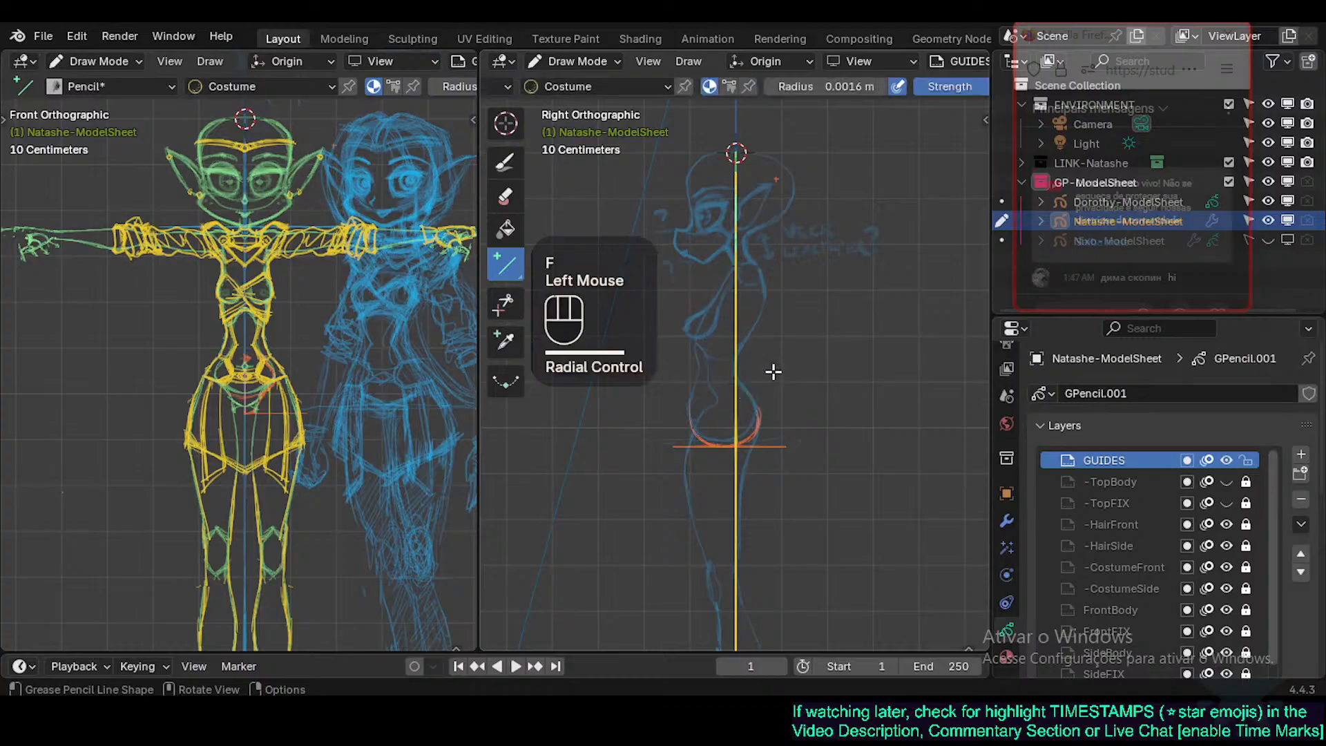
key(f)
click(826, 367)
key(f)
click(819, 366)
drag(773, 382, 863, 346)
key(ctrl+z)
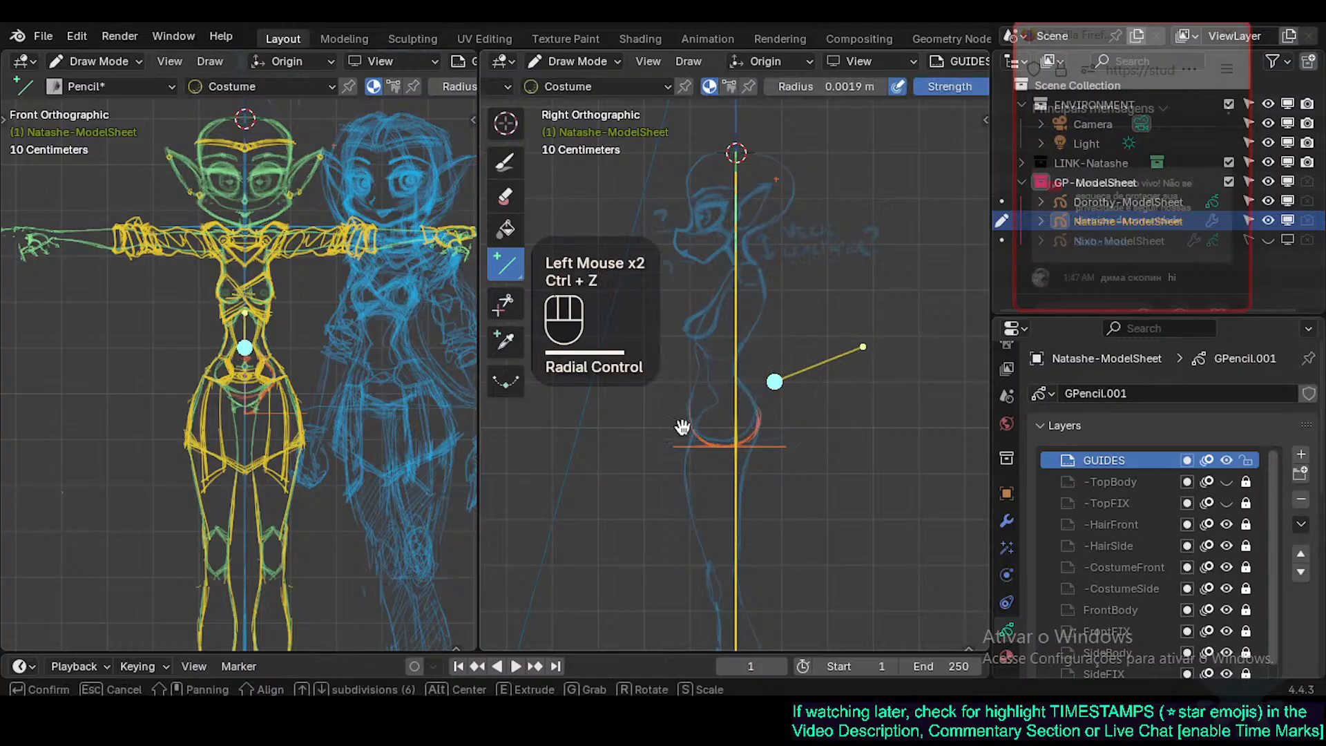
click(711, 415)
key(Escape)
Set the brush radius to 0.0045 m and try a slanted line across the side-view waist.
key(f)
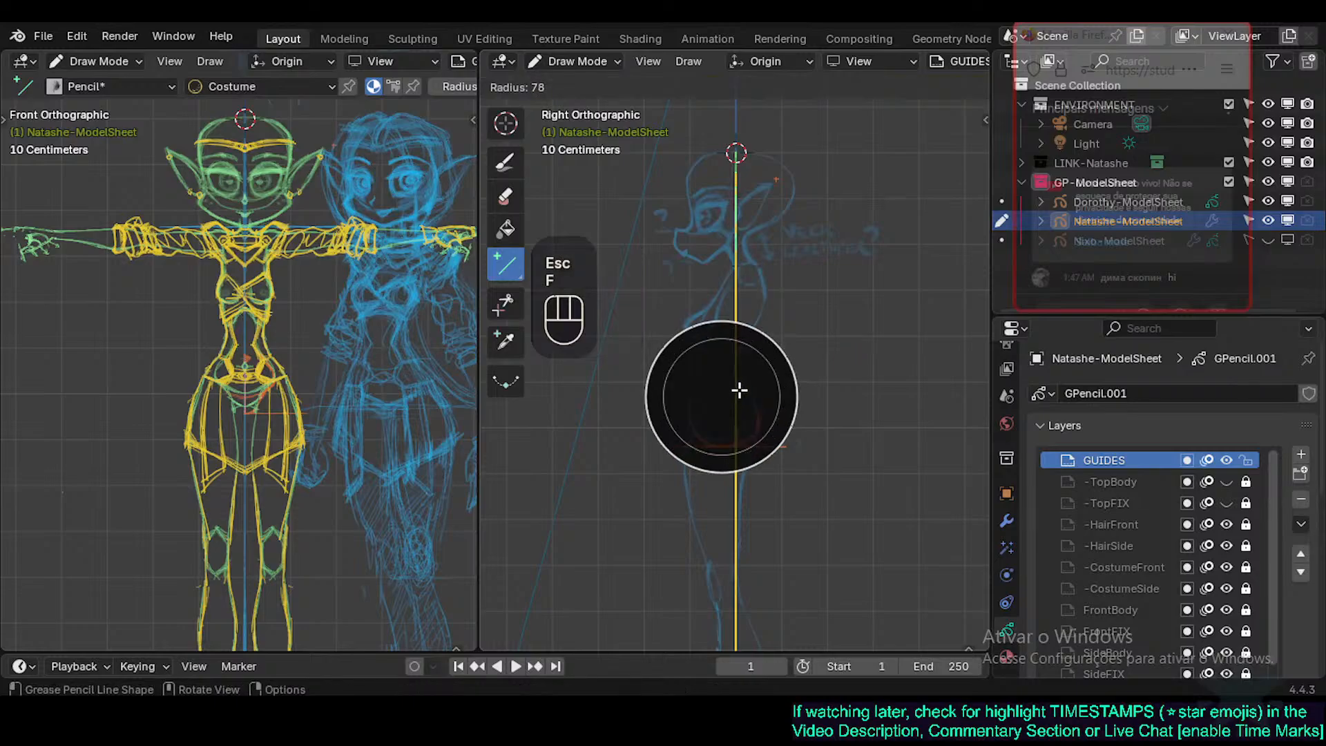
click(712, 411)
drag(654, 419, 833, 337)
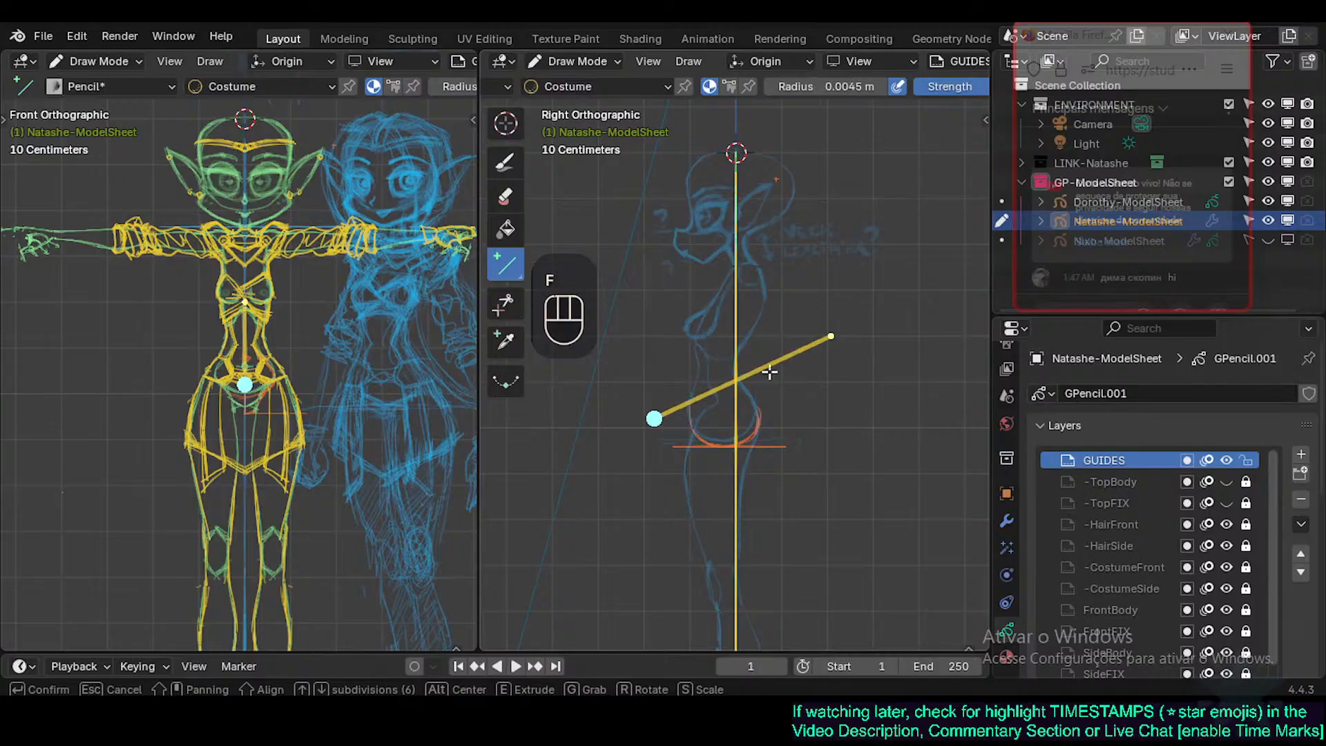
key(Escape)
Set the brush radius to 0.0013 m, try a slanted line across the side-view hips, and save the file.
key(f)
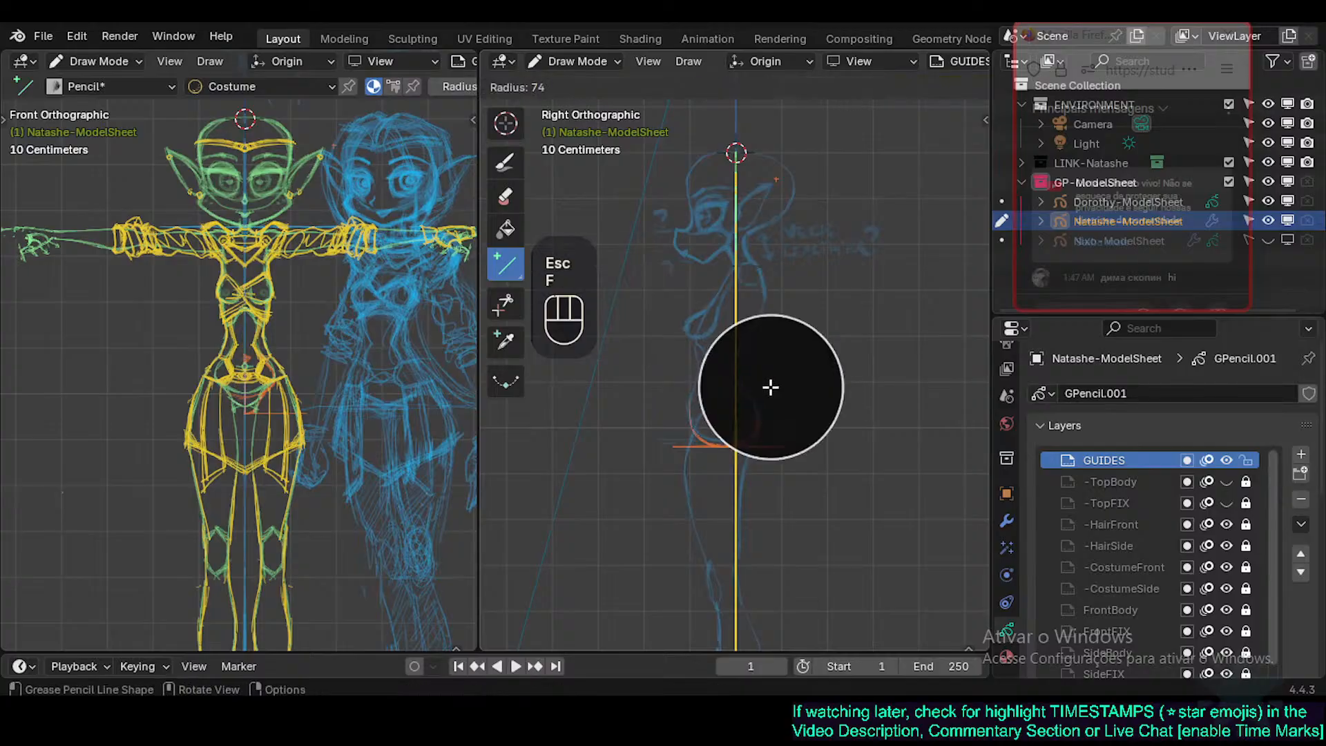
click(728, 384)
drag(668, 402, 911, 361)
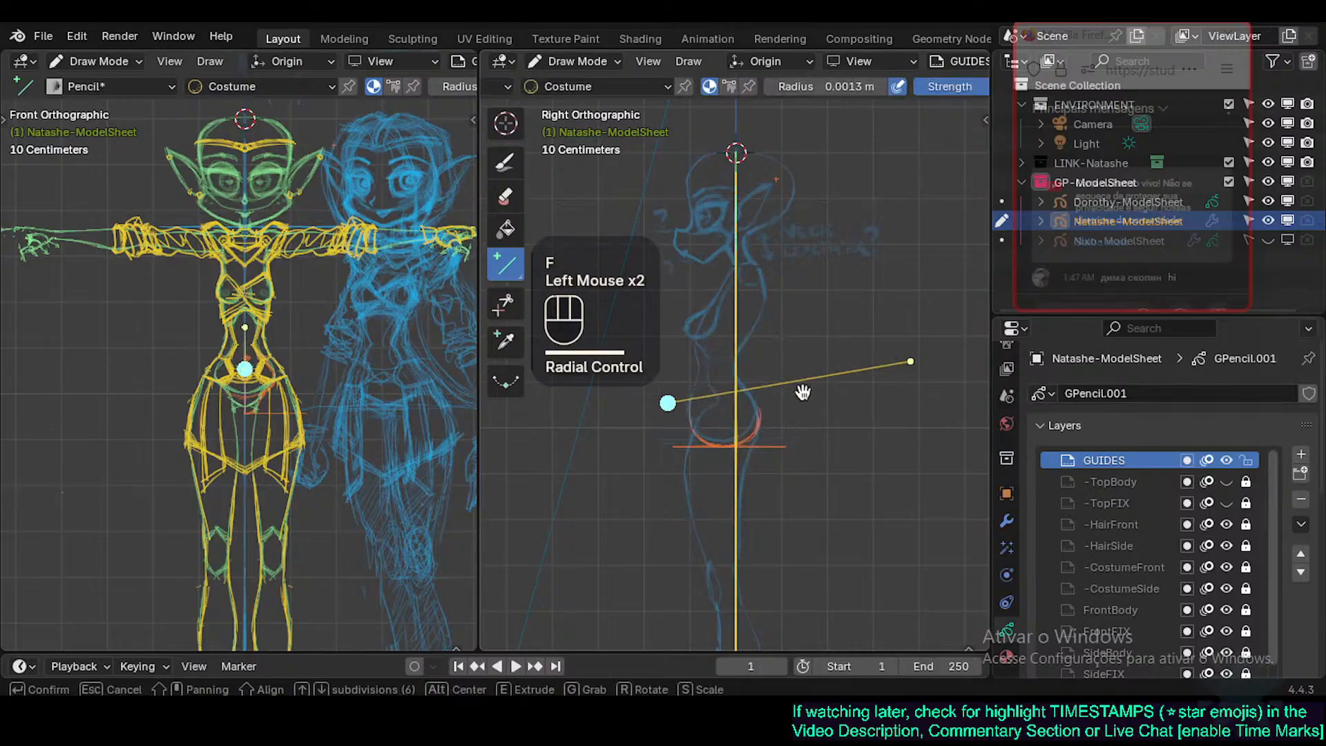
key(Escape)
key(shift)
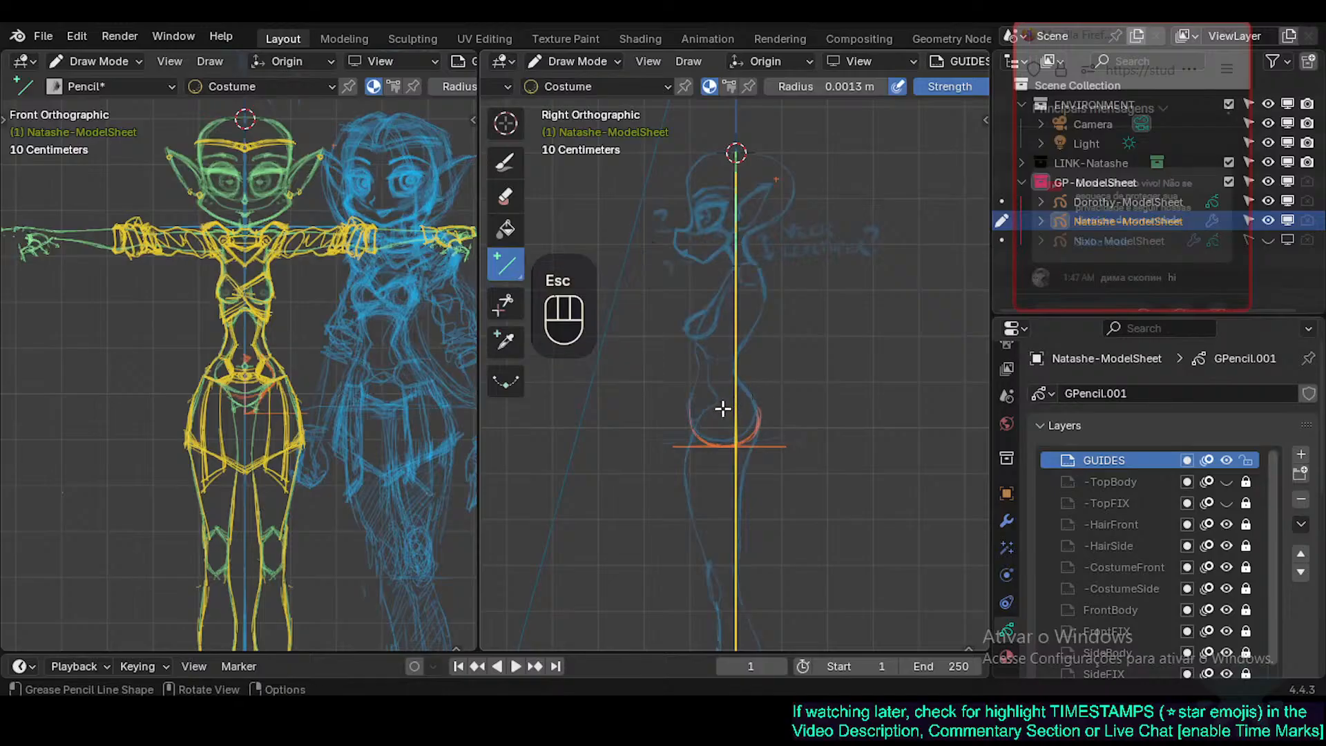
key(shift)
key(ctrl+s)
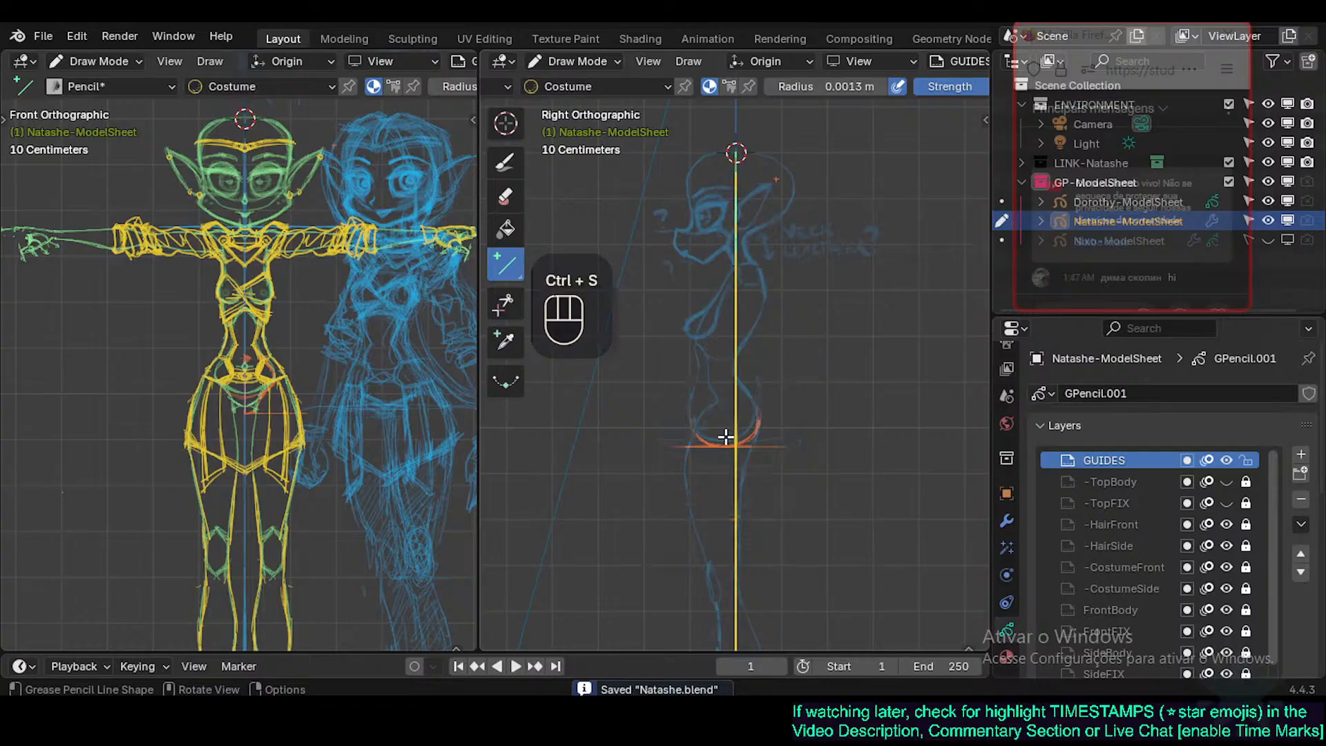
Compare the front and right orthographic views in the side viewport, return to the right view, and save the file.
scroll(725, 436, down, 3)
scroll(725, 435, up, 3)
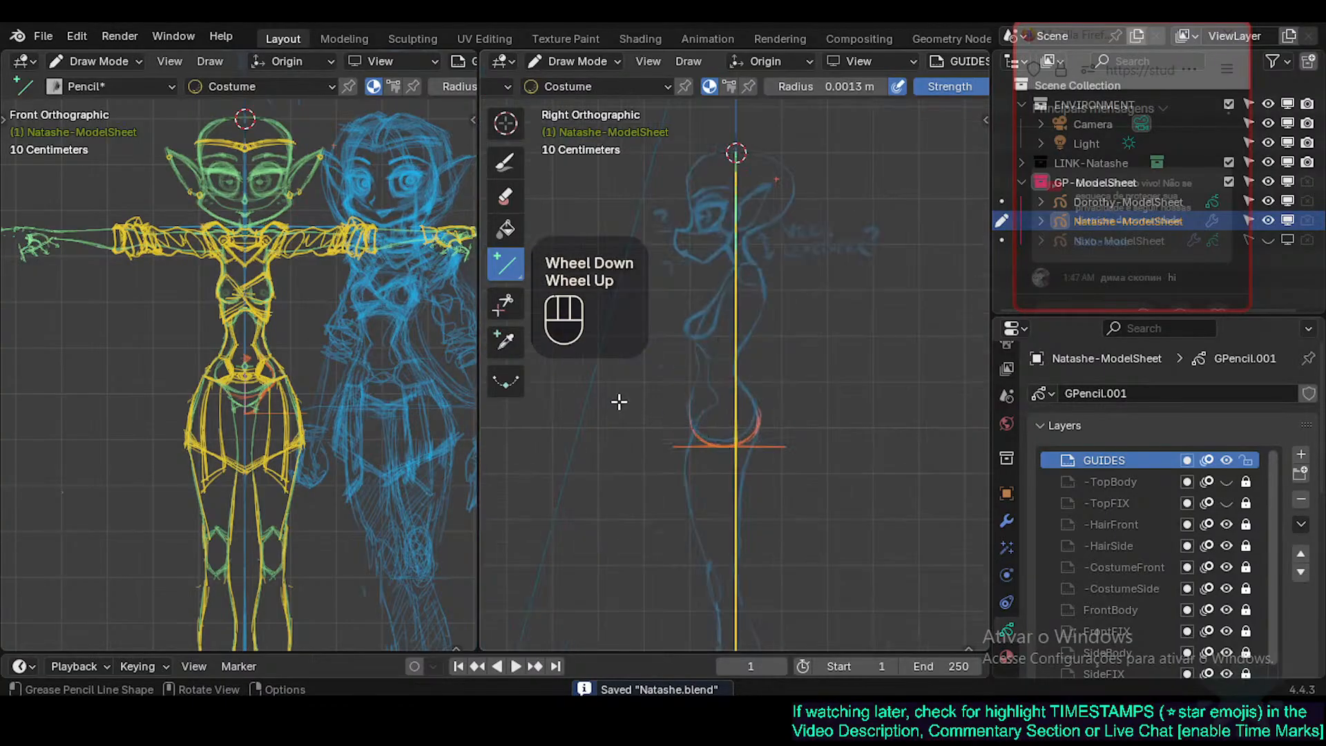
key(KP_0)
key(KP_1)
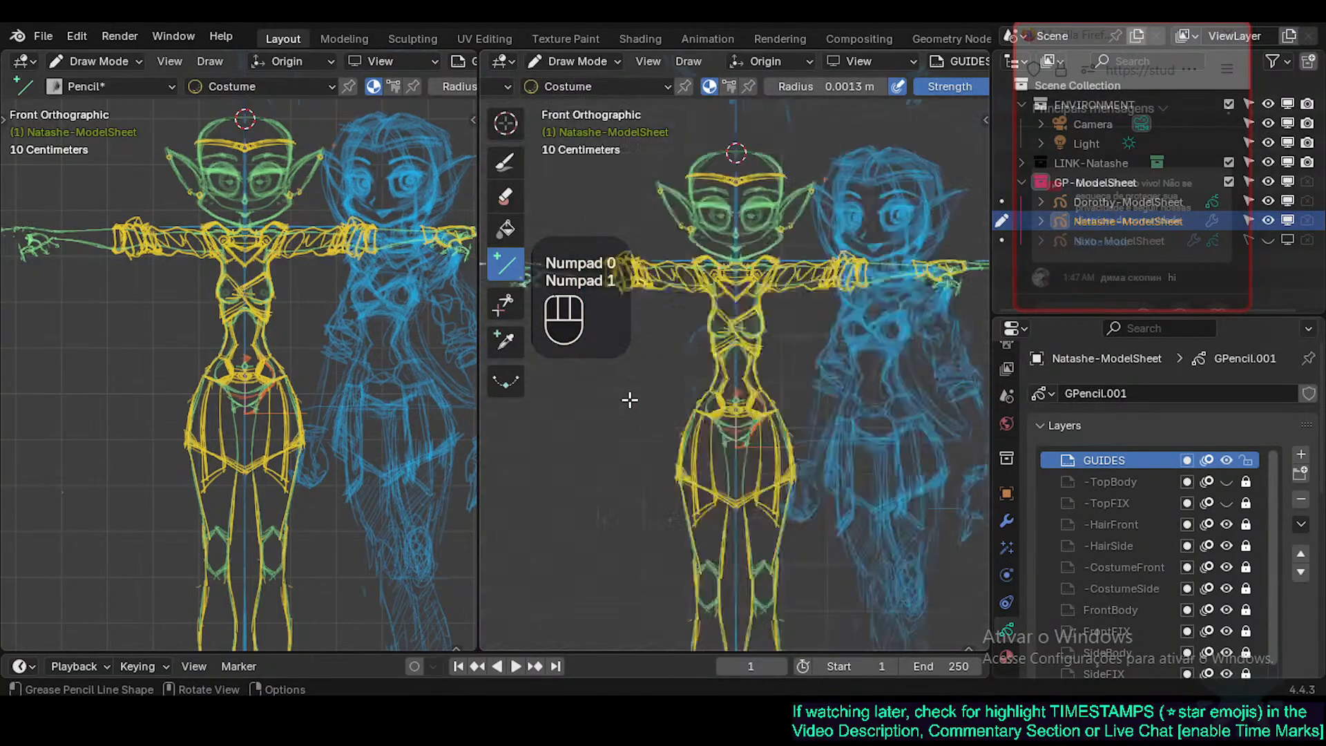
key(KP_3)
key(KP_1)
key(KP_3)
key(KP_1)
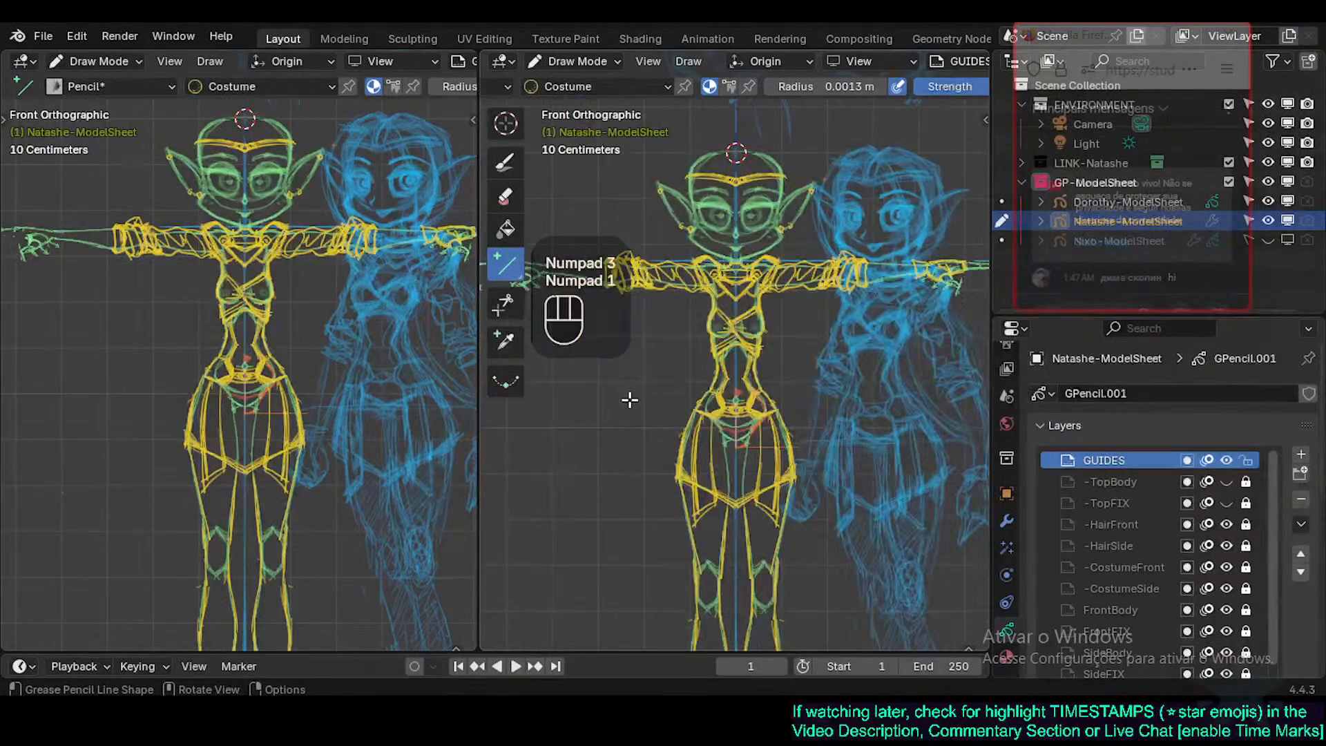
key(KP_3)
key(KP_1)
key(KP_3)
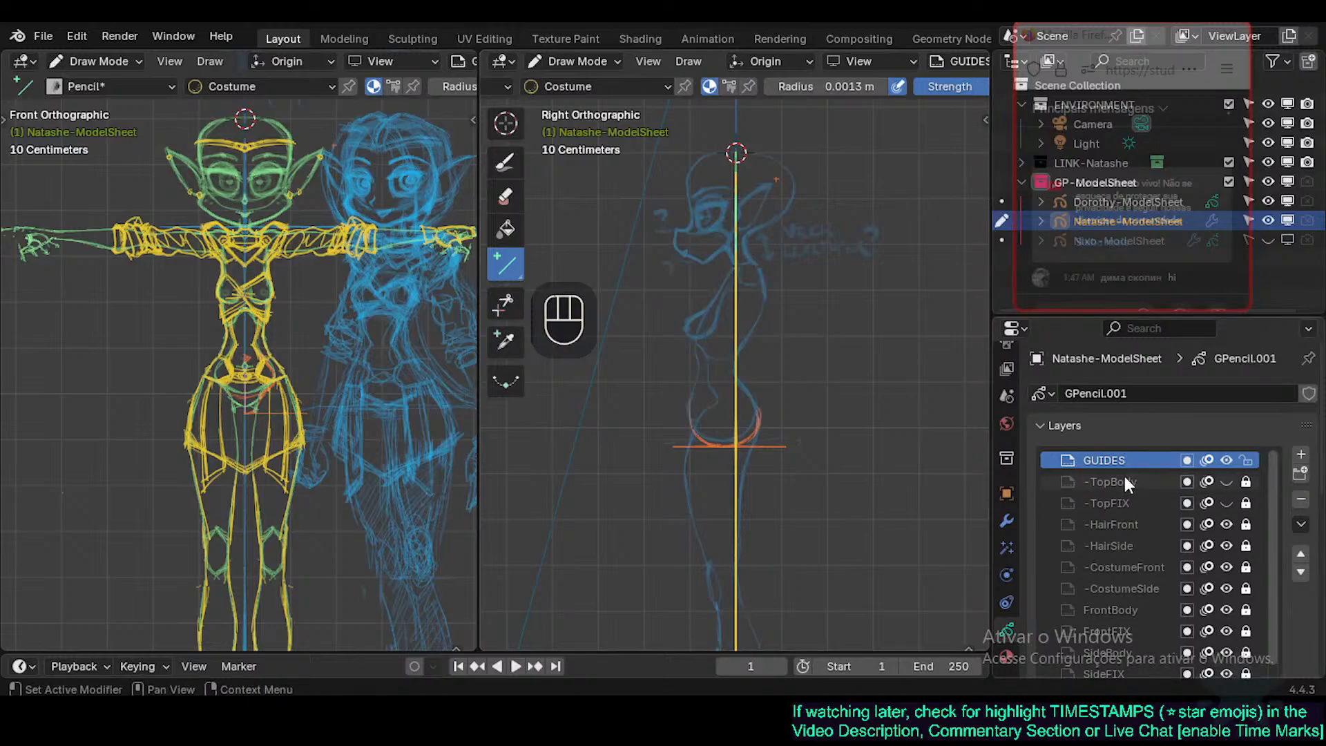
key(ctrl+s)
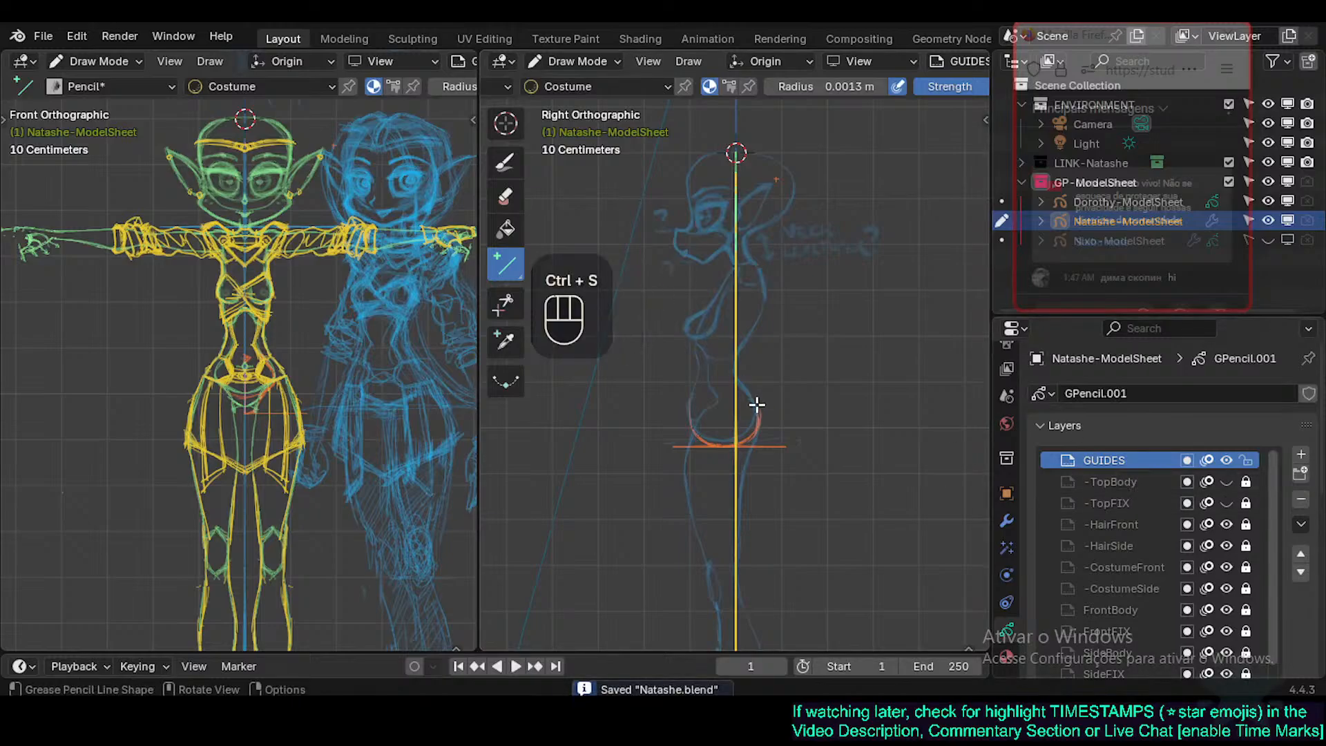
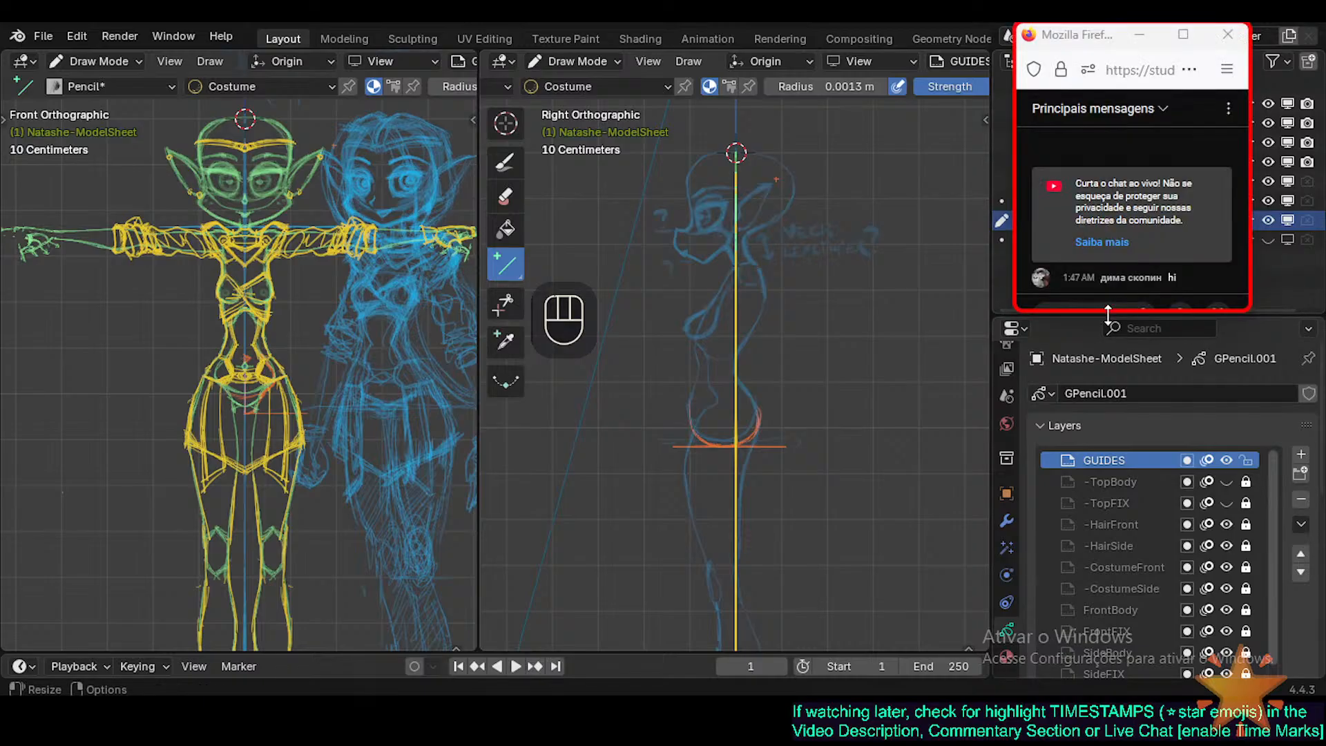
Switch to the live chat window, make it taller, and insert a star emoji in the message.
drag(1106, 311, 1108, 358)
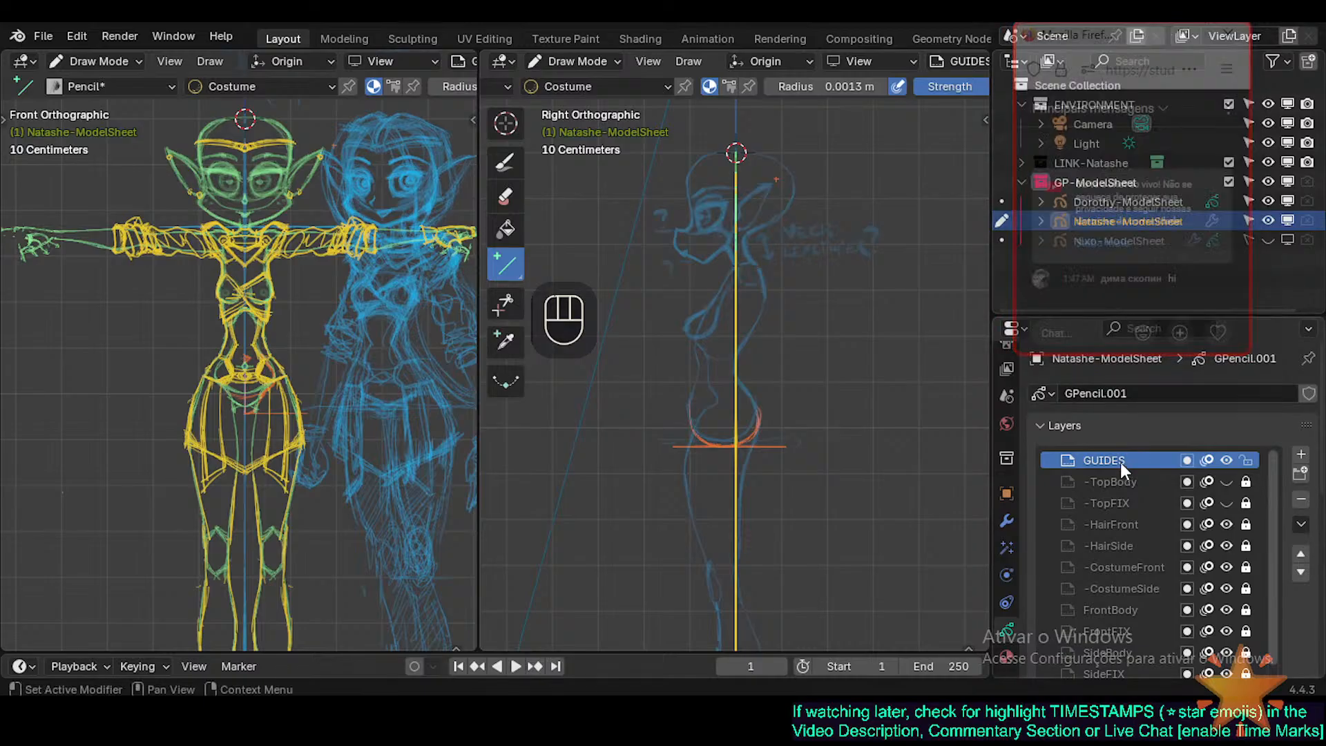
click(1093, 336)
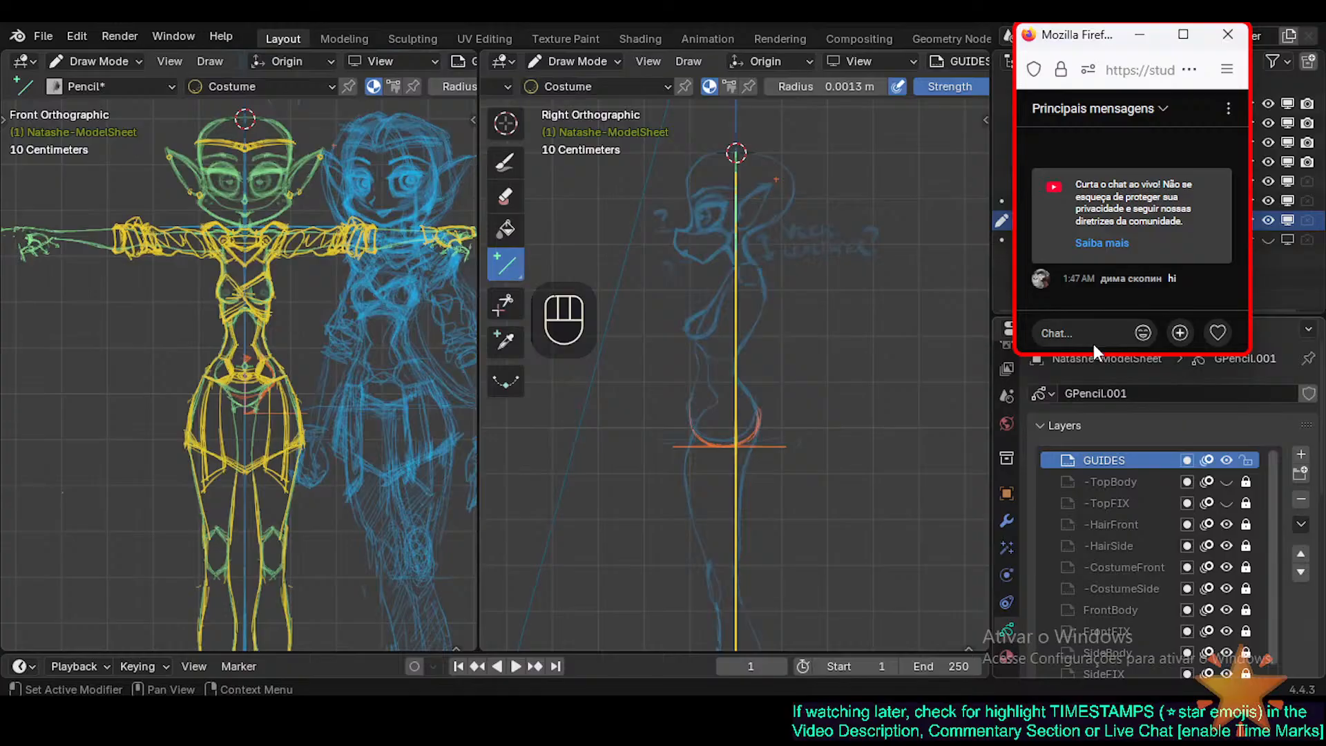
key(super+period)
click(1018, 547)
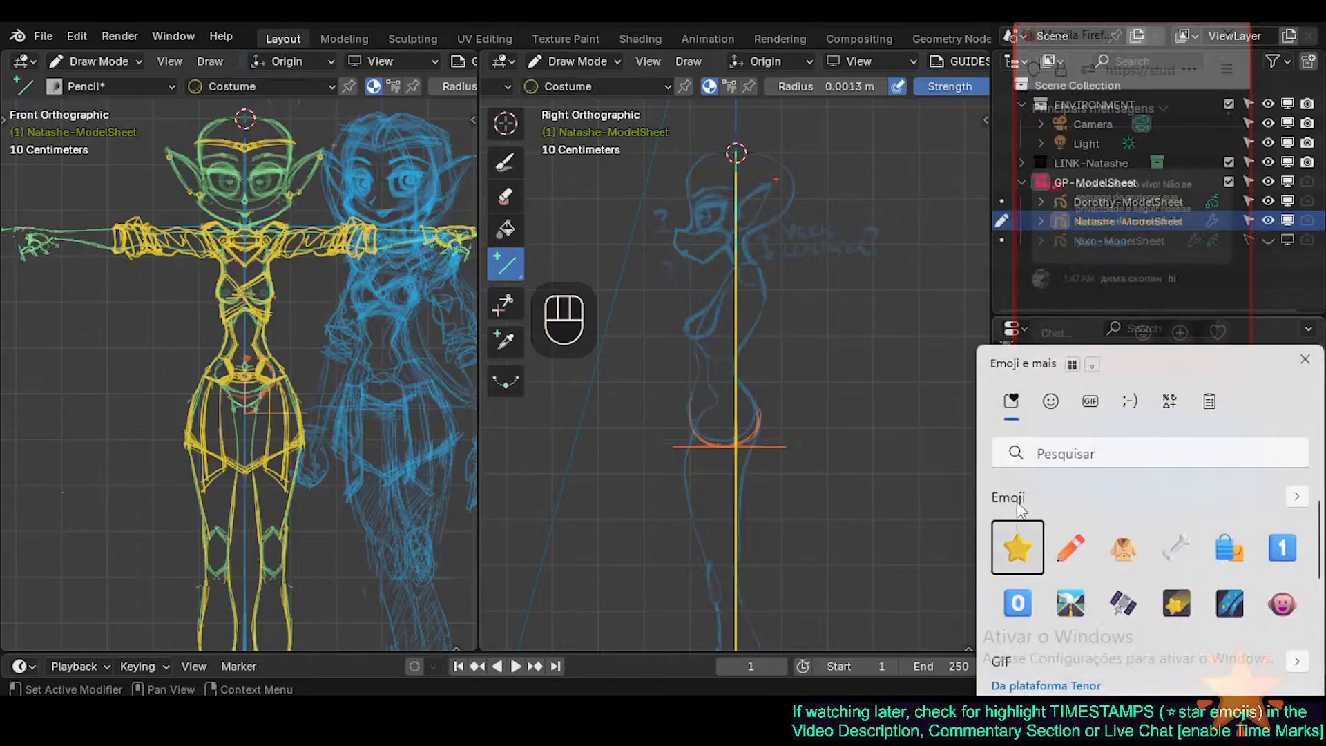
click(1113, 333)
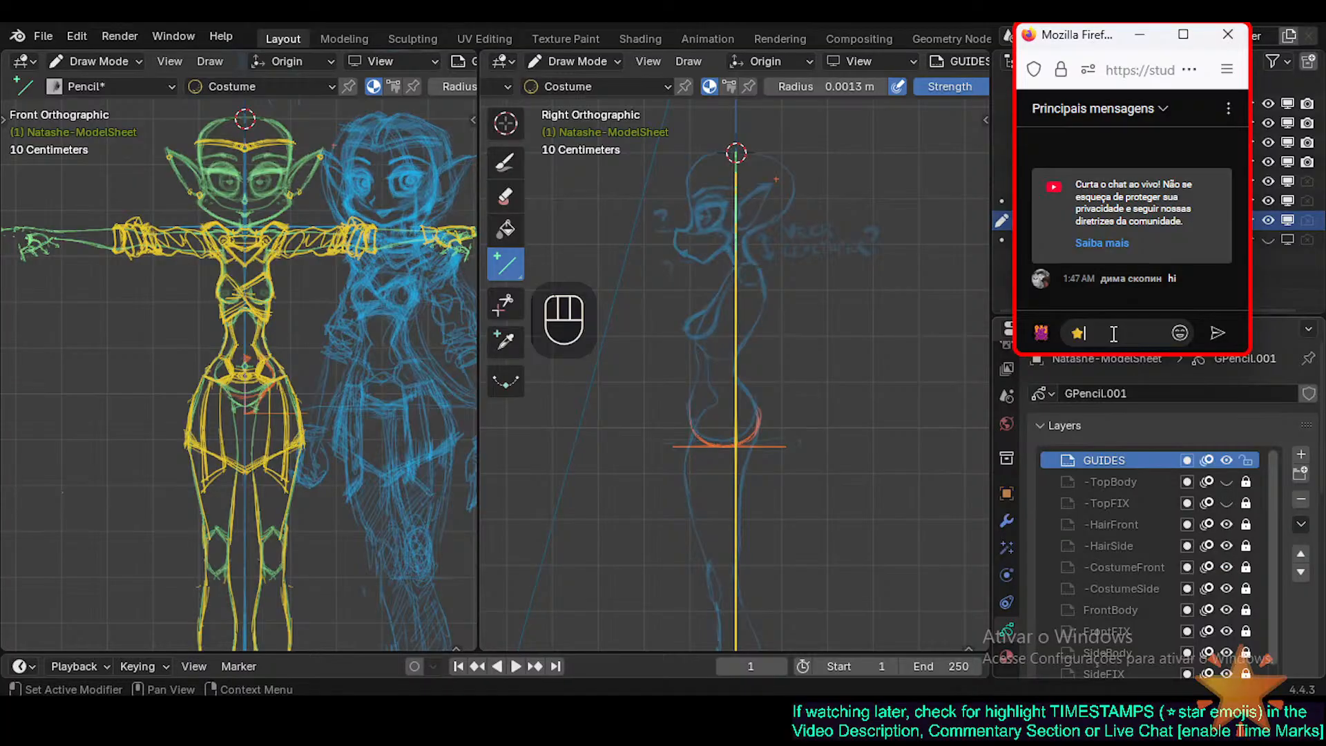
Write "Making ideal 2D Grease Pencil (GP) extra Guides (guidelines) for Model Sheet" after the star emoji in the chat message.
text(Making ideal 2D G)
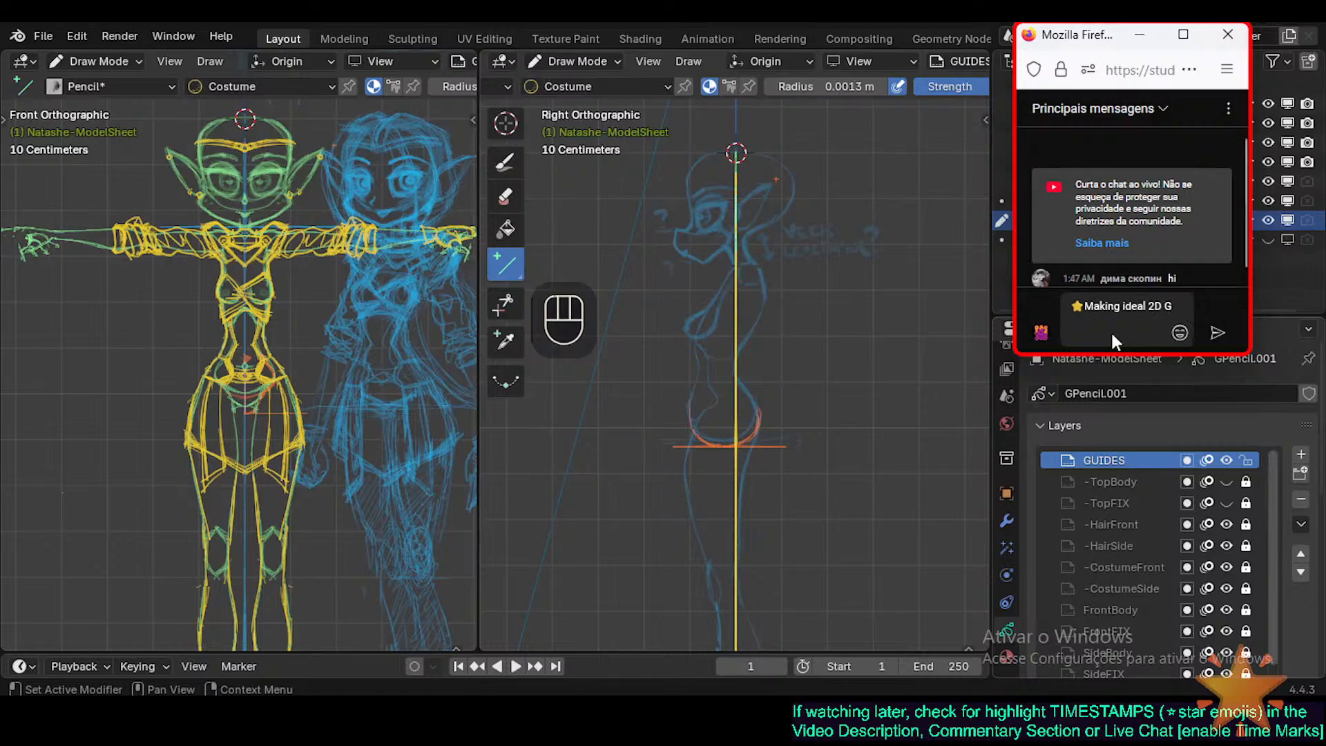
text(rease Pencil)
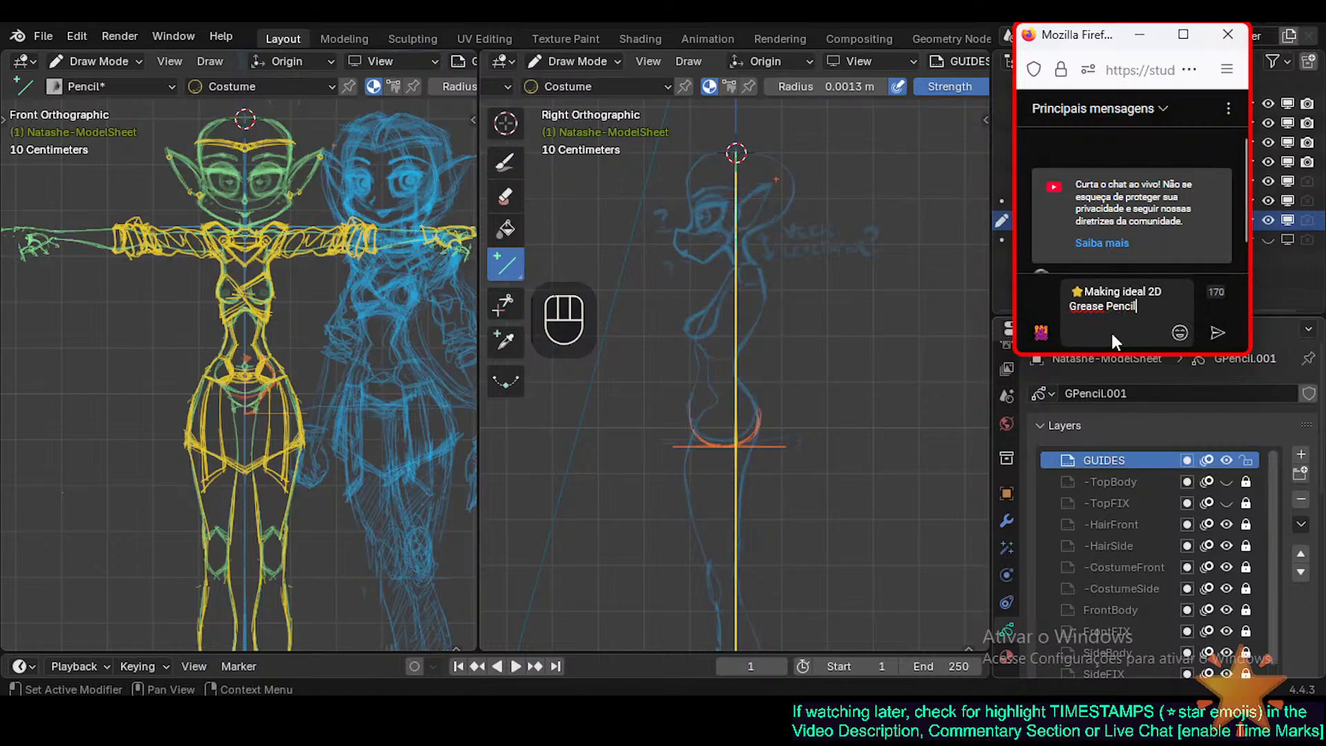
text( (GP)
text() Guide)
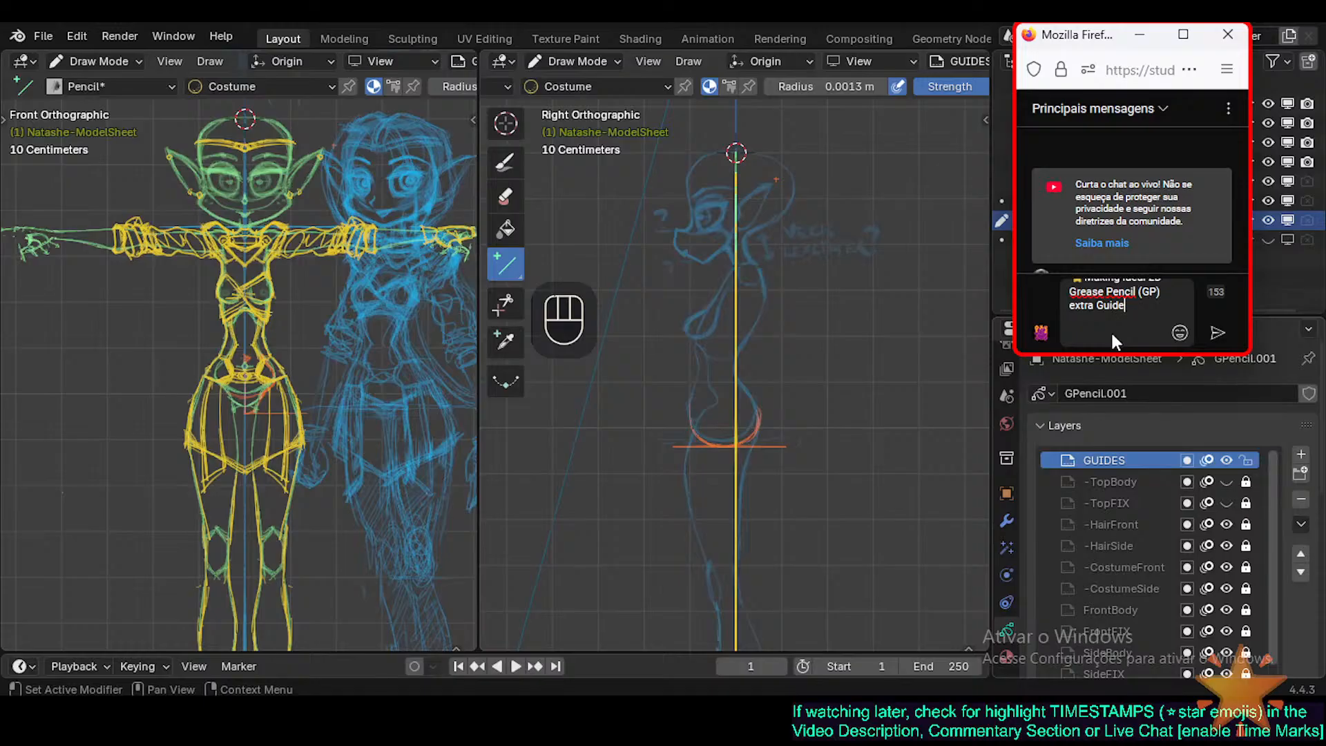
text(s (guidelines) for Model SH)
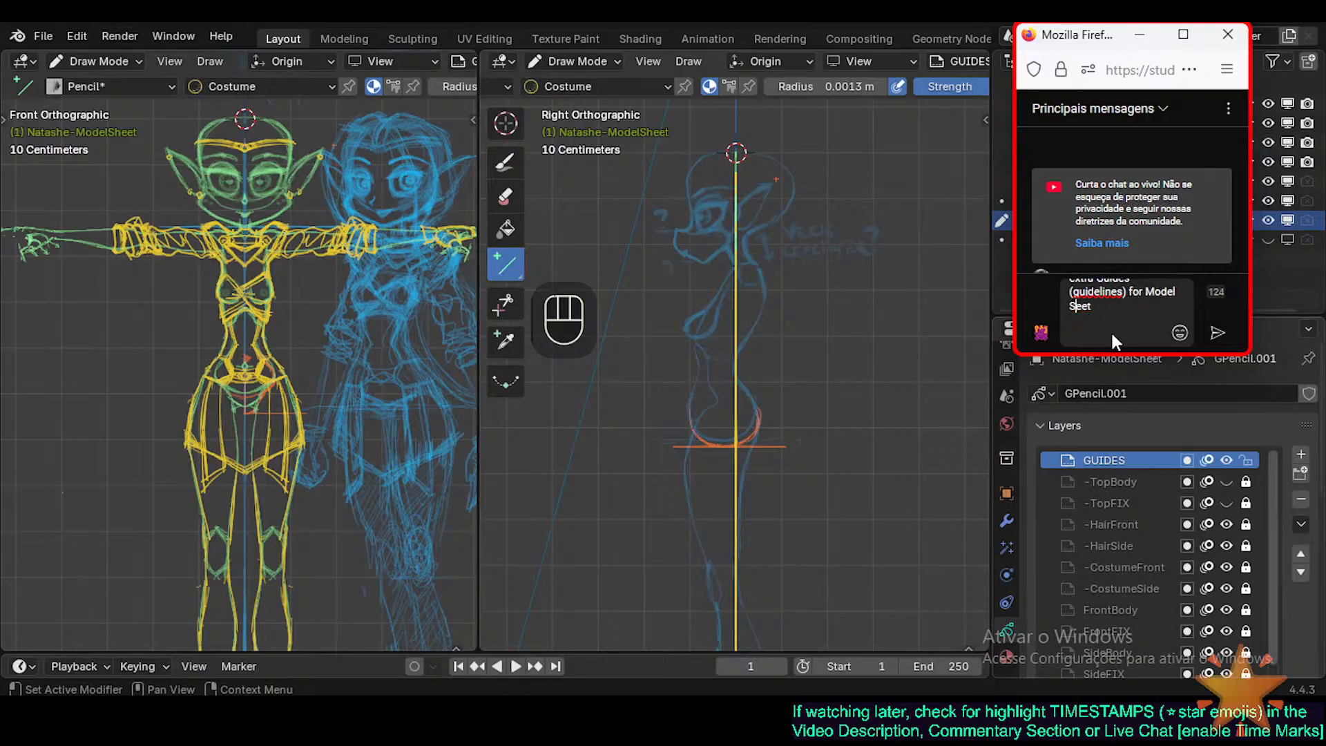
text(h)
Change the end of the chat message to read "Character Model Sheets".
key(Left)
key(Left)
key(Left)
key(Left)
text(Charace)
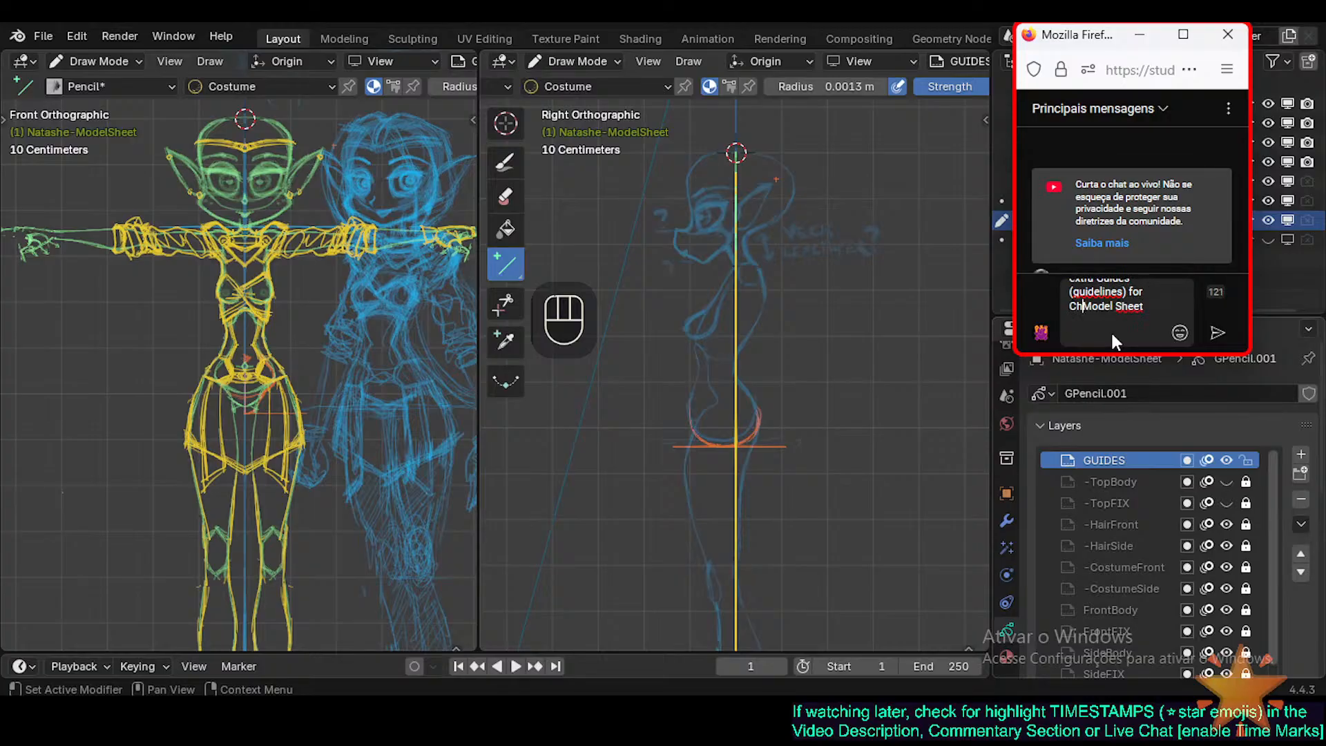
key(BackSpace)
text(ter)
Replace "ideal" with "Diagonal" in the chat message and send it.
key(Up)
key(Up)
key(Up)
key(Up)
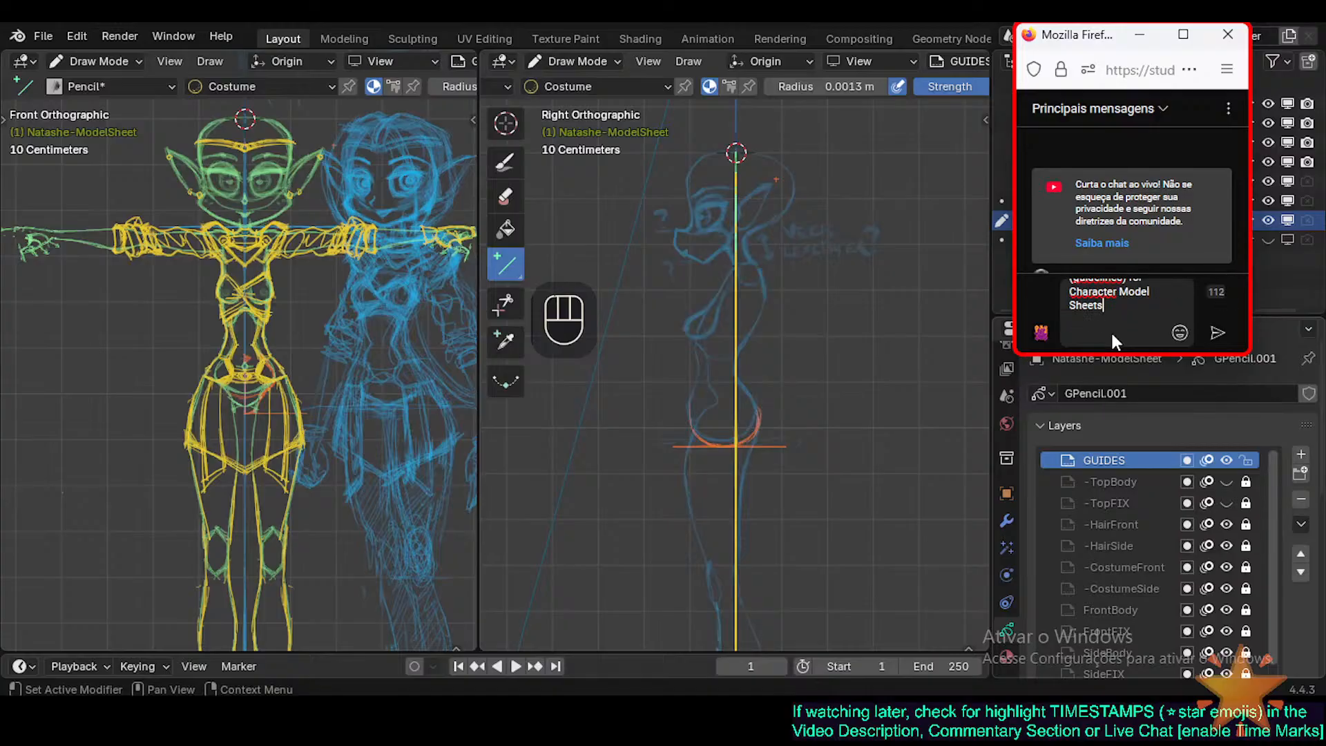
text(ing ideal 2D)
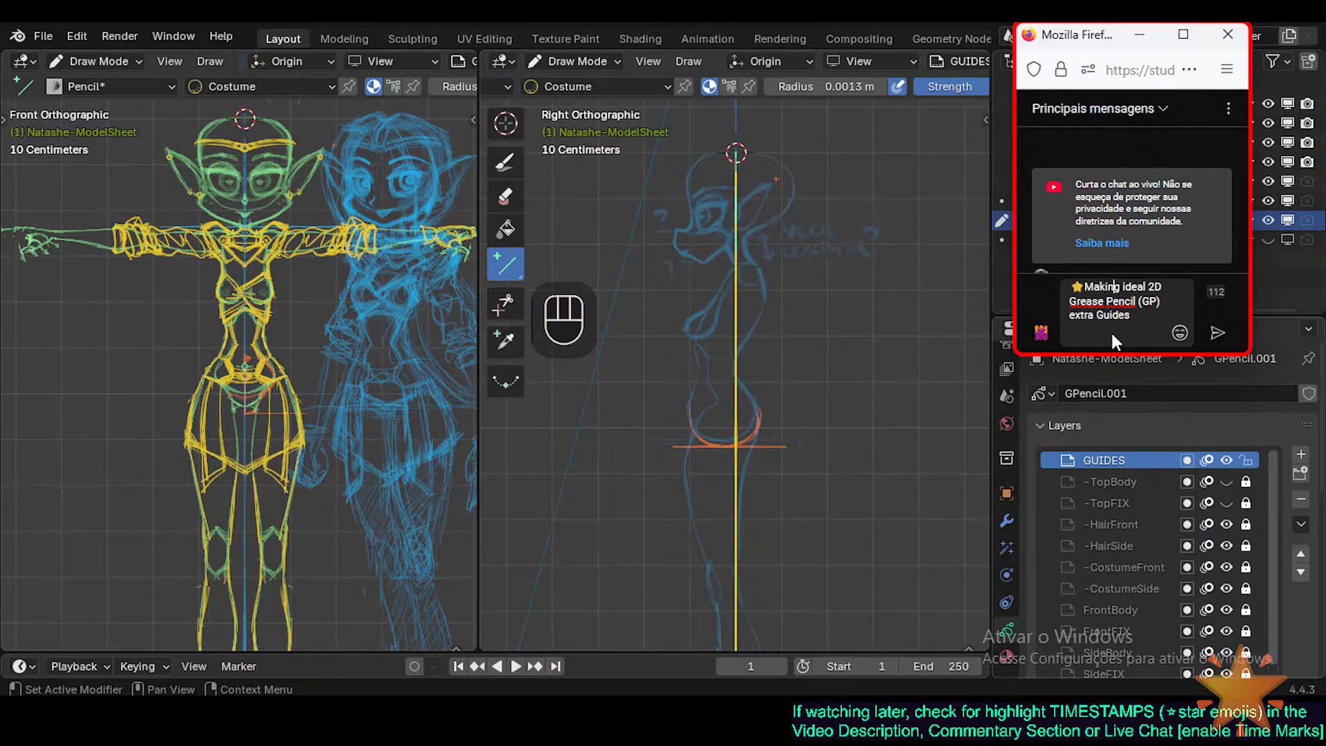
text(iagonal)
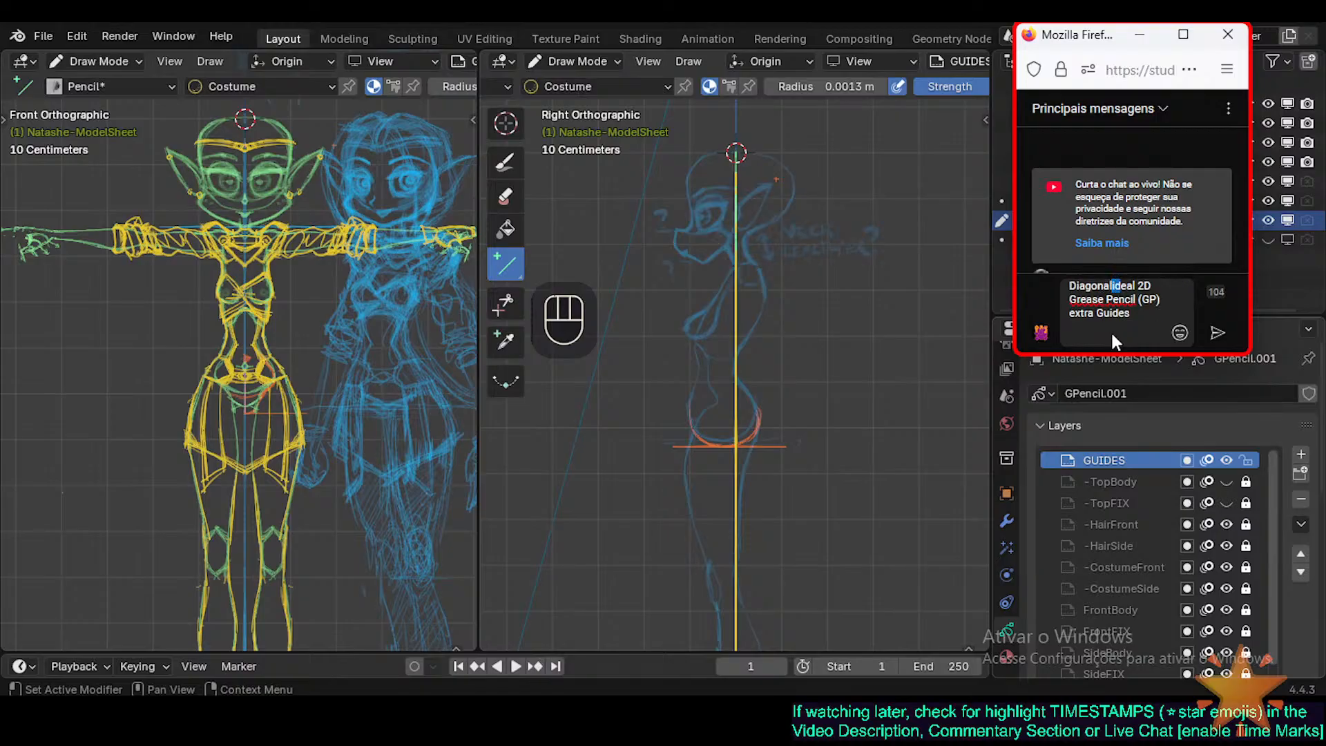
key(shift+Right)
key(shift+Right)
key(shift+Right)
key(BackSpace)
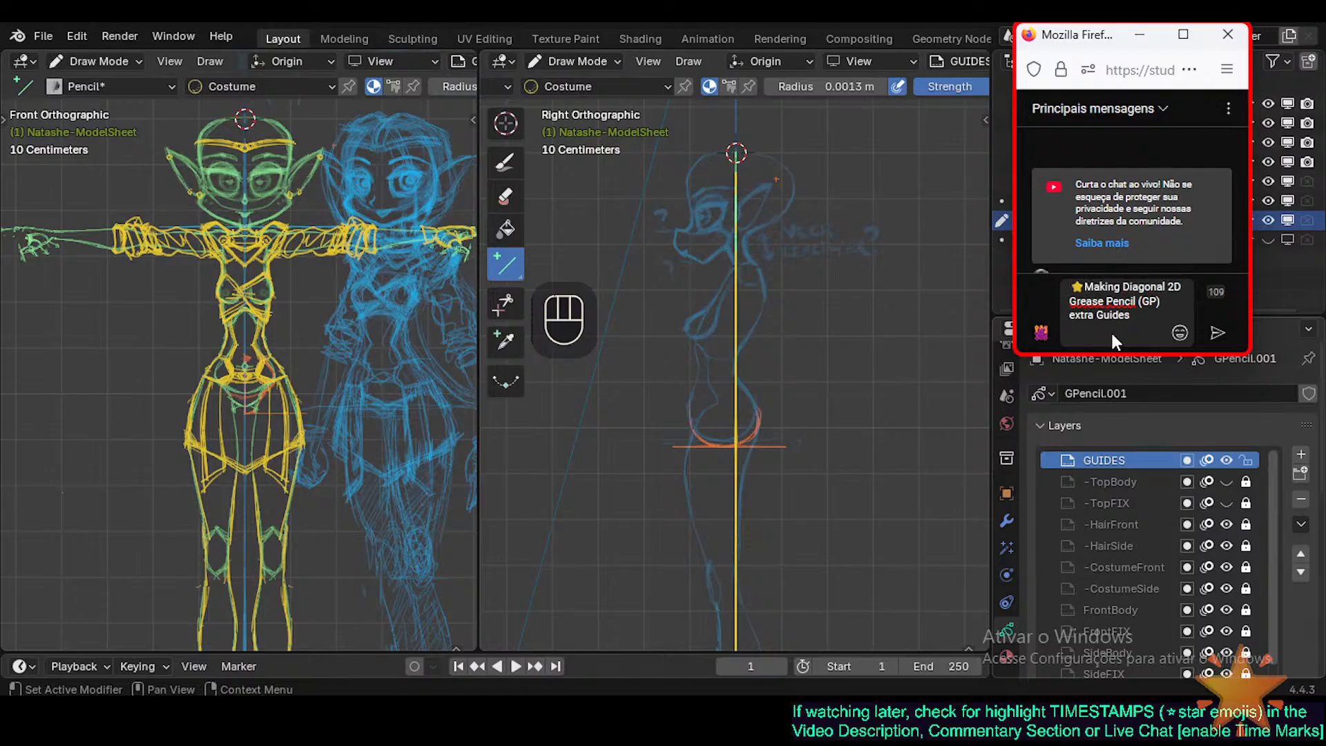
key(Return)
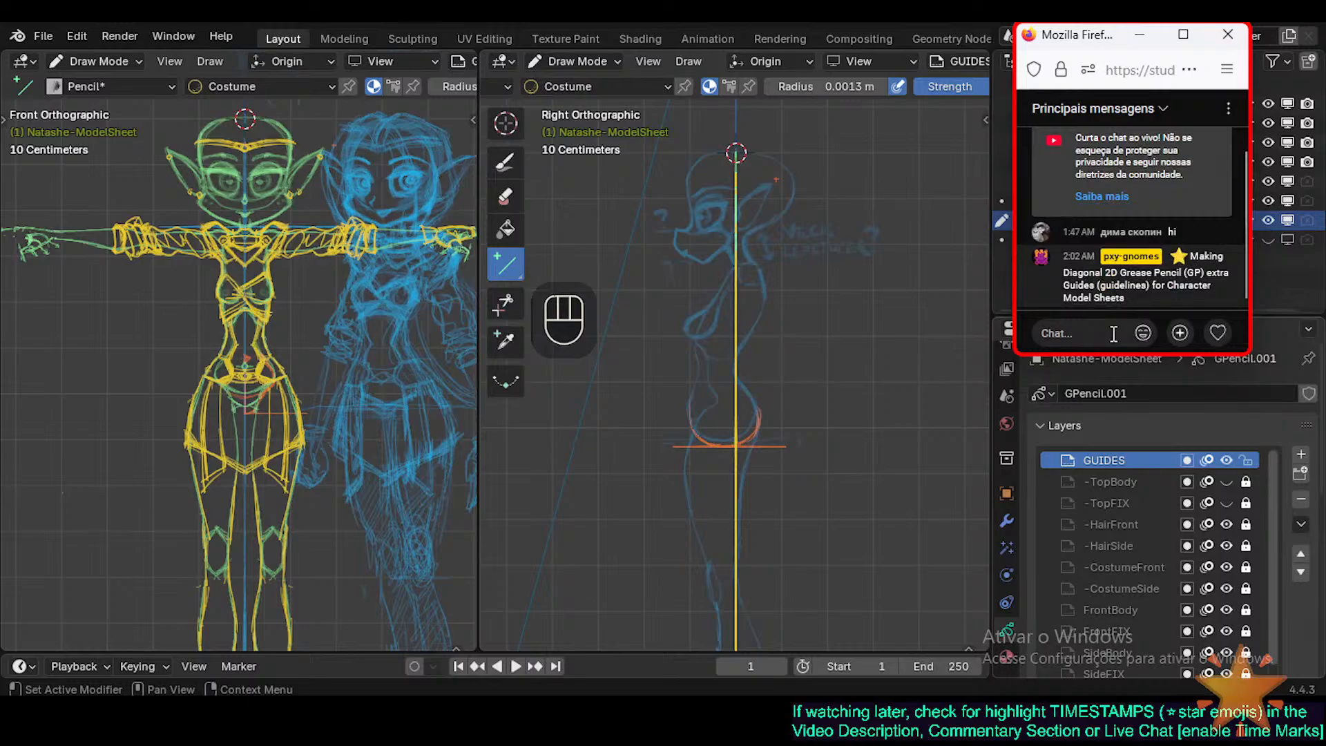
Switch back to Blender, try a horizontal line across the side-view hips, and compare the front and right views.
click(1274, 500)
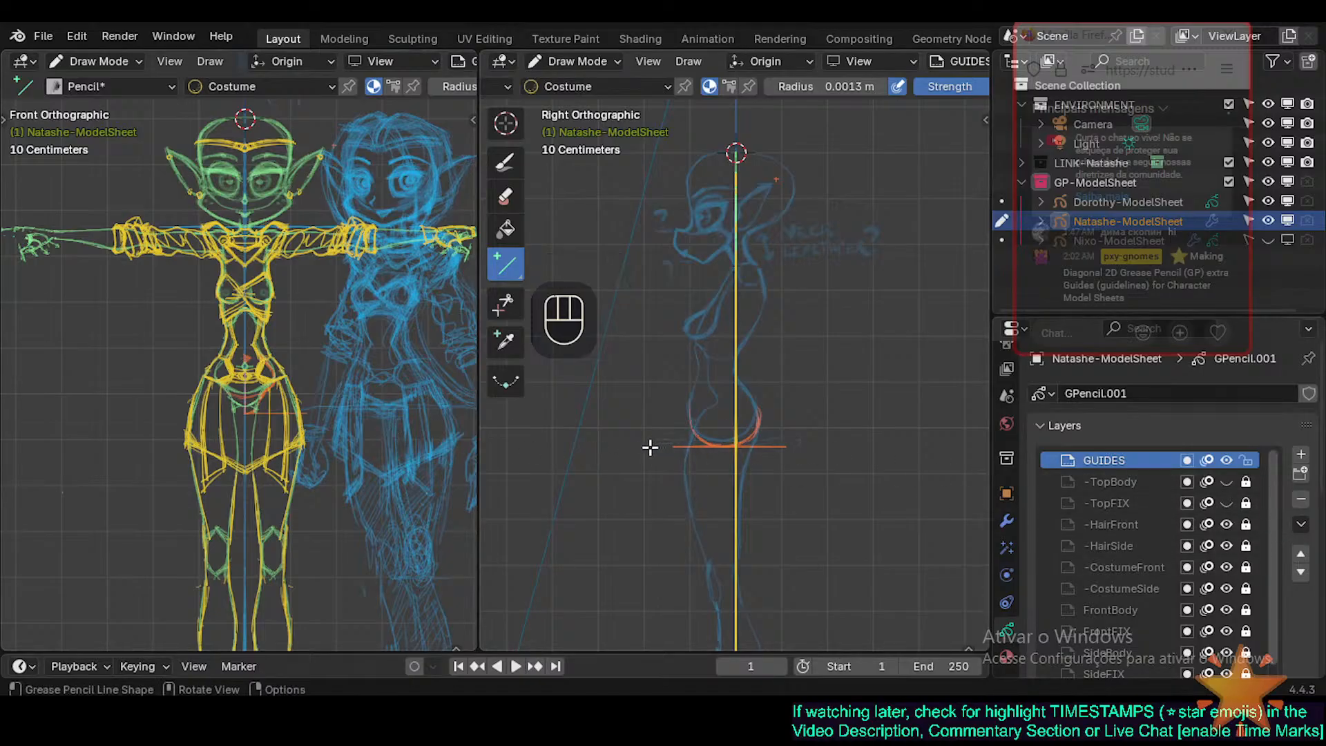
drag(620, 444, 865, 444)
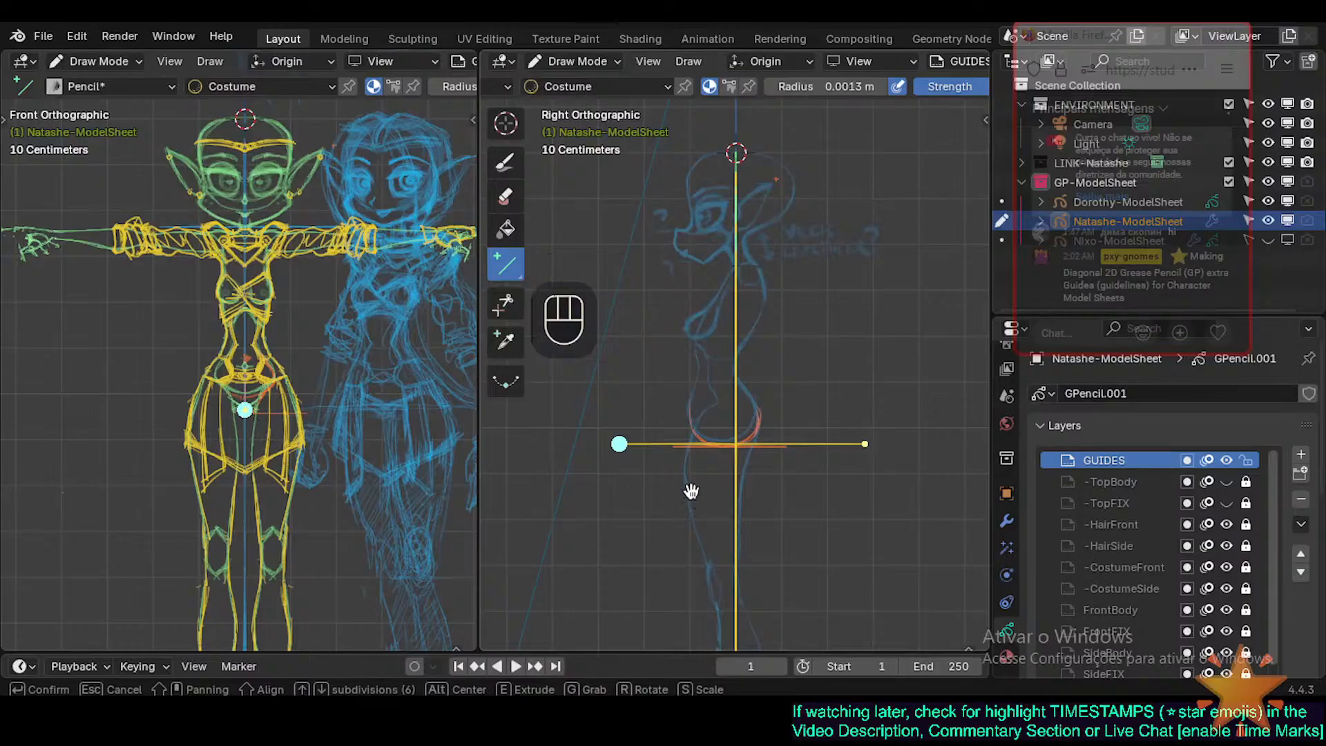
key(Escape)
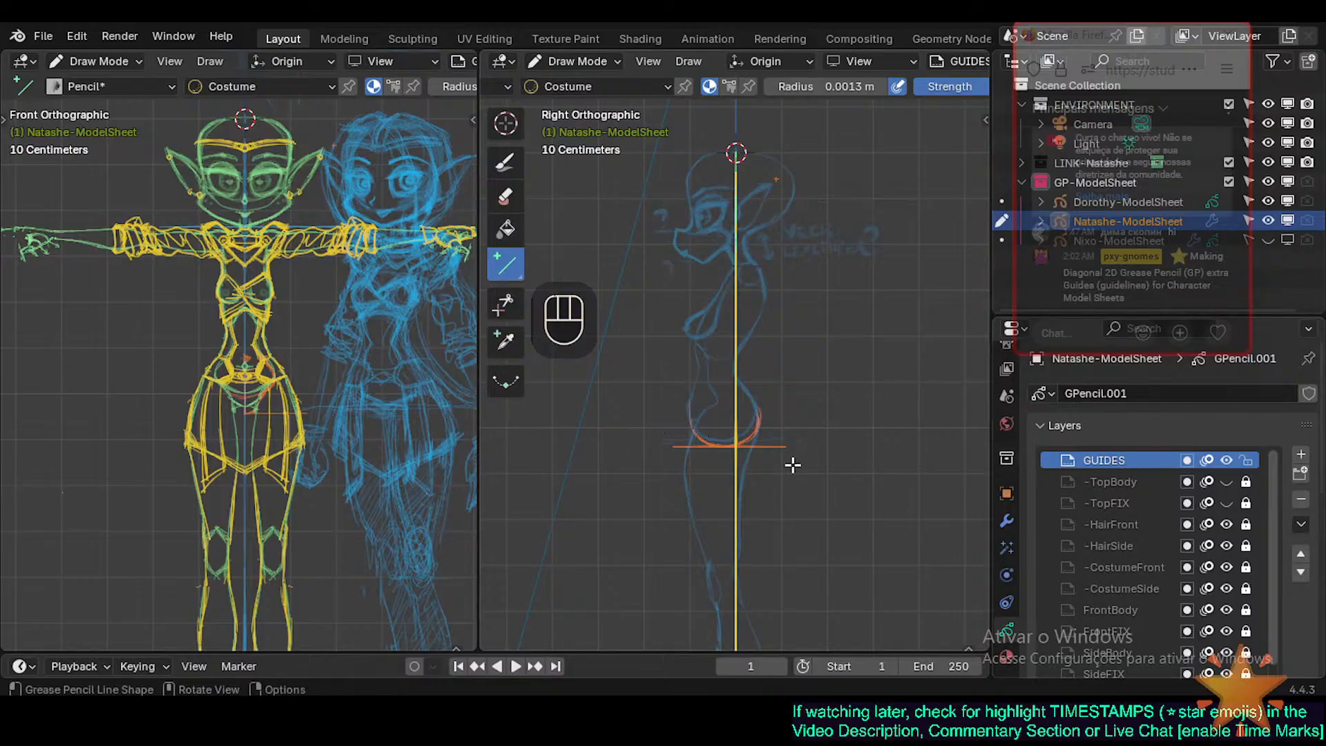
key(KP_1)
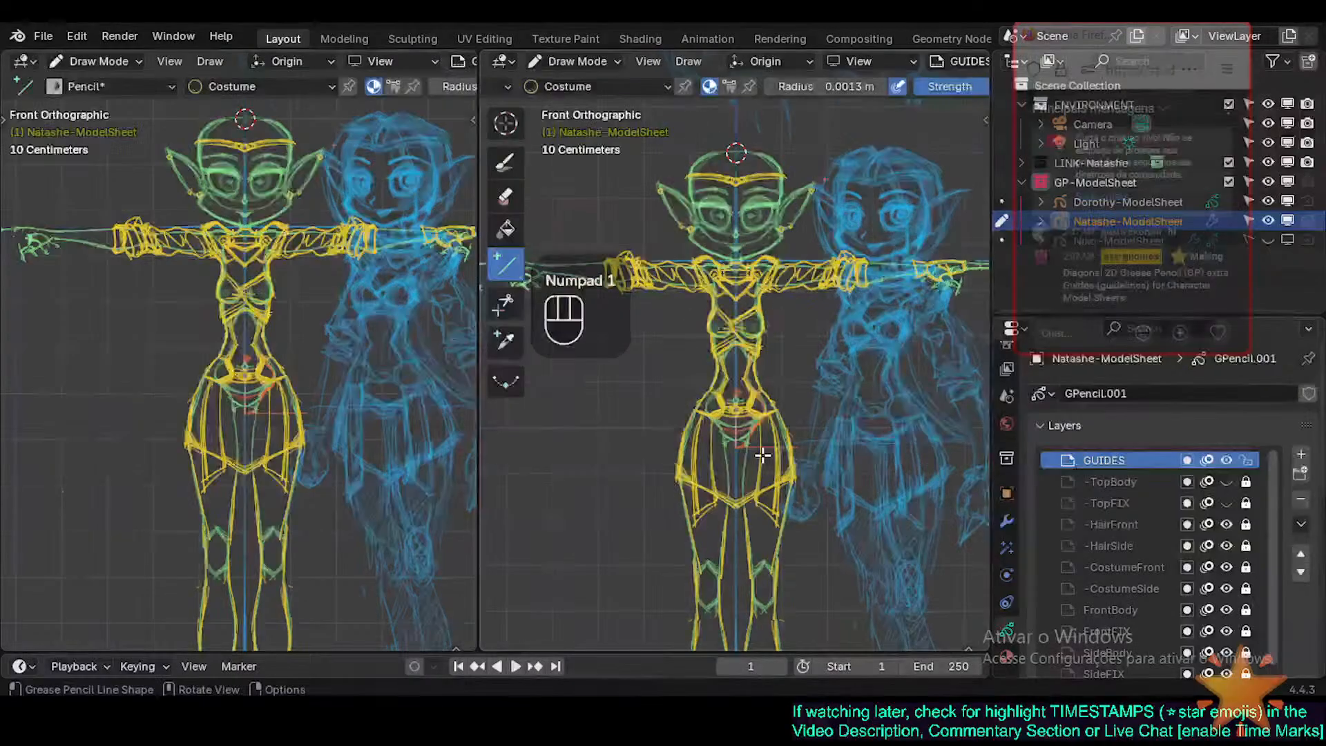
key(KP_3)
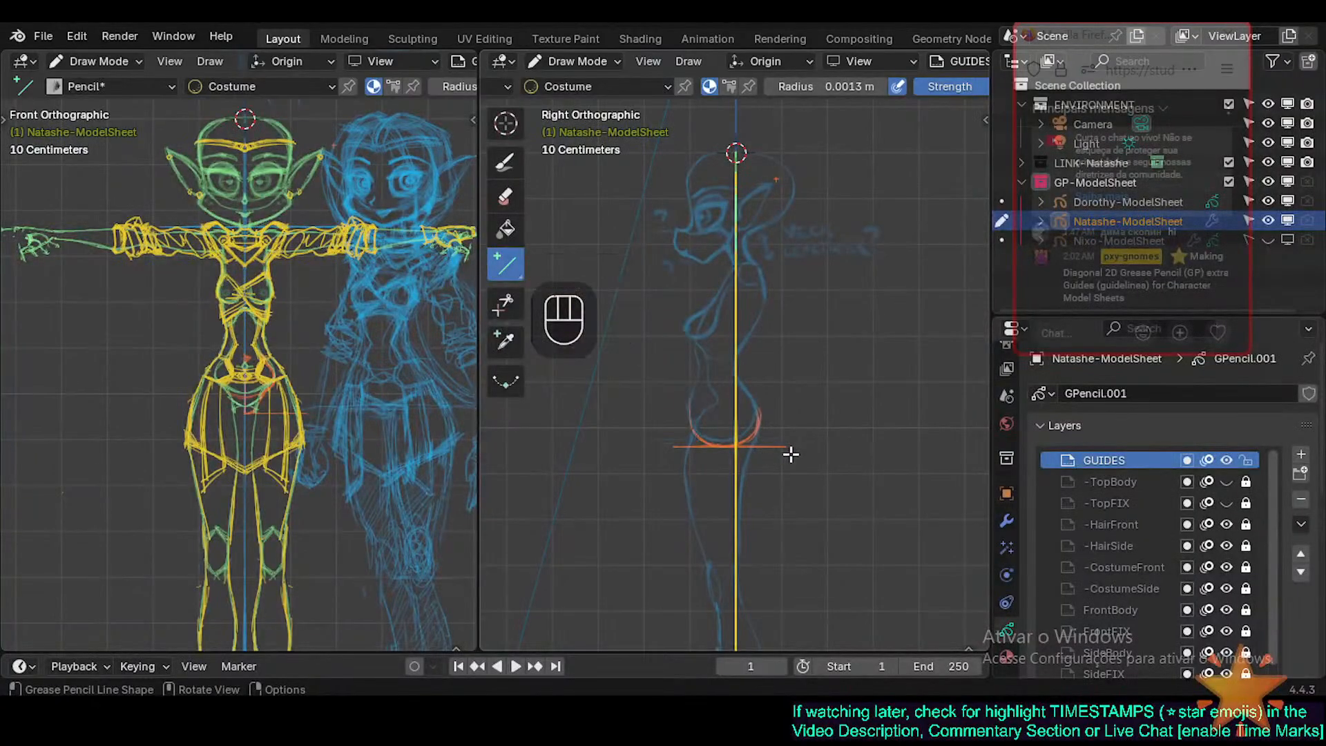
Move the GUIDES layer down the layer stack to just below SideFIX.
click(1273, 488)
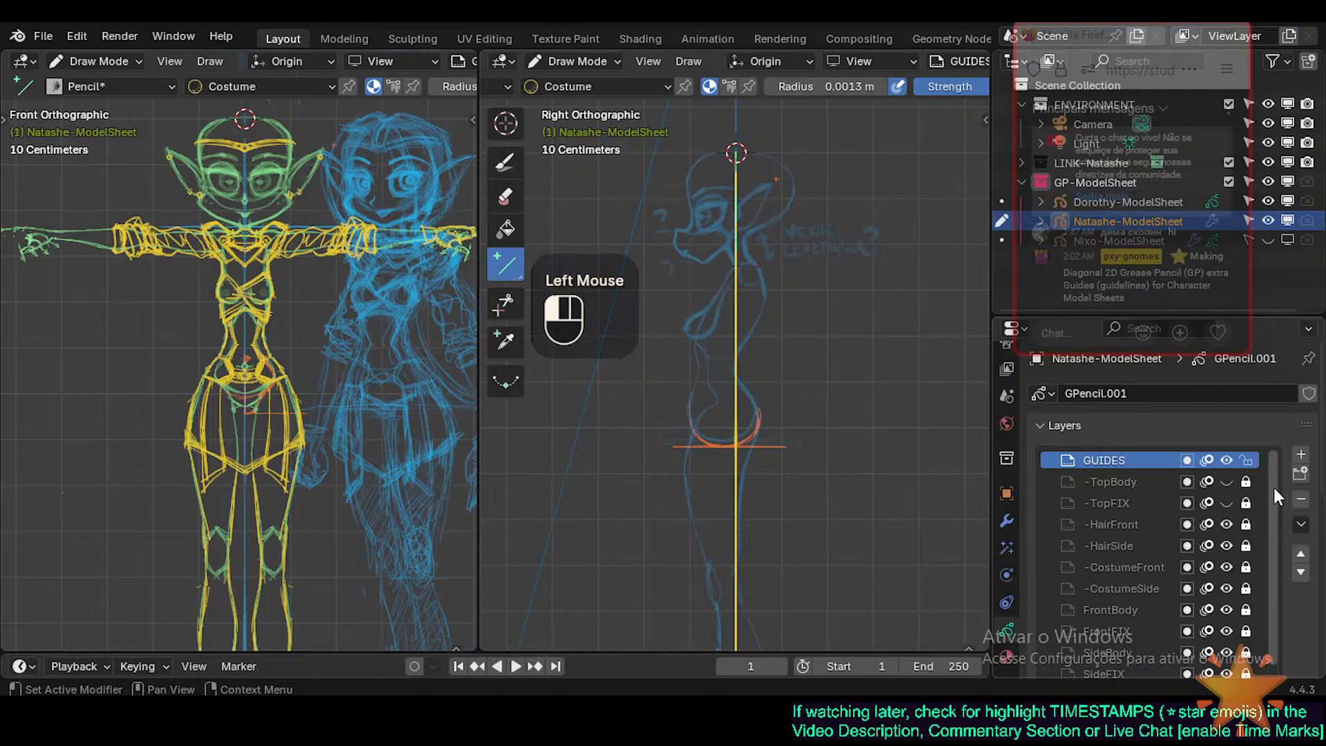
middle_drag(1275, 575, 1278, 557)
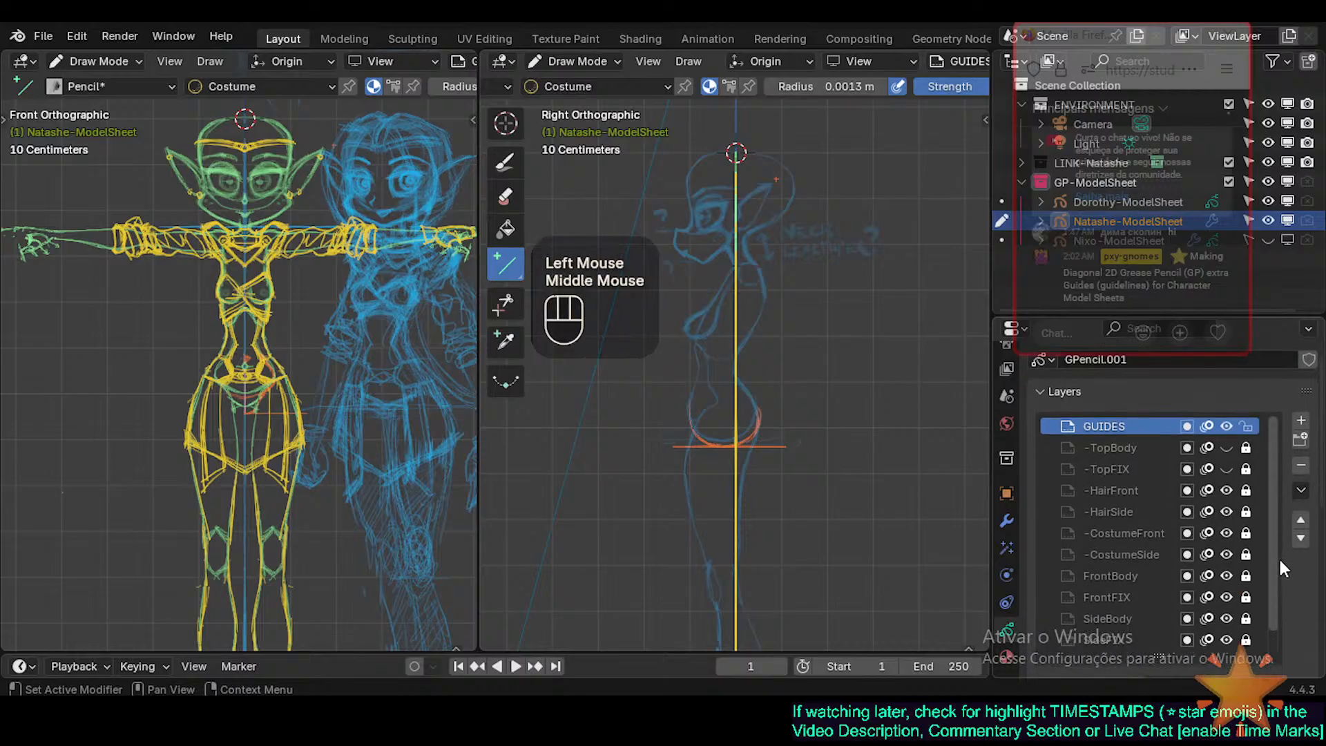
double_click(1298, 536)
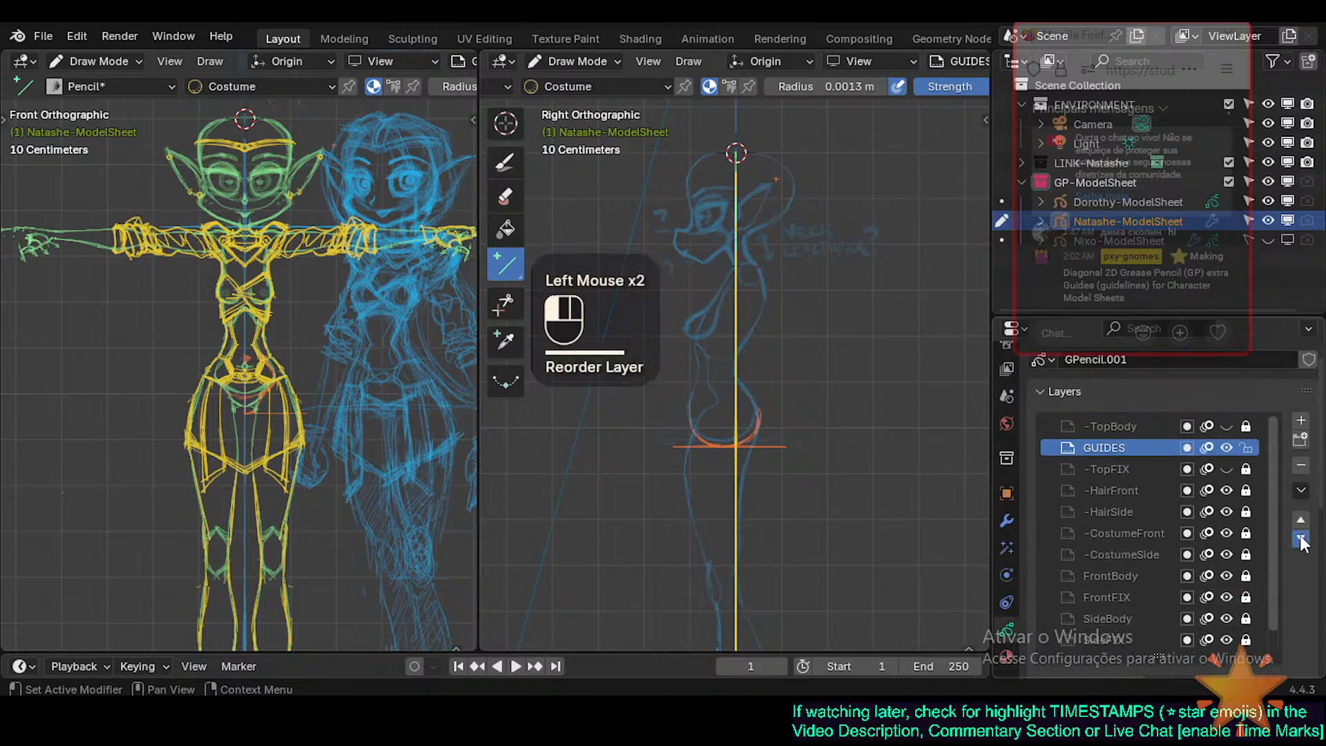
triple_click(1298, 536)
triple_click(1297, 536)
click(1298, 536)
drag(1275, 560, 1268, 600)
click(1299, 546)
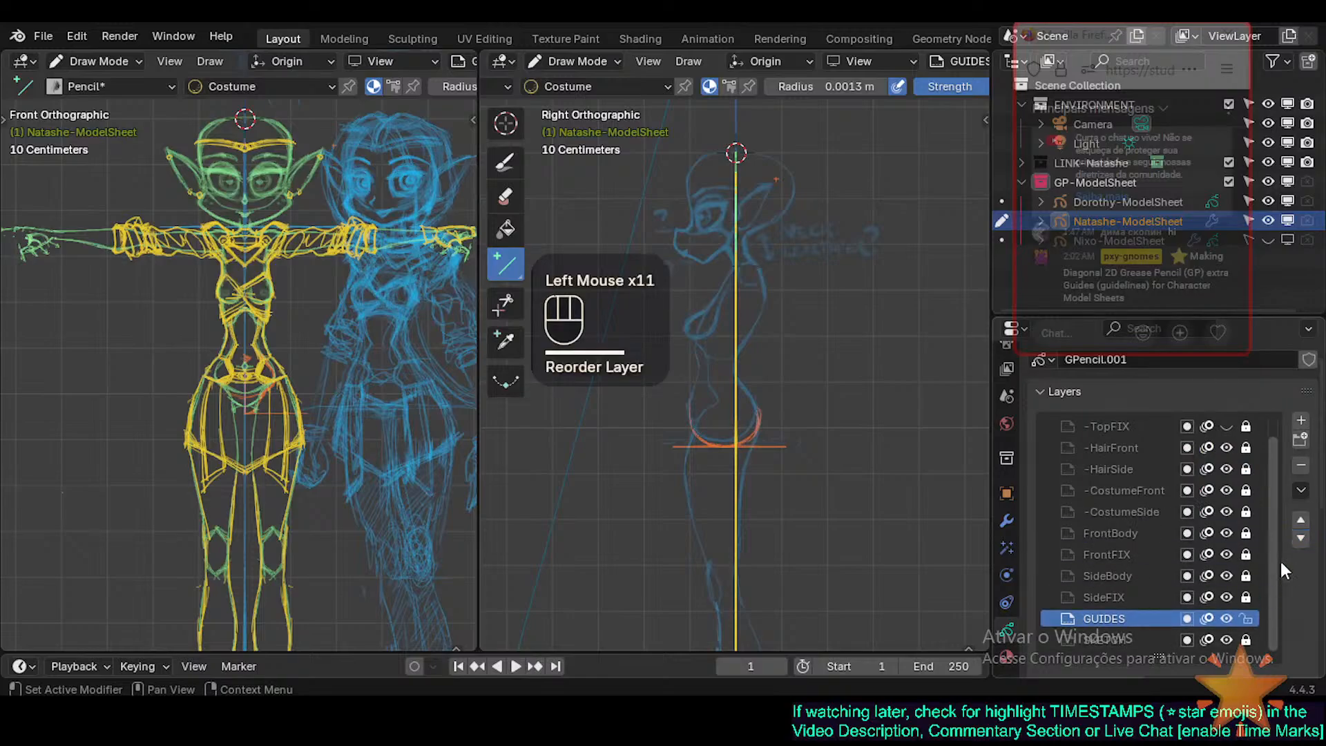
Toggle the visibility of the layer below GUIDES to check its contents, keeping GUIDES as the active layer.
click(1144, 638)
click(1147, 620)
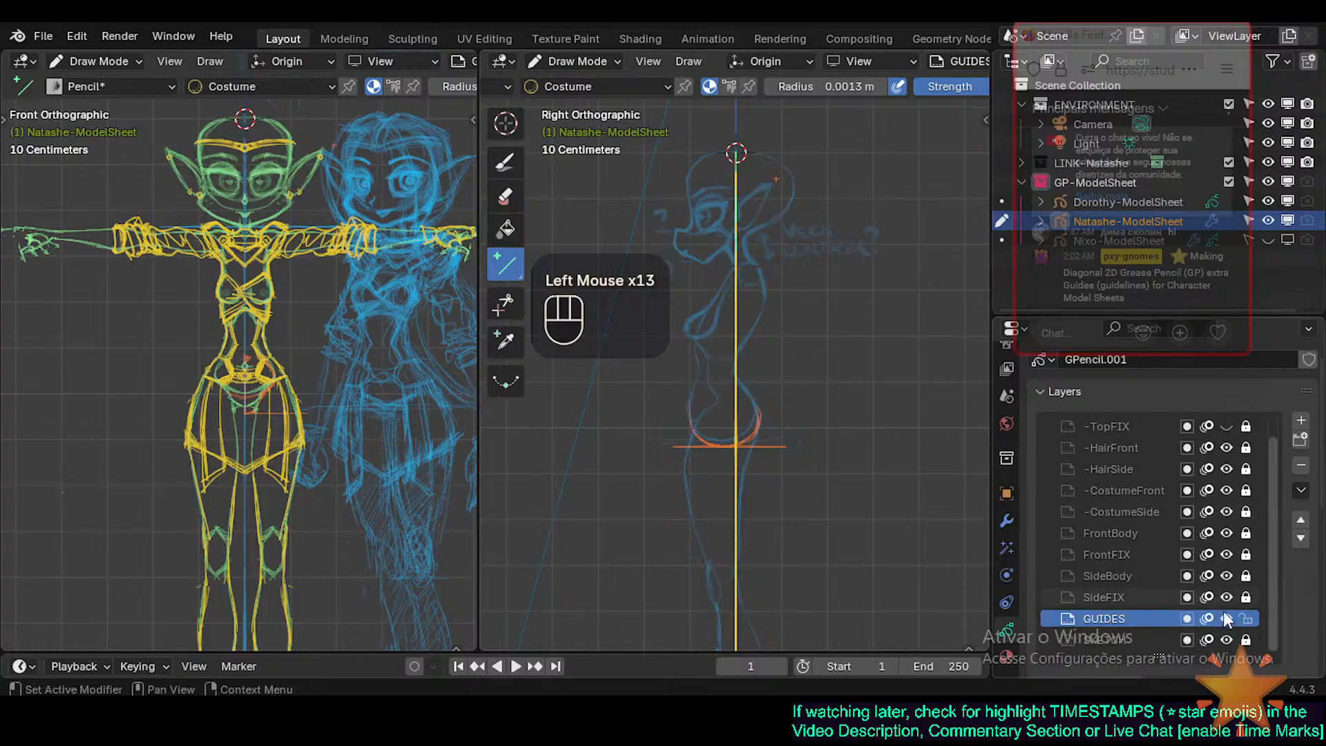
click(1227, 639)
click(1227, 640)
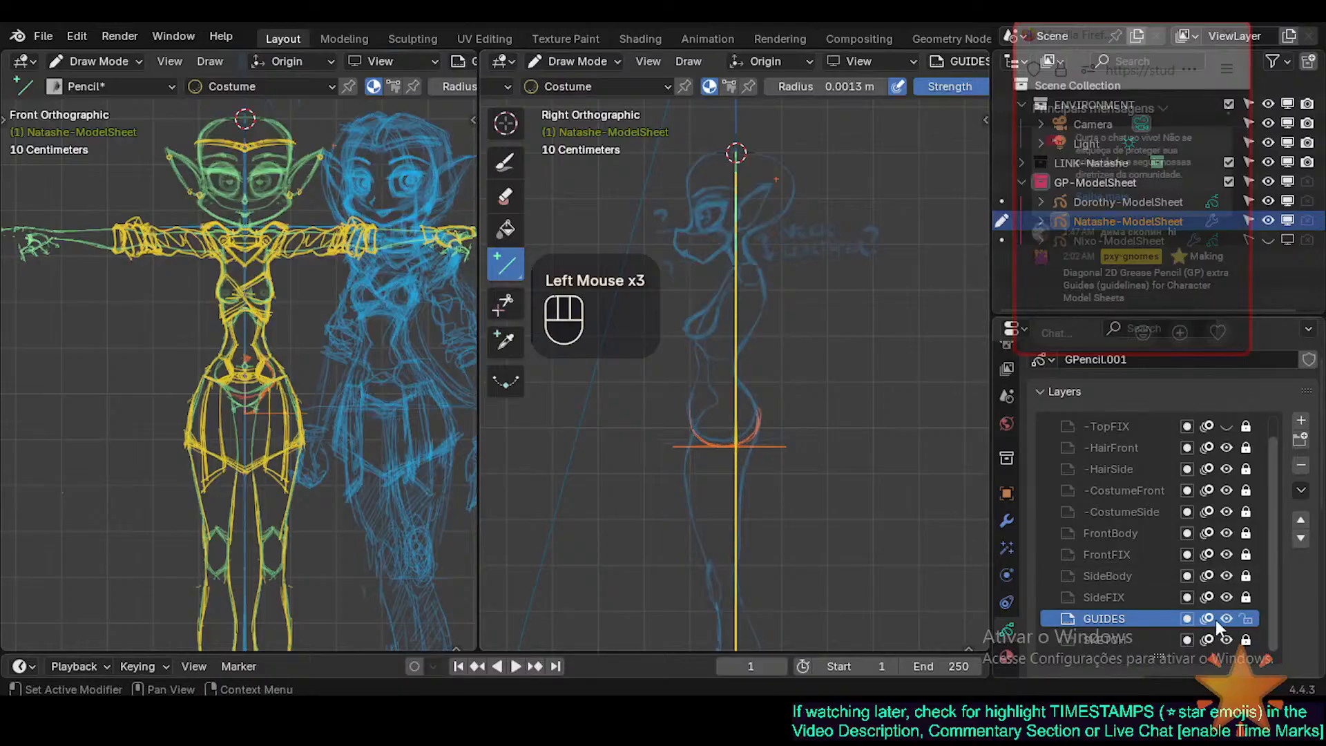
click(1300, 489)
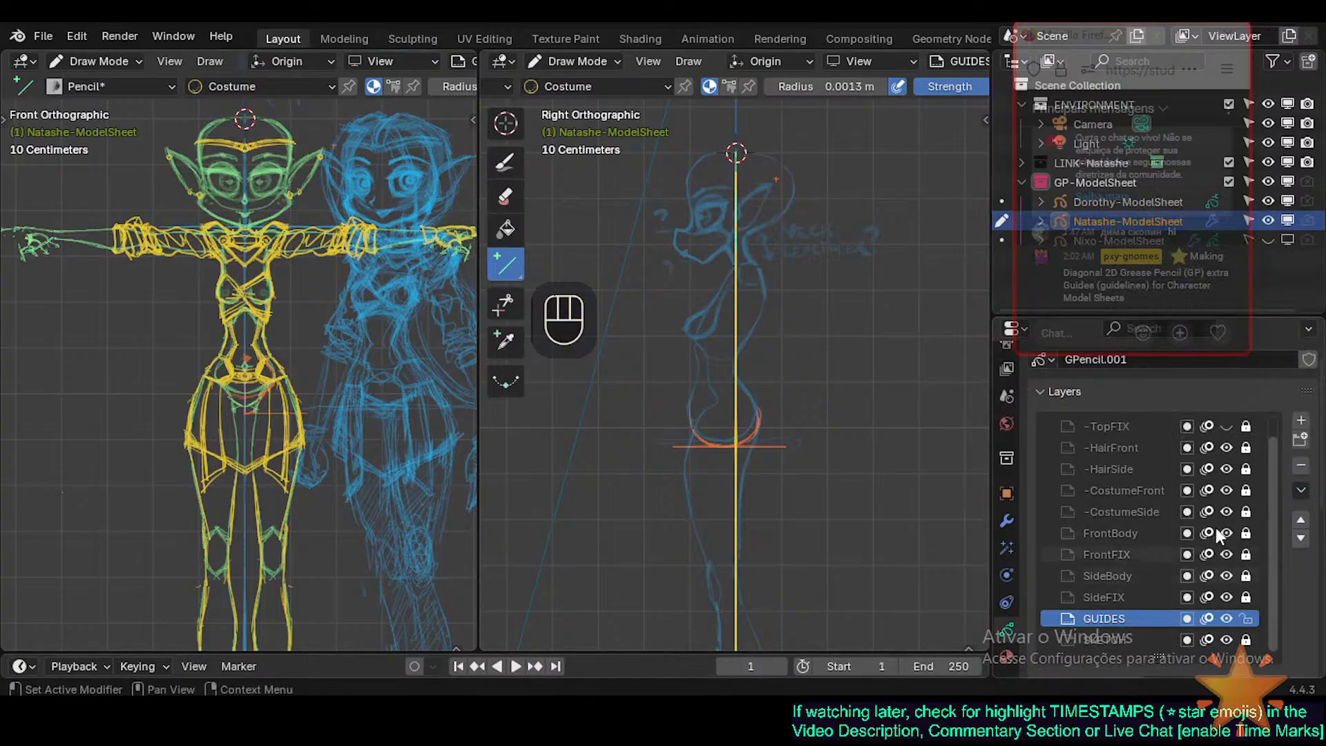
Place the 3D cursor at the side-view waist and snap it to the world origin.
shift+right_drag(758, 379, 752, 376)
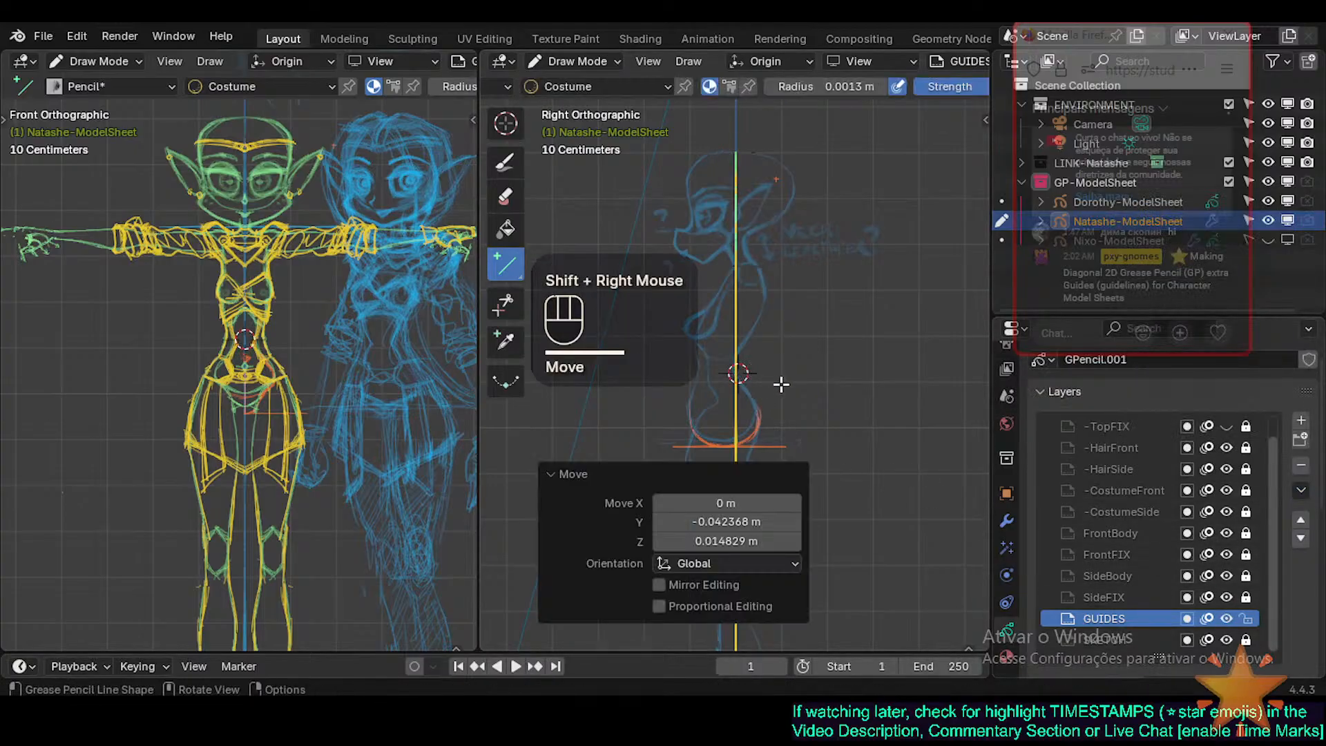
key(shift+s)
click(608, 468)
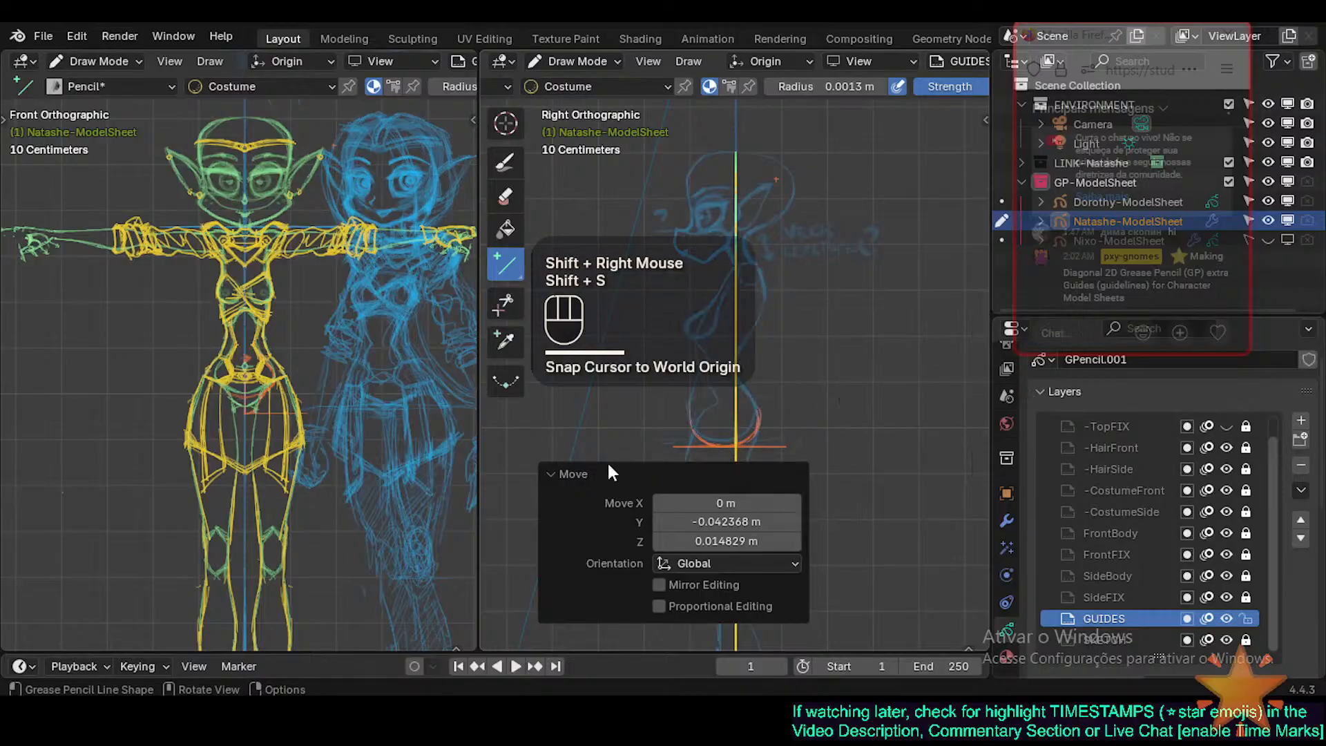
ctrl+right_click(750, 400)
ctrl+click(753, 402)
ctrl+click(758, 408)
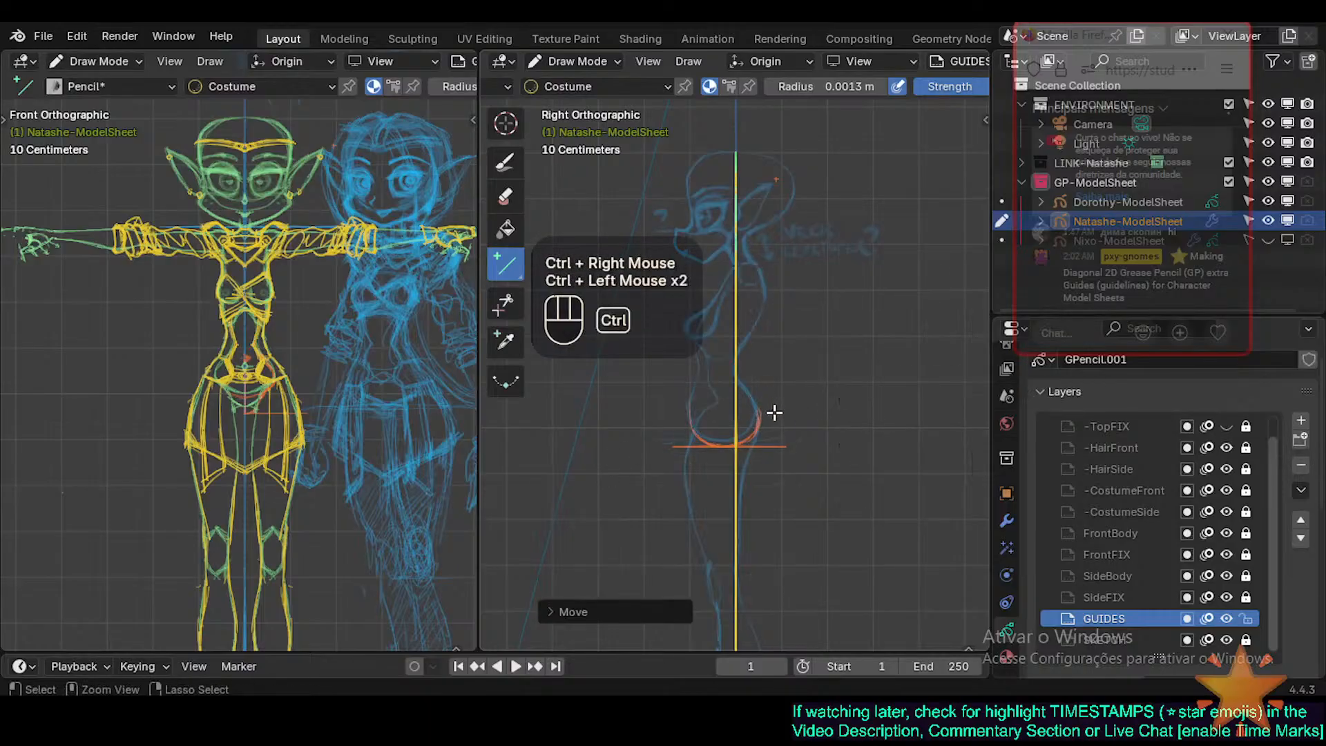
key(ctrl+Tab)
key(Escape)
ctrl+drag(688, 426, 733, 446)
click(506, 162)
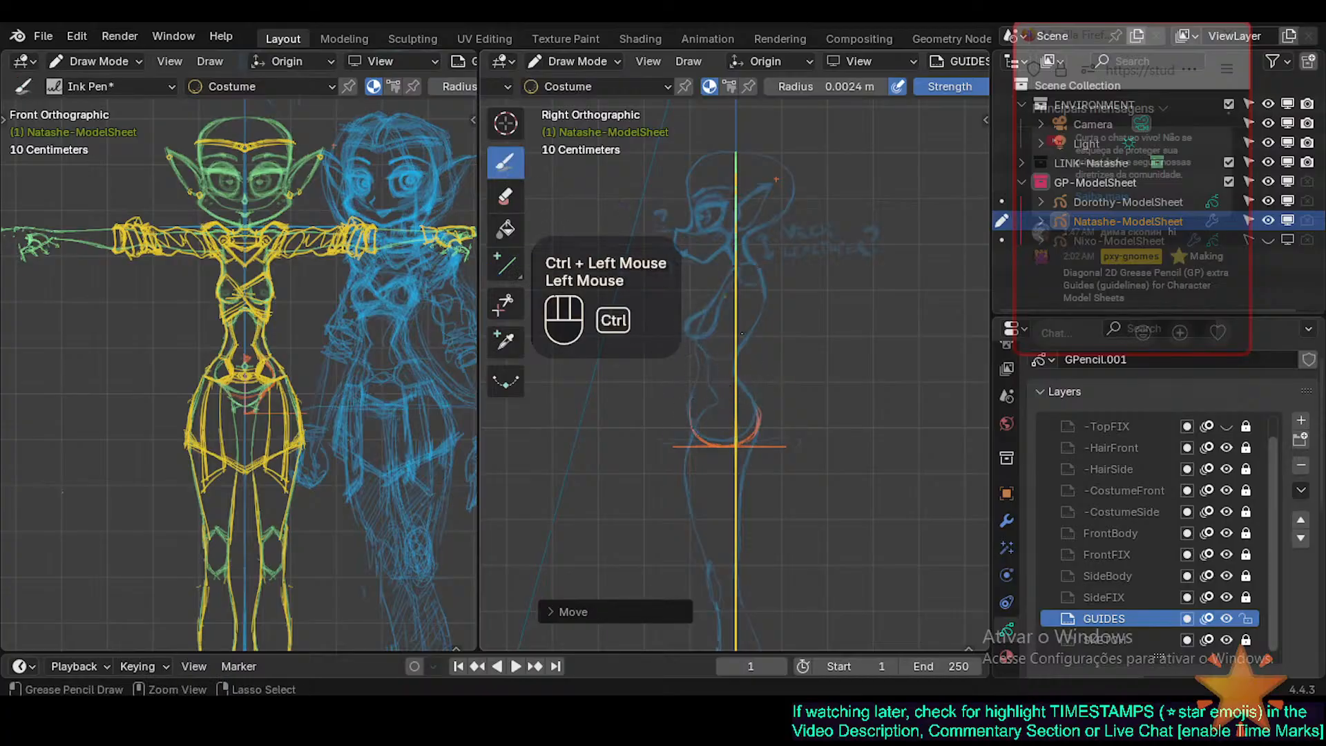
ctrl+click(185, 364)
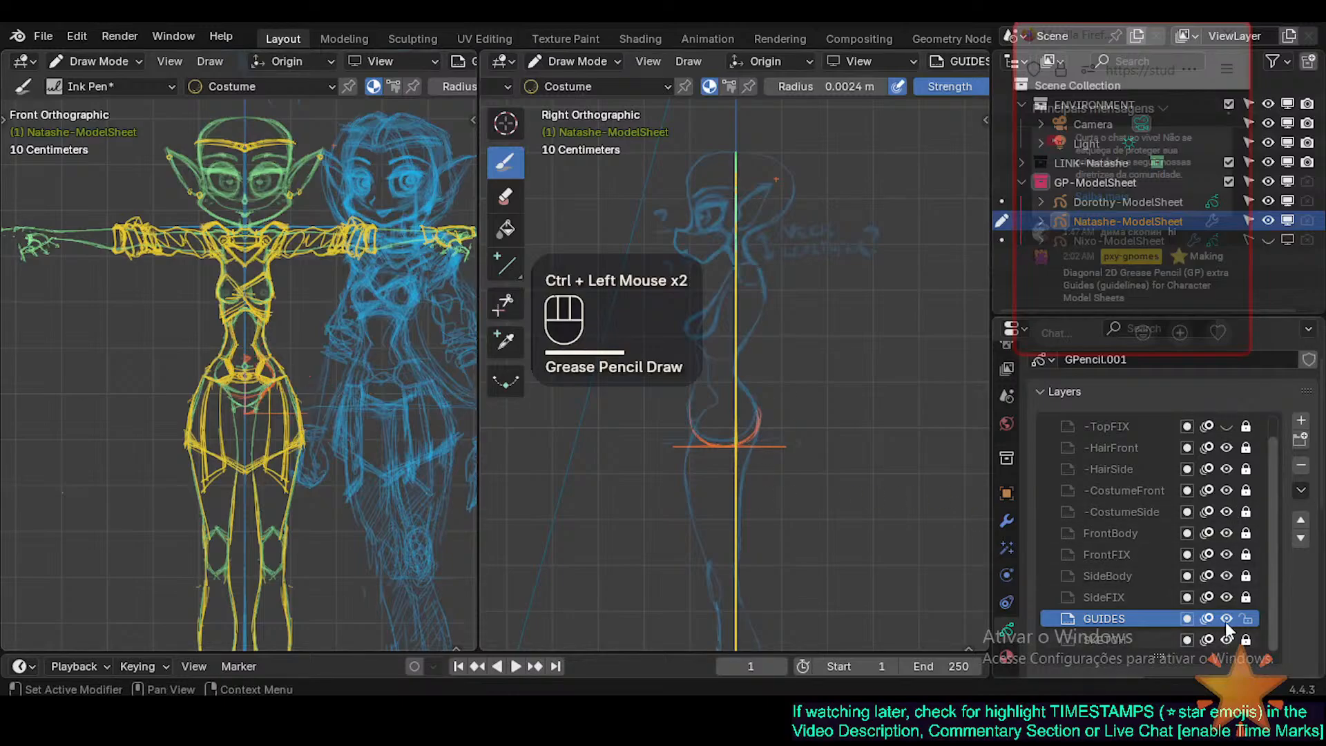
double_click(1137, 619)
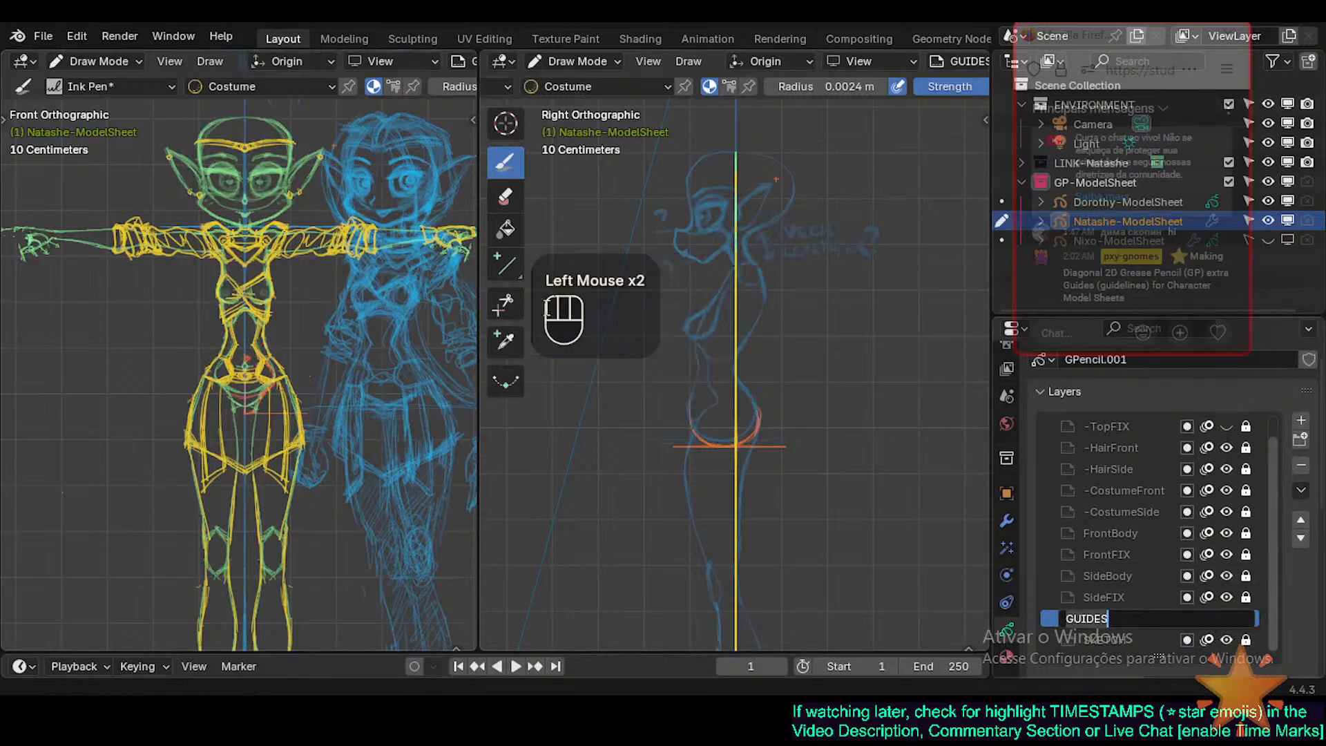
Activate the Line tool and set its brush radius to 0.0027 m.
click(505, 268)
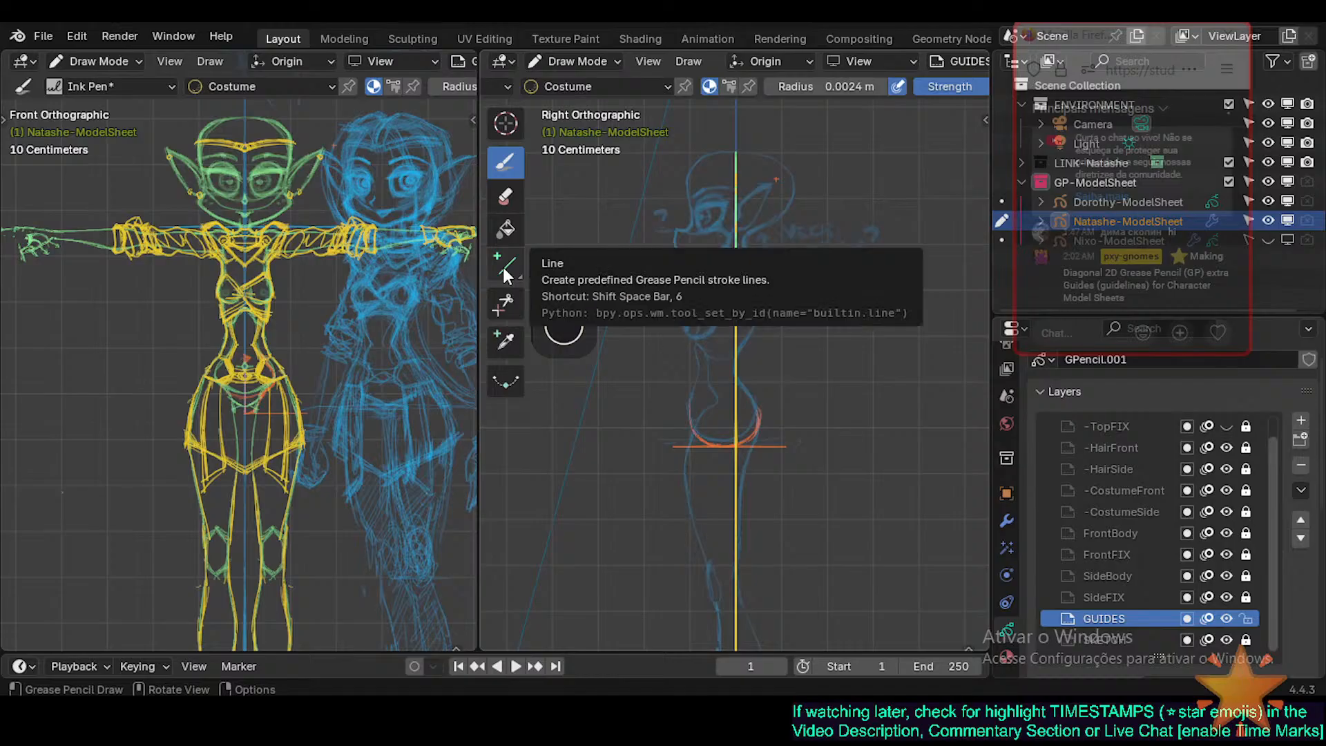
click(502, 267)
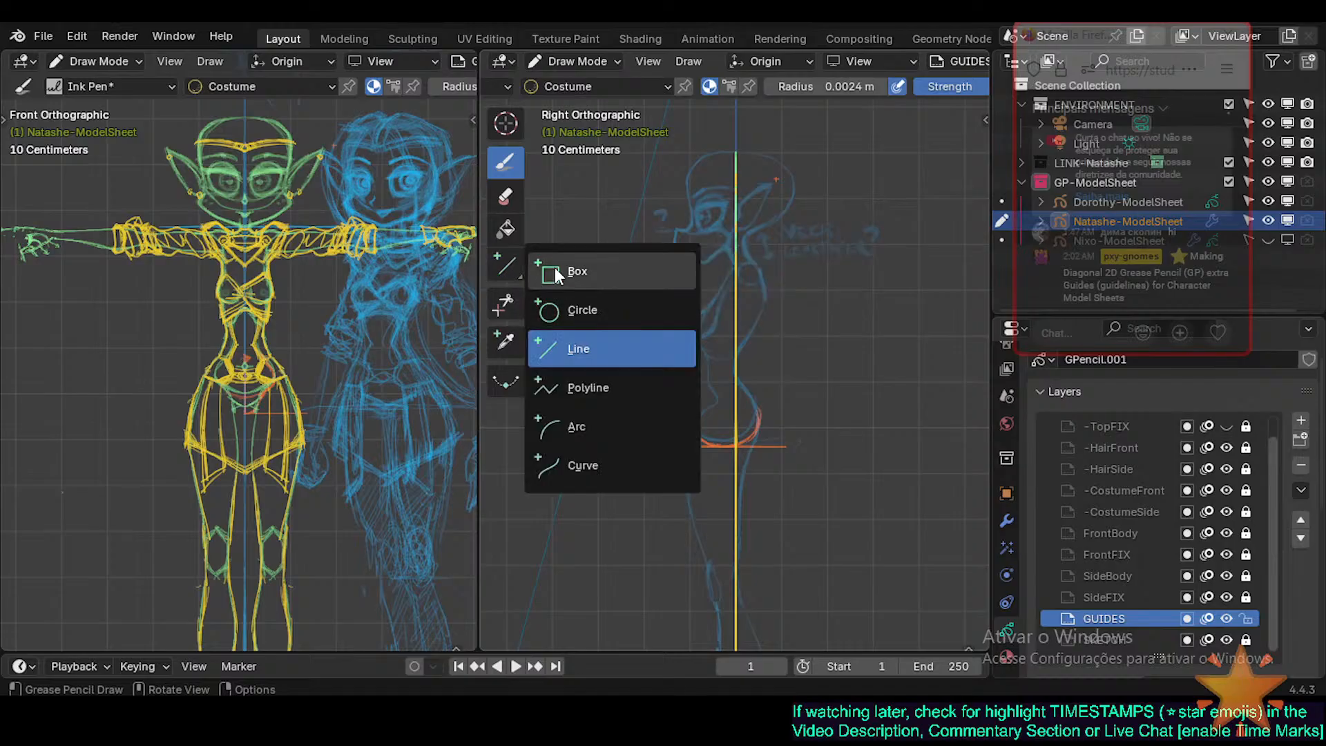
click(504, 268)
click(520, 271)
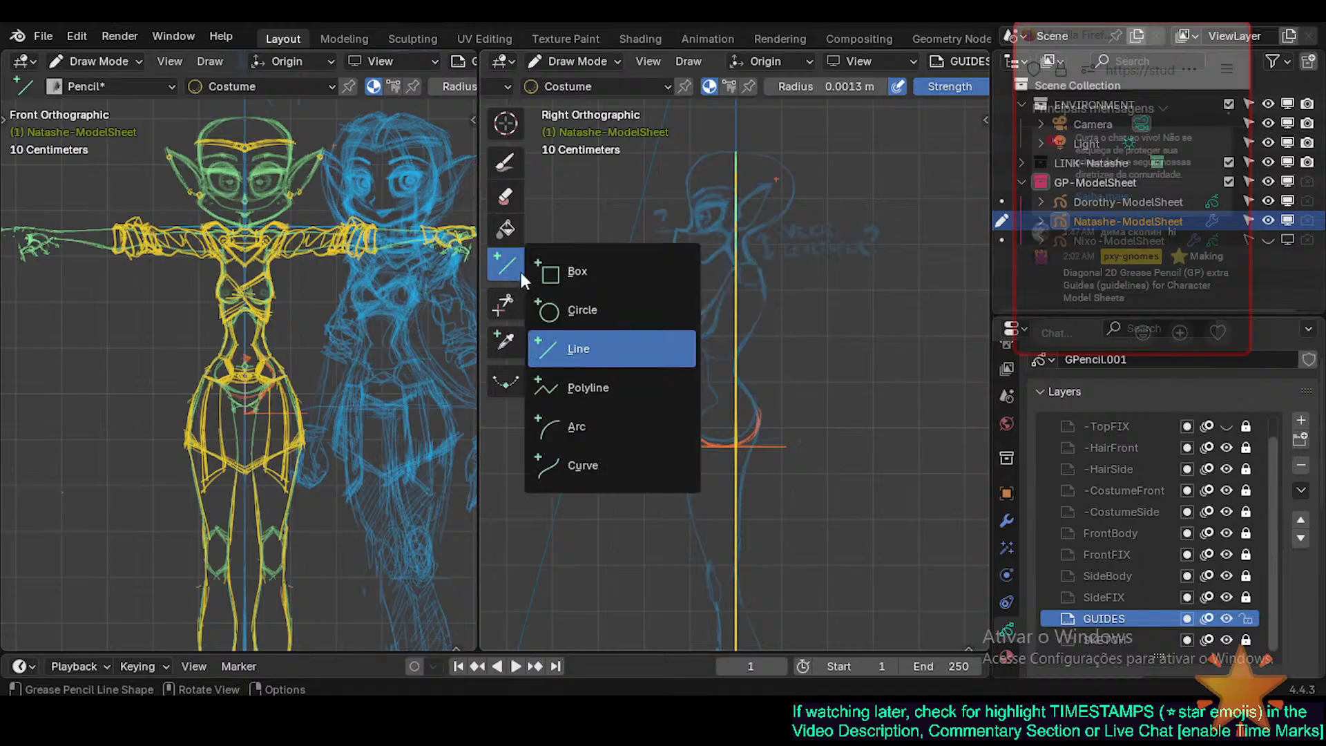
click(558, 342)
key(f)
click(808, 226)
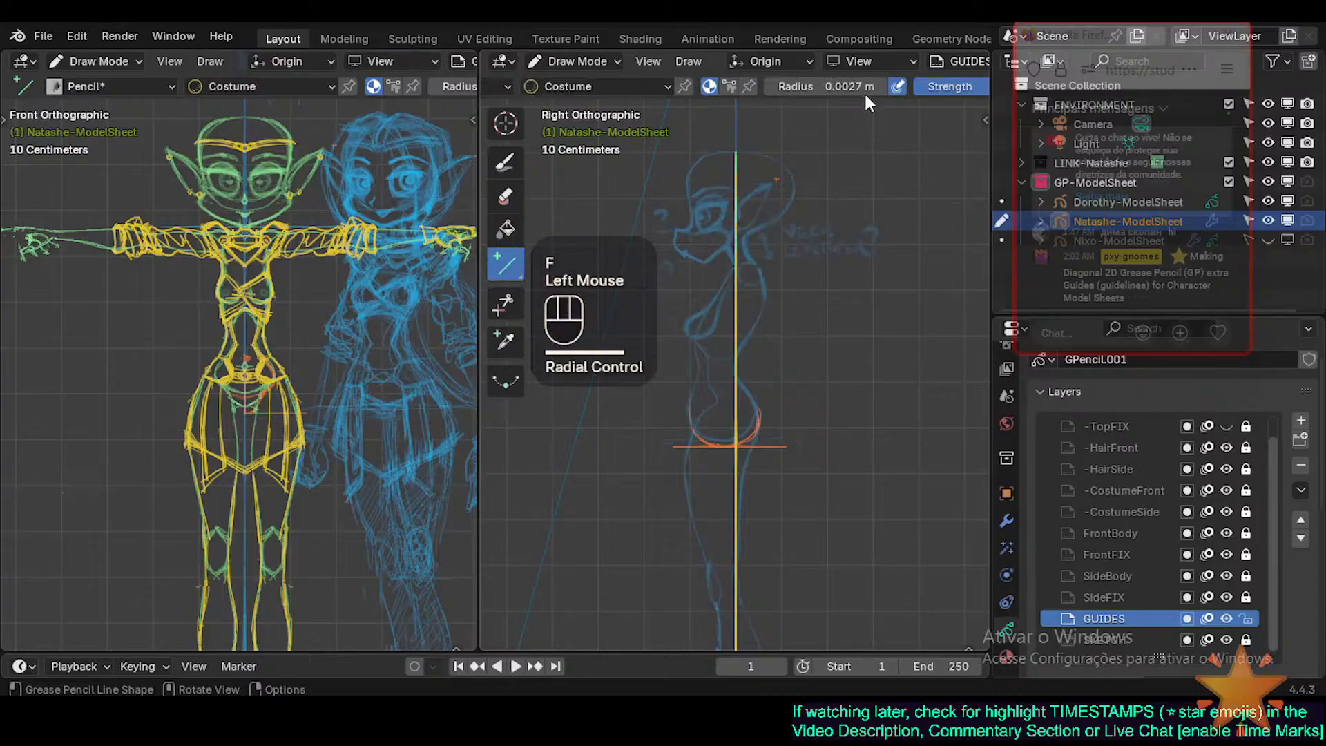
Set the brush radius to 0.0017 m and try a slightly slanted line outward from the back of the side-view waist.
key(f)
click(747, 338)
drag(748, 339, 886, 330)
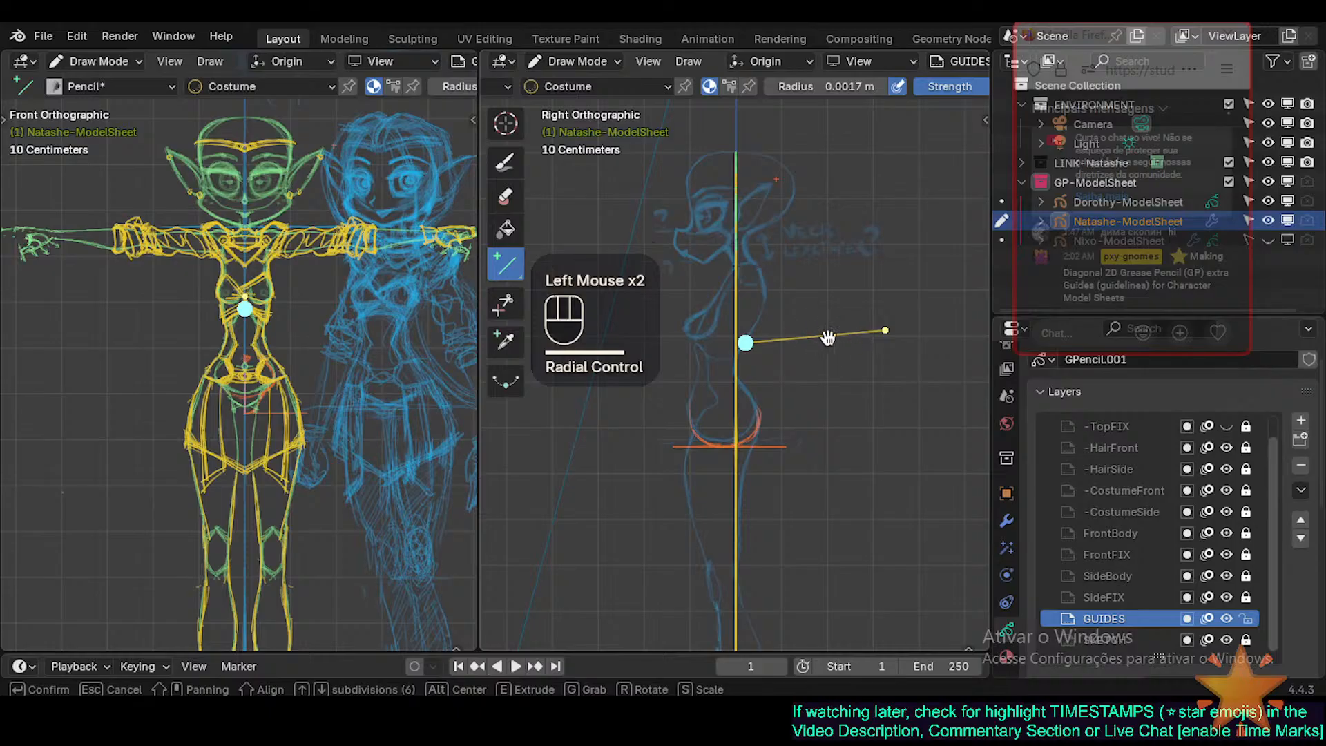
Try slanted lines across the side-view waist while adjusting the Line tool's brush radius up to 0.0045 m.
key(f)
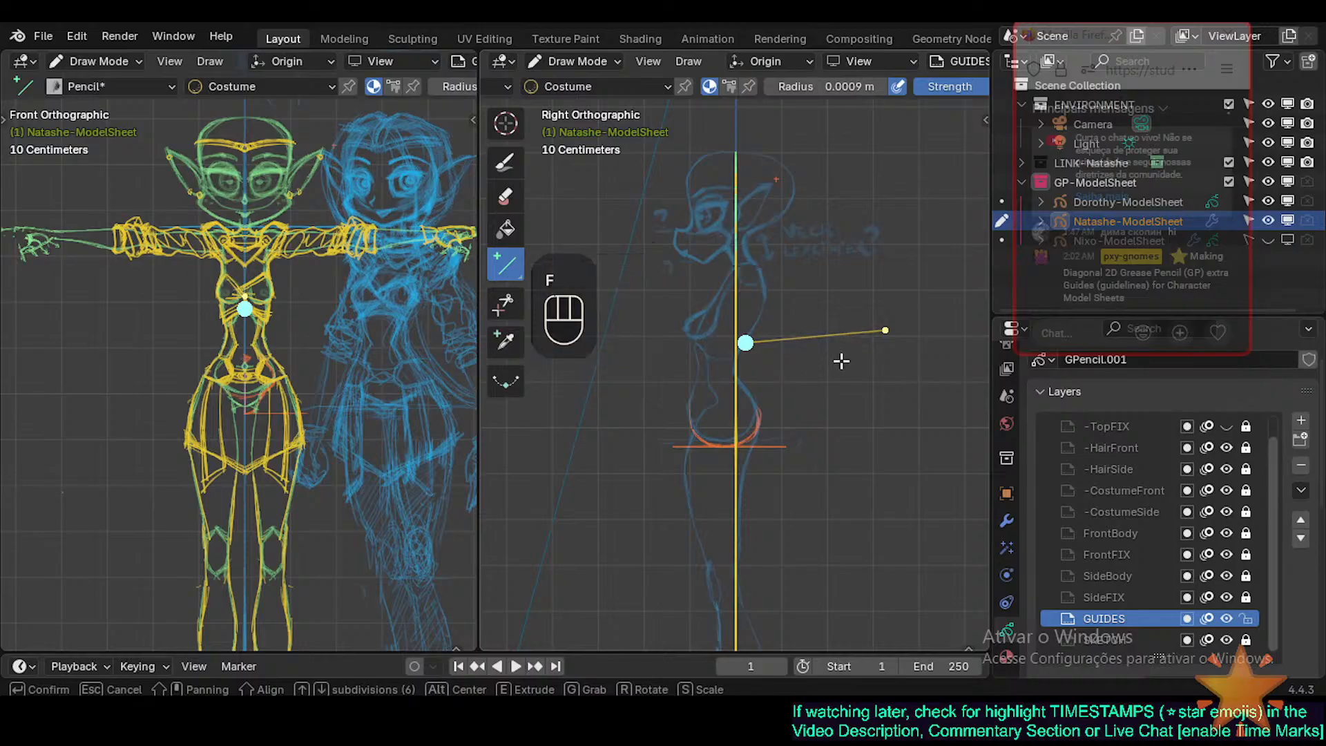
key(Escape)
click(717, 373)
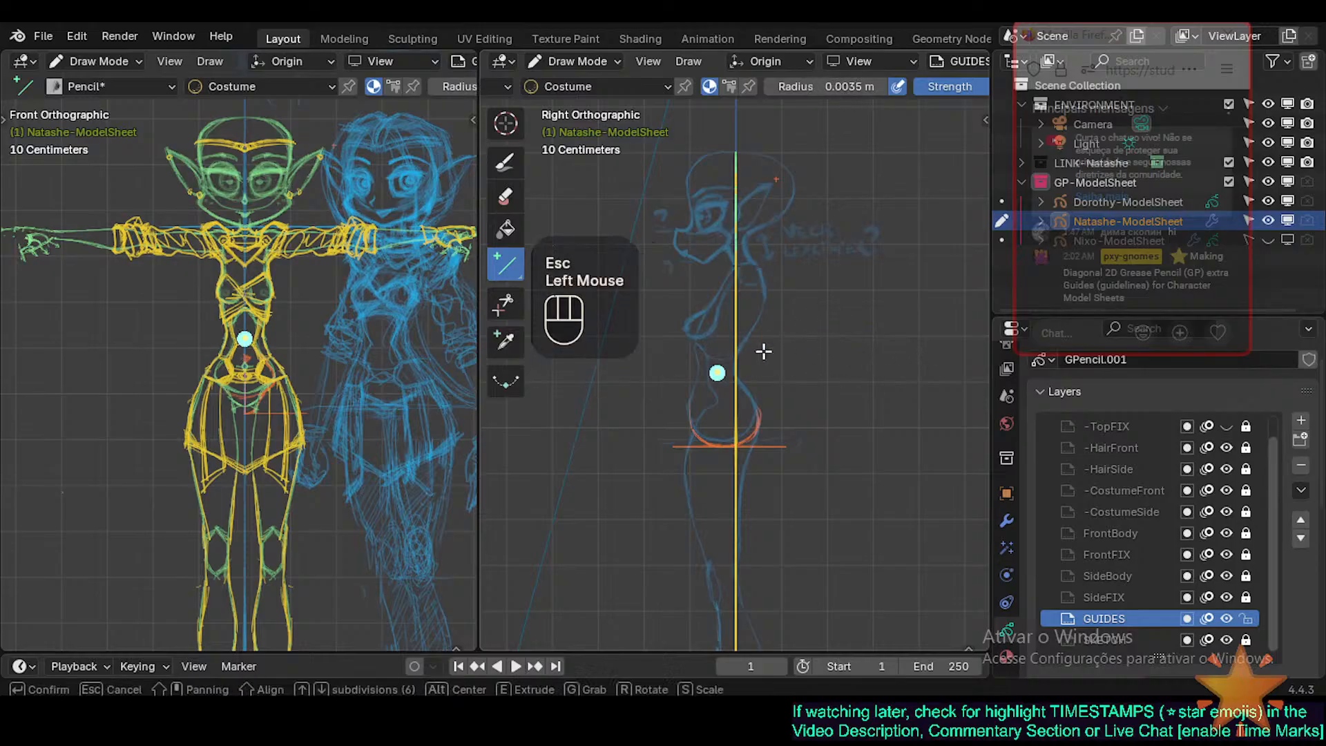
drag(763, 352, 873, 315)
key(f)
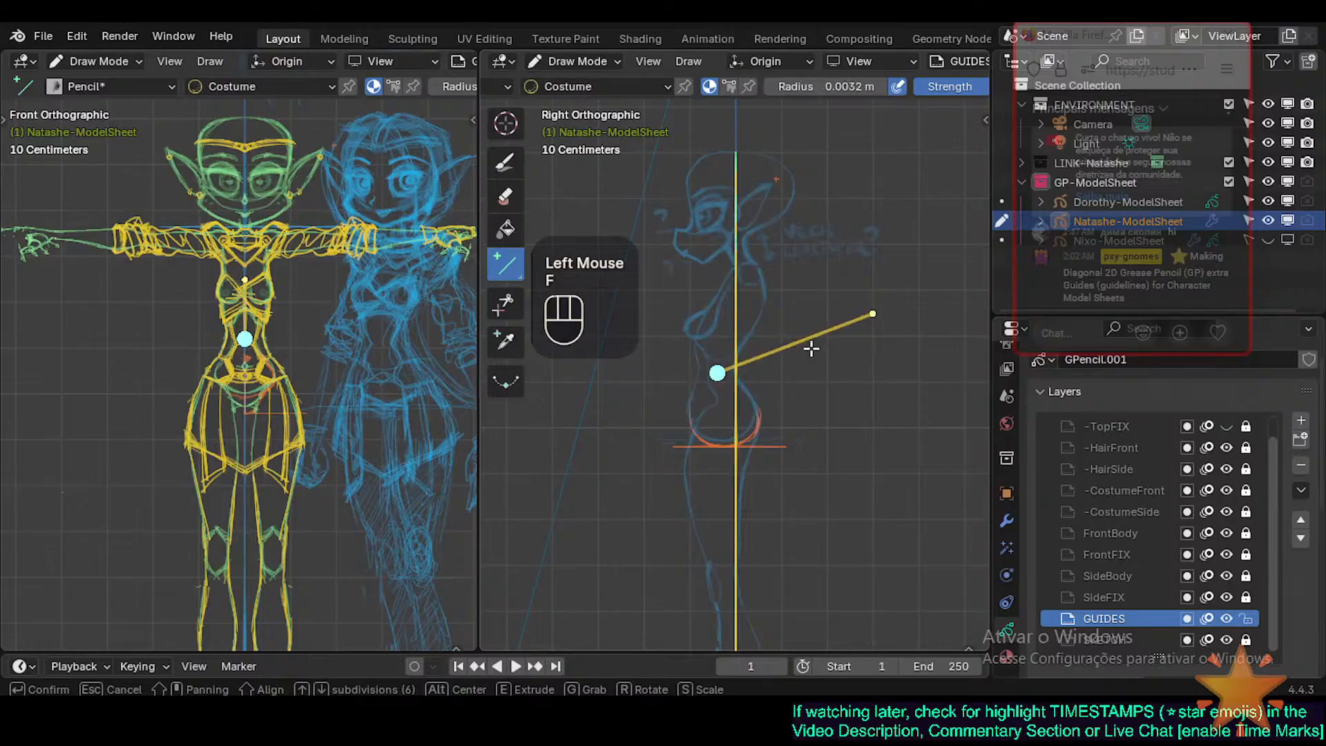
key(Escape)
key(s)
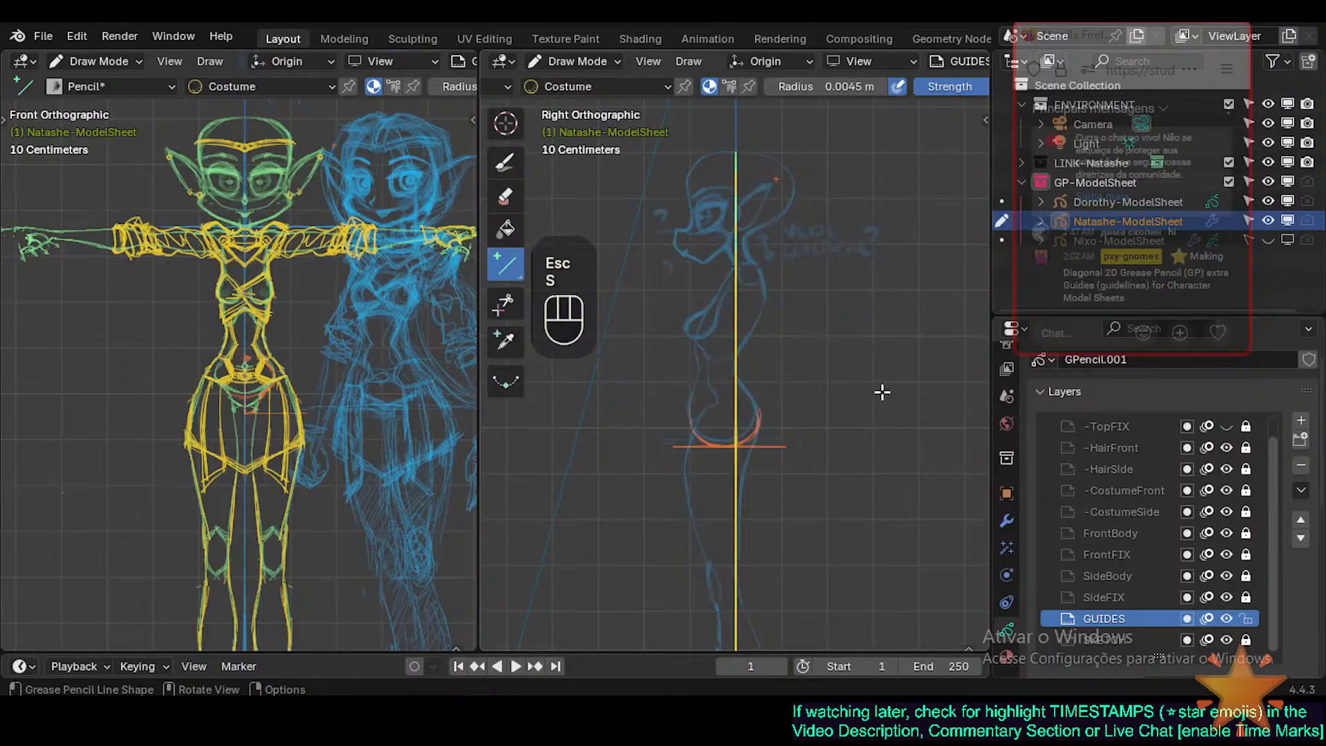
drag(864, 374, 666, 357)
key(s)
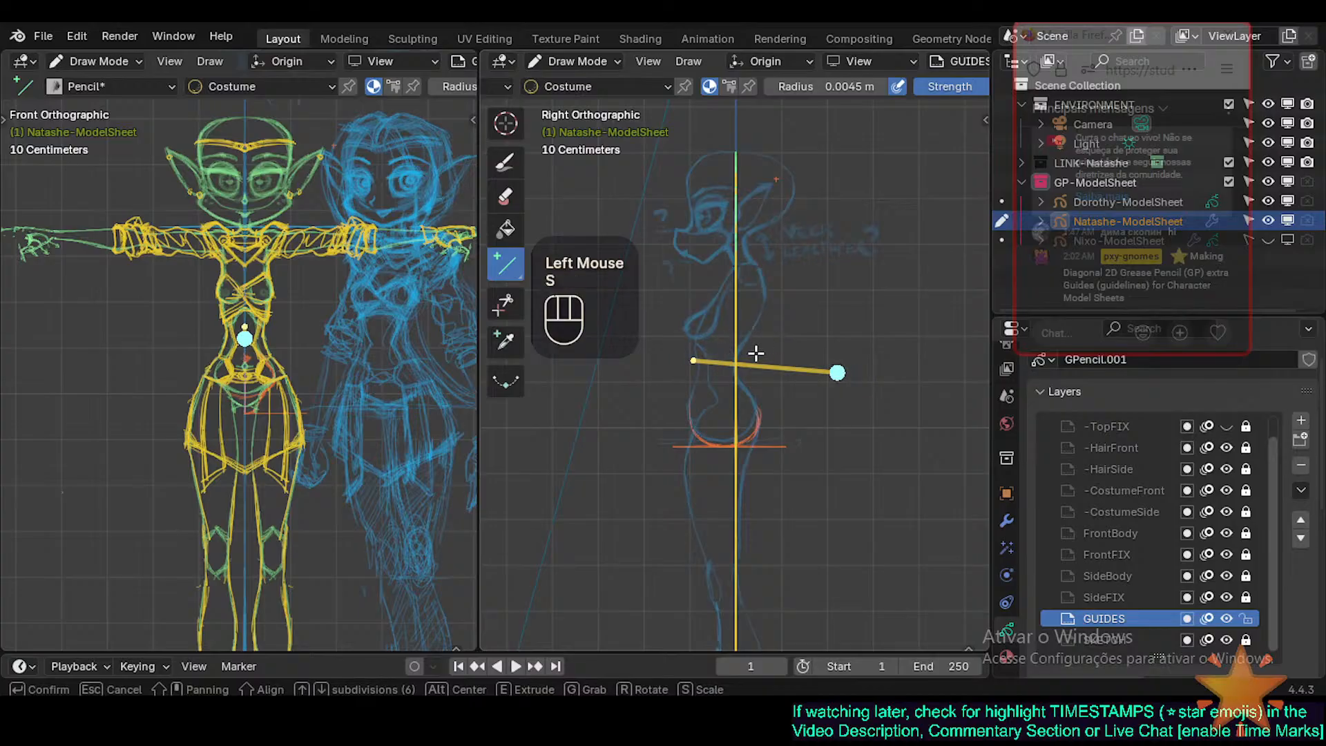
key(Escape)
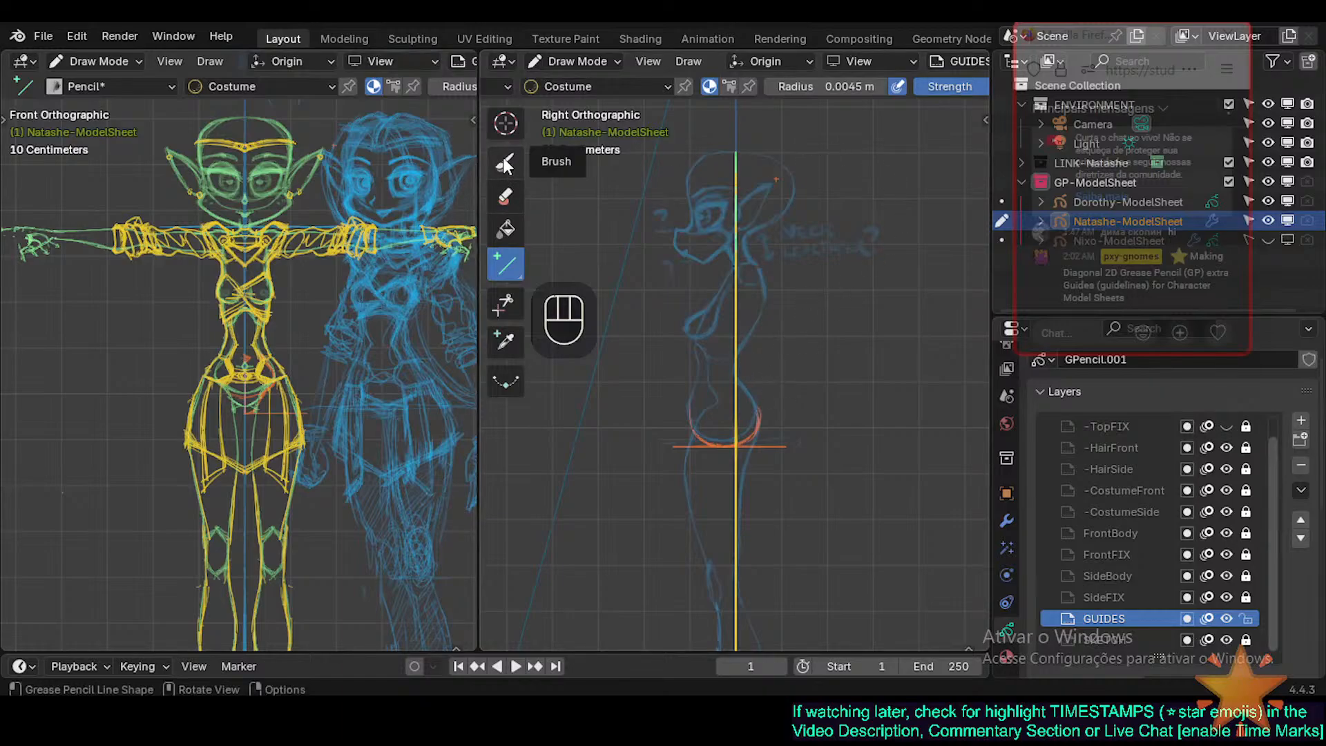
Test the thickness on a trial diagonal line across the side-view hips and set the brush radius to 0.0003 m.
click(574, 63)
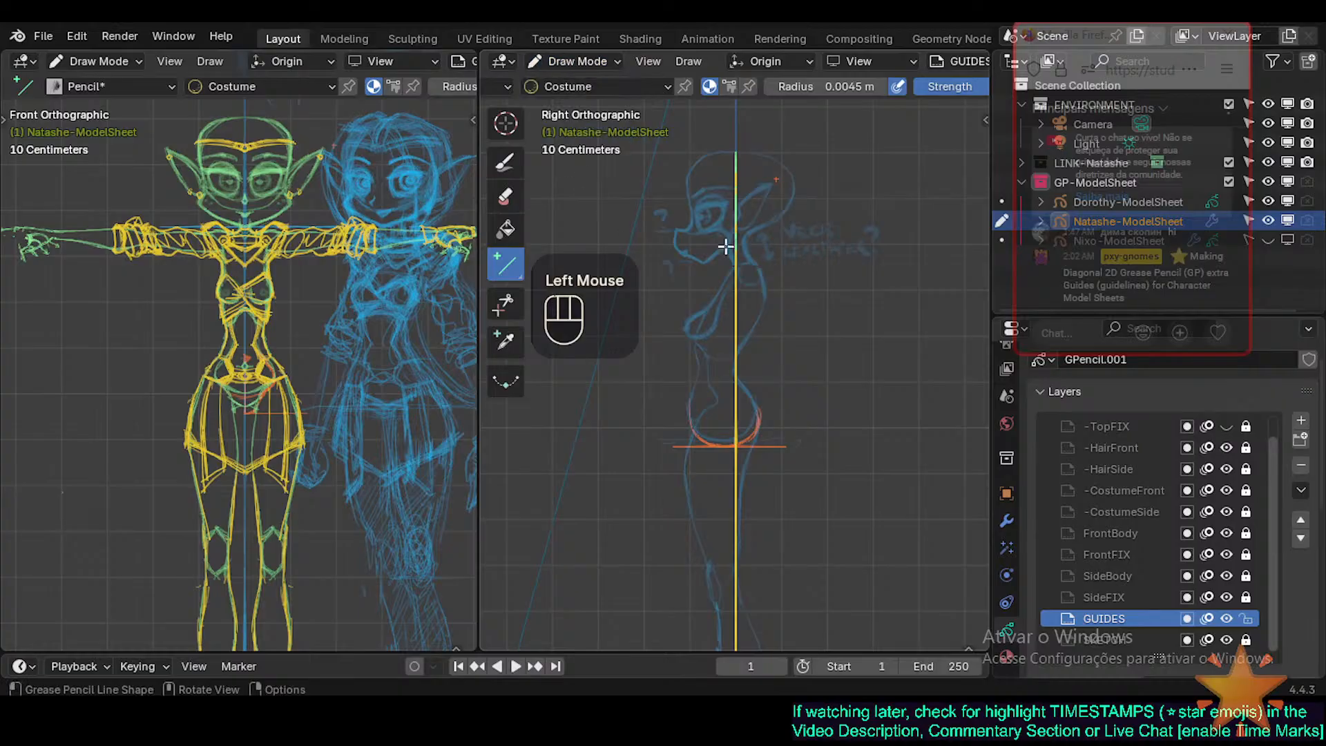
drag(872, 323, 670, 454)
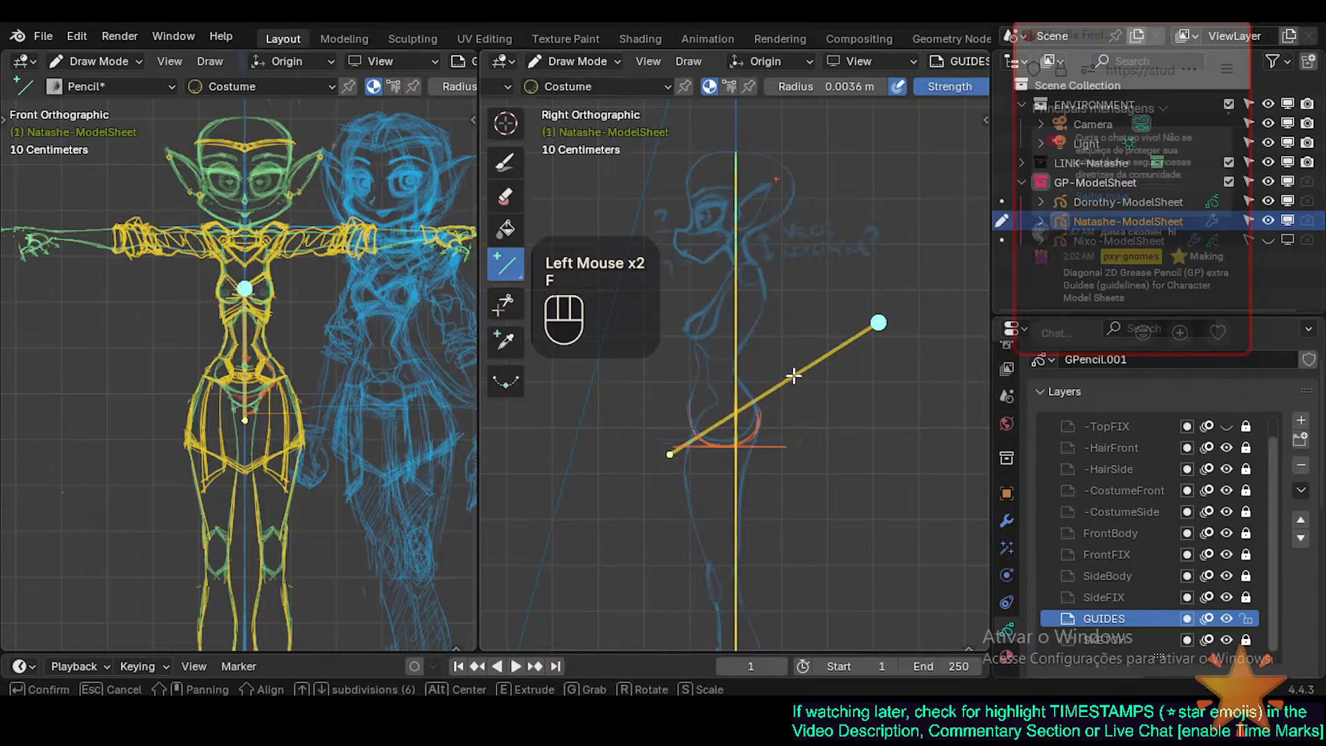
key(f)
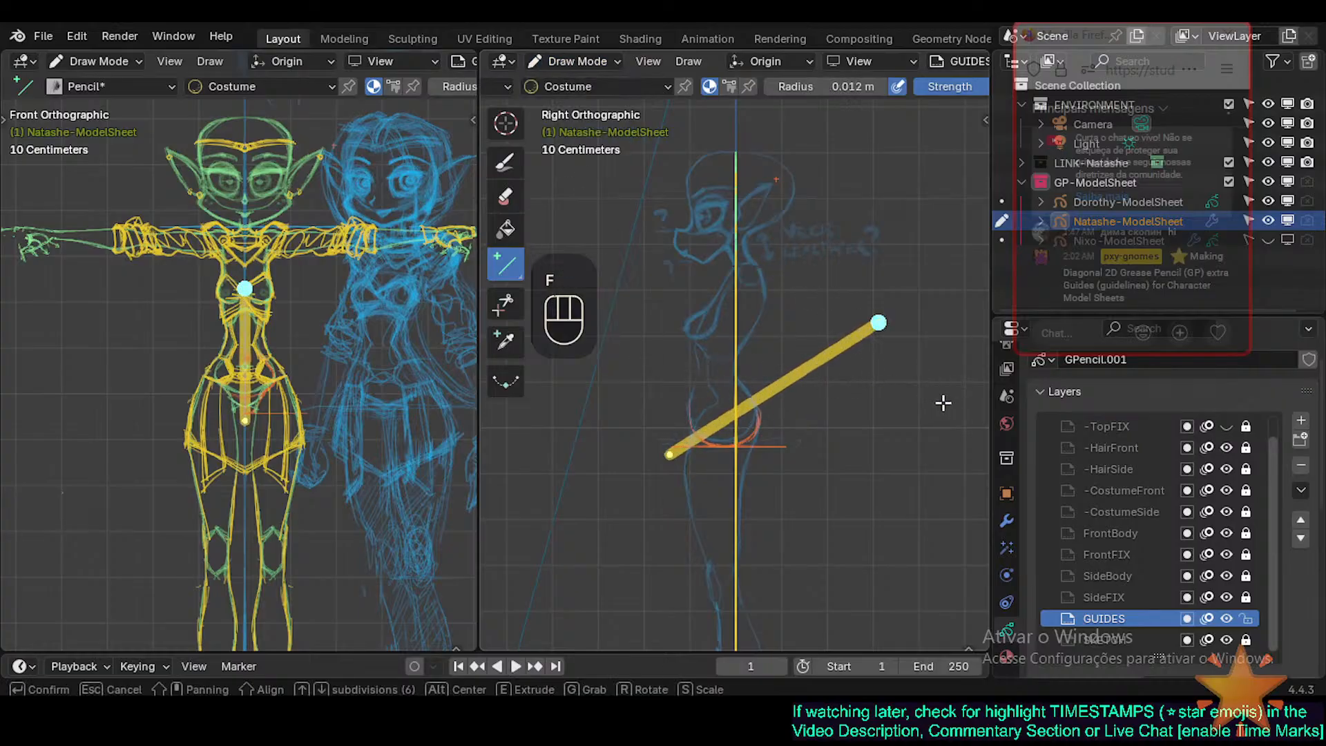
click(764, 358)
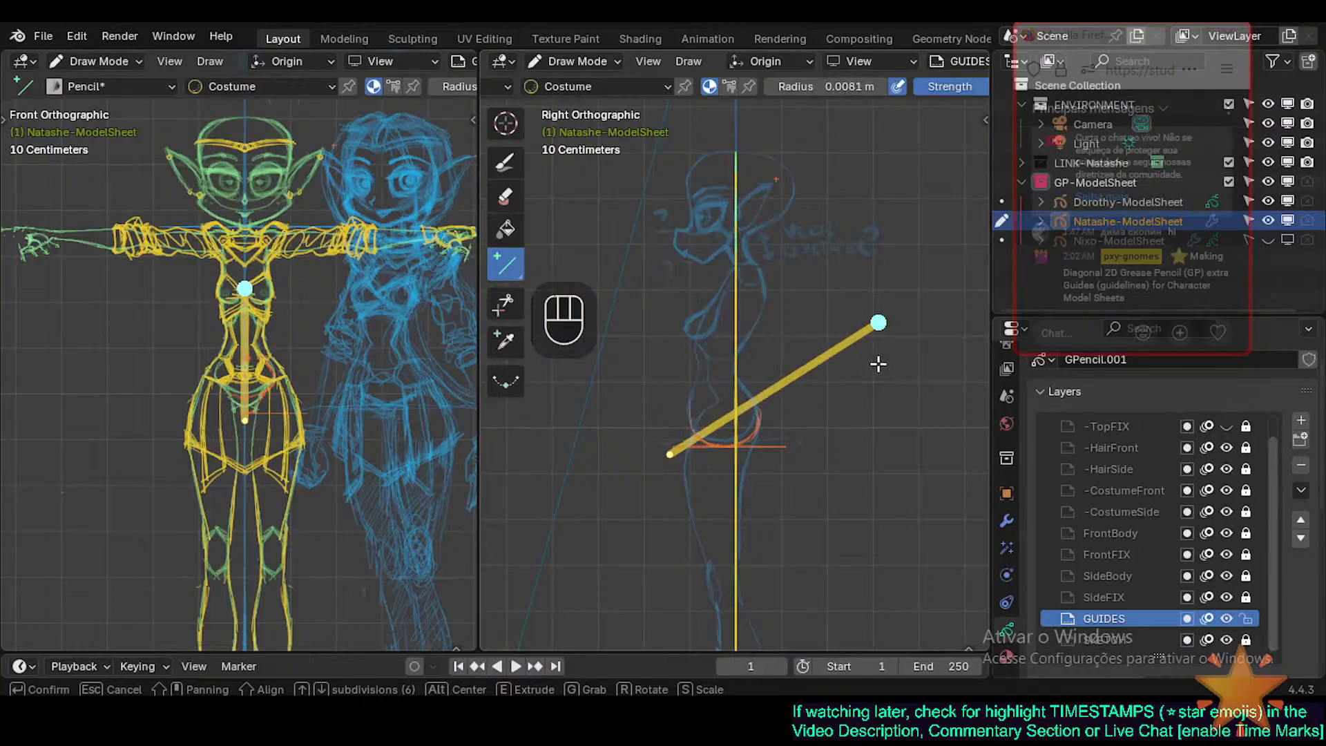
key(Escape)
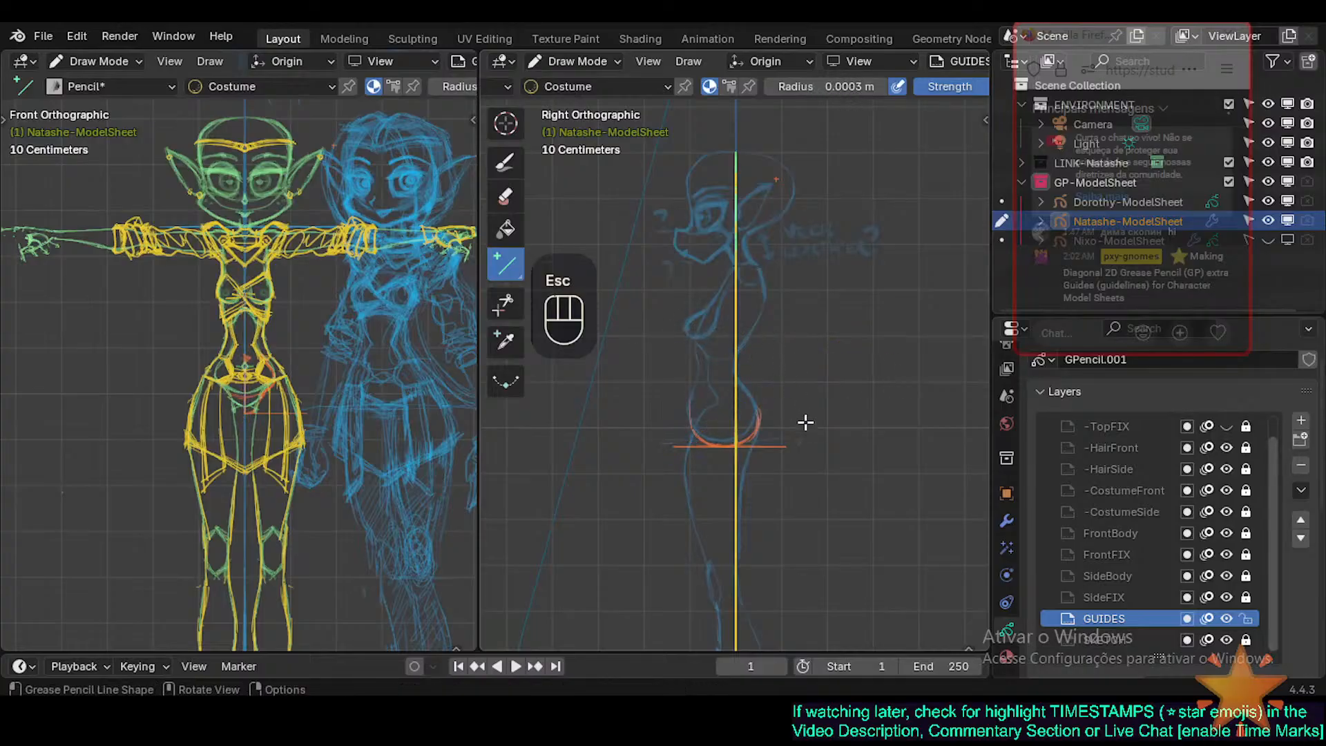
Try two thin slanted lines across the side-view hips and upper thighs, cancelling each one.
drag(873, 391, 553, 414)
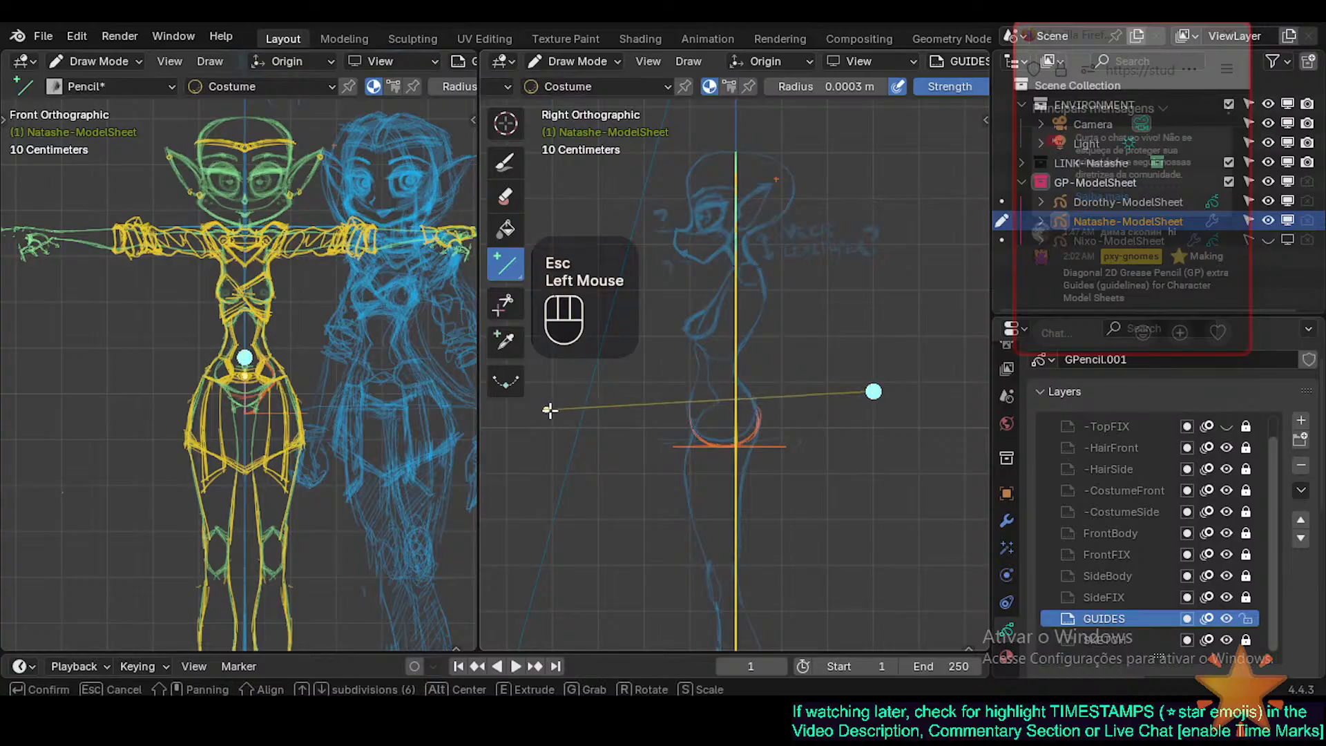
key(Escape)
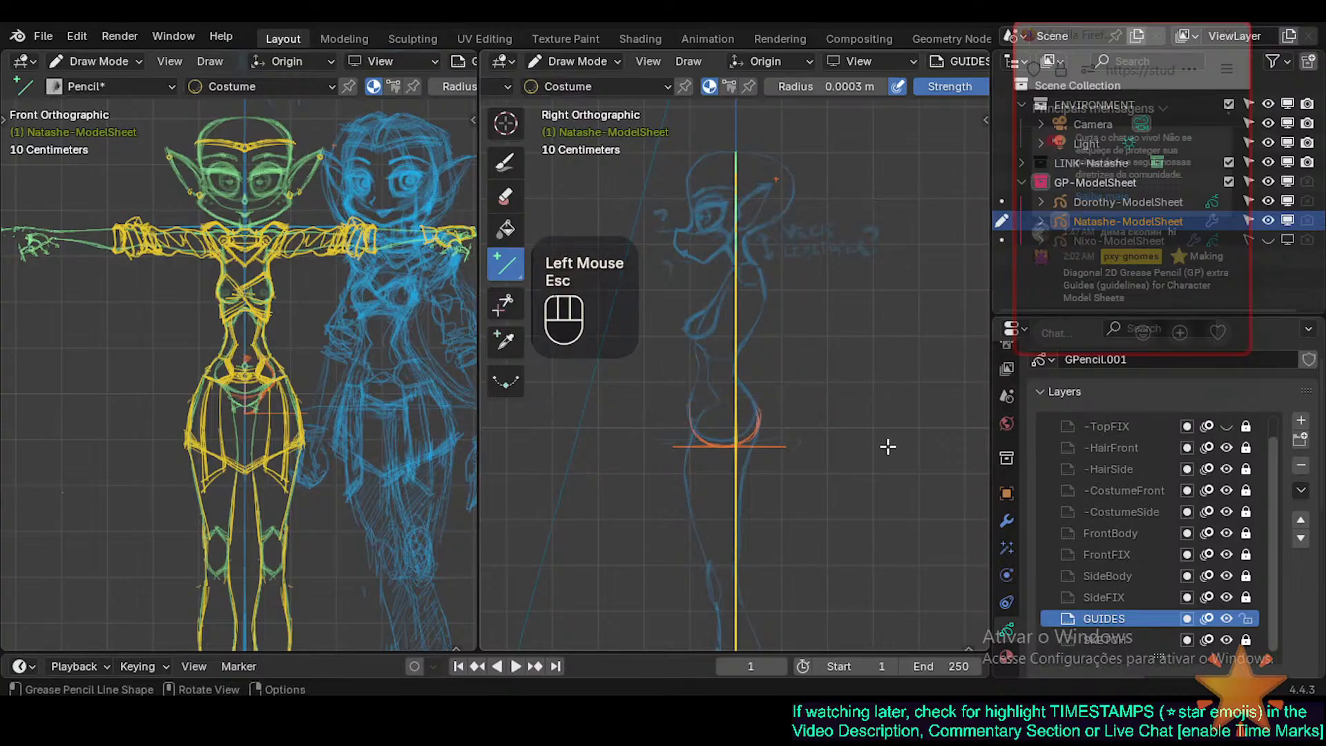
drag(903, 429, 595, 497)
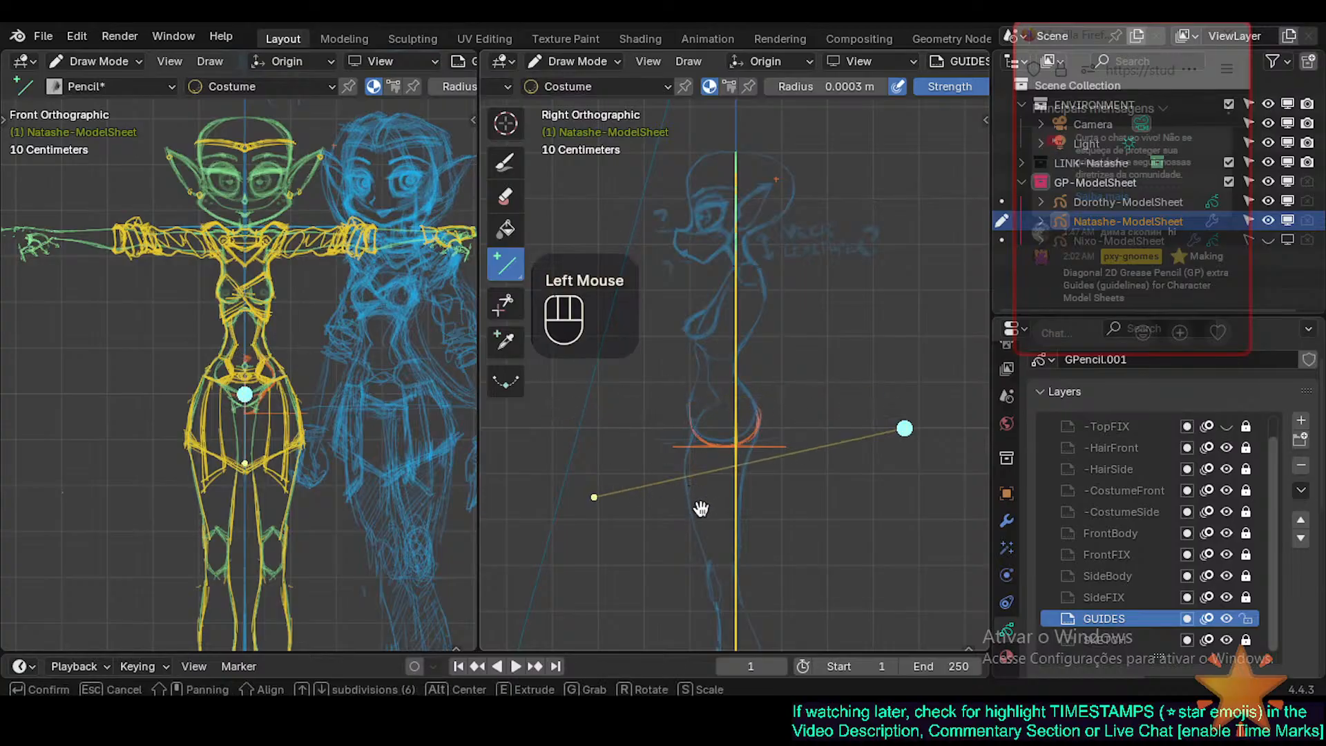
key(Escape)
Check the object's materials and try two slightly slanted Costume lines below the side-view hips, returning to the layer list.
click(1007, 656)
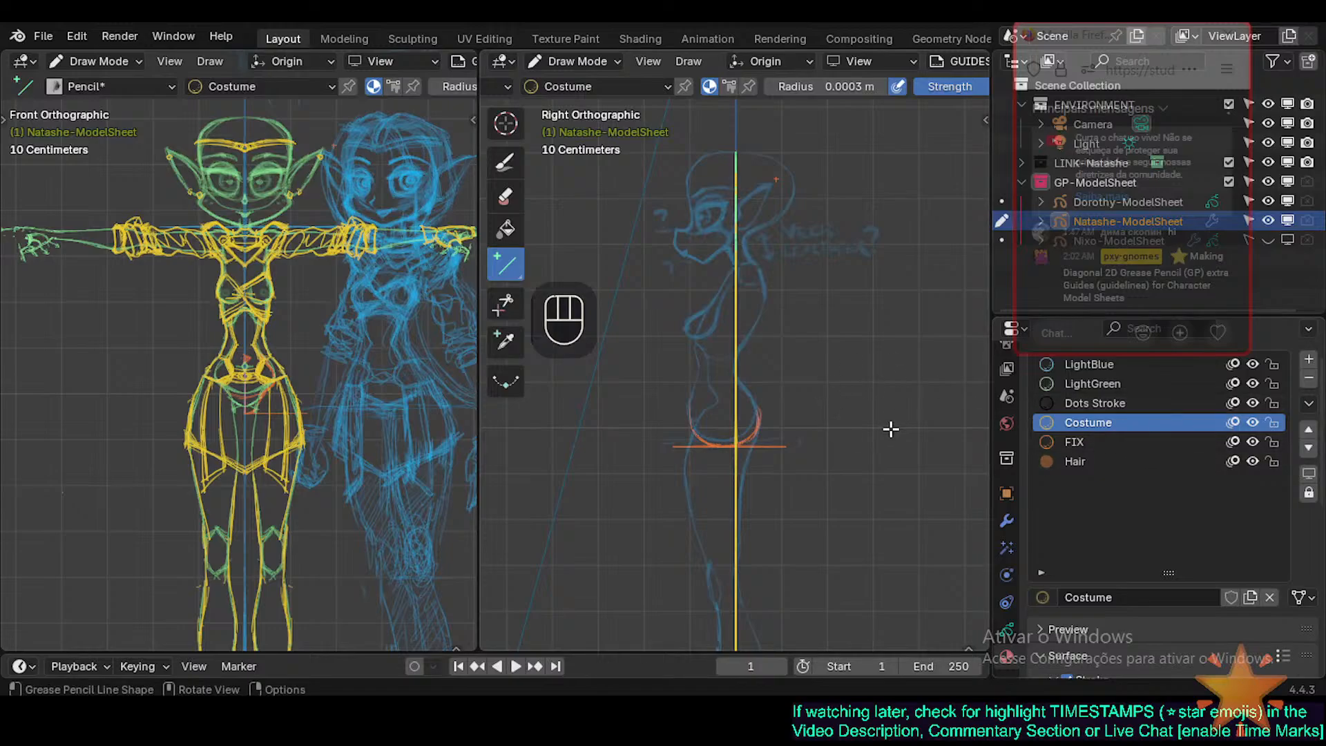
drag(897, 413, 578, 434)
key(Escape)
drag(897, 444, 606, 462)
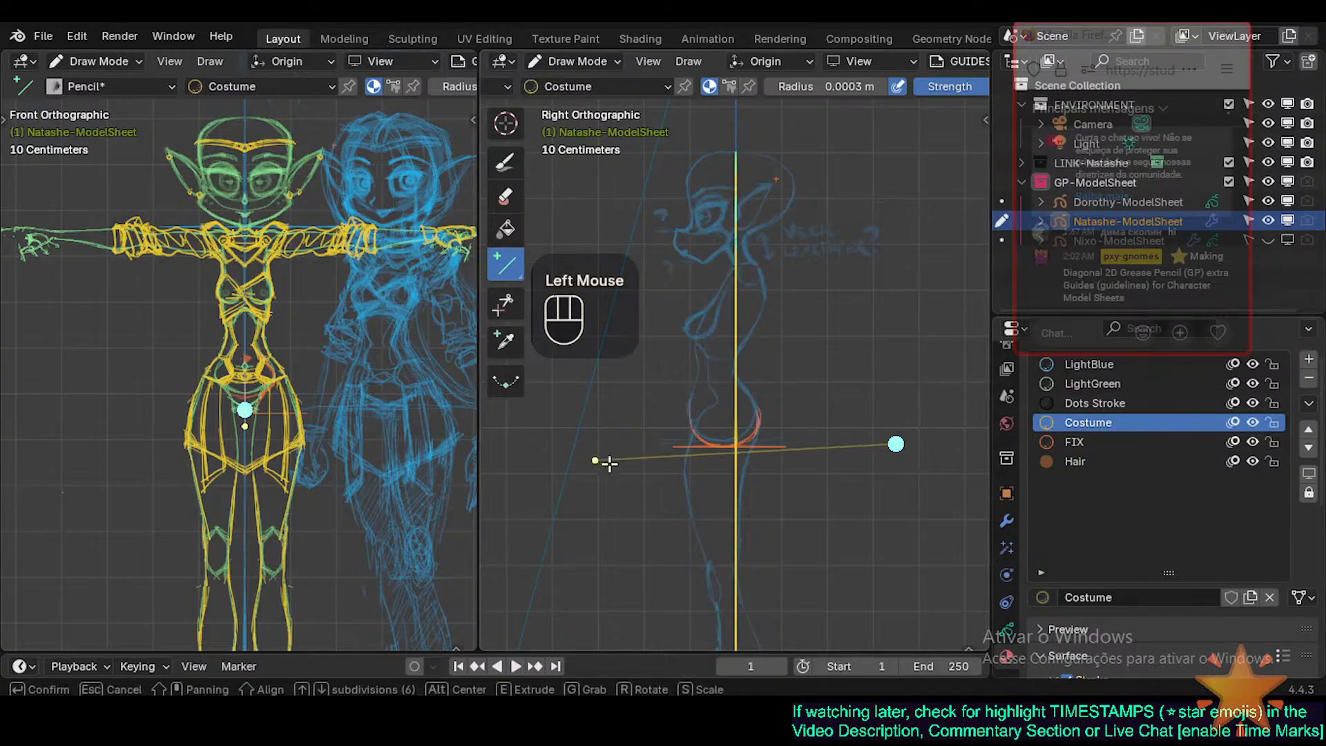
key(Escape)
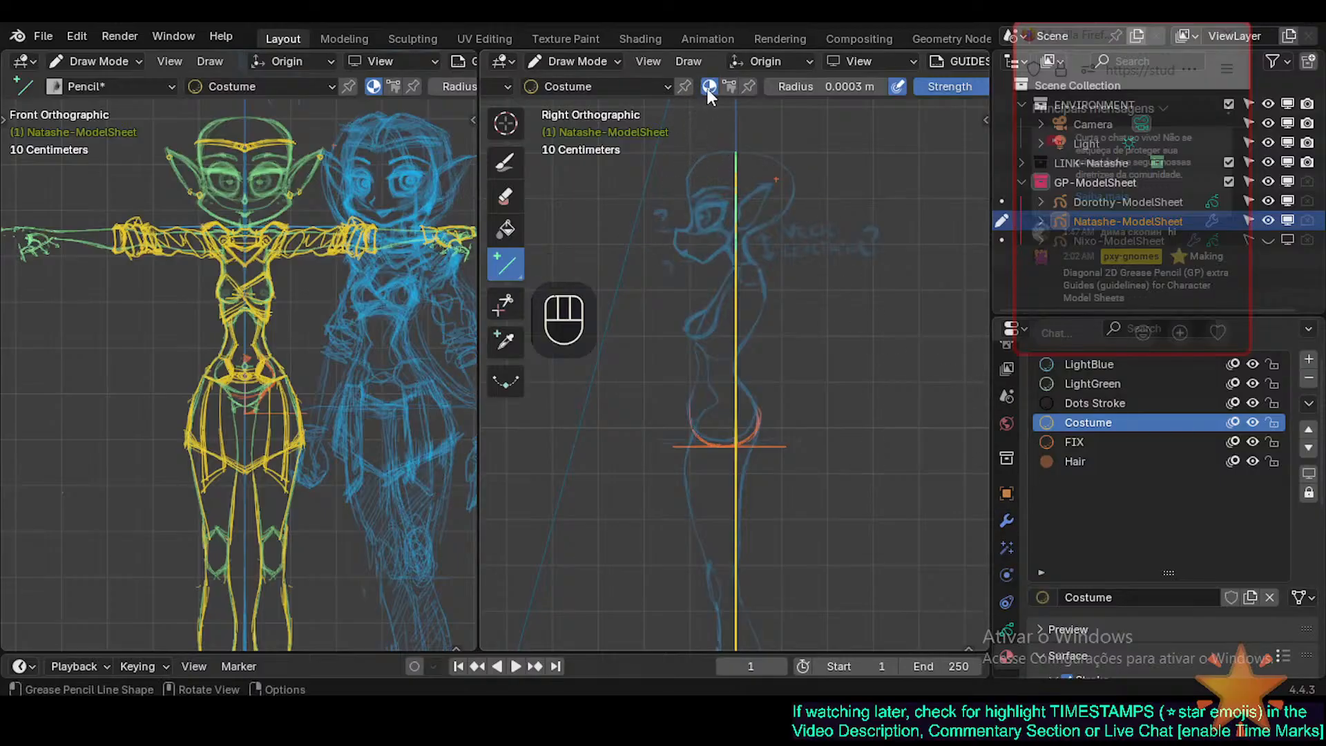
click(1008, 634)
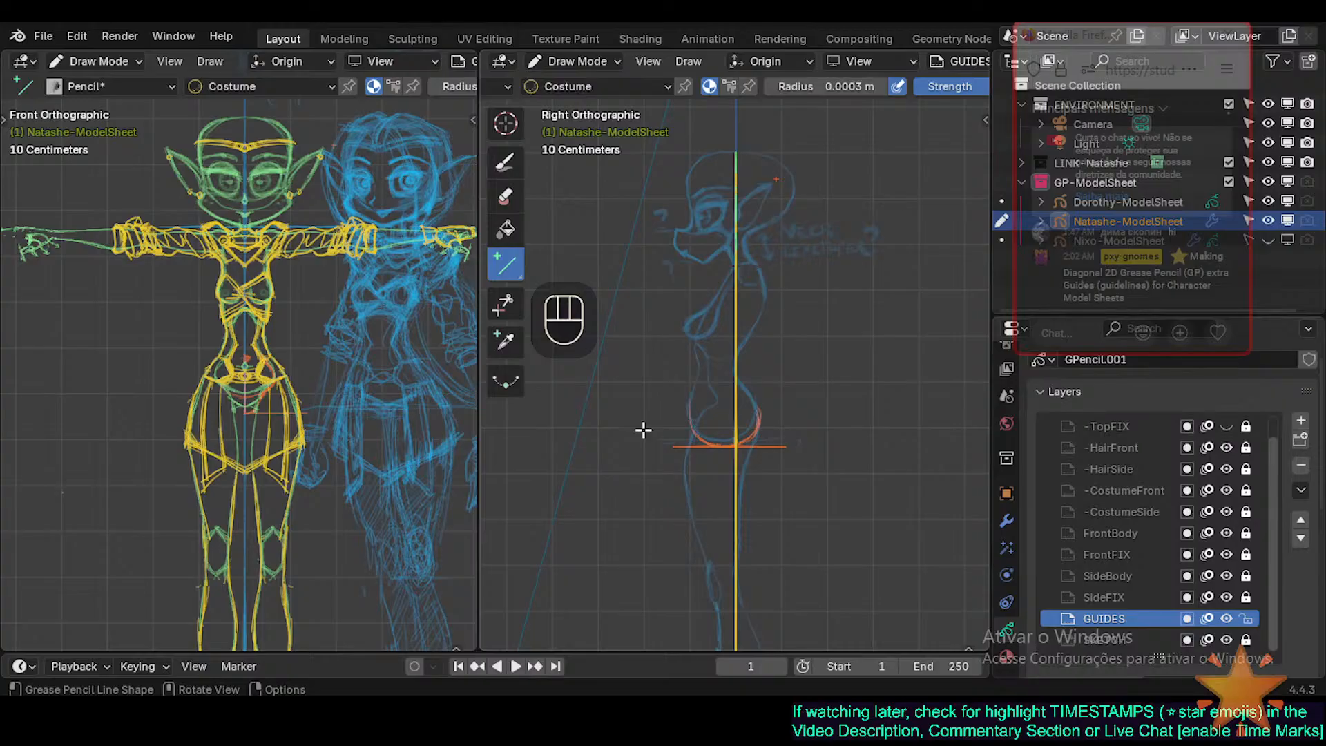
Orbit from the side view in three fixed increments to examine the model sheet from a diagonal orthographic angle.
key(KP_3)
key(KP_3)
key(KP_4)
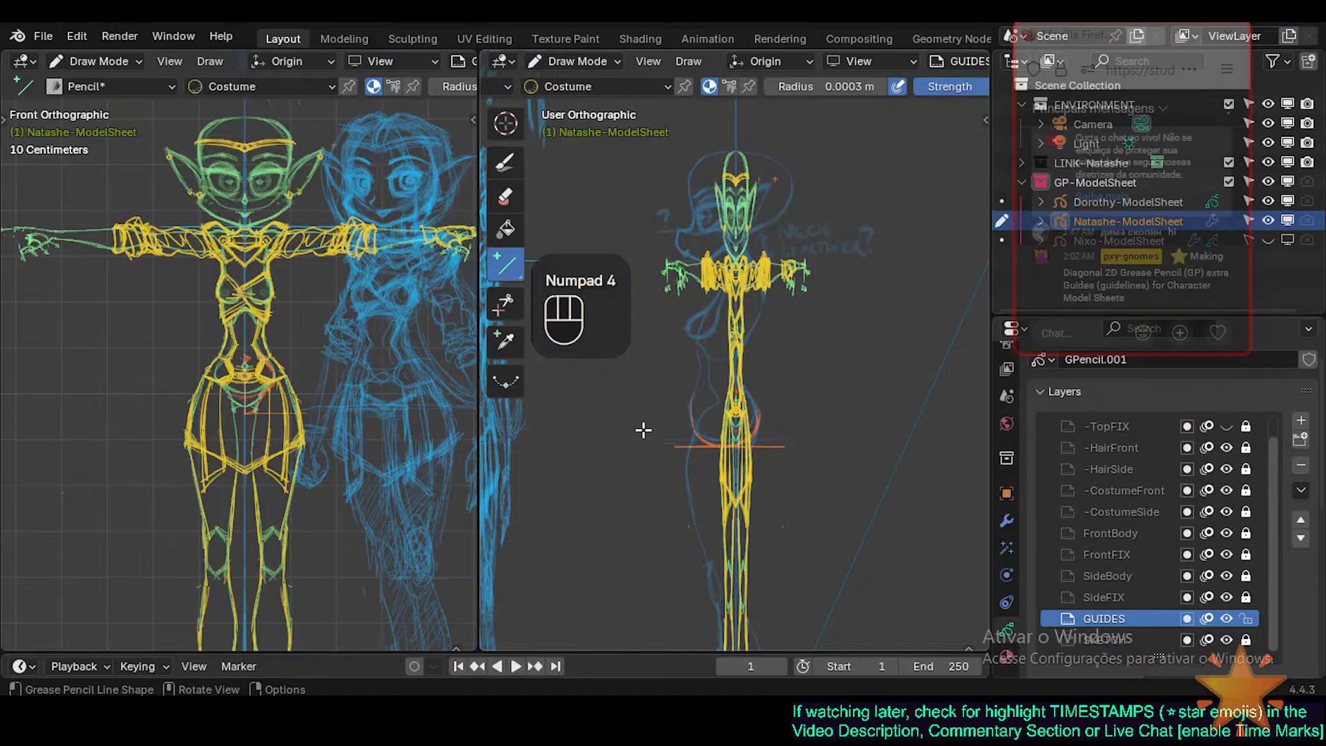
key(KP_4)
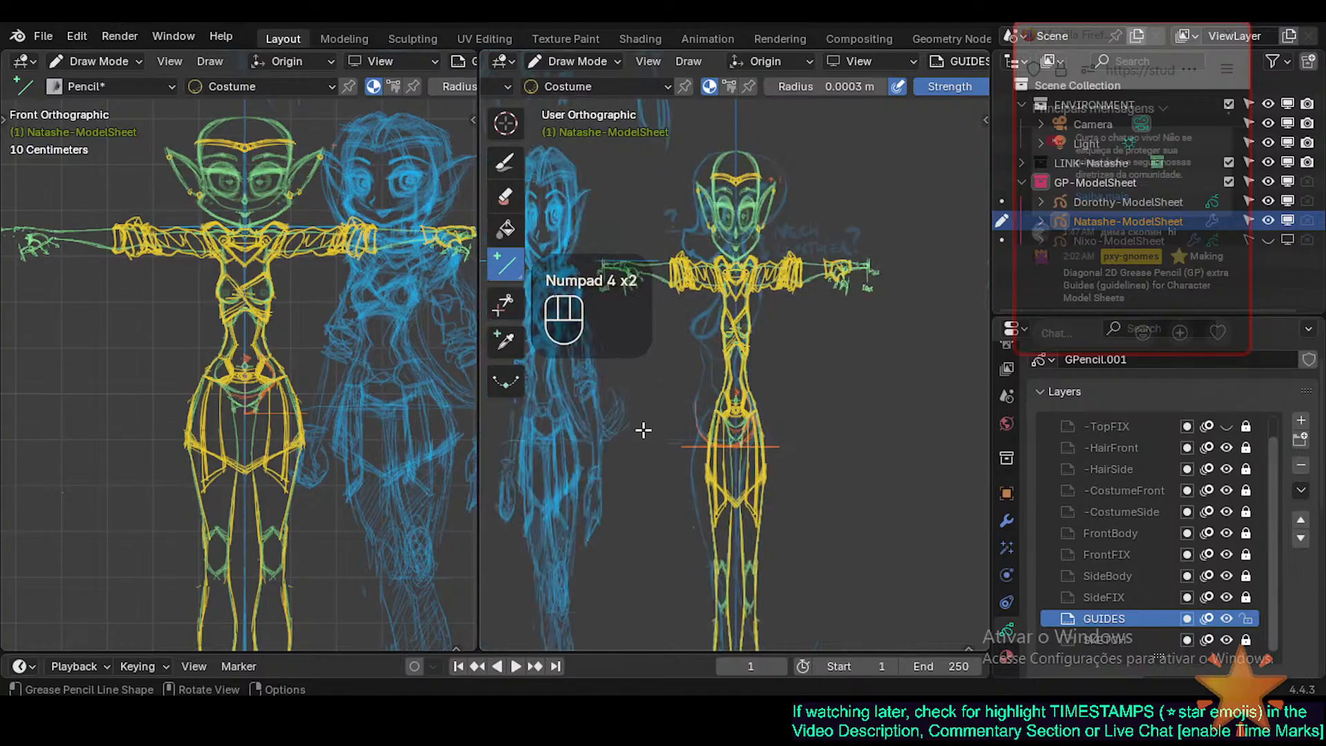
key(KP_4)
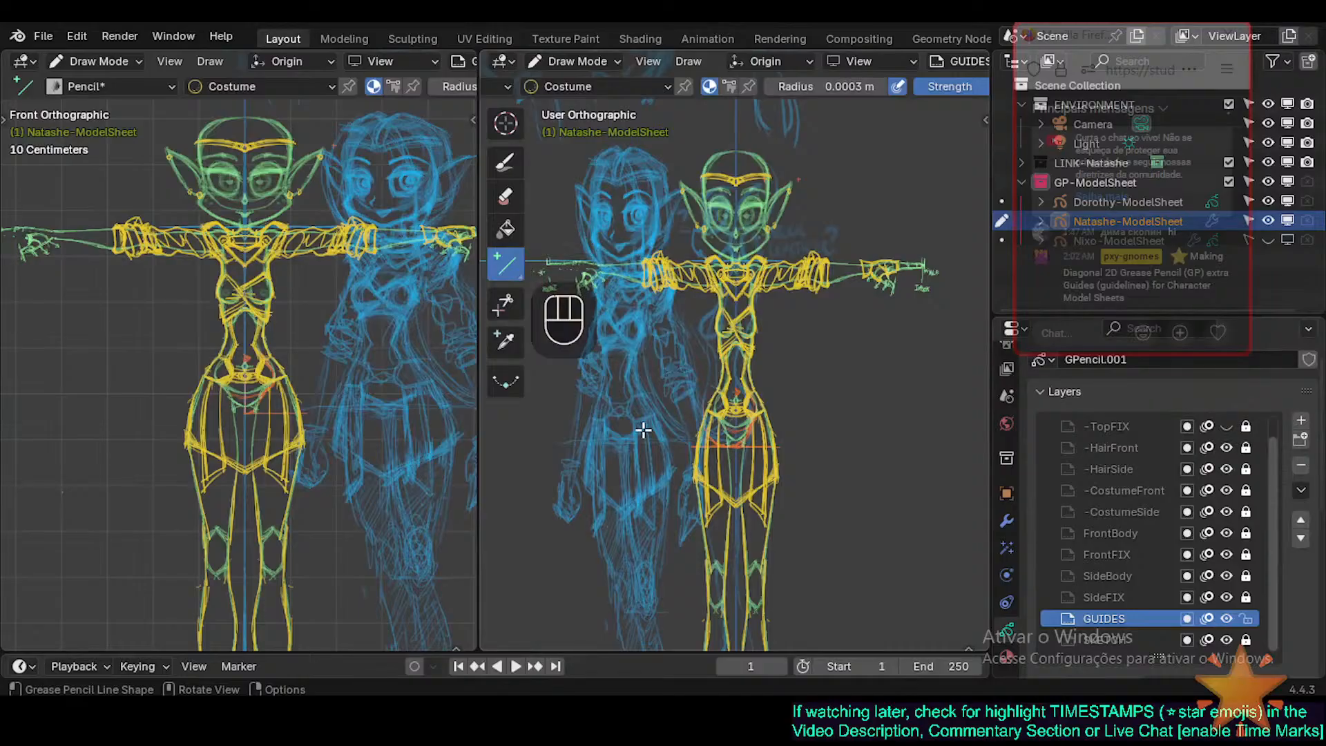
key(KP_5)
key(KP_5)
Review the Auto Perspective and Rotation Angle navigation settings in the Preferences, closing them without changes.
key(ctrl)
key(ctrl+comma)
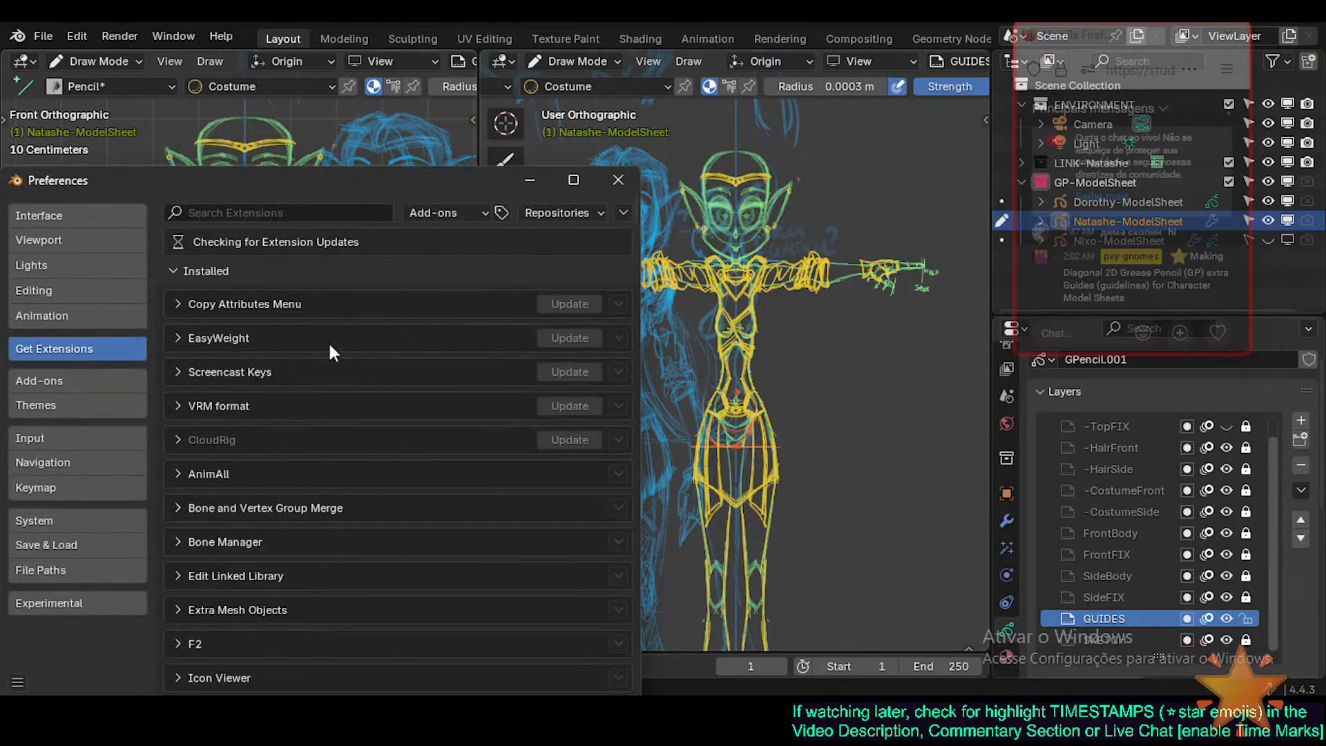
click(80, 239)
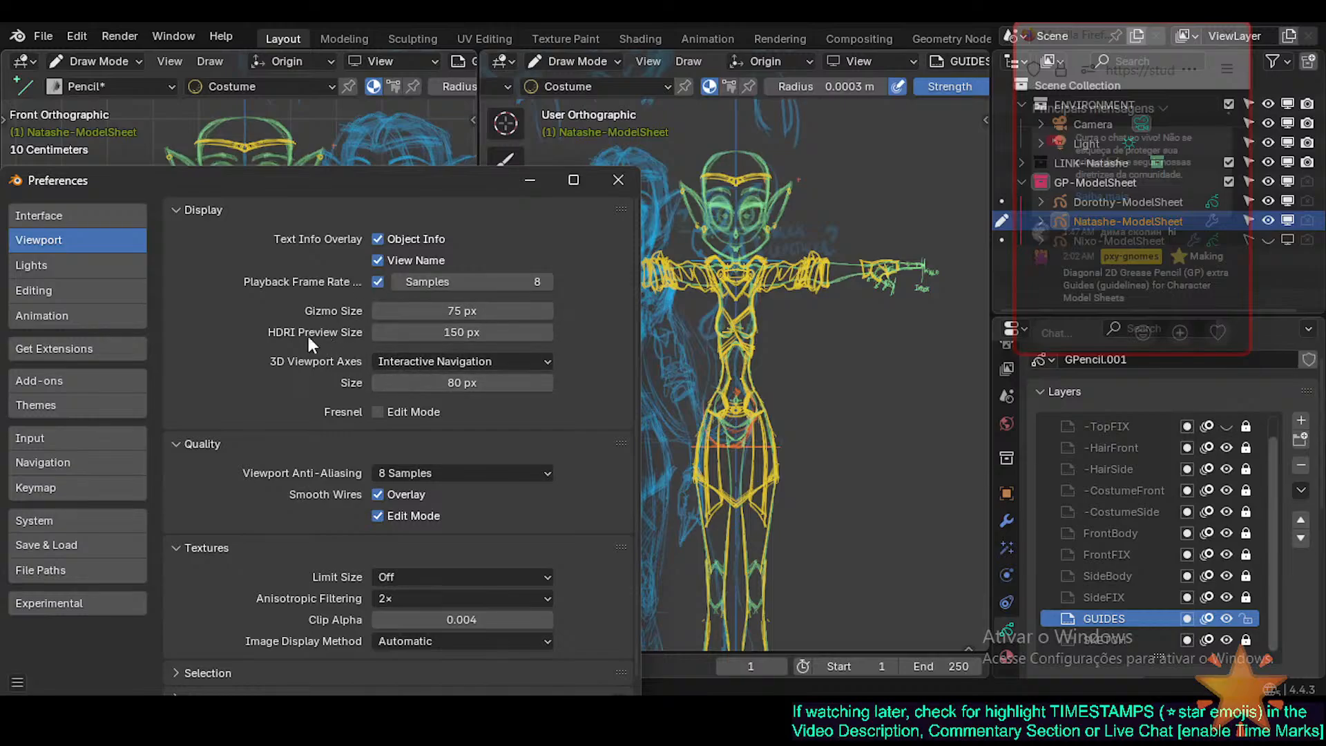
click(42, 462)
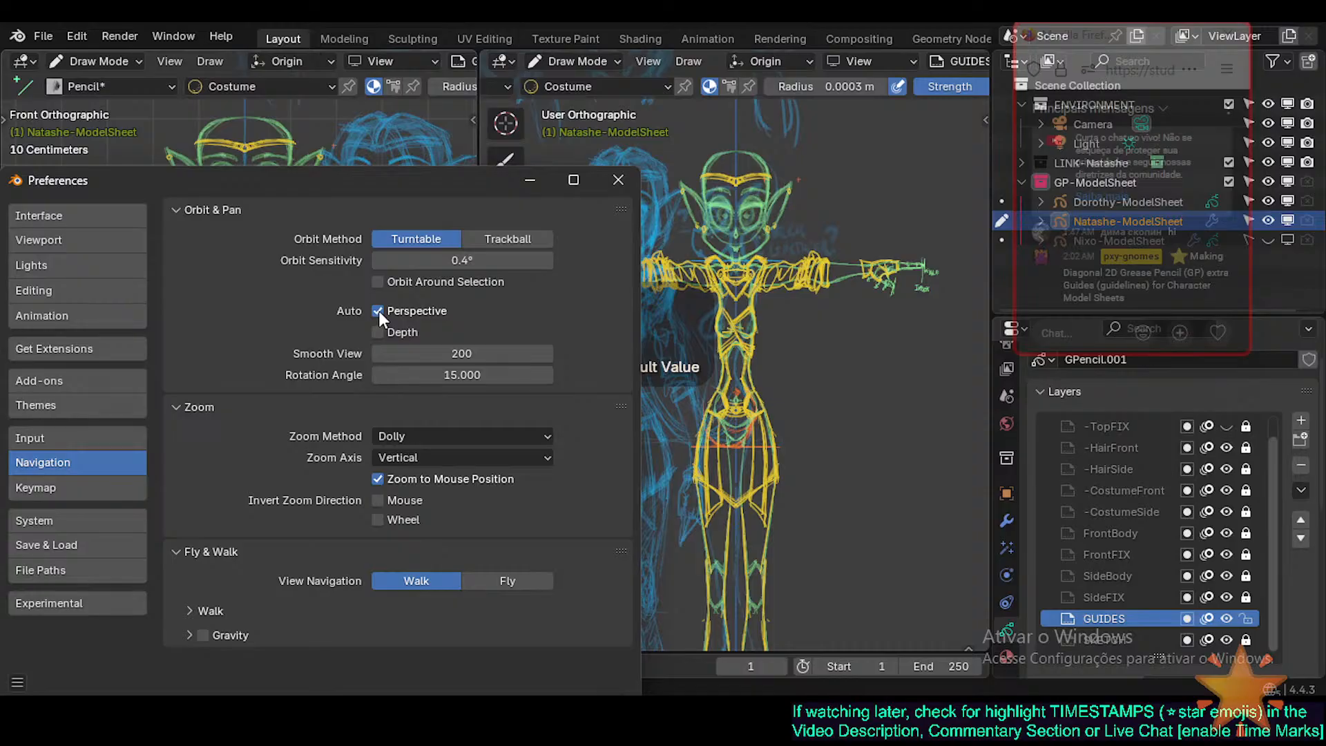
click(618, 181)
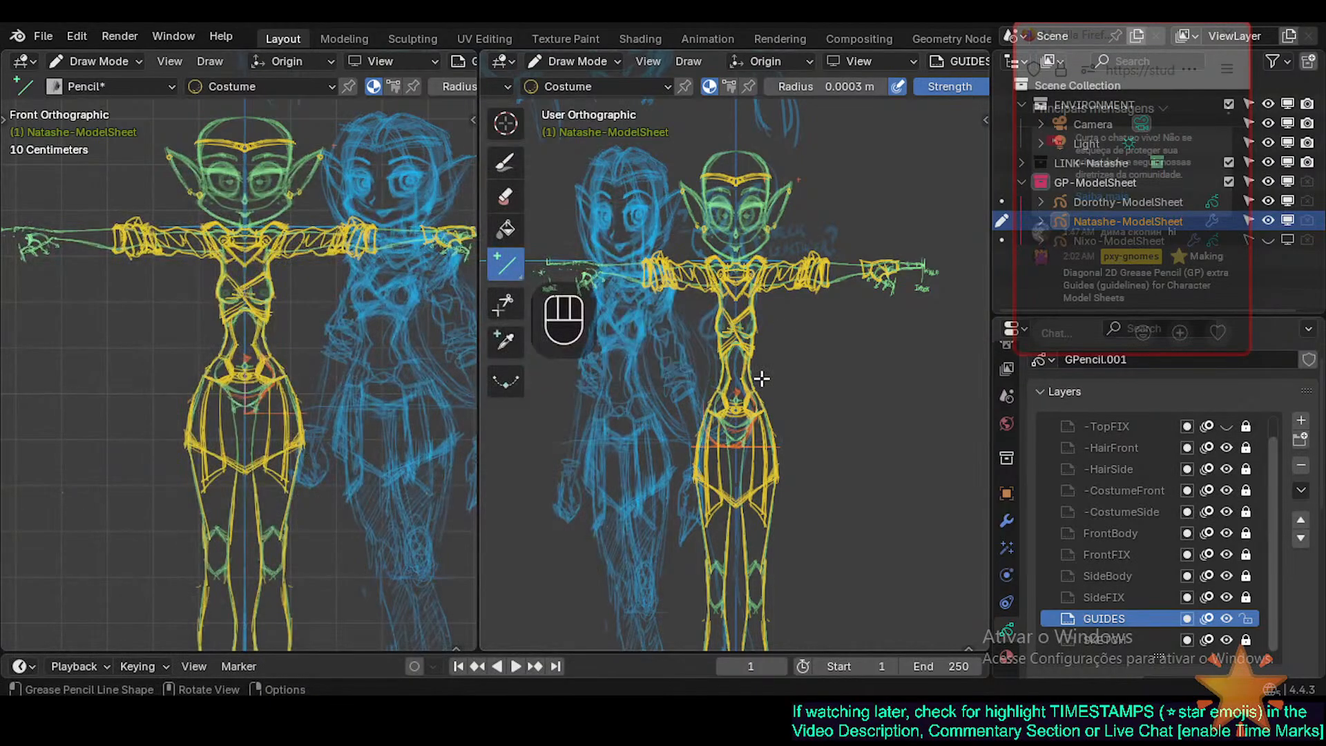
Compare perspective and orthographic projection while orbiting away from the side view, ending in Right Orthographic.
key(KP_5)
key(KP_4)
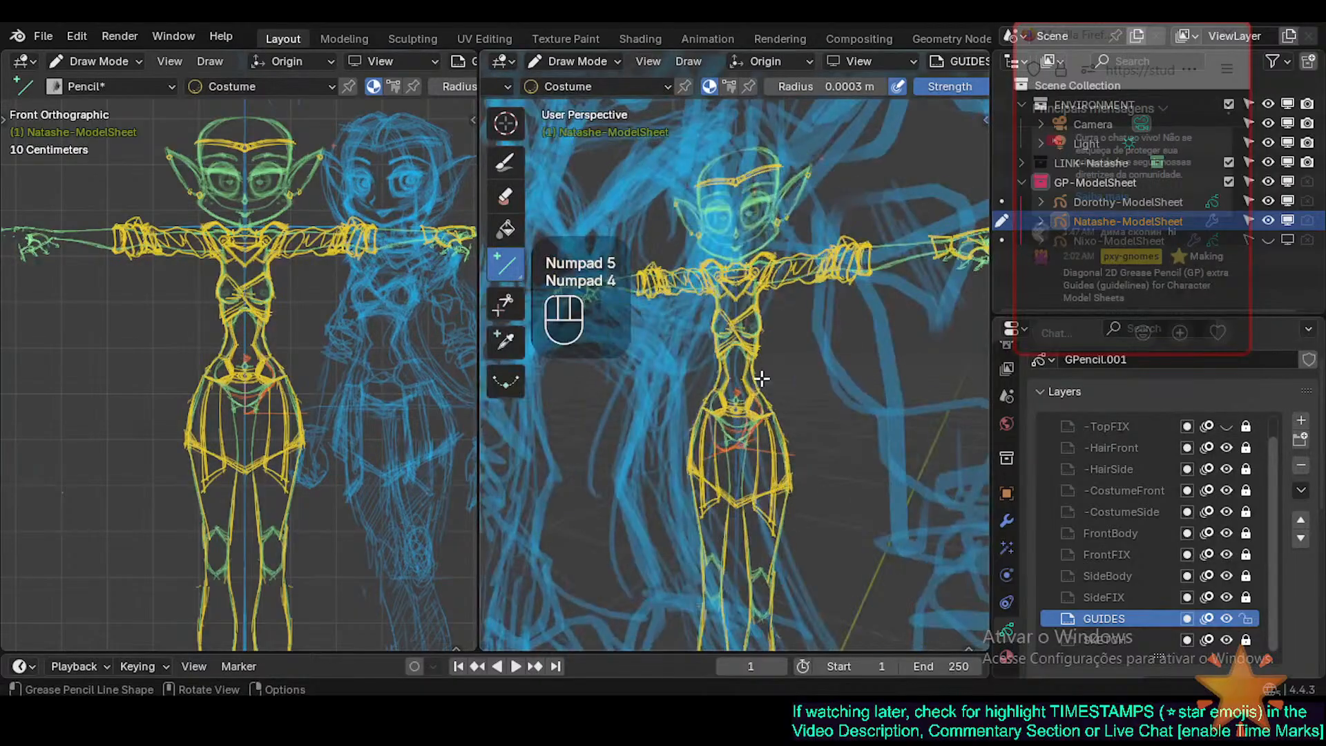
key(KP_3)
key(KP_4)
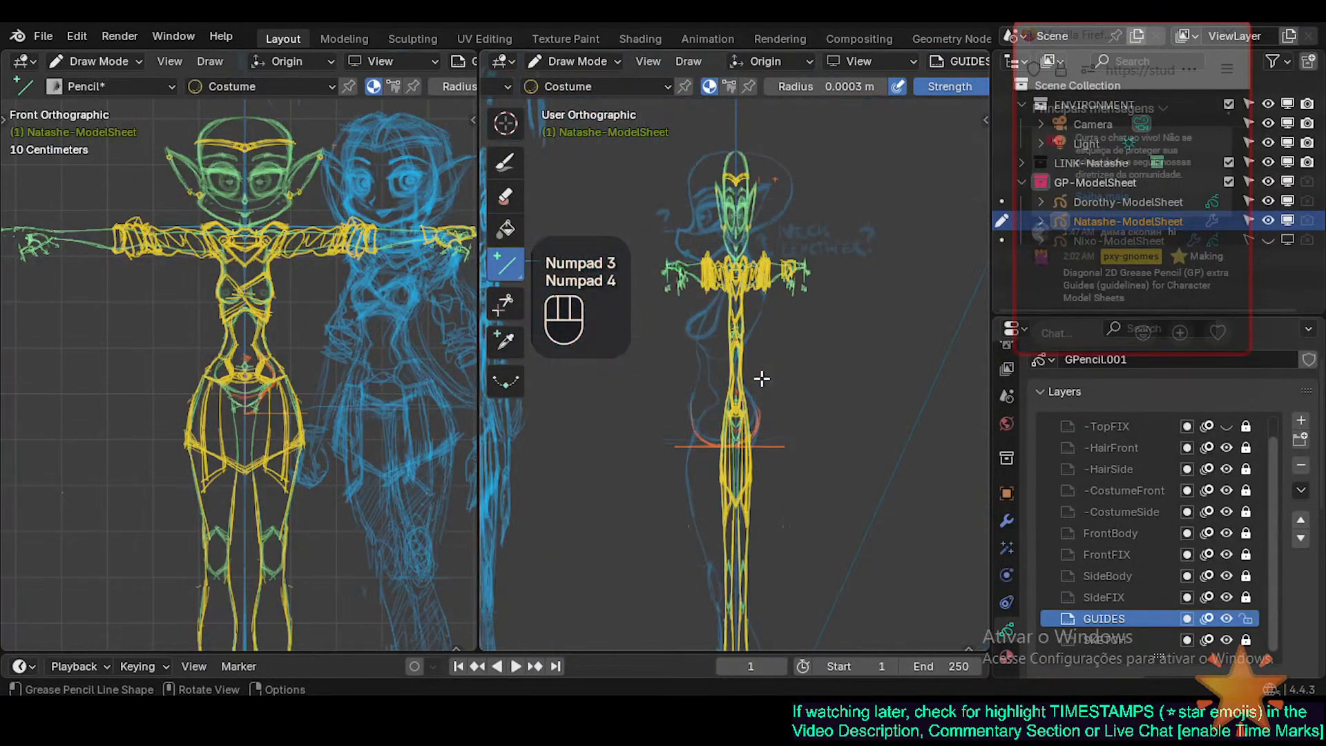
key(KP_5)
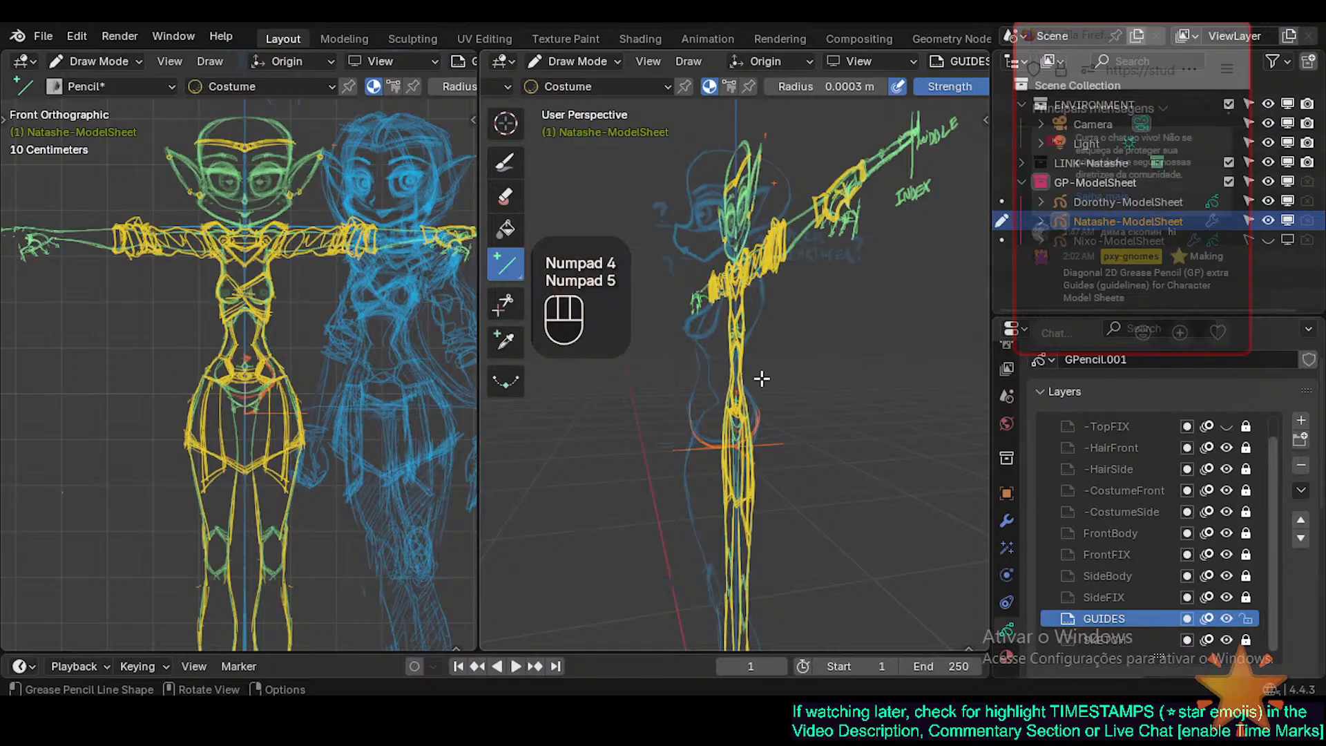
key(KP_3)
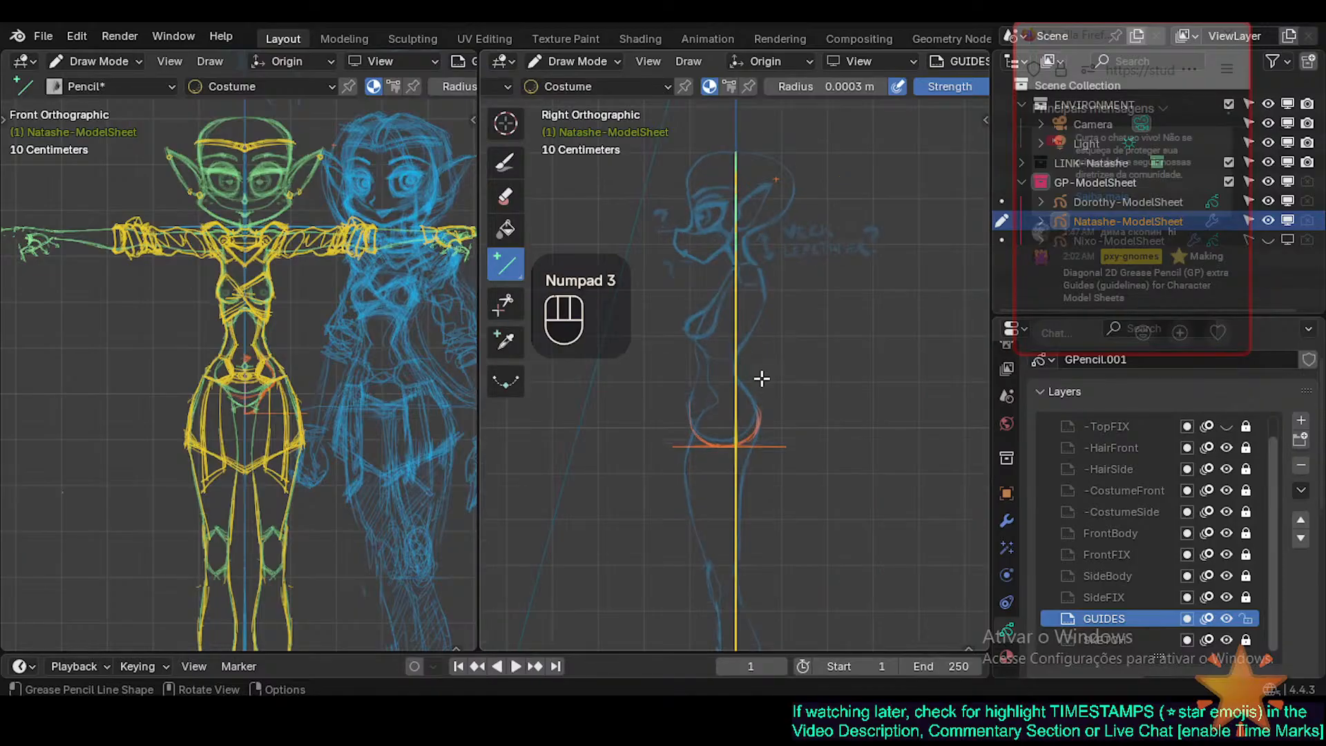
key(KP_5)
key(KP_5)
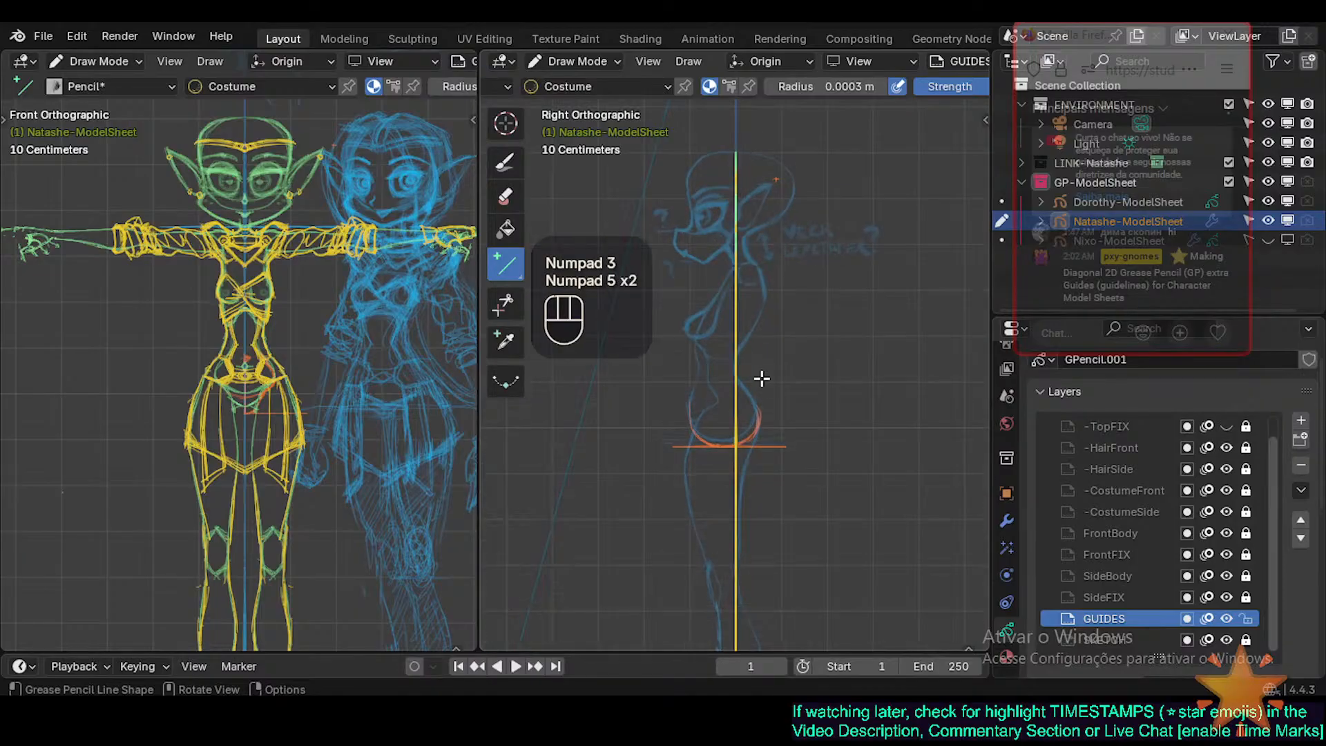
Orbit three increments from the right side view to inspect the orthographic diagonal view of the elf drawing.
key(KP_3)
key(KP_3)
key(KP_4)
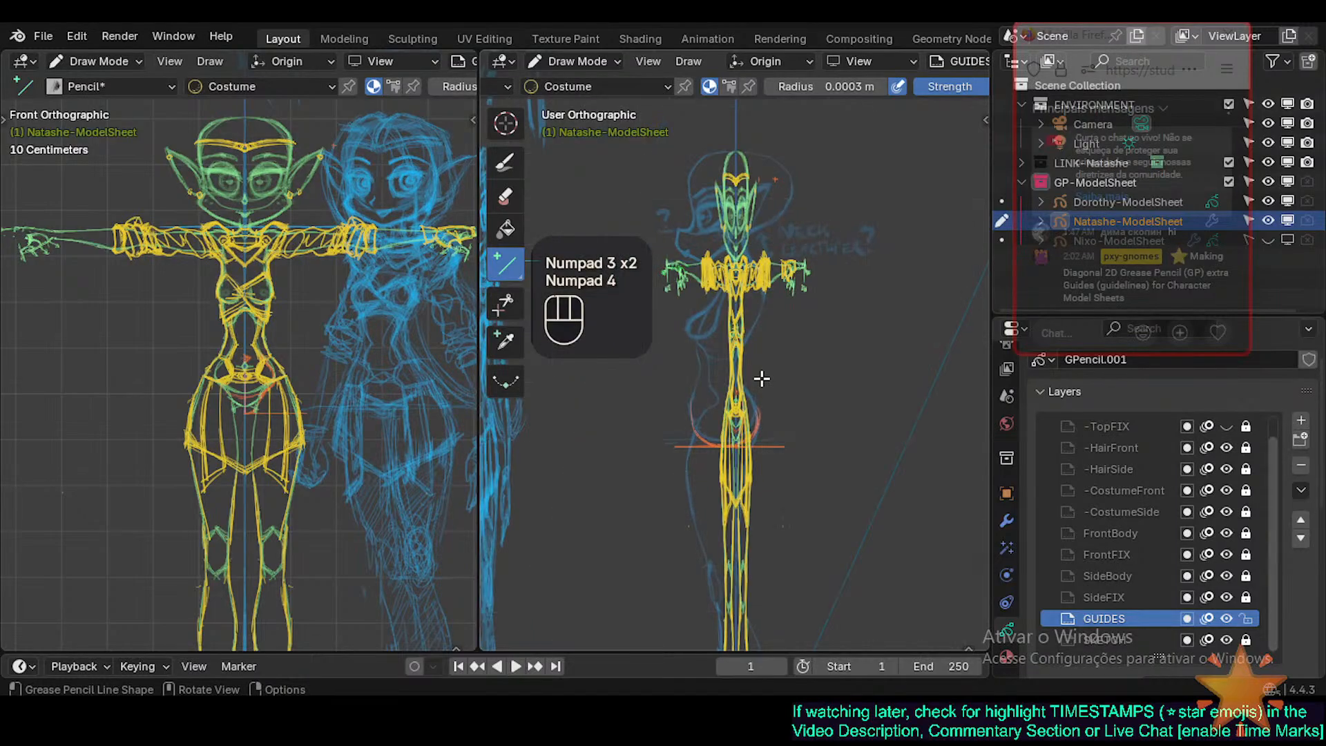
key(KP_4)
key(KP_4)
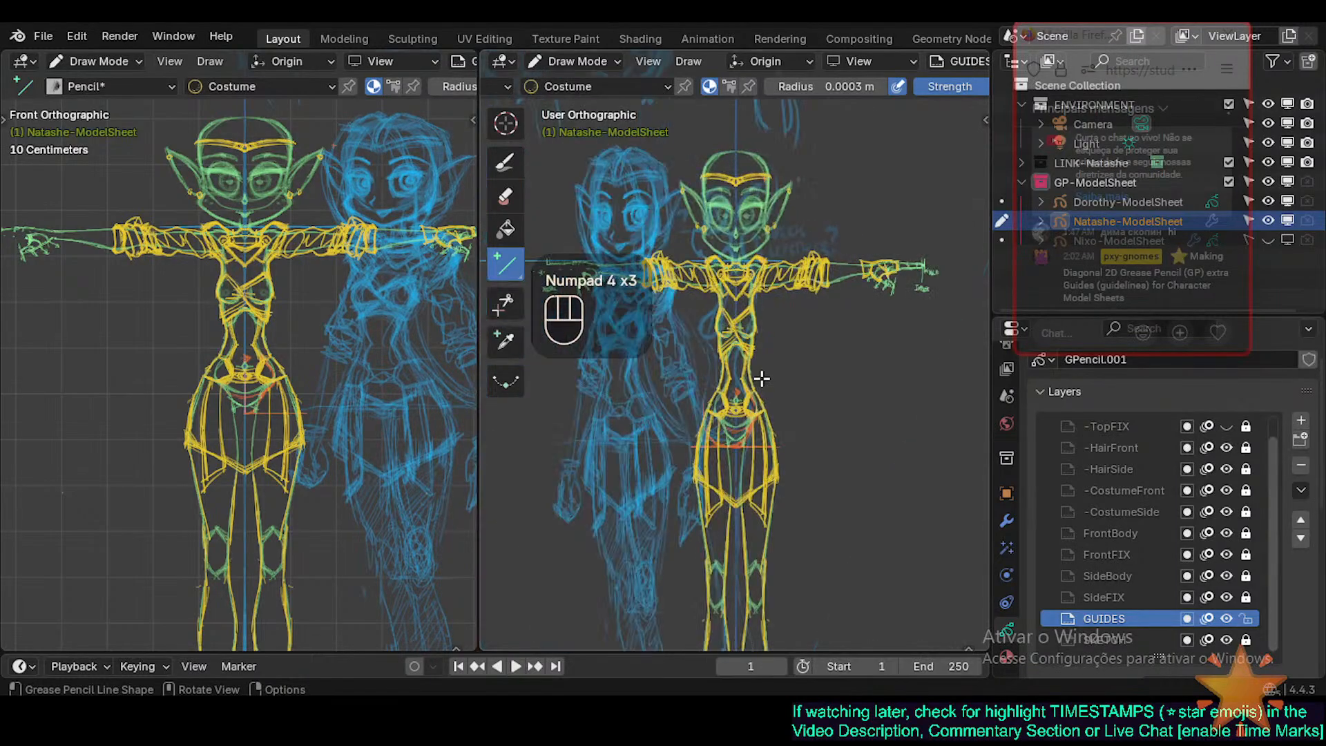
Examine the same diagonal angle by orbiting three increments from the front view, and return to Front Orthographic.
key(KP_1)
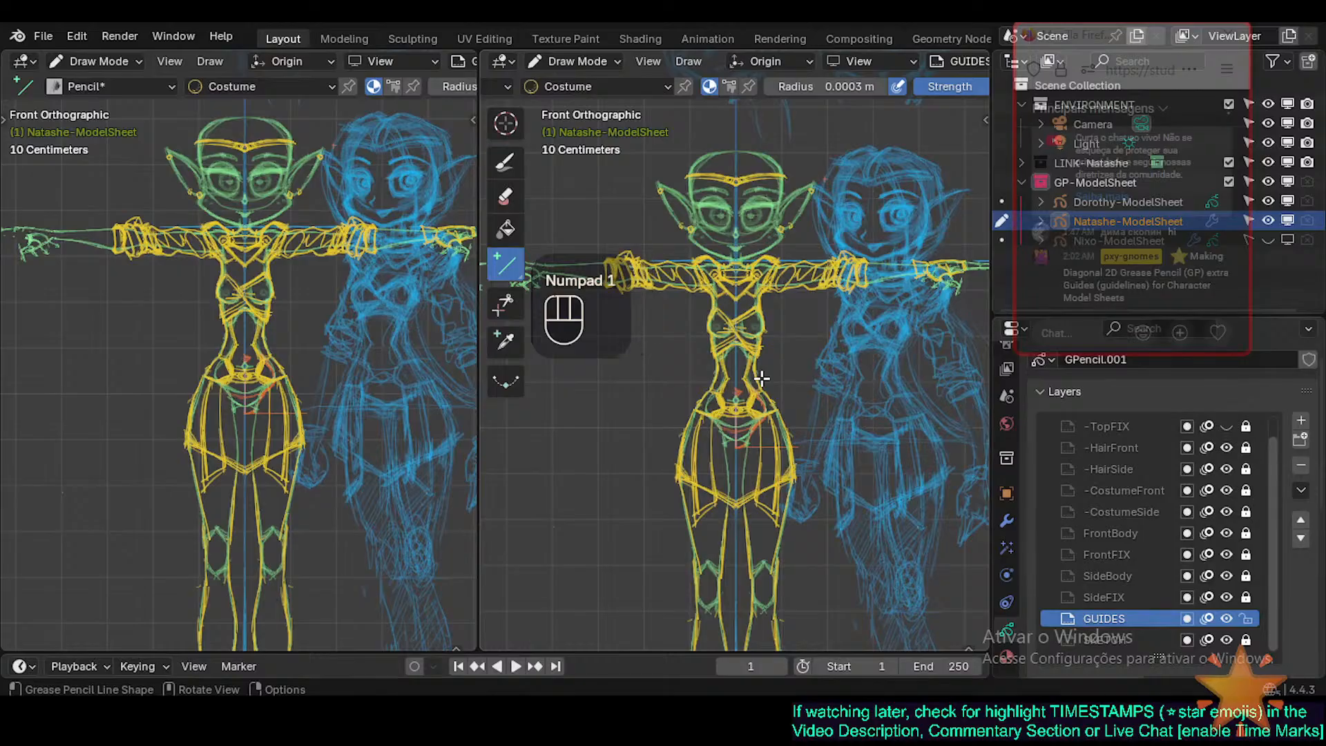
key(KP_6)
key(KP_6)
key(KP_6)
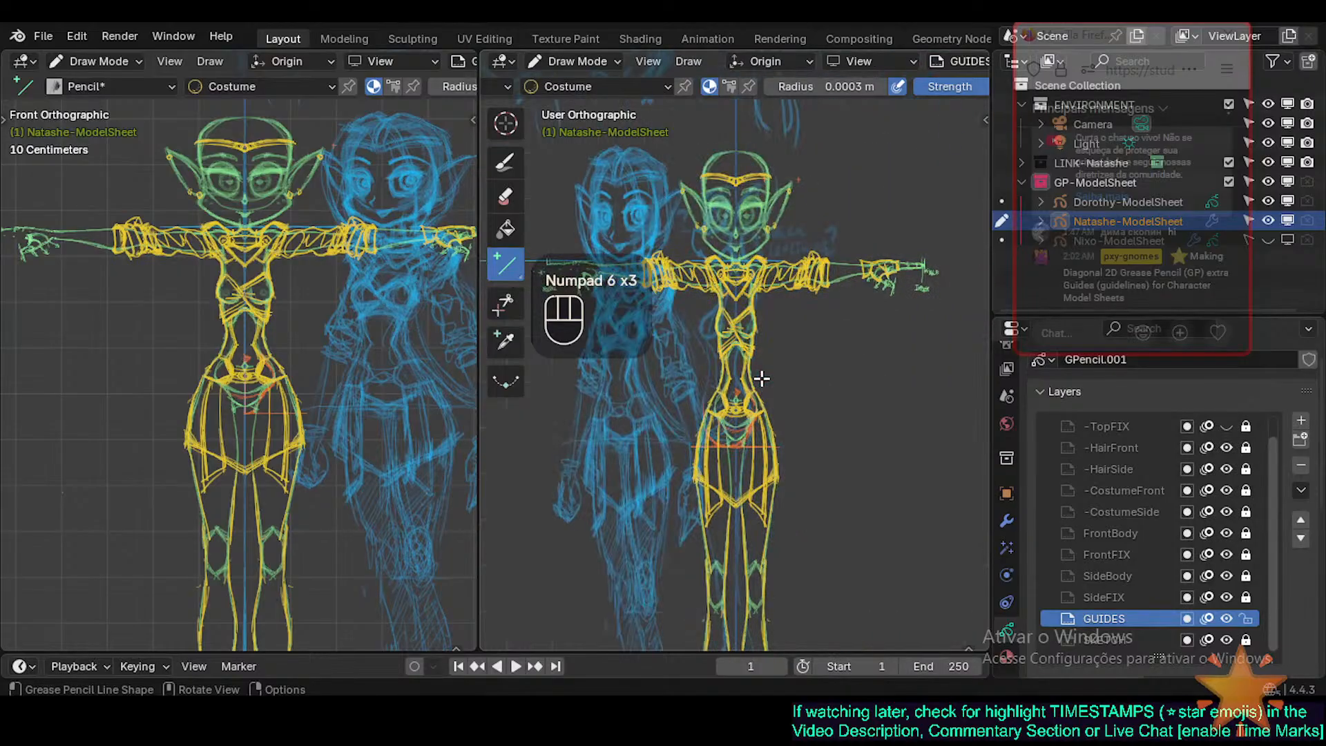
key(KP_1)
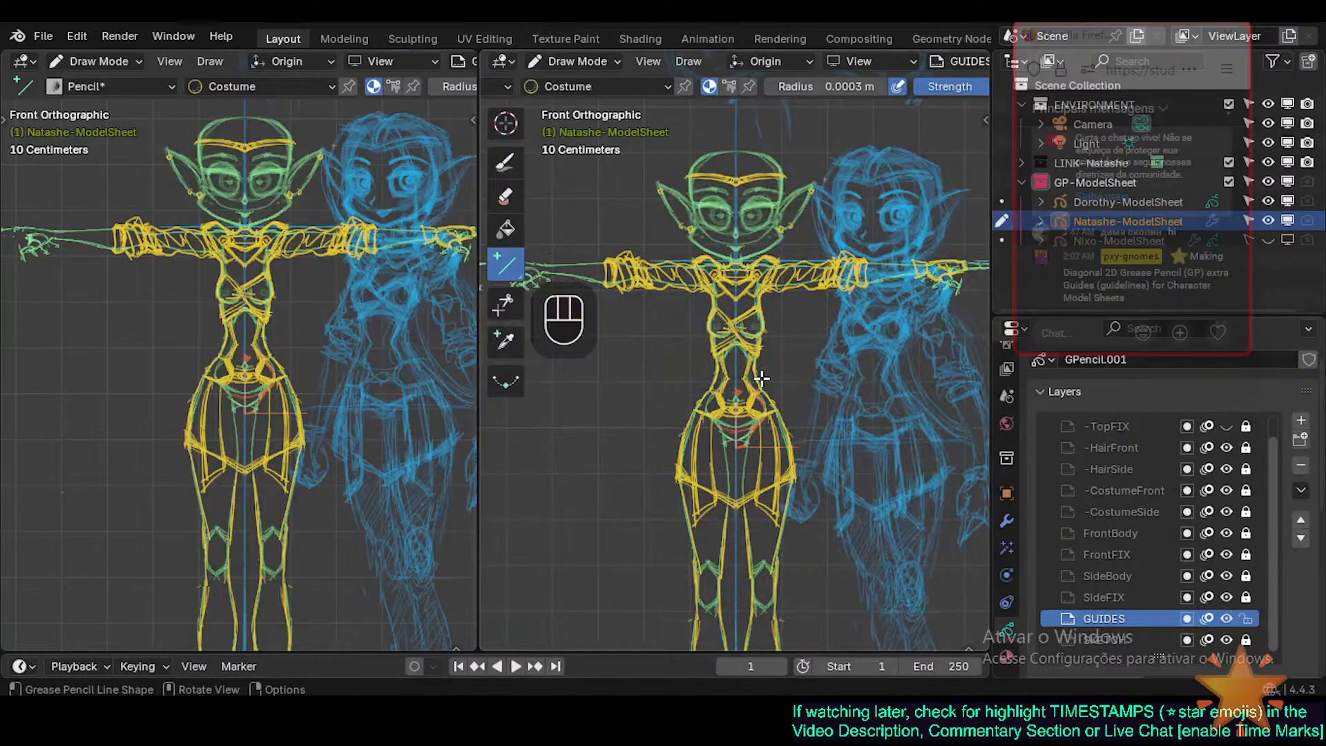
Inspect the elf drawing by orbiting the second viewport incrementally from front to side, ending in Right Orthographic.
key(KP_6)
key(KP_6)
key(KP_6)
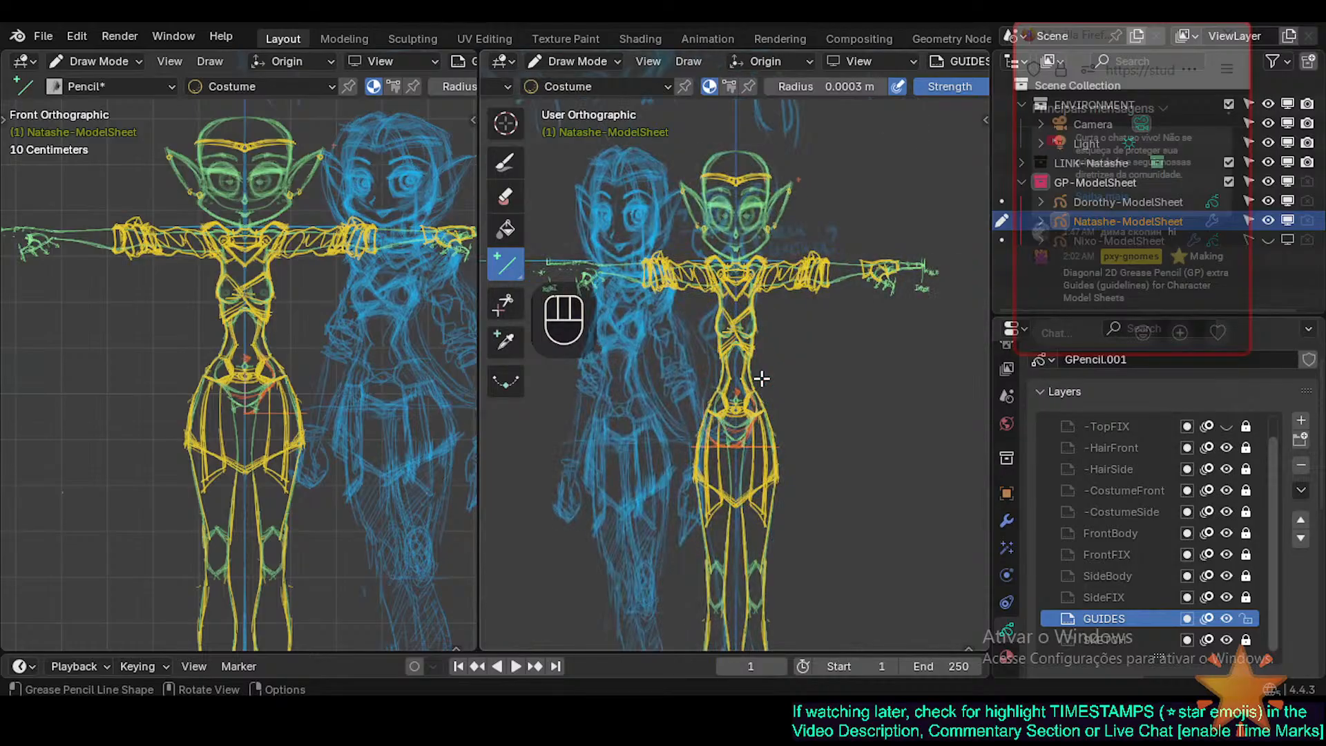
key(KP_6)
key(KP_6)
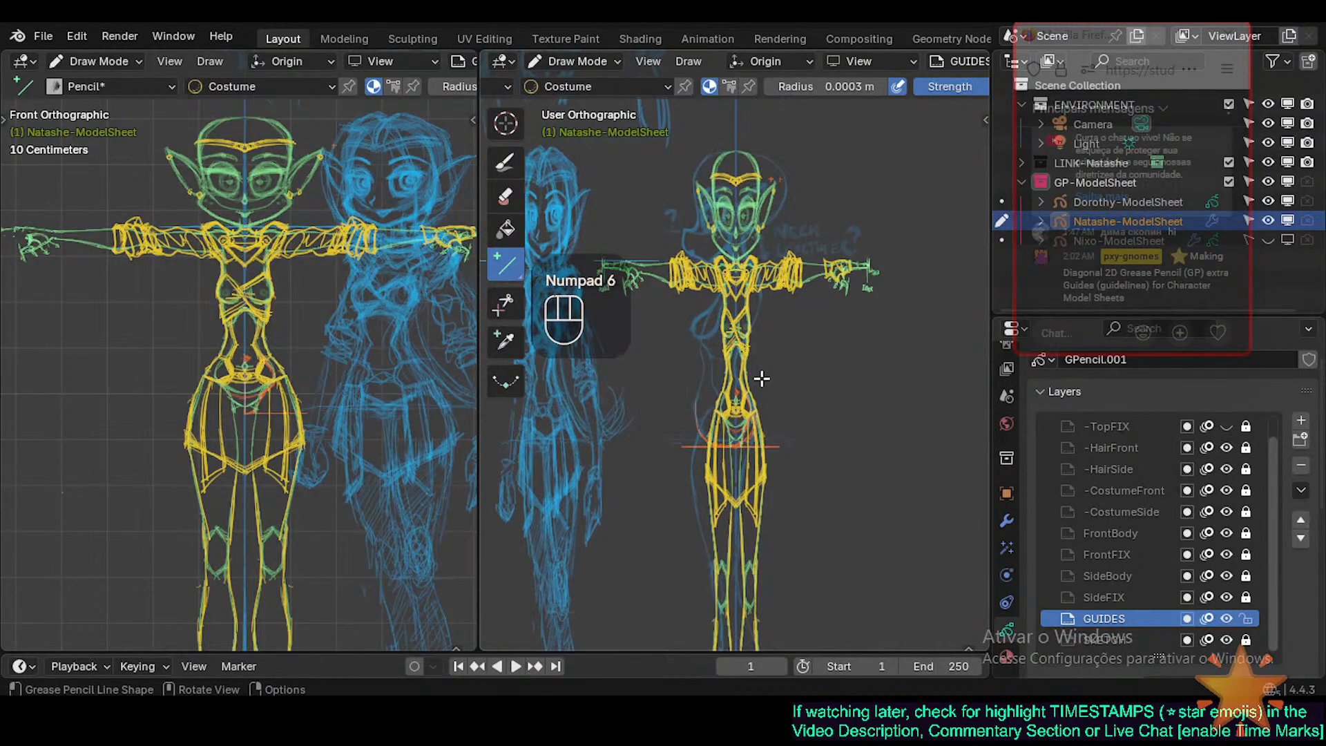
key(KP_6)
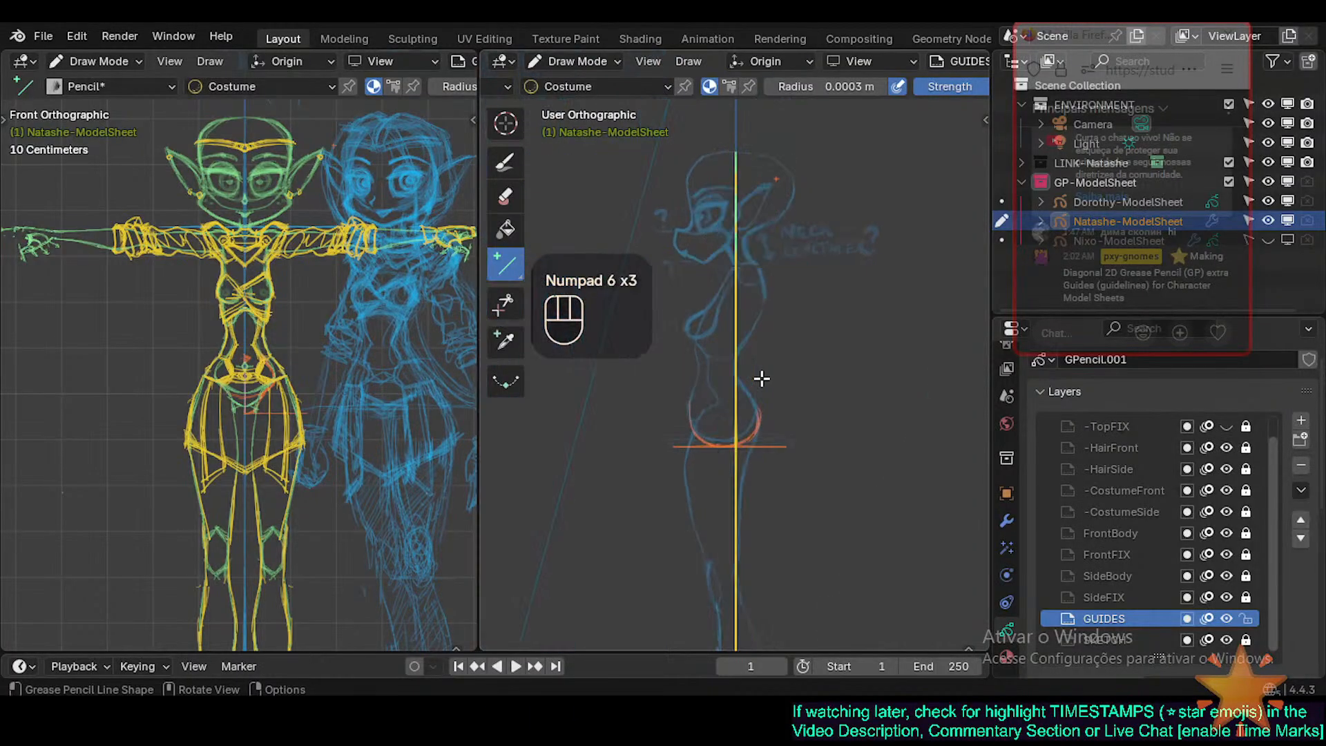
key(KP_3)
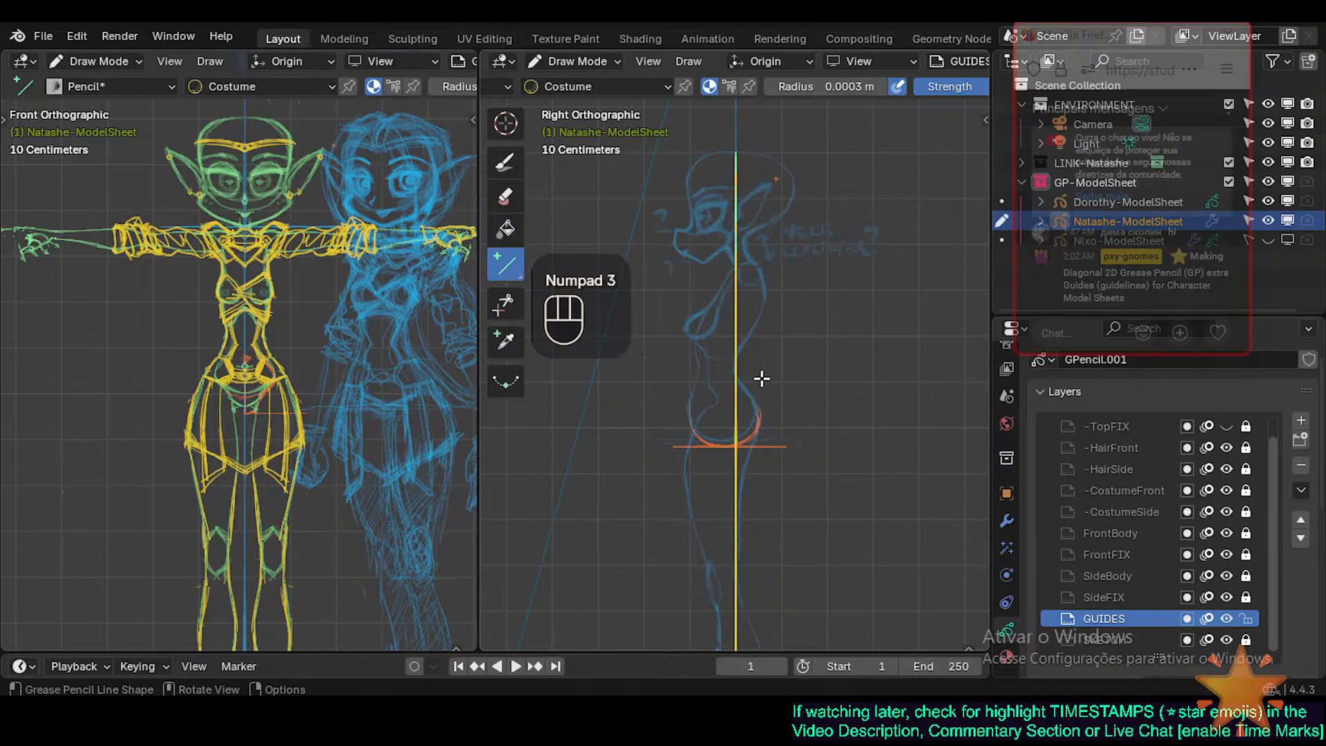
Orbit the second viewport three increments away from the right side view to the diagonal orthographic angle.
key(KP_4)
key(KP_4)
key(KP_4)
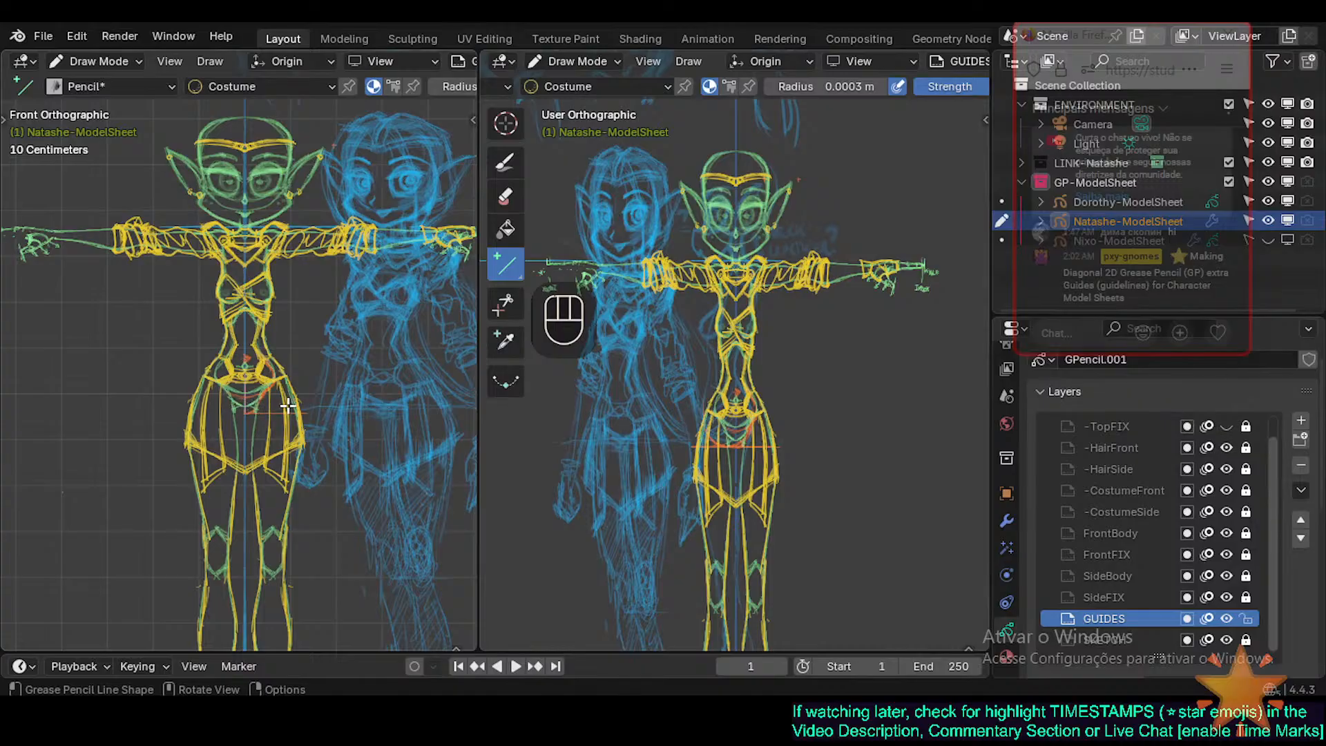
mouse_move(287, 405)
mouse_down()
mouse_move(344, 407)
mouse_move(262, 409)
mouse_up()
drag(502, 413, 930, 415)
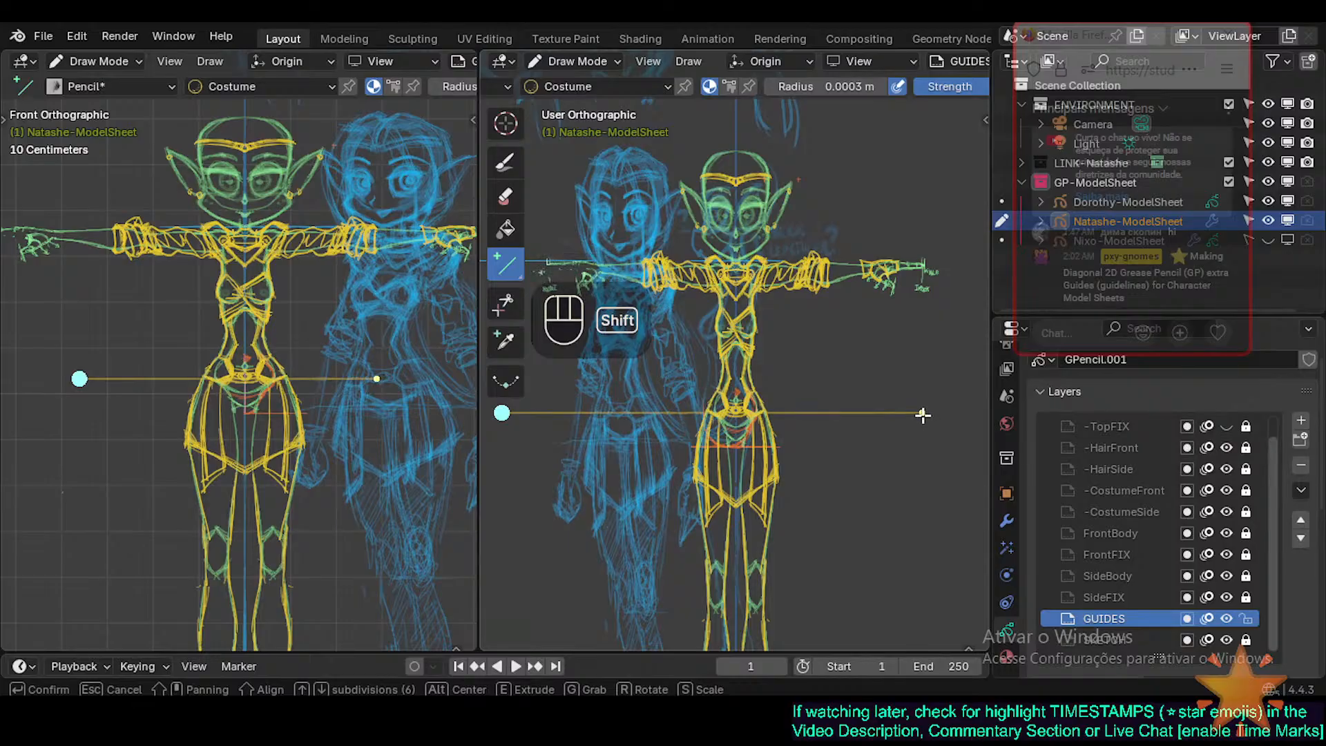
key(Escape)
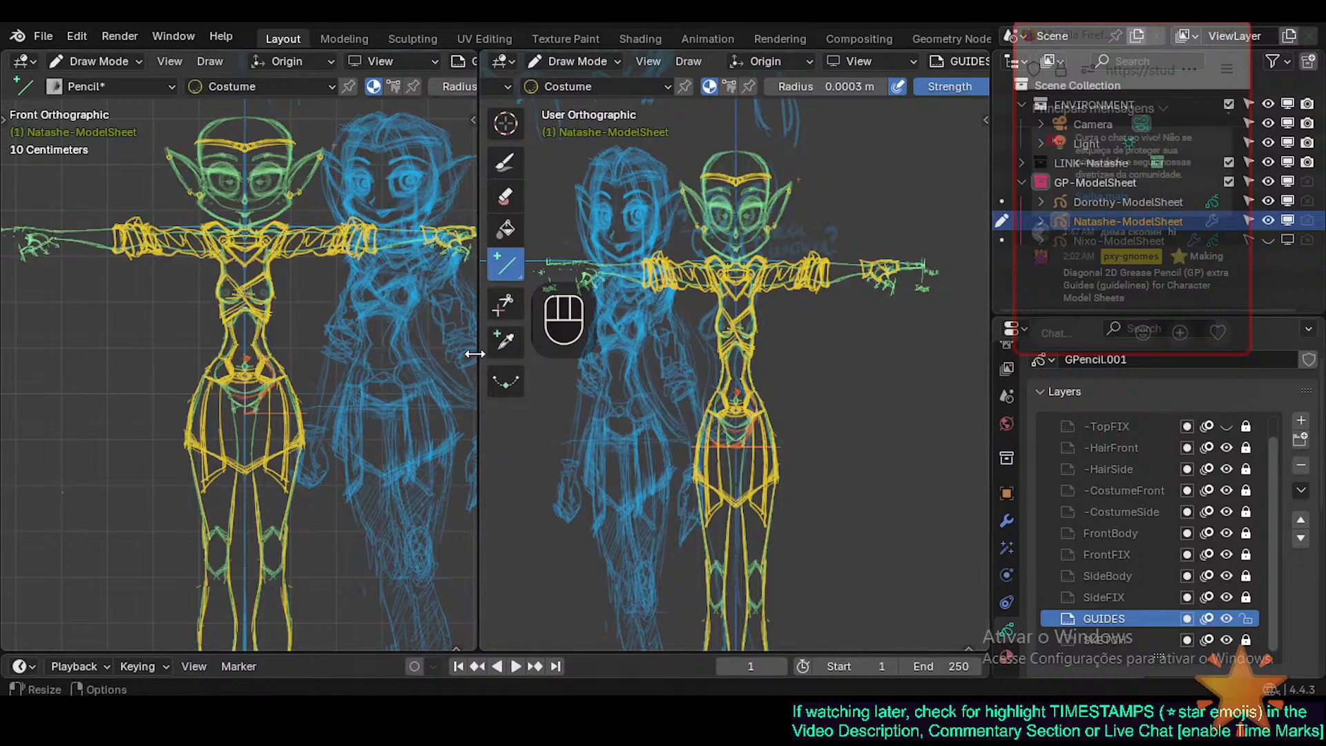
Merge the two 3D viewports into one, keeping the diagonal orthographic view of the elf.
right_click(480, 331)
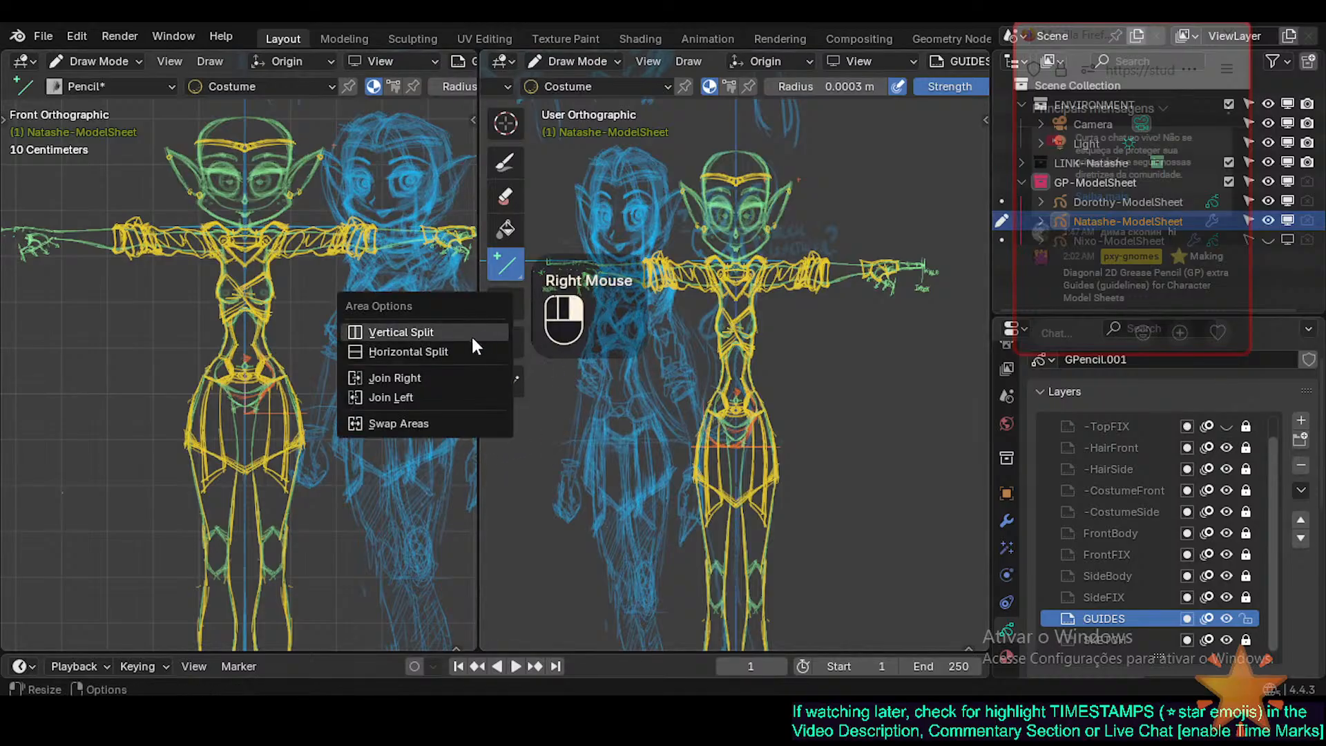
click(448, 391)
shift+middle_drag(434, 243, 504, 342)
shift+middle_drag(584, 256, 647, 355)
mouse_move(407, 145)
shift+middle_down()
mouse_move(458, 242)
mouse_move(447, 217)
shift+middle_up()
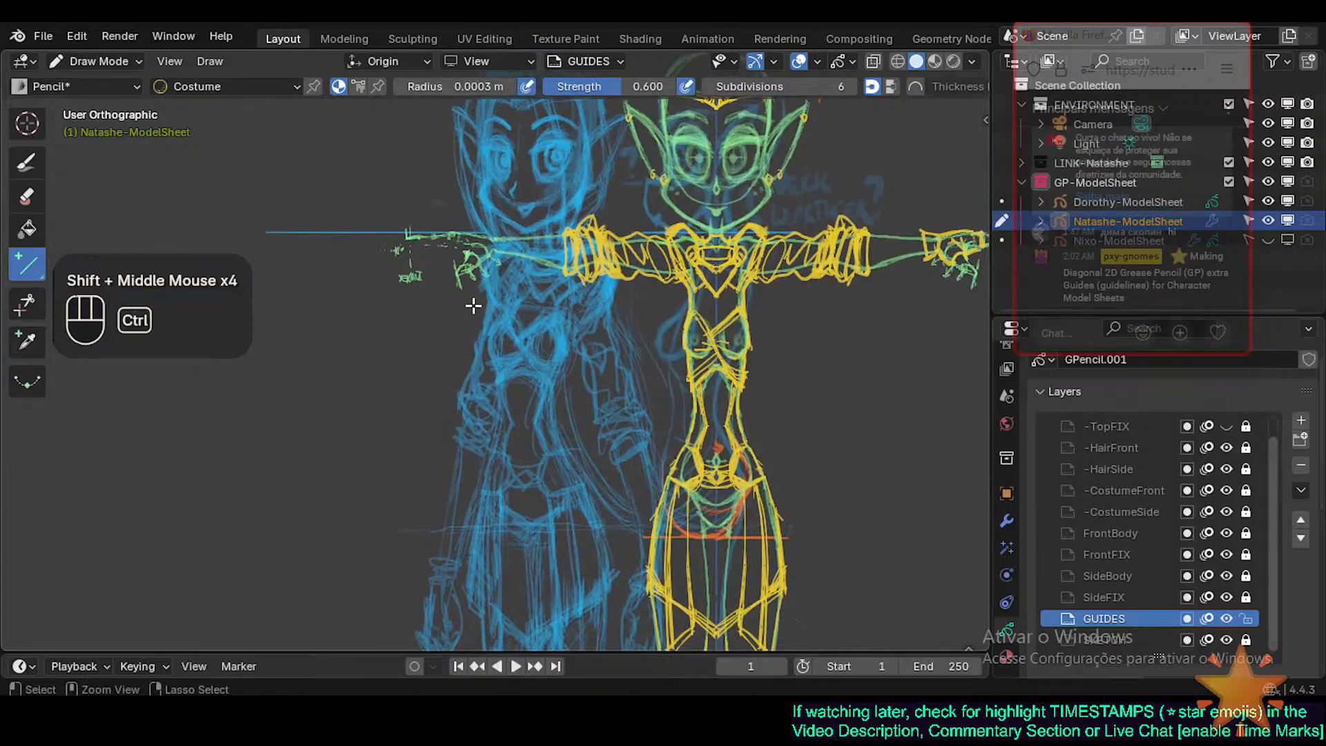
ctrl+middle_drag(474, 305, 458, 320)
mouse_move(467, 398)
shift+middle_down()
mouse_move(470, 325)
mouse_move(456, 355)
mouse_move(375, 207)
mouse_move(405, 209)
shift+middle_up()
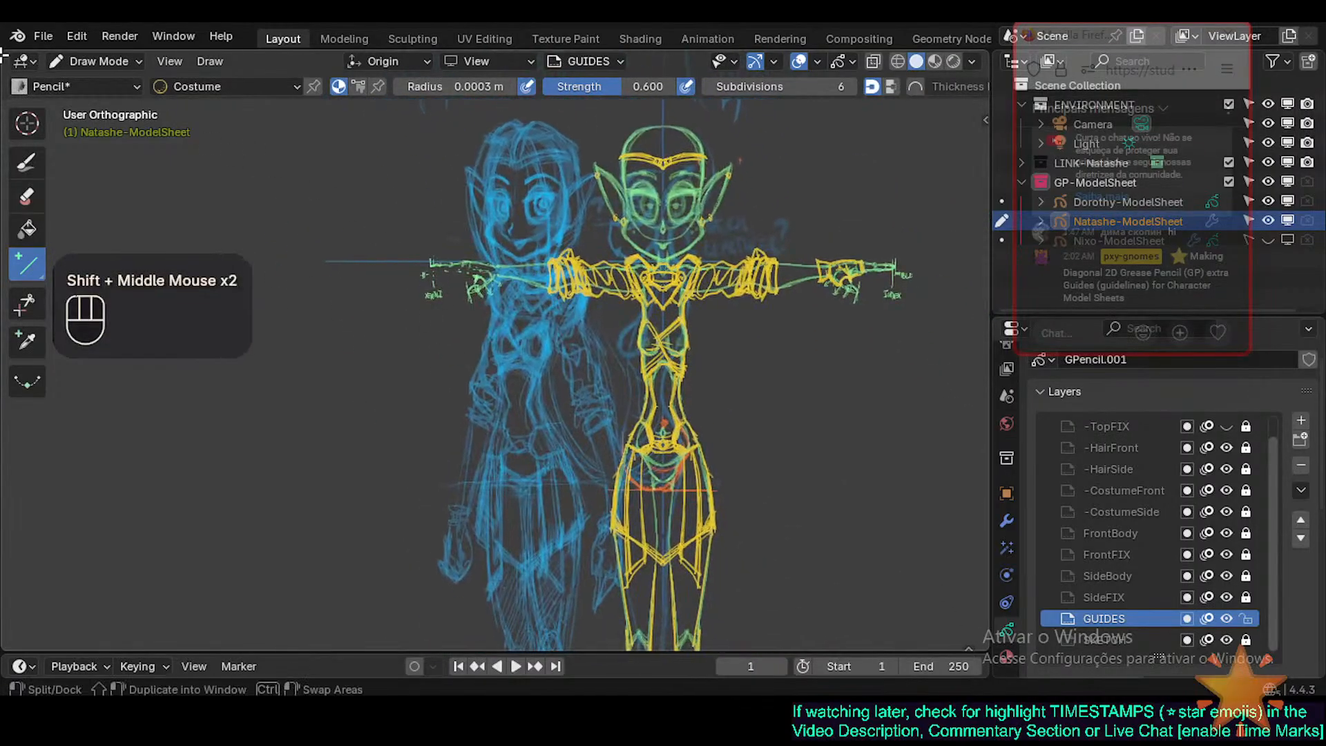
Split the 3D viewport into two side-by-side views and frame the elf from head to feet in the first.
drag(4, 52, 398, 331)
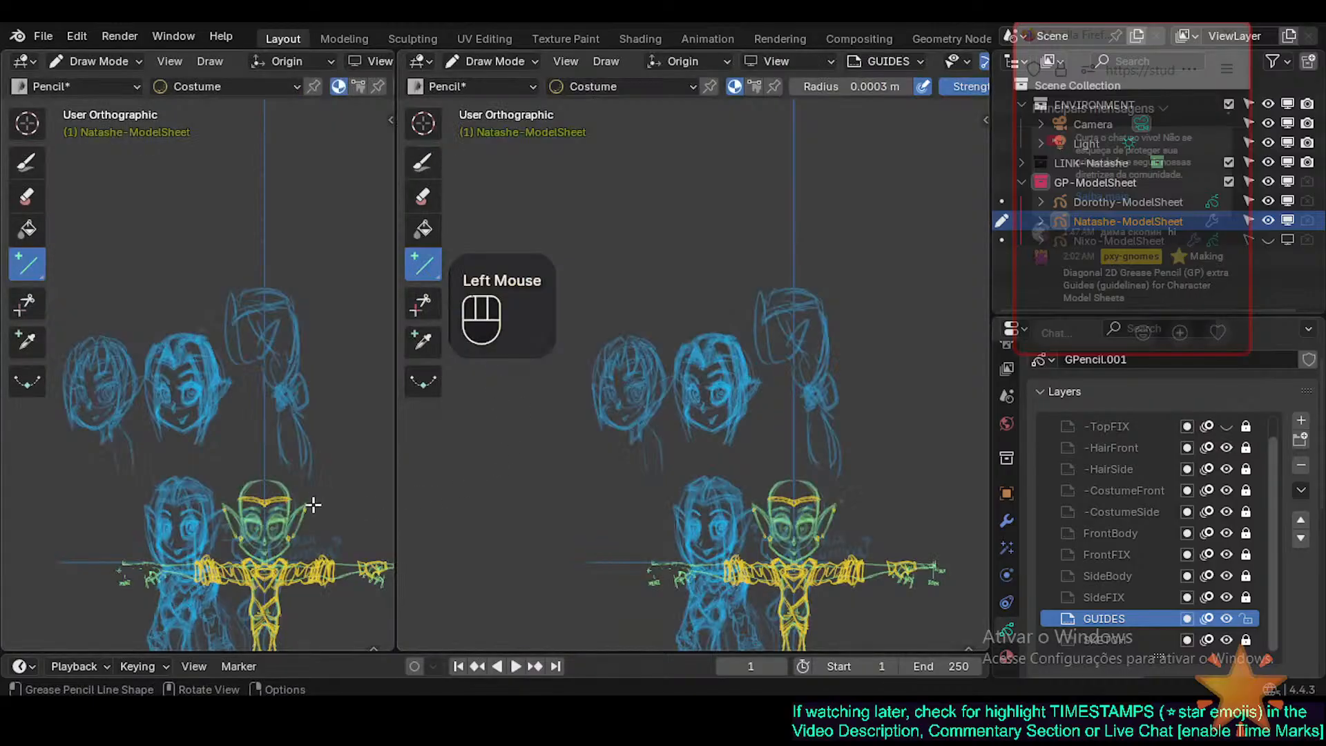
key(ctrl+KP_2)
key(ctrl+KP_2)
key(ctrl+KP_2)
key(ctrl+KP_2)
key(ctrl+KP_2)
key(ctrl+KP_2)
key(ctrl+KP_2)
key(ctrl+KP_2)
key(ctrl+KP_2)
key(ctrl+KP_2)
key(ctrl+KP_2)
key(ctrl+KP_2)
key(ctrl+KP_2)
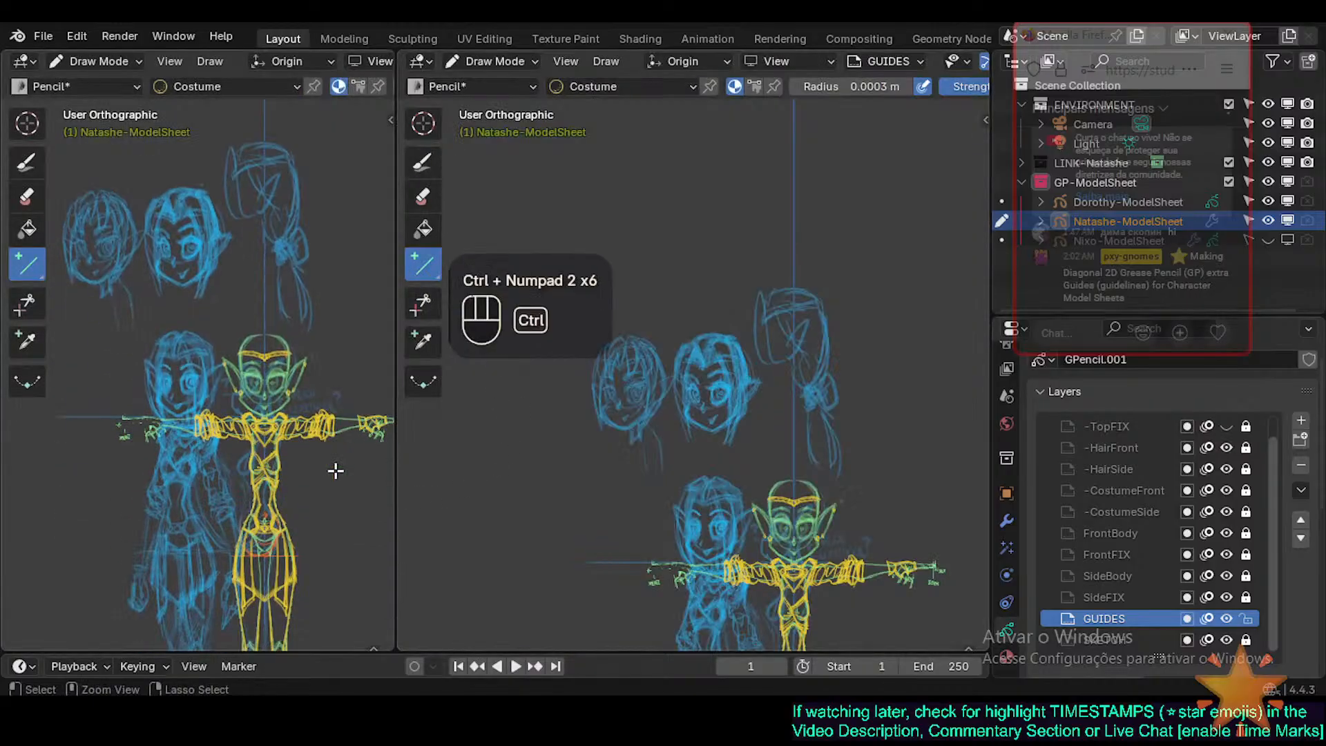
key(ctrl+KP_2)
key(ctrl+KP_2)
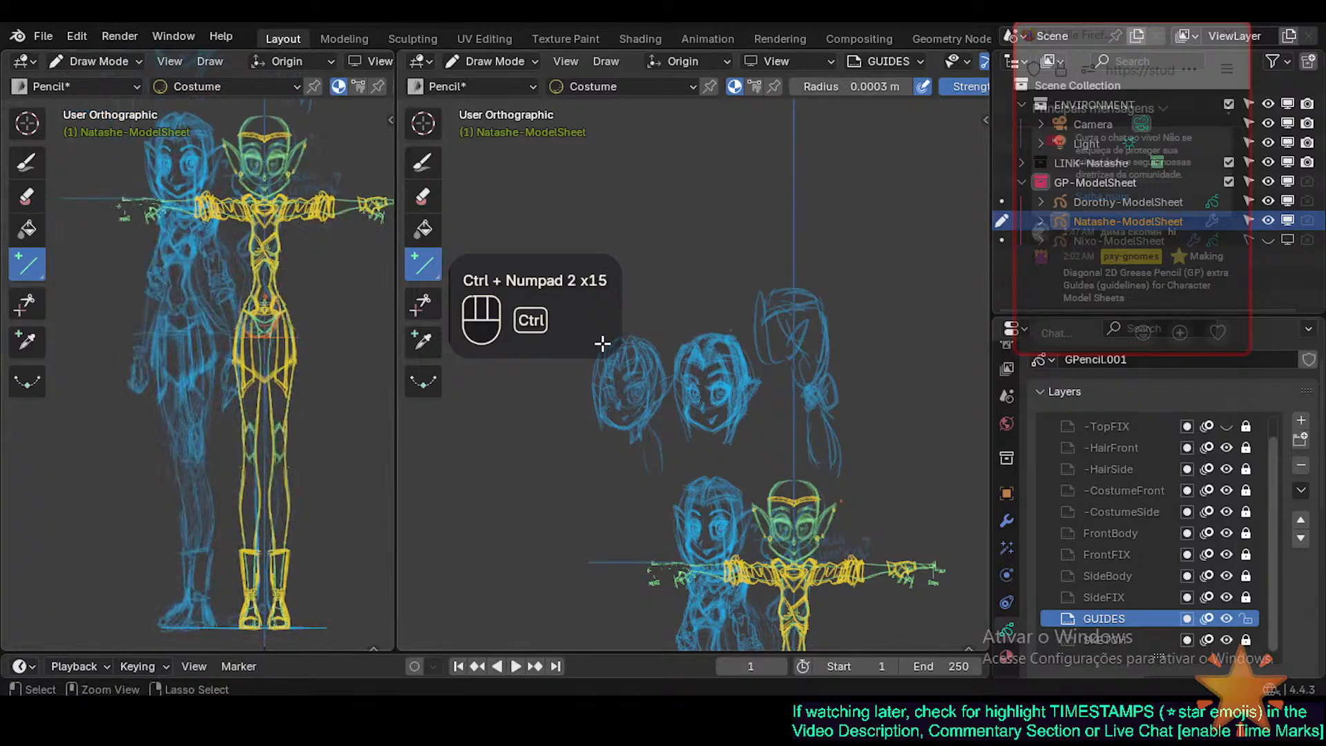
Frame the full figure at the matching height in the second viewport and even out the two viewports' widths.
key(ctrl+KP_2)
key(ctrl+KP_2)
key(ctrl+KP_2)
key(ctrl+KP_2)
key(ctrl+KP_2)
key(ctrl+KP_2)
key(ctrl+KP_2)
key(ctrl+KP_2)
key(ctrl+KP_2)
key(ctrl+KP_2)
key(ctrl+KP_2)
key(ctrl+KP_2)
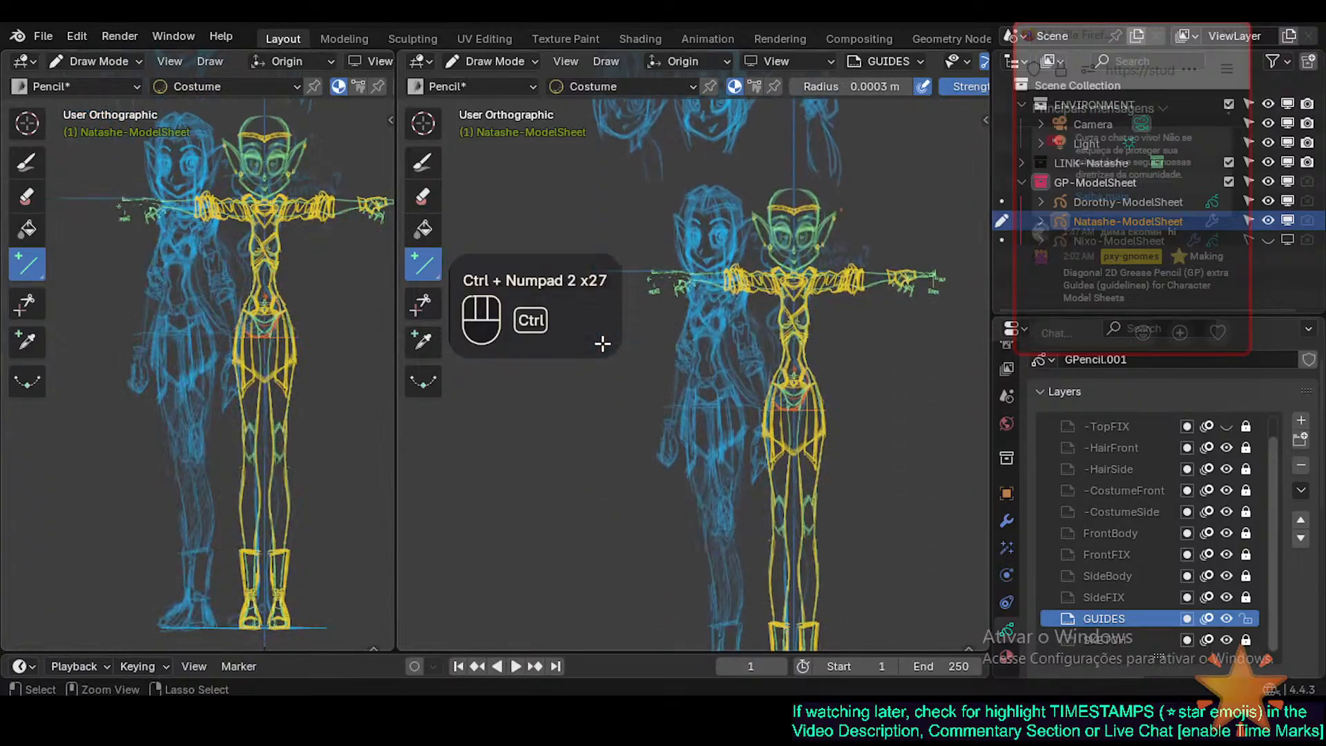
key(ctrl+KP_2)
key(ctrl+KP_2)
key(ctrl+KP_2)
key(ctrl+KP_2)
key(ctrl+KP_8)
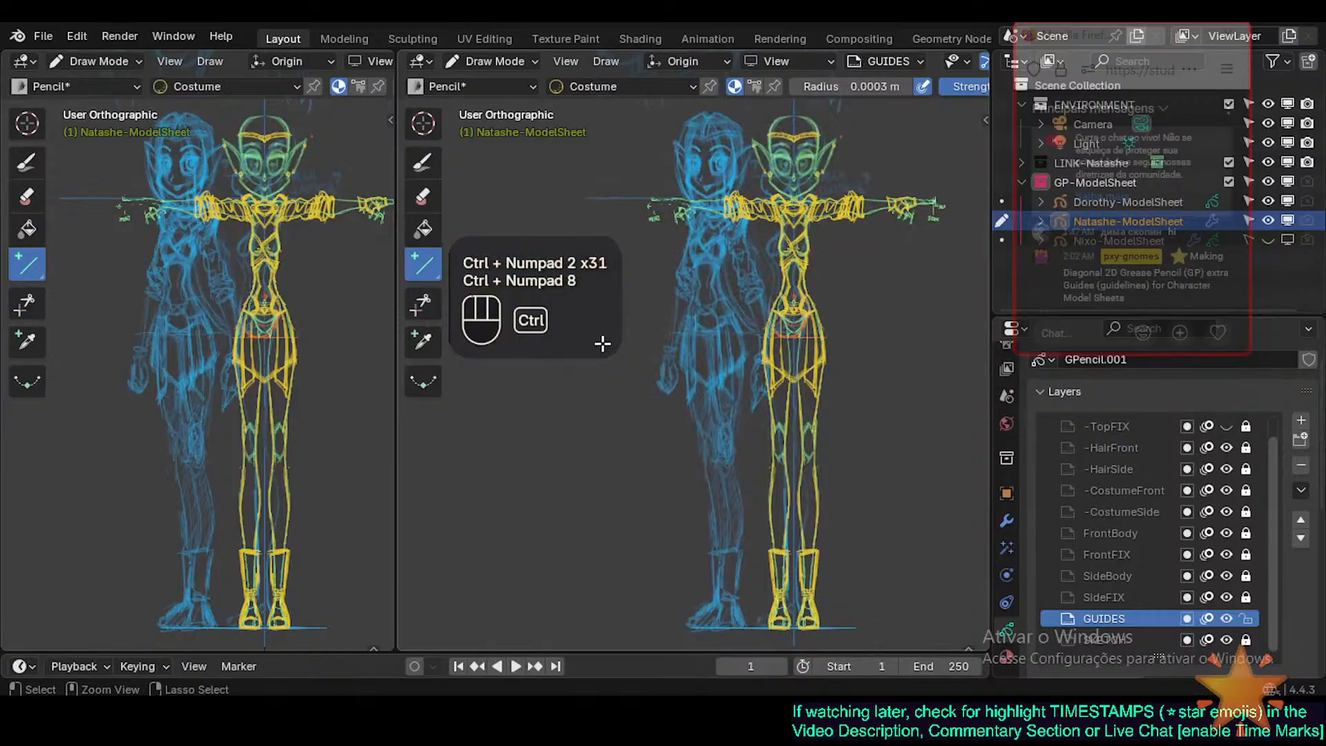
drag(395, 277, 547, 327)
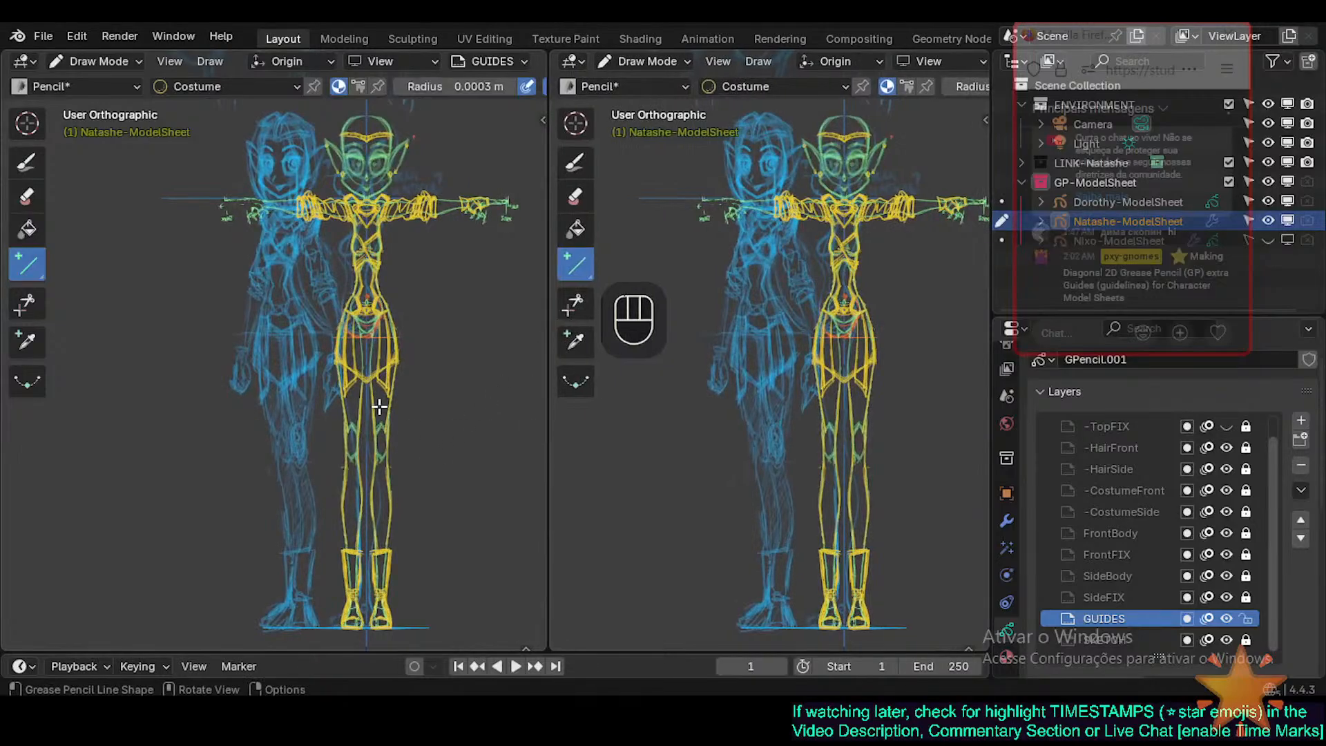
Set the first viewport to Front Orthographic and hide the tool shelves in both viewports.
key(KP_1)
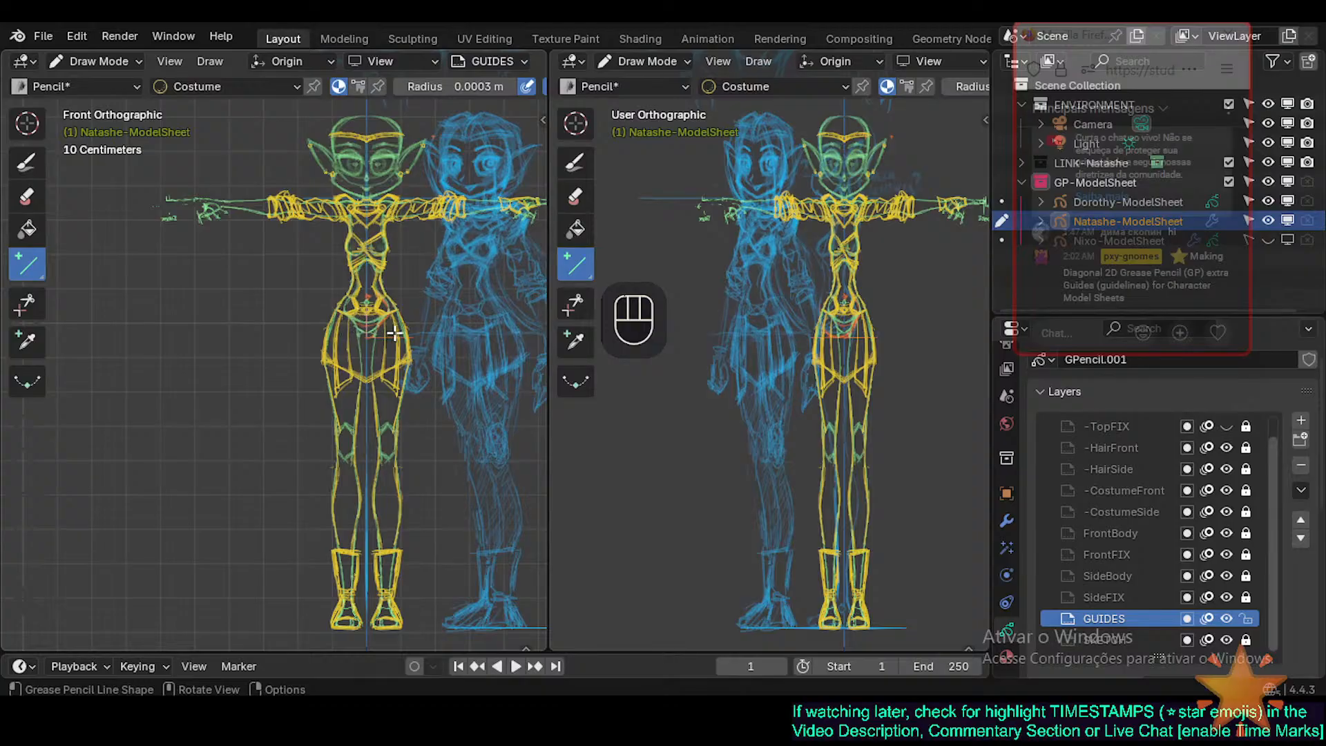
key(t)
key(t)
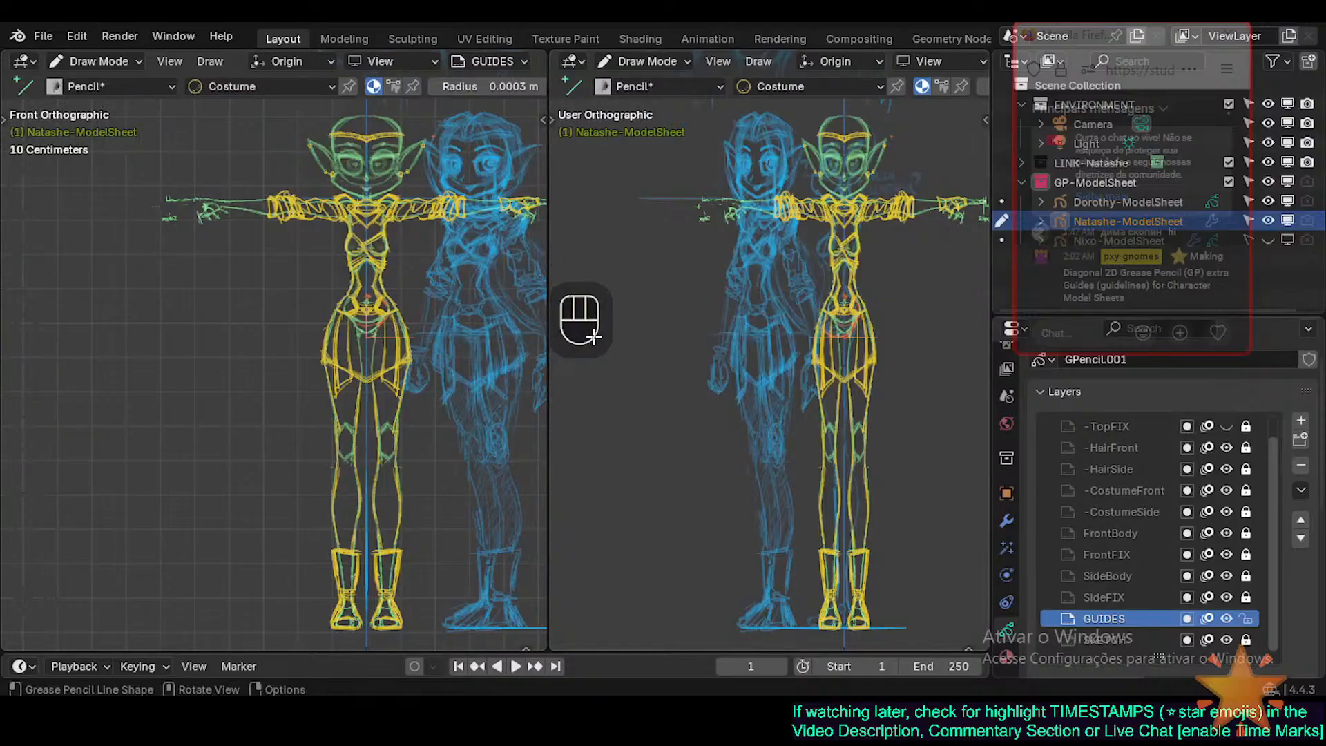
Draw straight horizontal guide lines in the diagonal view at the crotch, the soles of the feet and the skirt's lowest hem.
shift+drag(615, 336, 985, 348)
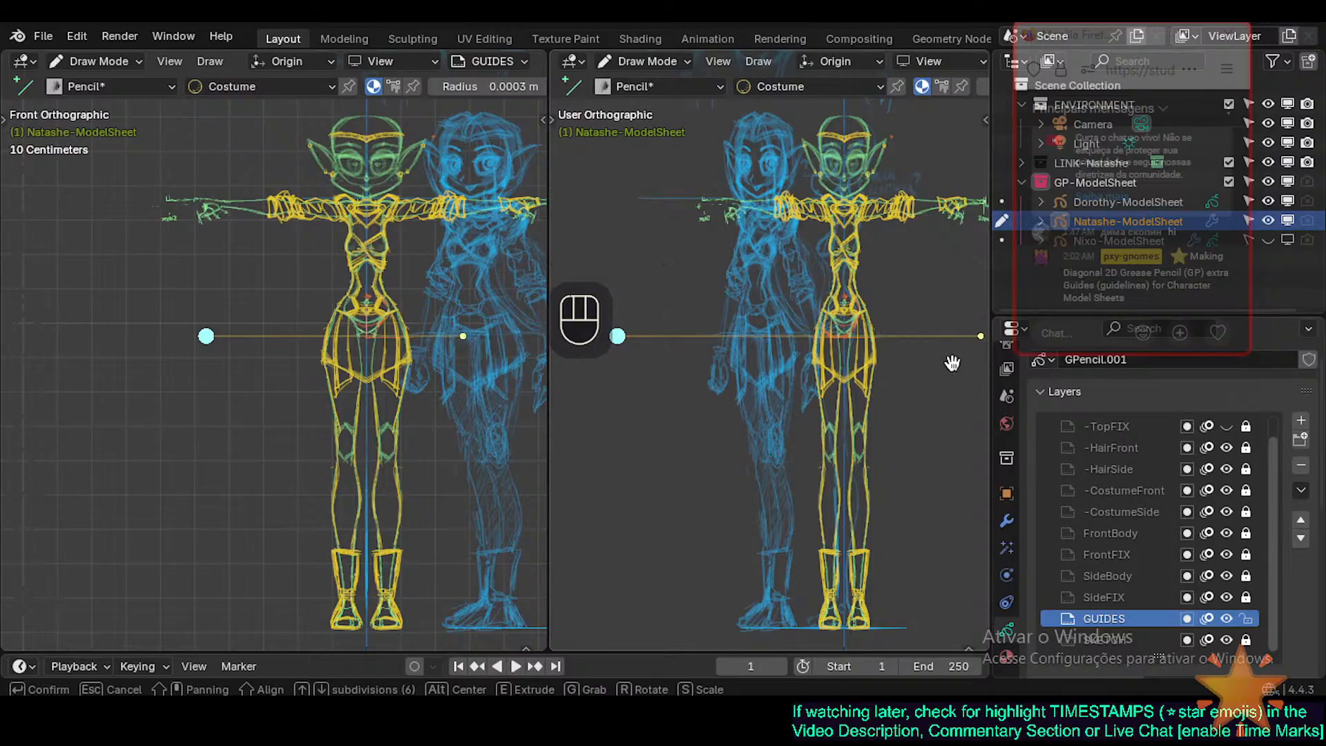
key(Return)
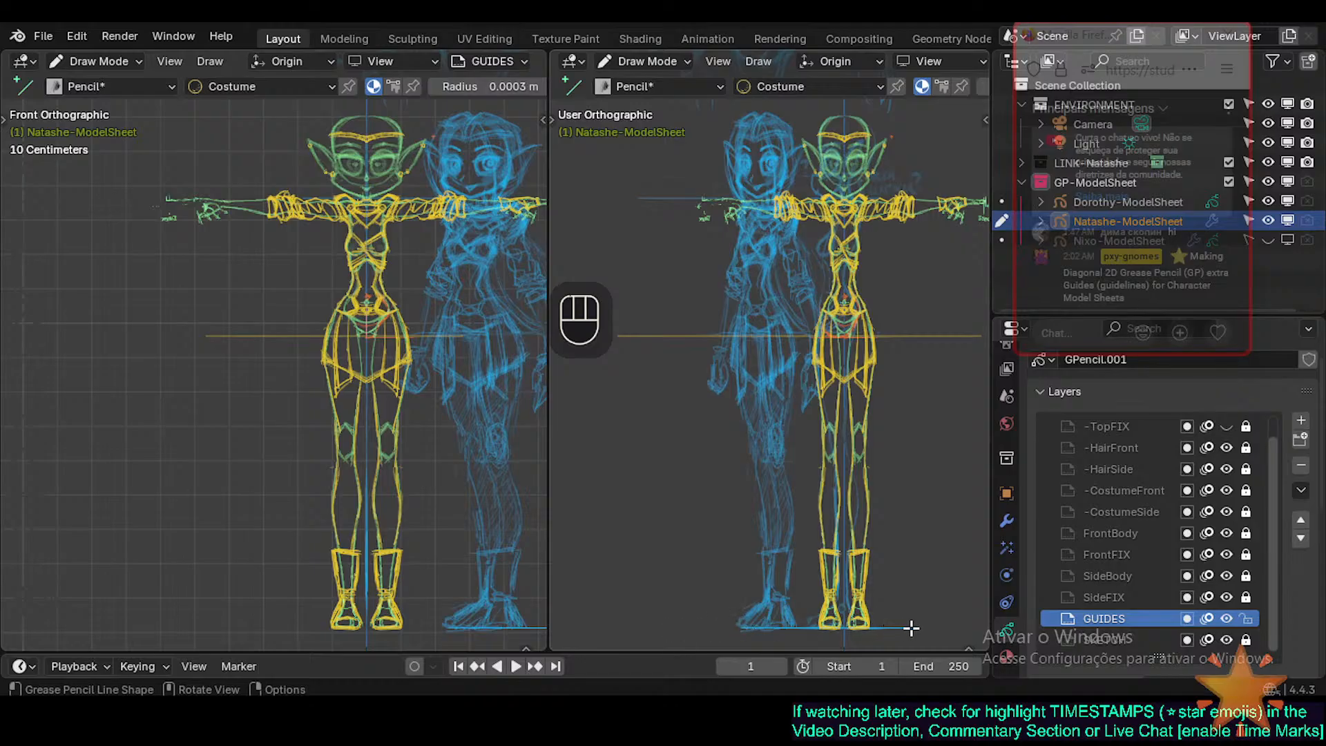
drag(941, 628, 587, 624)
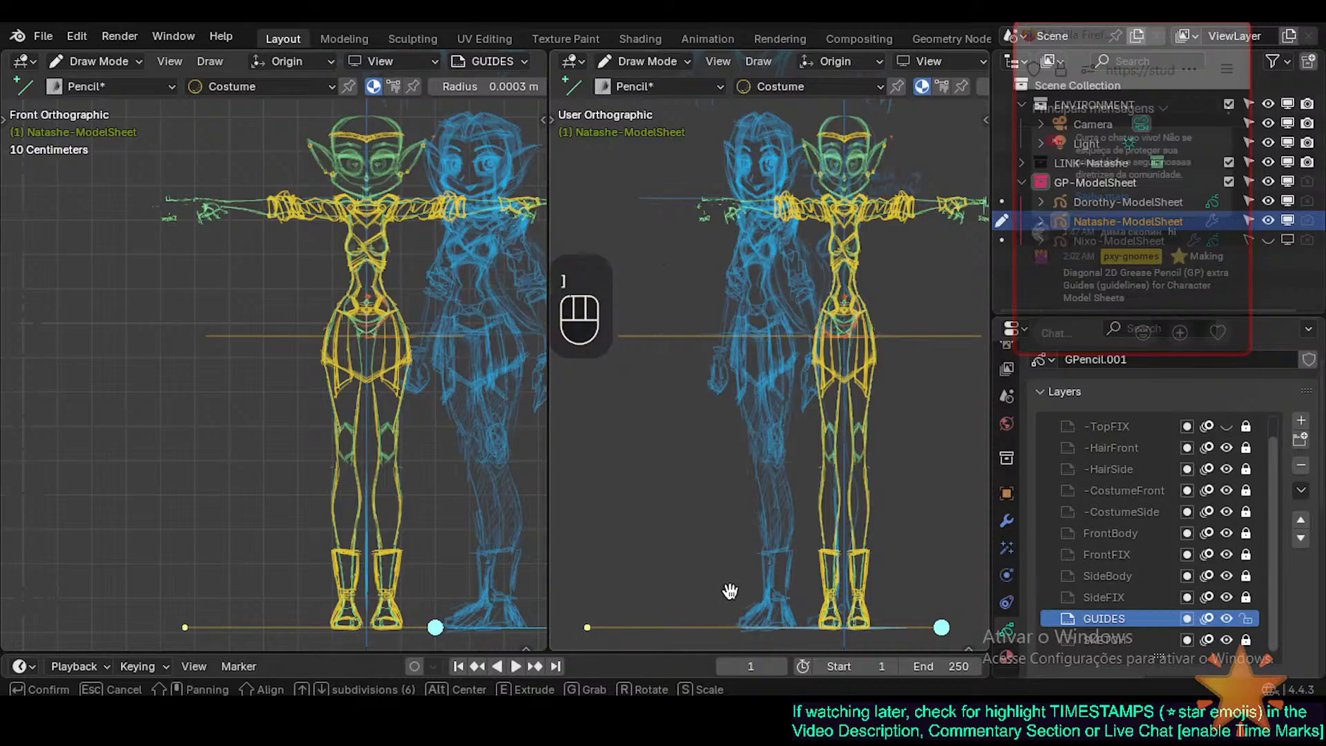
key(Return)
key(bracketright)
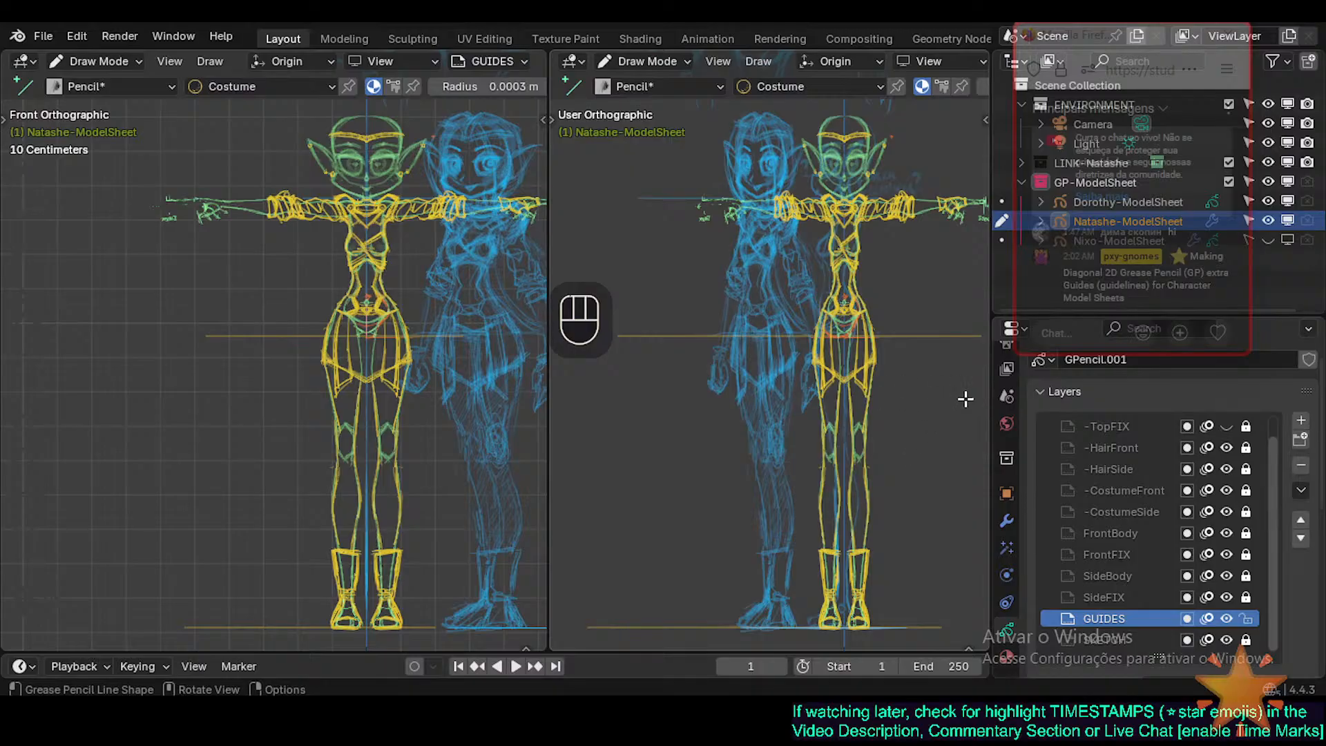
shift+drag(963, 398, 648, 395)
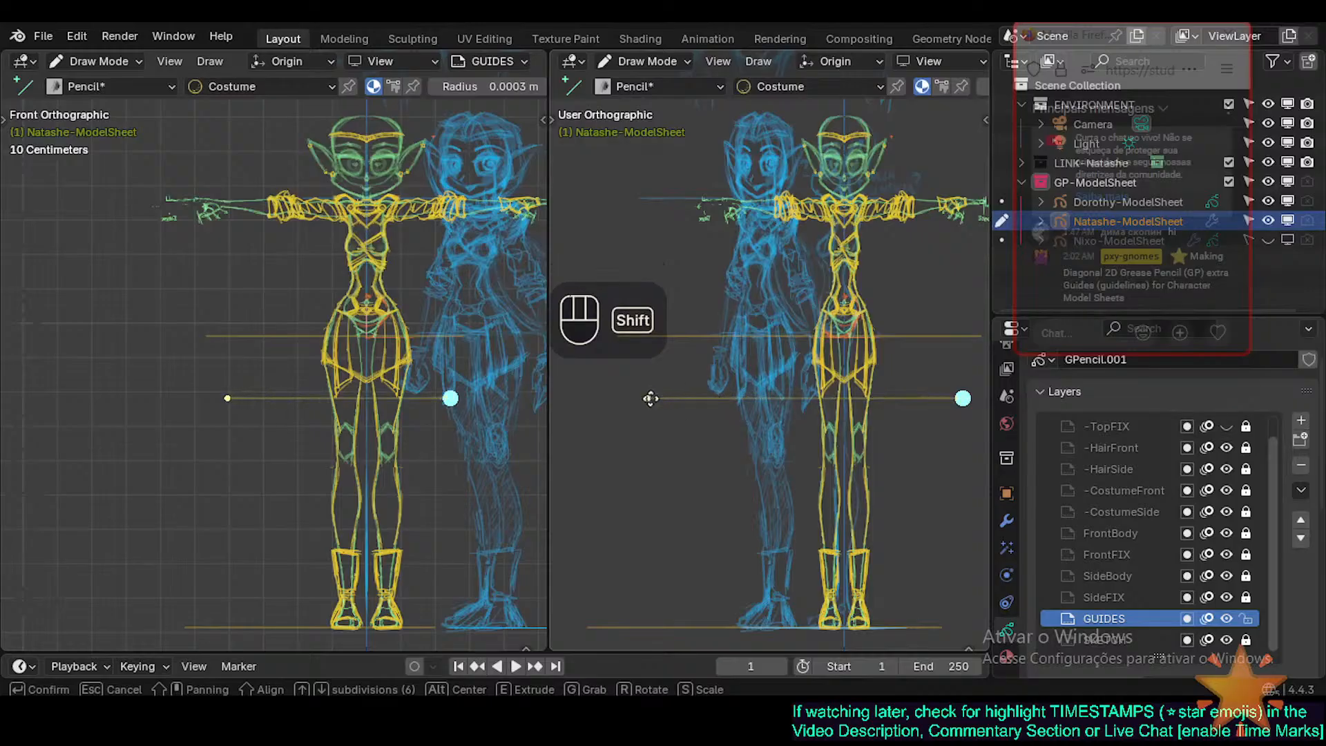
key(Return)
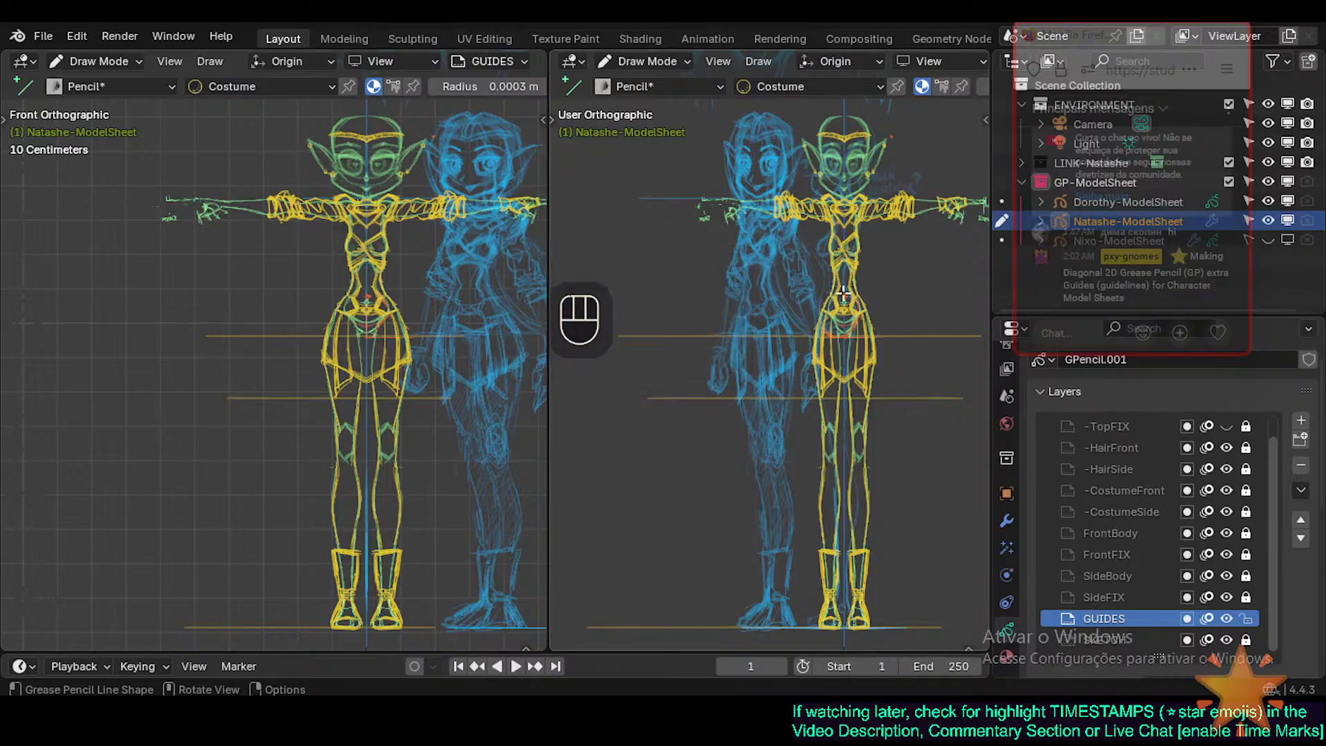
Check the new guide lines from the right side view and return three increments to the diagonal view.
key(KP_3)
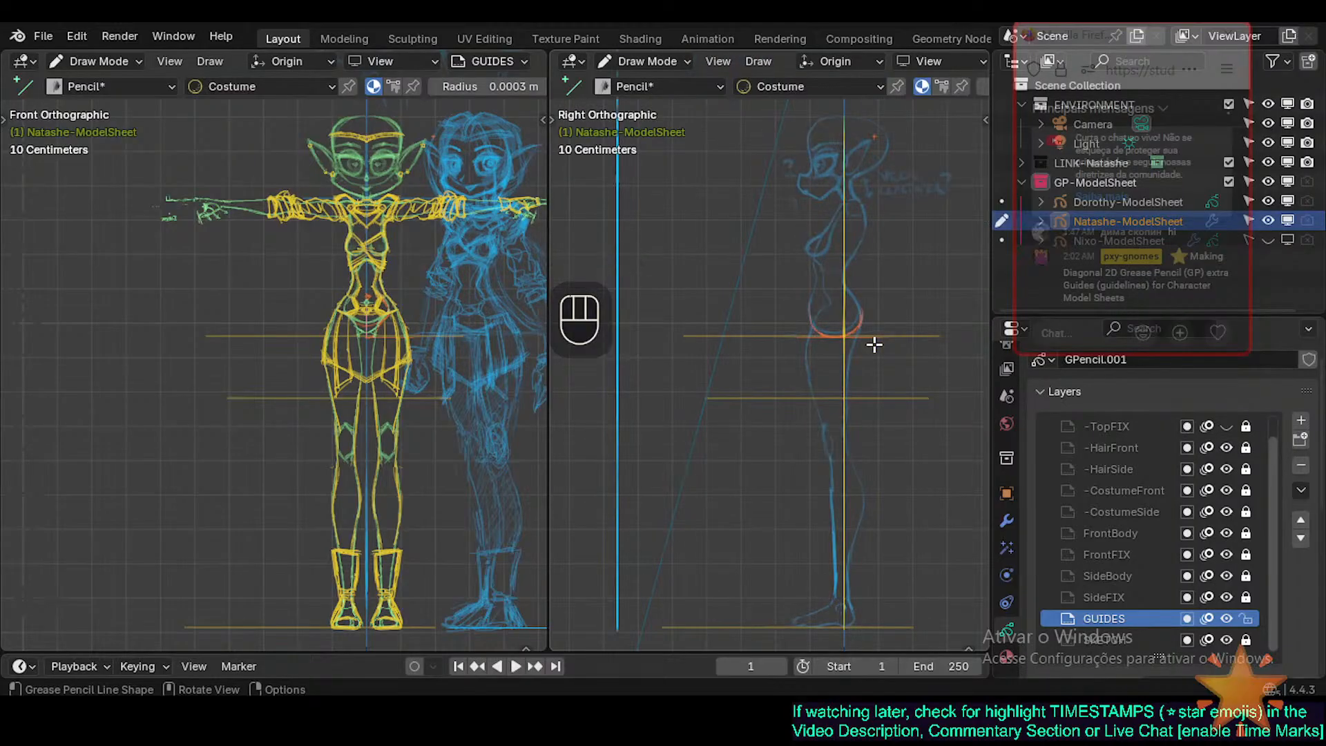
middle_drag(799, 272, 824, 344)
key(KP_3)
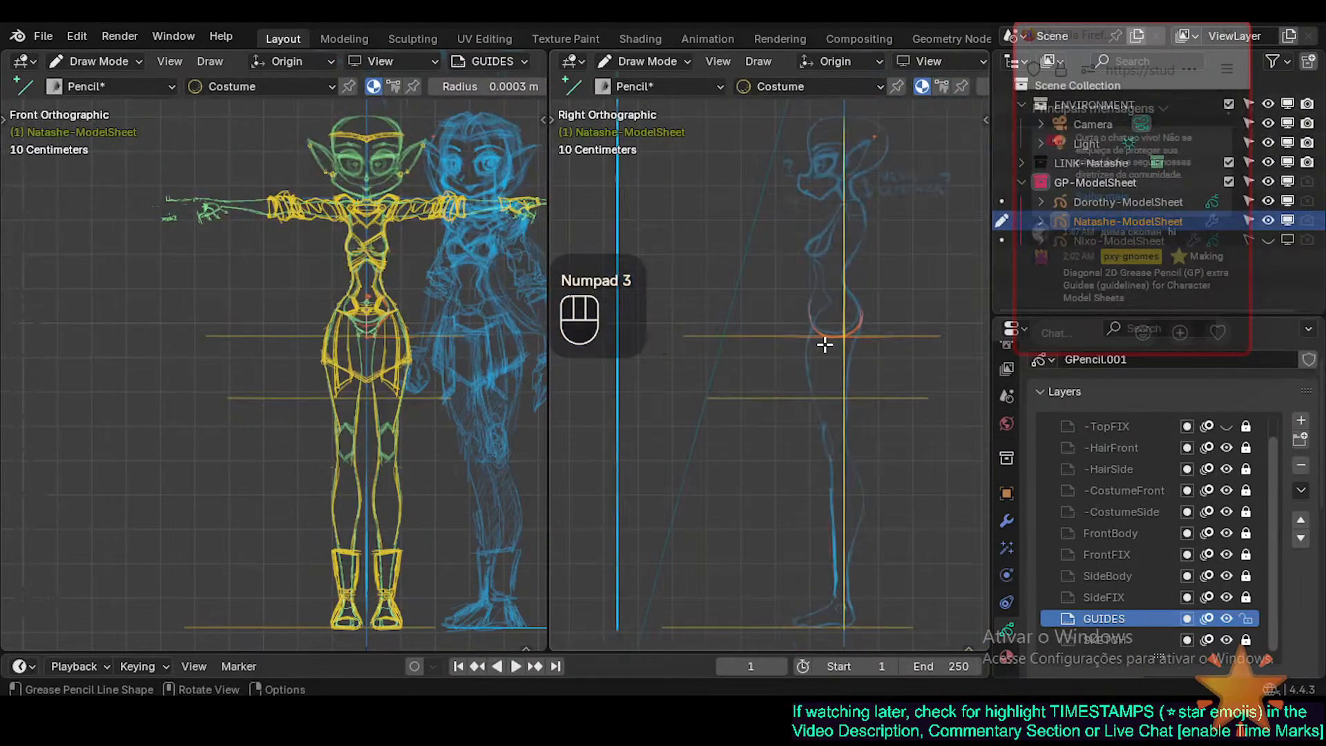
key(KP_4)
key(KP_4)
key(KP_4)
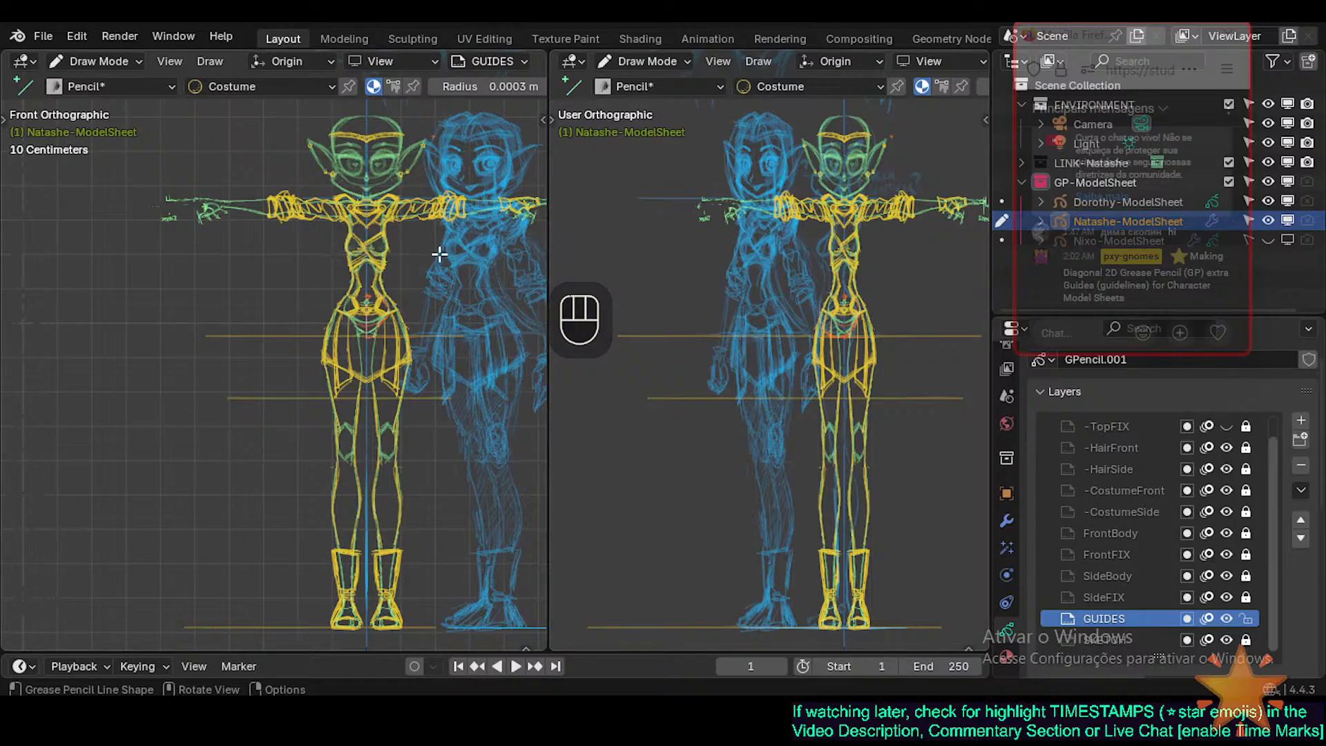
Draw two horizontal guide lines in the diagonal view, one below the bust and one across the upper chest.
shift+drag(559, 254, 945, 269)
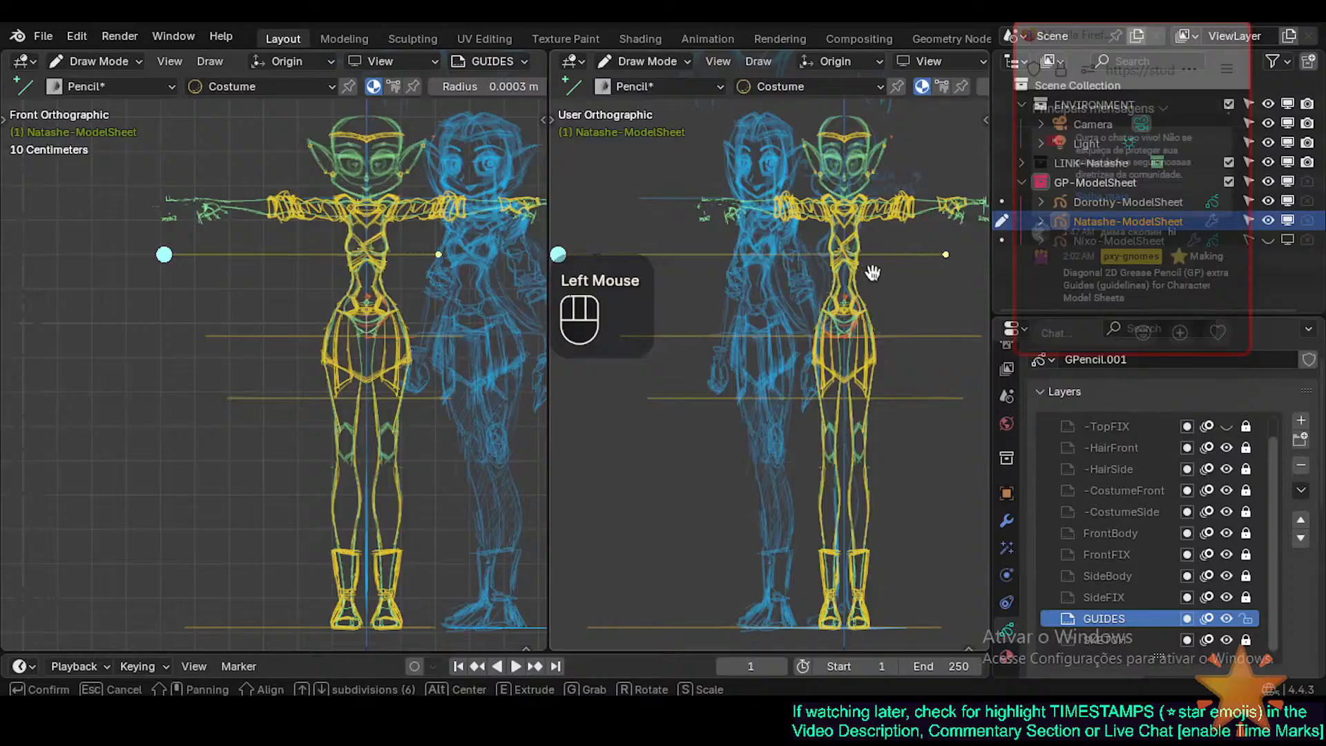
key(Return)
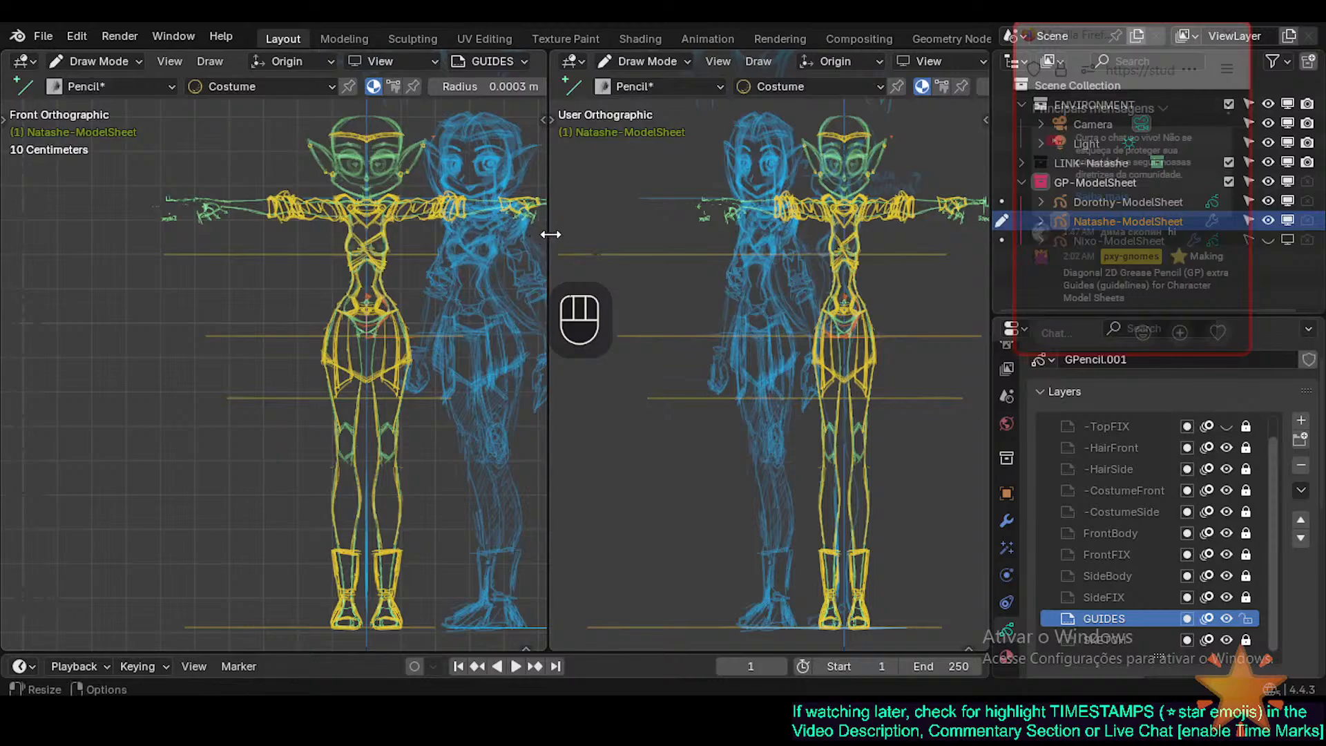
shift+drag(556, 234, 917, 252)
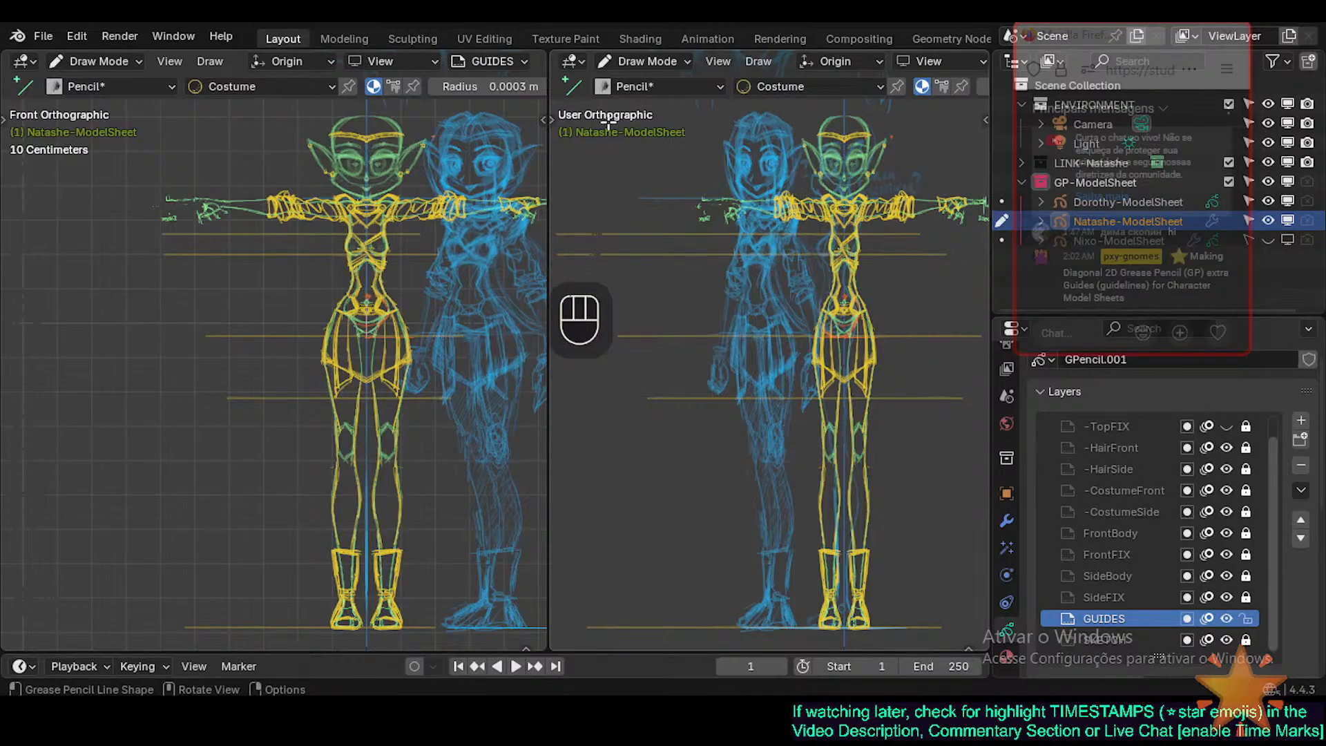
Draw horizontal guide lines in the diagonal view at the top of the elf's head and at the chin.
shift+click(747, 110)
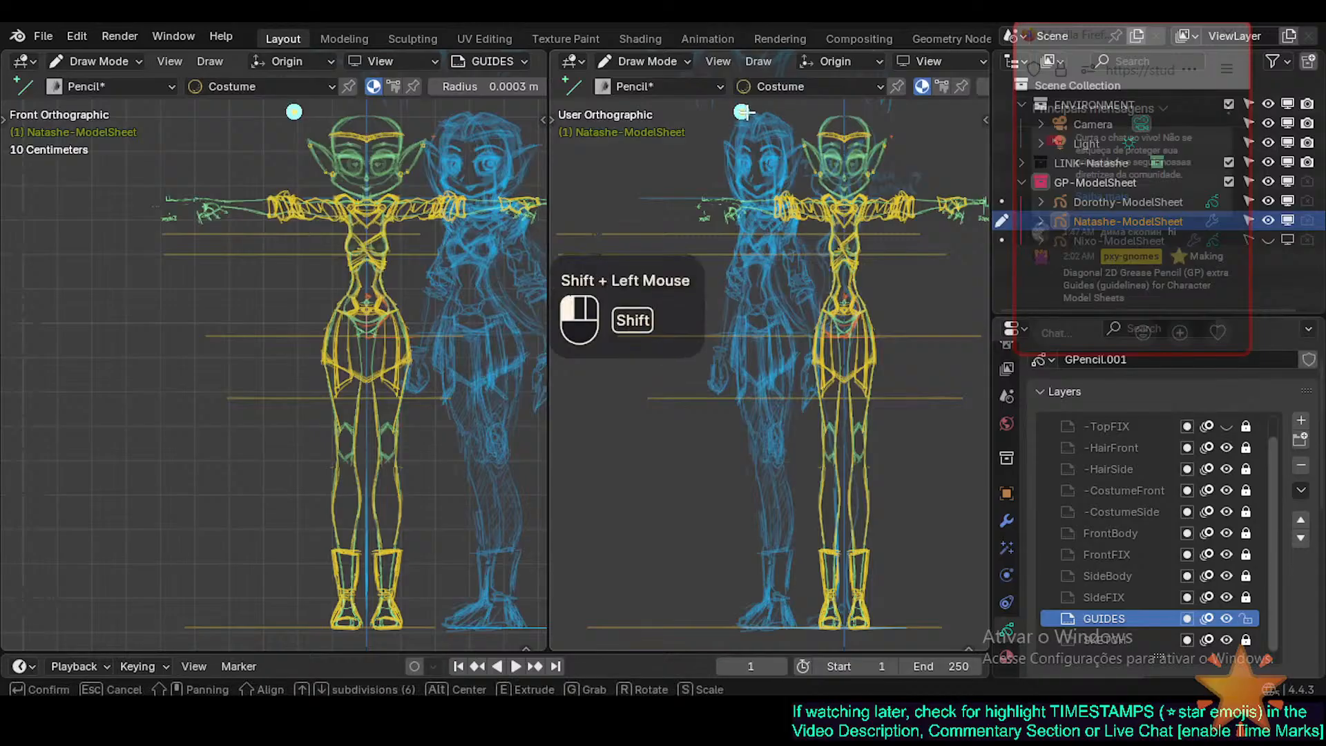
key(Escape)
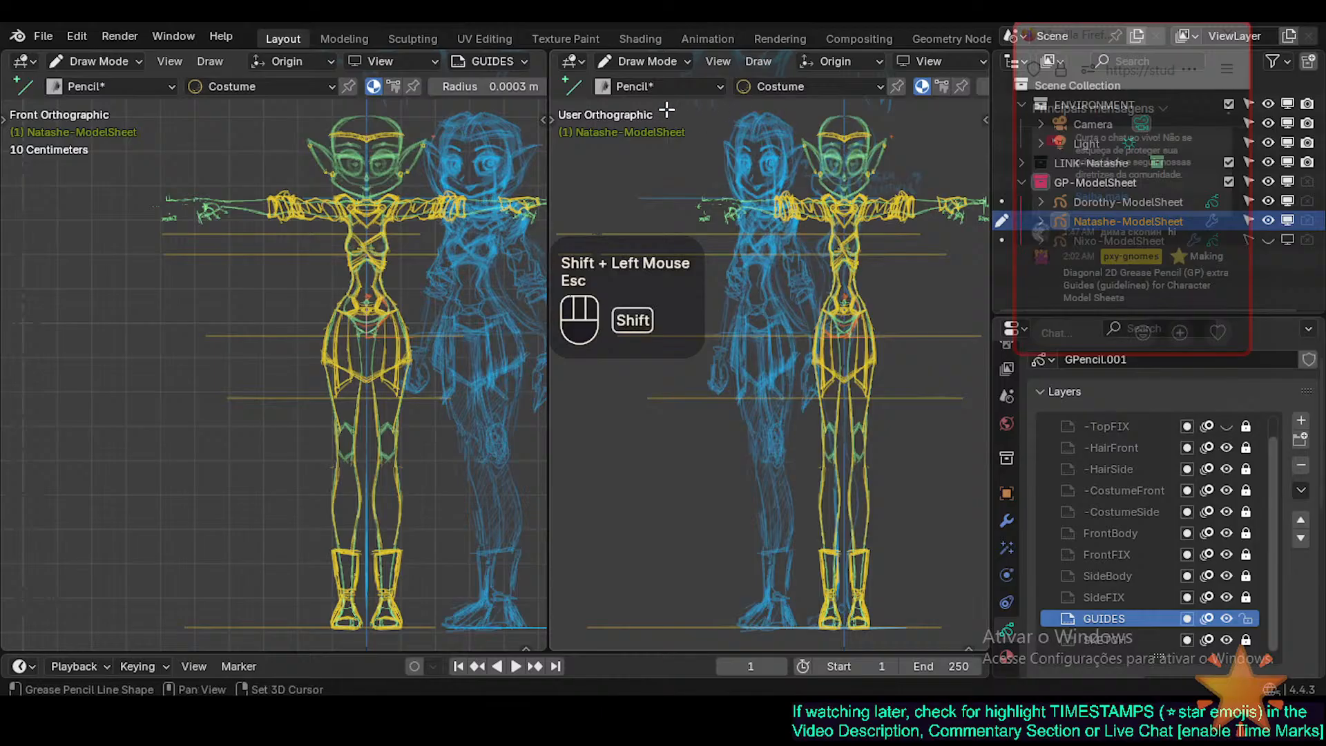
shift+drag(665, 111, 951, 111)
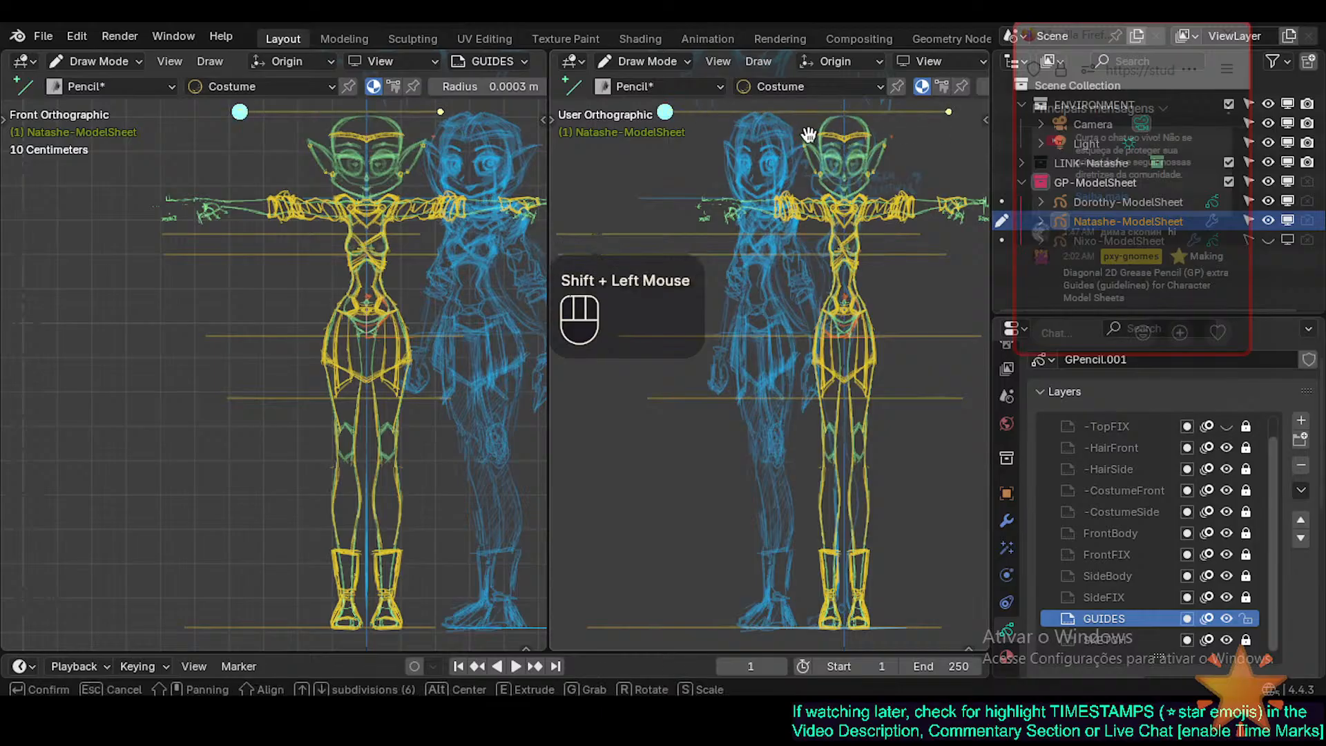
key(Return)
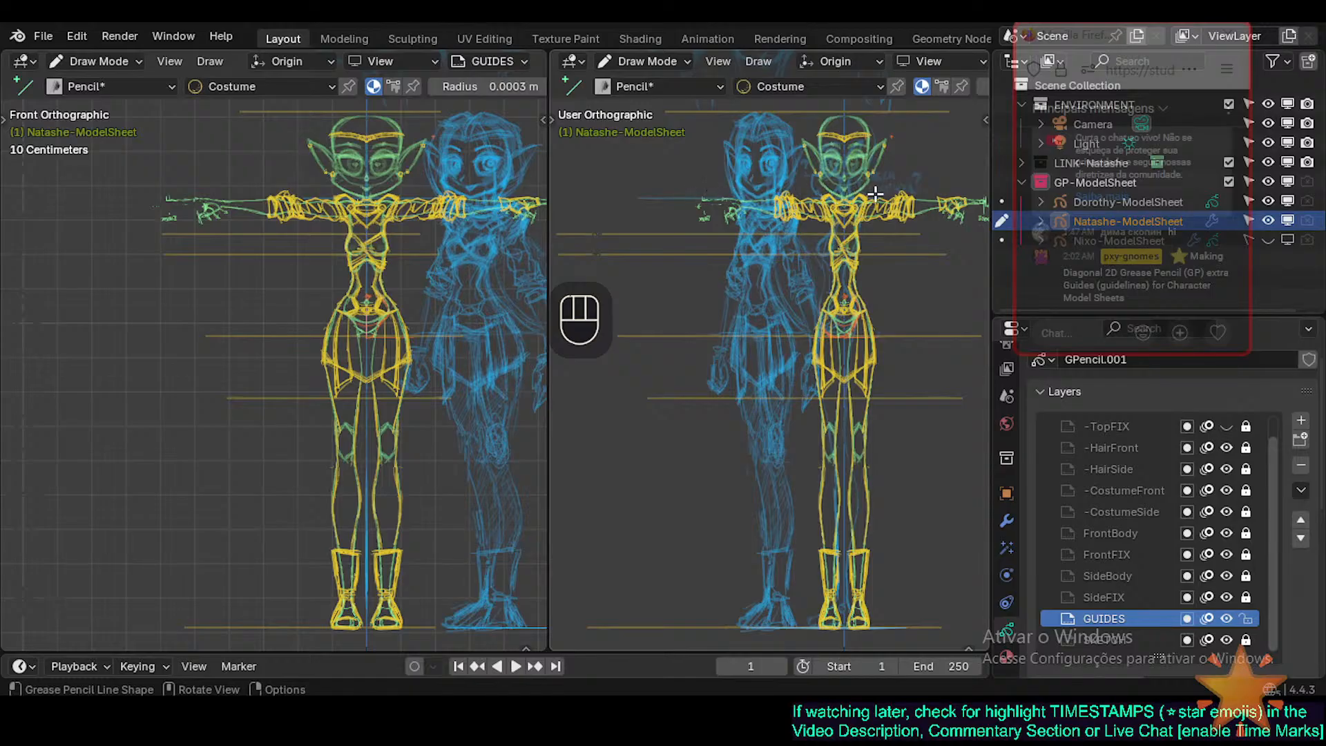
mouse_move(923, 193)
shift+mouse_down()
mouse_move(589, 193)
mouse_move(643, 193)
shift+mouse_up()
key(Return)
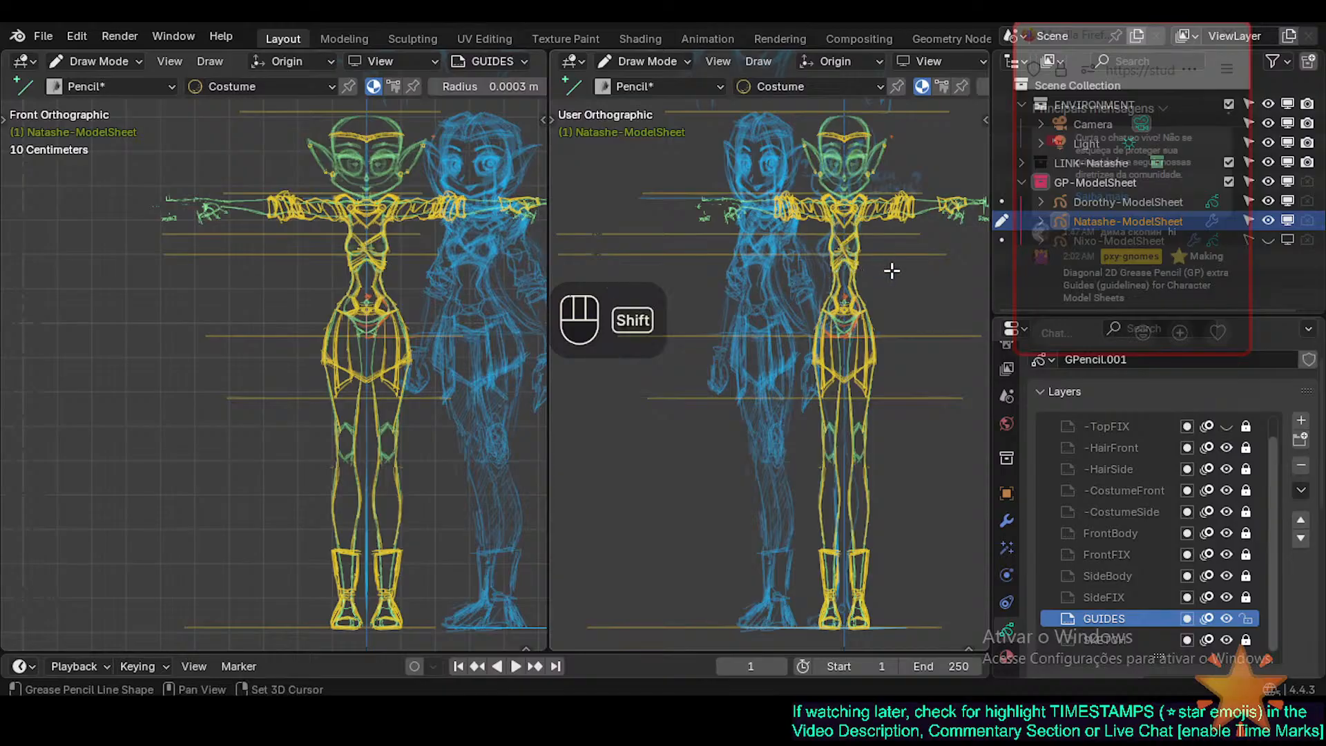
Draw two straight horizontal guide lines in the diagonal view, one at the elf's ribs and one at her waist.
shift+drag(890, 271, 702, 270)
key(Escape)
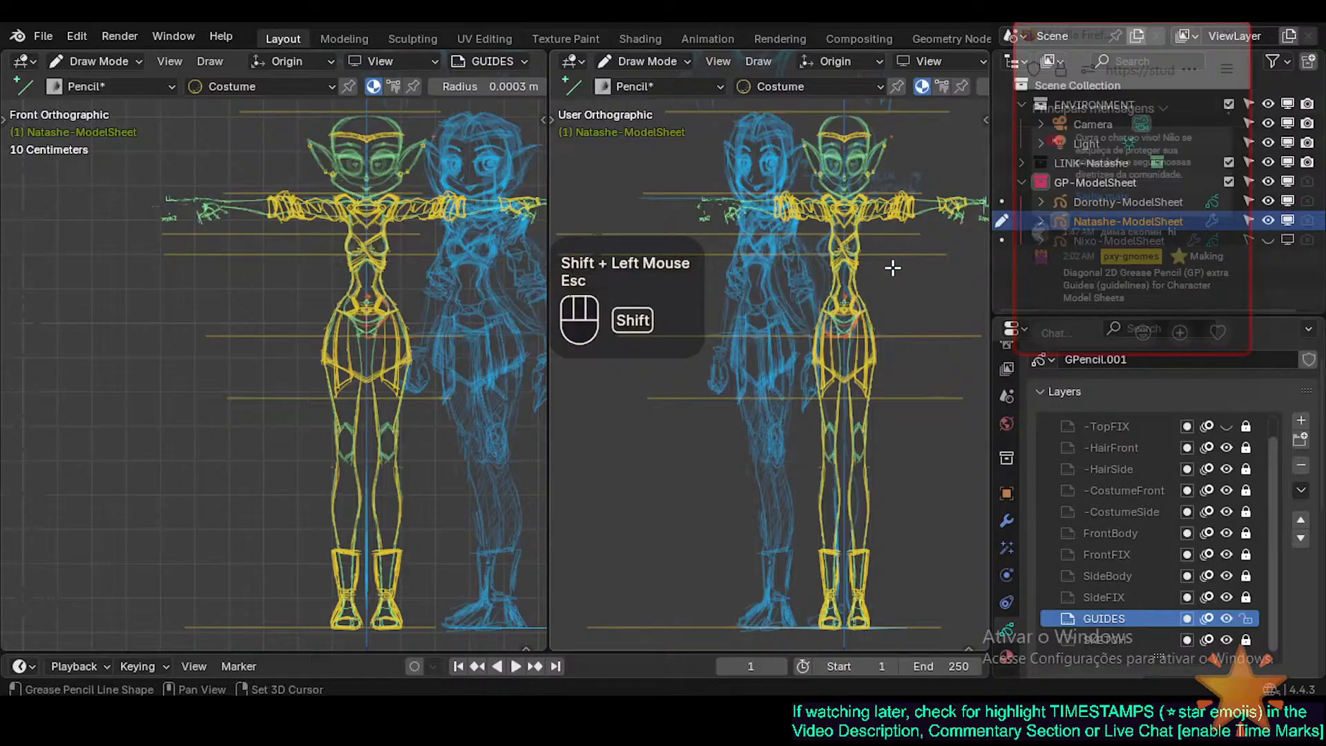
shift+drag(890, 269, 615, 270)
key(Return)
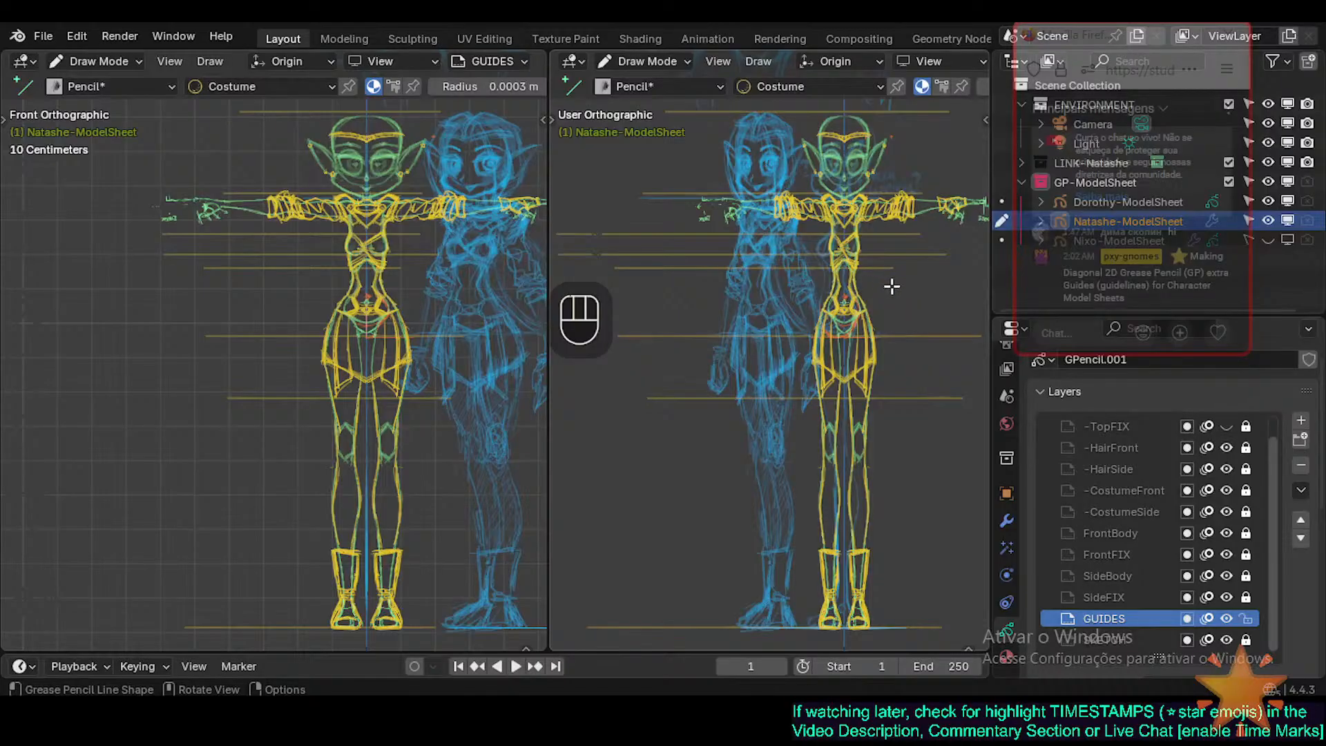
shift+drag(908, 288, 665, 288)
key(Return)
shift+drag(695, 298, 720, 298)
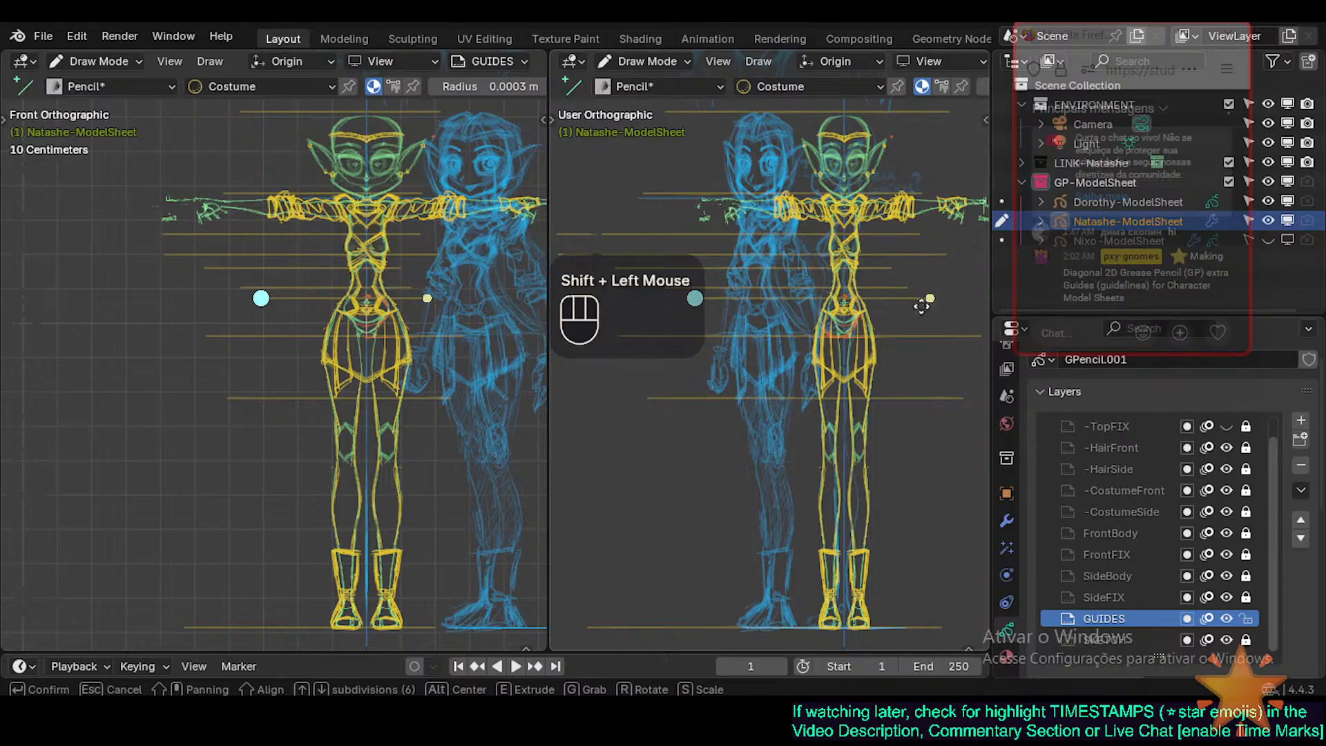
key(Escape)
shift+drag(708, 293, 896, 300)
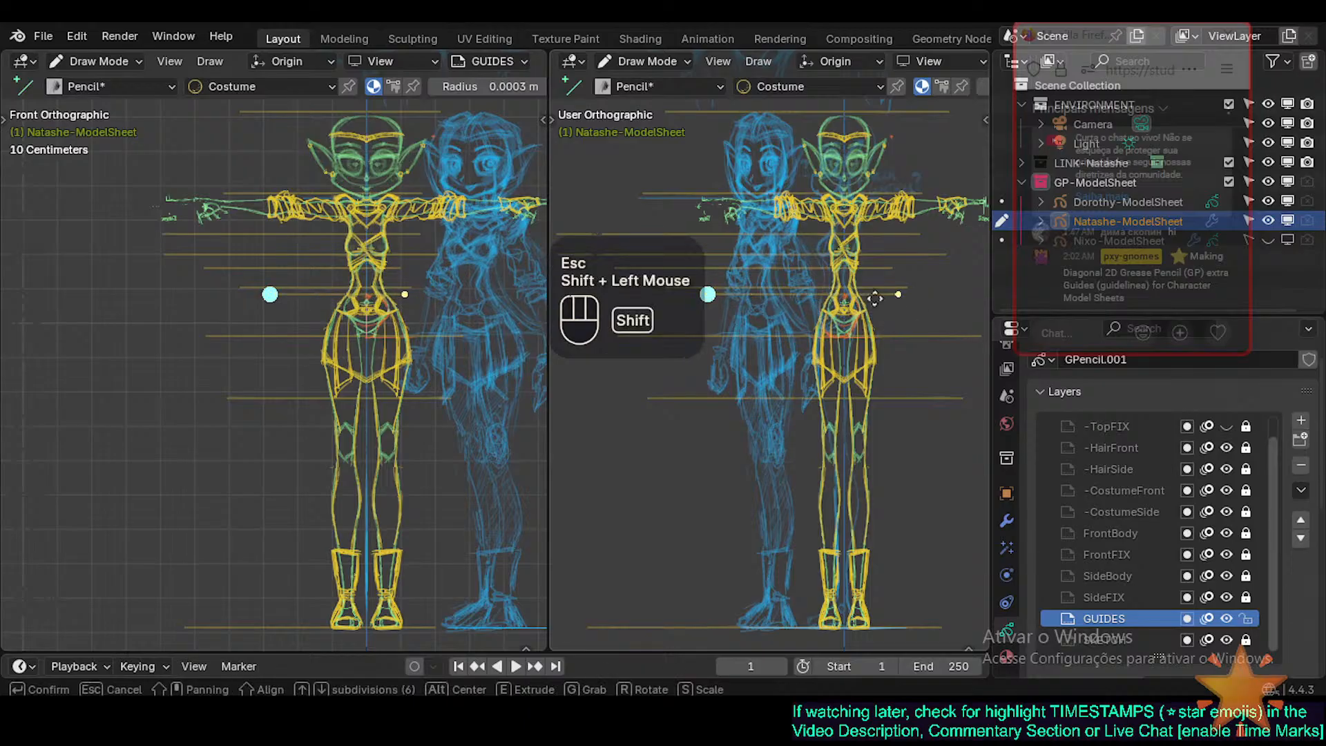
key(Escape)
Draw a horizontal guide line in the diagonal view just below the elf's waist, above the skirt's waistband.
shift+drag(708, 296, 898, 313)
key(Escape)
key(Return)
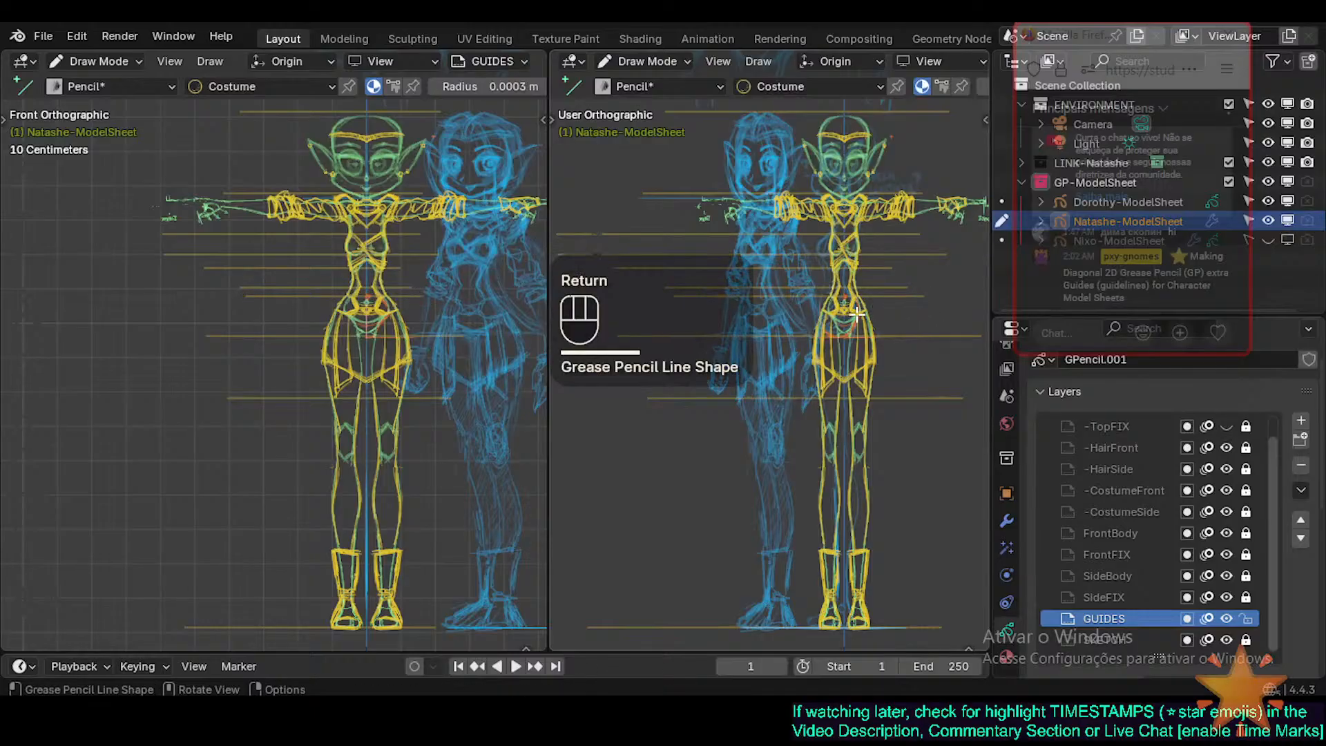
shift+drag(924, 311, 639, 312)
key(Escape)
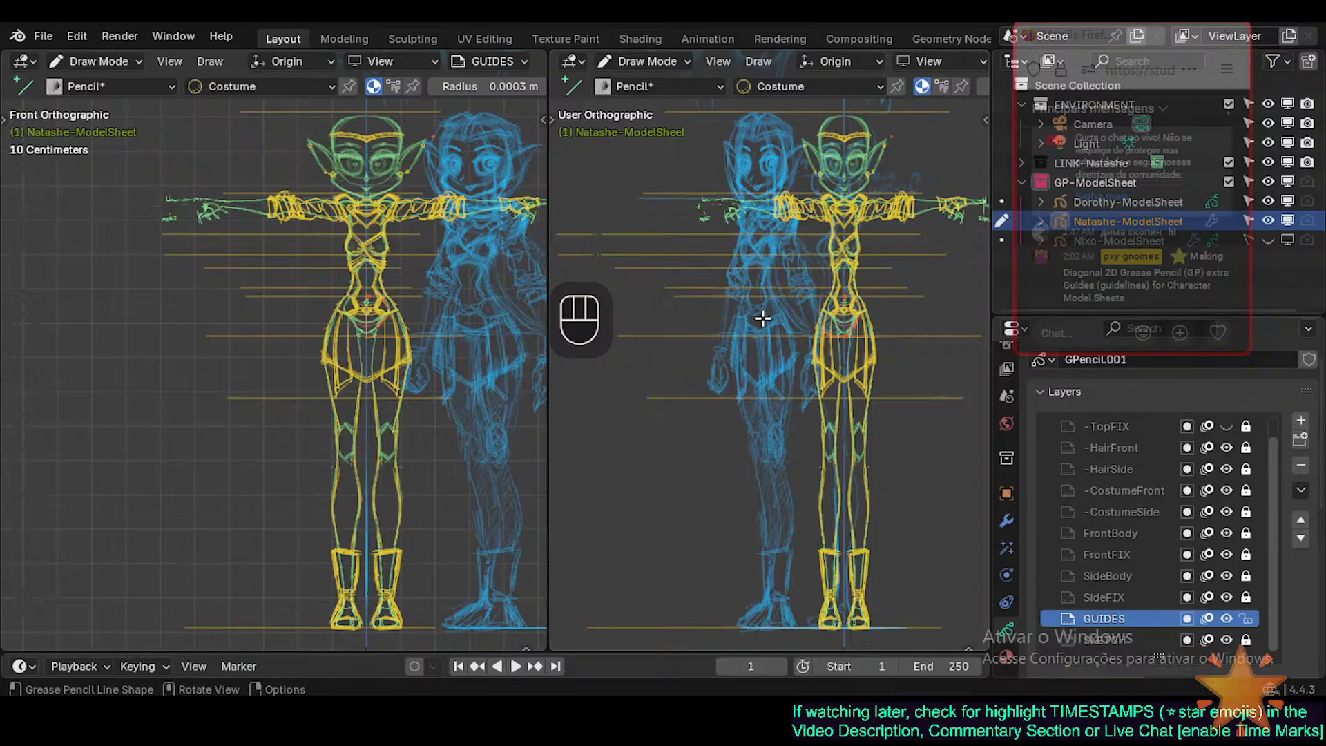
shift+drag(703, 316, 938, 315)
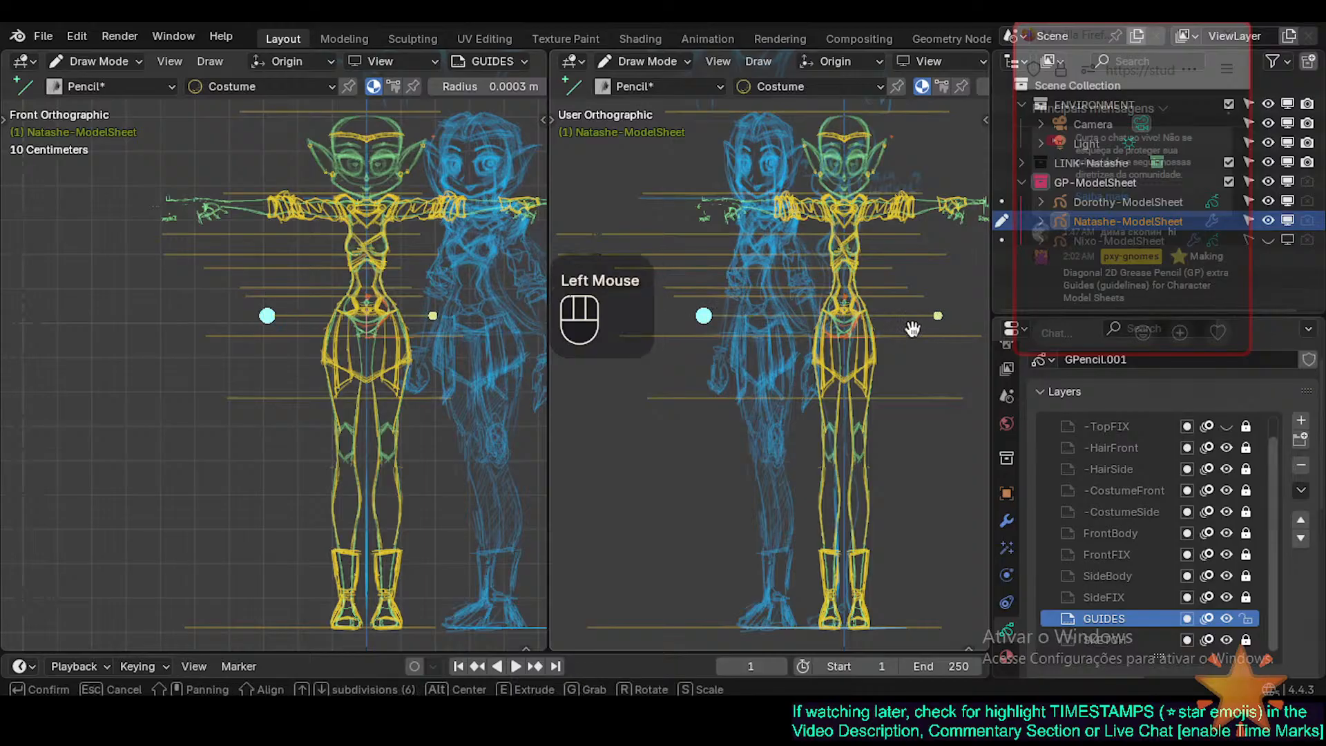
key(Escape)
mouse_move(704, 315)
shift+mouse_down()
mouse_move(909, 329)
mouse_move(689, 317)
shift+mouse_up()
key(Escape)
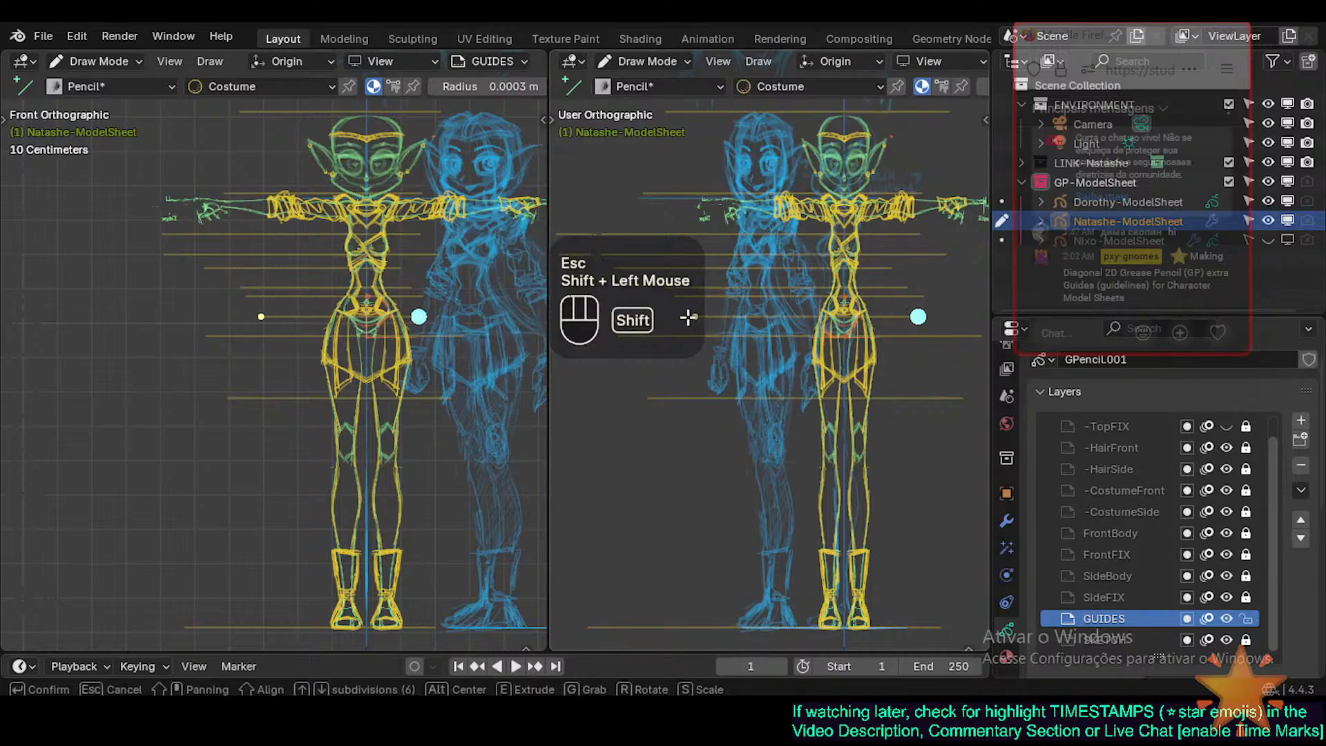
key(Escape)
shift+drag(918, 315, 697, 316)
key(Escape)
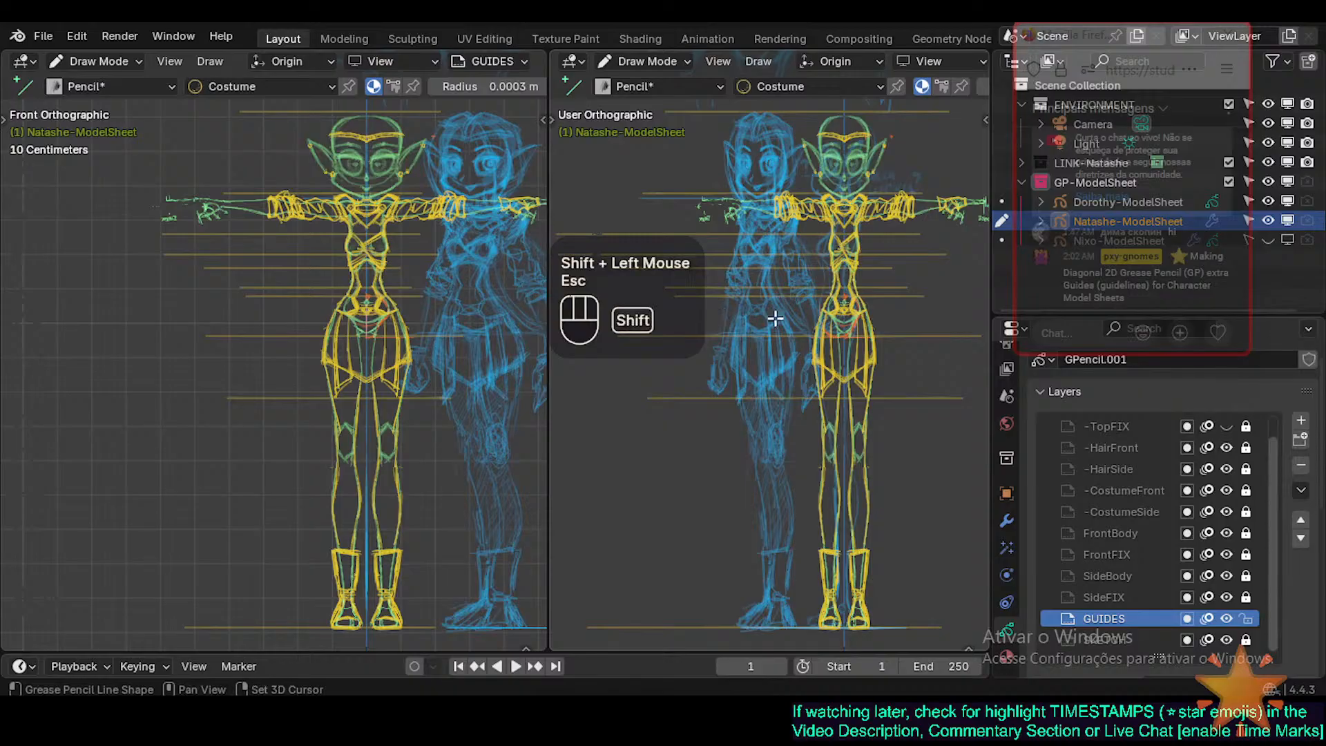
Draw horizontal guide lines in the diagonal view at the skirt's waistband and at its central front hem, and save the file.
mouse_move(915, 316)
shift+mouse_down()
mouse_move(641, 322)
mouse_move(910, 321)
shift+mouse_up()
key(Return)
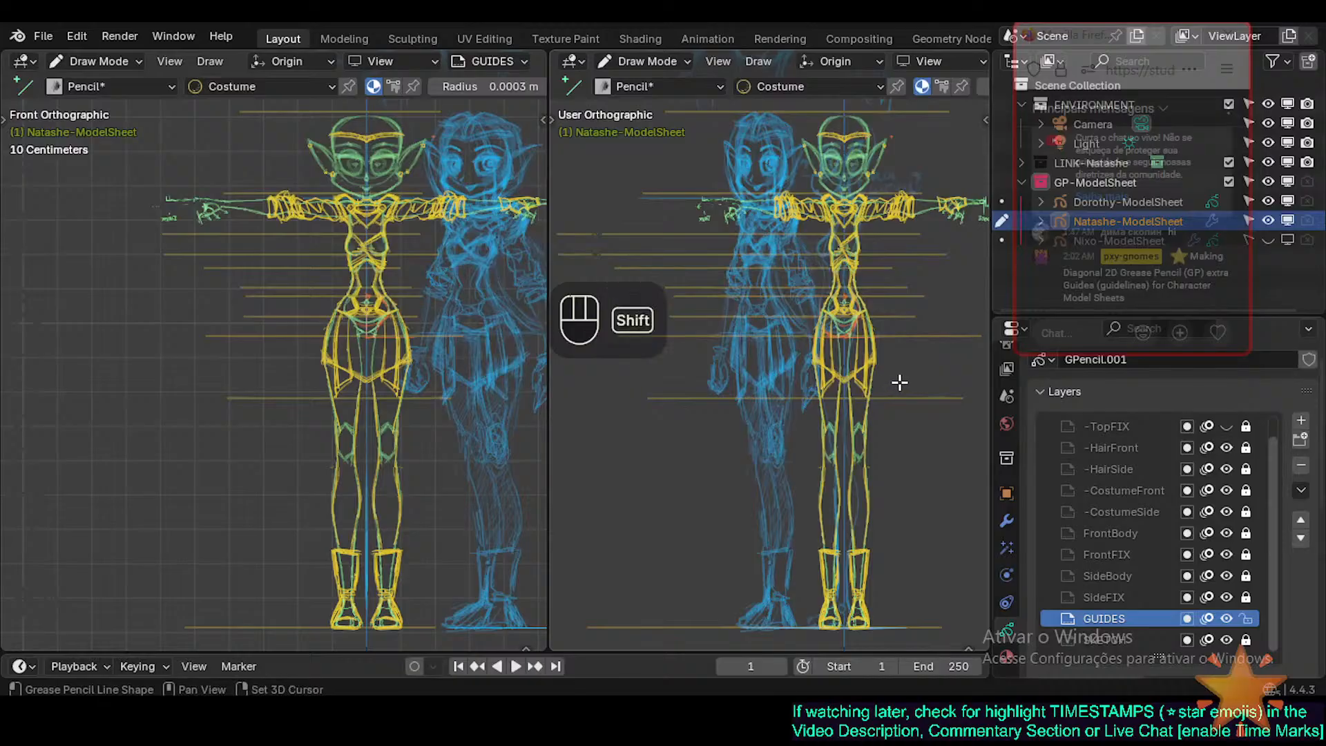
shift+drag(897, 382, 761, 385)
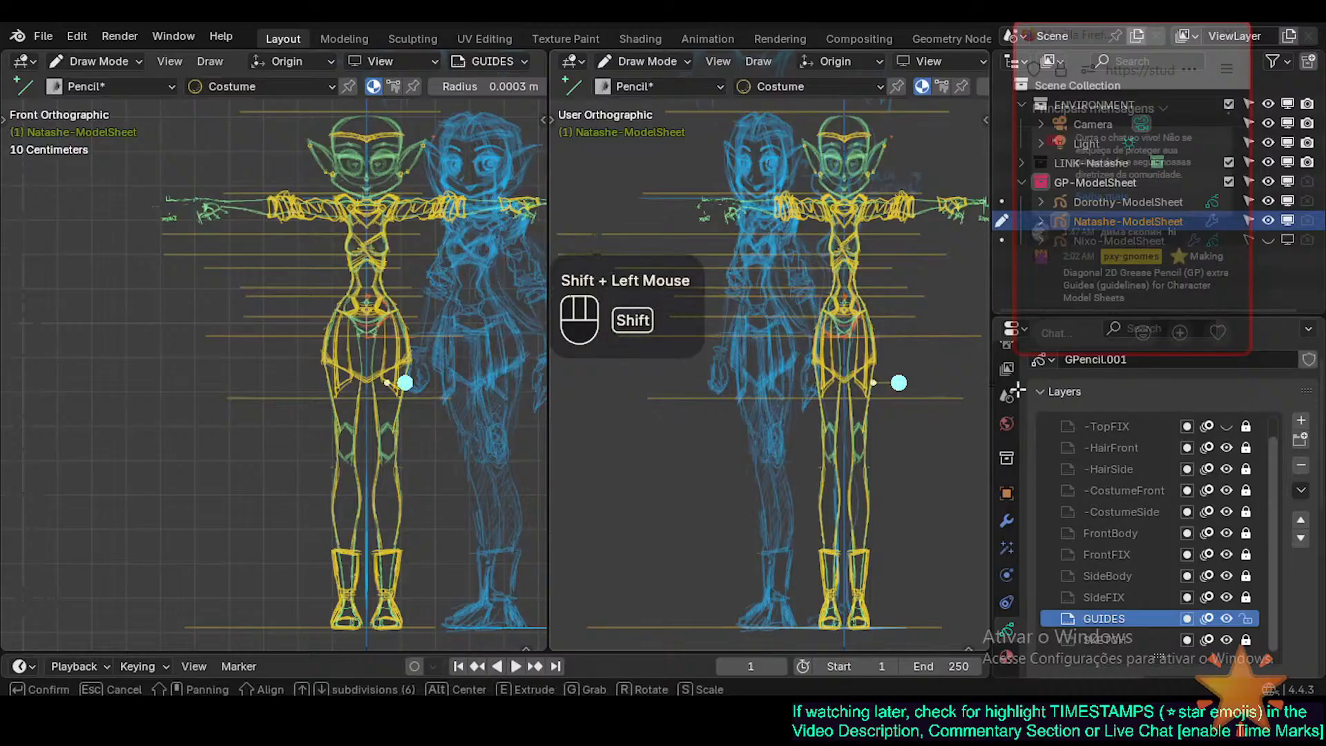
key(Escape)
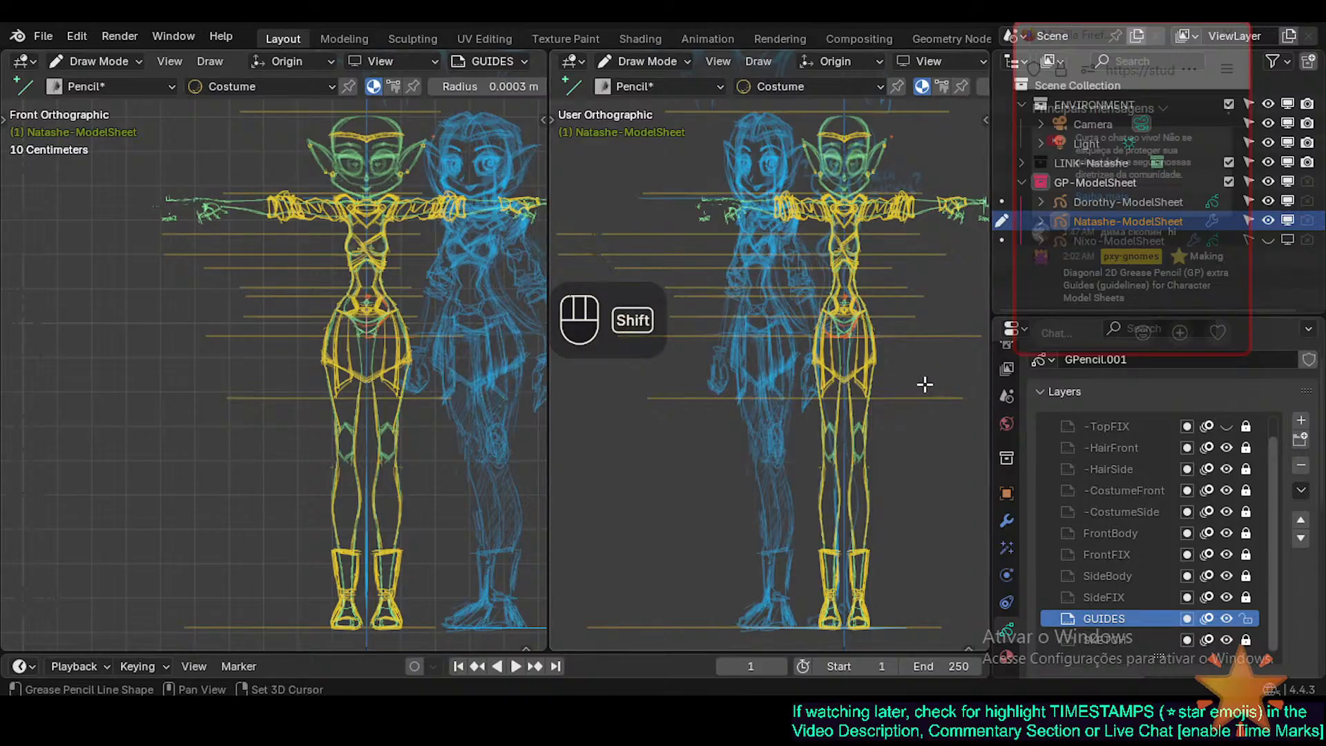
mouse_move(926, 384)
shift+mouse_down()
mouse_move(714, 388)
mouse_move(732, 385)
shift+mouse_up()
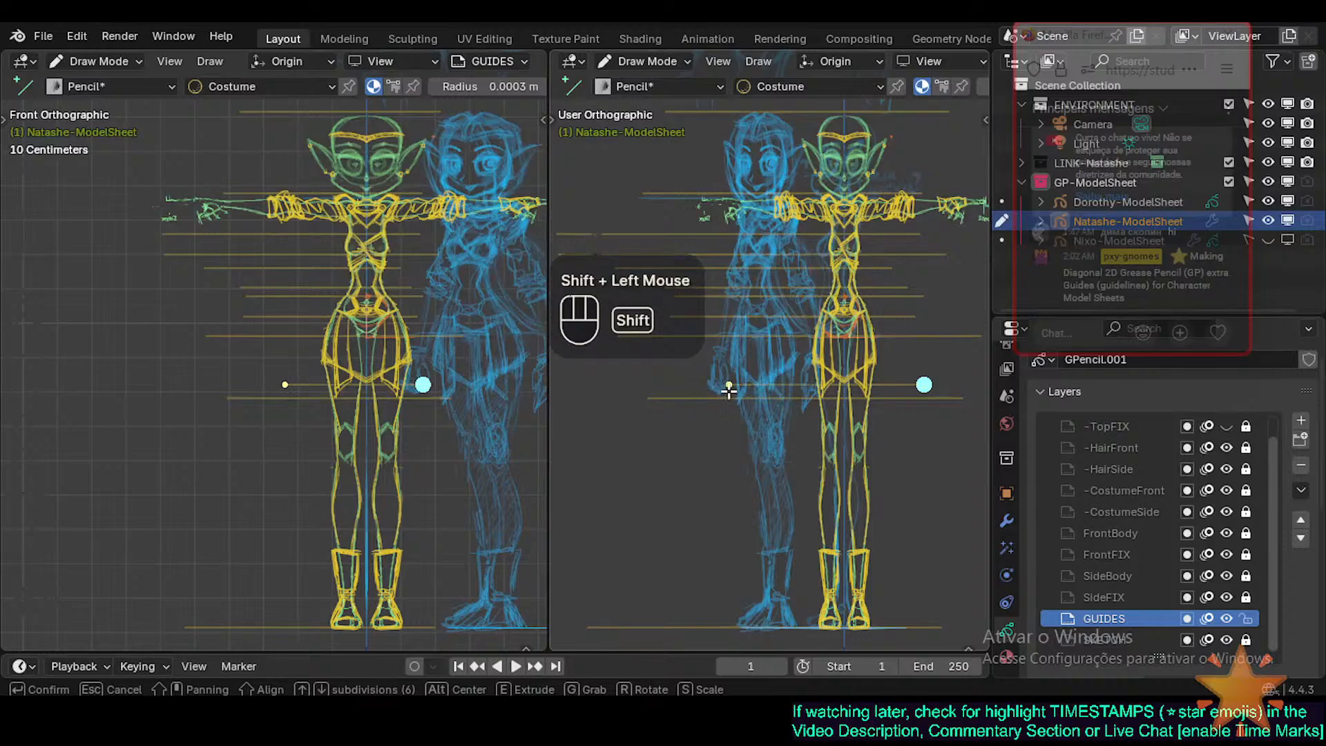
key(Return)
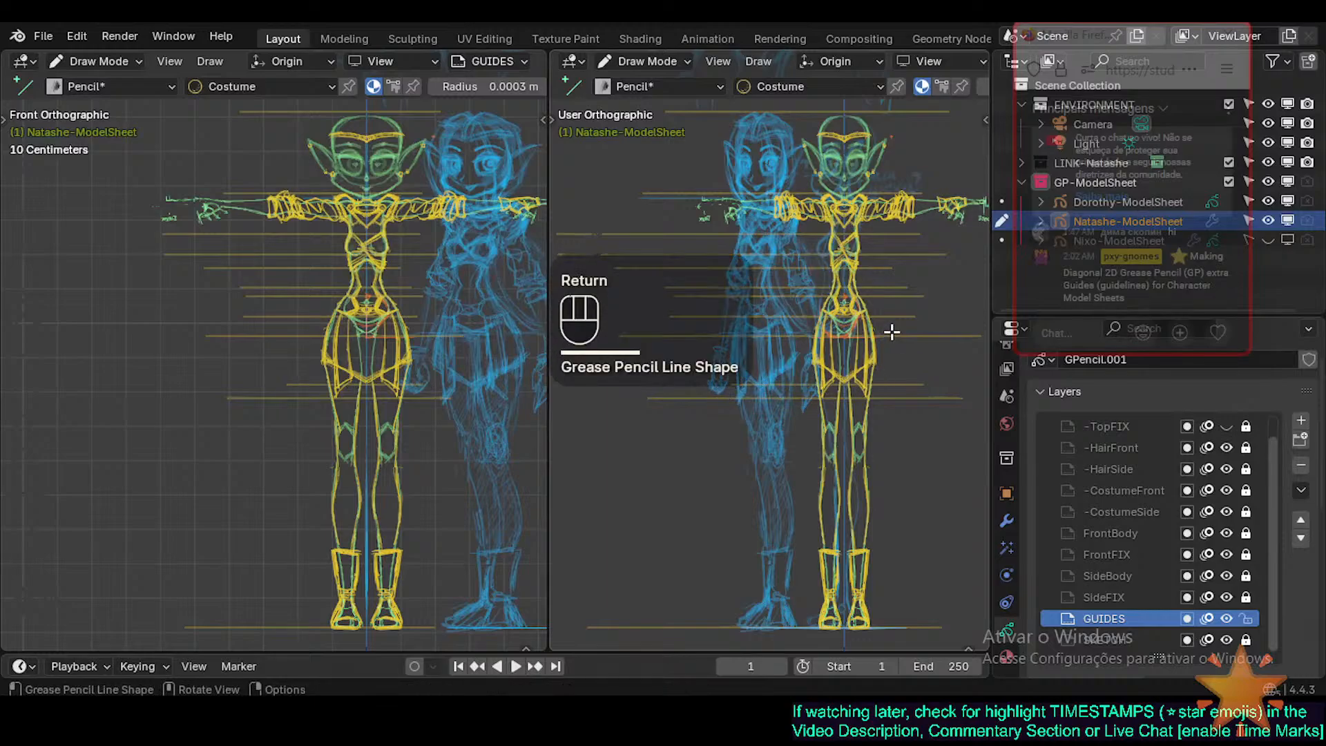
key(ctrl+s)
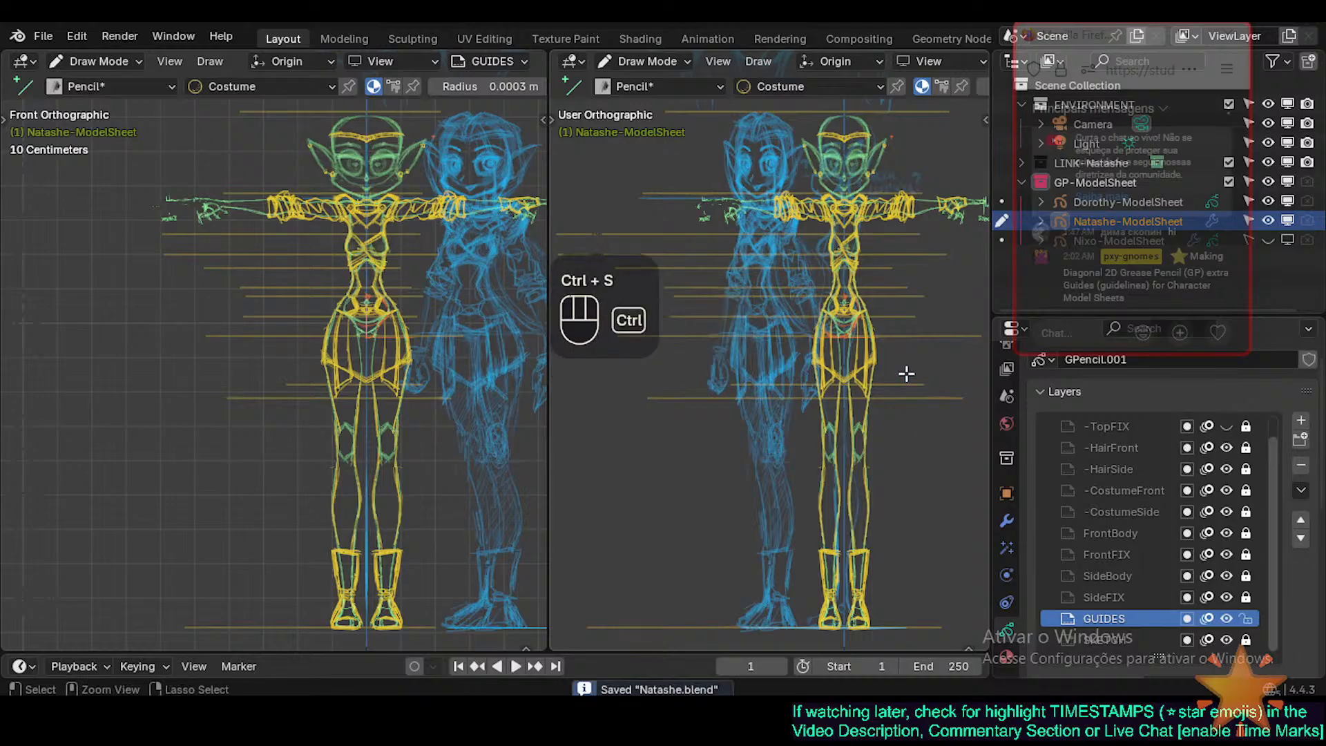
Change the diagonal view to the right side view and rename the GUIDES layer to GUIDES-Costume.
shift+middle_drag(787, 343, 761, 403)
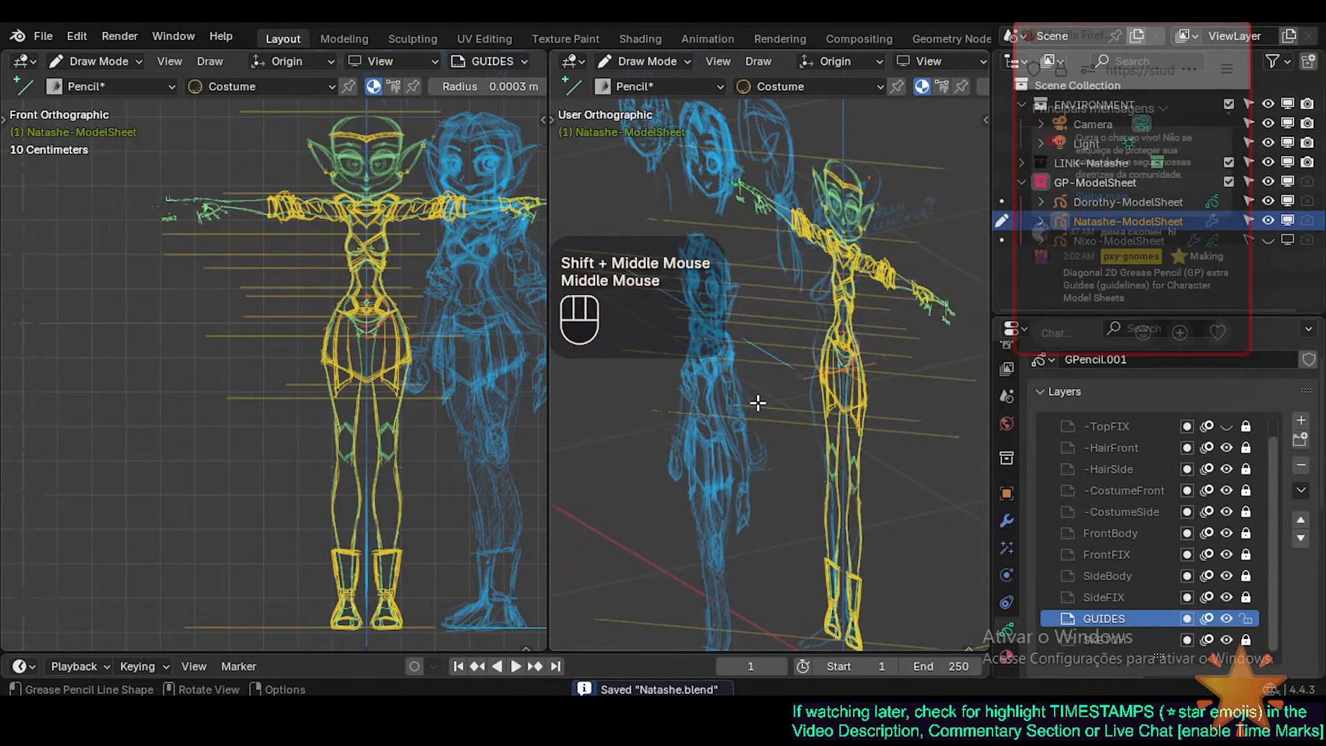
key(KP_3)
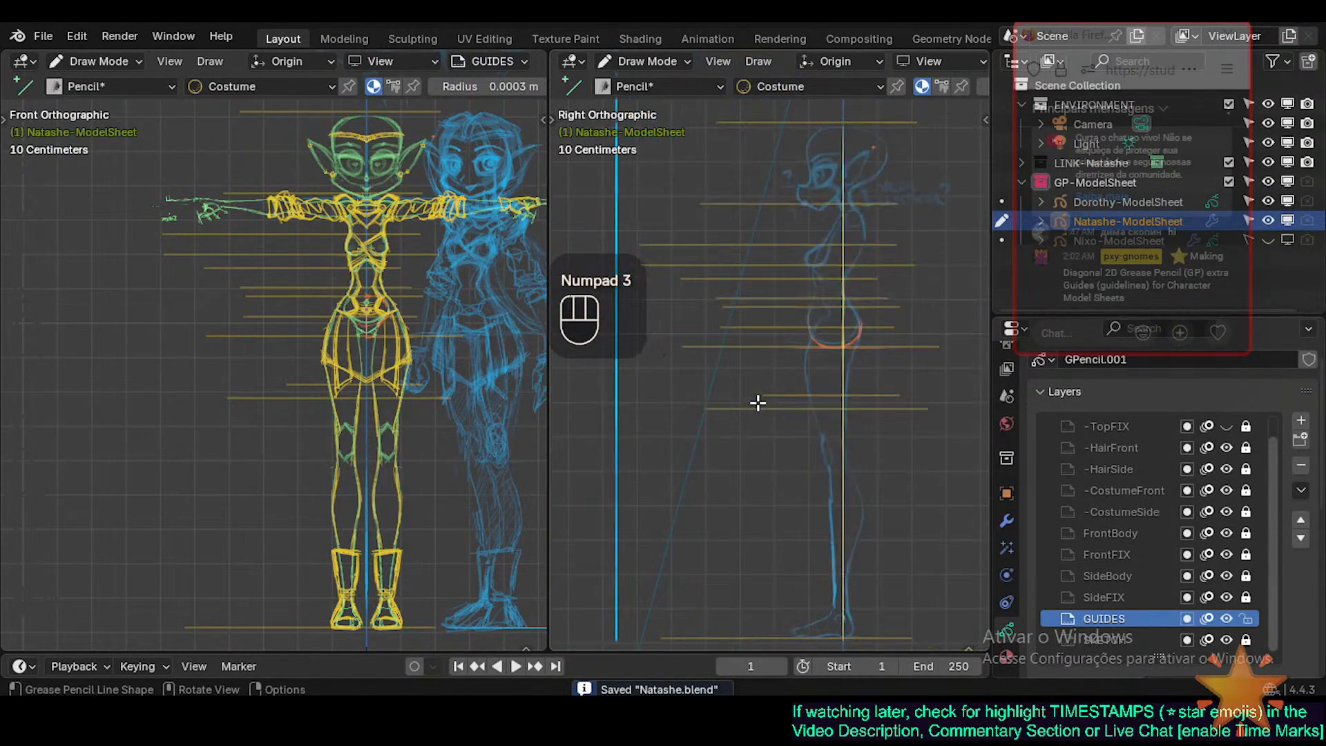
key(KP_1)
key(KP_3)
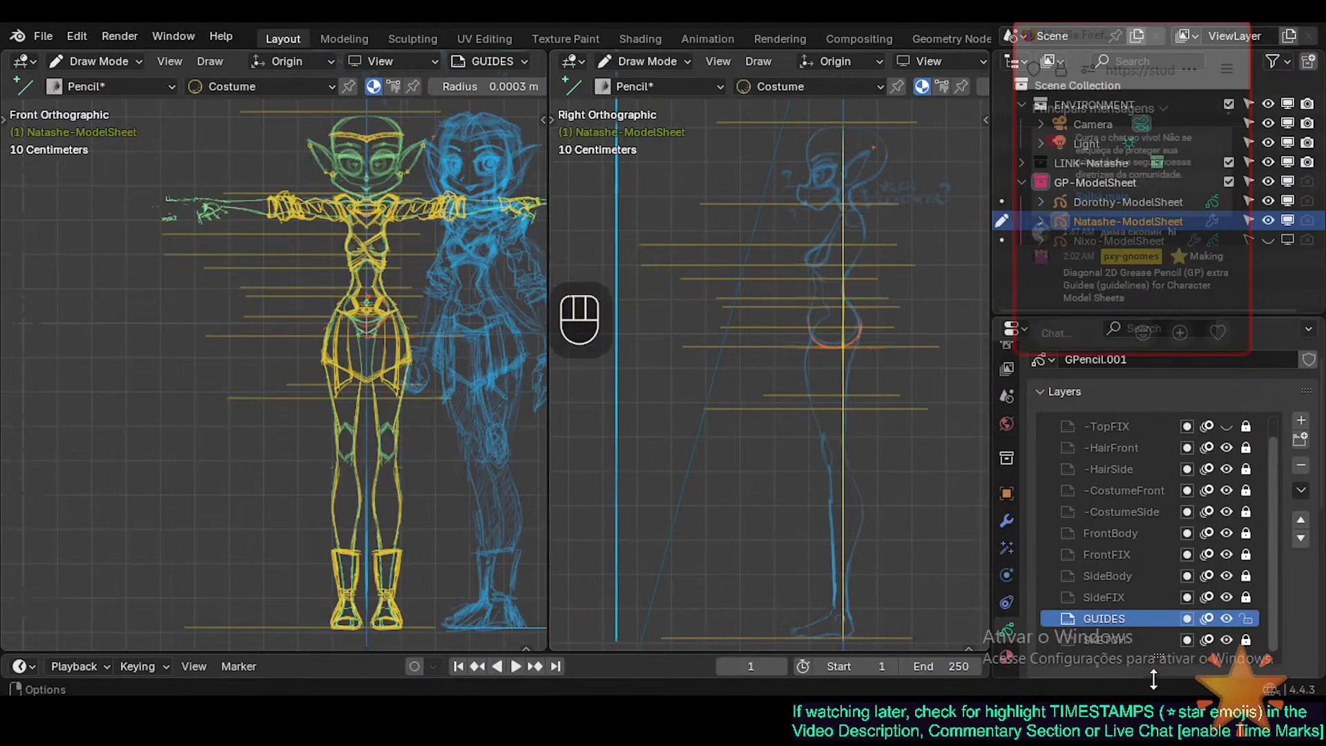
double_click(1117, 616)
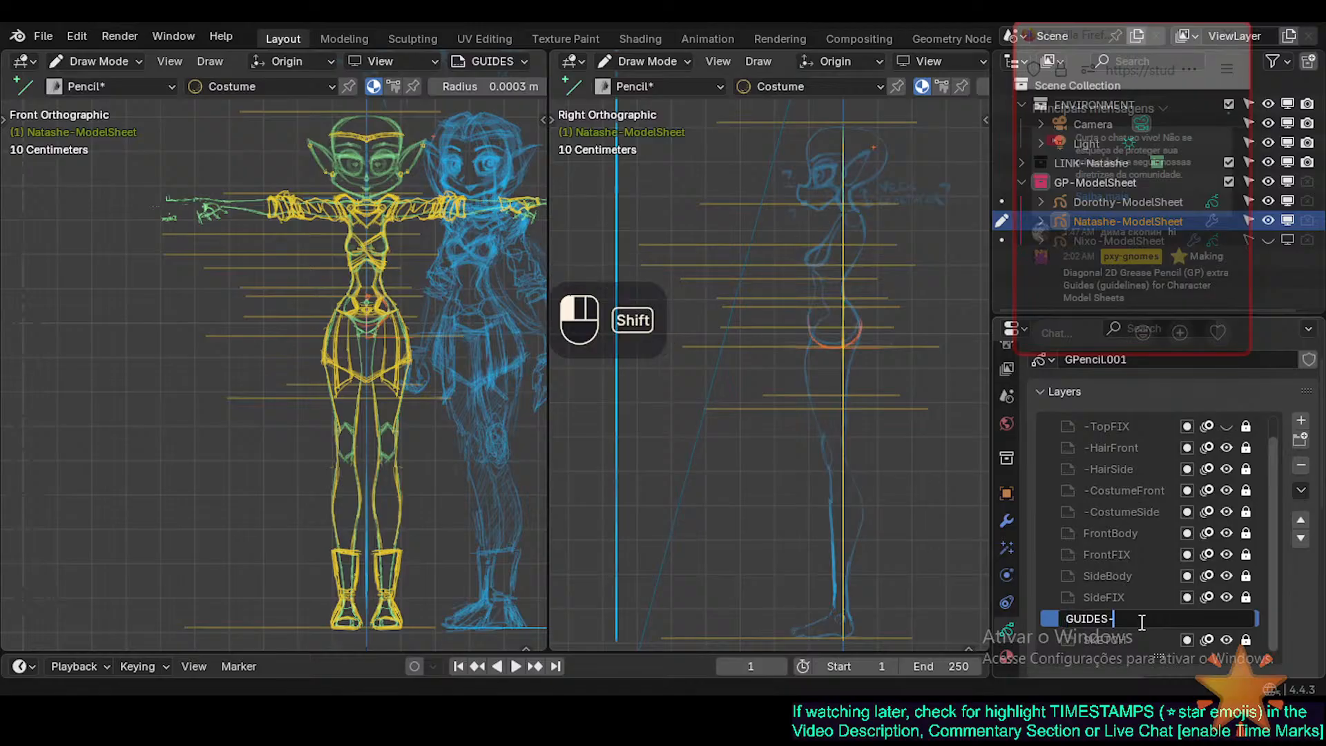
key(BackSpace)
text(-Costume)
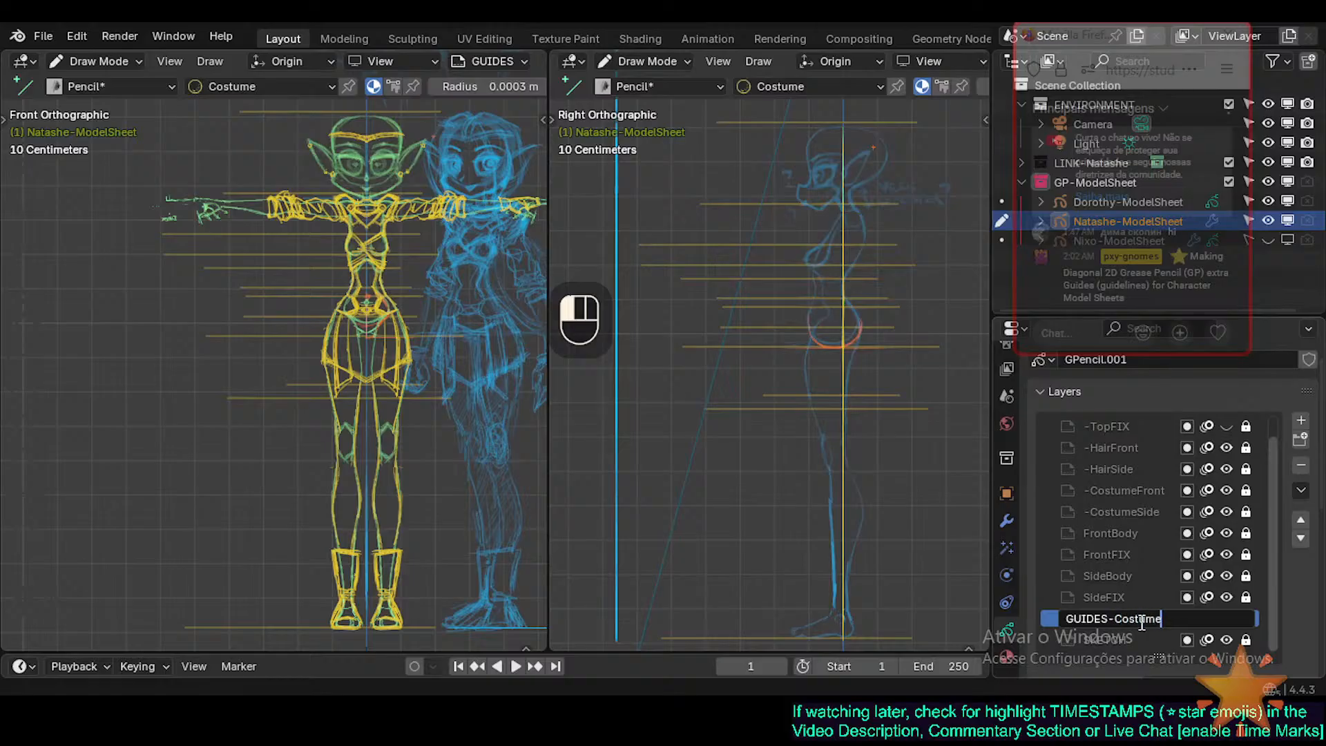
key(Return)
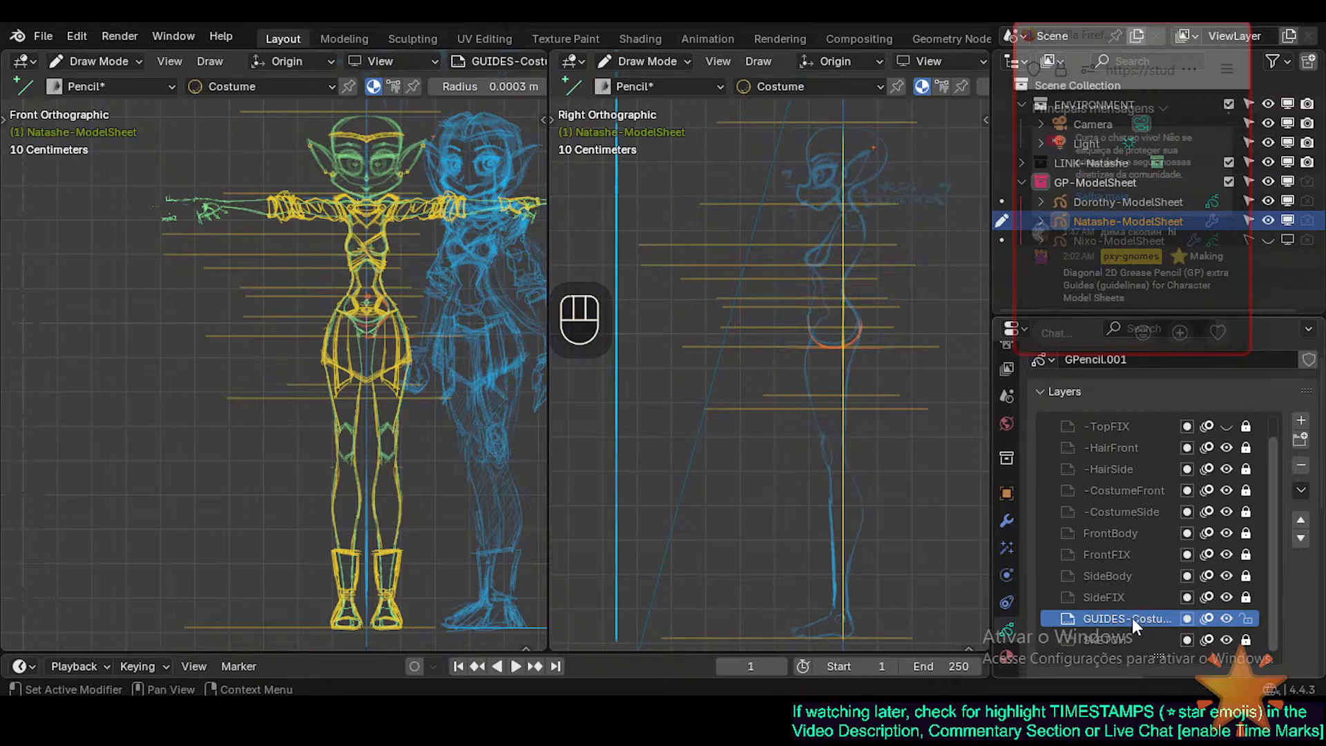
key(shift)
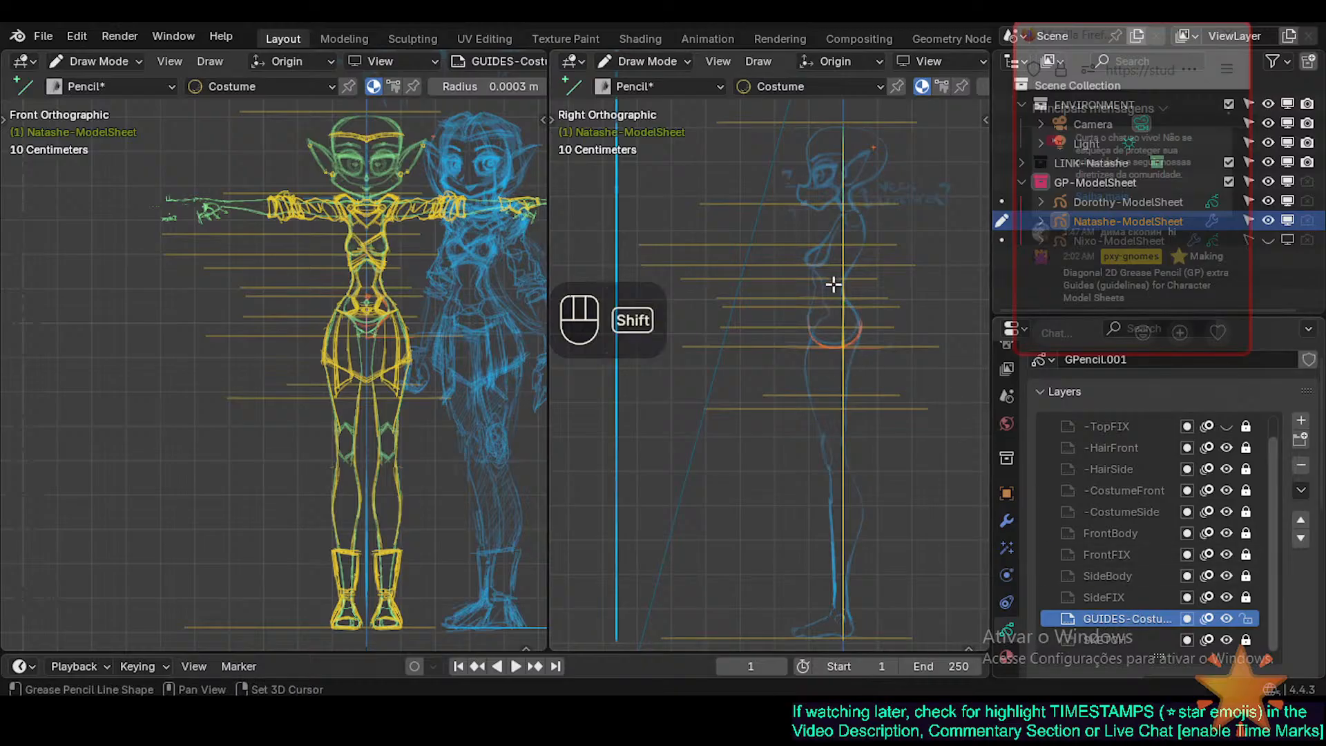
Compare the guide lines between the front and right side views and save the file.
shift+middle_drag(833, 284, 832, 299)
key(KP_1)
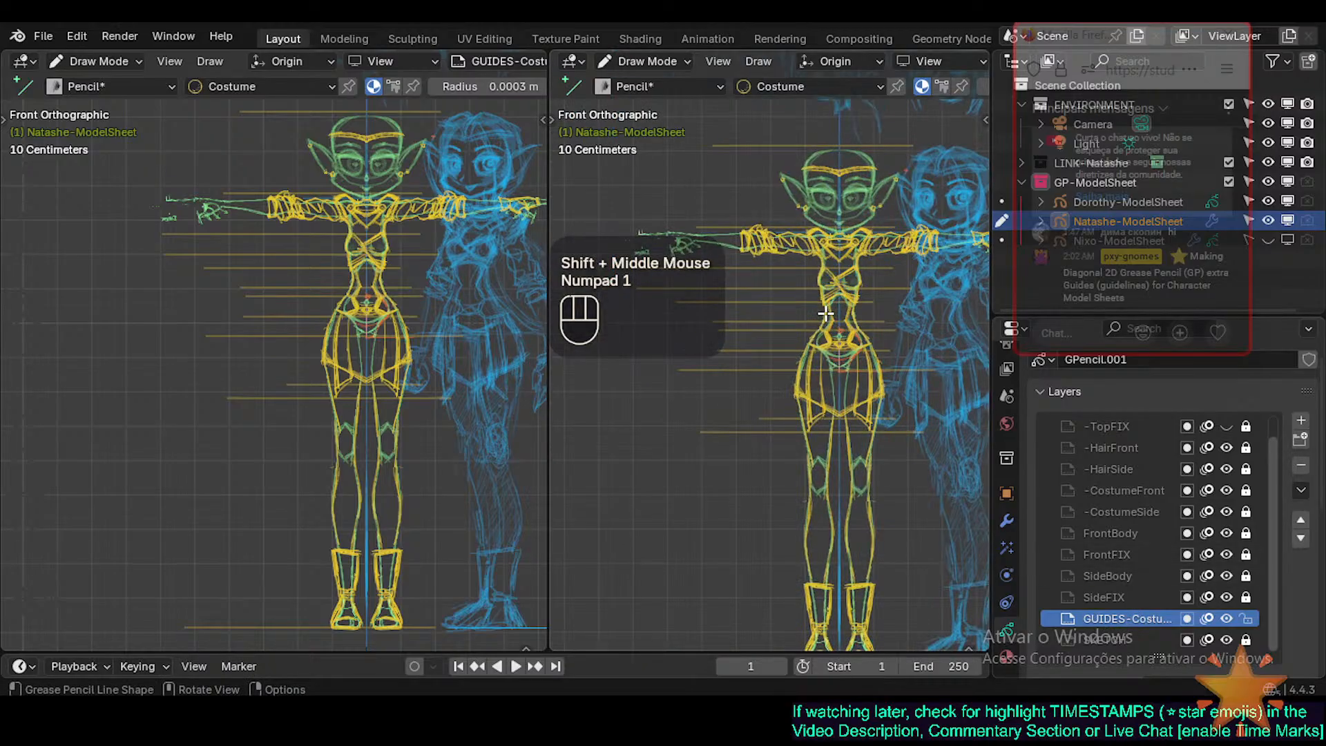
key(KP_3)
key(ctrl+s)
key(ctrl+a)
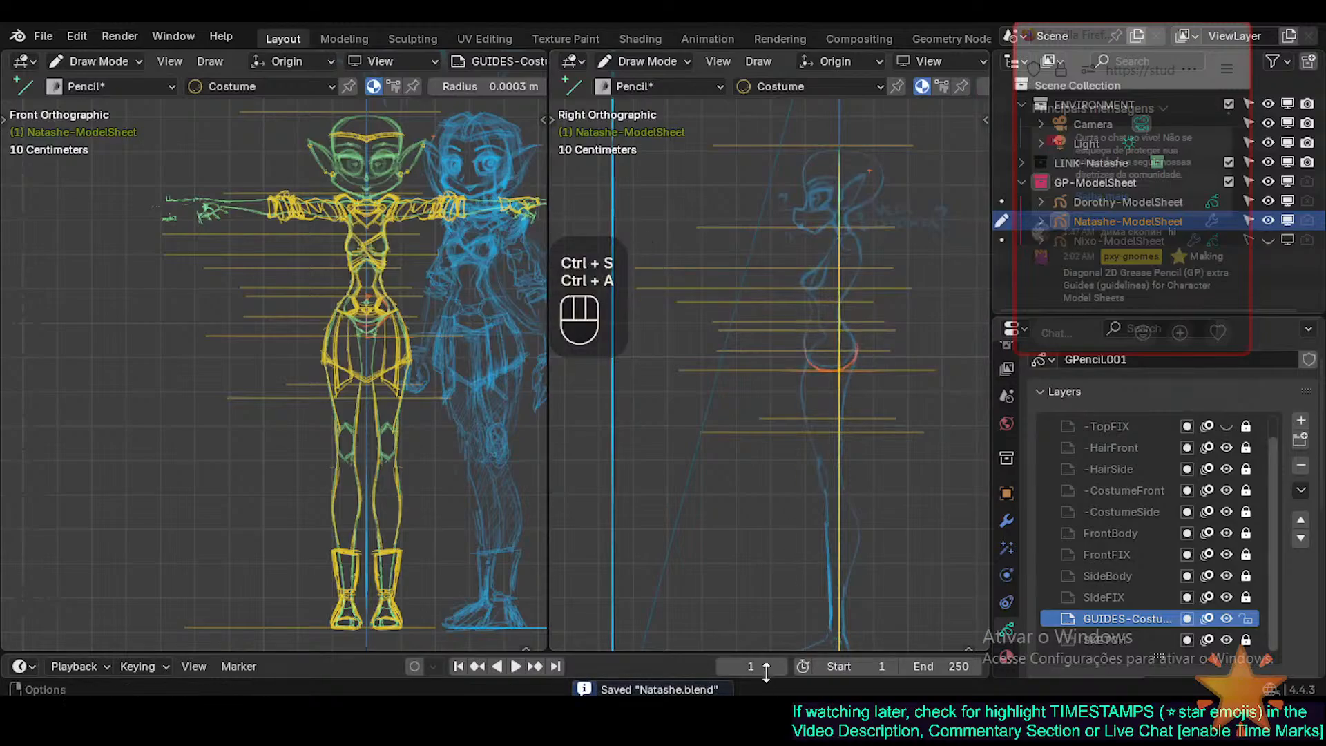
mouse_move(862, 713)
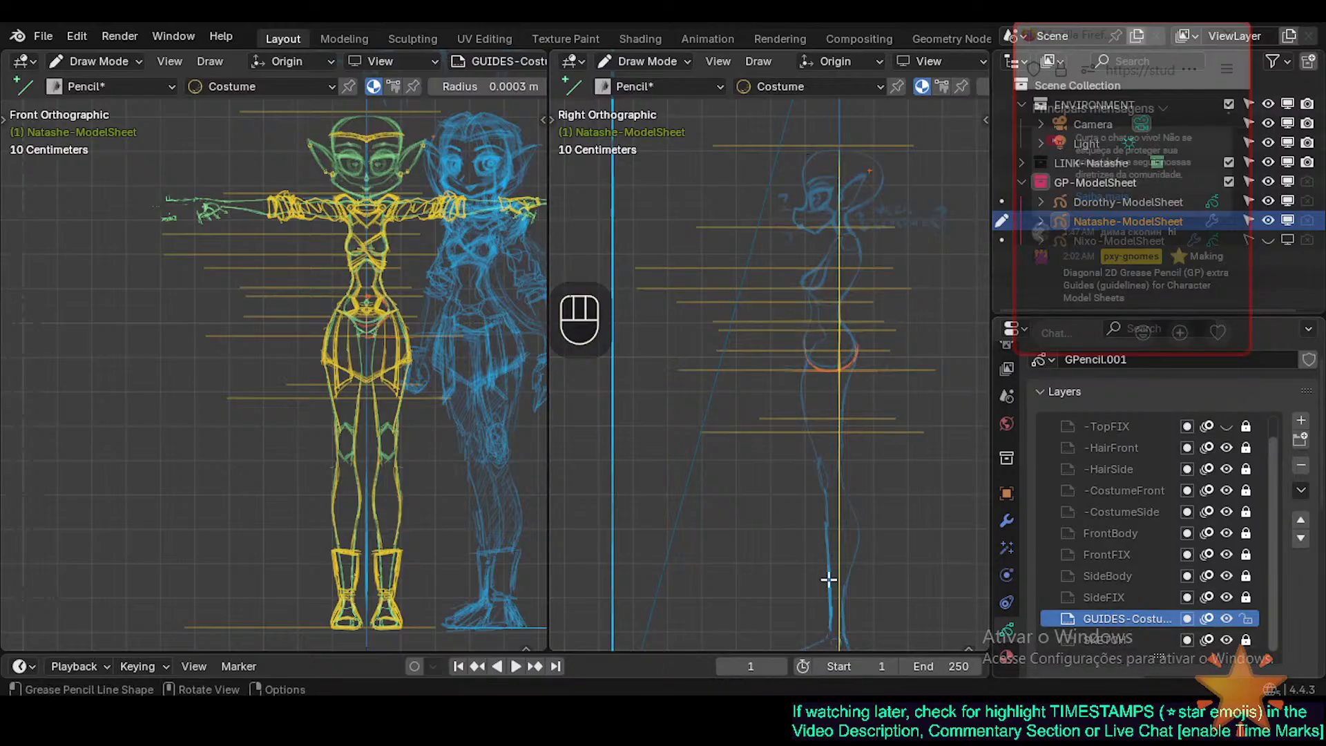
Examine the guide lines from head to feet in the front and right side views, and save the file.
key(KP_1)
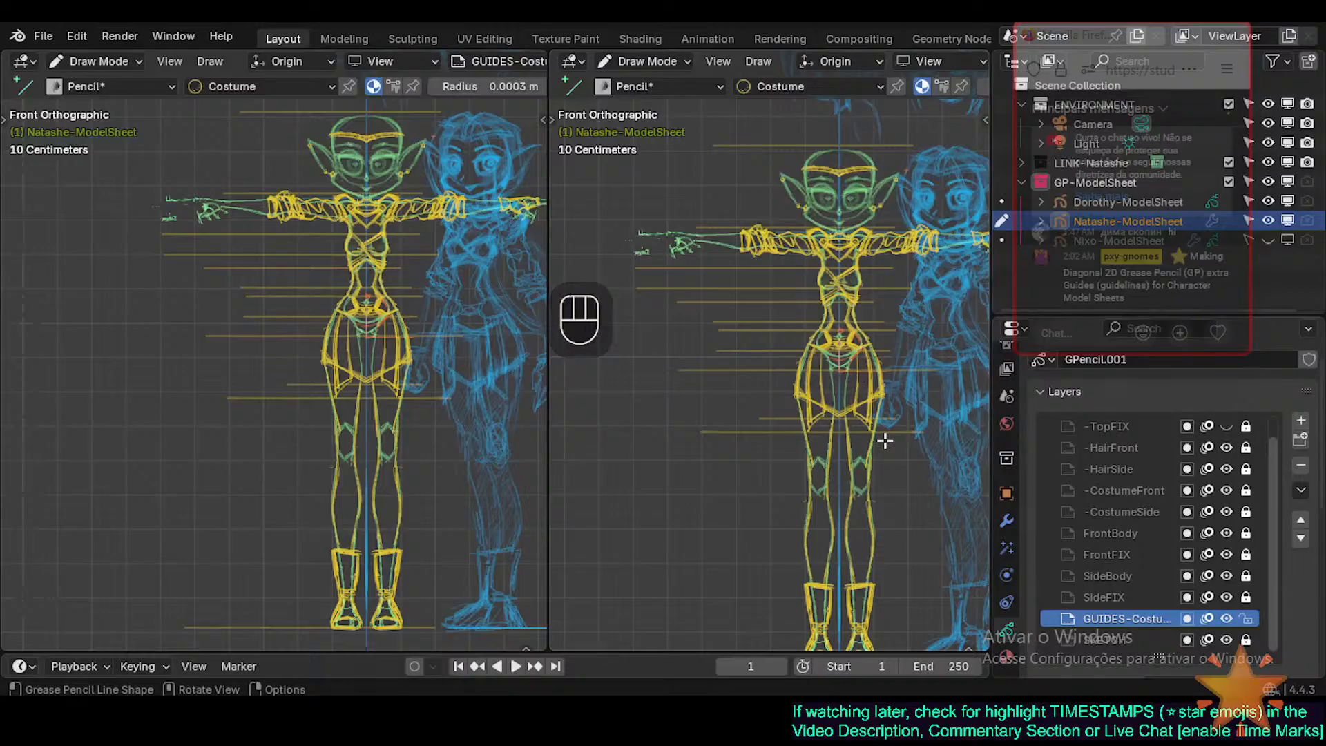
key(KP_3)
key(KP_1)
middle_drag(885, 440, 839, 517)
scroll(805, 501, down, 3)
shift+middle_drag(816, 543, 764, 311)
shift+middle_drag(764, 311, 792, 423)
key(KP_1)
key(KP_3)
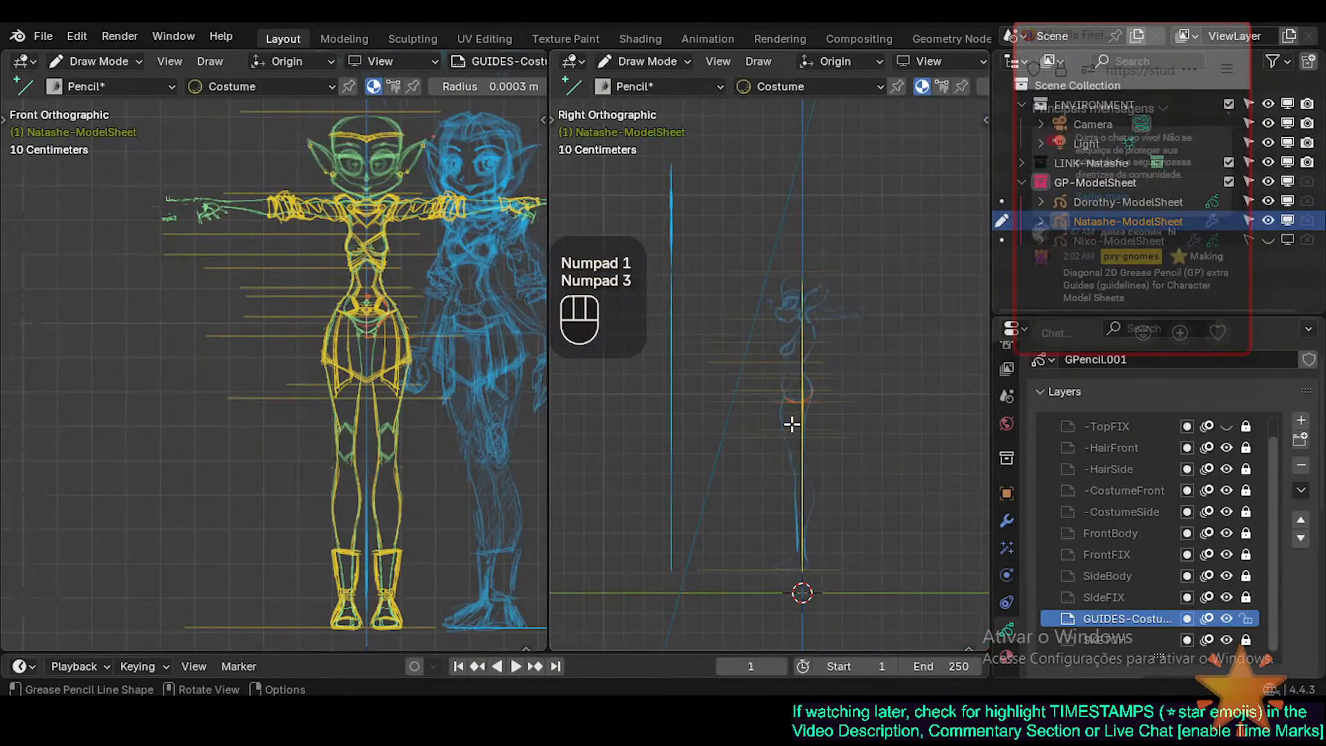
key(KP_3)
key(KP_1)
scroll(791, 424, up, 2)
scroll(801, 311, up, 1)
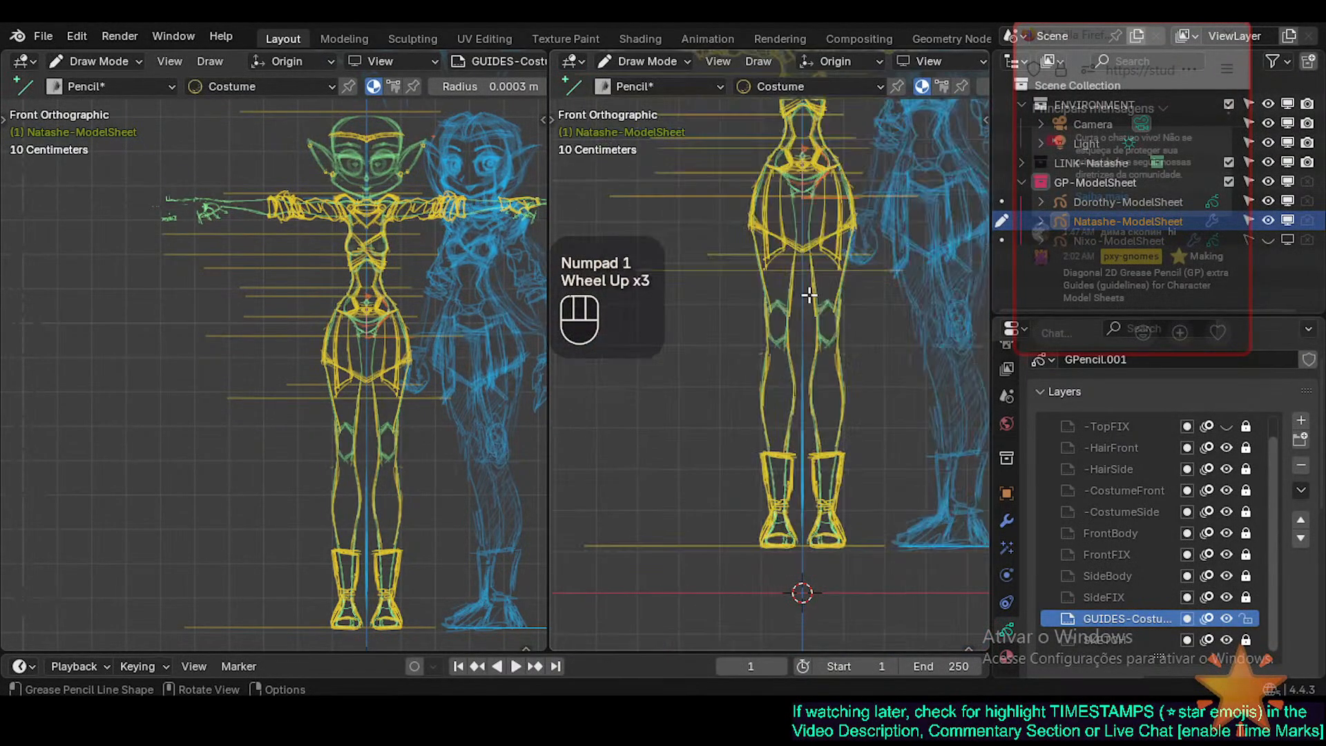
shift+middle_drag(808, 290, 796, 347)
scroll(795, 332, down, 1)
key(ctrl+s)
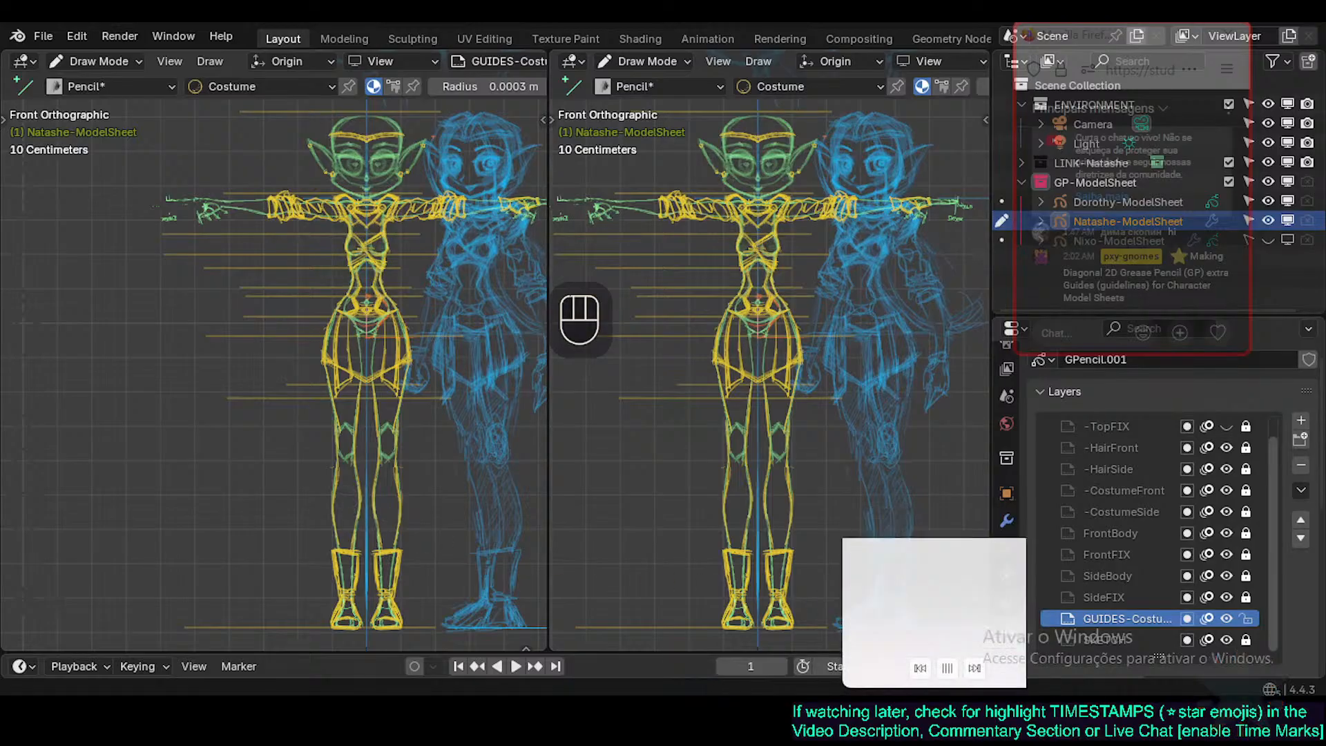
Examine the blue character's torso costume beside the elf in the front view.
shift+middle_drag(835, 383, 826, 394)
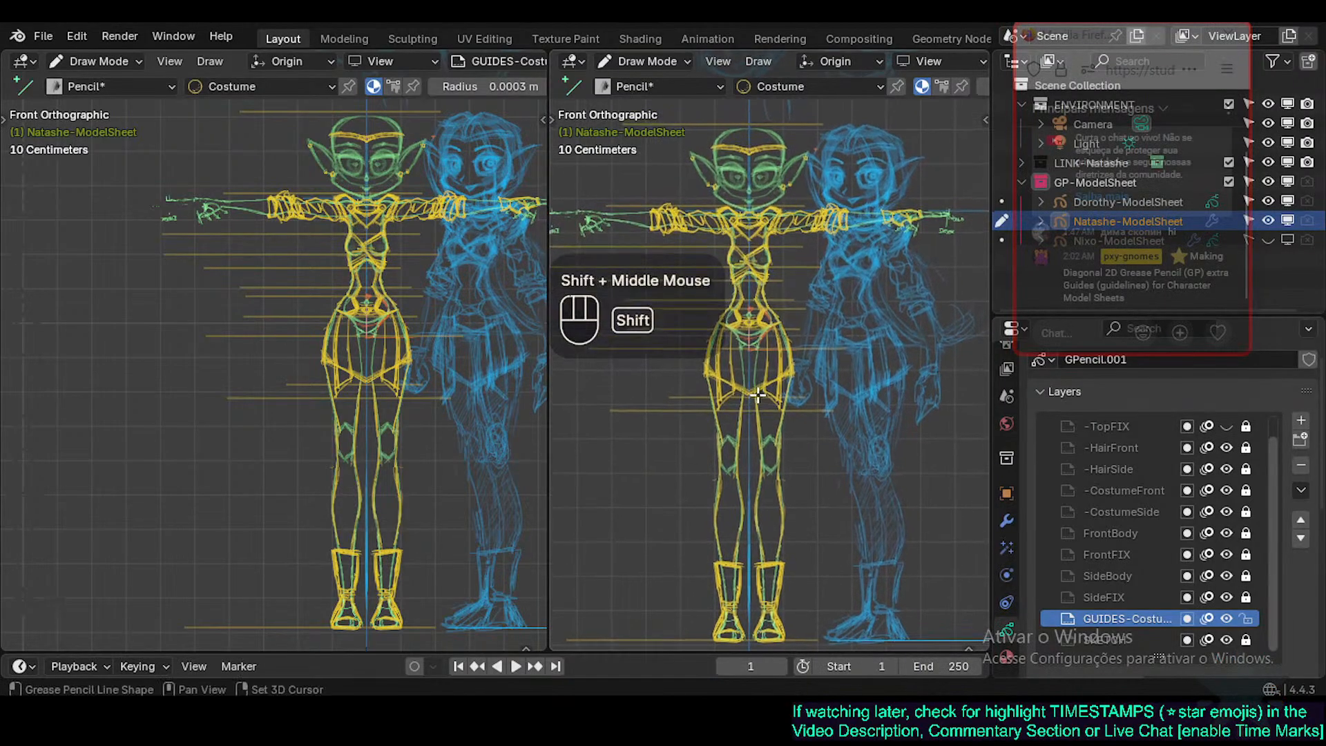
shift+middle_drag(744, 359, 741, 449)
ctrl+middle_drag(741, 449, 744, 398)
shift+middle_drag(742, 429, 762, 464)
shift+middle_drag(796, 399, 822, 376)
ctrl+middle_drag(808, 415, 789, 383)
shift+middle_drag(750, 363, 802, 424)
shift+middle_drag(784, 366, 770, 491)
Cancel the stray guide line, show the drawing tools and switch to the freehand Draw tool.
drag(552, 385, 553, 385)
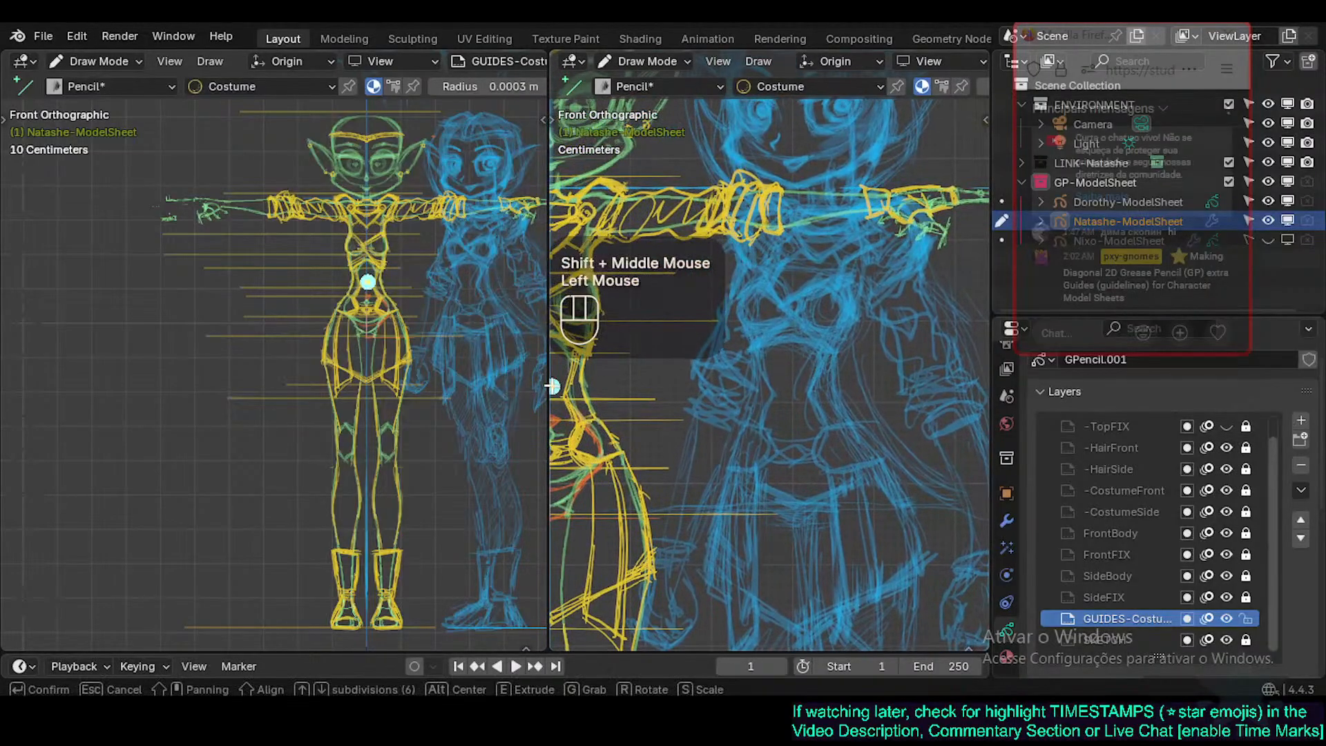
click(552, 386)
key(Escape)
key(t)
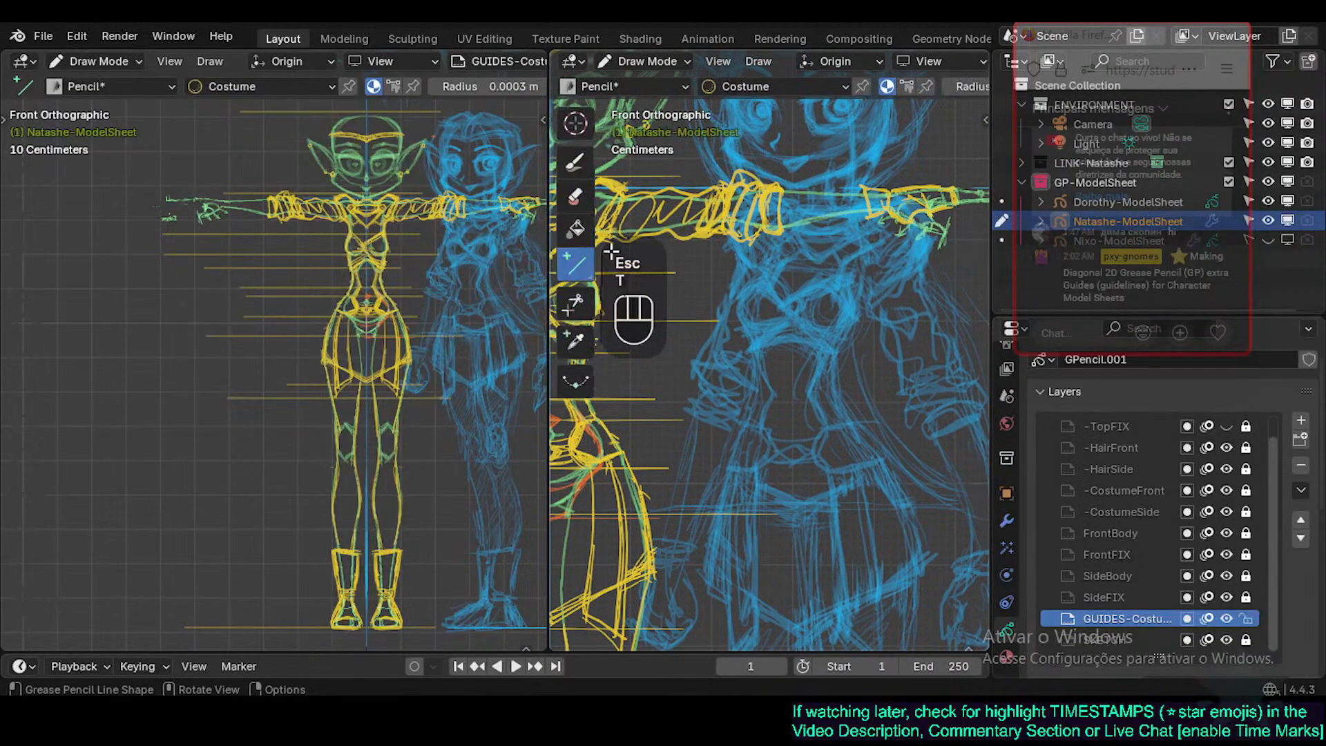
click(578, 163)
Merge the two front viewports into a single one, frame both characters in it and save the file.
drag(550, 404, 390, 421)
ctrl+middle_drag(373, 424, 262, 416)
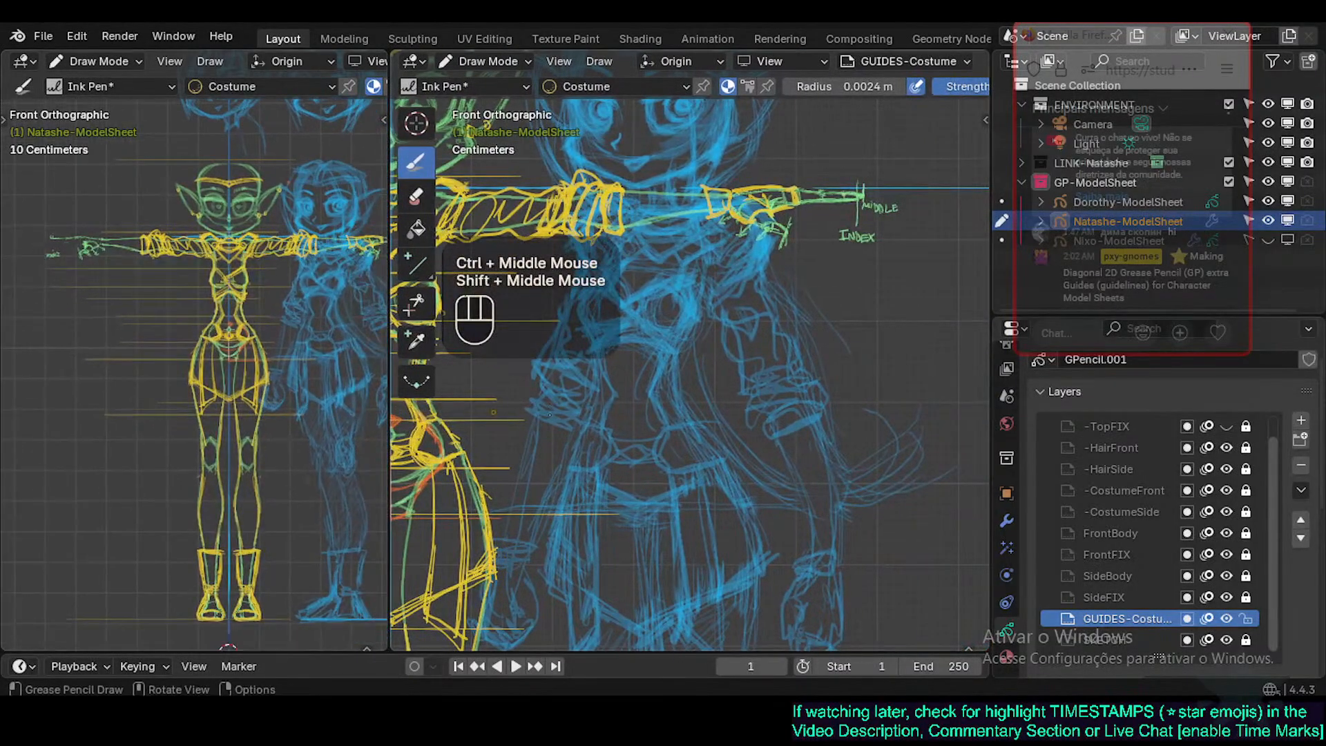
right_click(389, 430)
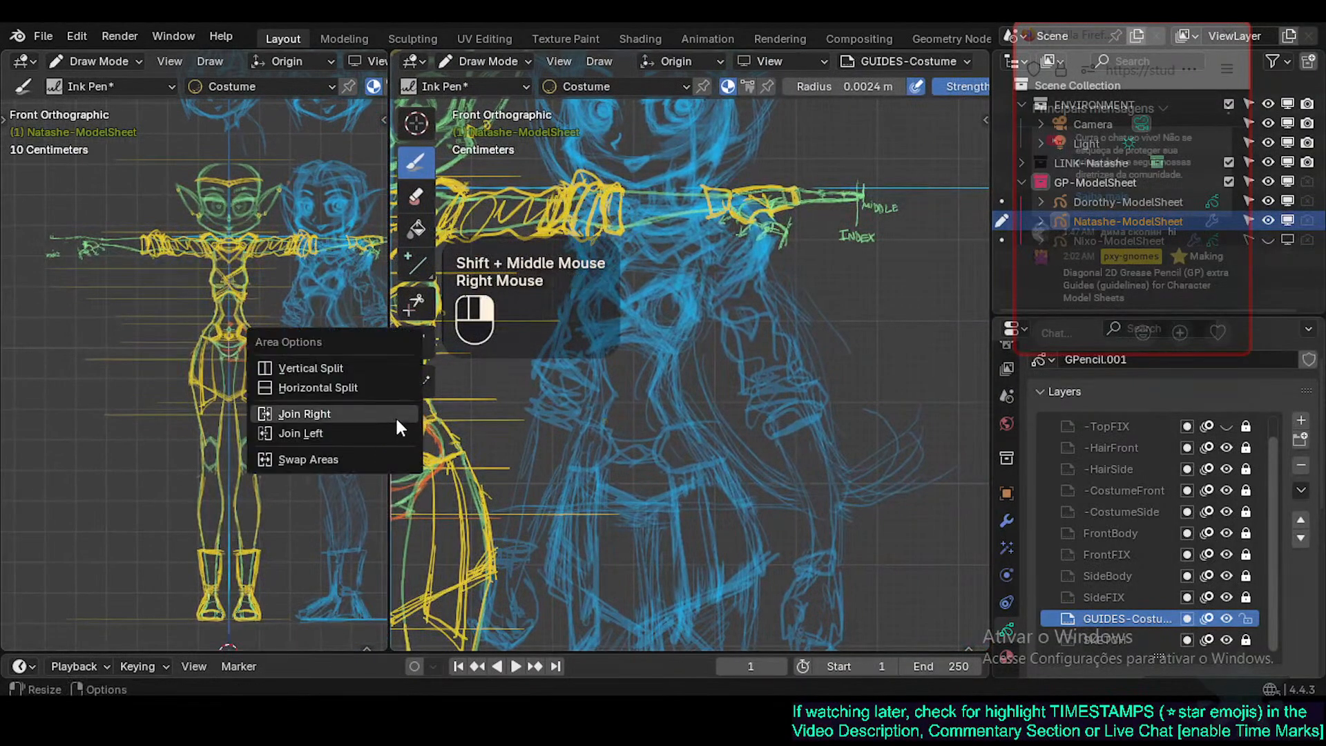
click(395, 416)
ctrl+middle_drag(546, 414, 459, 384)
key(ctrl+s)
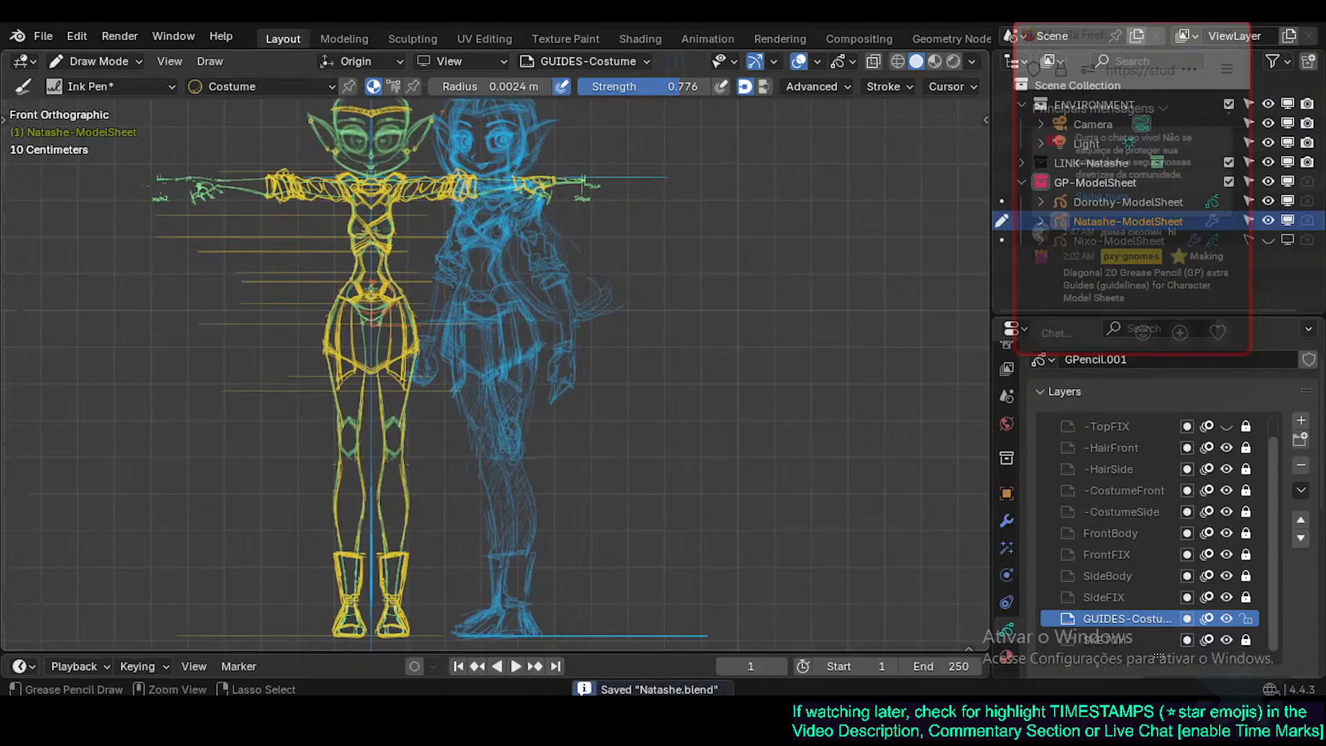
Split the viewport into two, frame the full figures in both, and set the second one to the right orthographic view.
drag(12, 60, 498, 138)
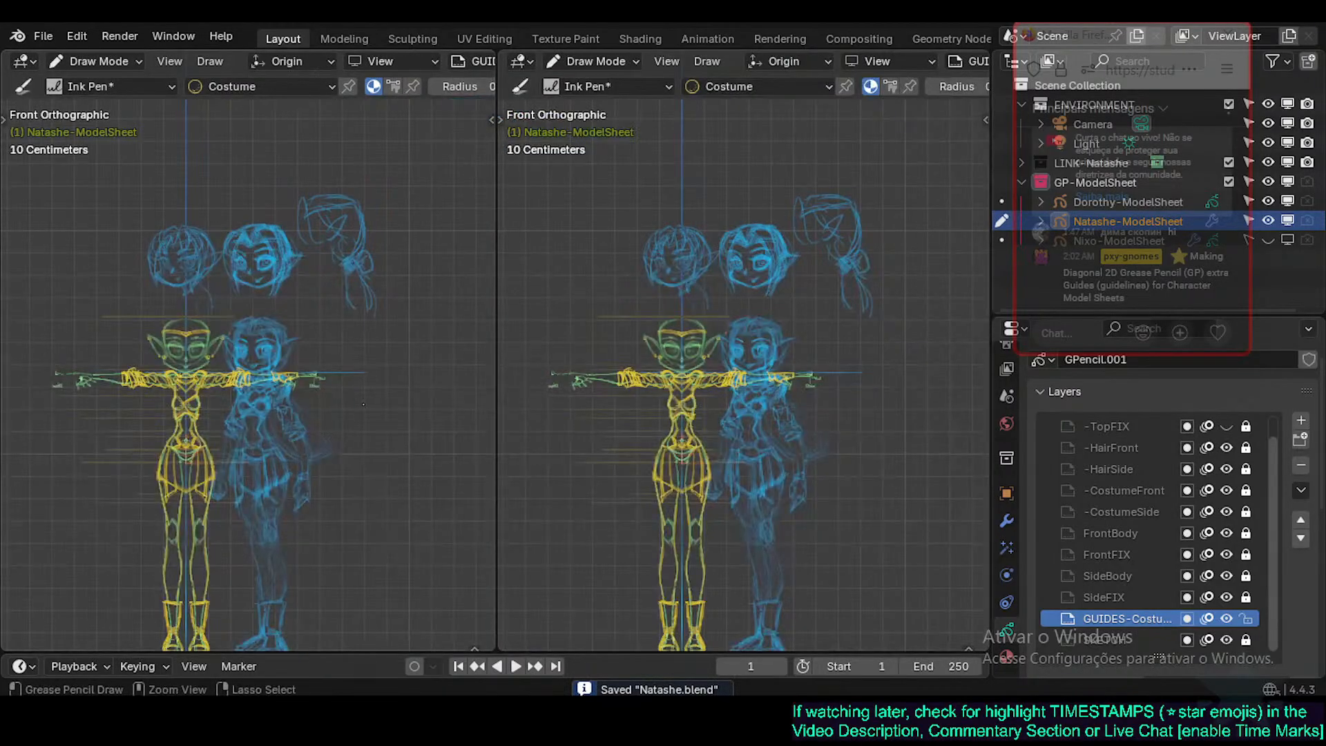
key(ctrl+KP_2)
key(ctrl+KP_2)
key(ctrl+KP_2)
key(ctrl+KP_2)
key(ctrl+KP_2)
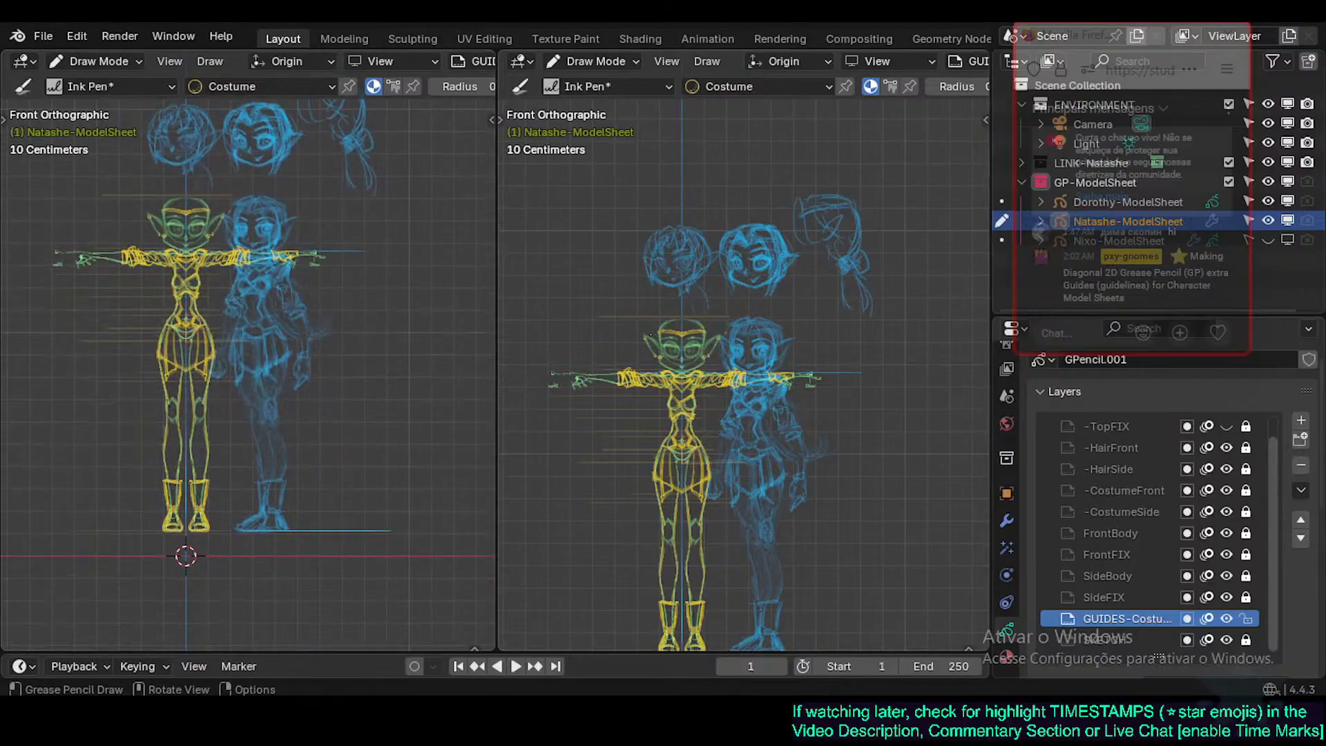
key(ctrl+KP_2)
key(ctrl+KP_2)
key(ctrl+KP_2)
key(ctrl+KP_2)
key(ctrl+KP_2)
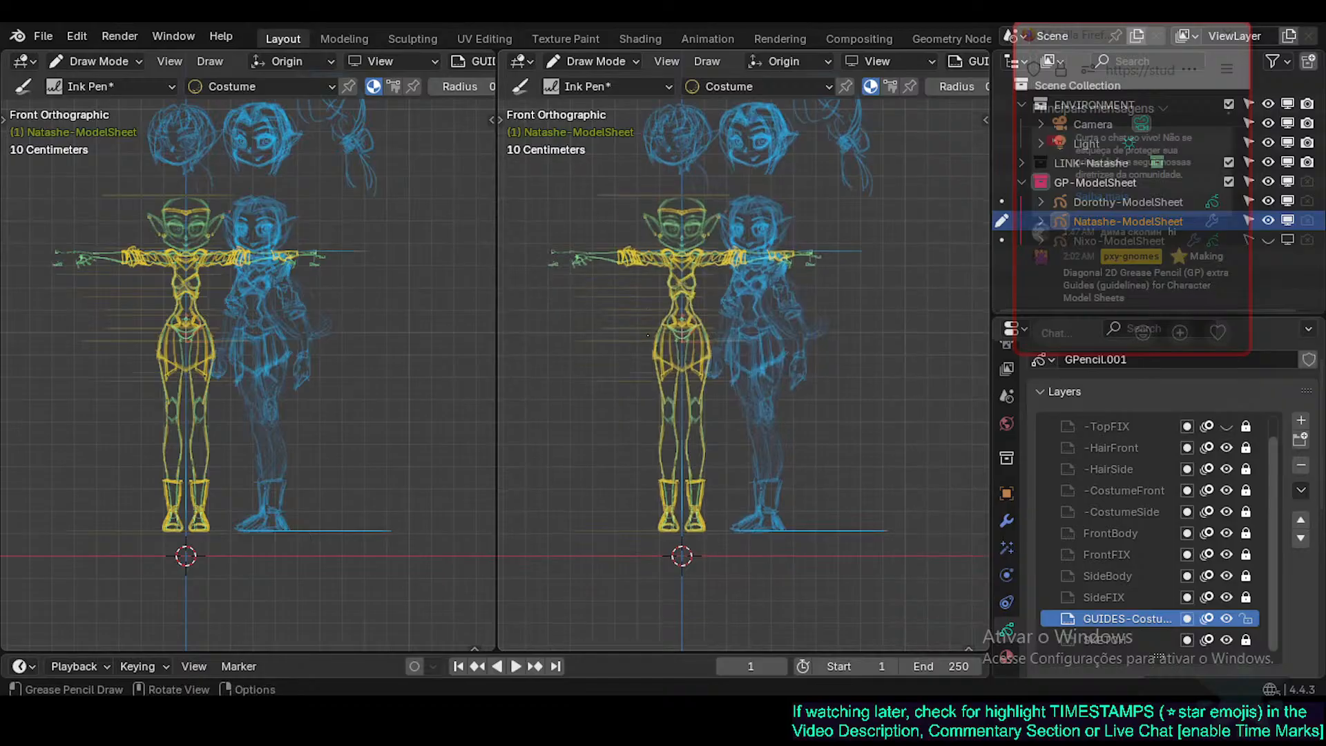
key(KP_3)
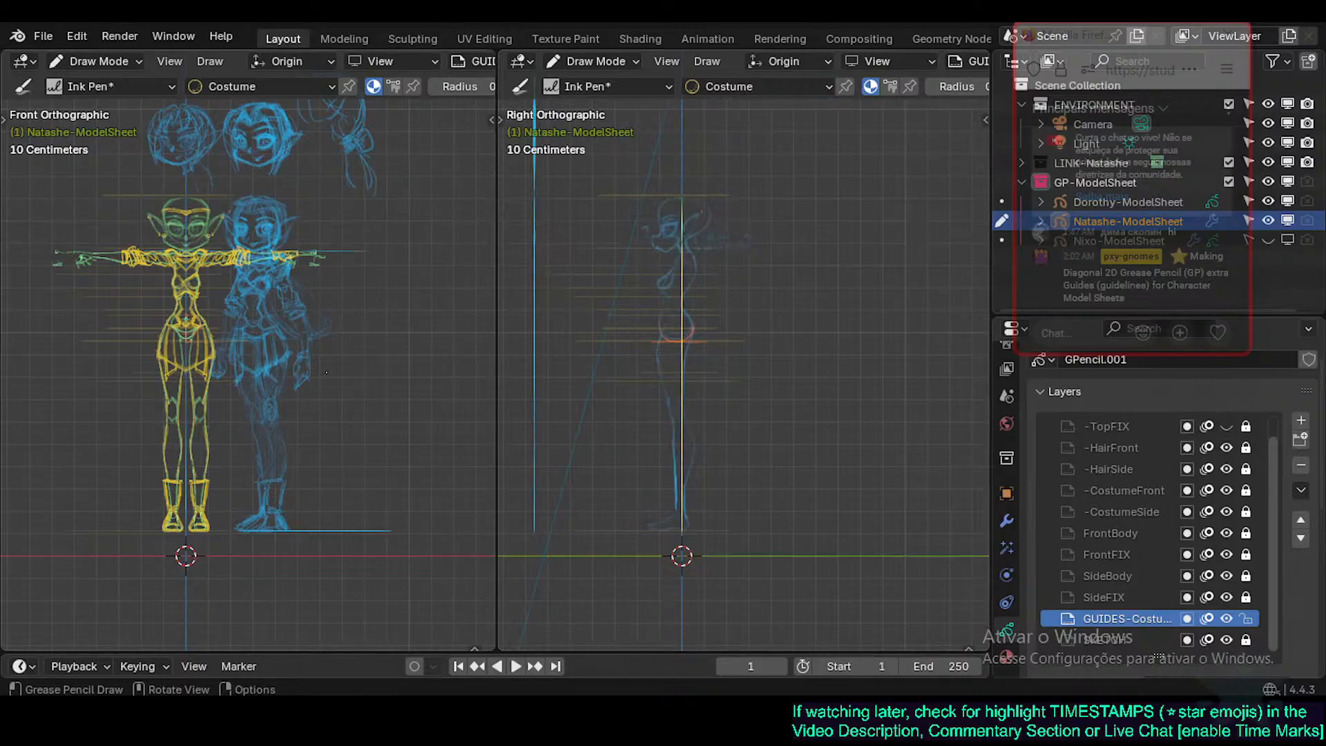
Frame the head and torso at matching zoom and height in the front and right views, and save the file.
scroll(326, 372, up, 4)
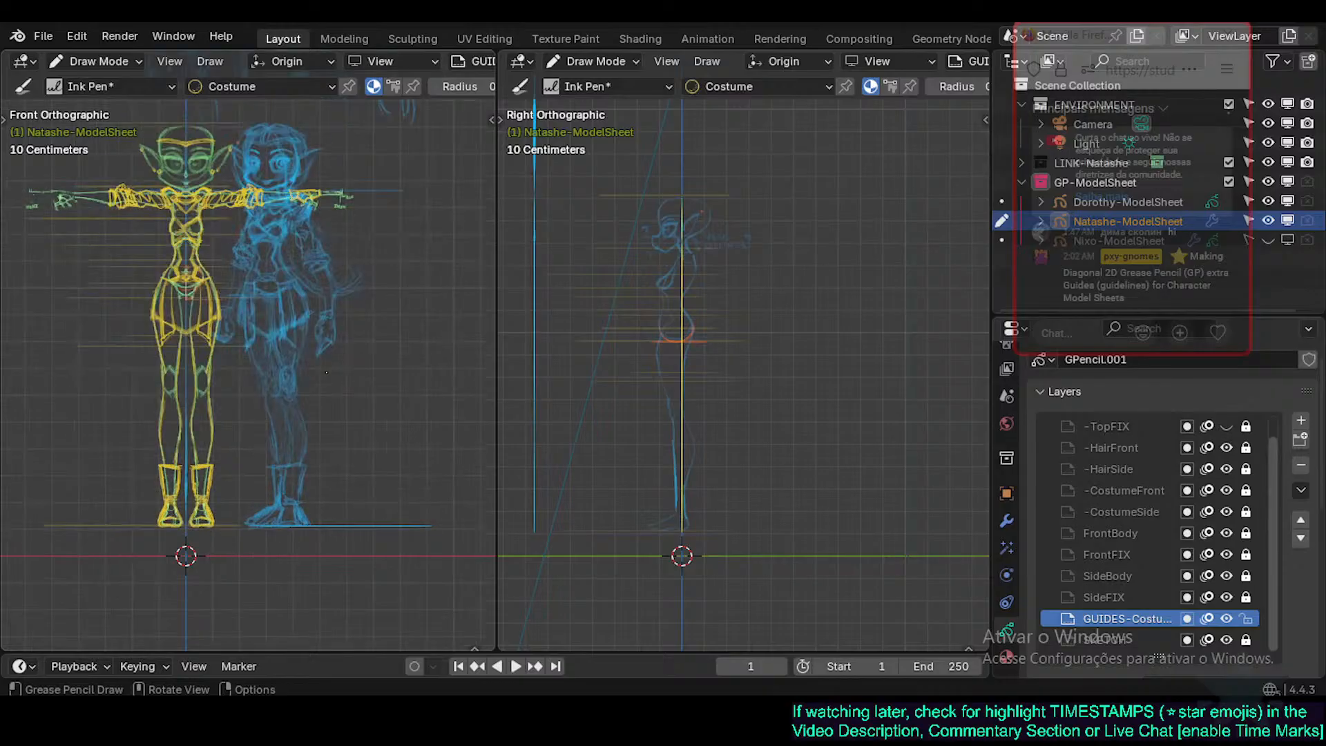
scroll(326, 372, up, 1)
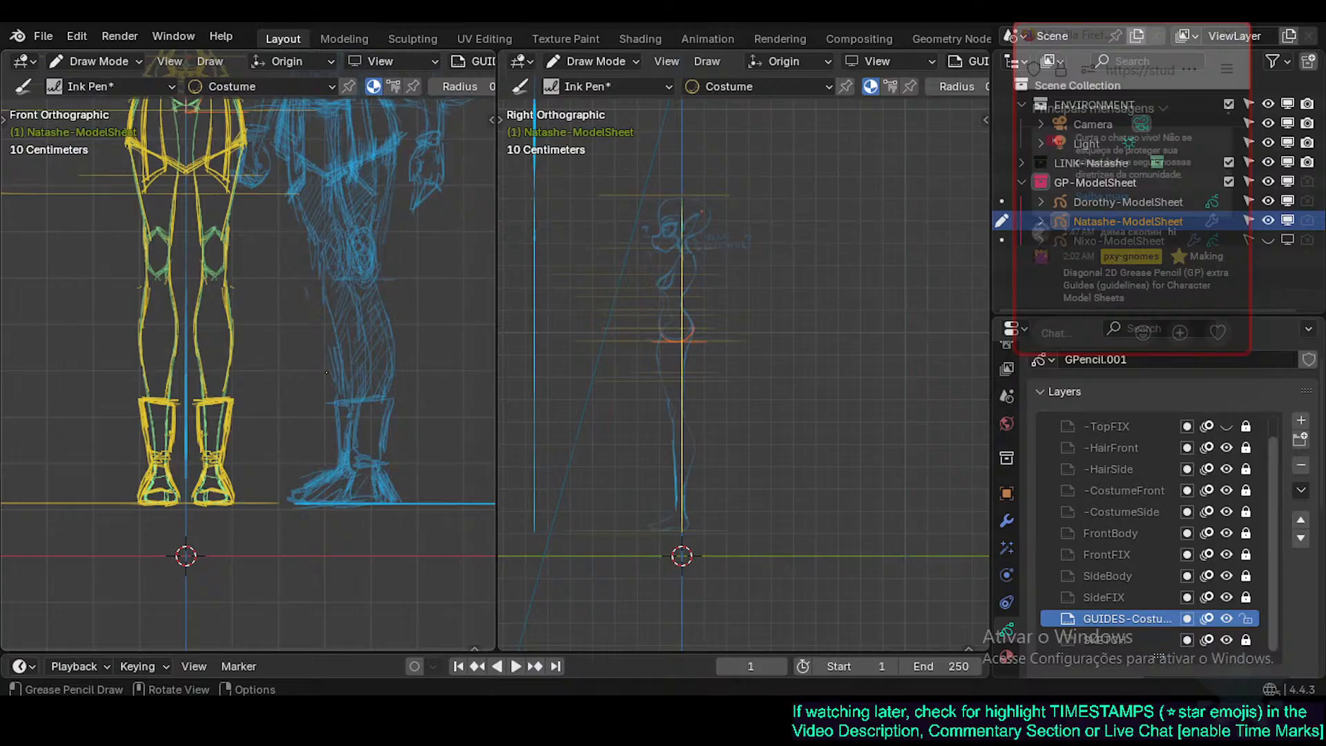
scroll(326, 373, up, 1)
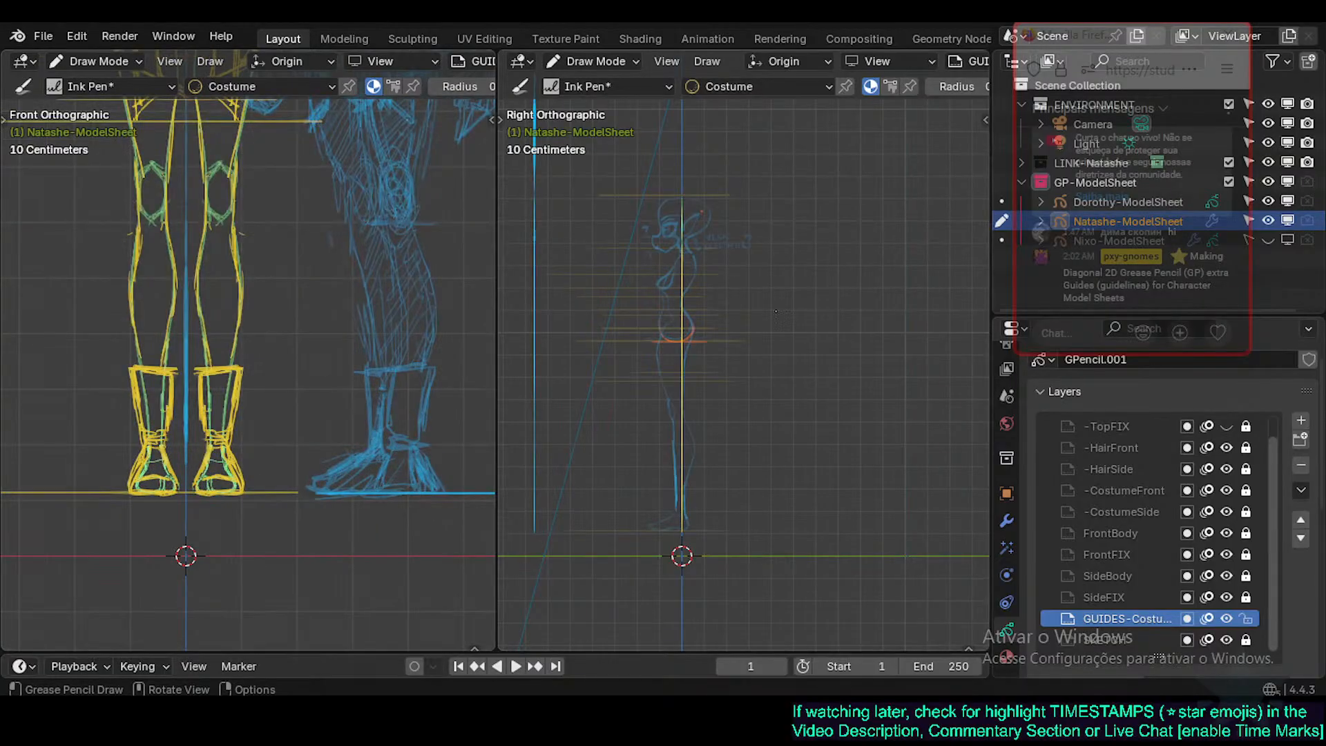
scroll(776, 311, up, 5)
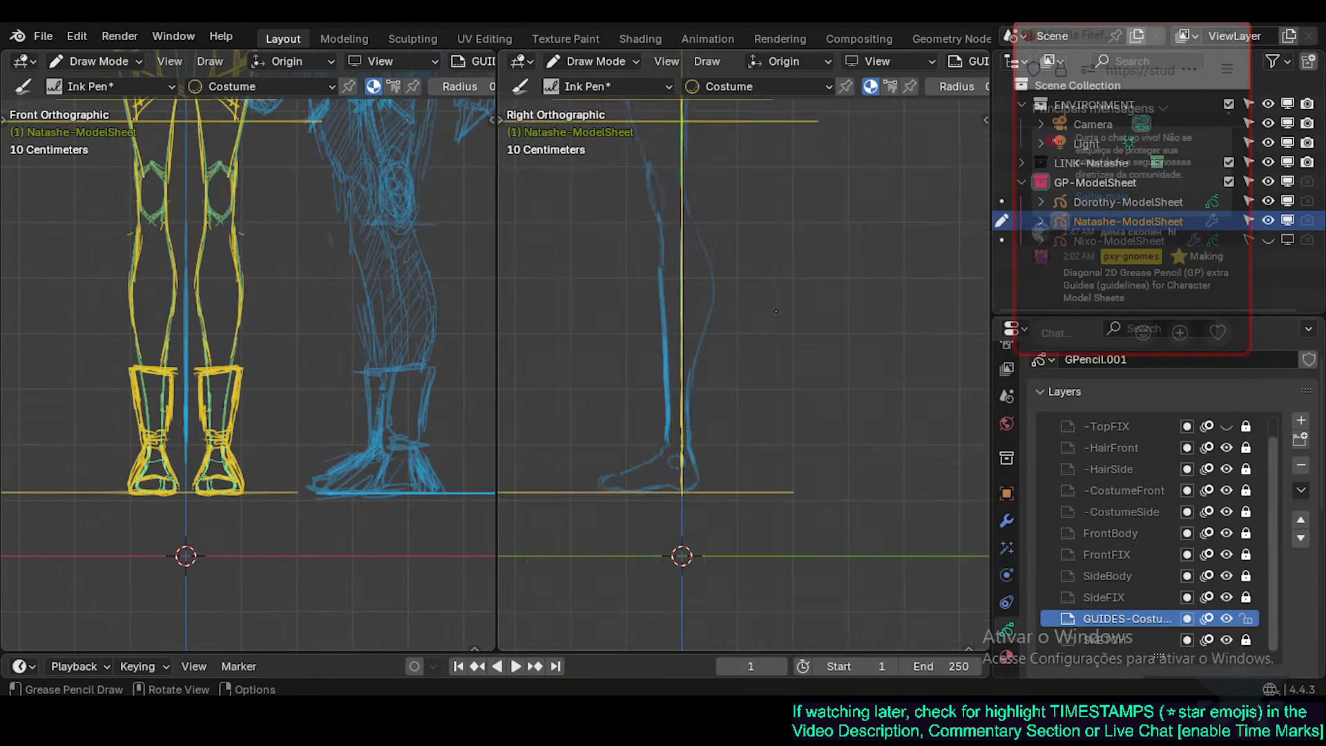
key(ctrl+KP_8)
key(ctrl+KP_8)
key(ctrl+KP_8)
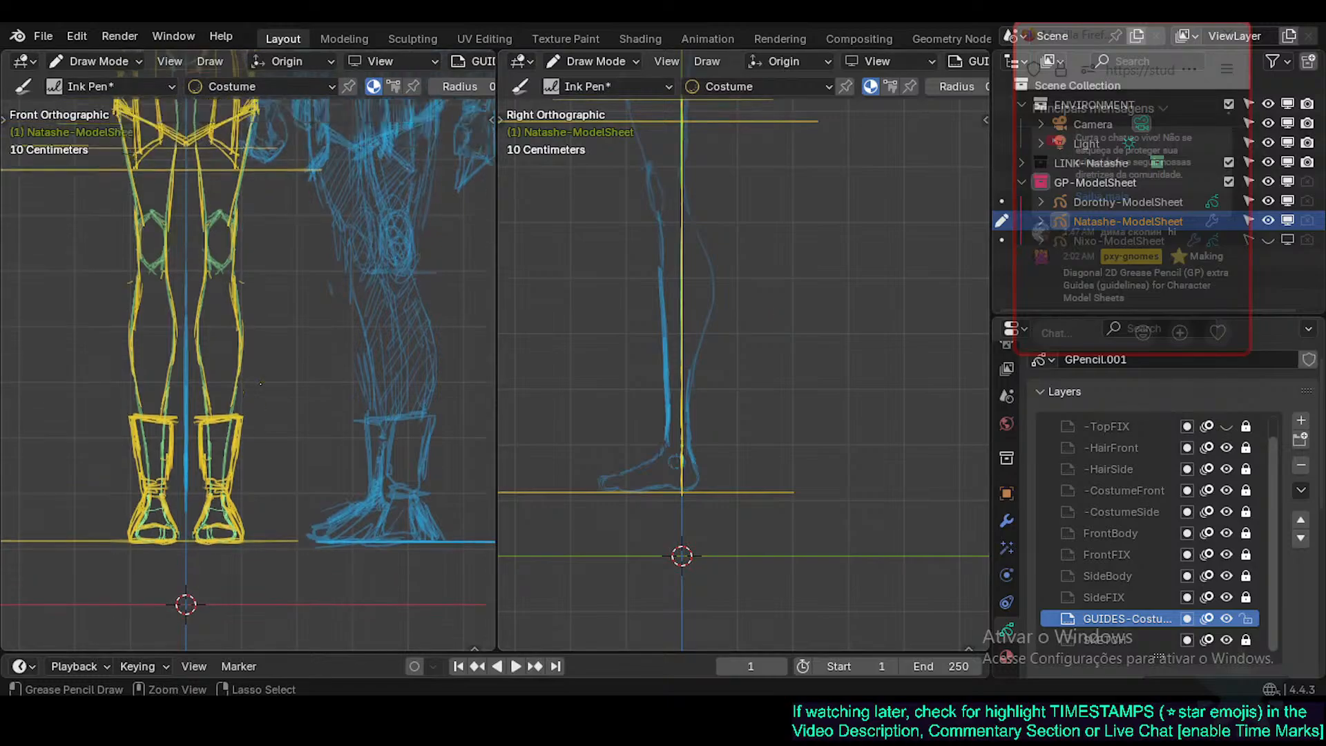
key(ctrl+KP_8)
key(ctrl+KP_8)
key(ctrl+KP_8)
key(ctrl+KP_8)
key(ctrl+KP_8)
key(ctrl+KP_8)
key(ctrl+KP_8)
key(ctrl+KP_8)
key(ctrl+KP_8)
key(ctrl+KP_8)
key(ctrl+KP_8)
key(ctrl+KP_8)
key(ctrl+KP_8)
key(ctrl+KP_8)
key(ctrl+KP_8)
key(ctrl+KP_8)
key(ctrl+KP_8)
key(ctrl+KP_8)
key(ctrl+KP_8)
key(ctrl+KP_8)
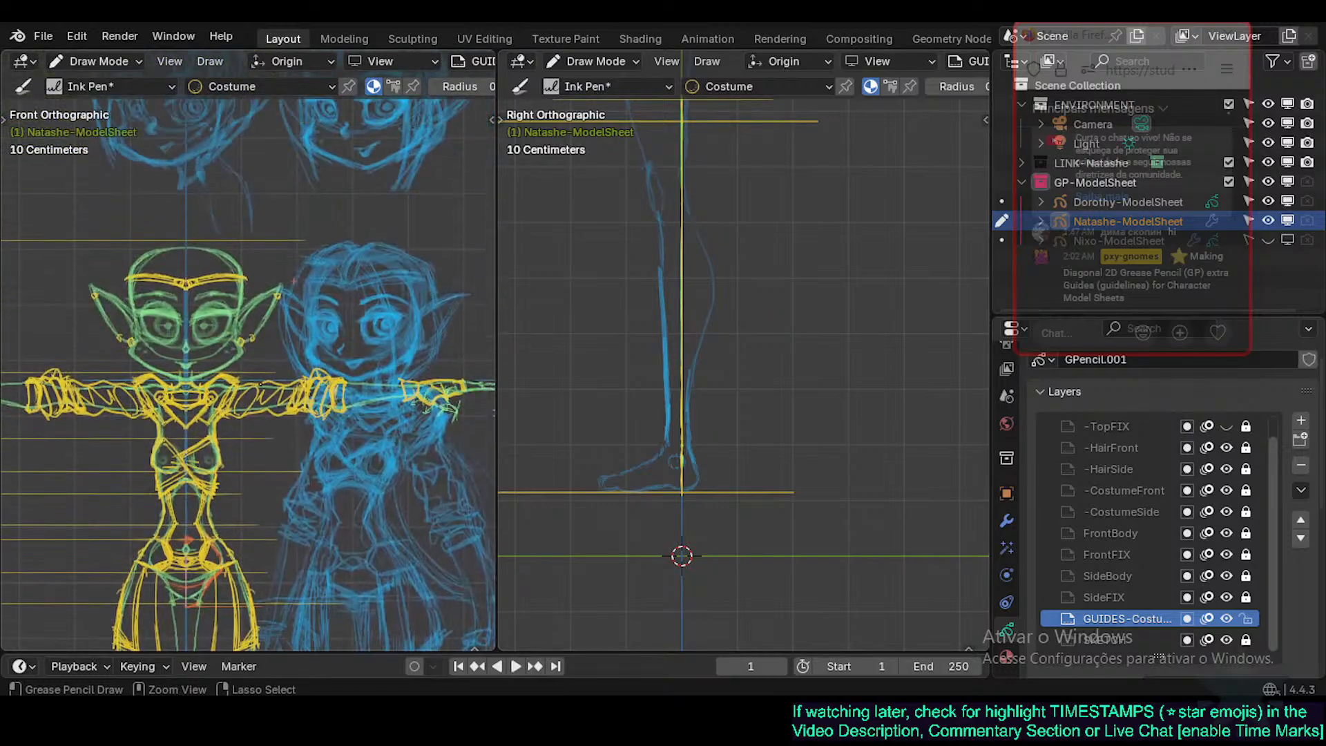
key(ctrl+KP_8)
key(ctrl+KP_8)
key(ctrl+KP_8)
key(ctrl+KP_8)
key(ctrl+KP_8)
key(ctrl+KP_8)
key(ctrl+KP_8)
key(ctrl+KP_8)
key(ctrl+KP_8)
key(ctrl+KP_8)
key(ctrl+KP_8)
key(ctrl+KP_8)
key(ctrl+KP_8)
key(ctrl+KP_8)
key(ctrl+KP_8)
key(ctrl+KP_8)
key(ctrl+KP_8)
key(ctrl+KP_8)
key(ctrl+KP_8)
key(ctrl+KP_8)
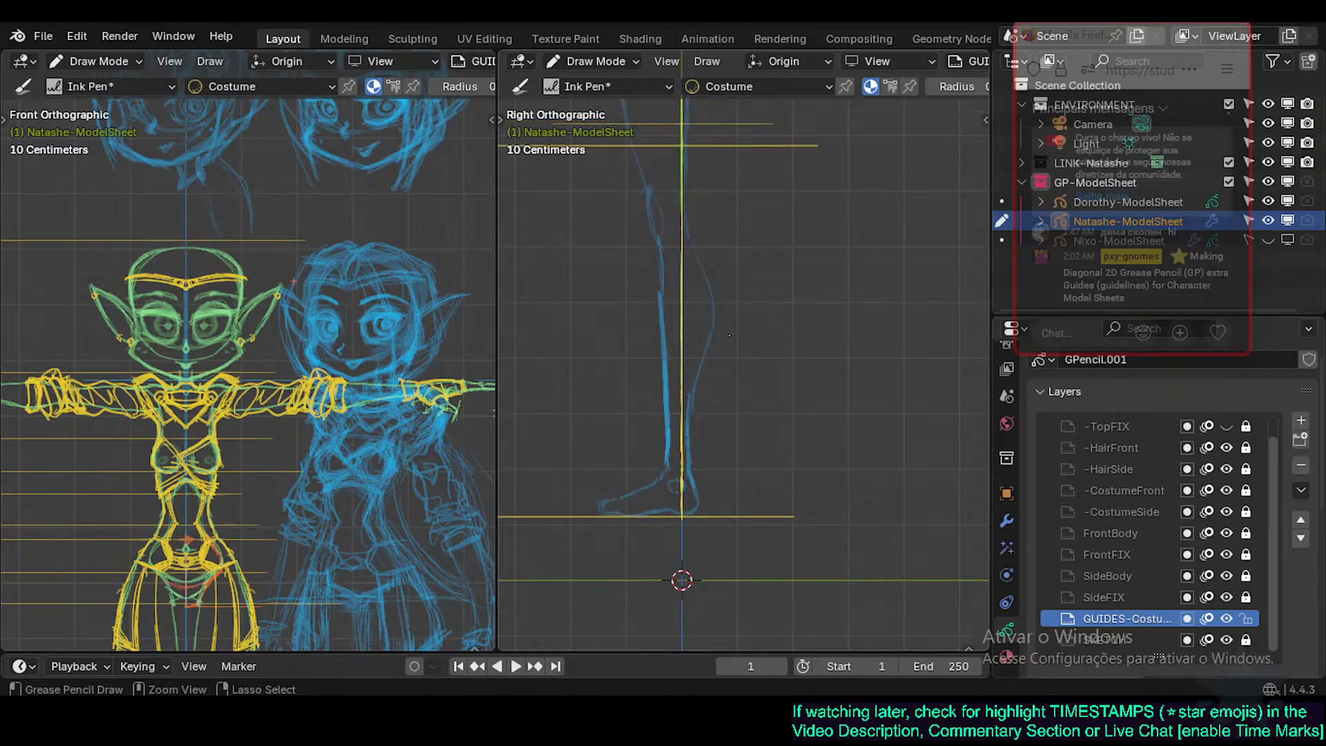
key(ctrl+KP_2)
key(ctrl+KP_2)
key(ctrl+KP_2)
key(ctrl+KP_2)
key(ctrl+KP_2)
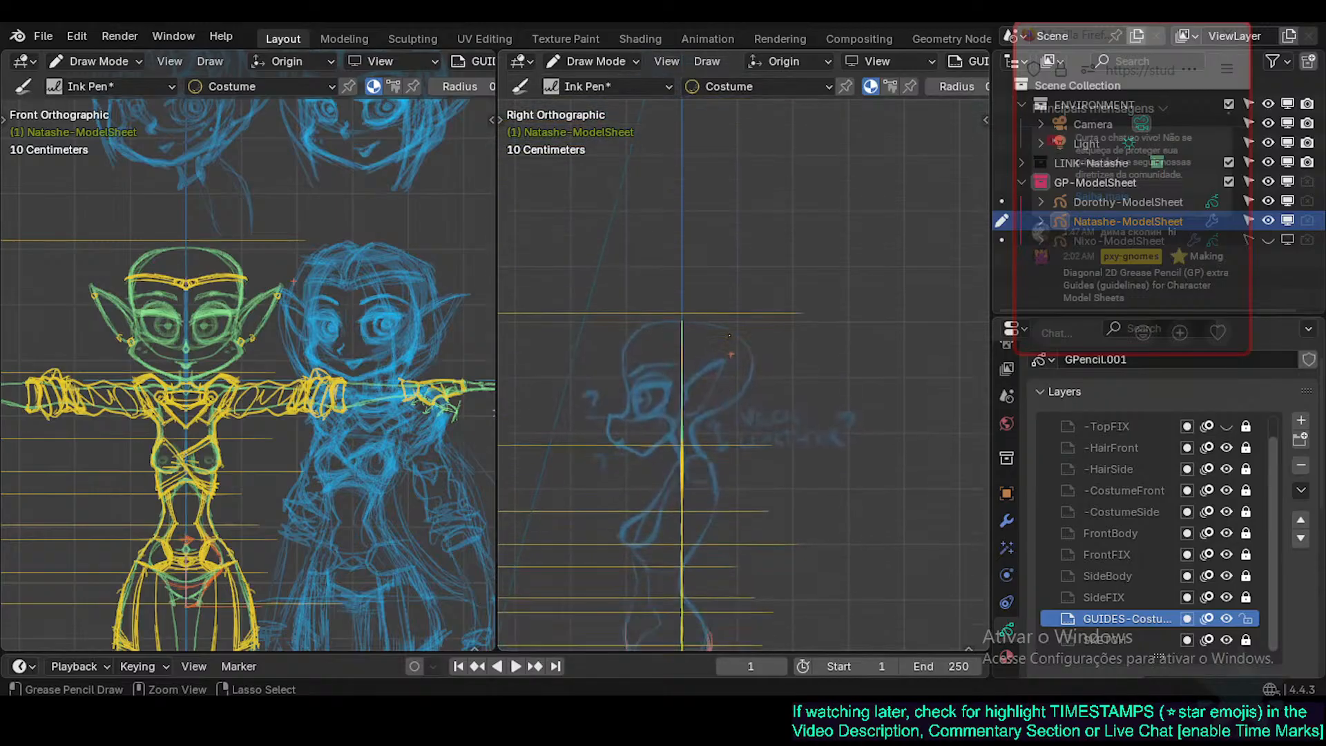
key(ctrl+s)
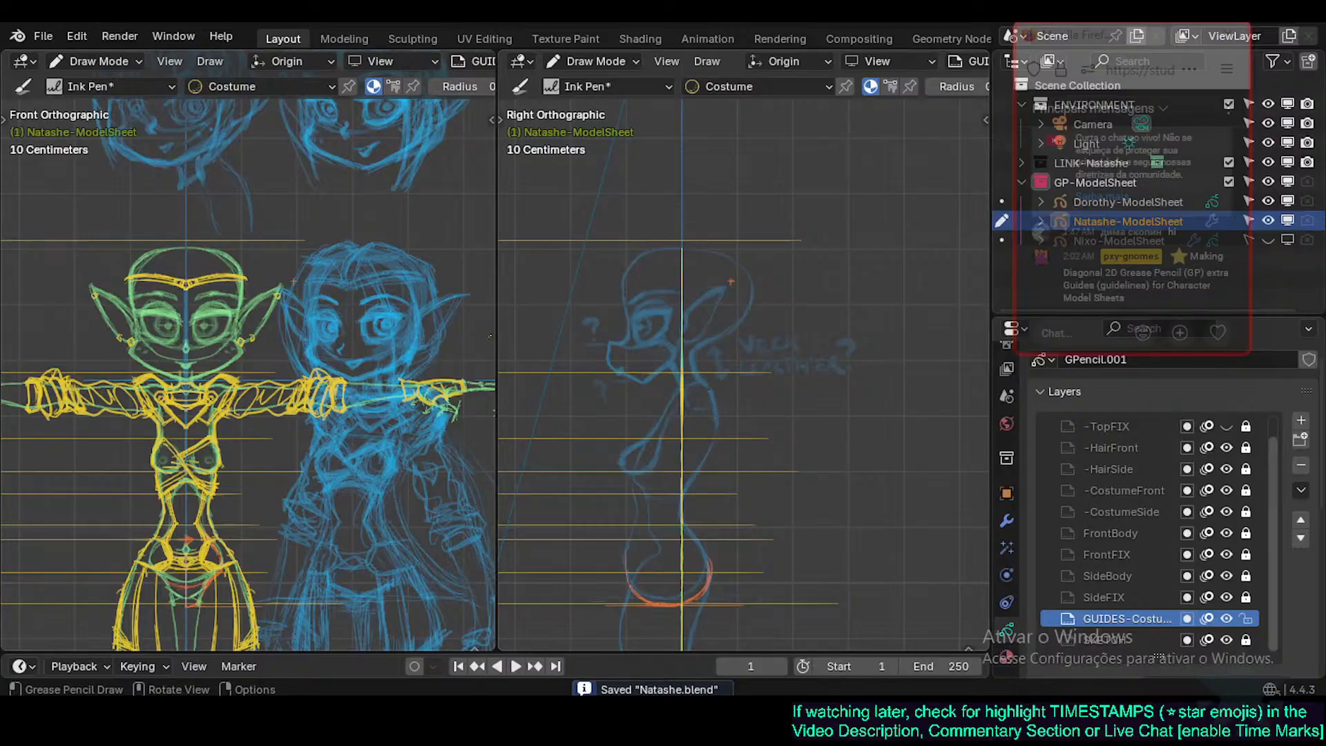
Widen the front viewport slightly and save the file.
mouse_move(497, 344)
mouse_down()
mouse_move(643, 346)
mouse_move(311, 349)
mouse_move(564, 352)
mouse_move(510, 352)
mouse_up()
key(ctrl+s)
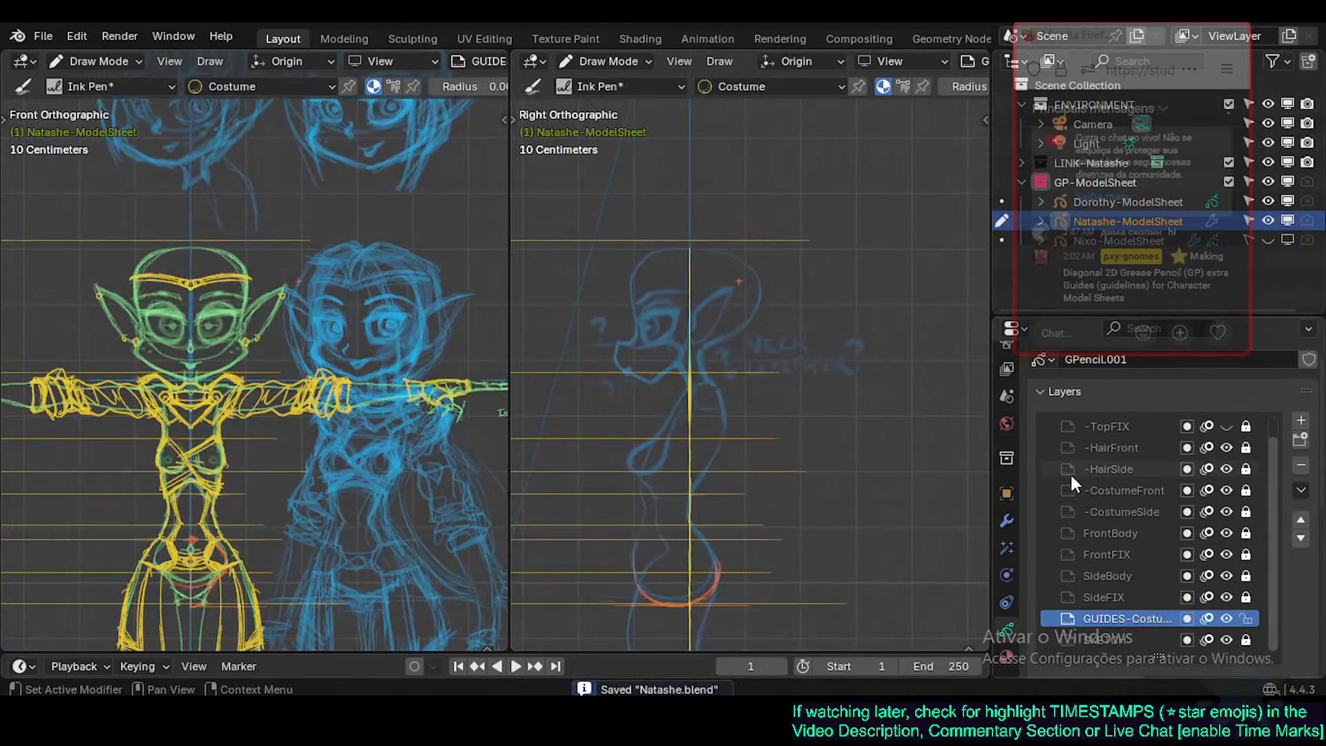
click(1107, 470)
click(1113, 511)
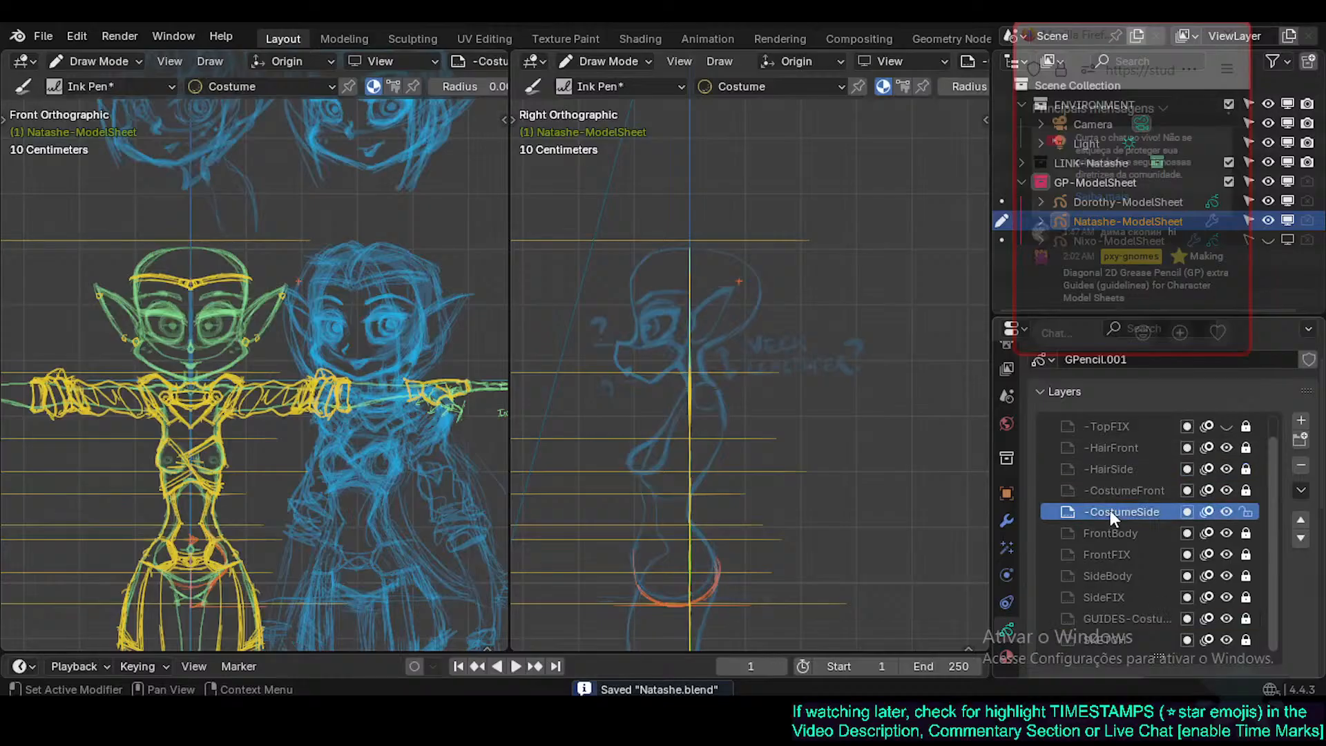
drag(711, 362, 753, 412)
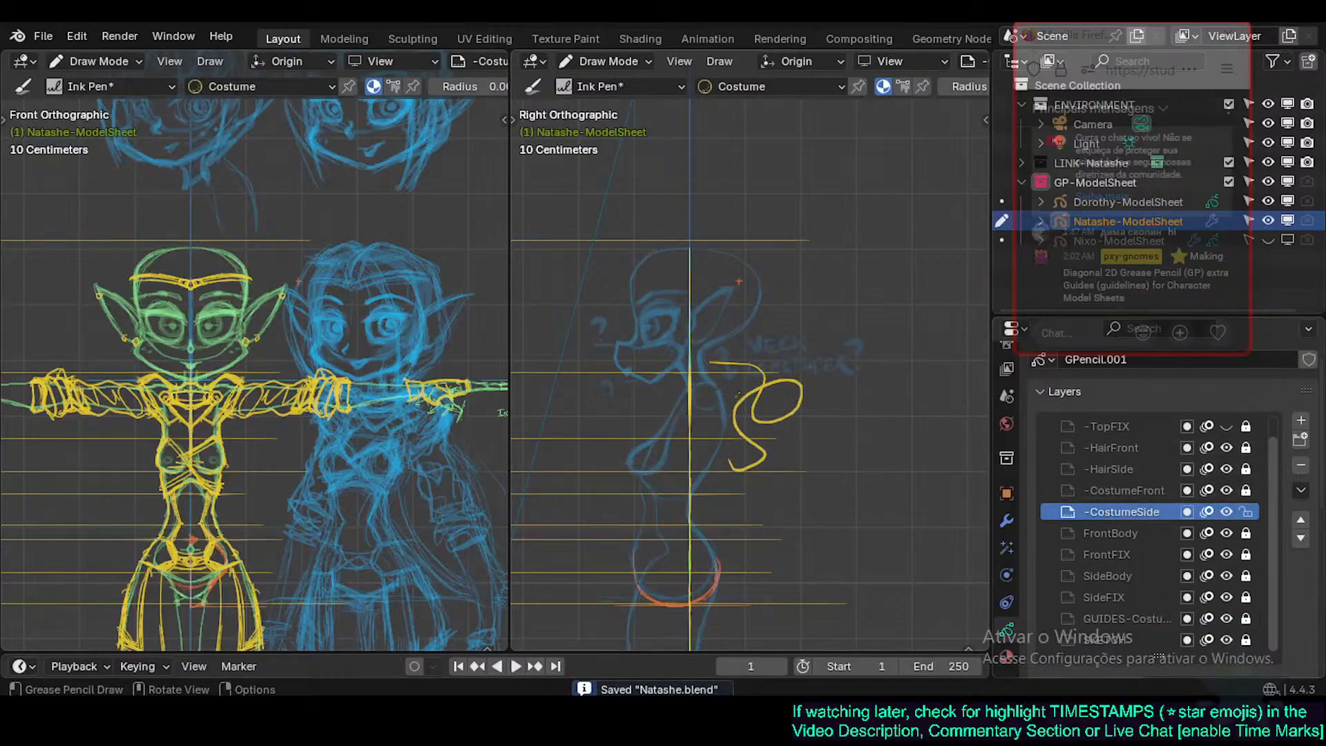
key(ctrl+z)
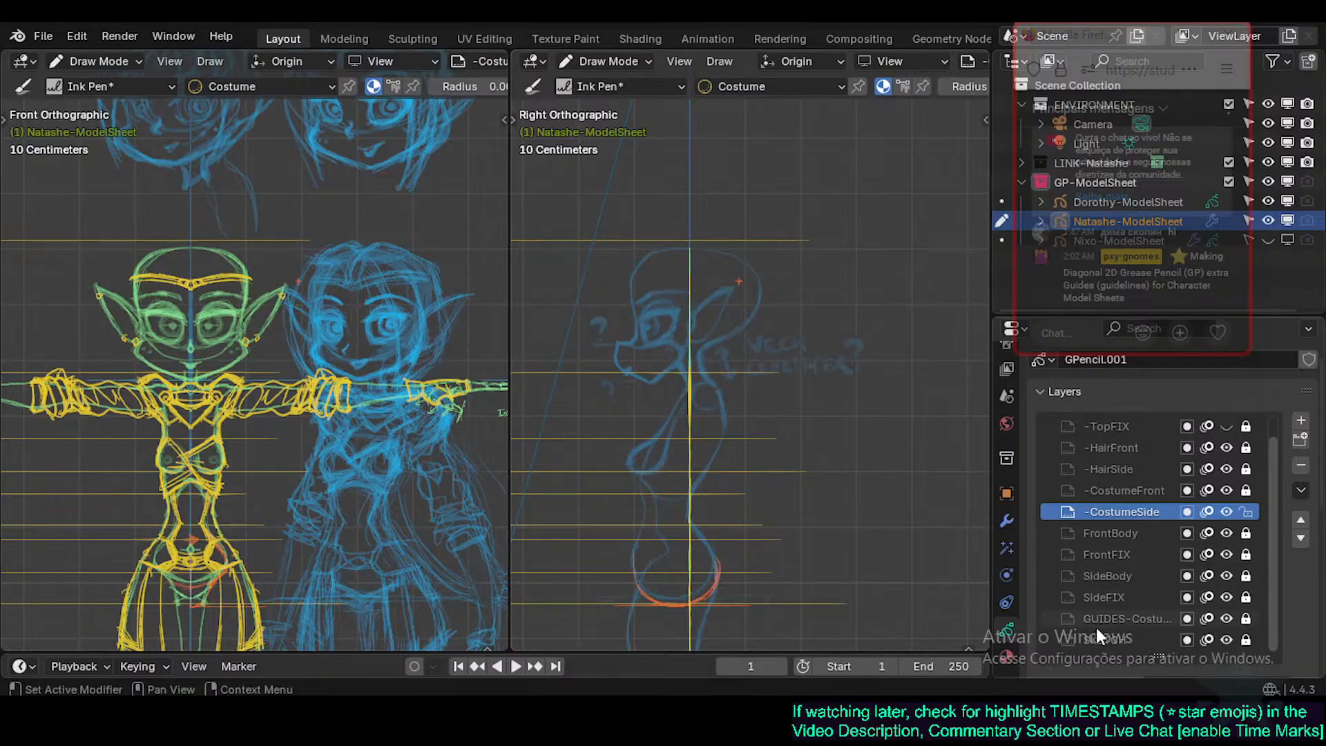
On the GUIDES-Costume layer, draw a horizontal guide with the Line tool at the elf's ear tips in an angled view.
click(1115, 616)
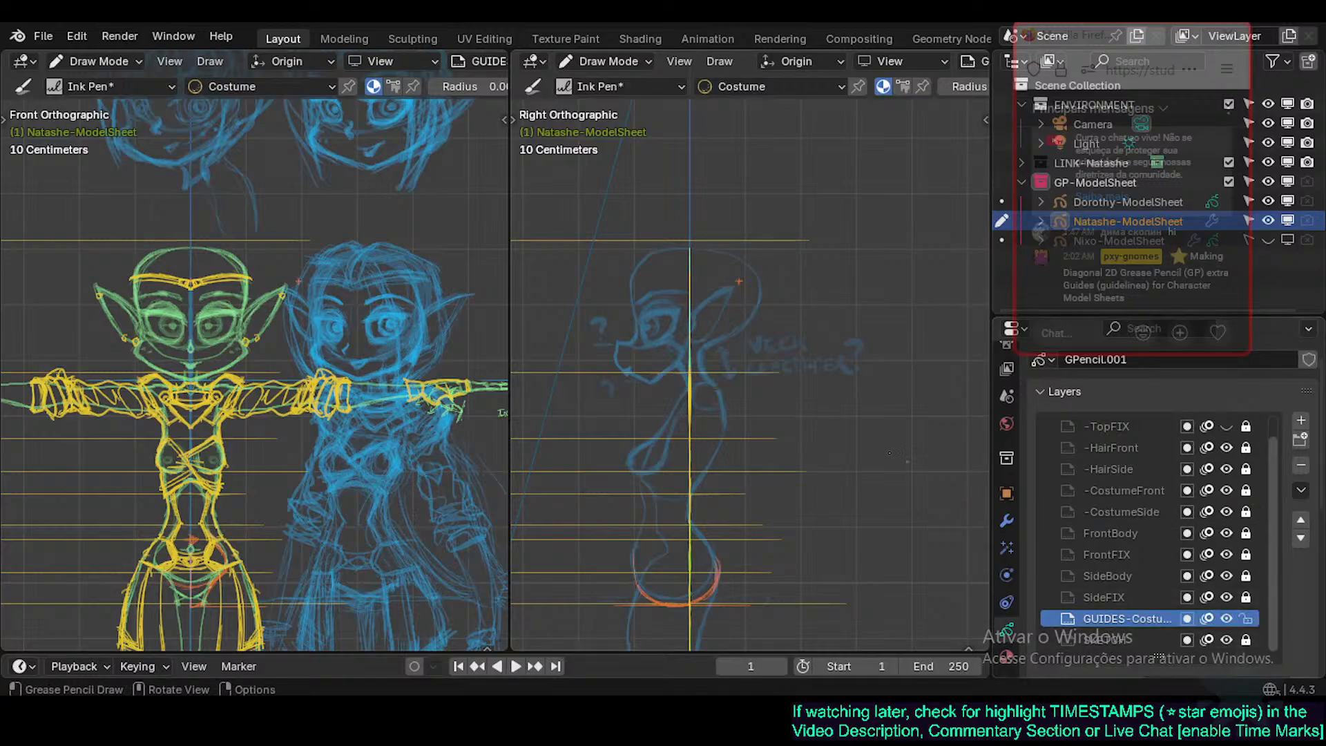
key(KP_4)
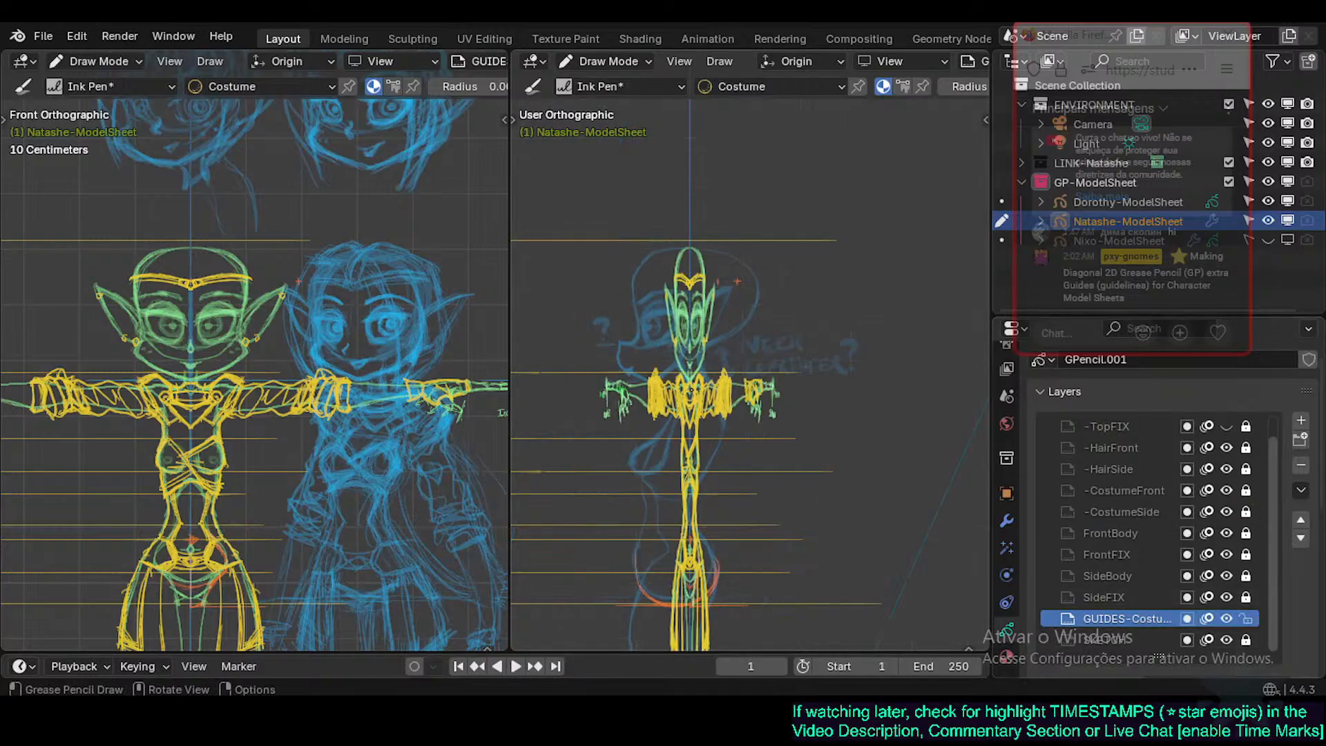
key(KP_4)
key(KP_4)
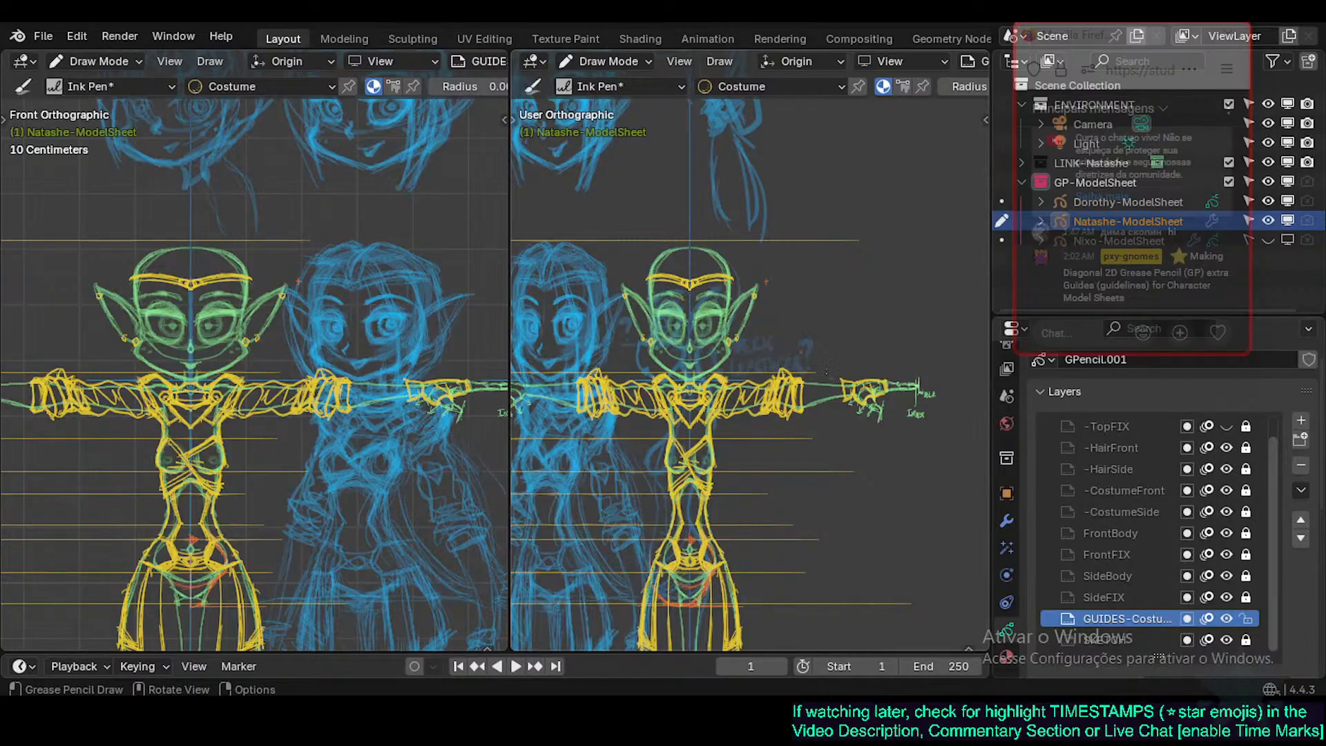
key(t)
click(537, 265)
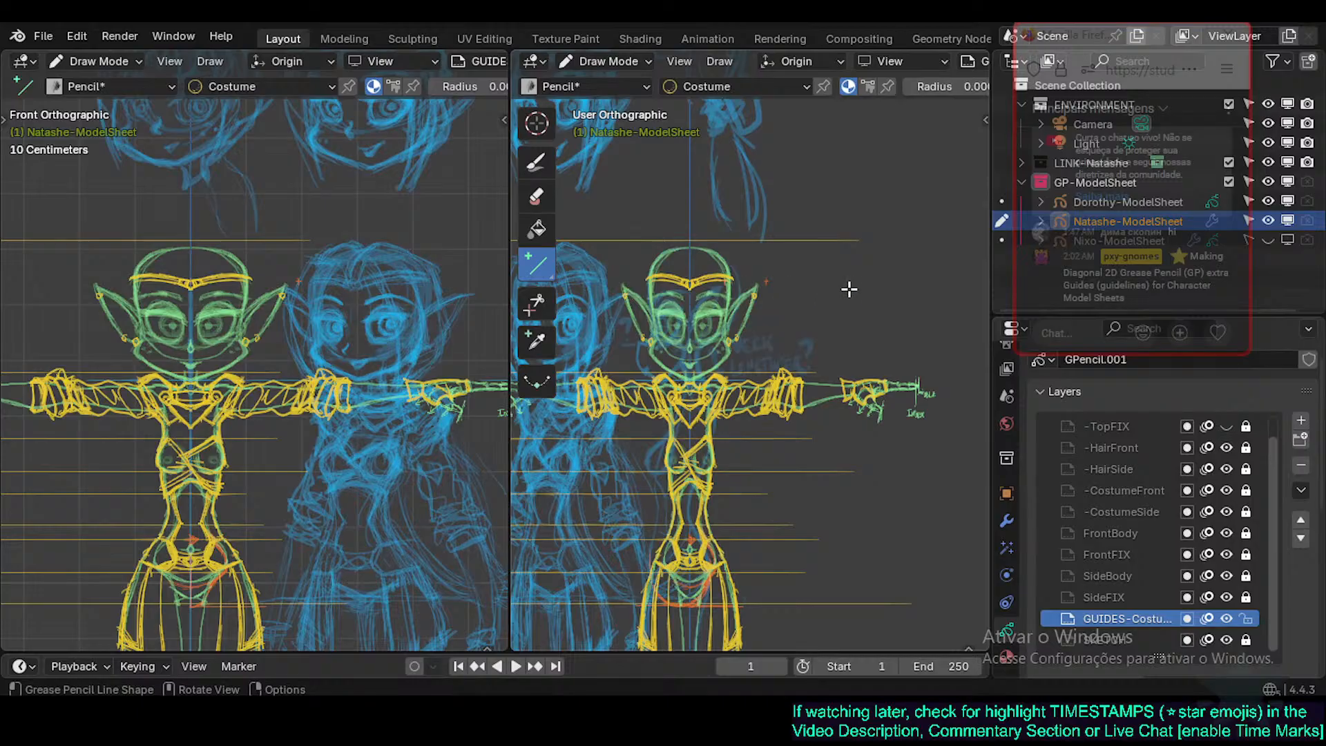
key(t)
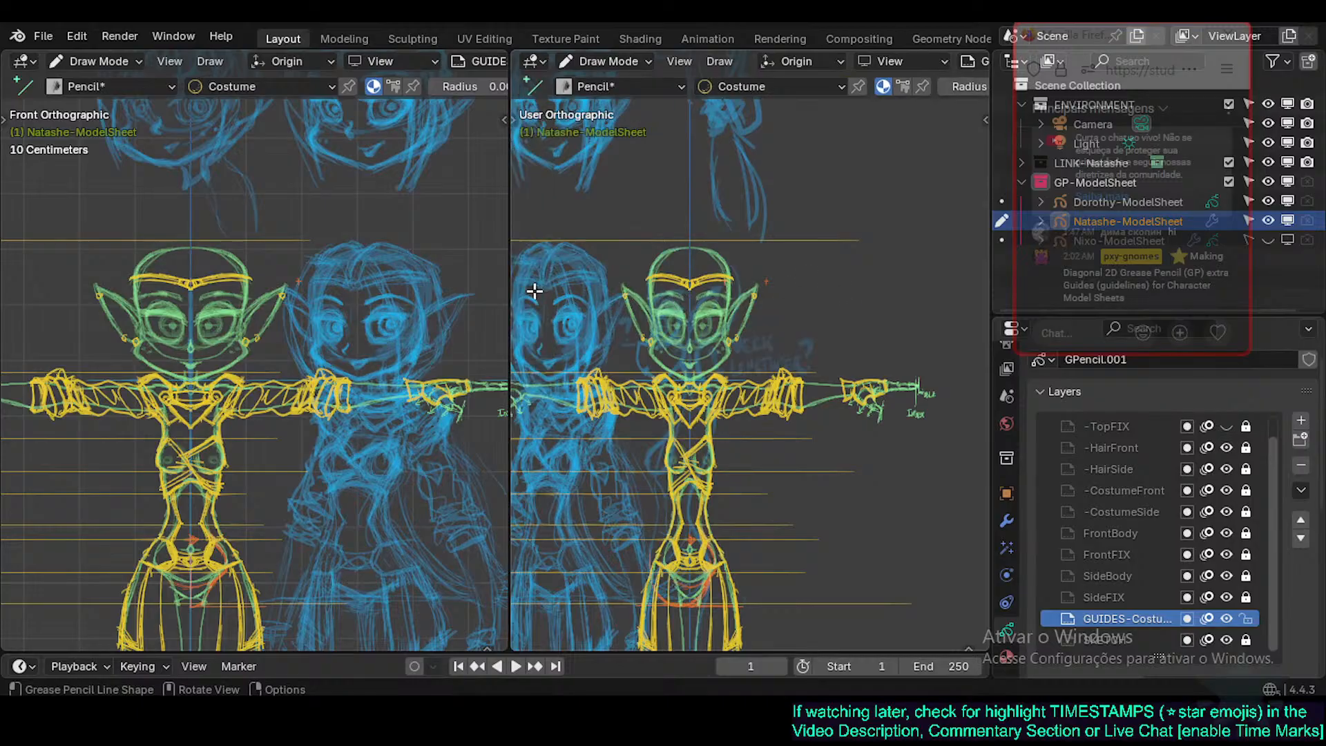
shift+drag(534, 291, 884, 308)
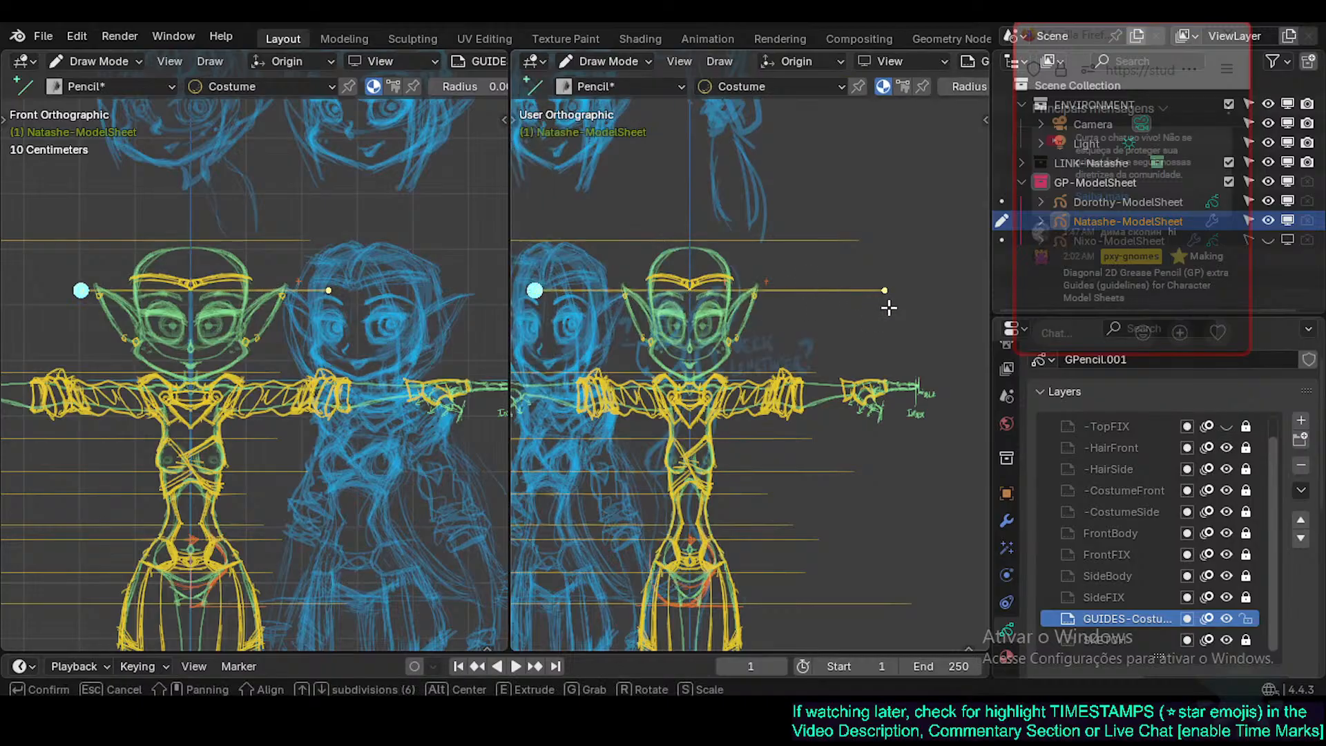
key(Return)
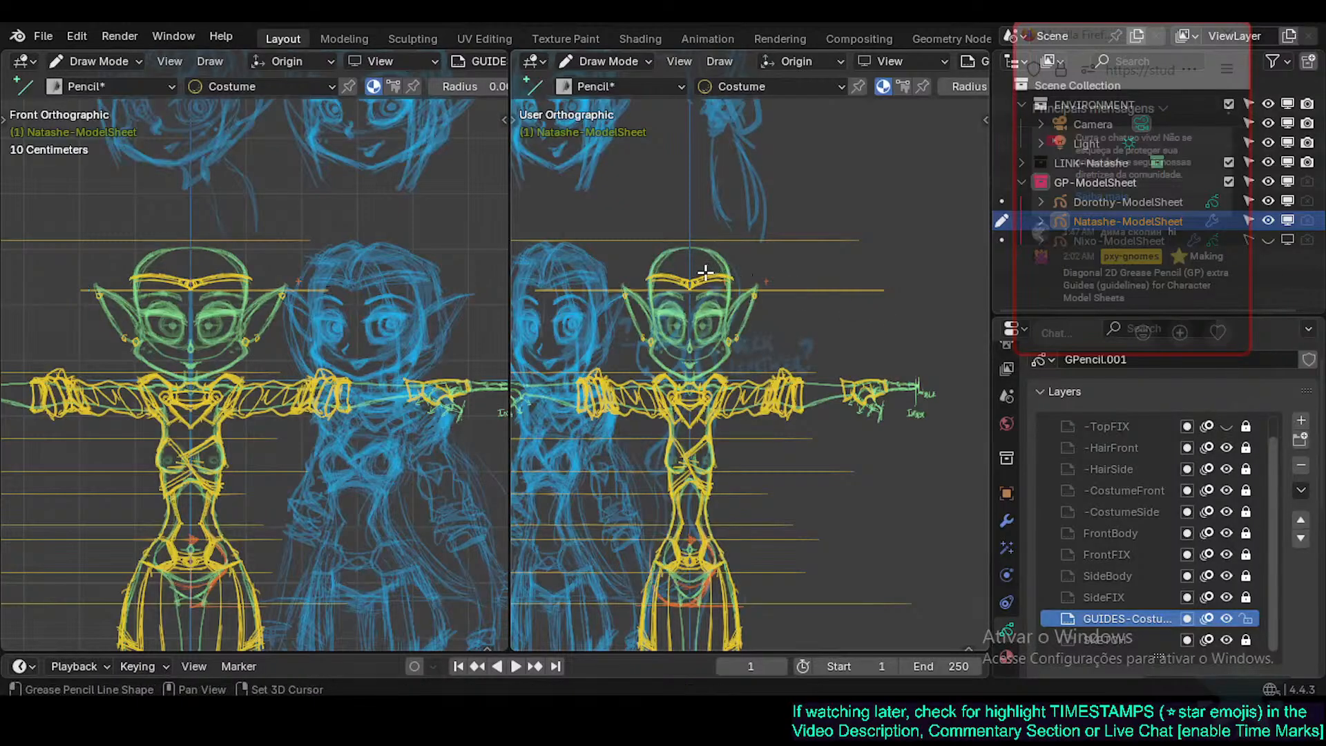
mouse_move(705, 273)
shift+mouse_down()
mouse_move(838, 280)
mouse_move(550, 272)
mouse_move(881, 275)
shift+mouse_up()
key(Escape)
key(Escape)
key(Escape)
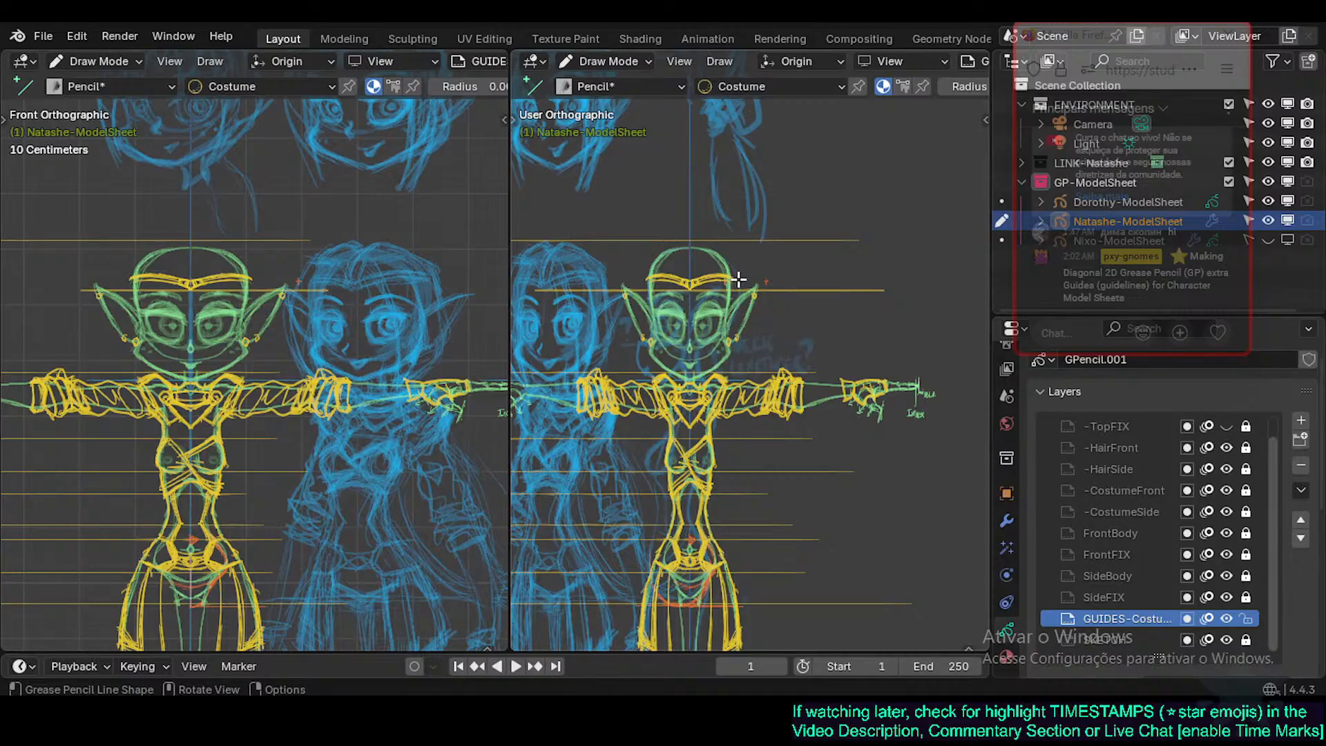
mouse_move(727, 275)
mouse_down()
mouse_move(866, 279)
mouse_move(537, 279)
mouse_up()
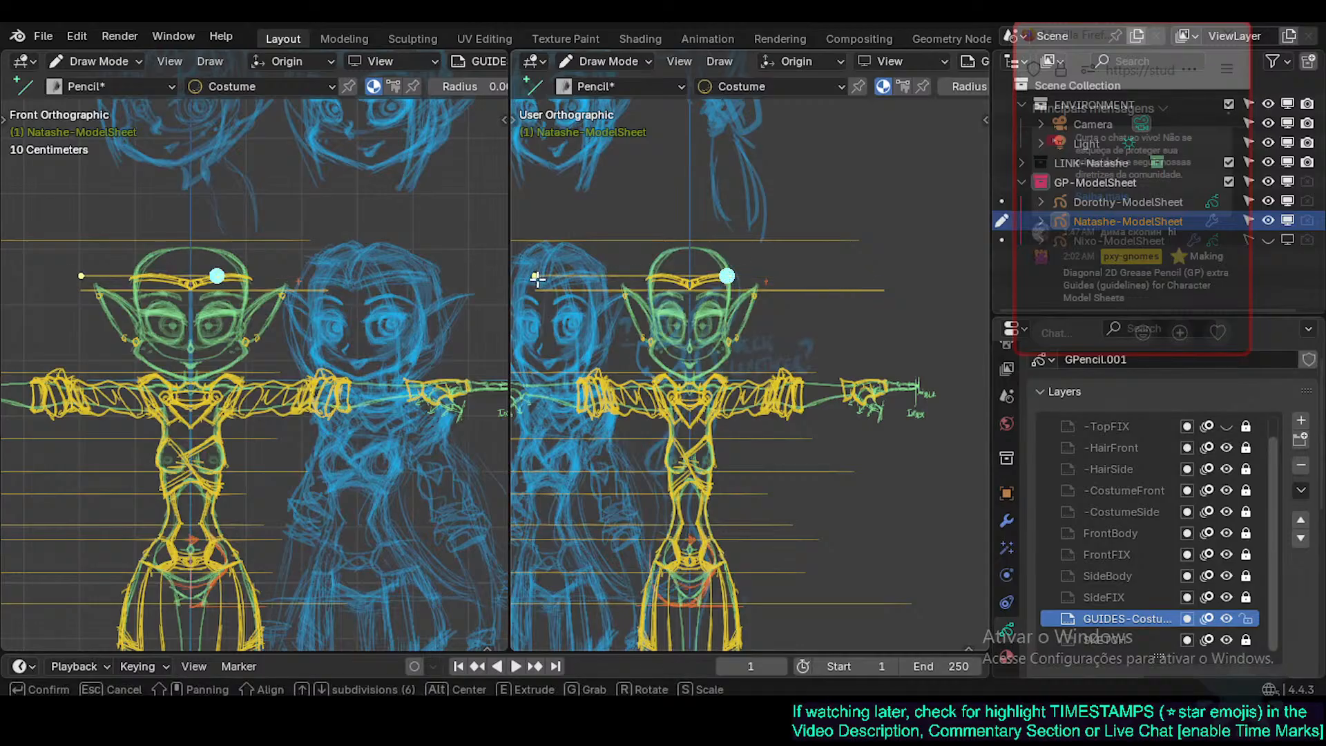
key(Escape)
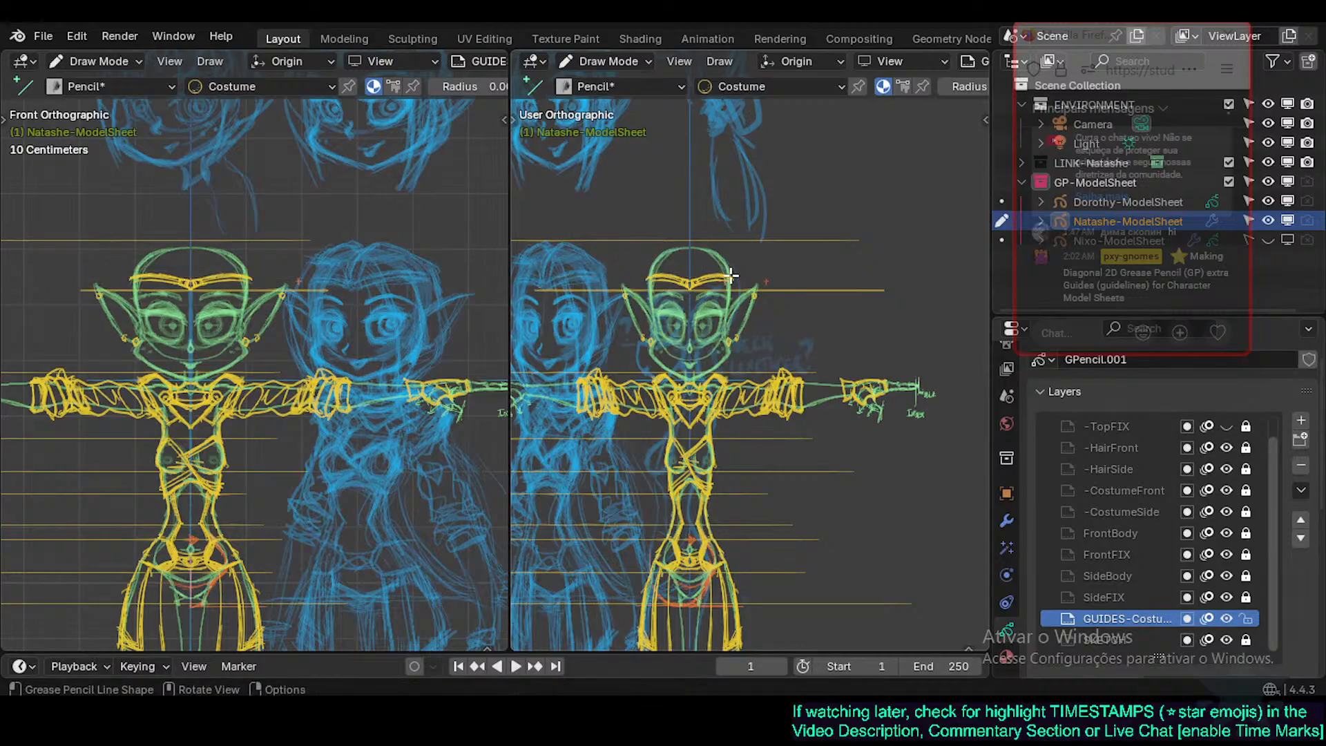
mouse_move(770, 276)
mouse_down()
mouse_move(585, 279)
mouse_move(763, 276)
mouse_move(590, 277)
mouse_move(735, 288)
mouse_up()
drag(539, 281, 746, 282)
key(Escape)
Draw a horizontal guide line across the elf's head at the headband's height and save the file.
drag(544, 280, 879, 297)
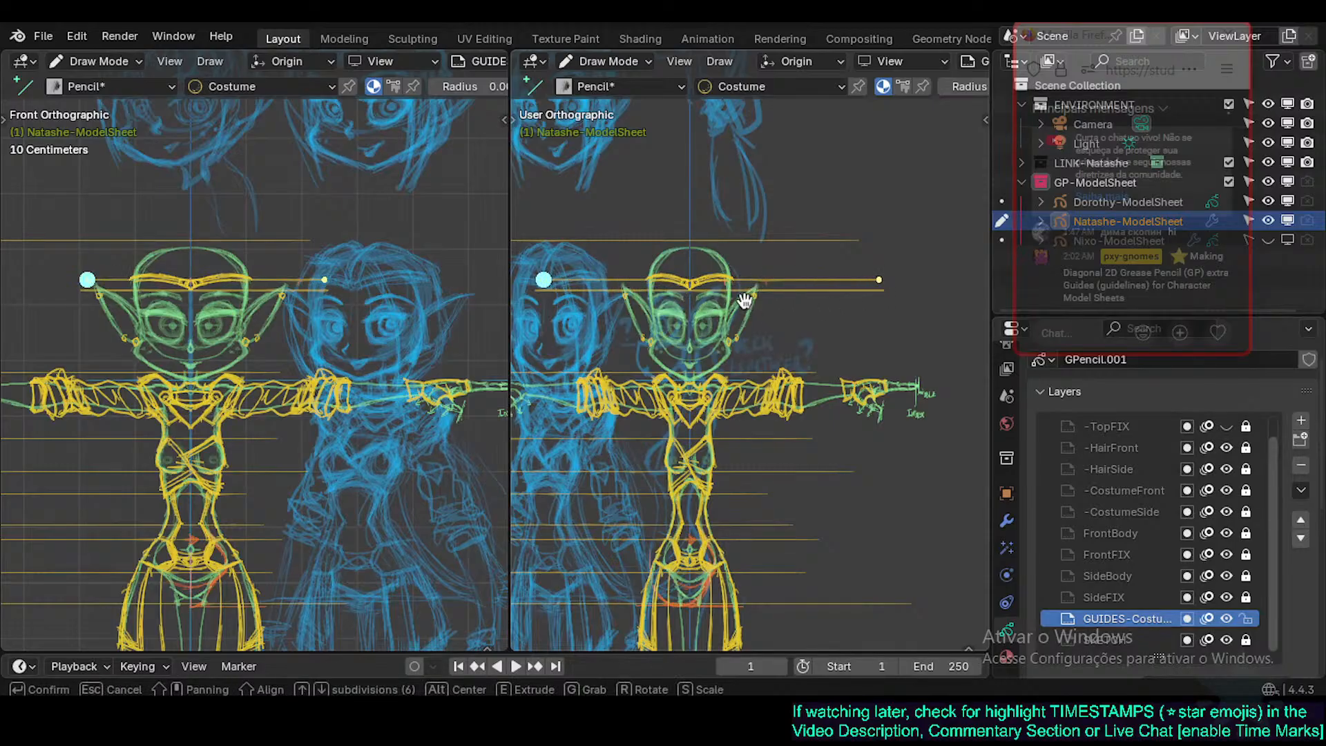
key(Return)
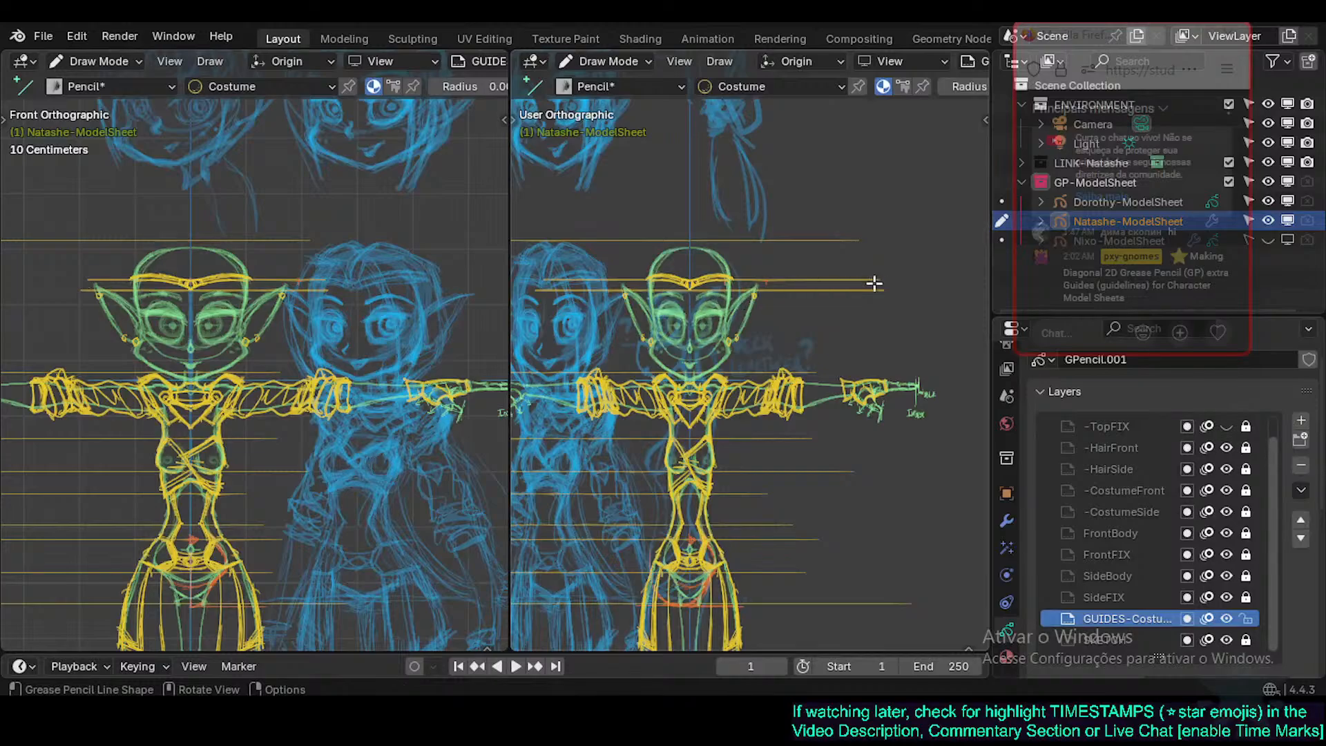
key(ctrl+s)
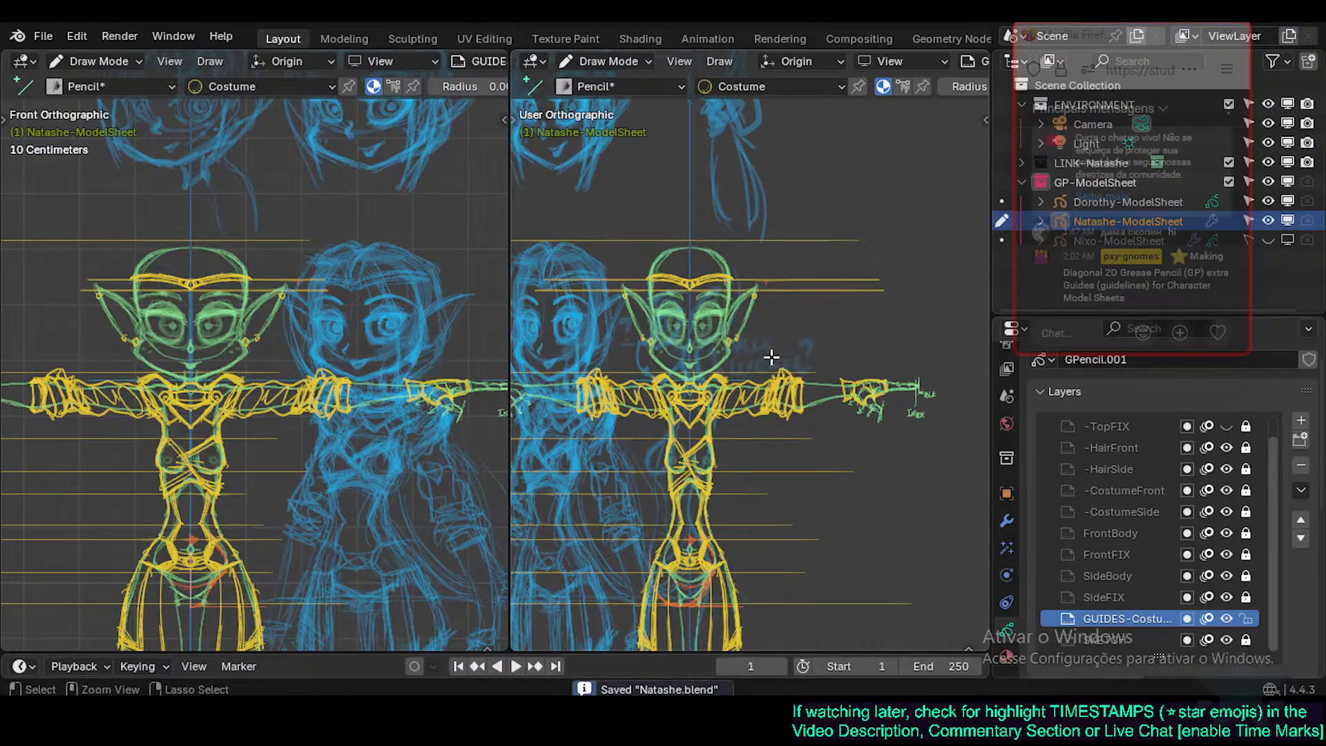
Set up the right orthographic view for sketching on the -CostumeSide layer with the freehand Draw tool and the Ink Pen brush.
click(1132, 449)
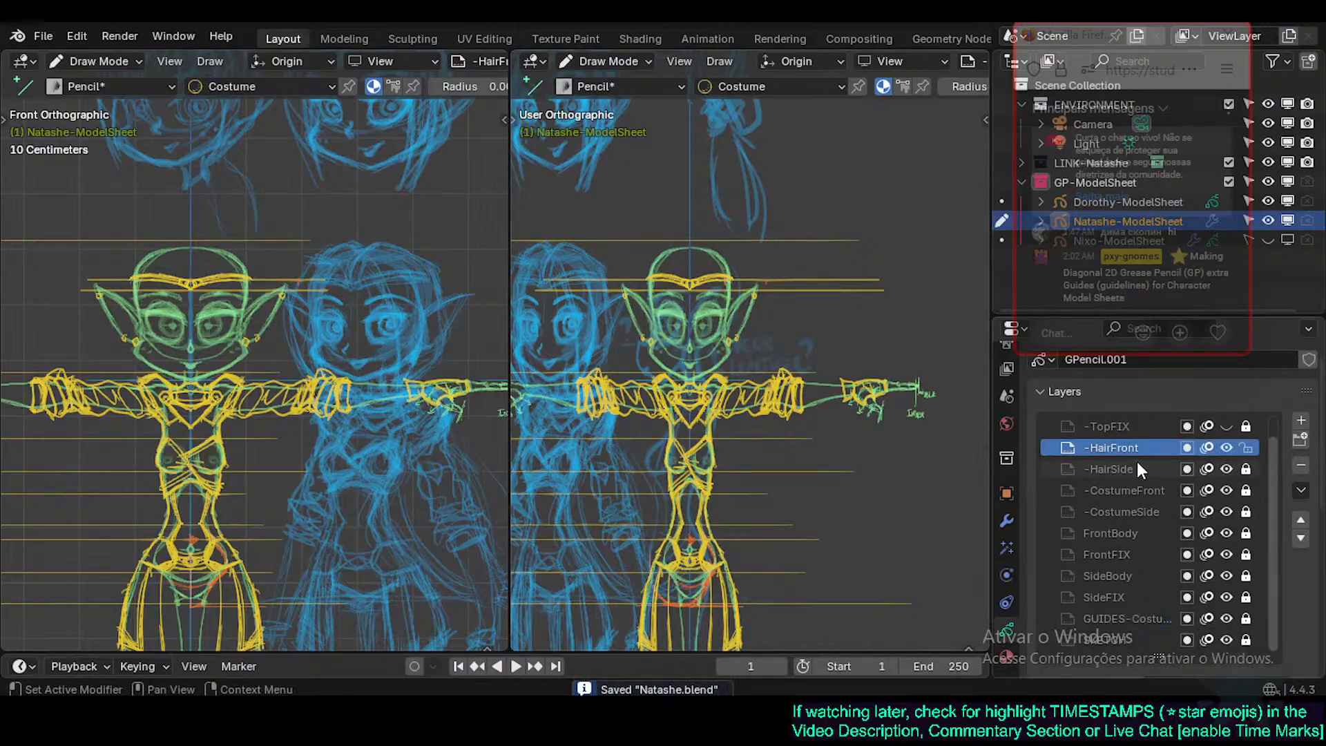
click(1137, 469)
click(1129, 511)
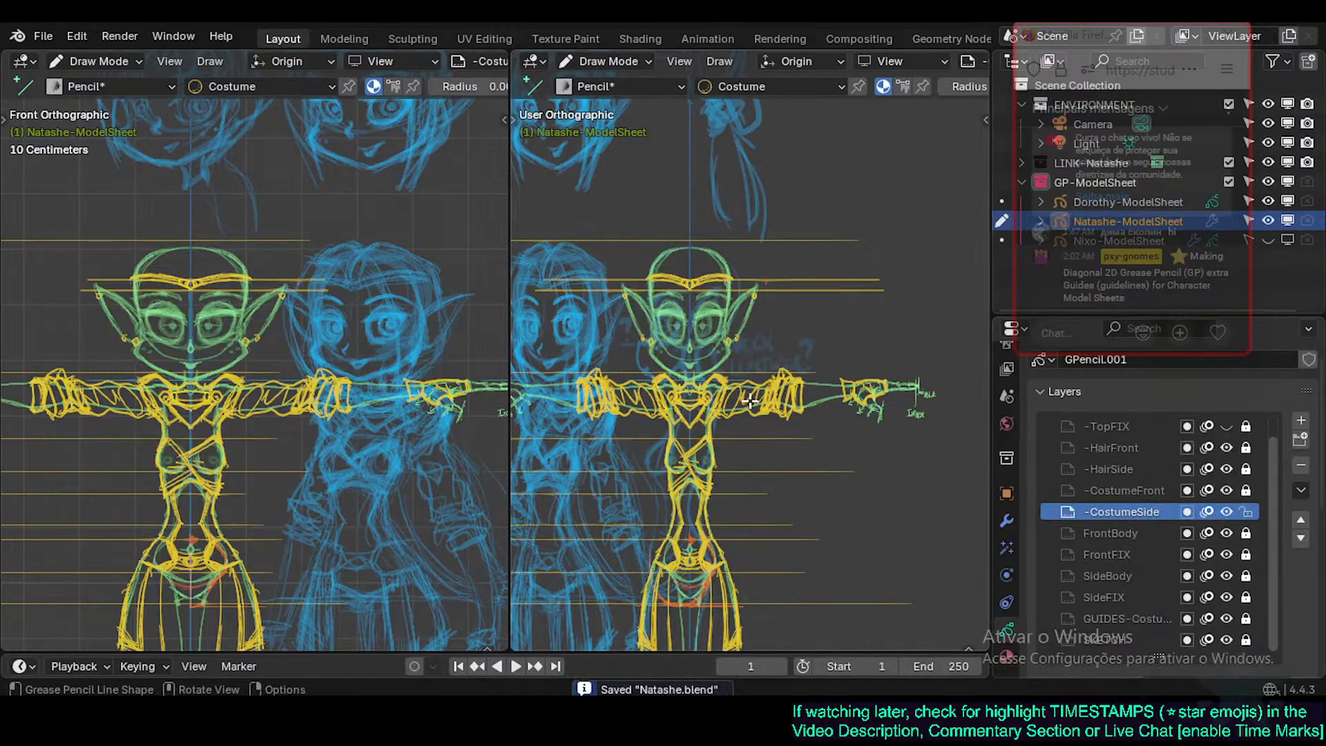
key(KP_3)
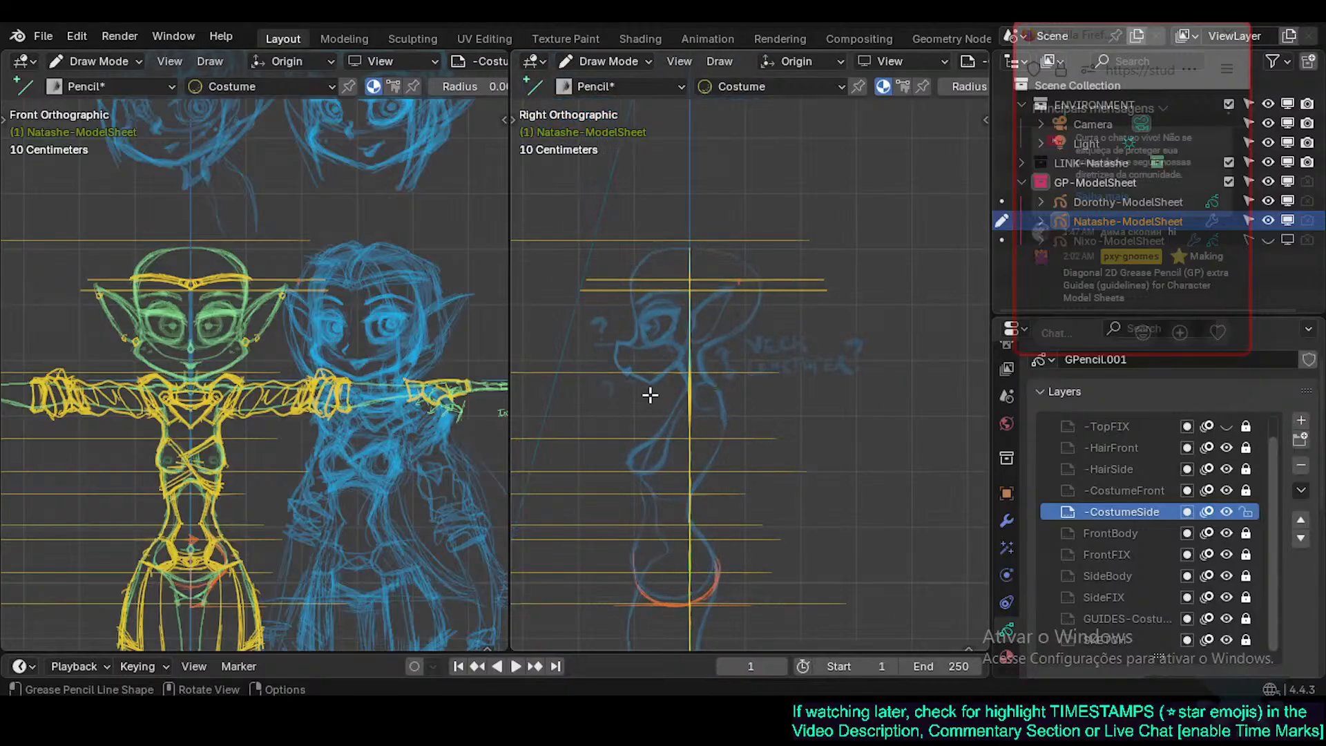
key(t)
click(539, 157)
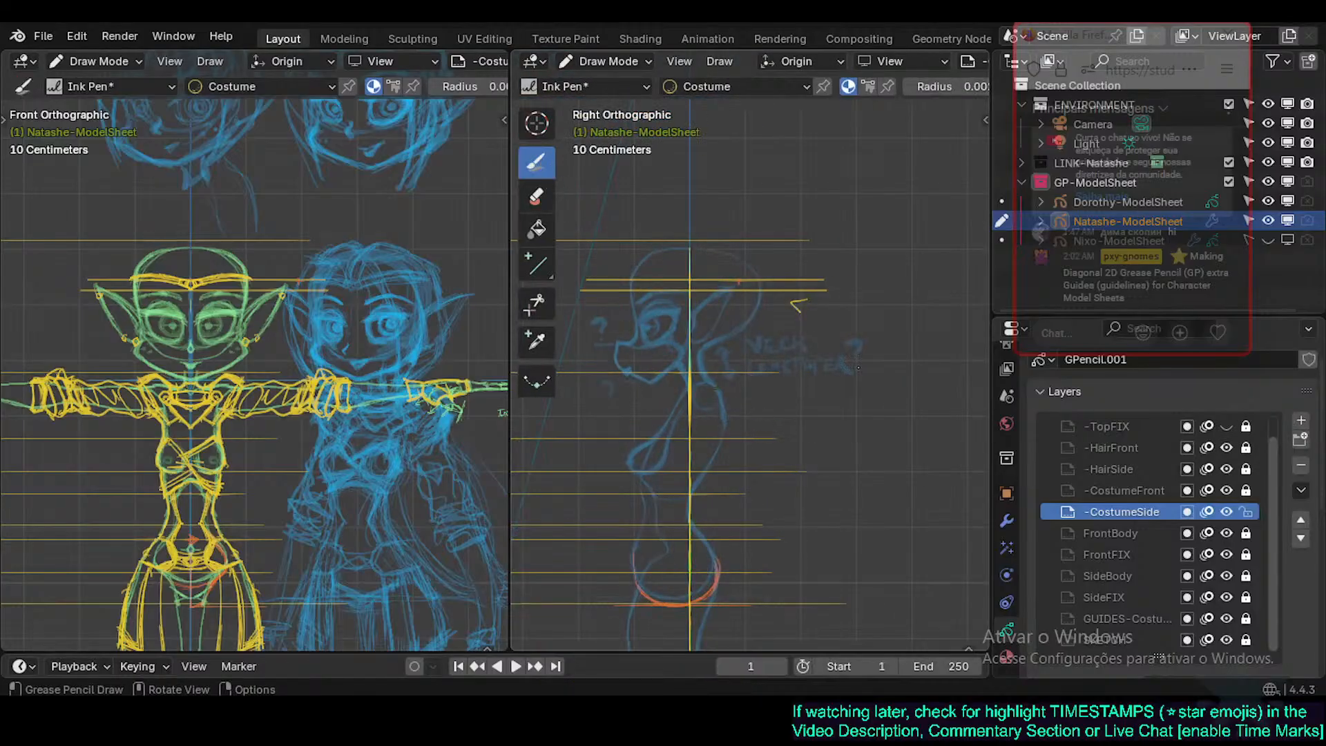
drag(858, 368, 794, 446)
key(ctrl+z)
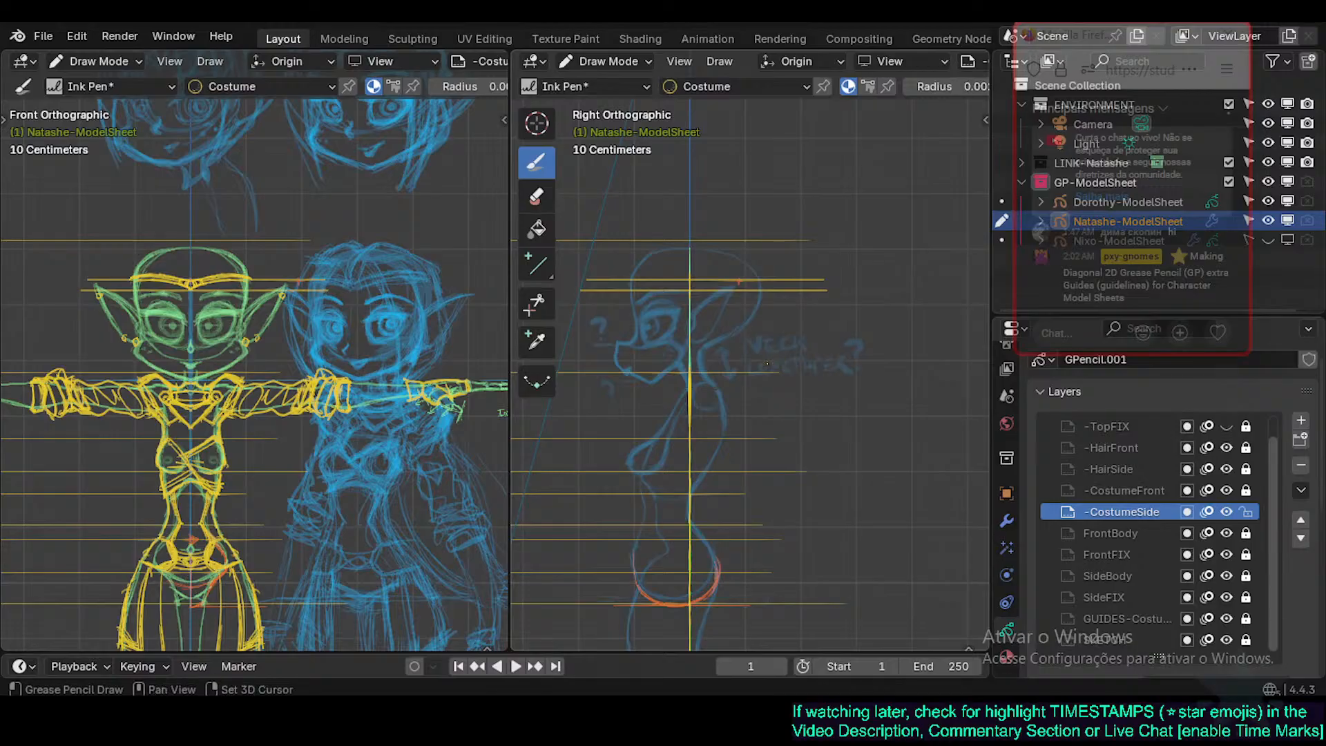
Frame the side view closer on the elf's body from head to hips.
shift+scroll(368, 405, down, 3)
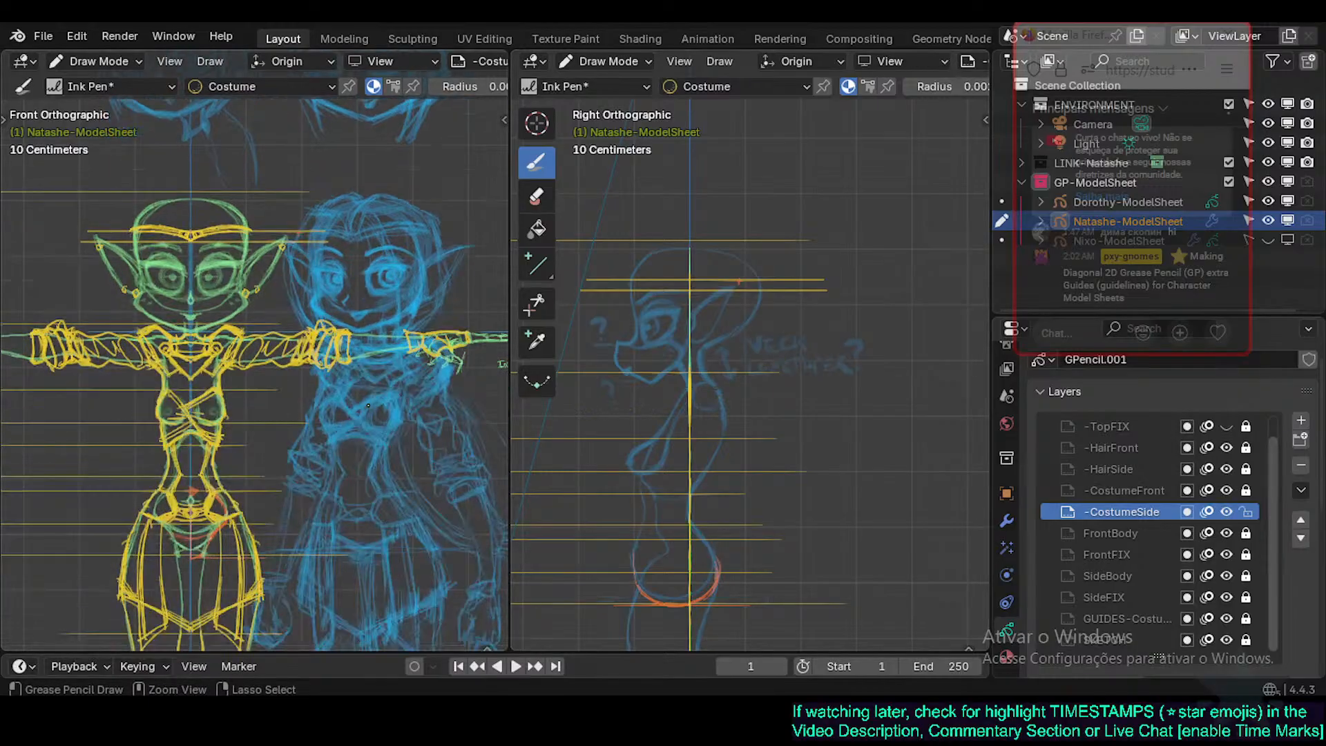
shift+scroll(844, 371, down, 3)
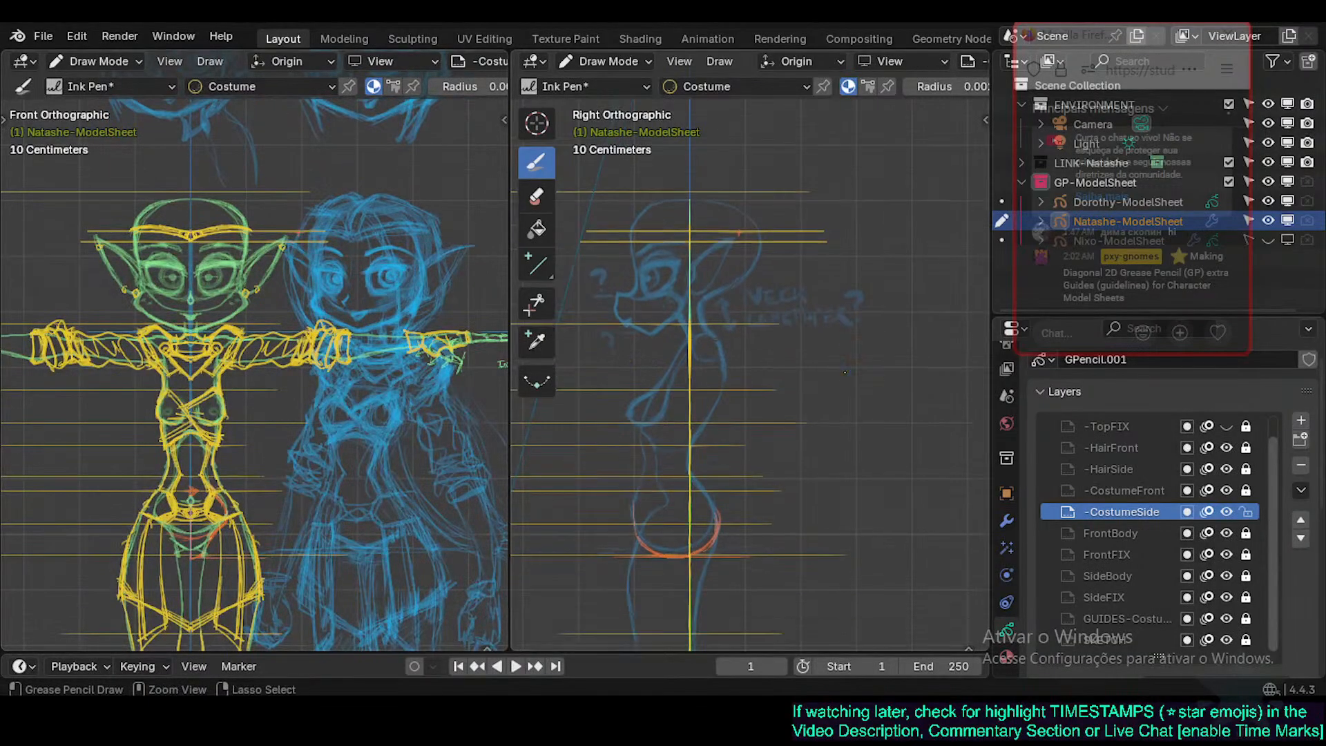
shift+scroll(845, 372, down, 6)
shift+scroll(845, 372, up, 8)
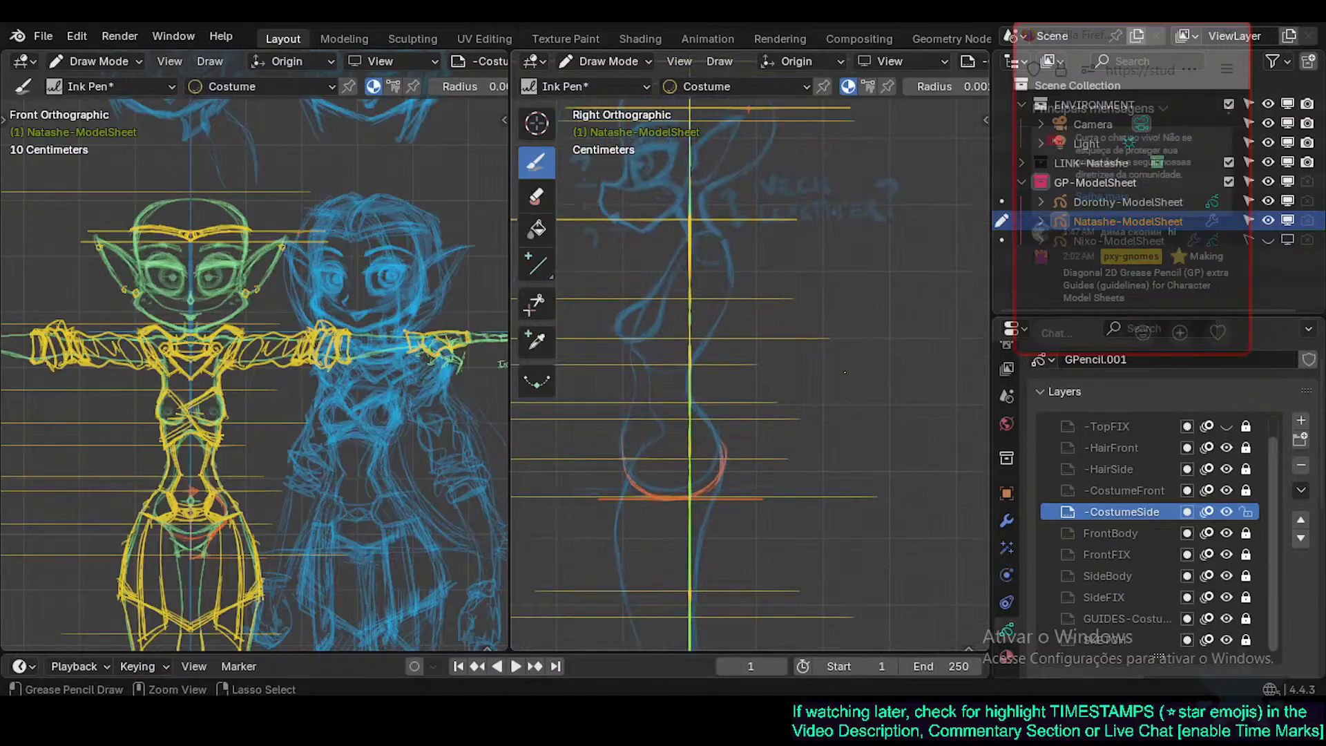
ctrl+scroll(845, 371, up, 4)
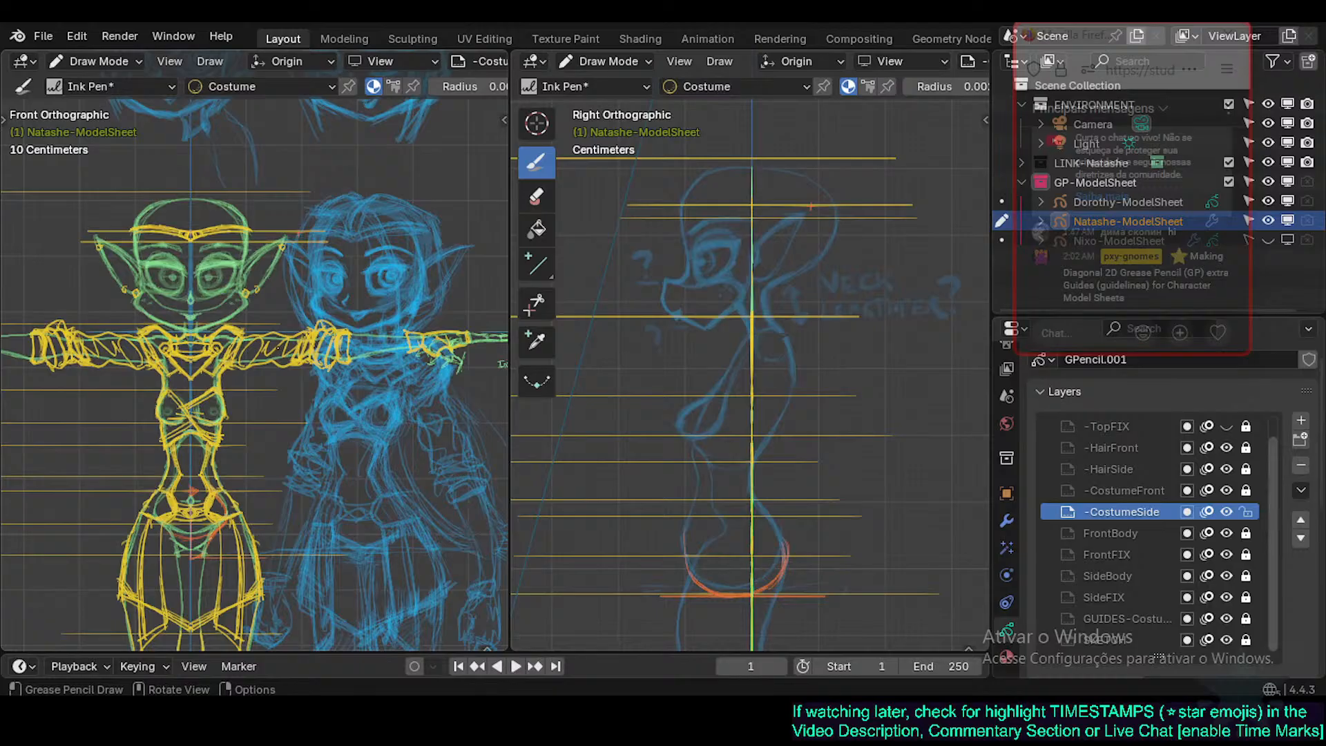
Match the front view's zoom and guide heights to the side view, centre the elf's front figure and save the file.
key(KP_Add)
key(ctrl+KP_8)
key(ctrl+KP_8)
key(ctrl+KP_8)
key(ctrl+KP_8)
key(ctrl+KP_8)
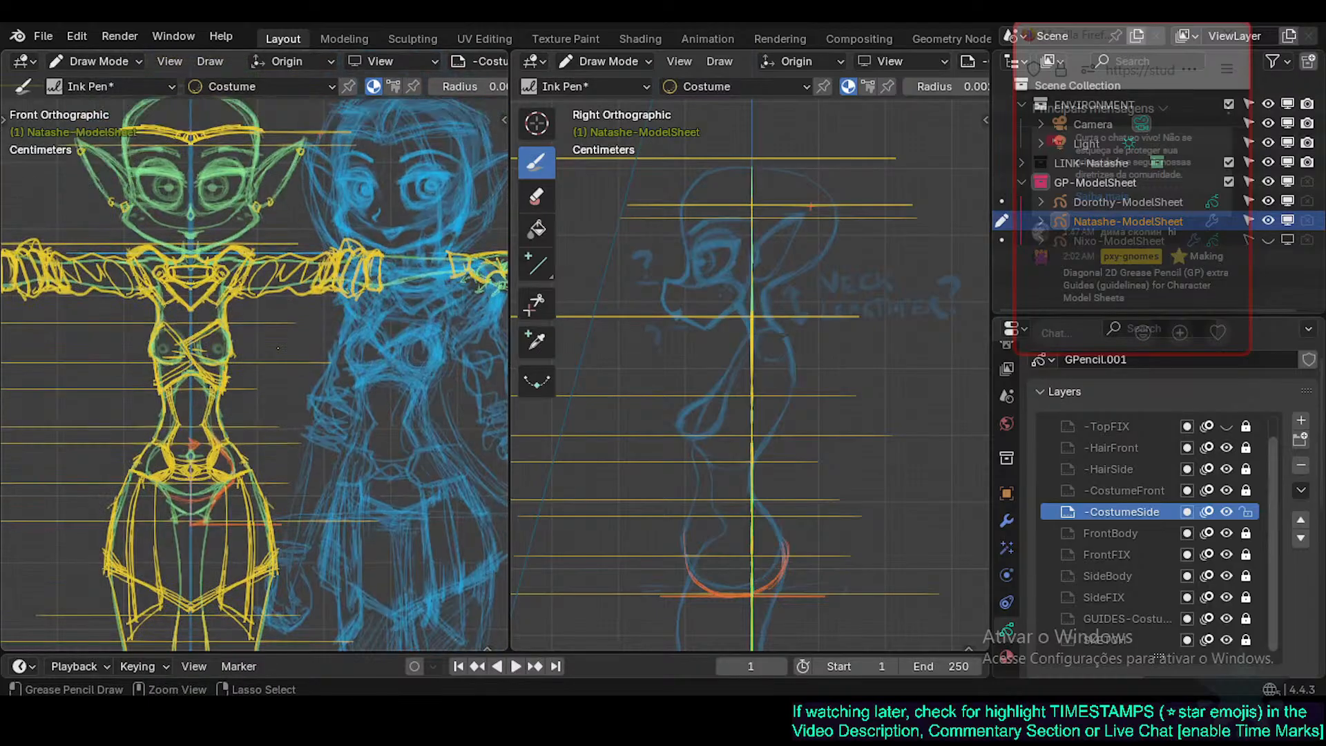
key(ctrl+KP_8)
key(ctrl+KP_4)
key(ctrl+KP_4)
key(ctrl+KP_4)
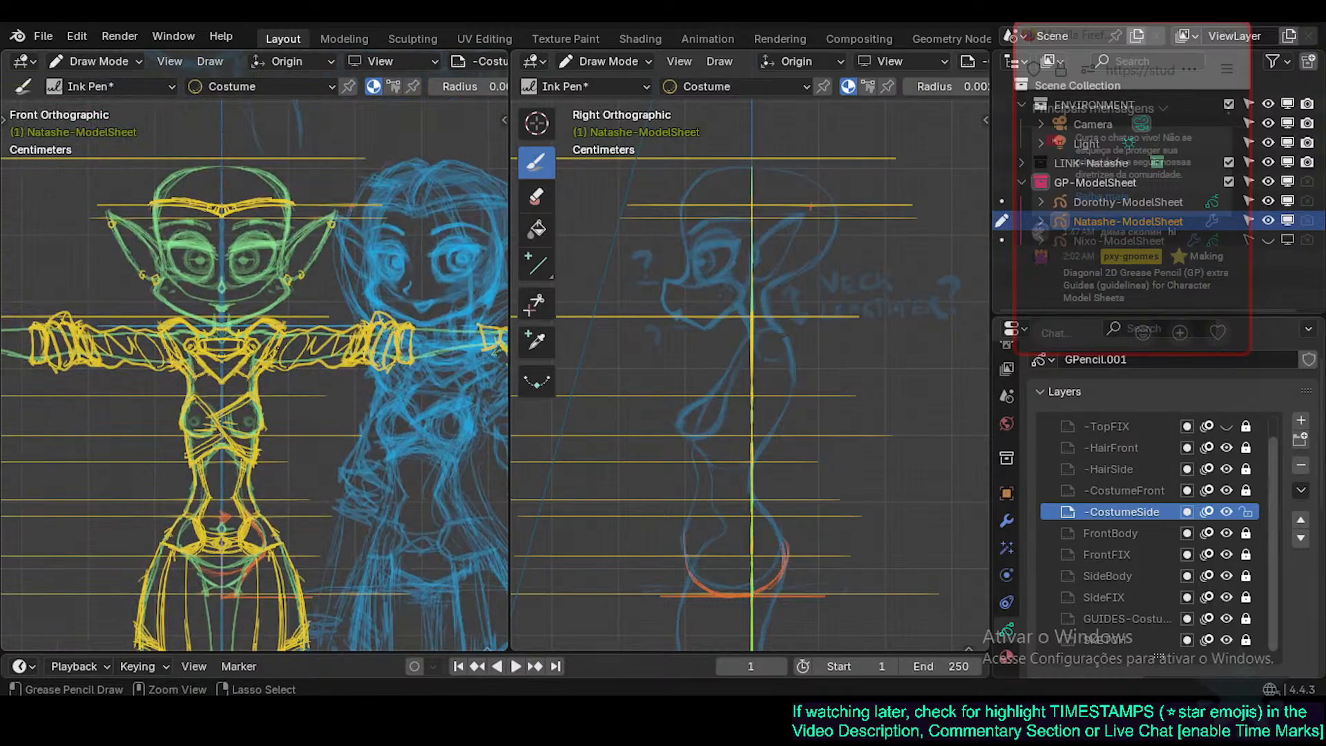
key(ctrl+KP_6)
key(ctrl+s)
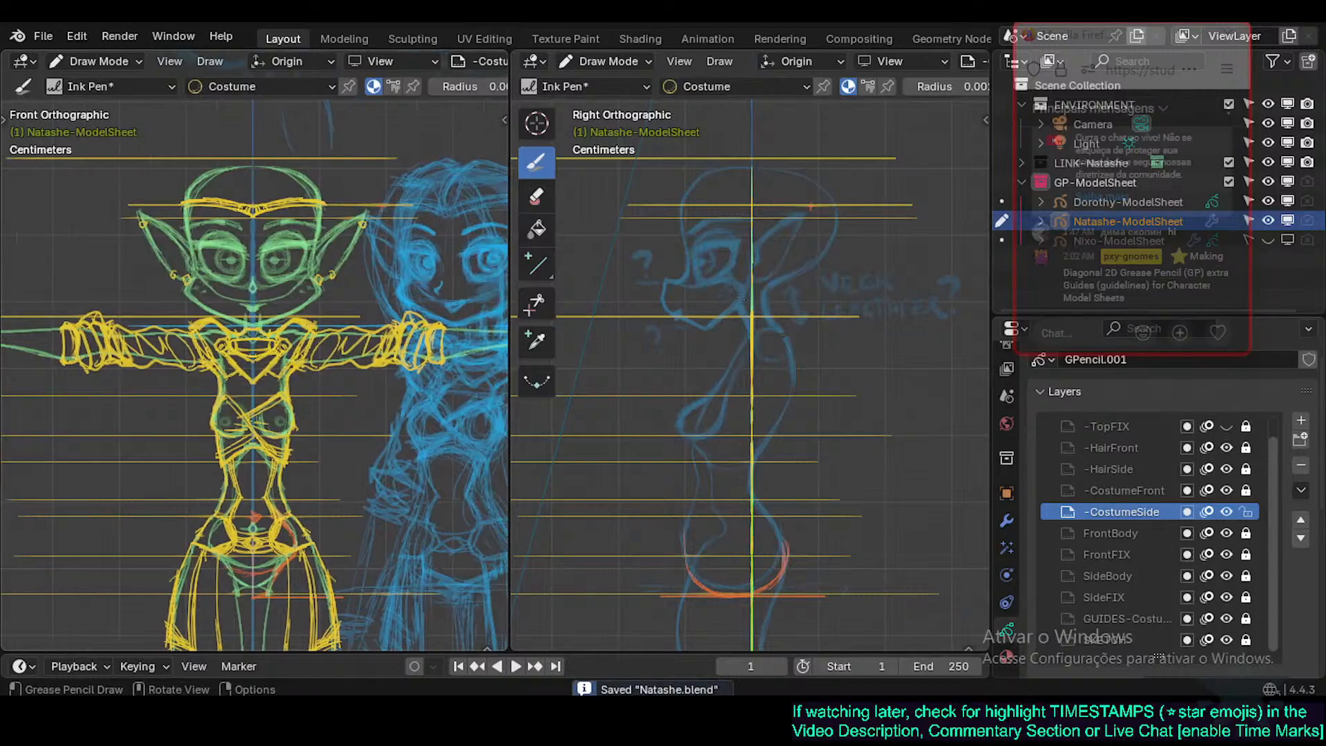
Hide the side view's toolbar, draw a wavy line in front of the profile, and start the headband at the forehead.
key(t)
drag(634, 329, 673, 424)
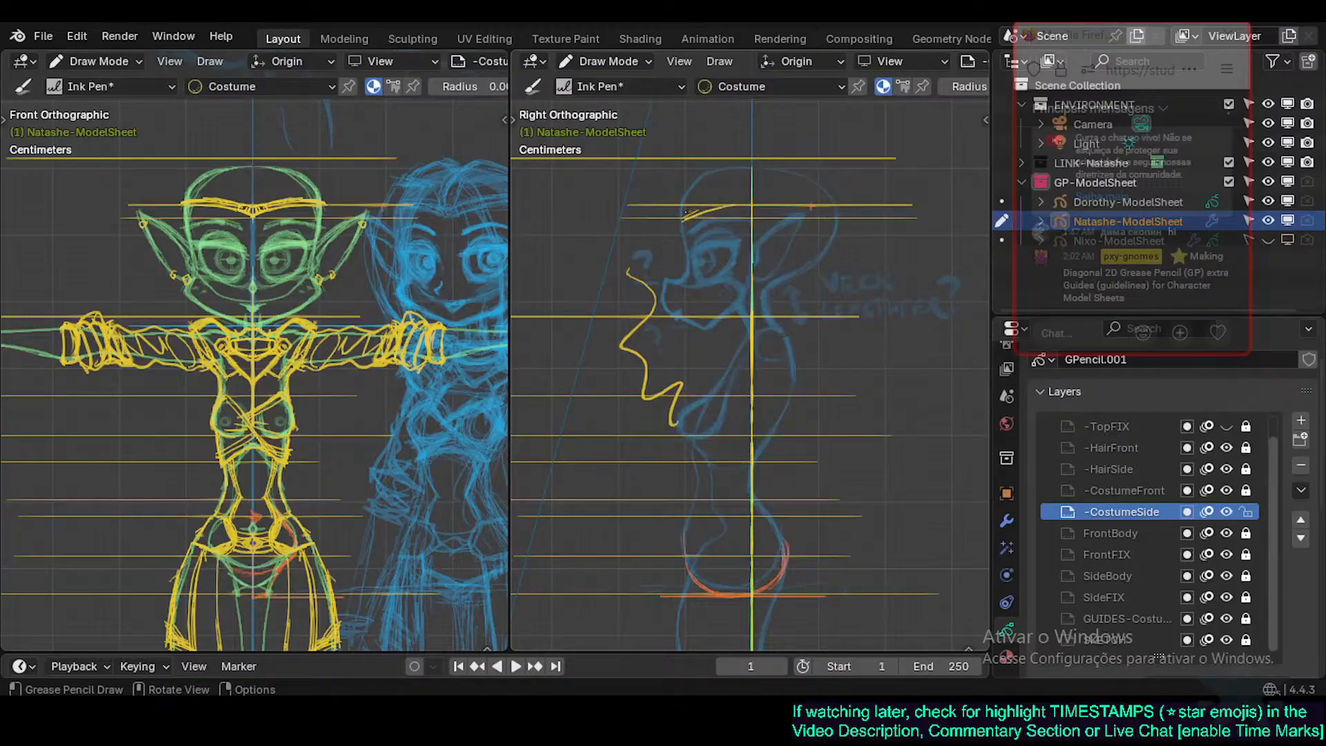
key(ctrl+z)
drag(687, 209, 697, 206)
drag(689, 210, 719, 196)
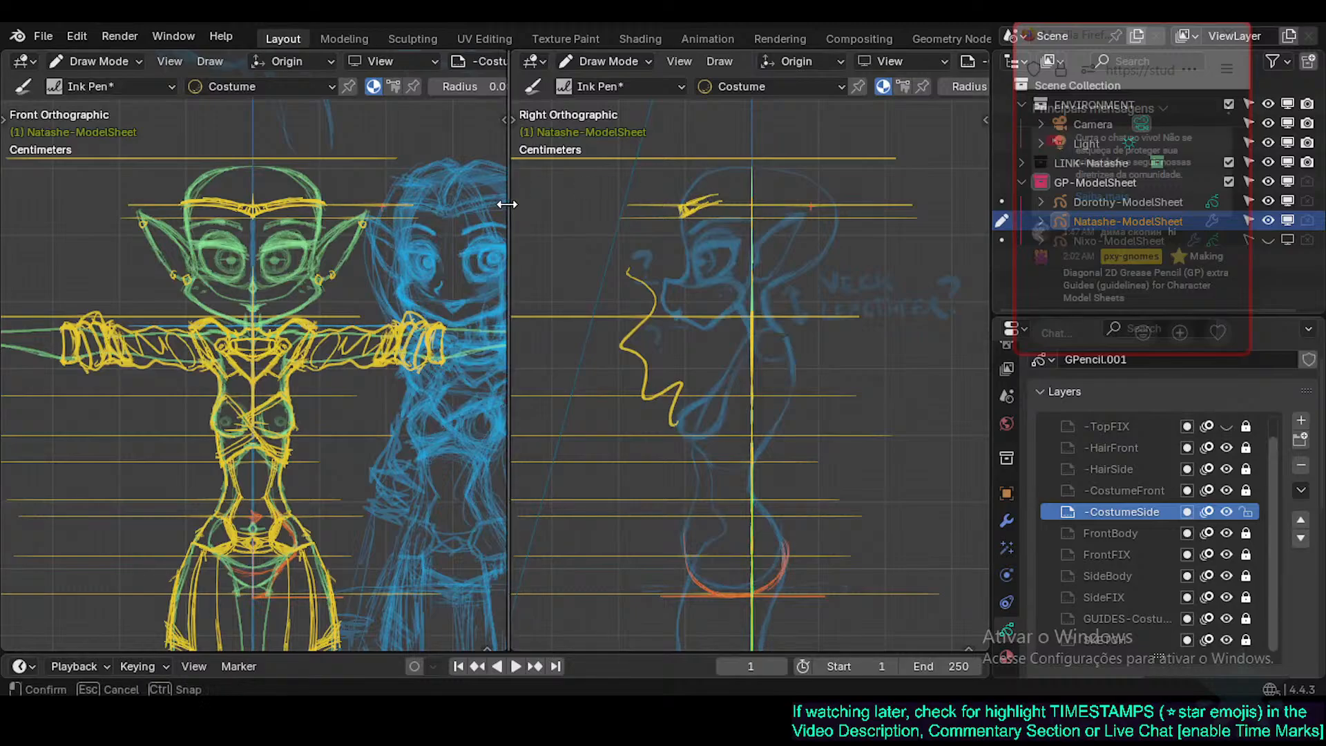
Widen the front viewport, finish the headband as a curved band across the side-view head with cleaned ends, and save the file.
drag(510, 205, 568, 208)
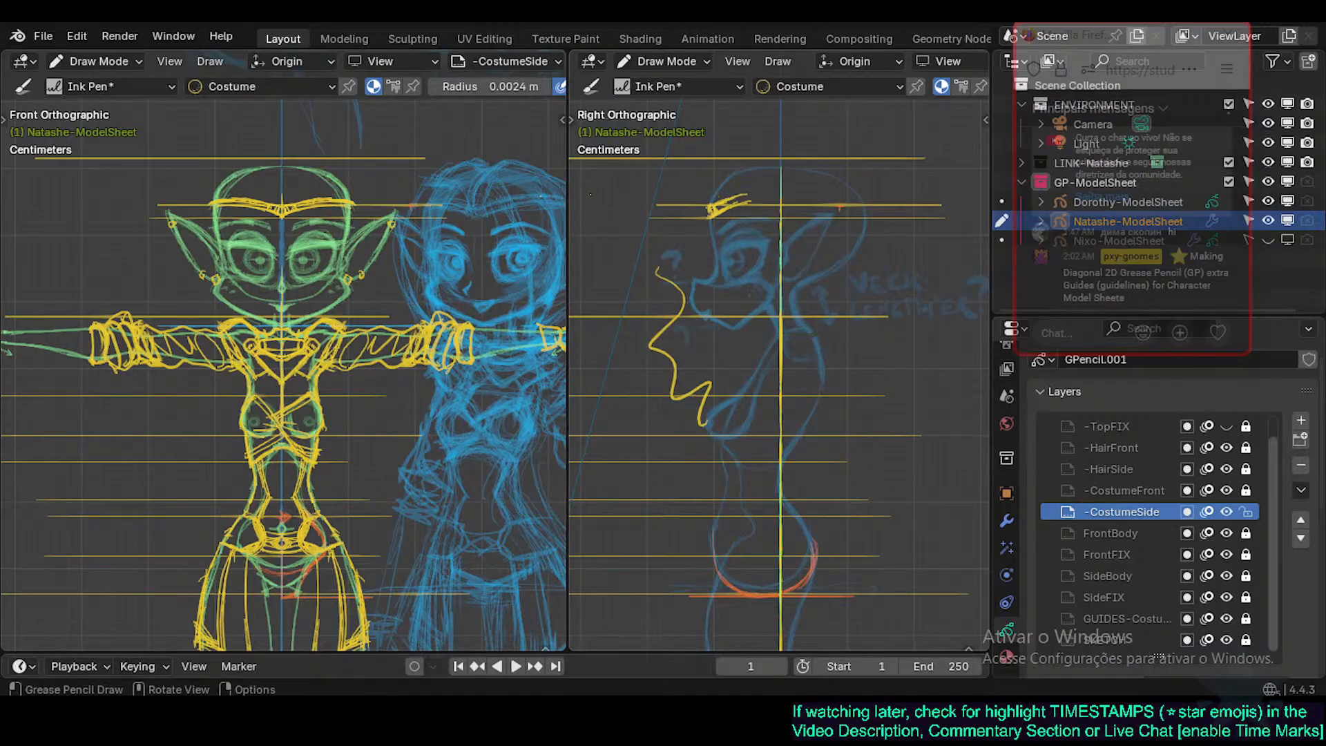
key(ctrl+z)
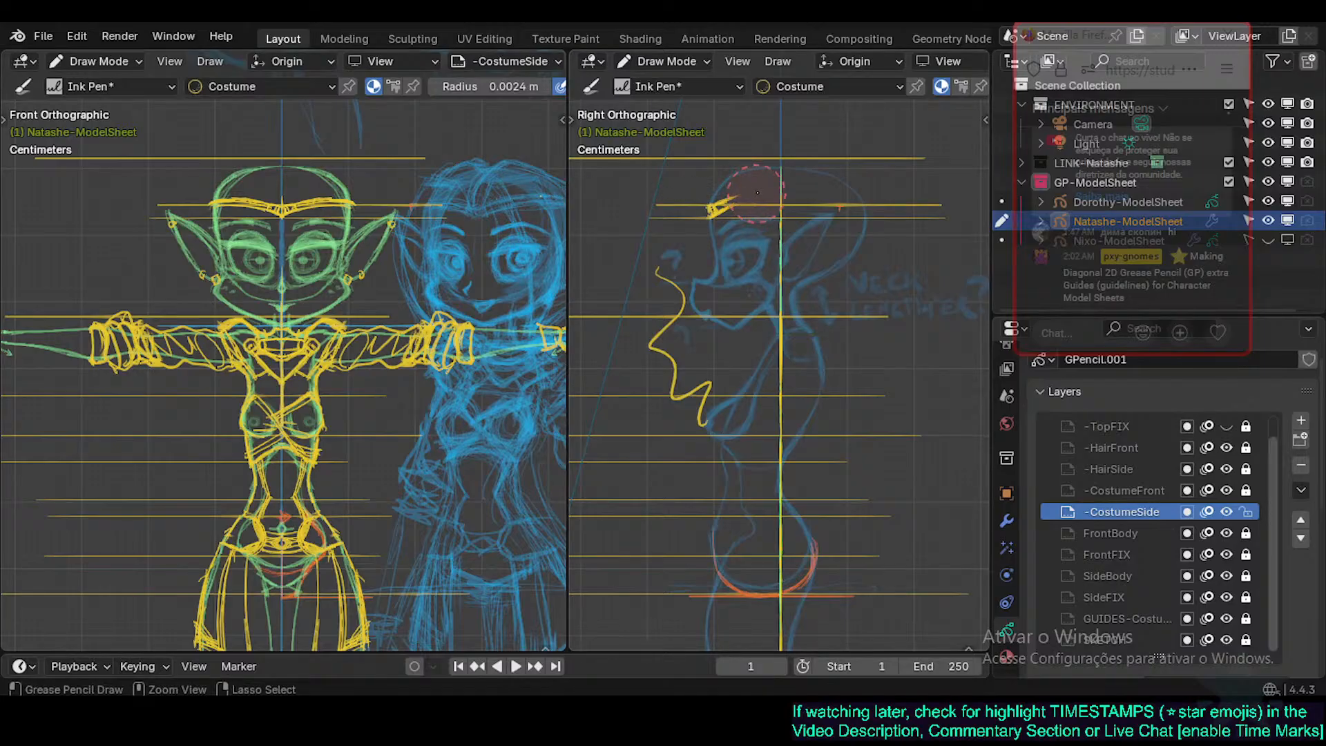
drag(716, 207, 751, 198)
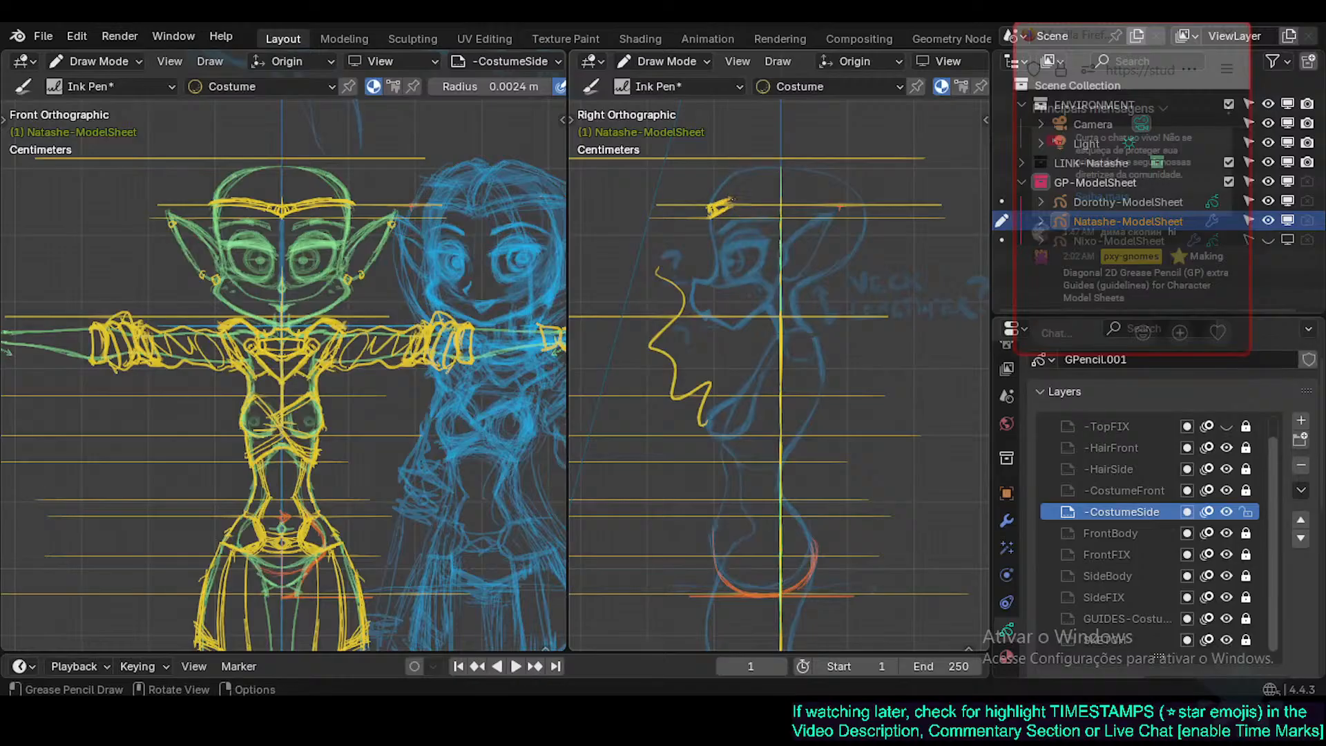
mouse_move(754, 203)
mouse_down()
mouse_move(725, 213)
mouse_move(762, 201)
mouse_up()
mouse_move(860, 210)
mouse_down()
mouse_move(726, 204)
mouse_move(820, 204)
mouse_move(757, 204)
mouse_up()
mouse_move(768, 200)
ctrl+mouse_down()
mouse_move(756, 200)
mouse_move(867, 213)
ctrl+mouse_up()
mouse_move(737, 202)
mouse_down()
mouse_move(883, 208)
mouse_move(871, 208)
mouse_up()
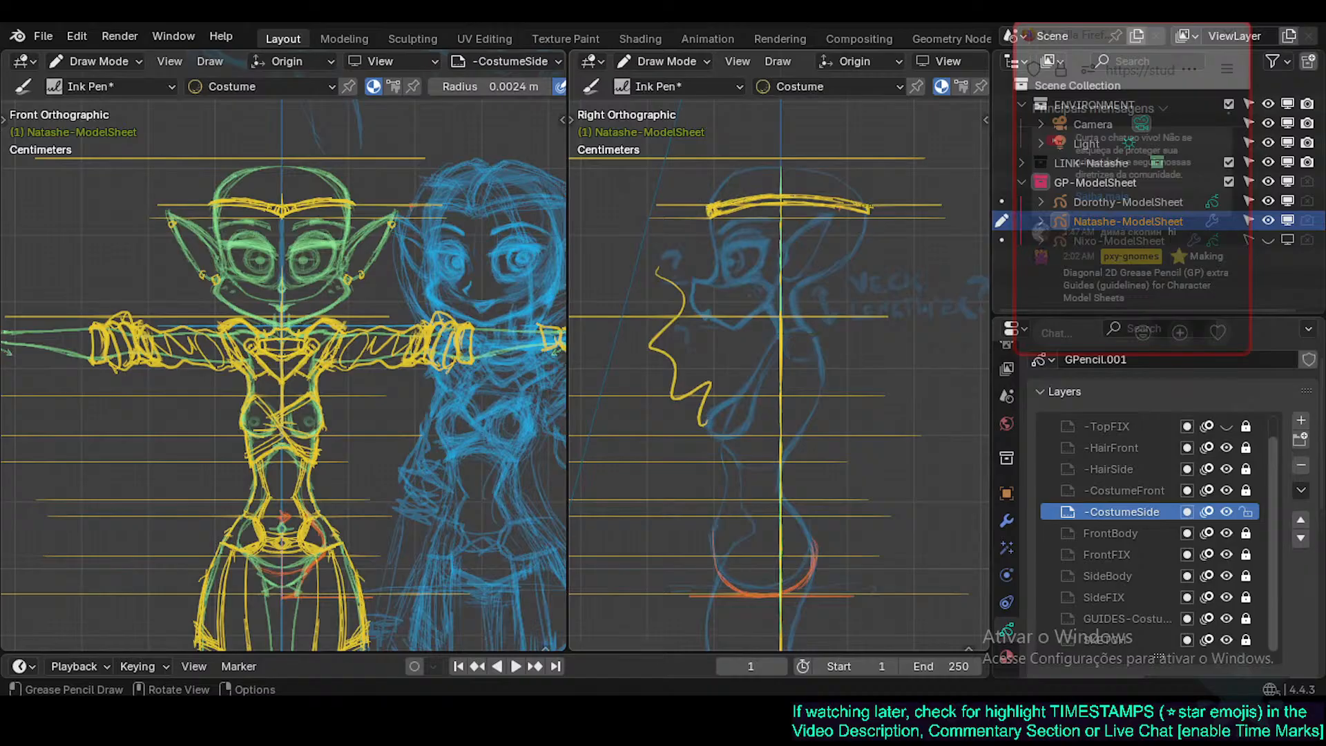
ctrl+drag(898, 209, 895, 208)
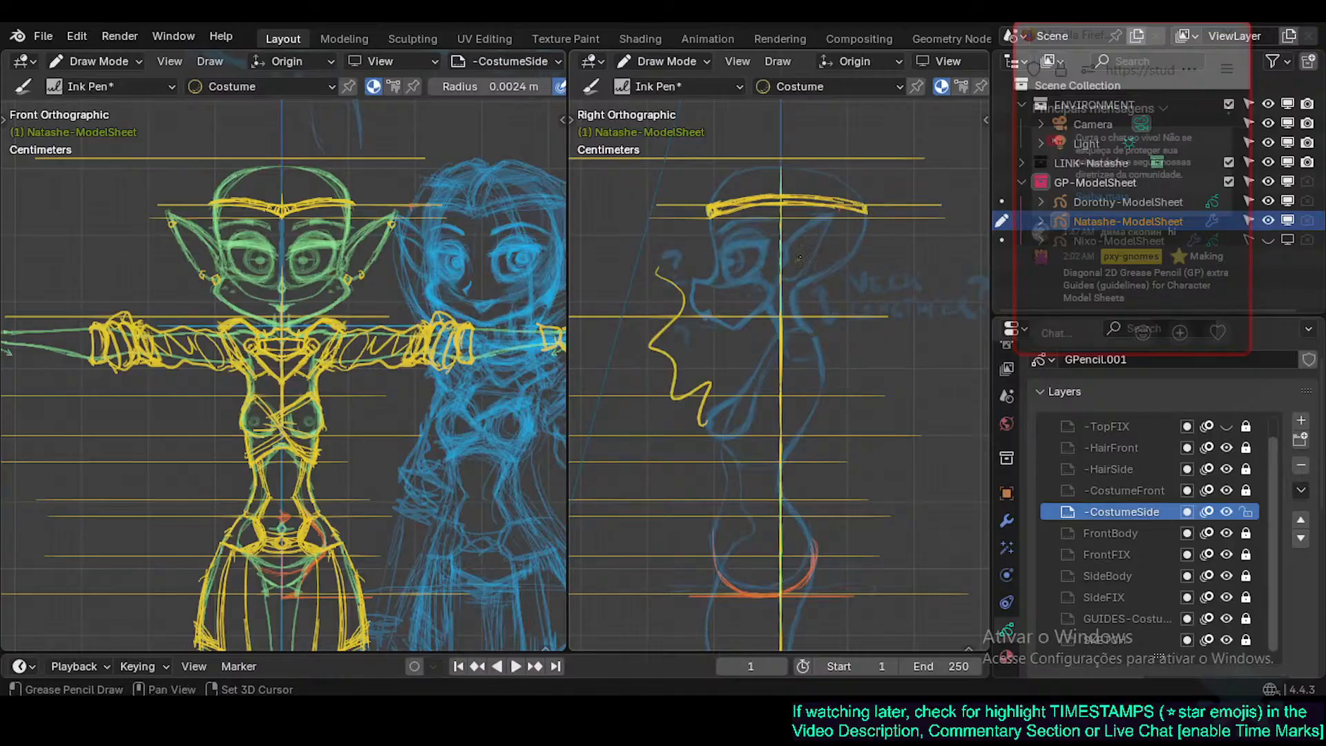
shift+scroll(808, 261, down, 2)
key(ctrl+s)
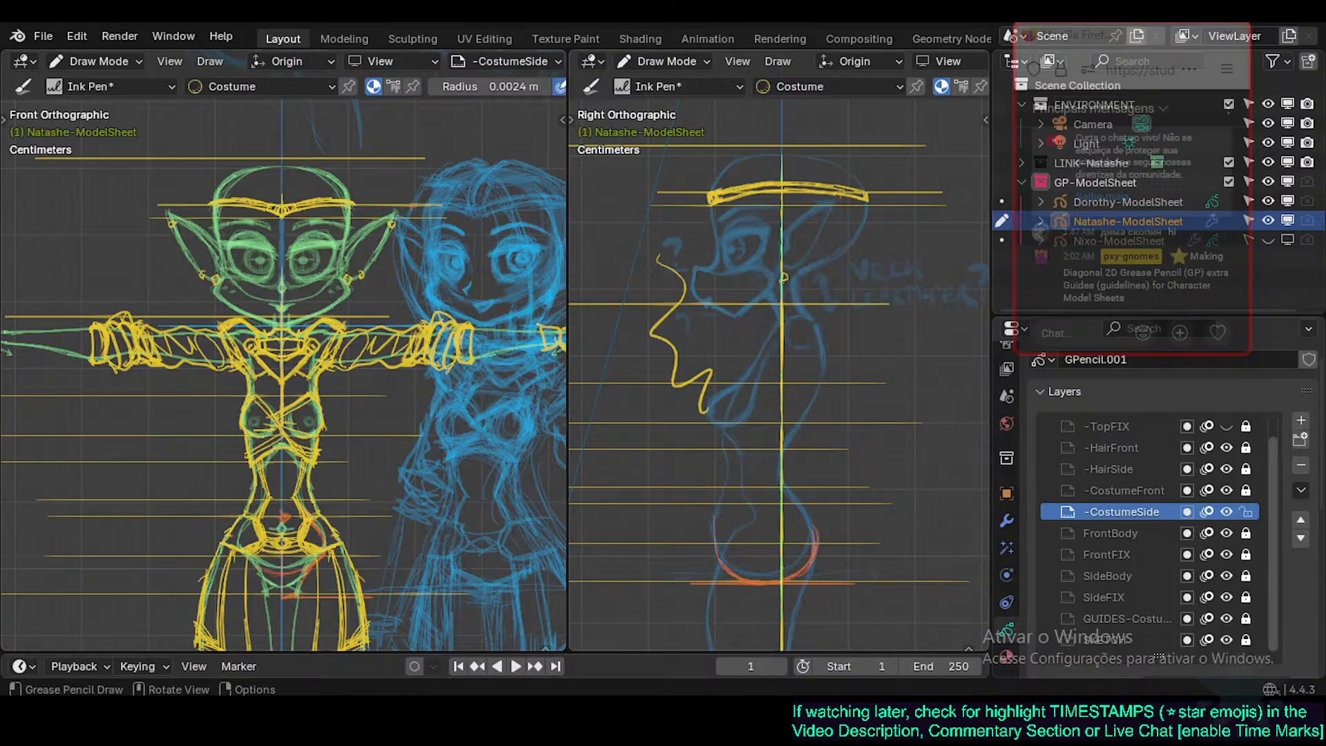
drag(781, 273, 779, 277)
drag(827, 233, 829, 236)
key(ctrl+z)
key(ctrl+z)
key(ctrl+z)
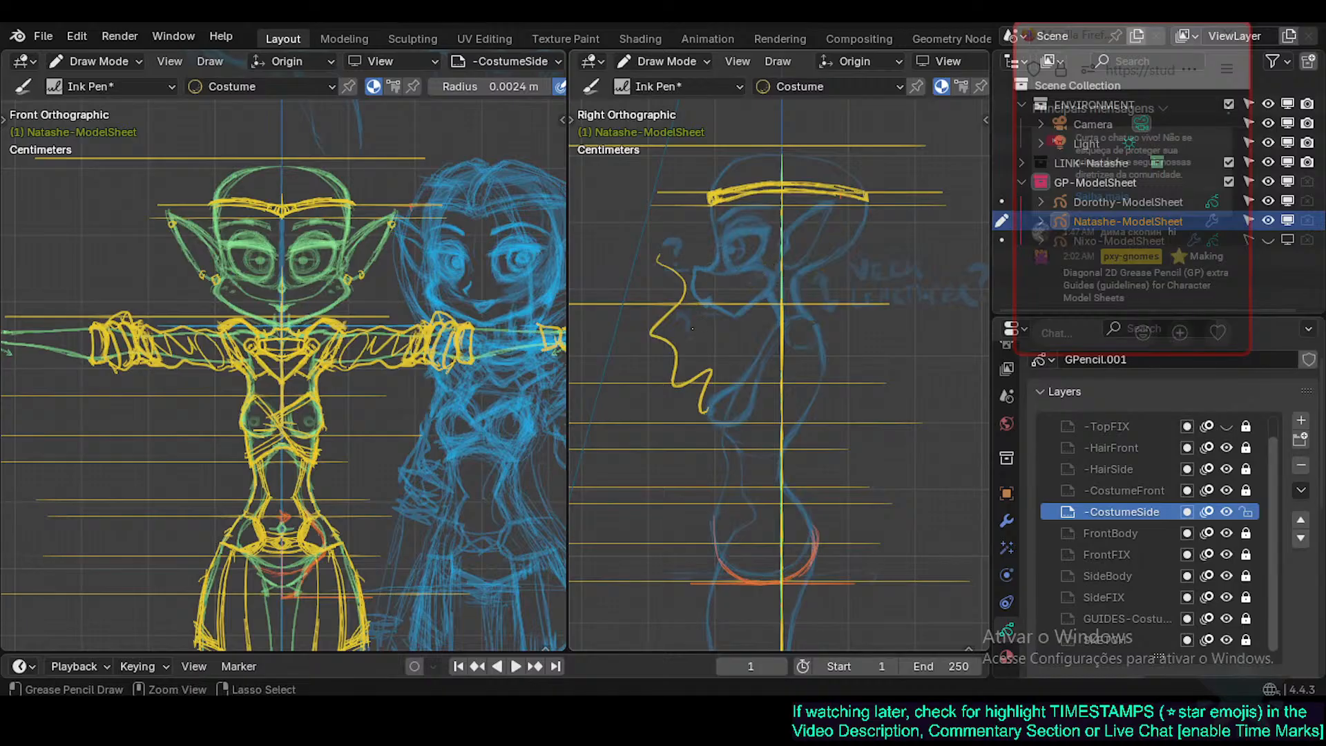
Realign the side view with the front view's guides, mark small earring dots on the side-view ear, and save the file.
key(ctrl+KP_8)
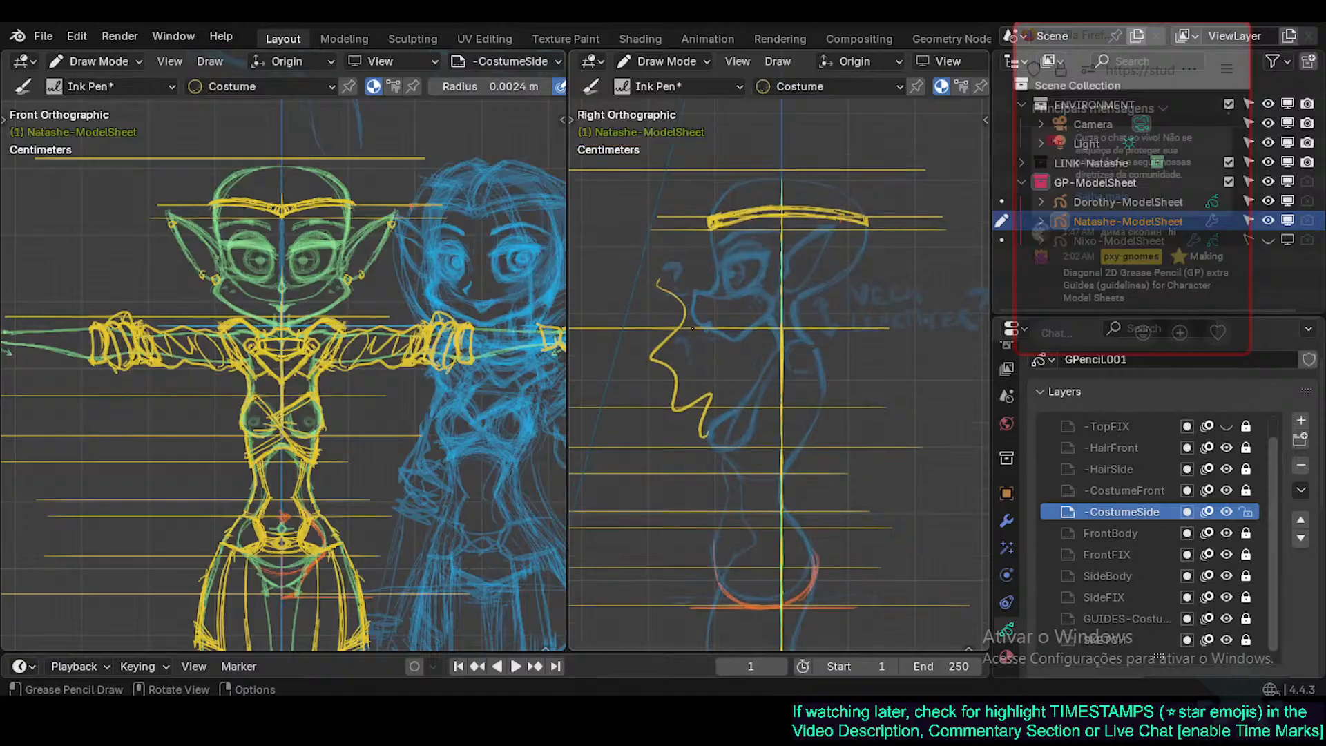
shift+middle_drag(692, 328, 653, 365)
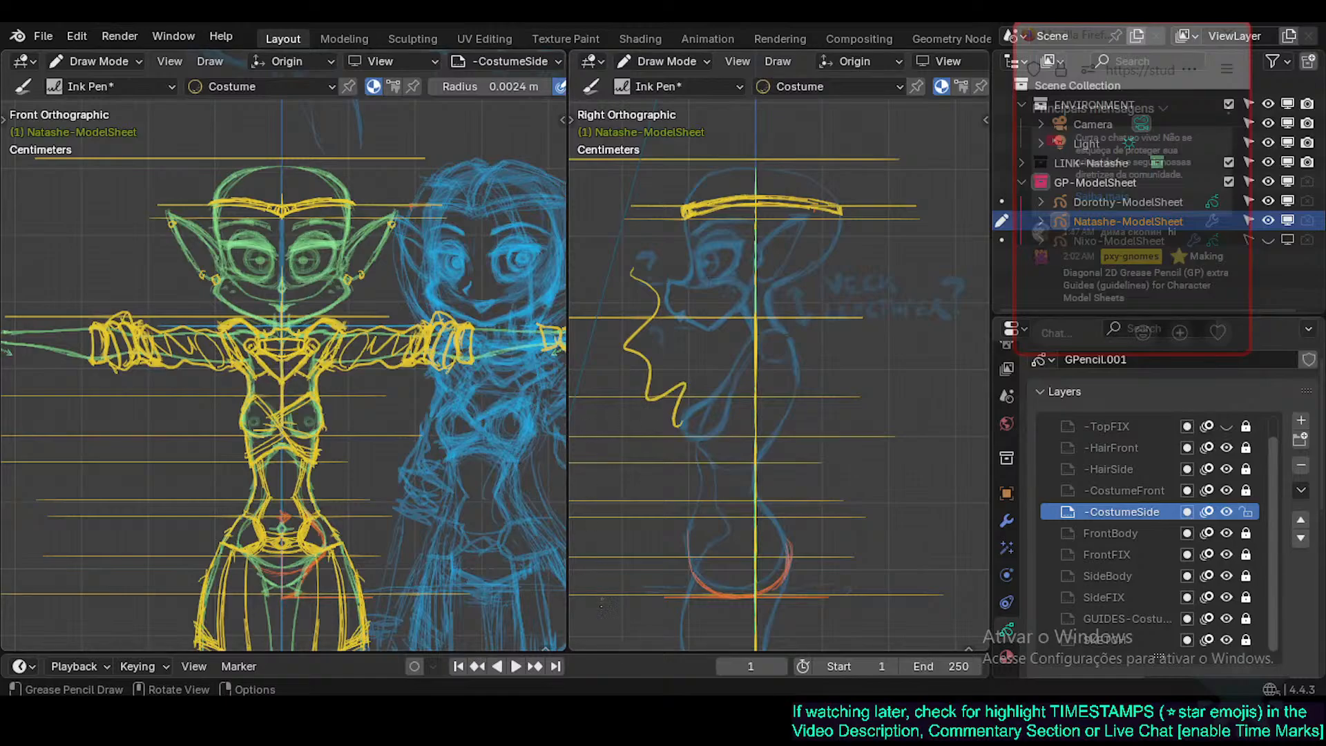
shift+middle_drag(619, 518, 618, 516)
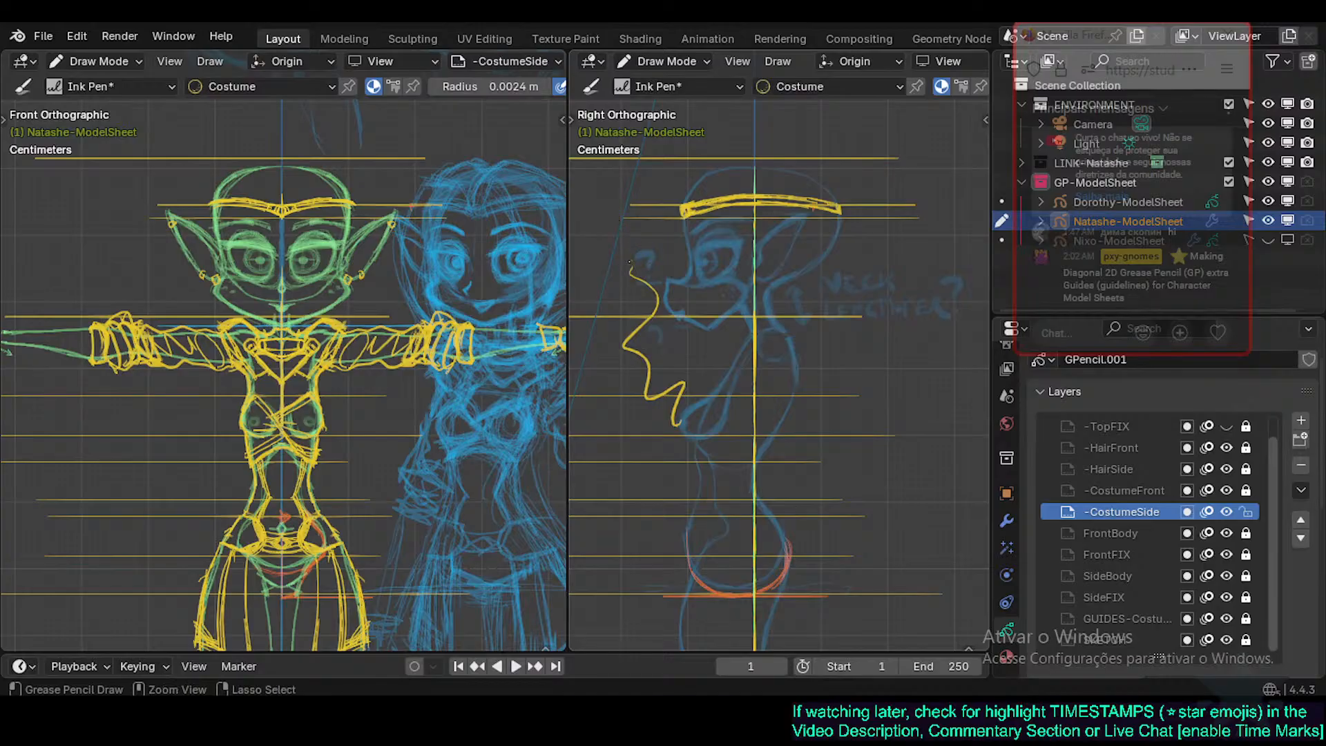
key(ctrl+s)
key(ctrl+s)
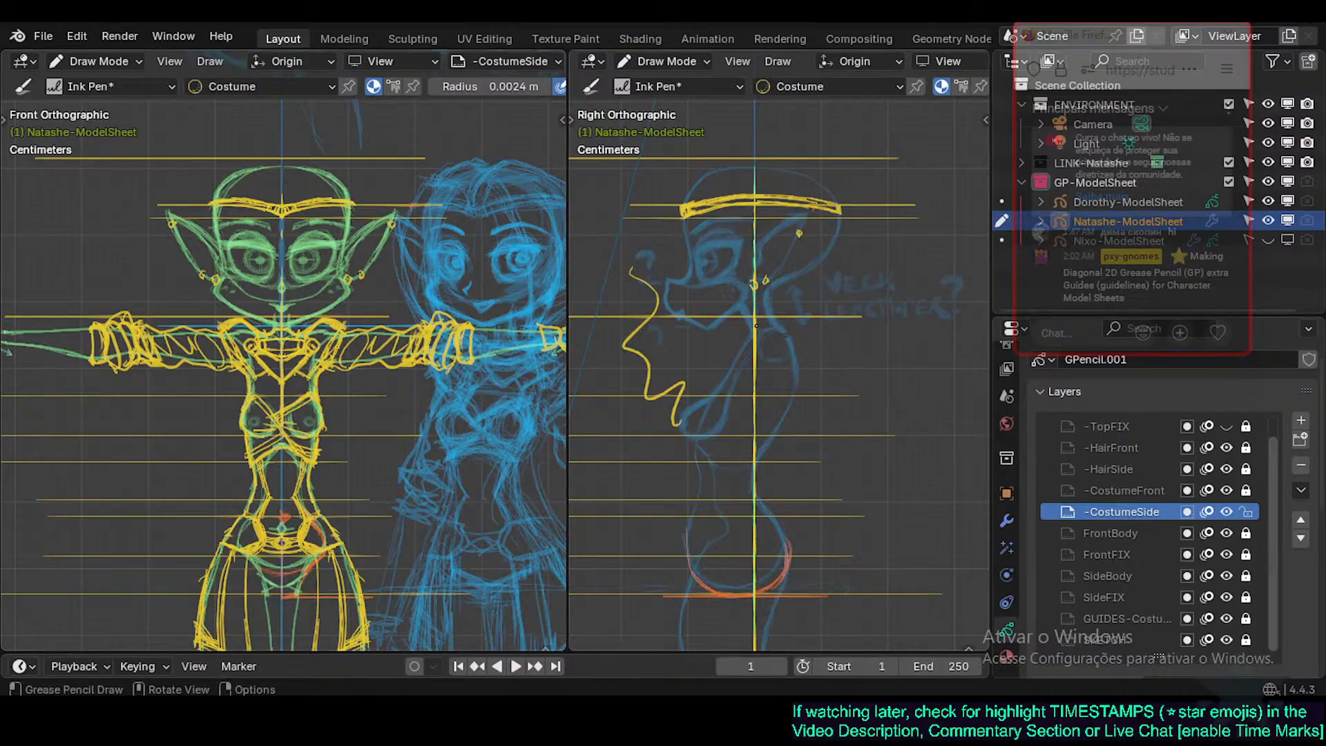
Sketch the shoulder curve and the neckline at the base of the side-view neck, adjusting the brush strength for lighter strokes.
mouse_move(758, 325)
mouse_down()
mouse_move(776, 319)
mouse_move(753, 323)
mouse_up()
mouse_move(772, 316)
mouse_down()
mouse_move(800, 356)
mouse_move(737, 356)
mouse_up()
key(ctrl+z)
key(ctrl+z)
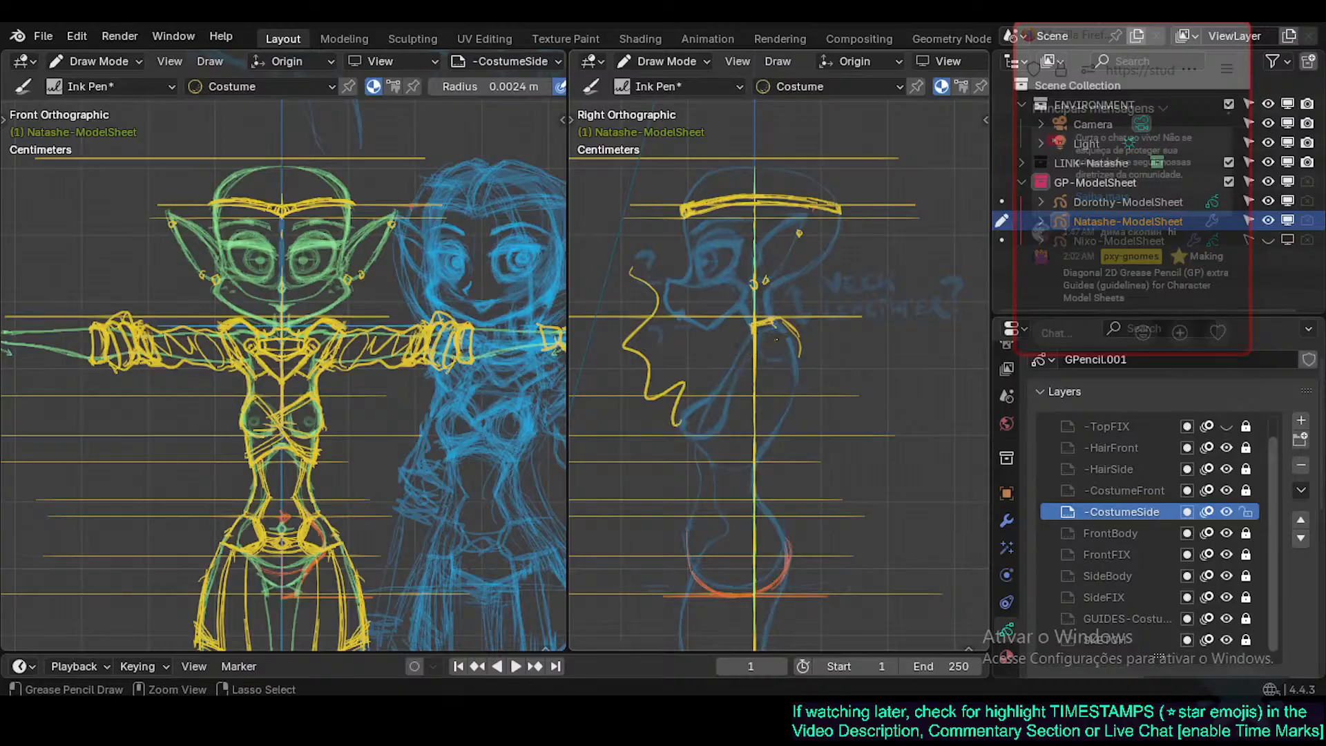
key(shift+f)
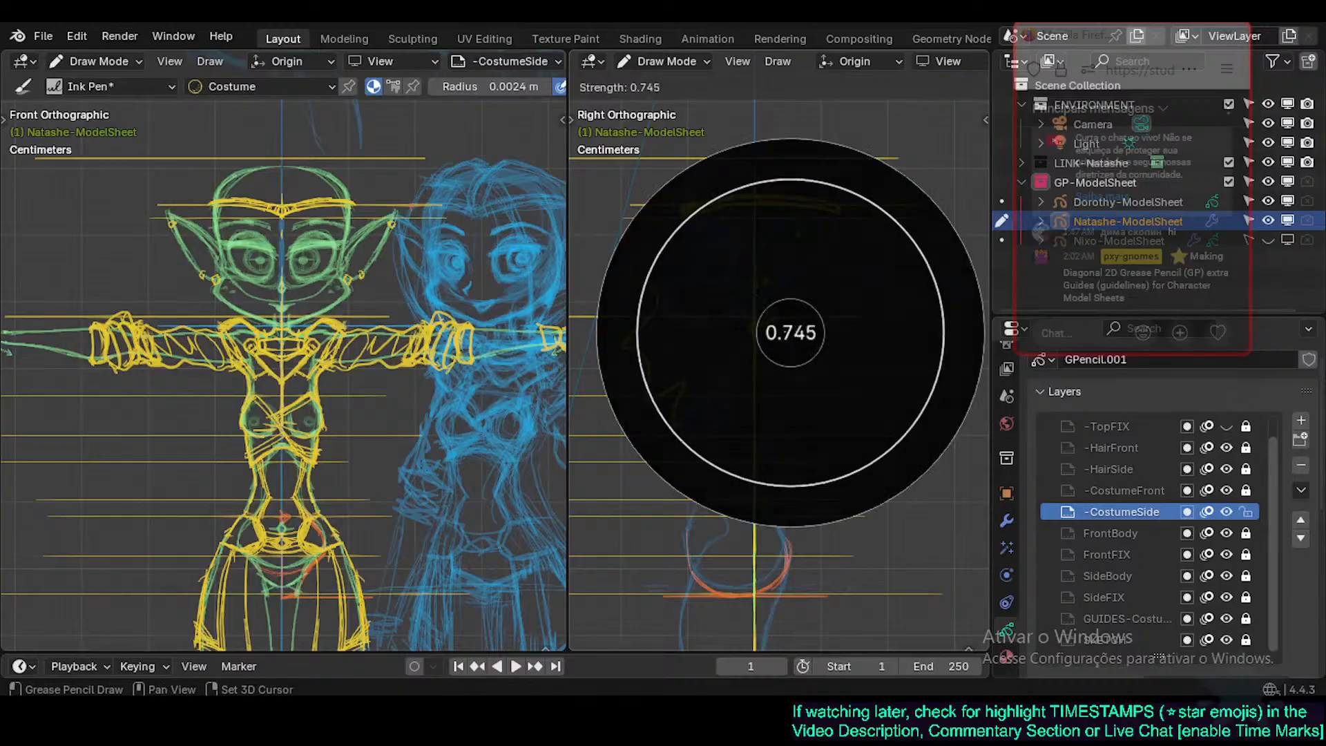
click(743, 335)
mouse_move(779, 320)
mouse_down()
mouse_move(797, 347)
mouse_move(739, 353)
mouse_up()
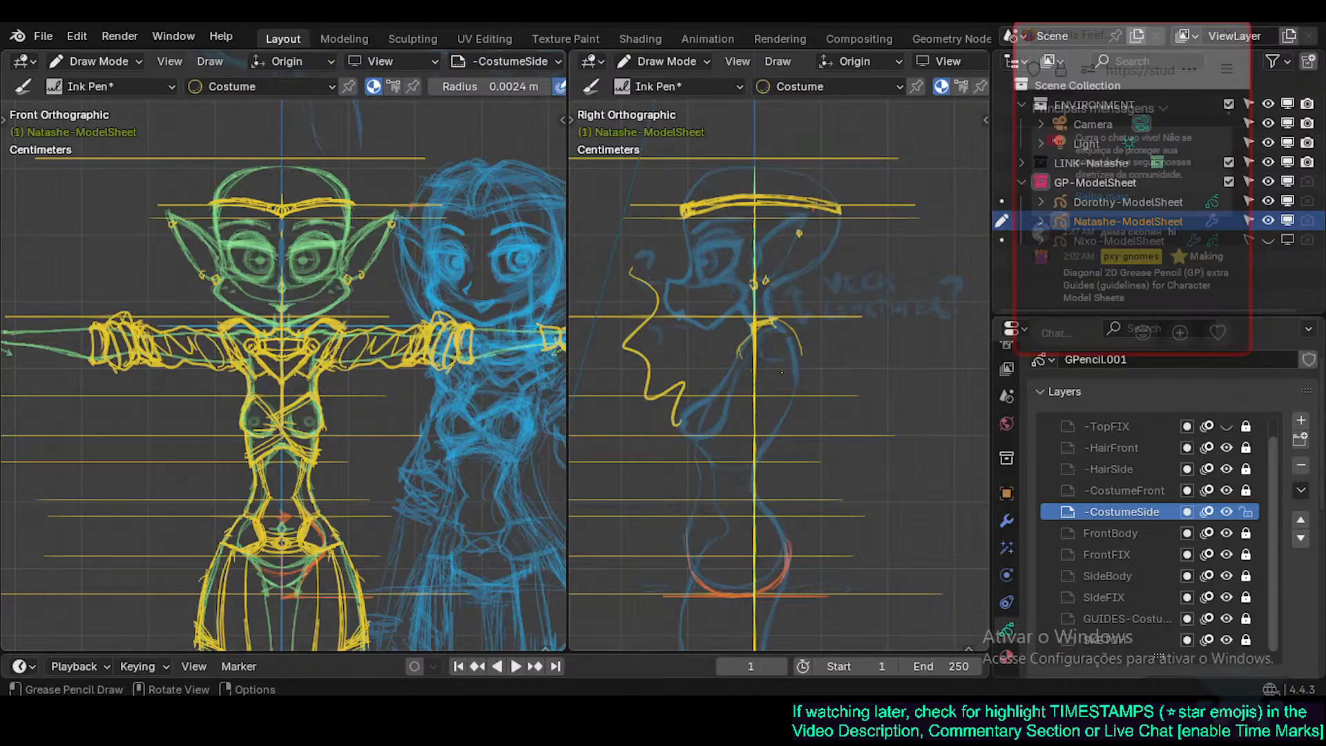
Readjust the brush strength and sketch the rounded armhole around the side-view shoulder.
mouse_move(782, 372)
mouse_down()
mouse_move(748, 345)
mouse_move(784, 375)
mouse_move(802, 345)
mouse_move(774, 371)
mouse_move(790, 367)
mouse_move(743, 352)
mouse_move(774, 372)
mouse_move(800, 349)
mouse_up()
key(ctrl+z)
key(ctrl+z)
key(shift+f)
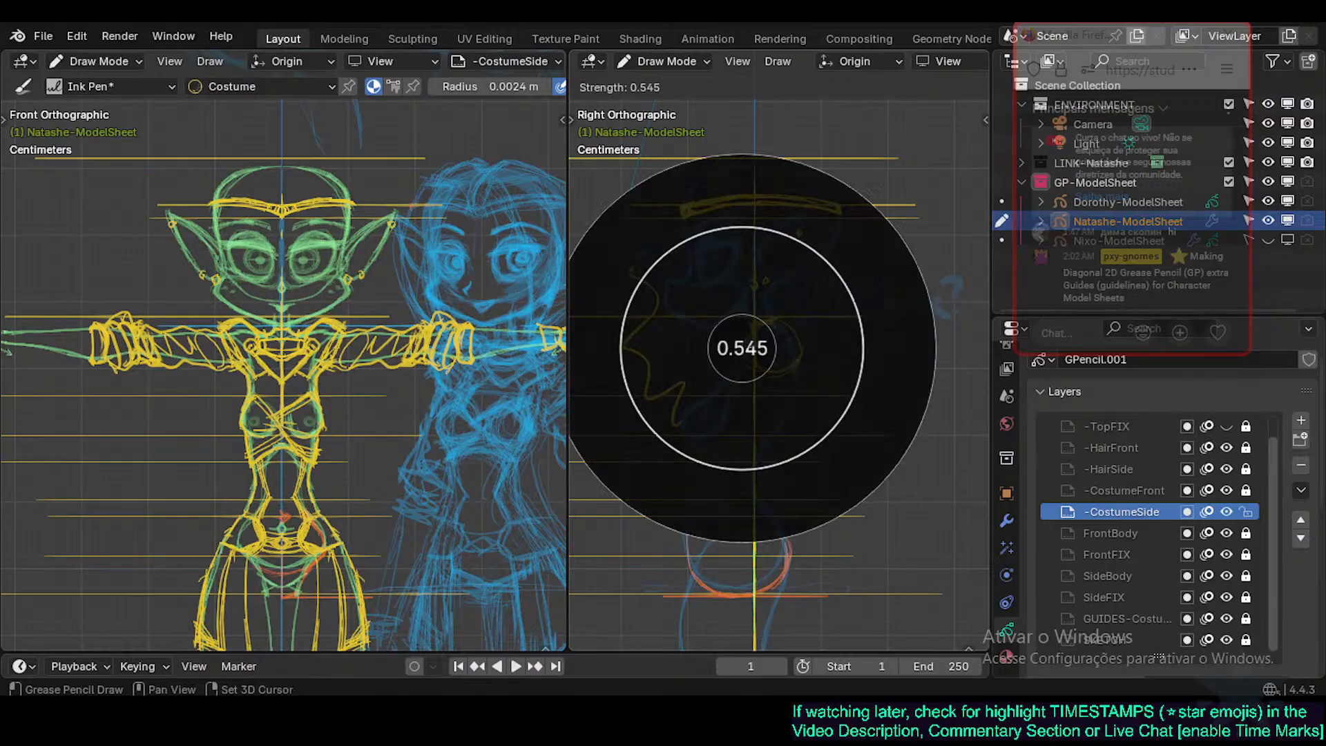
click(753, 349)
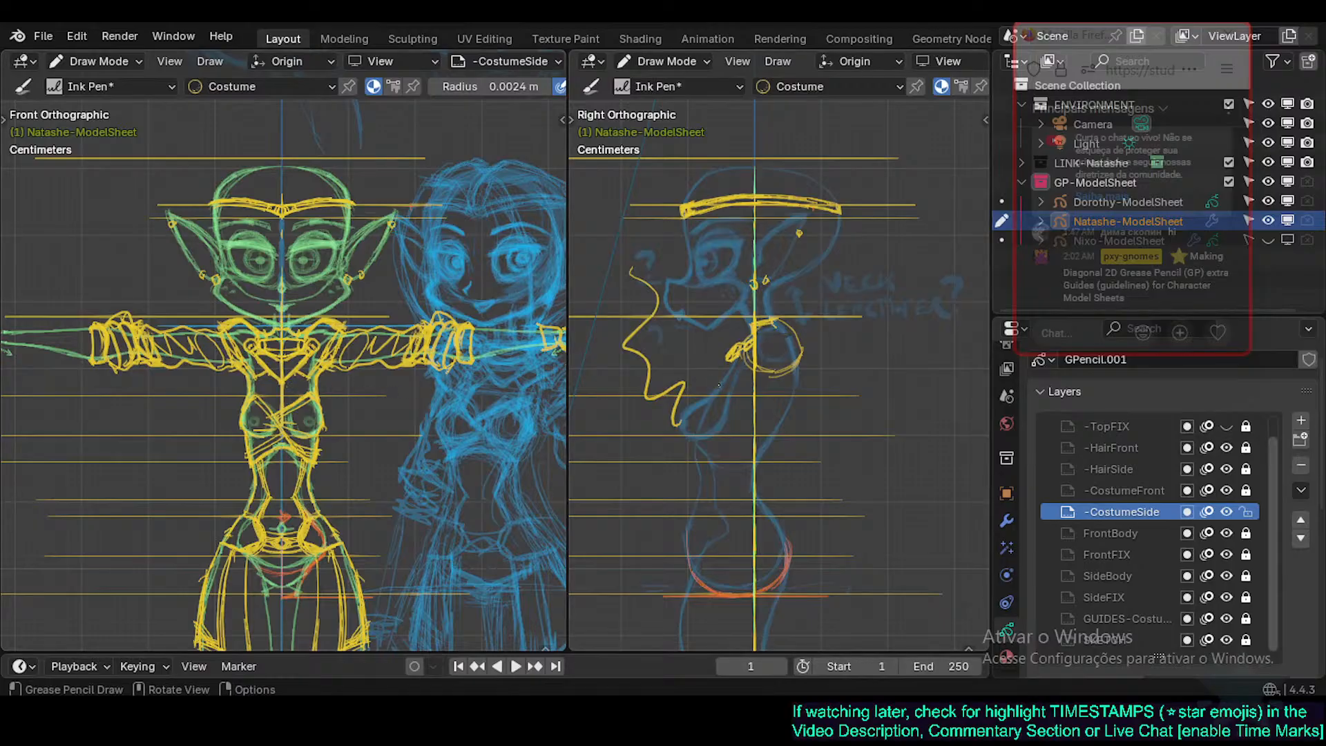
Extend the collar's front piece diagonally down the side-view chest to just above the bust and save the file.
mouse_move(717, 385)
mouse_down()
mouse_move(738, 372)
mouse_move(719, 371)
mouse_up()
drag(715, 382, 722, 368)
drag(727, 377, 744, 355)
key(ctrl+s)
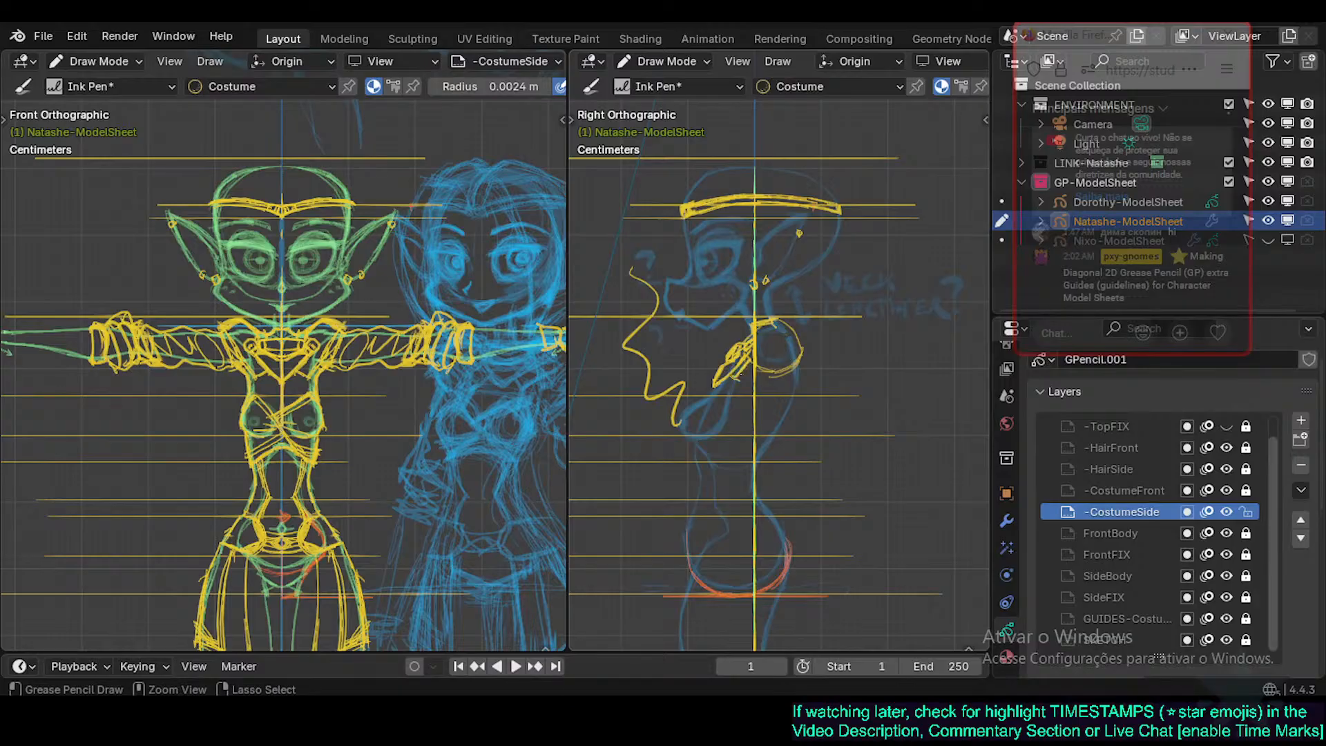
key(ctrl+s)
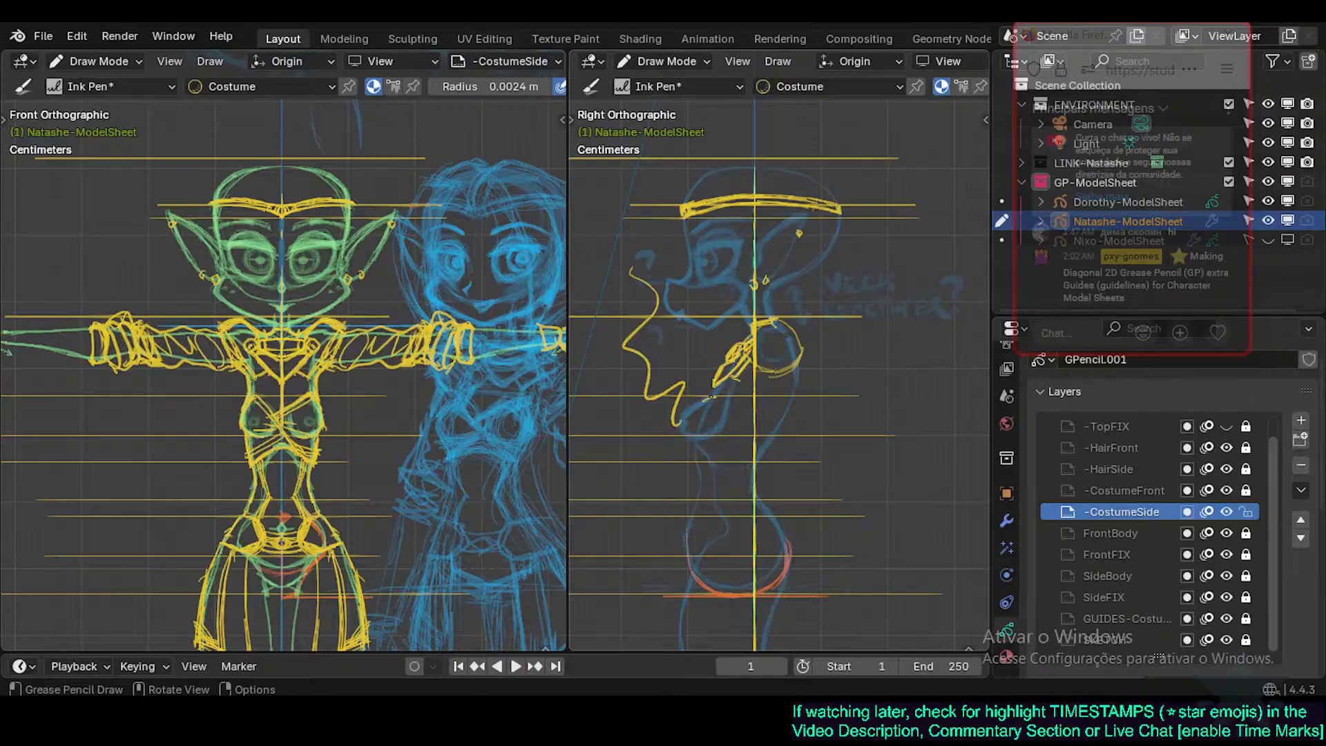
Outline the side-view bust piece with its top strap, front contour, curved lower edge and back edge.
mouse_move(687, 411)
mouse_down()
mouse_move(715, 396)
mouse_move(725, 416)
mouse_move(778, 426)
mouse_up()
drag(680, 420, 691, 435)
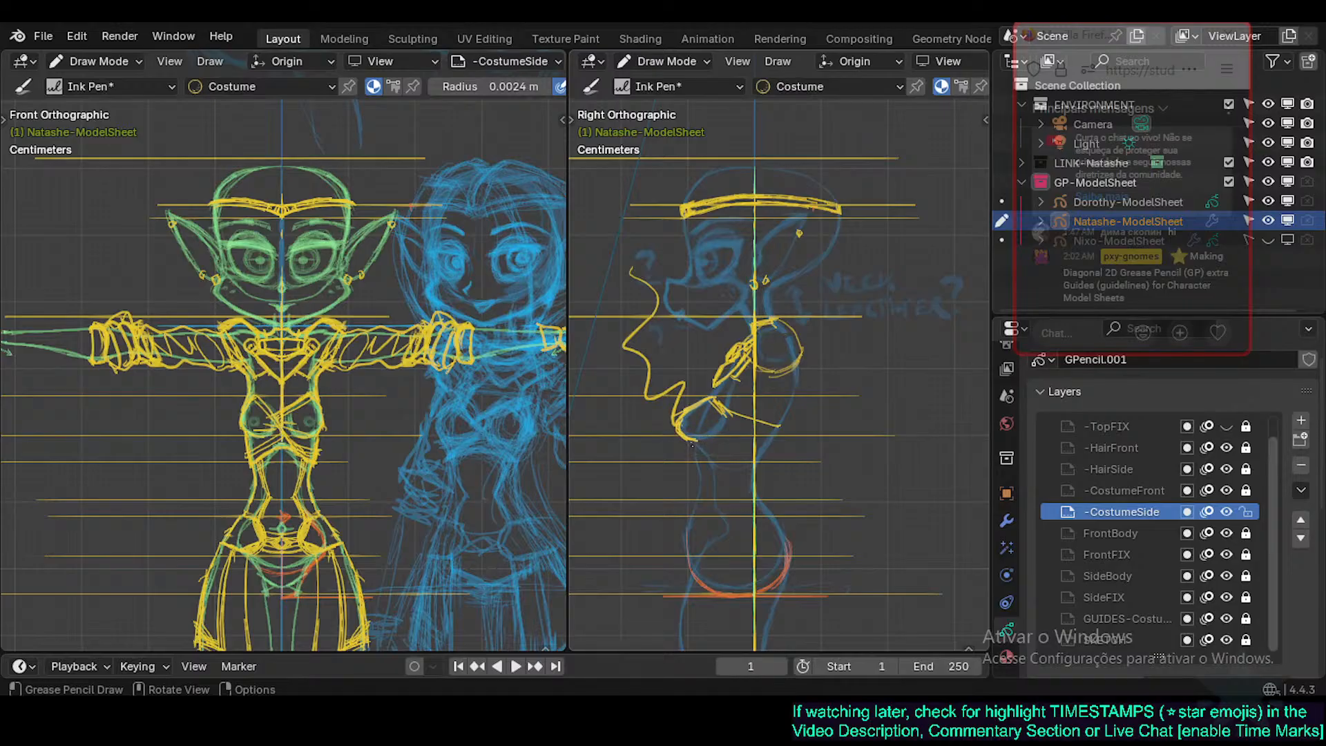
drag(692, 443, 693, 457)
drag(712, 458, 698, 454)
drag(698, 451, 756, 451)
drag(784, 418, 765, 449)
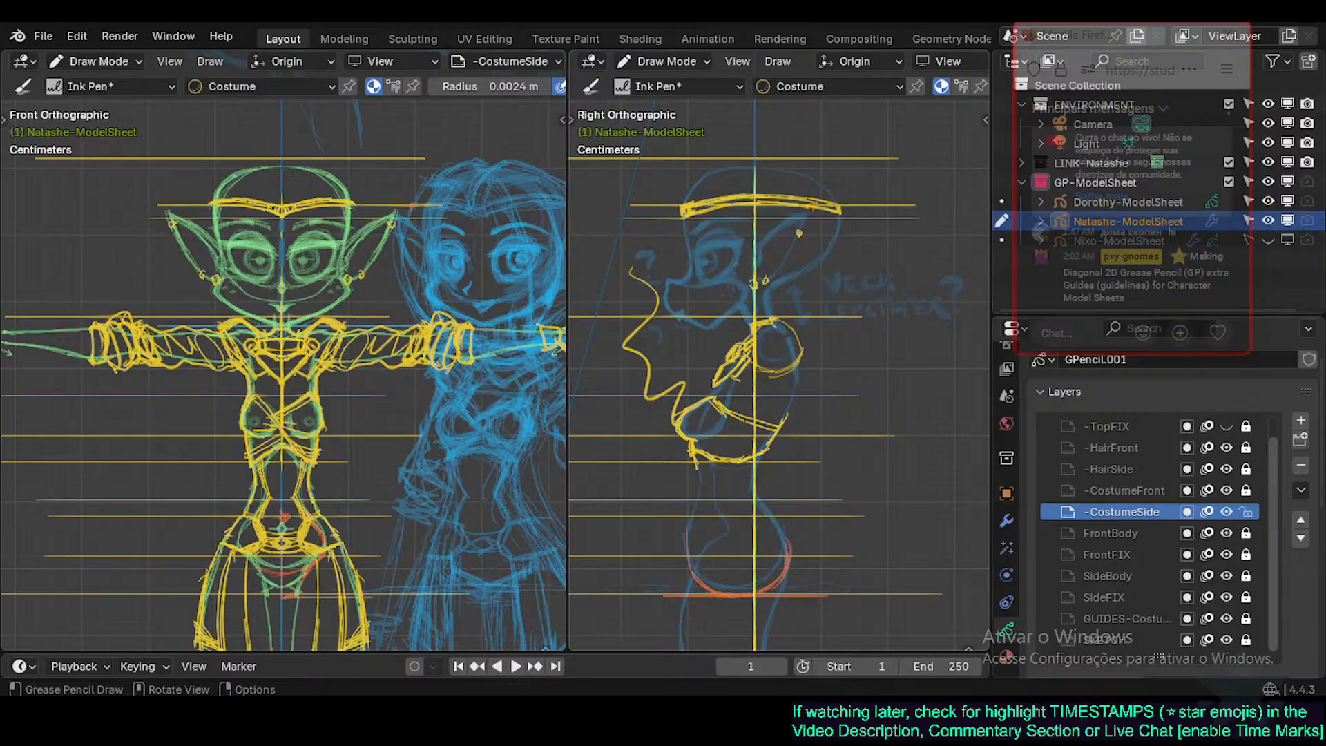
Try to sketch a slanted seam between the upper and lower edges of the side-view bust piece.
drag(746, 416, 722, 458)
key(ctrl+z)
drag(743, 423, 733, 459)
key(ctrl+z)
key(ctrl+z)
key(ctrl+z)
drag(750, 422, 731, 459)
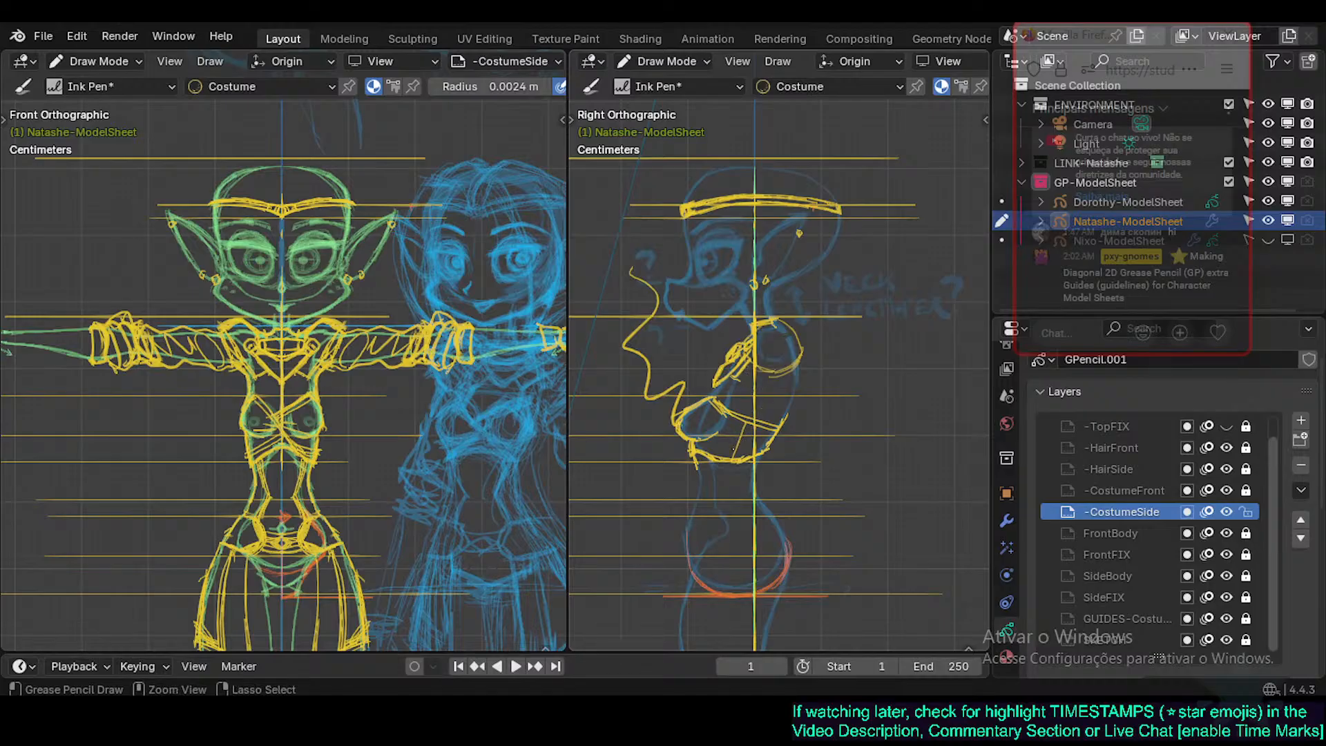
mouse_move(734, 451)
ctrl+mouse_down()
mouse_move(742, 435)
mouse_move(735, 461)
mouse_move(766, 449)
mouse_move(698, 463)
ctrl+mouse_up()
key(ctrl+z)
key(ctrl+z)
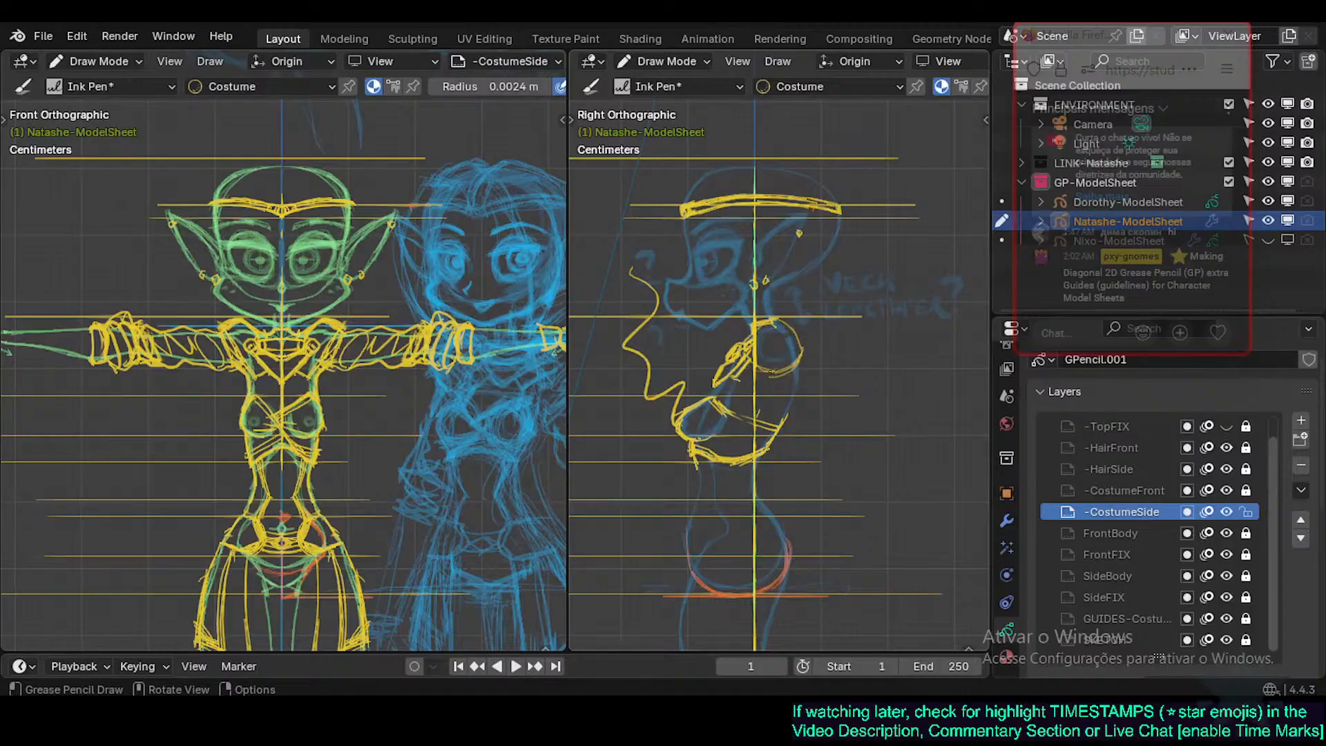
Sketch the top's back contour and inner line from the shoulder down to the bust piece, and save the file.
drag(769, 376, 759, 410)
key(ctrl+z)
key(ctrl+z)
drag(801, 360, 785, 417)
key(ctrl+s)
key(ctrl+s)
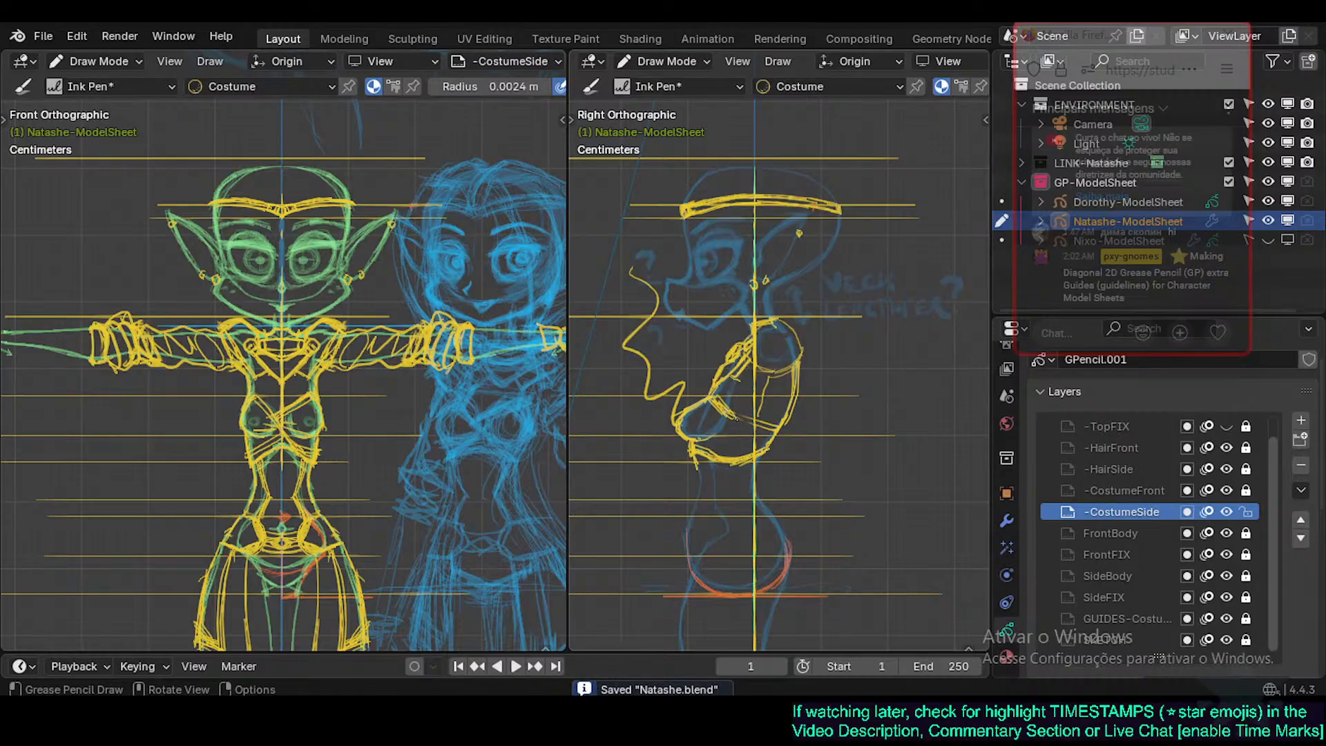
key(ctrl)
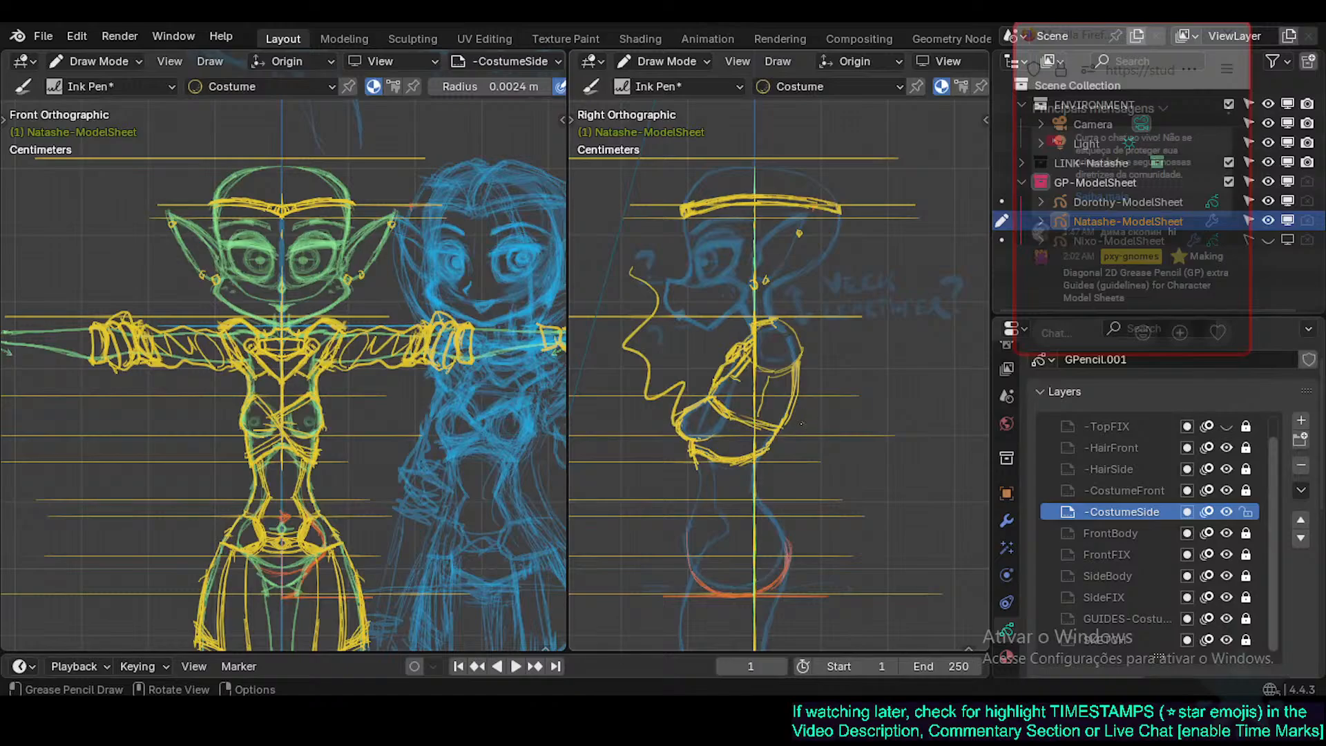
key(ctrl+s)
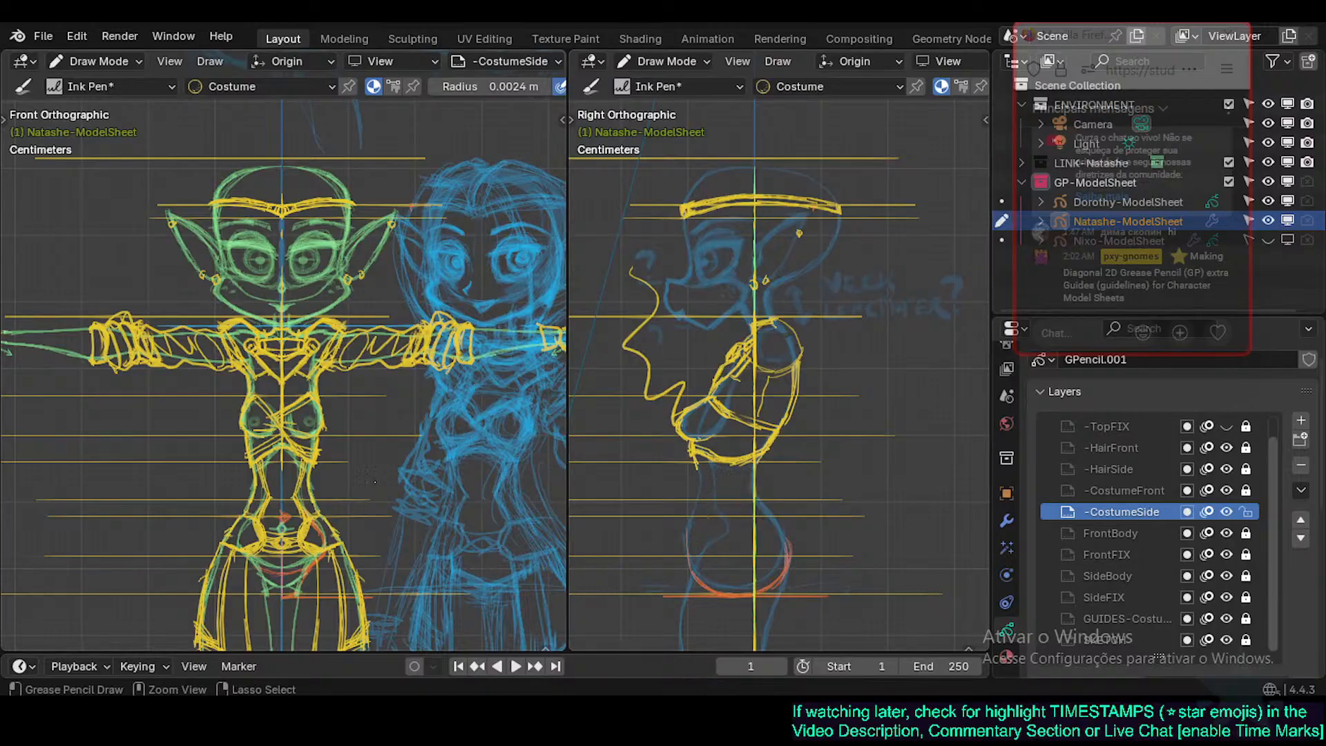
Examine the front-view costume and the blue reference sketch from waist to knees beside the same part of the side view.
key(ctrl+KP_2)
key(ctrl+KP_2)
key(ctrl+KP_2)
key(ctrl+KP_2)
key(ctrl+KP_2)
key(ctrl+KP_2)
key(ctrl+KP_2)
key(ctrl+KP_2)
key(ctrl+KP_2)
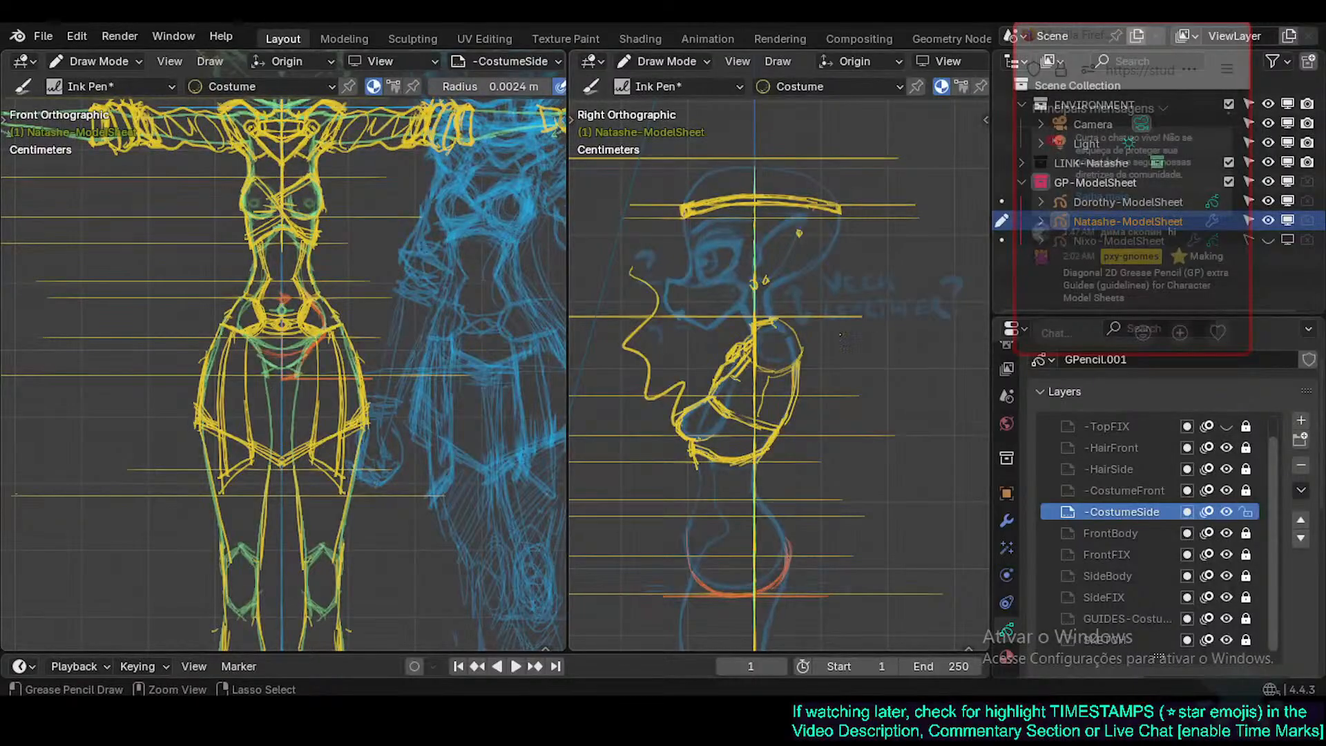
key(ctrl+KP_2)
key(ctrl+KP_2)
key(ctrl+KP_2)
key(ctrl+KP_2)
key(ctrl+KP_2)
key(ctrl+KP_2)
key(ctrl+KP_2)
key(ctrl+KP_2)
key(ctrl+KP_2)
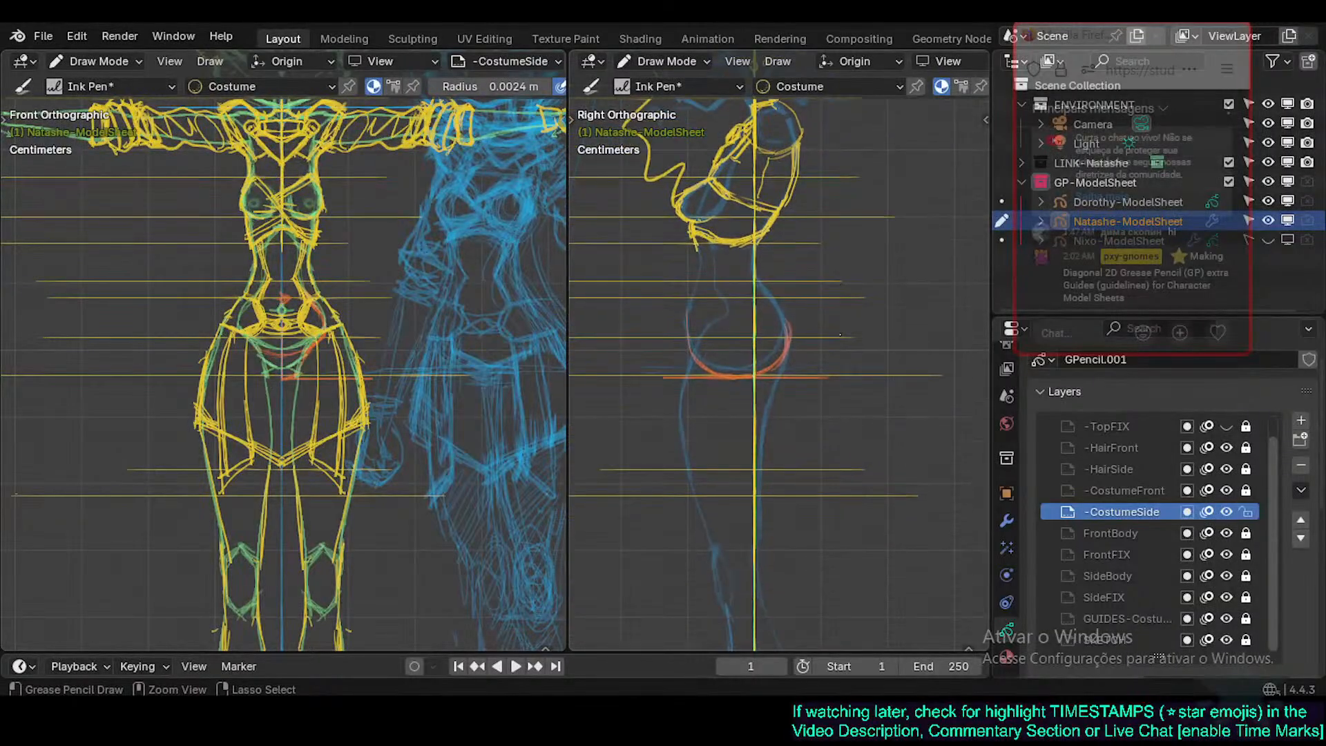
key(ctrl+KP_8)
key(ctrl+KP_2)
key(ctrl+KP_4)
key(ctrl+KP_4)
key(ctrl+KP_4)
key(ctrl+KP_4)
key(ctrl+KP_4)
key(ctrl+KP_4)
key(ctrl+KP_4)
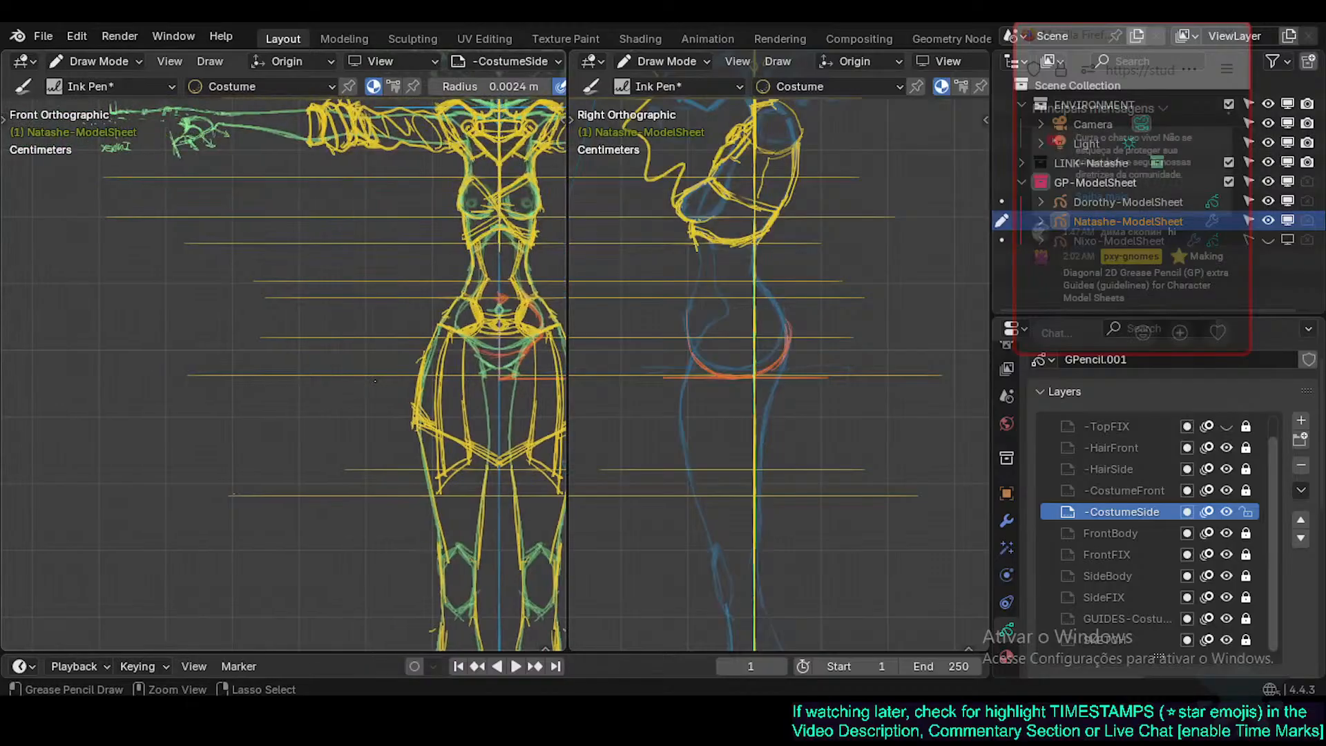
key(ctrl+KP_6)
key(ctrl+KP_6)
key(ctrl+KP_6)
key(ctrl+KP_6)
key(ctrl+KP_6)
key(ctrl+KP_6)
key(ctrl+KP_6)
key(ctrl+KP_6)
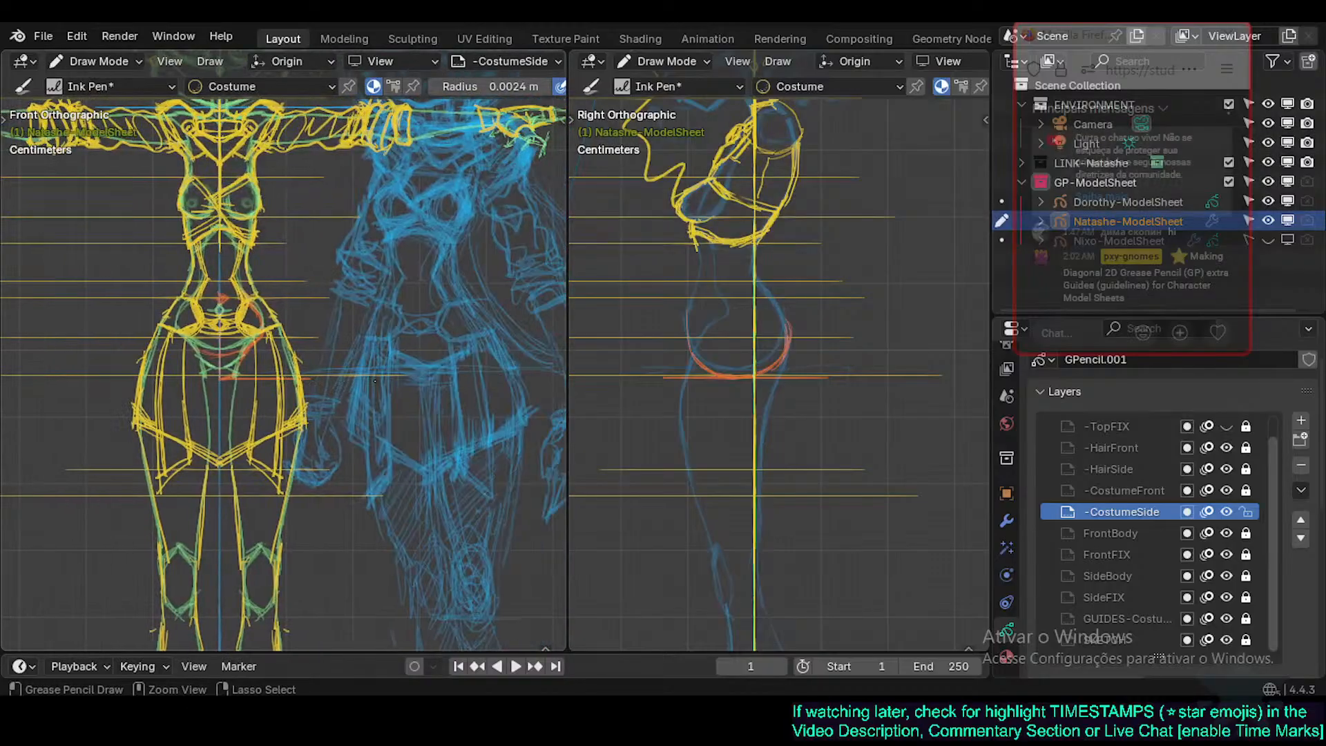
key(ctrl+KP_4)
Sketch the side-view midriff's front contour below the bust piece and the belt's curved front end and upper edge.
key(ctrl+s)
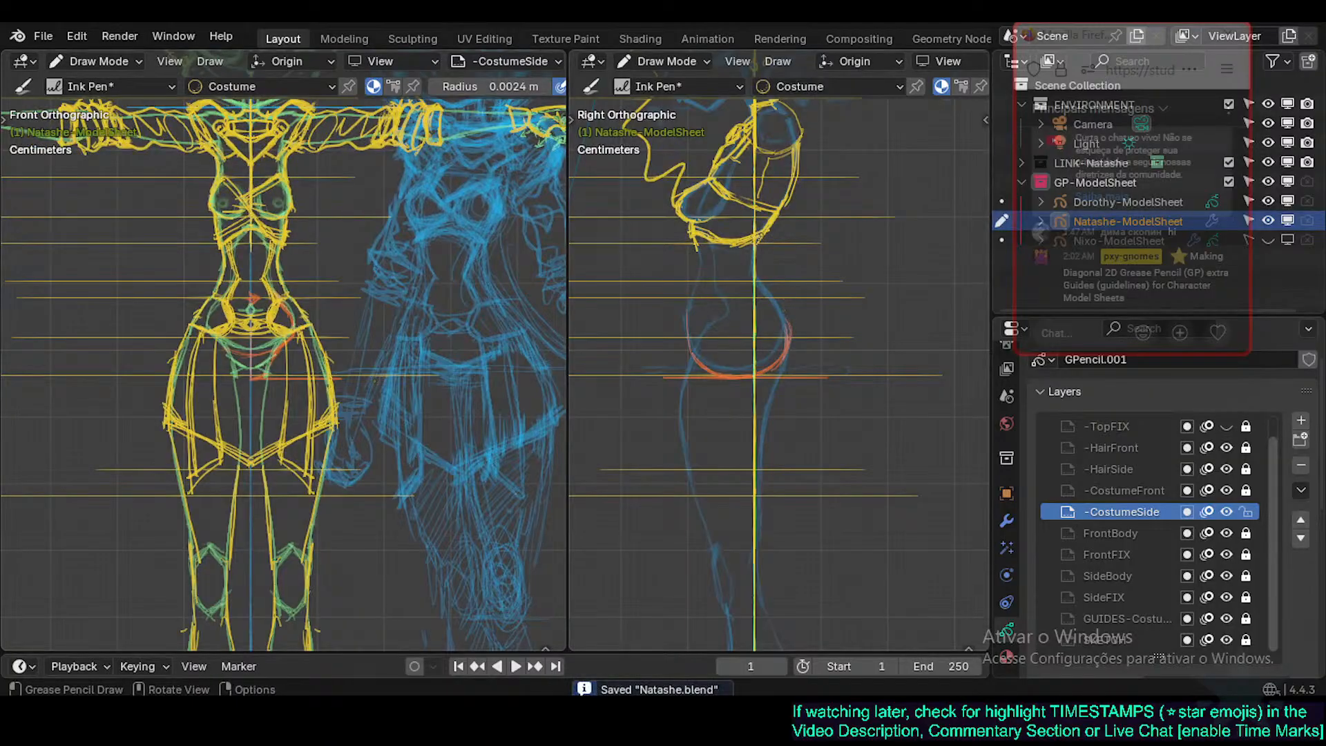
drag(764, 235, 760, 284)
key(ctrl+z)
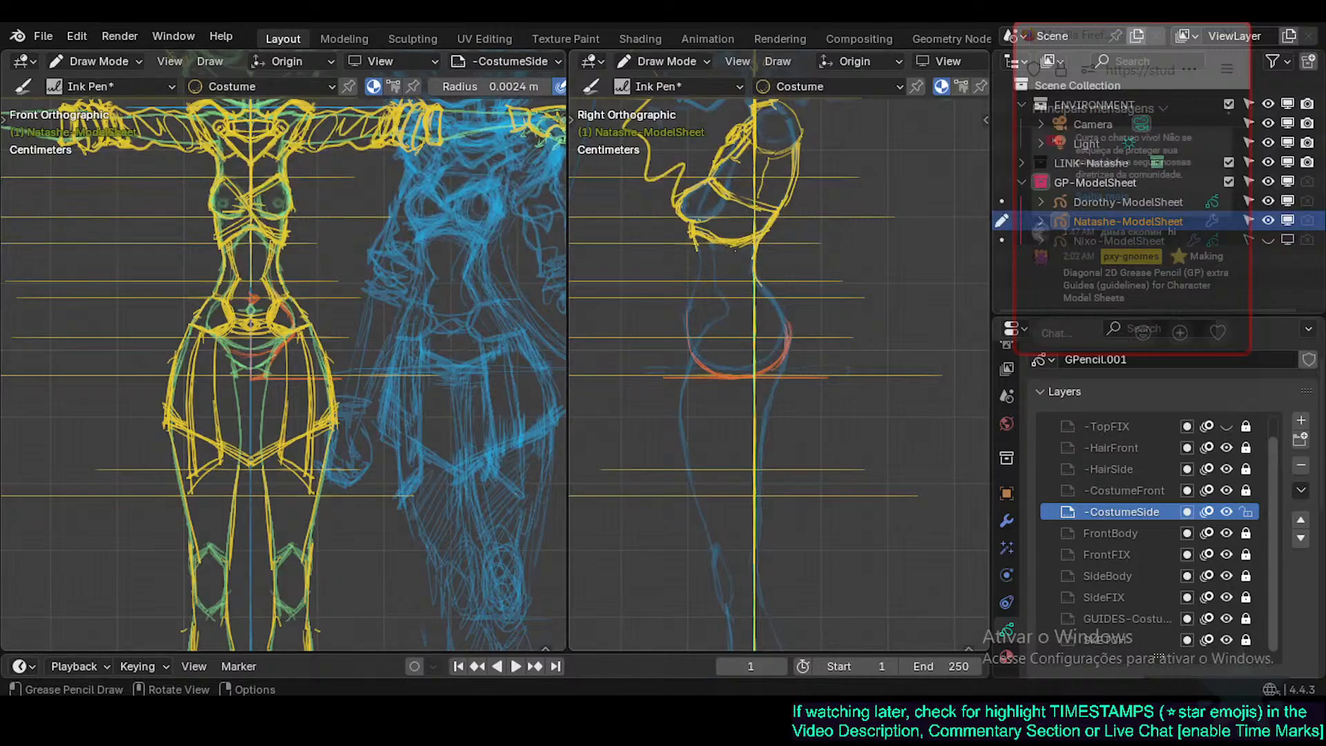
key(ctrl+s)
drag(714, 240, 706, 271)
drag(704, 281, 710, 298)
drag(713, 339, 702, 336)
drag(704, 309, 708, 339)
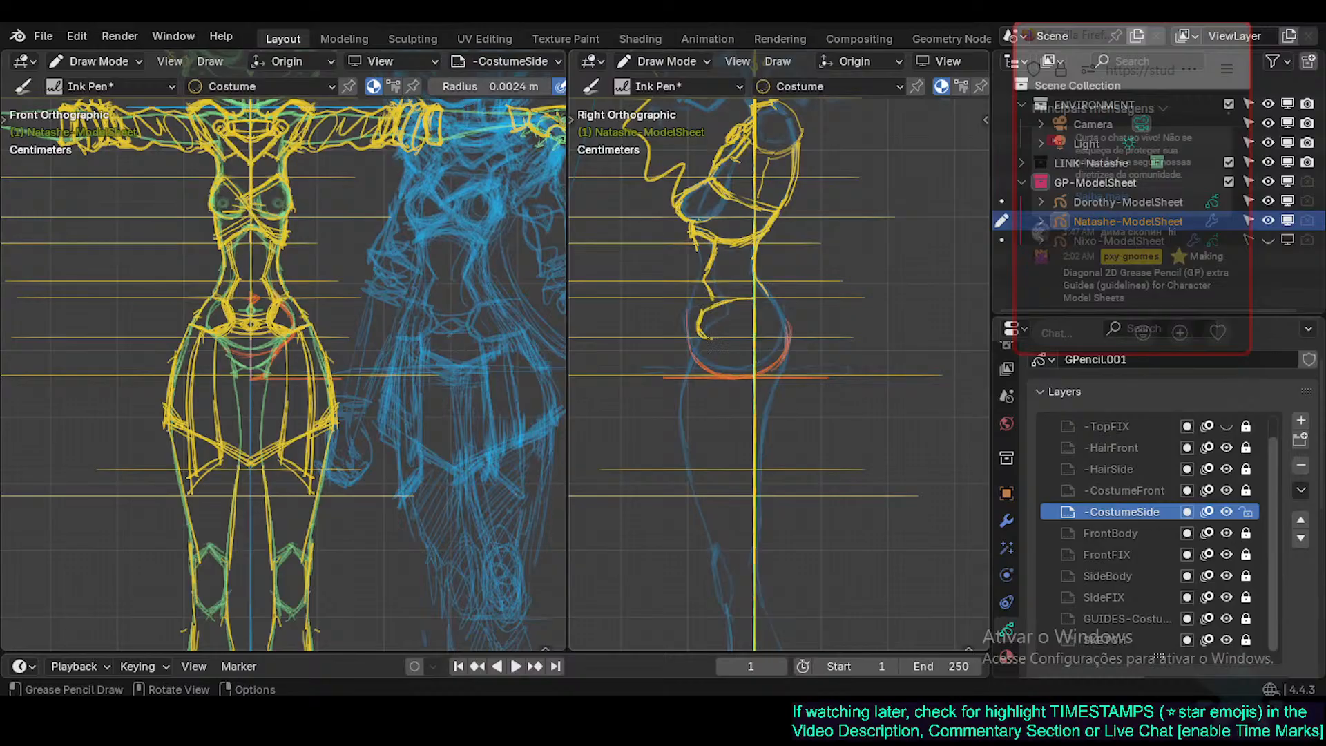
Close the side-view belt with a curved lower edge running from its front end to the back of the hips.
drag(711, 339, 702, 318)
key(ctrl+z)
mouse_move(696, 331)
mouse_down()
mouse_move(699, 313)
mouse_move(726, 302)
mouse_move(706, 337)
mouse_up()
key(ctrl+z)
drag(697, 330, 740, 326)
mouse_move(734, 329)
mouse_down()
mouse_move(786, 327)
mouse_move(754, 298)
mouse_move(778, 301)
mouse_move(787, 322)
mouse_up()
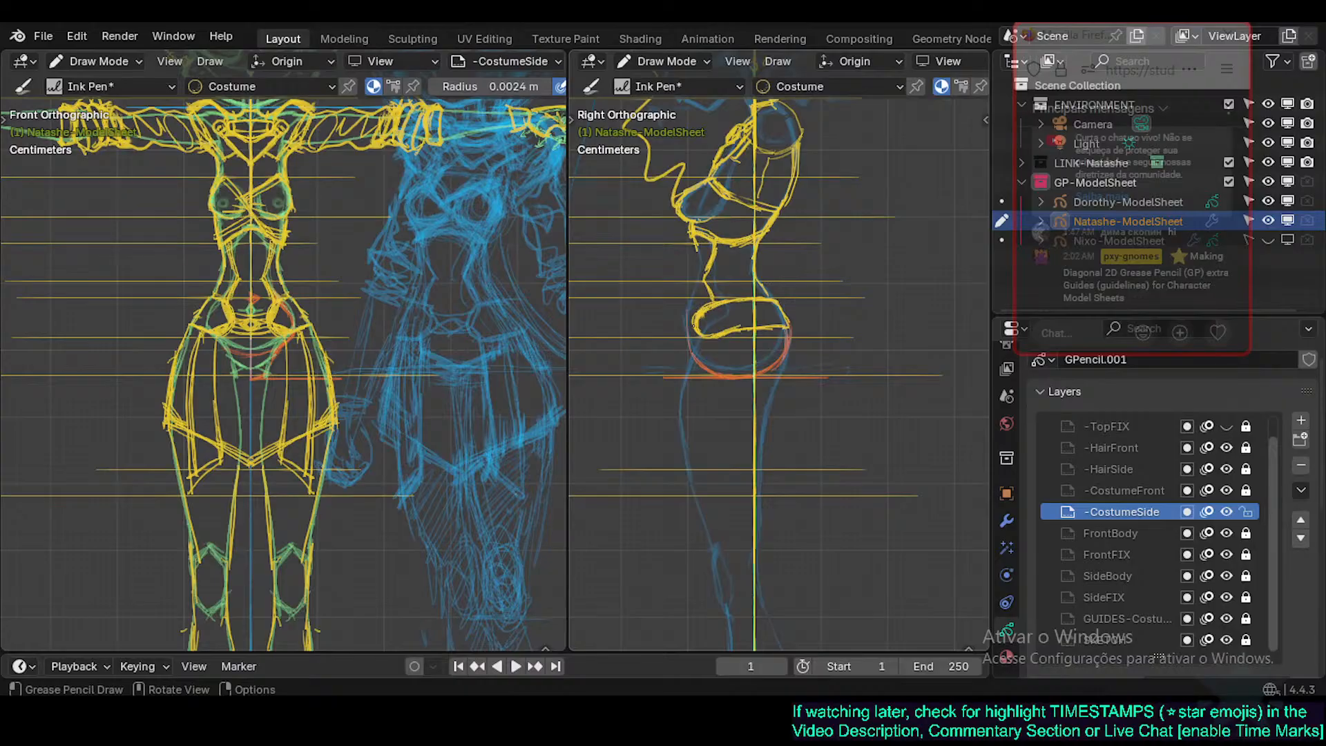
Add the belt's front detail and an outer midriff line running down to it, and save the file.
mouse_move(701, 309)
mouse_down()
mouse_move(706, 338)
mouse_move(694, 335)
mouse_move(714, 337)
mouse_up()
key(ctrl+z)
key(ctrl+z)
drag(701, 325, 719, 337)
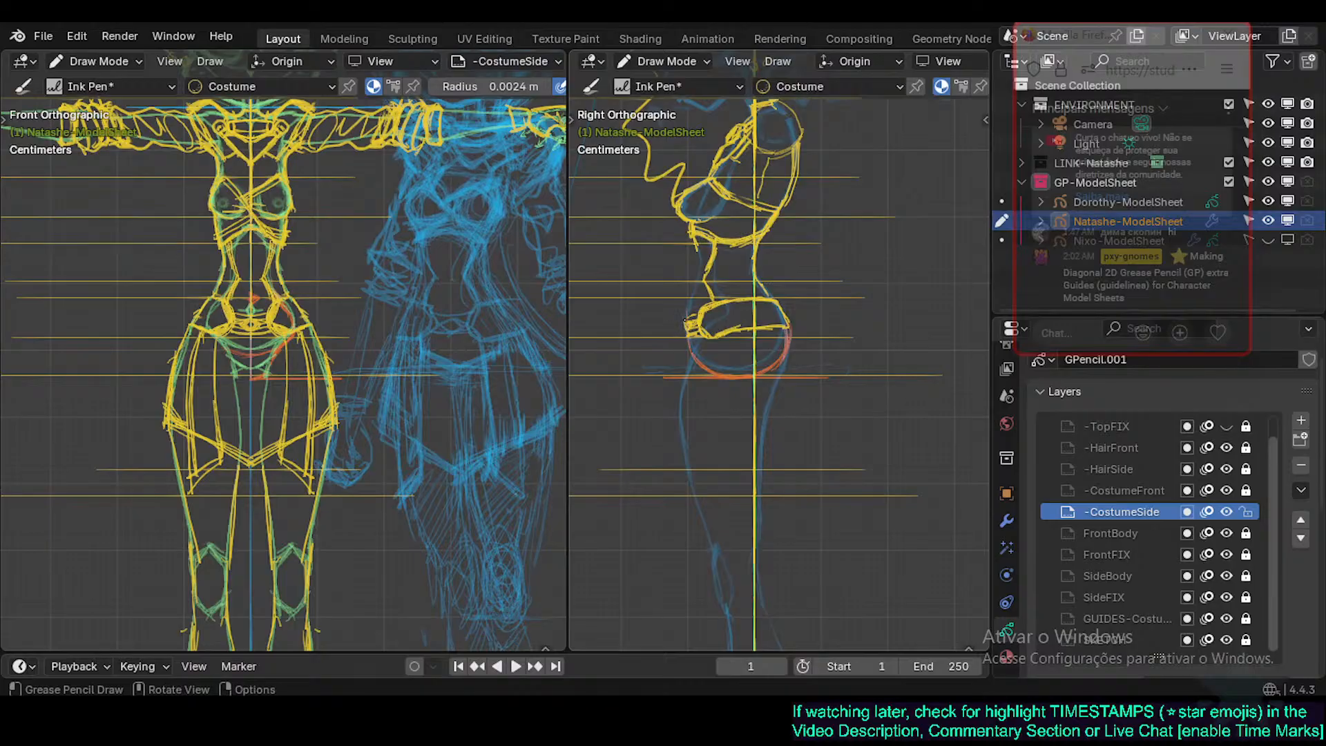
key(ctrl+s)
drag(700, 262, 687, 316)
key(ctrl+s)
Start the side-view skirt's back edge with a short line falling from the back of the belt, and save the file.
drag(785, 329, 798, 387)
drag(787, 334, 804, 415)
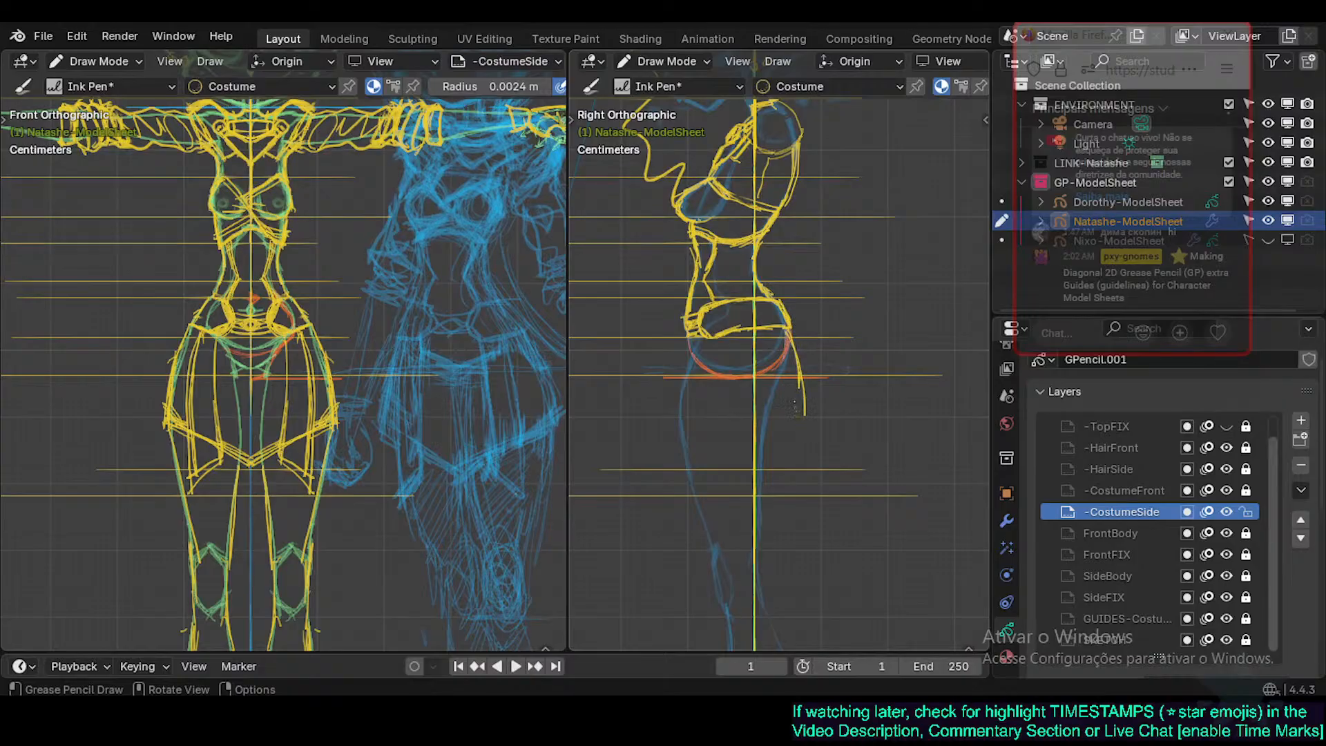
key(ctrl+z)
key(ctrl+s)
Try several curved strokes for the side-view skirt's front edge from the front of the belt down the thigh.
drag(688, 338, 666, 464)
key(ctrl+z)
drag(688, 338, 667, 476)
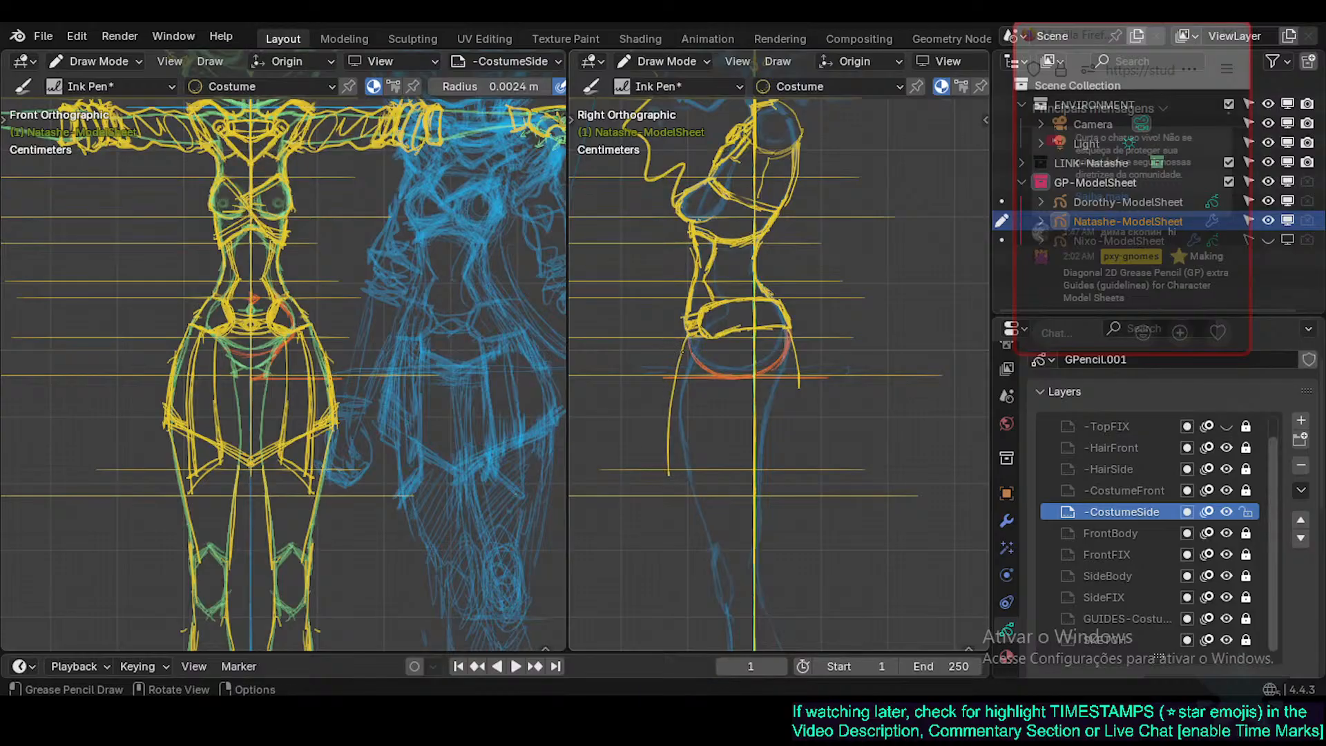
key(ctrl+z)
drag(688, 340, 683, 492)
key(ctrl+z)
drag(688, 338, 666, 464)
key(ctrl+z)
drag(687, 339, 680, 475)
key(ctrl+z)
mouse_move(685, 335)
mouse_down()
mouse_move(684, 317)
mouse_move(667, 446)
mouse_up()
key(ctrl+z)
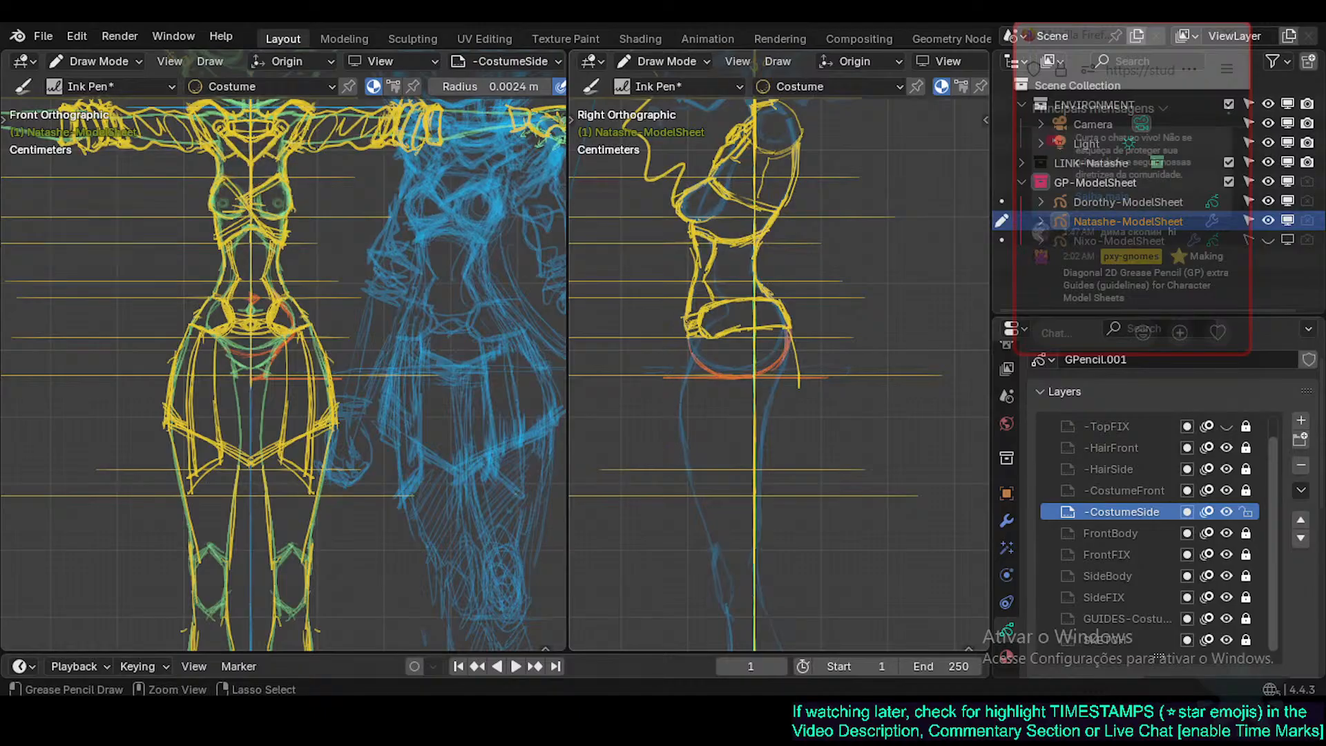
drag(684, 342, 674, 439)
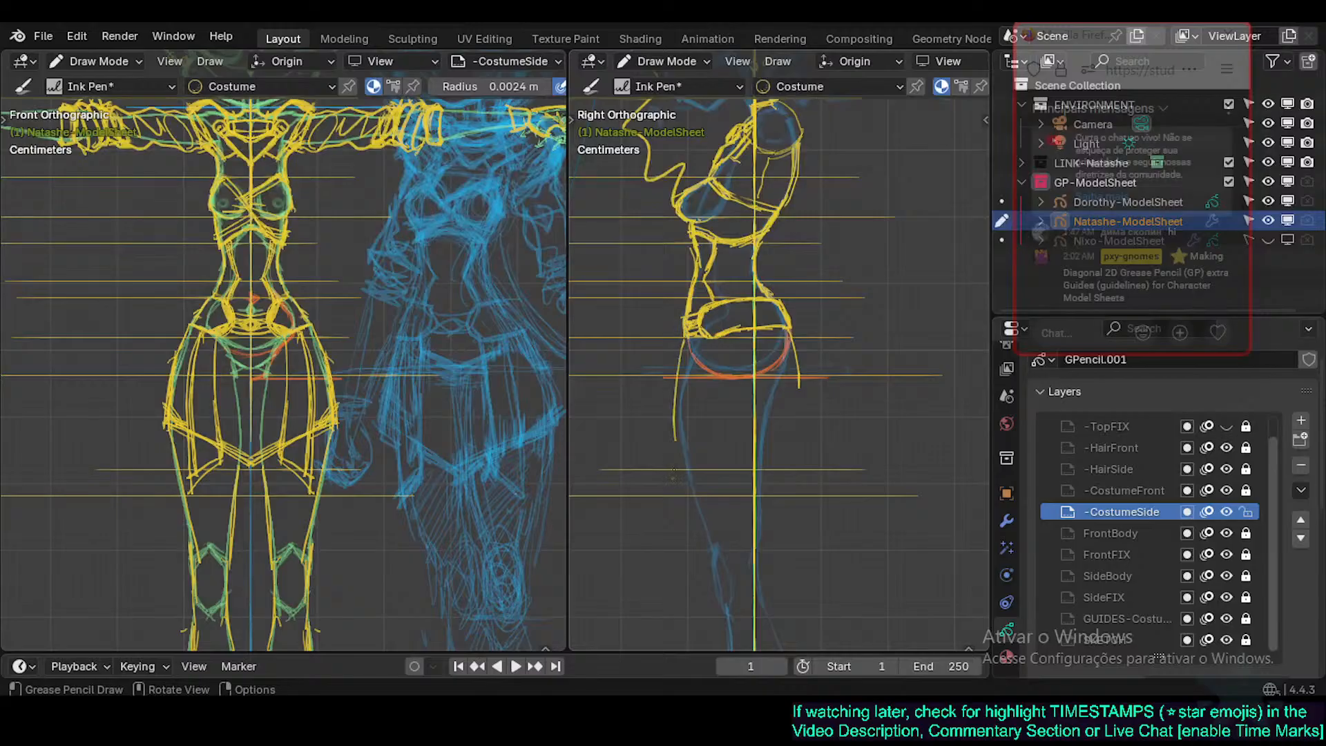
key(ctrl+z)
Draw the side-view skirt's front edge from the belt to the lowest guide and sketch its hem peaking at mid-thigh.
drag(685, 338, 675, 487)
mouse_move(747, 435)
mouse_down()
mouse_move(678, 490)
mouse_move(753, 440)
mouse_move(795, 475)
mouse_move(794, 494)
mouse_up()
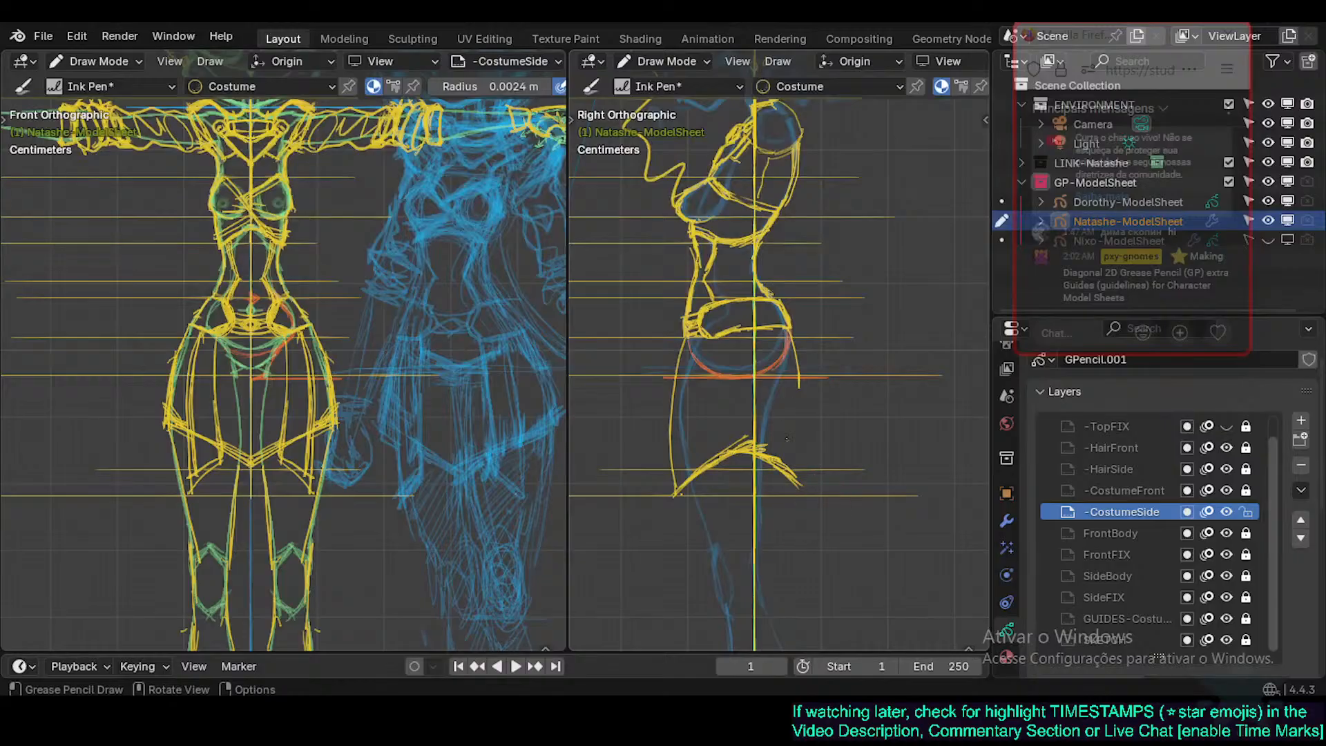
Extend the skirt's back edge in an outward curve from the belt down to the back end of the hem.
mouse_move(789, 331)
mouse_down()
mouse_move(815, 407)
mouse_move(812, 464)
mouse_up()
drag(814, 409, 808, 482)
drag(786, 333, 815, 449)
drag(812, 387, 814, 480)
drag(814, 434, 807, 489)
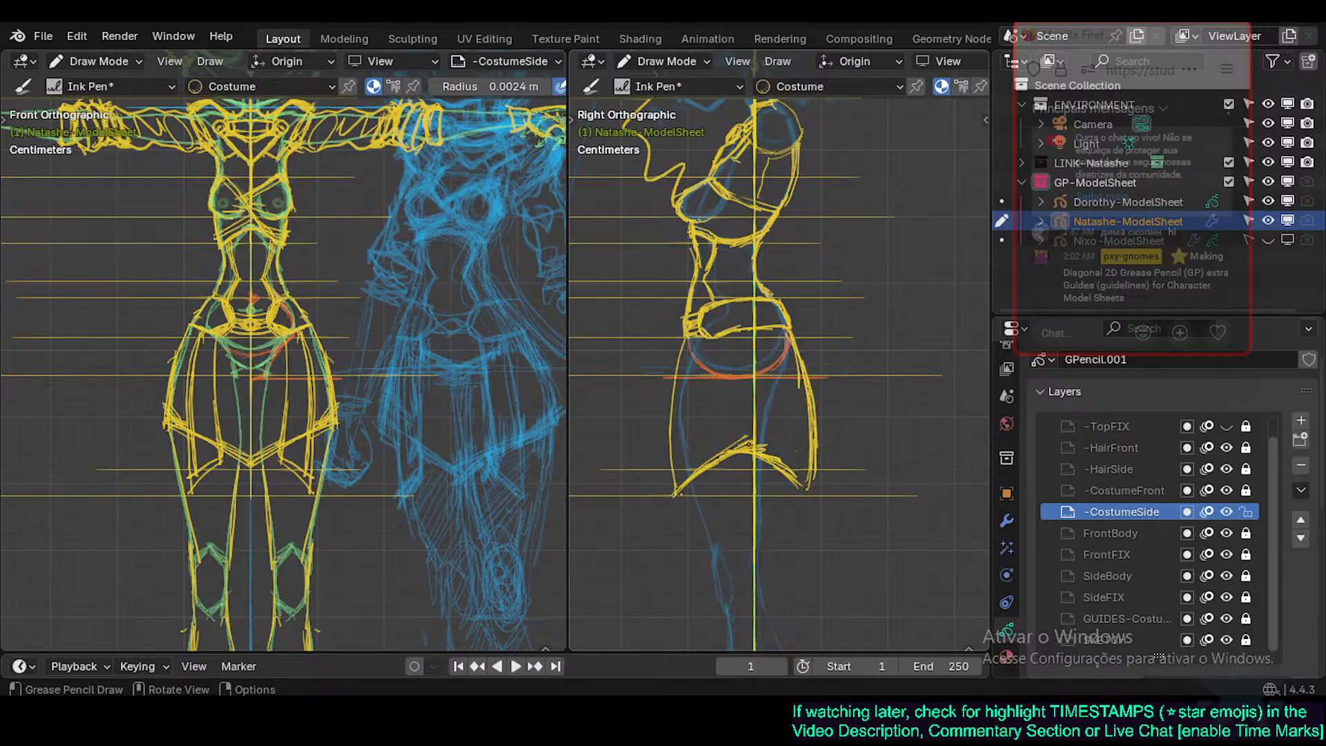
Clean up the skirt's hem as a smooth arch that meets the lower end of the back edge.
mouse_move(738, 442)
mouse_down()
mouse_move(796, 462)
mouse_move(815, 482)
mouse_move(803, 504)
mouse_move(812, 477)
mouse_up()
drag(816, 432, 818, 478)
ctrl+drag(742, 425, 819, 485)
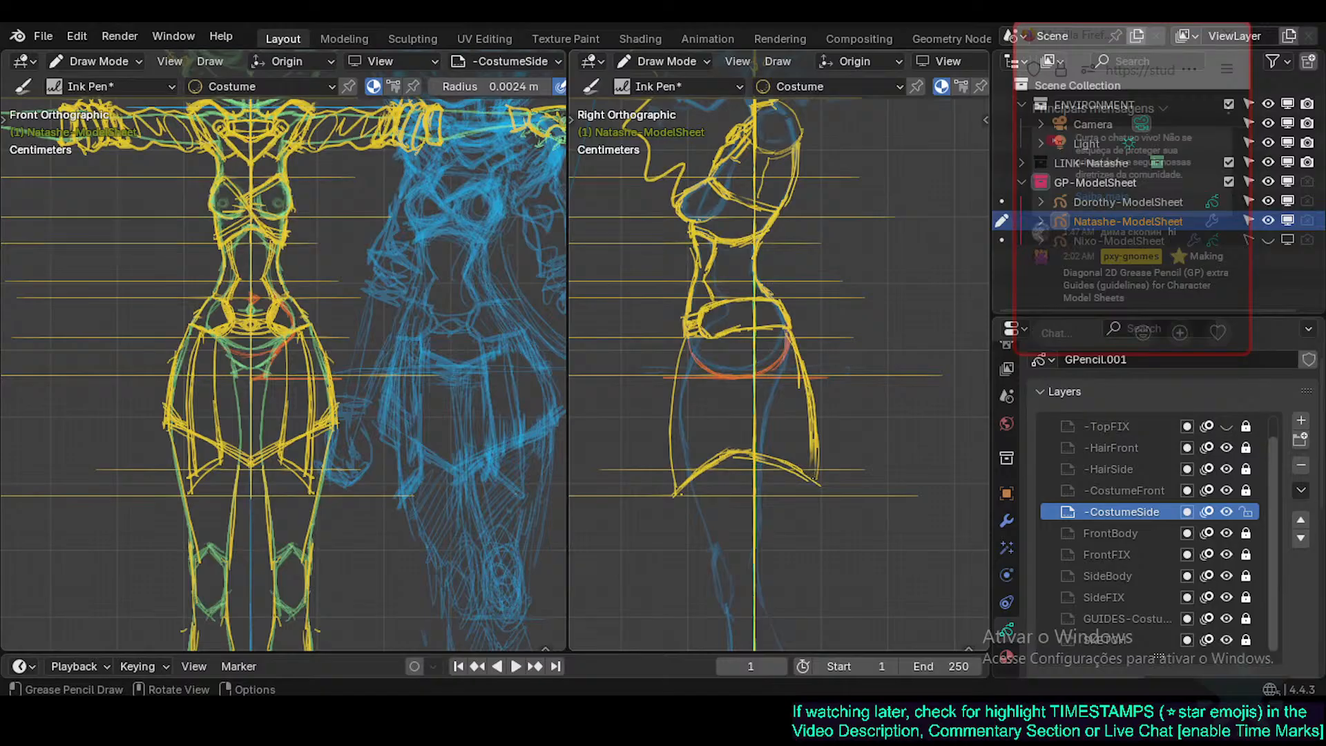
Reinforce the skirt's arched hem and rear corner in the side view with repeated strokes reaching the lowest guide line.
drag(811, 424, 820, 493)
mouse_move(759, 464)
mouse_down()
mouse_move(825, 492)
mouse_move(811, 497)
mouse_up()
drag(758, 455, 811, 483)
drag(761, 463, 821, 485)
drag(821, 486, 818, 455)
drag(673, 492, 754, 438)
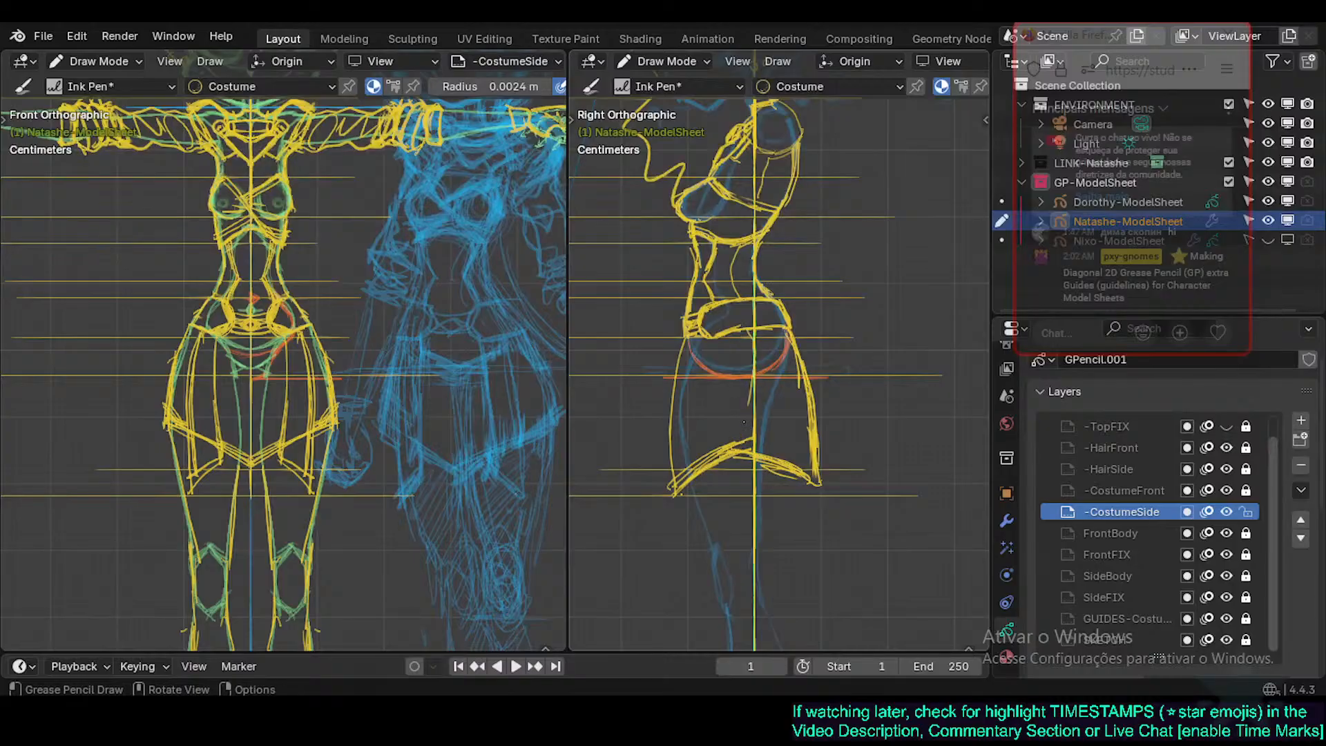
Sharpen the middle of the side-view hem into an upward notch, clean up its rear half, and save the file.
drag(753, 389, 746, 452)
mouse_move(753, 446)
mouse_down()
mouse_move(822, 476)
mouse_move(759, 443)
mouse_up()
drag(746, 426, 781, 460)
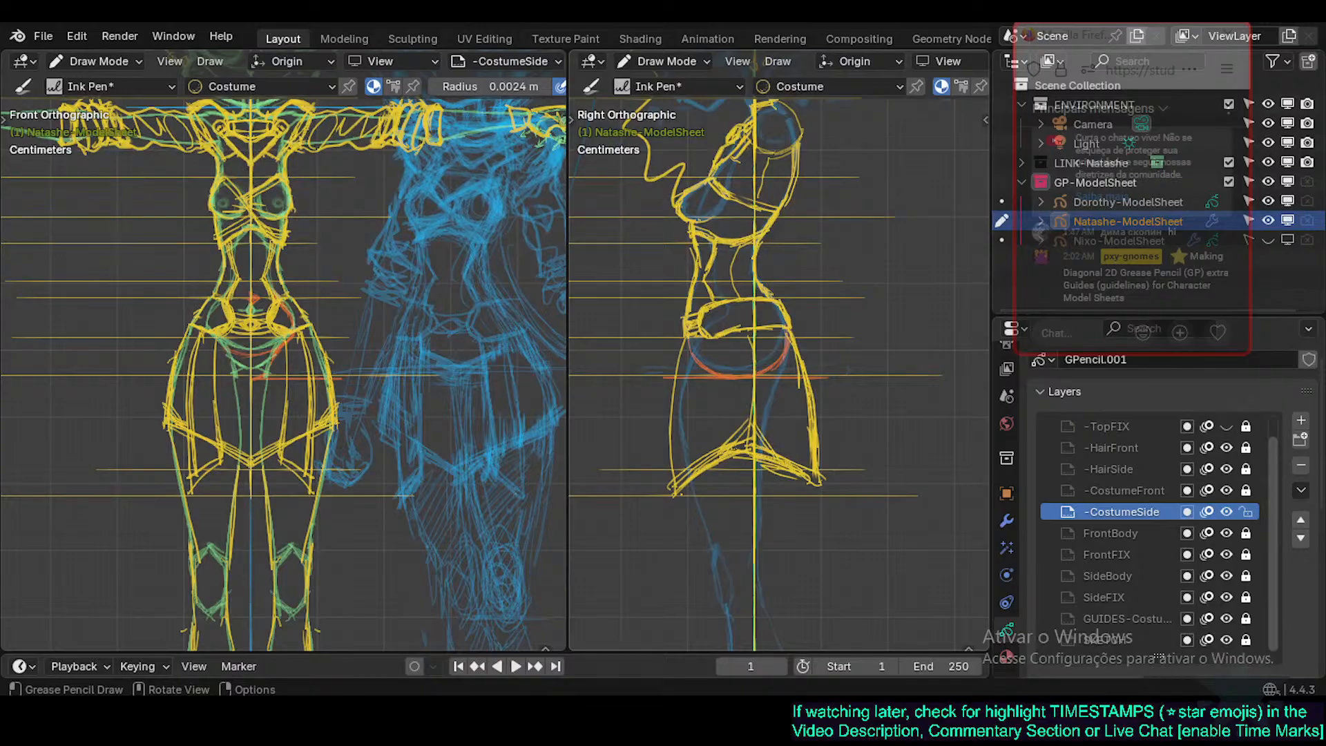
mouse_move(747, 447)
ctrl+mouse_down()
mouse_move(760, 459)
mouse_move(736, 449)
mouse_move(772, 457)
ctrl+mouse_up()
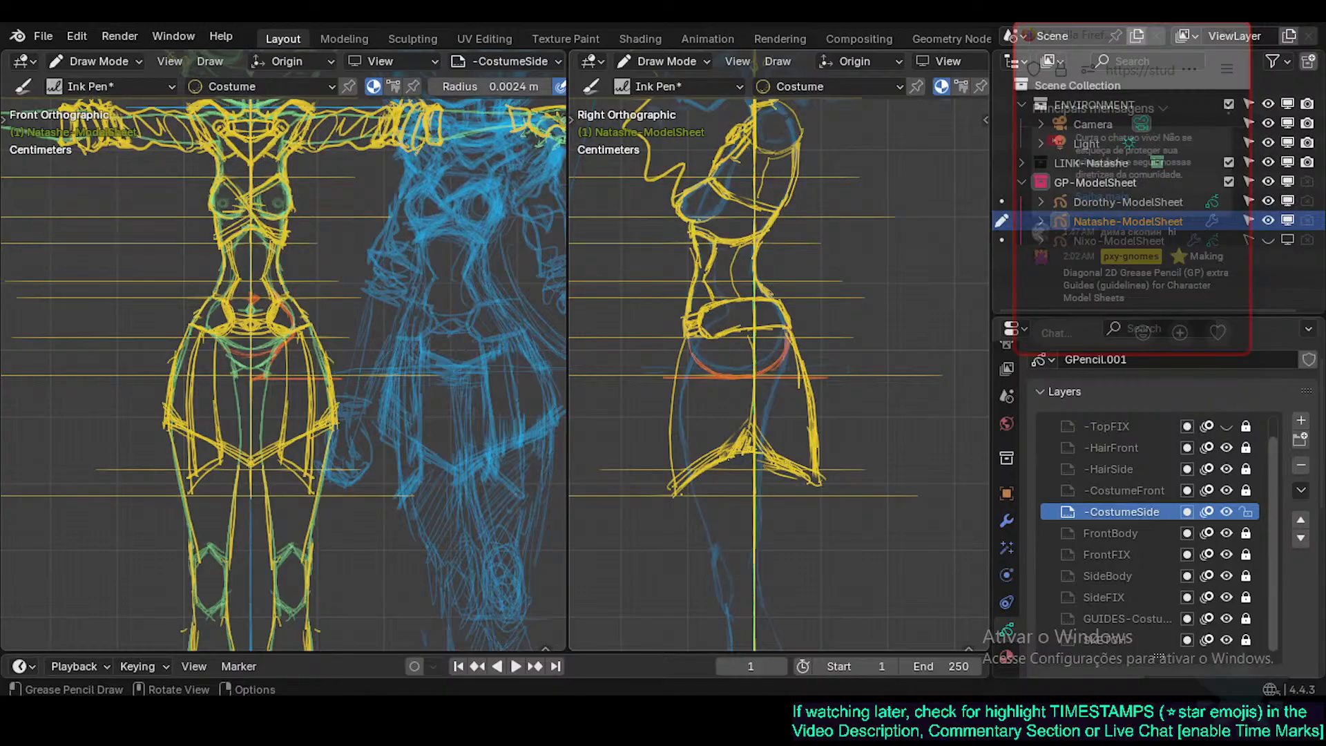
drag(726, 451, 750, 419)
mouse_move(702, 474)
mouse_down()
mouse_move(747, 449)
mouse_move(828, 490)
mouse_up()
key(ctrl+s)
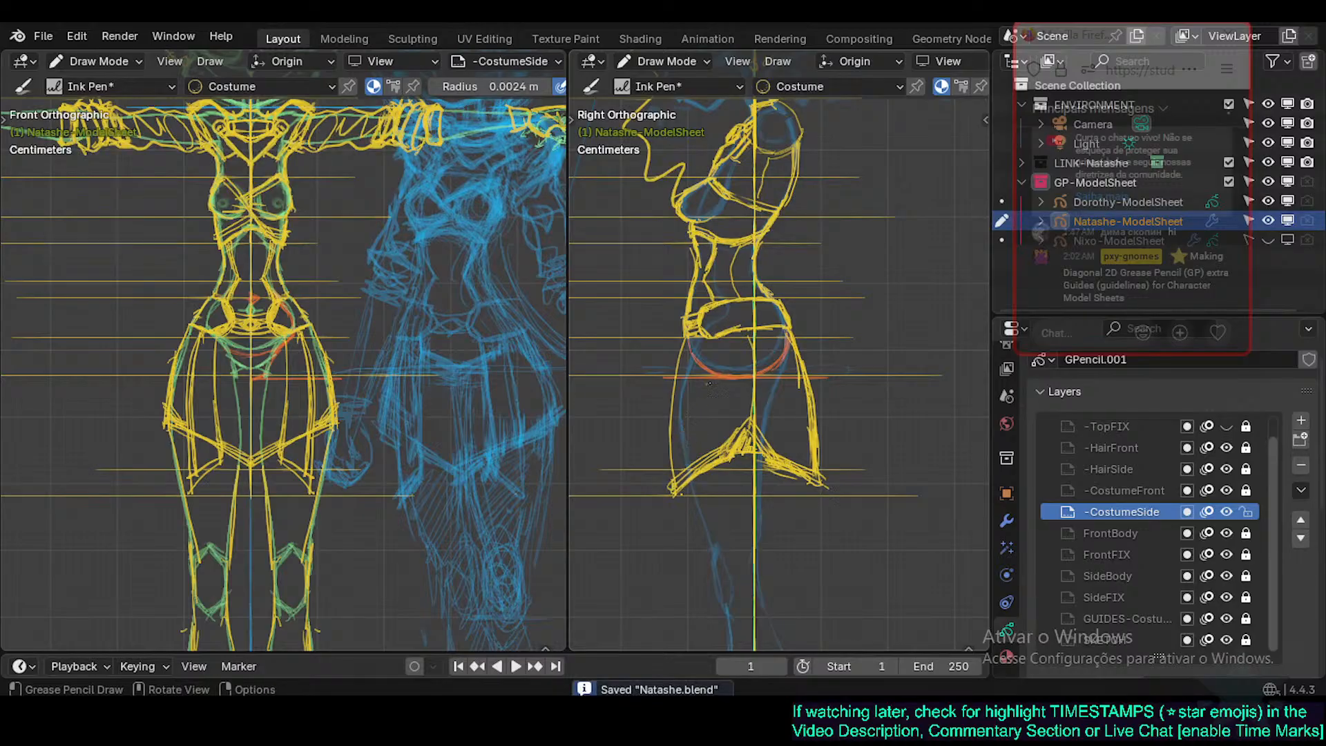
Thin out the rear half of the side-view hem and redraw the skirt's back edge down to its corner.
mouse_move(748, 458)
ctrl+mouse_down()
mouse_move(732, 450)
mouse_move(768, 457)
mouse_move(771, 446)
mouse_move(730, 452)
mouse_move(772, 467)
mouse_move(765, 497)
mouse_move(824, 482)
mouse_move(813, 405)
mouse_move(817, 464)
ctrl+mouse_up()
drag(803, 371, 817, 458)
drag(809, 400, 817, 487)
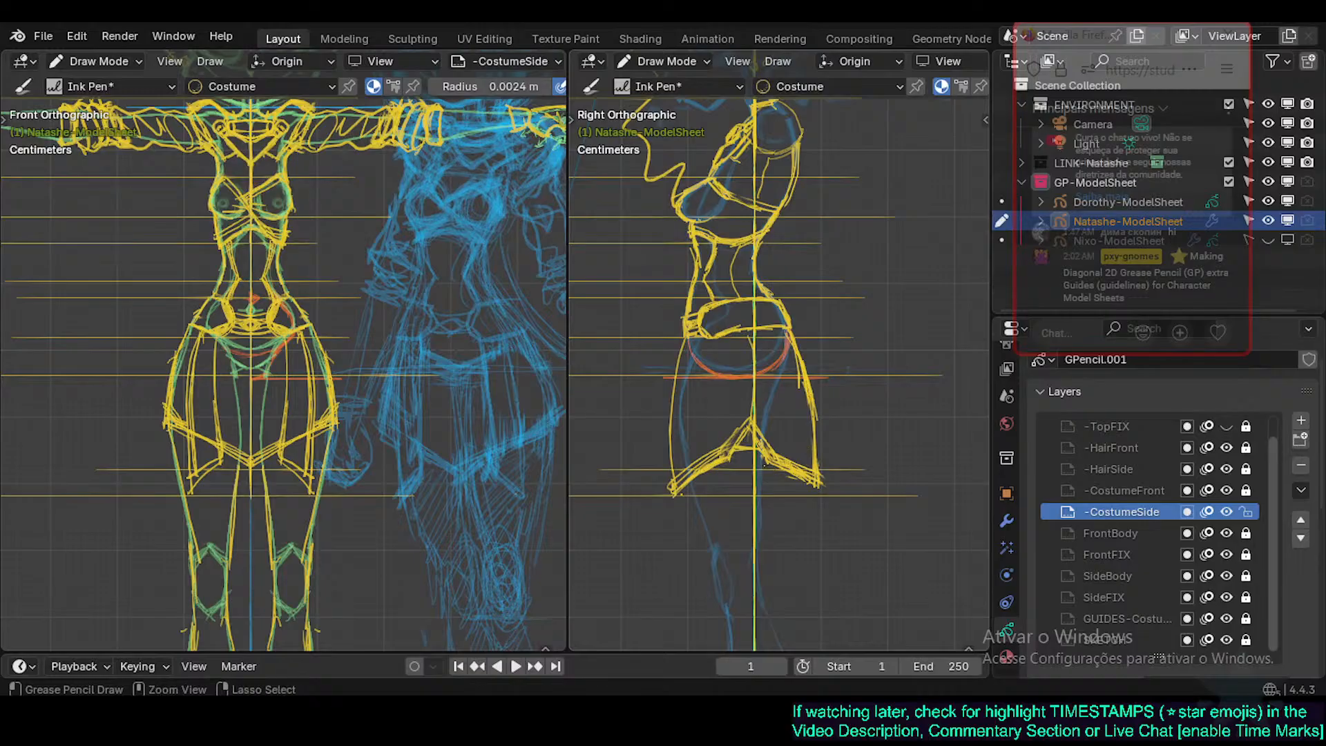
key(ctrl+s)
key(ctrl+z)
Erase the low hem in the side view and redraw it higher, with both corners on the guide line above.
mouse_move(711, 465)
ctrl+mouse_down()
mouse_move(746, 424)
mouse_move(779, 459)
ctrl+mouse_up()
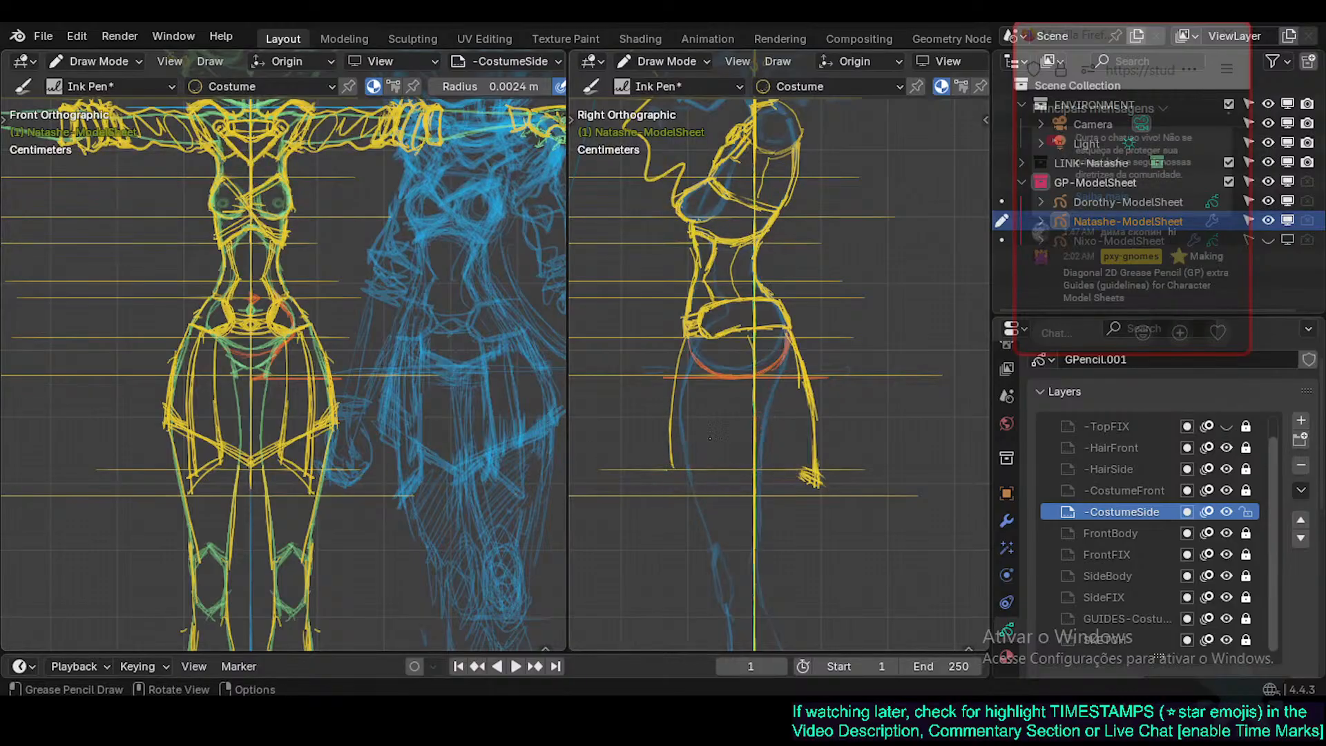
mouse_move(672, 472)
mouse_down()
mouse_move(738, 419)
mouse_move(816, 461)
mouse_up()
mouse_move(730, 427)
mouse_down()
mouse_move(754, 422)
mouse_move(822, 464)
mouse_up()
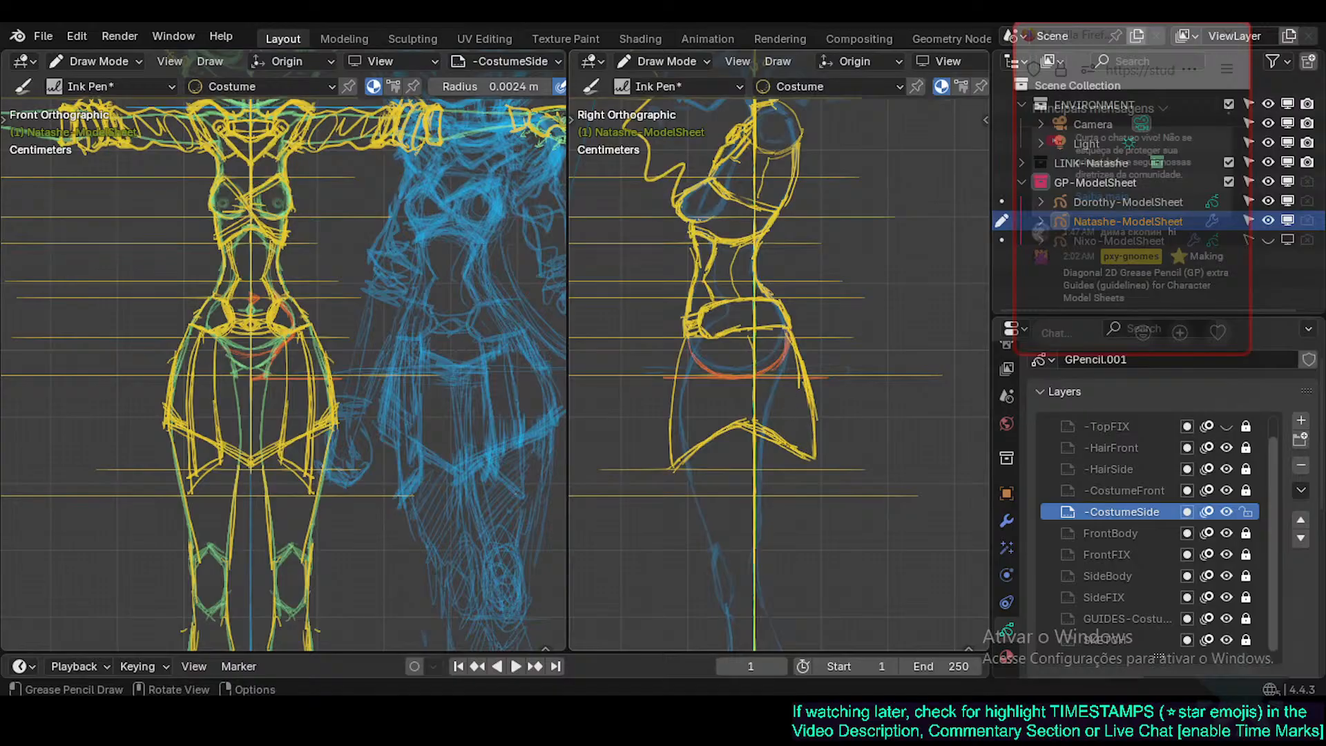
drag(774, 441, 824, 474)
drag(815, 415, 822, 473)
drag(815, 408, 821, 477)
Draw the skirt's side seam from belt to hem, thicken the notch where it meets the hem, and save.
drag(744, 335, 753, 397)
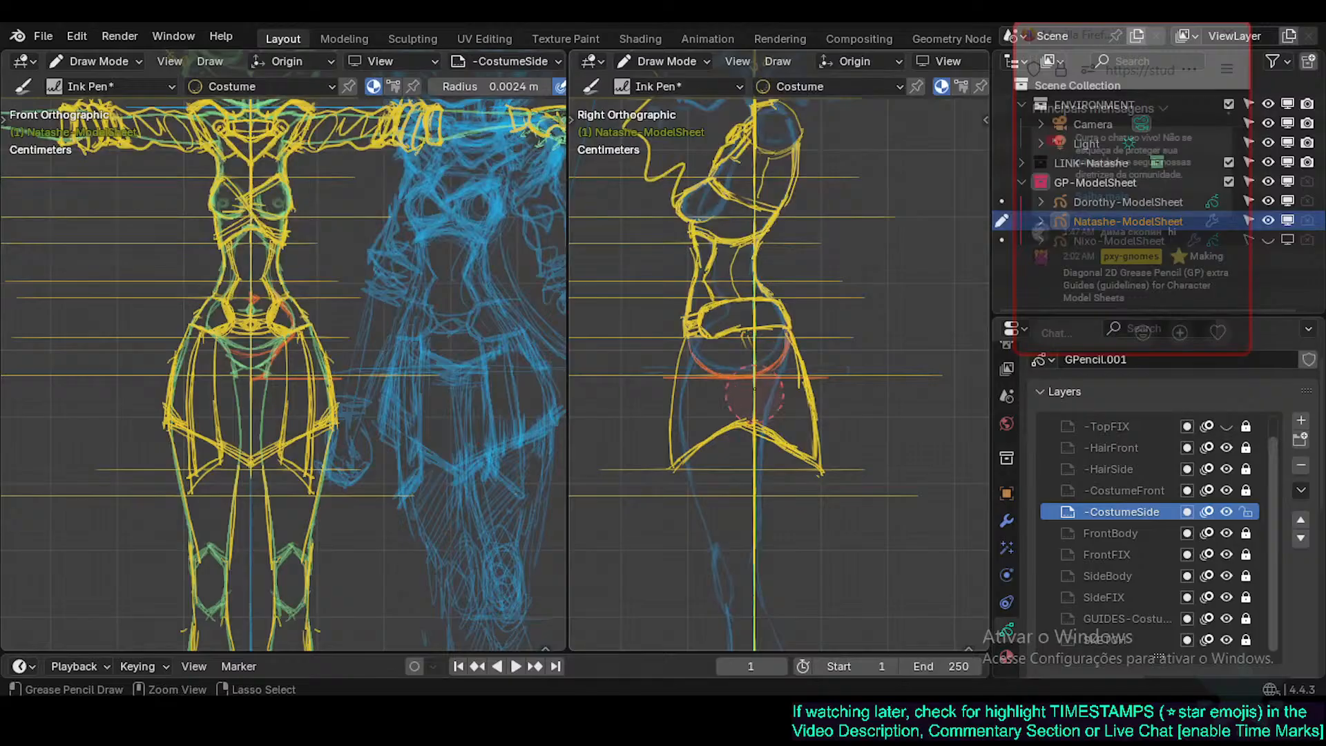
key(ctrl+z)
drag(744, 335, 752, 415)
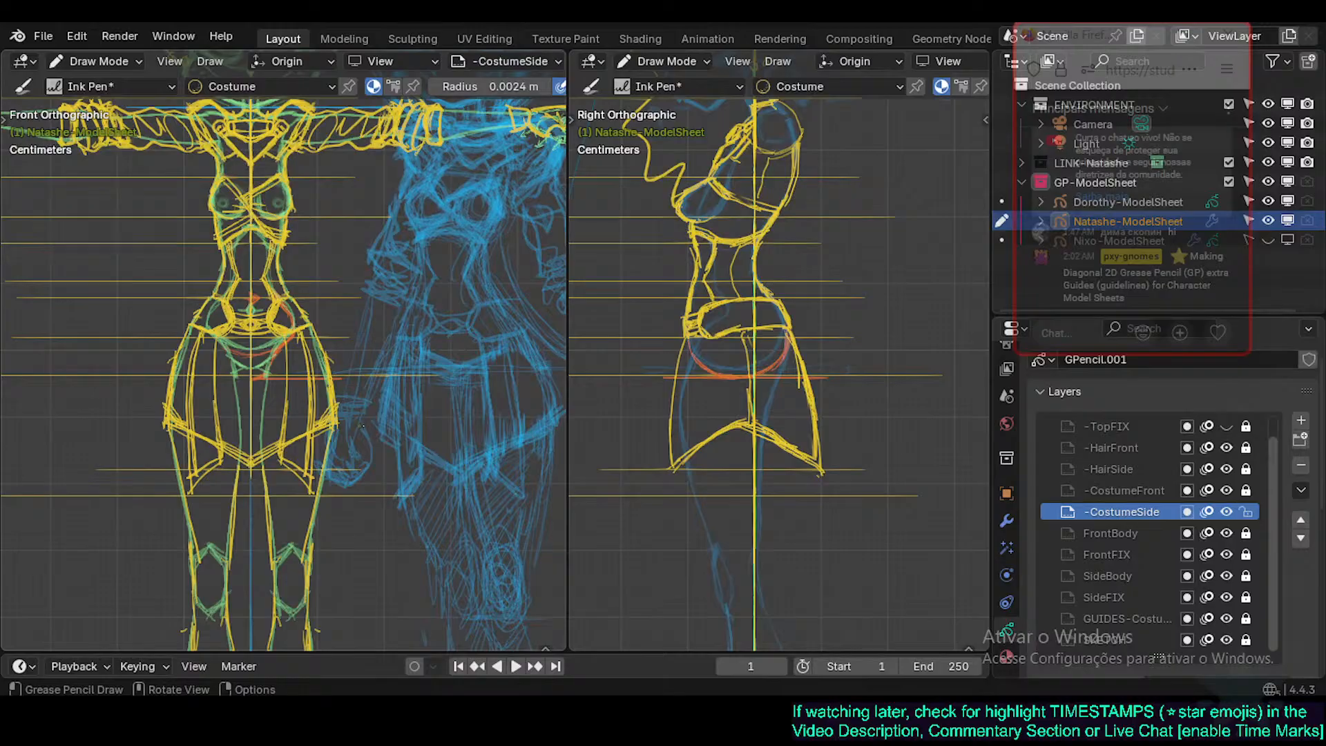
drag(728, 434, 674, 471)
mouse_move(753, 407)
mouse_down()
mouse_move(777, 435)
mouse_move(739, 429)
mouse_up()
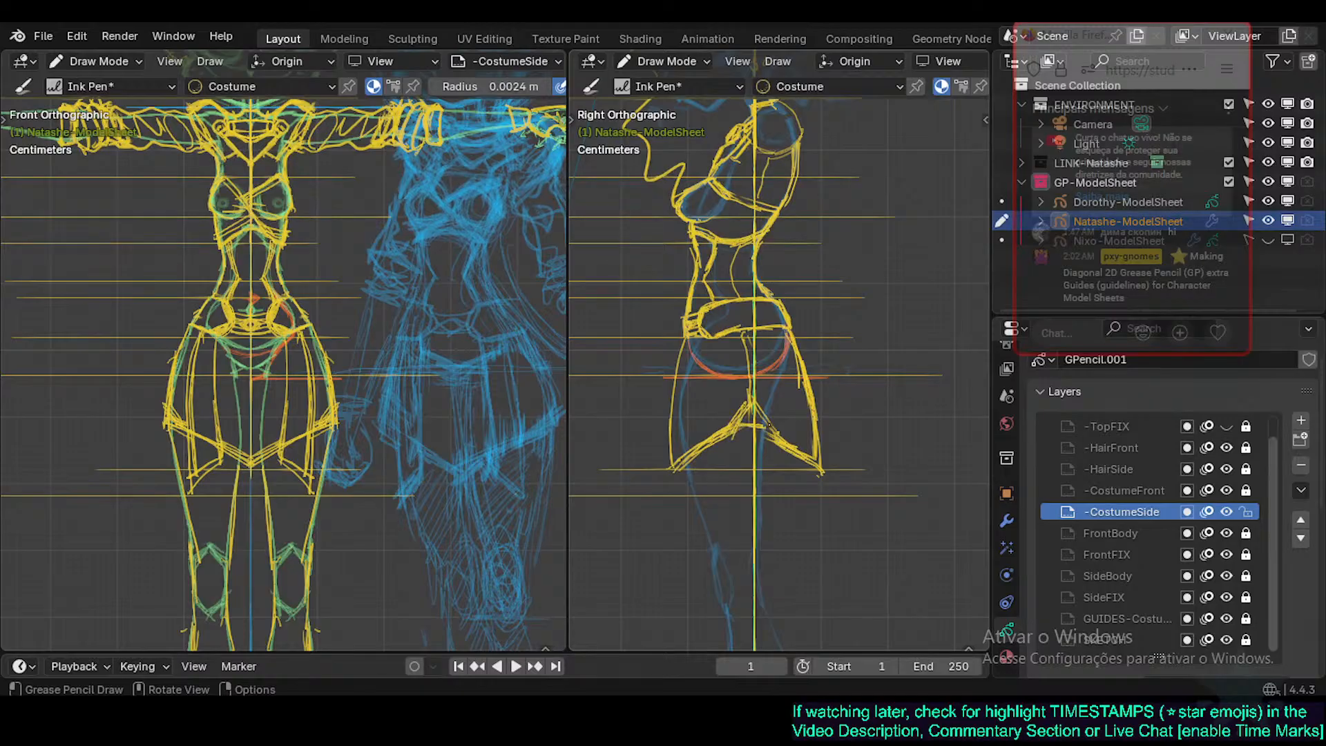
mouse_move(710, 444)
mouse_down()
mouse_move(734, 427)
mouse_move(776, 431)
mouse_up()
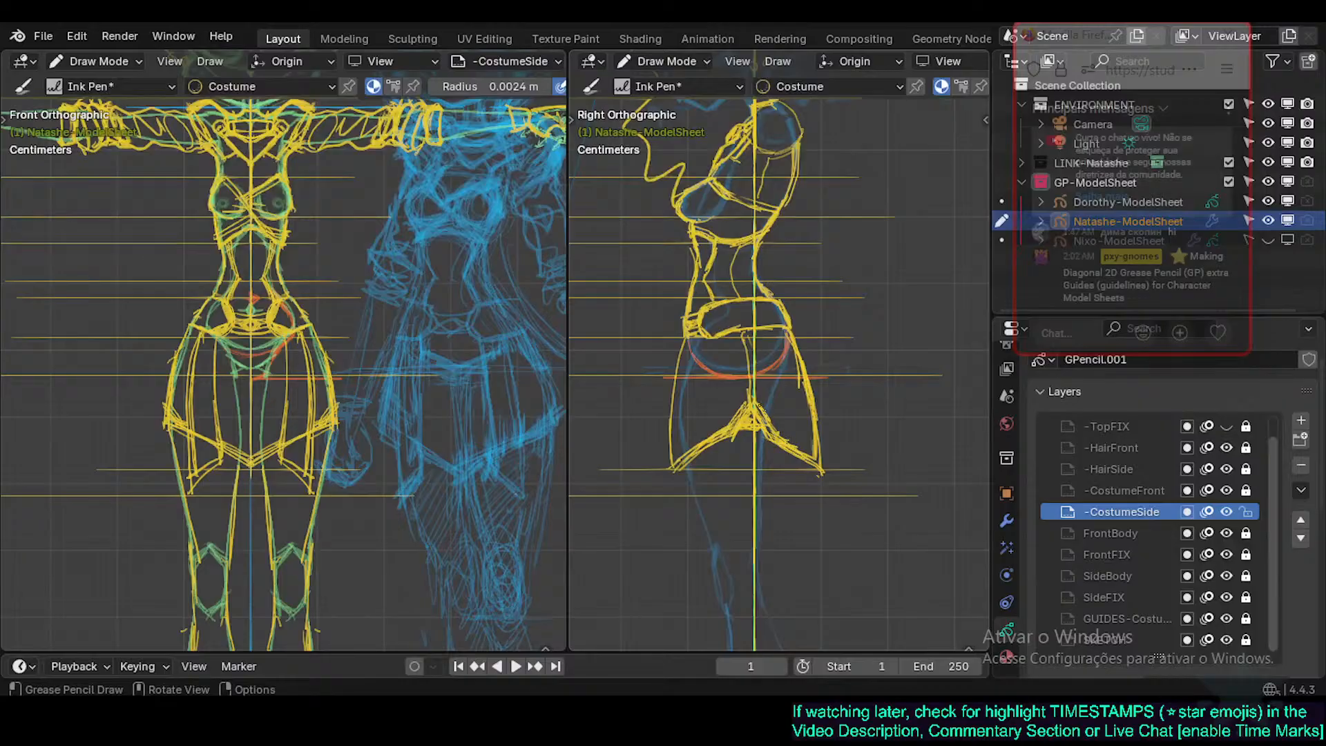
key(ctrl+s)
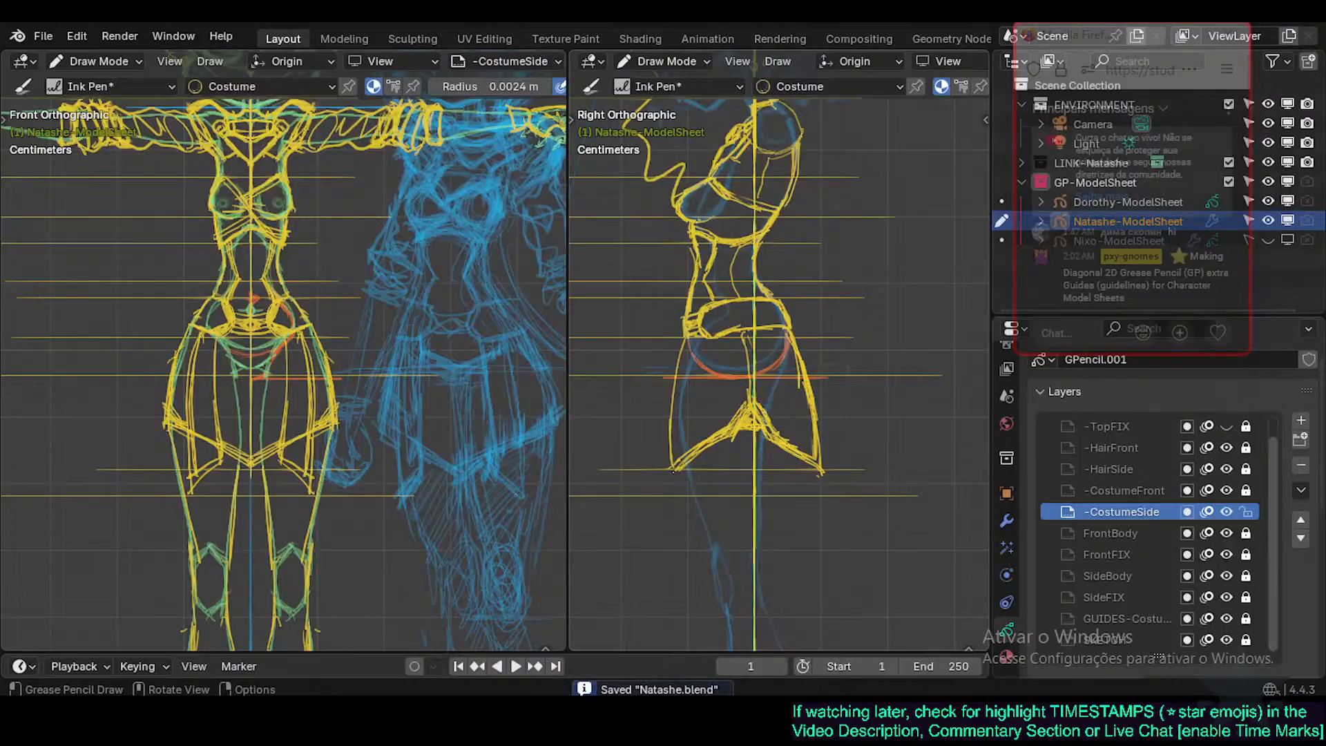
Simplify all strokes on the -CostumeSide layer using the Merge mode, then return to Draw Mode.
key(Tab)
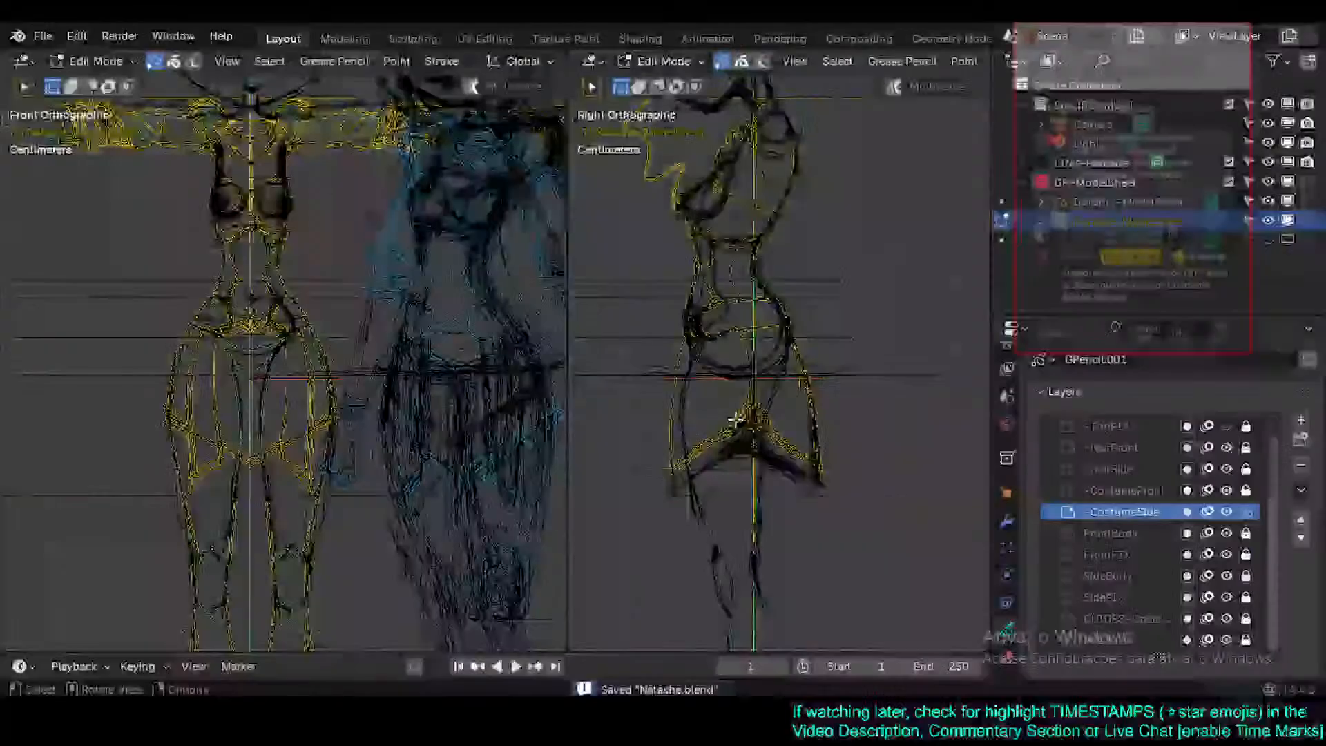
key(a)
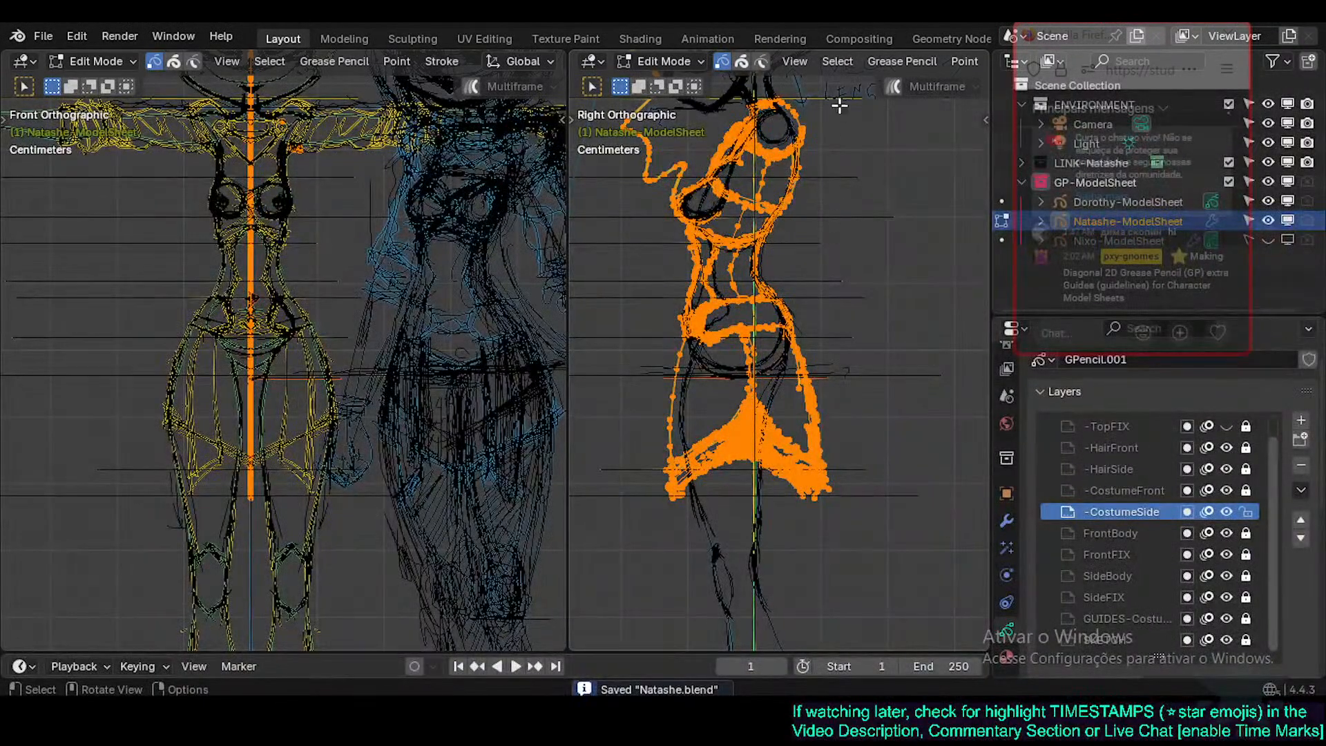
middle_drag(905, 64, 790, 72)
click(846, 61)
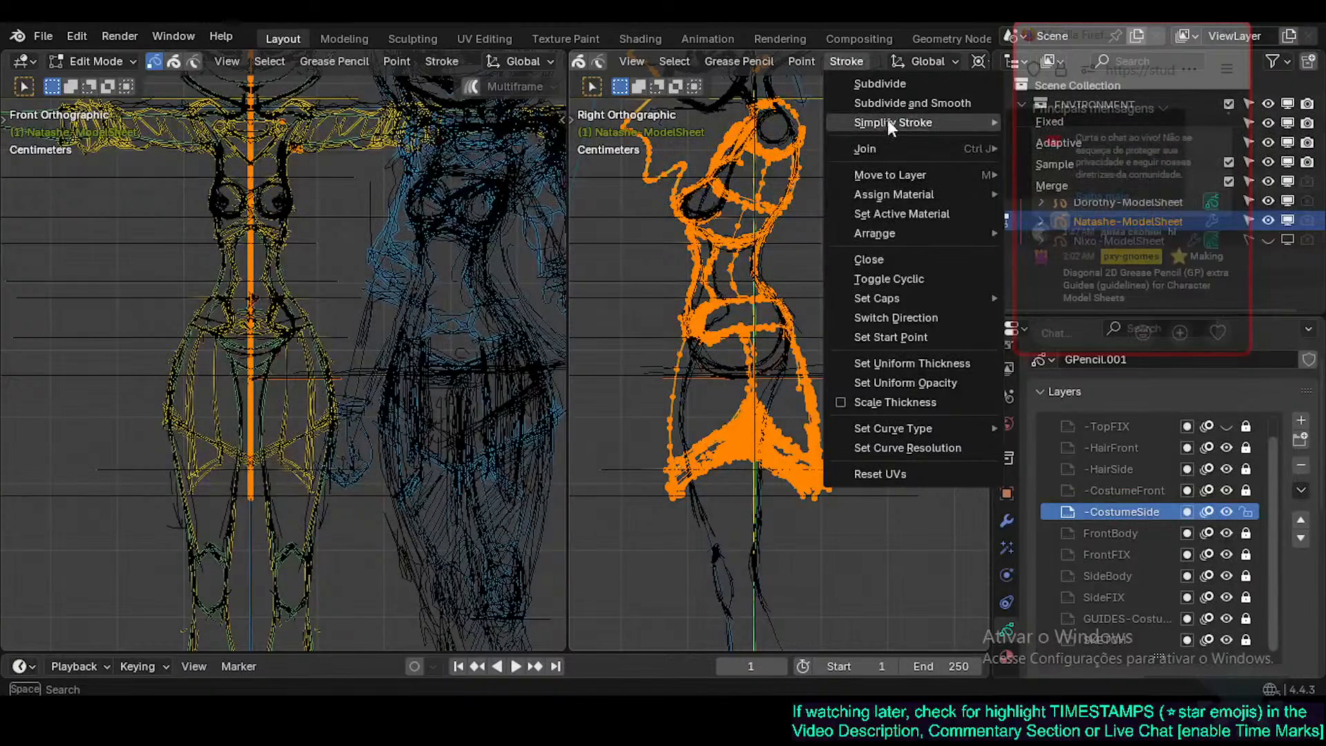
mouse_move(967, 121)
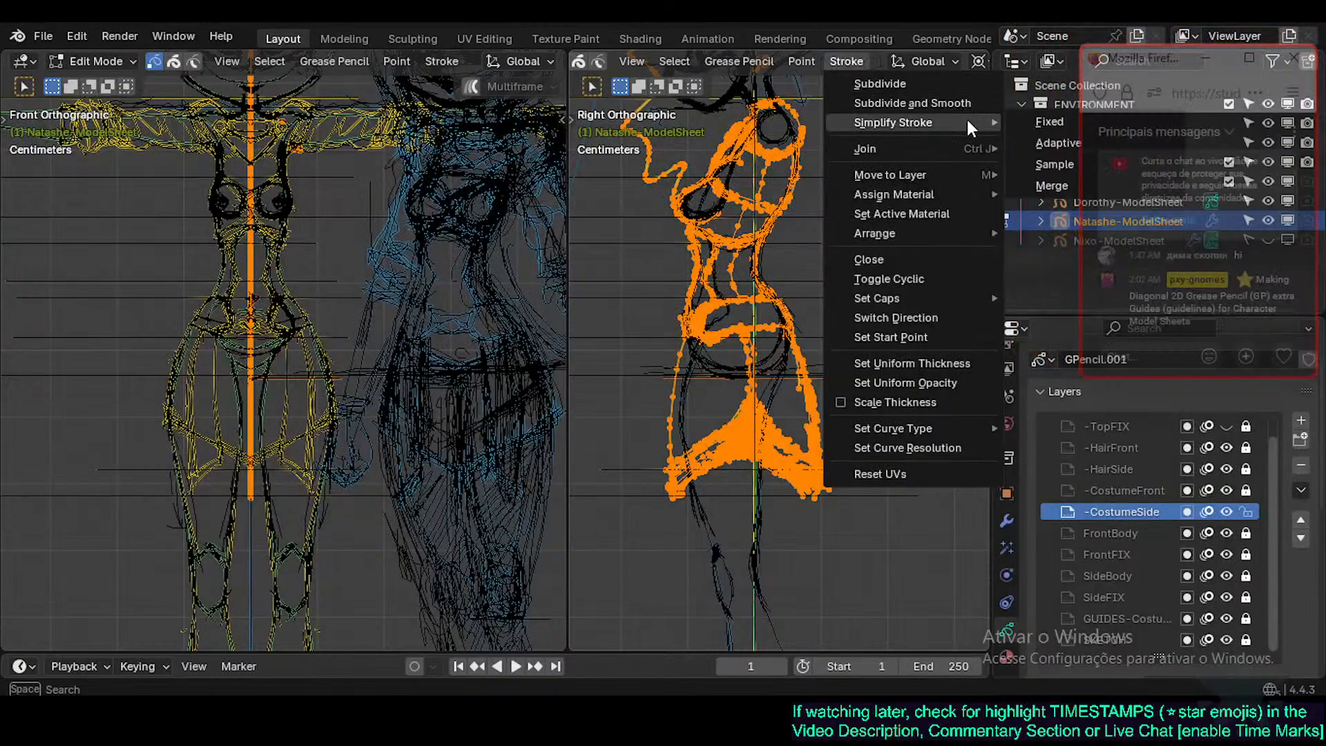
click(1056, 185)
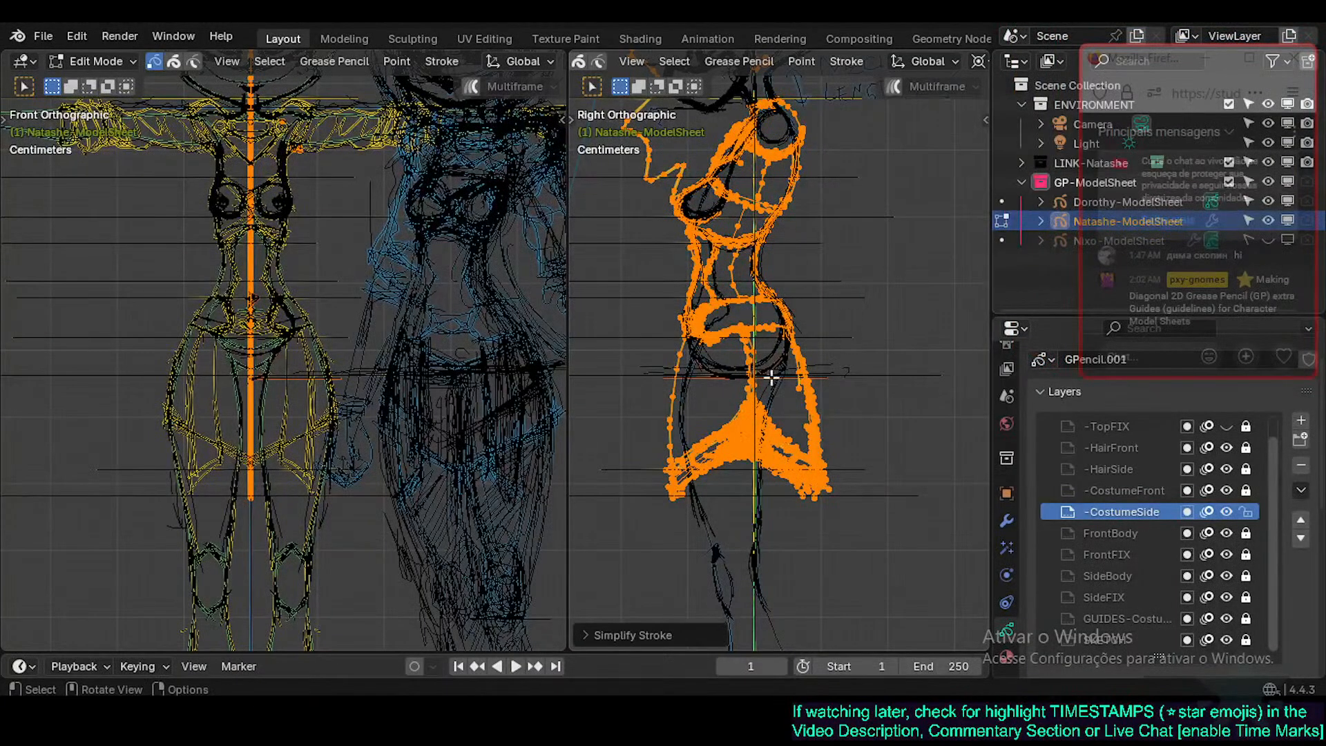
click(615, 634)
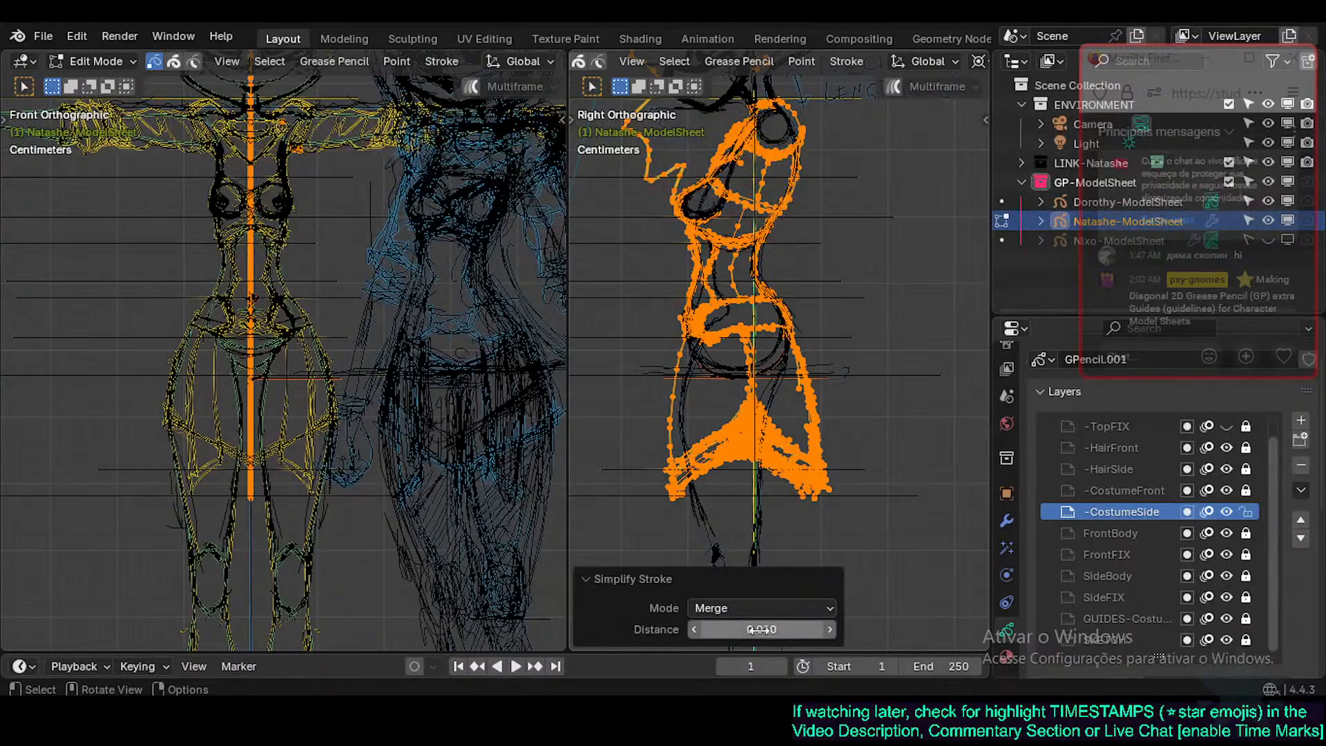
key(Tab)
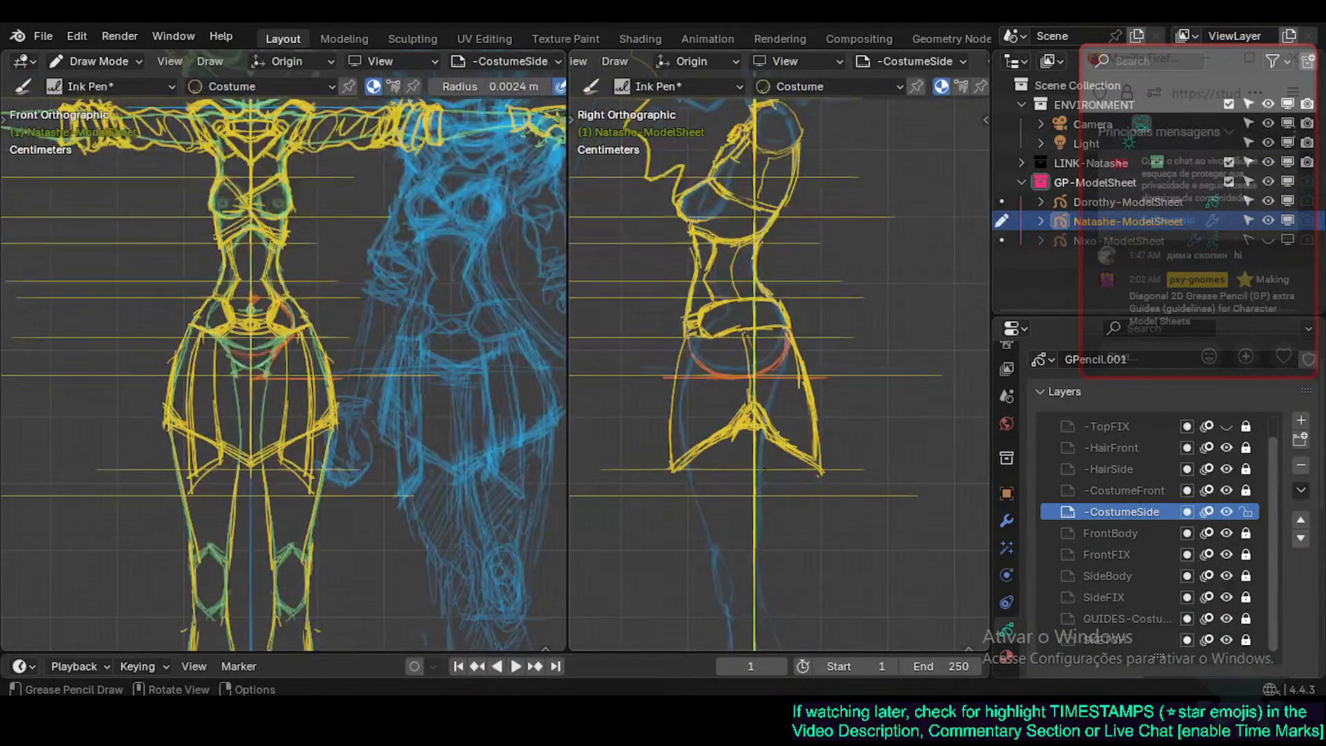
Inspect the simplified side-view costume strokes and their point density in both Edit Mode and Draw Mode.
shift+middle_drag(804, 381, 794, 575)
shift+middle_drag(733, 520, 780, 320)
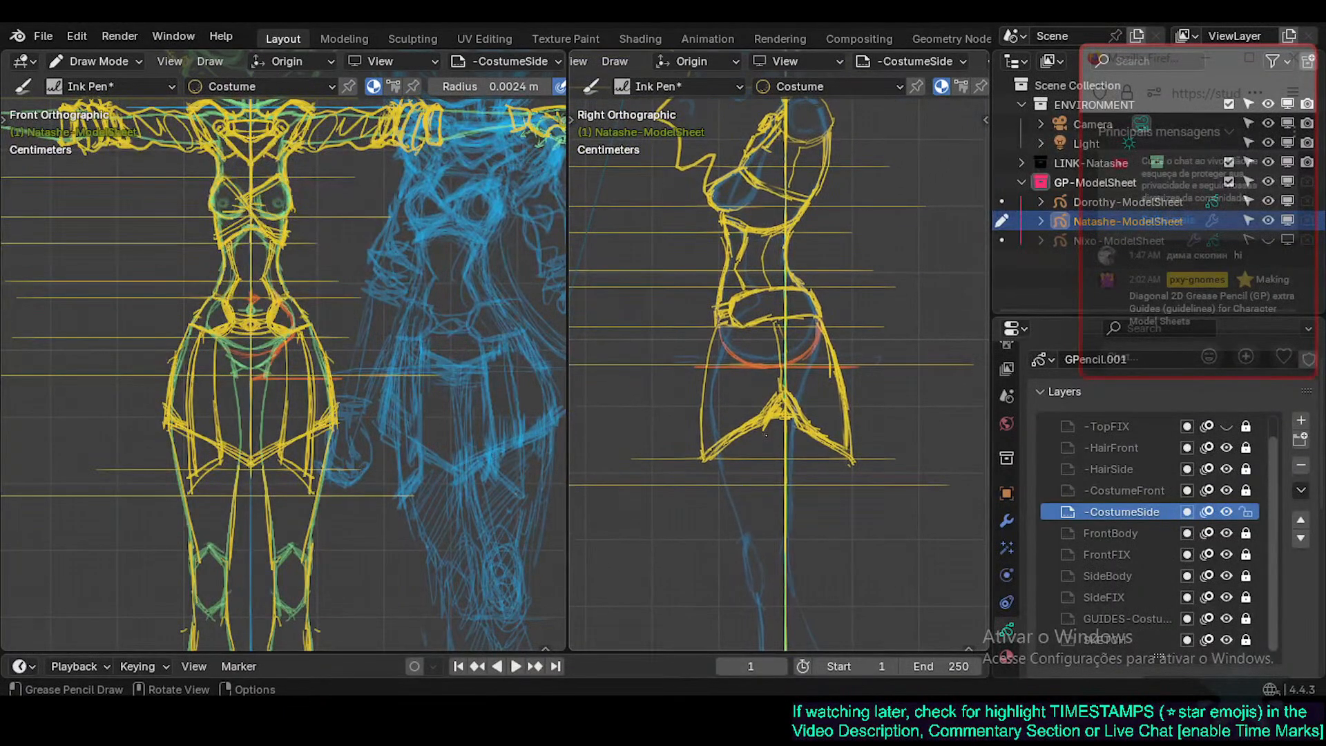
key(Tab)
shift+middle_drag(778, 429, 775, 440)
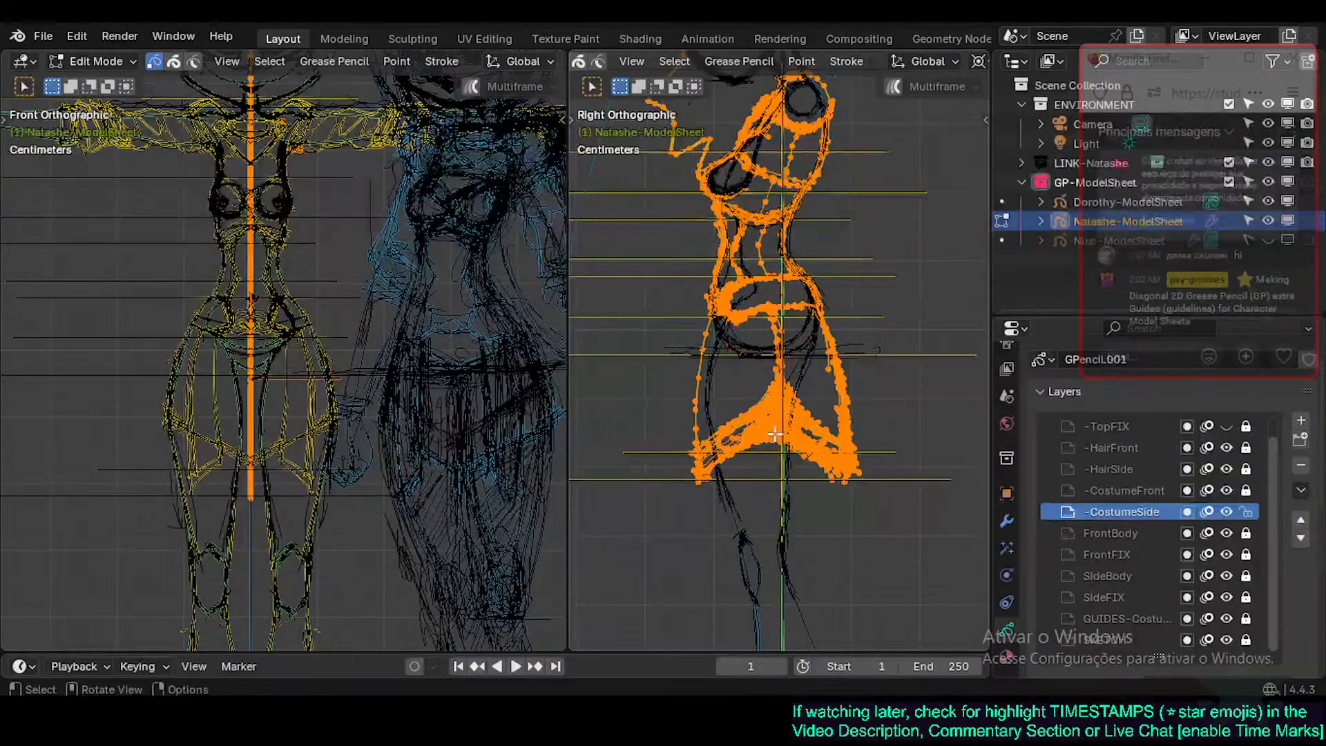
key(Tab)
mouse_move(802, 390)
shift+middle_down()
mouse_move(764, 430)
mouse_move(723, 397)
shift+middle_up()
key(Tab)
key(ctrl+Tab)
click(724, 288)
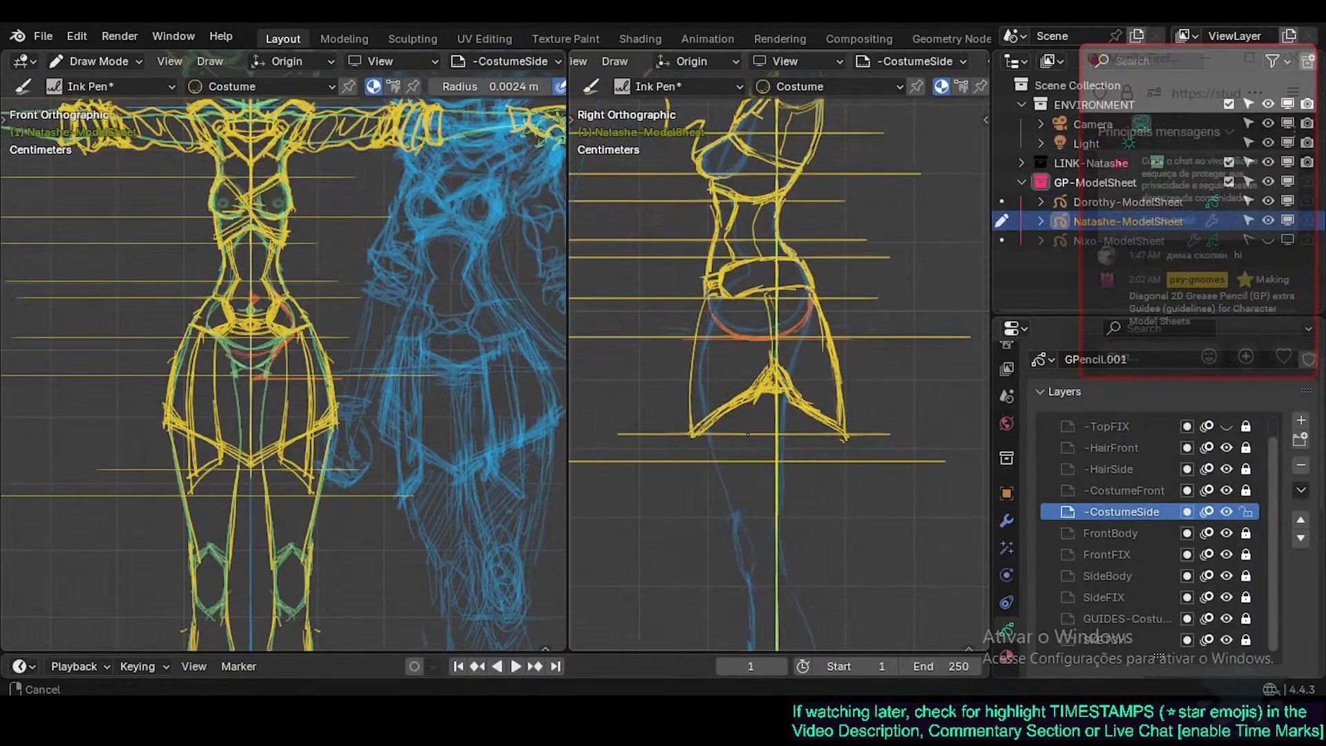
Match the side view's scale and height to the front view so their guide lines line up, and save.
mouse_move(744, 459)
shift+middle_down()
mouse_move(716, 477)
mouse_move(720, 458)
shift+middle_up()
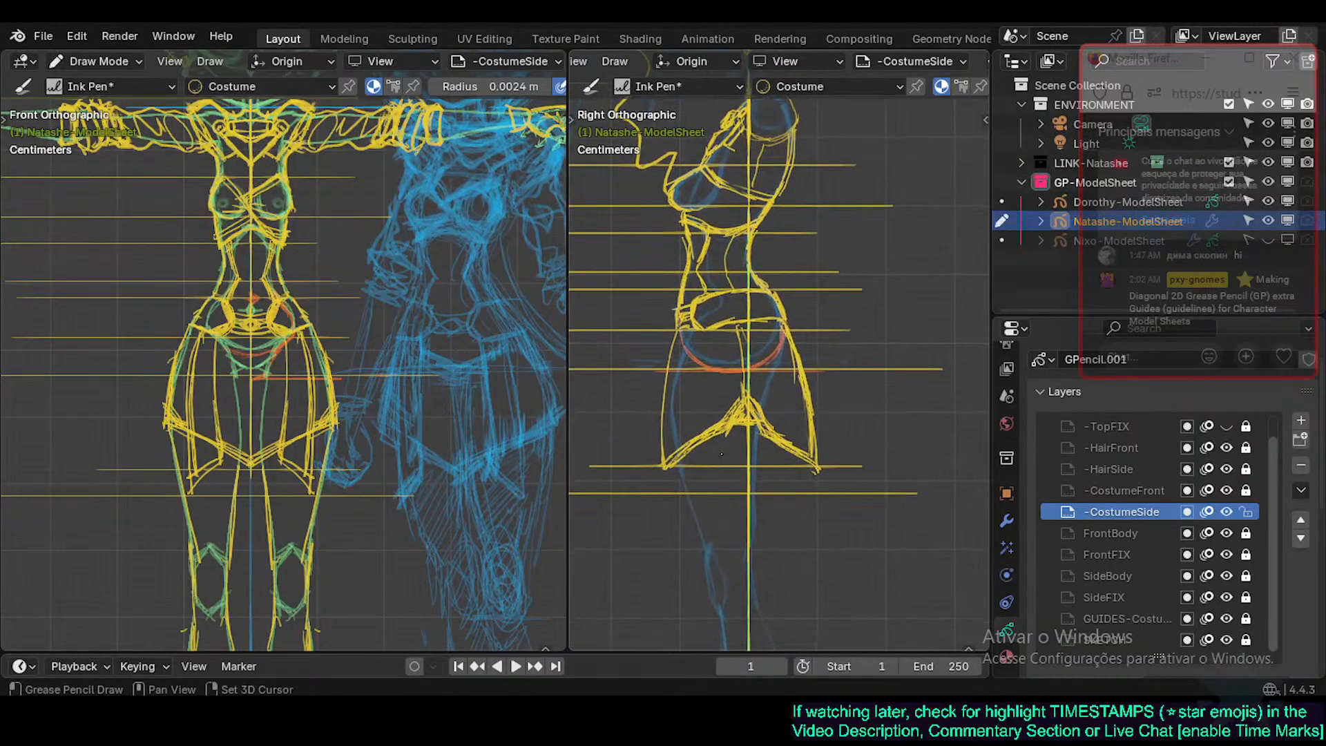
shift+middle_drag(607, 516, 589, 495)
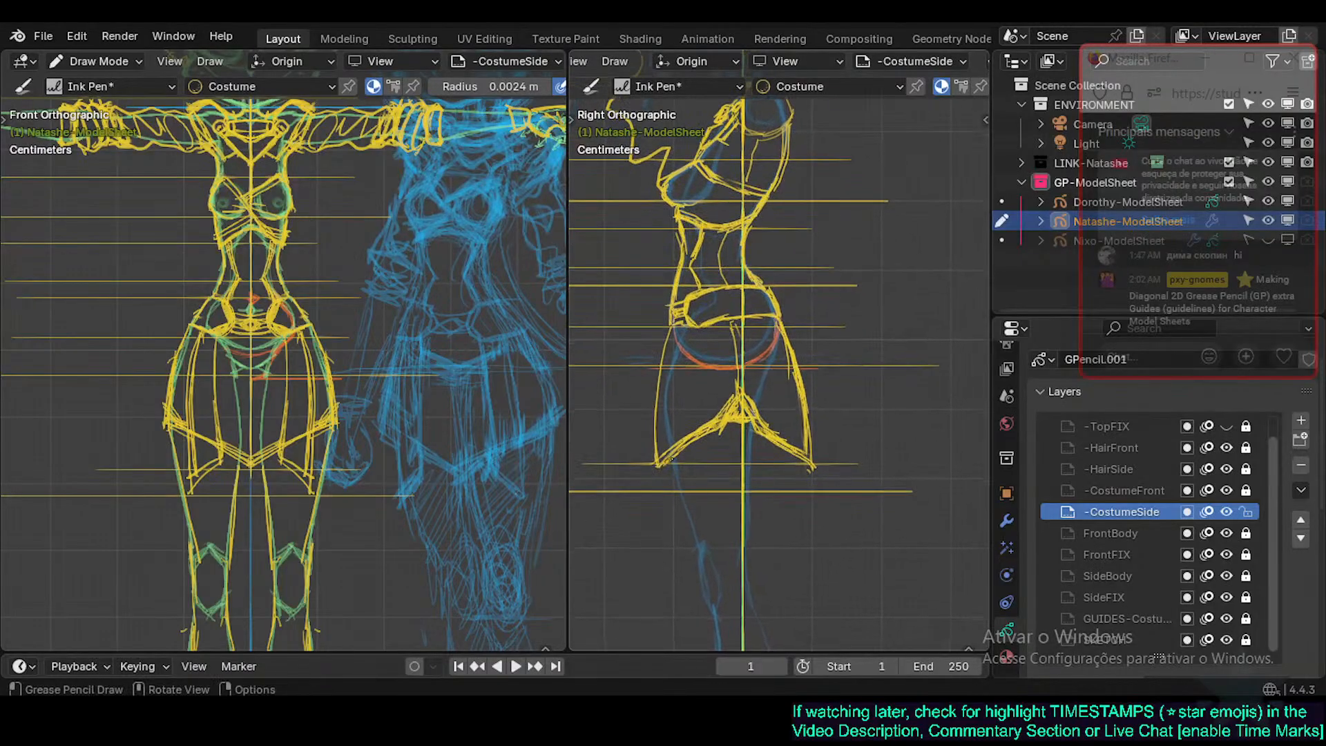
shift+middle_drag(677, 452, 679, 458)
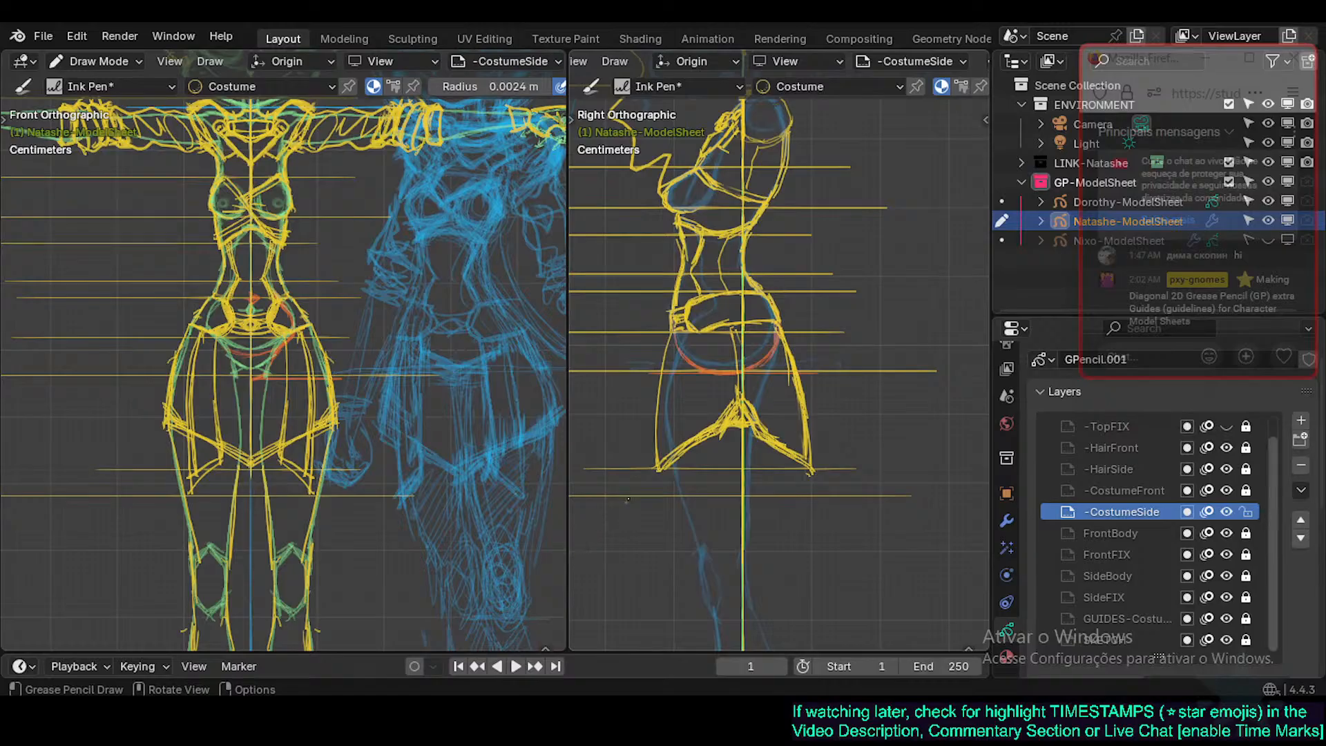
ctrl+middle_drag(628, 499, 681, 460)
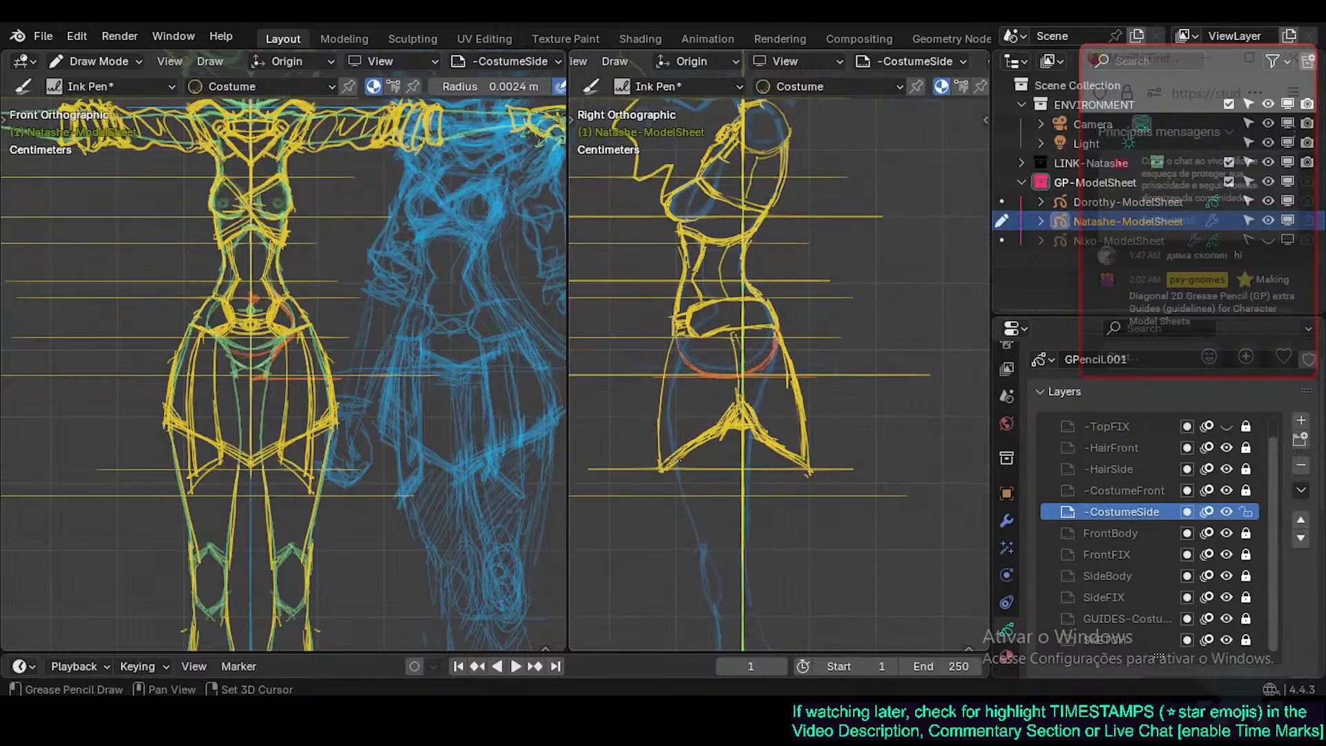
key(ctrl+s)
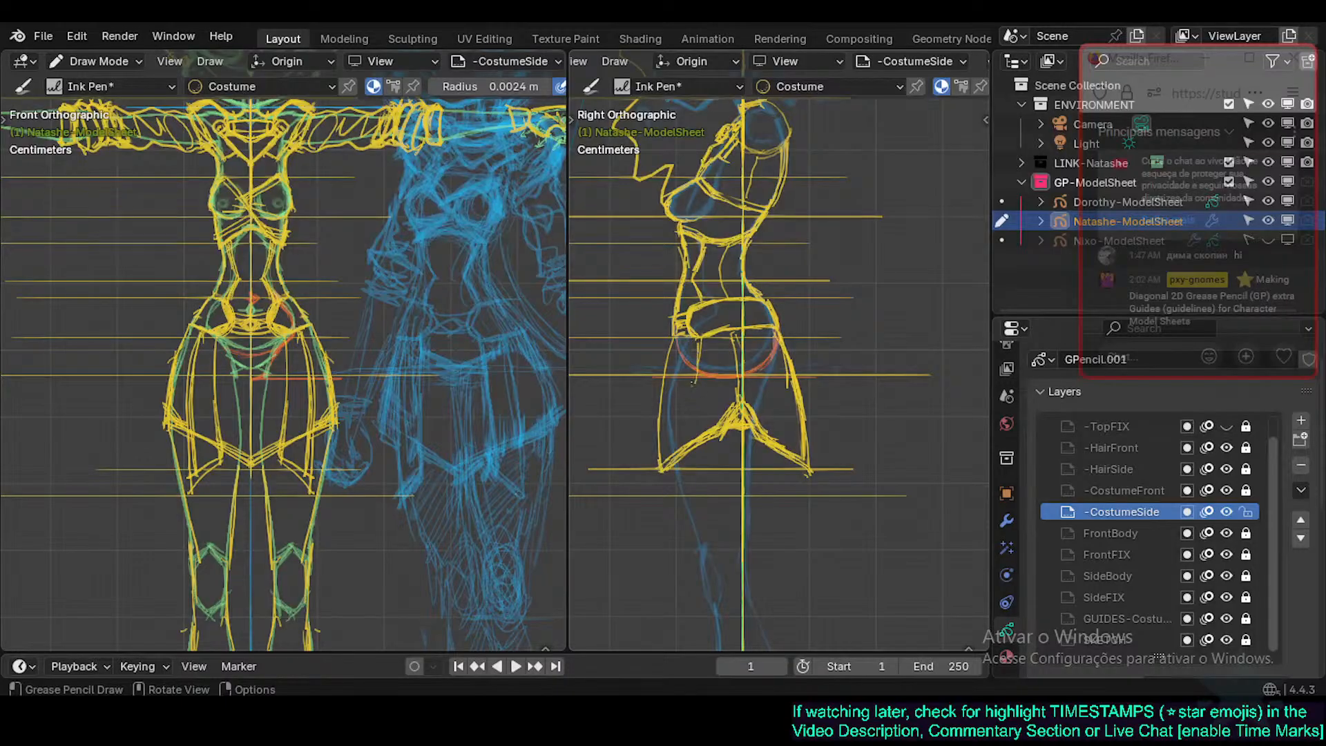
Sketch the front edge of a narrow skirt panel from the belt and its pointed tip below the hem.
drag(699, 344, 696, 427)
drag(695, 380, 681, 469)
mouse_move(684, 455)
mouse_down()
mouse_move(708, 498)
mouse_move(717, 461)
mouse_up()
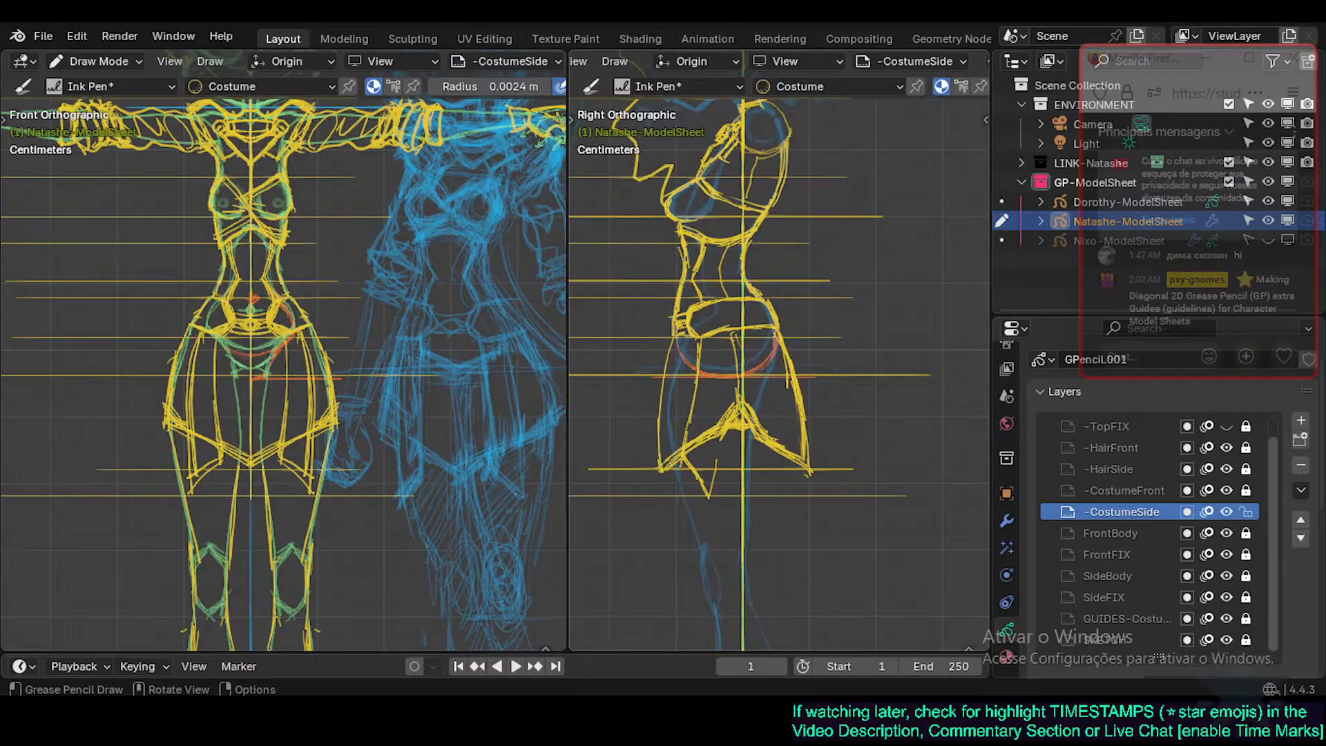
Draw the panel's doubled rear edge from the belt to the pointed tip, join it across the hem, and save.
drag(718, 332, 717, 402)
drag(722, 338, 720, 441)
drag(723, 387, 719, 454)
drag(722, 332, 718, 466)
drag(727, 376, 713, 492)
mouse_move(726, 432)
mouse_down()
mouse_move(712, 498)
mouse_move(687, 452)
mouse_up()
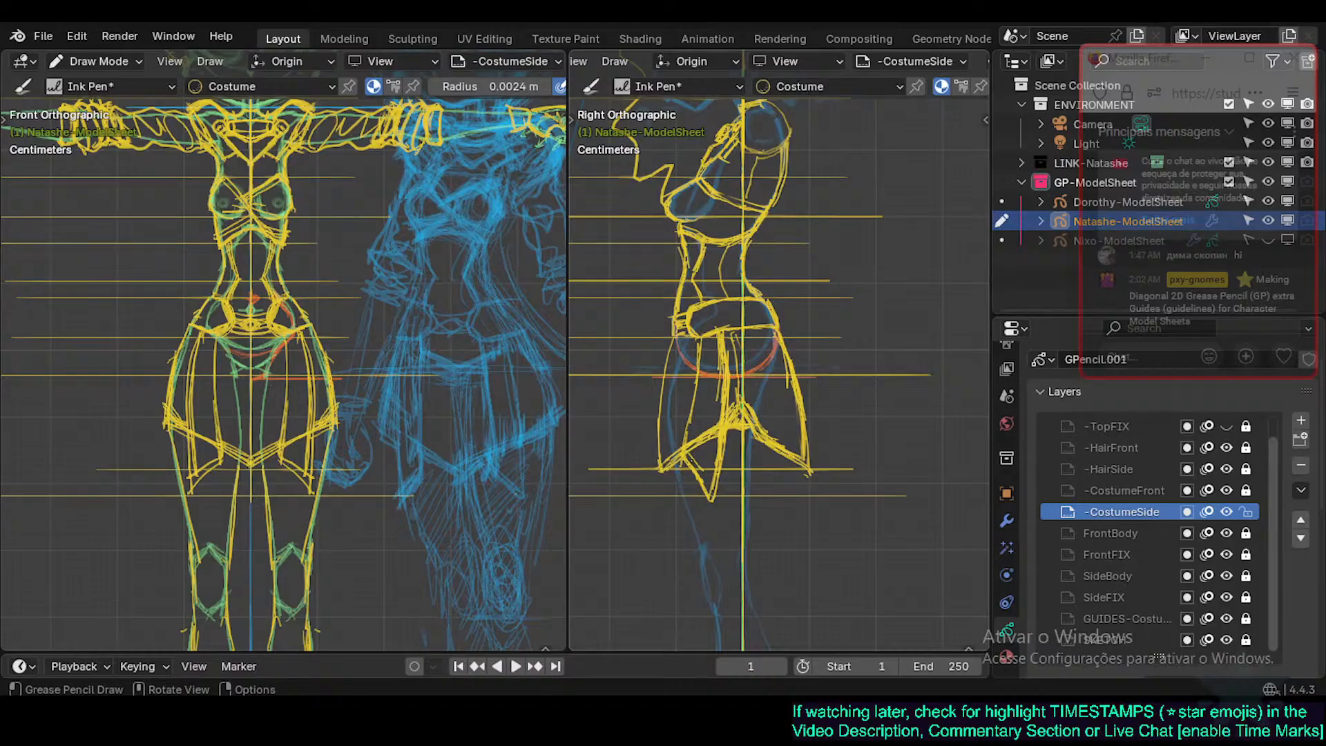
mouse_move(685, 454)
mouse_down()
mouse_move(709, 490)
mouse_move(718, 354)
mouse_up()
key(ctrl+s)
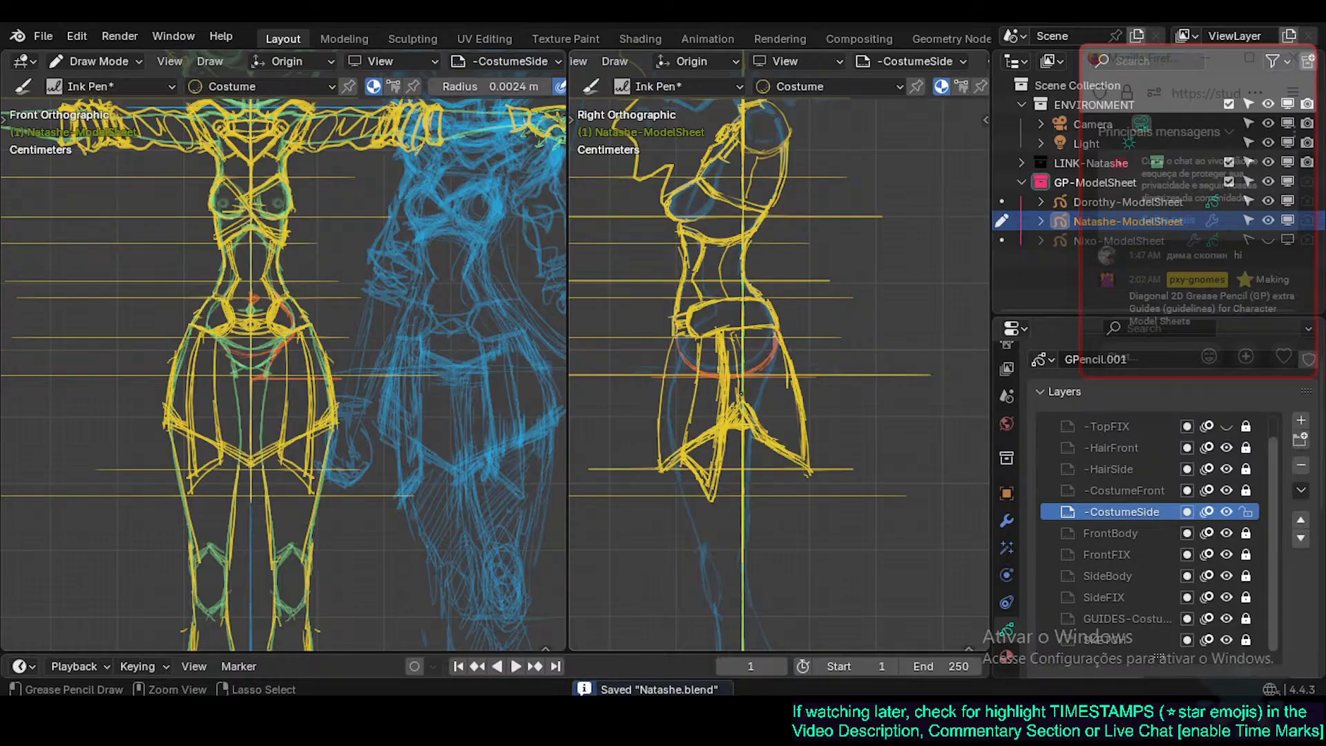
Undo the last strokes on the narrow panel, redraw its front edge from belt toward hem, and save the file.
mouse_move(685, 431)
mouse_down()
mouse_move(694, 358)
mouse_move(684, 432)
mouse_up()
key(ctrl+z)
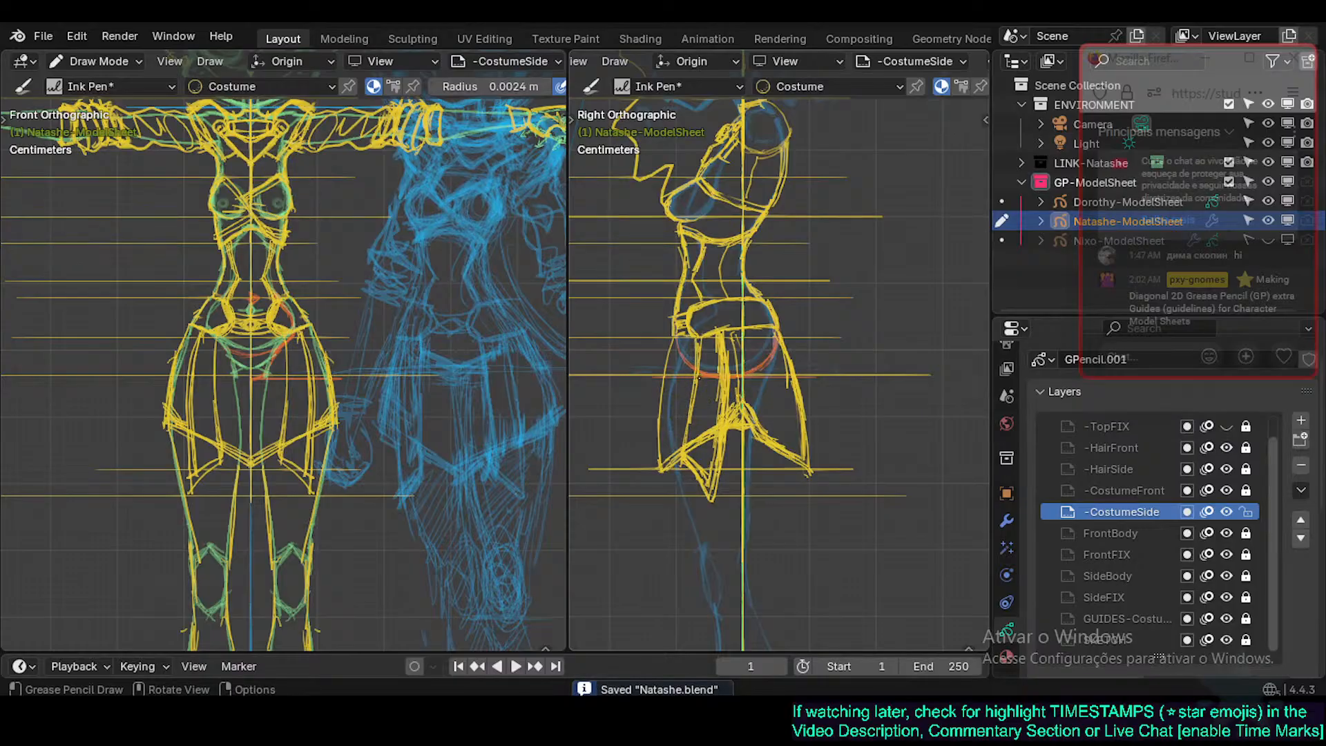
key(ctrl+z)
key(ctrl+z)
drag(700, 336, 685, 427)
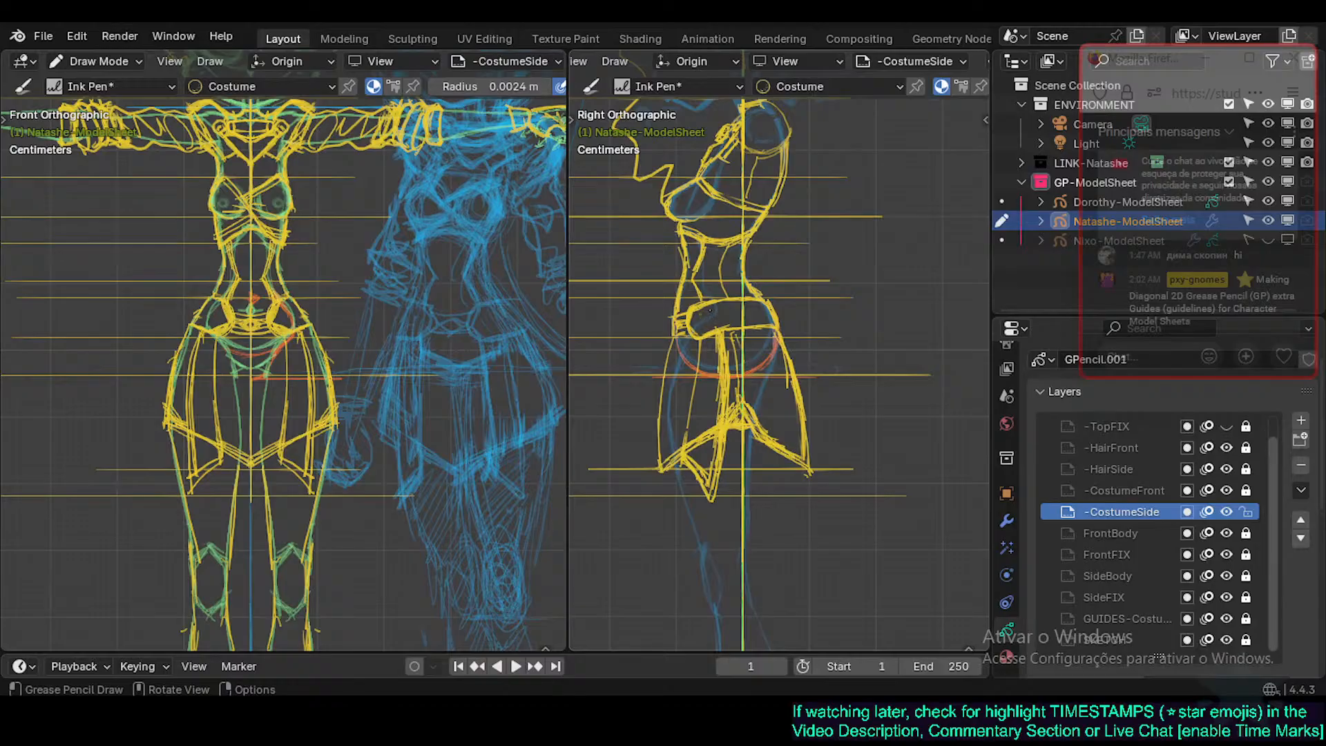
key(ctrl+s)
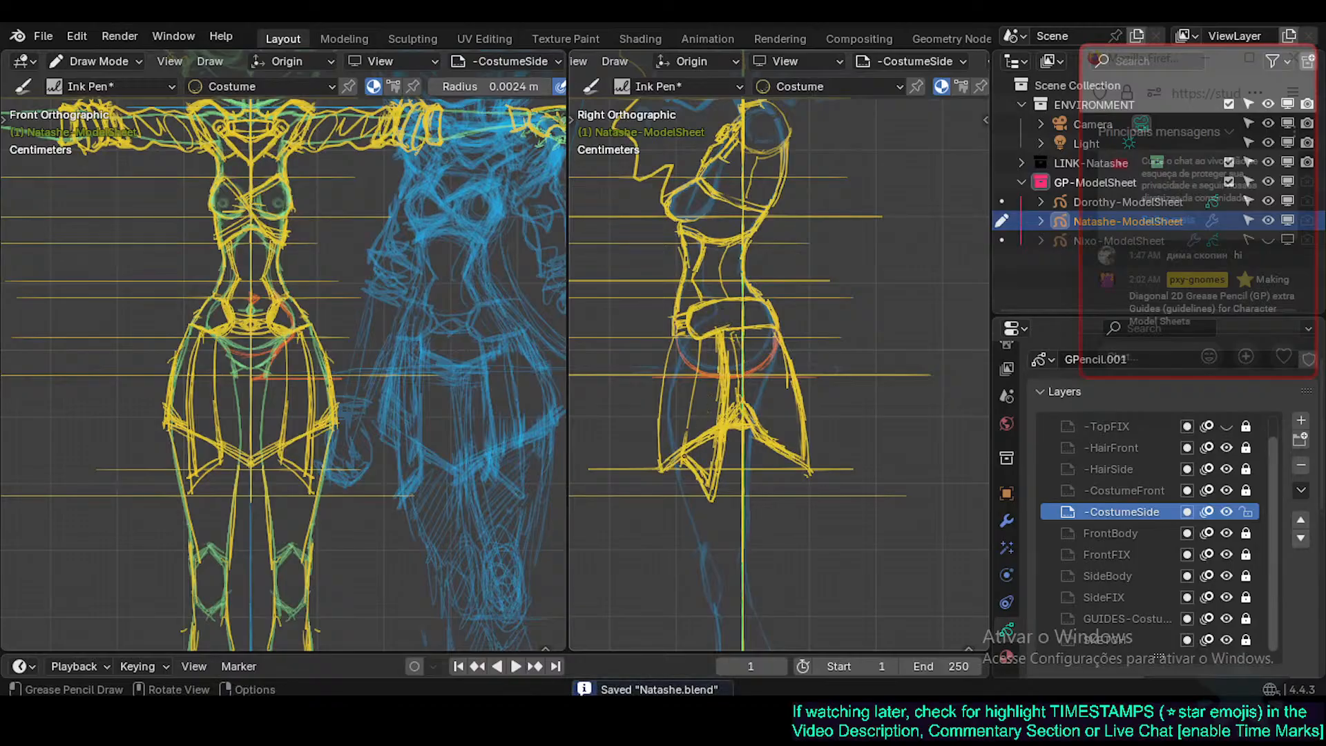
Bring the legs below the skirt into line at the same height in the front and side views, and save.
key(ctrl+KP_8)
key(ctrl+KP_8)
key(ctrl+KP_2)
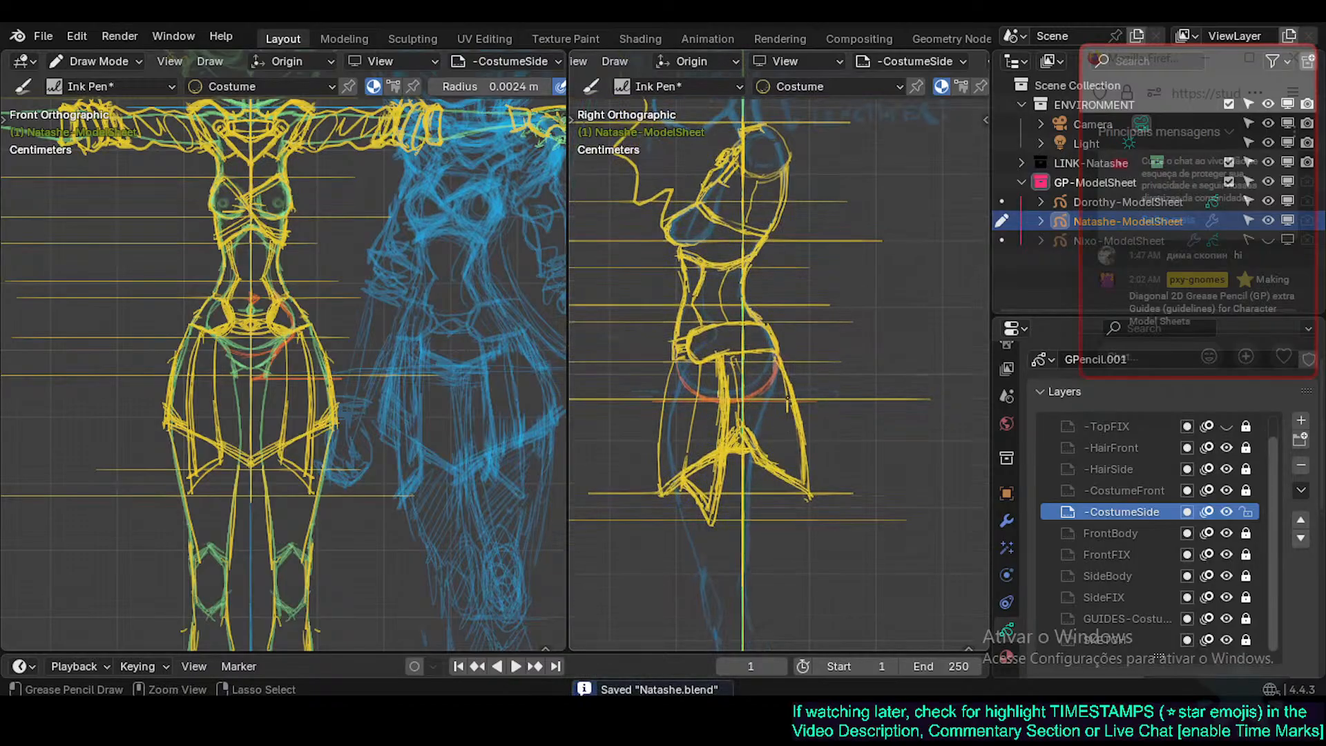
key(ctrl+KP_2)
key(ctrl+KP_2)
key(ctrl+KP_2)
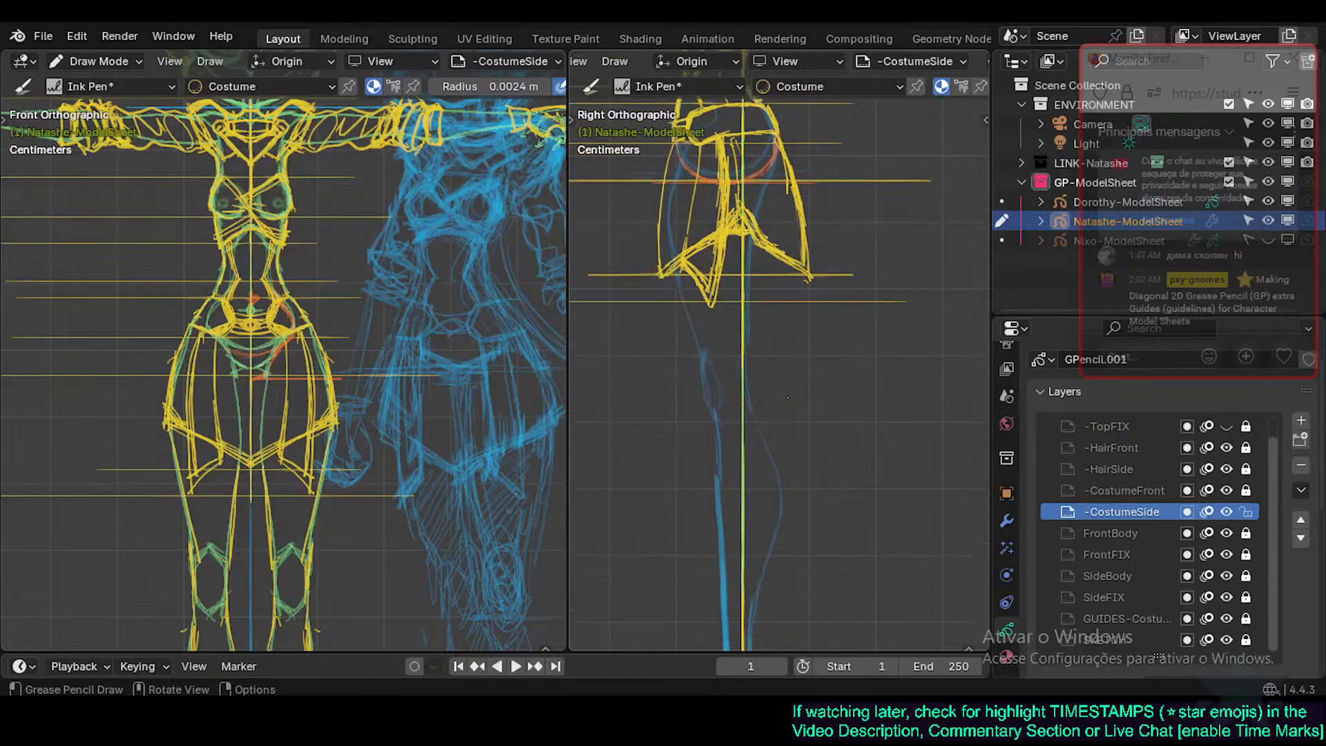
key(ctrl+KP_2)
key(ctrl+KP_2)
key(ctrl+KP_2)
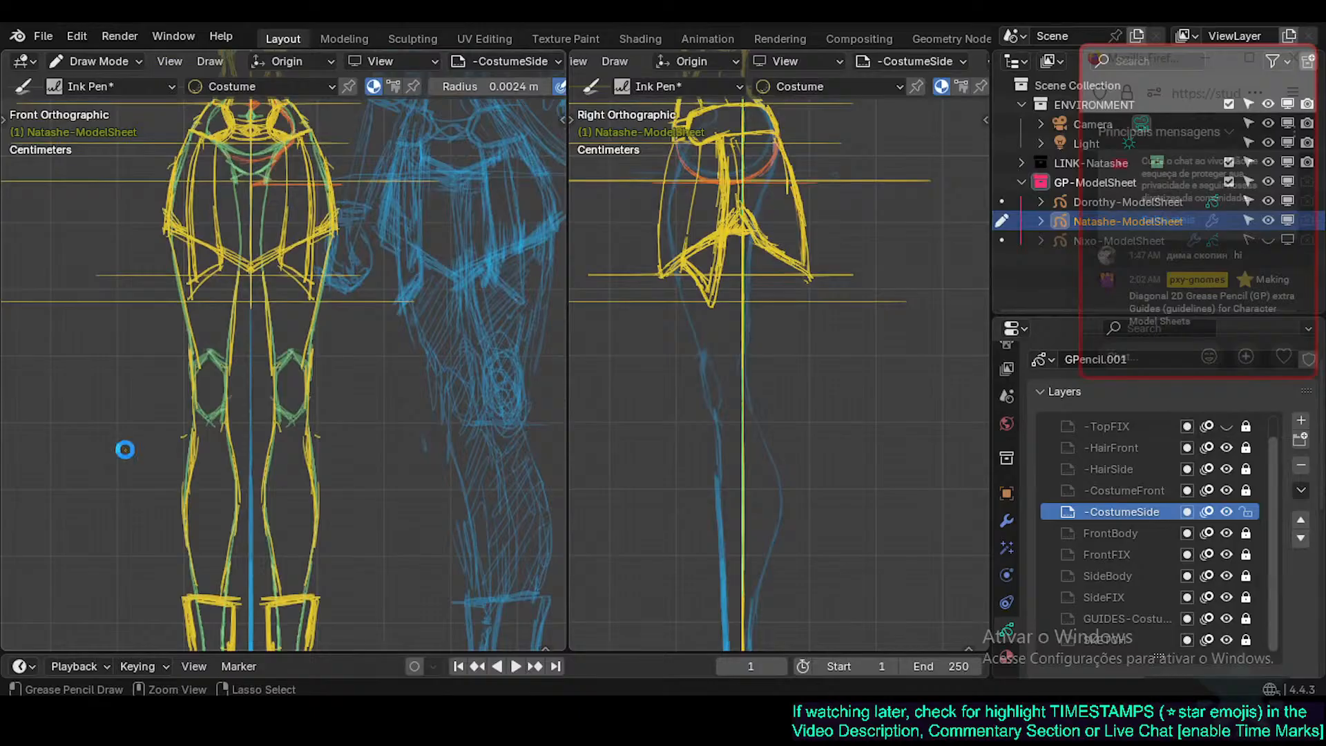
key(ctrl+s)
Trace the front and rear contours of the side-view thigh from the skirt hem down to the knee, redoing the rear stroke.
drag(678, 274, 695, 335)
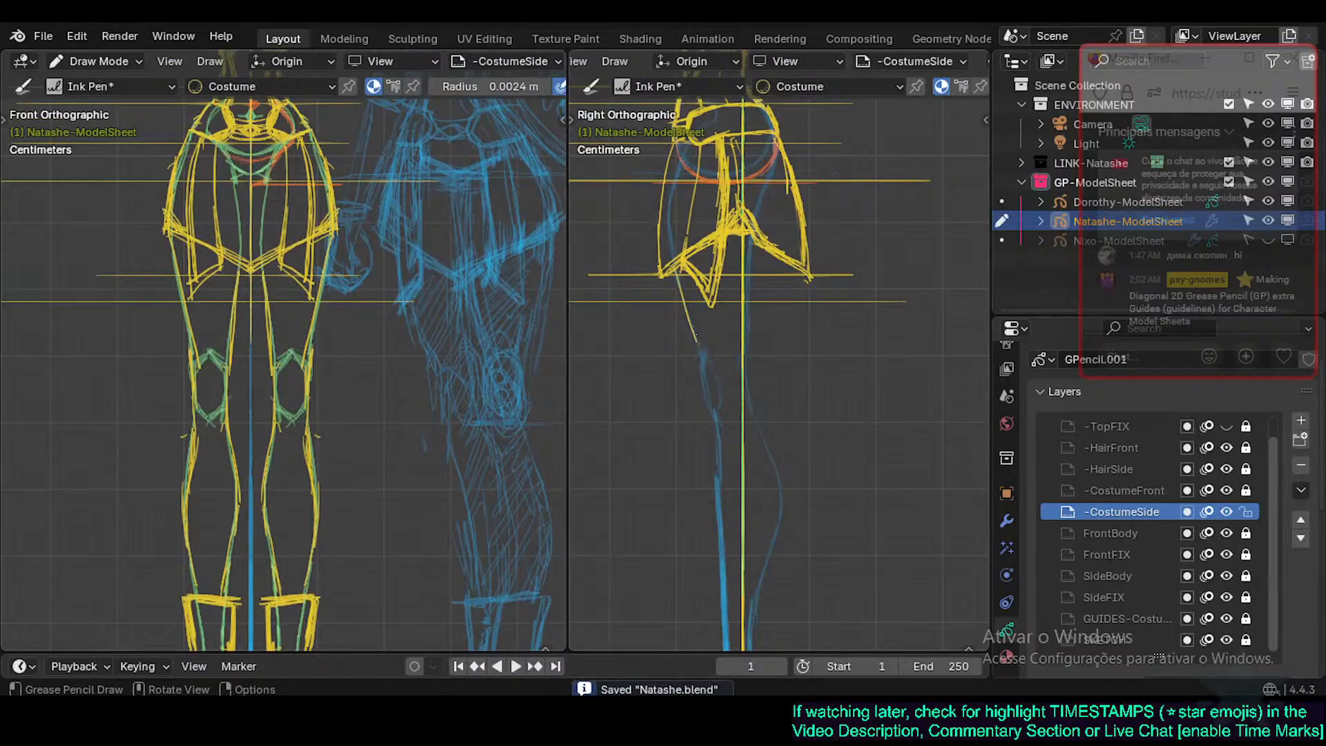
drag(754, 239, 742, 336)
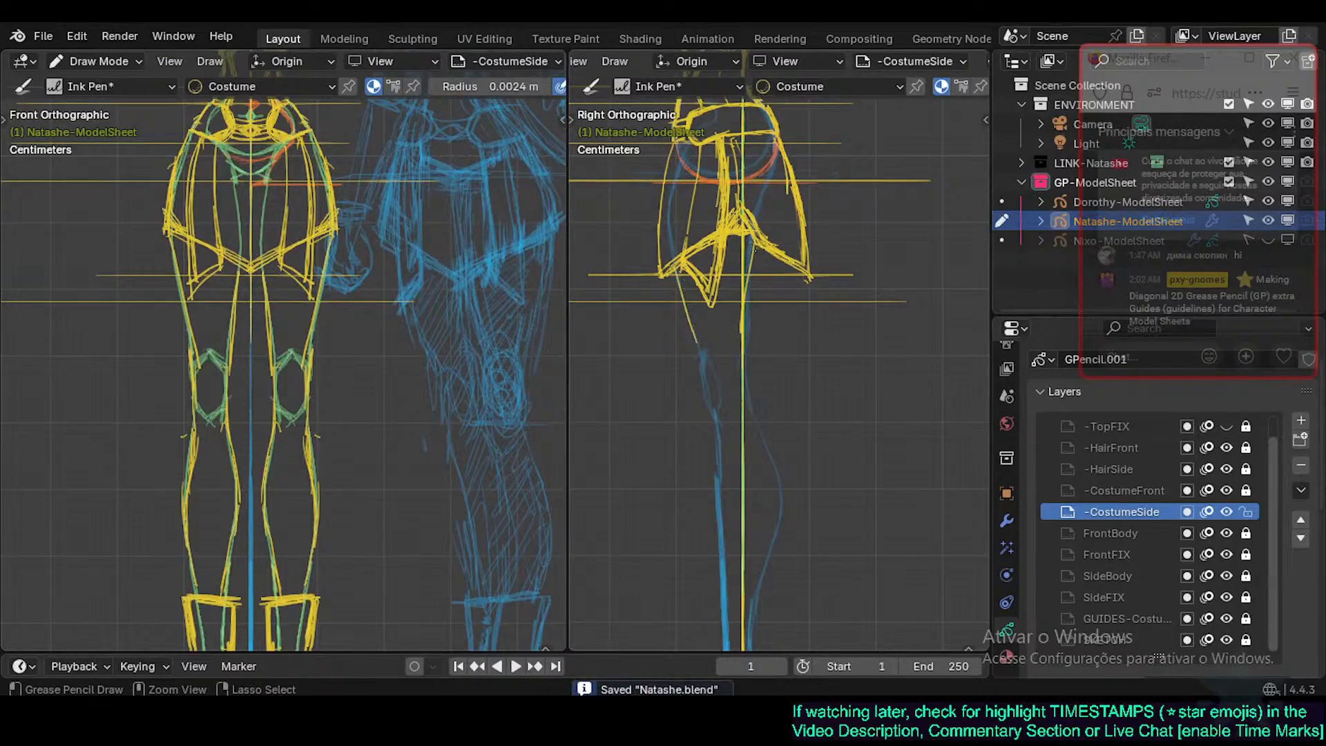
key(ctrl+z)
drag(755, 239, 746, 339)
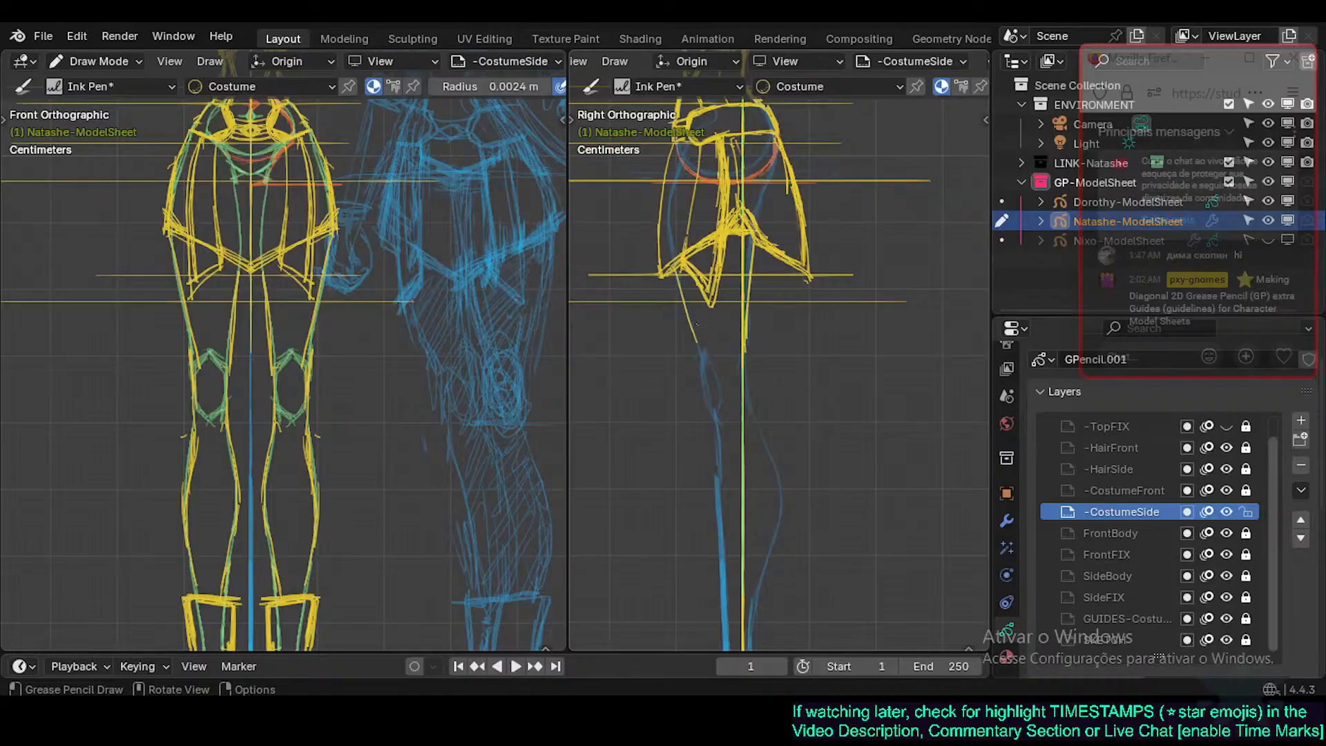
drag(677, 268, 716, 416)
drag(744, 352, 755, 420)
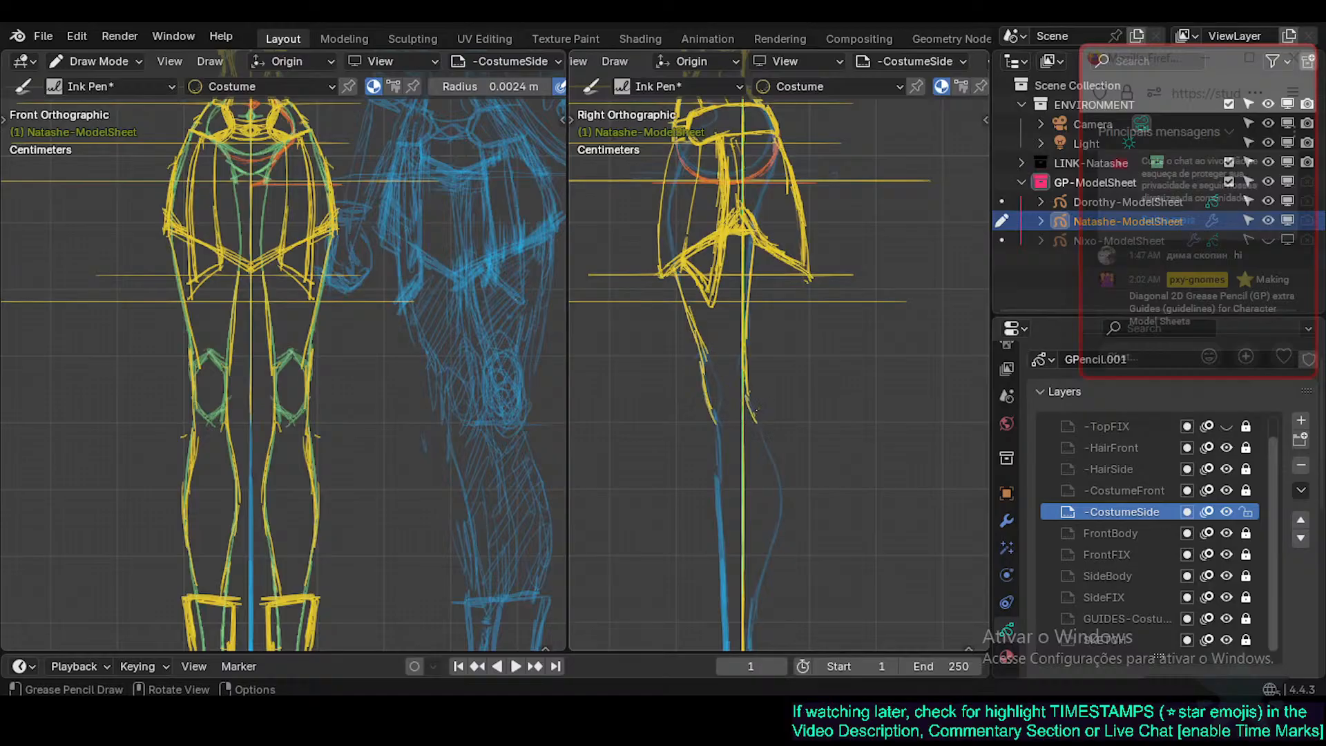
Bring the lower legs and feet into line at the same height in the front and side views, and save the file.
key(ctrl+KP_2)
key(ctrl+KP_2)
key(ctrl+KP_2)
key(ctrl+KP_2)
key(ctrl+KP_2)
key(ctrl+KP_2)
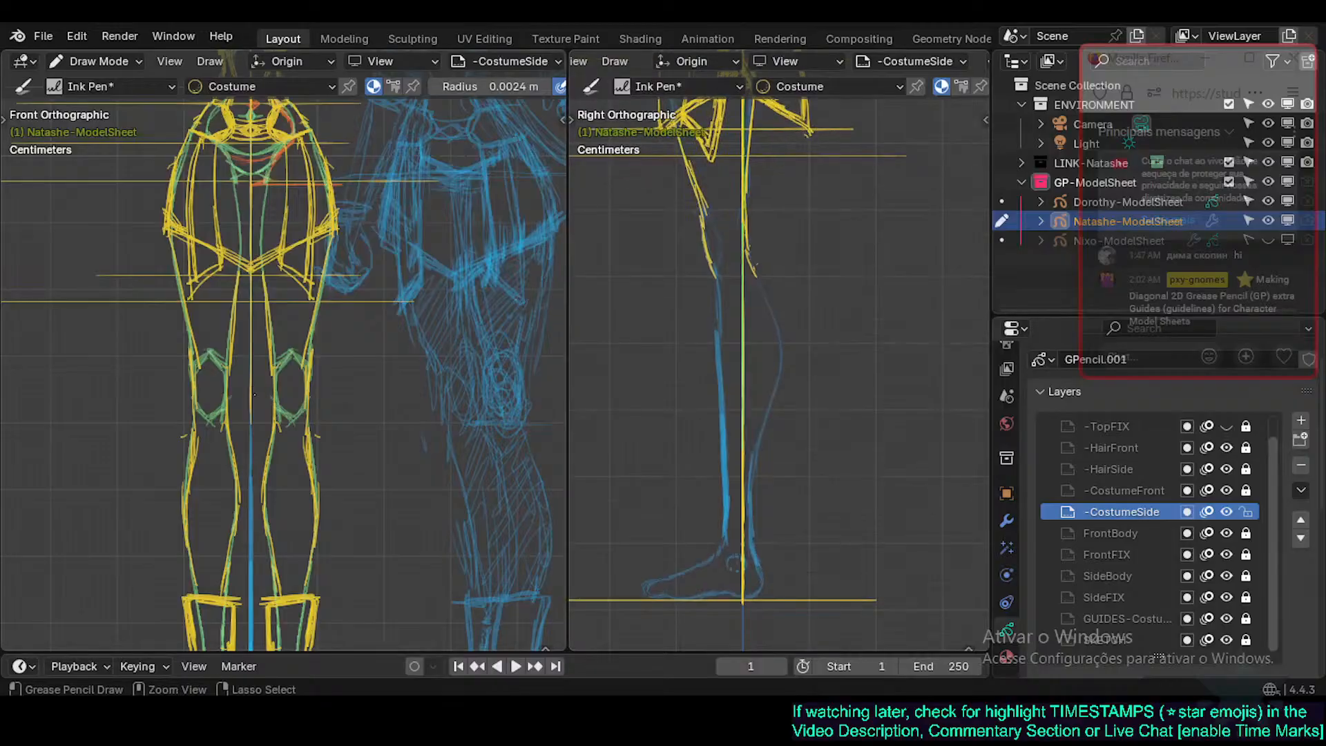
key(ctrl+KP_2)
key(ctrl+KP_2)
key(ctrl+KP_2)
key(ctrl+KP_2)
key(ctrl+KP_2)
key(ctrl+KP_2)
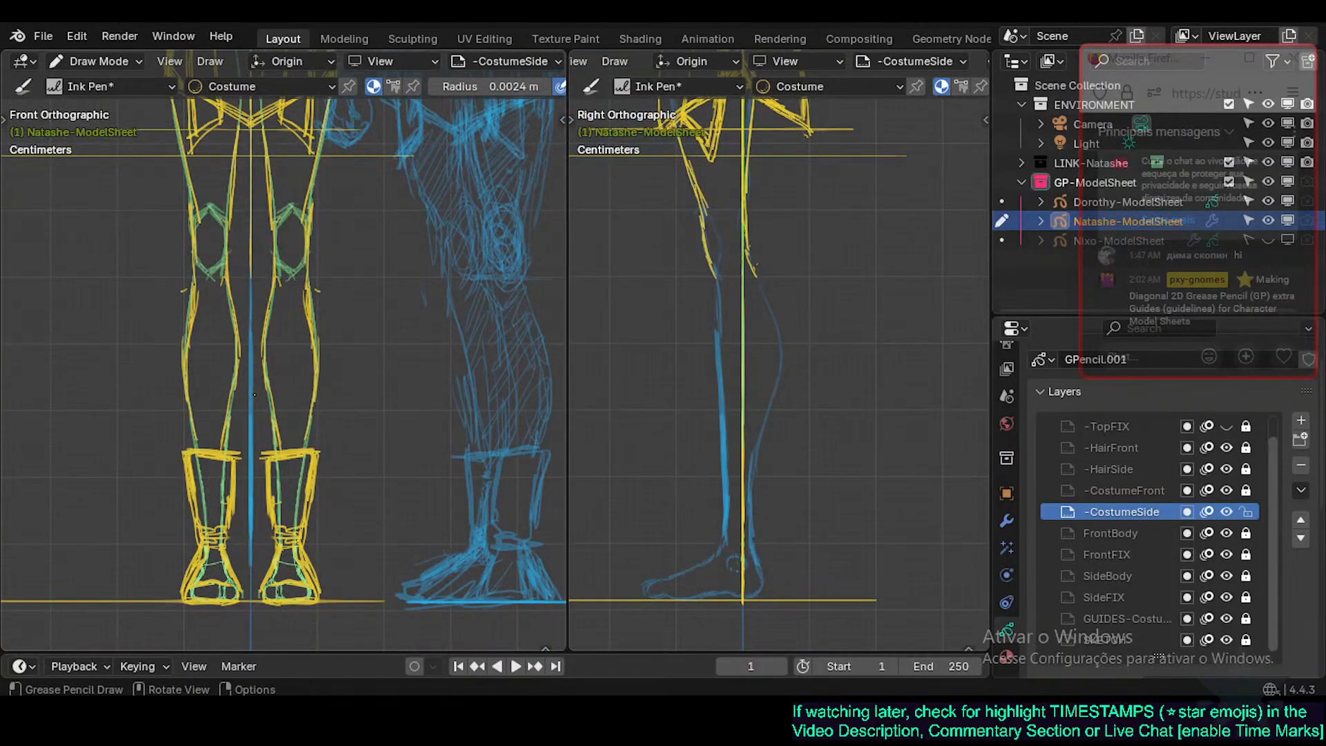
key(ctrl+s)
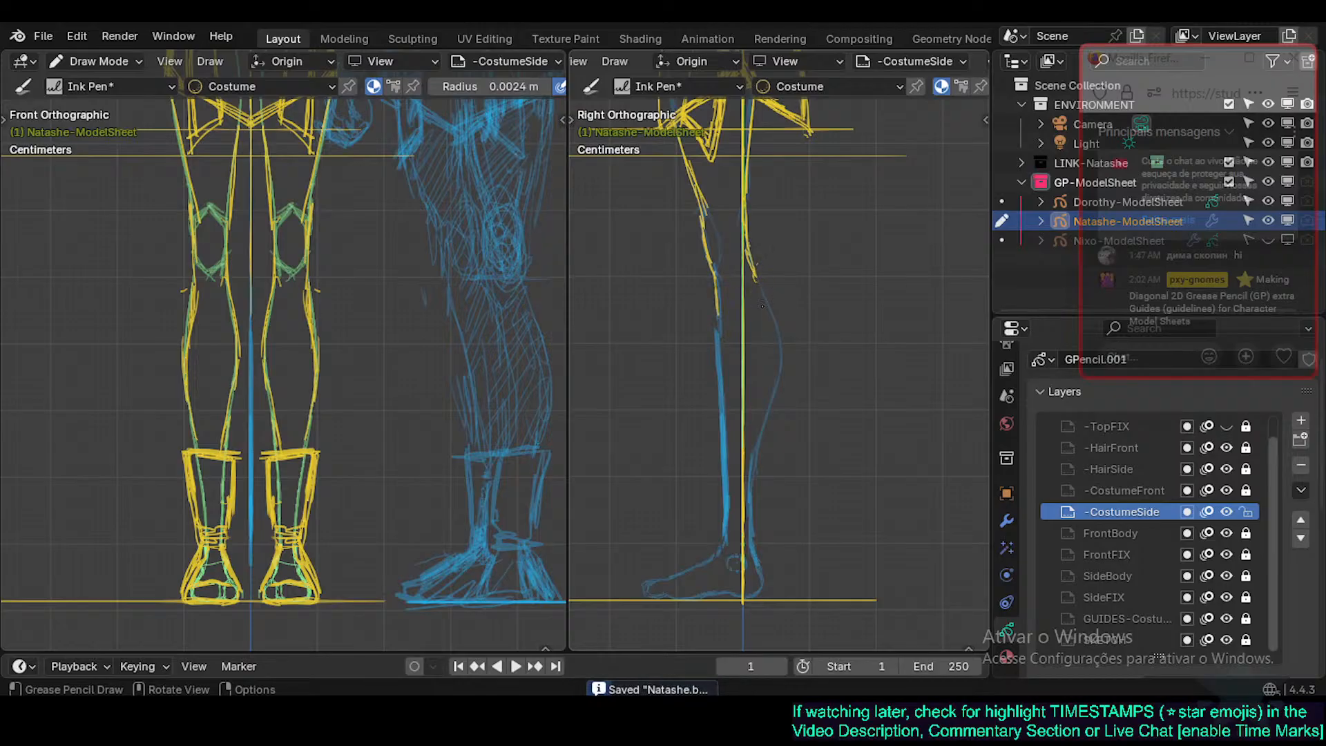
Trace the curved calf and the shin of the side-view lower leg from the knee down toward the boot top.
drag(755, 277, 782, 353)
mouse_move(767, 300)
mouse_down()
mouse_move(786, 362)
mouse_move(762, 446)
mouse_up()
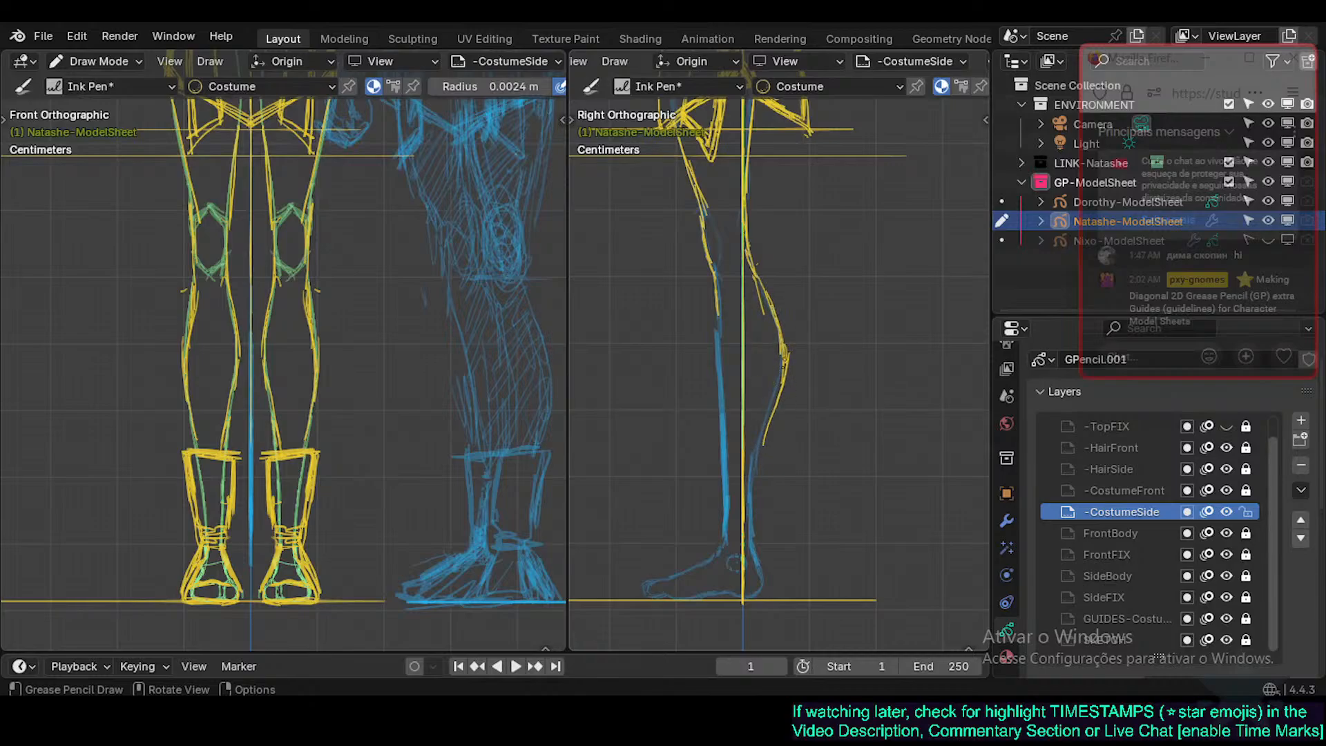
drag(787, 356, 757, 453)
drag(713, 279, 721, 431)
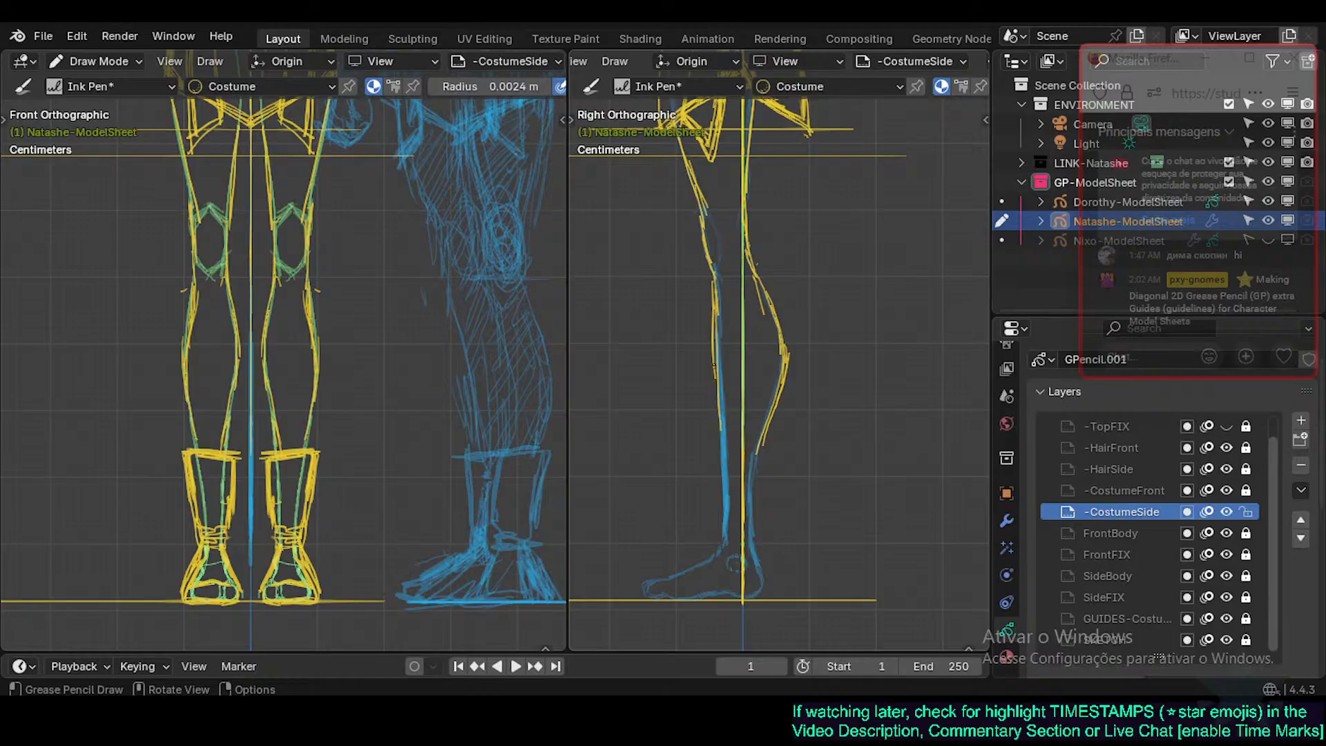
mouse_move(715, 363)
mouse_down()
mouse_move(719, 446)
mouse_move(772, 449)
mouse_move(711, 449)
mouse_move(771, 475)
mouse_move(760, 519)
mouse_up()
Undo the last strokes, draw the side-view boot shaft with its top rim, and add the band around the ankle.
key(ctrl+z)
key(ctrl+z)
drag(769, 454, 762, 525)
mouse_move(709, 452)
mouse_down()
mouse_move(719, 533)
mouse_move(750, 542)
mouse_move(767, 476)
mouse_move(745, 541)
mouse_move(756, 541)
mouse_move(724, 547)
mouse_move(718, 533)
mouse_move(753, 542)
mouse_up()
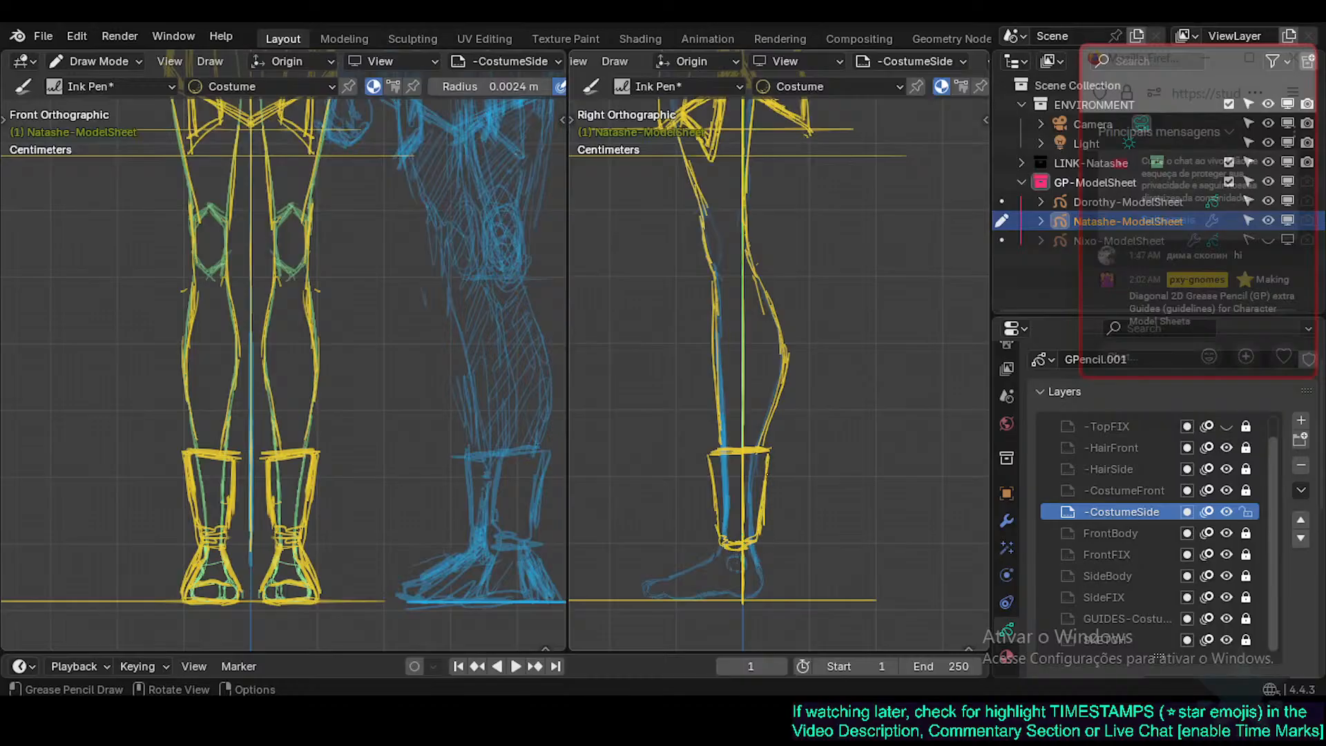
drag(770, 453, 757, 547)
drag(711, 490, 709, 451)
drag(718, 545, 742, 552)
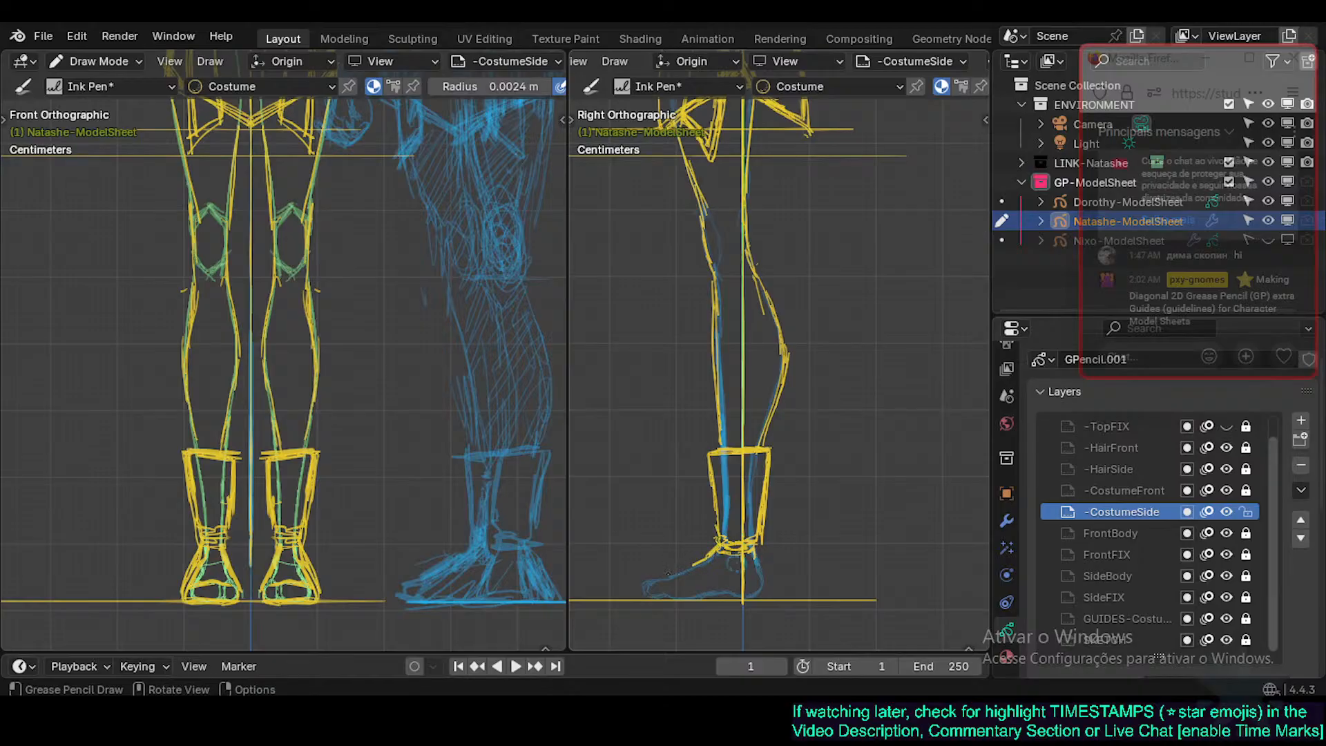
Draw the boot's foot from the ankle band: the instep and pointed toe, the back of the heel, the sole and the heel block.
mouse_move(716, 551)
mouse_down()
mouse_move(644, 593)
mouse_move(681, 569)
mouse_up()
drag(759, 561, 764, 586)
drag(647, 579, 714, 550)
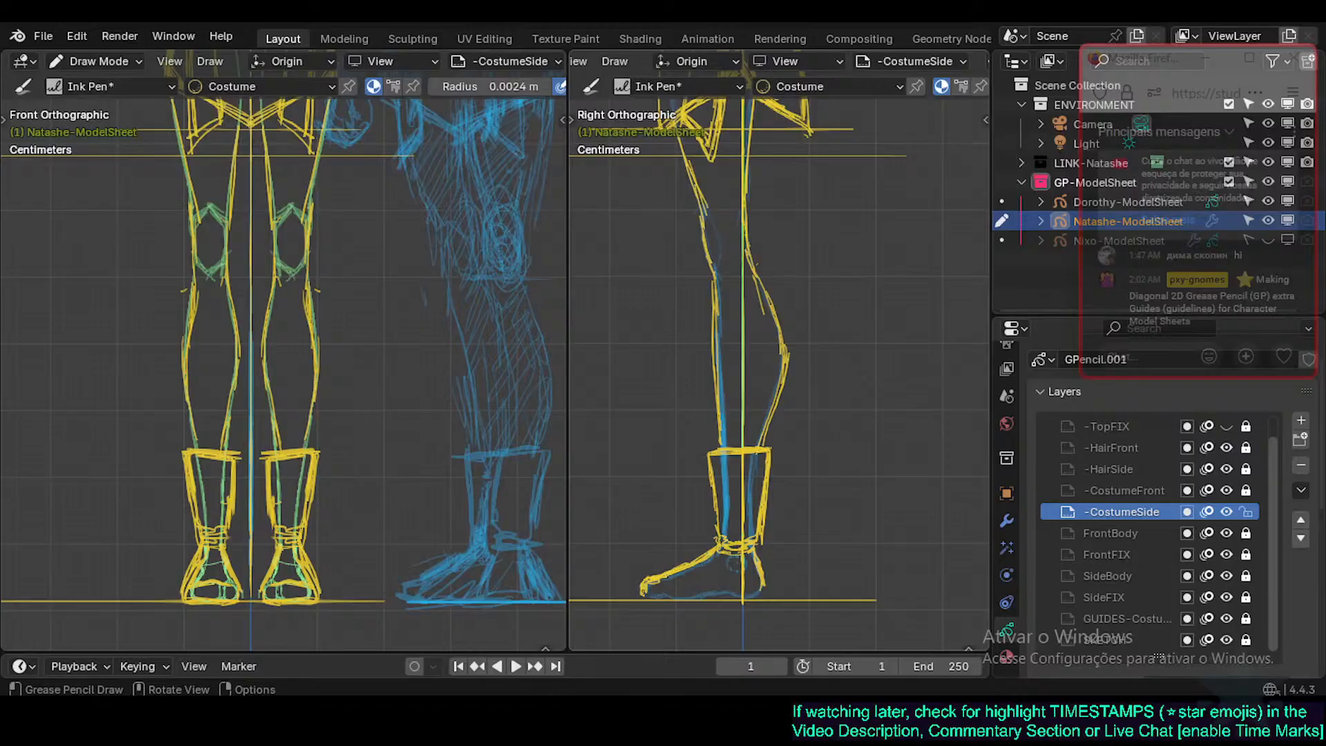
mouse_move(642, 588)
mouse_down()
mouse_move(762, 595)
mouse_move(746, 604)
mouse_move(760, 608)
mouse_up()
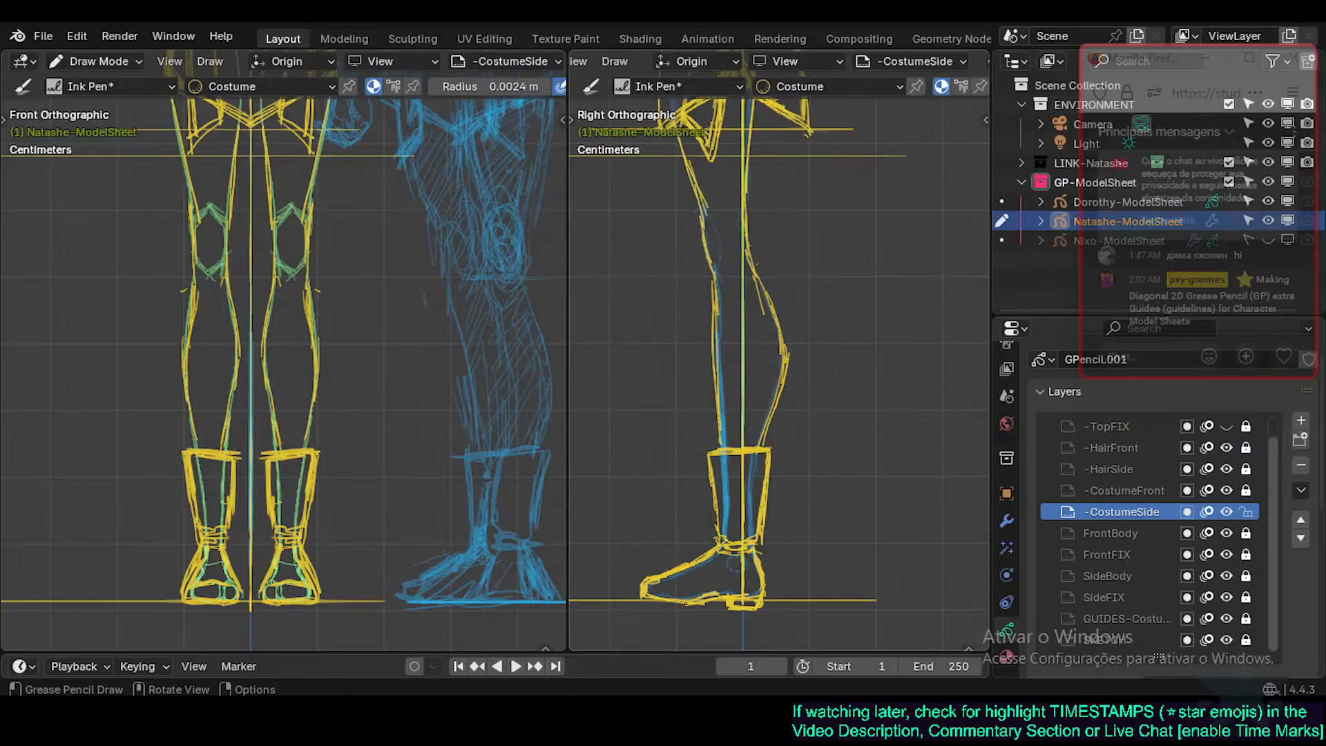
drag(643, 586, 731, 600)
mouse_move(783, 598)
mouse_down()
mouse_move(768, 600)
mouse_move(814, 595)
mouse_up()
key(ctrl+z)
drag(729, 601, 796, 594)
drag(682, 624, 827, 571)
drag(745, 593, 810, 575)
key(ctrl+z)
key(ctrl+z)
key(ctrl+z)
drag(713, 601, 860, 585)
key(ctrl+z)
key(ctrl+z)
mouse_move(724, 609)
mouse_down()
mouse_move(759, 611)
mouse_move(765, 596)
mouse_move(727, 608)
mouse_up()
key(ctrl+z)
key(ctrl+z)
key(ctrl+z)
drag(726, 603, 728, 613)
key(ctrl+z)
drag(697, 597, 742, 567)
key(ctrl+z)
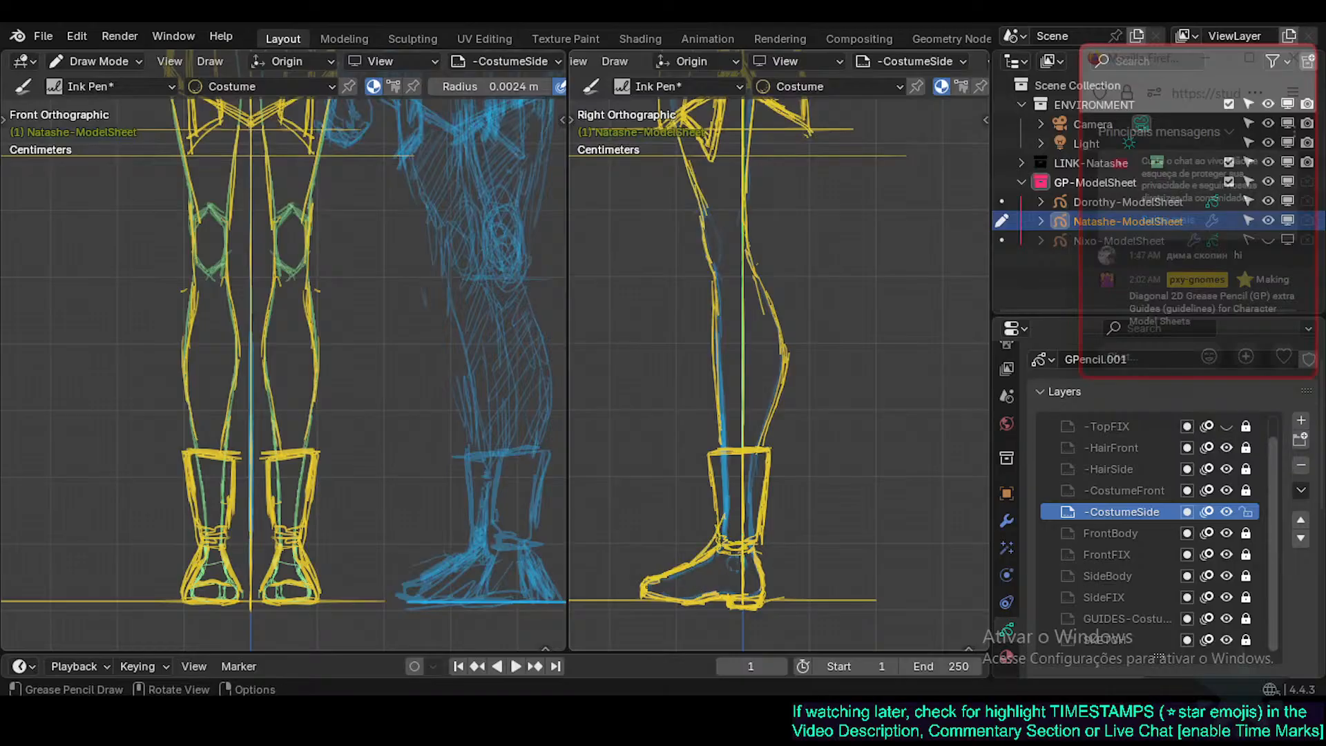
Retrace the side-view boot's toe and sole, undoing the unwanted strokes, to thicken the outline.
mouse_move(648, 589)
mouse_down()
mouse_move(728, 591)
mouse_move(742, 565)
mouse_move(650, 591)
mouse_move(742, 565)
mouse_move(767, 533)
mouse_move(699, 528)
mouse_up()
key(ctrl+z)
key(ctrl+z)
drag(727, 593, 634, 599)
key(ctrl+z)
drag(718, 594, 702, 598)
shift+middle_drag(766, 493, 768, 500)
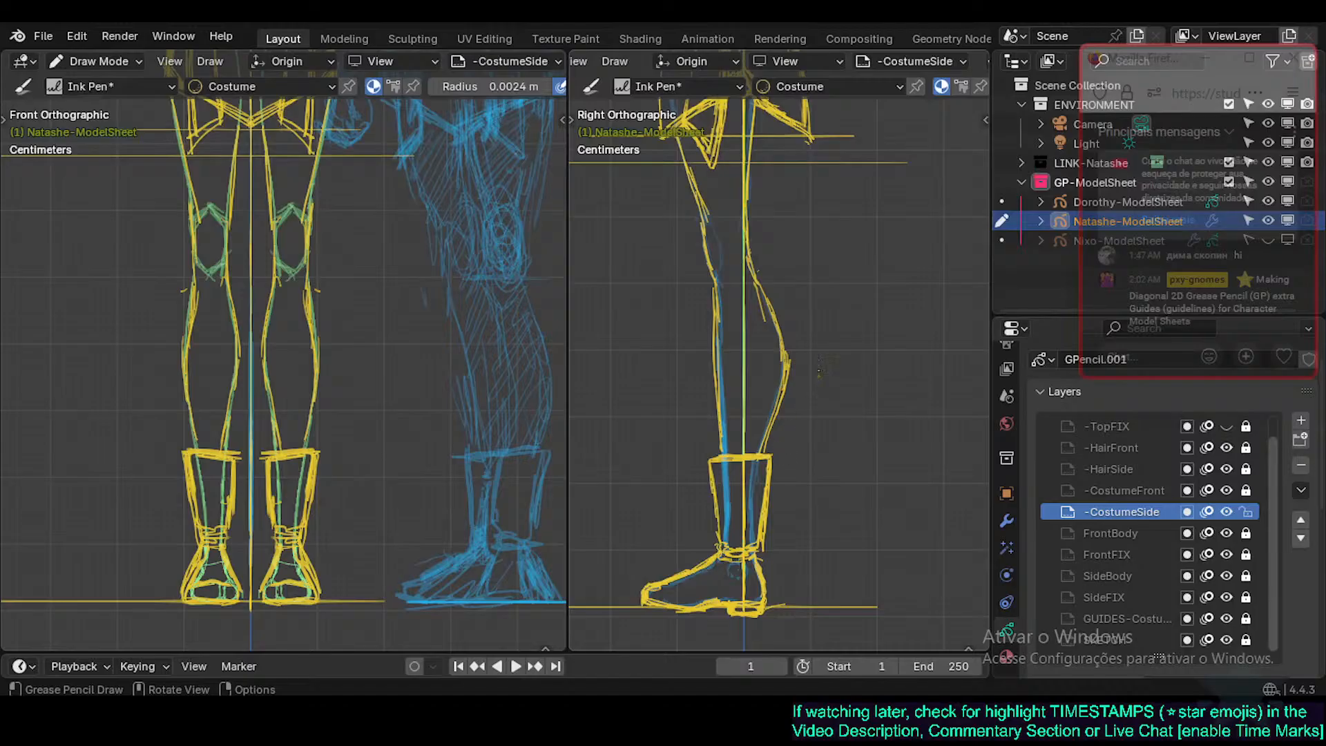
Check the whole side-view costume from hat band to boot sole, and save the file.
scroll(819, 363, down, 2)
mouse_move(818, 364)
shift+middle_down()
mouse_move(795, 446)
mouse_move(752, 442)
mouse_move(752, 380)
shift+middle_up()
scroll(795, 446, down, 1)
key(KP_3)
scroll(744, 613, up, 1)
mouse_move(746, 436)
shift+middle_down()
mouse_move(768, 535)
mouse_move(767, 523)
shift+middle_up()
scroll(765, 509, down, 1)
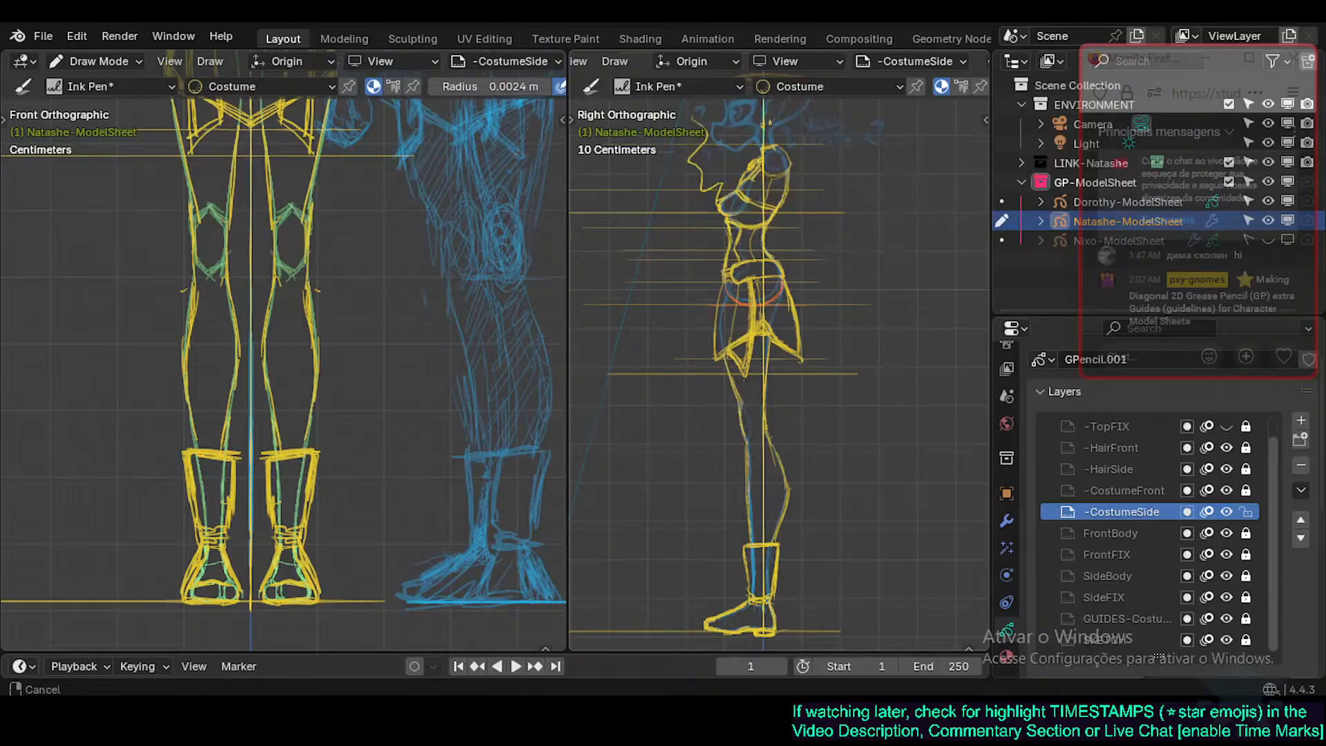
mouse_move(768, 449)
shift+middle_down()
mouse_move(769, 567)
mouse_move(790, 421)
mouse_move(789, 522)
mouse_move(778, 449)
mouse_move(763, 463)
mouse_move(787, 507)
mouse_move(773, 476)
shift+middle_up()
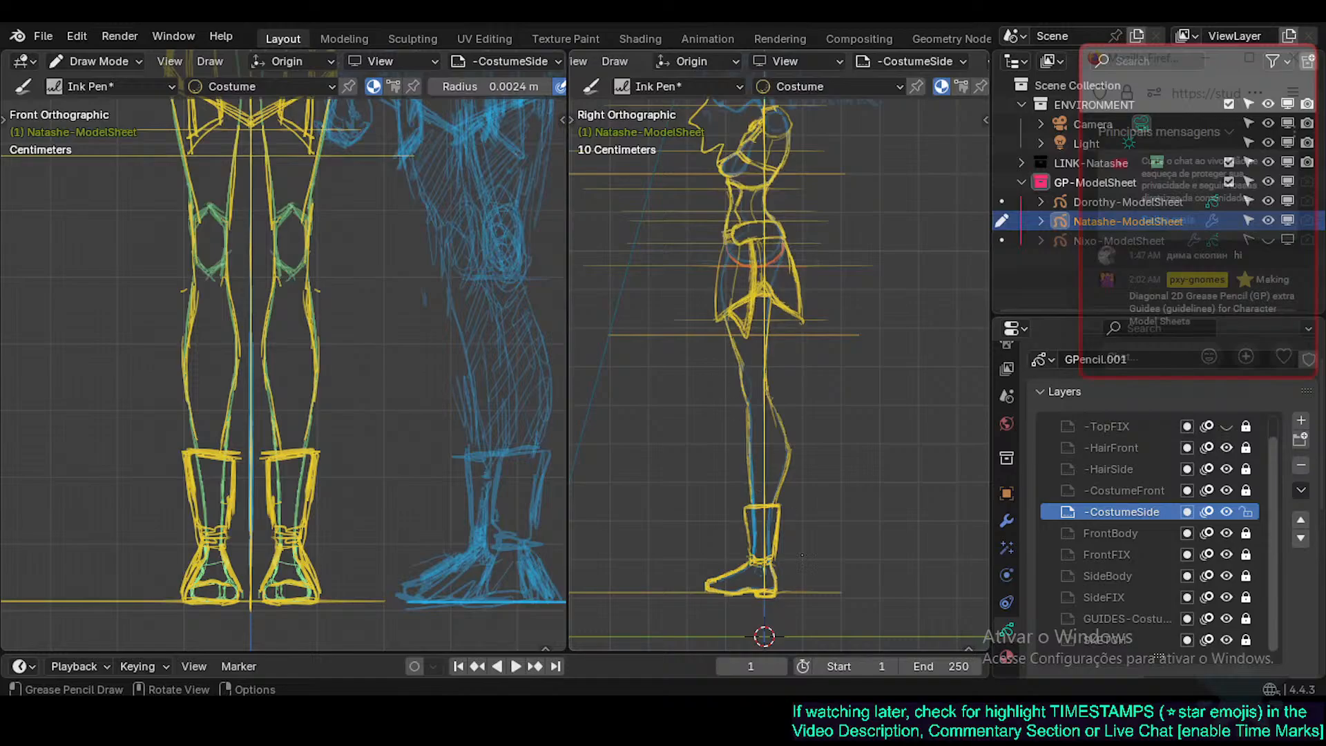
shift+middle_drag(761, 300, 751, 413)
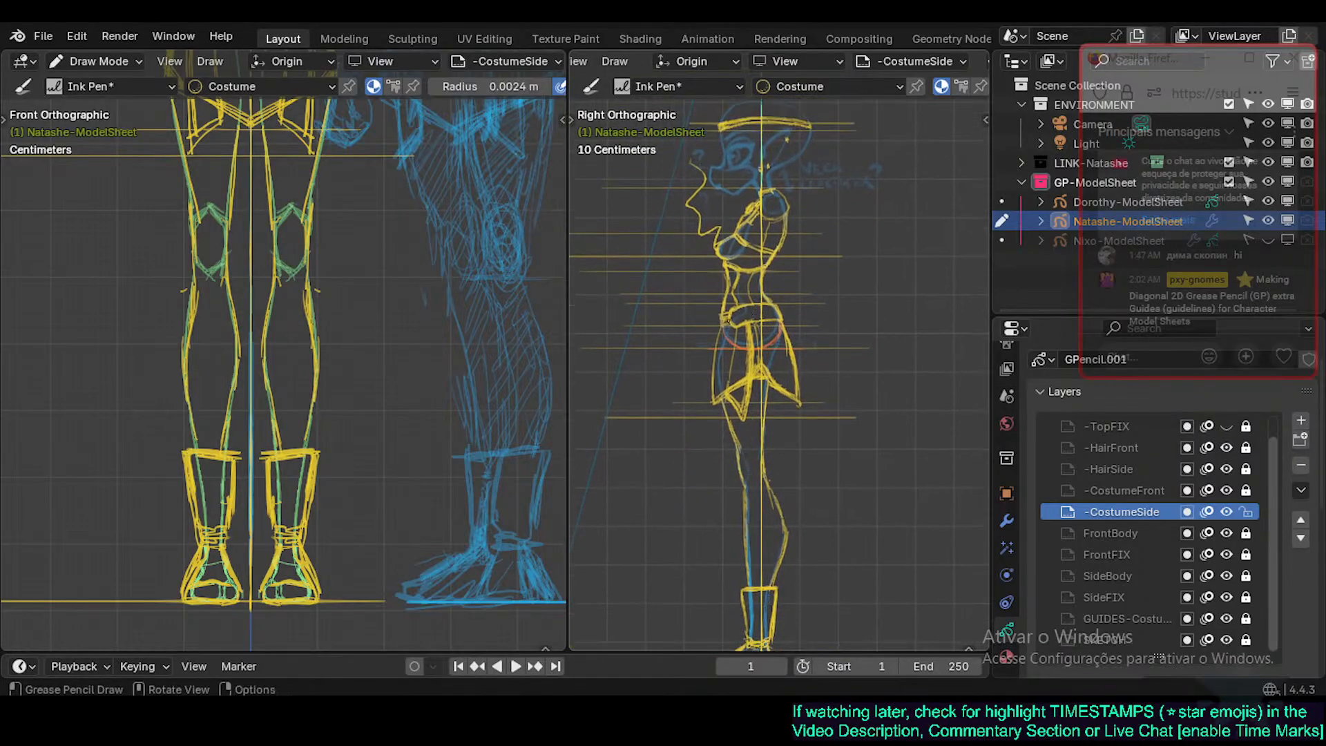
shift+middle_drag(755, 536, 739, 509)
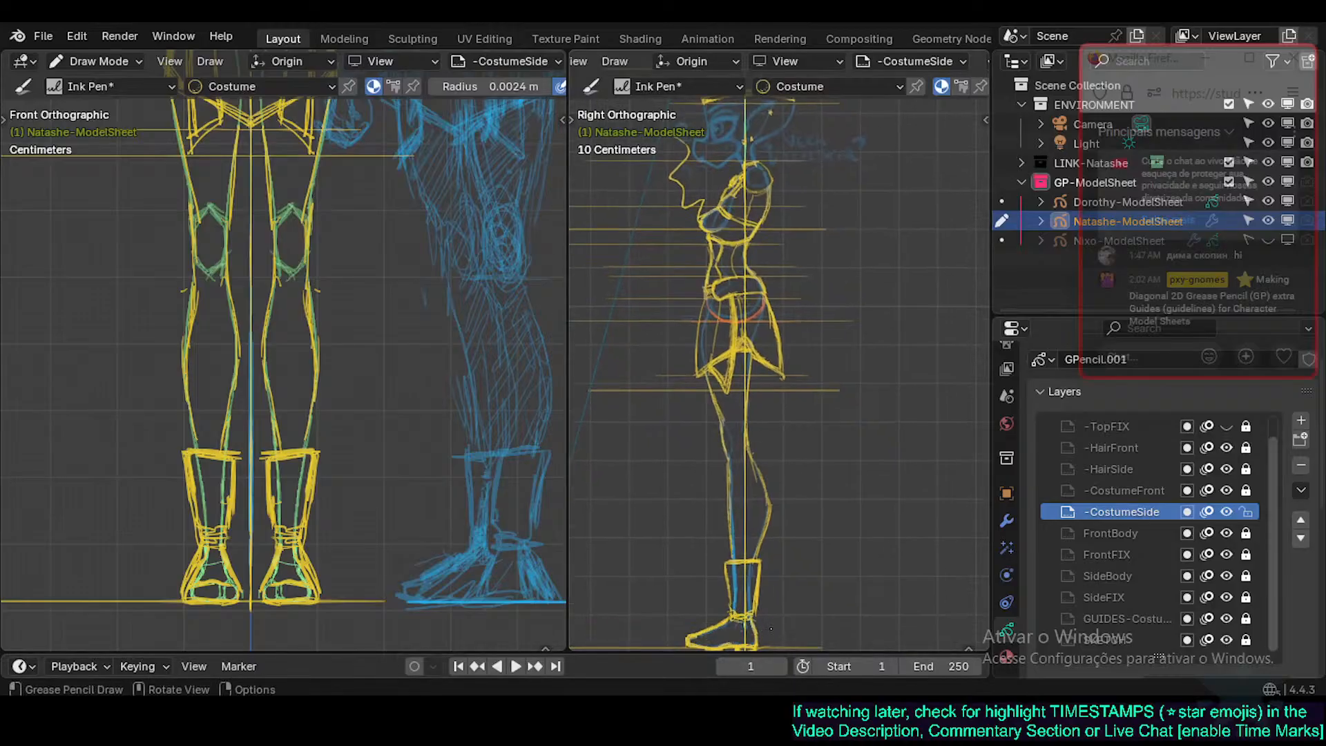
shift+middle_drag(735, 633, 720, 598)
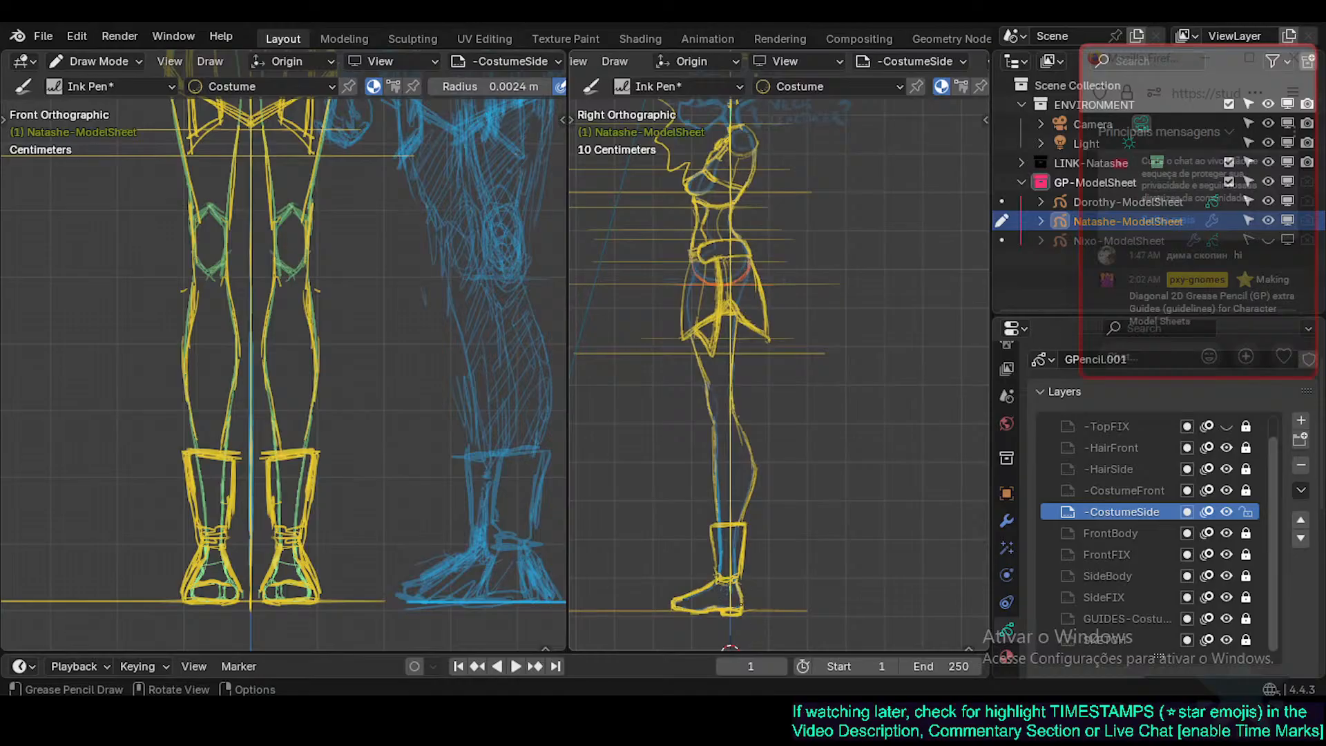
shift+middle_drag(730, 295, 729, 394)
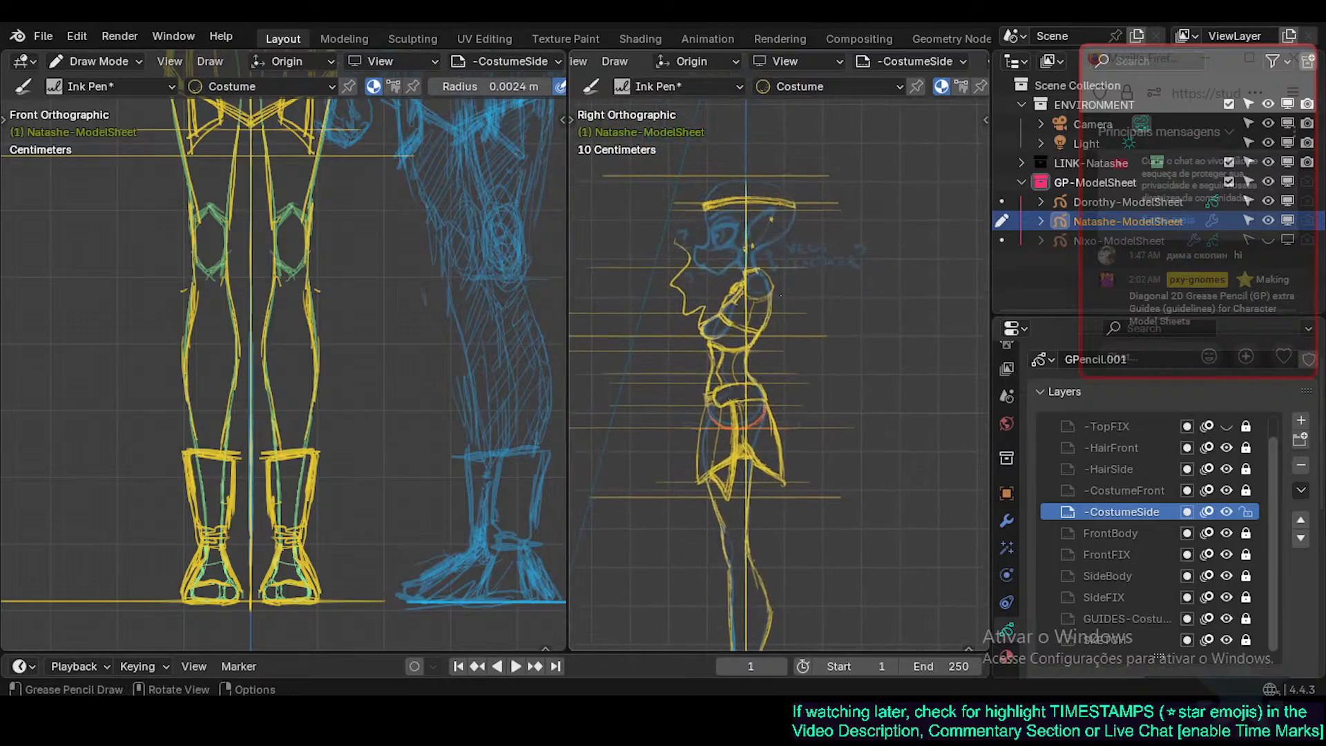
mouse_move(731, 494)
shift+middle_down()
mouse_move(727, 421)
mouse_move(702, 473)
shift+middle_up()
key(ctrl+s)
Examine the side-view leg's proportions and the boot's shape in the overall figure and up close.
shift+middle_drag(712, 381, 745, 369)
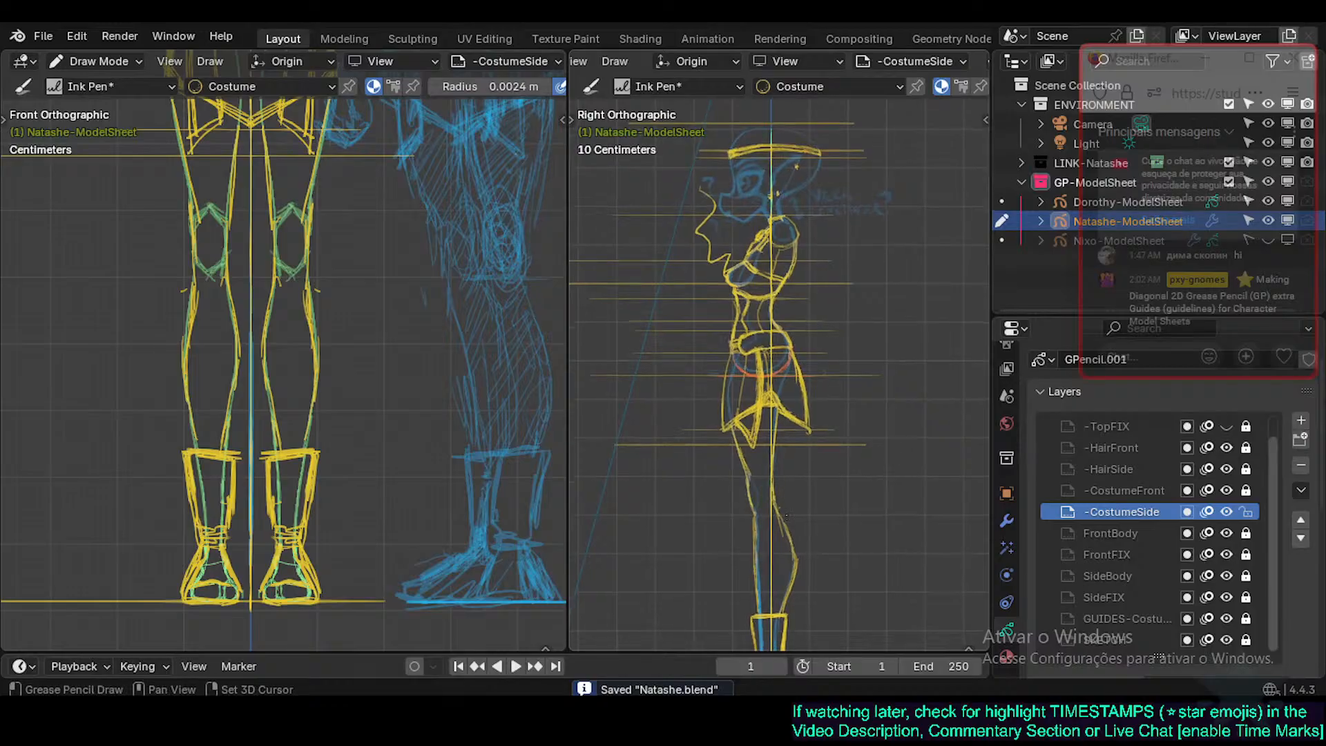
shift+middle_drag(756, 443, 753, 417)
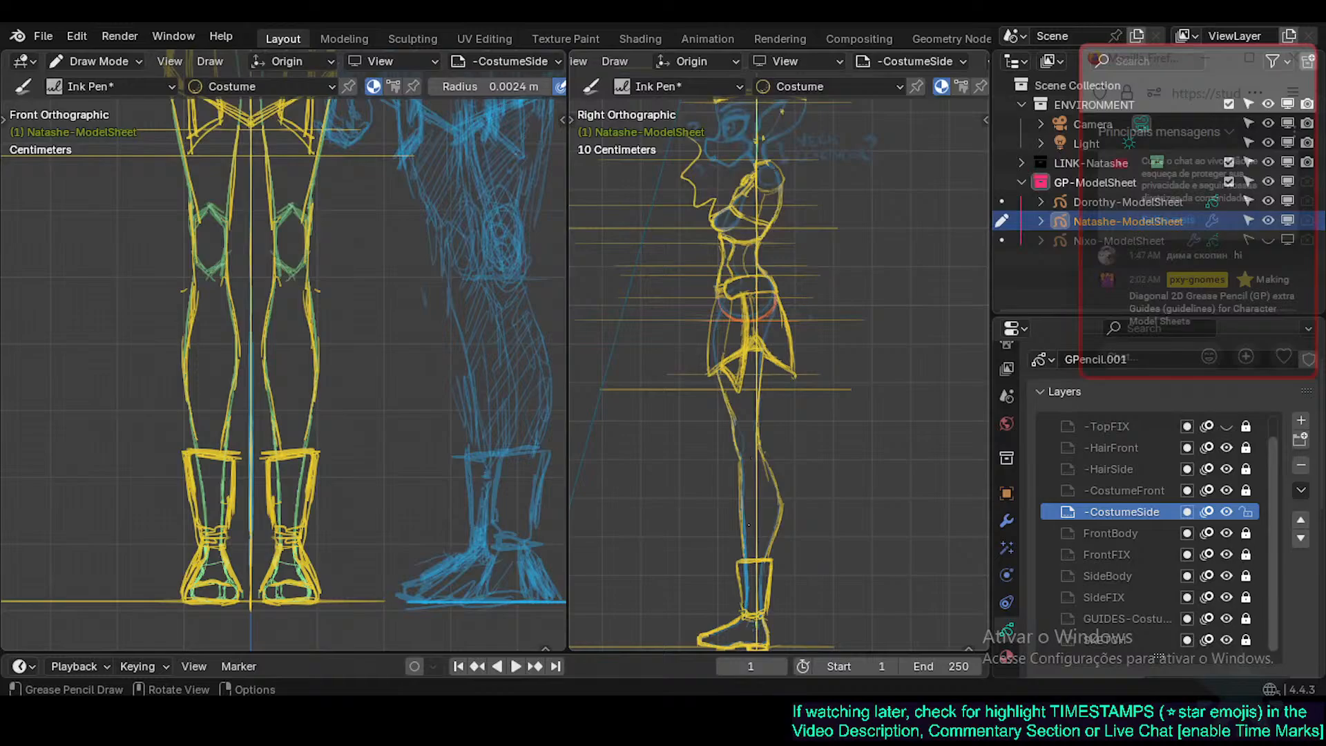
shift+middle_drag(807, 417, 798, 300)
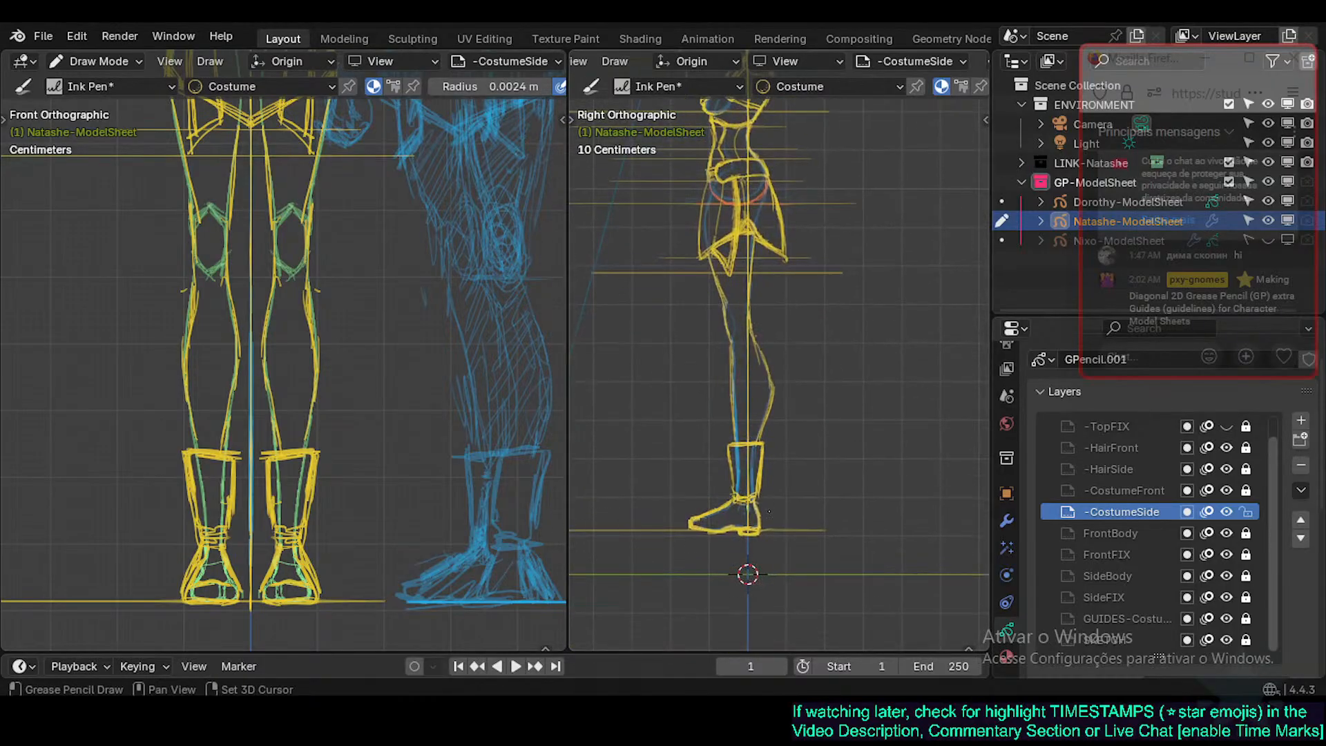
shift+middle_drag(748, 574, 779, 551)
scroll(779, 483, up, 3)
scroll(777, 481, up, 1)
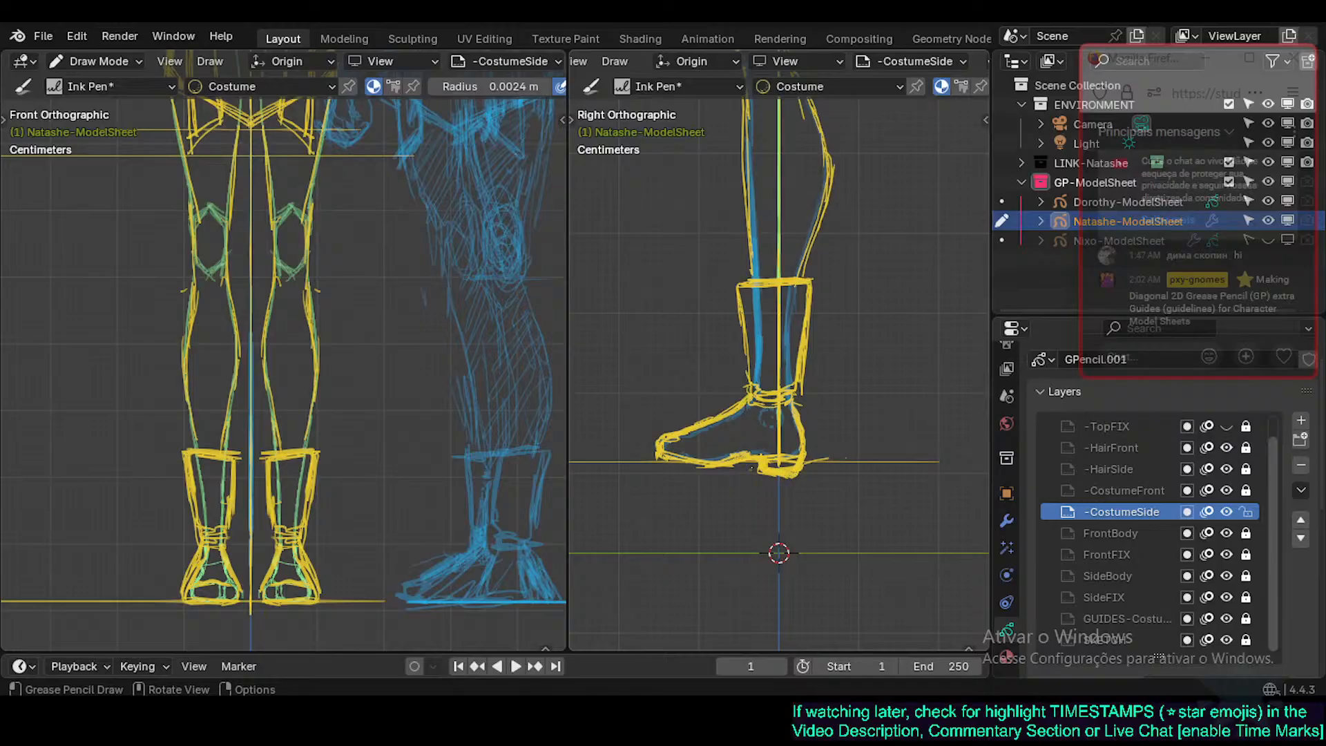
shift+middle_drag(728, 454, 695, 495)
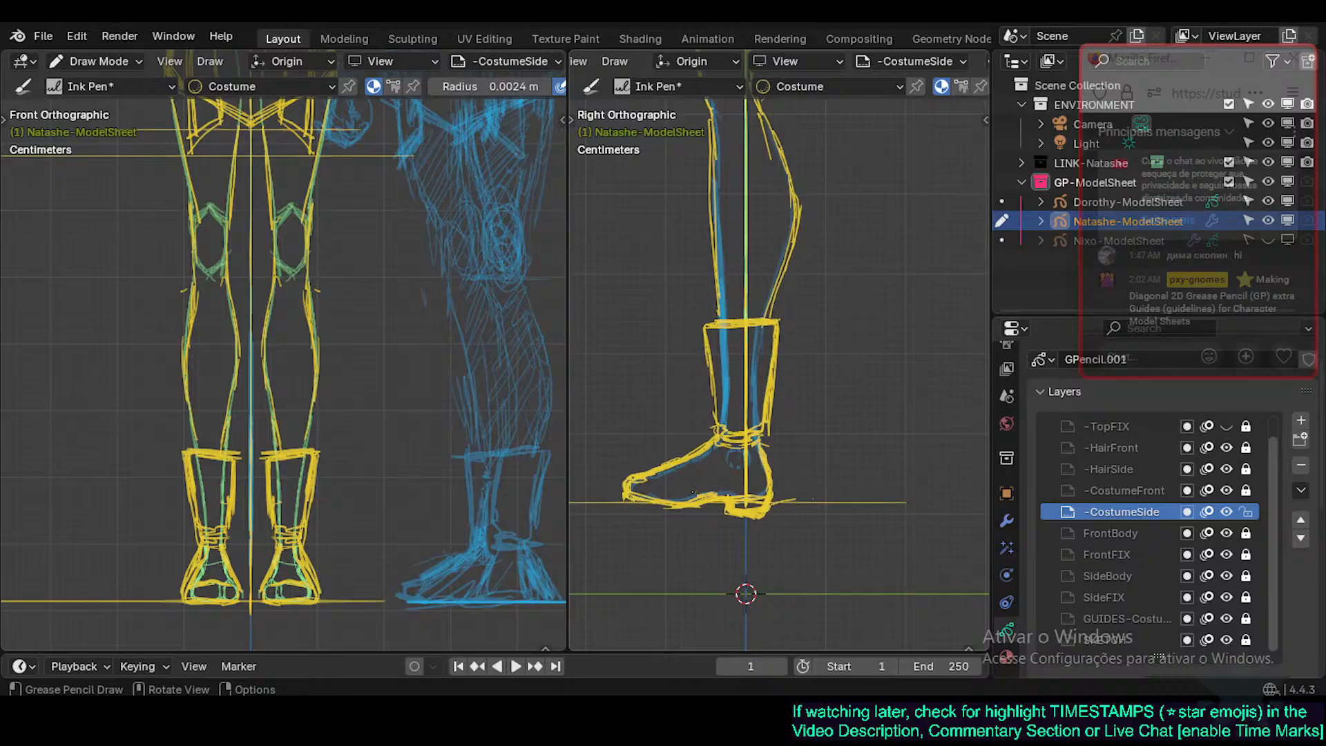
mouse_move(620, 519)
mouse_down()
mouse_move(828, 504)
mouse_move(623, 513)
mouse_up()
key(ctrl+z)
shift+middle_drag(762, 451, 793, 471)
mouse_move(917, 453)
mouse_down()
mouse_move(879, 520)
mouse_move(935, 502)
mouse_move(958, 514)
mouse_move(932, 505)
mouse_move(939, 518)
mouse_move(979, 521)
mouse_up()
key(ctrl+z)
key(ctrl+z)
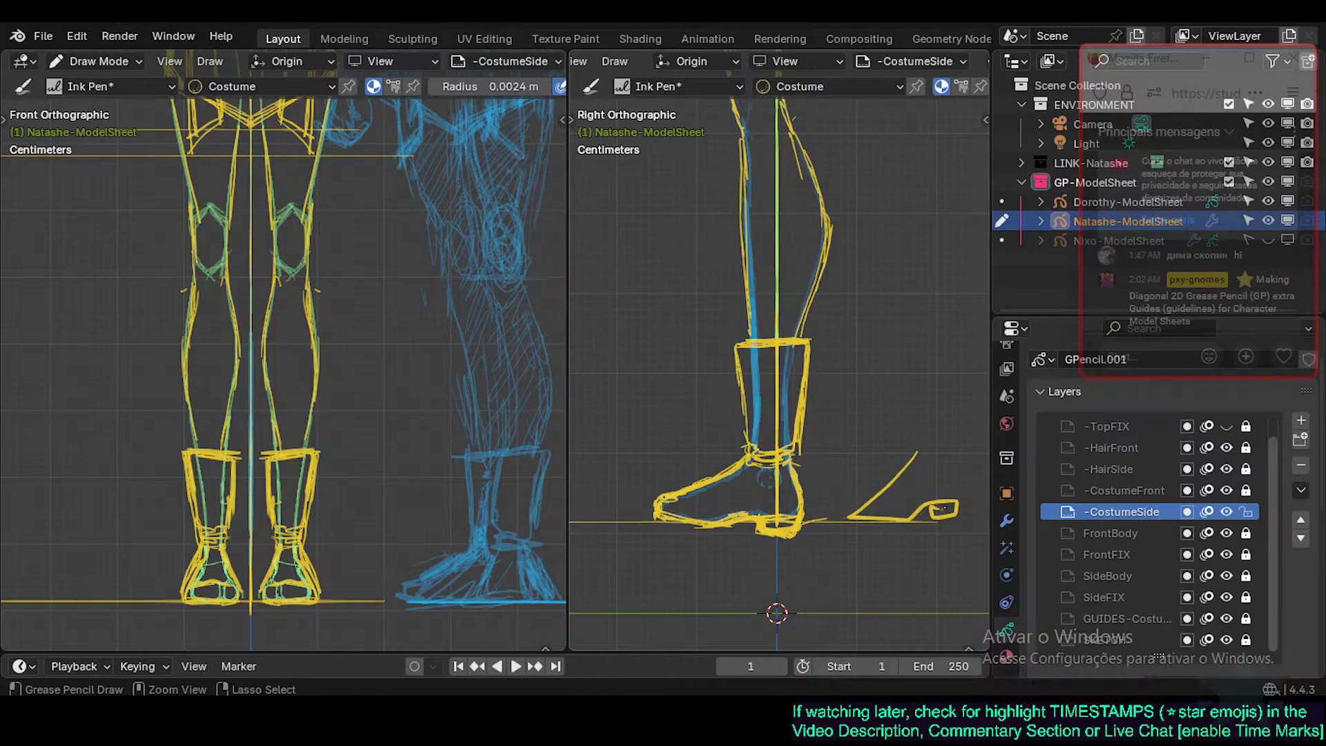
key(ctrl+z)
Review the side-view drawing from the boot up through the skirt and torso to the head, and save the file.
shift+middle_drag(843, 526, 810, 590)
ctrl+middle_drag(903, 469, 903, 508)
mouse_move(909, 459)
shift+middle_down()
mouse_move(904, 518)
mouse_move(928, 501)
shift+middle_up()
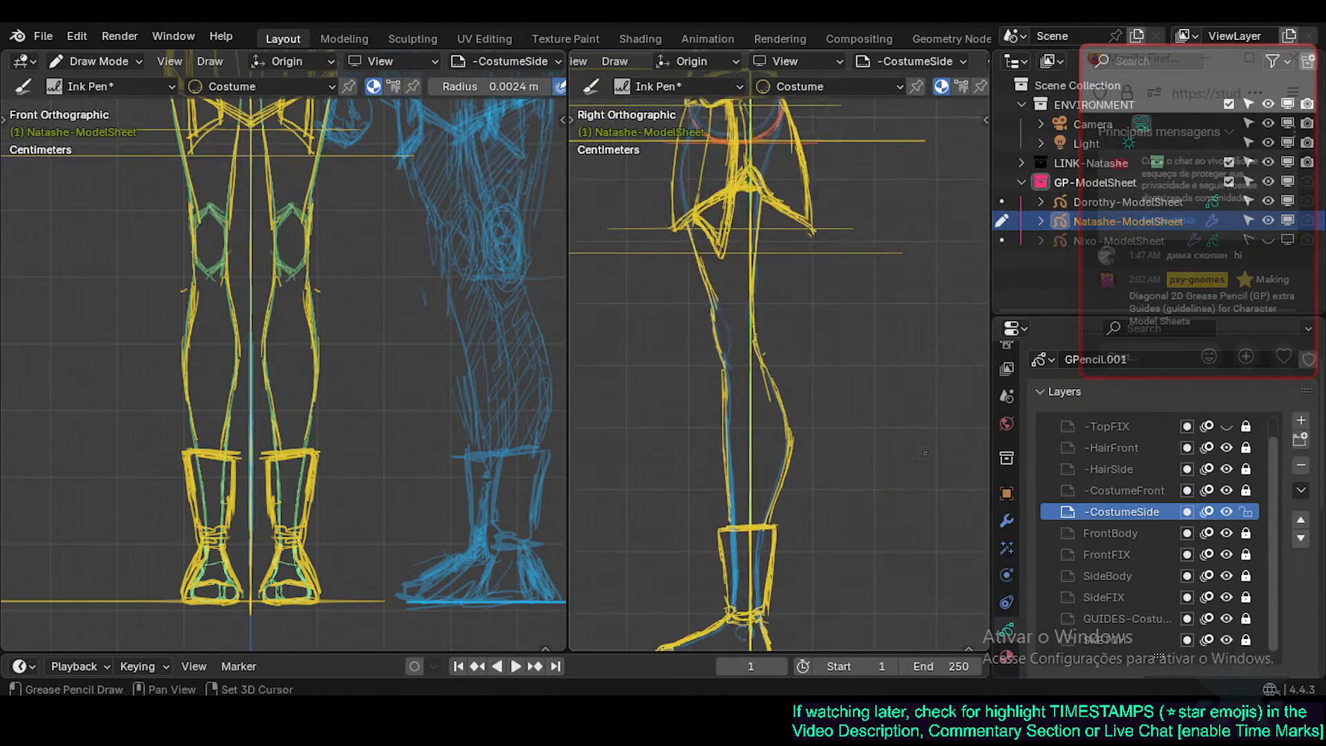
shift+middle_drag(939, 405, 939, 561)
shift+middle_drag(922, 428, 829, 506)
shift+middle_drag(828, 556, 837, 390)
ctrl+middle_drag(829, 414, 829, 401)
shift+middle_drag(784, 313, 773, 417)
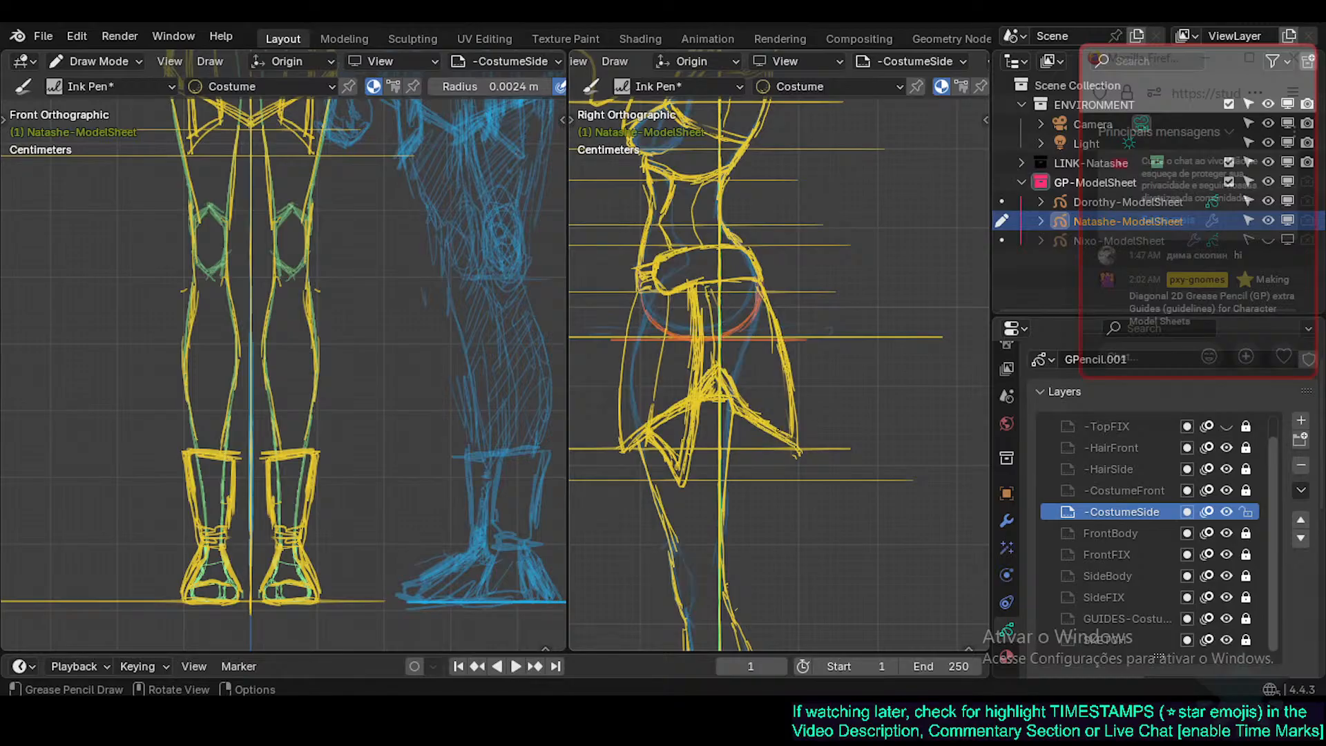
shift+middle_drag(819, 255, 820, 358)
scroll(820, 358, down, 6)
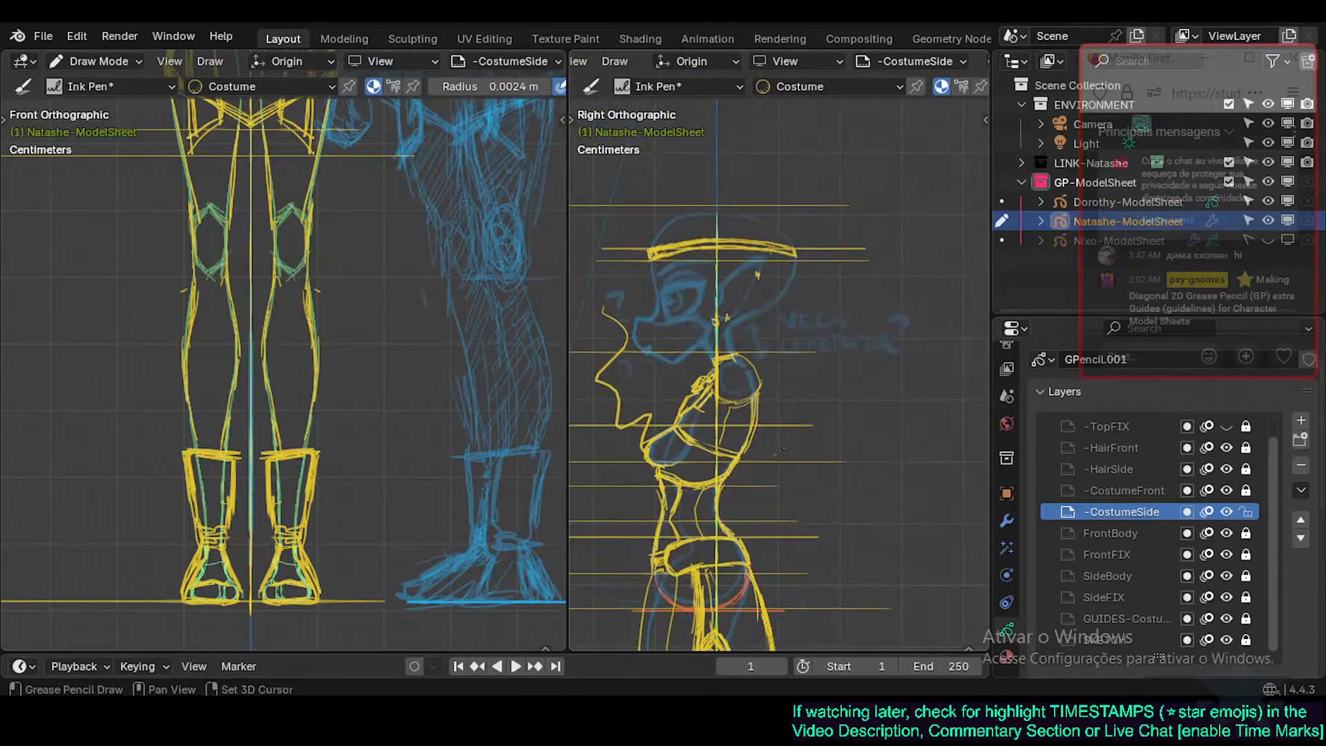
key(ctrl+s)
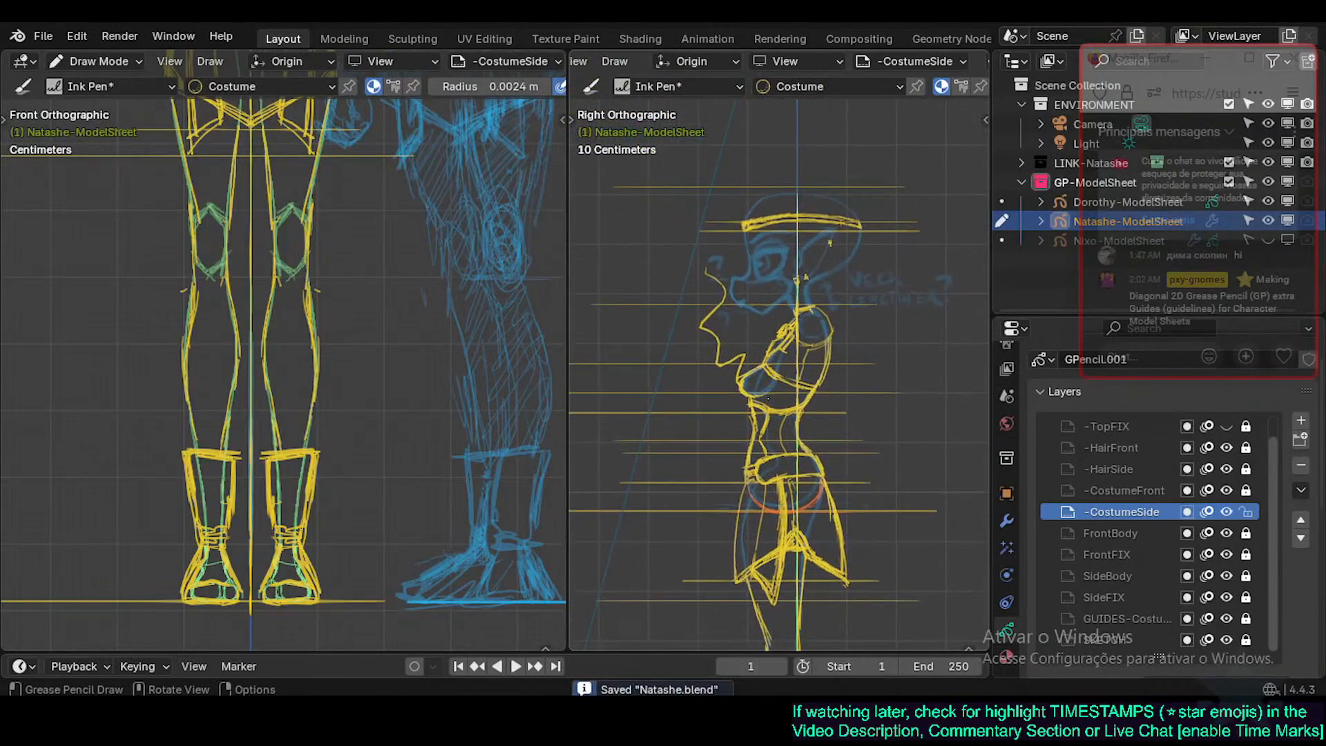
scroll(761, 164, down, 2)
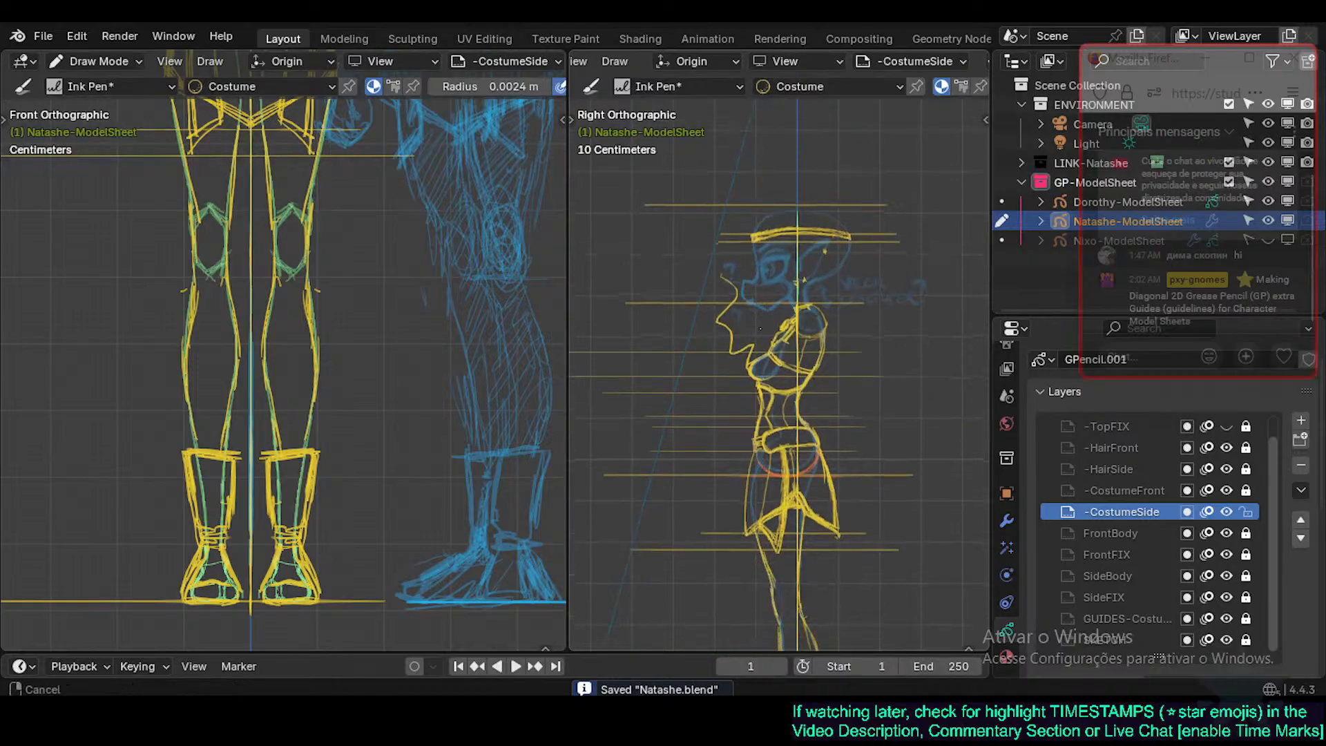
Compare the side-view costume with the front-view costume from the hat band down to the boots.
key(KP_1)
key(KP_3)
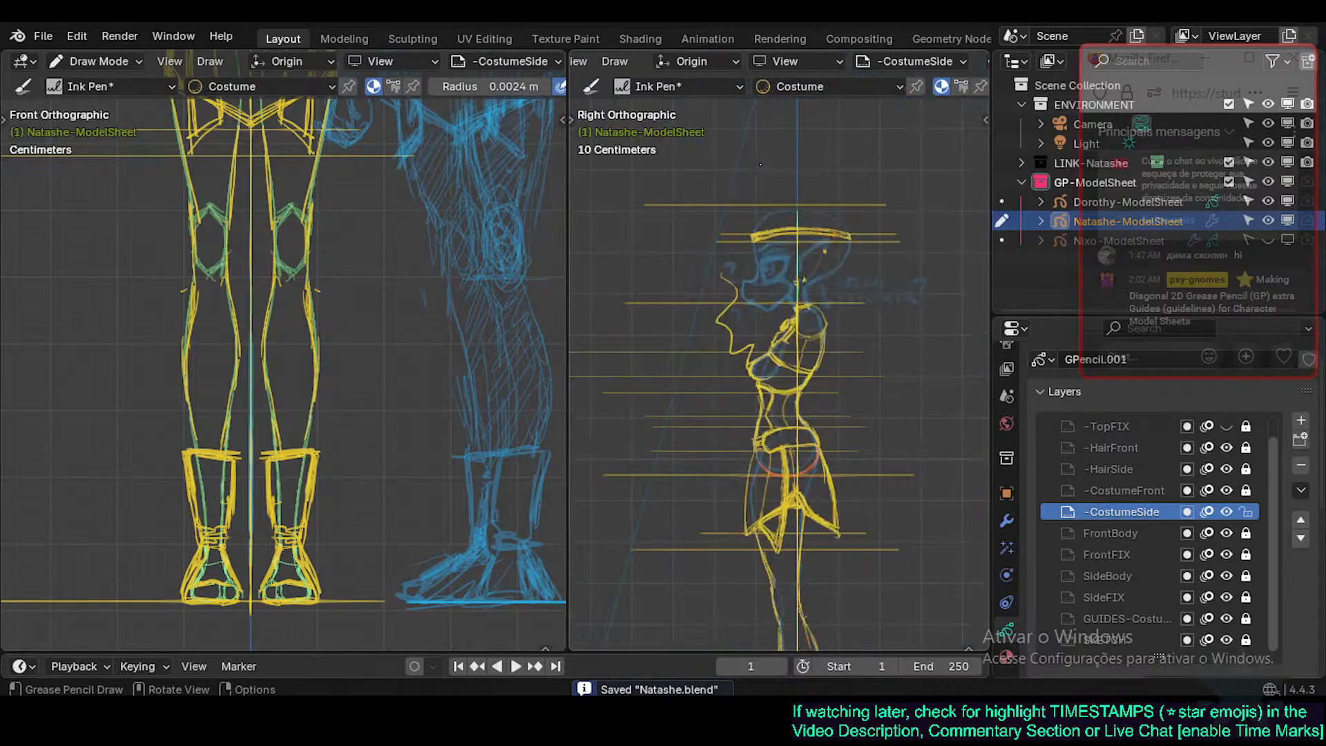
scroll(761, 165, down, 1)
shift+middle_drag(761, 293, 766, 410)
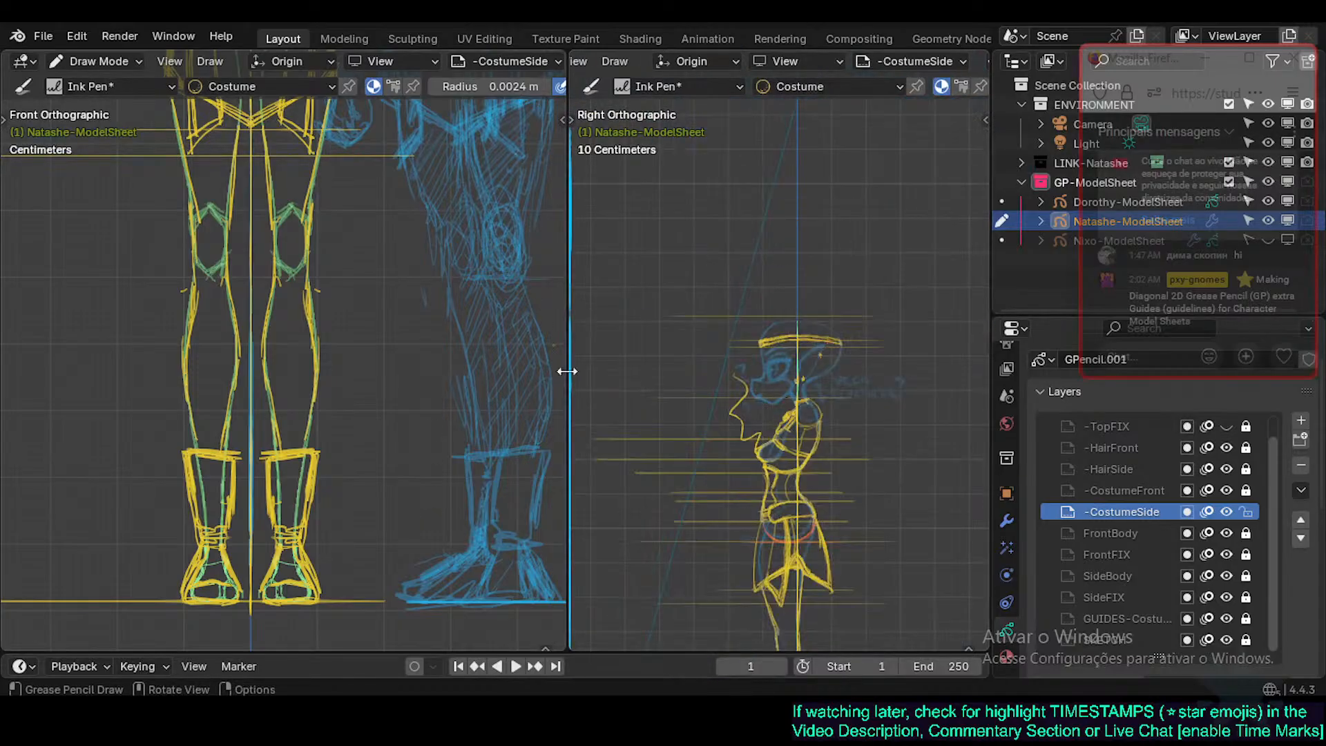
shift+middle_drag(760, 582, 752, 371)
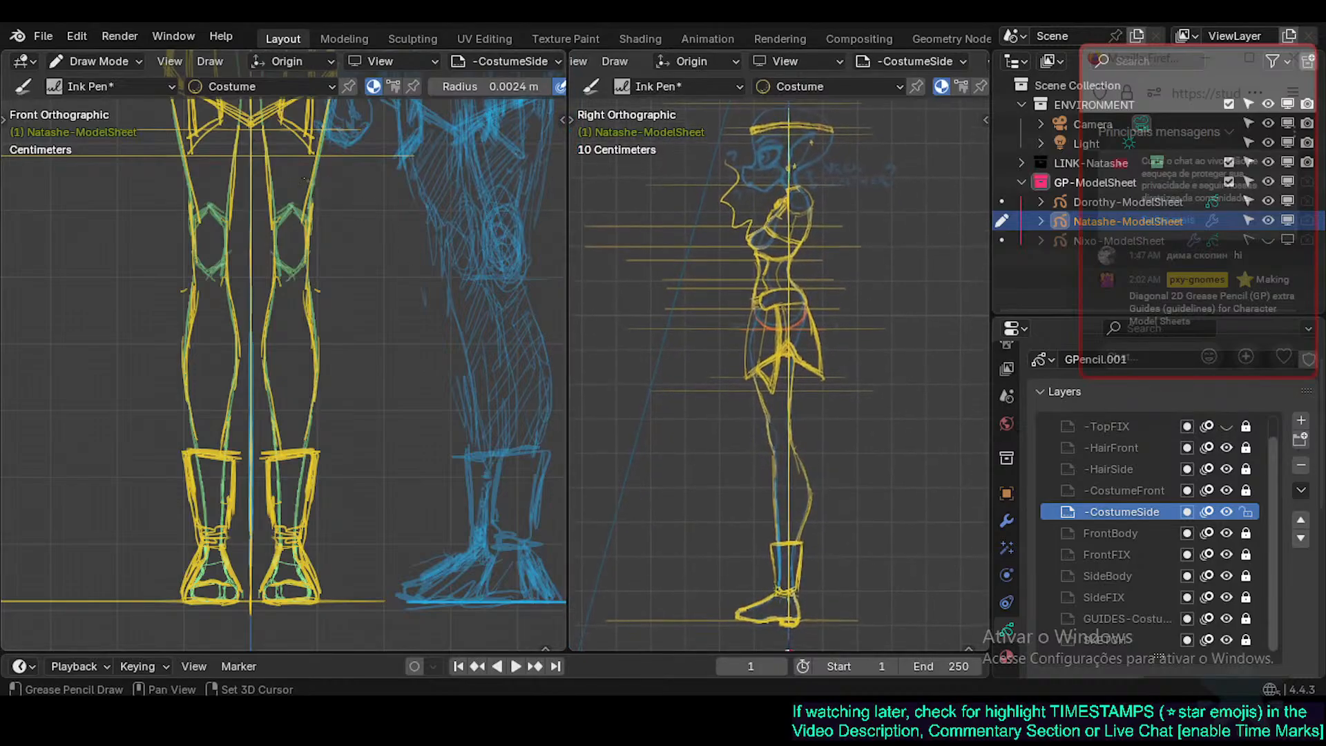
shift+middle_drag(334, 120, 380, 577)
scroll(429, 304, down, 1)
shift+middle_drag(430, 304, 380, 230)
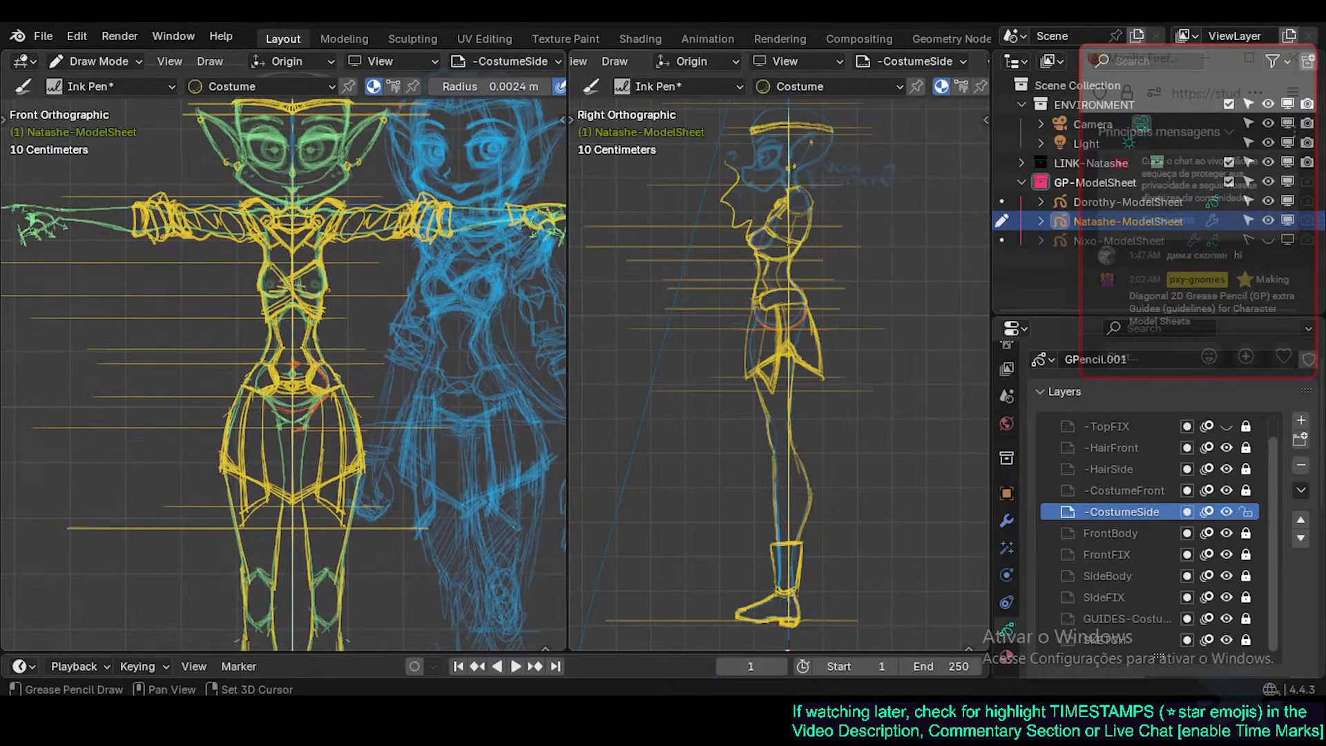
shift+middle_drag(835, 250, 866, 400)
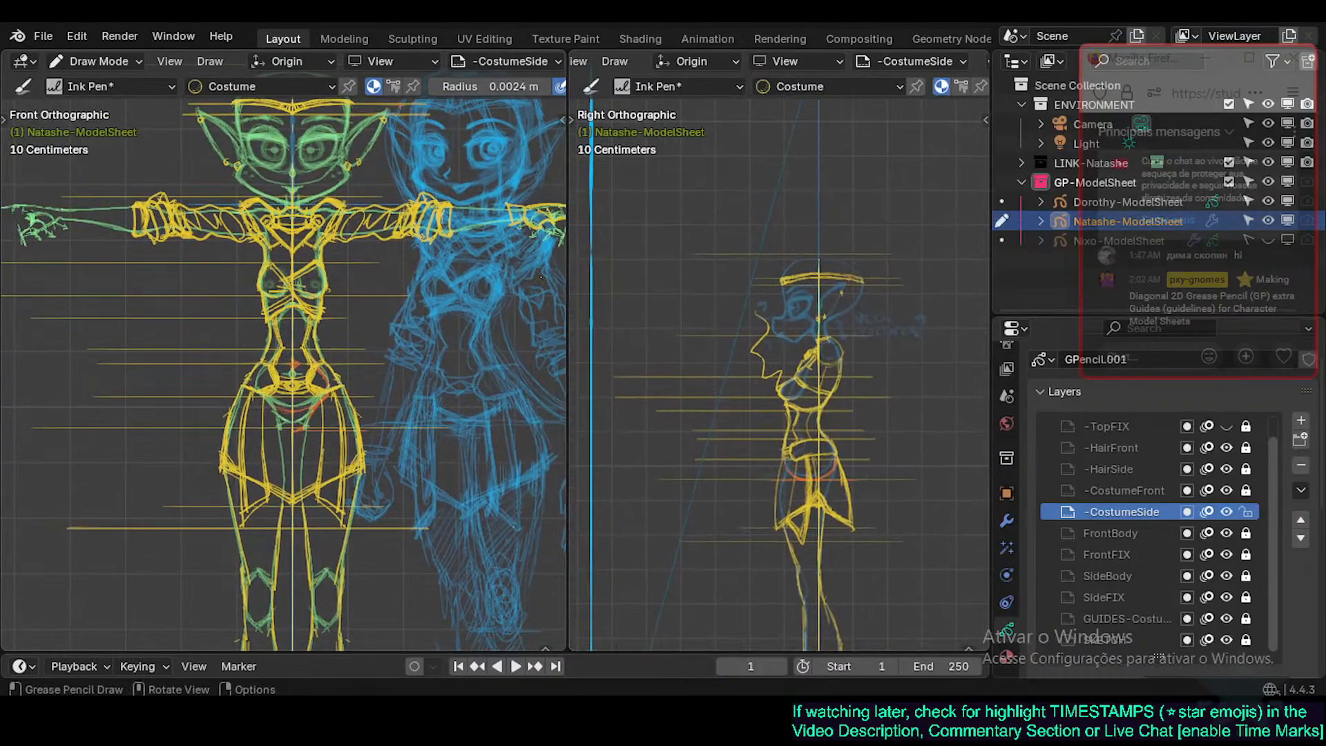
shift+middle_drag(677, 270, 666, 369)
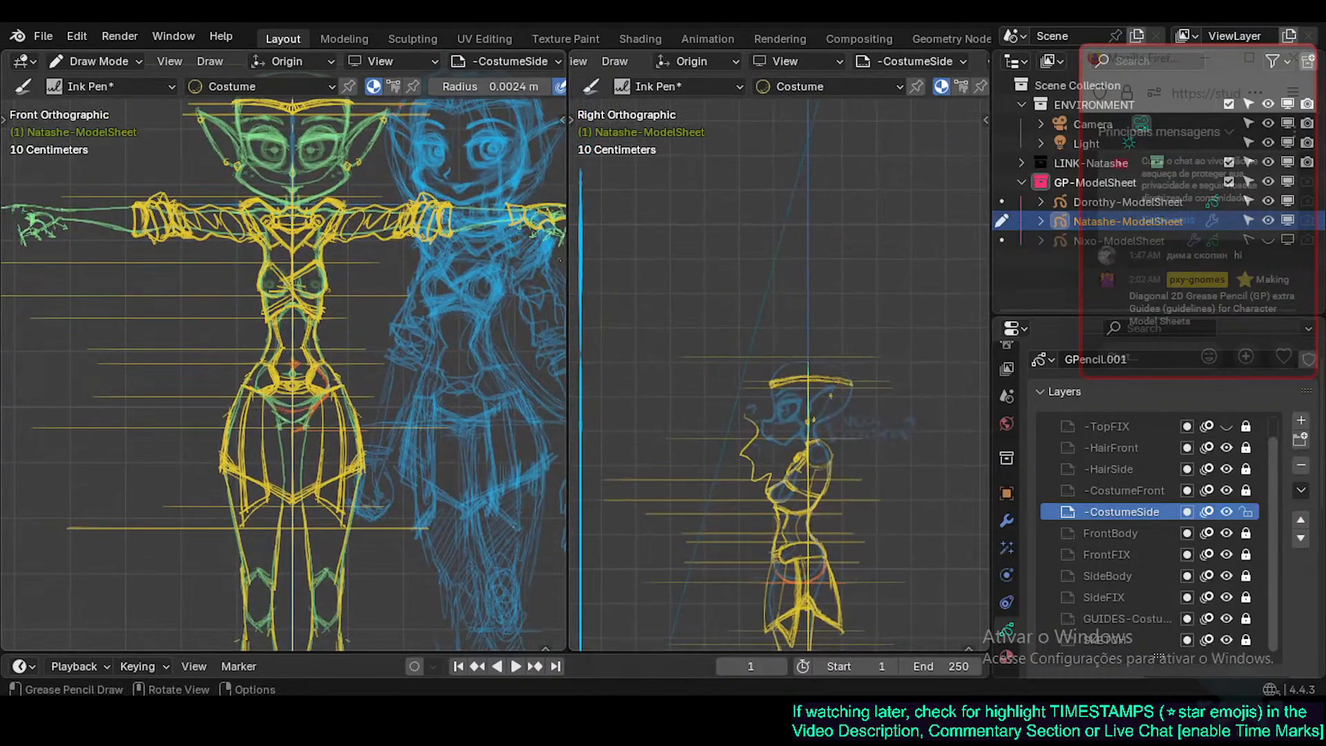
Join the front and side viewports into one area and split it again into two equal side-by-side viewports.
right_click(567, 231)
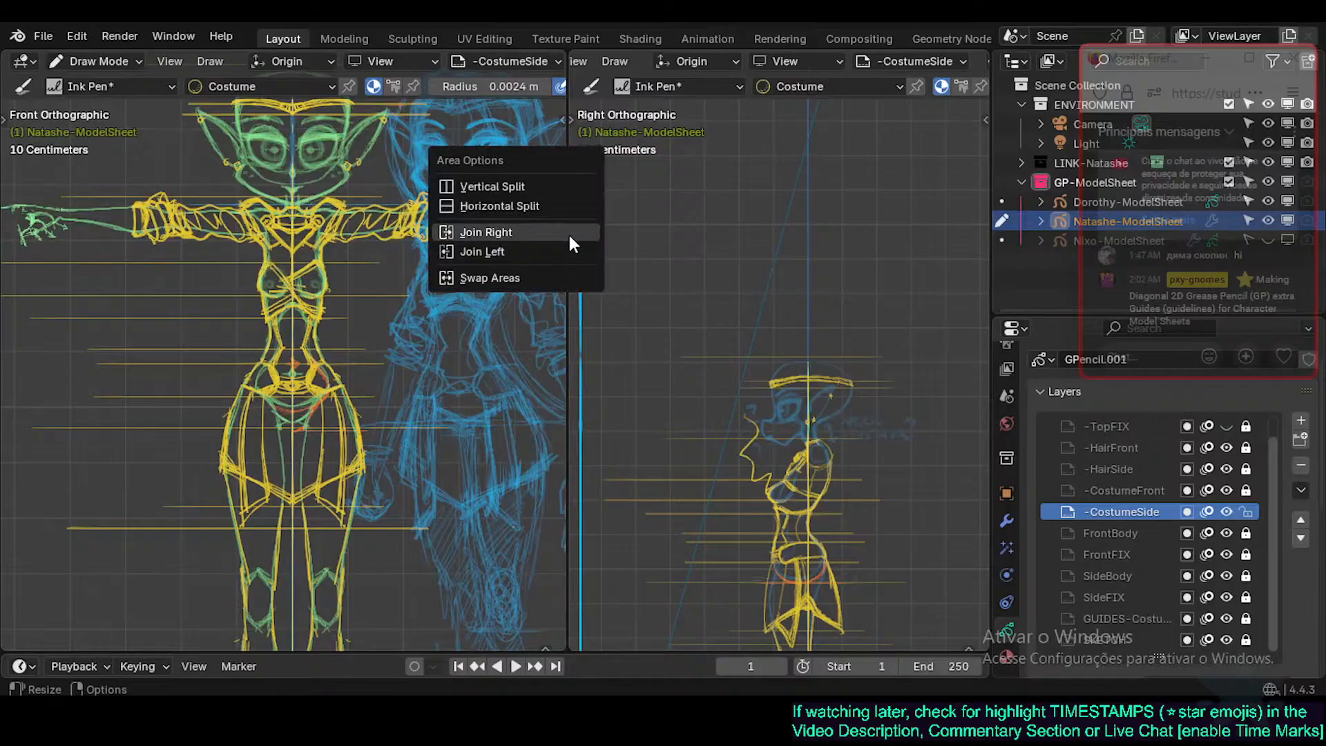
click(568, 232)
shift+middle_drag(603, 220, 833, 329)
drag(6, 50, 492, 120)
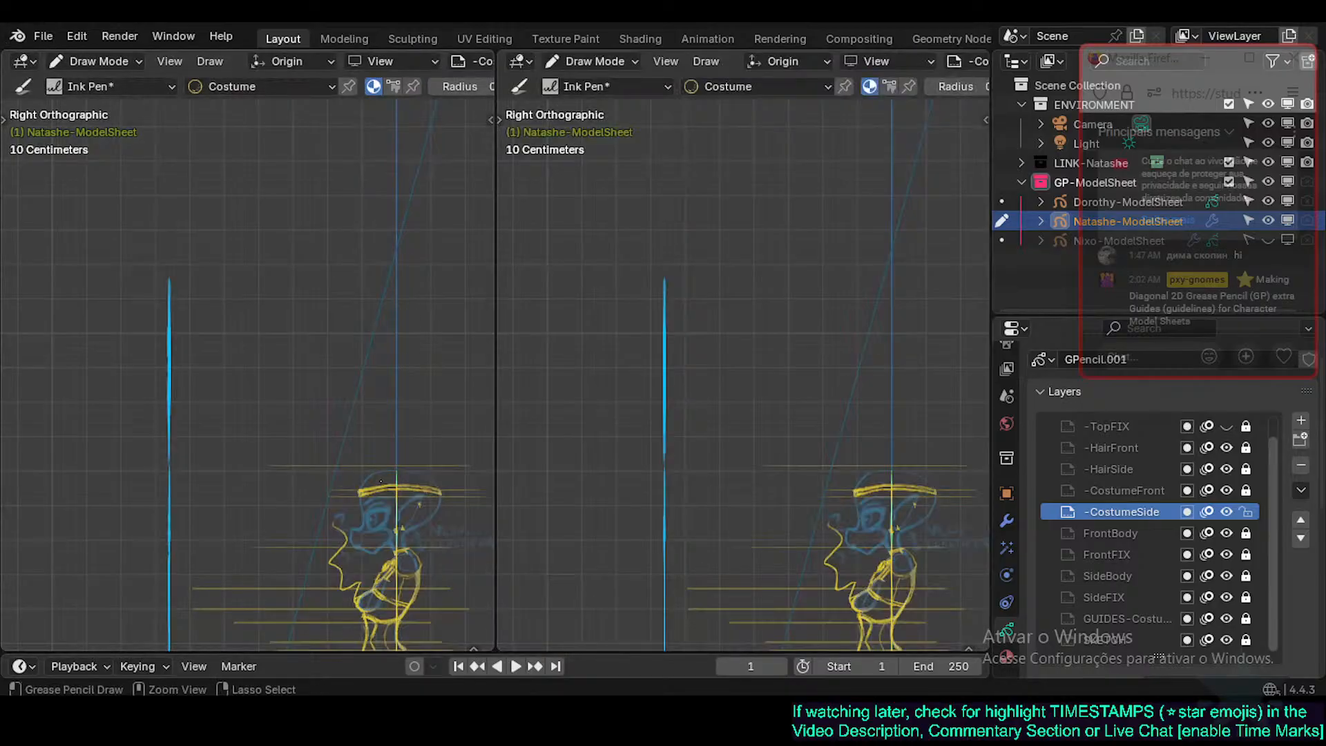
Pan both right orthographic views until the full side-view figure sits at the same height in each.
key(ctrl+KP_8)
key(ctrl+KP_8)
key(ctrl+KP_2)
key(ctrl+KP_2)
key(ctrl+KP_2)
key(ctrl+KP_2)
key(ctrl+KP_2)
key(ctrl+KP_2)
key(ctrl+KP_2)
key(ctrl+KP_2)
key(ctrl+KP_2)
key(ctrl+KP_2)
key(ctrl+KP_2)
key(ctrl+KP_2)
key(ctrl+KP_2)
key(ctrl+KP_2)
key(ctrl+KP_2)
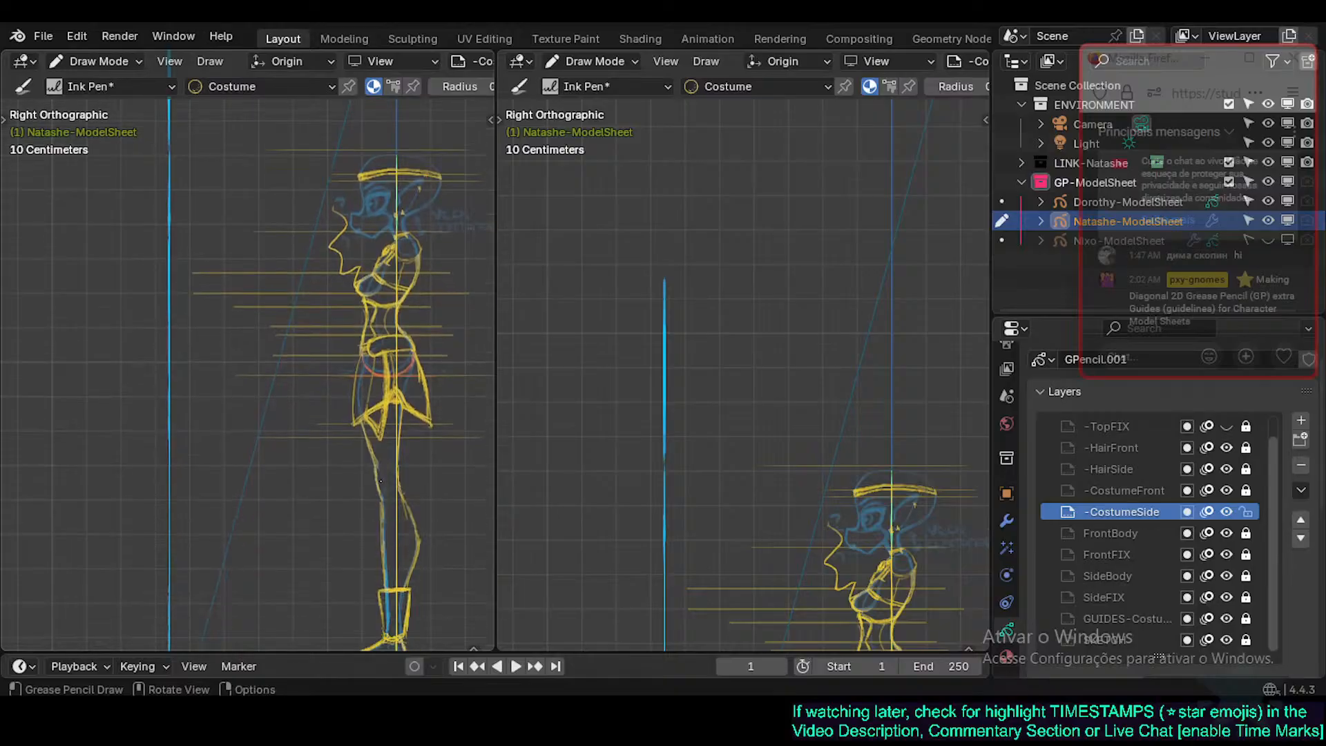
key(ctrl+KP_2)
key(ctrl+KP_2)
key(ctrl+KP_2)
key(ctrl+KP_2)
key(ctrl+KP_2)
key(ctrl+KP_2)
key(ctrl+KP_2)
key(ctrl+KP_2)
key(ctrl+KP_2)
key(ctrl+KP_2)
key(ctrl+KP_2)
key(ctrl+KP_2)
key(ctrl+KP_2)
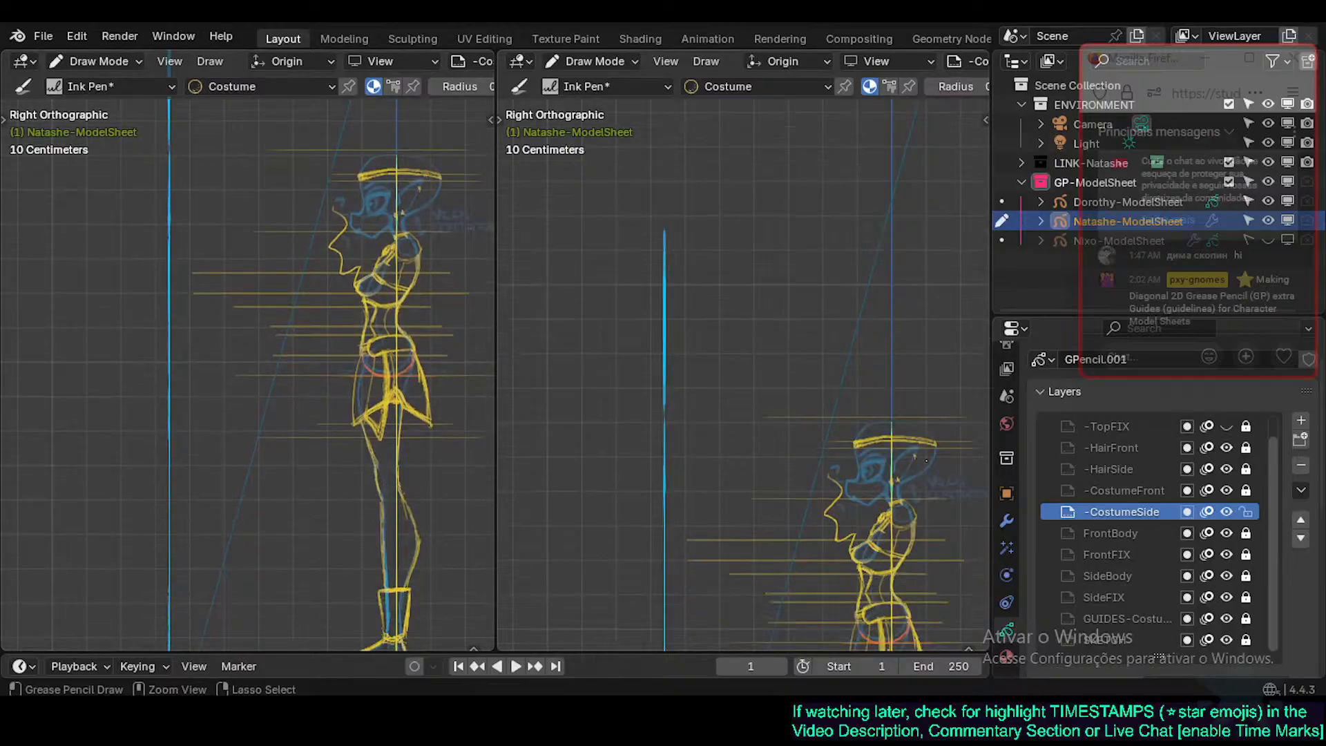
key(ctrl+KP_2)
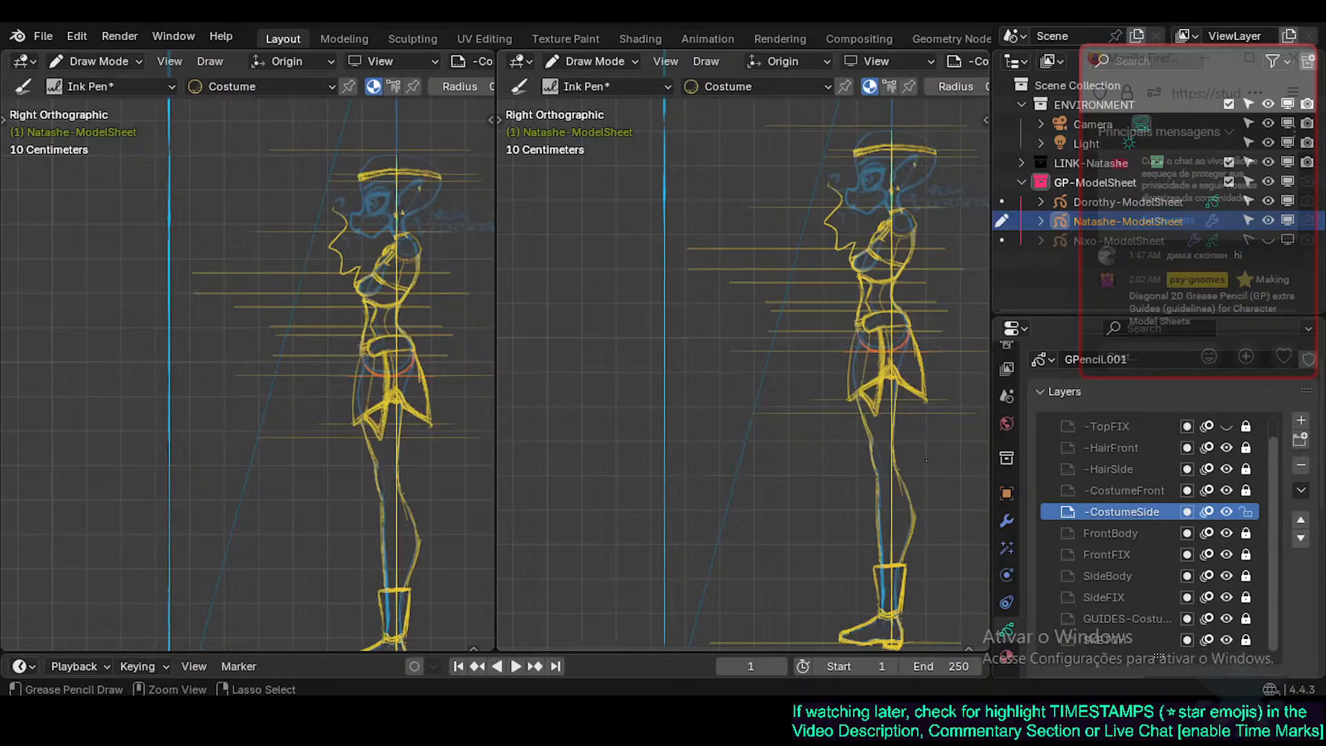
key(ctrl+KP_4)
key(ctrl+KP_4)
key(ctrl+KP_6)
key(ctrl+KP_6)
key(ctrl+KP_6)
key(ctrl+KP_6)
key(ctrl+KP_8)
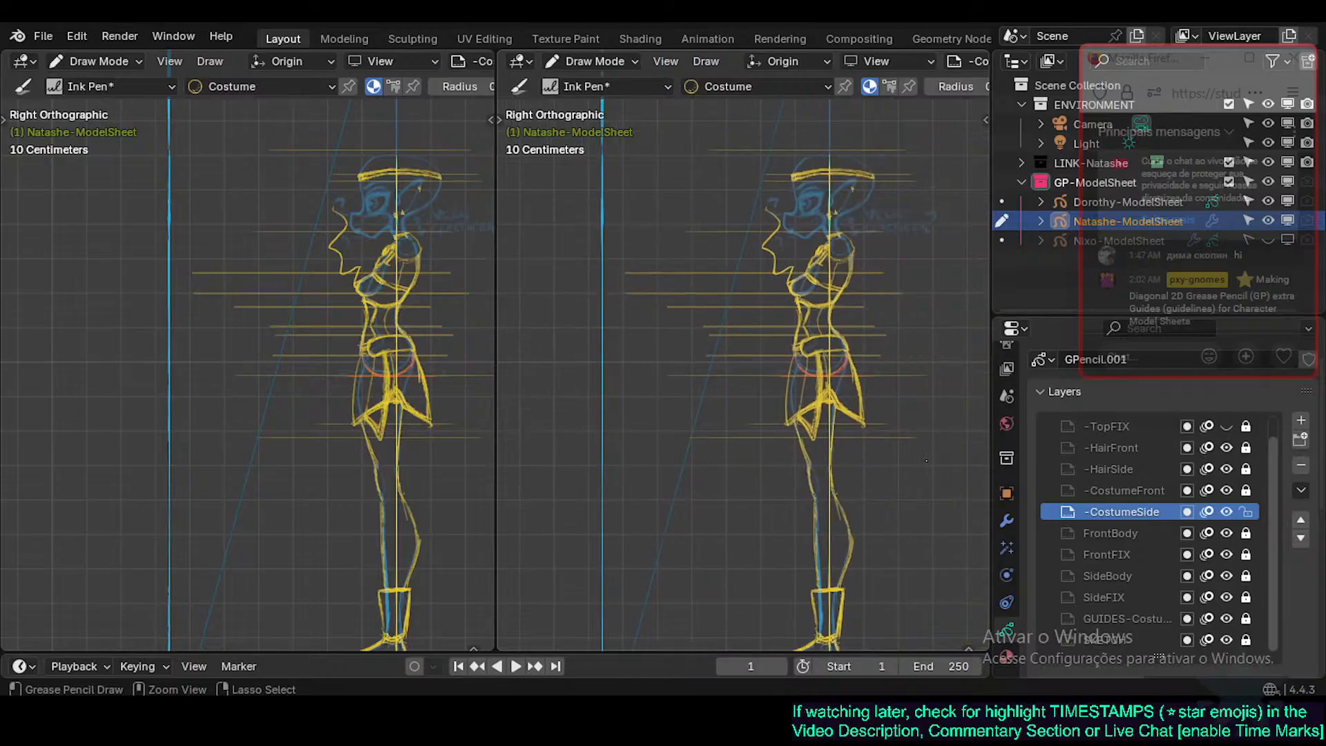
key(ctrl+KP_6)
key(ctrl+KP_6)
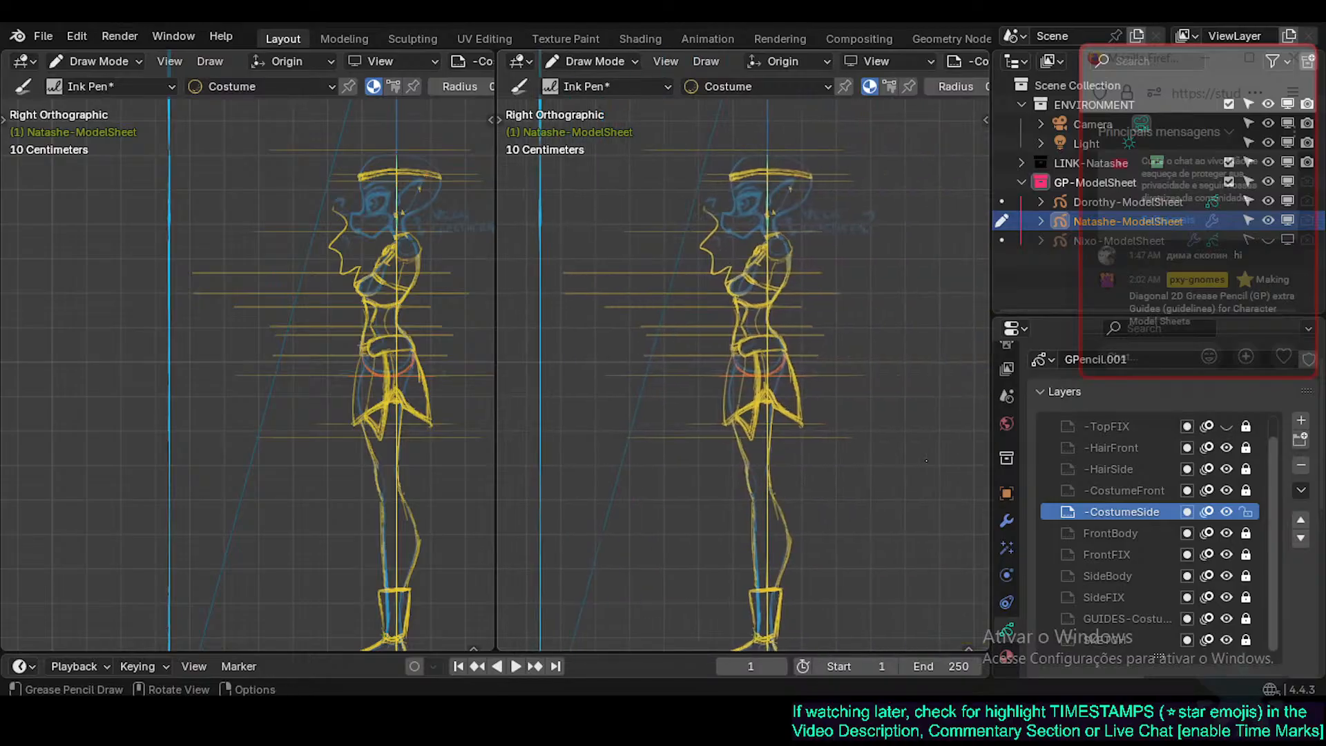
Switch one viewport to the front view and frame the front figure together with the blue concept sketch.
key(KP_1)
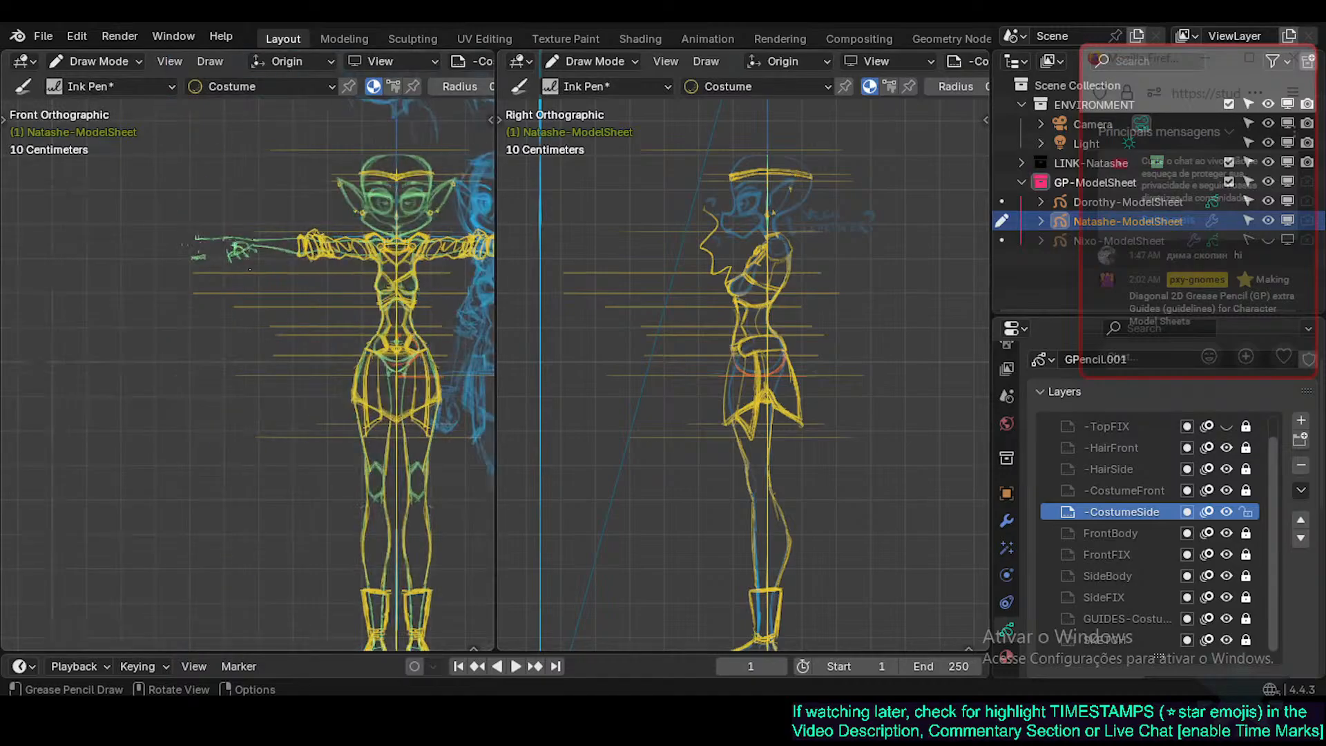
key(ctrl+KP_4)
key(ctrl+KP_6)
key(ctrl+KP_6)
key(ctrl+KP_6)
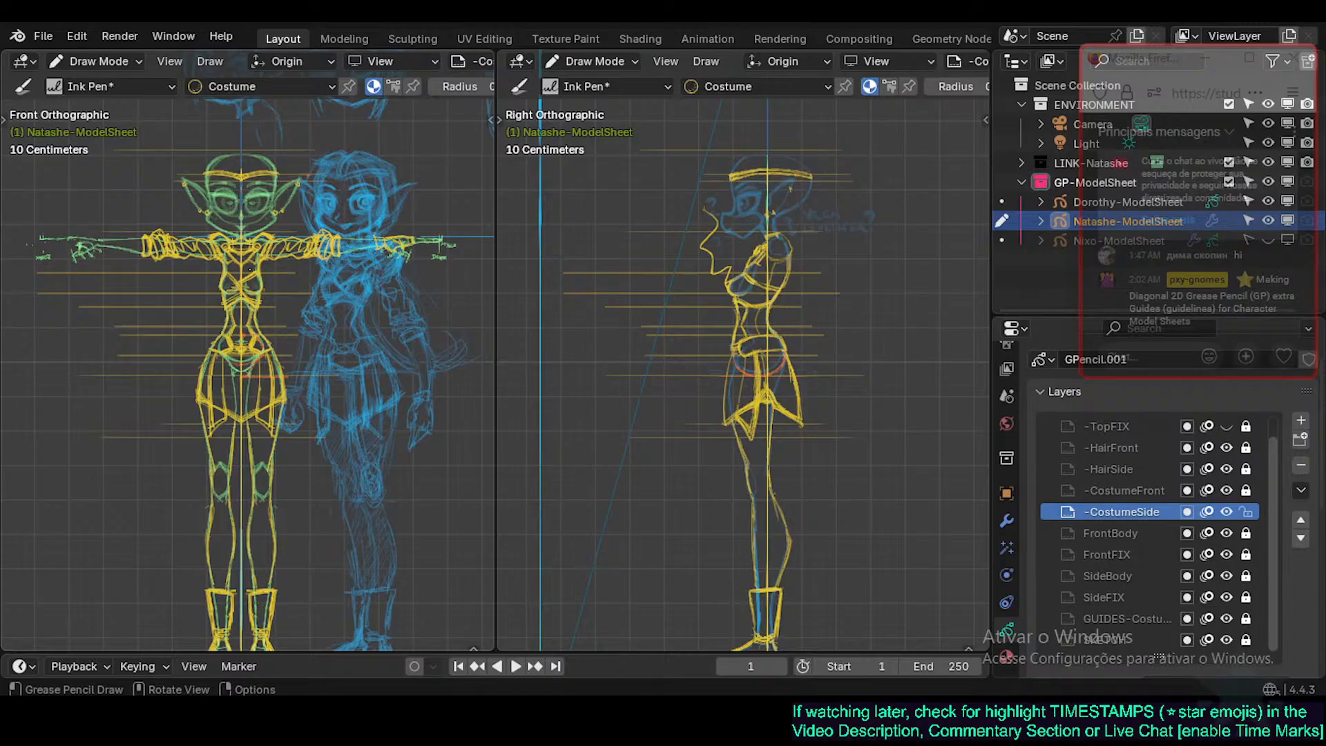
Examine the front-view costume up close, from the boots and skirt up to the torso and sleeves.
shift+scroll(232, 269, down, 3)
scroll(238, 271, up, 1)
key(KP_Add)
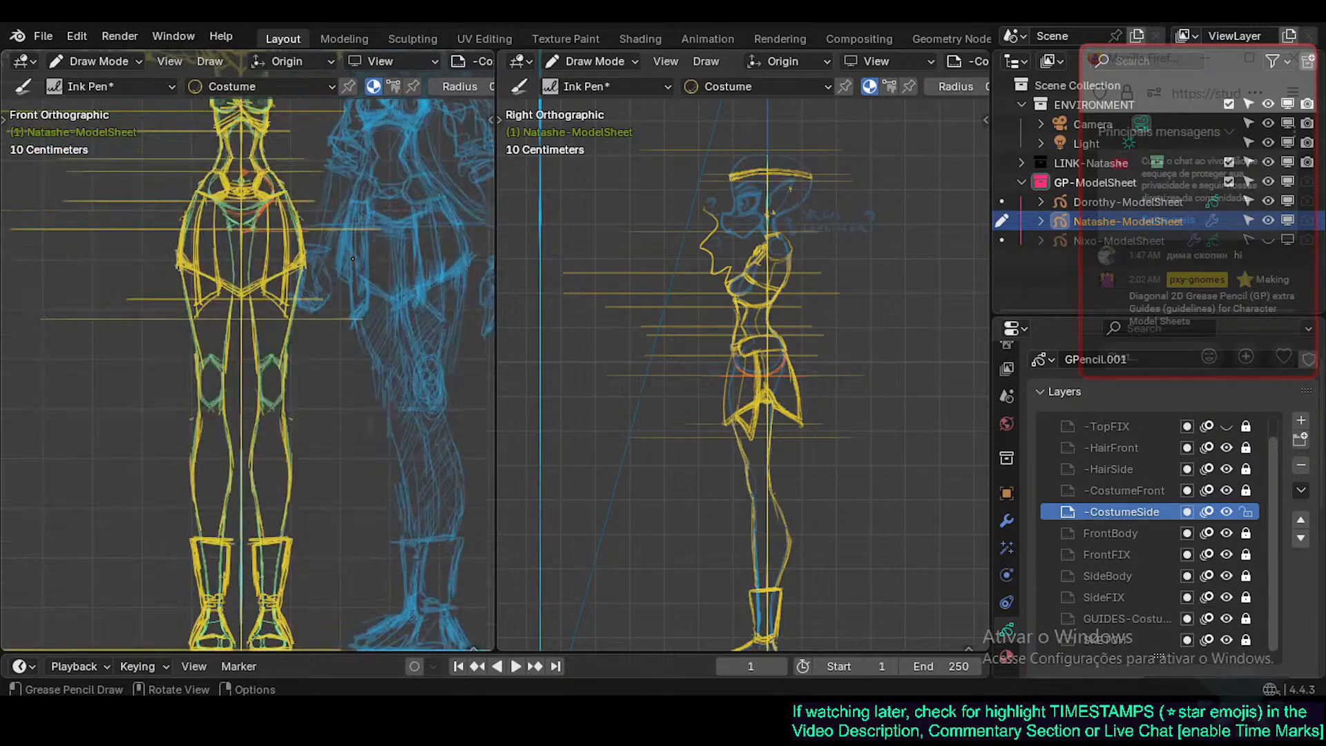
key(ctrl+KP_8)
key(ctrl+KP_8)
key(ctrl+KP_8)
key(ctrl+KP_8)
key(ctrl+KP_8)
key(ctrl+KP_8)
key(ctrl+KP_8)
key(ctrl+KP_8)
key(ctrl+KP_8)
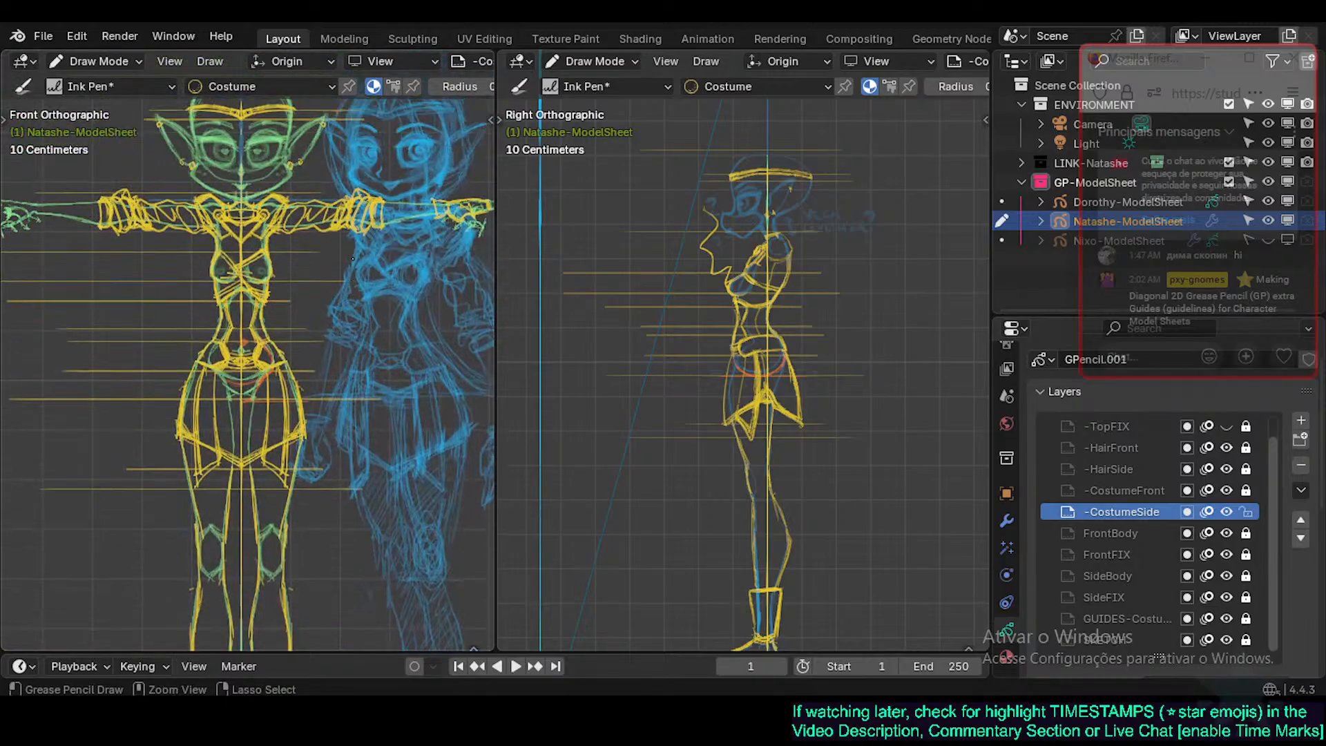
key(KP_Add)
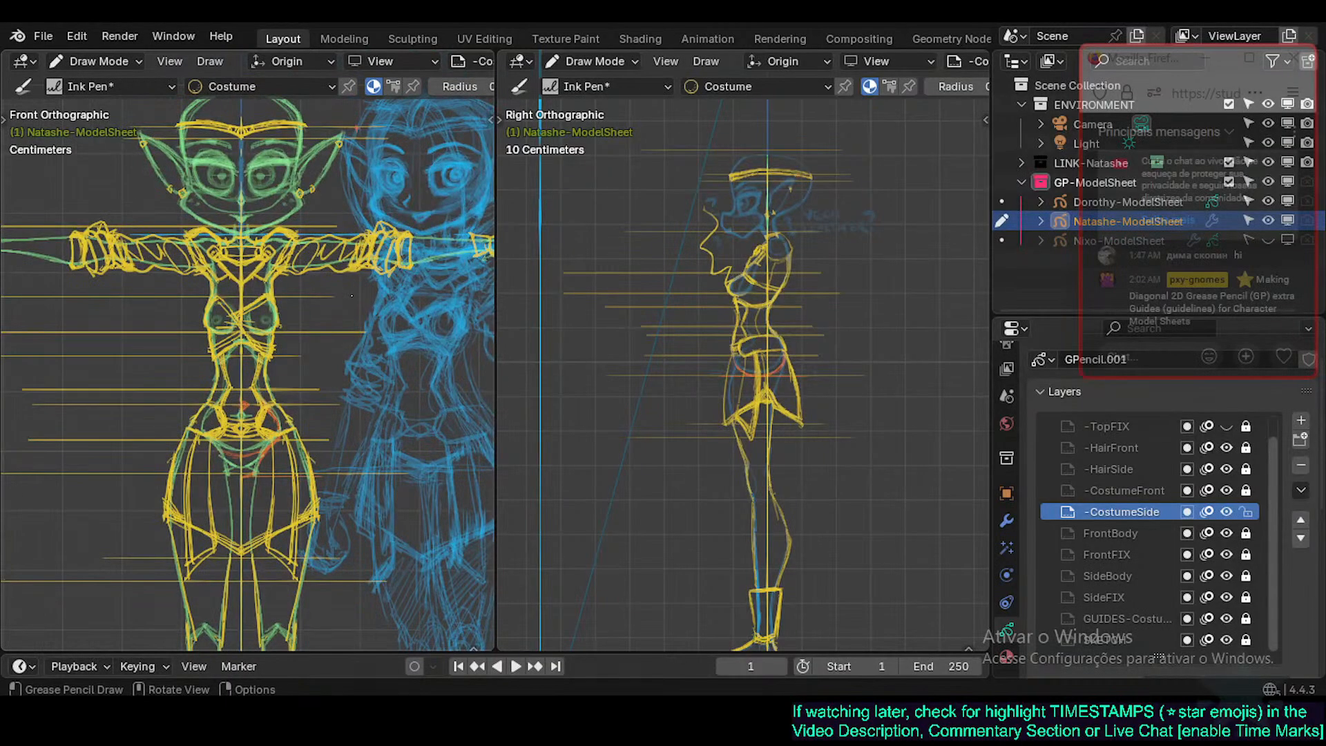
Examine the front-view head and hat band against the blue concept head sketches beside and above it.
key(ctrl+KP_7)
key(KP_1)
key(ctrl+KP_8)
key(ctrl+KP_8)
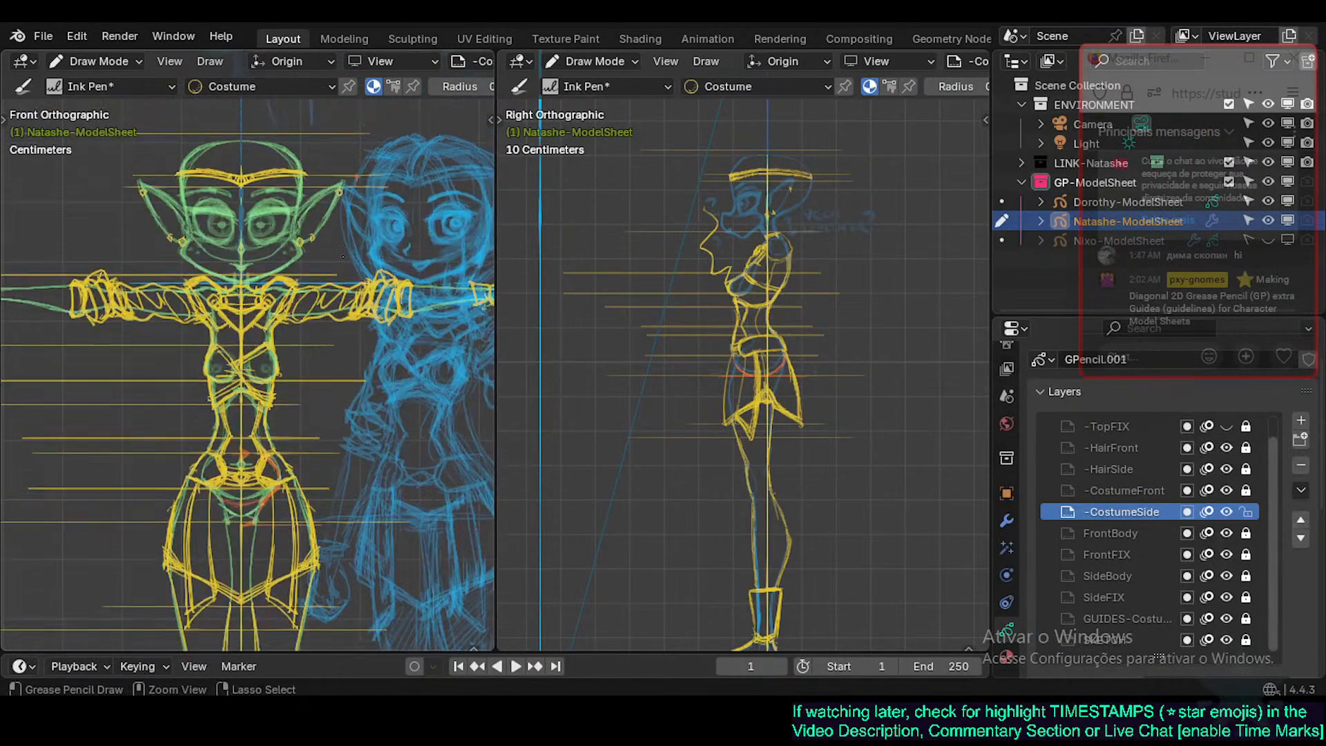
key(ctrl+KP_8)
key(ctrl+KP_8)
key(ctrl+KP_8)
key(ctrl+KP_8)
key(ctrl+KP_8)
key(ctrl+KP_8)
key(ctrl+KP_8)
key(ctrl+KP_8)
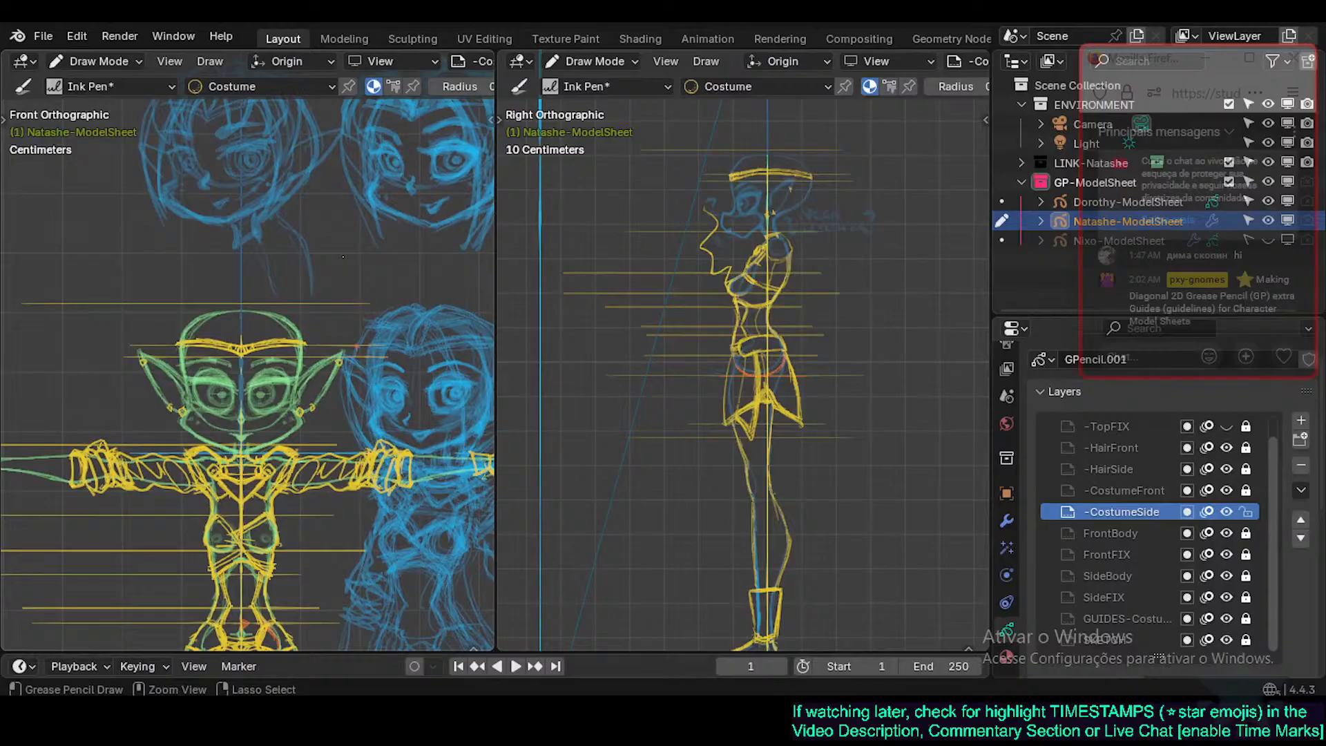
key(ctrl+KP_2)
key(ctrl+KP_2)
key(ctrl+KP_2)
key(ctrl+KP_2)
key(ctrl+KP_2)
key(ctrl+KP_2)
key(ctrl+KP_2)
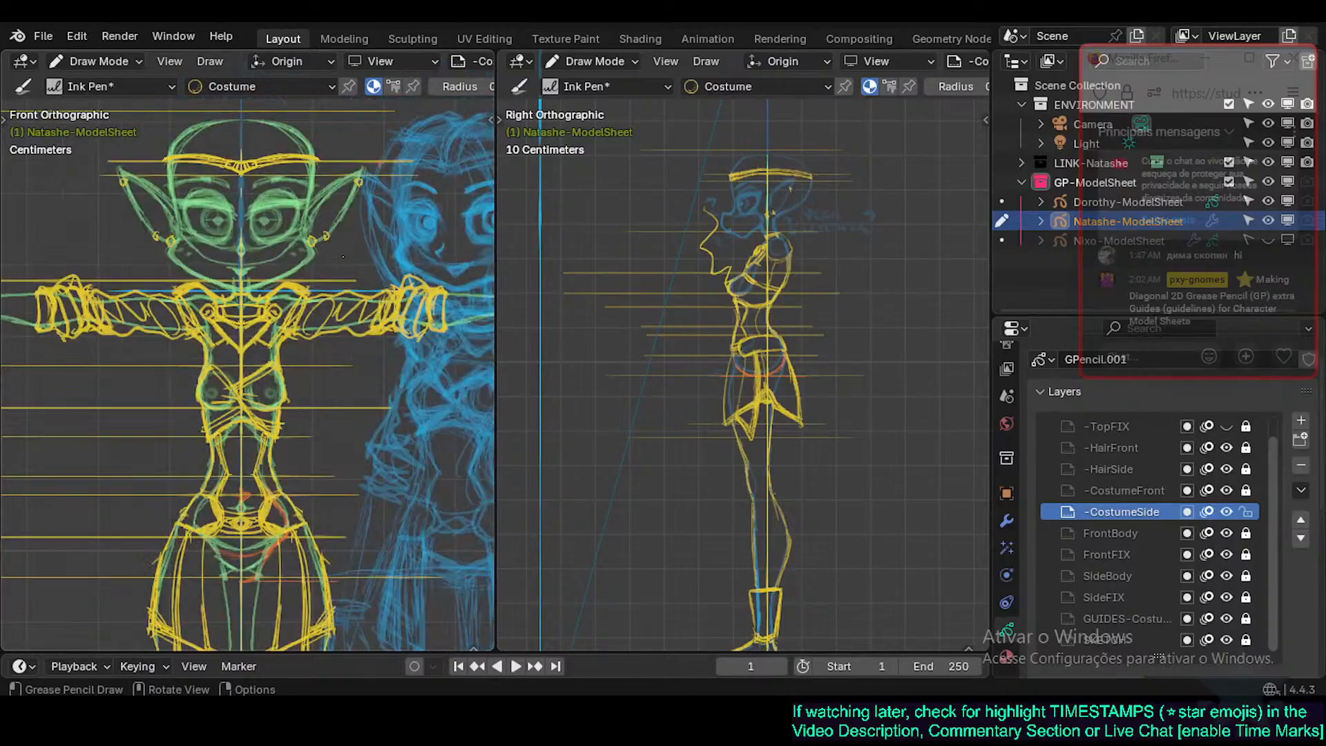
key(ctrl+KP_8)
key(ctrl+KP_8)
key(ctrl+KP_8)
key(ctrl+KP_8)
key(ctrl+KP_8)
key(ctrl+KP_8)
key(ctrl+KP_8)
key(ctrl+KP_8)
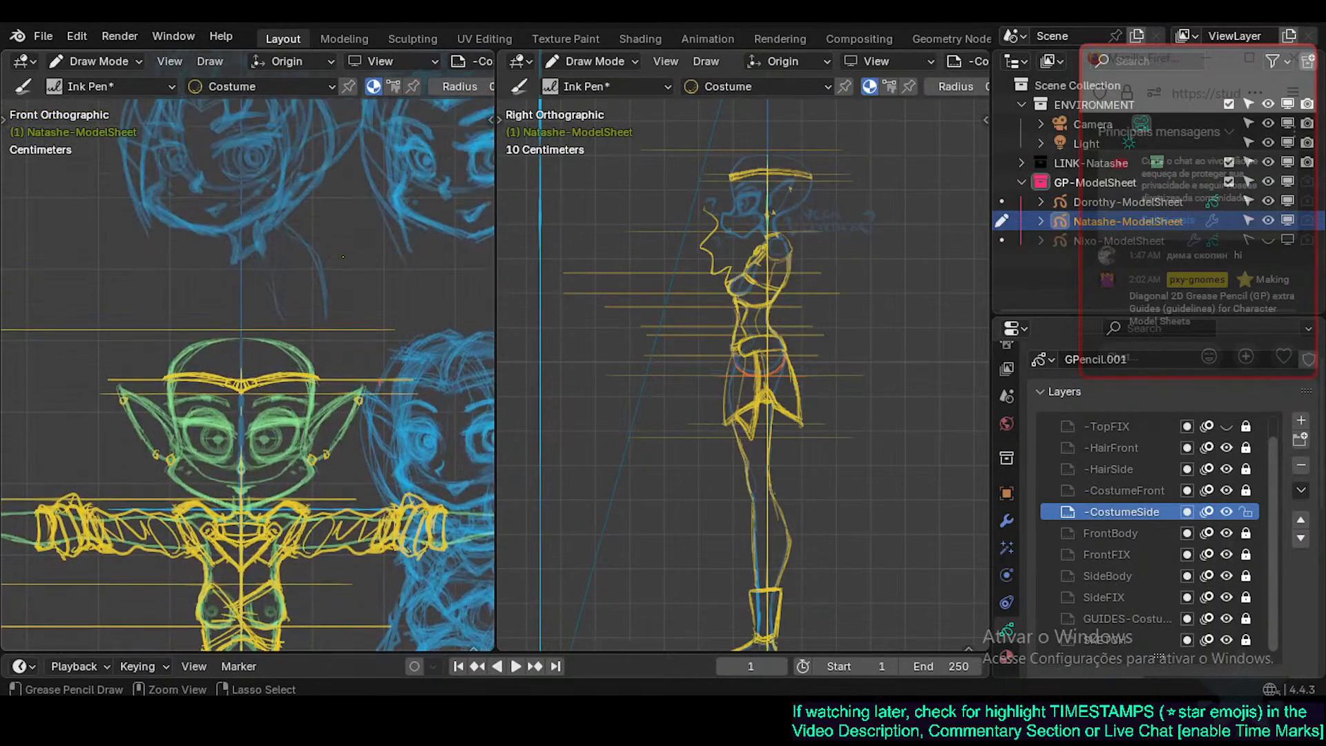
key(ctrl+KP_8)
key(ctrl+KP_4)
key(ctrl+KP_6)
key(ctrl+KP_6)
key(ctrl+KP_6)
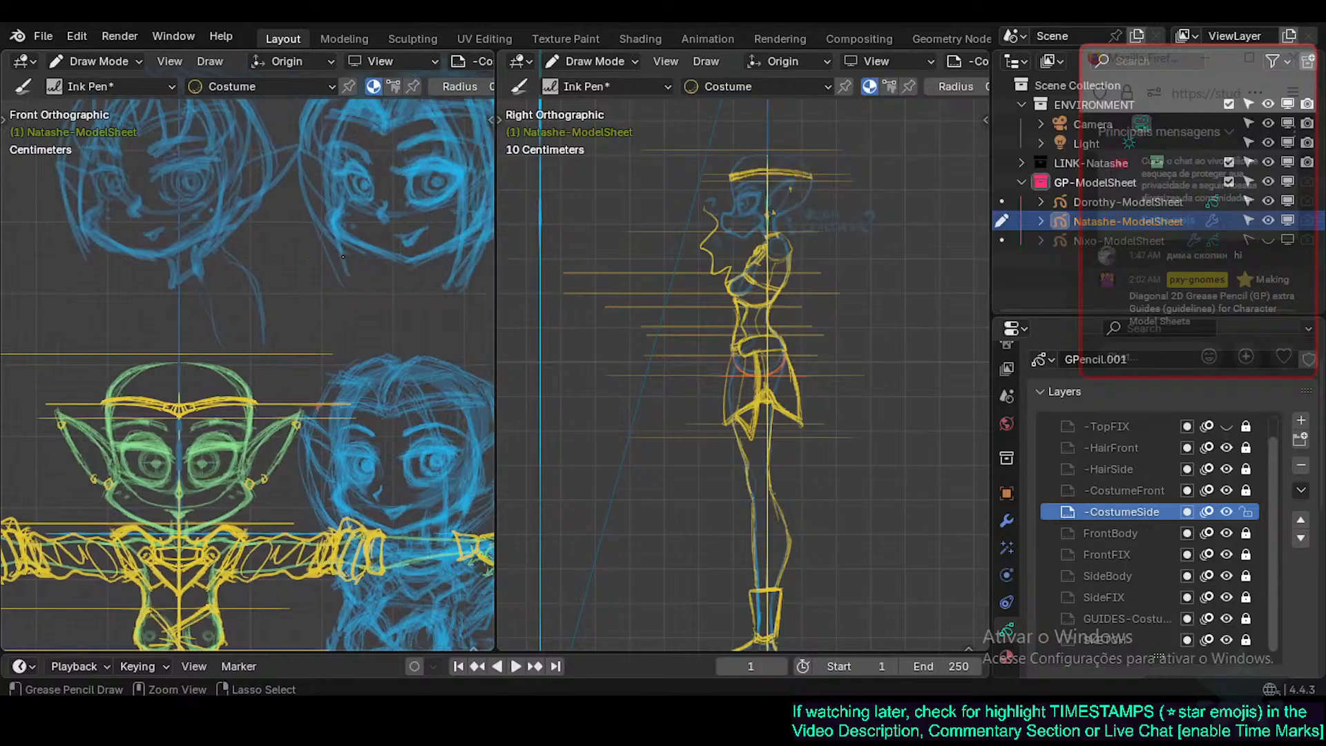
key(ctrl+KP_4)
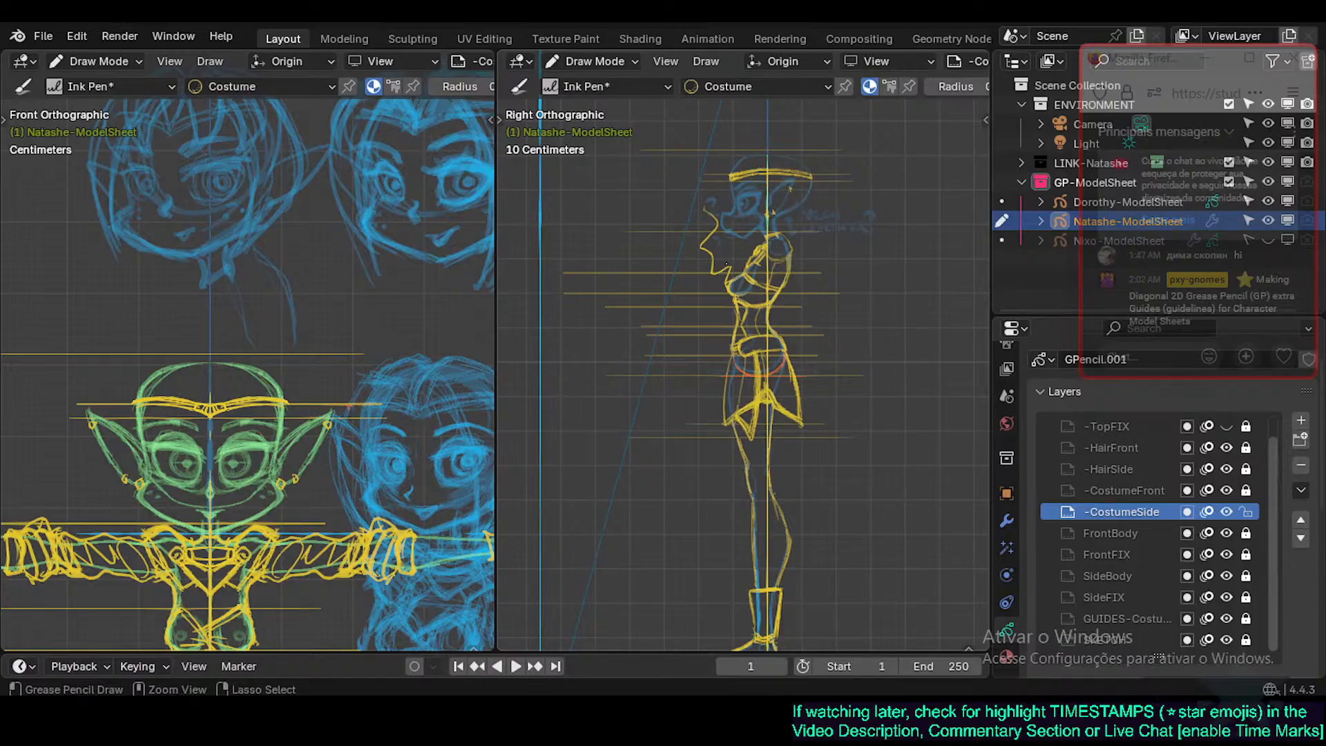
Zoom and pan the side view to the front view's scale so the horizontal head guides line up in both views.
key(ctrl+KP_8)
key(ctrl+KP_8)
key(ctrl+KP_8)
key(ctrl+KP_8)
key(ctrl+KP_8)
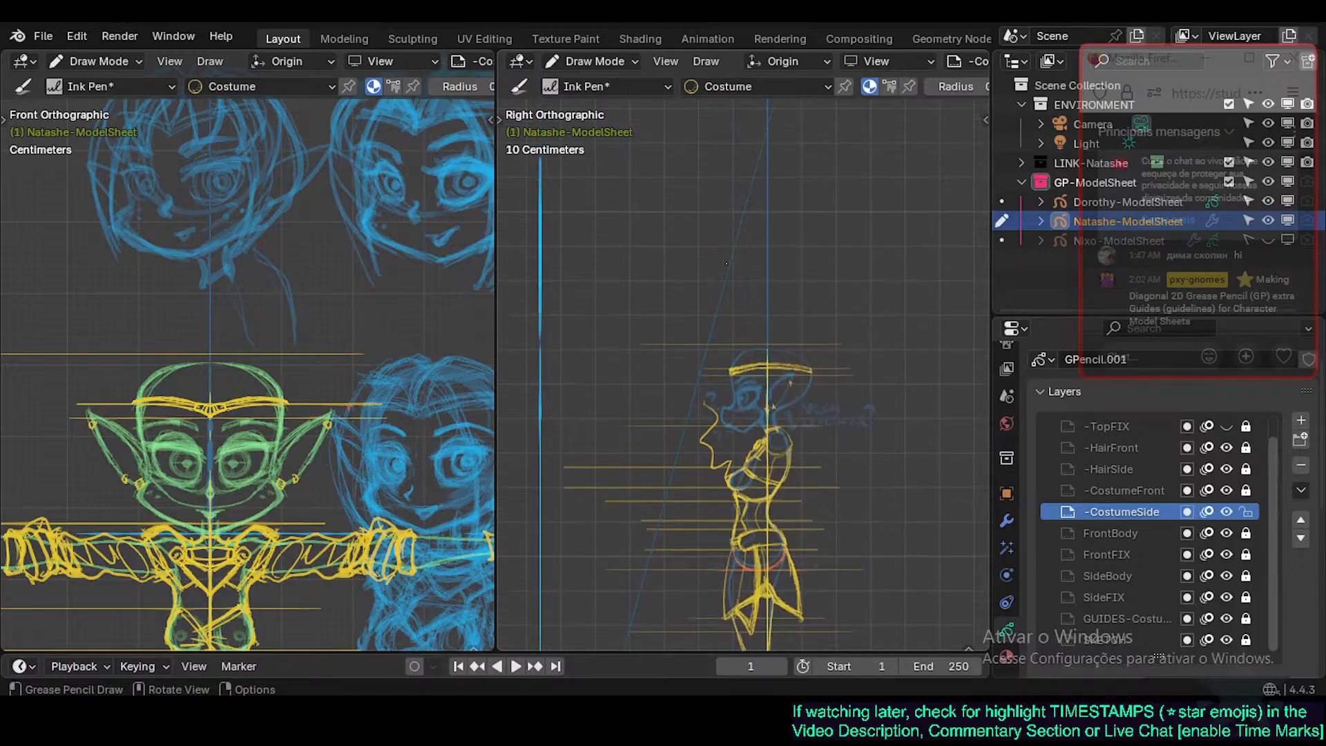
key(ctrl+KP_2)
key(ctrl+KP_2)
key(ctrl+KP_2)
key(ctrl+KP_2)
key(ctrl+KP_2)
key(KP_Add)
key(KP_Add)
key(KP_Add)
key(KP_Add)
key(ctrl+KP_2)
key(ctrl+KP_2)
key(ctrl+KP_2)
key(ctrl+KP_2)
key(ctrl+KP_2)
key(ctrl+KP_2)
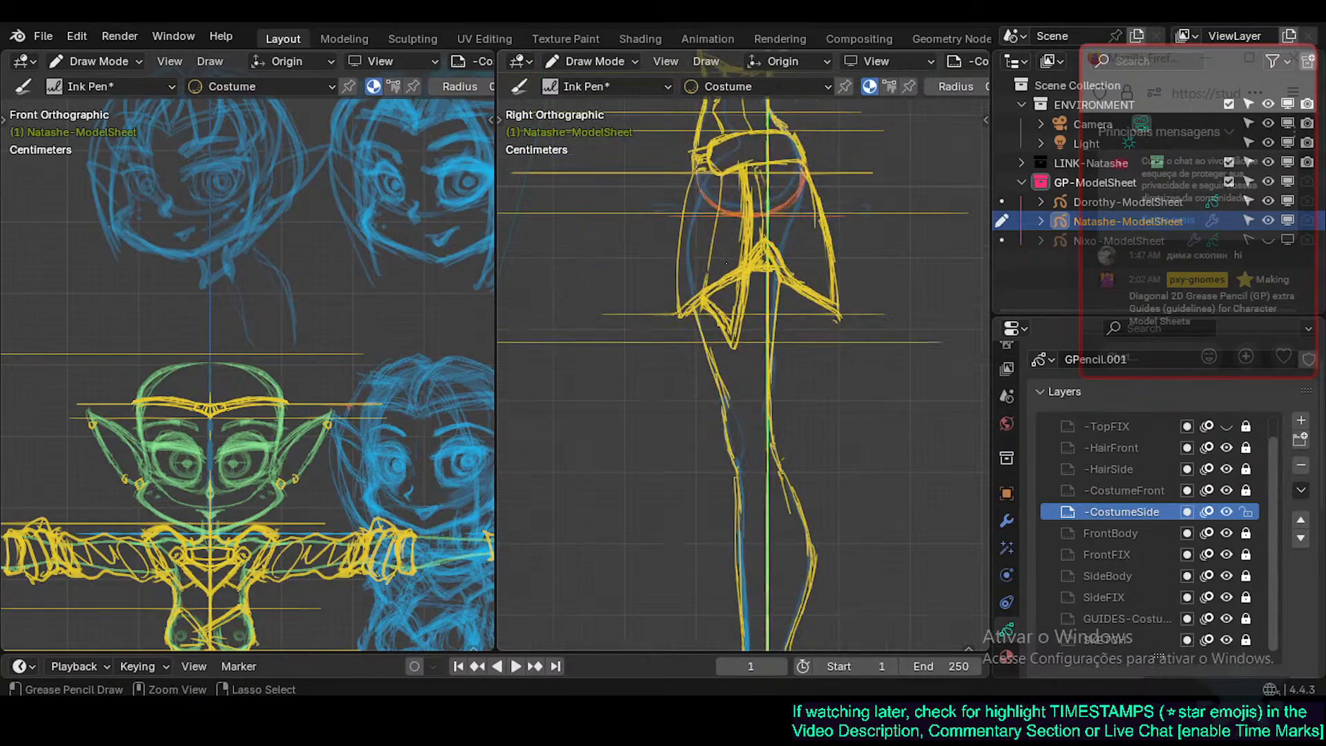
key(ctrl+KP_8)
key(ctrl+KP_8)
key(ctrl+KP_8)
key(ctrl+KP_8)
key(ctrl+KP_8)
key(ctrl+KP_8)
key(ctrl+KP_8)
key(ctrl+KP_8)
key(ctrl+KP_8)
key(ctrl+KP_8)
key(ctrl+KP_8)
key(ctrl+KP_8)
key(ctrl+KP_8)
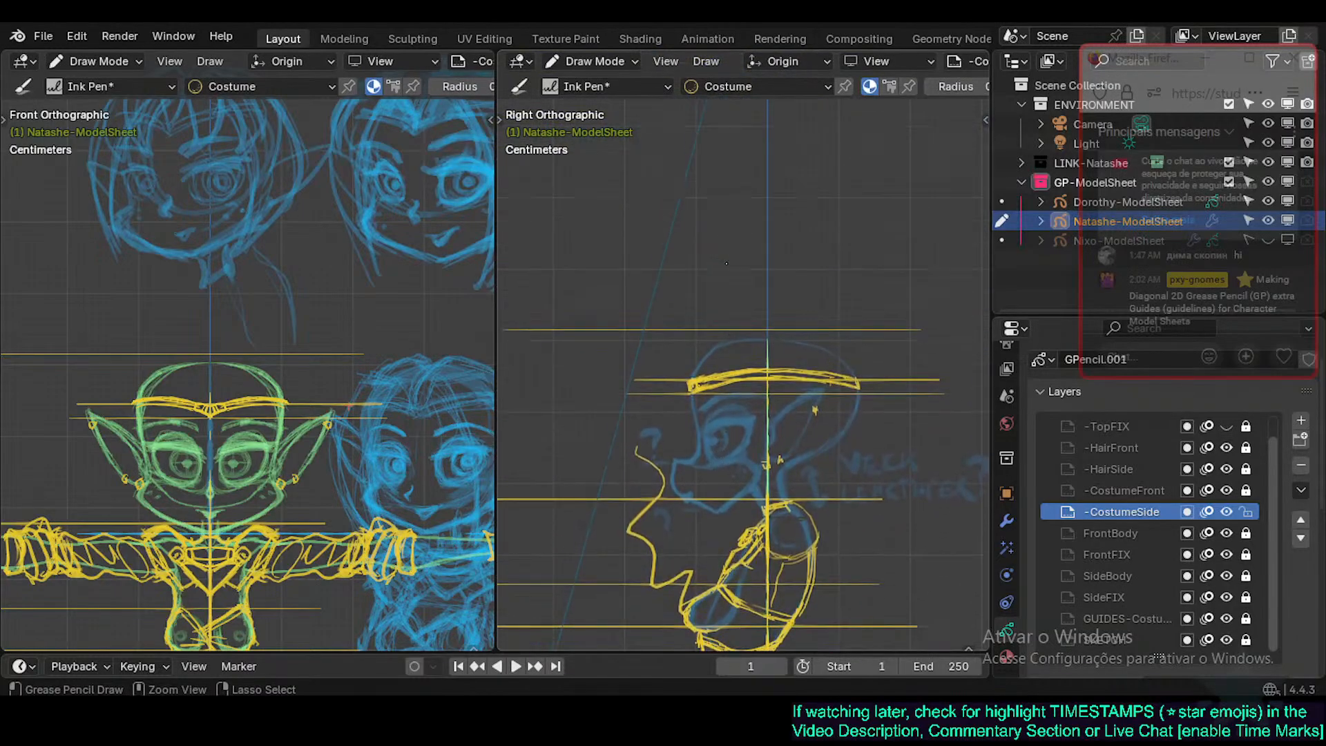
key(ctrl+KP_4)
key(ctrl+KP_4)
key(ctrl+KP_4)
key(ctrl+KP_4)
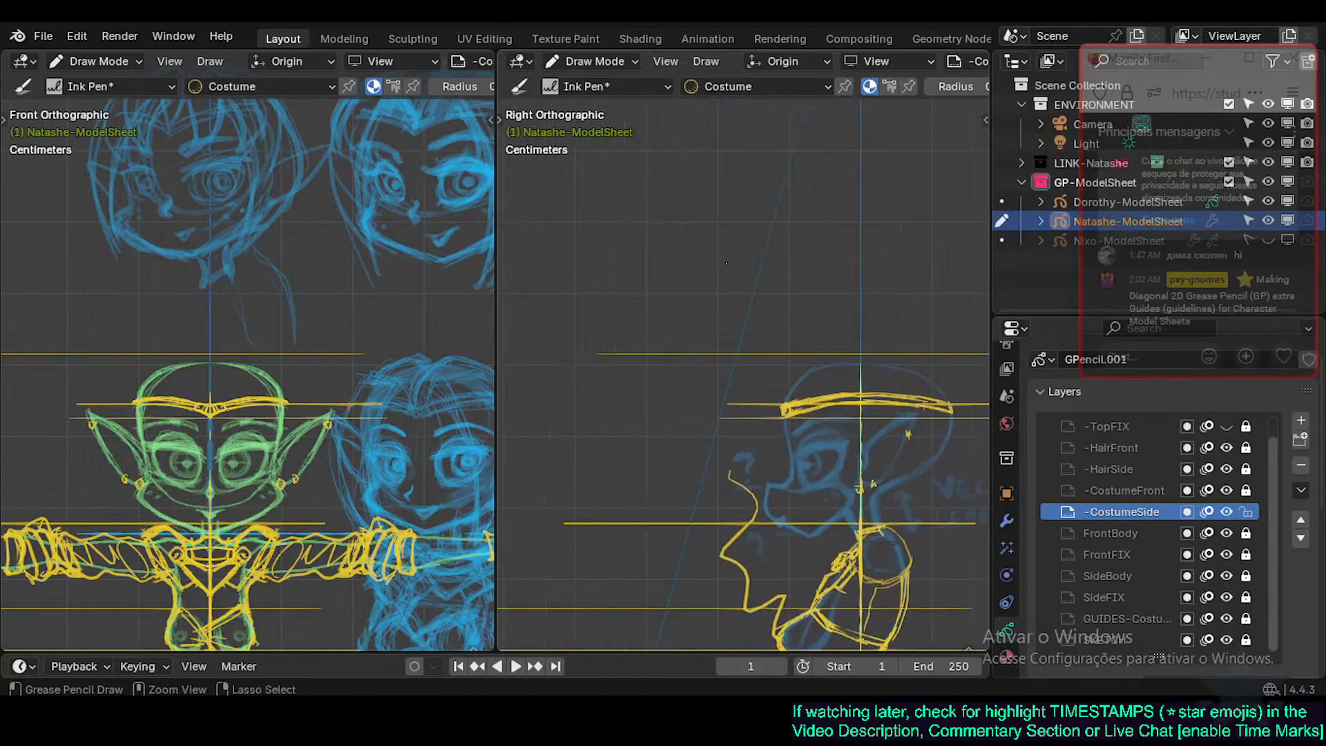
Centre the side-view head with its neck length note in the viewport, and save the file.
key(ctrl+KP_6)
key(ctrl+KP_6)
key(ctrl+KP_6)
key(ctrl+KP_6)
key(ctrl+KP_6)
key(ctrl+KP_6)
key(ctrl+KP_6)
key(ctrl+KP_6)
key(ctrl+s)
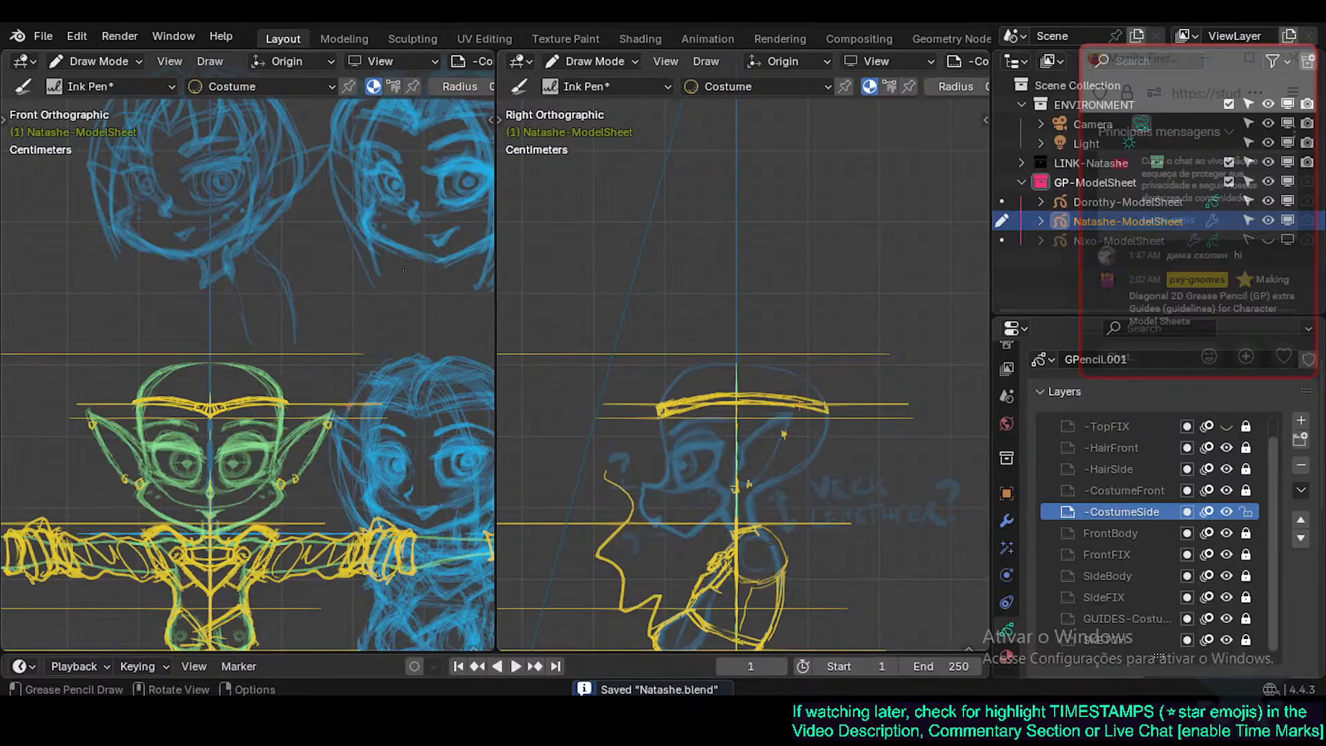
Examine the blue concept head sketches above the front-view head for their hairstyle.
key(ctrl+KP_4)
key(ctrl+KP_6)
key(ctrl+KP_6)
key(ctrl+KP_6)
key(ctrl+KP_8)
key(ctrl+KP_8)
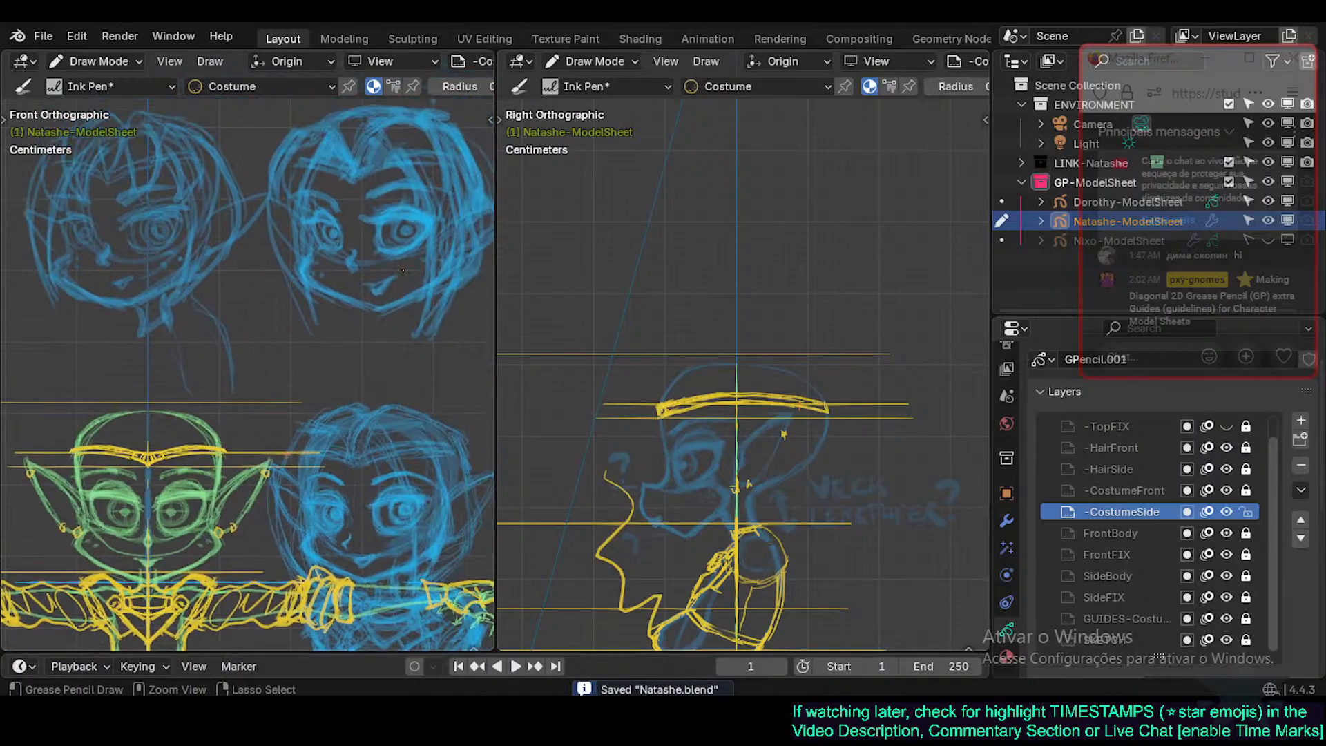
key(ctrl+KP_6)
key(ctrl+KP_6)
key(ctrl+KP_6)
key(ctrl+KP_6)
key(ctrl+KP_8)
key(ctrl+KP_8)
key(ctrl+KP_8)
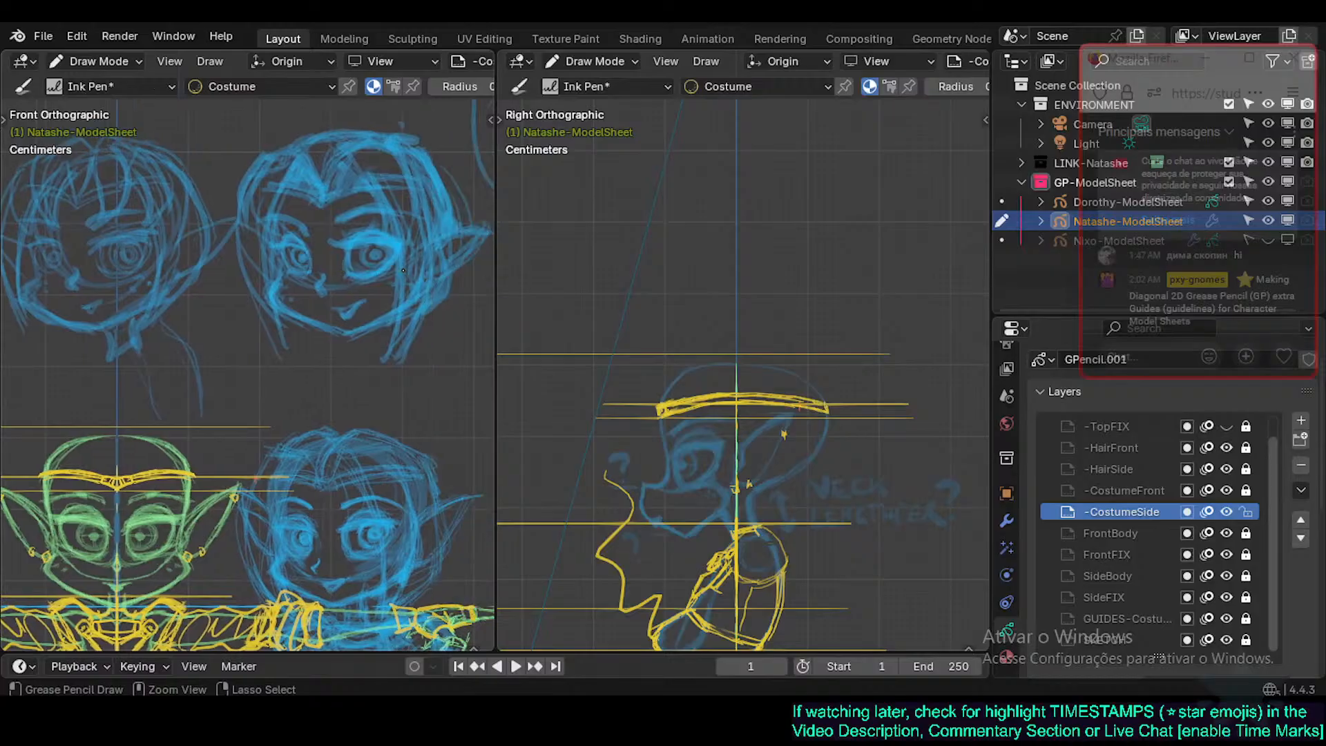
Pan the front view until its horizontal head guides line up with the side view's, and save the file.
key(ctrl+KP_4)
key(ctrl+KP_4)
key(ctrl+KP_4)
key(ctrl+KP_4)
key(ctrl+KP_4)
key(ctrl+KP_4)
key(ctrl+KP_4)
key(ctrl+KP_4)
key(ctrl+KP_2)
key(ctrl+KP_2)
key(ctrl+KP_2)
key(ctrl+KP_2)
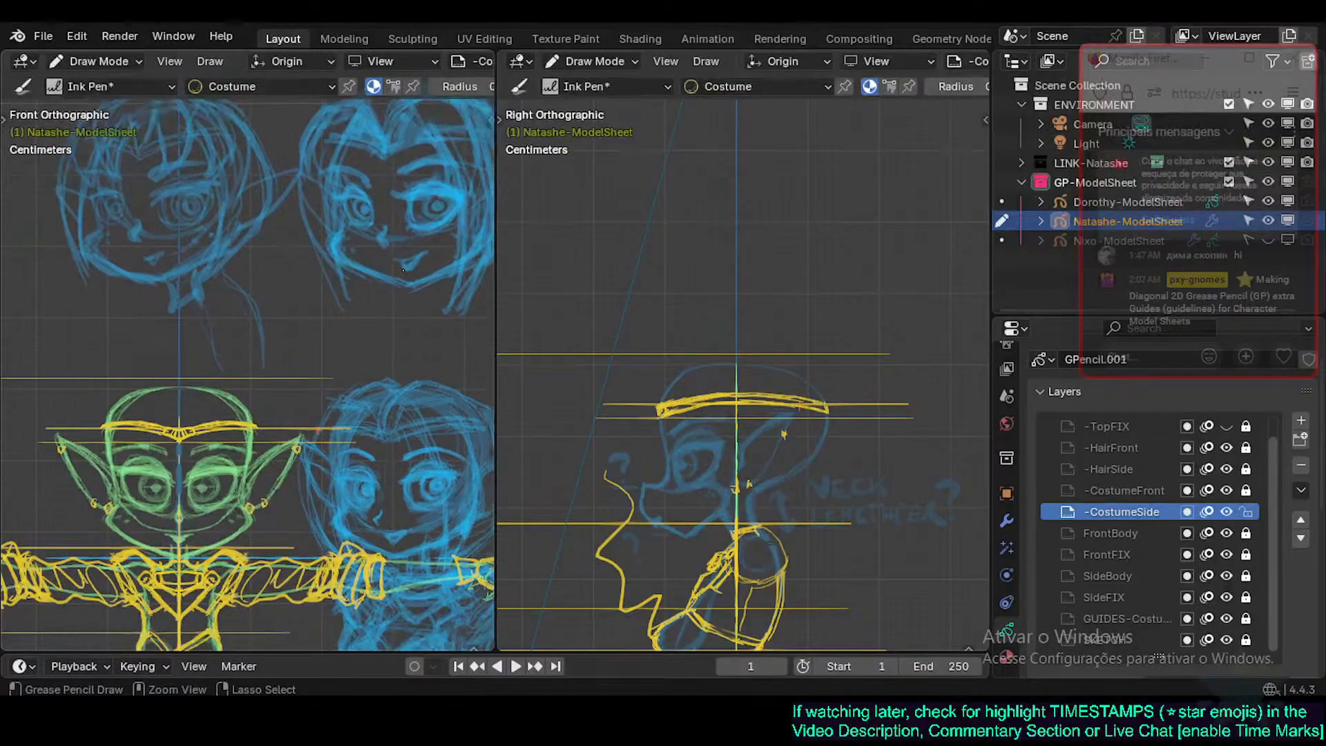
key(ctrl+KP_8)
key(ctrl+KP_4)
key(ctrl+KP_6)
key(ctrl+KP_6)
key(ctrl+KP_6)
key(ctrl+KP_6)
key(ctrl+KP_6)
key(ctrl+KP_6)
key(ctrl+KP_6)
key(ctrl+KP_6)
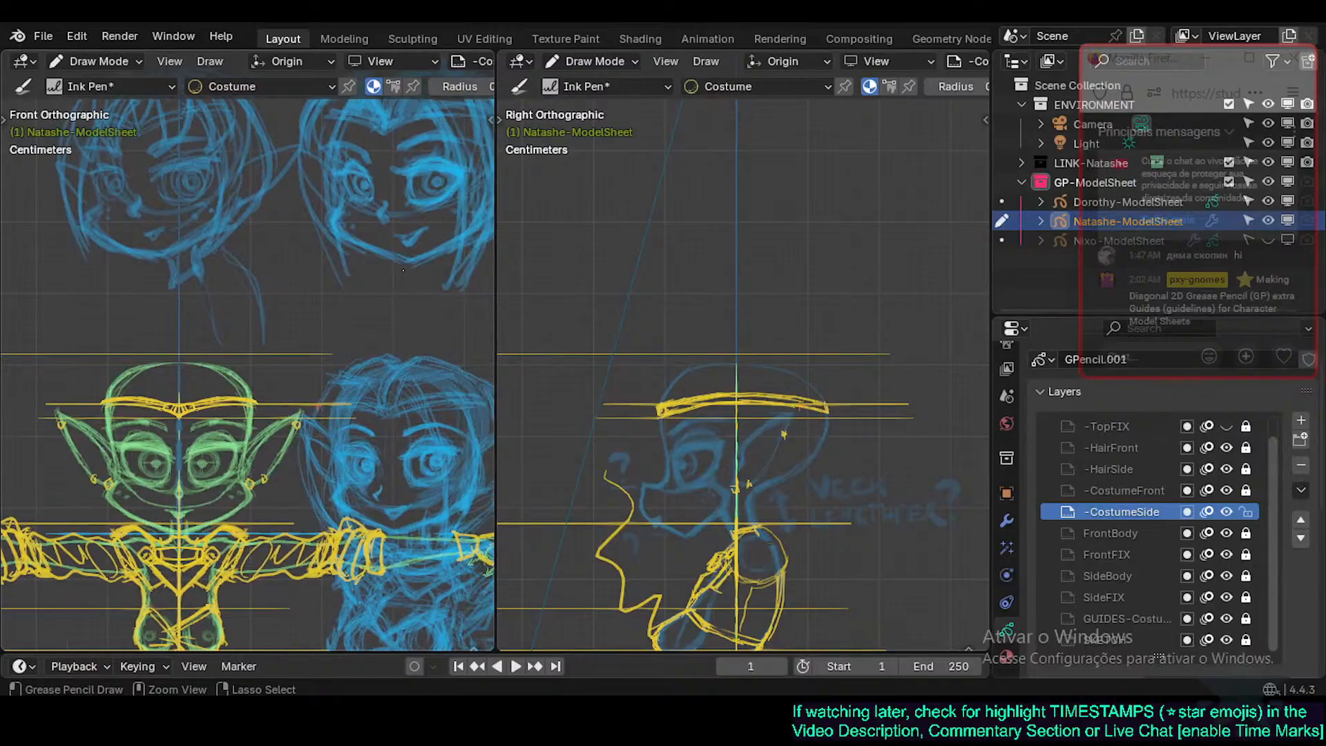
key(ctrl+s)
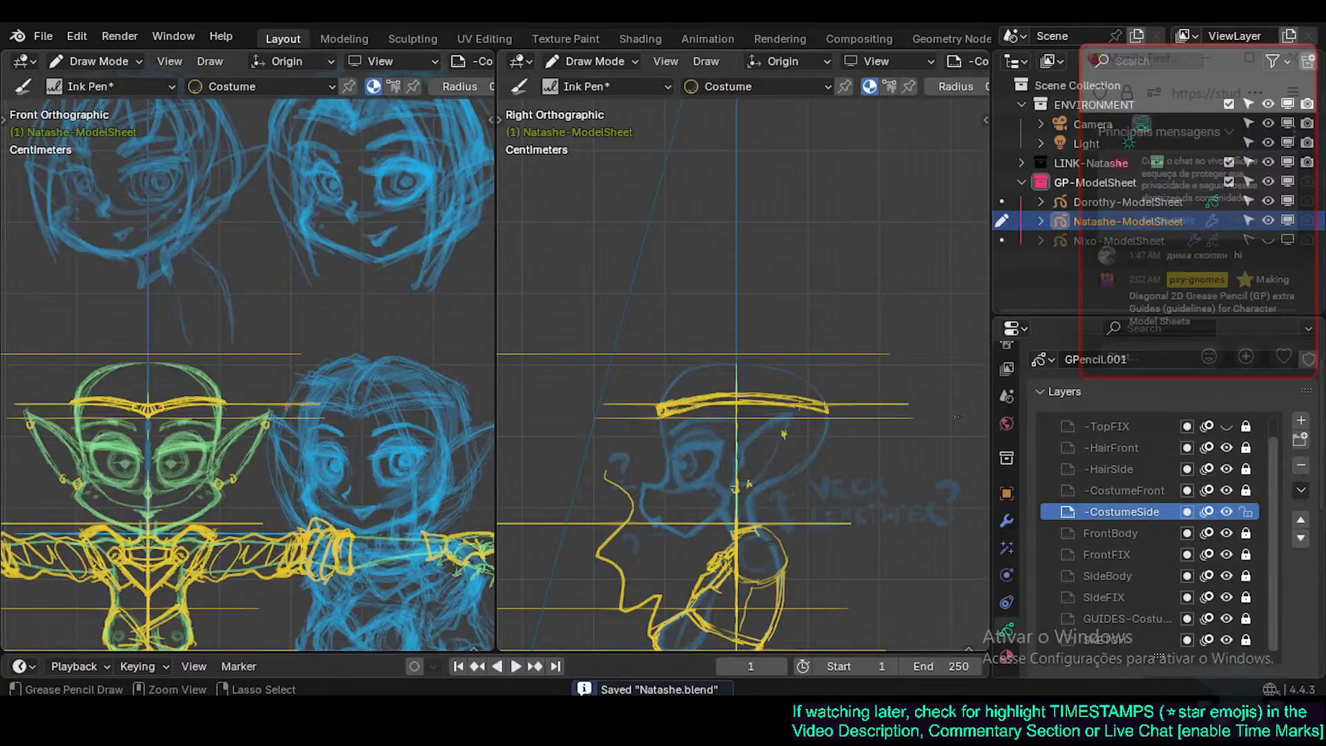
Make the Hair material active, adjust the Ink Pen brush strength, and undo a test stroke over the side-view head.
click(1008, 642)
click(1075, 462)
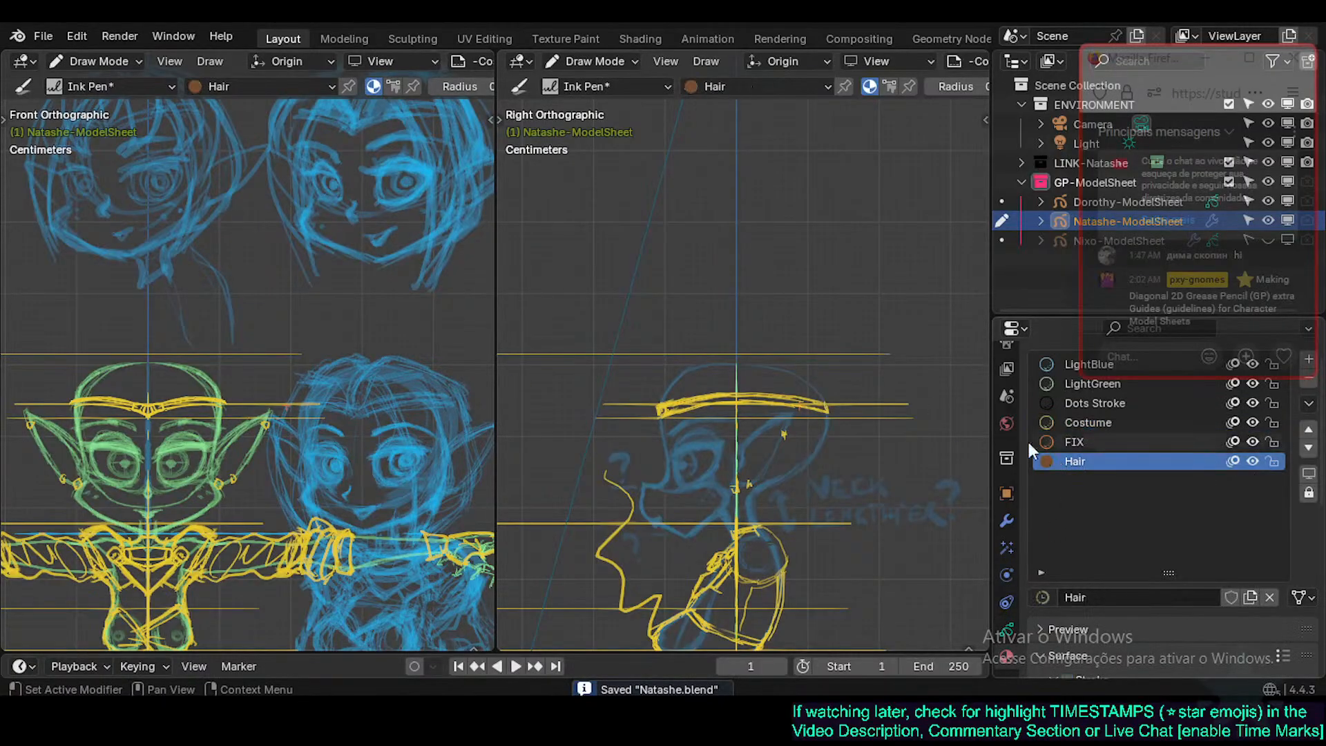
key(shift+f)
click(752, 278)
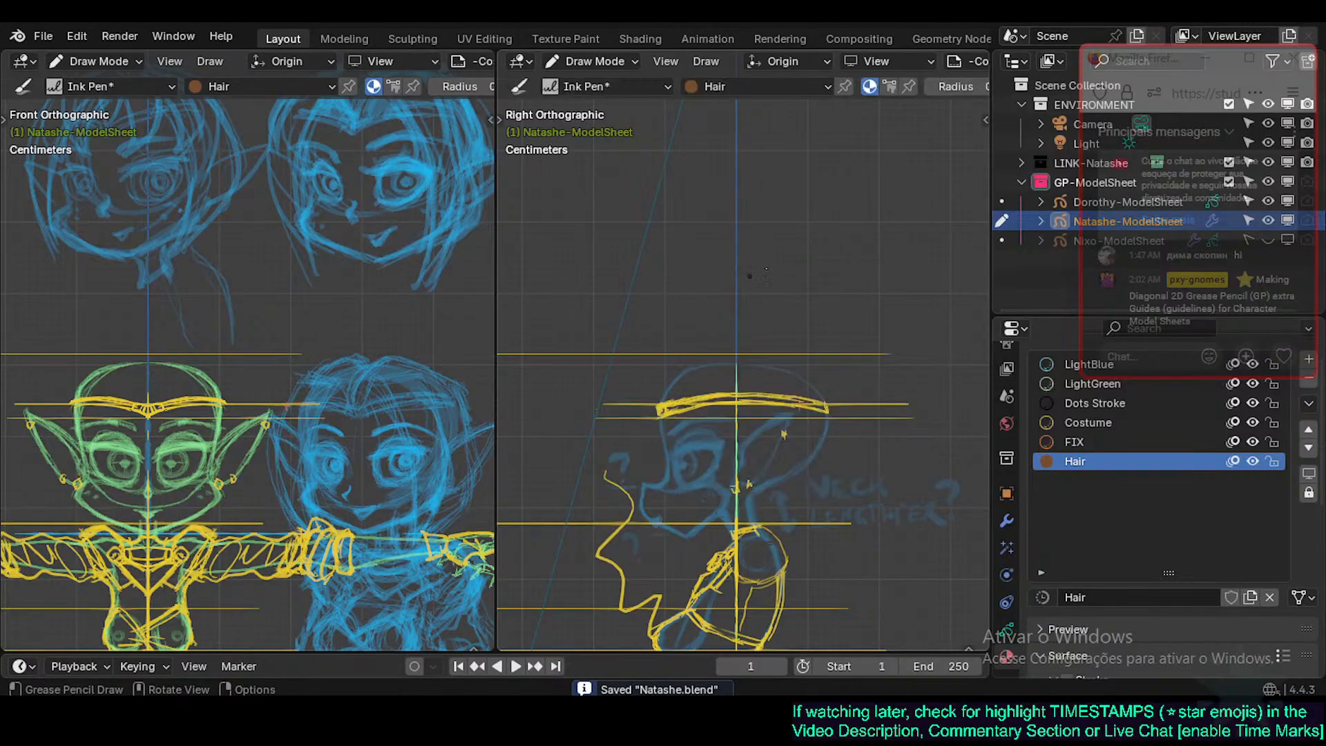
drag(615, 412, 783, 344)
key(ctrl+z)
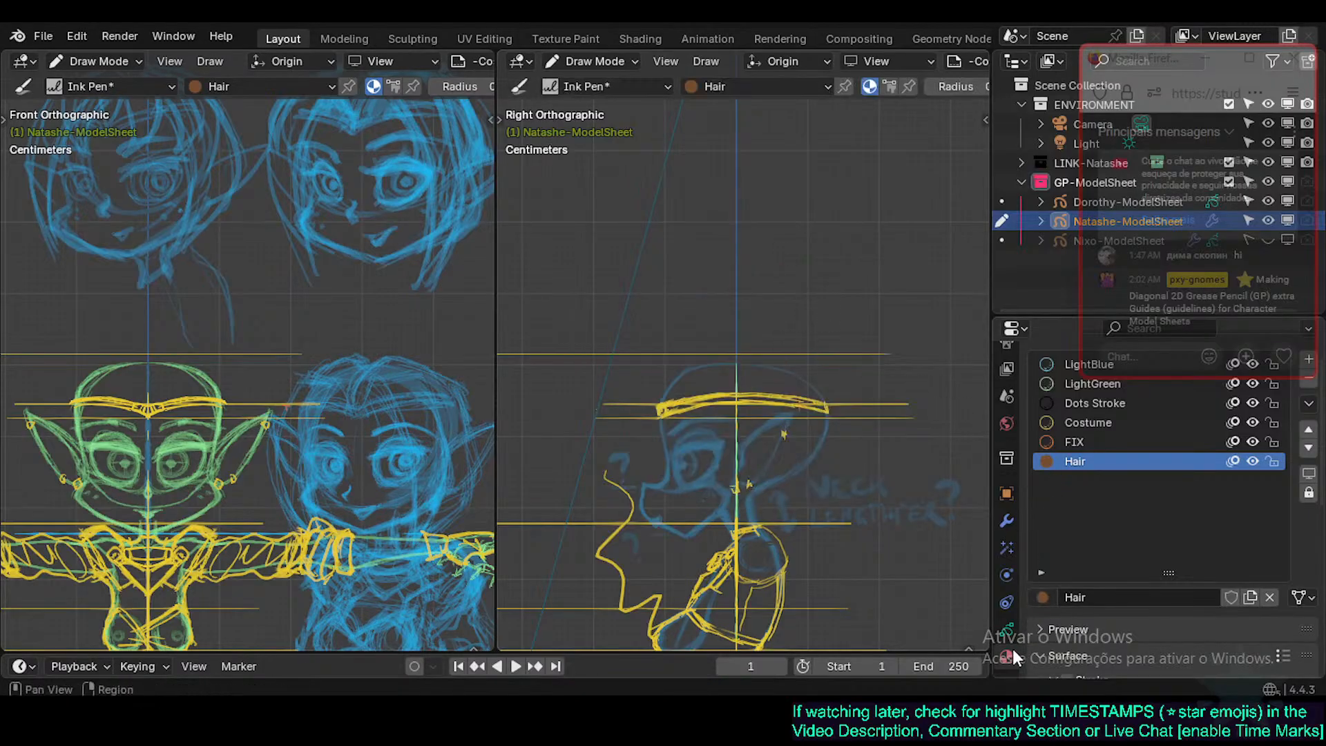
Save the file and make -HairFront the active Grease Pencil layer.
click(1007, 630)
key(ctrl+s)
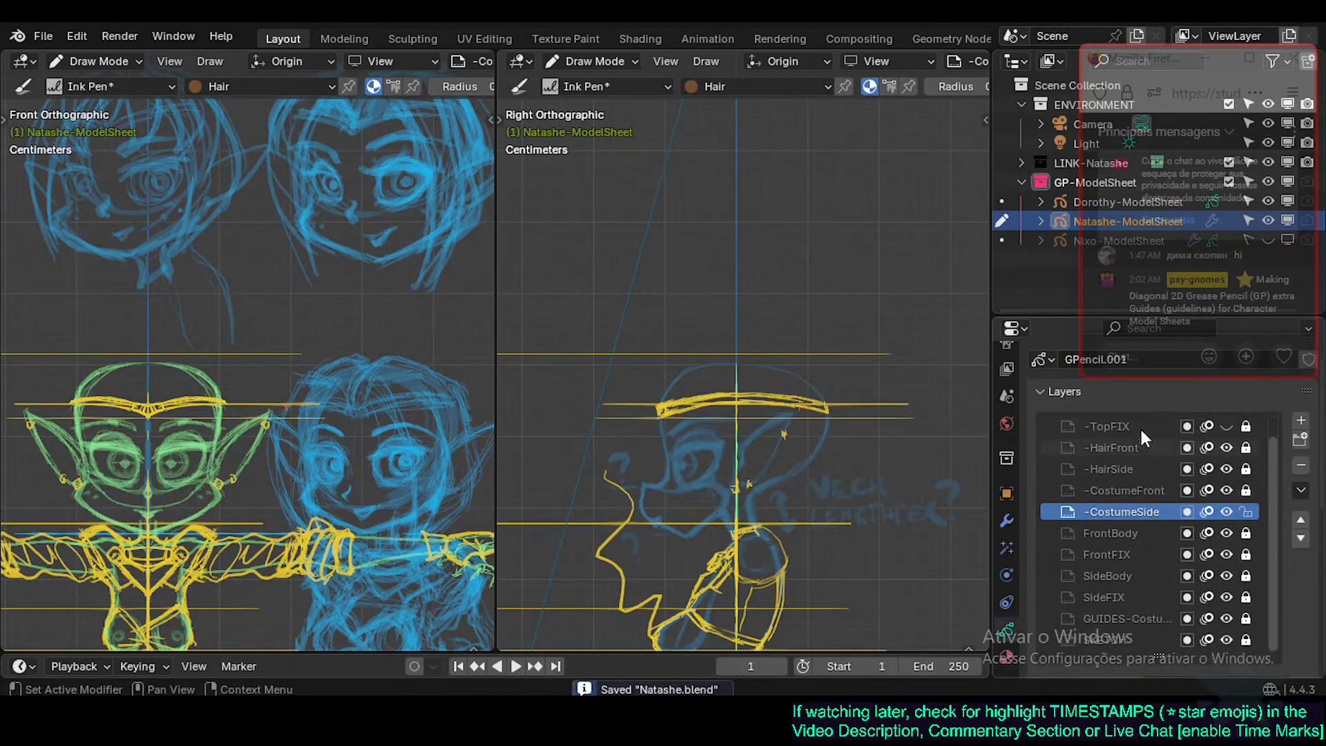
click(1112, 449)
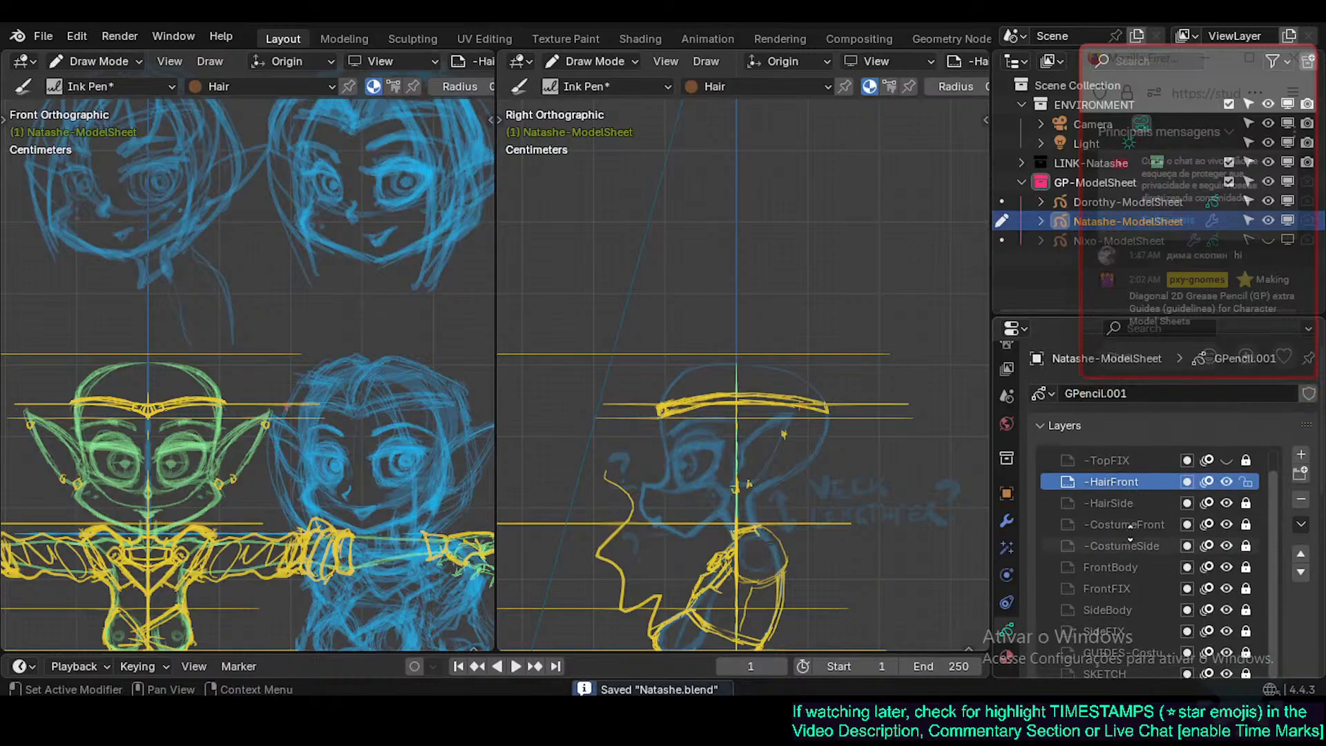
scroll(1274, 462, up, 1)
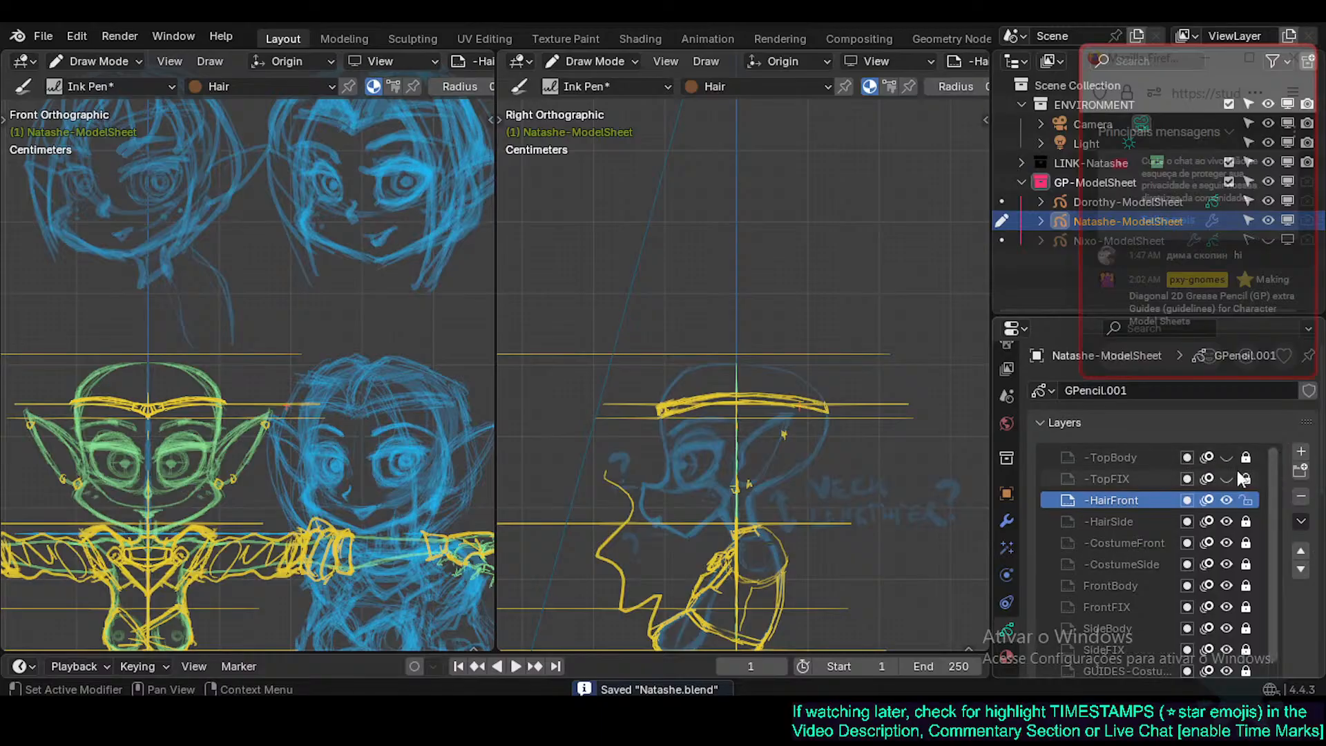
click(1227, 477)
click(1125, 457)
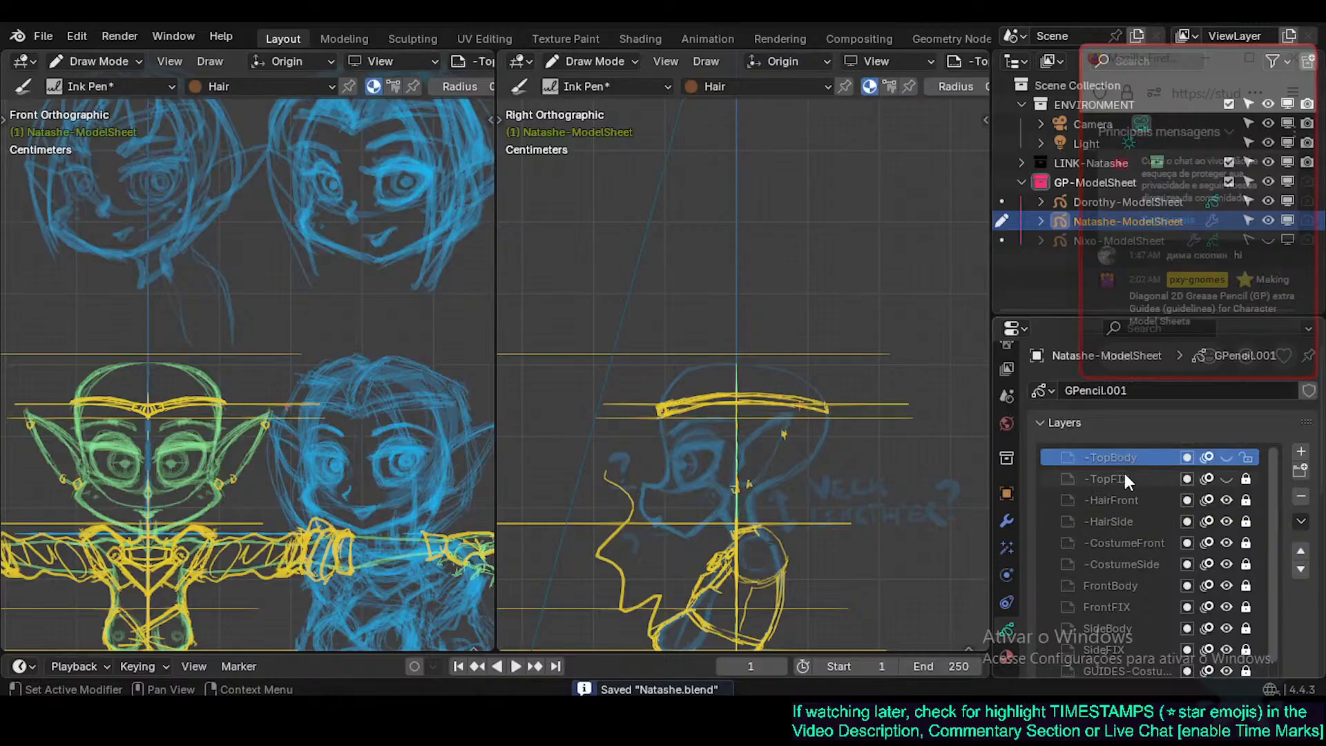
click(1124, 477)
click(1121, 500)
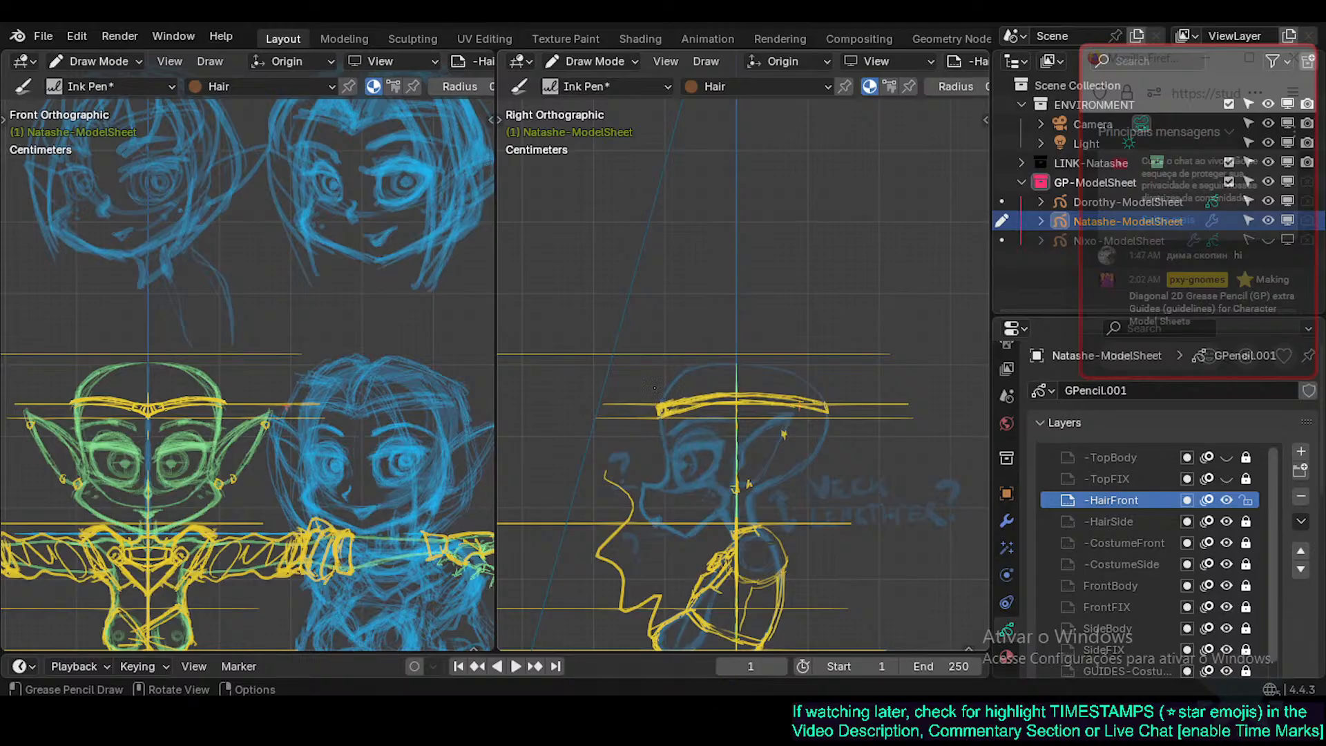
mouse_move(654, 387)
mouse_down()
mouse_move(695, 350)
mouse_move(706, 515)
mouse_move(694, 553)
mouse_move(655, 390)
mouse_up()
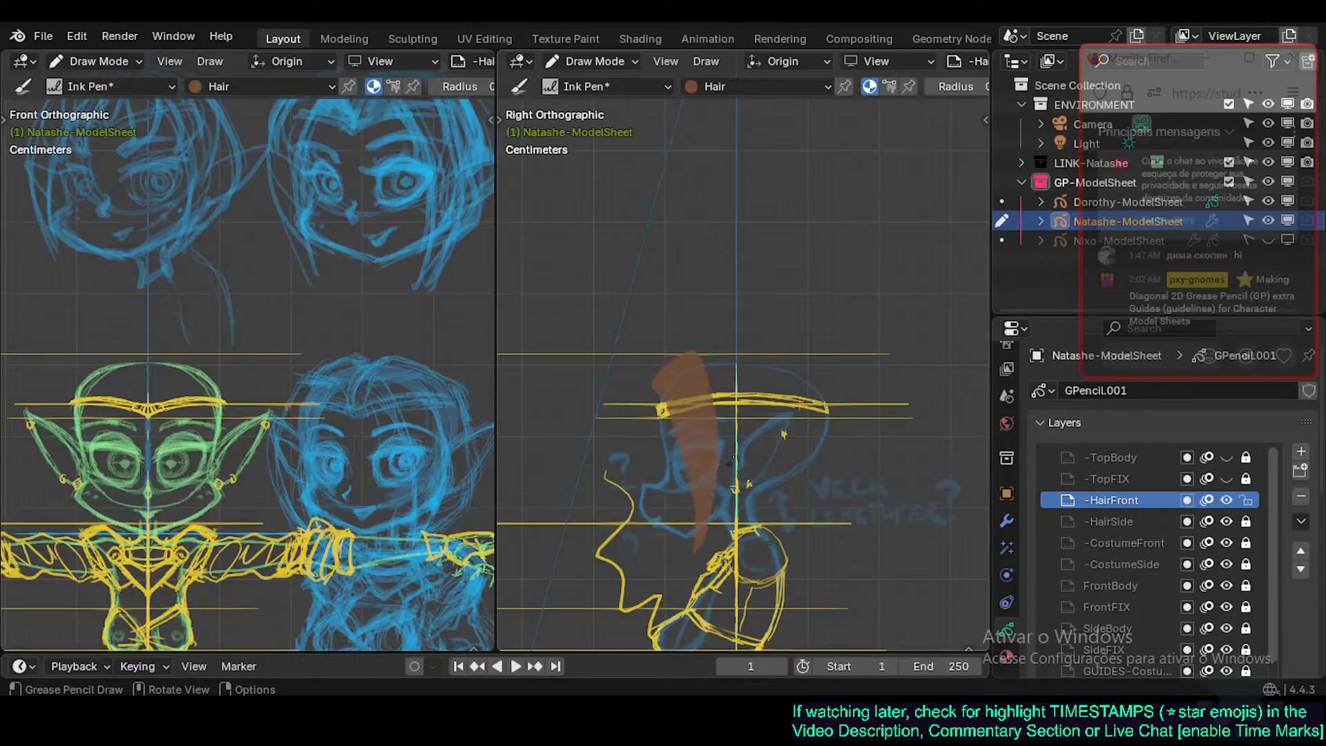
key(ctrl+z)
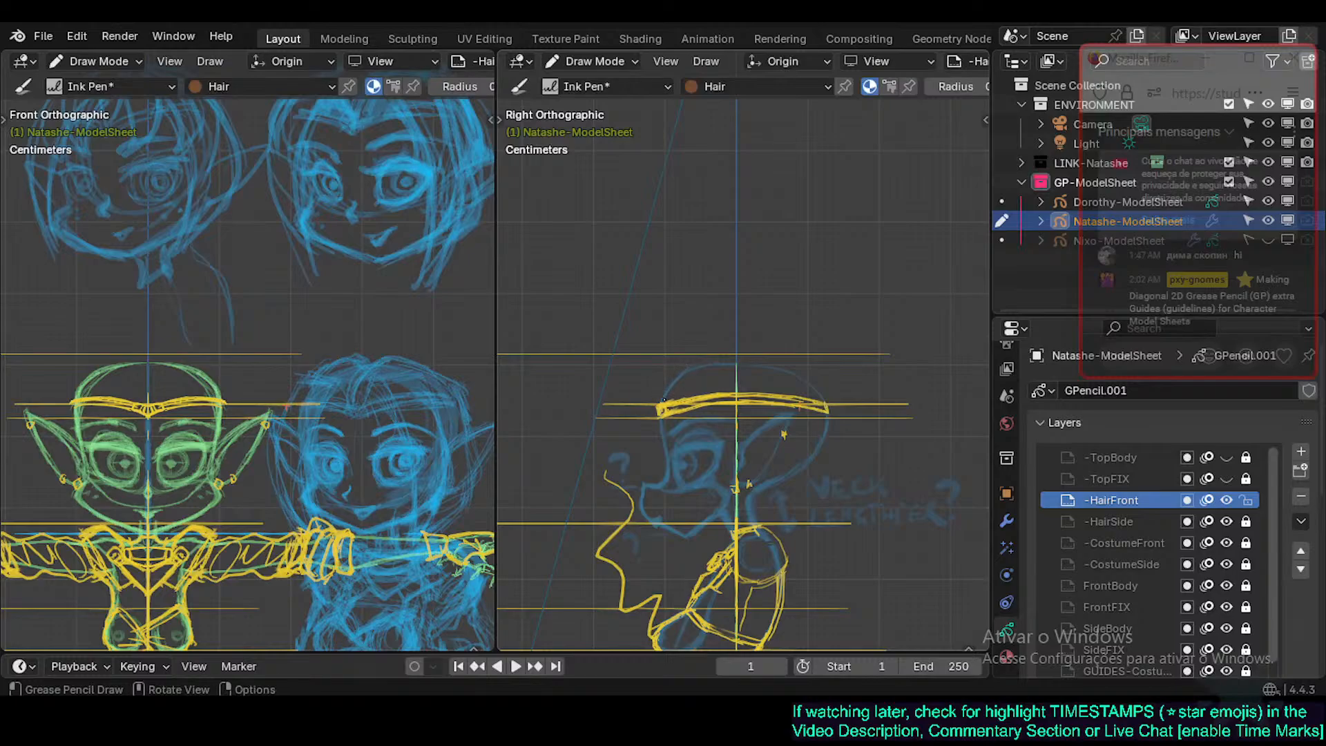
mouse_move(668, 371)
mouse_down()
mouse_move(698, 354)
mouse_move(775, 355)
mouse_move(725, 379)
mouse_move(829, 383)
mouse_move(840, 400)
mouse_move(699, 394)
mouse_up()
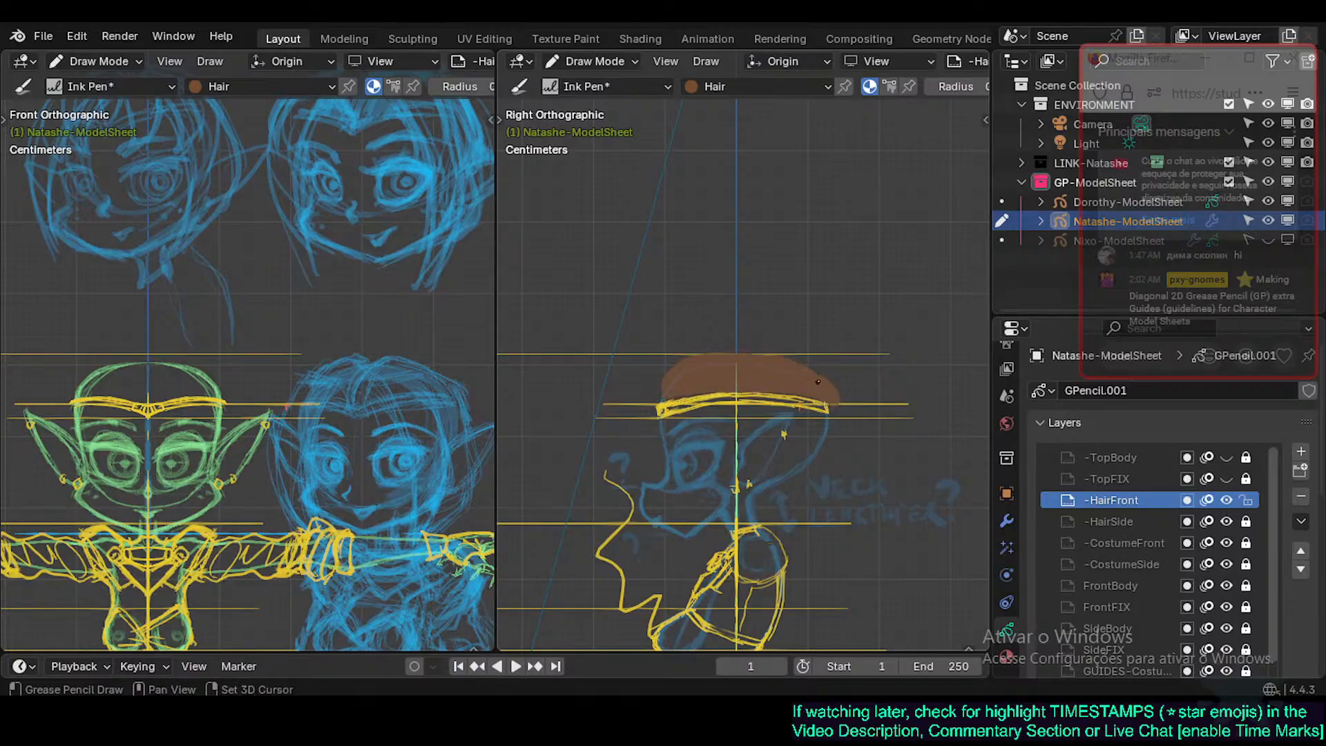
shift+middle_drag(820, 382, 822, 353)
key(ctrl+z)
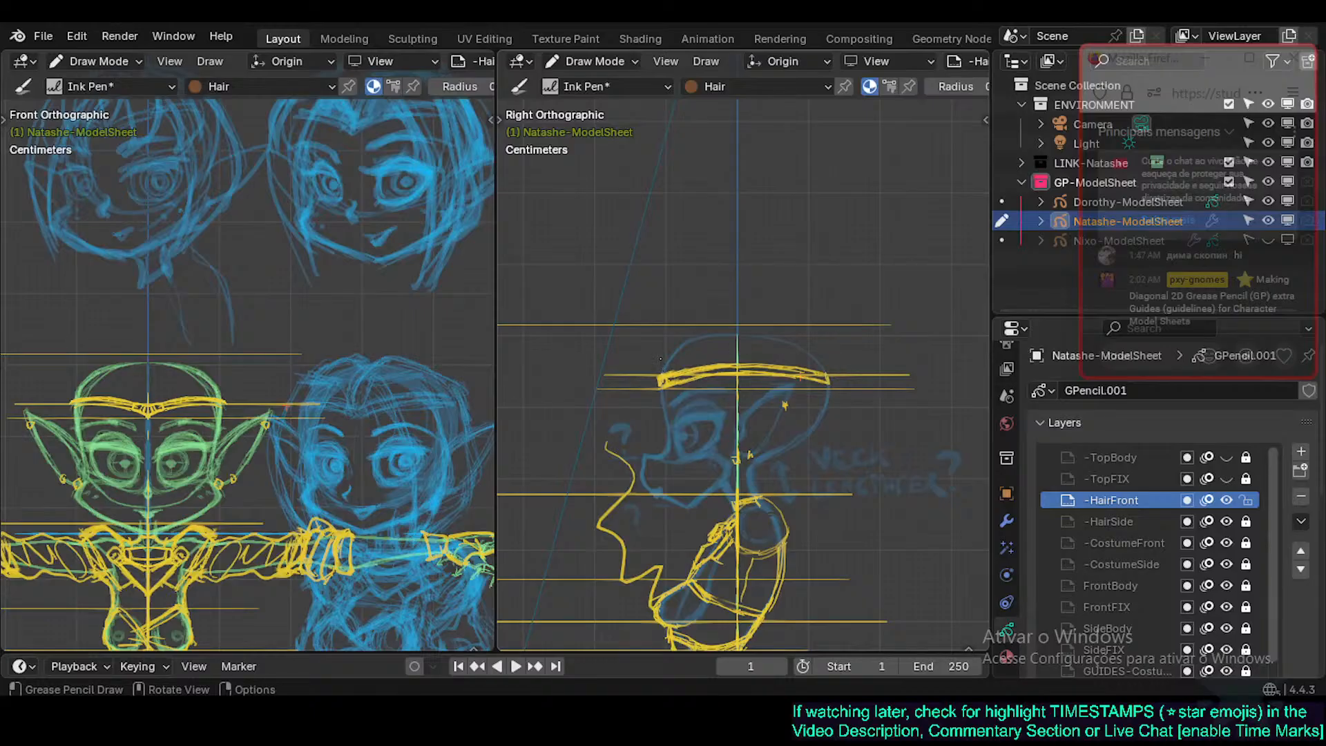
key(ctrl+z)
Draw a brown filled hair shape over the side-view crown, from the forehead to the back, just above the hat band.
mouse_move(663, 352)
mouse_down()
mouse_move(680, 333)
mouse_move(768, 327)
mouse_move(794, 345)
mouse_move(681, 361)
mouse_move(827, 375)
mouse_up()
shift+middle_drag(827, 376, 789, 351)
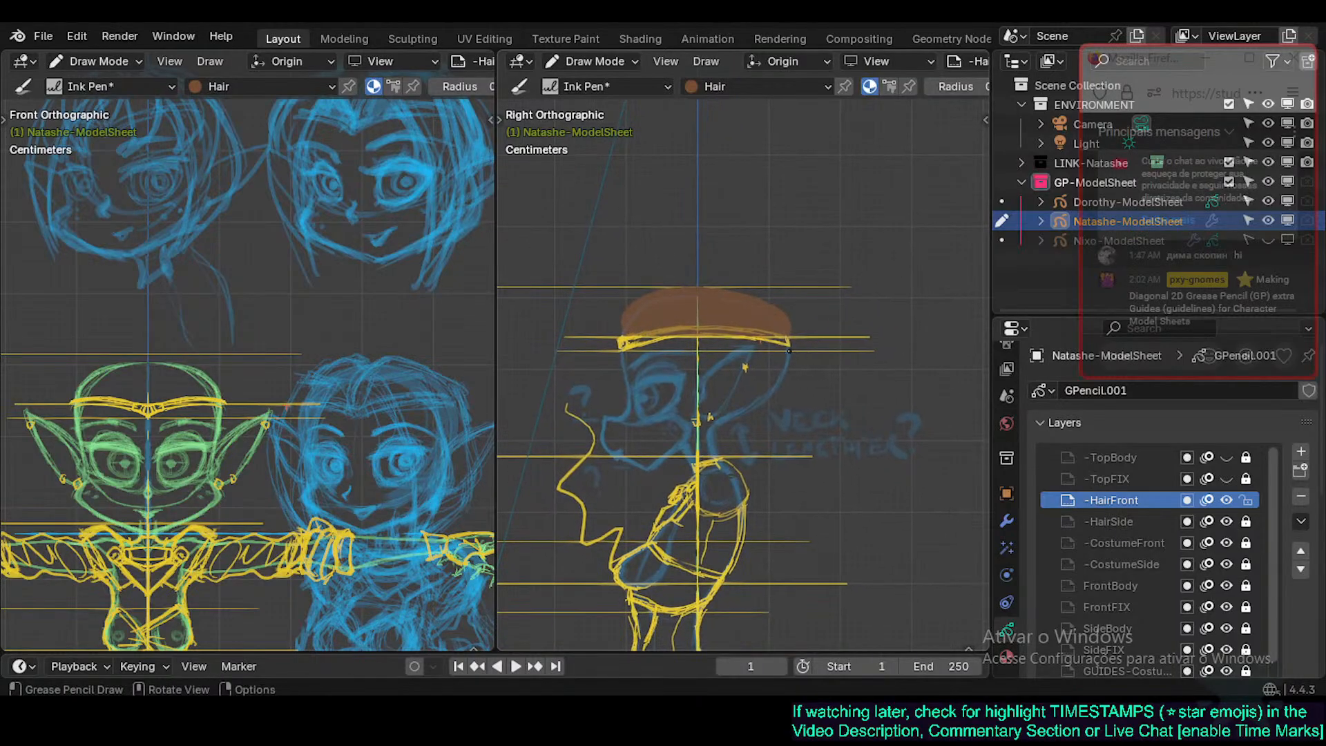
drag(792, 351, 804, 378)
key(ctrl+z)
key(ctrl+KP_8)
key(ctrl+KP_8)
key(ctrl+KP_8)
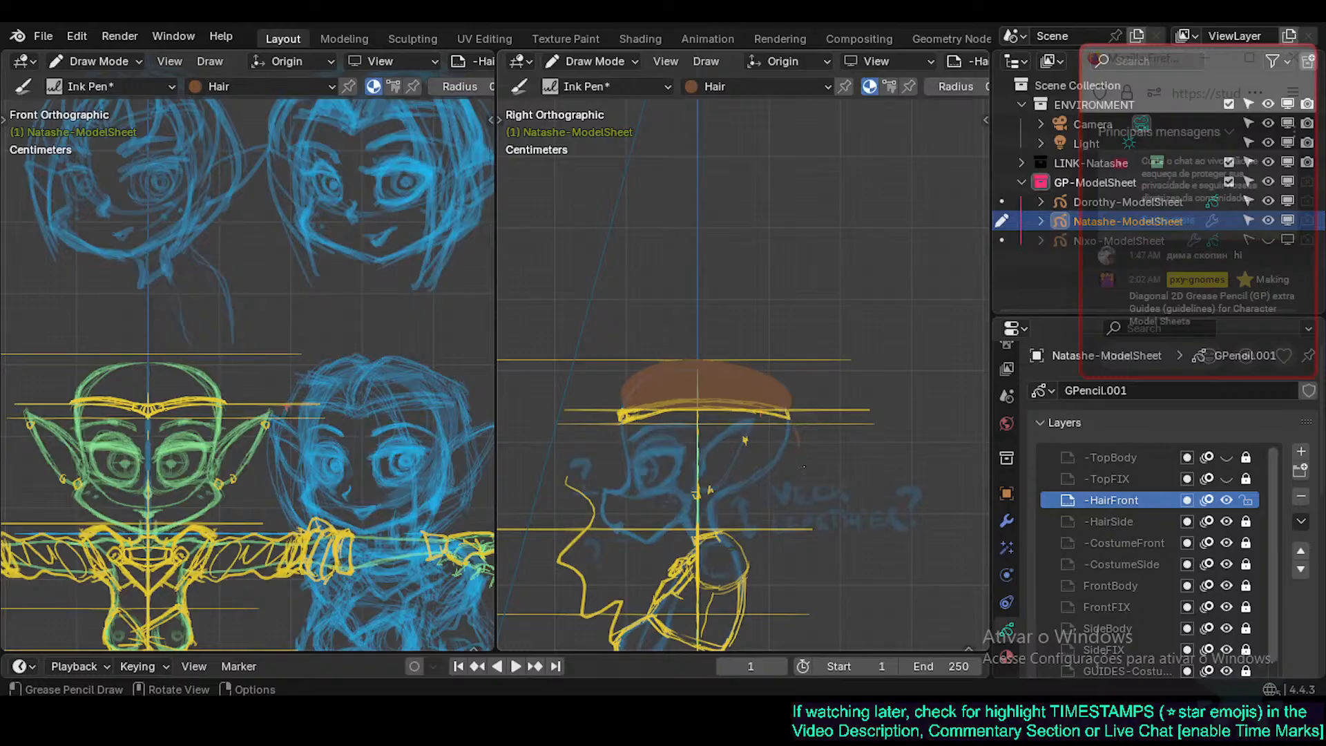
drag(807, 492, 801, 504)
key(ctrl+z)
mouse_move(797, 463)
mouse_down()
mouse_move(799, 495)
mouse_move(738, 529)
mouse_up()
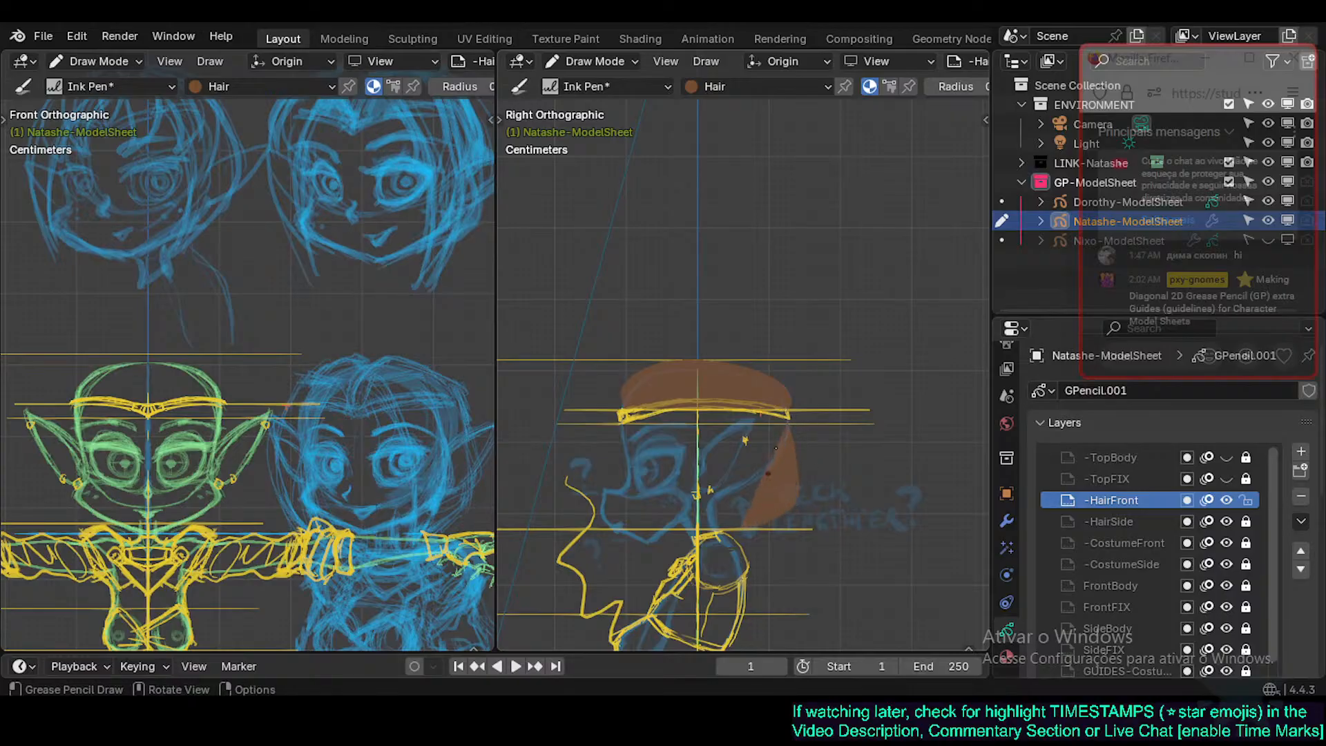
key(ctrl+z)
mouse_move(789, 422)
mouse_down()
mouse_move(786, 482)
mouse_move(759, 514)
mouse_up()
key(ctrl+z)
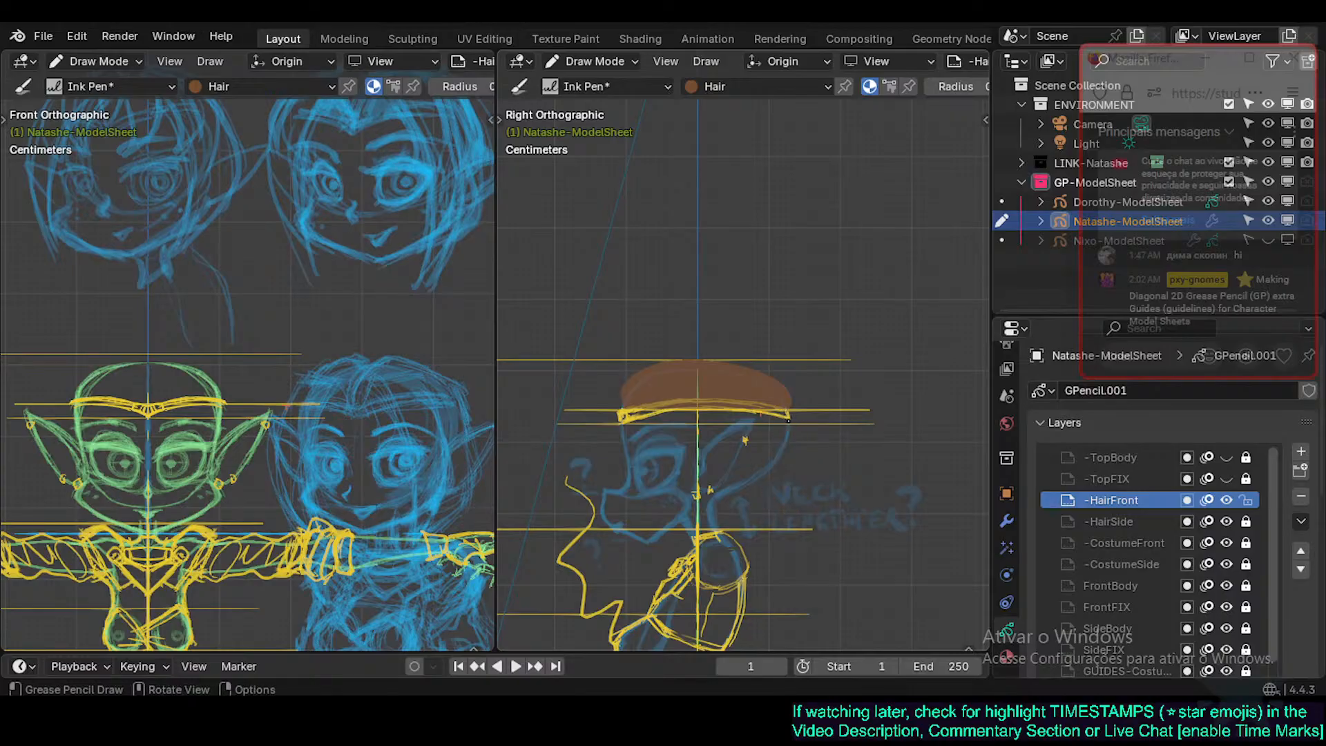
mouse_move(790, 426)
mouse_down()
mouse_move(768, 514)
mouse_move(738, 533)
mouse_move(712, 493)
mouse_up()
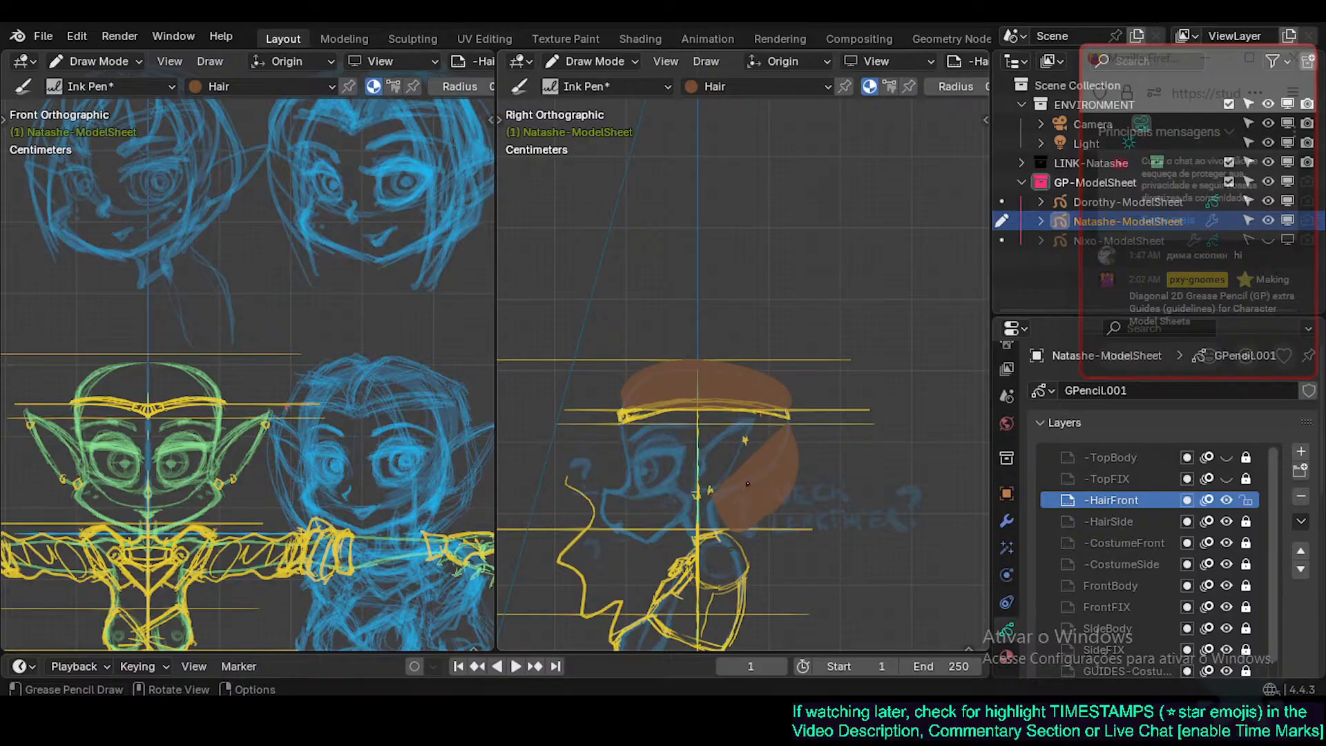
key(ctrl+z)
mouse_move(795, 424)
mouse_down()
mouse_move(757, 521)
mouse_move(724, 515)
mouse_move(722, 486)
mouse_up()
key(ctrl+z)
mouse_move(795, 427)
mouse_down()
mouse_move(757, 524)
mouse_move(721, 492)
mouse_move(752, 418)
mouse_up()
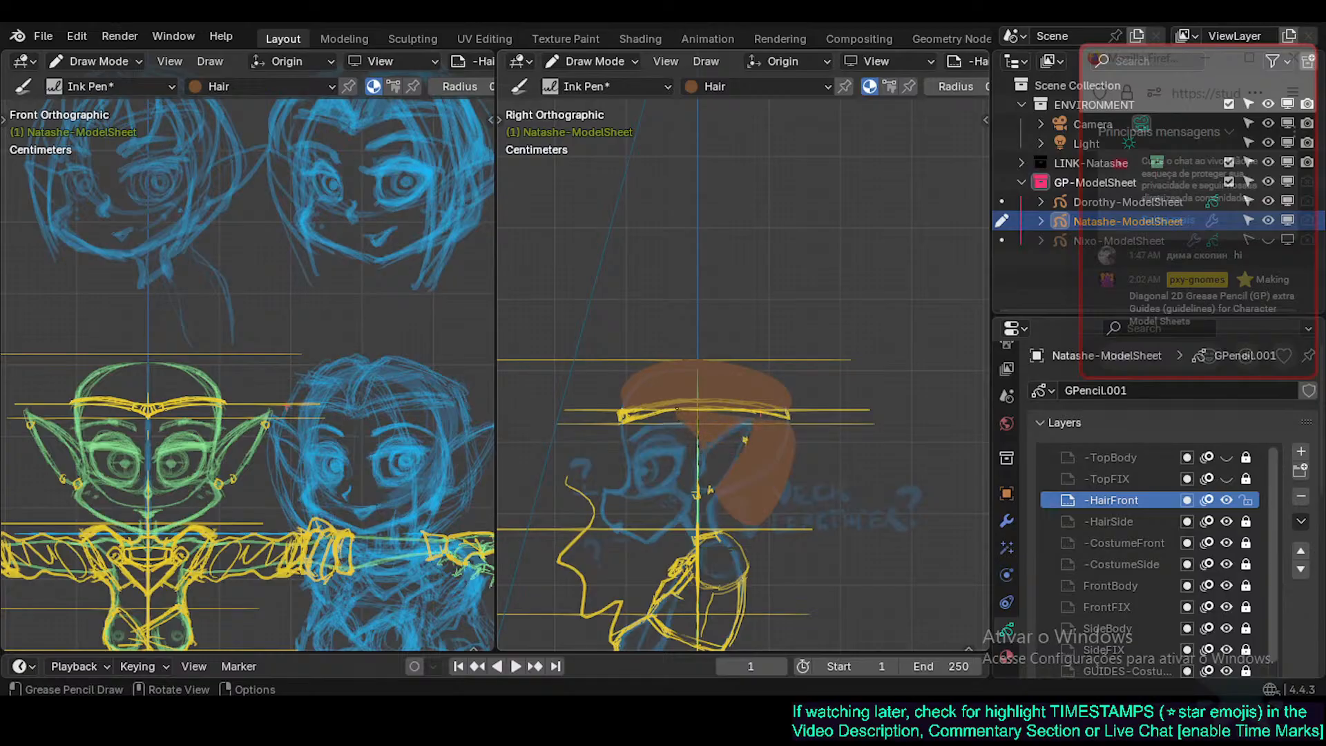
drag(689, 409, 777, 414)
key(ctrl+z)
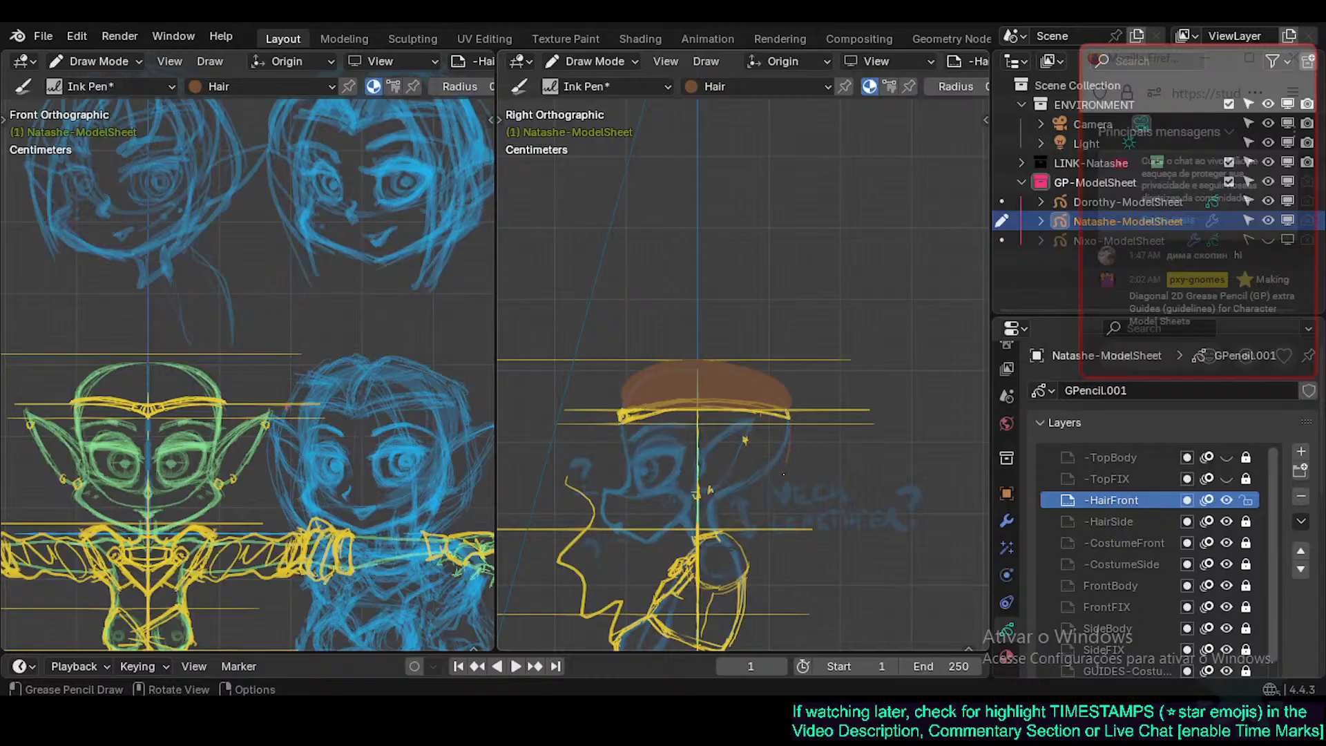
drag(792, 432, 779, 497)
key(ctrl+z)
drag(793, 424, 781, 500)
key(ctrl+z)
Draw brown filled hair behind the side-view head, from the hat band past the ear down to the nape.
mouse_move(791, 426)
mouse_down()
mouse_move(790, 508)
mouse_move(749, 526)
mouse_up()
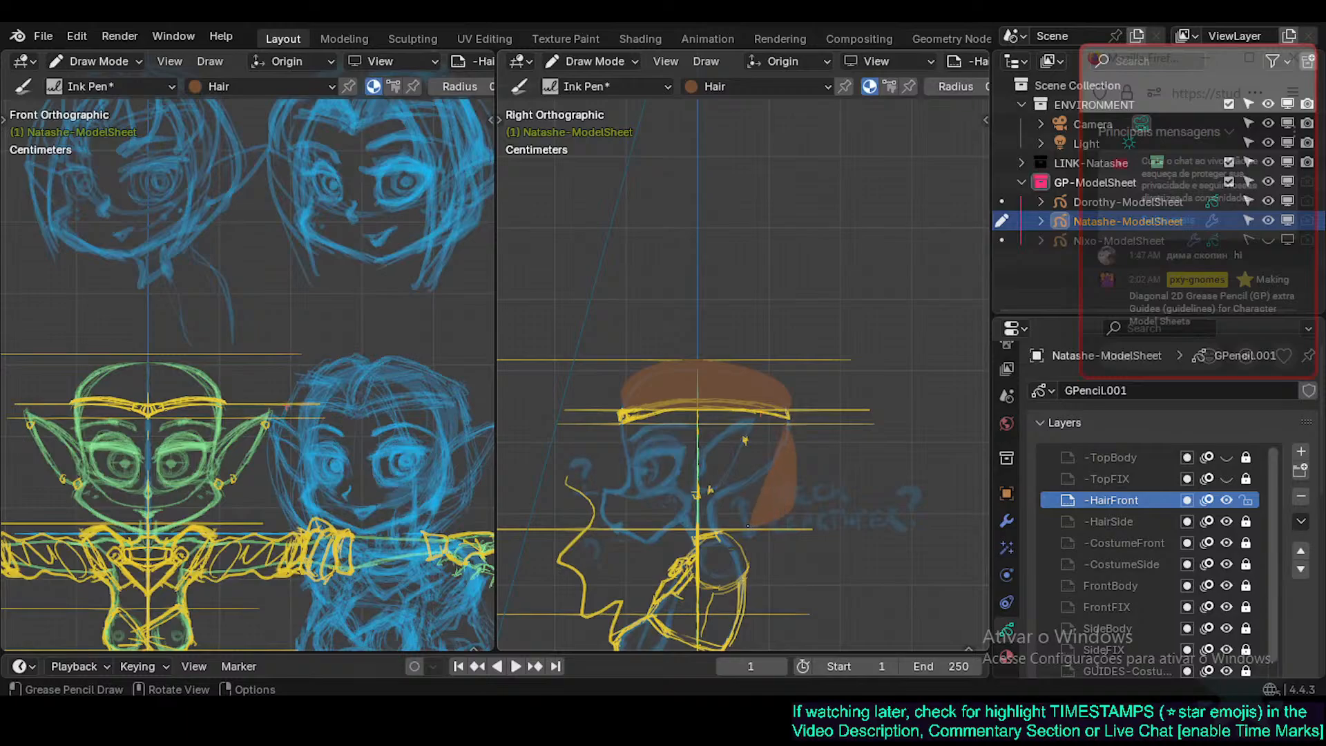
mouse_move(746, 525)
mouse_down()
mouse_move(723, 489)
mouse_move(754, 411)
mouse_up()
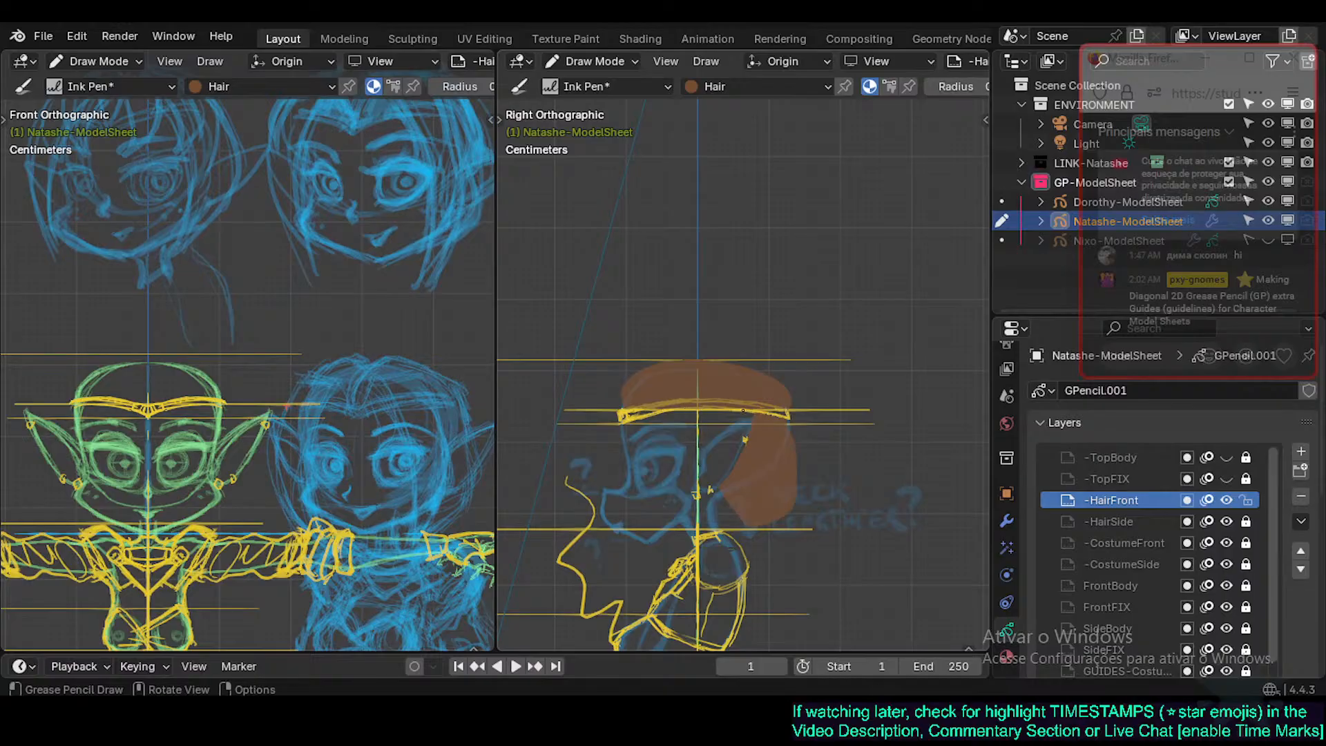
drag(701, 411, 704, 451)
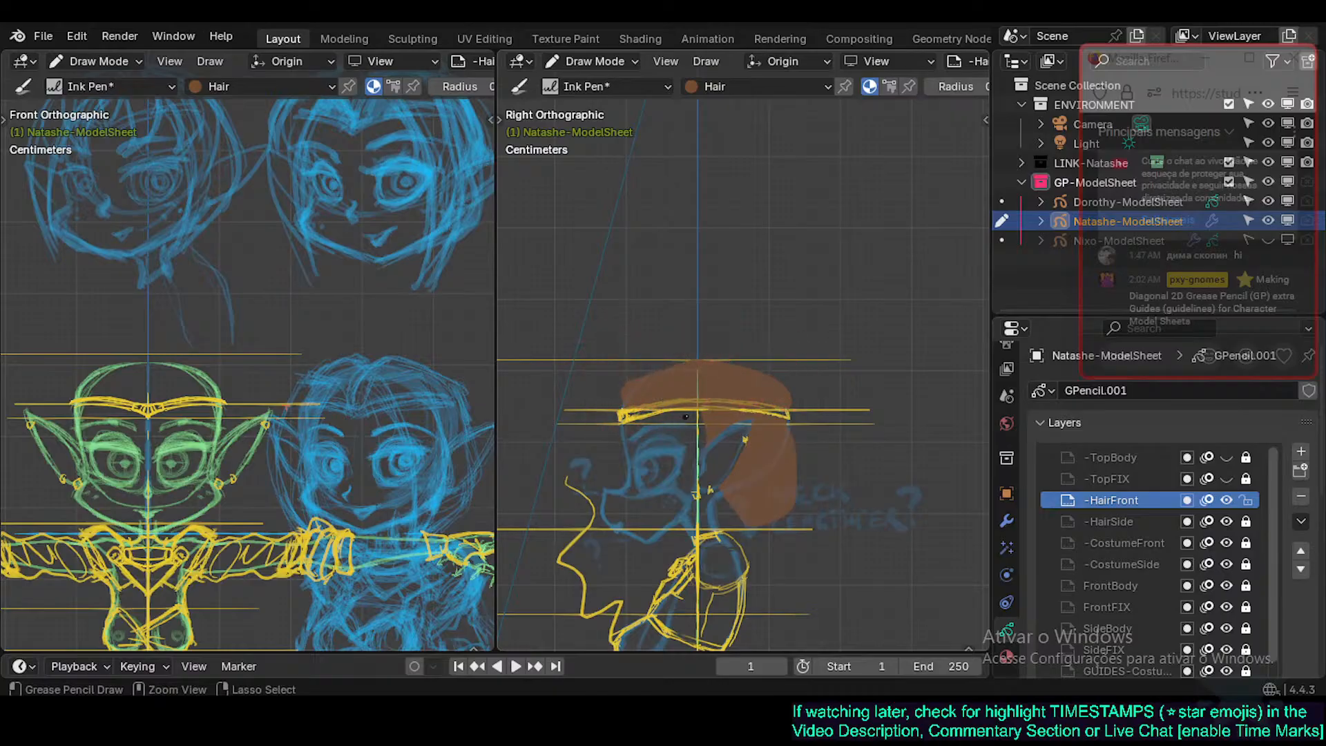
In Edit Mode, move the rear end point of the crown hair stroke forward above the hat band, and return to Draw Mode.
shift+middle_drag(715, 465, 716, 401)
mouse_move(717, 400)
ctrl+middle_down()
mouse_move(717, 389)
mouse_move(710, 401)
ctrl+middle_up()
key(Tab)
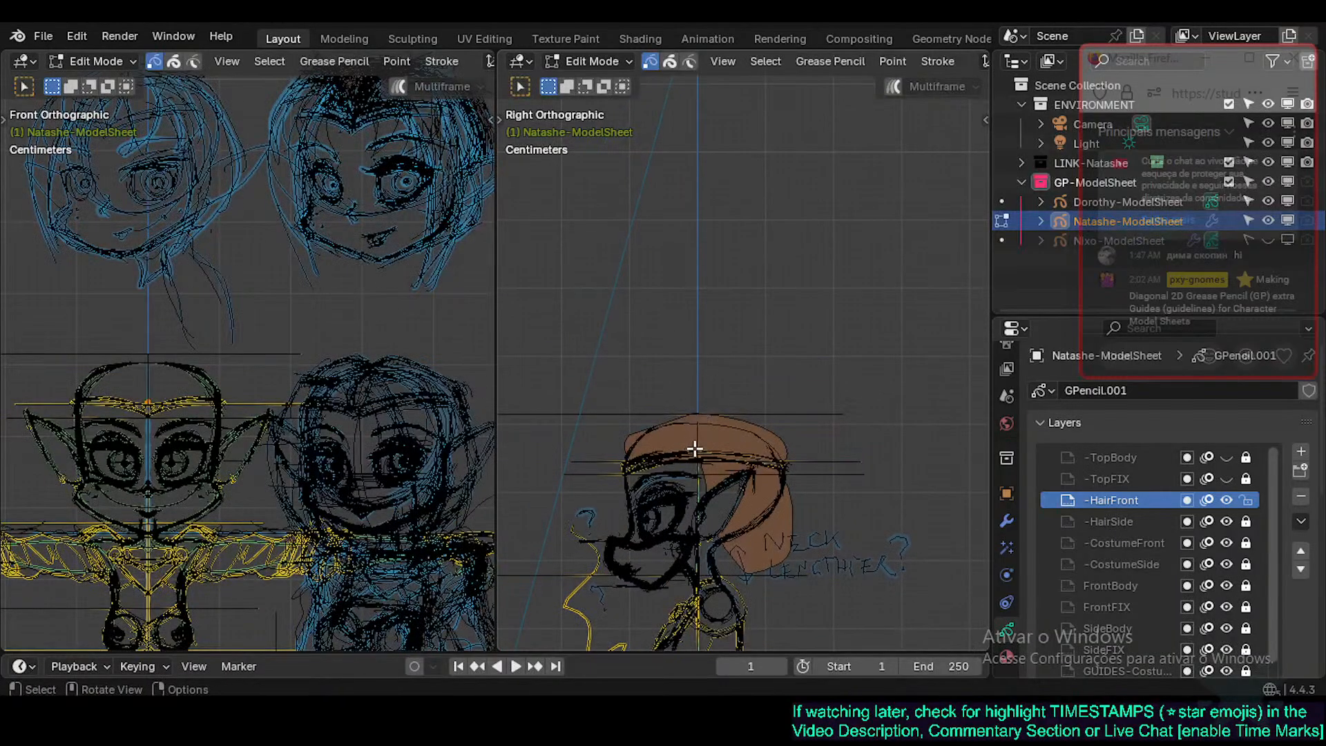
click(722, 416)
key(g)
right_click(742, 417)
key(a)
click(783, 456)
key(g)
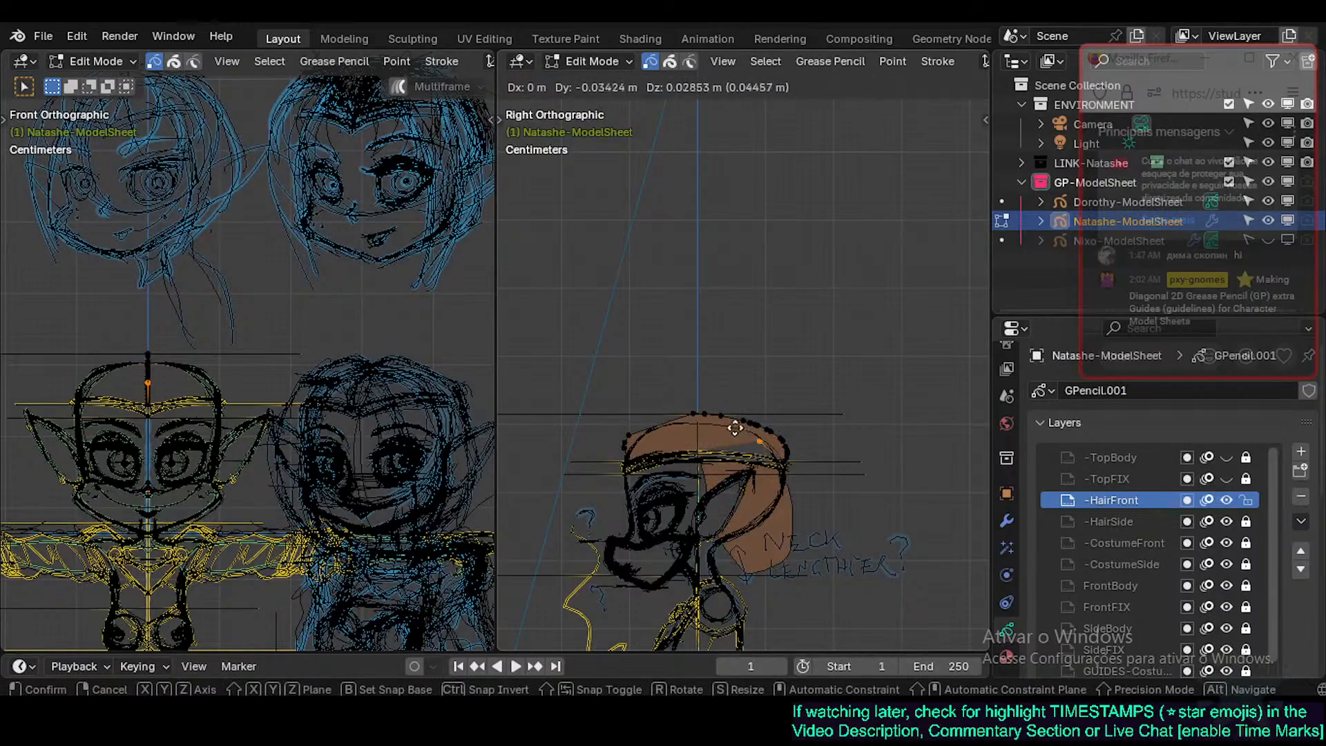
click(697, 435)
key(g)
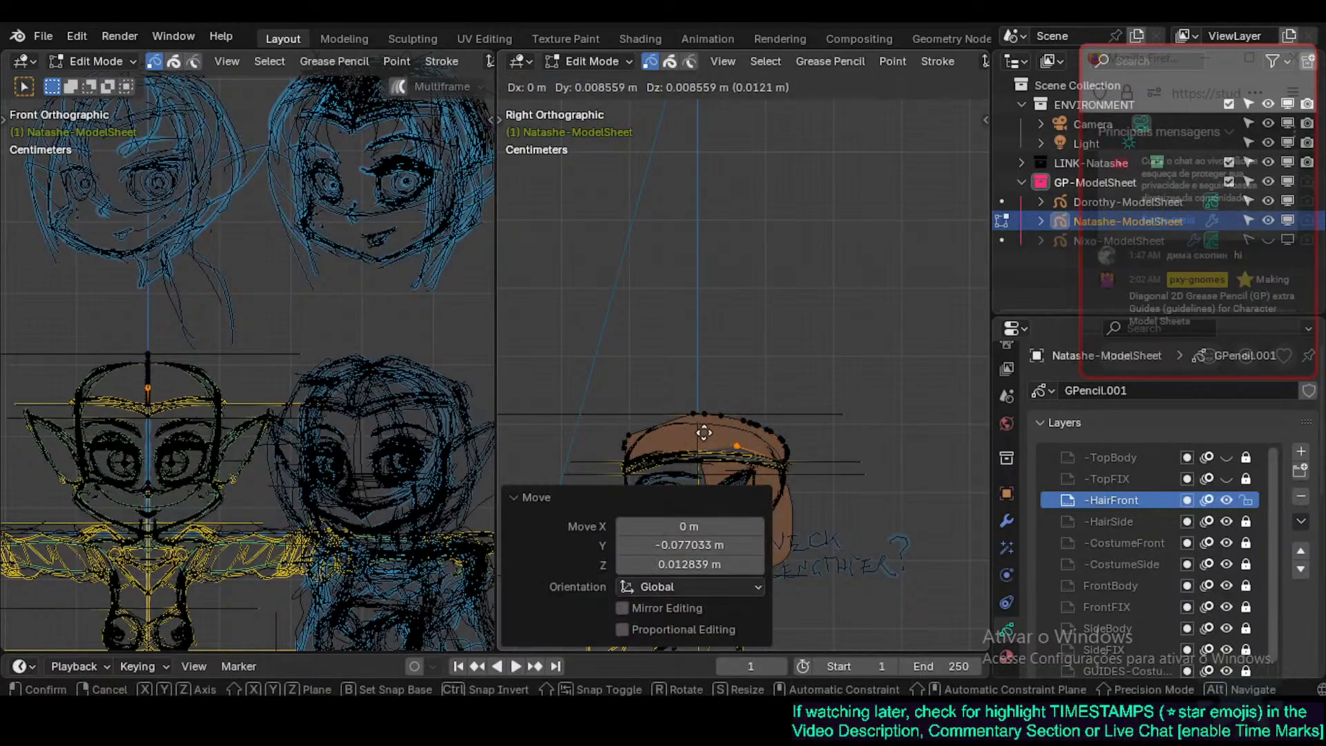
click(646, 439)
click(553, 496)
key(Tab)
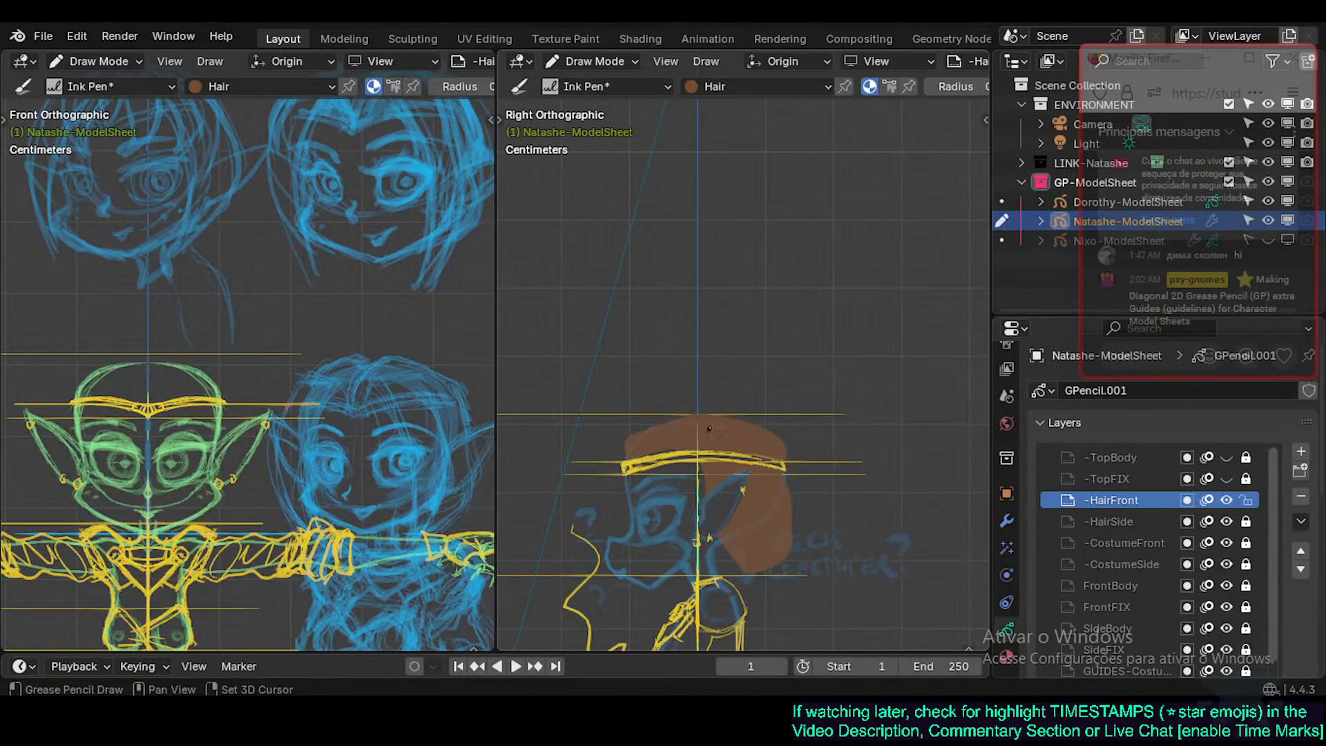
Reposition the crown hair stroke's end point once more close to the hat band in Edit Mode, and resume drawing.
shift+middle_drag(724, 416, 748, 386)
key(Tab)
key(g)
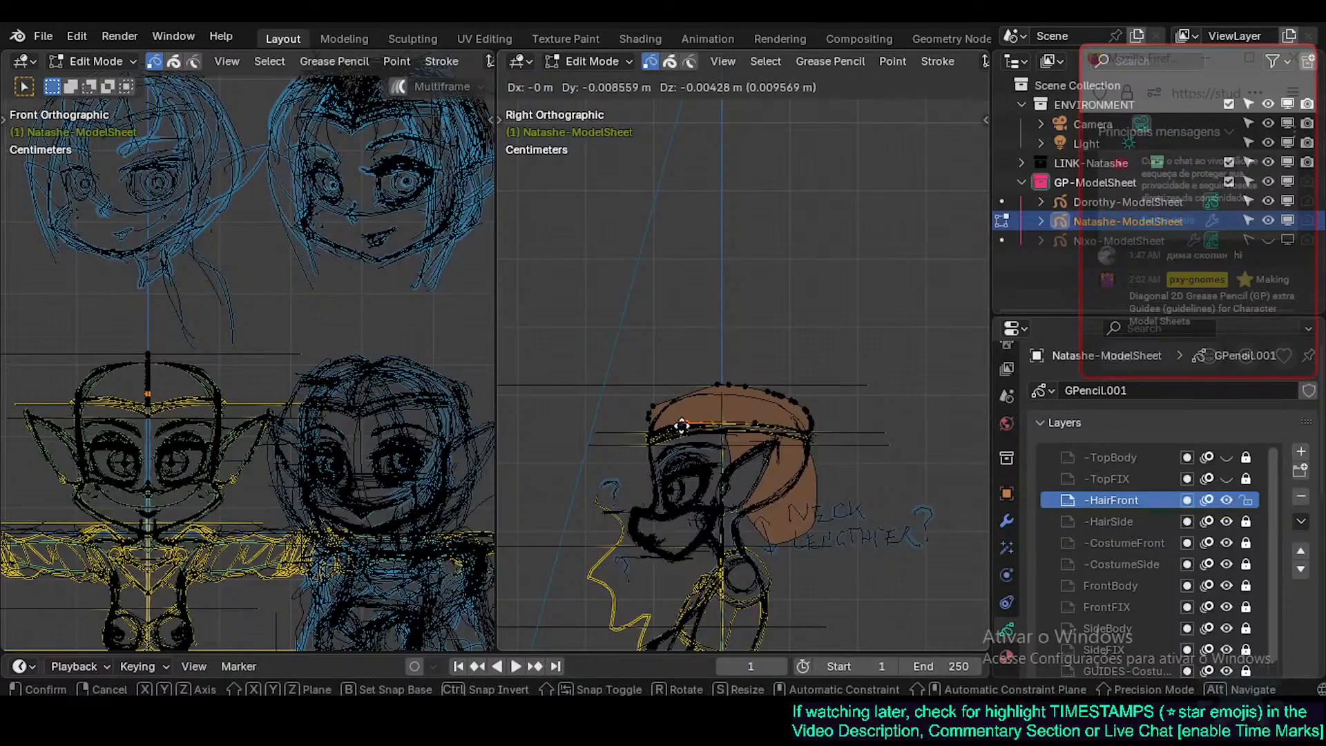
click(686, 429)
key(Tab)
shift+middle_drag(702, 434, 690, 393)
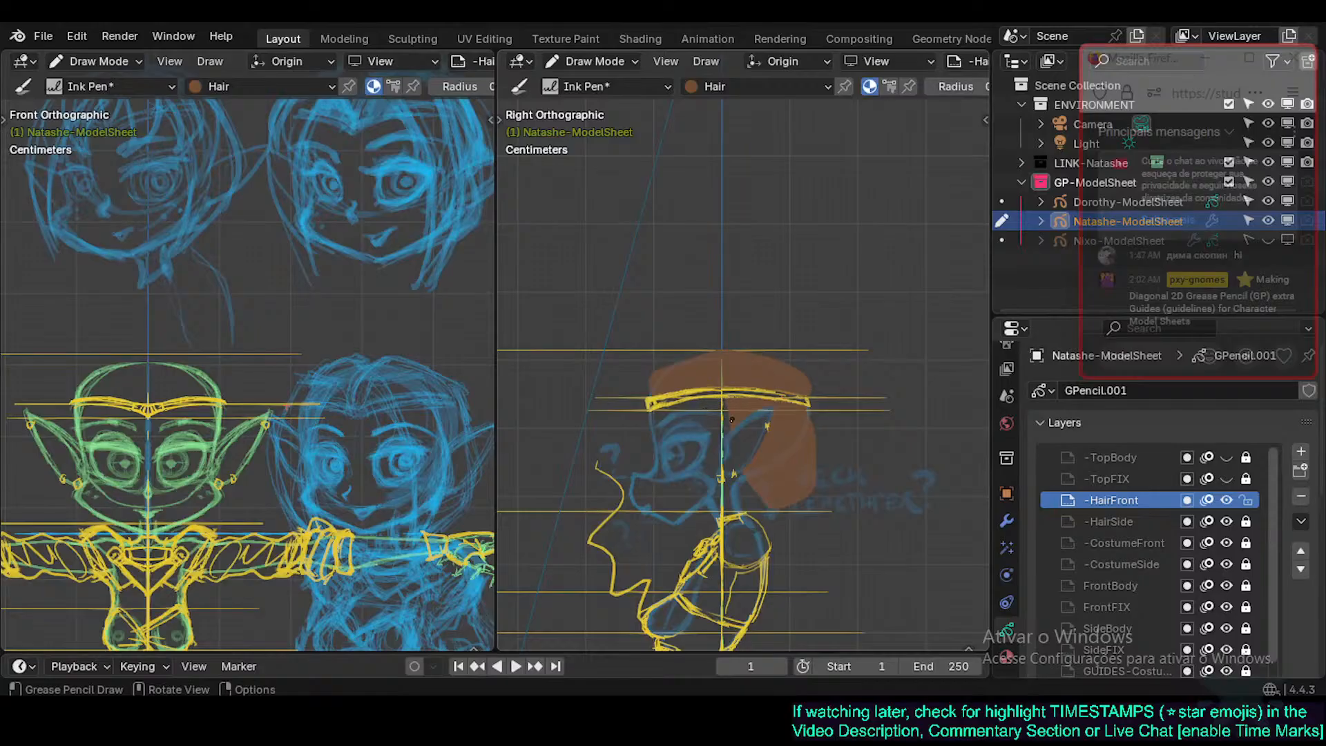
Pan the side view so its head guides sit level with the front view's, and save the file.
key(ctrl+Tab)
shift+middle_drag(729, 485, 733, 515)
key(ctrl+s)
key(period)
key(Escape)
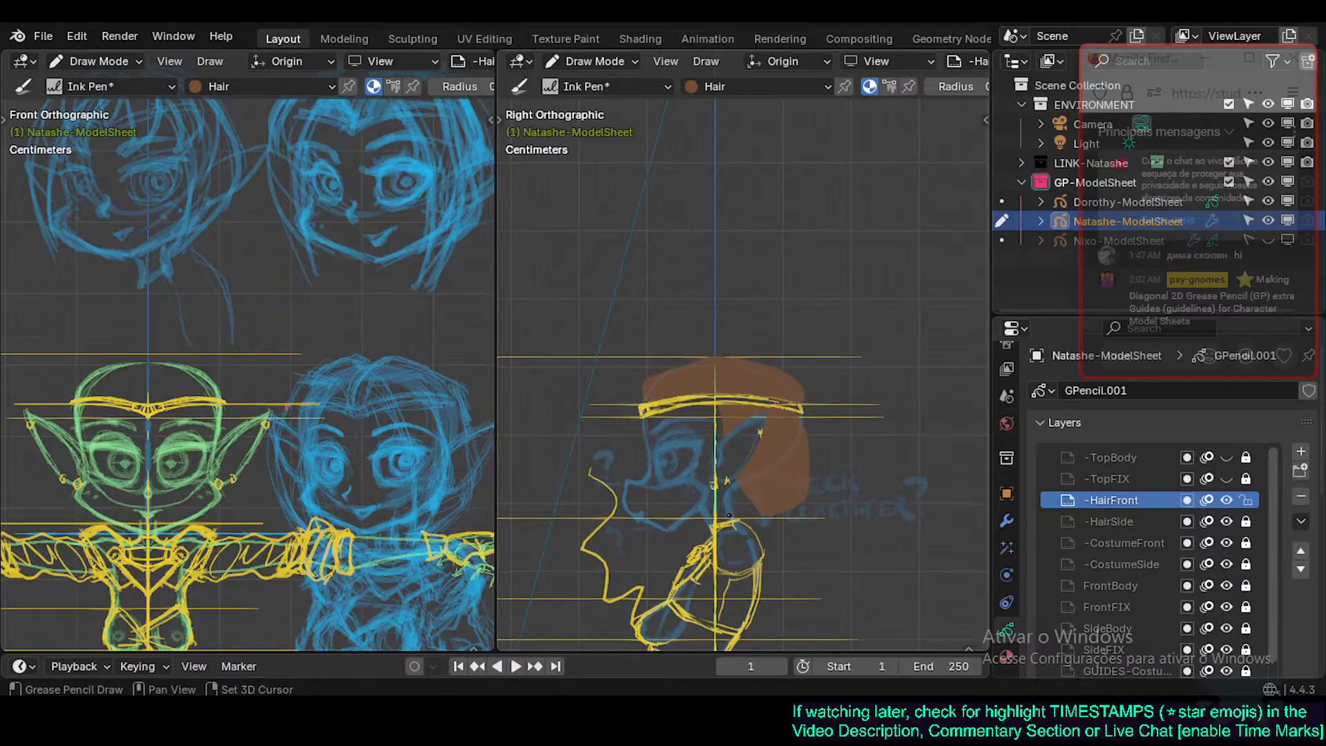
mouse_move(730, 509)
shift+middle_down()
mouse_move(744, 479)
mouse_move(742, 500)
shift+middle_up()
key(ctrl+s)
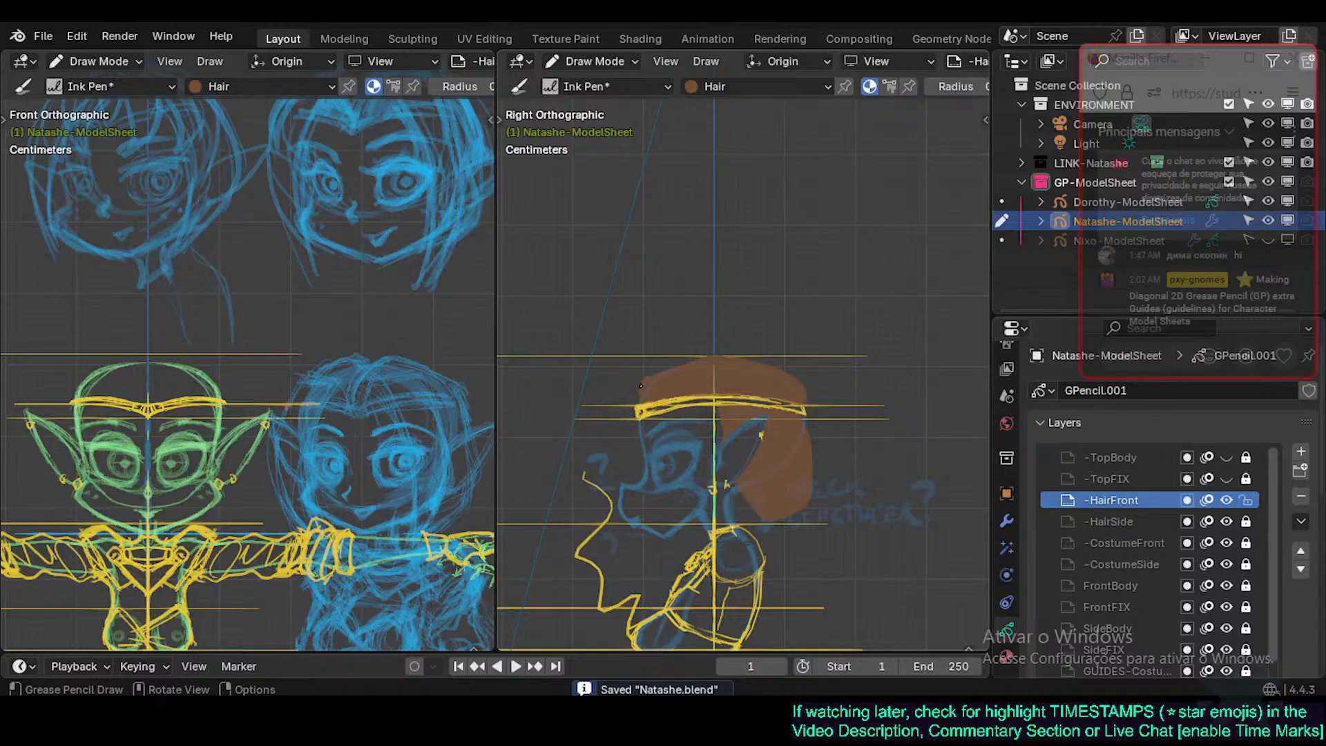
Adjust the Ink Pen brush strength and undo the trial hair stroke above the side-view forehead.
key(shift+f)
click(639, 396)
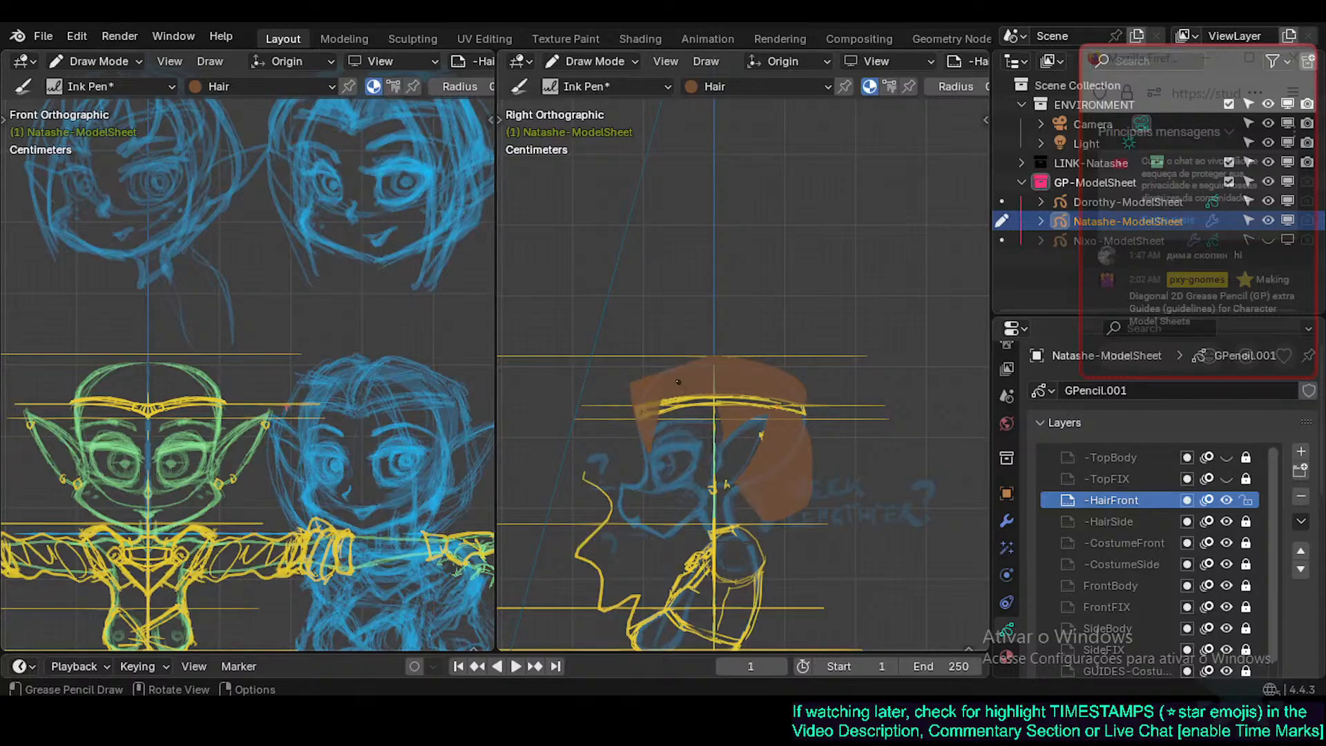
key(ctrl+z)
key(shift+f)
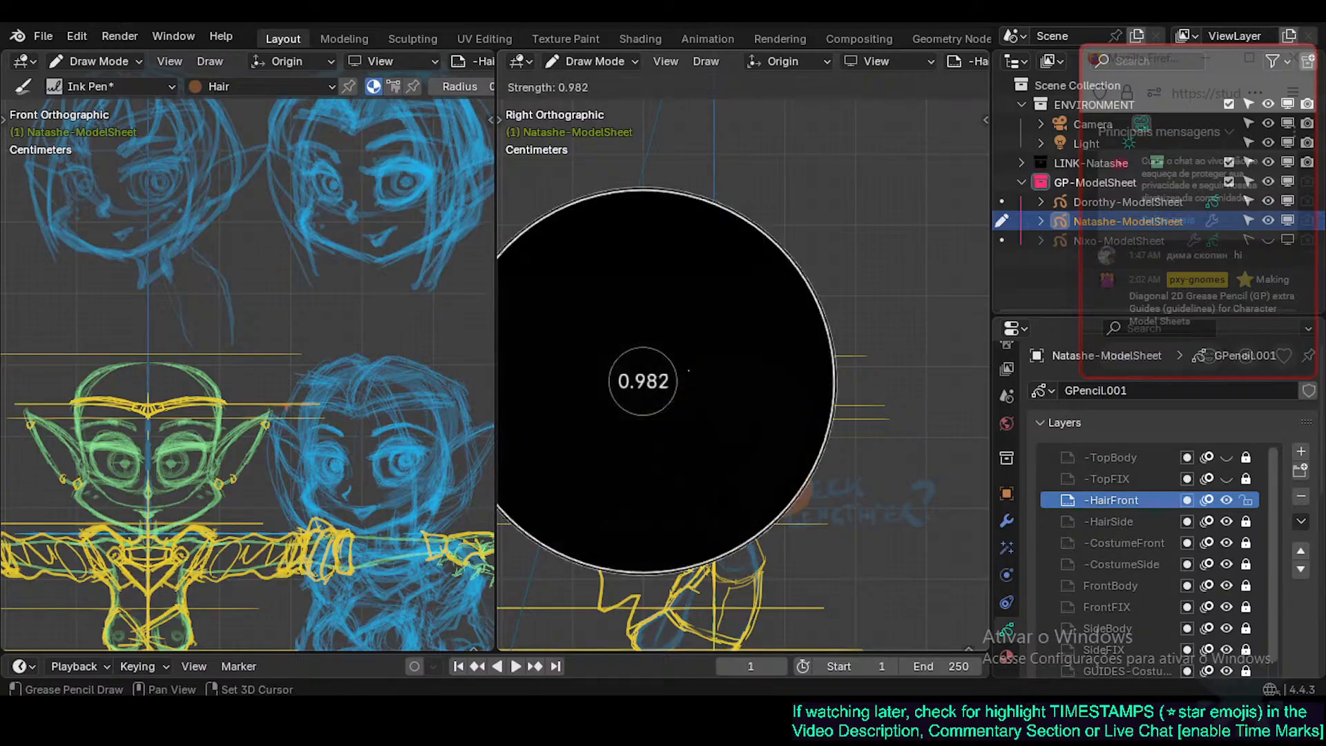
click(676, 379)
Undo the trial front hair strokes and draw a short brown tuft at the forehead end of the crown, above the hat band.
drag(657, 377, 622, 391)
key(ctrl+z)
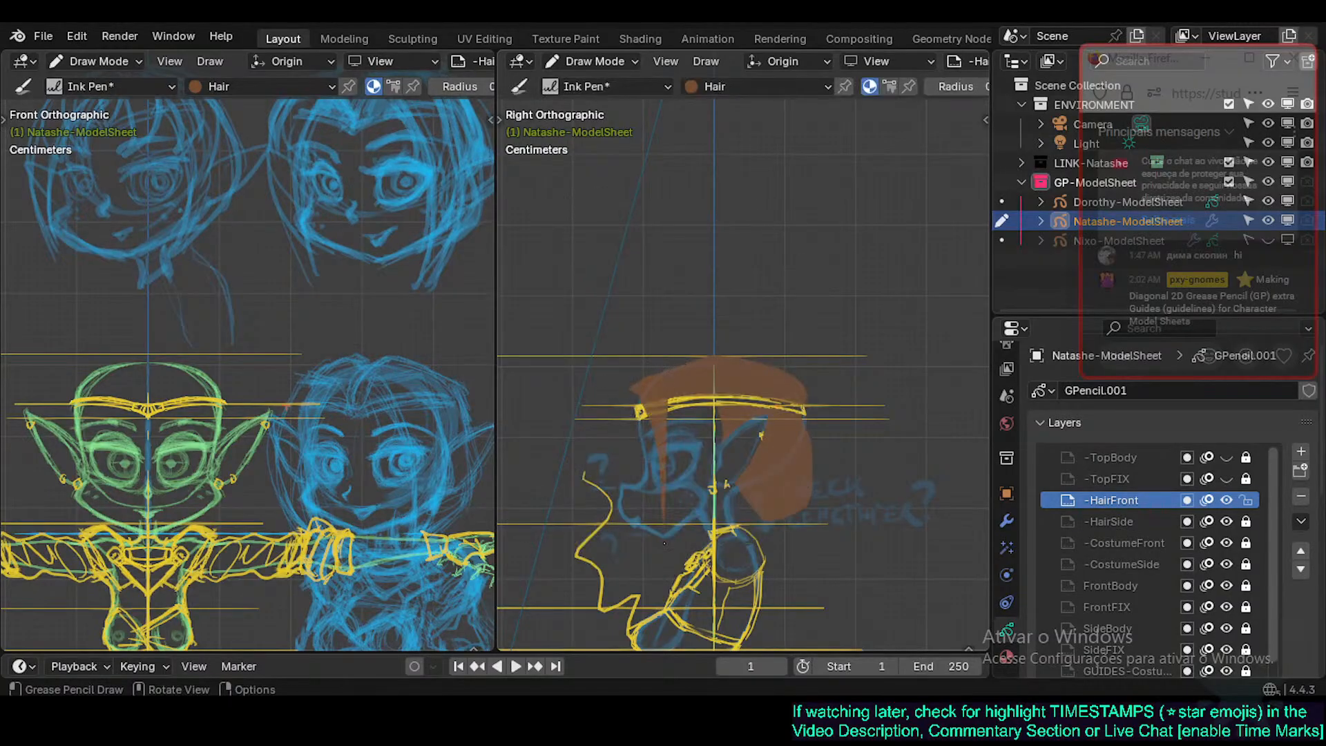
key(ctrl+z)
key(ctrl+z)
drag(668, 371, 636, 380)
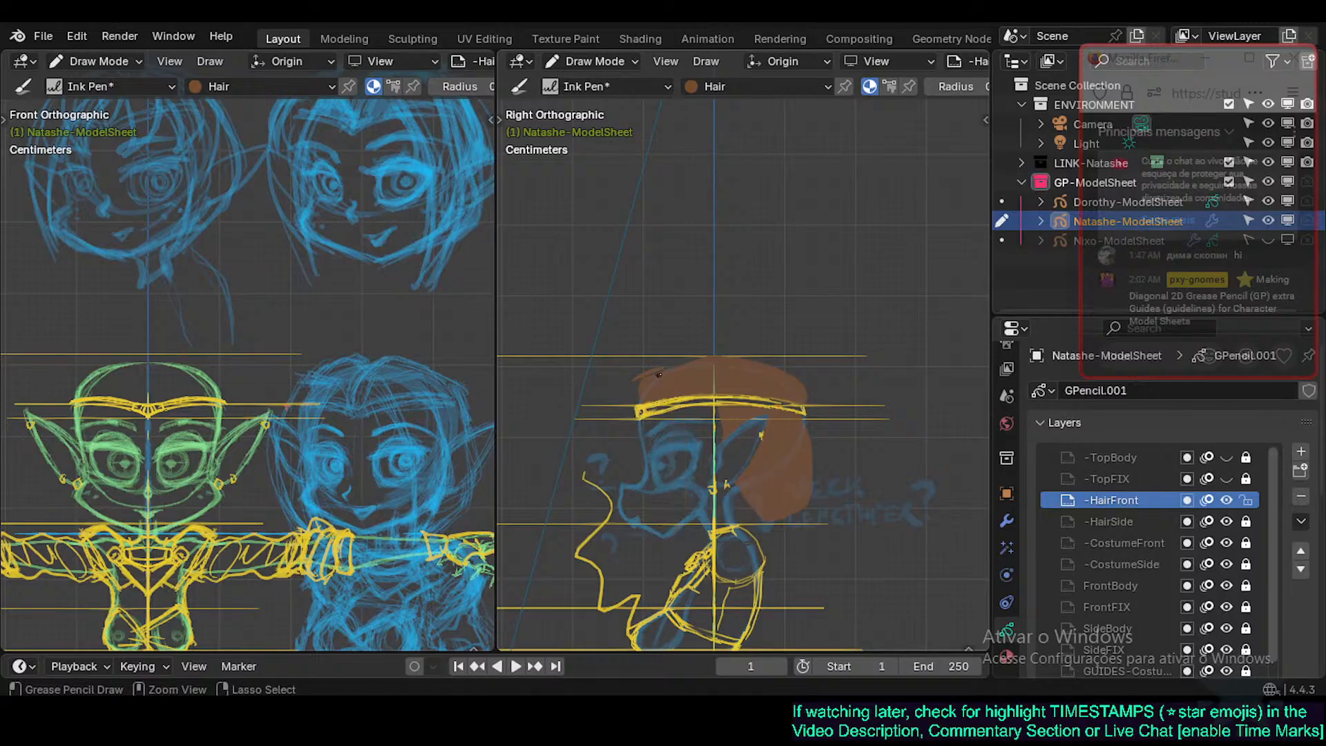
Try several versions of a brown side lock in front of the ear, running from the crown down past the jaw.
drag(671, 406, 701, 524)
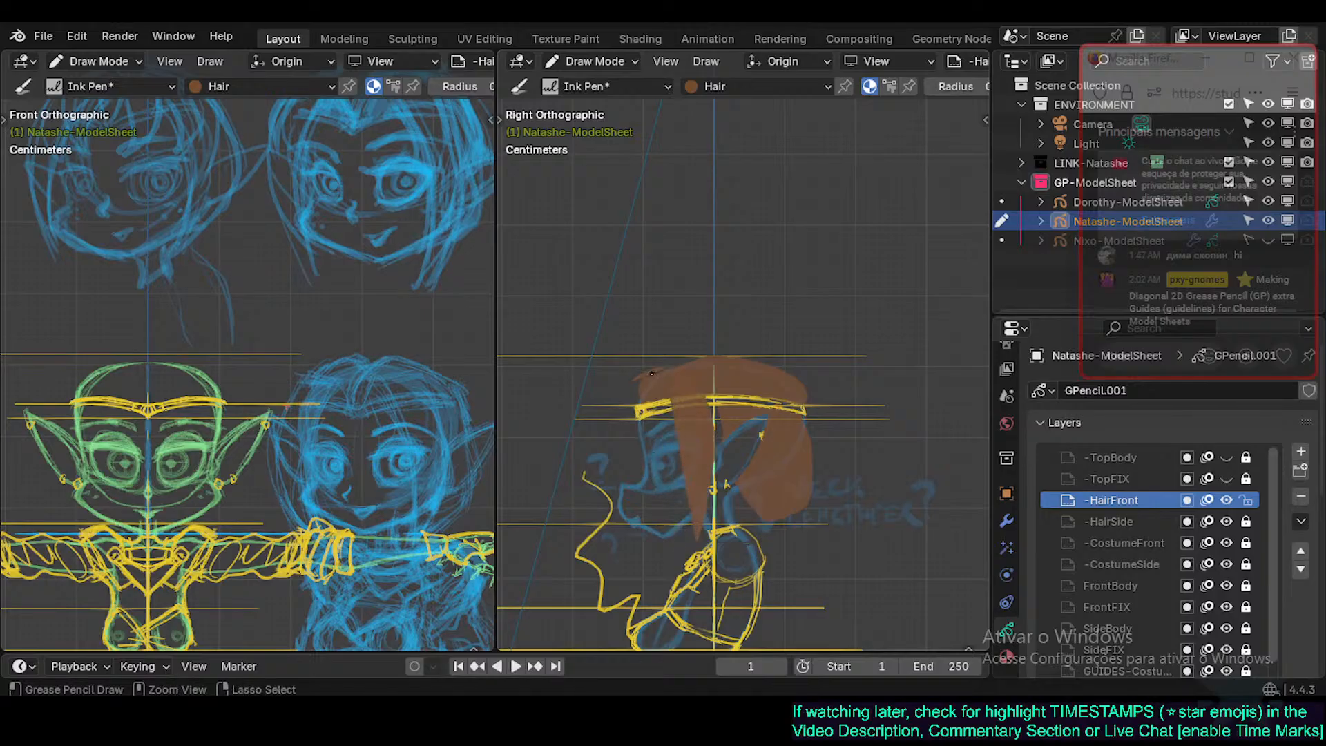
key(ctrl+z)
drag(669, 407, 672, 573)
key(ctrl+z)
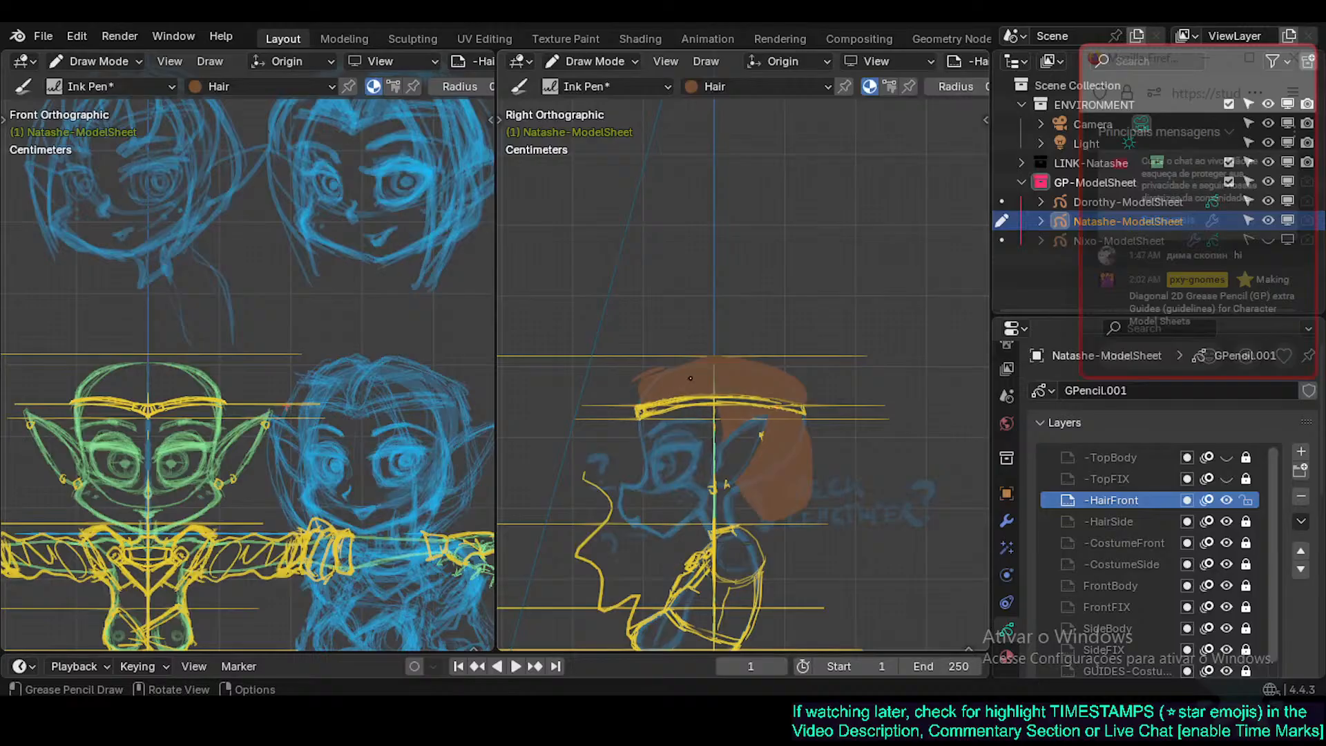
drag(686, 381, 682, 556)
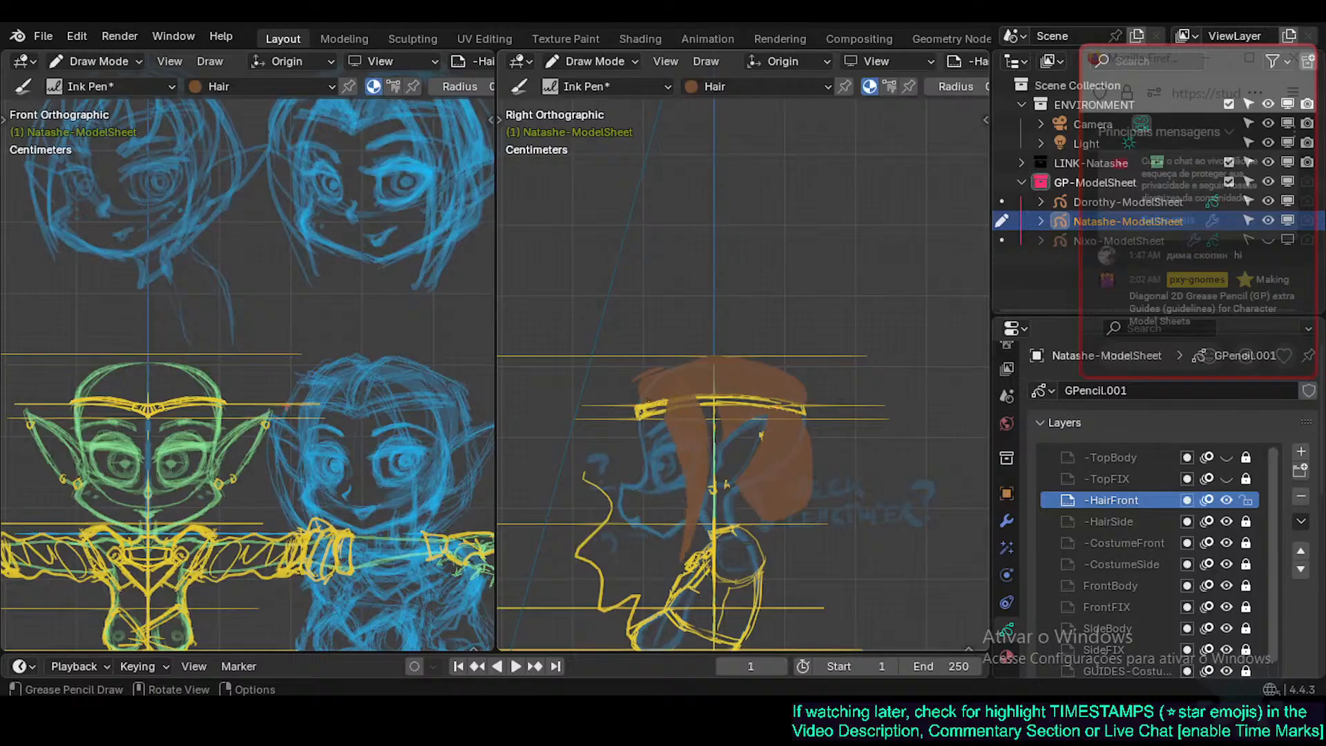
key(ctrl+z)
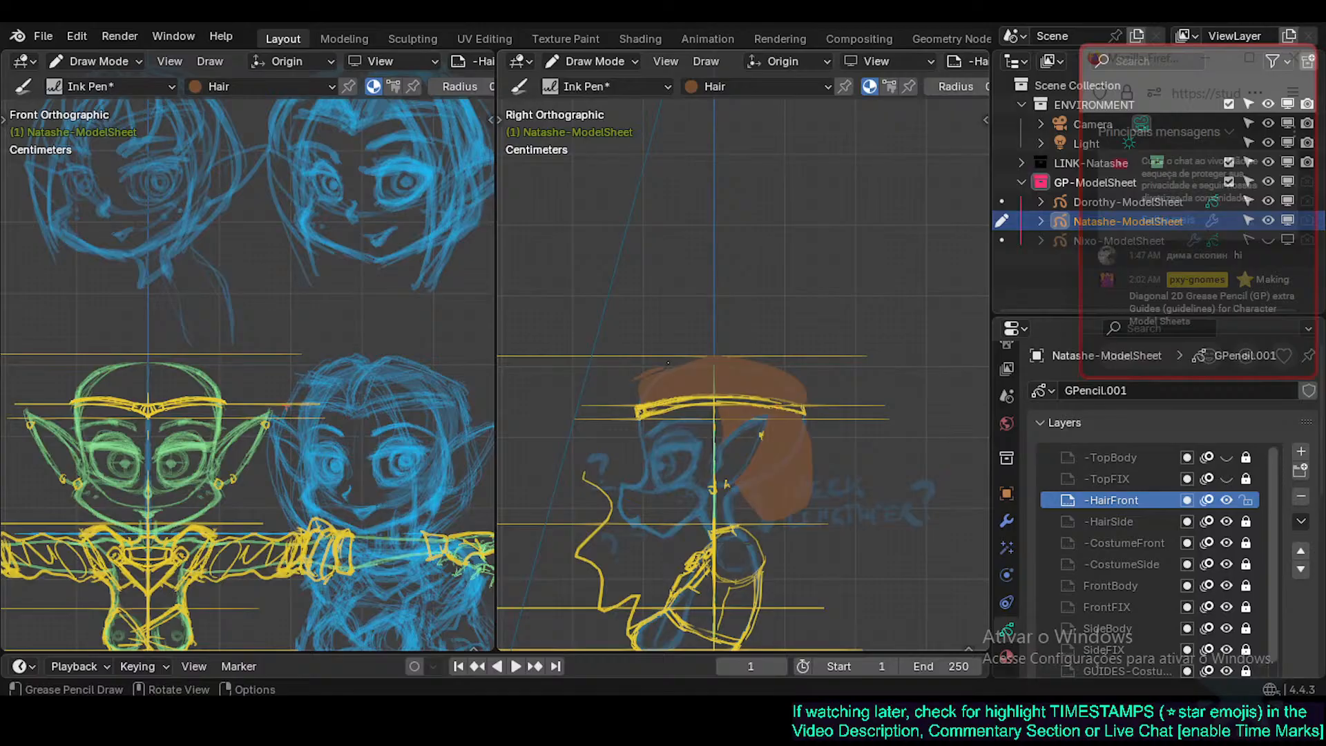
mouse_move(668, 362)
mouse_down()
mouse_move(690, 389)
mouse_move(692, 578)
mouse_move(626, 391)
mouse_up()
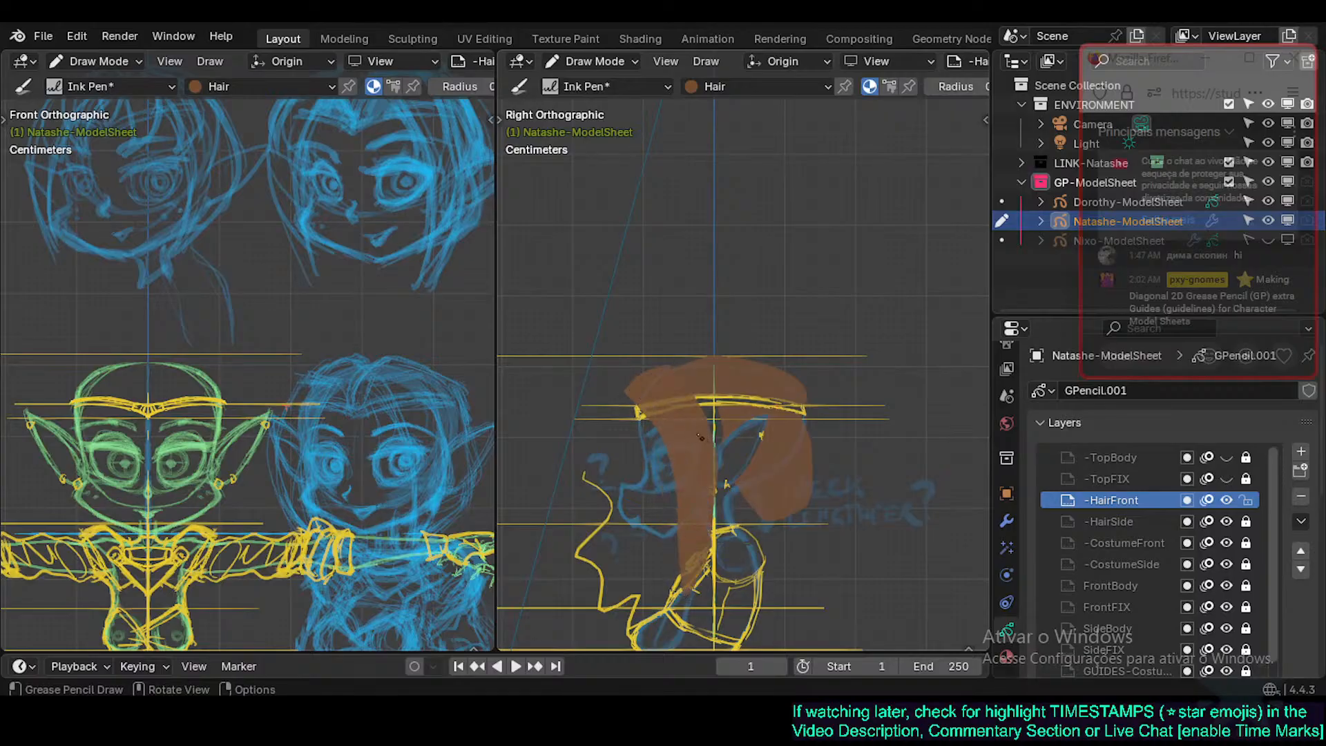
key(ctrl+z)
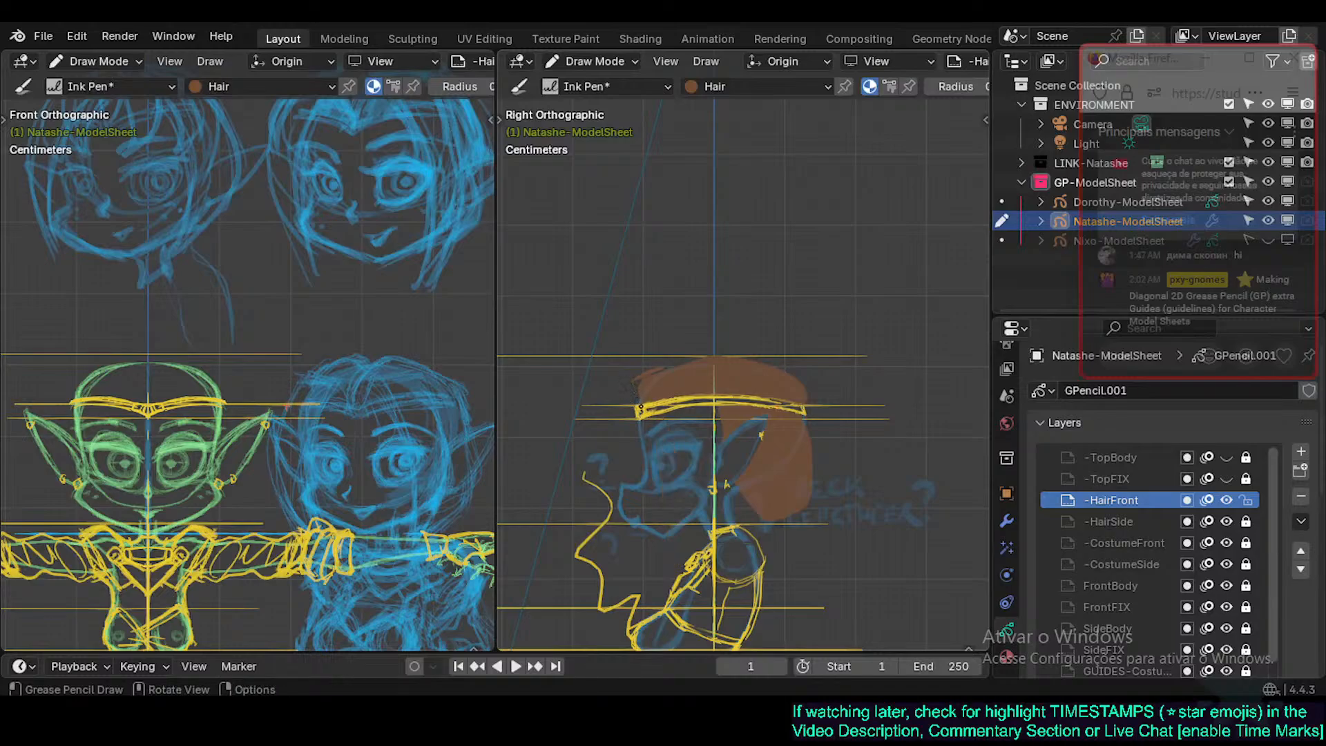
mouse_move(643, 383)
mouse_down()
mouse_move(680, 508)
mouse_move(671, 570)
mouse_move(697, 529)
mouse_move(714, 436)
mouse_move(710, 378)
mouse_move(682, 462)
mouse_move(673, 563)
mouse_move(712, 452)
mouse_move(714, 389)
mouse_move(699, 369)
mouse_up()
key(ctrl+z)
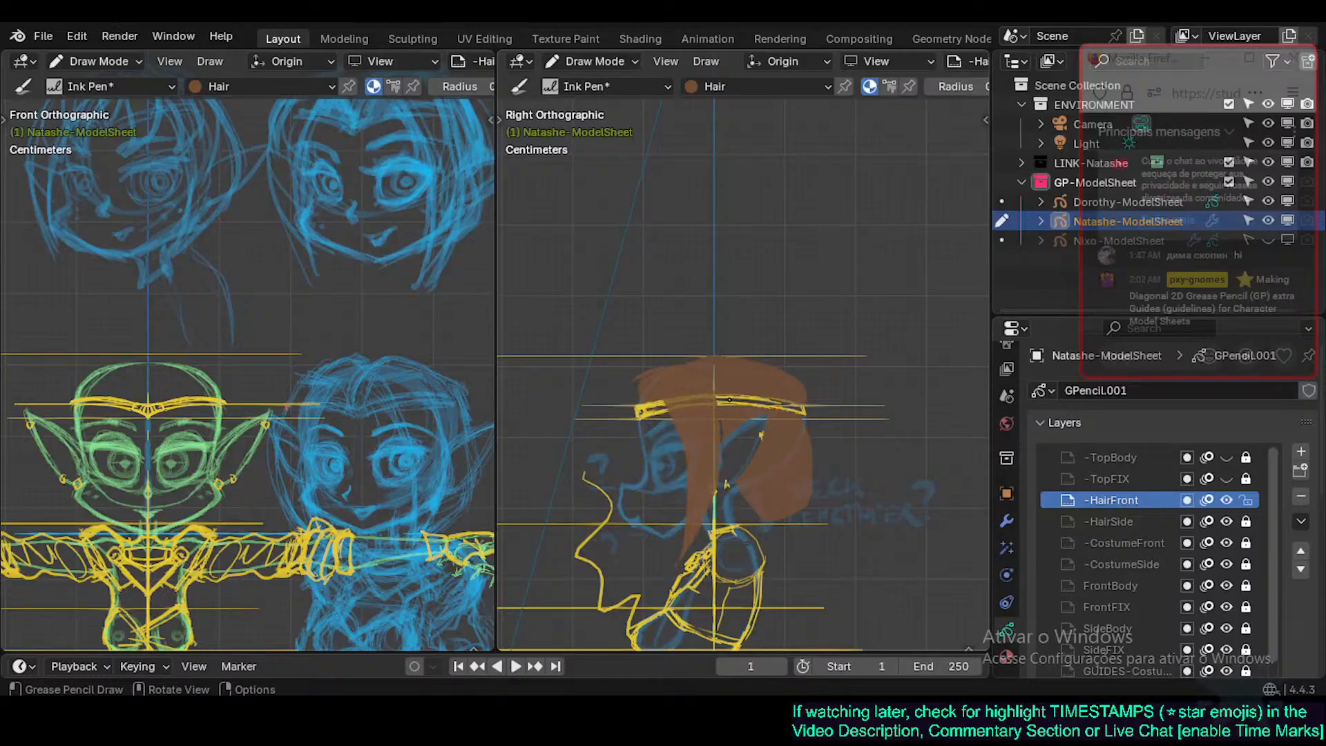
key(ctrl+z)
mouse_move(718, 436)
mouse_down()
mouse_move(701, 428)
mouse_move(681, 566)
mouse_up()
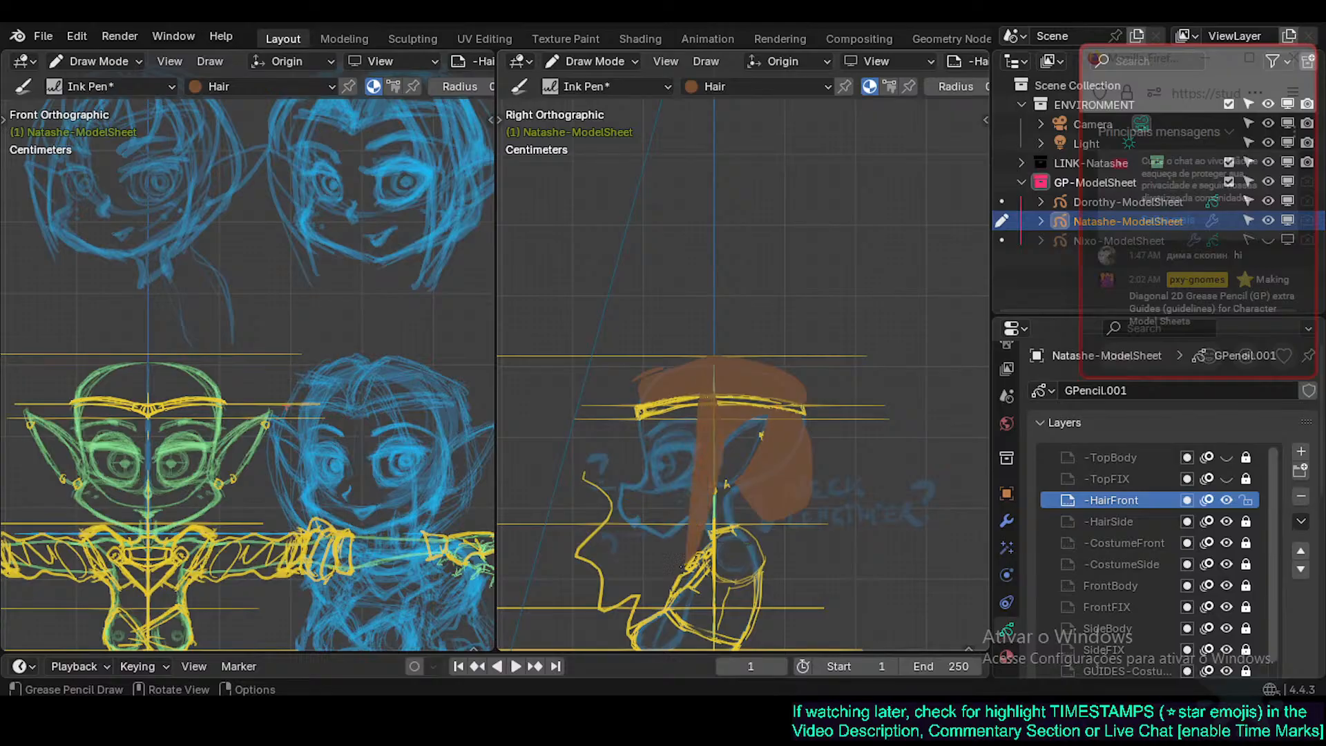
key(ctrl+z)
drag(700, 377, 680, 562)
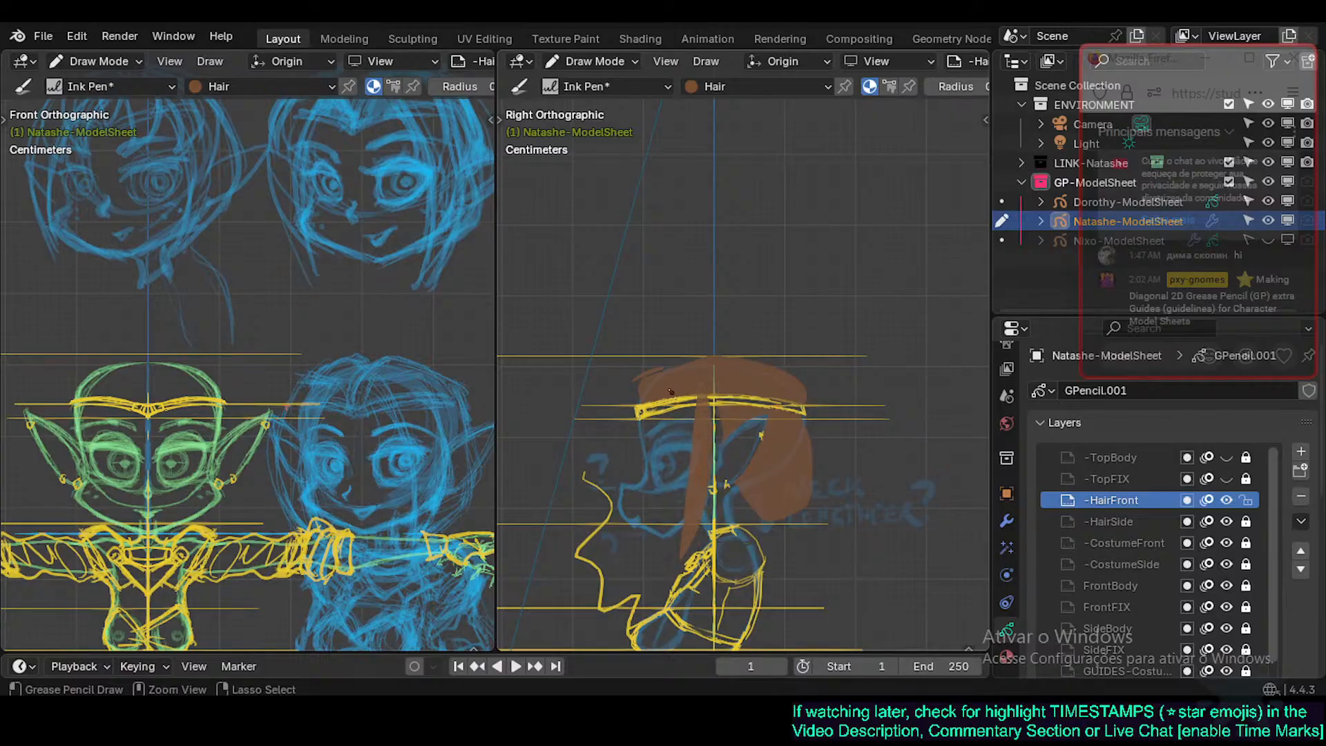
key(ctrl+z)
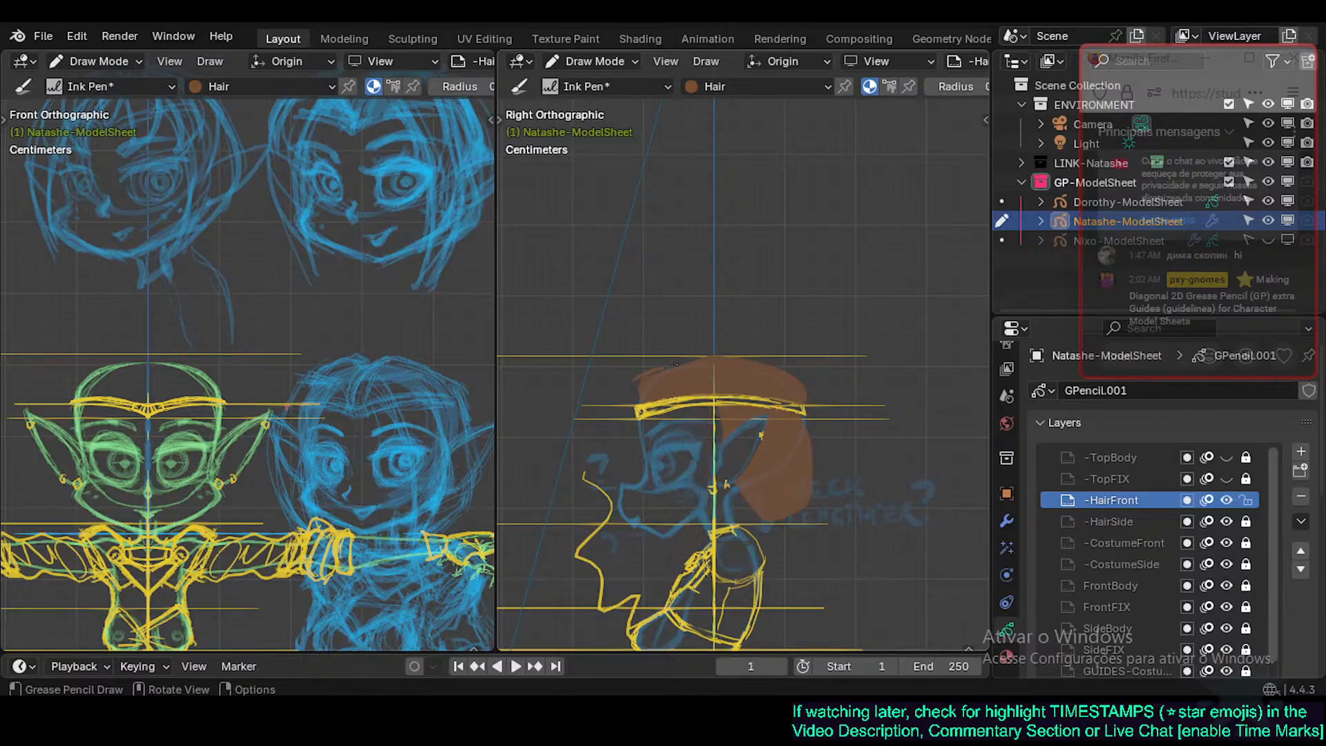
Draw a brown side lock from the forehead past the cheek to the collar, and raise its lower tip slightly in Edit Mode.
mouse_move(675, 364)
mouse_down()
mouse_move(667, 568)
mouse_move(637, 382)
mouse_up()
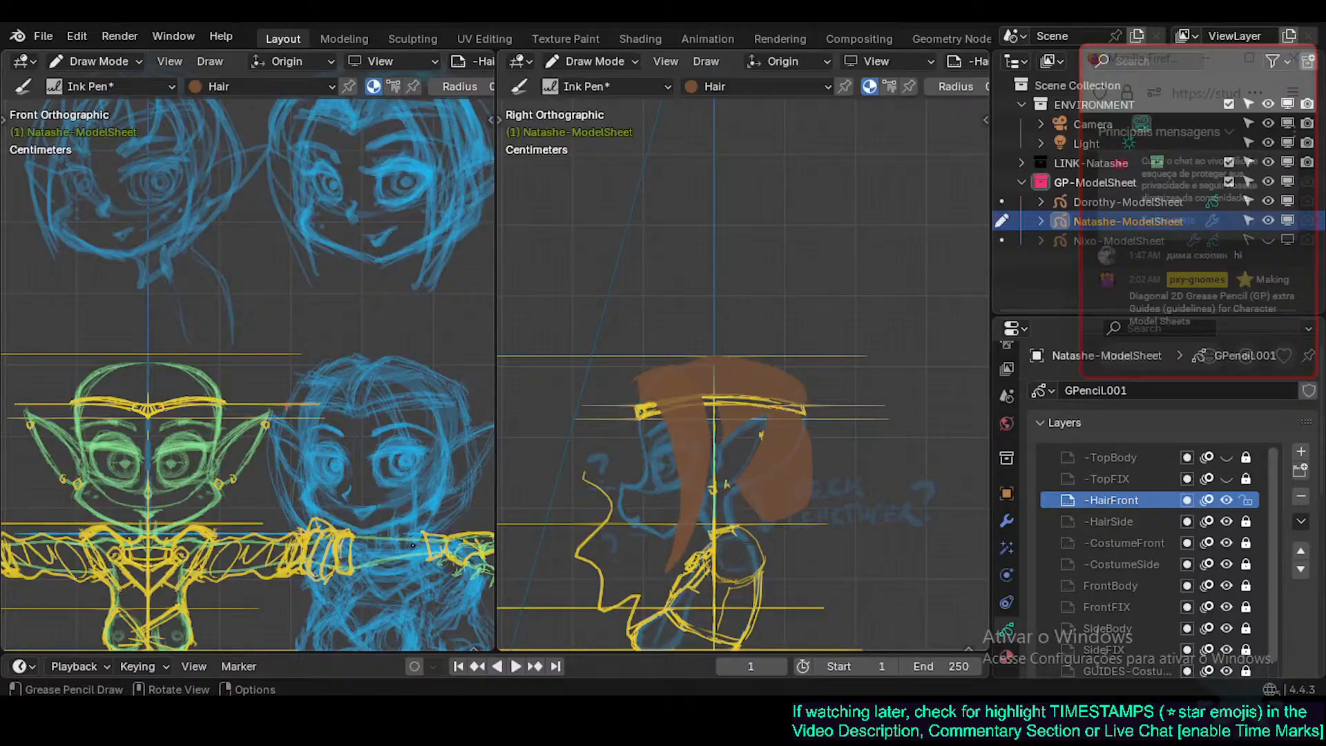
key(Tab)
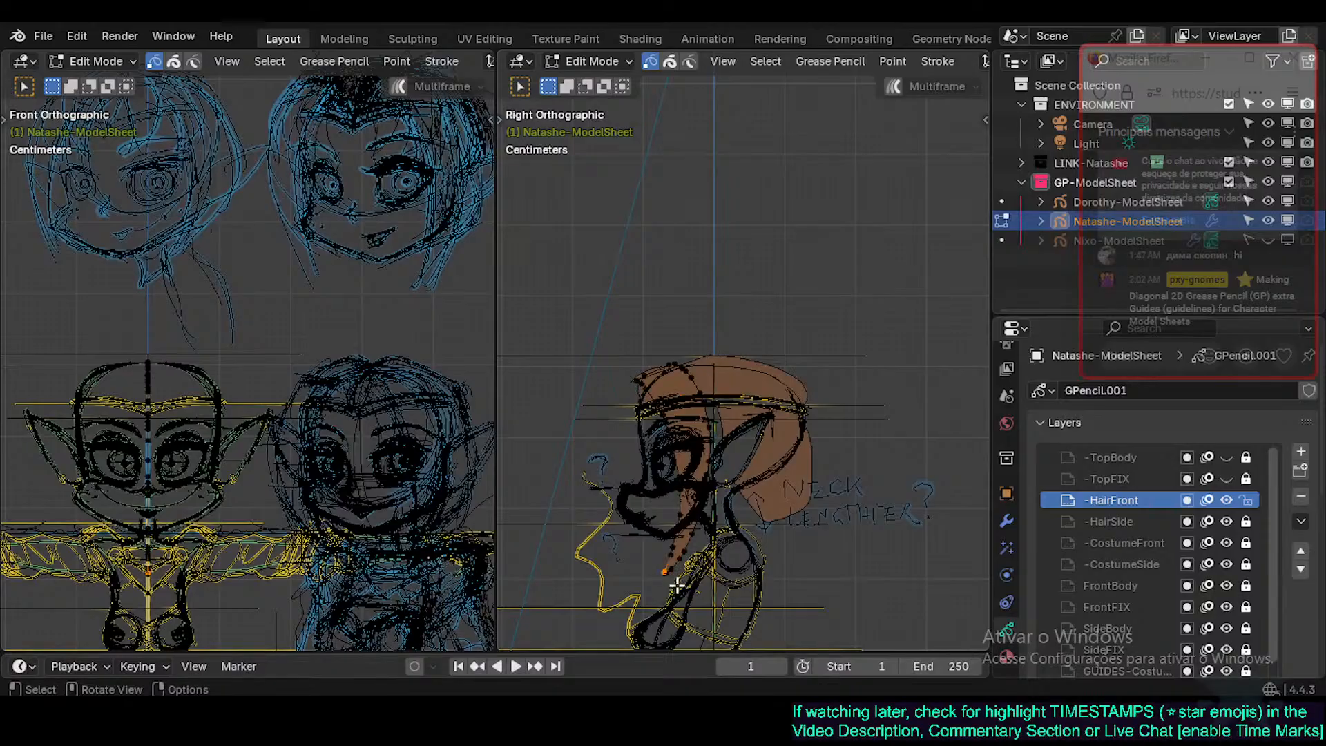
click(670, 570)
mouse_move(679, 539)
mouse_down()
mouse_move(708, 462)
mouse_move(693, 527)
mouse_move(669, 542)
mouse_move(701, 484)
mouse_up()
key(g)
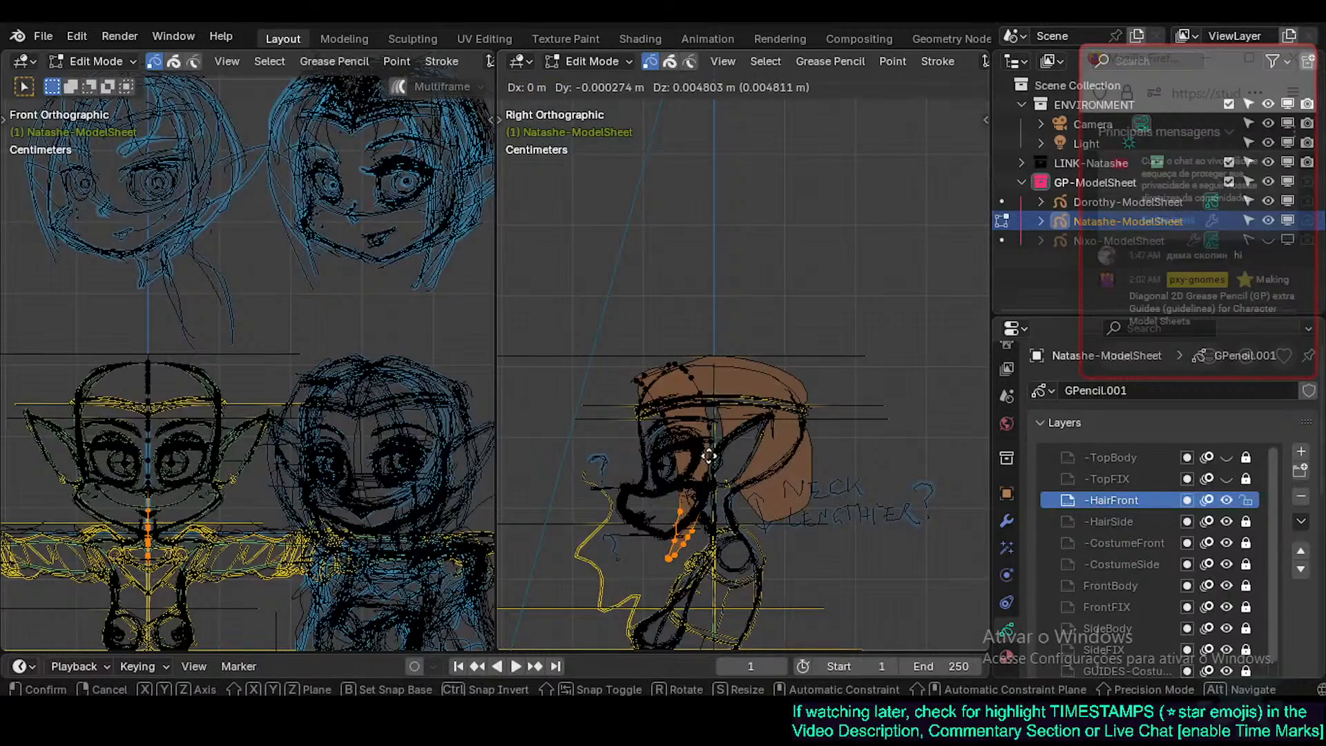
click(720, 439)
key(Tab)
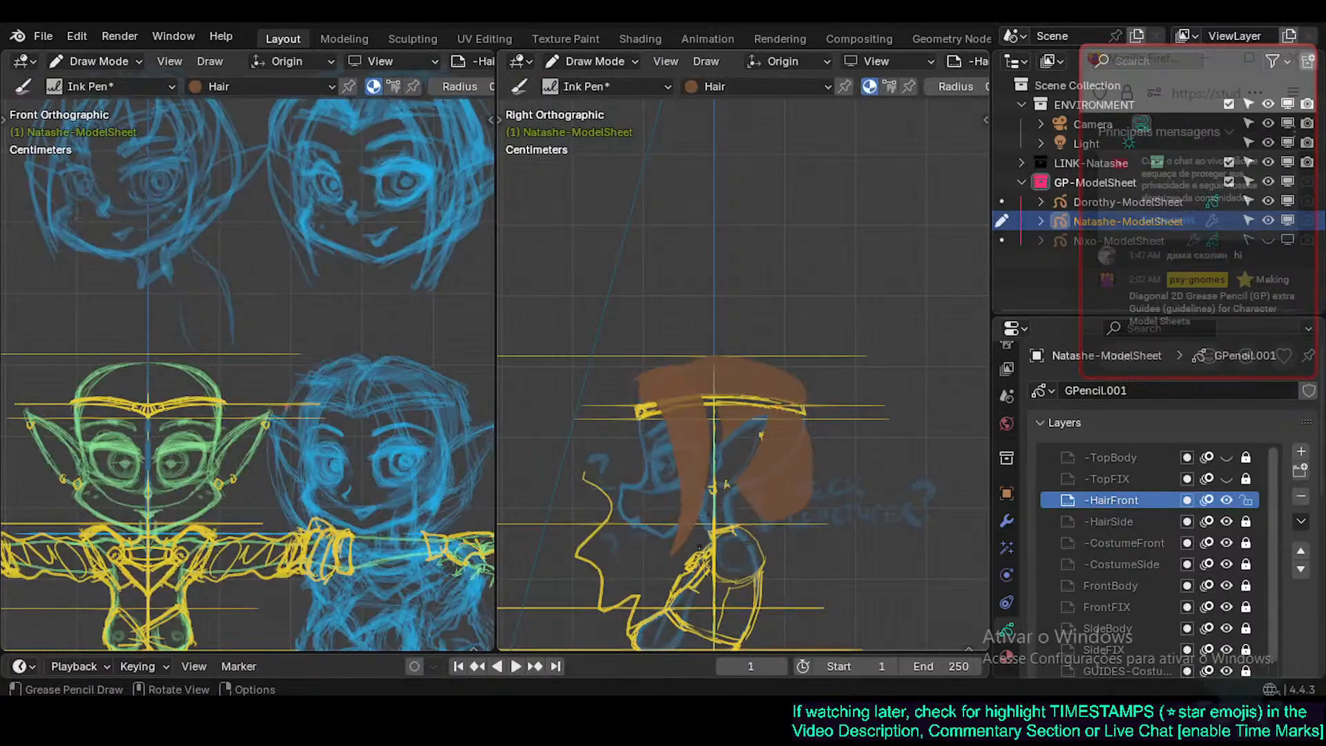
Turn on proportional editing in Edit Mode and try moving the side lock's point near the jaw with different influence sizes.
key(Tab)
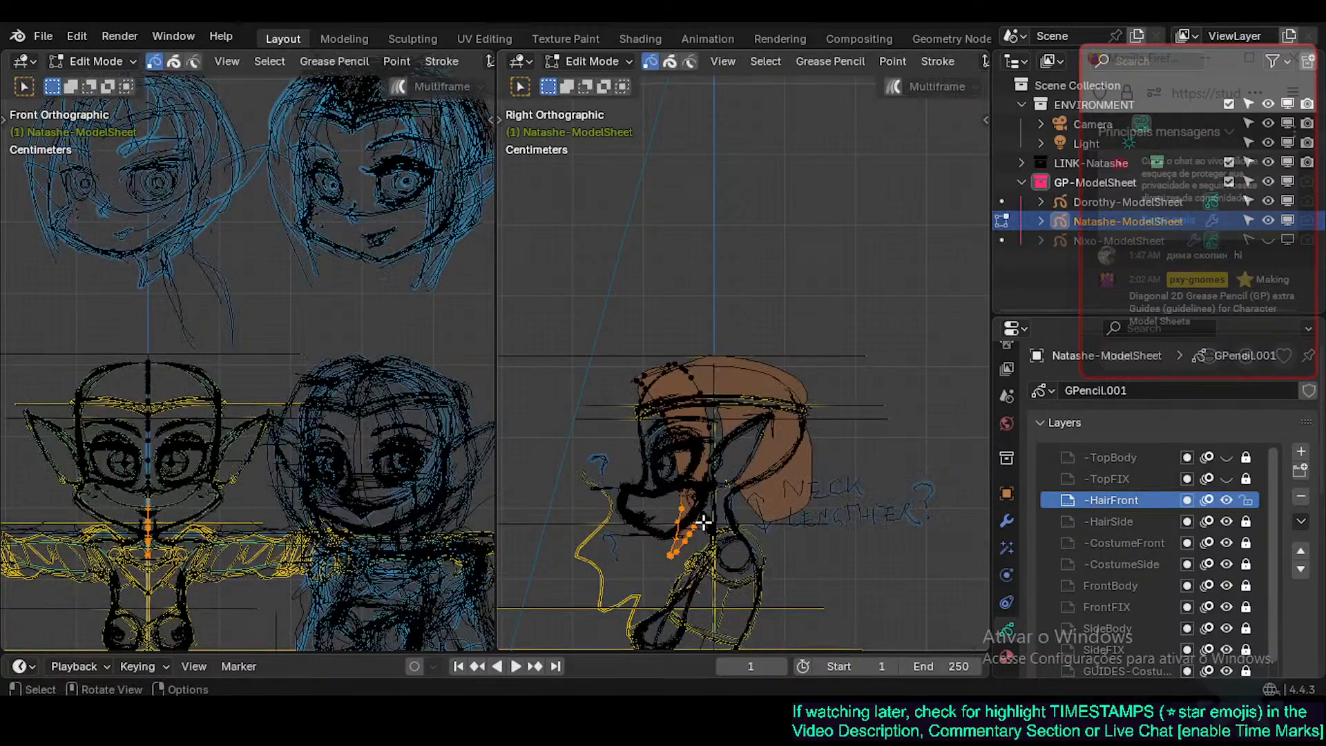
click(696, 529)
key(g)
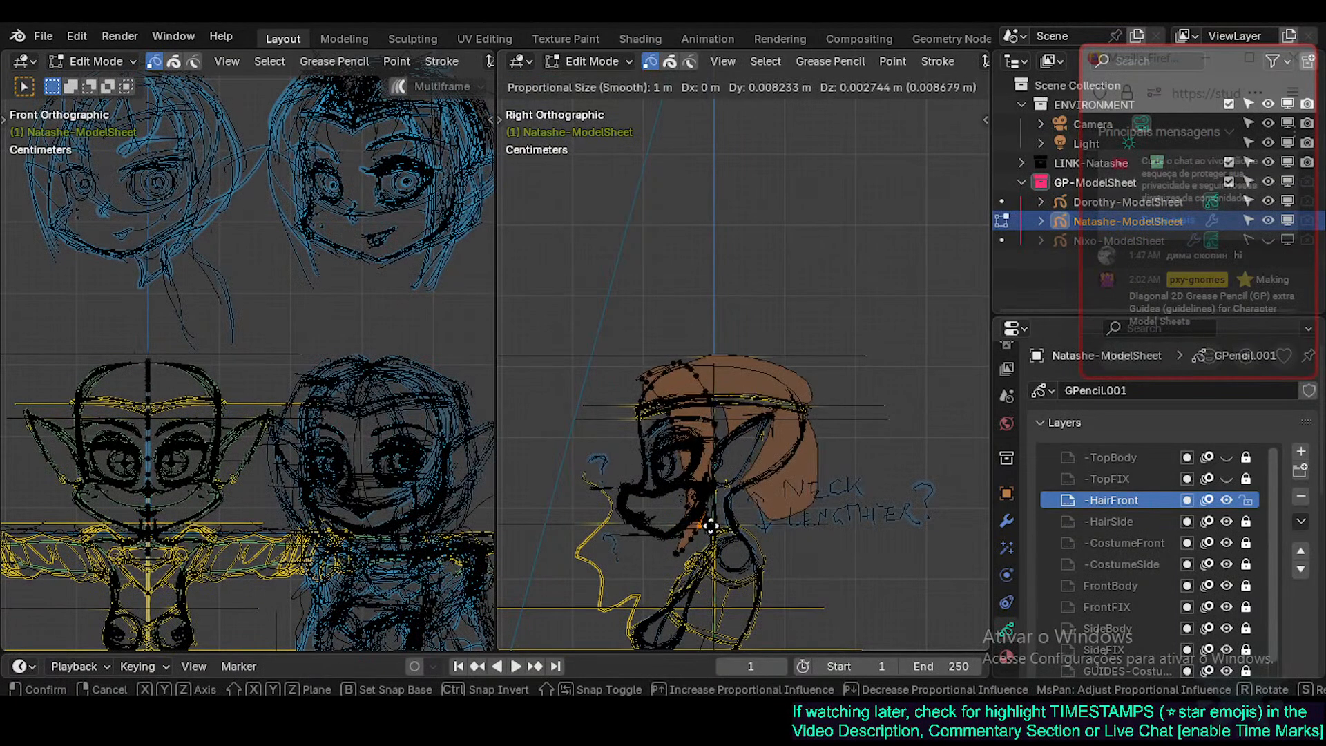
right_click(710, 527)
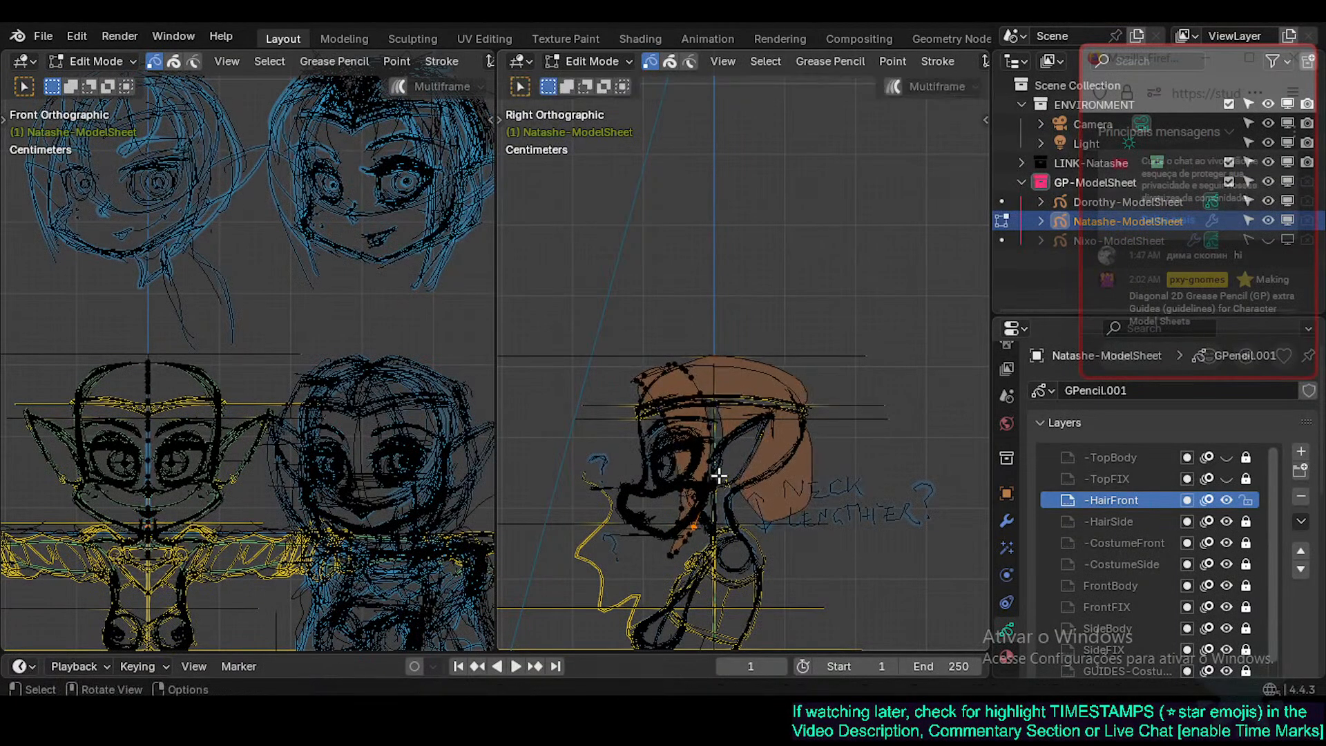
key(g)
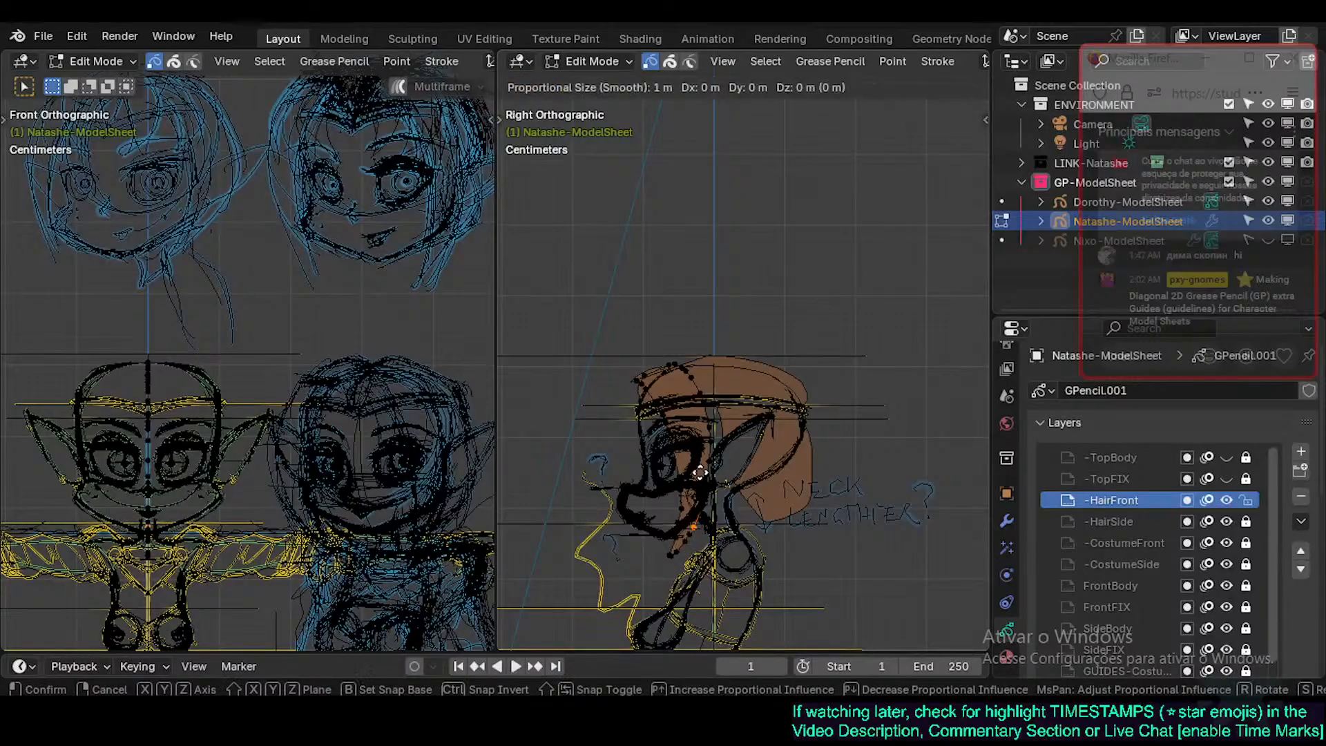
scroll(700, 471, up, 9)
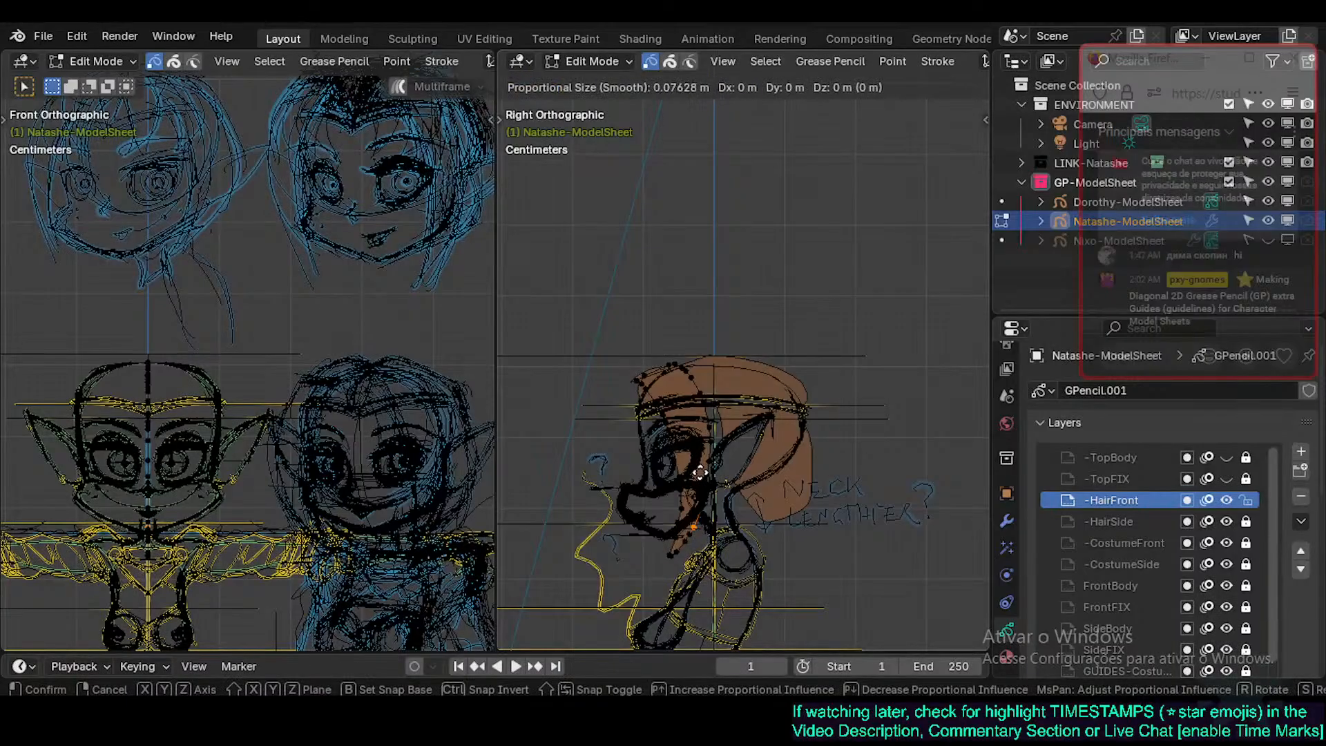
scroll(700, 472, down, 9)
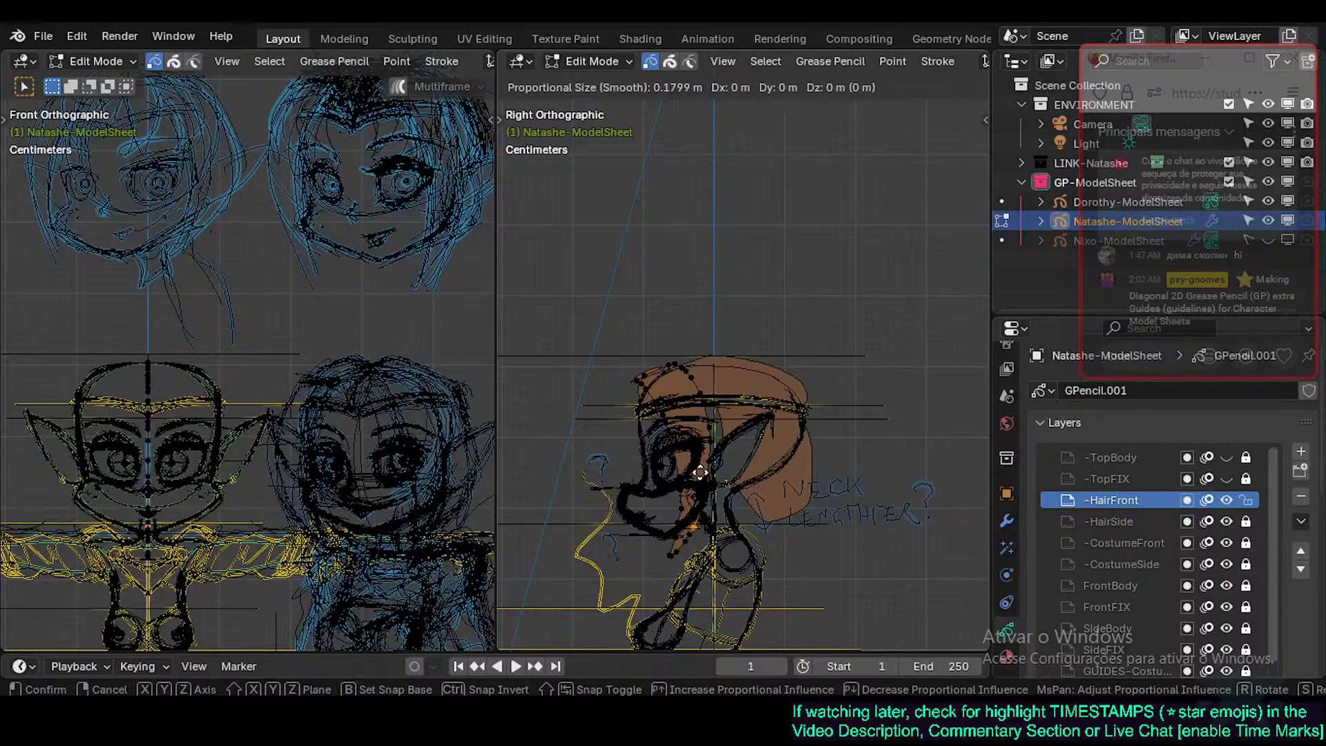
scroll(700, 472, down, 20)
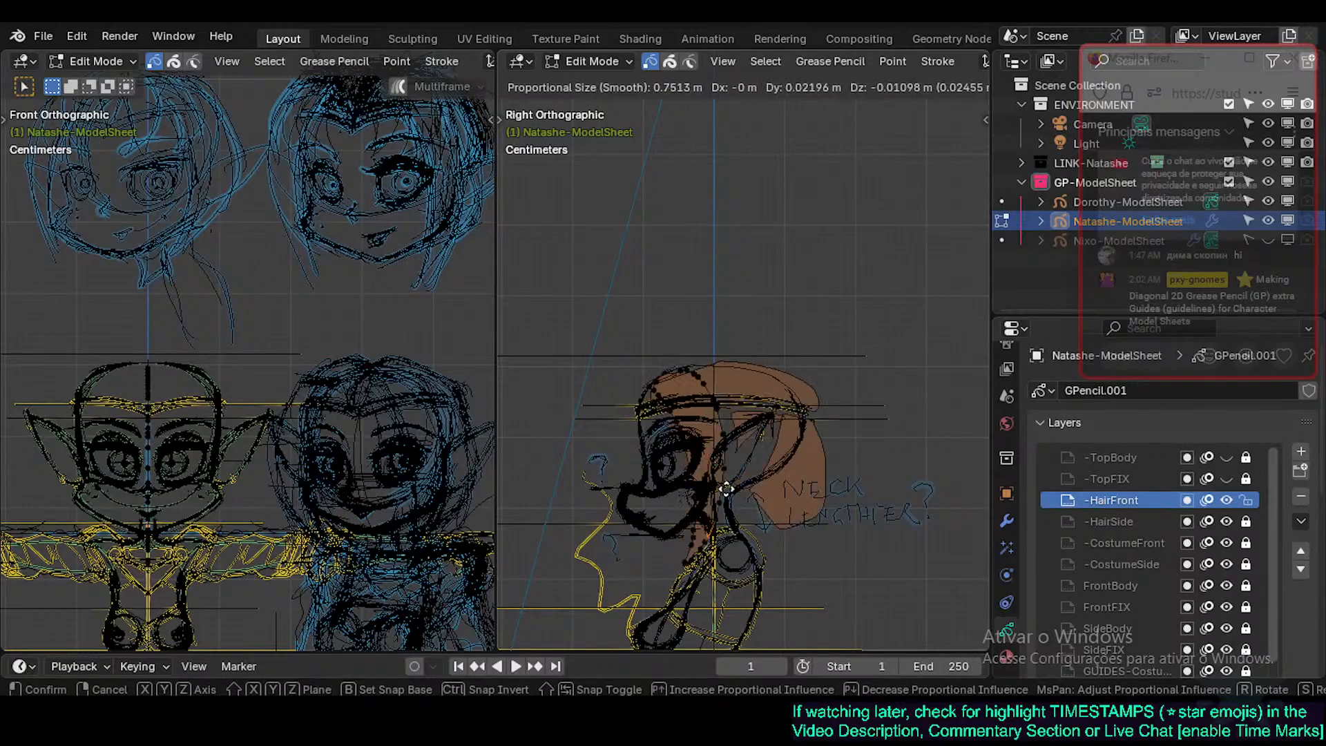
click(689, 460)
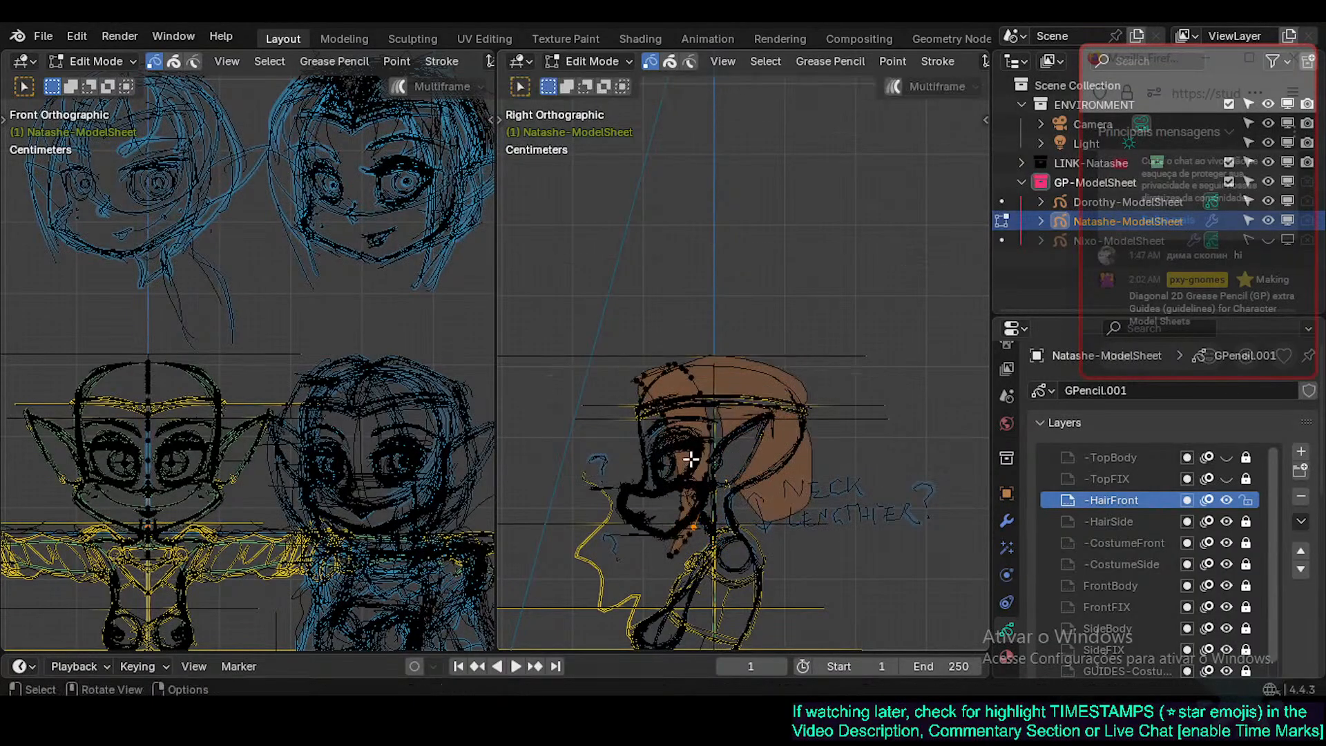
Snap the 3D cursor to the side lock's selected point and move that point with a proportional size of about 0.11 m.
key(shift+s)
key(2)
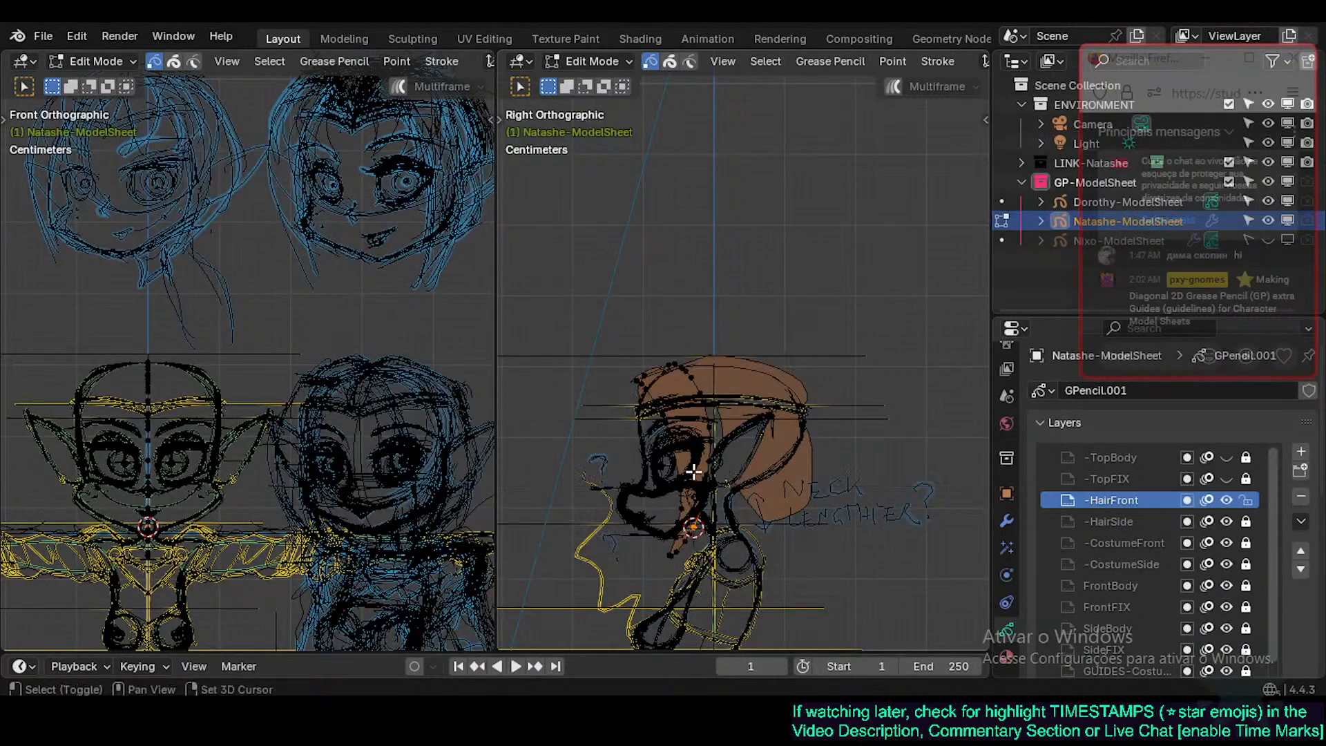
key(g)
scroll(694, 466, up, 20)
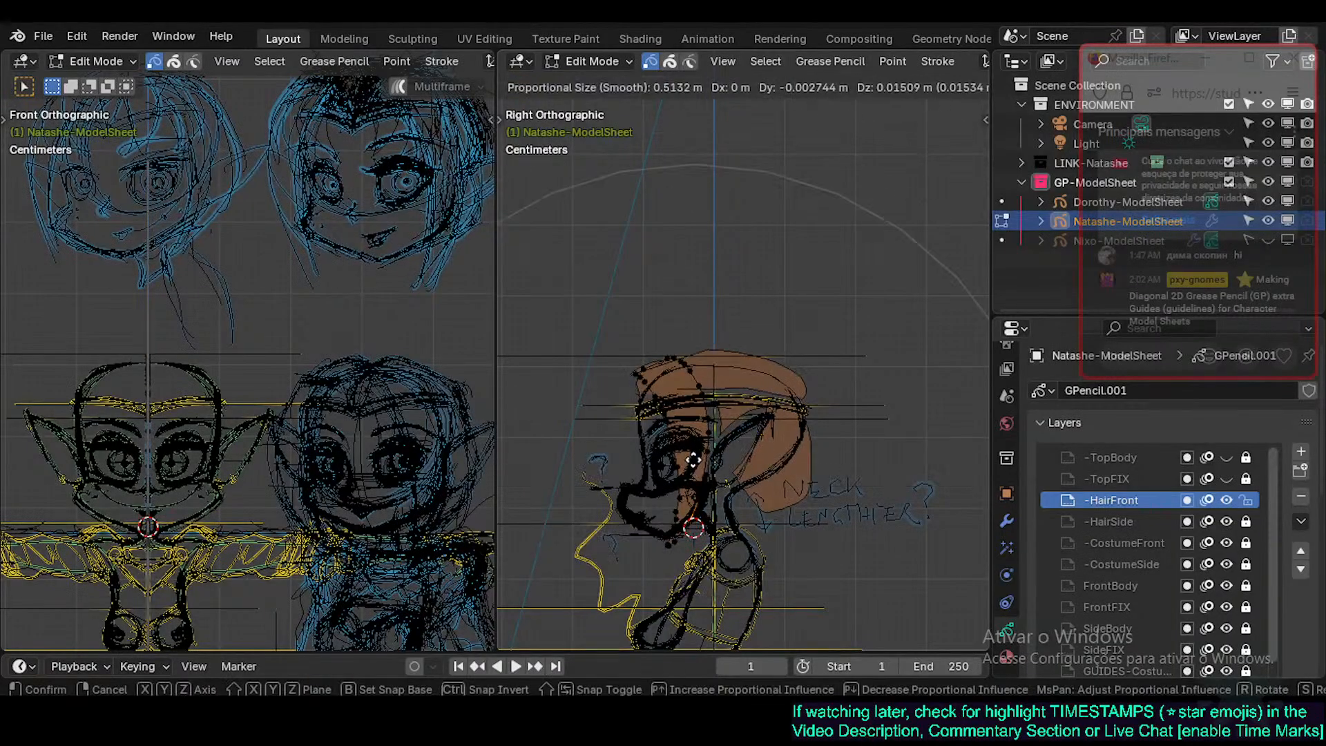
scroll(681, 467, up, 6)
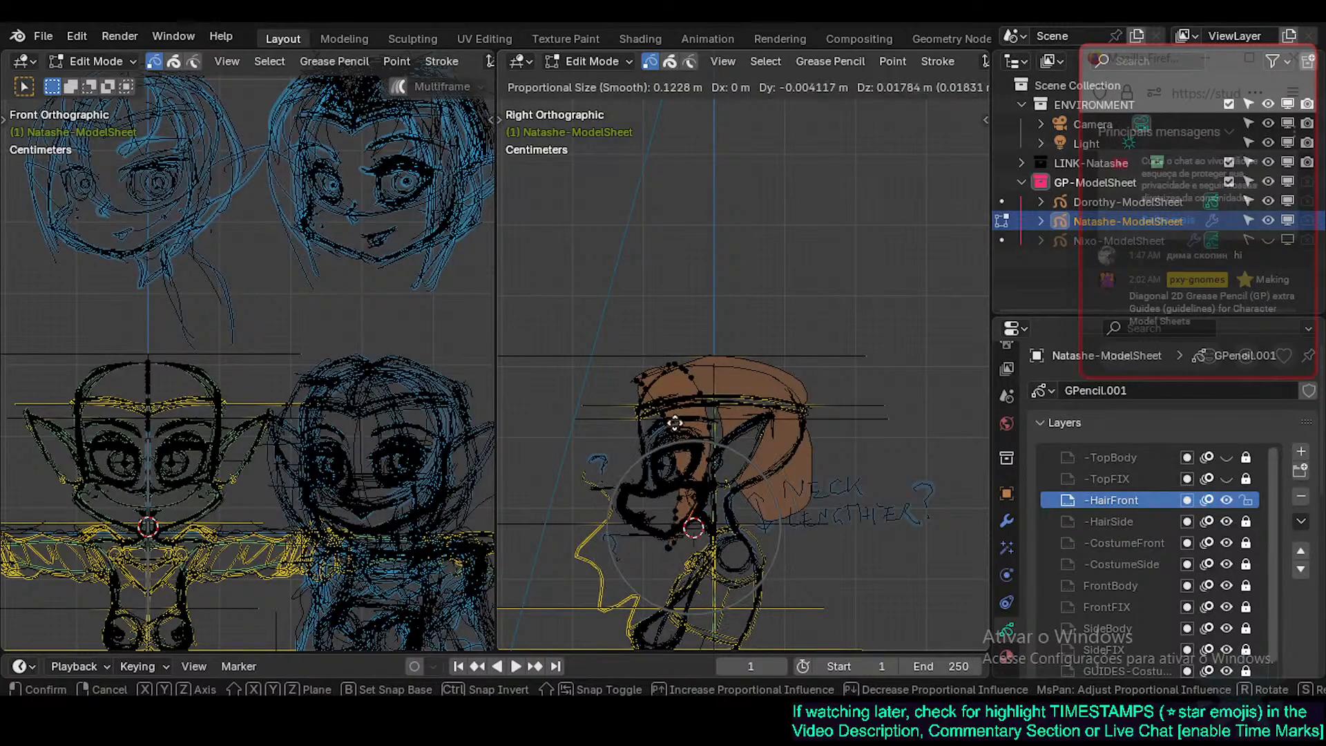
scroll(691, 476, up, 1)
click(701, 478)
Shift the side lock's lower section back toward the neck and try rotating it with proportional editing.
key(g)
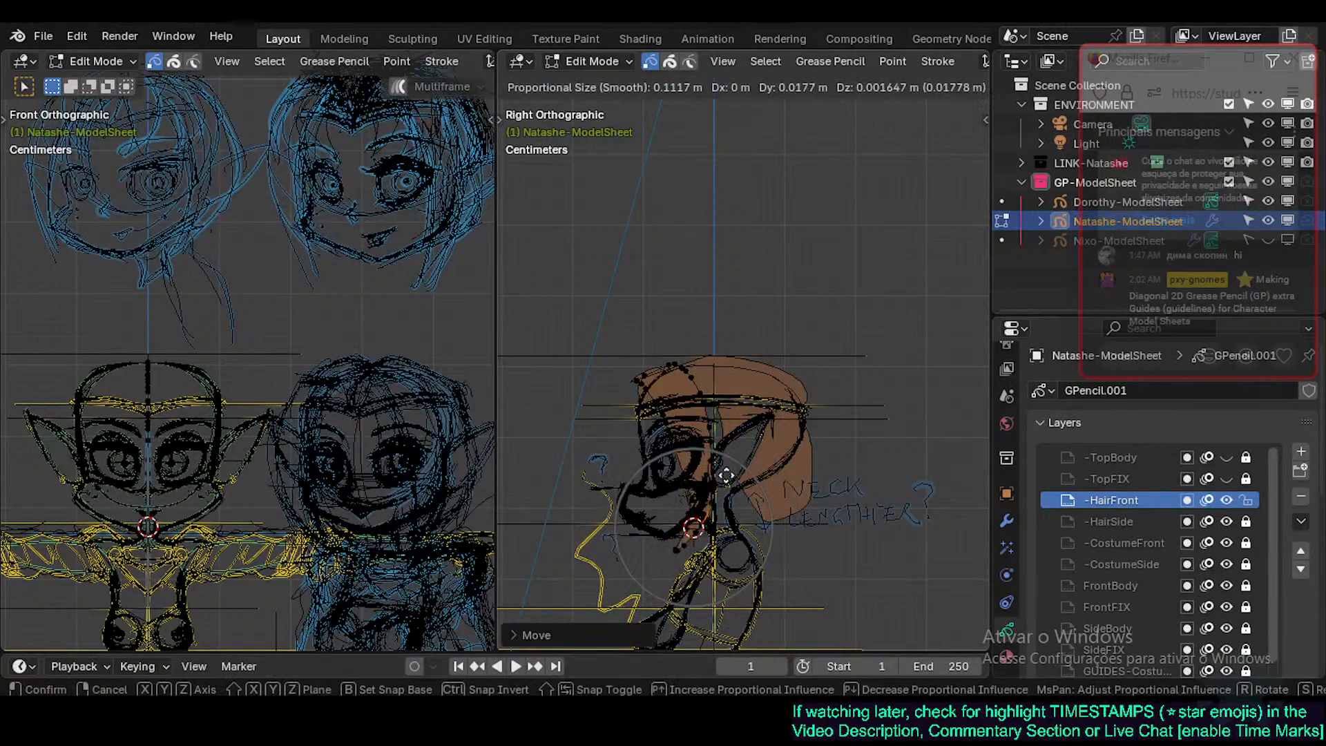
click(741, 485)
key(r)
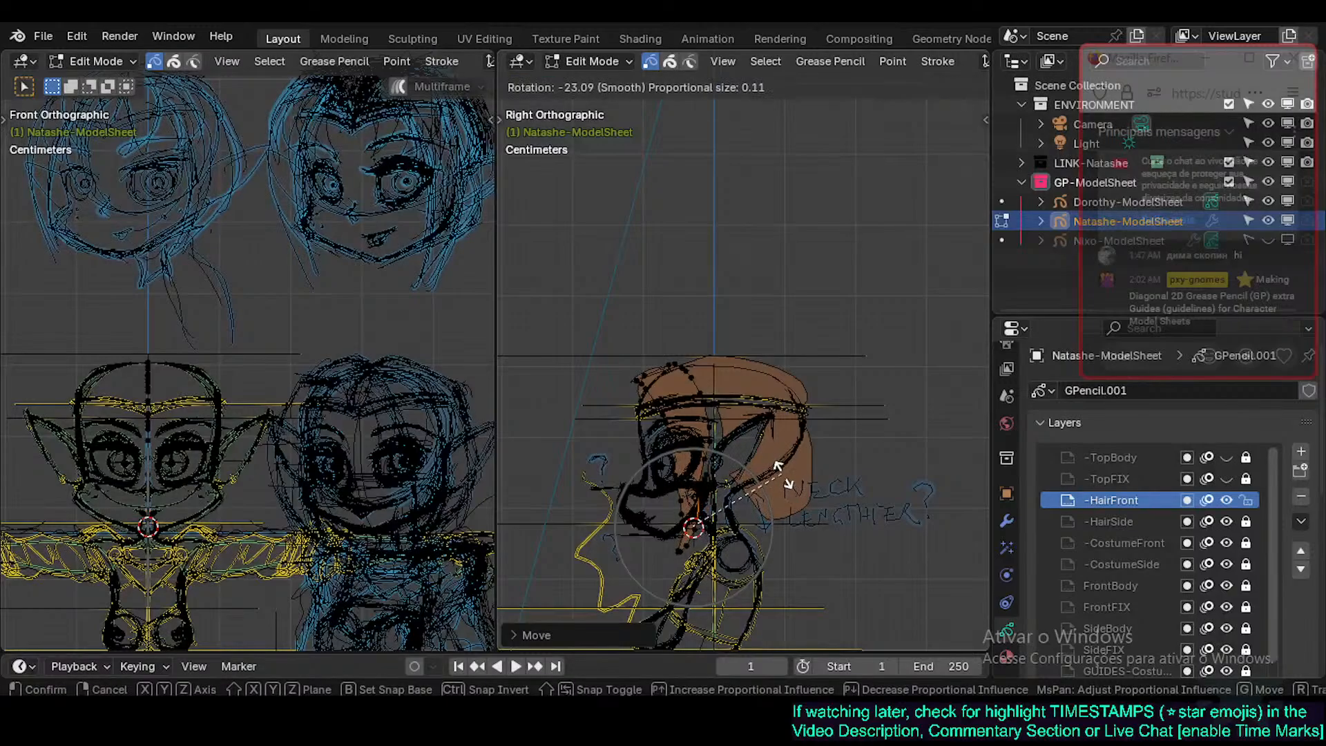
click(779, 493)
Reposition the side lock's edge points between the headband and the ear using proportional editing.
key(g)
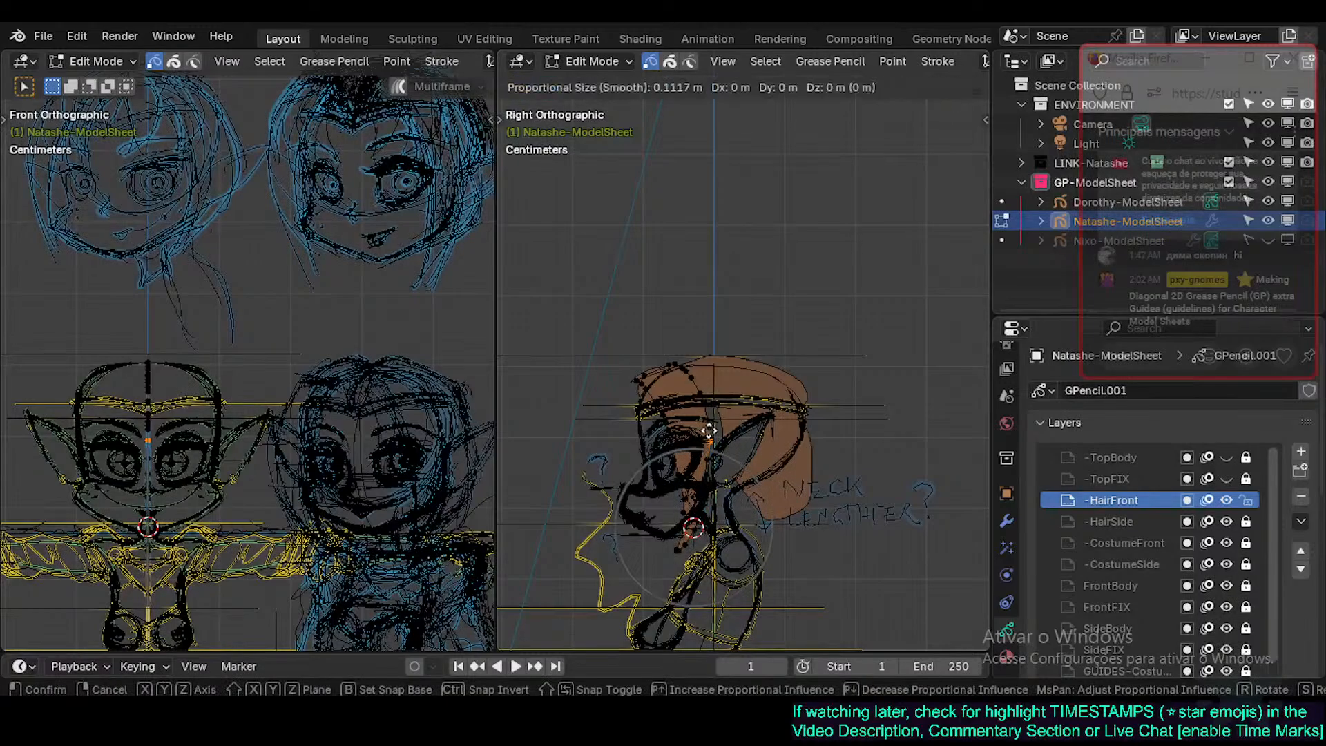
click(703, 422)
key(b)
click(706, 409)
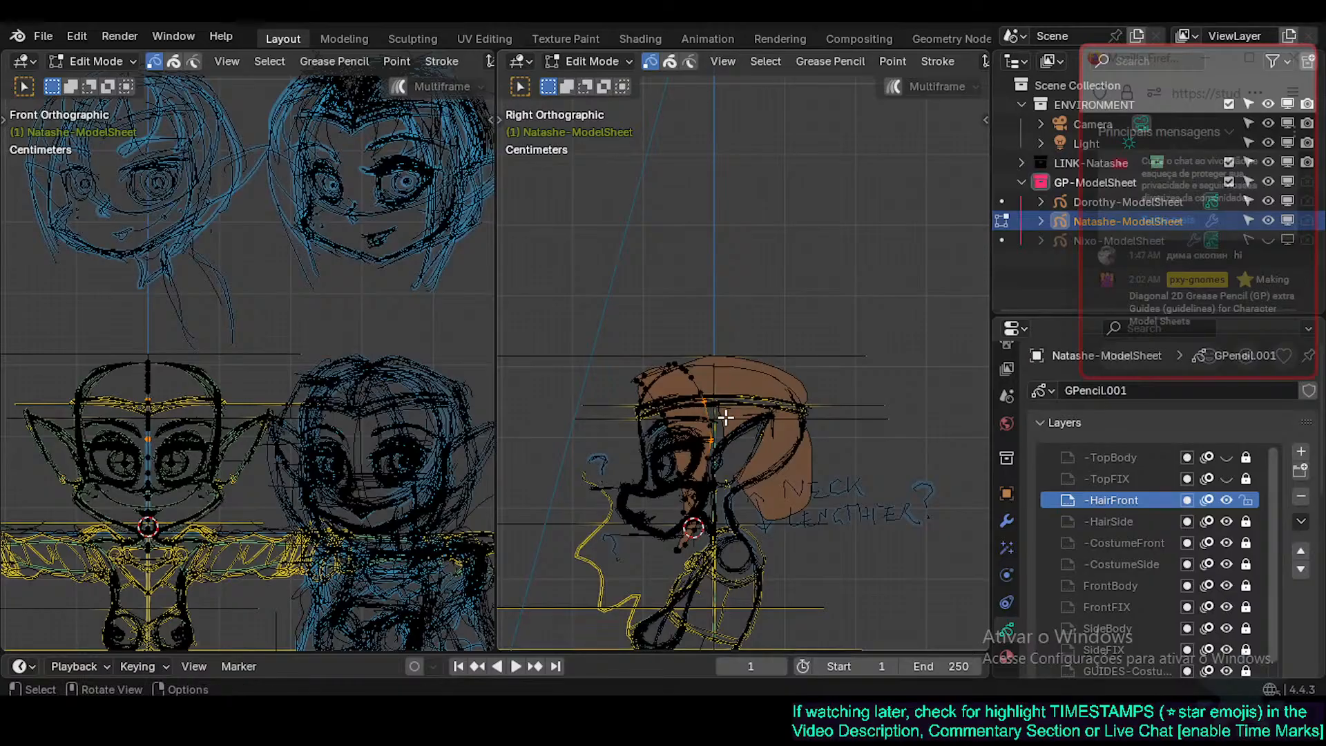
click(720, 420)
key(g)
right_click(696, 438)
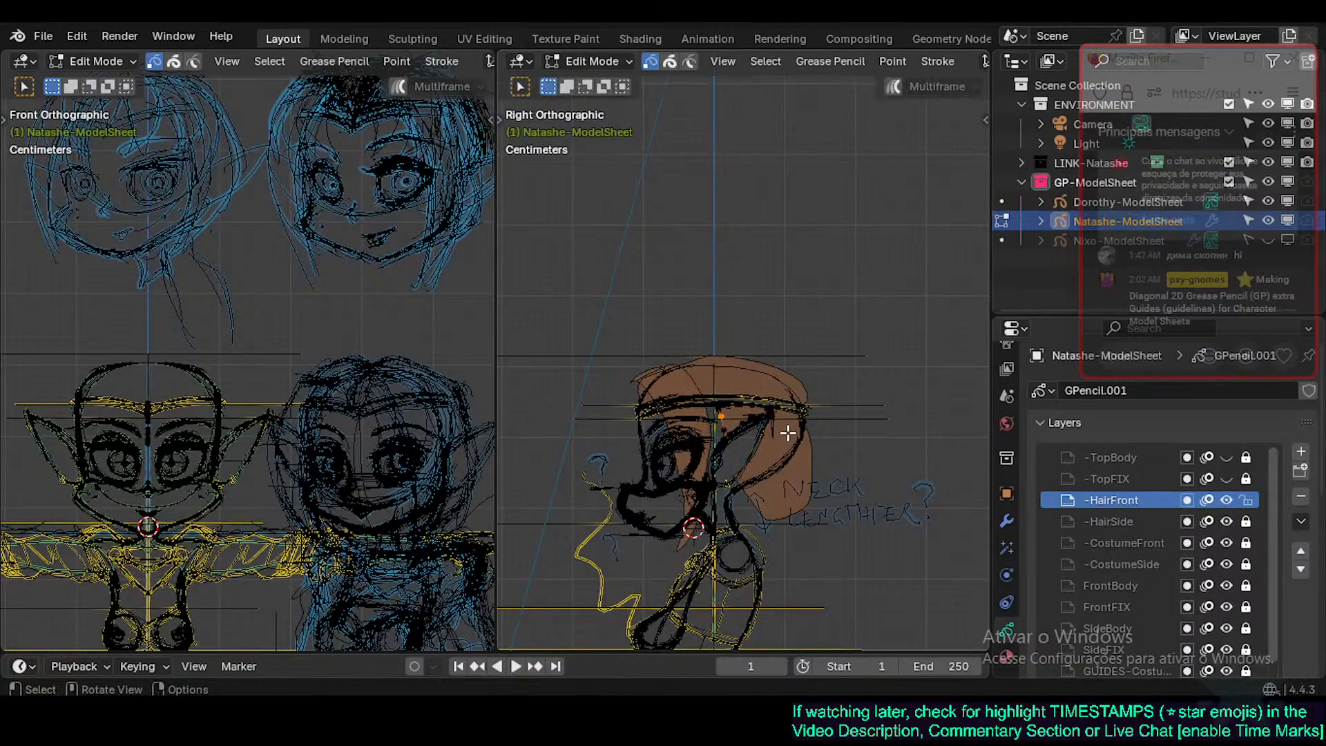
Adjust the proportional editing options and move the side lock's two points beside the ear slightly forward and down.
shift+click(724, 426)
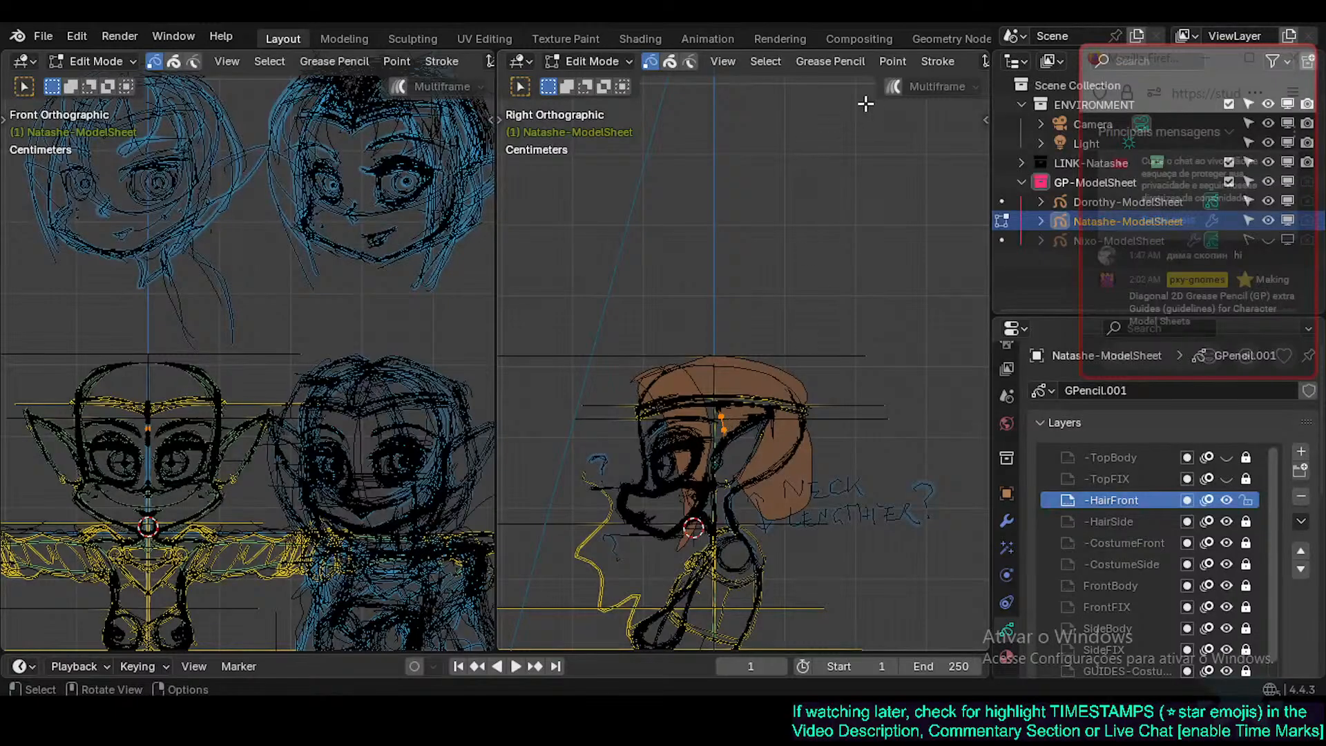
scroll(829, 63, down, 5)
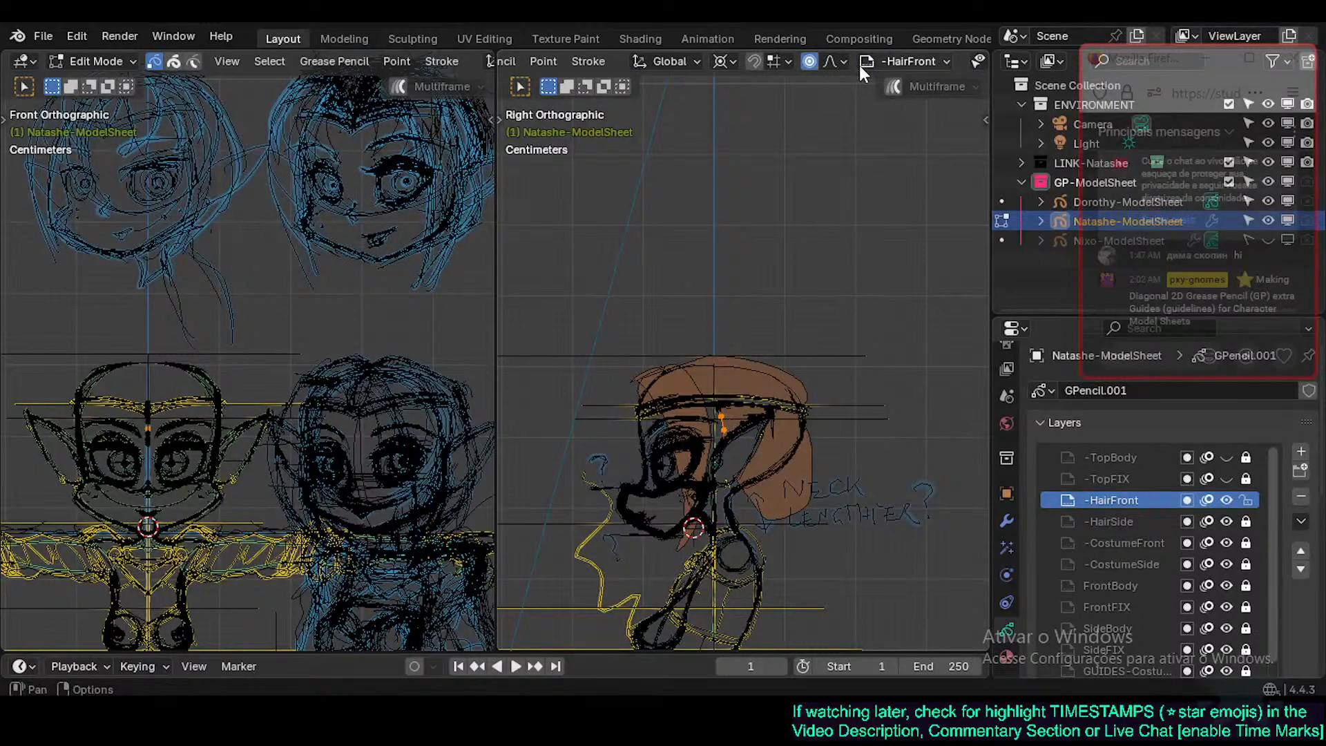
click(838, 61)
click(800, 100)
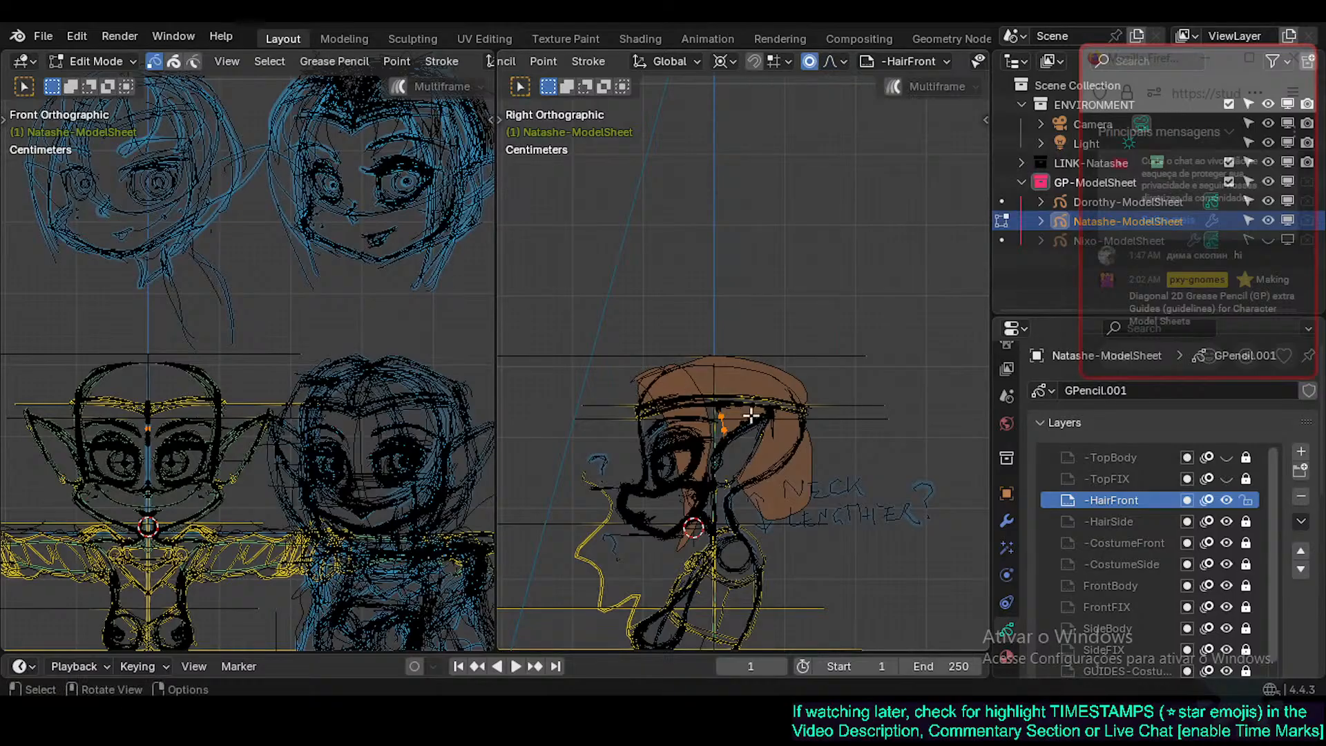
key(g)
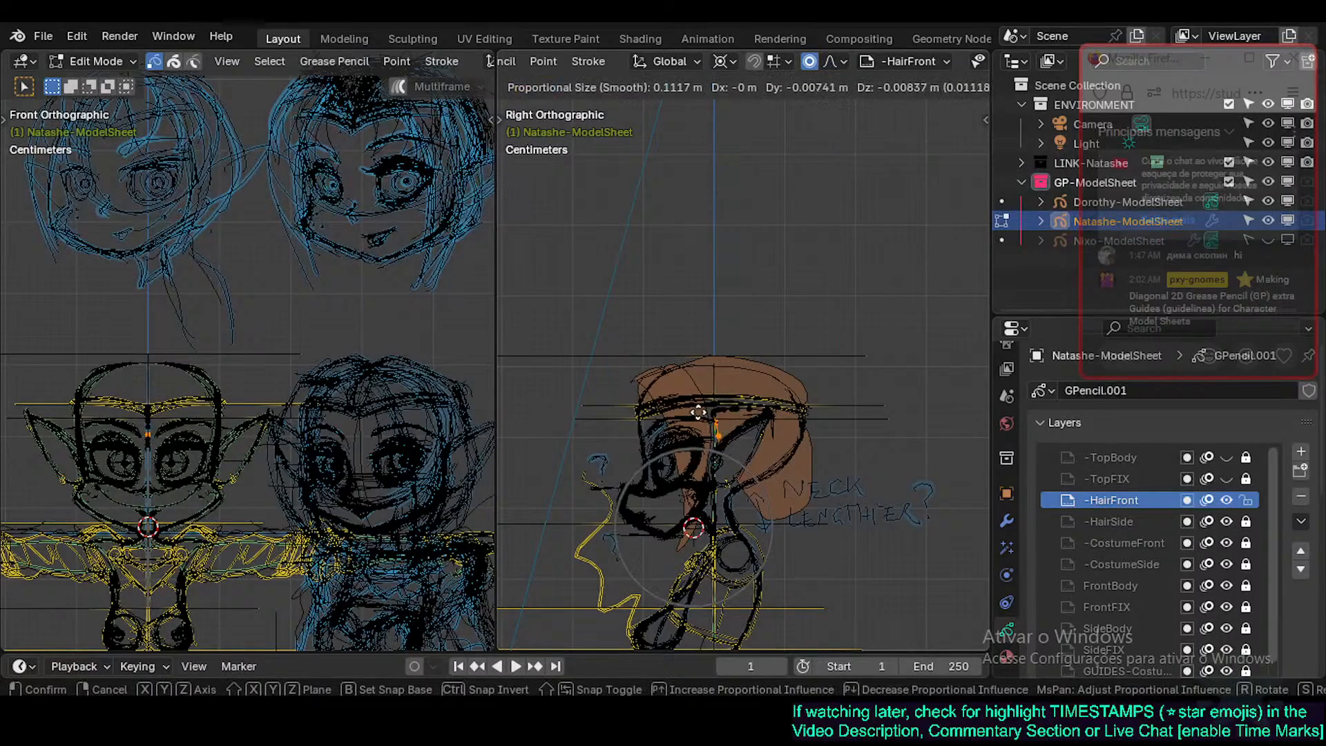
click(712, 413)
Nudge the side lock's points at the headband and just below it to refine the upper outline.
click(712, 401)
key(g)
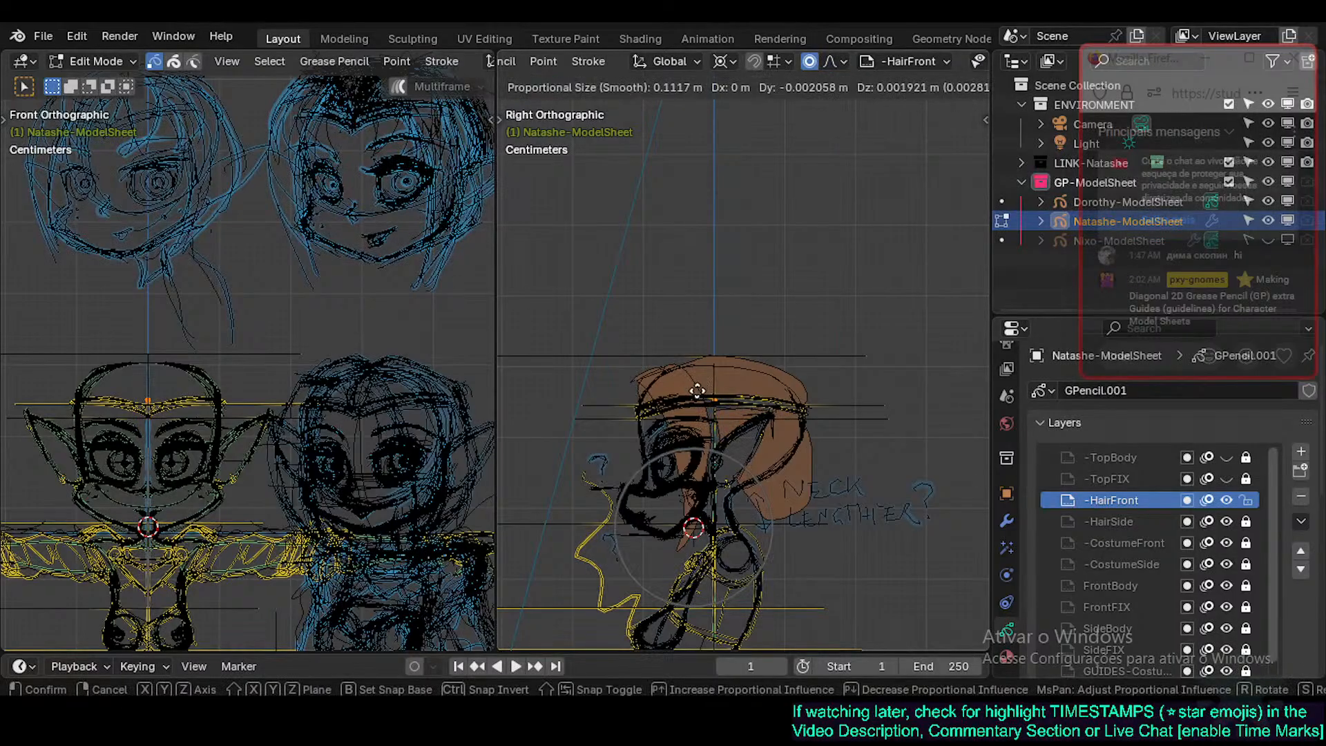
right_click(701, 397)
key(g)
click(693, 414)
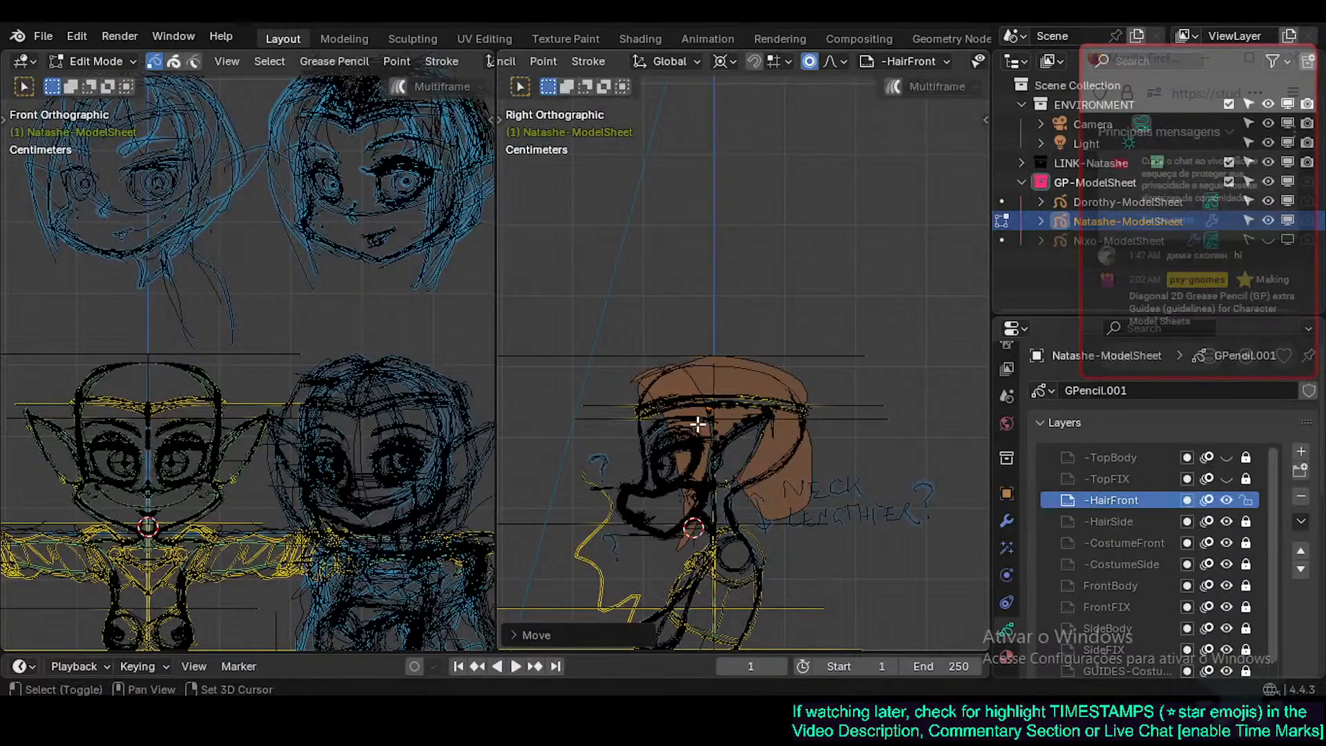
key(g)
click(726, 439)
key(Tab)
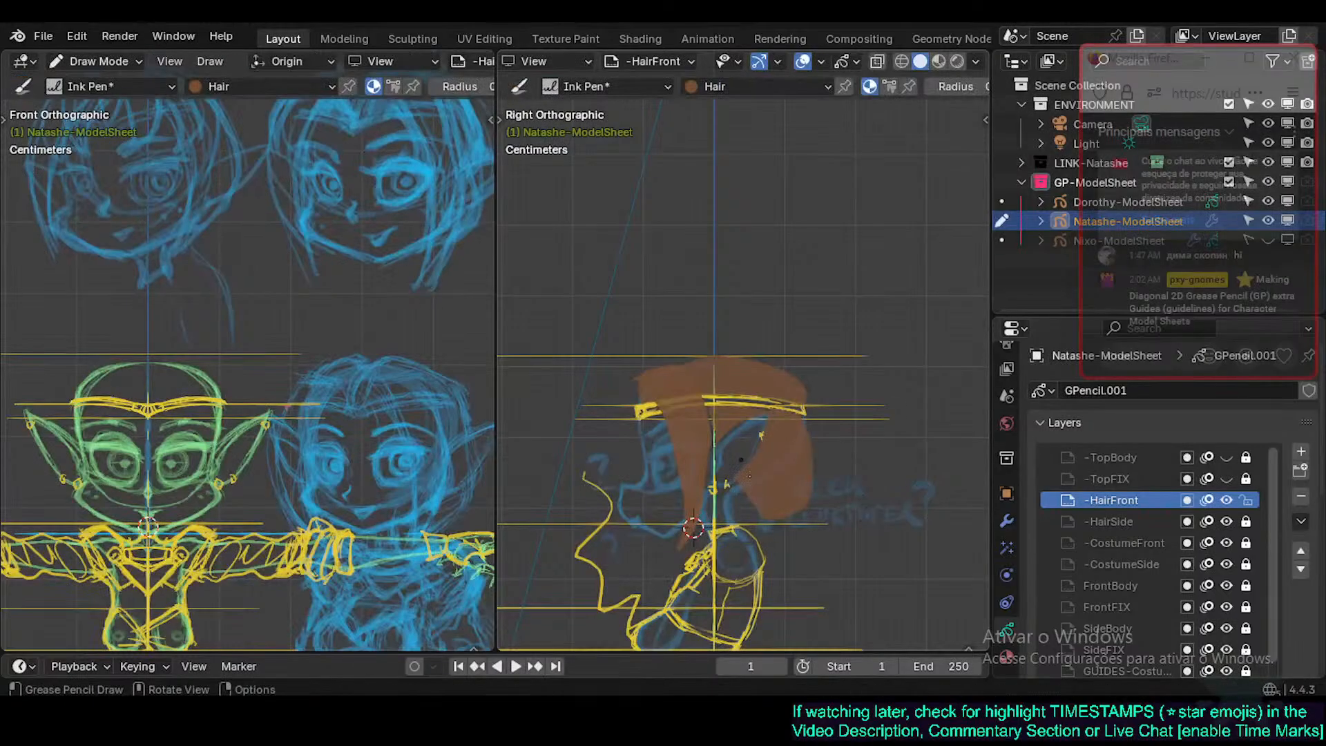
Shift the side lock's points near the jaw and its front edge beside the eye back toward the ear.
shift+middle_drag(742, 425, 773, 413)
key(Tab)
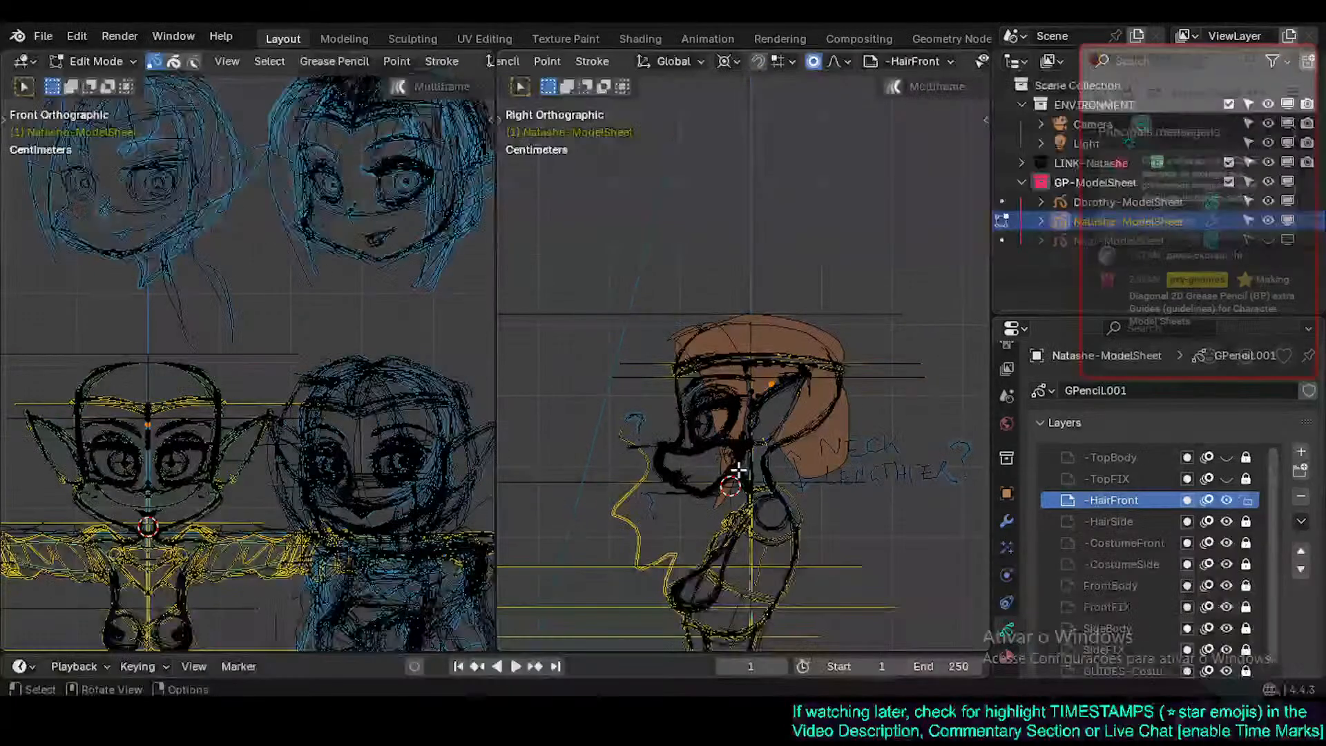
key(g)
click(799, 437)
key(Tab)
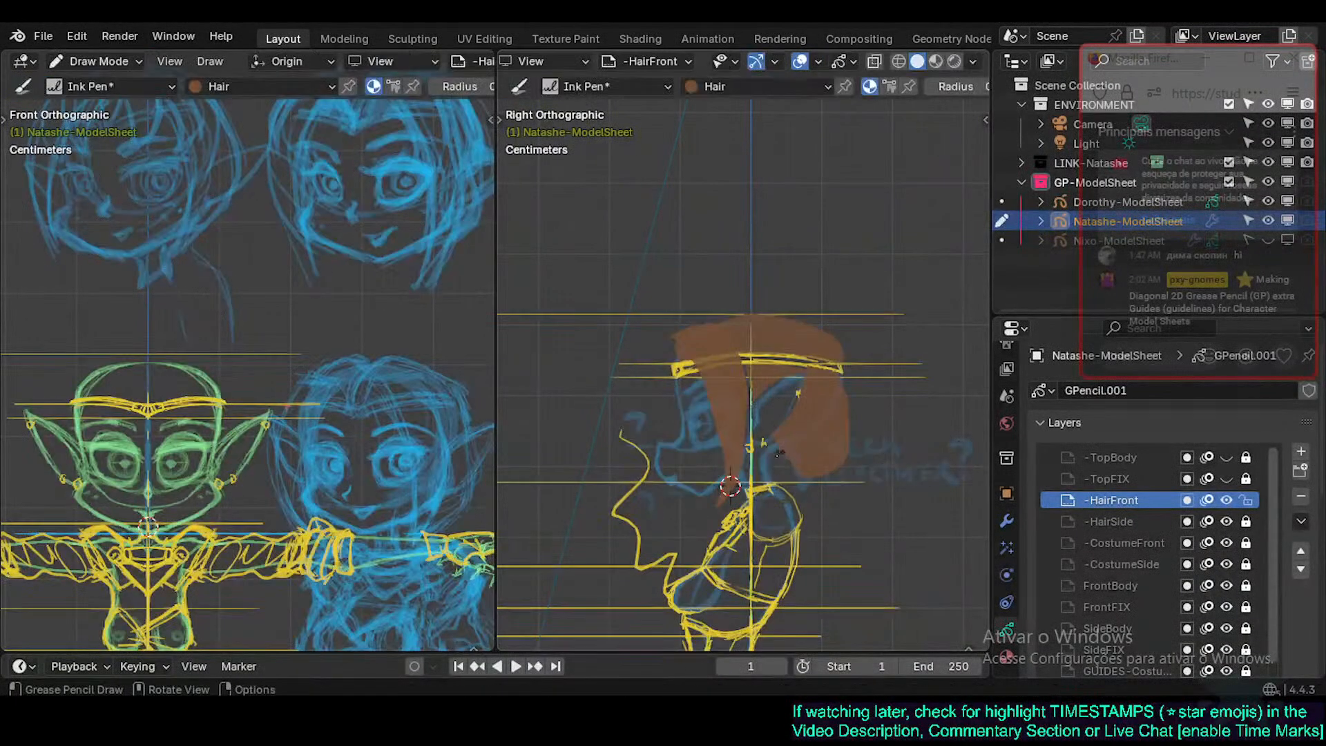
key(Tab)
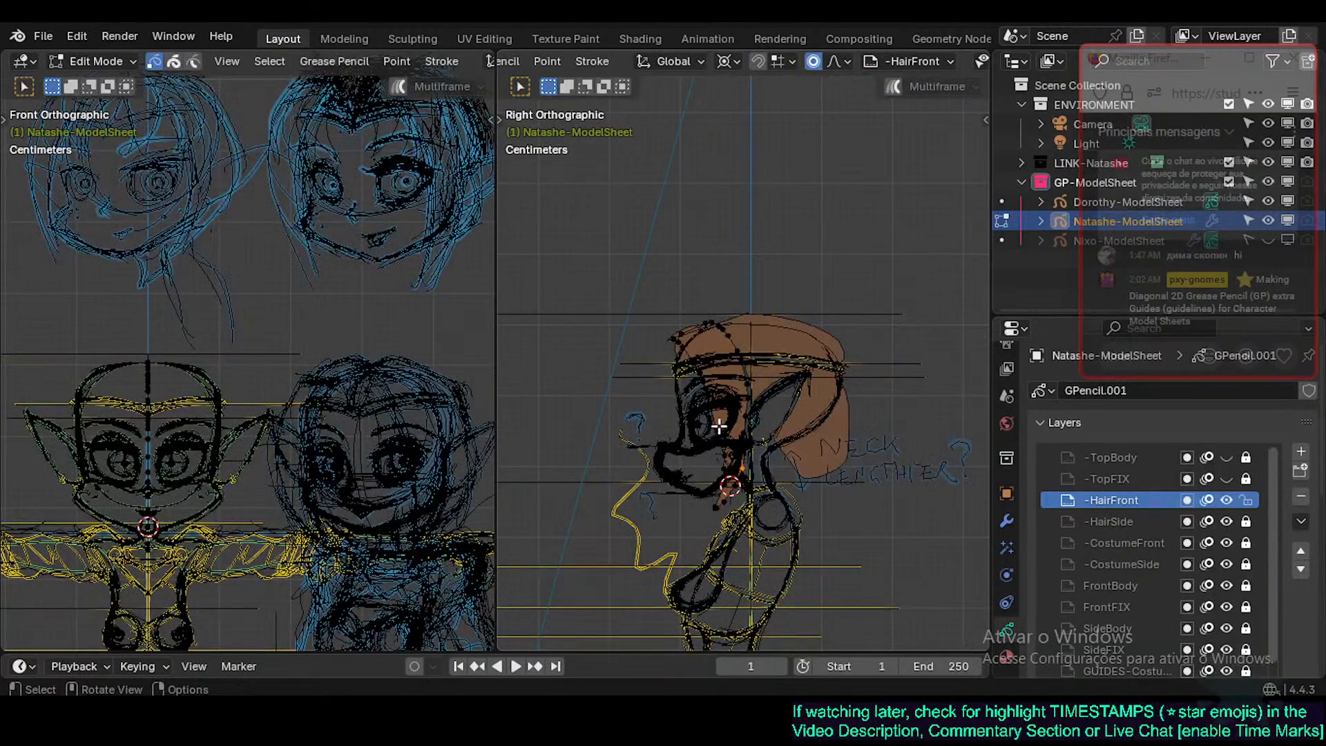
key(g)
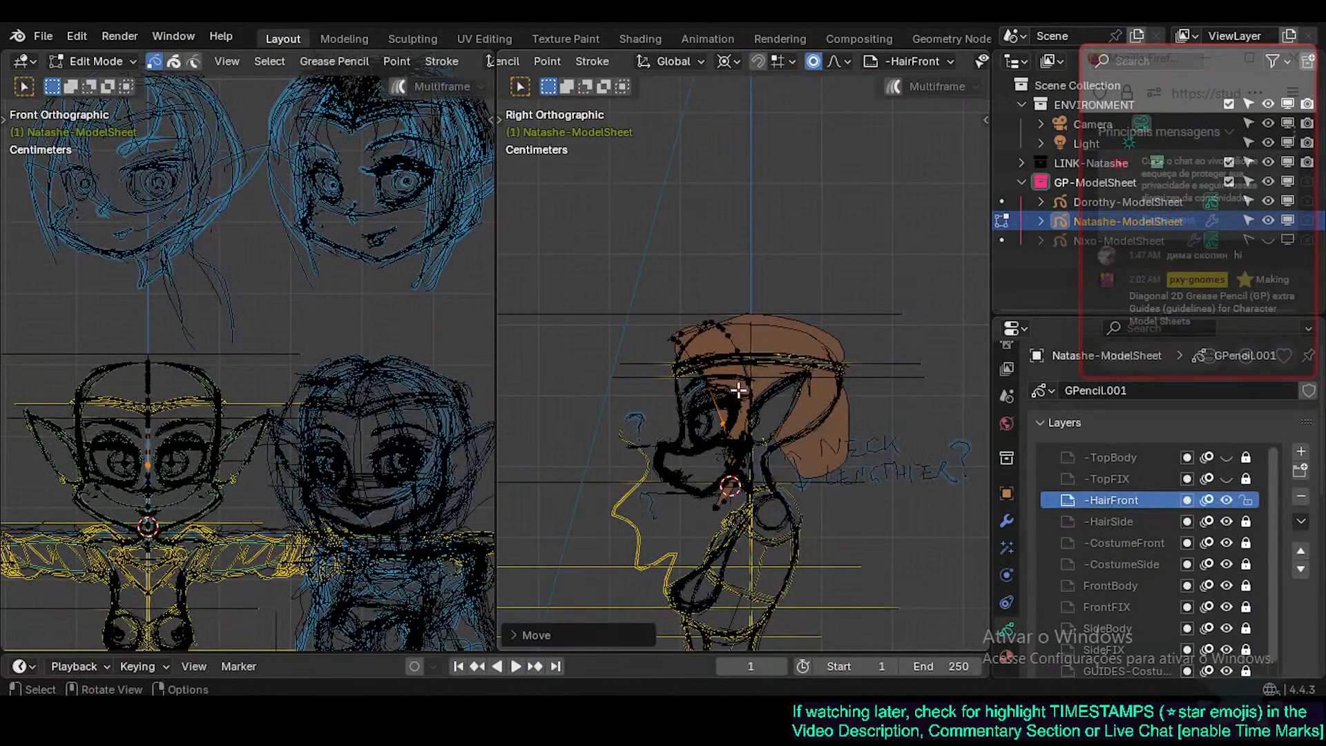
click(793, 415)
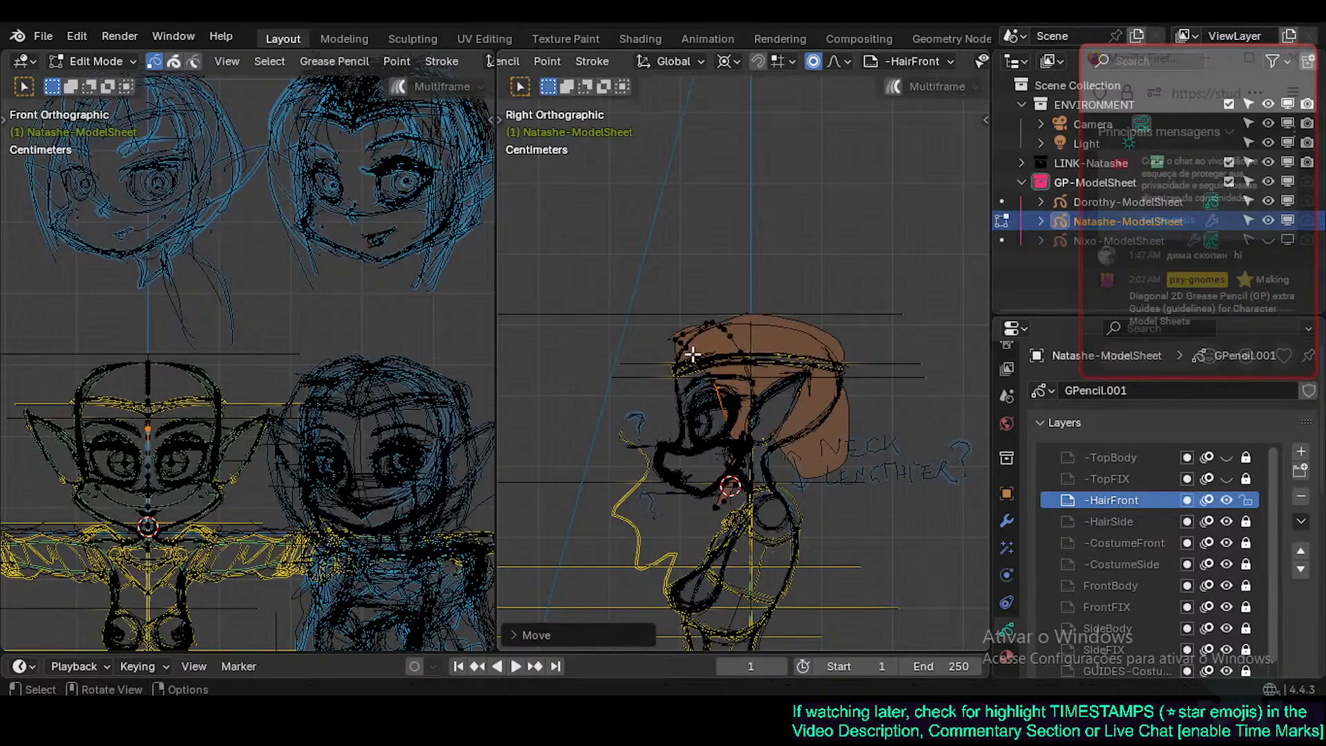
Raise the hair's front outline points above the forehead and shift its rear crown point slightly back and up.
click(688, 351)
key(g)
click(686, 310)
click(700, 325)
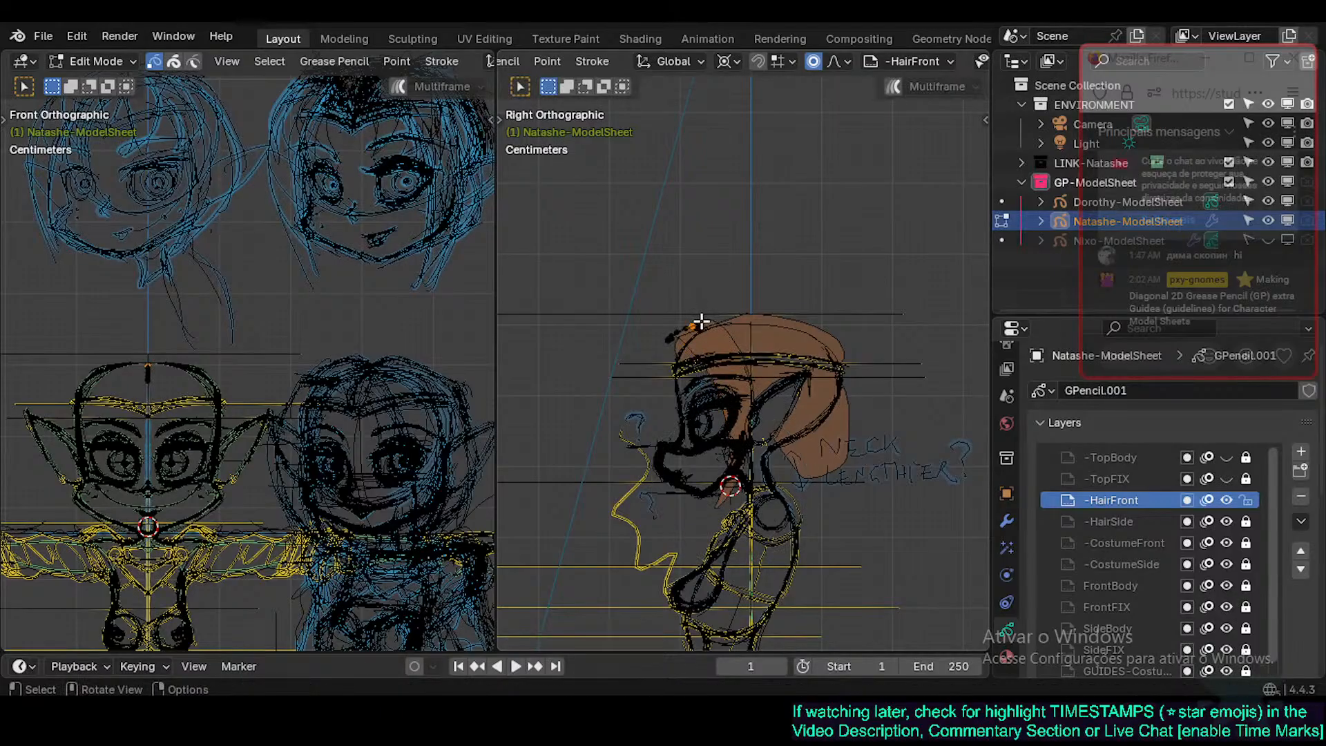
key(g)
click(708, 303)
click(739, 349)
key(g)
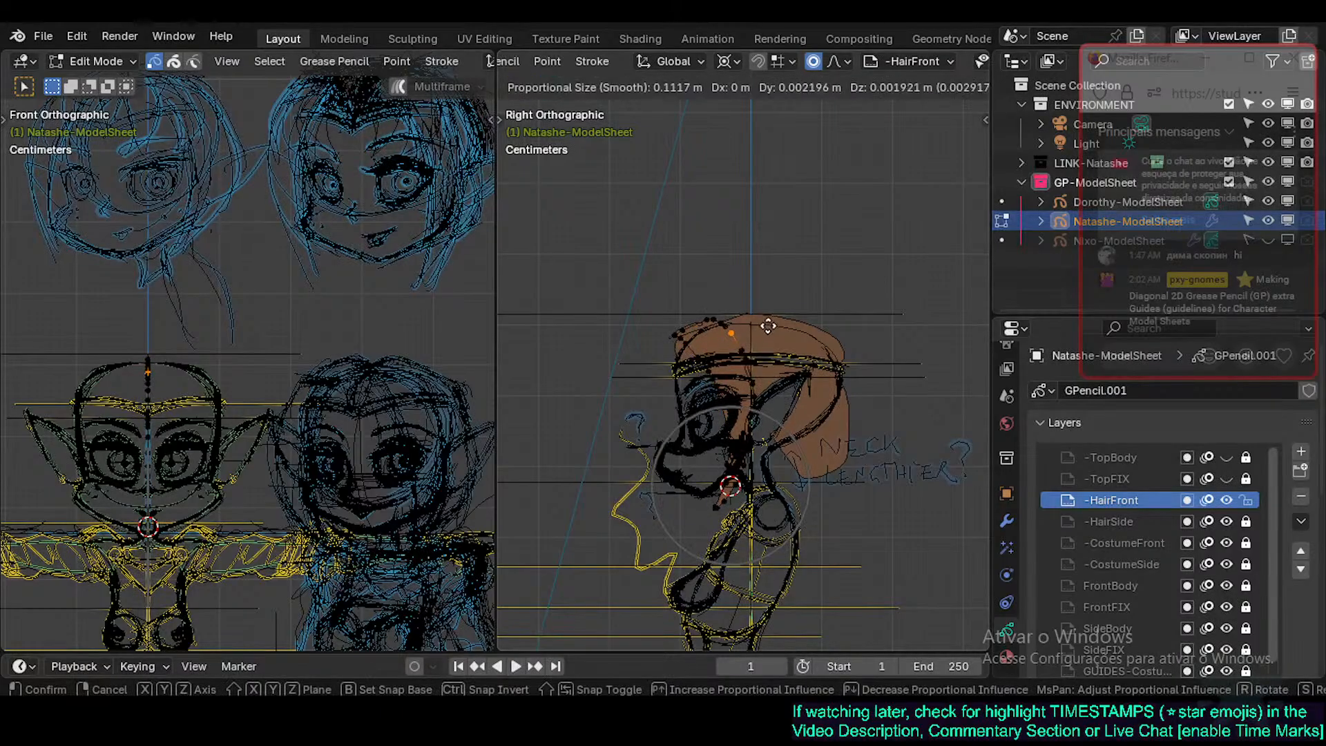
click(769, 326)
Move the side lock's rear edge point below the headband toward the ear and nudge its lower tip slightly back.
click(752, 395)
key(g)
click(759, 389)
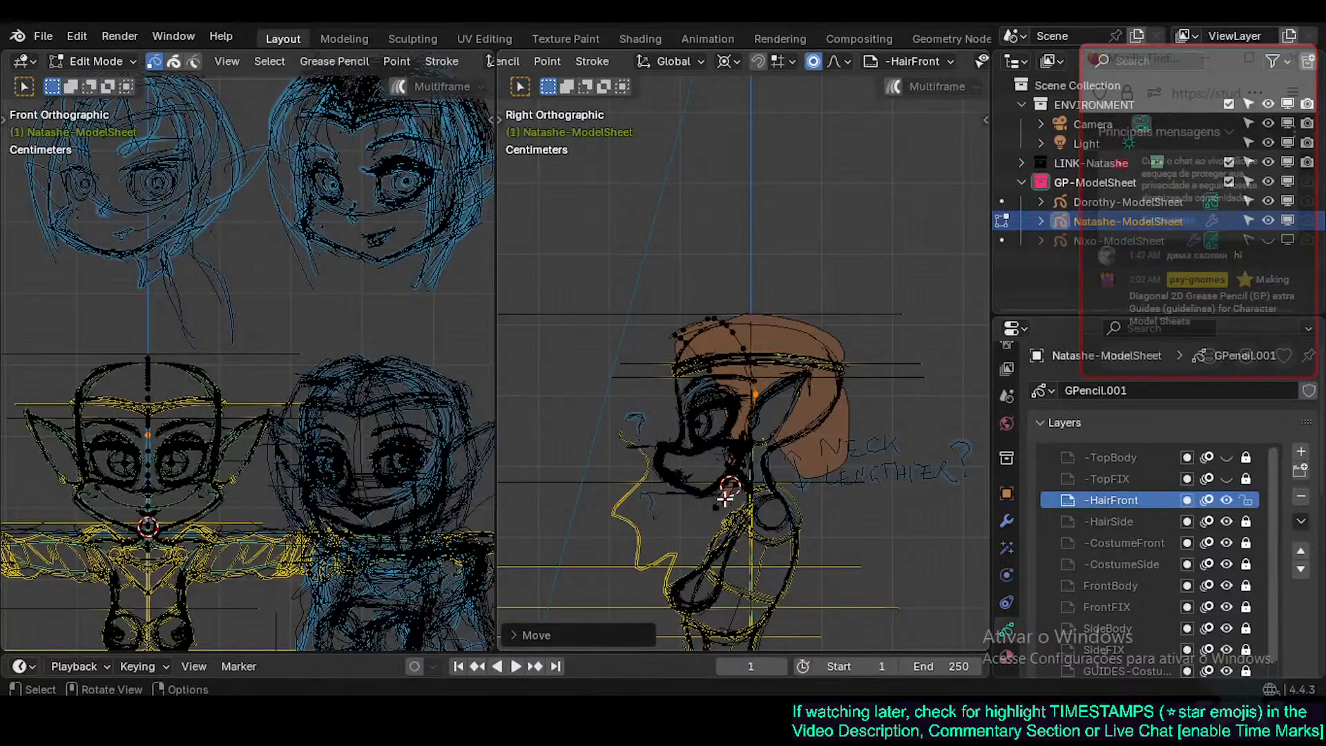
click(717, 508)
key(g)
click(721, 508)
key(Tab)
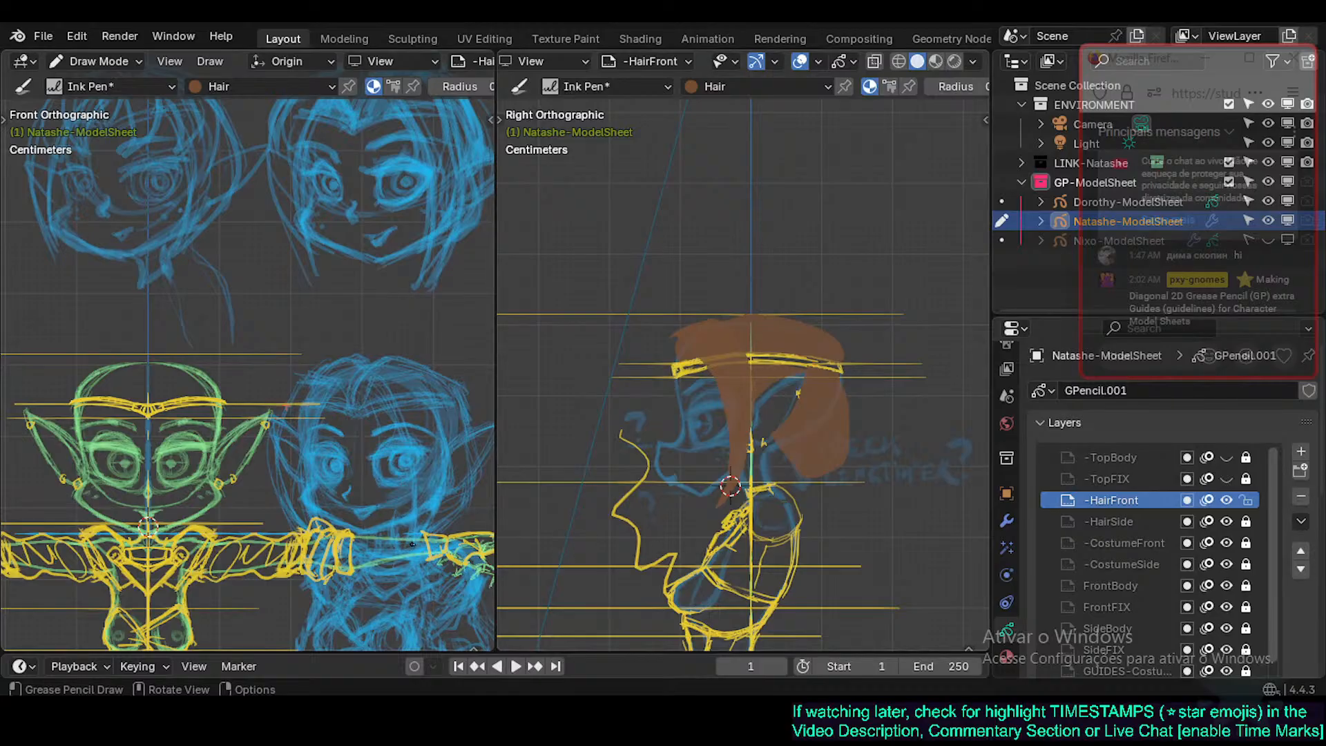
Reshape the side lock's lower section beside the jaw by moving and scaling its edge points.
mouse_move(730, 486)
shift+middle_down()
mouse_move(717, 529)
mouse_move(655, 516)
shift+middle_up()
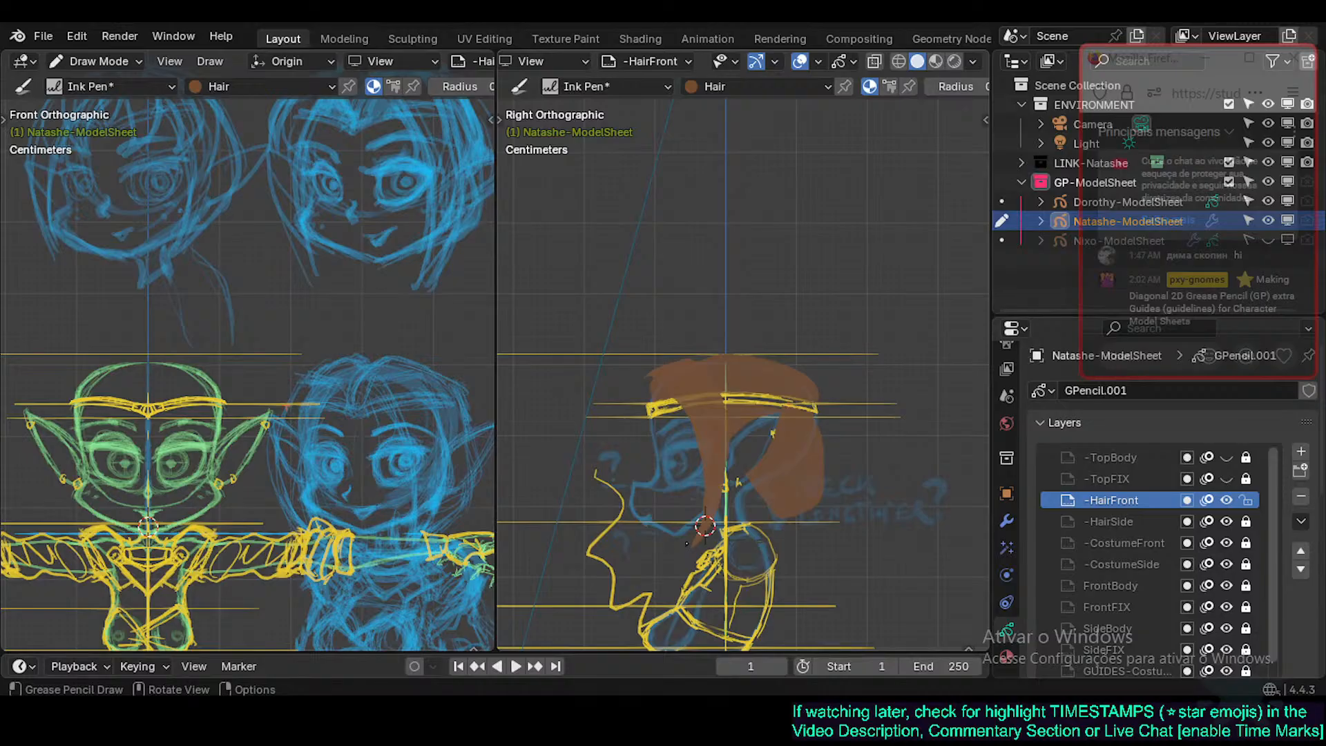
key(Tab)
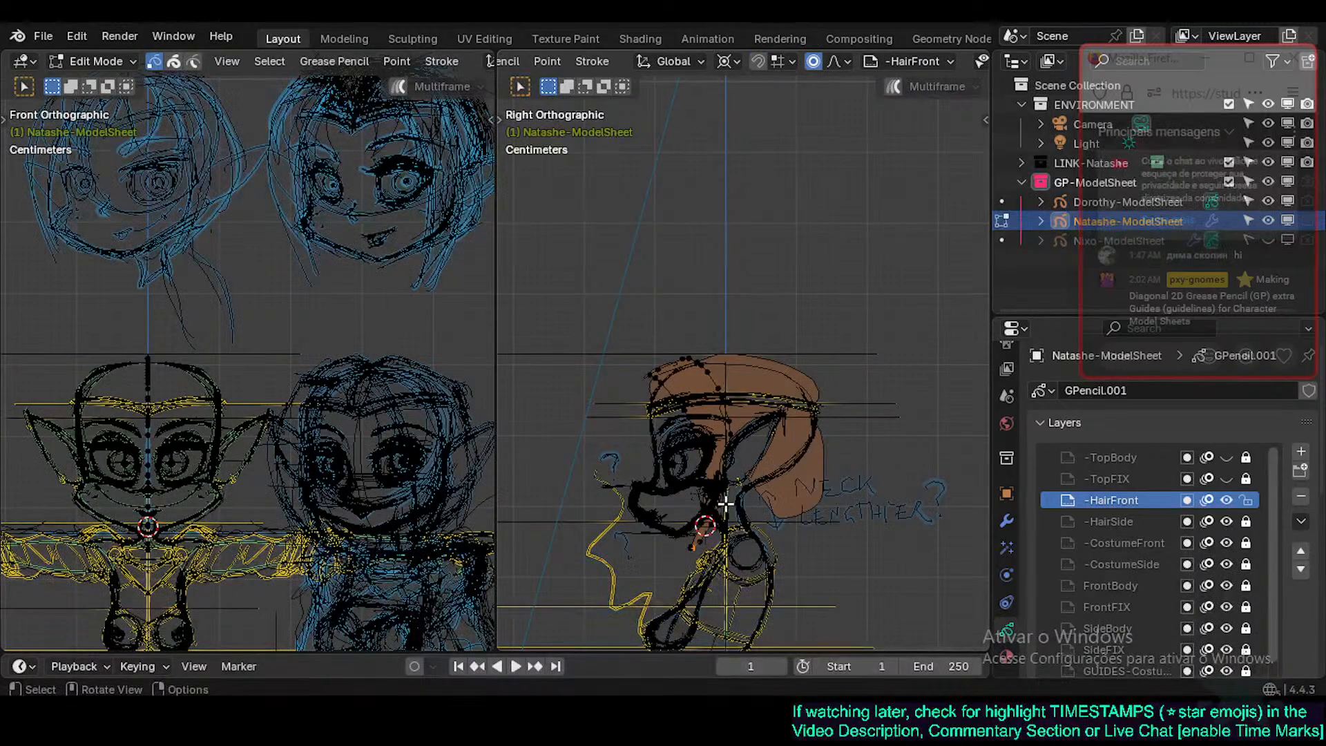
key(g)
click(751, 509)
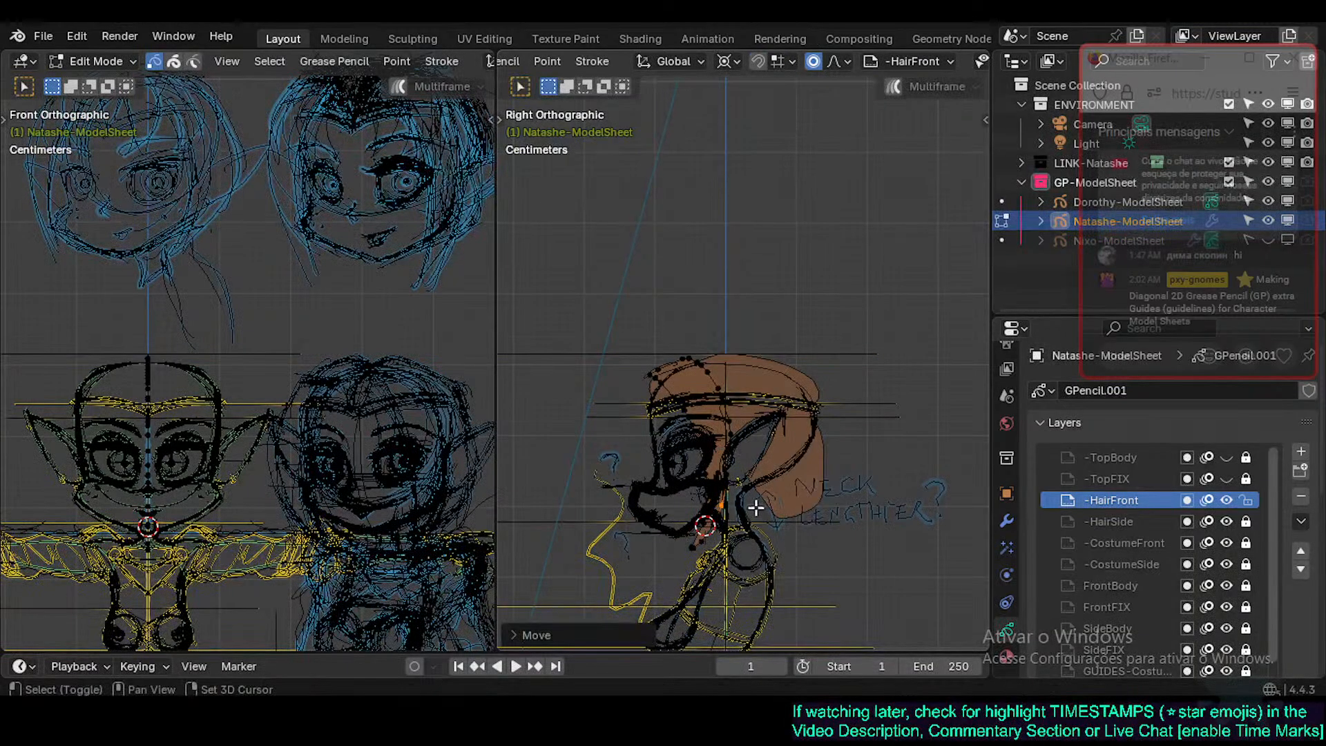
key(s)
click(724, 499)
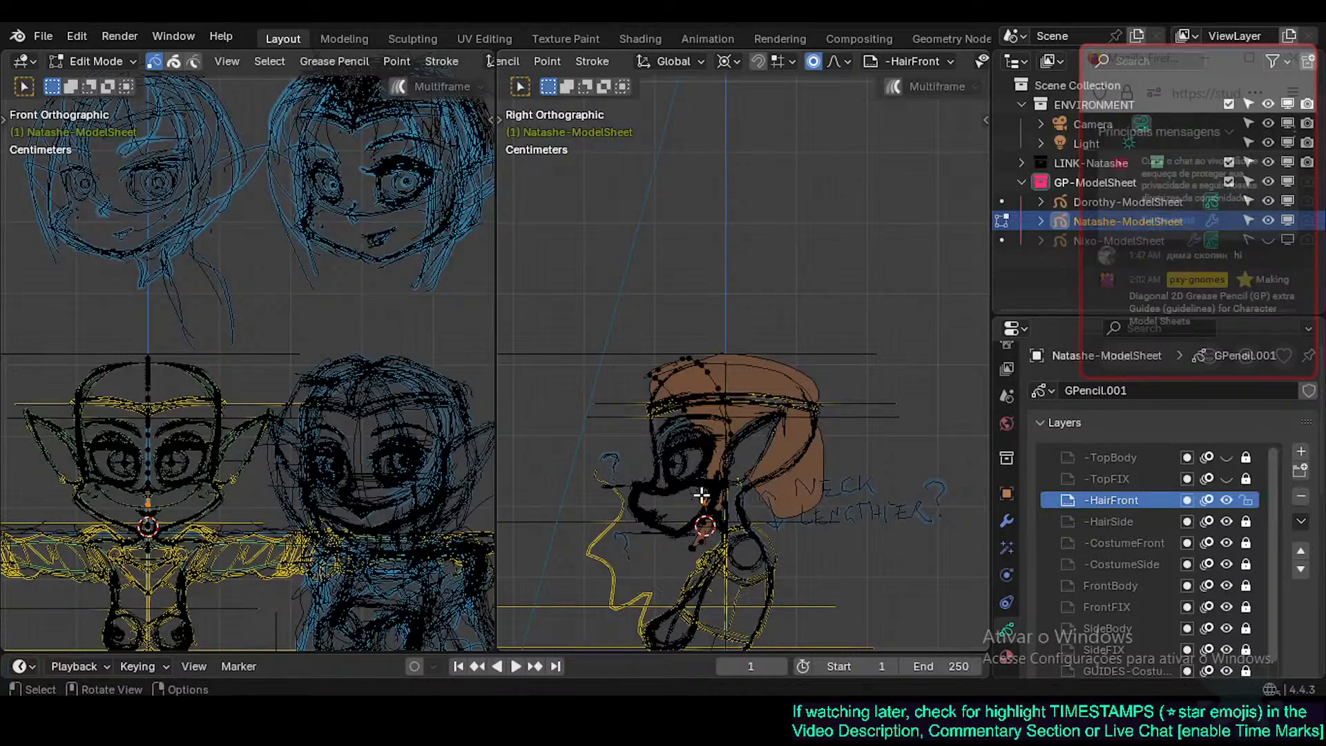
key(g)
click(701, 503)
key(Tab)
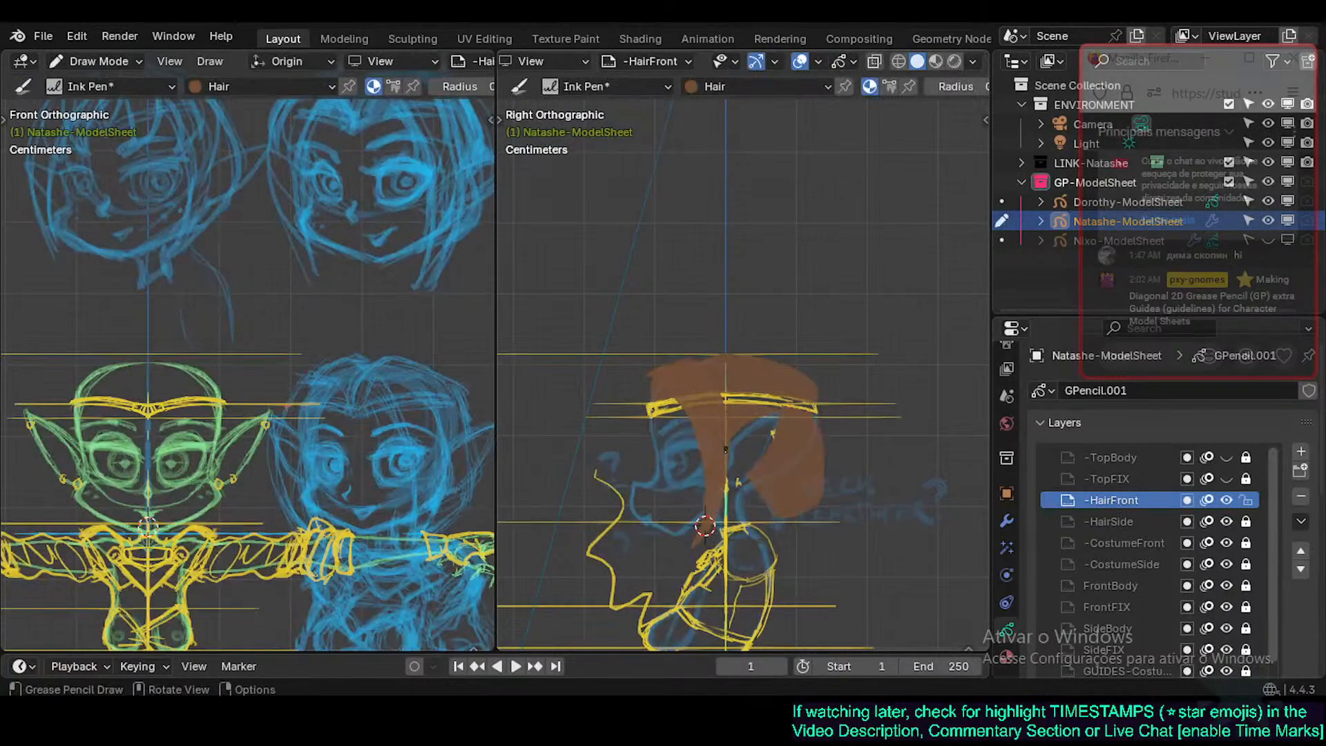
Move the side lock's front edge beside the eye forward and extend the hair's upper front corner beyond the forehead.
key(Tab)
key(g)
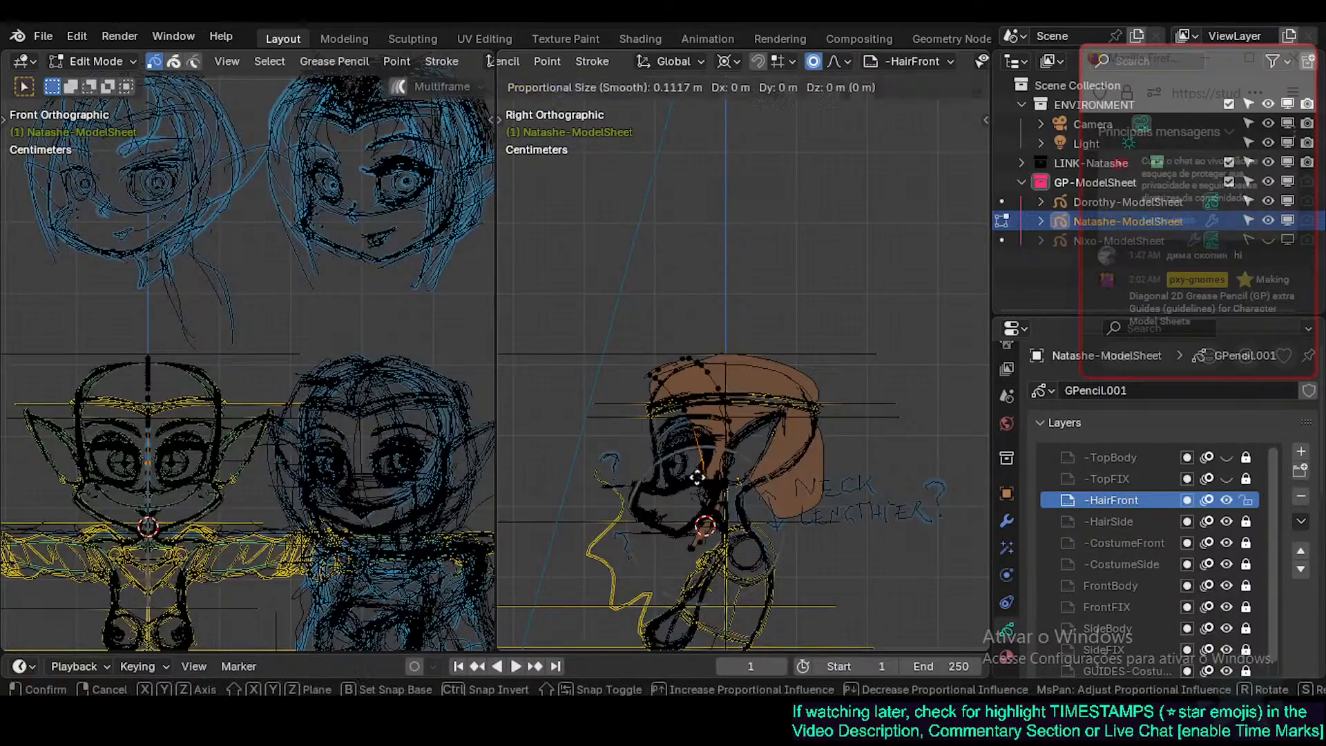
click(682, 473)
key(Tab)
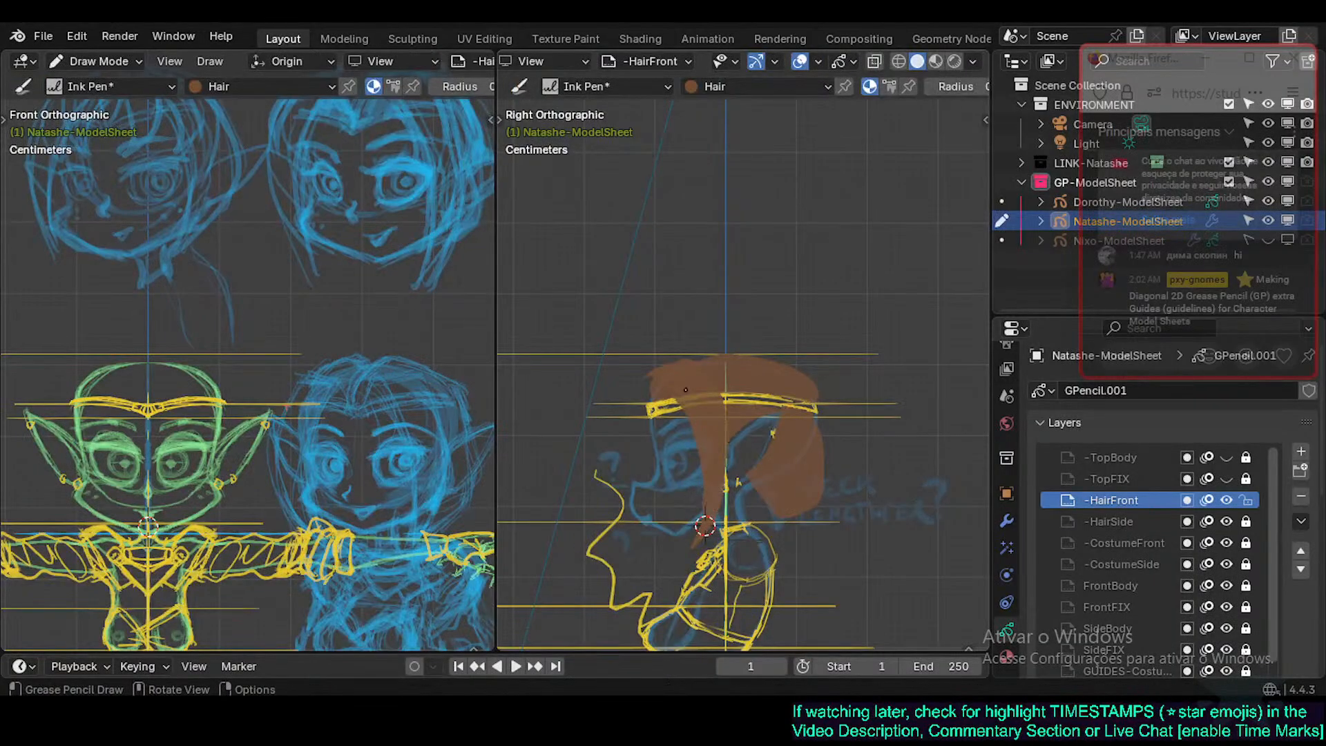
key(Tab)
key(g)
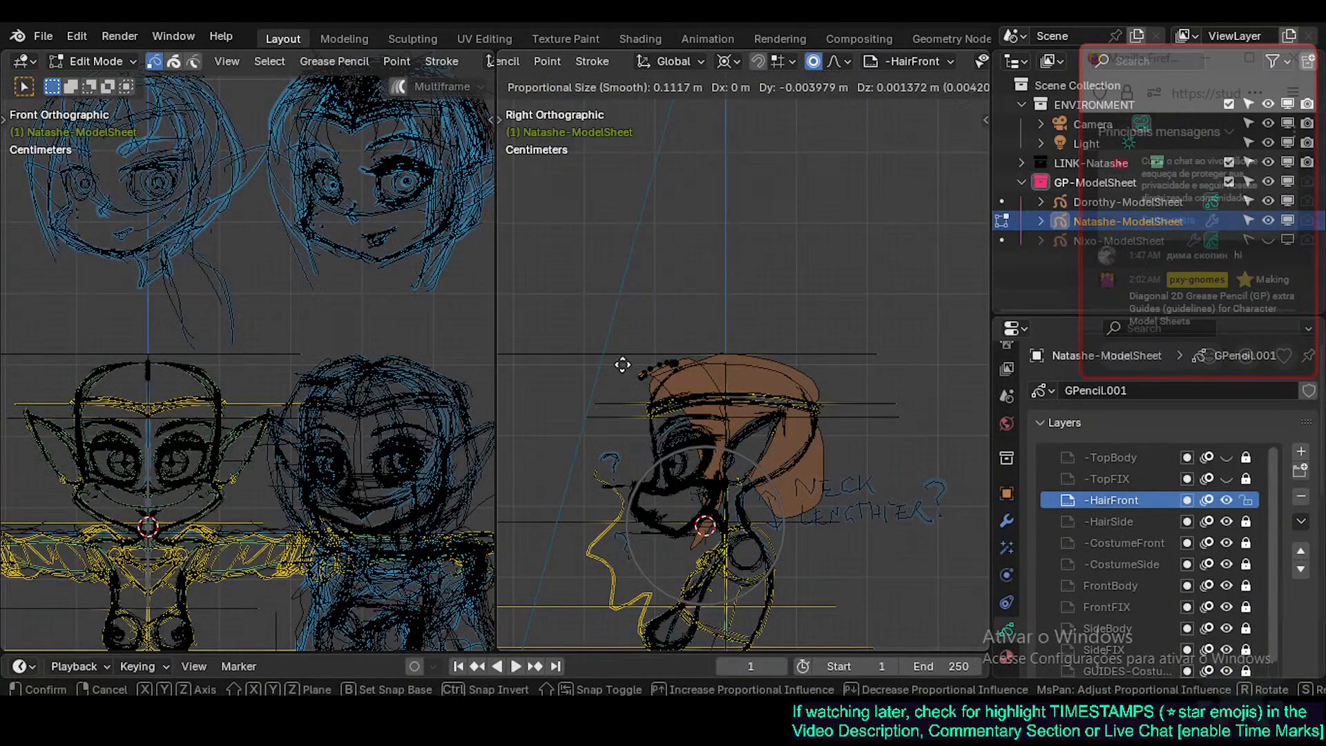
click(625, 370)
key(Tab)
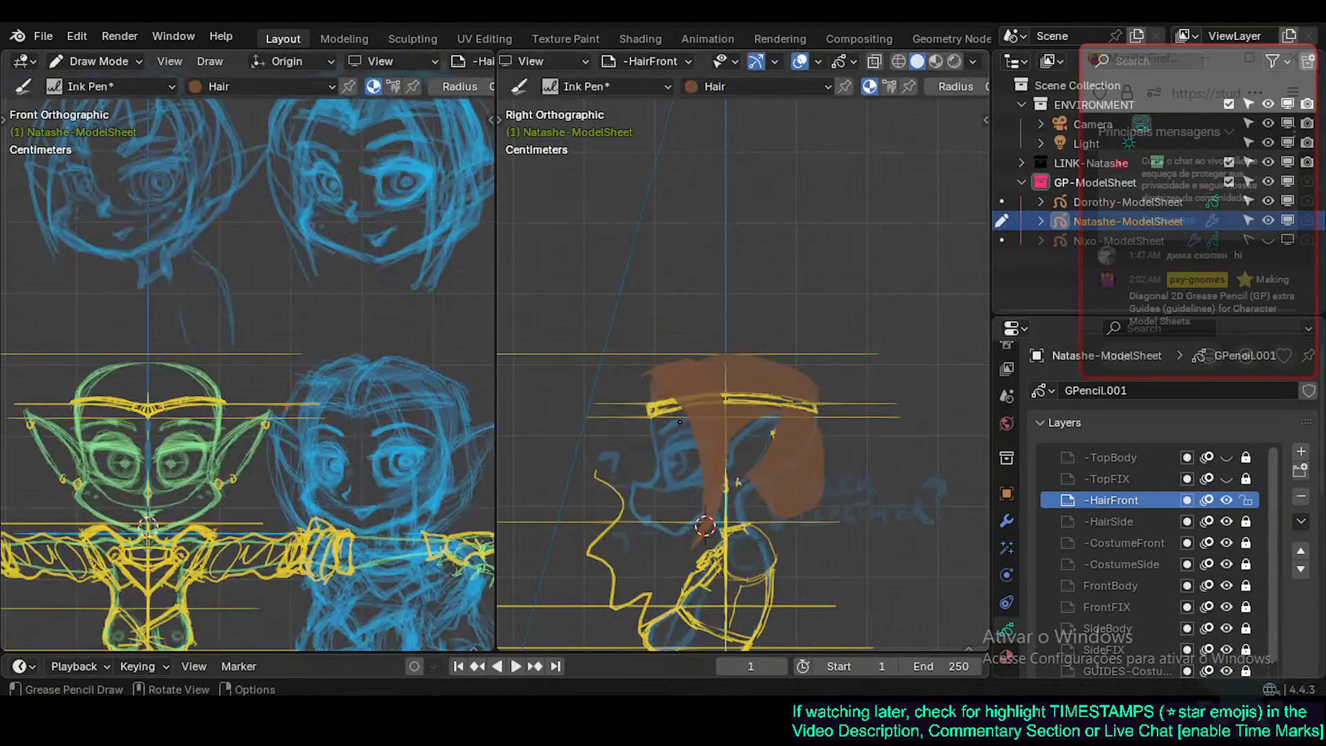
Save the Natashe.blend file.
key(ctrl+Tab)
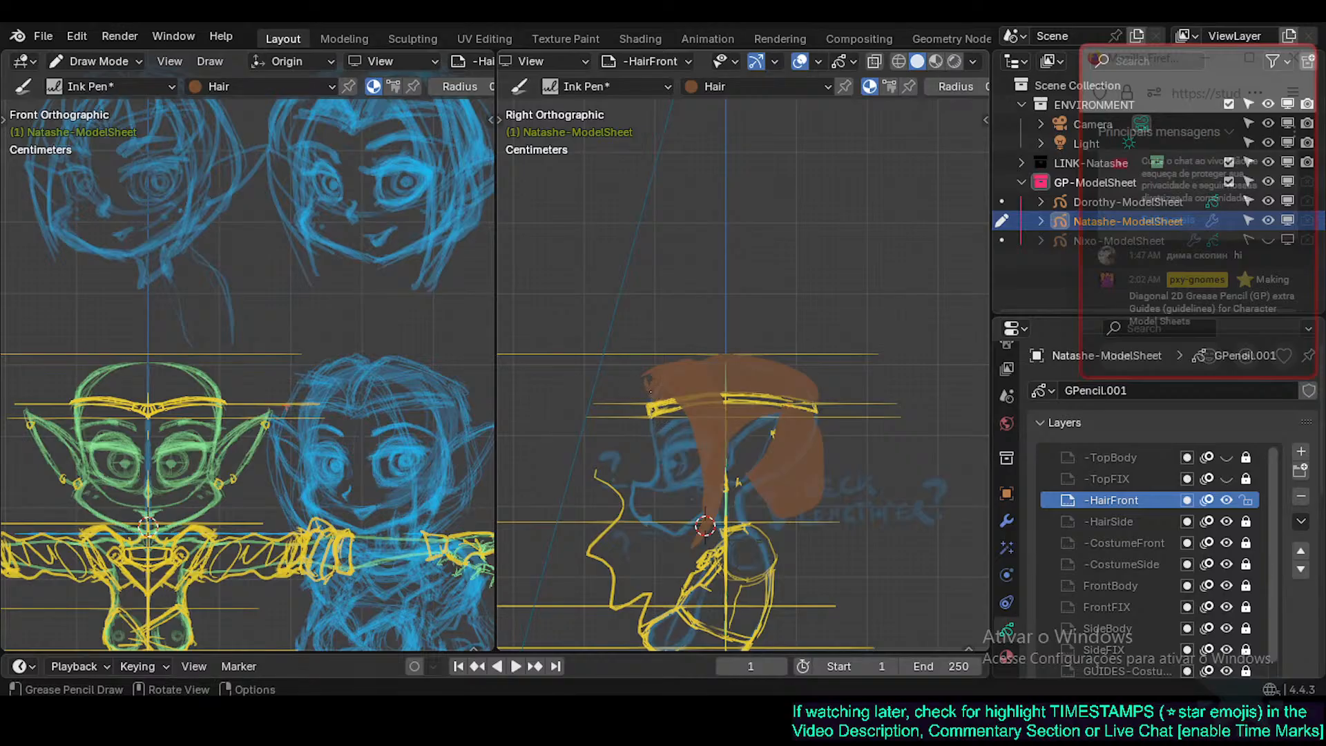
key(ctrl+s)
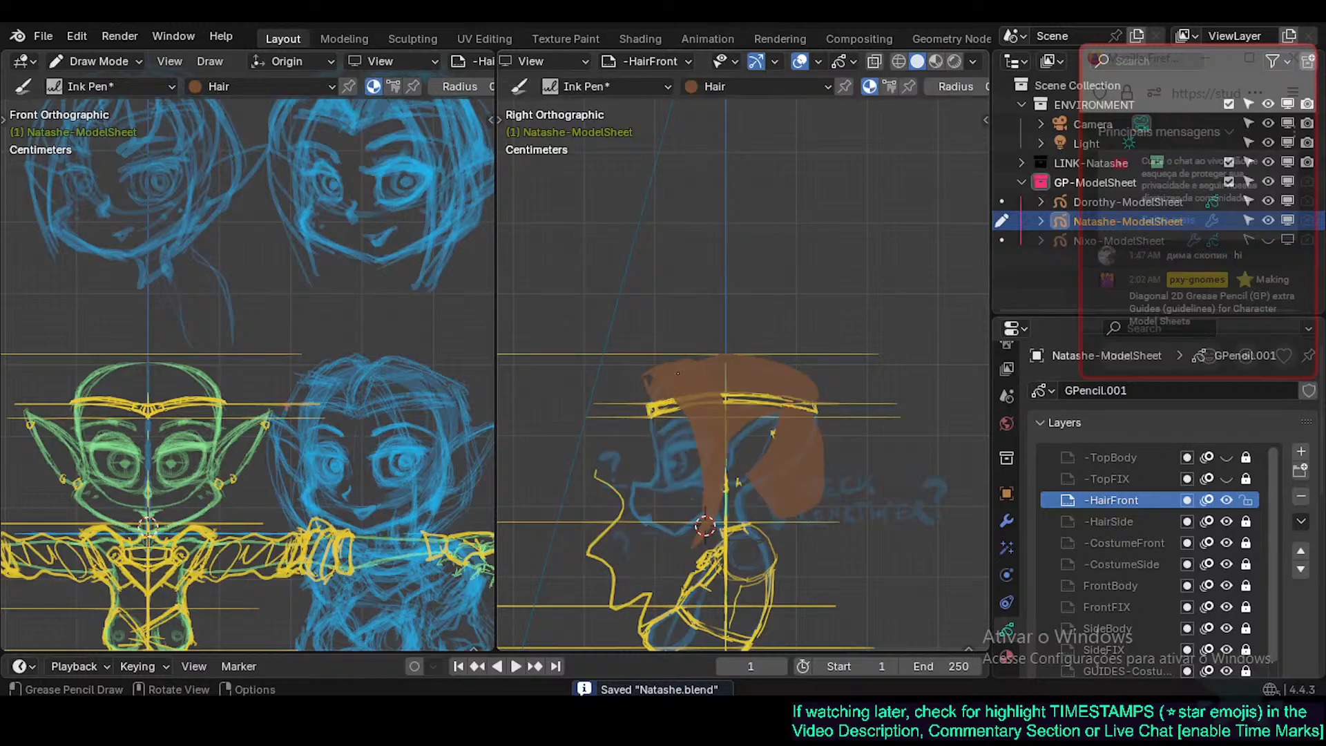
key(ctrl+s)
shift+middle_drag(705, 527, 724, 451)
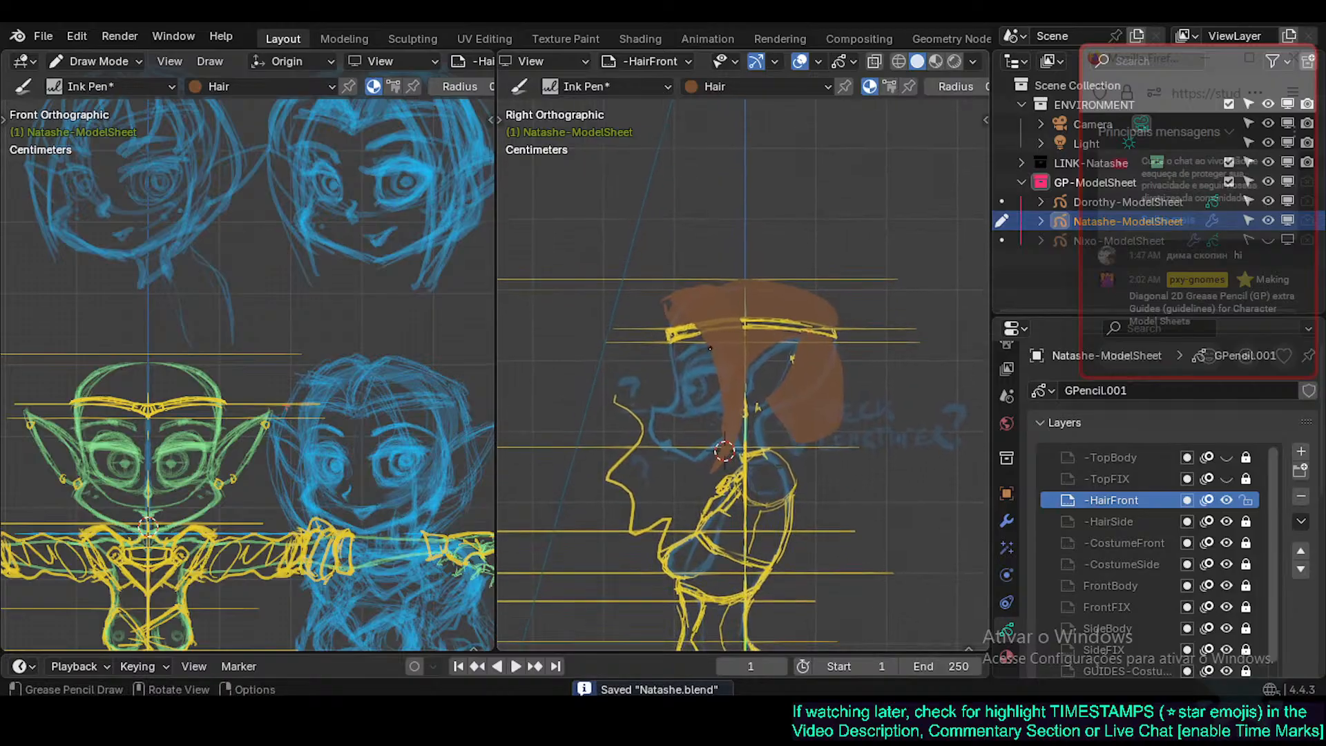
key(Tab)
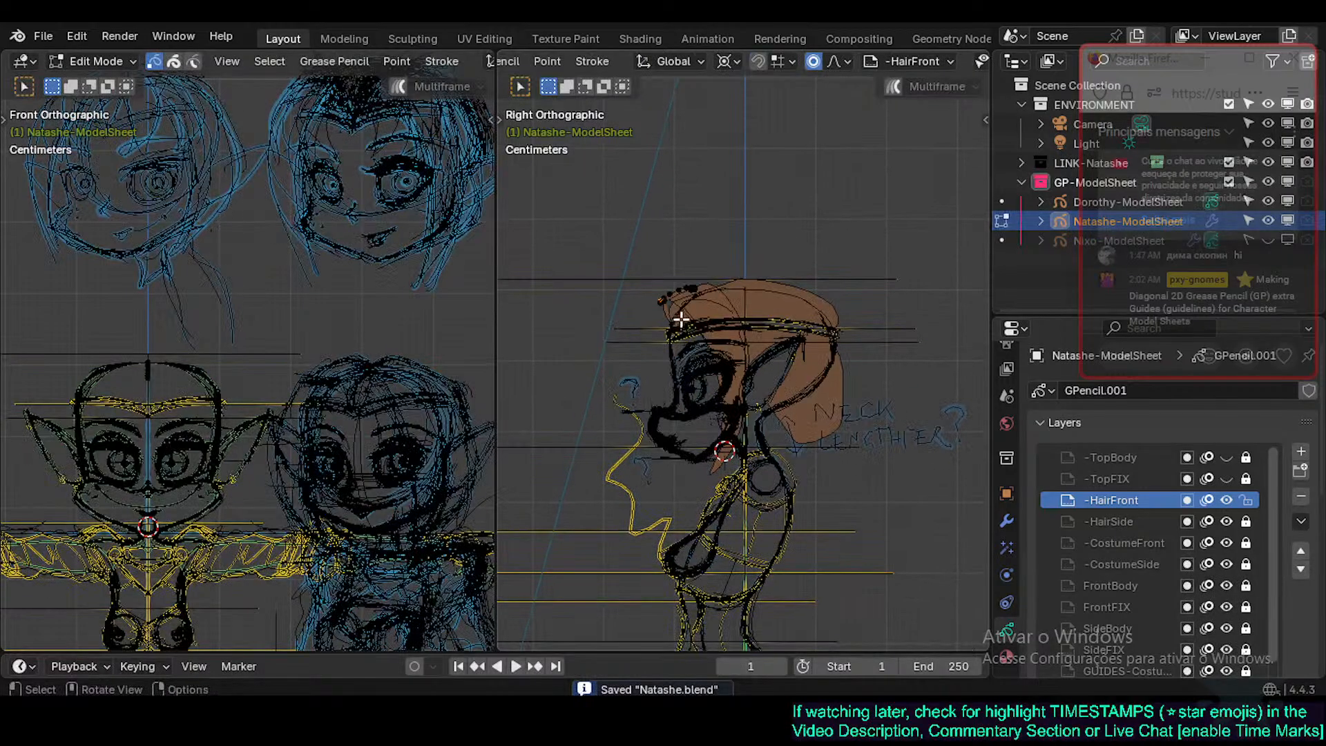
key(Tab)
mouse_move(687, 344)
shift+middle_down()
mouse_move(692, 317)
mouse_move(658, 284)
shift+middle_up()
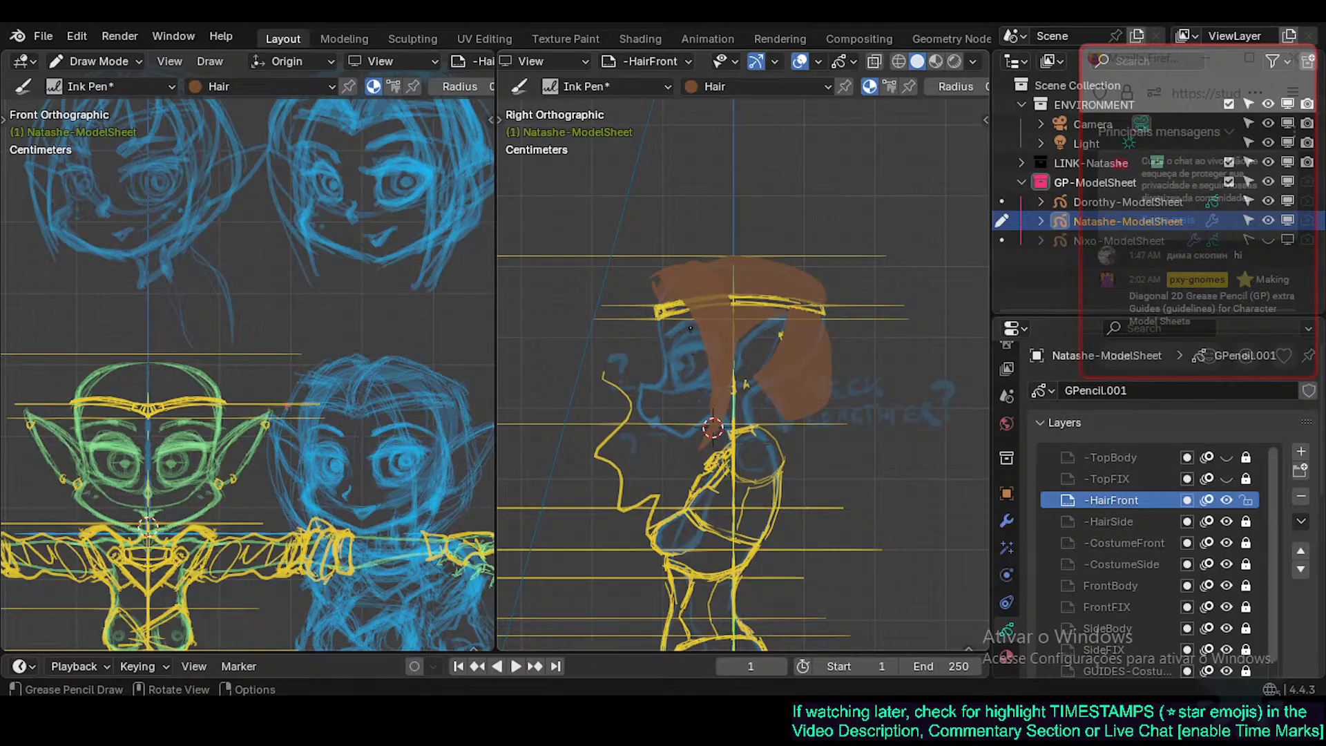
shift+middle_drag(691, 334, 701, 350)
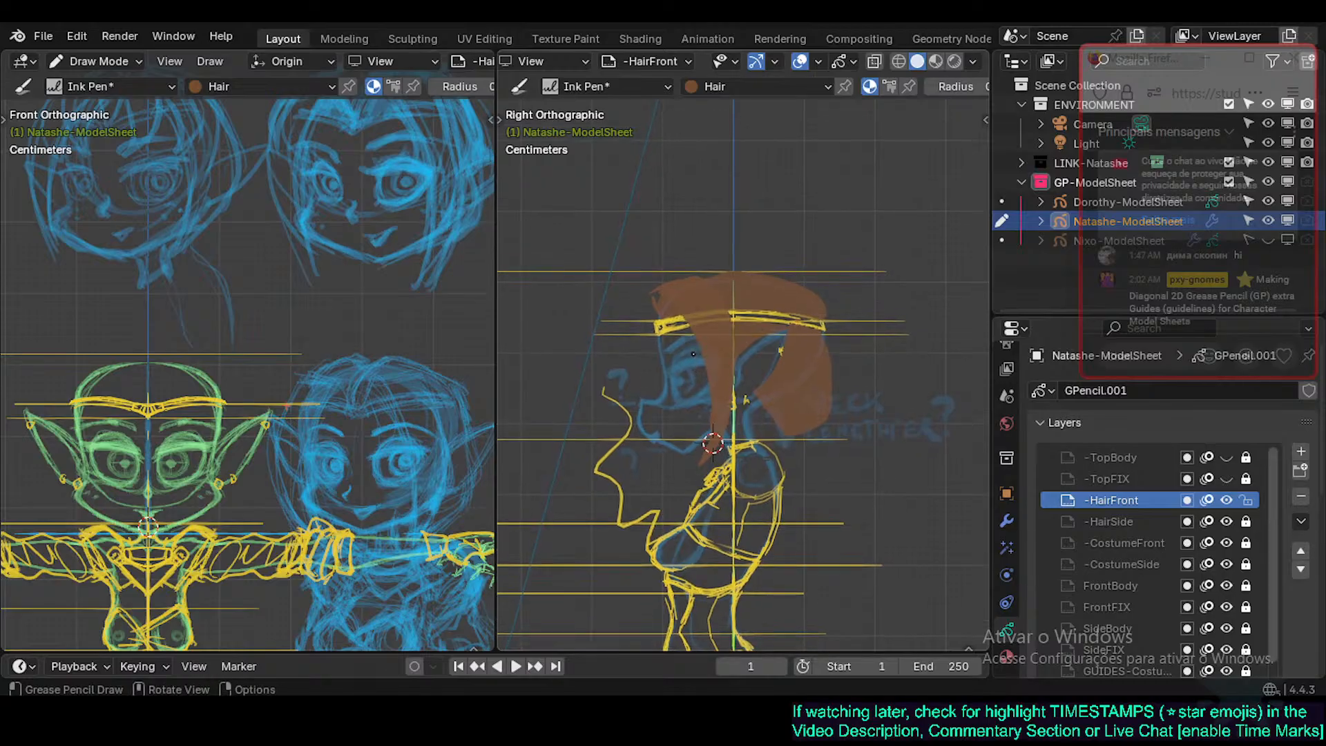
Switch to the Costume material and outline the side lock's front edge from the hair's upper front corner down past the eye.
click(1005, 648)
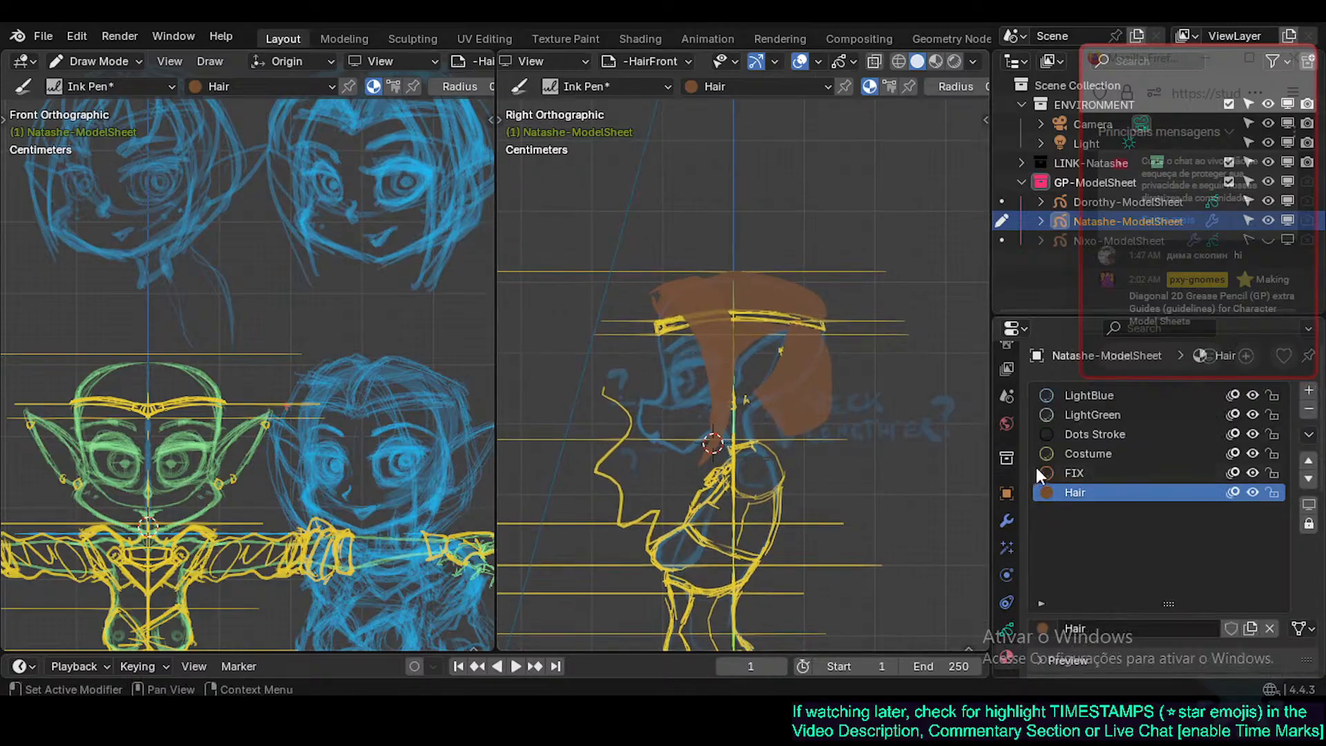
click(1065, 454)
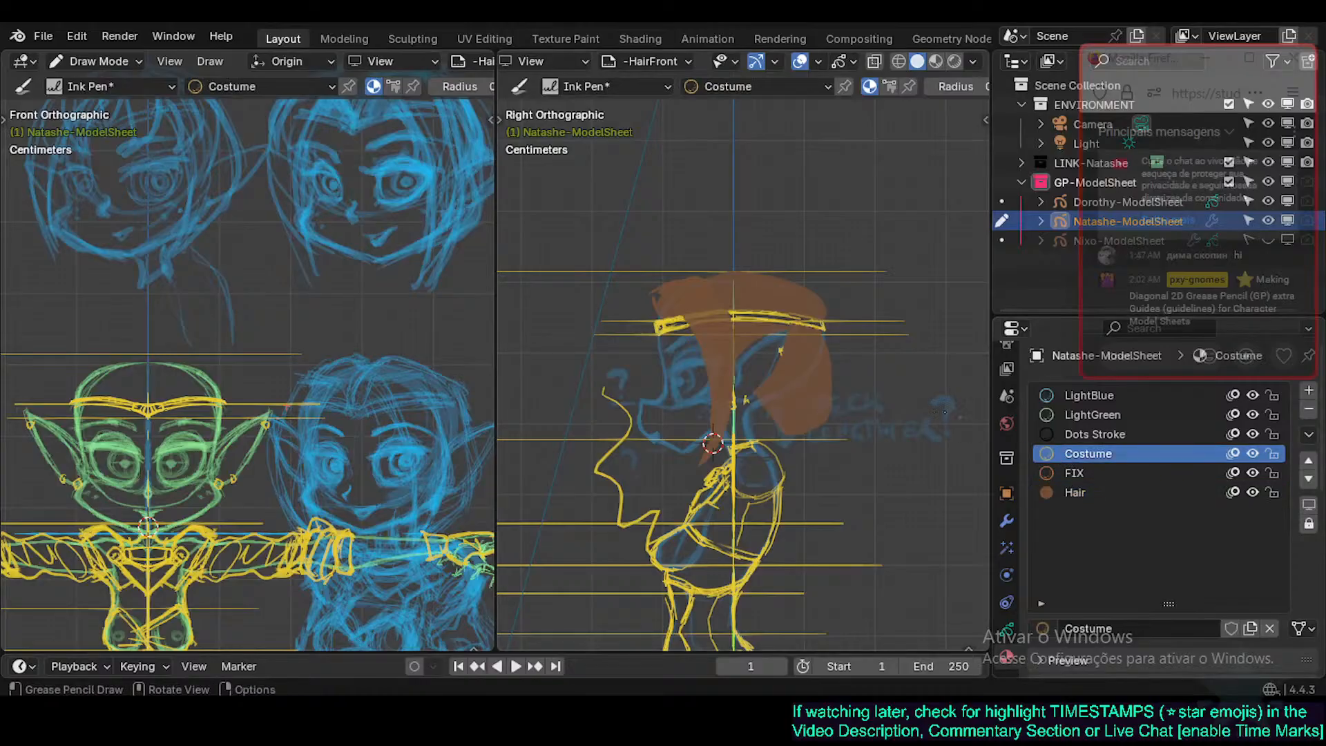
key(ctrl+z)
drag(657, 294, 679, 315)
key(ctrl+z)
drag(655, 294, 703, 365)
key(ctrl+z)
drag(655, 292, 711, 367)
key(ctrl+z)
drag(656, 293, 704, 353)
drag(729, 387, 729, 398)
Outline the side lock's rear edge from the top of the hair, curving down in front of the ear to the jaw.
key(ctrl+z)
drag(722, 302, 722, 412)
key(ctrl+z)
drag(722, 302, 733, 374)
key(ctrl+z)
drag(723, 303, 733, 369)
key(ctrl+z)
drag(702, 277, 727, 347)
key(ctrl+z)
key(ctrl+z)
drag(713, 294, 731, 420)
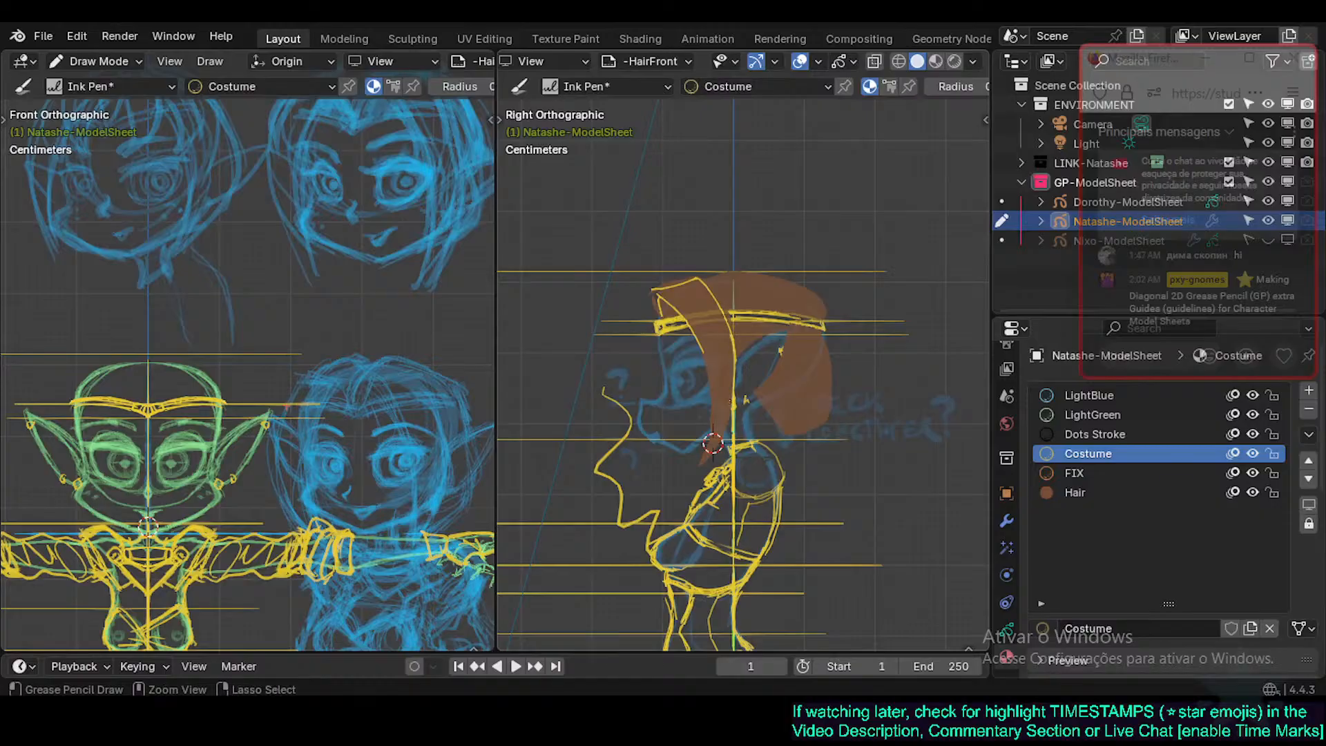
key(ctrl+z)
drag(731, 337, 732, 415)
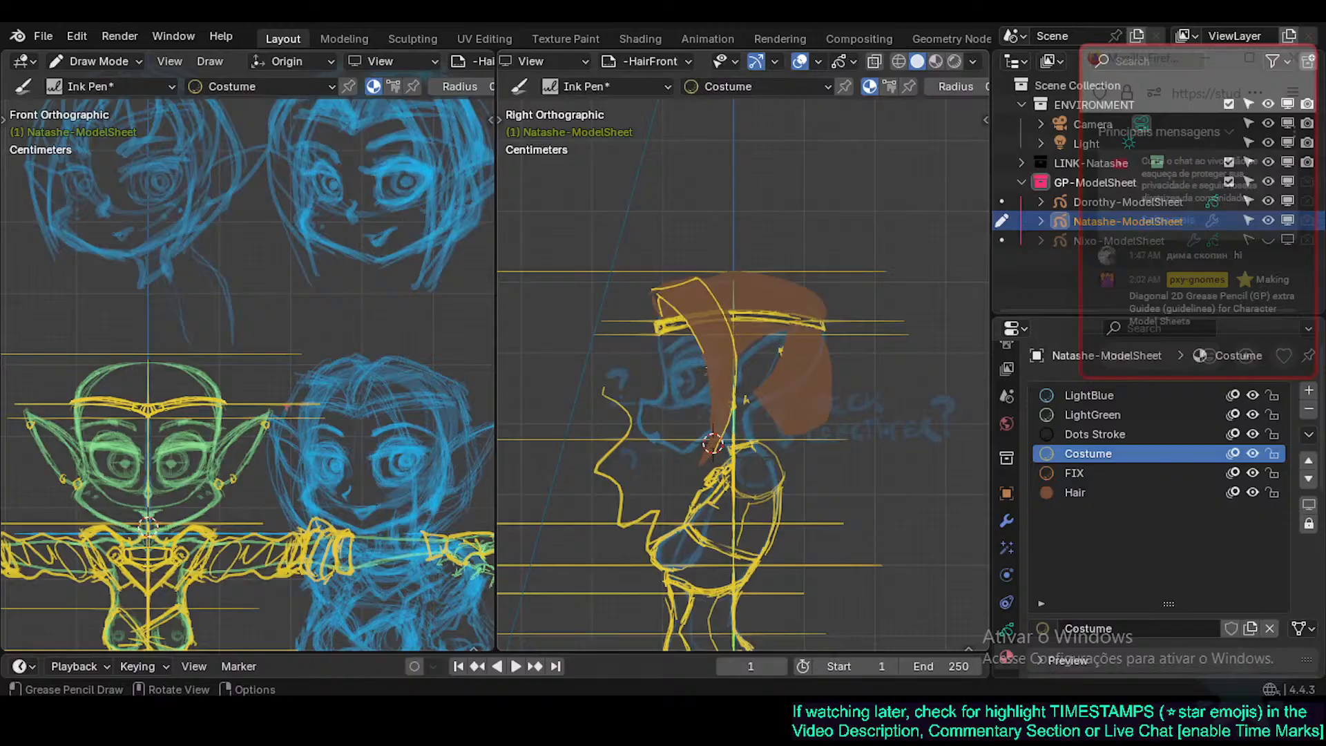
Redraw the side lock's lower front edge from beside the eye down to its tip at the jaw and save the file.
drag(702, 349, 708, 422)
key(ctrl+z)
drag(702, 348, 707, 434)
key(ctrl+z)
drag(703, 351, 709, 433)
key(ctrl+z)
drag(703, 354, 712, 446)
key(ctrl+z)
key(ctrl+s)
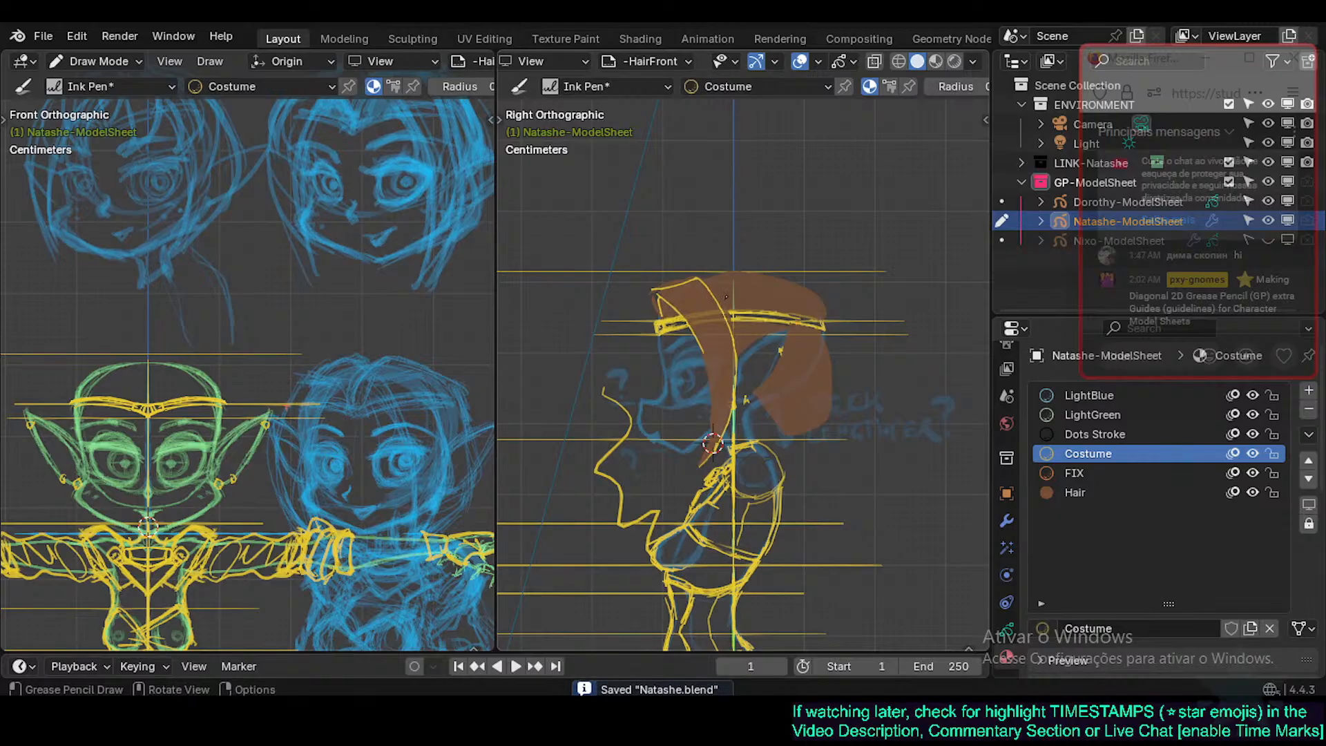
Try a second curved outline stroke behind the side lock, running from above the headband toward the ear.
mouse_move(706, 289)
mouse_down()
mouse_move(737, 373)
mouse_move(731, 281)
mouse_move(736, 380)
mouse_up()
key(ctrl+z)
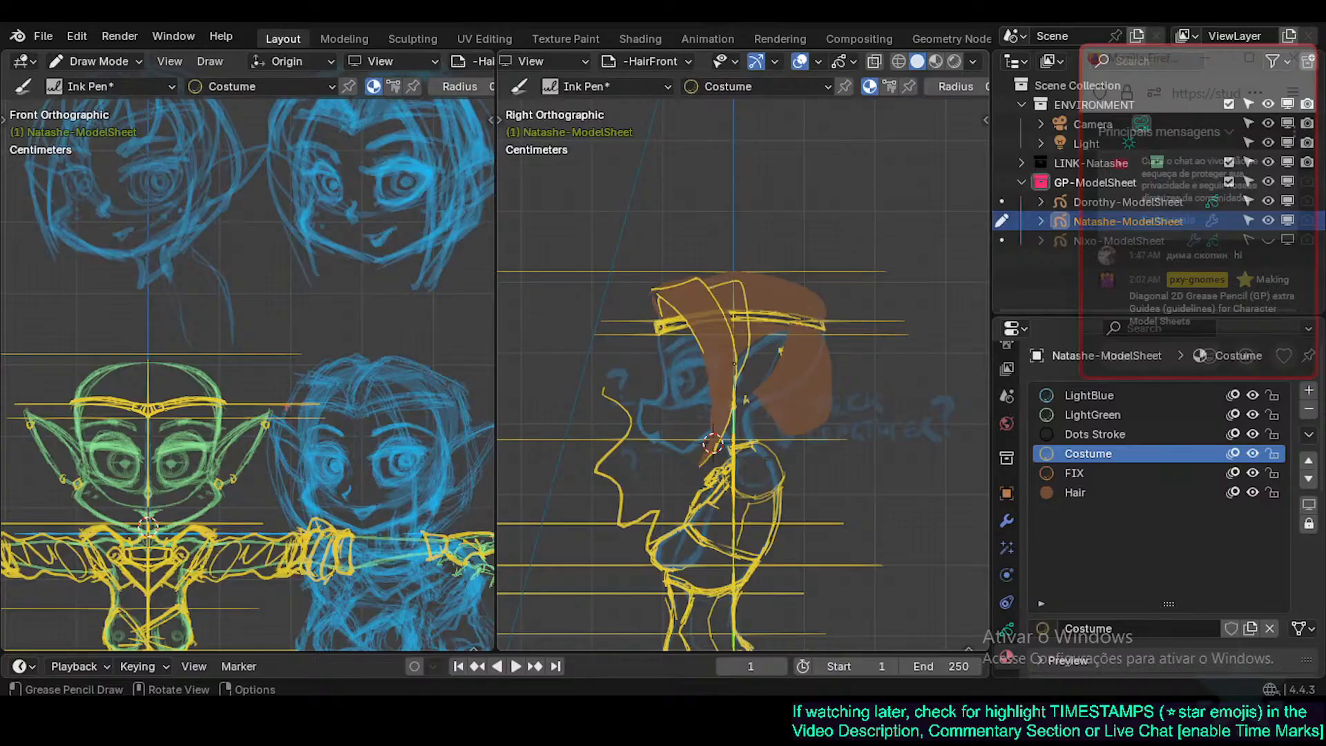
key(ctrl+z)
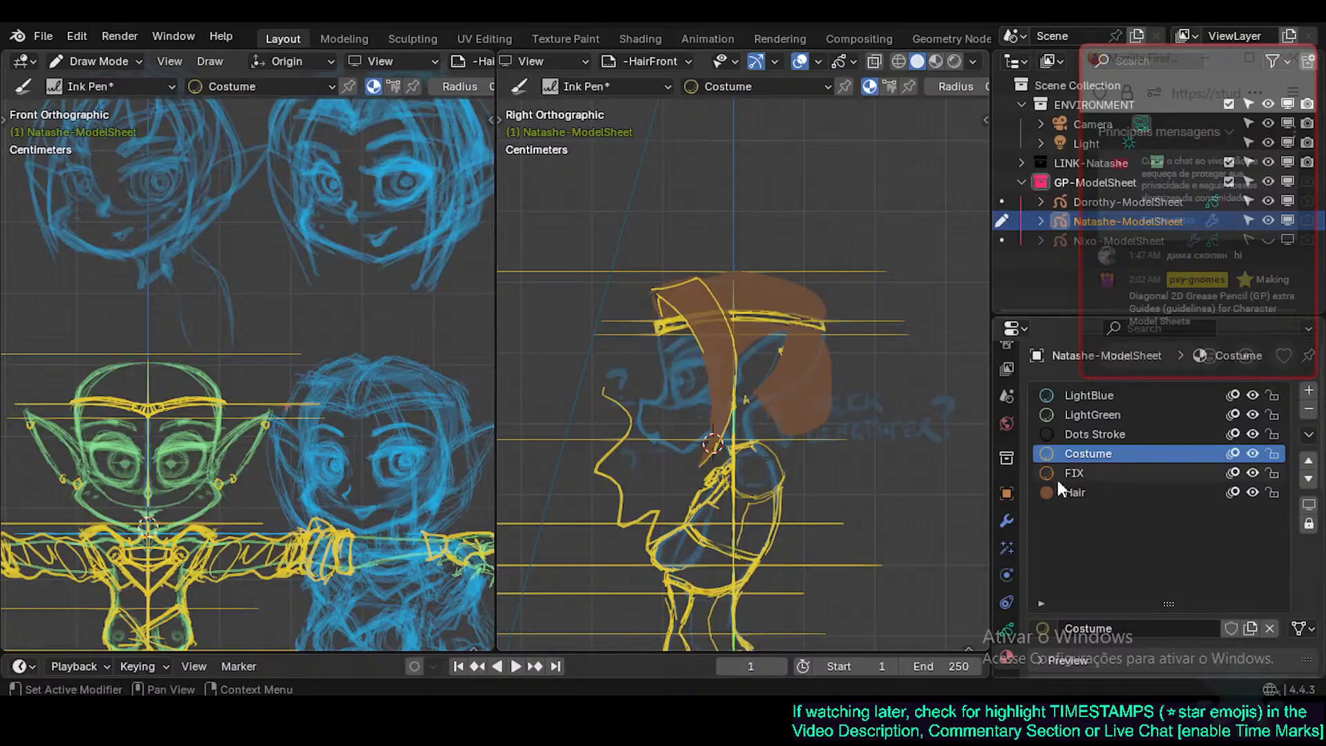
Examine the front and side views from the head down to the hips to compare the hair with the sketches.
click(1006, 639)
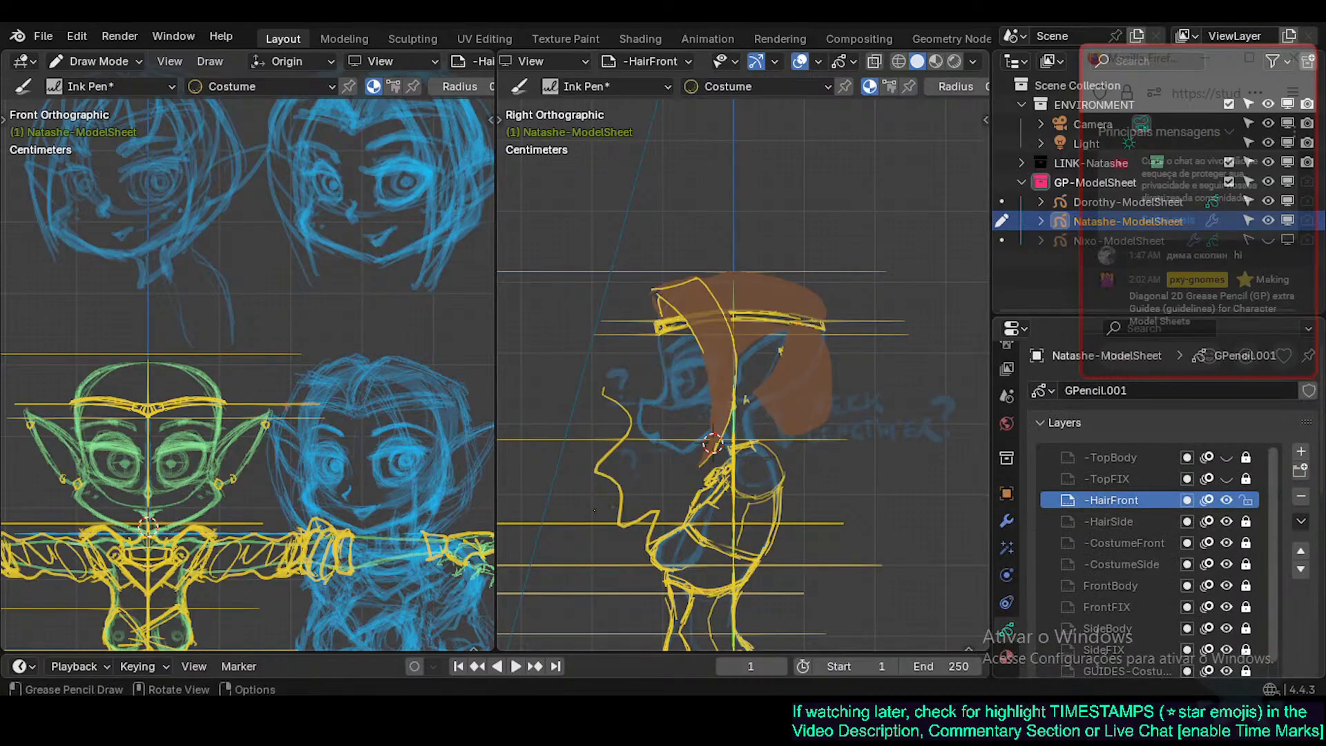
shift+middle_drag(712, 443, 706, 512)
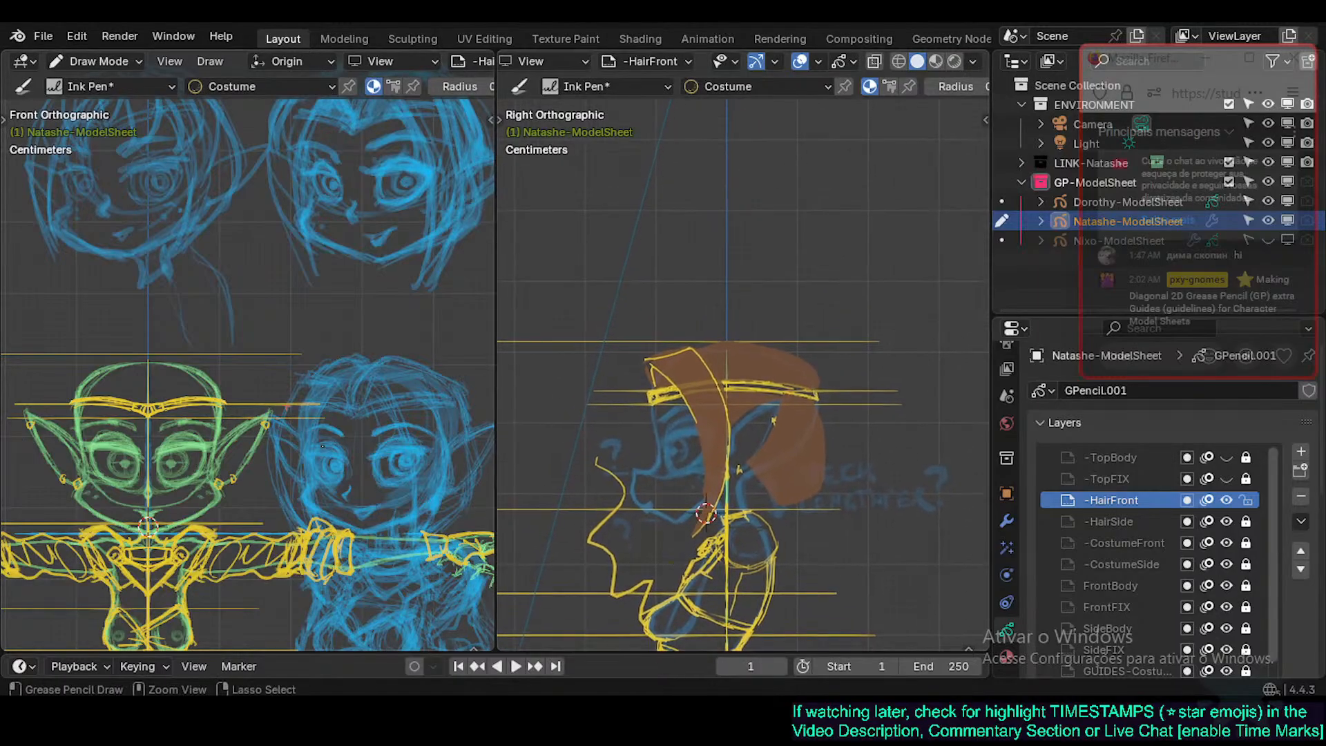
key(ctrl+KP_3)
key(KP_1)
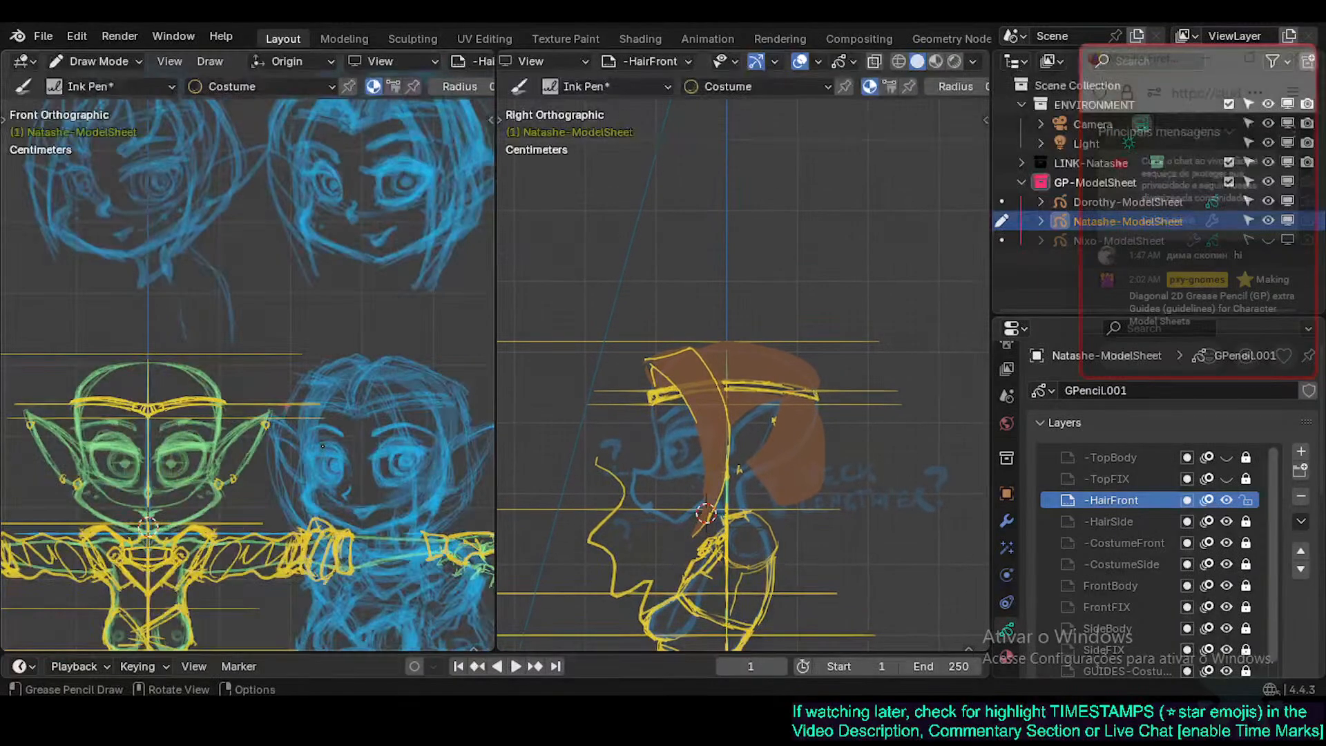
key(ctrl+KP_1)
key(KP_1)
key(ctrl+KP_2)
key(ctrl+KP_2)
key(ctrl+KP_2)
key(ctrl+KP_2)
key(ctrl+KP_2)
key(ctrl+KP_2)
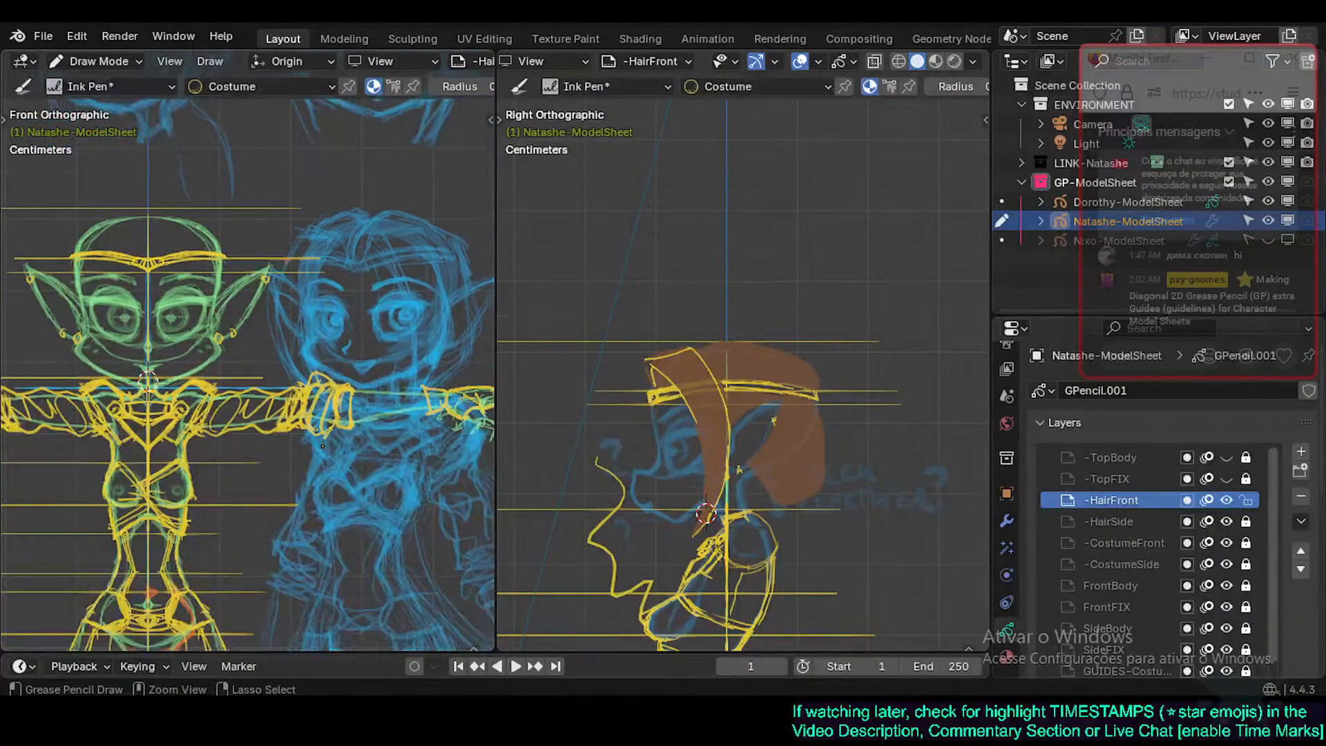
key(ctrl+KP_2)
key(ctrl+KP_2)
key(ctrl+KP_2)
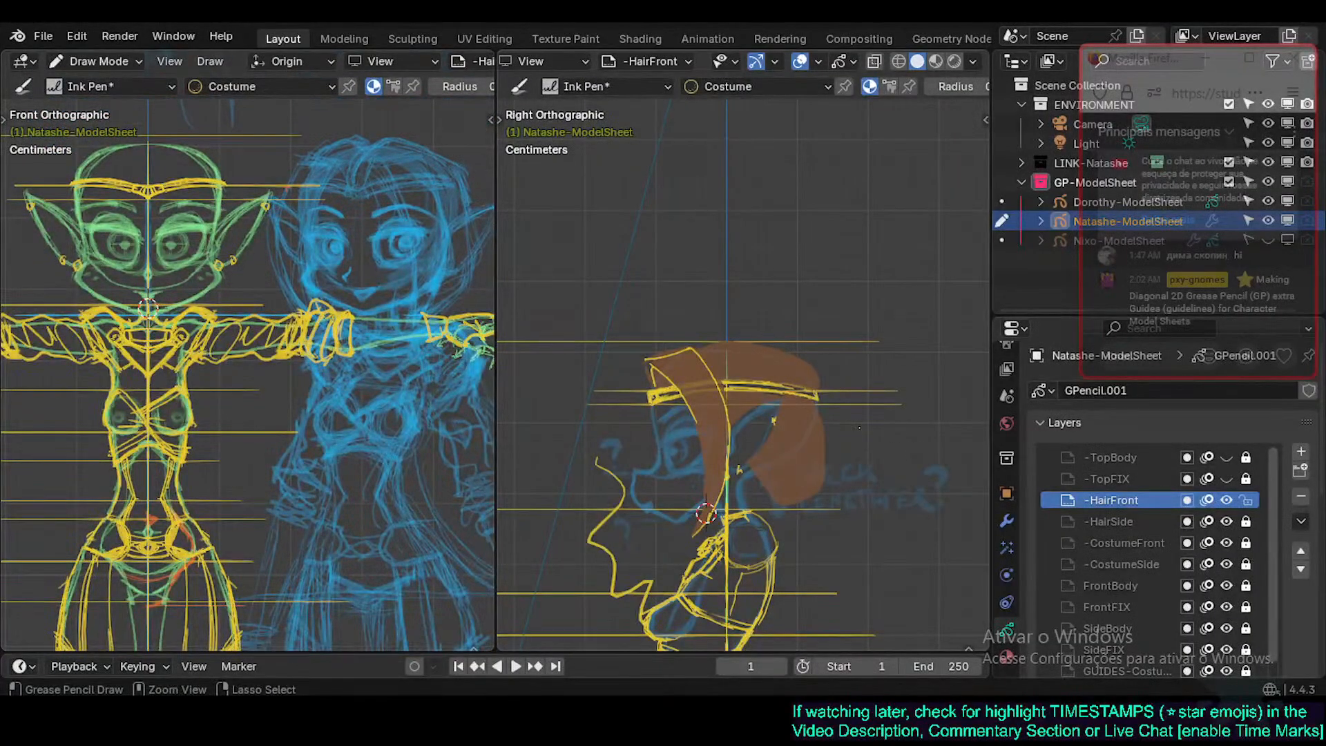
key(ctrl+KP_2)
key(ctrl+KP_2)
key(ctrl+KP_2)
key(ctrl+KP_2)
key(ctrl+KP_2)
key(ctrl+KP_2)
key(ctrl+KP_2)
key(ctrl+KP_2)
key(ctrl+KP_2)
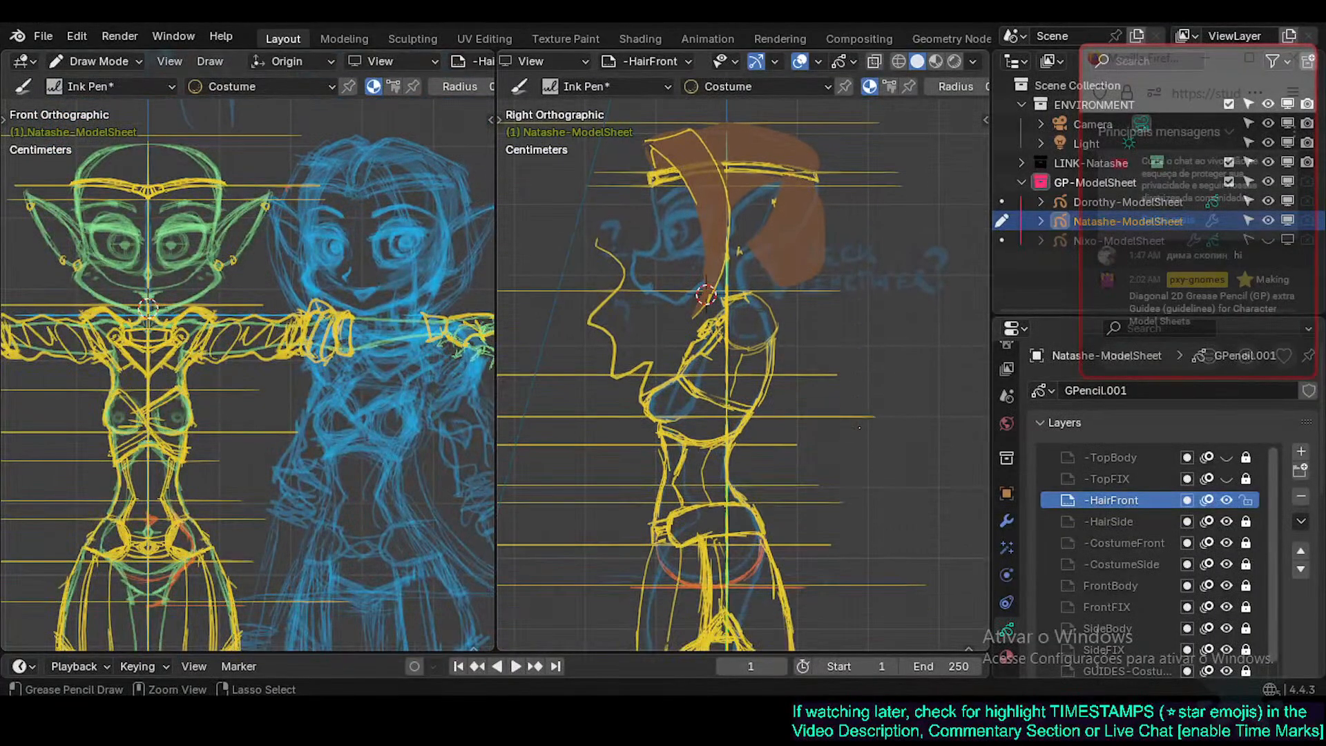
key(ctrl+KP_8)
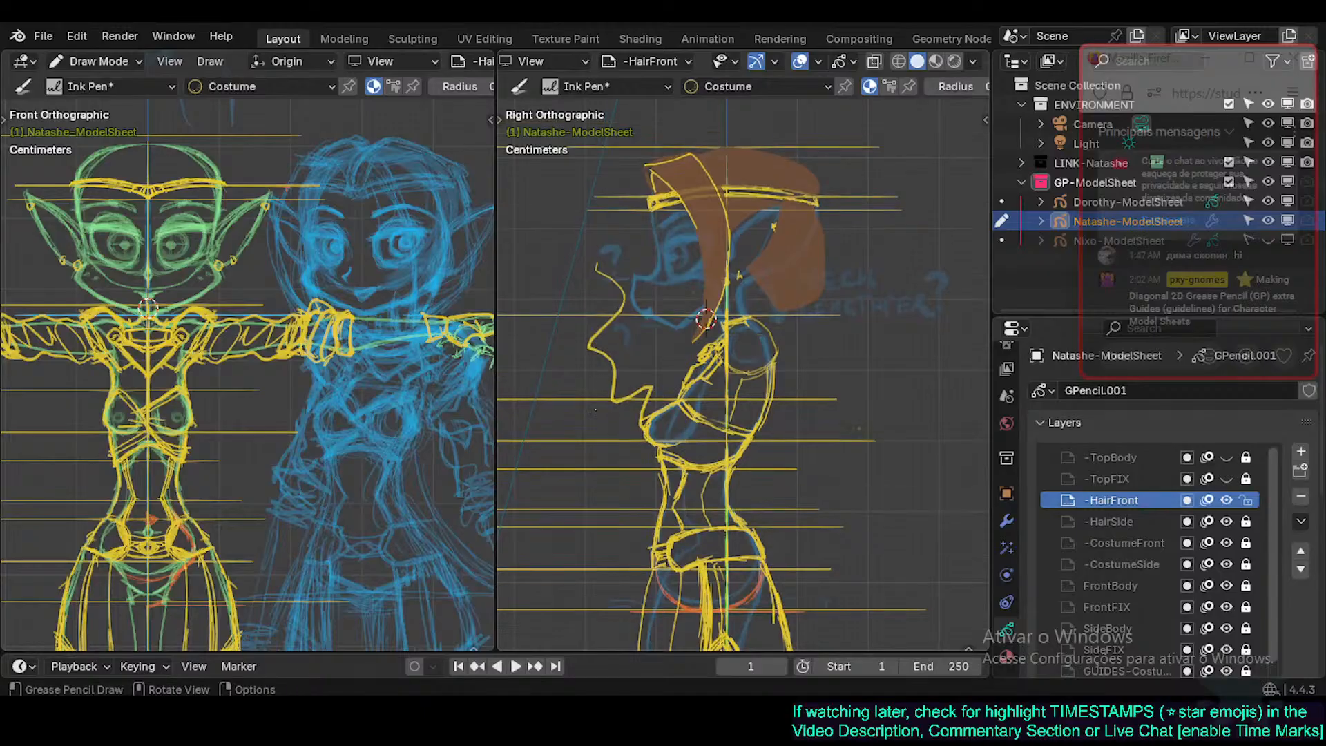
shift+middle_drag(612, 410, 617, 398)
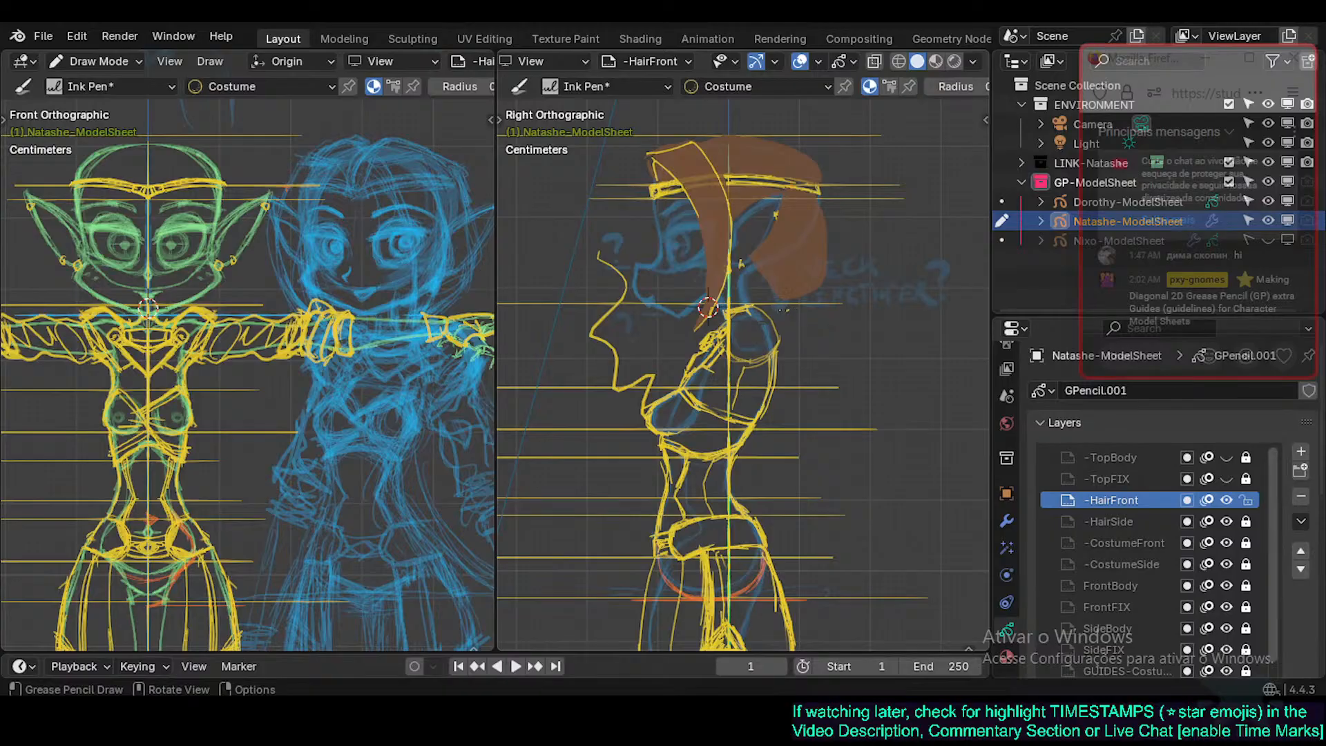
Try sketching a small hair tie behind the neck, just below the back hair, on the -HairFront layer.
mouse_move(790, 308)
mouse_down()
mouse_move(798, 321)
mouse_move(775, 339)
mouse_move(791, 308)
mouse_move(777, 325)
mouse_move(792, 308)
mouse_move(798, 322)
mouse_up()
key(ctrl+z)
key(ctrl+z)
mouse_move(798, 323)
mouse_down()
mouse_move(776, 327)
mouse_move(788, 311)
mouse_move(800, 318)
mouse_move(782, 324)
mouse_up()
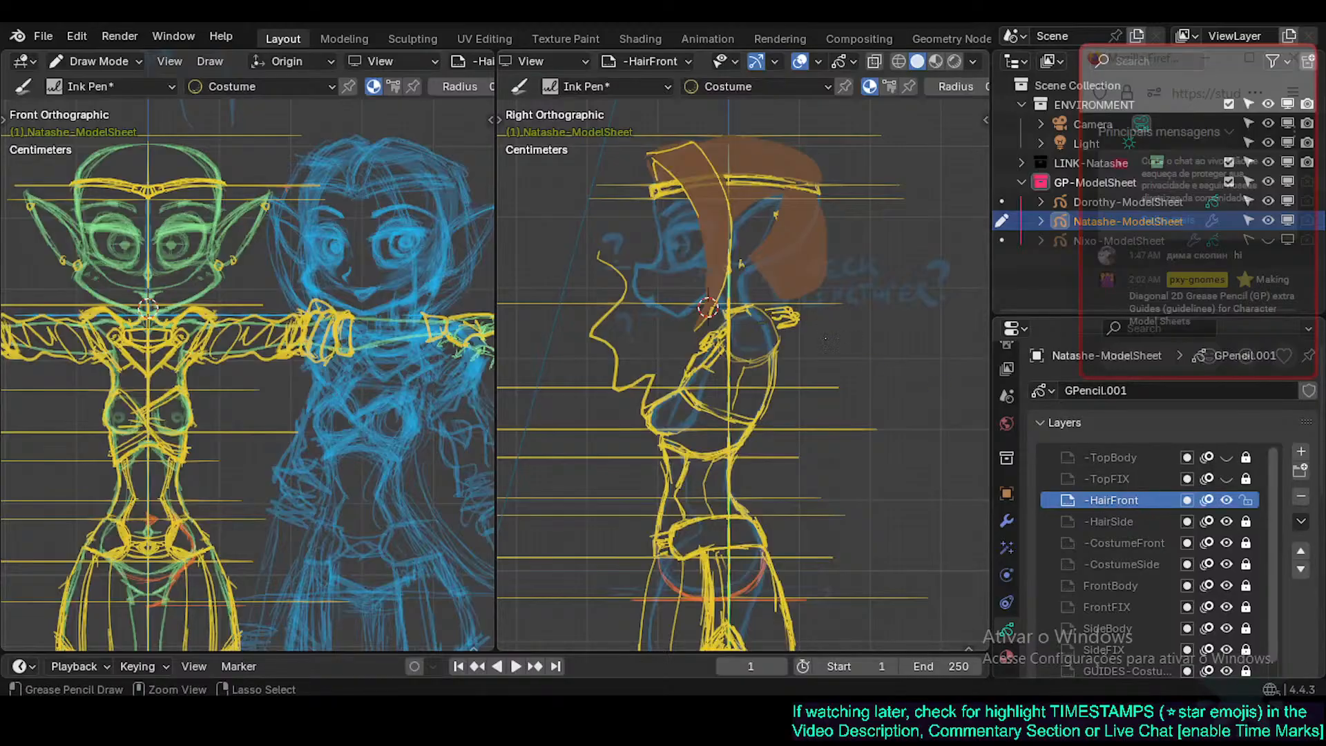
key(ctrl+z)
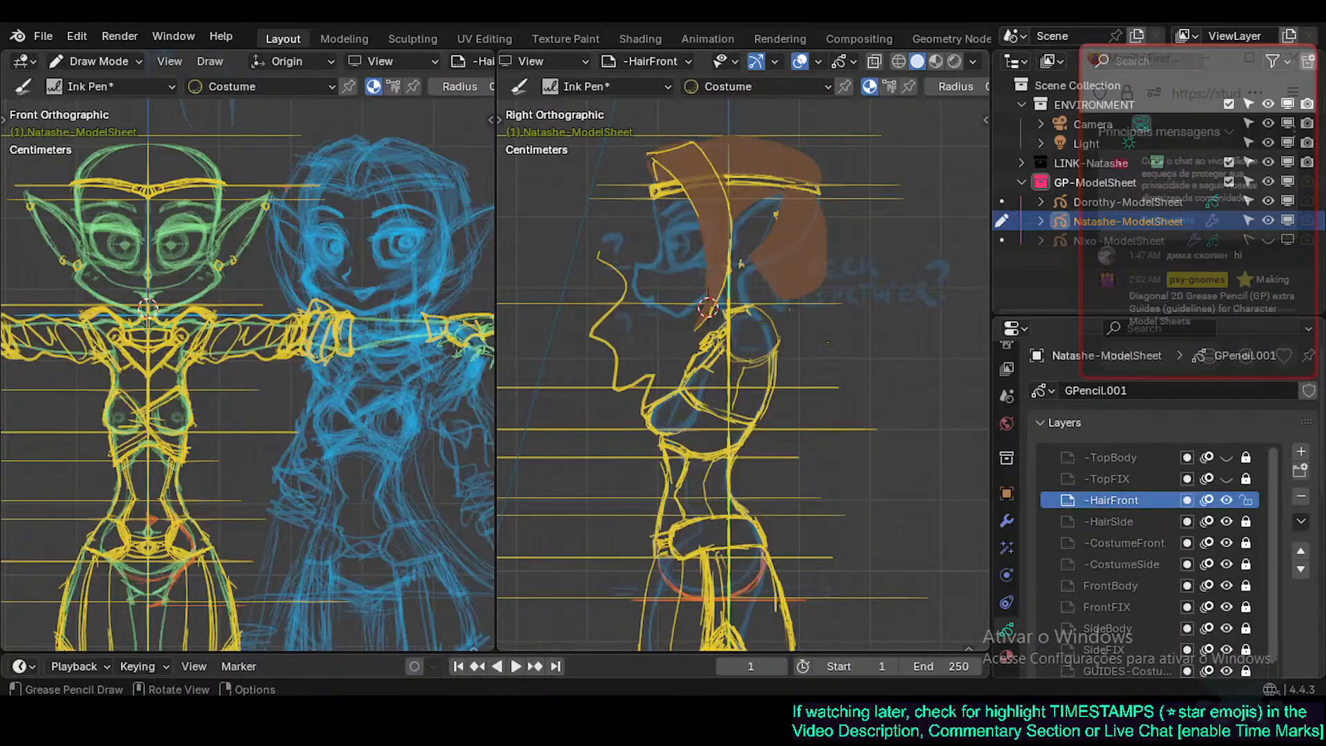
Unlock the -HairSide layer and move all the side-view hair strokes from -HairFront into it.
key(Tab)
key(a)
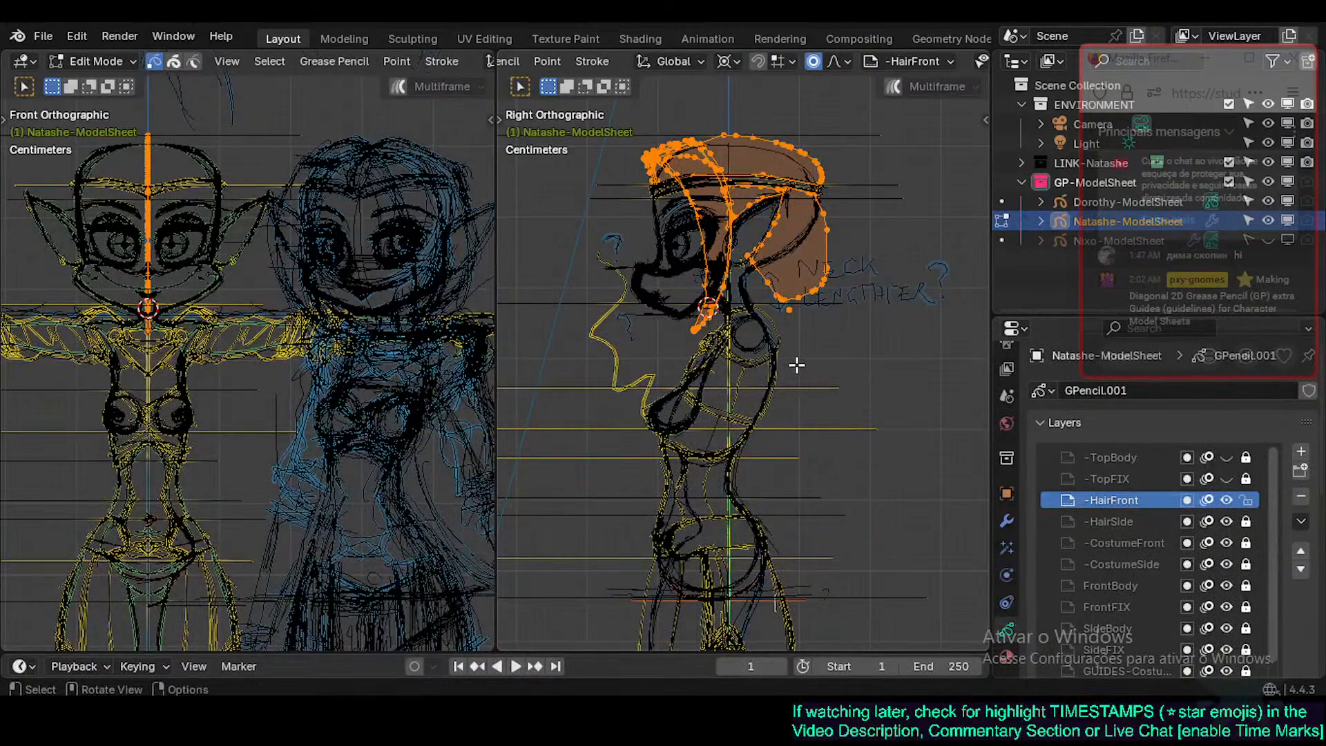
key(m)
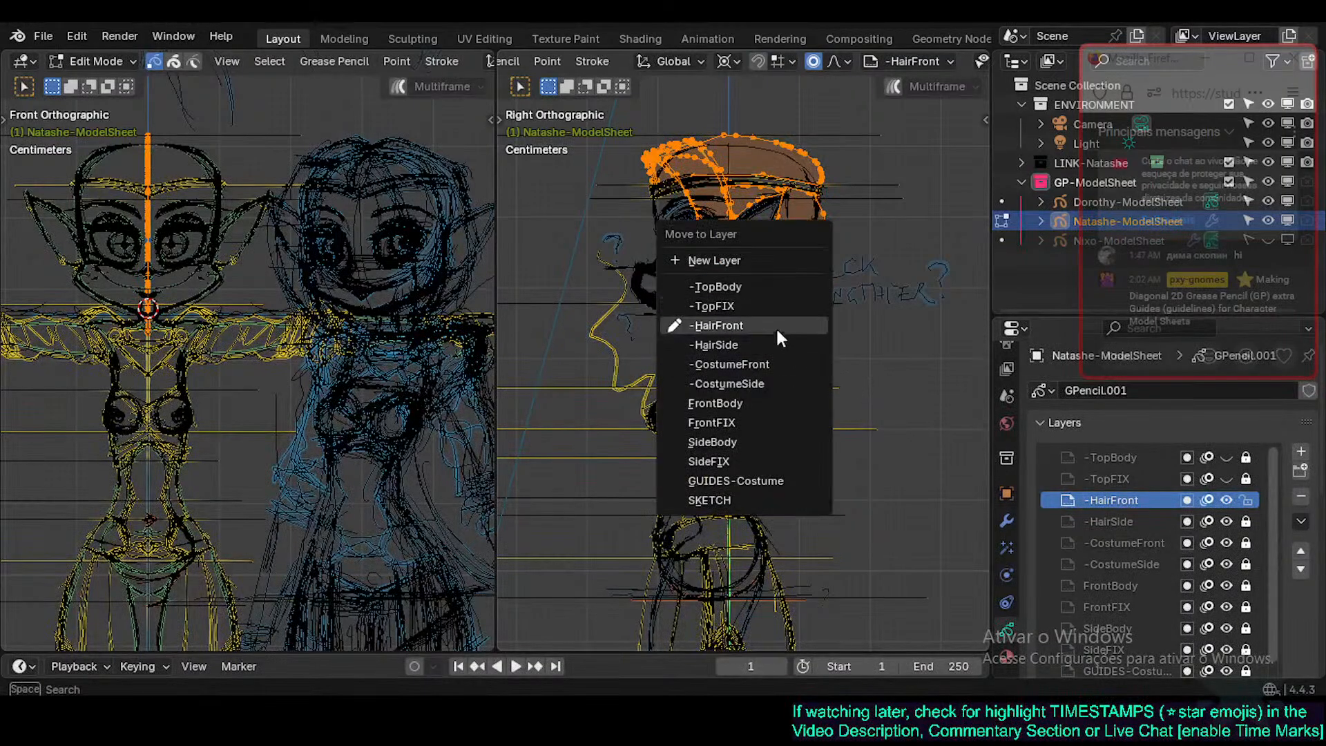
click(773, 344)
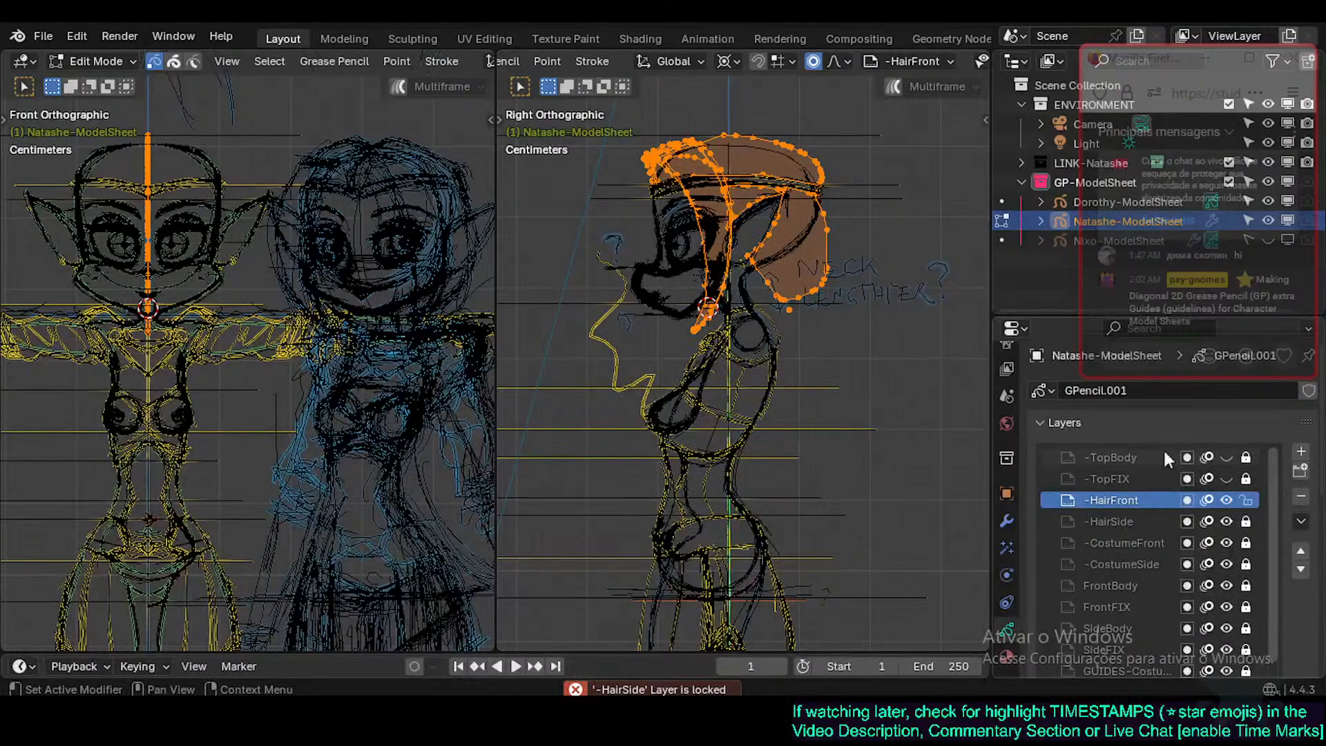
click(1246, 521)
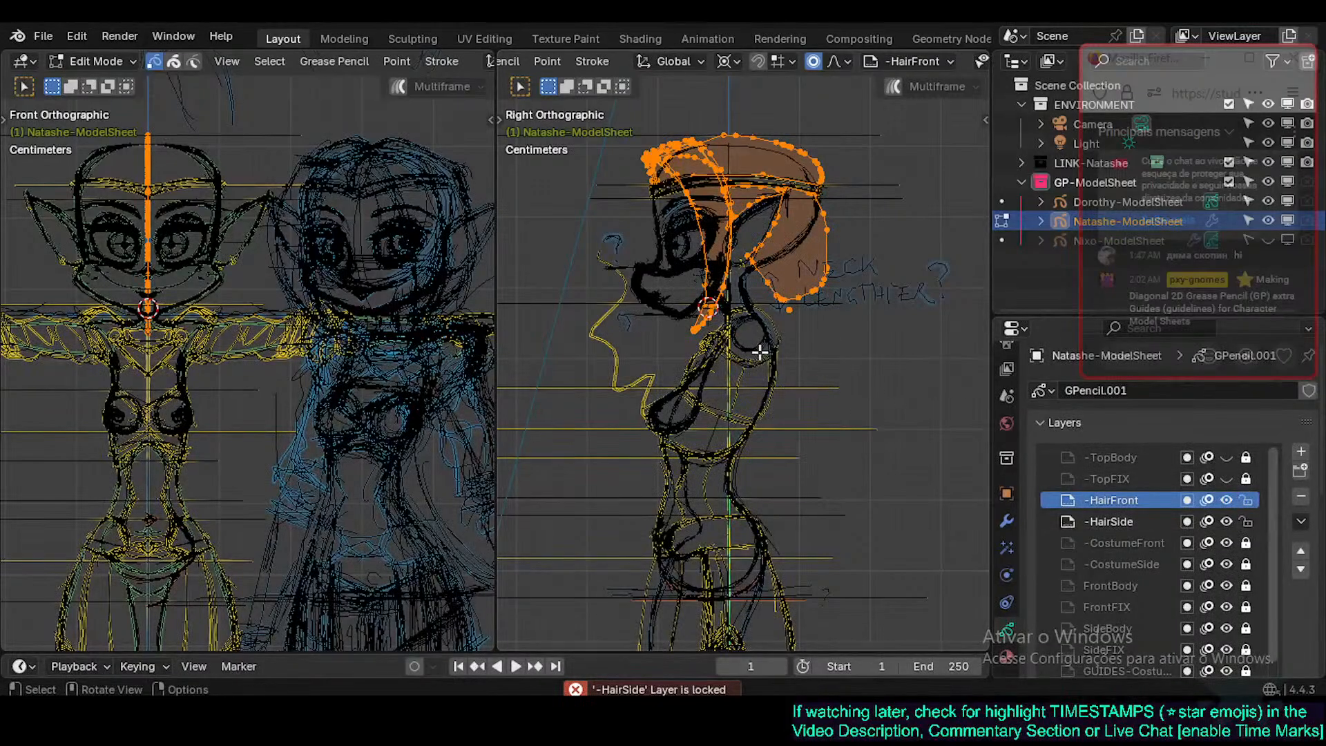
key(m)
click(758, 349)
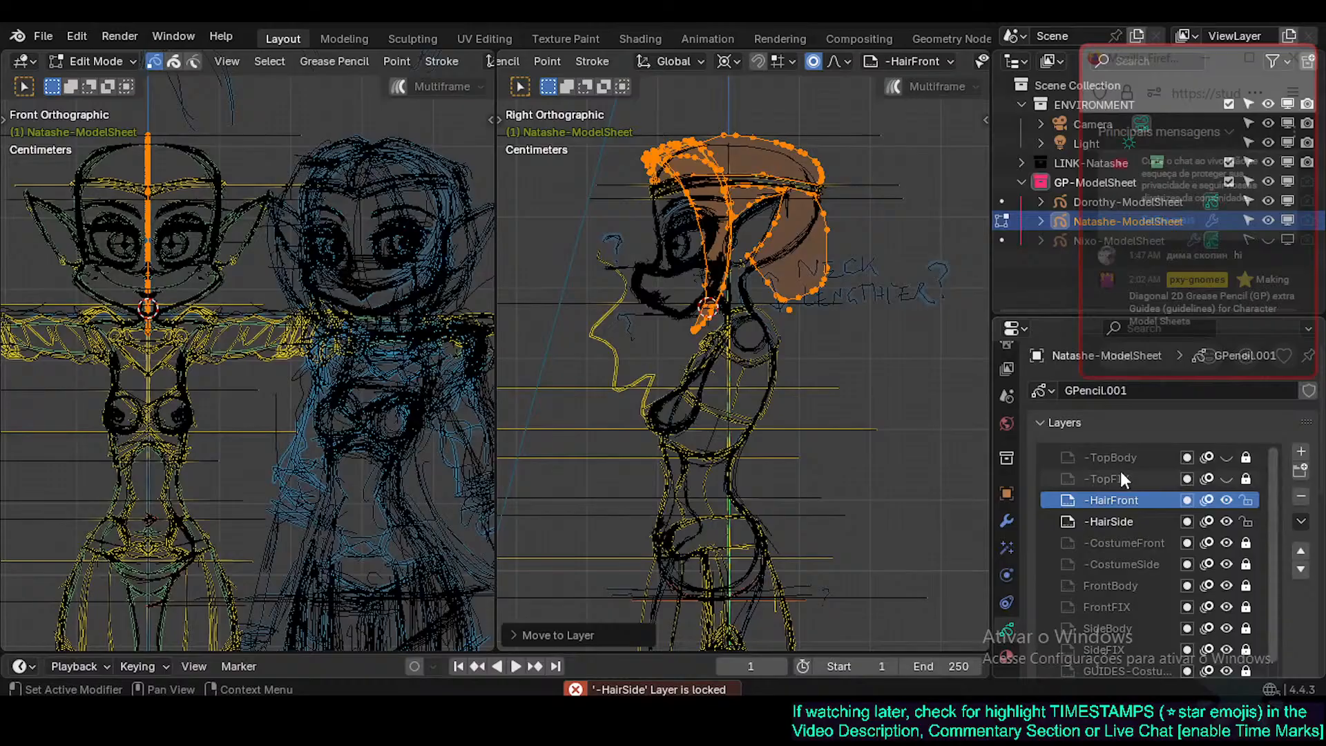
Lock the -HairFront layer and make -HairSide the active drawing layer.
click(1246, 504)
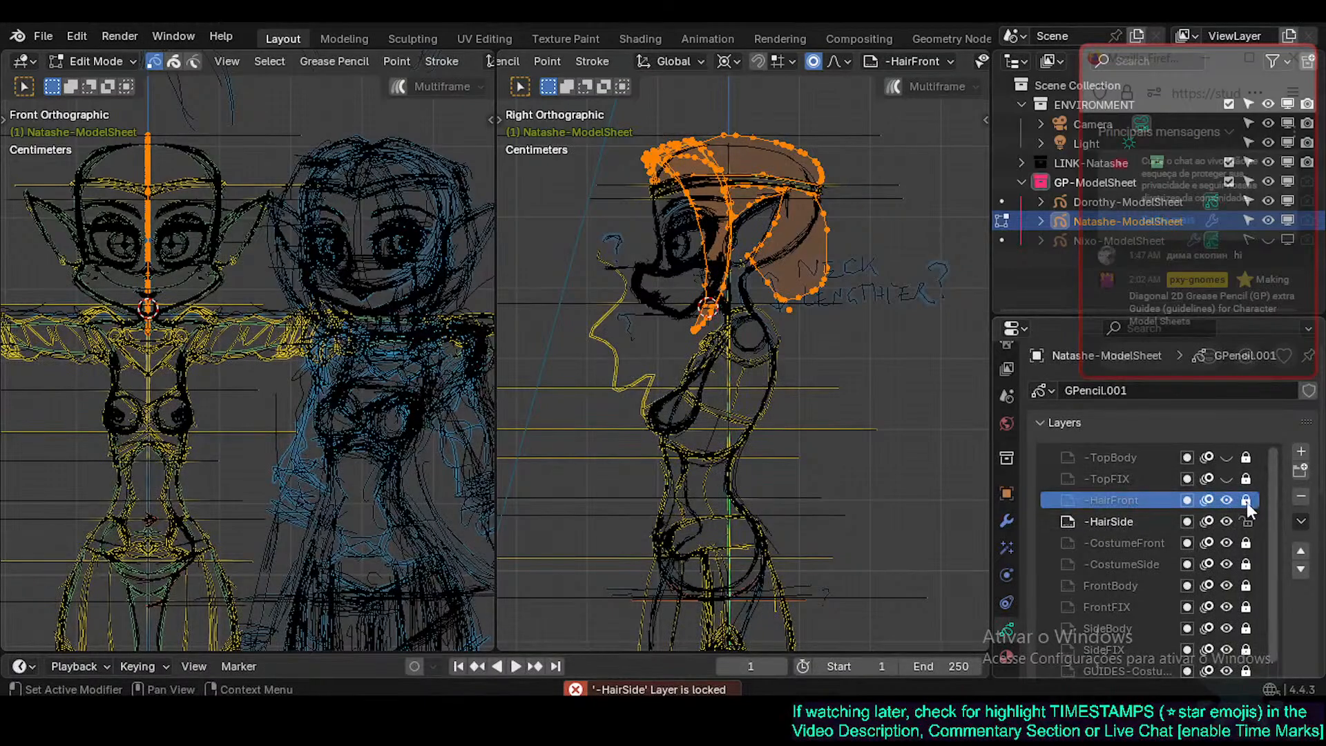
click(1246, 503)
key(Tab)
click(1247, 499)
click(1112, 521)
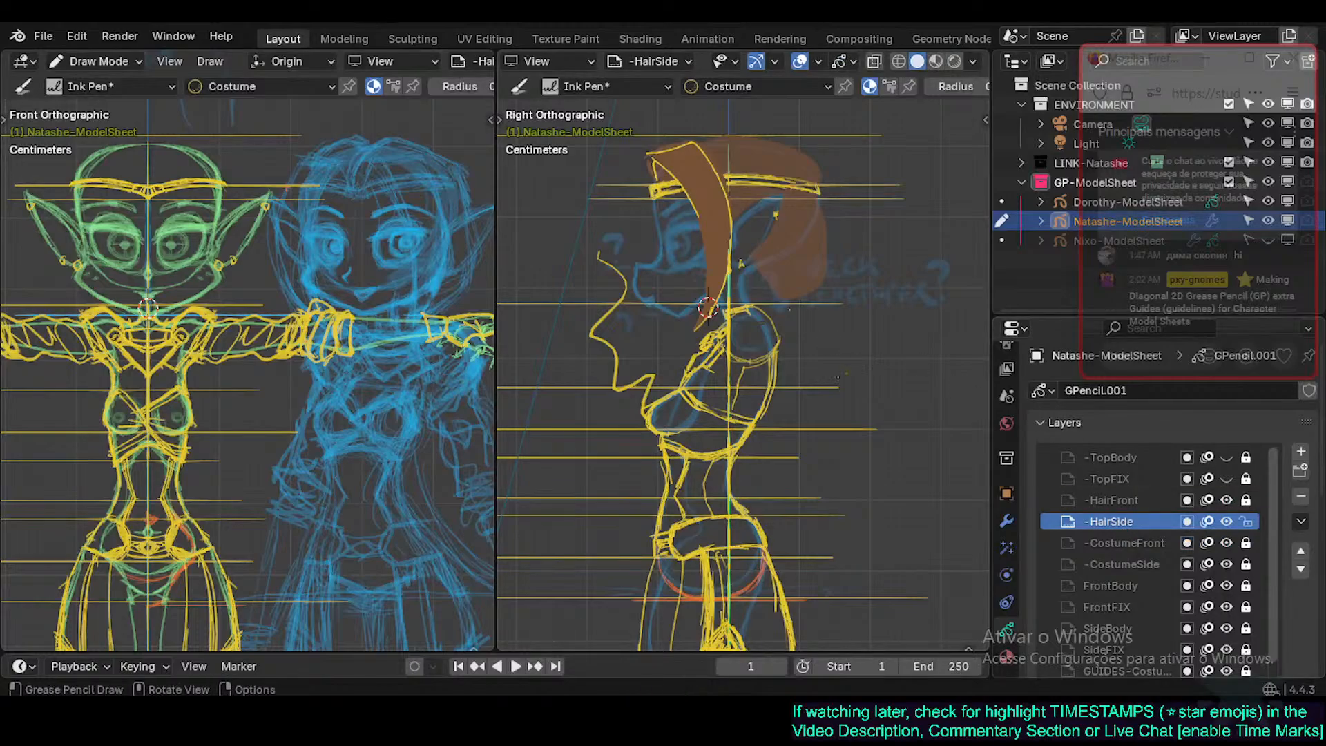
key(Tab)
key(Tab)
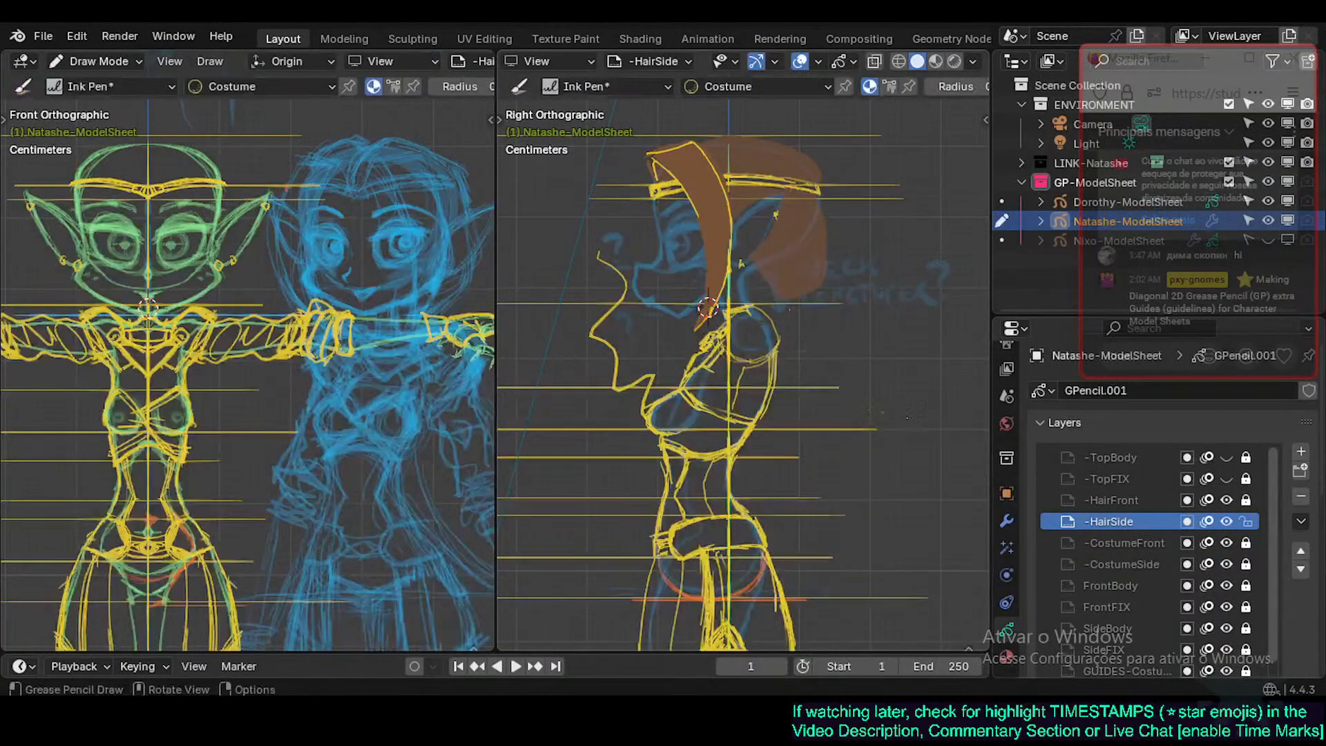
Draw a small banded hair tie behind the neck below the back hair on the -CostumeSide layer and save the file.
click(1120, 565)
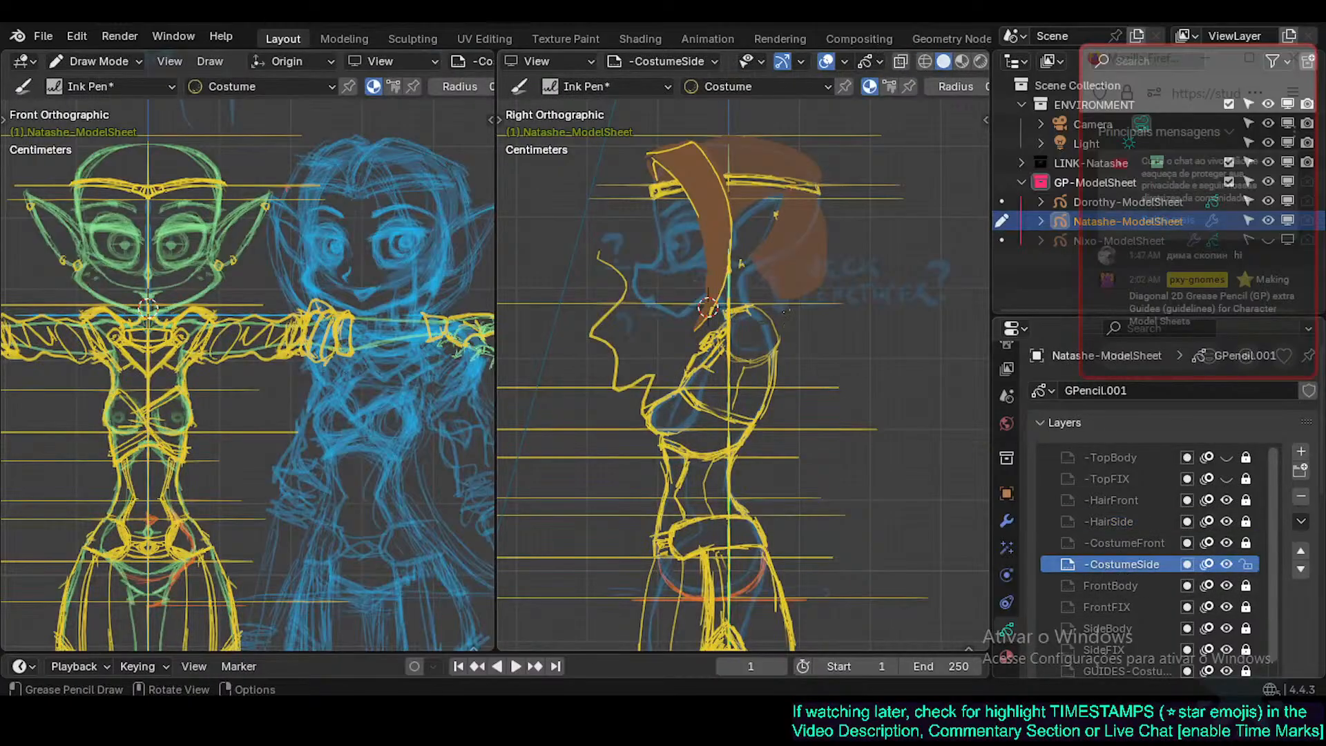
key(Tab)
key(Tab)
mouse_move(781, 312)
mouse_down()
mouse_move(801, 305)
mouse_move(805, 329)
mouse_move(785, 330)
mouse_move(806, 330)
mouse_move(806, 314)
mouse_up()
key(ctrl+z)
key(ctrl+z)
key(ctrl+s)
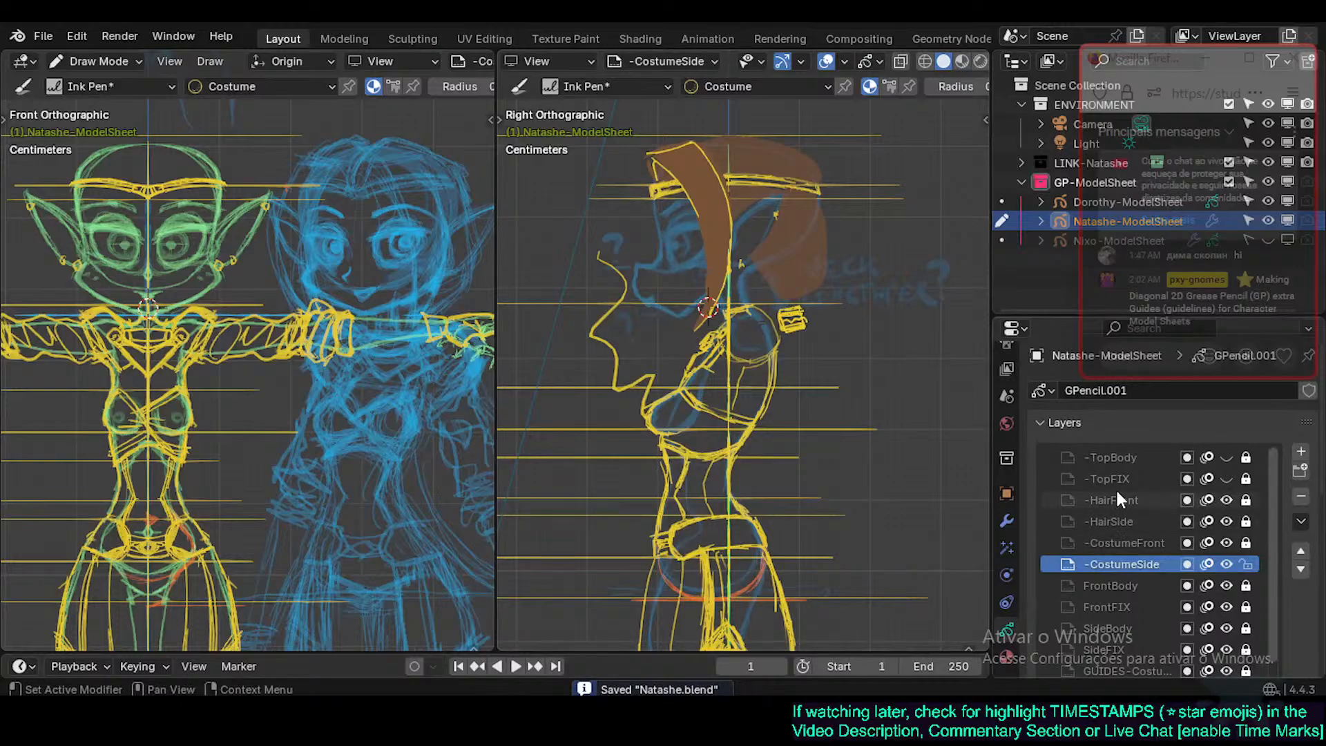
Make the -HairSide layer active and switch the drawing material to Hair.
click(1117, 521)
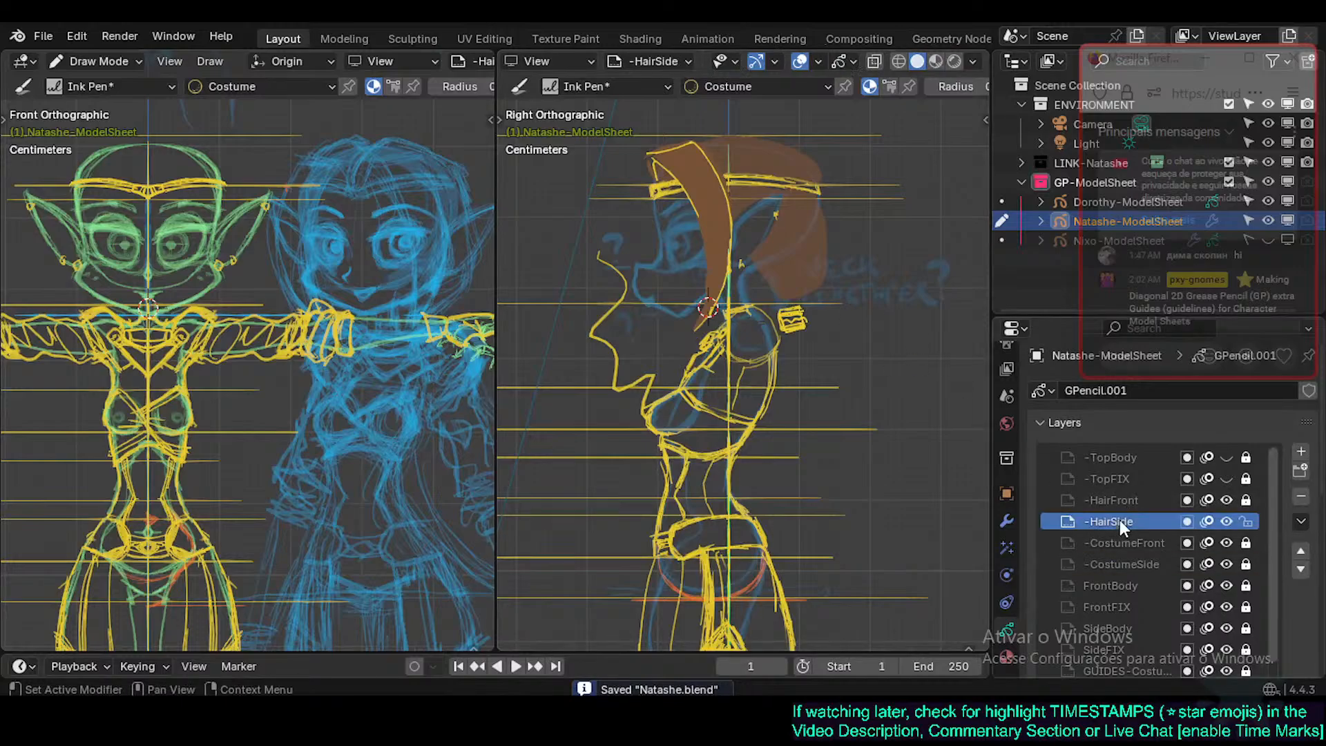
click(1006, 655)
click(1057, 492)
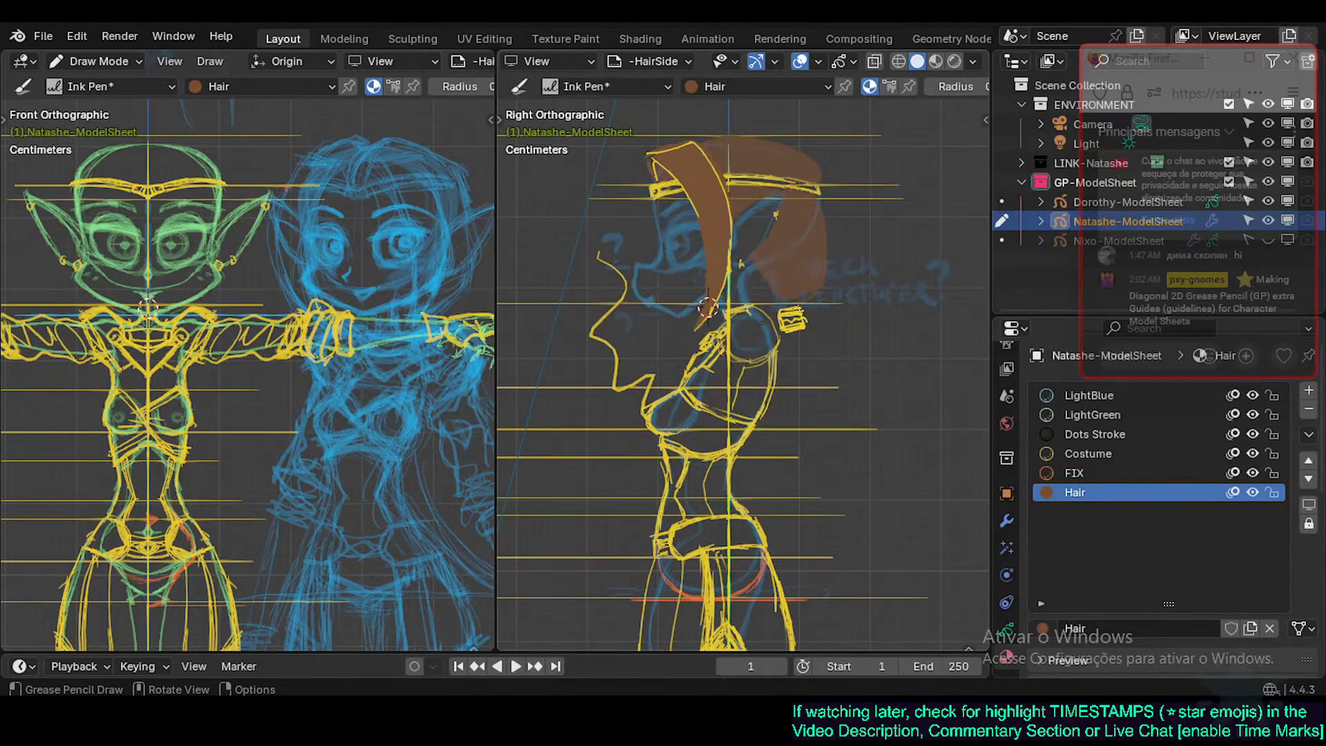
mouse_move(810, 300)
mouse_down()
mouse_move(777, 304)
mouse_move(760, 273)
mouse_up()
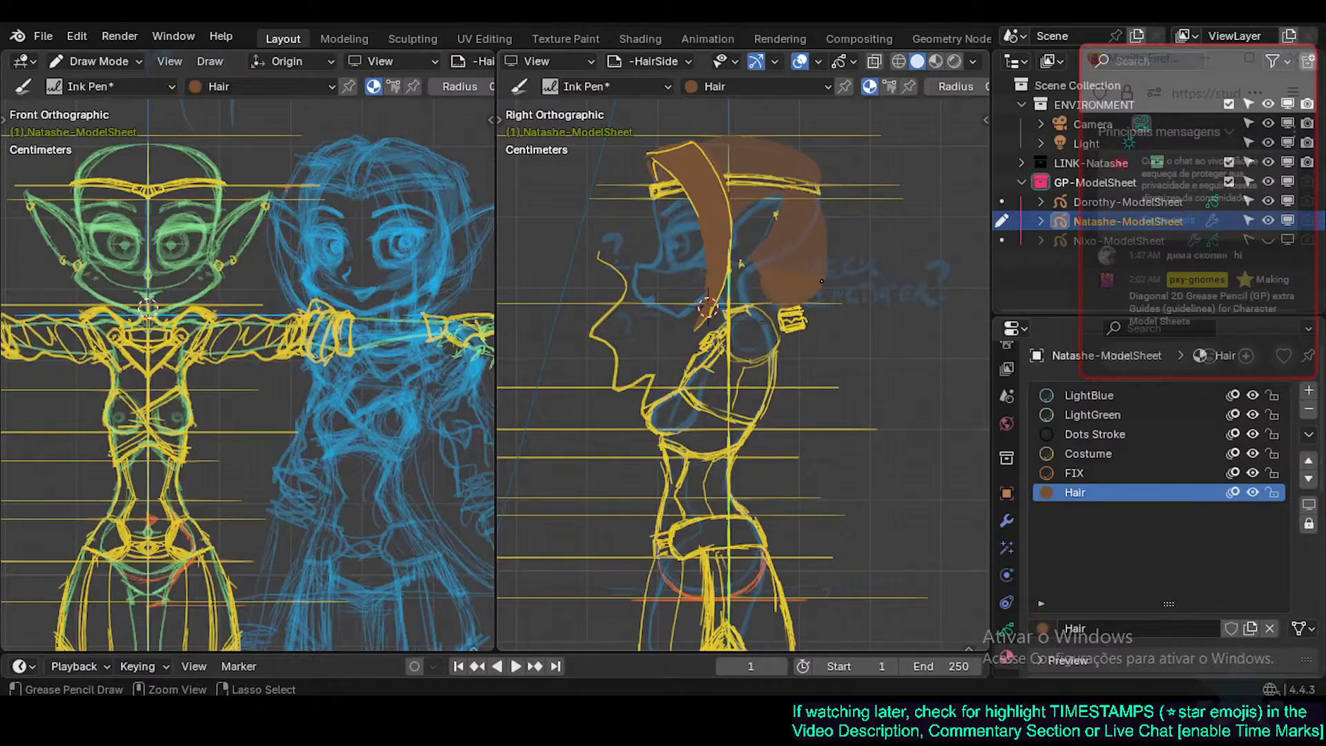
key(ctrl+z)
key(ctrl+z)
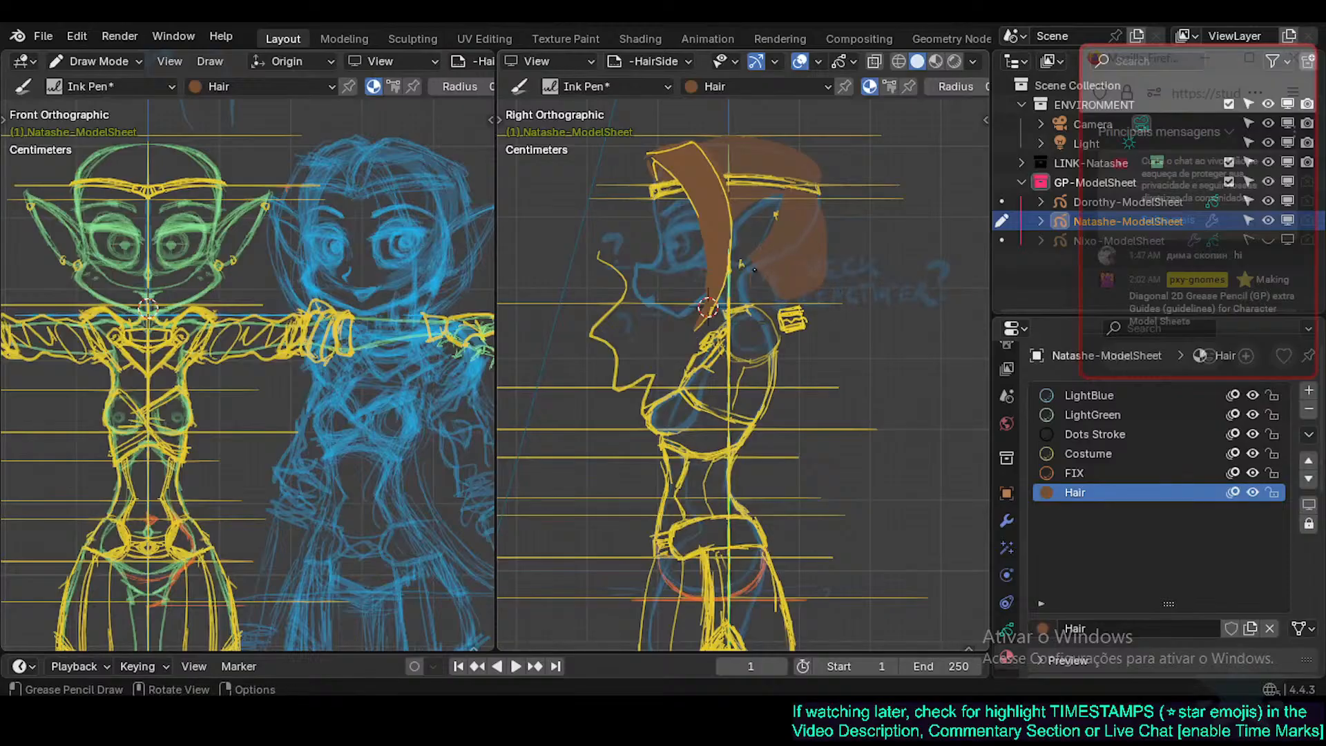
mouse_move(757, 272)
mouse_down()
mouse_move(782, 303)
mouse_move(804, 302)
mouse_up()
key(ctrl+z)
mouse_move(751, 268)
mouse_down()
mouse_move(767, 298)
mouse_move(803, 296)
mouse_up()
key(ctrl+z)
drag(756, 271, 804, 305)
key(ctrl+z)
Enter point editing on the side-view hair and adjust the back hair's lower rear edge with proportional editing.
key(Tab)
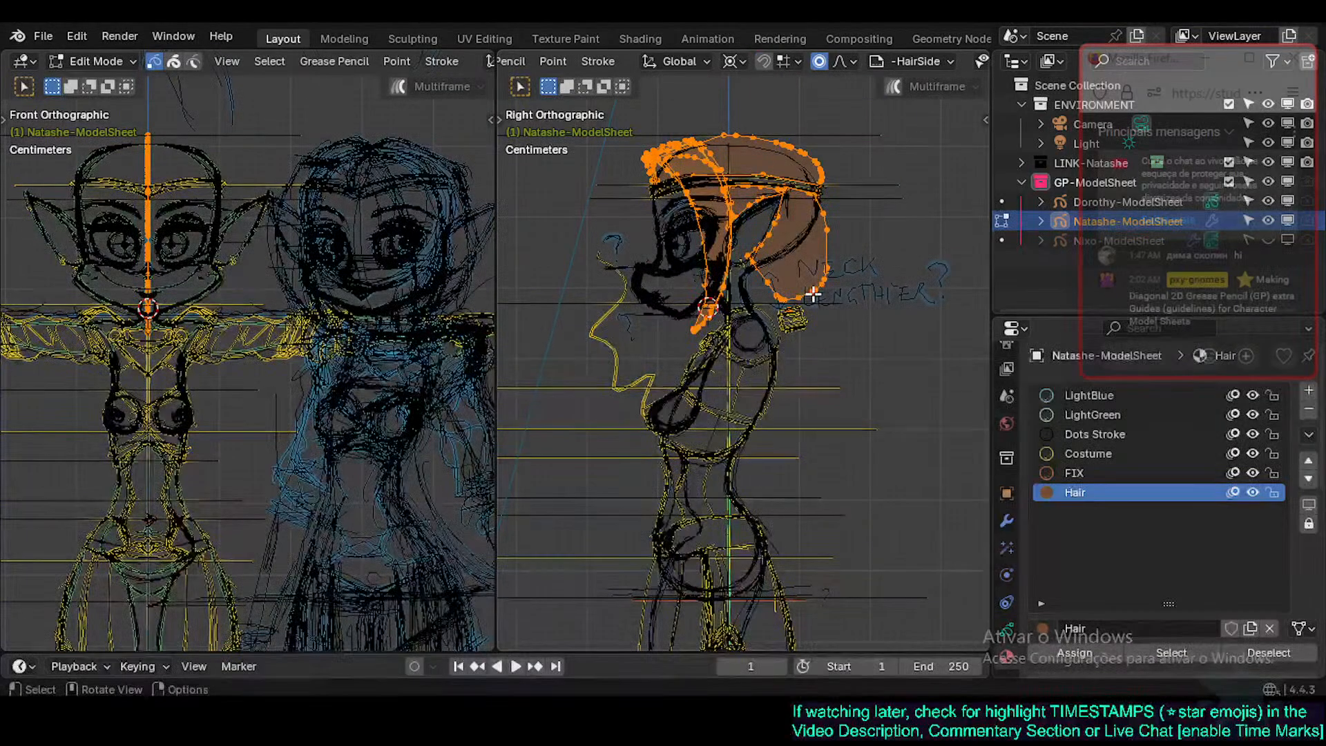
click(810, 299)
key(g)
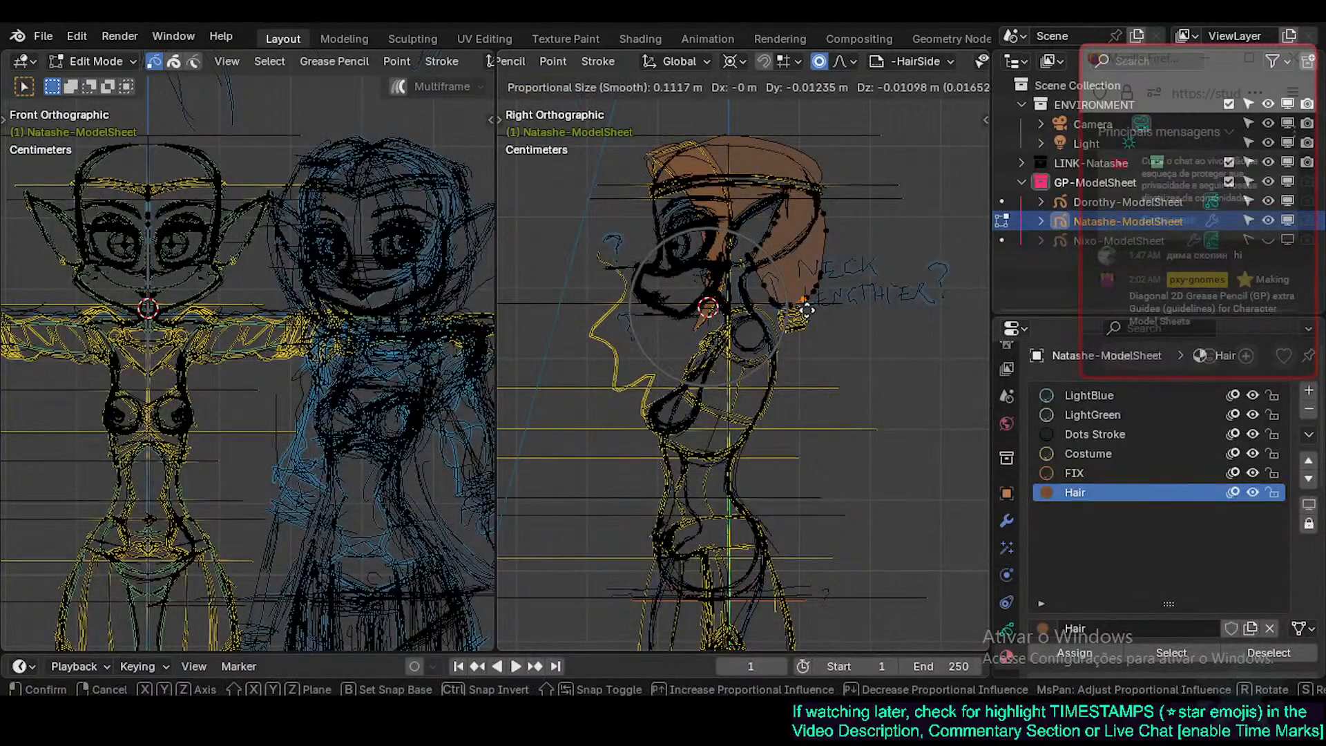
key(r)
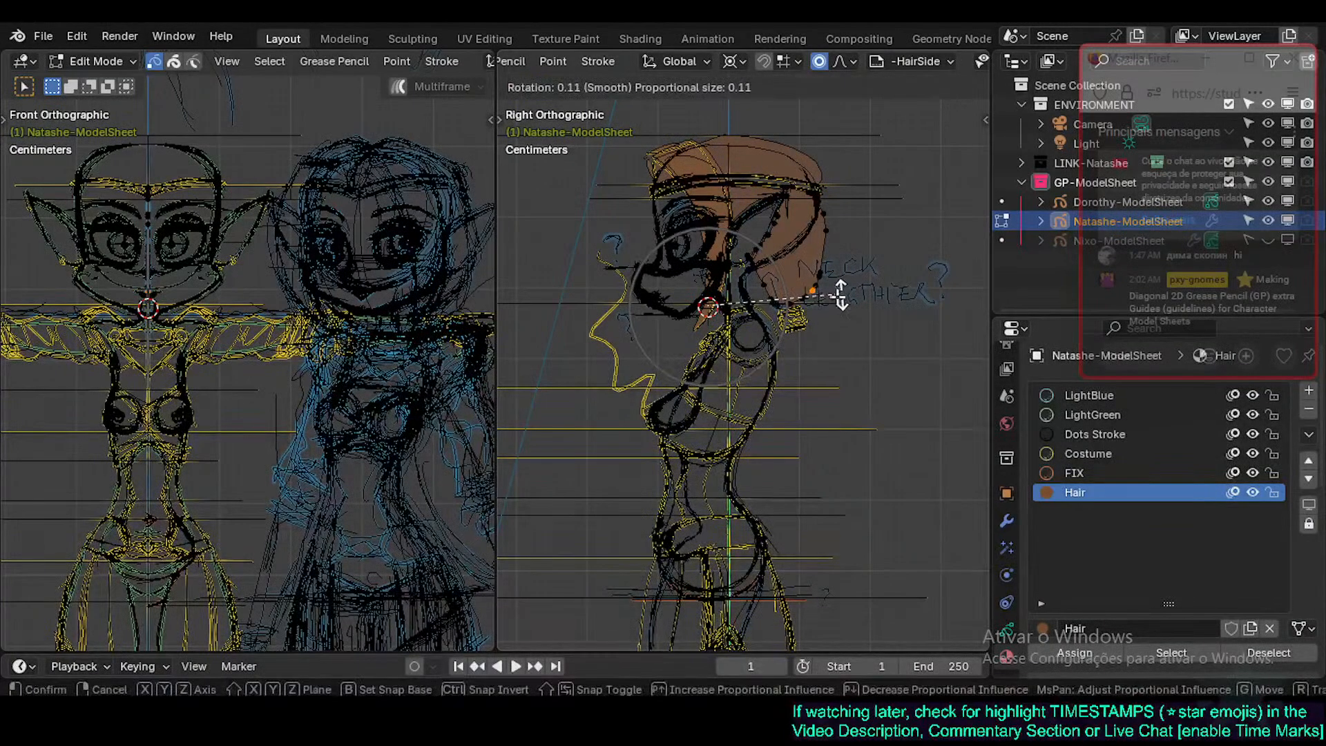
click(841, 295)
Turn off proportional editing and move the back hair's lower front point up and toward the neck.
click(764, 287)
key(g)
right_click(770, 295)
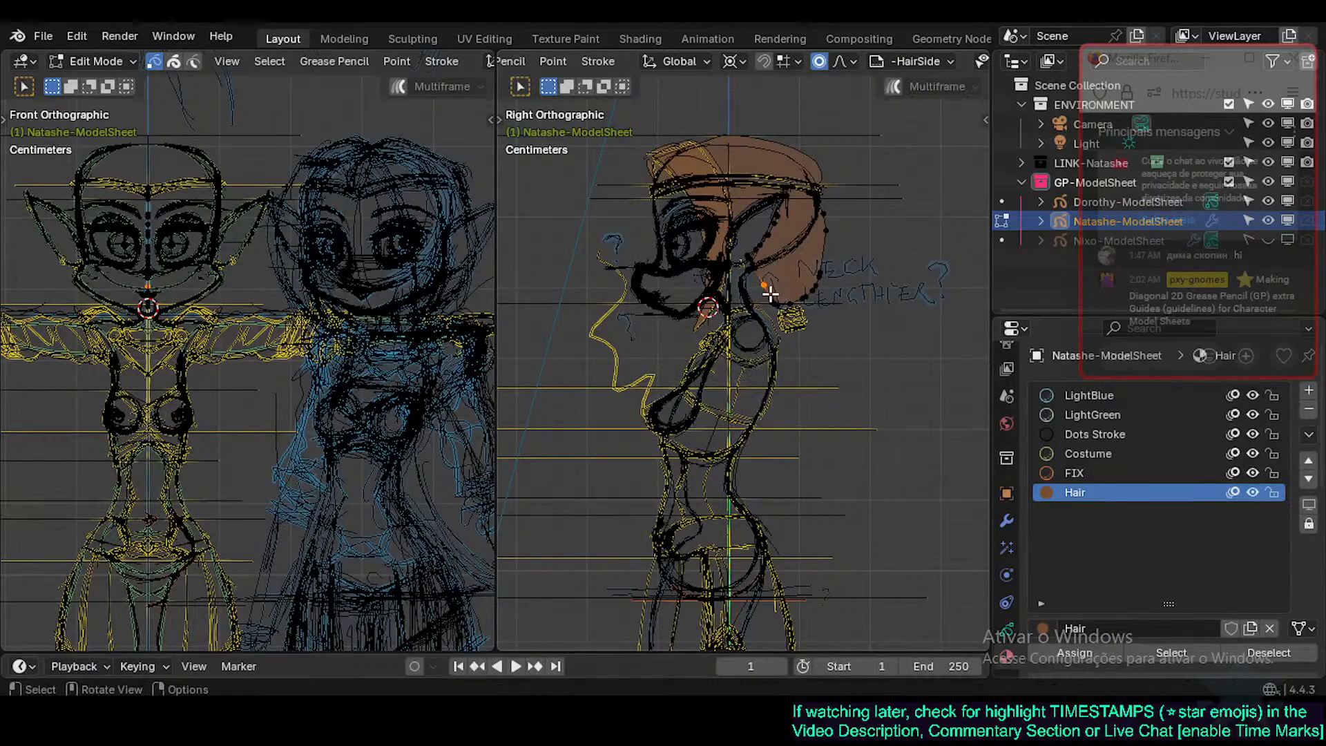
key(o)
key(g)
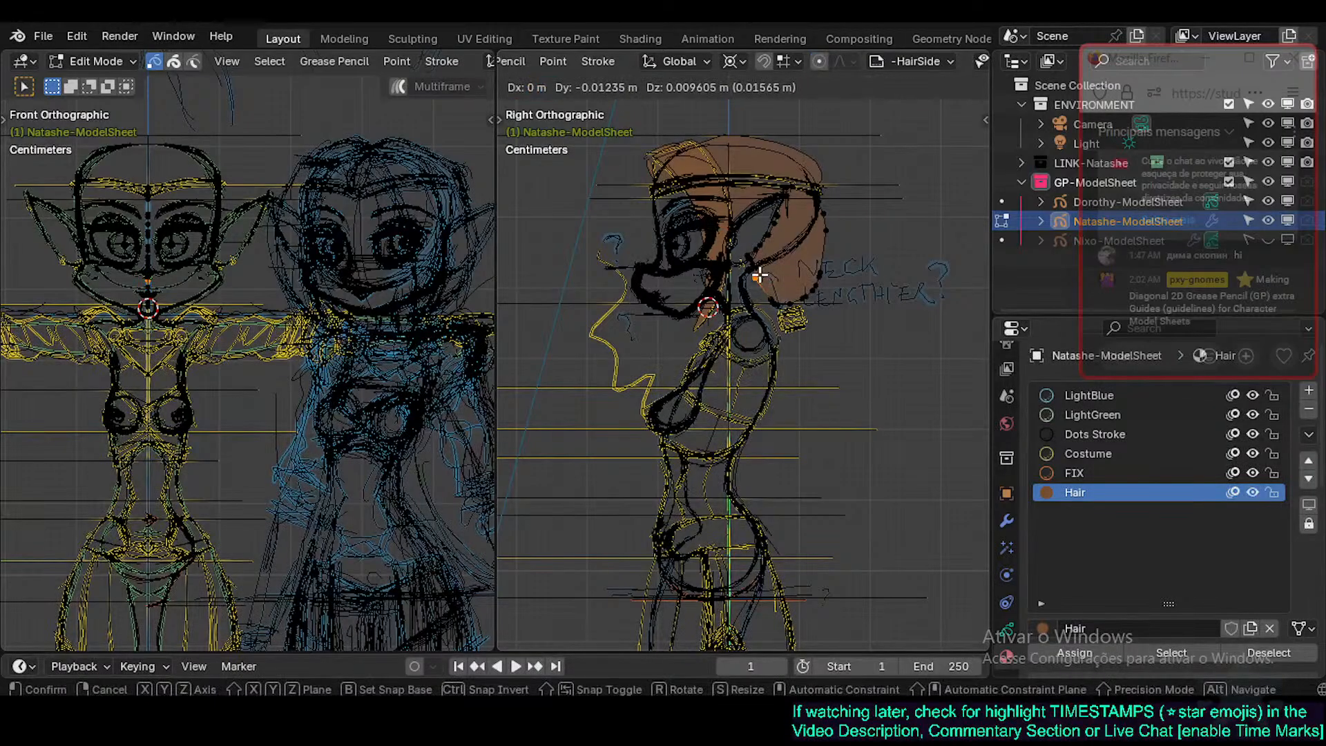
click(759, 275)
key(g)
click(753, 263)
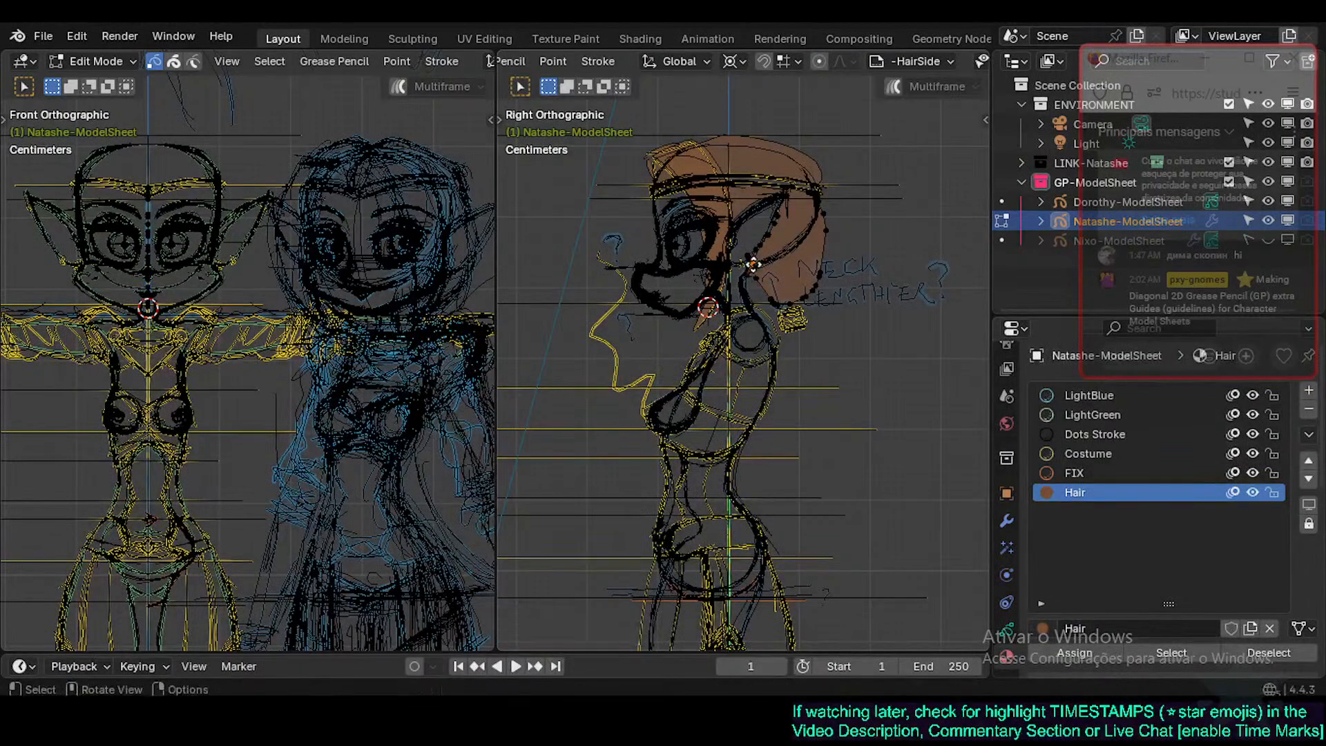
key(g)
click(750, 264)
Reposition the points along the back hair's lower front edge to round it out behind the neck.
click(757, 280)
key(g)
click(753, 277)
click(772, 300)
key(g)
click(771, 300)
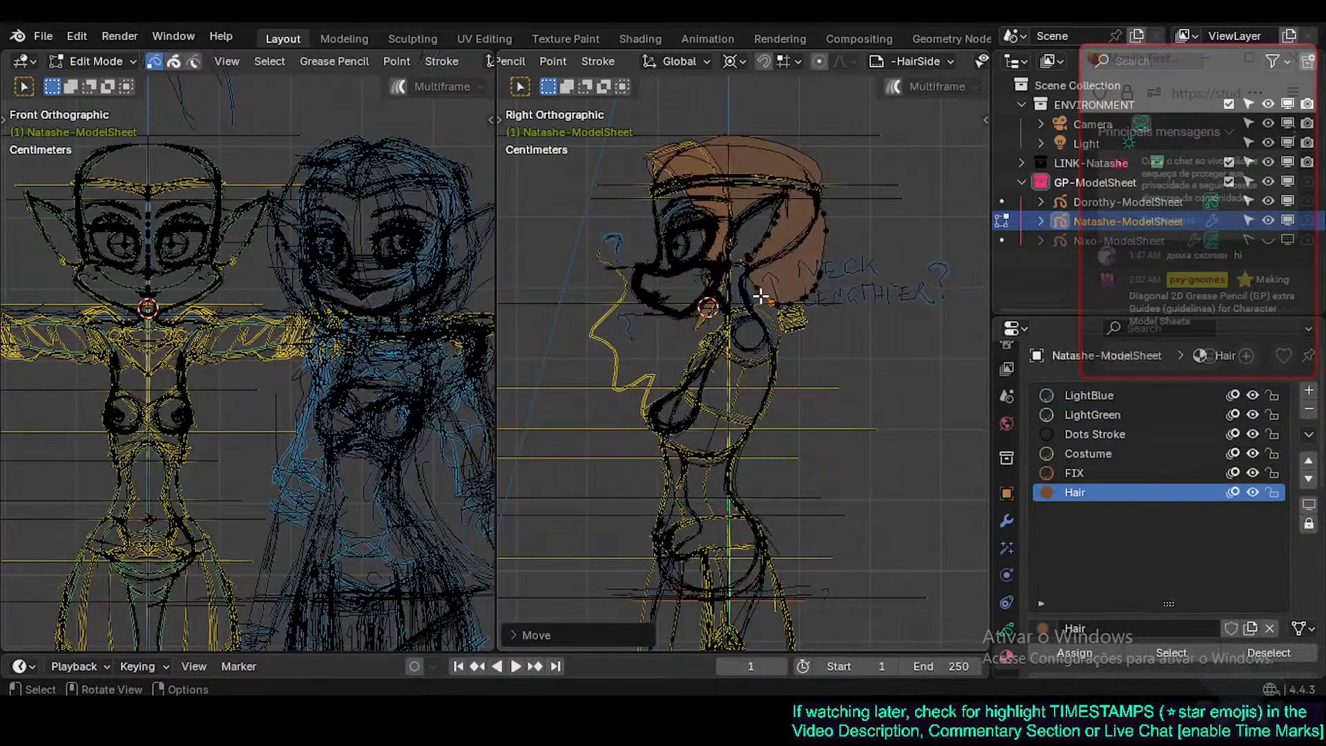
key(g)
click(756, 291)
key(g)
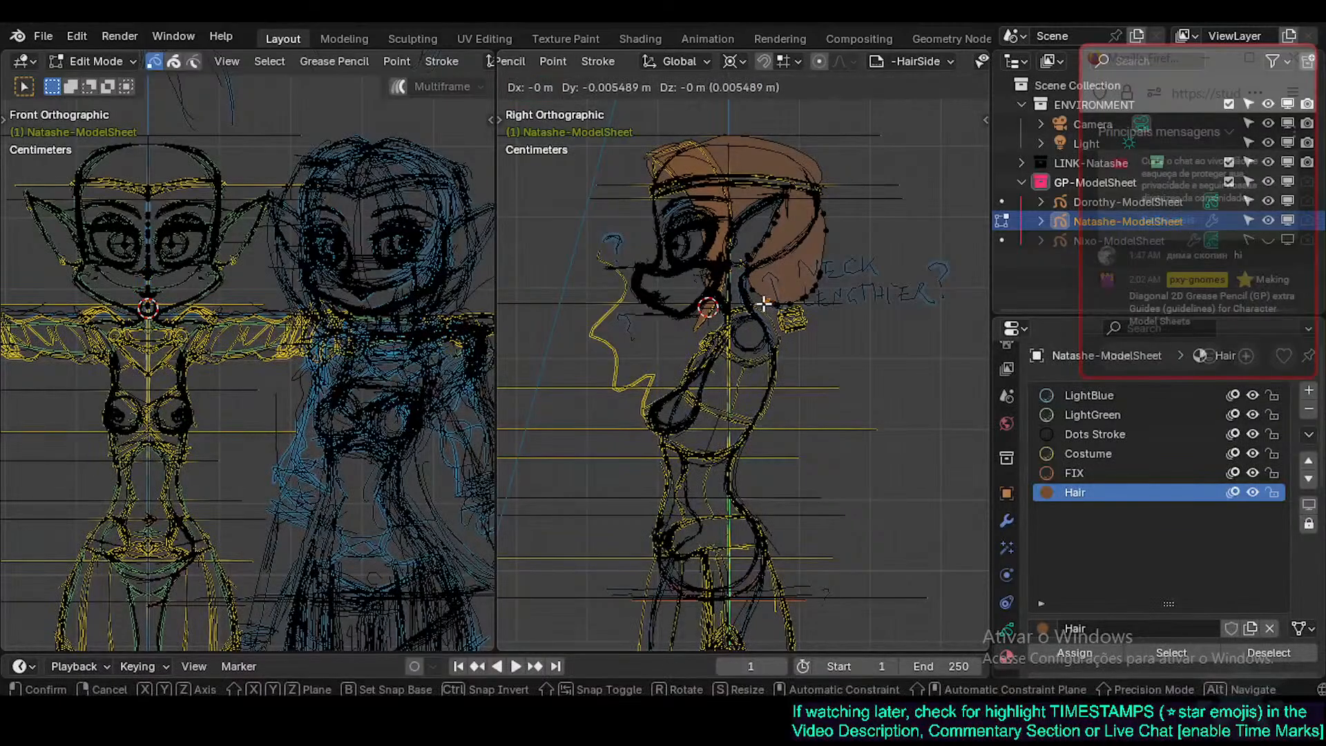
click(764, 303)
Move the points at the back hair's lower rear corner outward to widen the shape above the hair tie.
key(g)
click(805, 293)
key(g)
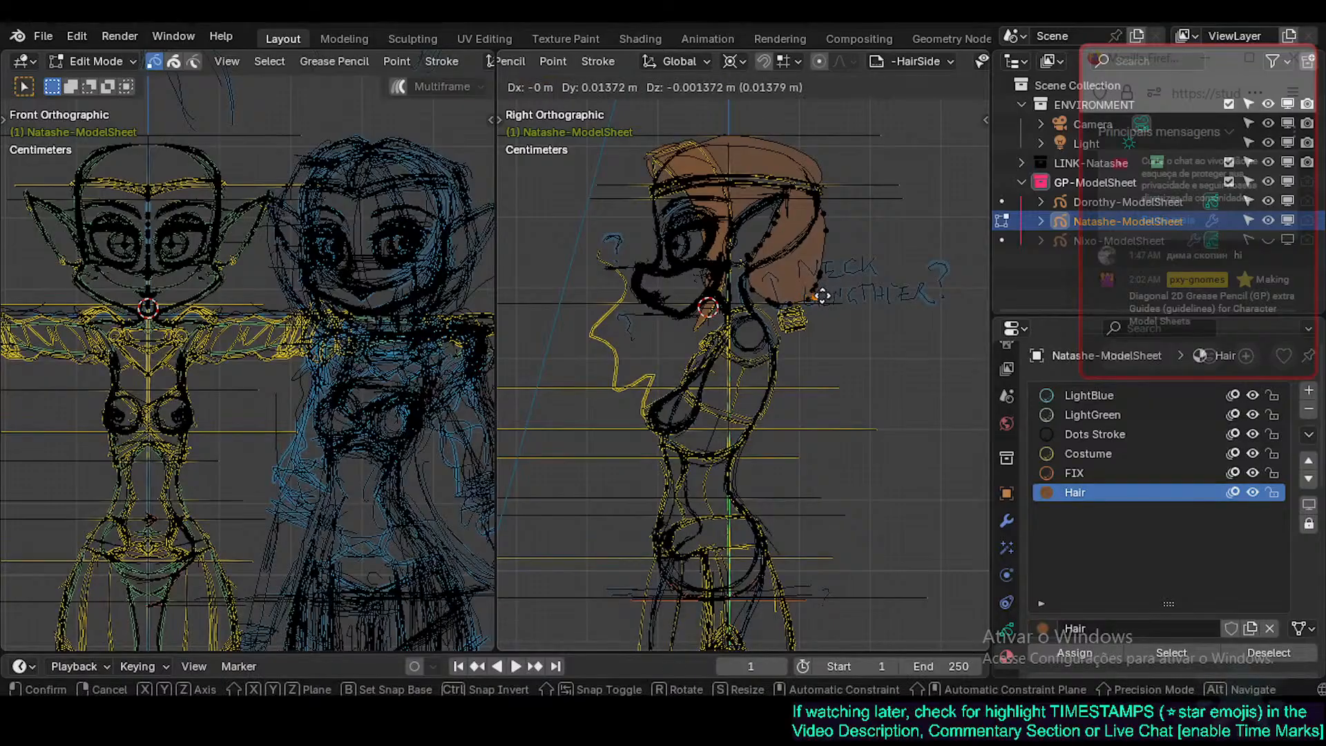
click(821, 296)
key(g)
click(826, 290)
Dissolve the extra point at the back hair's lower rear corner, smooth the neighbouring points and return to drawing.
key(ctrl+x)
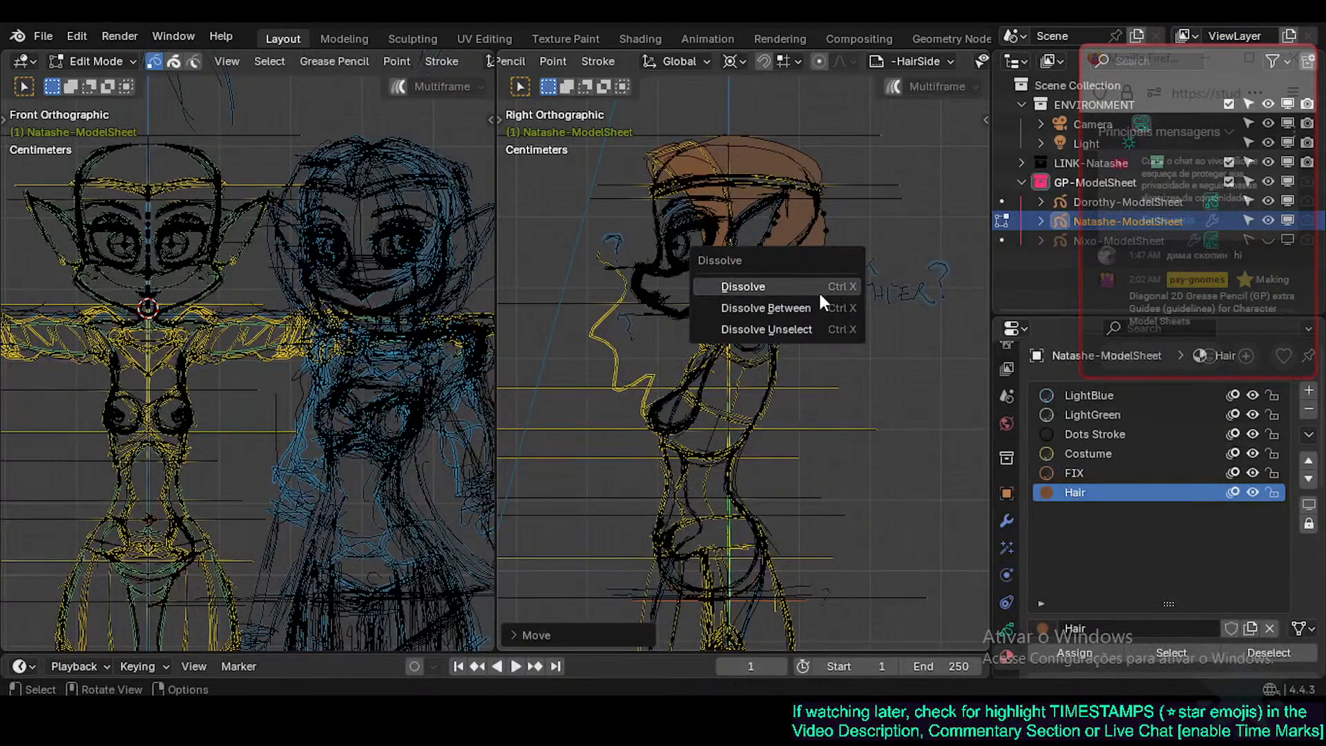
key(Escape)
key(ctrl+x)
click(818, 286)
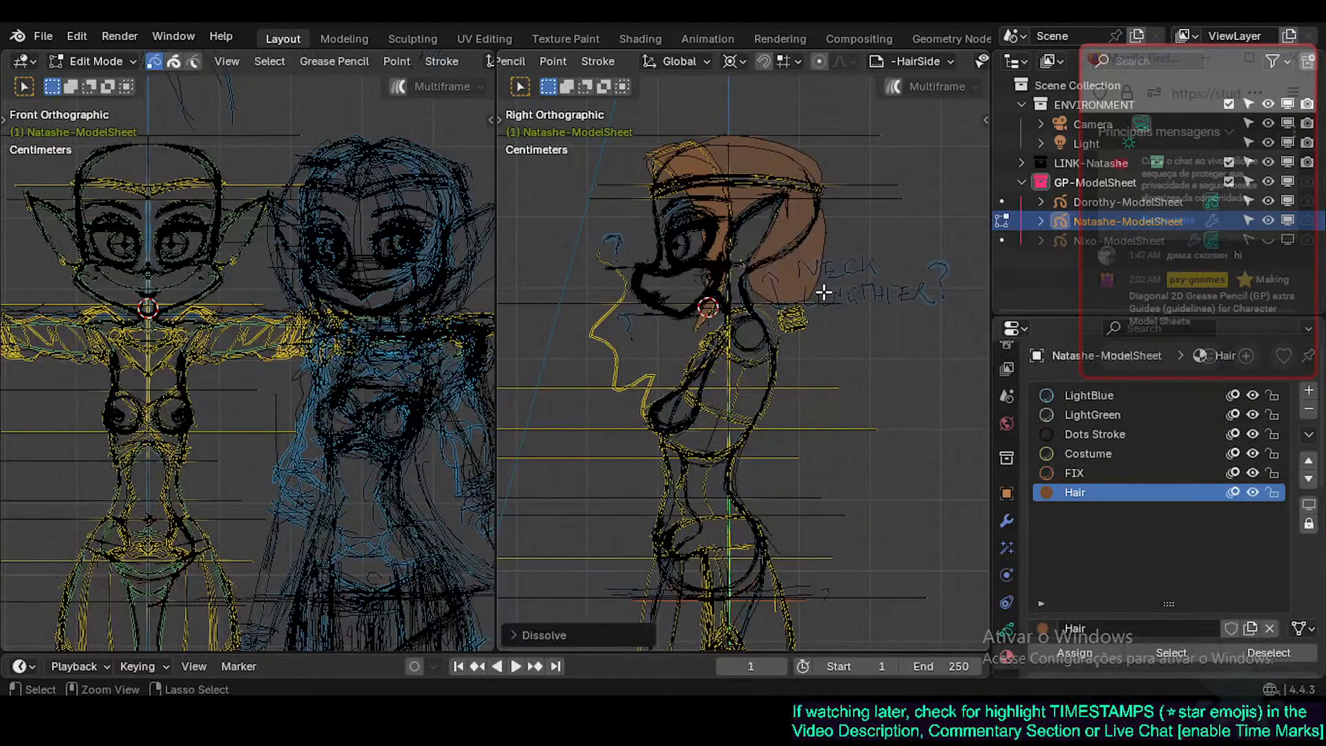
click(824, 293)
key(g)
click(817, 292)
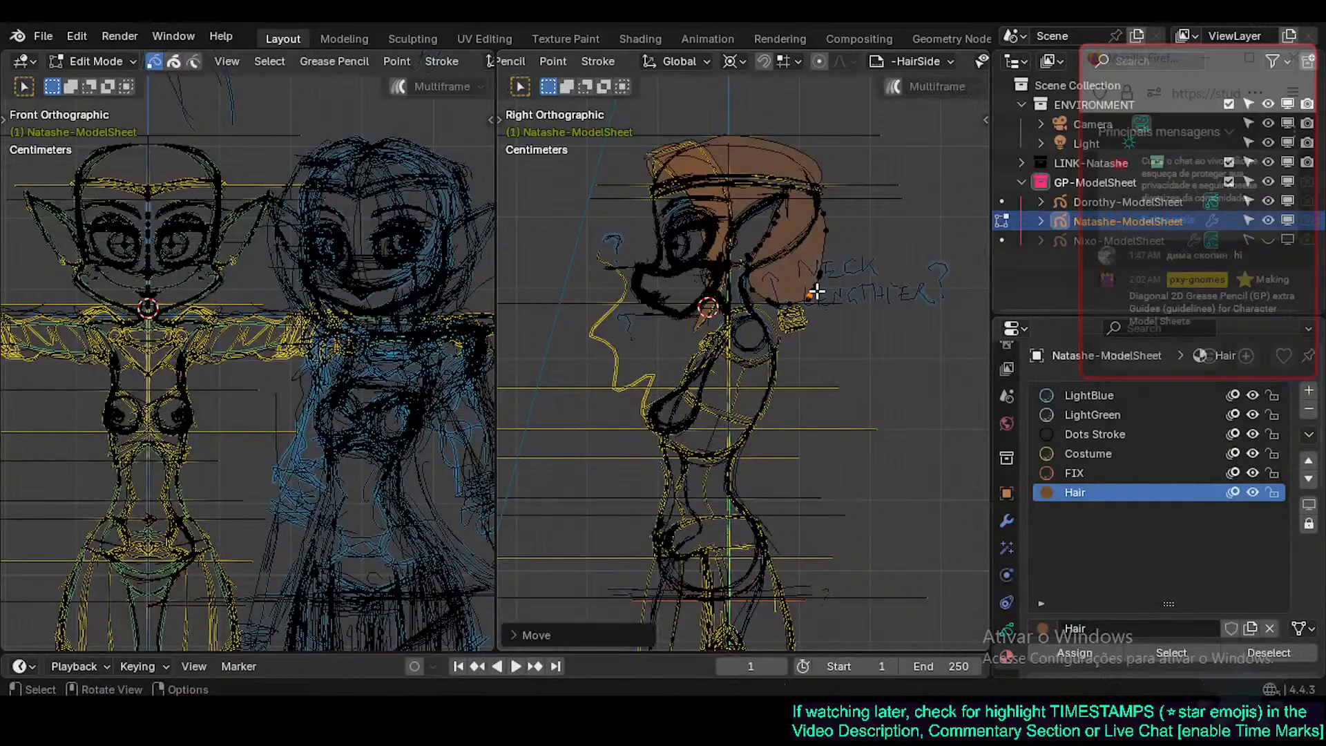
key(g)
click(824, 292)
click(807, 301)
key(g)
click(801, 302)
key(Tab)
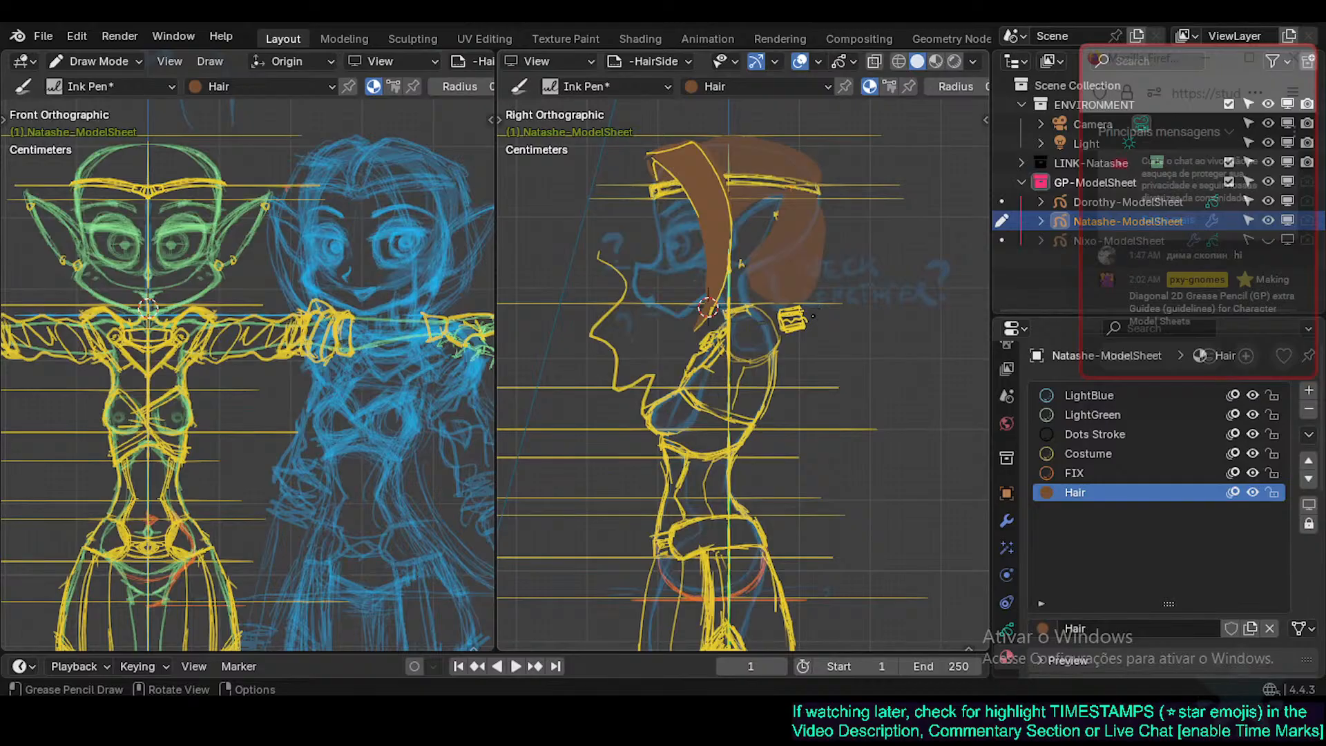
key(ctrl+Tab)
mouse_move(815, 337)
mouse_down()
mouse_move(837, 458)
mouse_move(814, 540)
mouse_up()
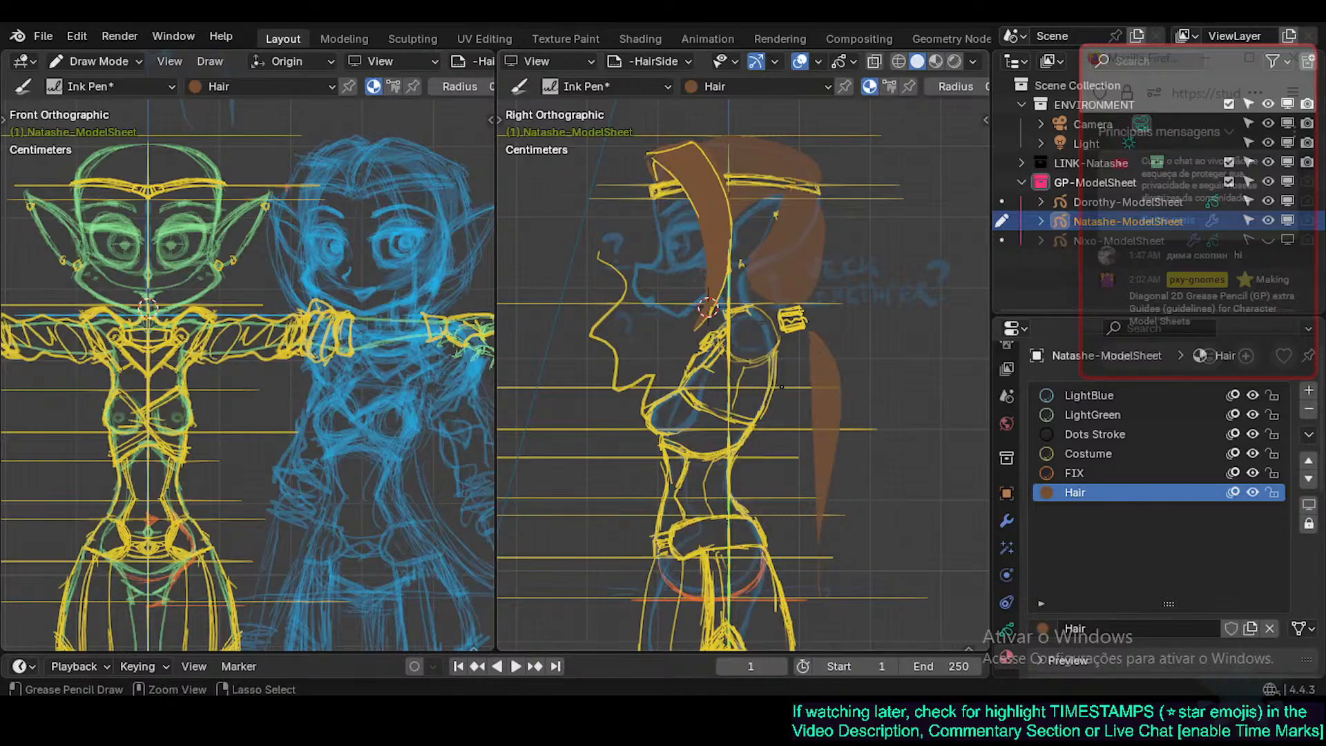
key(ctrl+z)
drag(776, 341, 833, 536)
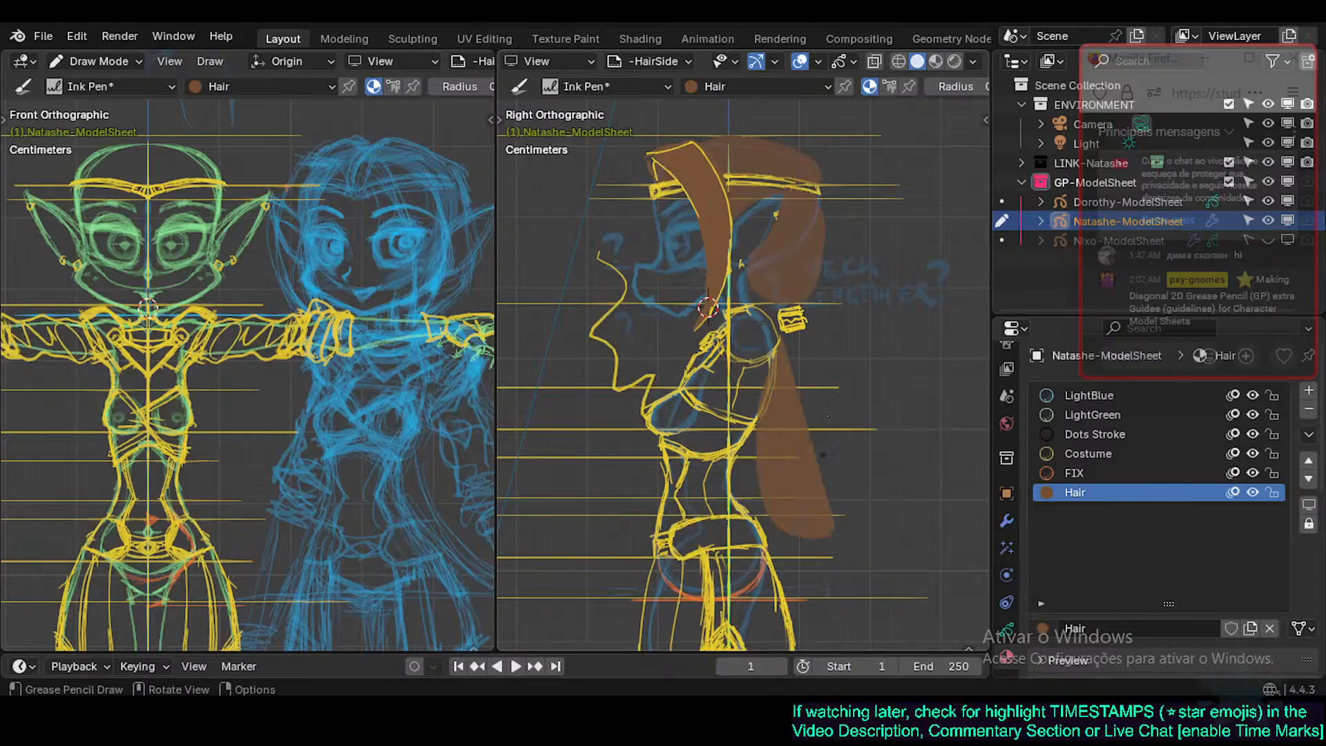
key(ctrl+z)
drag(808, 333, 819, 539)
key(ctrl+z)
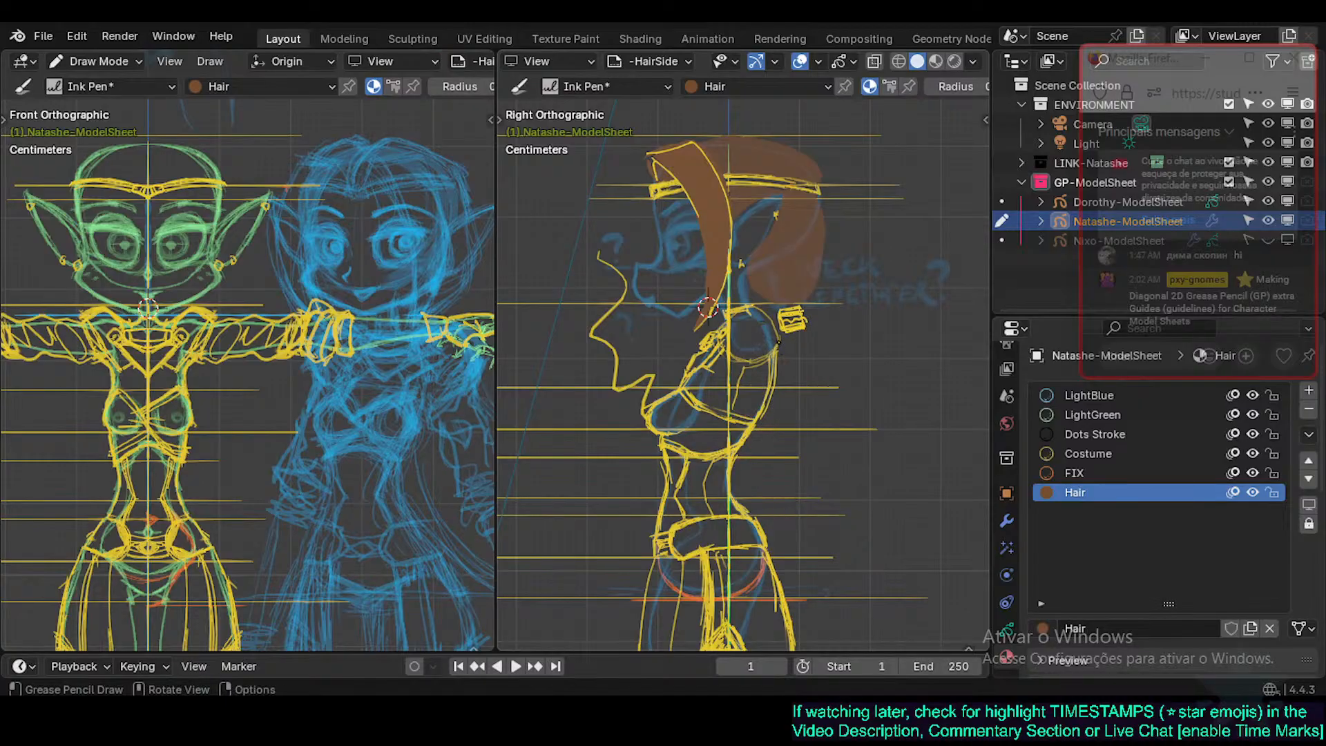
mouse_move(767, 366)
mouse_down()
mouse_move(795, 497)
mouse_move(842, 366)
mouse_move(791, 547)
mouse_up()
key(ctrl+z)
key(ctrl+z)
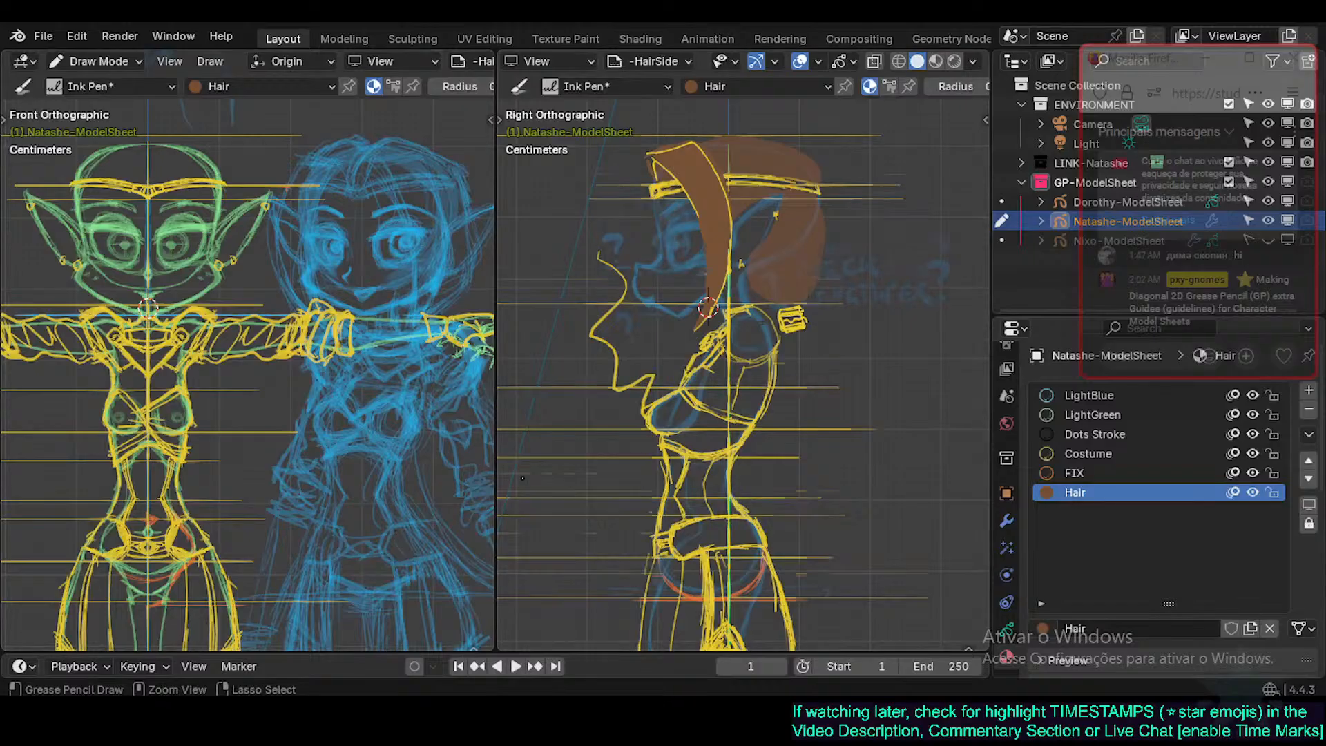
Save the model sheet file with the front sketch and the side view's lower body in frame.
shift+middle_drag(708, 306, 707, 283)
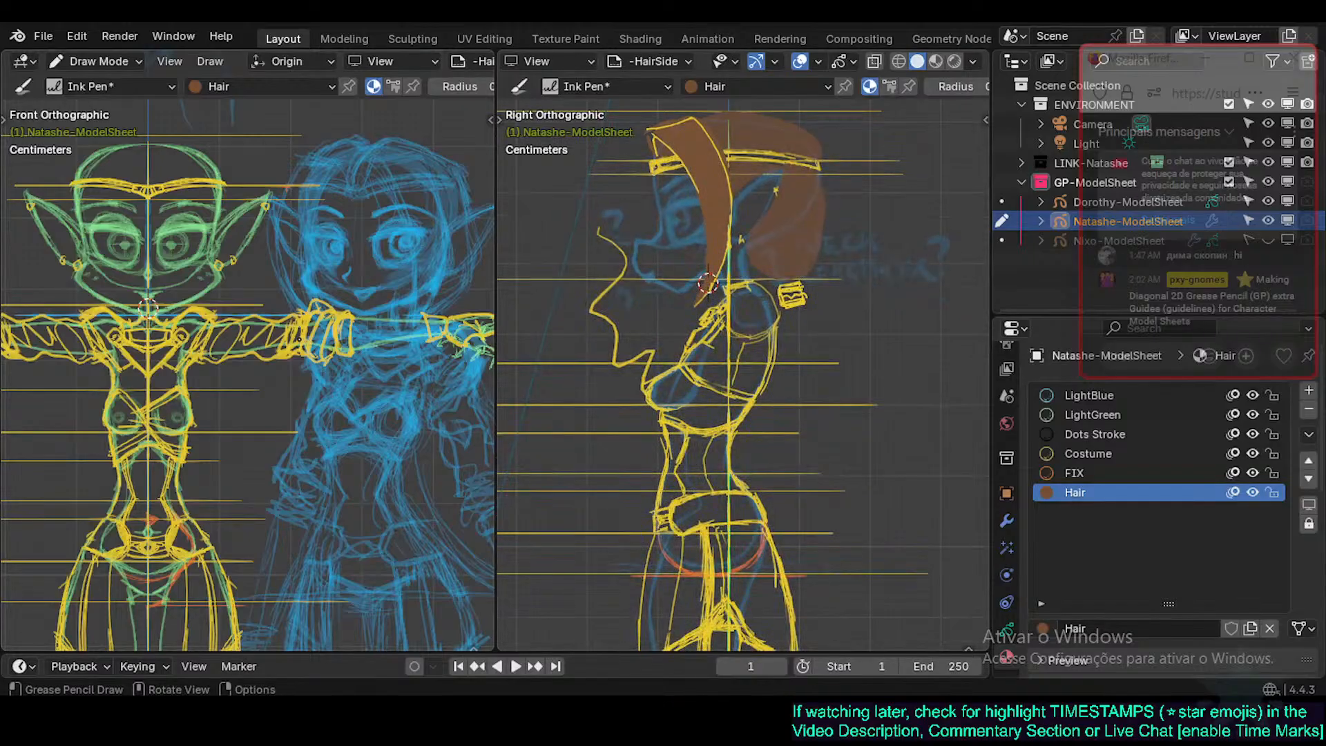
scroll(299, 340, up, 3)
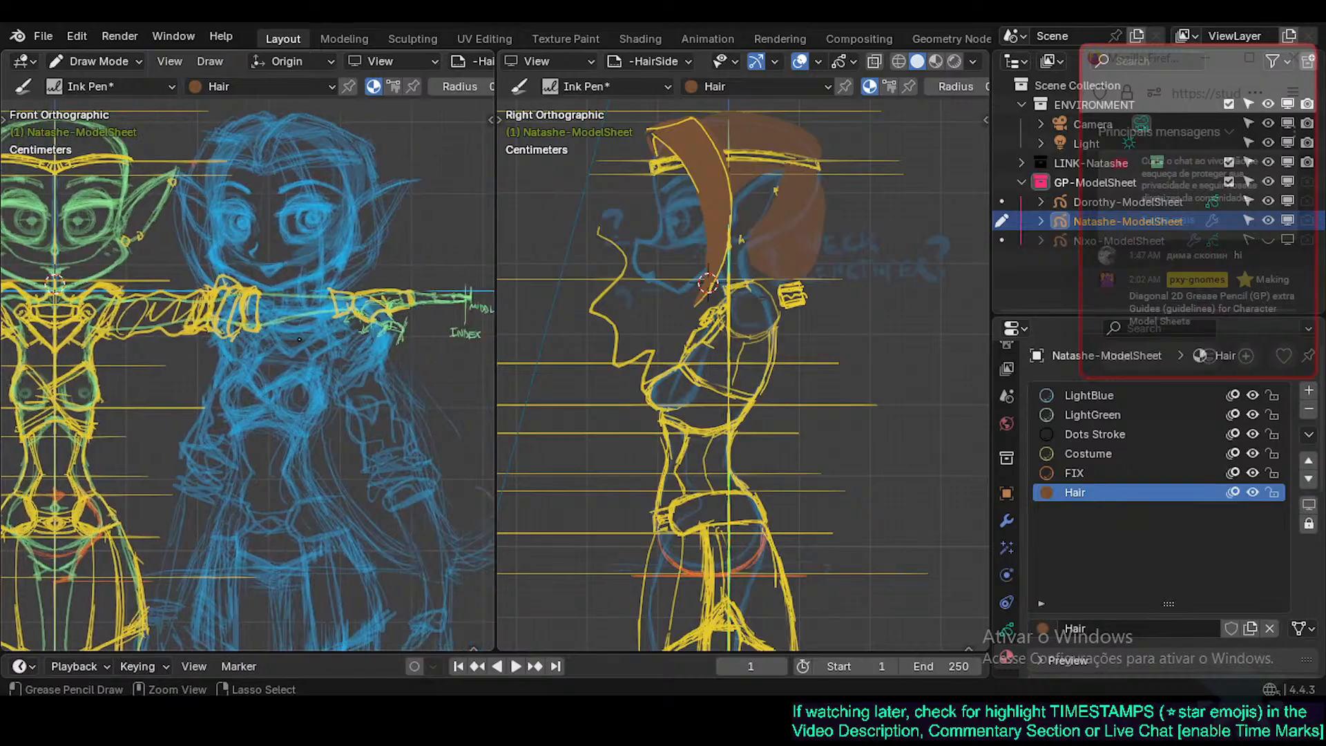
ctrl+scroll(298, 339, up, 2)
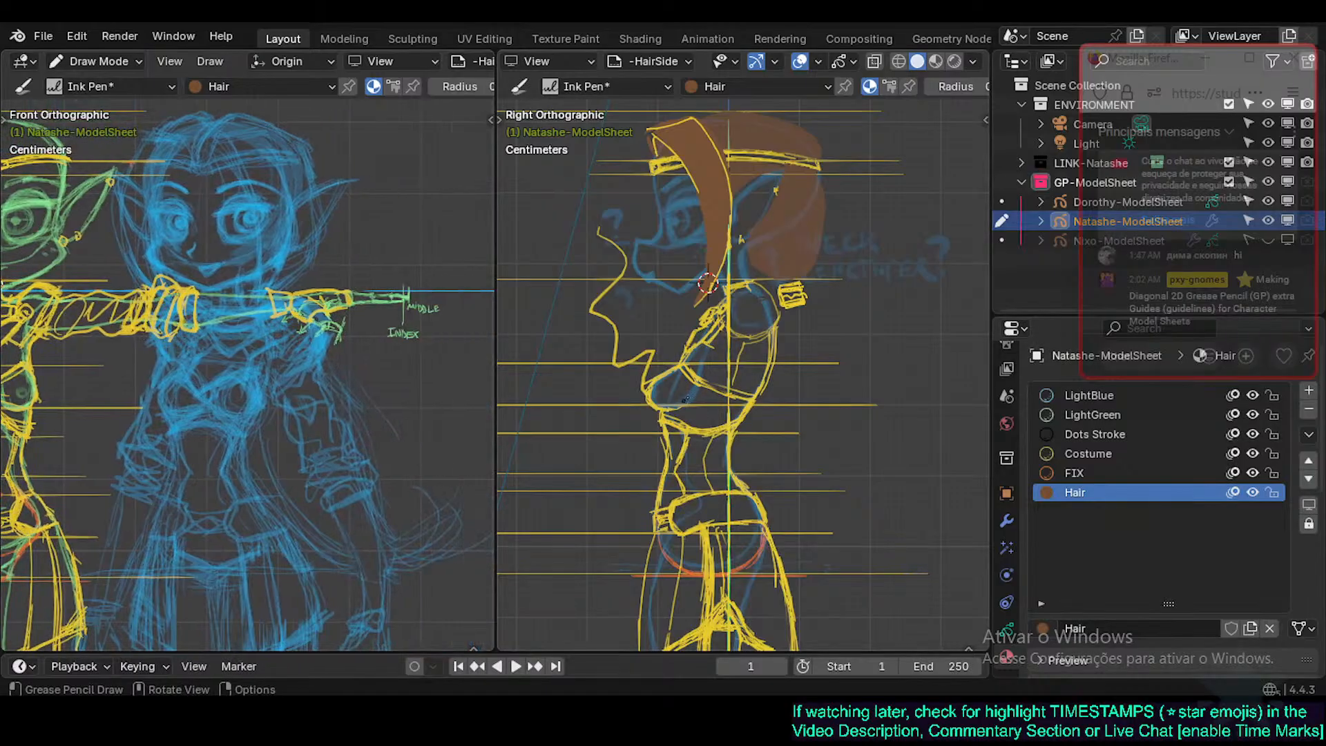
shift+scroll(409, 499, down, 2)
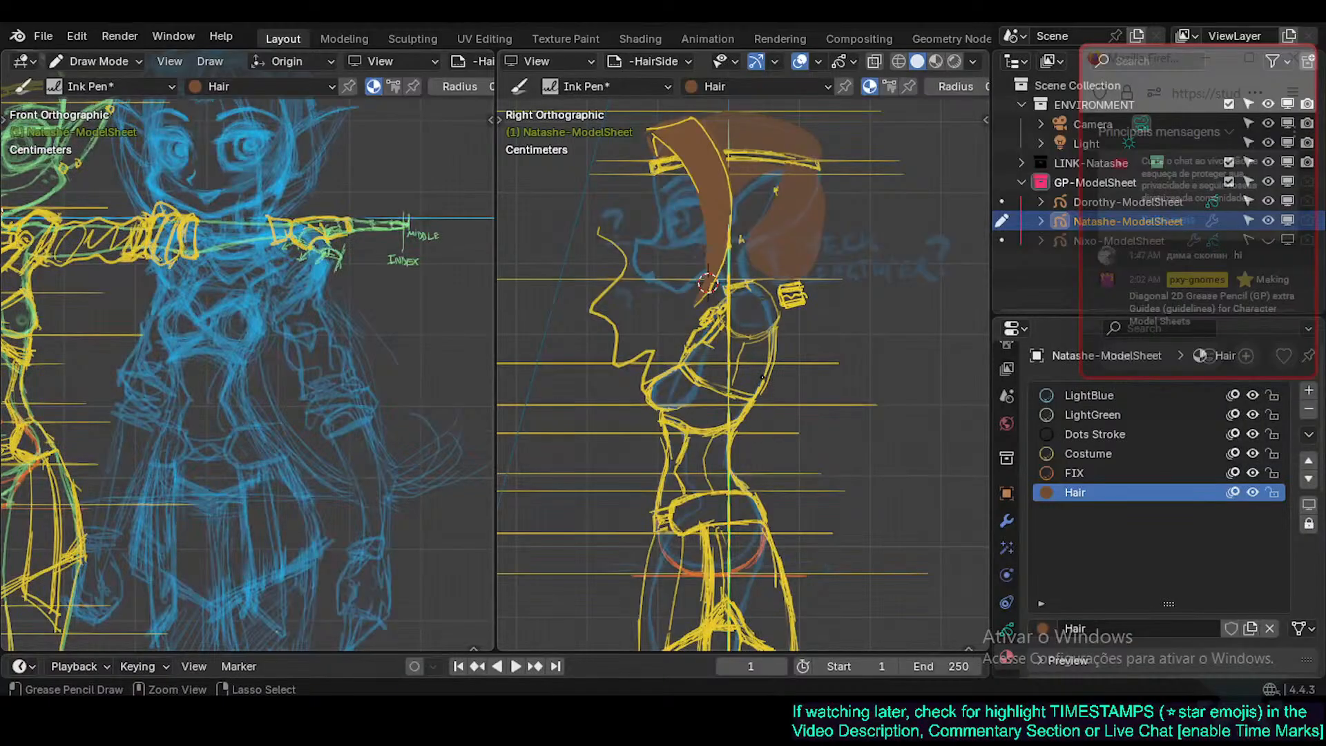
shift+scroll(762, 376, down, 2)
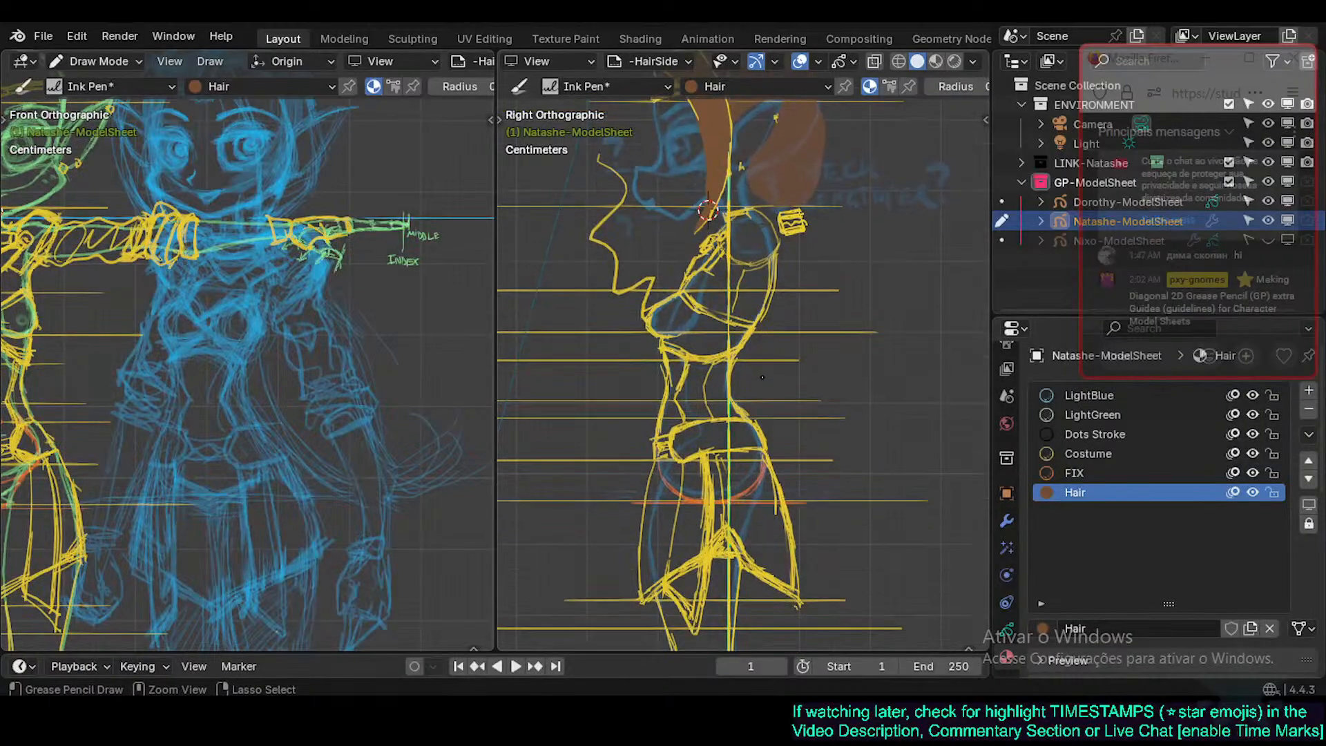
key(ctrl+s)
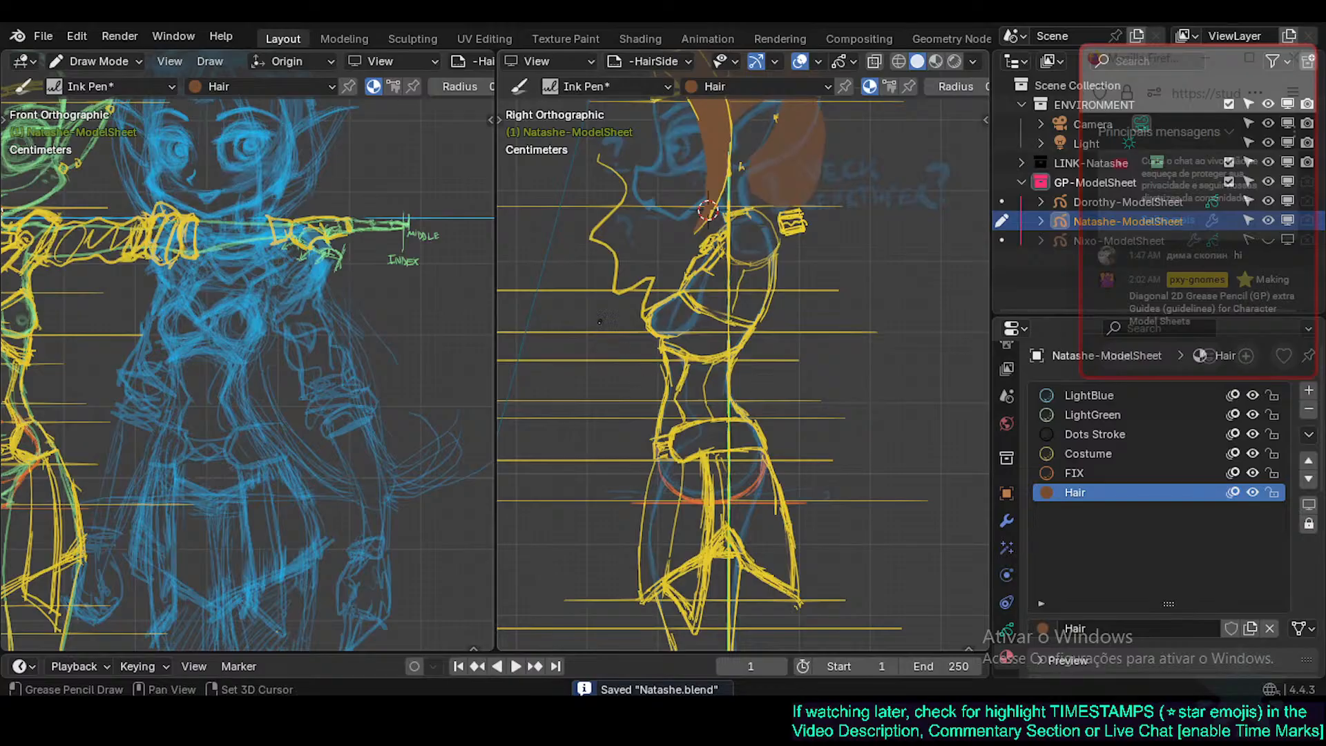
shift+middle_drag(605, 332, 603, 335)
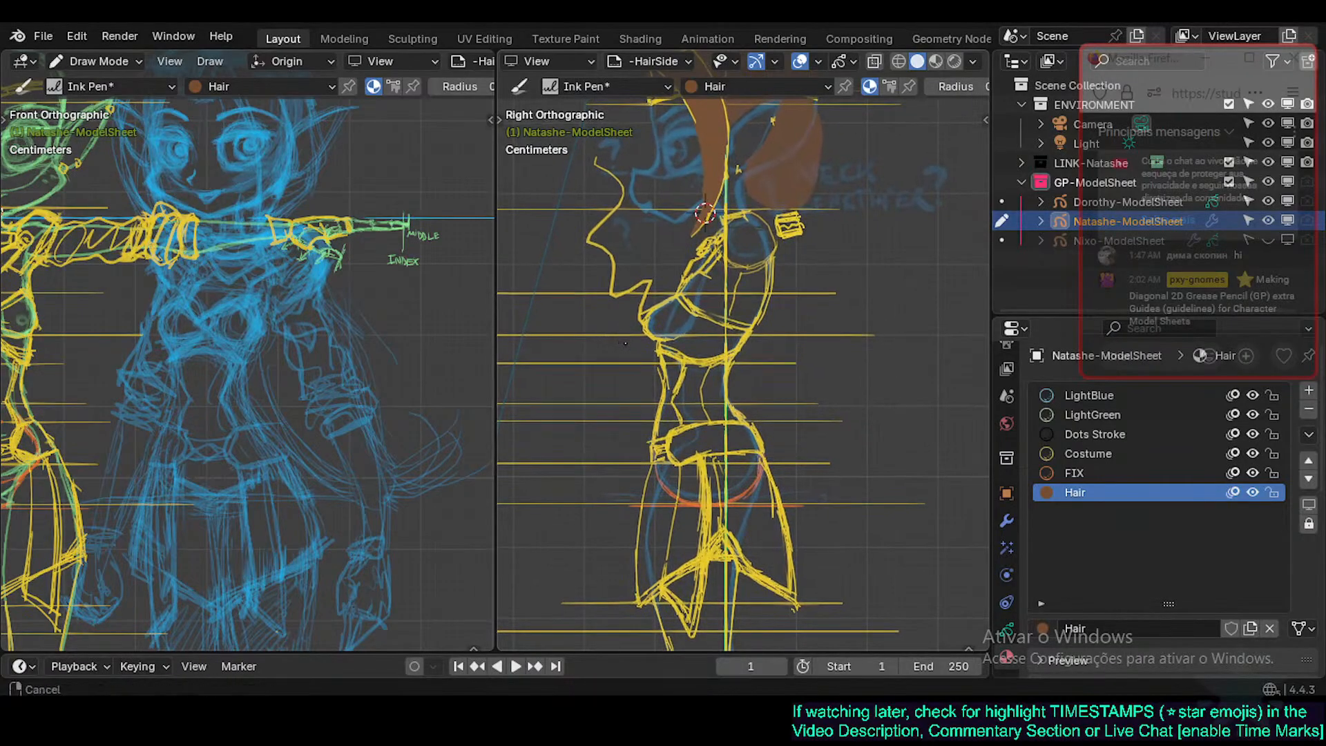
ctrl+middle_drag(621, 345, 624, 351)
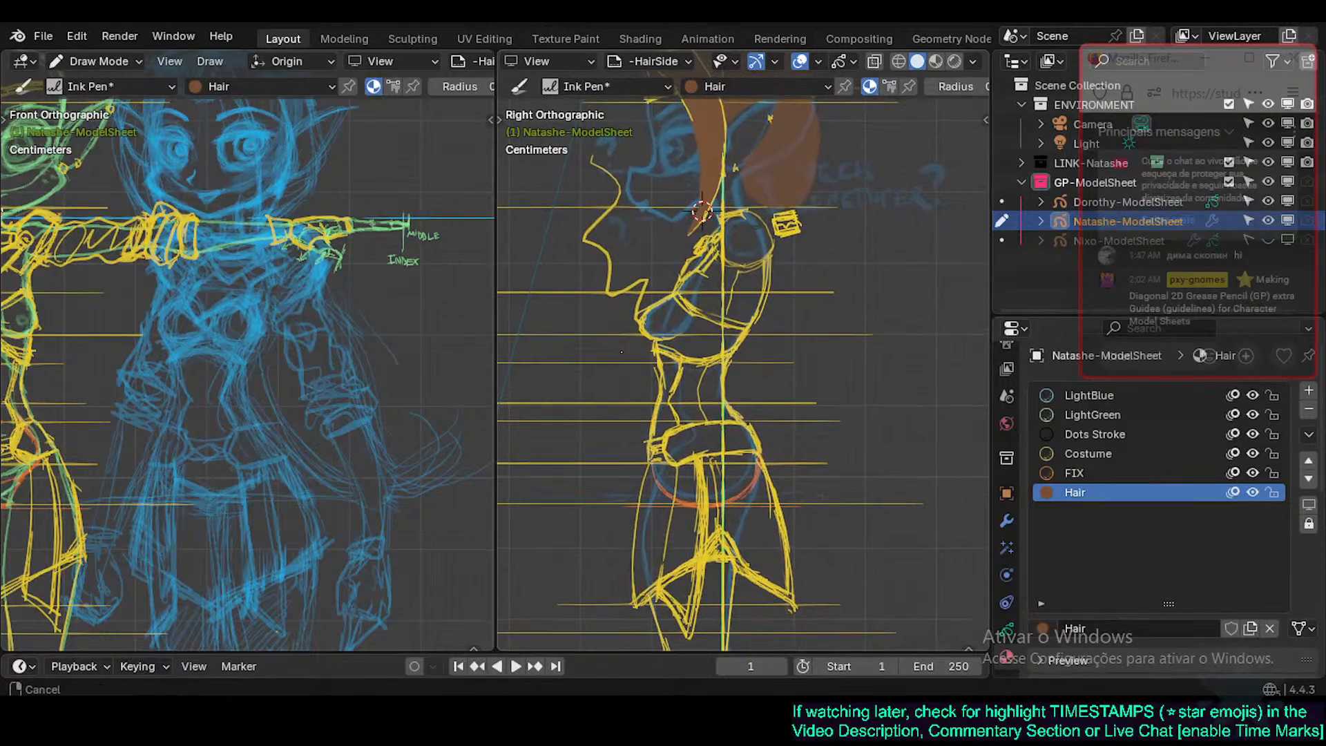
key(ctrl+s)
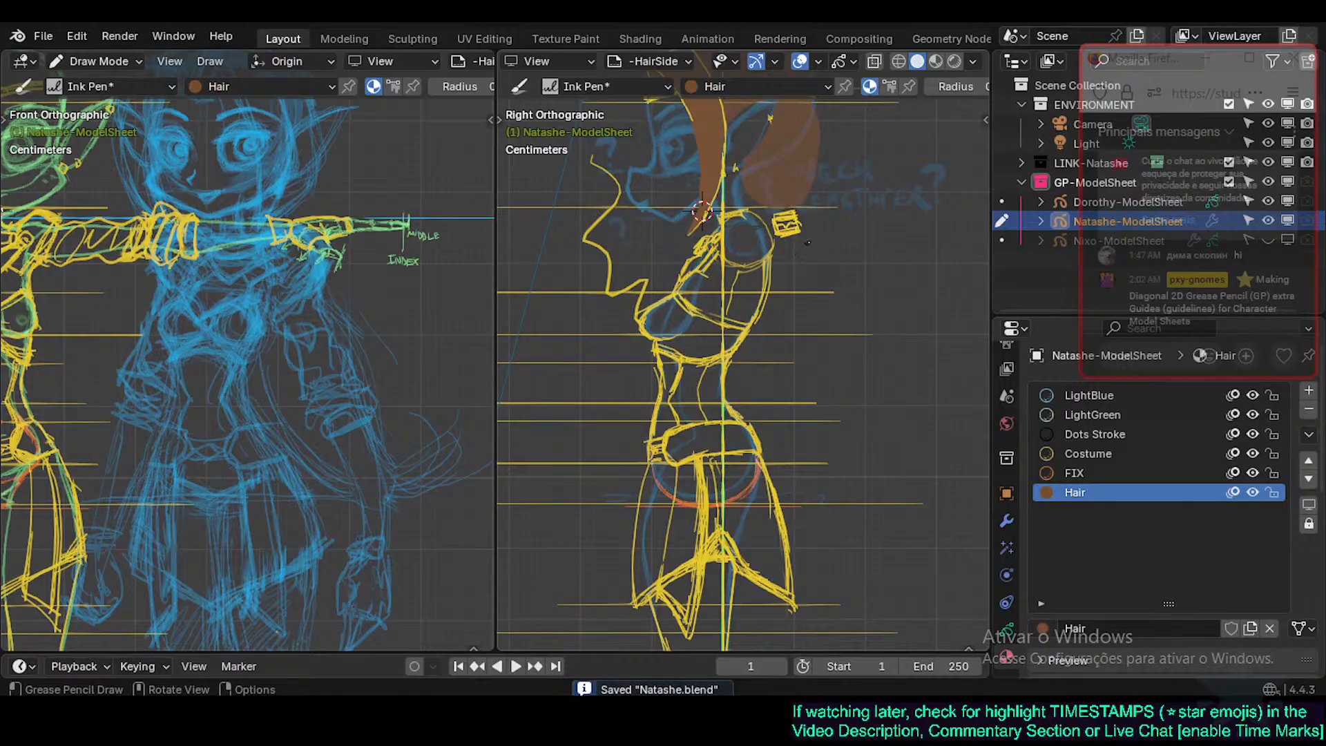
Draw a long filled ponytail hanging from the hair tie, widest behind the waist and tapering to a point beside the skirt.
drag(811, 240, 829, 565)
key(ctrl+z)
mouse_move(747, 360)
mouse_down()
mouse_move(787, 525)
mouse_move(822, 277)
mouse_move(802, 250)
mouse_move(825, 473)
mouse_move(812, 503)
mouse_move(793, 280)
mouse_move(795, 337)
mouse_up()
key(ctrl+z)
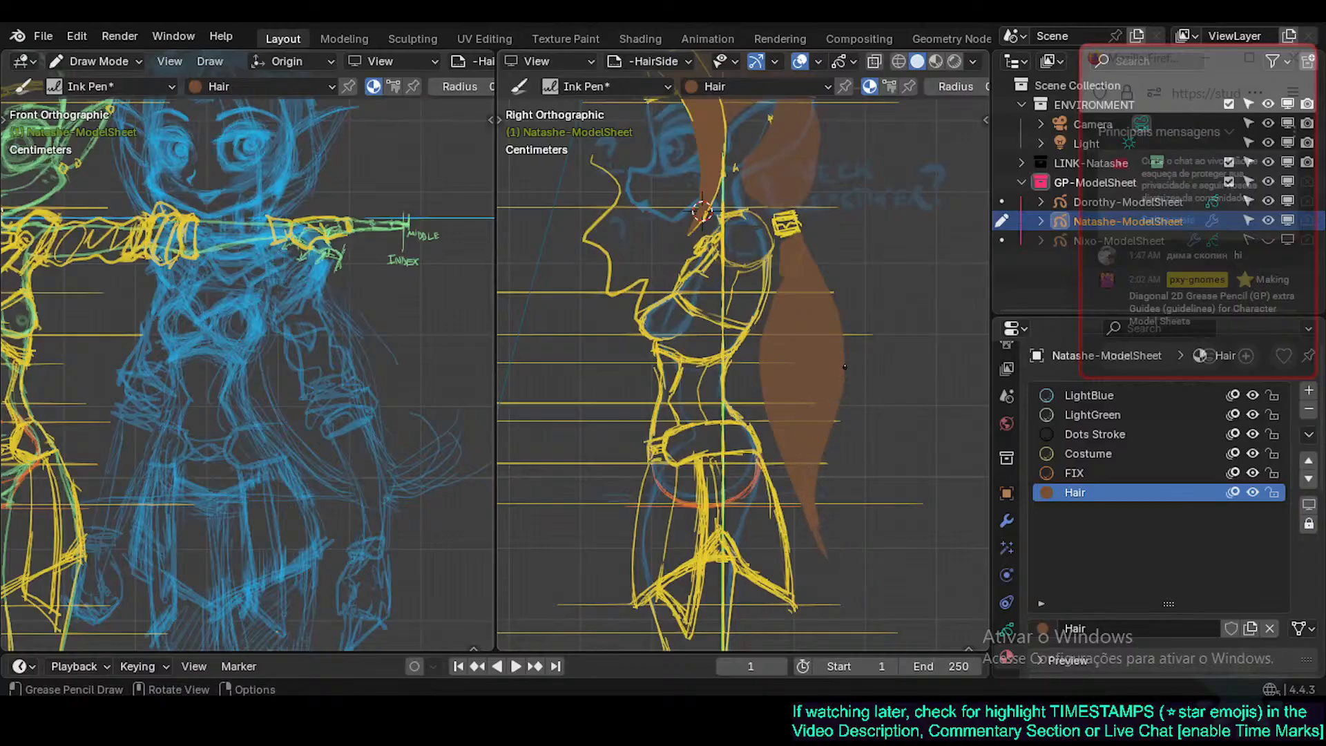
Restore the right orthographic view and examine the new ponytail against the side-view body and skirt.
middle_drag(845, 367, 821, 436)
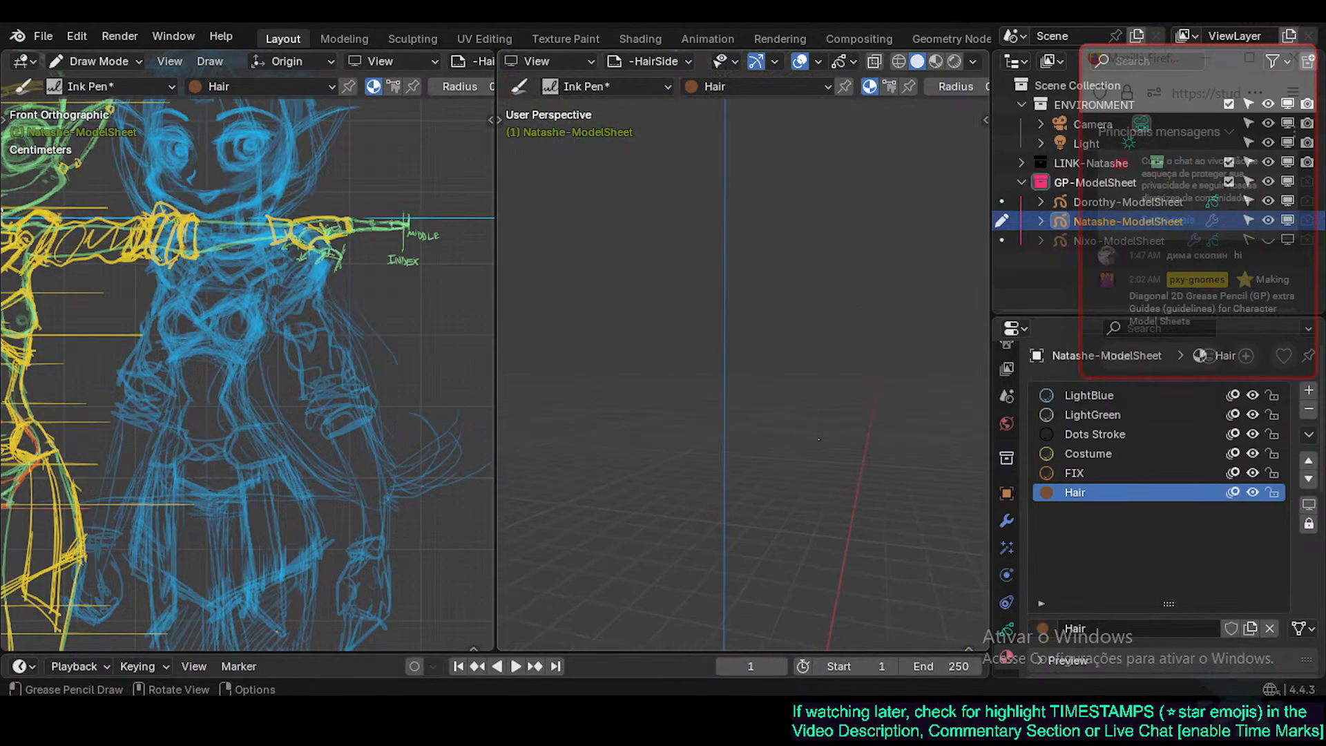
key(KP_3)
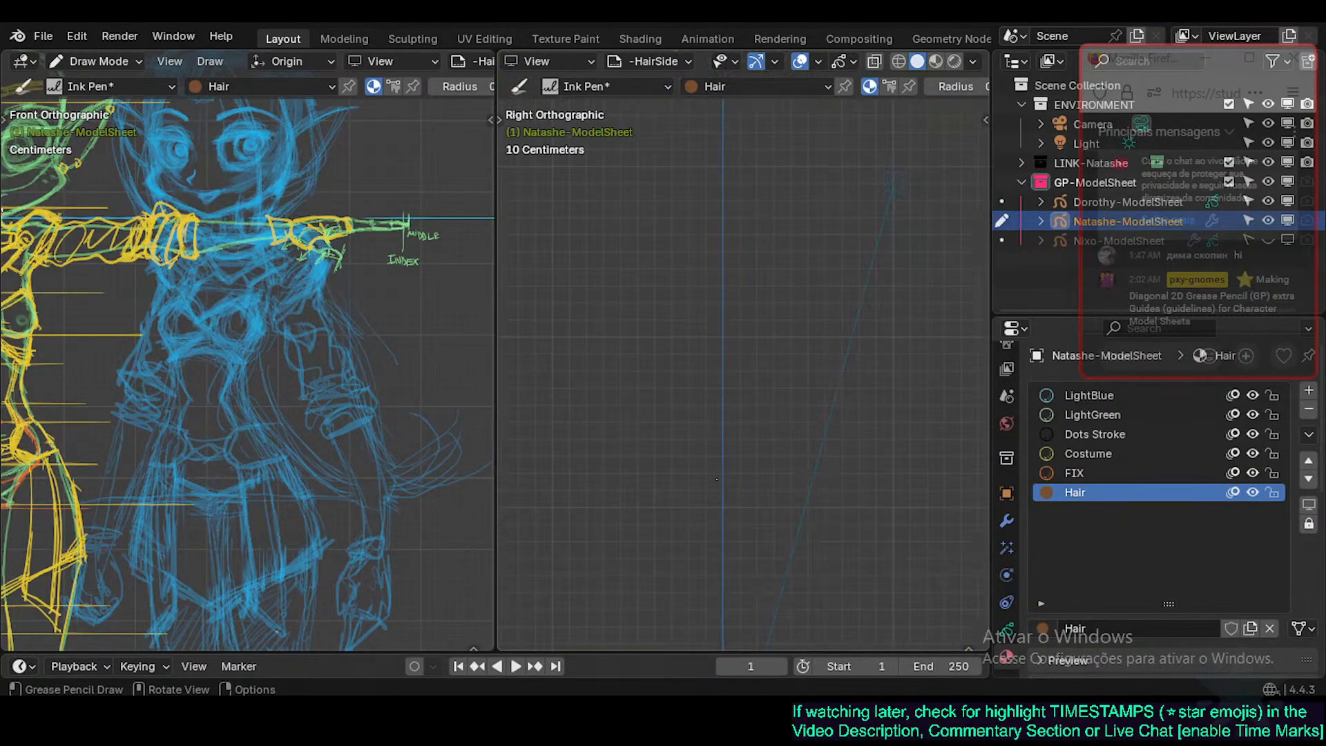
key(KP_6)
key(KP_3)
shift+middle_drag(717, 480, 735, 346)
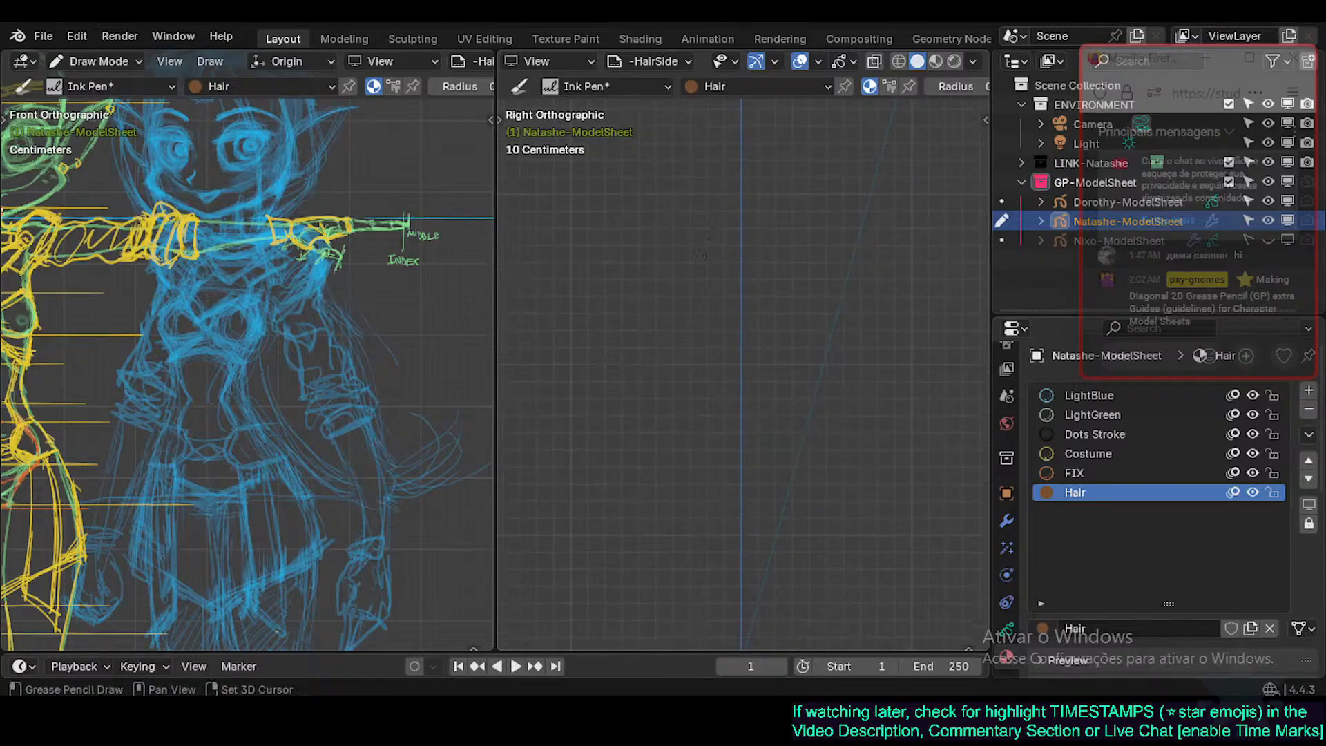
shift+middle_drag(703, 399, 736, 263)
scroll(735, 264, down, 5)
shift+middle_drag(696, 439, 723, 458)
shift+middle_drag(779, 615, 739, 477)
scroll(739, 484, up, 10)
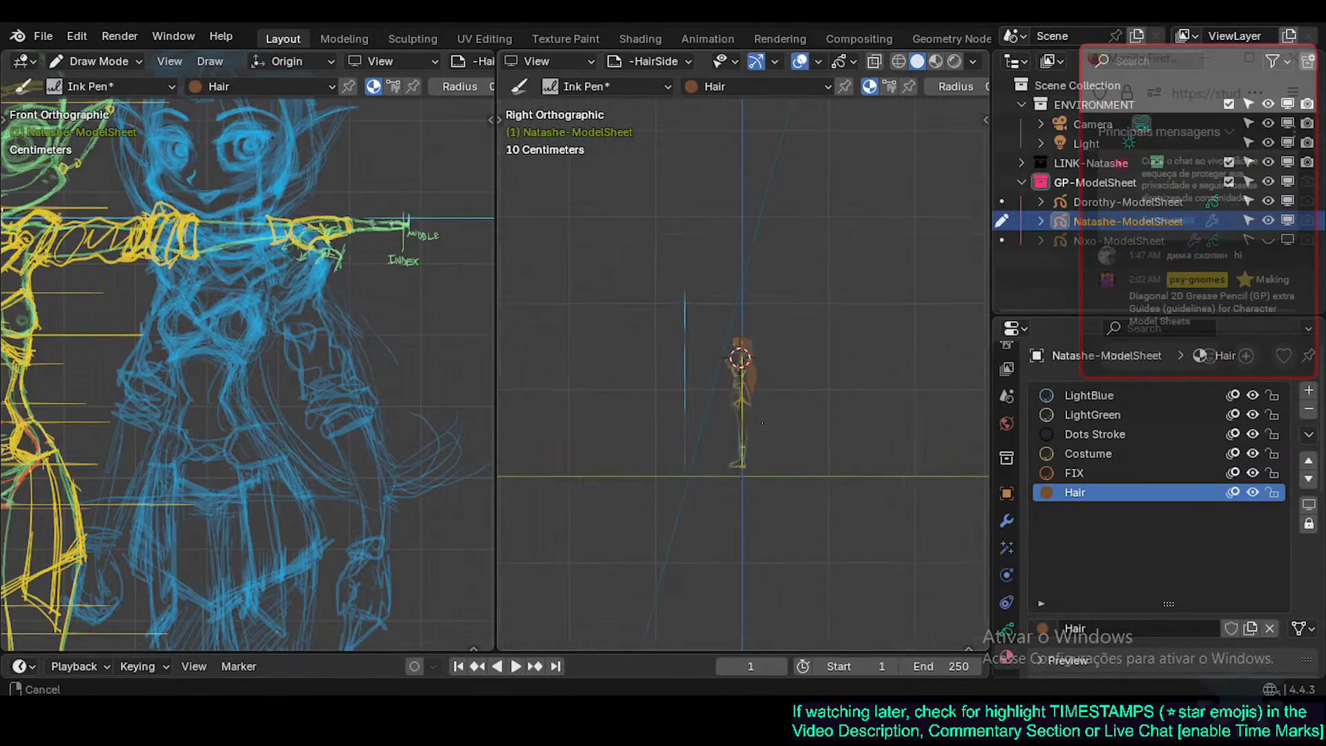
shift+middle_drag(788, 114, 749, 642)
ctrl+middle_drag(753, 539, 754, 570)
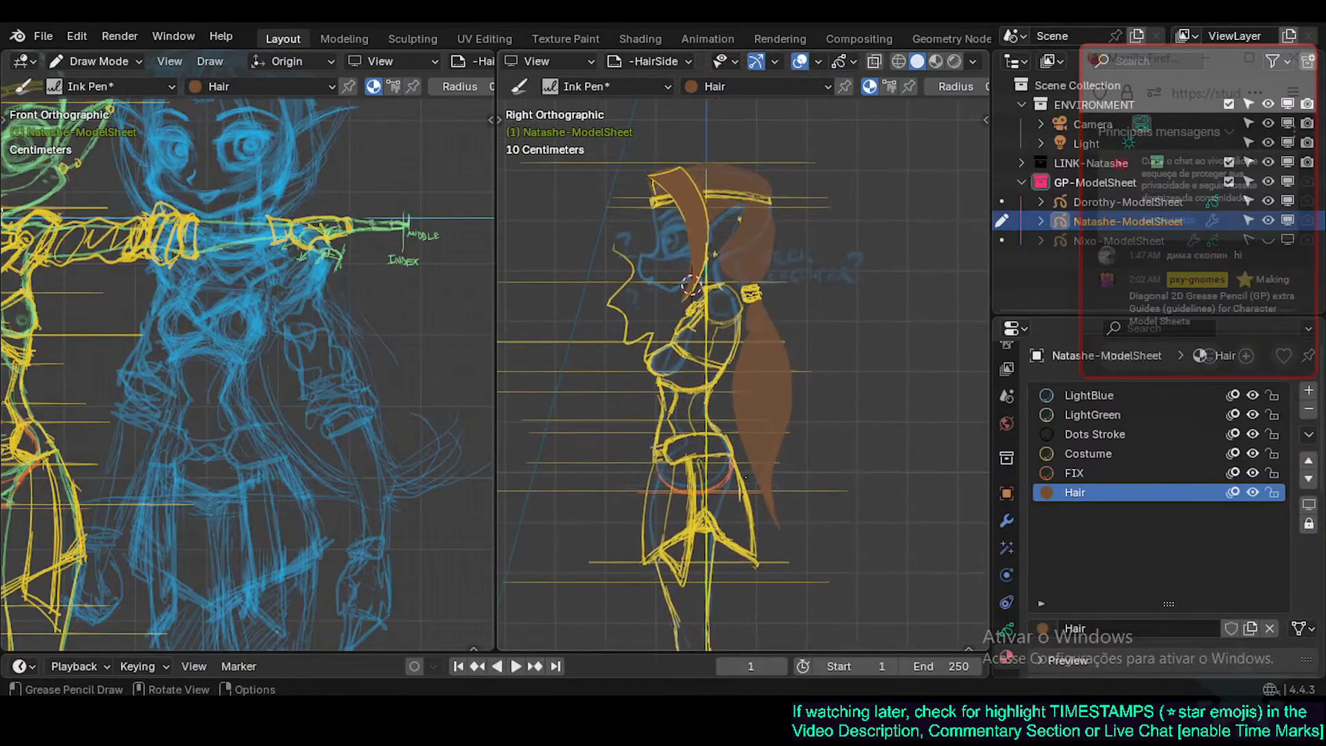
shift+middle_drag(767, 511, 782, 435)
mouse_move(778, 477)
ctrl+middle_down()
mouse_move(775, 435)
mouse_move(759, 473)
ctrl+middle_up()
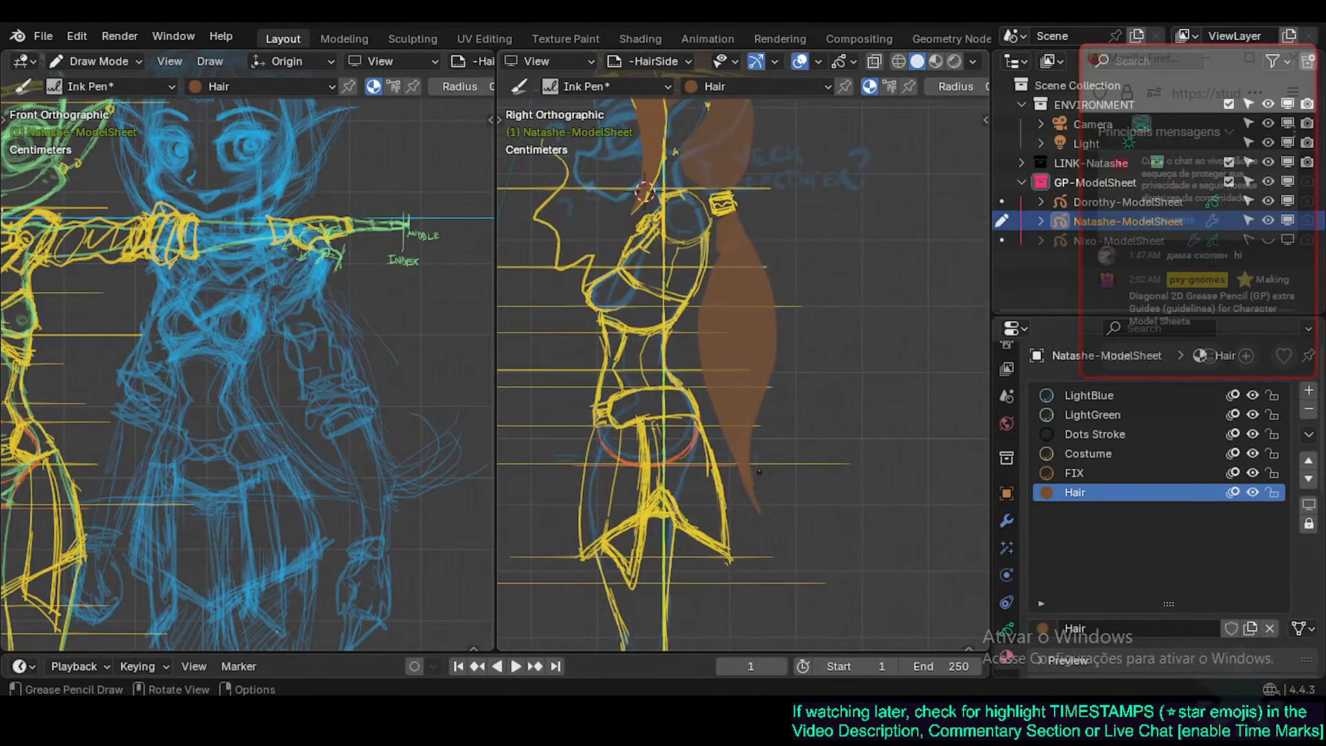
Enable proportional editing and move the ponytail's lower rear edge points outward to smooth its taper toward the tip.
key(Tab)
click(755, 423)
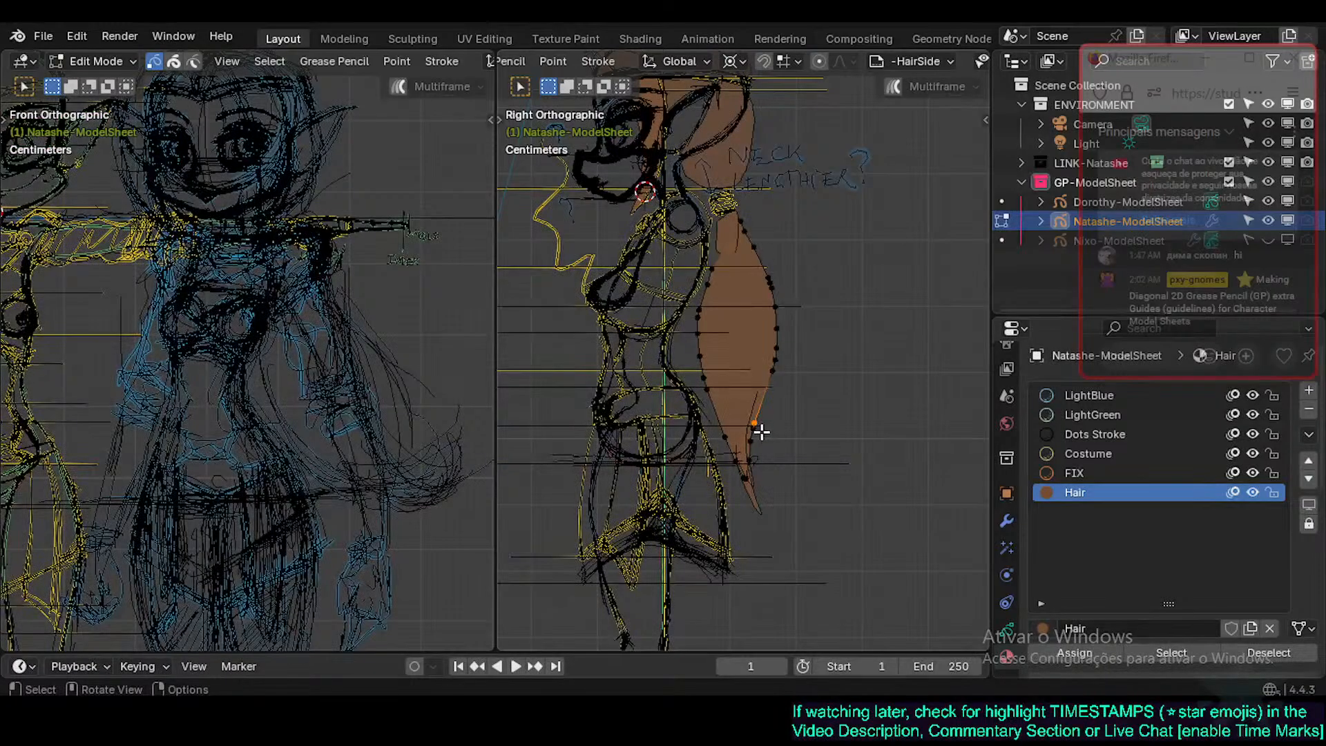
key(o)
key(g)
click(764, 467)
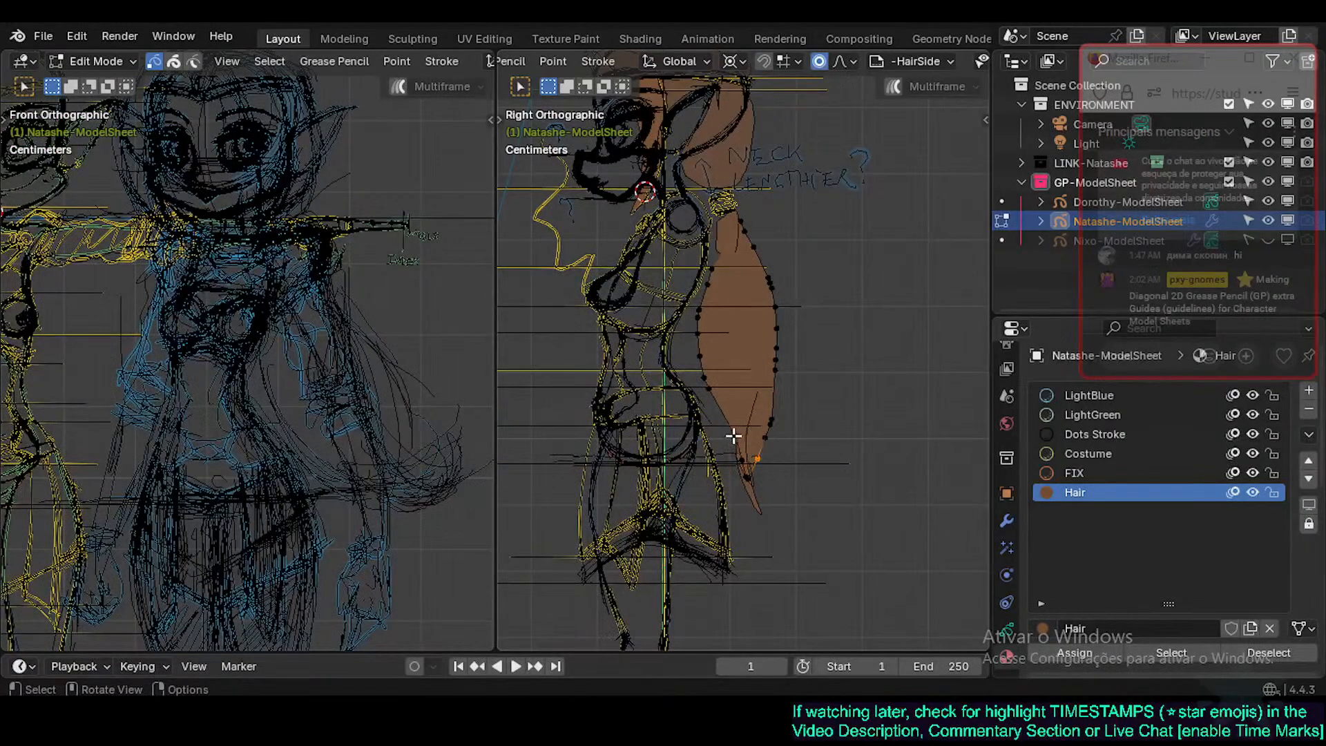
key(g)
click(756, 467)
key(g)
click(761, 456)
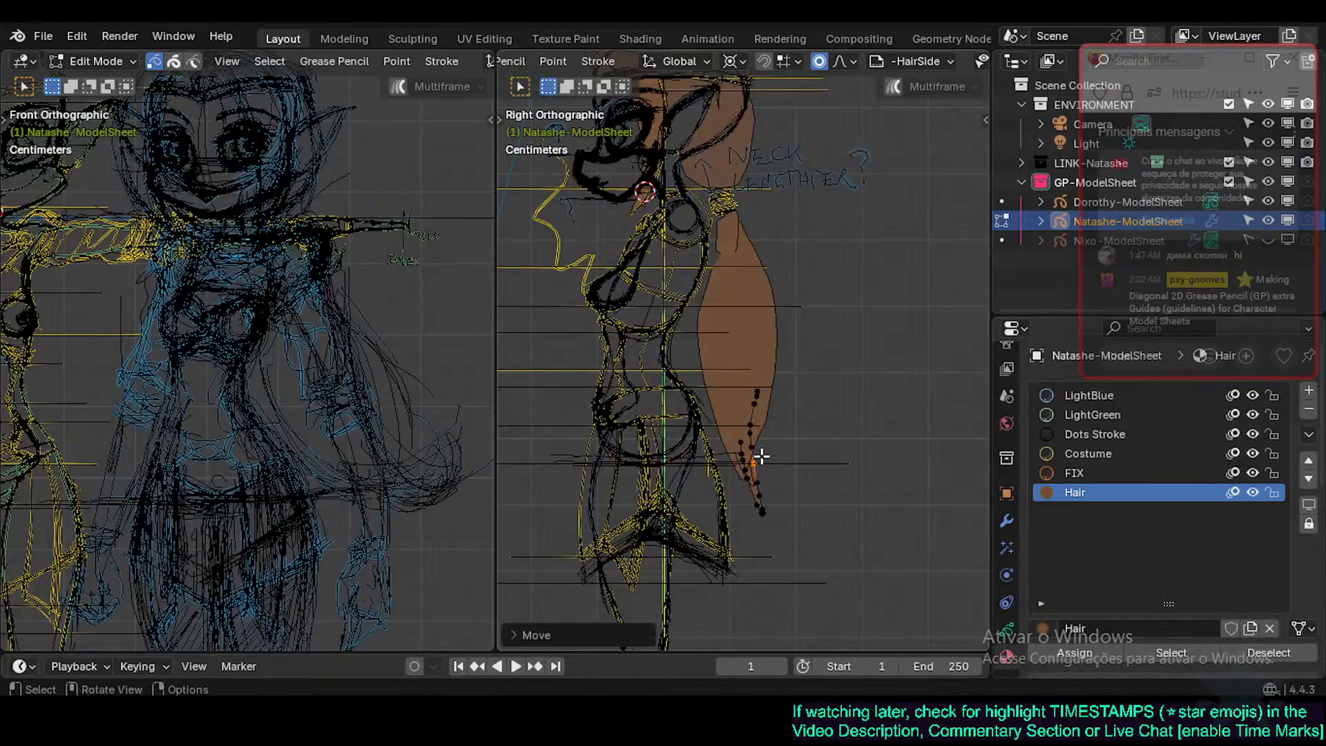
key(g)
click(750, 414)
key(g)
click(768, 398)
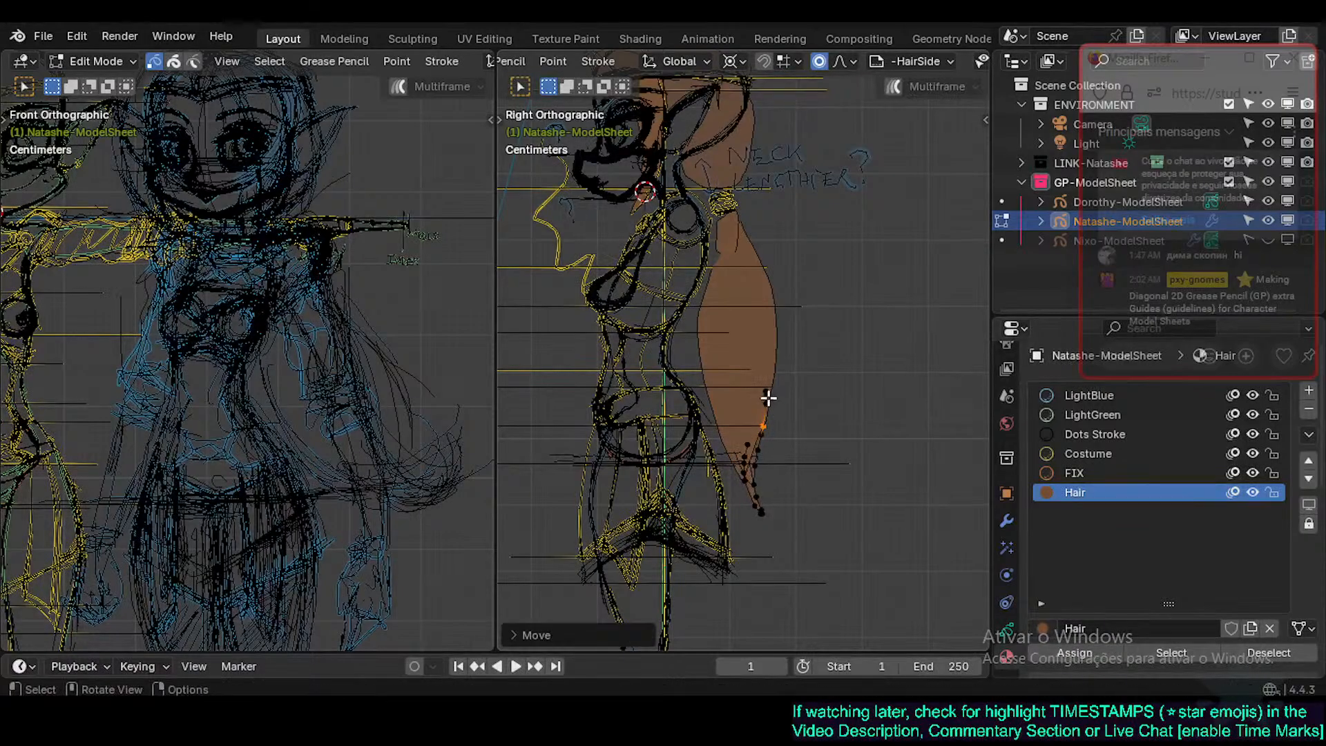
click(768, 392)
Adjust the ponytail's upper points just below the hair tie, shifting the body-side edge outward, and return to drawing.
click(733, 254)
click(714, 281)
key(g)
click(706, 276)
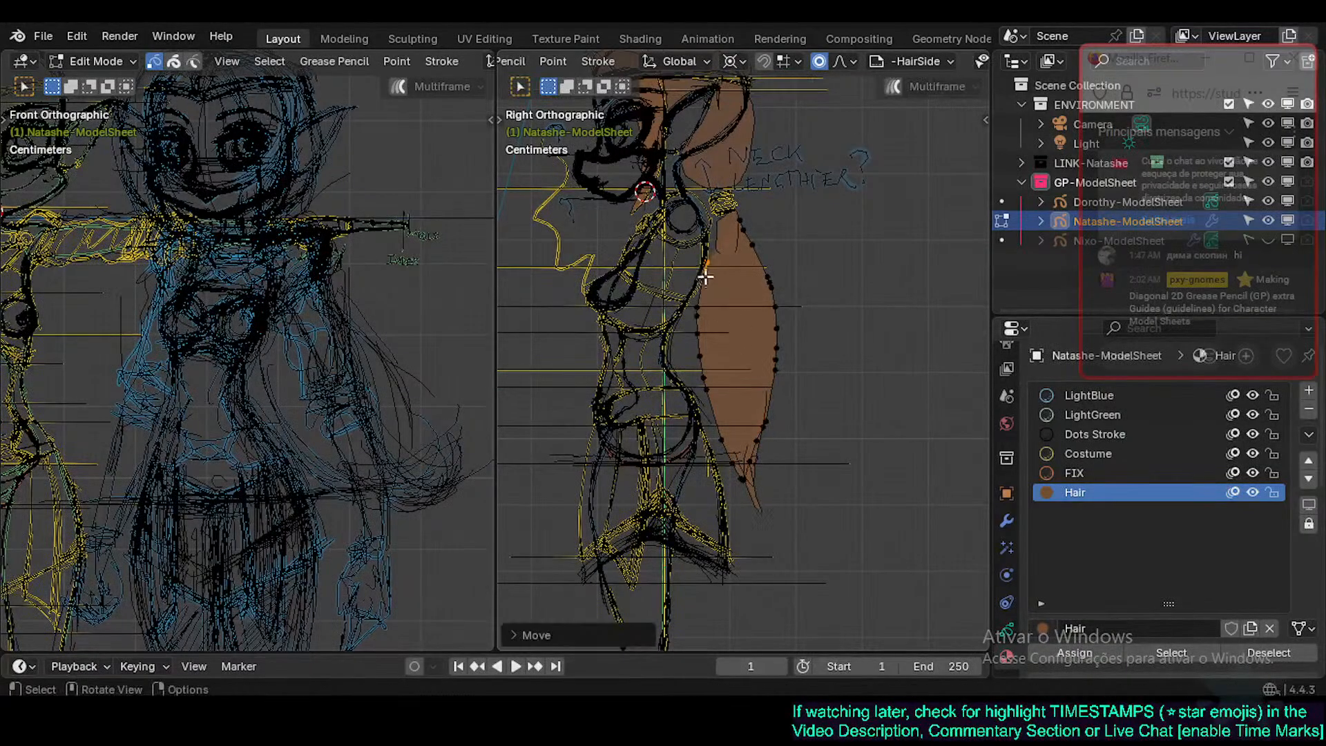
click(728, 251)
key(g)
click(734, 243)
key(Tab)
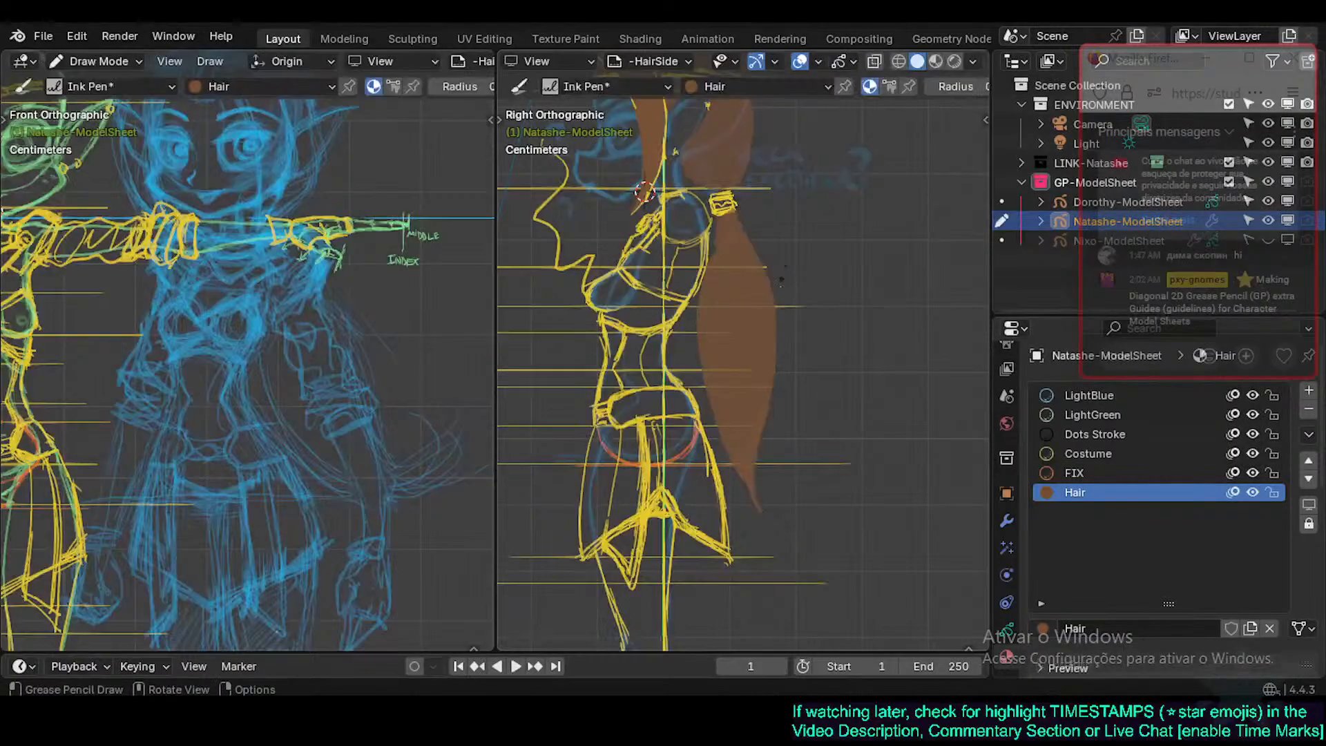
Switch to Object Mode, deselect everything and examine the side view from head to skirt with the finished ponytail.
mouse_move(644, 194)
shift+middle_down()
mouse_move(653, 237)
mouse_move(733, 267)
shift+middle_up()
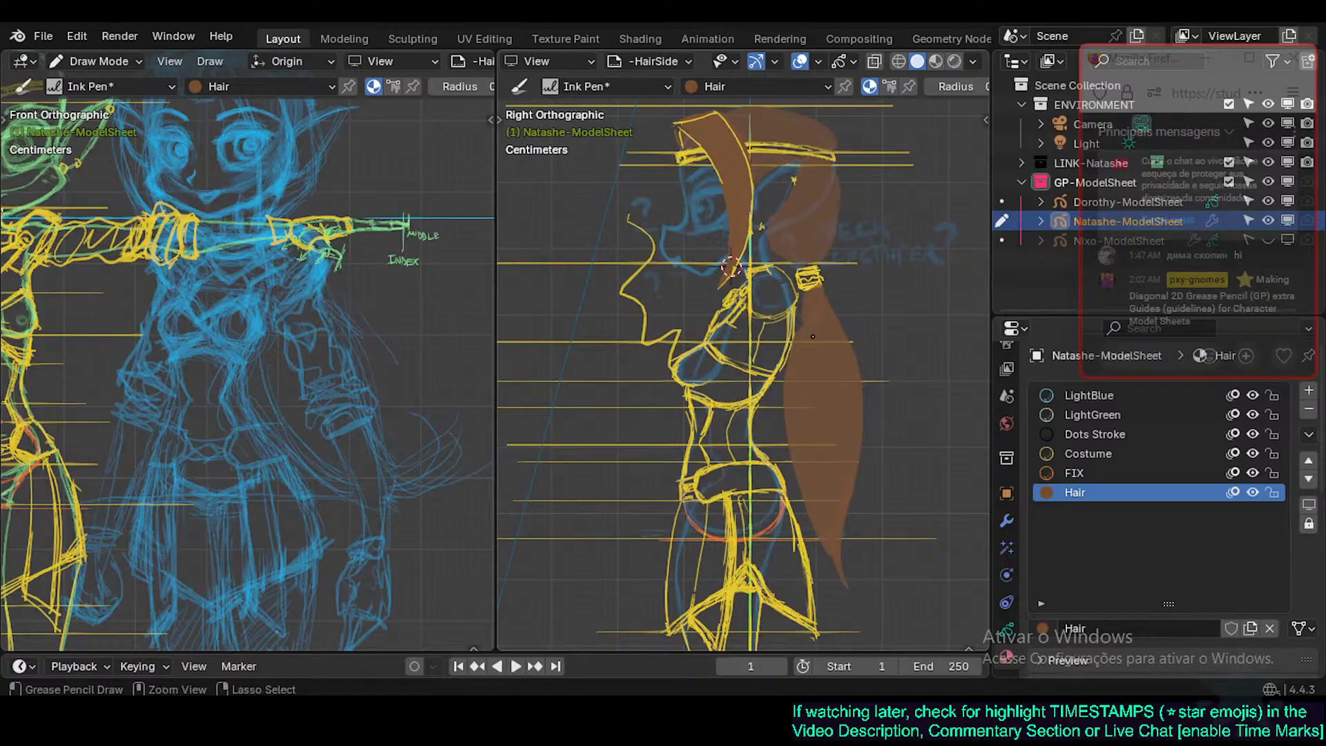
key(ctrl+Tab)
scroll(799, 350, down, 1)
shift+middle_drag(819, 214, 828, 350)
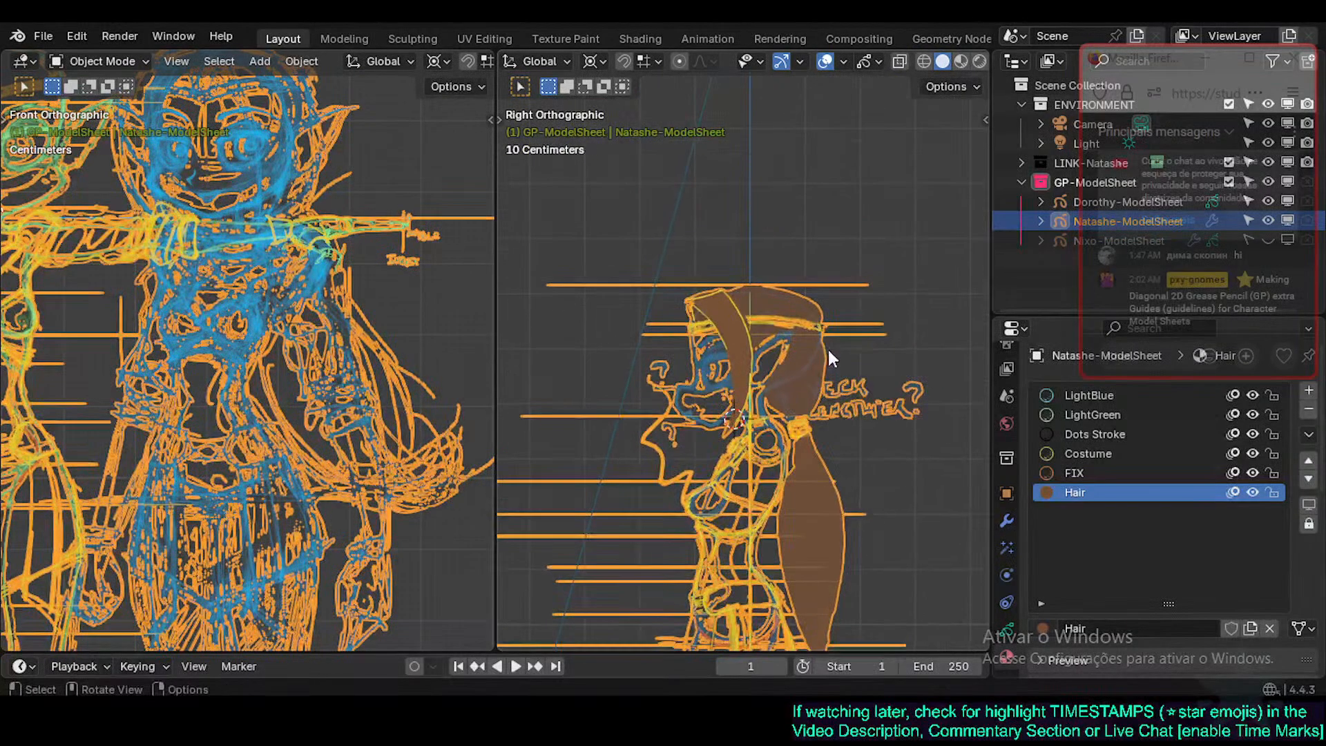
key(alt+a)
mouse_move(773, 448)
shift+middle_down()
mouse_move(802, 338)
mouse_move(782, 208)
shift+middle_up()
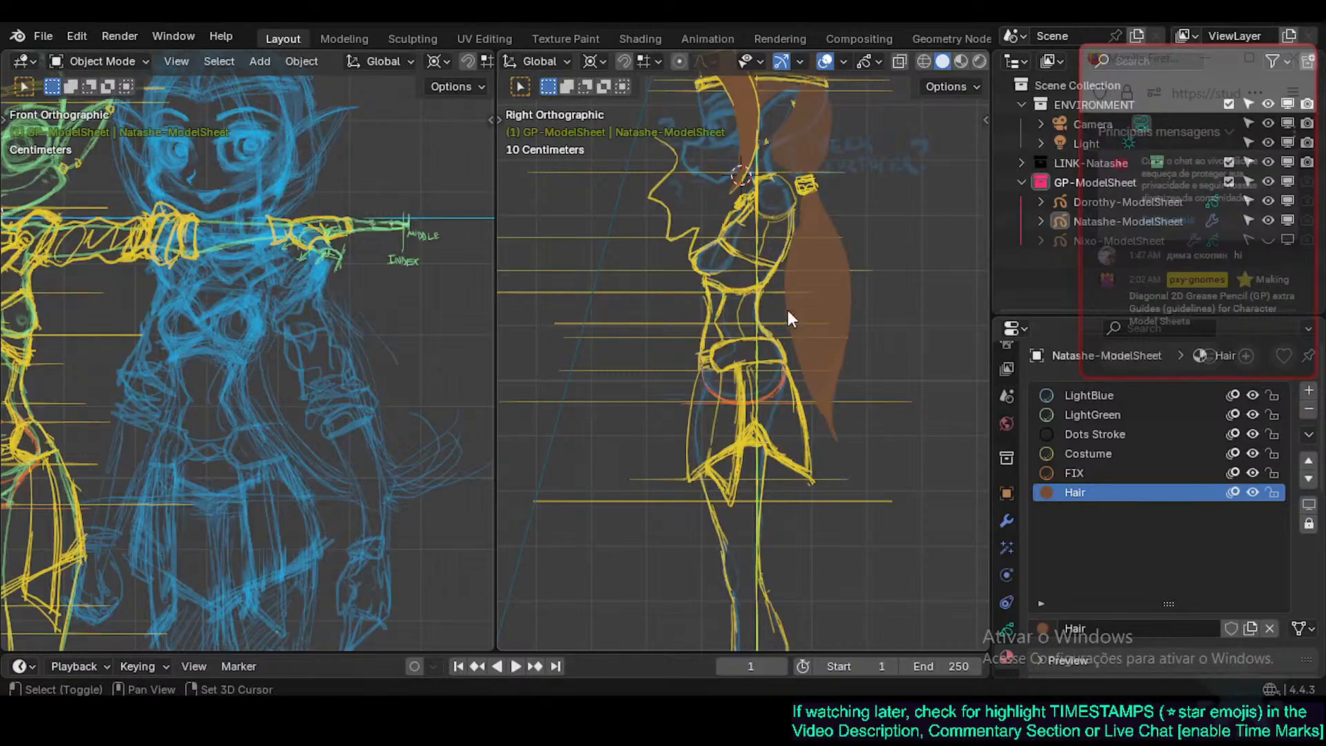
shift+middle_drag(788, 309, 761, 369)
Join the front and side viewports into a single front view, save the file and frame the front head and torso.
right_click(496, 327)
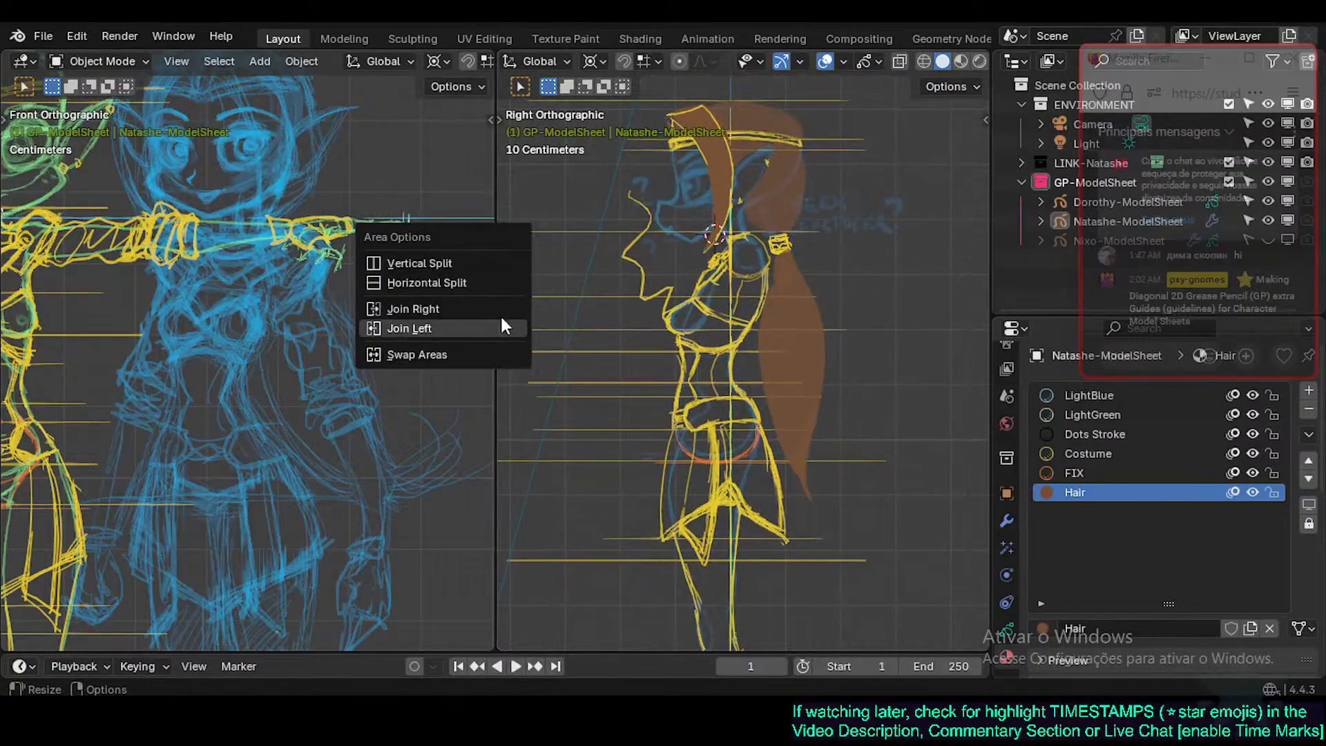
click(506, 311)
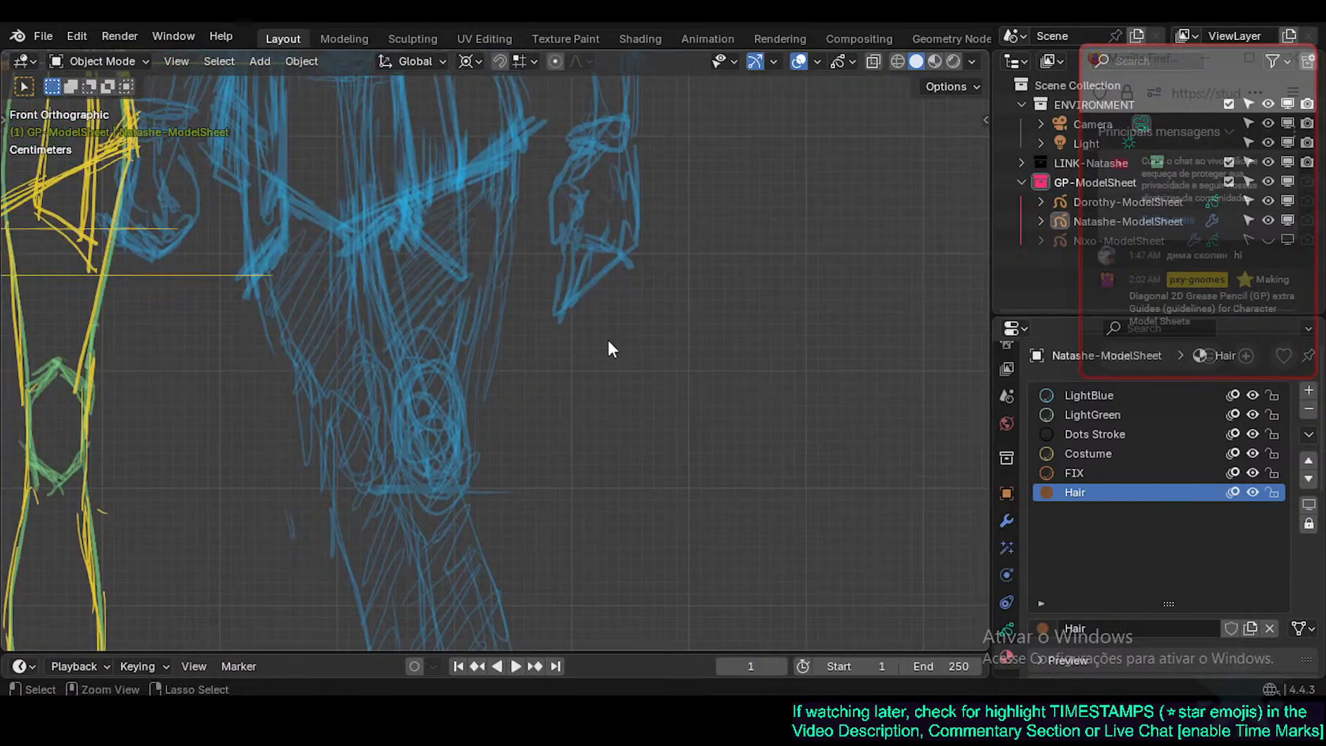
key(ctrl+s)
scroll(490, 296, down, 6)
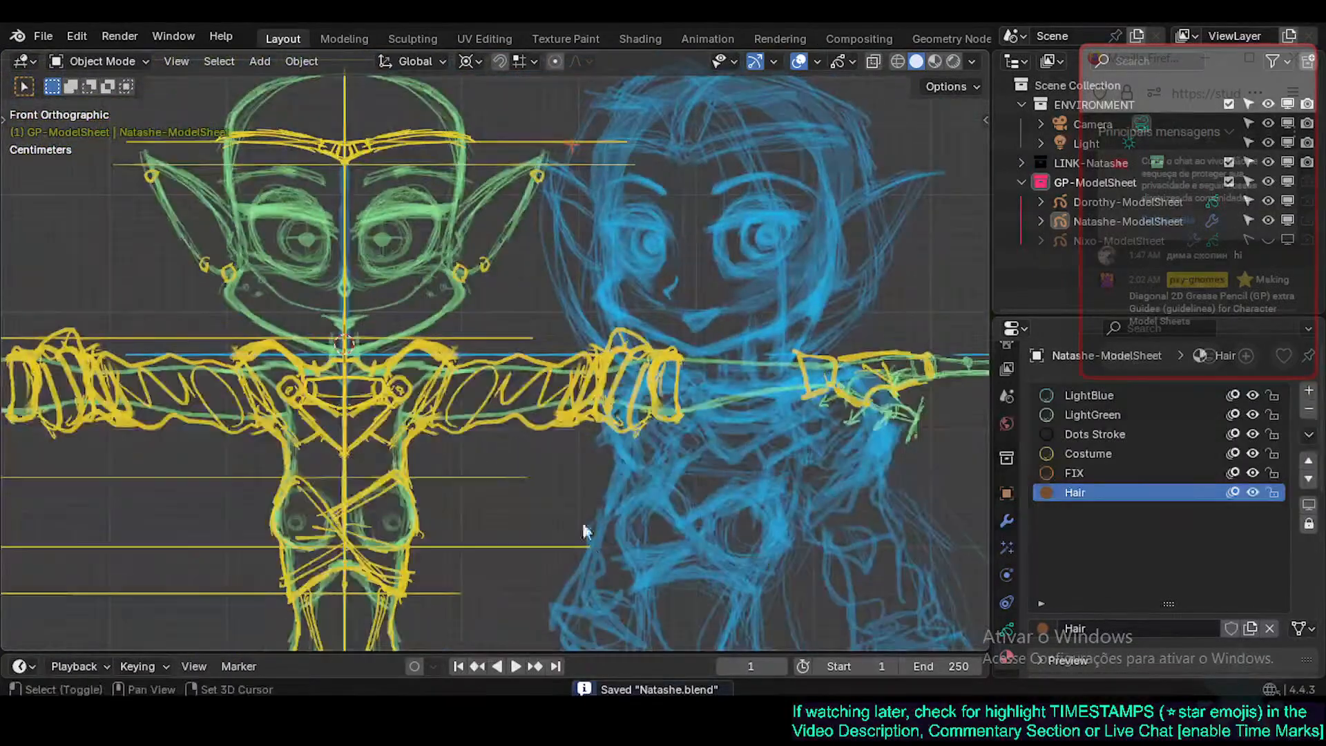
shift+middle_drag(584, 531, 629, 621)
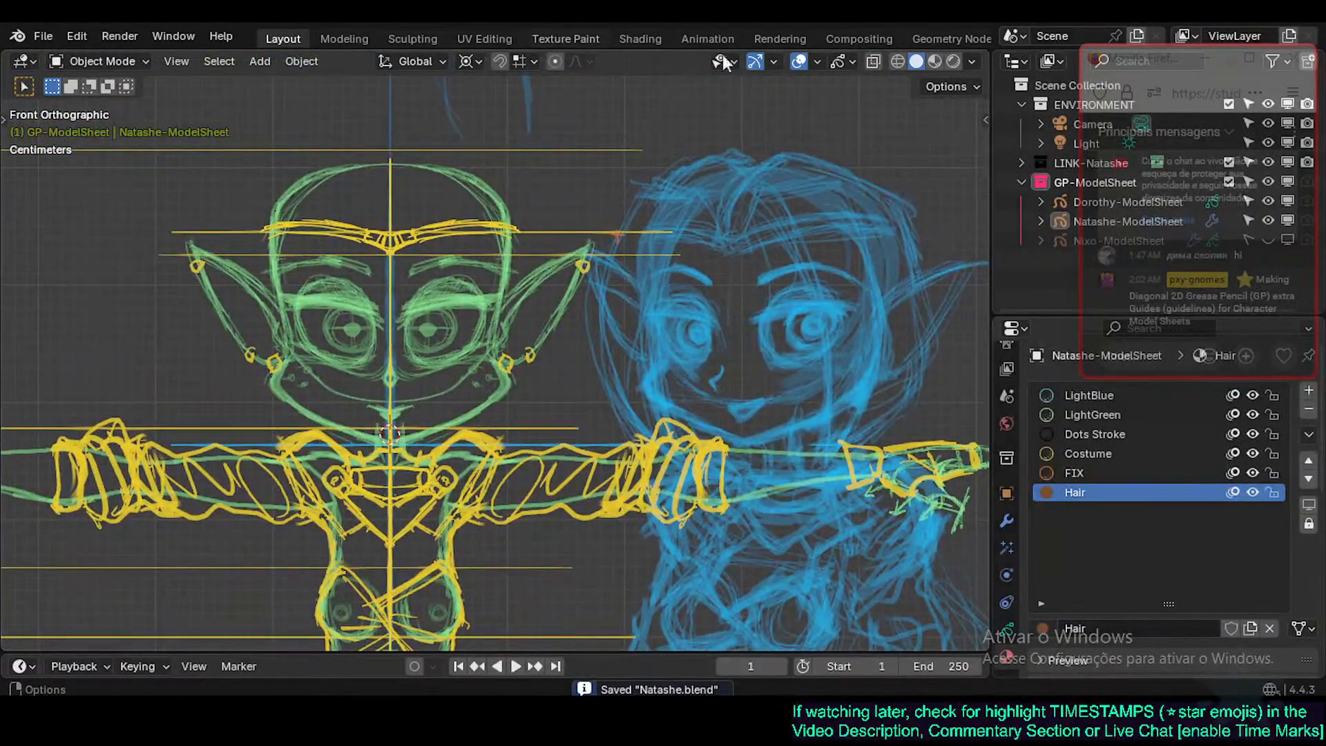
Split the viewport into two side-by-side areas, giving the first about two thirds of the width, and frame the front model sheet there.
drag(987, 53, 878, 72)
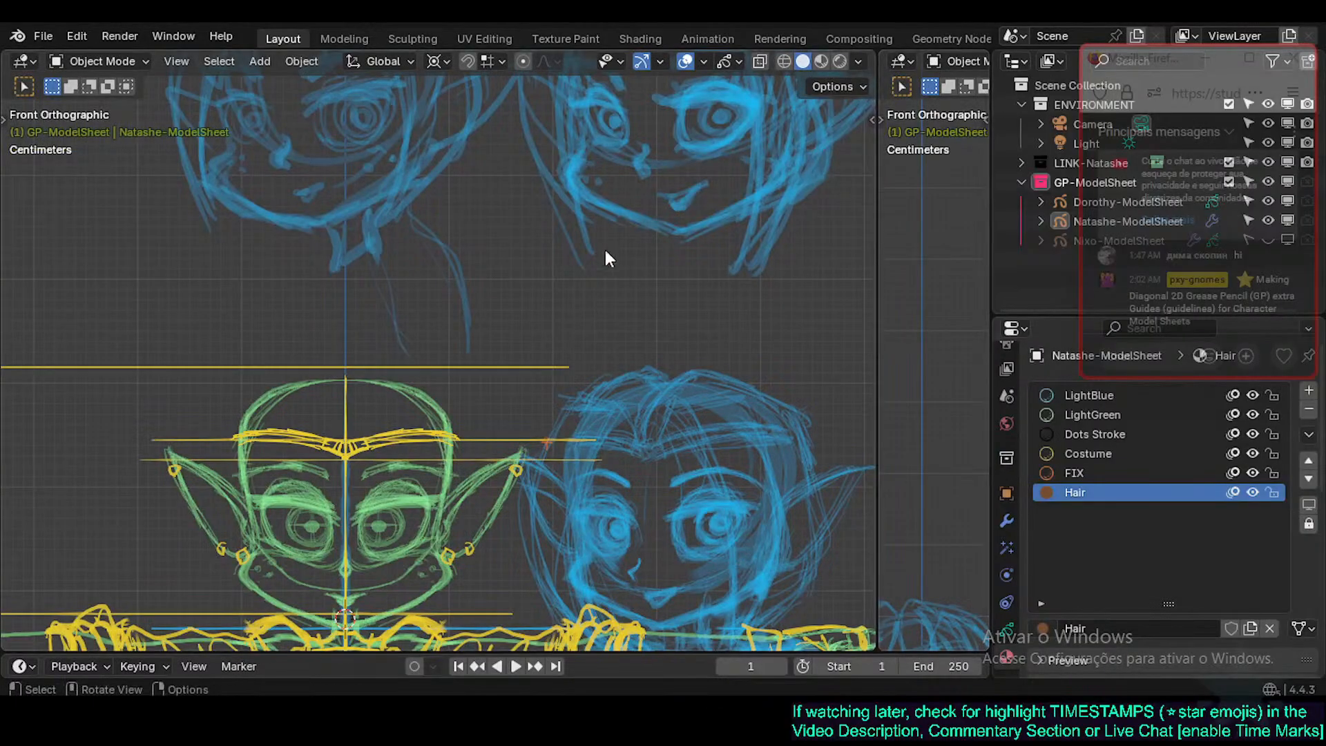
ctrl+scroll(718, 359, down, 5)
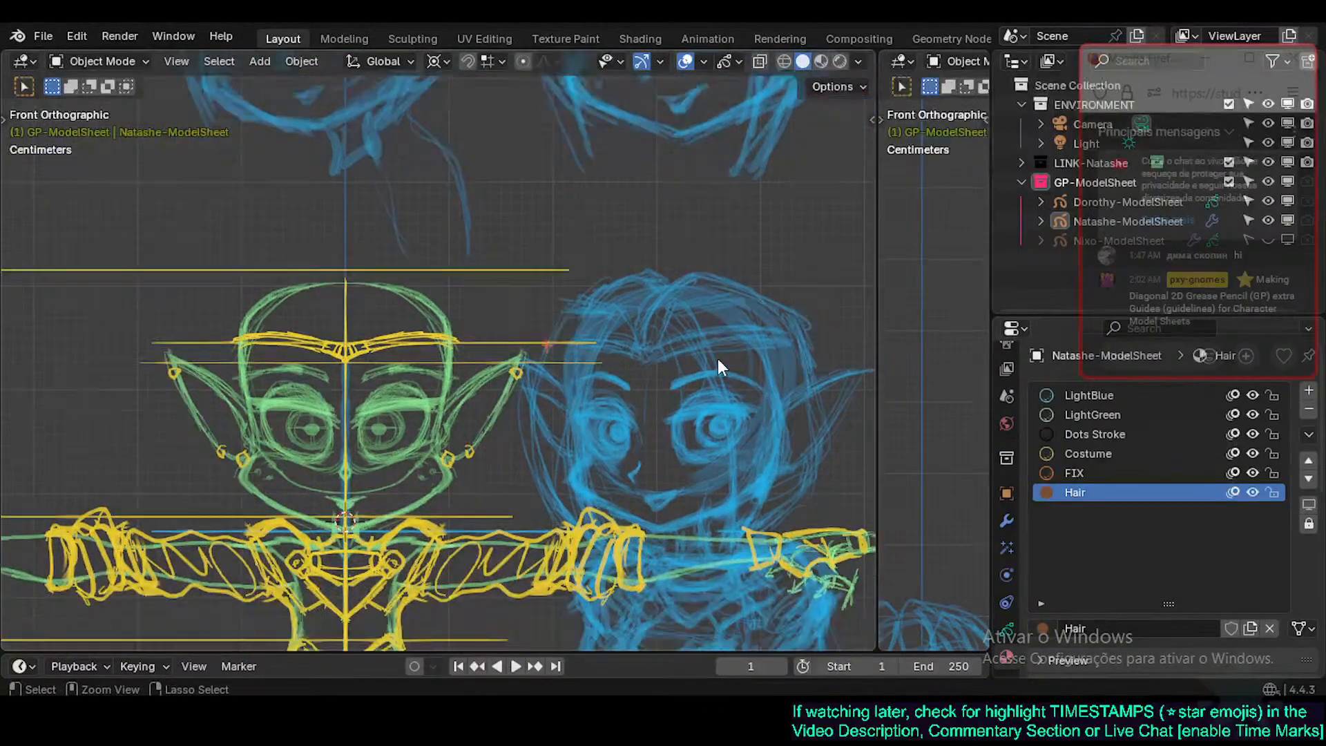
ctrl+scroll(718, 358, down, 4)
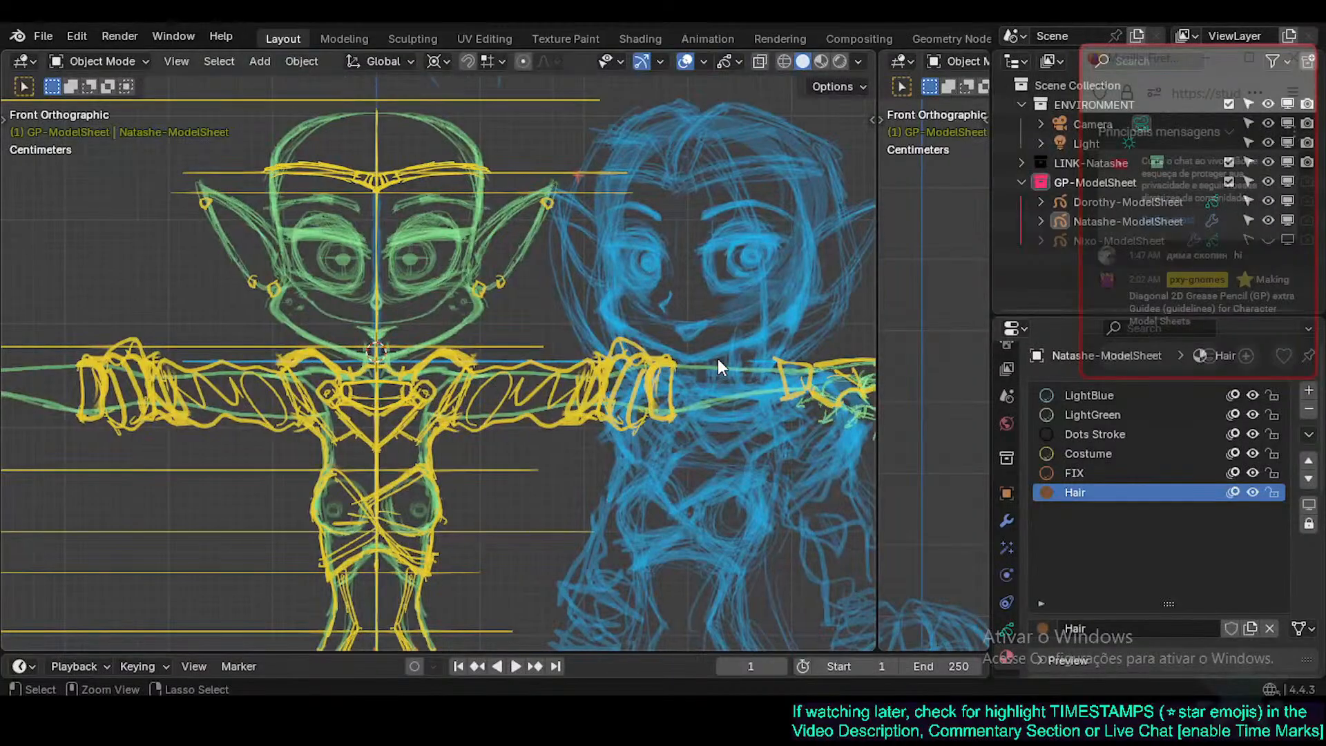
ctrl+scroll(718, 359, down, 2)
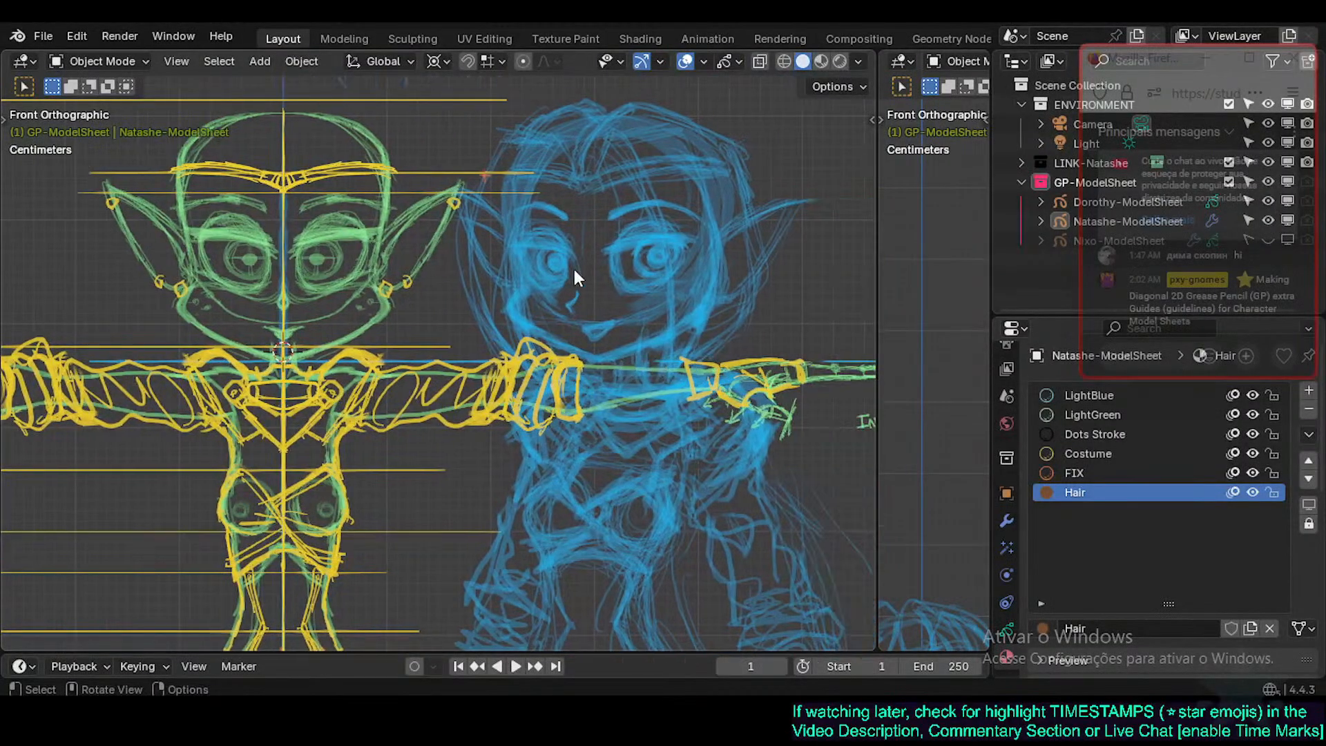
ctrl+scroll(576, 271, up, 2)
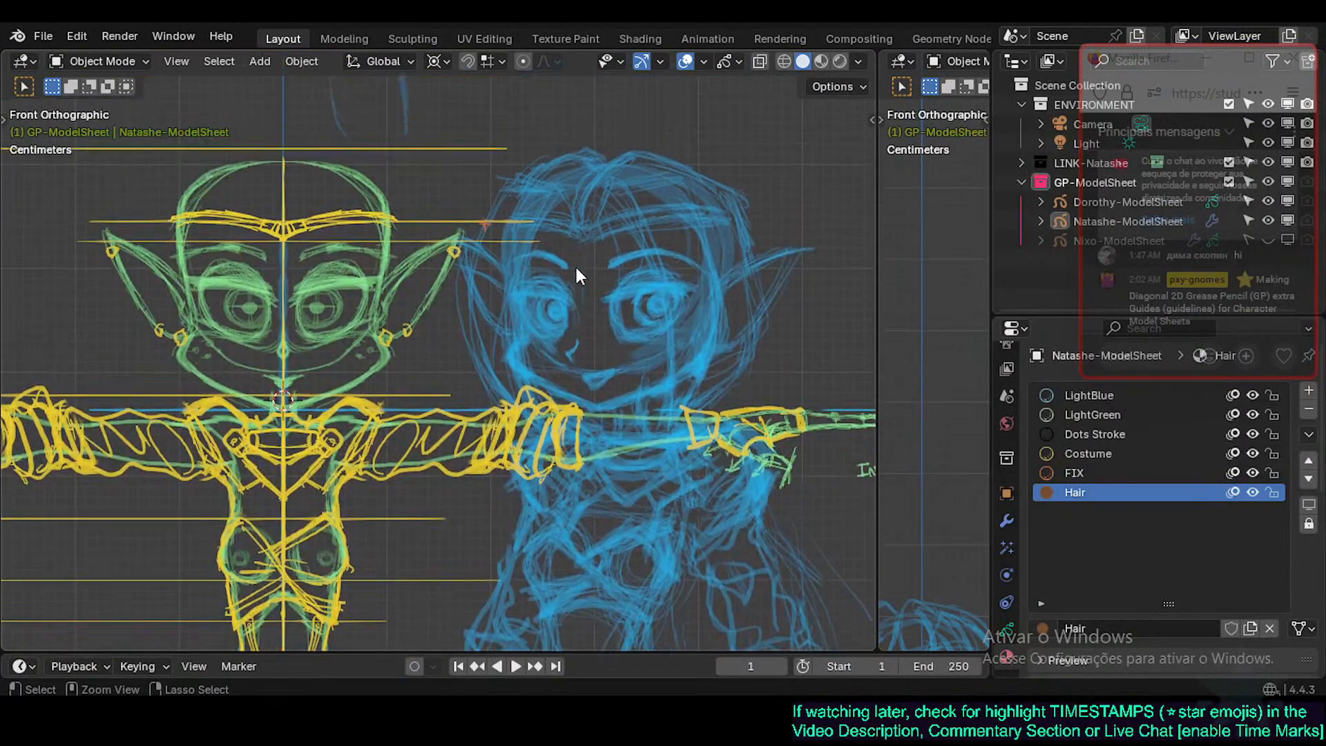
ctrl+scroll(576, 270, up, 3)
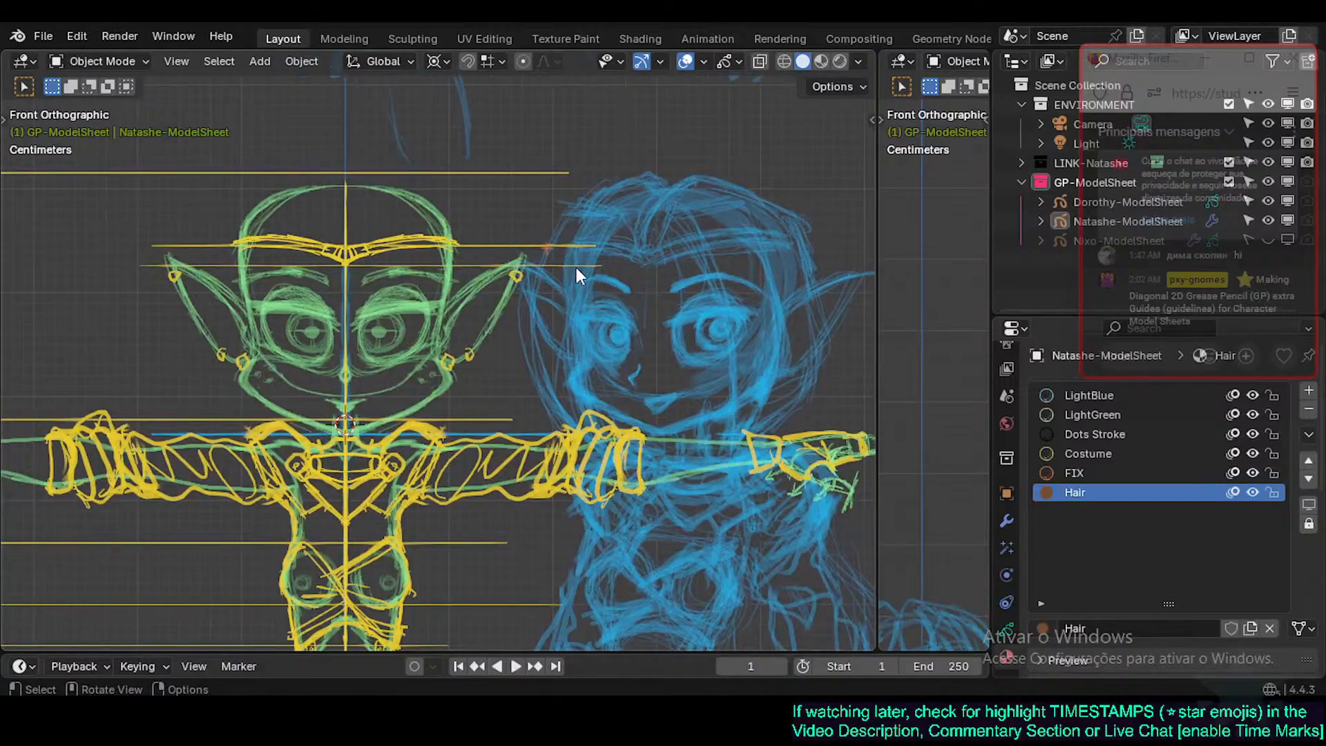
drag(878, 304, 657, 318)
ctrl+scroll(493, 523, down, 7)
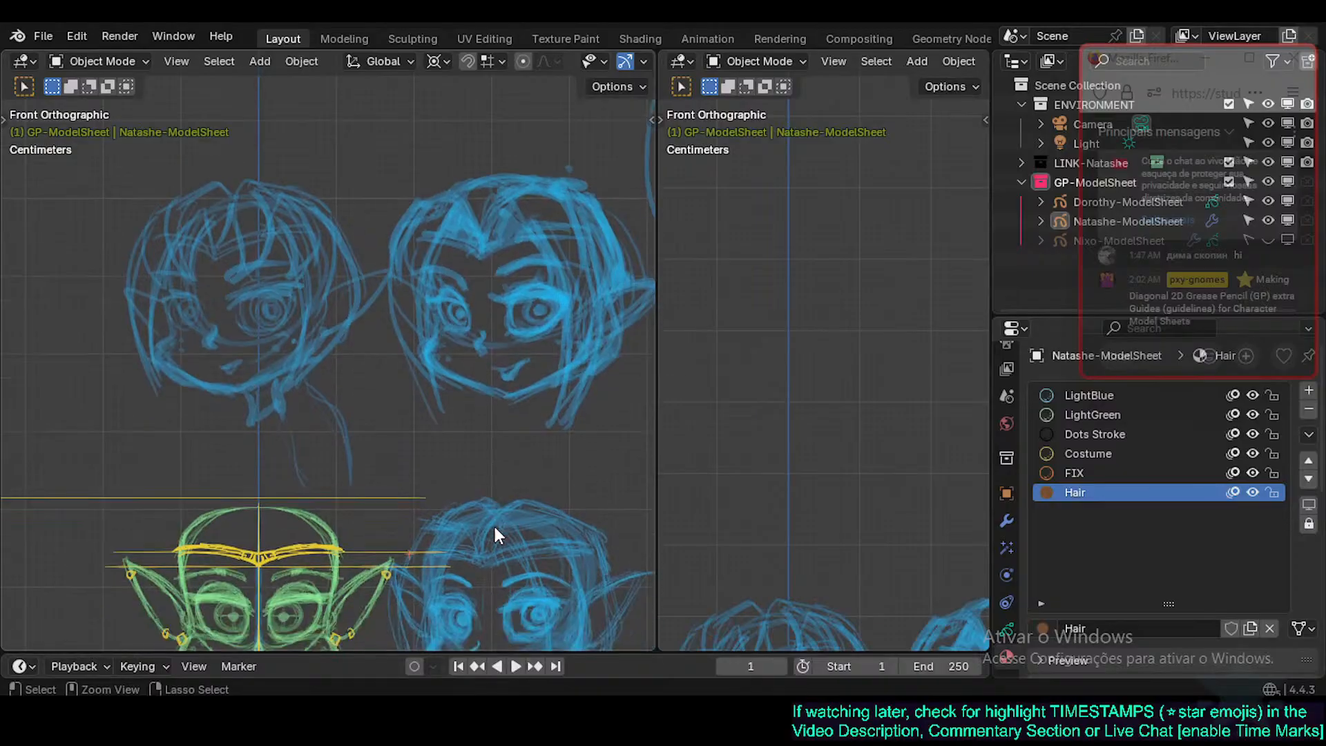
ctrl+scroll(494, 526, down, 9)
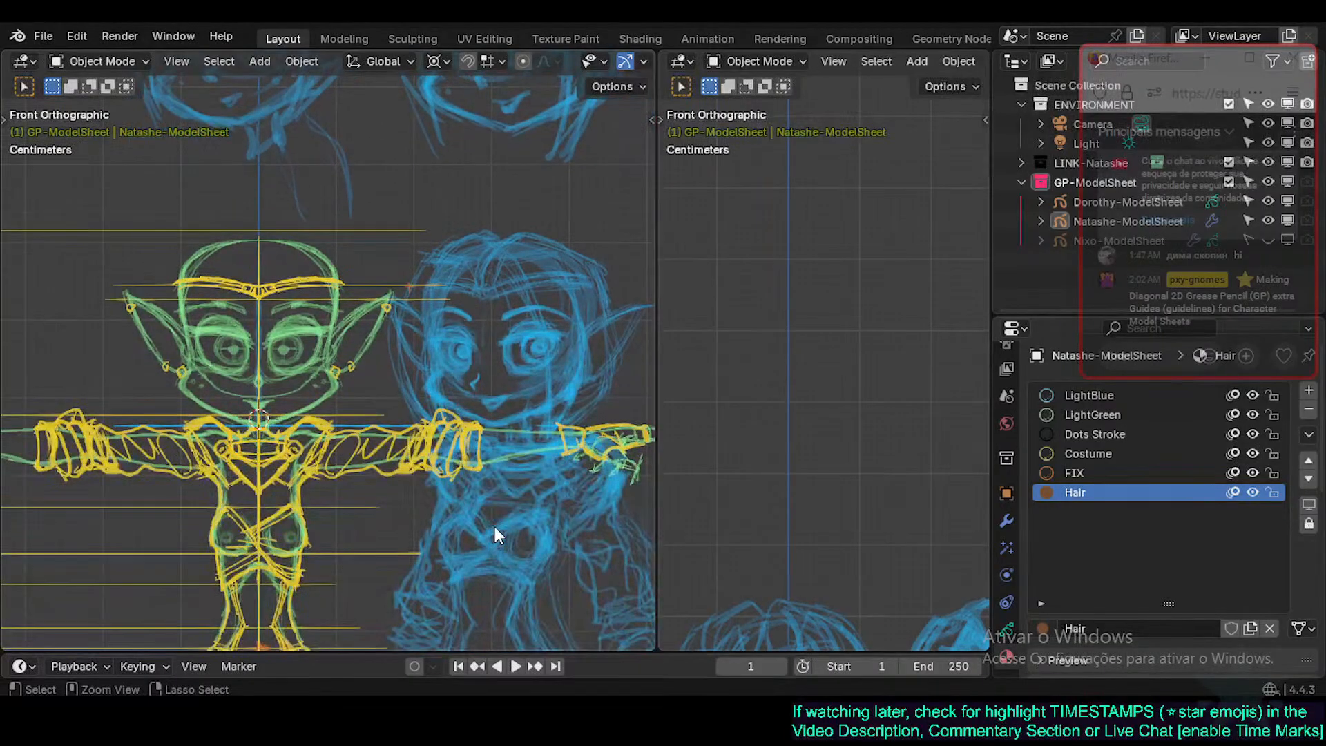
ctrl+scroll(494, 527, down, 3)
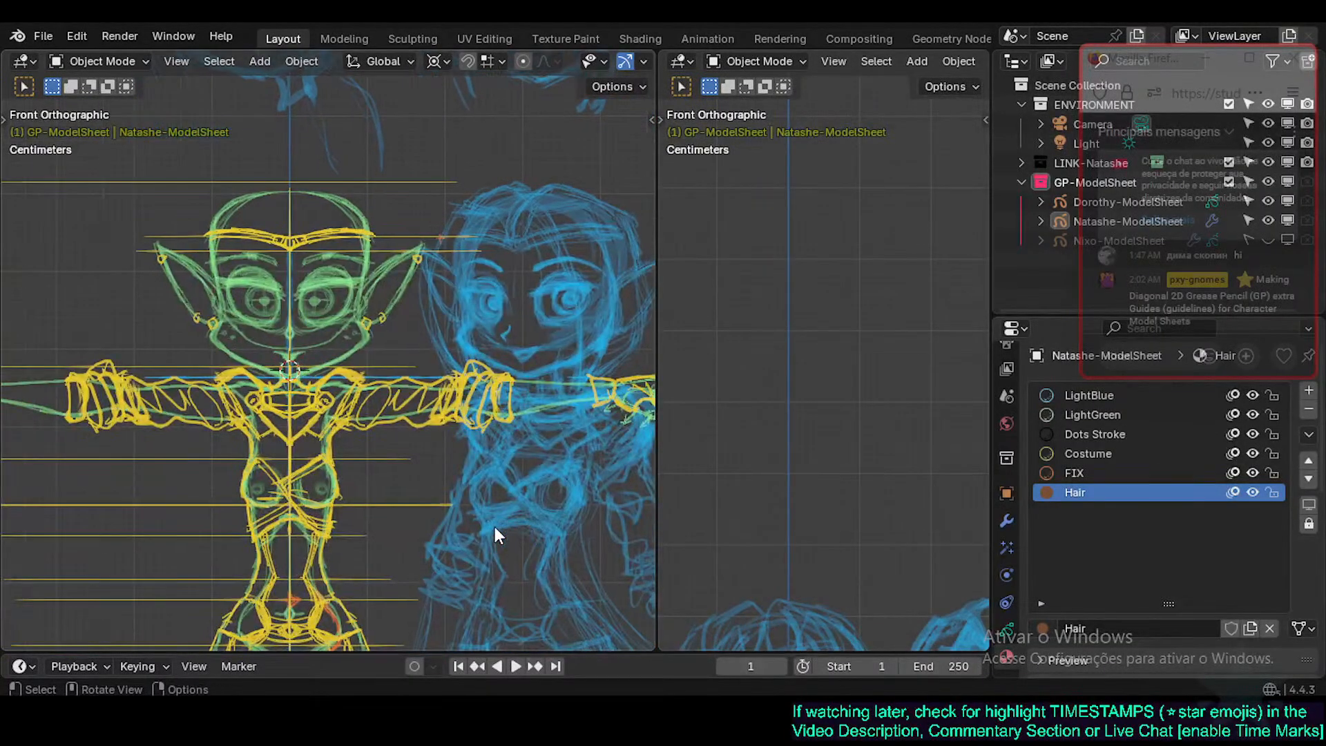
ctrl+scroll(778, 308, down, 4)
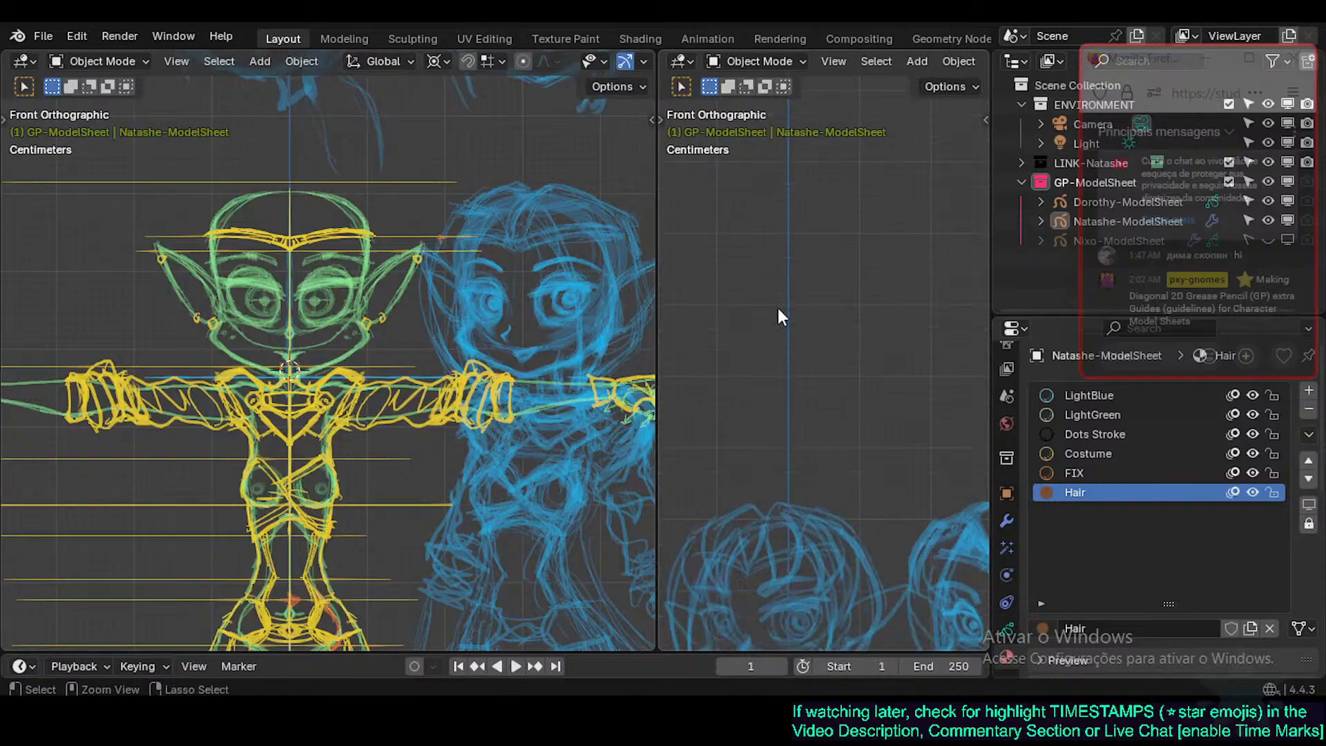
ctrl+scroll(778, 309, down, 14)
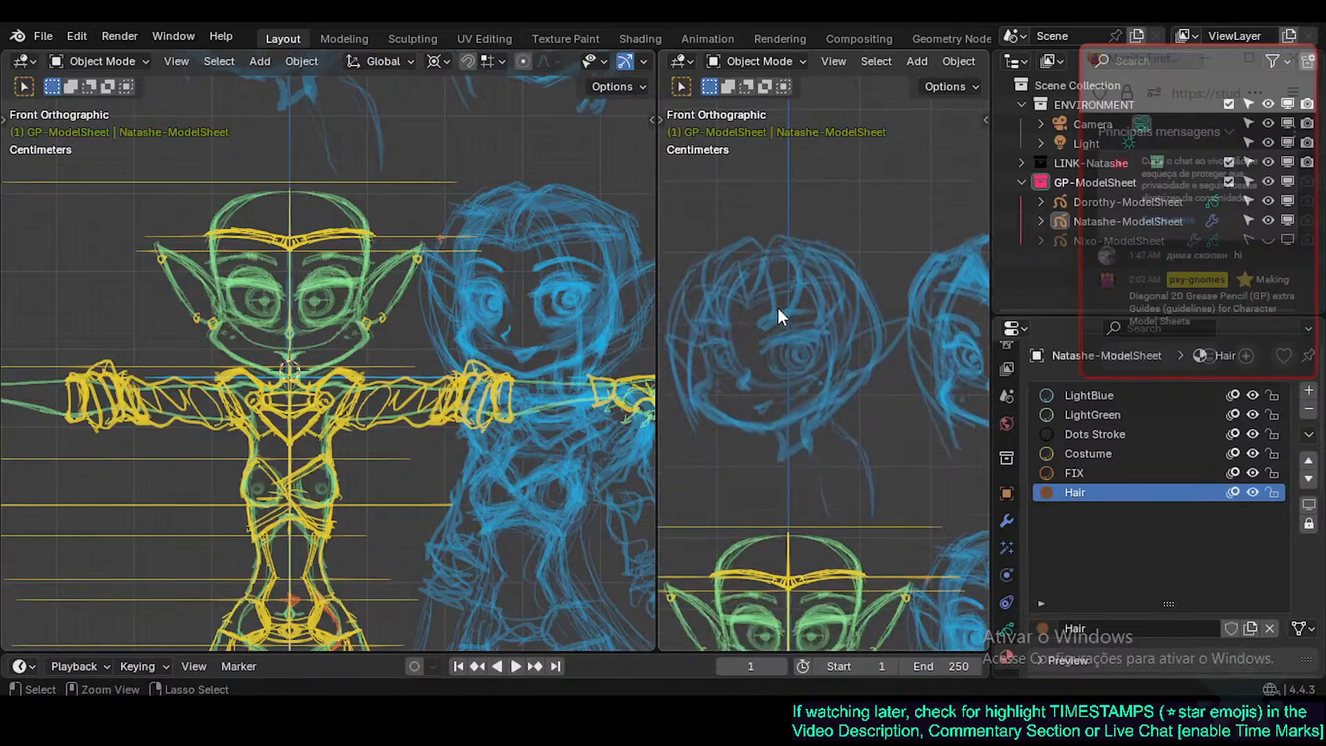
Set the second viewport to the right orthographic view and line up its head and torso with the front view's height guides.
key(KP_3)
ctrl+scroll(778, 309, down, 7)
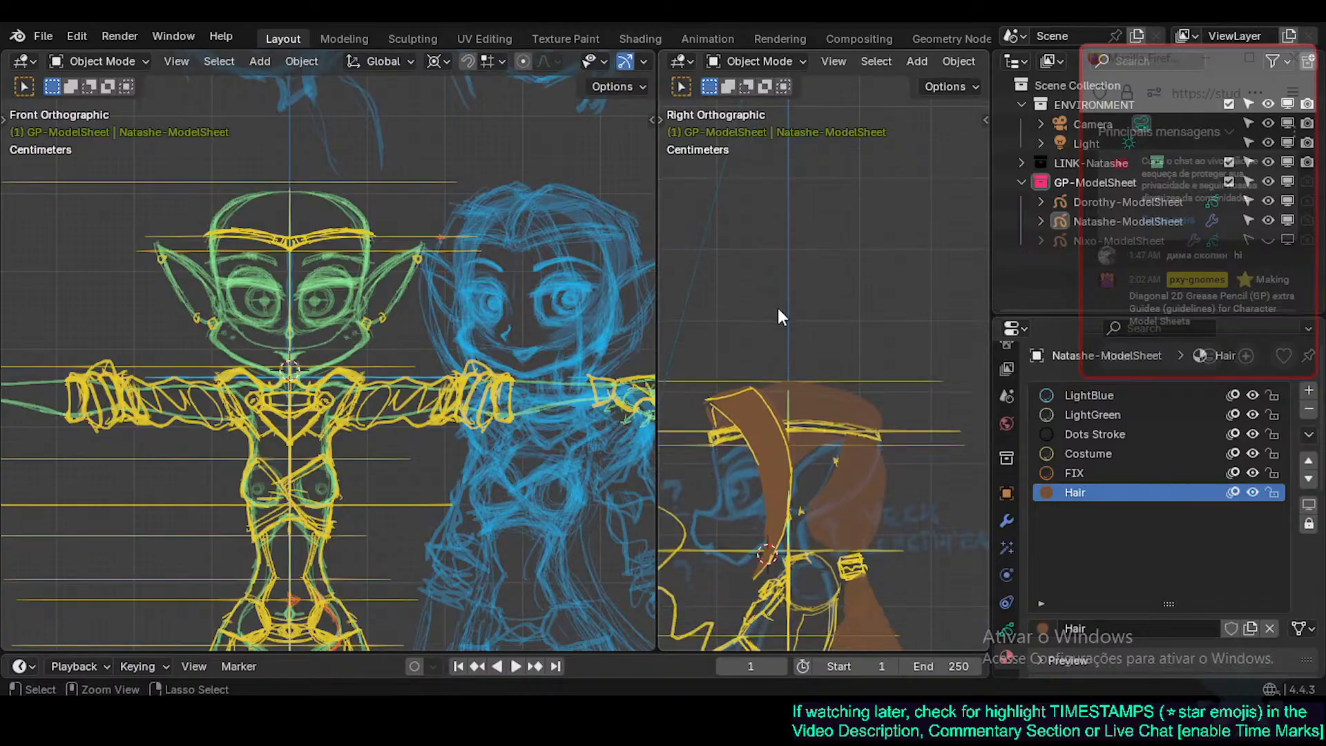
ctrl+scroll(778, 308, down, 8)
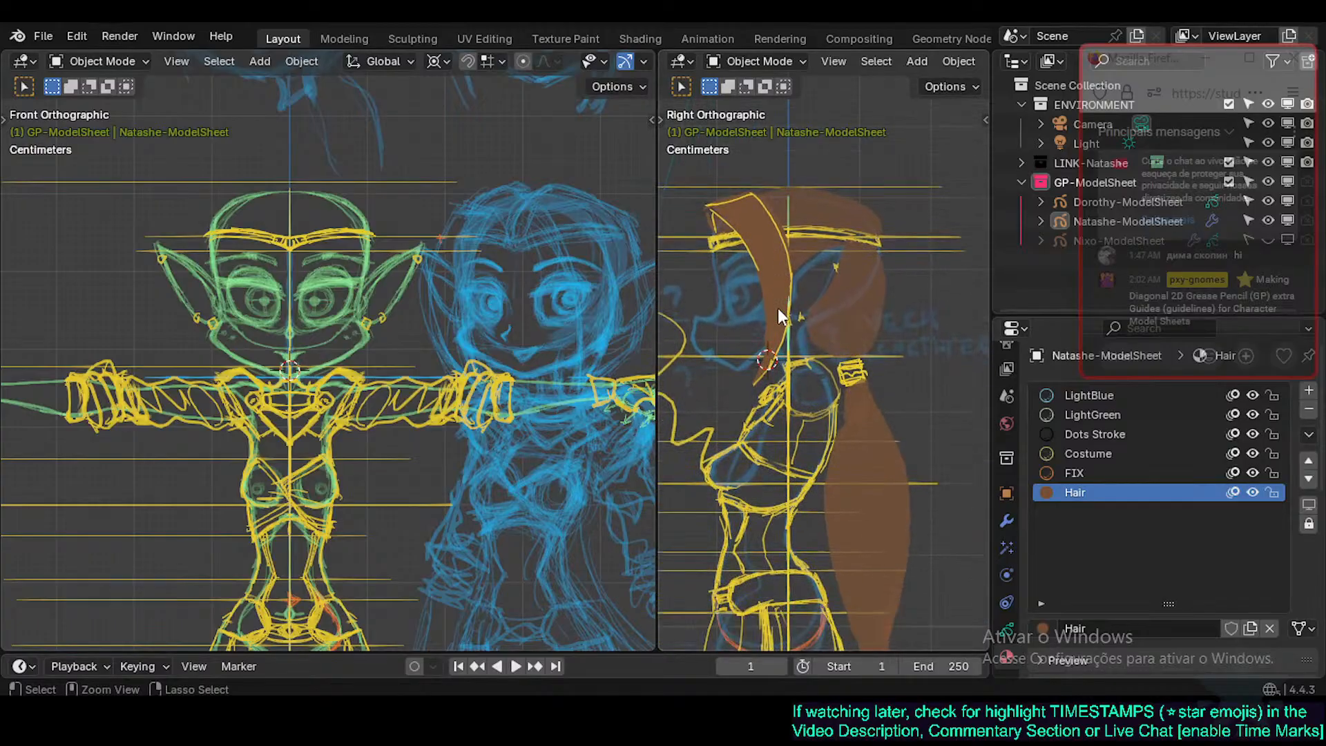
ctrl+scroll(778, 308, up, 2)
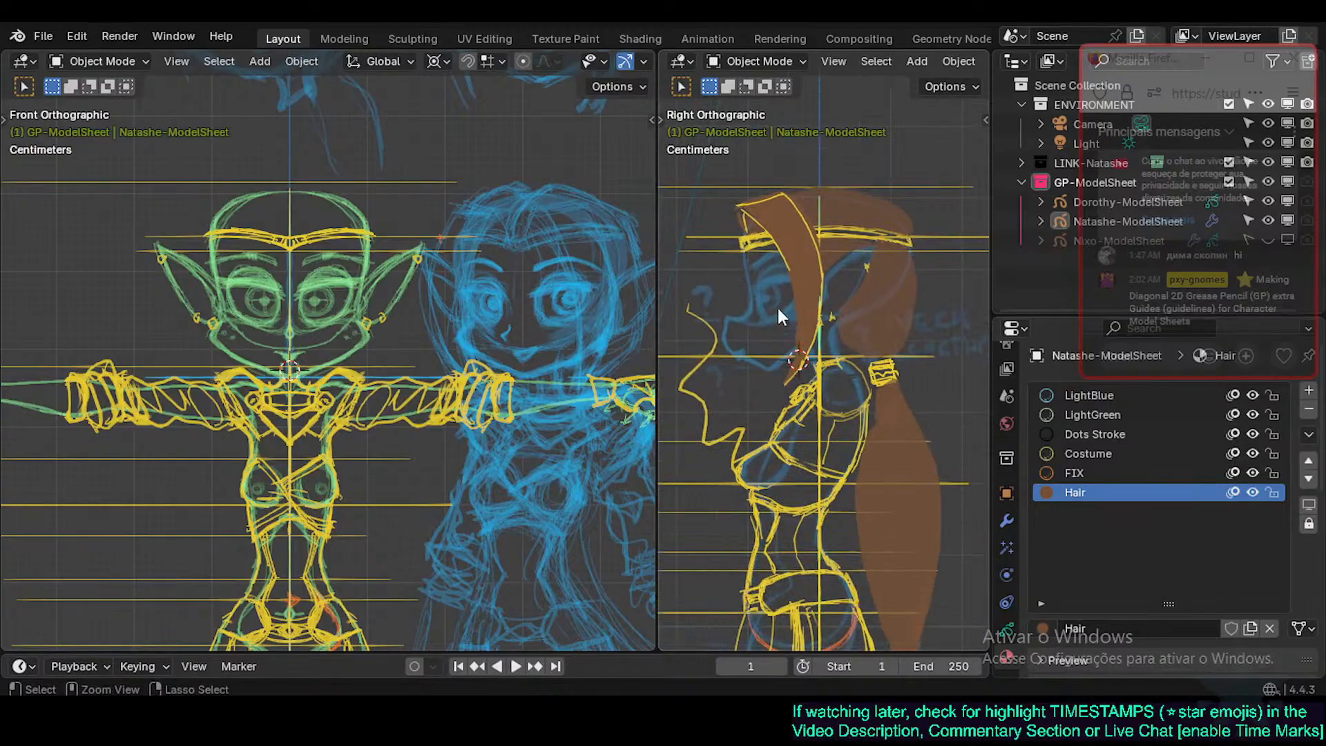
shift+middle_drag(718, 363, 719, 358)
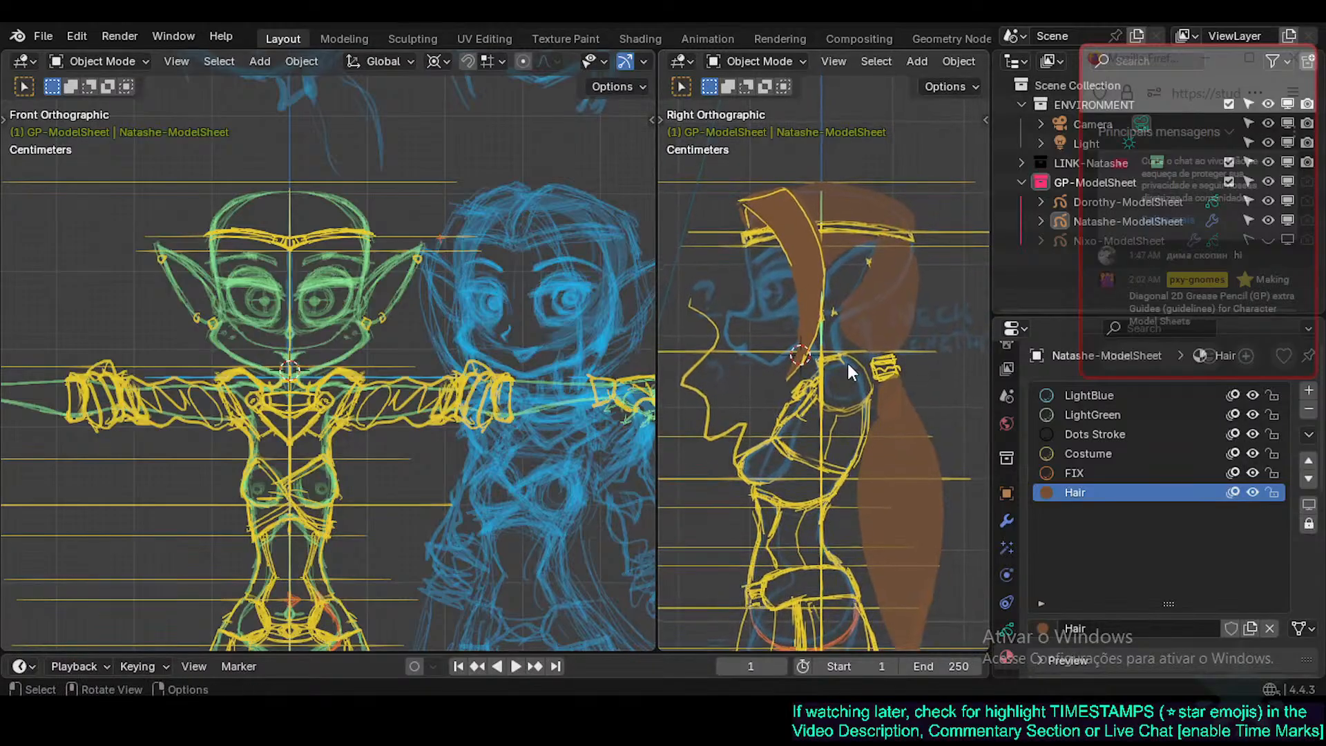
scroll(848, 363, up, 1)
shift+middle_drag(745, 323, 729, 470)
mouse_move(802, 280)
shift+middle_down()
mouse_move(790, 394)
mouse_move(803, 355)
shift+middle_up()
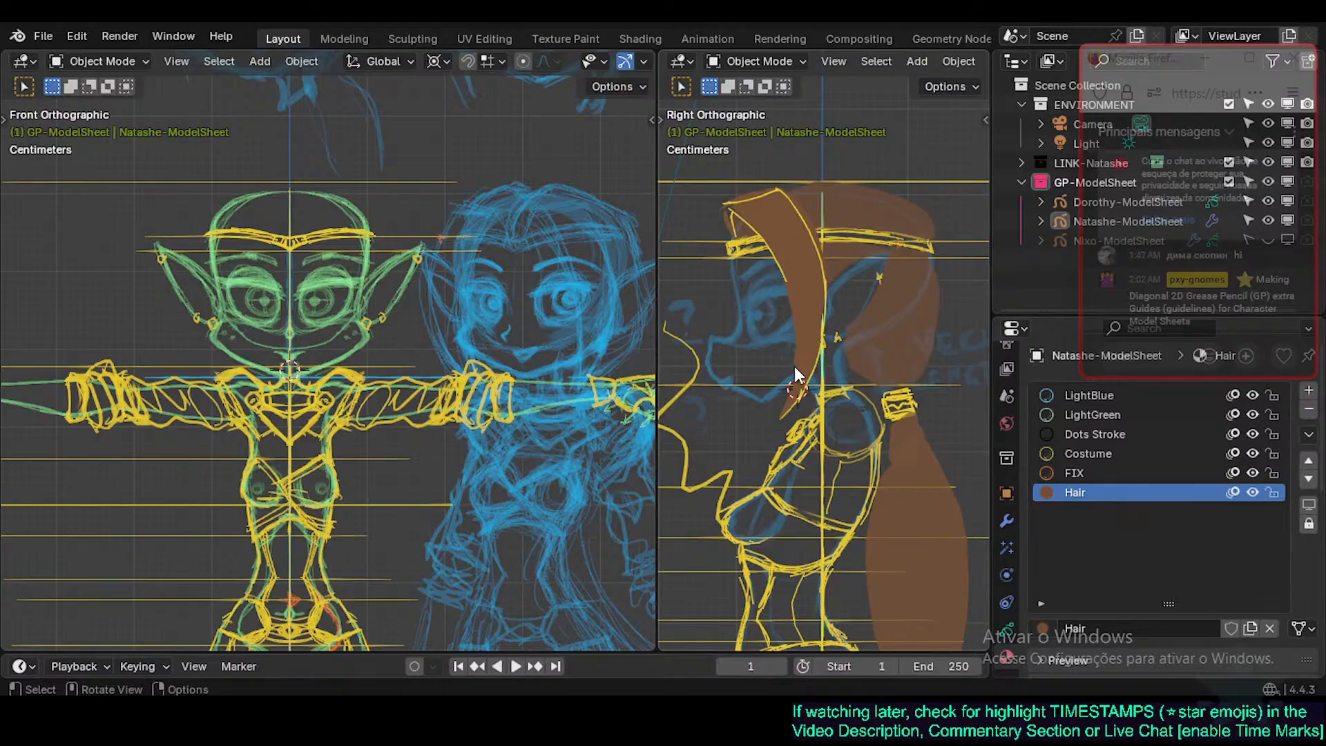
mouse_move(796, 367)
shift+middle_down()
mouse_move(806, 355)
mouse_move(793, 367)
mouse_move(795, 340)
mouse_move(803, 357)
shift+middle_up()
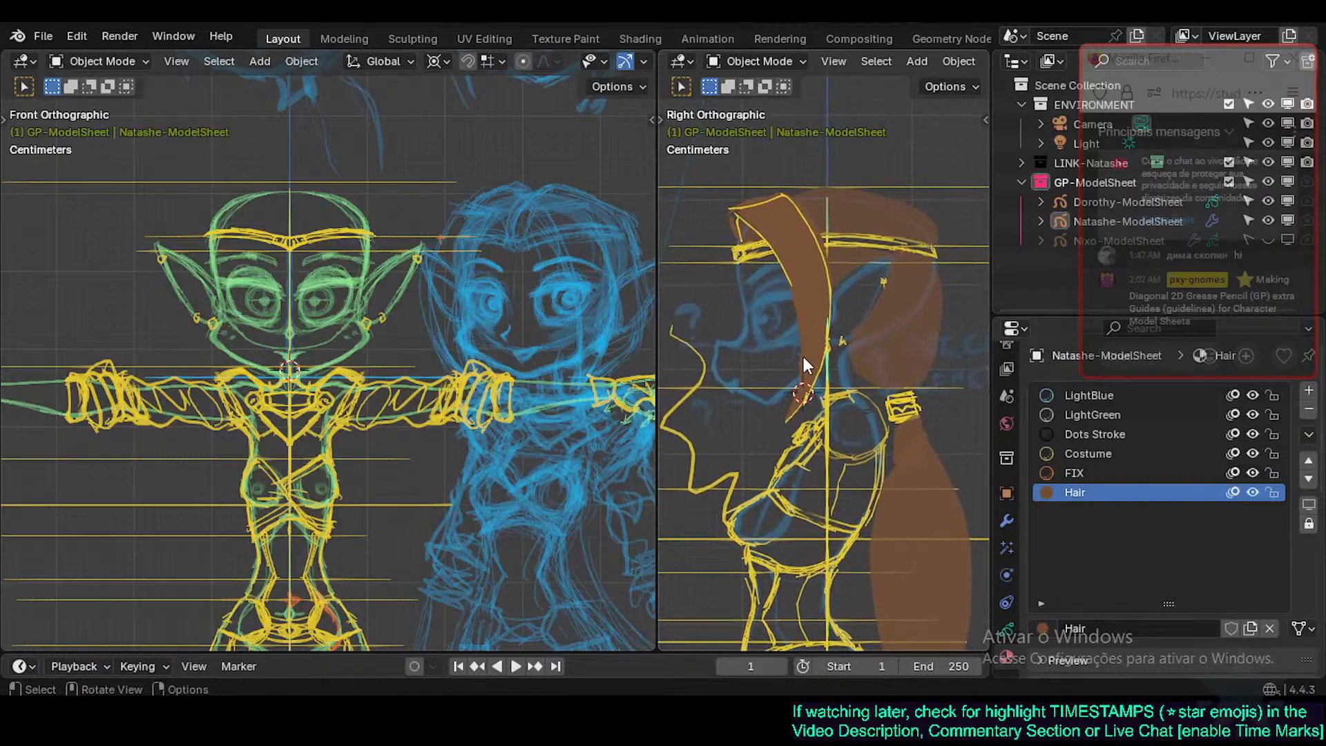
Join the two viewports and split them again, with a narrower front view beside a wider right orthographic view framed at matching heights.
right_click(656, 248)
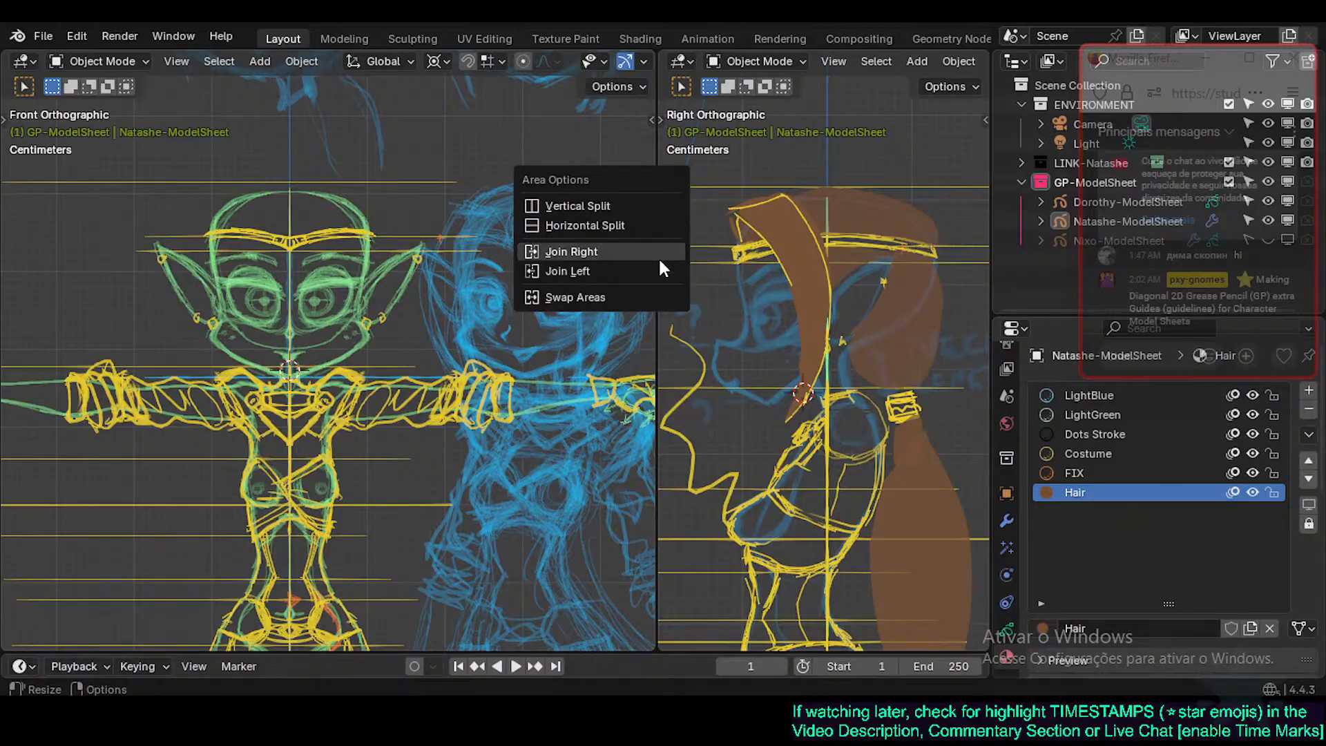
click(656, 254)
drag(6, 53, 446, 131)
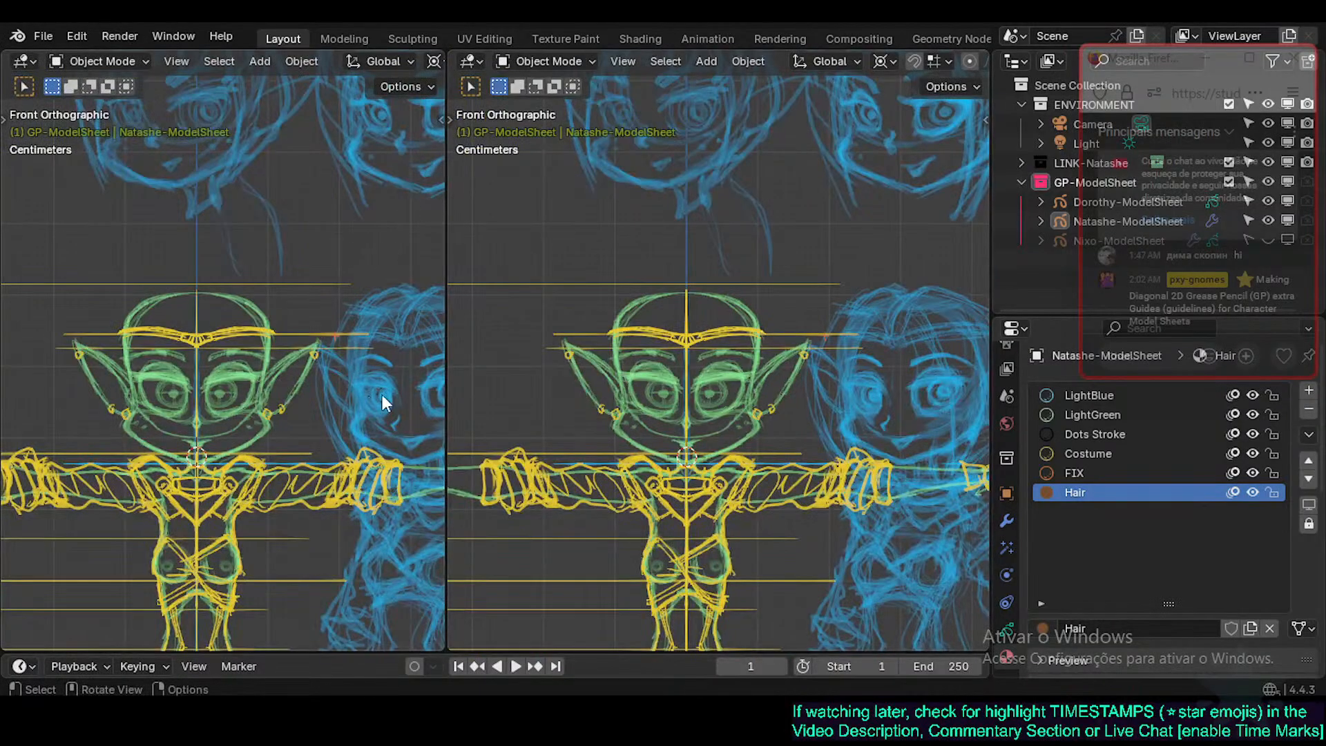
ctrl+scroll(383, 395, down, 5)
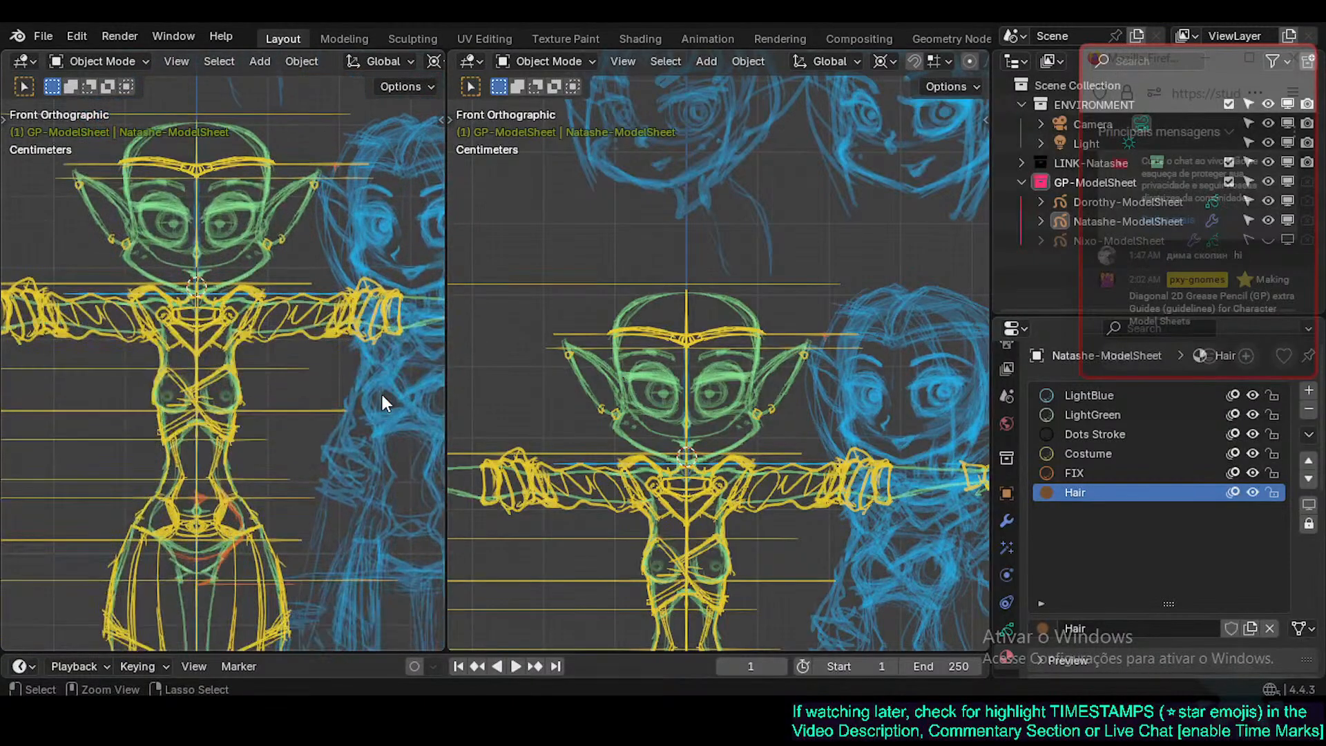
ctrl+scroll(768, 419, down, 5)
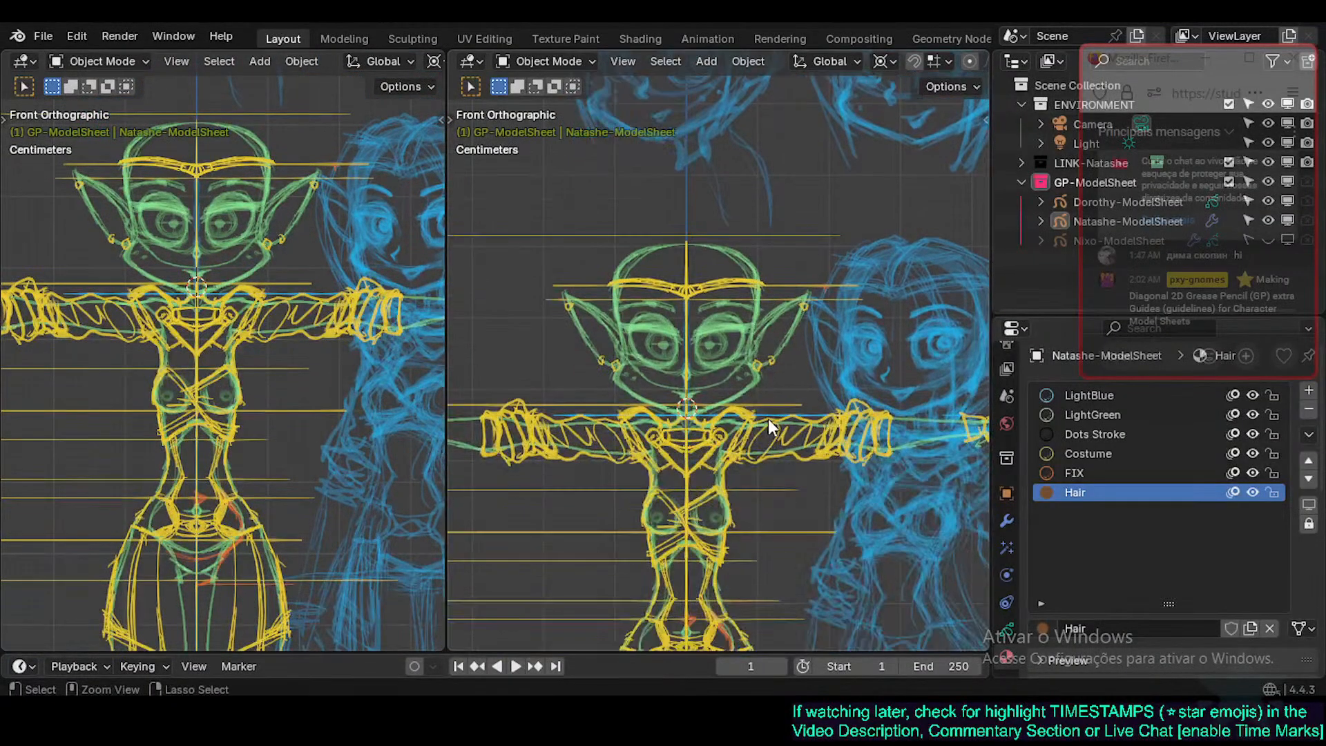
key(KP_3)
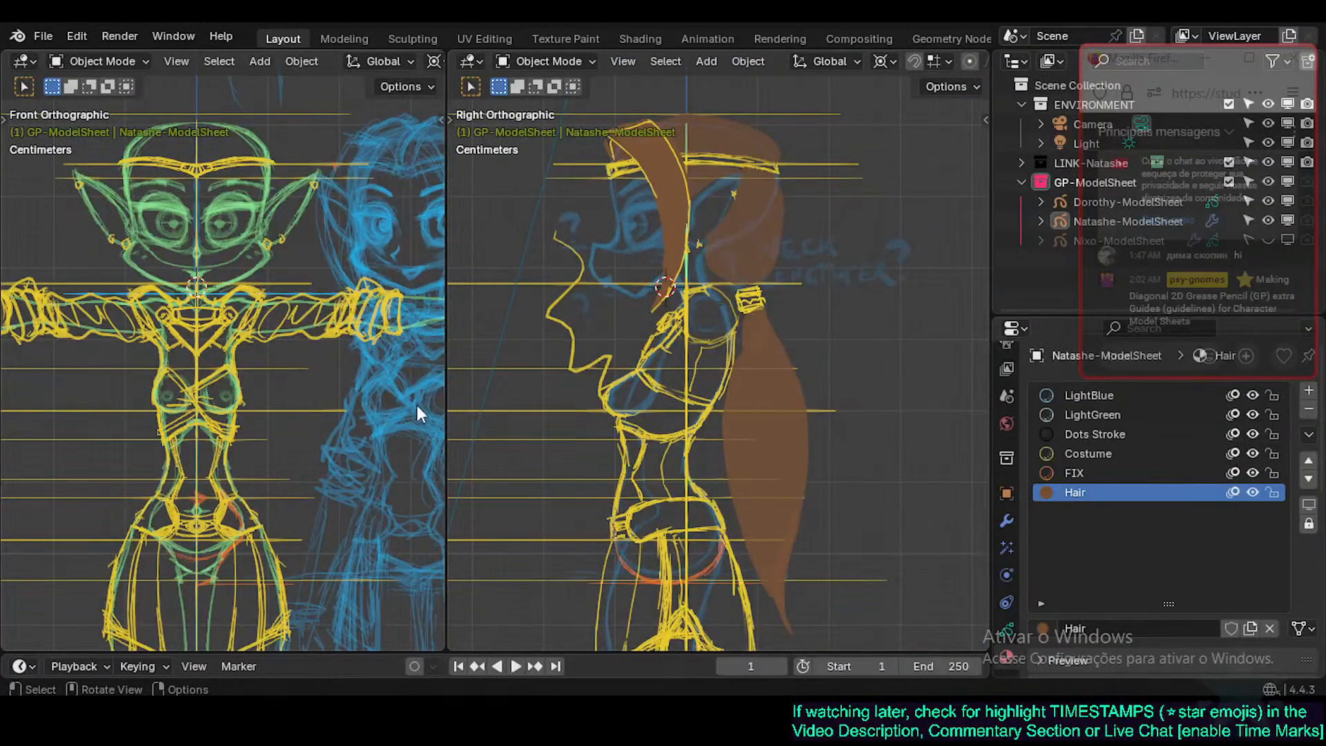
Widen the front orthographic view and shift its framing so the front head and torso sit lower and more central.
drag(445, 378, 579, 379)
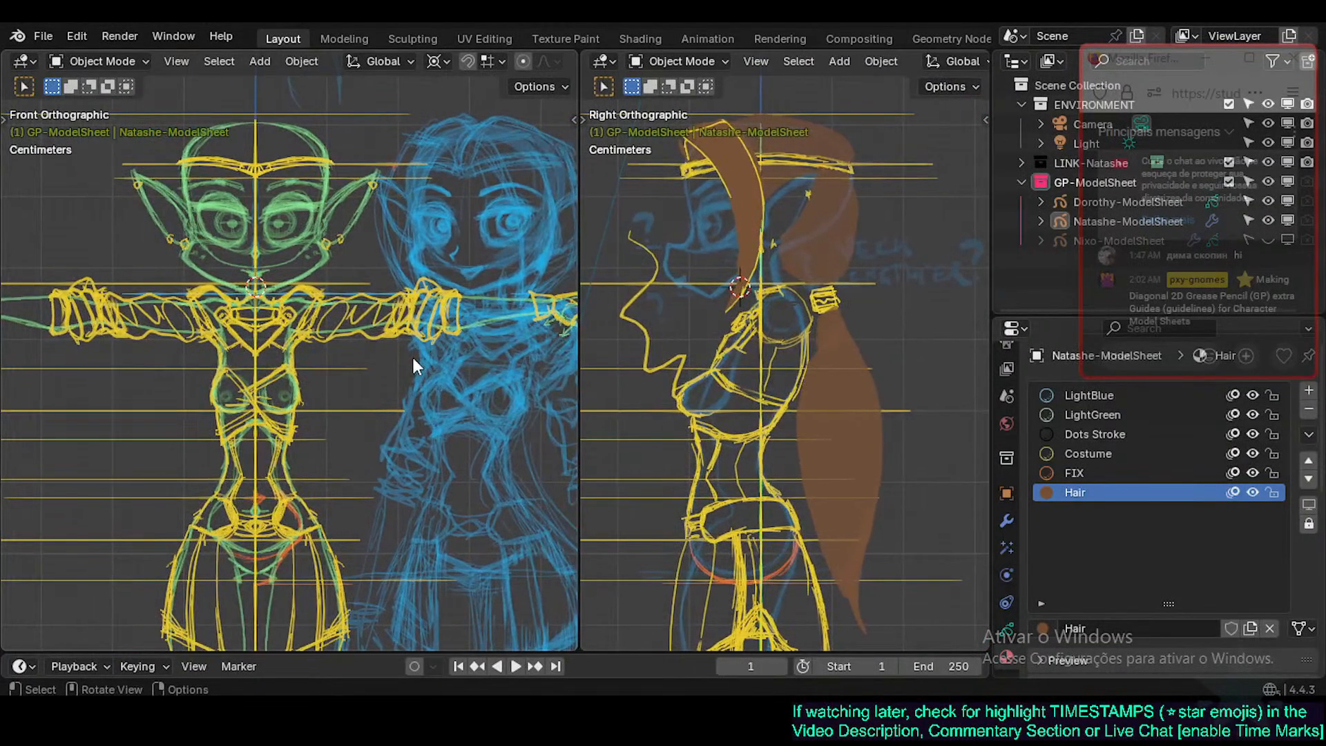
key(ctrl+KP_4)
key(ctrl+KP_4)
key(ctrl+KP_8)
key(ctrl+KP_8)
key(ctrl+KP_8)
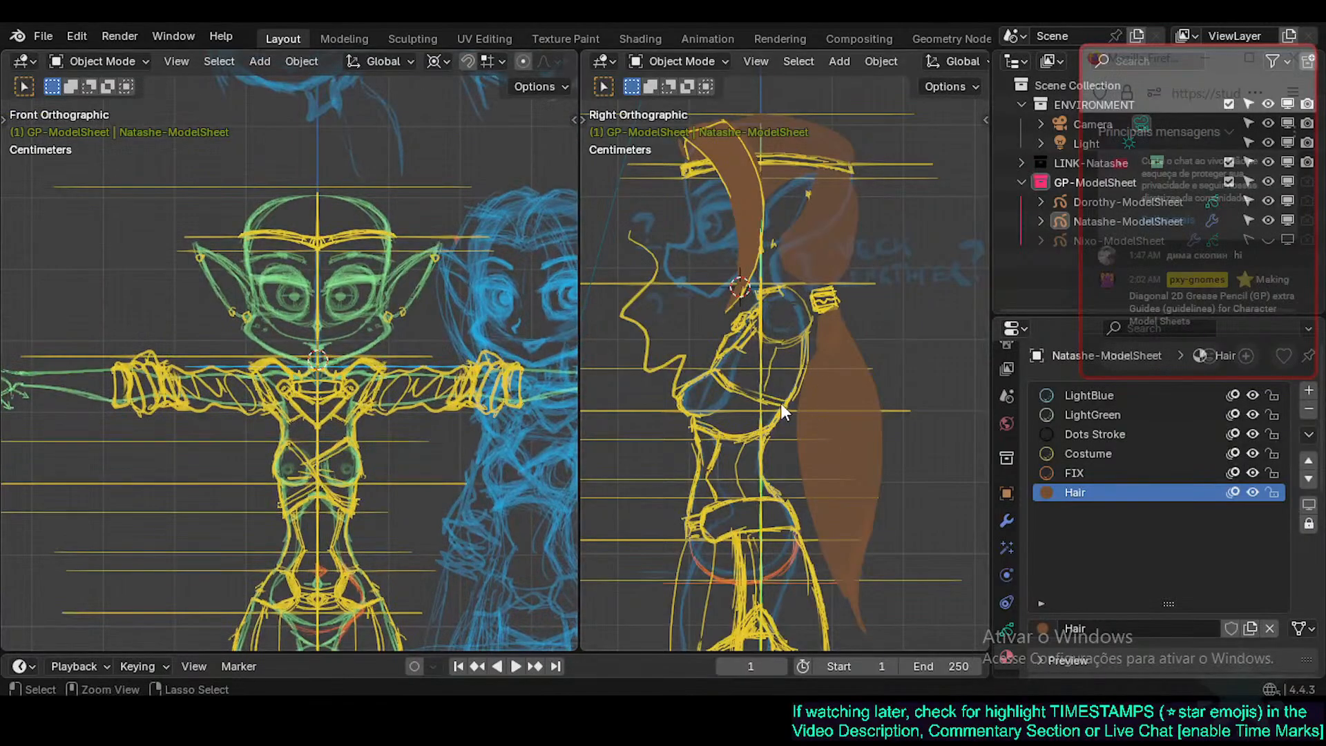
Bring the right orthographic view's height guides level with those of the front view and save the file.
key(ctrl+KP_8)
key(ctrl+KP_8)
key(ctrl+KP_8)
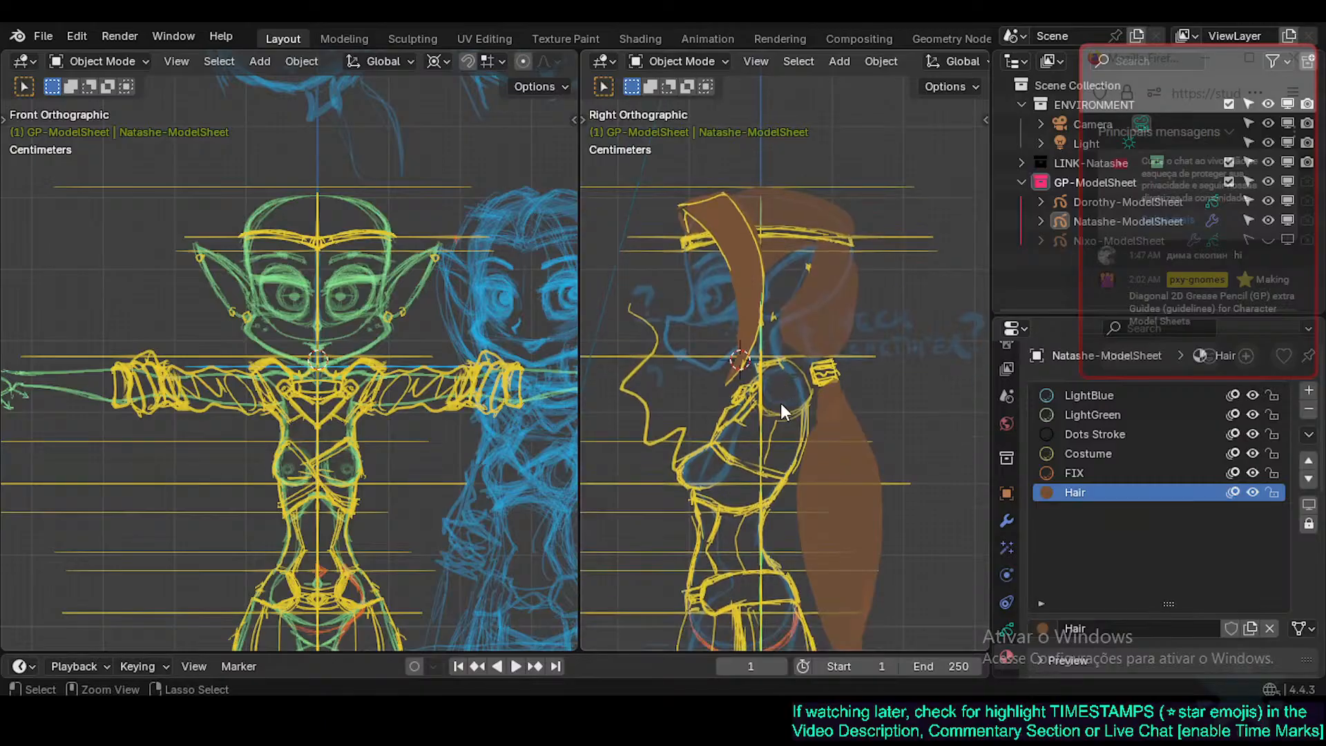
key(ctrl+s)
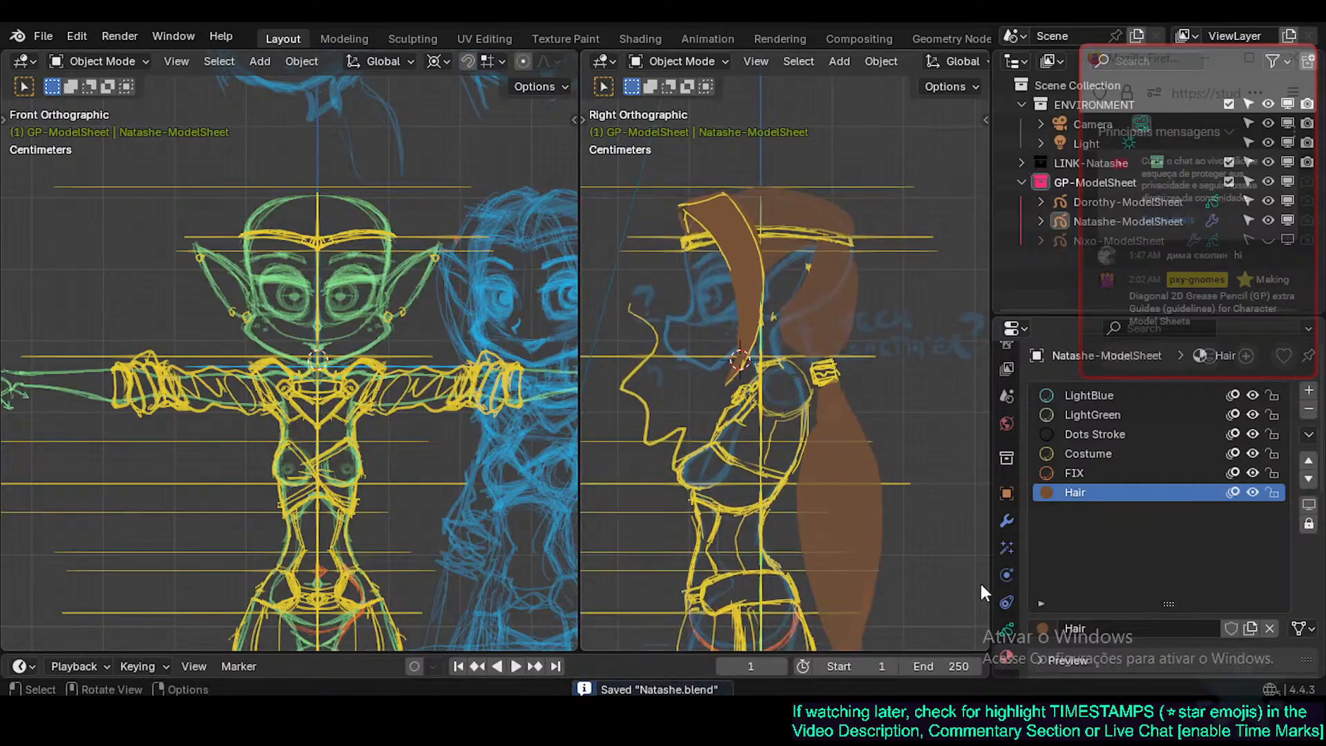
Make the -HairFront layer active and draw mirrored brown side locks framing the front face in Draw Mode with the Hair material.
click(1007, 631)
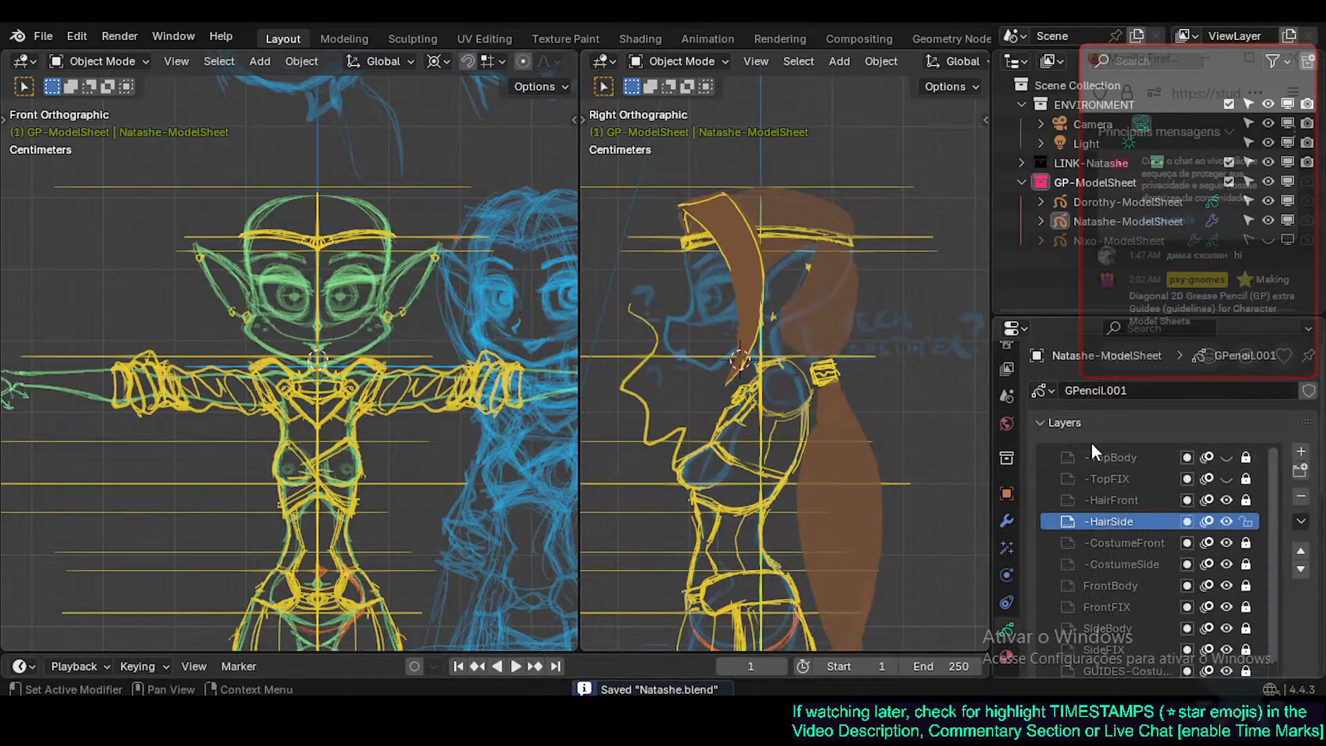
click(1136, 500)
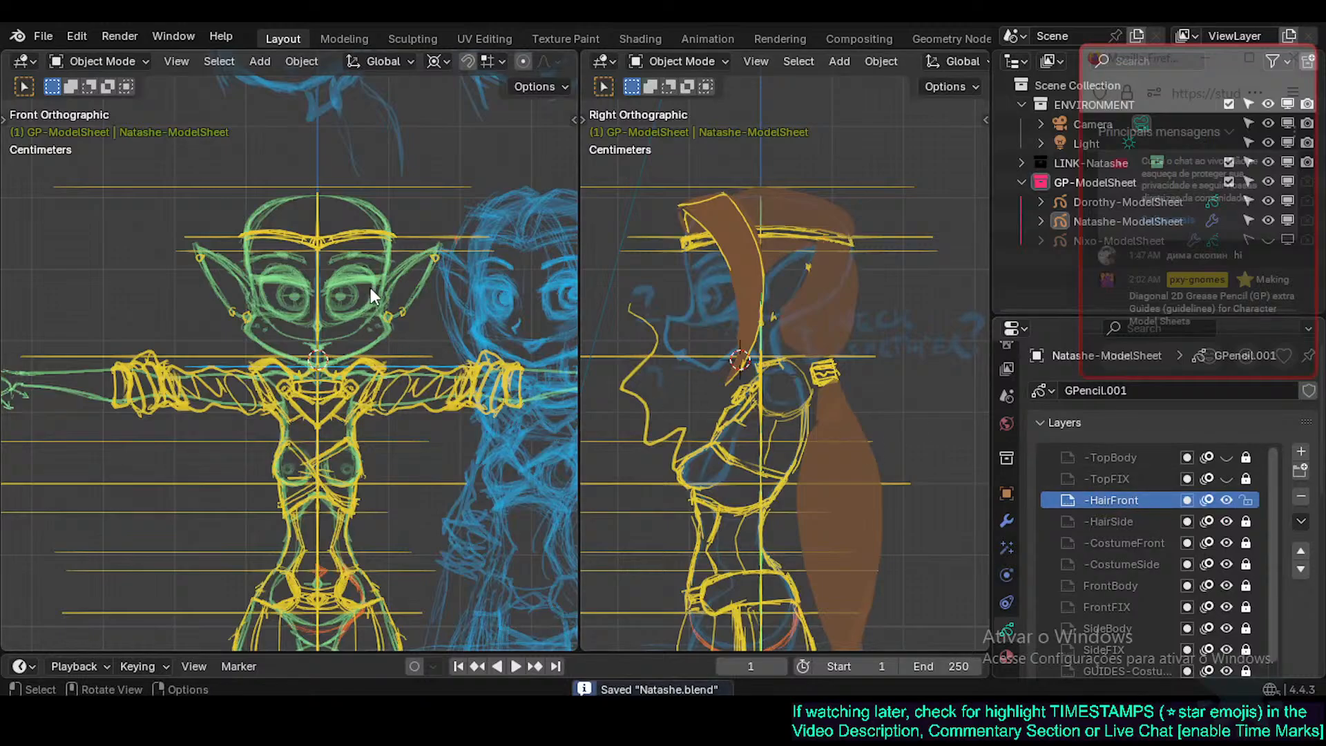
key(t)
key(ctrl+Tab)
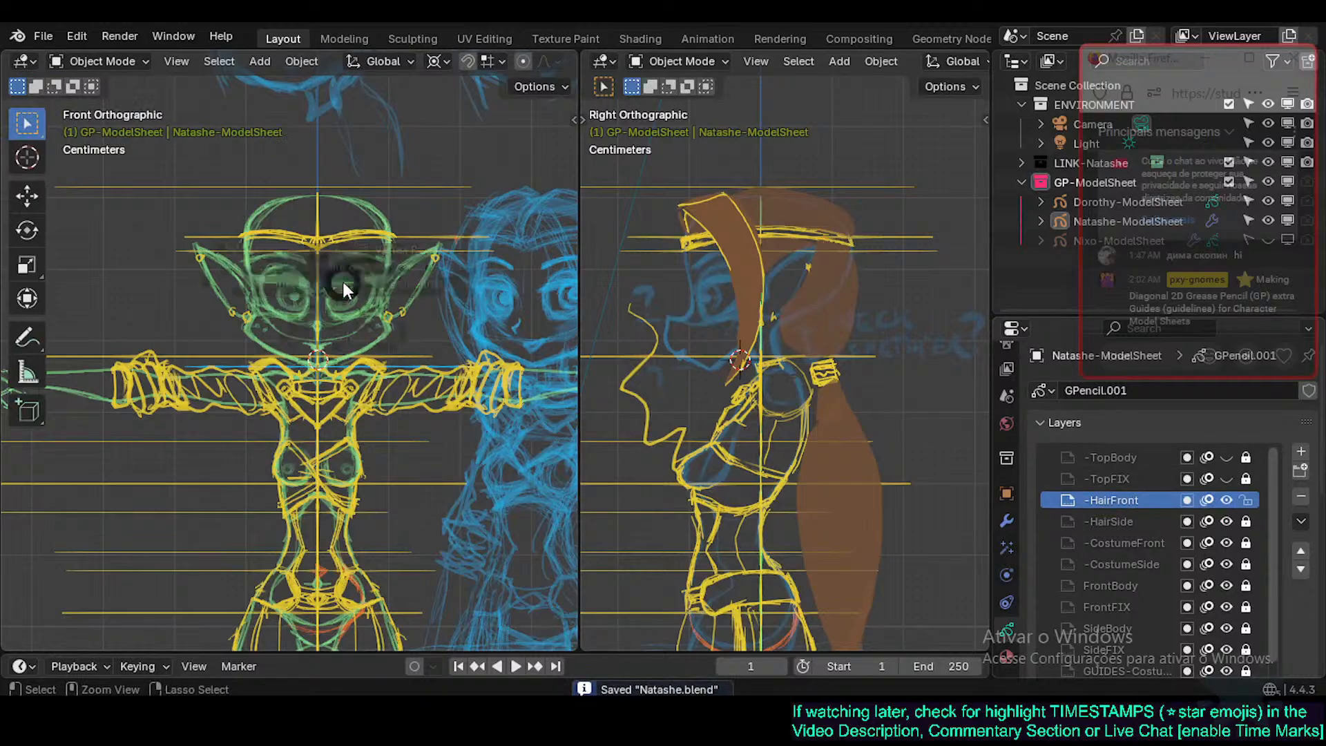
click(349, 272)
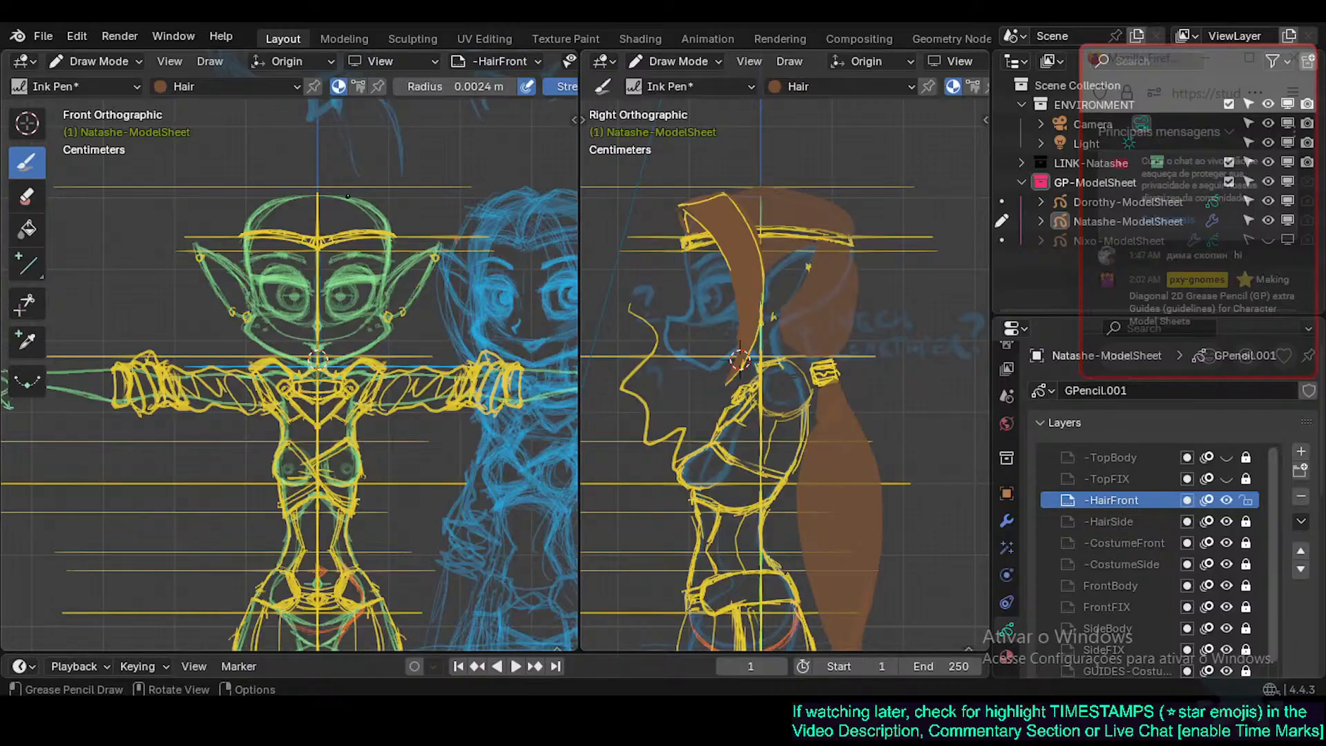
mouse_move(348, 225)
mouse_down()
mouse_move(391, 344)
mouse_move(382, 390)
mouse_move(400, 292)
mouse_move(378, 222)
mouse_up()
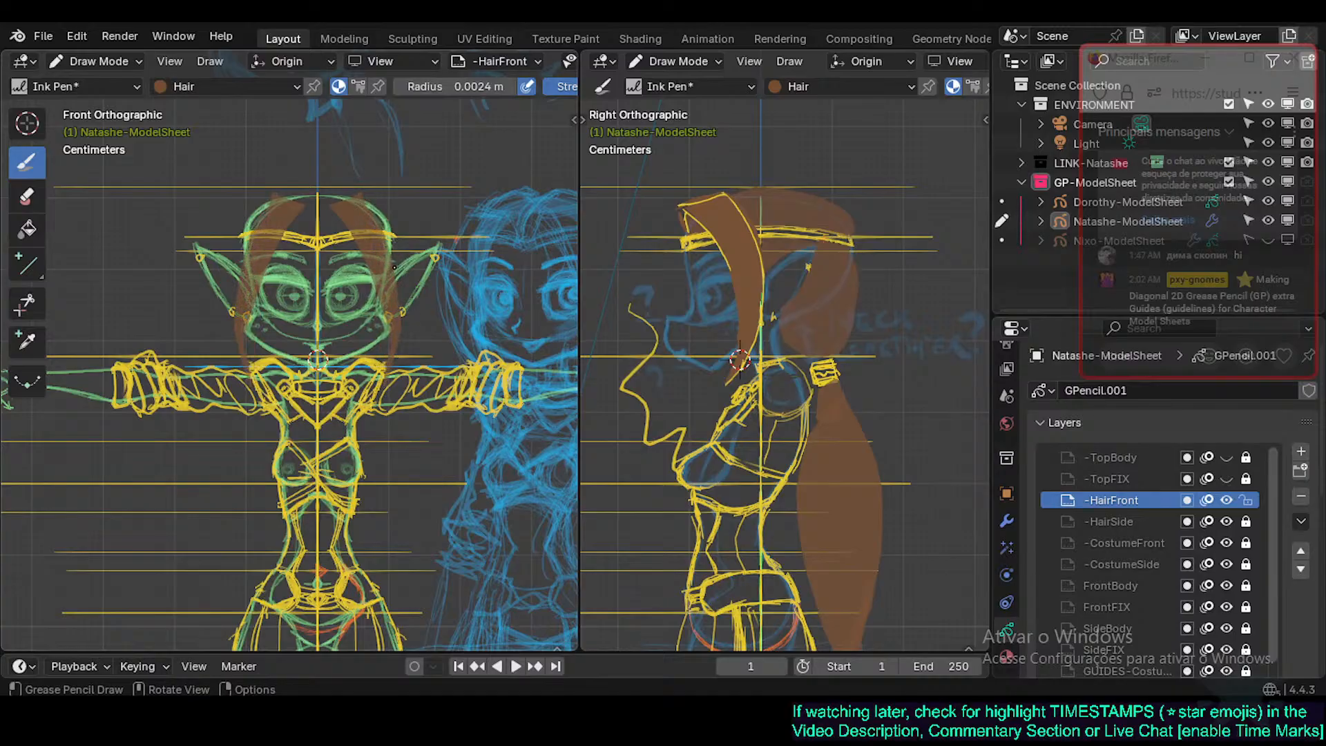
Reshape the front side locks with proportional editing, pushing out the outer edge near the ears and adjusting the lower tips.
key(Tab)
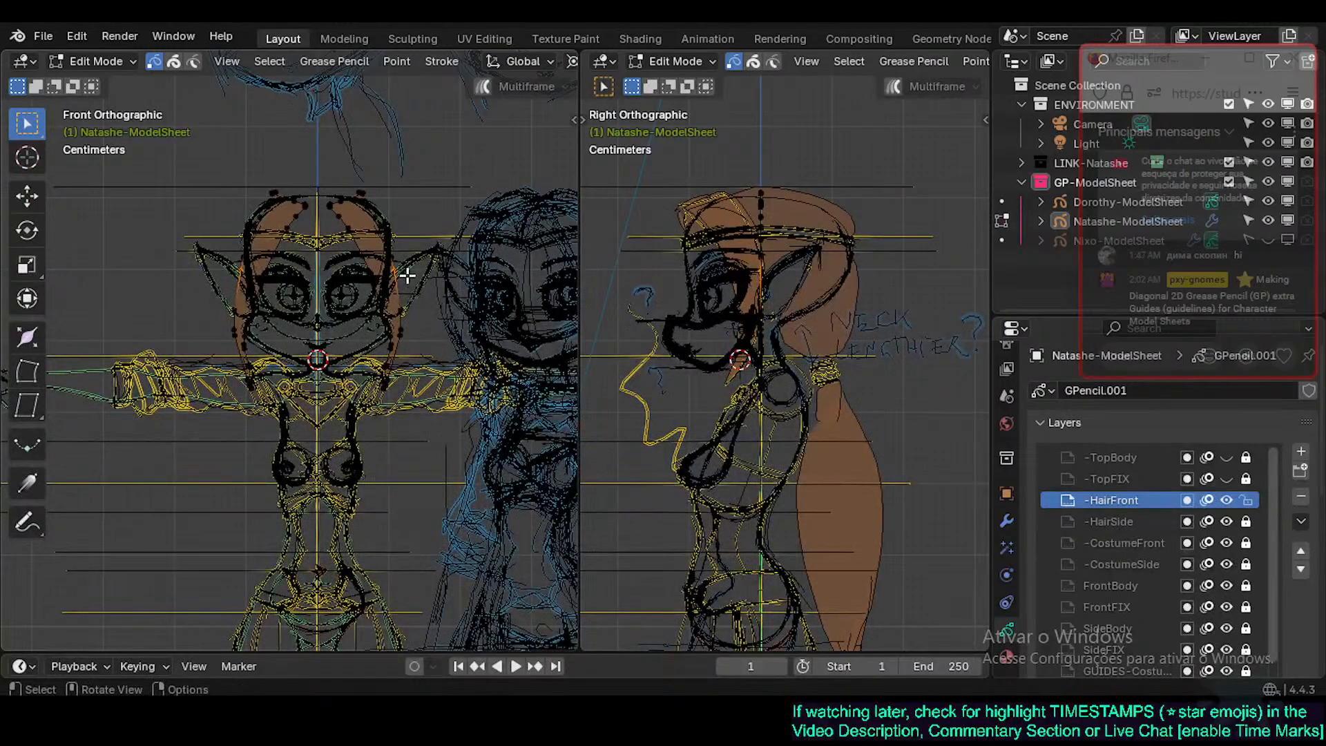
key(g)
click(379, 355)
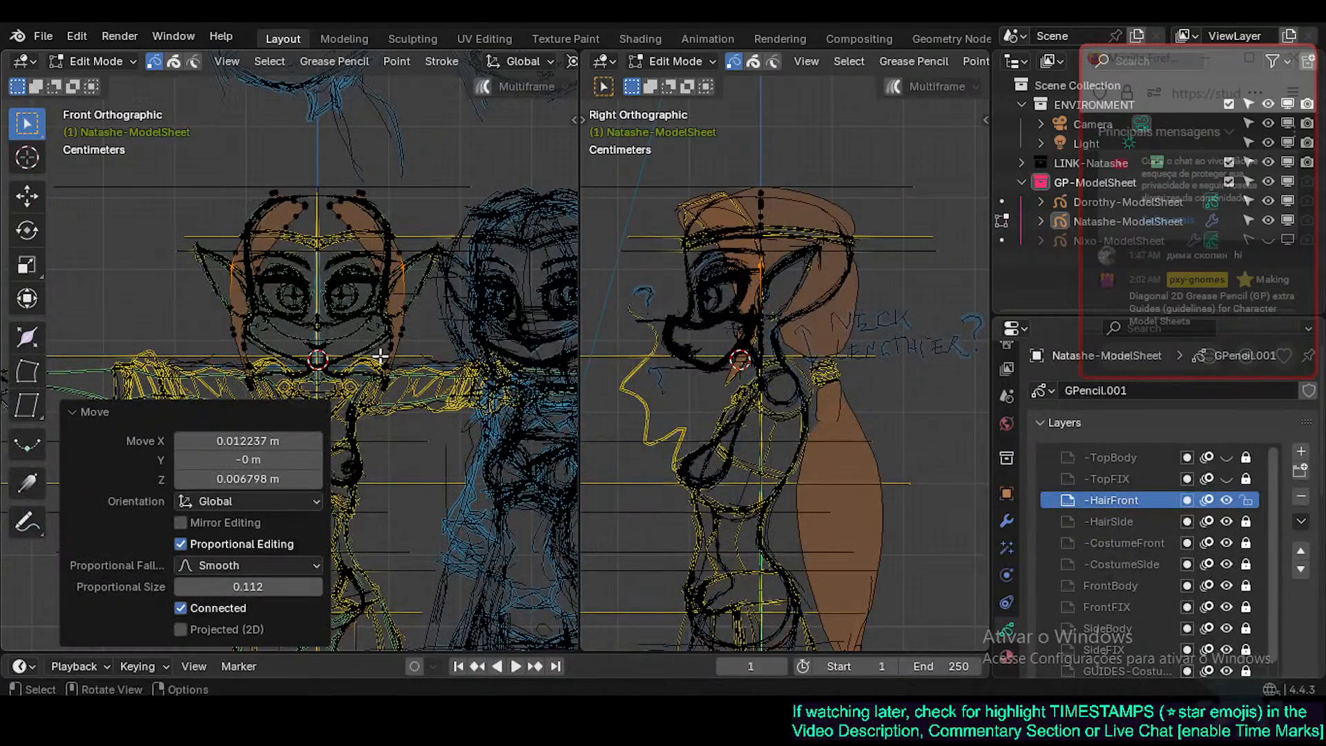
click(380, 366)
key(g)
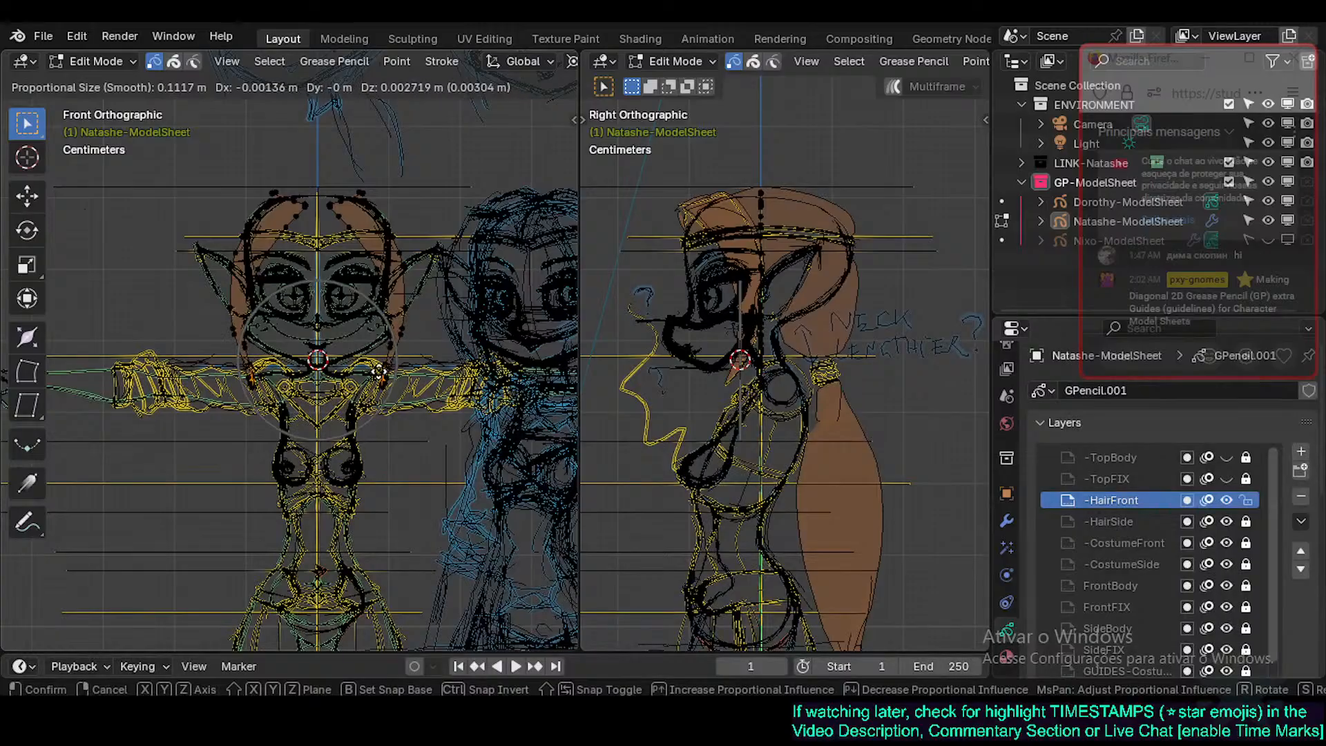
click(384, 368)
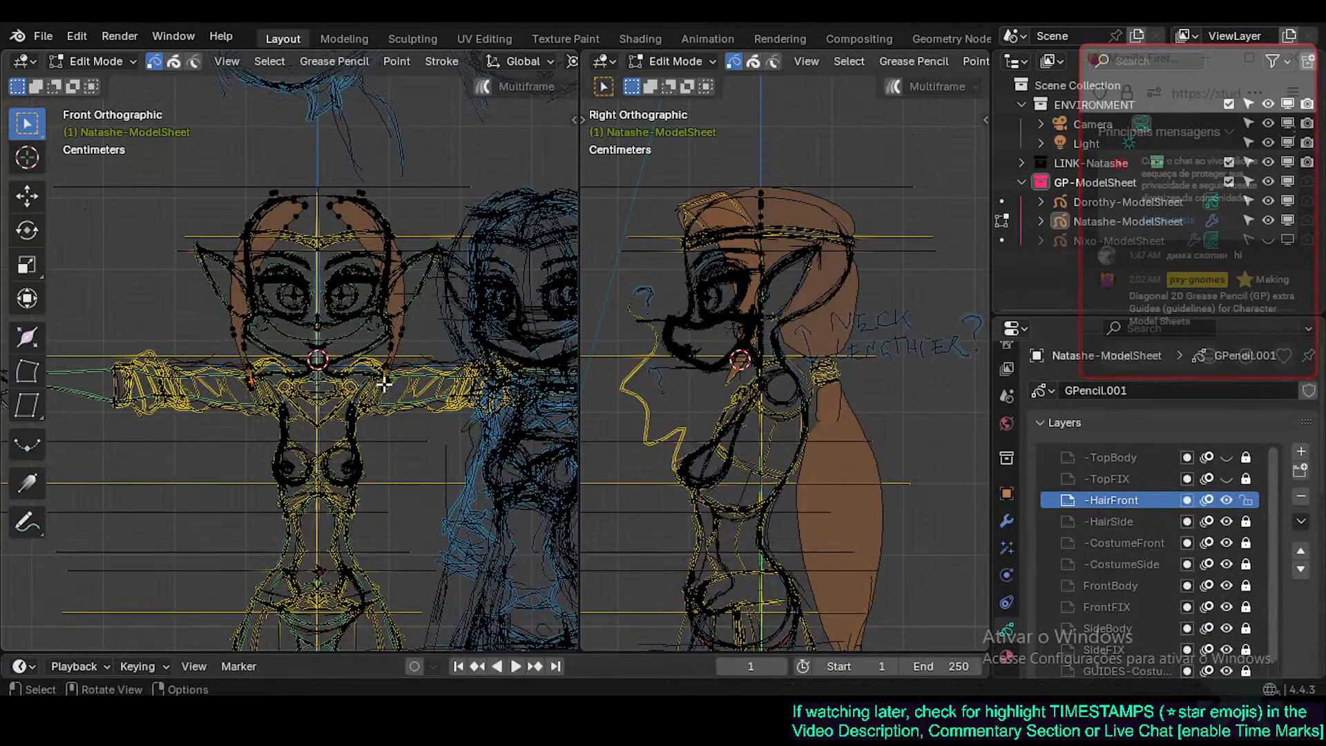
key(g)
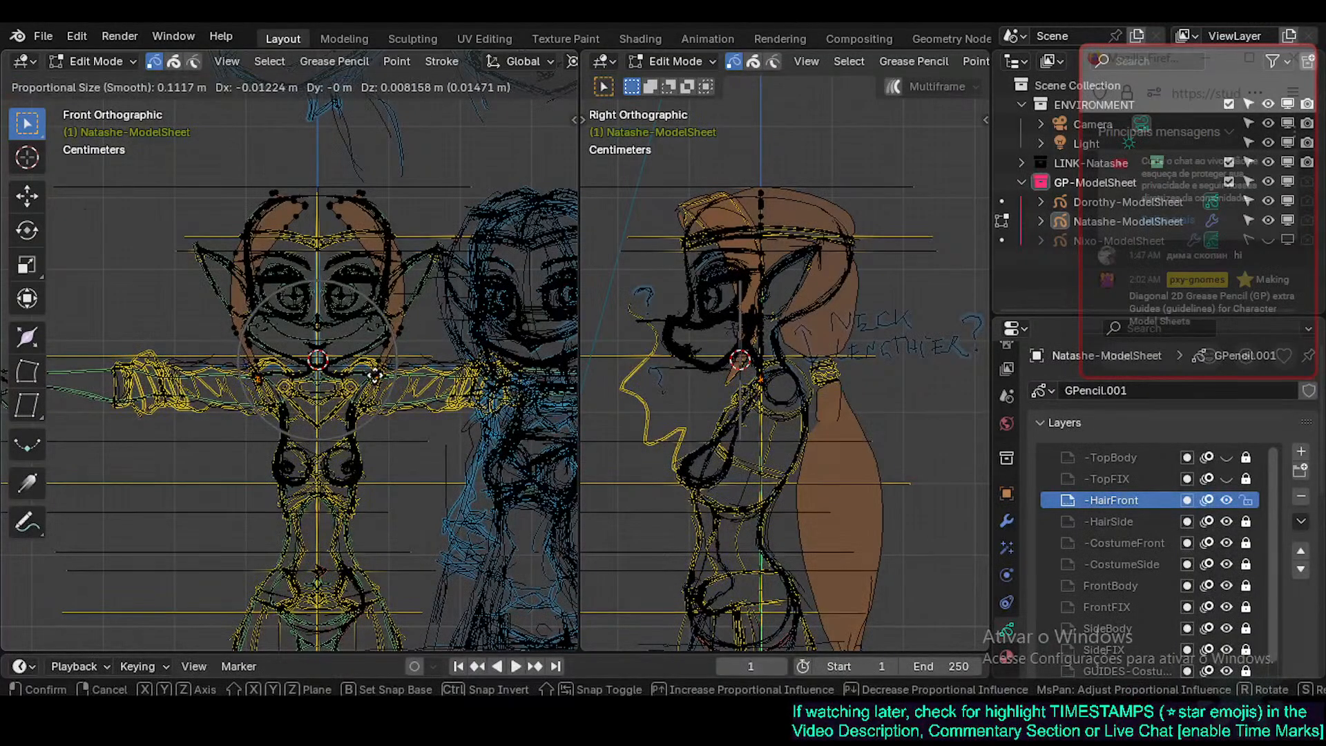
click(373, 376)
key(g)
click(376, 373)
Rotate and move the points along the side locks' outer edge so they curve around the cheeks and ears.
key(r)
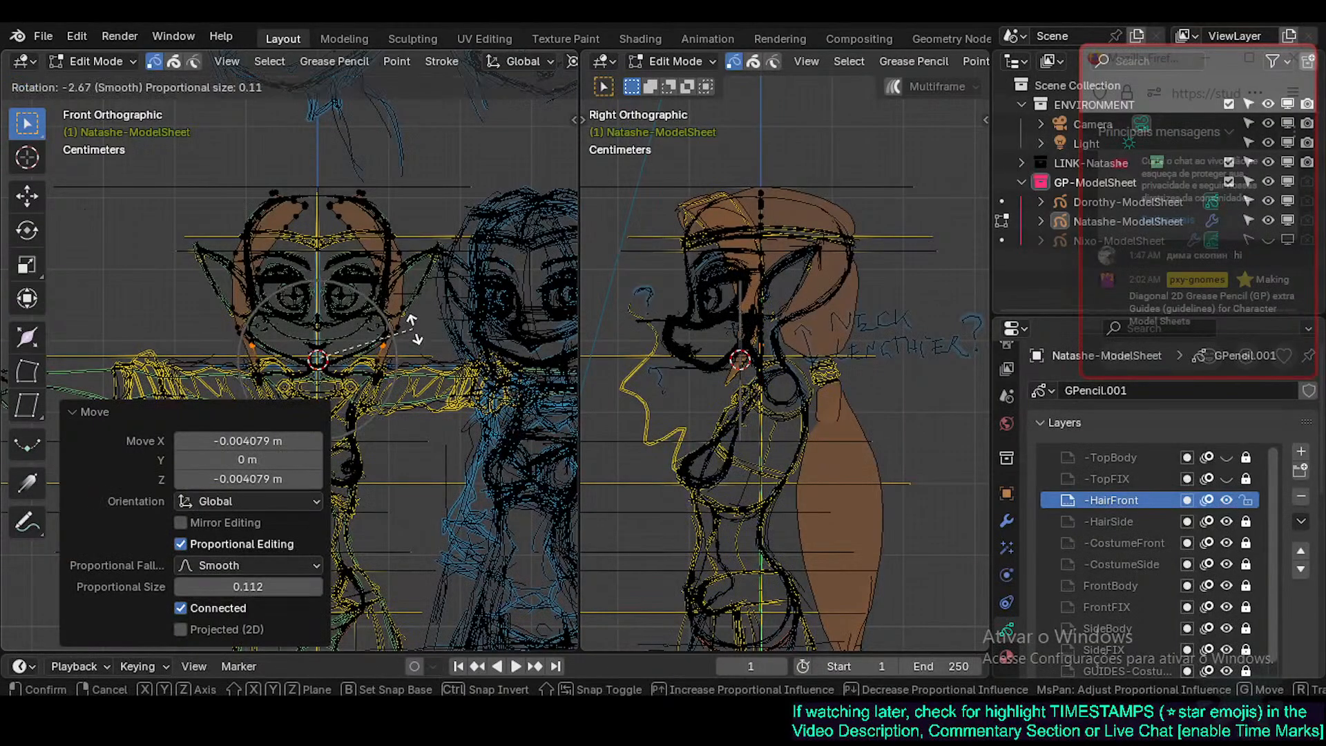
click(406, 326)
key(g)
click(402, 335)
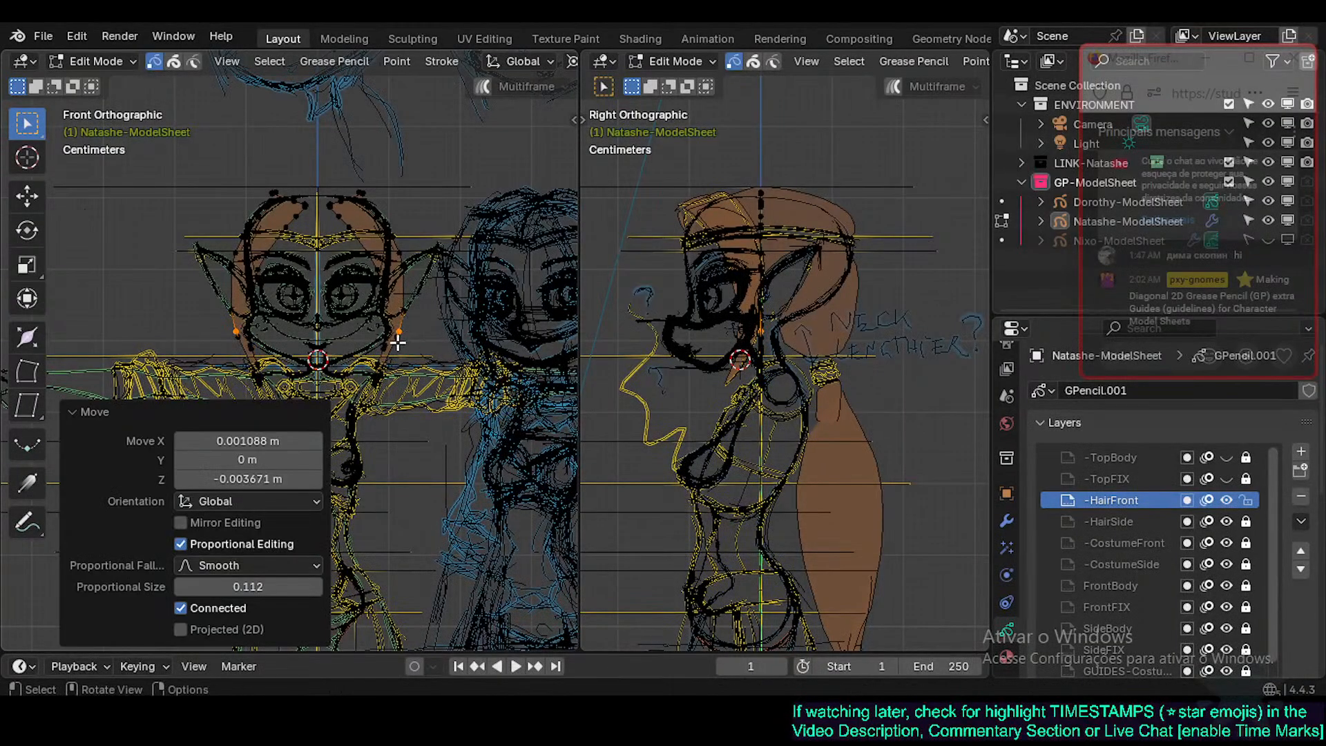
key(g)
click(399, 332)
key(g)
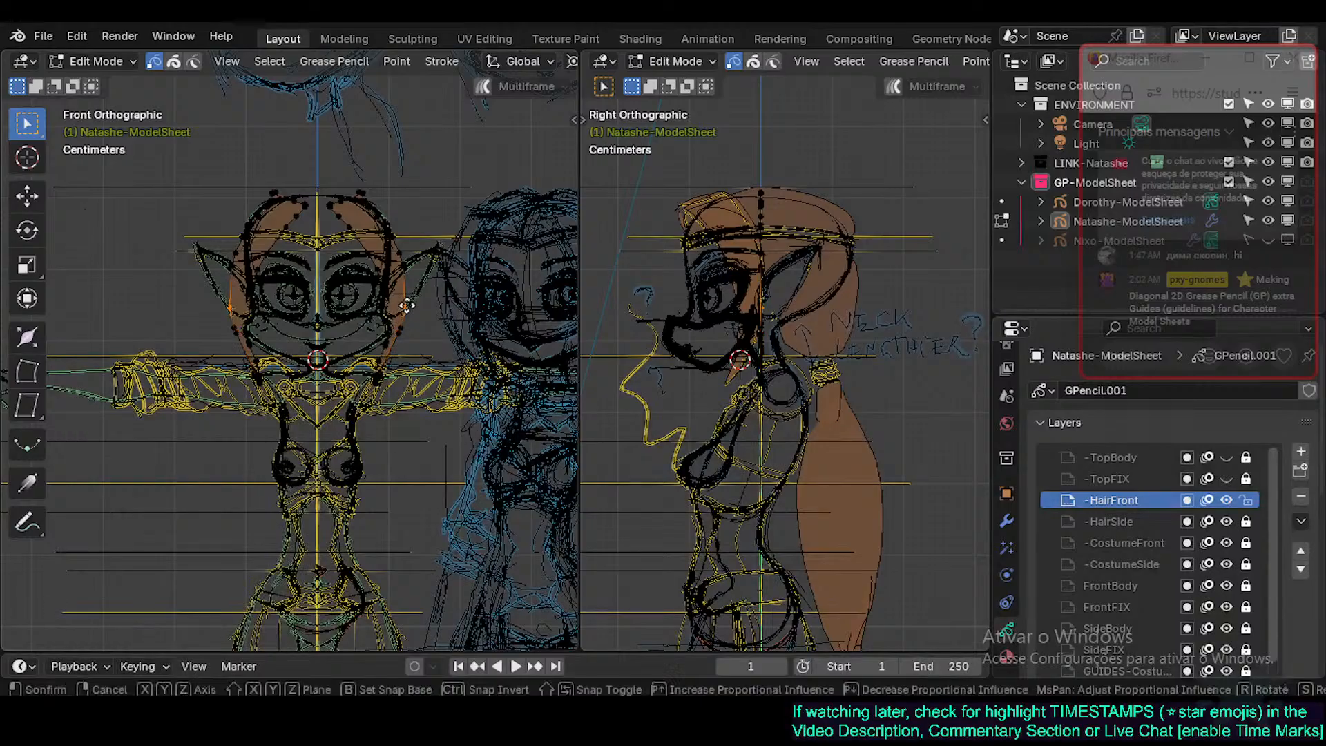
click(408, 304)
click(396, 252)
key(g)
click(395, 252)
Adjust the side locks' inner edge points beside the eyes and at the forehead, and return to Draw Mode.
click(373, 261)
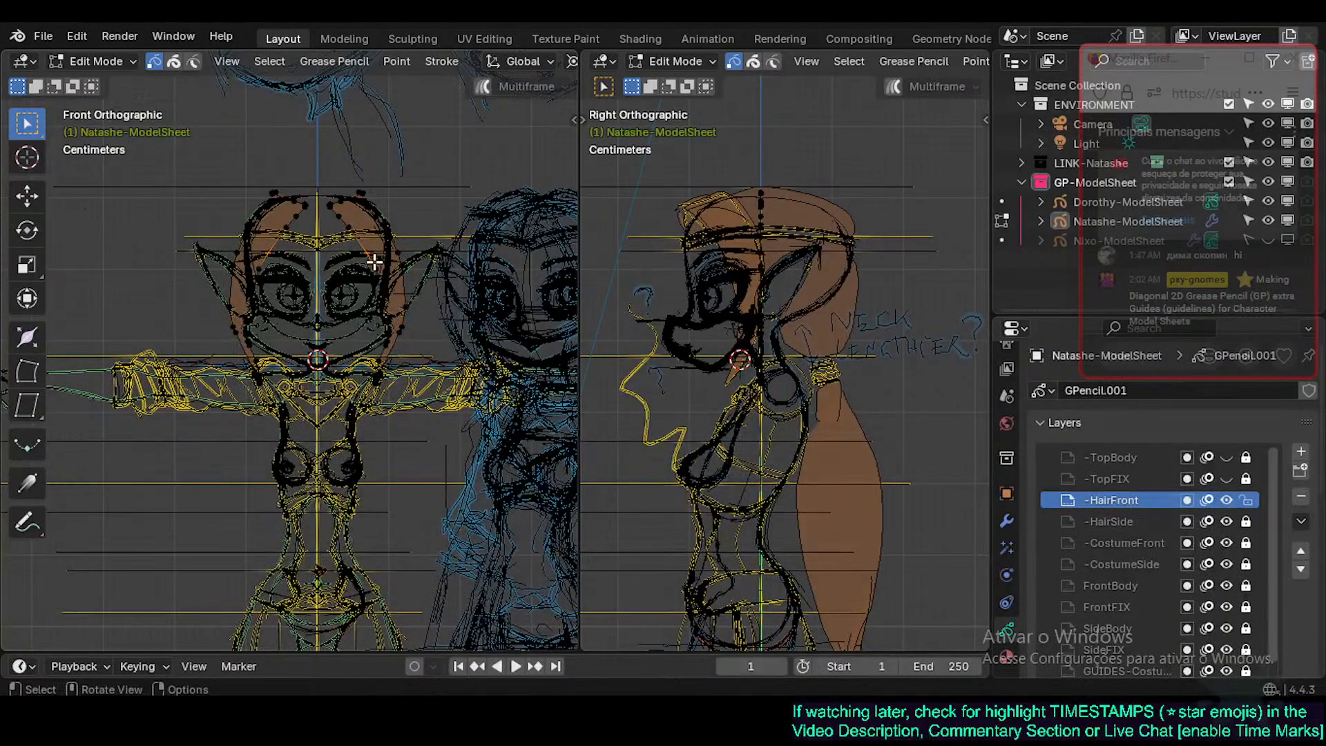
key(g)
click(370, 260)
click(374, 268)
key(g)
click(372, 266)
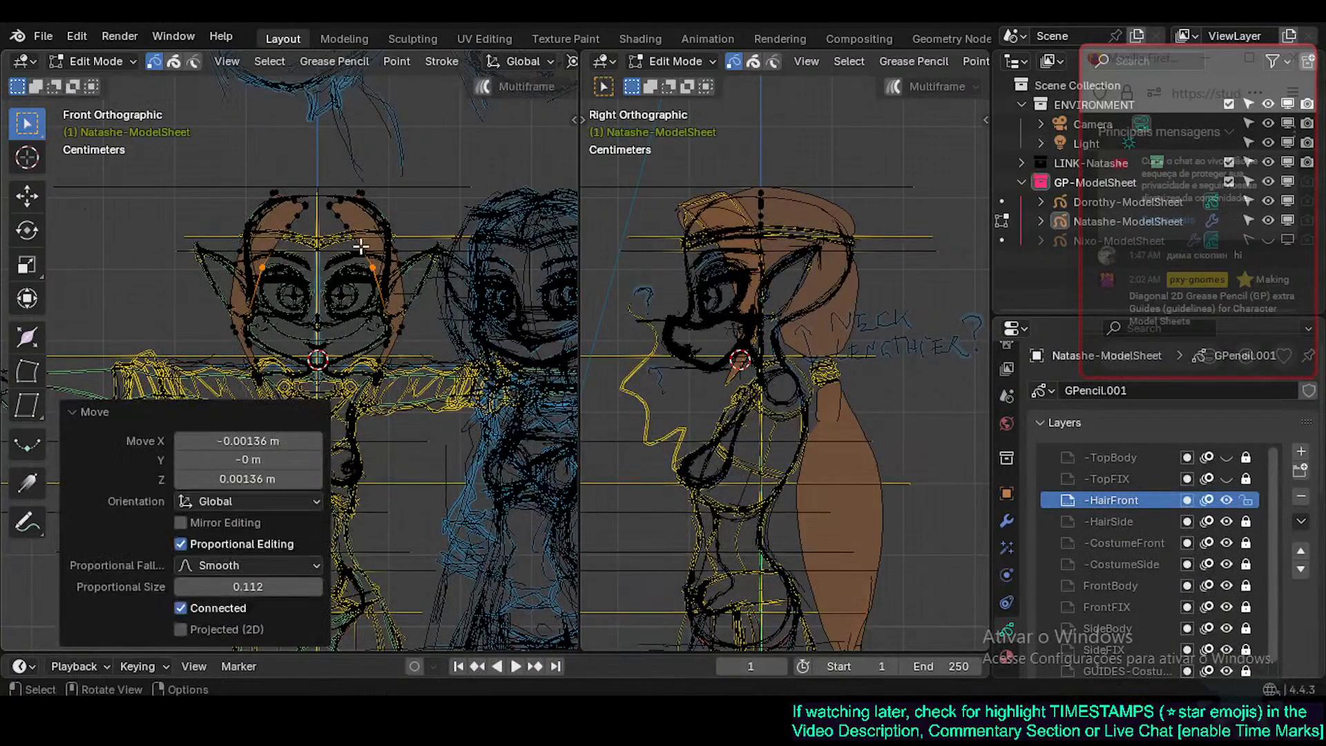
click(353, 230)
key(g)
click(355, 229)
click(343, 215)
key(Tab)
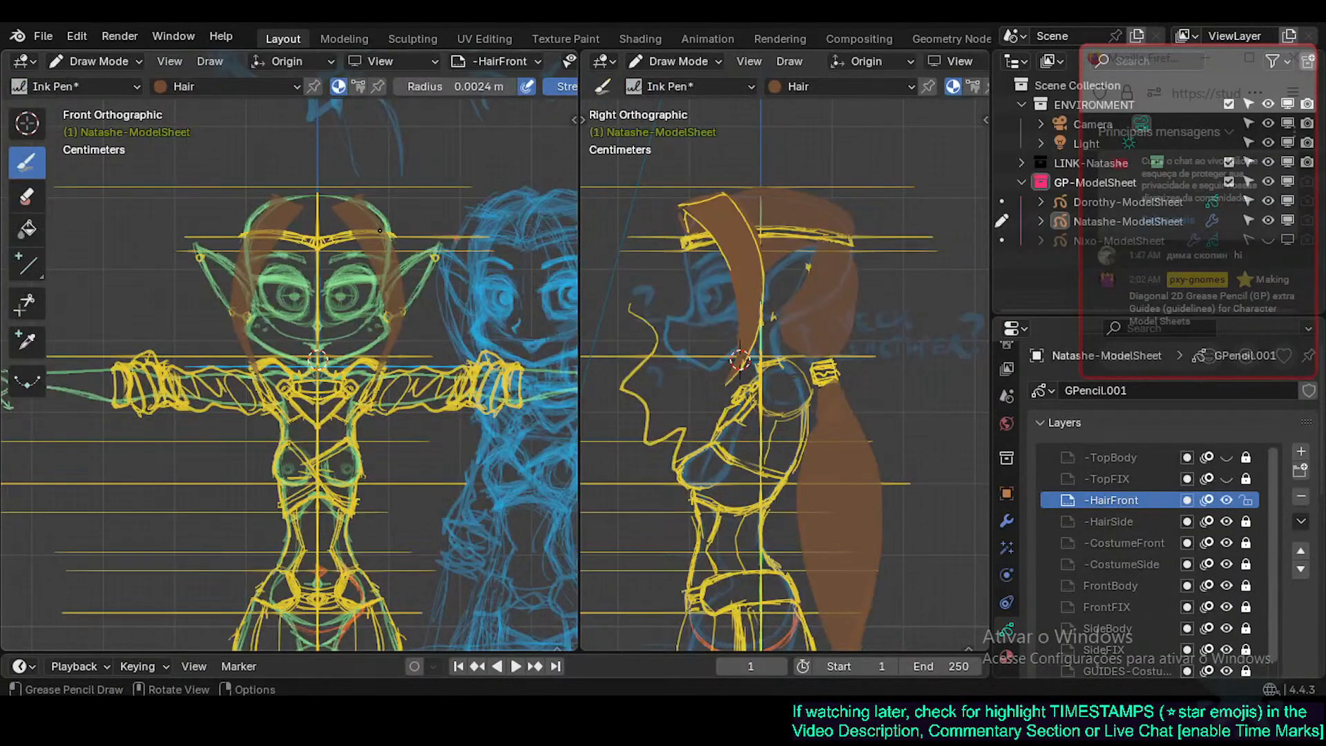
Draw mirrored brown hair shapes between the side locks, rising from the headband's centre over the forehead.
key(ctrl+Tab)
mouse_move(323, 235)
mouse_down()
mouse_move(348, 229)
mouse_move(327, 235)
mouse_move(332, 215)
mouse_move(350, 231)
mouse_up()
key(ctrl+z)
drag(322, 227, 331, 206)
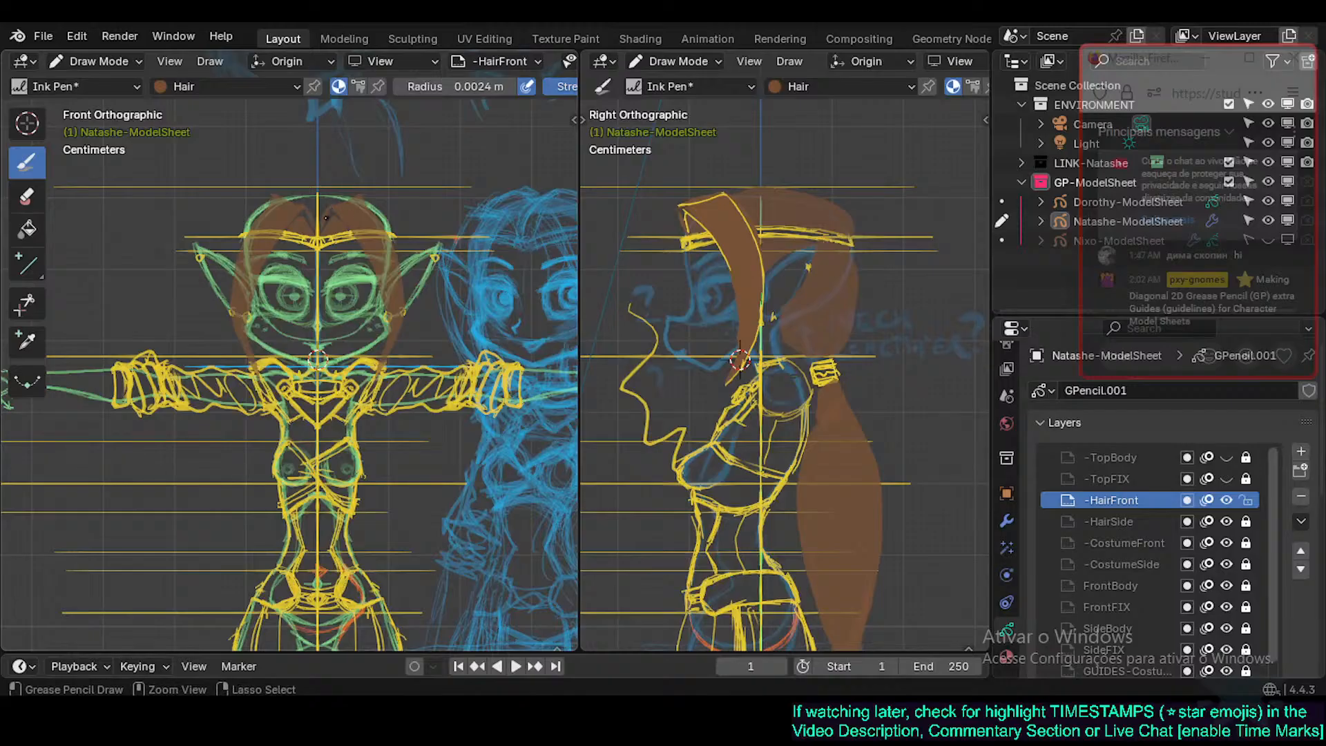
key(ctrl+z)
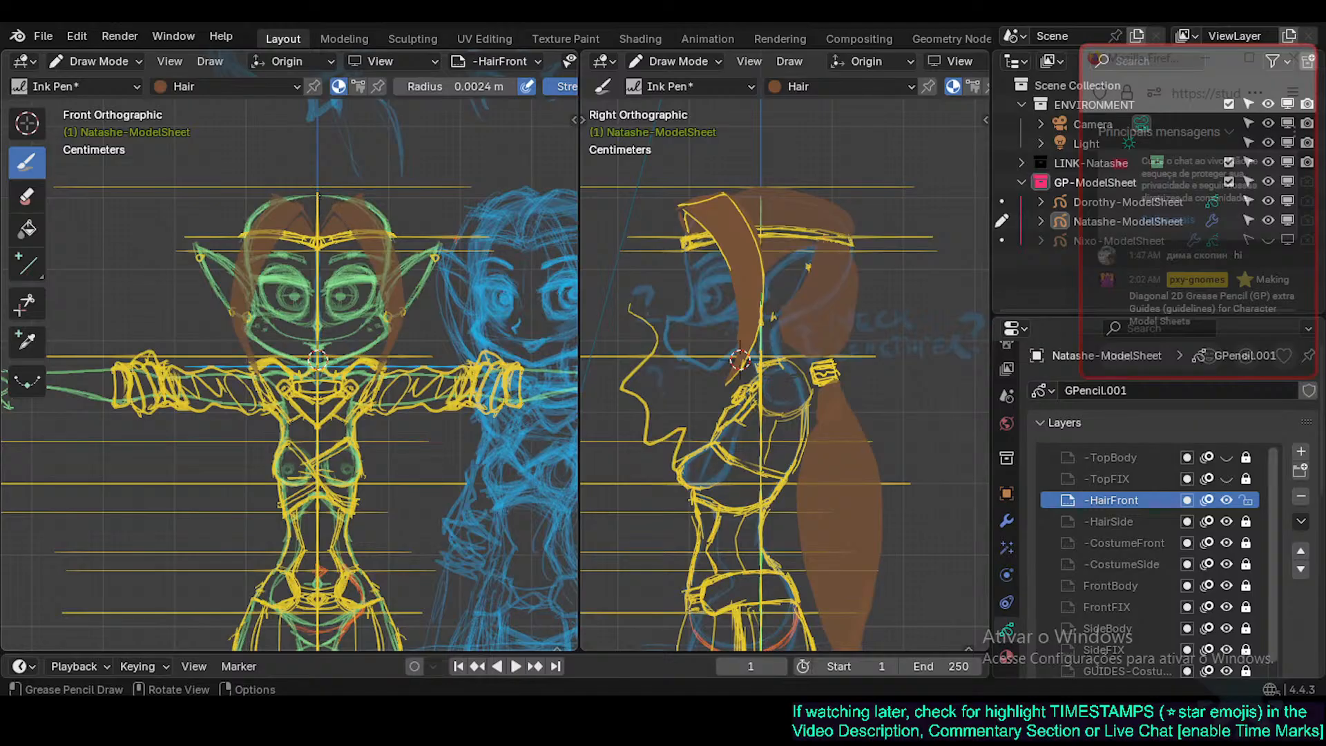
Draw the brown hair across the crown on both sides of the centre line and move its top points sideways.
drag(318, 194, 287, 197)
key(ctrl+z)
drag(284, 194, 321, 200)
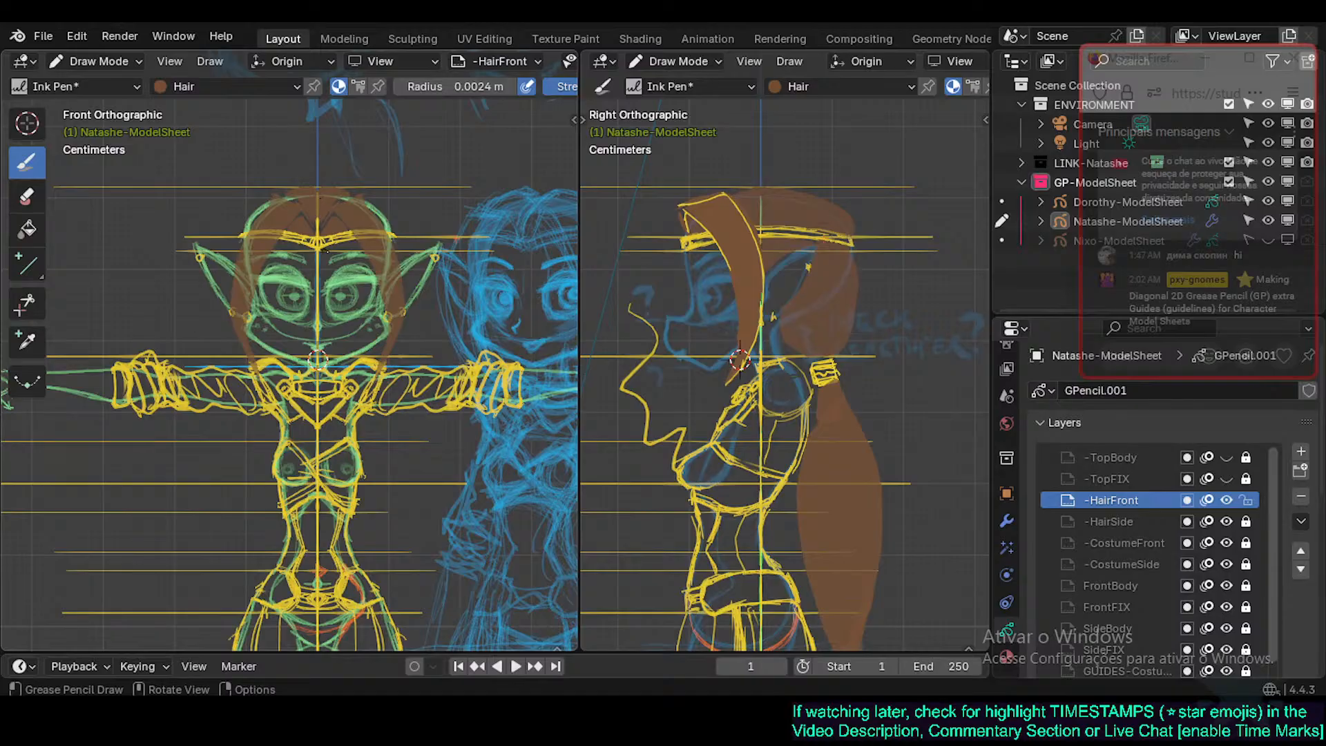
key(ctrl+z)
key(Tab)
click(303, 182)
key(g)
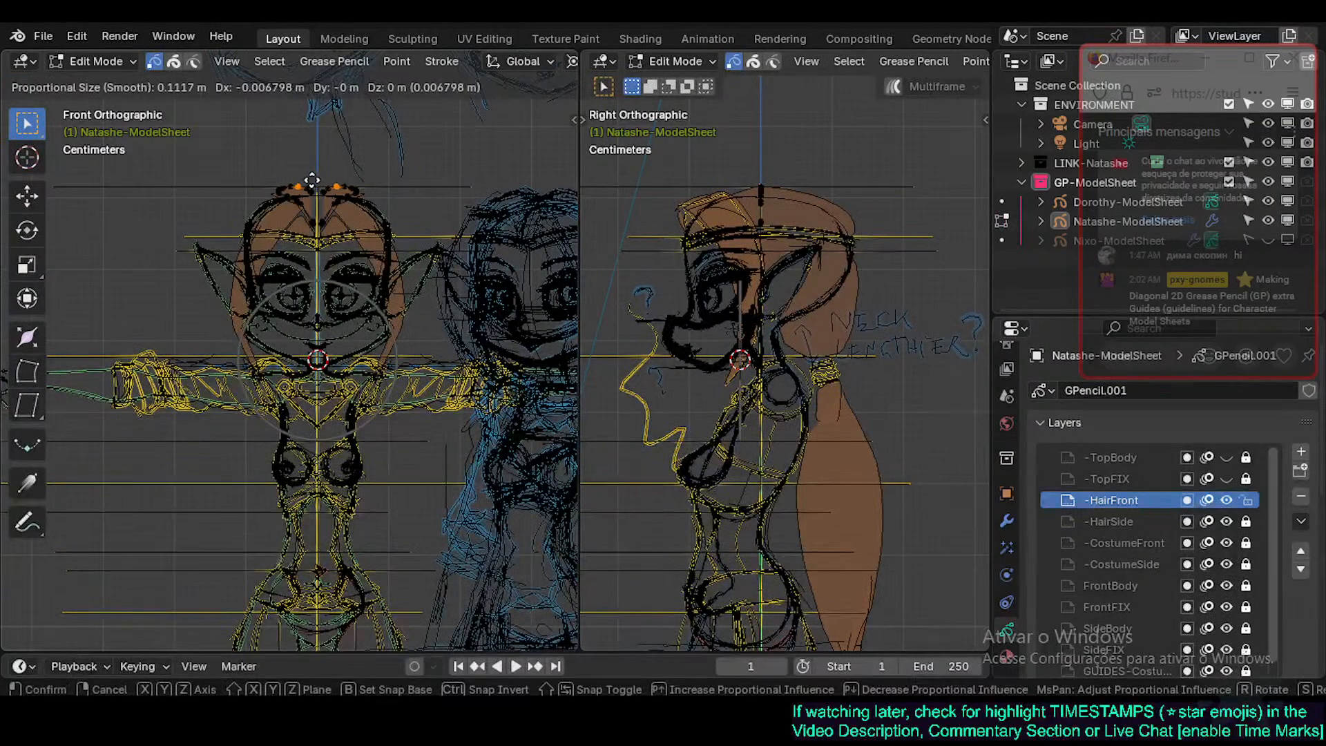
click(312, 182)
key(Tab)
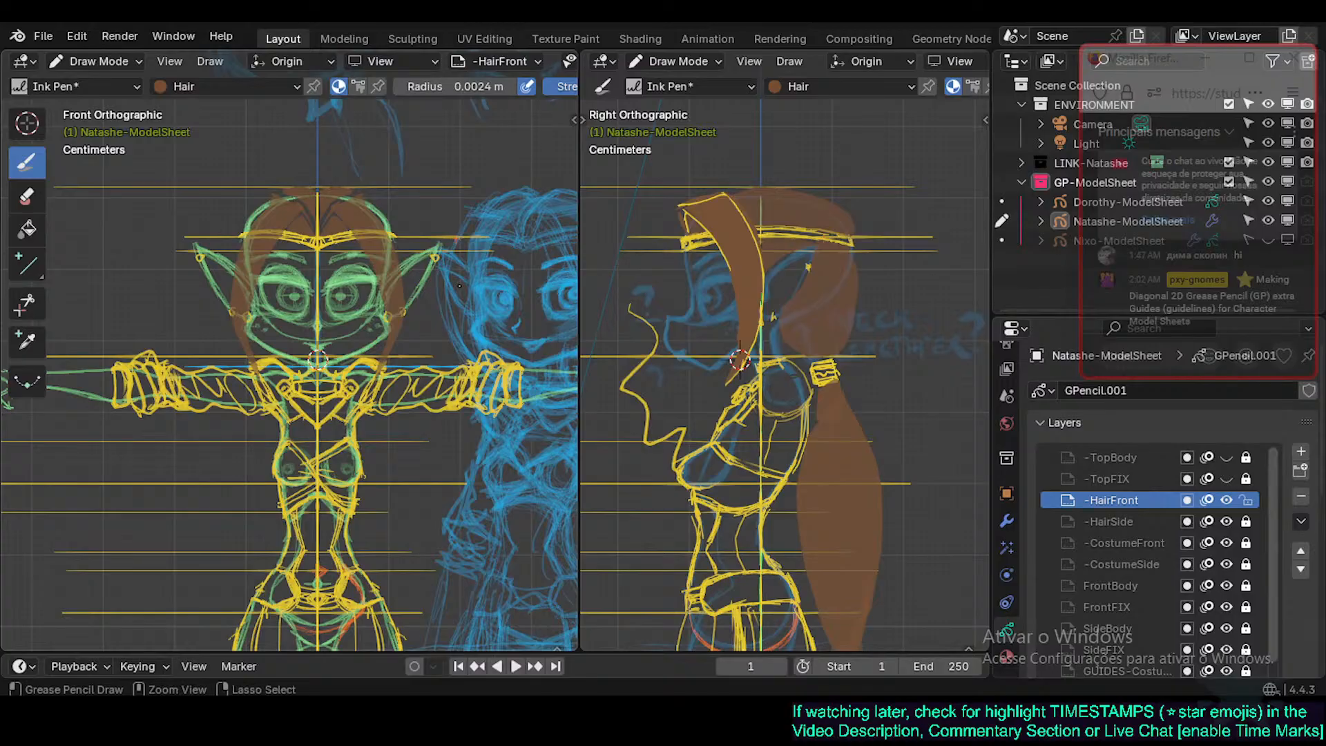
Draw the outer brown hair volume behind the front head, mirrored around both sides from the crown down past the ears.
ctrl+scroll(460, 284, down, 5)
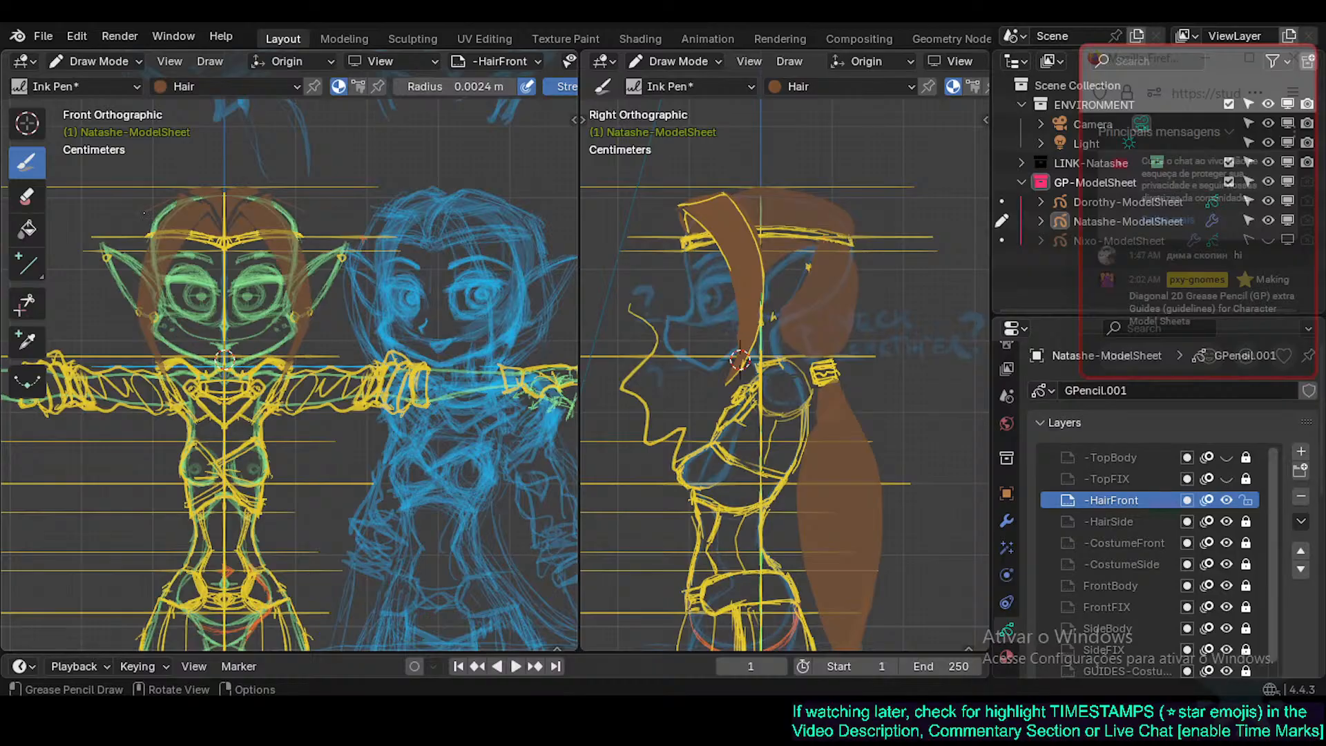
mouse_move(143, 224)
mouse_down()
mouse_move(141, 260)
mouse_move(152, 222)
mouse_up()
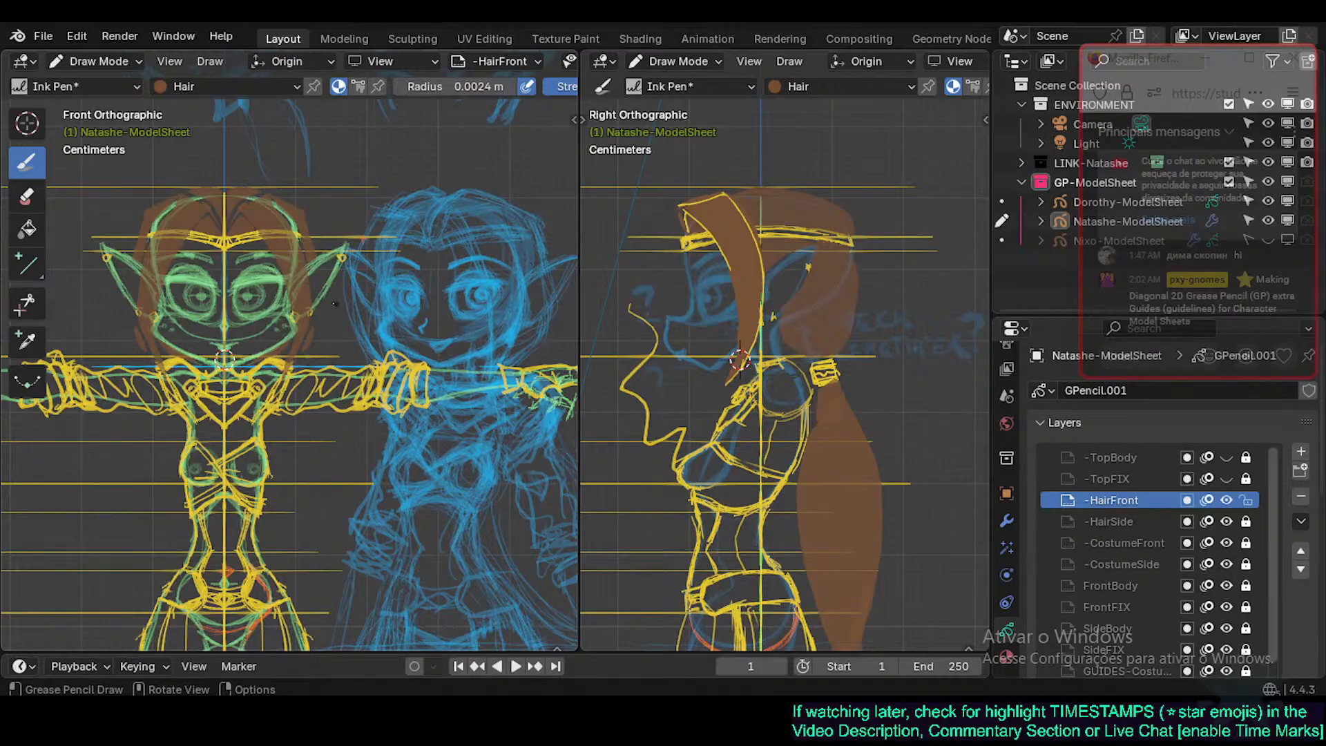
key(Tab)
key(2)
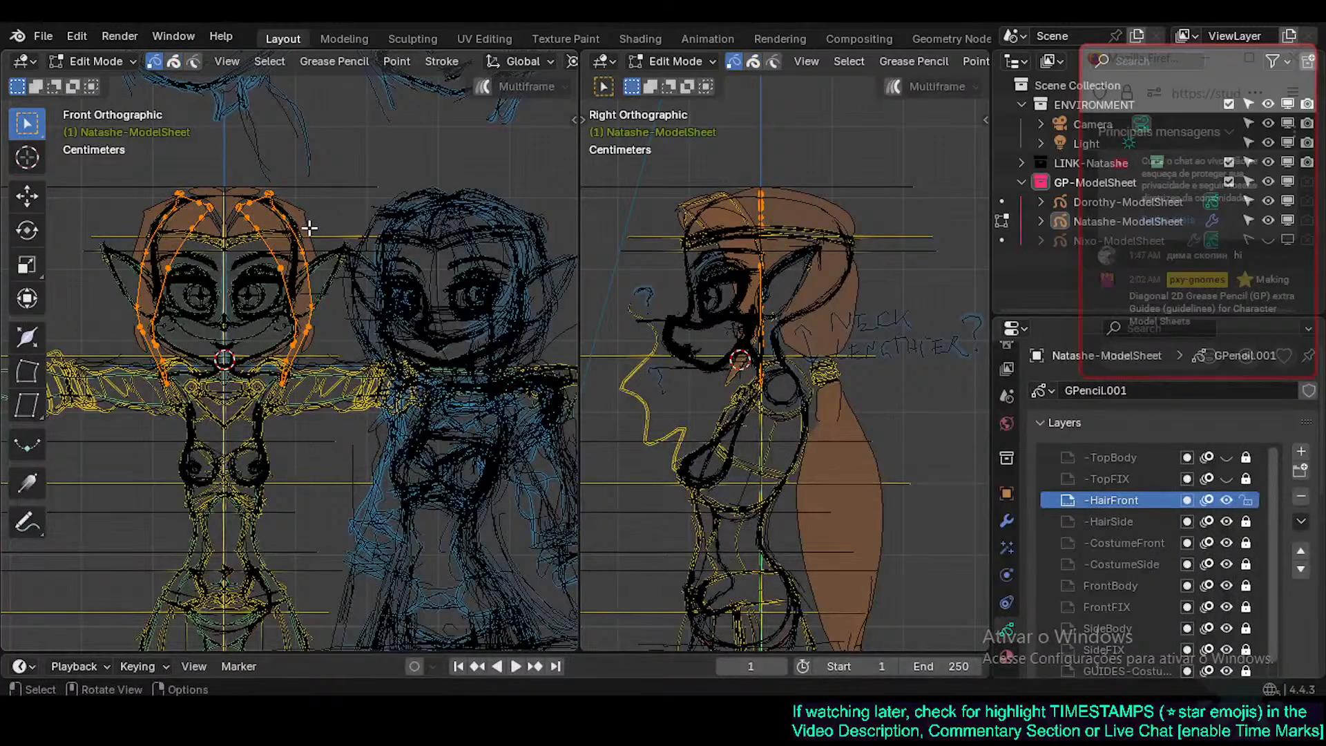
key(Tab)
key(Tab)
key(1)
click(316, 226)
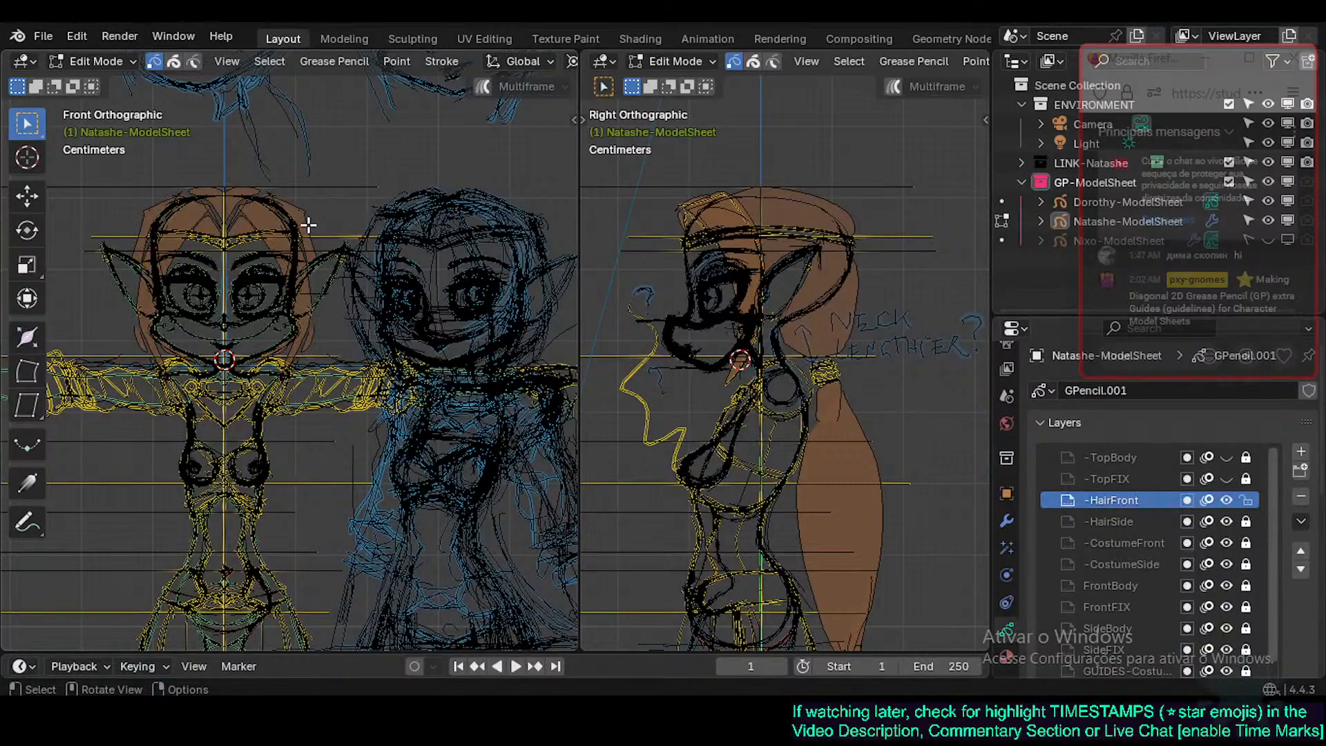
key(g)
right_click(318, 228)
key(g)
right_click(324, 218)
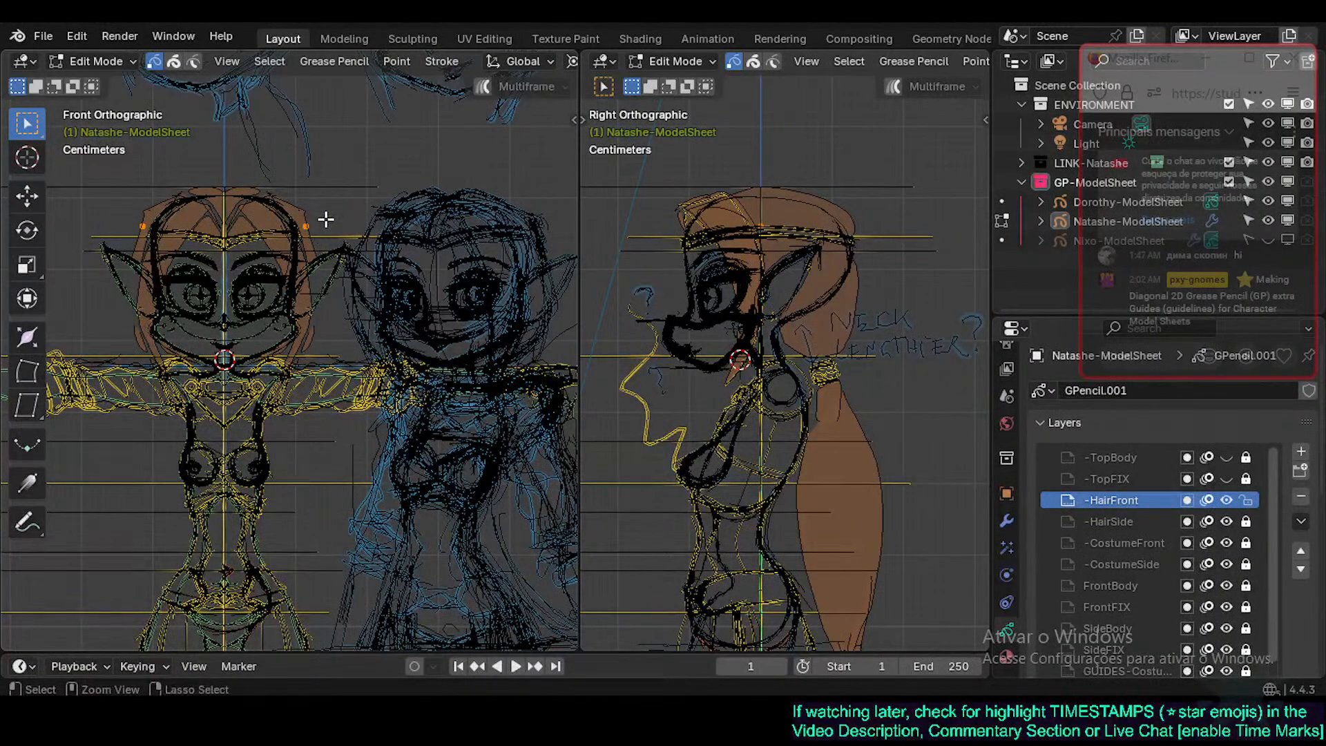
key(ctrl+Tab)
click(309, 232)
click(310, 233)
key(Tab)
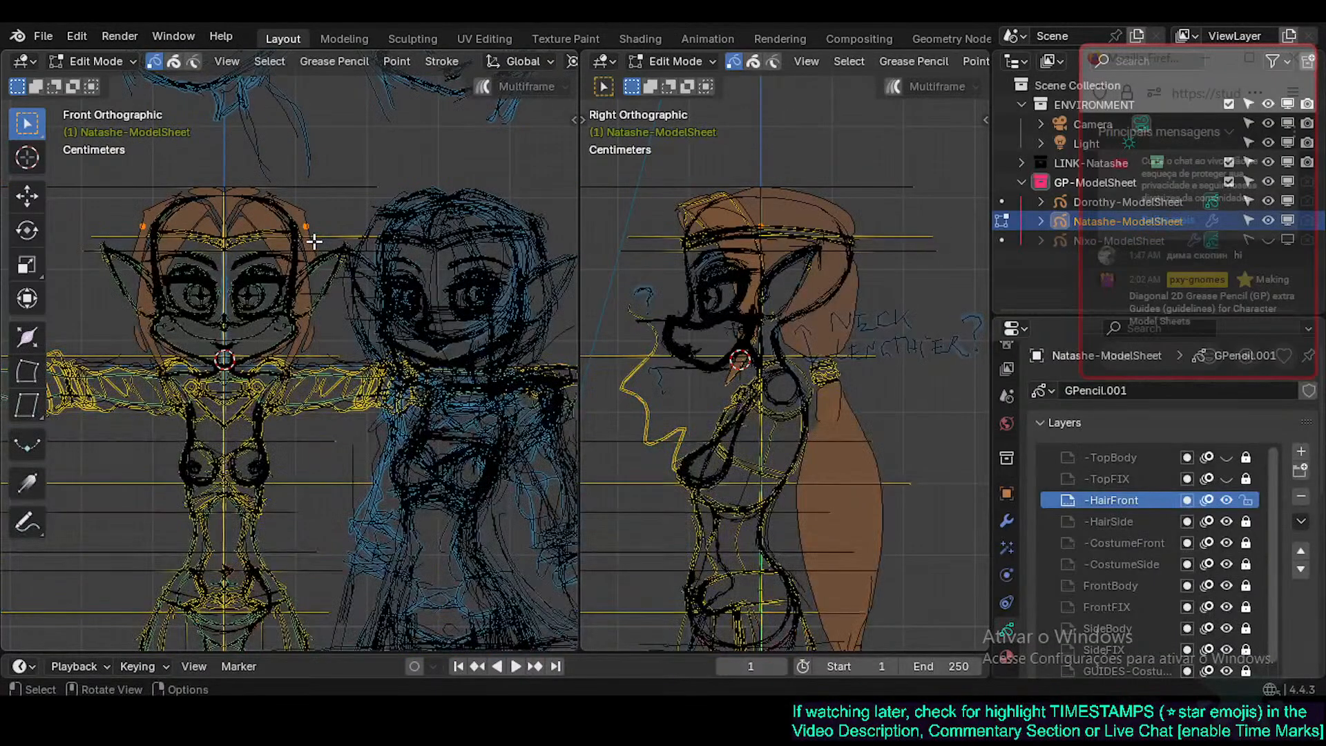
click(315, 251)
key(Tab)
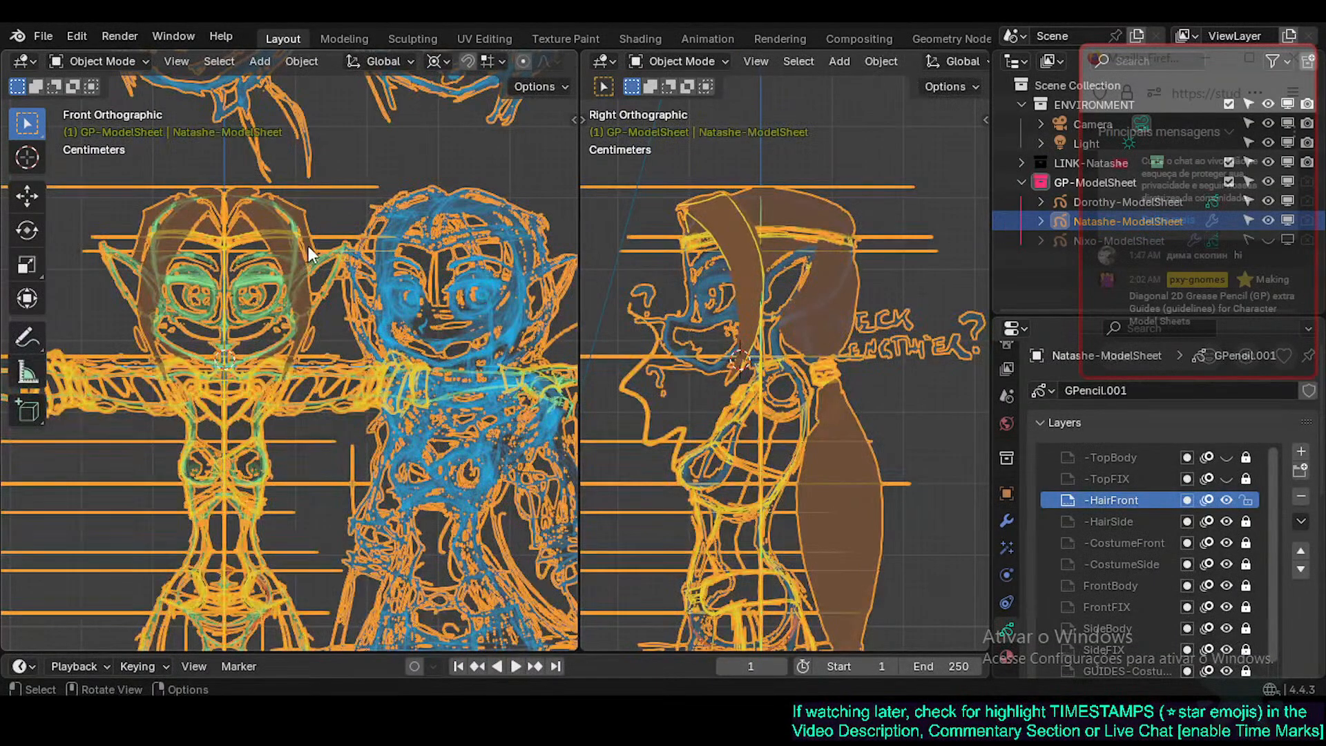
key(Tab)
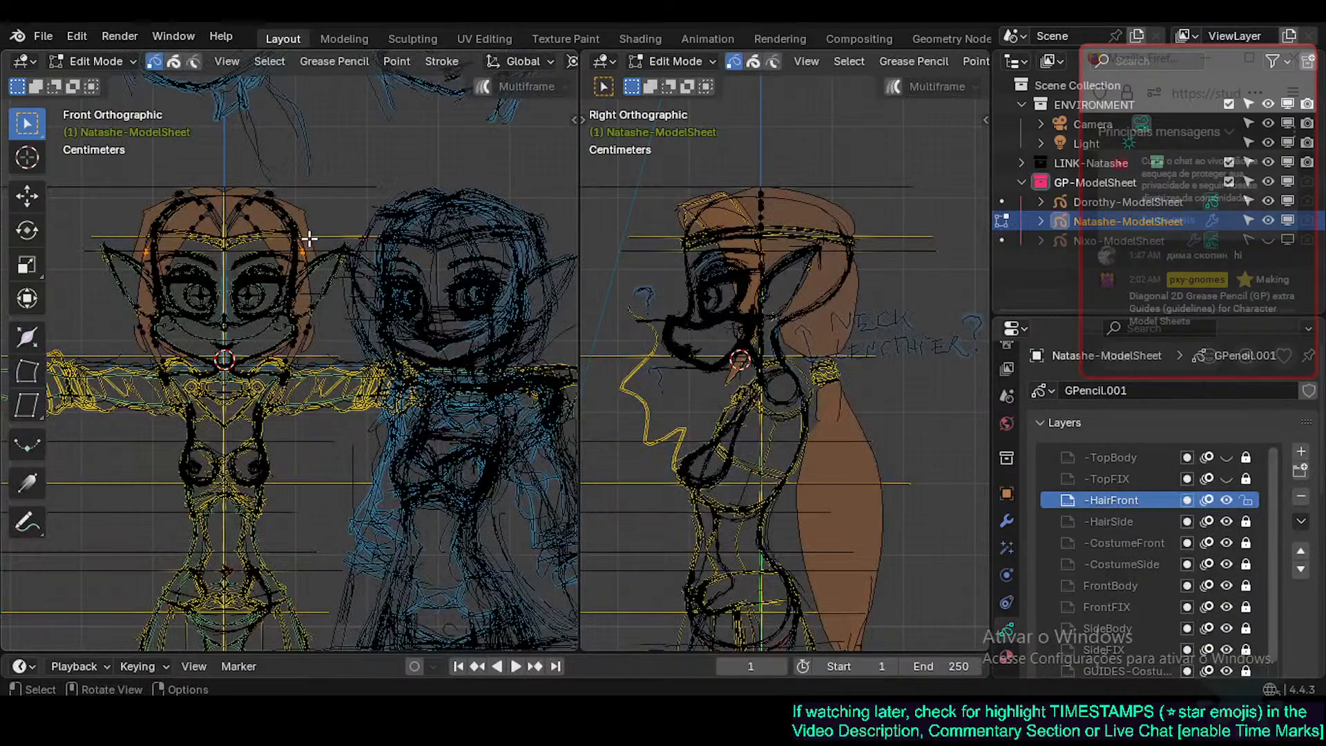
key(Tab)
key(ctrl+Tab)
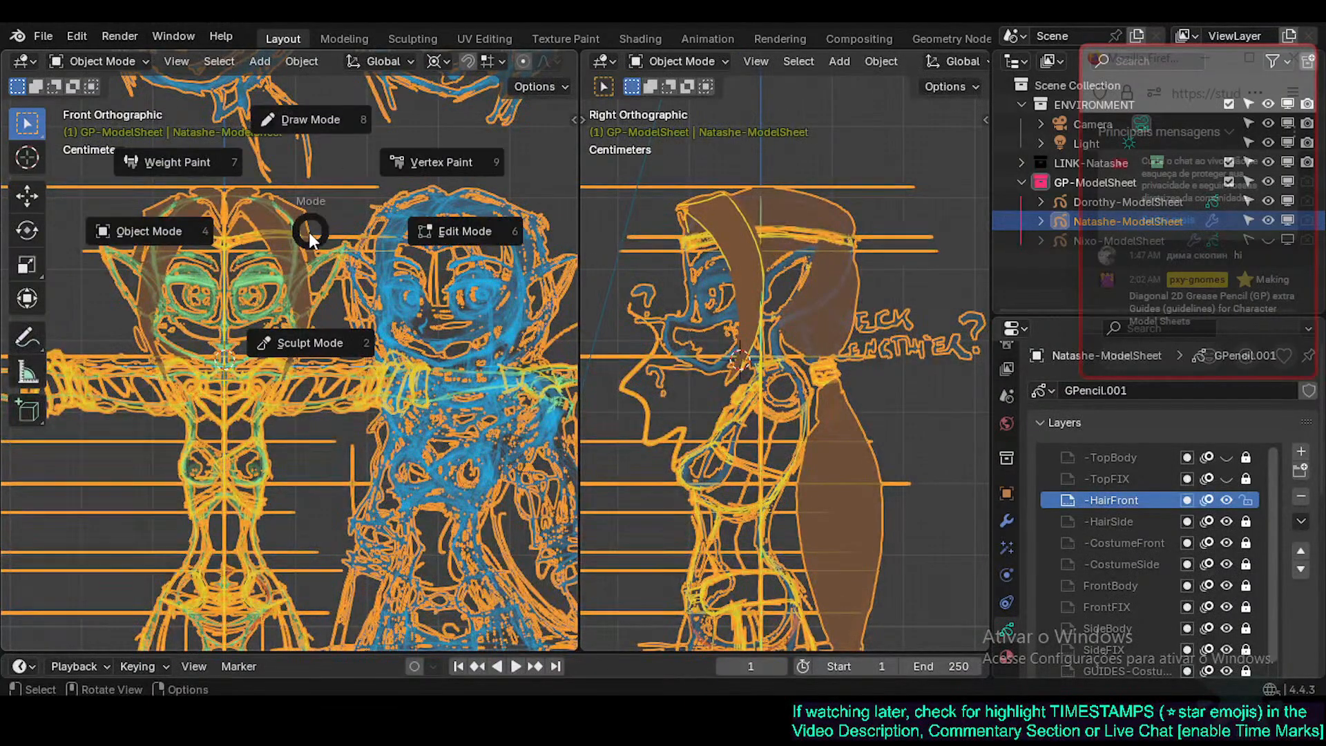
key(d)
key(Tab)
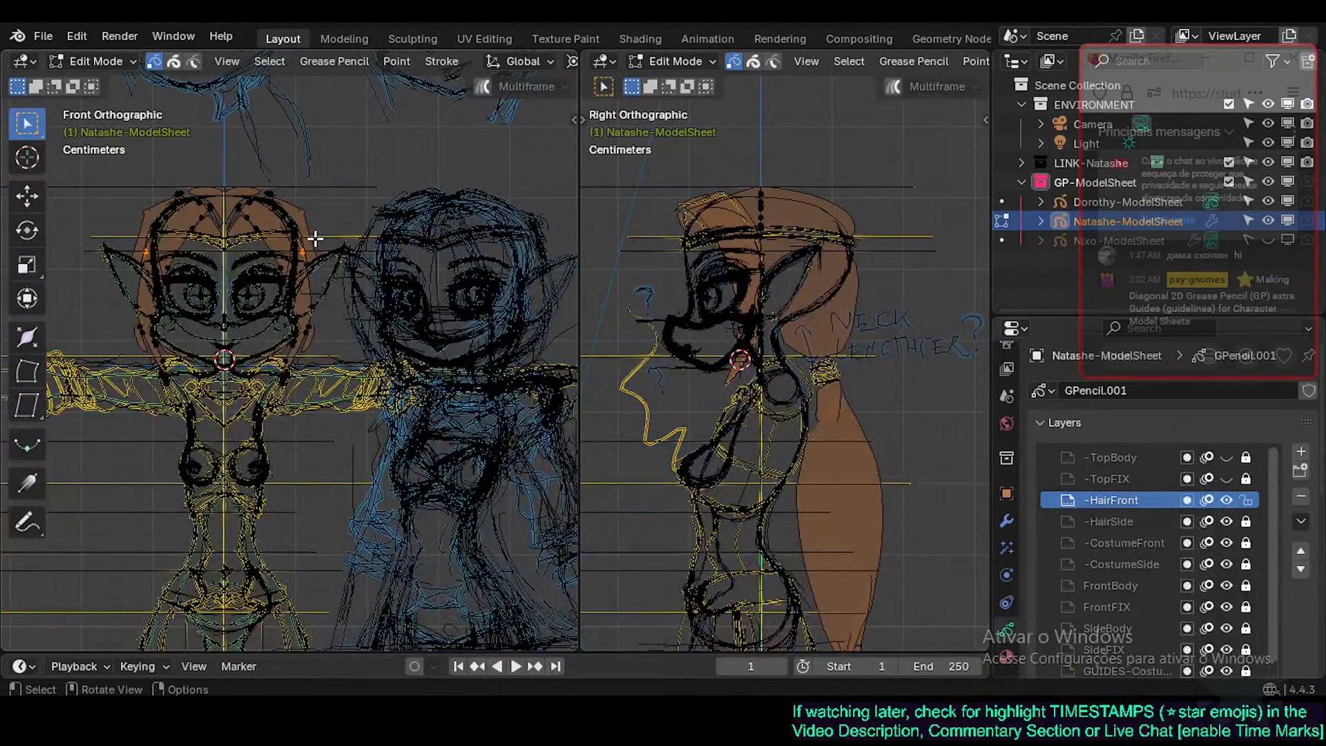
Nudge the outer hair's mirrored side points beside the headband and ears.
key(a)
click(308, 224)
key(g)
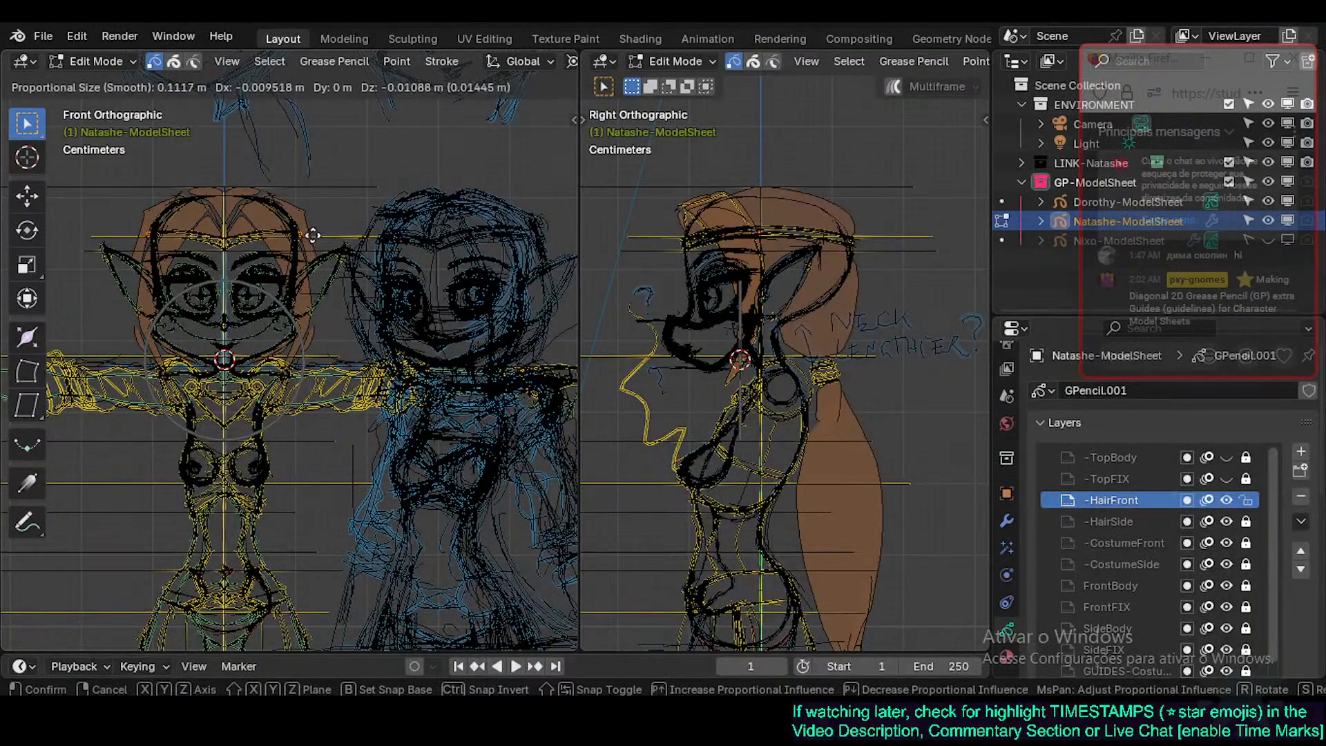
click(321, 212)
click(313, 249)
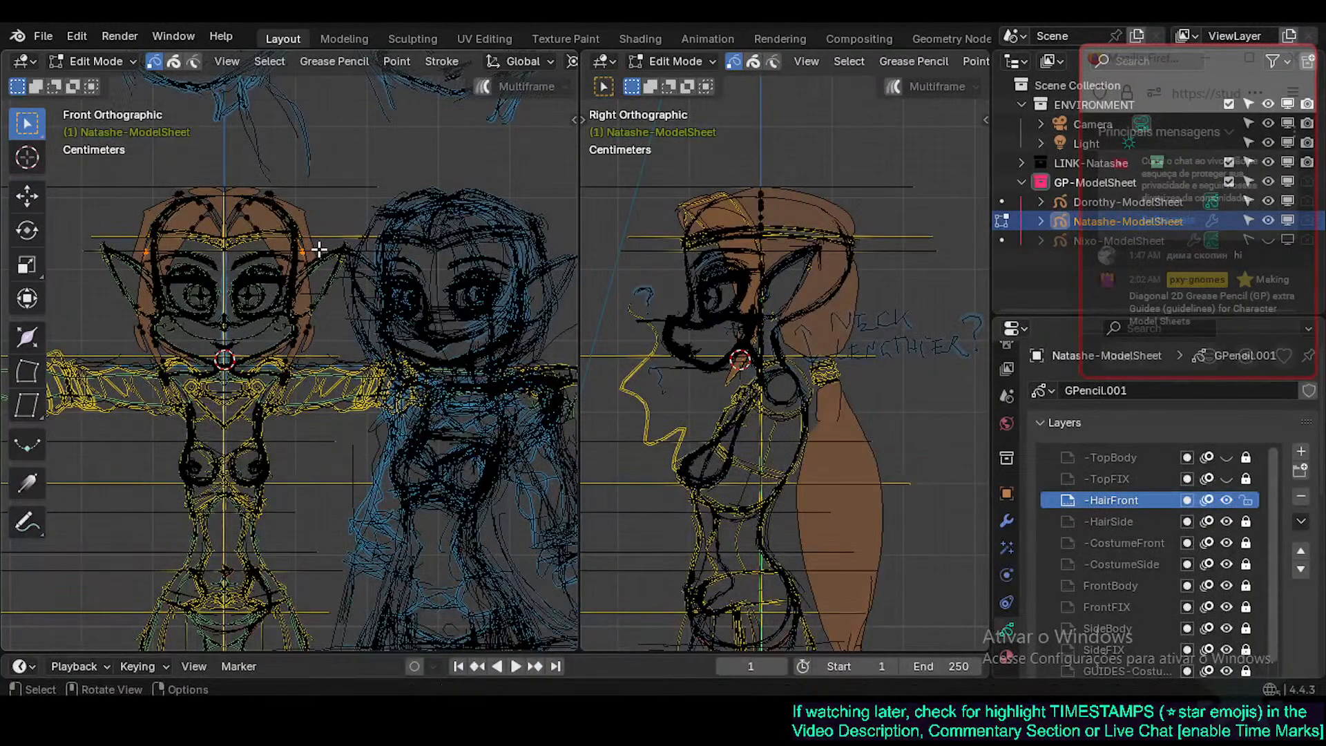
click(312, 296)
key(g)
click(330, 277)
Reset the stroke selection and select only the outer hair's upper side point, with its mirrored counterpart, for point editing.
key(ctrl+Tab)
click(302, 267)
key(Tab)
key(2)
key(alt+a)
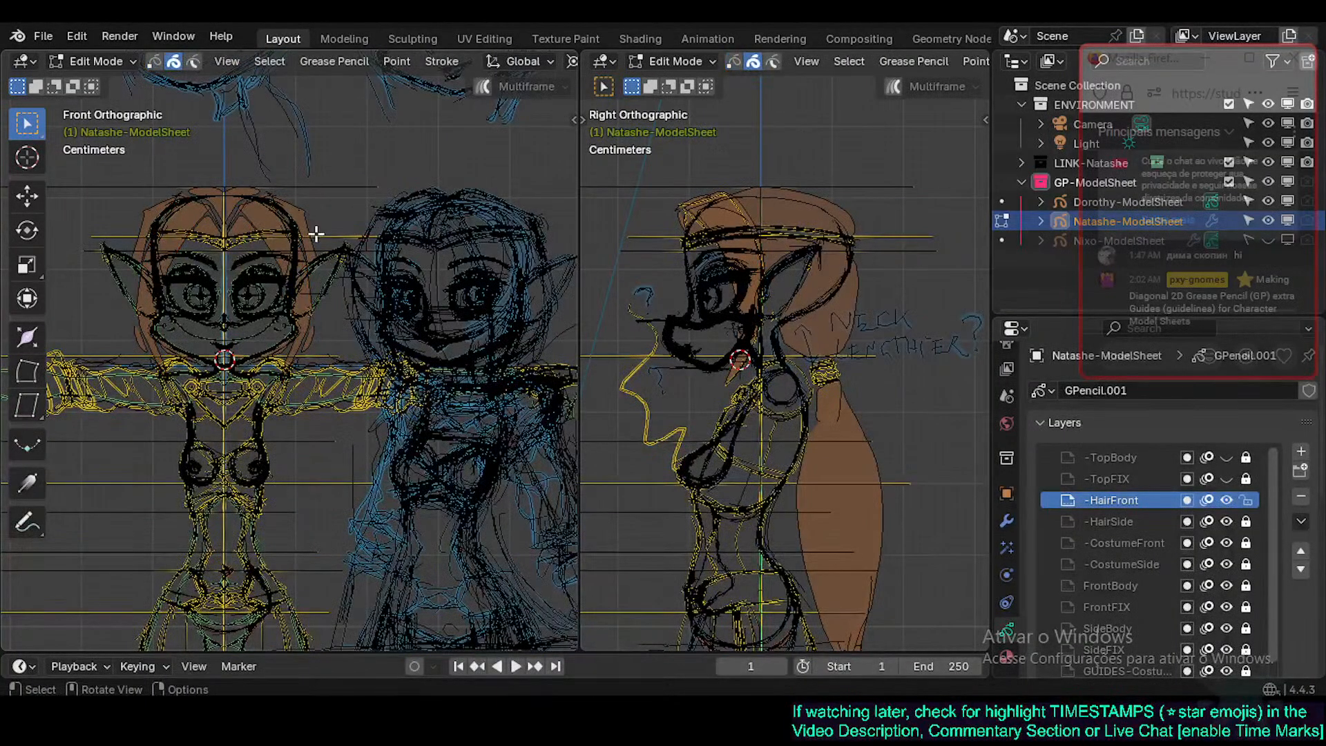
key(a)
key(1)
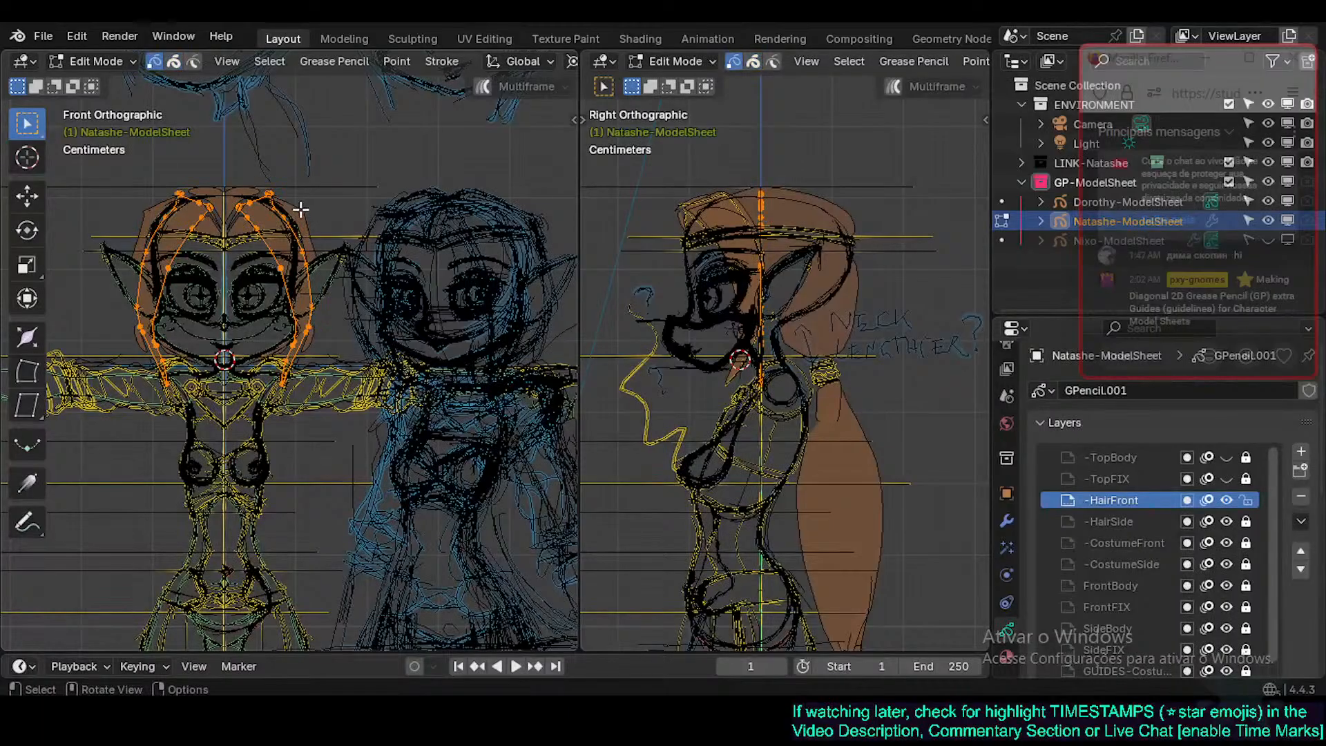
key(alt+a)
click(312, 230)
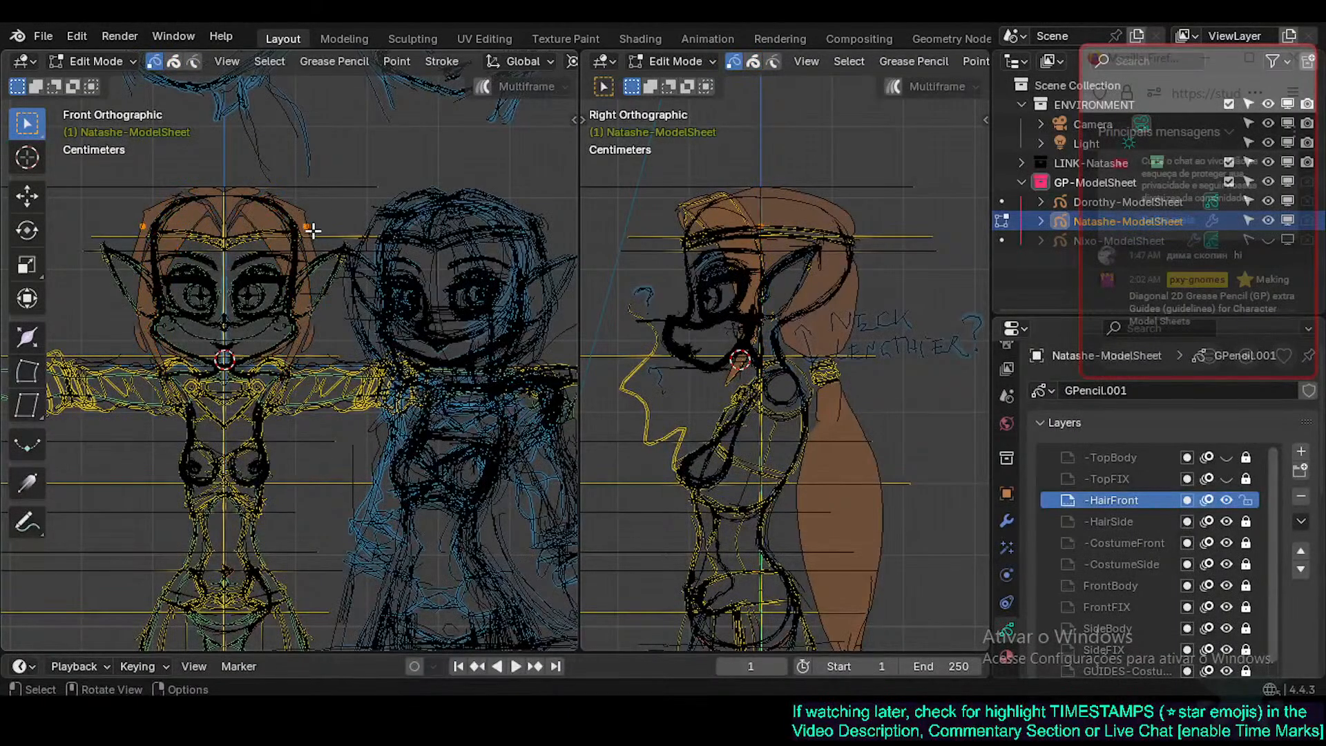
Move the outer hair's mirrored lower points beside the jaw inward and rotate them by about 3.05° and 8.37°.
click(311, 298)
click(311, 333)
click(310, 342)
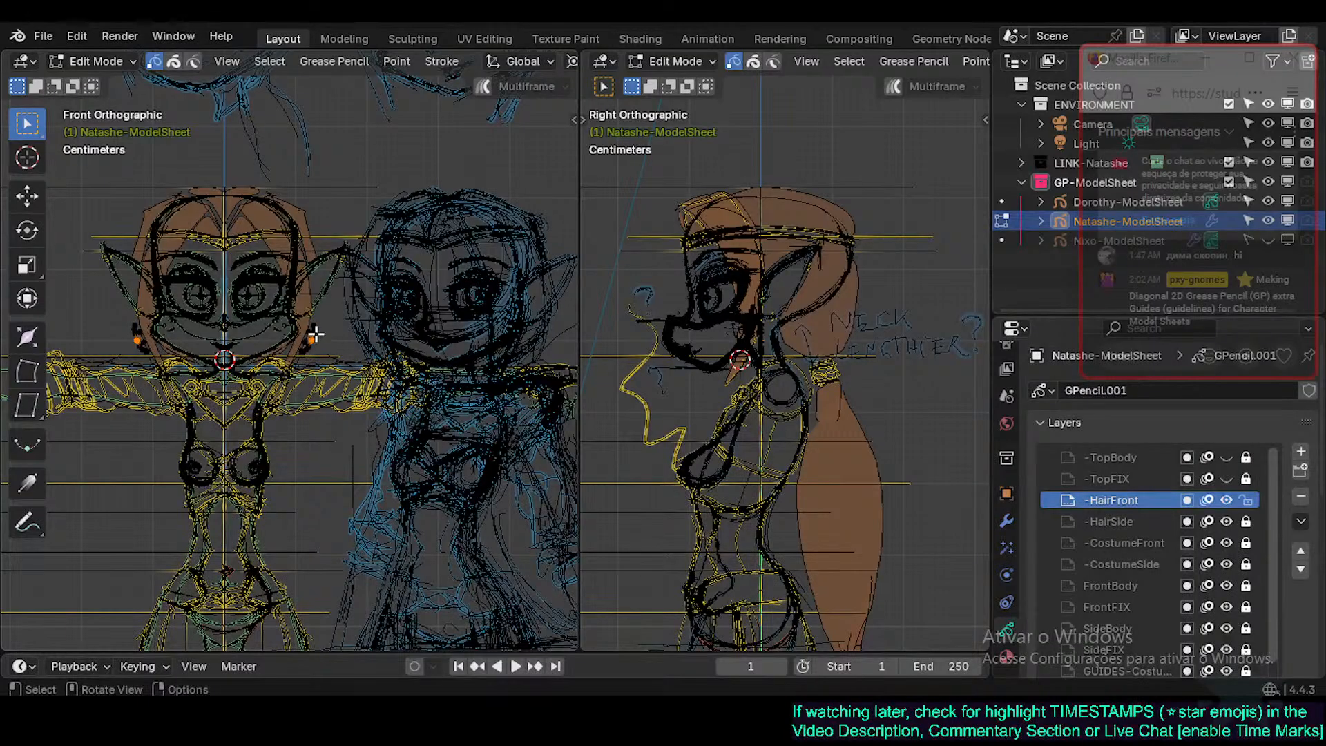
key(g)
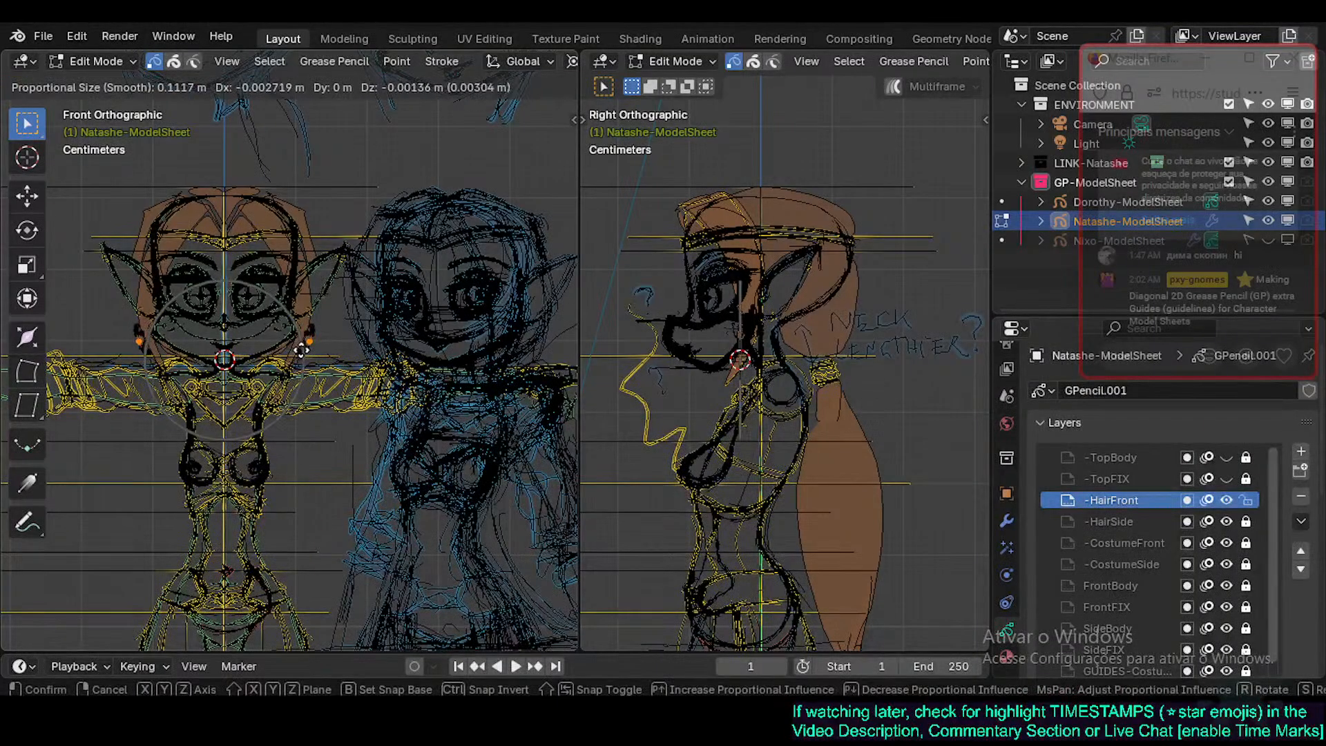
click(299, 347)
key(r)
click(341, 335)
key(g)
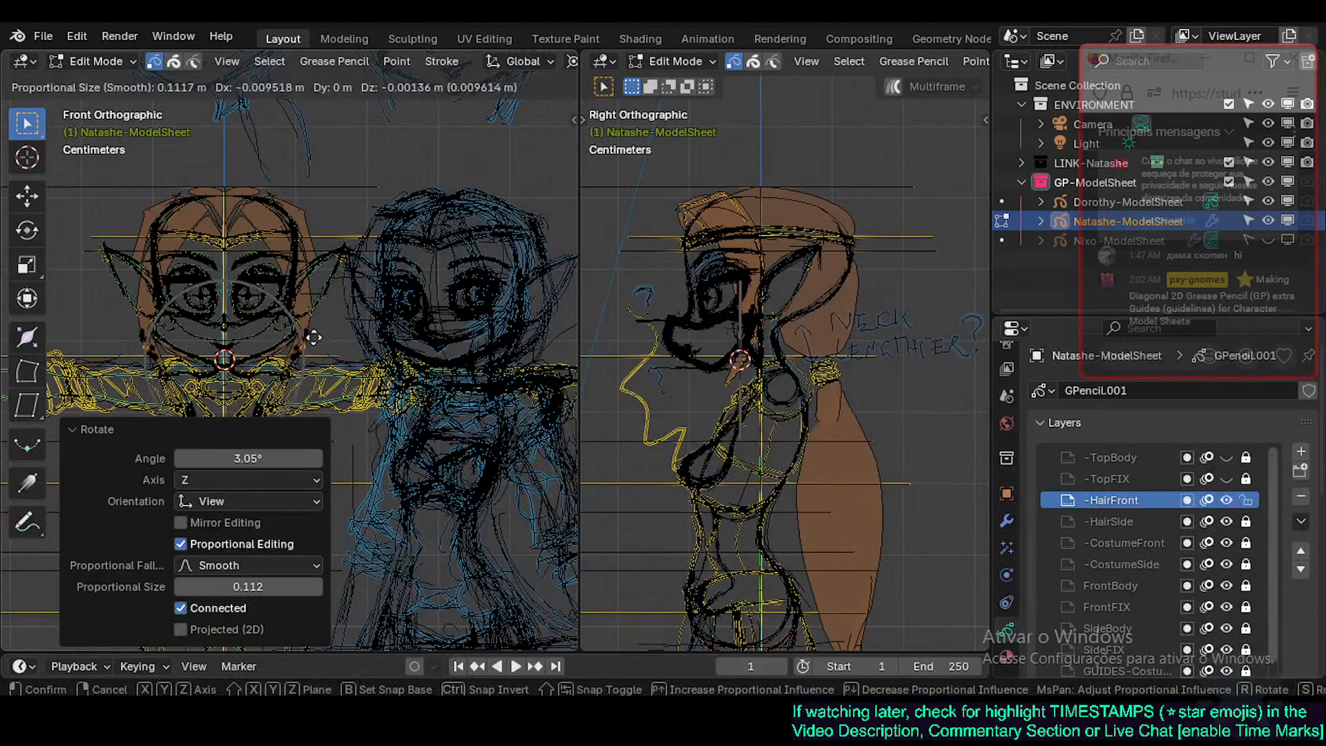
click(306, 342)
key(r)
click(333, 336)
Raise the outer hair's lower points about 0.0136 m, refine them with small moves and rotations, and return to Object Mode.
key(g)
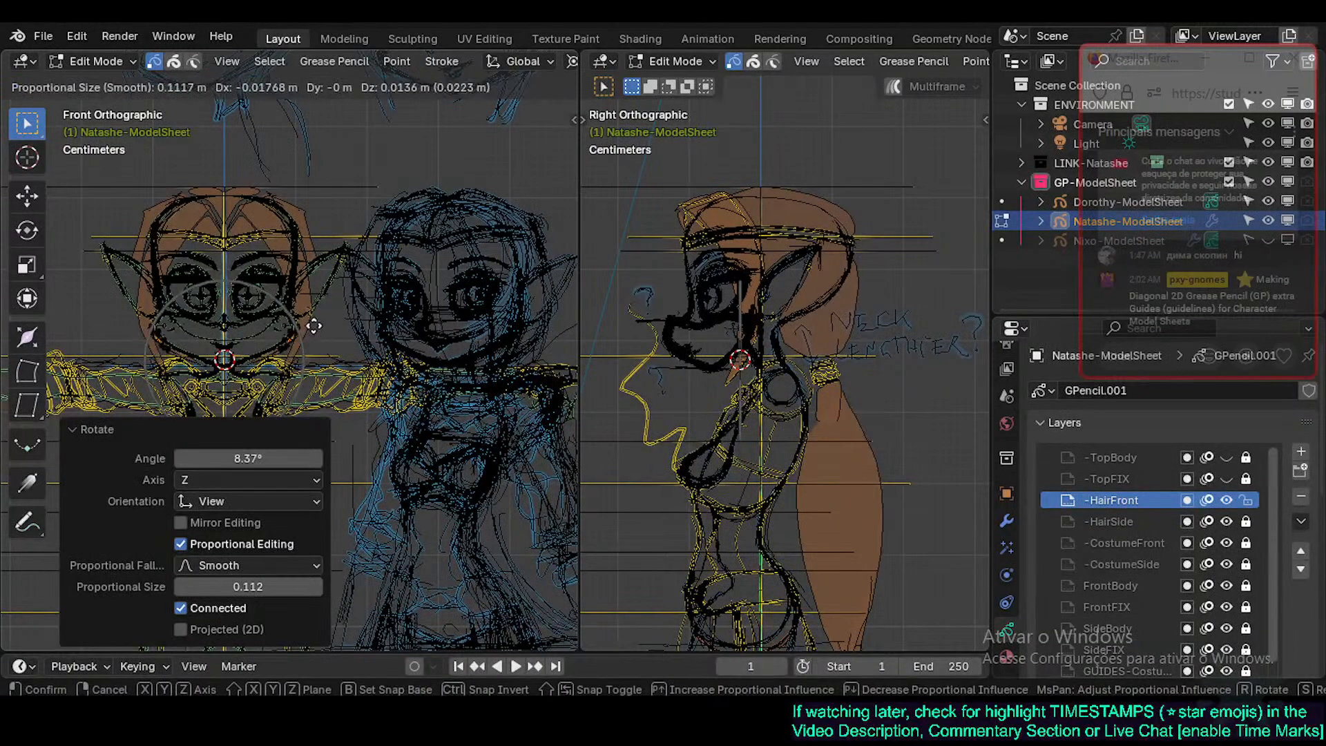
click(335, 322)
key(r)
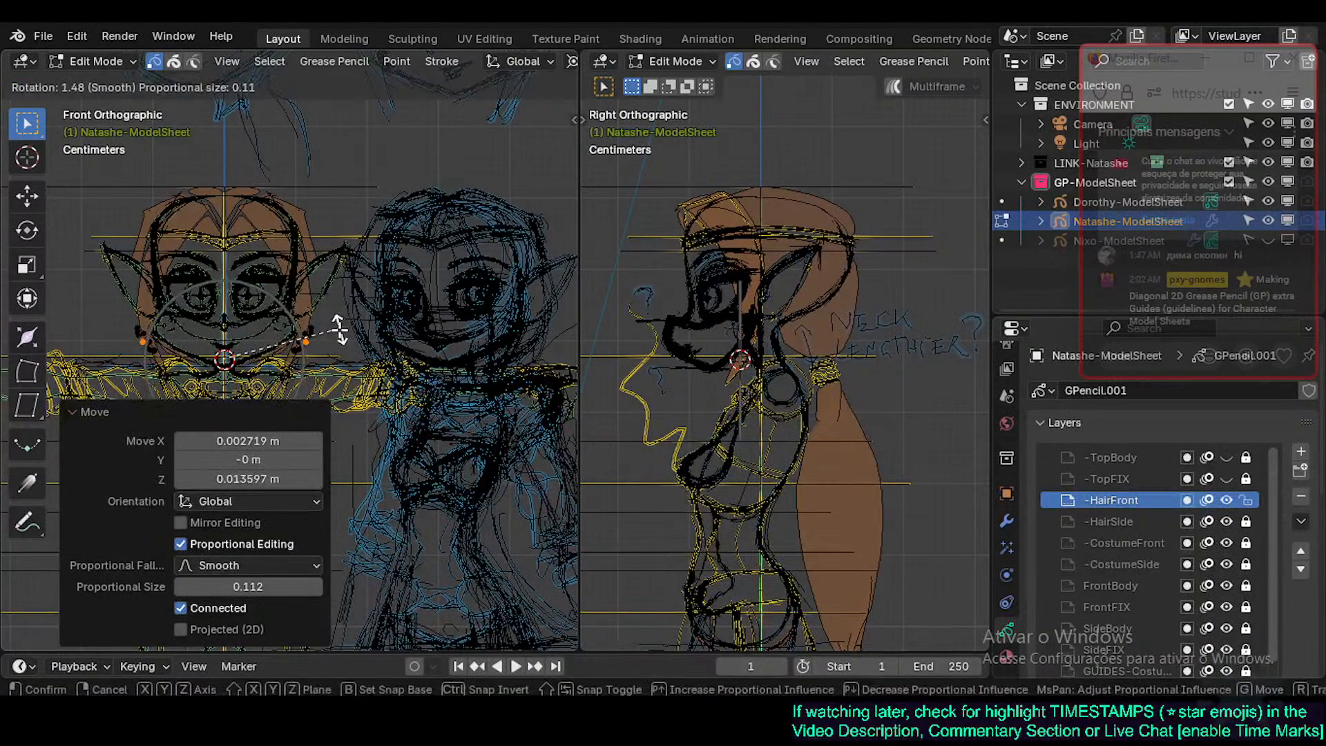
click(339, 330)
key(g)
click(339, 319)
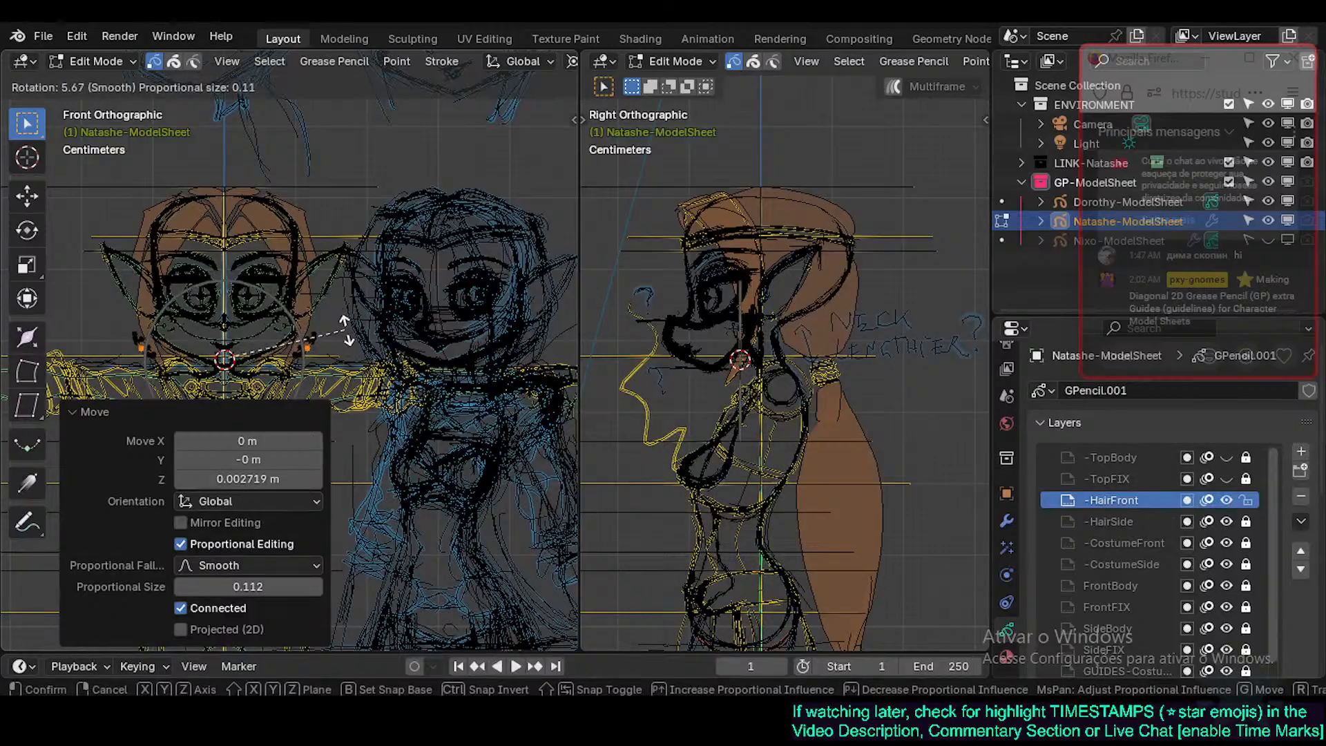
click(307, 337)
key(g)
click(339, 325)
key(Tab)
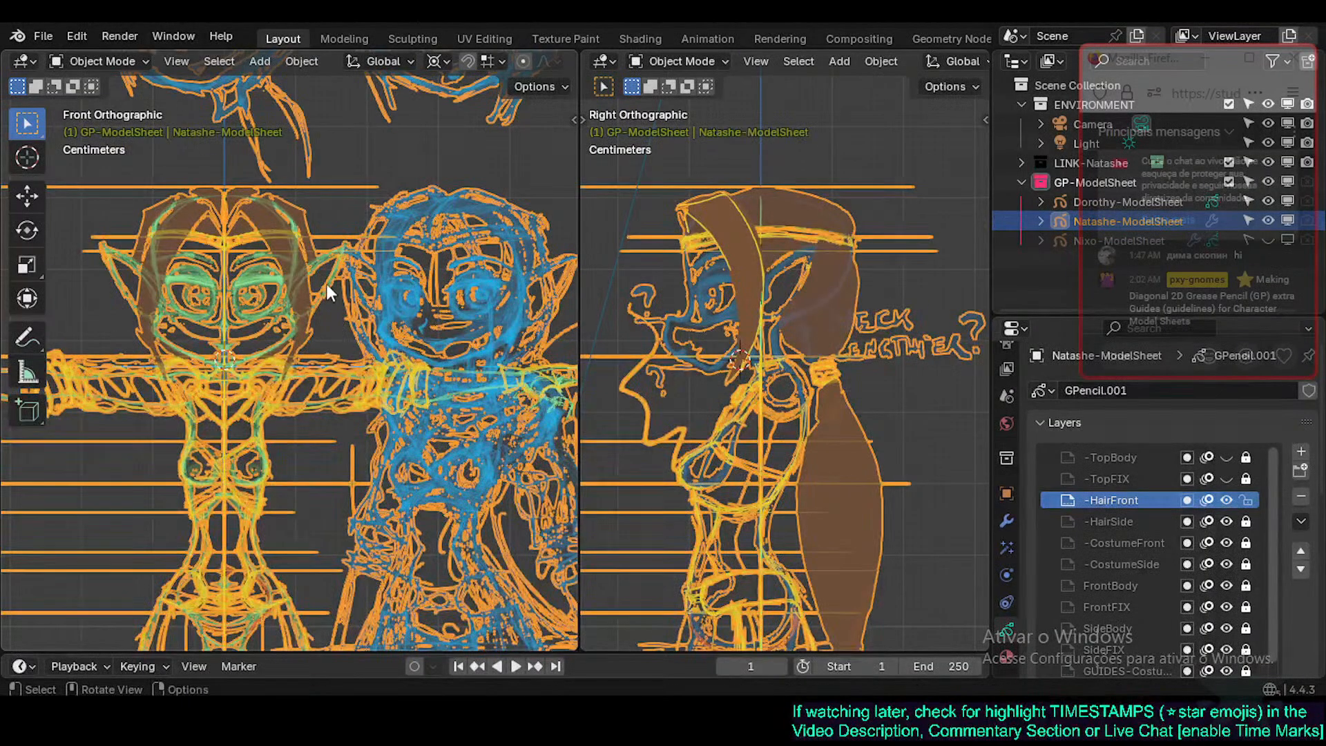
Examine the outer hair's upper corners beside the headband up close, comparing the filled shape with its editable points.
key(Tab)
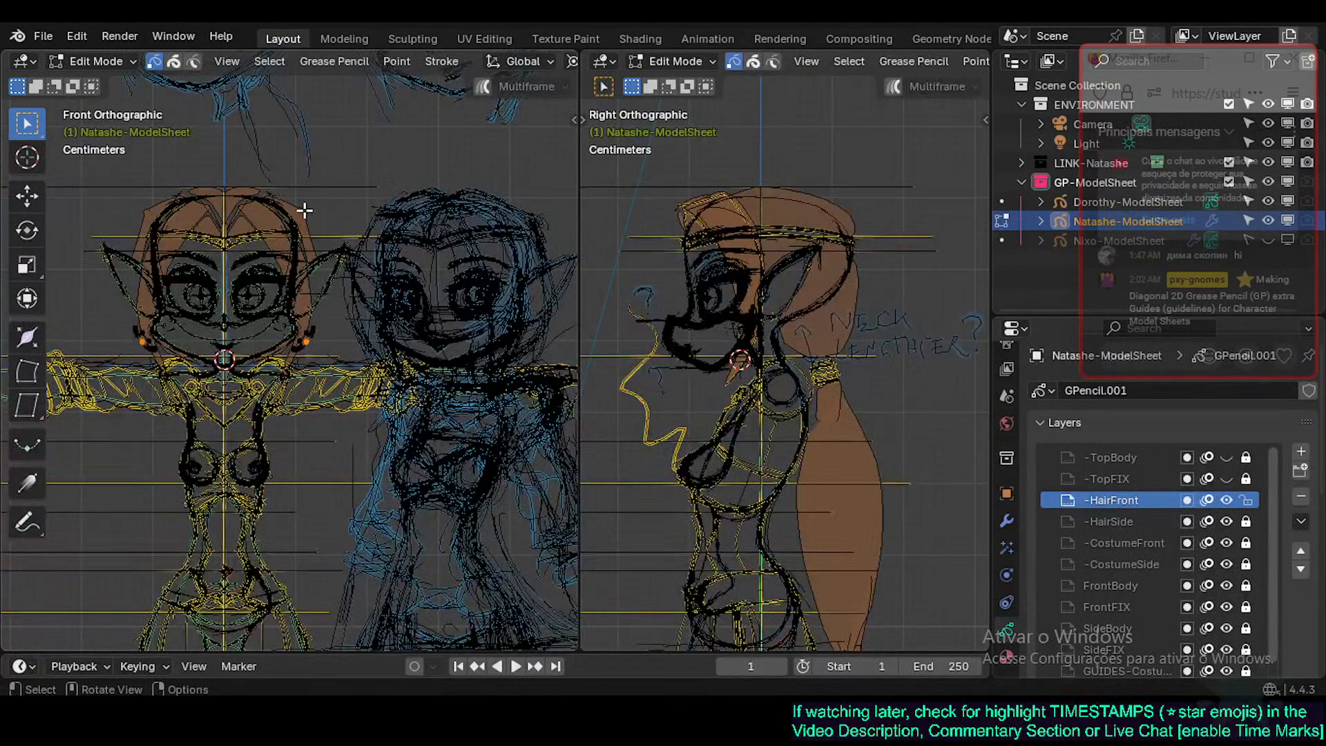
scroll(311, 232, up, 2)
shift+middle_drag(311, 233, 293, 434)
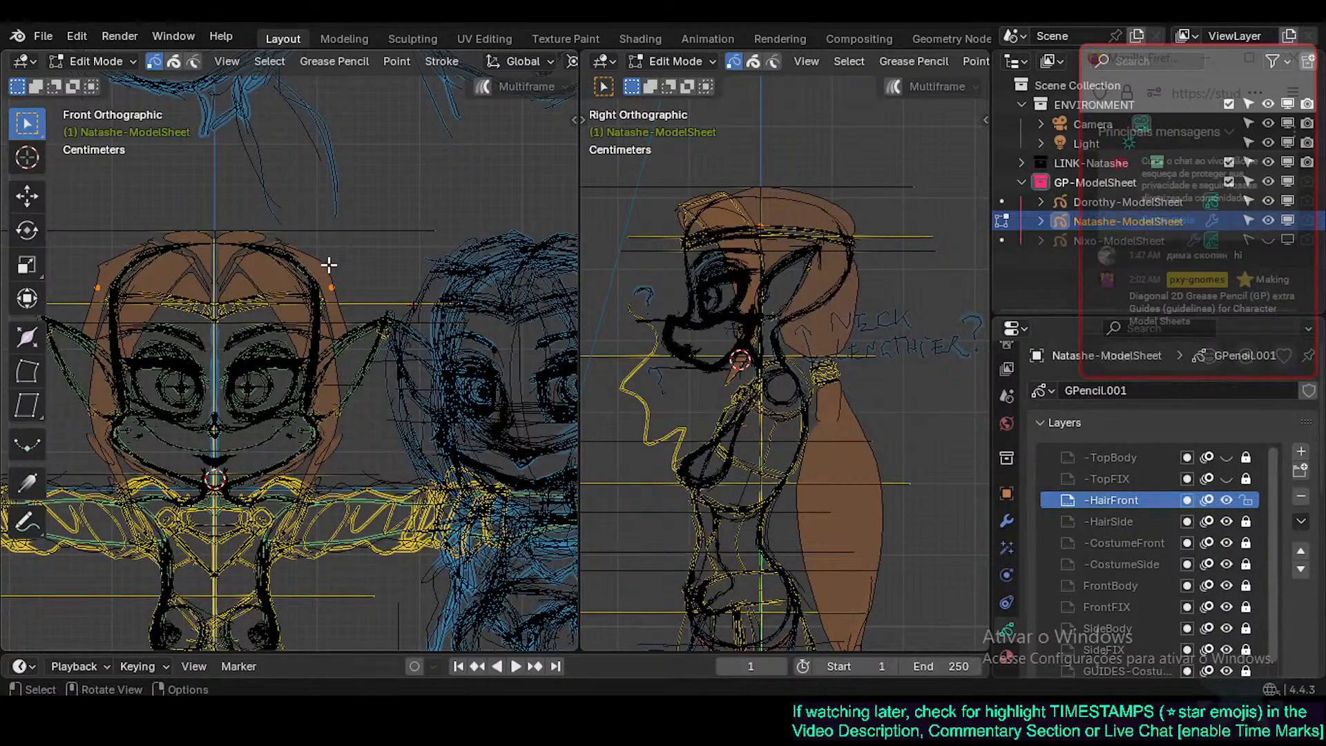
key(Tab)
key(Tab)
drag(410, 209, 311, 294)
key(Tab)
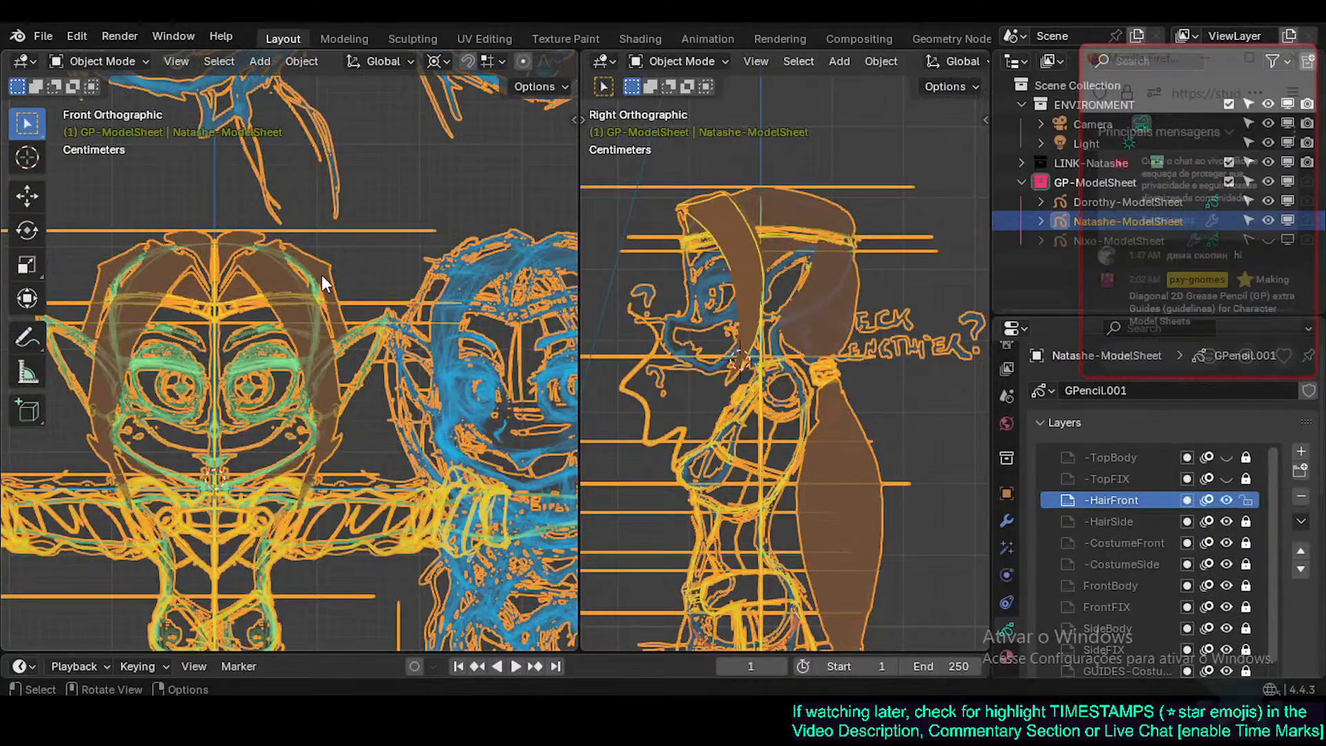
key(Tab)
click(304, 285)
click(293, 301)
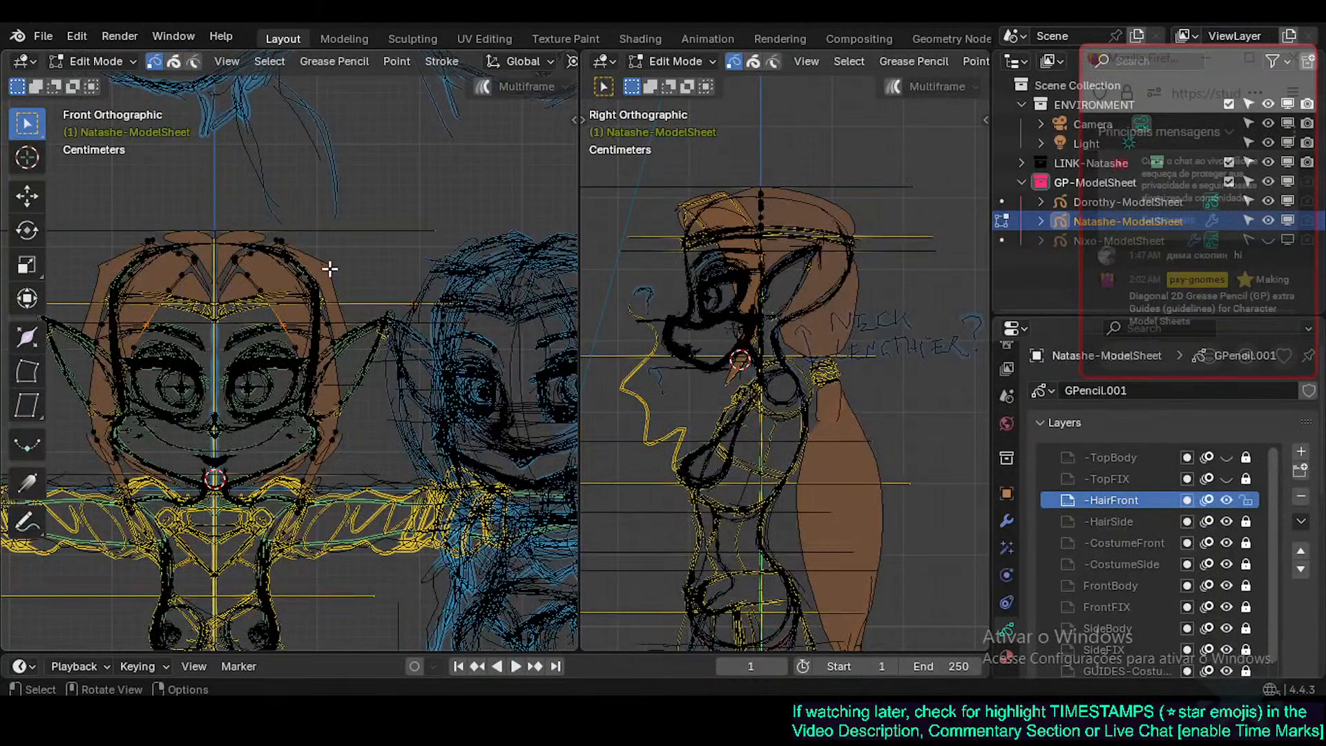
click(330, 270)
click(202, 251)
click(222, 243)
click(300, 249)
key(Tab)
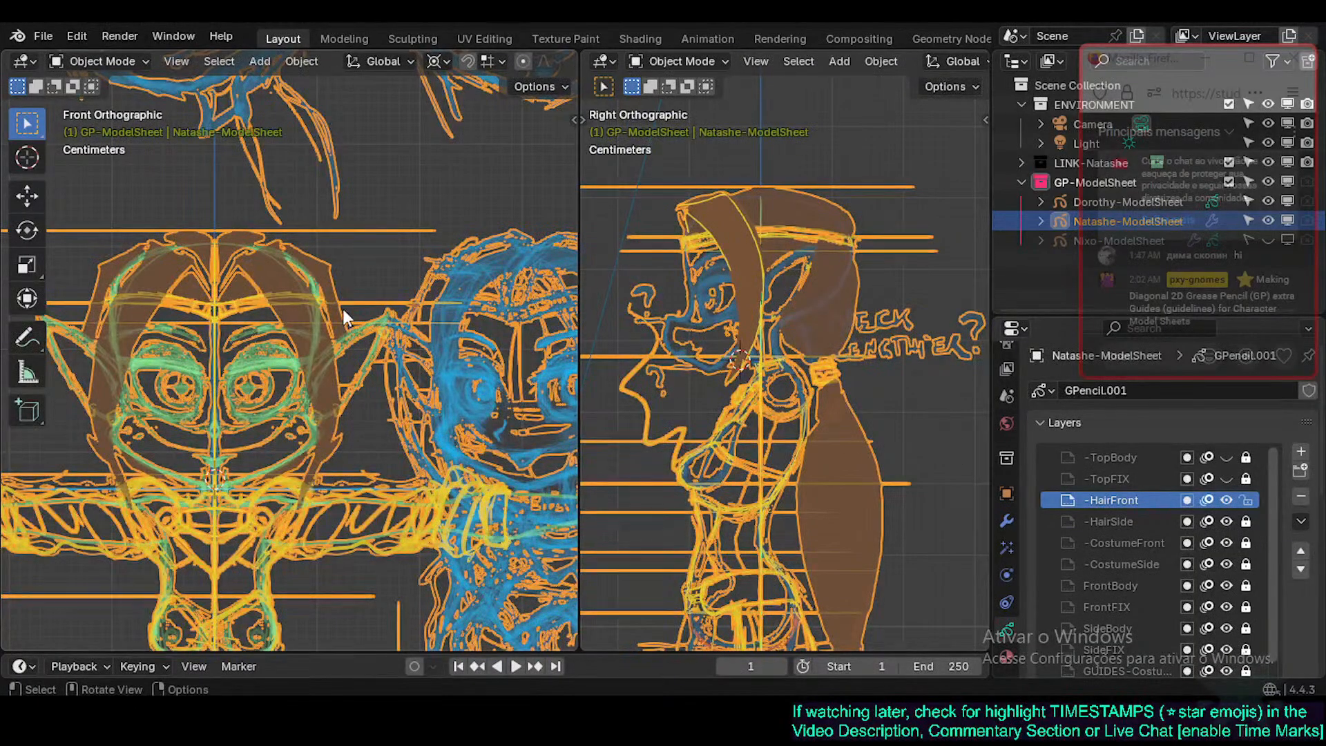
Adjust the outer hair's mirrored upper side points above the ears with a small move along the X axis.
key(Tab)
click(333, 277)
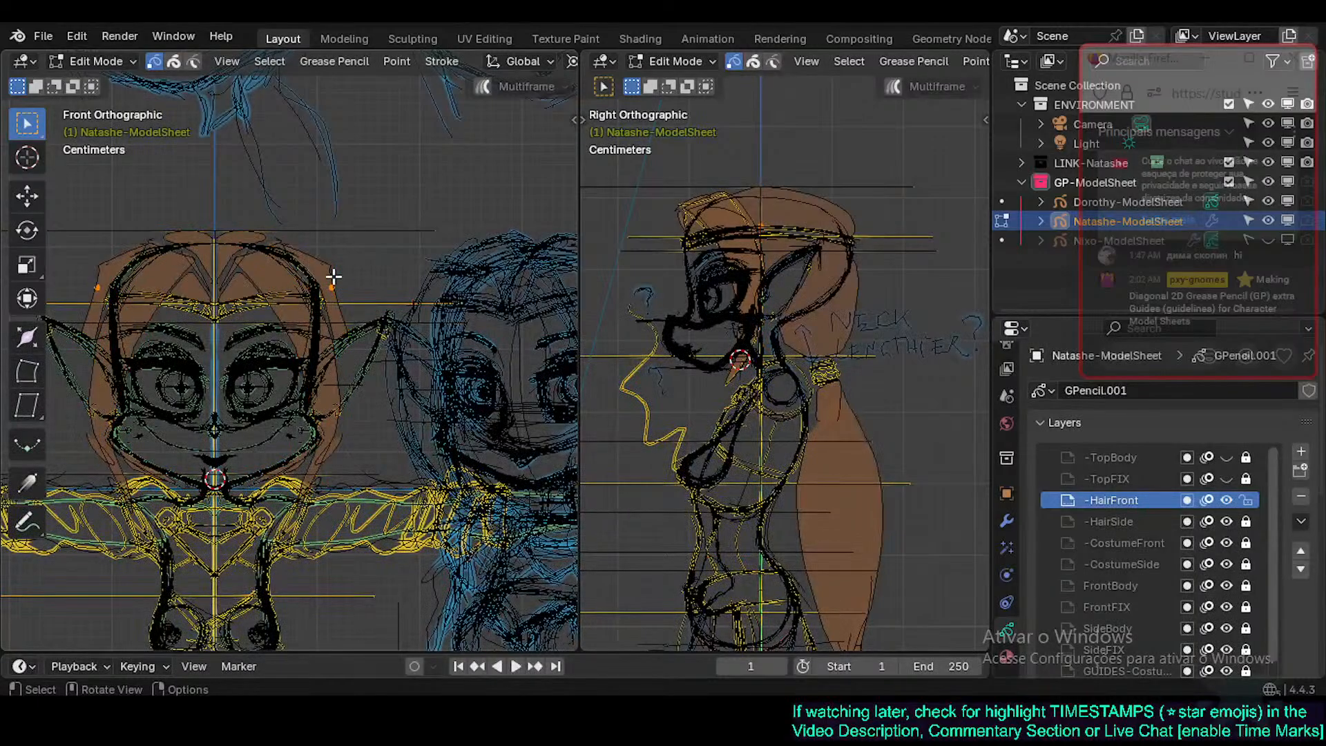
key(g)
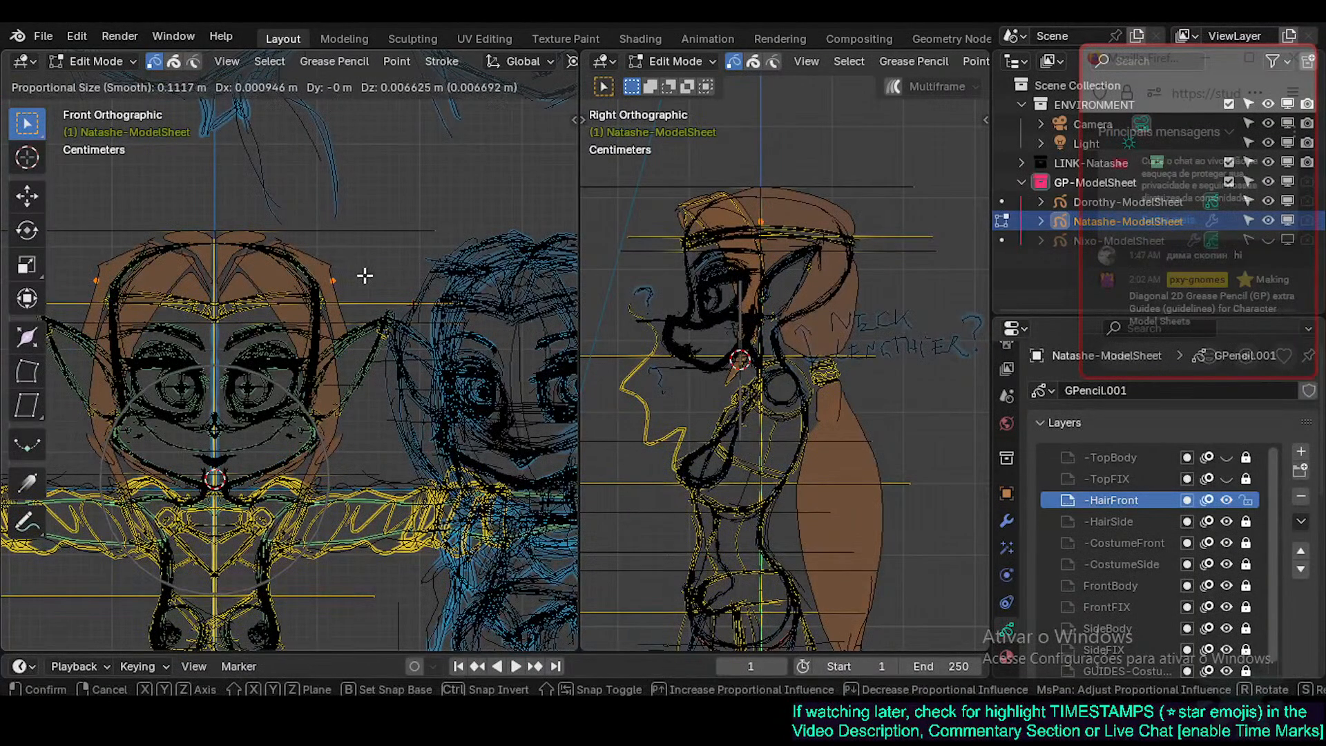
click(365, 275)
key(x)
click(364, 273)
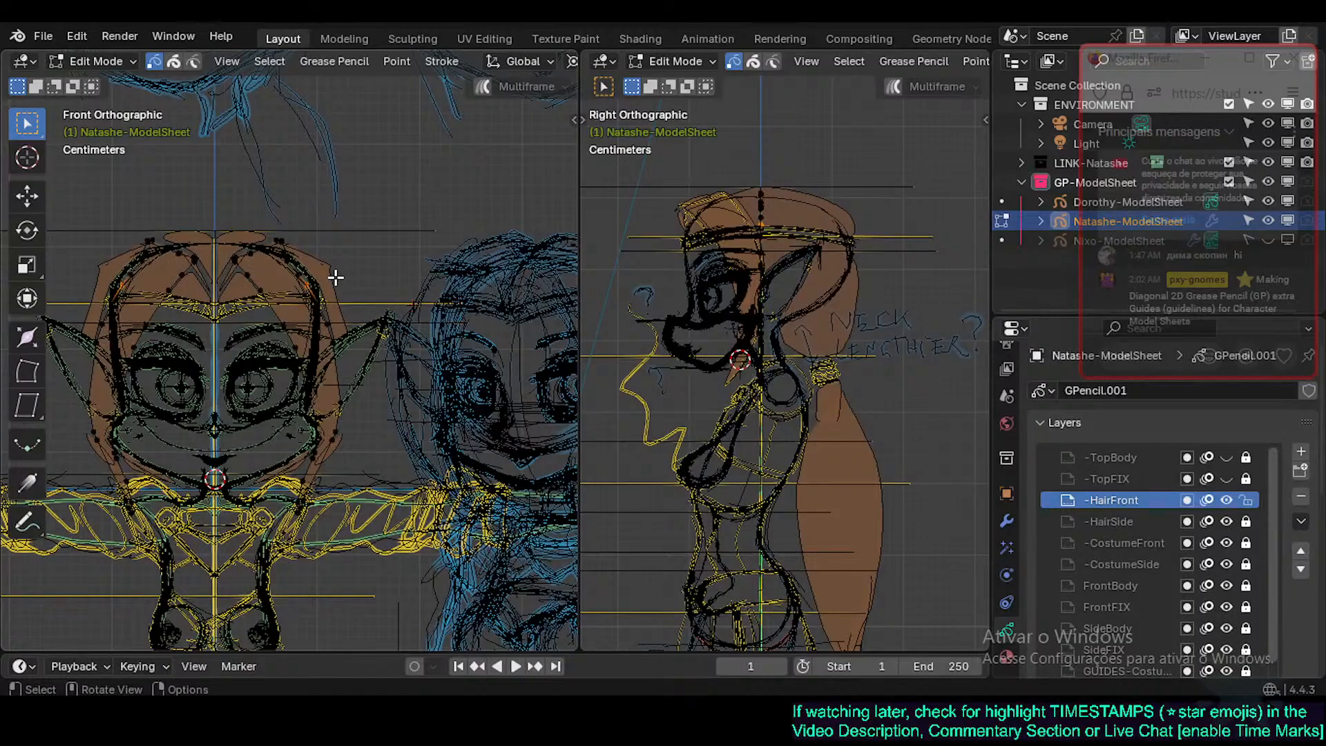
Return to Object Mode, deselect the model sheet to check the front hair against the head sketches, and save the file.
key(Tab)
scroll(337, 287, down, 1)
shift+middle_drag(357, 323, 347, 581)
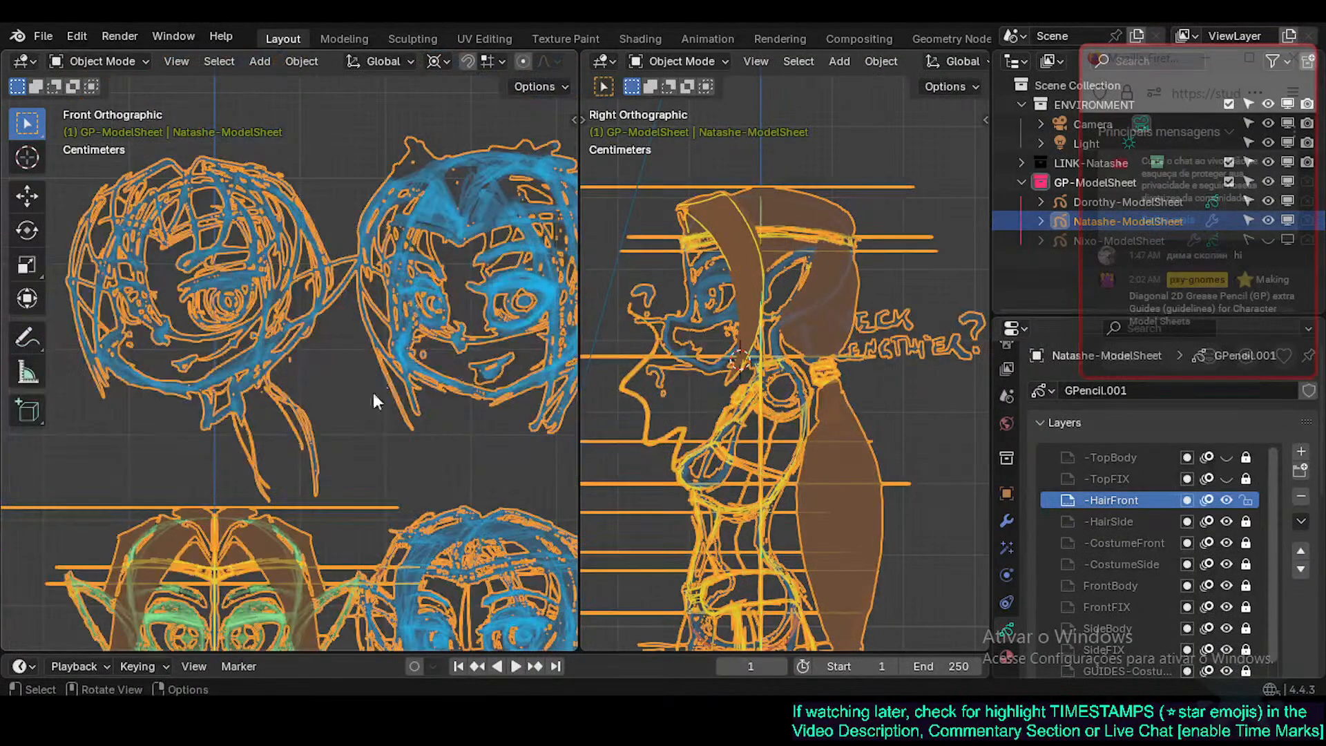
mouse_move(333, 317)
shift+middle_down()
mouse_move(333, 461)
mouse_move(339, 273)
shift+middle_up()
shift+middle_drag(236, 505, 272, 359)
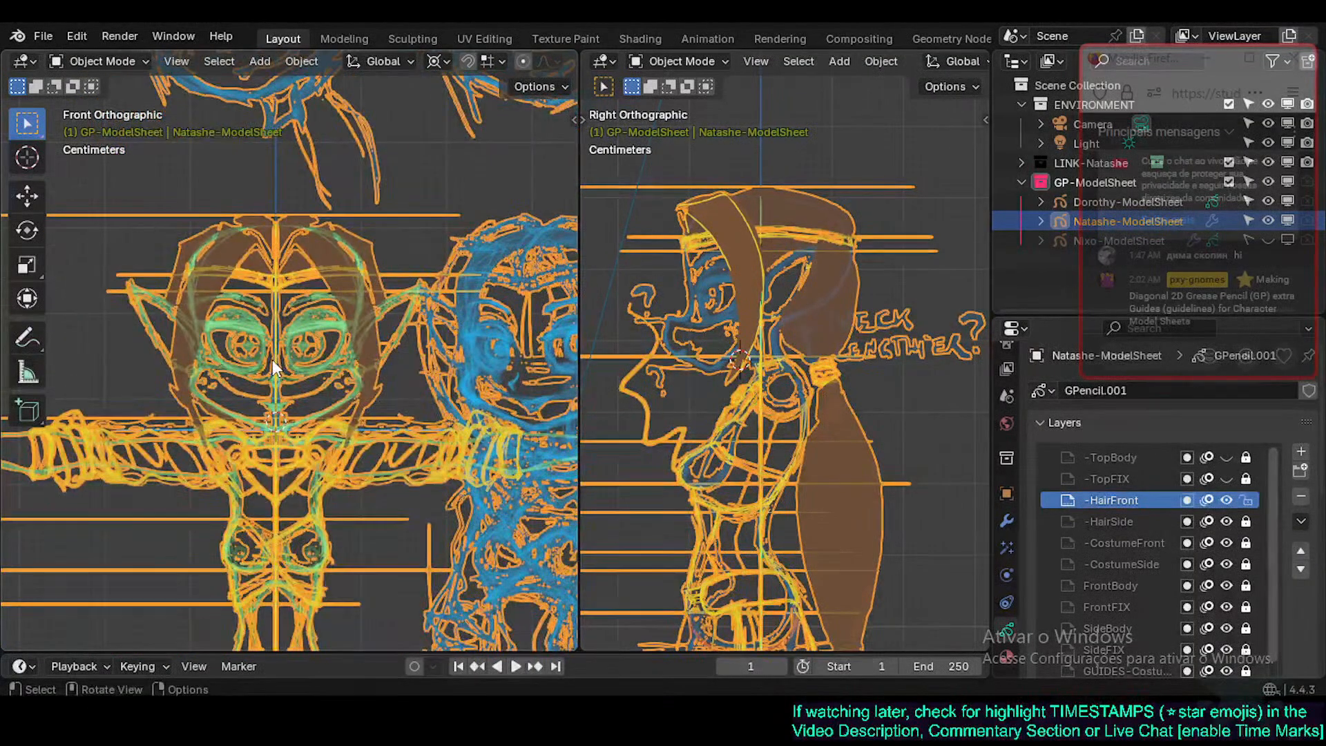
key(alt+a)
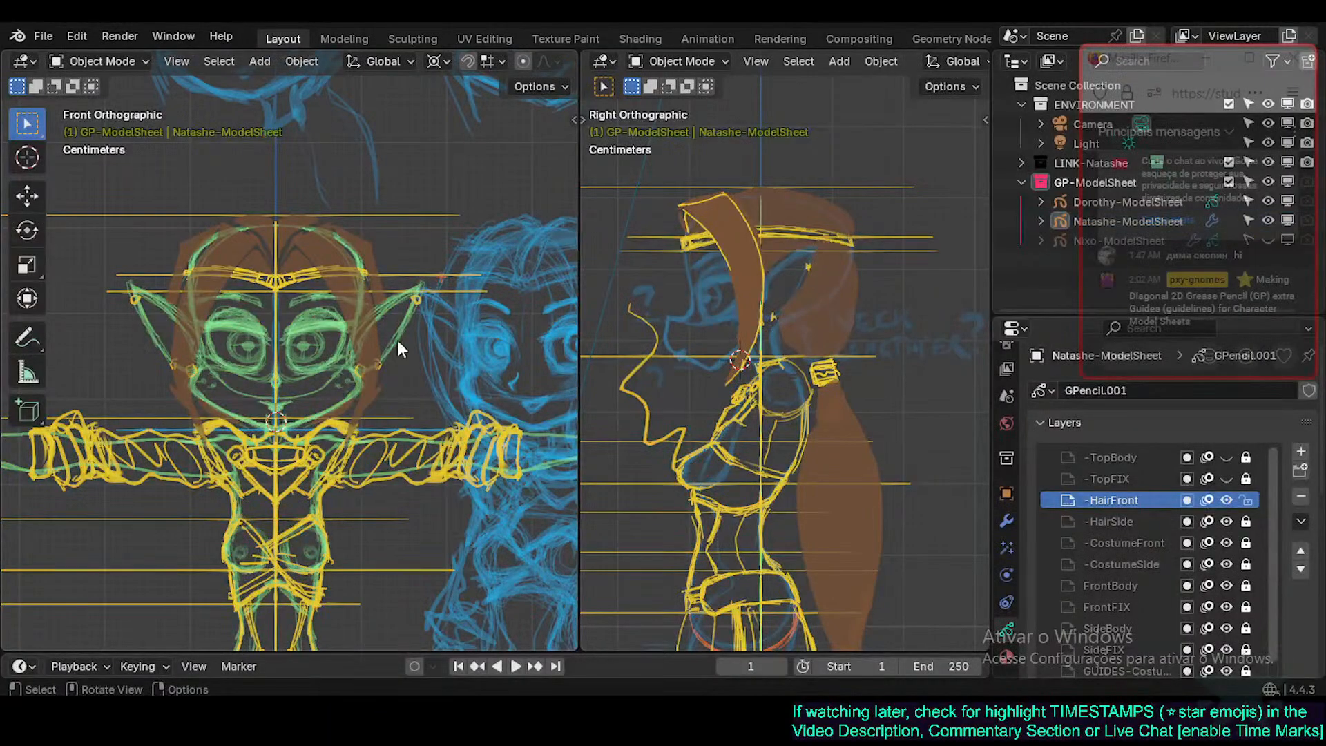
shift+middle_drag(358, 412, 361, 413)
scroll(325, 377, down, 1)
shift+middle_drag(384, 227, 388, 428)
key(ctrl+s)
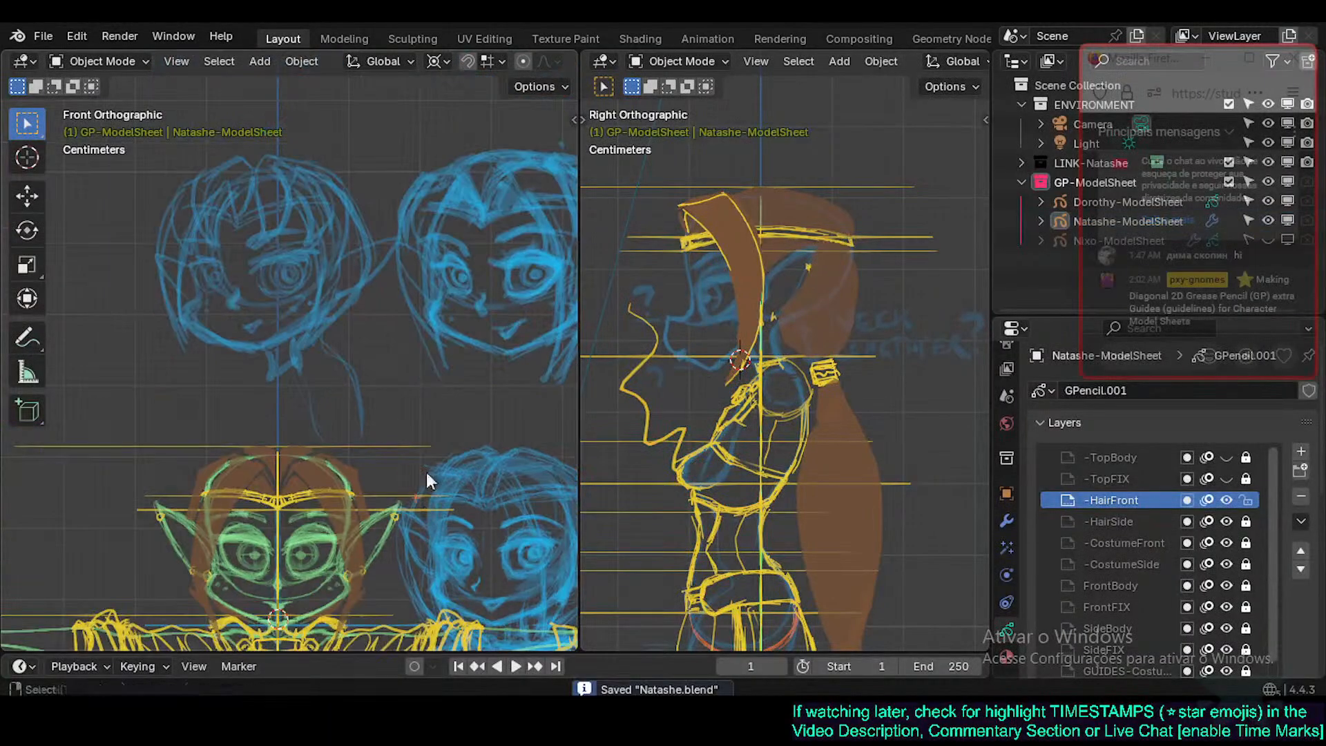
Join the front and right viewports into one area that shows only the Right Orthographic view.
shift+middle_drag(426, 471, 418, 312)
shift+middle_drag(394, 486, 376, 353)
shift+middle_drag(402, 599, 380, 350)
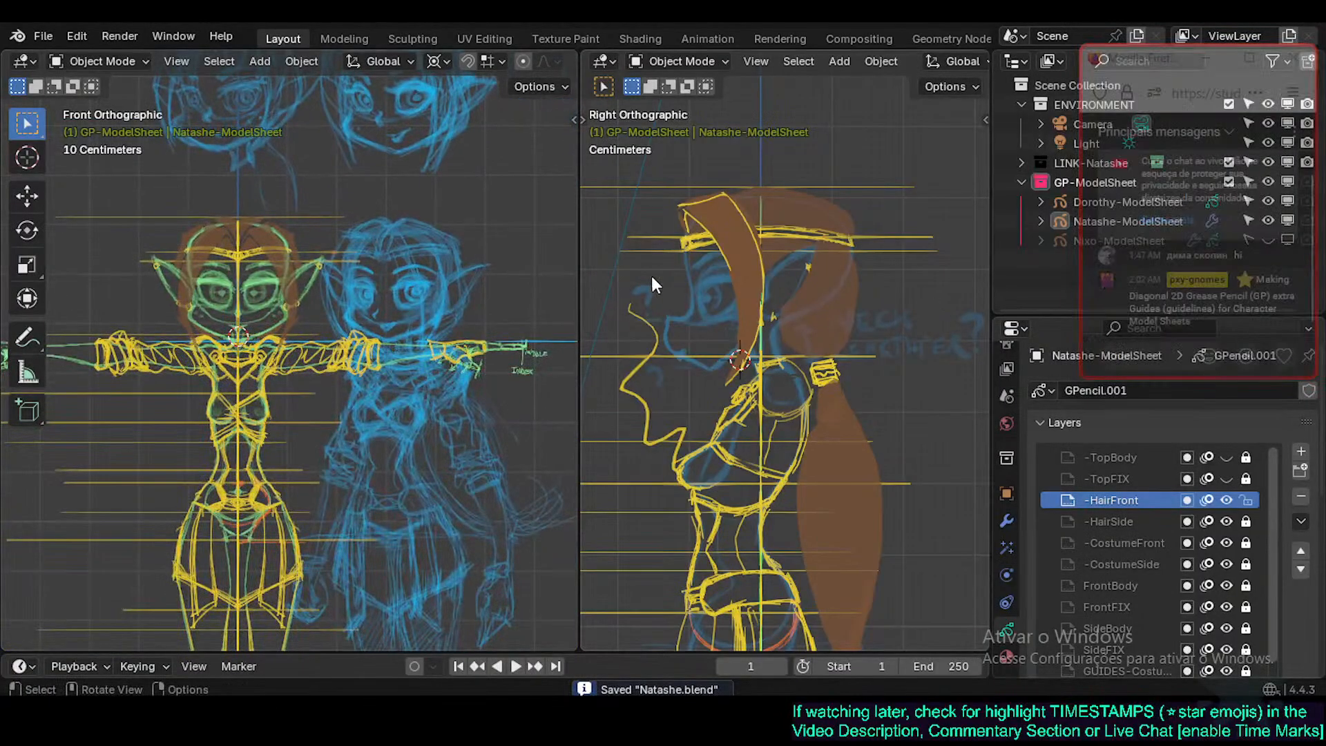
scroll(694, 388, down, 1)
right_click(579, 319)
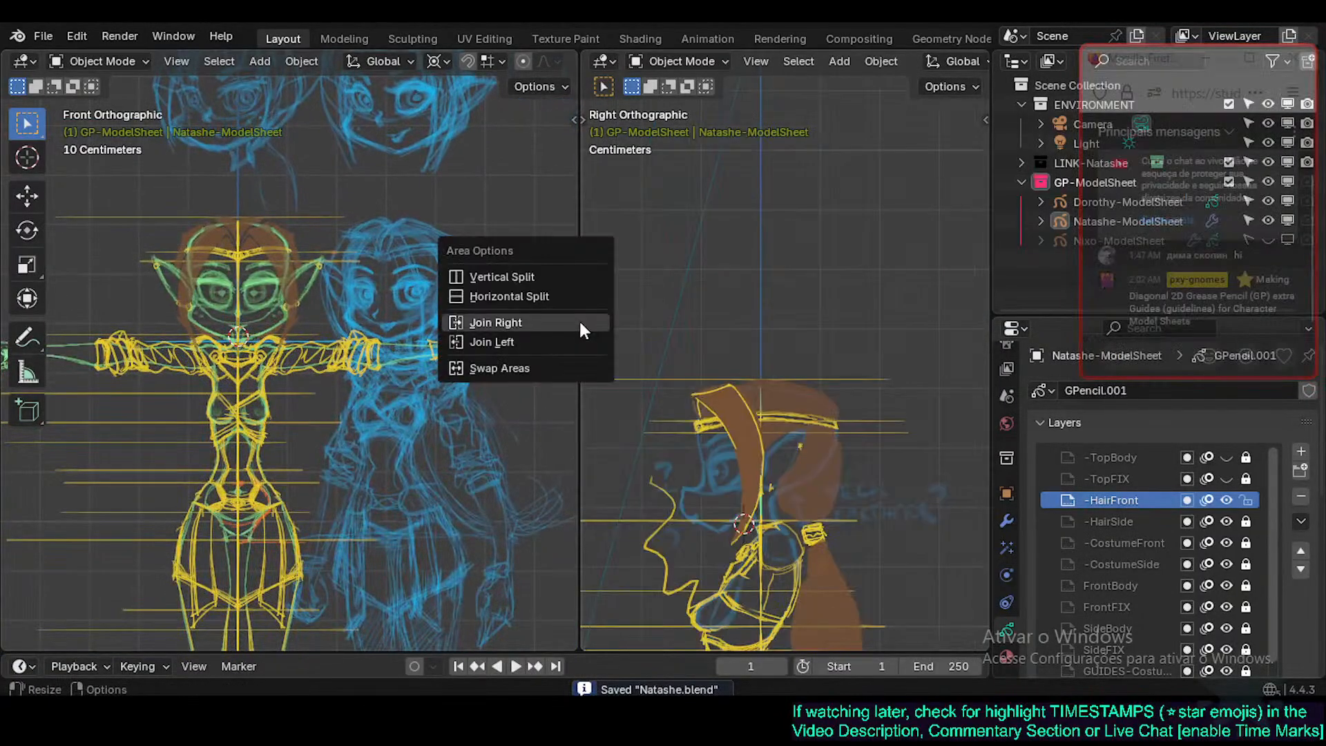
click(553, 339)
scroll(415, 461, down, 6)
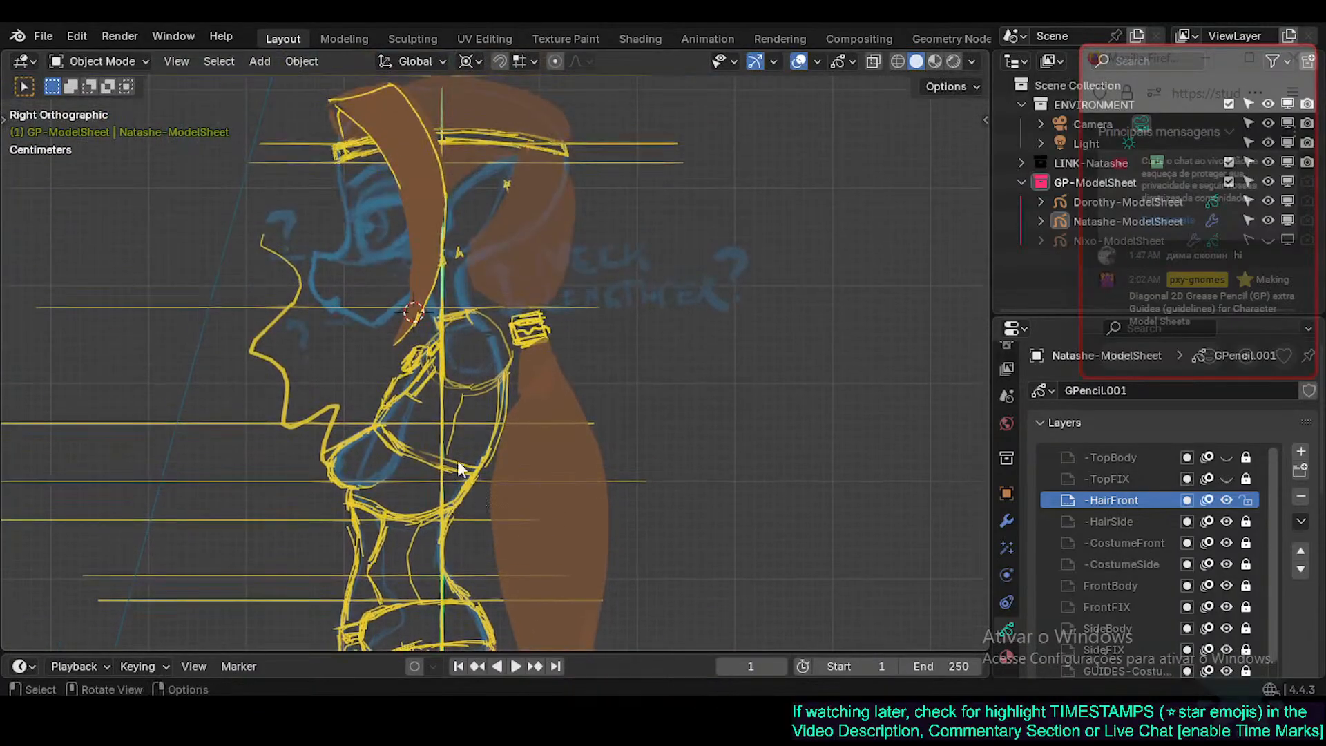
Enter Edit Mode on the Natashe model sheet in side view and make the -HairSide layer active with nothing selected.
shift+middle_drag(448, 426, 474, 119)
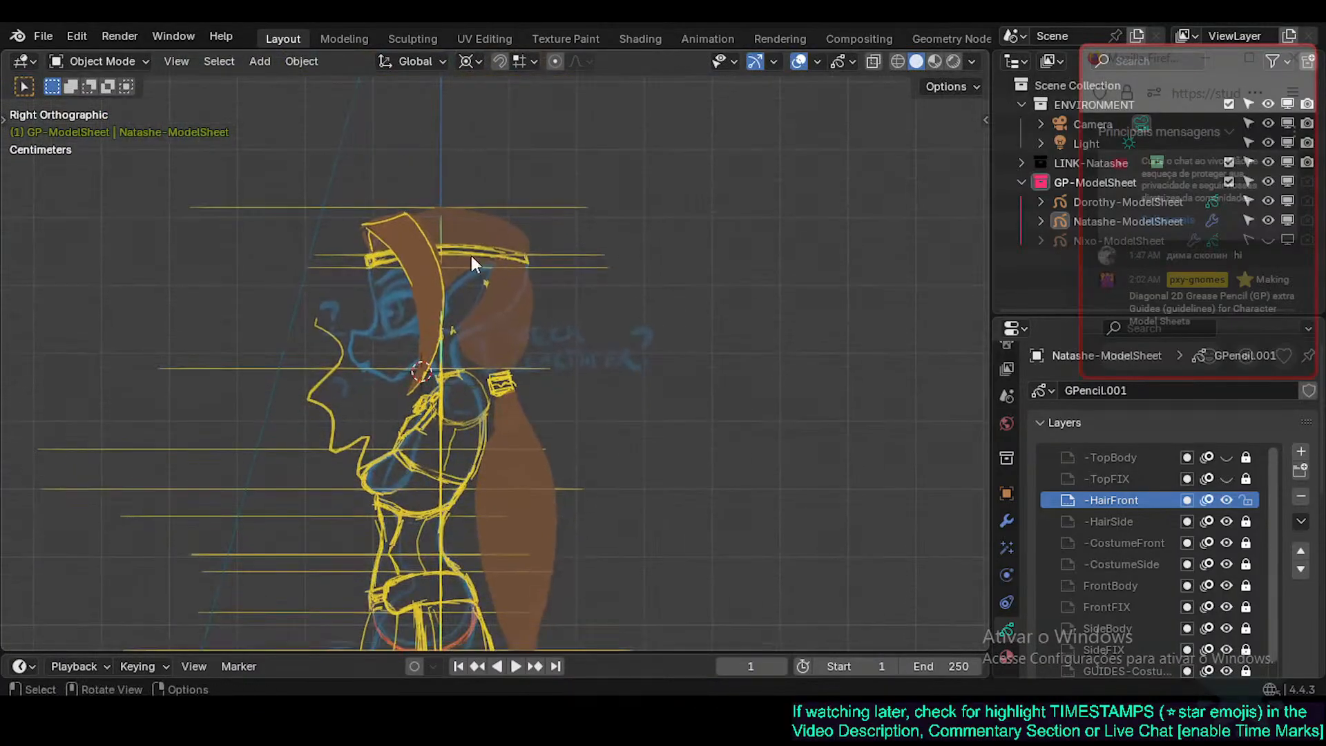
mouse_move(391, 312)
shift+middle_down()
mouse_move(412, 284)
mouse_move(504, 338)
shift+middle_up()
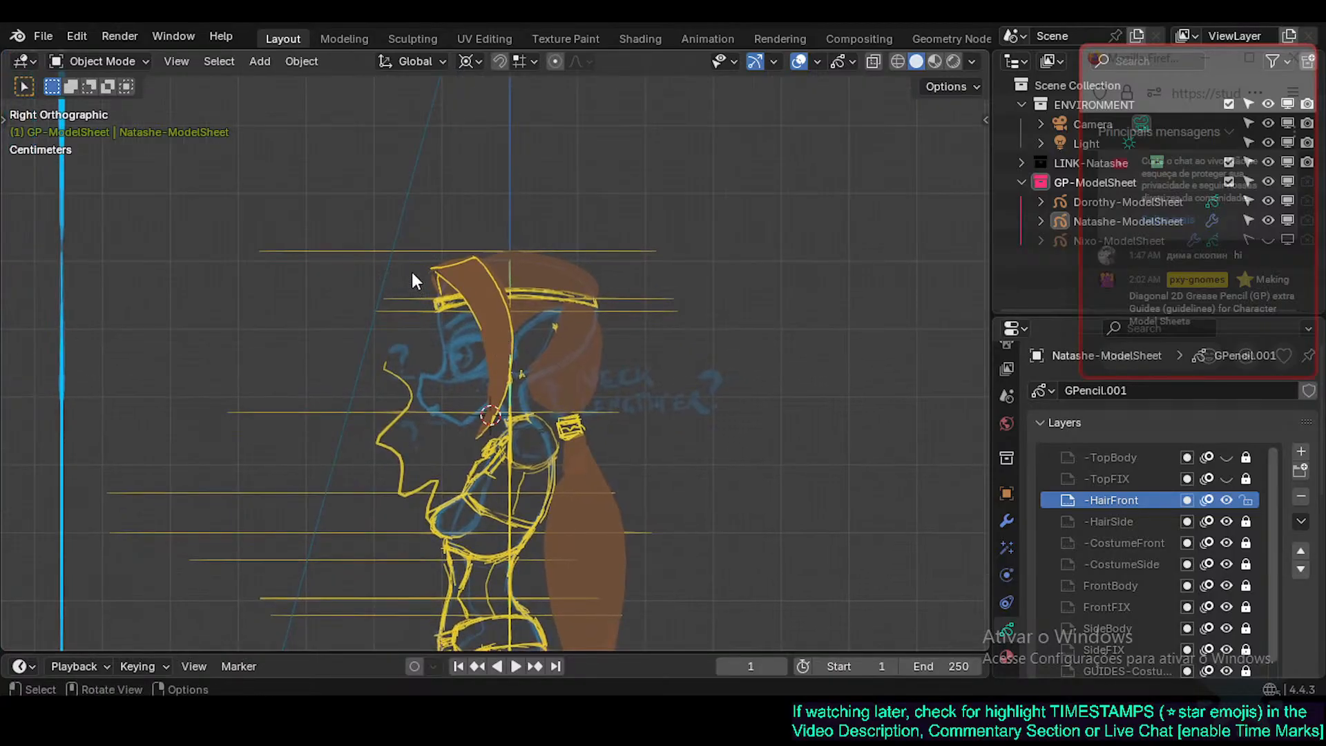
key(Tab)
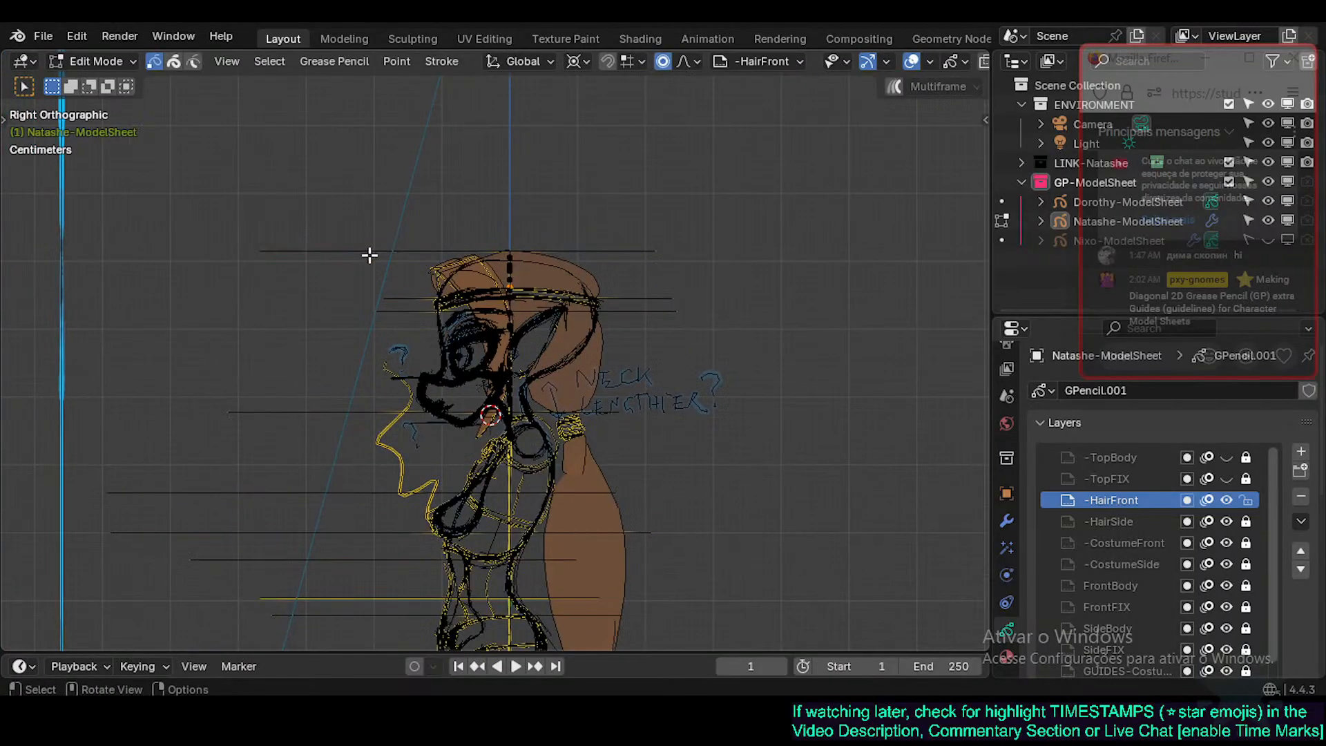
scroll(373, 243, up, 2)
shift+middle_drag(378, 553, 388, 461)
click(1109, 520)
shift+middle_drag(486, 330, 482, 495)
scroll(480, 320, up, 1)
key(a)
shift+middle_drag(433, 228, 481, 419)
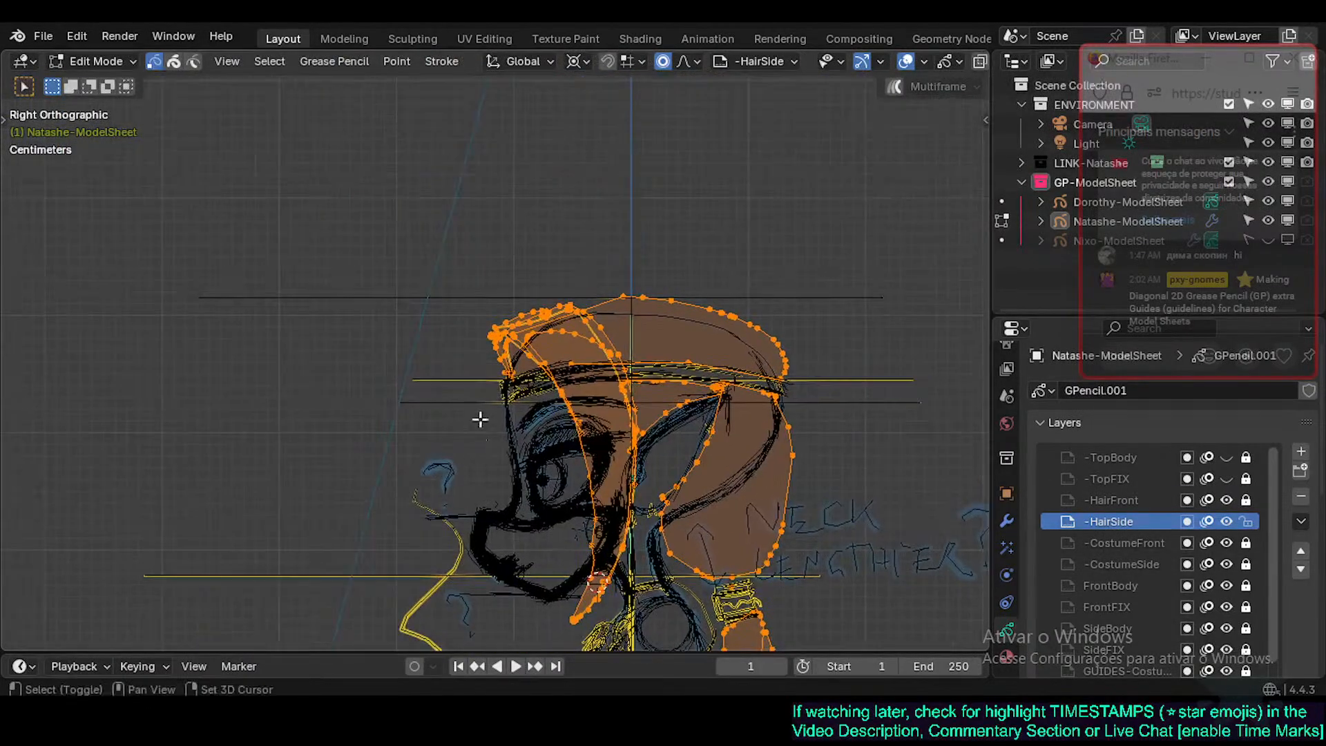
key(alt+a)
scroll(475, 362, up, 1)
shift+middle_drag(499, 596, 468, 485)
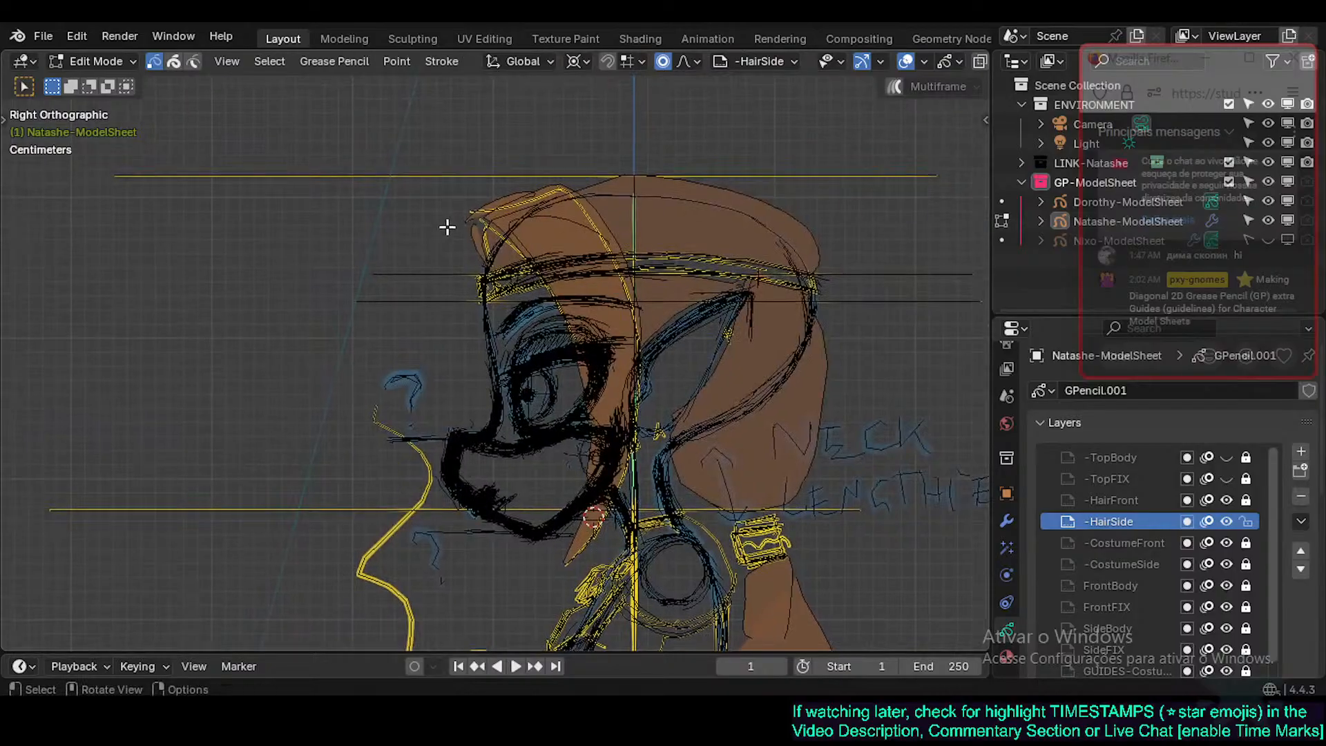
Move and rotate the forehead tip of the front hair lock forward using proportional editing.
click(449, 226)
key(g)
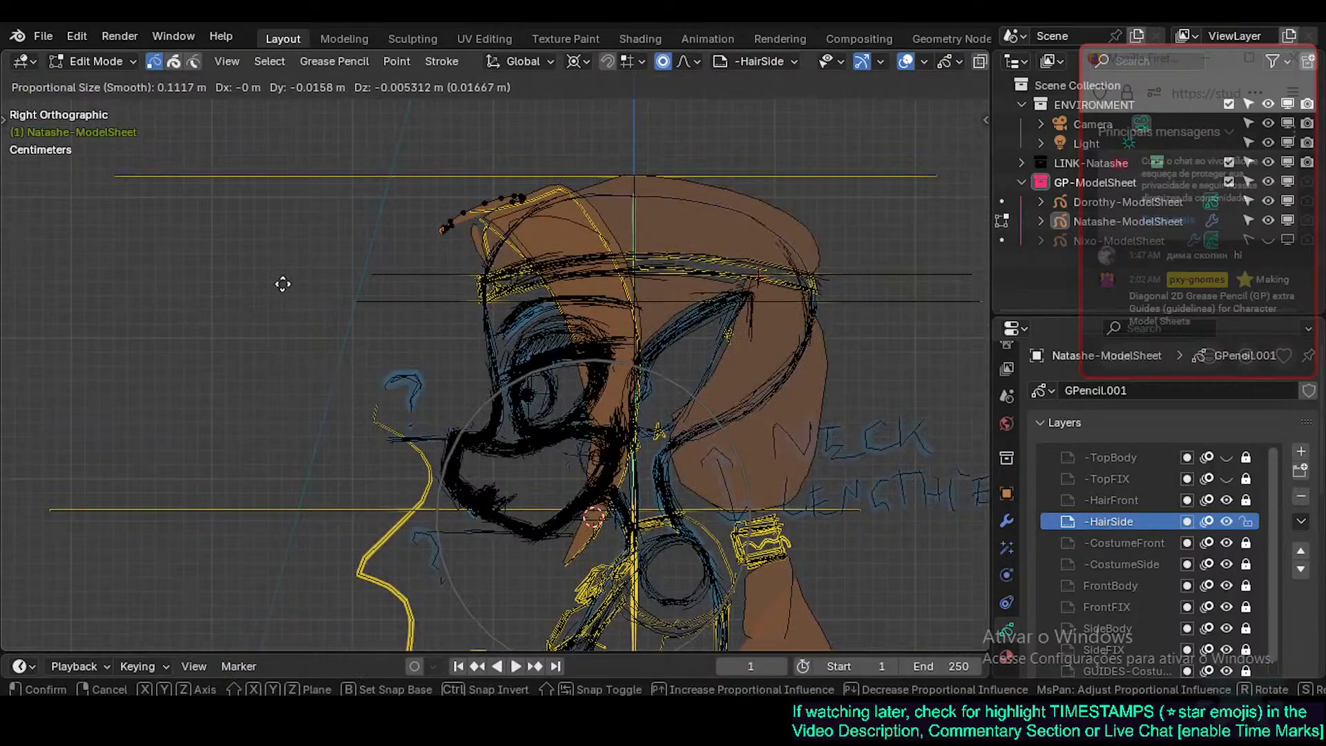
click(447, 234)
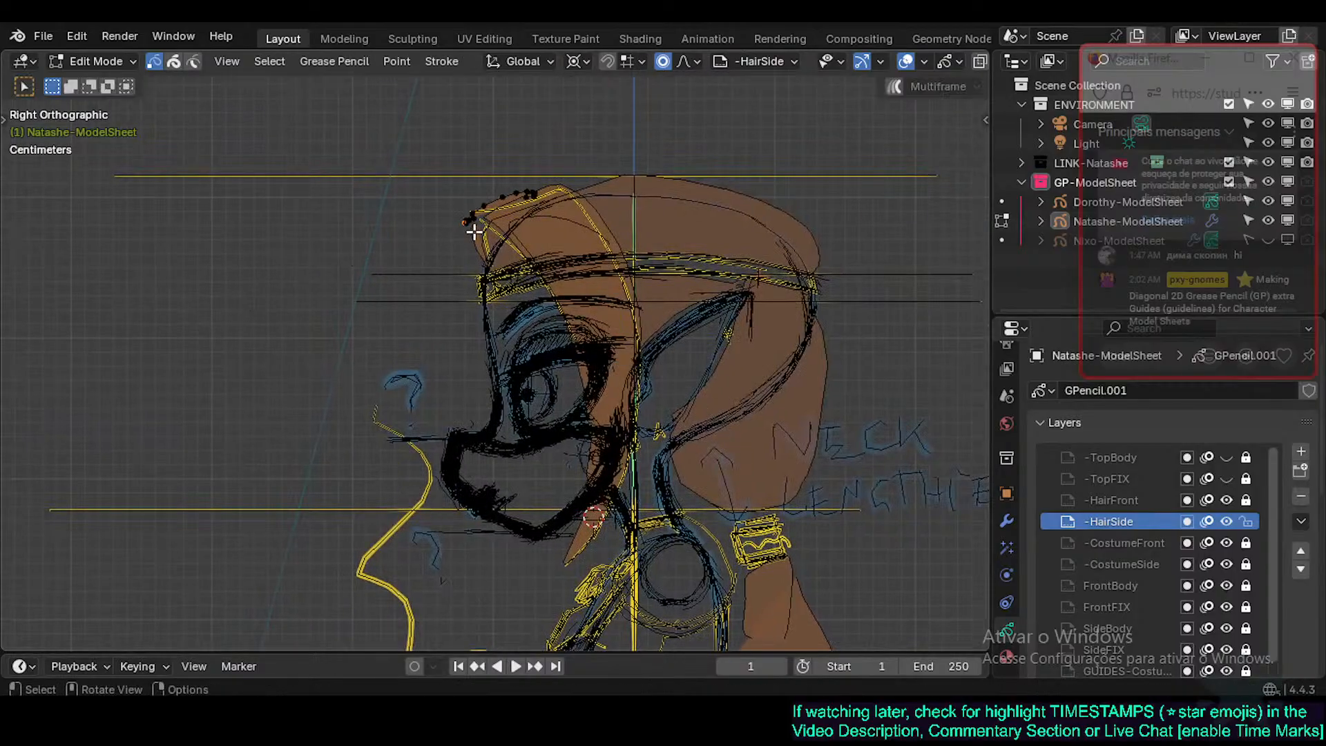
key(g)
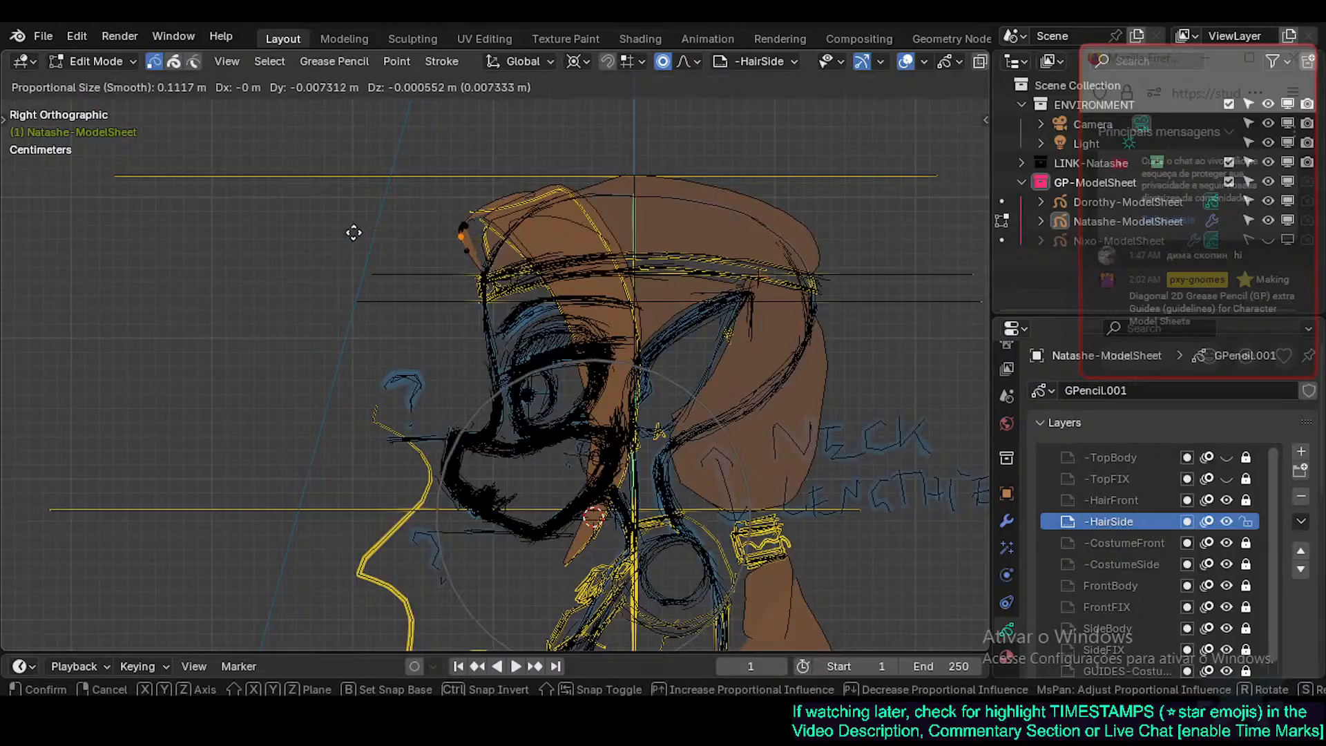
click(314, 242)
key(r)
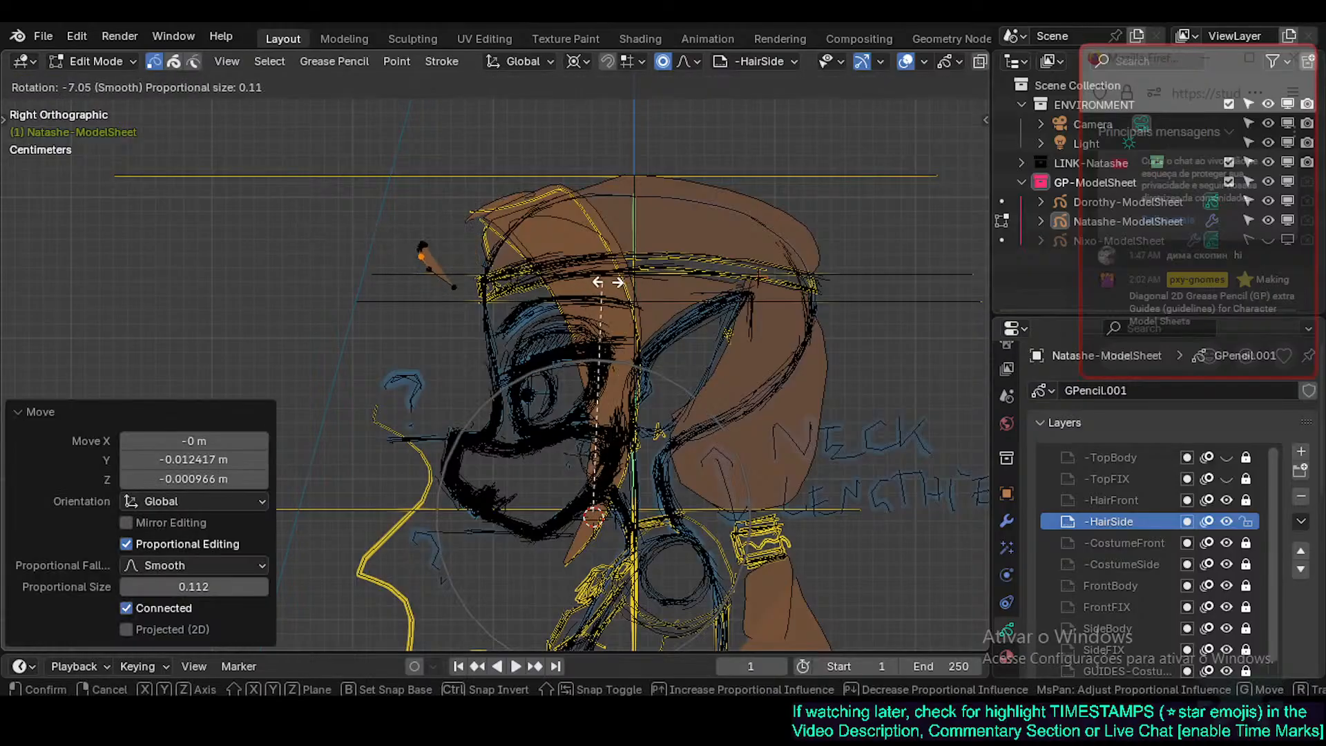
click(636, 274)
Nudge the upper points of the front hair lock beside the forehead to refine its curve.
click(472, 231)
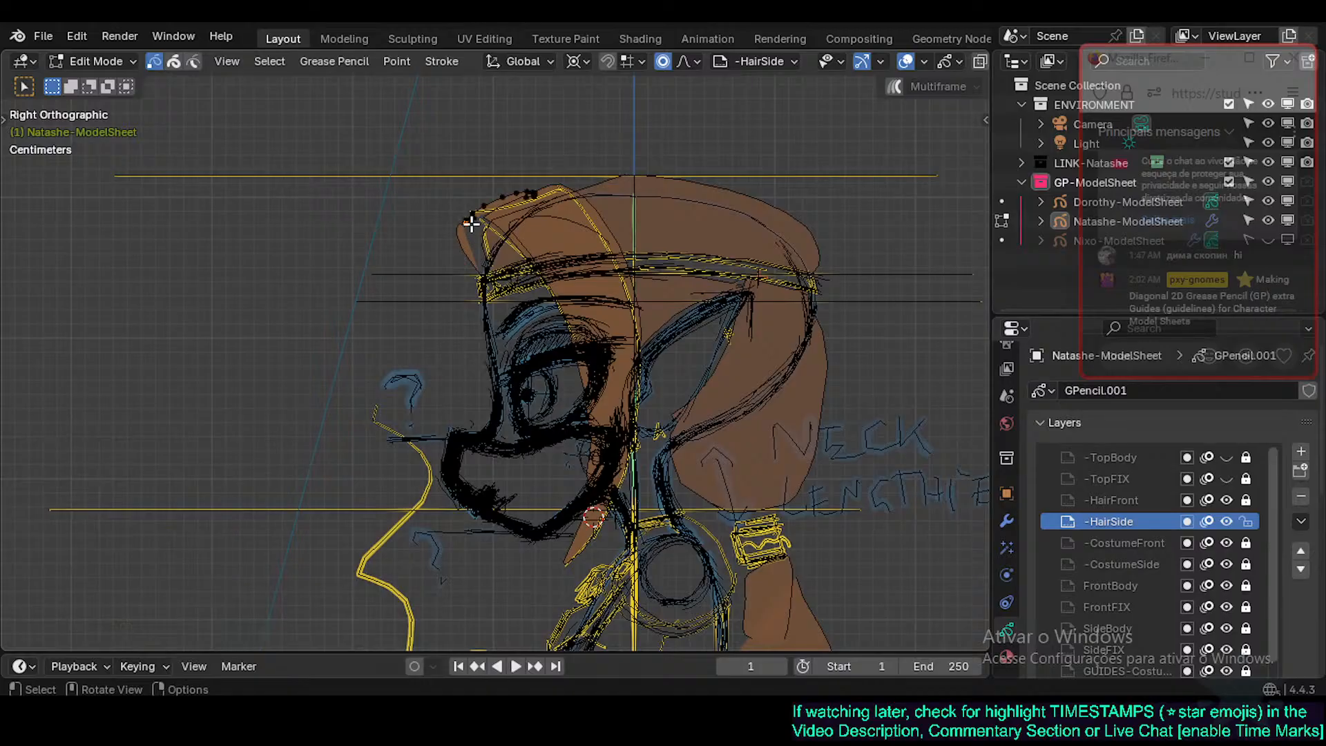
key(g)
click(478, 225)
click(483, 230)
key(g)
click(484, 235)
Move and rotate the front end of the crown hair outline forward and adjust its lowest point near the headband.
click(483, 234)
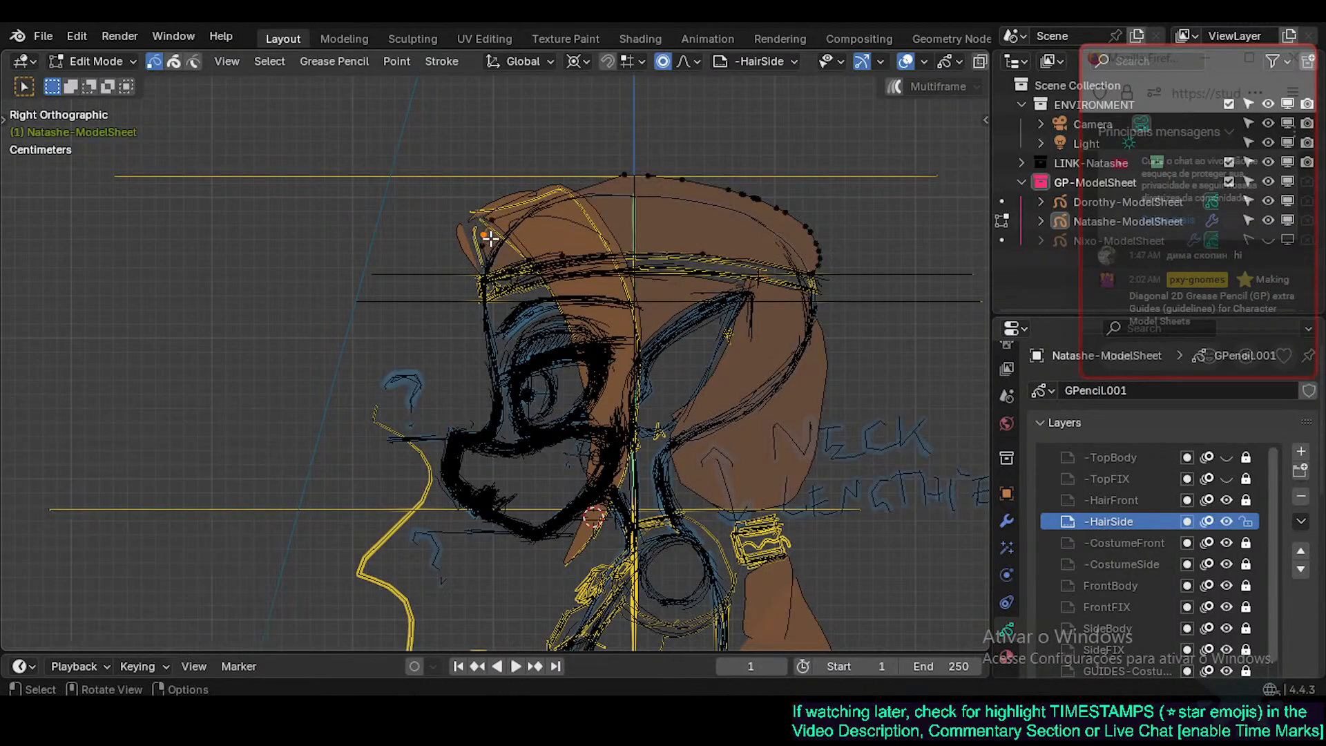
key(g)
click(478, 240)
key(r)
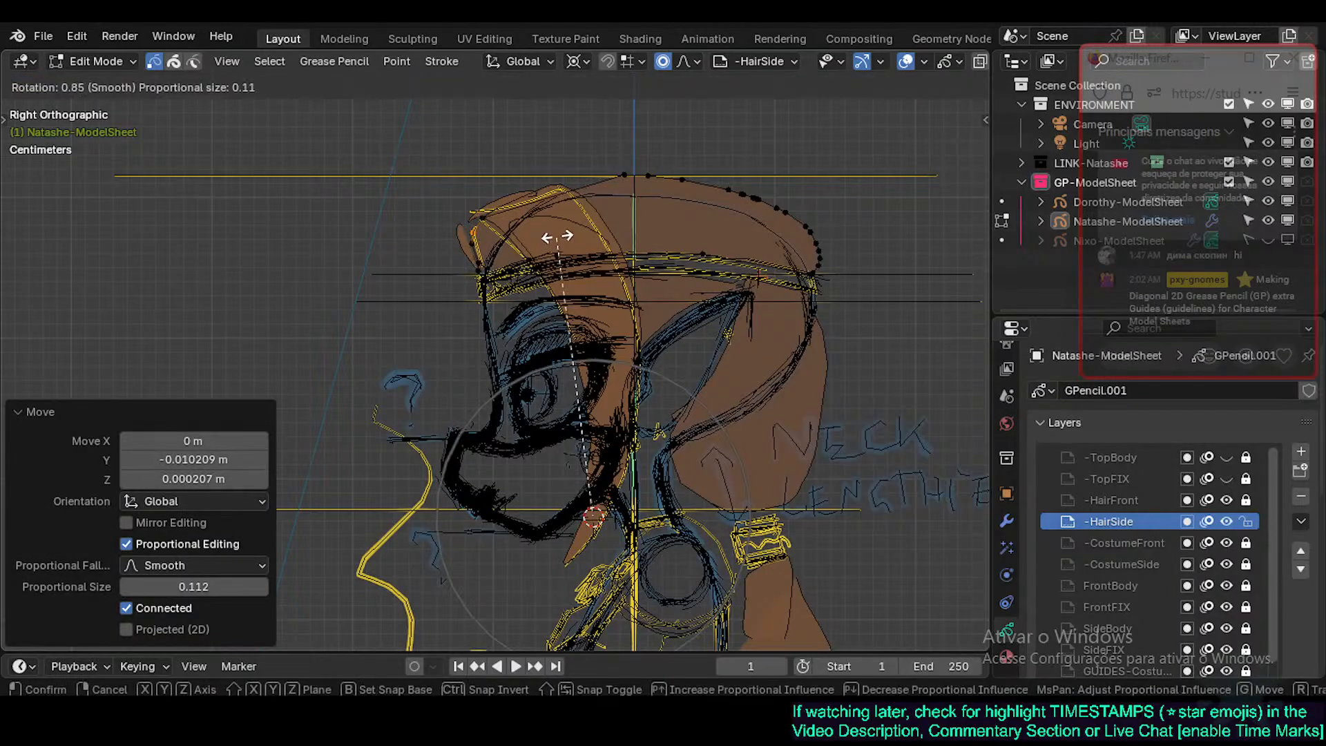
click(542, 237)
click(467, 274)
key(g)
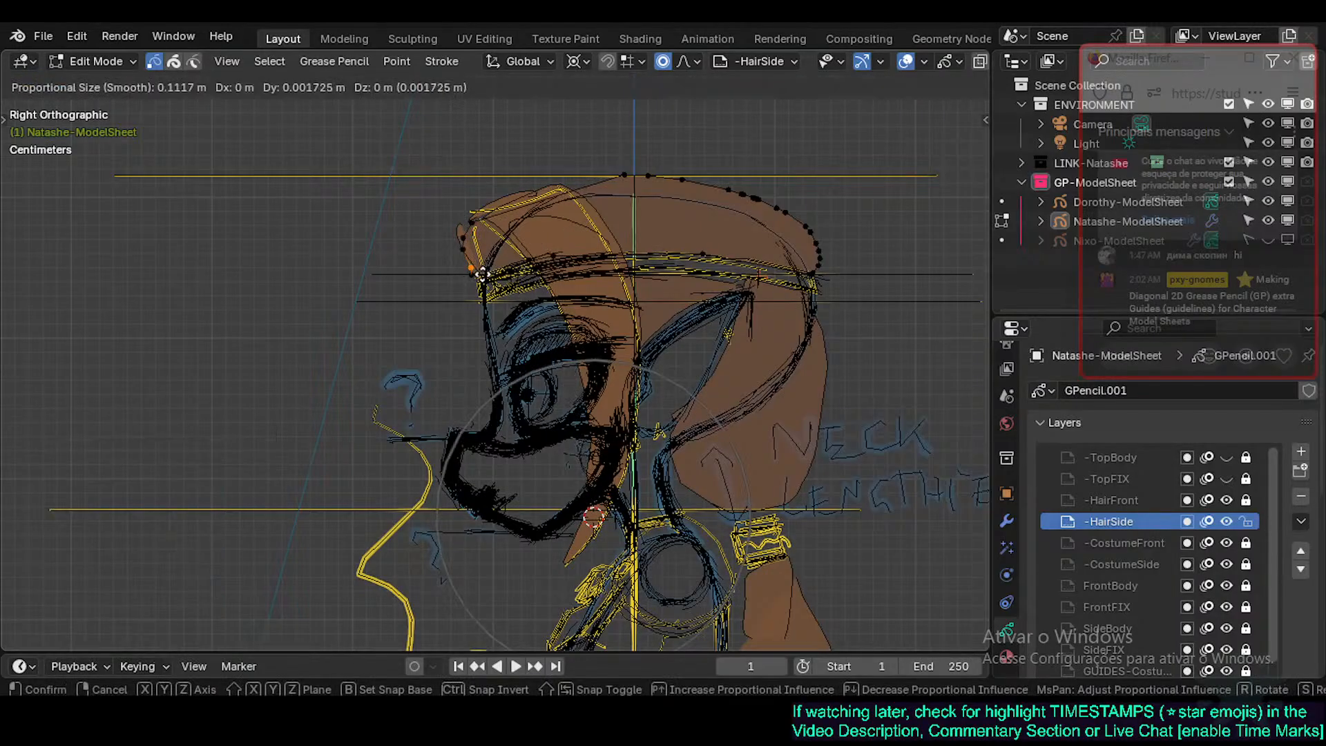
click(482, 274)
Reduce the proportional size to about 0.057 m and pull the crown outline's front point about 0.004 m forward.
click(461, 246)
key(g)
scroll(447, 250, up, 4)
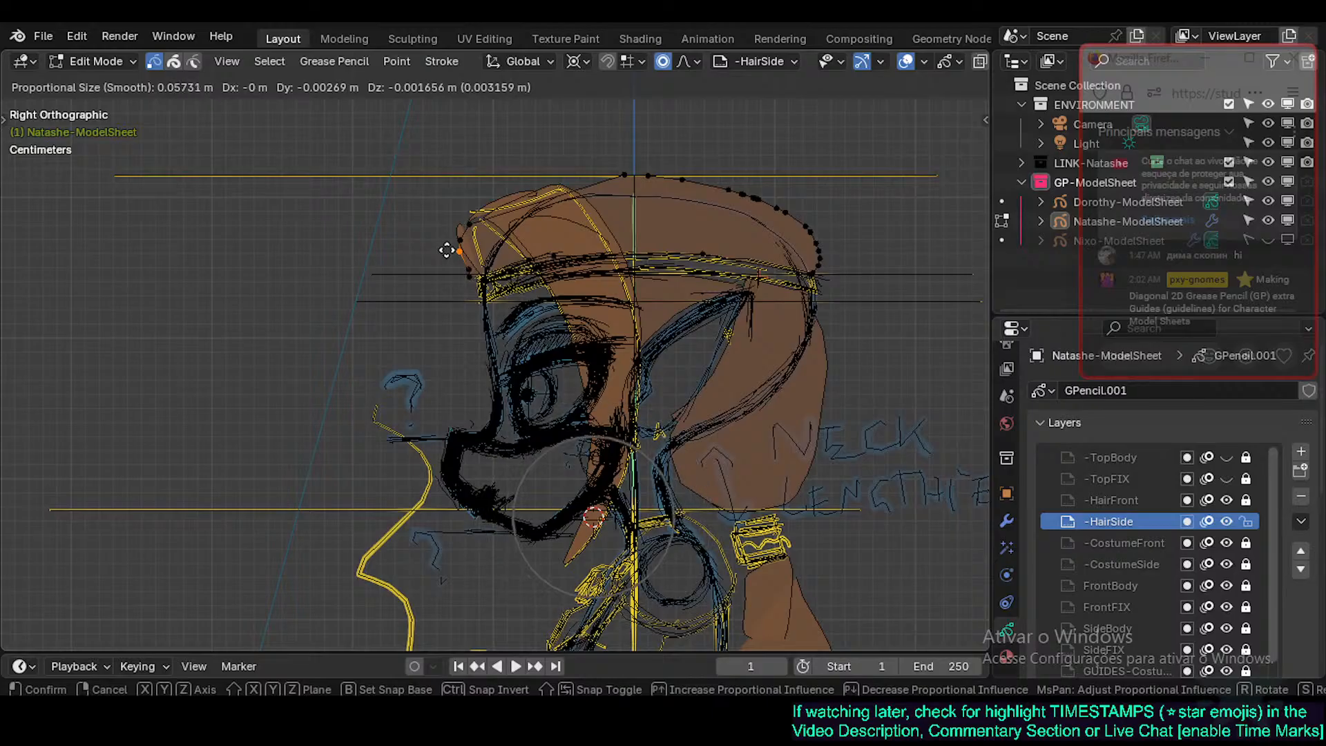
click(445, 247)
Set the transform pivot to Individual Origins and readjust the crown hair outline from its front points.
key(period)
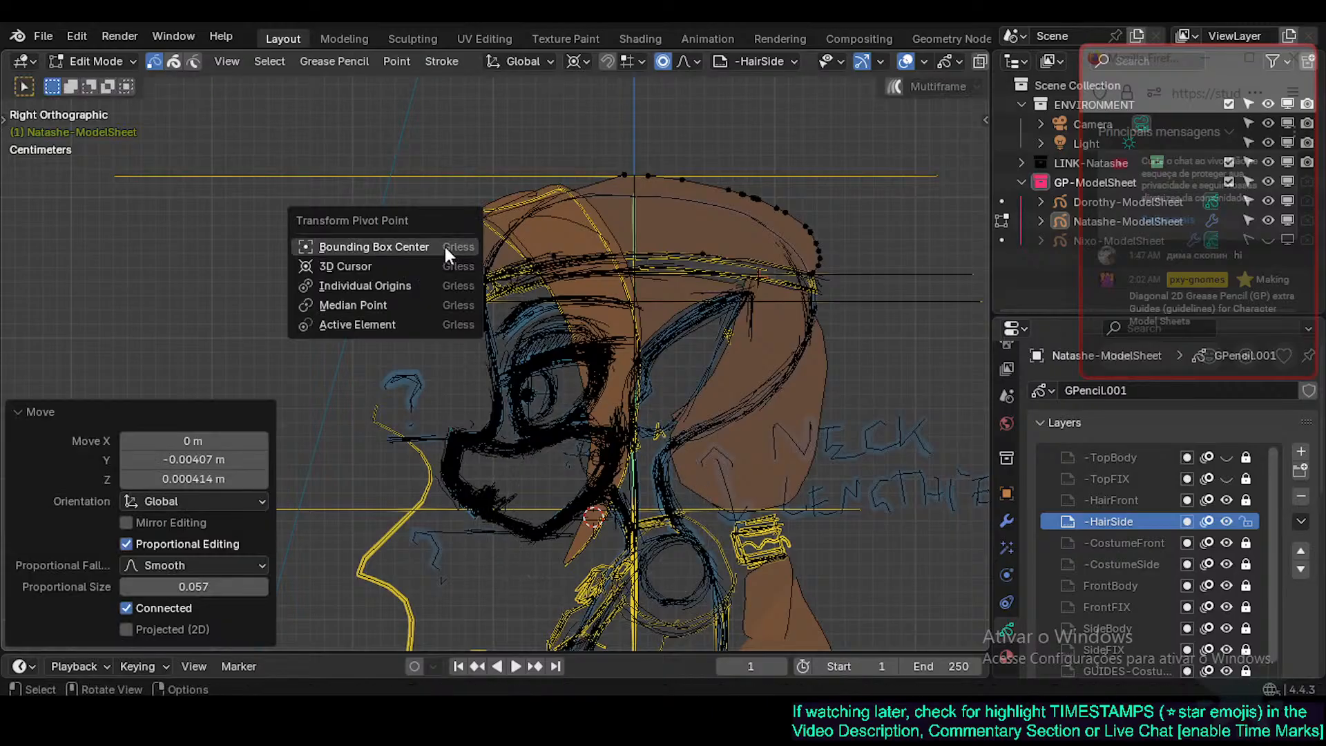
click(421, 283)
key(g)
click(437, 276)
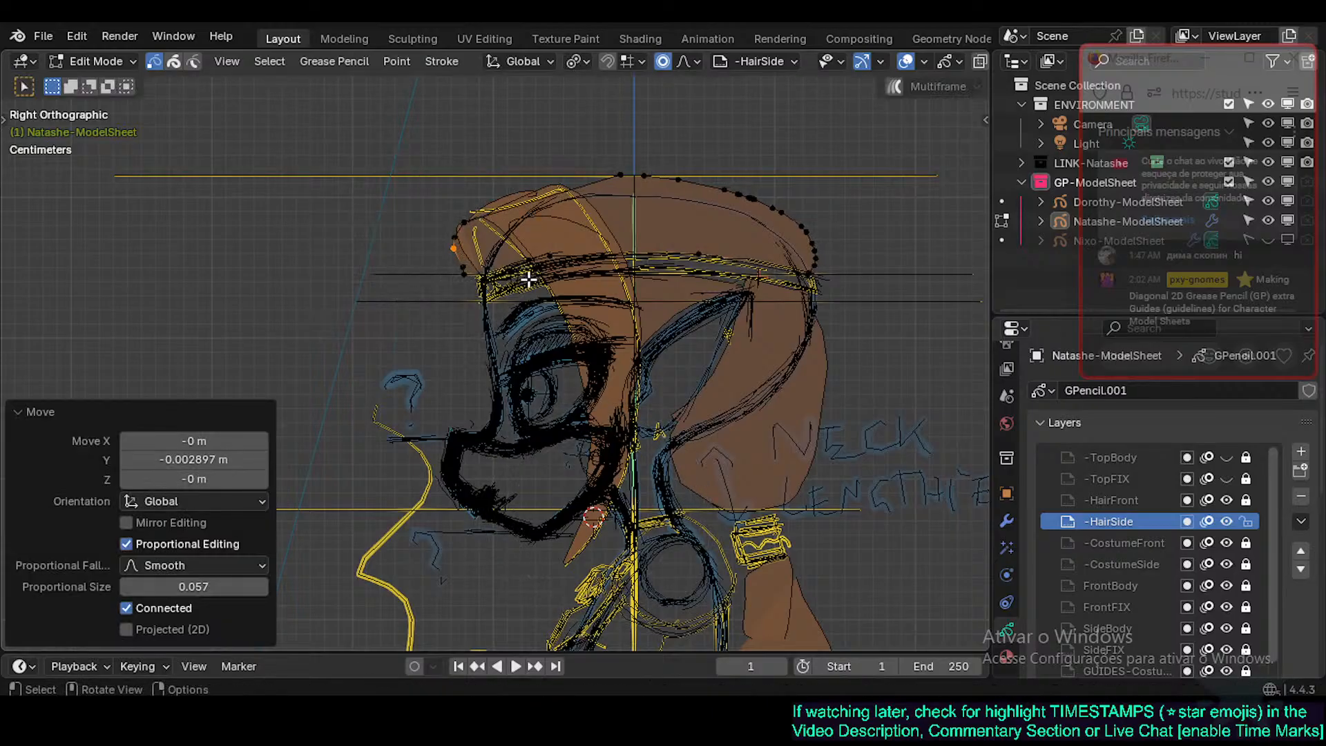
key(g)
click(483, 280)
key(g)
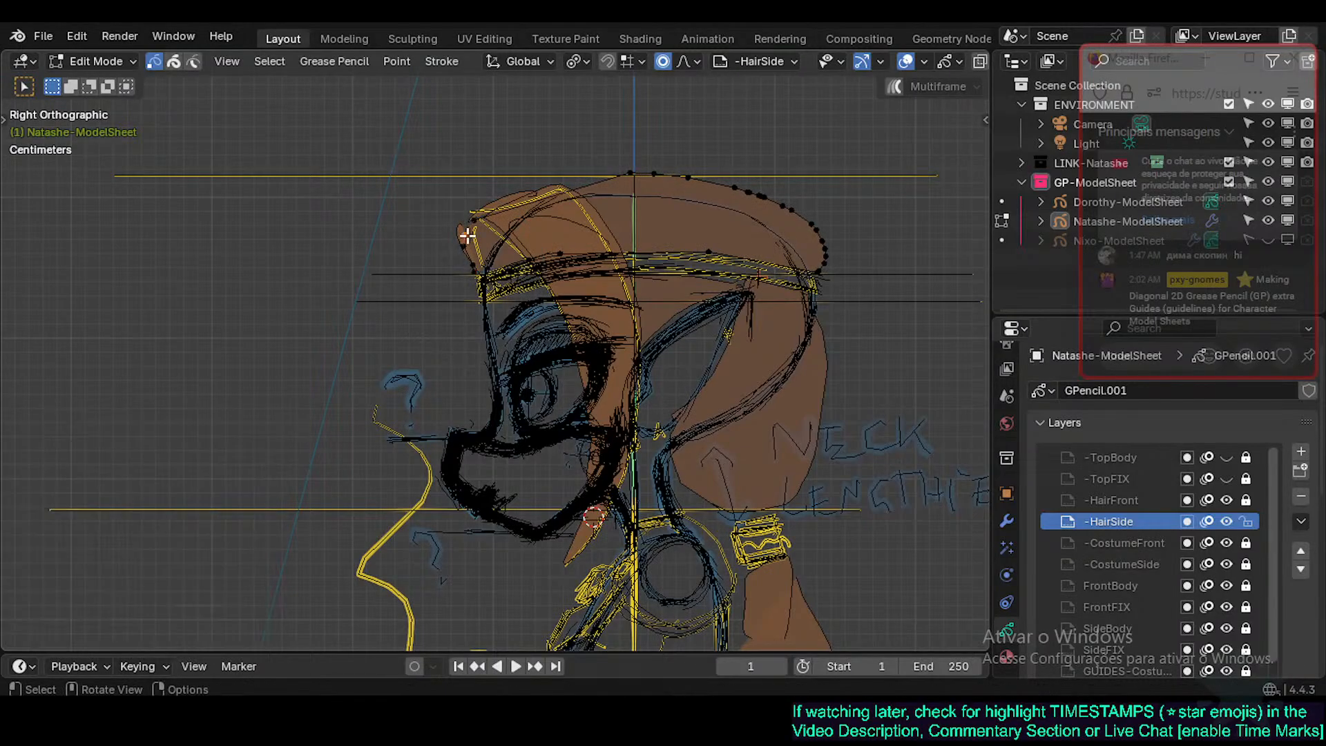
click(478, 231)
key(g)
click(480, 217)
Try to move the rear point of the crown hair outline with a smaller proportional influence.
click(688, 62)
key(Tab)
key(Tab)
click(821, 247)
key(g)
click(804, 226)
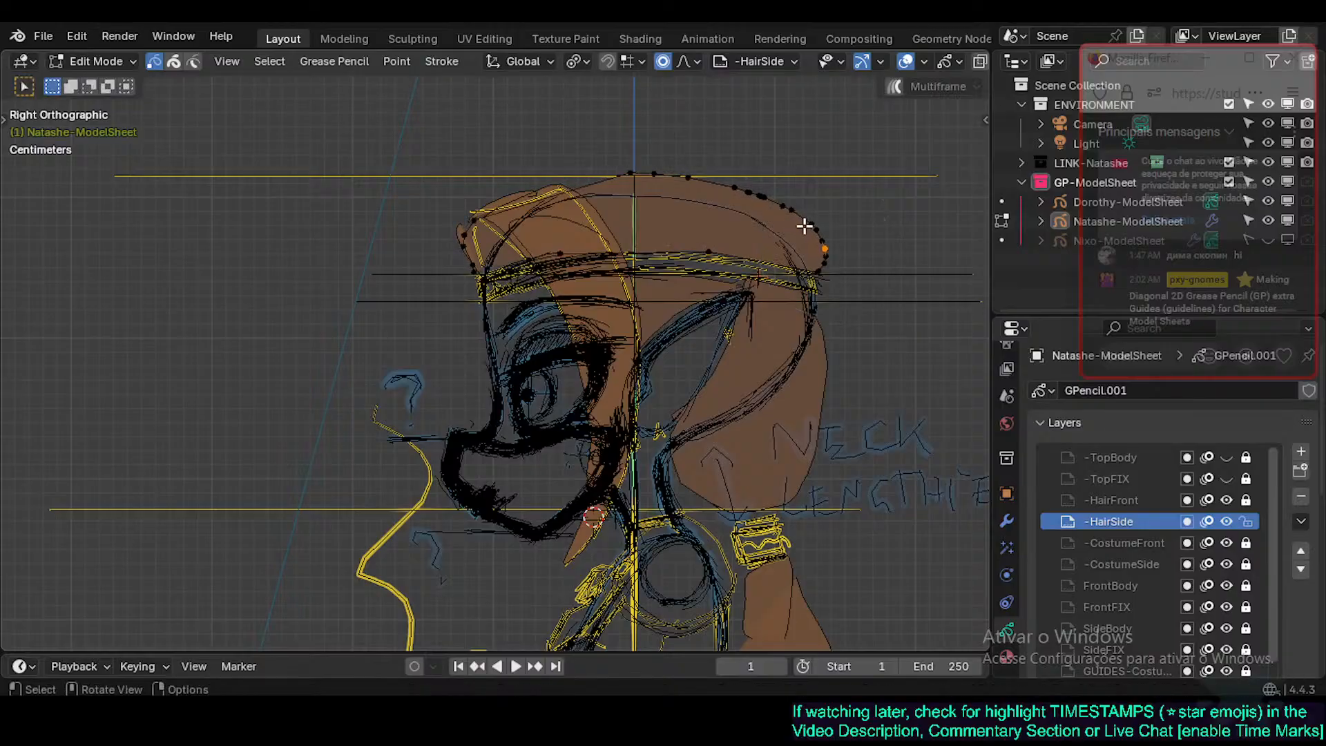
key(g)
click(747, 226)
key(g)
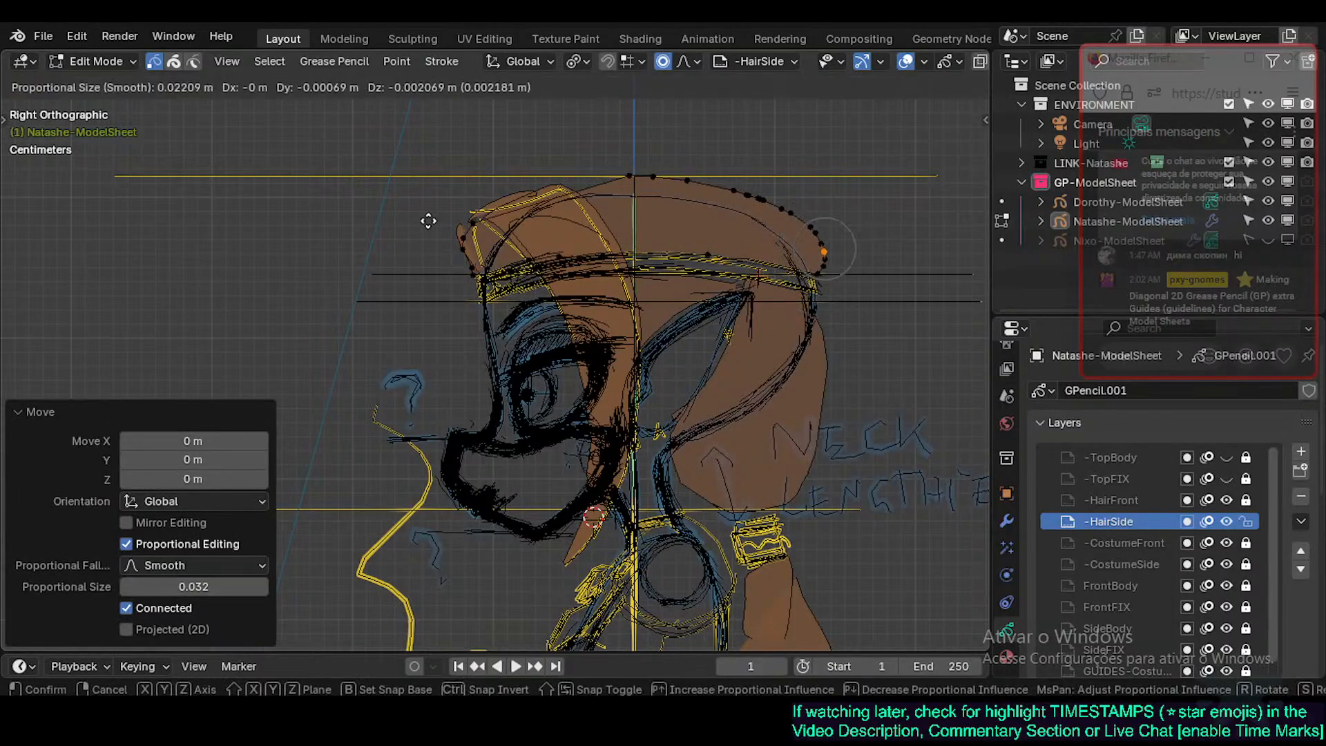
right_click(497, 181)
Return to Object Mode, bring the whole character into front view and save the file.
shift+scroll(498, 181, up, 20)
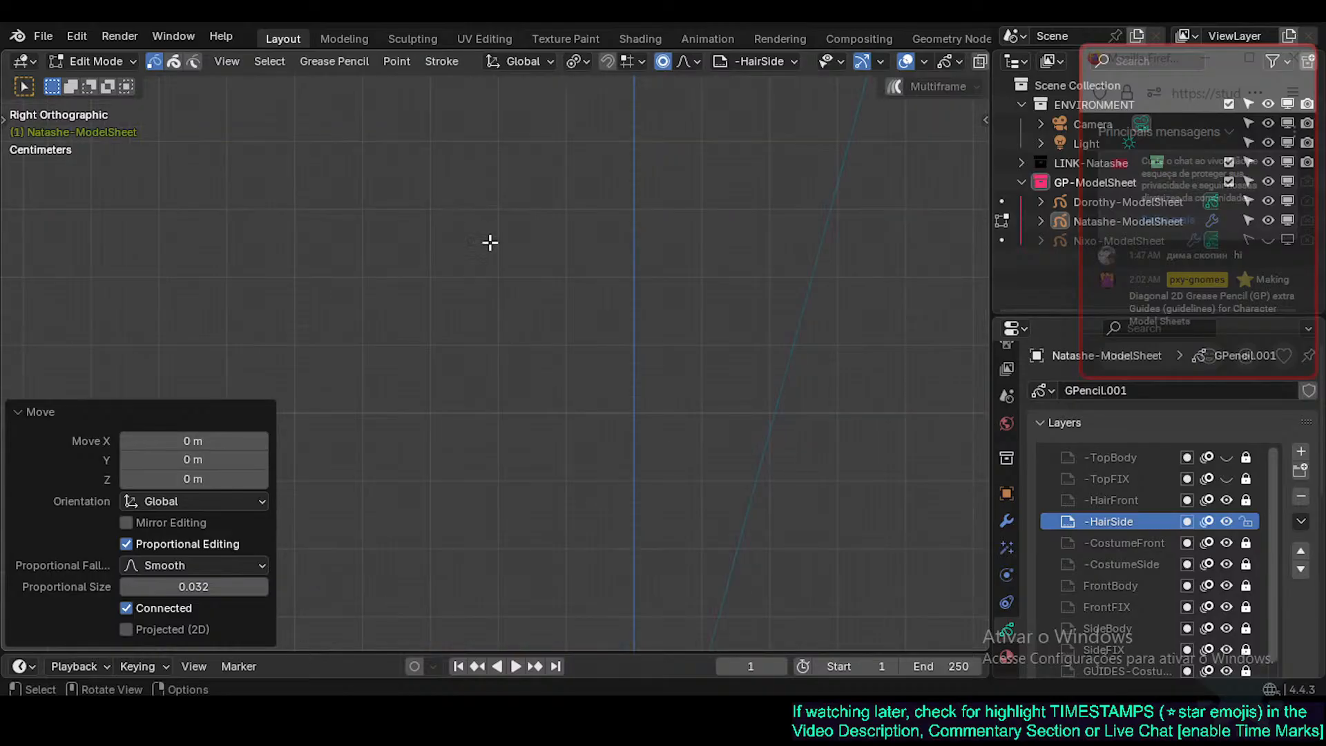
scroll(490, 252, down, 3)
scroll(494, 442, down, 3)
key(KP_1)
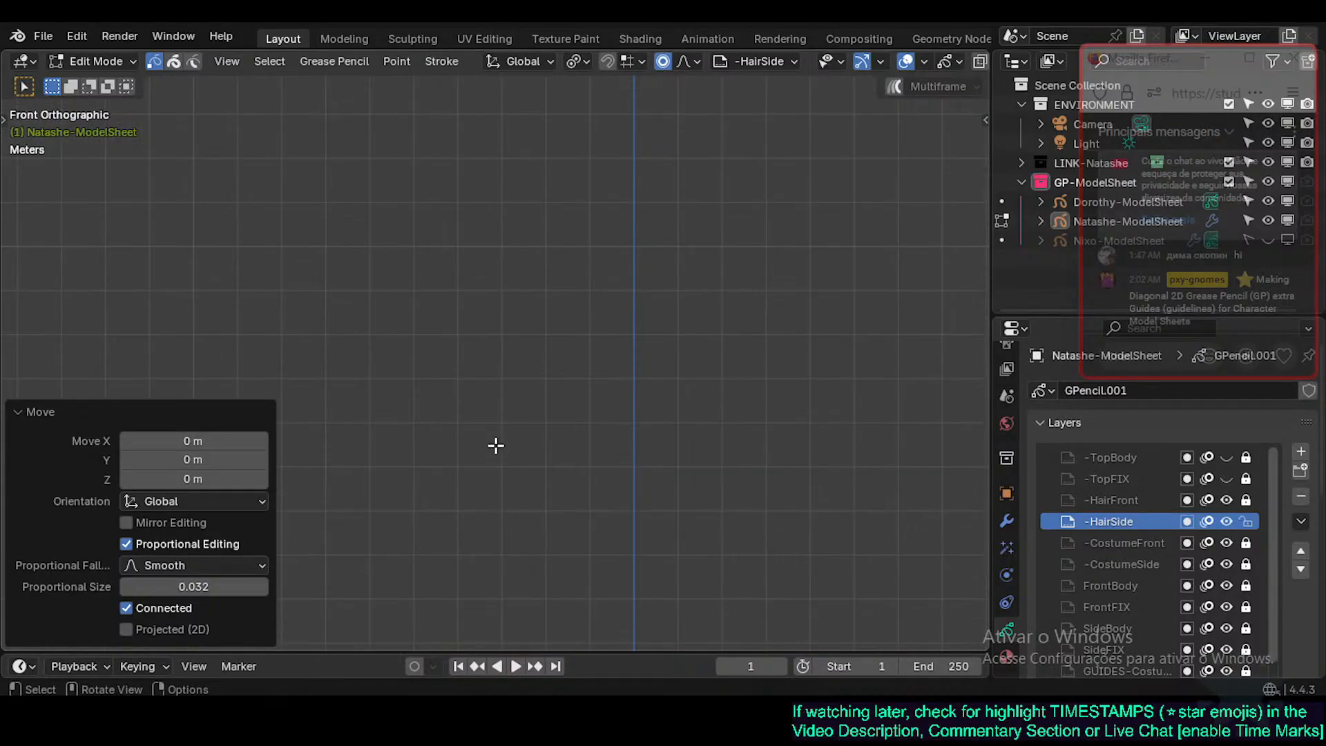
key(Tab)
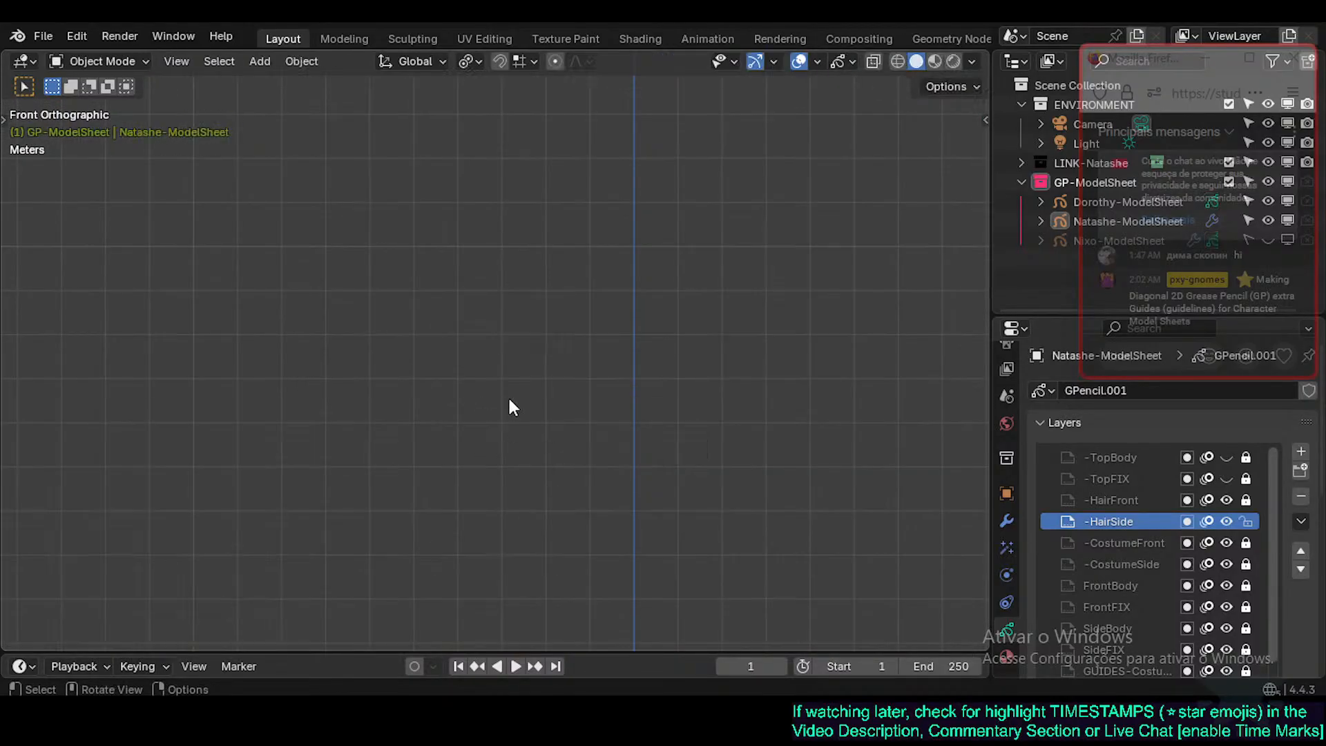
scroll(504, 473, down, 3)
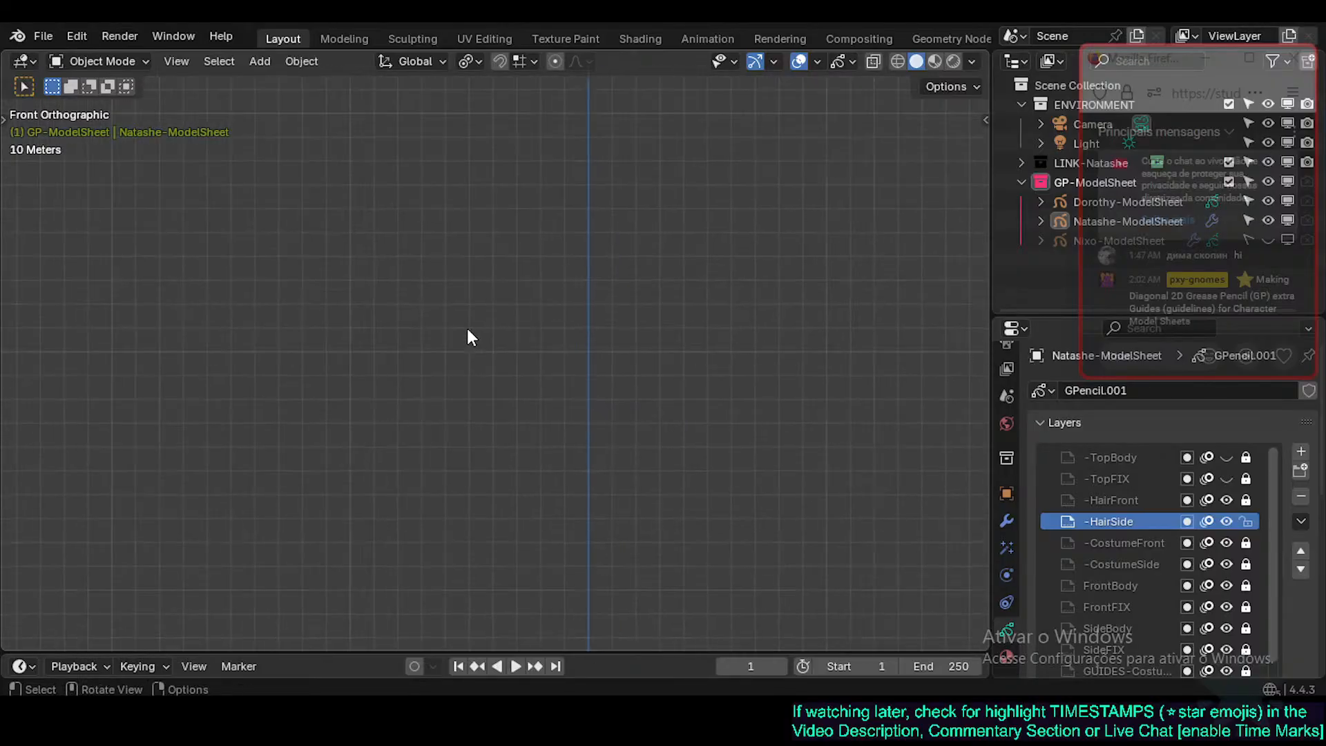
key(KP_Decimal)
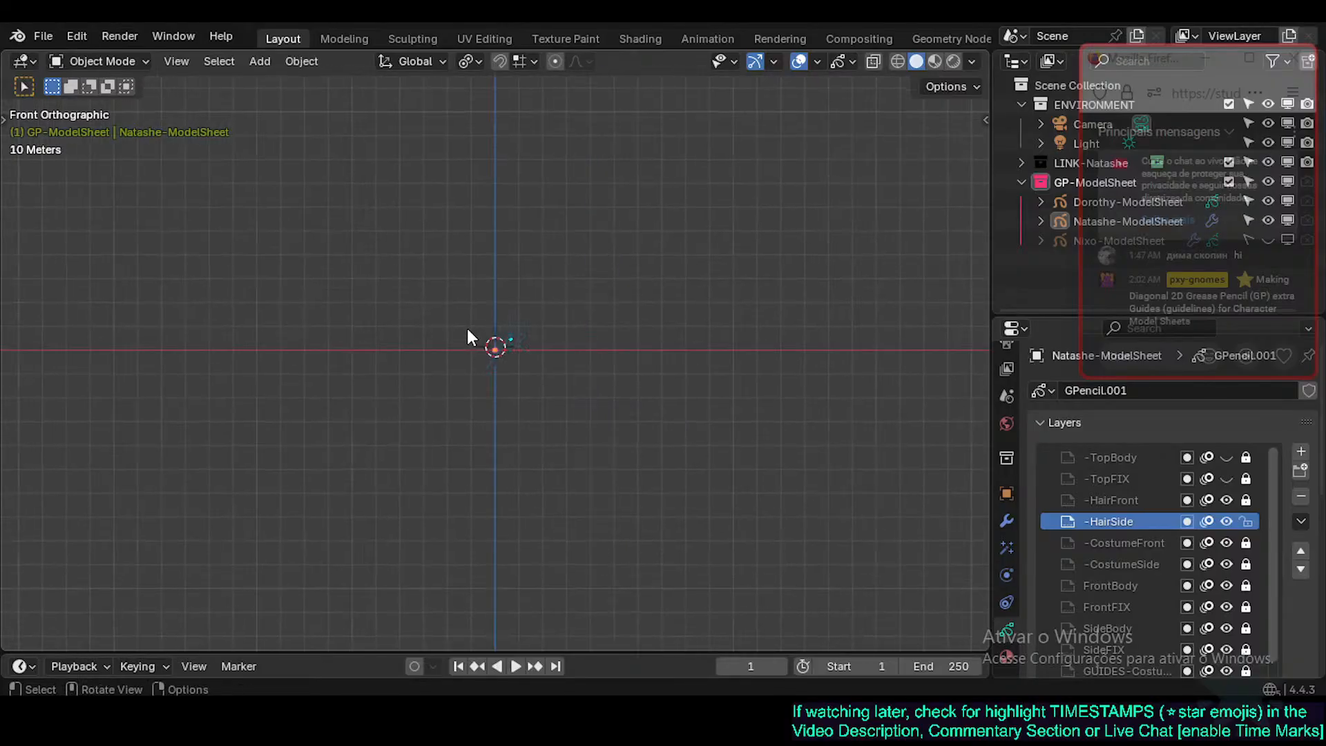
scroll(467, 329, up, 15)
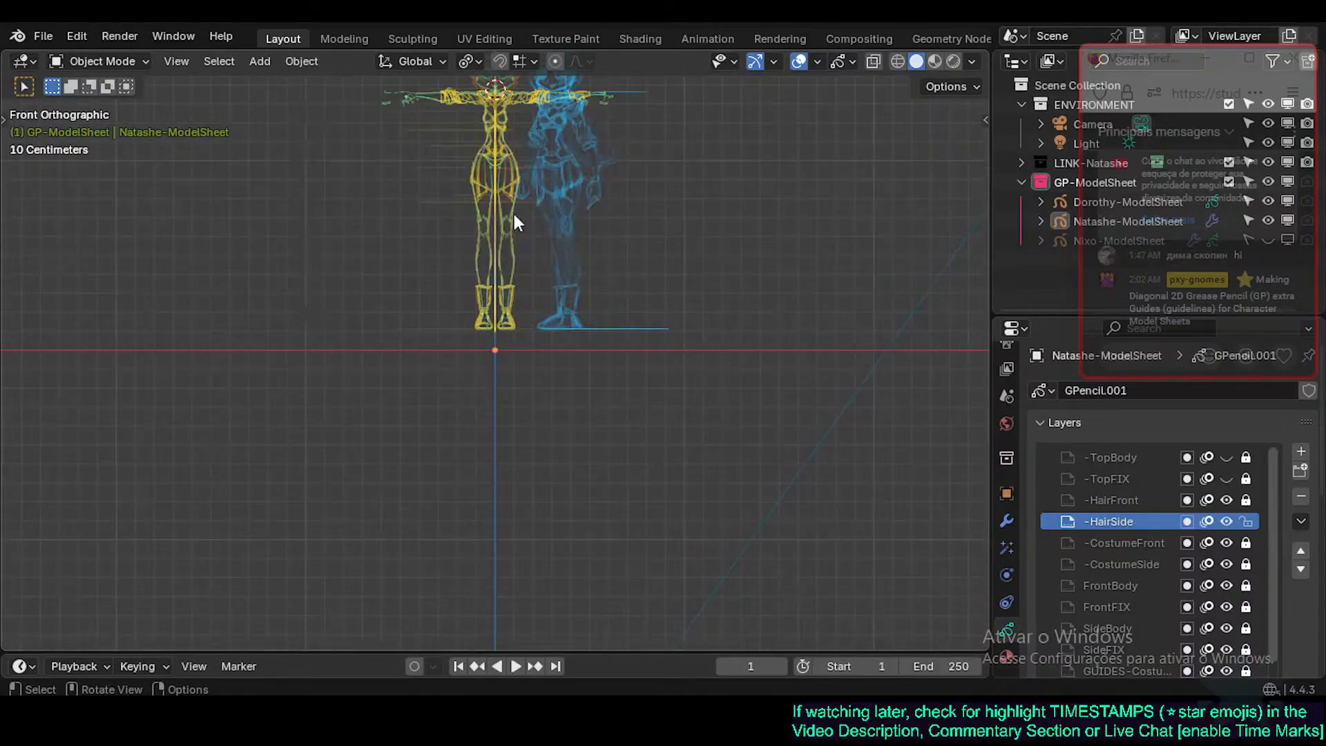
scroll(487, 414, up, 6)
shift+middle_drag(517, 390, 477, 377)
scroll(525, 486, up, 2)
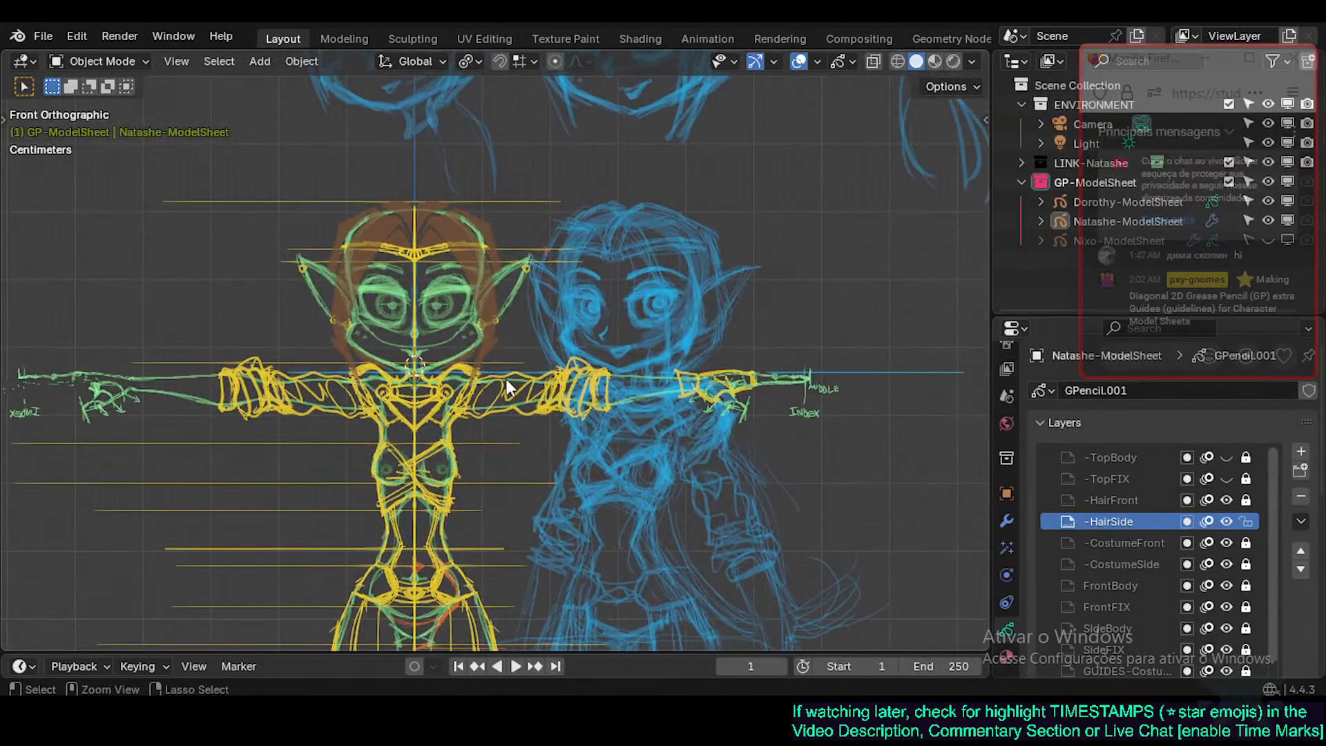
key(ctrl+s)
Hide the -HairFront, -HairSide and -CostumeSide layers while keeping the -CostumeFront layer shown.
scroll(508, 366, down, 2)
shift+middle_drag(520, 270, 570, 192)
shift+middle_drag(518, 383, 483, 210)
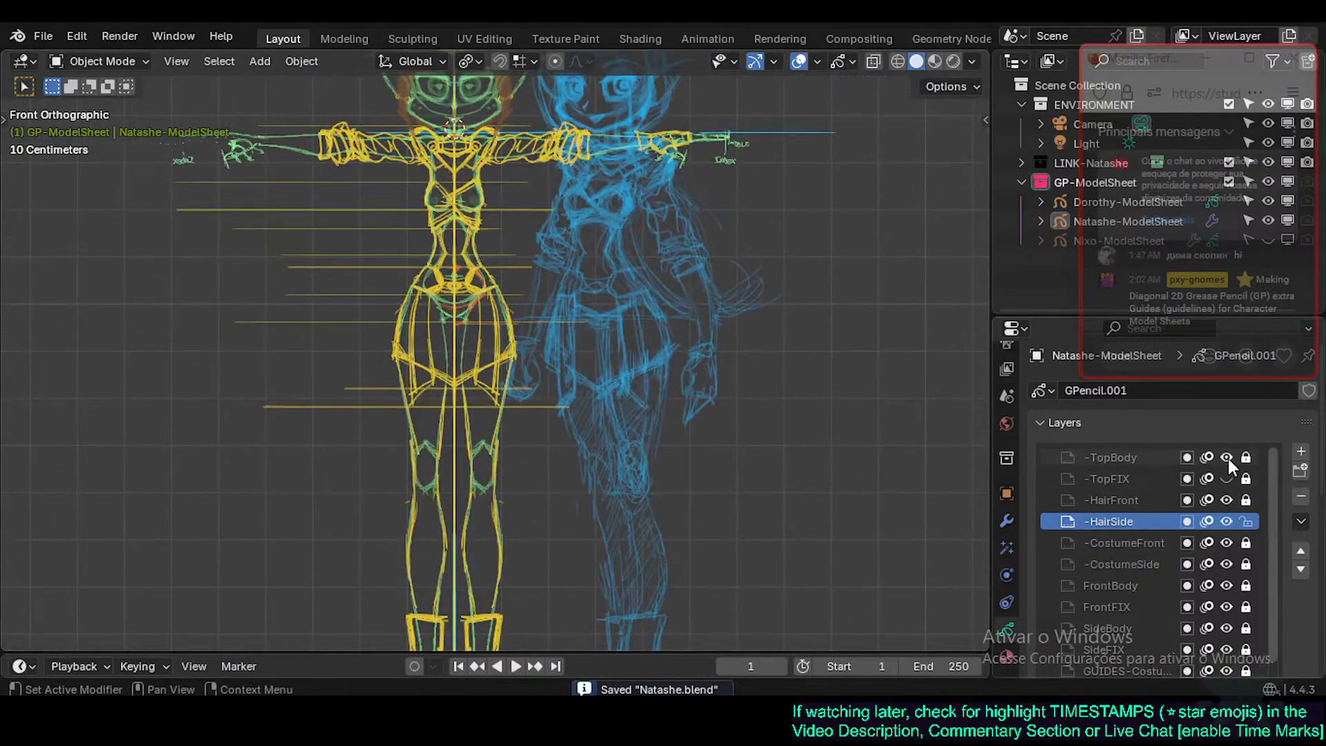
shift+middle_drag(678, 270, 685, 369)
drag(1225, 456, 1224, 470)
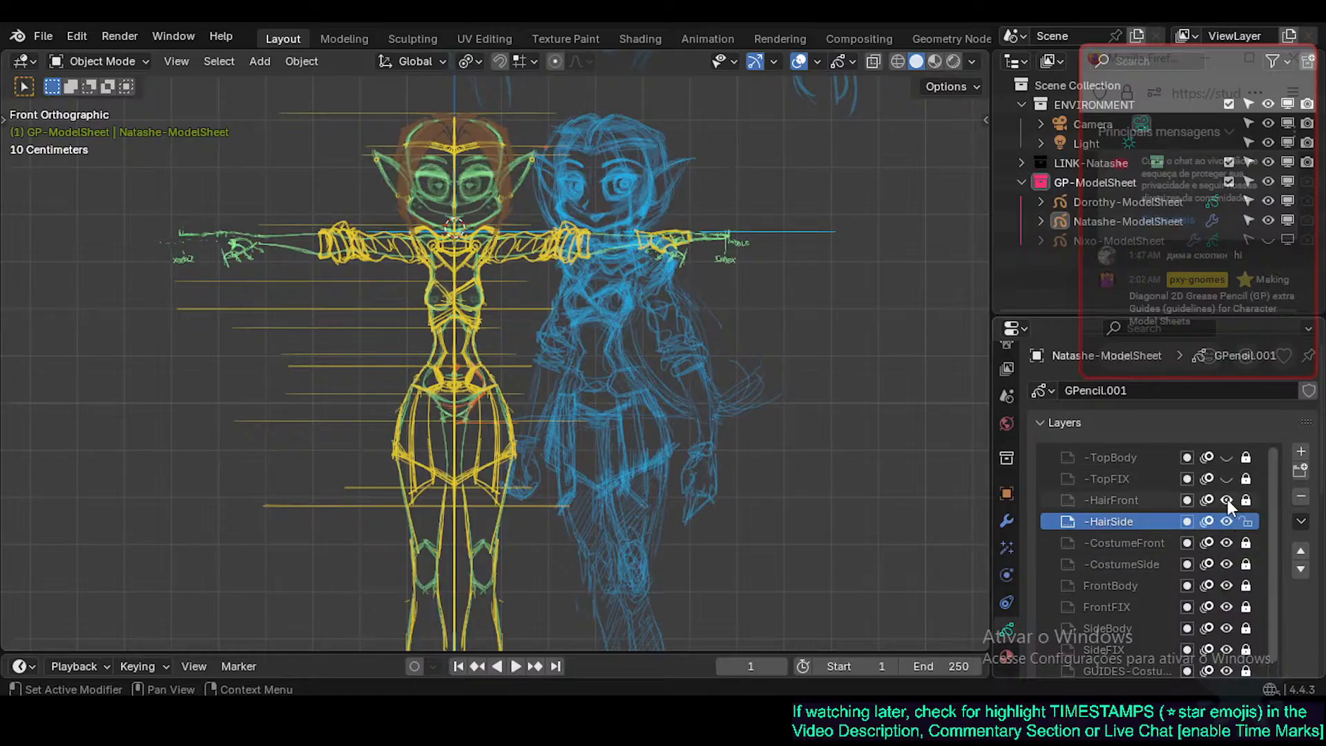
drag(1225, 499, 1226, 562)
click(1228, 543)
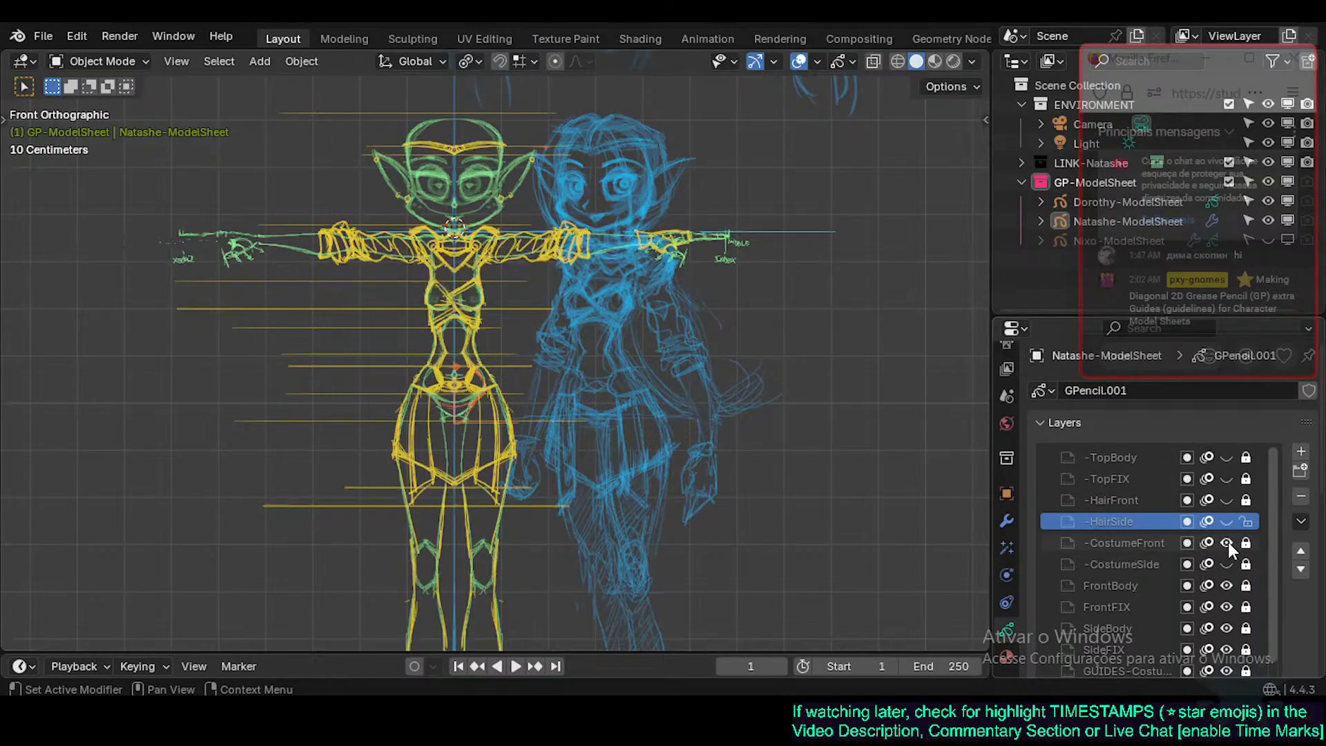
click(1228, 564)
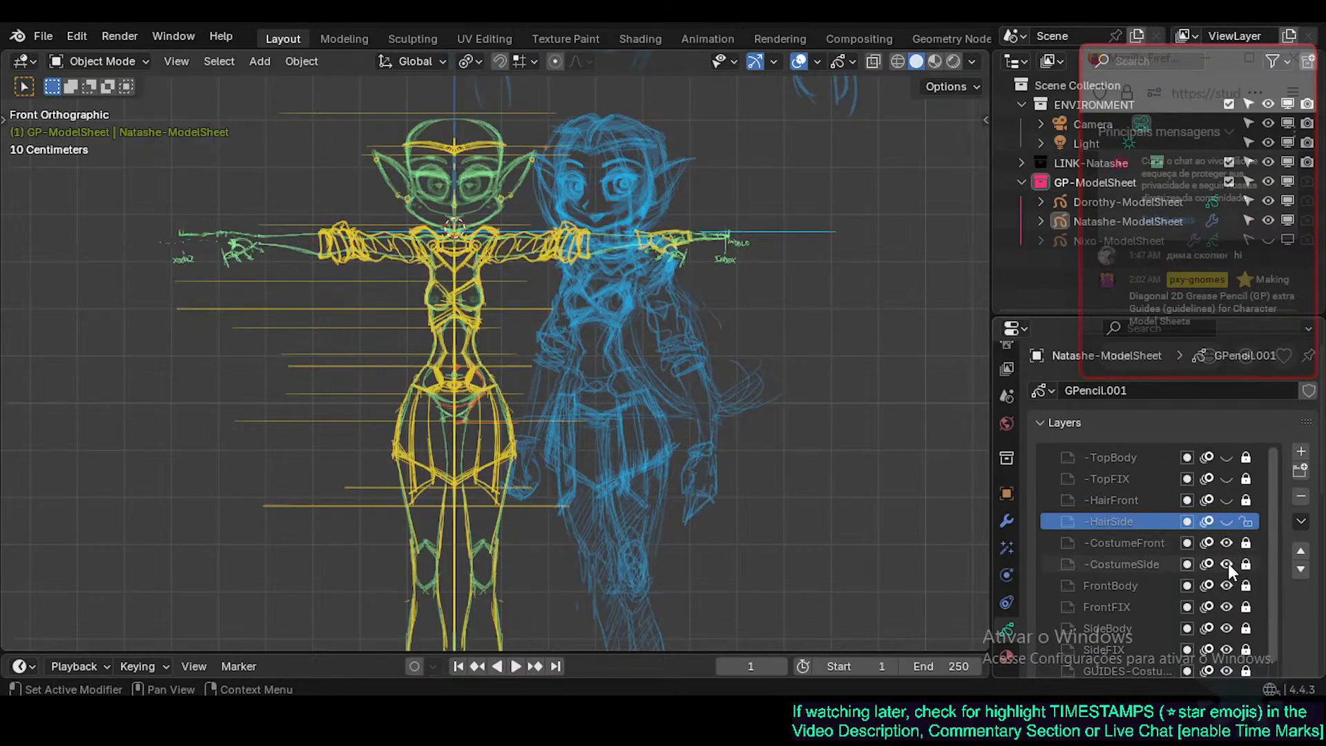
click(1227, 564)
click(1227, 564)
click(1227, 564)
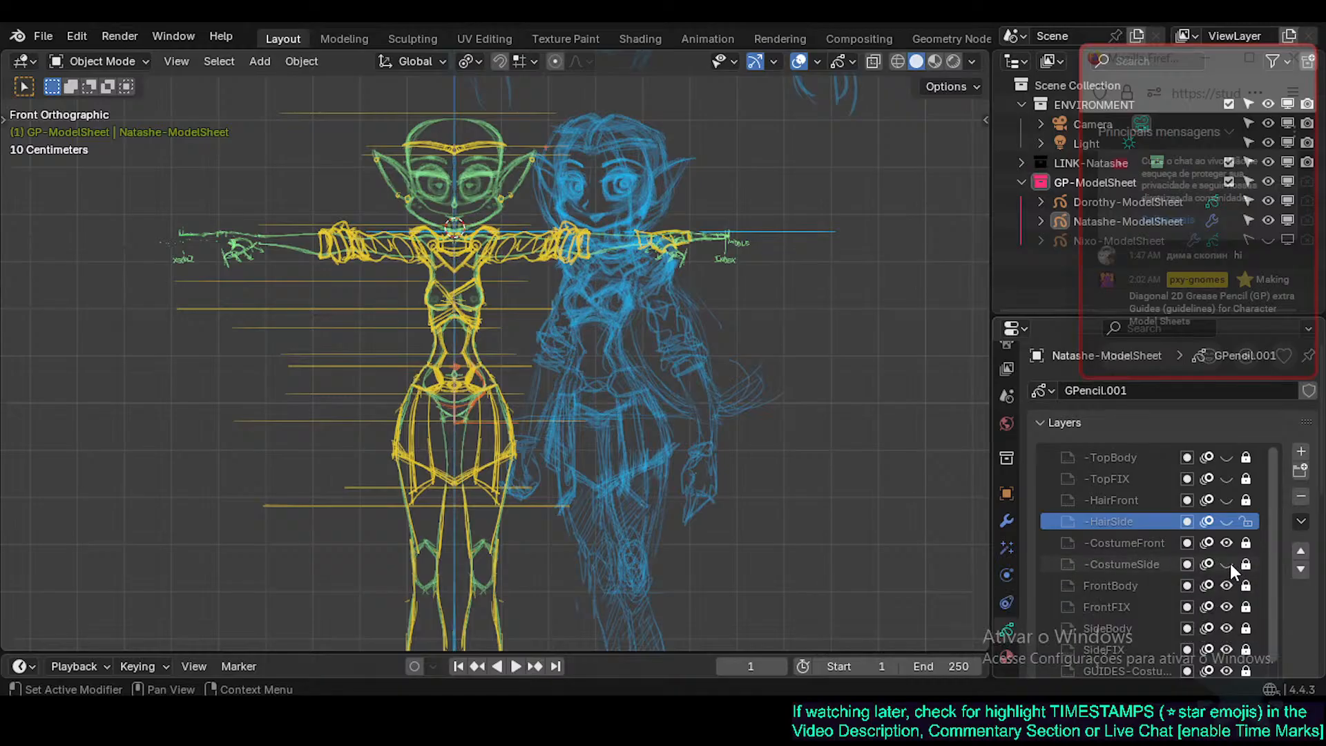
Hide the FrontFIX and SideFIX layers, keeping the FrontBody and costume guides layers shown.
click(1228, 584)
click(1229, 584)
click(1229, 606)
click(1228, 606)
click(1228, 606)
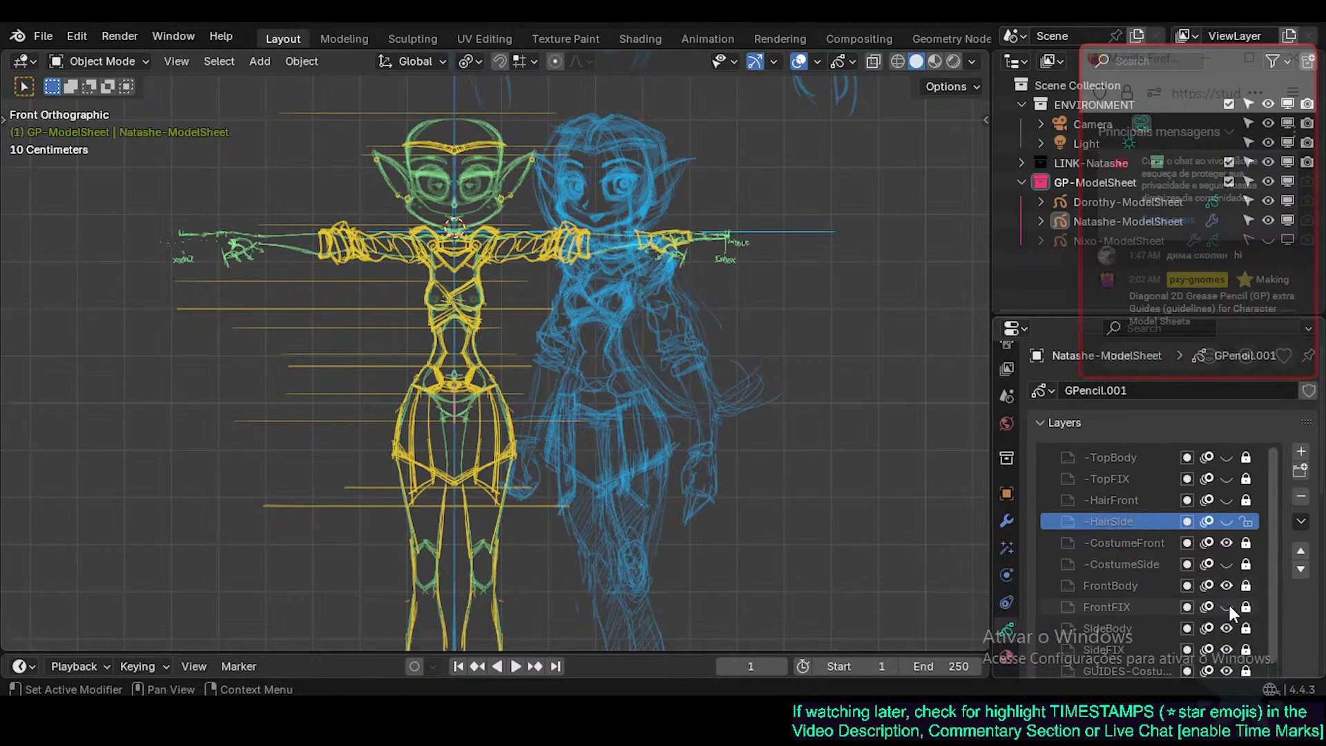
scroll(1228, 604, down, 1)
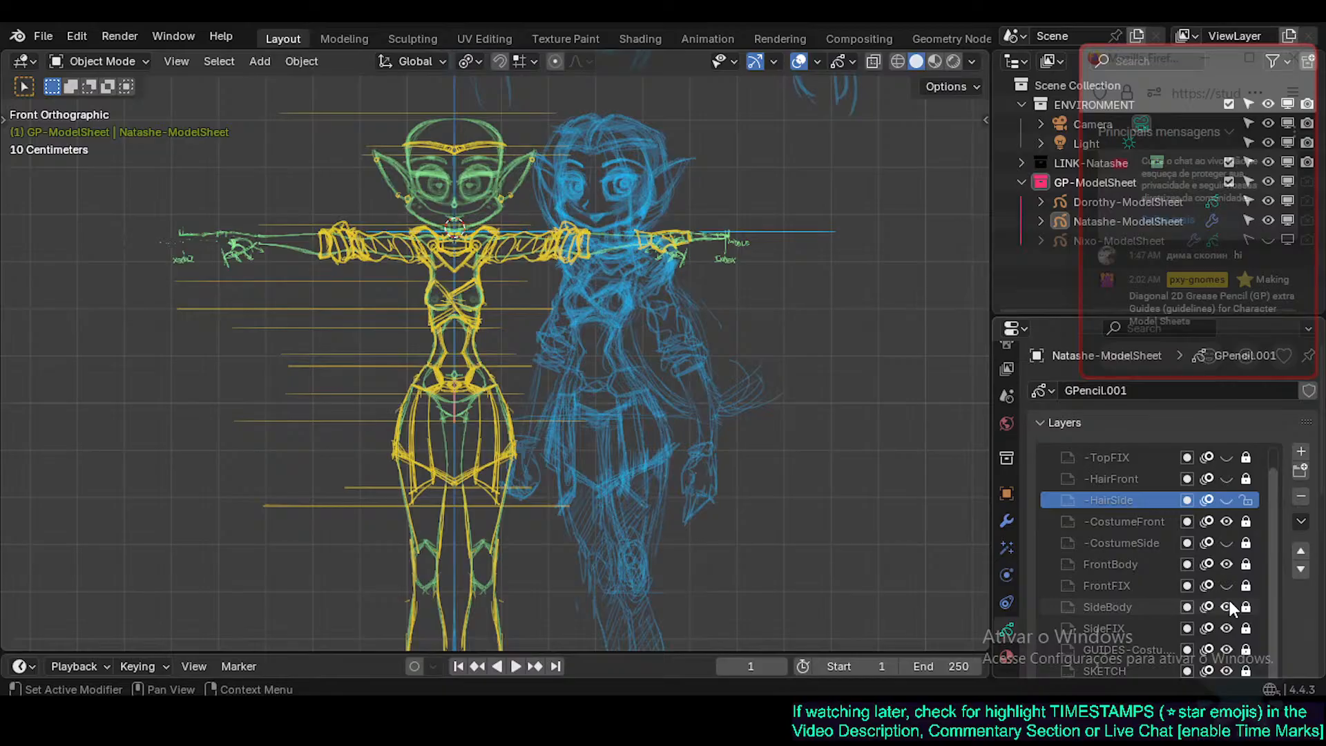
click(1227, 627)
click(1228, 649)
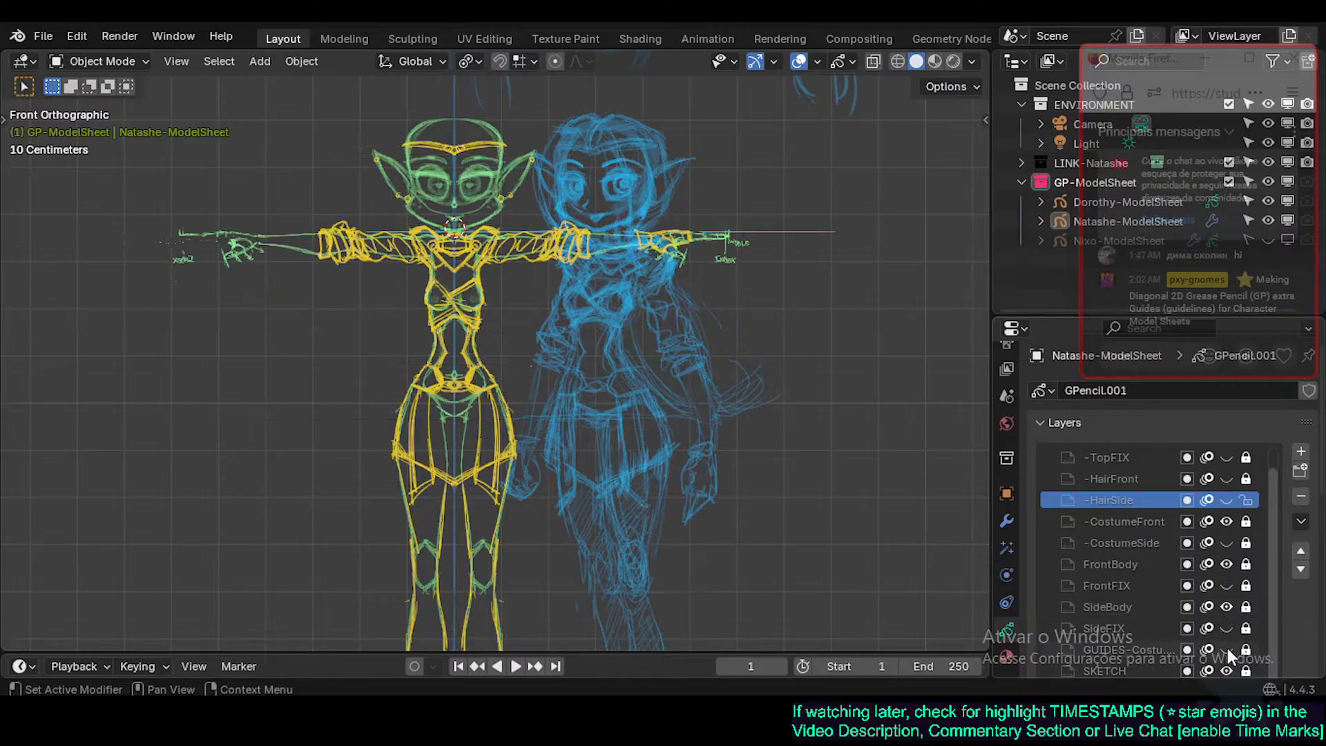
click(1228, 649)
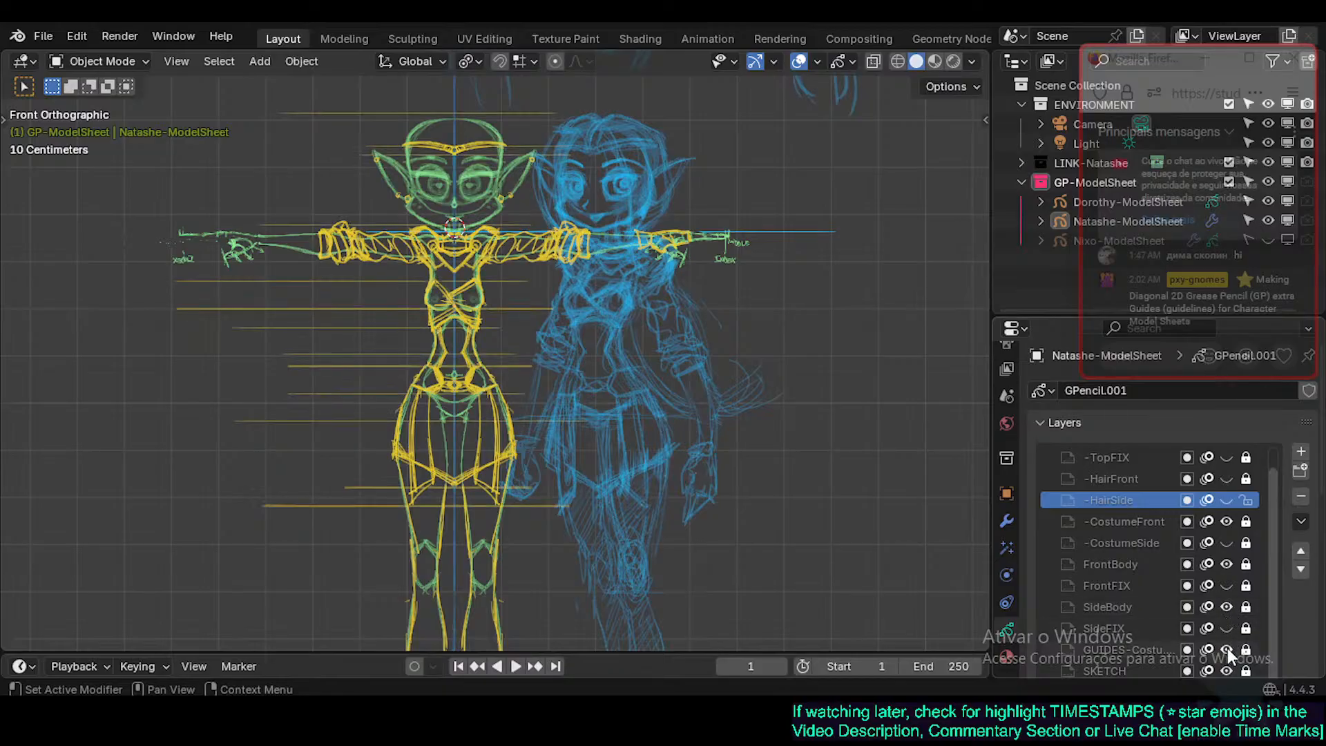
Hide the SKETCH layer of the Natashe model sheet and save the file.
click(1227, 670)
click(1227, 670)
click(1227, 670)
click(1227, 670)
click(1227, 670)
click(1227, 670)
click(1227, 670)
scroll(1226, 639, up, 1)
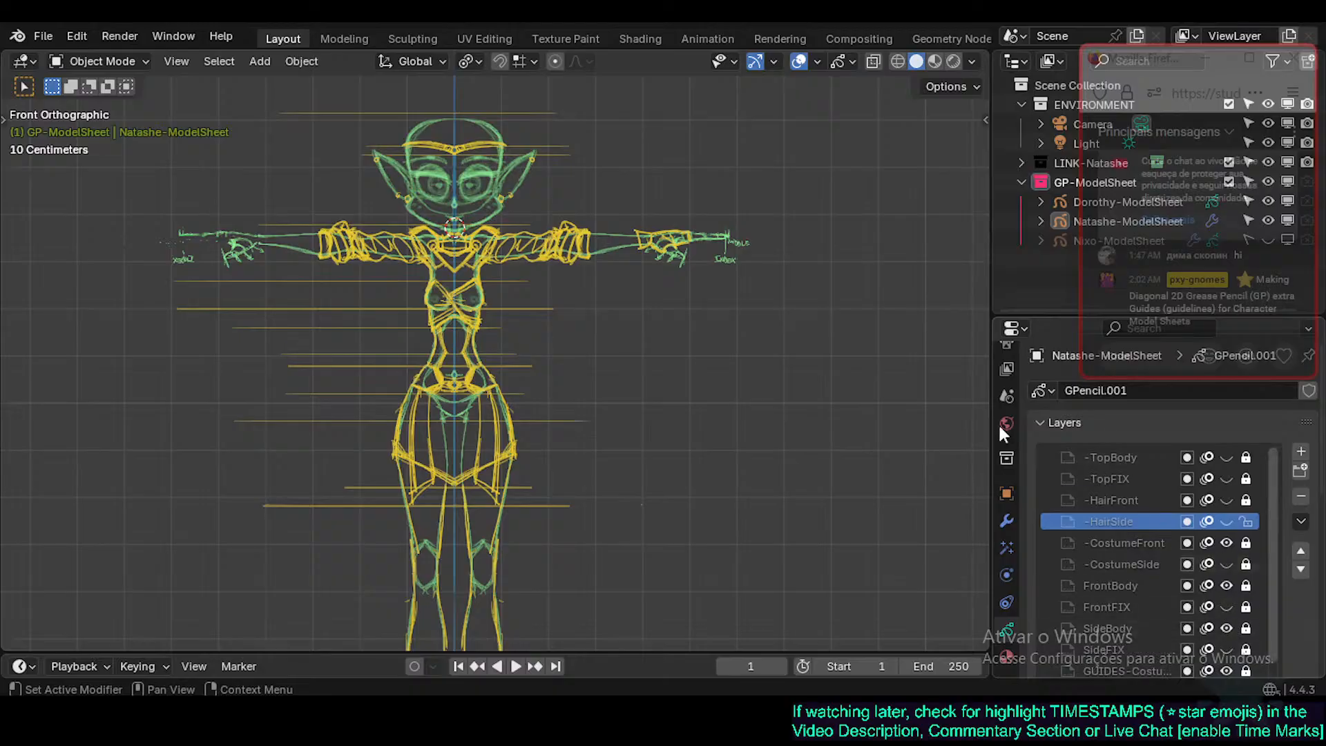
shift+middle_drag(572, 214, 602, 340)
key(ctrl+s)
Show the -TopBody and -TopFIX layers, make -TopFIX active and bring the arm sketch into top view.
click(1126, 458)
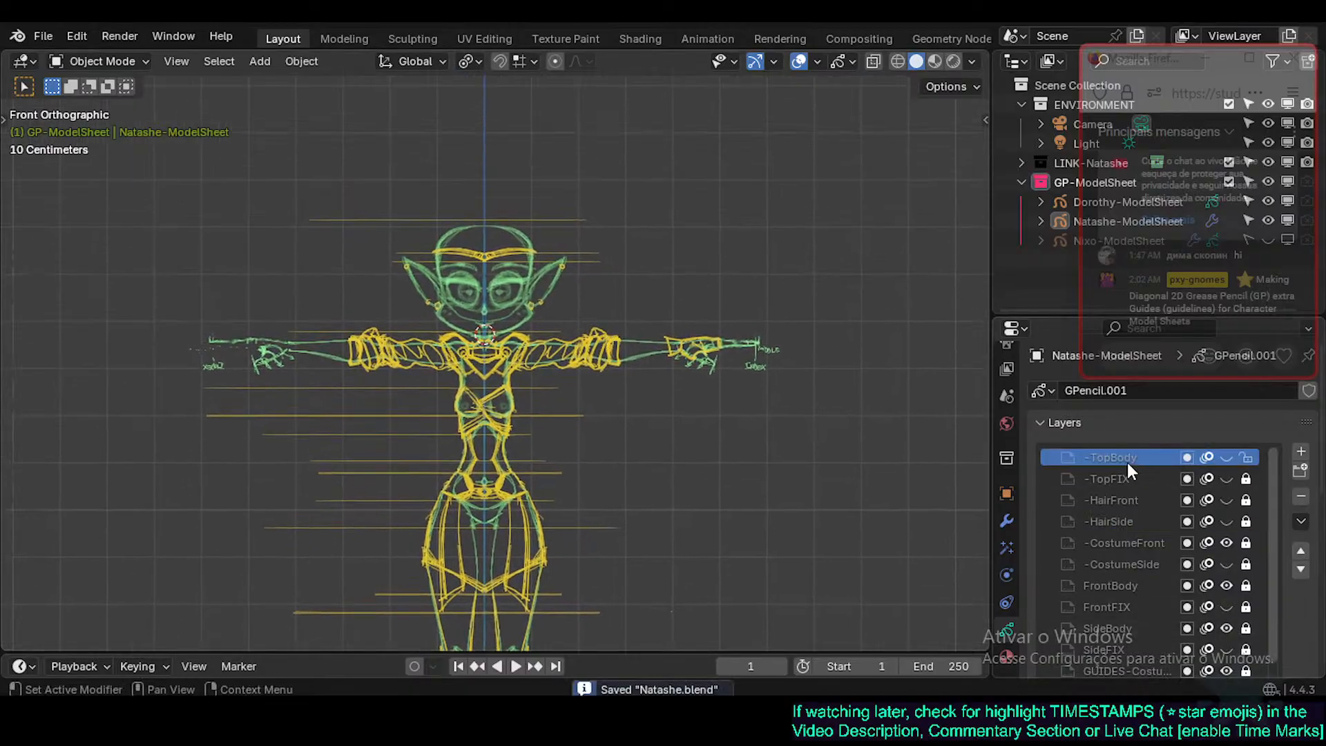
click(1227, 457)
click(1227, 479)
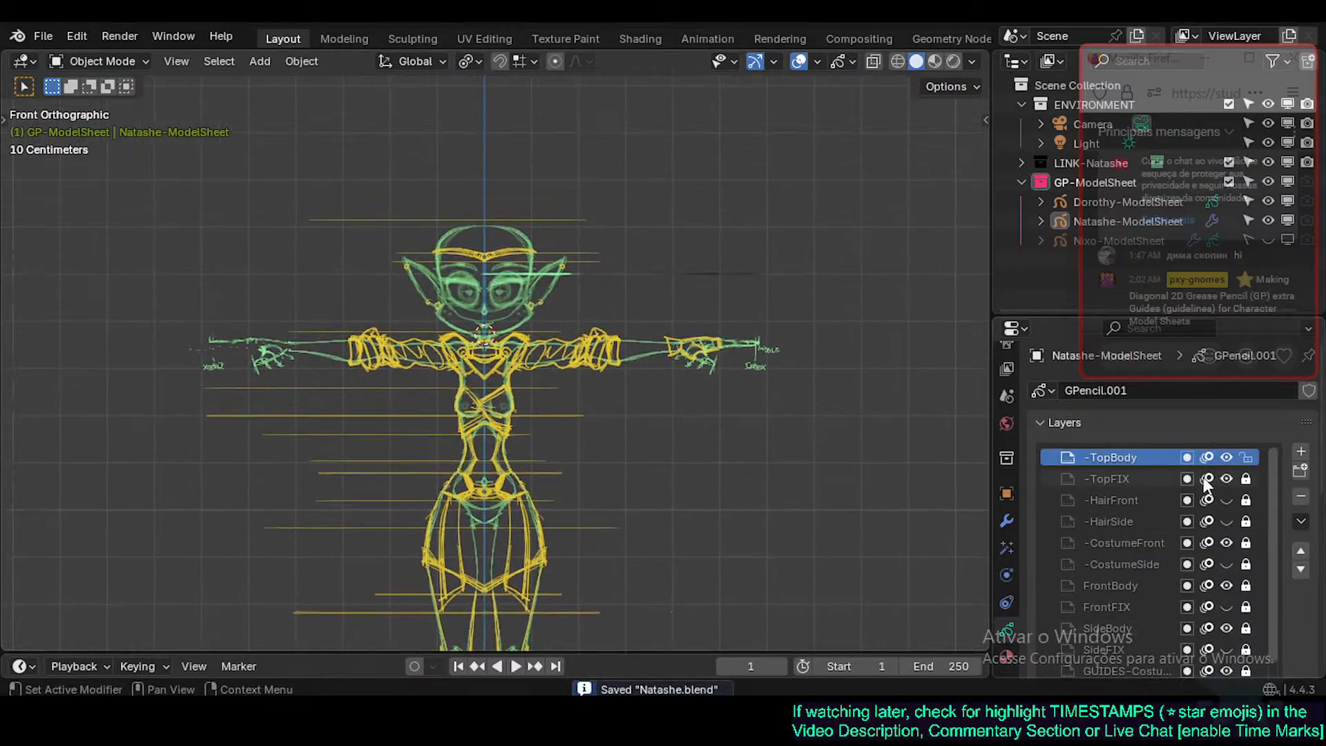
click(1161, 478)
key(KP_7)
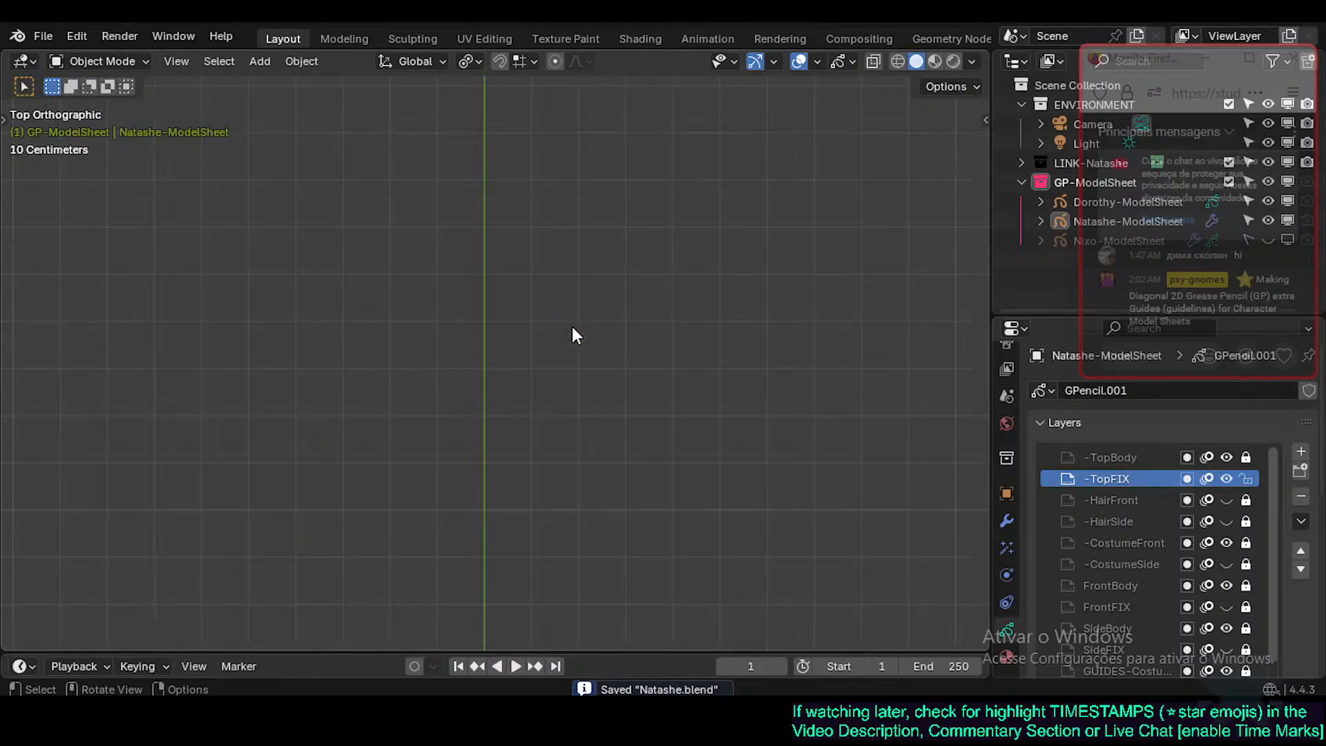
shift+middle_drag(572, 326, 520, 380)
shift+middle_drag(484, 483, 476, 259)
scroll(487, 400, up, 6)
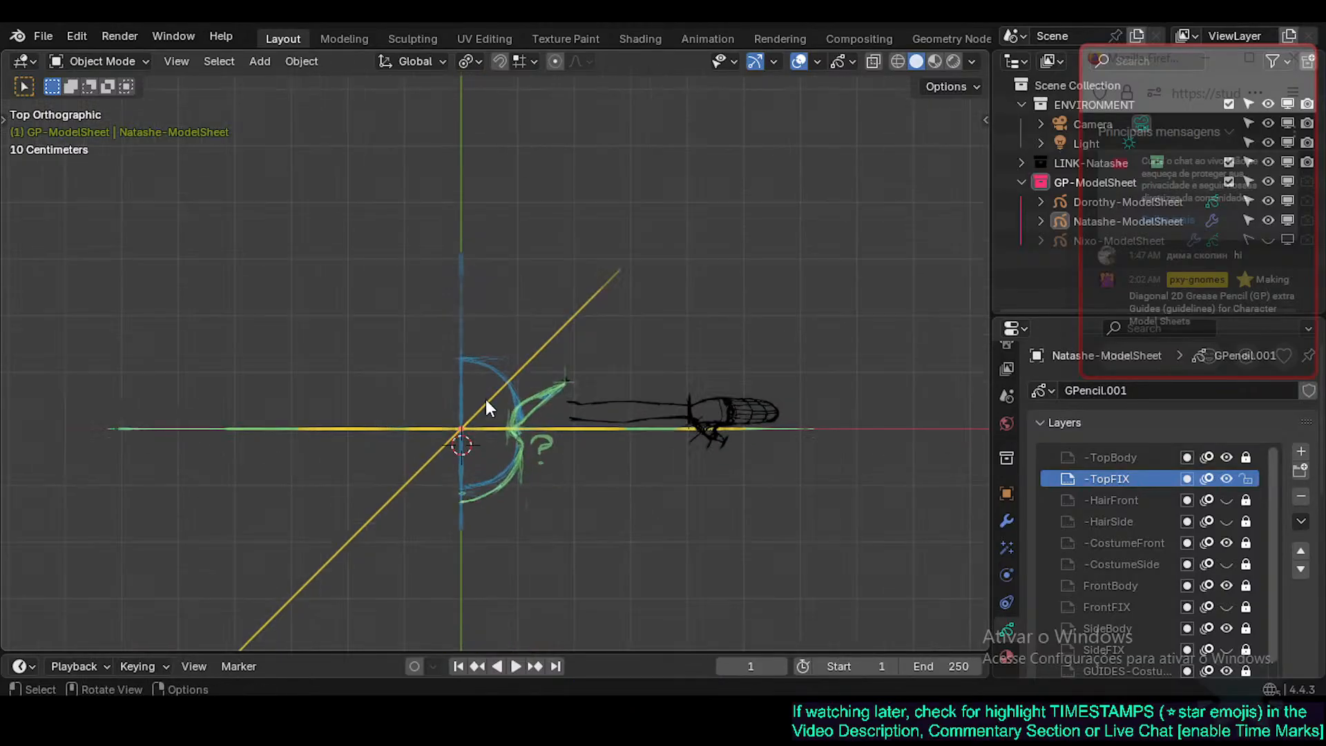
shift+middle_drag(518, 452, 467, 418)
mouse_move(471, 464)
shift+middle_down()
mouse_move(459, 437)
mouse_move(350, 462)
mouse_move(458, 472)
mouse_move(398, 486)
shift+middle_up()
scroll(436, 458, down, 1)
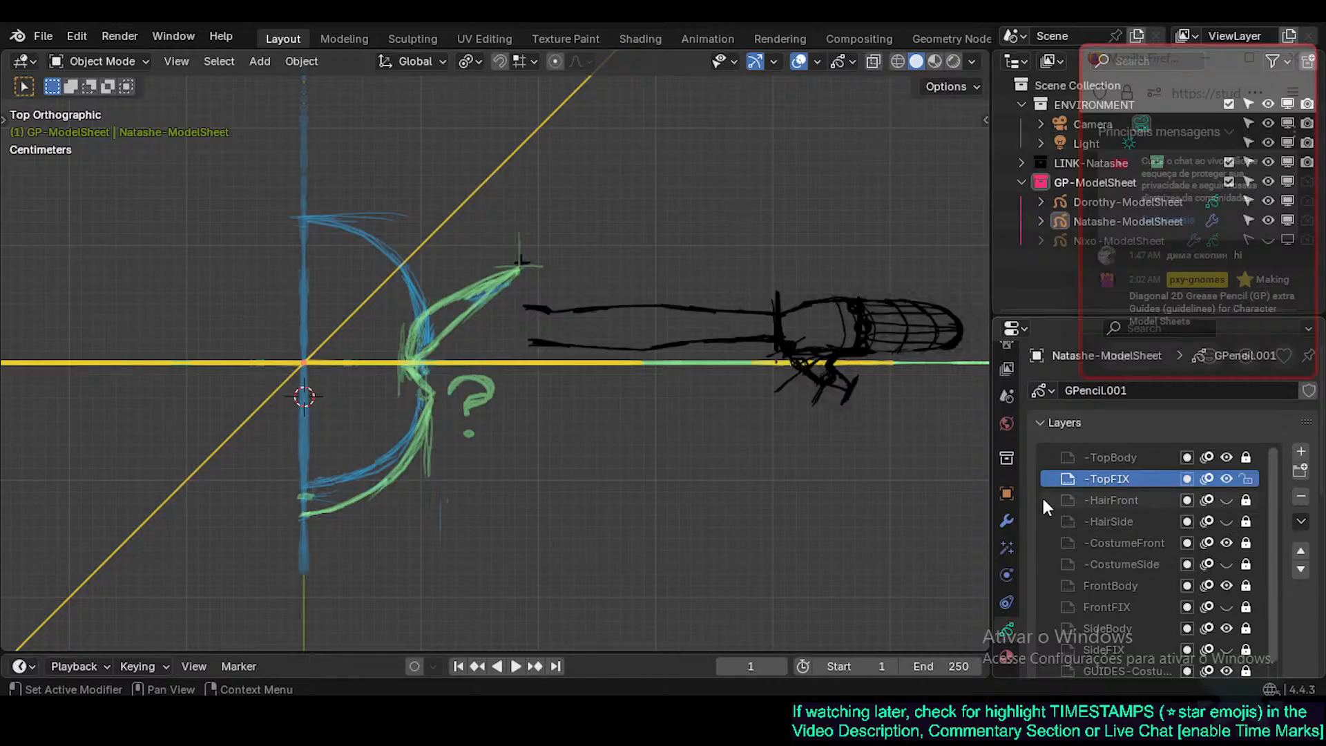
shift+middle_drag(774, 354, 695, 192)
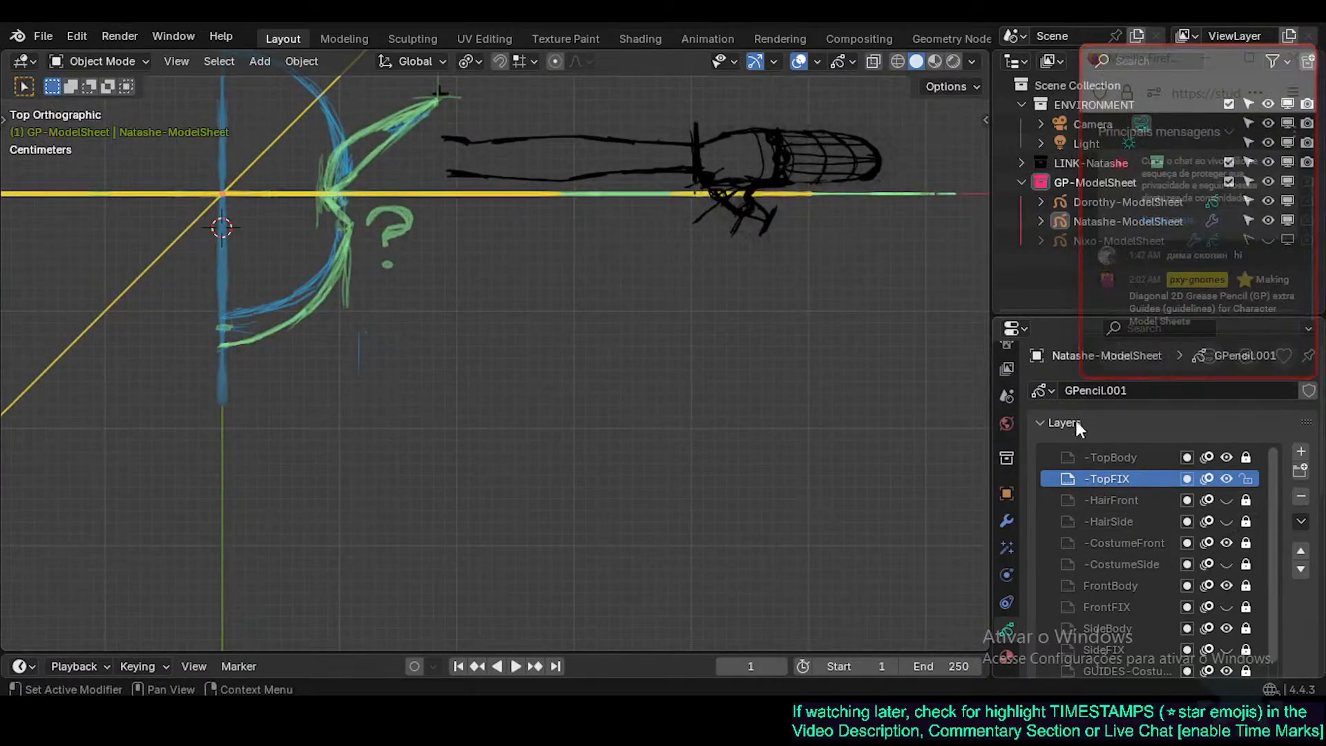
Split the viewport into two stacked views and set the upper one to front view.
drag(988, 60, 763, 405)
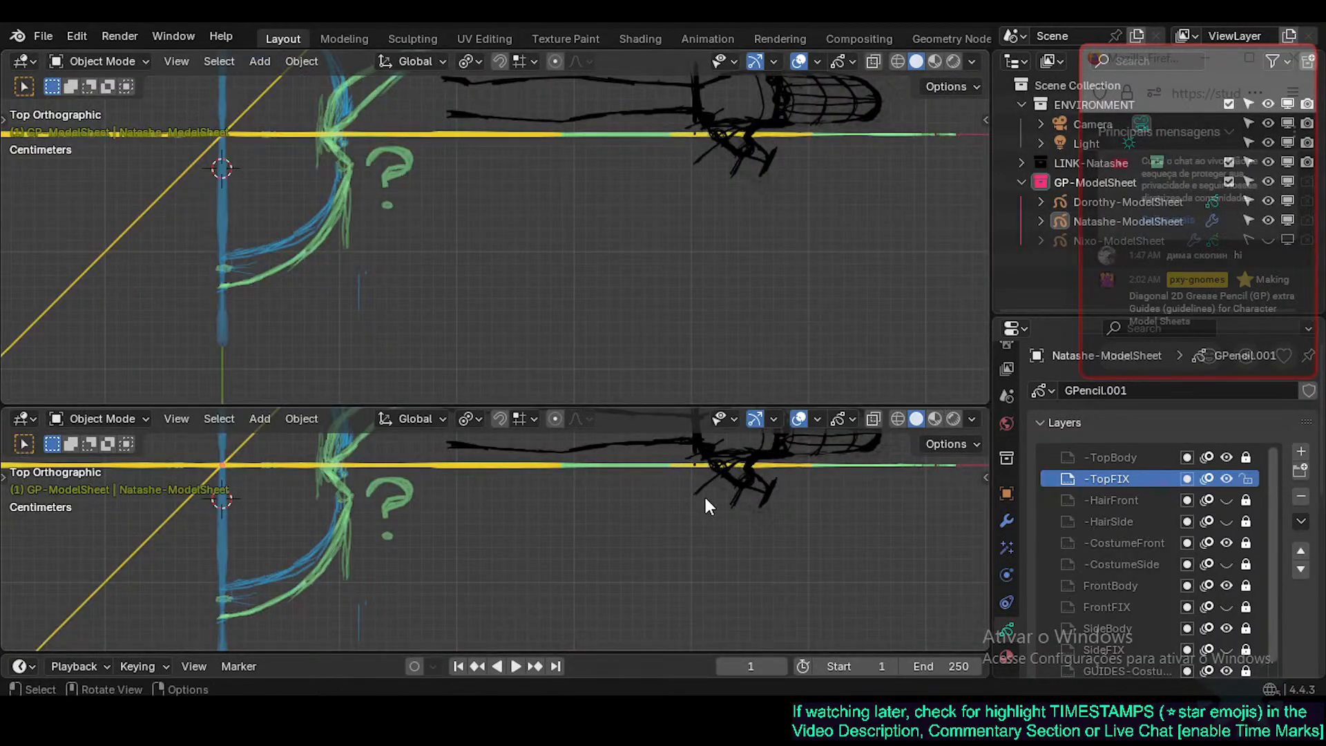
key(KP_1)
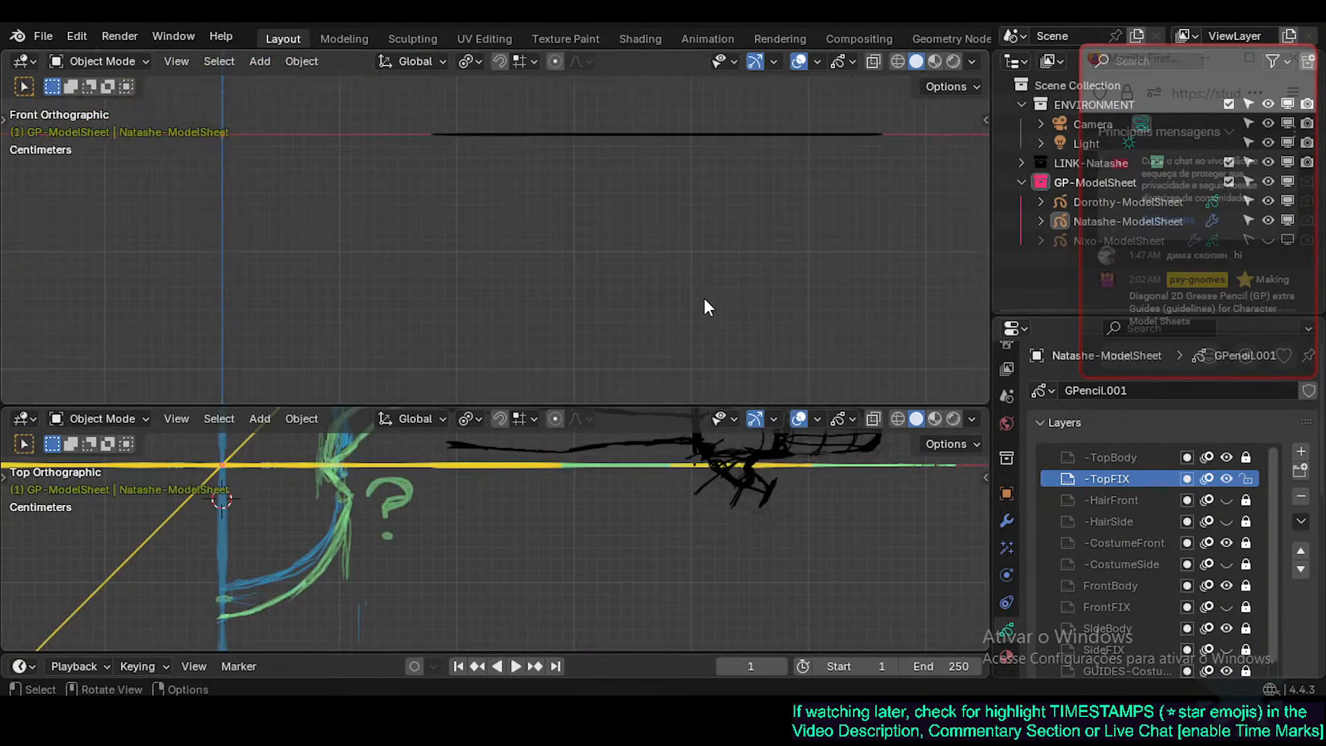
shift+middle_drag(673, 157, 675, 278)
shift+middle_drag(601, 211, 608, 346)
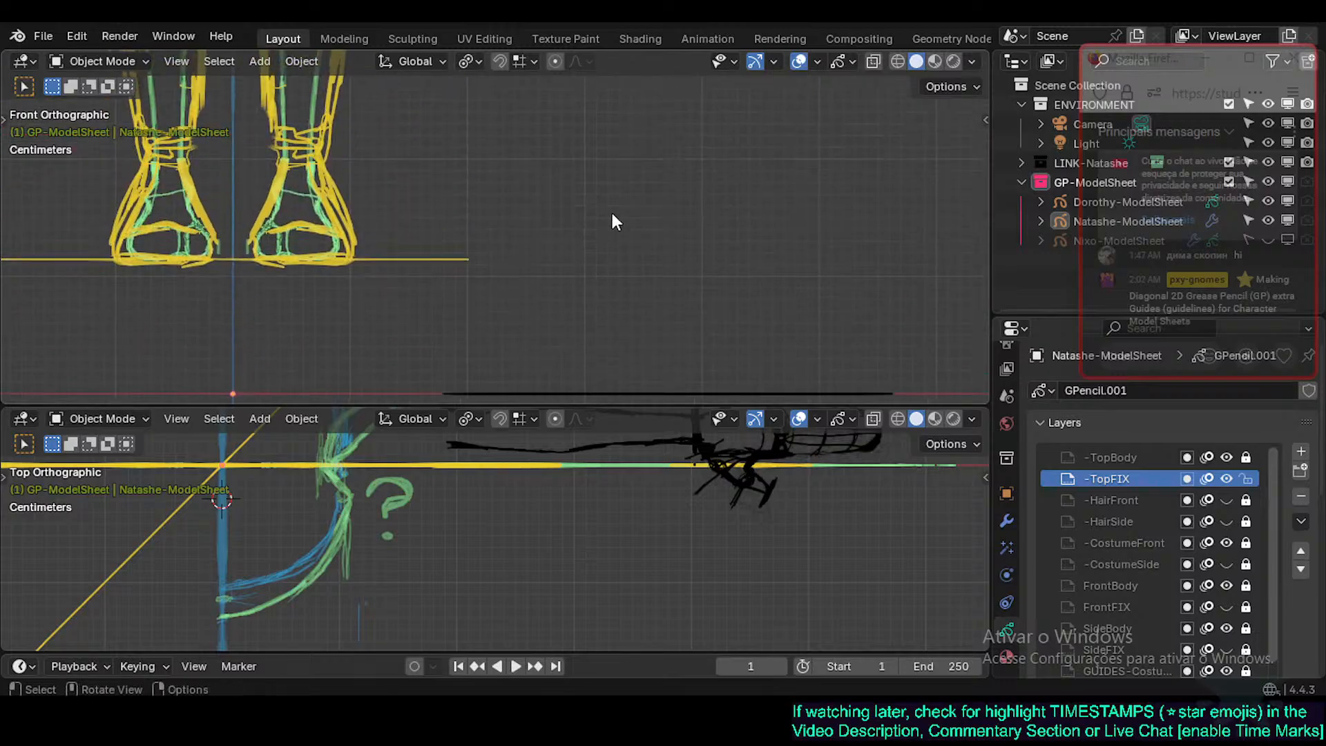
shift+middle_drag(625, 212, 613, 210)
Pan the front view straight up to the head and outstretched arm, matching the top view, and save the file.
key(ctrl+KP_2)
key(ctrl+KP_2)
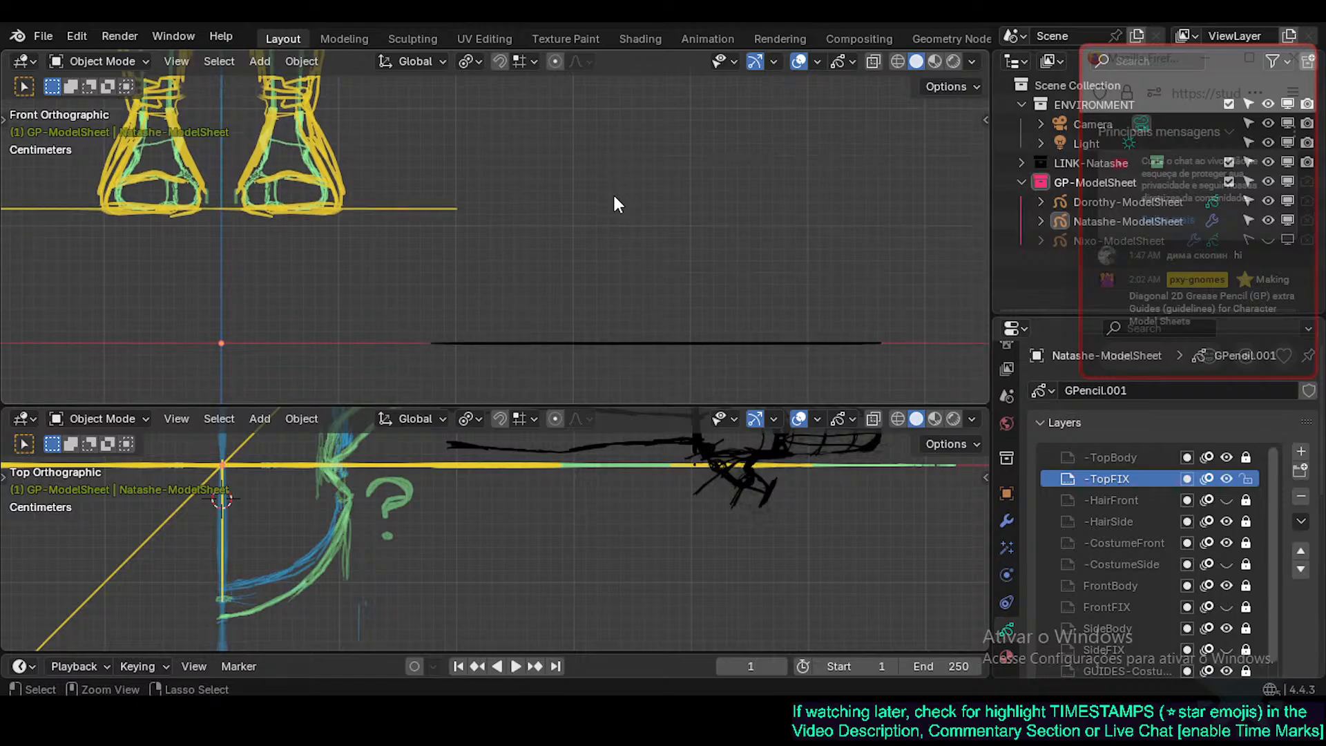
key(ctrl+KP_8)
key(ctrl+KP_8)
key(ctrl+KP_8)
key(ctrl+KP_8)
key(ctrl+KP_8)
key(ctrl+KP_8)
key(ctrl+KP_8)
key(ctrl+KP_8)
key(ctrl+KP_8)
key(ctrl+KP_8)
key(ctrl+KP_8)
key(ctrl+KP_8)
key(ctrl+KP_8)
key(ctrl+KP_8)
key(ctrl+KP_8)
key(ctrl+KP_8)
key(ctrl+KP_8)
key(ctrl+KP_8)
key(ctrl+KP_8)
key(ctrl+KP_8)
key(ctrl+KP_8)
key(ctrl+KP_8)
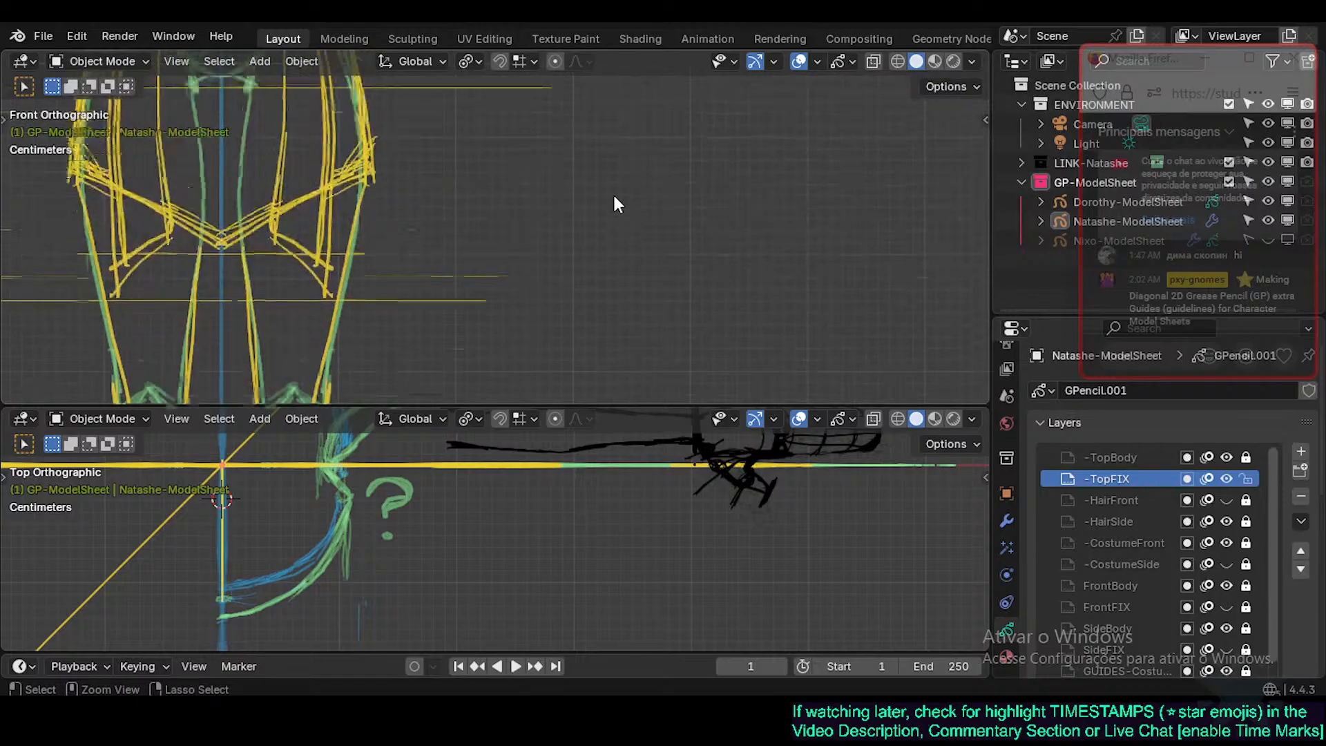
key(ctrl+KP_8)
key(ctrl+KP_8)
key(ctrl+KP_8)
key(ctrl+KP_8)
key(ctrl+KP_8)
key(ctrl+KP_8)
key(ctrl+KP_8)
key(ctrl+KP_8)
key(ctrl+KP_8)
key(ctrl+KP_8)
key(ctrl+KP_8)
key(ctrl+KP_8)
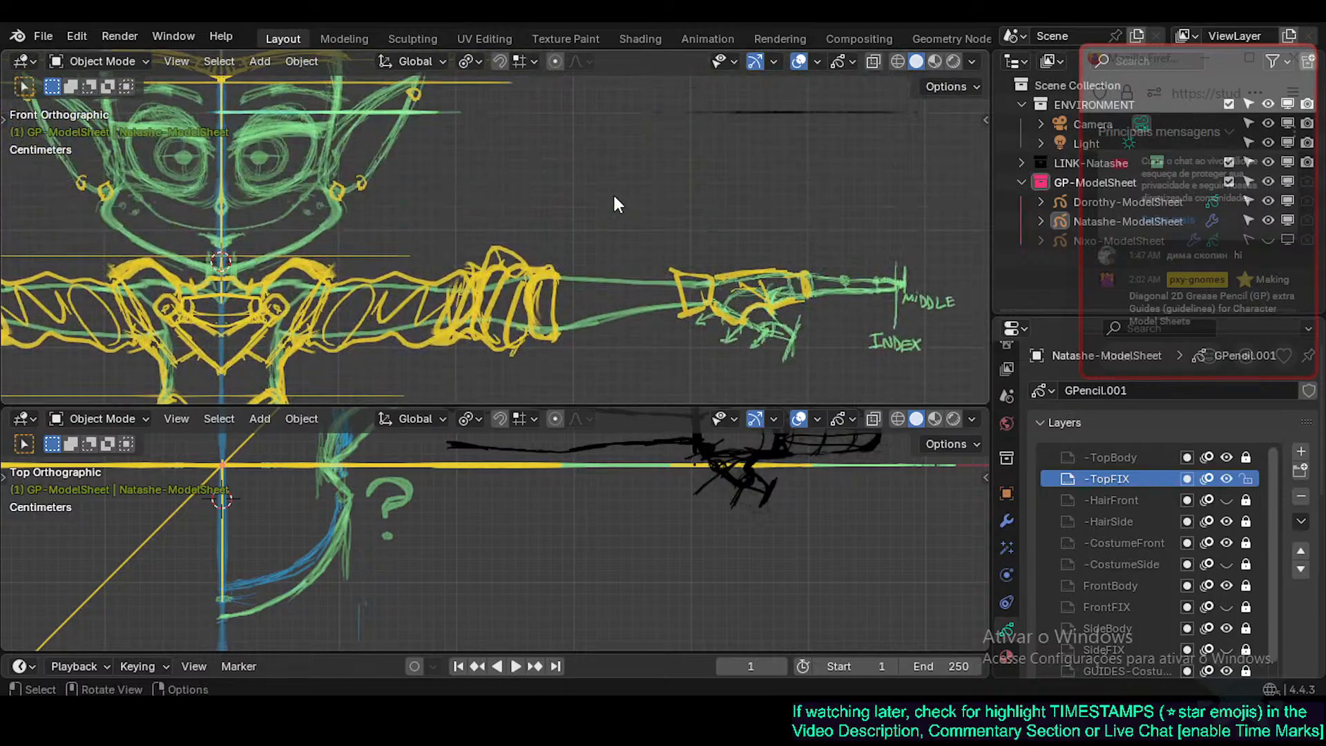
key(ctrl+KP_8)
key(ctrl+KP_8)
key(ctrl+KP_8)
key(ctrl+KP_8)
key(ctrl+KP_8)
key(ctrl+KP_8)
key(ctrl+KP_8)
key(ctrl+KP_8)
key(ctrl+KP_8)
key(ctrl+KP_8)
key(ctrl+KP_8)
key(ctrl+KP_8)
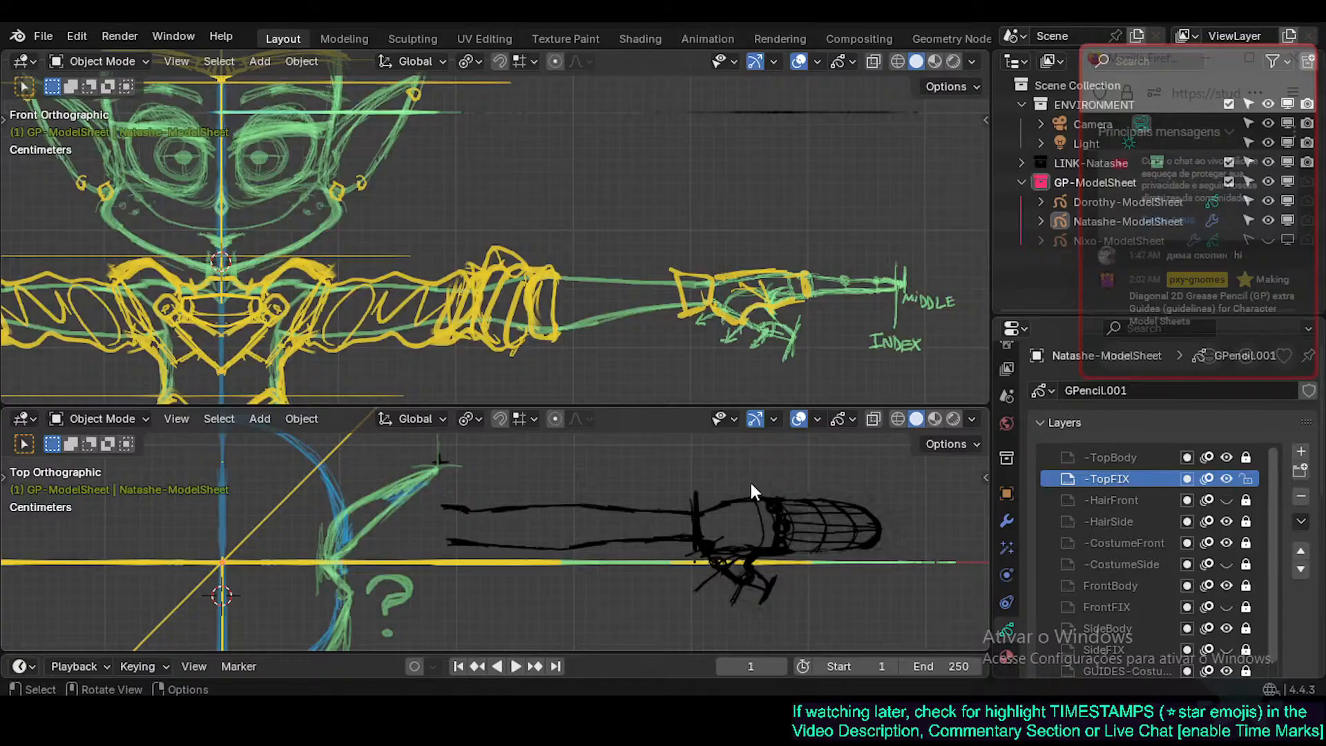
key(ctrl+s)
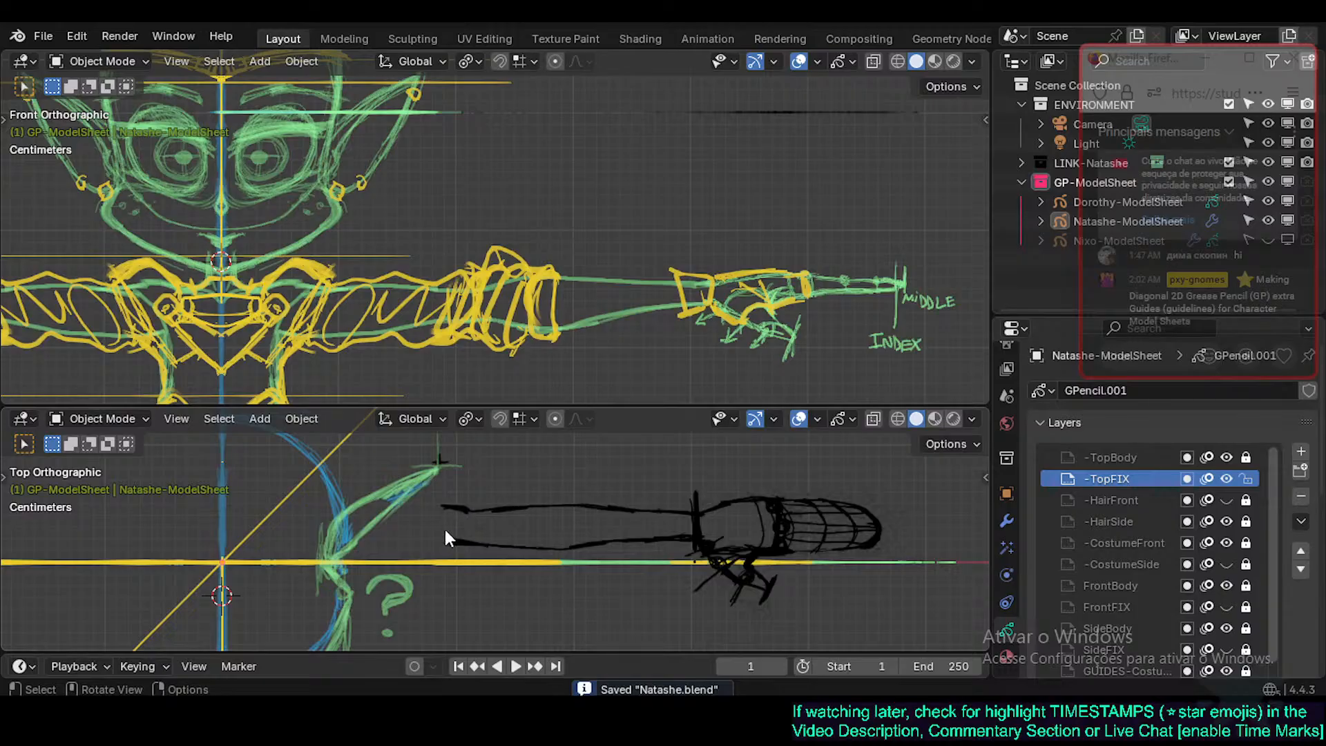
Select the Natashe model sheet and enter Edit Mode on its -TopFIX strokes.
click(736, 502)
key(Tab)
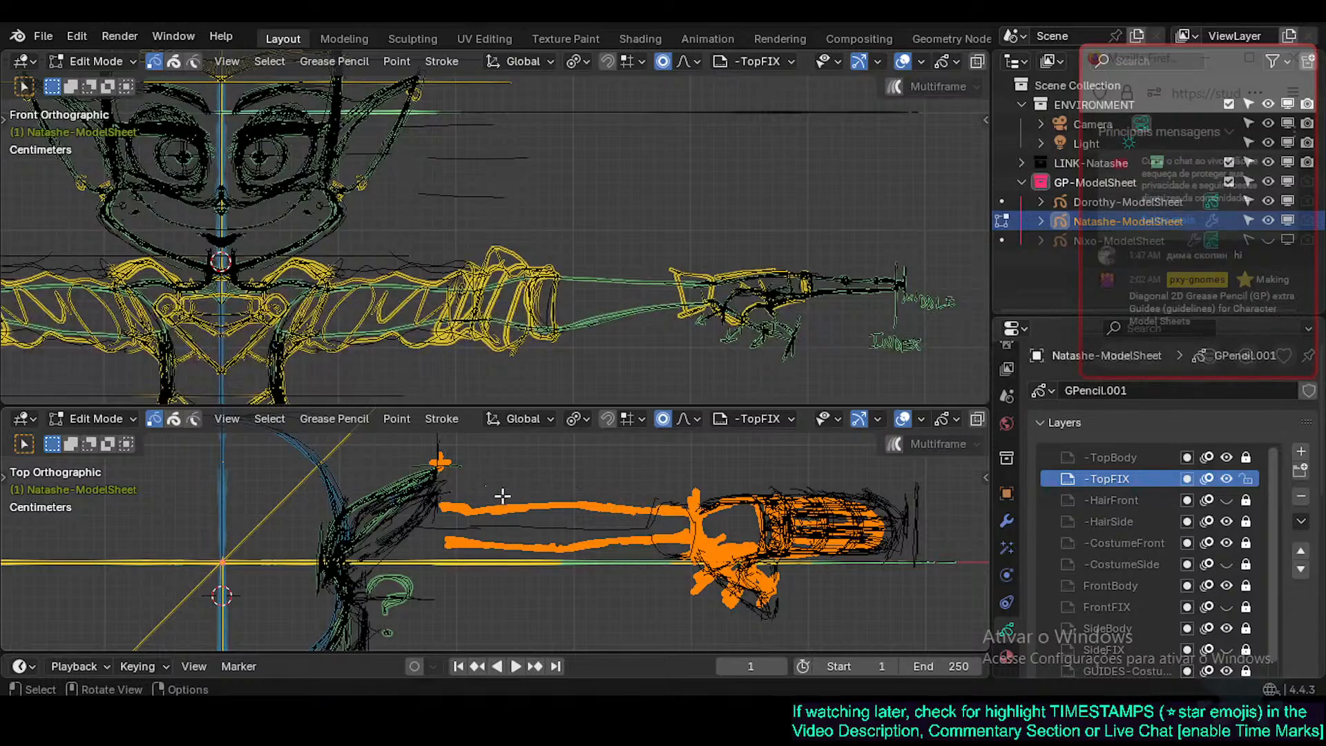
key(s)
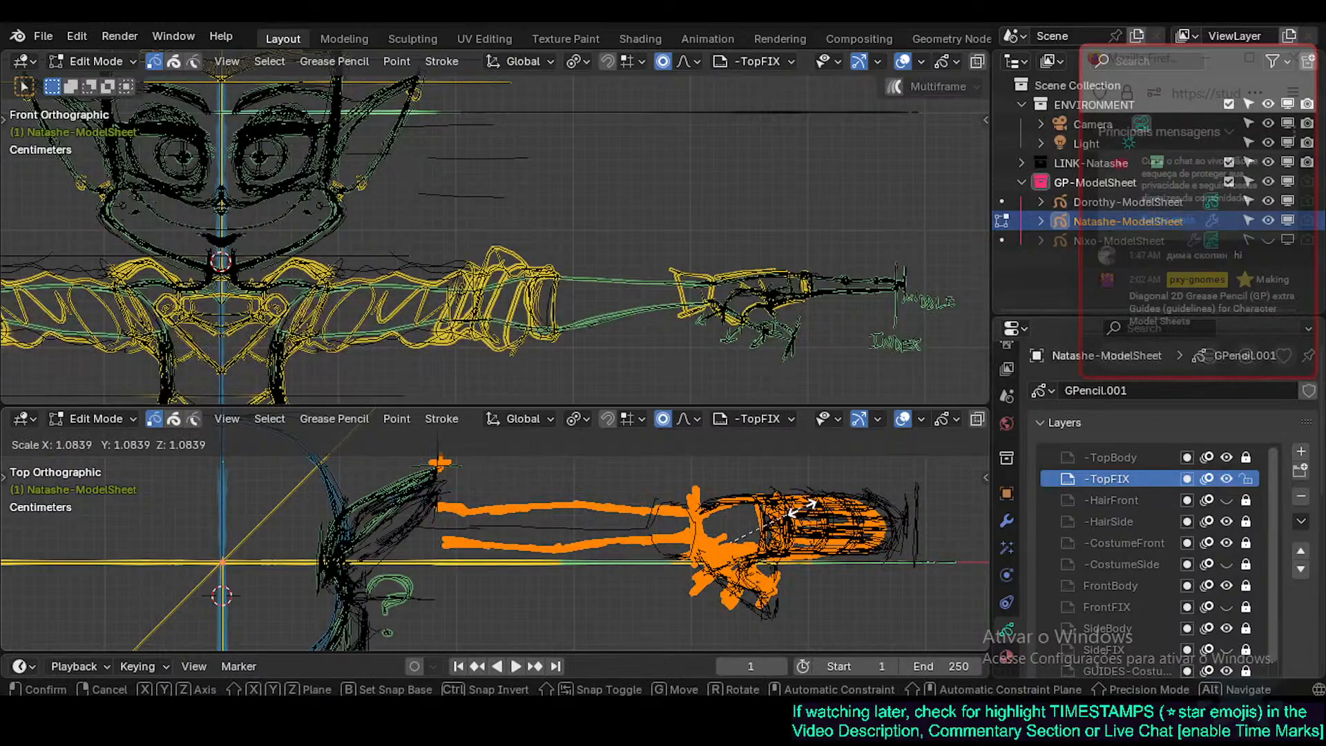
click(795, 511)
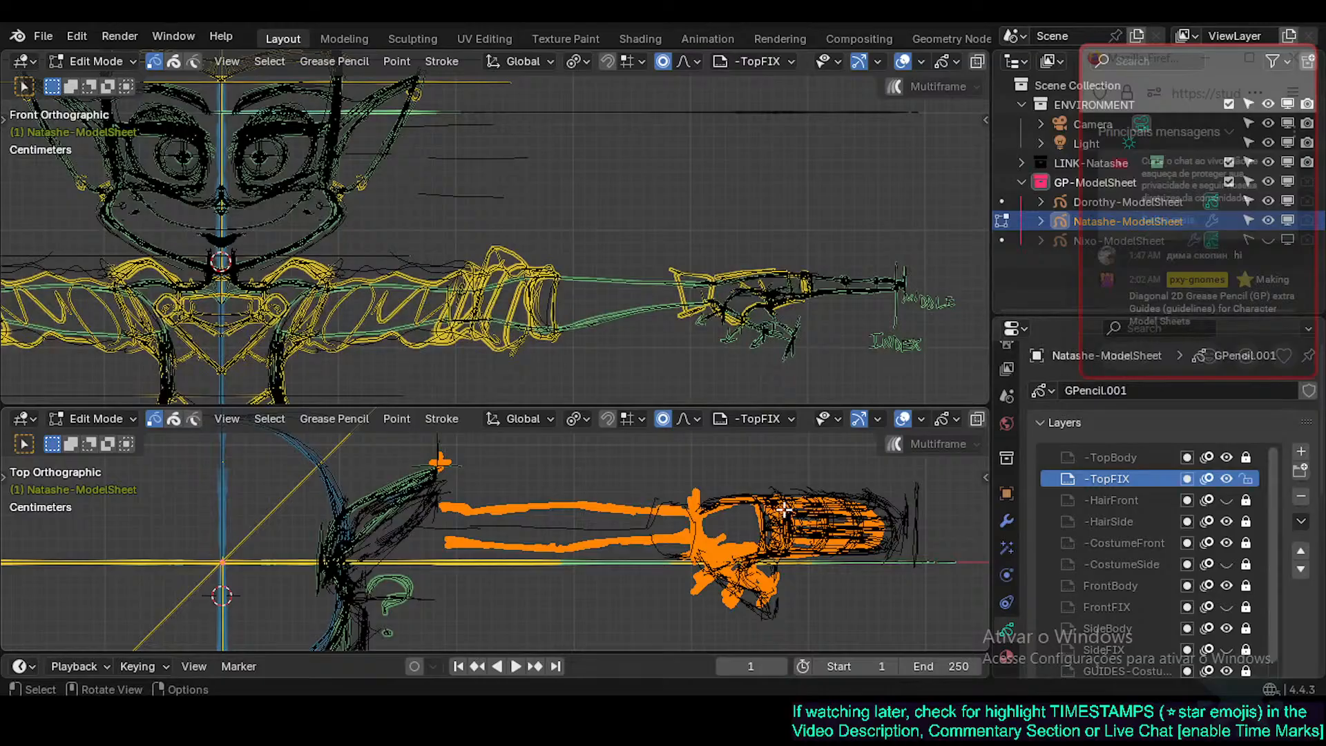
key(alt+a)
key(a)
key(s)
right_click(805, 507)
key(s)
right_click(785, 515)
Assign the FIX material to the selected -TopFIX arm and hand strokes and return to Object Mode.
click(1007, 654)
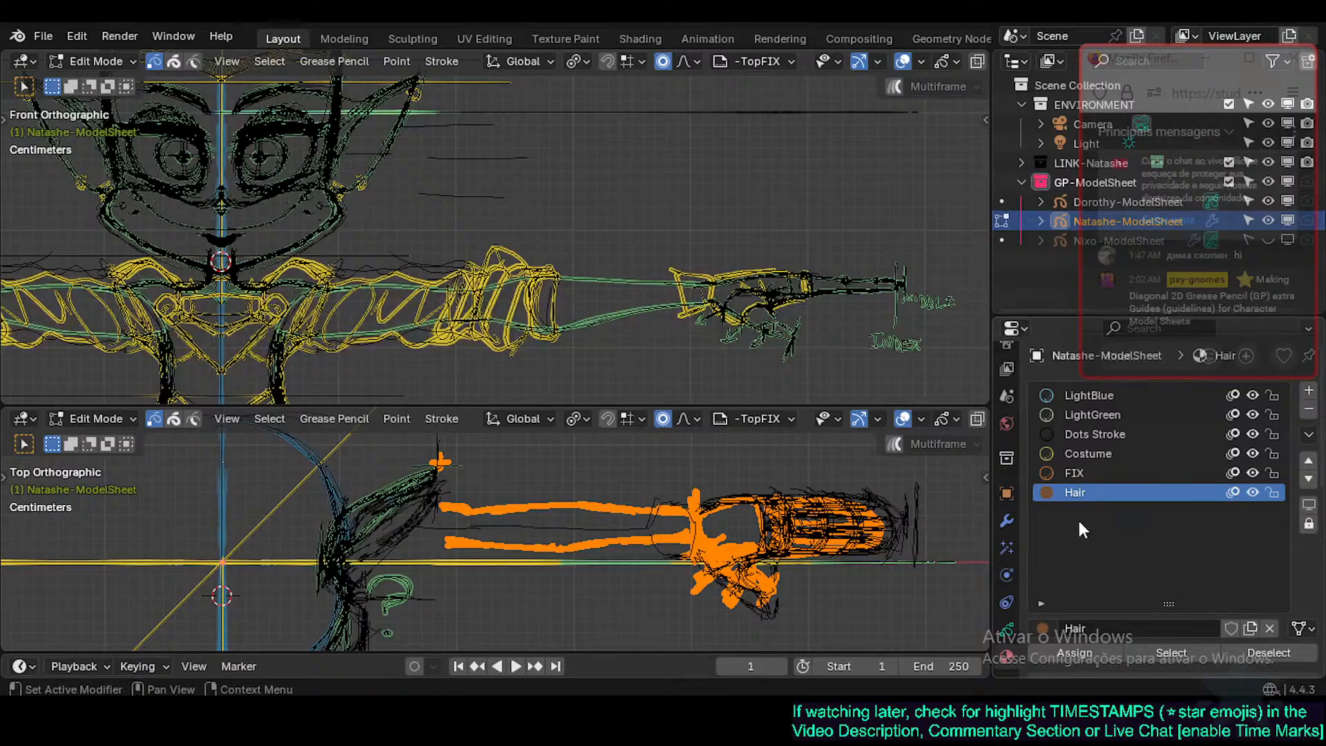
click(1088, 478)
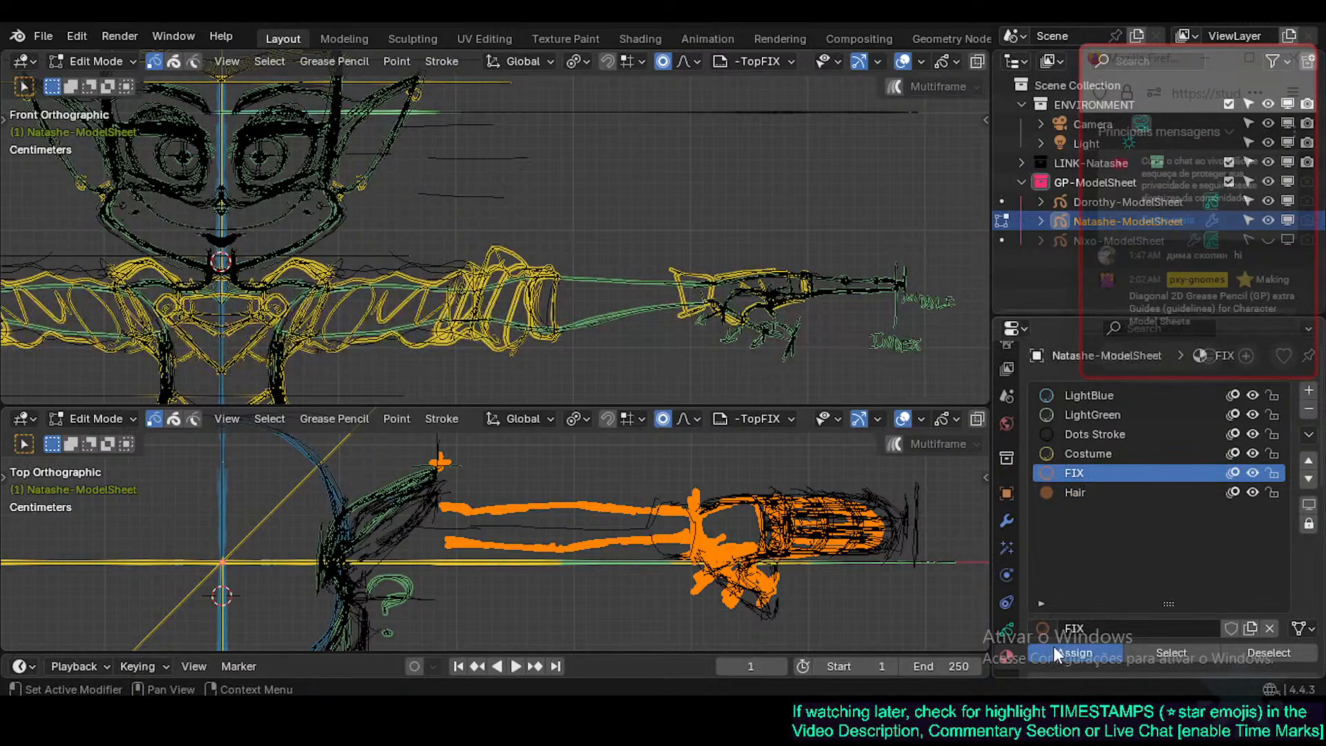
key(Tab)
key(alt+a)
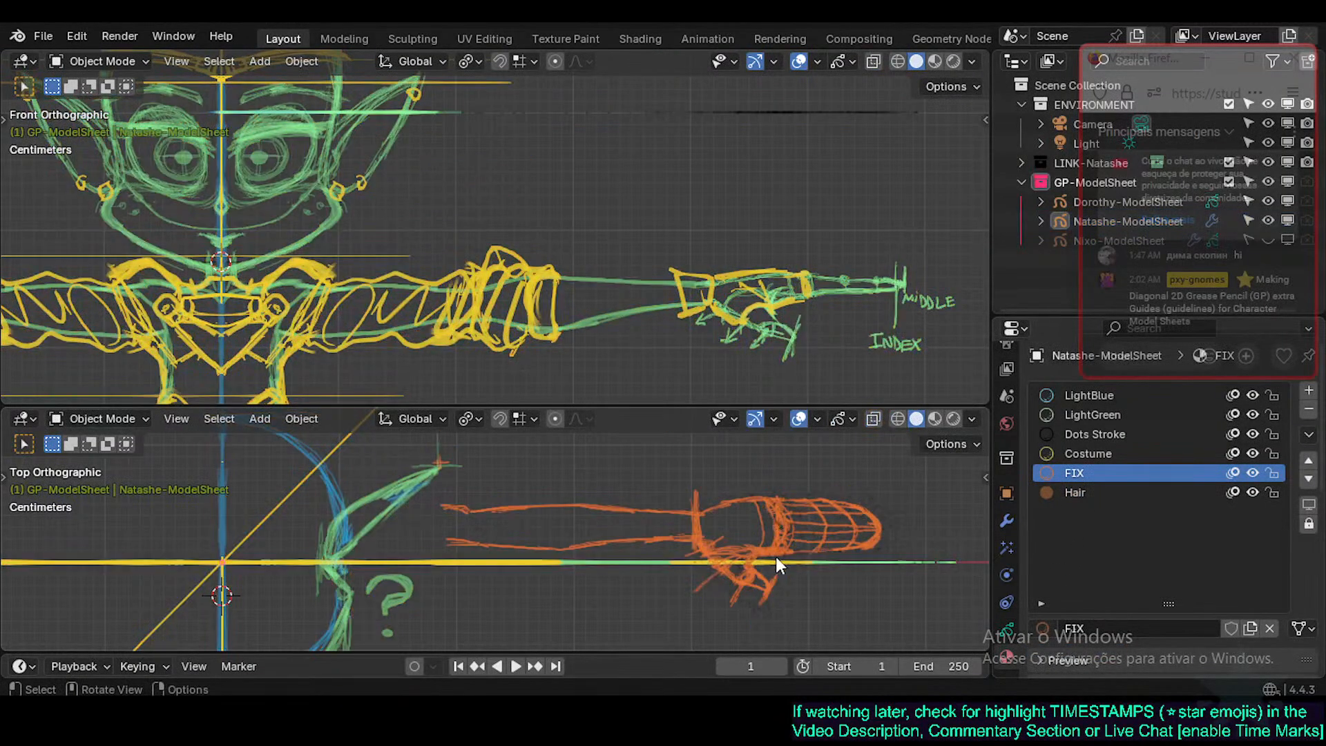
click(780, 527)
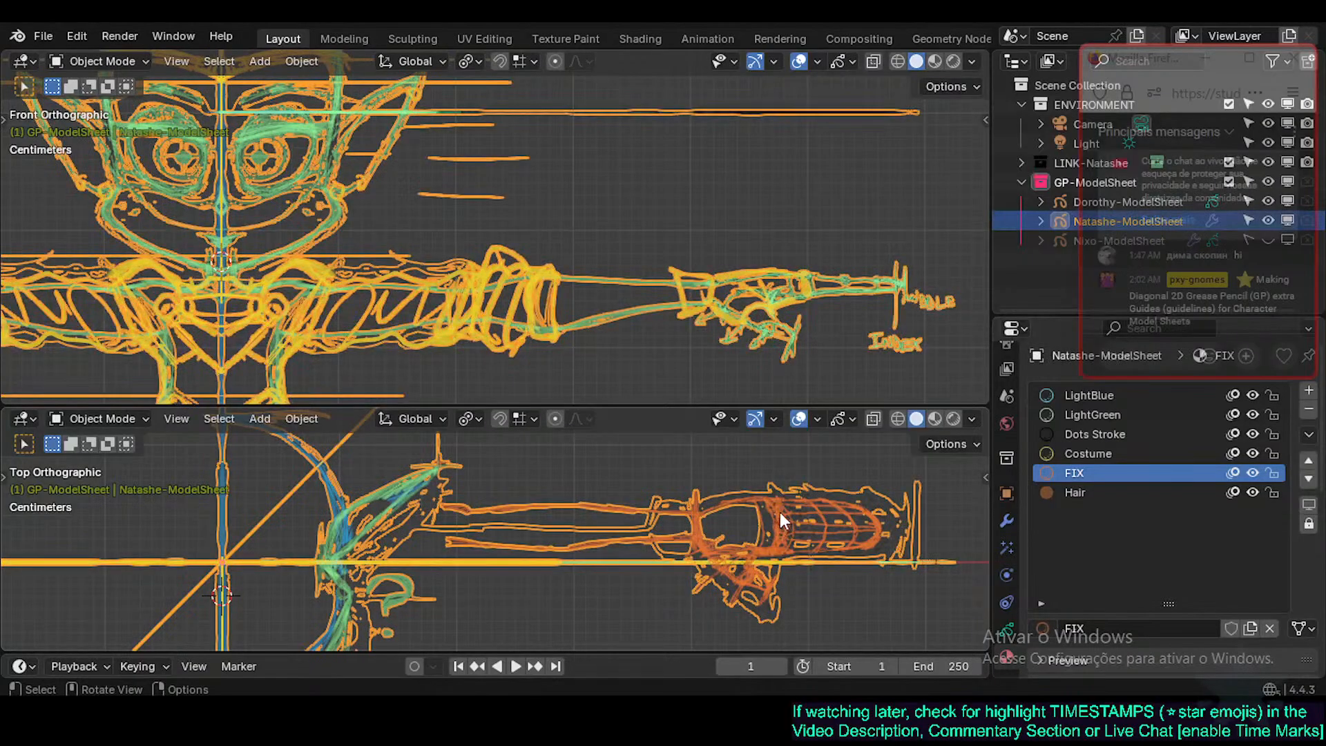
key(alt+a)
click(703, 518)
key(Tab)
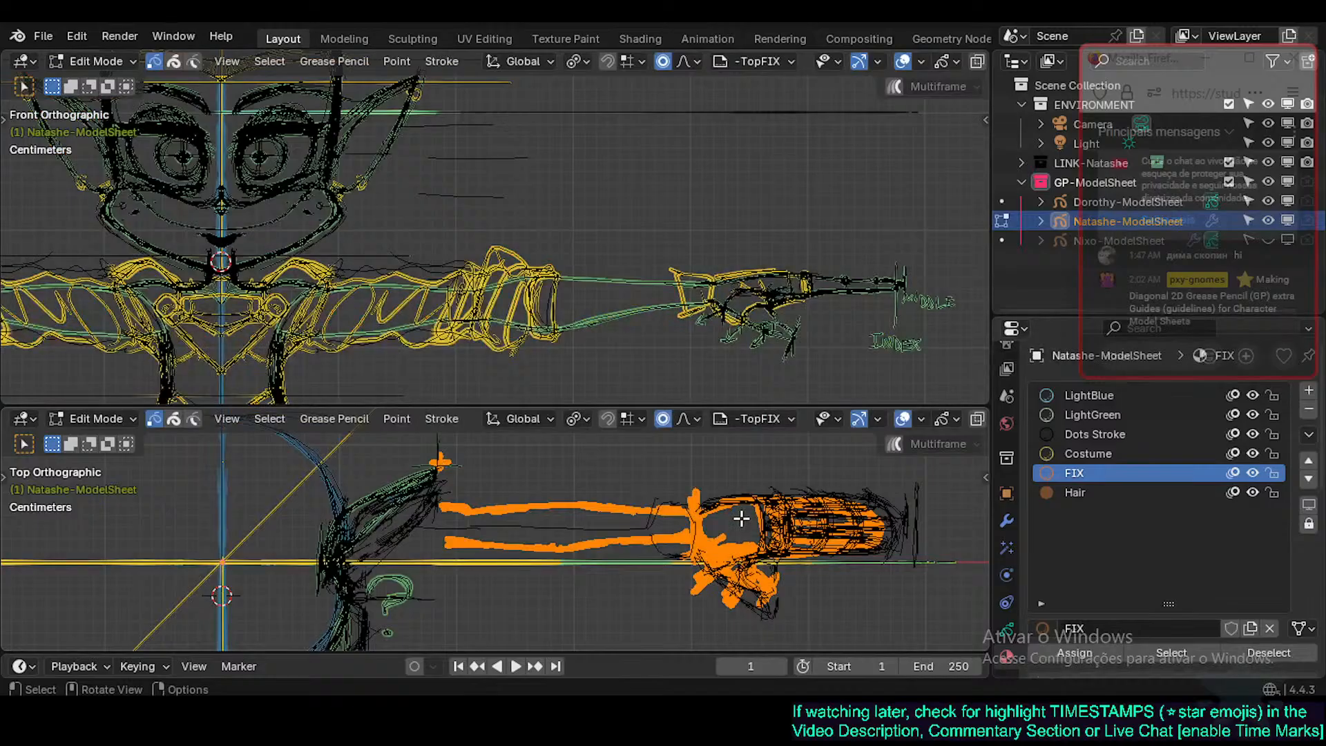
key(Tab)
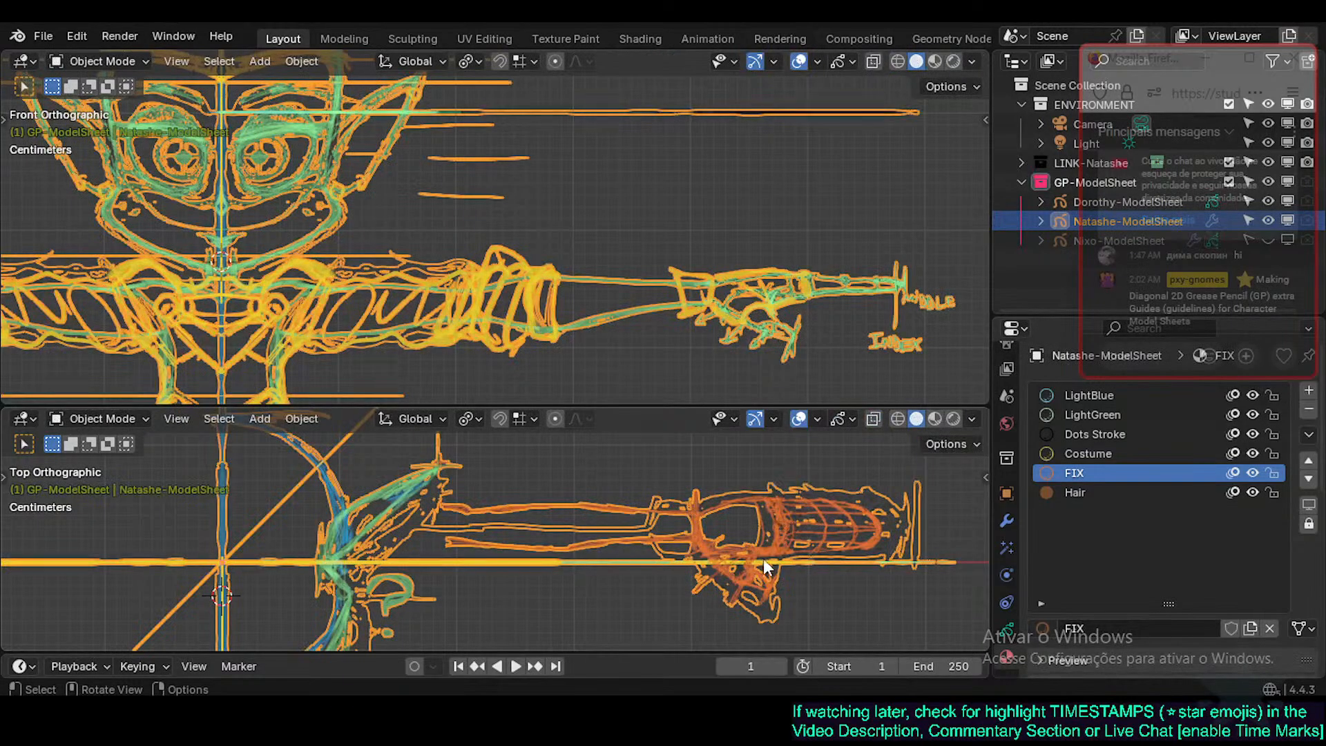
key(alt+a)
Simplify the selected -TopFIX strokes in Merge mode with a distance of 0.010 and return to Object Mode.
click(785, 520)
click(1006, 630)
key(Tab)
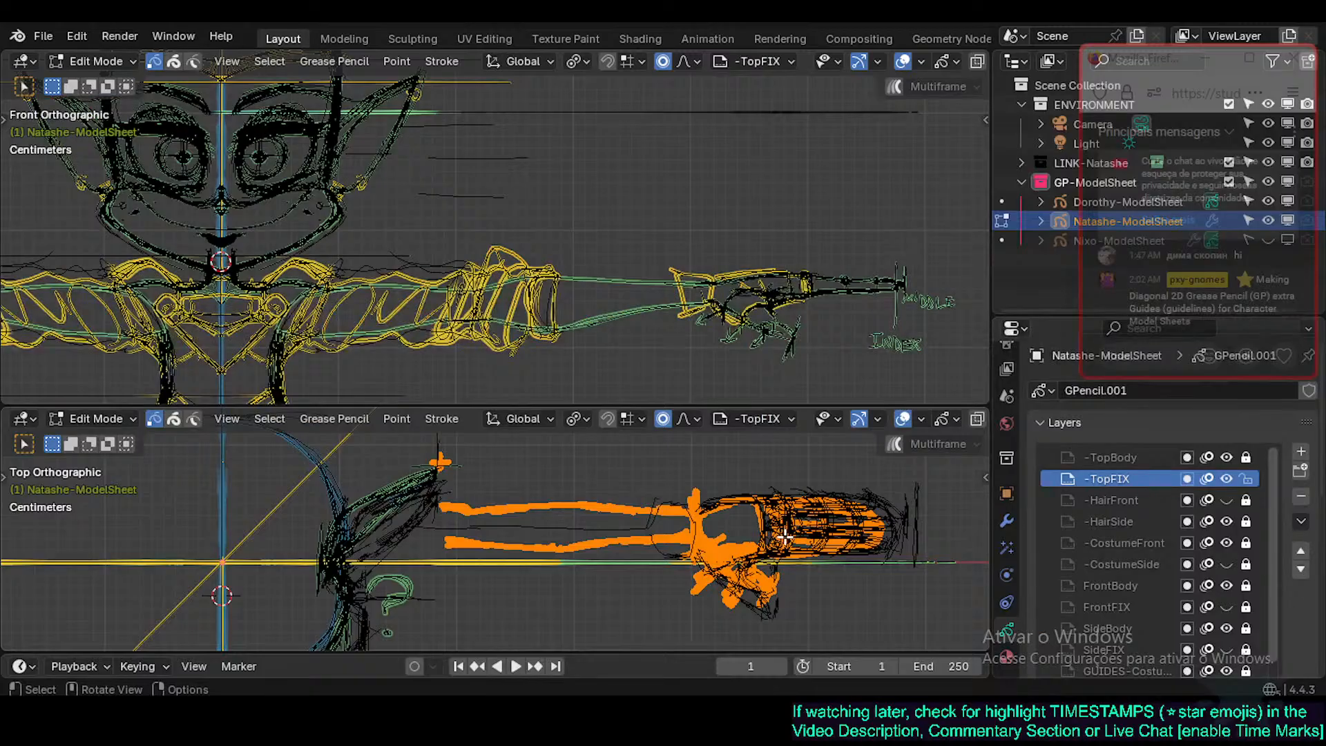
key(Tab)
key(Tab)
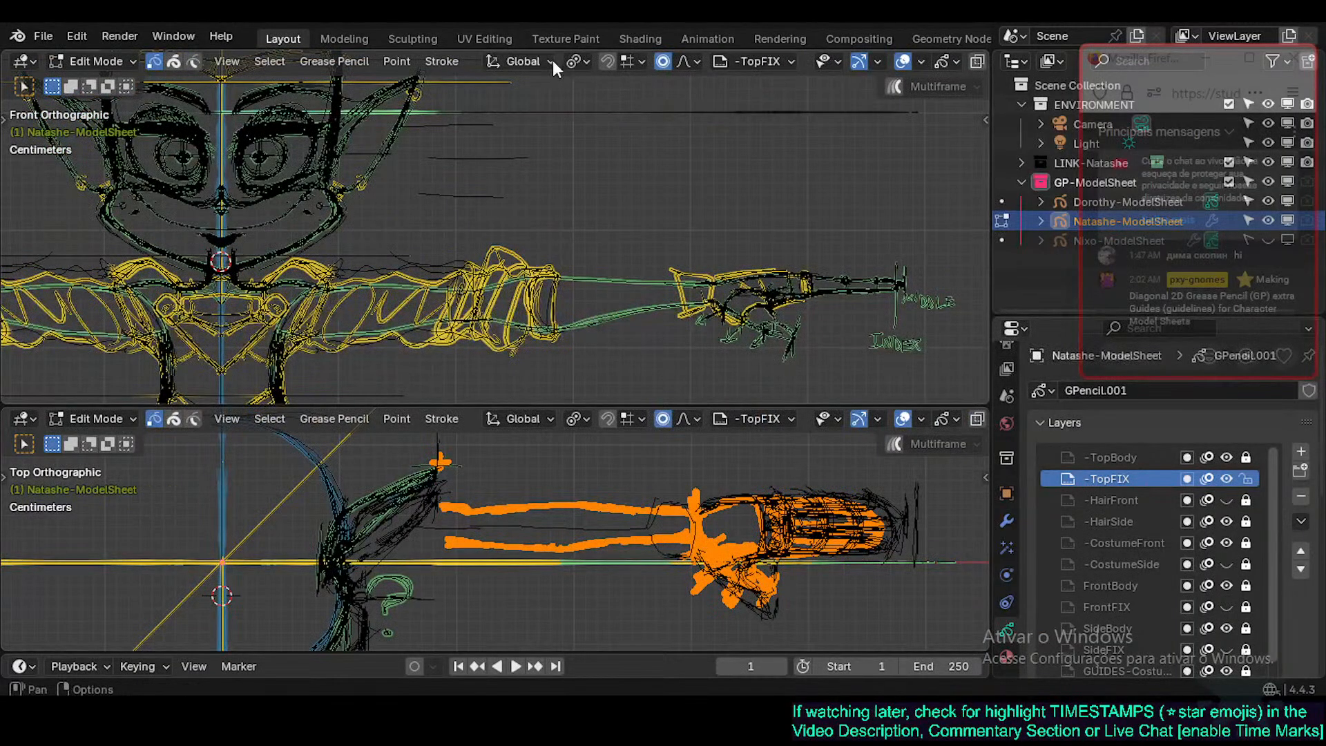
click(459, 61)
mouse_move(497, 125)
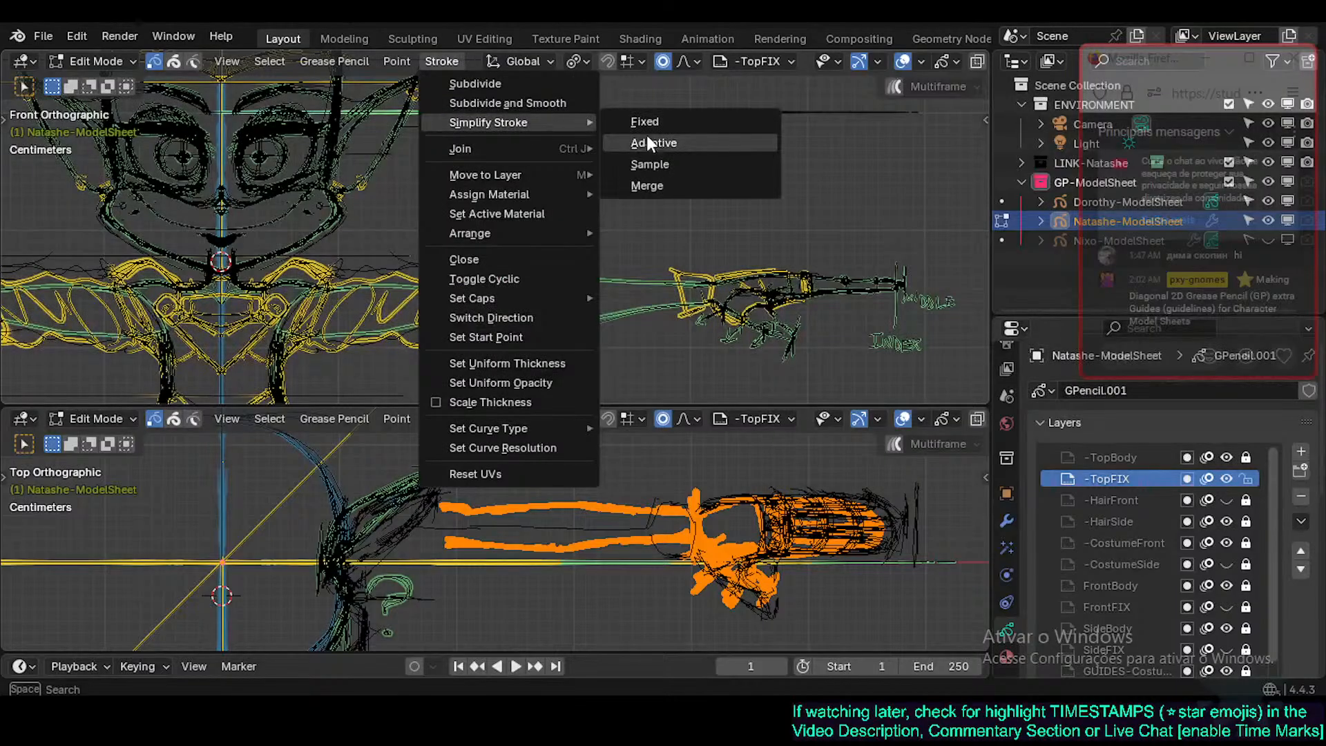
click(648, 187)
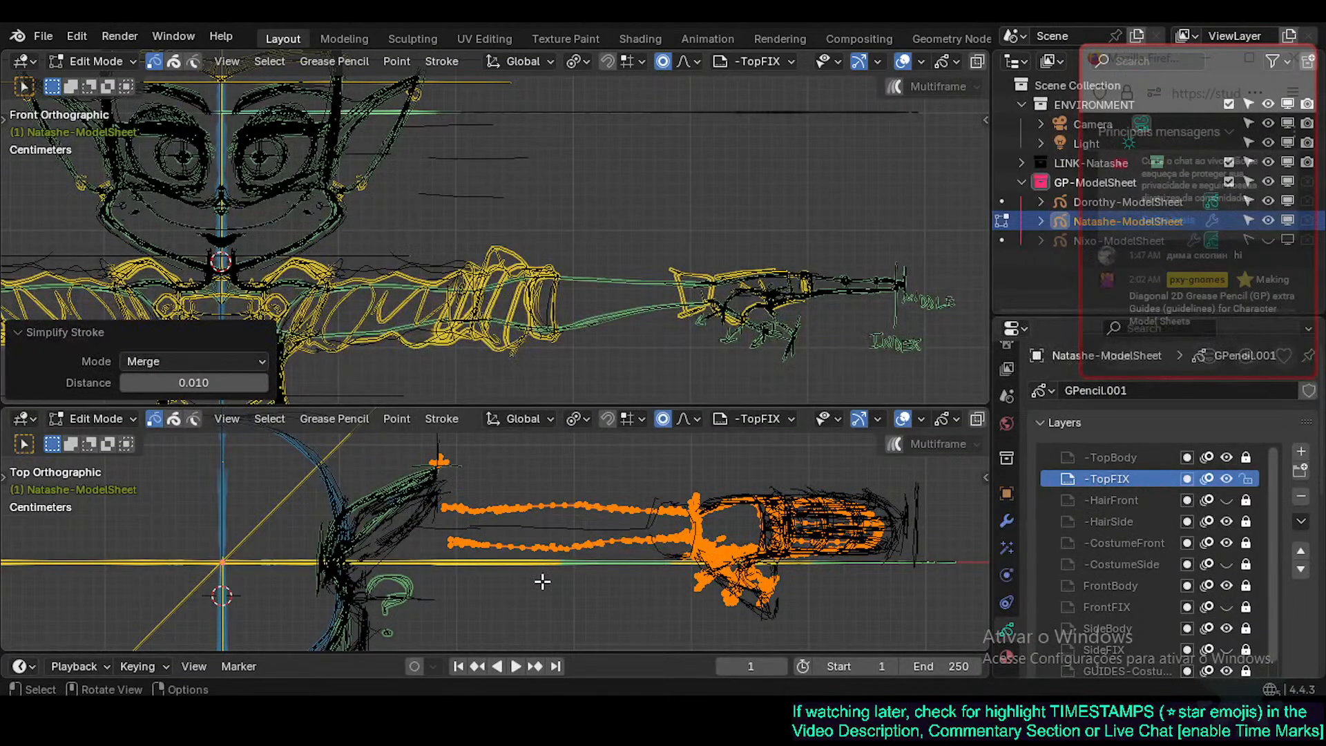
key(Tab)
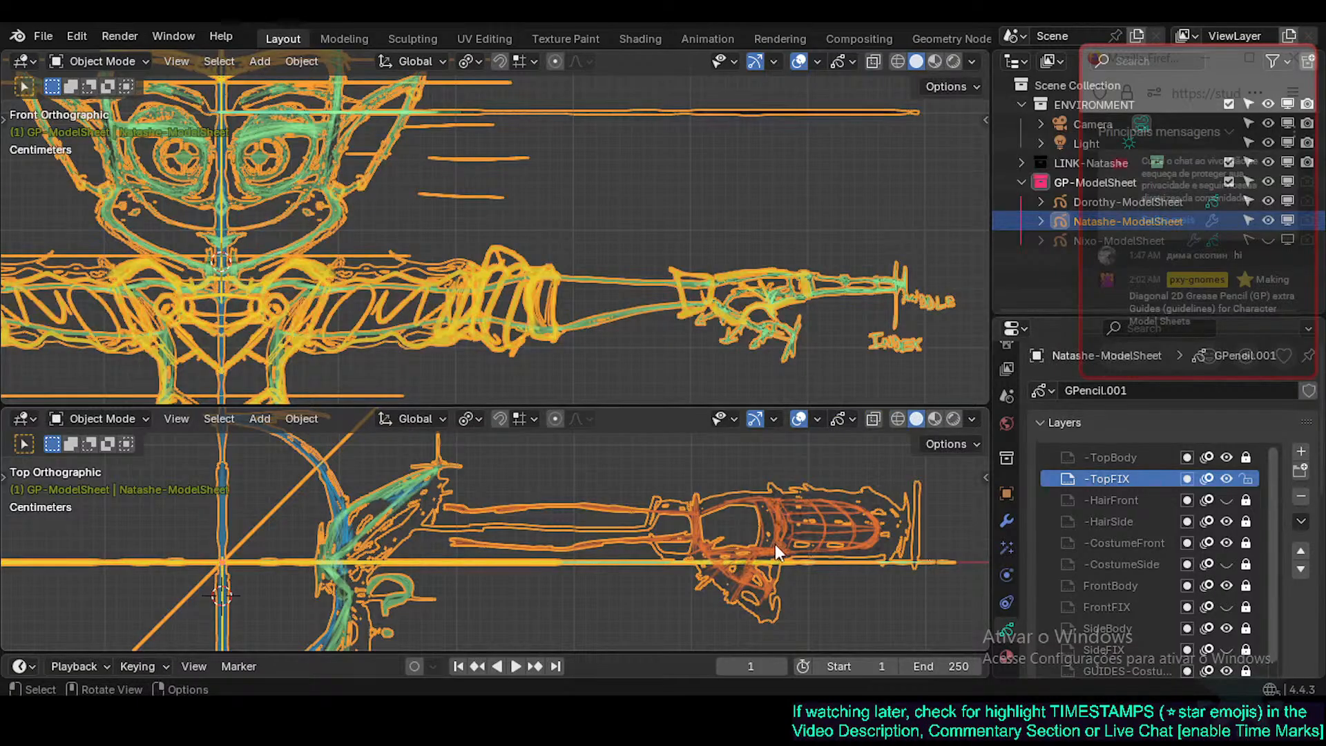
Reselect the Natashe model sheet and reopen its -TopFIX strokes in Edit Mode.
key(alt+a)
click(847, 499)
key(alt+a)
click(811, 498)
key(Tab)
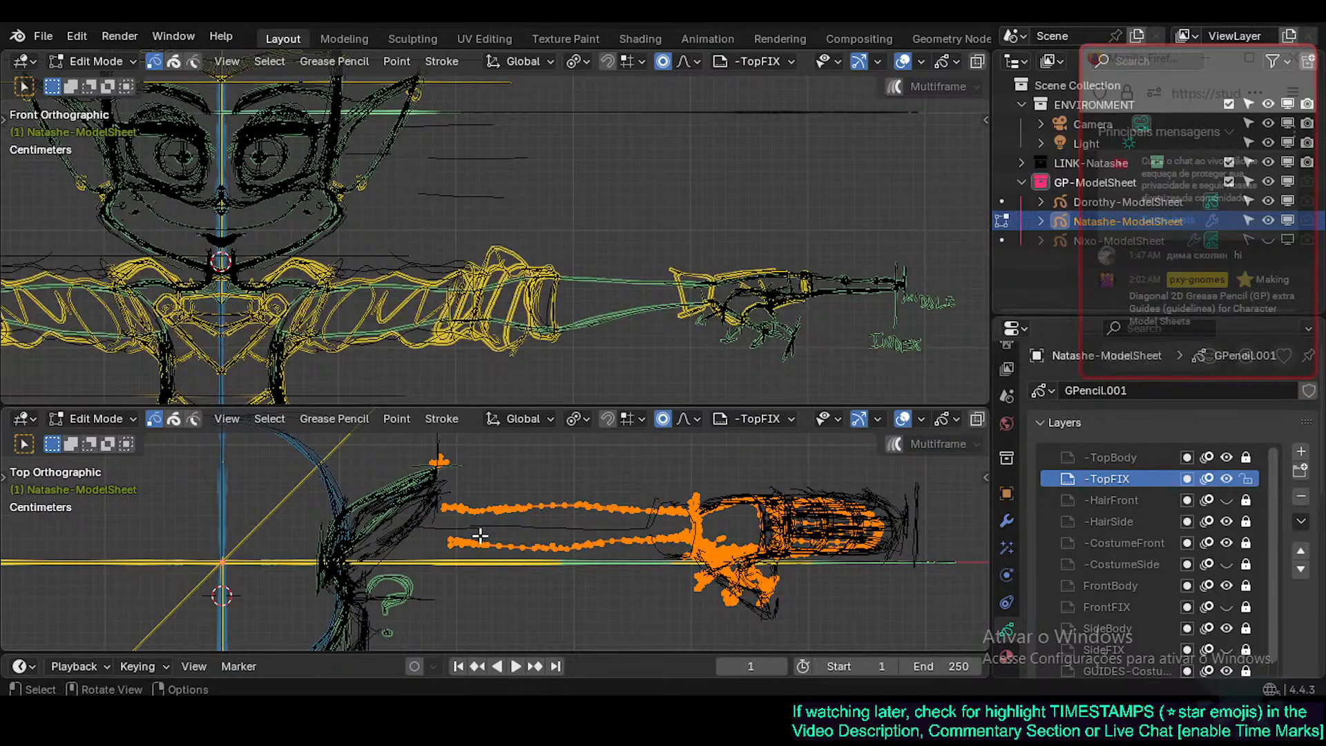
key(g)
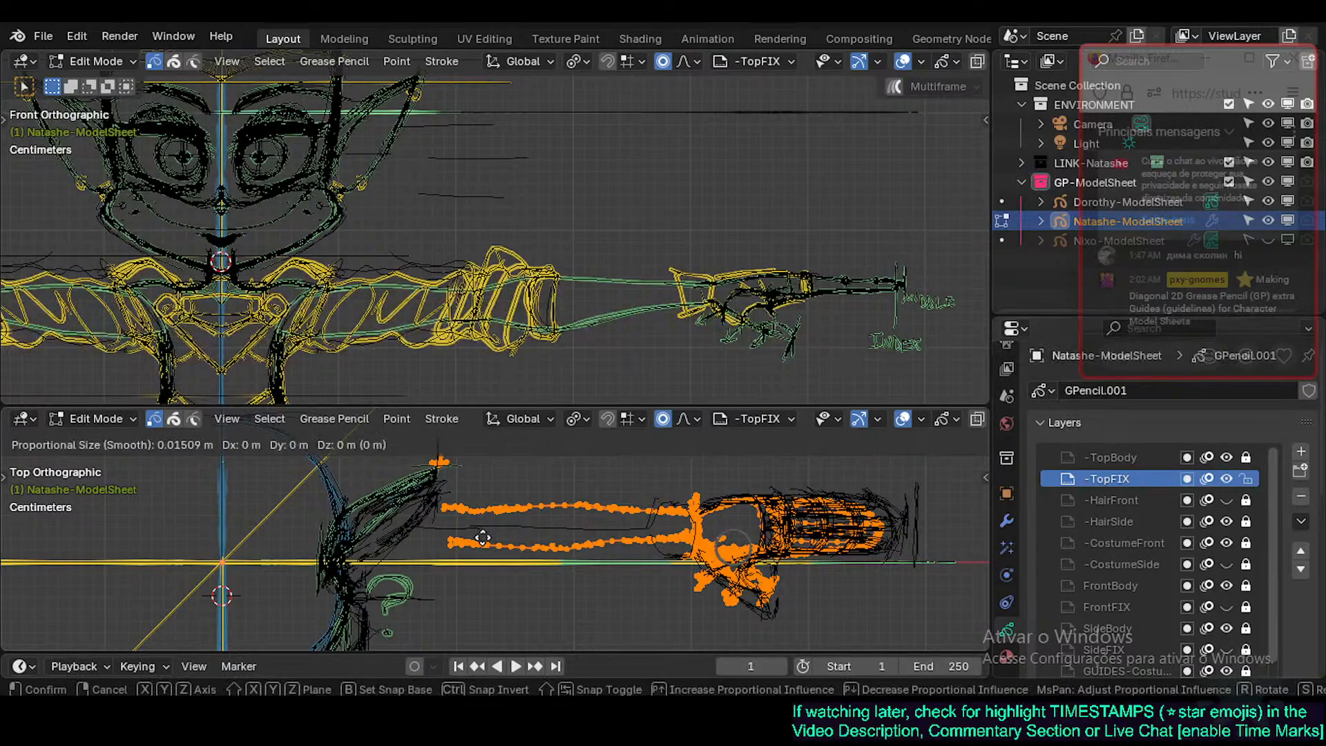
key(x)
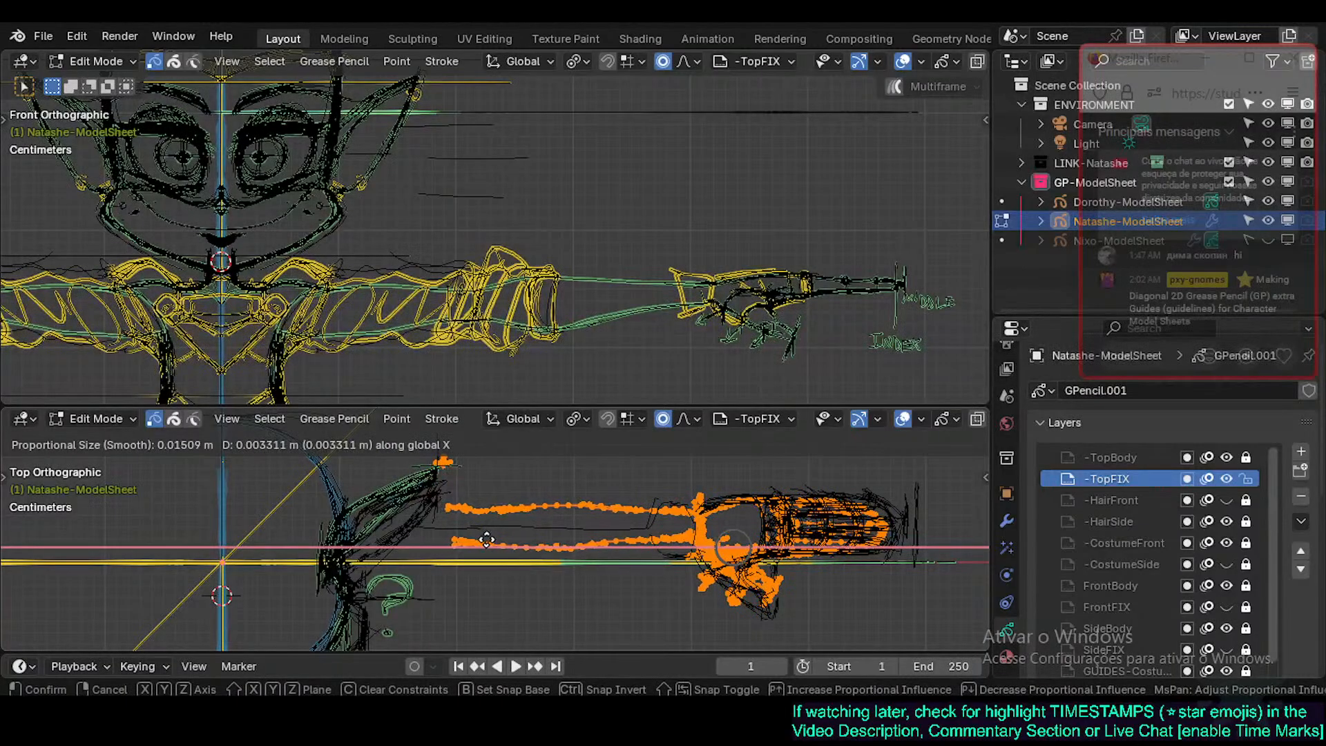
click(499, 541)
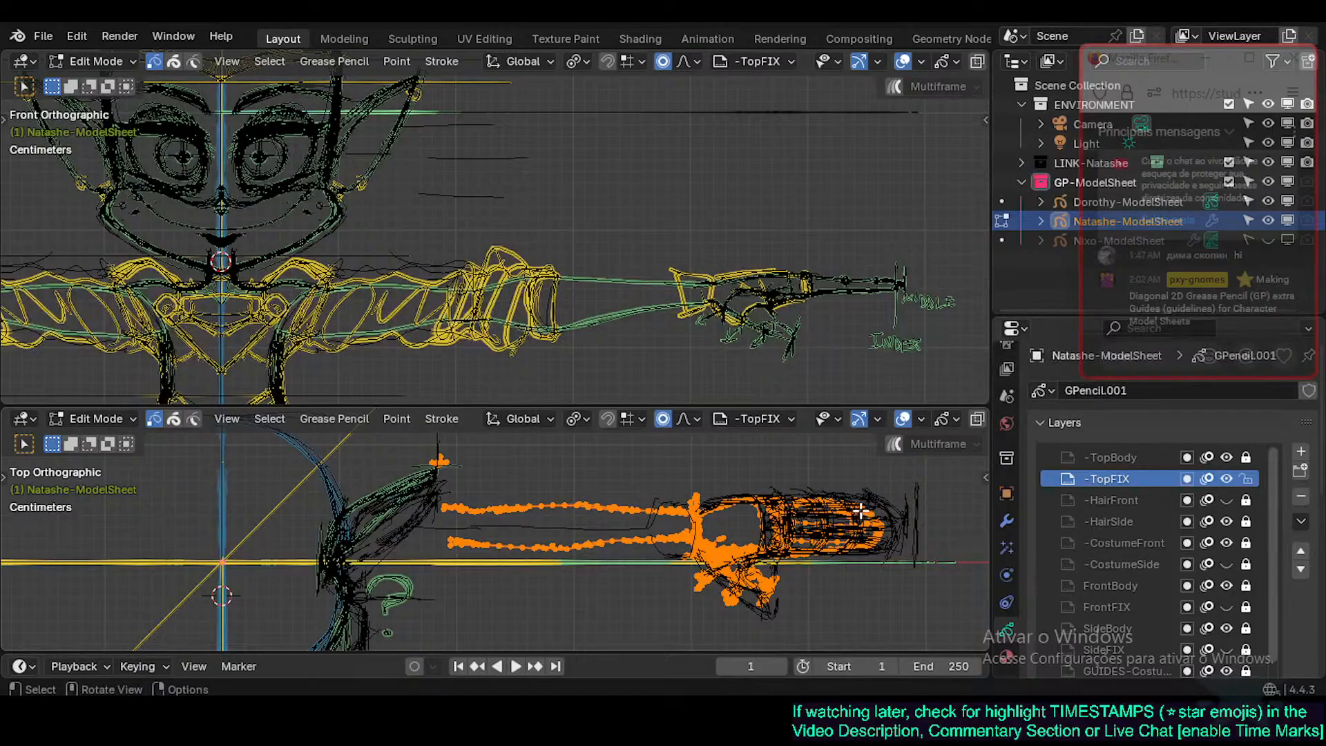
key(s)
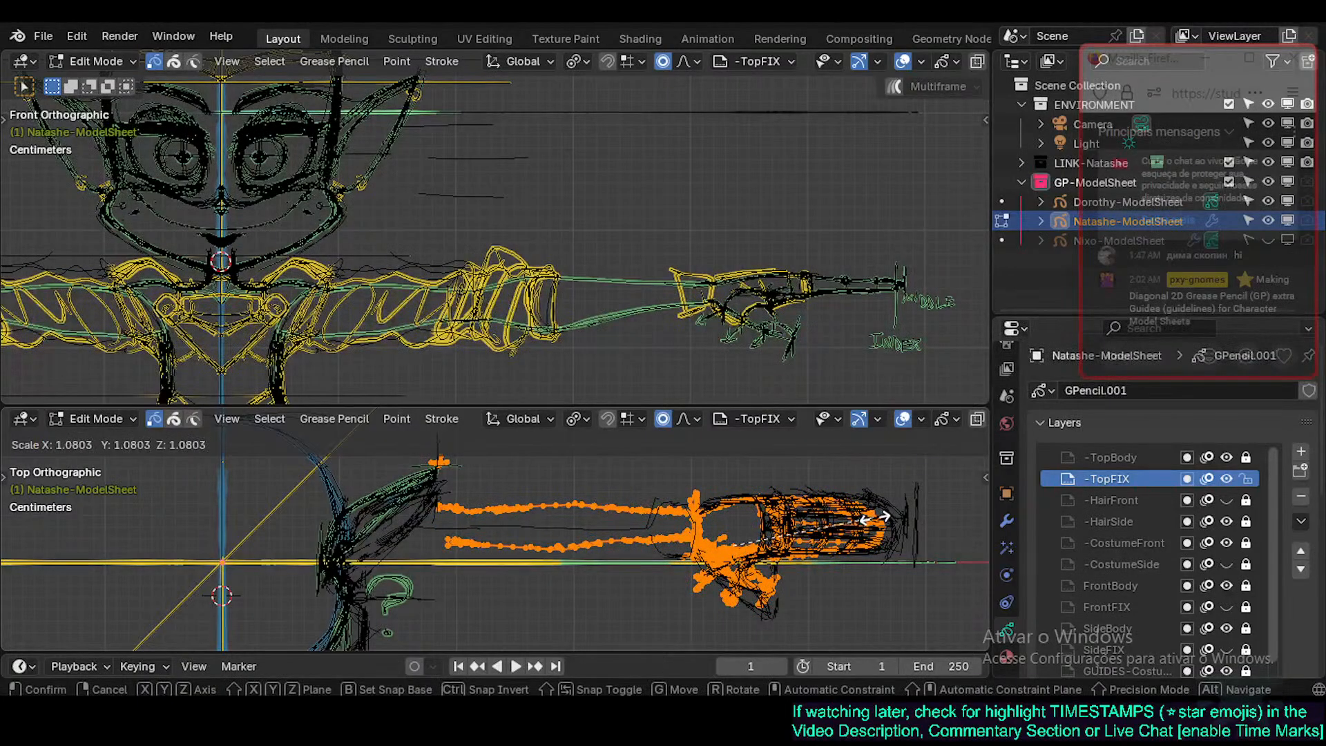
right_click(890, 517)
Snap the 3D cursor to the world origin.
key(shift+s)
key(1)
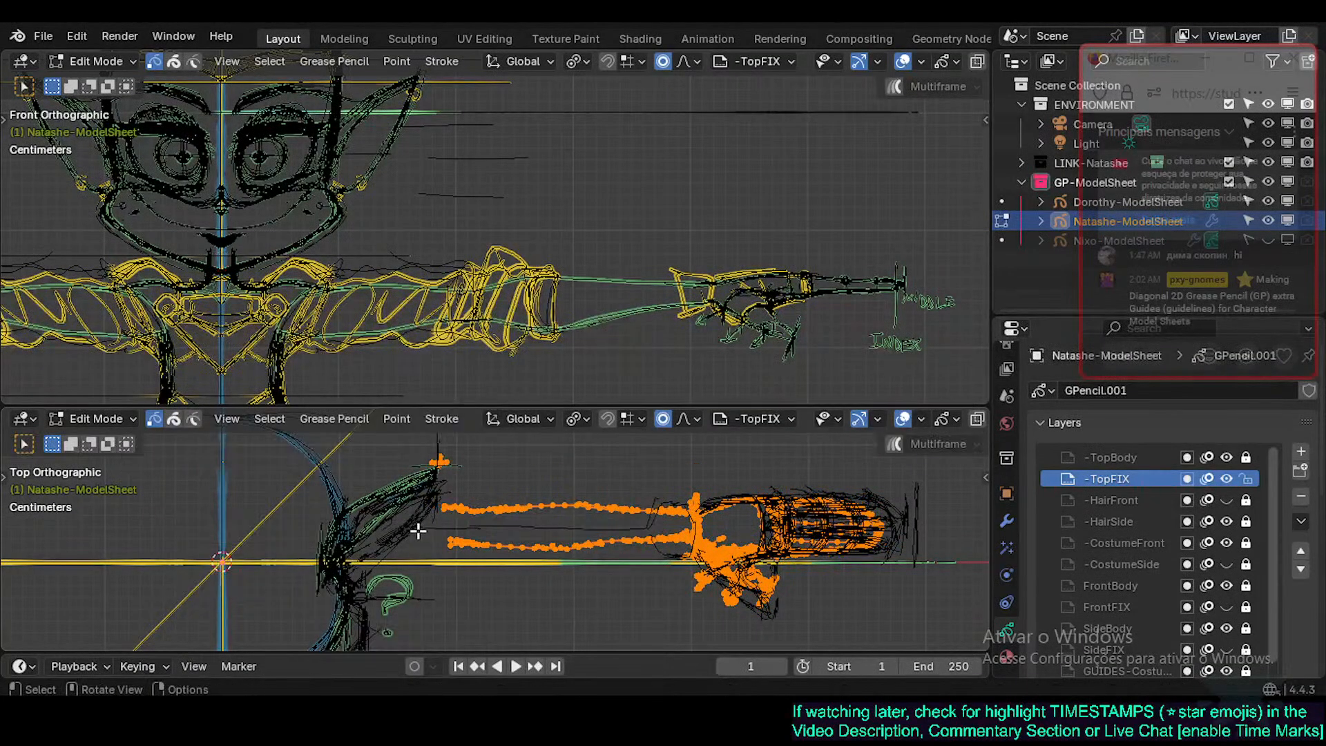
Set the pivot point to the 3D cursor and scale the selected -TopFIX arm and hand strokes uniformly by 1.031.
key(s)
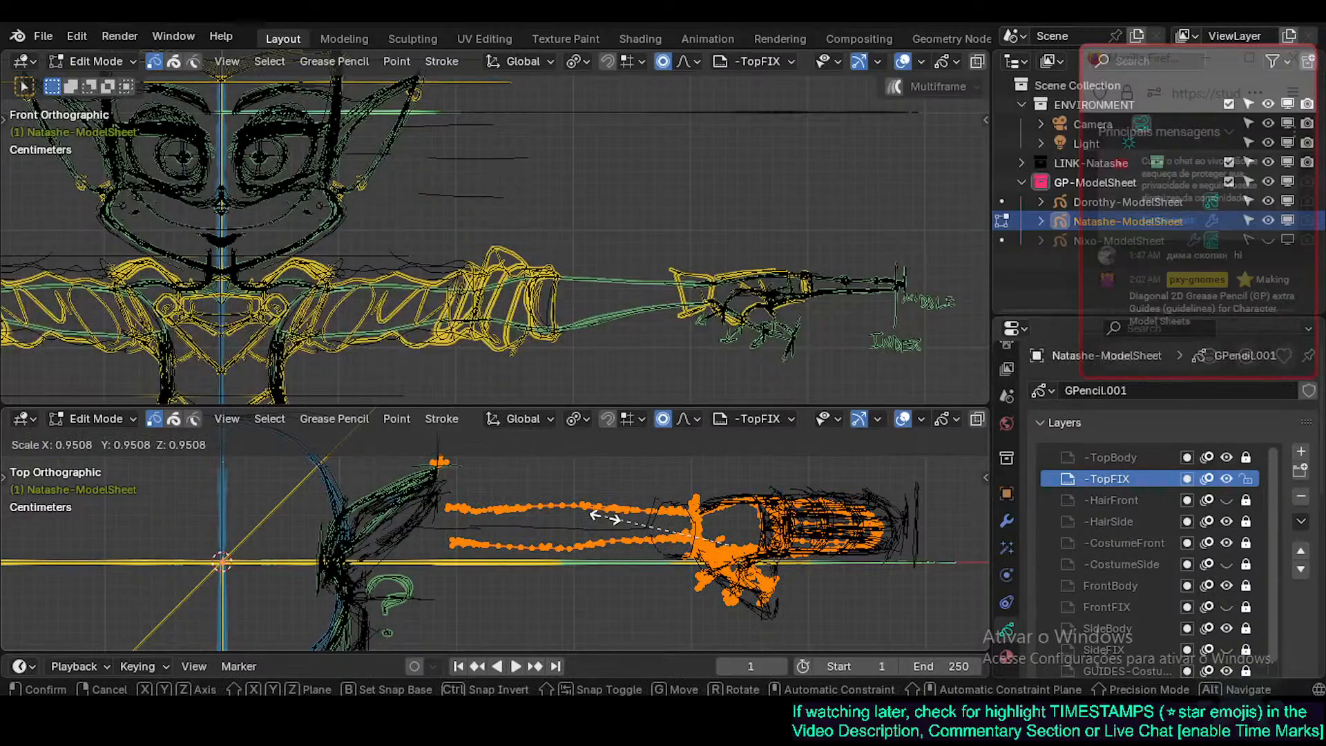
right_click(604, 515)
key(less)
click(598, 499)
key(s)
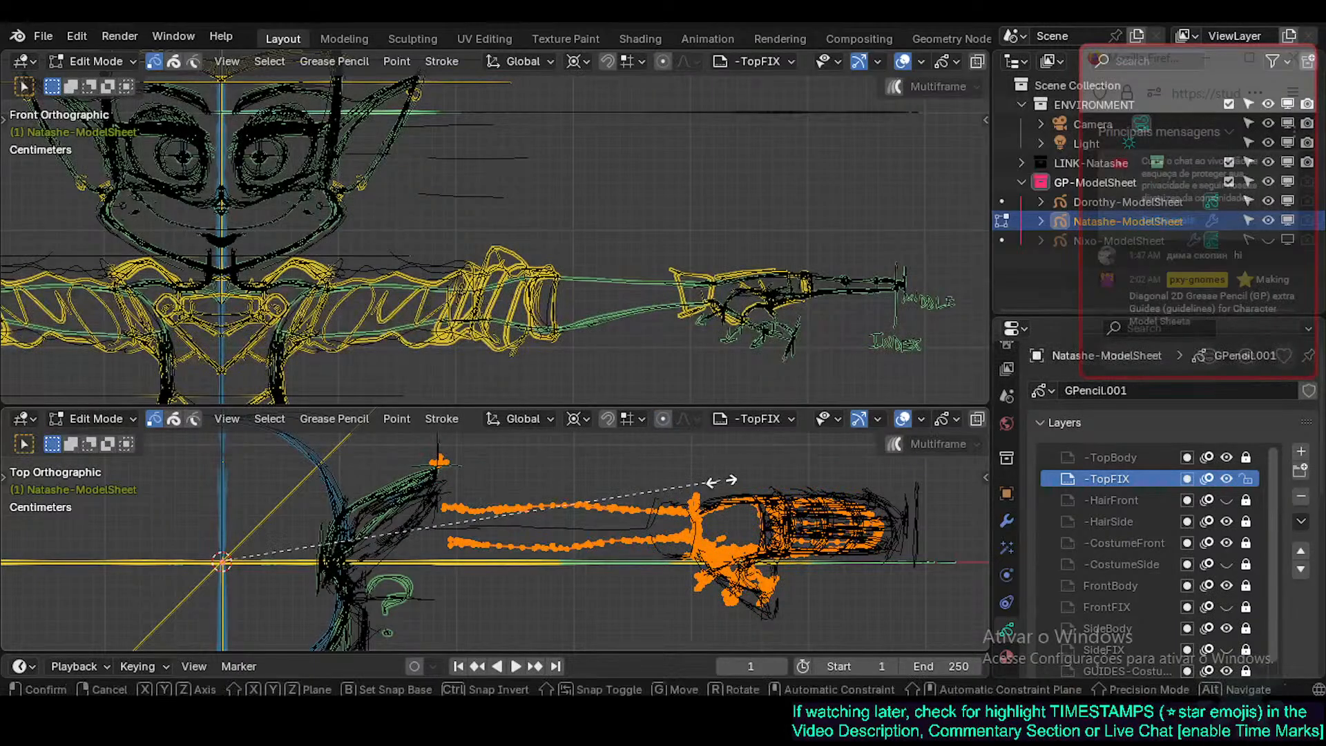
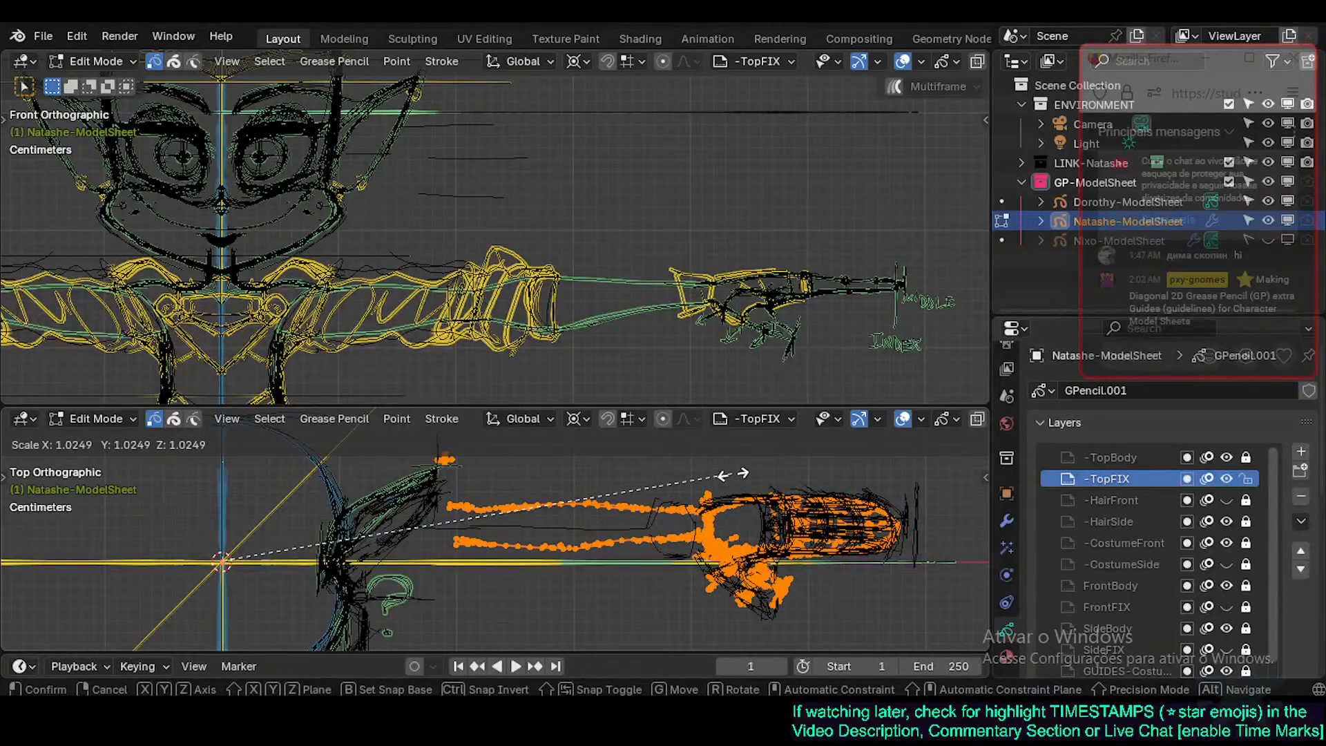
click(731, 473)
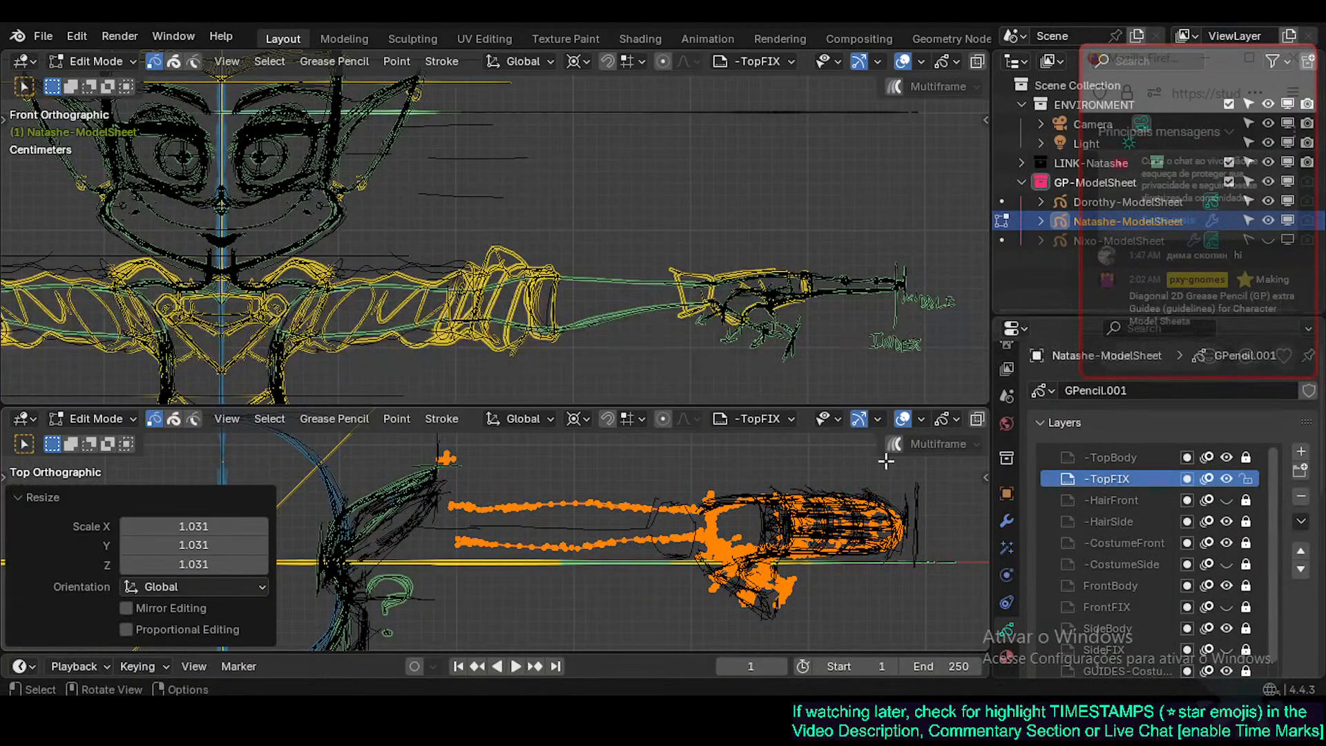
Compare the rescaled -TopFIX arm and hand with the original sketch by toggling the -TopBody and -TopFIX layers' visibility.
click(1077, 423)
click(1166, 474)
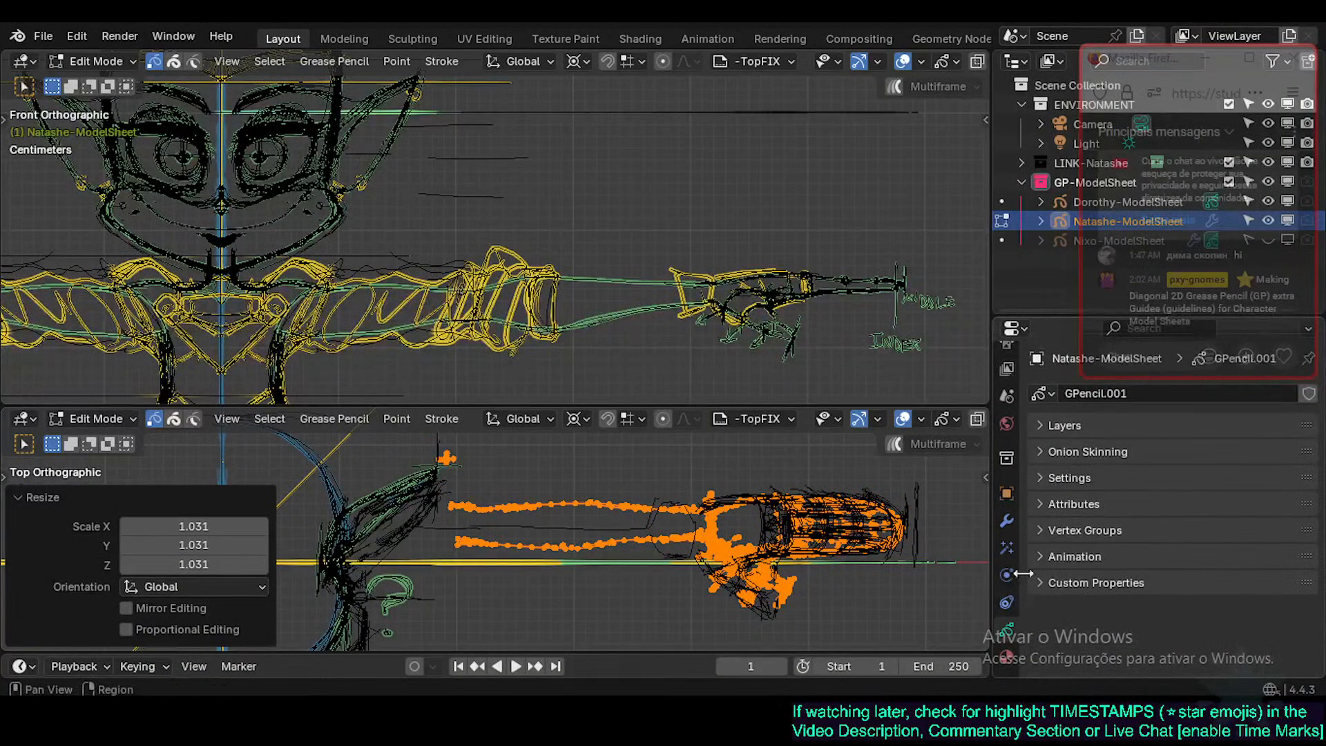
click(1054, 427)
click(1227, 458)
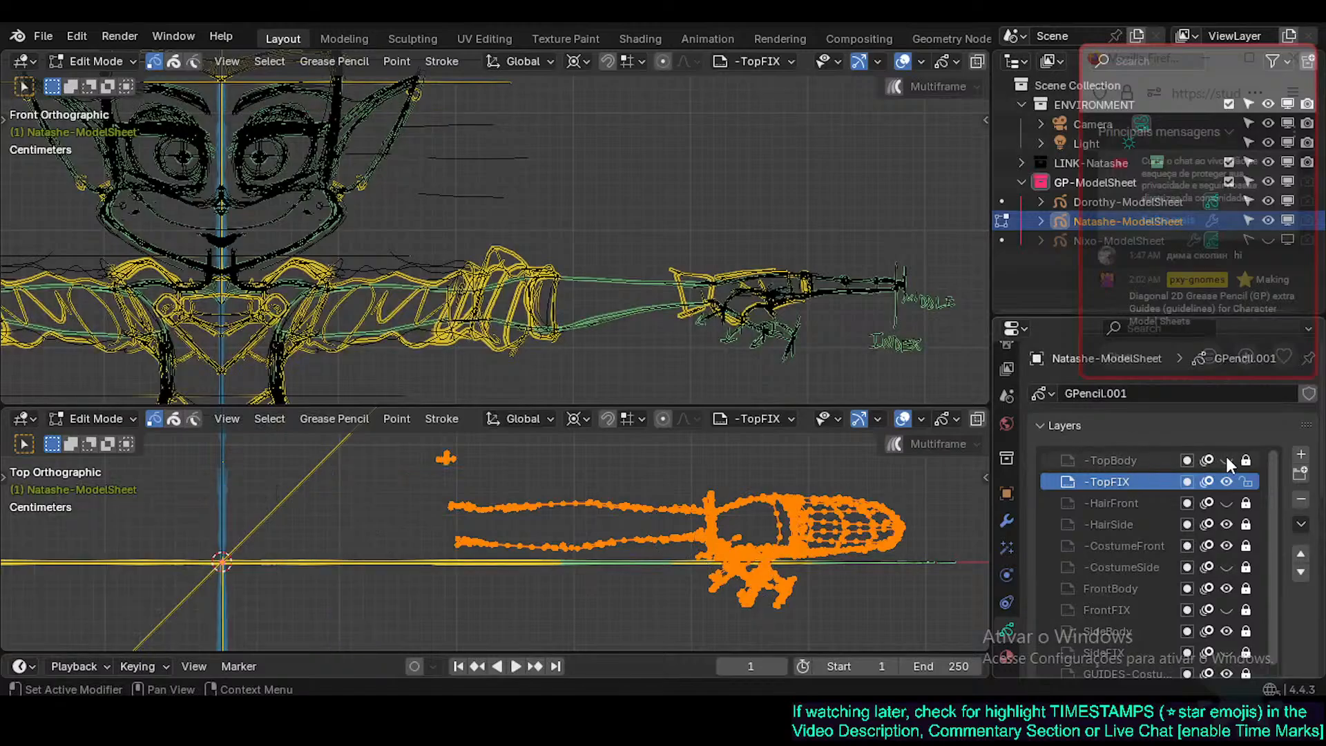
click(1227, 457)
click(1227, 459)
click(1227, 459)
click(1225, 477)
click(1226, 477)
click(1228, 461)
click(940, 522)
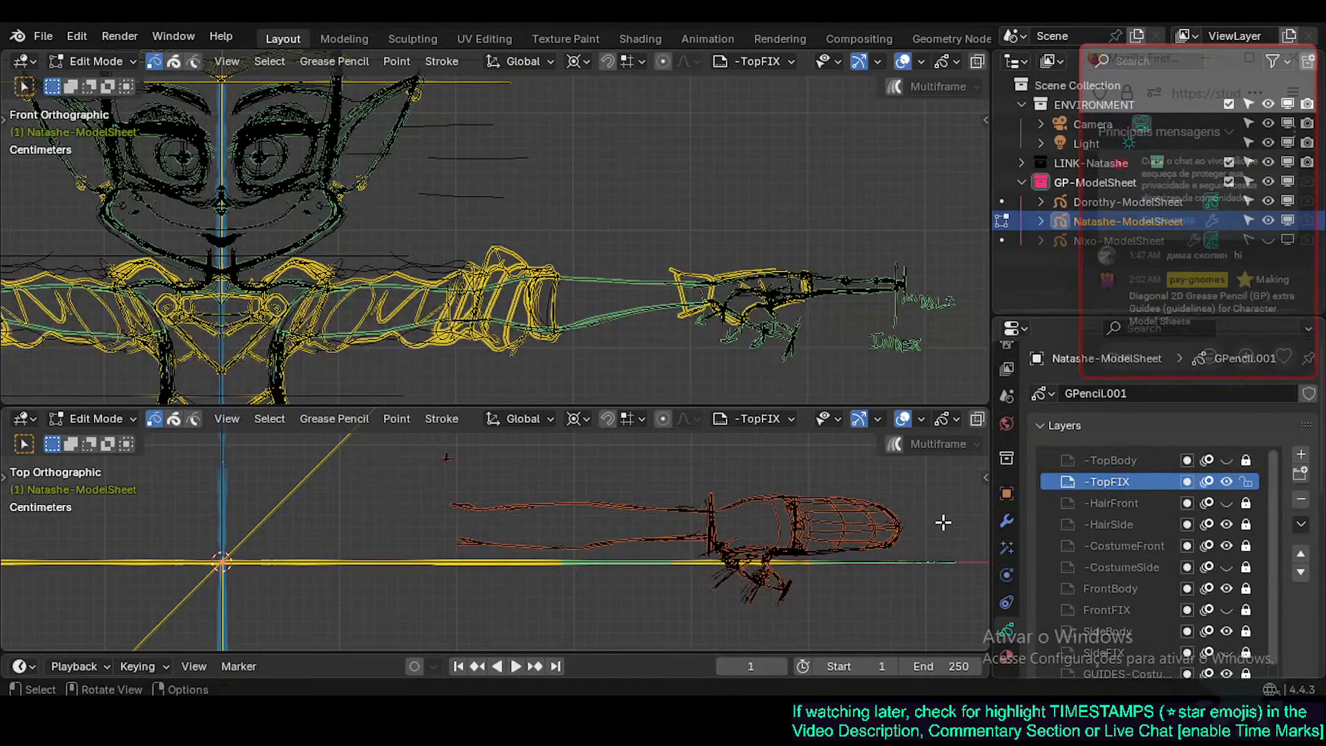
key(a)
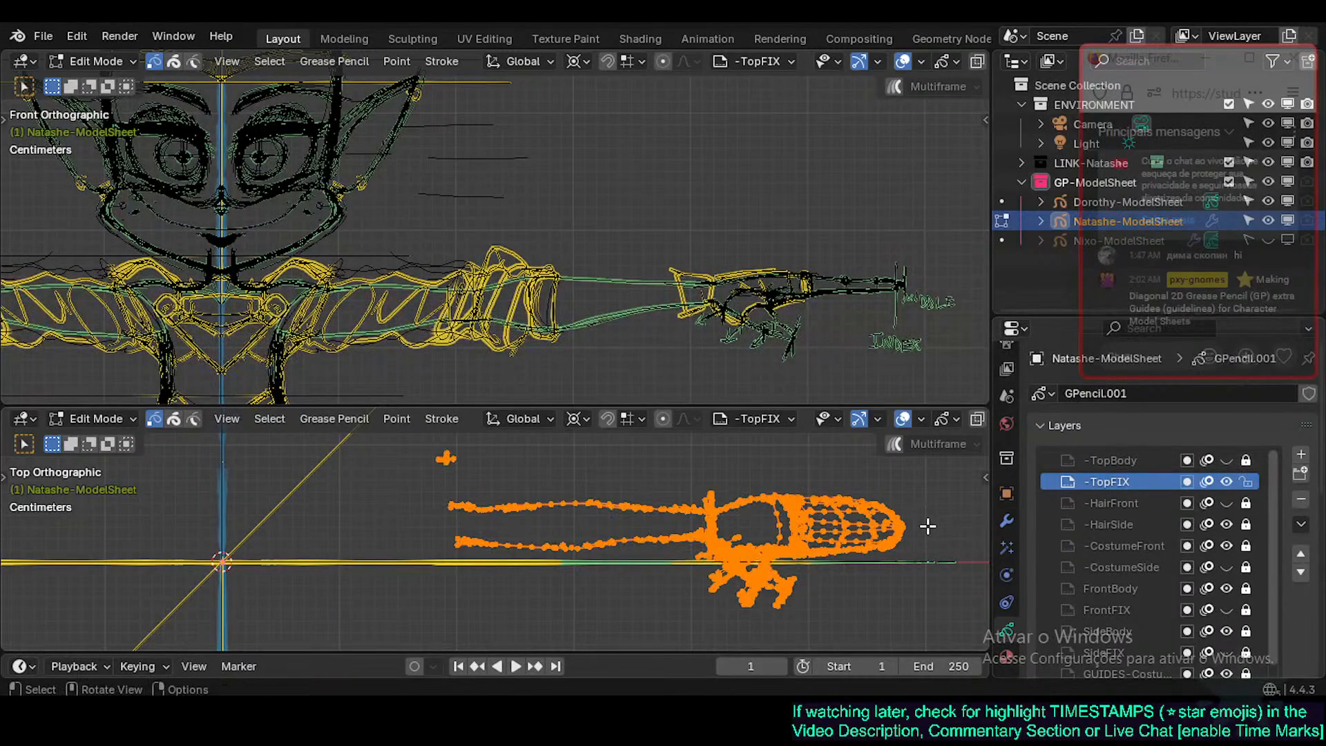
With -TopFIX temporarily hidden, delete the old arm and hand strokes from the -TopBody layer.
click(1228, 478)
click(1226, 461)
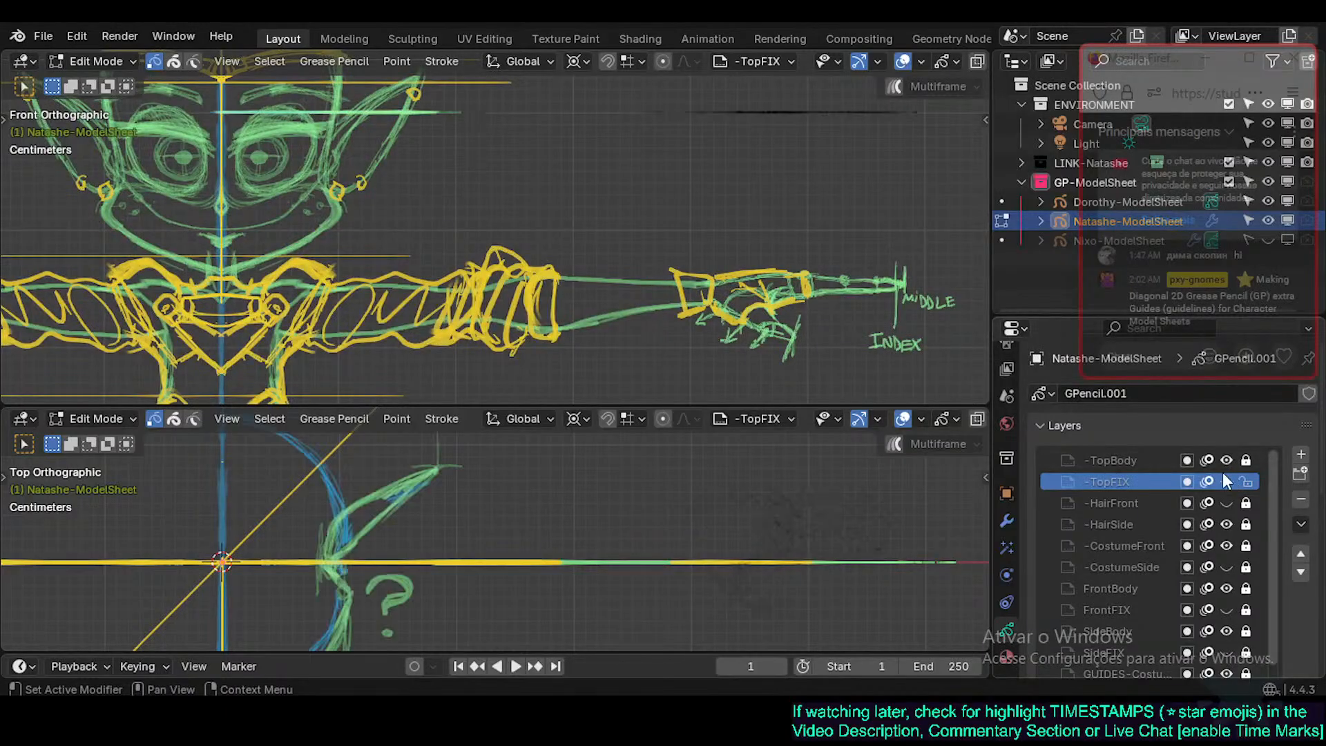
click(1104, 462)
key(Tab)
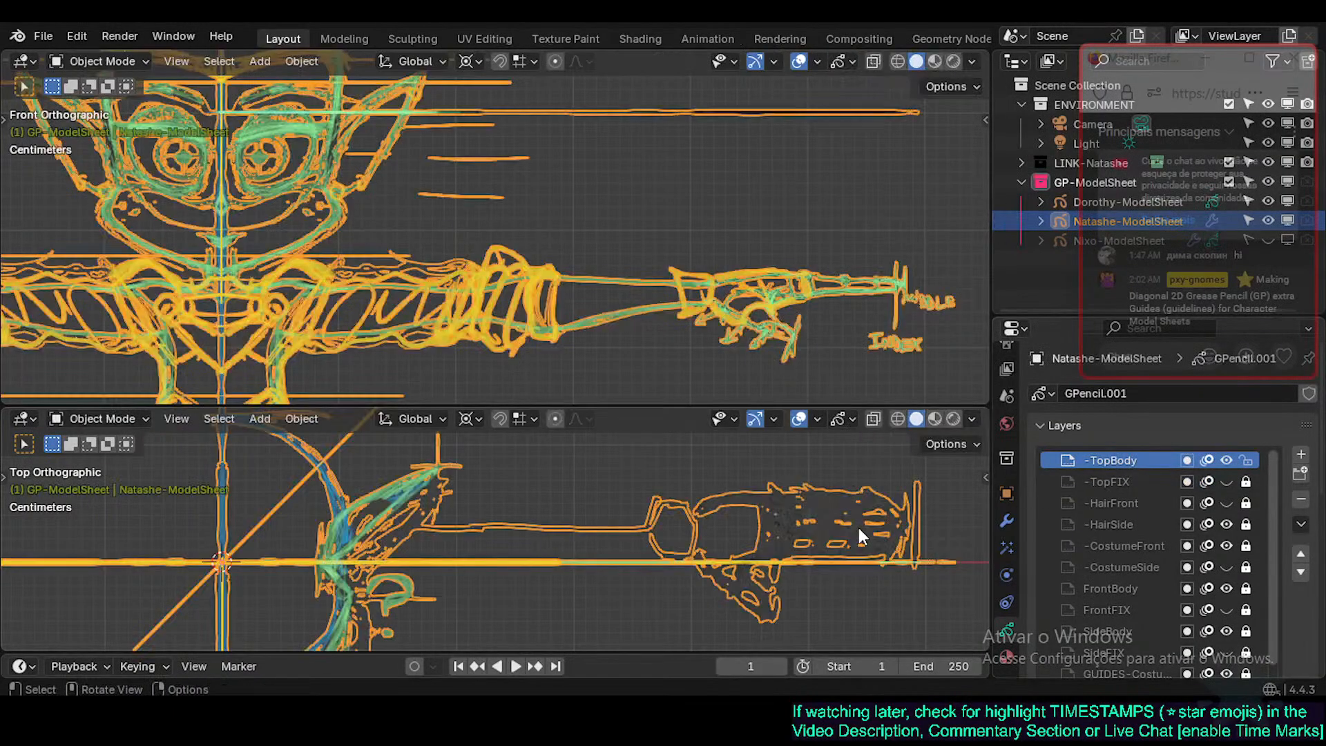
key(Tab)
key(a)
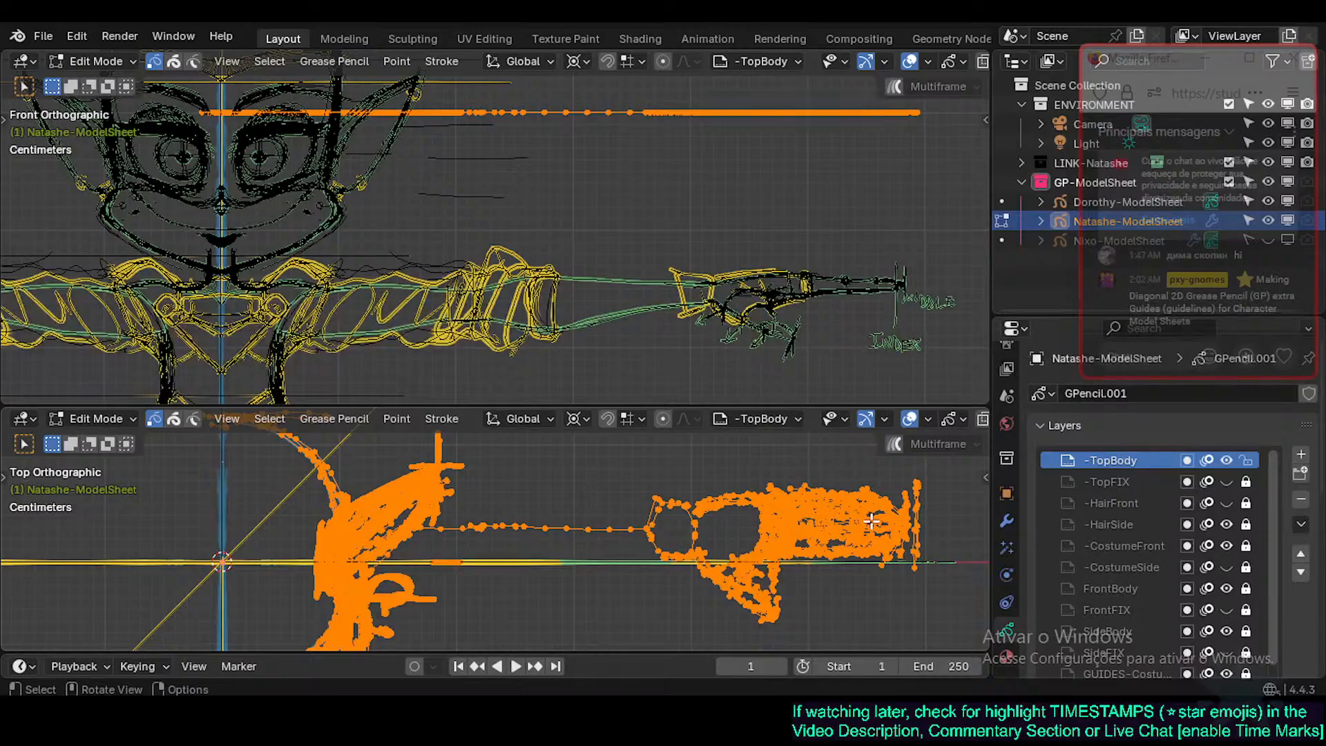
key(alt+a)
mouse_move(953, 461)
mouse_down()
mouse_move(876, 565)
mouse_move(491, 643)
mouse_move(446, 625)
mouse_up()
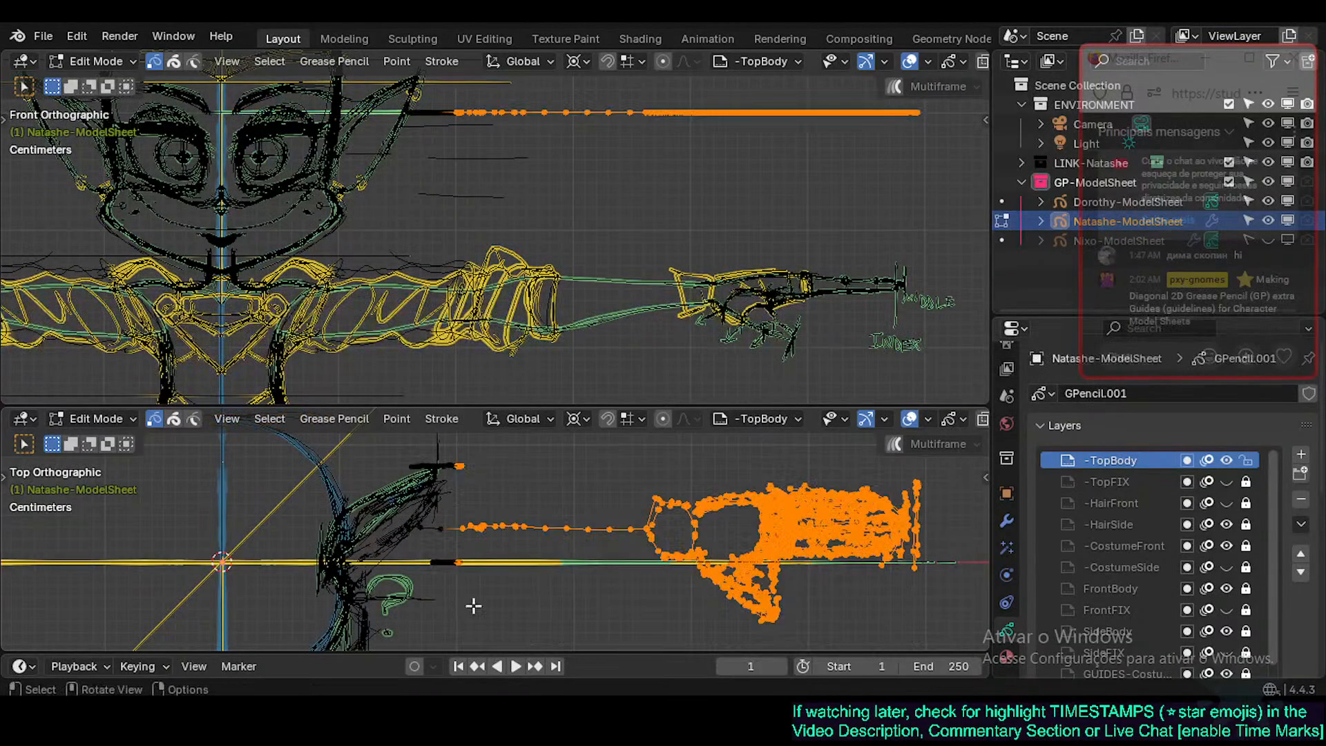
key(x)
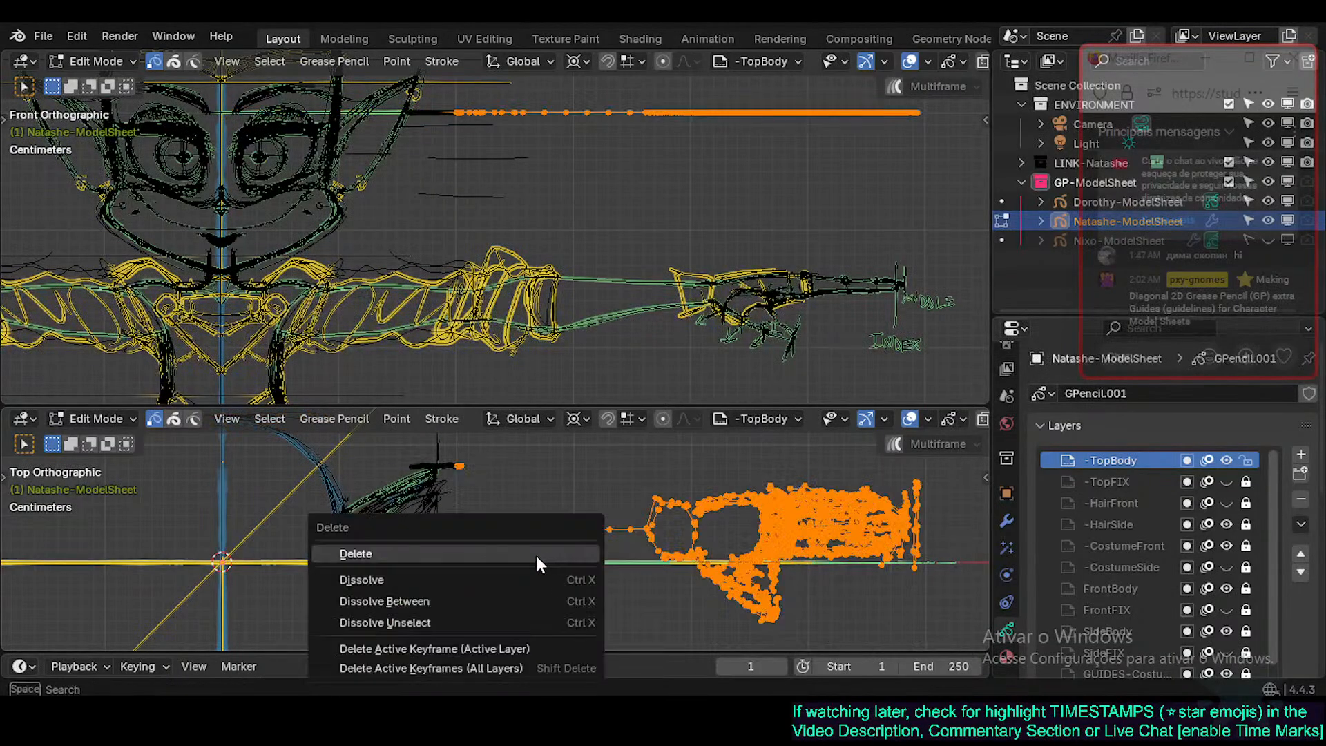
click(536, 553)
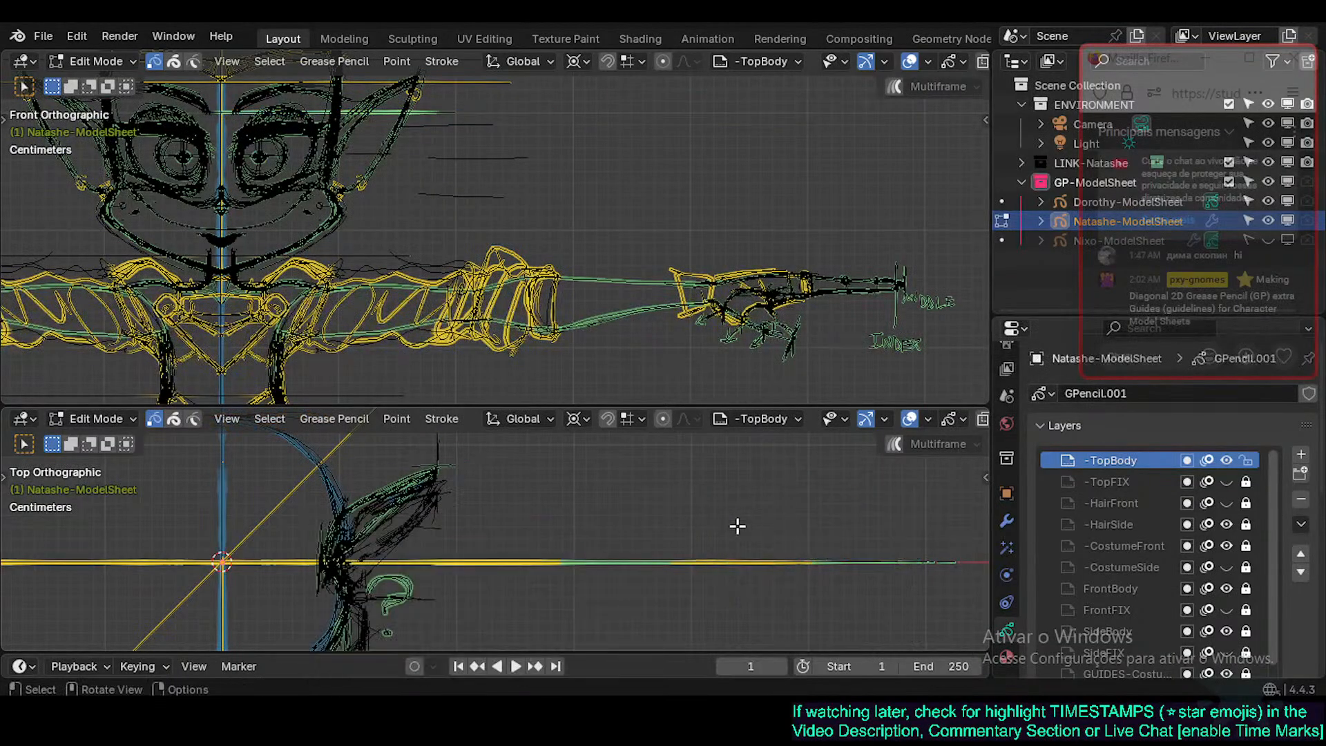
click(1226, 482)
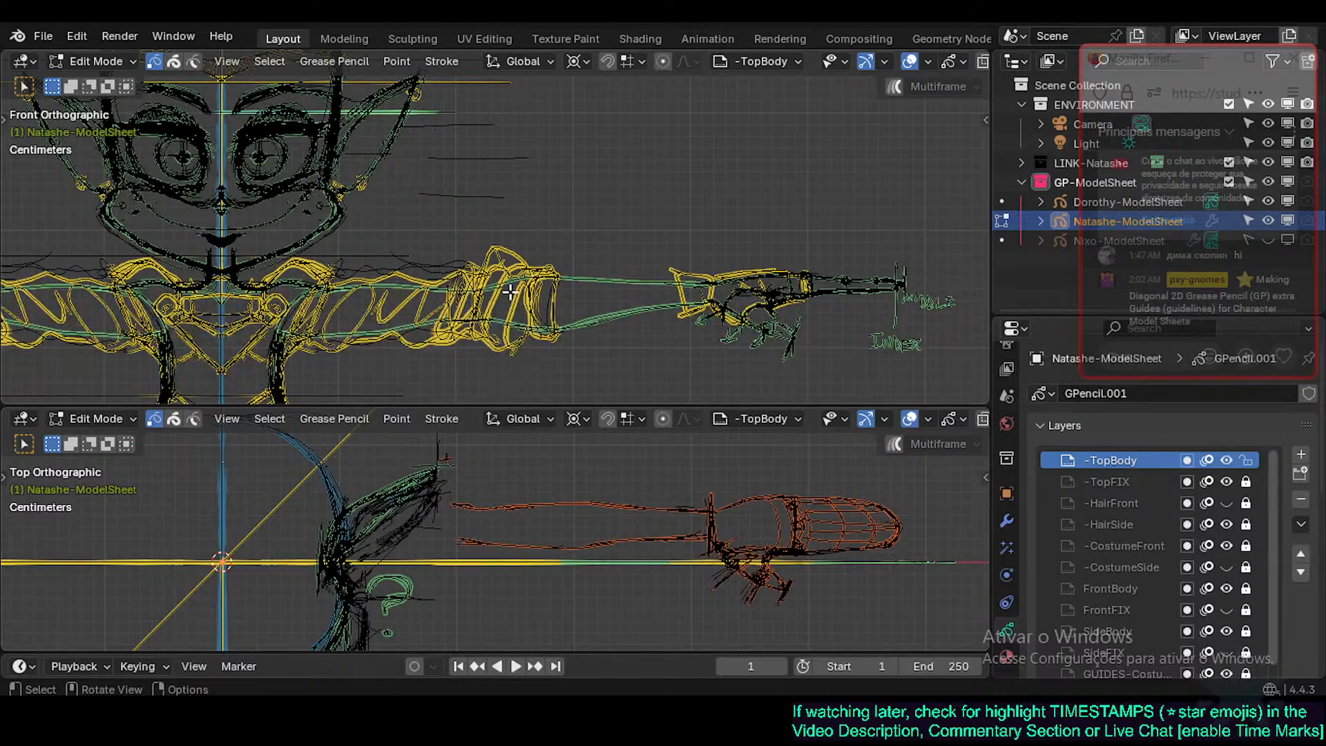
key(KP_3)
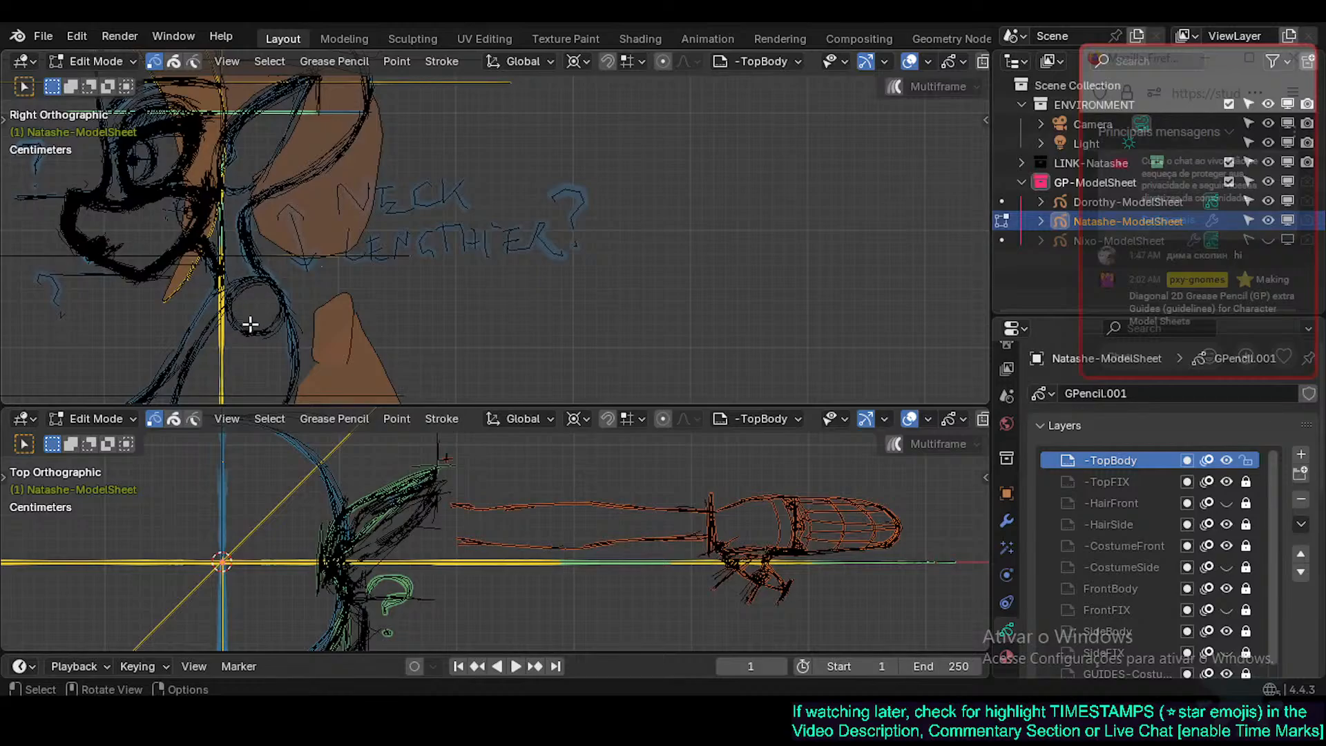
key(KP_1)
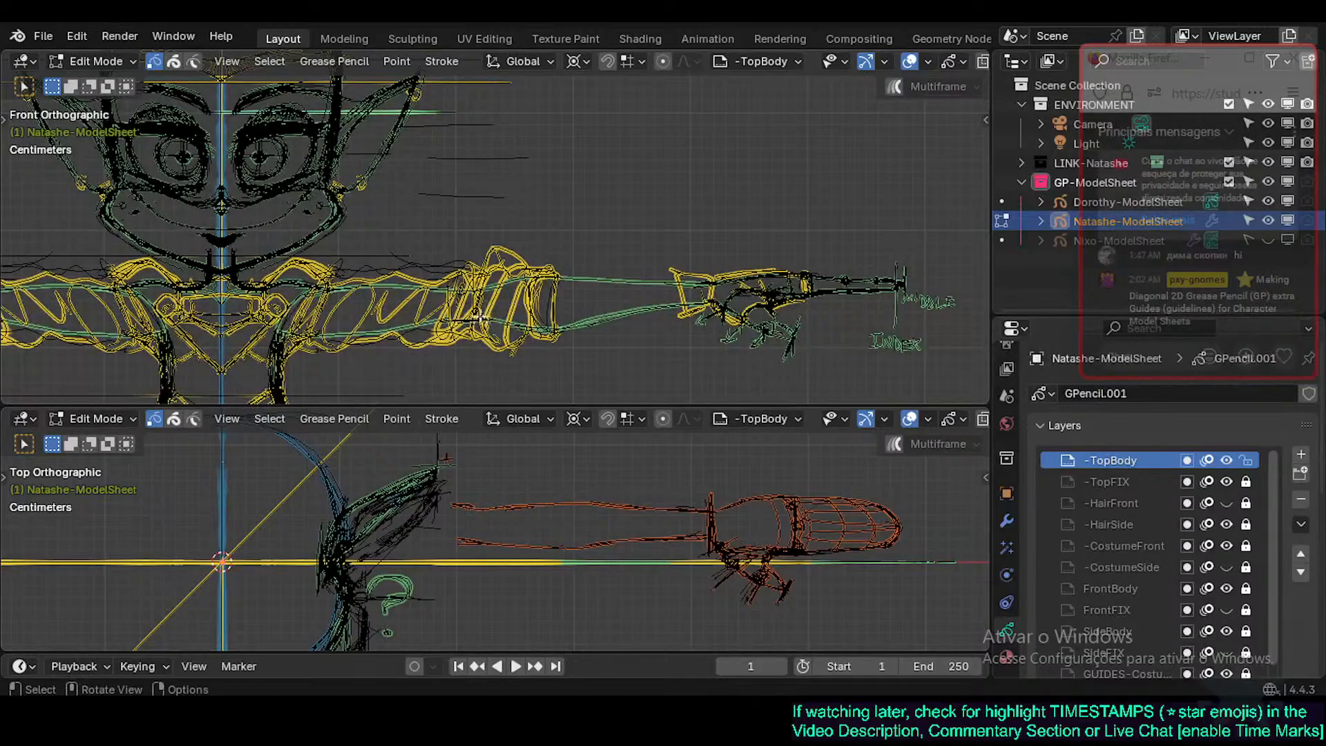
key(Tab)
key(Tab)
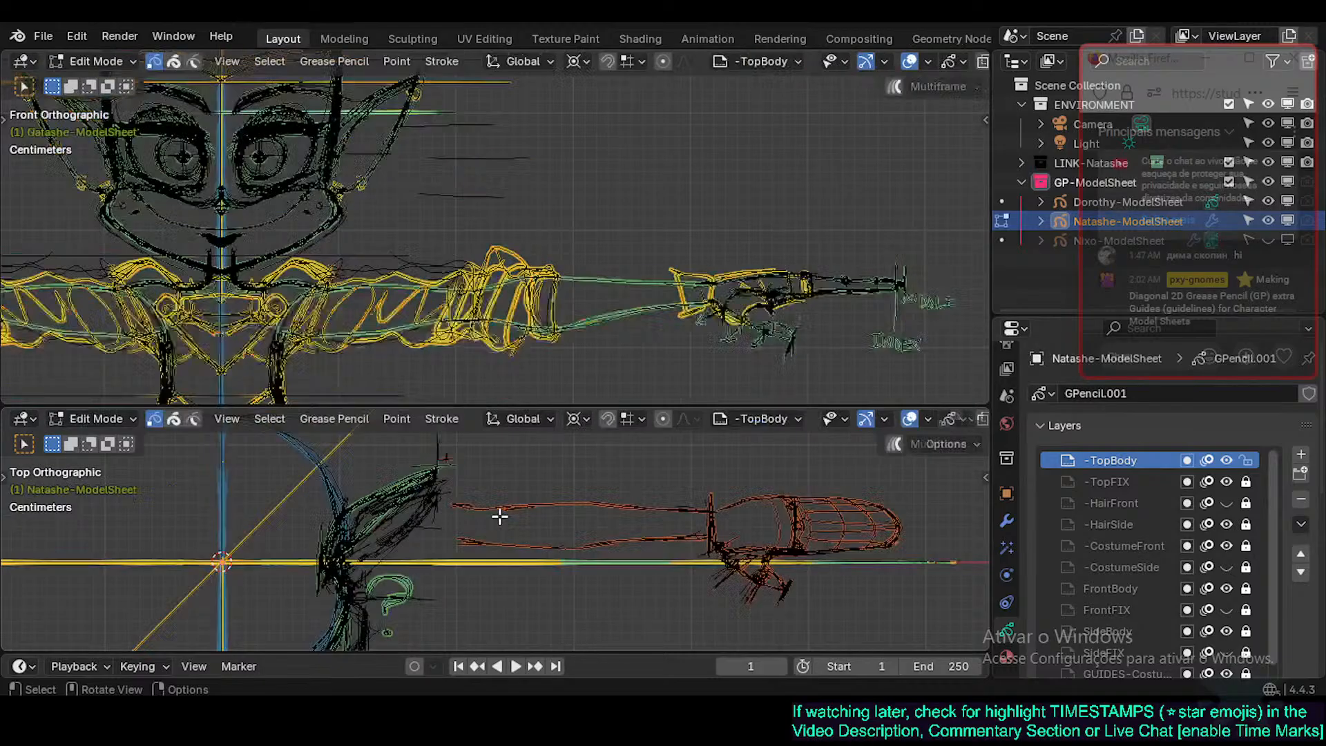
key(a)
key(Tab)
Make -TopFIX the active layer and move all its strokes slightly toward the body along the global X axis.
click(1107, 481)
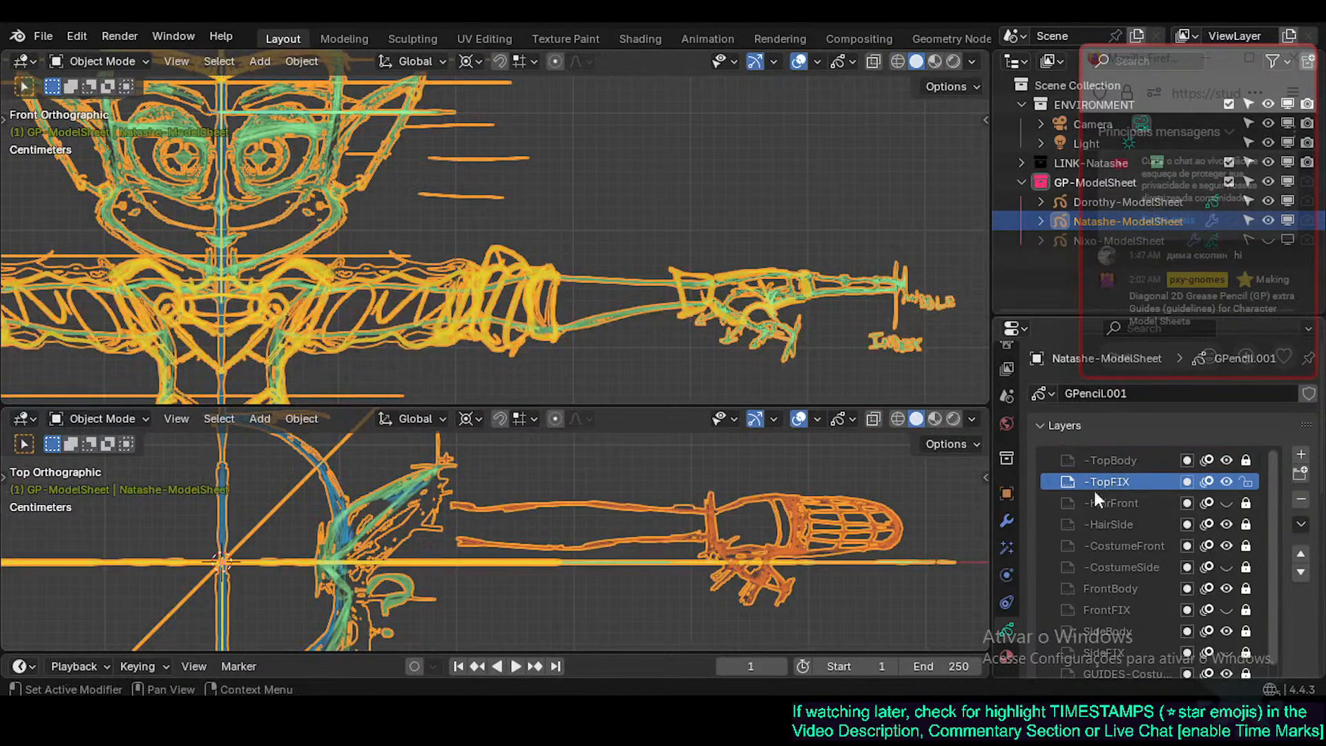
key(Tab)
key(g)
key(x)
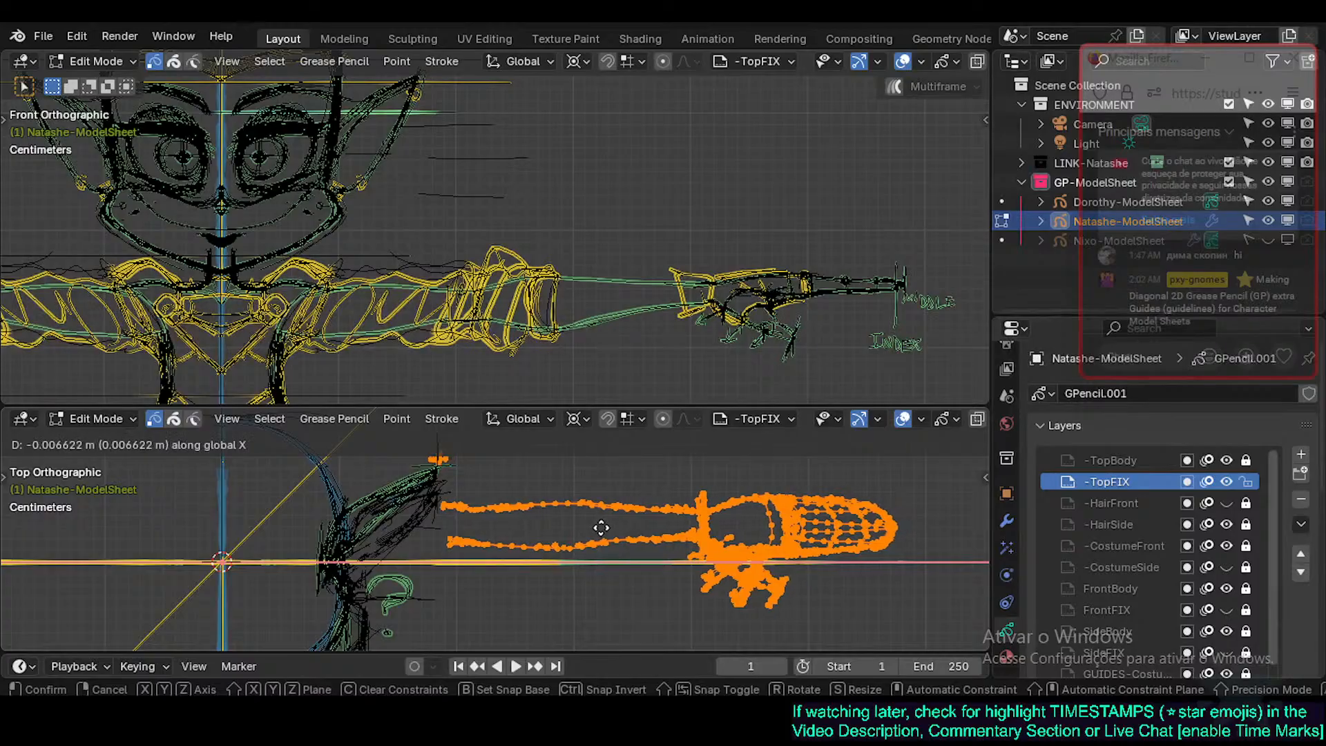
click(598, 519)
key(alt+a)
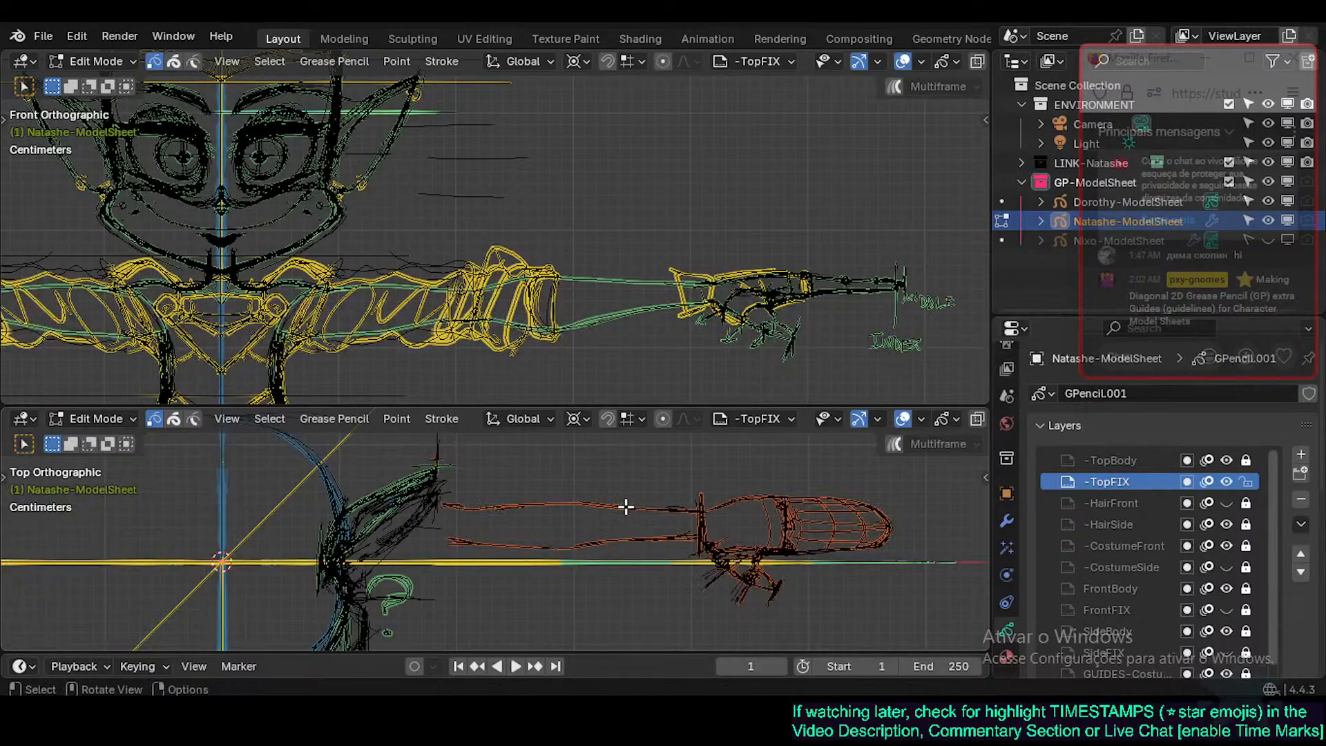
Switch the Natashe model sheet to Draw Mode with the -TopFIX layer active.
key(Tab)
key(Tab)
key(Tab)
key(ctrl+Tab)
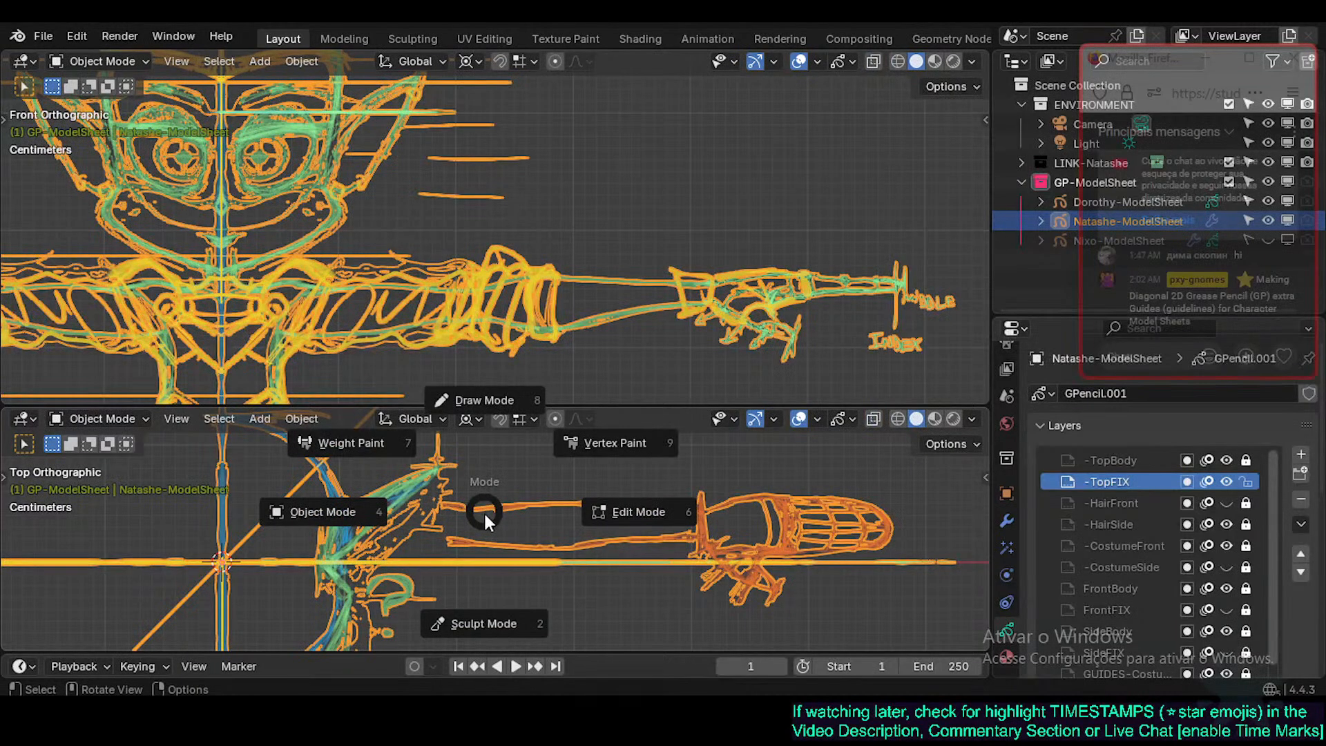
key(d)
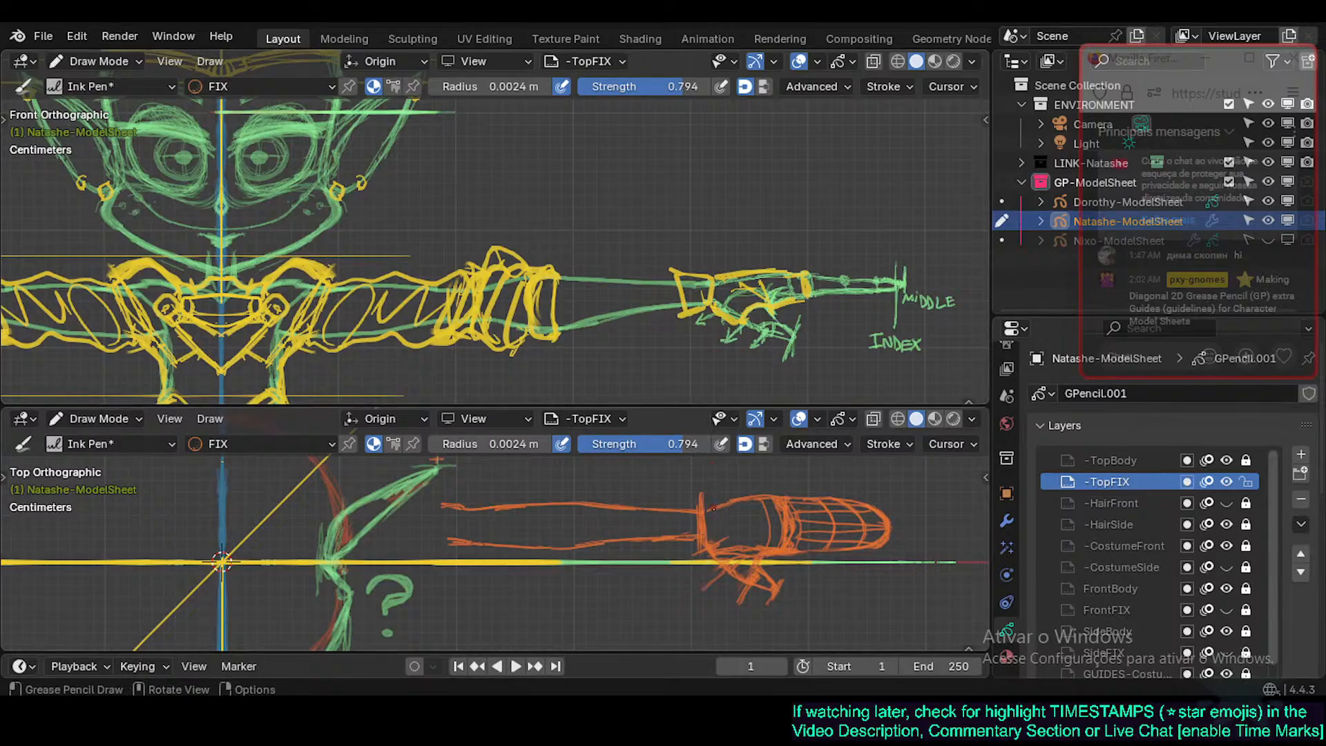
Select all -TopFIX strokes in Edit Mode and move them 0.006622 m along the global X axis.
key(Tab)
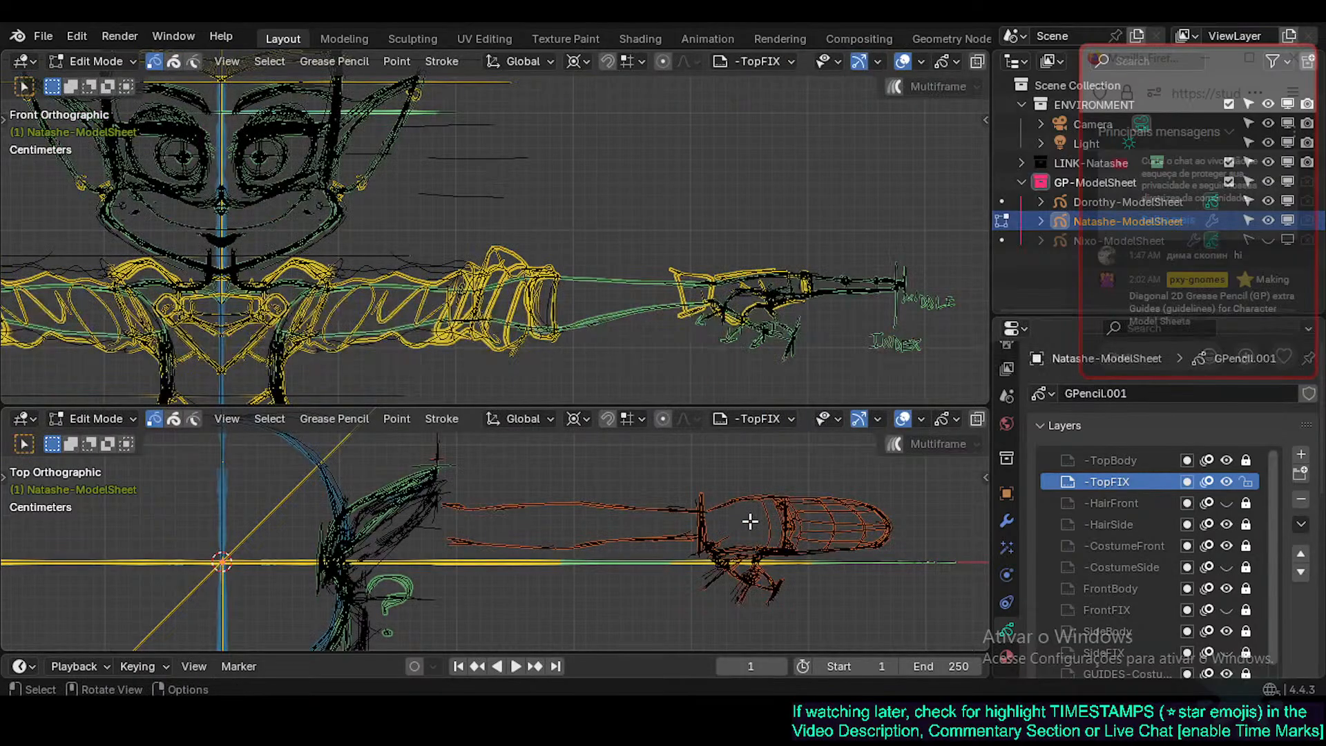
key(a)
key(g)
key(x)
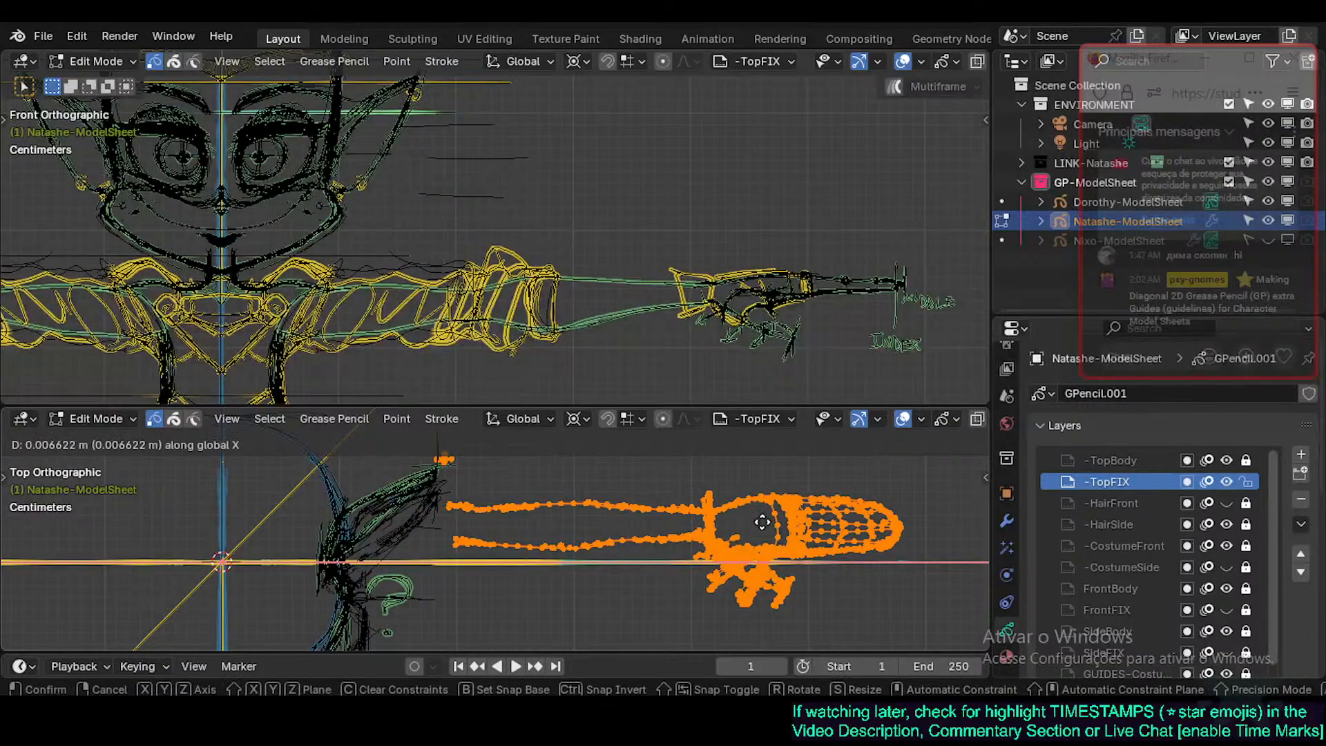
click(760, 522)
Delete the shoulder-side ends of the two -TopFIX arm contours and redraw the arm outline with a closed end and fuller lower edge.
key(c)
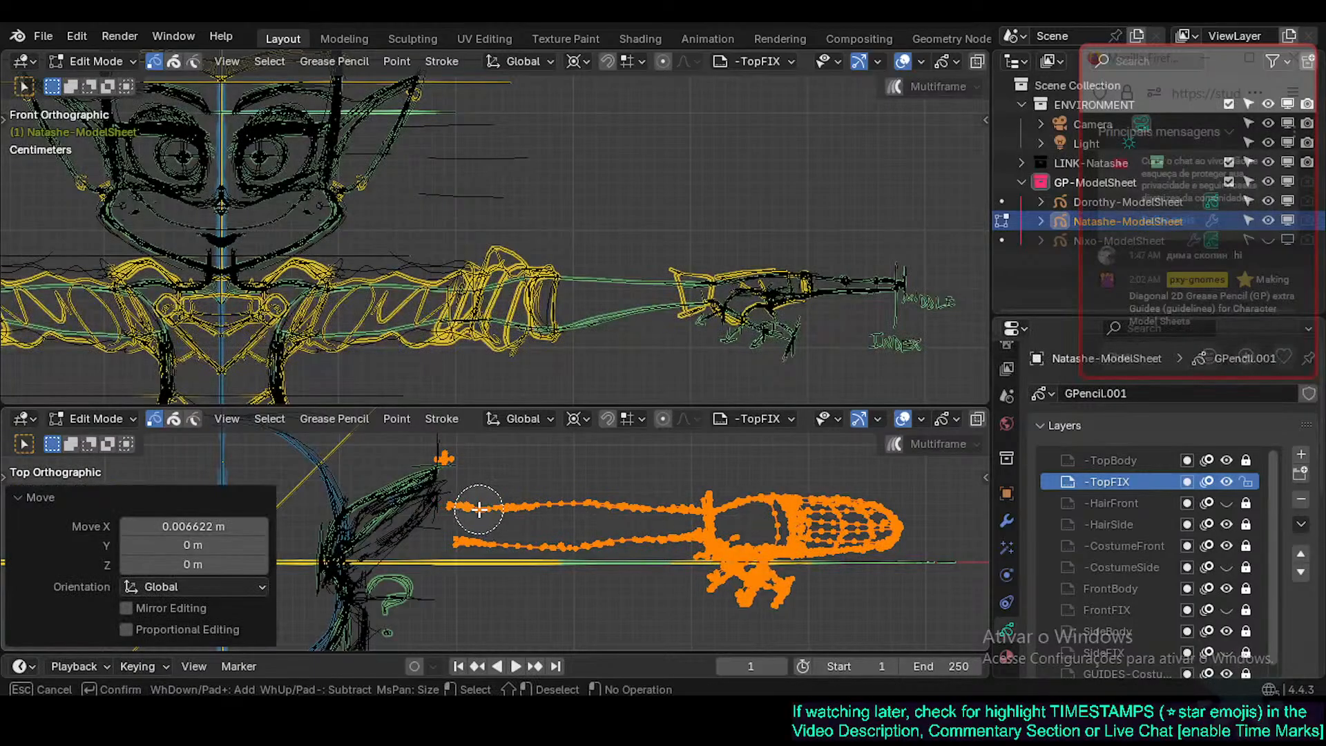
click(485, 527)
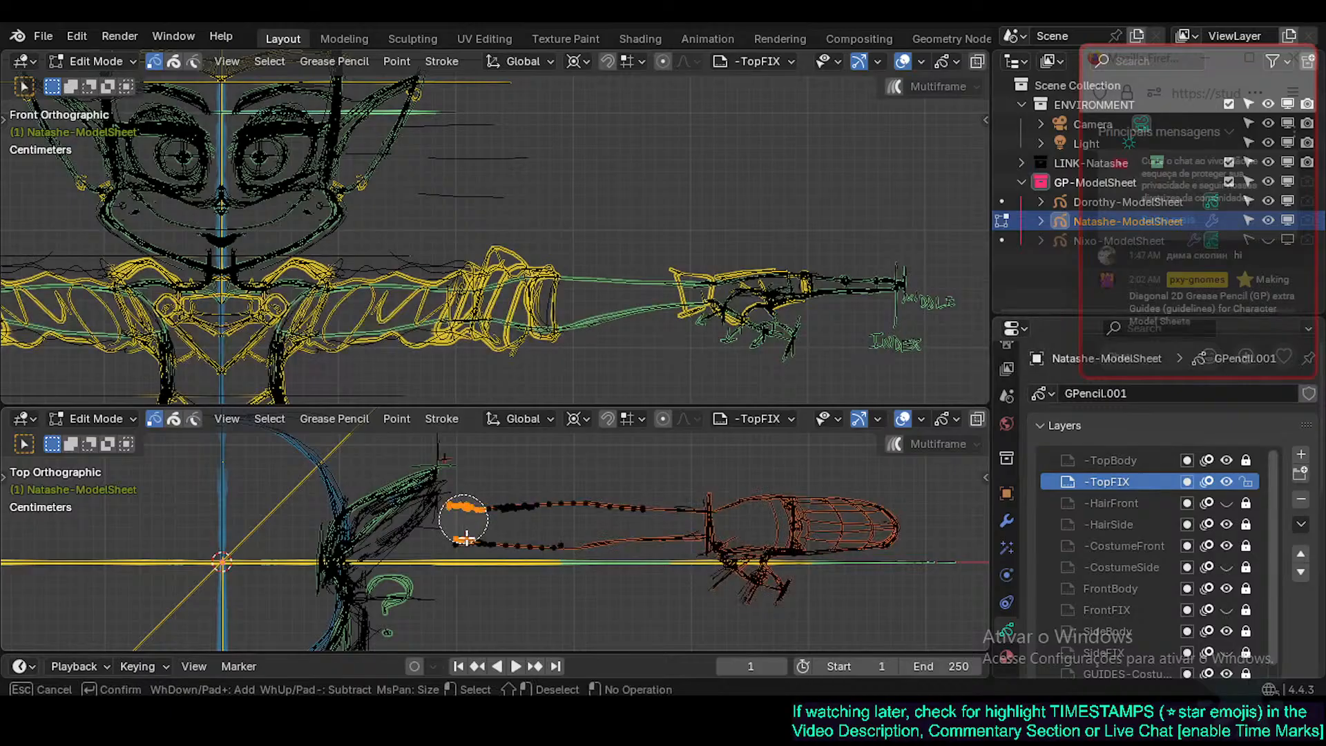
key(Escape)
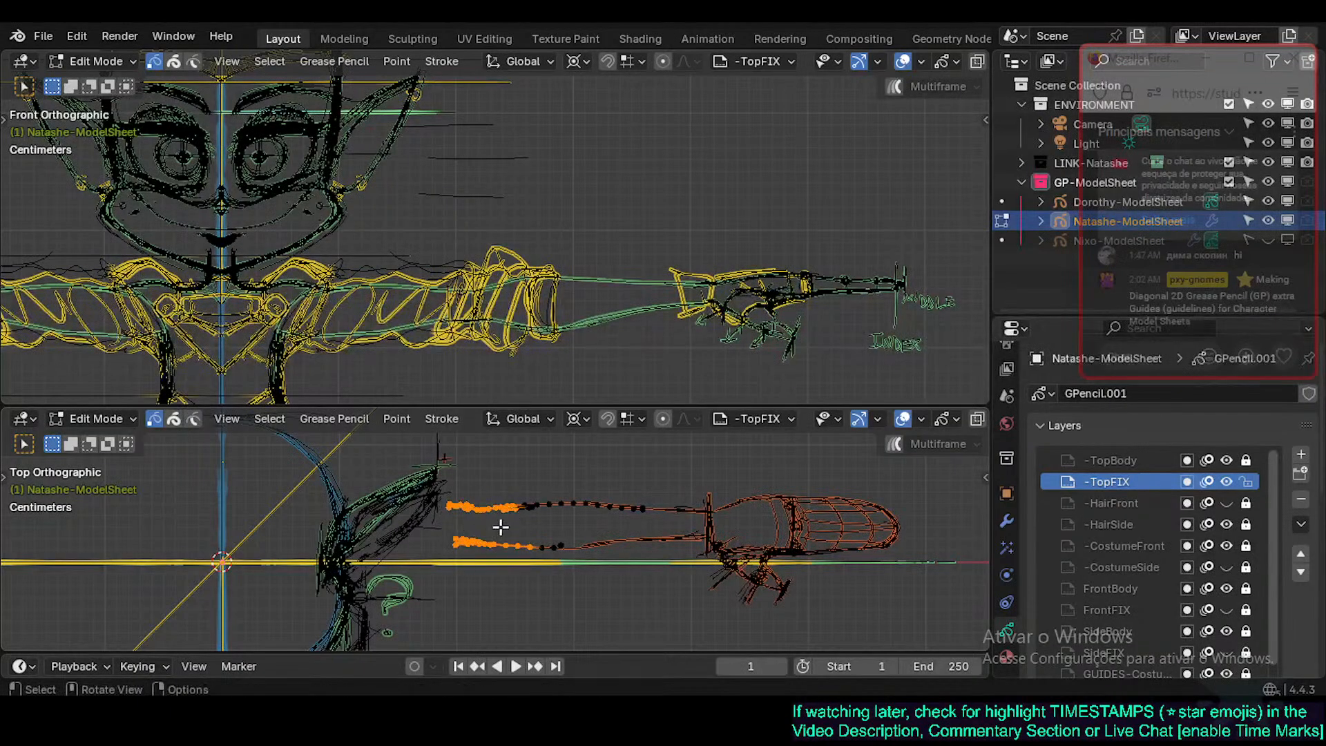
key(x)
click(494, 527)
key(Tab)
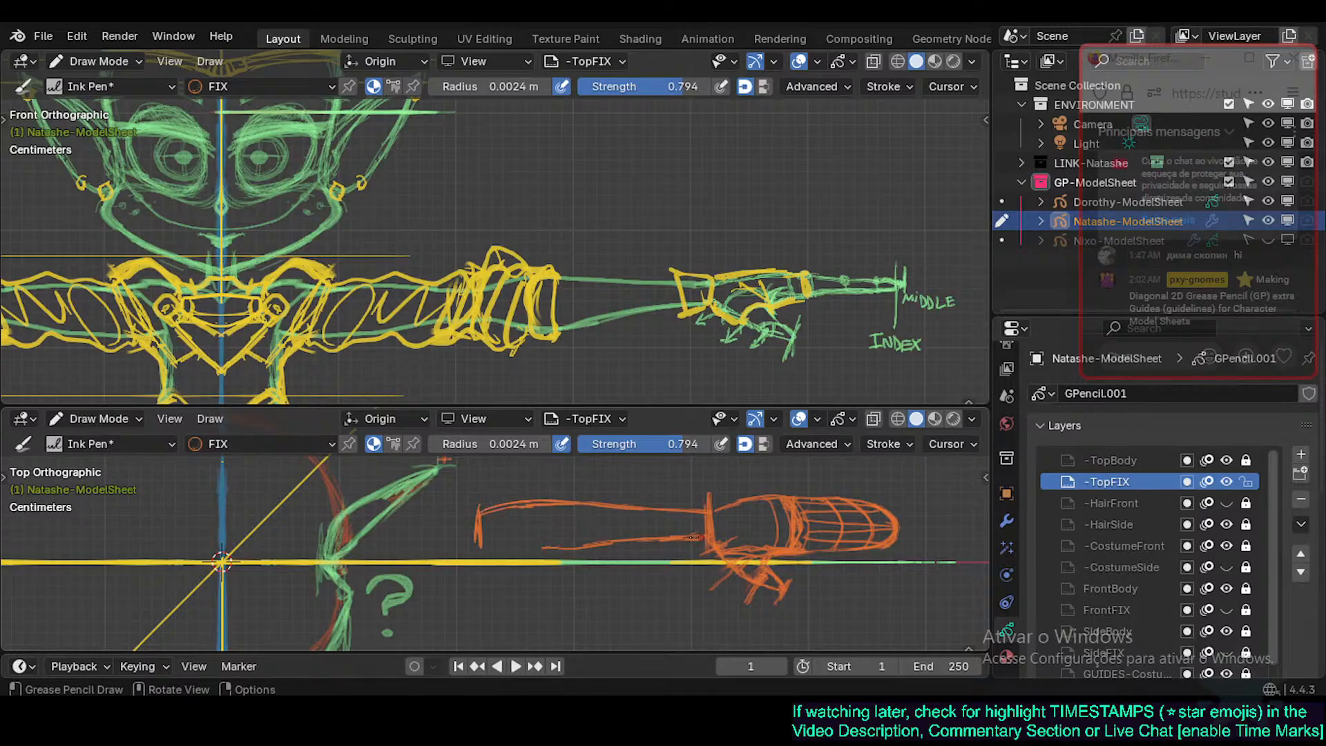
drag(491, 548, 614, 548)
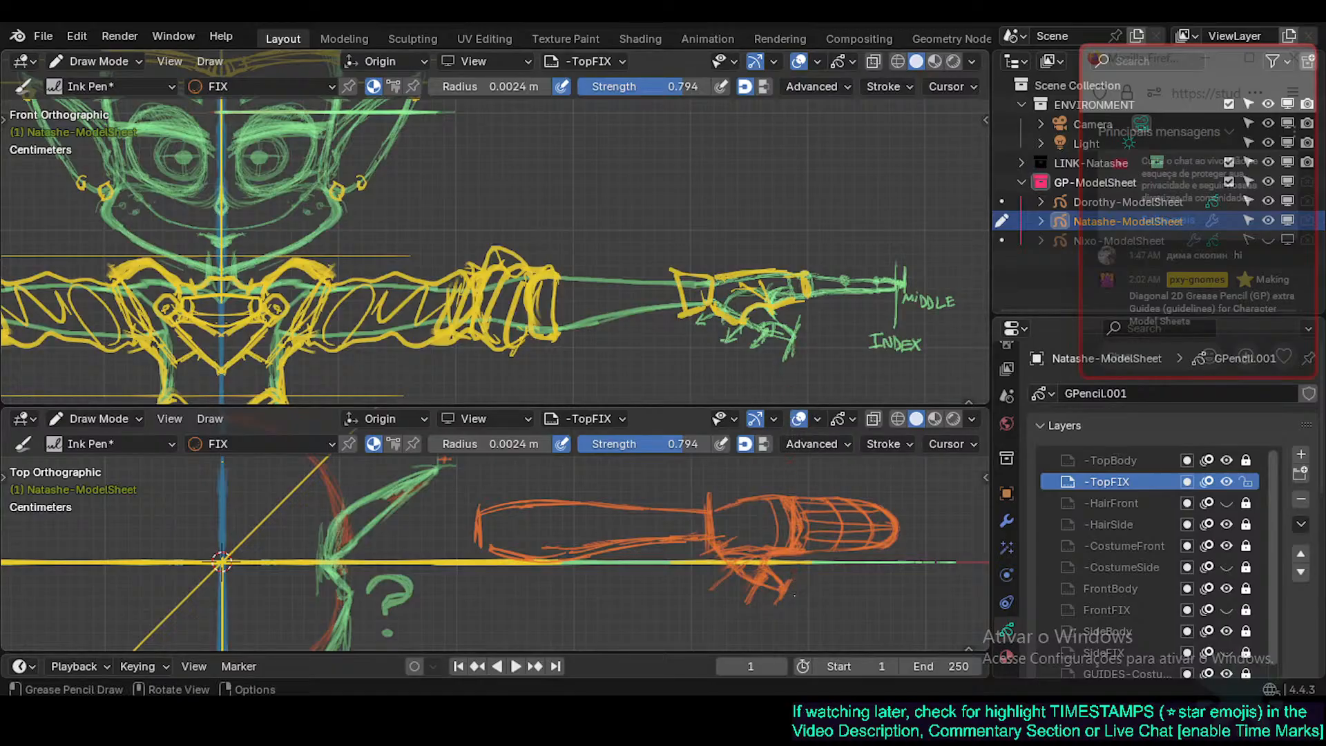
Select only the -TopFIX hand strokes, scale them slightly about the 3D cursor, and return to Draw Mode.
key(Tab)
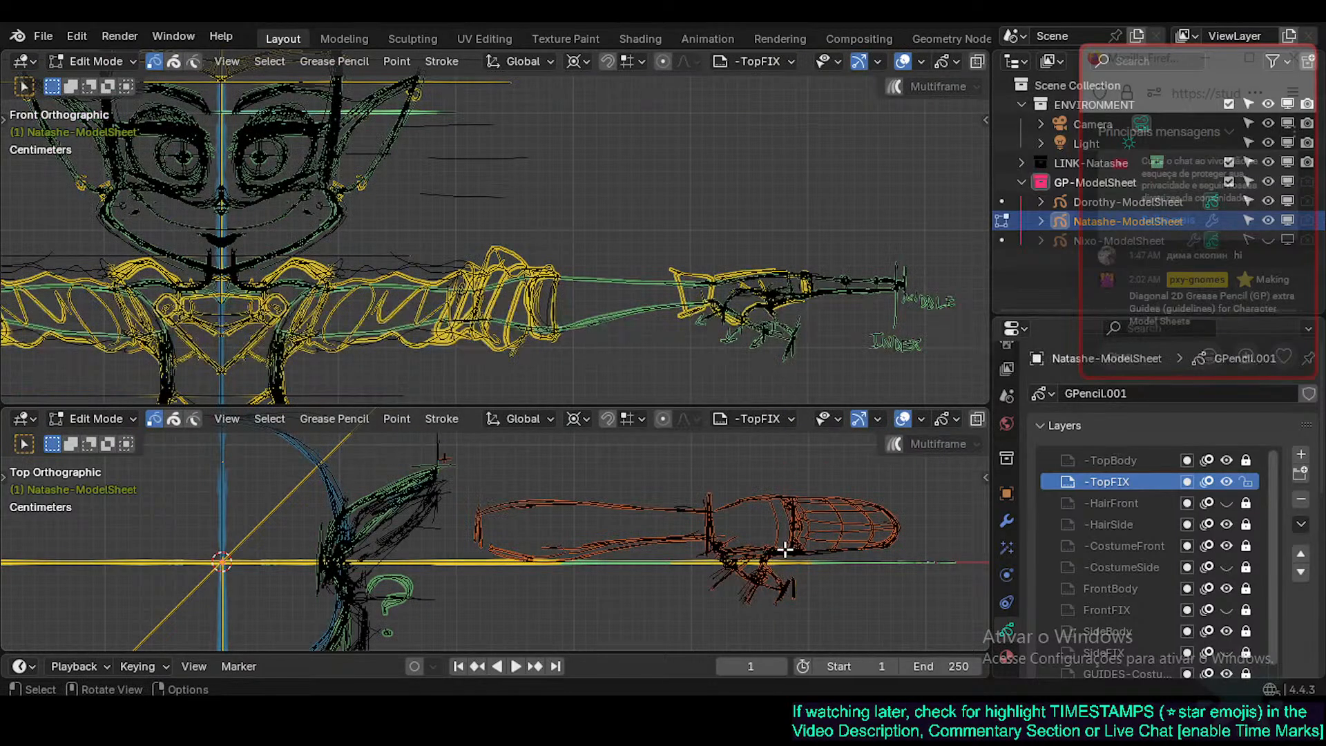
key(a)
key(alt+a)
mouse_move(919, 487)
mouse_down()
mouse_move(714, 599)
mouse_move(702, 625)
mouse_up()
key(s)
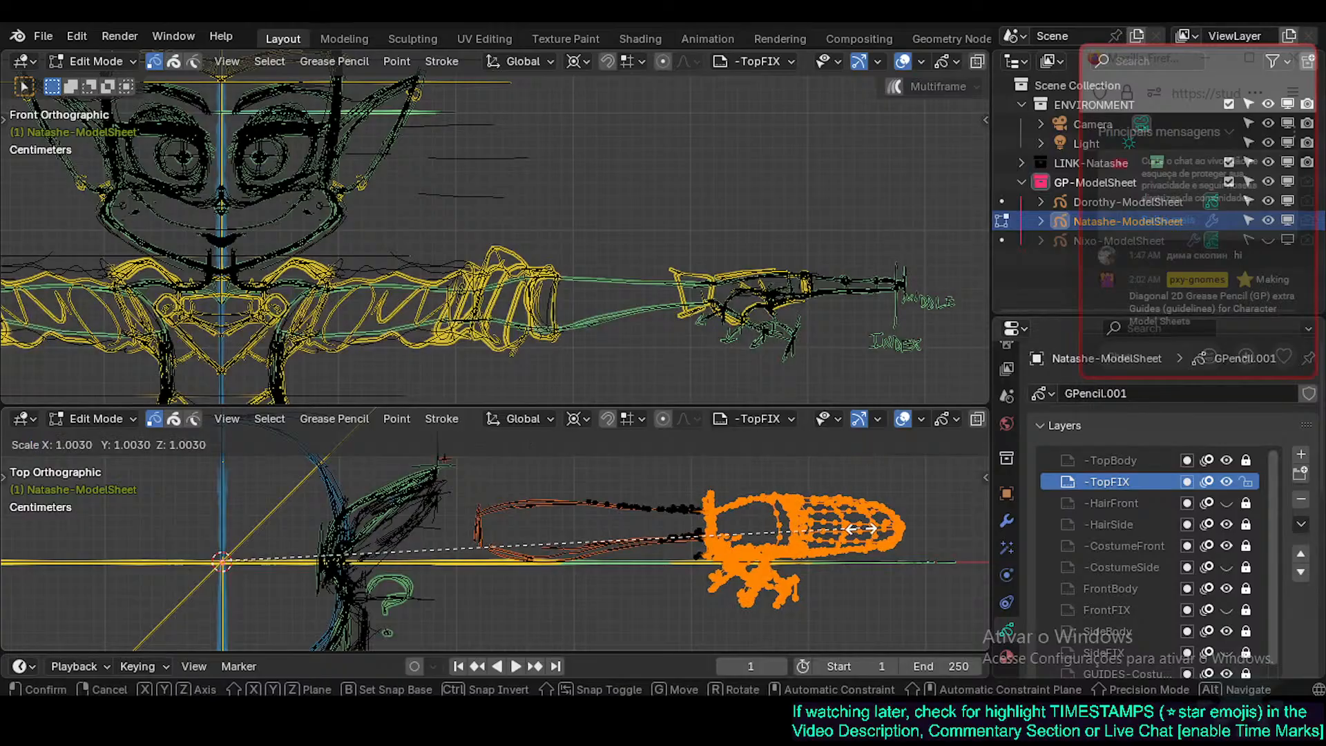
click(836, 532)
key(Tab)
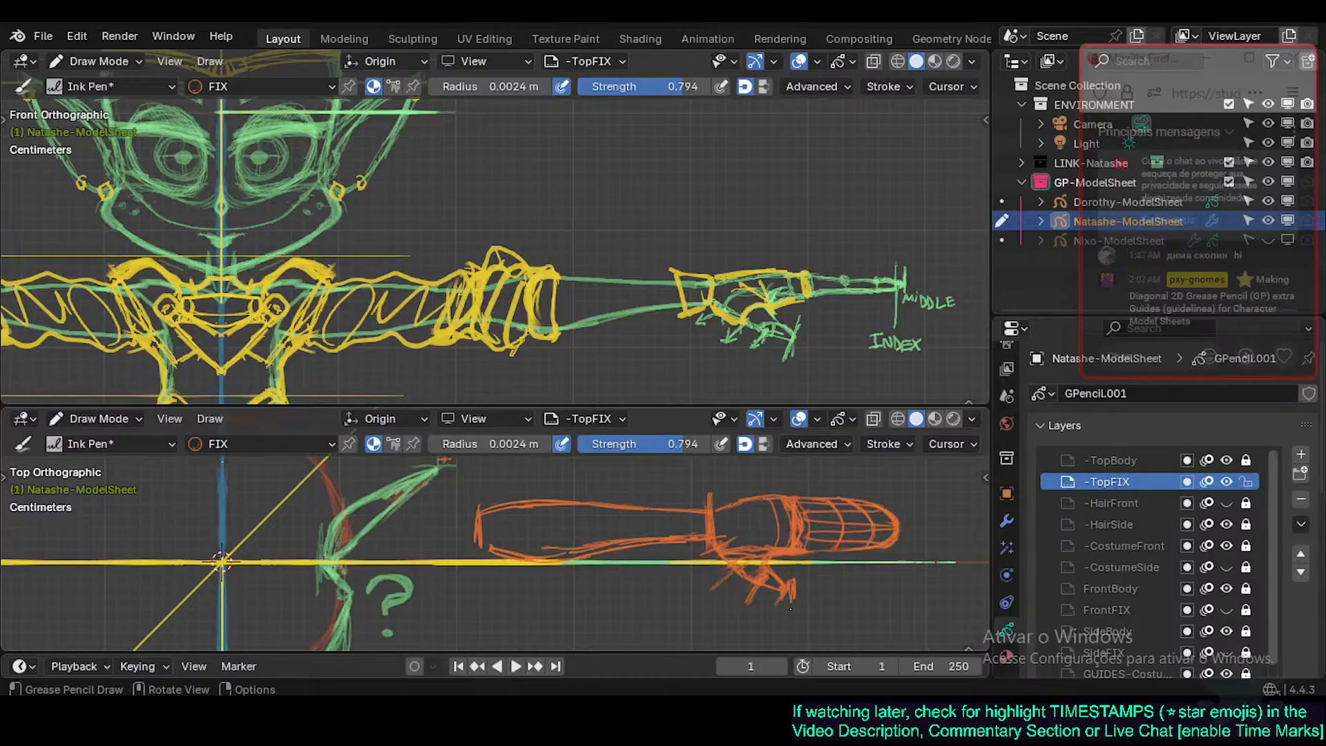
Undo the last change and scale the selected -TopFIX hand strokes by 1.0078 along the global X axis, returning to Draw Mode.
key(ctrl)
key(ctrl+z)
key(Tab)
key(s)
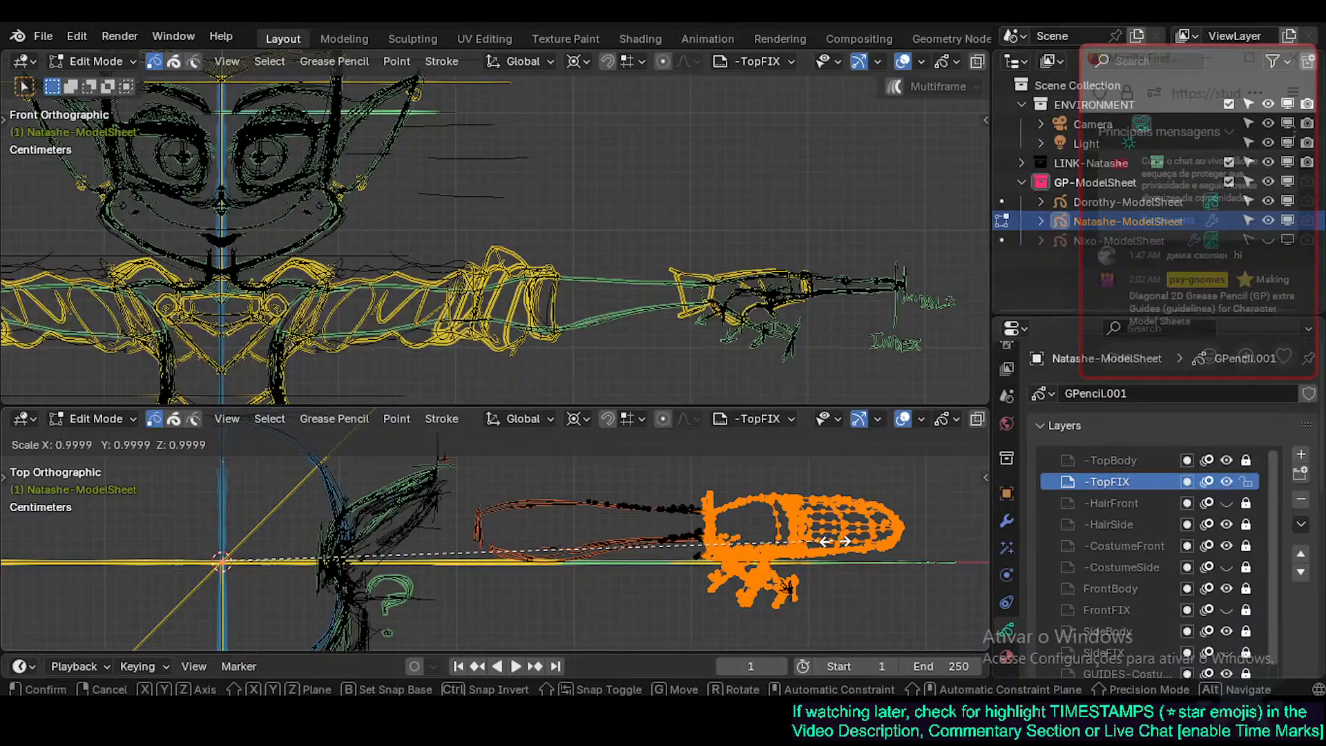
key(x)
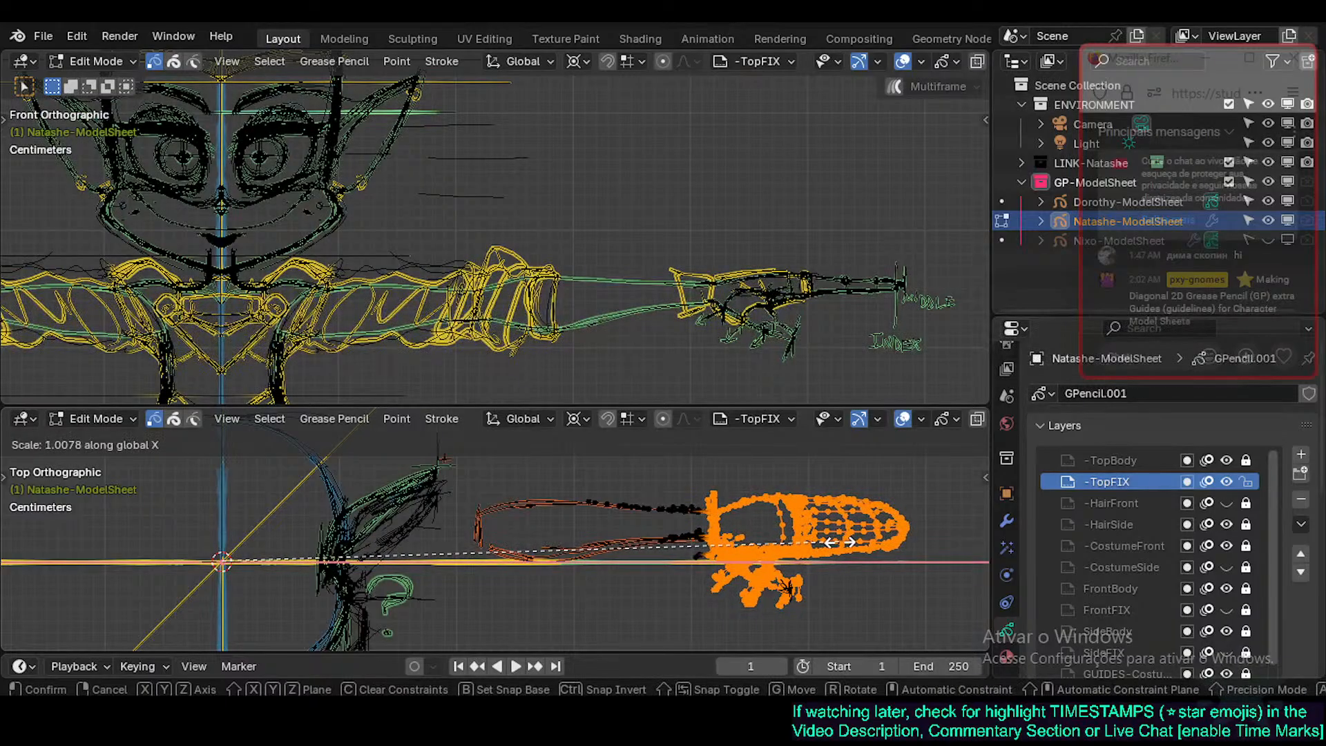
click(840, 542)
key(Tab)
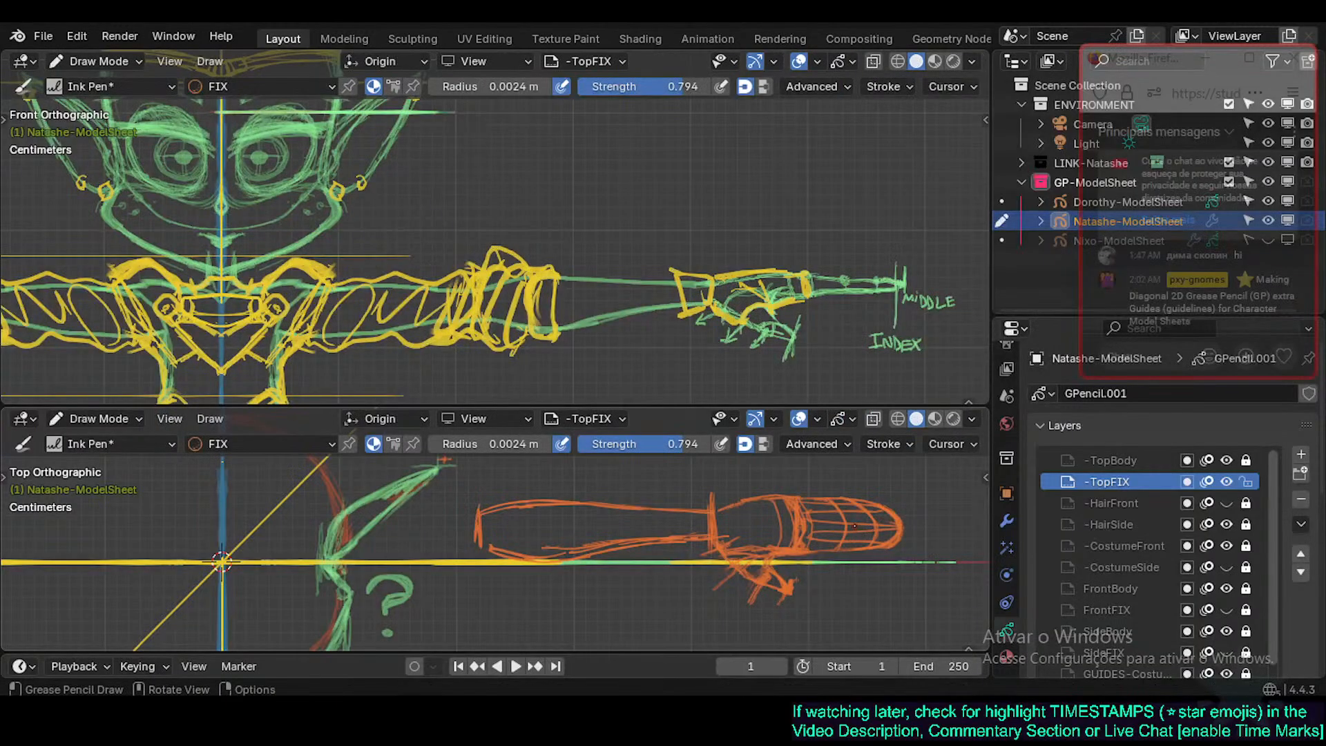
Save the file and make the -TopBody layer the active drawing layer.
key(ctrl+s)
key(ctrl+s)
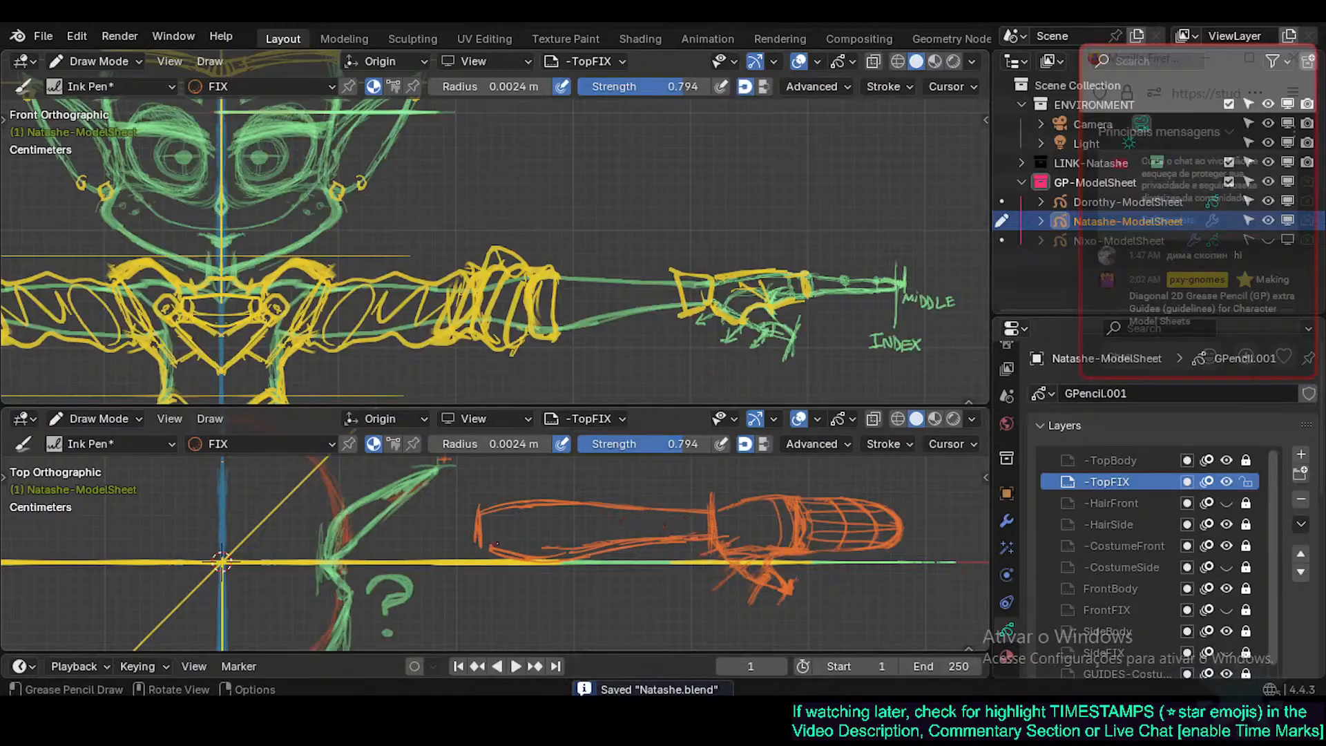
click(1228, 481)
click(1227, 482)
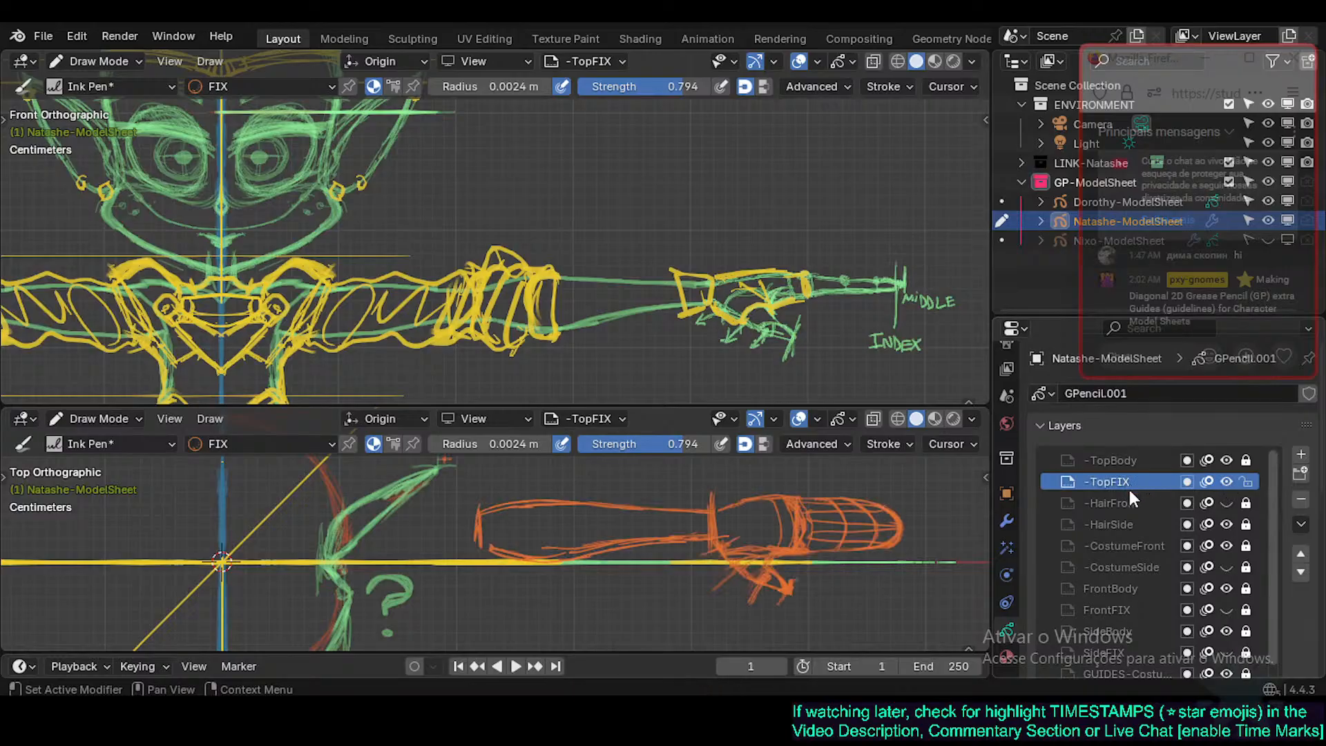
click(1133, 461)
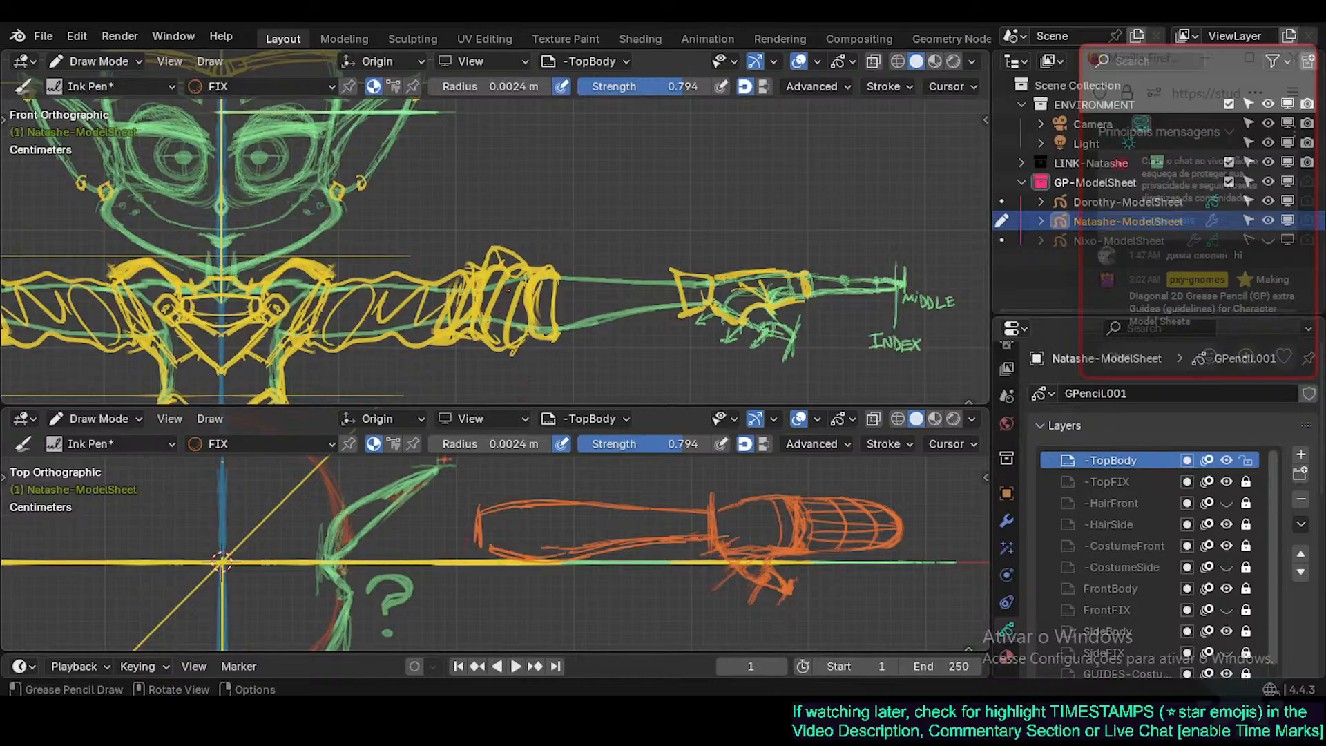
Shift the front view up to the head and line up the front and top viewports on the model's centre axis.
key(KP_7)
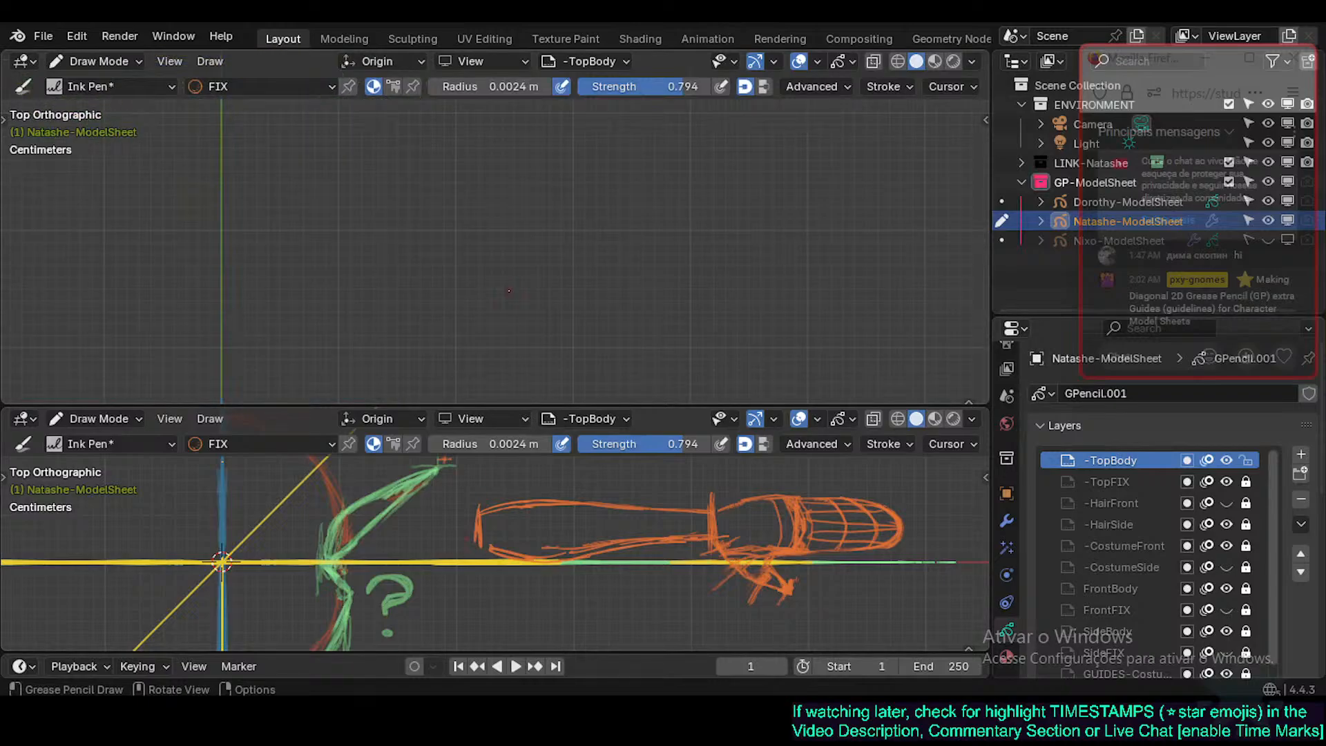
key(KP_1)
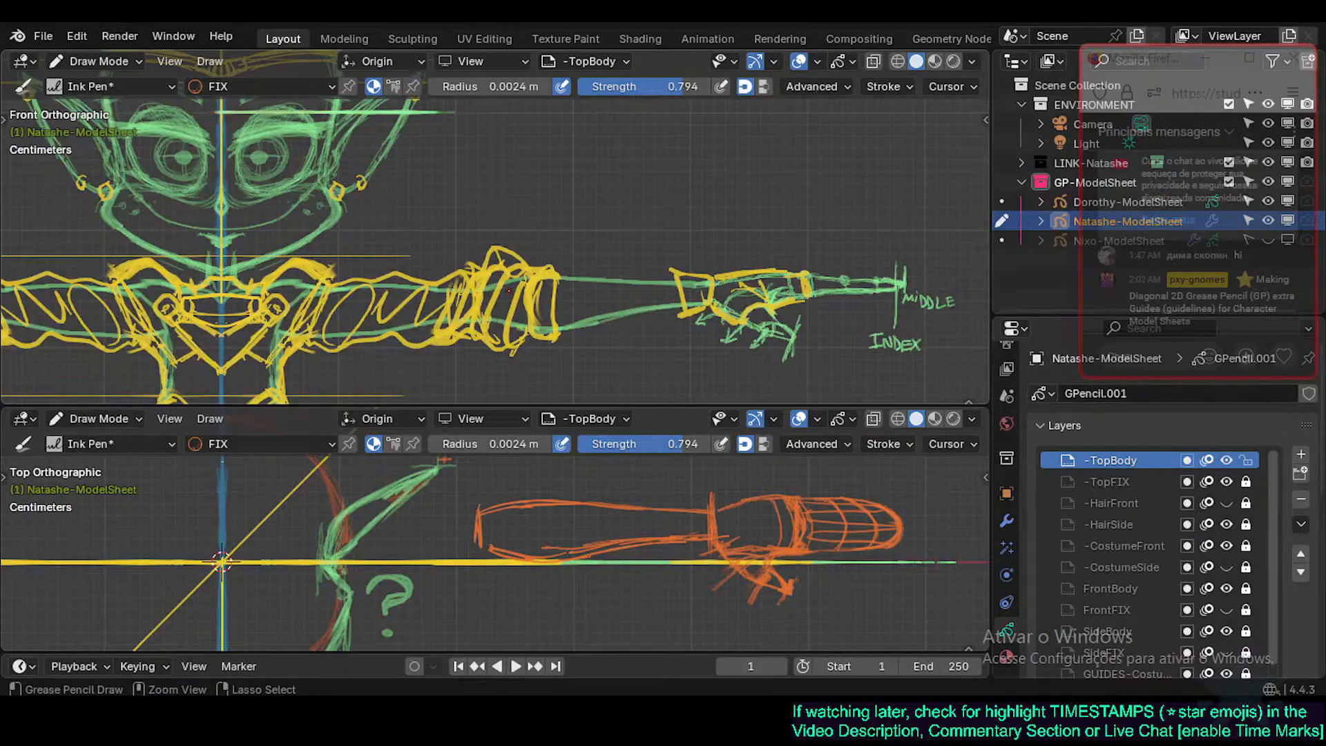
key(ctrl+KP_2)
key(ctrl+KP_2)
key(ctrl+KP_8)
key(ctrl+KP_8)
key(ctrl+KP_8)
key(ctrl+KP_8)
key(ctrl+KP_8)
key(ctrl+KP_8)
key(ctrl+KP_8)
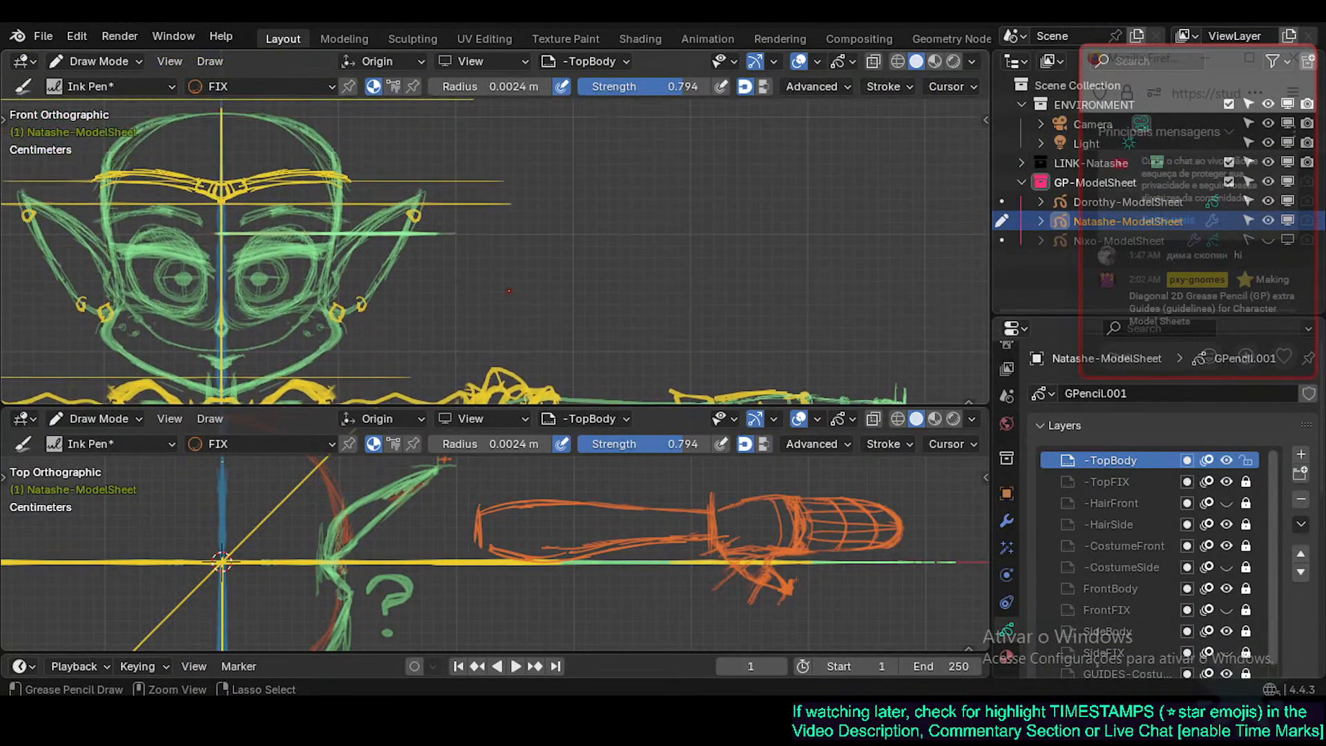
key(ctrl+KP_8)
key(ctrl+KP_2)
key(ctrl+KP_4)
key(ctrl+KP_4)
key(ctrl+KP_4)
key(ctrl+KP_4)
key(ctrl+KP_4)
key(ctrl+KP_4)
key(ctrl+KP_4)
key(ctrl+KP_4)
key(ctrl+KP_4)
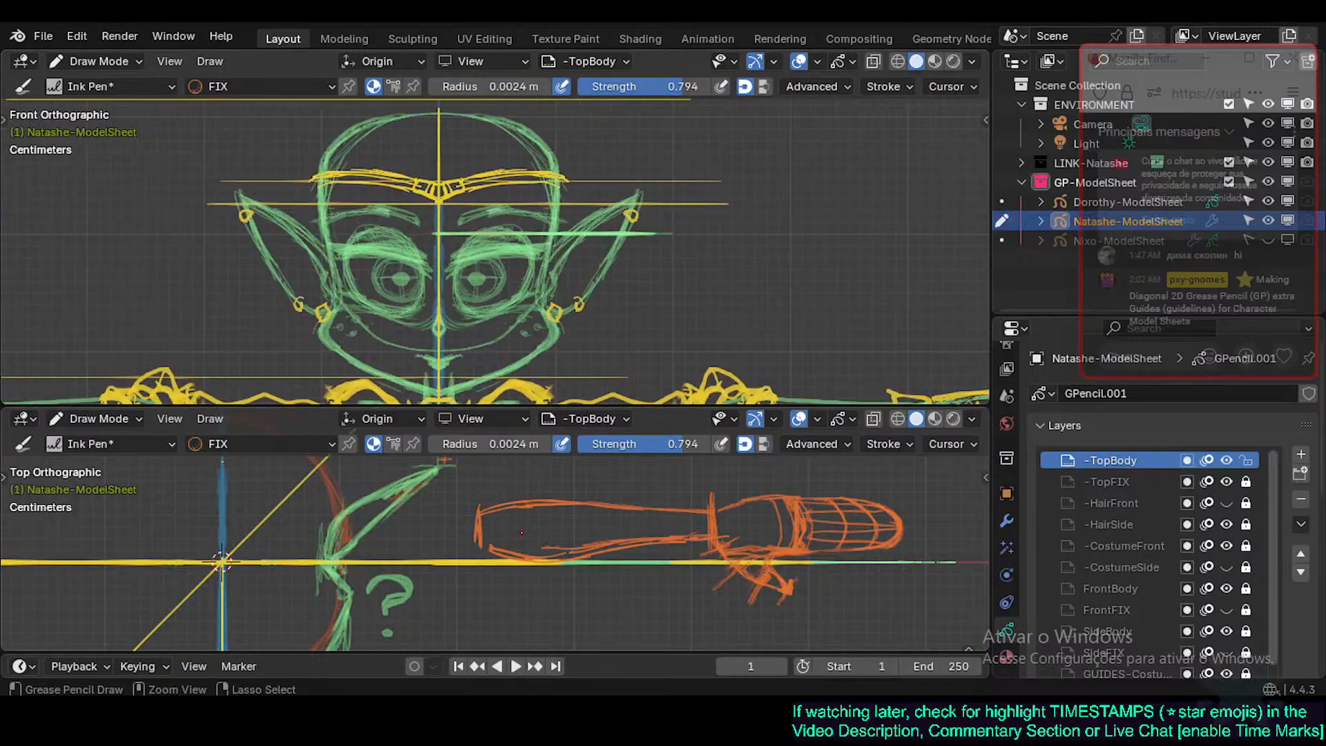
key(ctrl+KP_4)
key(ctrl+KP_4)
key(ctrl+KP_4)
key(ctrl+KP_4)
key(ctrl+KP_4)
key(ctrl+KP_4)
key(ctrl+KP_4)
key(ctrl+KP_4)
key(ctrl+KP_4)
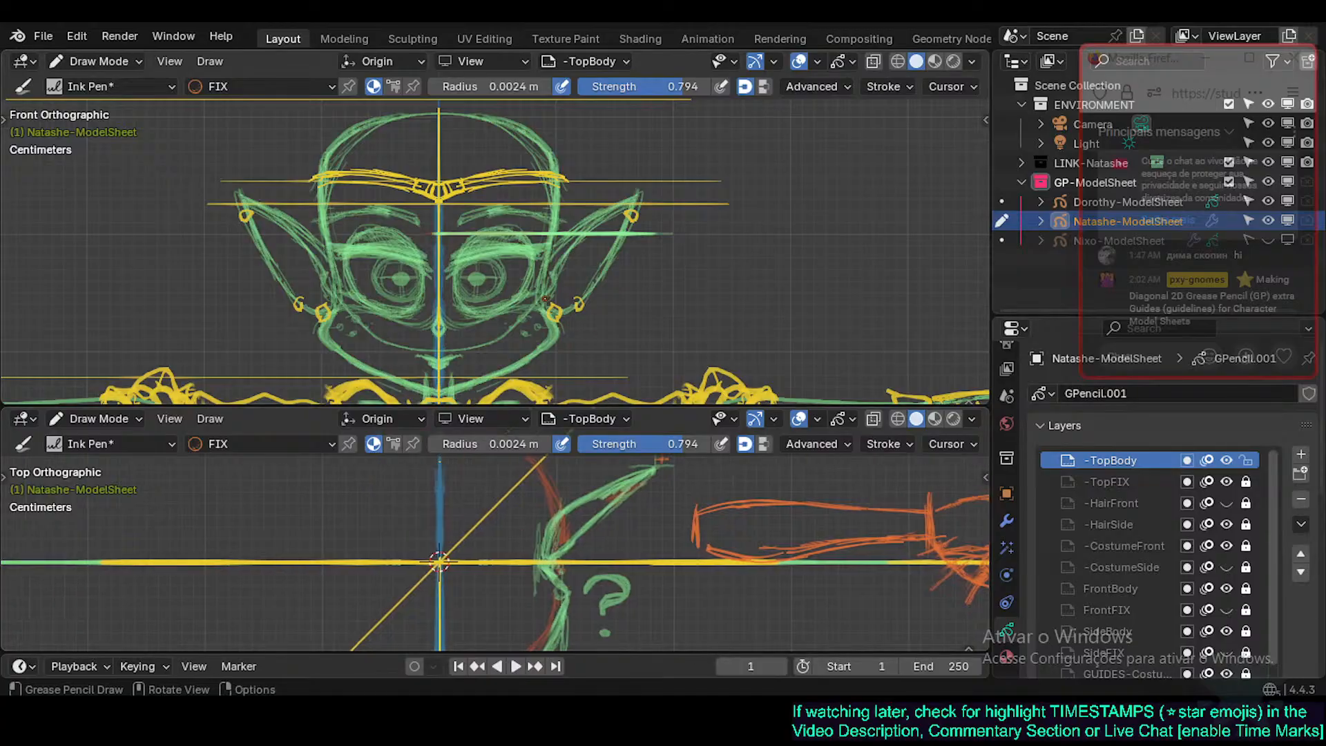
Reframe both viewports at a wider zoom to compare the head, ears and arm between the front and top views.
scroll(545, 298, down, 1)
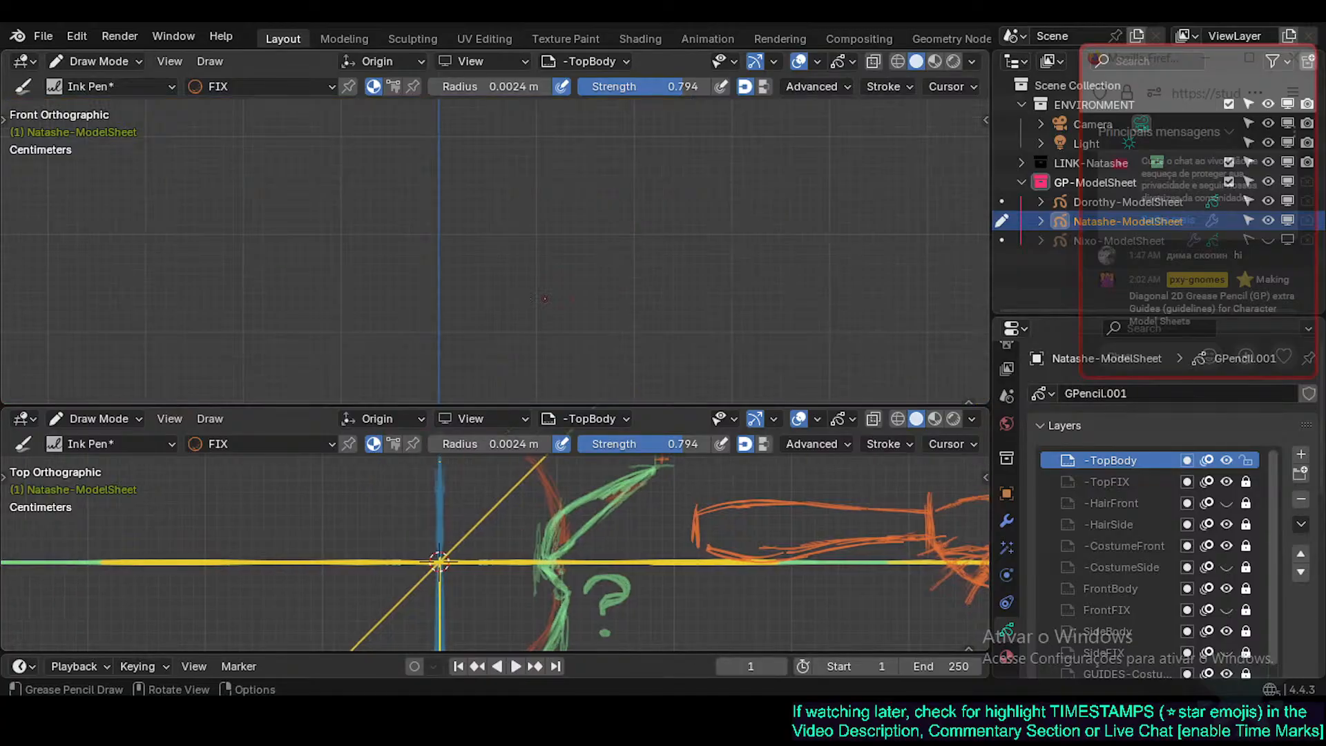
shift+middle_drag(527, 373, 533, 255)
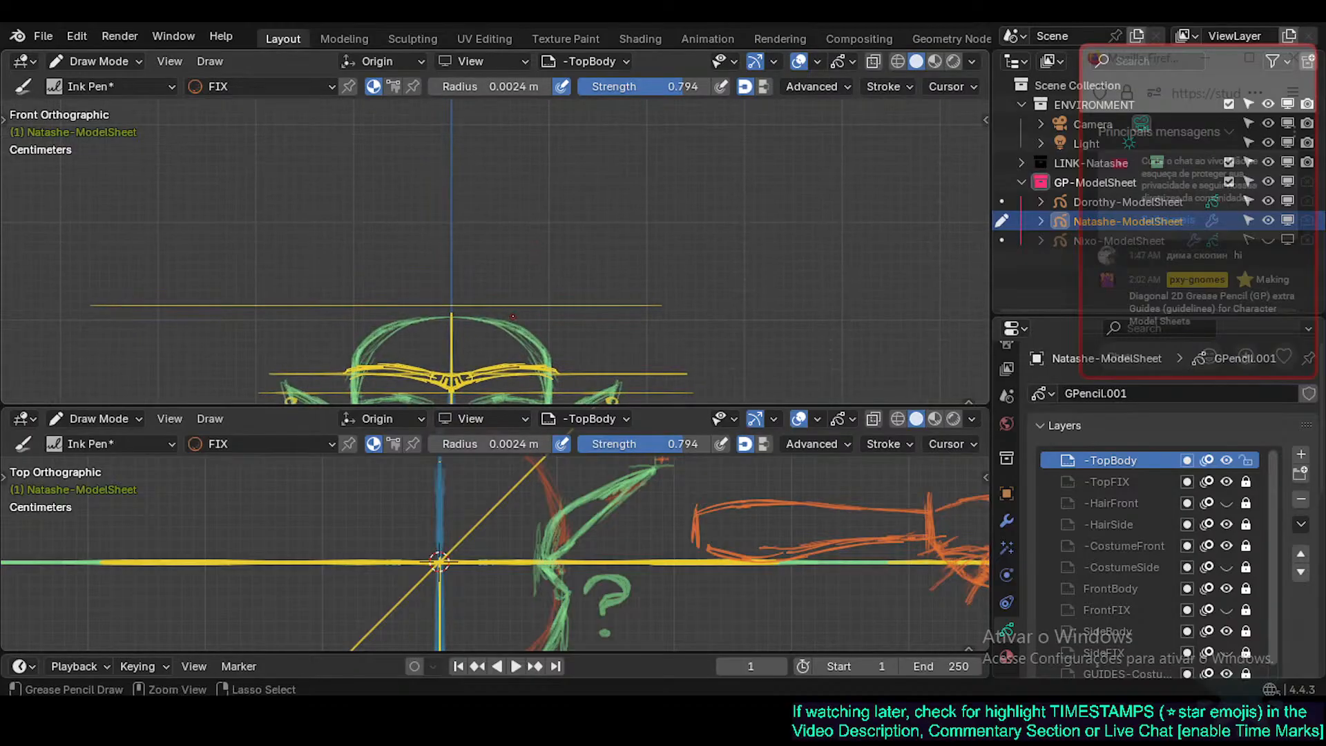
shift+middle_drag(512, 317, 478, 218)
shift+middle_drag(478, 284, 479, 239)
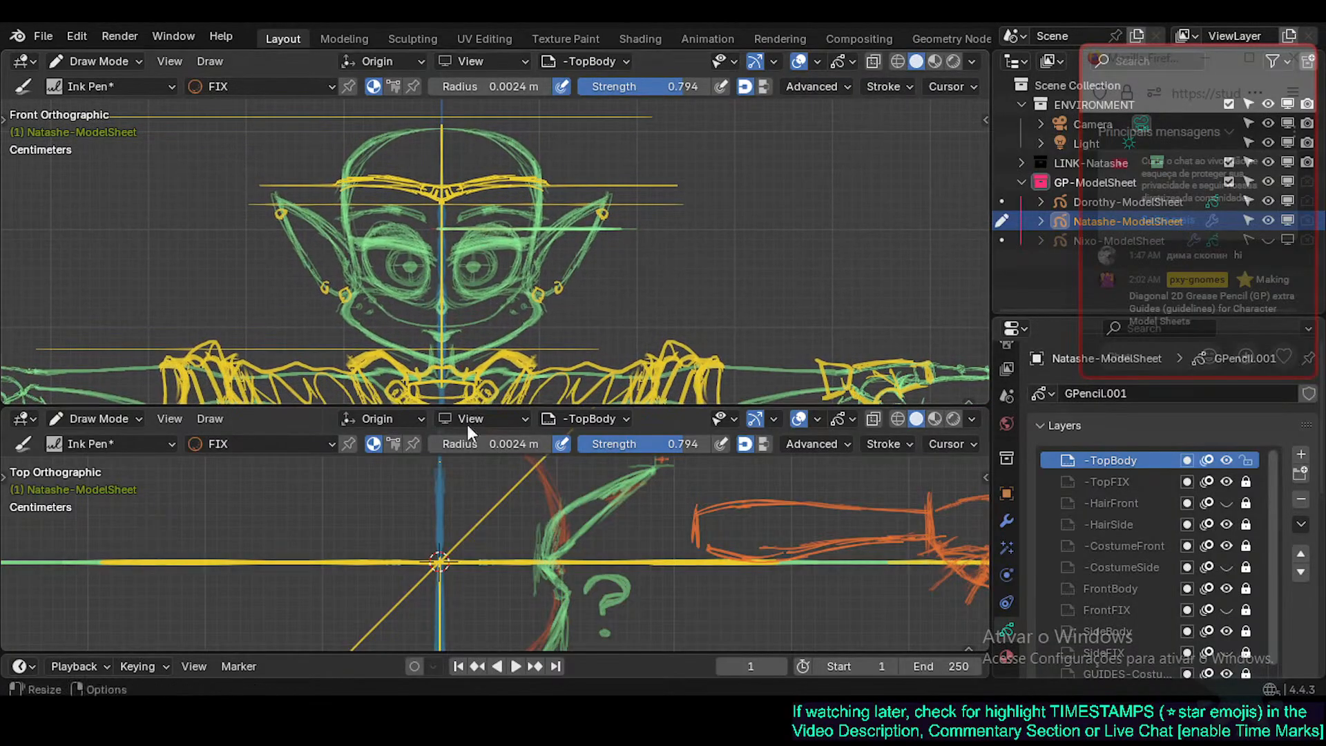
shift+middle_drag(495, 589, 494, 512)
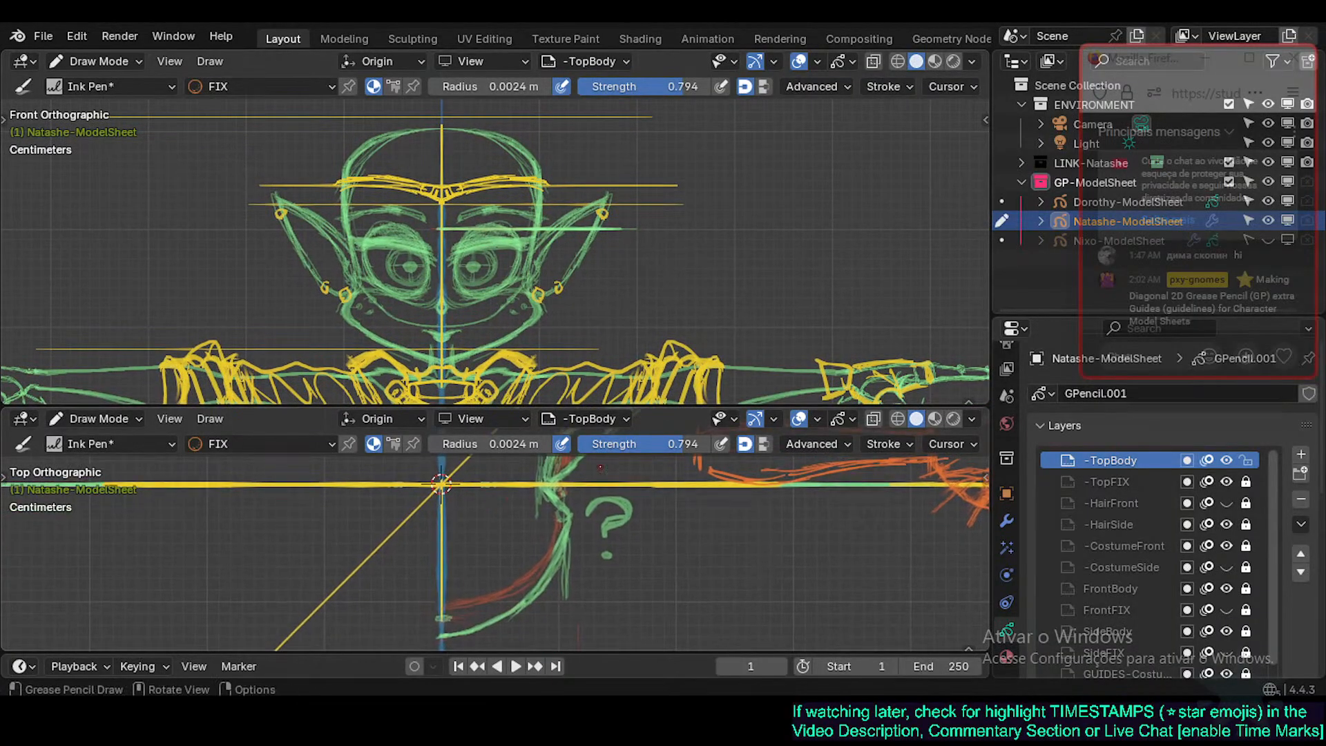
scroll(600, 467, down, 2)
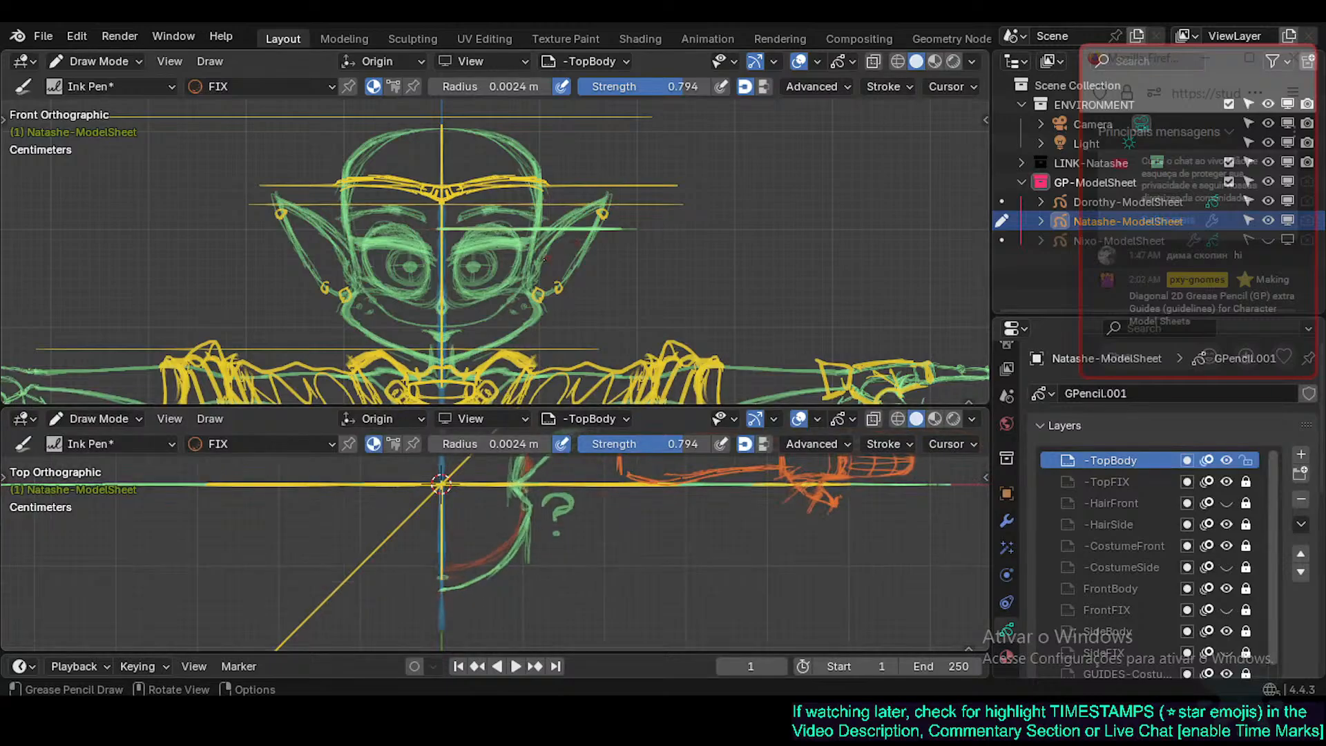
shift+scroll(584, 294, up, 2)
shift+scroll(583, 295, down, 5)
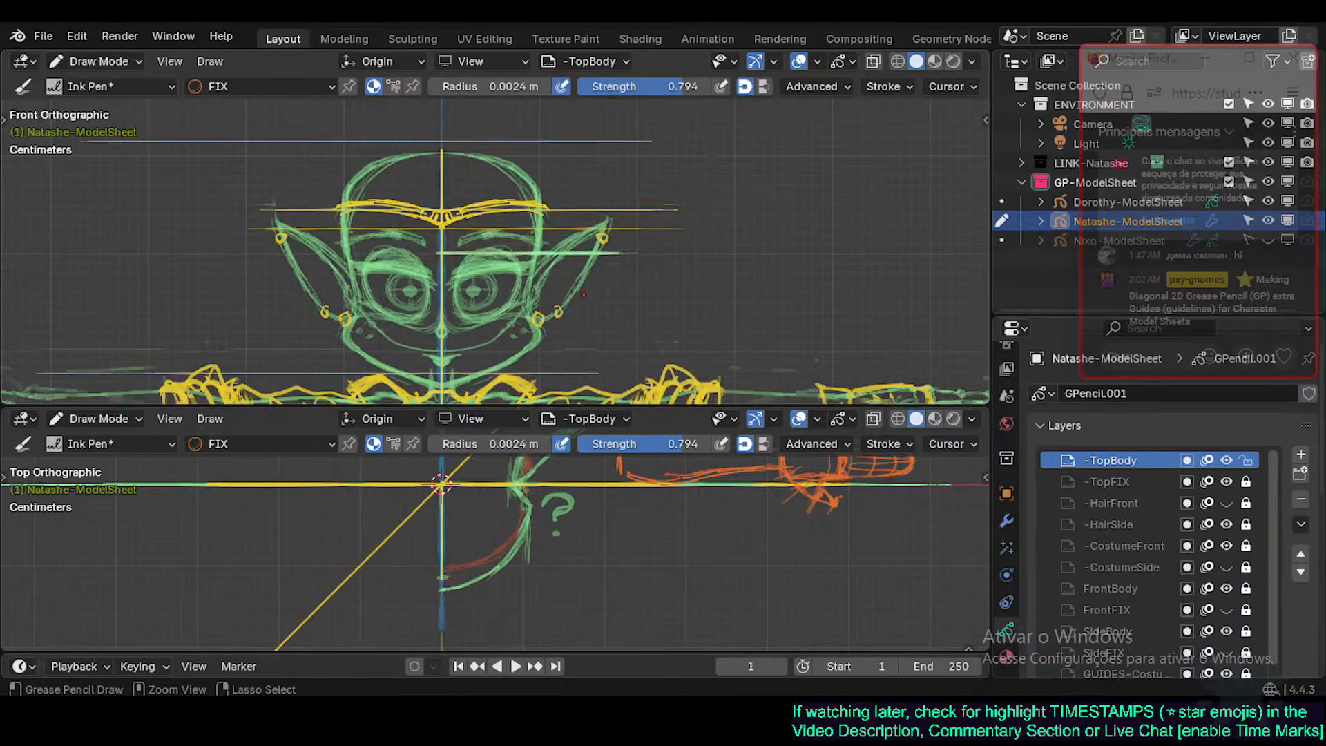
shift+scroll(584, 294, up, 3)
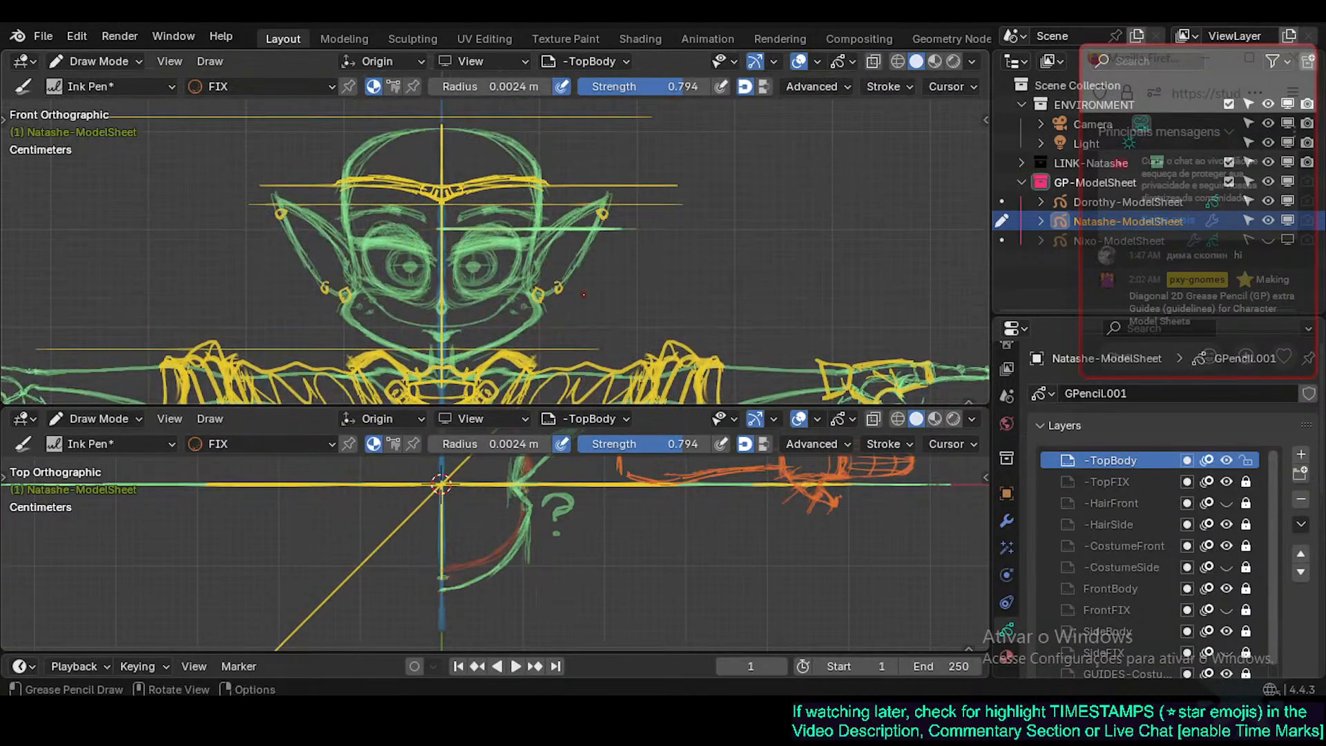
Join the two stacked viewports into one top view and switch it to Quad View.
right_click(502, 407)
click(479, 442)
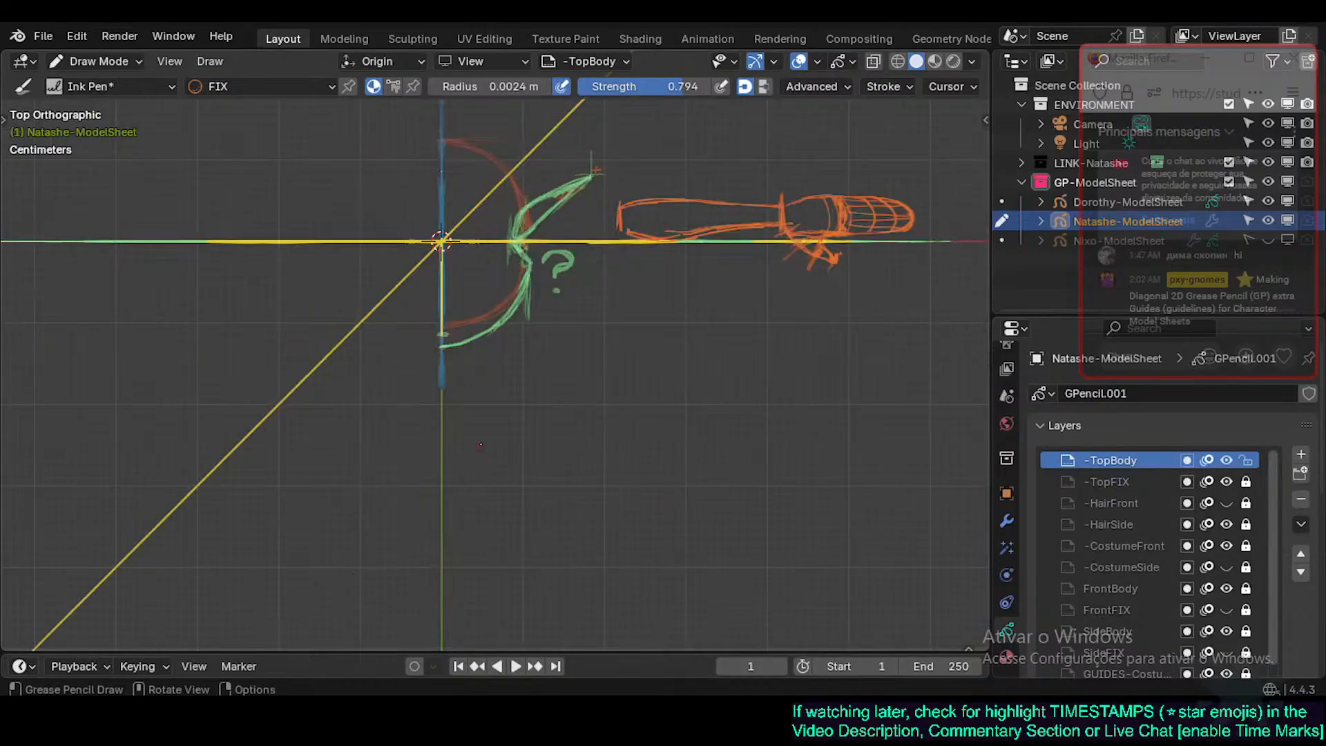
shift+scroll(520, 358, up, 5)
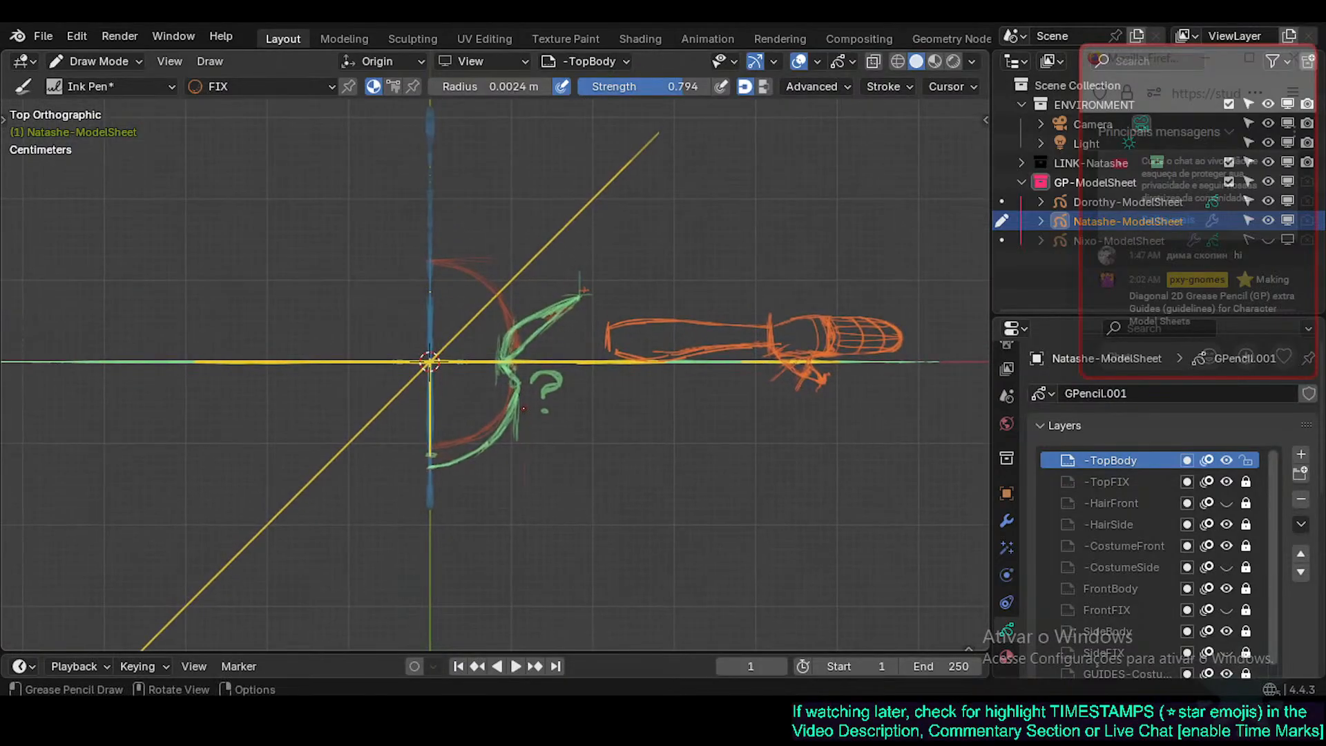
key(ctrl+alt+q)
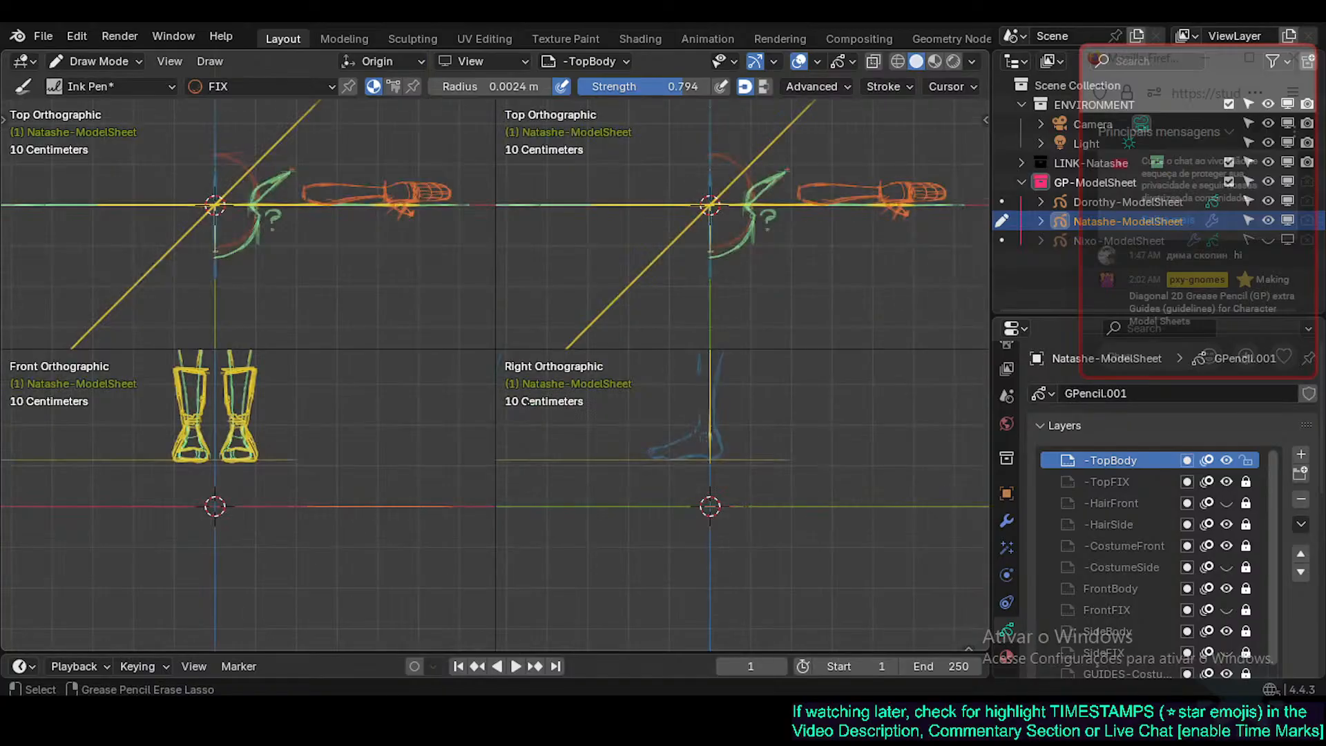
shift+scroll(394, 413, up, 4)
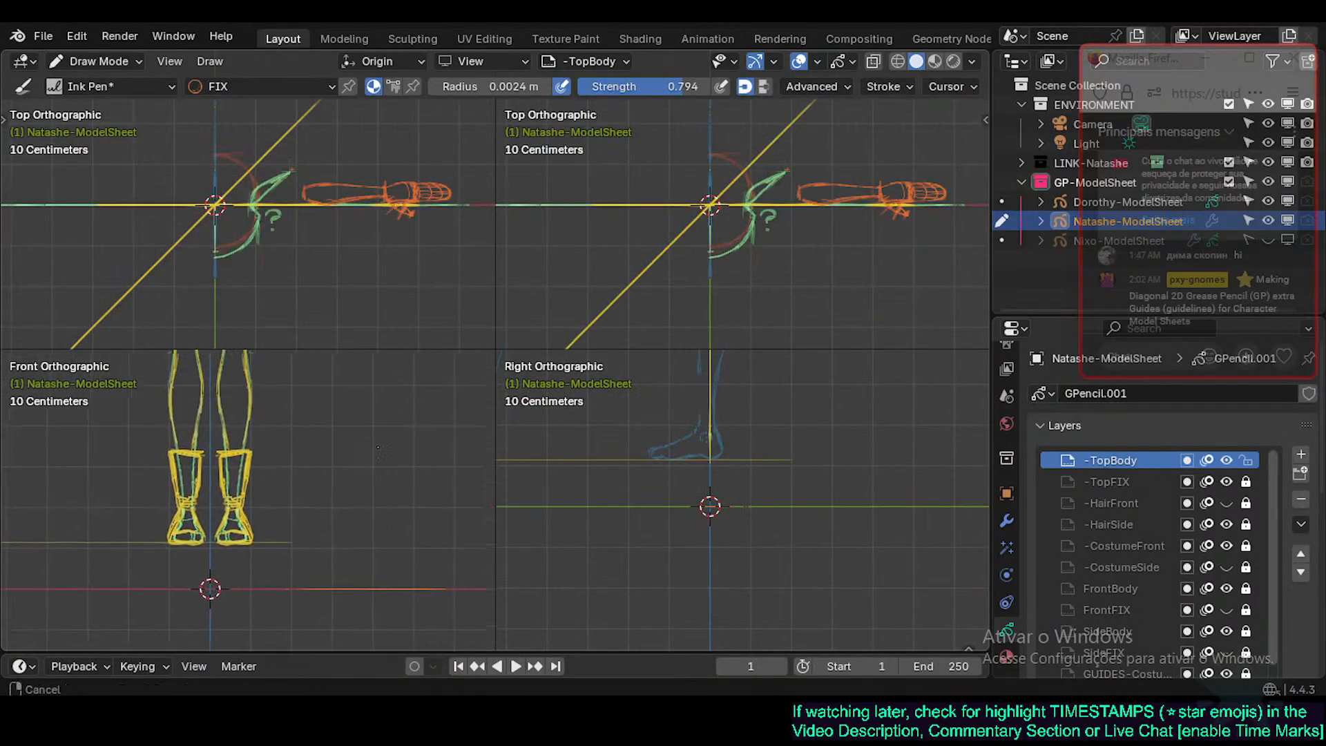
Try Sync Zoom/Pan in the Quad View settings and pan several panes to test it.
key(n)
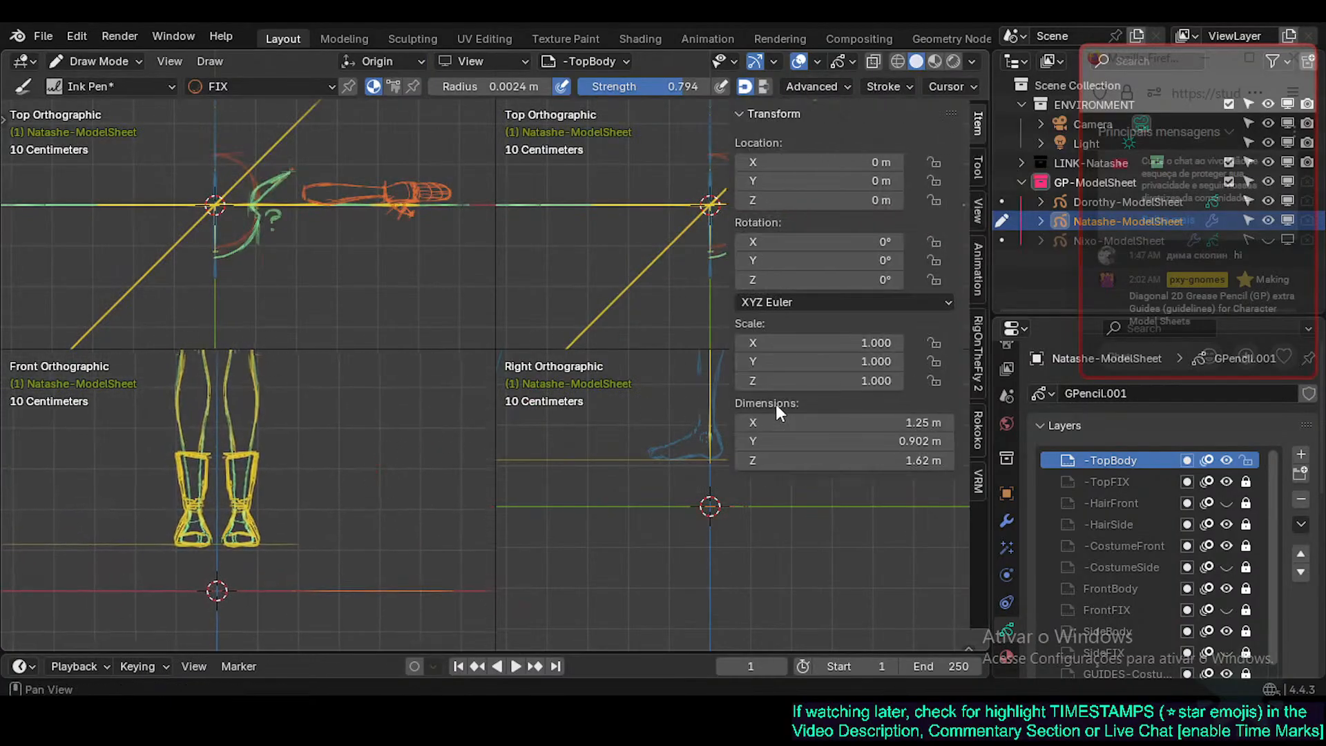
click(976, 214)
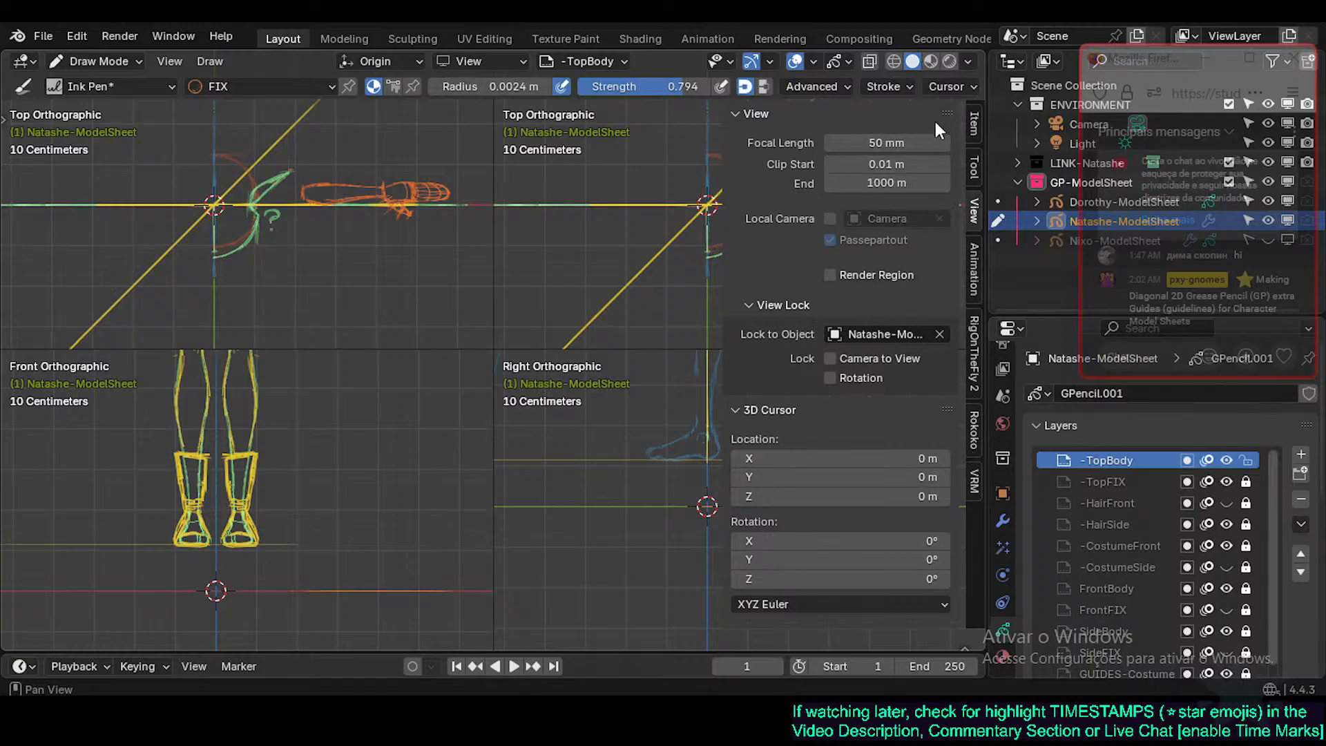
scroll(796, 121, down, 8)
scroll(825, 190, up, 8)
scroll(835, 355, down, 10)
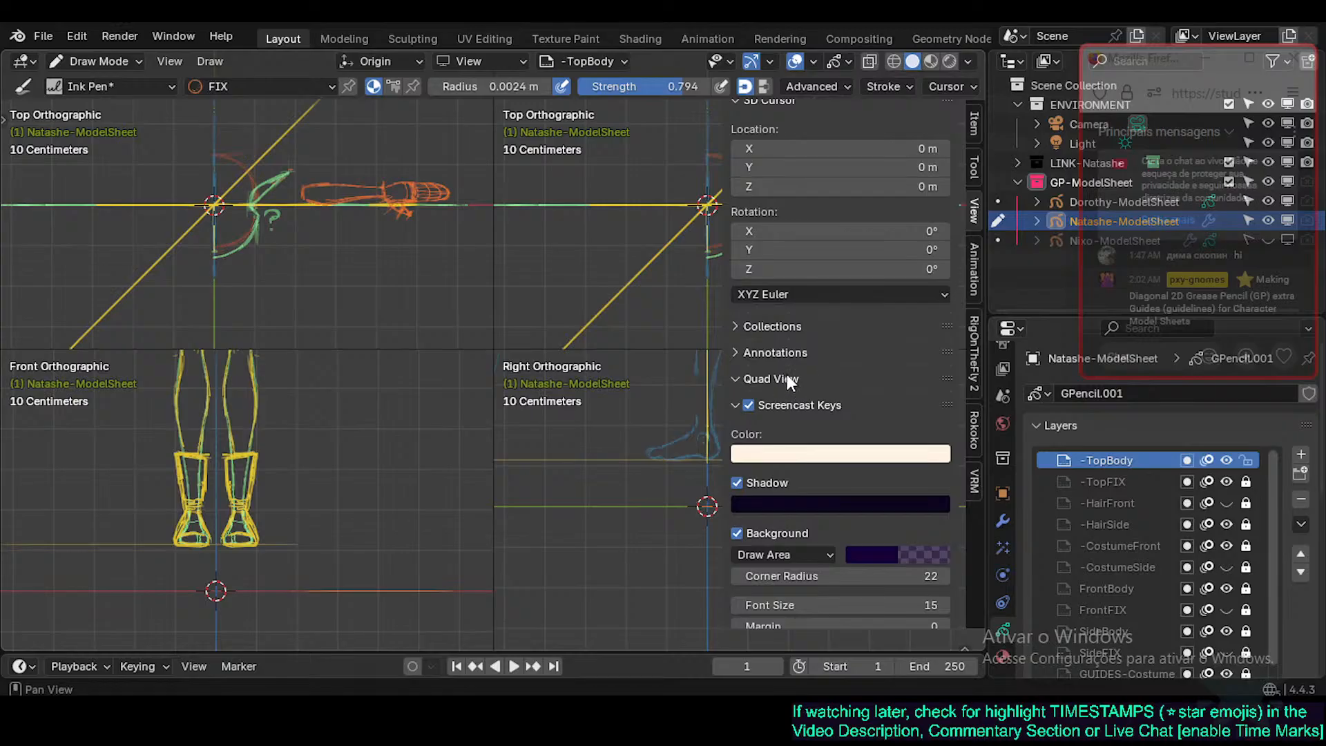
scroll(818, 470, down, 3)
scroll(786, 401, up, 4)
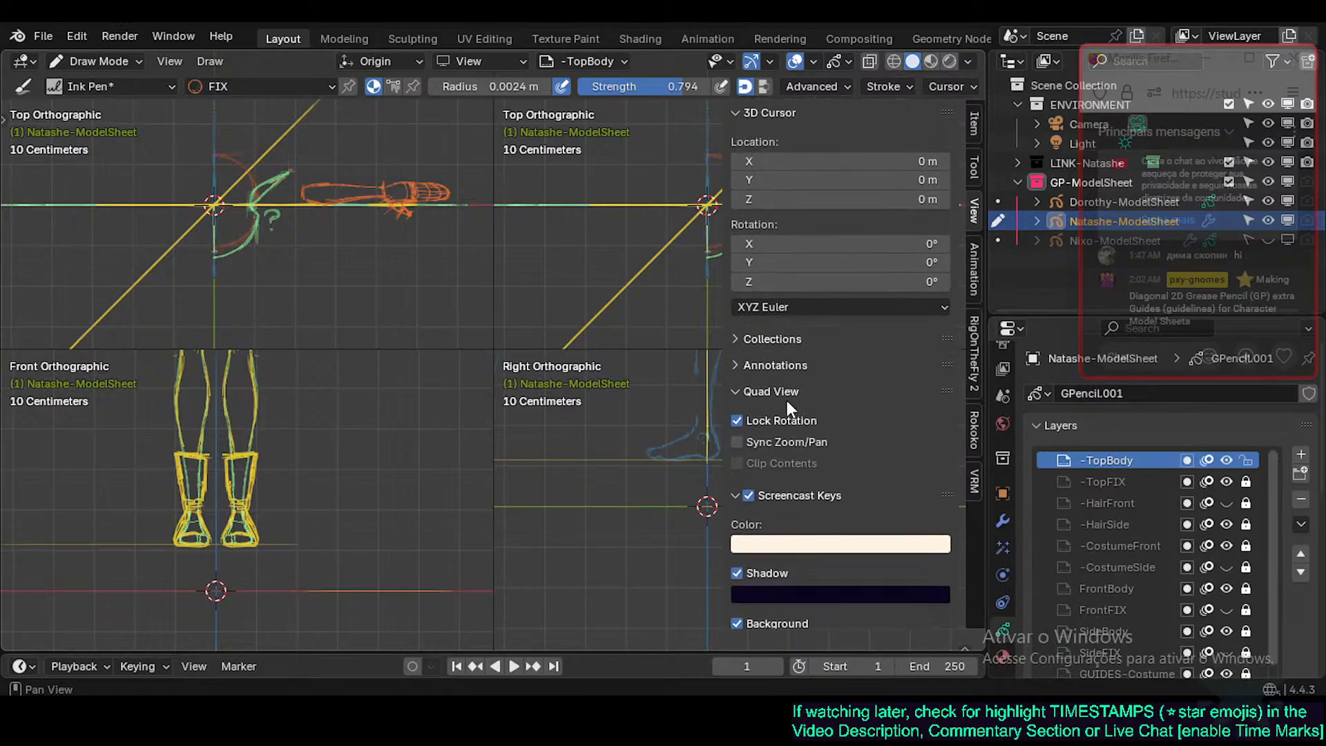
click(737, 442)
key(n)
shift+middle_drag(528, 432, 642, 486)
shift+middle_drag(602, 301, 608, 276)
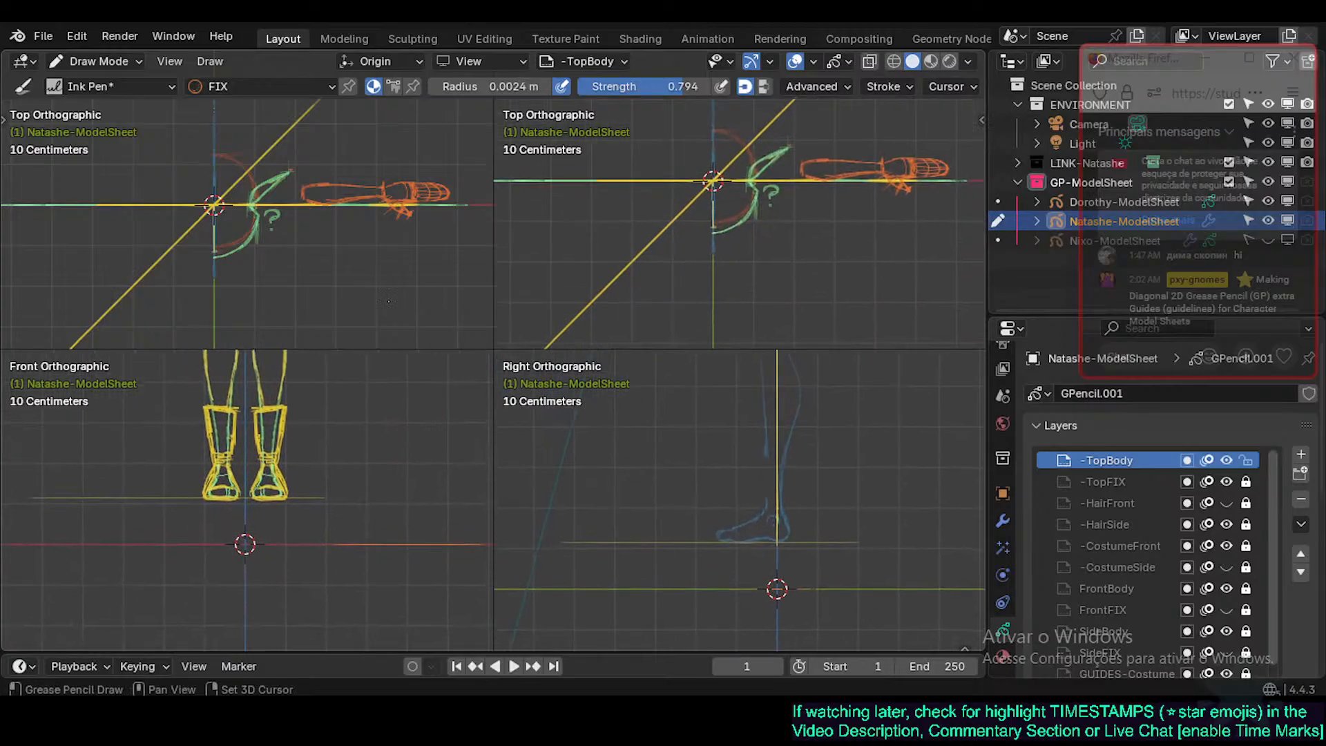
mouse_move(423, 342)
shift+middle_down()
mouse_move(429, 276)
mouse_move(414, 351)
shift+middle_up()
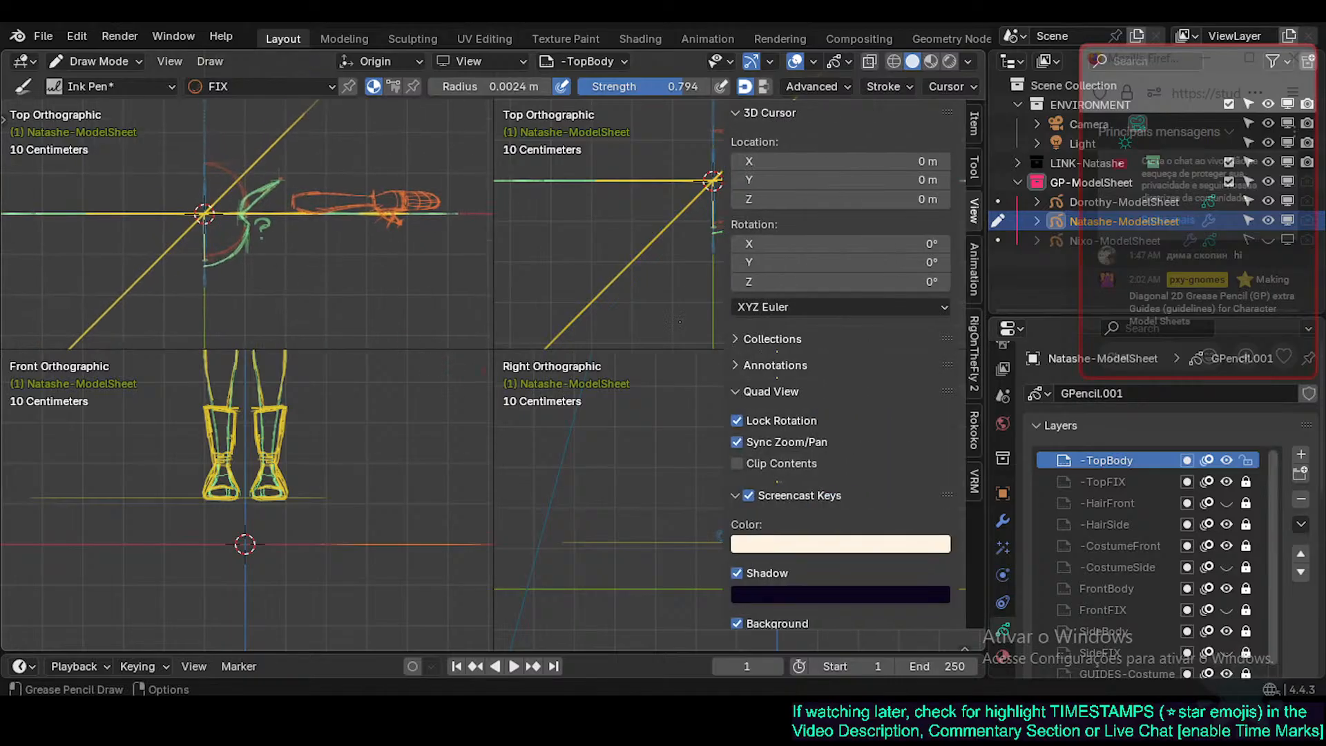
Turn Sync Zoom/Pan off, restart Quad View and toggle Sync Zoom/Pan again.
key(n)
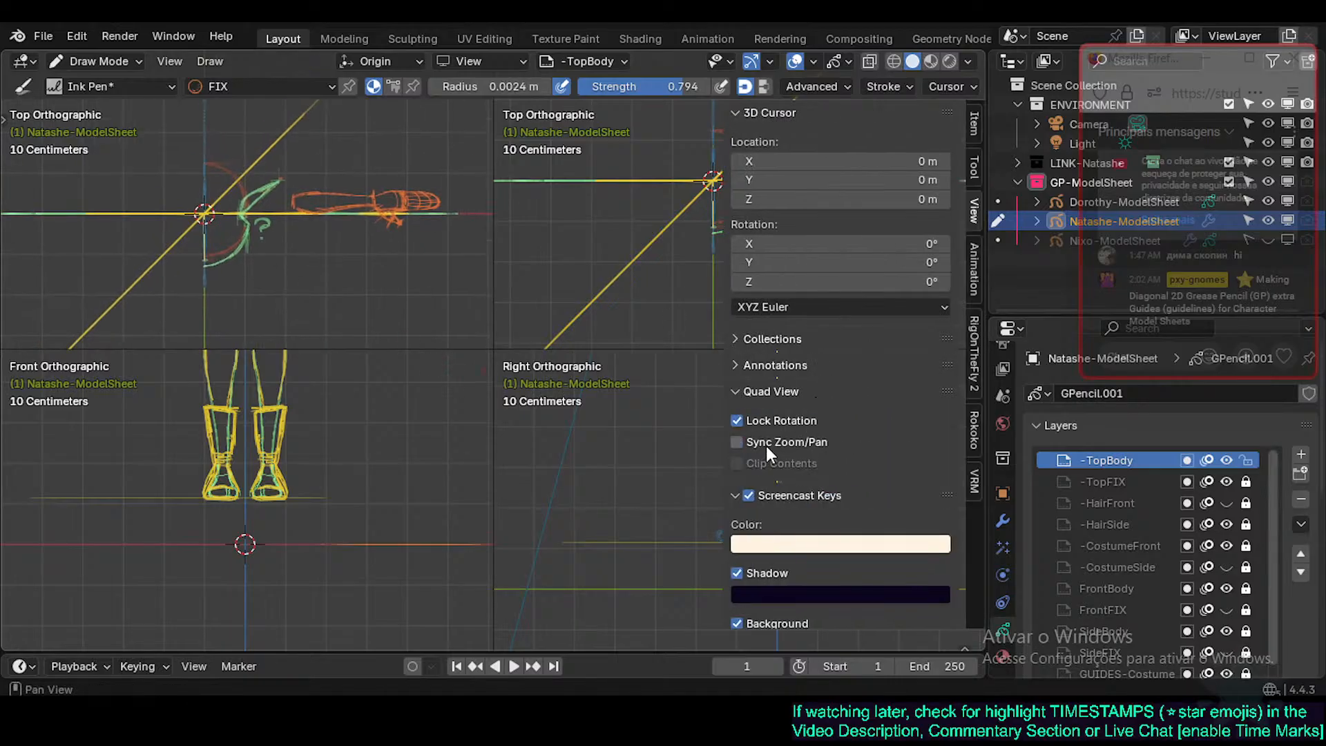
key(n)
key(ctrl+alt+q)
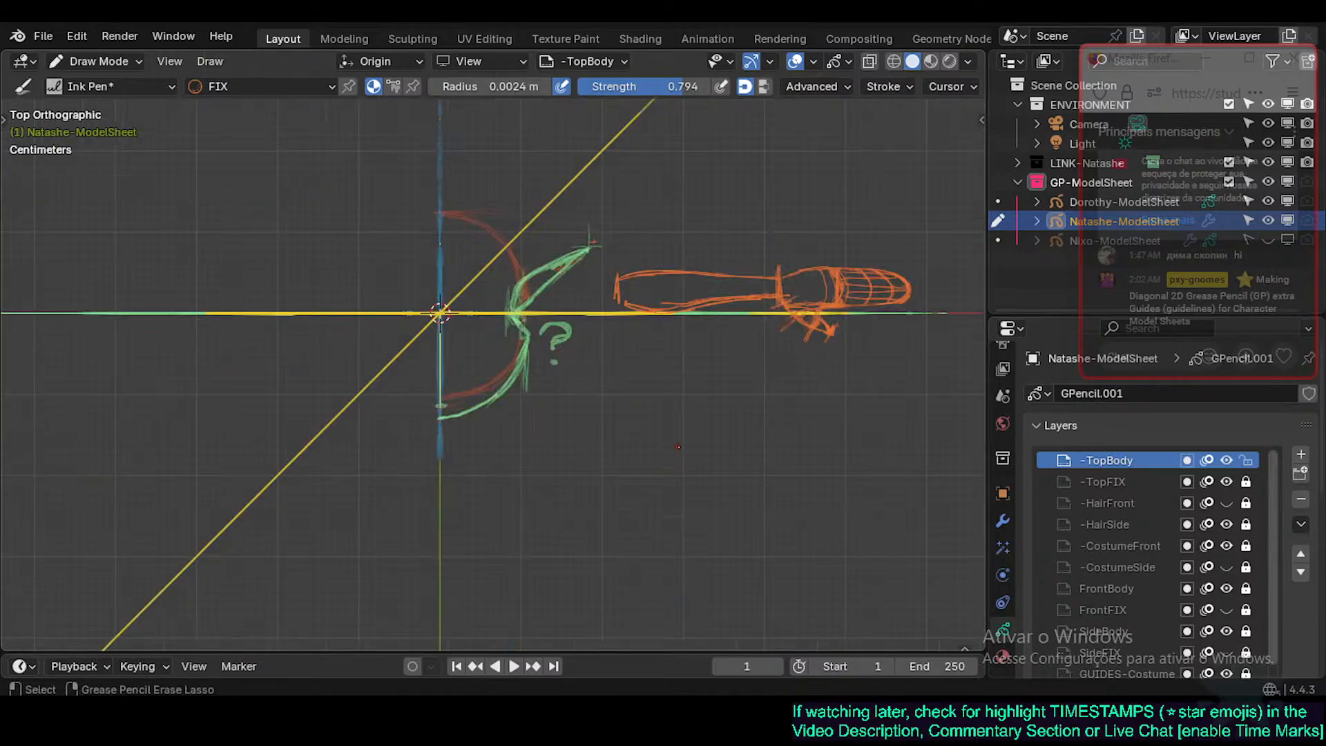
key(ctrl+alt+q)
key(n)
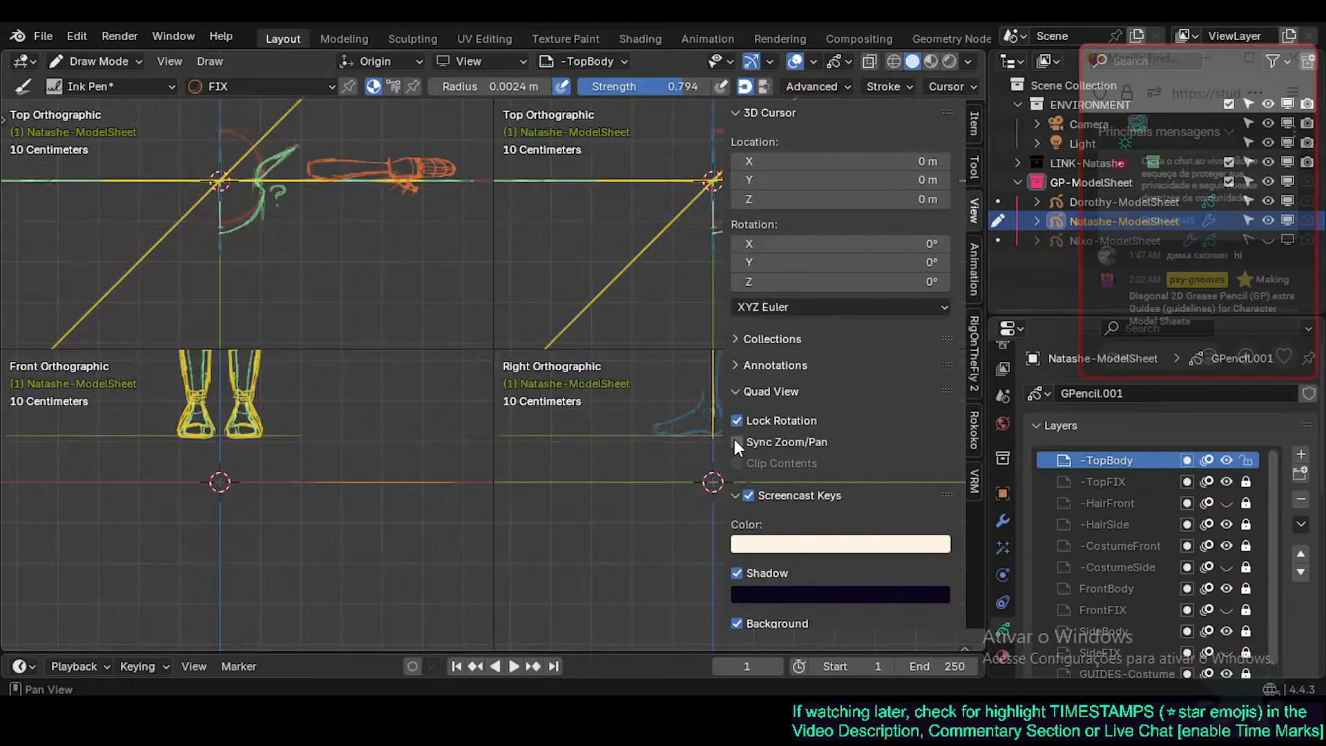
click(737, 442)
key(n)
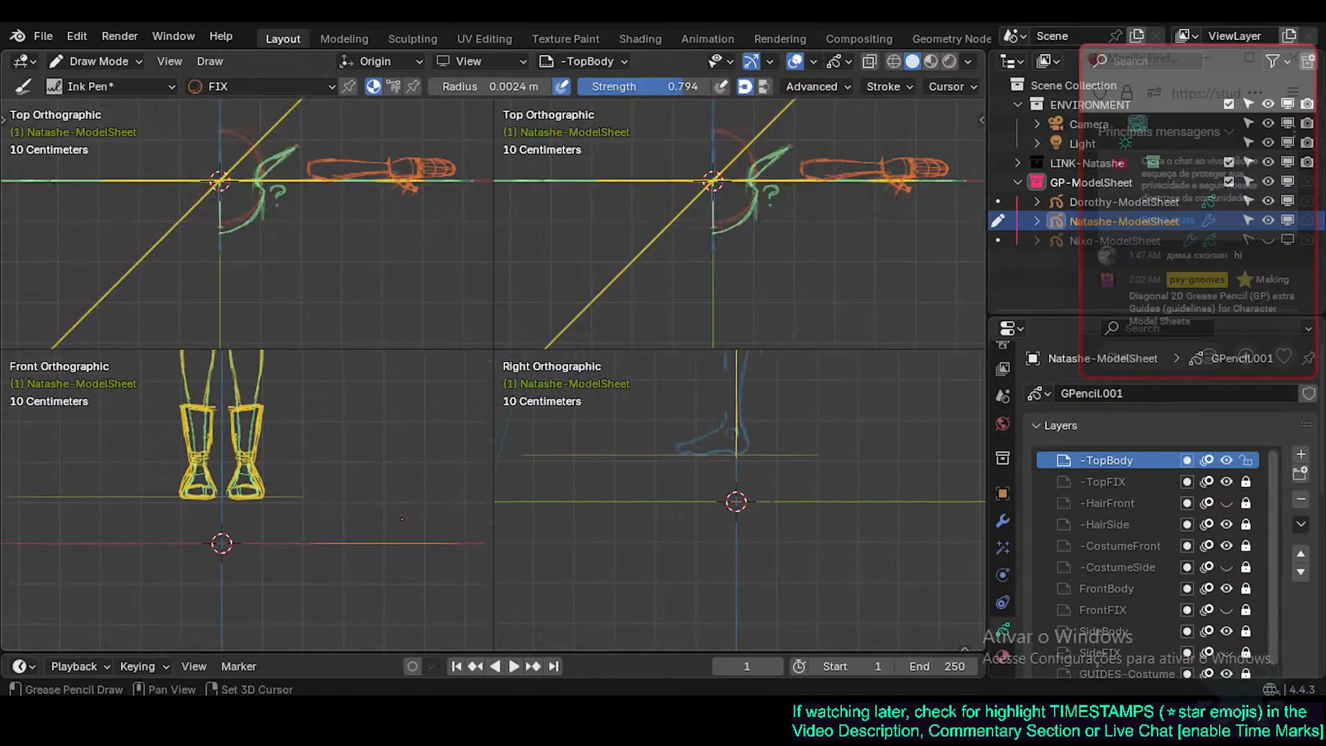
Test whether the Quad View panes follow each other by panning the front, right and top panes and orbiting the perspective pane.
shift+middle_drag(402, 519, 422, 548)
shift+middle_drag(732, 470, 719, 474)
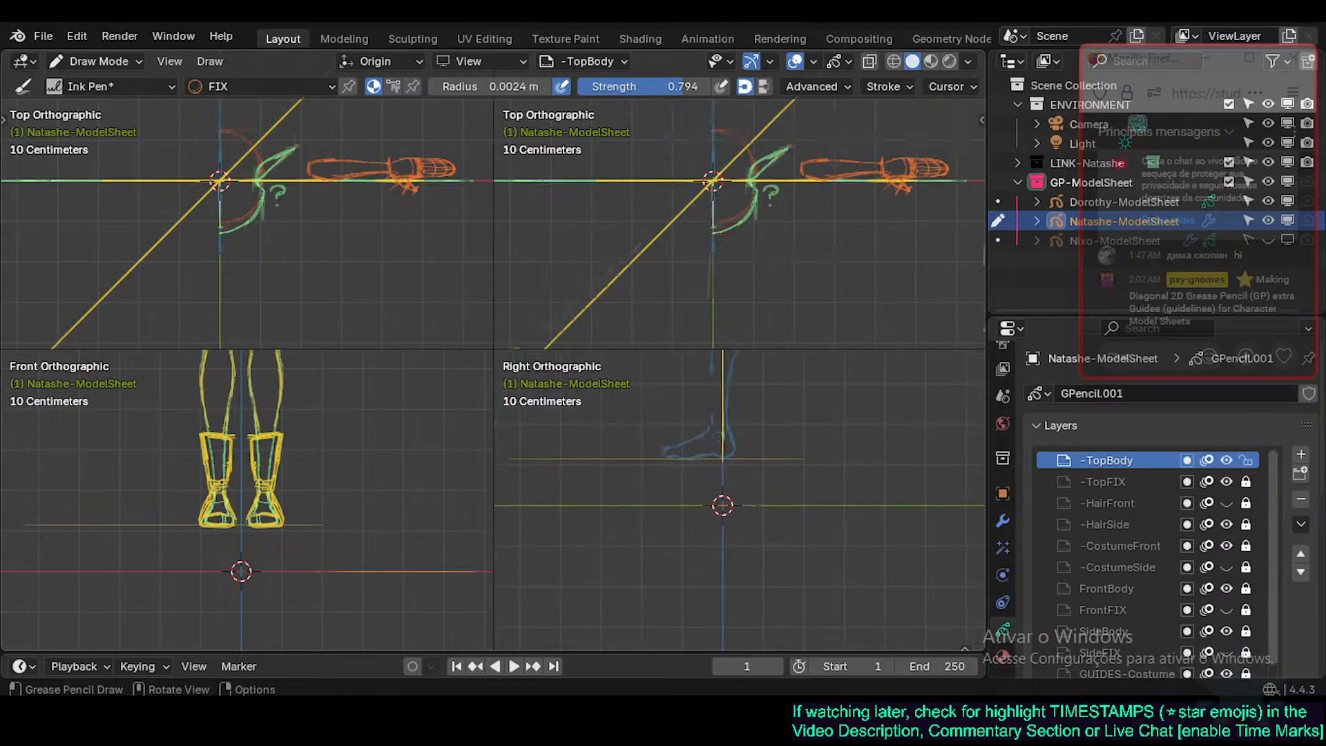
middle_drag(711, 257, 673, 339)
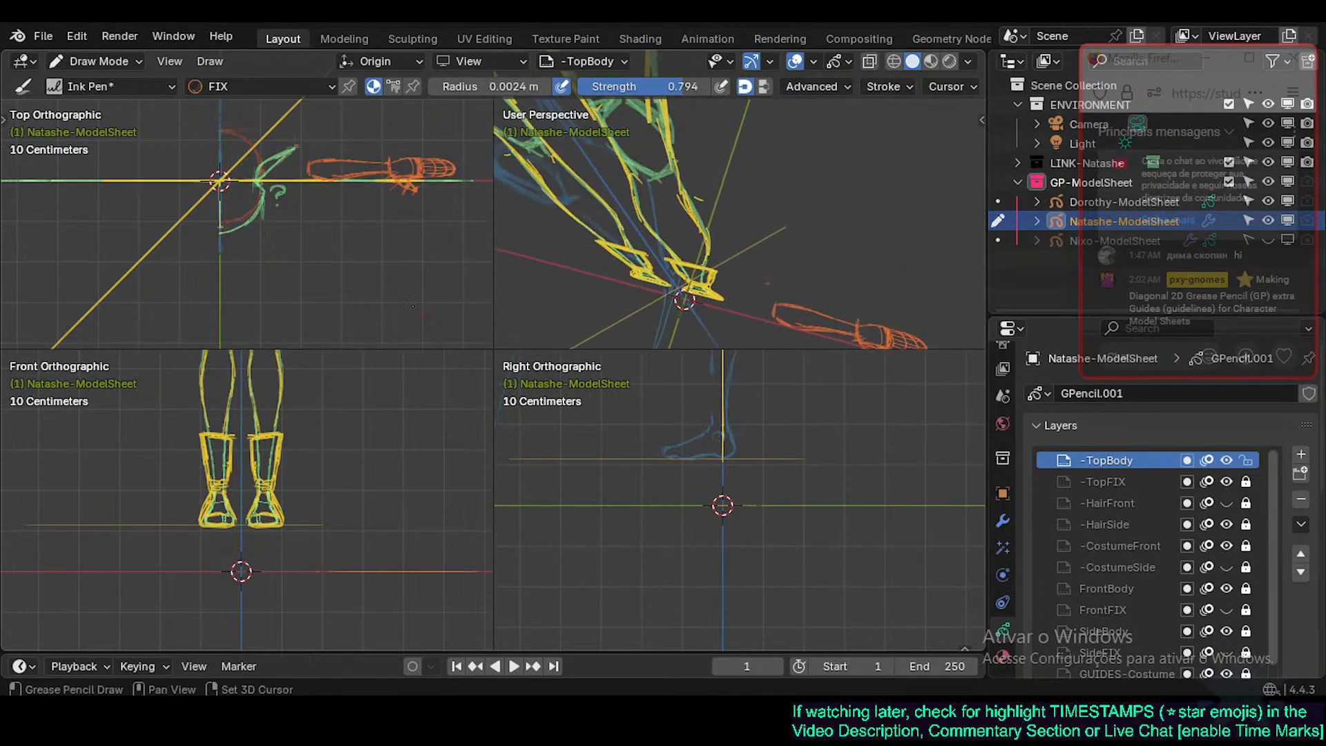
shift+middle_drag(389, 200, 416, 251)
shift+middle_drag(366, 430, 359, 404)
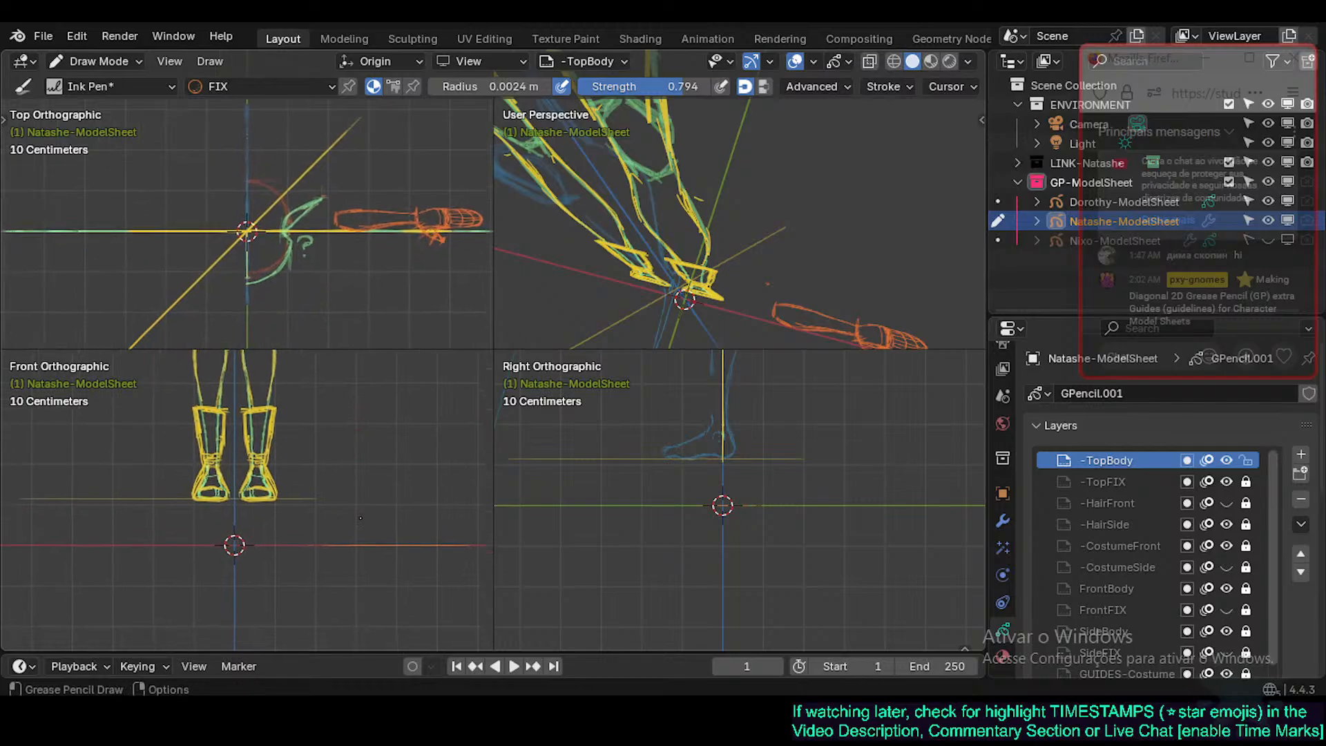
Pan the right, front and perspective panes once more to check whether Quad View keeps them aligned.
shift+middle_drag(775, 427, 622, 466)
shift+middle_drag(387, 445, 426, 462)
shift+middle_drag(795, 277, 696, 308)
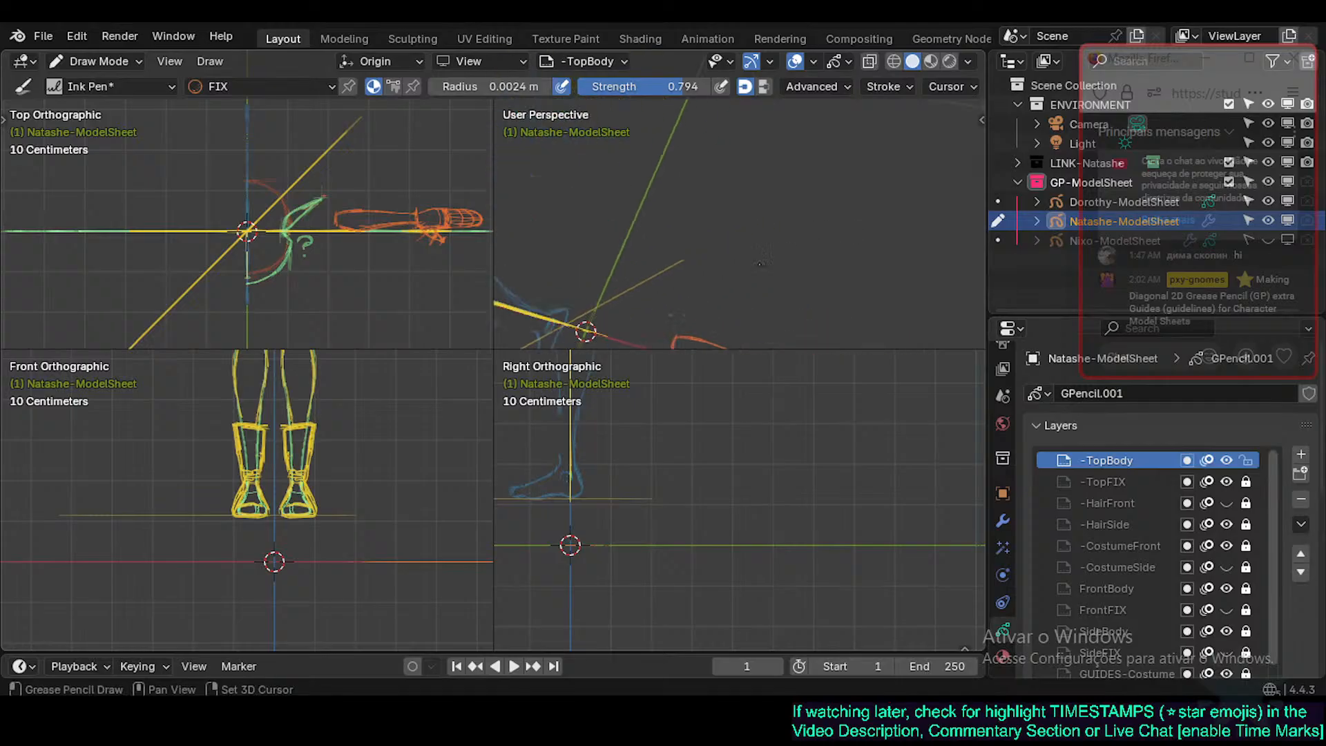
Toggle Clip Contents and Sync Zoom/Pan in the Quad View settings, and try orbiting and panning the panes.
key(n)
click(760, 444)
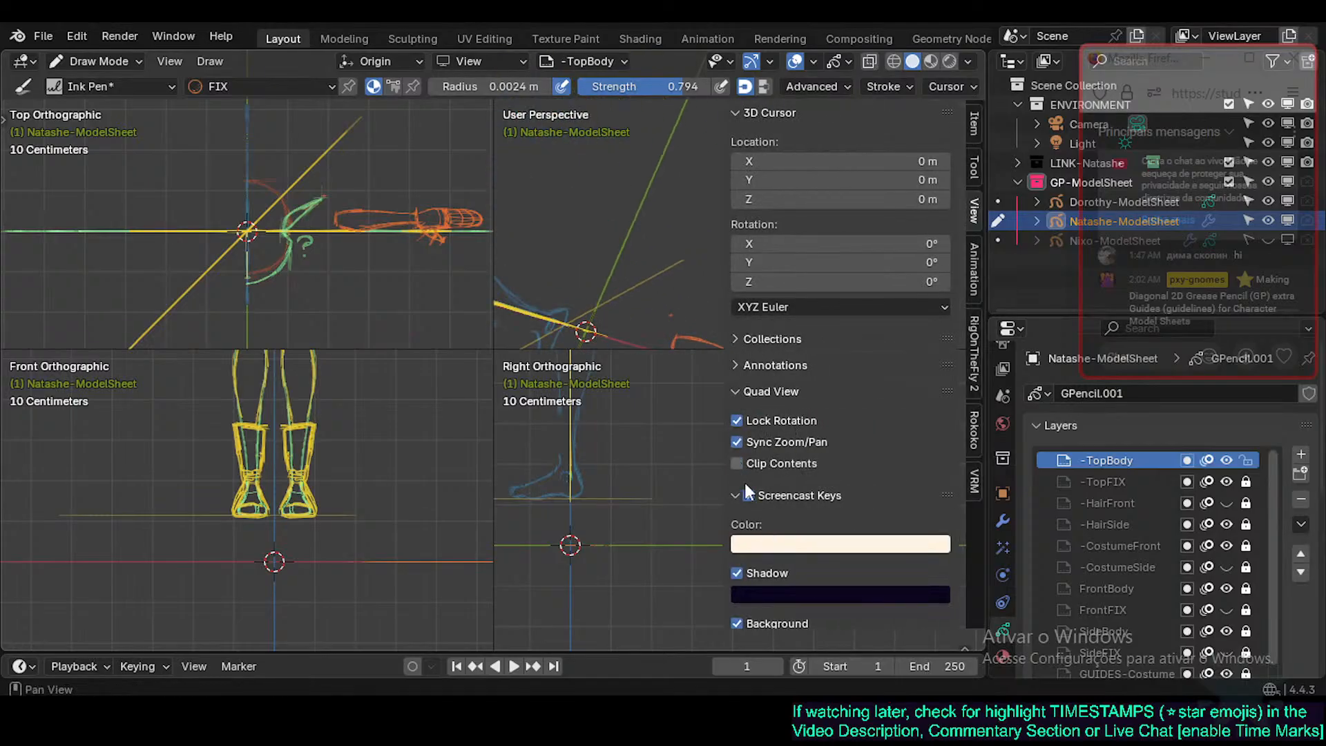
click(745, 461)
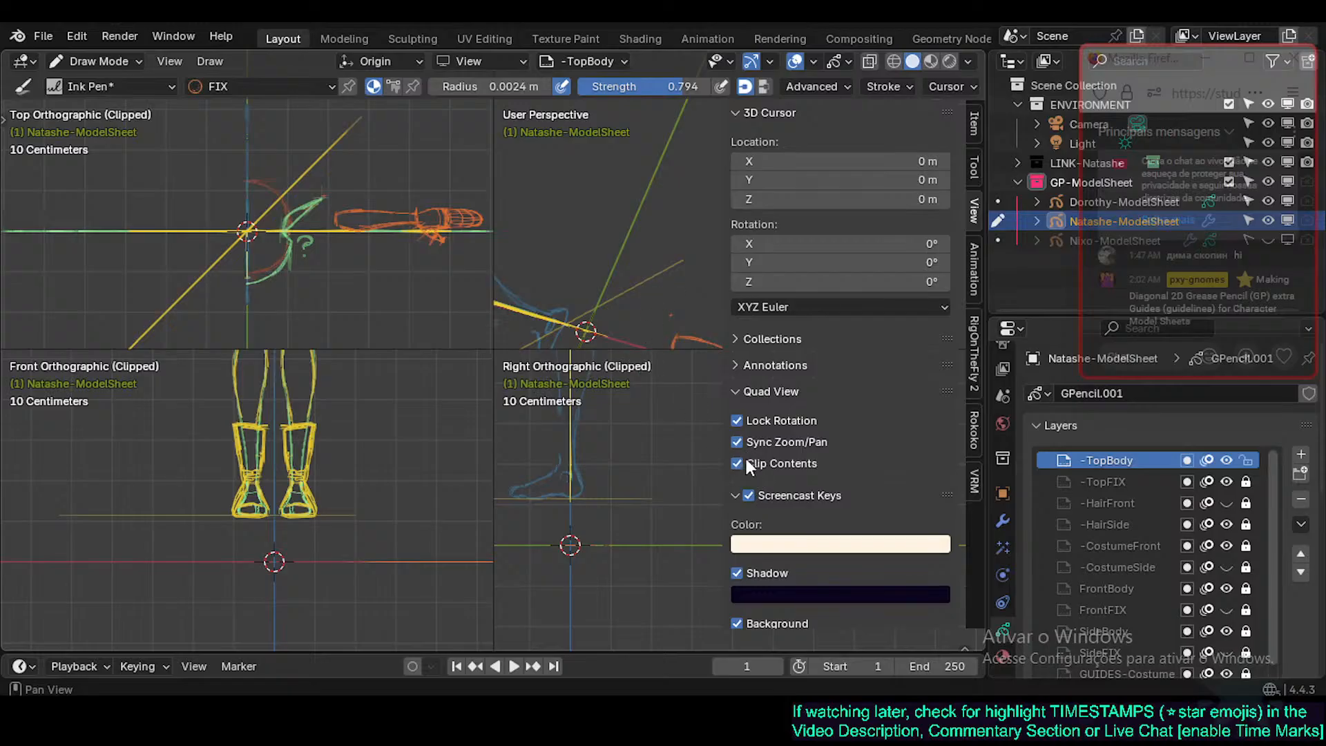
click(737, 461)
click(736, 460)
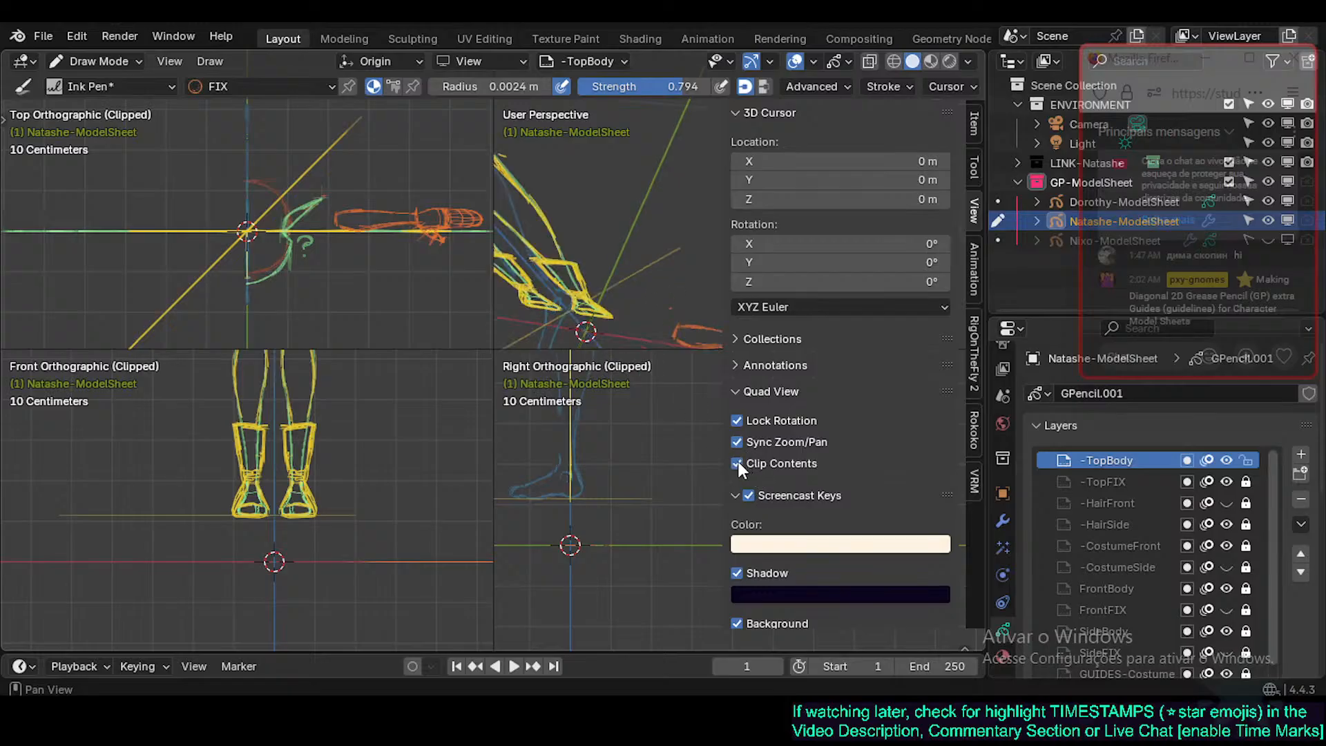
click(738, 460)
click(736, 442)
click(737, 442)
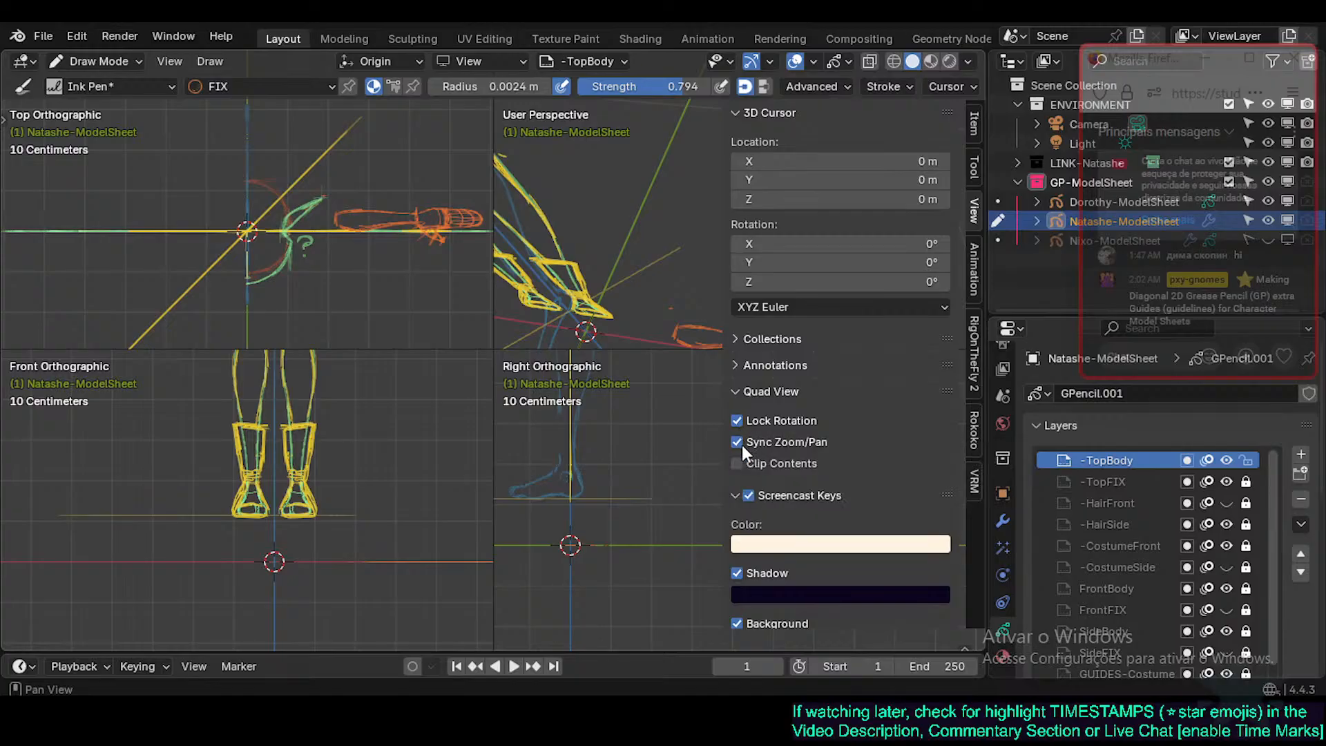
click(737, 442)
key(n)
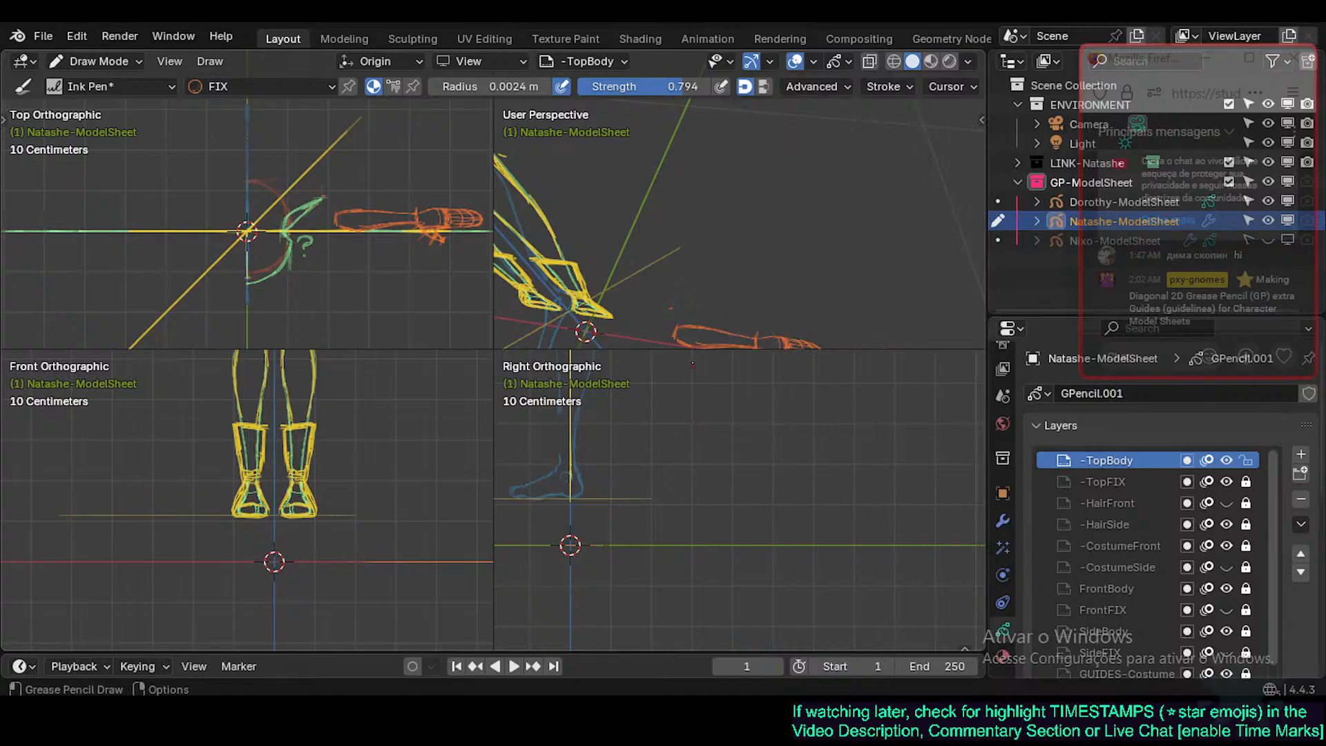
middle_drag(651, 309, 679, 275)
shift+middle_drag(626, 496, 684, 487)
Leave Quad View and show the character's head and arms in a single front orthographic view.
key(ctrl+alt+q)
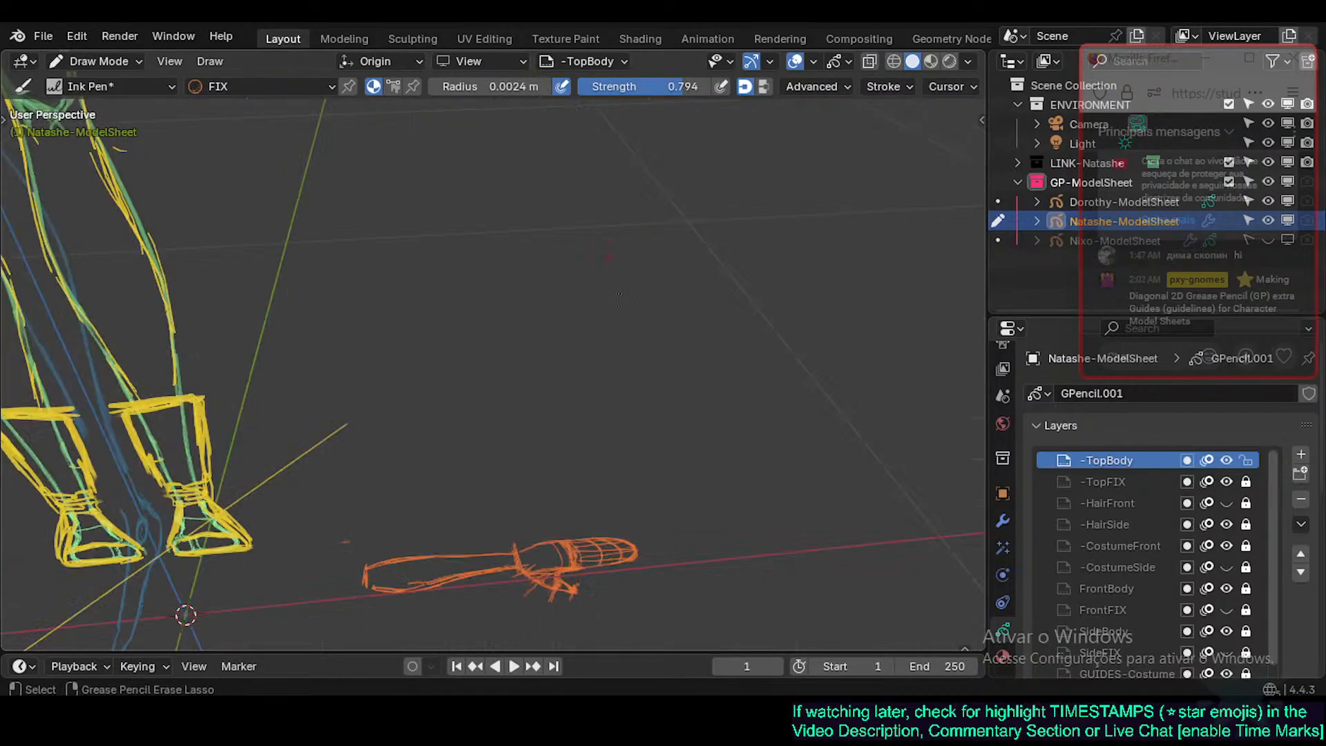
key(KP_1)
scroll(541, 343, down, 3)
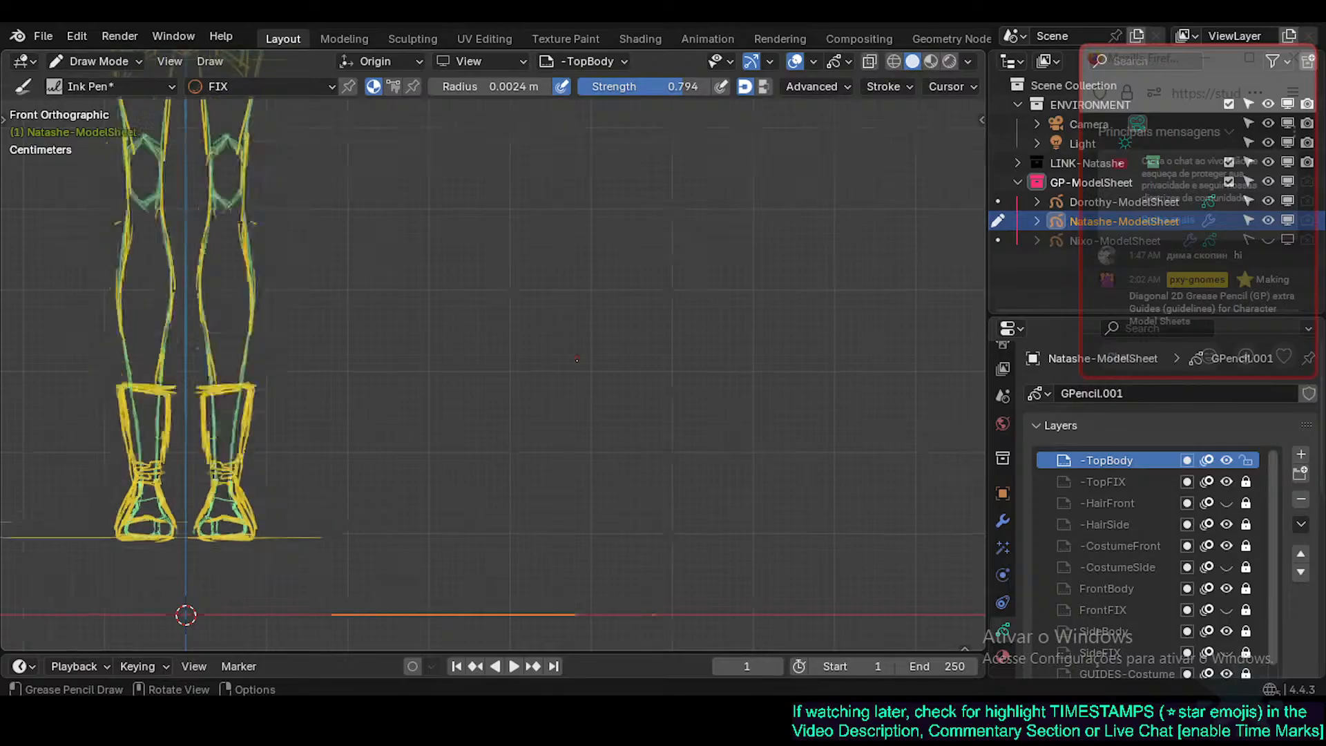
shift+middle_drag(274, 128, 519, 489)
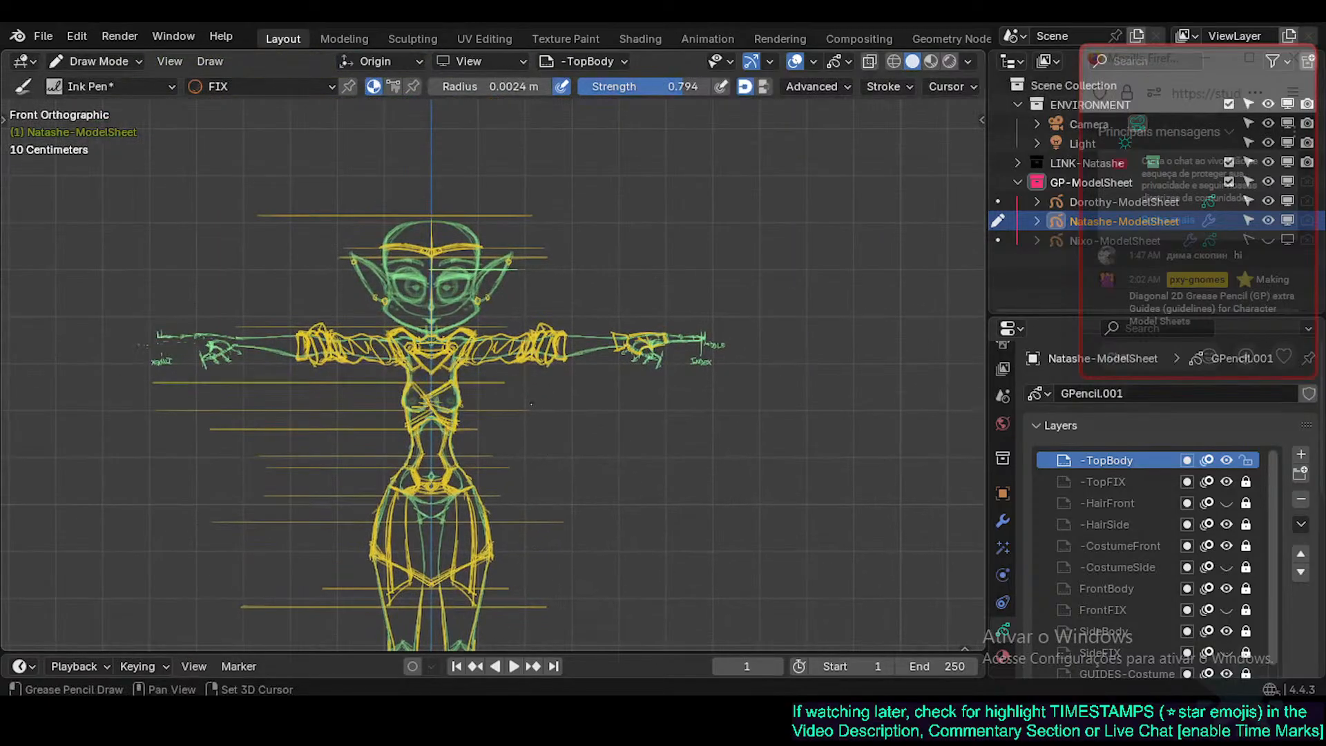
scroll(498, 373, up, 2)
shift+middle_drag(498, 372, 353, 482)
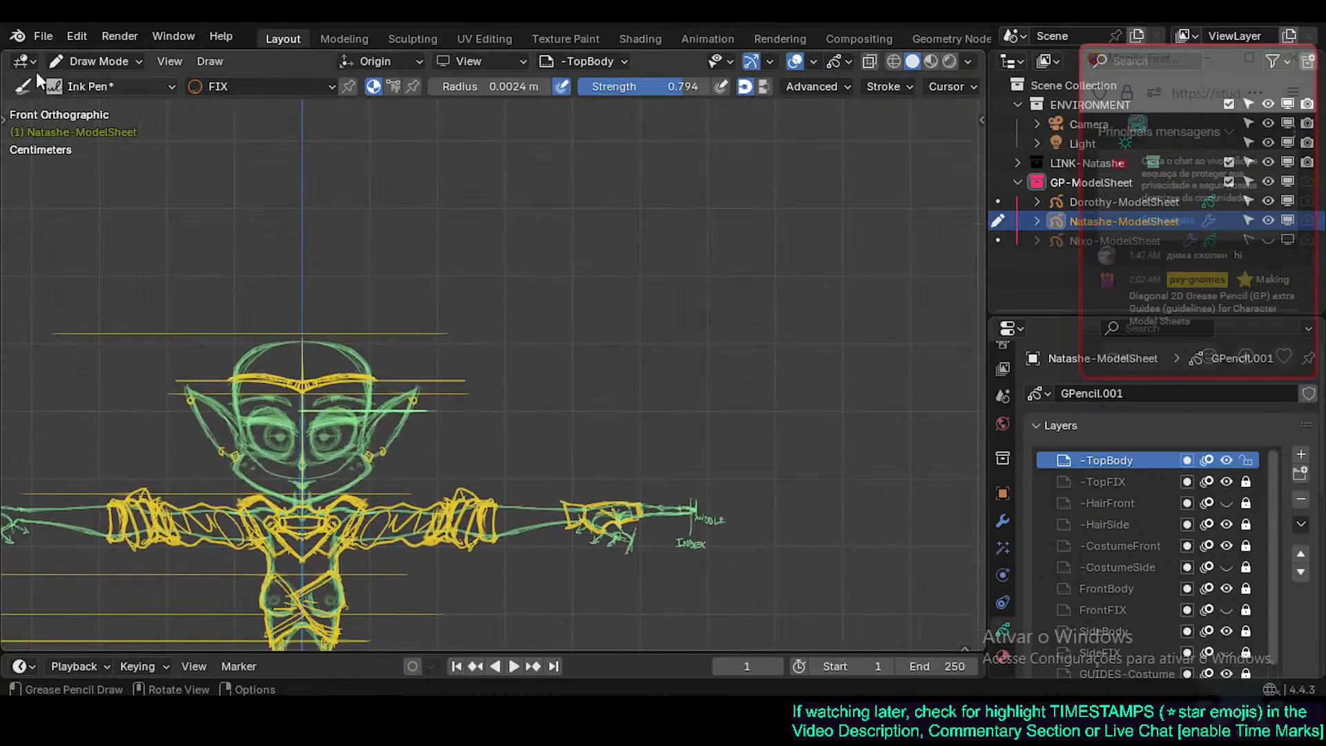
Split the viewport into two stacked areas and set the upper one to a top view framing the arm and body sketch.
drag(6, 54, 35, 277)
key(KP_7)
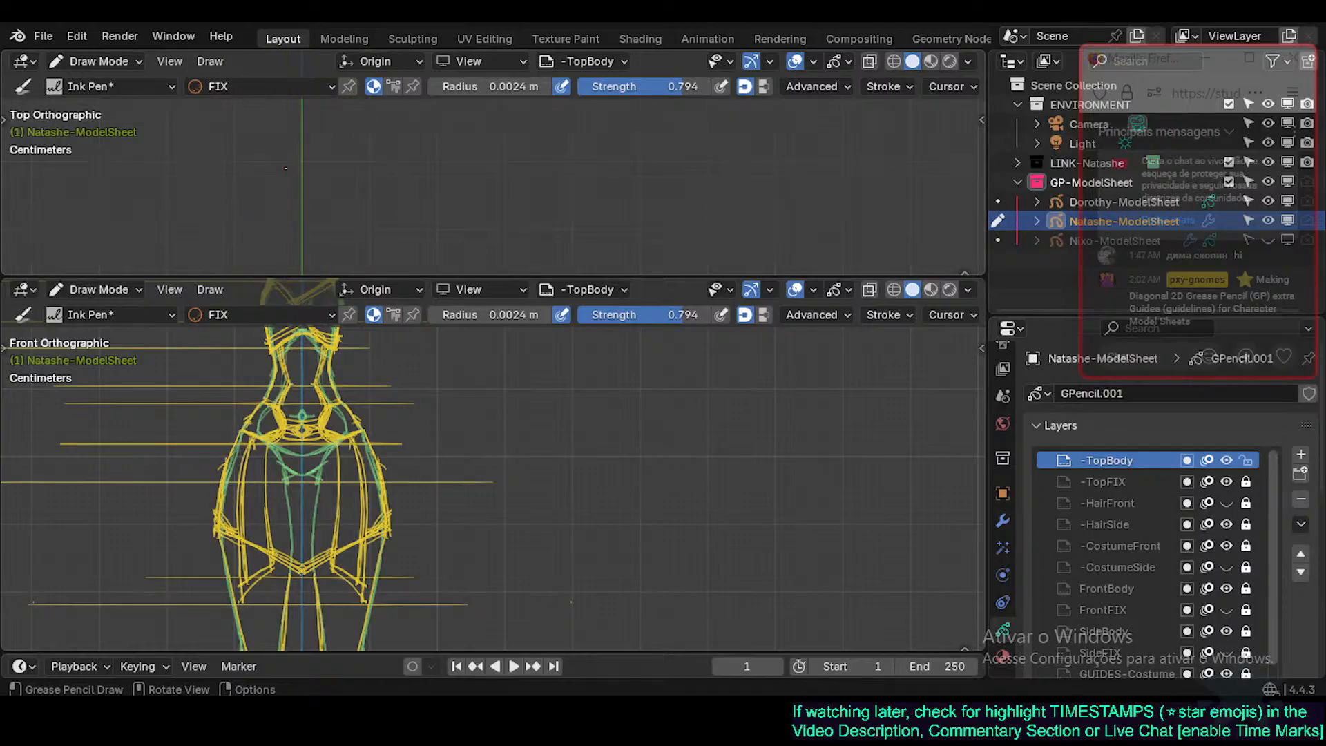
scroll(285, 168, down, 3)
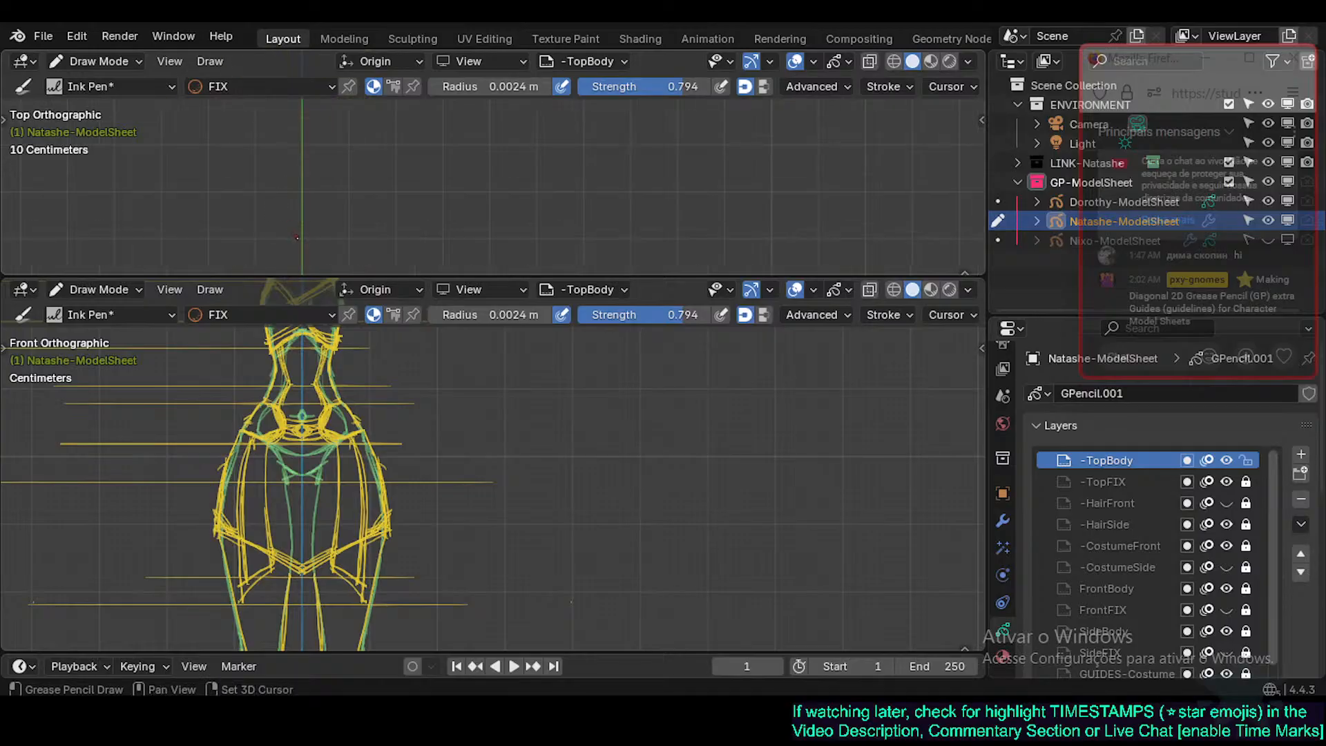
key(ctrl+KP_8)
key(ctrl+KP_8)
key(ctrl+KP_8)
key(ctrl+KP_8)
key(ctrl+KP_8)
key(ctrl+KP_8)
key(ctrl+KP_8)
key(ctrl+KP_8)
key(ctrl+KP_8)
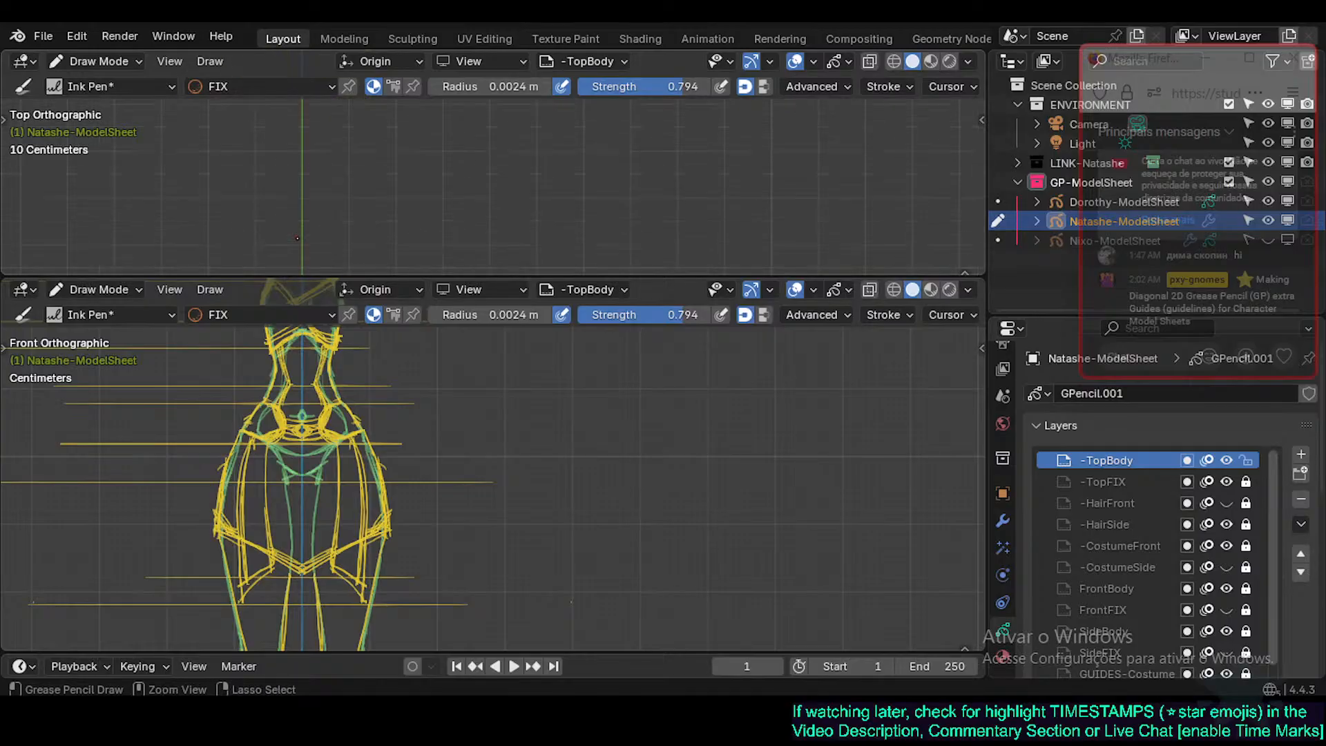
key(ctrl+KP_2)
key(ctrl+KP_2)
key(ctrl+KP_2)
key(ctrl+KP_2)
key(ctrl+KP_2)
key(ctrl+KP_2)
key(ctrl+KP_2)
key(ctrl+KP_2)
key(ctrl+KP_2)
key(ctrl+KP_2)
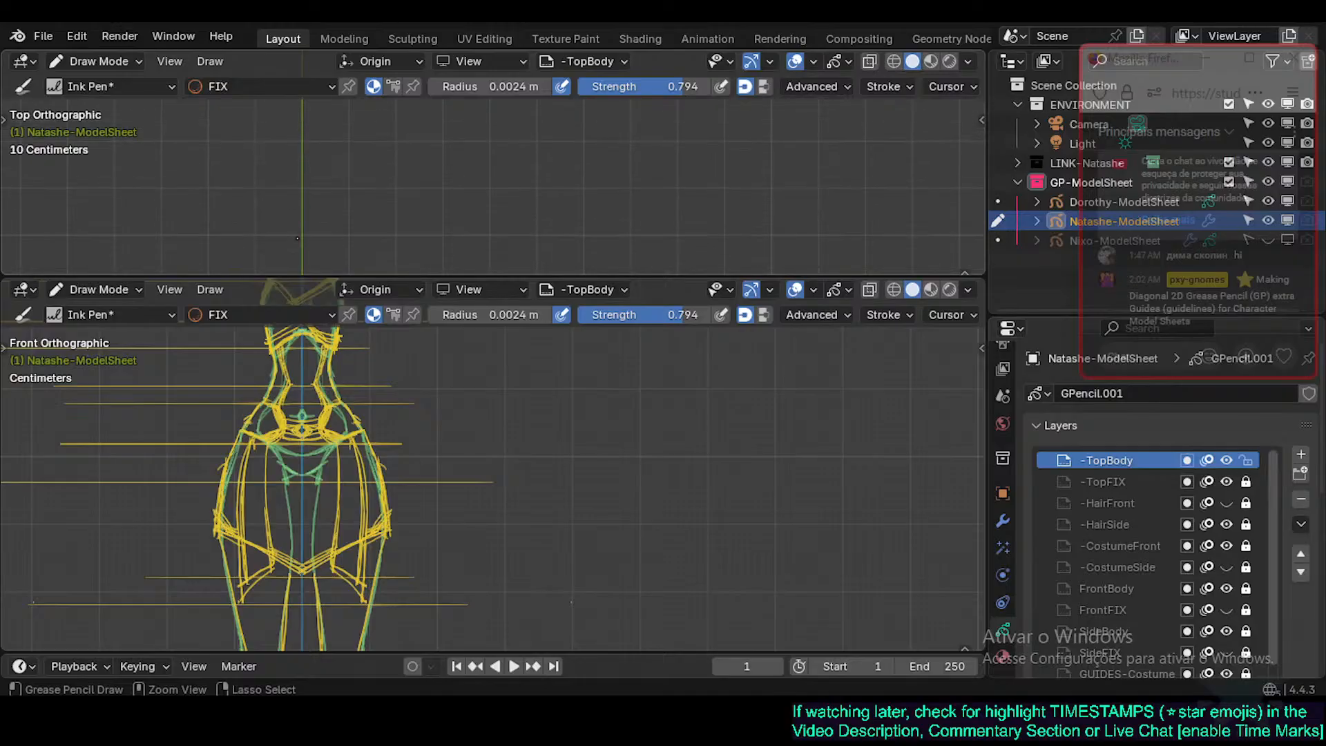
key(ctrl+KP_8)
key(ctrl+KP_8)
key(ctrl+KP_8)
key(ctrl+KP_8)
key(ctrl+KP_8)
key(ctrl+KP_8)
key(ctrl+KP_8)
key(ctrl+KP_8)
key(ctrl+KP_8)
key(ctrl+KP_8)
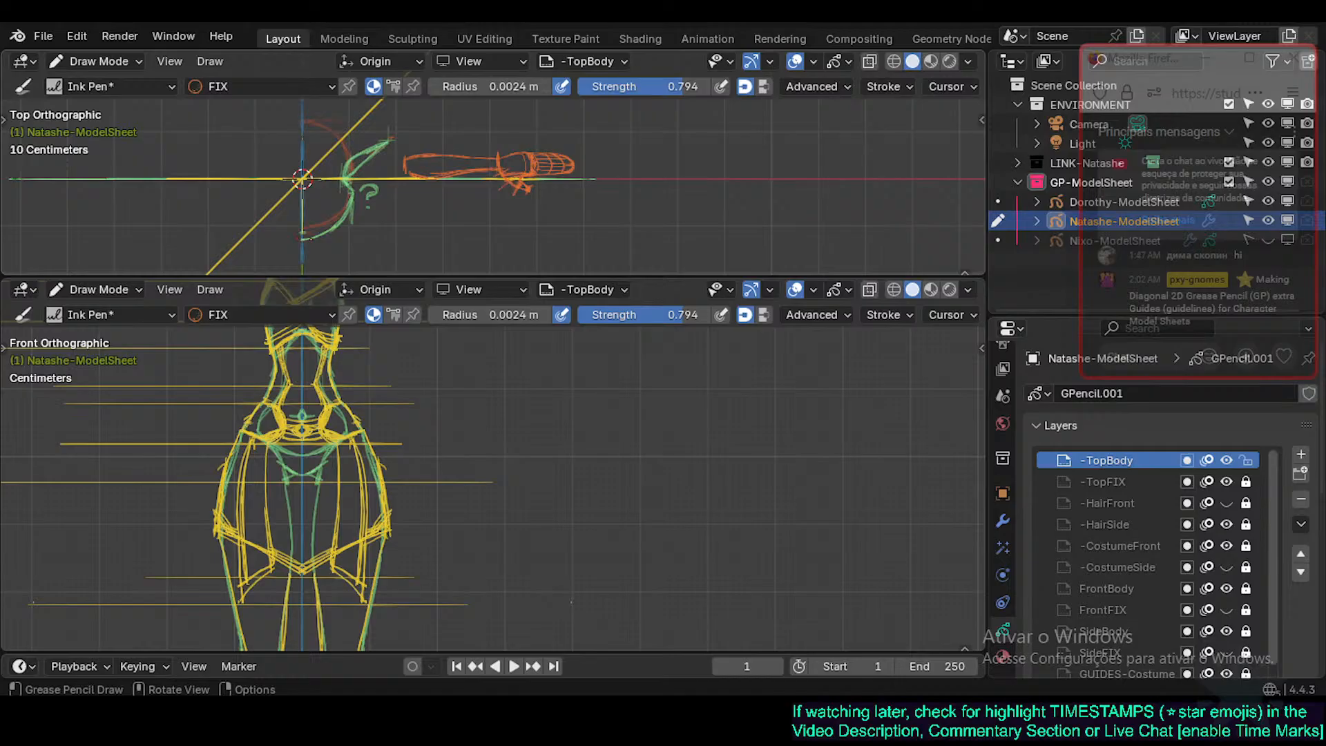
scroll(302, 178, up, 3)
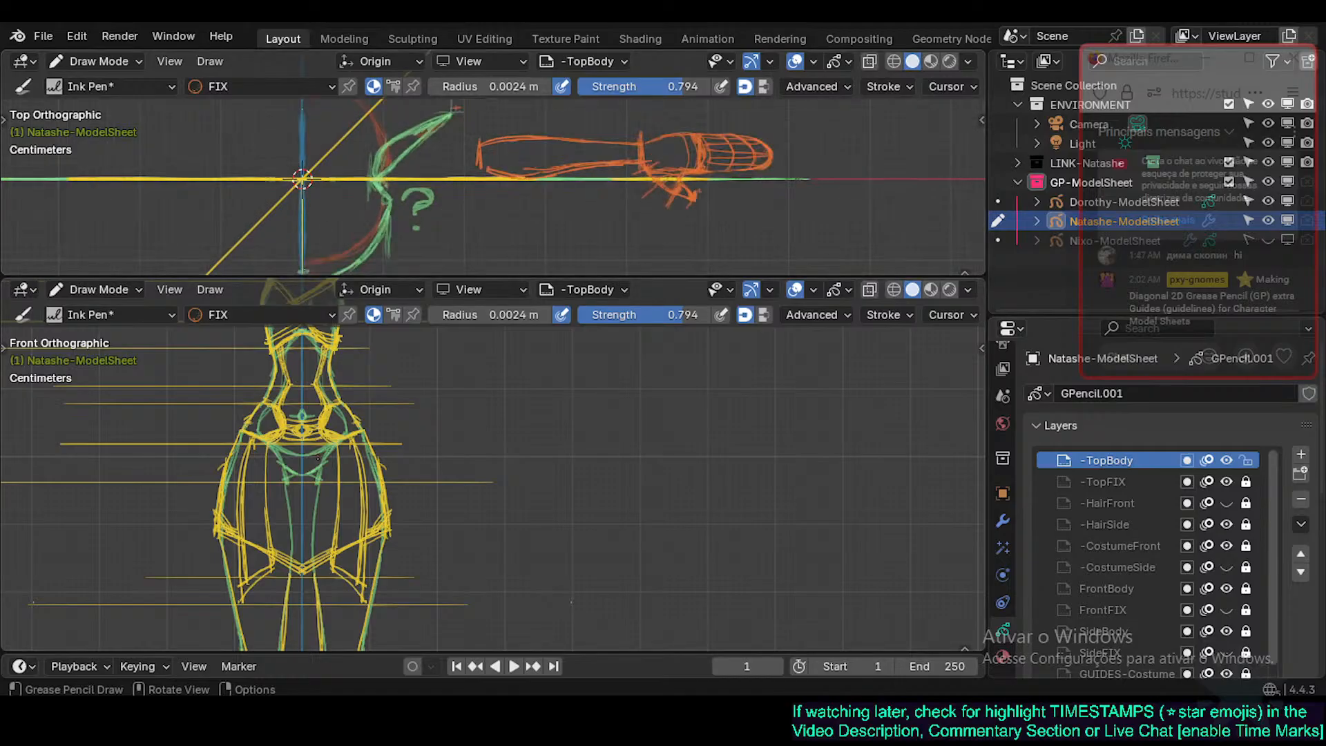
Frame the character's head and outstretched arms in the lower front view, directly beneath the top-view arm sketch.
key(ctrl+KP_8)
key(ctrl+KP_8)
key(ctrl+KP_8)
key(ctrl+KP_8)
key(ctrl+KP_8)
key(ctrl+KP_8)
key(ctrl+KP_8)
key(ctrl+KP_8)
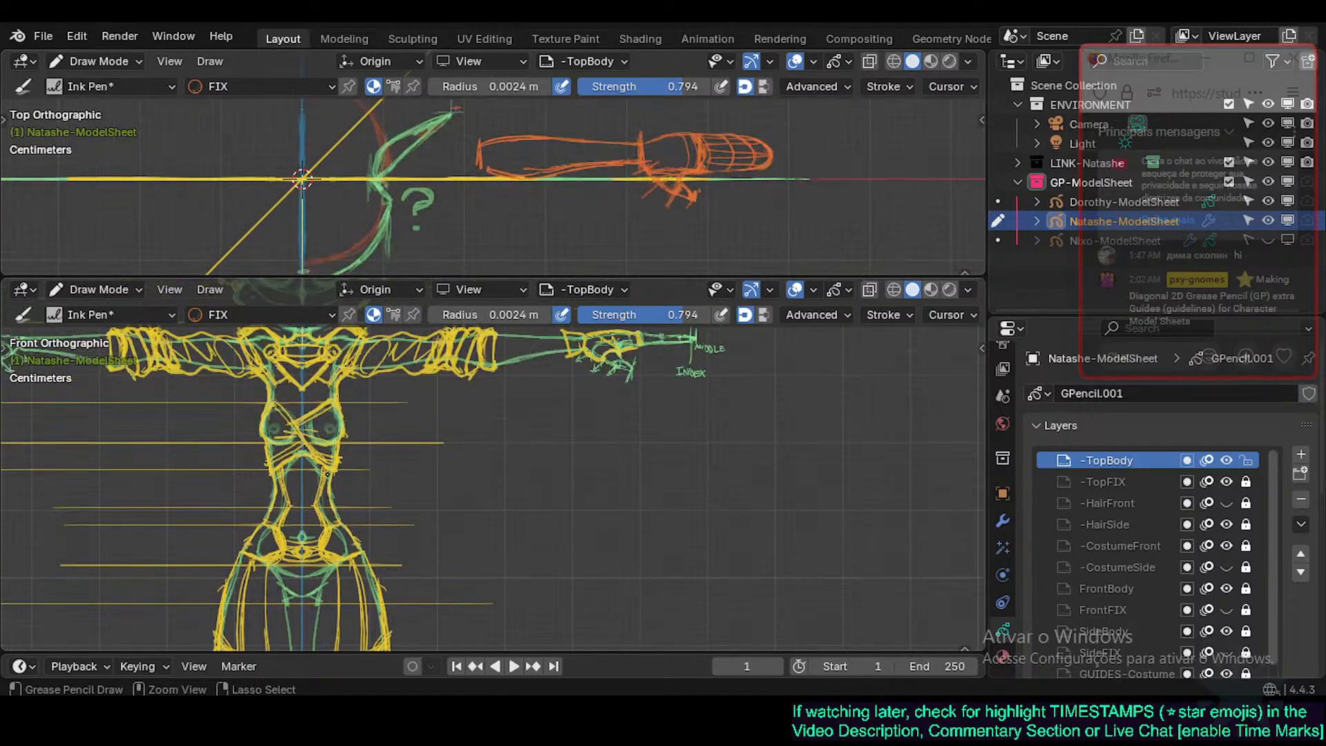
key(ctrl+KP_8)
key(ctrl+KP_2)
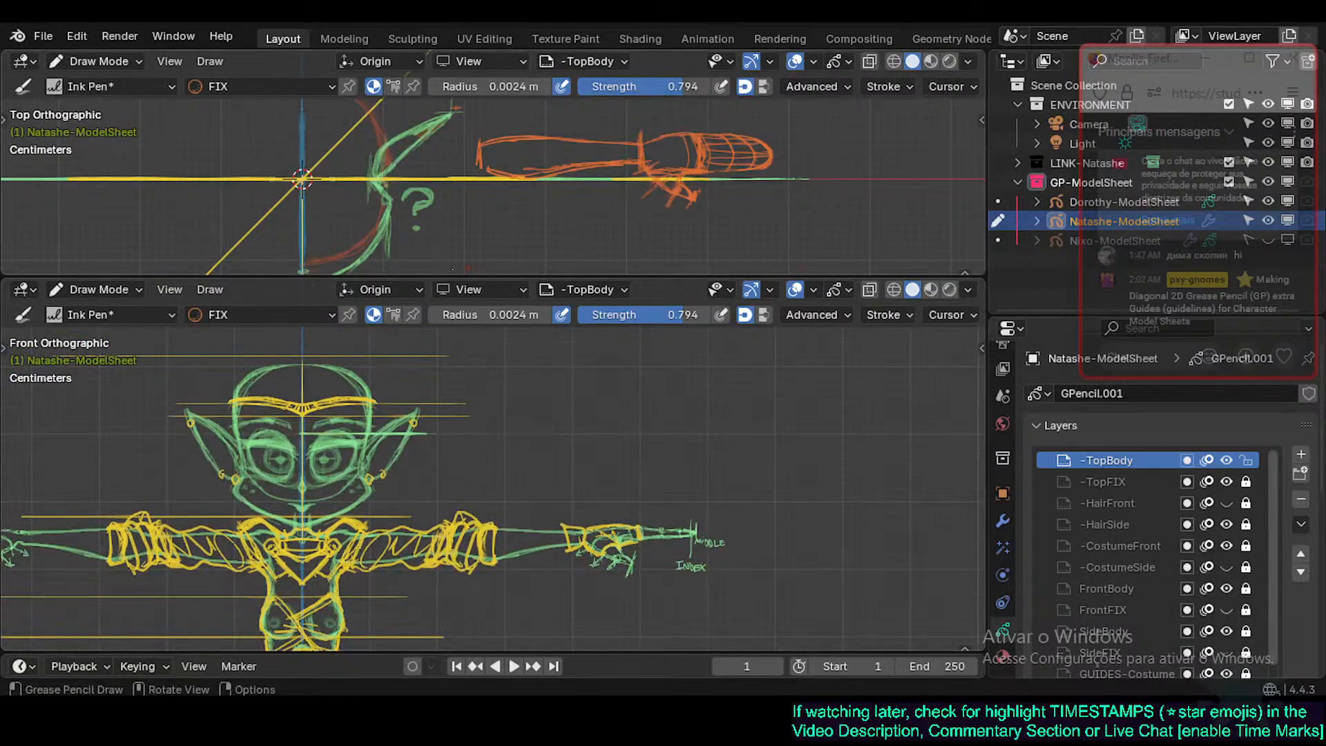
Split both stacked viewports vertically into a four-viewport layout, keeping the second column narrower than the first.
mouse_move(4, 283)
mouse_down()
mouse_move(1015, 366)
mouse_move(846, 359)
mouse_move(967, 363)
mouse_move(960, 350)
mouse_move(758, 358)
mouse_move(967, 359)
mouse_move(743, 352)
mouse_up()
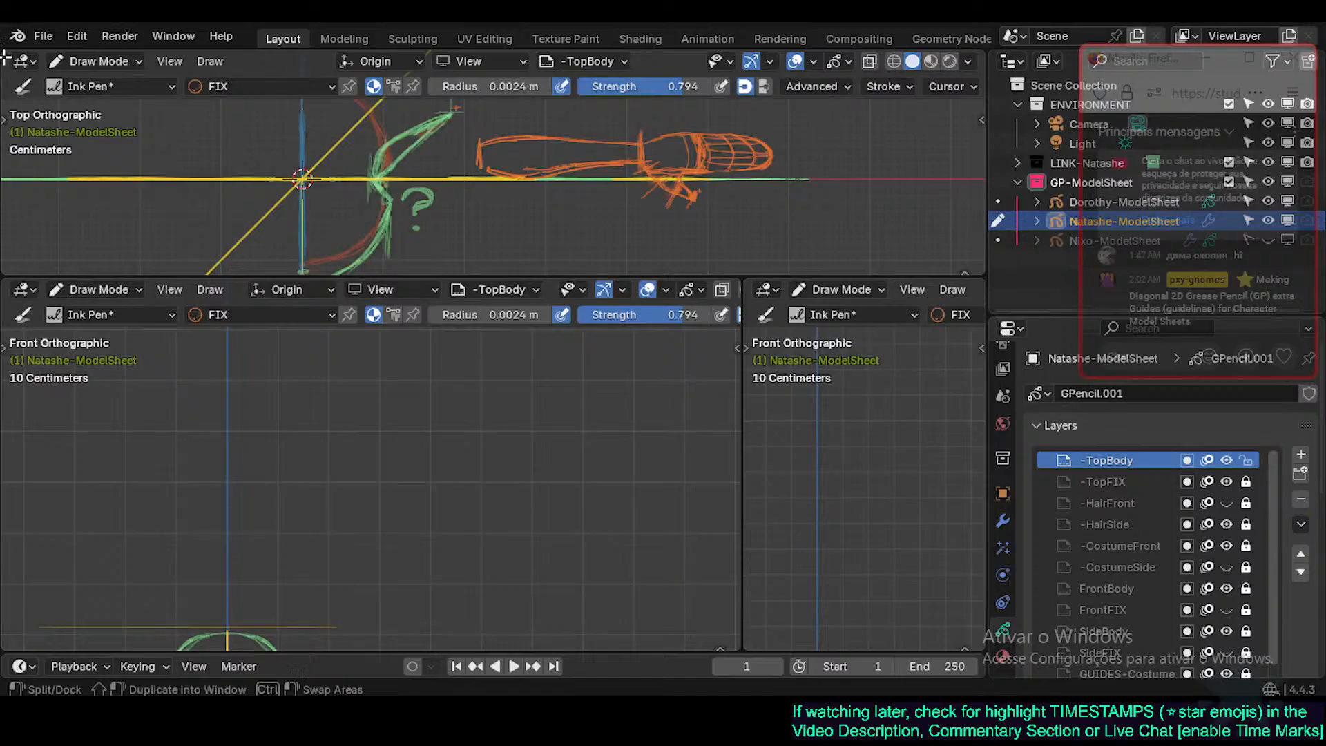
drag(6, 50, 1126, 204)
drag(739, 370, 1161, 372)
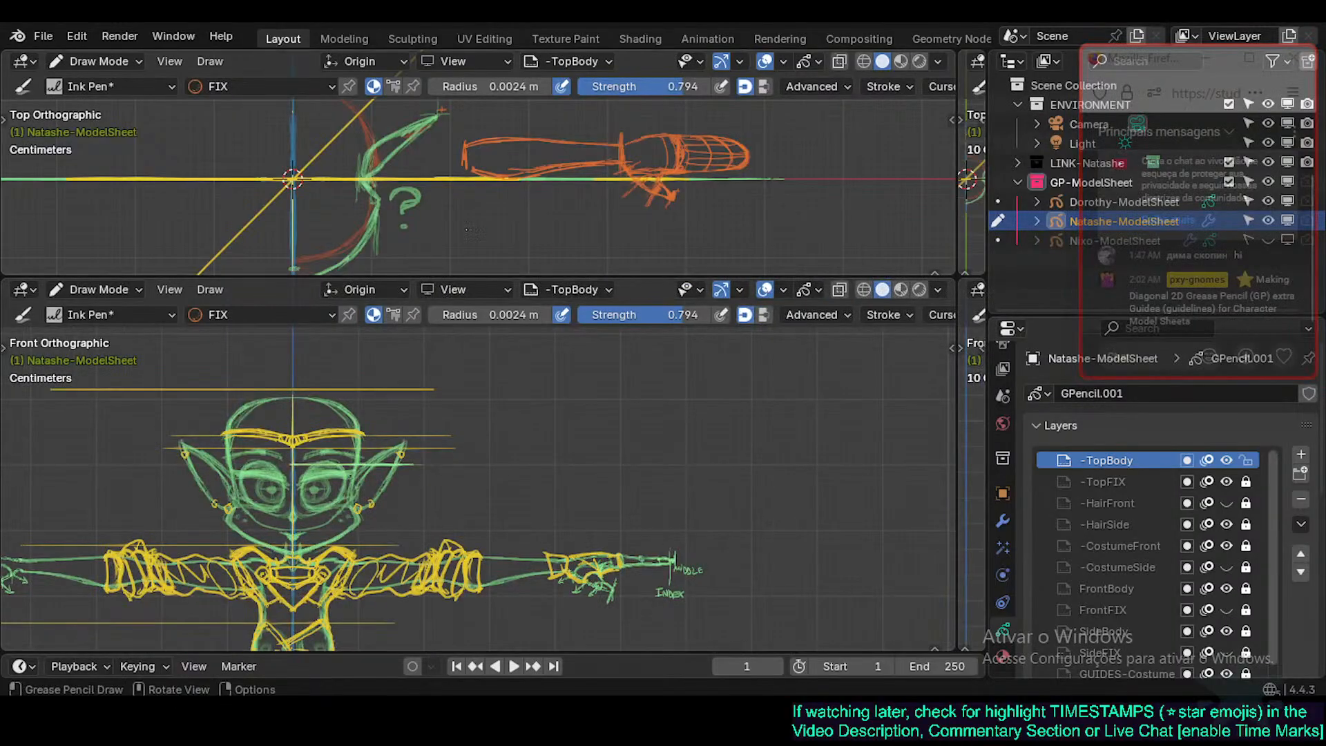
drag(958, 373, 862, 373)
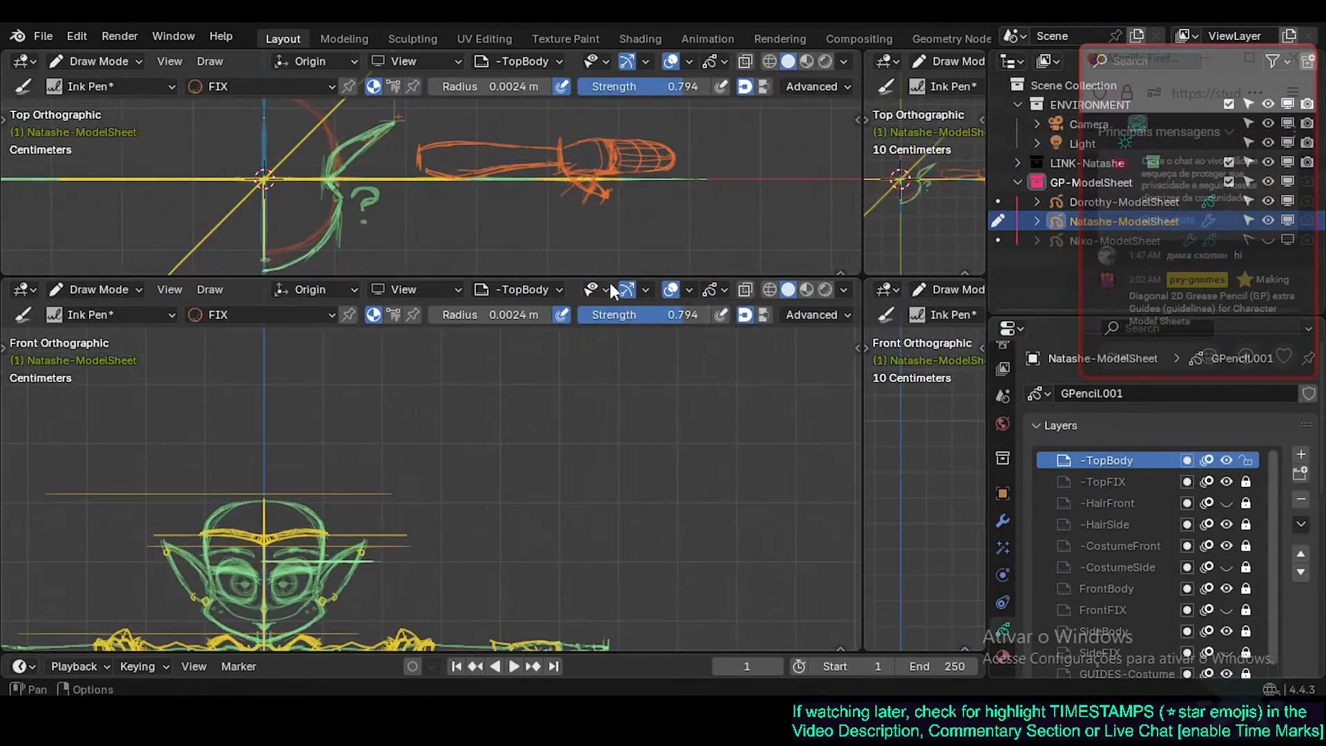
Adjust the viewport borders to enlarge the top-view row and widen the narrow column, and save the file.
drag(611, 278, 608, 315)
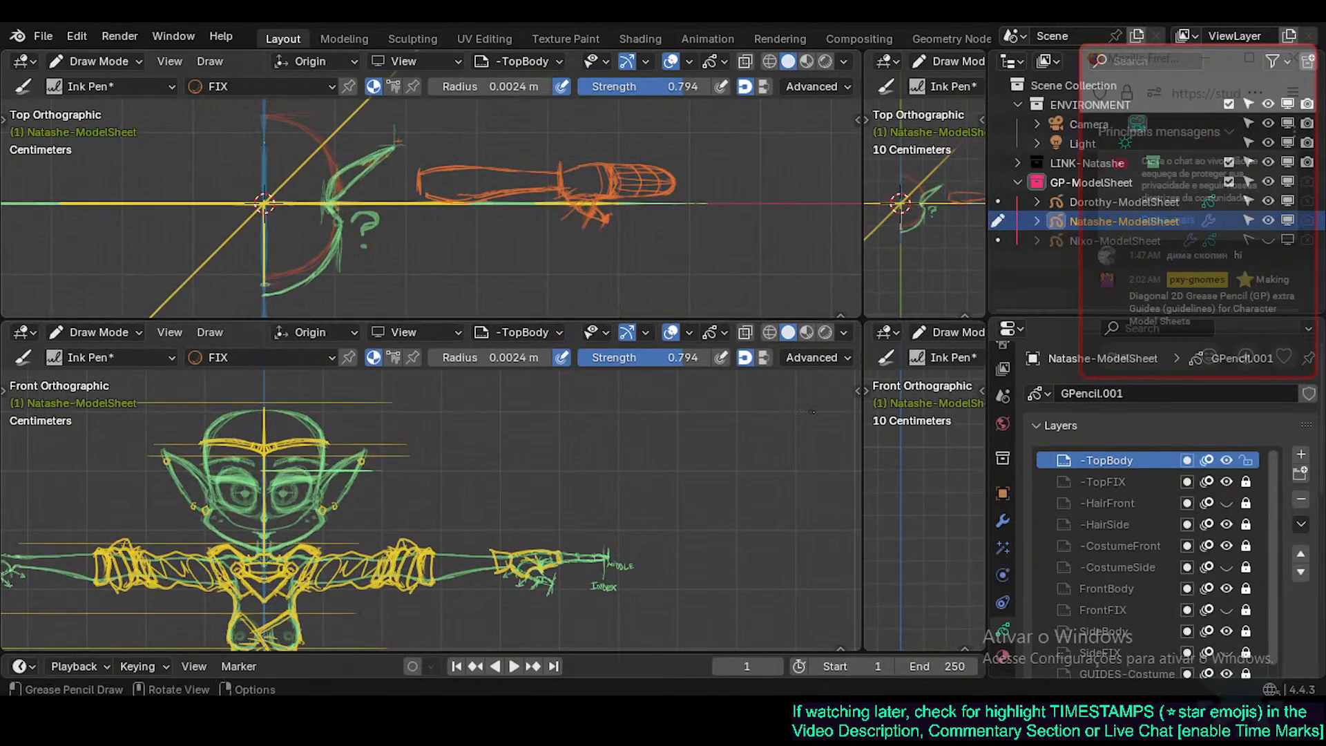
drag(862, 420, 775, 387)
mouse_move(778, 304)
mouse_down()
mouse_move(726, 306)
mouse_move(780, 316)
mouse_up()
shift+scroll(457, 502, down, 5)
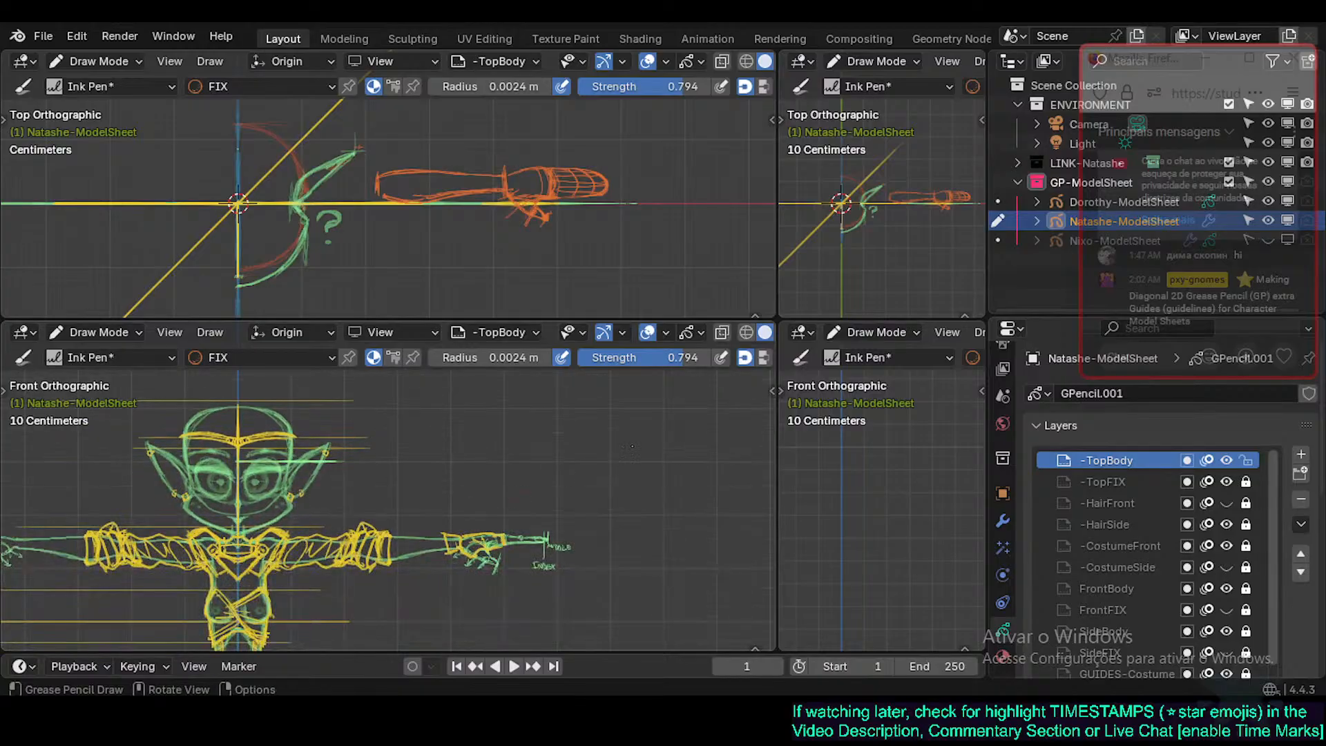
key(ctrl+s)
drag(777, 409, 715, 409)
shift+scroll(353, 441, down, 4)
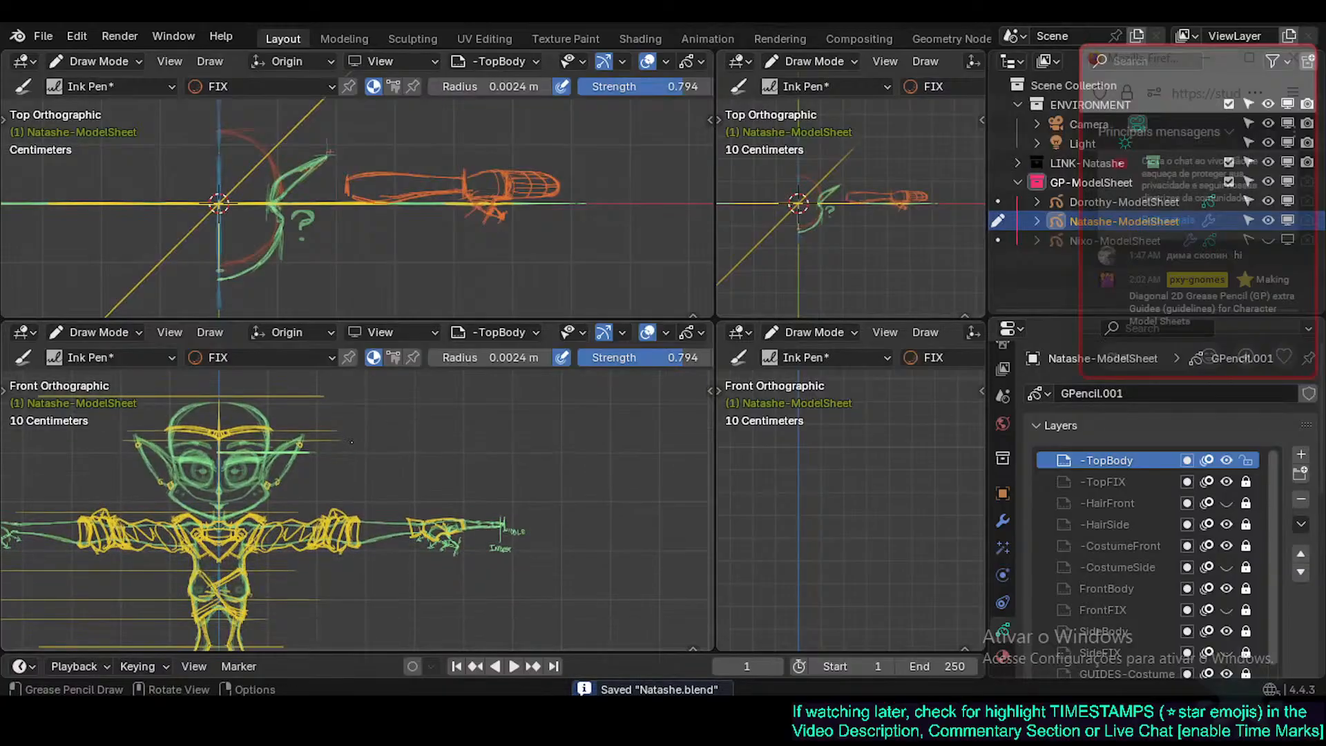
Set the upper narrow viewport to the right orthographic view and frame the character's side-view head in it.
key(KP_3)
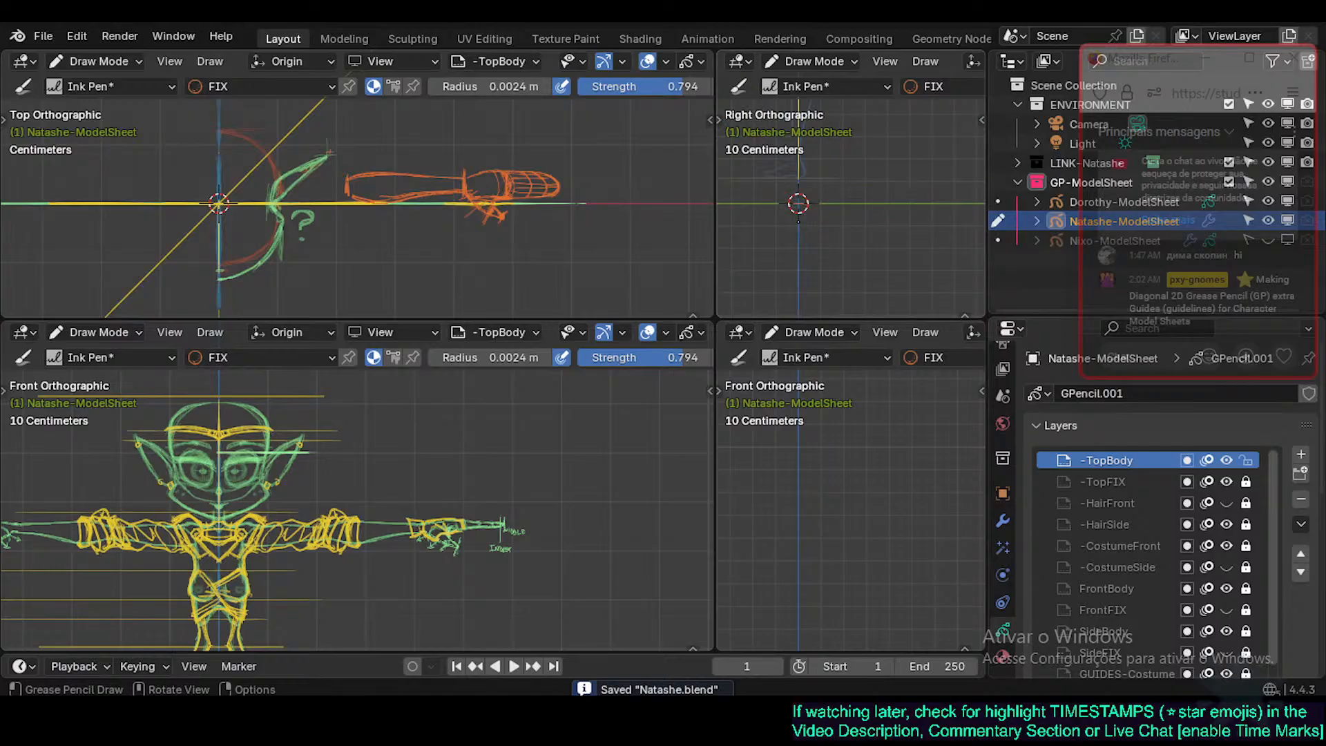
key(ctrl+KP_8)
key(ctrl+KP_8)
key(ctrl+KP_8)
key(ctrl+KP_8)
key(ctrl+KP_8)
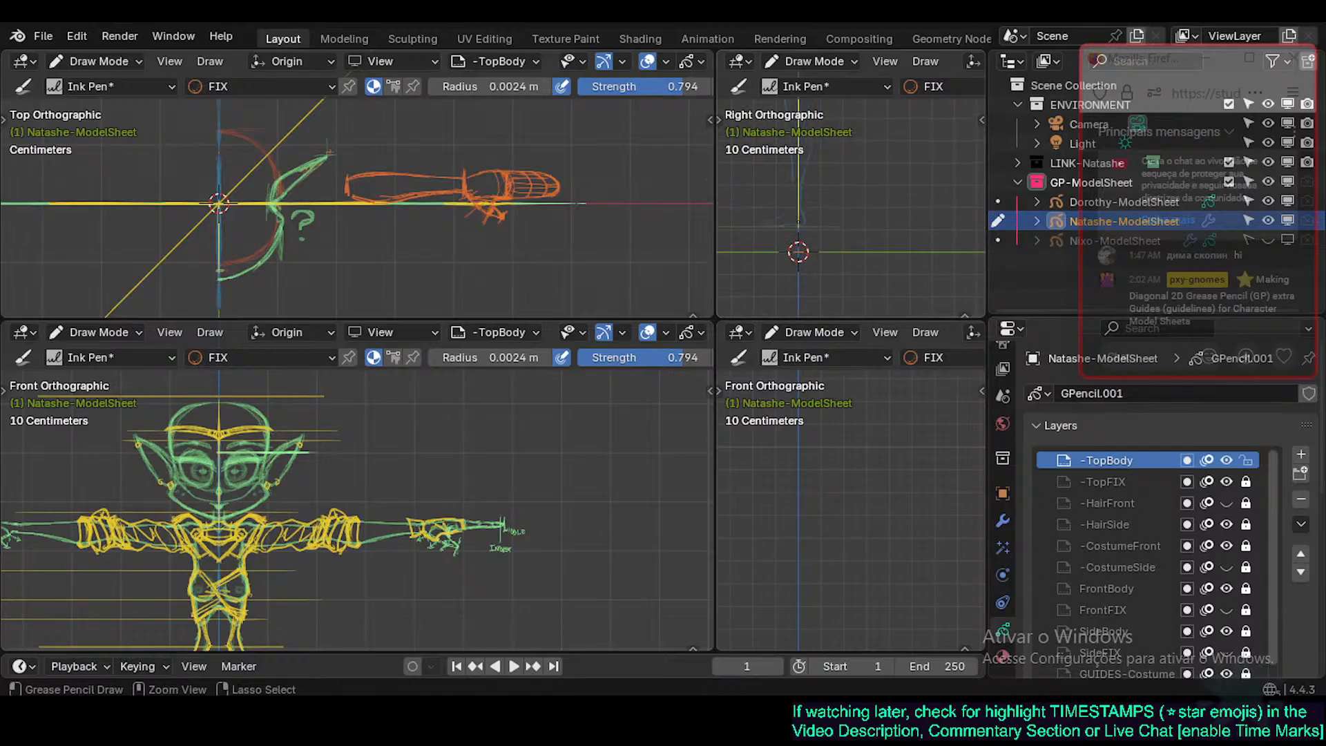
key(ctrl+KP_8)
key(ctrl+KP_8)
key(ctrl+KP_8)
key(ctrl+KP_8)
key(ctrl+KP_8)
key(ctrl+KP_8)
key(ctrl+KP_8)
key(ctrl+KP_8)
key(ctrl+KP_8)
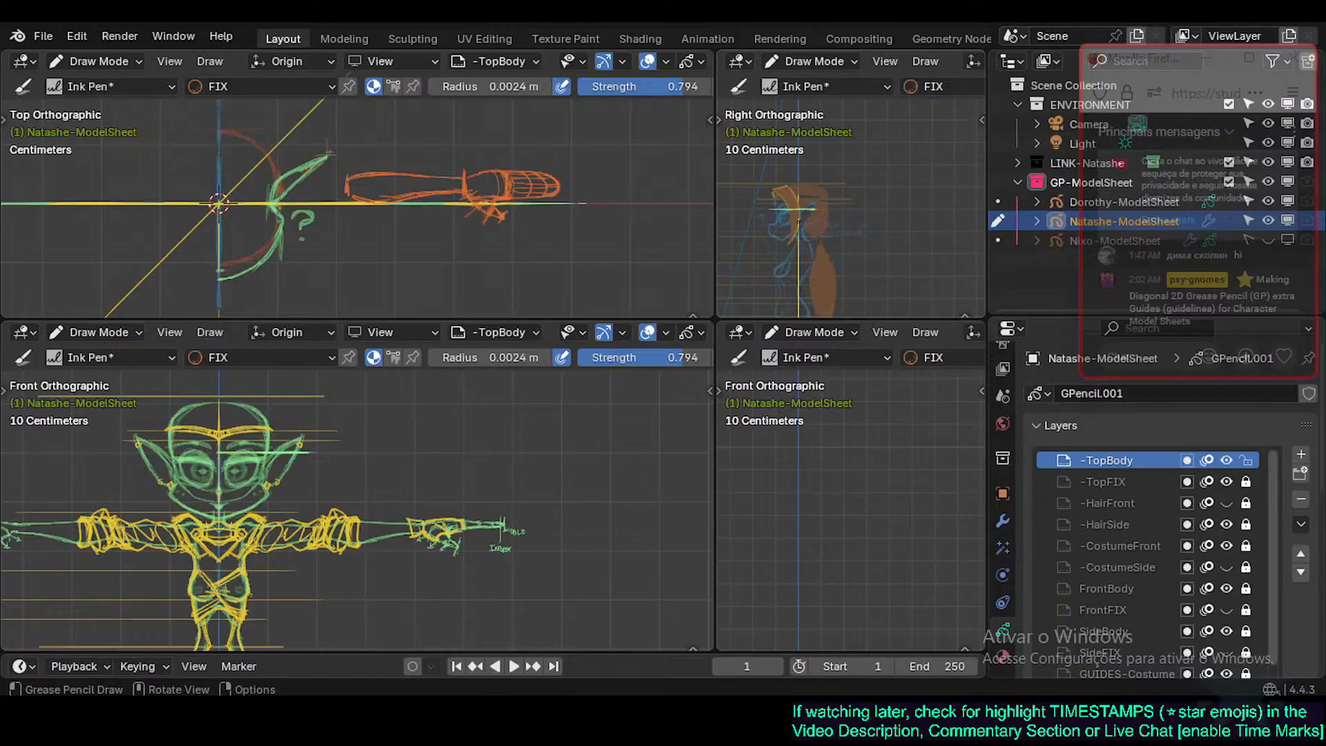
Set the lower narrow viewport to the right orthographic view and bring the character's side sketch into it.
key(KP_3)
key(ctrl+KP_2)
key(ctrl+KP_2)
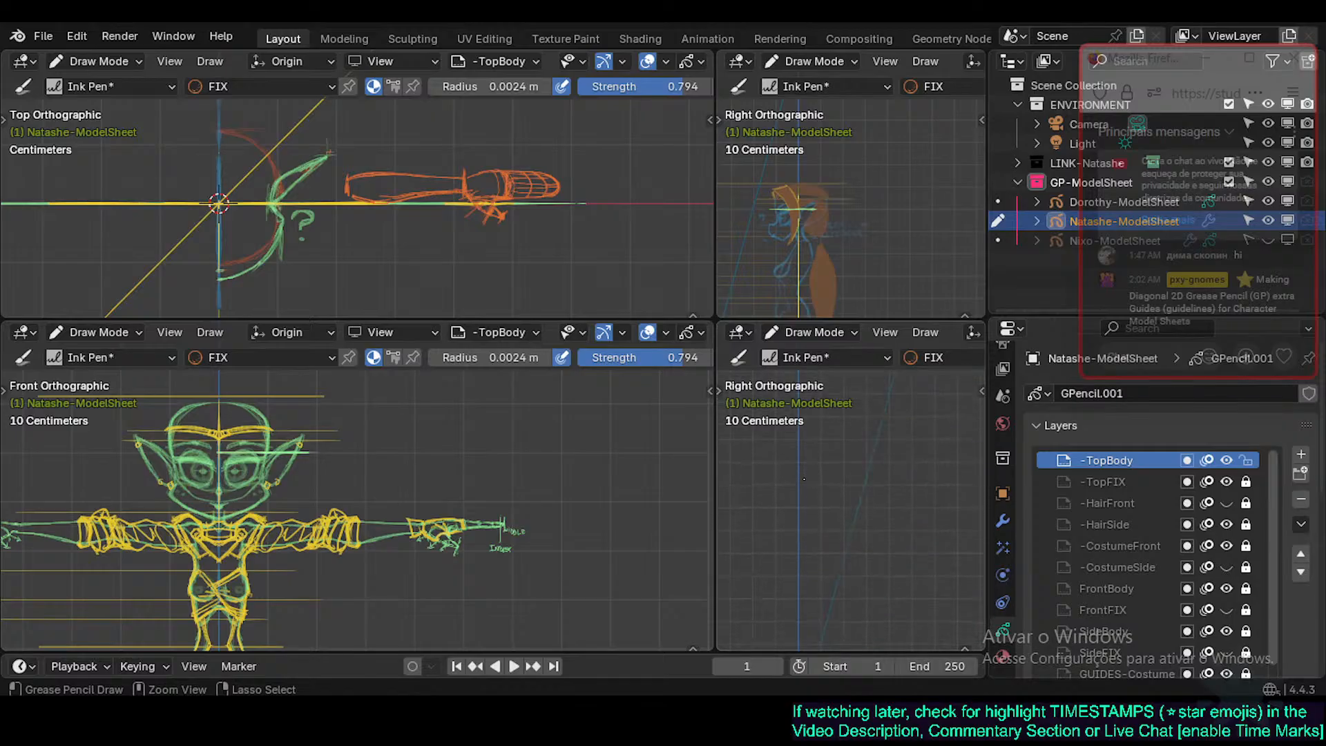
key(ctrl+KP_2)
key(ctrl+KP_2)
key(ctrl+KP_2)
key(ctrl+KP_2)
key(ctrl+KP_2)
key(ctrl+KP_2)
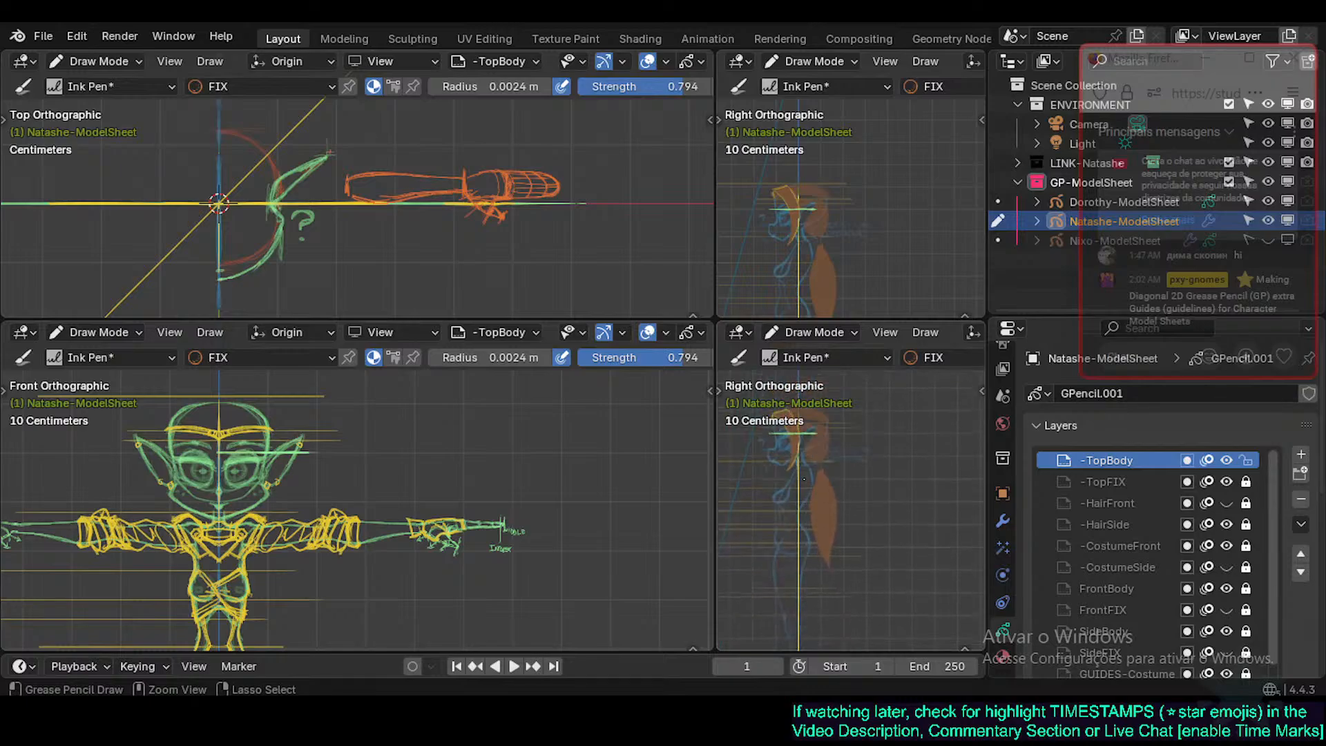
key(ctrl+KP_2)
key(ctrl+KP_2)
key(ctrl+KP_2)
key(ctrl+KP_2)
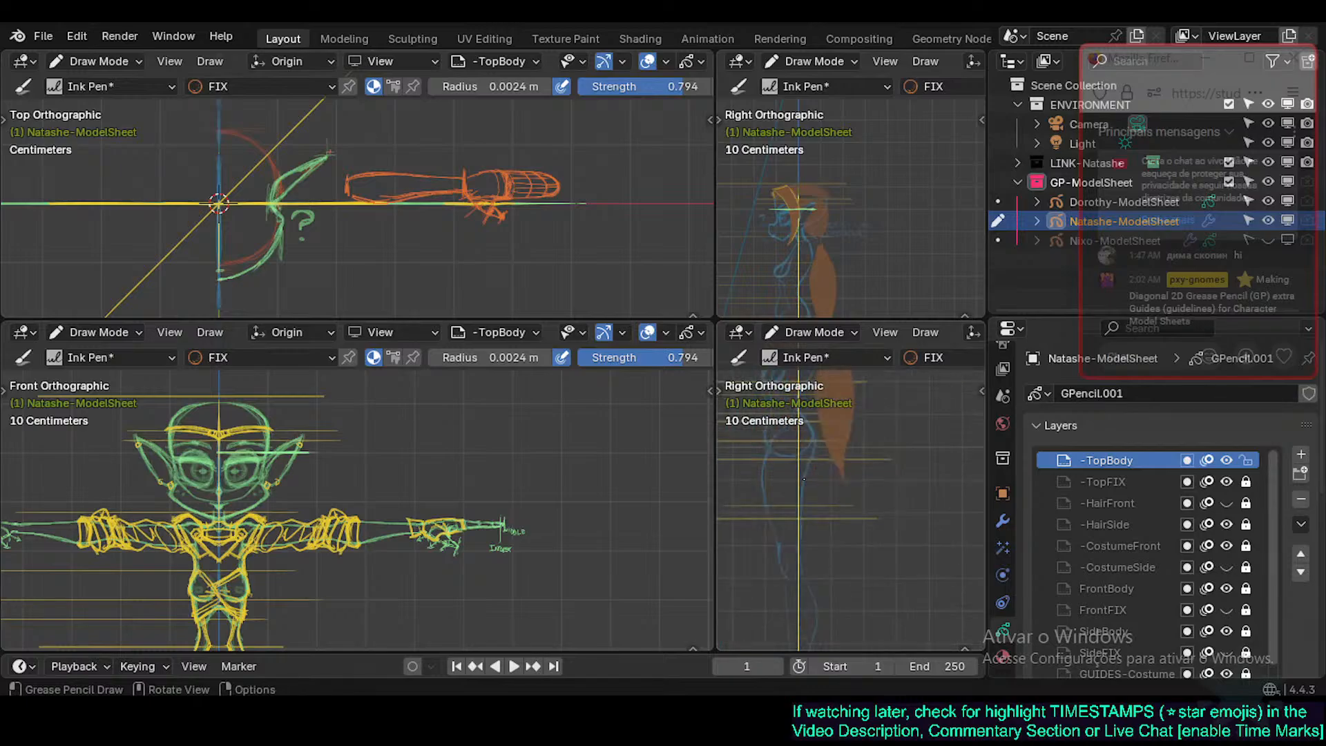
key(ctrl+KP_8)
key(ctrl+KP_8)
key(ctrl+KP_8)
key(ctrl+KP_8)
key(ctrl+KP_8)
key(ctrl+KP_8)
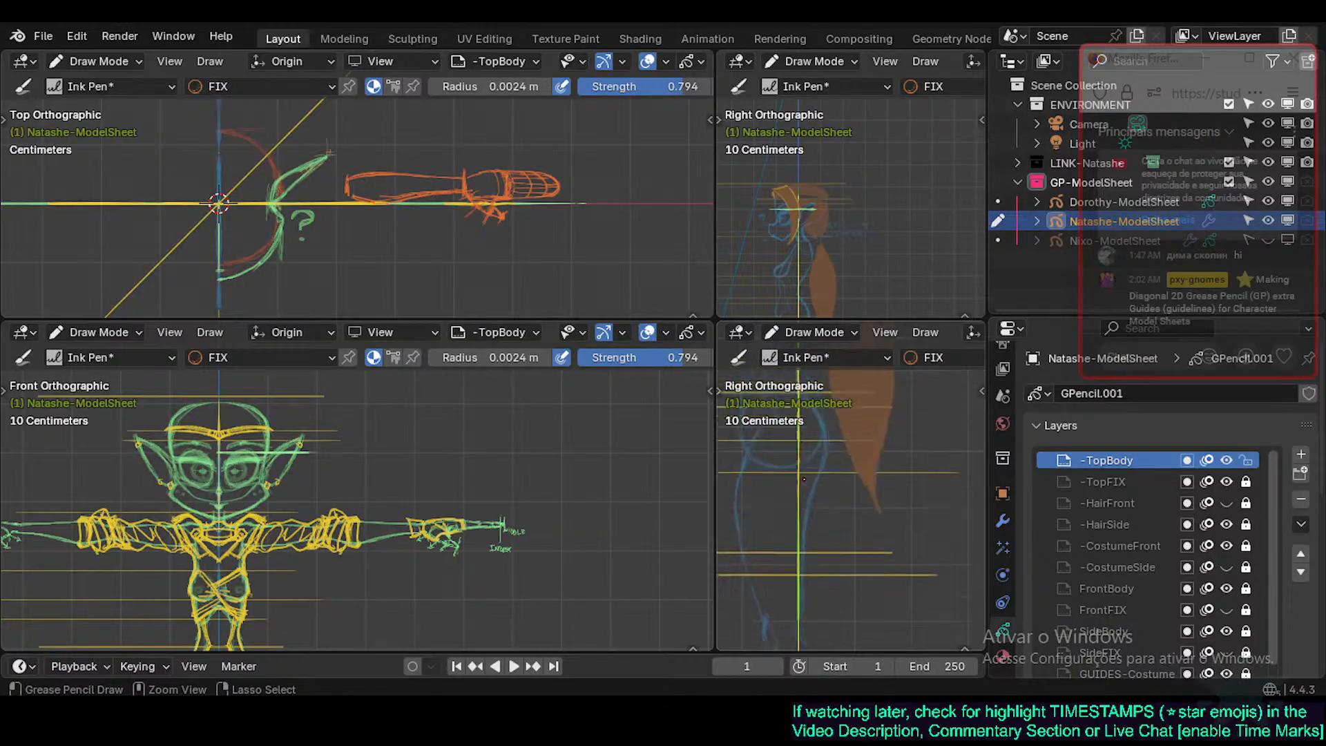
key(ctrl+KP_8)
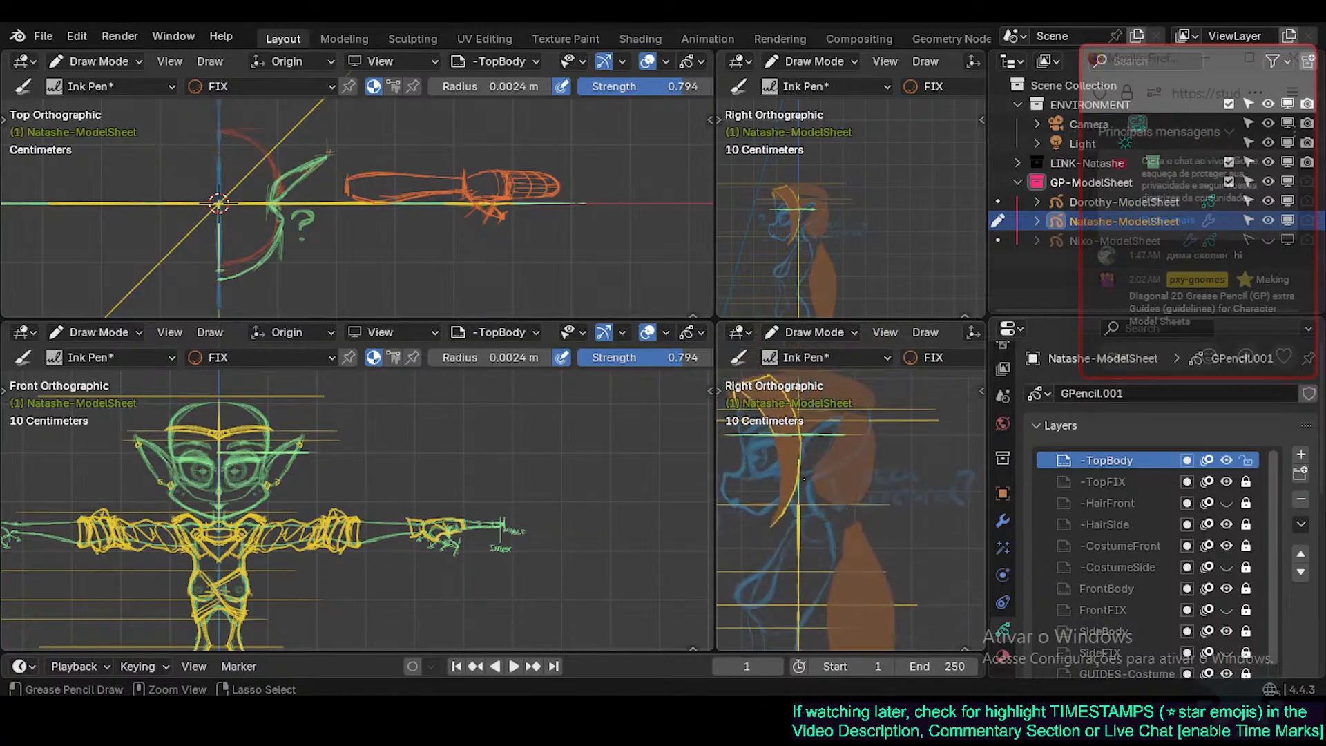
Zoom the lower right orthographic view out and line its side-view head up roughly with the front-view head.
key(KP_Subtract)
key(ctrl+KP_2)
key(ctrl+KP_2)
key(ctrl+KP_2)
key(ctrl+KP_2)
key(ctrl+KP_2)
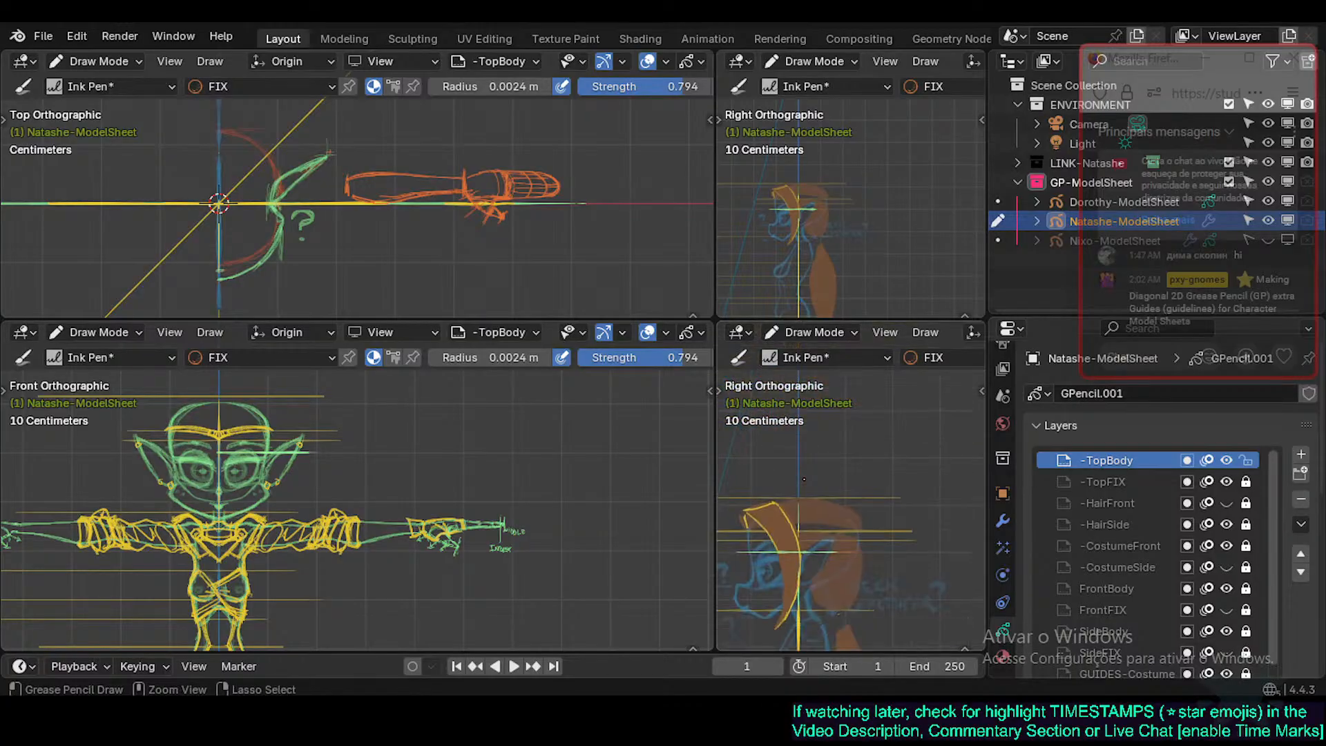
key(ctrl+KP_8)
key(ctrl+KP_8)
key(ctrl+KP_8)
key(ctrl+KP_8)
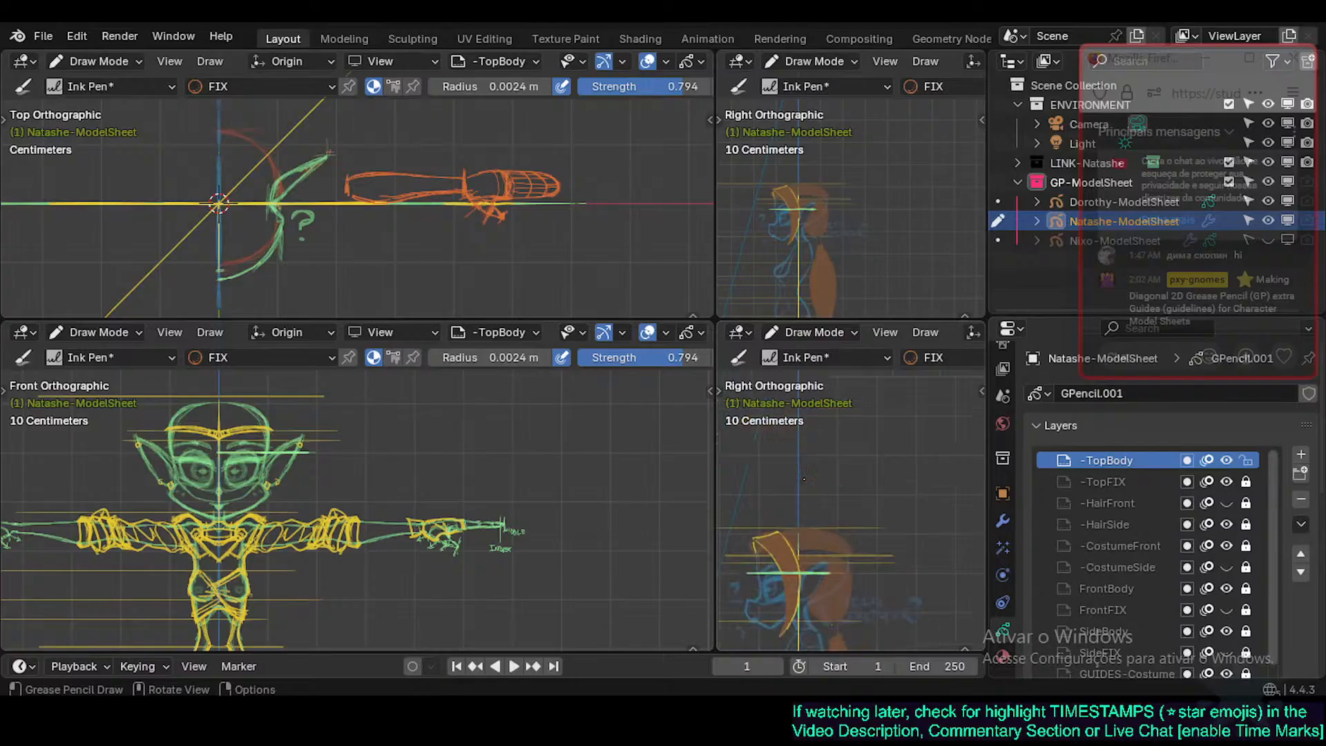
key(ctrl+KP_2)
key(ctrl+KP_2)
key(ctrl+KP_2)
key(ctrl+KP_2)
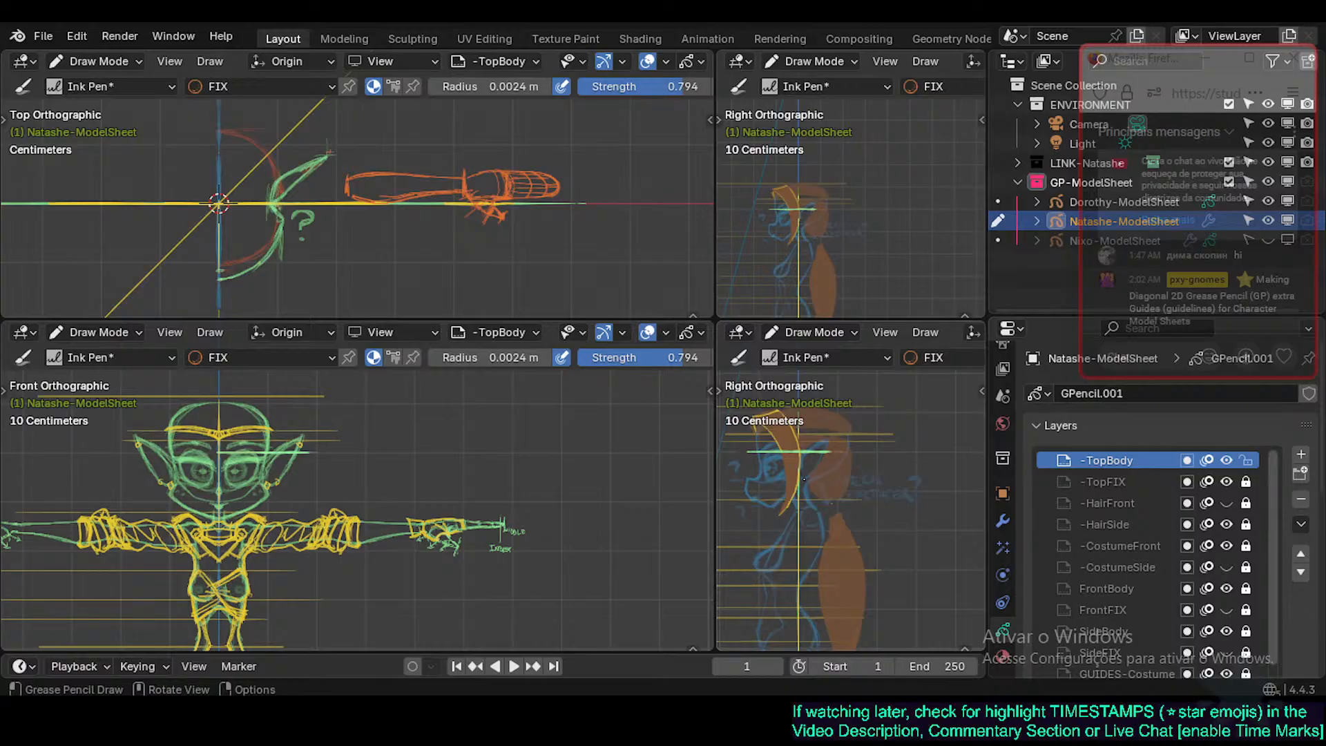
Reframe the lower side view, center the character in the front and top views, and save the file.
mouse_move(804, 452)
shift+middle_down()
mouse_move(816, 499)
mouse_move(826, 489)
mouse_move(814, 460)
mouse_move(804, 513)
mouse_move(852, 470)
mouse_move(823, 517)
mouse_move(829, 483)
mouse_move(816, 489)
shift+middle_up()
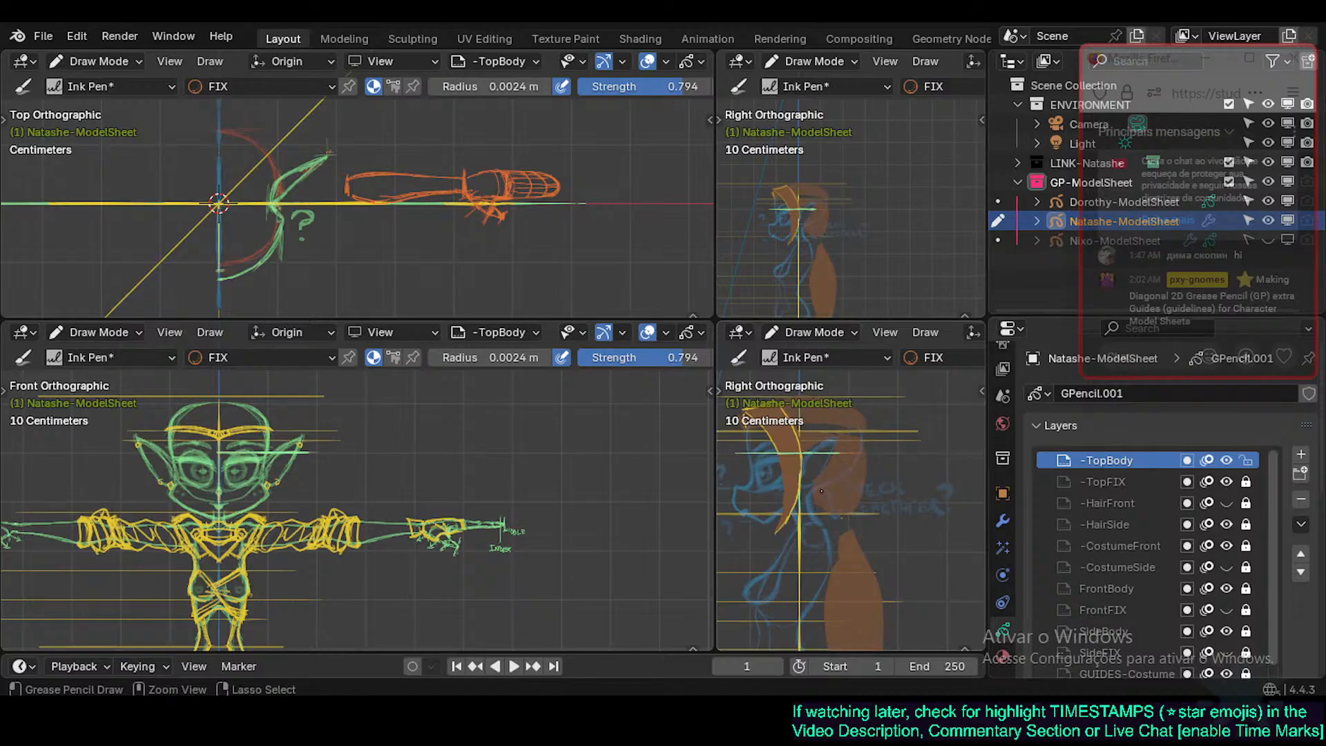
key(ctrl+s)
ctrl+scroll(872, 469, down, 2)
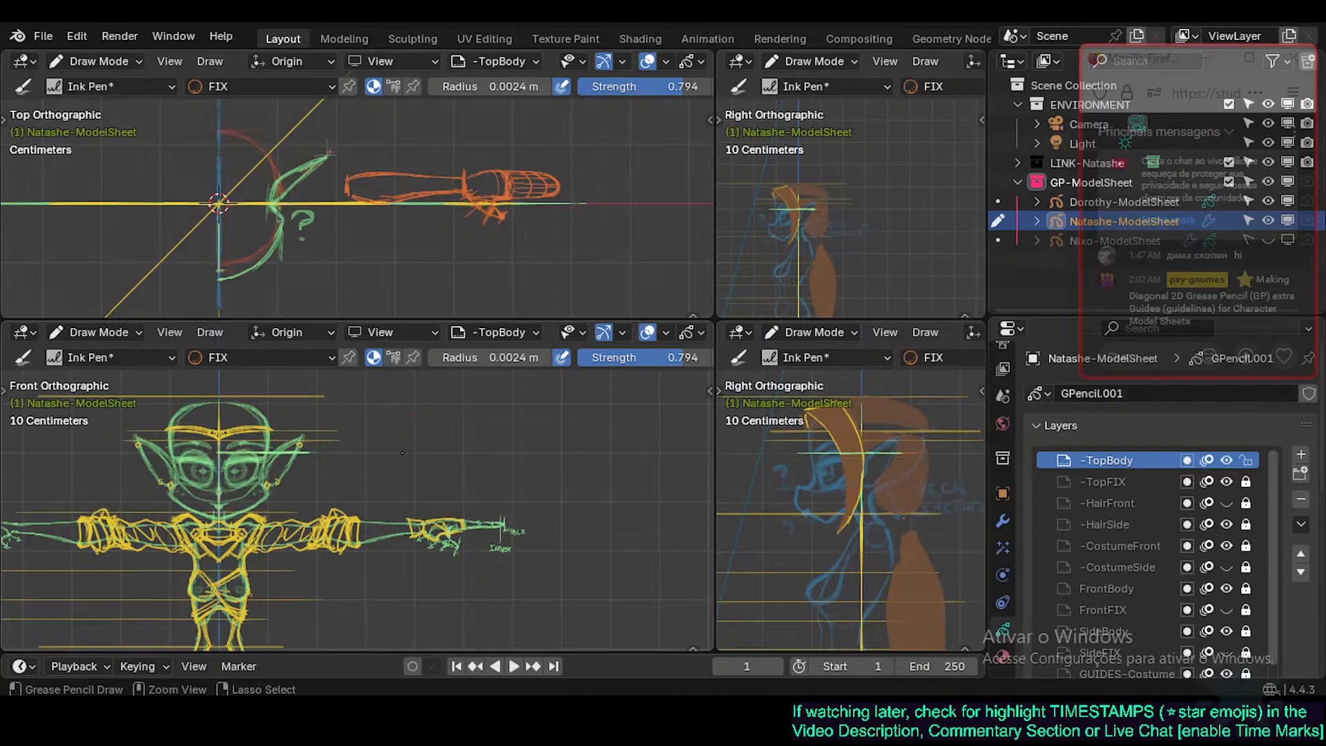
ctrl+scroll(402, 452, down, 2)
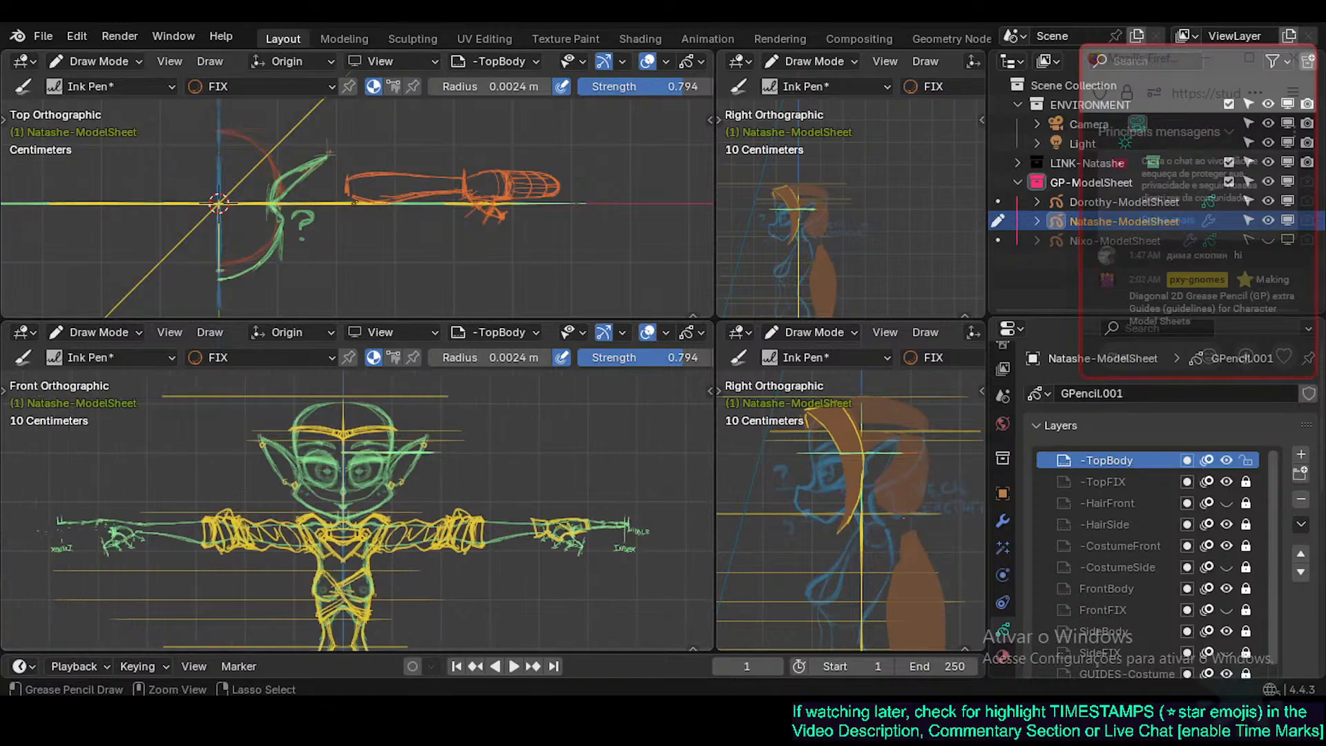
ctrl+scroll(370, 200, down, 2)
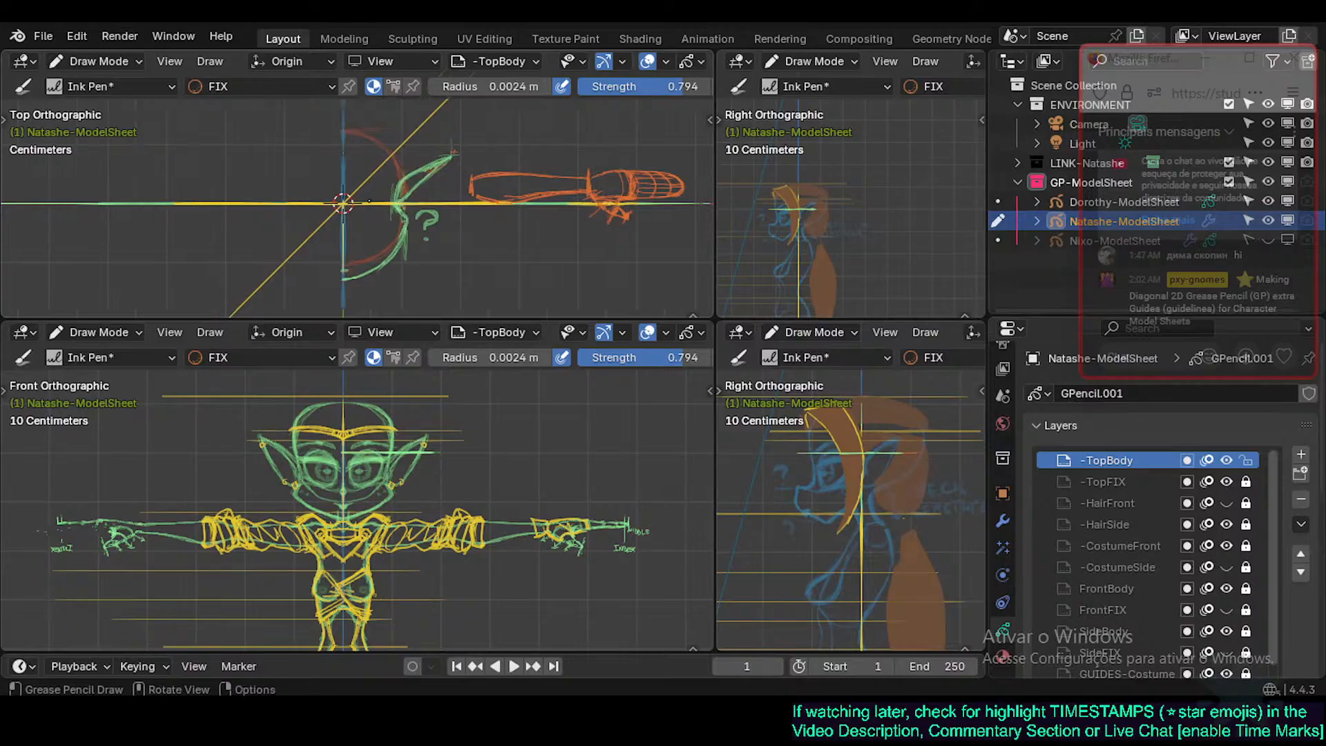
key(ctrl+s)
Check which strokes belong to the -TopBody and -TopFIX layers by toggling each layer's visibility.
click(1006, 651)
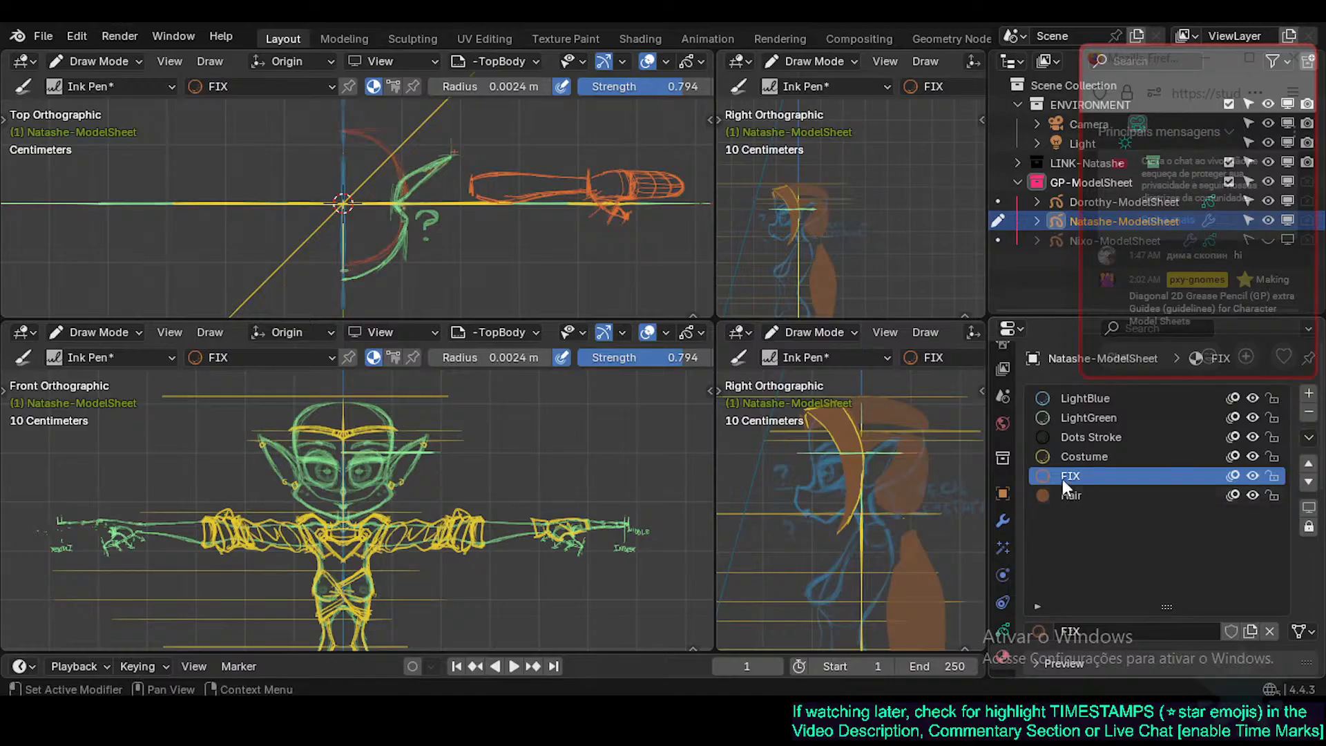
click(1002, 629)
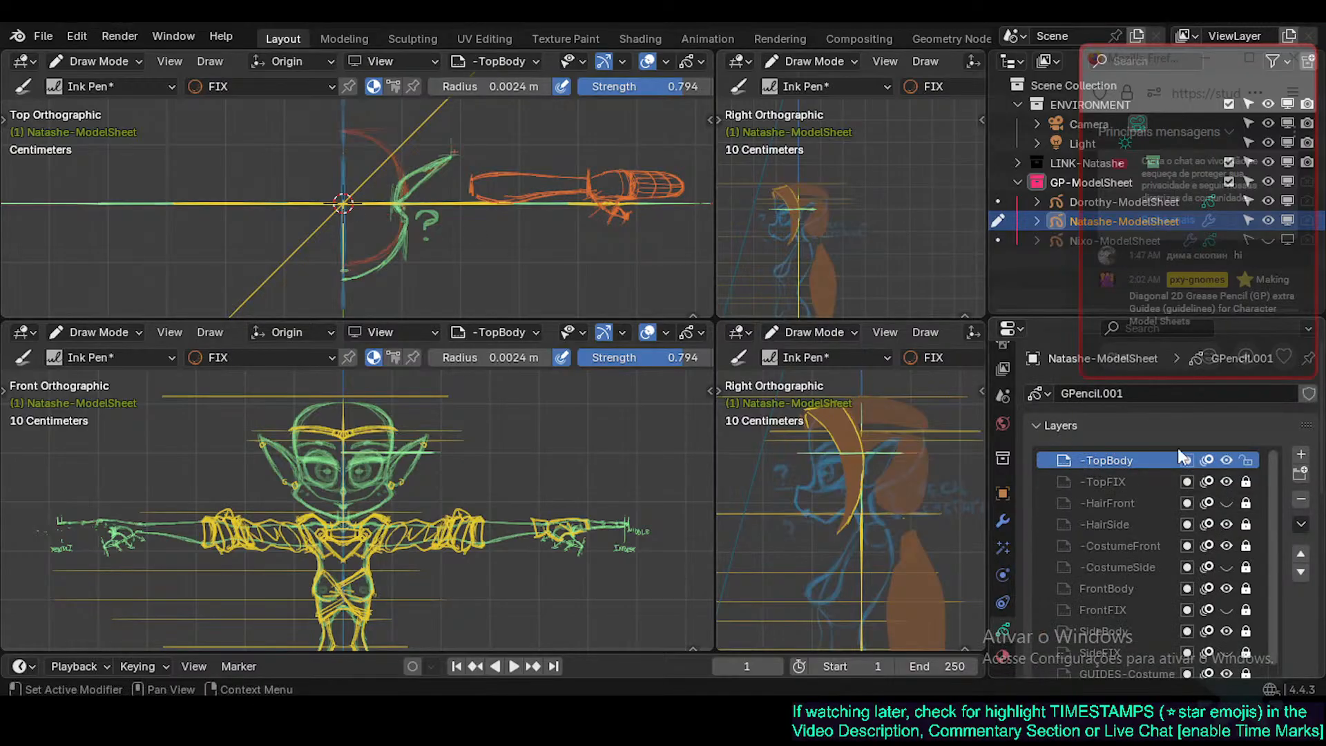
click(1227, 459)
click(1226, 459)
click(1225, 459)
click(1224, 459)
click(1227, 482)
click(1222, 478)
click(1221, 478)
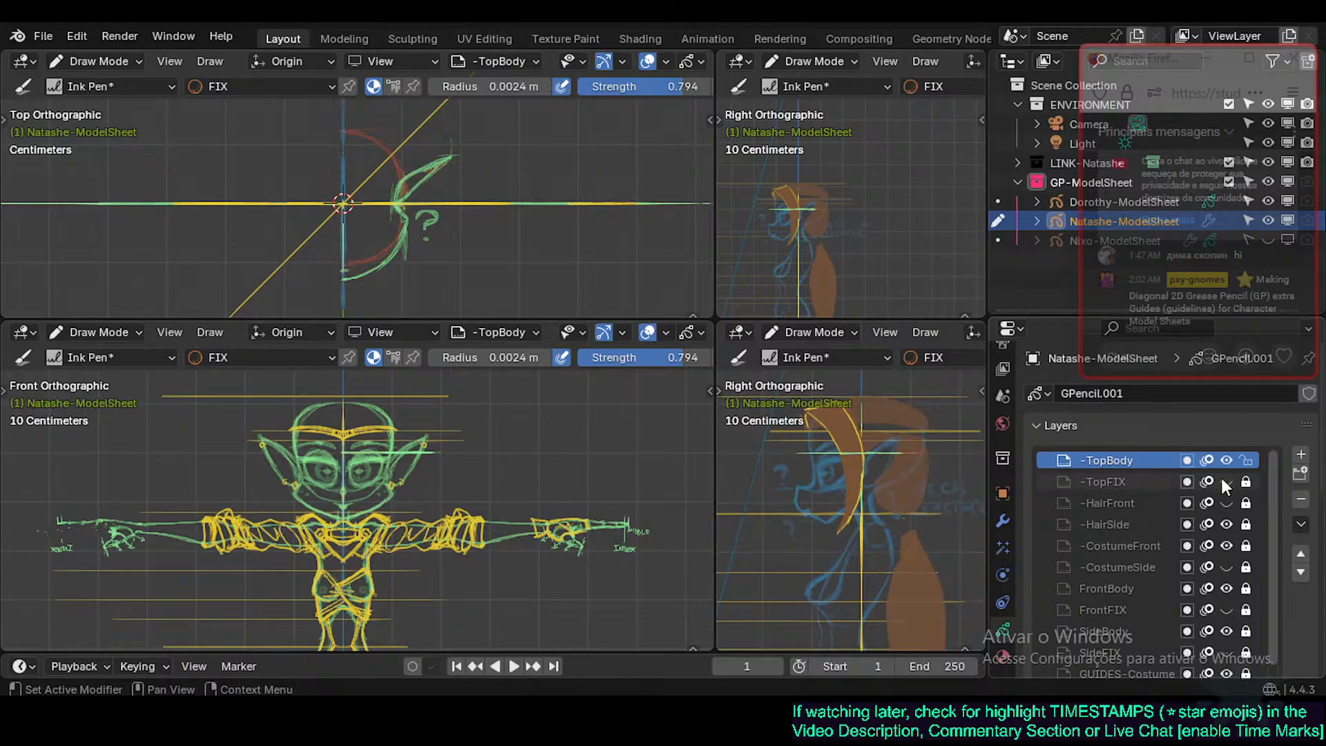
click(1221, 476)
click(1221, 479)
click(1221, 479)
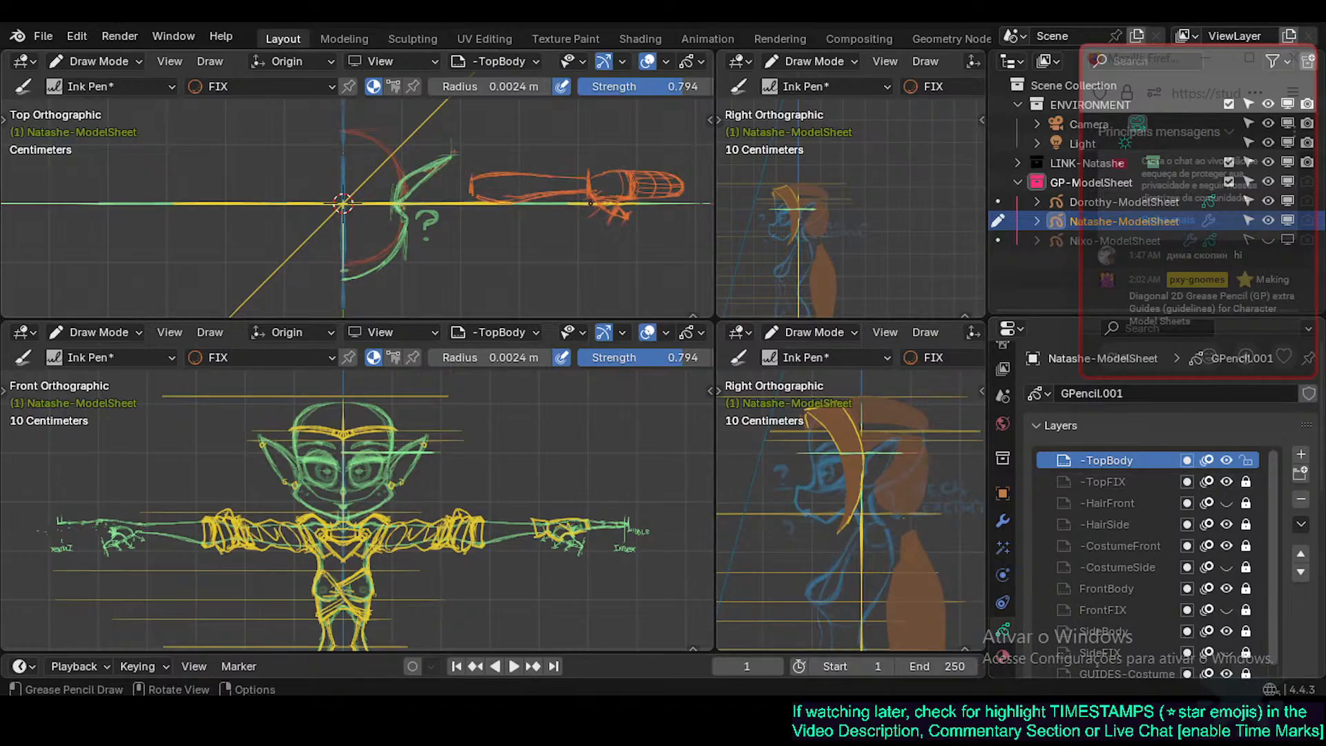
In Edit Mode, select all strokes on the -TopFIX layer and move them to the -TopBody layer.
key(Tab)
key(alt+a)
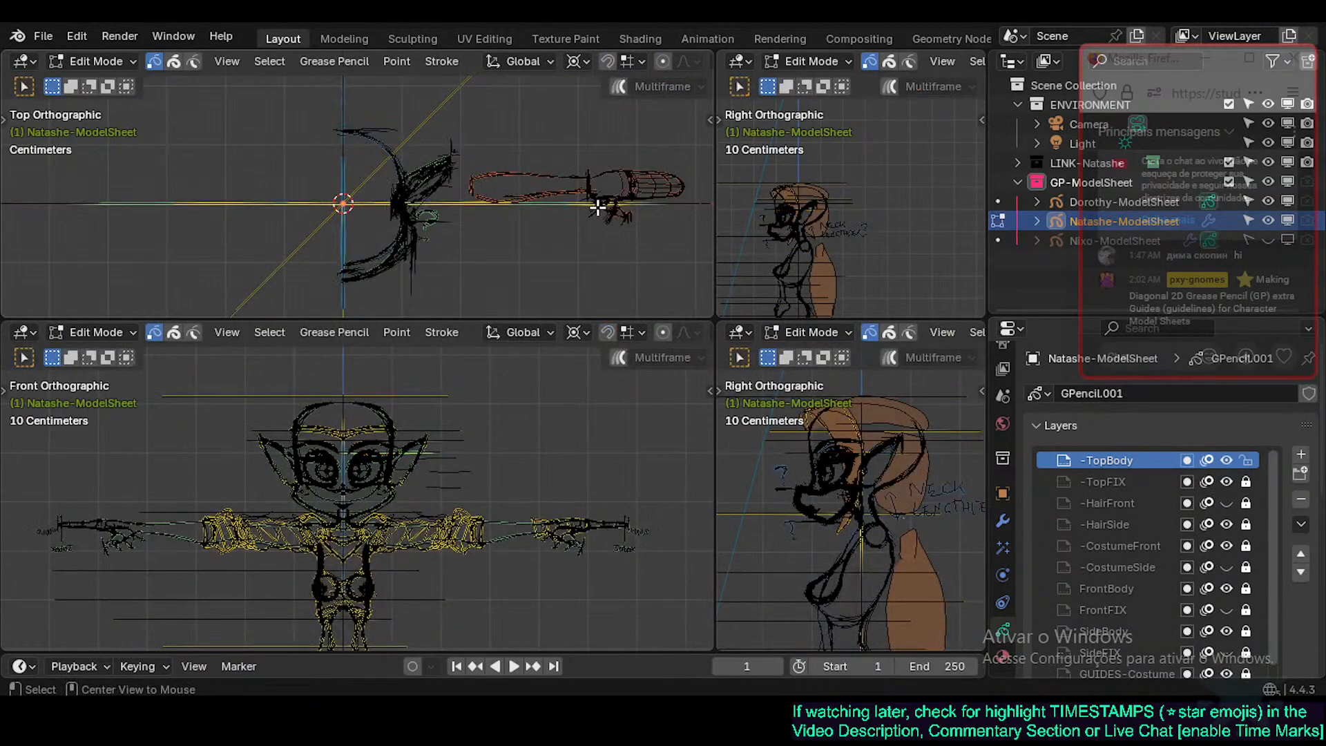
click(1098, 481)
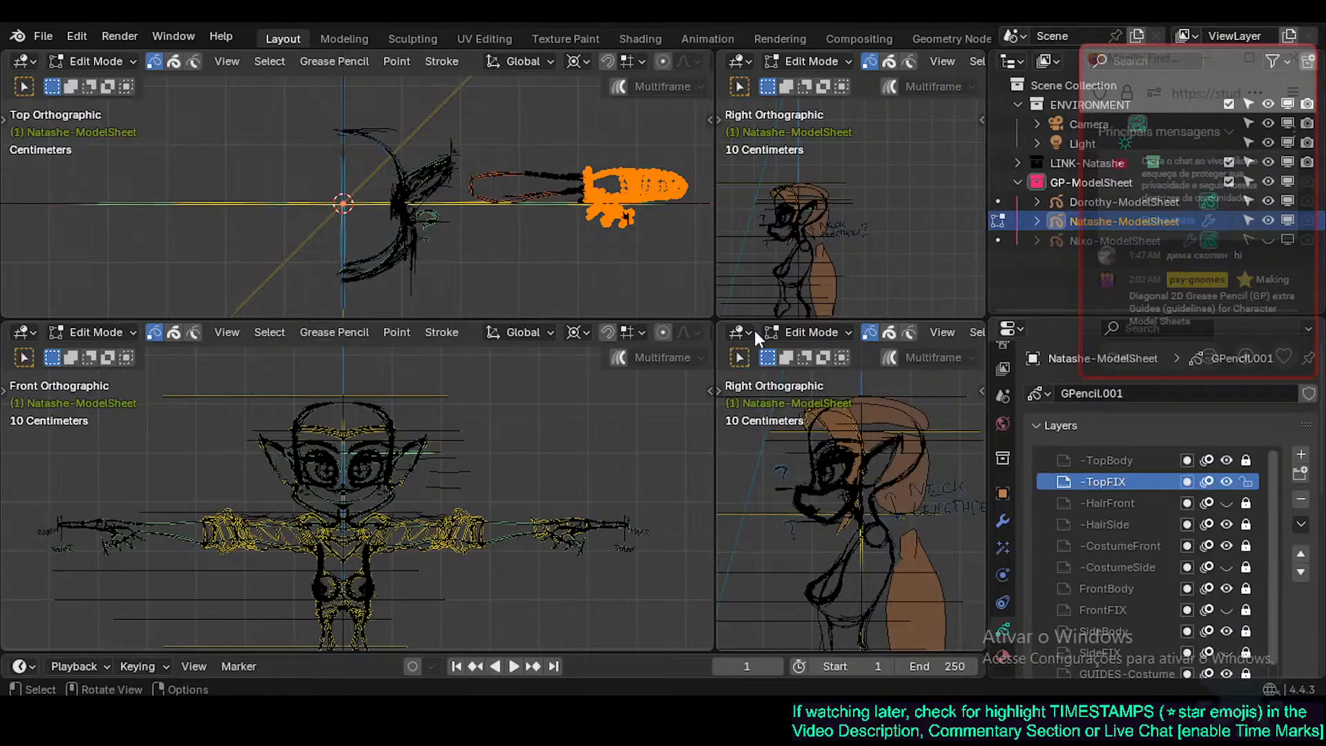
click(1247, 461)
key(a)
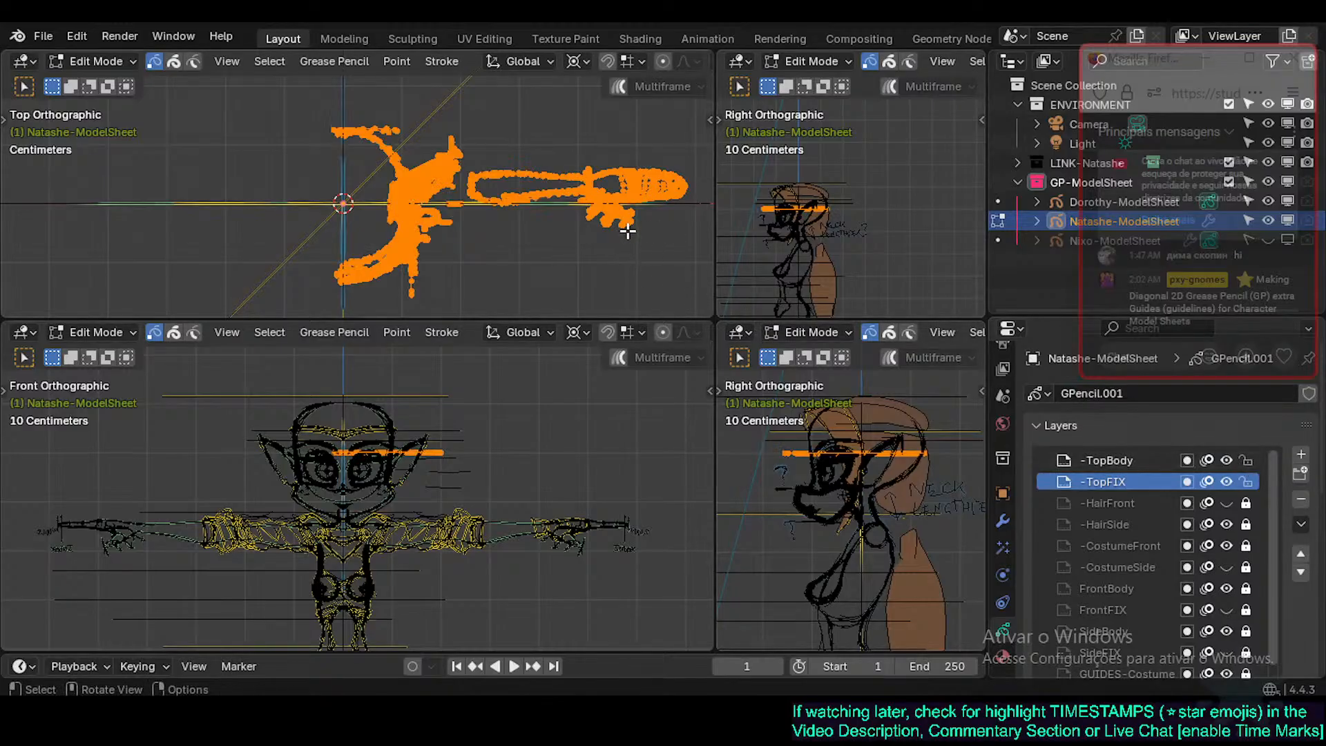
key(alt+a)
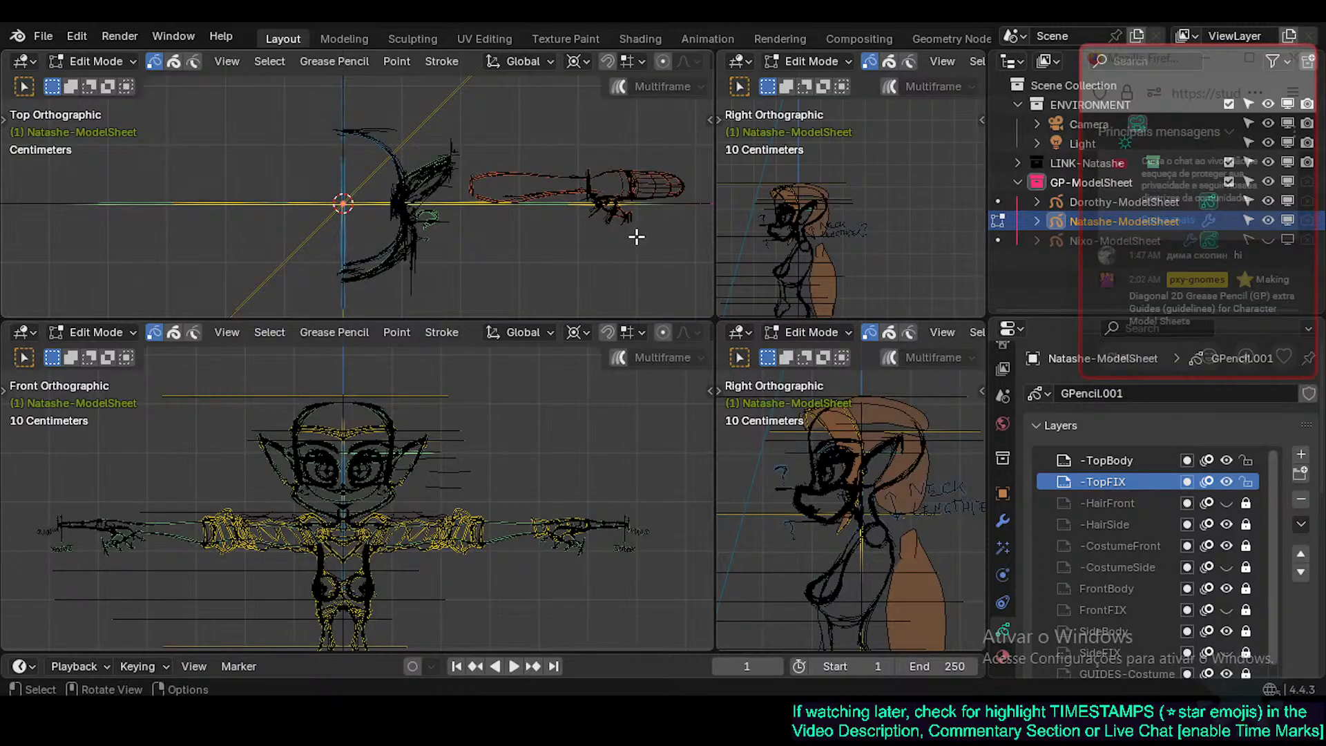
click(1247, 460)
key(a)
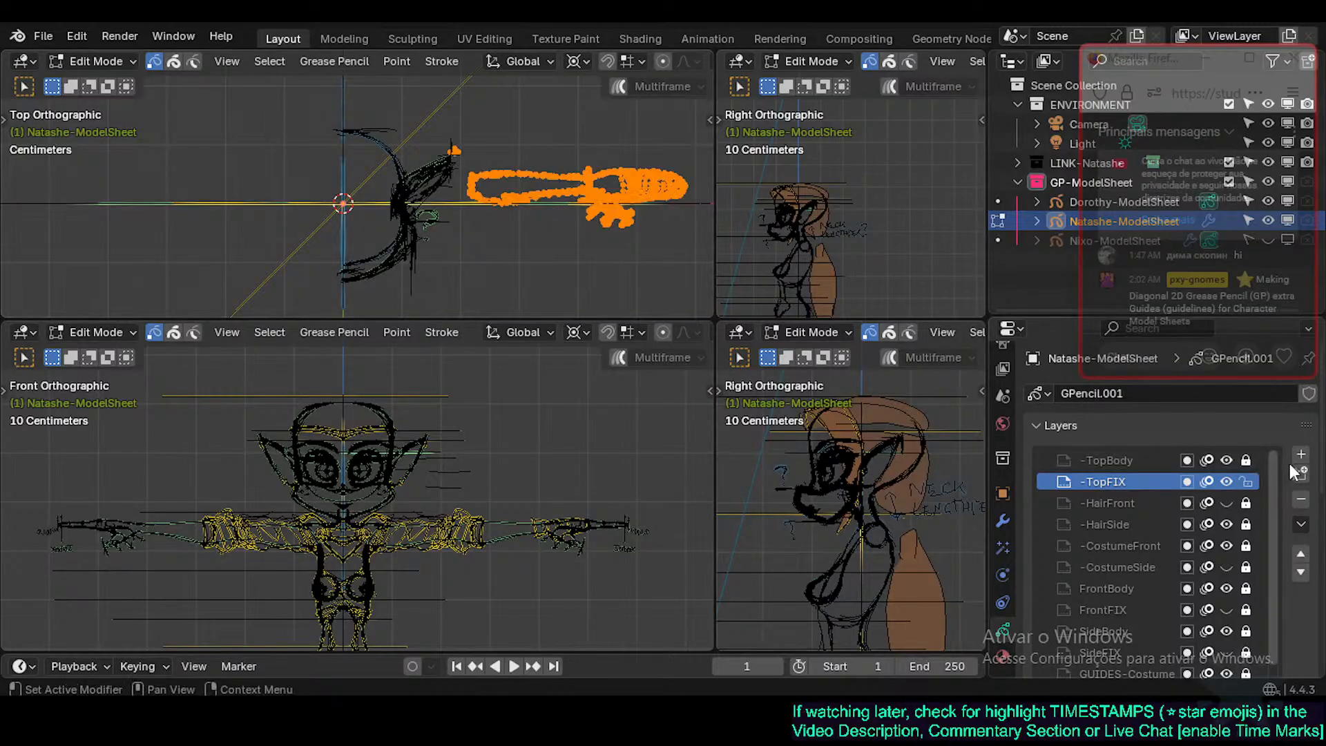
click(1245, 460)
key(m)
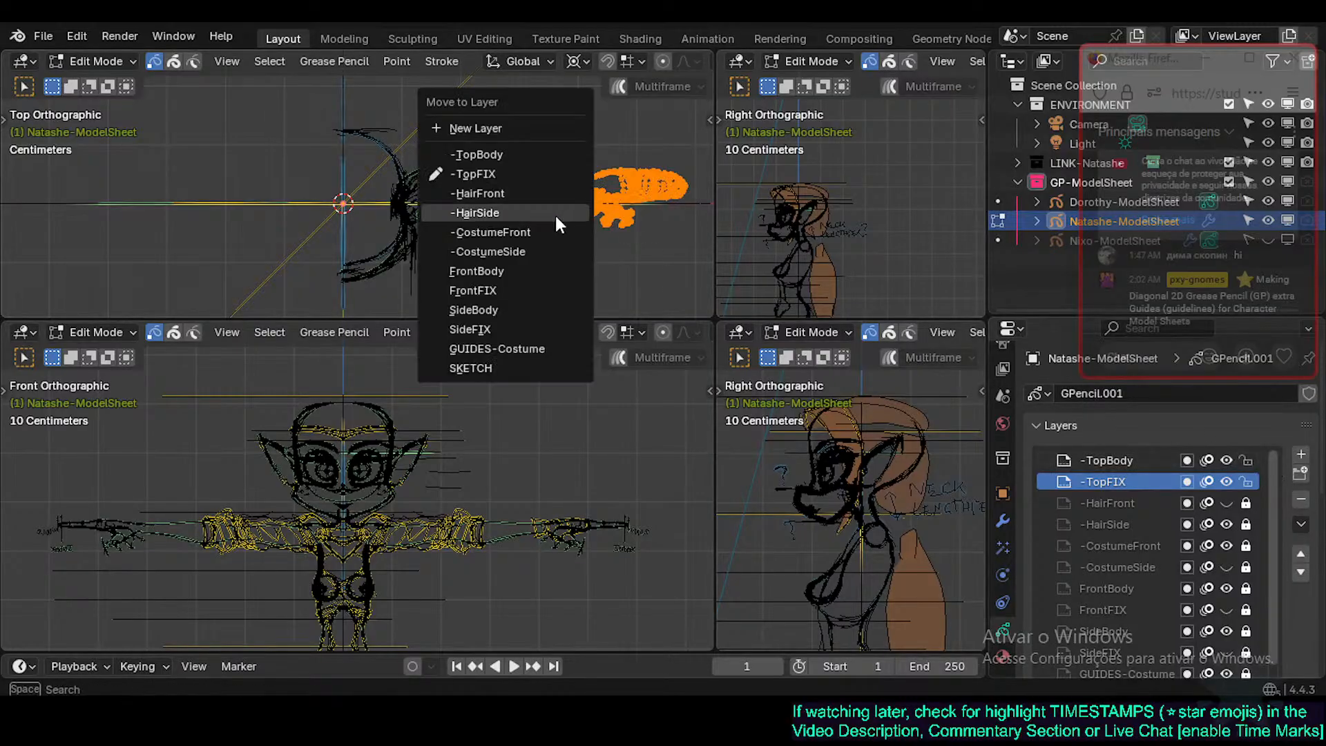
click(553, 153)
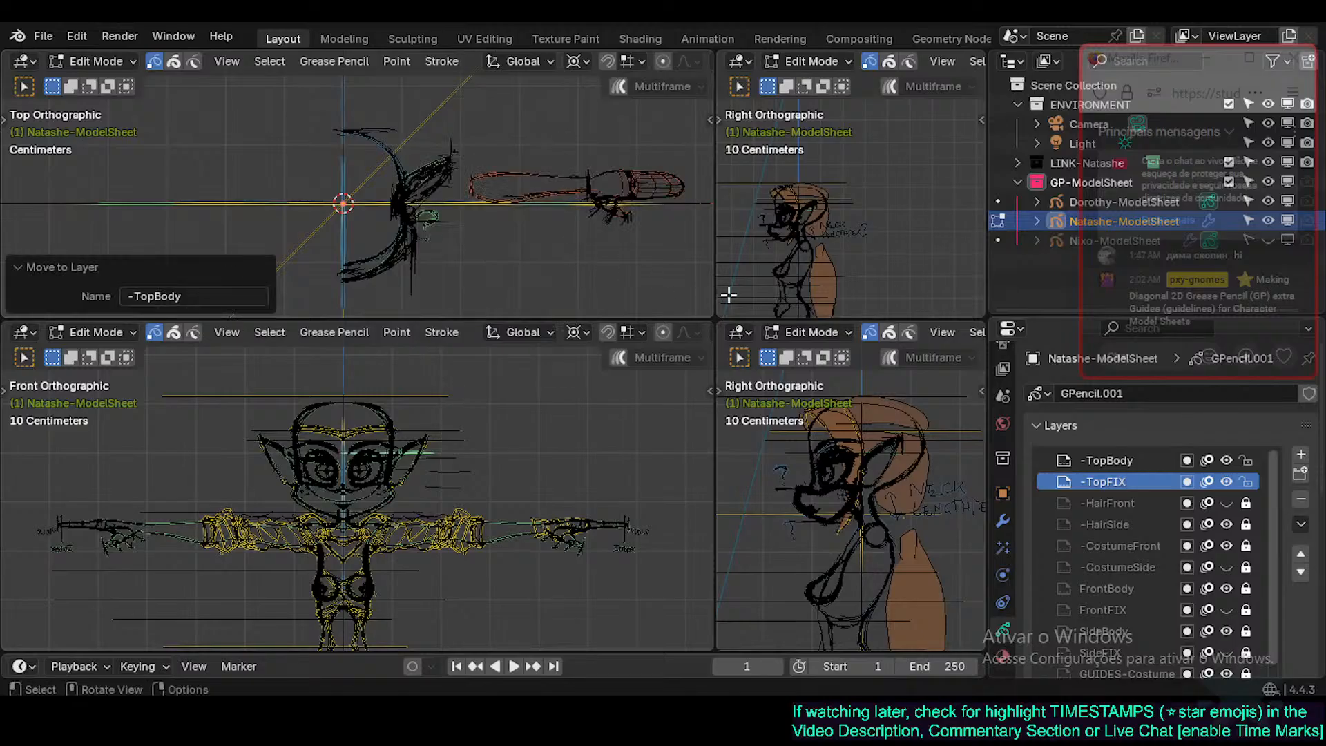
Lock the -TopFIX layer, make -TopBody the active layer, and check which strokes it contains.
click(1246, 484)
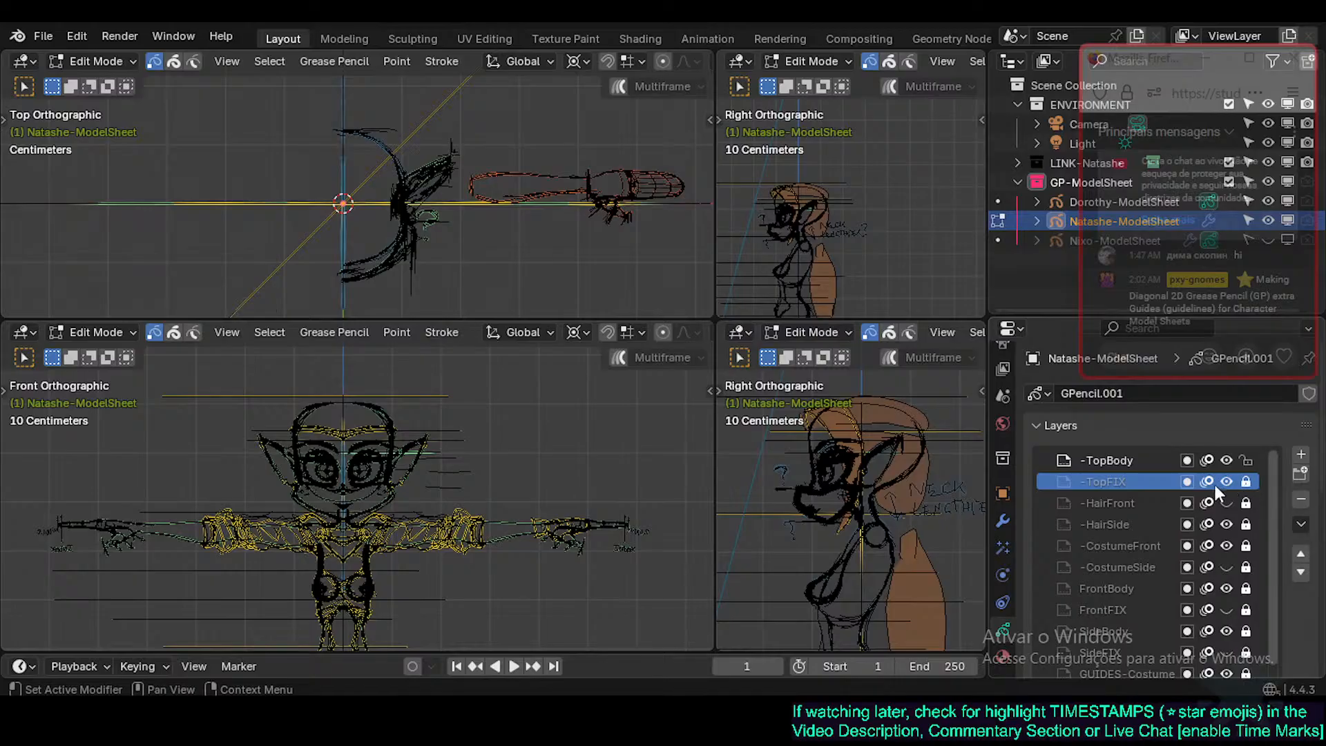
click(1133, 461)
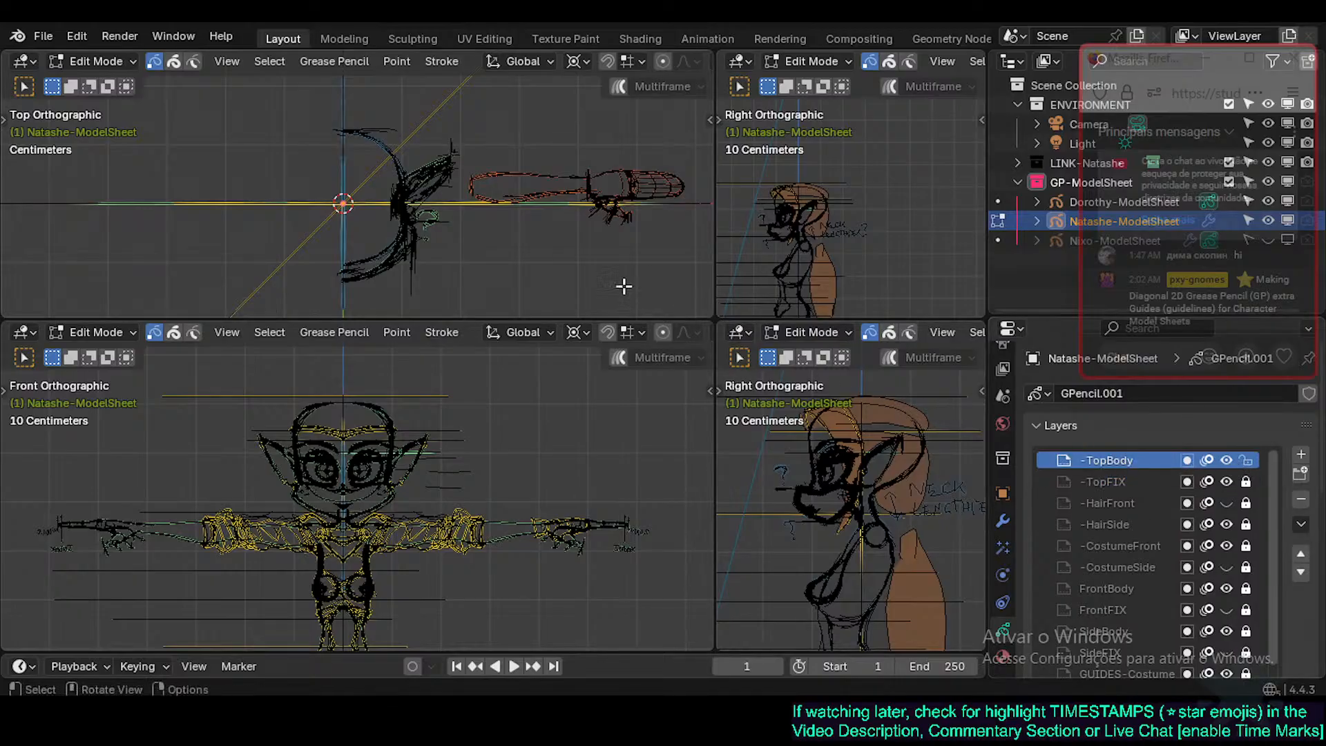
key(a)
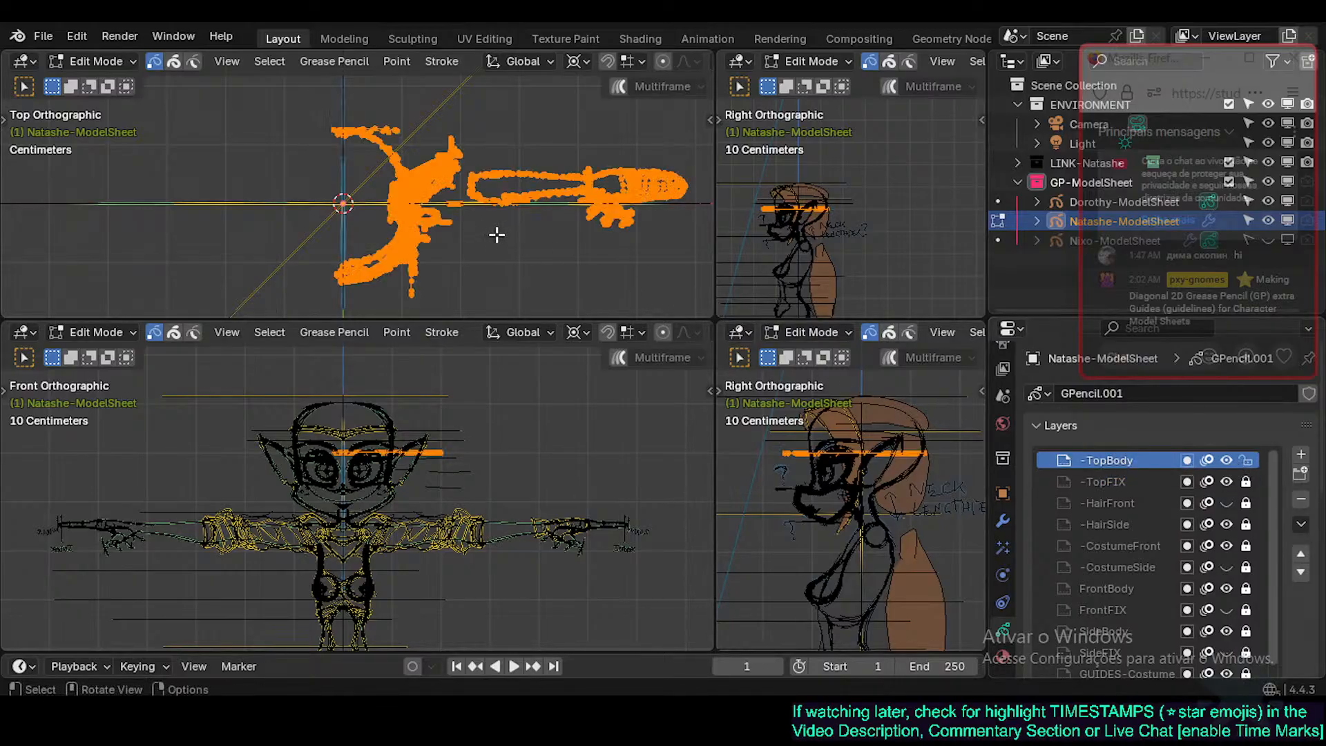
key(alt+a)
key(a)
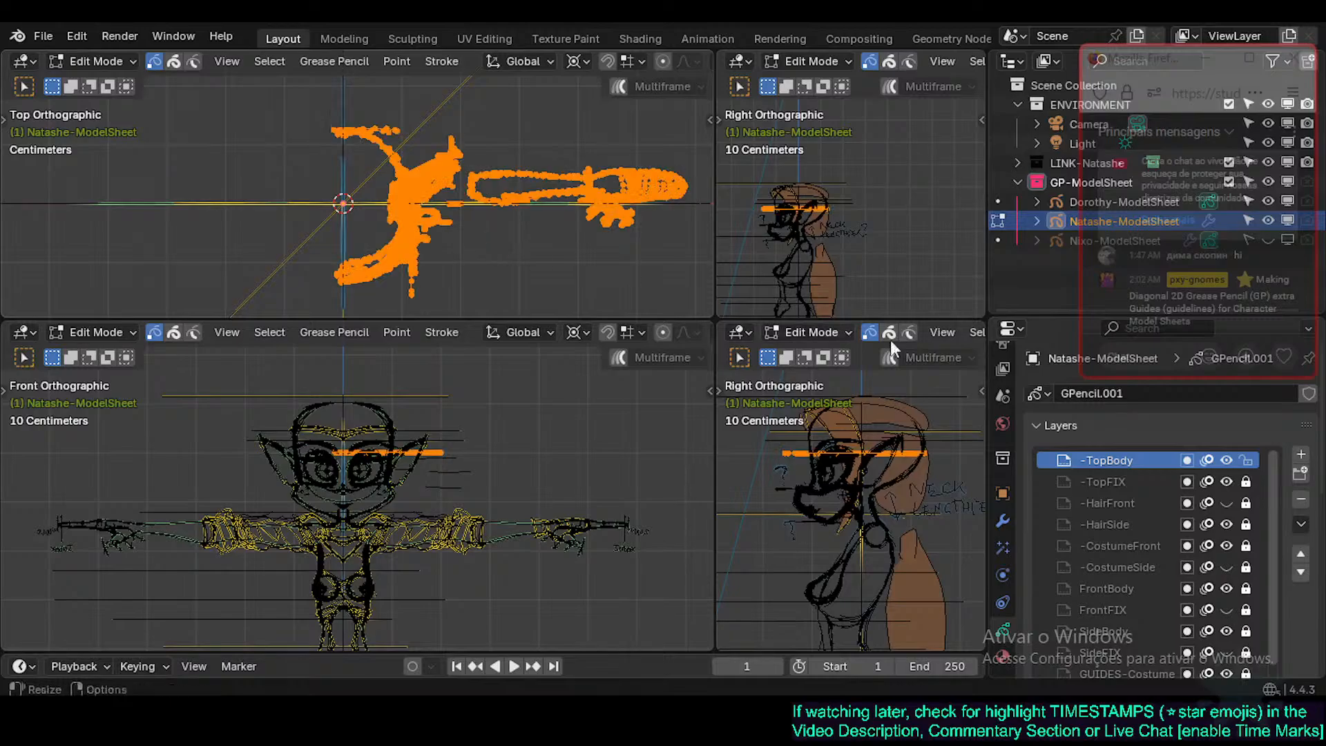
key(alt+a)
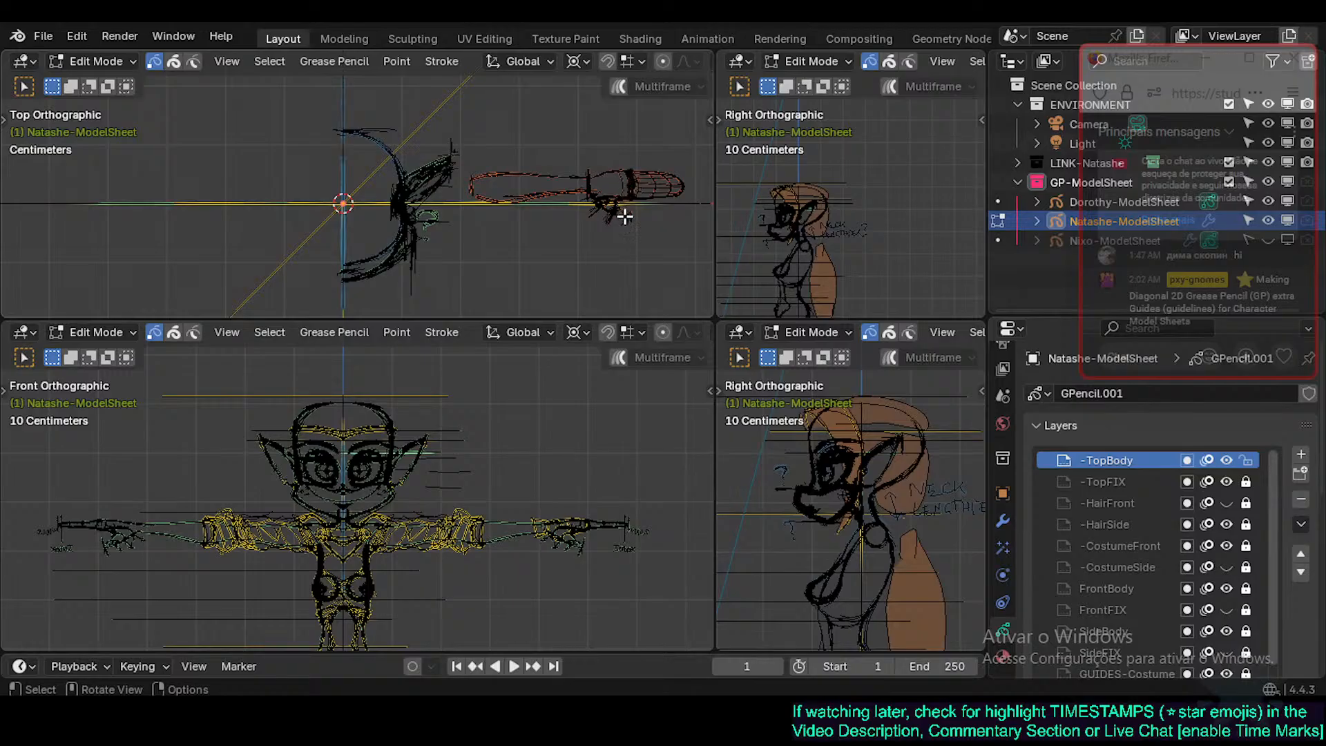
Select only the top-view arm and hand strokes and raise them 1.3577 m along global Z to the front view's arm height.
key(a)
key(alt+a)
mouse_move(693, 160)
mouse_down()
mouse_move(554, 272)
mouse_move(456, 277)
mouse_up()
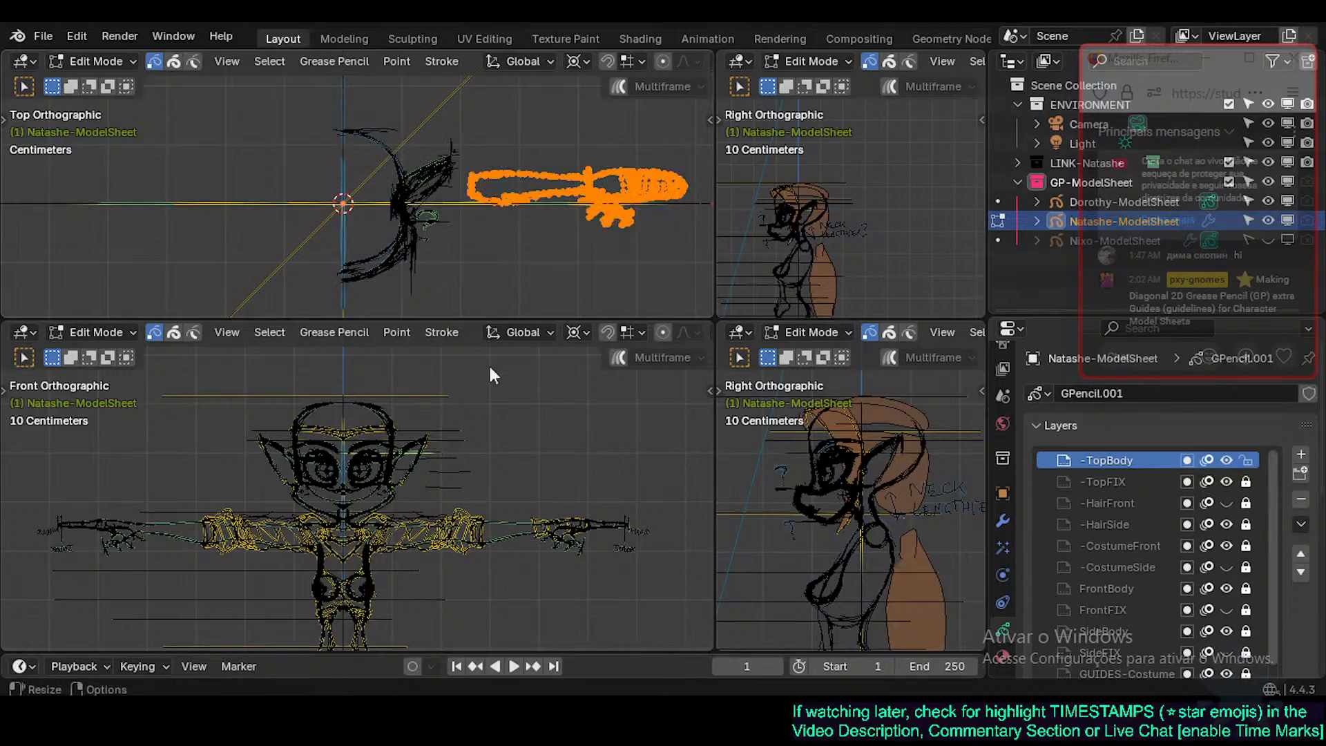
key(g)
key(z)
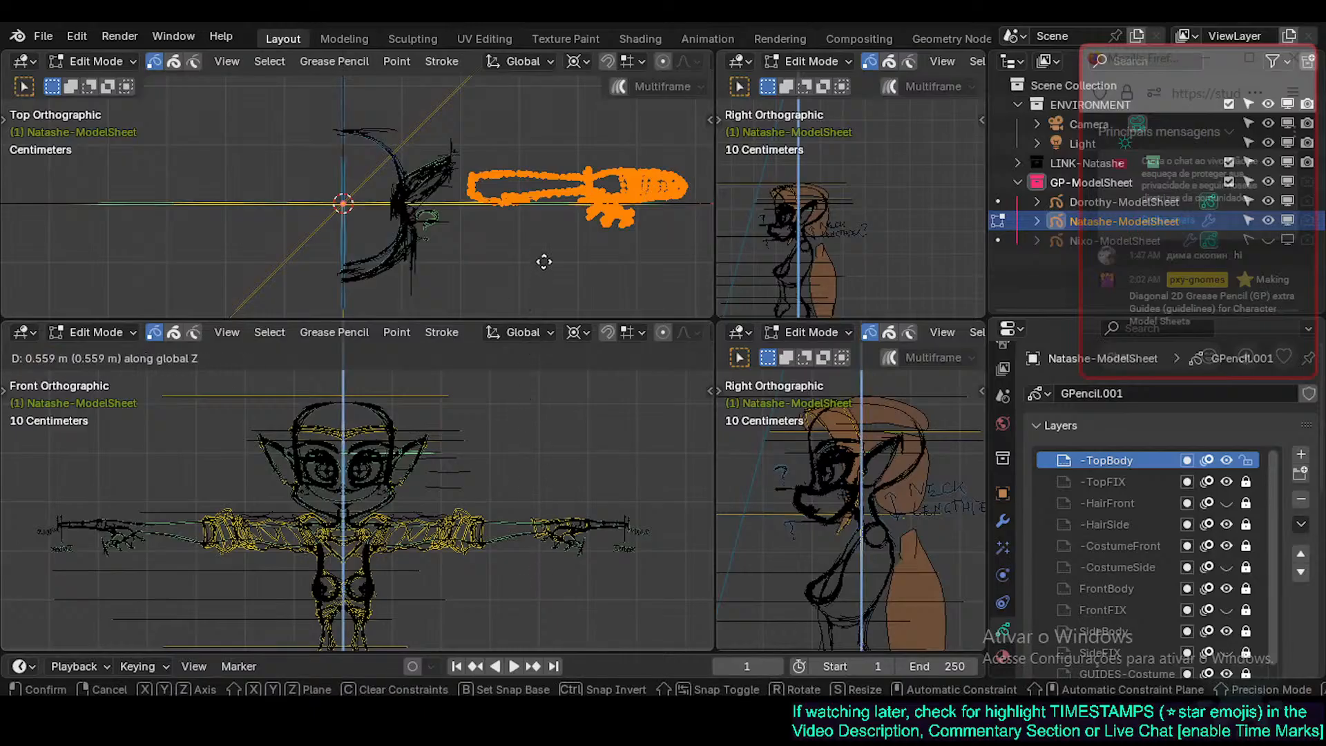
click(582, 239)
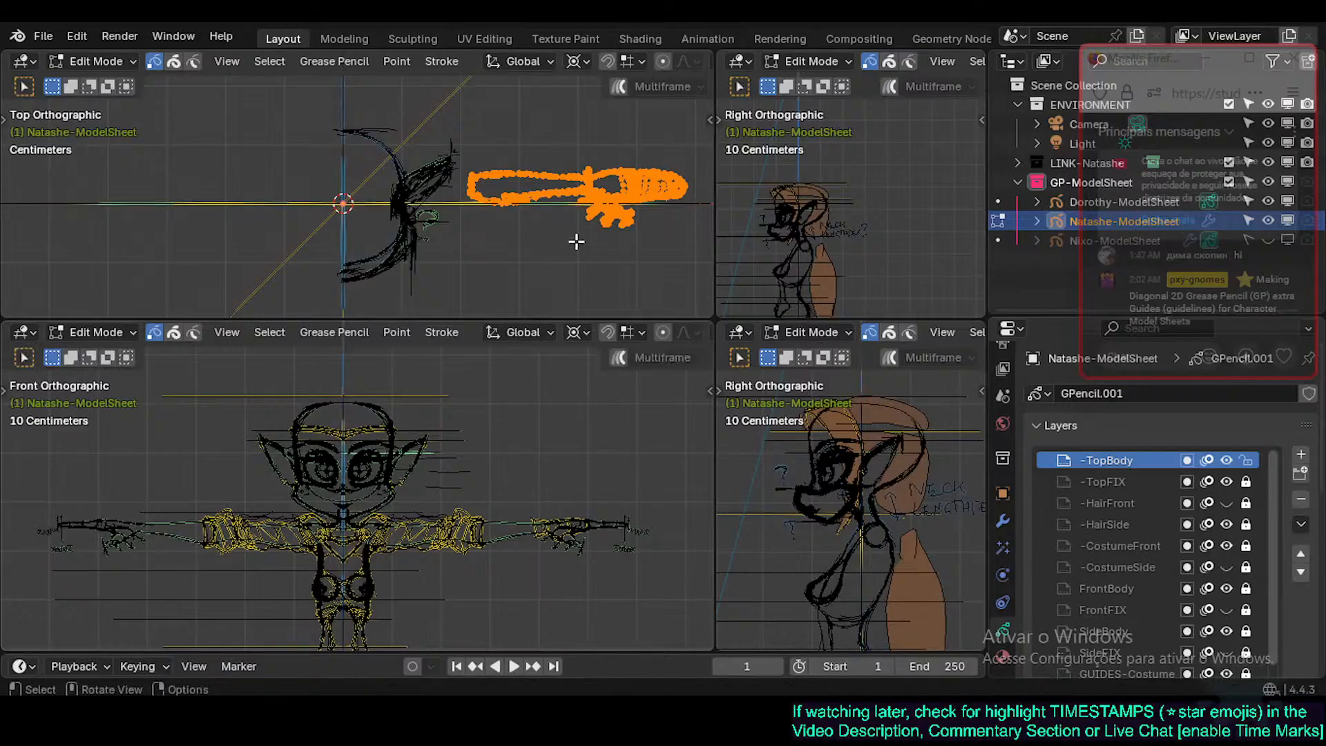
key(g)
key(z)
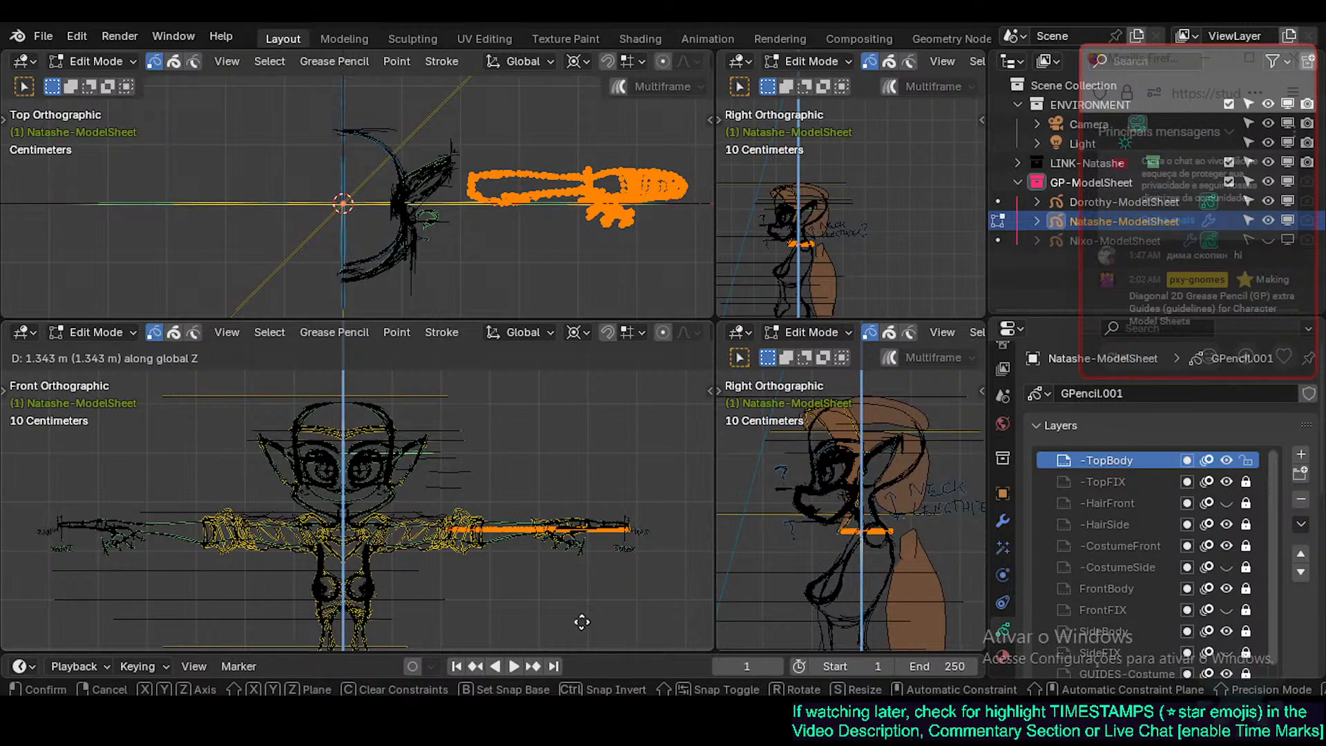
click(582, 550)
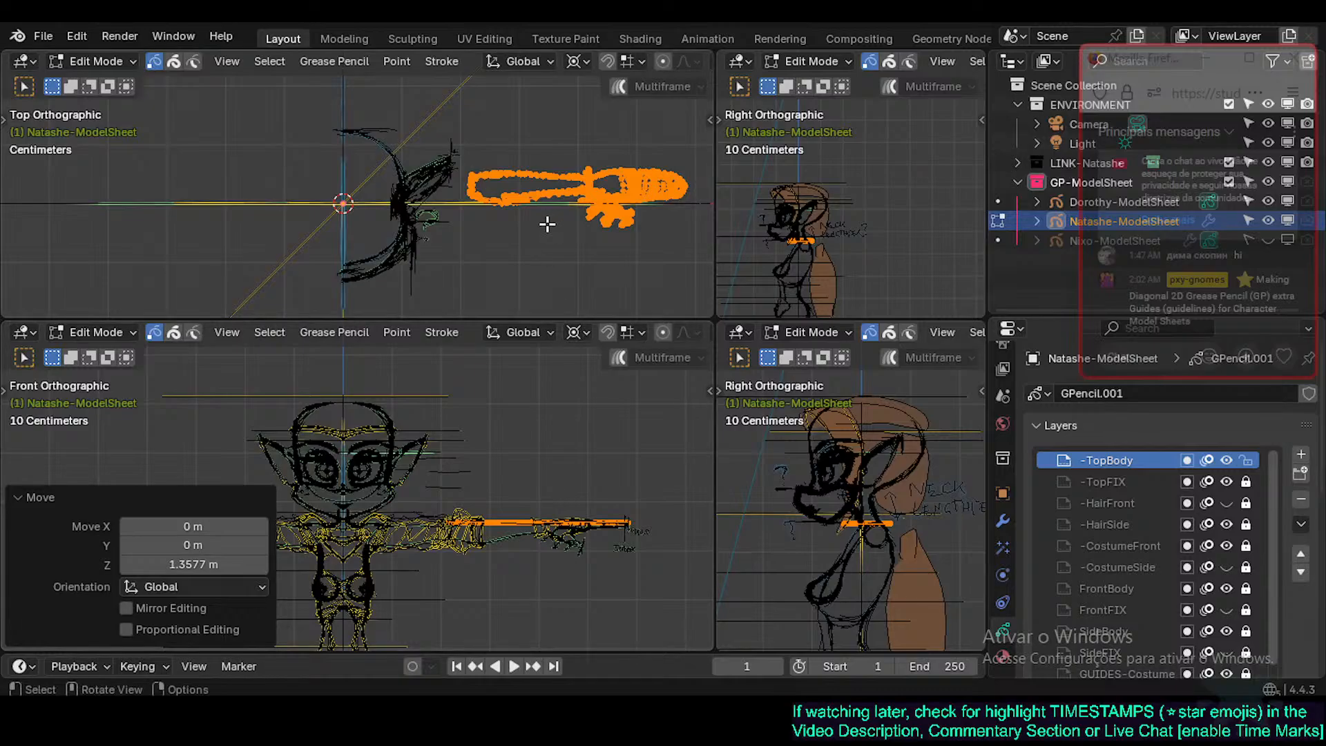
key(Tab)
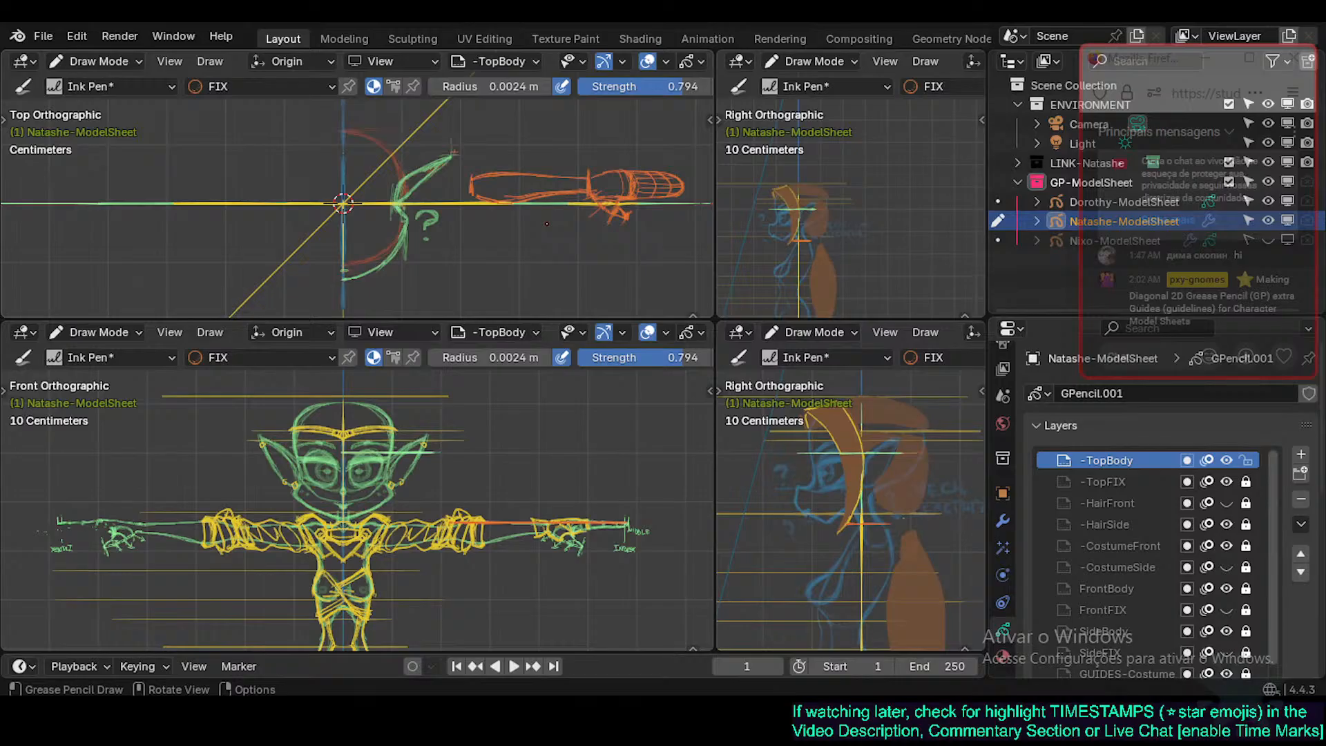
Assign the FIX material to all -TopBody strokes, return to Draw Mode, and save the file.
key(Tab)
key(a)
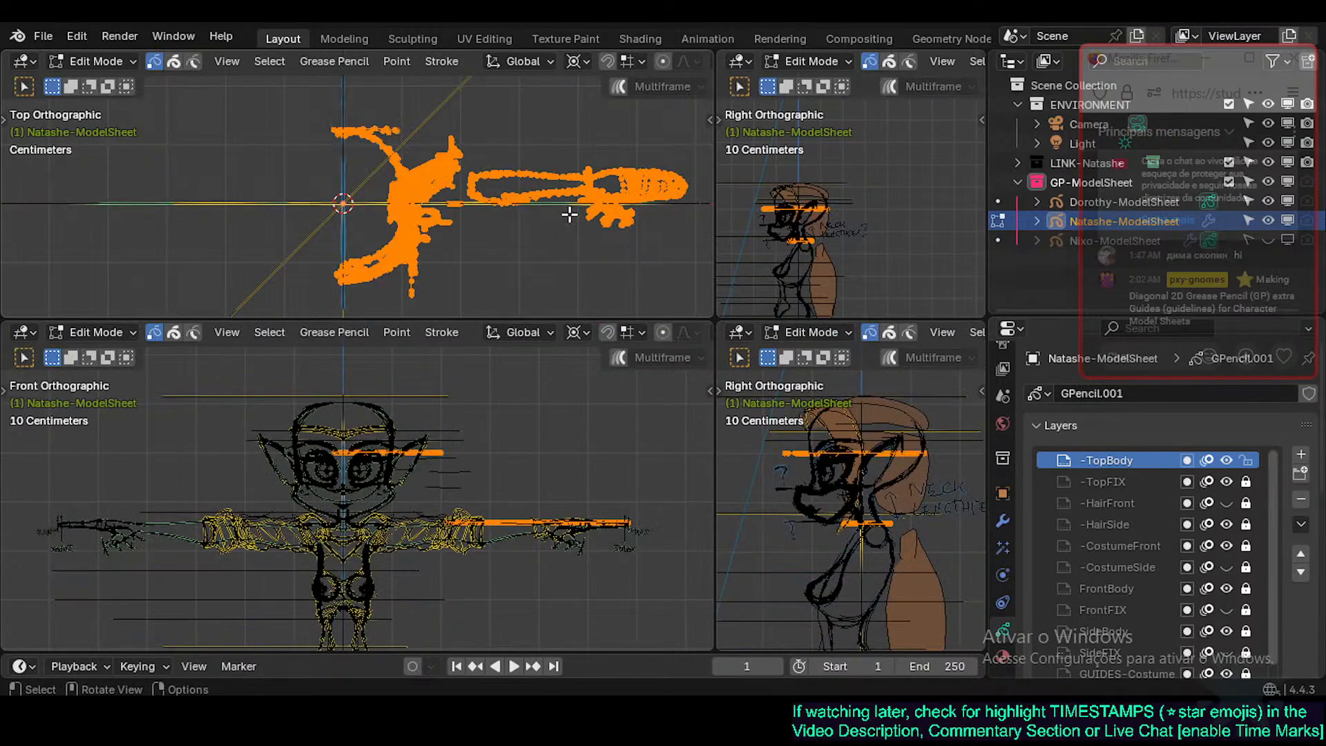
key(Tab)
key(Tab)
key(Tab)
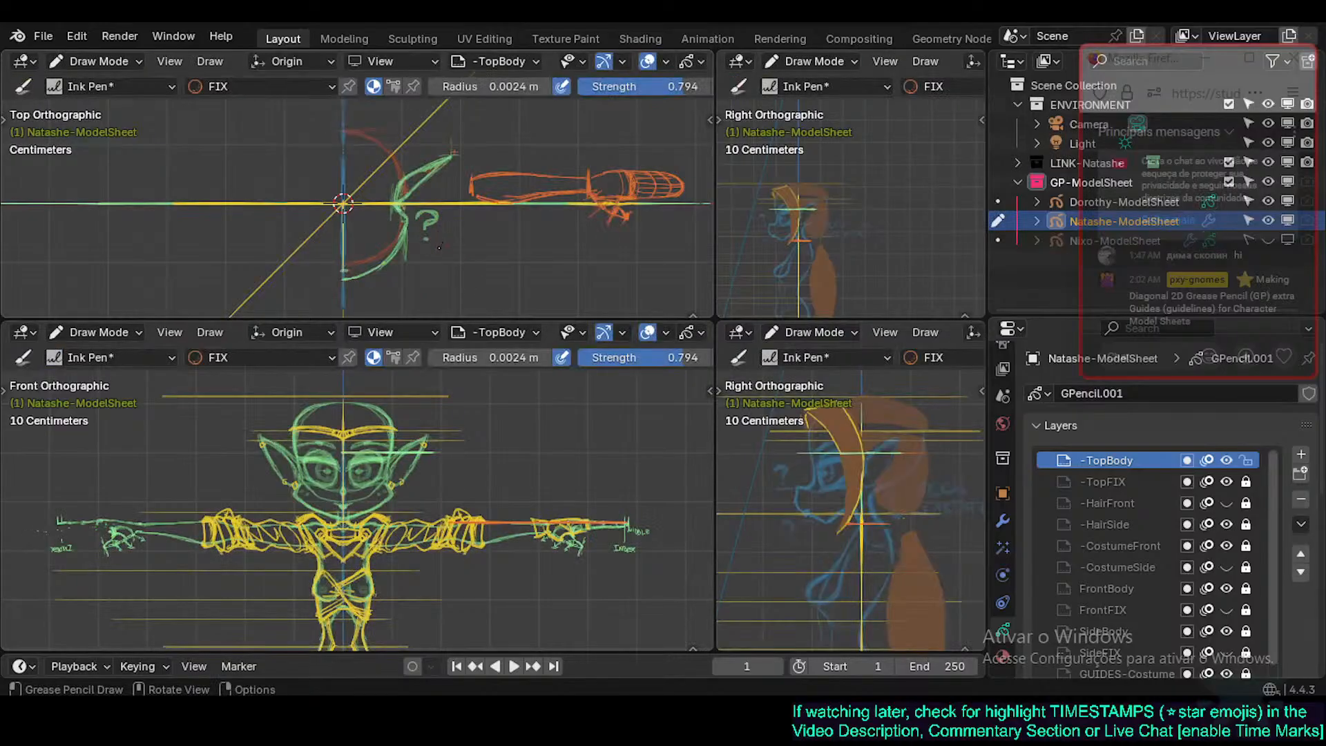
key(Tab)
click(1005, 656)
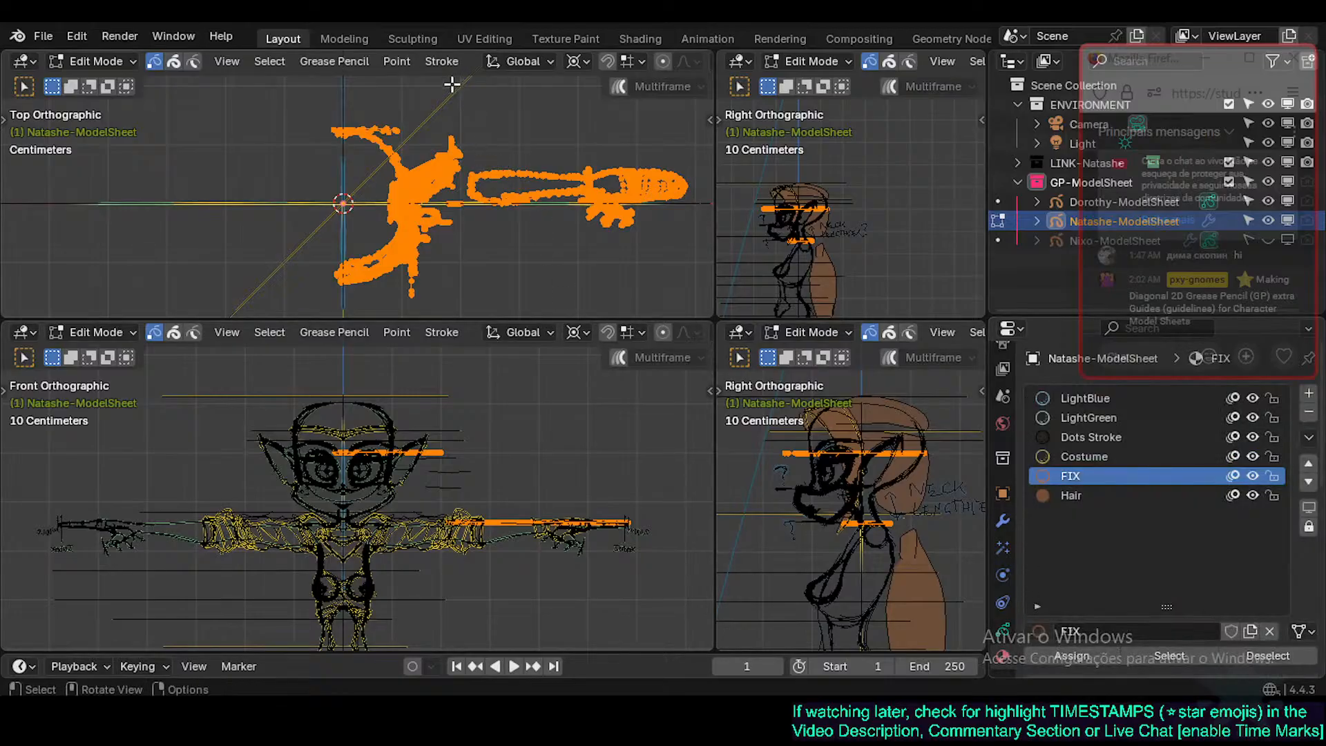
right_click(422, 152)
click(440, 61)
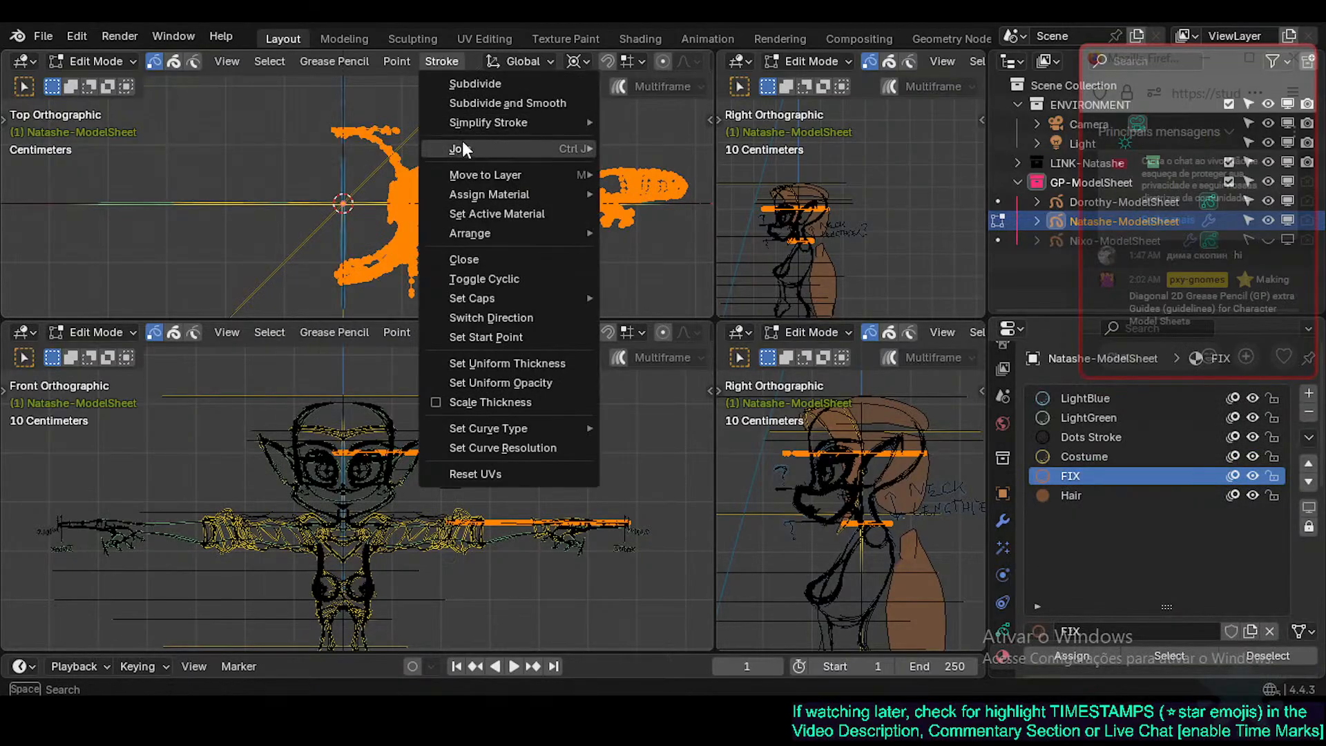
mouse_move(494, 197)
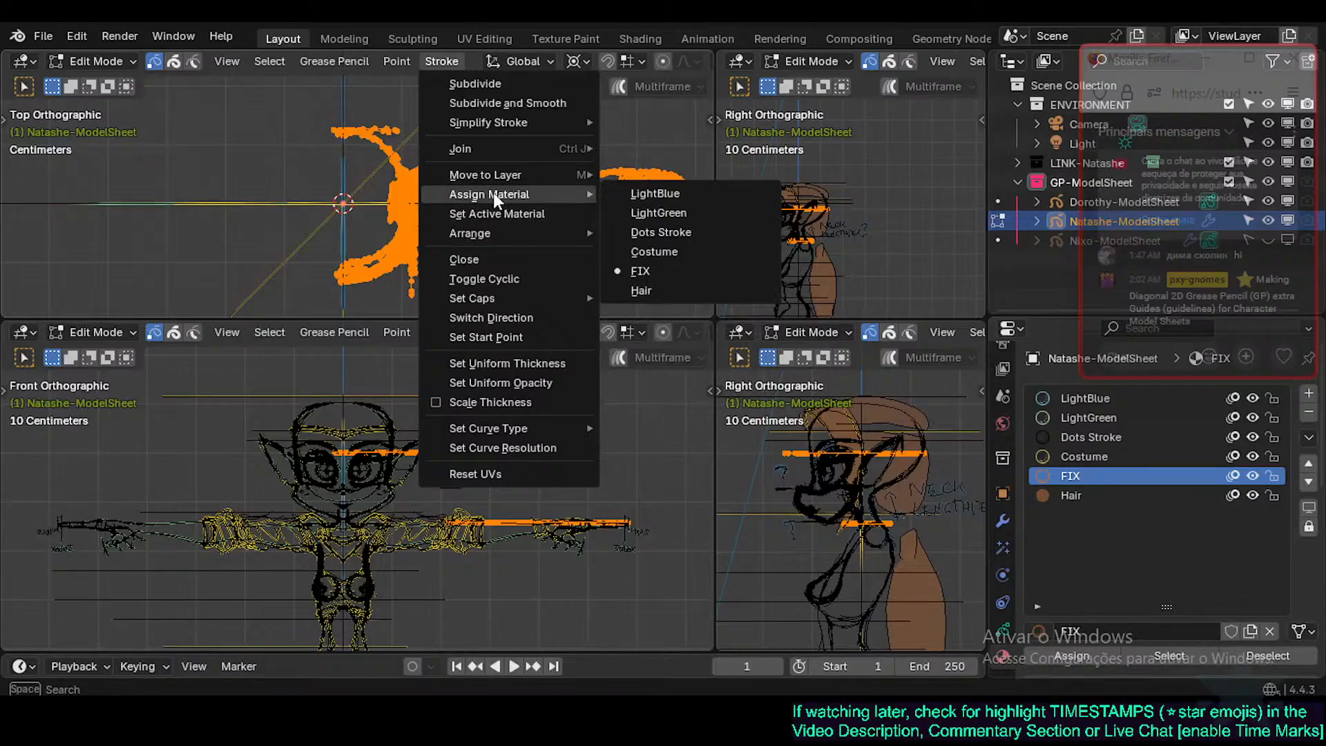
click(642, 271)
key(Tab)
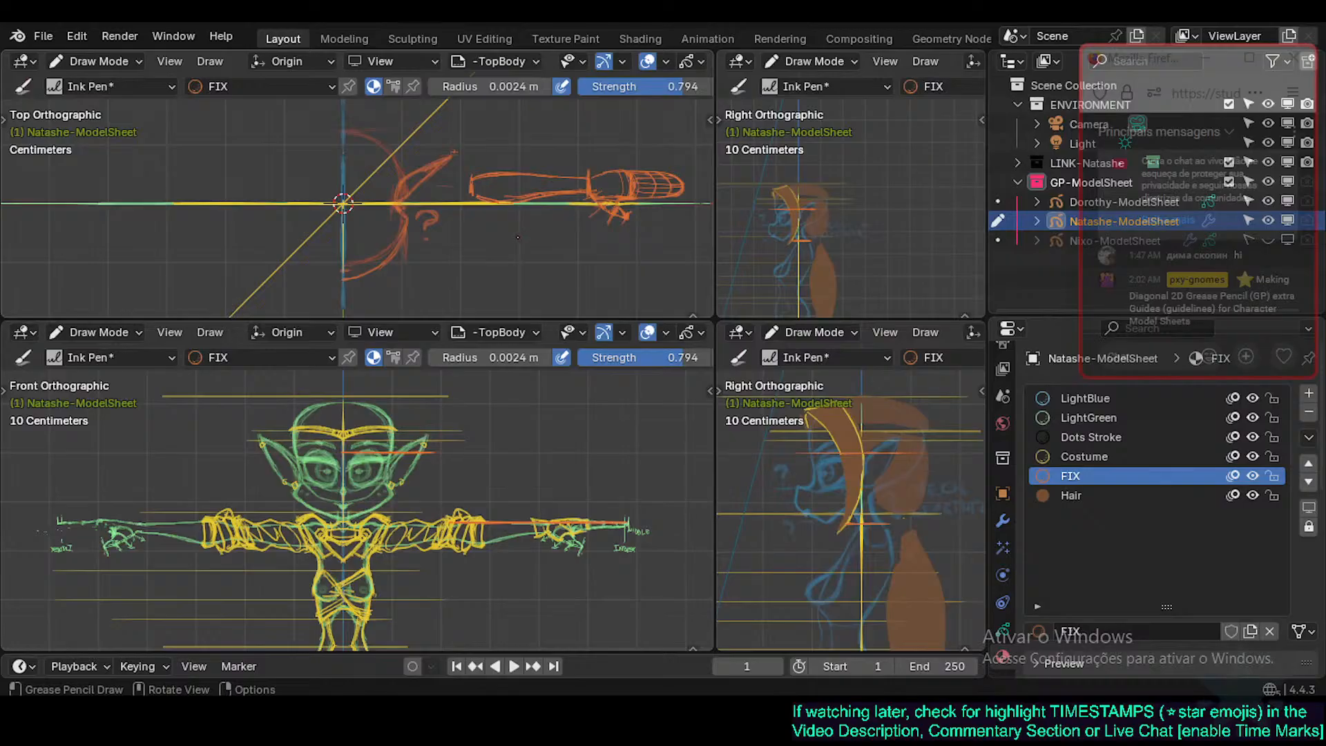
key(ctrl+s)
Join the two viewports in each row so a wide right orthographic view fills both the lower and upper rows.
drag(715, 434, 781, 435)
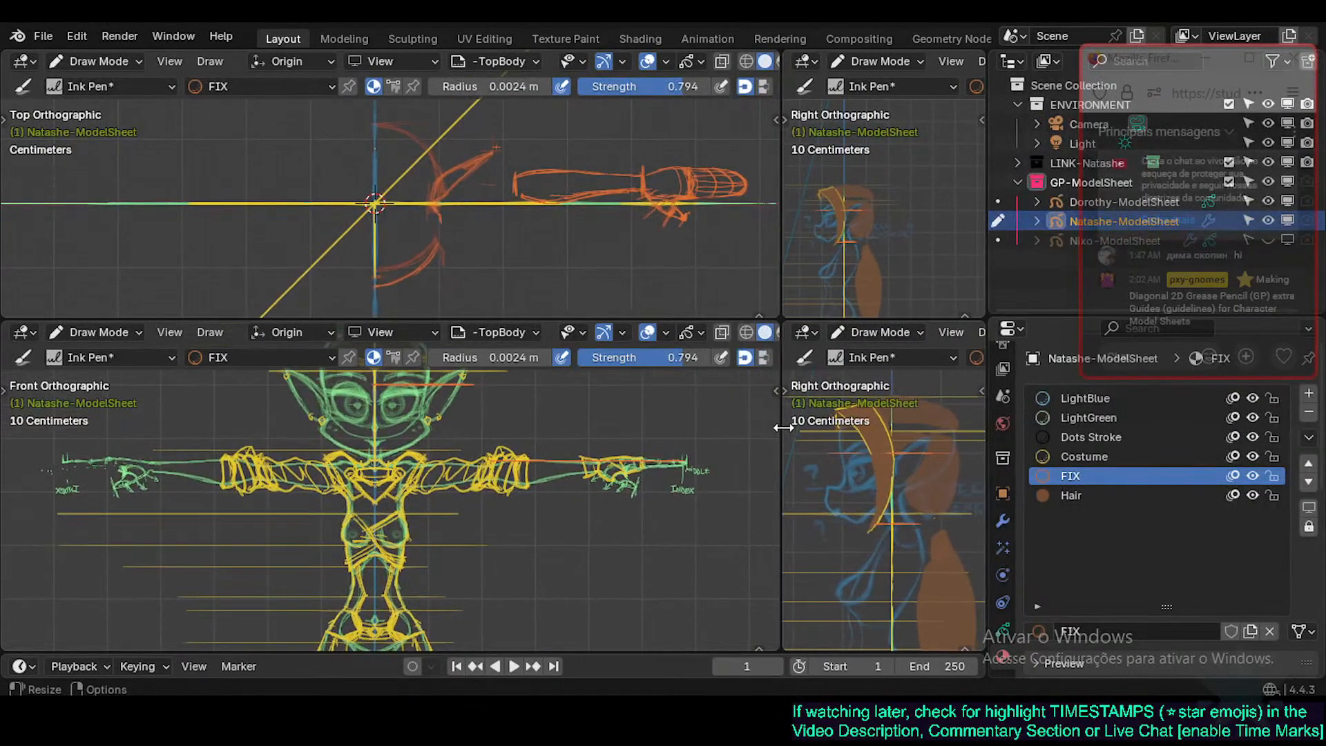
right_click(781, 435)
click(697, 492)
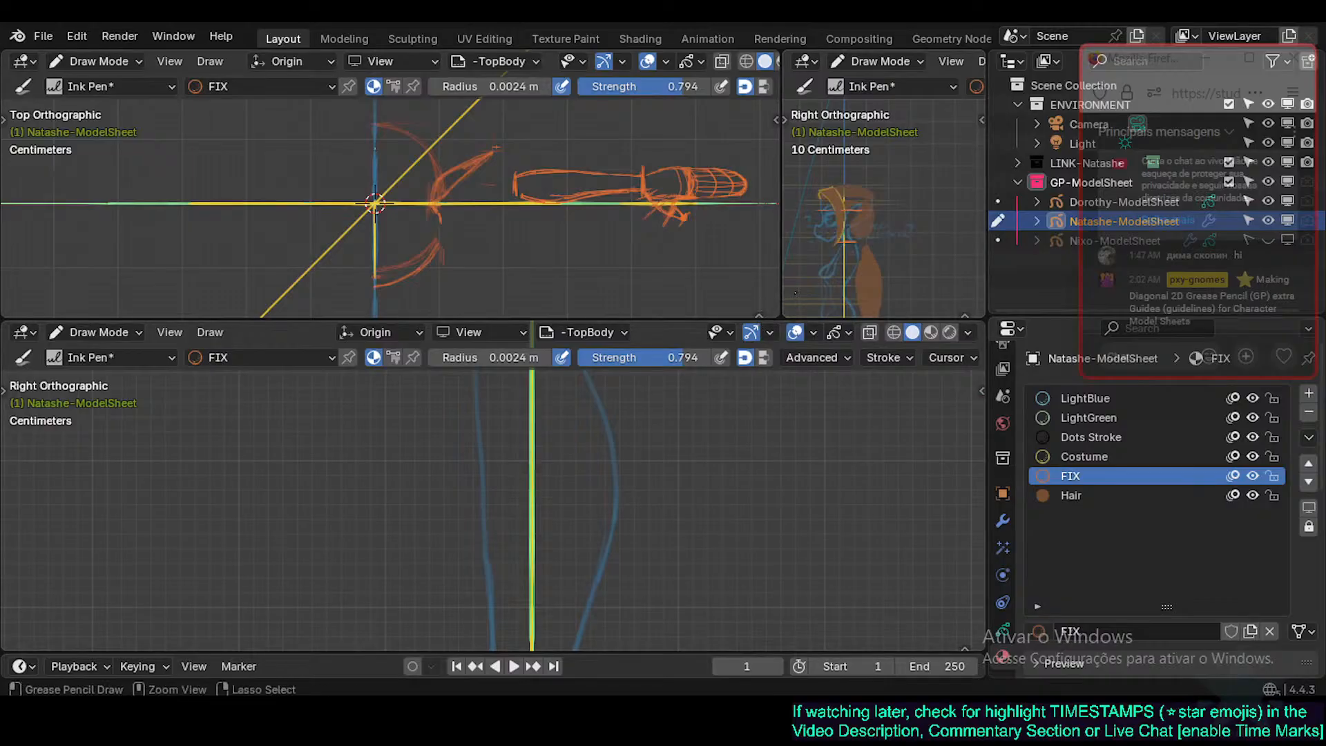
right_click(783, 287)
click(782, 287)
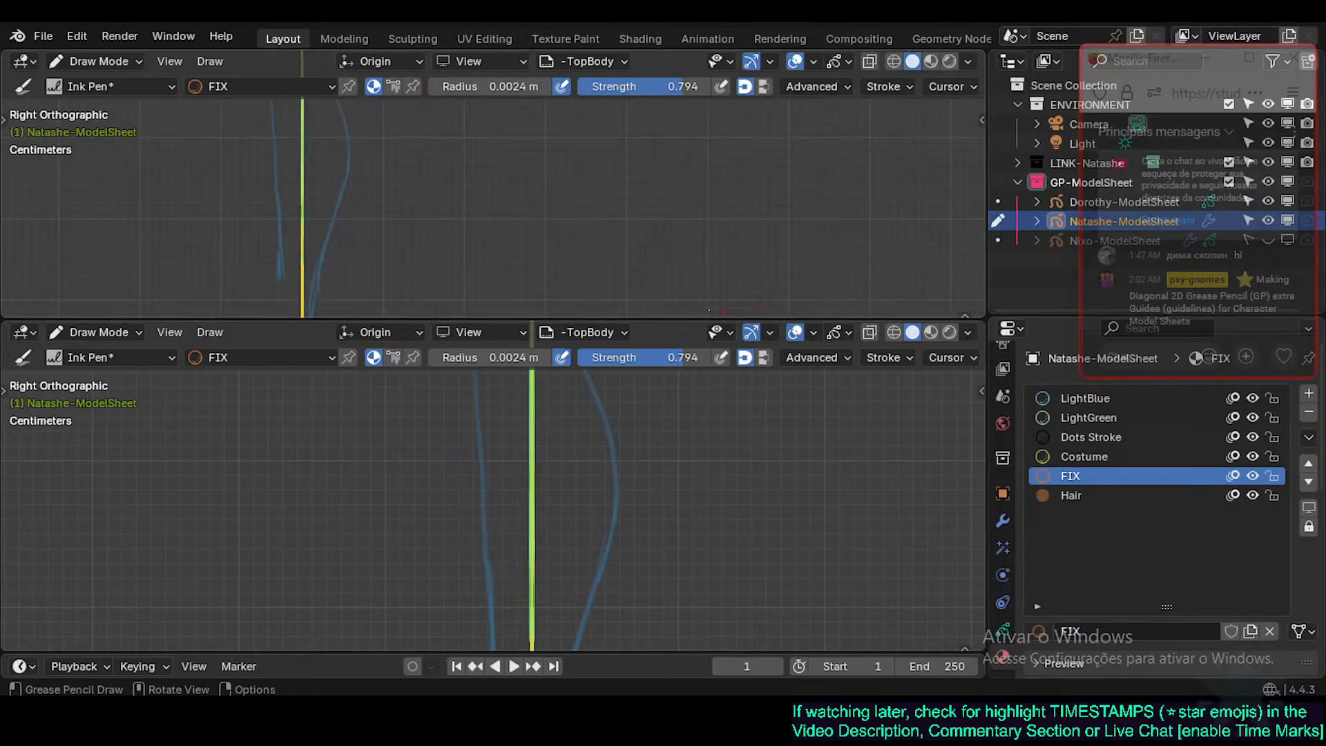
Merge the two stacked viewports, split them again with a lower divider, and set the upper one to front and the lower one to top view.
right_click(533, 320)
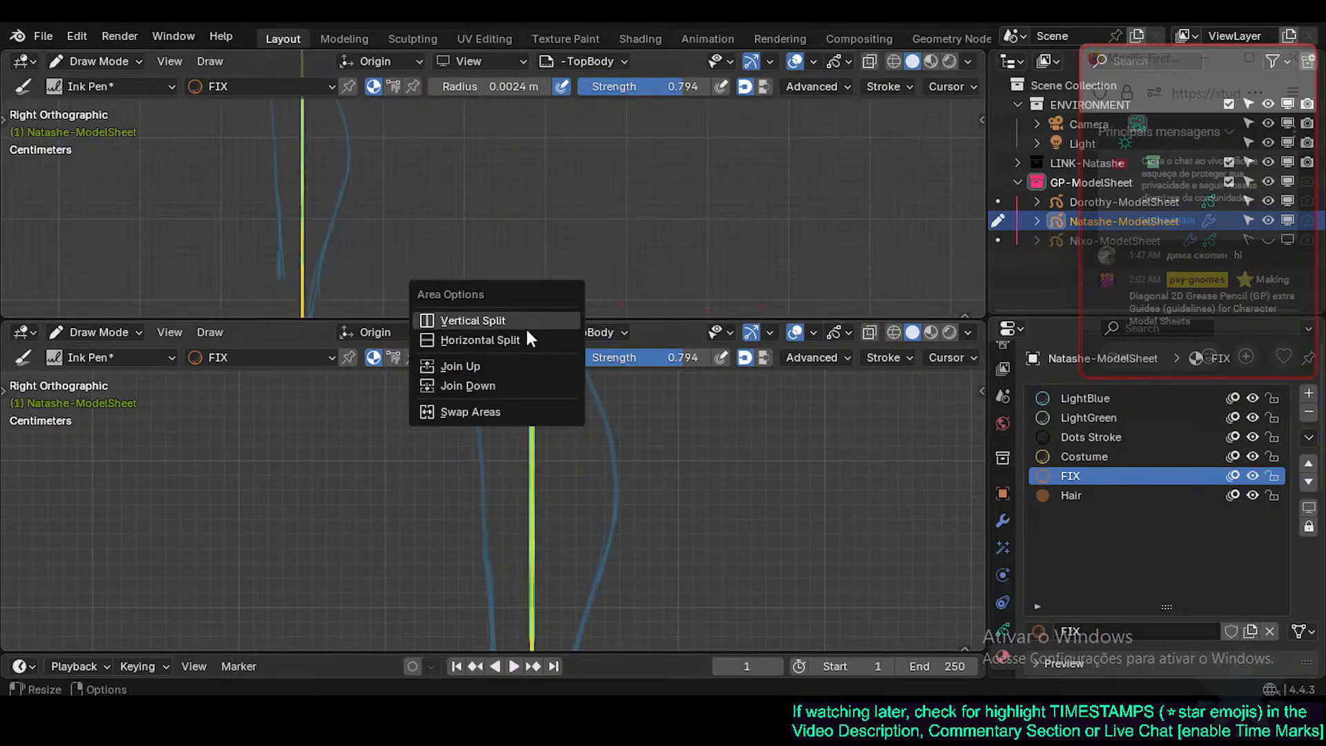
click(519, 366)
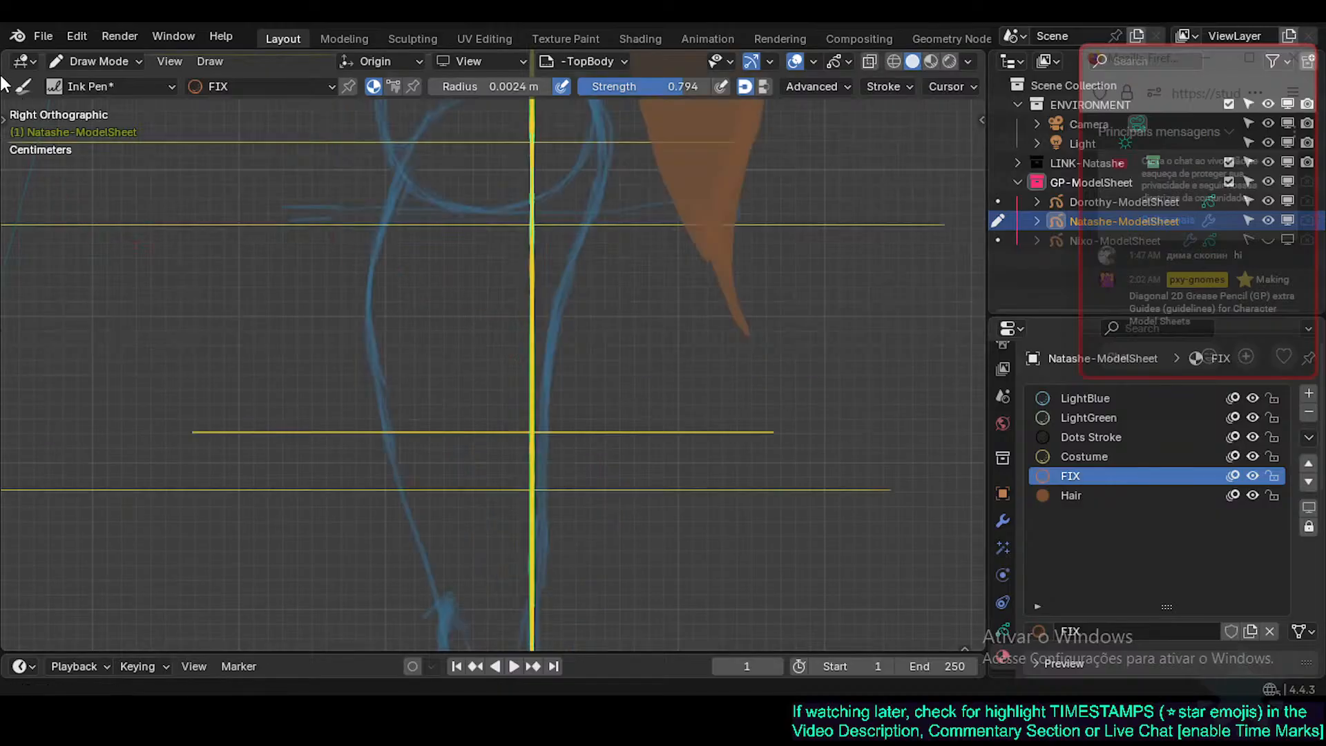
mouse_move(3, 55)
mouse_down()
mouse_move(65, 276)
mouse_move(59, 393)
mouse_move(67, 385)
mouse_up()
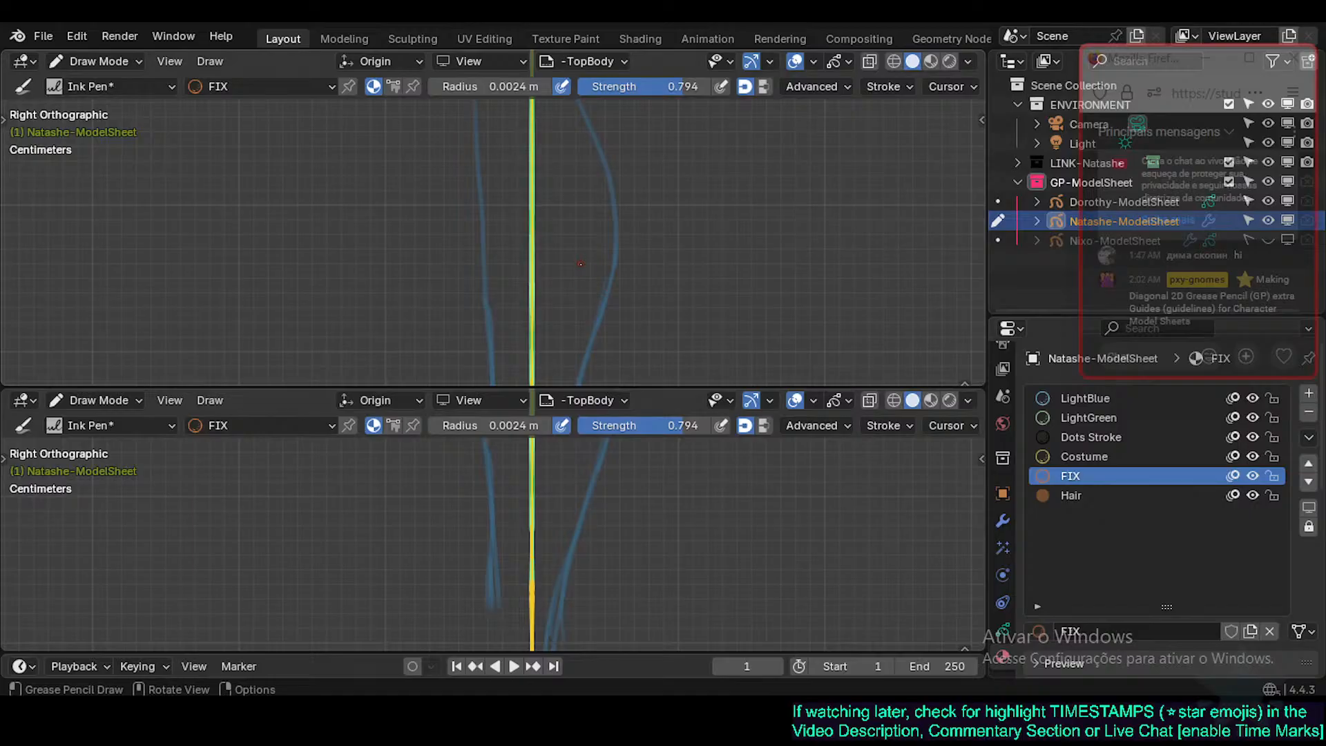
key(KP_1)
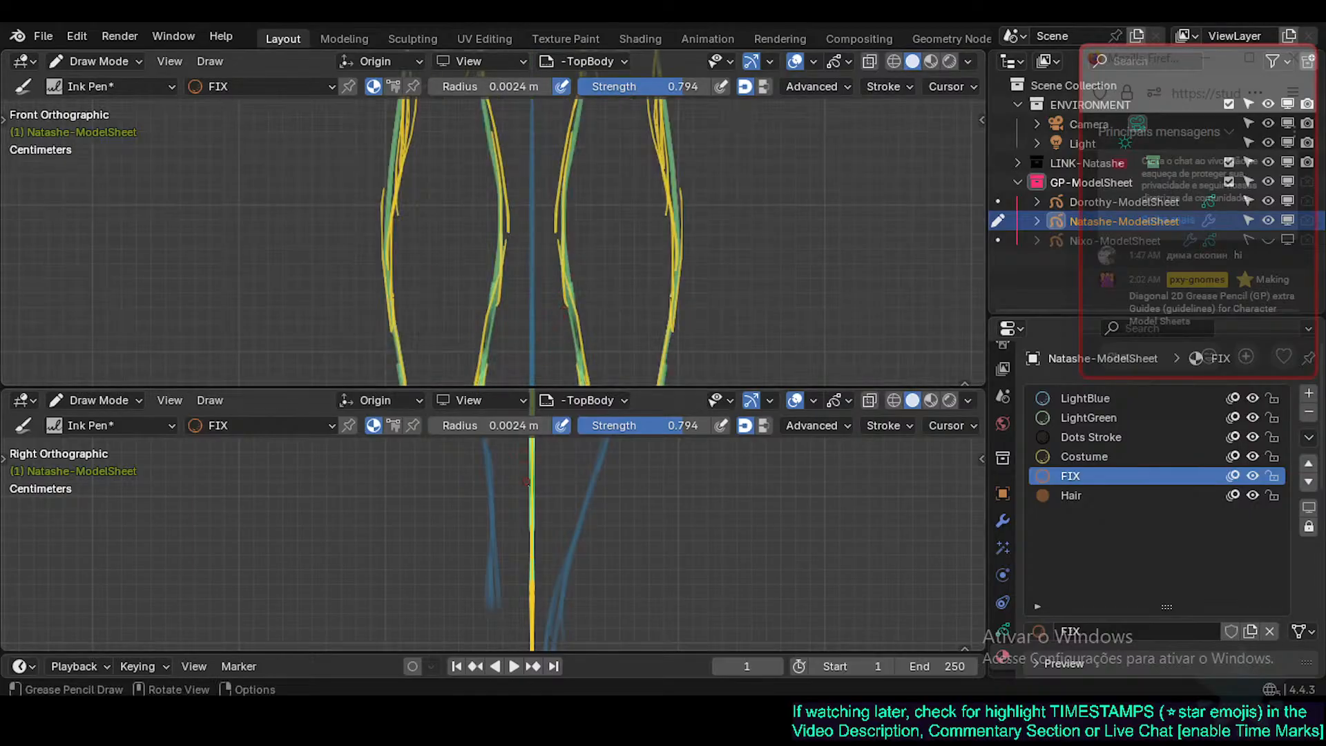
key(KP_7)
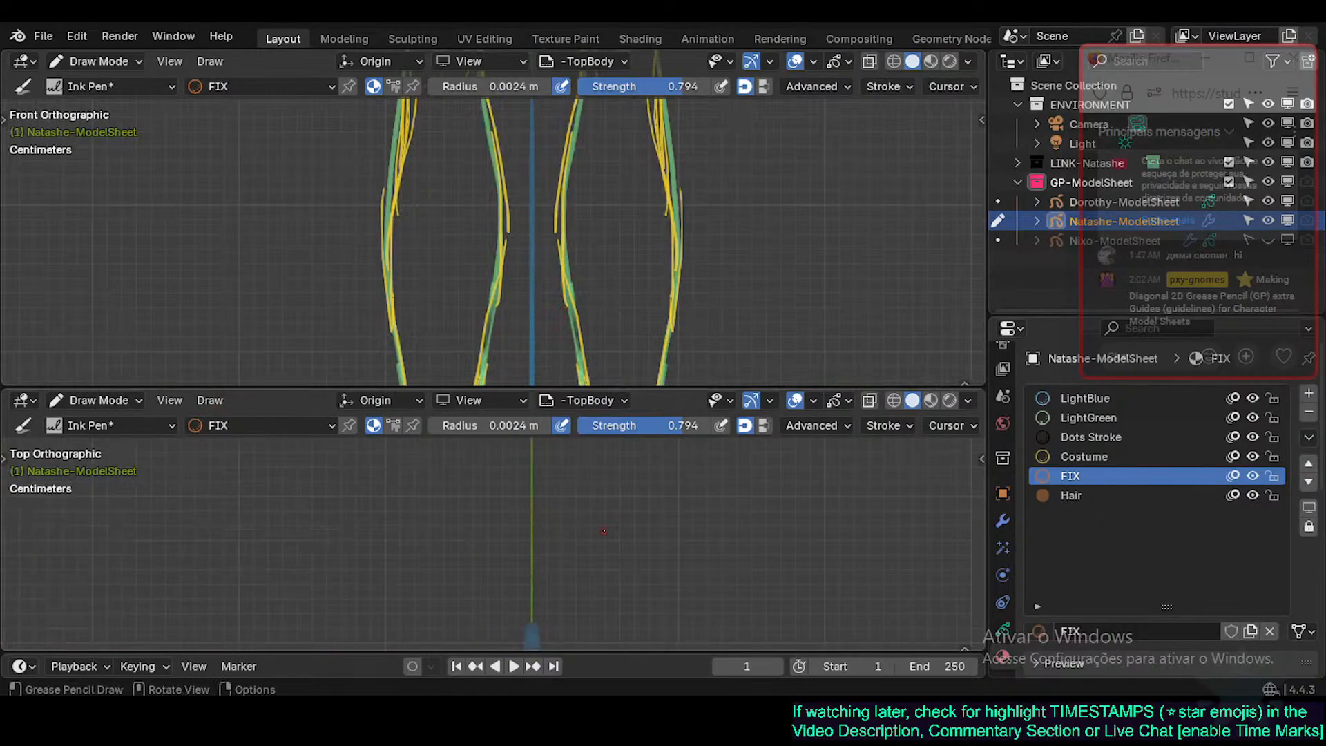
Frame the orange -TopBody strokes in the top view and the head with outstretched arms in the front view, and save the file.
scroll(605, 531, up, 3)
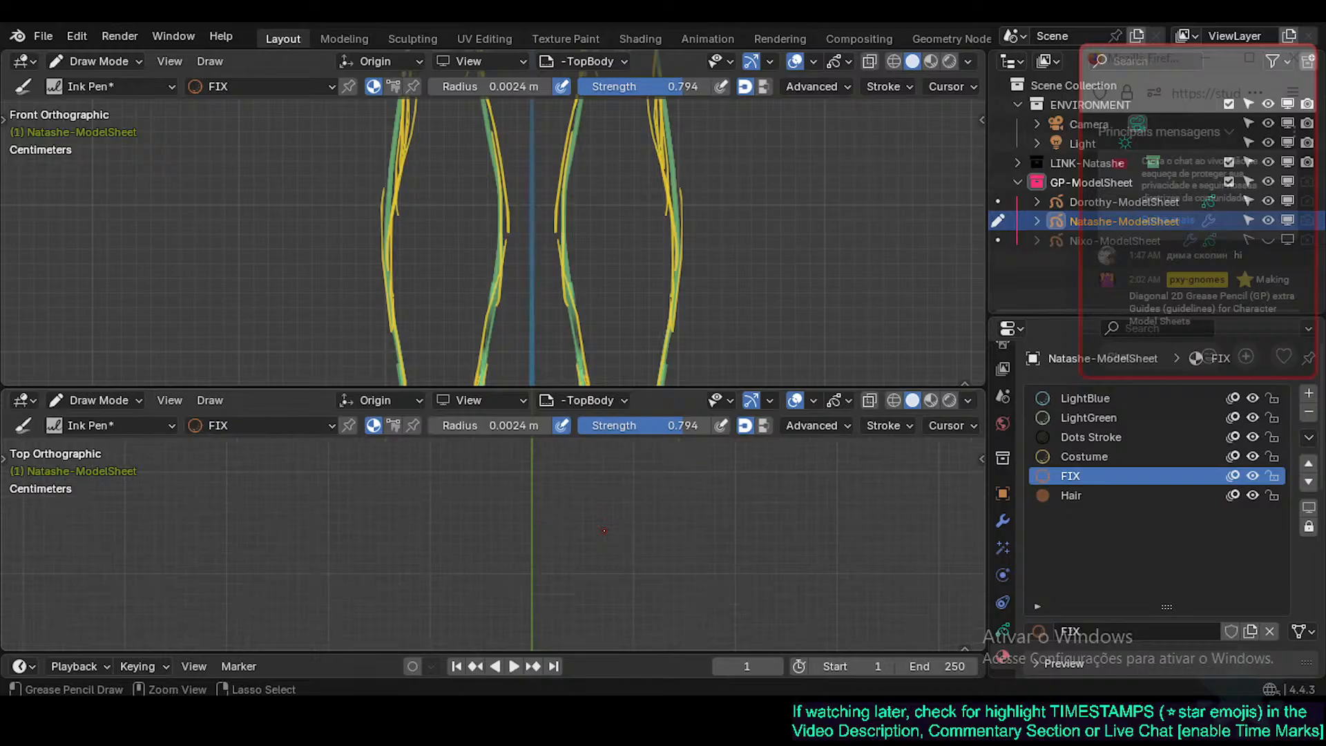
key(ctrl+KP_2)
key(ctrl+KP_2)
key(ctrl+KP_2)
key(ctrl+KP_2)
key(ctrl+KP_2)
key(ctrl+KP_2)
key(ctrl+KP_2)
key(ctrl+KP_2)
key(ctrl+KP_2)
key(ctrl+KP_2)
key(ctrl+KP_2)
key(ctrl+KP_2)
key(ctrl+KP_2)
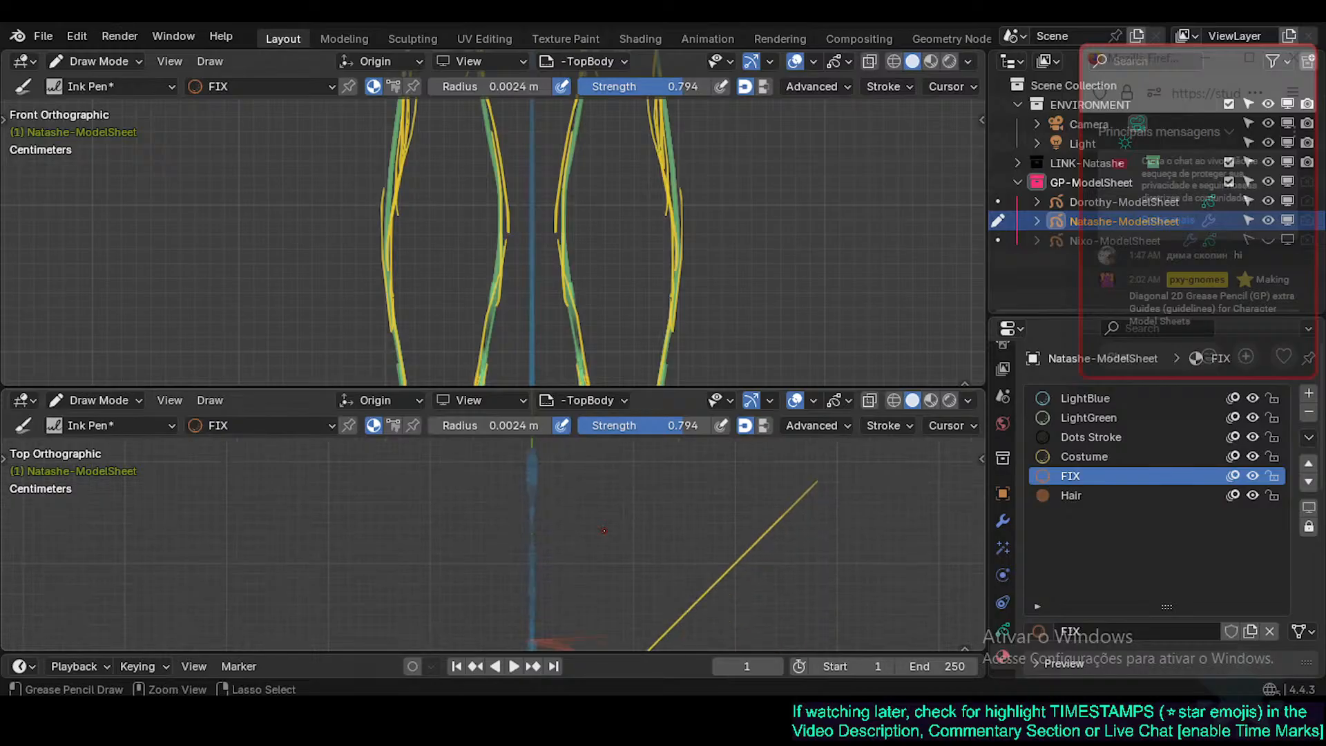
key(ctrl+KP_2)
key(ctrl+KP_2)
key(ctrl+KP_2)
key(ctrl+KP_2)
key(ctrl+KP_2)
key(ctrl+KP_2)
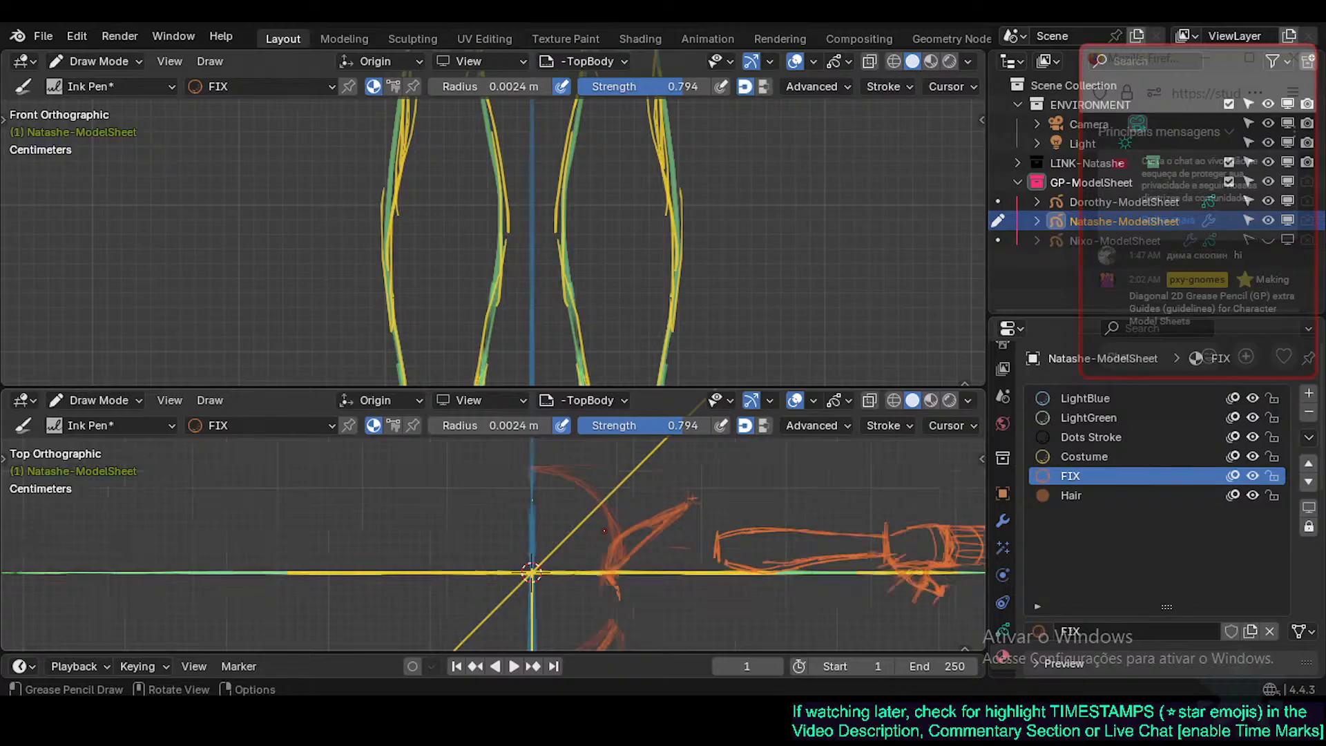
scroll(604, 531, down, 1)
key(ctrl+KP_2)
key(ctrl+KP_2)
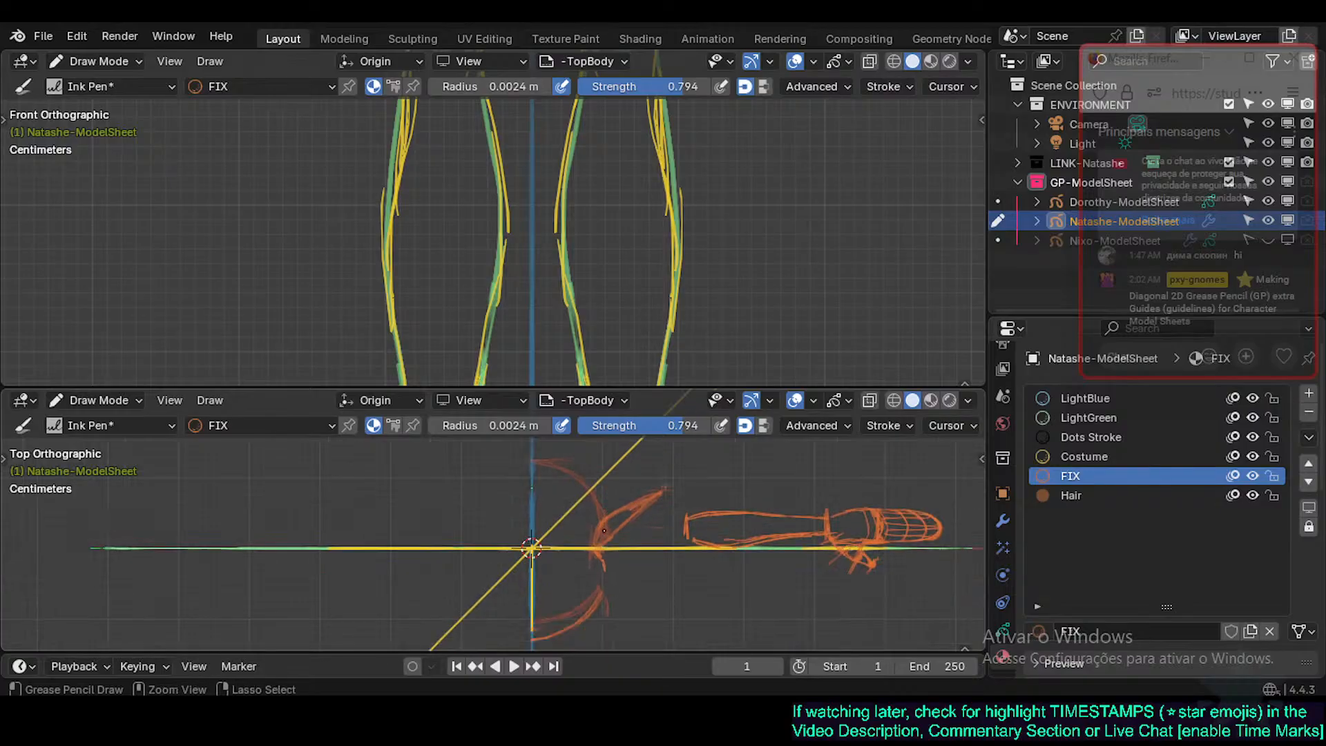
key(ctrl+KP_8)
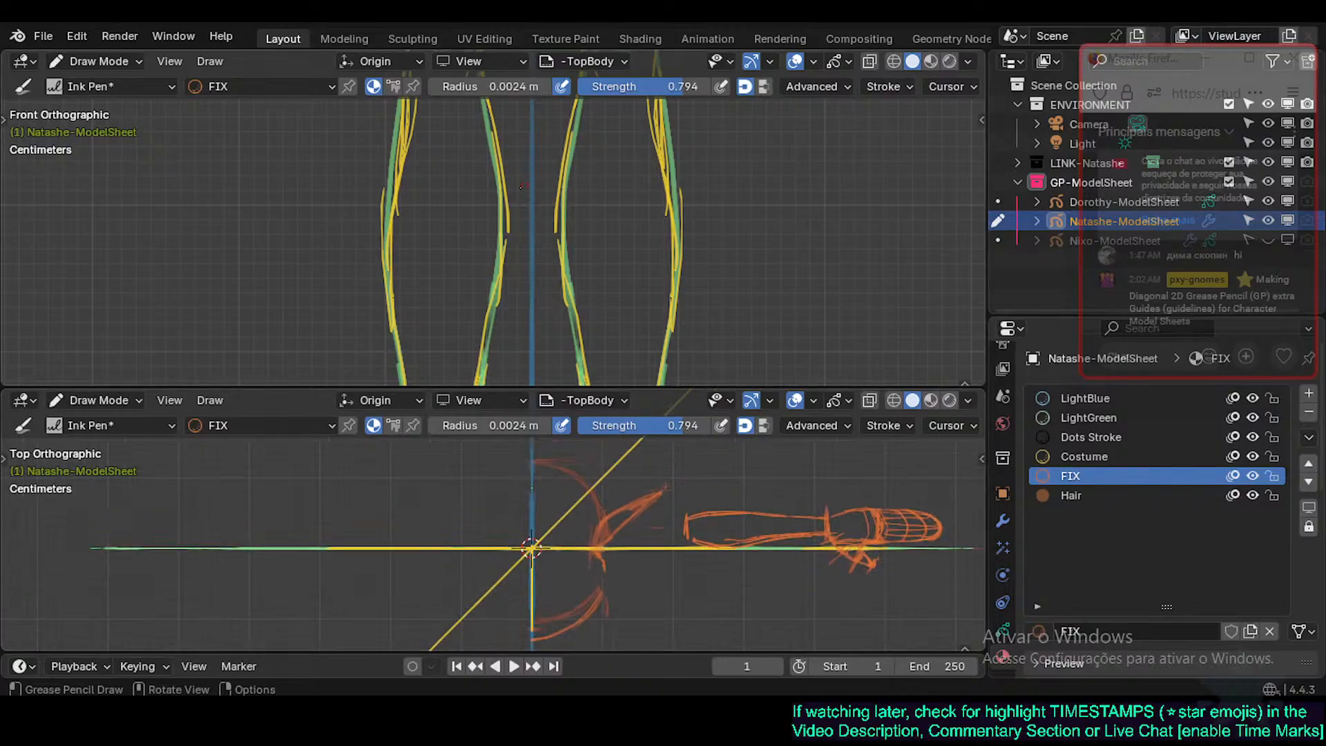
scroll(574, 193, down, 6)
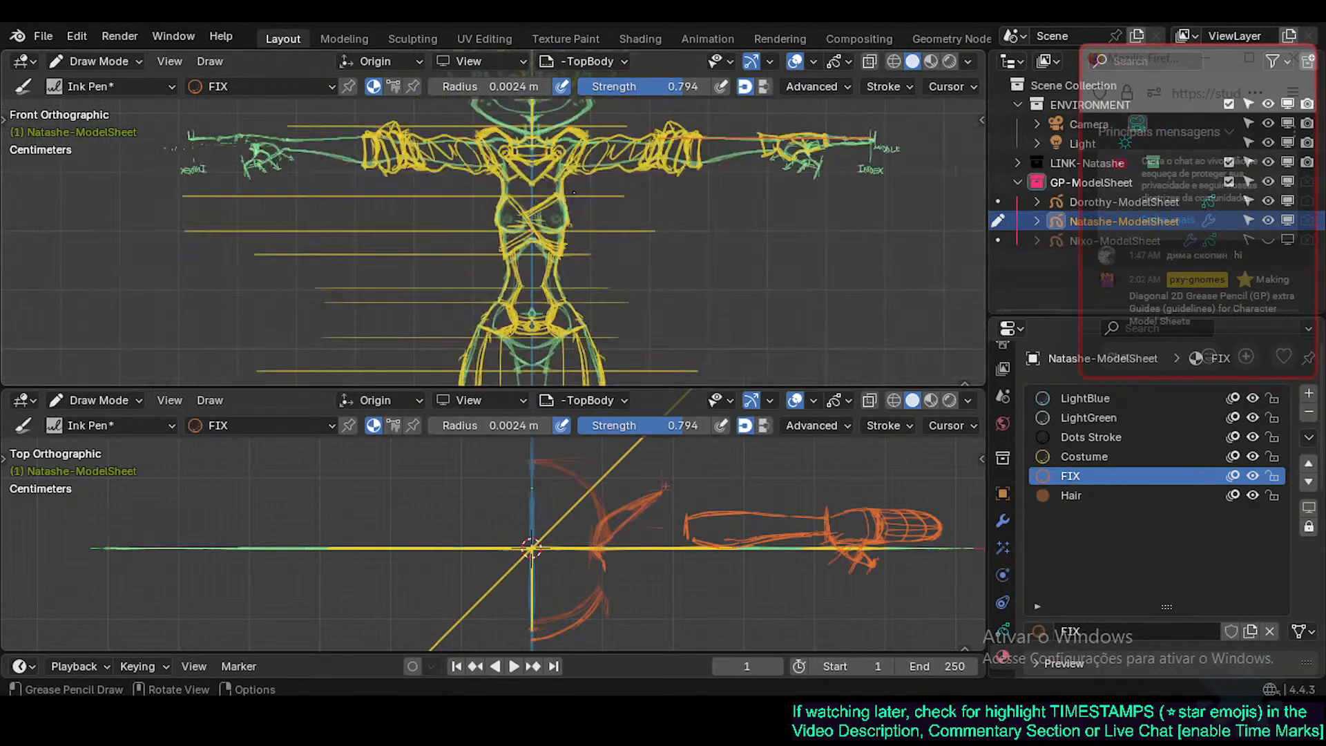
scroll(573, 192, up, 1)
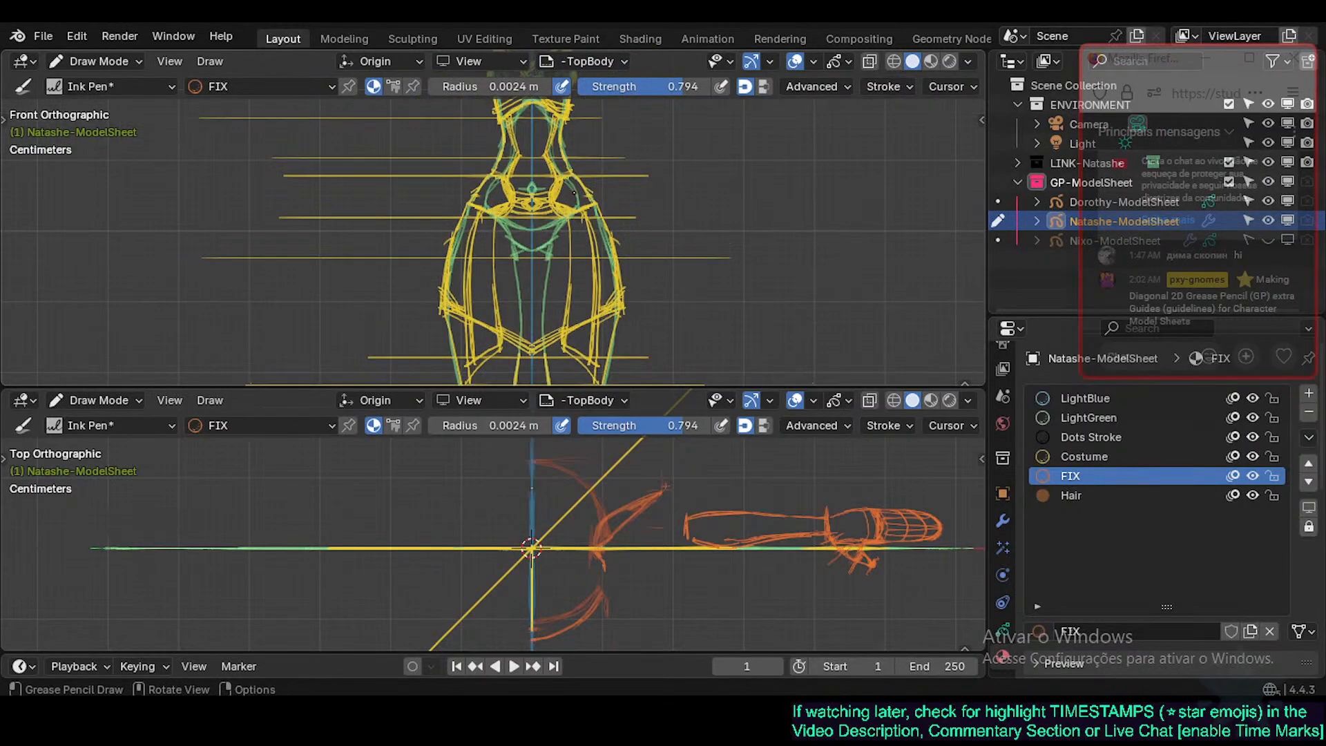
key(ctrl+KP_8)
key(ctrl+KP_8)
key(ctrl+KP_8)
key(ctrl+KP_8)
key(ctrl+KP_8)
key(ctrl+KP_8)
key(ctrl+KP_8)
key(ctrl+KP_8)
key(ctrl+KP_8)
key(ctrl+KP_8)
key(ctrl+KP_8)
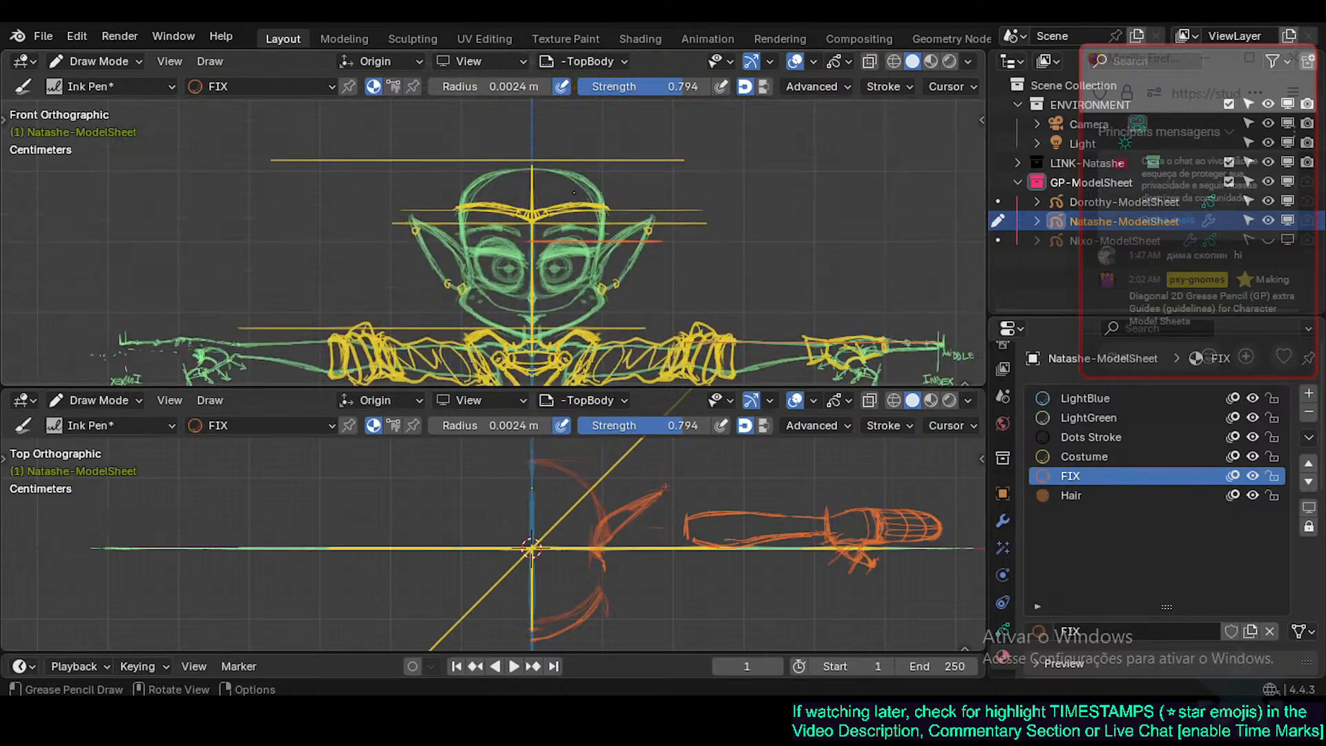
key(ctrl+s)
Sketch the cheek line joining the ear area to the front face arc in the top view with the FIX material, and save.
middle_drag(609, 572, 584, 505)
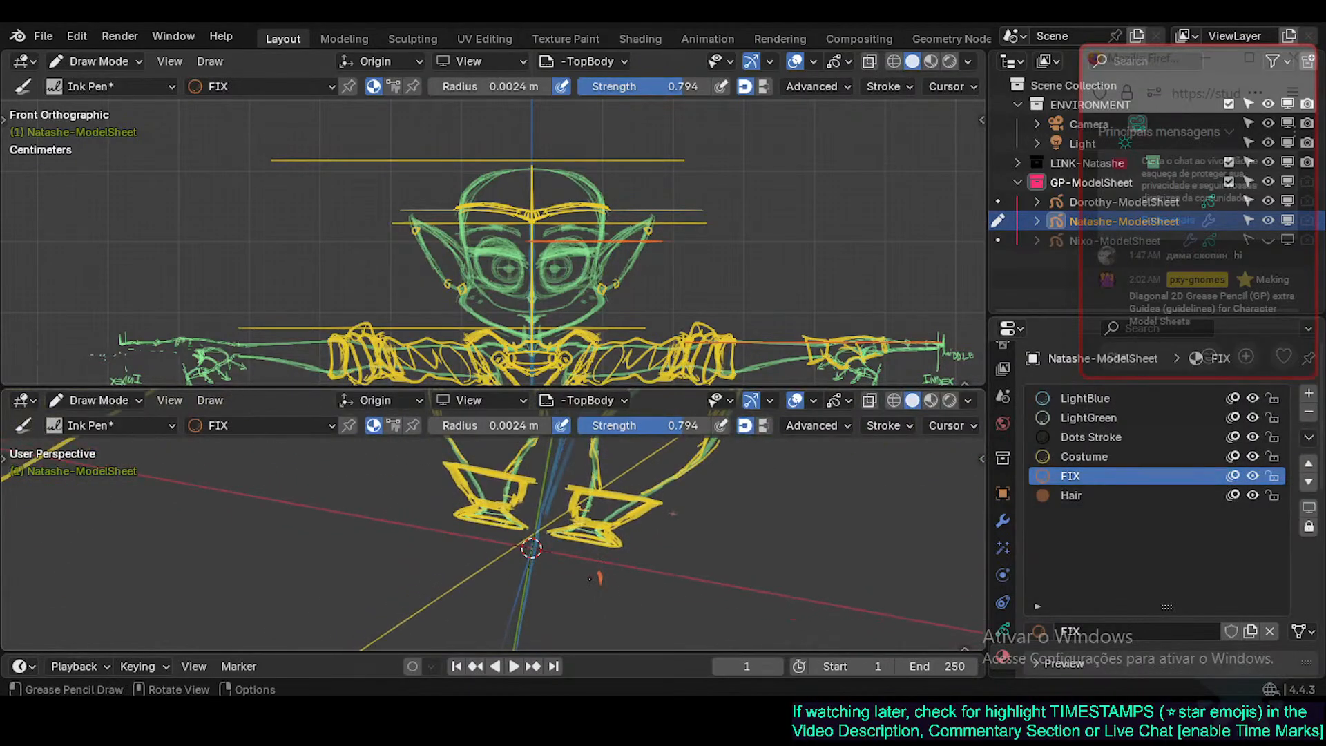
key(KP_7)
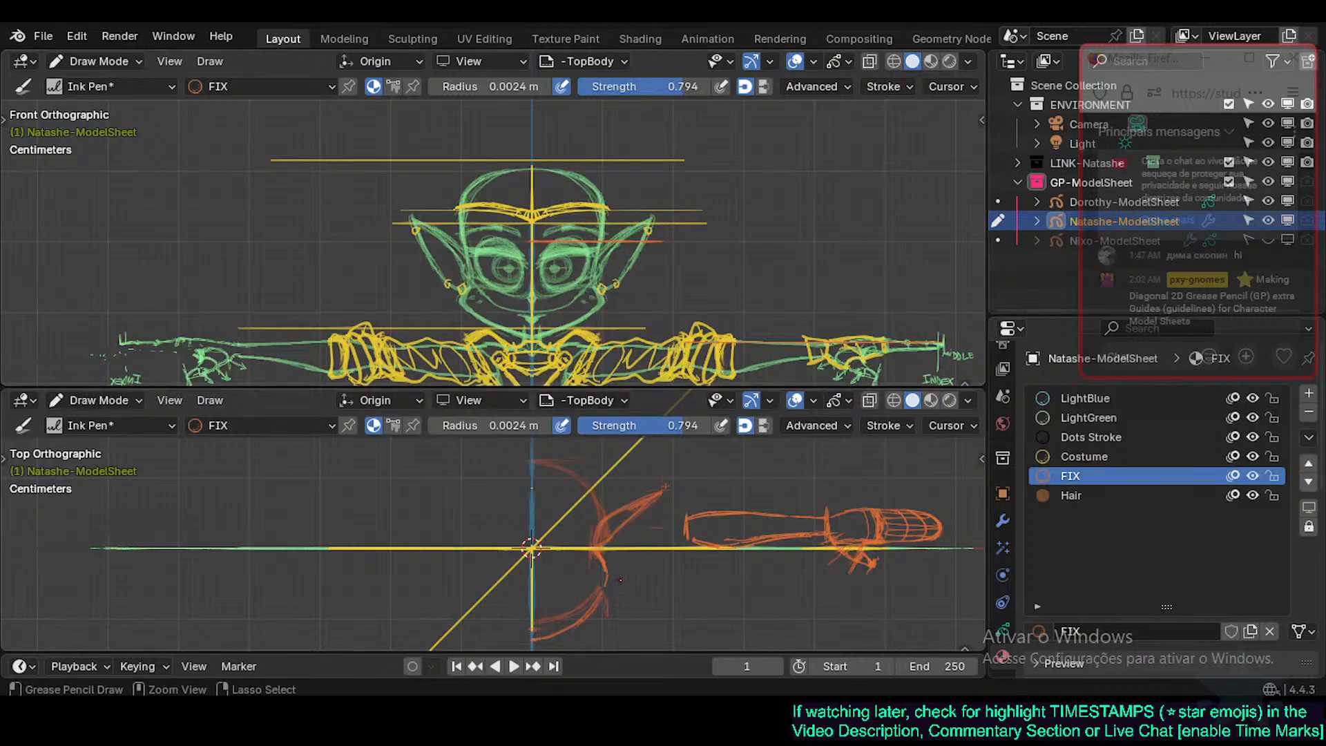
key(ctrl+z)
key(ctrl+z)
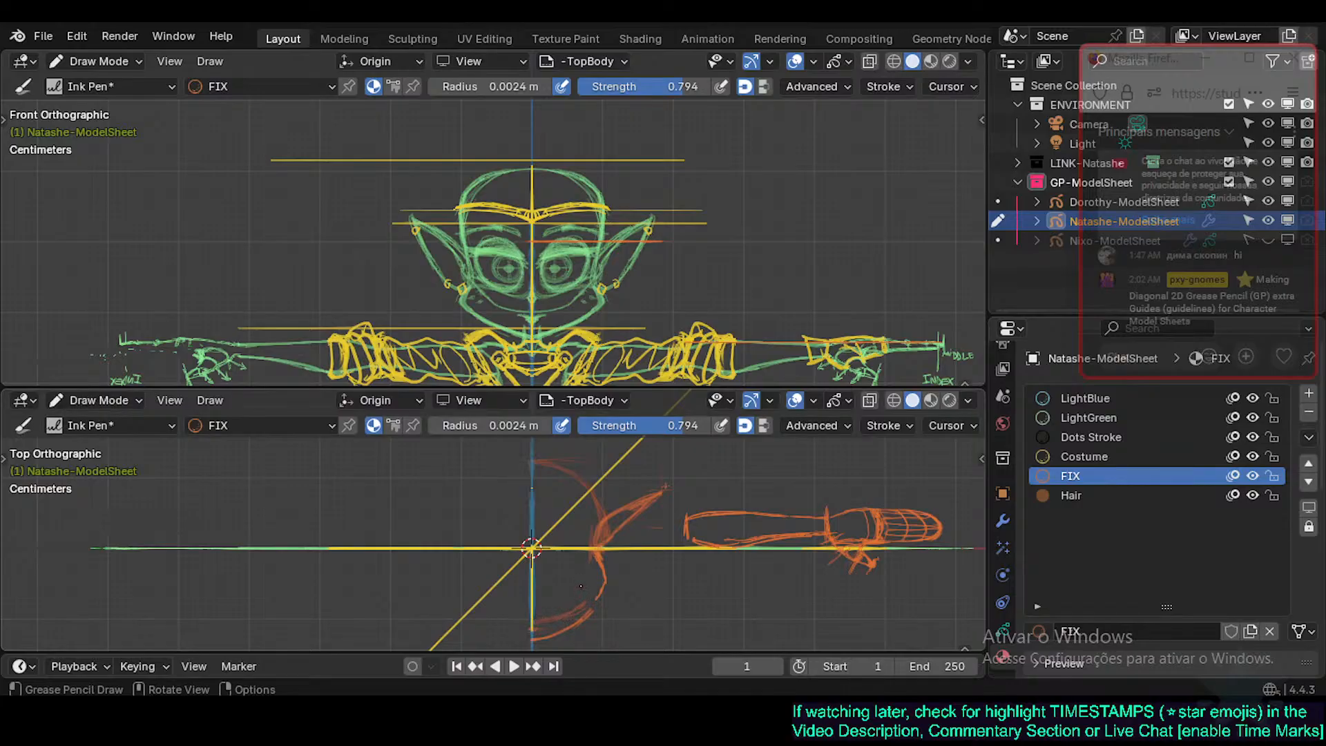
key(ctrl+s)
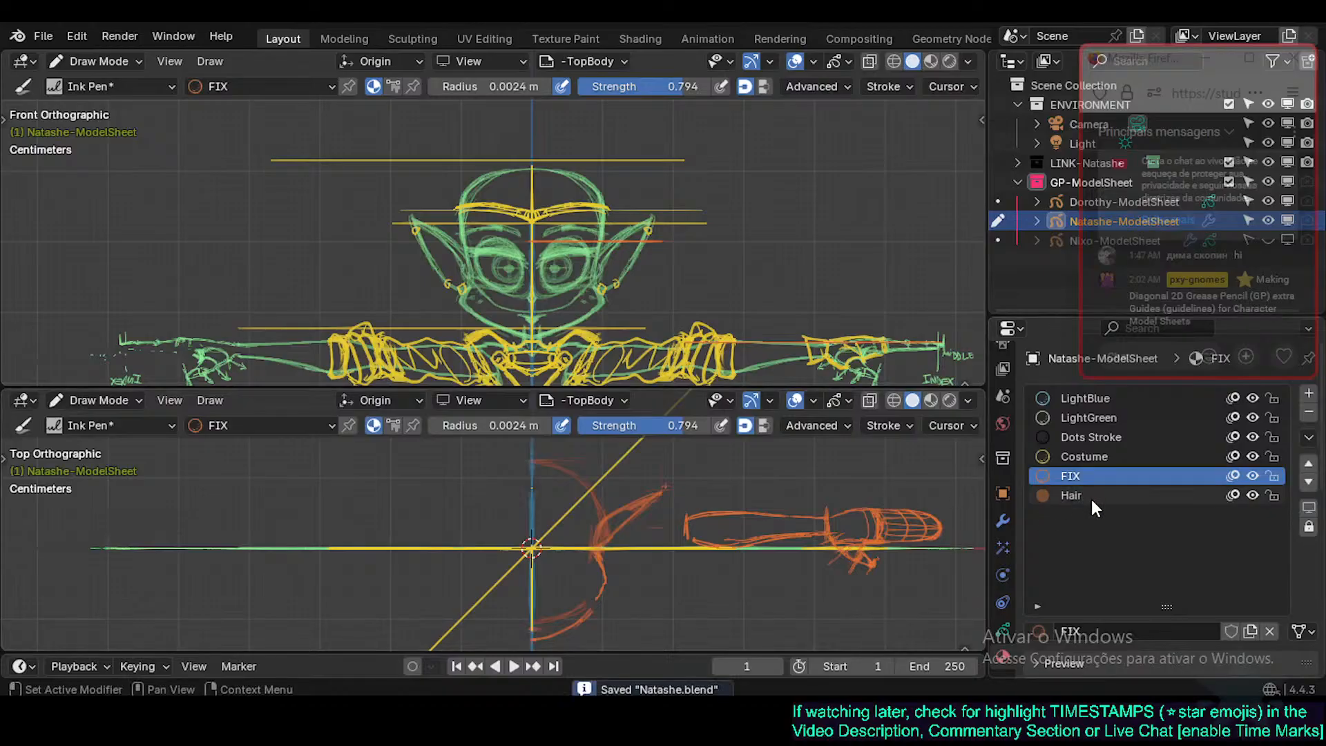
Turn the material properties editor into a third 3D viewport showing the head in right orthographic view.
key(shift+F5)
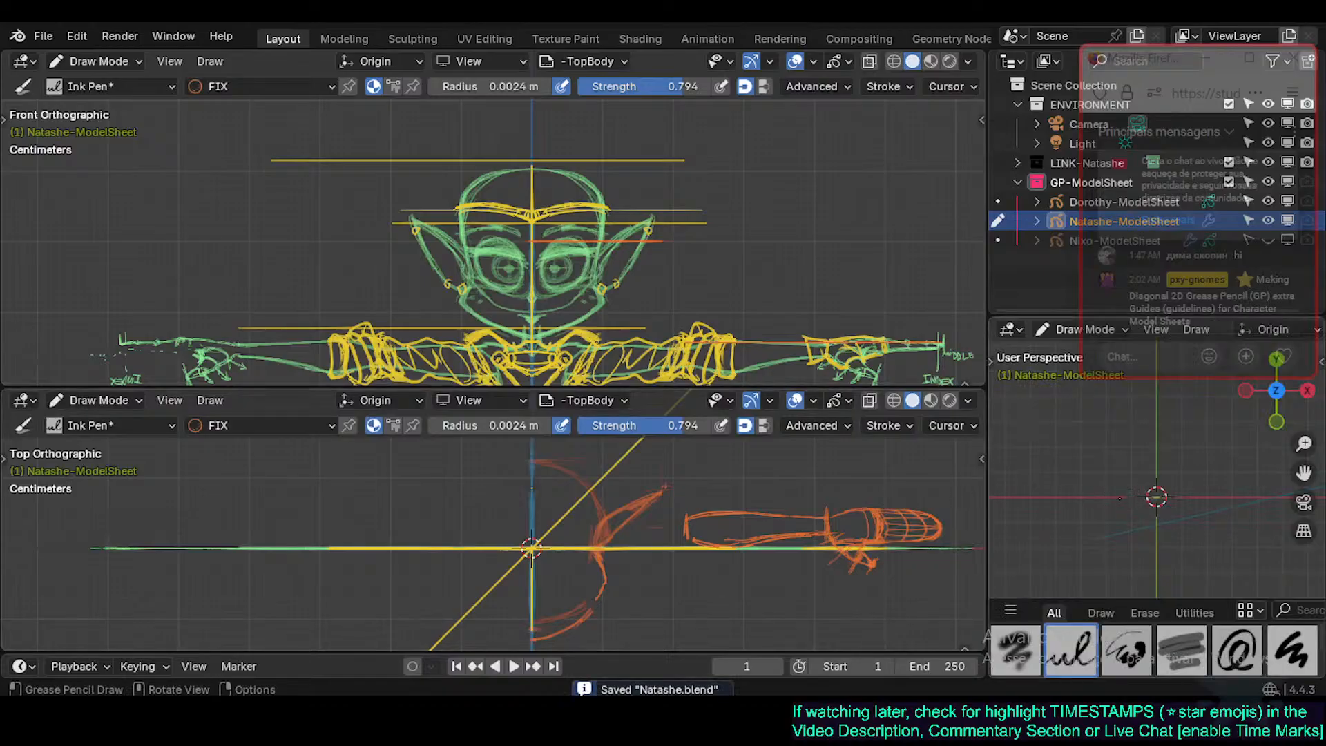
key(KP_3)
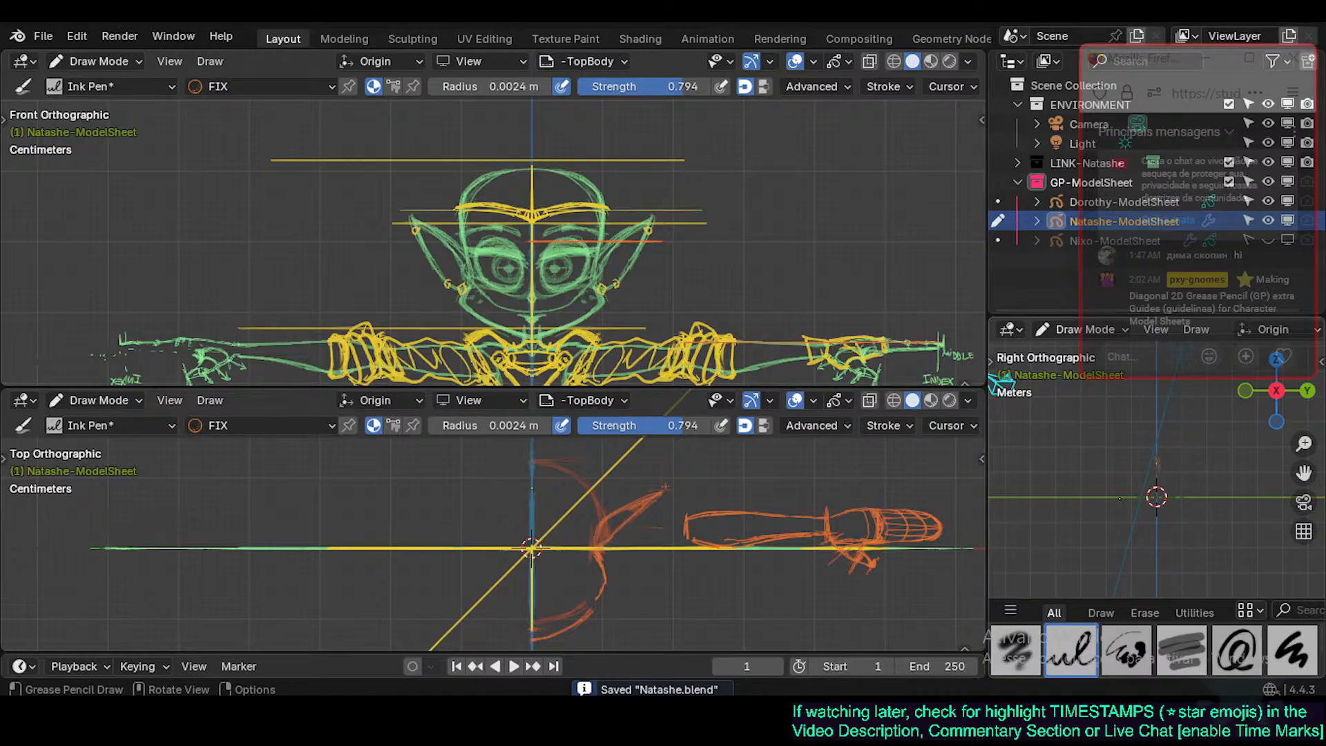
scroll(1120, 499, up, 8)
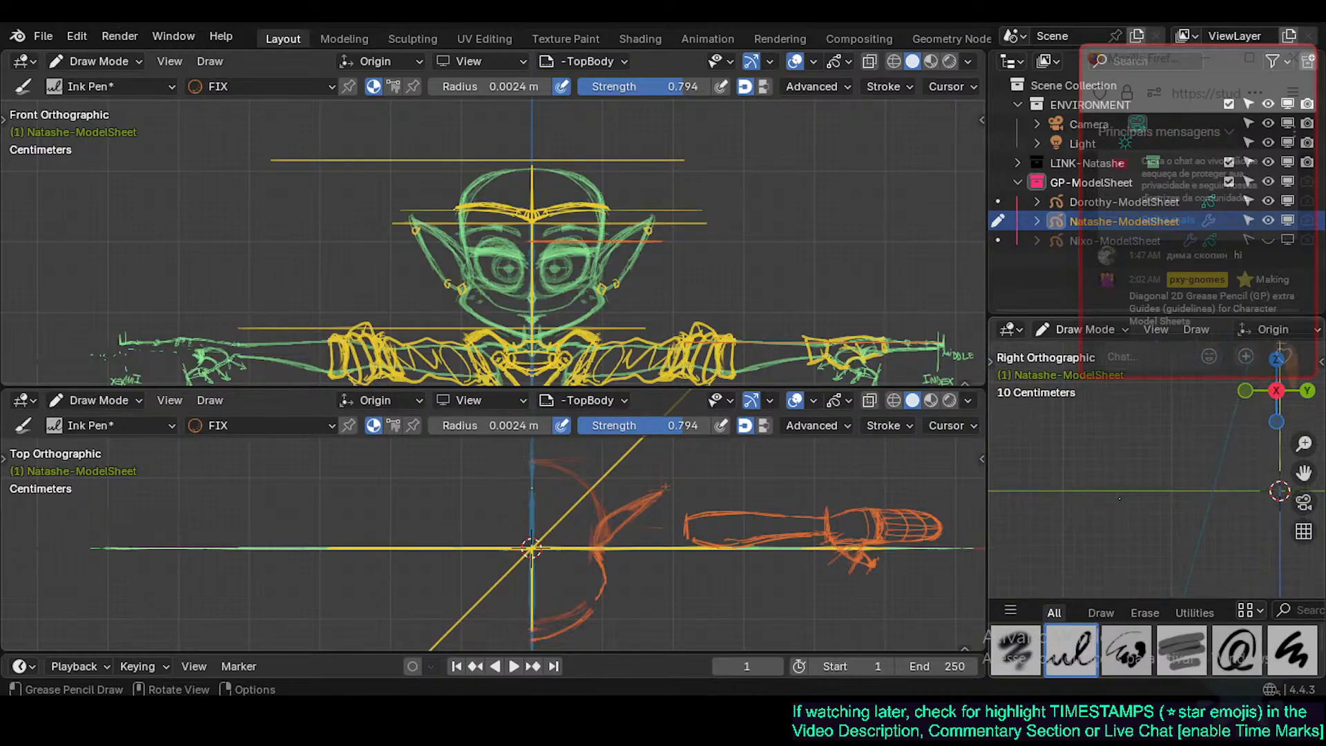
shift+middle_drag(1251, 367, 1060, 499)
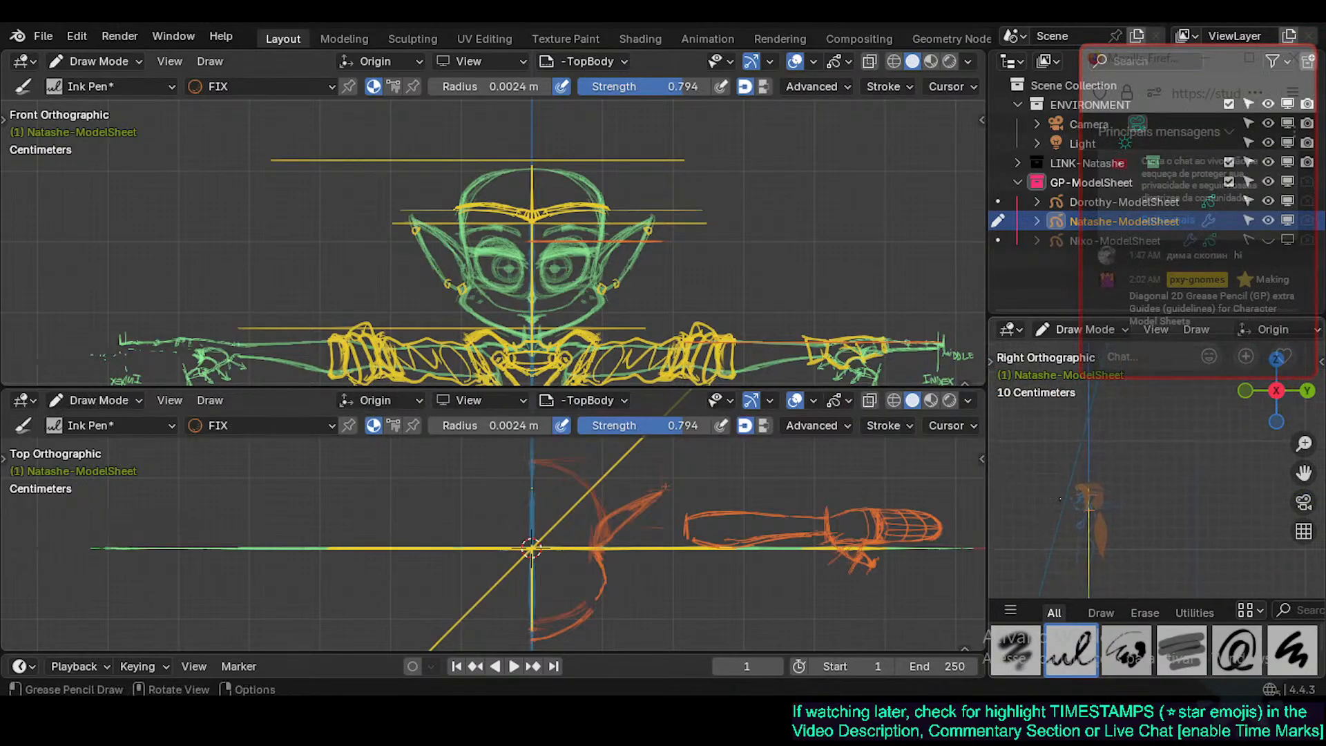
scroll(1082, 499, up, 8)
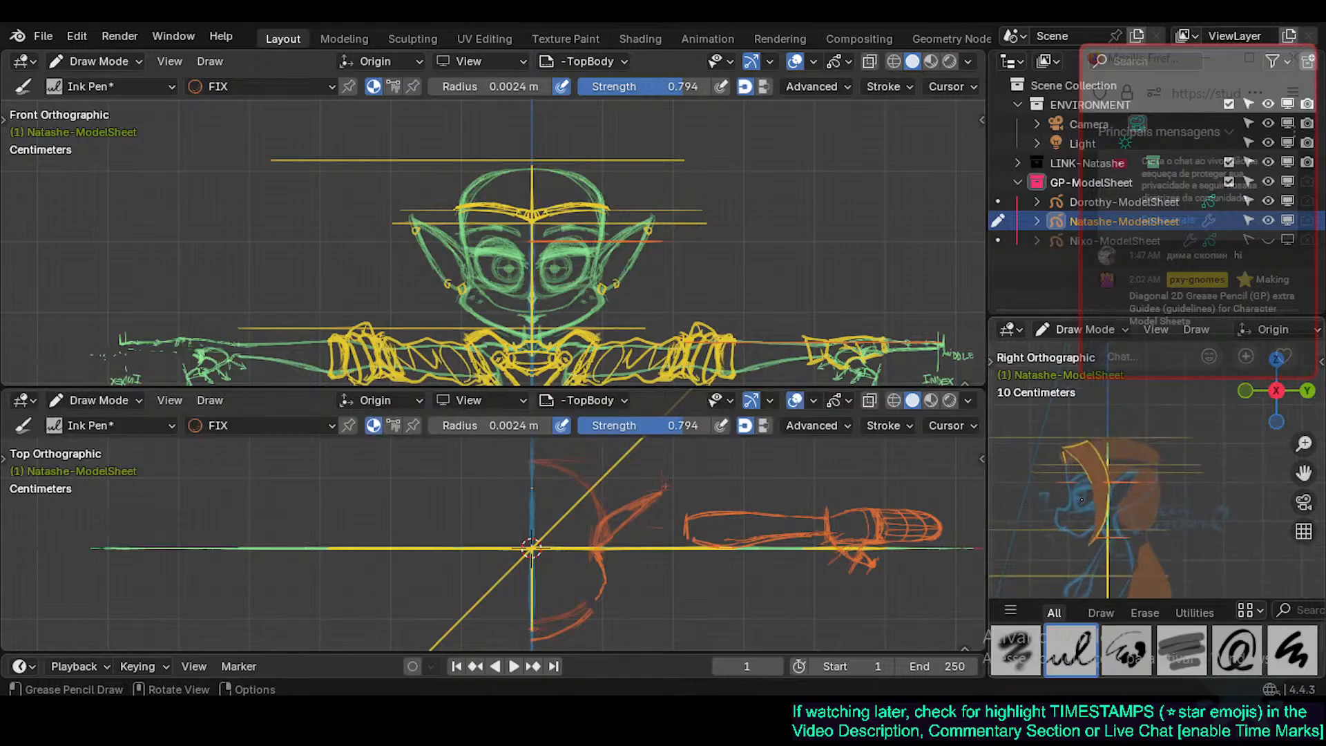
scroll(1082, 499, up, 3)
mouse_move(696, 530)
shift+middle_down()
mouse_move(718, 509)
mouse_move(694, 514)
shift+middle_up()
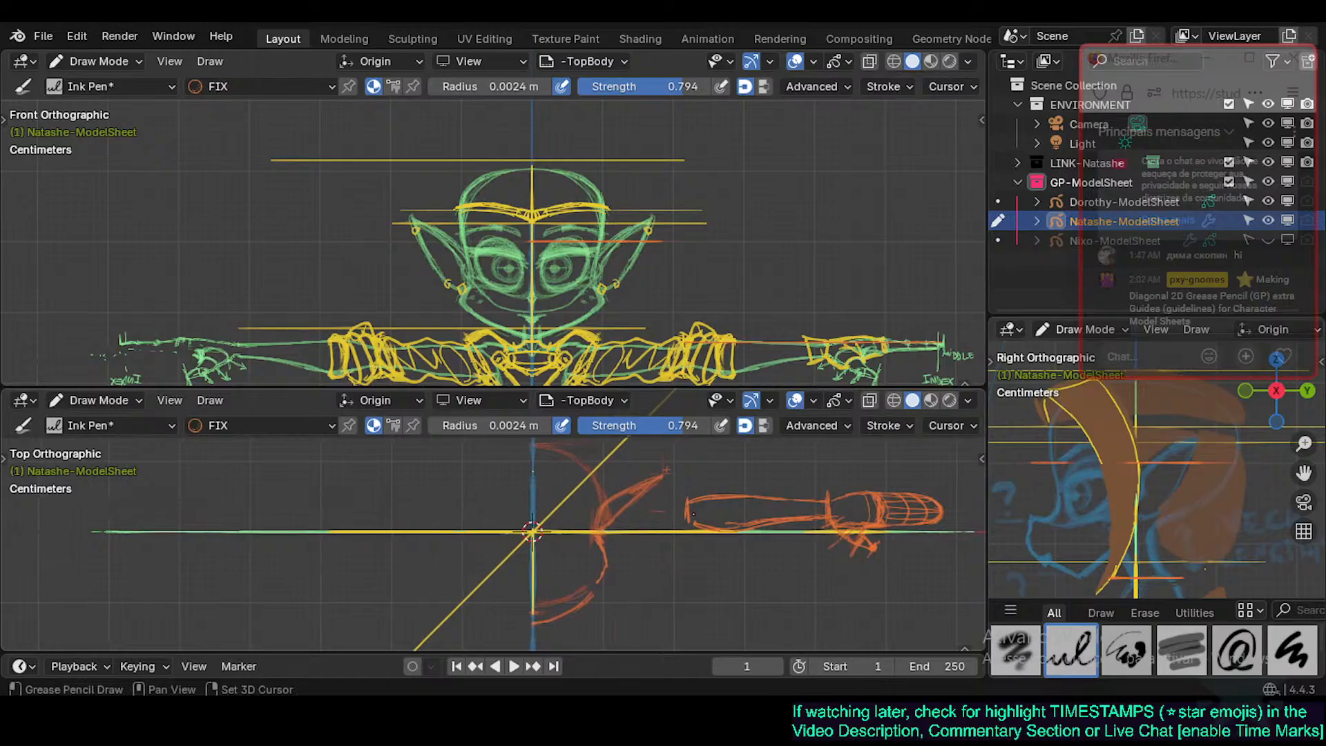
shift+middle_drag(1096, 477, 1123, 514)
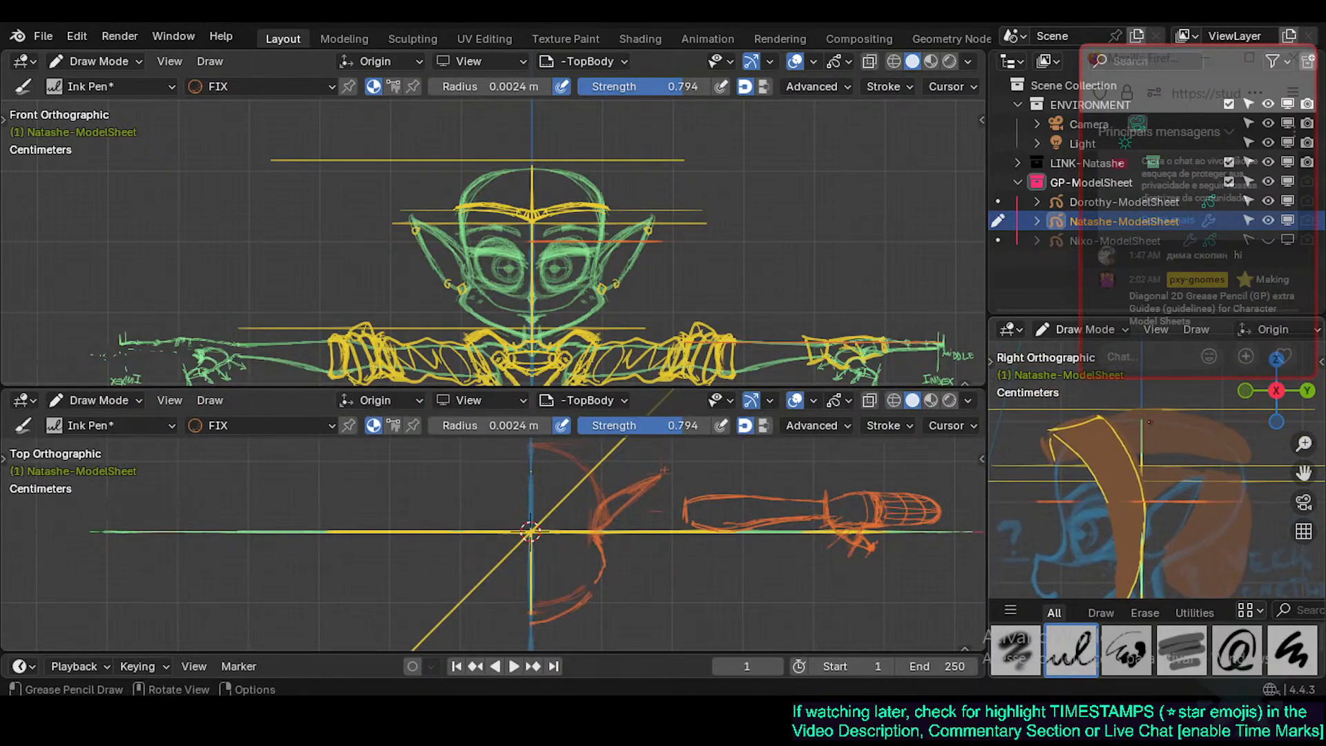
scroll(1167, 426, up, 3)
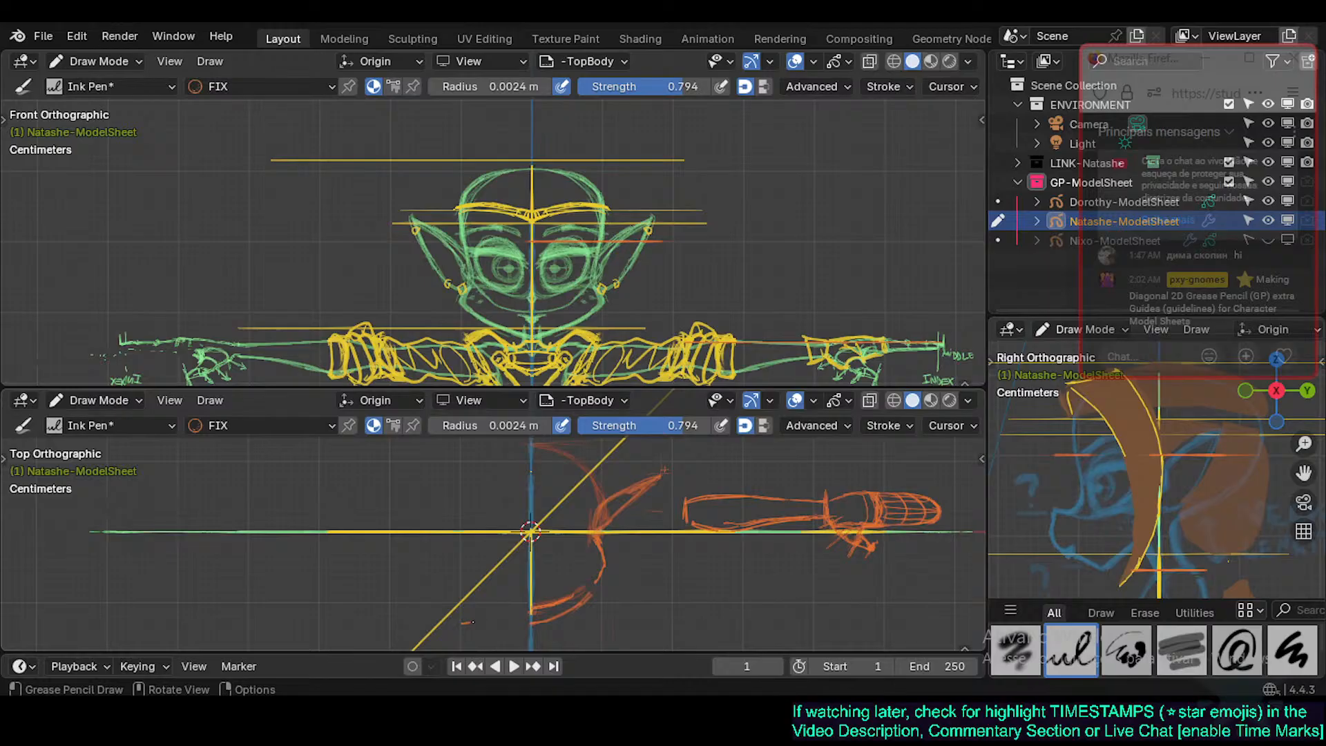
Undo the last trial stroke, lower the brush strength to 0.406, build up the top-view face curve, and save the file.
drag(492, 624, 531, 624)
key(ctrl+z)
key(shift+f)
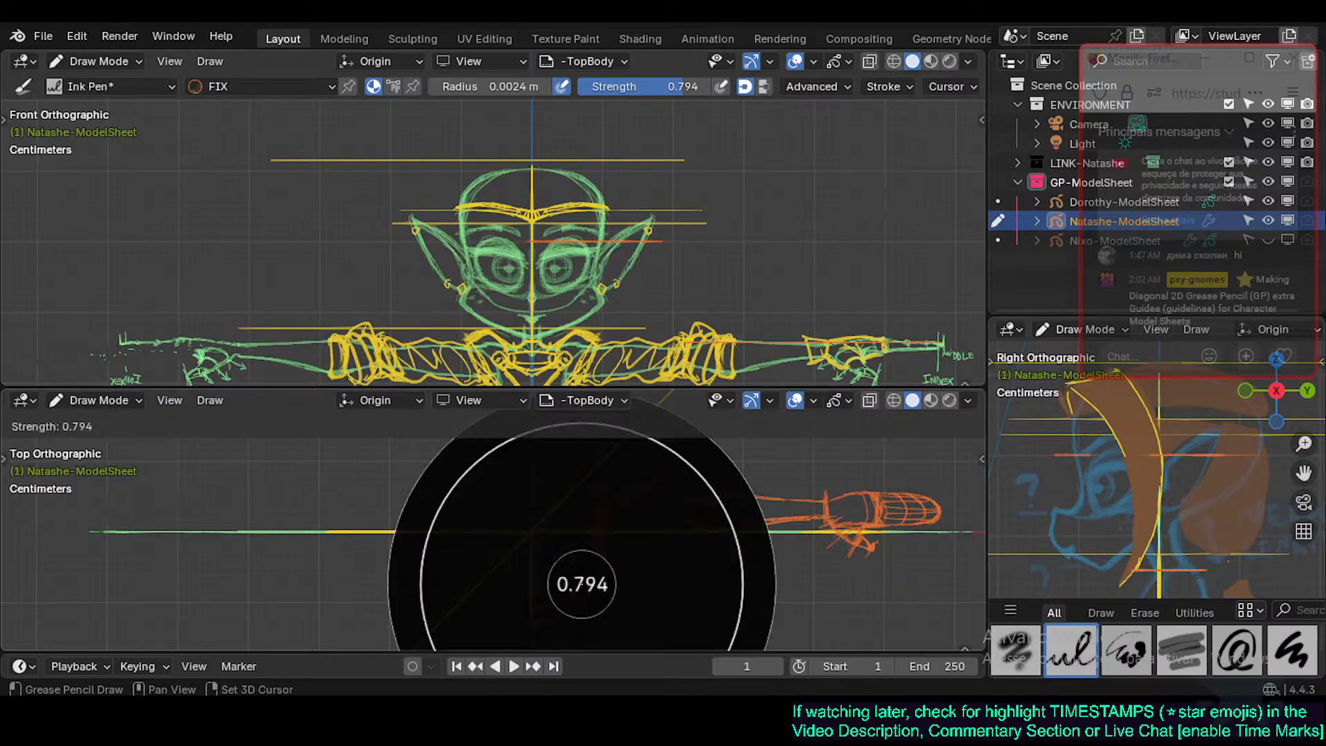
click(574, 592)
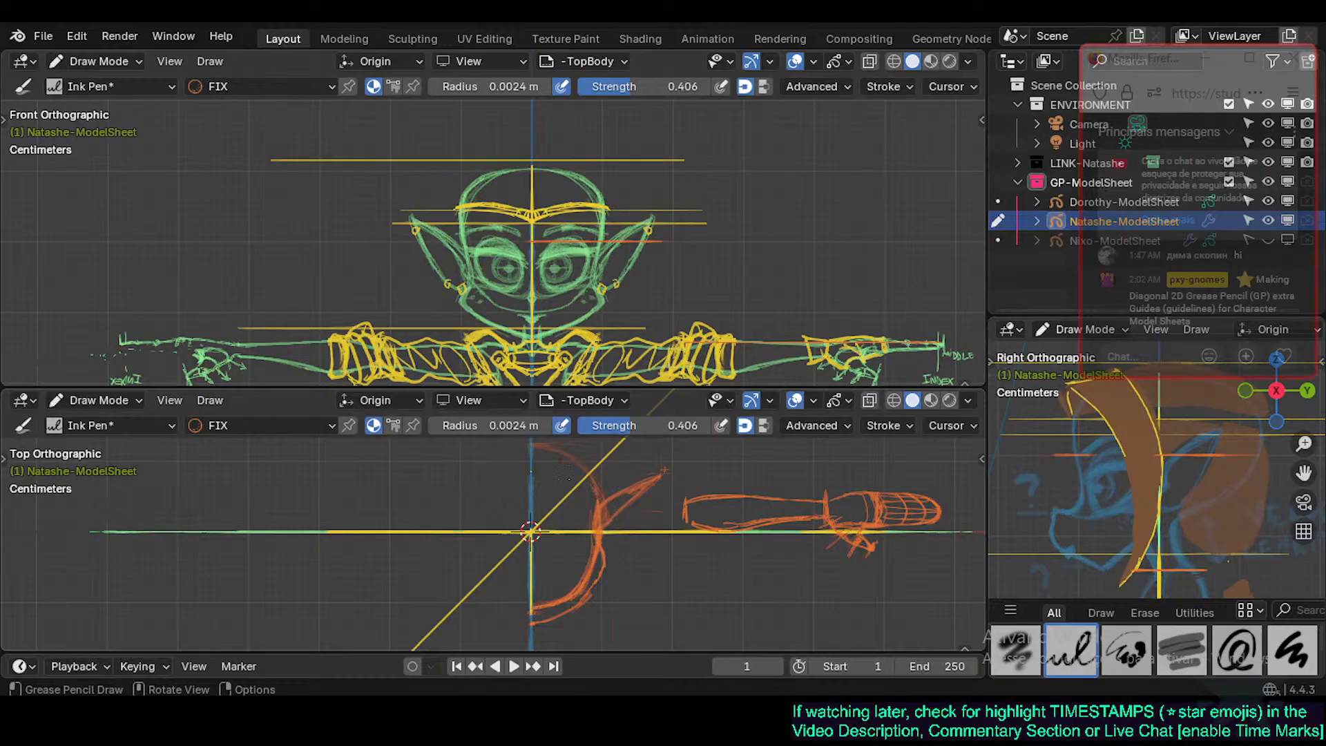
key(ctrl+s)
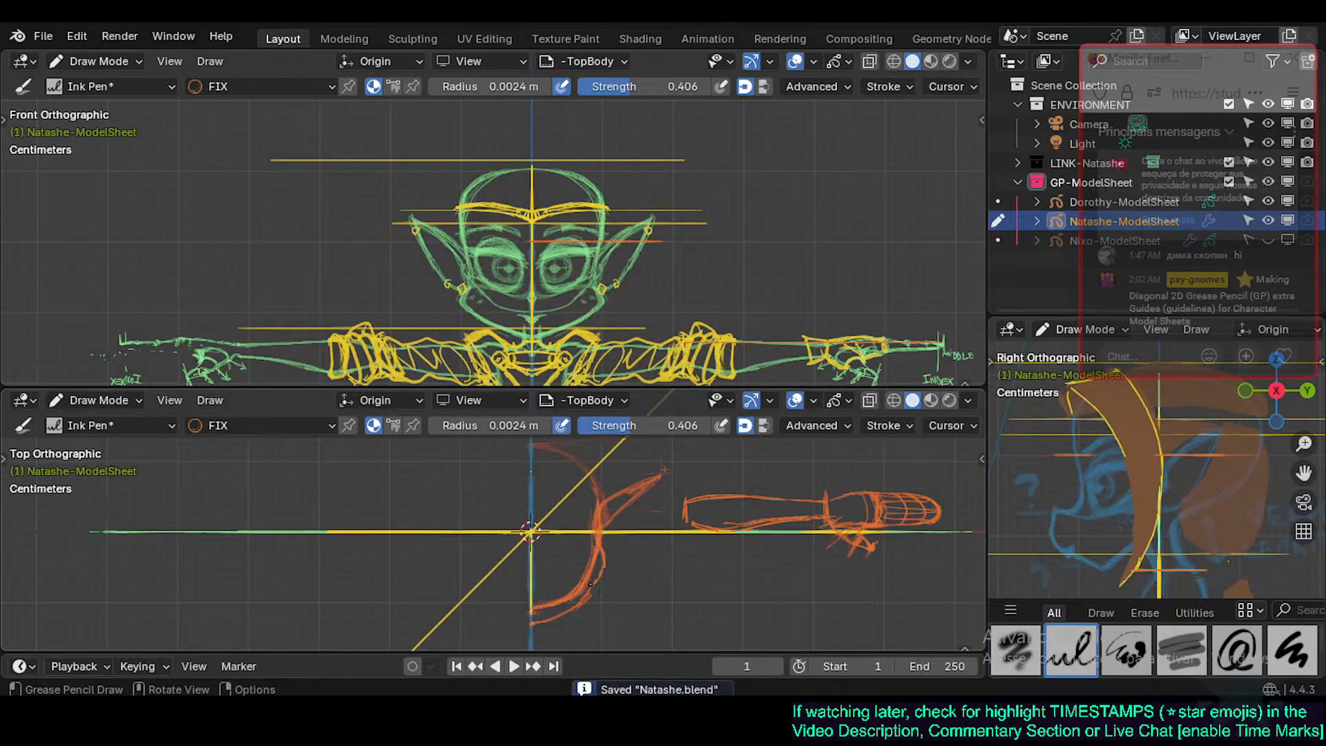
Erase excess lines along the top-view face curve, redraw its contour from the center line to the cheek, and save the file.
key(Tab)
key(Tab)
key(Tab)
key(Tab)
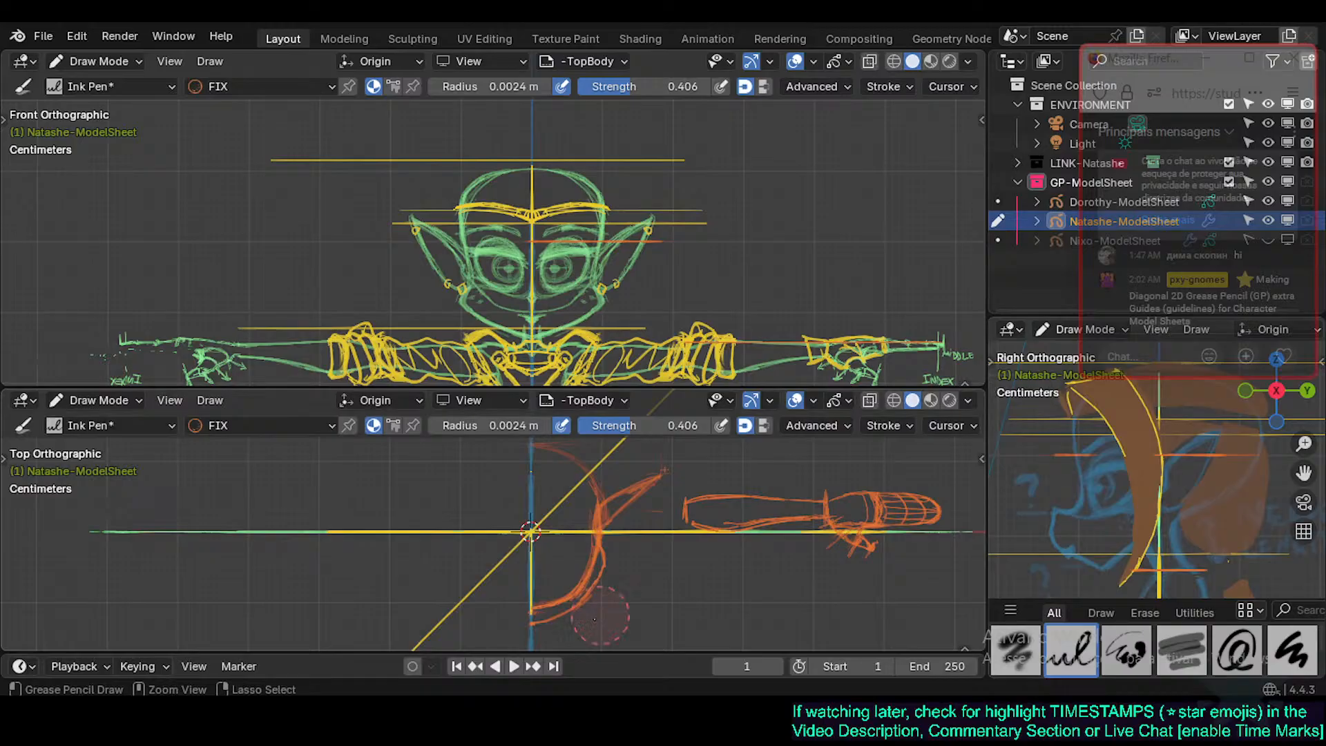
ctrl+drag(601, 621, 597, 615)
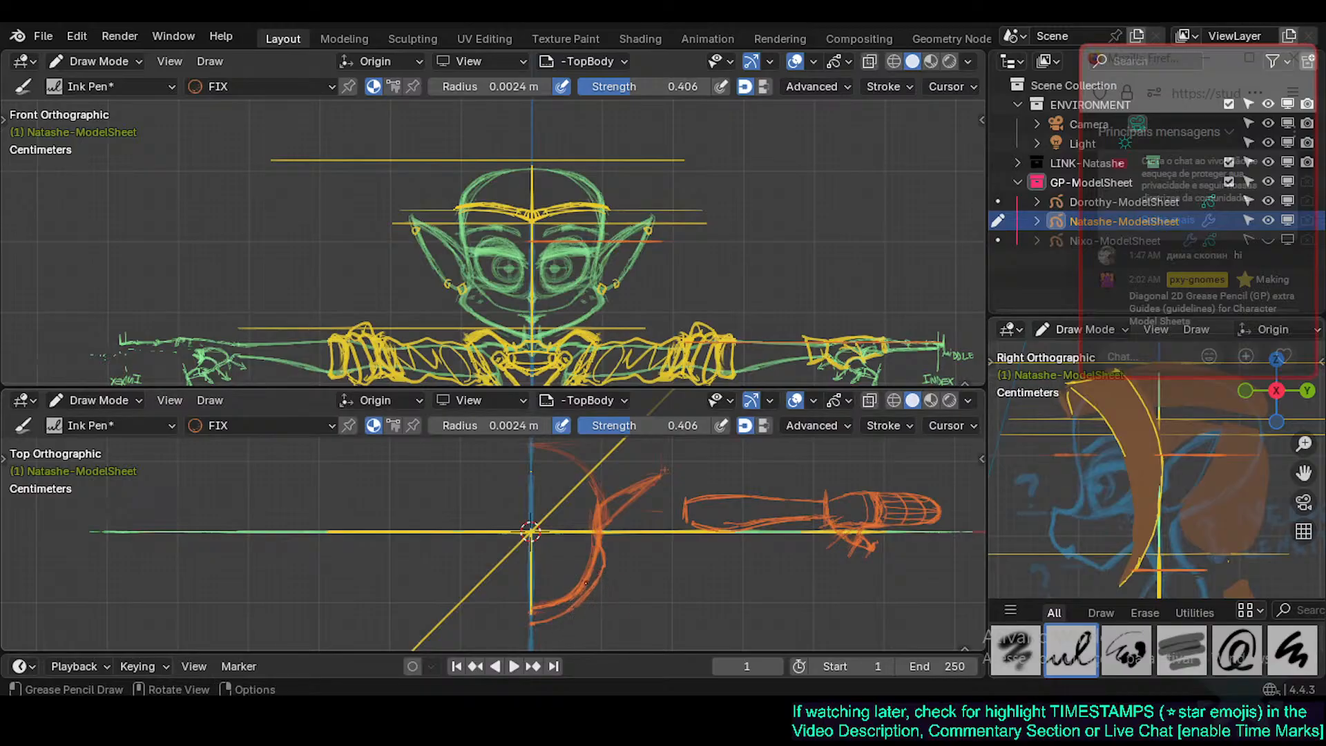
ctrl+drag(574, 599, 553, 604)
key(ctrl+z)
key(ctrl+z)
drag(531, 611, 541, 608)
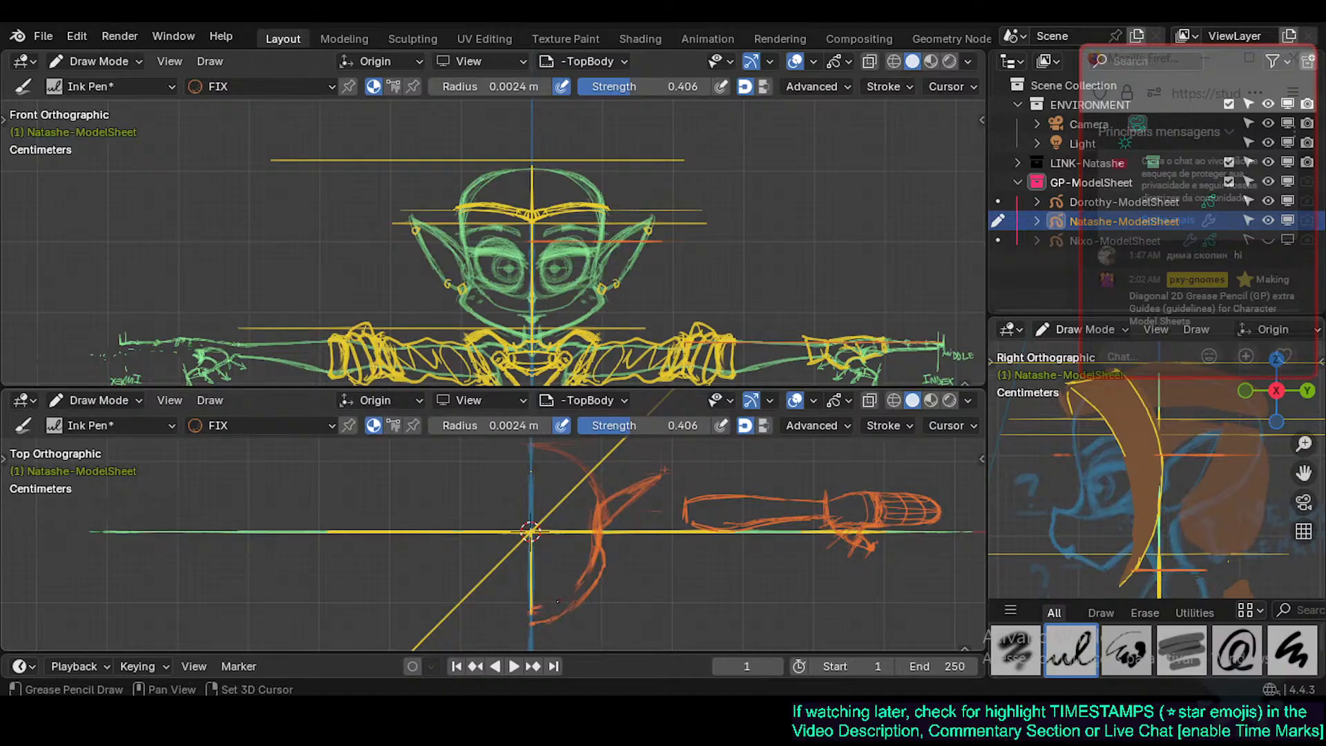
drag(575, 595, 593, 559)
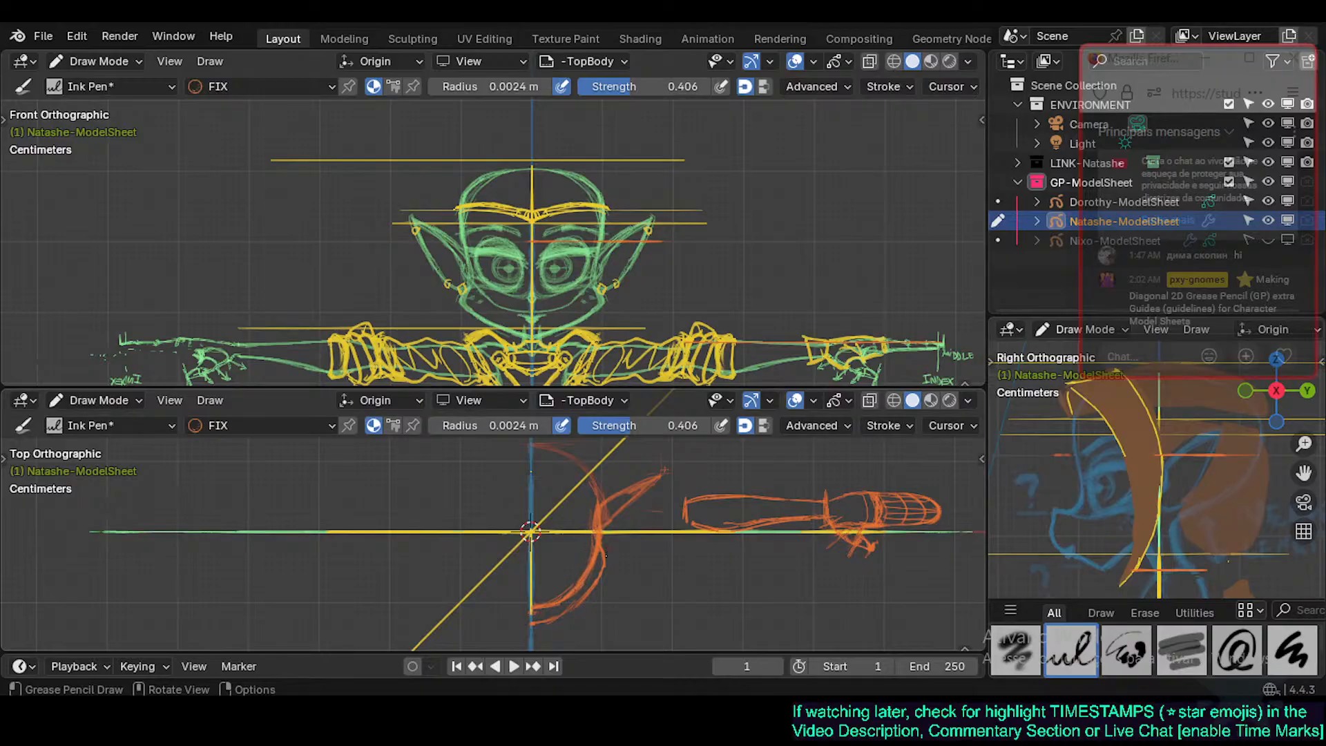
key(ctrl+s)
Enter Edit Mode on the model sheet, enlarge the lower viewport, and orbit it to view the drawing in perspective.
key(Tab)
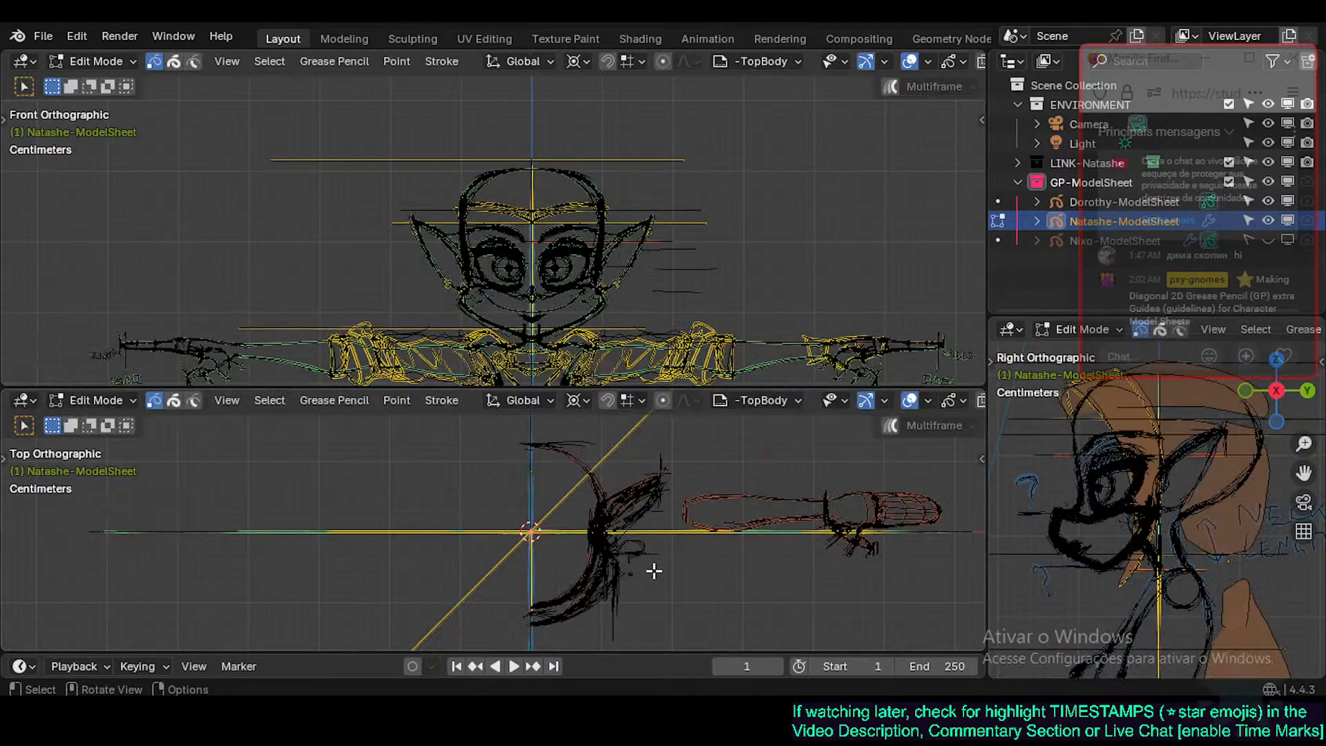
drag(604, 384, 605, 184)
mouse_move(678, 452)
middle_down()
mouse_move(597, 376)
mouse_move(569, 465)
middle_up()
key(Tab)
key(Tab)
Select the top-view strokes lying at floor level and move them up along global Z to the ear height in front view.
click(563, 478)
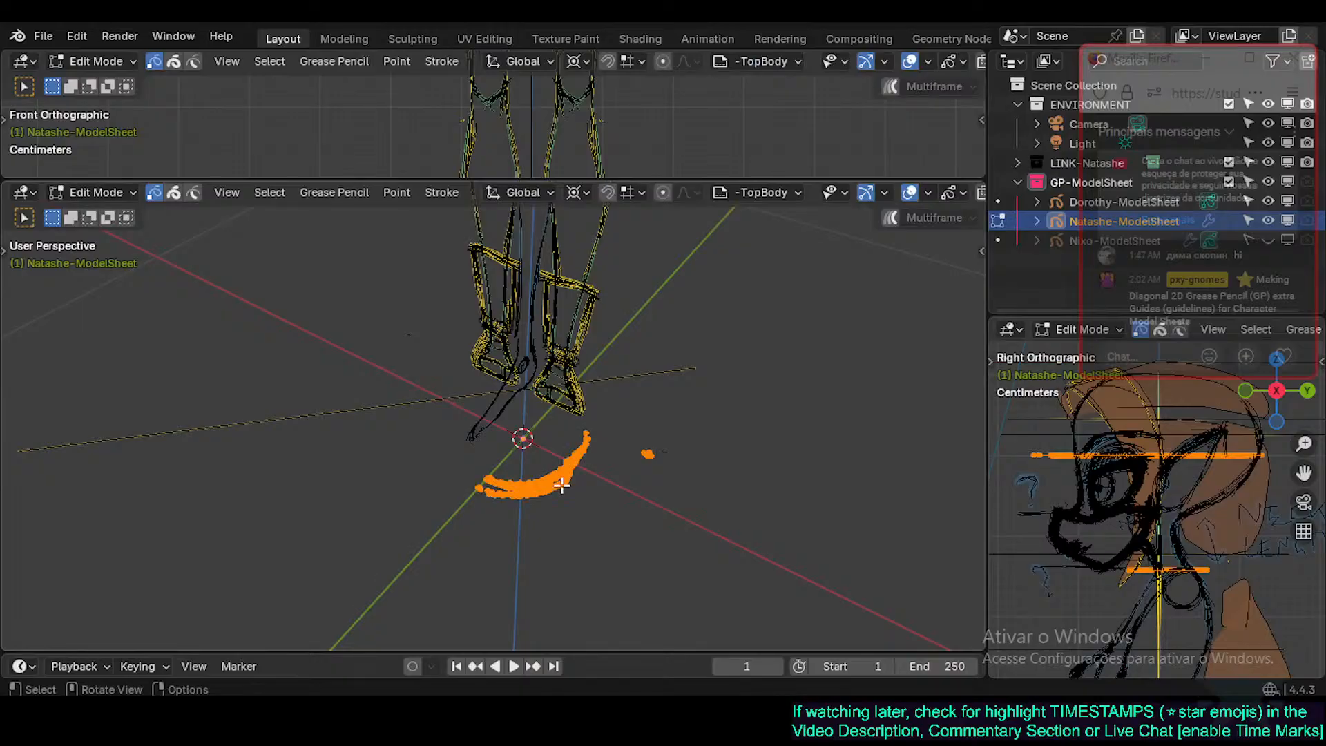
key(alt+a)
drag(405, 569, 758, 357)
shift+middle_drag(619, 332, 603, 492)
scroll(603, 494, down, 1)
scroll(603, 493, down, 2)
mouse_move(585, 332)
shift+middle_down()
mouse_move(595, 511)
mouse_move(566, 348)
shift+middle_up()
scroll(595, 512, down, 1)
key(KP_1)
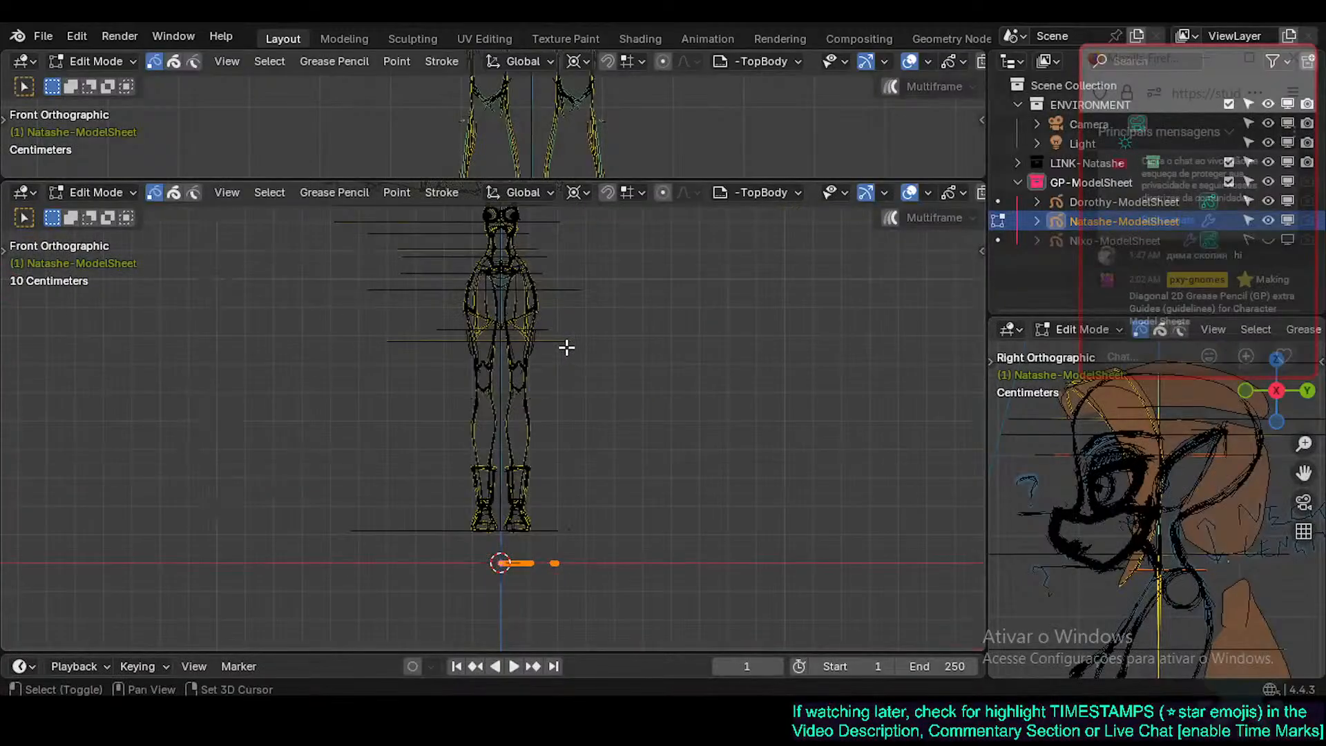
scroll(571, 417, up, 4)
key(g)
key(z)
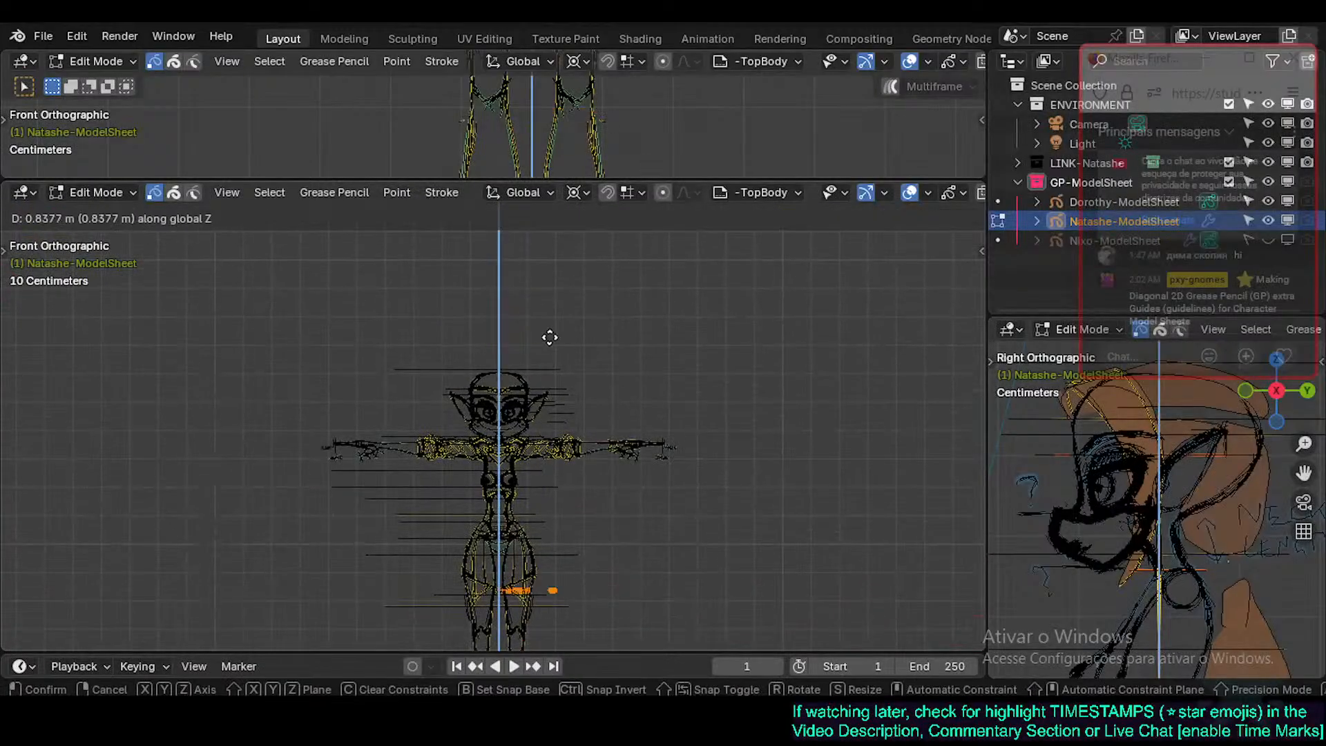
click(537, 335)
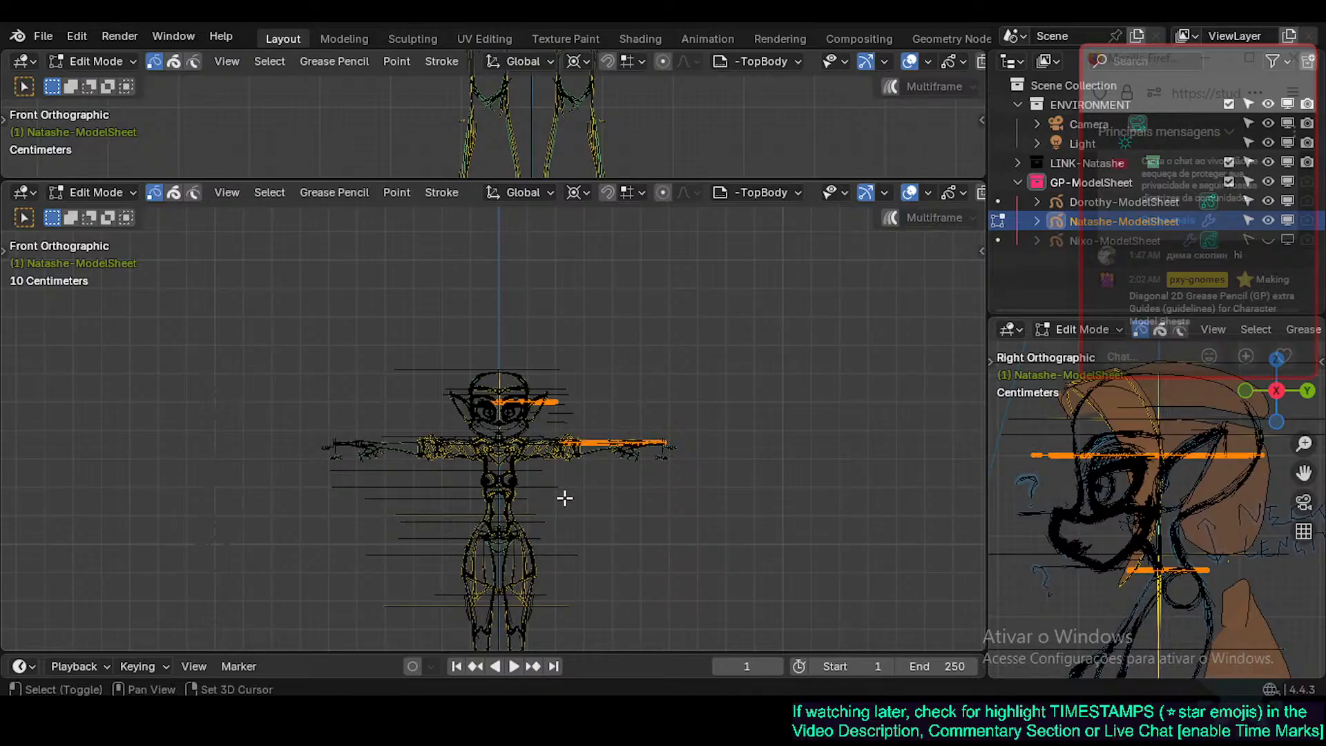
Snap the 3D cursor to the outer end of the raised head strokes at ear height in the front view.
shift+middle_drag(565, 526, 574, 416)
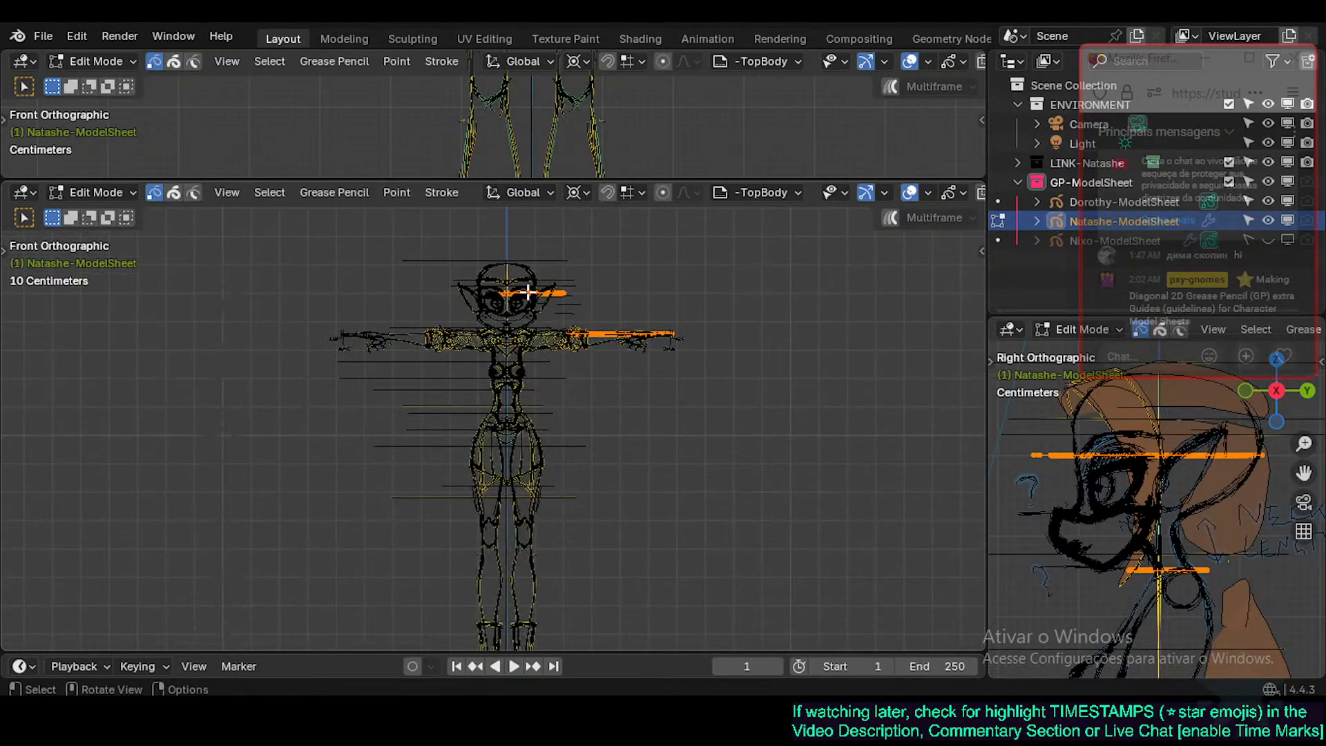
click(563, 293)
key(shift+s)
click(593, 402)
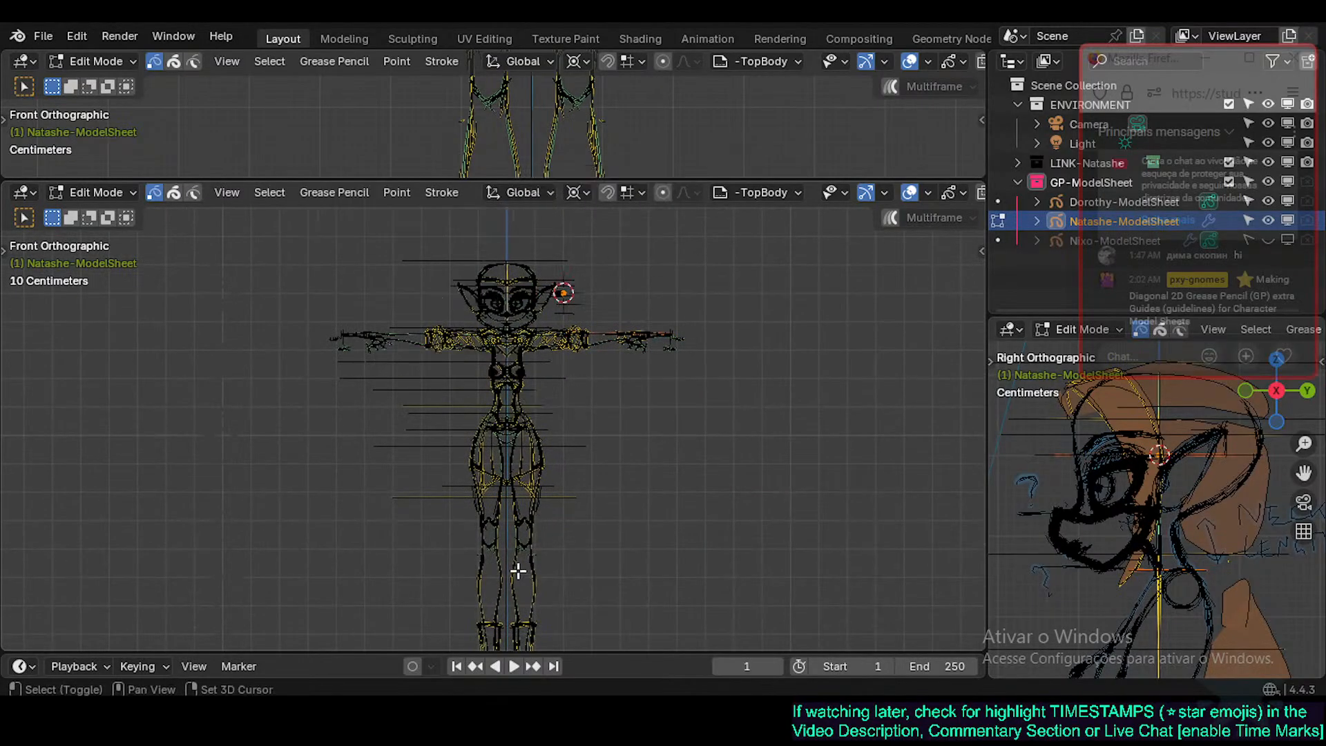
Choose a transform pivot point and try to flatten the top-view head strokes with a Z scale of 0.
shift+middle_drag(515, 561, 530, 330)
drag(435, 403, 638, 507)
shift+middle_drag(567, 342, 598, 604)
key(period)
click(603, 400)
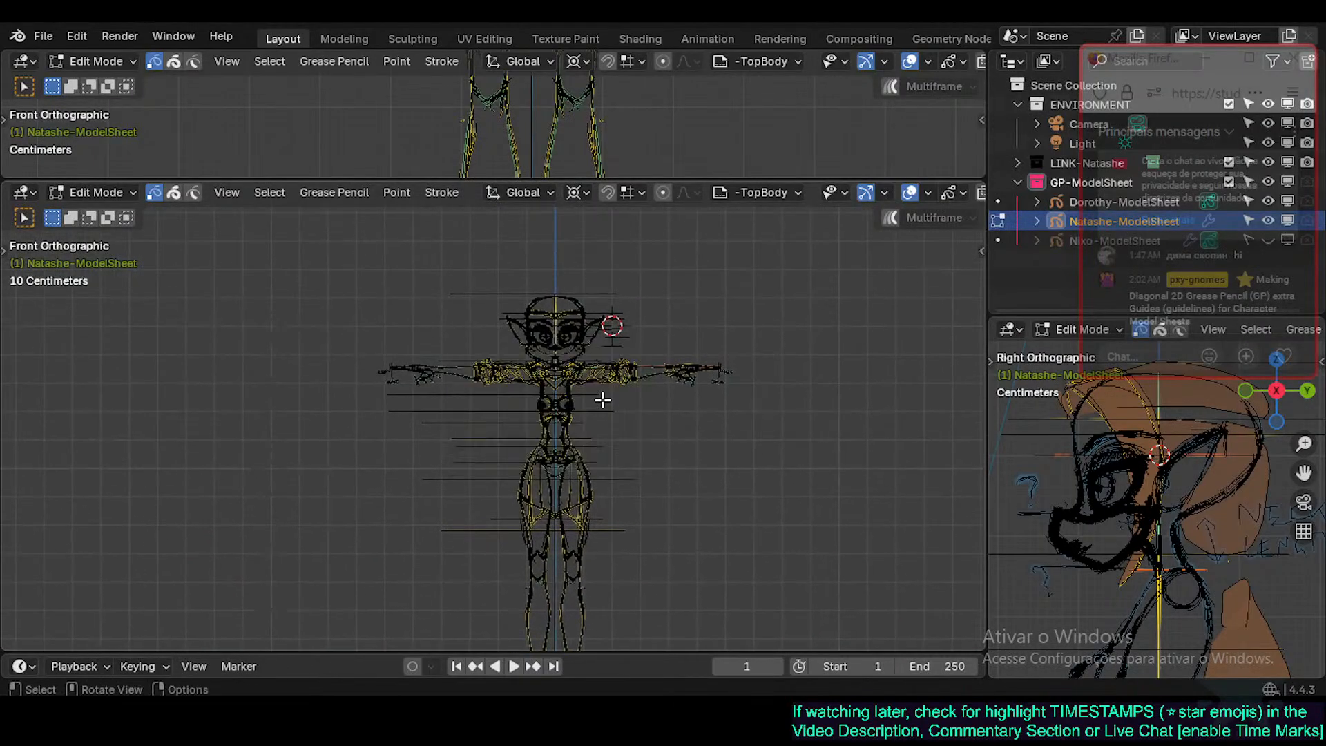
key(s)
key(z)
key(0)
key(Return)
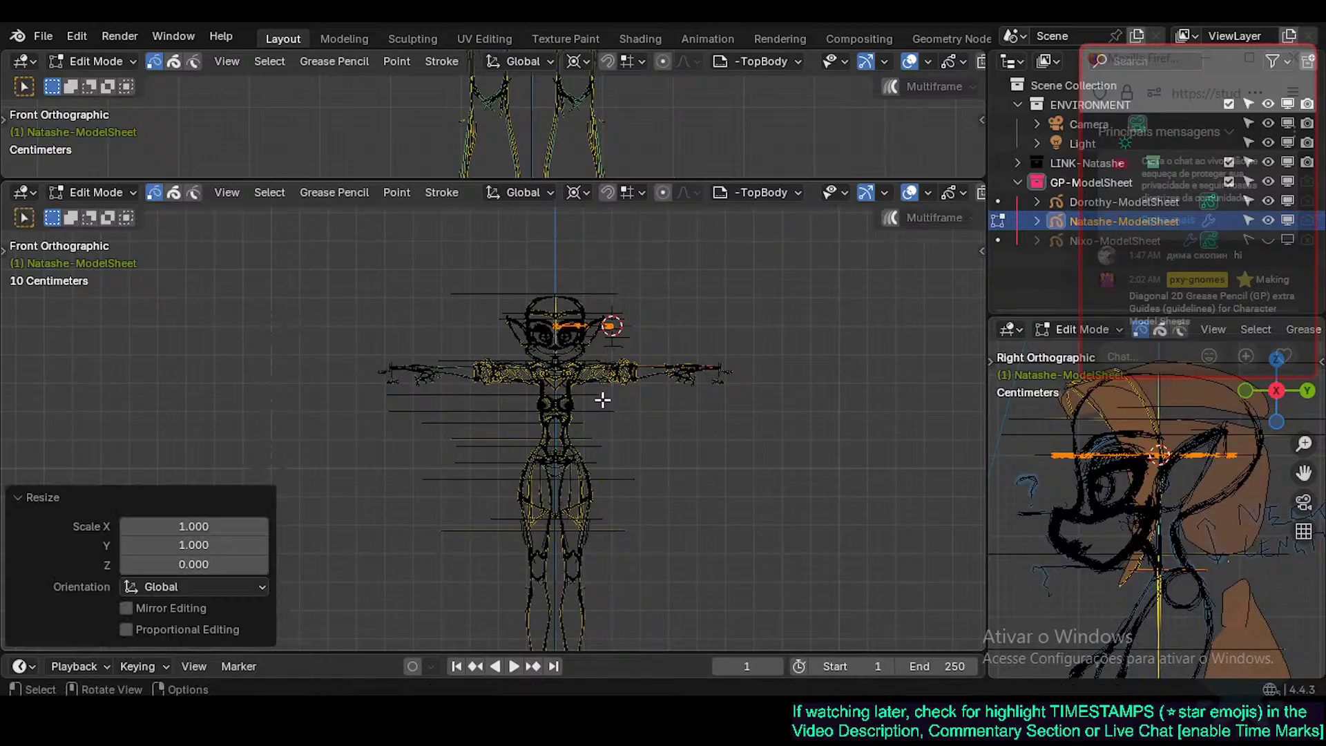
Undo the flattening of the top-view head strokes.
scroll(602, 400, up, 2)
shift+middle_drag(587, 487, 660, 532)
scroll(708, 373, up, 3)
shift+middle_drag(687, 456, 671, 579)
mouse_move(699, 337)
shift+middle_down()
mouse_move(681, 419)
mouse_move(663, 394)
mouse_move(553, 382)
mouse_move(636, 452)
mouse_move(657, 408)
mouse_move(547, 418)
mouse_move(591, 388)
shift+middle_up()
key(ctrl+z)
Deselect the strokes and examine the head and arm outlines up close in top orthographic view.
key(KP_7)
shift+middle_drag(613, 574, 608, 348)
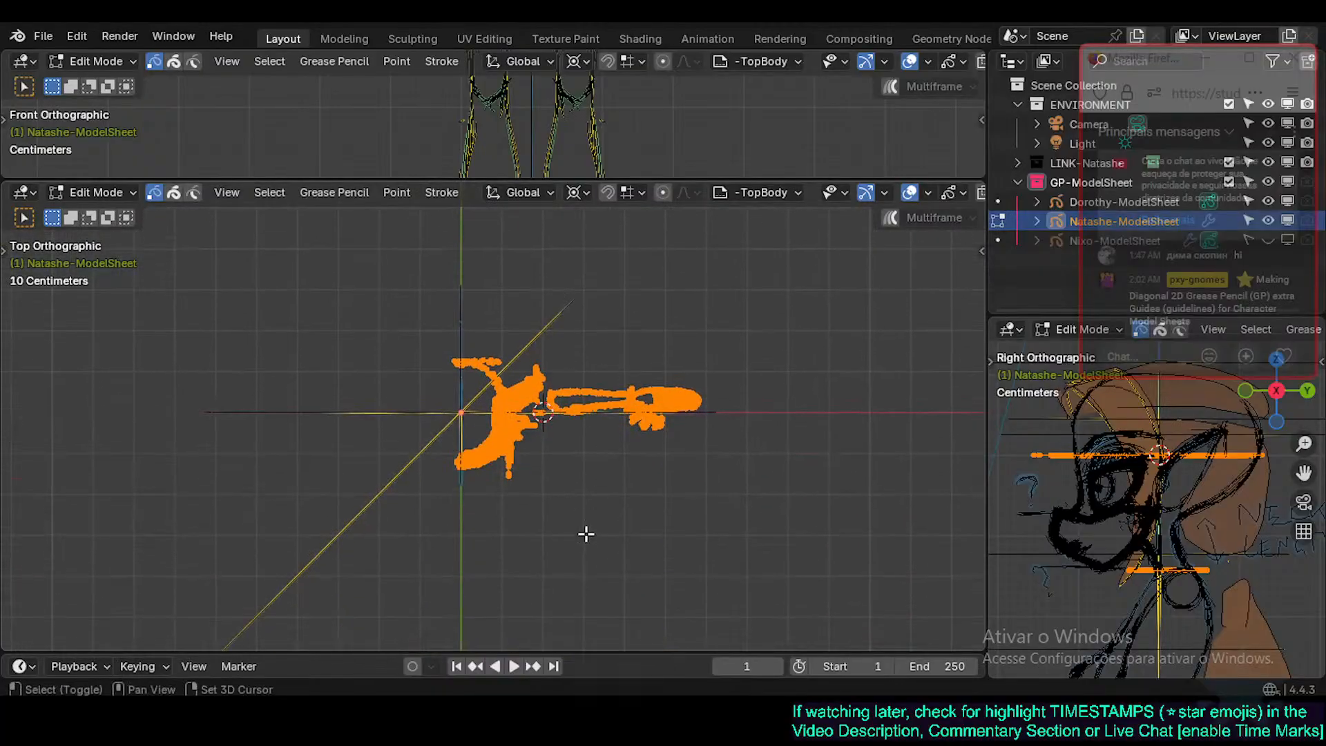
shift+middle_drag(587, 538, 583, 518)
click(584, 518)
shift+middle_drag(566, 454, 575, 479)
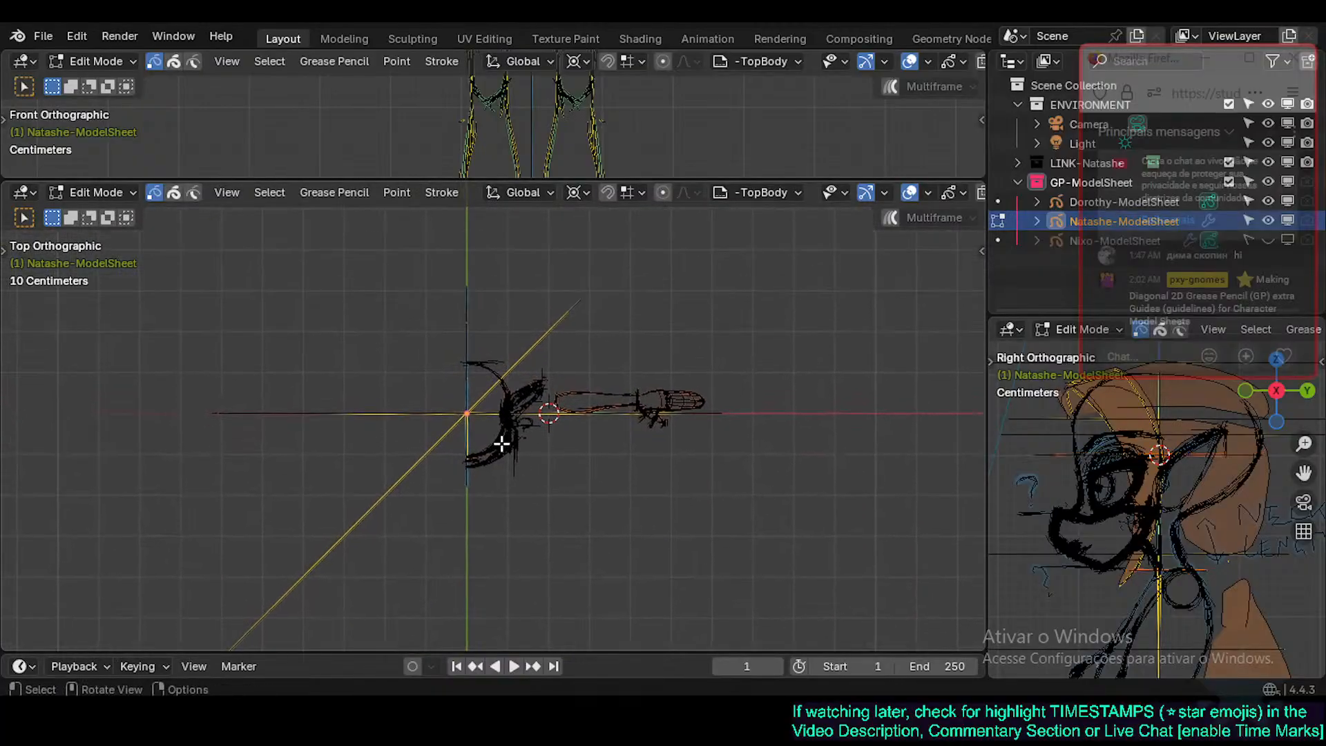
scroll(502, 442, up, 3)
scroll(502, 442, up, 2)
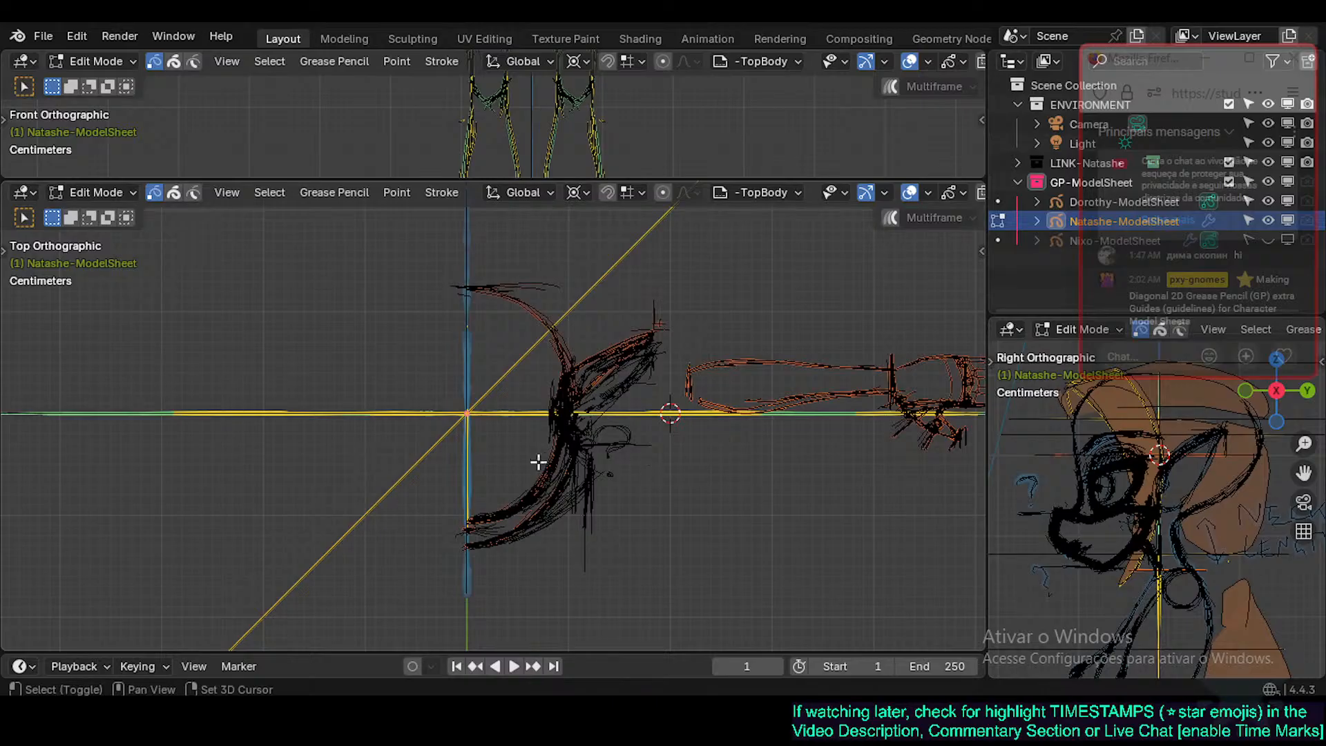
Examine the figure from the bottom and in perspective, and return to the top orthographic view of the head and arm.
mouse_move(599, 506)
shift+middle_down()
mouse_move(499, 525)
mouse_move(504, 545)
mouse_move(592, 544)
mouse_move(581, 494)
mouse_move(527, 541)
mouse_move(497, 449)
mouse_move(539, 284)
mouse_move(496, 551)
mouse_move(479, 387)
mouse_move(465, 518)
mouse_move(483, 465)
mouse_move(474, 585)
mouse_move(474, 527)
mouse_move(494, 527)
mouse_move(483, 590)
mouse_move(481, 574)
shift+middle_up()
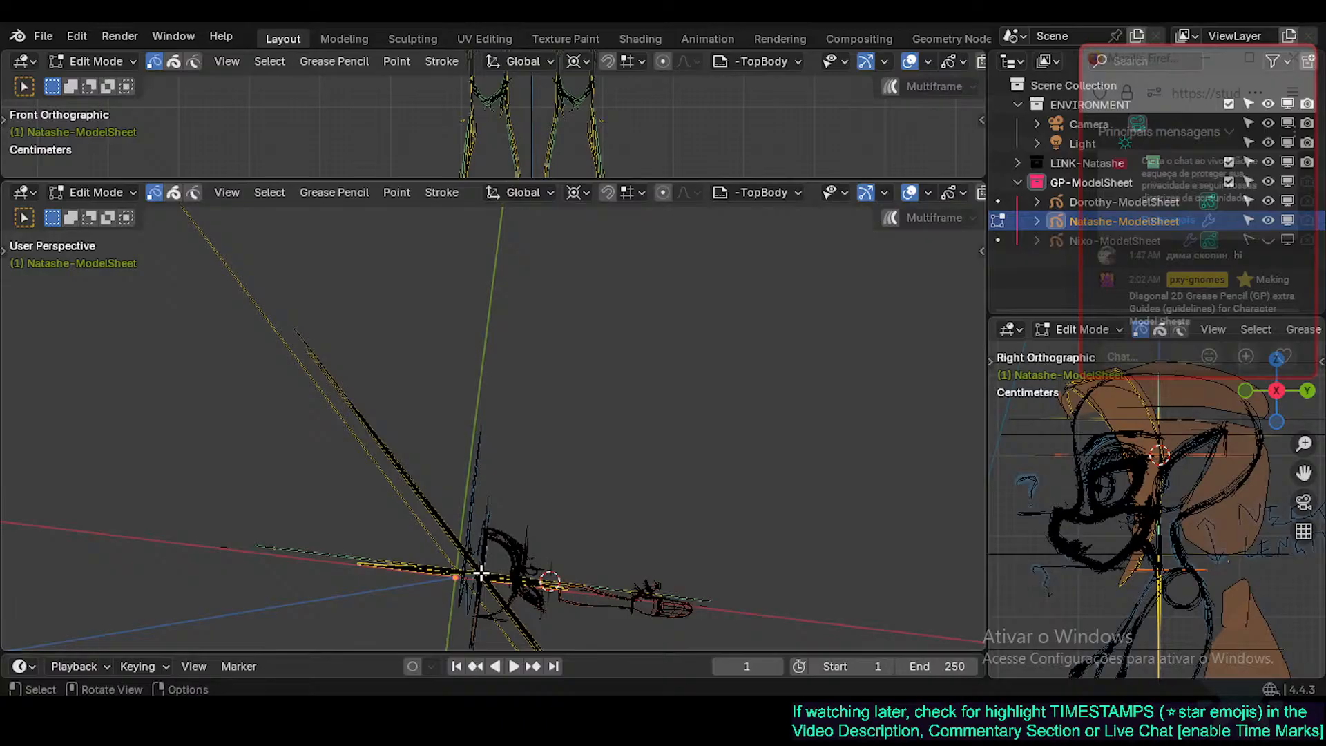
key(ctrl+KP_7)
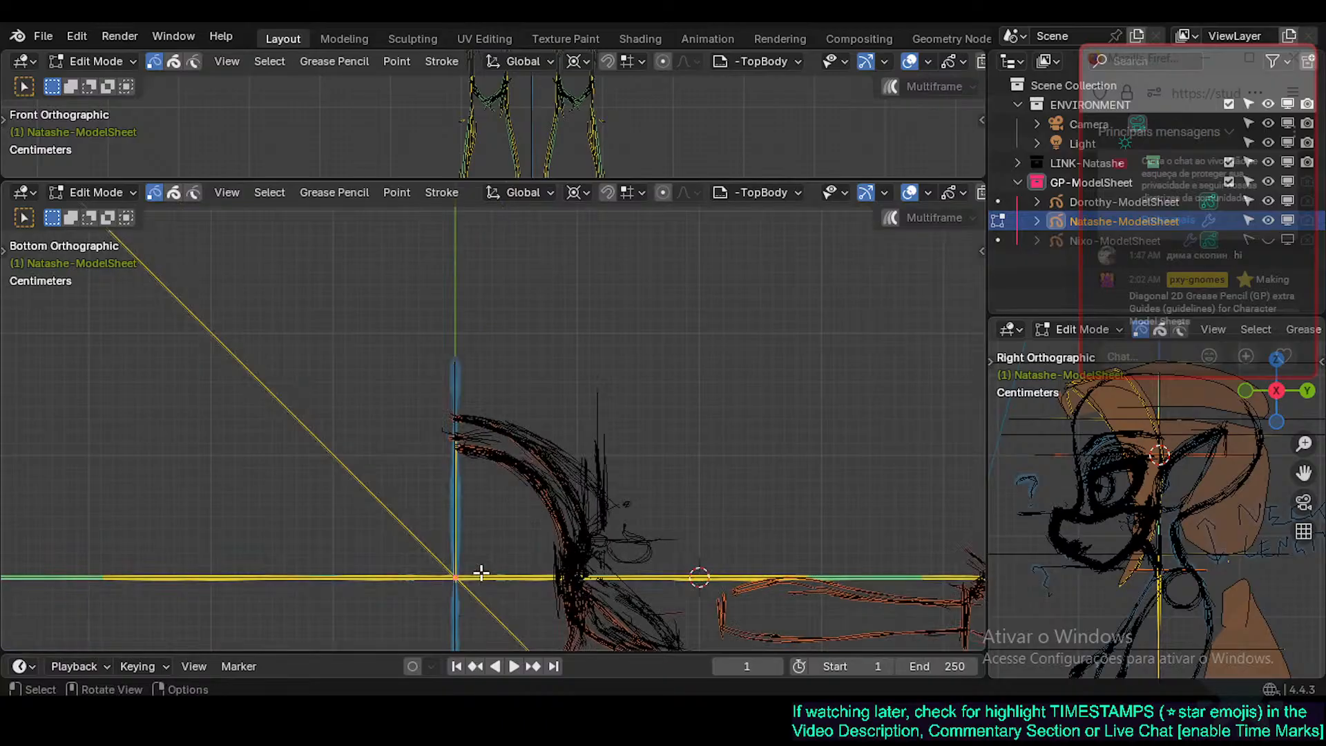
shift+middle_drag(492, 588, 557, 459)
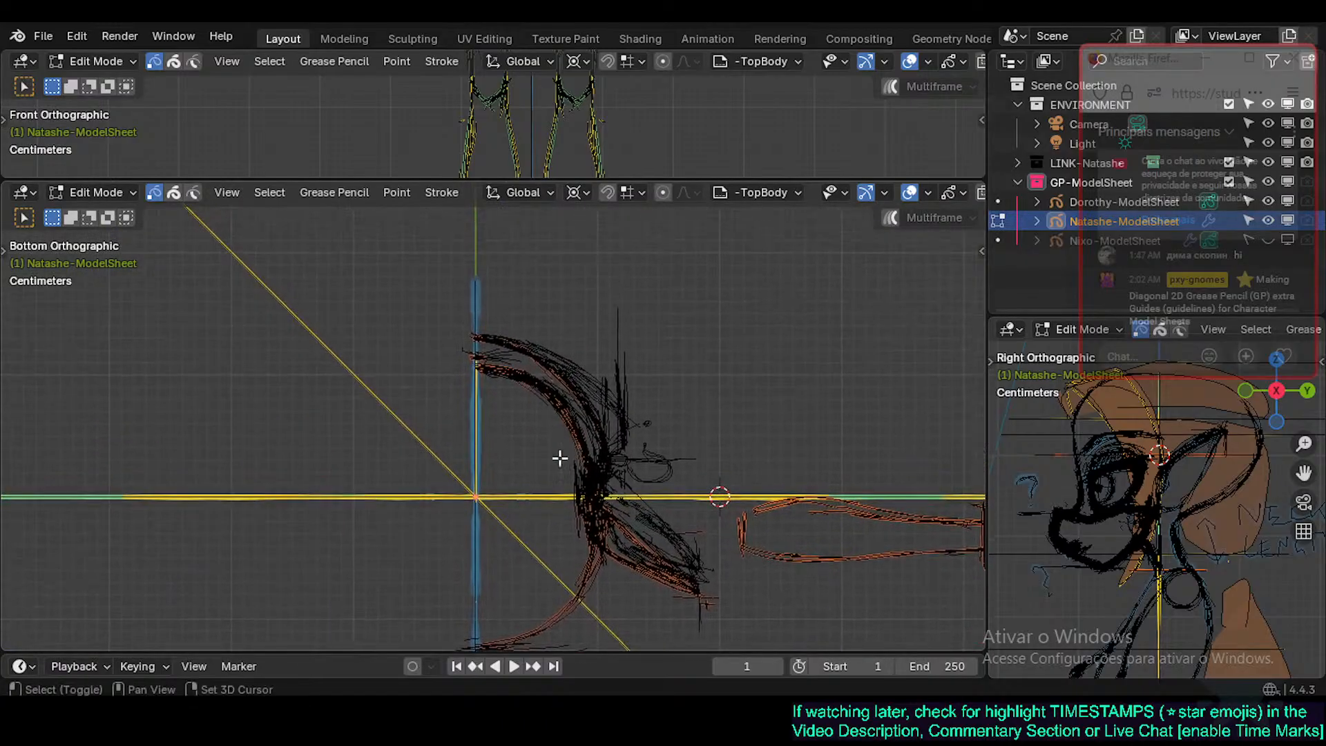
middle_drag(557, 400, 571, 445)
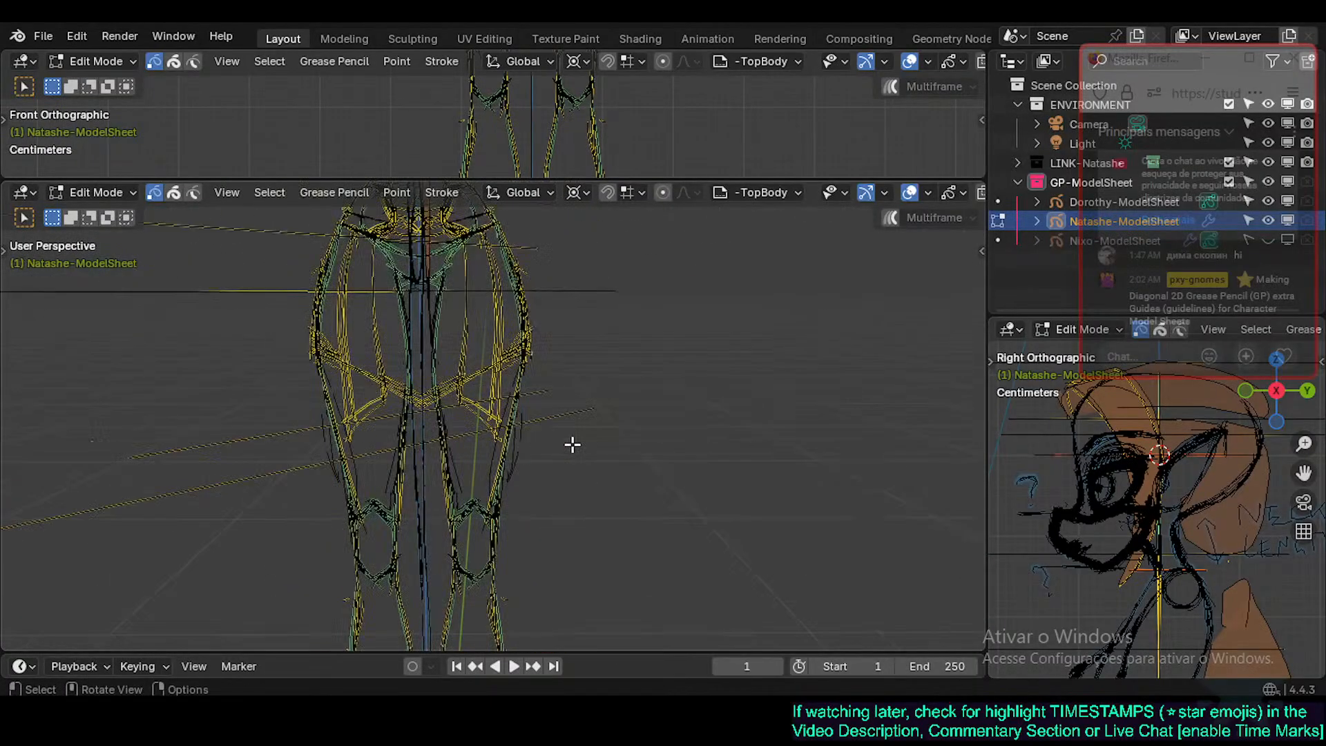
middle_drag(553, 314, 551, 386)
middle_drag(546, 428, 495, 343)
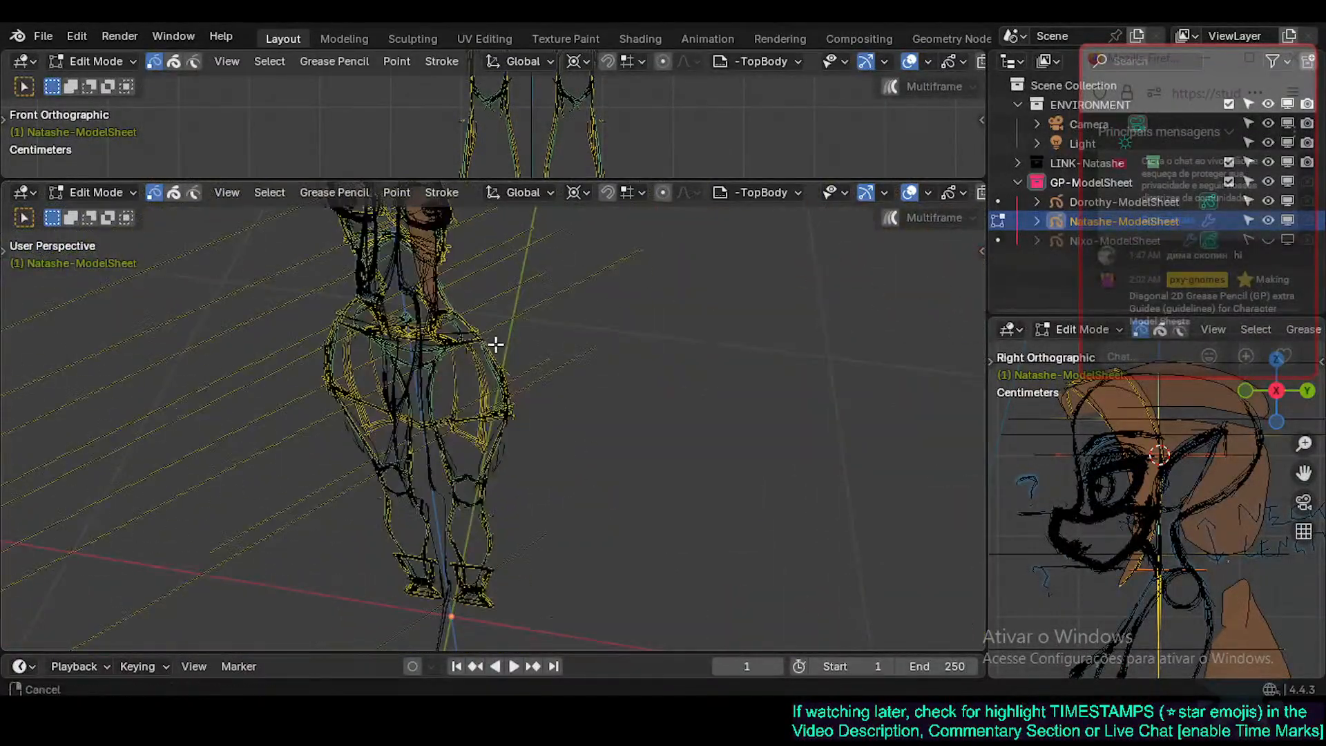
key(KP_7)
shift+middle_drag(543, 554, 539, 403)
shift+middle_drag(500, 527, 509, 493)
scroll(497, 521, up, 2)
scroll(515, 513, up, 2)
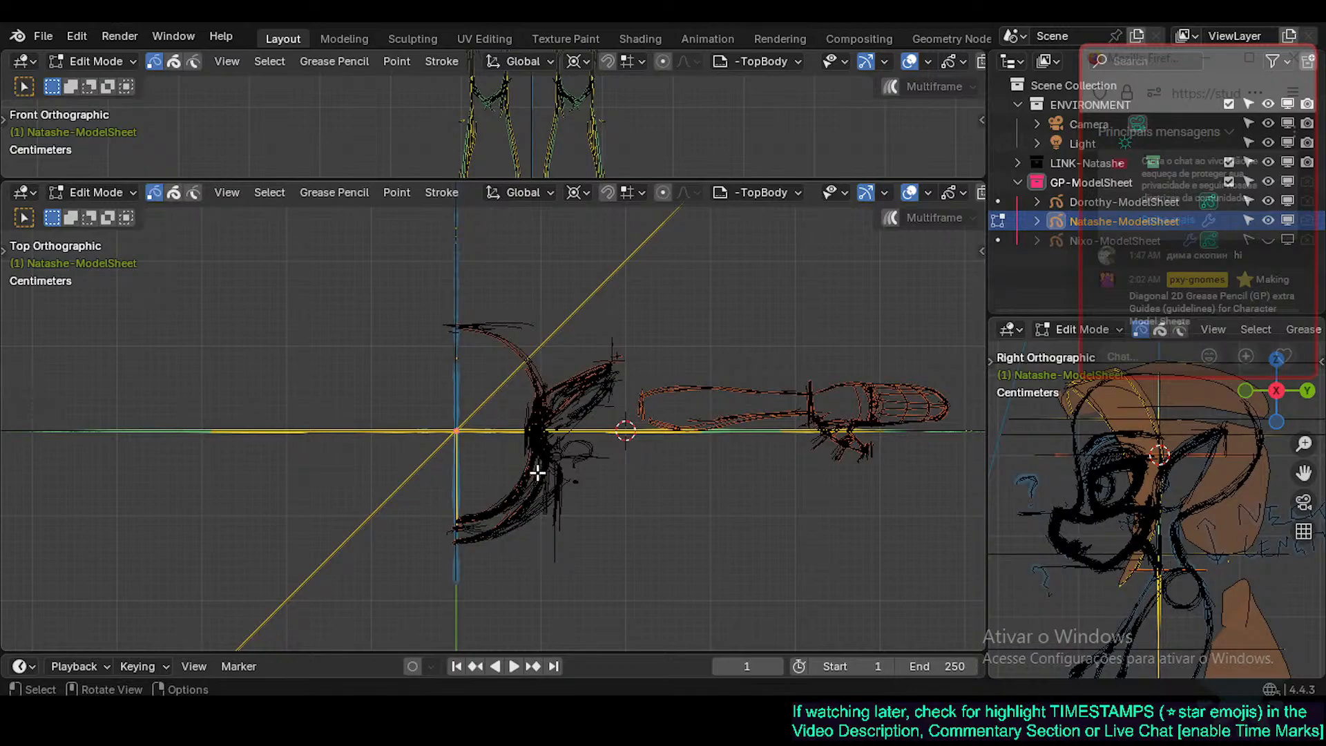
shift+middle_drag(544, 477, 516, 502)
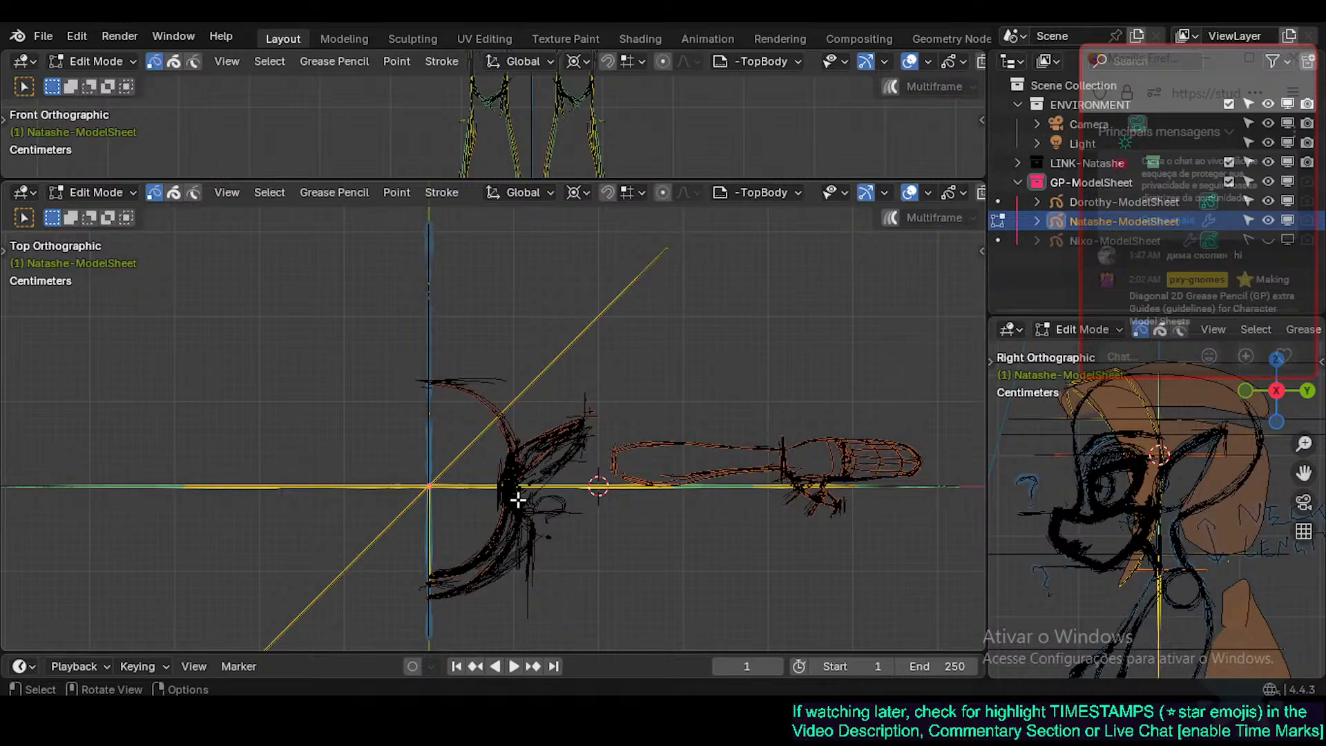
Save the file, switch to Object Mode, and view the whole upper body in perspective.
scroll(531, 485, down, 1)
mouse_move(532, 592)
middle_down()
mouse_move(537, 453)
mouse_move(553, 560)
mouse_move(547, 386)
mouse_move(526, 608)
middle_up()
scroll(521, 412, down, 2)
key(ctrl+s)
mouse_move(521, 411)
middle_down()
mouse_move(518, 494)
mouse_move(538, 393)
mouse_move(516, 363)
mouse_move(532, 405)
middle_up()
scroll(516, 363, down, 1)
key(Tab)
click(532, 405)
scroll(532, 415, up, 2)
shift+middle_drag(532, 553, 503, 454)
scroll(498, 375, down, 1)
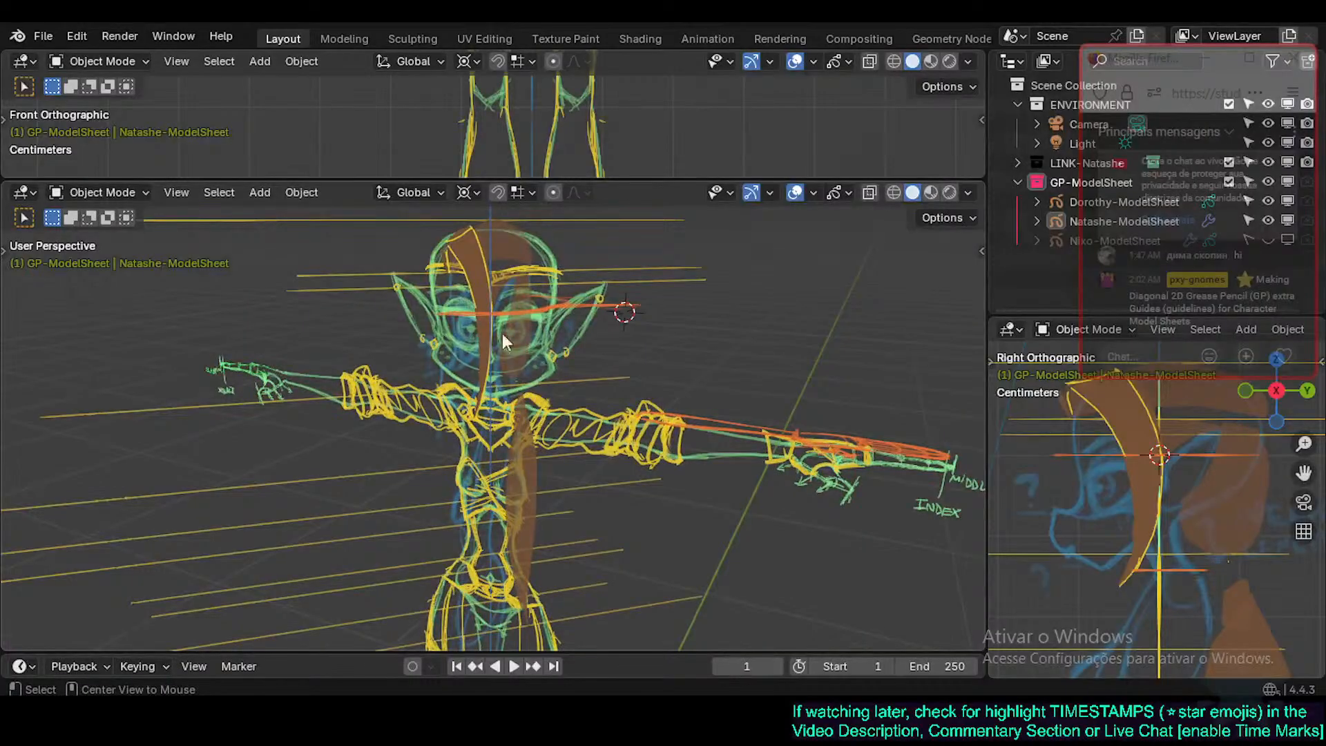
middle_drag(531, 230, 515, 226)
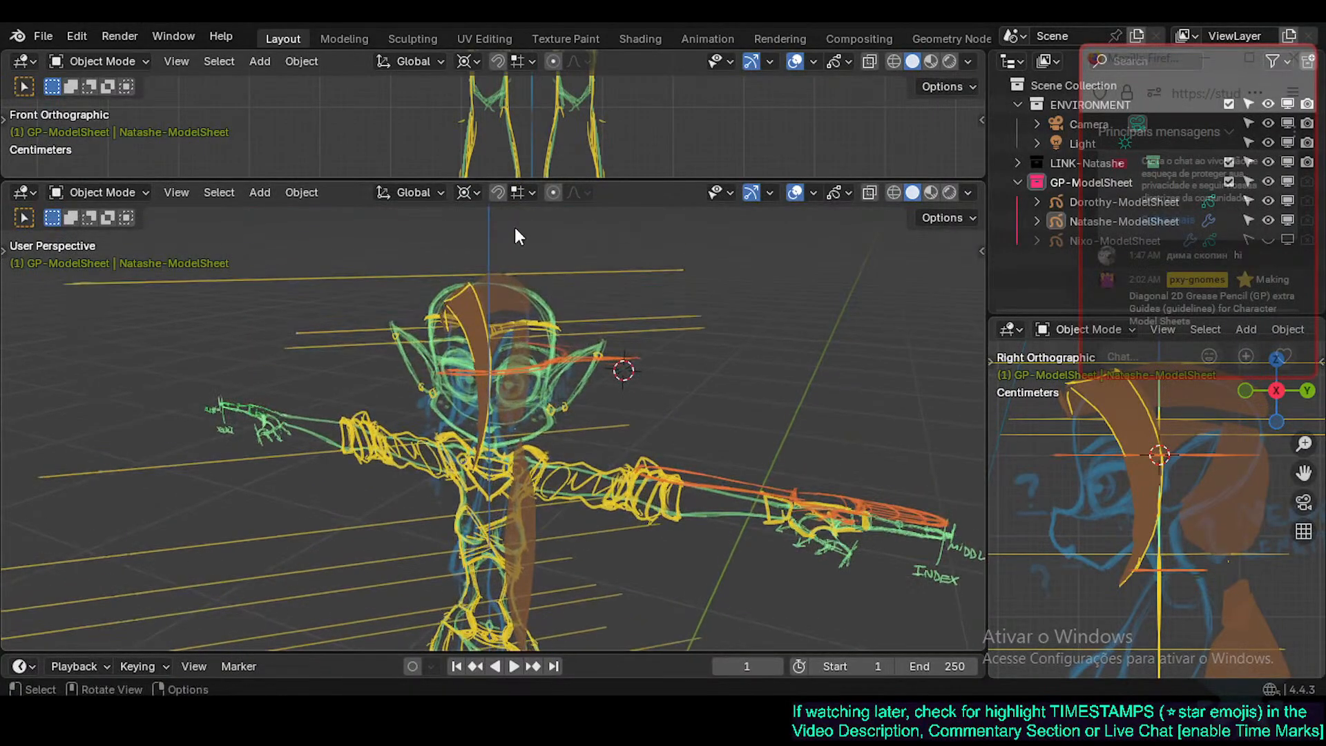
Join the two stacked main viewports into one and set it to front orthographic view.
right_click(521, 177)
click(517, 168)
middle_drag(517, 172, 470, 244)
key(KP_1)
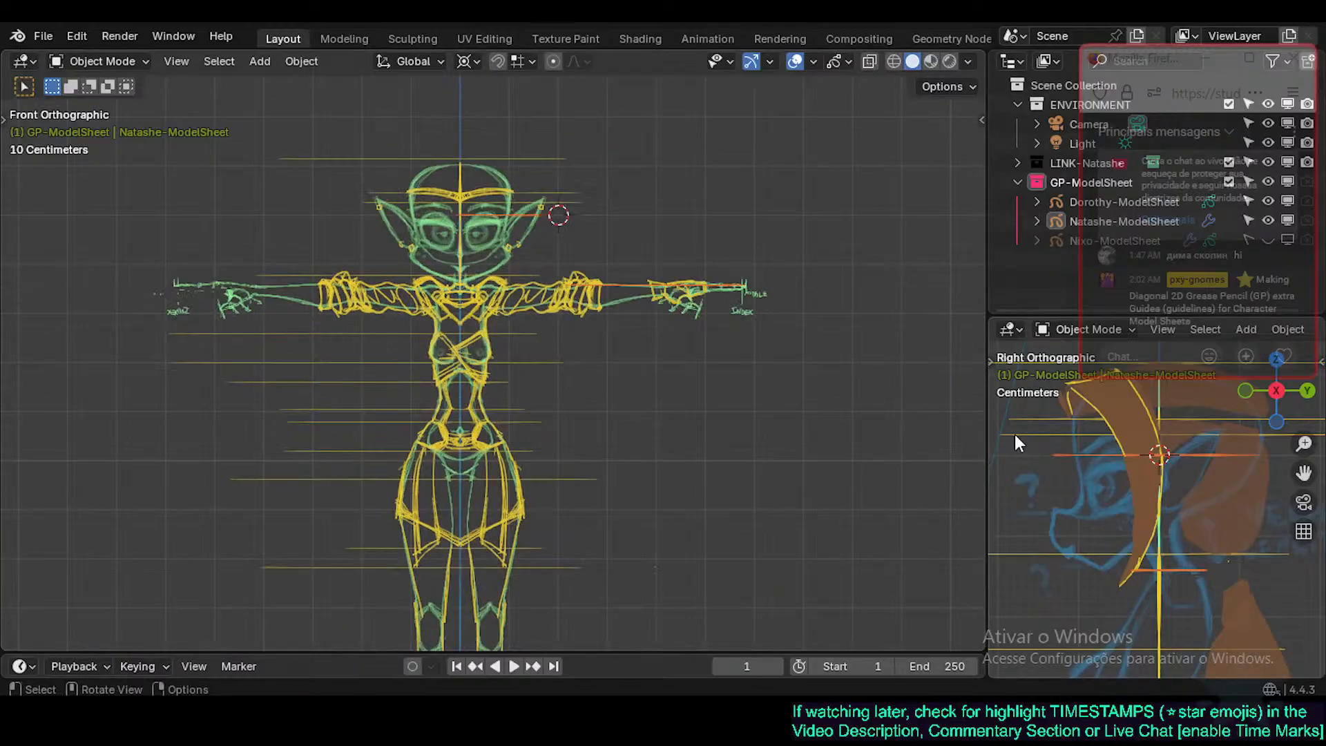
Bring back the Properties editor's layer list, show the -HairFront, -CostumeSide, FrontFIX, SideFIX and SKETCH layers, and save the file.
key(shift+F7)
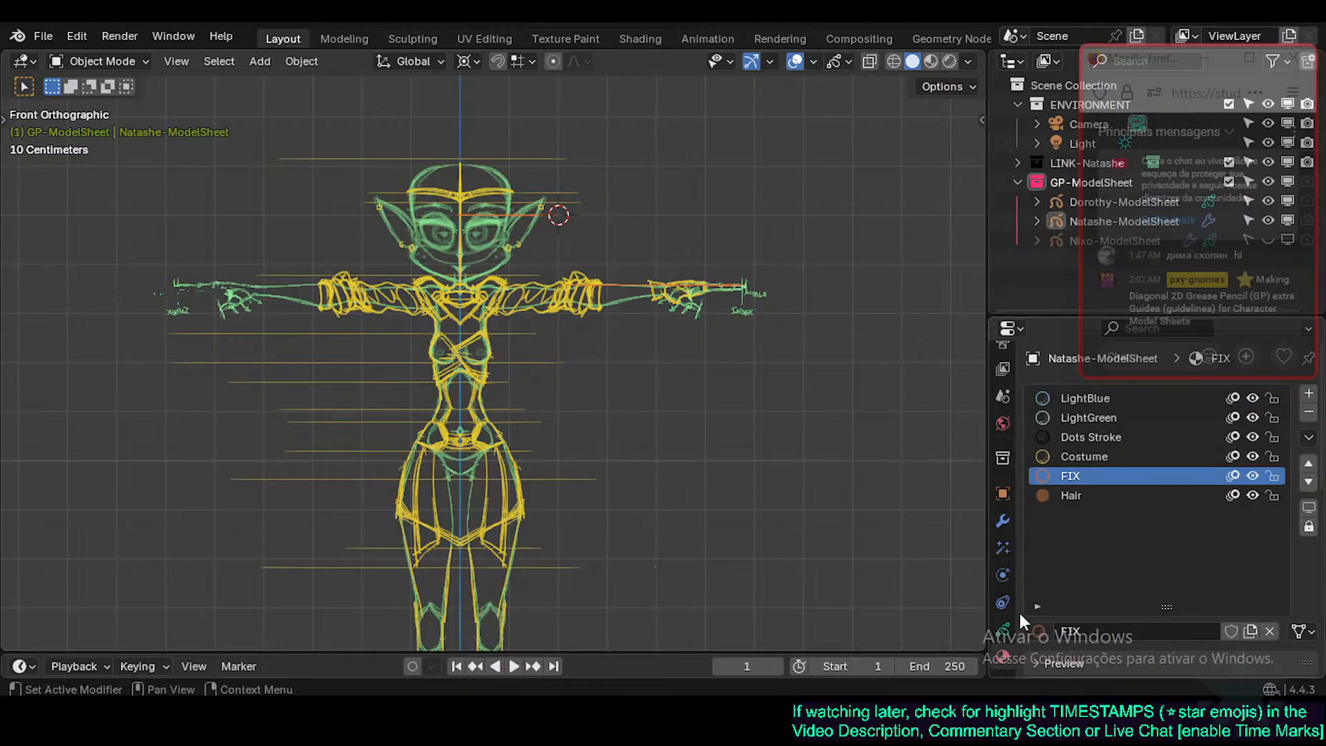
click(1003, 629)
click(1227, 503)
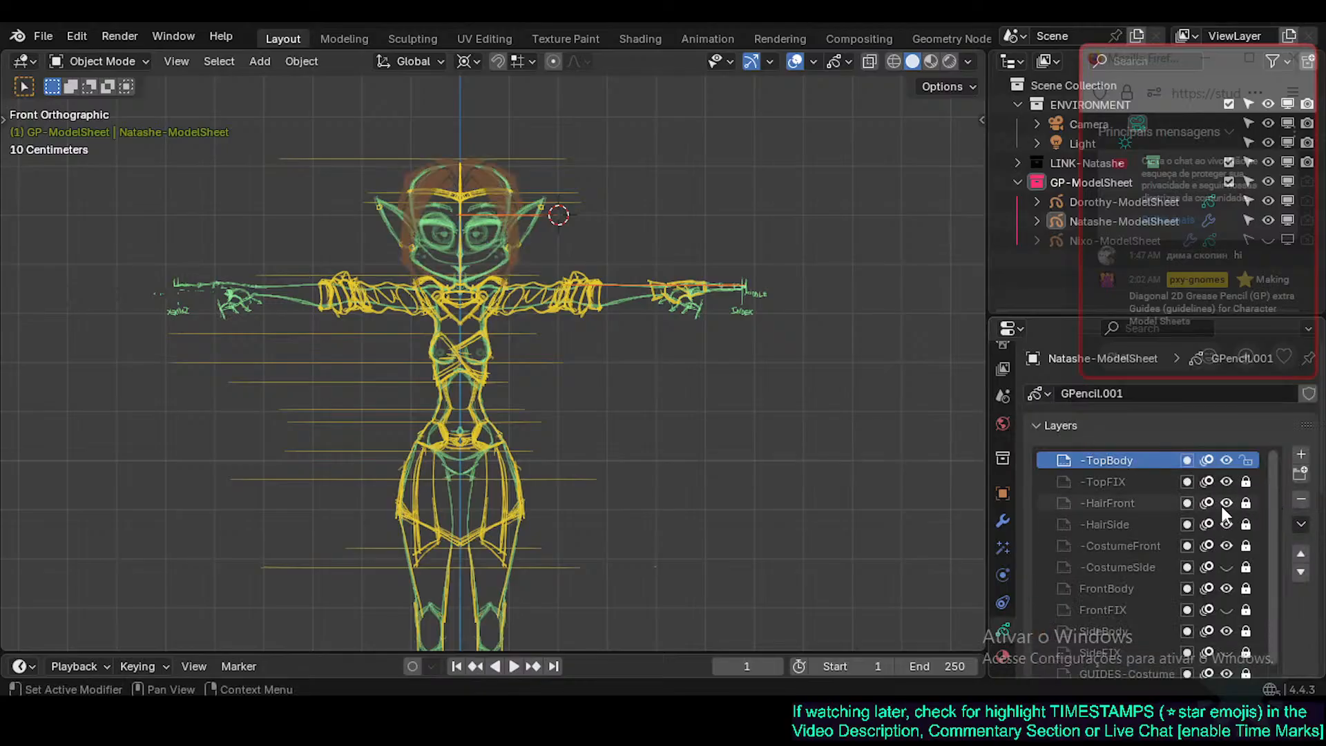
click(1225, 565)
scroll(1224, 573, down, 1)
click(1227, 589)
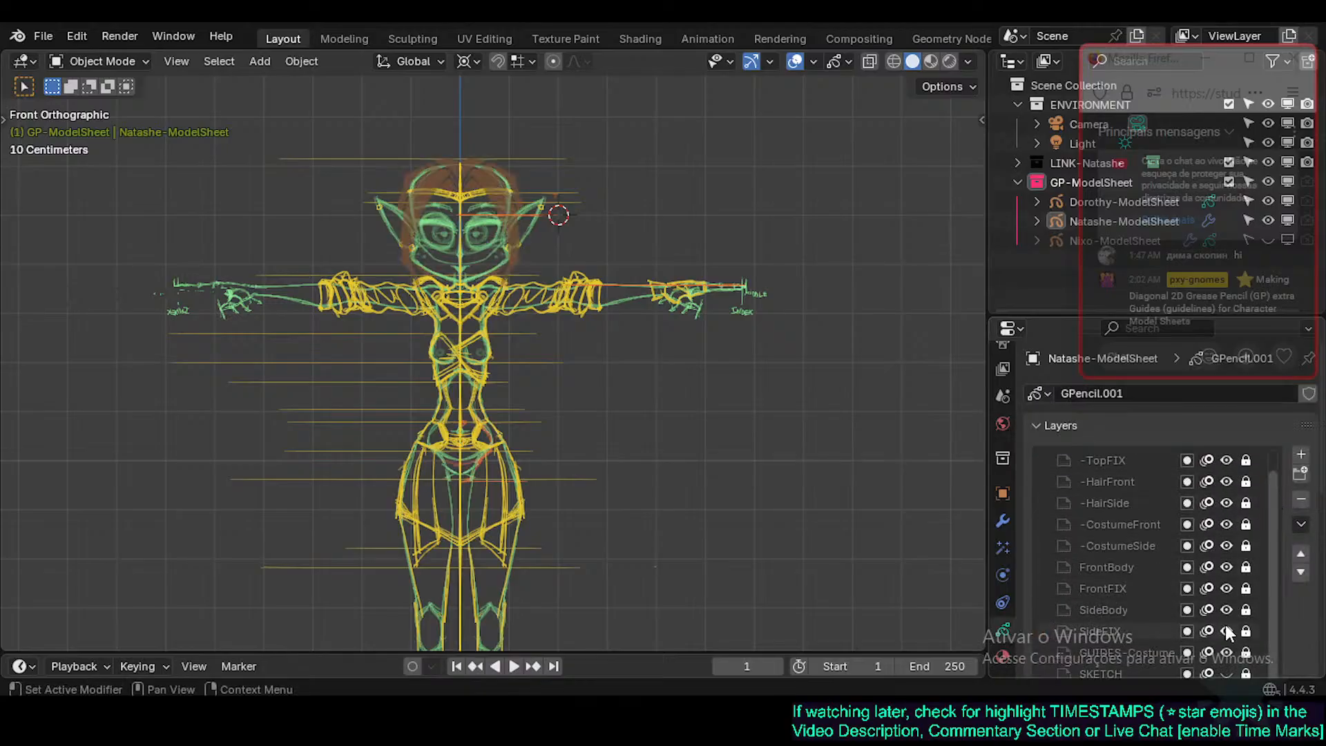
click(1226, 632)
click(1226, 674)
scroll(1244, 608, down, 2)
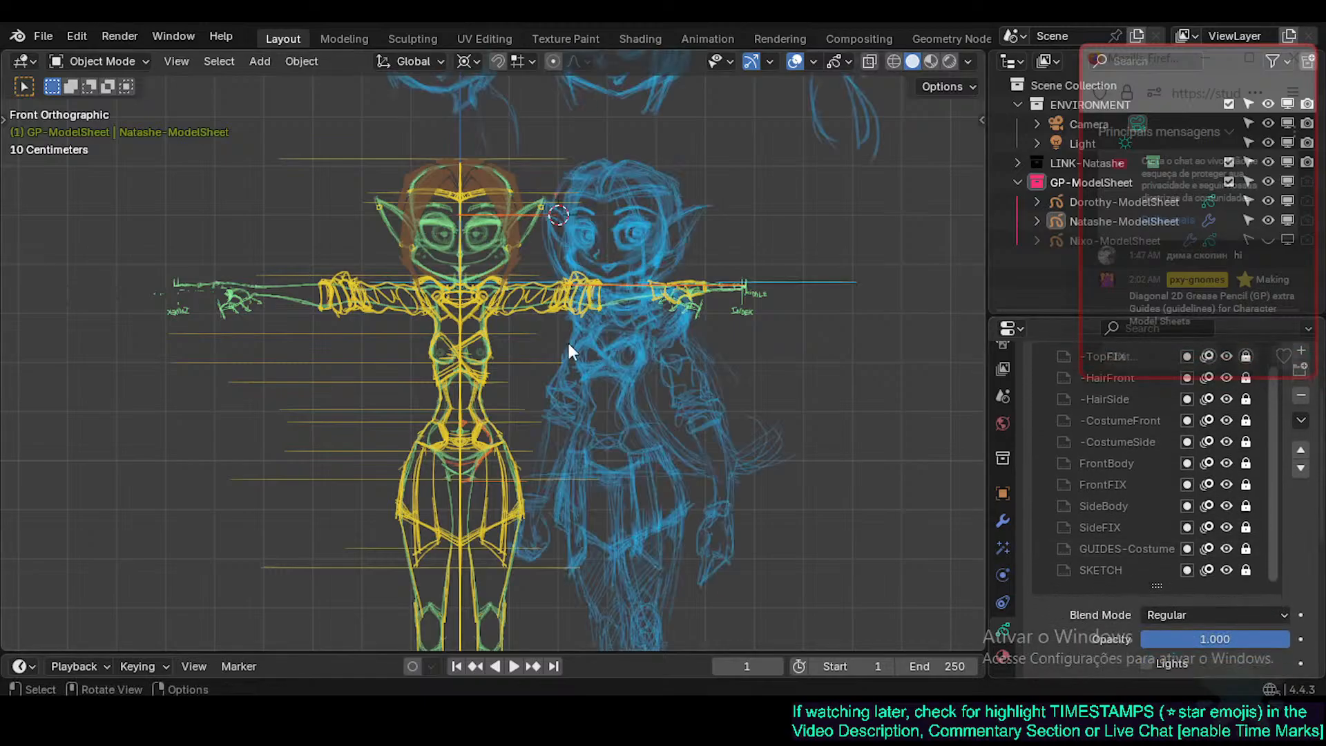
key(ctrl+s)
Hide all layers above SKETCH, from GUIDES-Costume up to the top-view layers, and check the sketch's visibility.
scroll(559, 342, down, 2)
shift+middle_drag(557, 336, 548, 203)
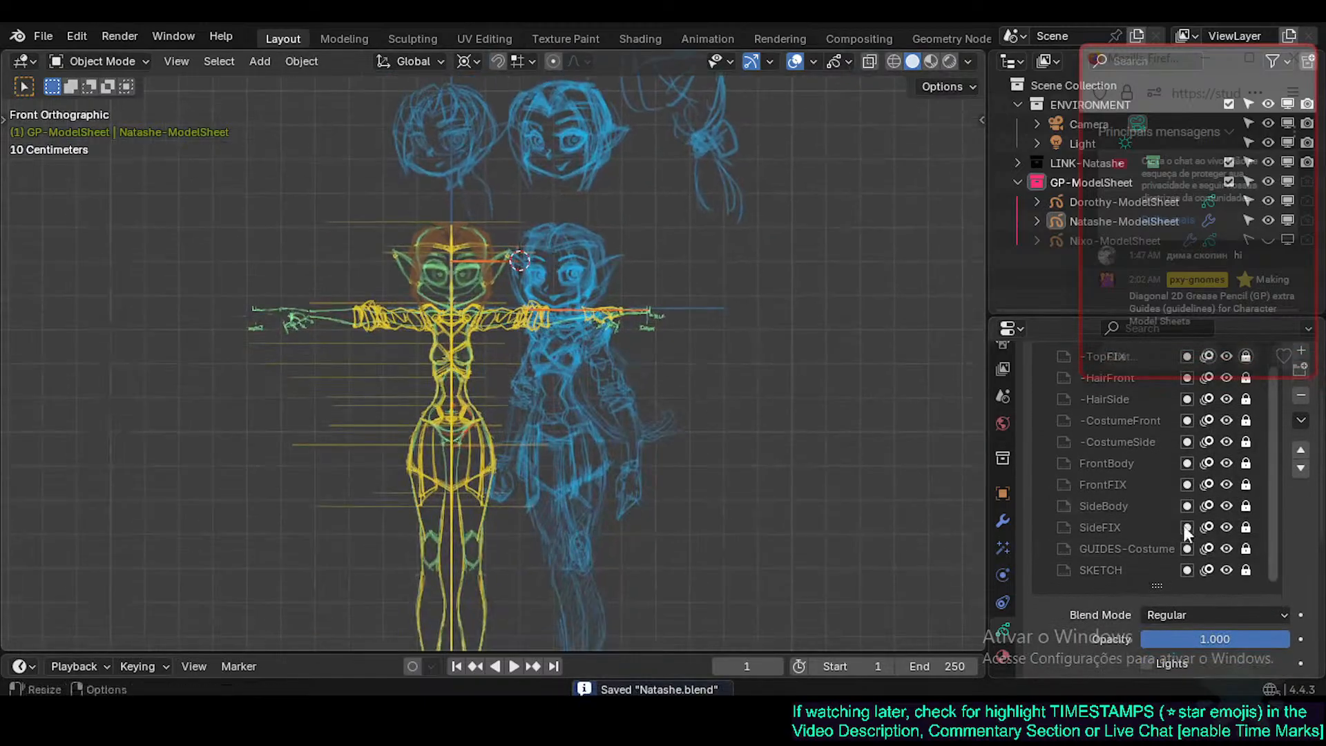
drag(1227, 550, 1226, 401)
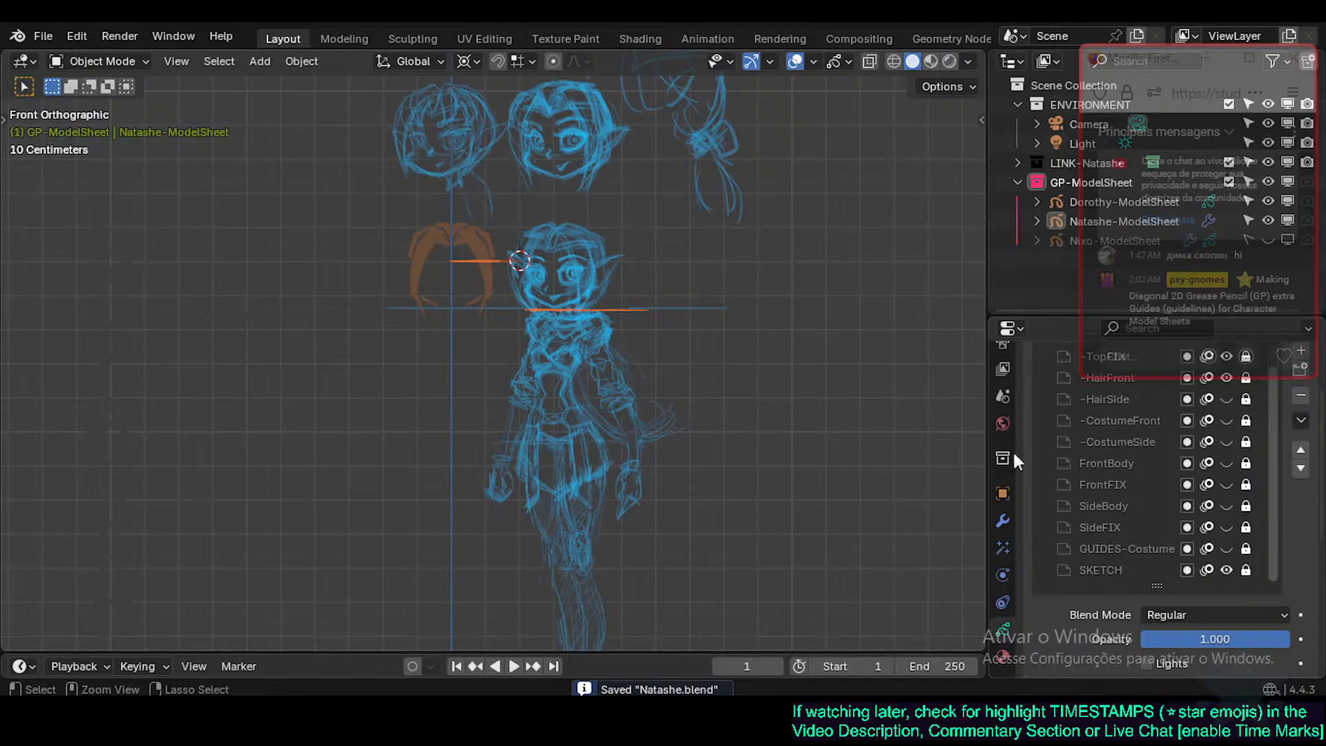
scroll(1204, 500, up, 1)
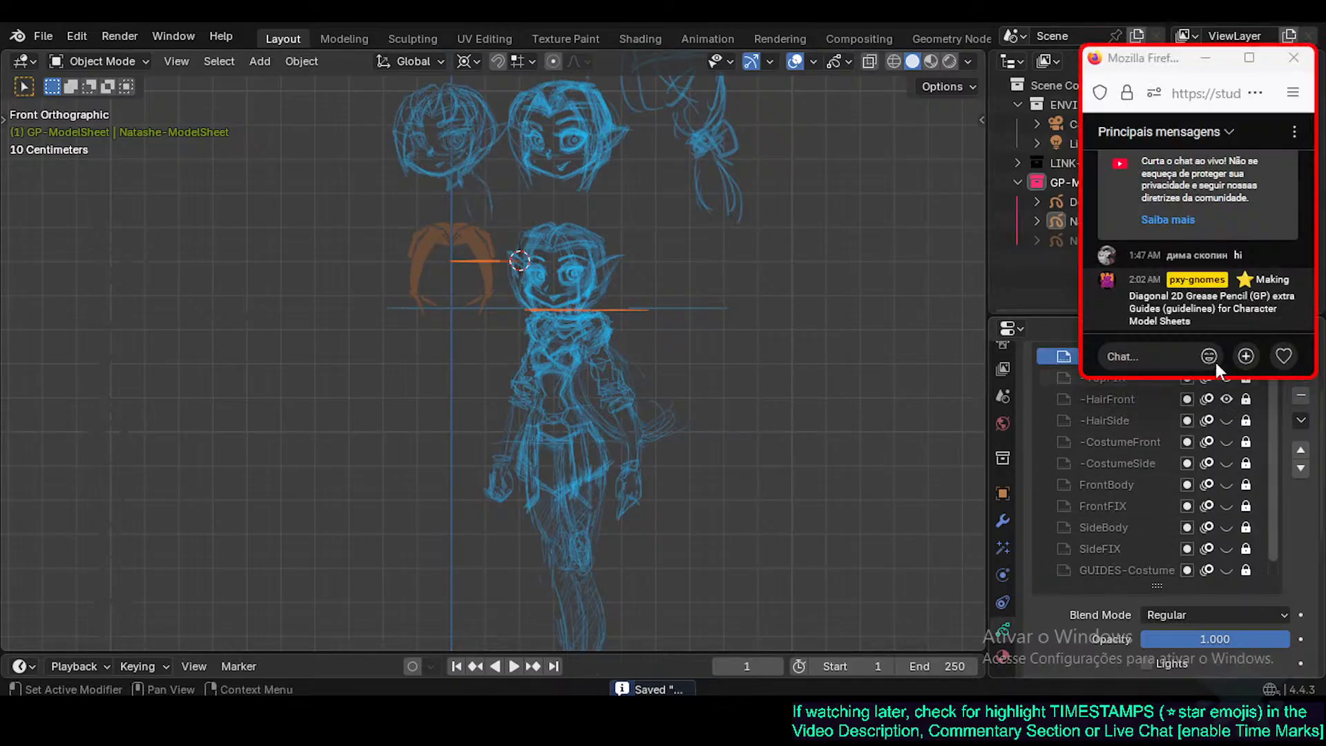
click(1161, 378)
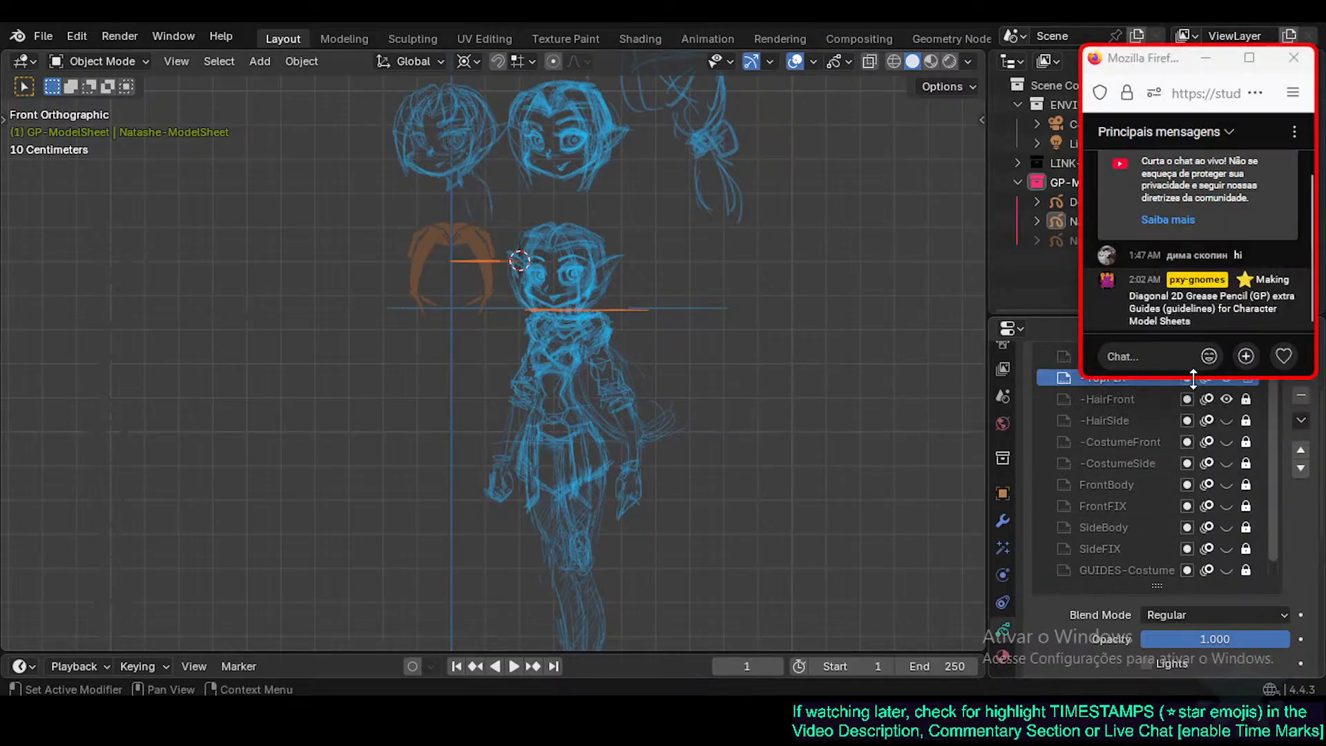
drag(1222, 382, 1227, 363)
scroll(1253, 529, down, 1)
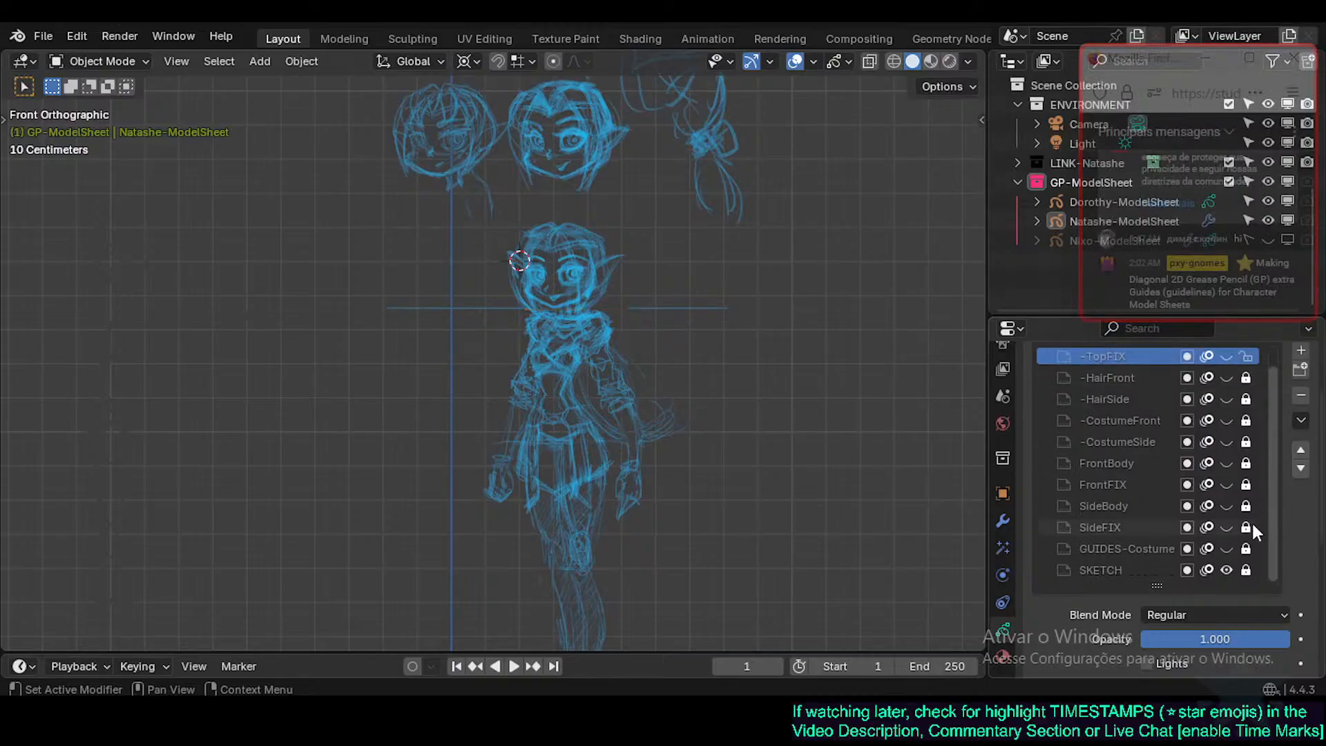
click(1227, 570)
click(1229, 570)
Show the GUIDES-Costume layer and compare its guide lines in front and right orthographic views.
click(1226, 549)
mouse_move(648, 318)
middle_down()
mouse_move(673, 373)
mouse_move(655, 321)
middle_up()
key(KP_1)
key(KP_3)
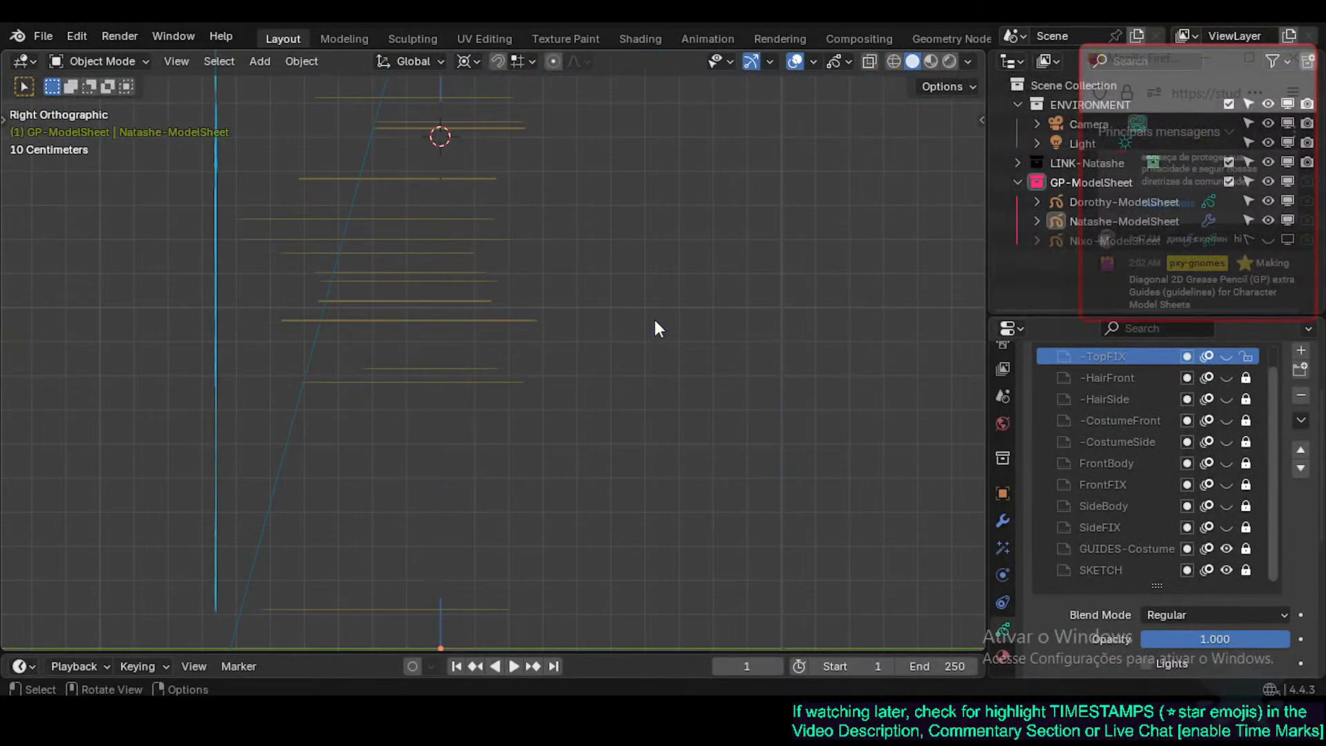
key(KP_1)
key(KP_3)
key(KP_1)
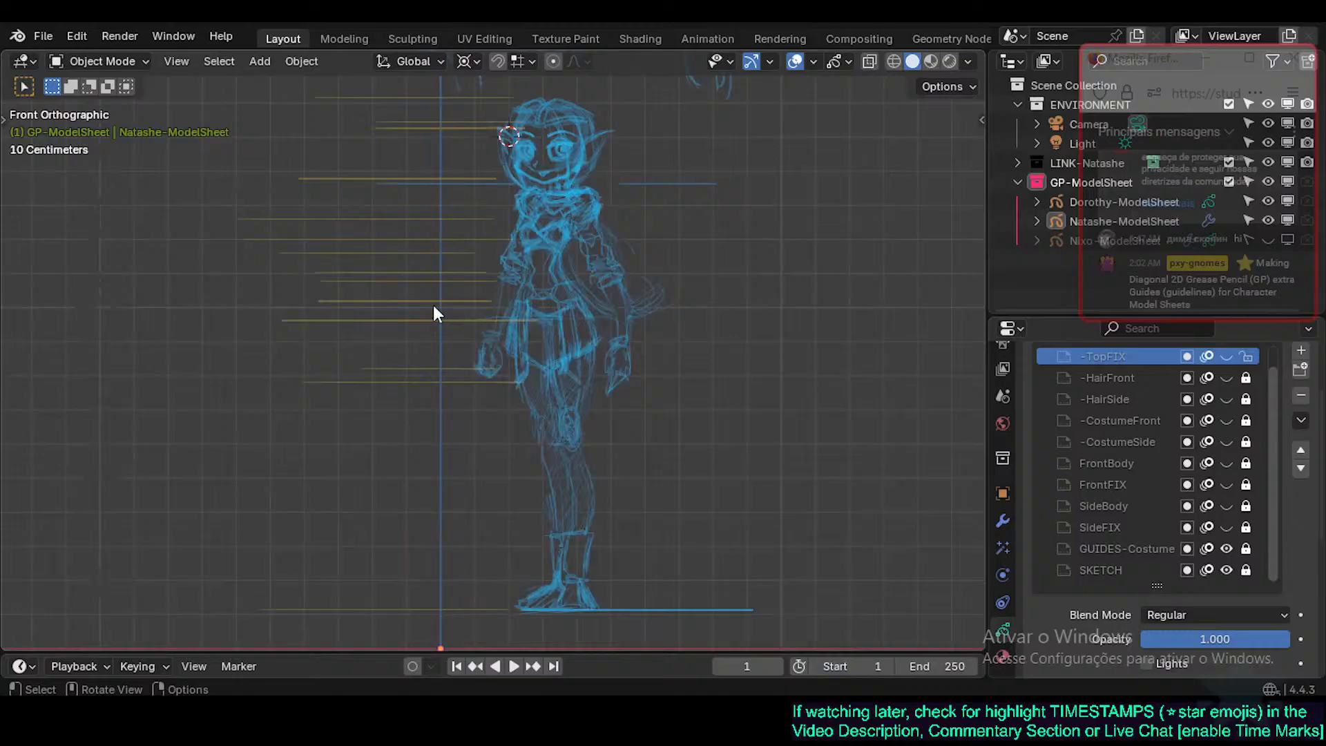
Make GUIDES-Costume the active layer, toggle SKETCH and the guides off and on to compare them, and save the file.
click(1137, 550)
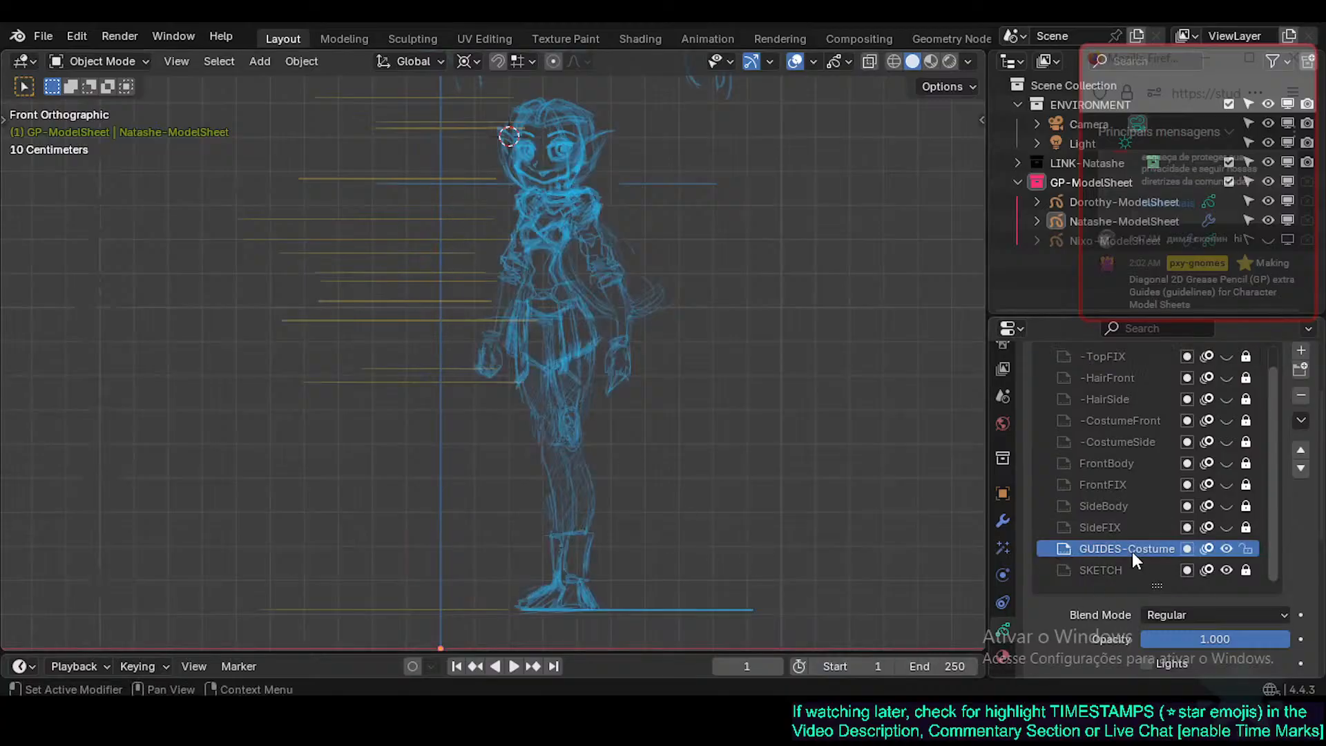
click(1228, 570)
click(1228, 570)
click(1230, 554)
click(1229, 551)
key(ctrl+s)
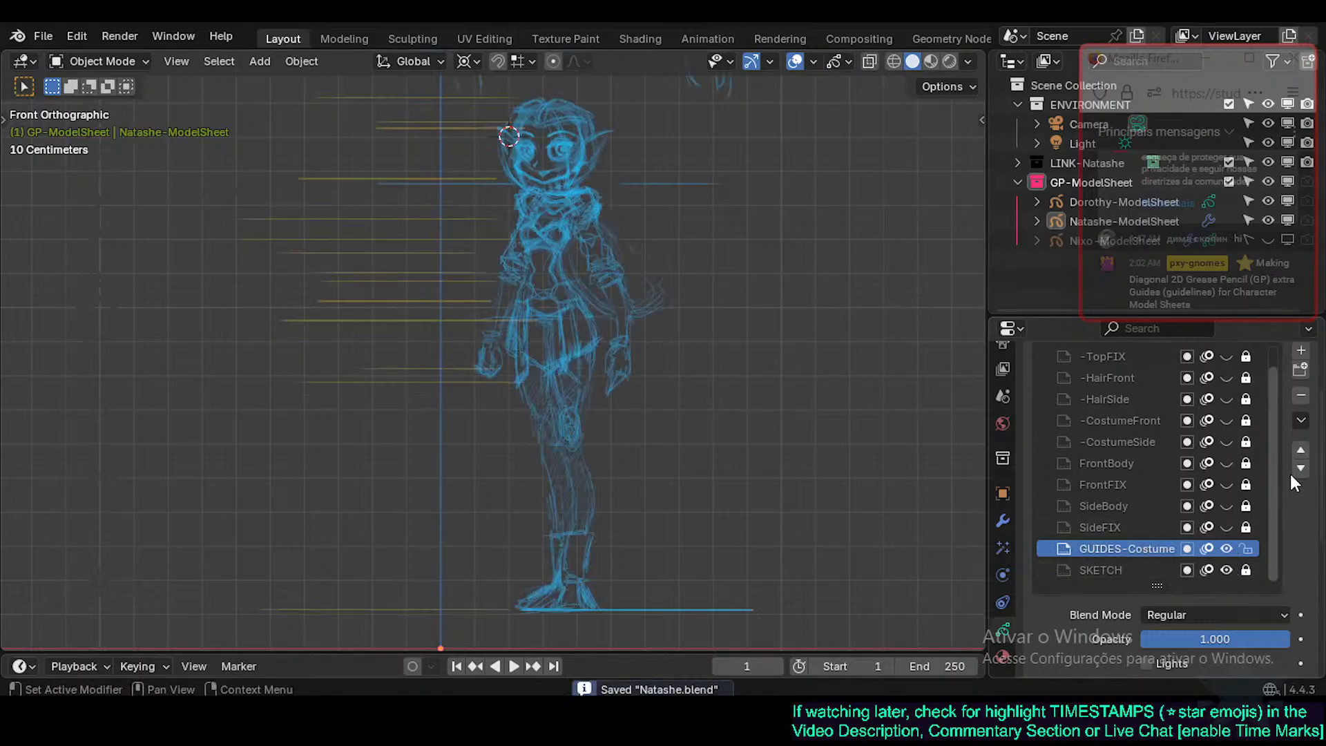
Show the SideFIX layer, compare it with GUIDES-Costume, and switch to the right orthographic view.
click(1228, 527)
shift+middle_drag(825, 277, 856, 404)
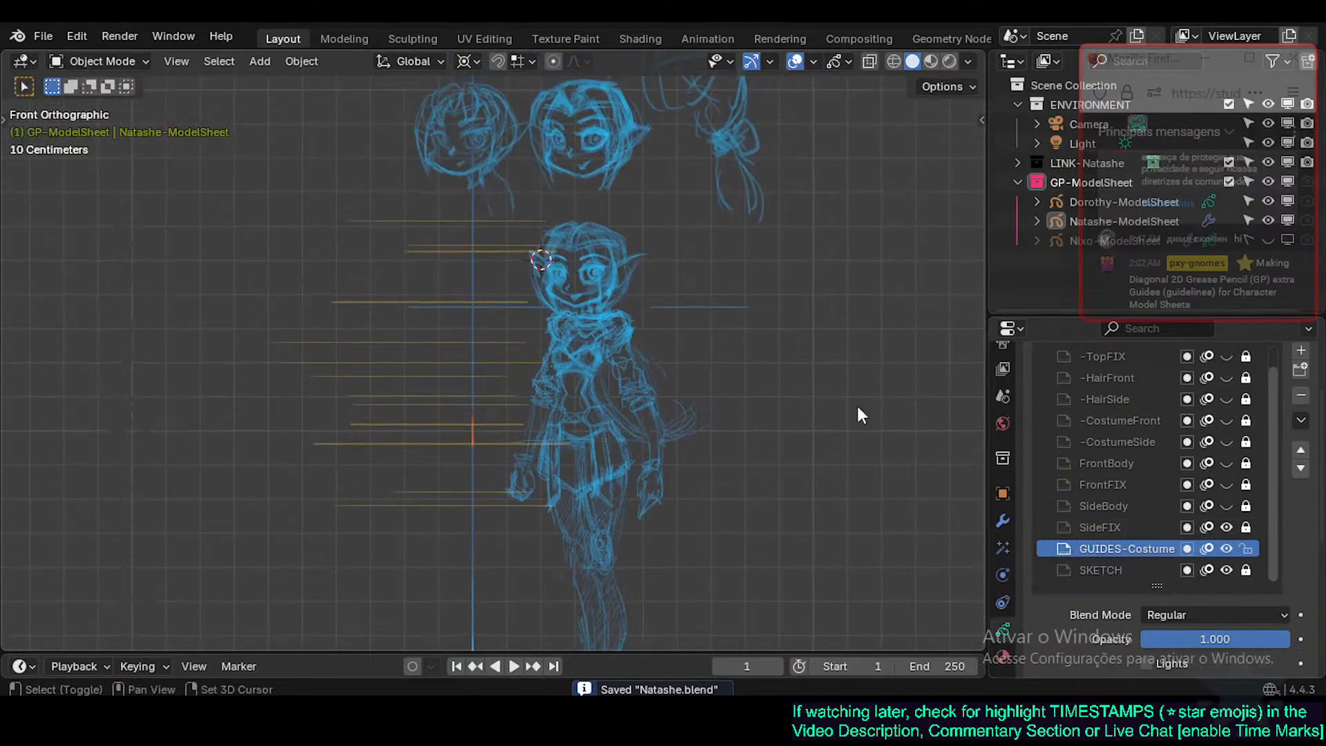
click(1229, 547)
click(1229, 547)
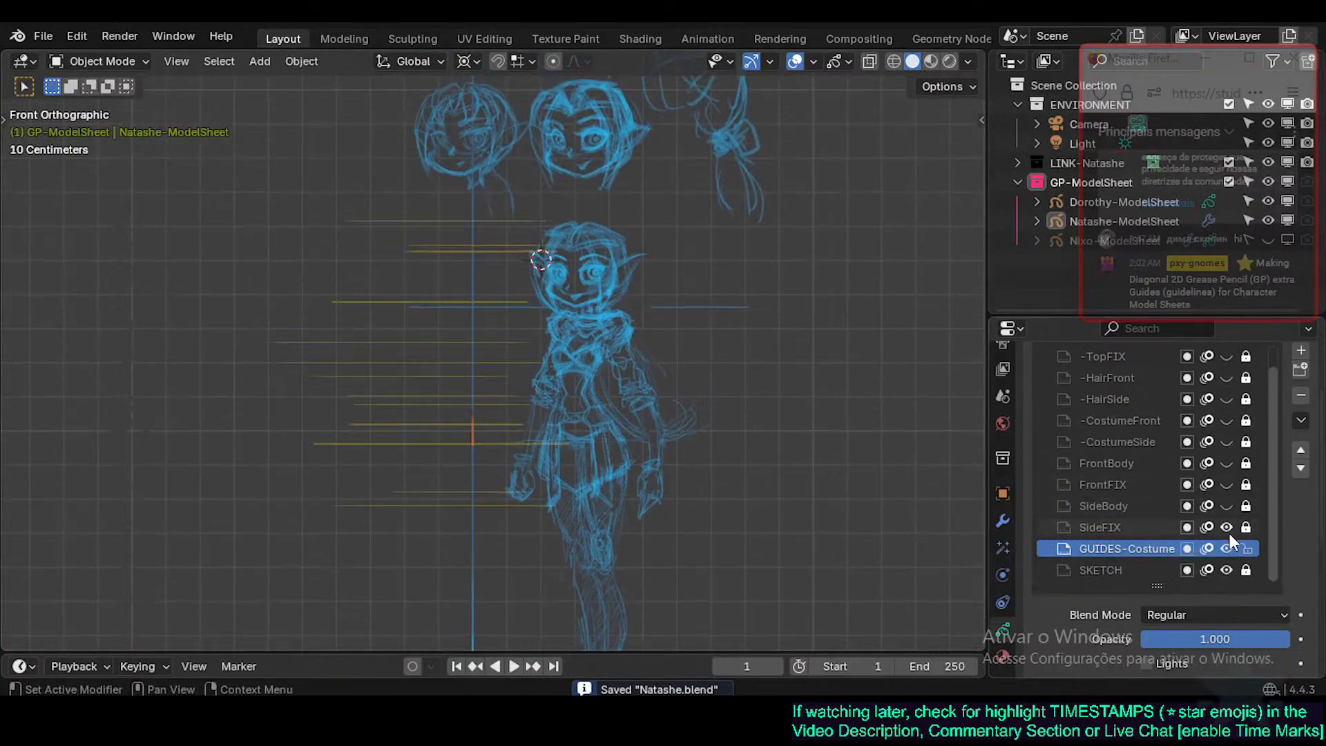
click(1228, 529)
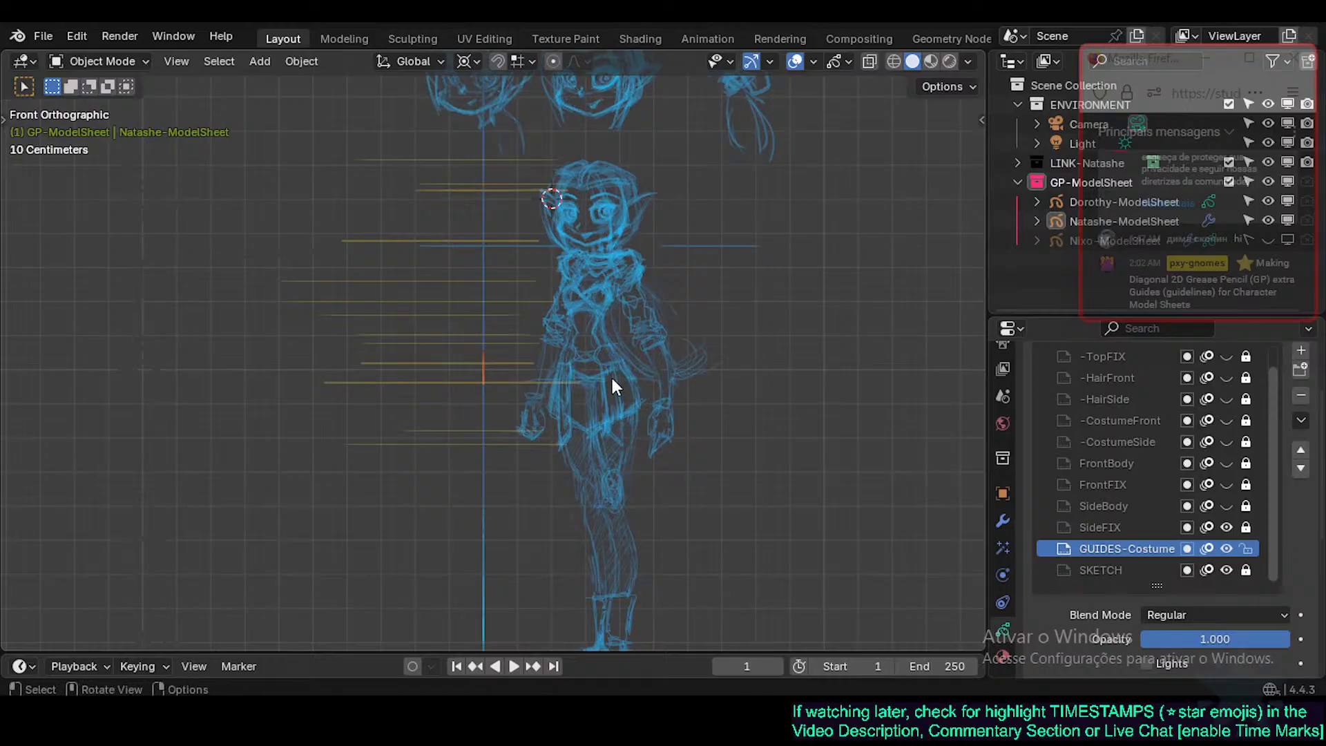
key(KP_3)
shift+middle_drag(613, 412, 592, 439)
scroll(600, 468, down, 1)
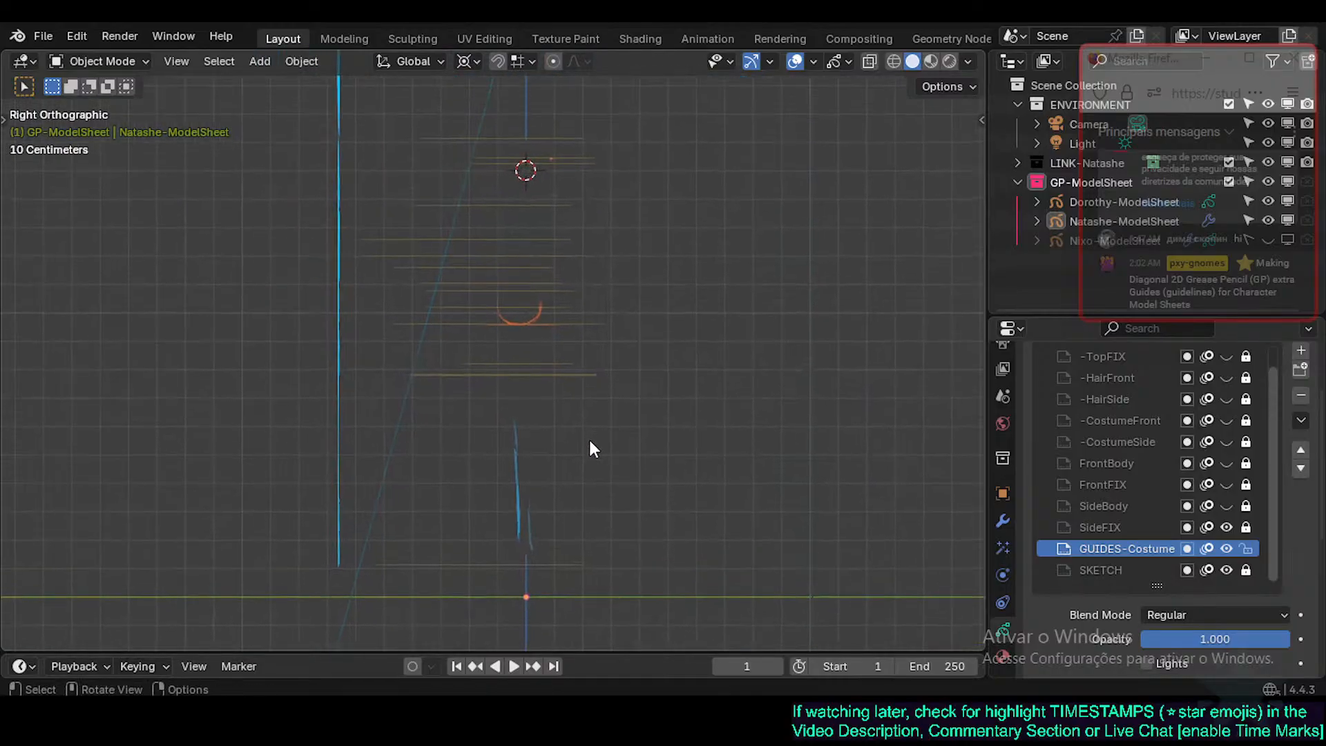
Toggle the SideBody and SideFIX layers to compare their side-view strokes, leaving only SideBody hidden.
click(1226, 506)
click(1226, 506)
click(1227, 507)
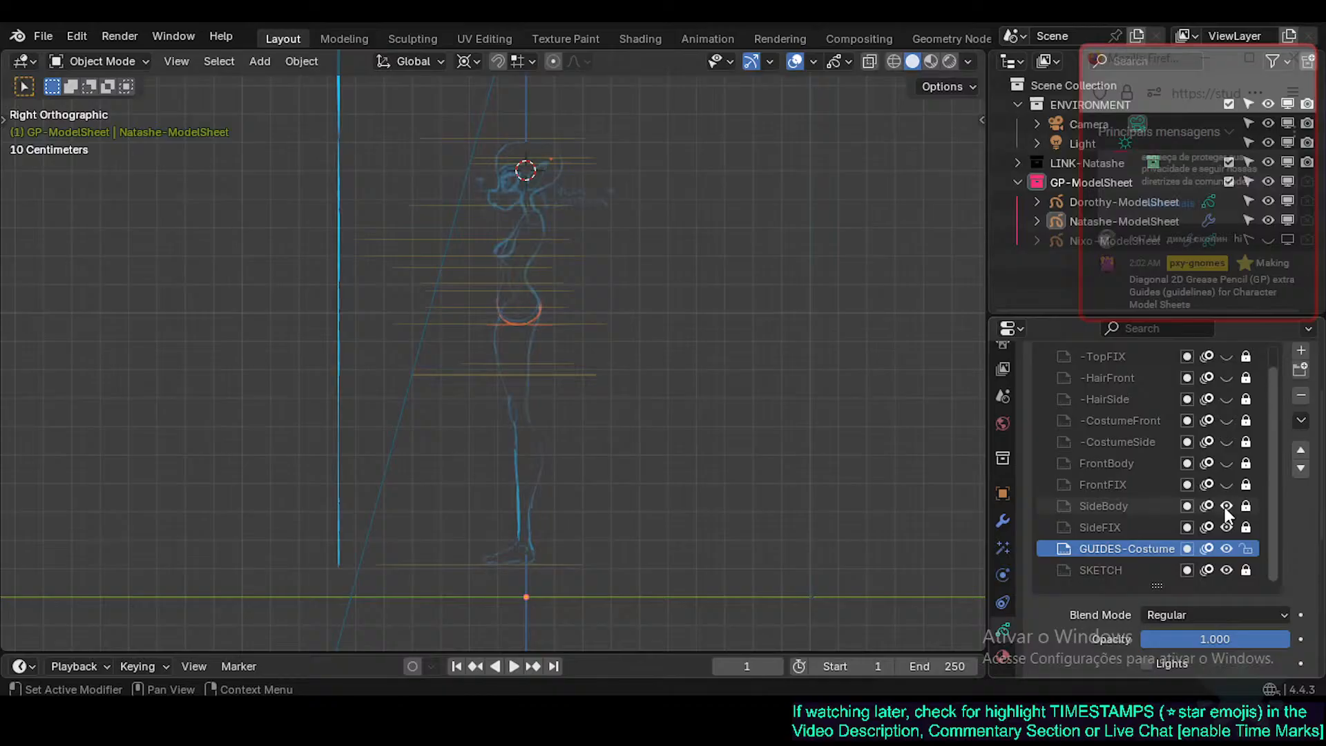
click(1128, 507)
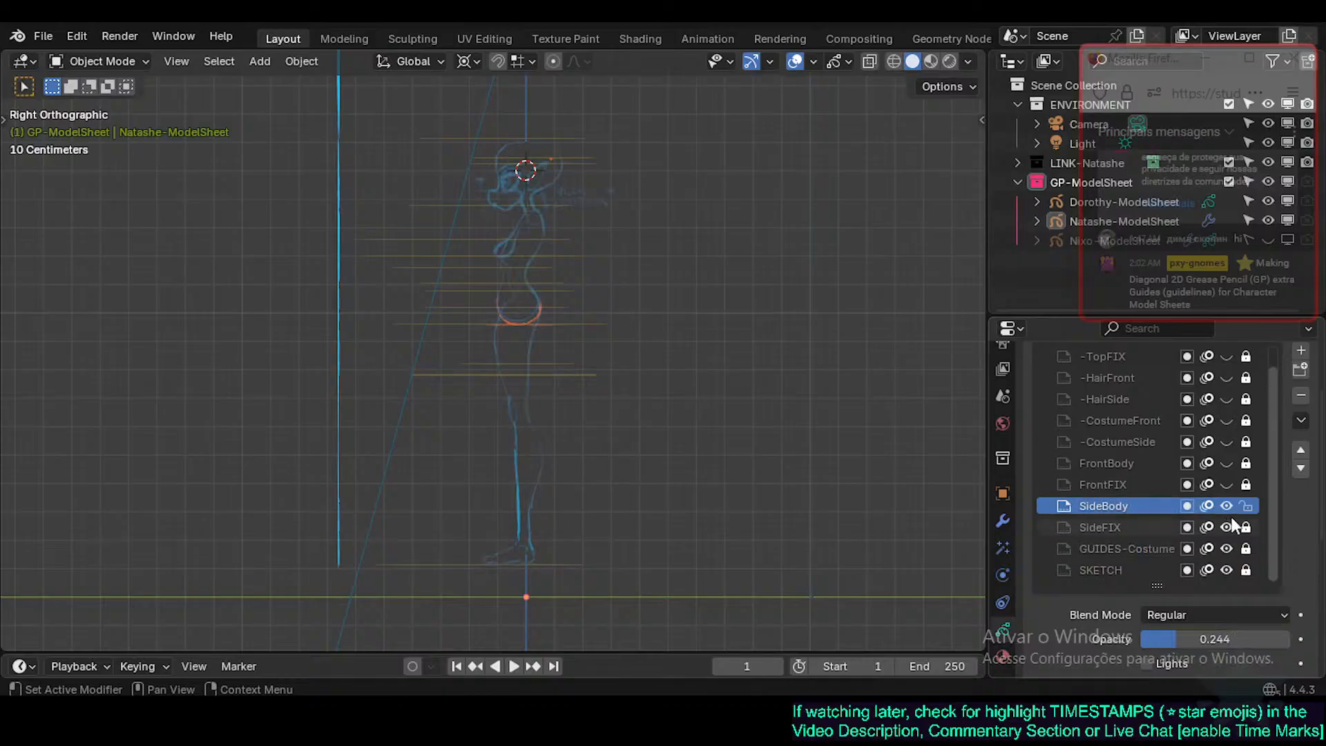
click(1221, 525)
click(1221, 525)
click(1220, 507)
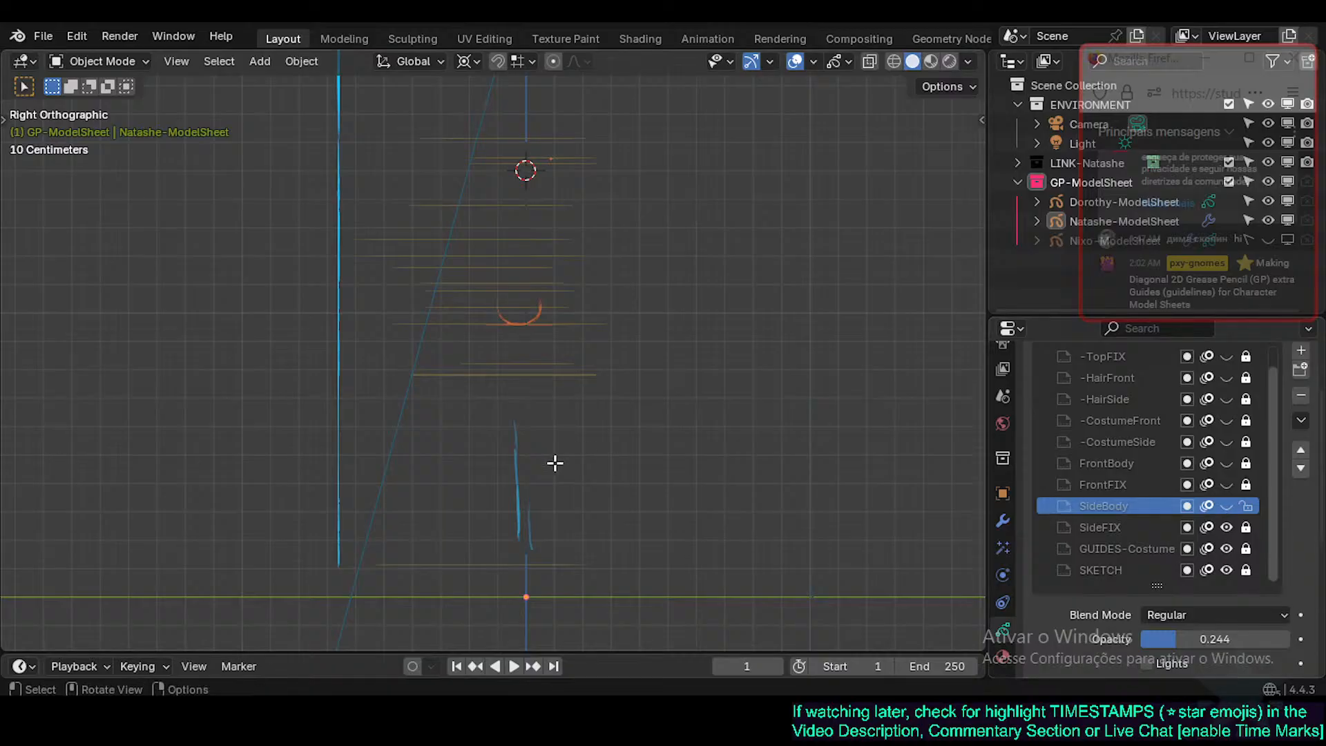
Make SideFIX the active layer and enter Edit Mode with all its strokes deselected.
key(Tab)
key(Tab)
click(1126, 519)
key(Tab)
key(a)
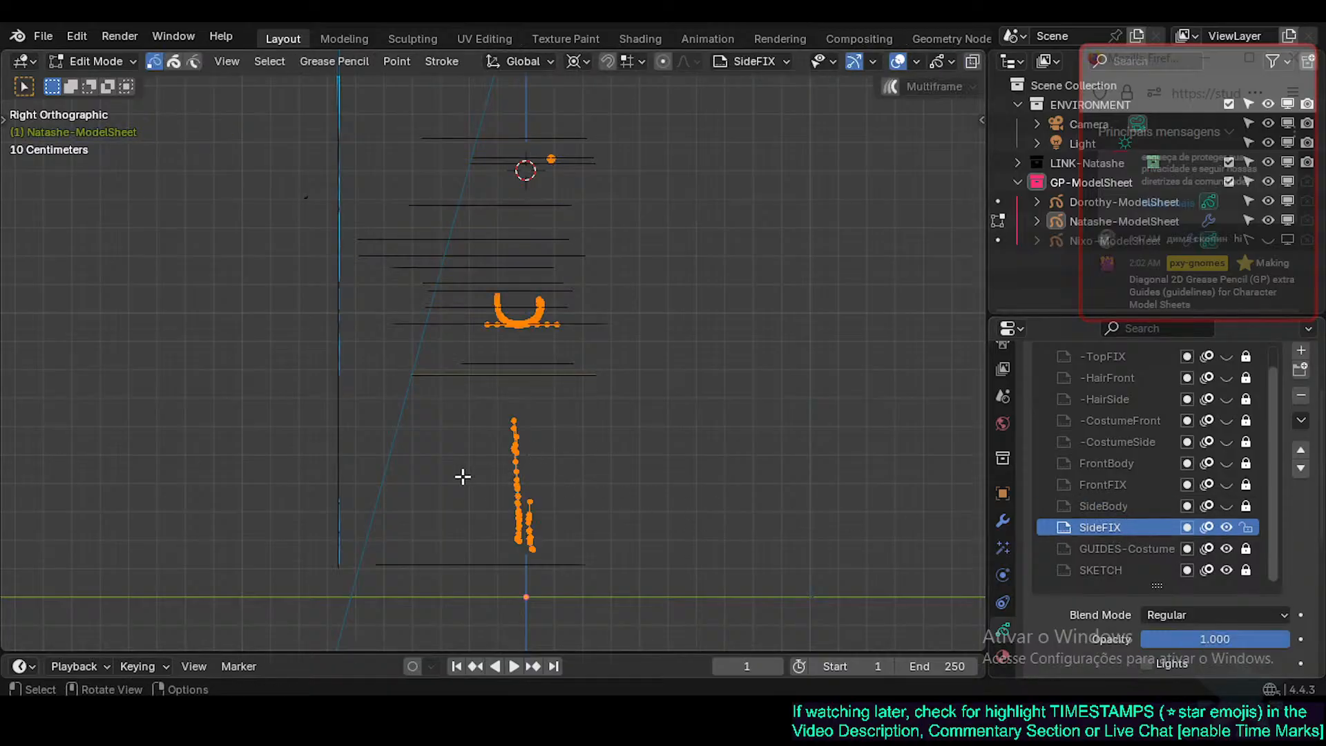
key(alt+a)
key(a)
key(alt+a)
key(c)
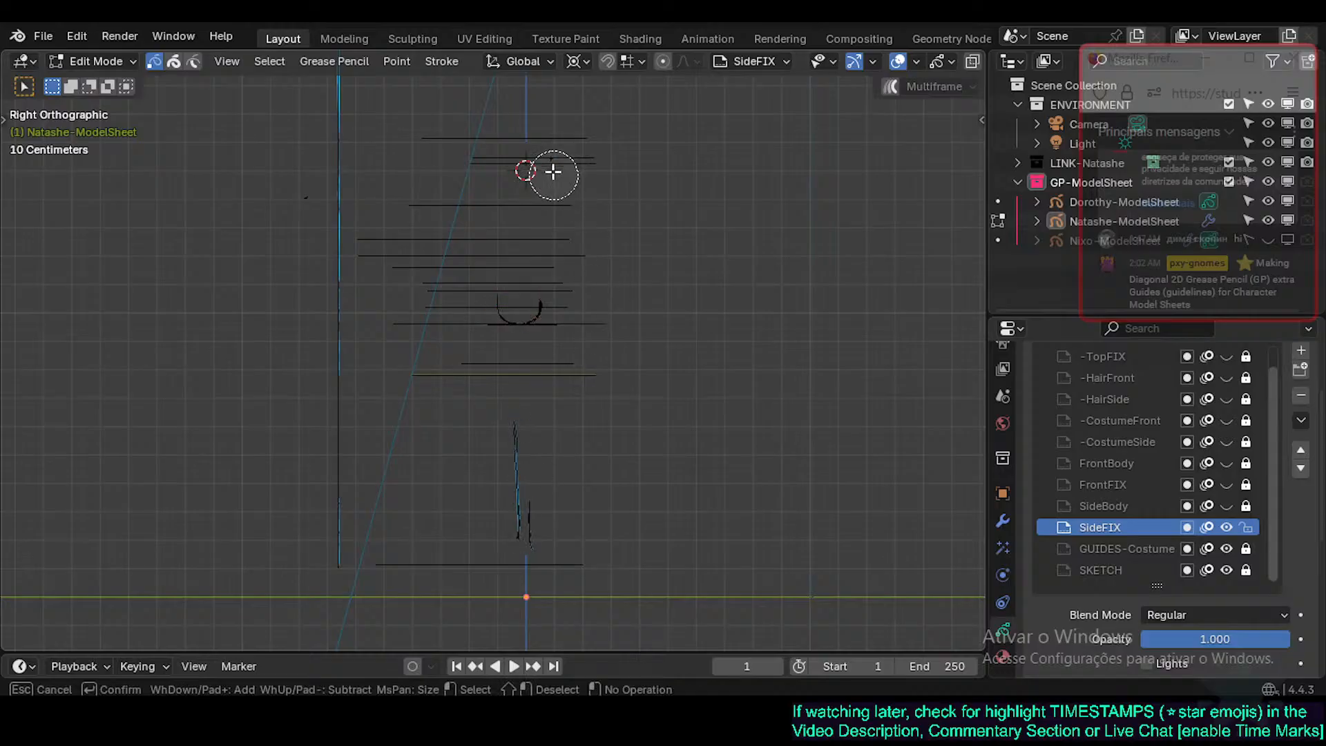
click(552, 166)
right_click(552, 164)
key(alt+a)
key(c)
mouse_move(521, 400)
mouse_down()
mouse_move(492, 521)
mouse_move(504, 474)
mouse_move(484, 444)
mouse_up()
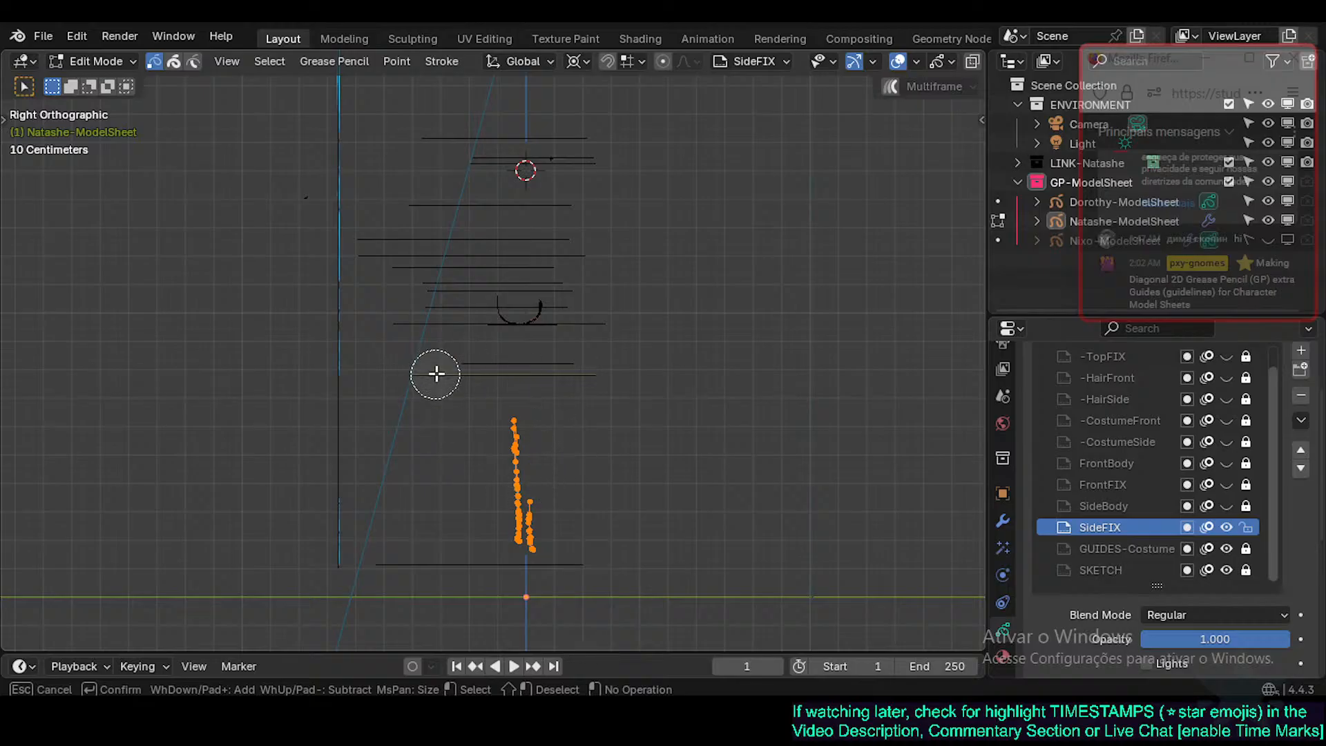
right_click(551, 453)
key(a)
key(alt+a)
Circle-select the lower-leg strokes on SideFIX, unlock SideBody, and move the strokes to the SideBody layer.
key(c)
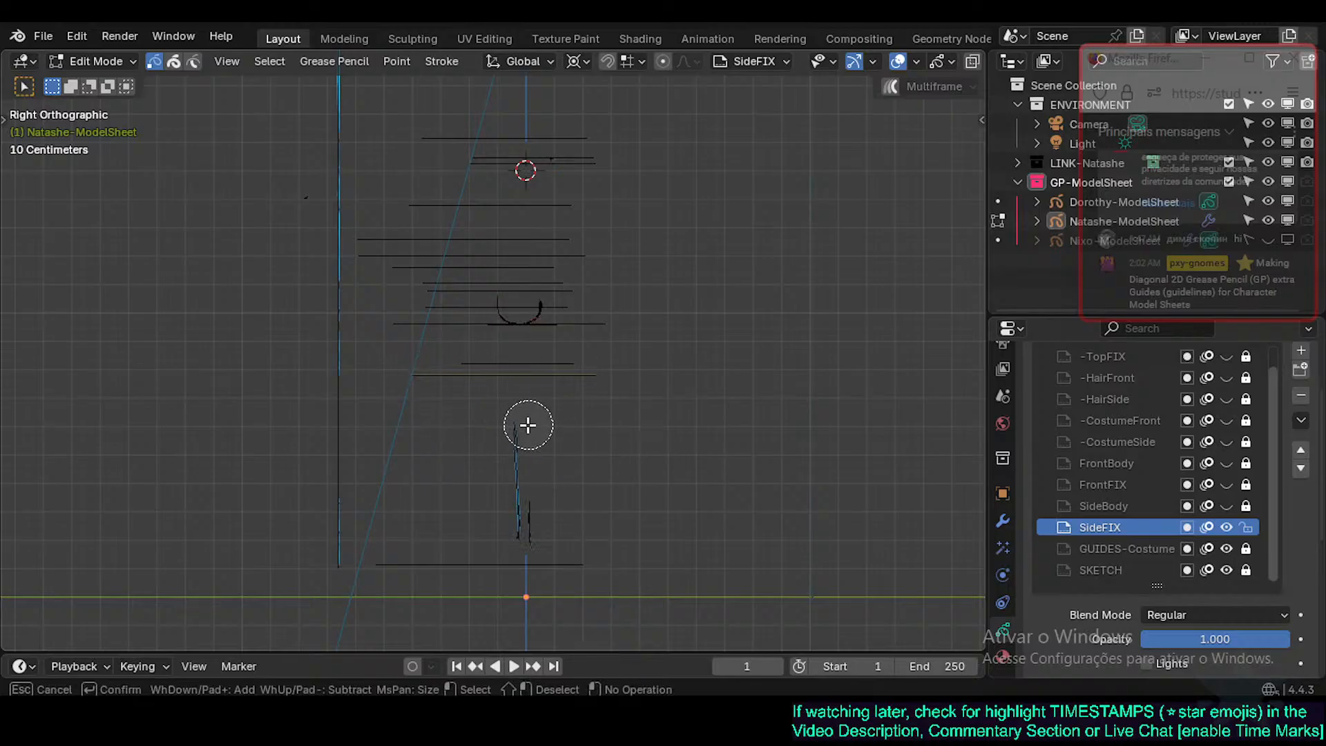
drag(527, 423, 526, 598)
right_click(541, 444)
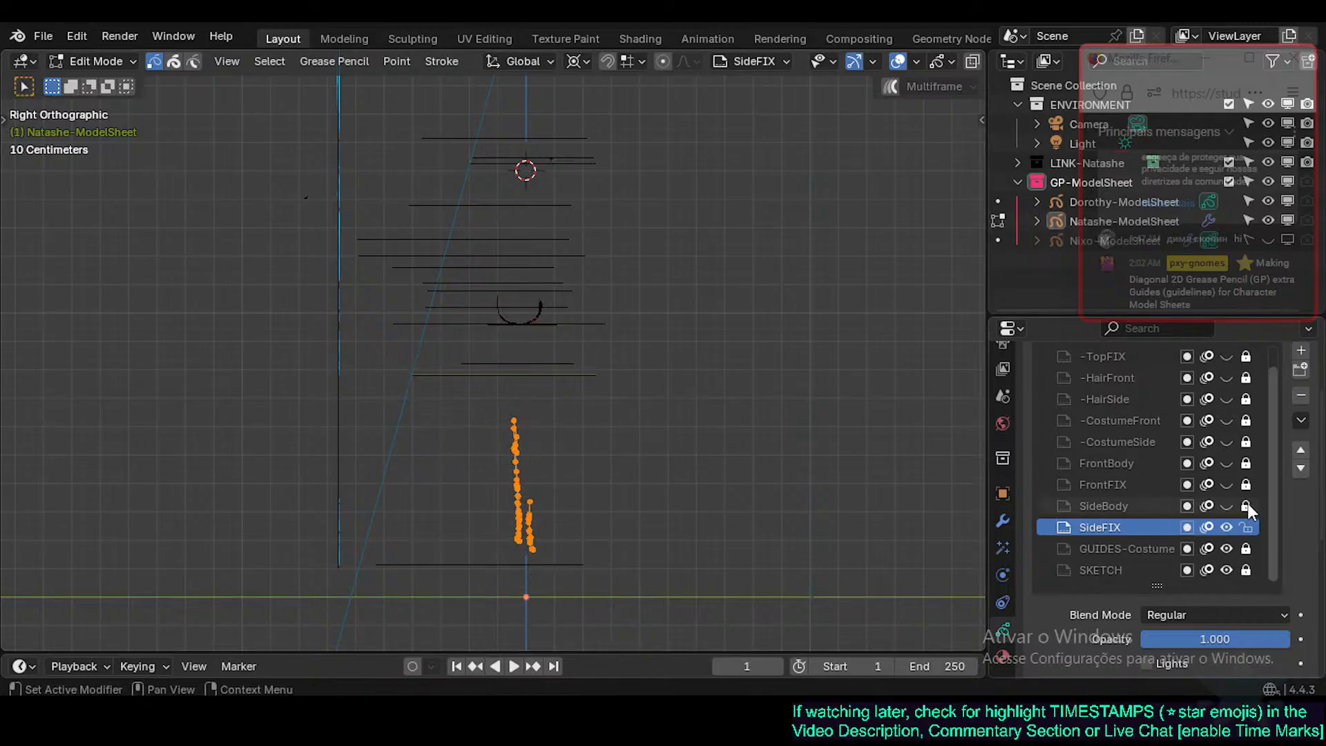
click(1246, 506)
key(m)
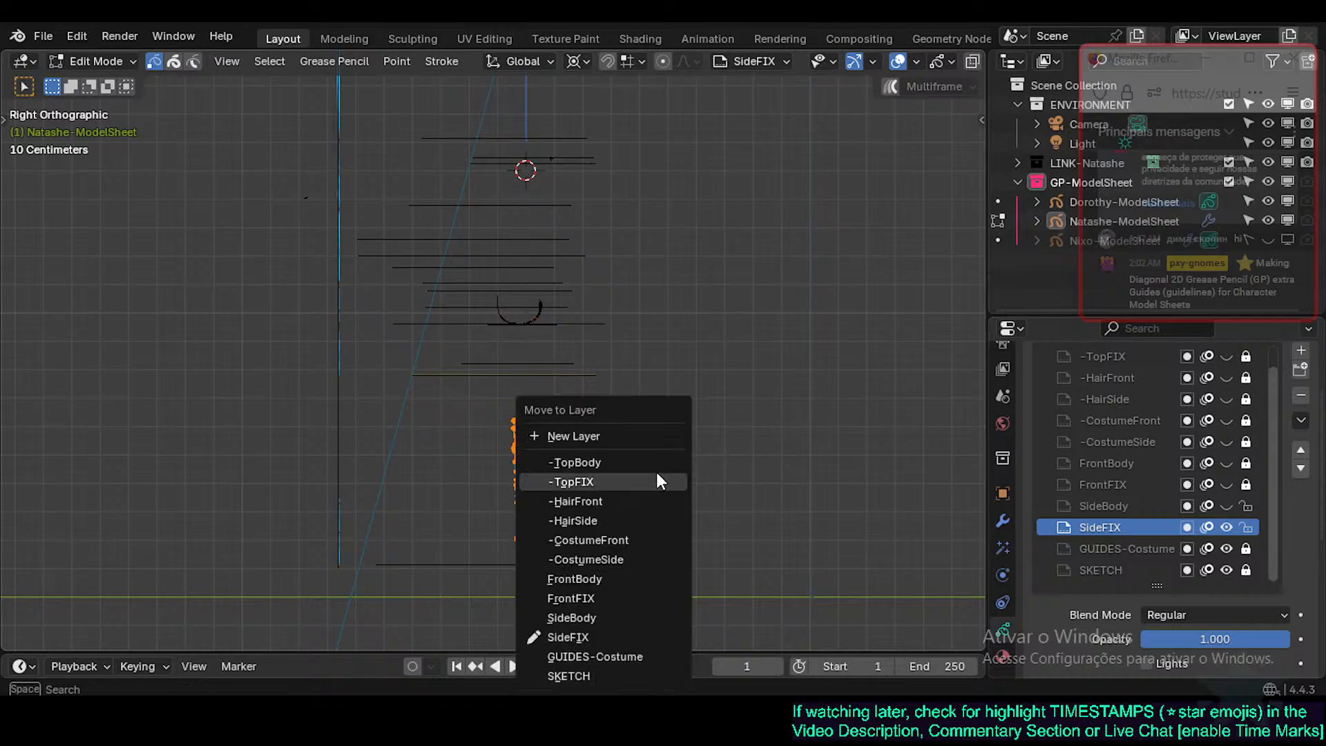
click(599, 617)
click(1245, 527)
Show SideBody, make it the active layer, and return to Object Mode to check the merged leg lines.
click(1227, 506)
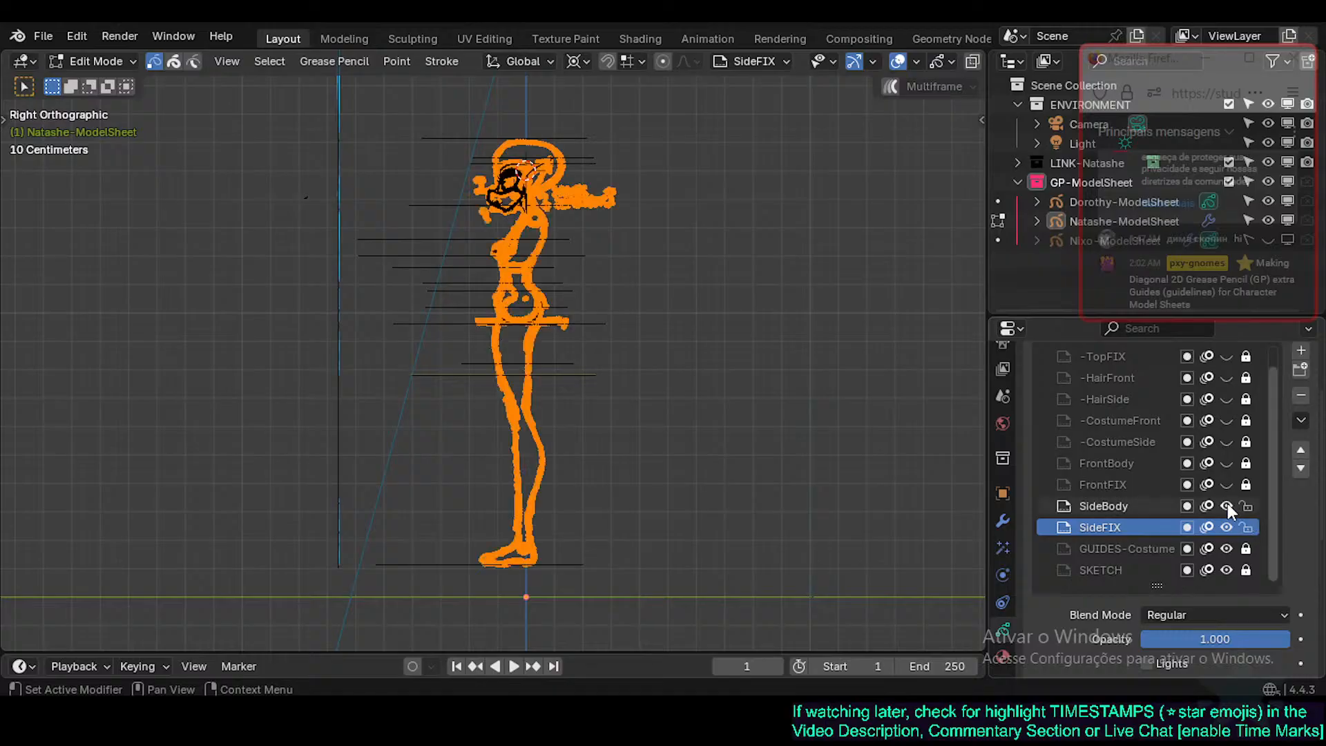
click(1108, 508)
key(Tab)
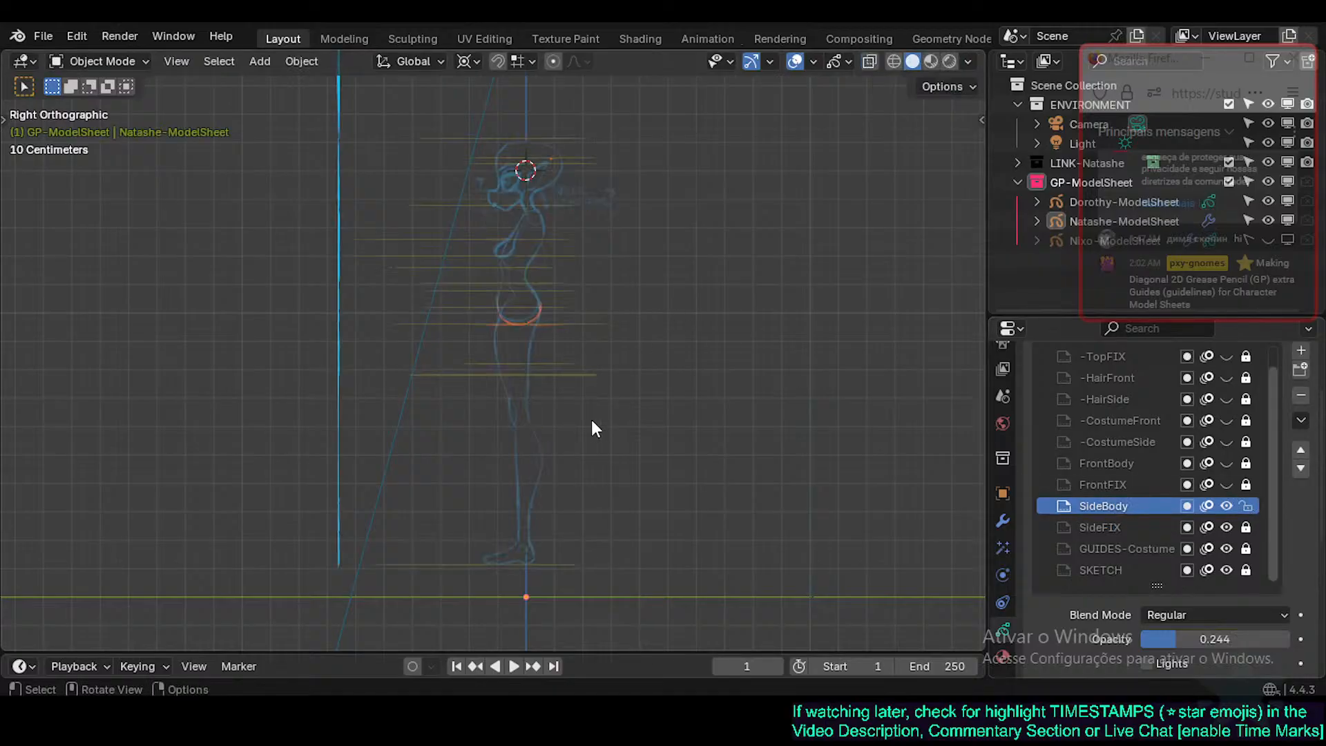
scroll(584, 429, up, 2)
shift+middle_drag(582, 429, 606, 473)
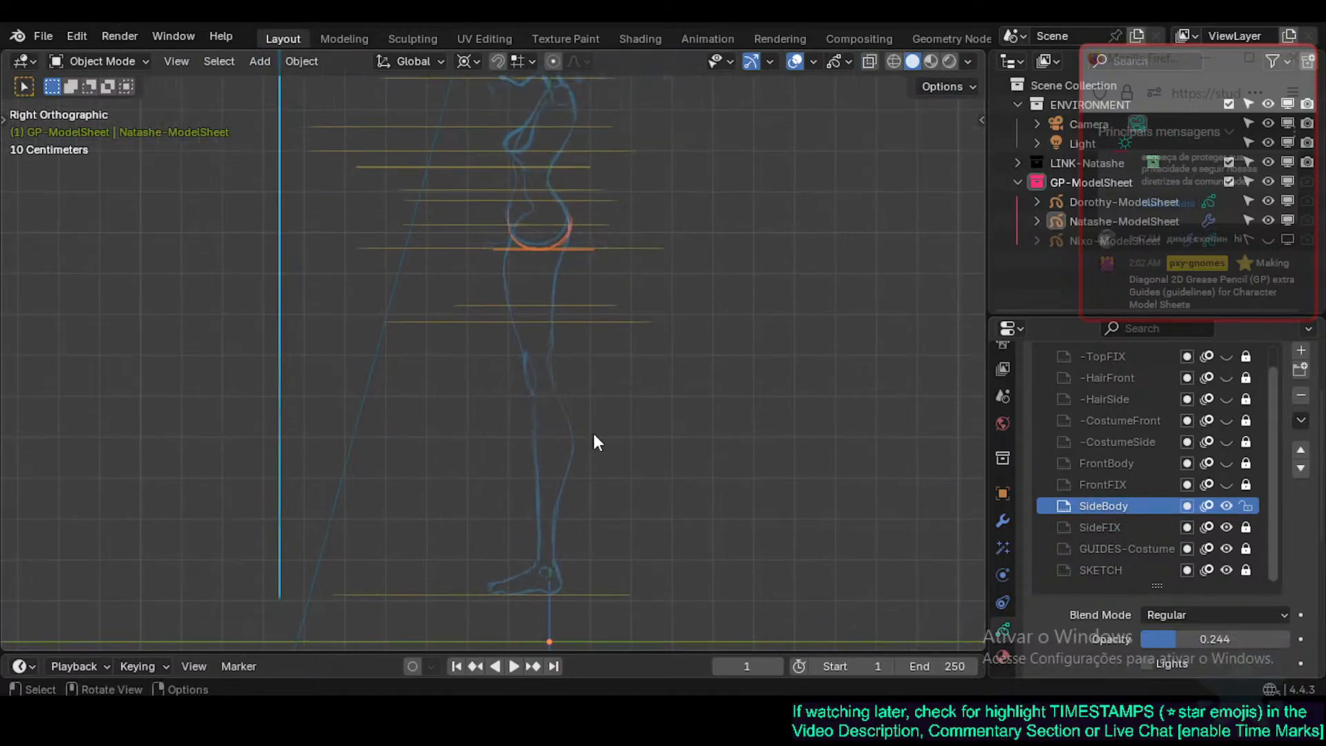
scroll(663, 436, down, 1)
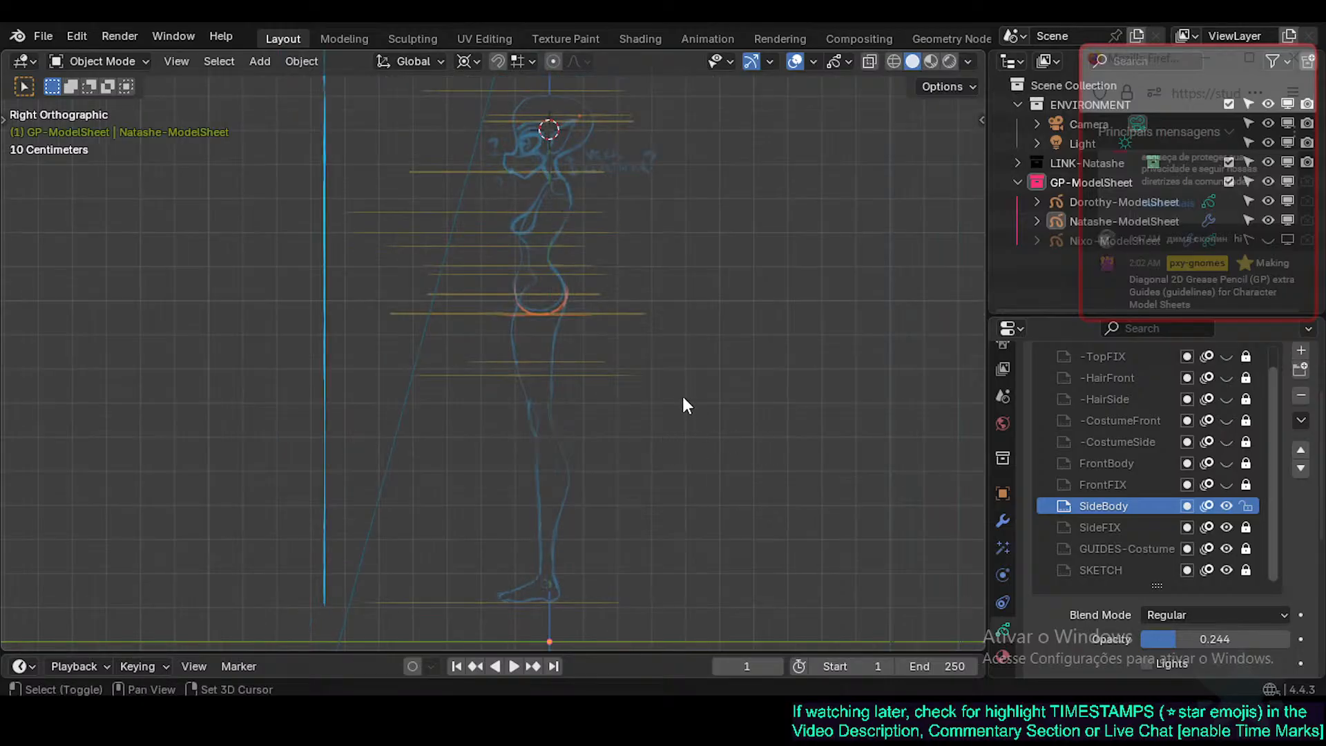
Show the FrontFIX layer, make it active, and frame its hip strokes in the front orthographic view.
click(1226, 487)
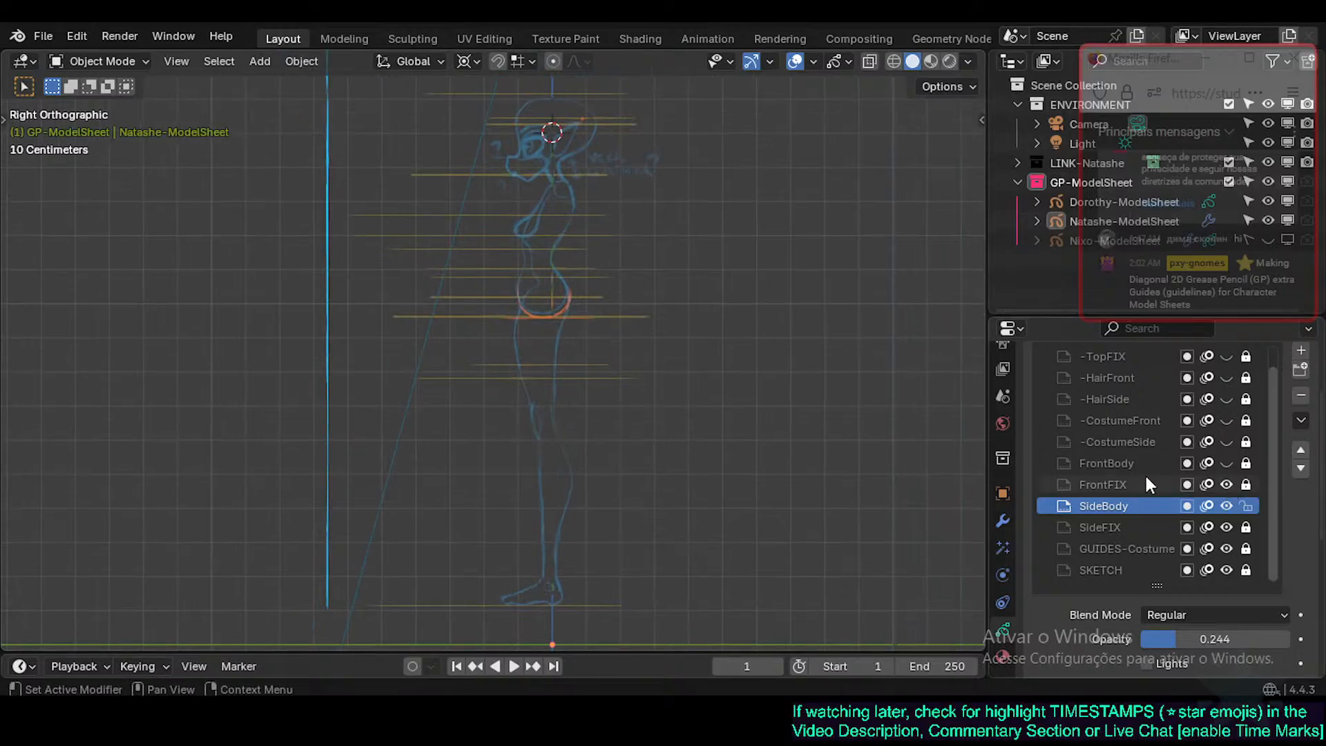
click(1143, 481)
shift+middle_drag(681, 284, 552, 266)
key(KP_1)
scroll(590, 317, down, 2)
scroll(563, 412, up, 2)
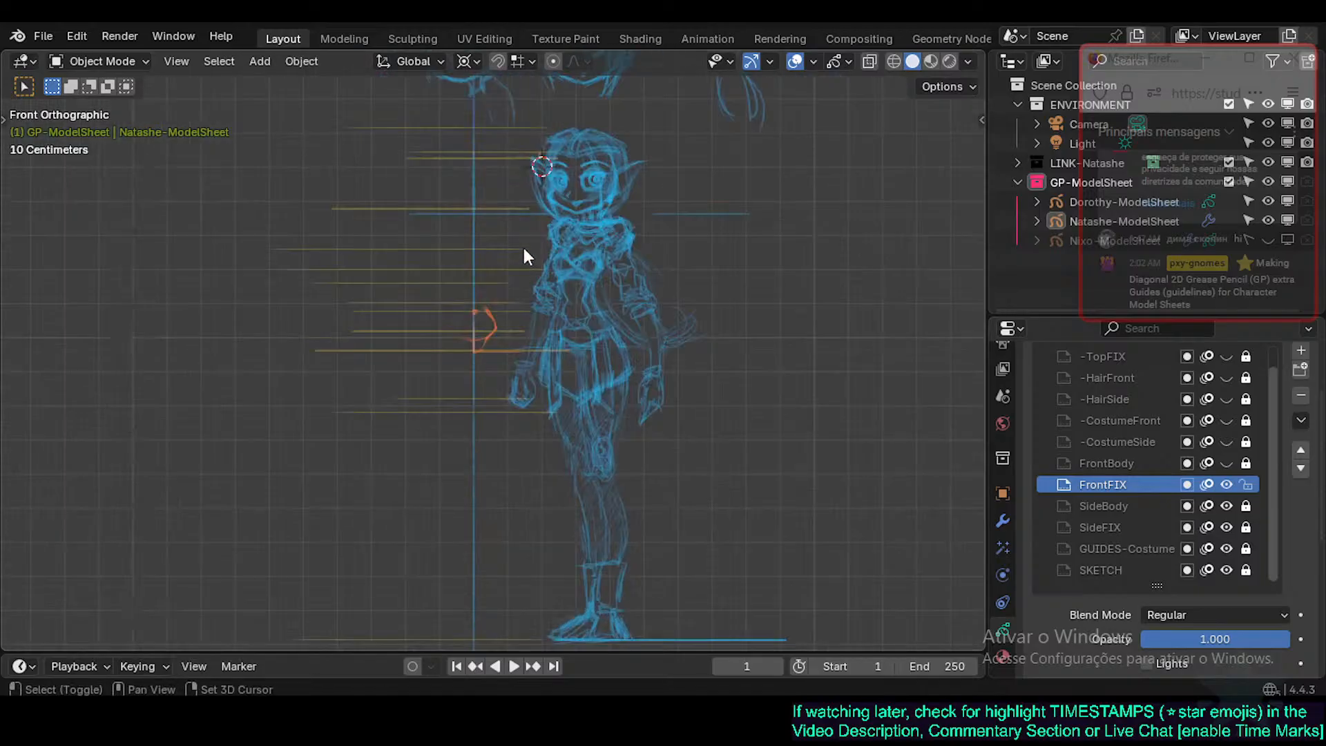
scroll(522, 244, up, 2)
shift+middle_drag(456, 460, 477, 388)
shift+middle_drag(518, 207, 495, 362)
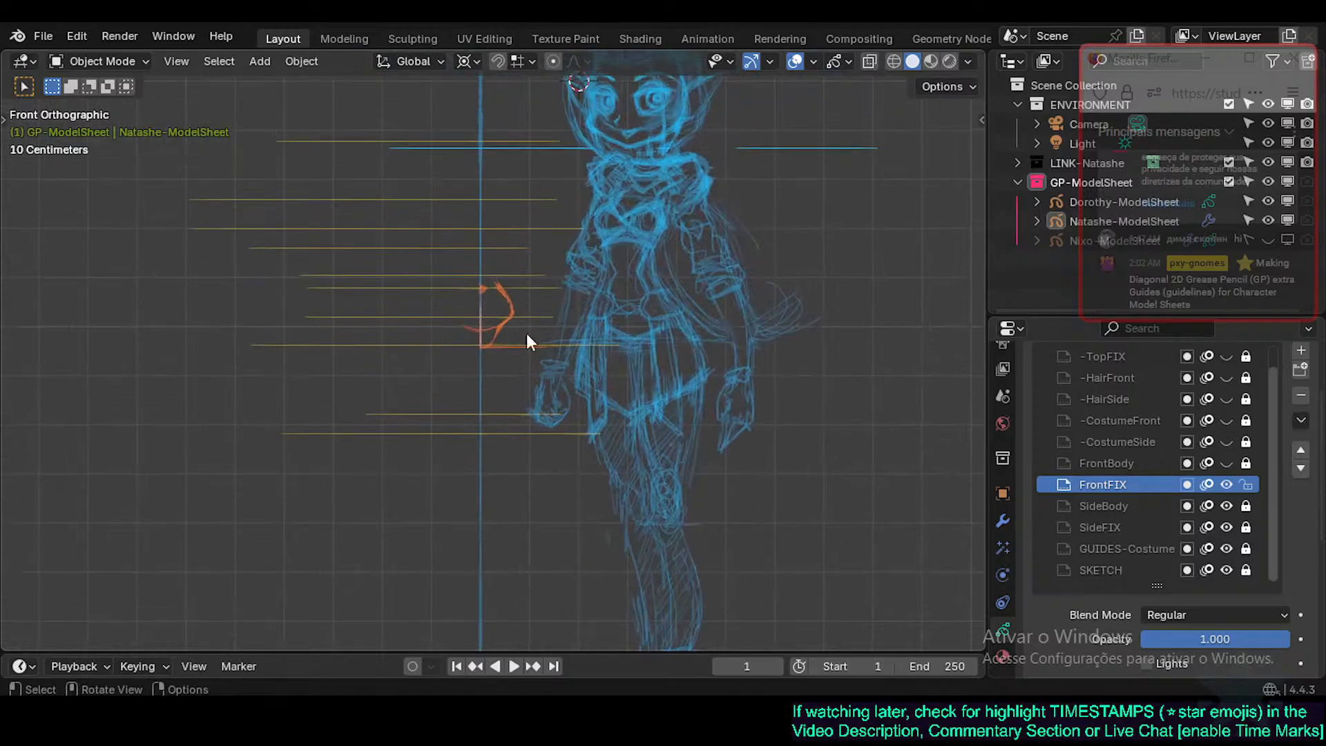
Make SideFIX the active layer and save the file.
click(1131, 527)
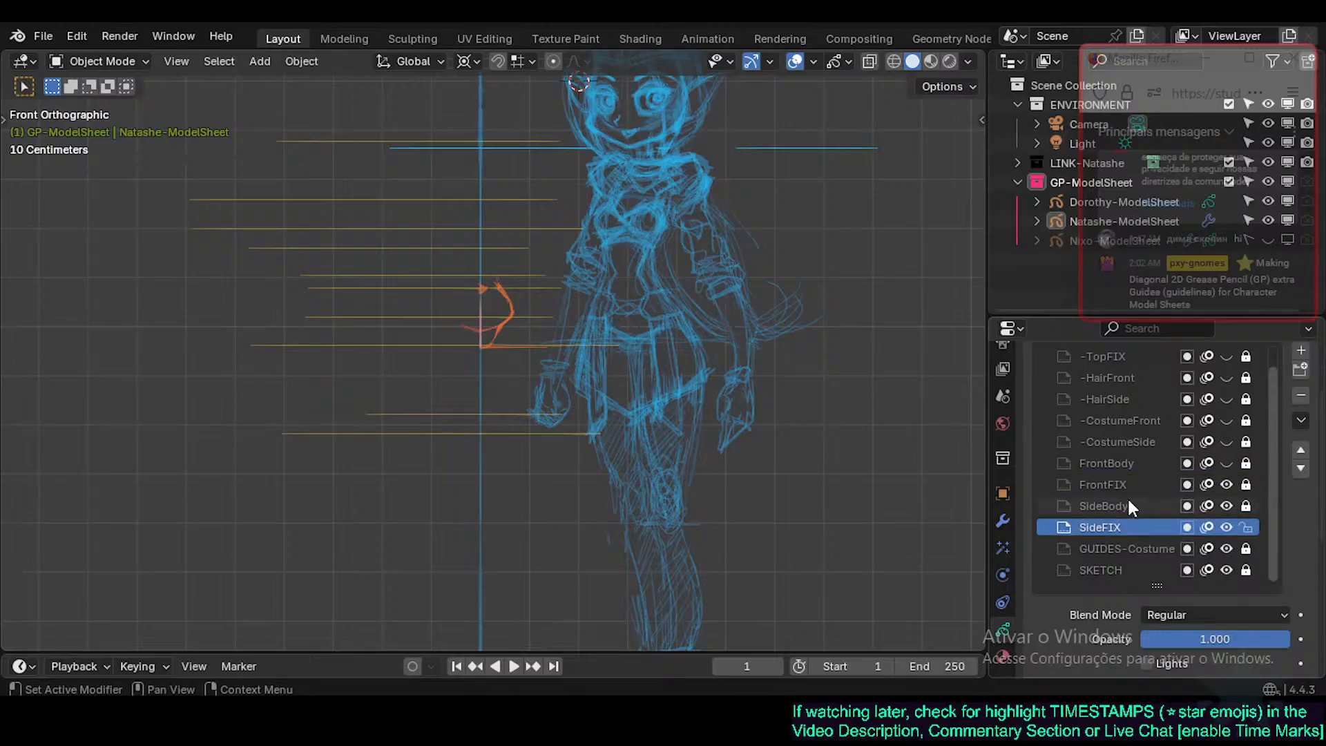
shift+scroll(531, 342, up, 2)
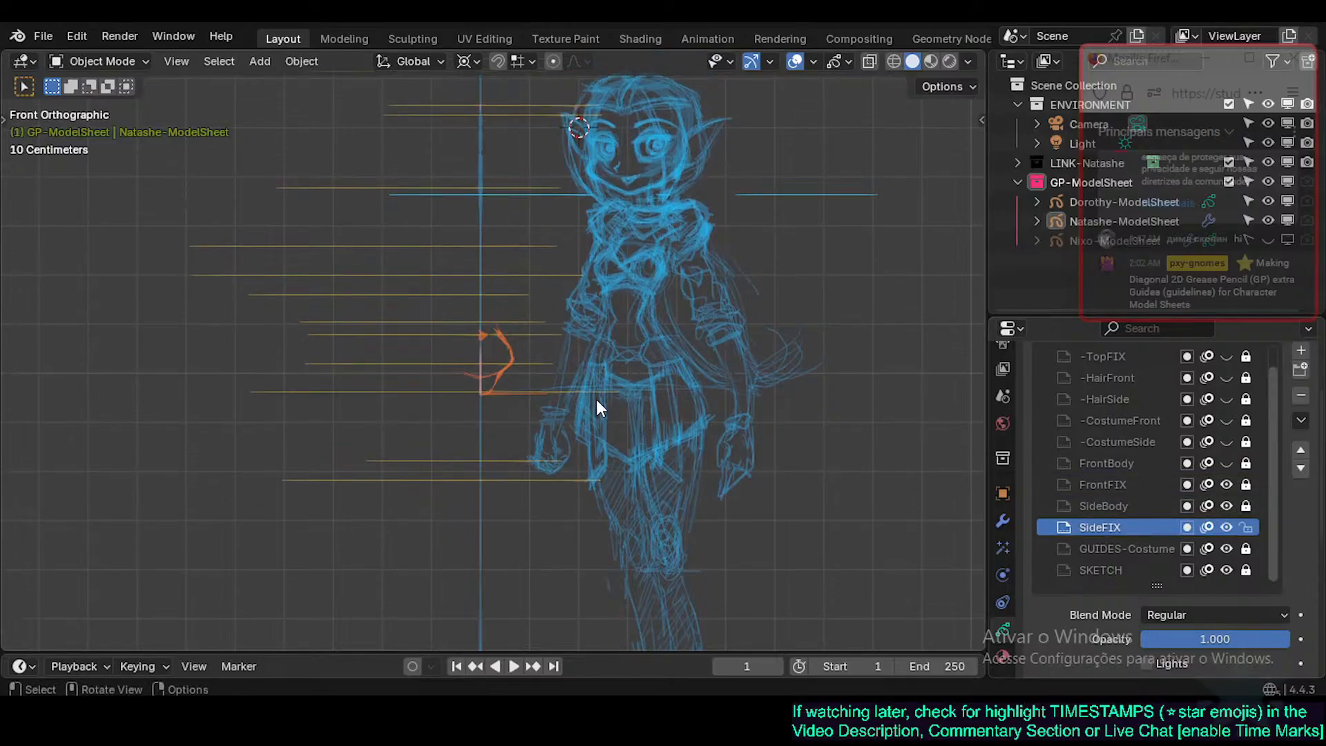
shift+scroll(596, 399, up, 2)
ctrl+scroll(544, 332, up, 1)
key(ctrl+s)
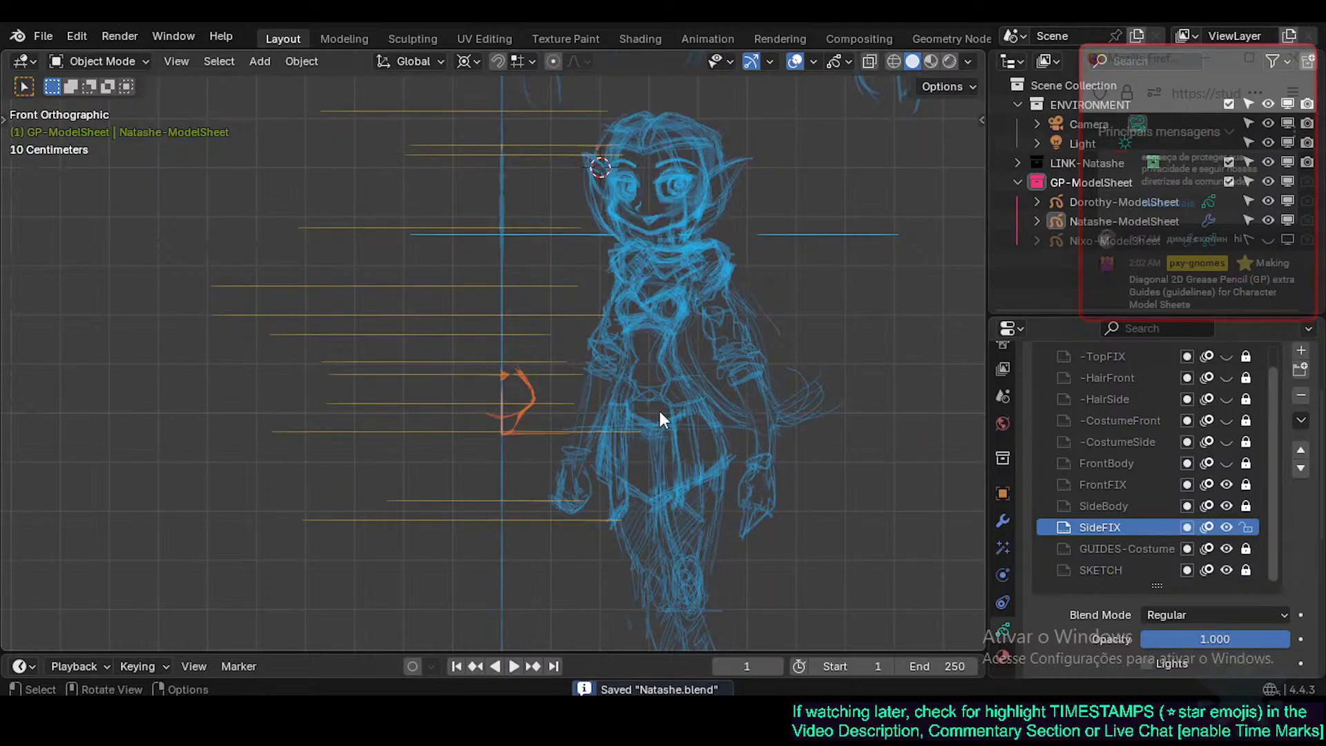
Show the FrontBody layer and frame the front body beside the character sketch.
shift+scroll(656, 413, up, 1)
ctrl+scroll(645, 421, up, 1)
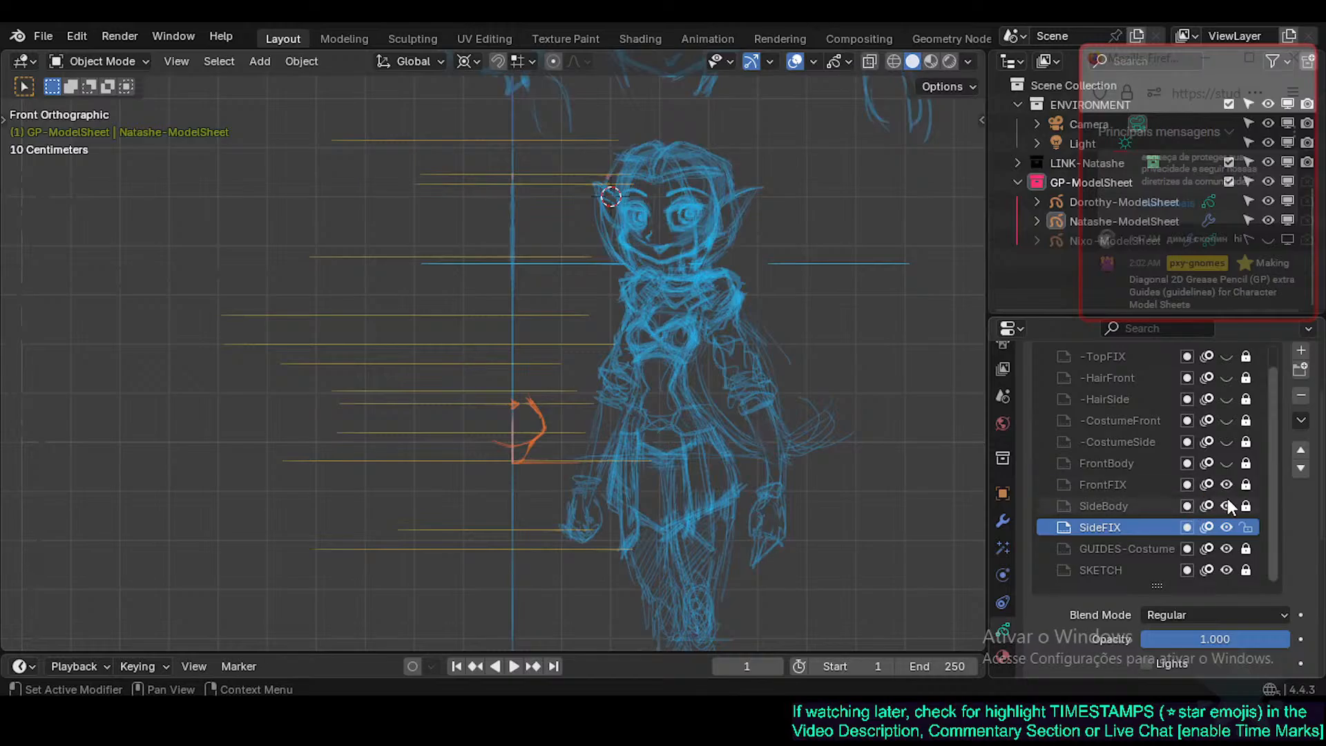
scroll(615, 407, down, 2)
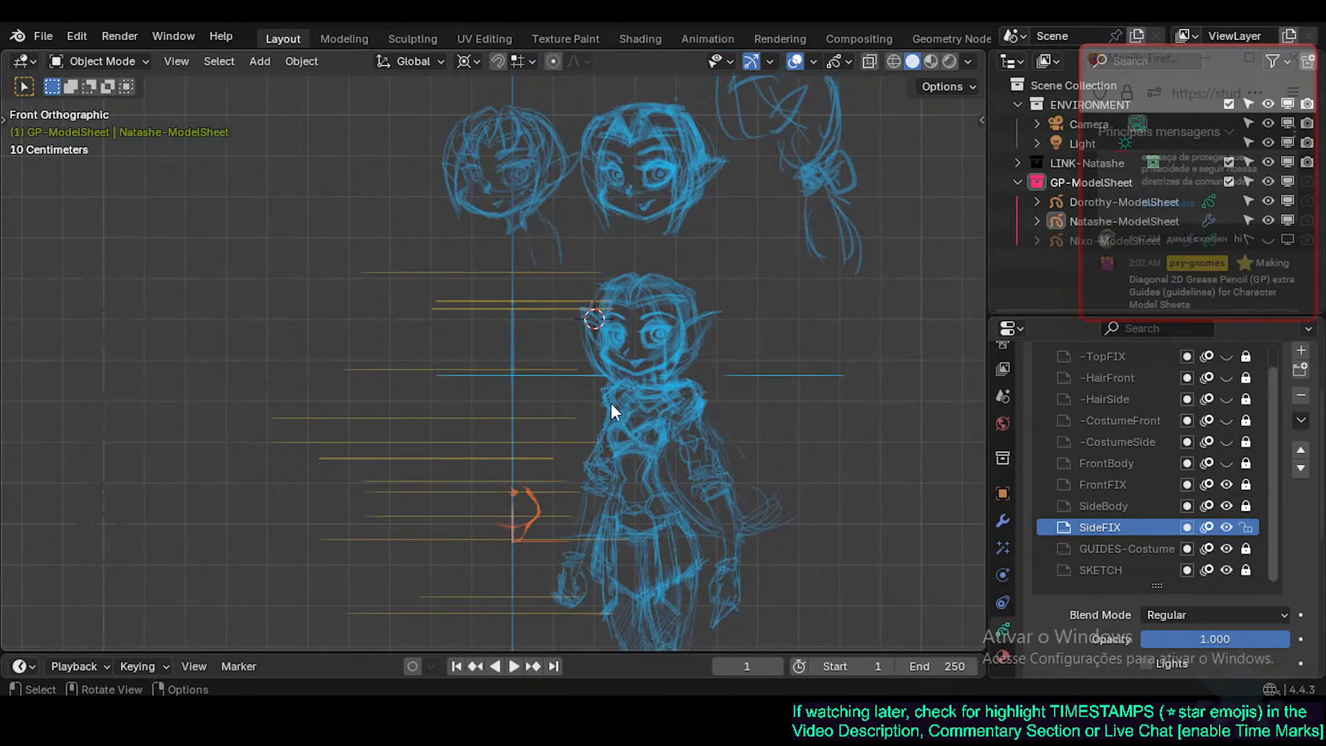
shift+scroll(567, 426, down, 4)
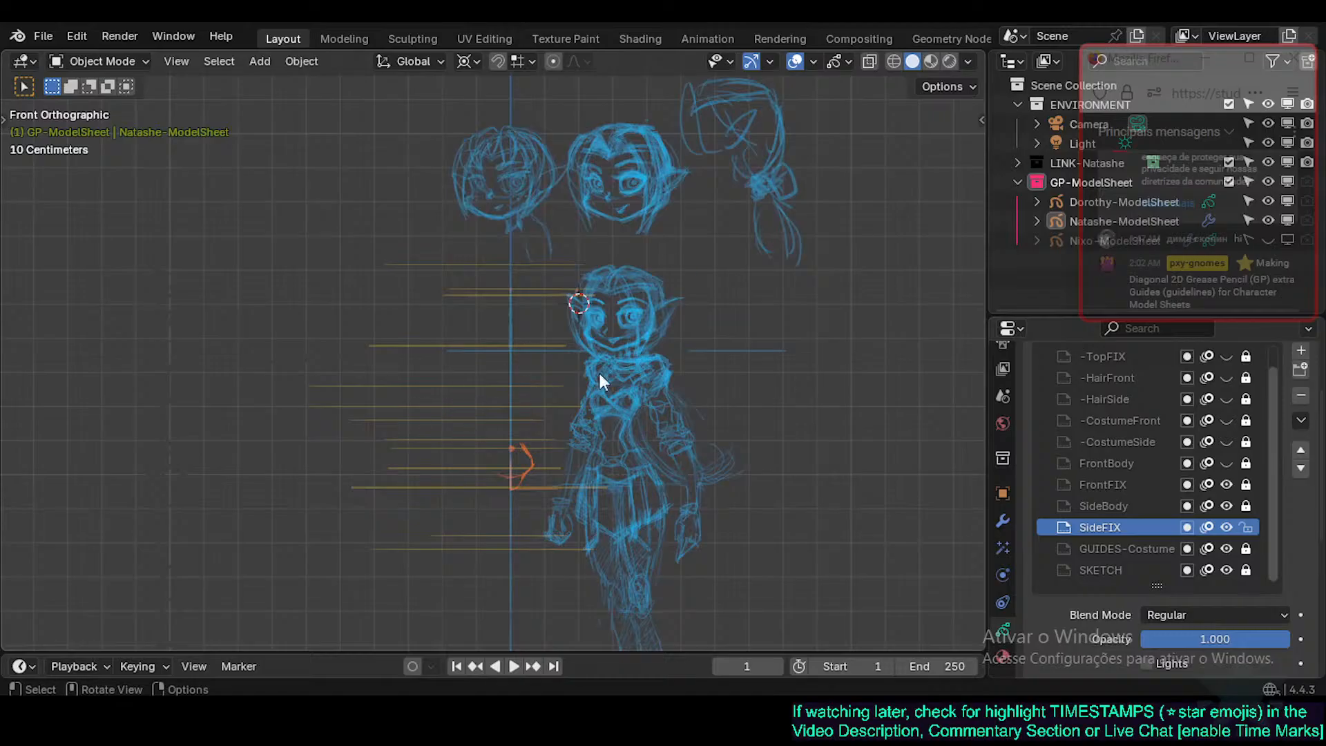
scroll(574, 456, up, 3)
shift+middle_drag(573, 456, 552, 394)
scroll(615, 298, down, 1)
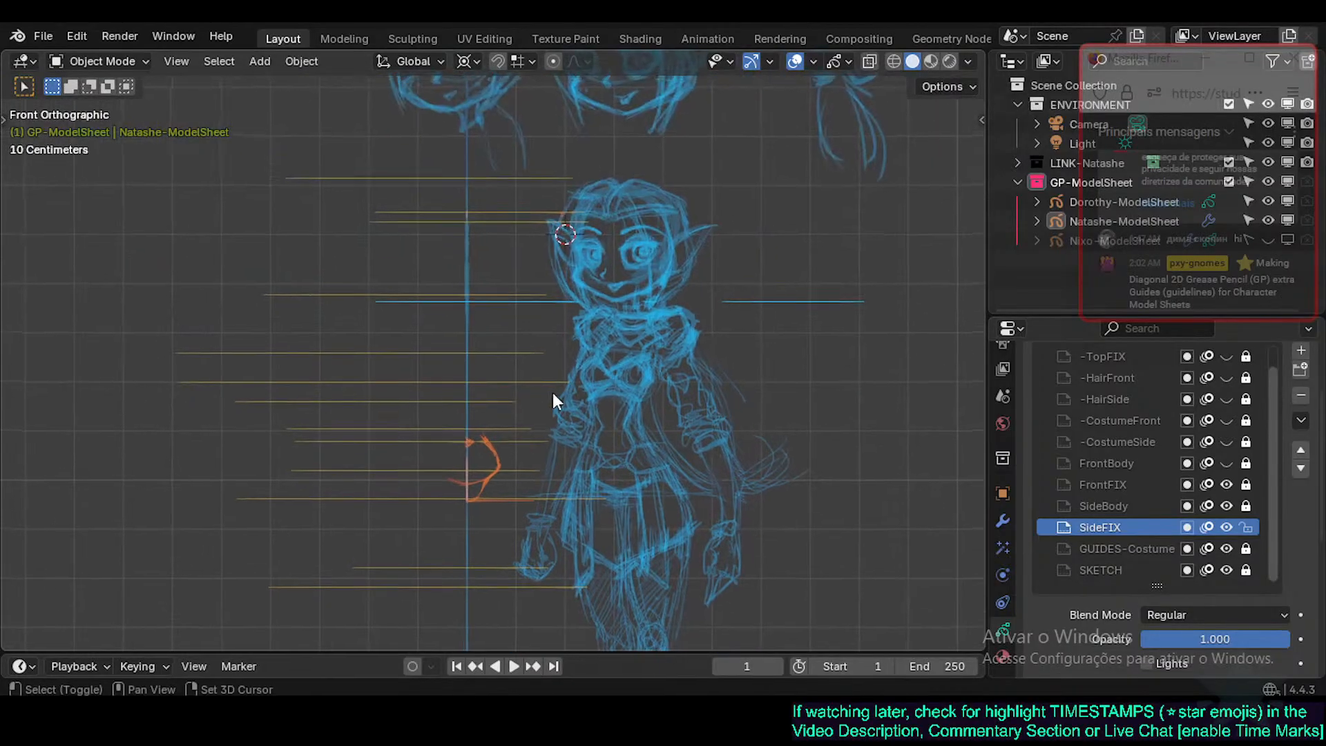
click(1229, 466)
shift+middle_drag(653, 428, 715, 322)
shift+middle_drag(598, 325, 605, 377)
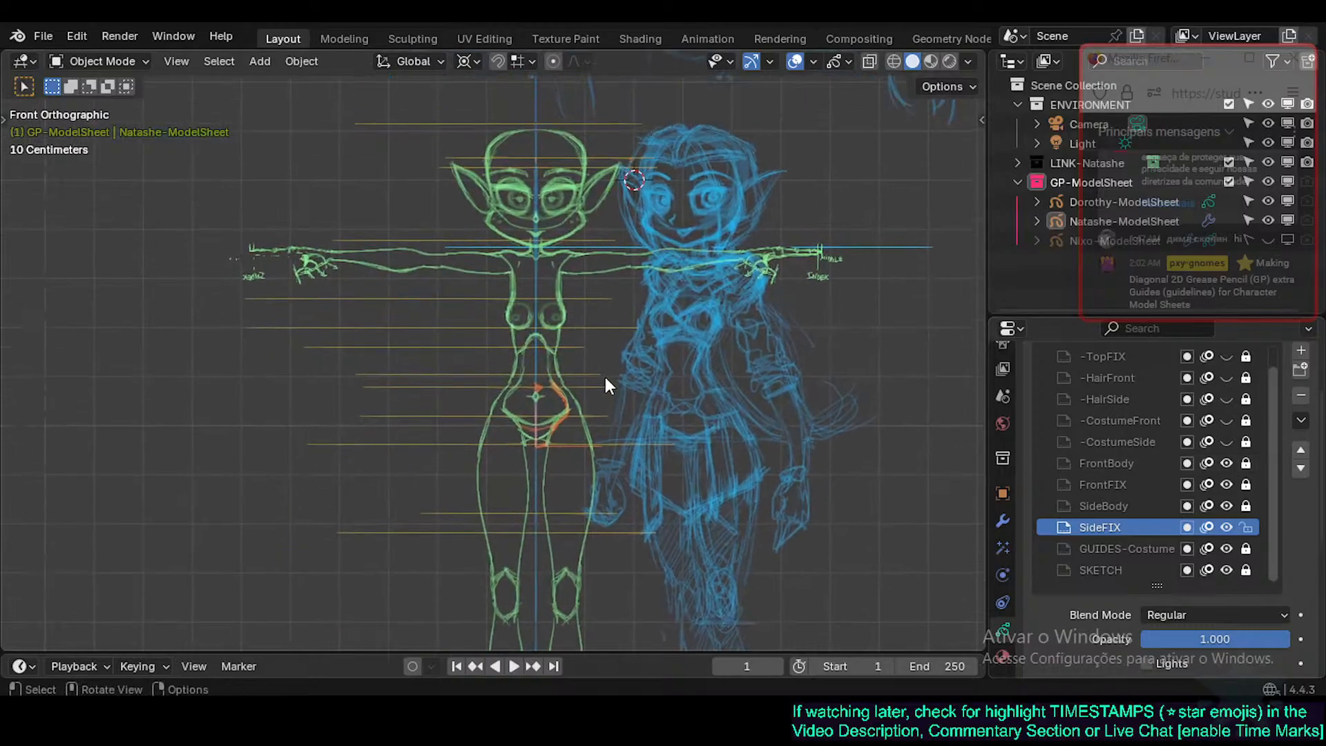
Examine the FrontFIX hip and crotch strokes against FrontBody, the costume guide lines and the sketch.
scroll(596, 456, up, 2)
shift+middle_drag(594, 466, 570, 454)
scroll(550, 553, up, 1)
shift+middle_drag(550, 554, 554, 444)
shift+middle_drag(537, 397, 536, 457)
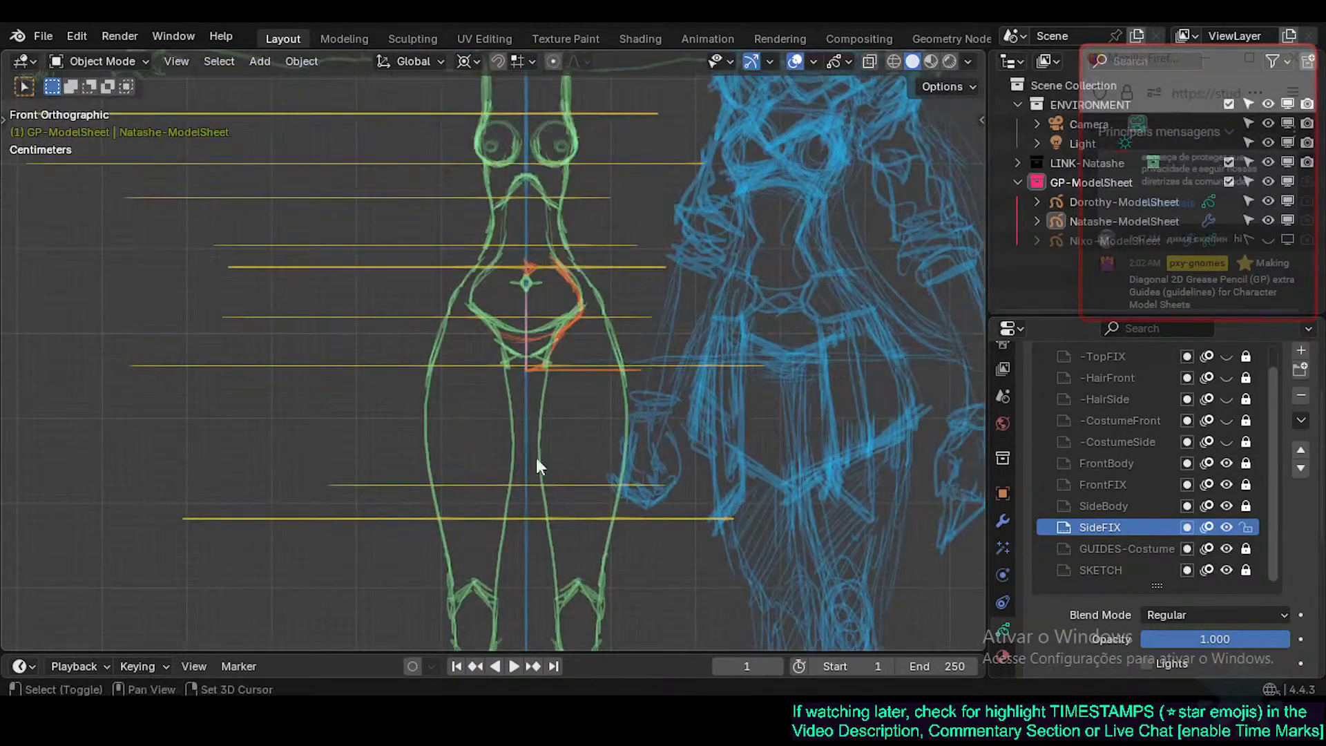
shift+middle_drag(553, 360, 535, 429)
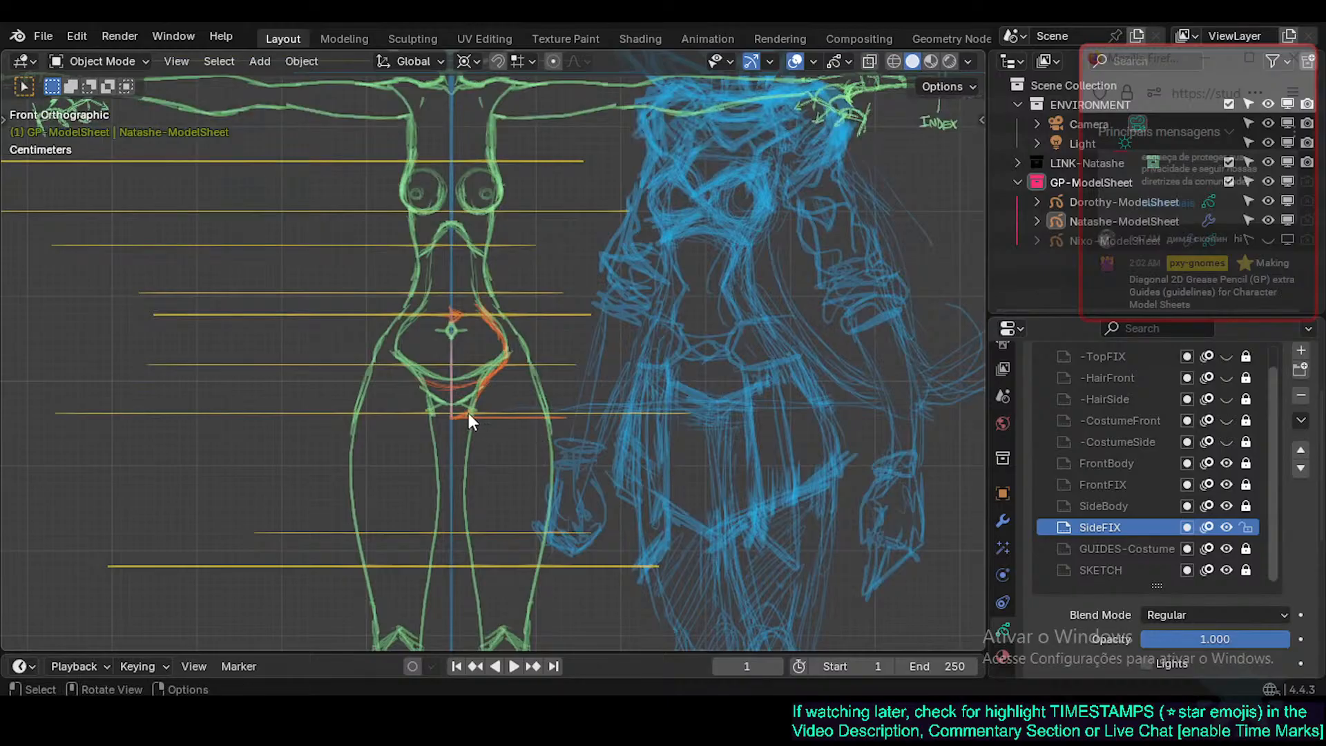
shift+middle_drag(450, 410, 466, 444)
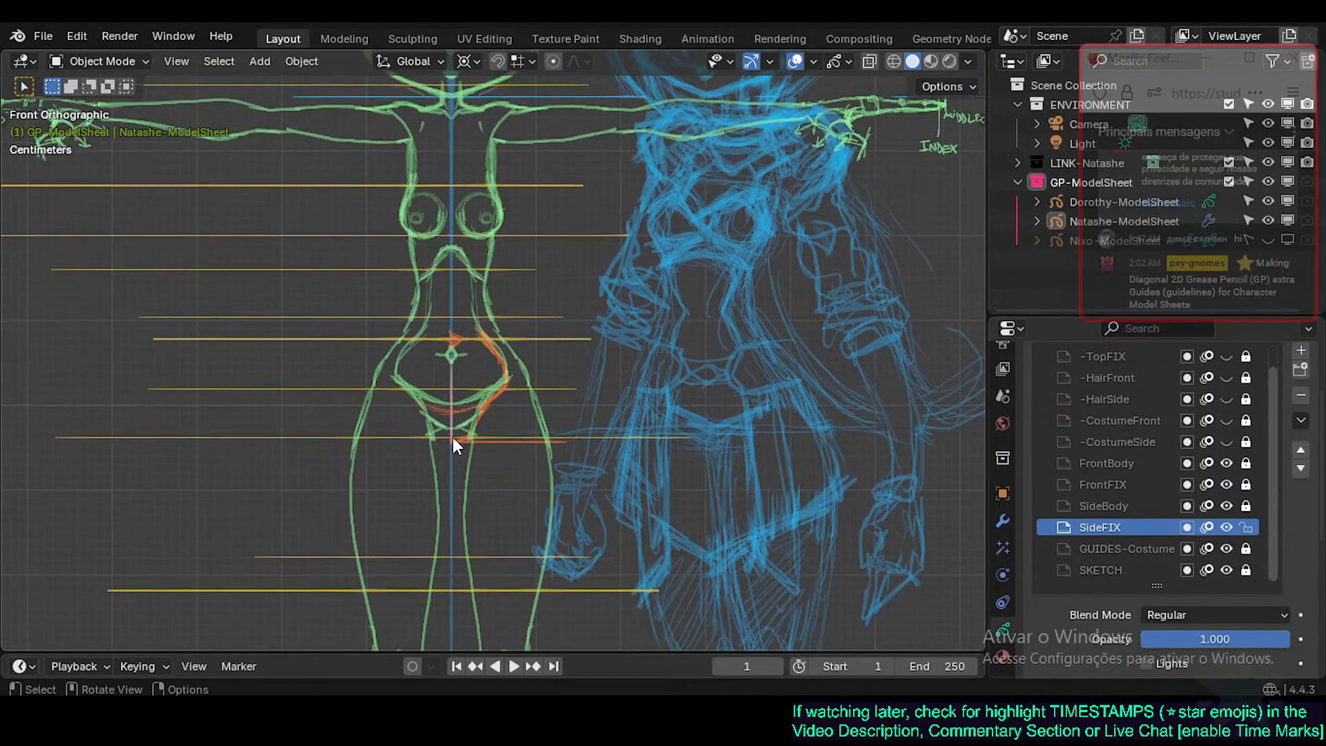
scroll(561, 461, down, 1)
shift+middle_drag(584, 335, 565, 465)
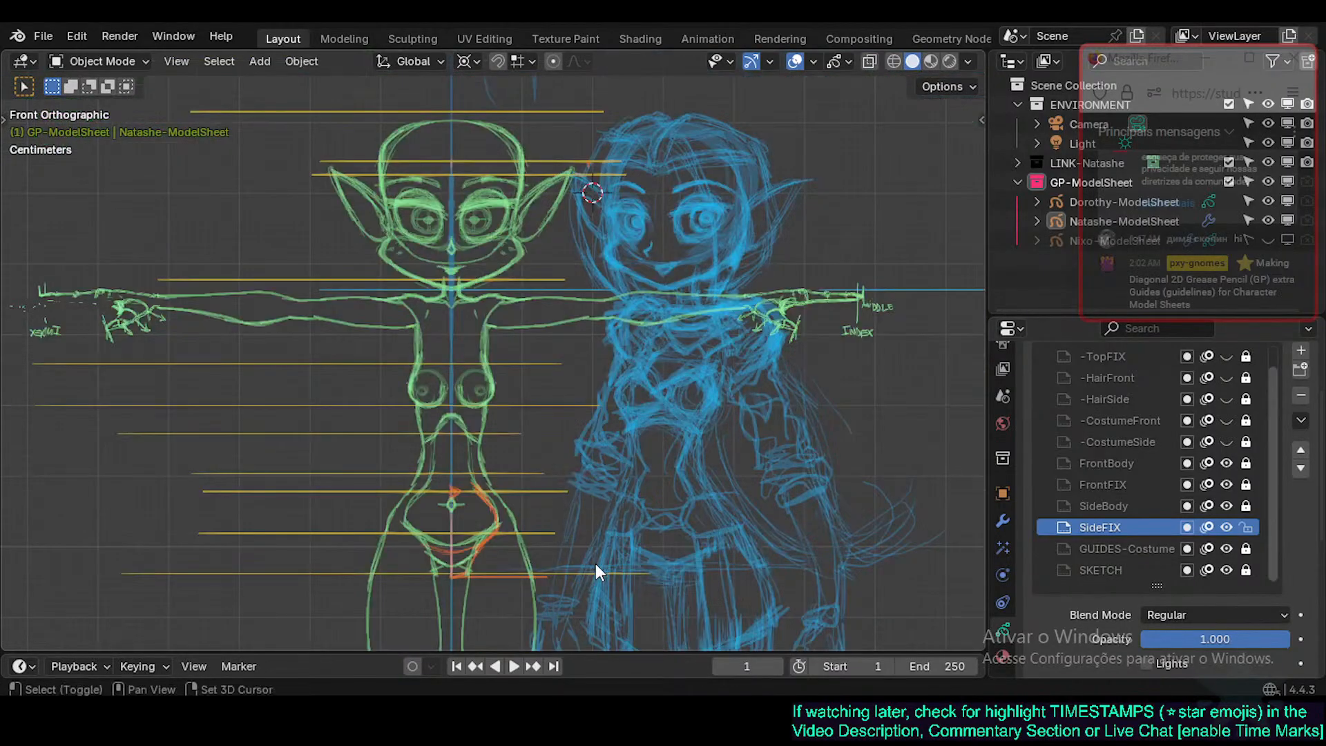
shift+middle_drag(596, 563, 614, 532)
scroll(606, 585, up, 2)
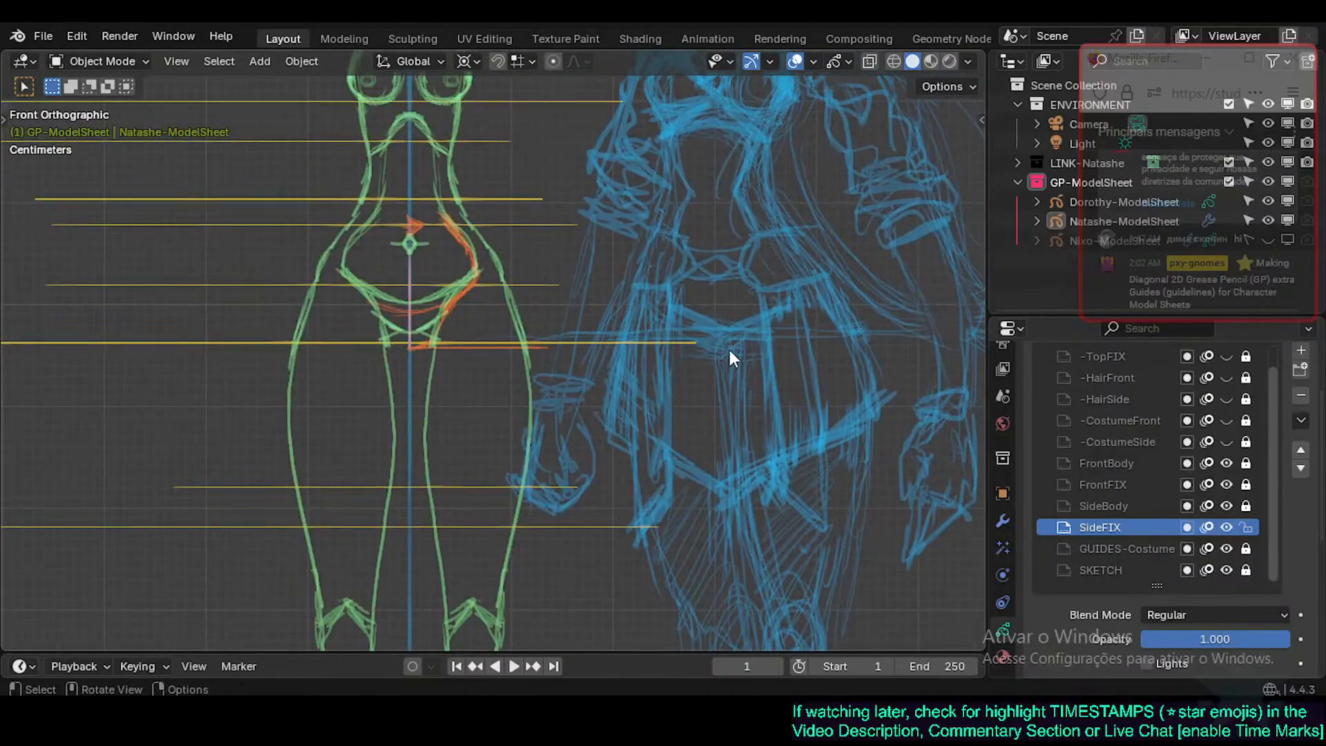
Frame the torso and hips of the front body and sketch, and save the file.
mouse_move(564, 366)
shift+middle_down()
mouse_move(533, 550)
mouse_move(581, 366)
shift+middle_up()
scroll(549, 442, down, 1)
scroll(582, 366, down, 1)
shift+middle_drag(589, 254, 603, 344)
key(ctrl+s)
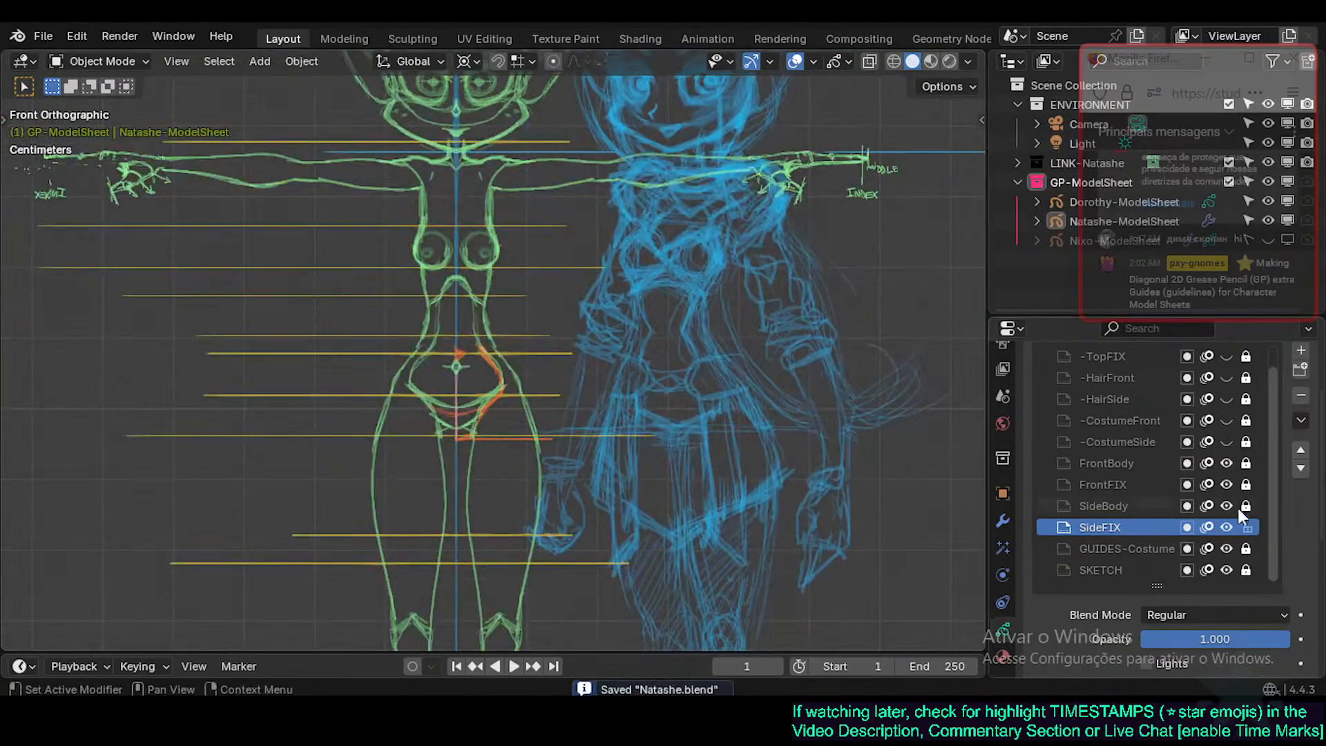
Show the -CostumeSide layer and view it in right orthographic.
click(1227, 442)
scroll(730, 384, down, 2)
key(KP_3)
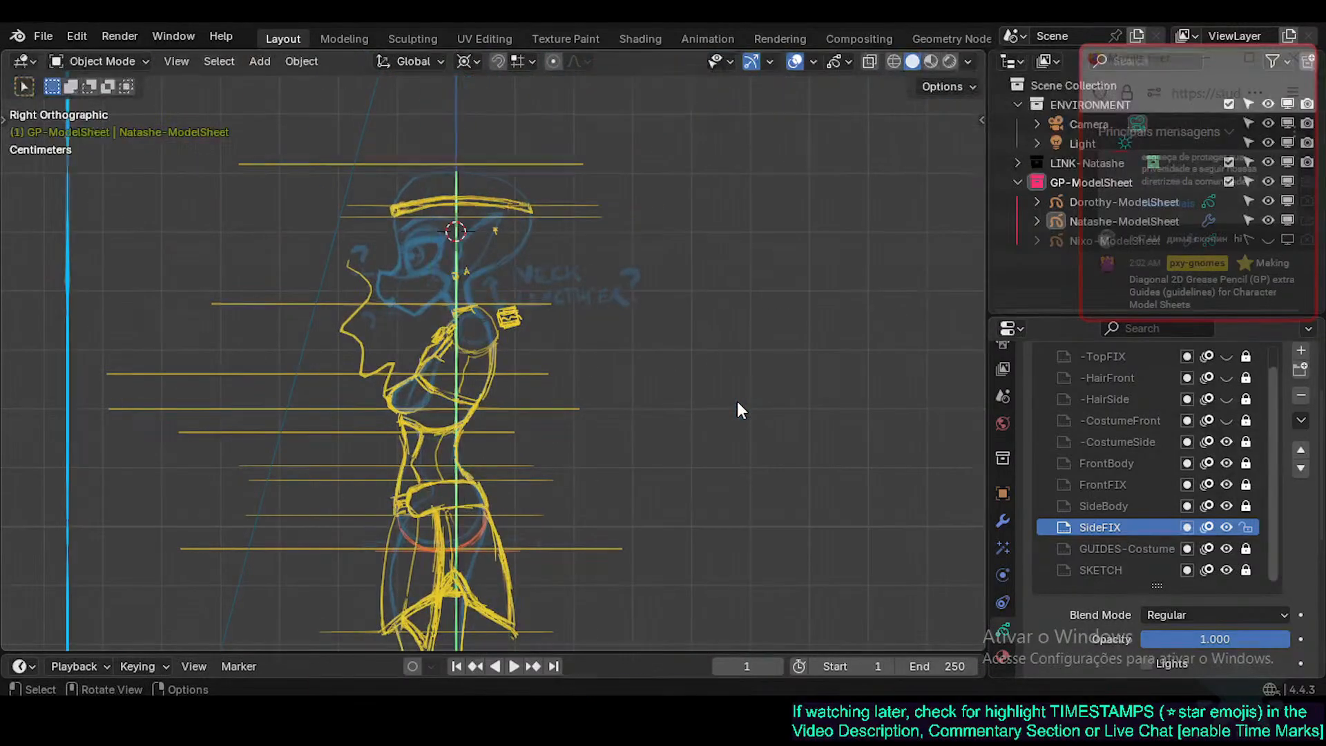
Show the -HairSide layer over the side body and costume in the right orthographic view.
scroll(644, 462, down, 1)
shift+middle_drag(613, 434, 650, 227)
scroll(651, 226, down, 1)
shift+middle_drag(639, 284, 612, 326)
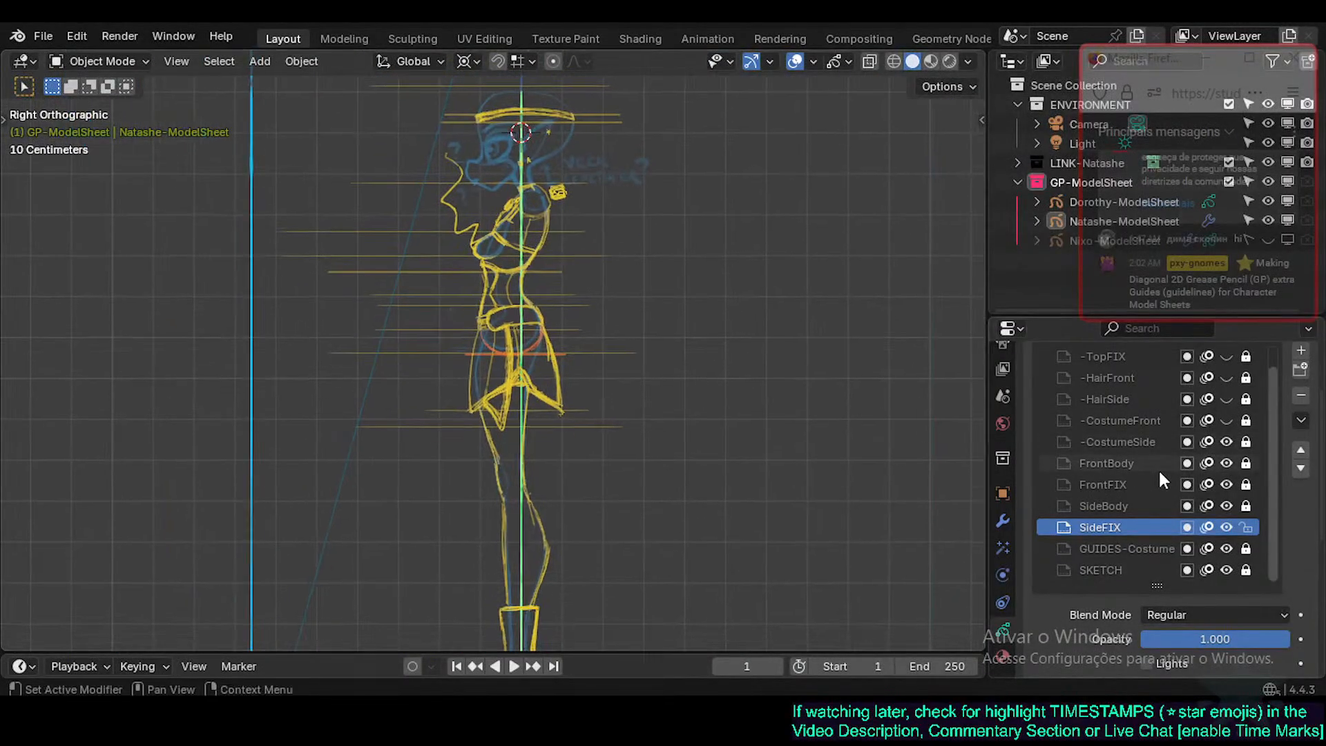
scroll(1235, 421, up, 1)
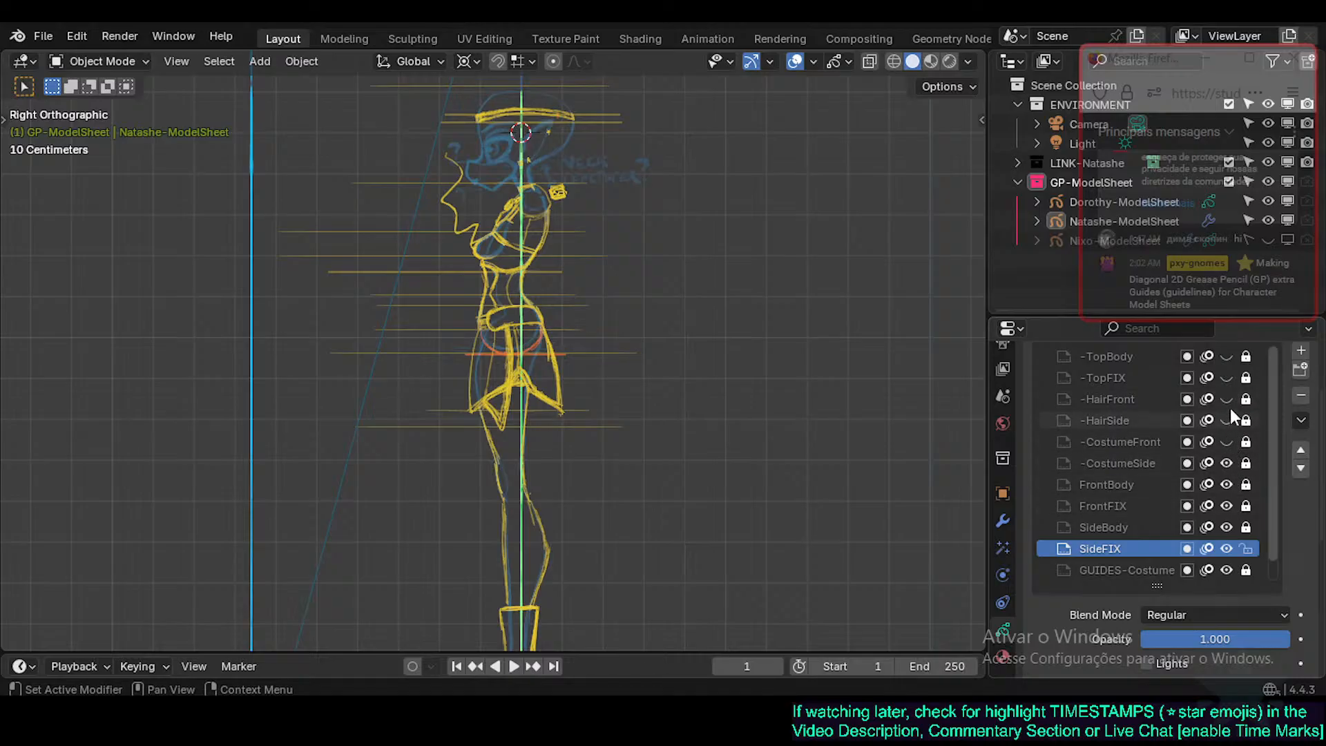
click(1227, 420)
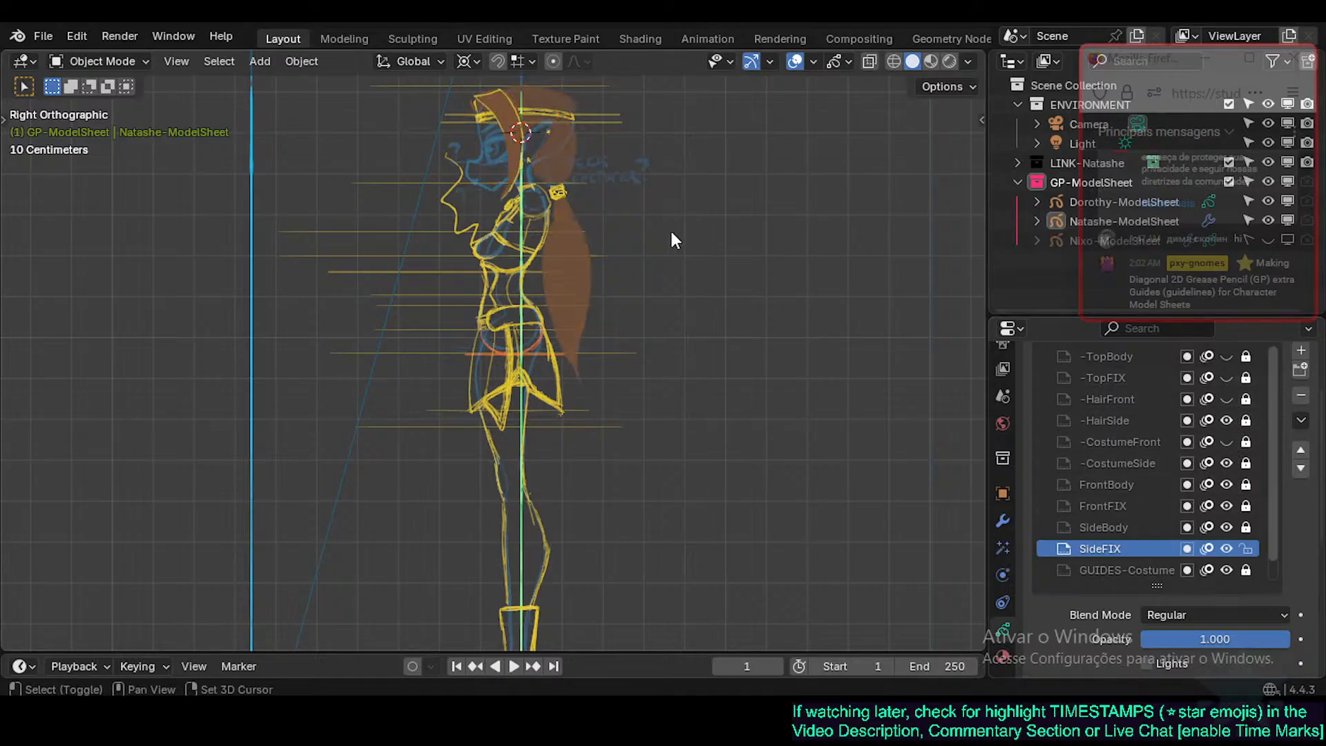
shift+middle_drag(670, 228, 699, 321)
Show the -CostumeFront and -HairFront layers in front orthographic view.
key(KP_1)
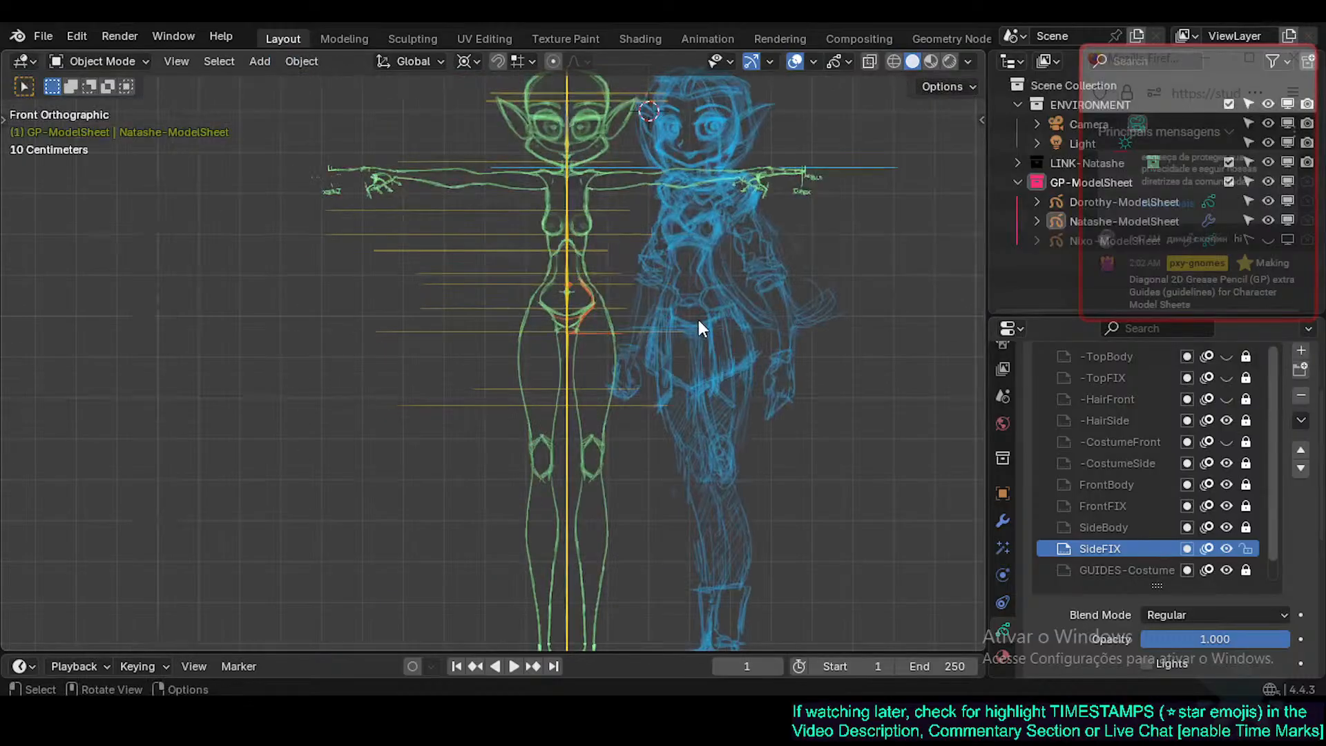
click(1226, 442)
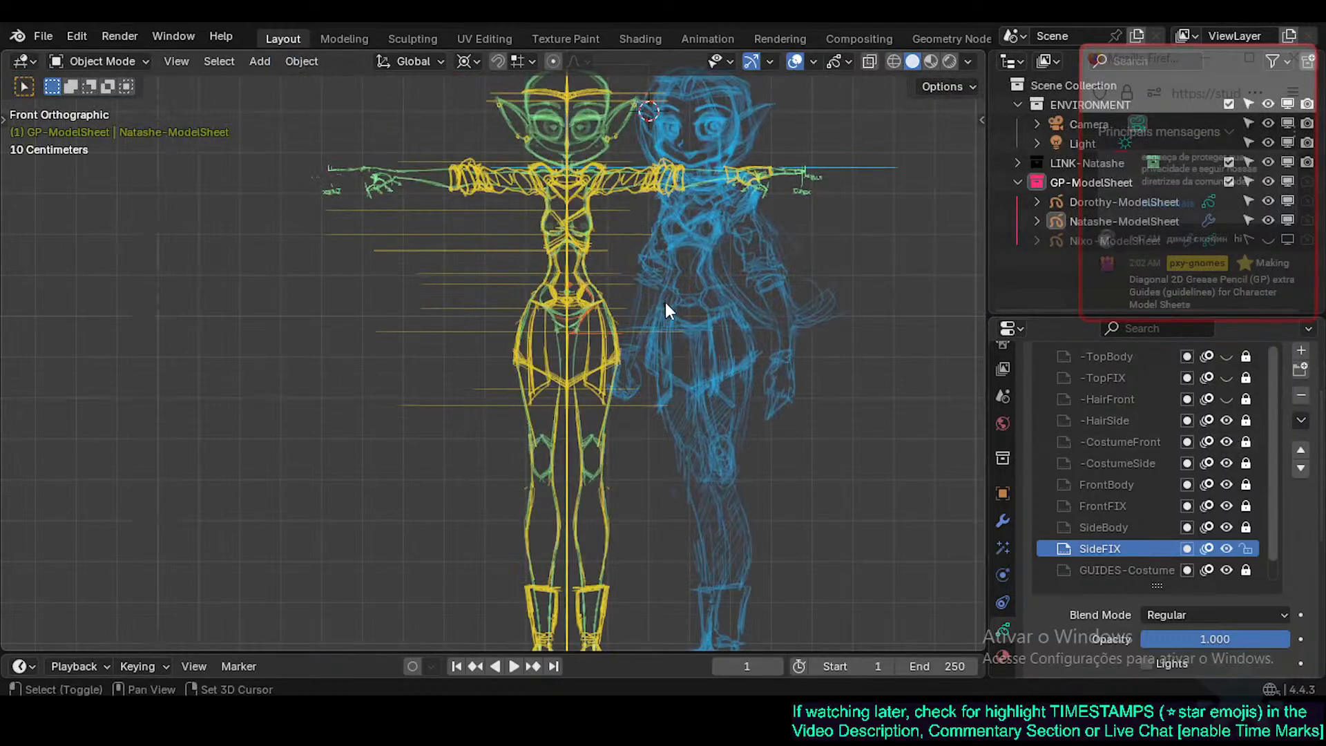
mouse_move(661, 290)
shift+middle_down()
mouse_move(641, 260)
mouse_move(636, 340)
shift+middle_up()
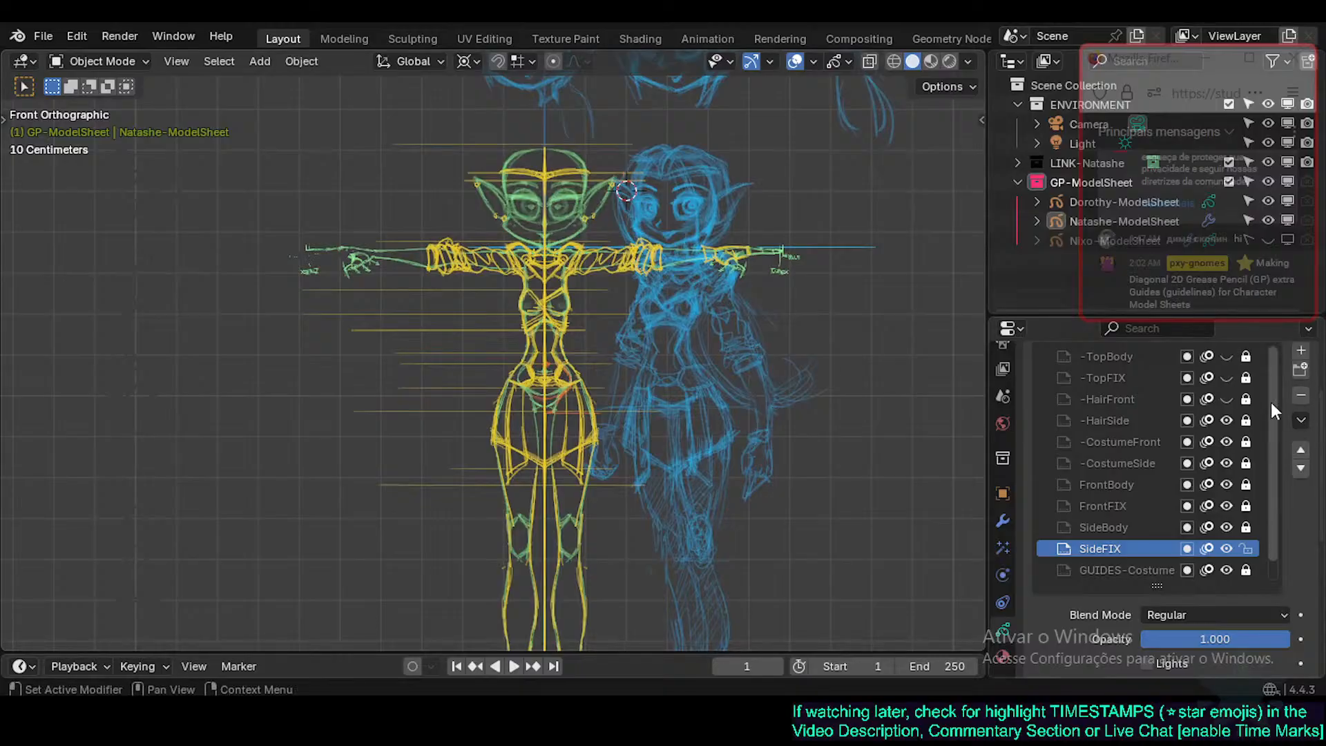
click(1227, 399)
Compare the front hair, costume and legs with the blue character sketch, and show the -TopFIX layer.
scroll(591, 355, up, 5)
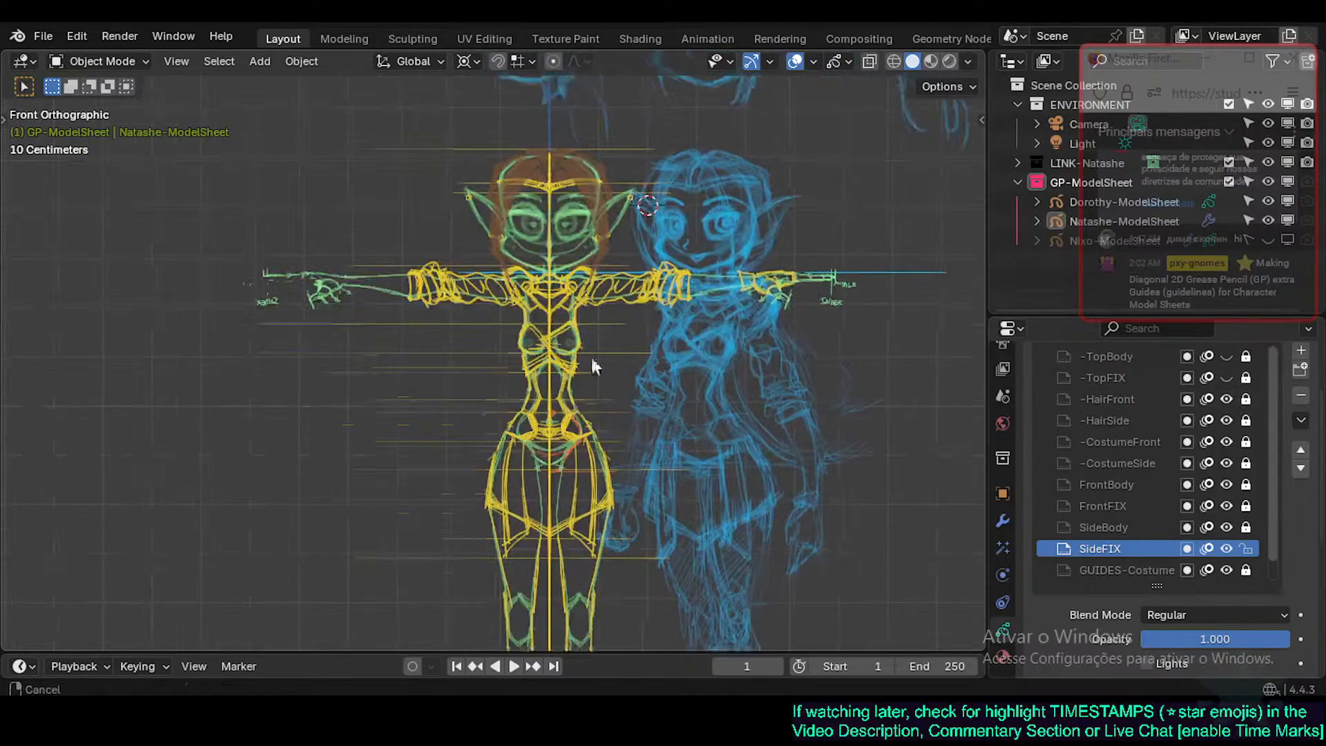
shift+middle_drag(592, 276, 579, 566)
shift+middle_drag(560, 171, 543, 263)
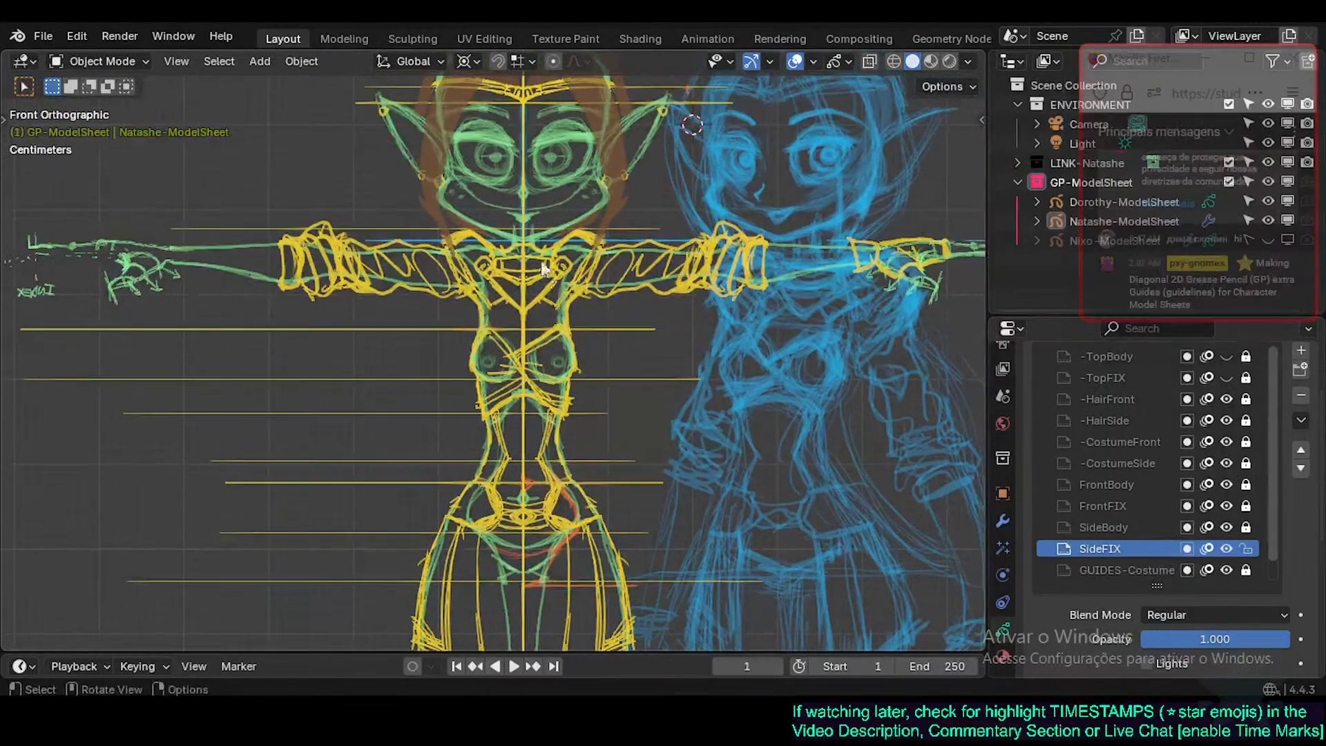
scroll(499, 338, down, 4)
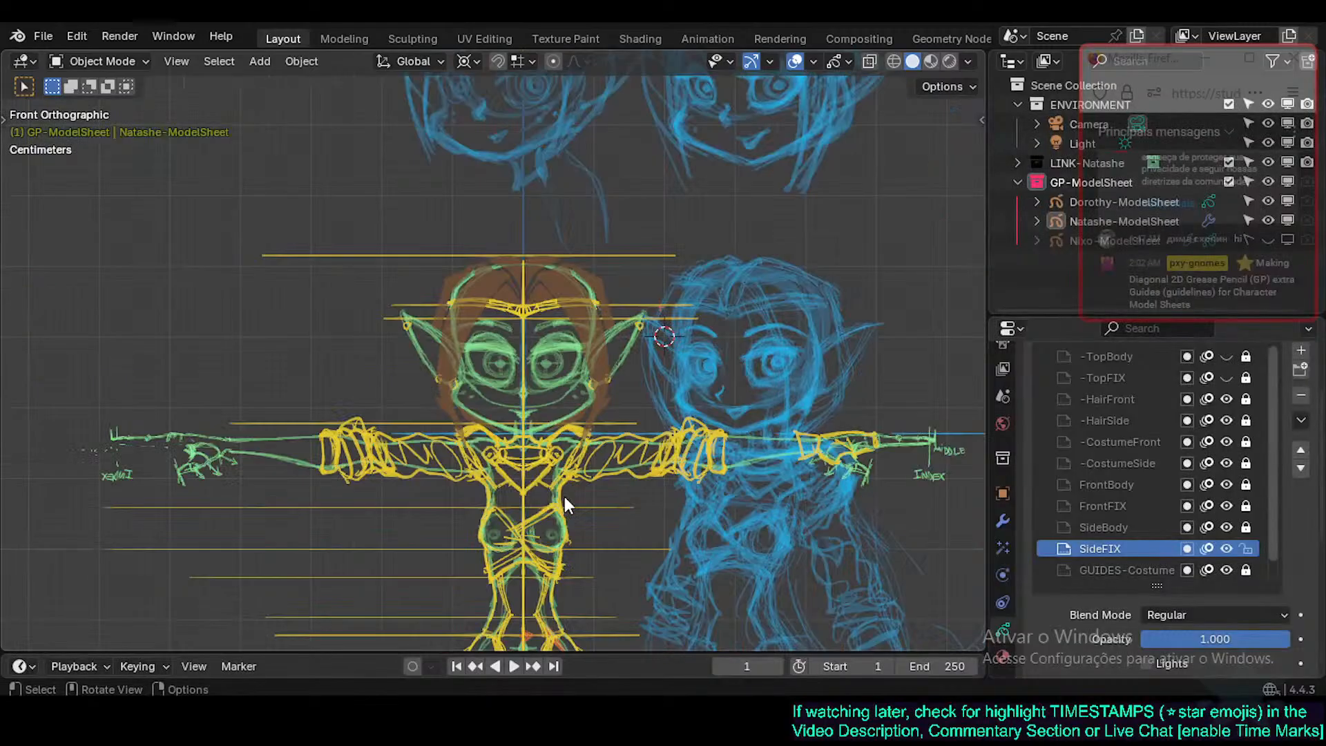
scroll(589, 358, up, 3)
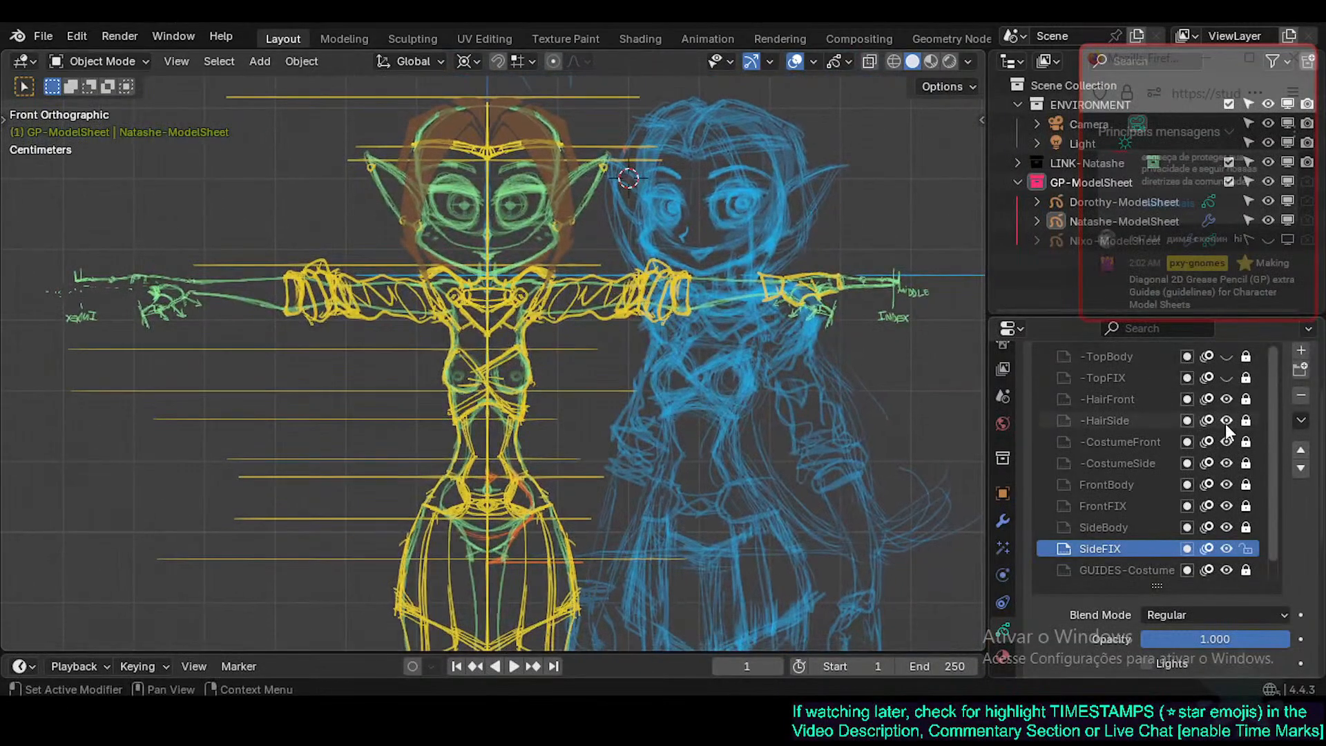
shift+middle_drag(459, 303, 475, 340)
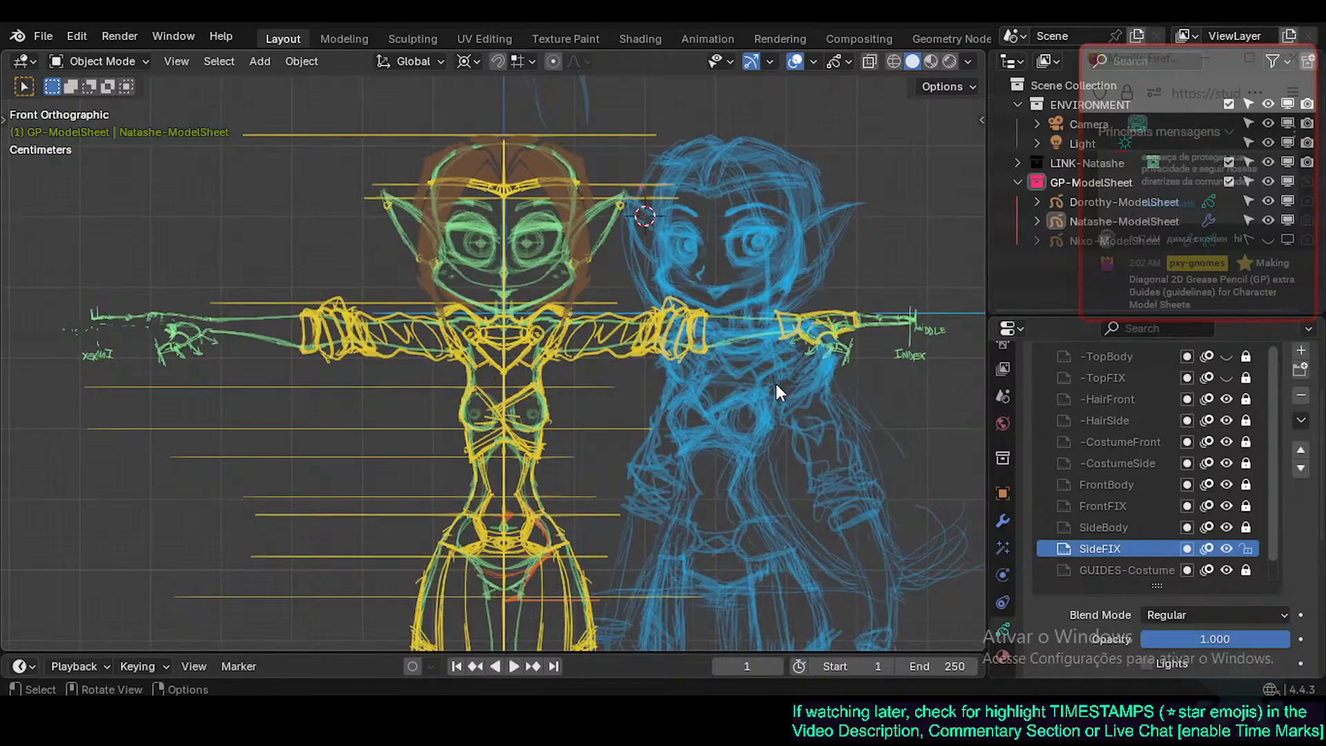
key(KP_3)
key(KP_1)
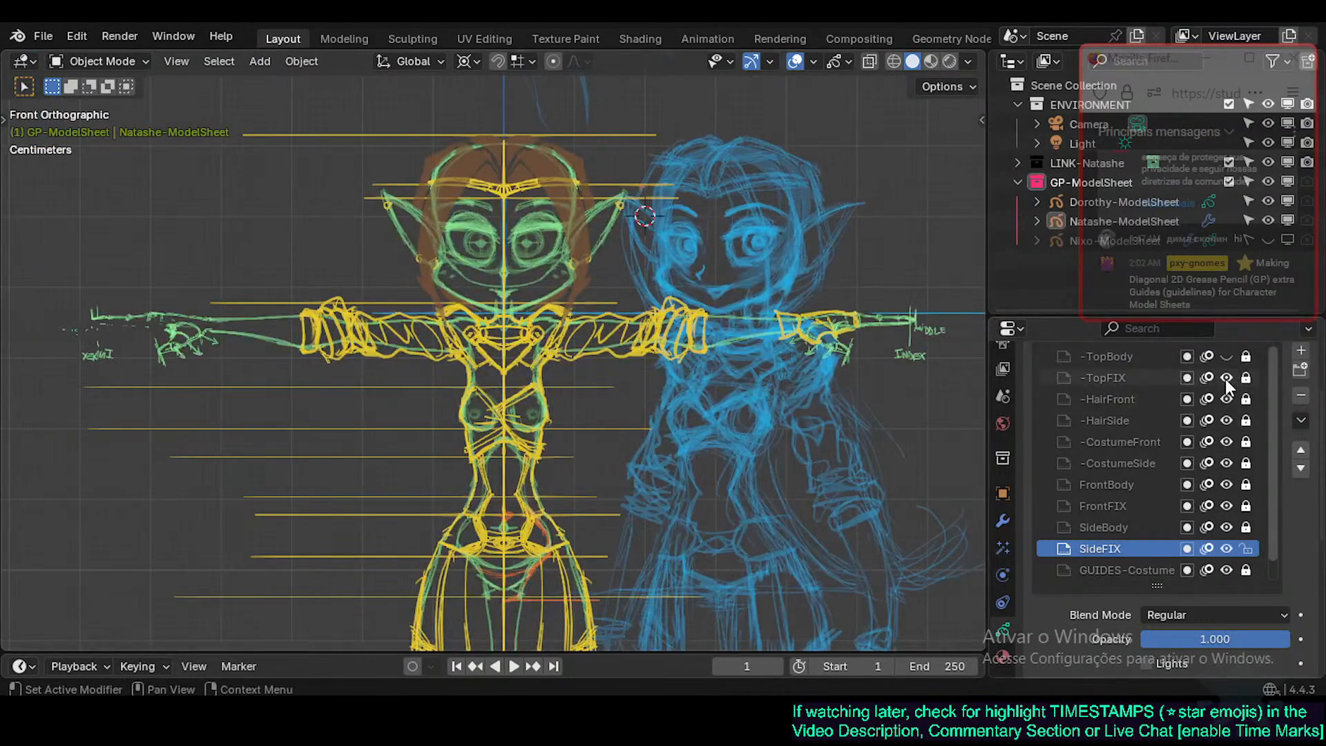
shift+scroll(528, 333, down, 4)
shift+middle_drag(532, 397, 537, 81)
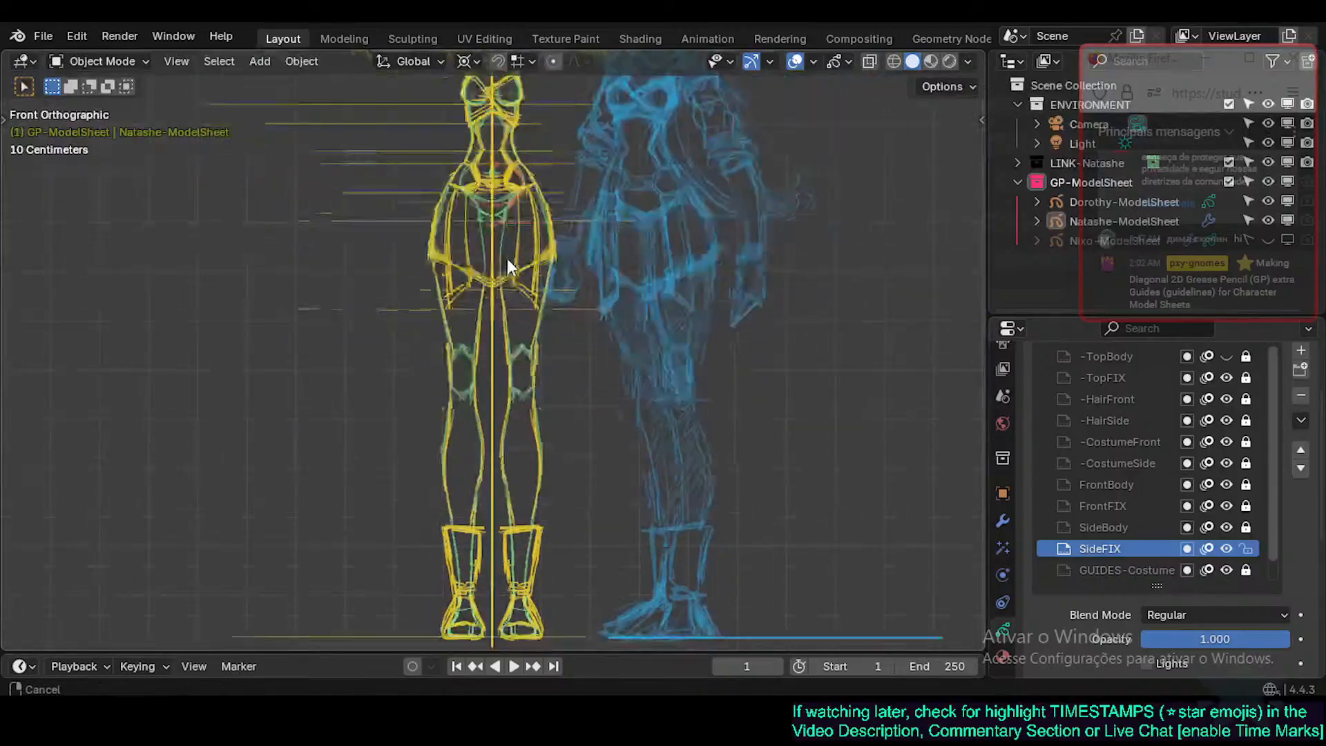
shift+middle_drag(501, 425, 512, 522)
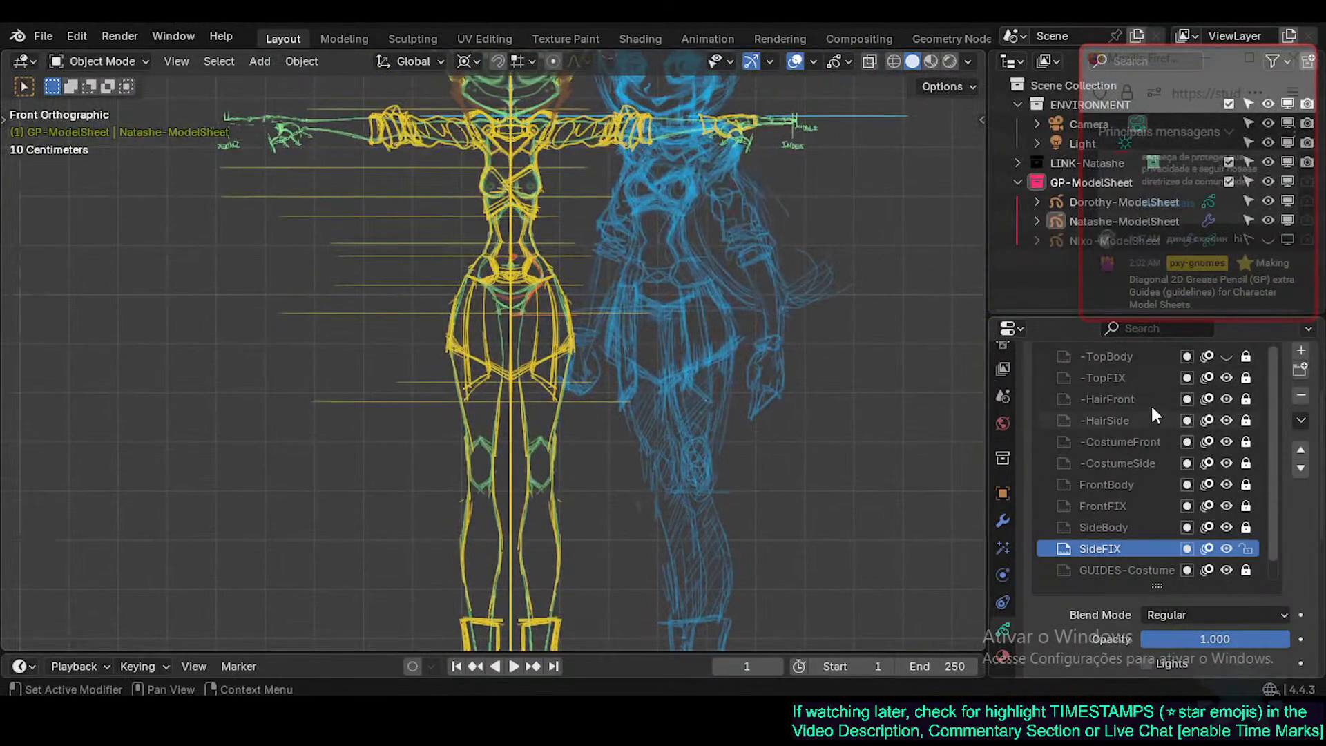
shift+middle_drag(620, 340, 626, 474)
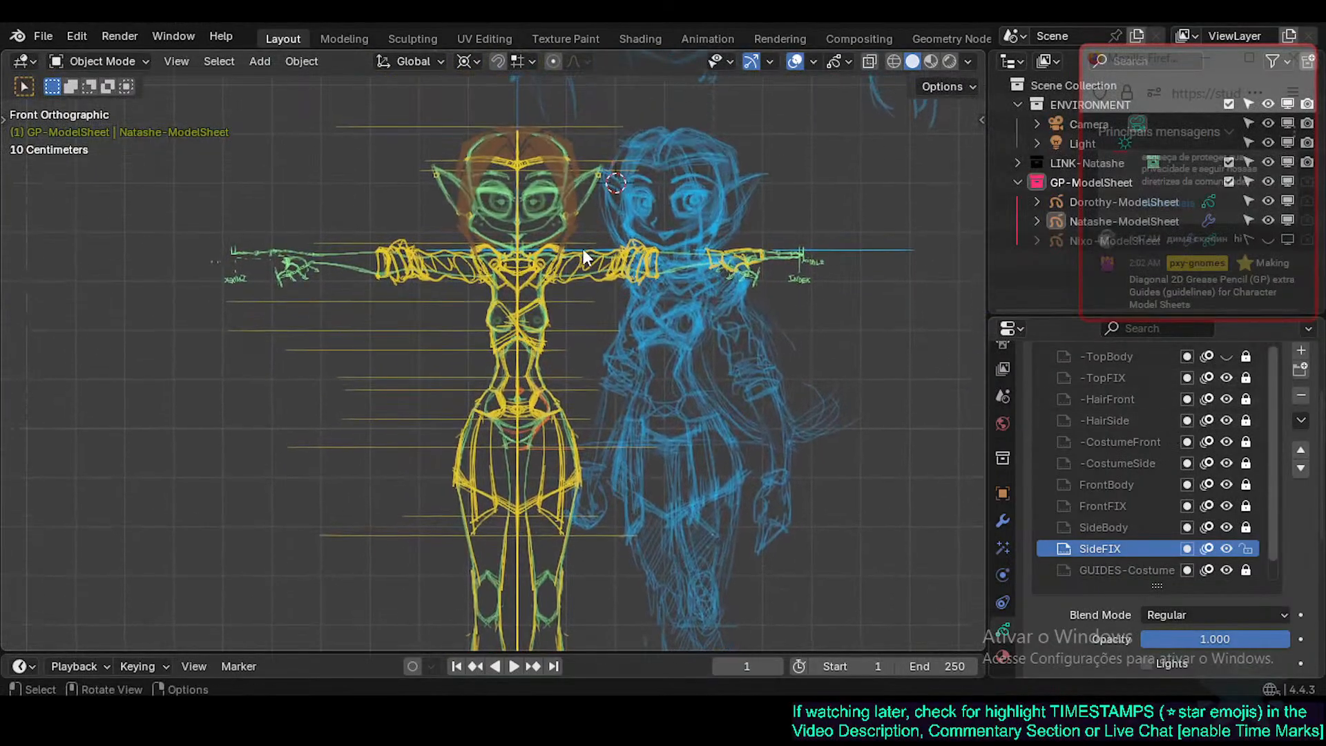
Show the -TopBody layer and view its head and arm strokes in top orthographic.
key(KP_7)
shift+middle_drag(599, 387, 598, 89)
shift+middle_drag(608, 581, 598, 365)
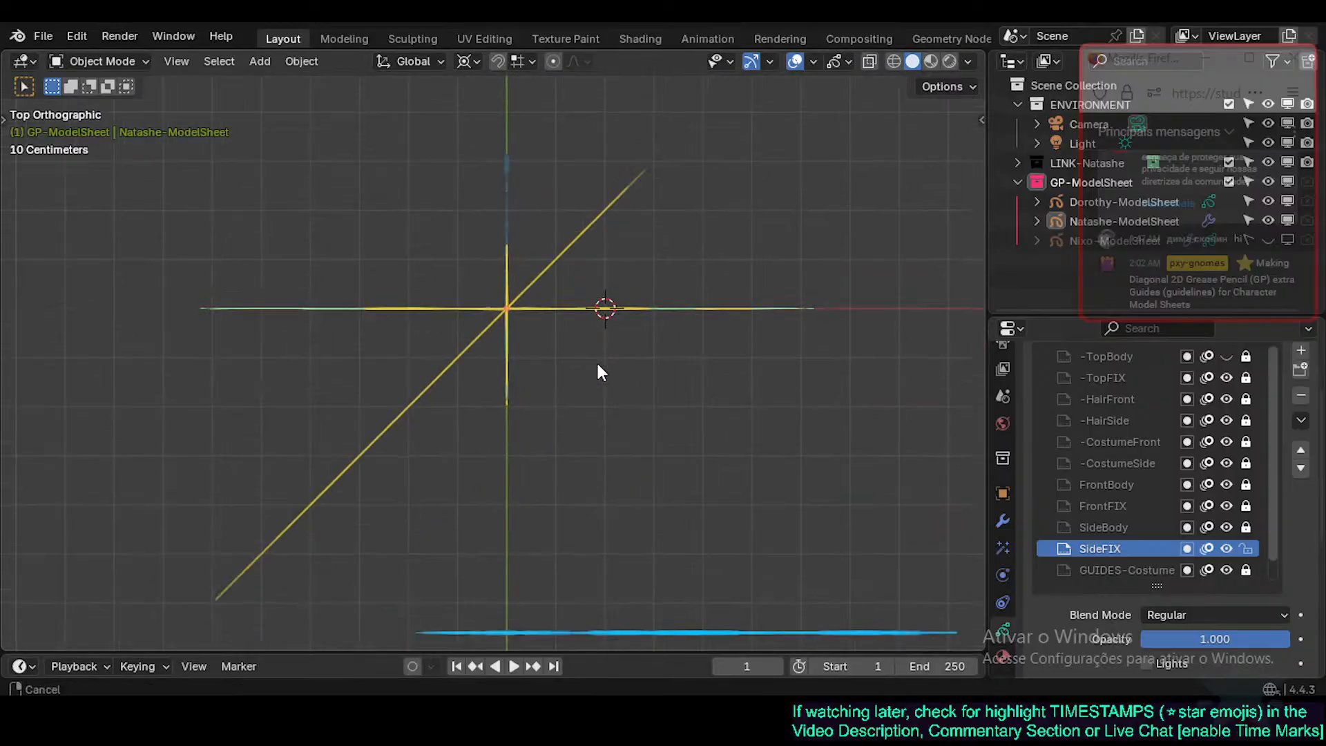
click(1228, 356)
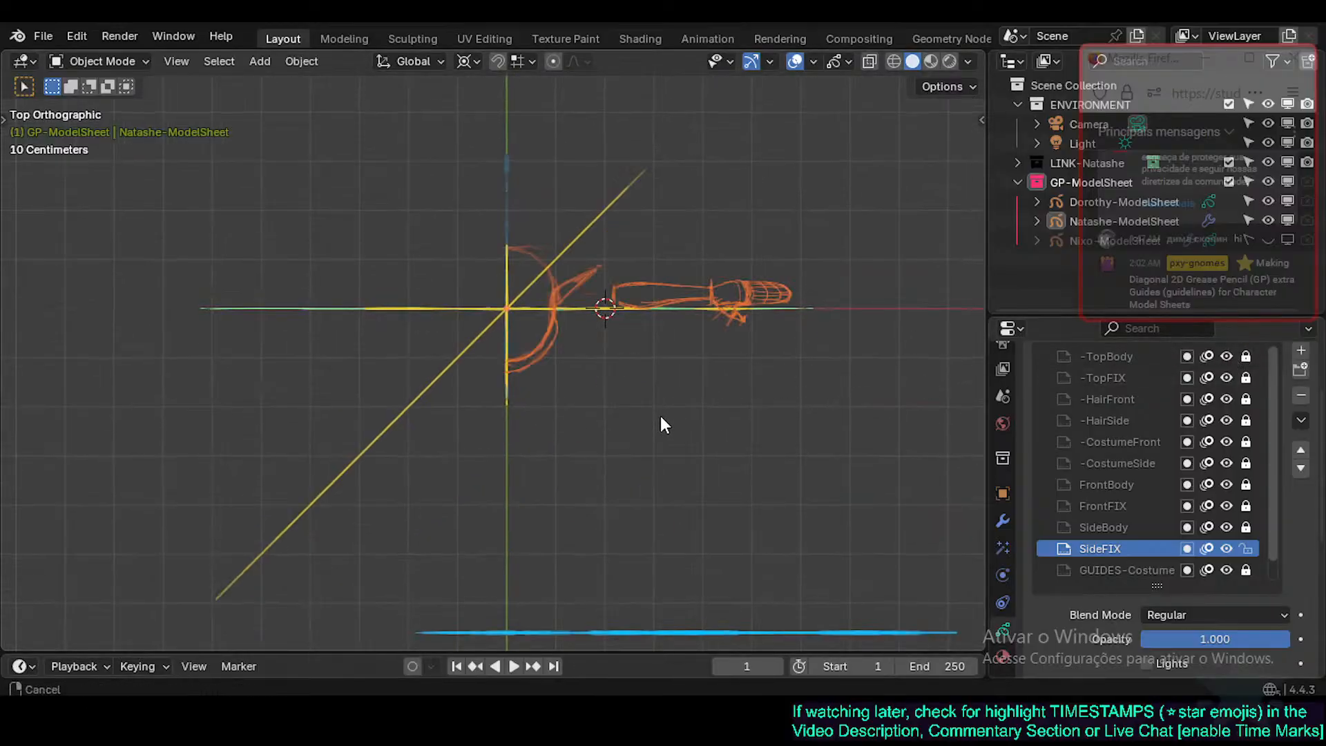
shift+middle_drag(660, 423, 654, 445)
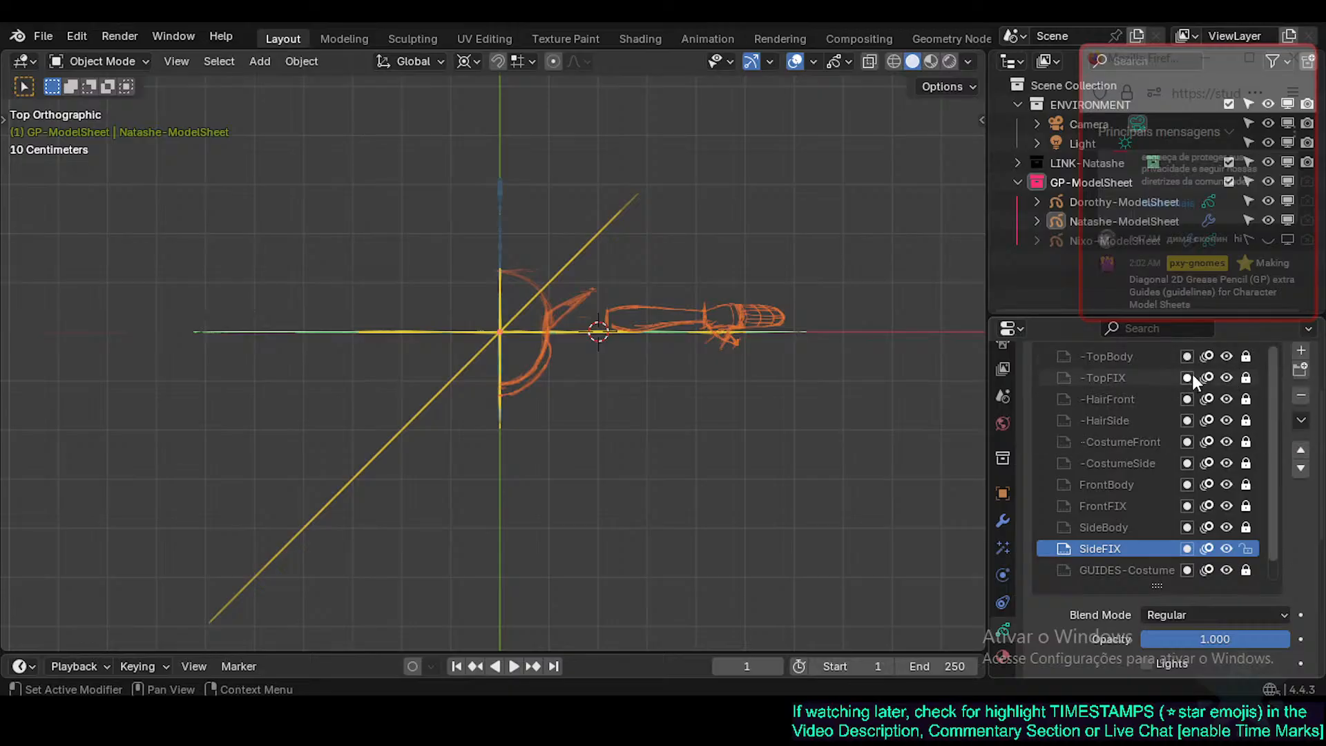
click(1228, 355)
click(1228, 355)
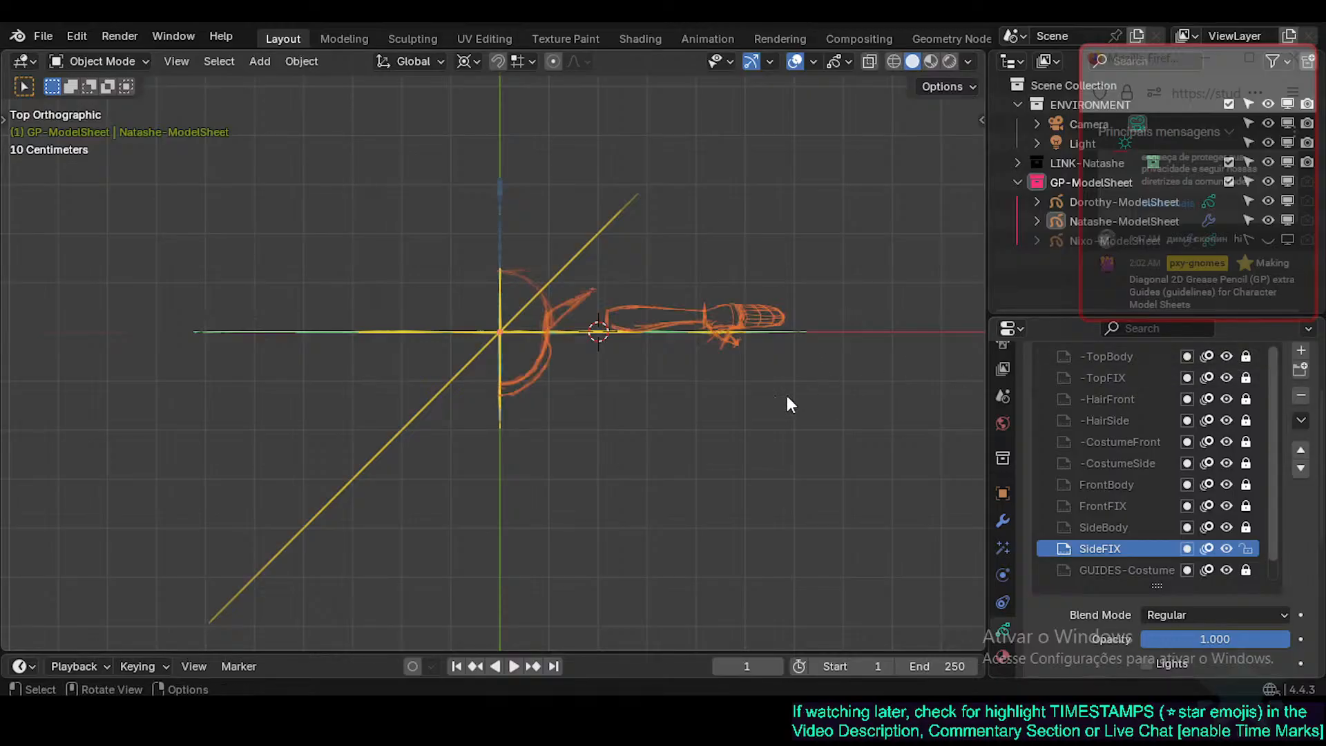
scroll(503, 334, up, 2)
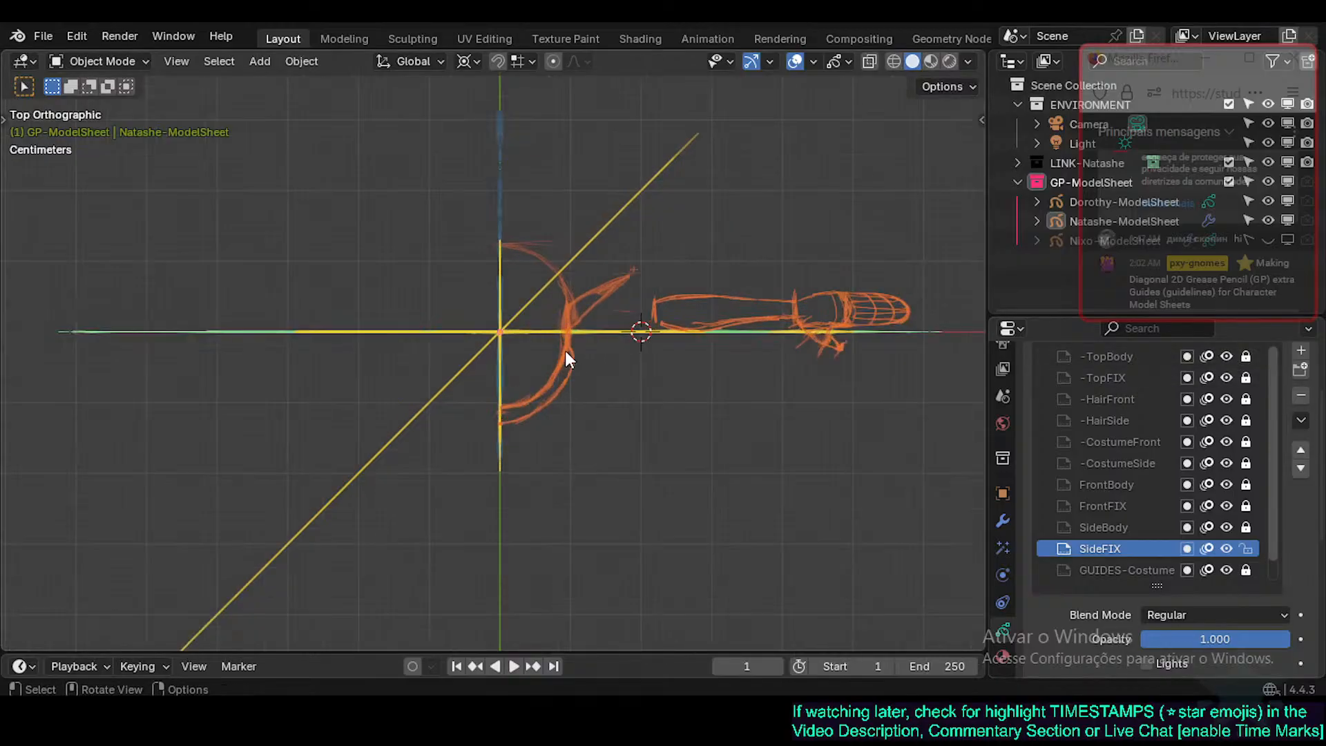
mouse_move(582, 331)
shift+middle_down()
mouse_move(566, 360)
mouse_move(568, 533)
mouse_move(510, 442)
mouse_move(475, 349)
mouse_move(561, 408)
mouse_move(919, 399)
mouse_move(696, 426)
shift+middle_up()
Frame the full front figure and sketch in front orthographic view and save the file.
key(KP_1)
scroll(695, 421, down, 3)
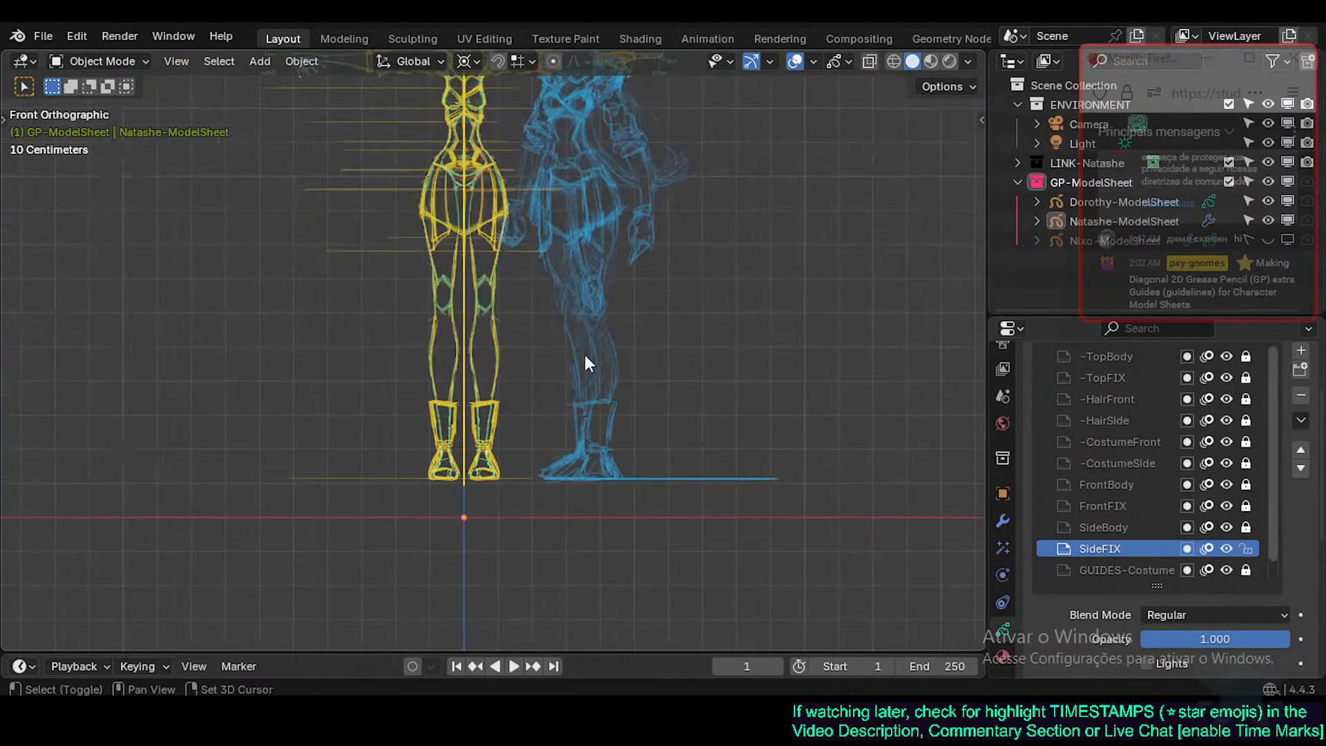
scroll(584, 354, up, 1)
key(ctrl+s)
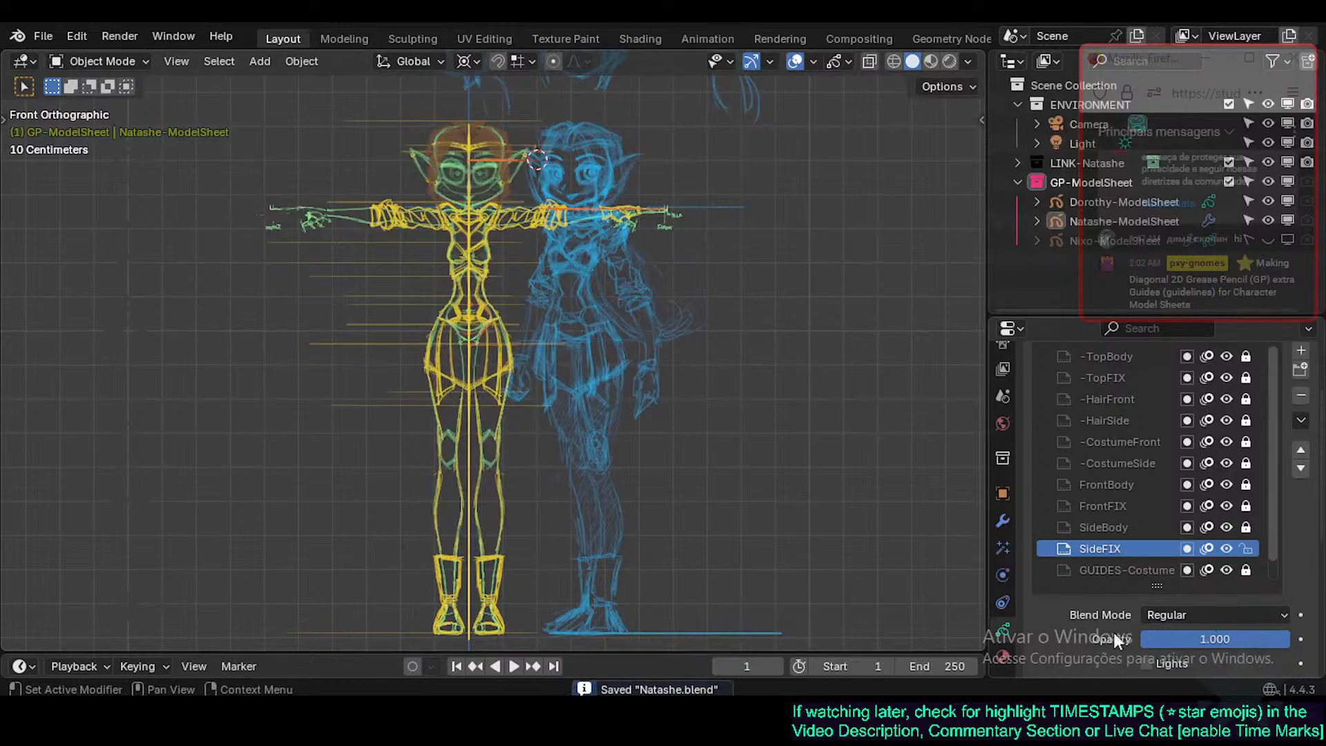
Compare the front figure with the GUIDES-Costume layer hidden and shown, leave it shown and save the file.
click(1226, 570)
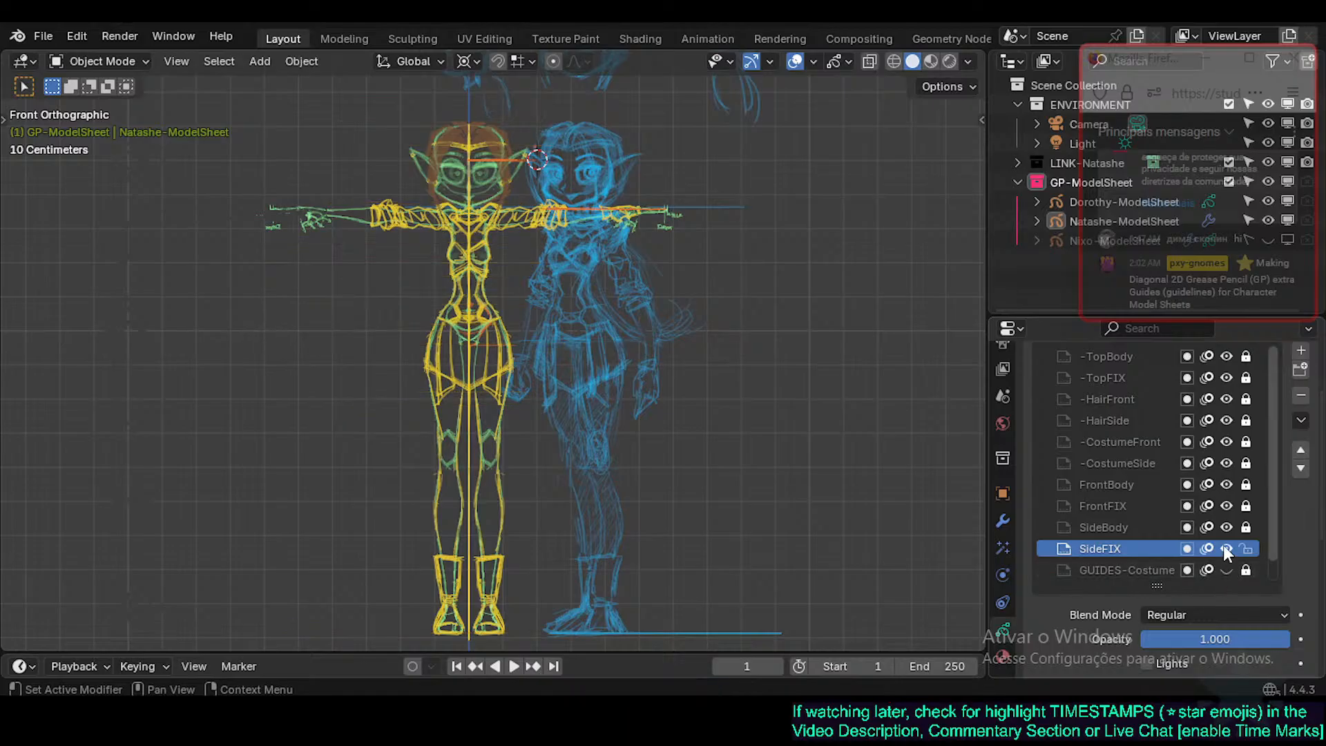
click(1226, 570)
shift+middle_drag(913, 445, 924, 484)
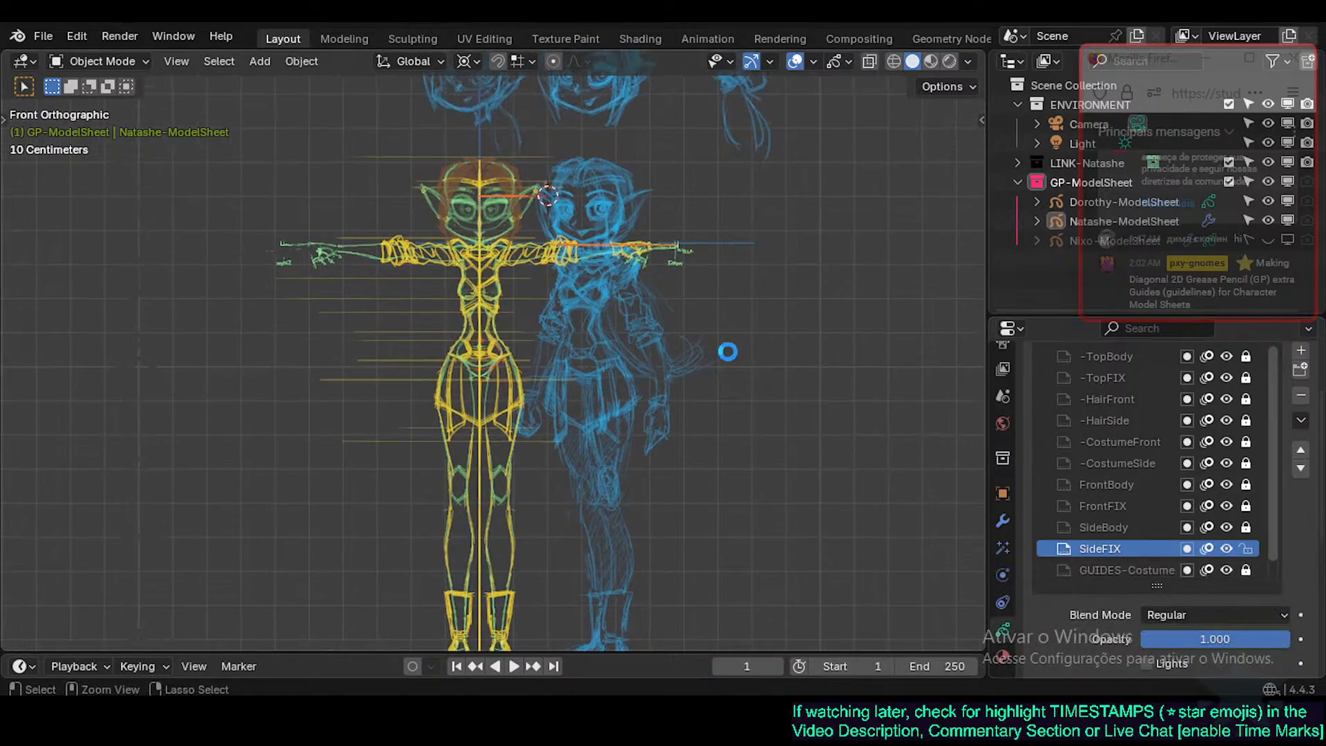
key(ctrl+s)
Make -TopBody the active layer and frame the front figure together with the head sketches.
click(1137, 358)
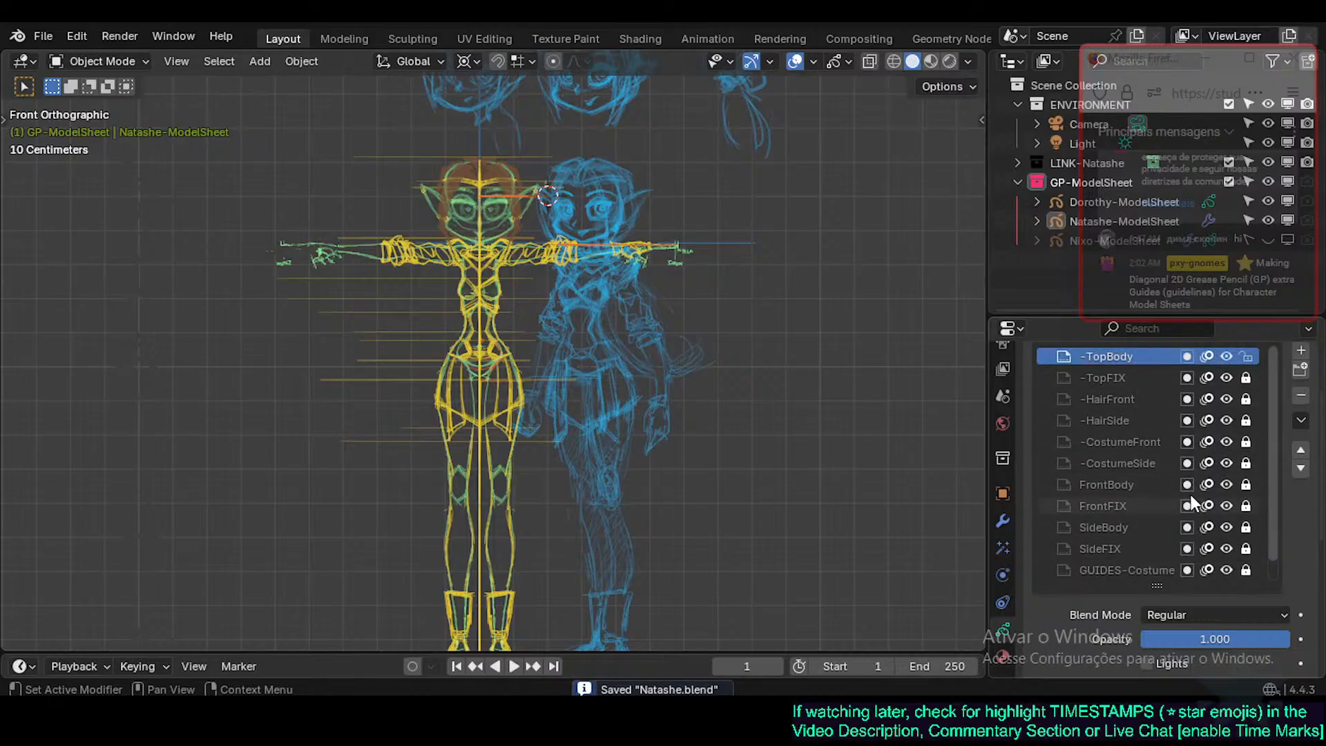
shift+middle_drag(589, 279, 628, 400)
mouse_move(519, 384)
shift+middle_down()
mouse_move(512, 488)
mouse_move(503, 387)
shift+middle_up()
Move the browser chat window clear of the scene outliner and delete the Nixo-ModelSheet and Dorothy-ModelSheet objects.
mouse_move(1155, 302)
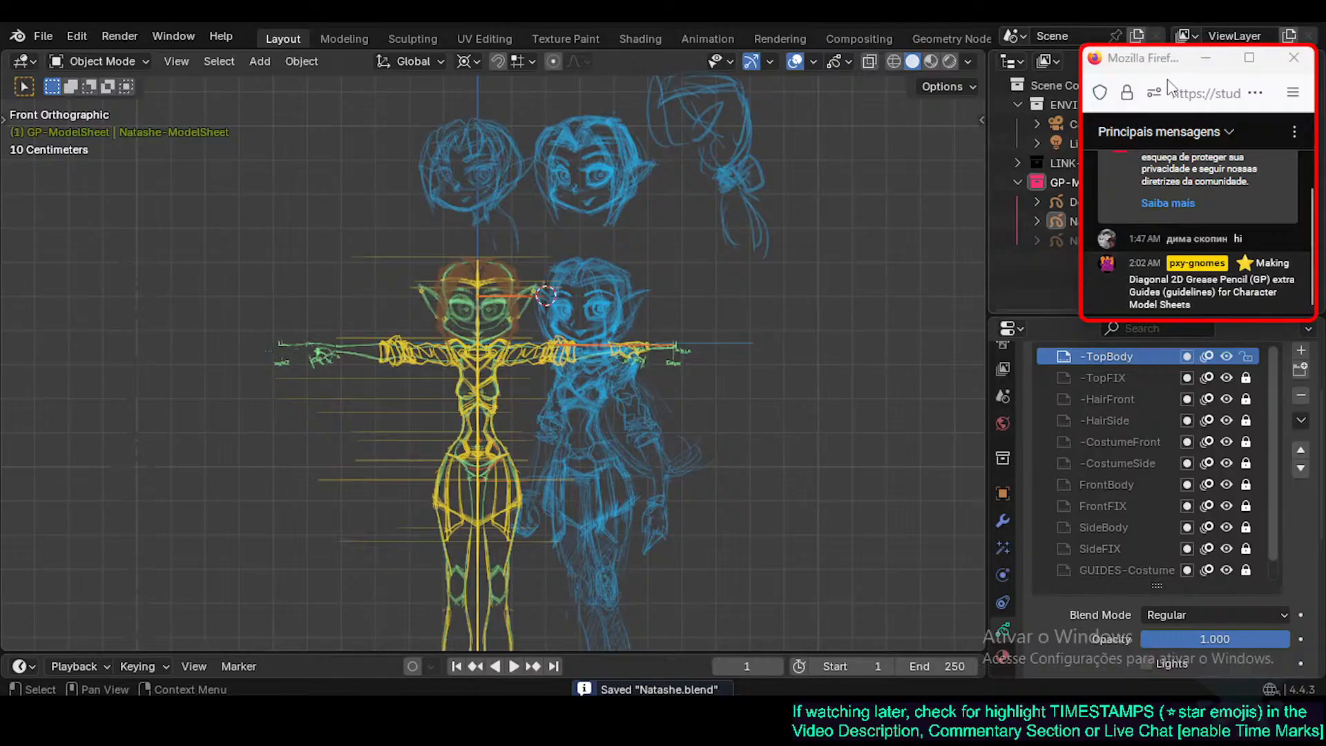
drag(1161, 68, 1133, 301)
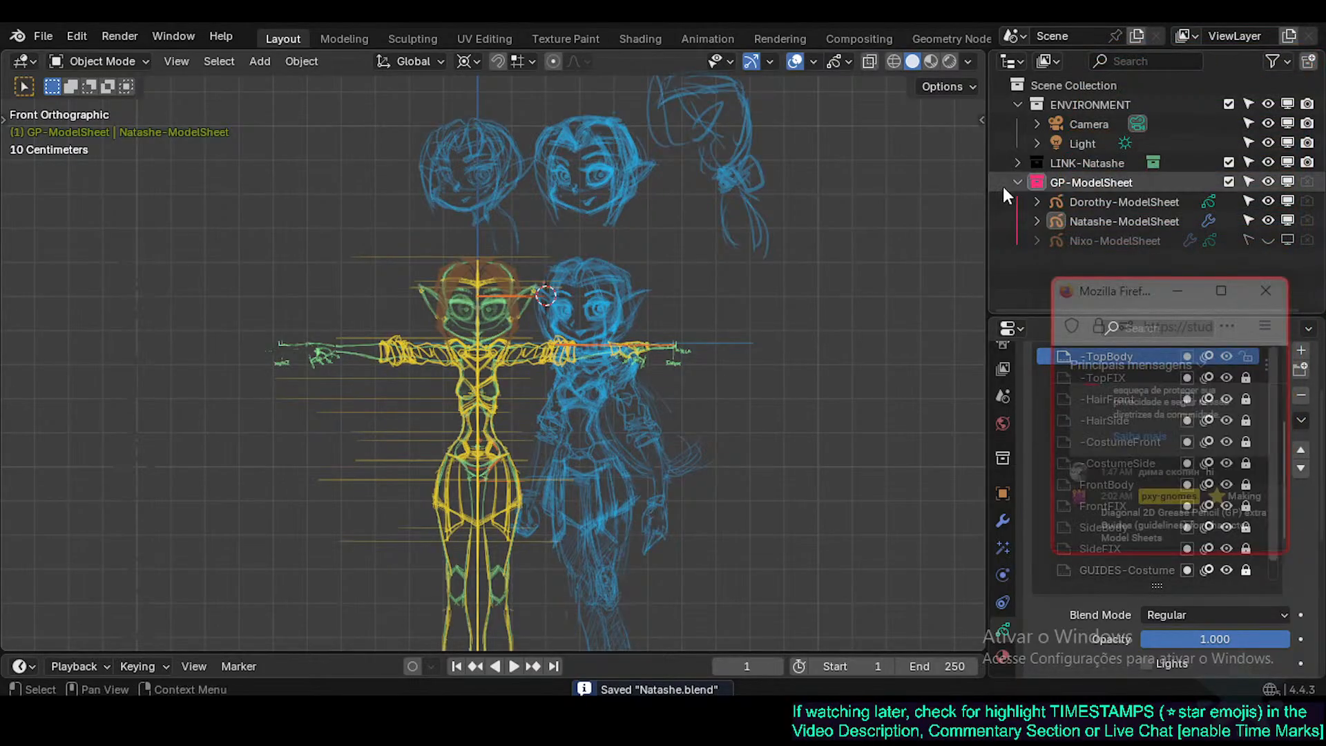
click(1112, 202)
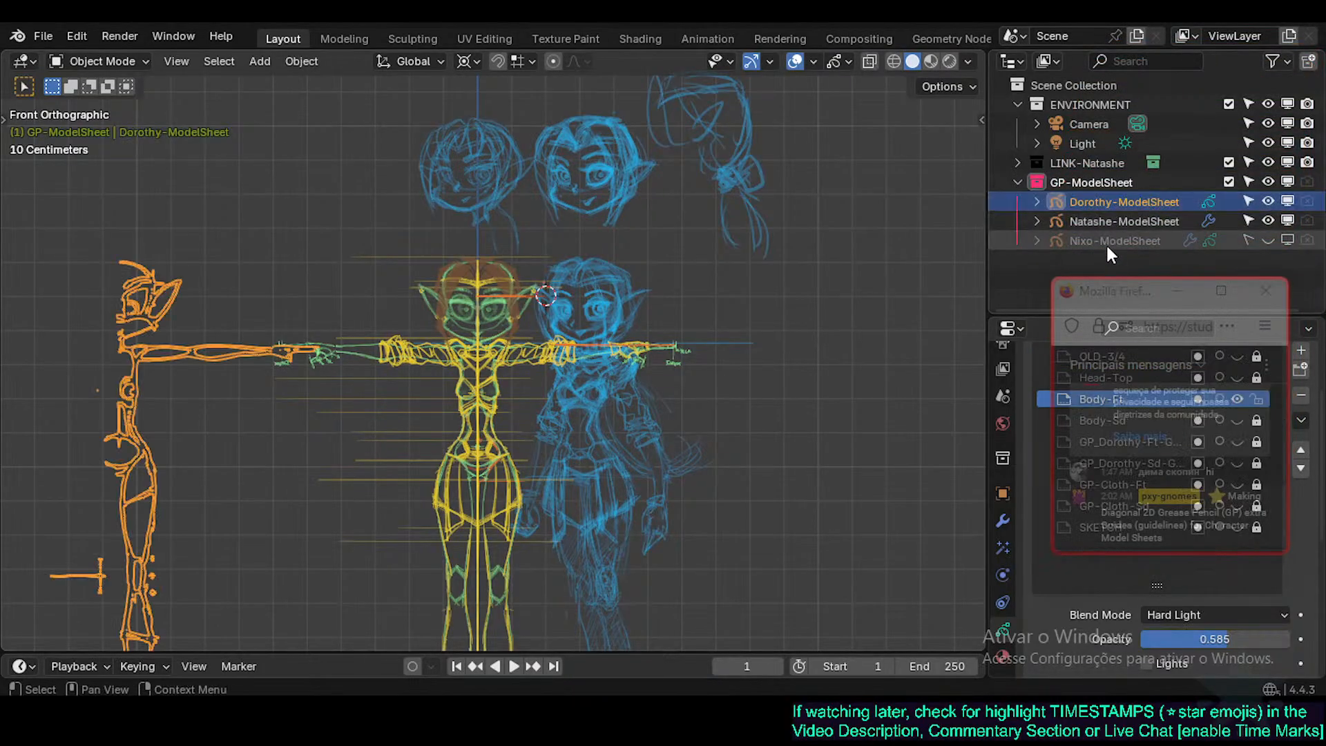
click(1106, 242)
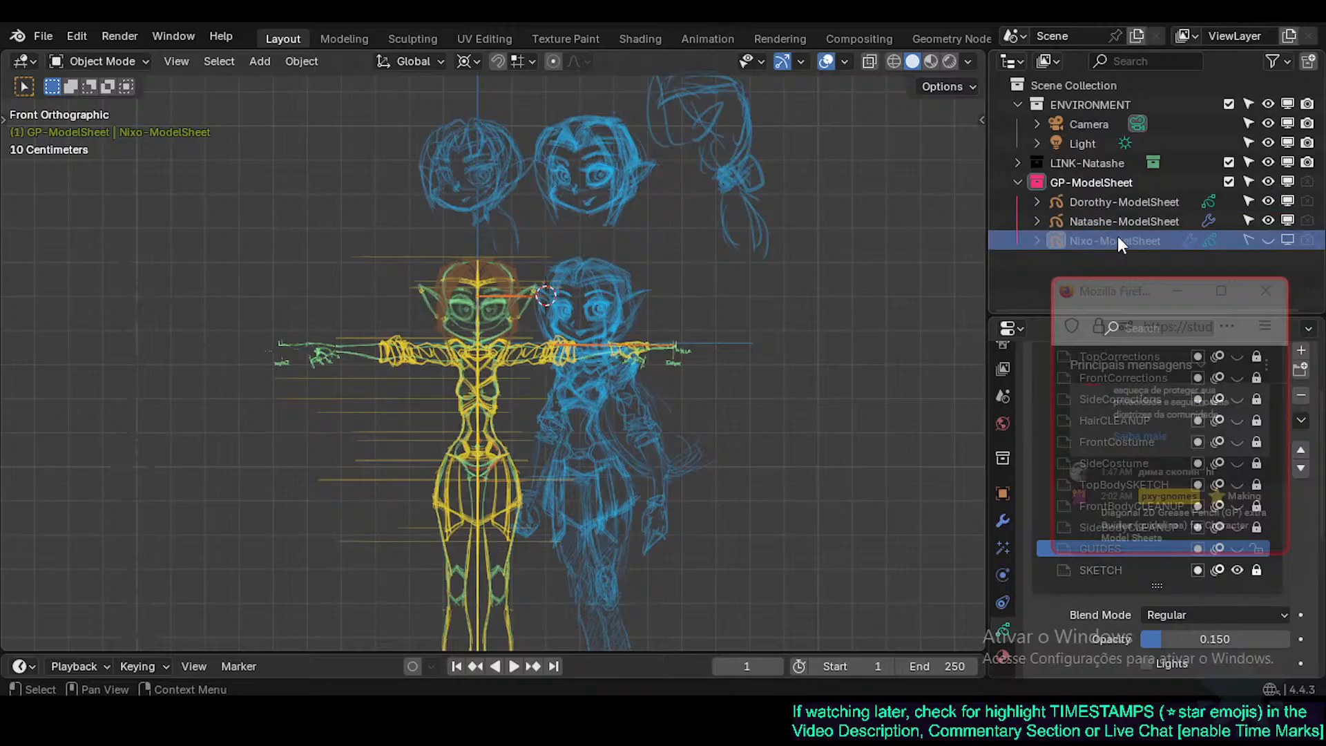
key(Delete)
click(1104, 201)
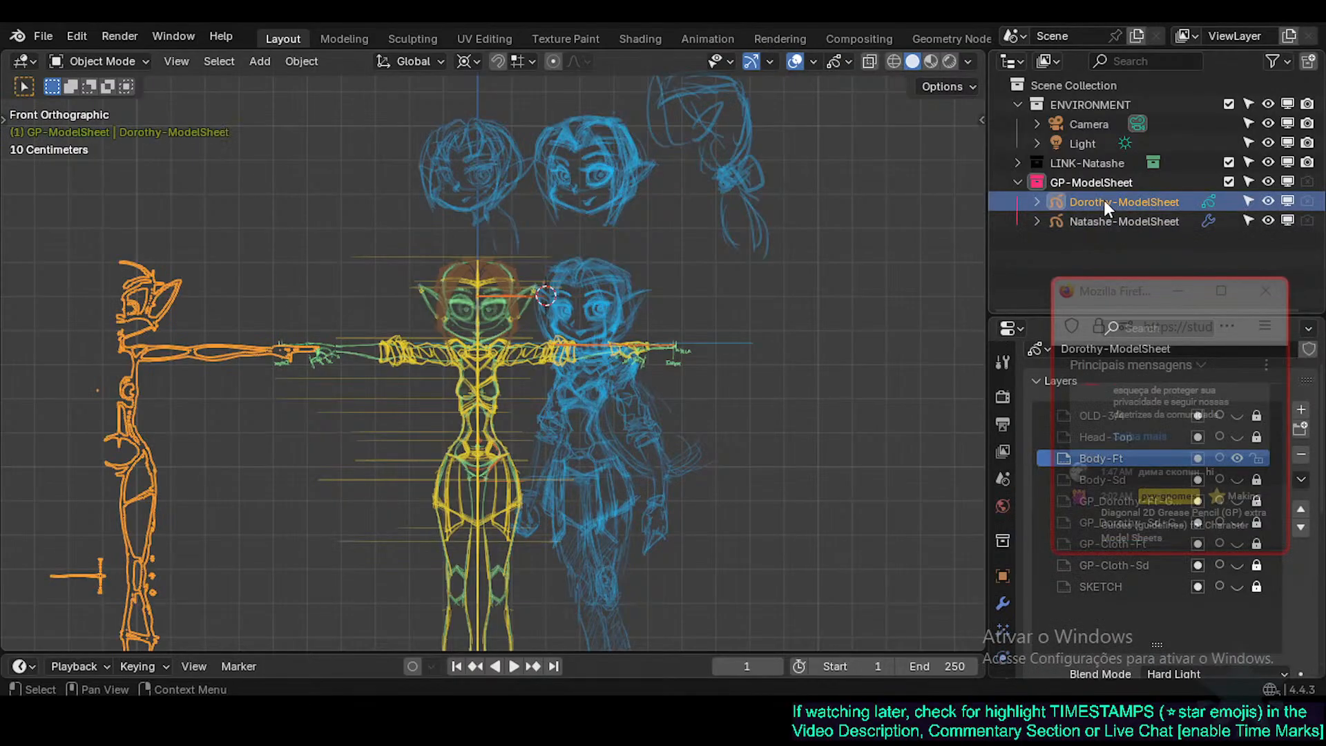
key(Delete)
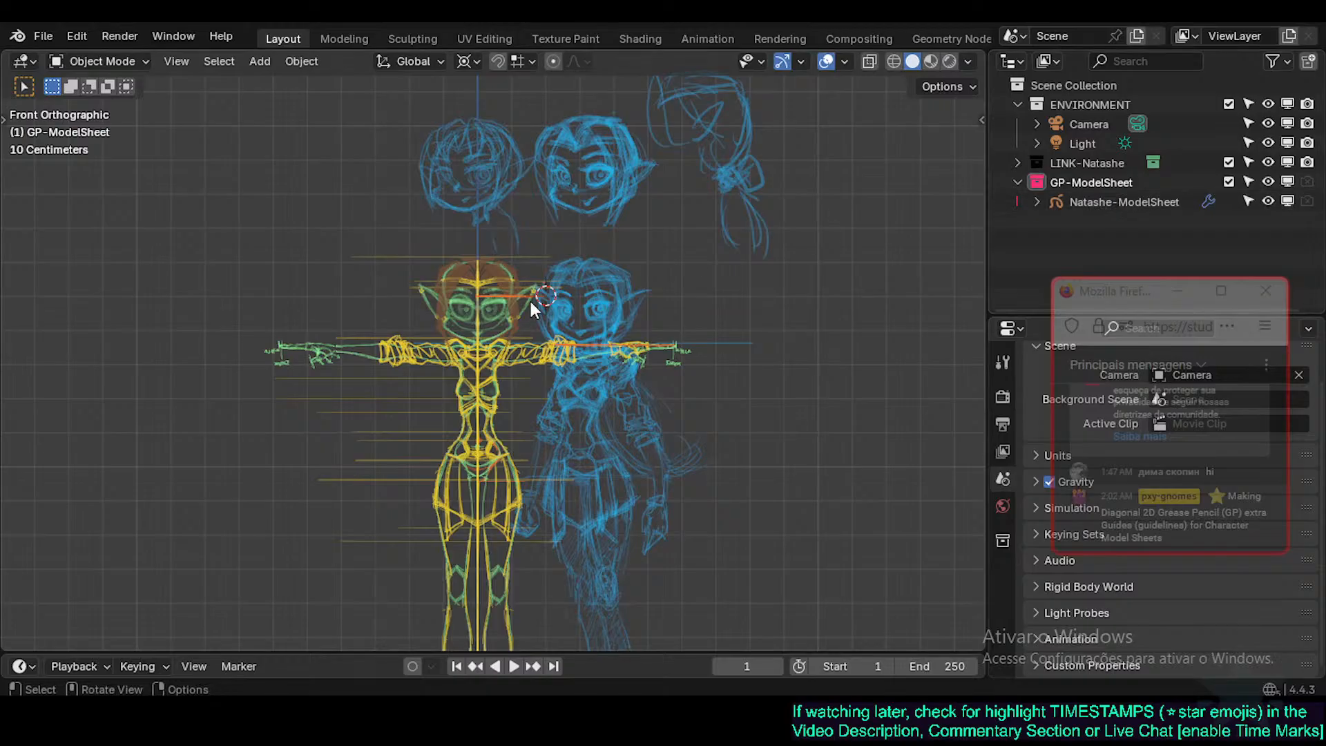
Collapse the GP-ModelSheet collection in the outliner and save the file.
scroll(532, 304, up, 1)
shift+middle_drag(531, 394, 539, 305)
shift+middle_drag(788, 239, 766, 359)
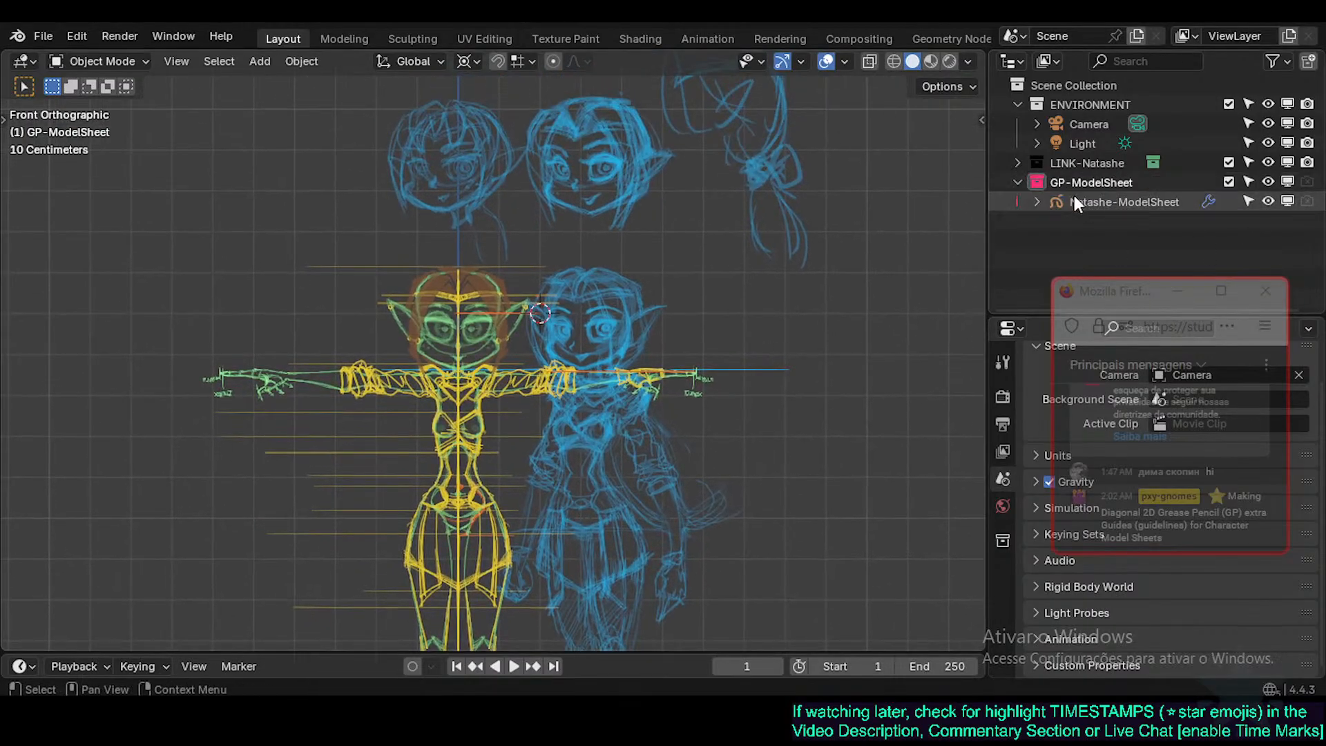
click(1018, 182)
key(ctrl+s)
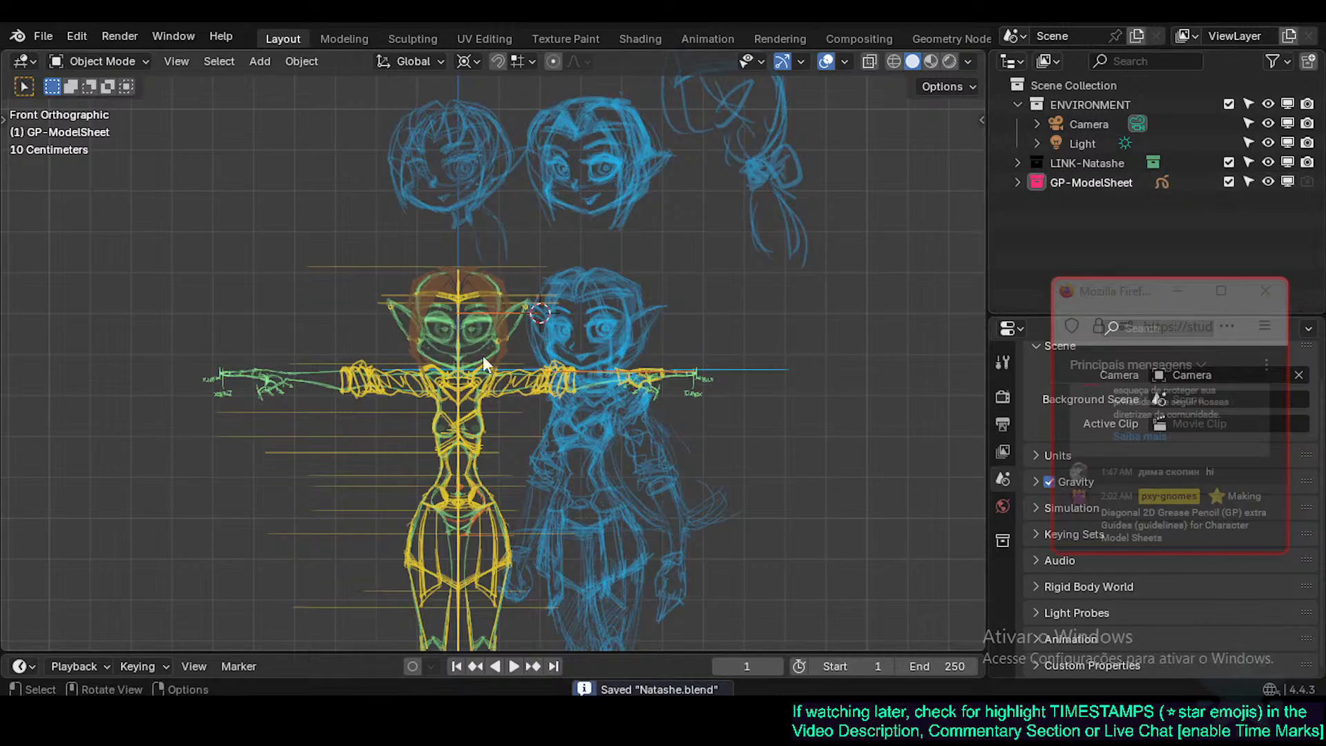
Frame the full front figure and sketch, and select the LINK-Natashe collection.
shift+middle_drag(493, 298, 517, 391)
shift+middle_drag(691, 427, 687, 354)
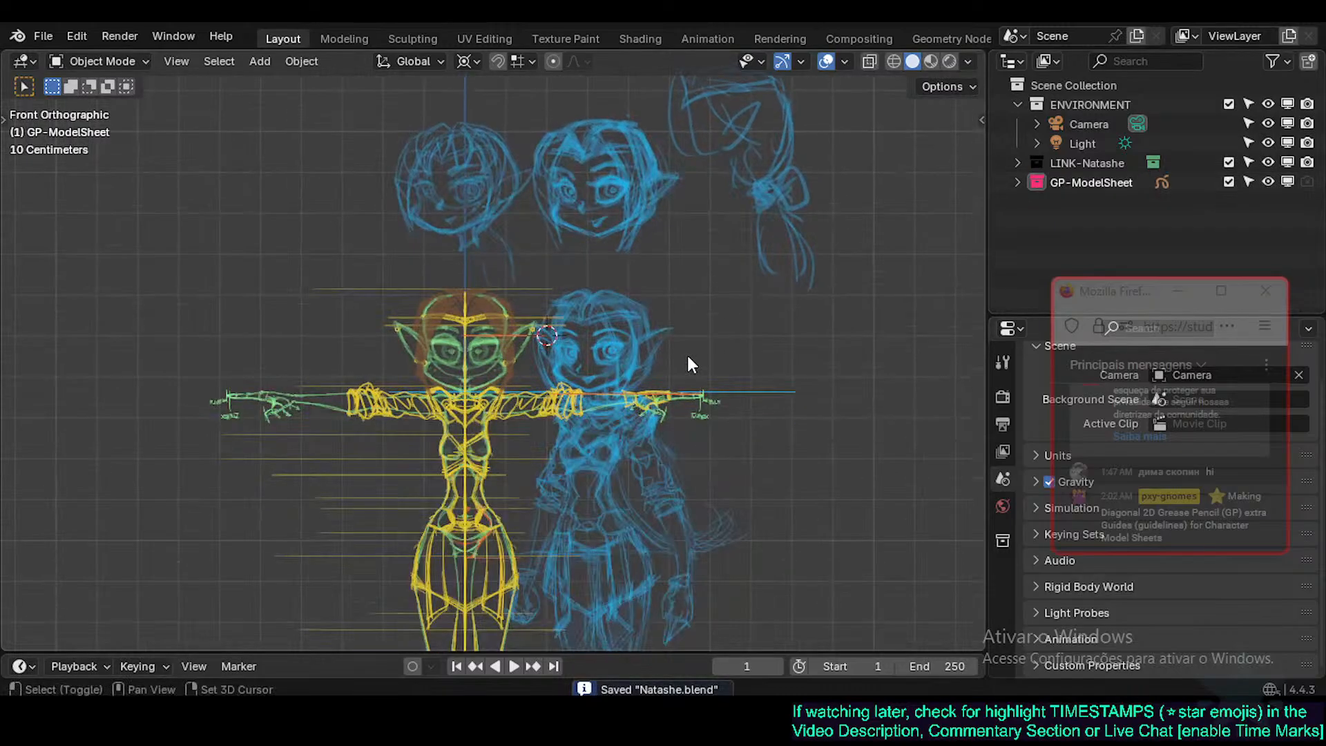
mouse_move(577, 529)
shift+middle_down()
mouse_move(590, 400)
mouse_move(575, 483)
mouse_move(550, 329)
mouse_move(518, 336)
shift+middle_up()
scroll(590, 399, down, 1)
click(1057, 162)
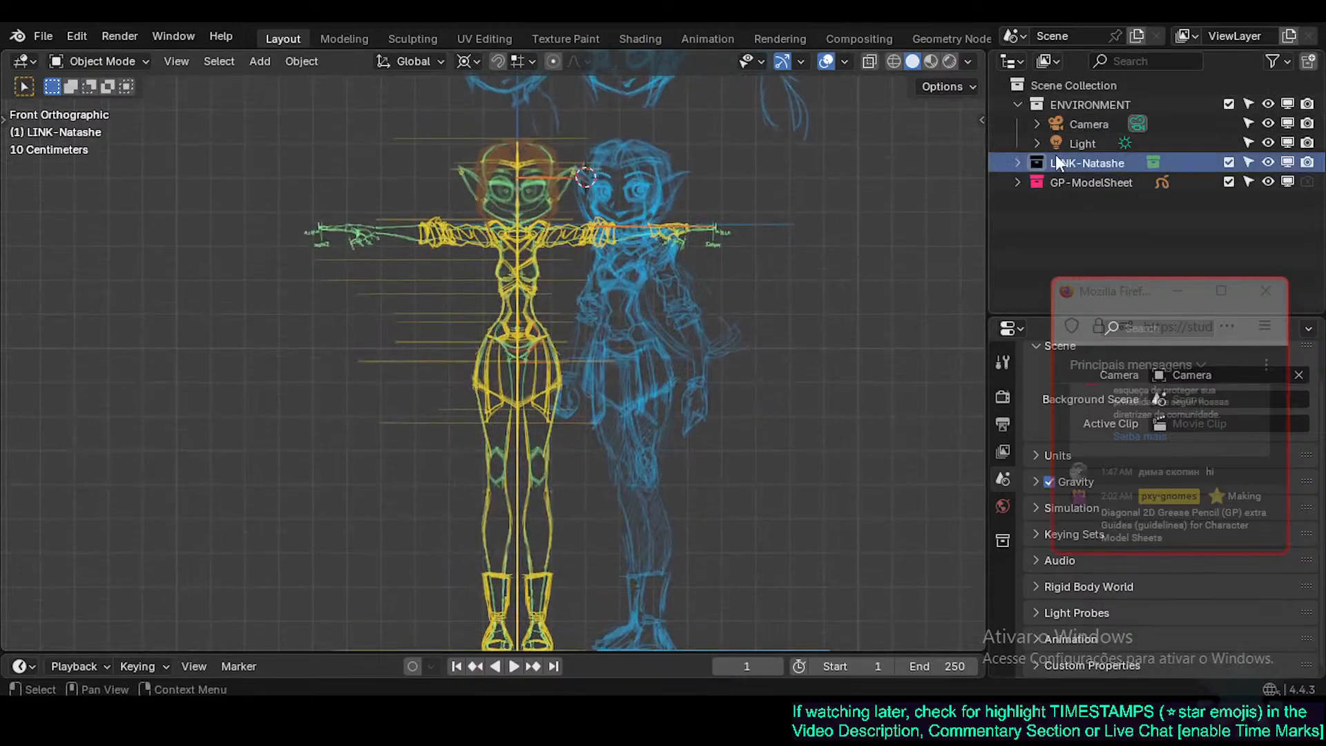
Expand the LINK-Natashe collection, select its MESH-Body collection, and save the file with the full front figure in view.
click(1021, 161)
click(1061, 177)
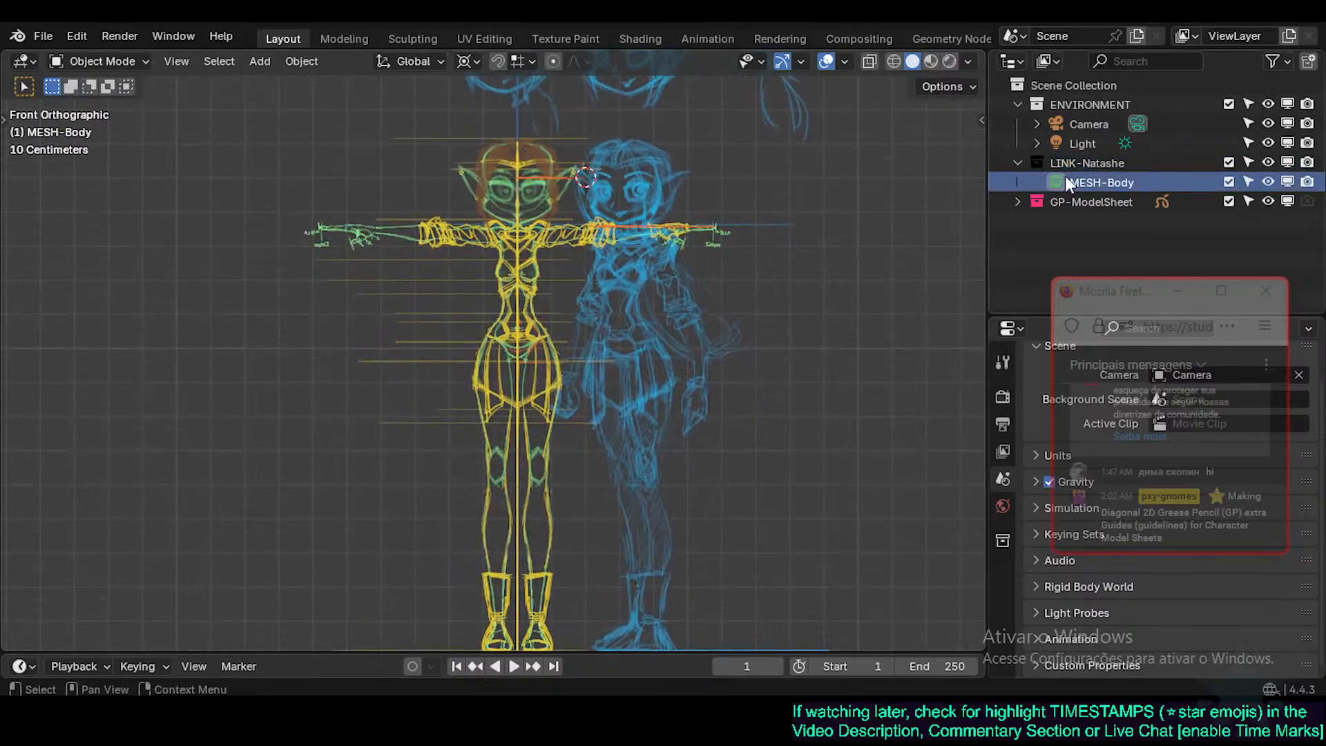
key(ctrl+s)
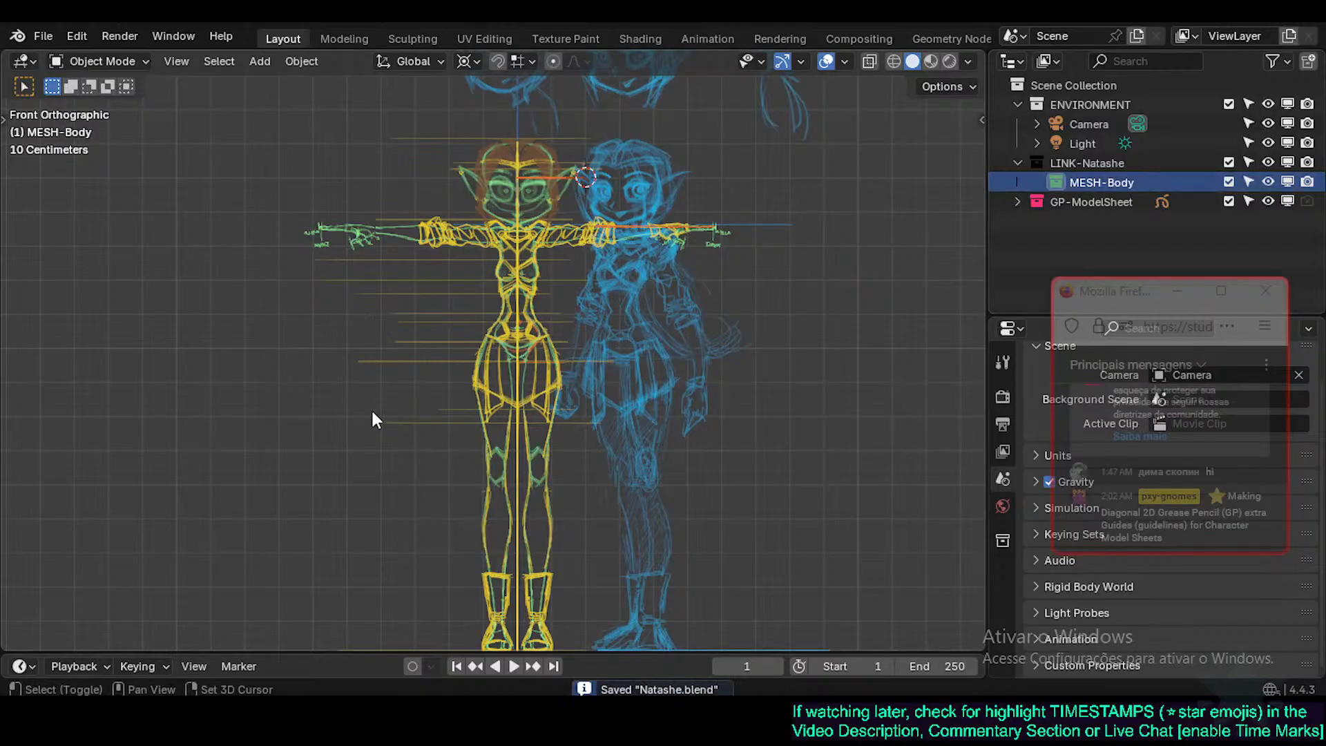
mouse_move(371, 408)
shift+middle_down()
mouse_move(380, 305)
mouse_move(385, 367)
mouse_move(379, 350)
shift+middle_up()
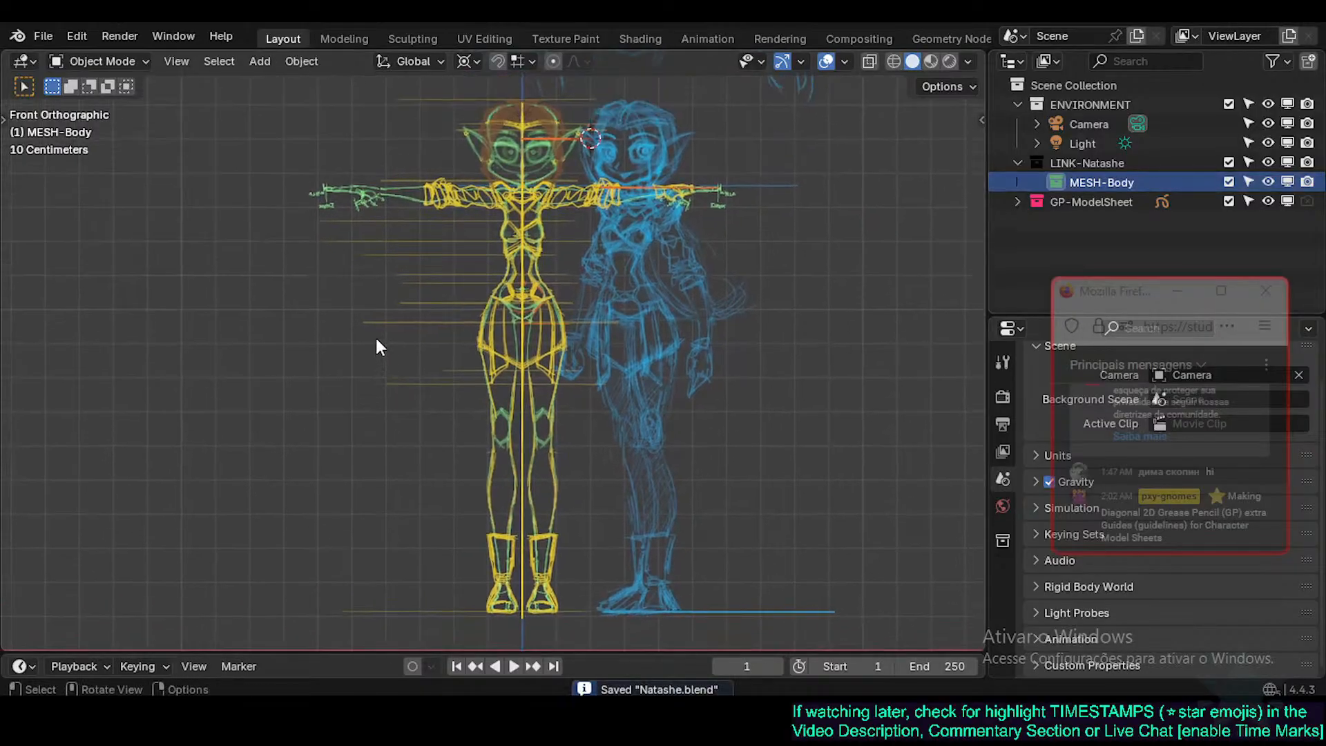
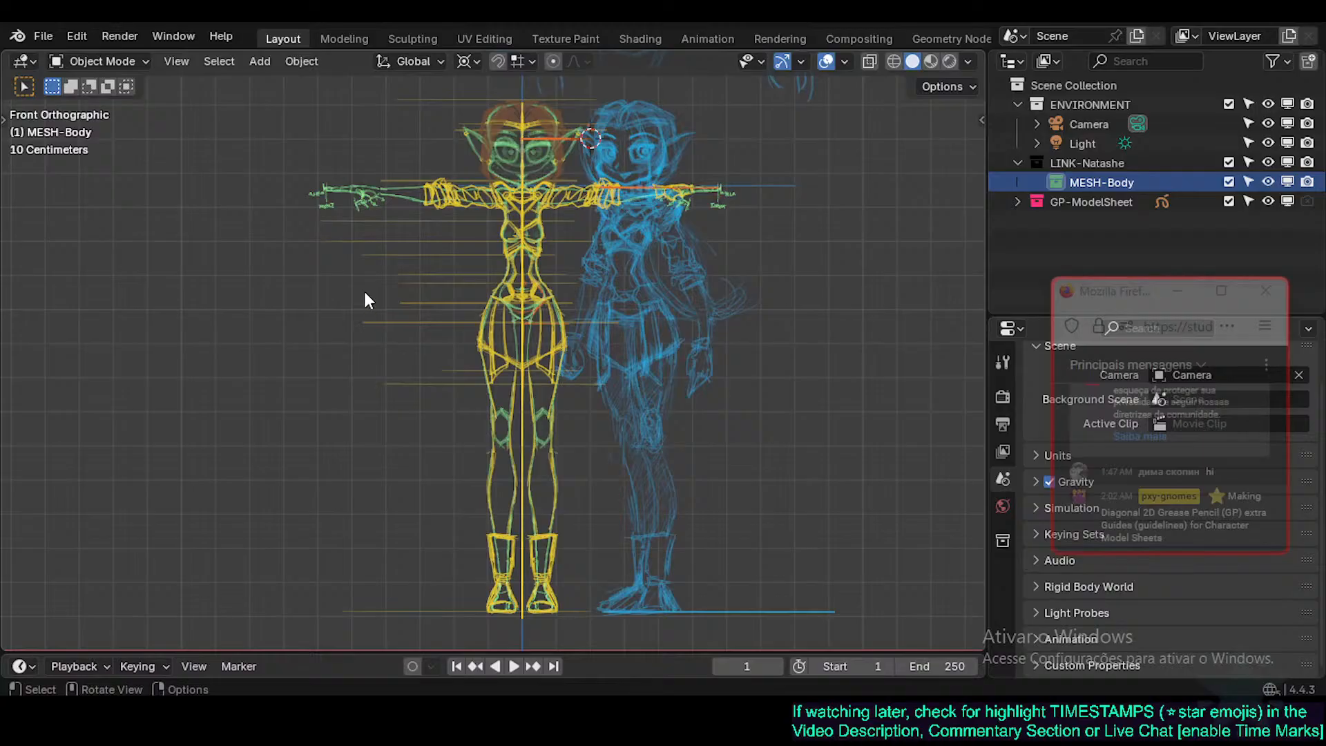
key(ctrl+s)
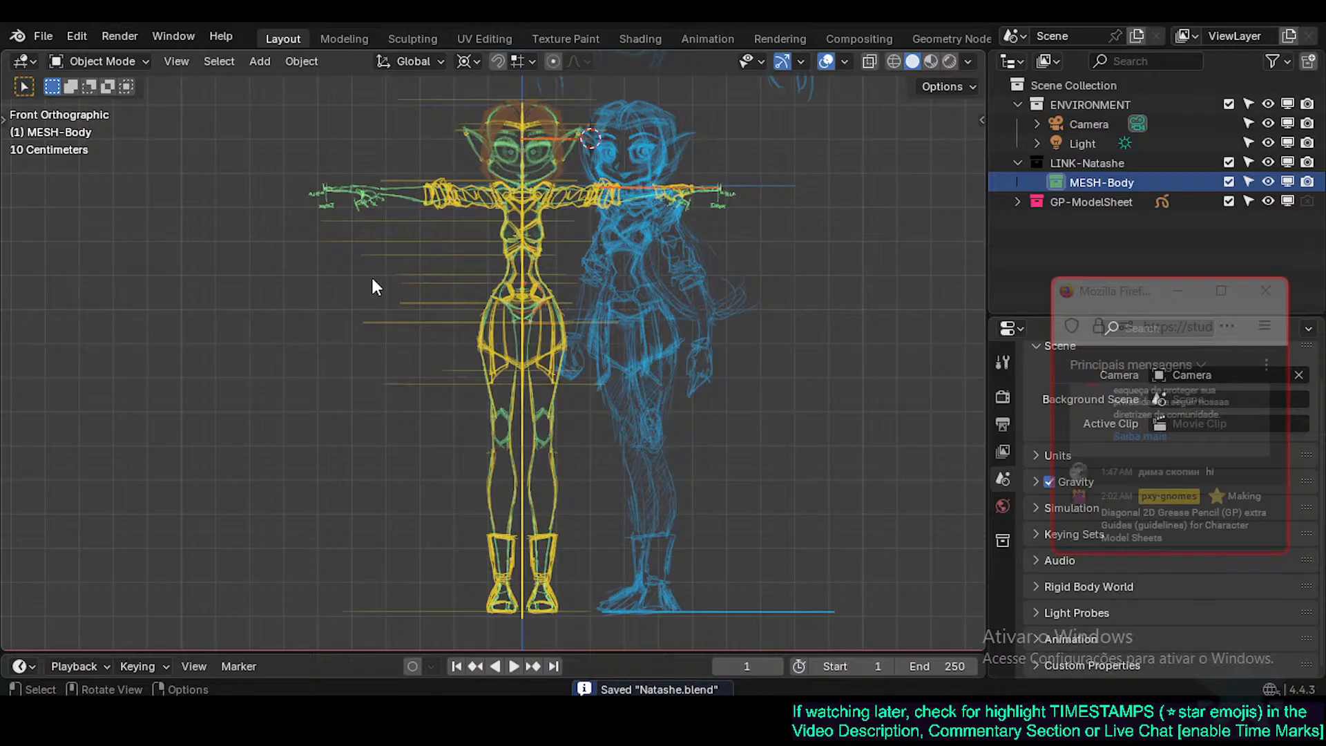
Snap the 3D cursor to the world origin and save the file.
key(shift+s)
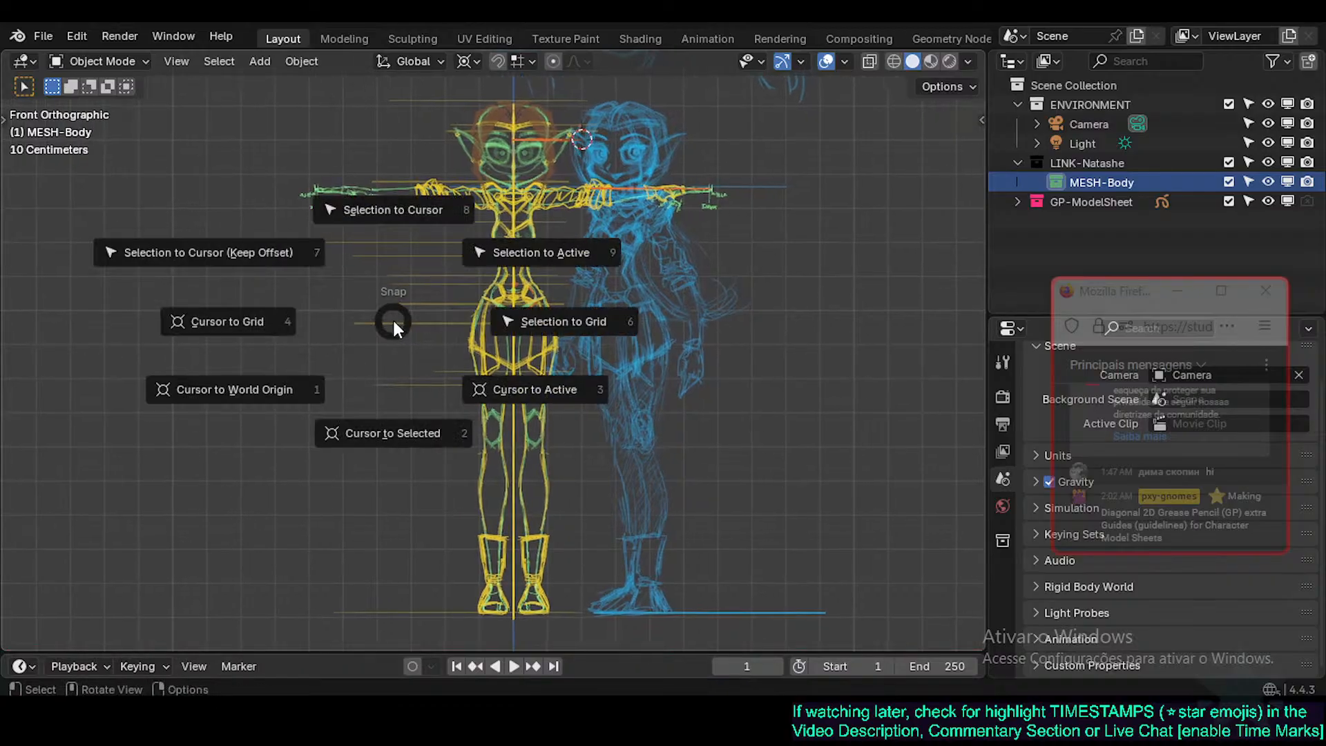
key(1)
shift+middle_drag(437, 442, 424, 333)
key(ctrl+s)
Open the character file Dorothy.blend from the 01_Characters folder.
click(41, 35)
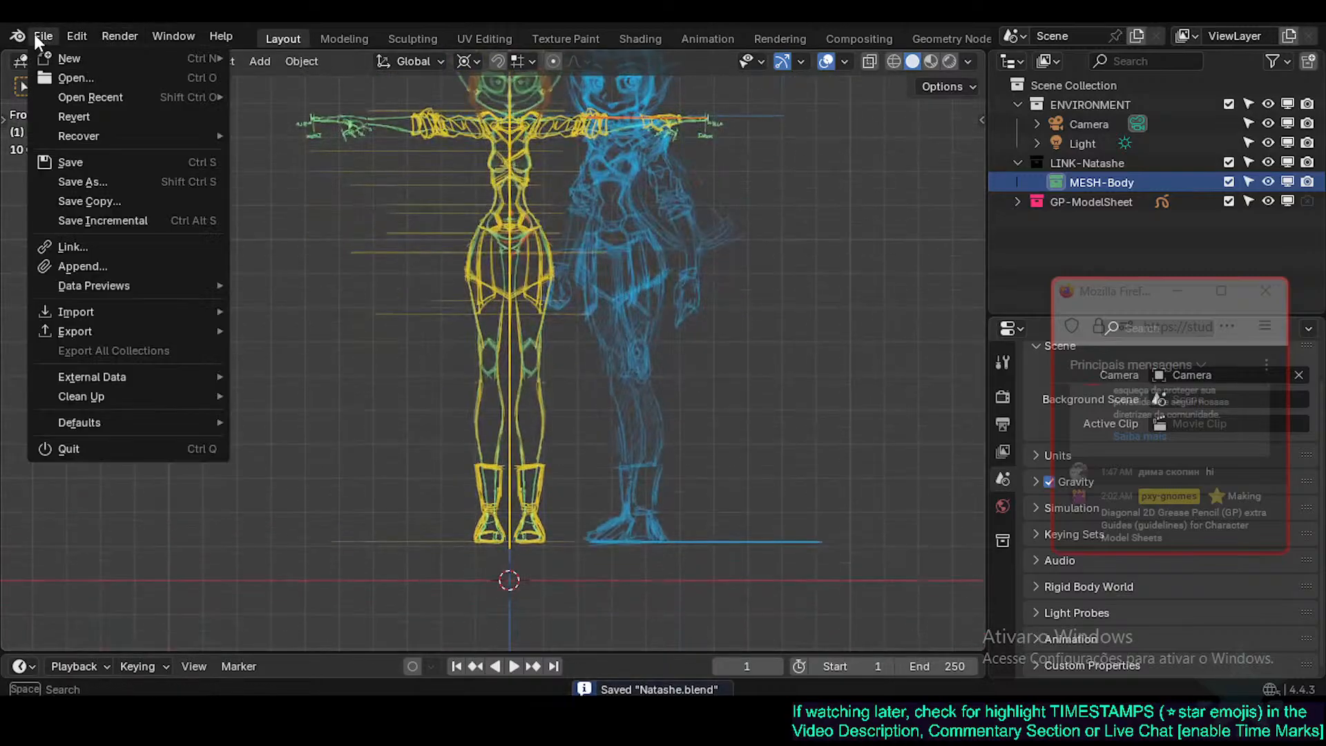
click(73, 74)
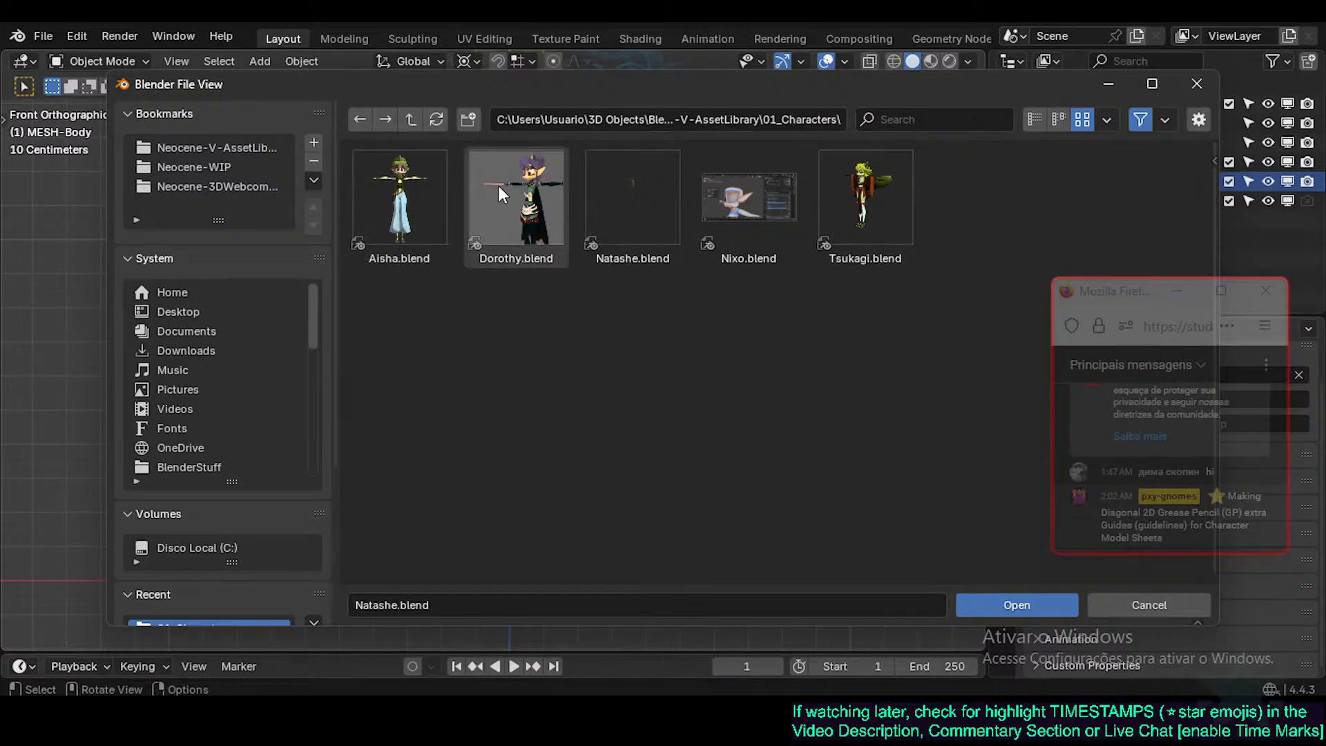
double_click(515, 201)
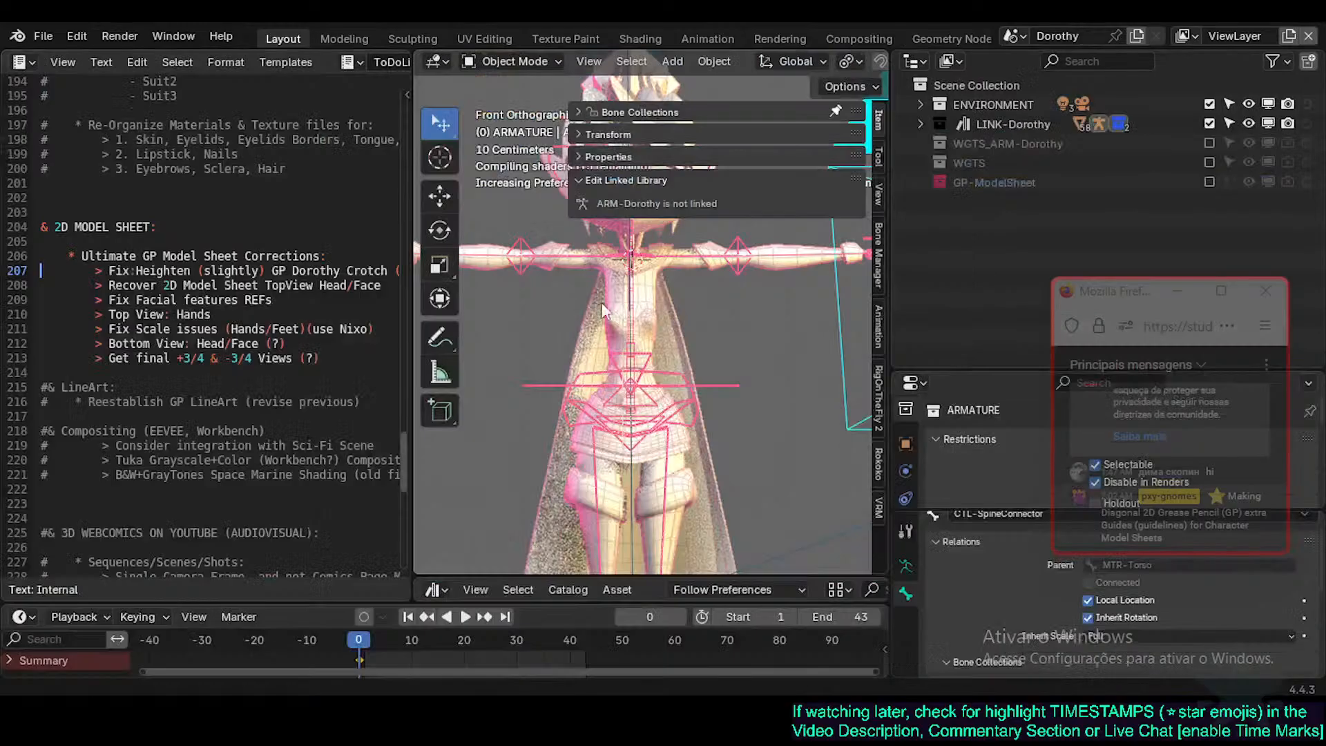
Widen the 3D viewport by shrinking the text editor, and hide the viewport's sidebar.
middle_drag(605, 335, 627, 365)
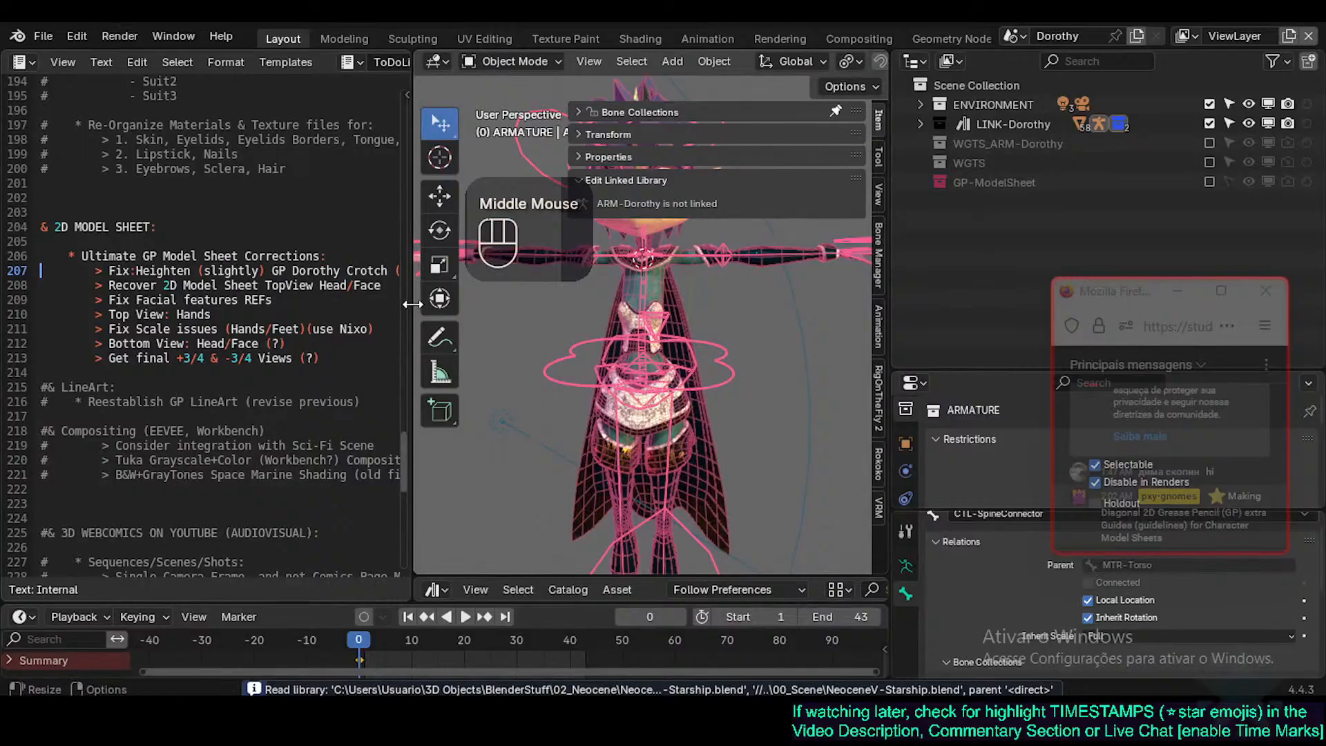
drag(412, 302, 78, 277)
shift+middle_drag(485, 284, 500, 344)
key(n)
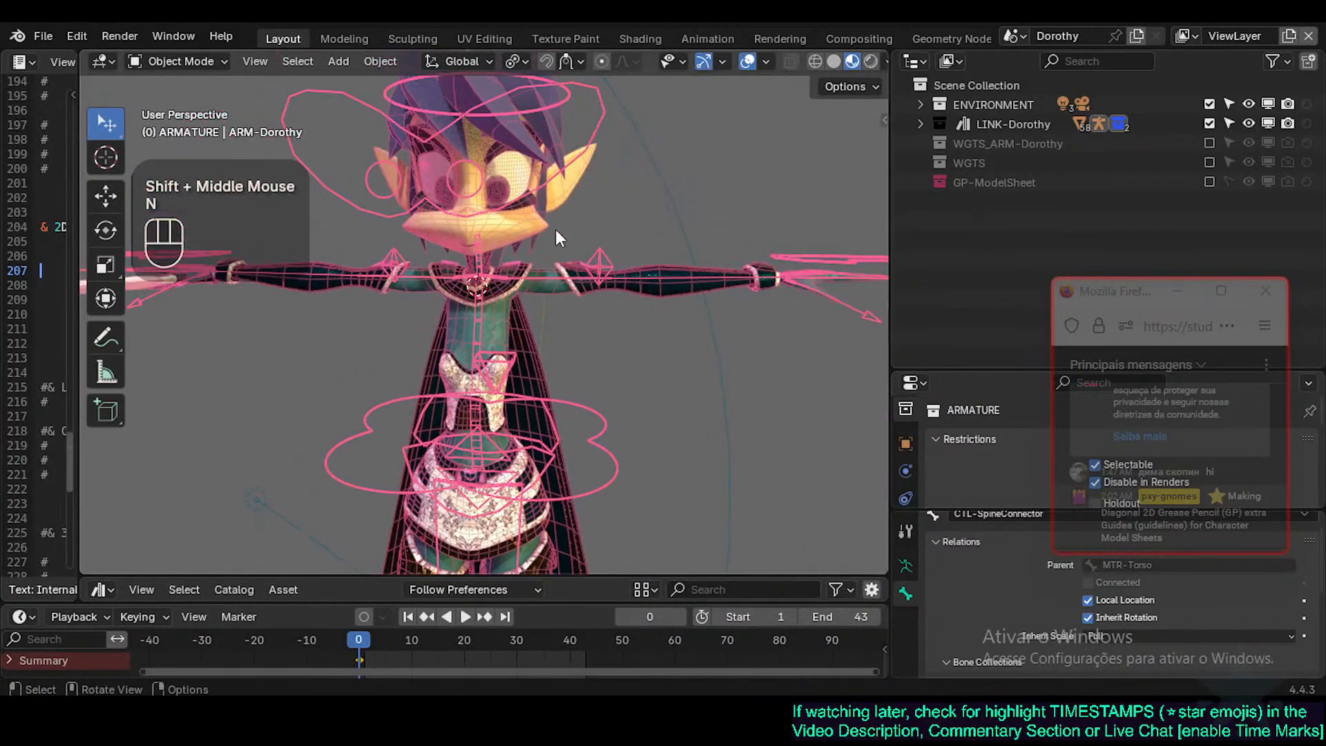
Turn off the wireframe display on the Dorothy model and select the 0-Dorothy_Body mesh.
shift+middle_drag(556, 230, 565, 351)
key(ctrl+shift+alt+z)
click(520, 311)
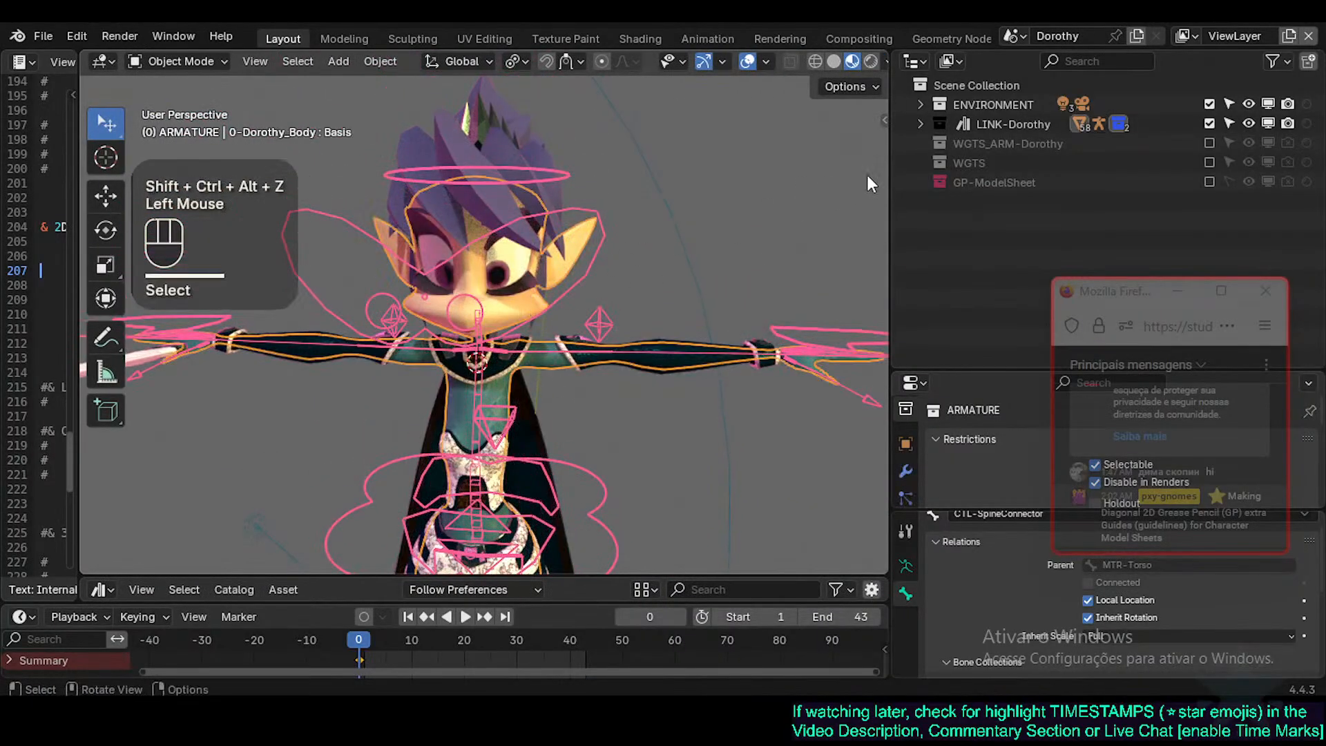
Widen the Outliner, enable the WGTS_ARM-Dorothy collection in the view layer and check the widget objects inside it.
drag(889, 181, 782, 178)
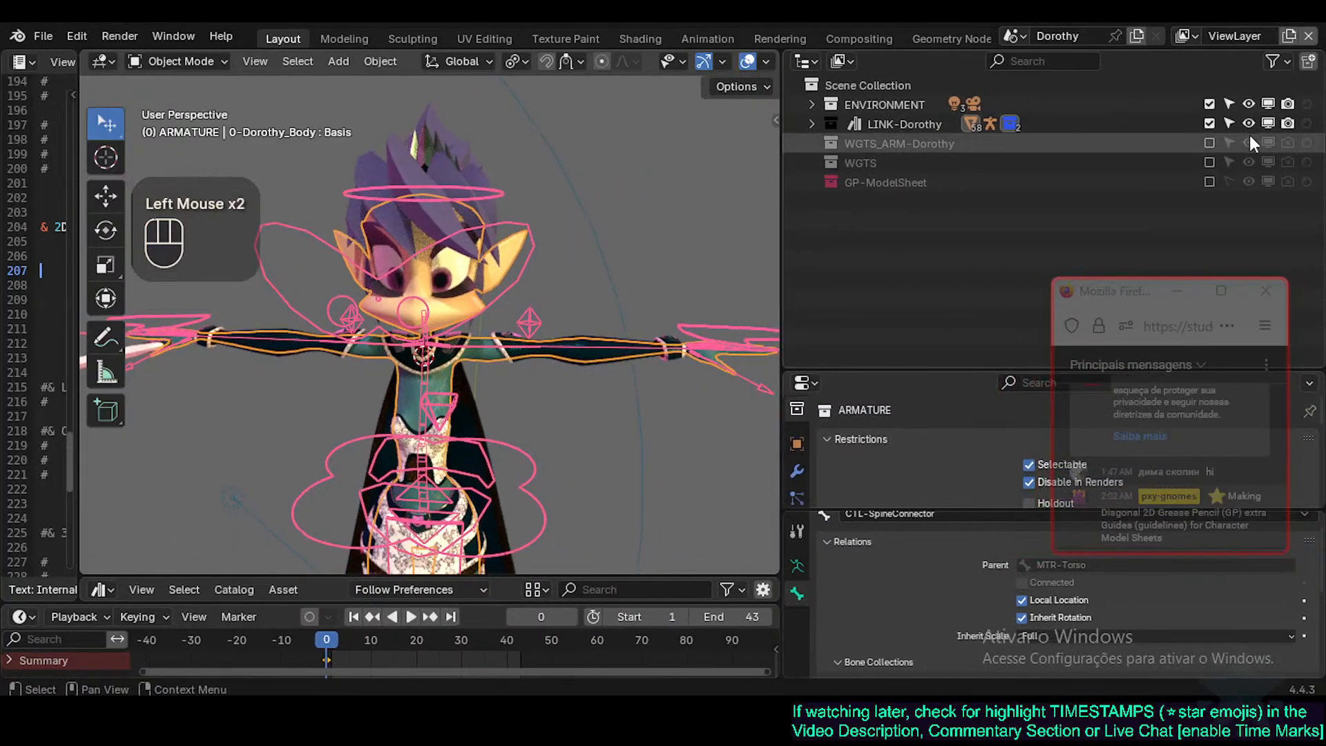
click(1210, 143)
click(935, 165)
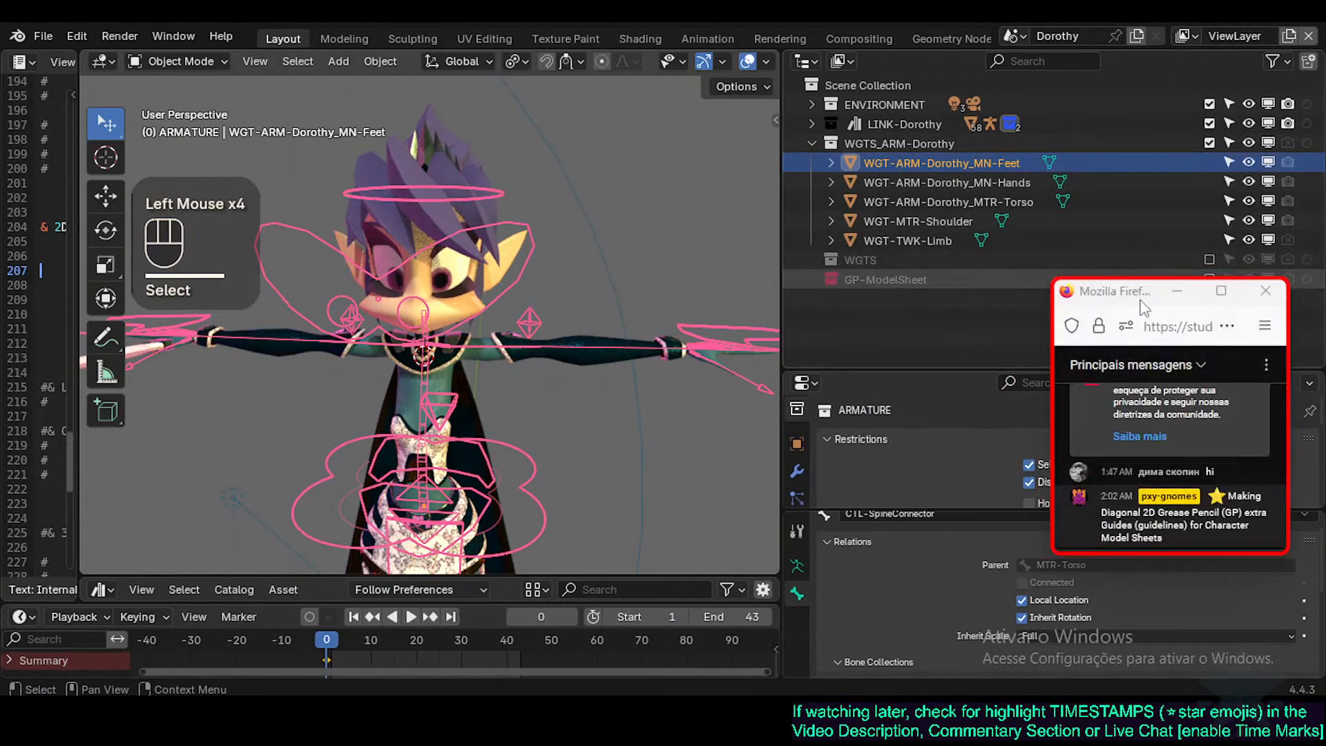
click(828, 143)
click(812, 143)
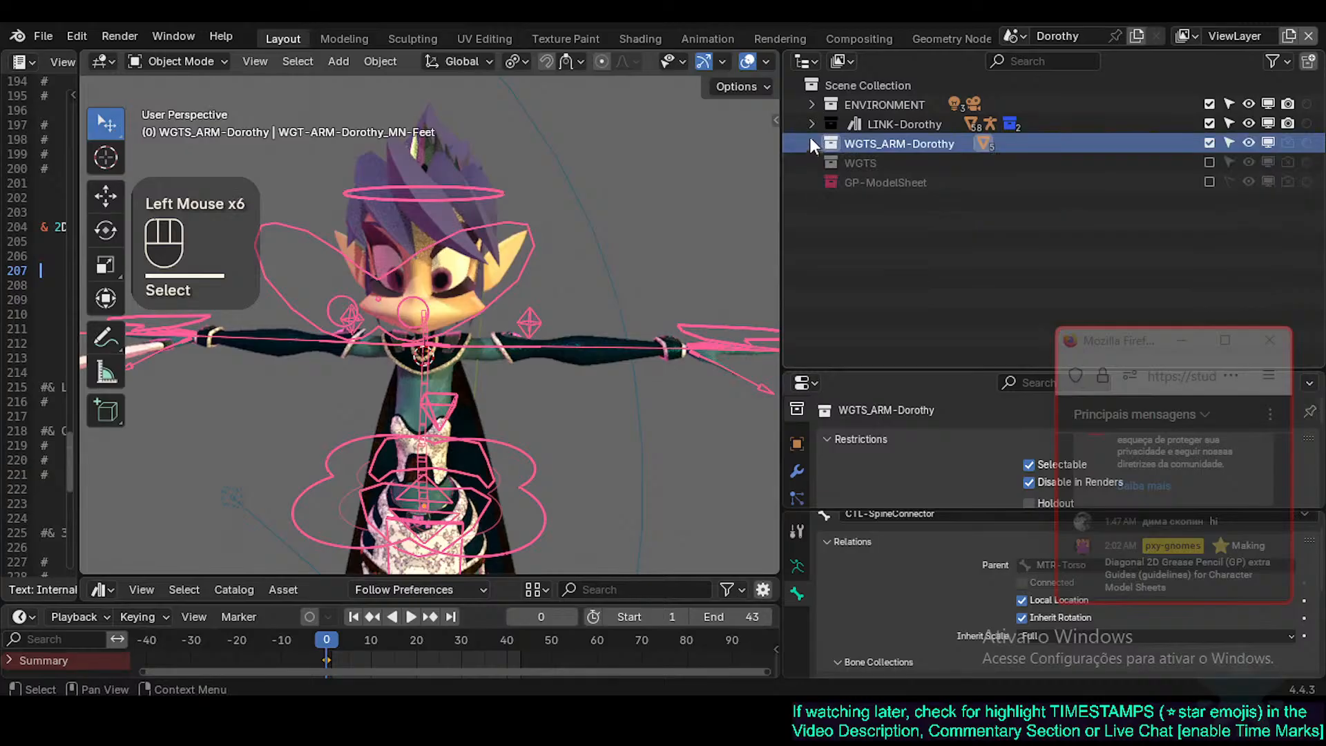
Expand the LINK-Dorothy and MESH collections and examine which objects the EYES collection contains.
click(812, 124)
click(874, 163)
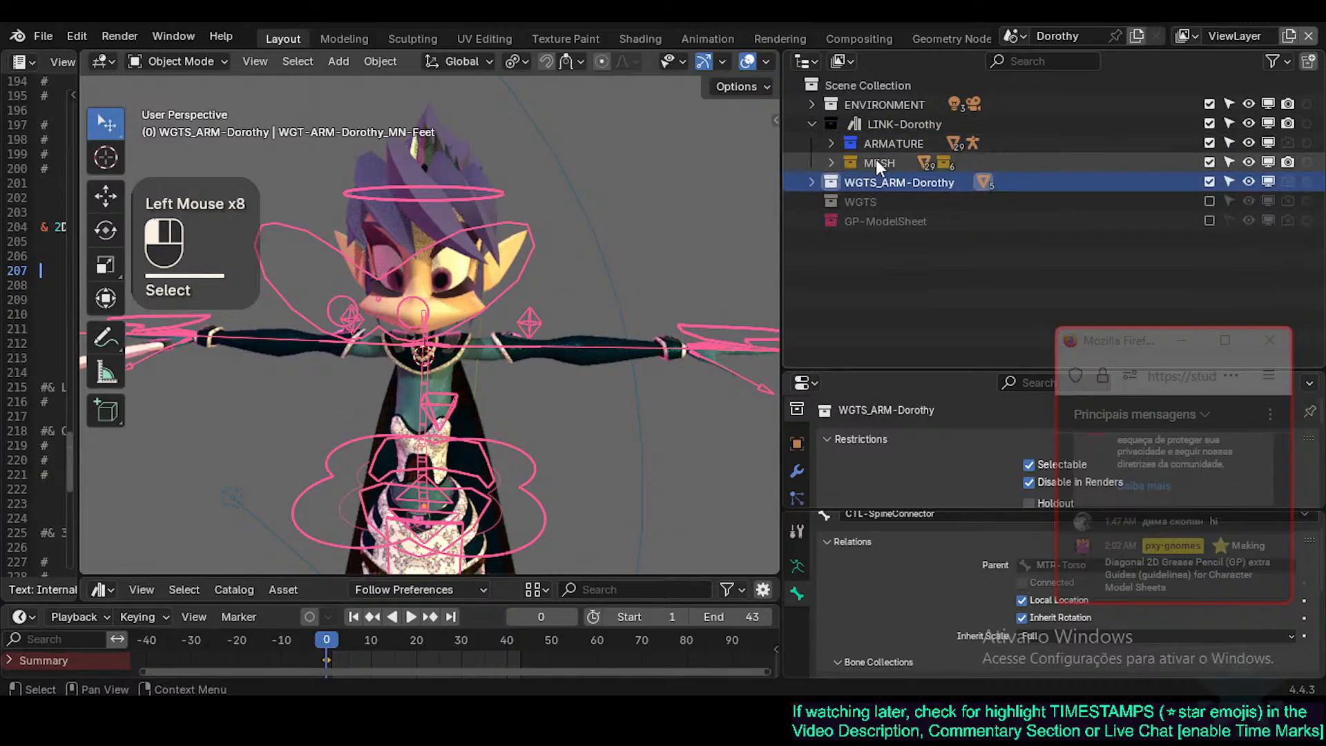
click(832, 163)
scroll(905, 210, down, 1)
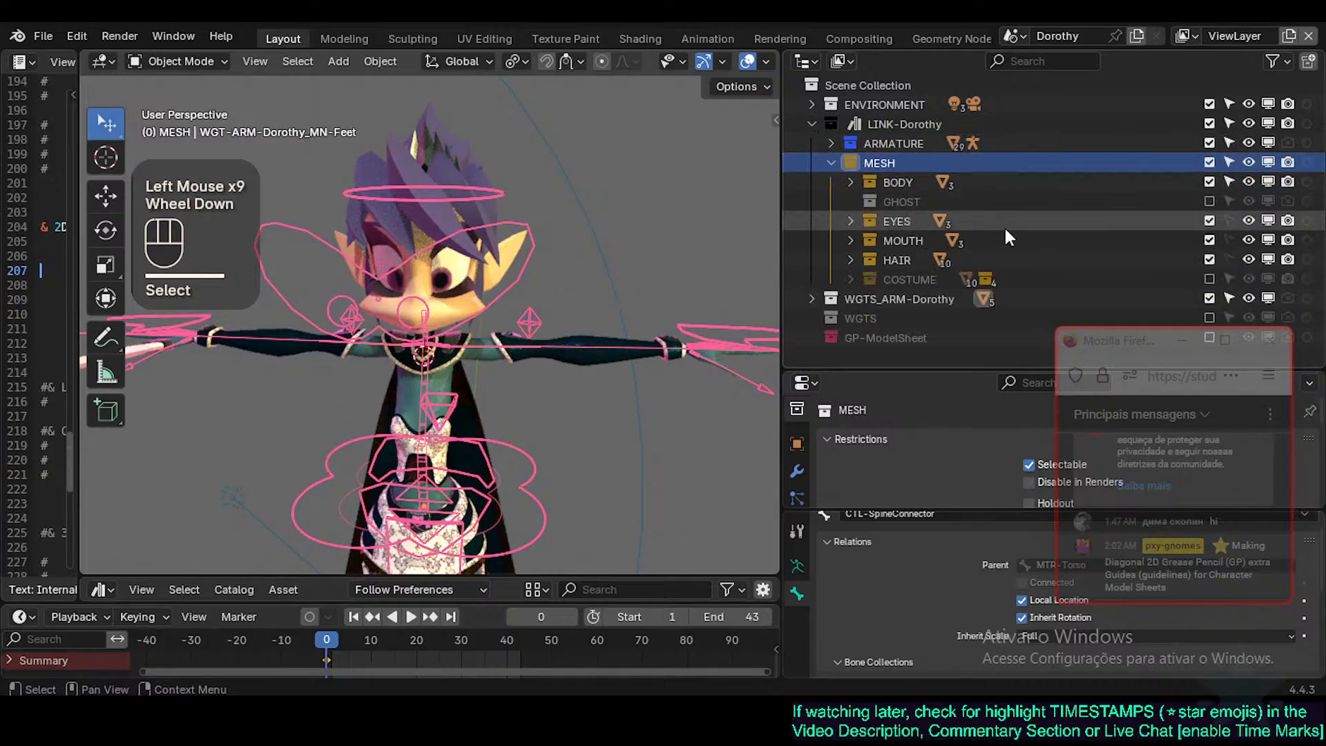
click(850, 223)
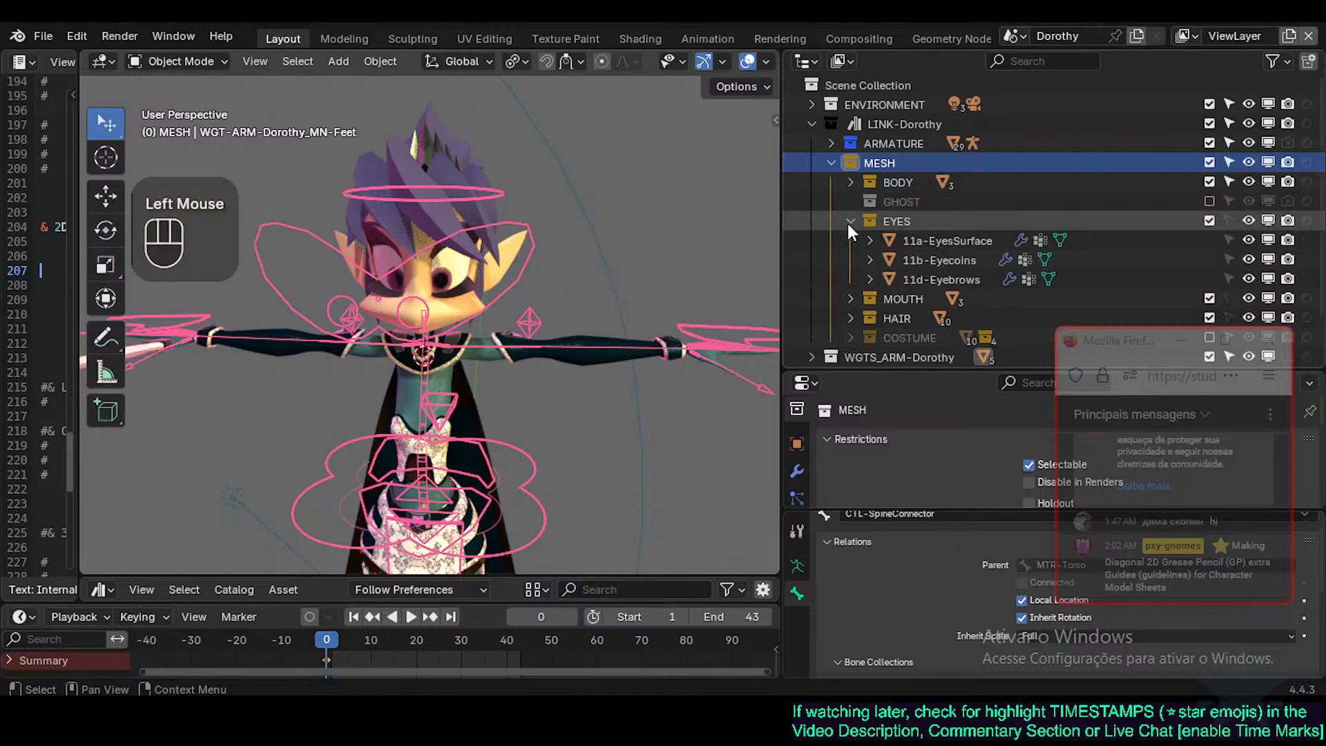
click(849, 222)
click(438, 221)
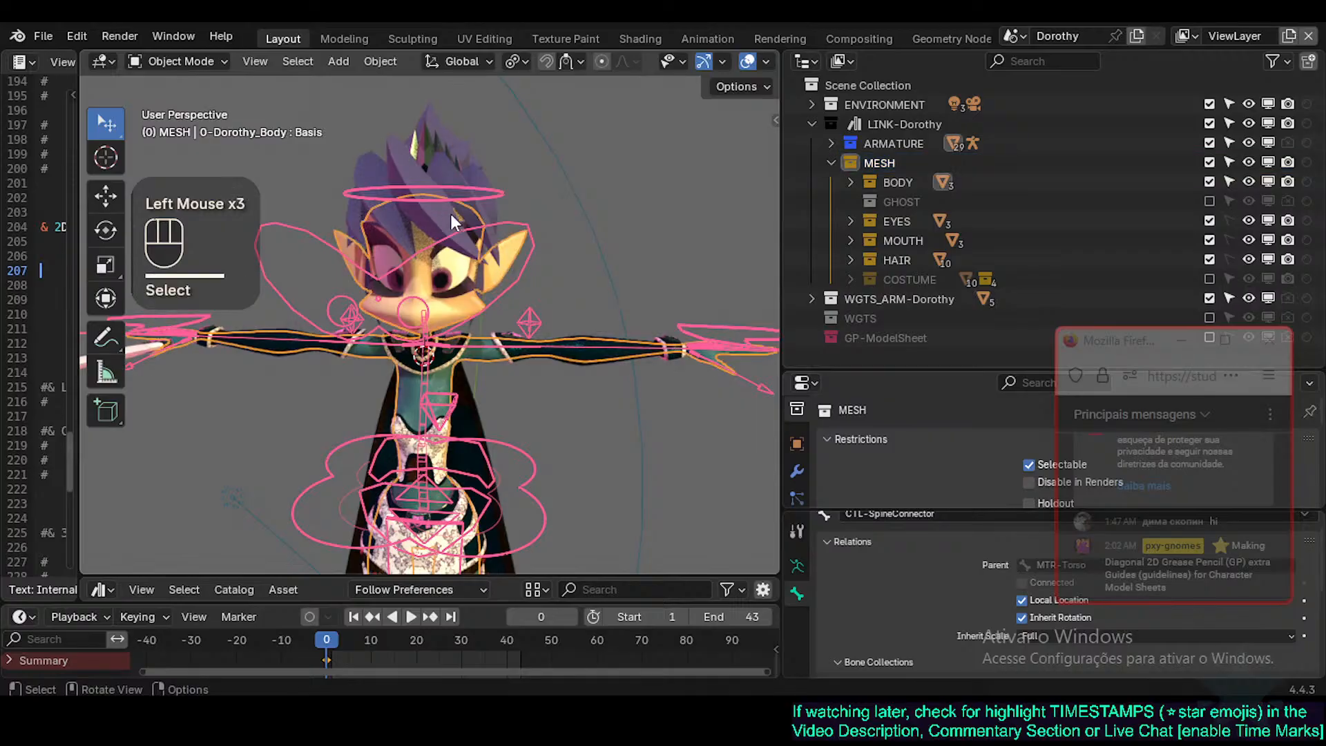
click(850, 221)
click(850, 221)
click(849, 221)
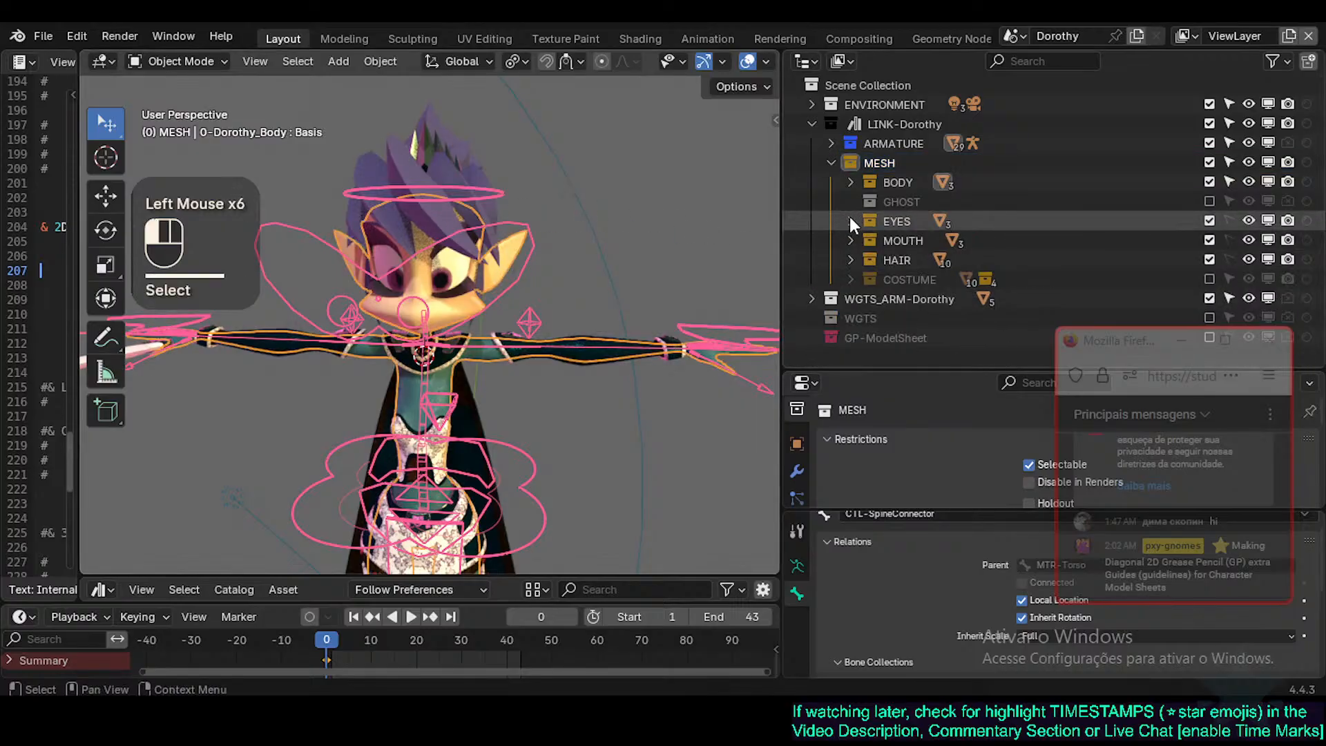
click(850, 221)
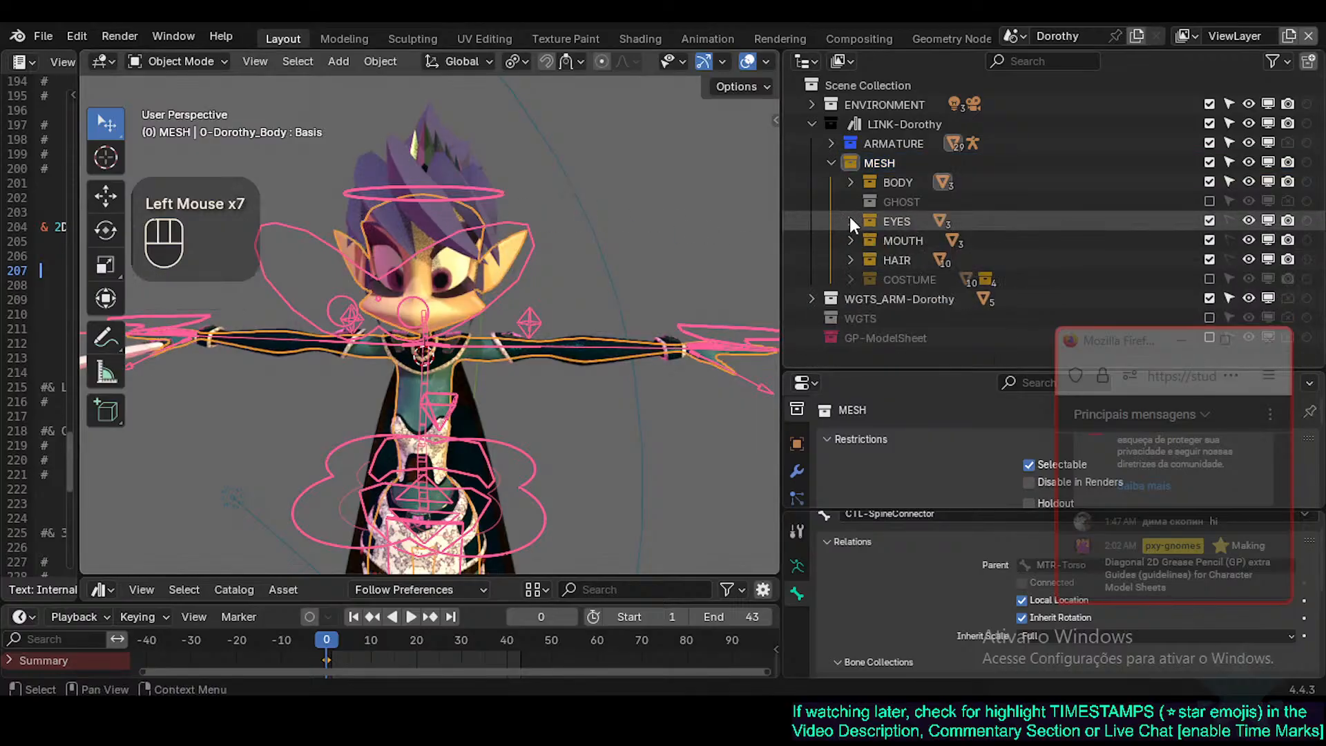
Examine the names of the ponytail, scalp and accessory objects inside the HAIR collection.
click(851, 261)
scroll(930, 261, down, 2)
scroll(891, 239, up, 1)
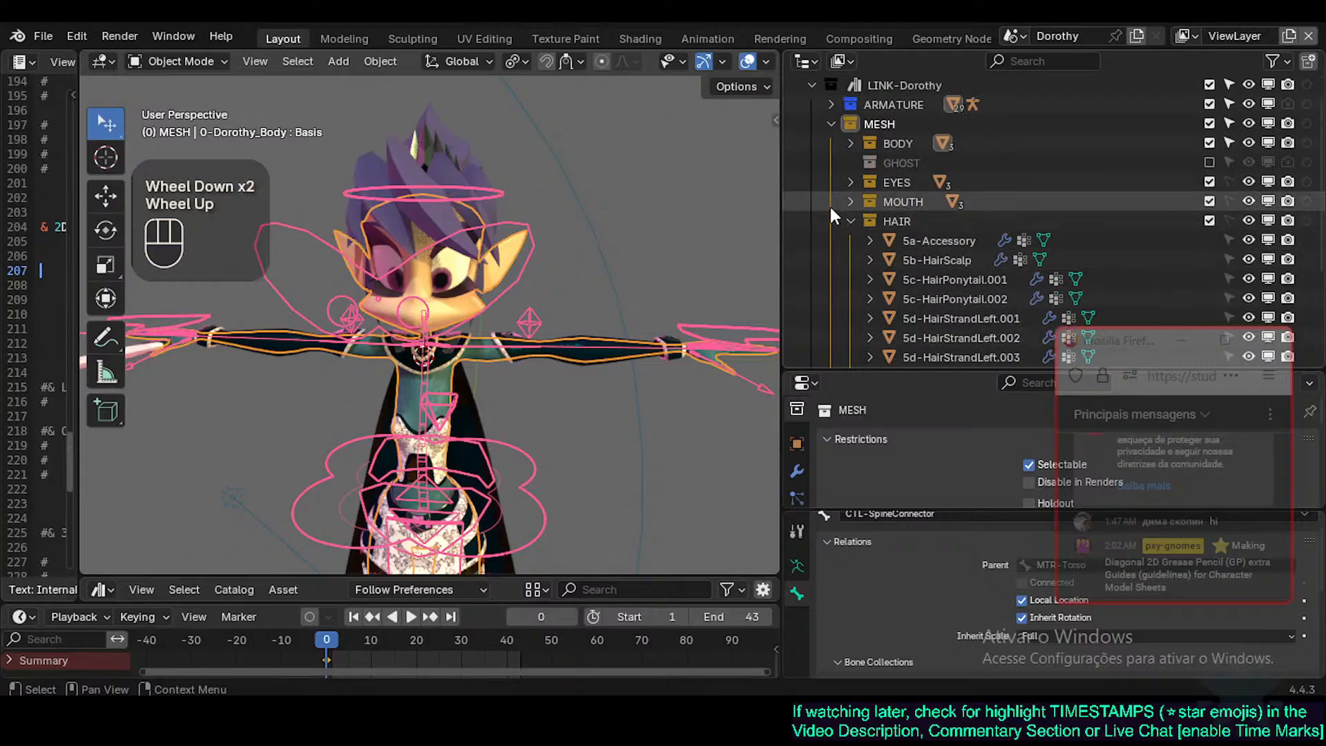
click(850, 221)
click(851, 261)
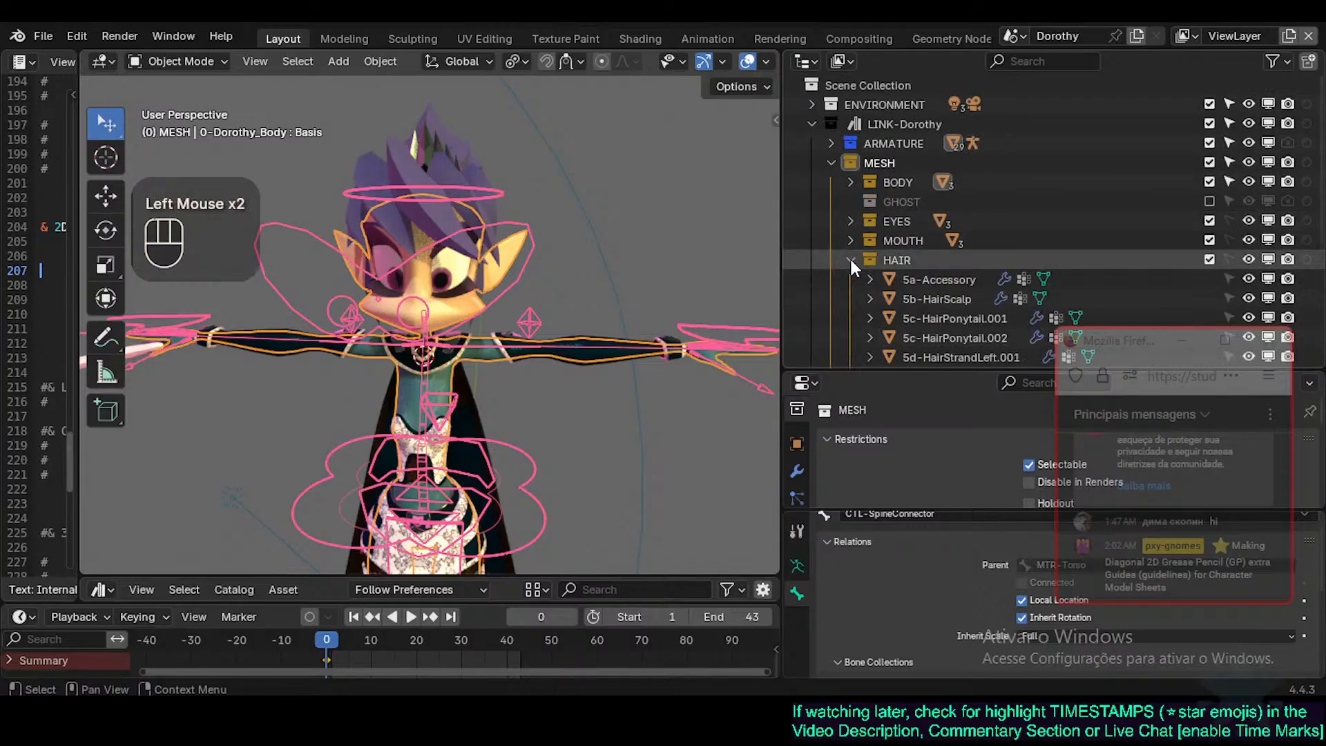
scroll(912, 246, down, 2)
click(941, 221)
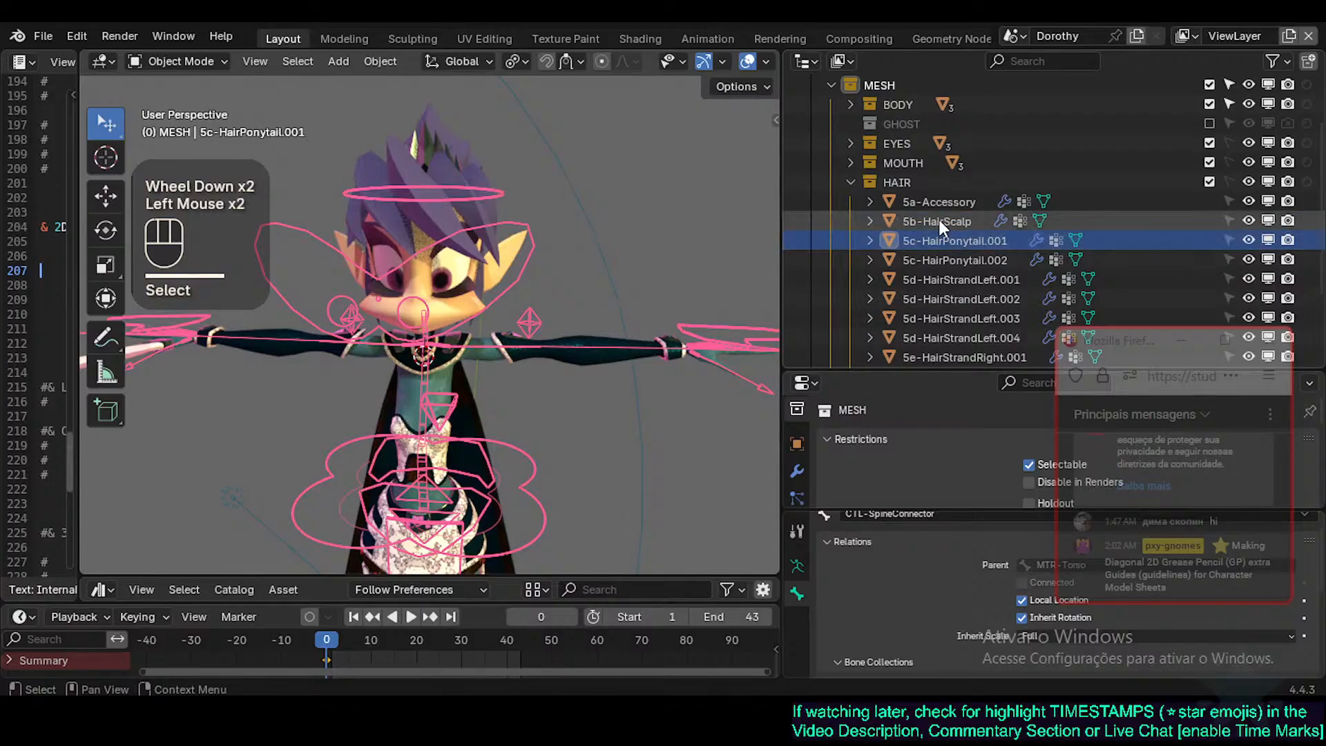
click(930, 202)
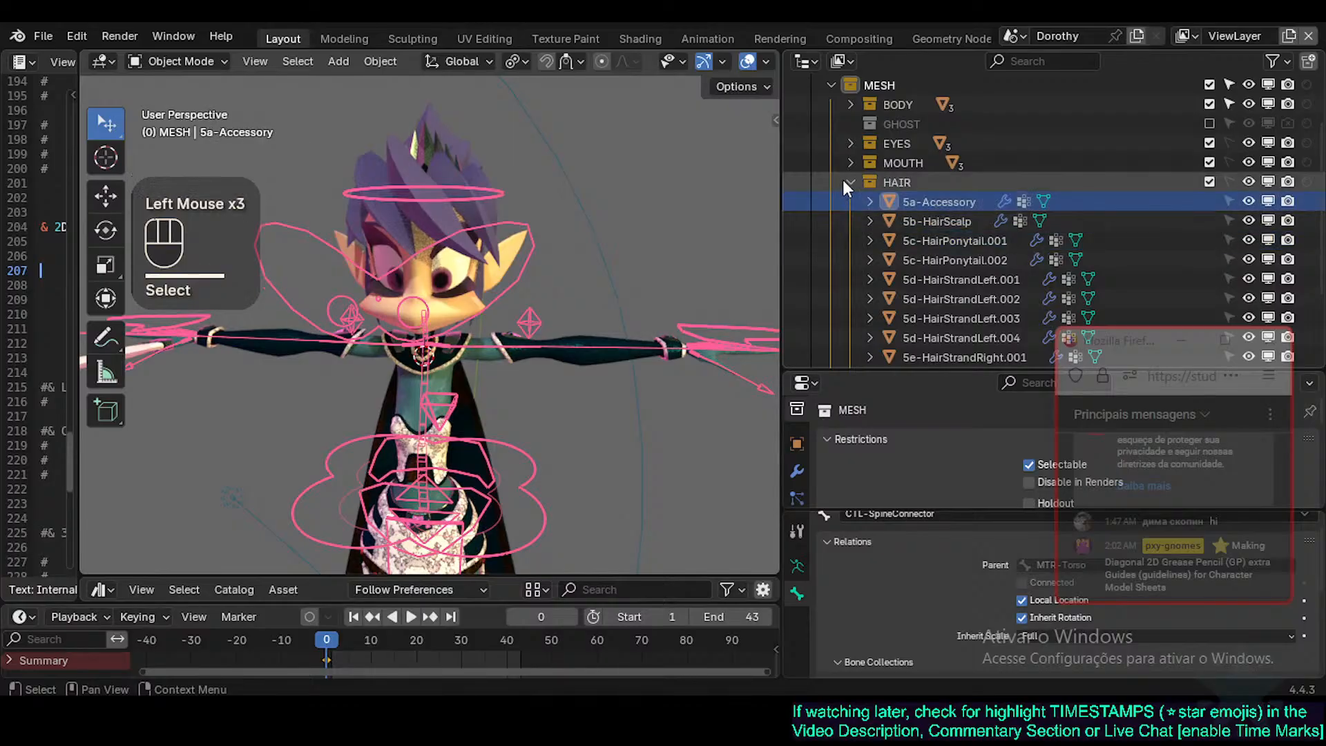
click(844, 183)
Examine the names of the upper arcade, lower arcade and tongue objects inside the MOUTH collection.
click(851, 240)
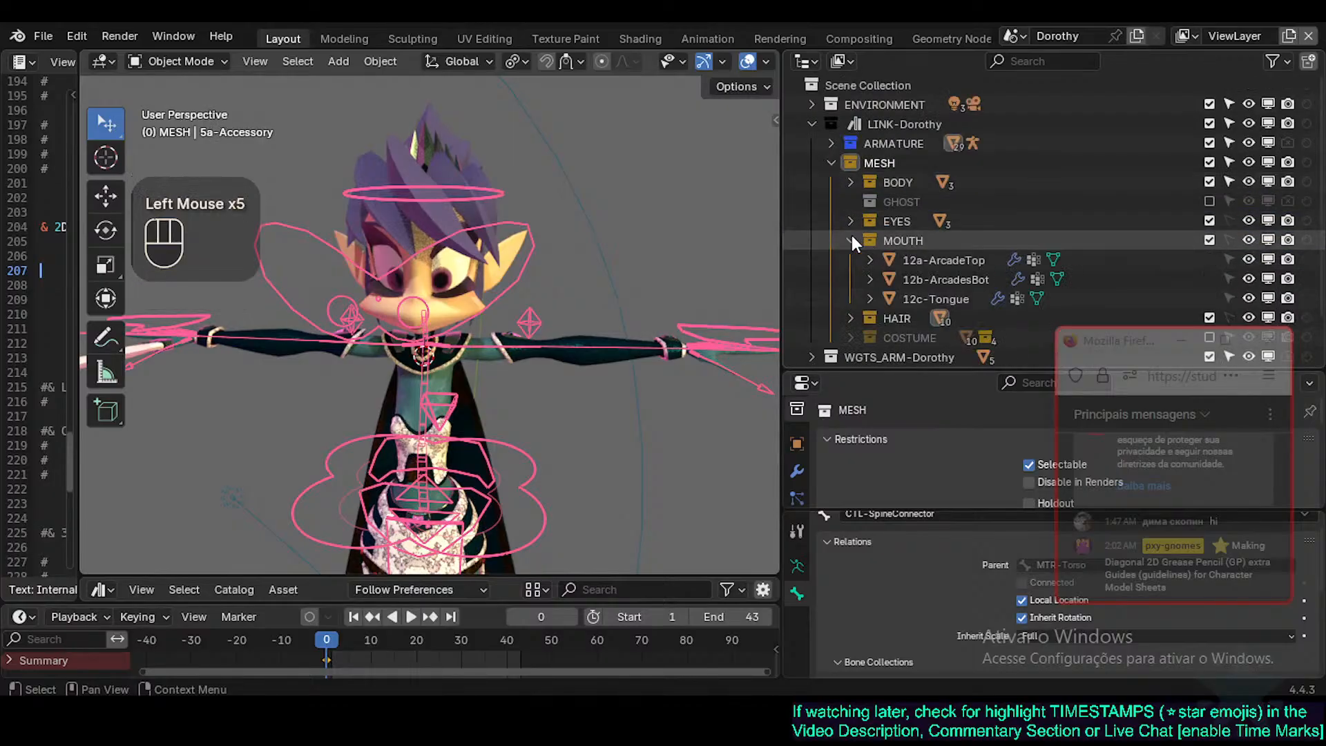
scroll(861, 242, down, 1)
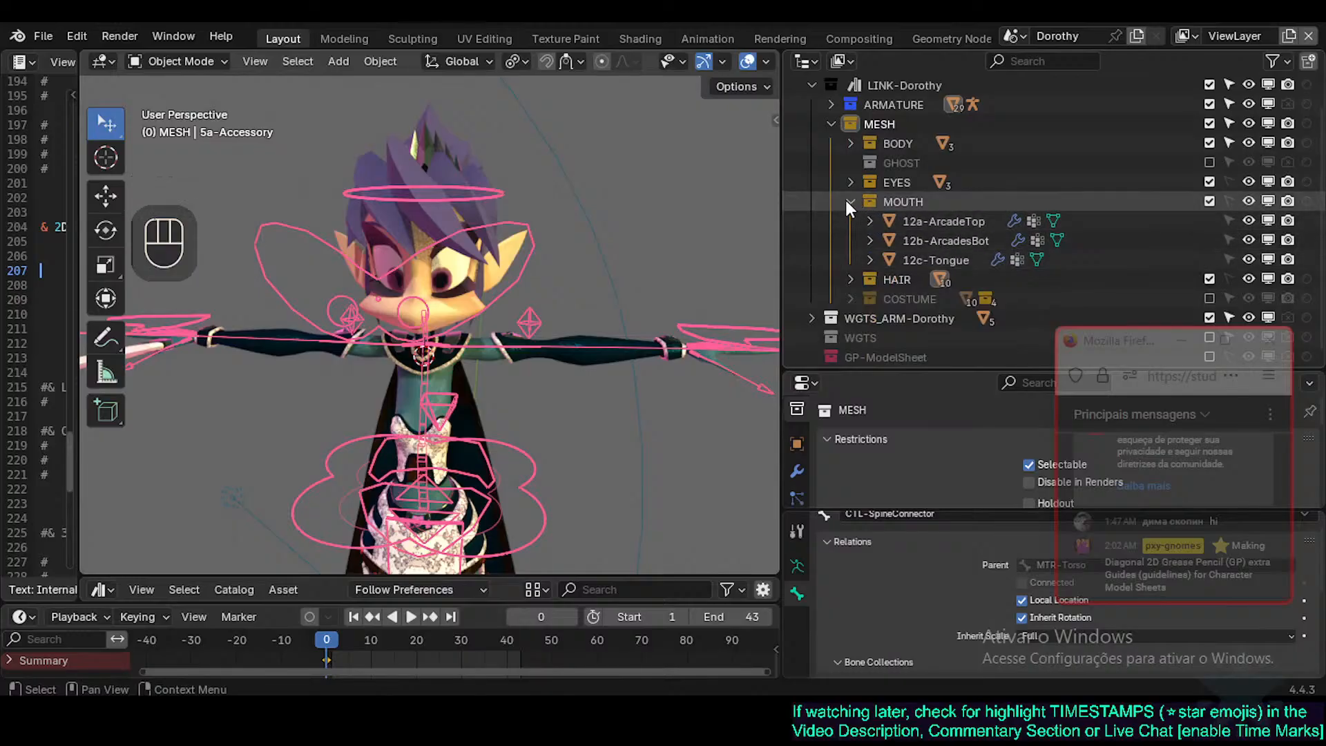
click(926, 222)
click(934, 240)
click(934, 221)
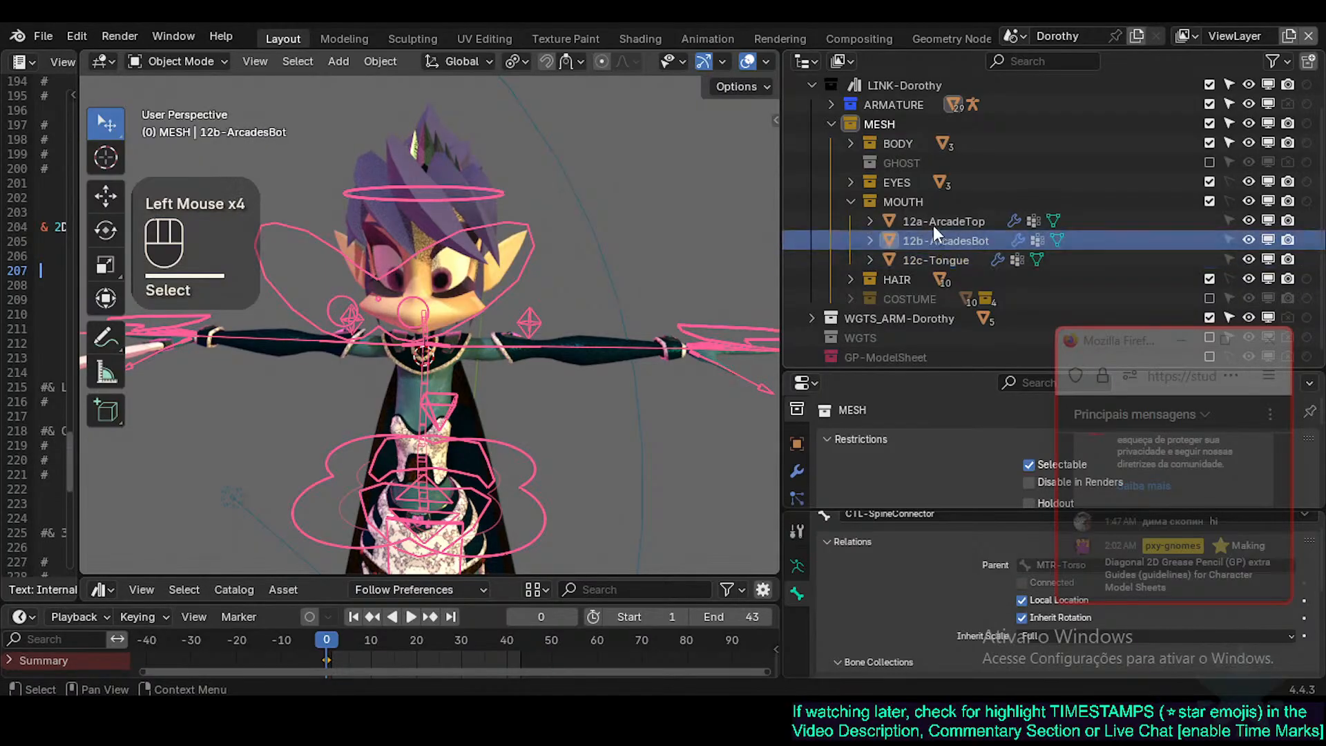
click(843, 194)
Check the eyecoins, eyebrows and eye surface objects in the EYES collection, including the data nested under 11a-EyesSurface.
click(851, 183)
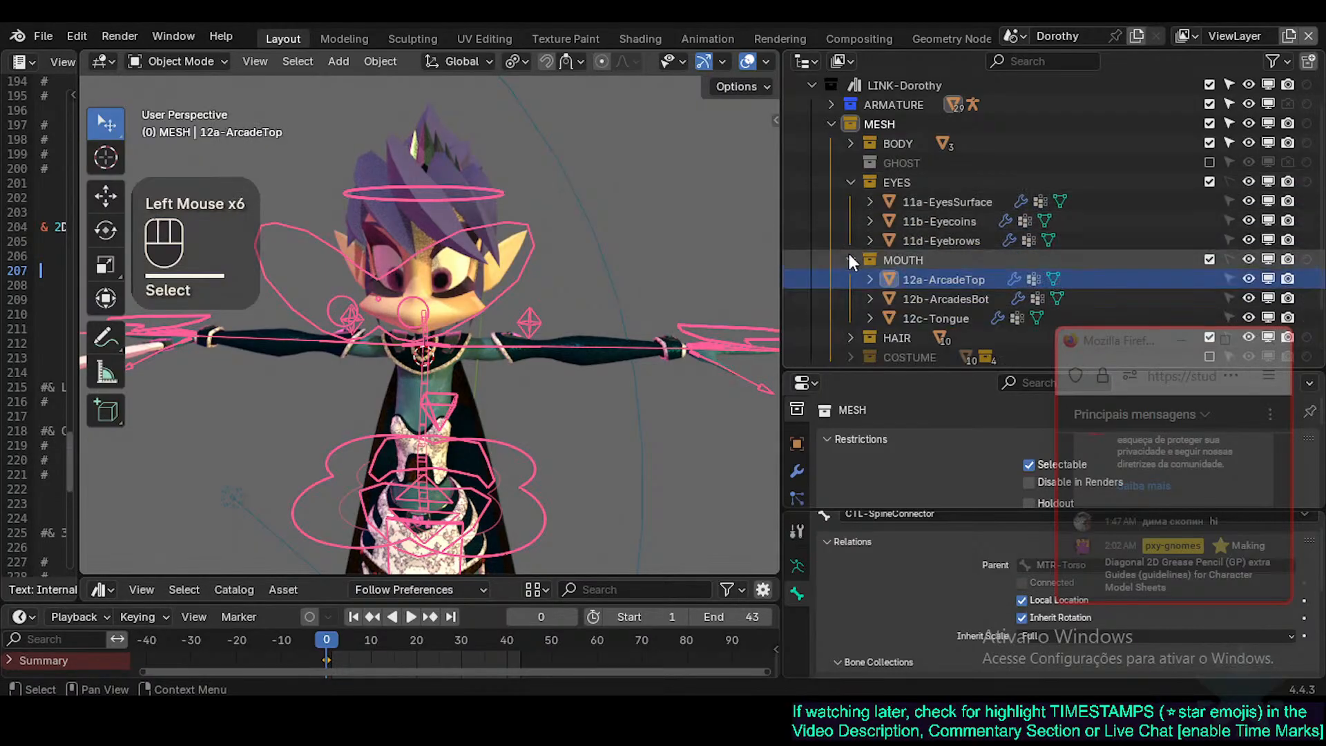
click(849, 257)
click(849, 182)
click(849, 221)
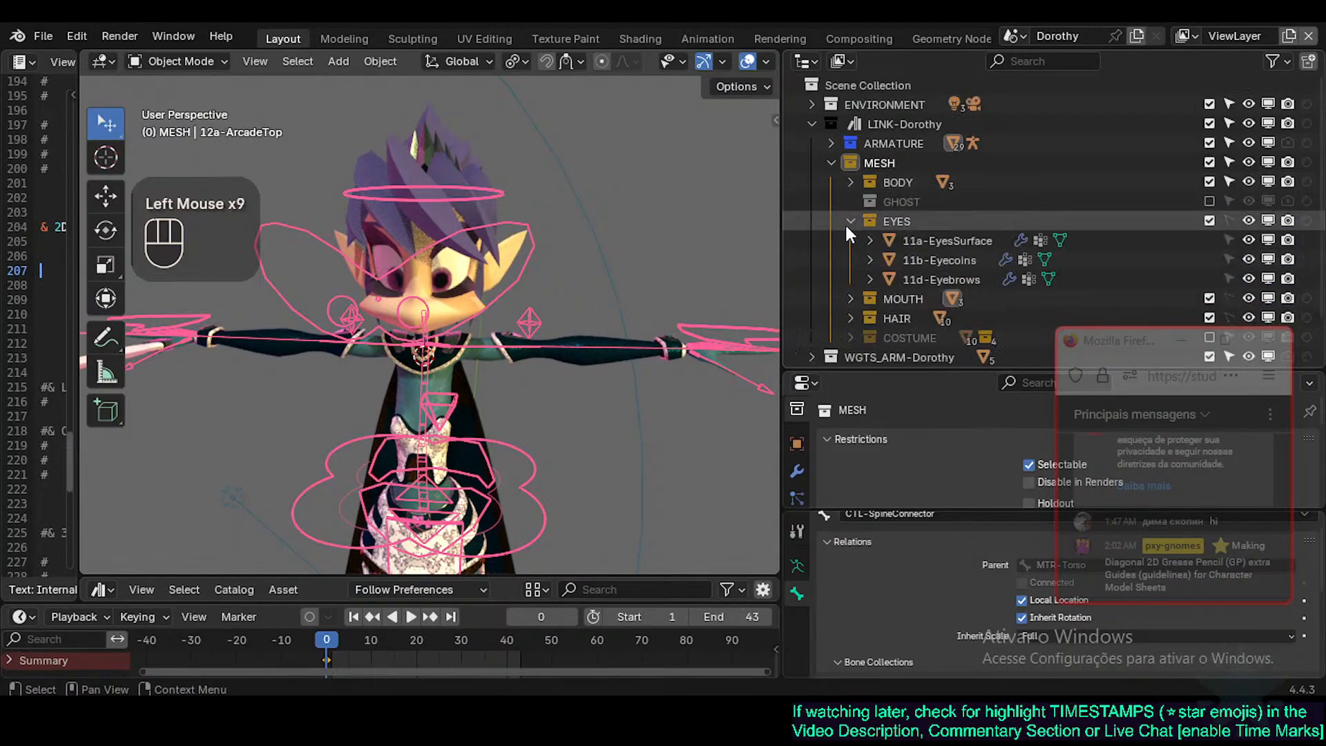
click(934, 260)
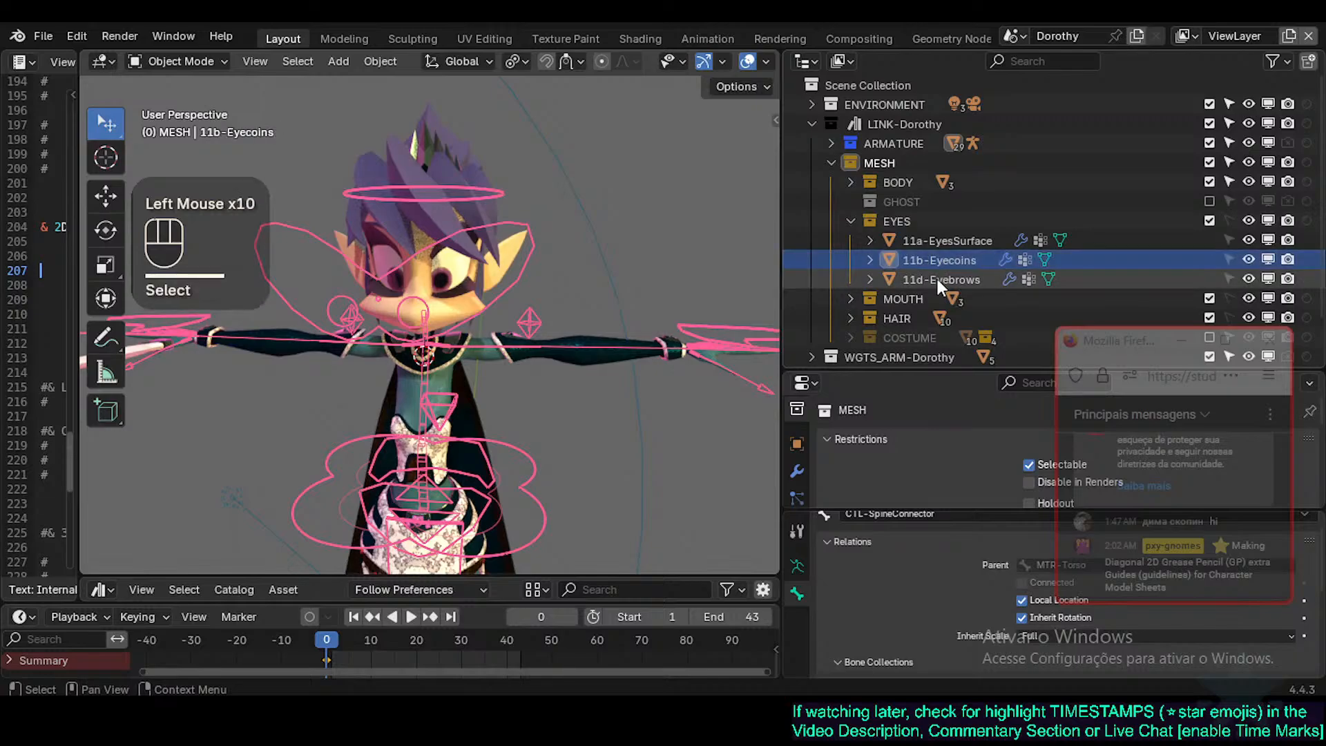
click(929, 278)
click(928, 260)
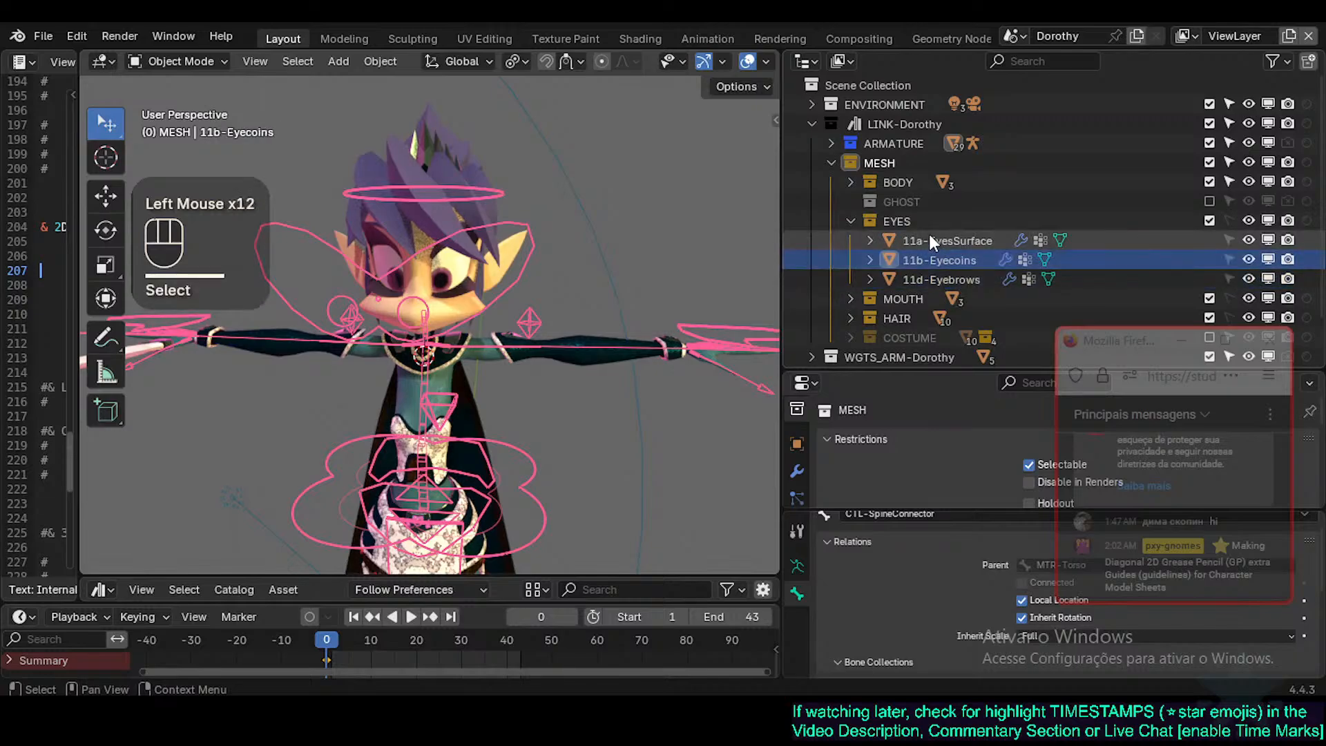
click(912, 244)
click(869, 240)
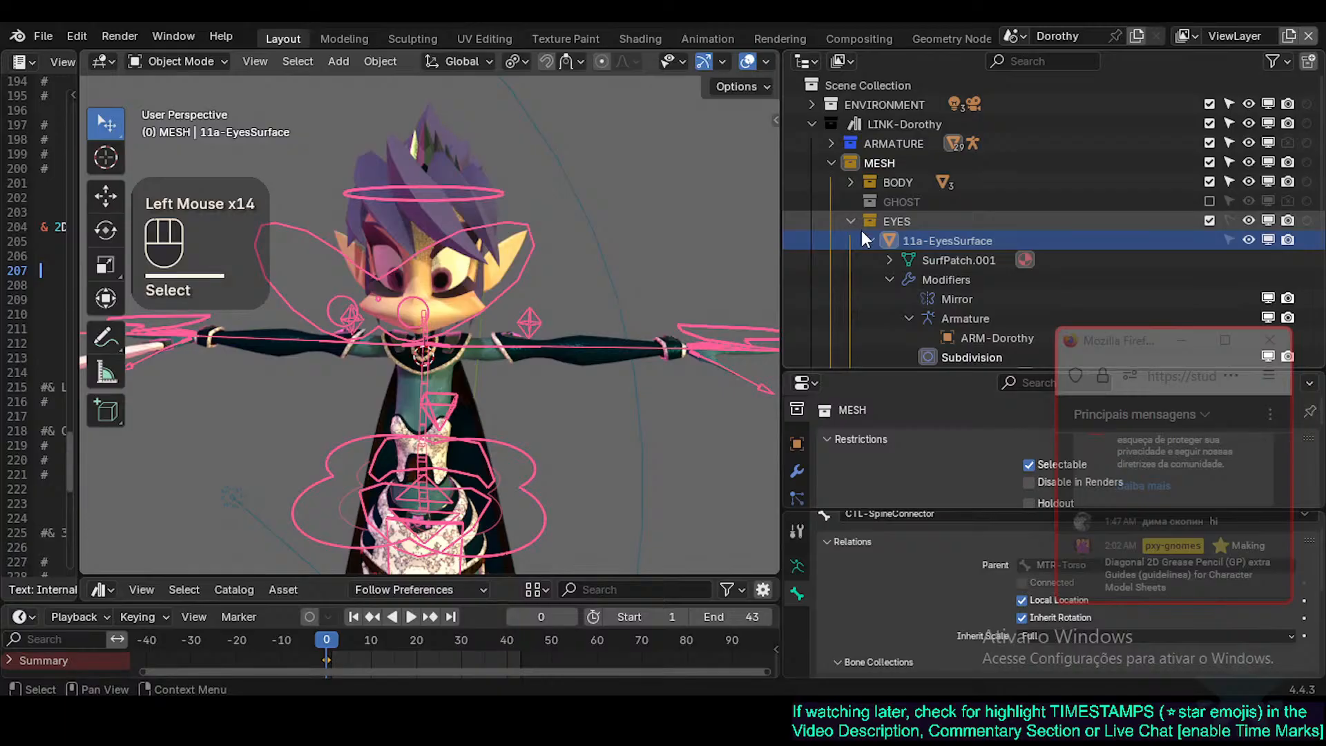
click(869, 240)
click(851, 221)
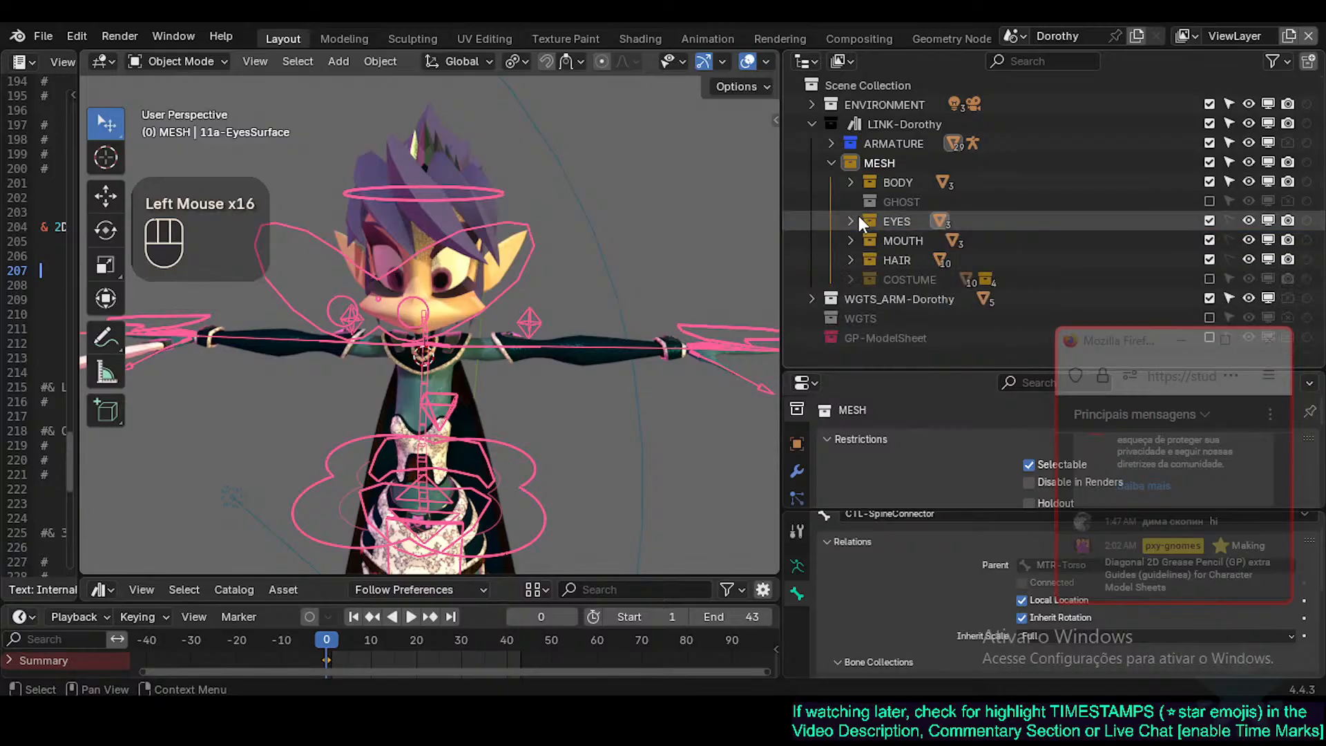
click(881, 259)
click(846, 280)
click(852, 280)
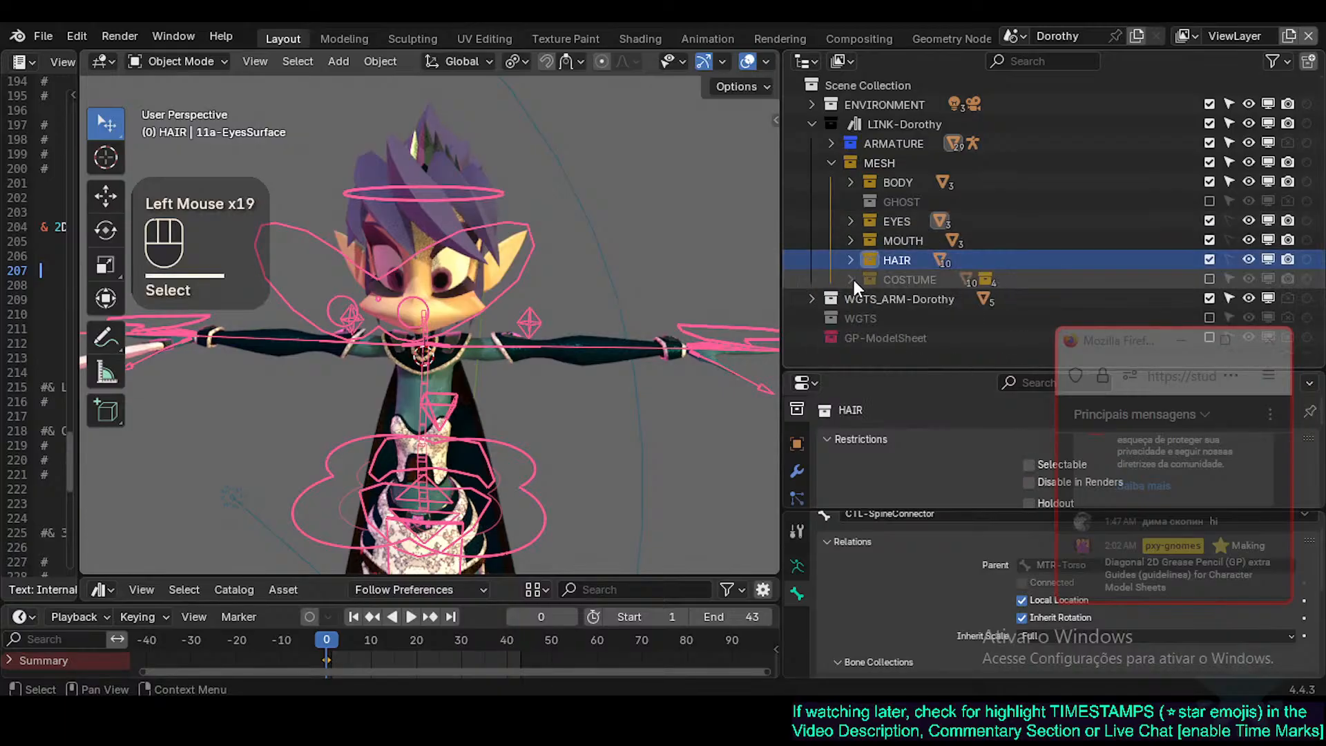
click(877, 236)
click(881, 222)
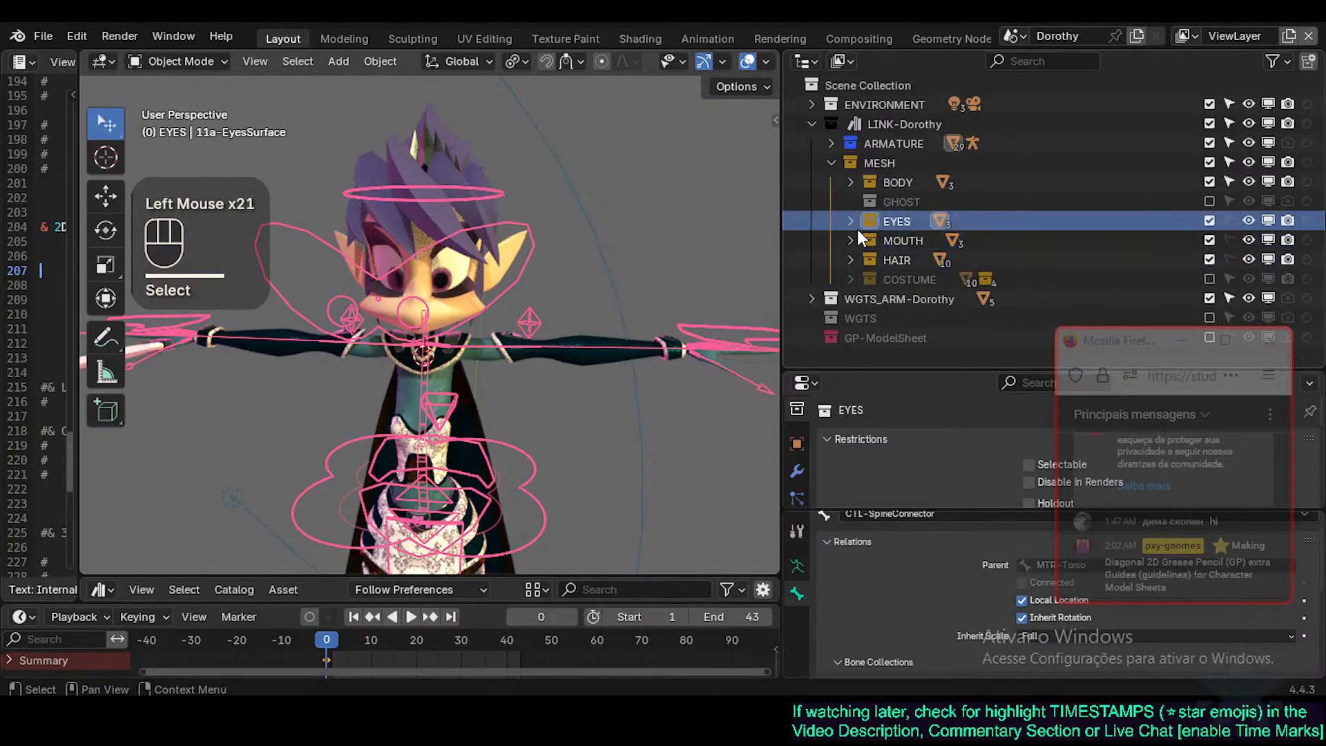
Select the 0-Dorothy_Body object in the BODY collection and expand it to show its mesh data.
click(852, 181)
click(922, 205)
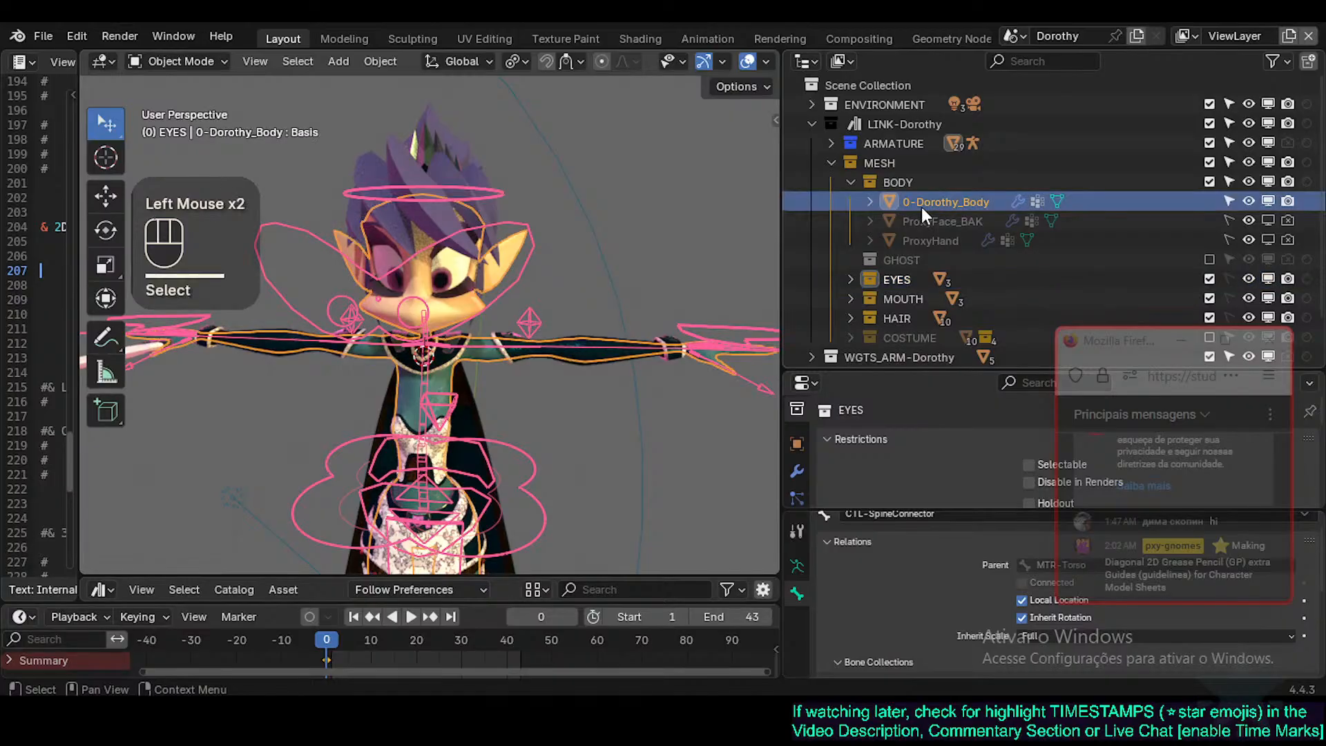
click(869, 202)
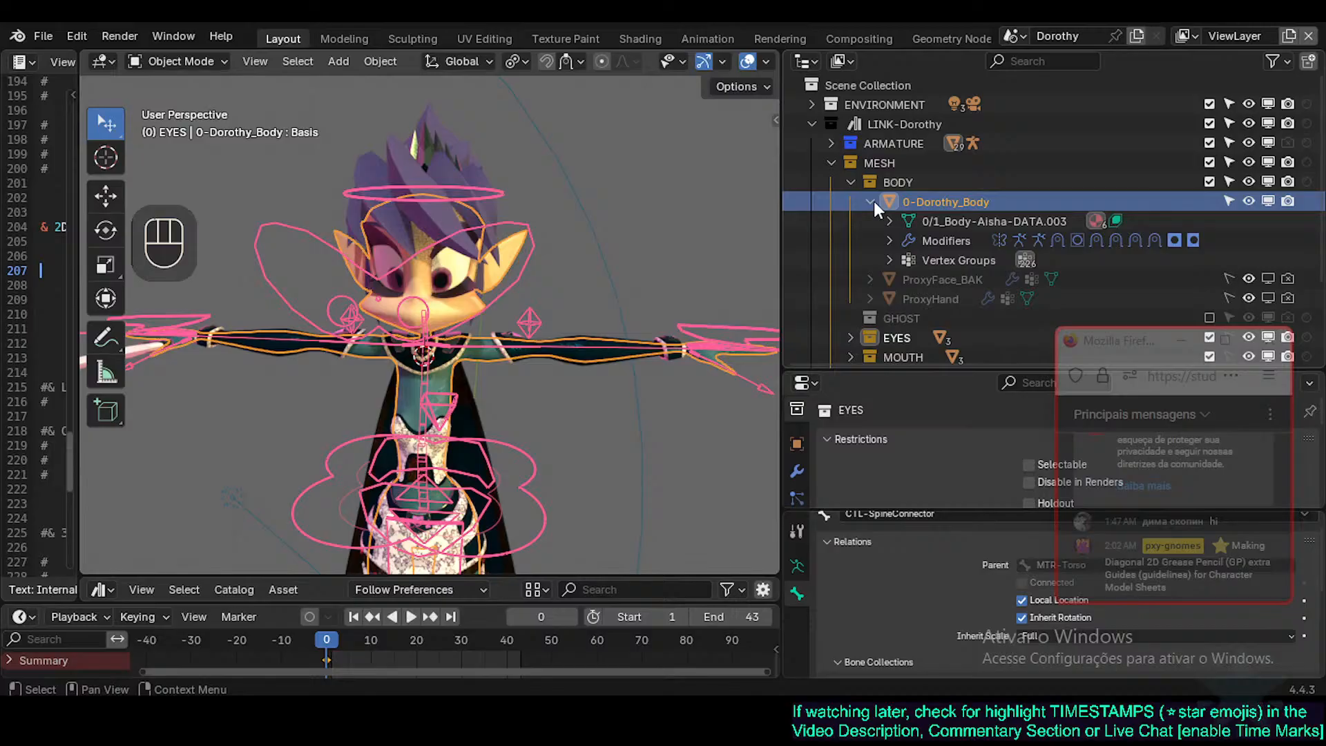
Rename the mesh data of 0-Dorothy_Body to 0-Dorothy_Body_DATA, reusing the object's own name.
double_click(936, 215)
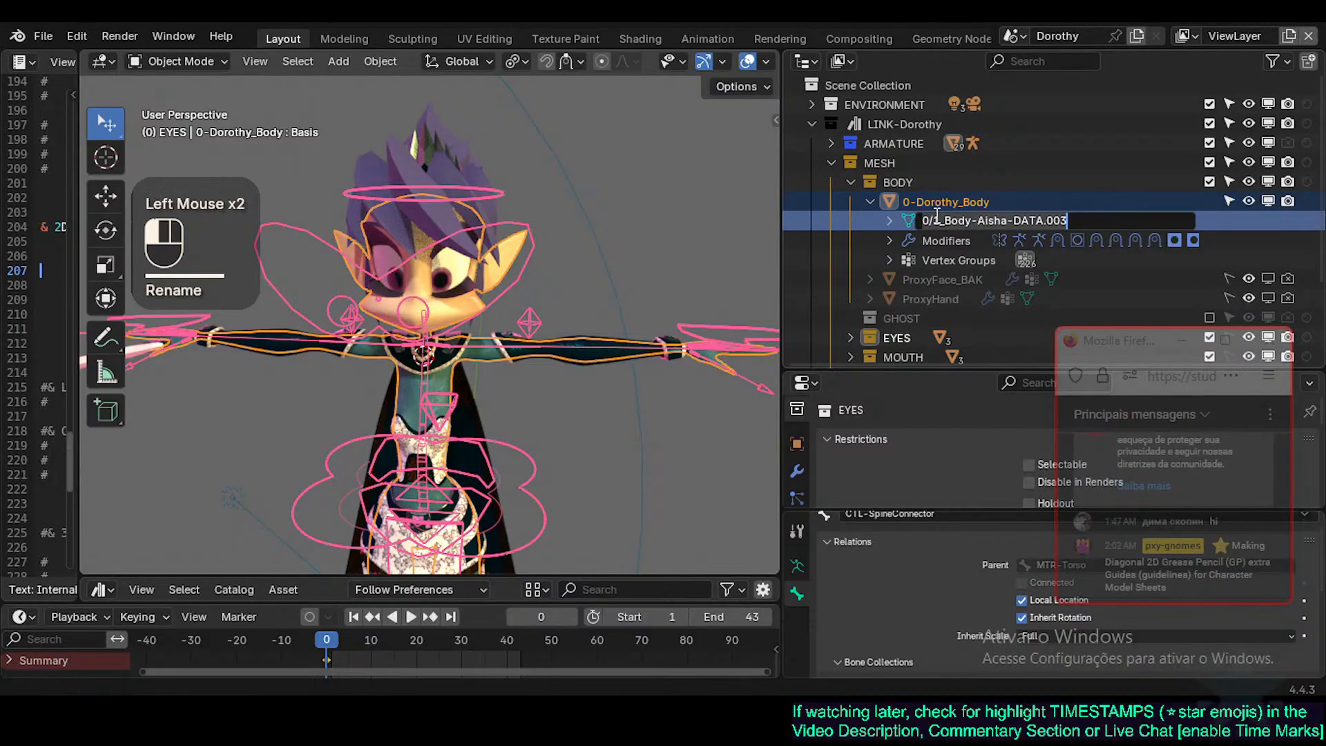
click(936, 215)
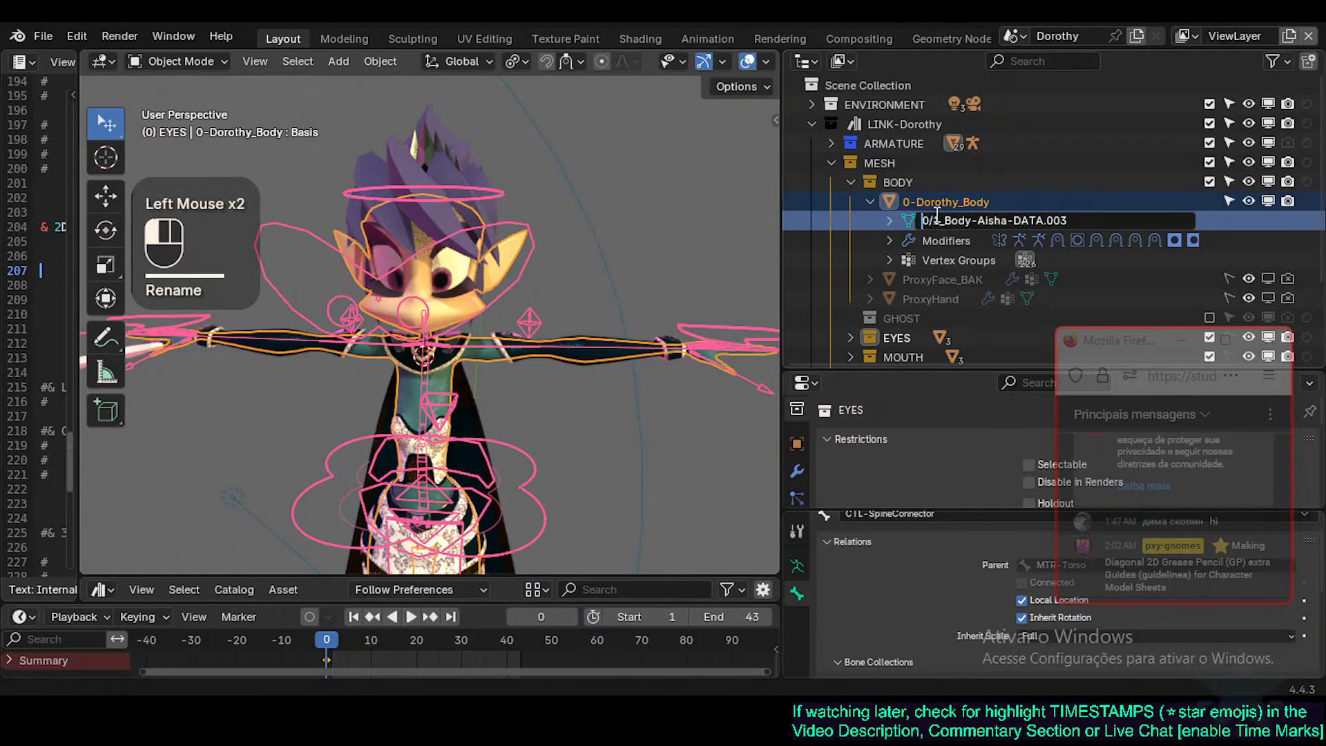
key(shift+End)
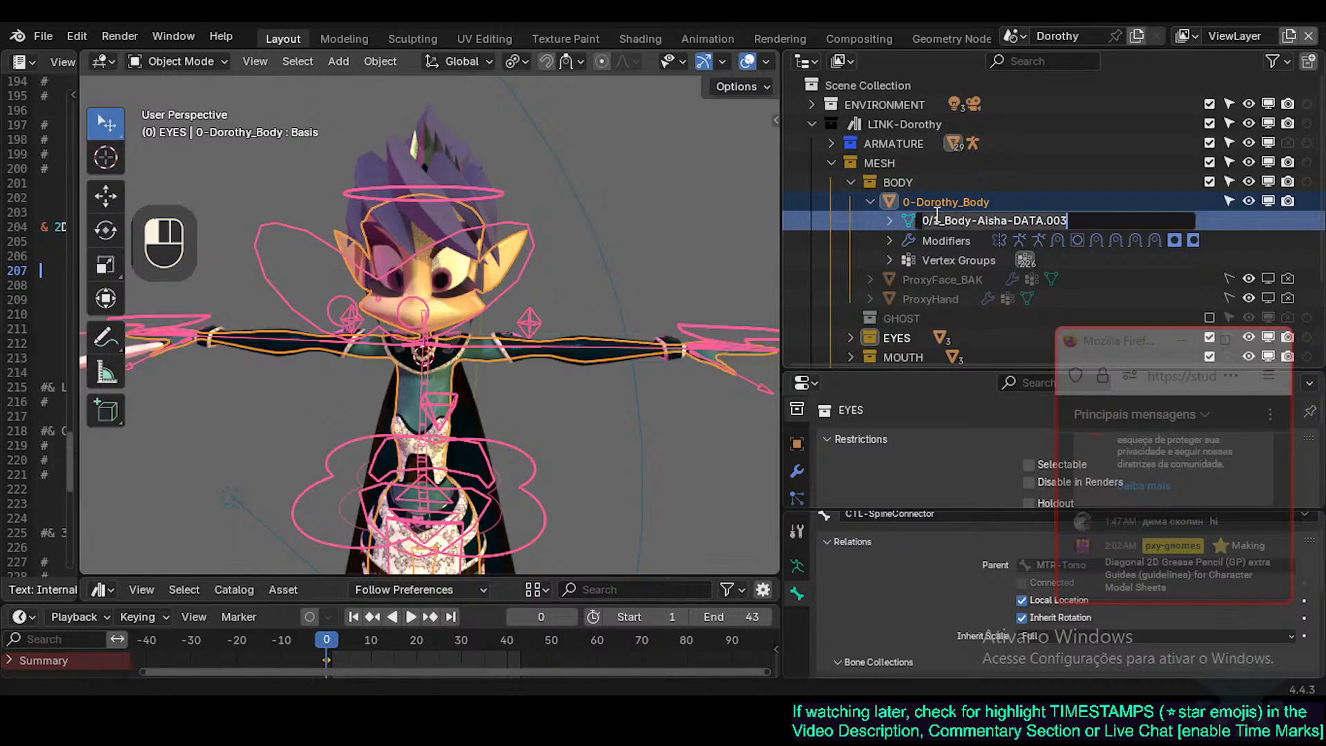
key(Return)
double_click(920, 202)
key(ctrl+c)
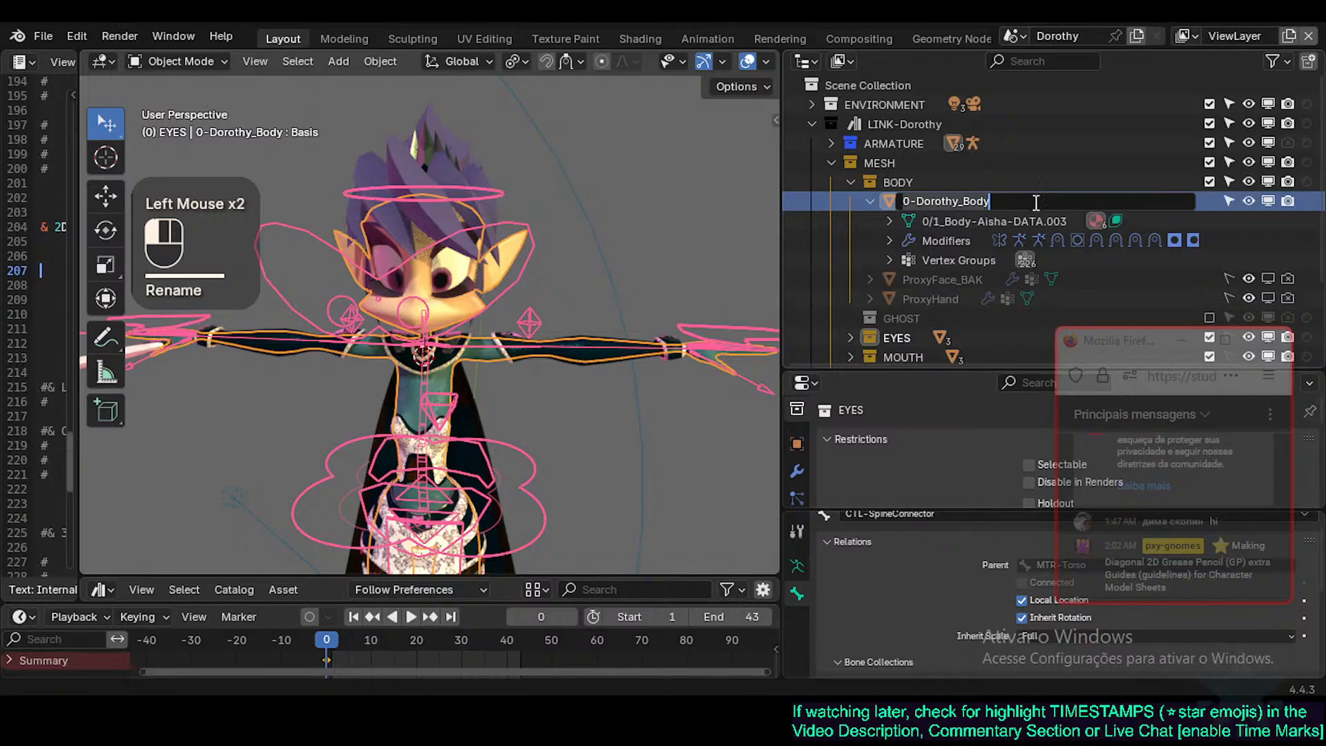
double_click(963, 222)
key(ctrl+v)
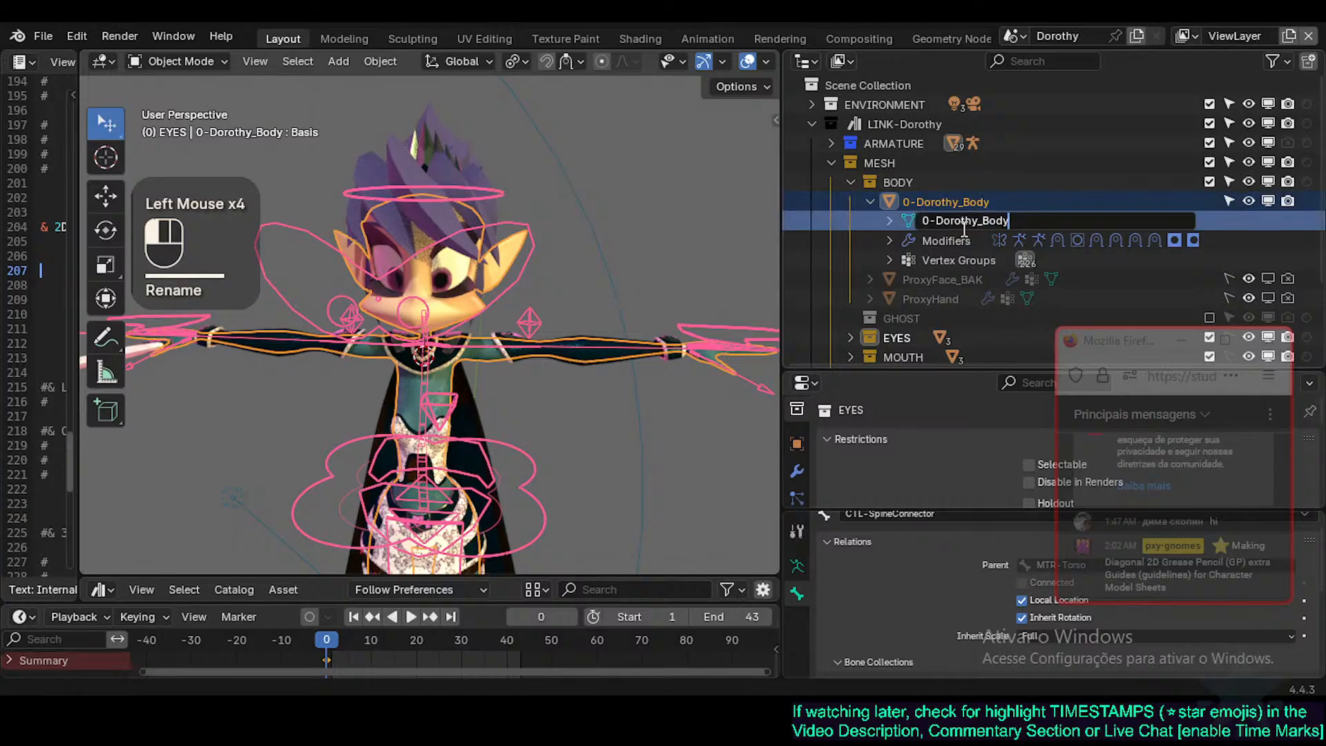
text(-DATA)
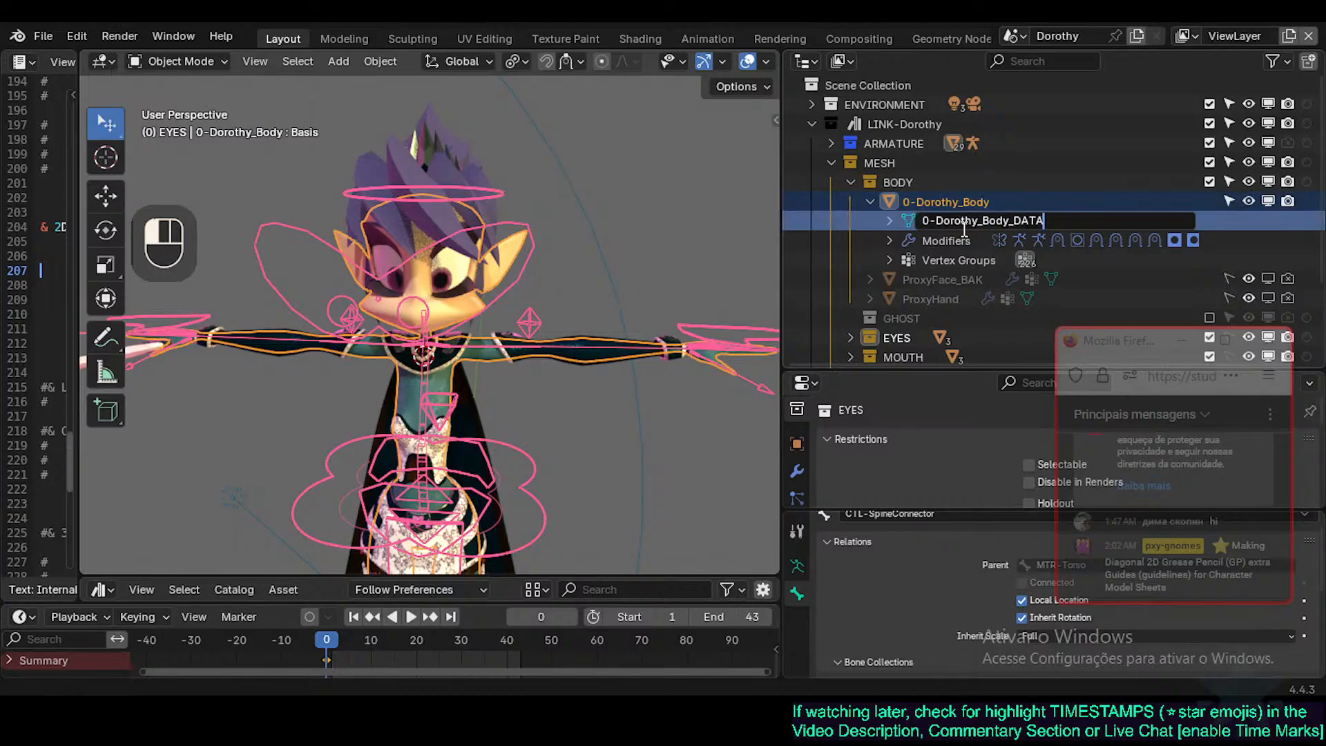
key(Return)
Save the Dorothy.blend file.
key(ctrl)
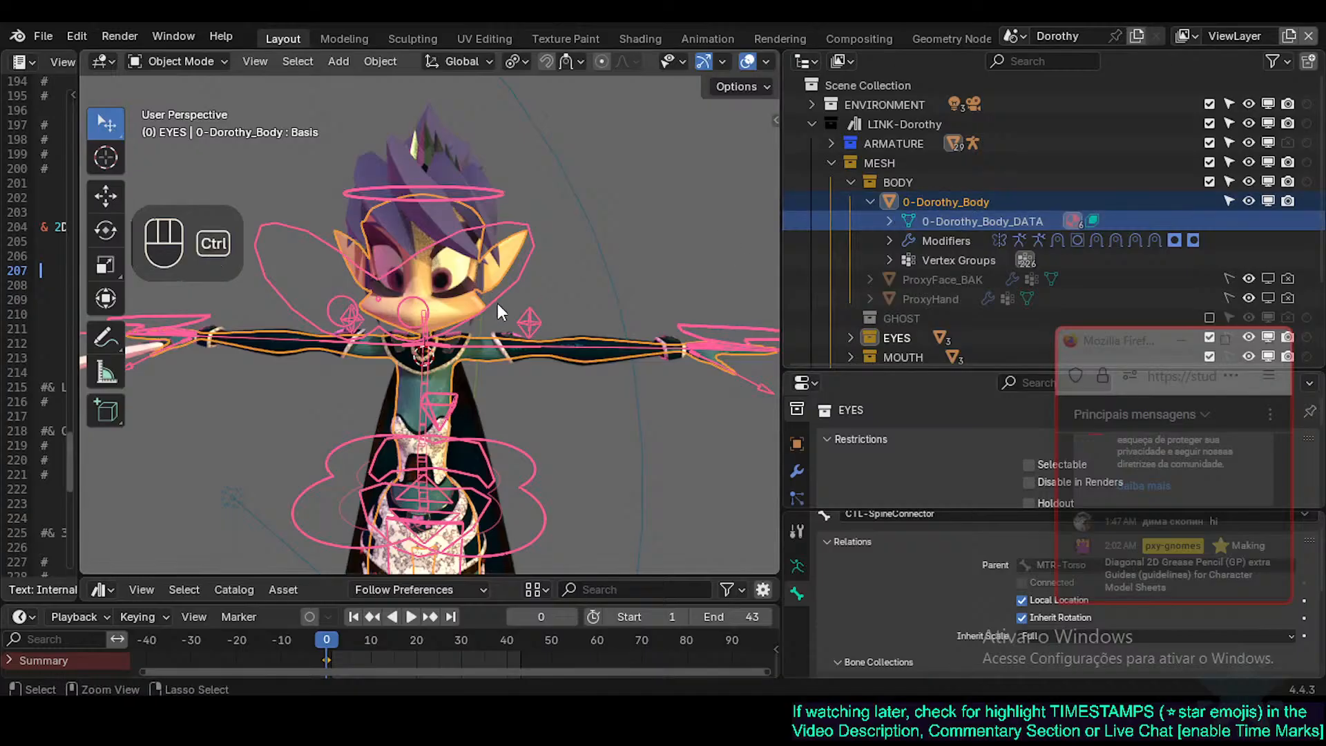
key(ctrl+s)
scroll(900, 314, down, 2)
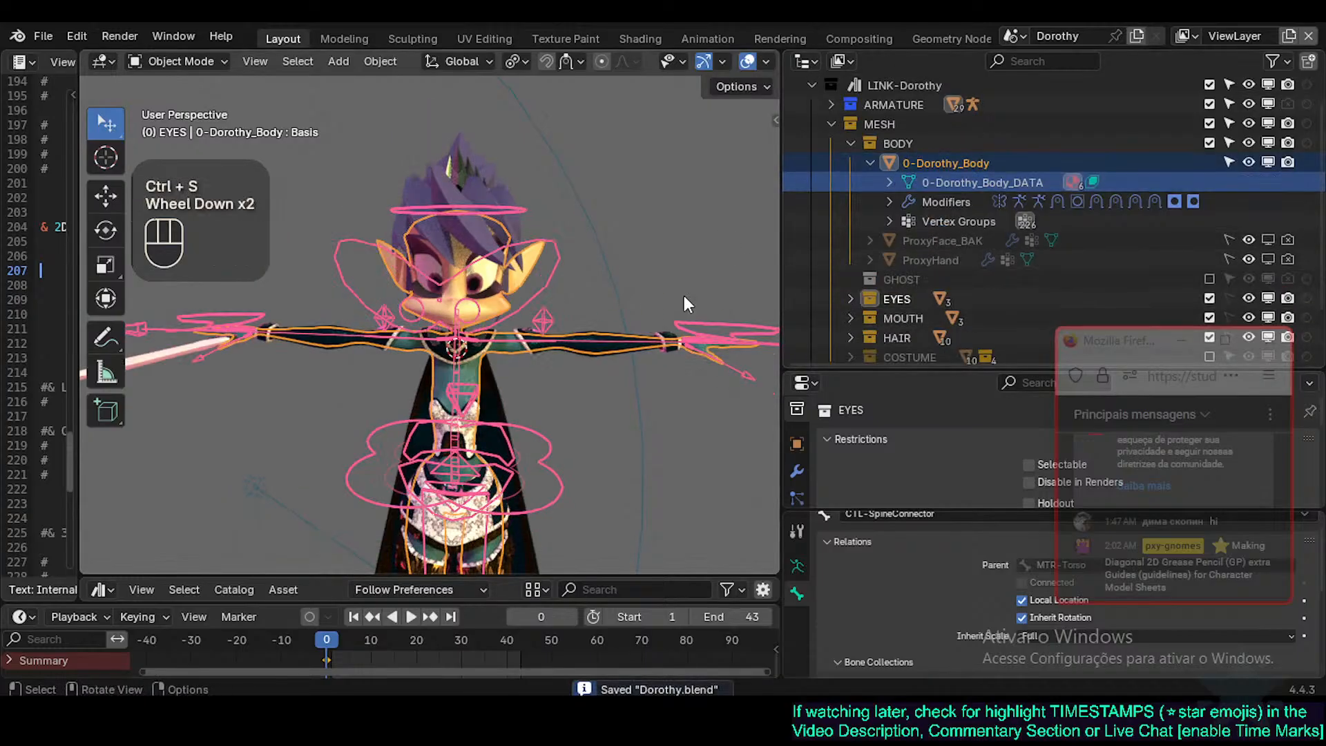
middle_drag(629, 302, 552, 304)
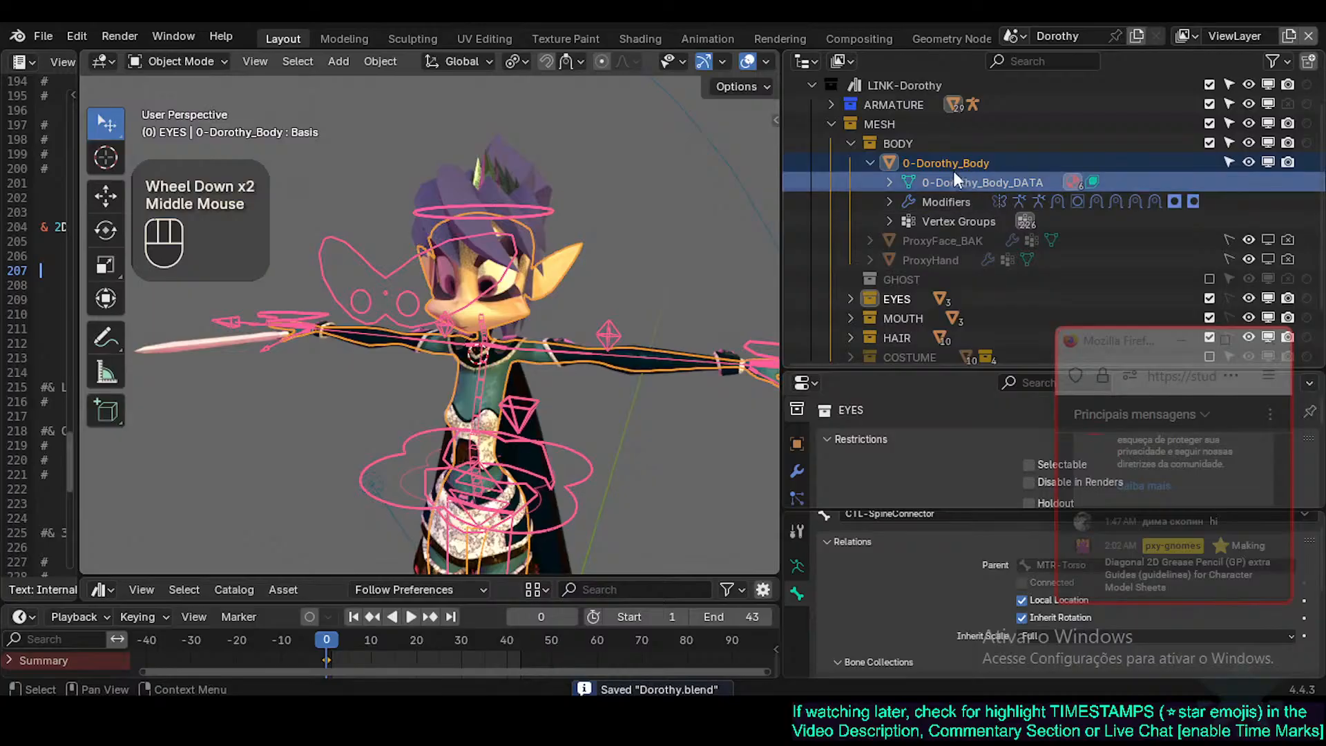
Open the Natashe.blend character file and bring the full model sheet figures into view.
scroll(898, 257, down, 1)
click(852, 258)
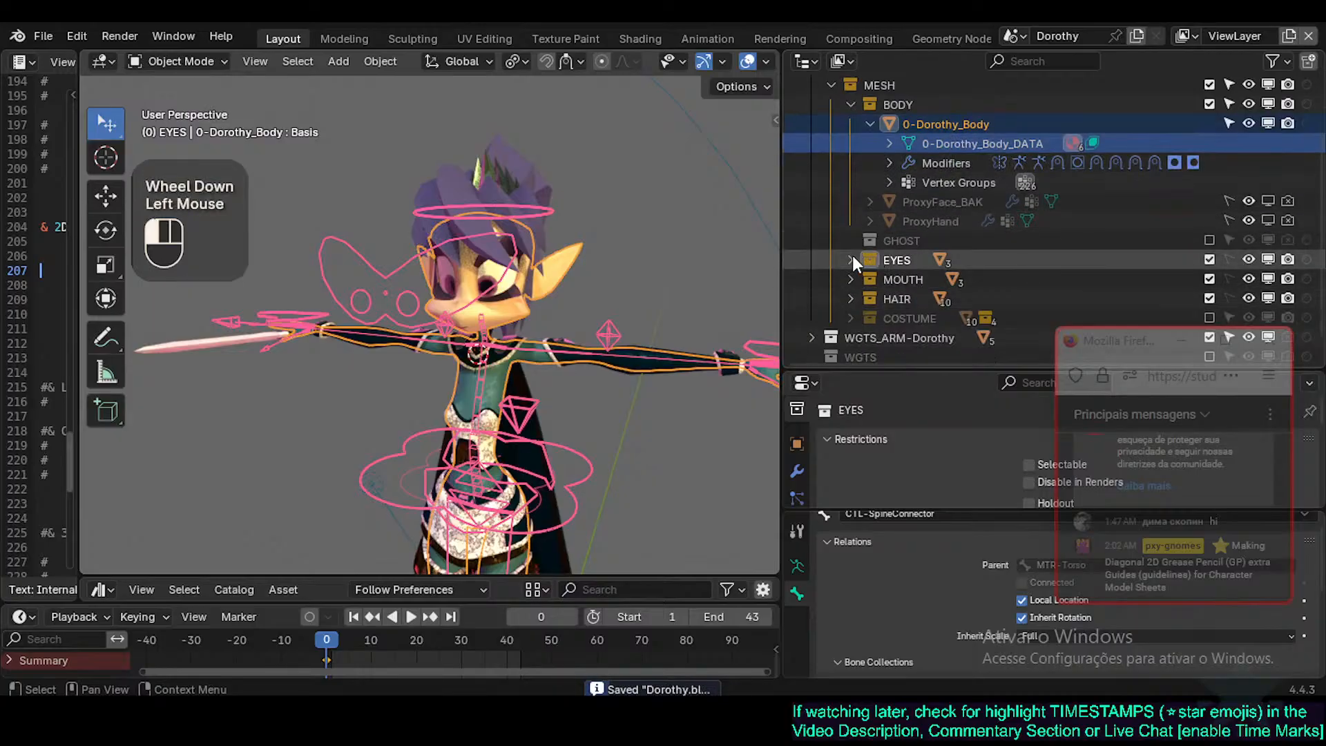
click(852, 257)
click(45, 31)
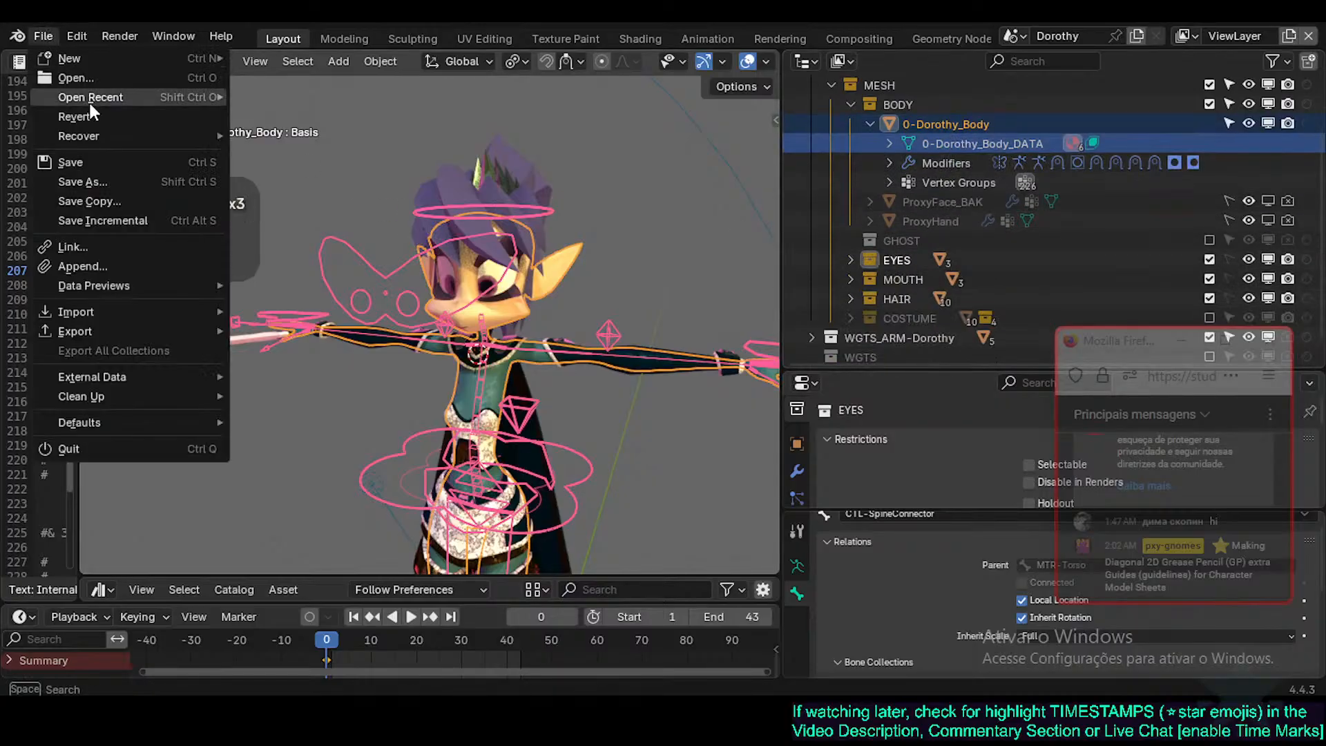
click(90, 75)
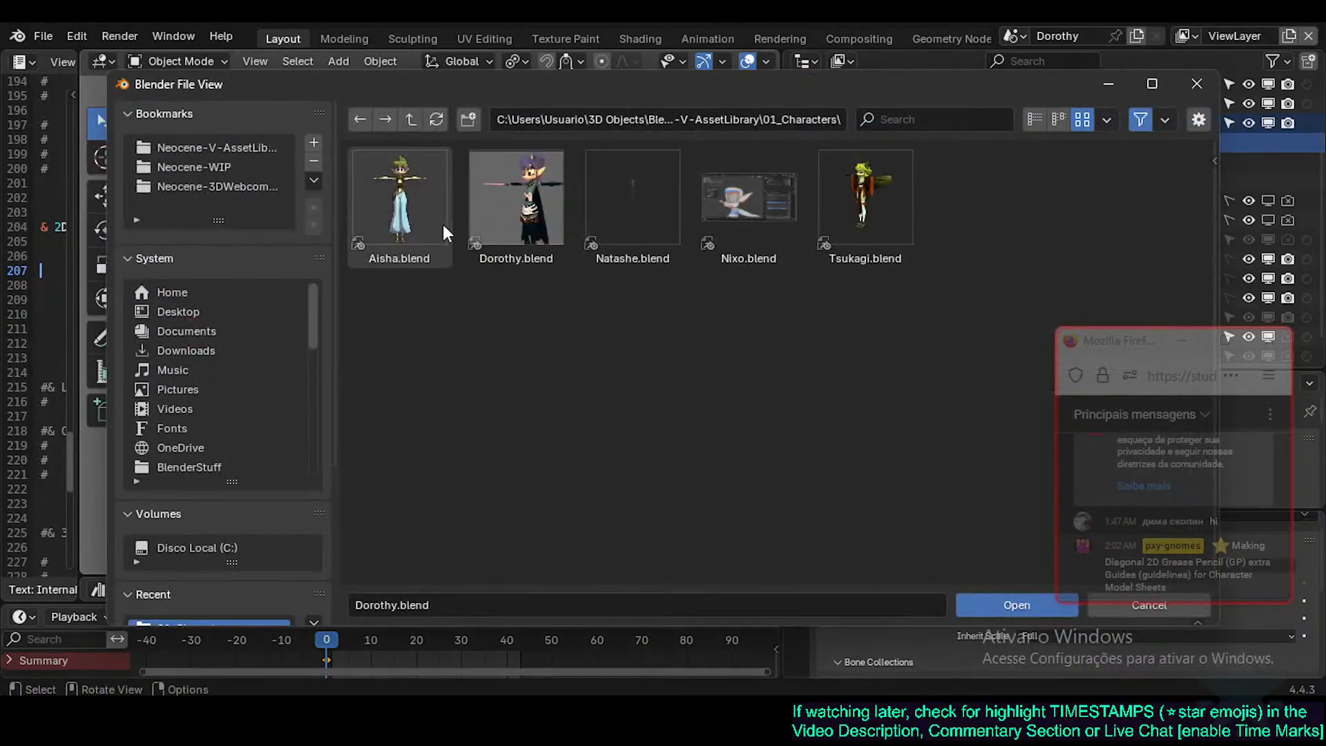
double_click(645, 192)
shift+middle_drag(539, 363, 538, 427)
shift+middle_drag(496, 293, 498, 308)
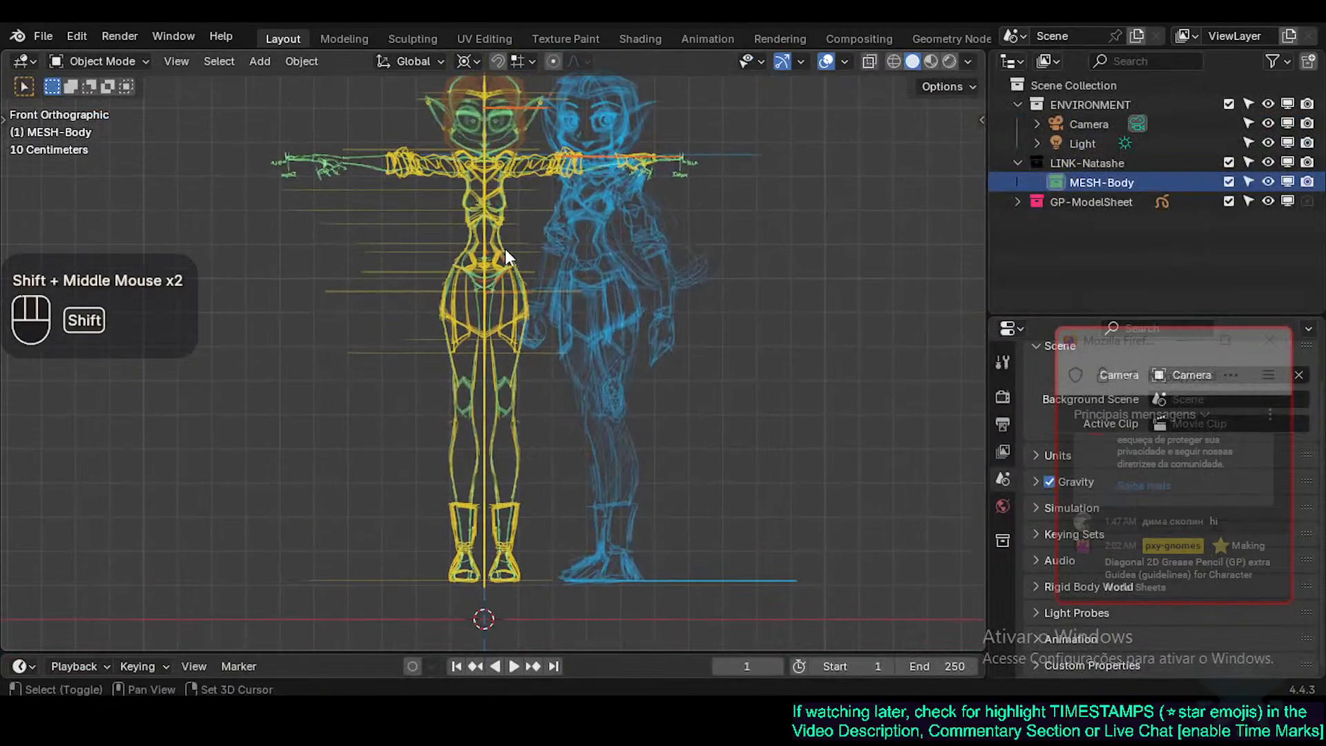
Start appending data from Dorothy.blend in the 01_Characters folder of the Neocene-V asset library.
mouse_move(94, 106)
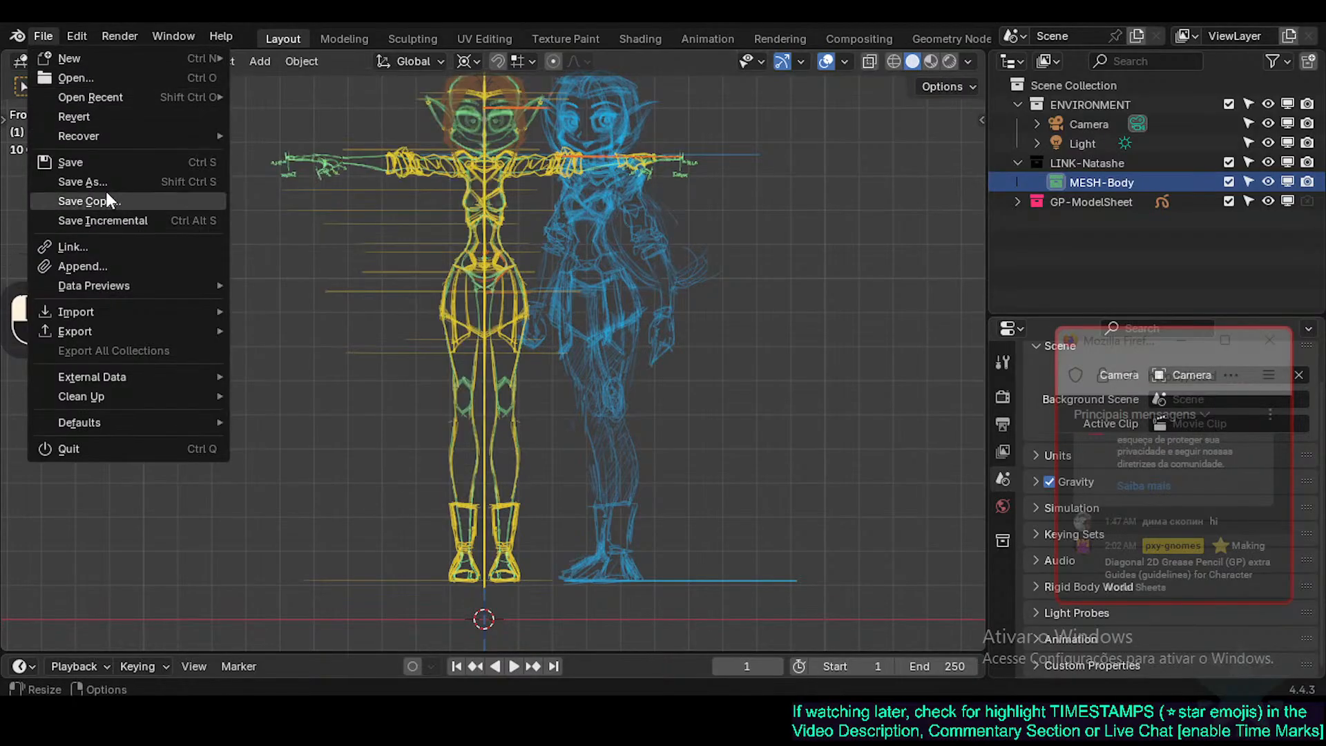
click(111, 262)
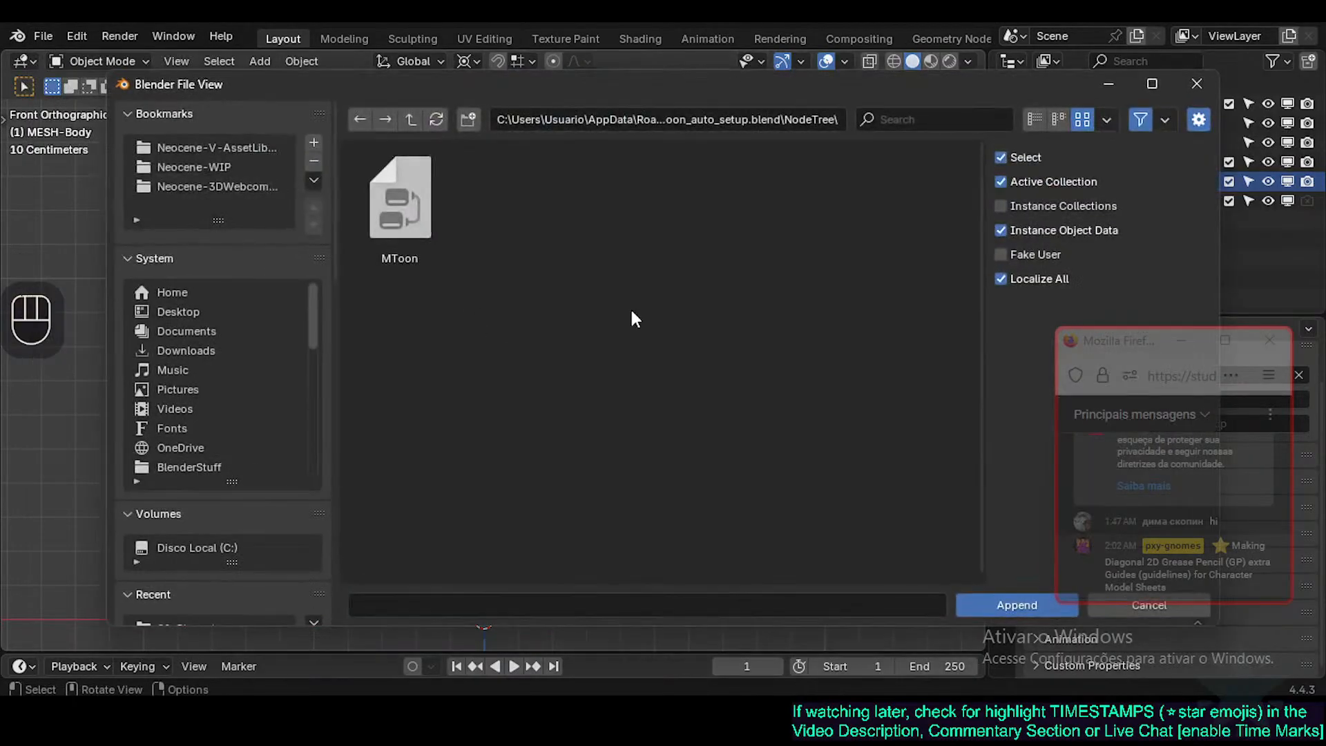
click(219, 149)
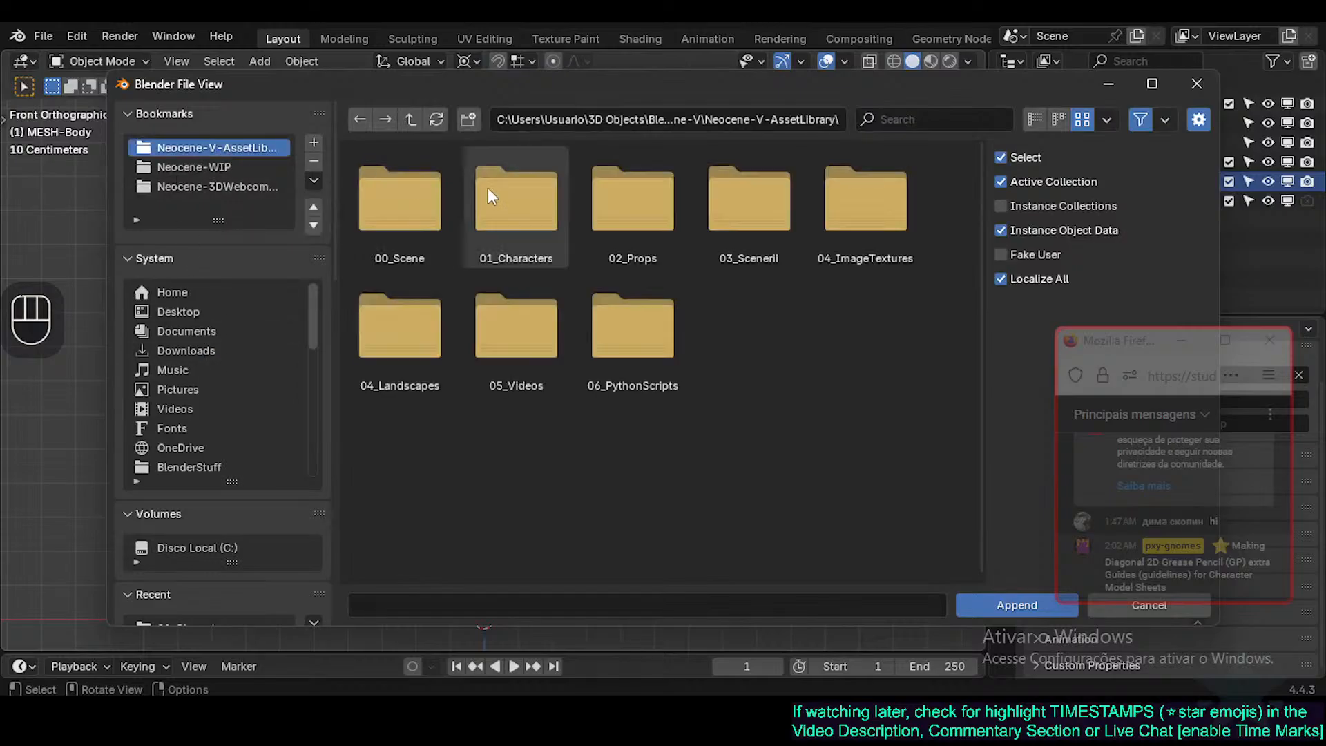
double_click(526, 218)
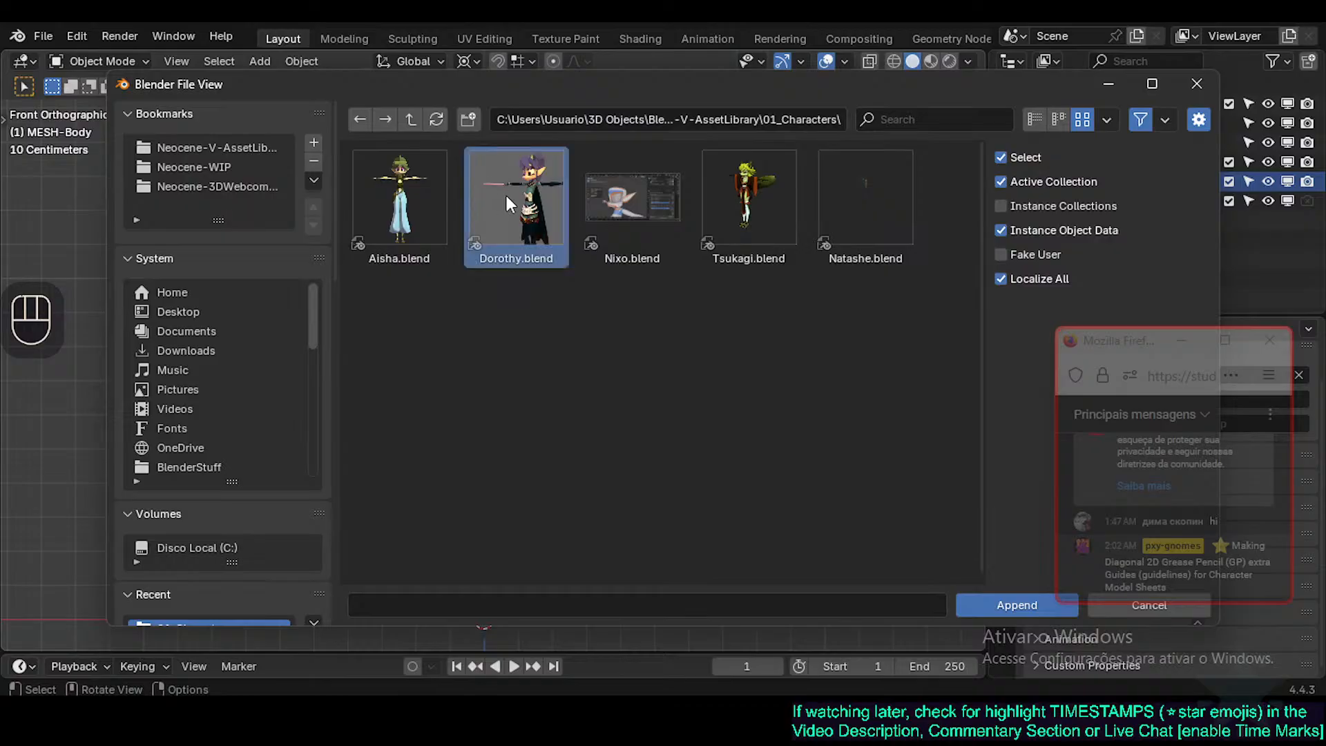
double_click(508, 197)
Compare how entries are named in the Object and Mesh categories of Dorothy.blend.
scroll(600, 407, down, 2)
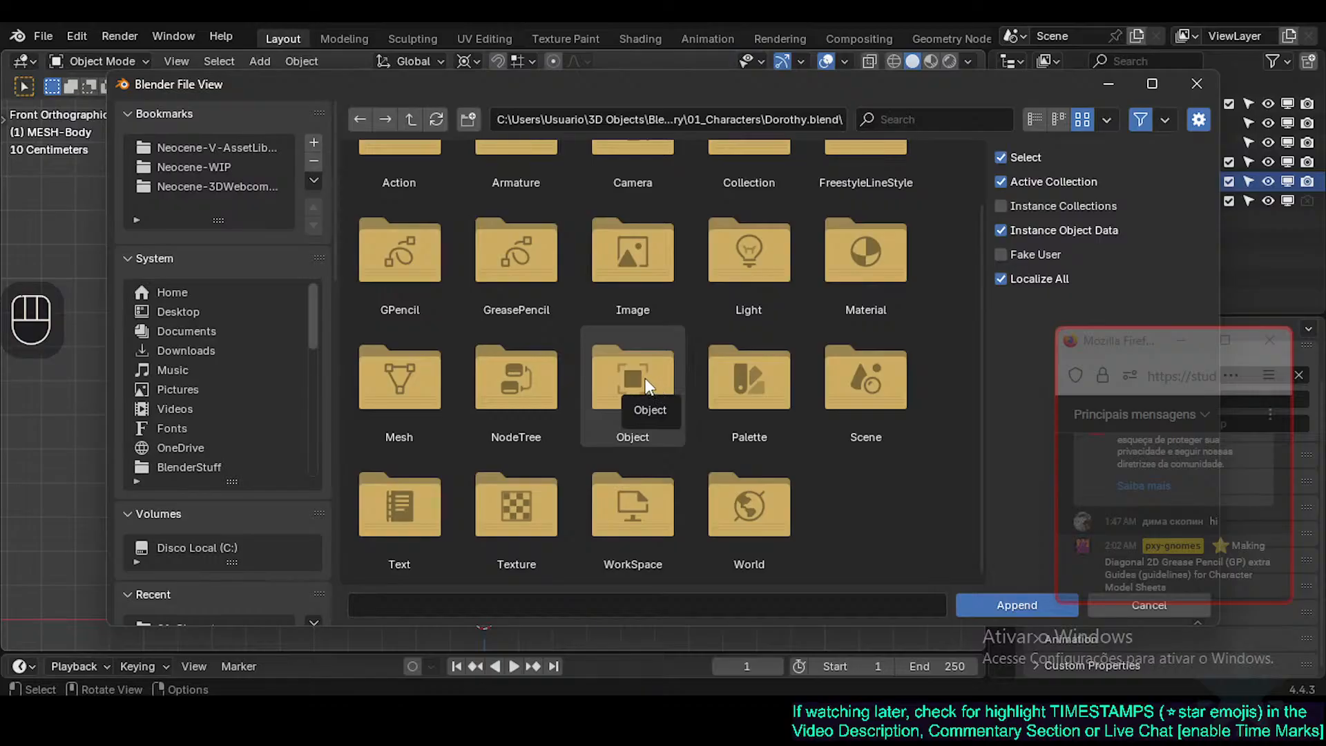
double_click(646, 379)
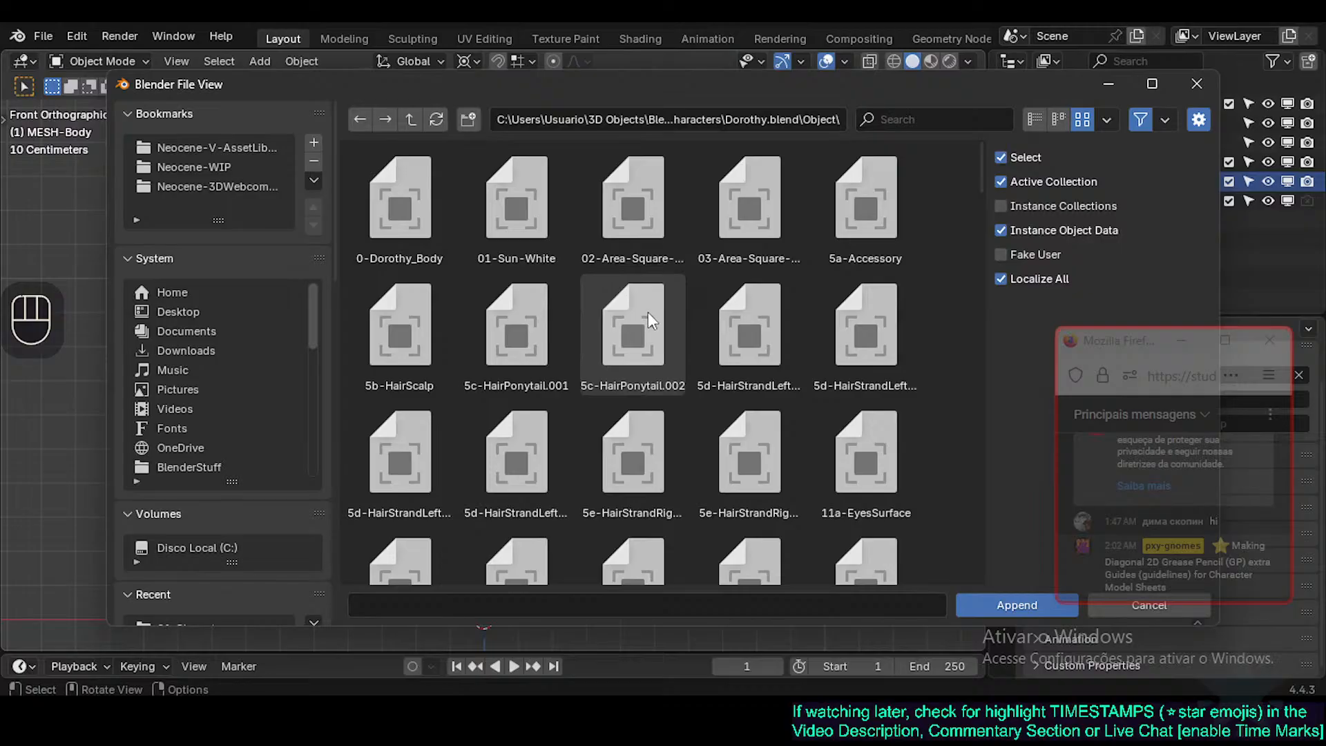
scroll(703, 298, down, 5)
scroll(704, 298, up, 3)
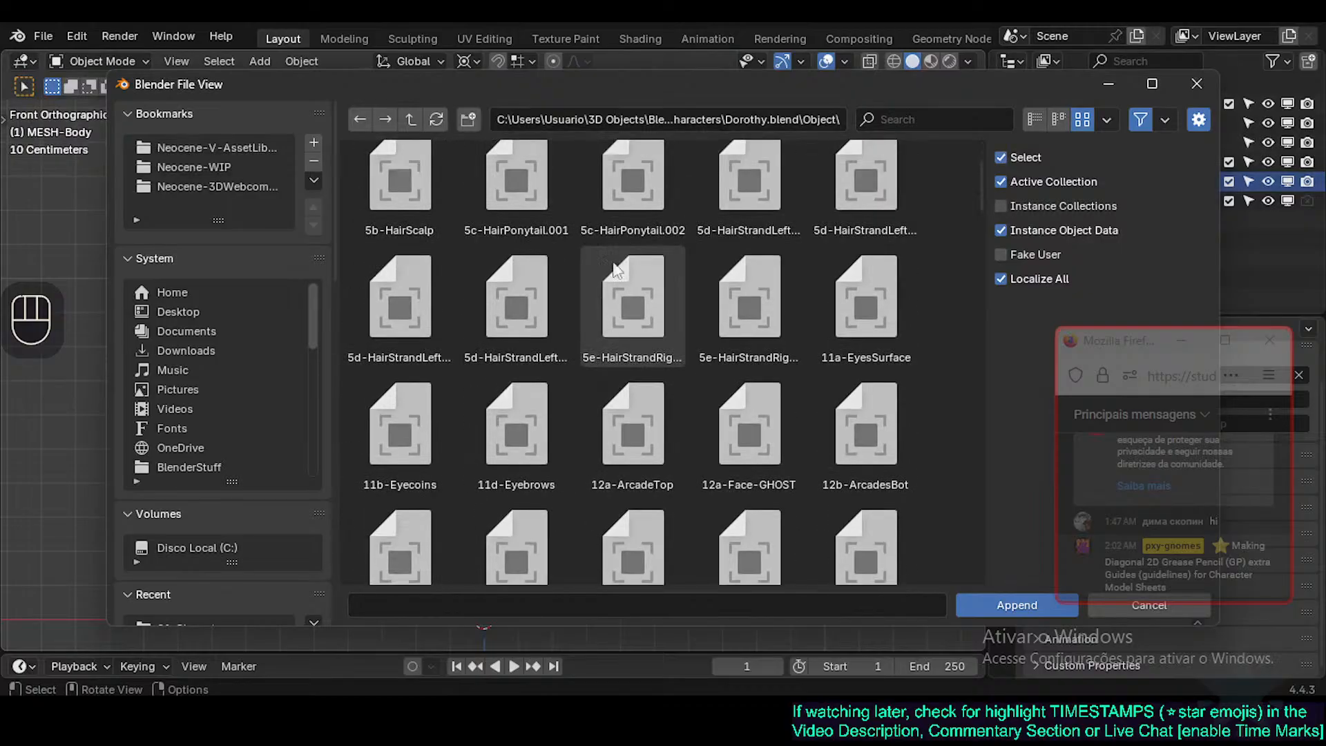
click(410, 121)
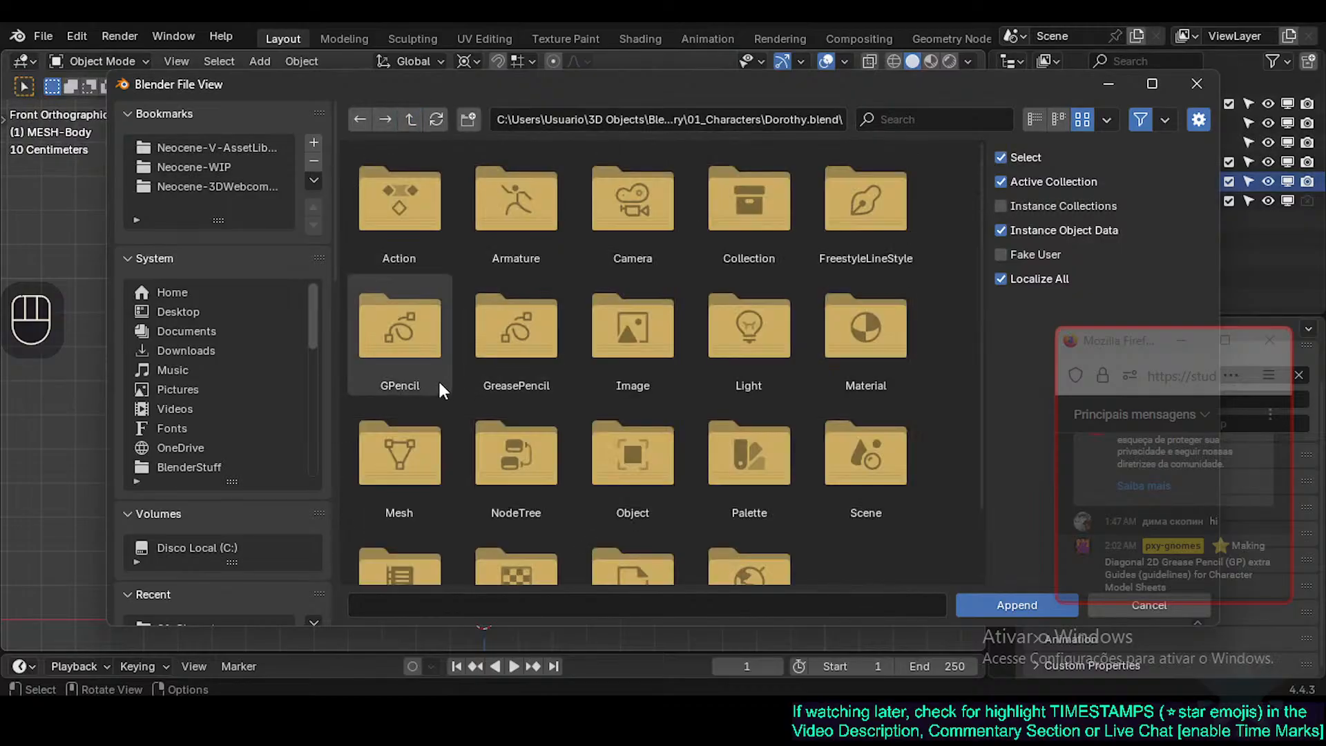
click(420, 480)
click(420, 480)
scroll(590, 307, down, 8)
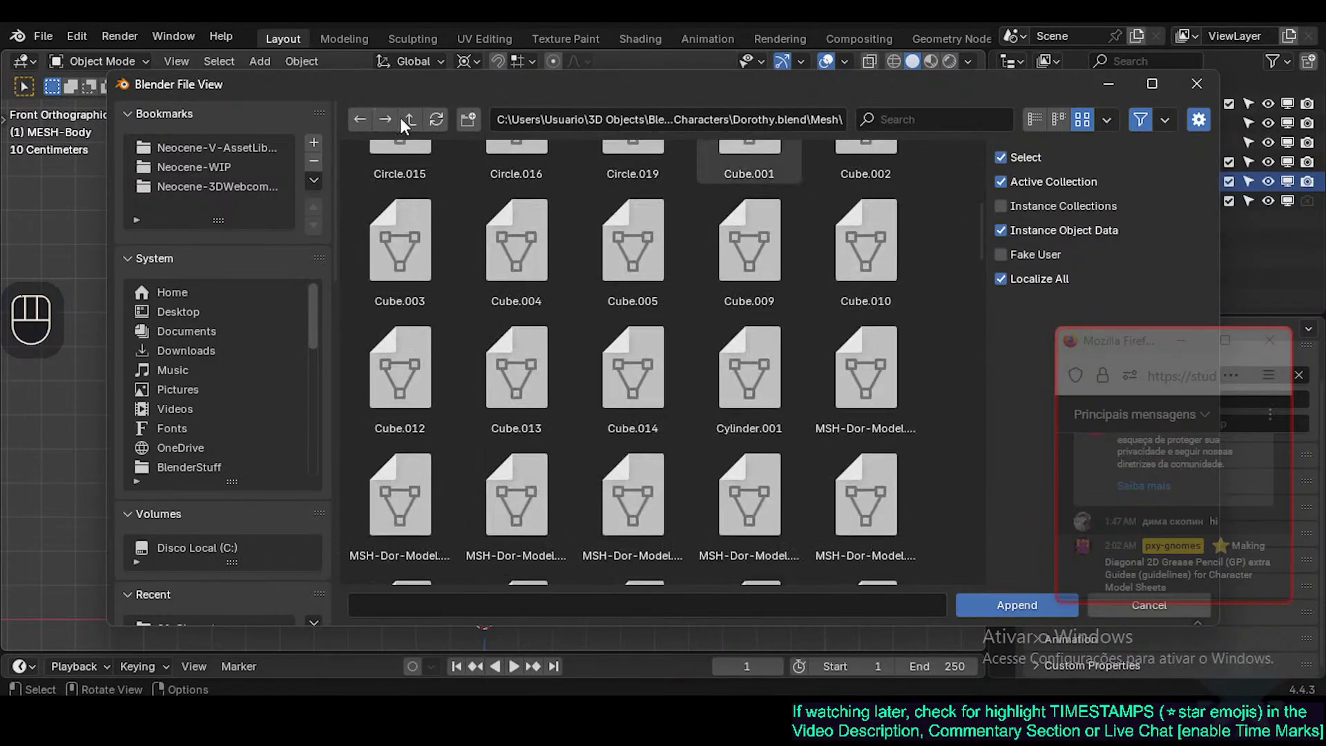
click(402, 122)
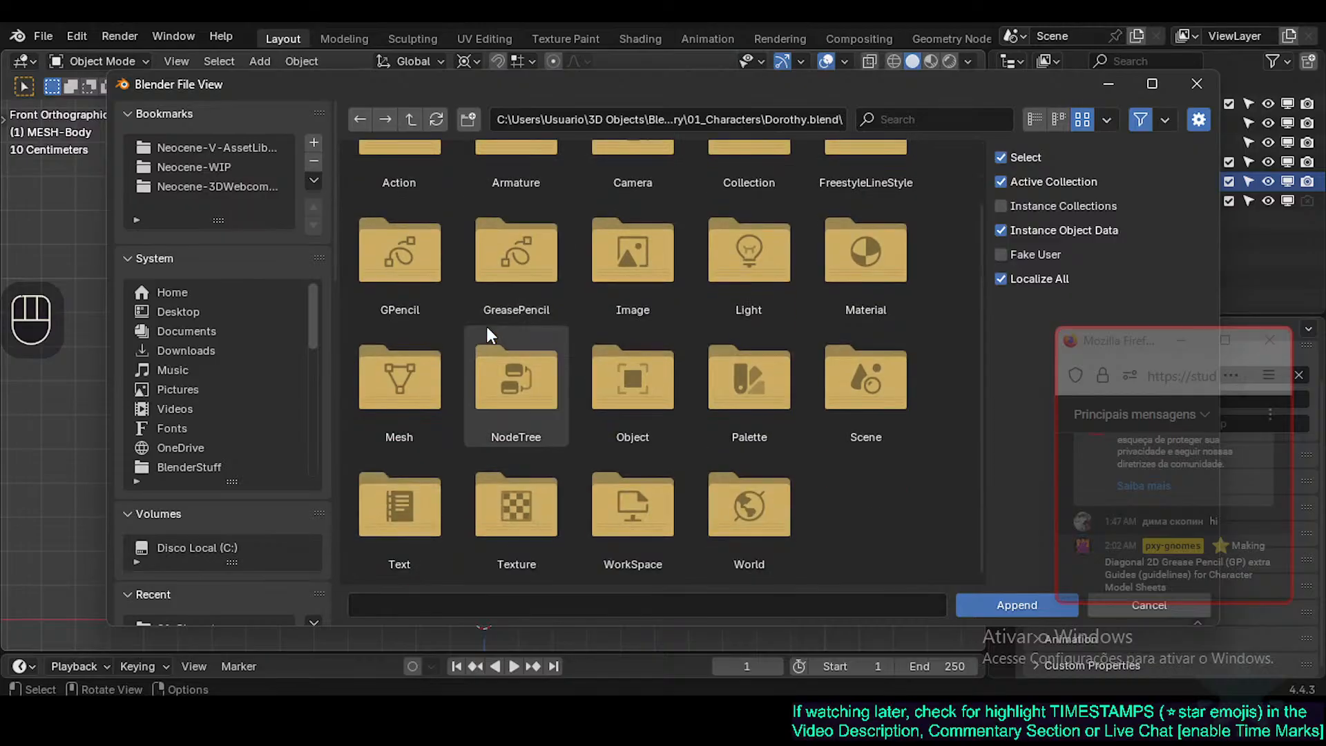
scroll(615, 413, up, 2)
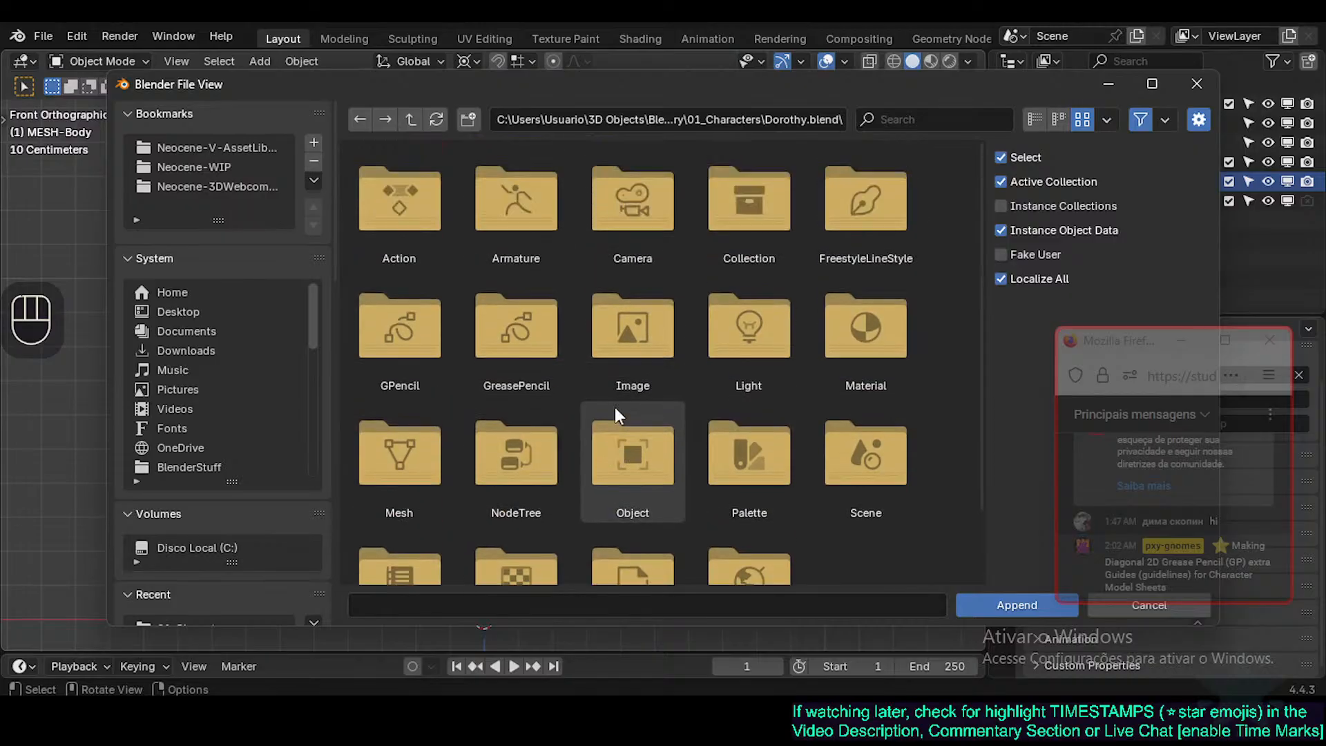
Open the Object category of Dorothy.blend and look through the objects available to append.
double_click(633, 445)
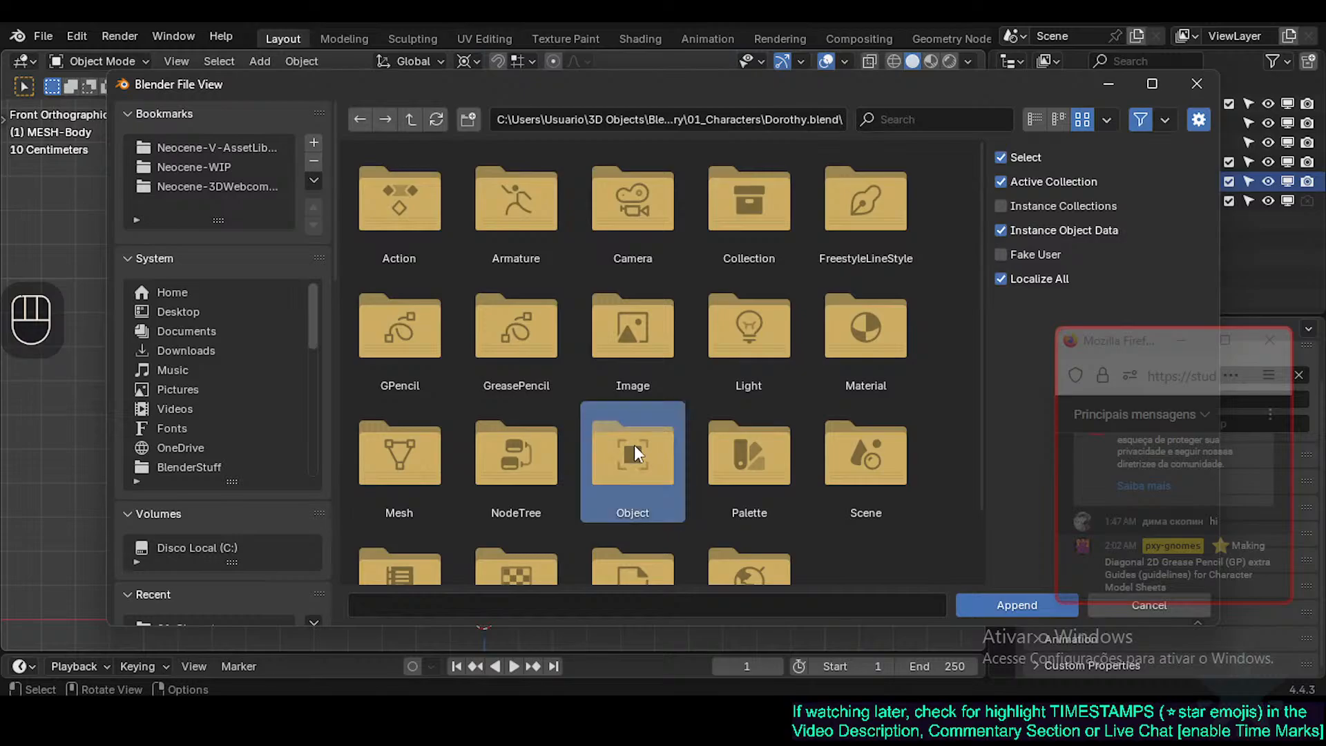
scroll(663, 346, down, 3)
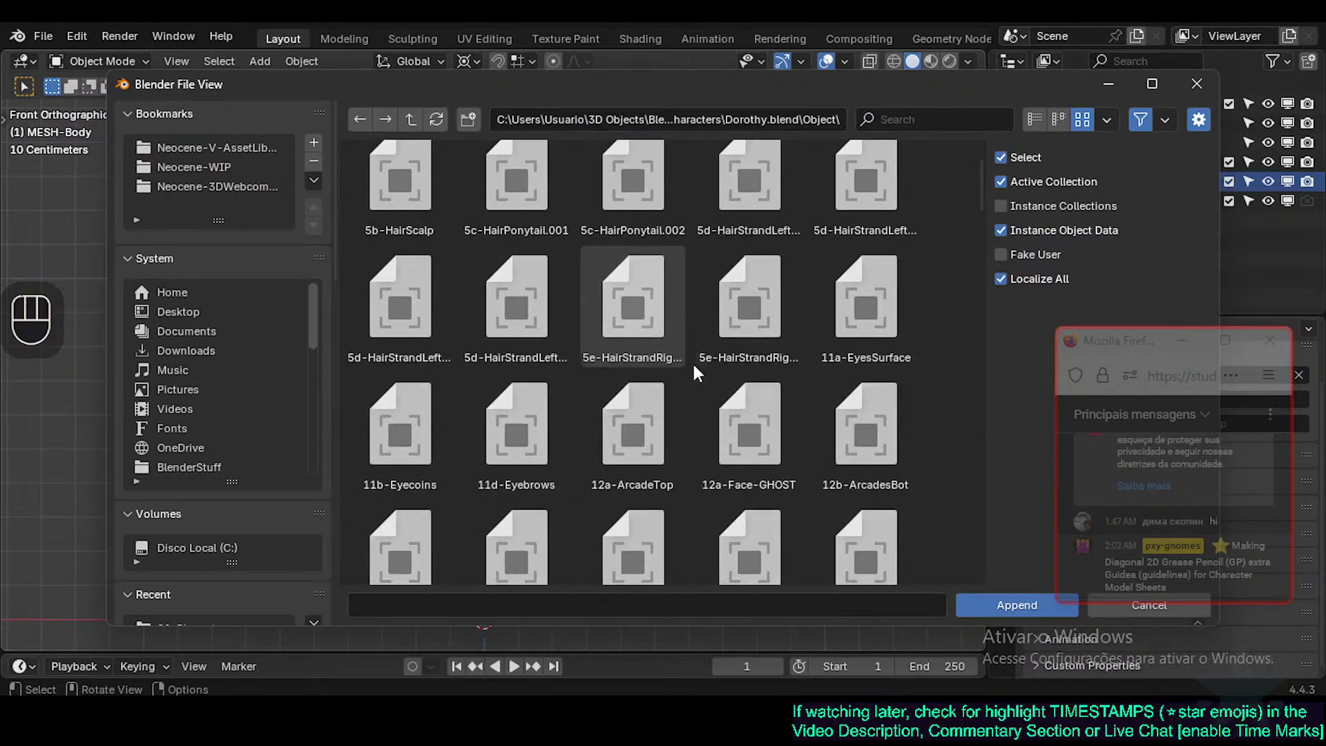
scroll(694, 356, up, 3)
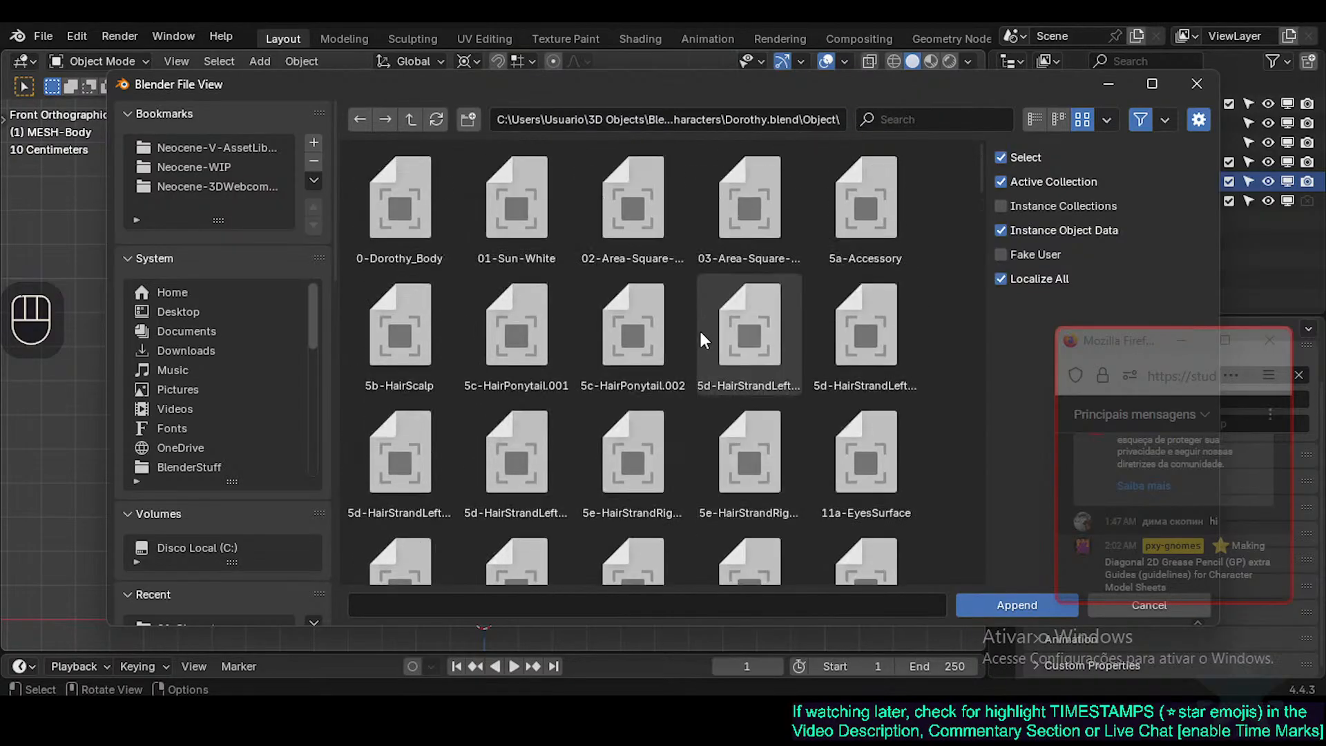
click(523, 319)
click(619, 318)
click(494, 329)
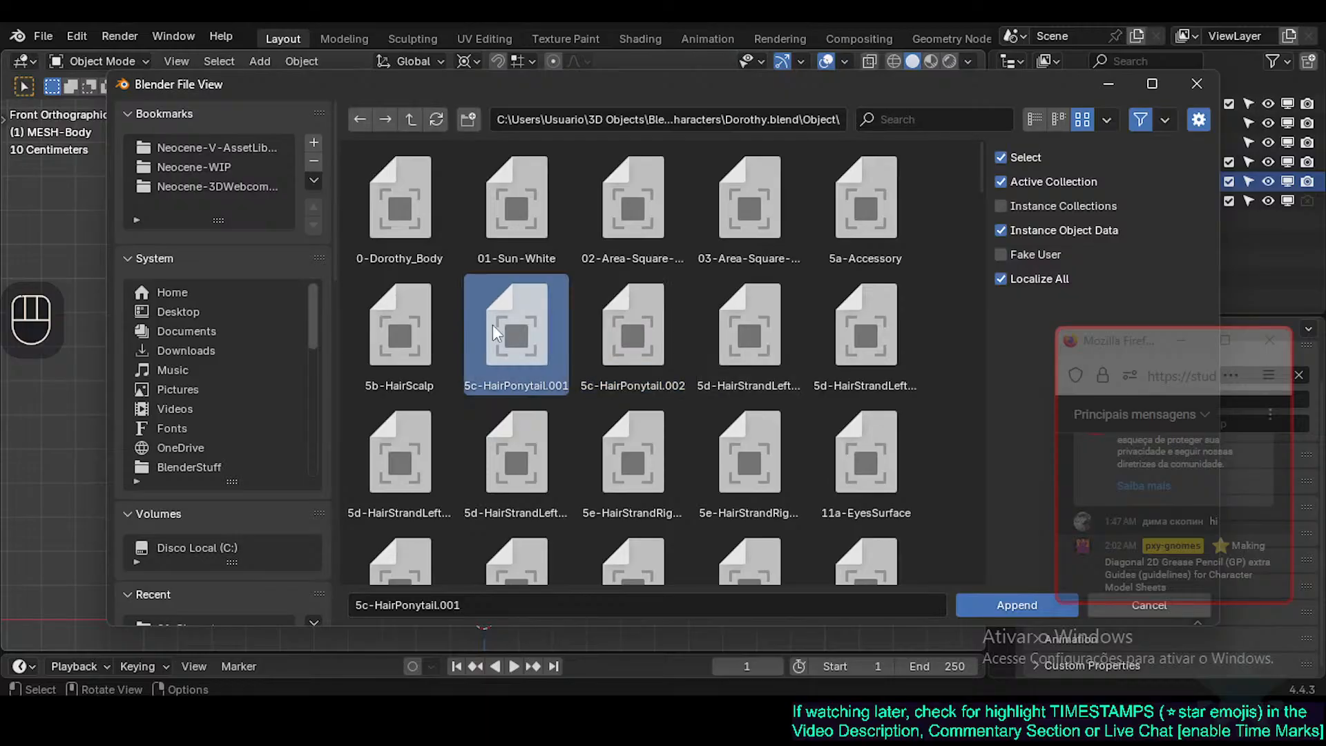
click(626, 328)
click(416, 343)
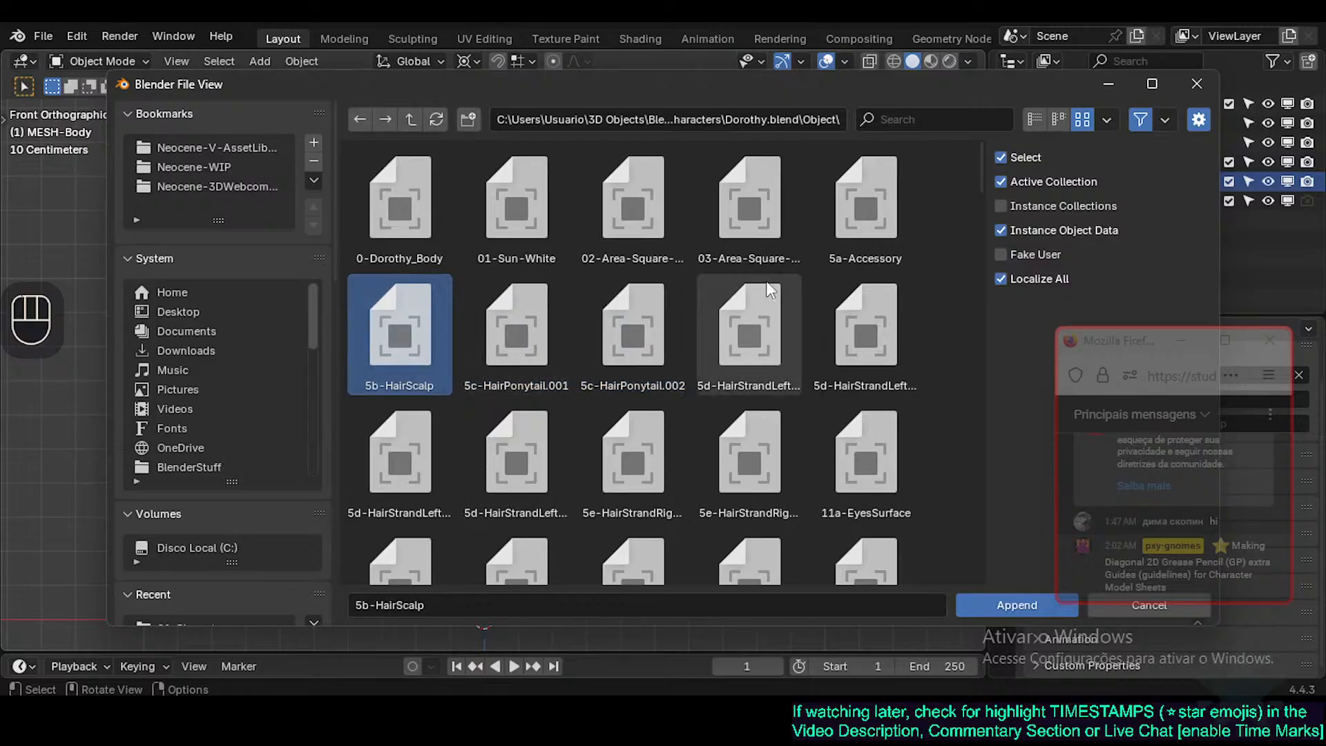
shift+click(550, 320)
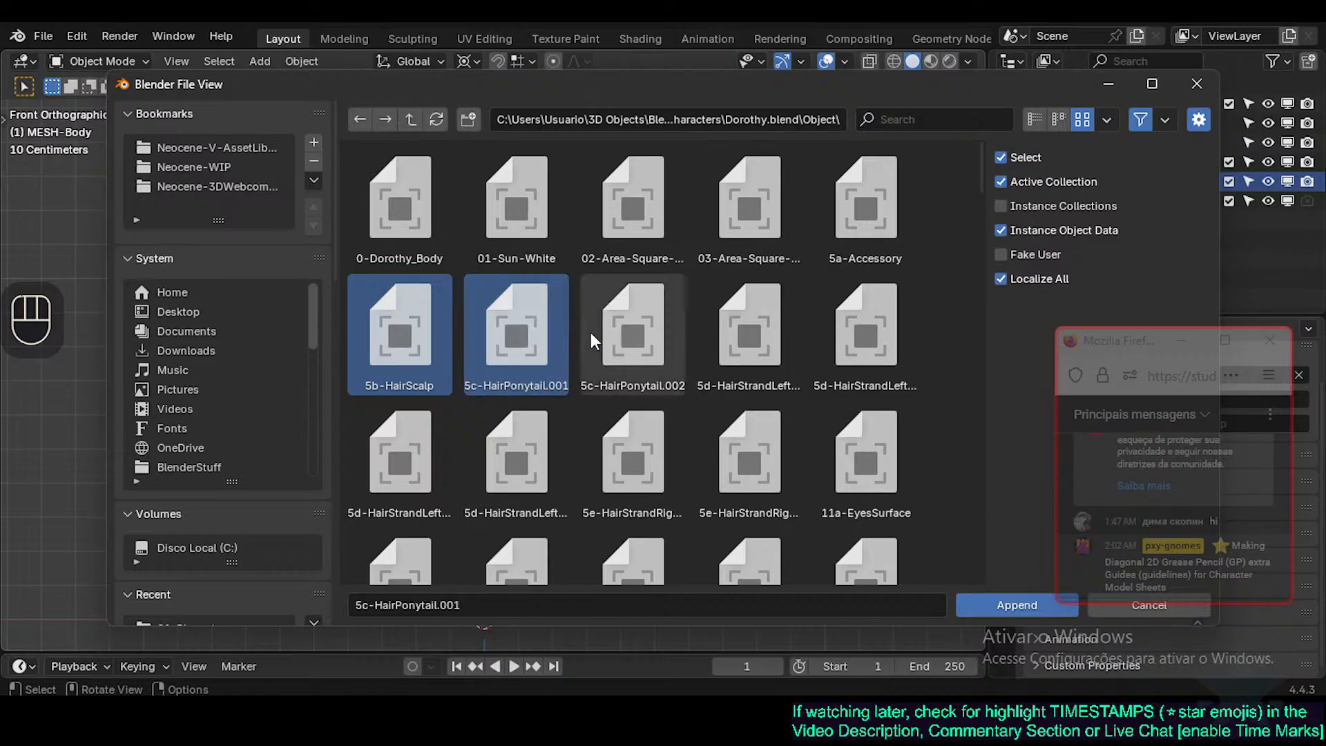
scroll(674, 342, down, 1)
shift+click(766, 298)
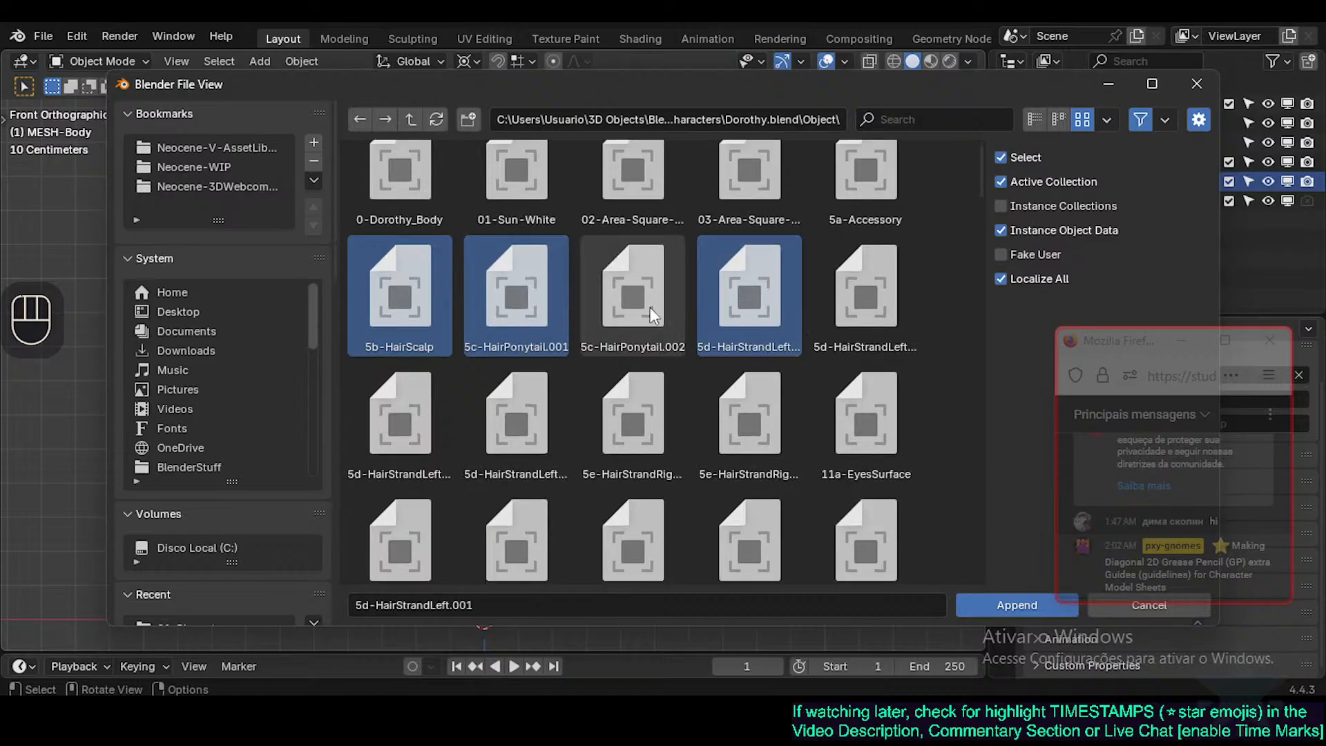
scroll(643, 324, down, 1)
scroll(636, 326, up, 1)
shift+click(642, 302)
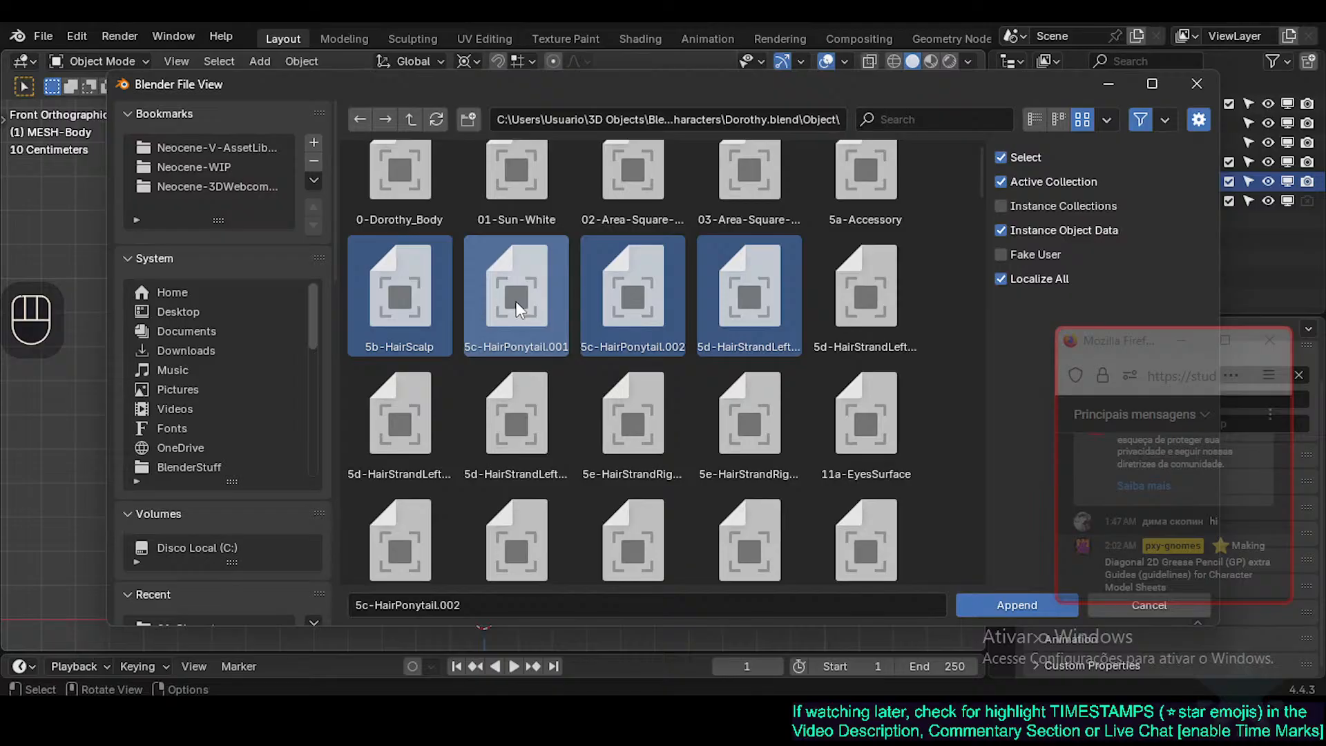
shift+click(514, 299)
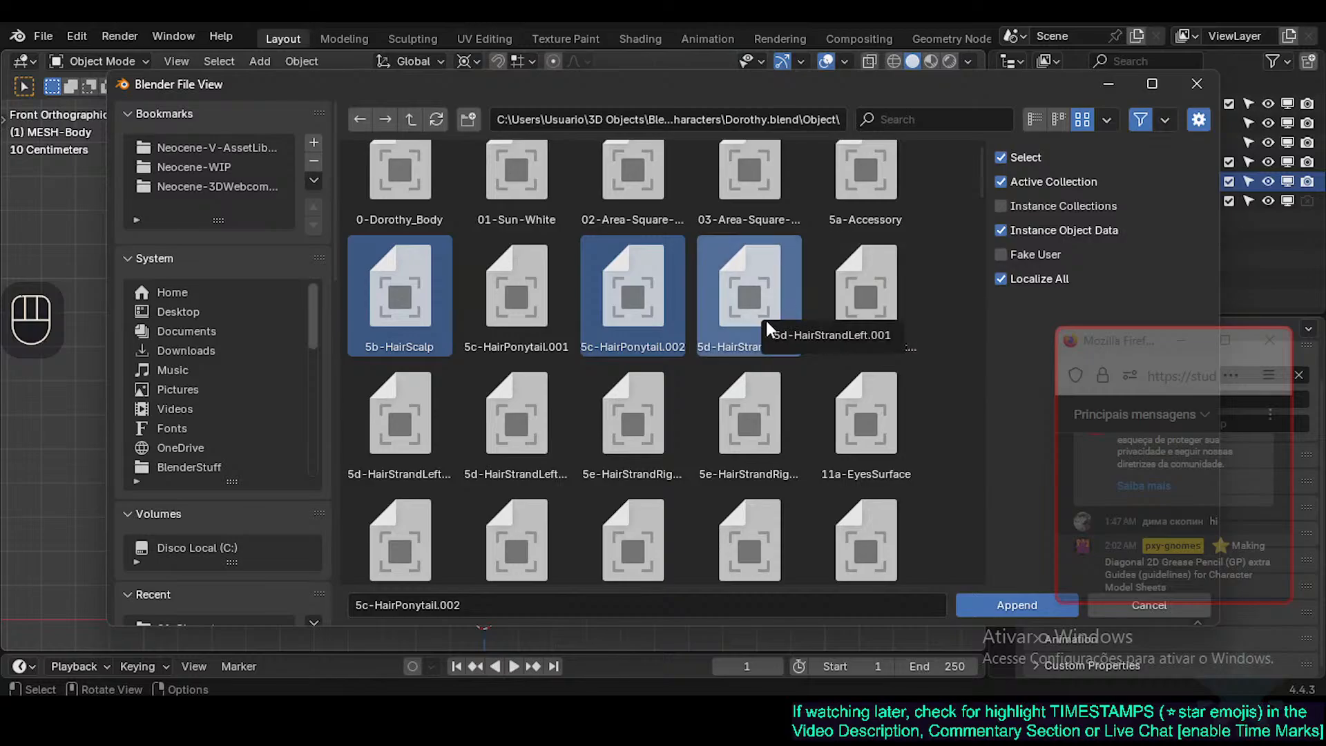
scroll(385, 412, down, 1)
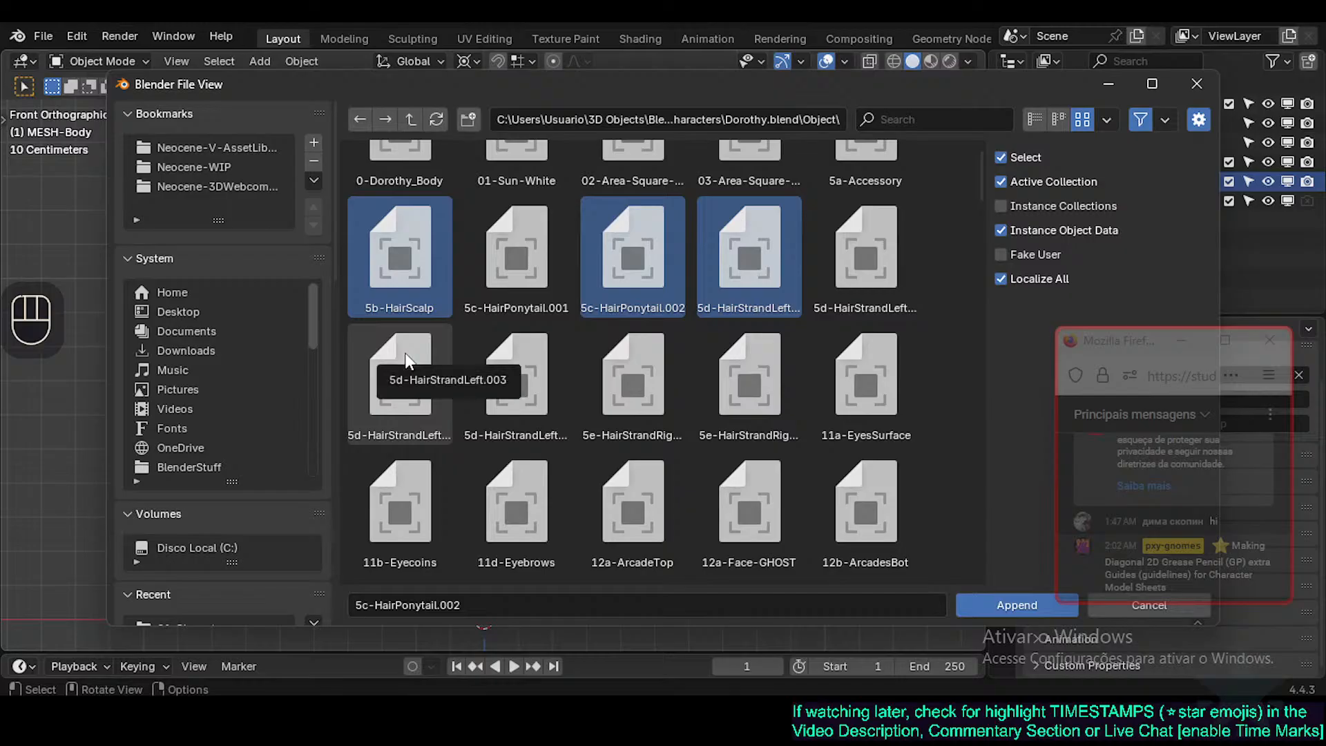
key(a)
key(a)
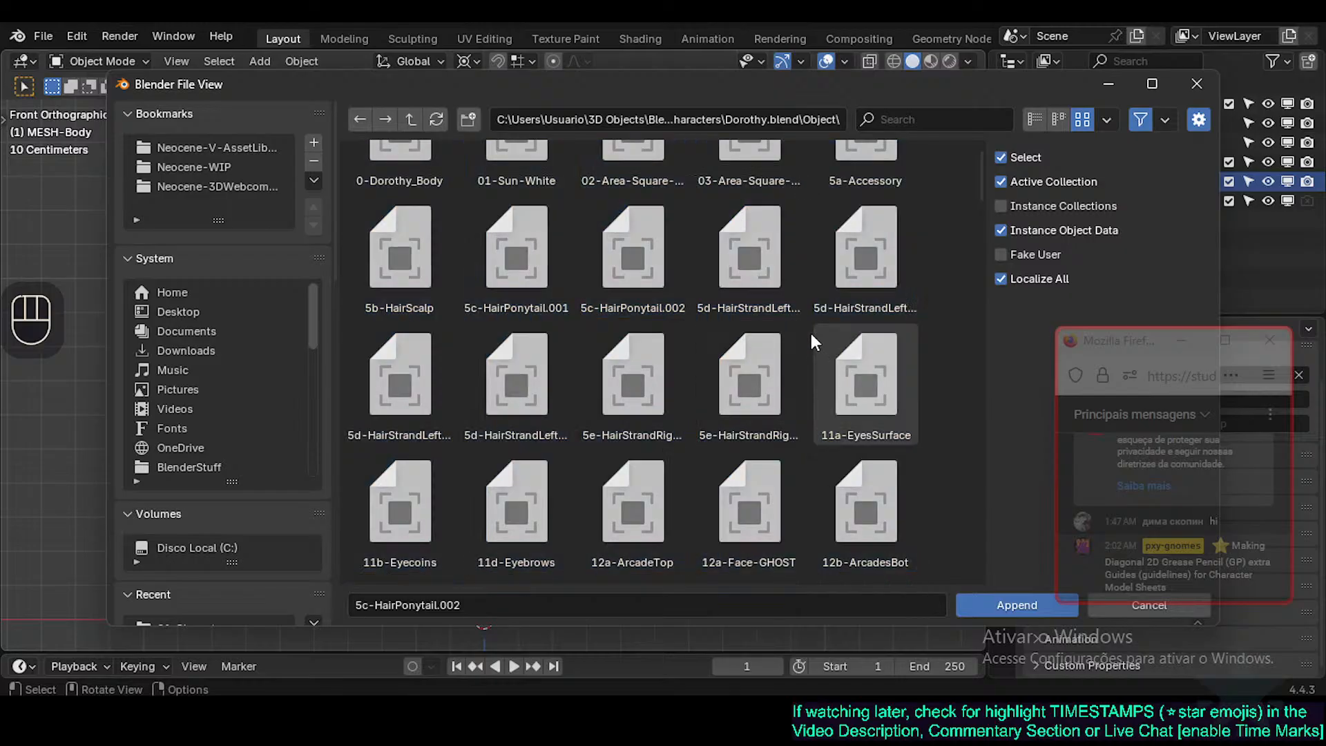
Select the 5b-HairScalp, 5c-HairPonytail.002 and 5d-HairStrandLeft.001 objects for appending, leaving out 5c-HairPonytail.001.
scroll(746, 324, up, 2)
click(842, 201)
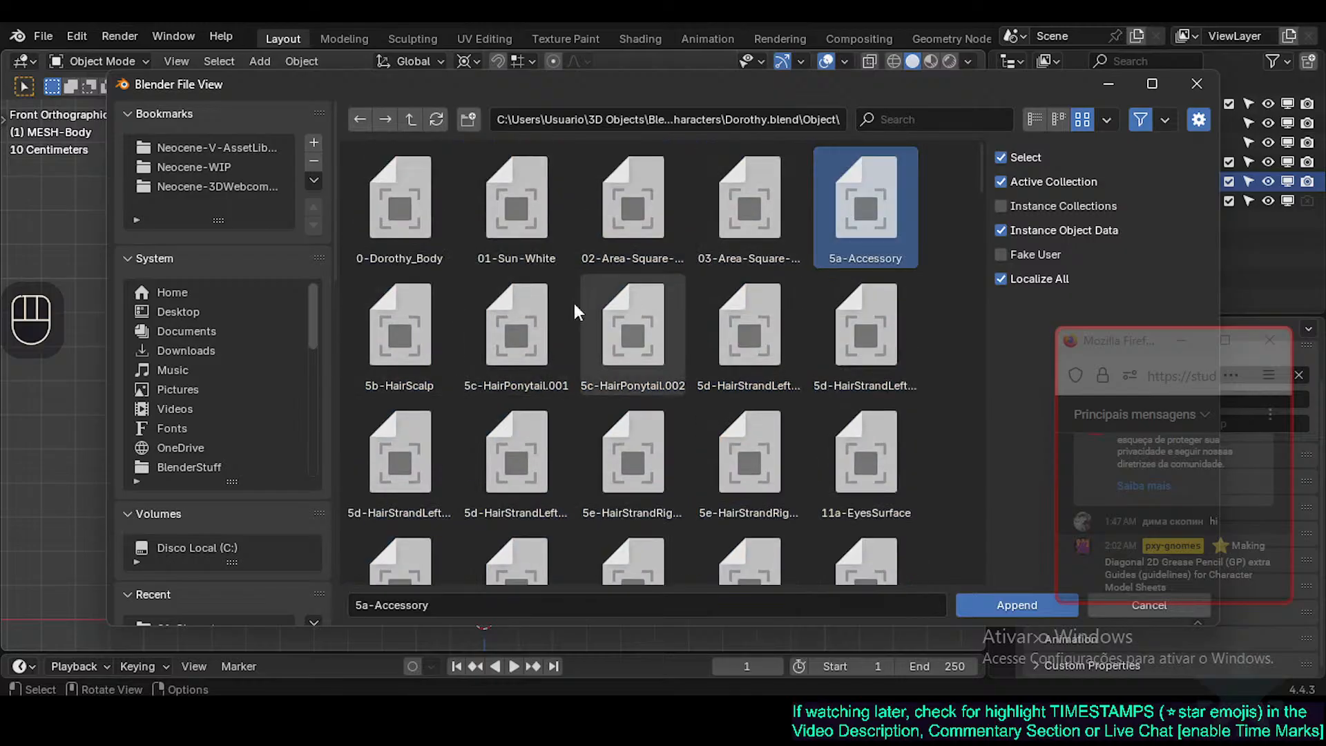
click(433, 306)
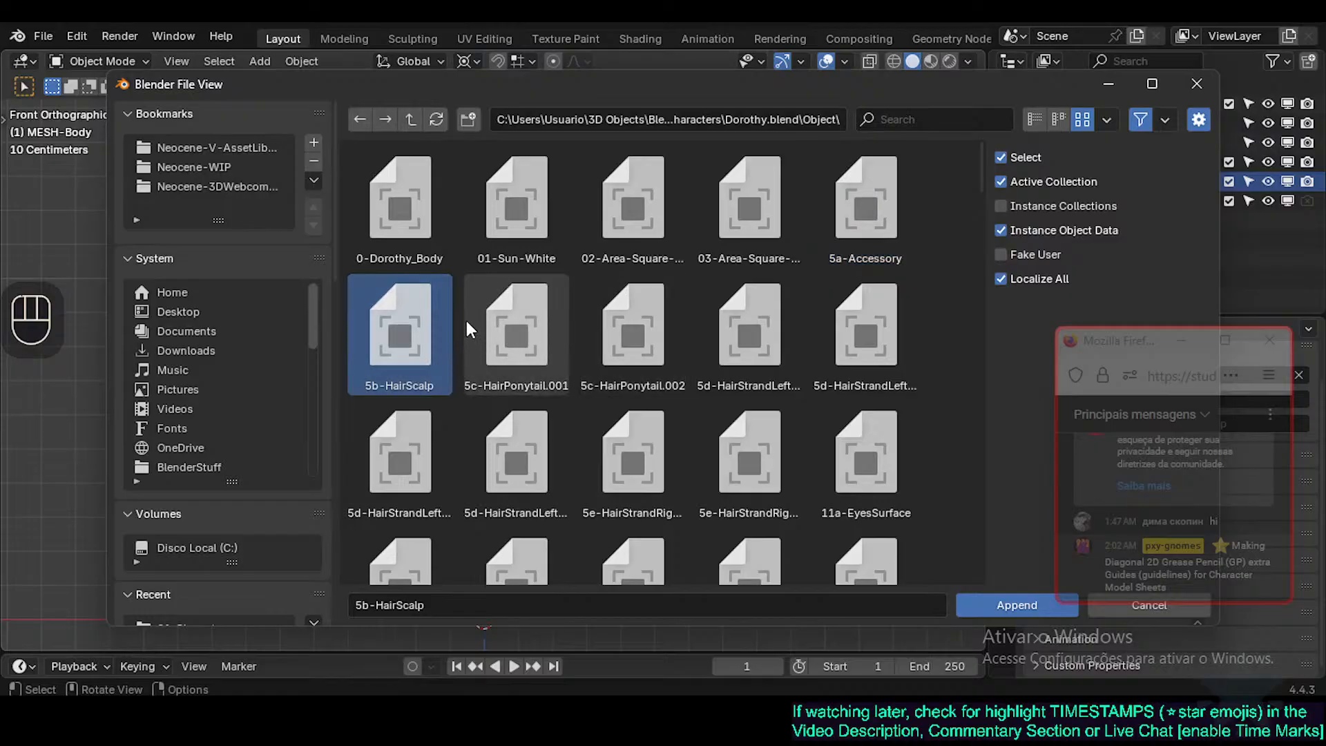
ctrl+click(527, 332)
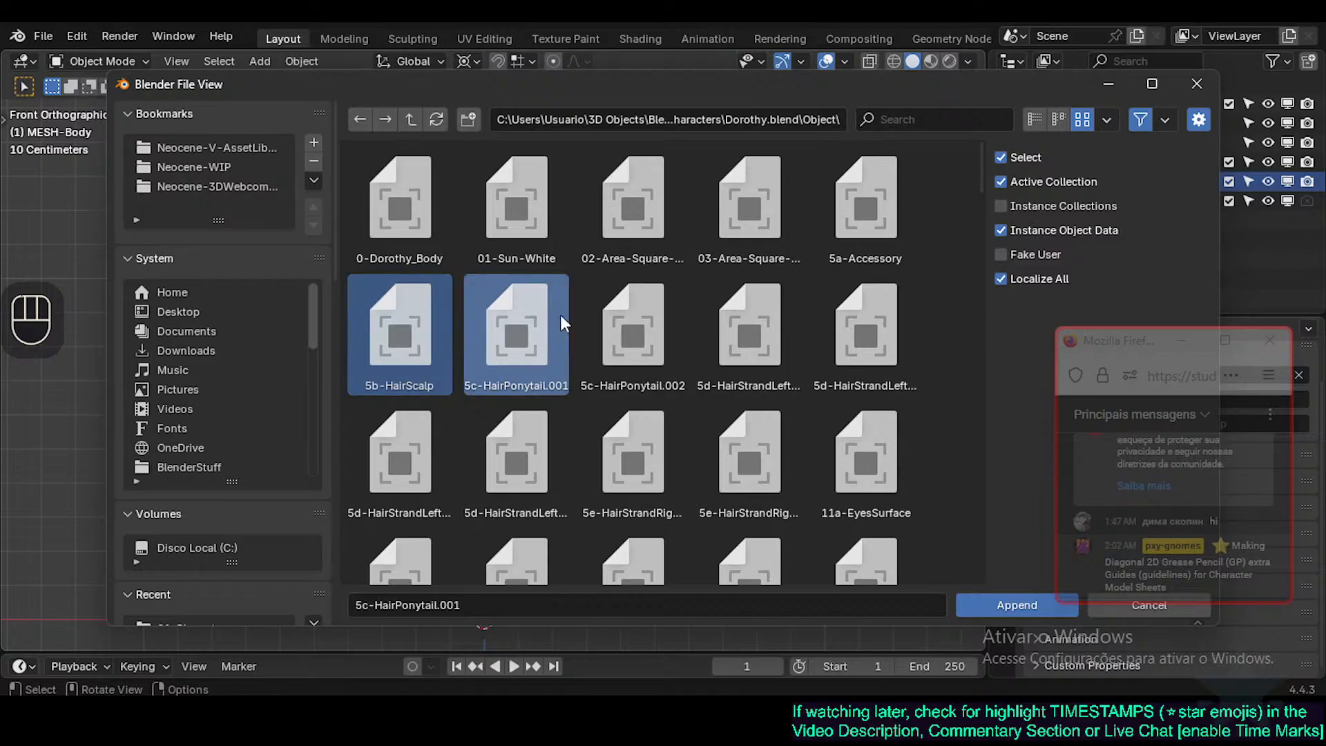
ctrl+click(751, 338)
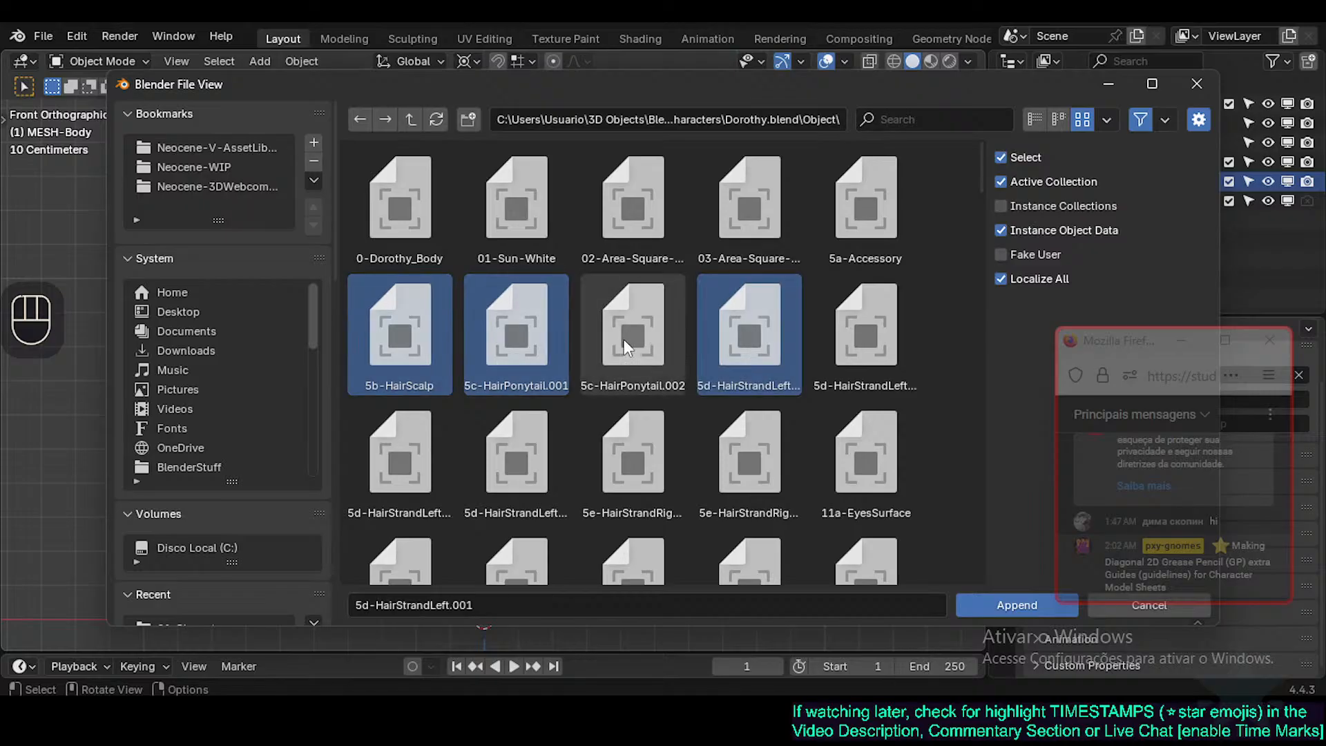
ctrl+click(624, 339)
ctrl+click(517, 337)
Add the 11d-Eyebrows, 11b-Eyecoins and 11a-EyesSurface objects to the append selection.
scroll(706, 369, down, 4)
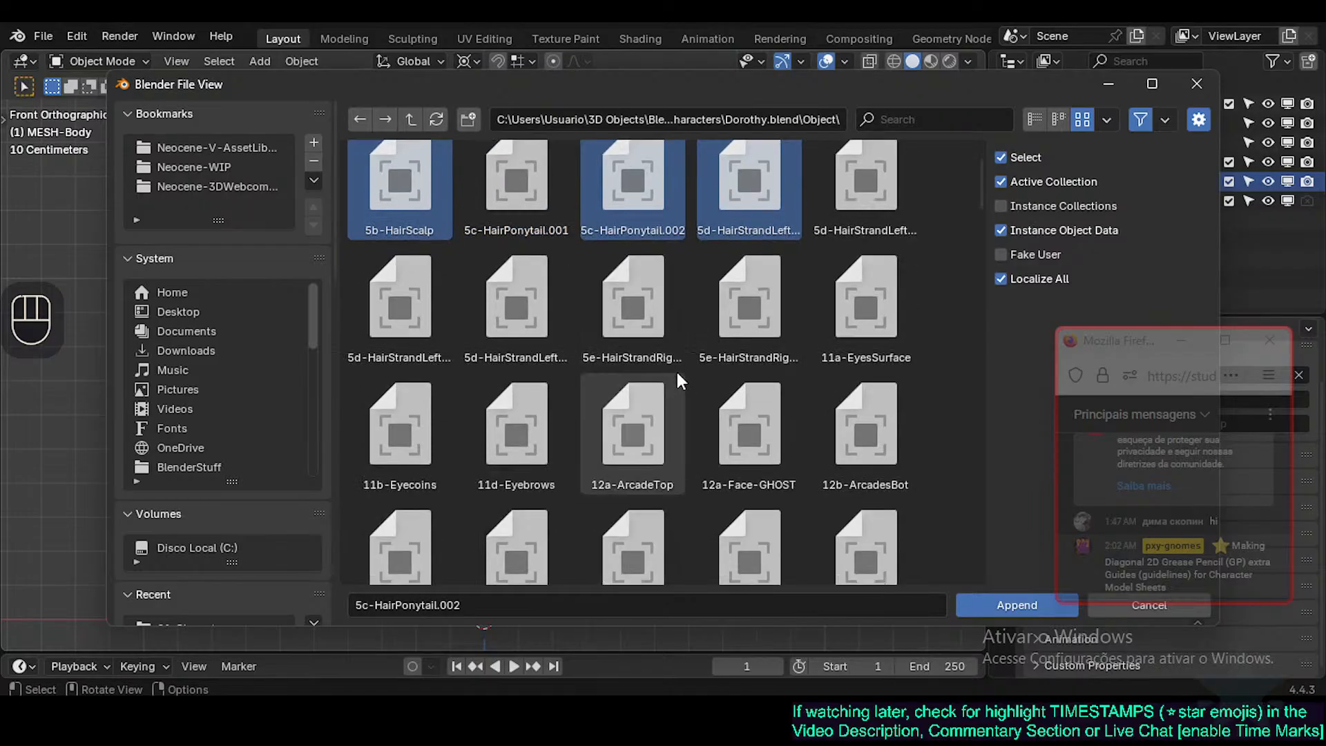
scroll(642, 363, down, 1)
scroll(607, 364, up, 1)
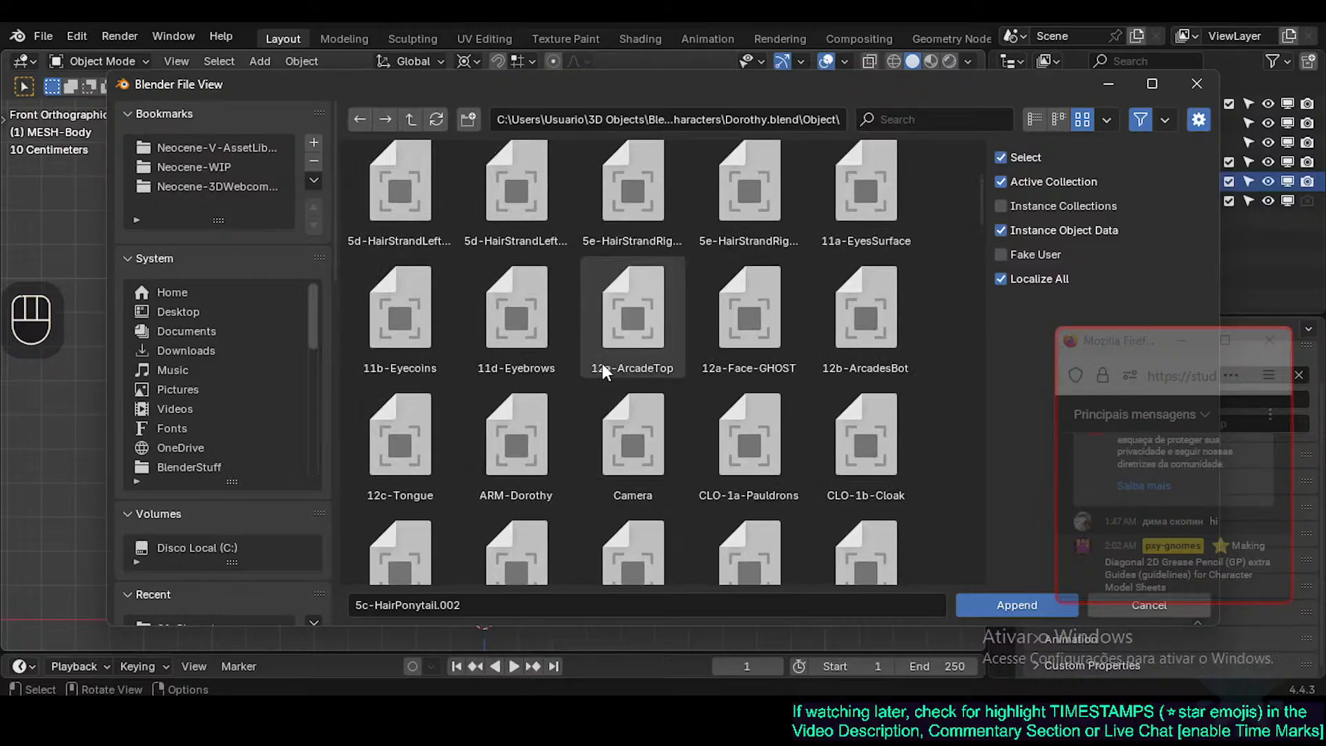
ctrl+click(514, 337)
scroll(518, 349, up, 1)
ctrl+click(409, 401)
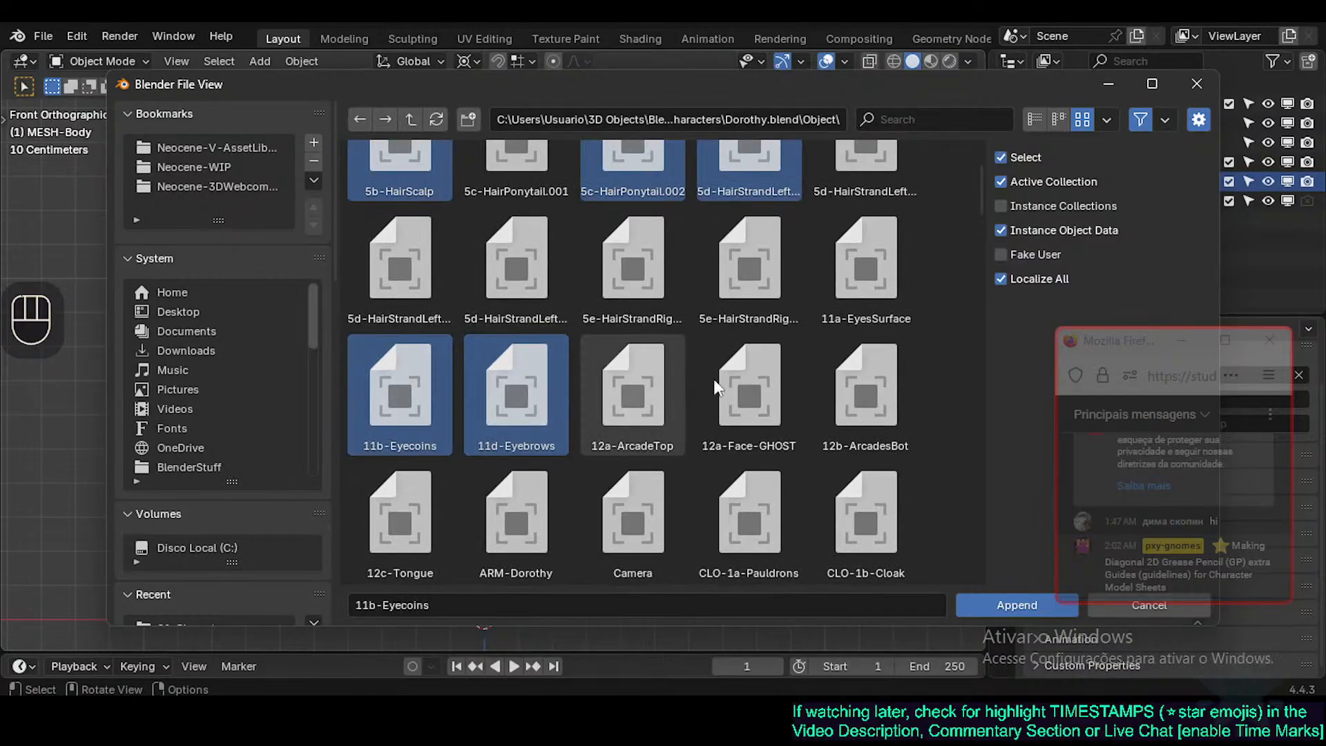
ctrl+click(872, 271)
scroll(703, 395, up, 2)
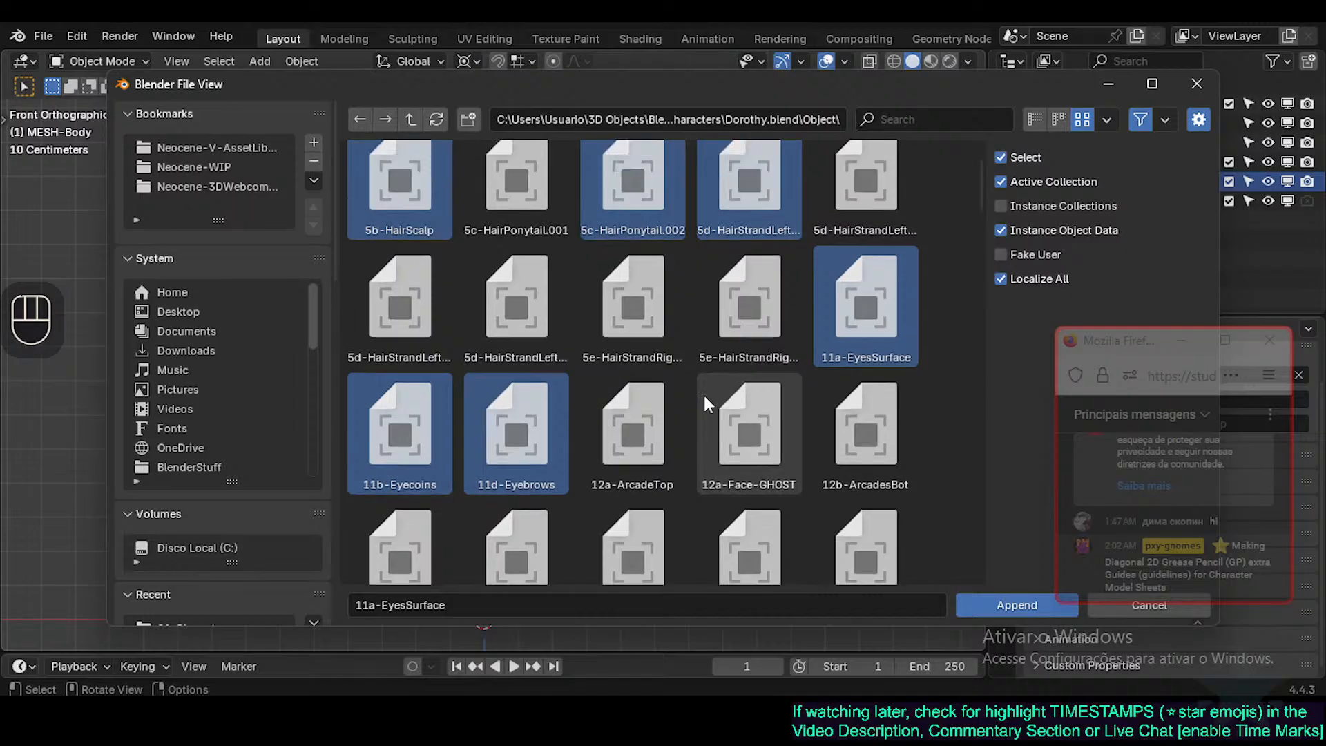
scroll(653, 359, down, 4)
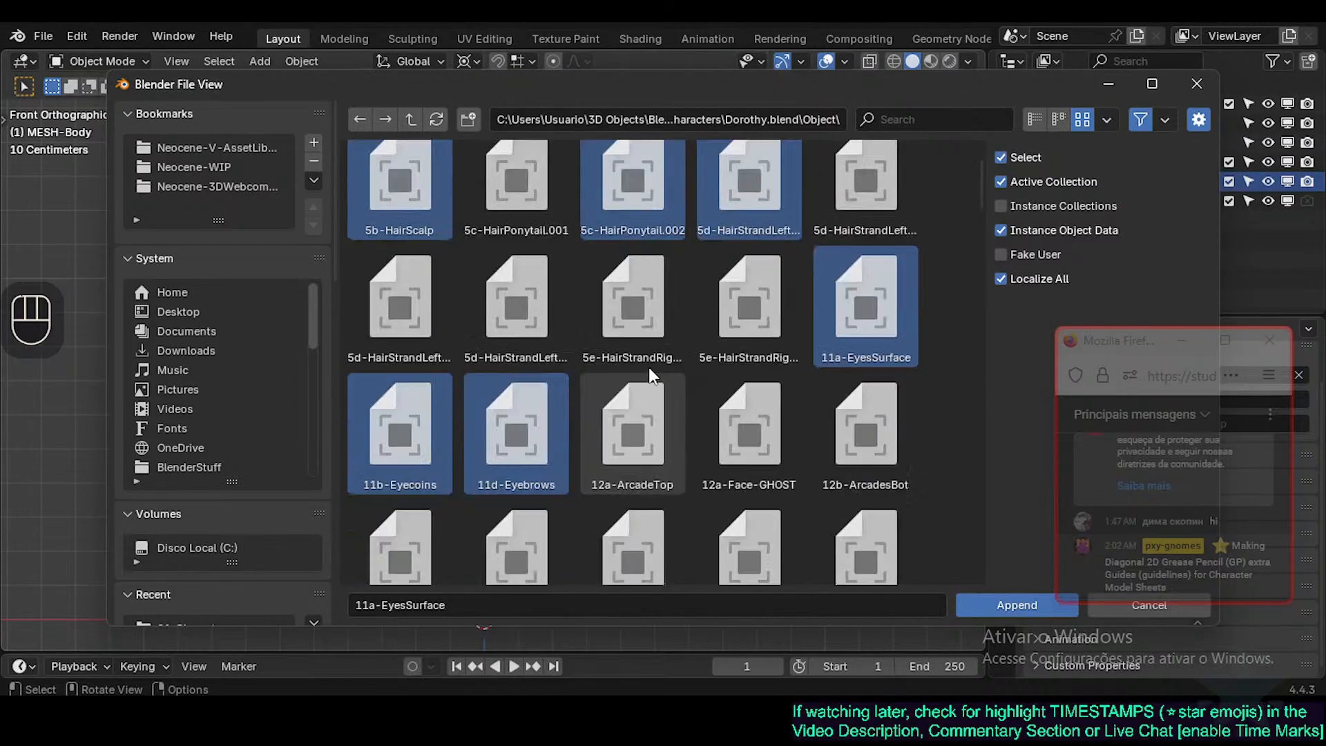
Add the 12a-ArcadeTop, 12b-ArcadesBot and 12c-Tongue objects to the selection and append all selected Dorothy objects.
ctrl+click(648, 316)
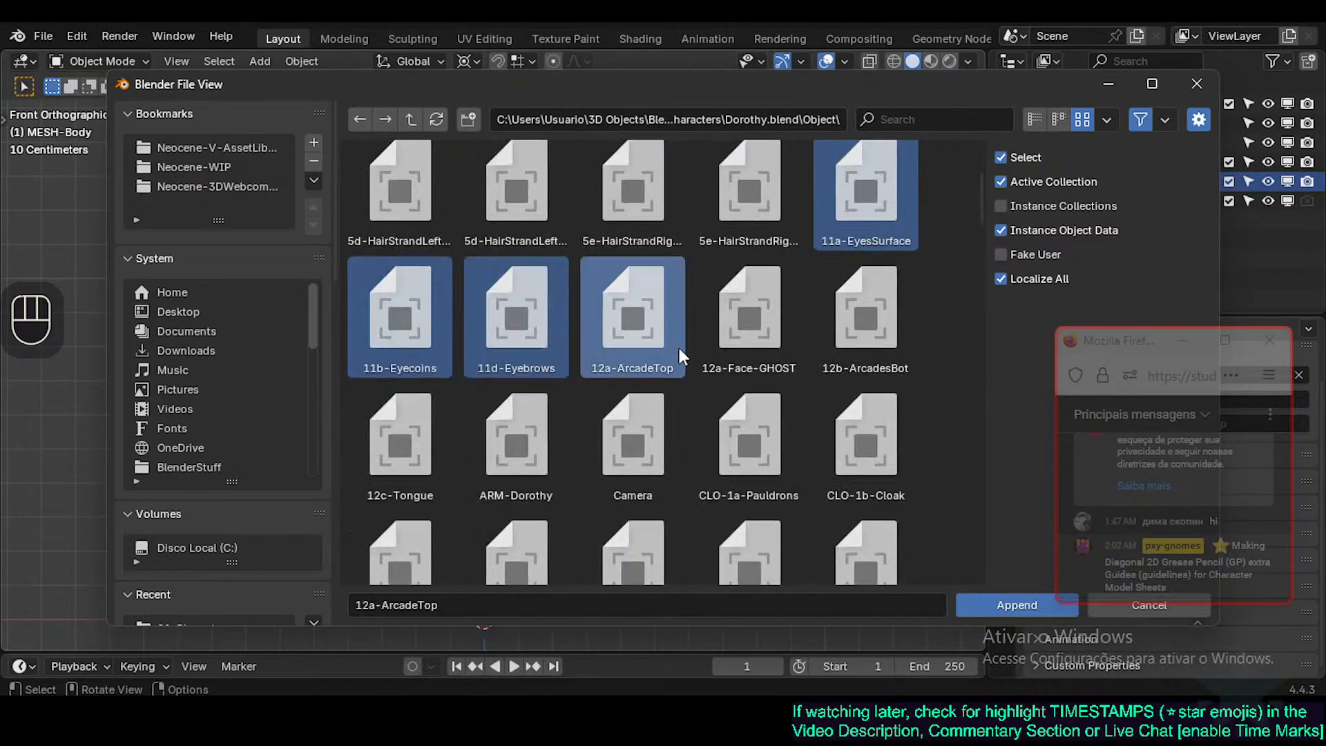
scroll(679, 348, up, 1)
ctrl+click(866, 363)
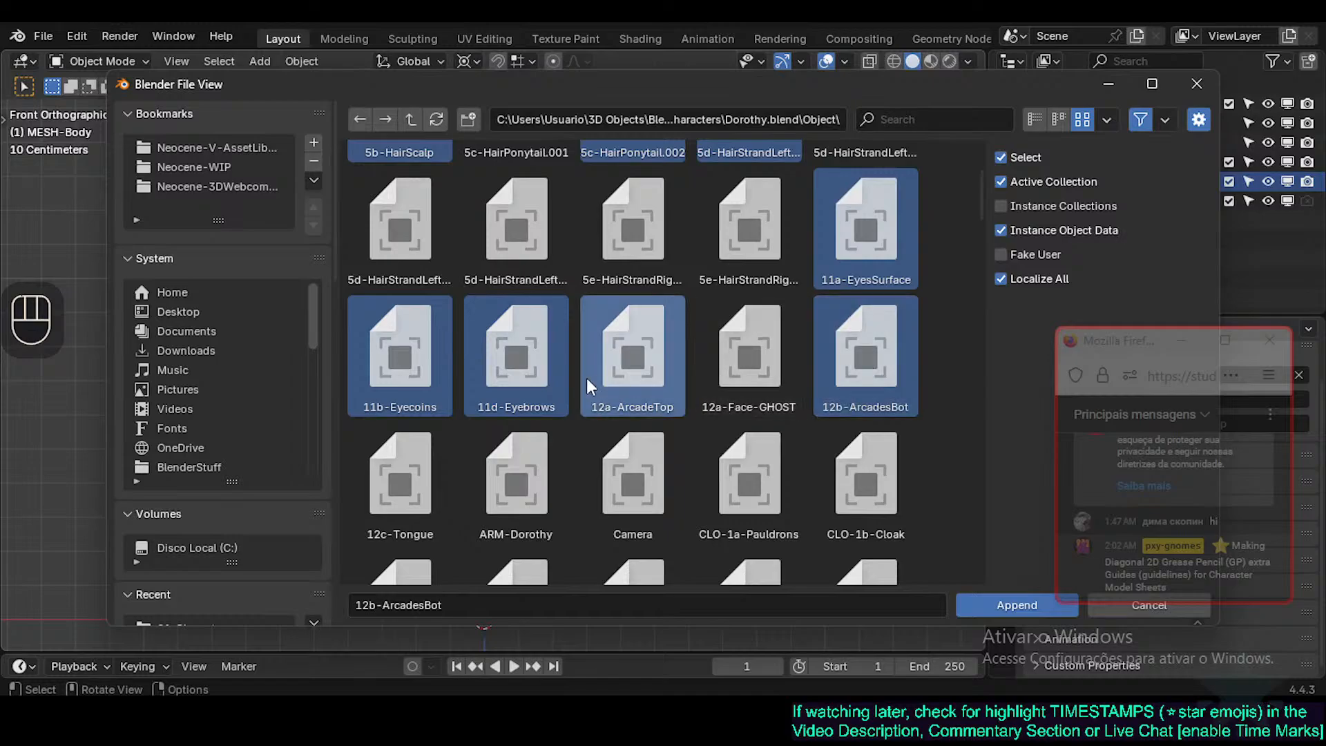
scroll(587, 378, down, 1)
ctrl+click(382, 433)
scroll(598, 397, down, 1)
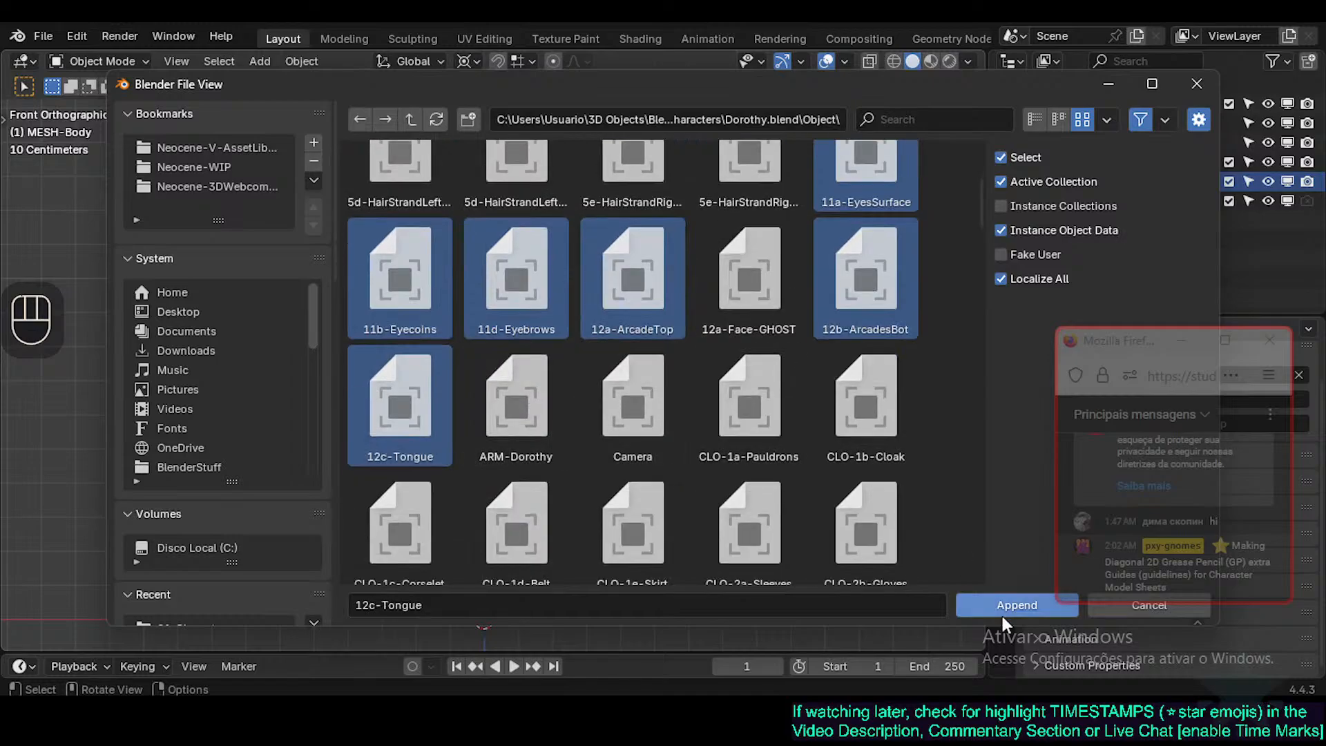
click(1014, 605)
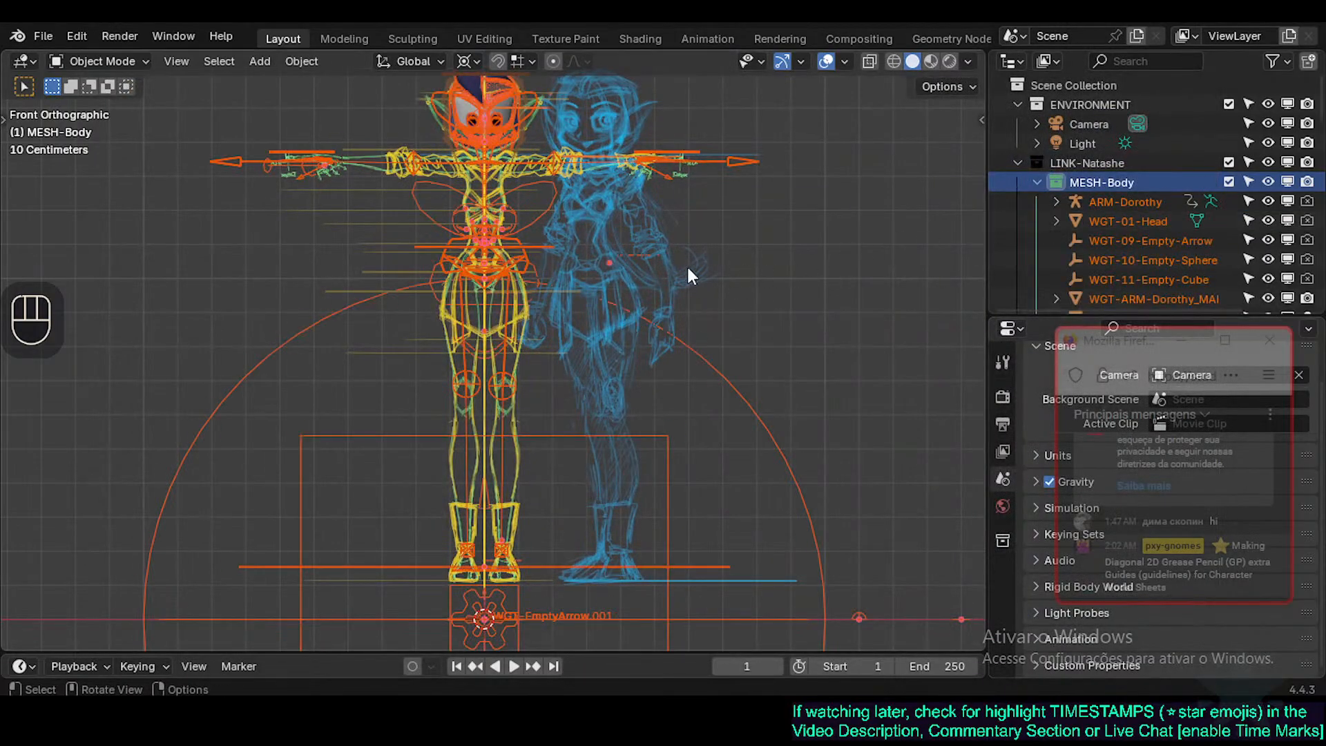
Deselect the appended objects and delete the ARM-Dorothy armature from the MESH-Body collection.
shift+middle_drag(687, 305, 629, 310)
key(alt+a)
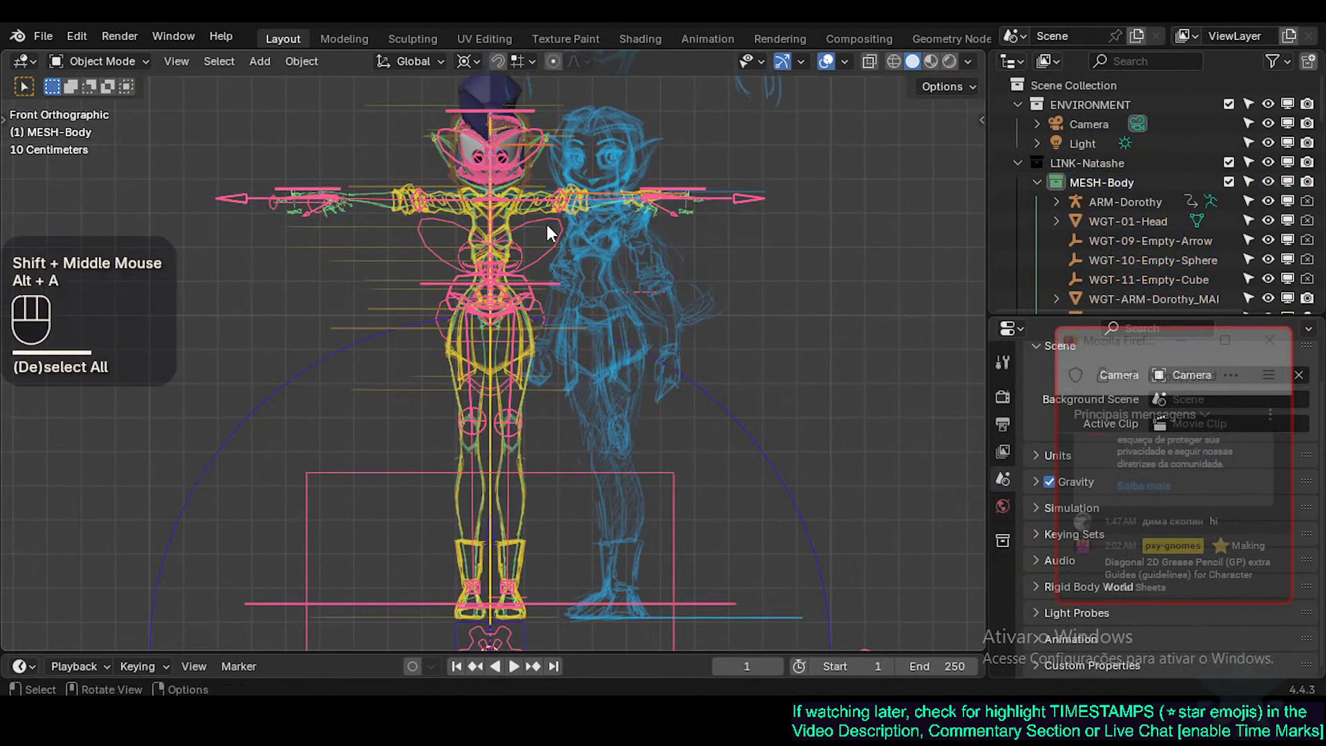
click(566, 224)
scroll(1140, 222, down, 2)
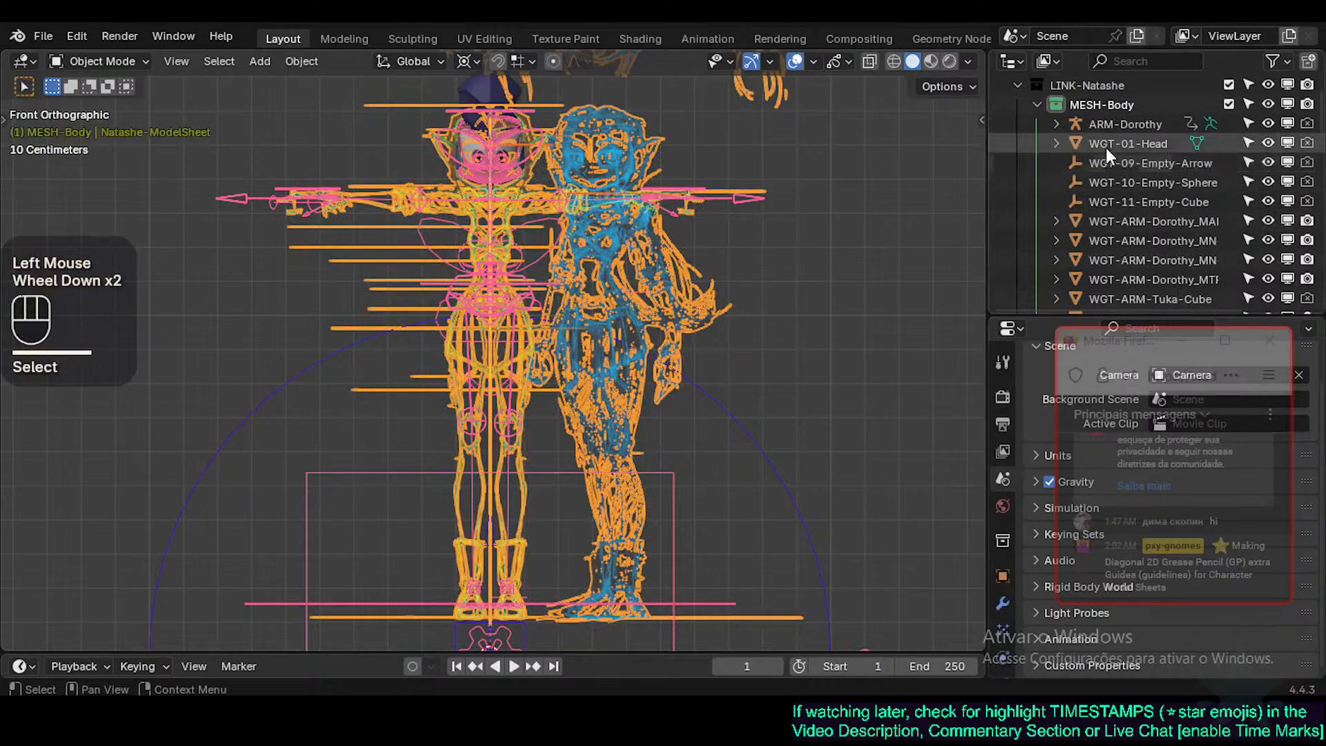
click(1108, 123)
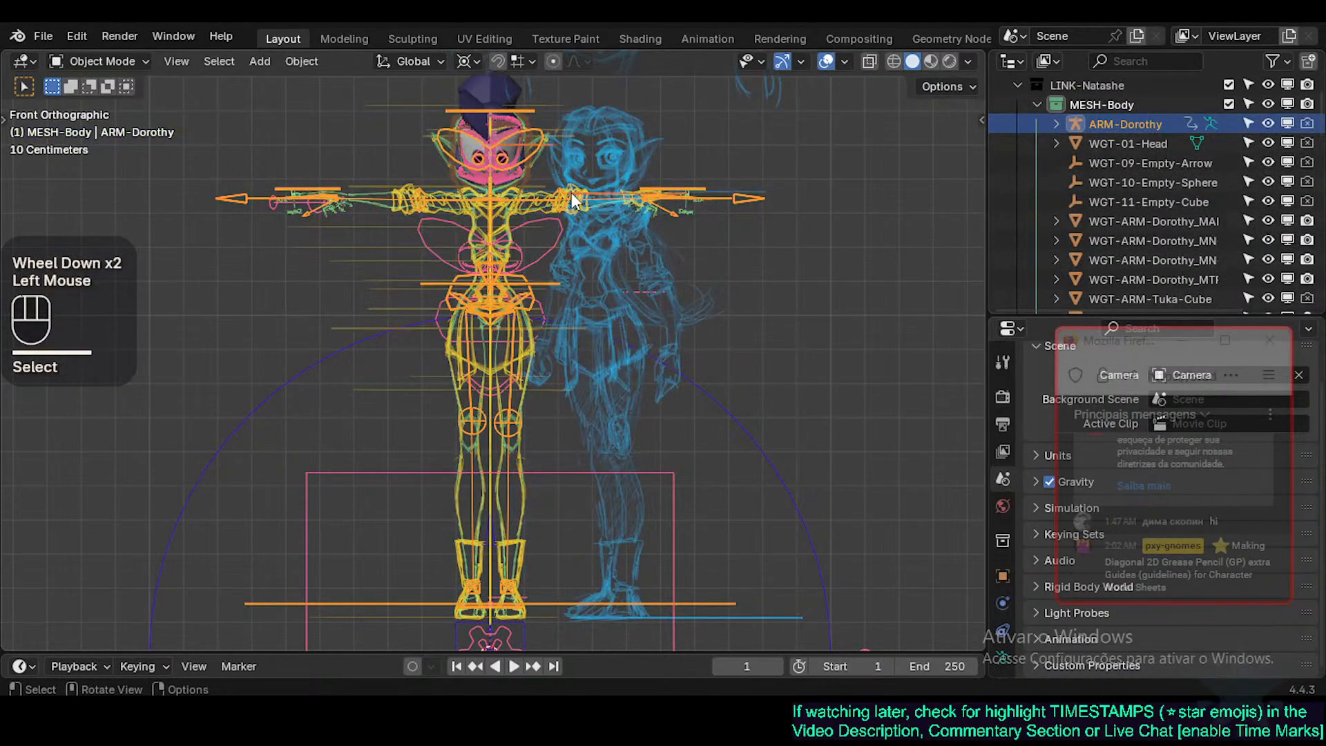
key(Delete)
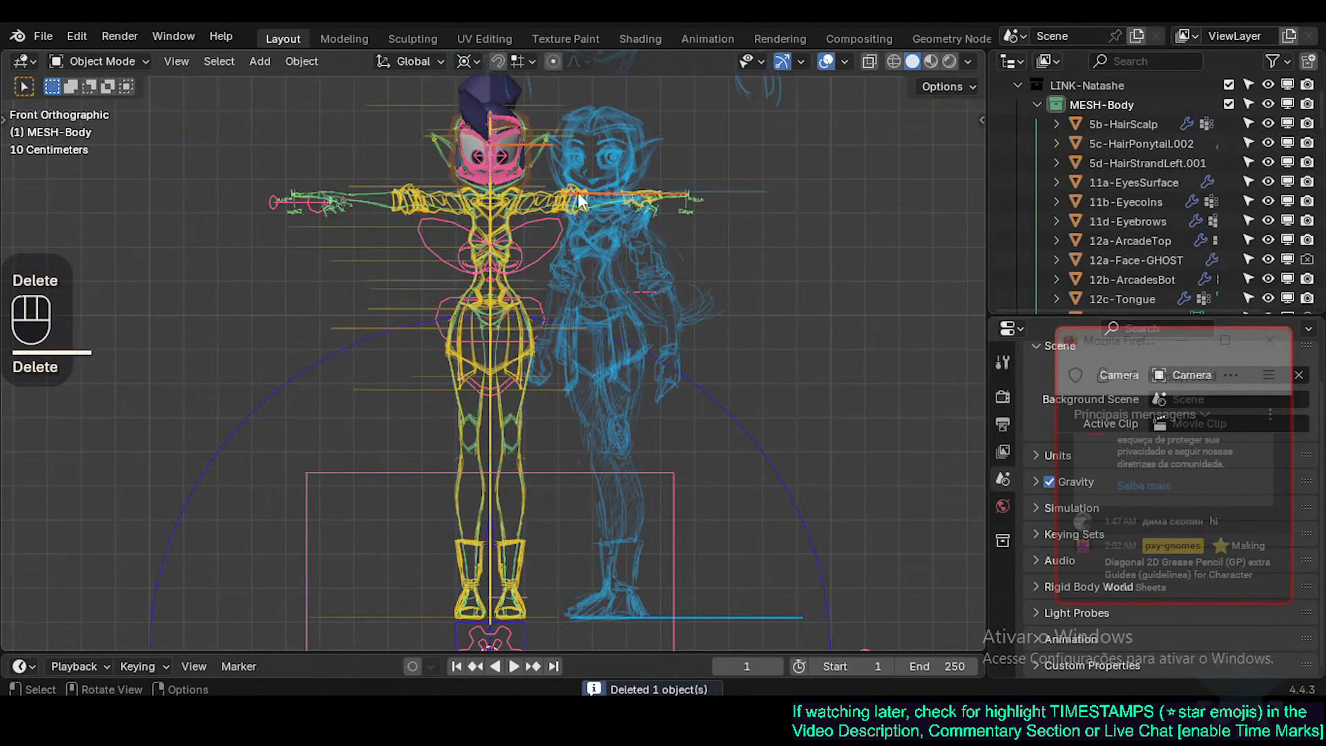
Delete all the WGT widget objects from the MESH-Body collection, from WGT-01-Head through the last one in the list.
click(469, 176)
drag(1033, 319, 1029, 526)
scroll(1258, 363, down, 3)
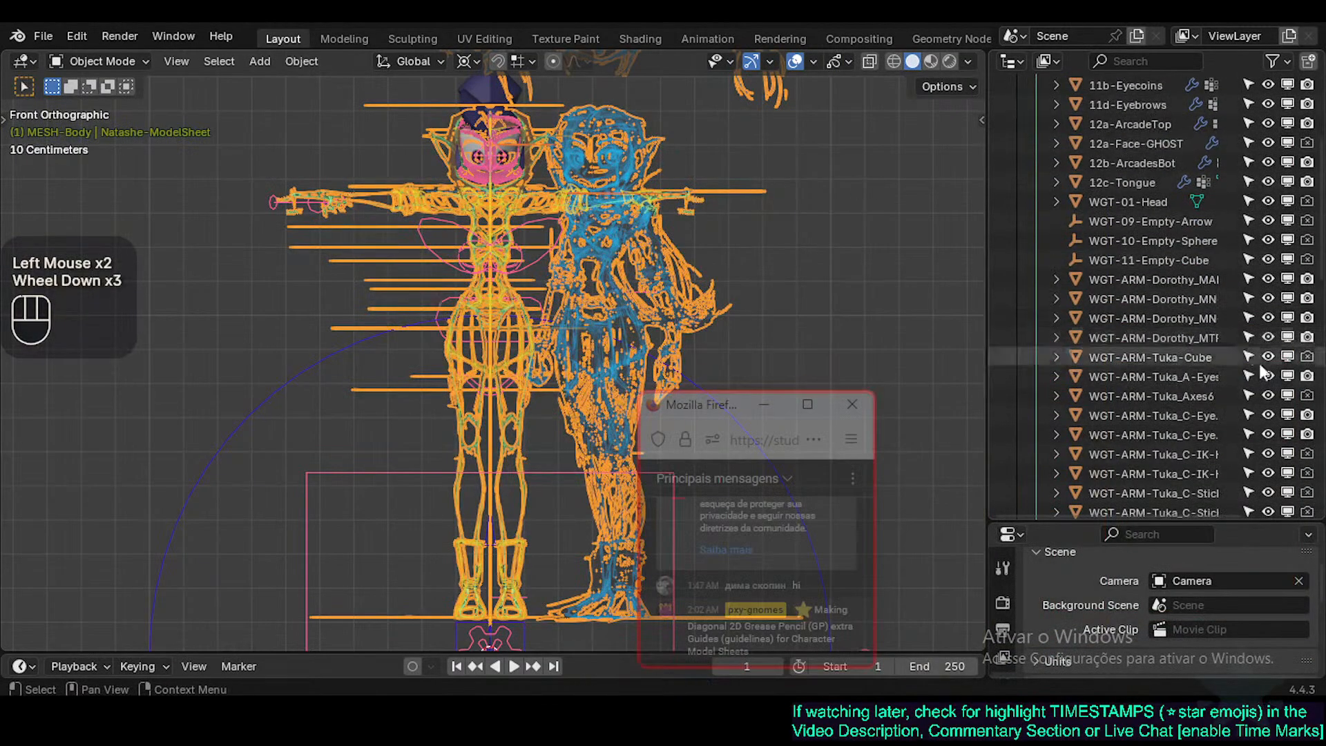
click(1160, 221)
click(1148, 202)
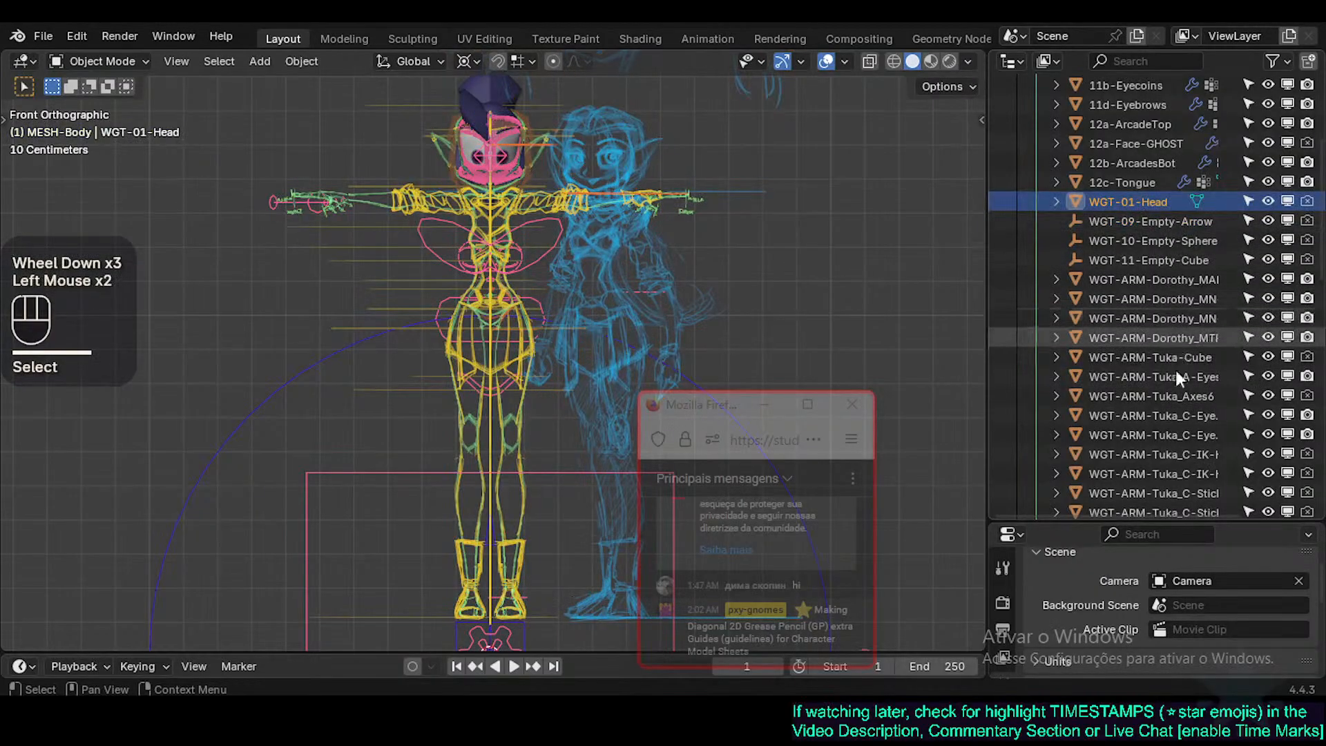
scroll(1174, 434, down, 9)
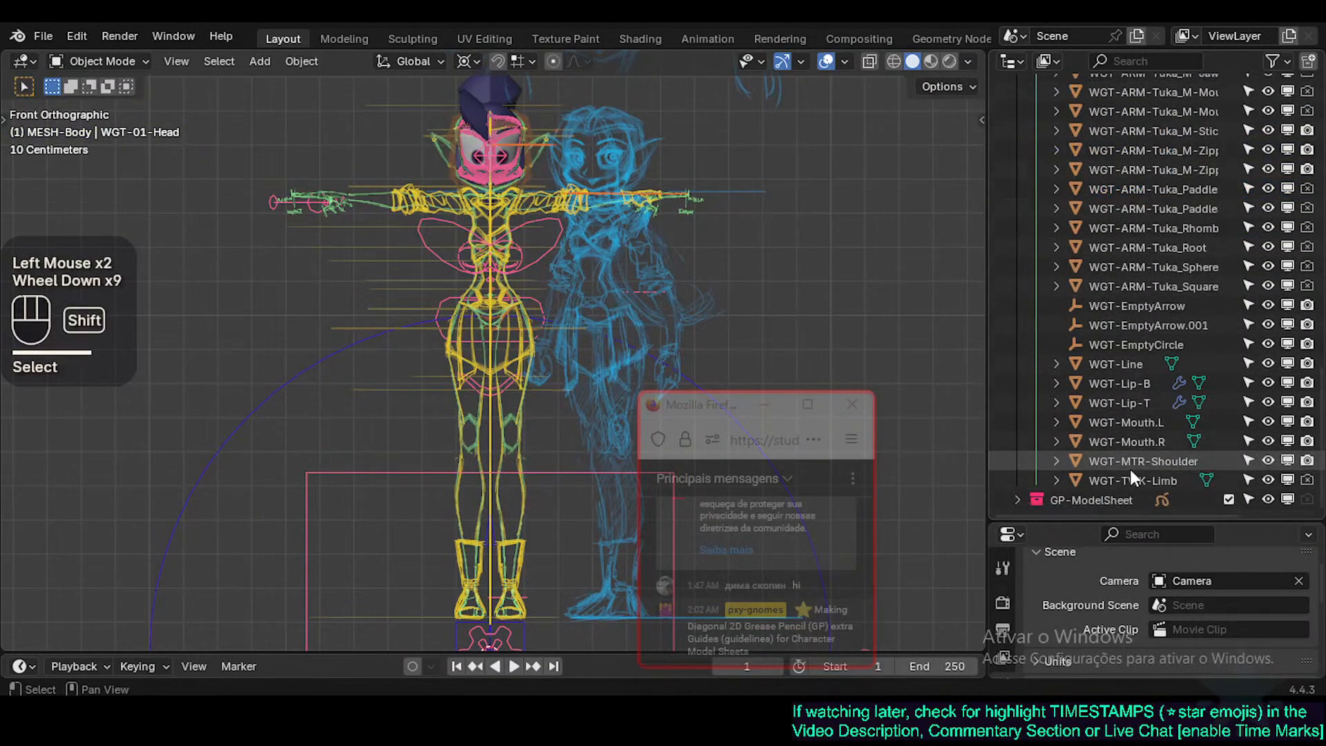
shift+click(1133, 480)
scroll(1138, 325, up, 7)
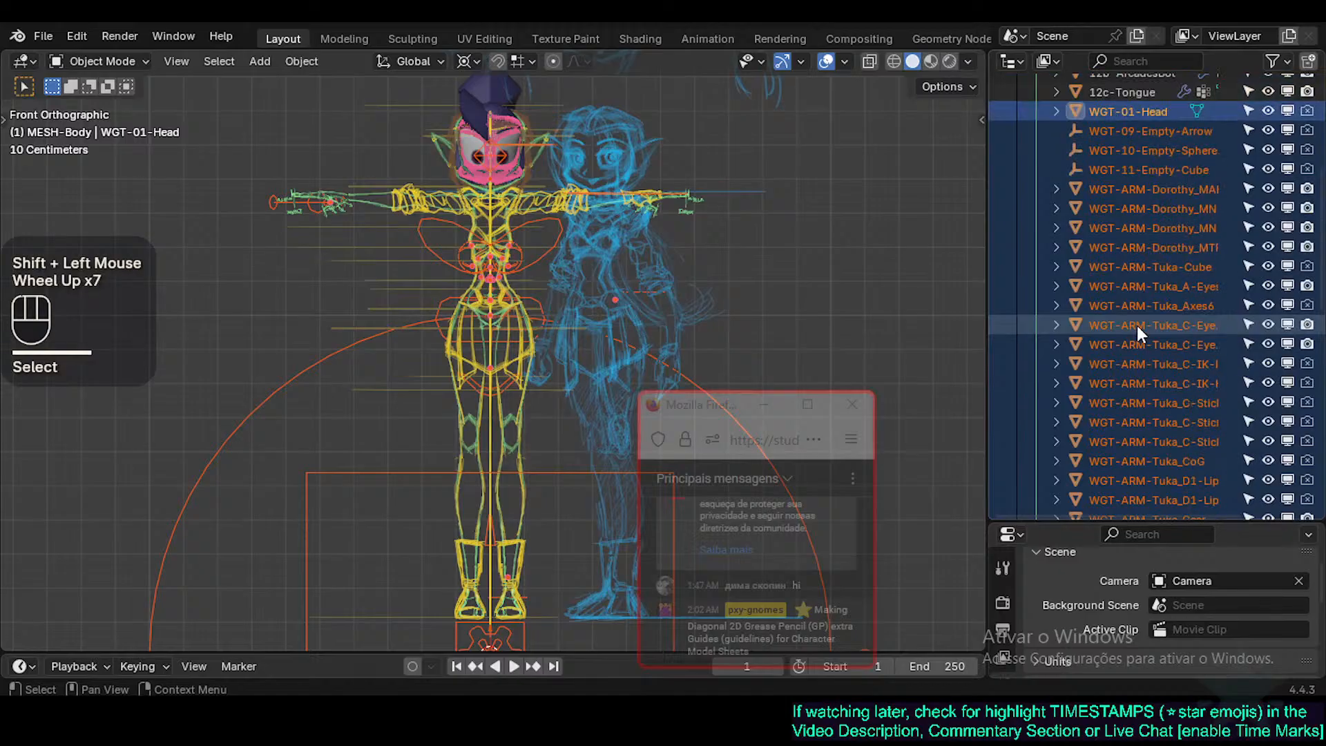
scroll(1137, 325, up, 2)
key(Delete)
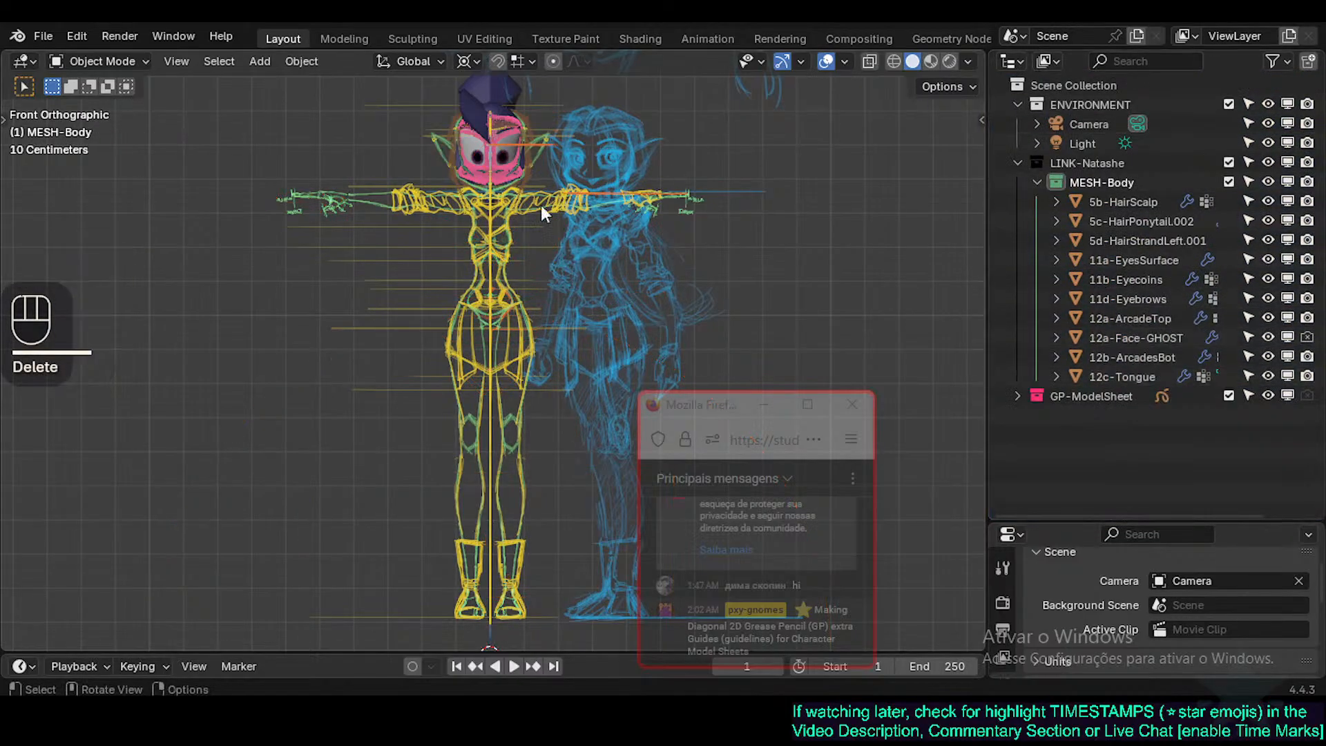
Identify the pink face mesh over the character's head and delete that 12a-Face-GHOST object from MESH-Body.
shift+middle_drag(541, 205, 461, 264)
click(467, 239)
scroll(472, 525, up, 3)
shift+middle_drag(475, 470, 474, 615)
shift+middle_drag(467, 277, 463, 439)
click(517, 305)
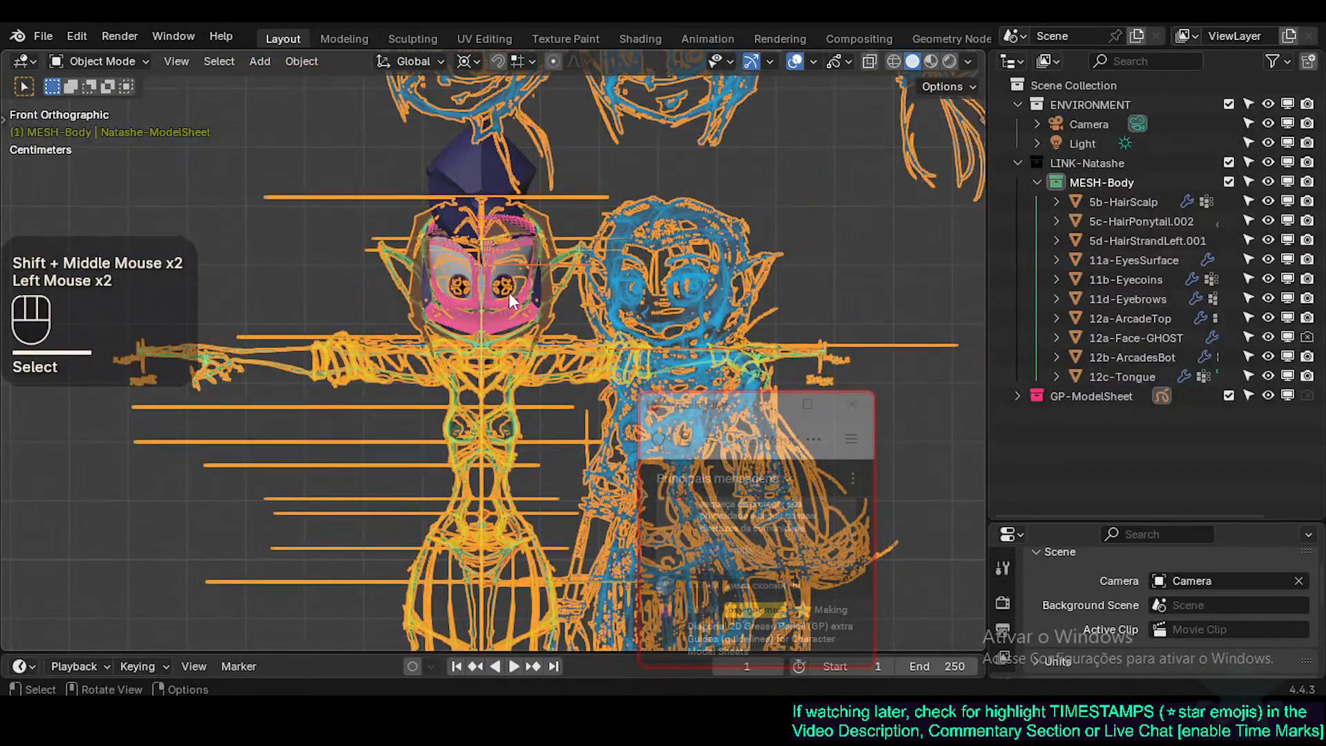
click(1135, 204)
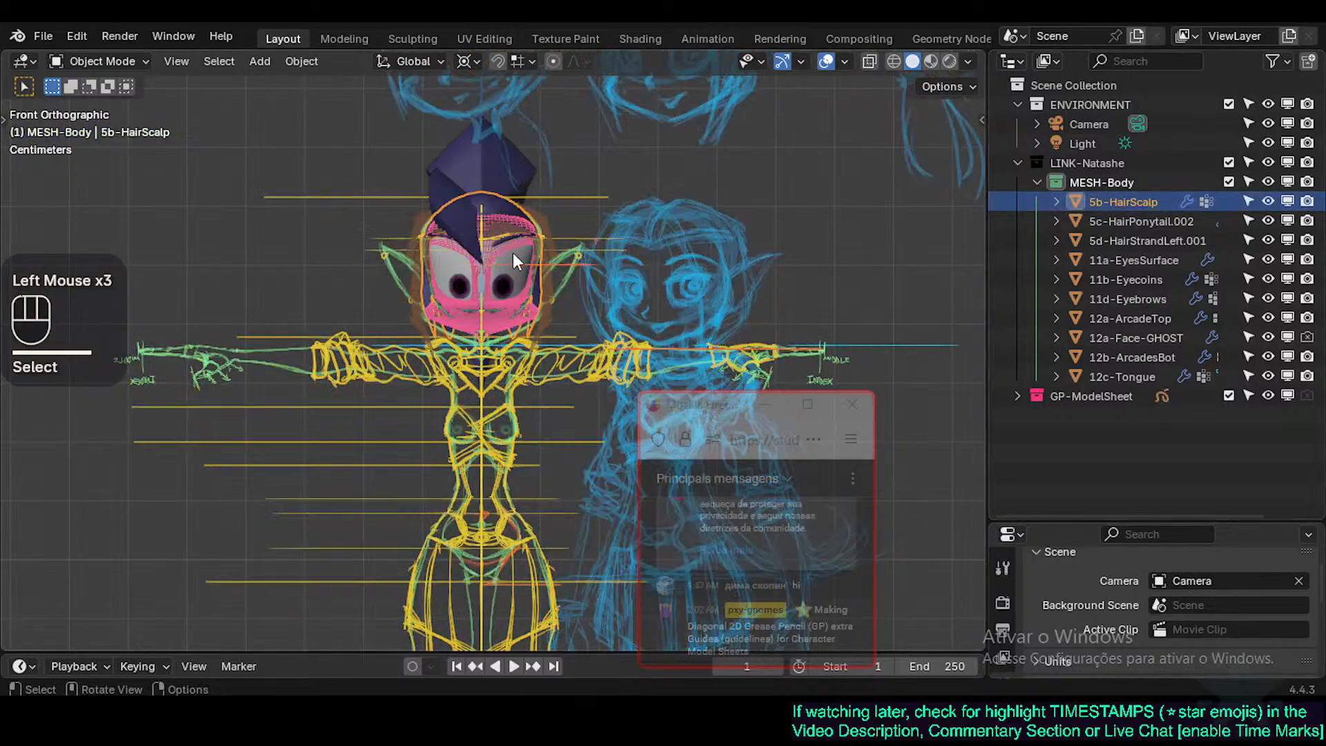
shift+middle_drag(512, 259, 514, 299)
click(1170, 337)
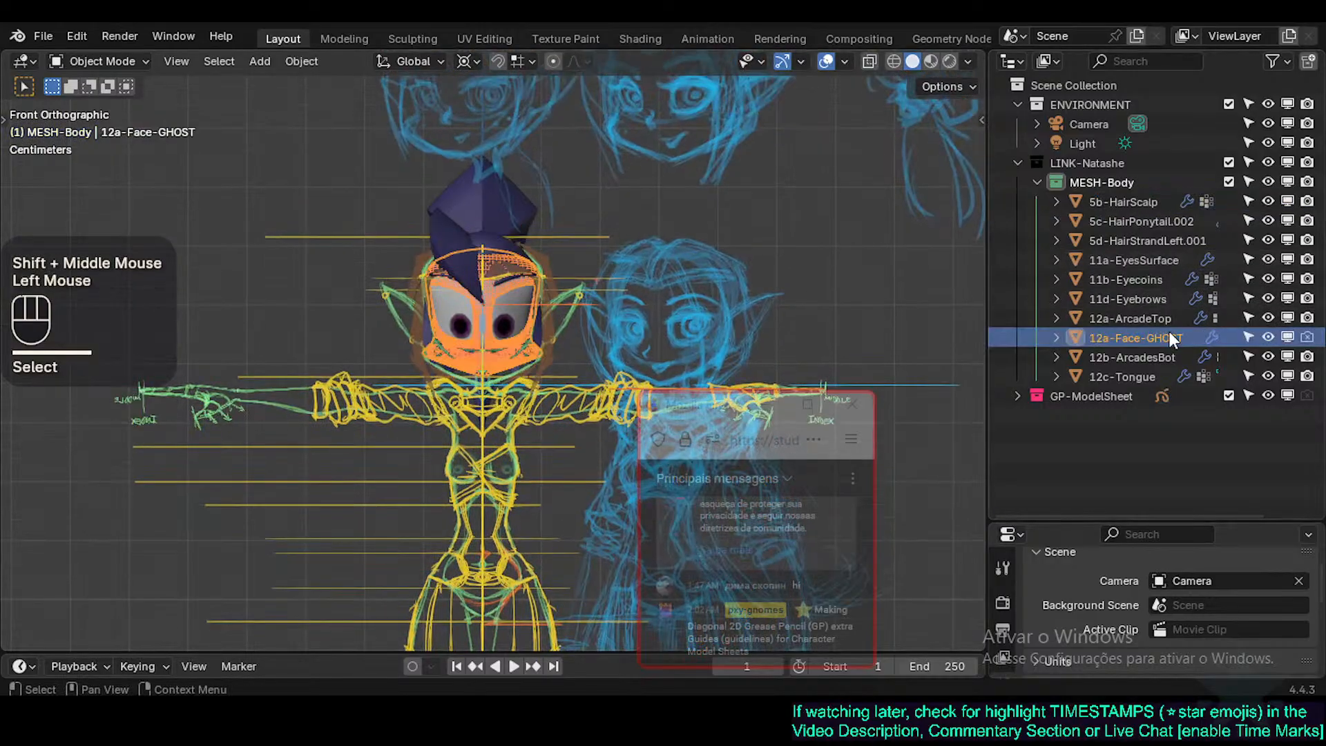
key(Delete)
scroll(545, 246, up, 2)
shift+middle_drag(545, 246, 456, 494)
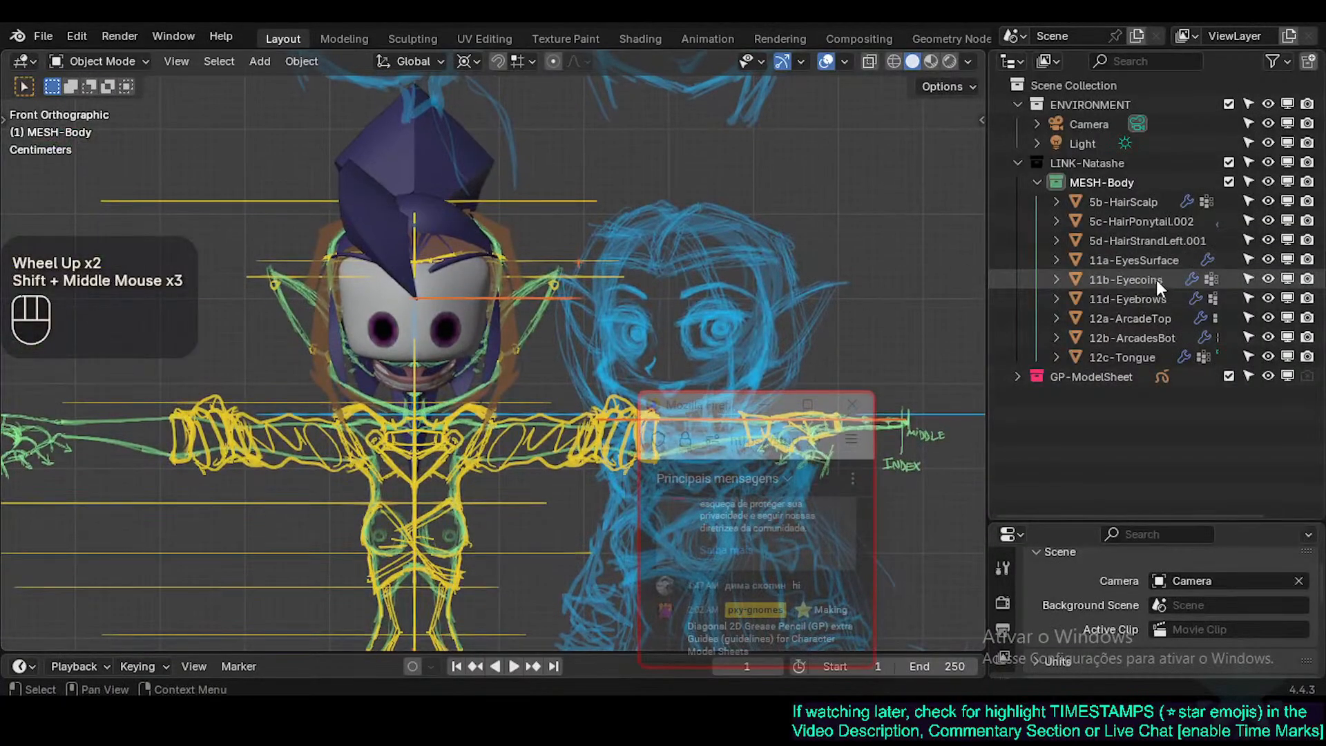
Create a collection inside MESH-Body, name it EYES and give it the green color tag.
click(1073, 183)
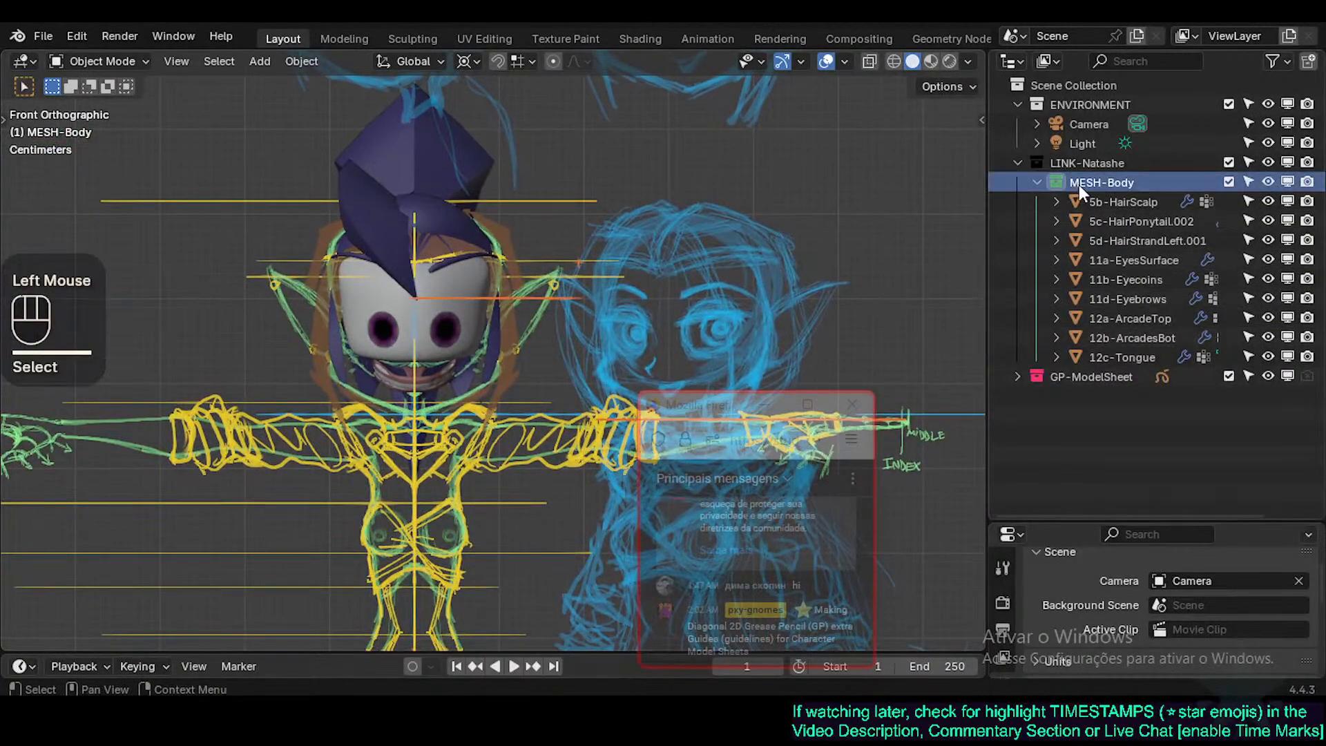
right_click(1080, 184)
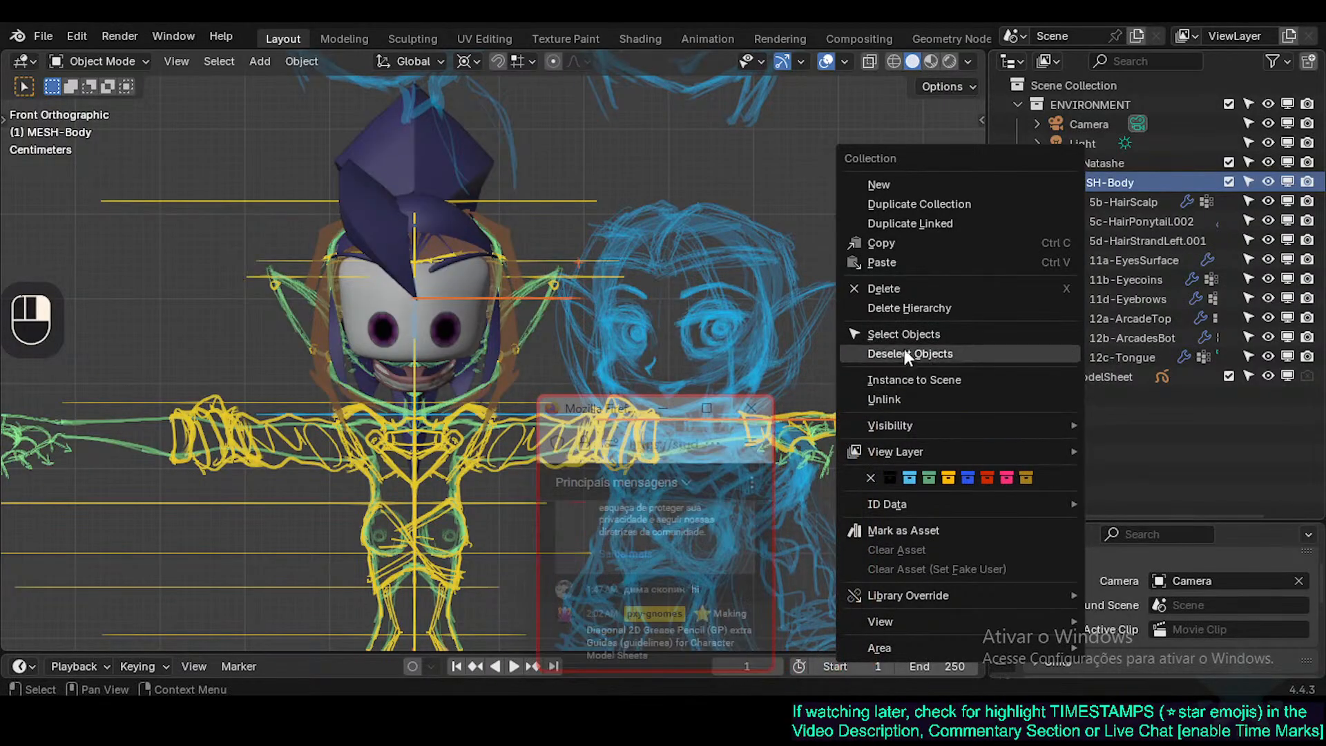
click(943, 186)
click(1092, 200)
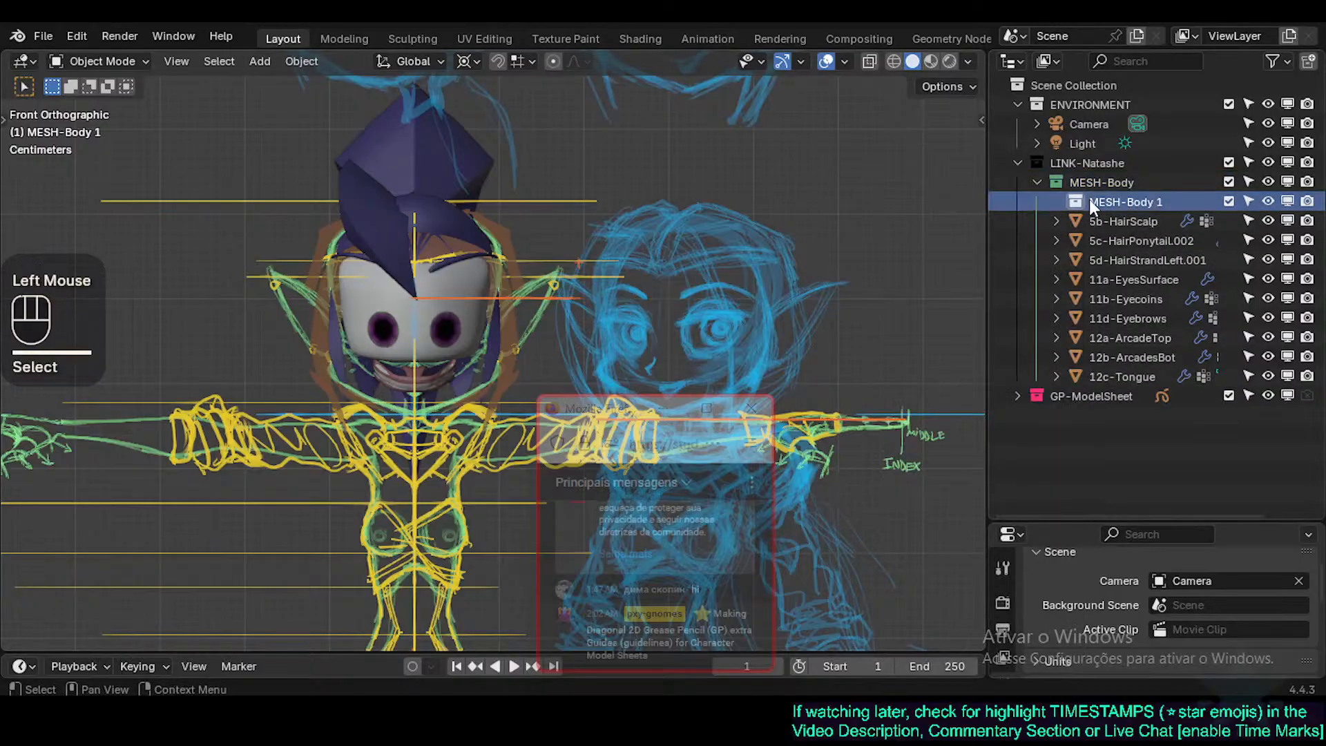
double_click(1091, 200)
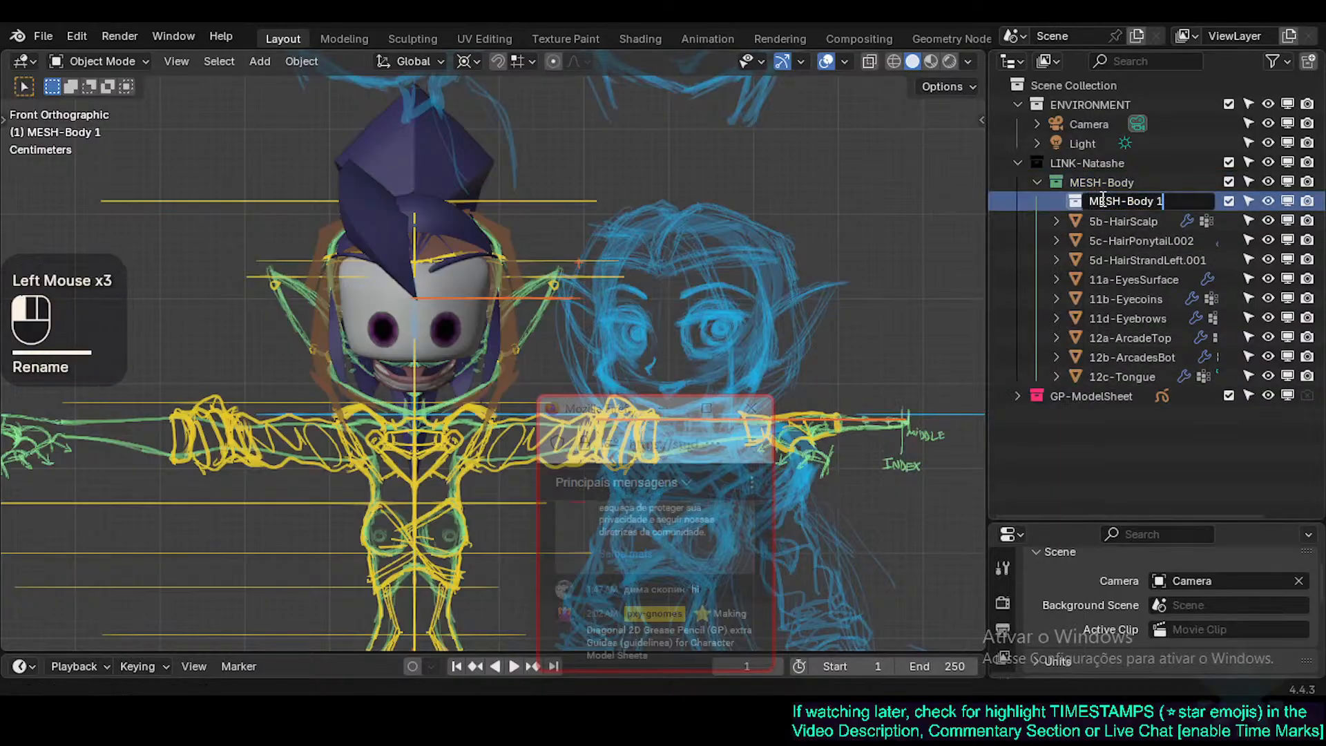
key(Home)
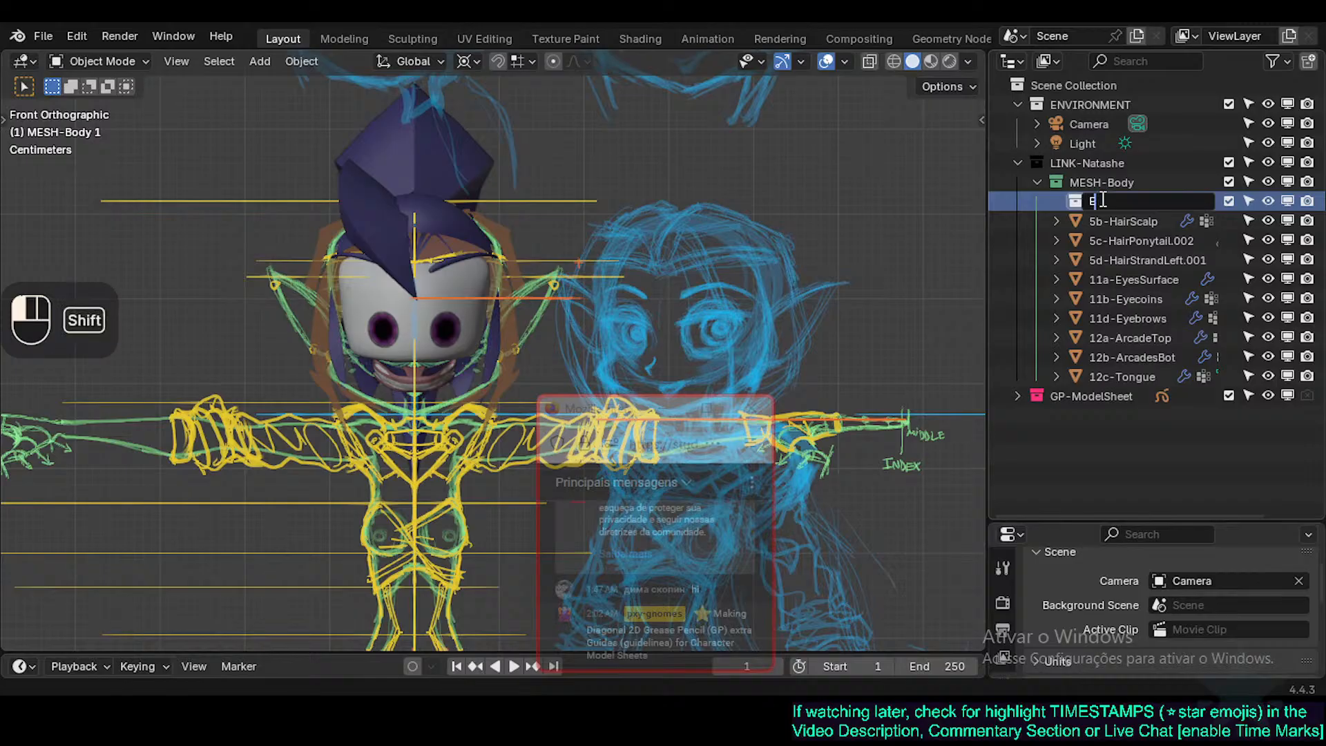
key(Return)
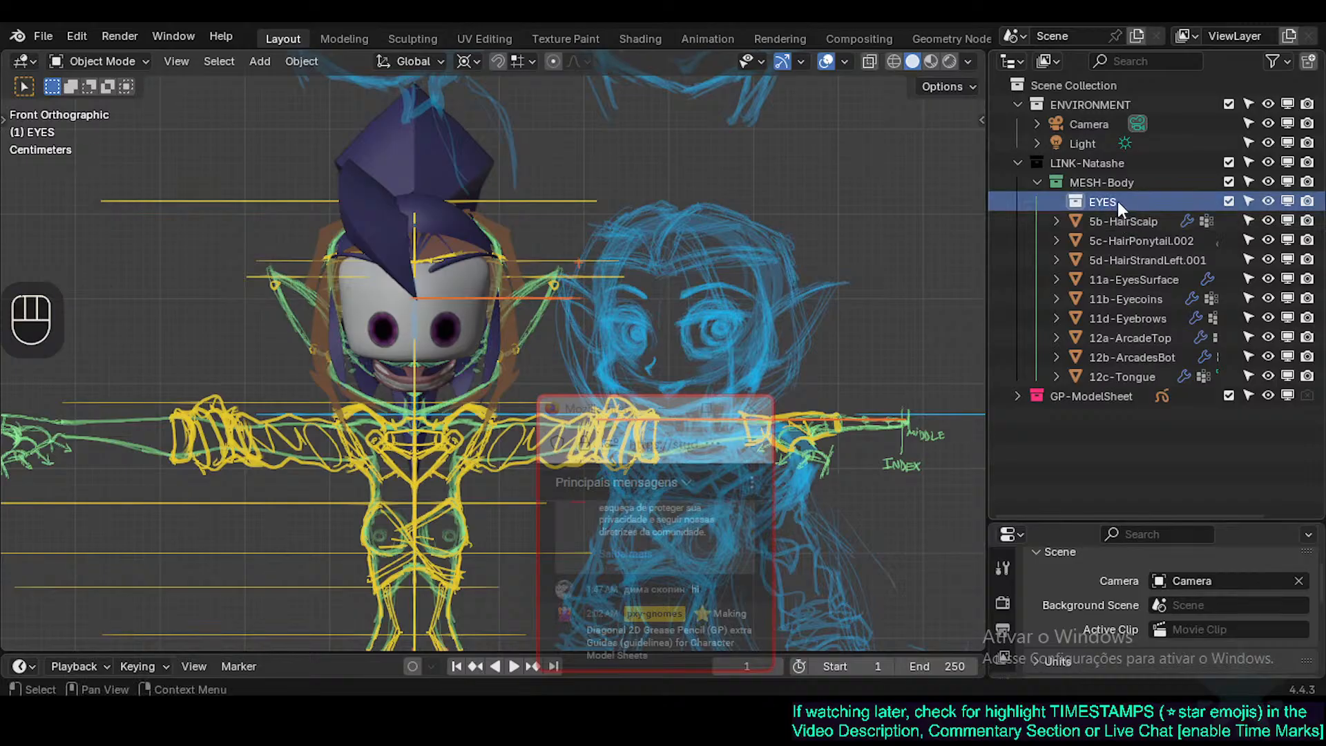
right_click(1082, 201)
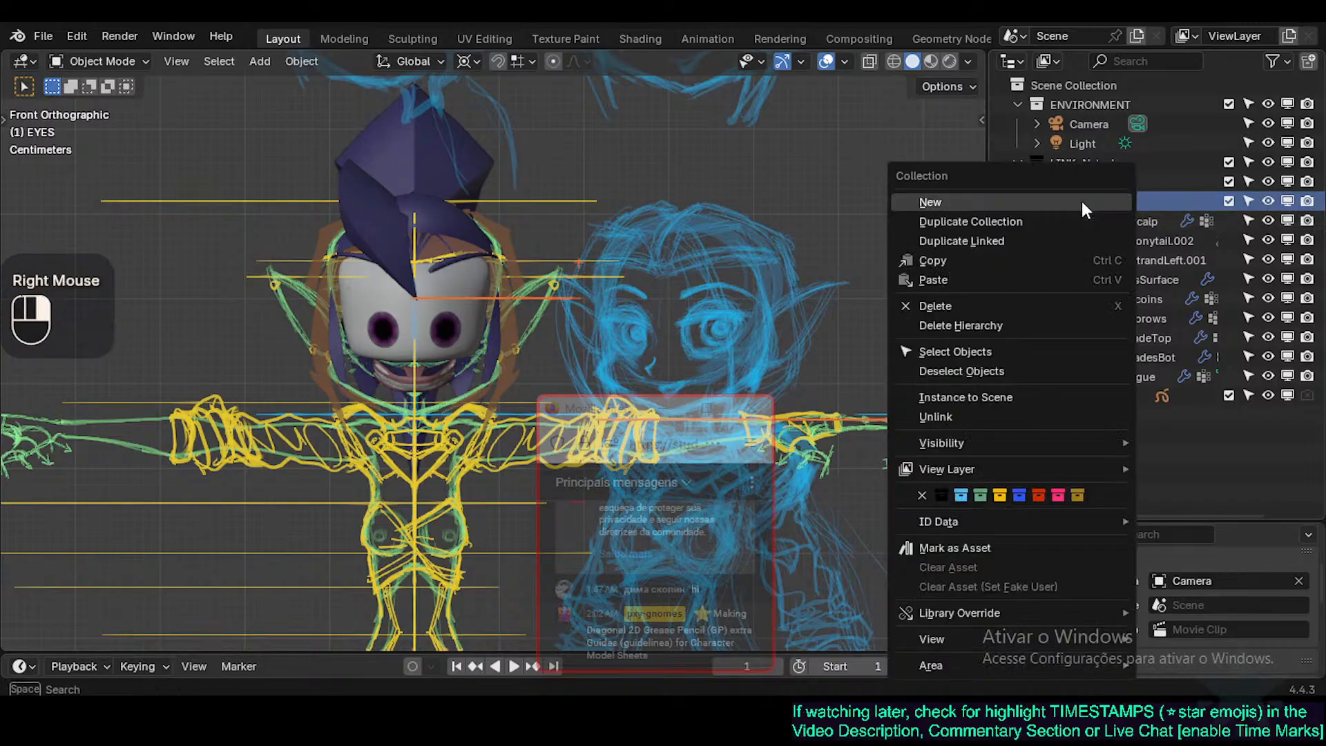
click(978, 495)
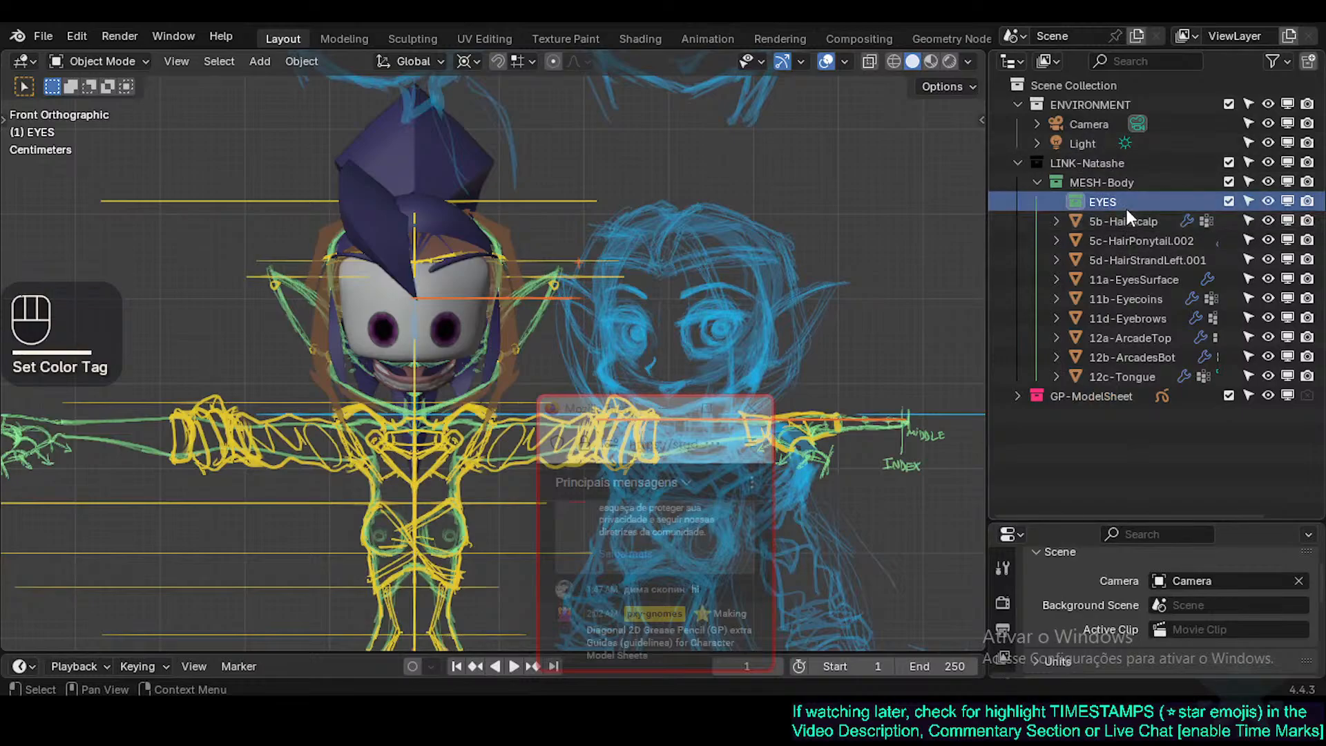
Duplicate the EYES collection until MESH-Body holds four green sub-collections.
right_click(1101, 199)
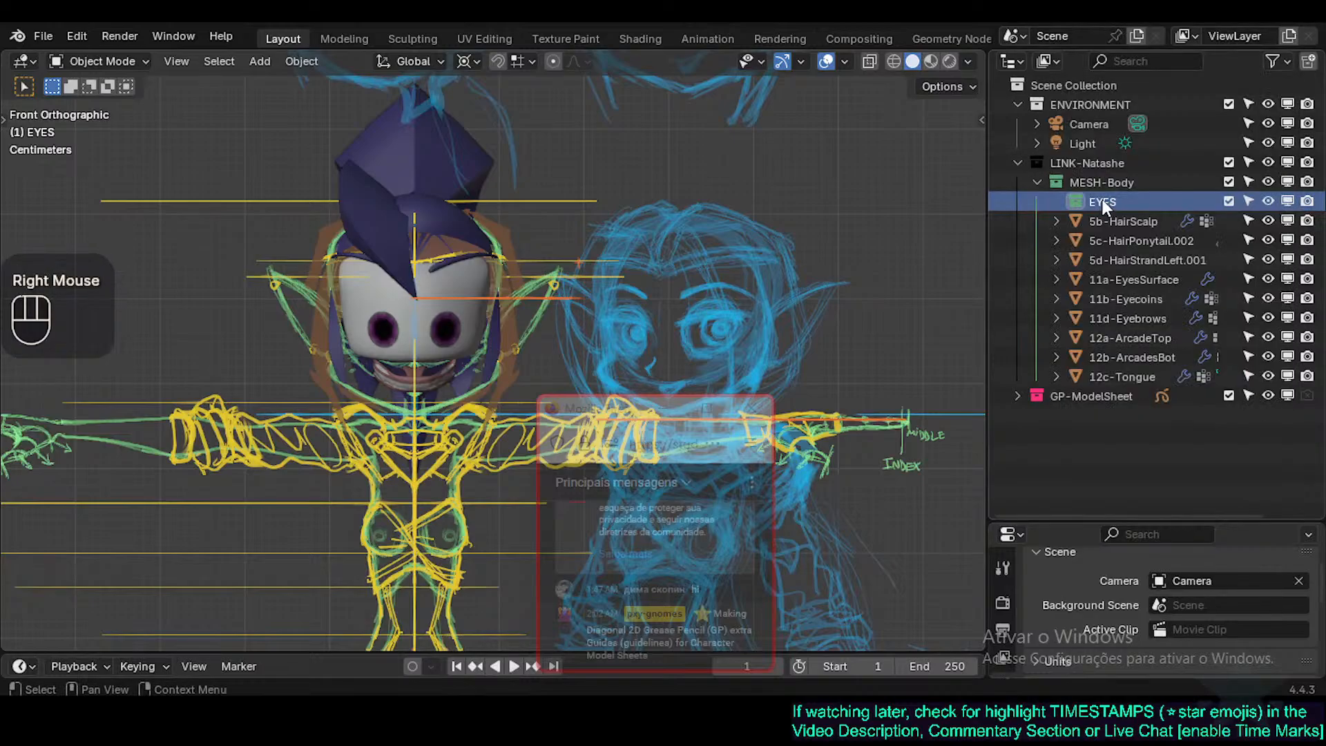
right_click(1102, 202)
click(1138, 93)
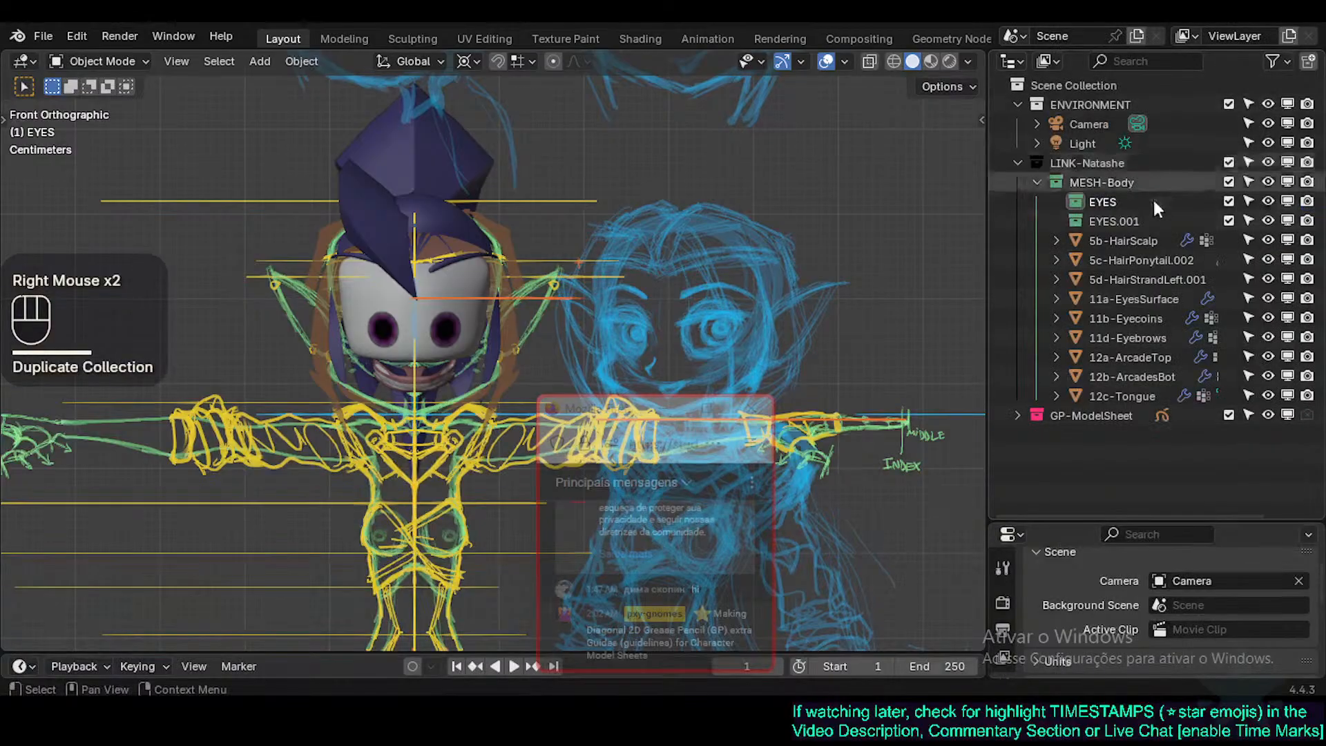
right_click(1123, 221)
right_click(1137, 221)
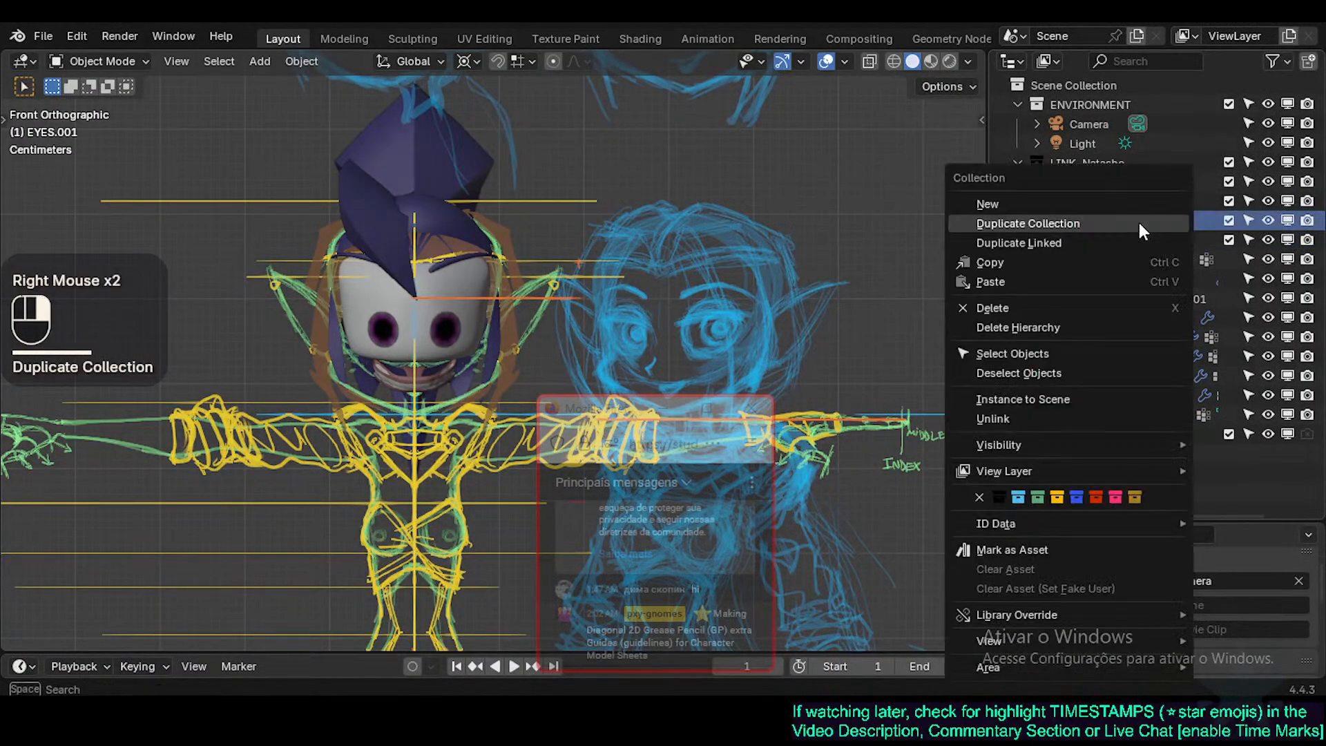
click(1137, 218)
Rename the original EYES collection as BODY and the EYES.001 collection as HAIR.
double_click(1140, 201)
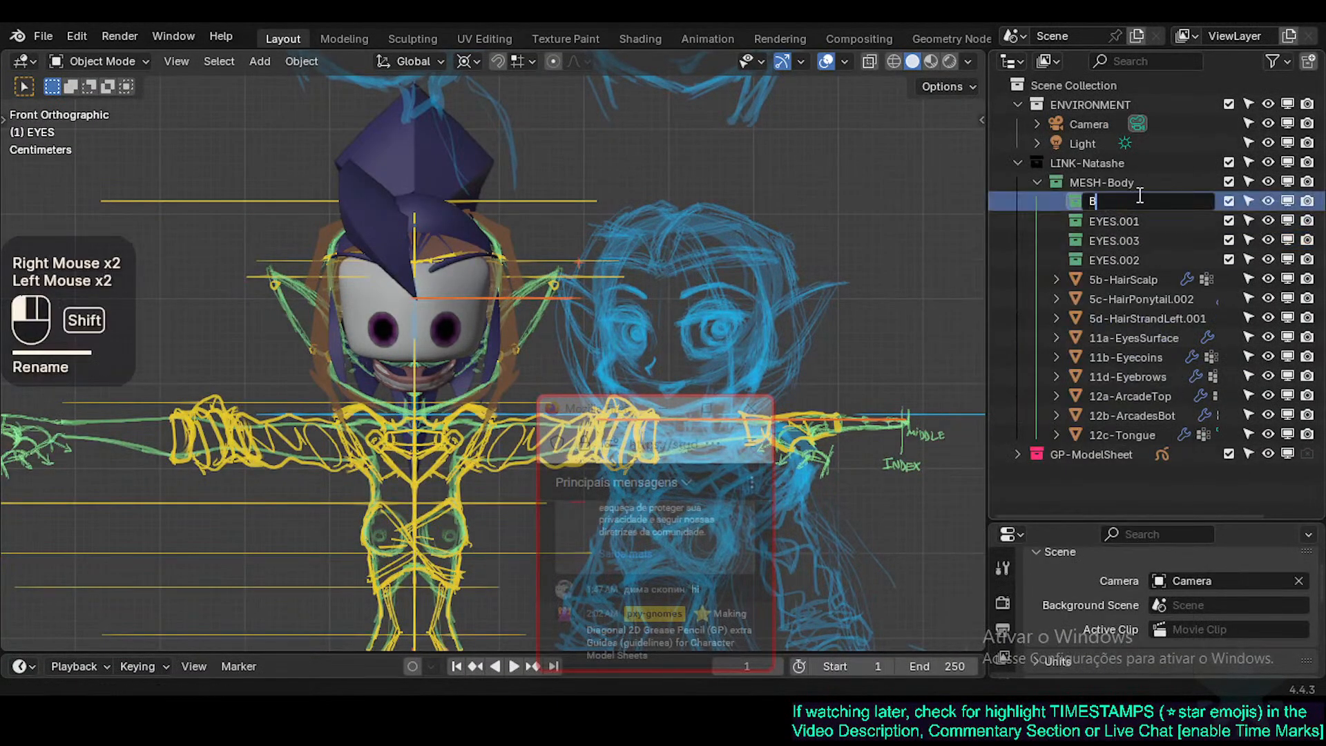
text(BODYT)
key(BackSpace)
key(Return)
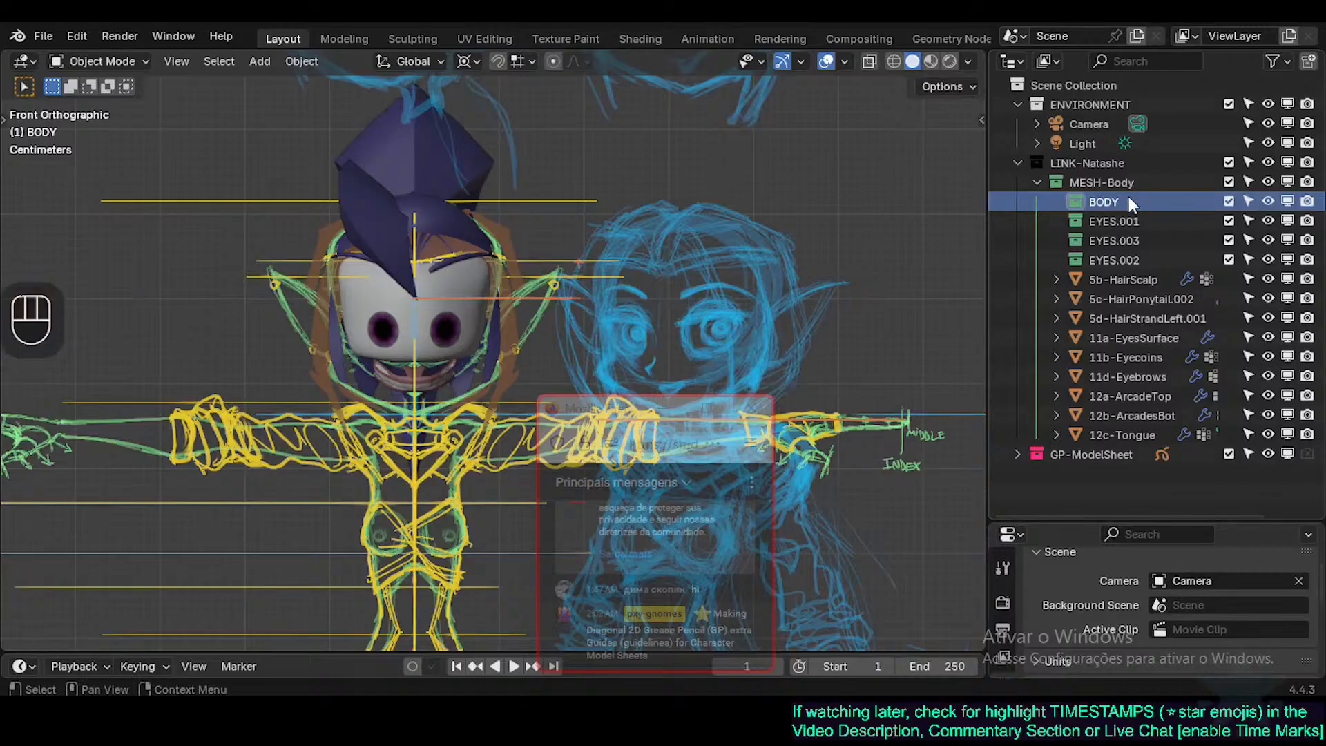
click(1106, 220)
double_click(1106, 218)
text(HAIR)
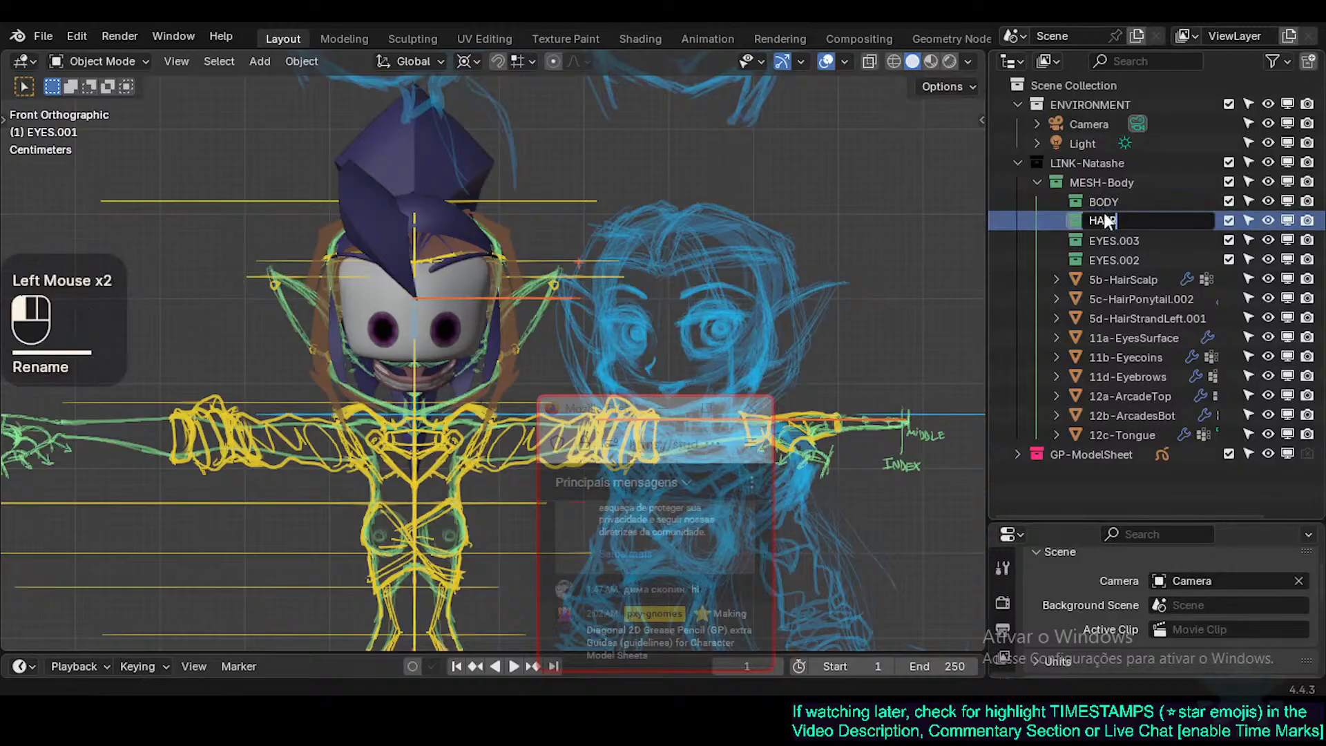
key(Return)
Rename the EYES.003 collection as EYES and the EYES.002 collection as MOUTH.
click(1108, 242)
double_click(1108, 241)
text(EYE)
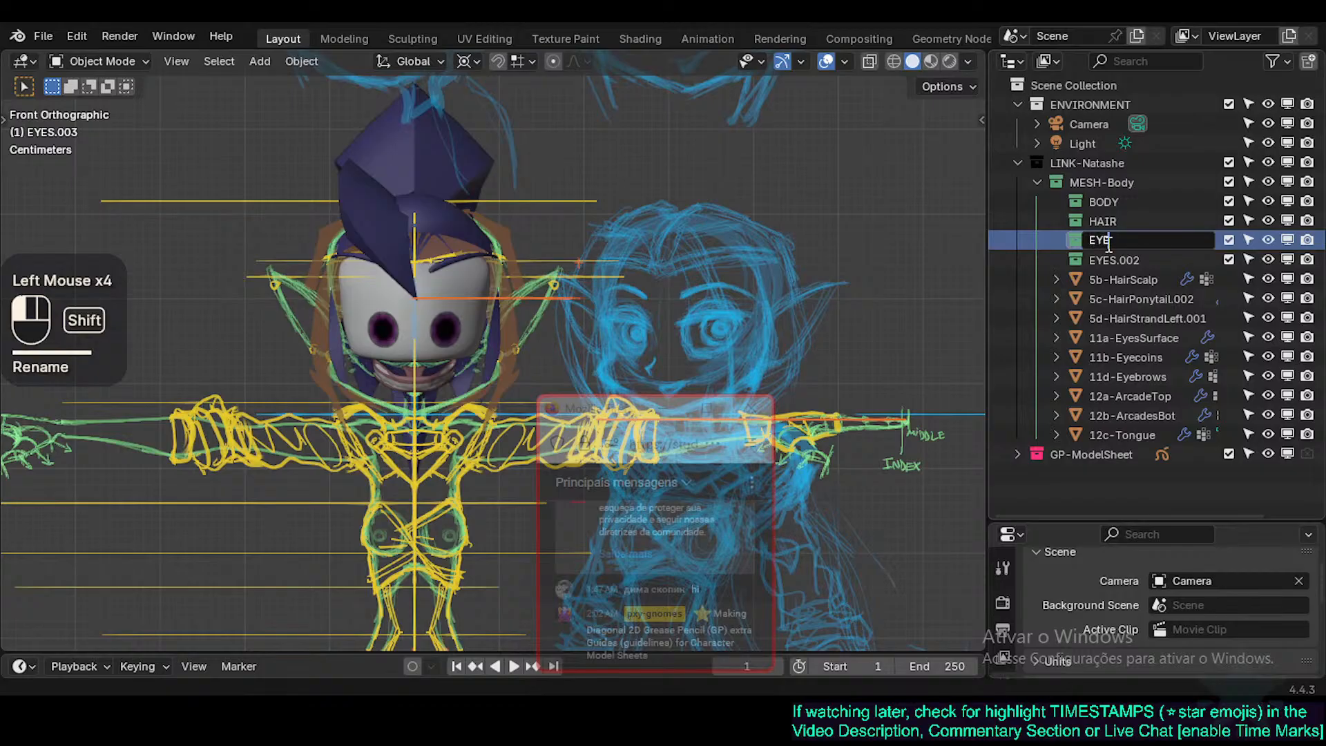
text(S)
key(Return)
click(1139, 260)
double_click(1140, 261)
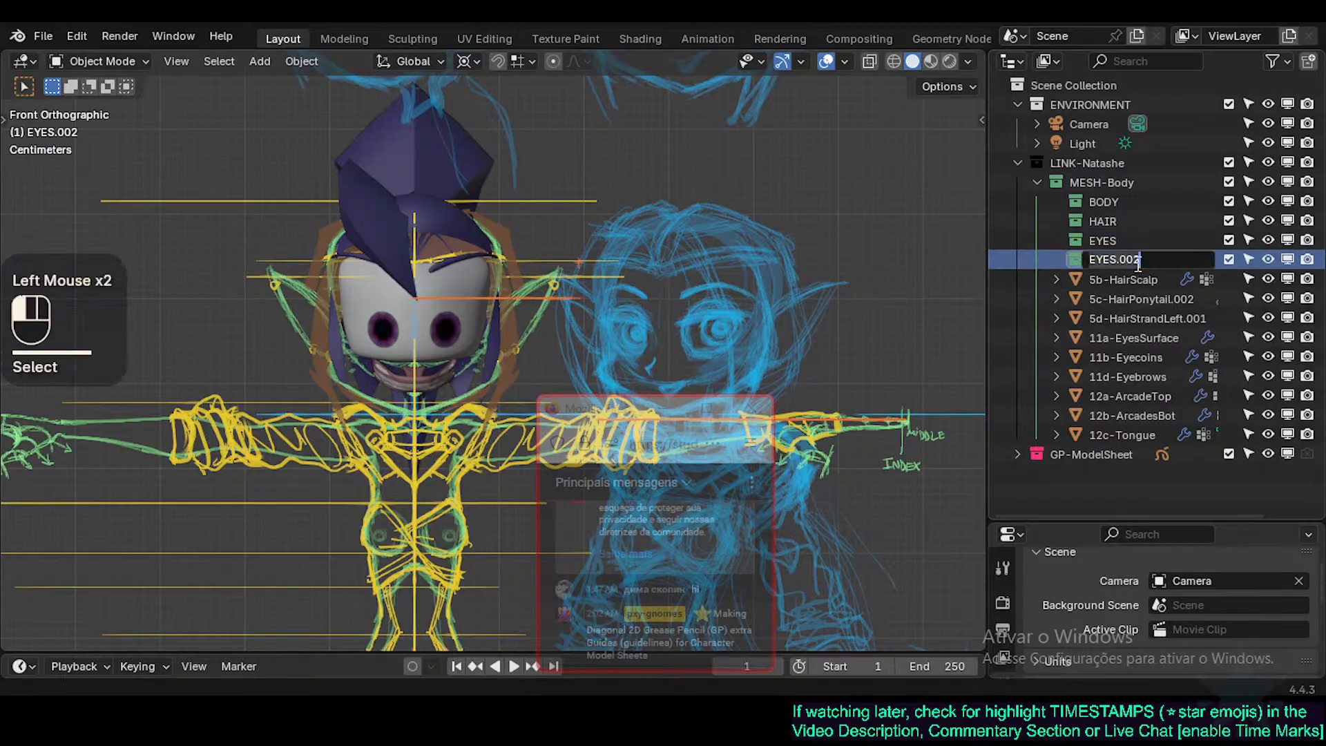
text(MOUTH)
key(Return)
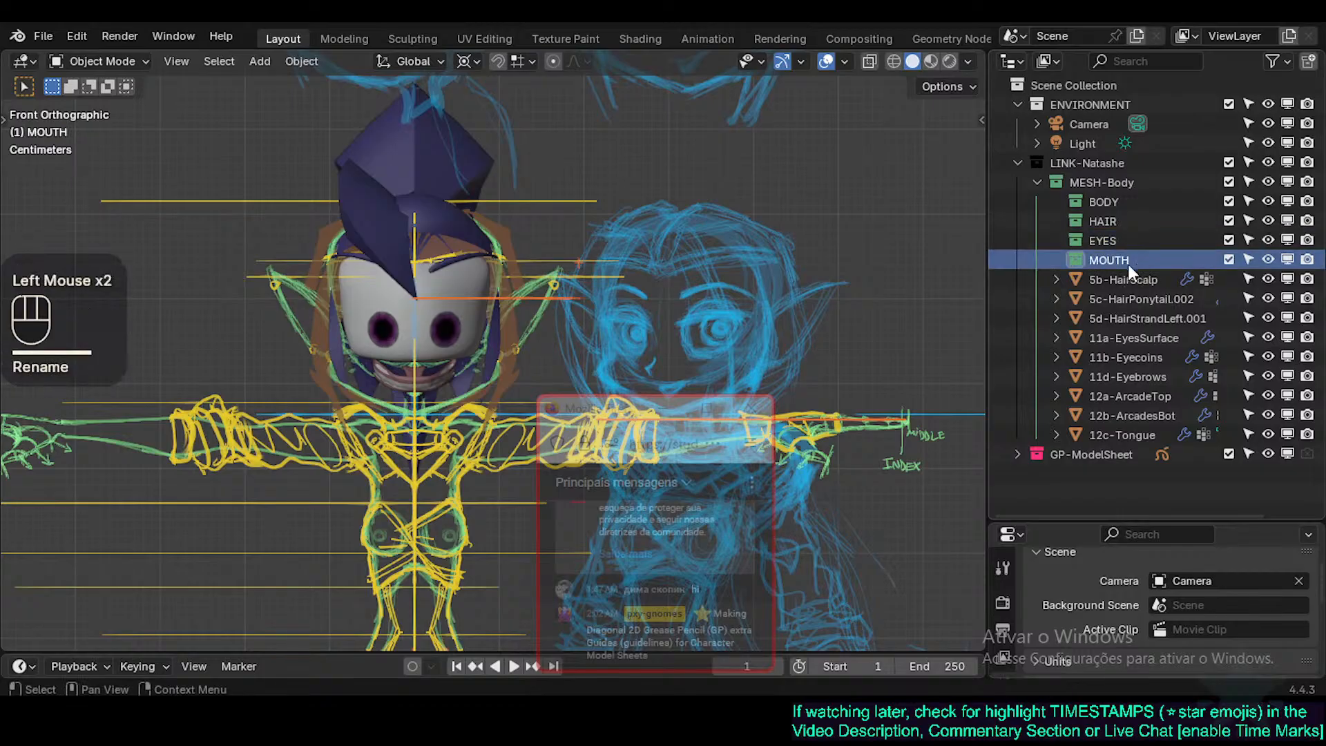
Move the 11b-Eyecoins and 11d-Eyebrows objects into the EYES collection.
click(1135, 374)
shift+click(1145, 358)
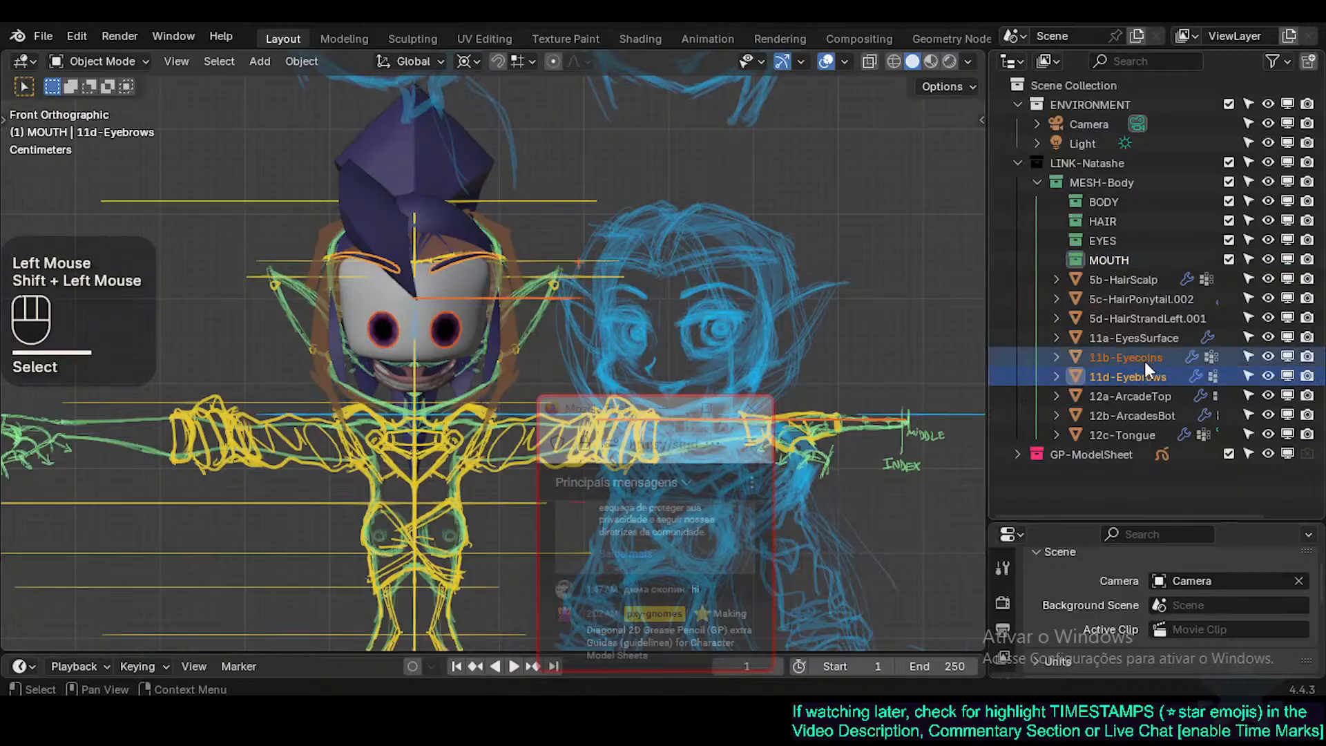
drag(1145, 362, 1120, 299)
Move the 5b-HairScalp, 5c-HairPonytail.002 and 5d-HairStrandLeft.001 objects into the HAIR collection.
click(1106, 224)
click(1124, 315)
shift+click(1133, 358)
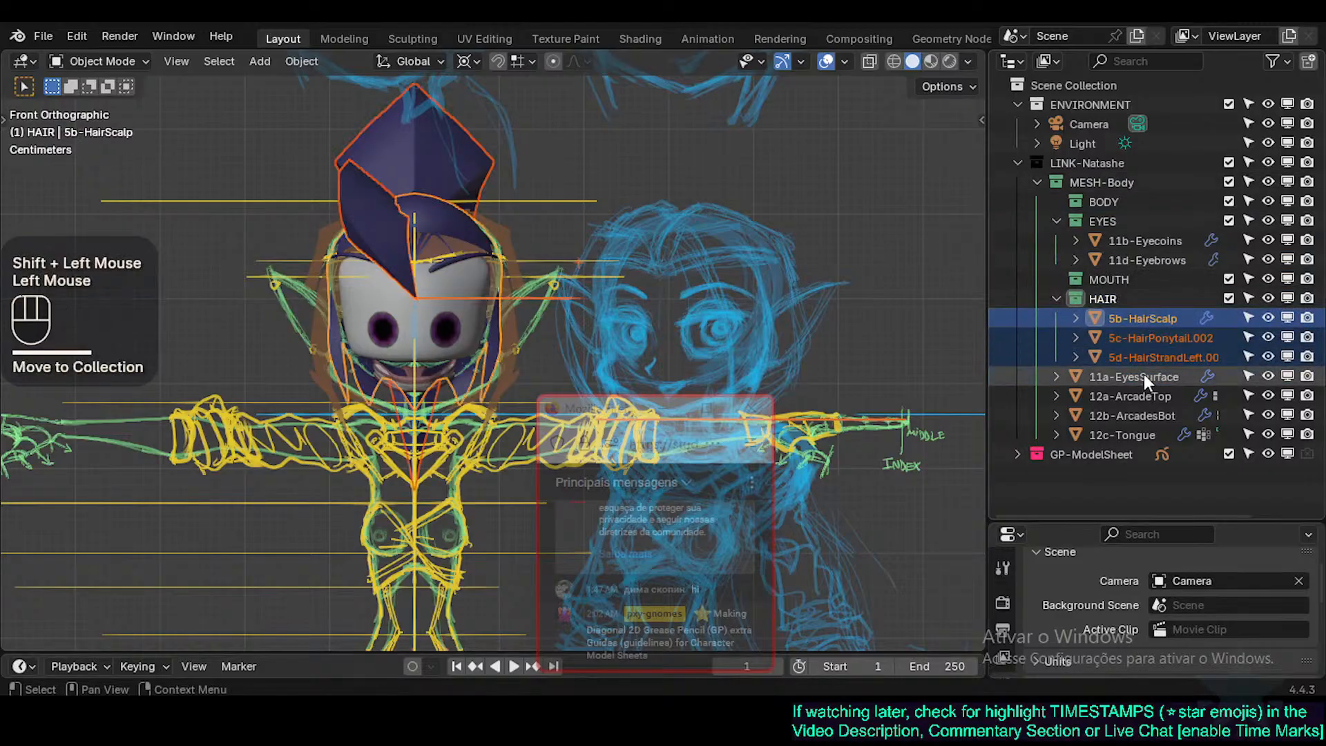
Move the 12a-ArcadeTop, 12b-ArcadesBot and 12c-Tongue objects into the MOUTH collection.
click(1144, 376)
click(1153, 395)
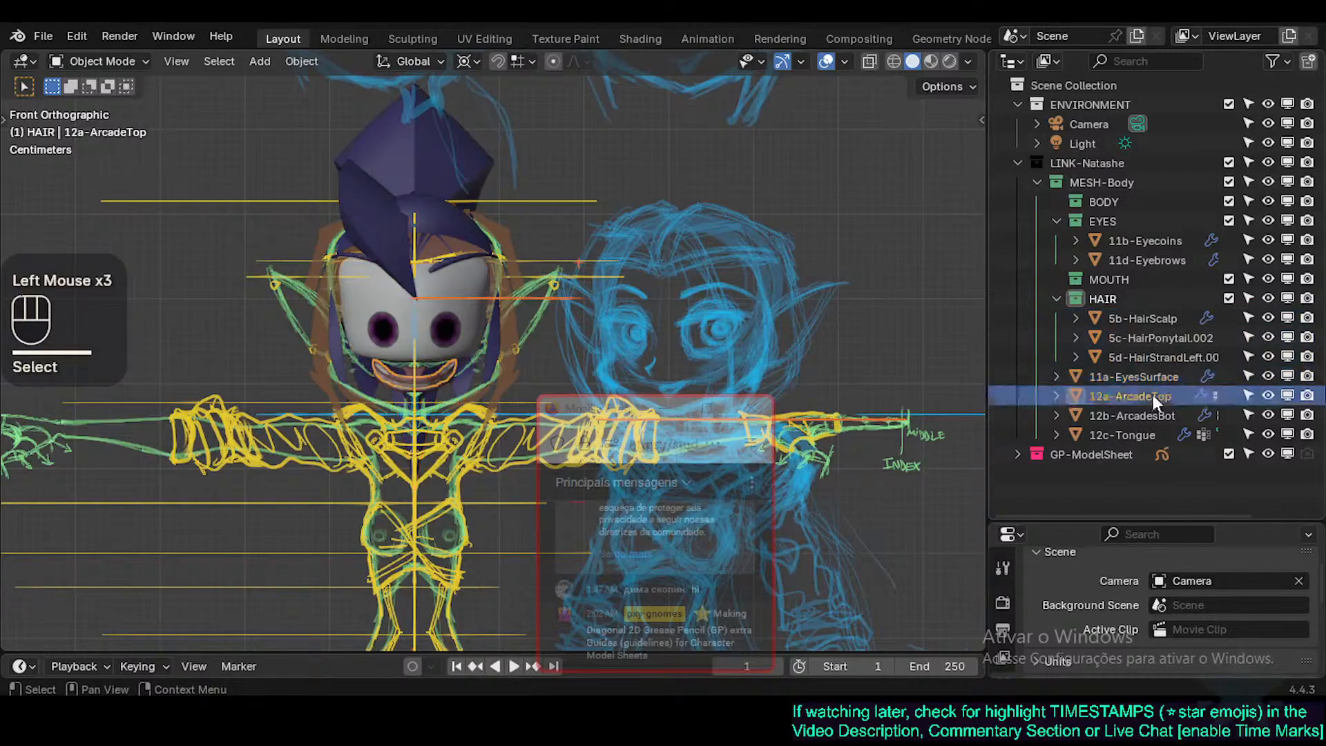
shift+click(1142, 431)
drag(1142, 431, 1113, 284)
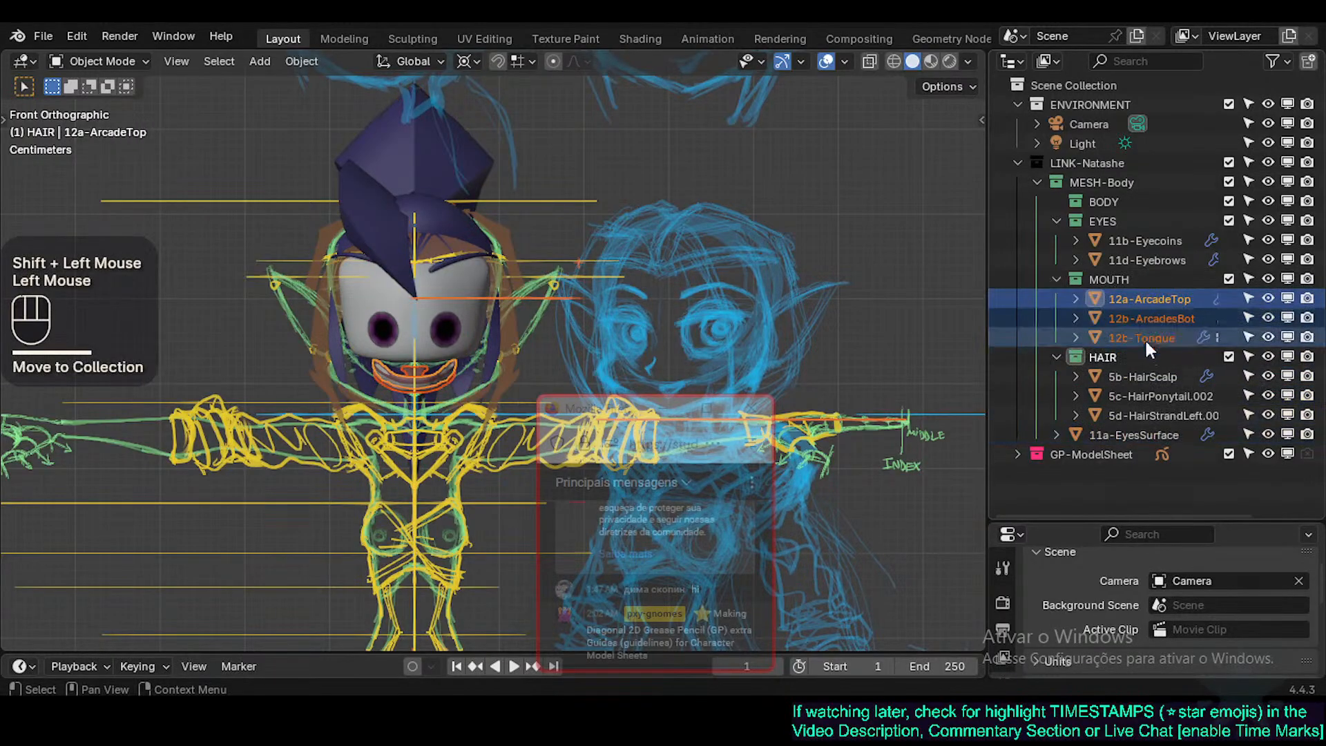
Collapse the HAIR, MOUTH and EYES collections and move the 11a-EyesSurface object into EYES.
click(1135, 380)
click(1057, 358)
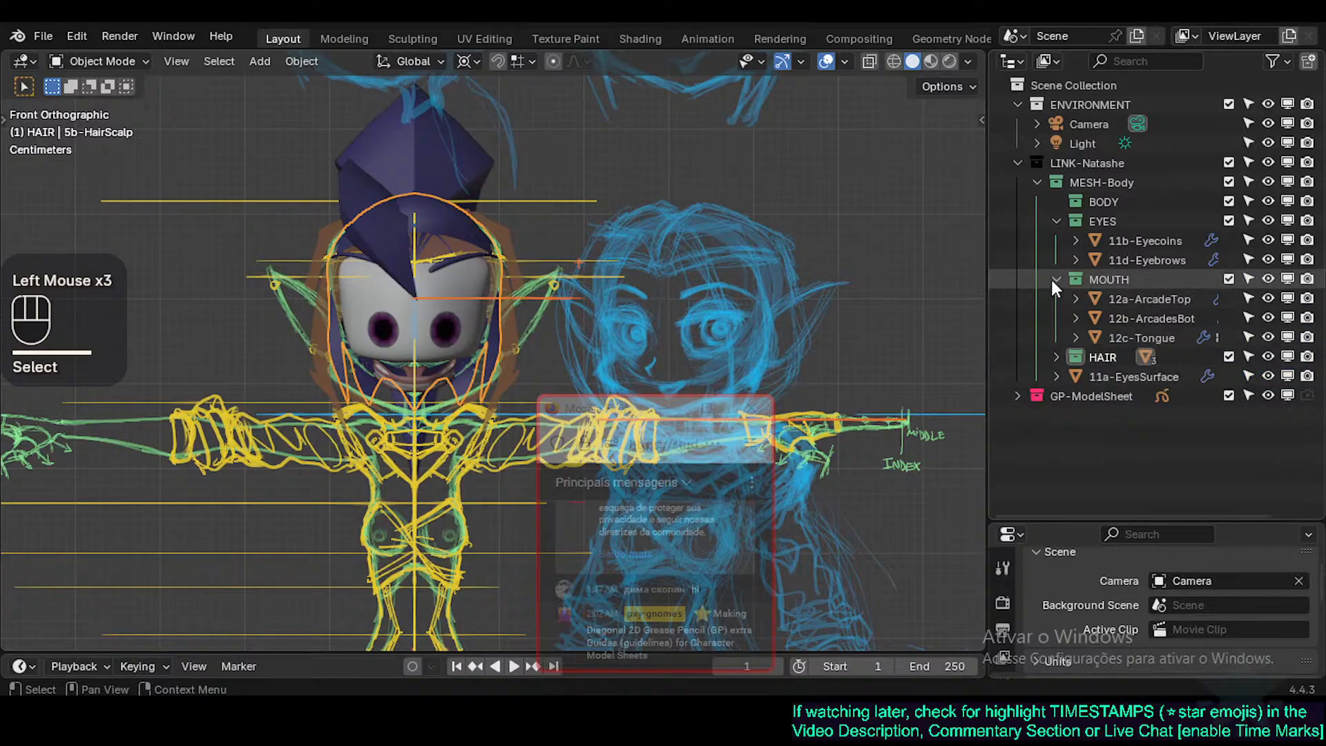
click(1057, 279)
click(1047, 220)
click(1117, 279)
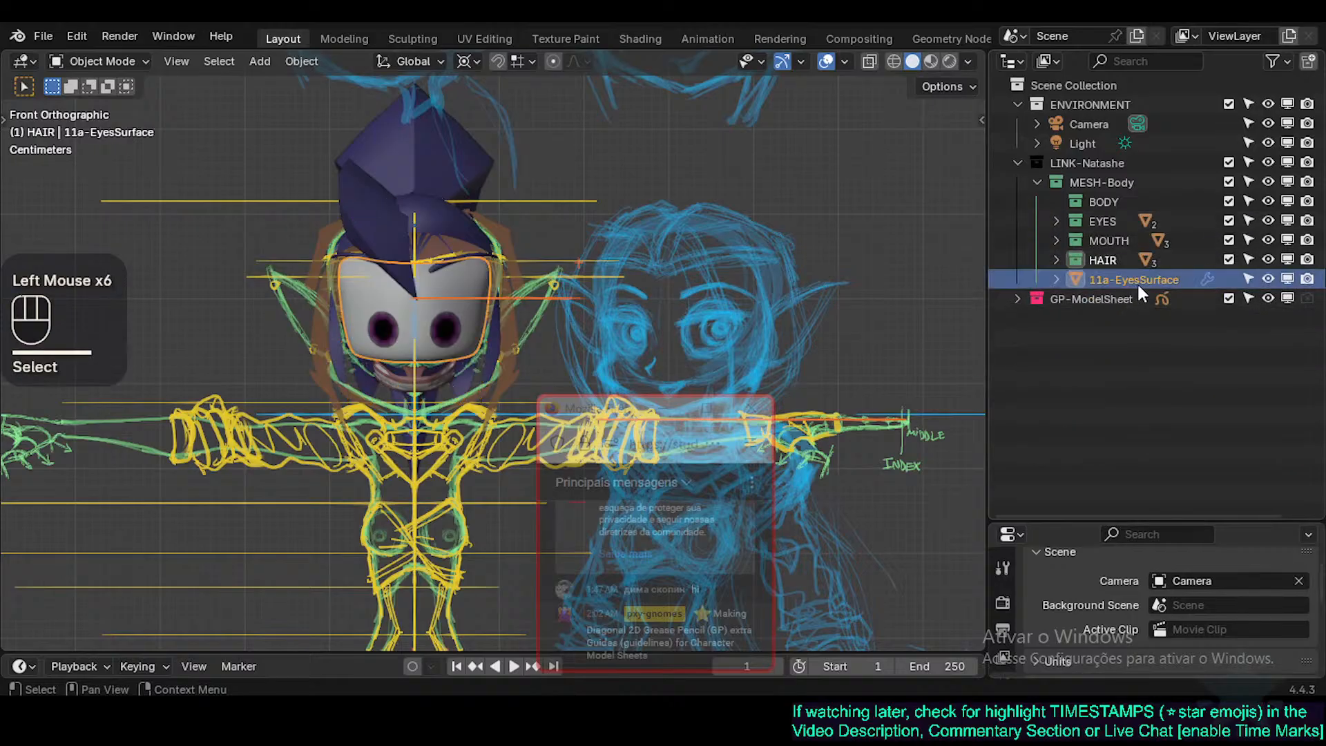
drag(1137, 282, 1116, 223)
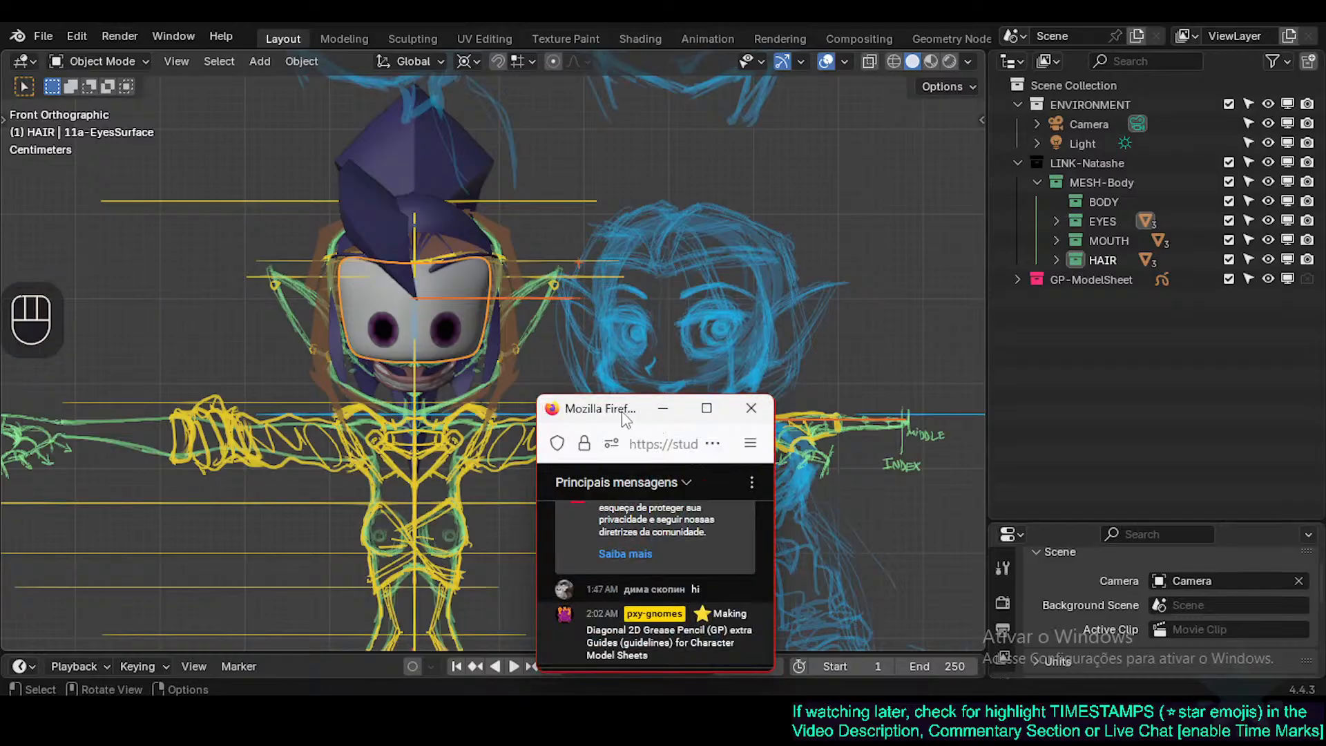
click(460, 287)
key(Tab)
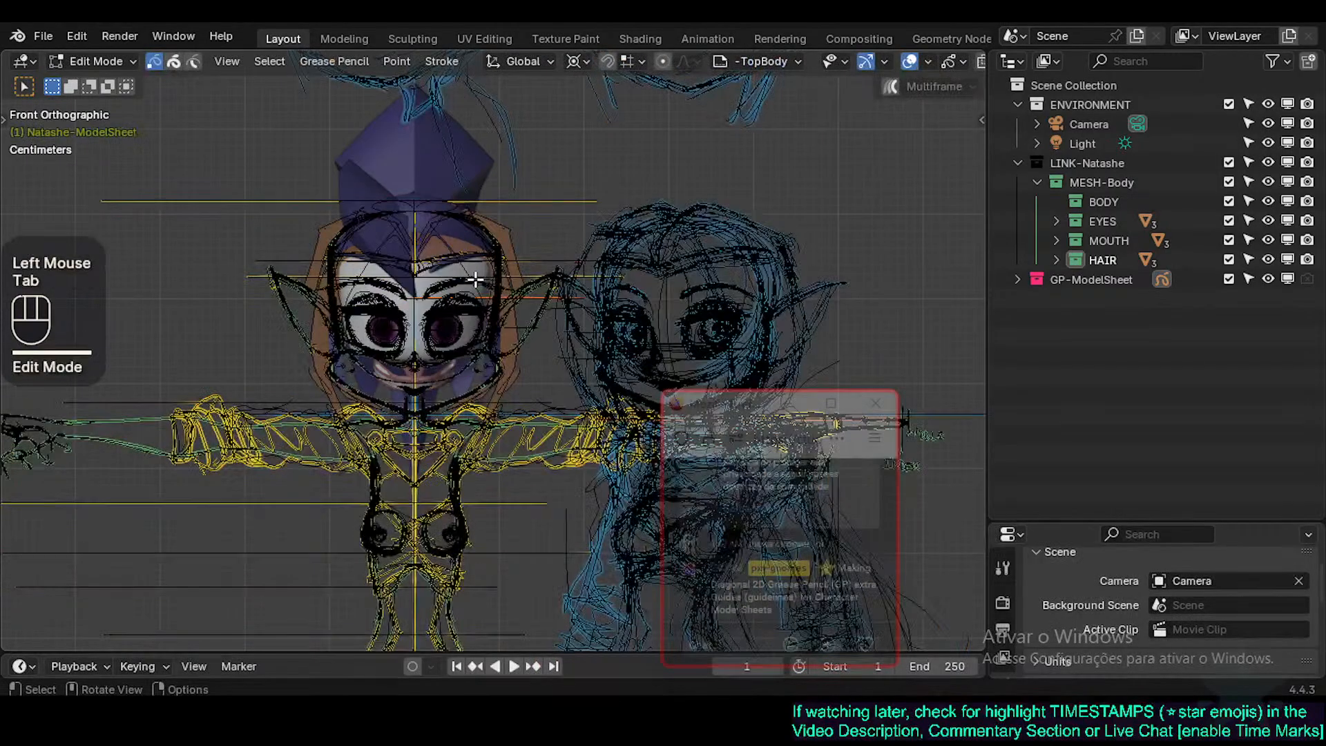
key(Tab)
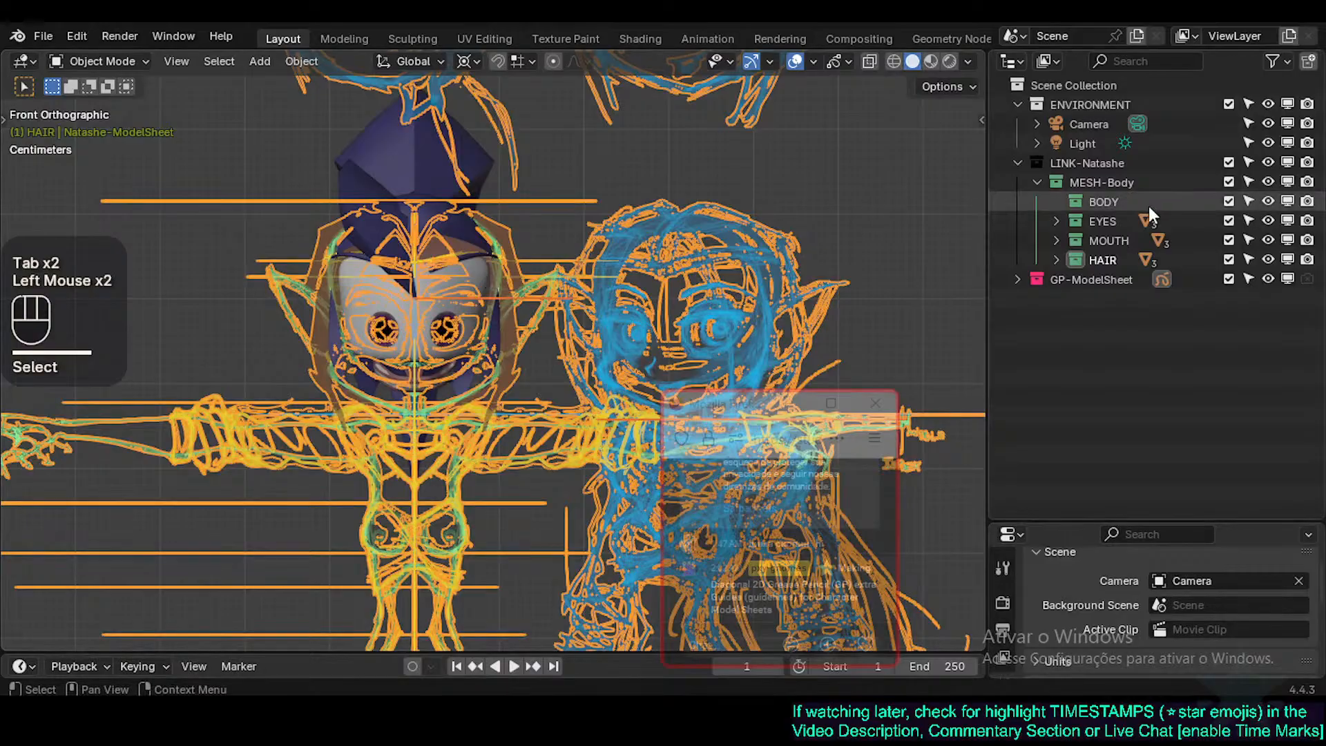
click(1101, 261)
click(1092, 244)
click(1104, 221)
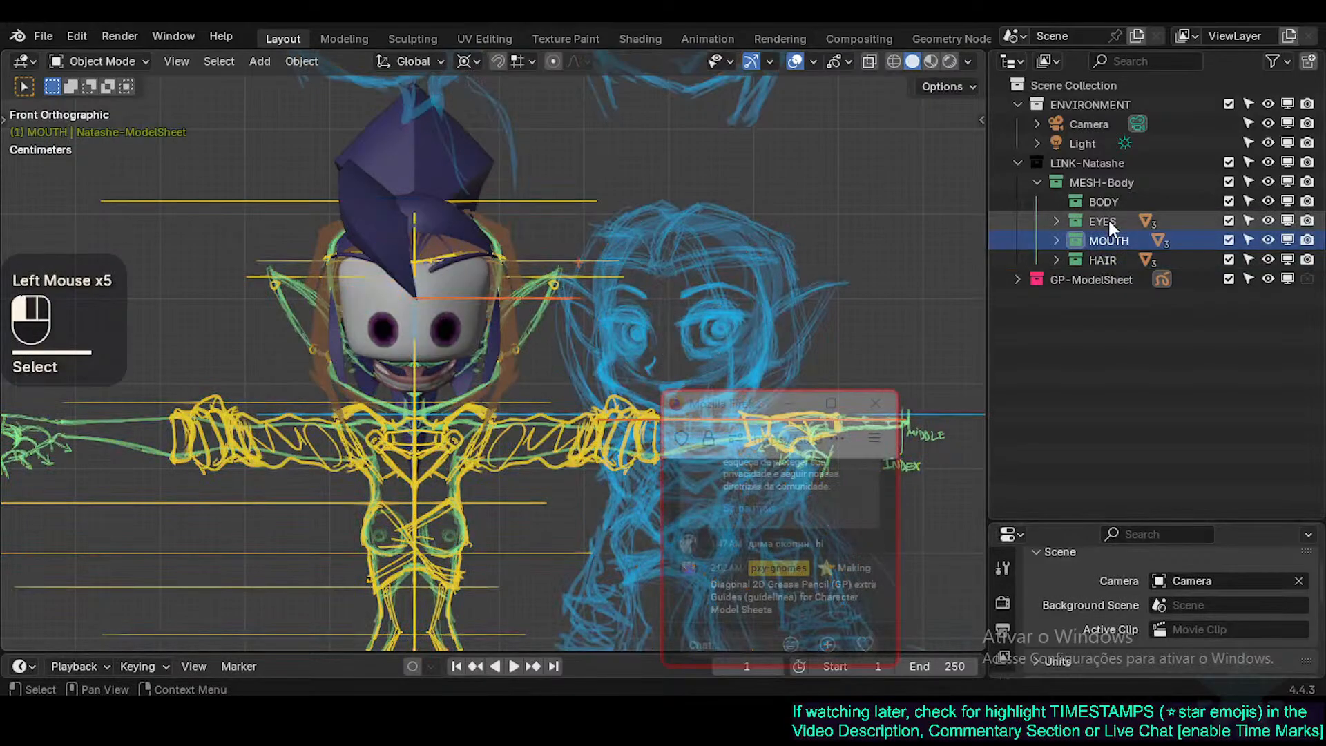
Expand the EYES collection and make the GP-ModelSheet collection unselectable in the viewport.
click(1056, 221)
click(461, 276)
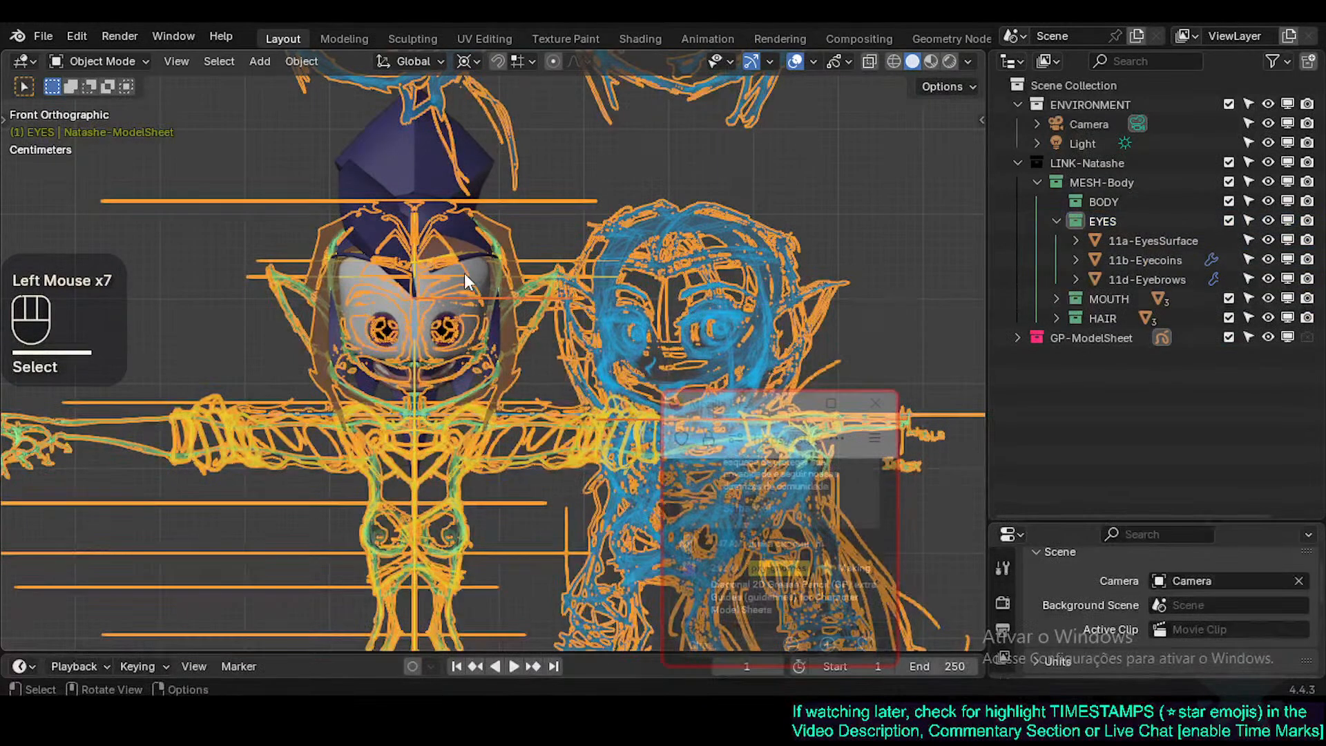
click(565, 231)
key(alt+a)
click(474, 274)
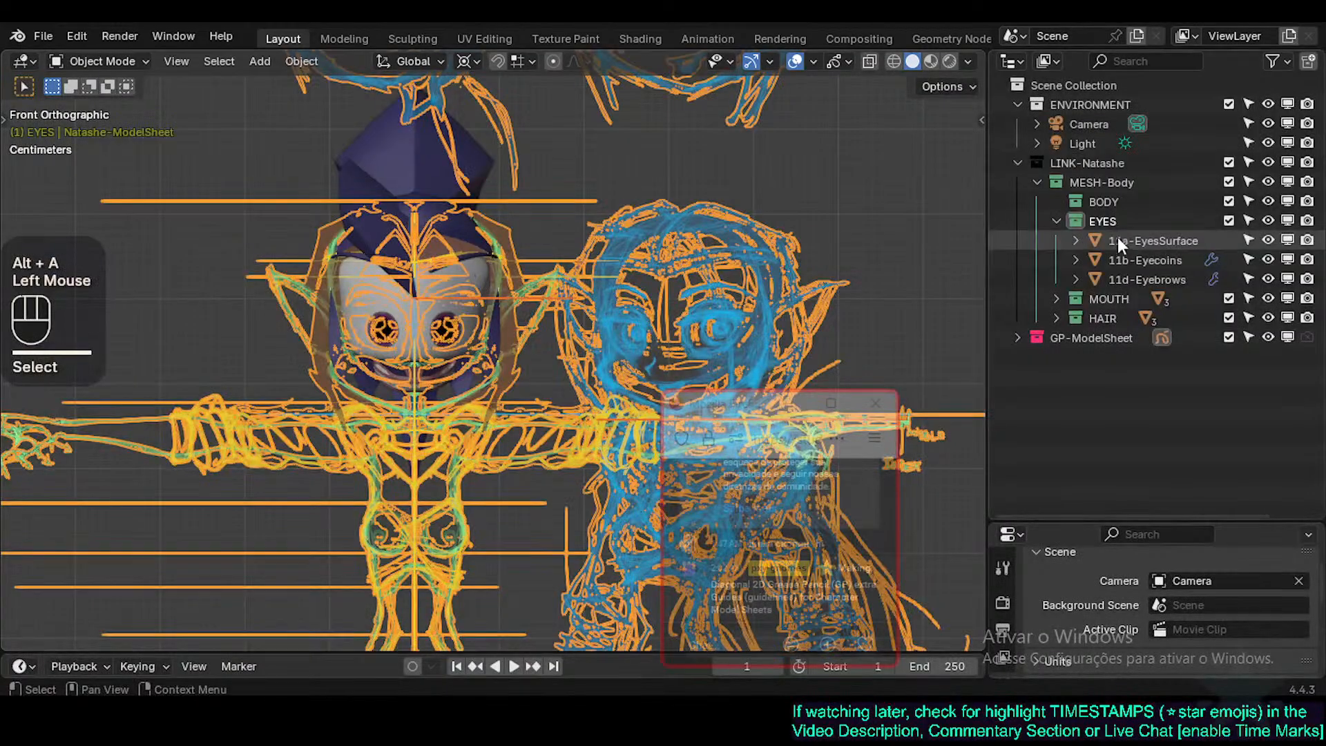
click(1248, 337)
click(1128, 318)
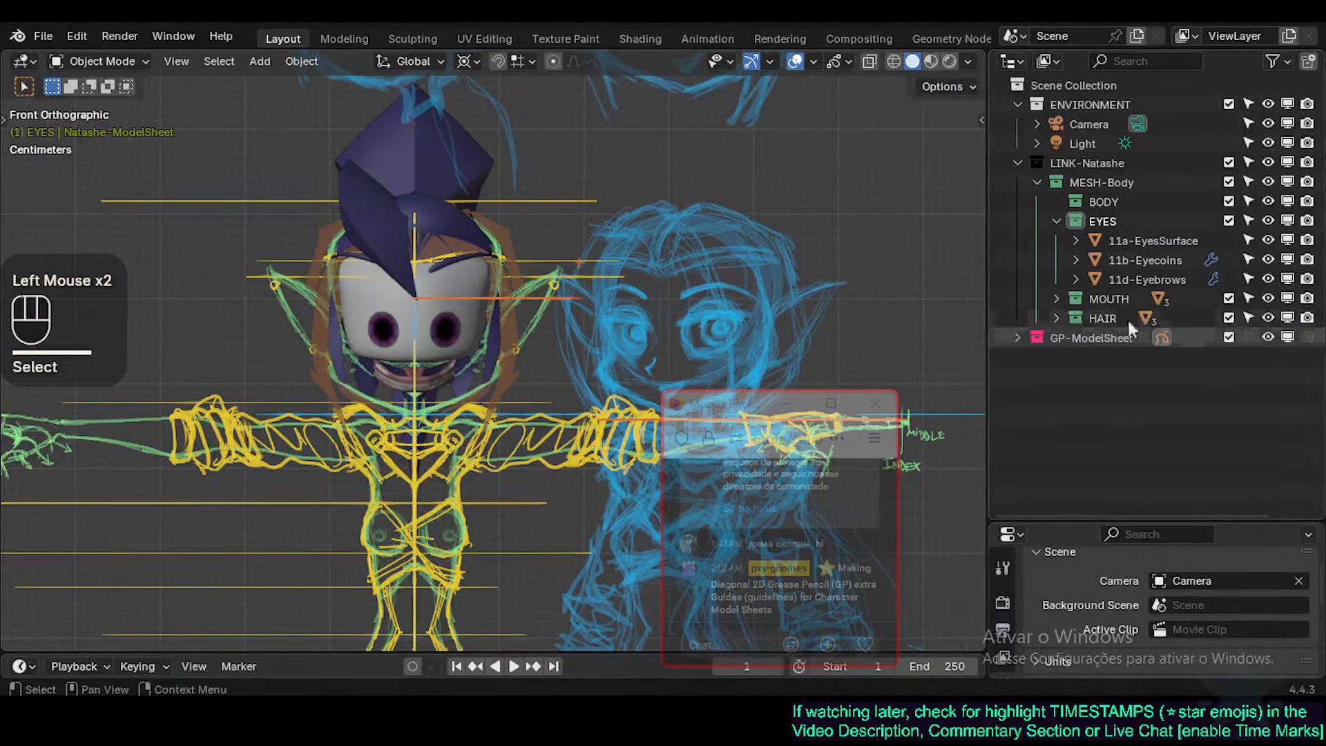
Enter Edit Mode on 11a-EyesSurface and show its modifier stack in an enlarged Properties editor.
click(366, 329)
click(366, 328)
click(476, 289)
key(Tab)
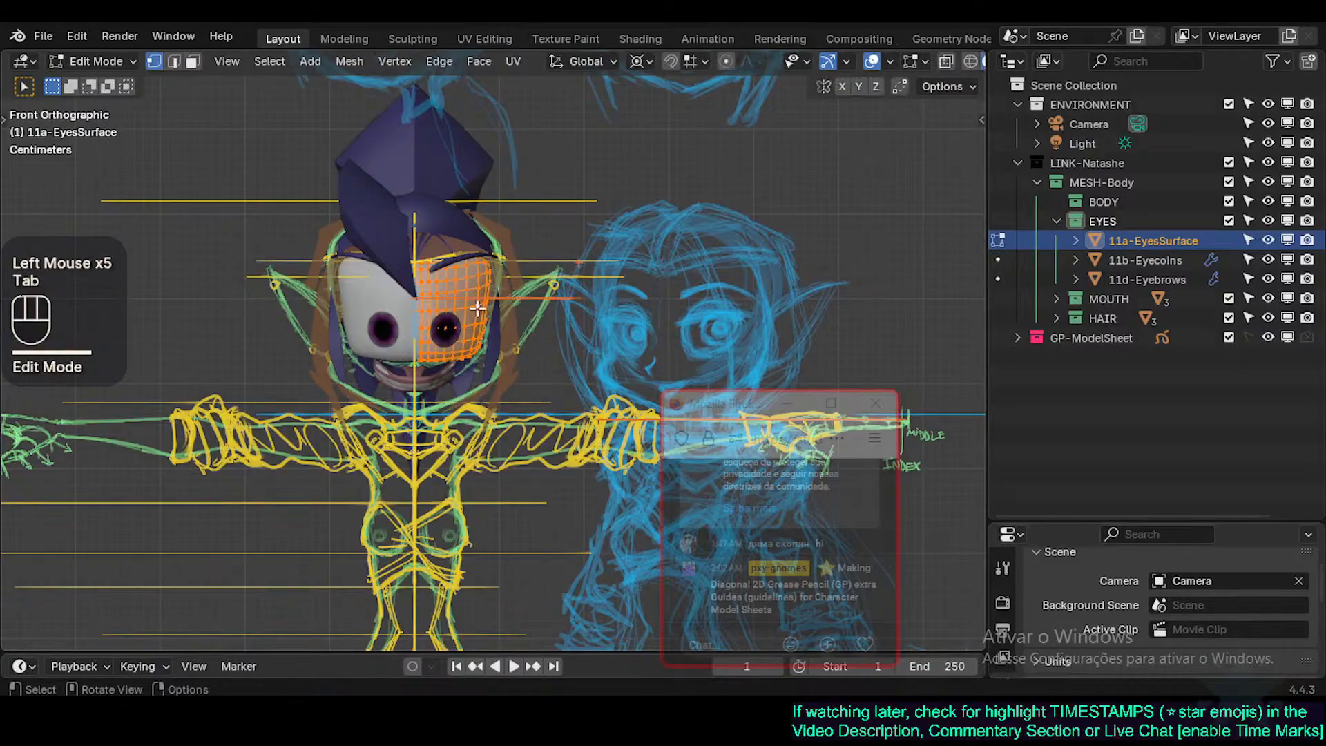
scroll(462, 246, up, 2)
shift+middle_drag(462, 247, 420, 271)
scroll(449, 385, down, 2)
drag(1054, 525, 1026, 378)
scroll(1005, 621, down, 2)
click(1001, 588)
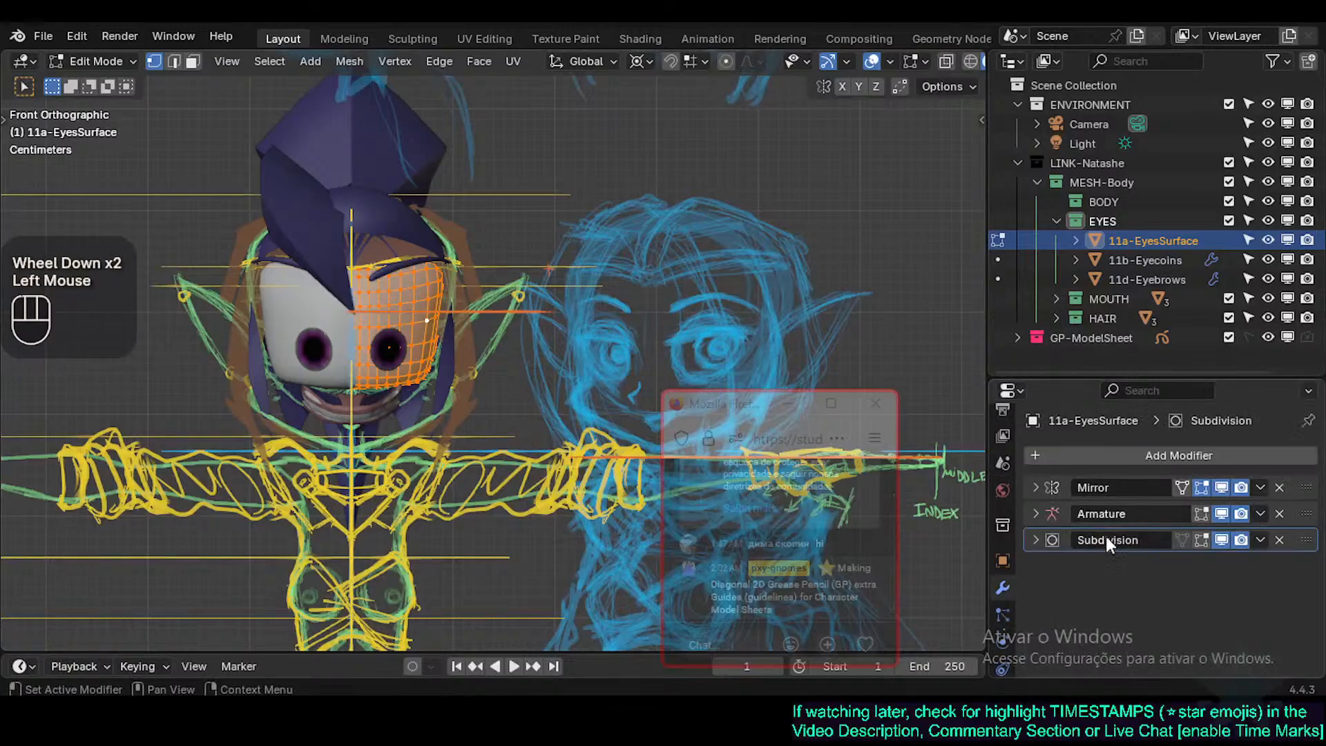
Return to Object Mode and examine the head from several angles, selecting the 5c-HairPonytail.002 object.
key(Tab)
scroll(438, 329, up, 1)
shift+scroll(438, 329, up, 2)
shift+middle_drag(437, 329, 394, 404)
scroll(389, 388, down, 1)
shift+middle_drag(387, 518, 379, 245)
shift+middle_drag(405, 425, 419, 374)
scroll(363, 335, up, 1)
mouse_move(363, 335)
shift+middle_down()
mouse_move(409, 504)
mouse_move(416, 334)
mouse_move(368, 350)
shift+middle_up()
scroll(376, 272, down, 1)
click(379, 273)
shift+scroll(417, 334, up, 1)
scroll(416, 334, down, 1)
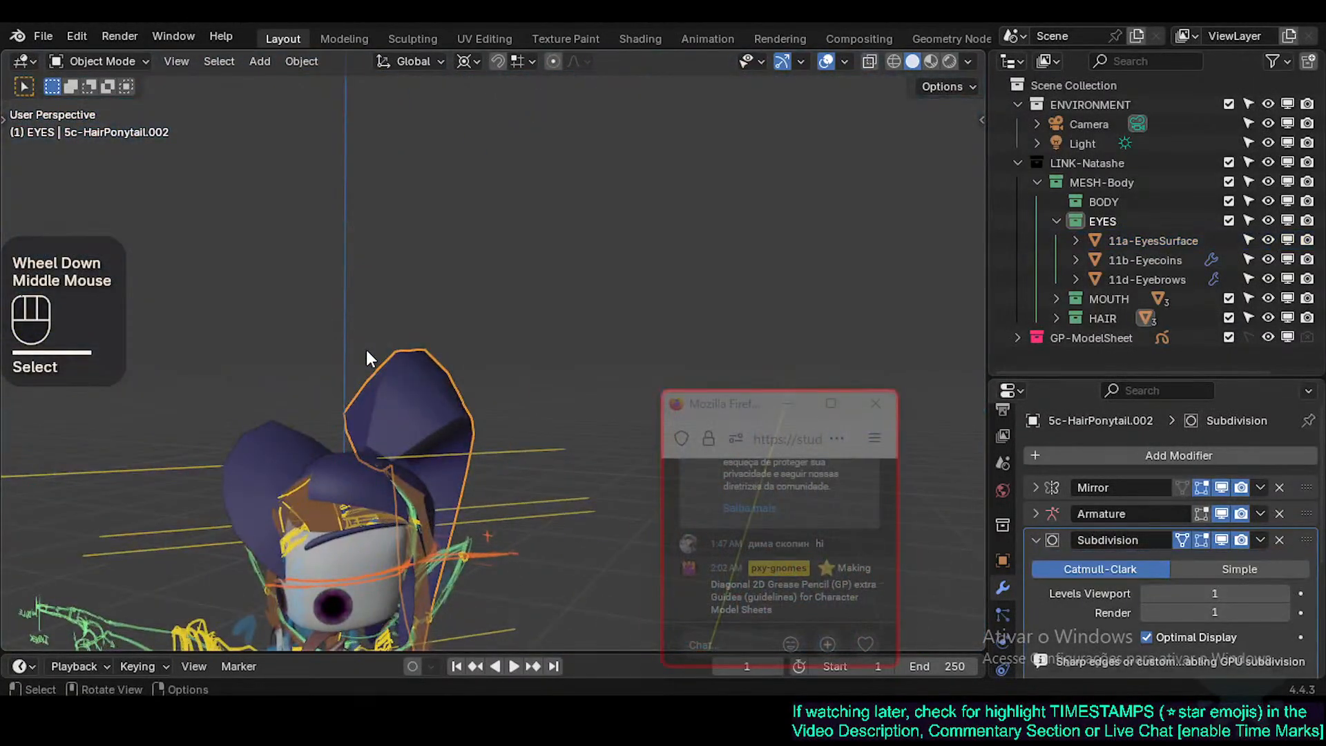
Inspect the hair scalp and ponytail meshes from the right orthographic view and in perspective.
key(KP_3)
shift+middle_drag(420, 517, 447, 376)
click(508, 257)
click(458, 237)
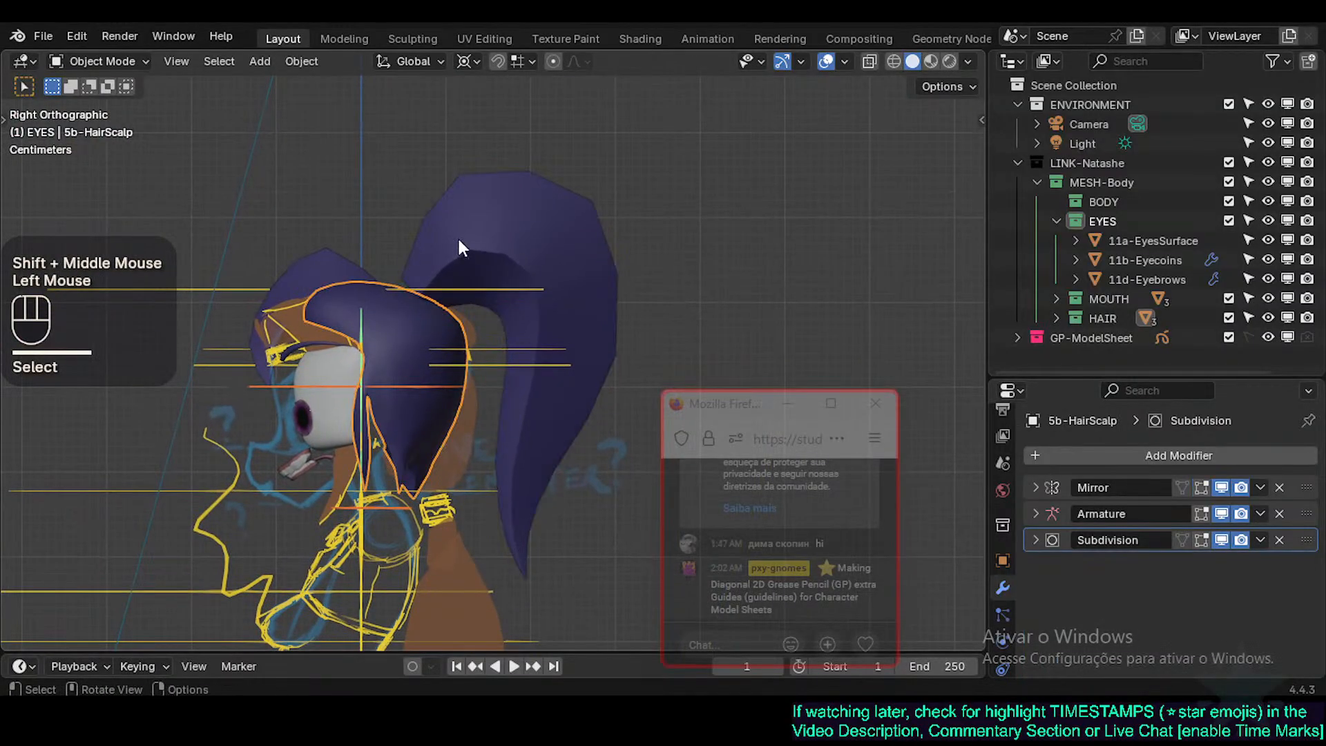
click(440, 248)
shift+middle_drag(359, 386, 408, 337)
click(373, 209)
scroll(406, 387, down, 4)
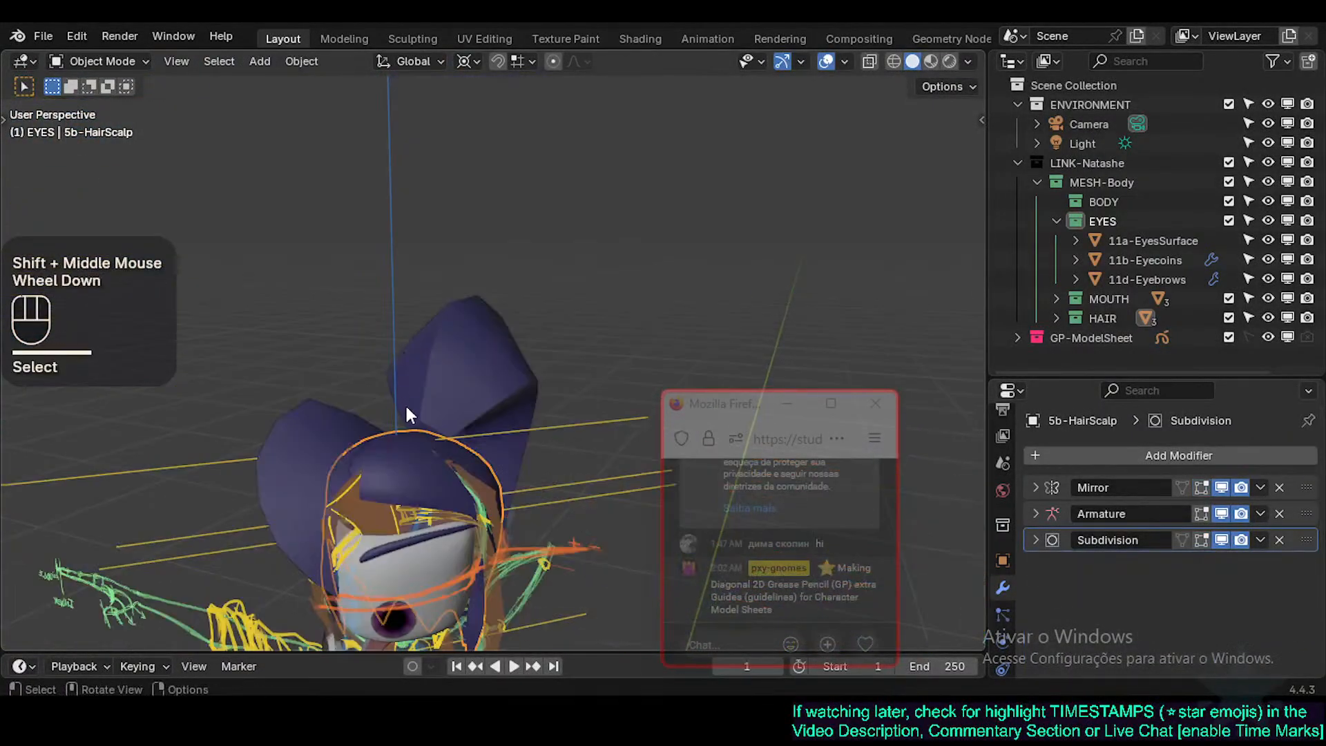
shift+middle_drag(406, 407, 414, 290)
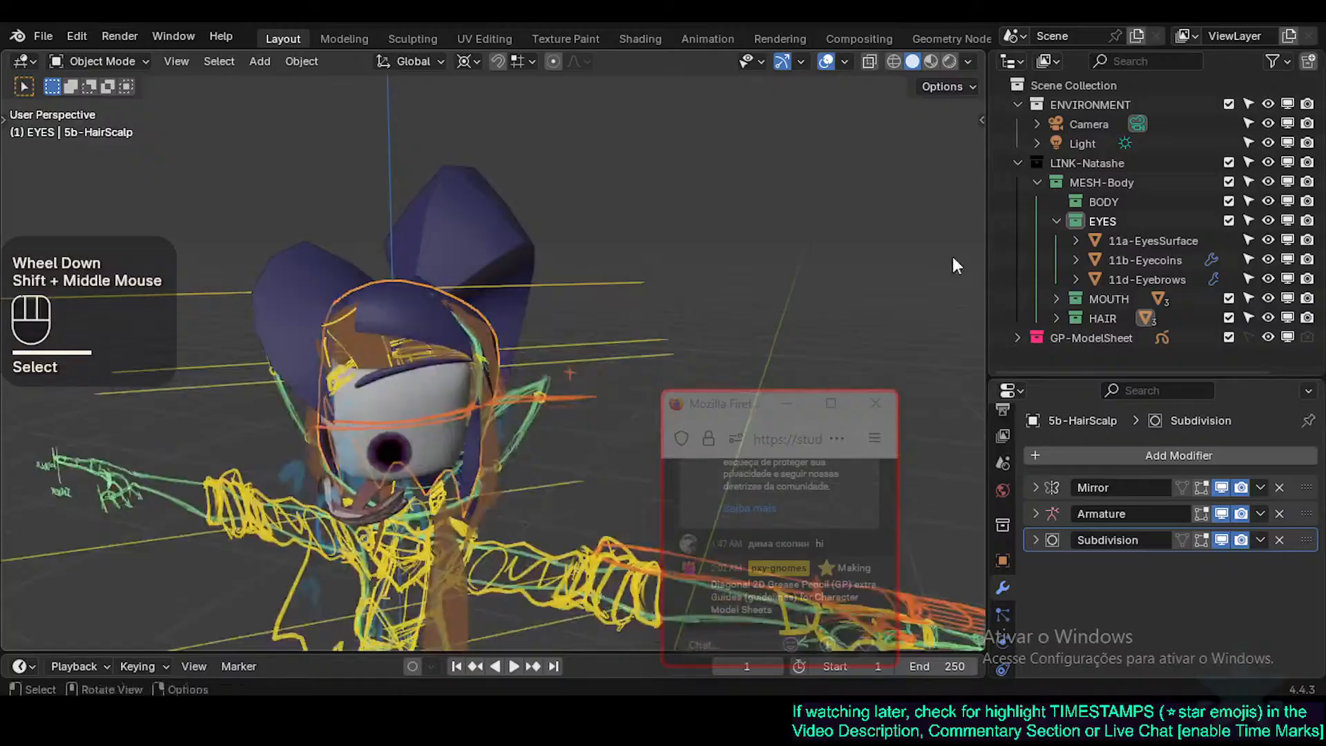
Collapse the EYES collection and exclude EYES, MOUTH and HAIR from the view layer.
click(1056, 221)
click(1233, 220)
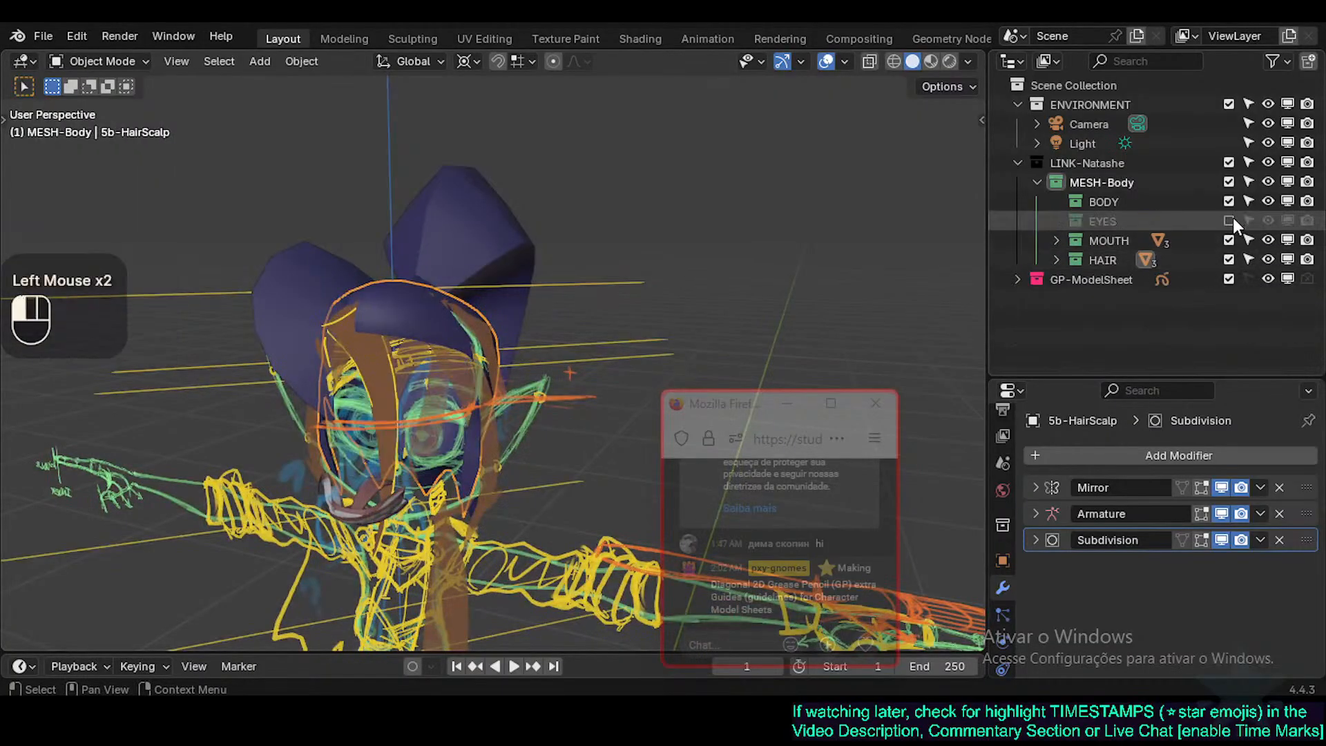
click(1230, 239)
click(1230, 258)
Examine the character's body drawings on the model sheet from head to legs in front orthographic view.
shift+middle_drag(484, 483, 436, 369)
key(KP_1)
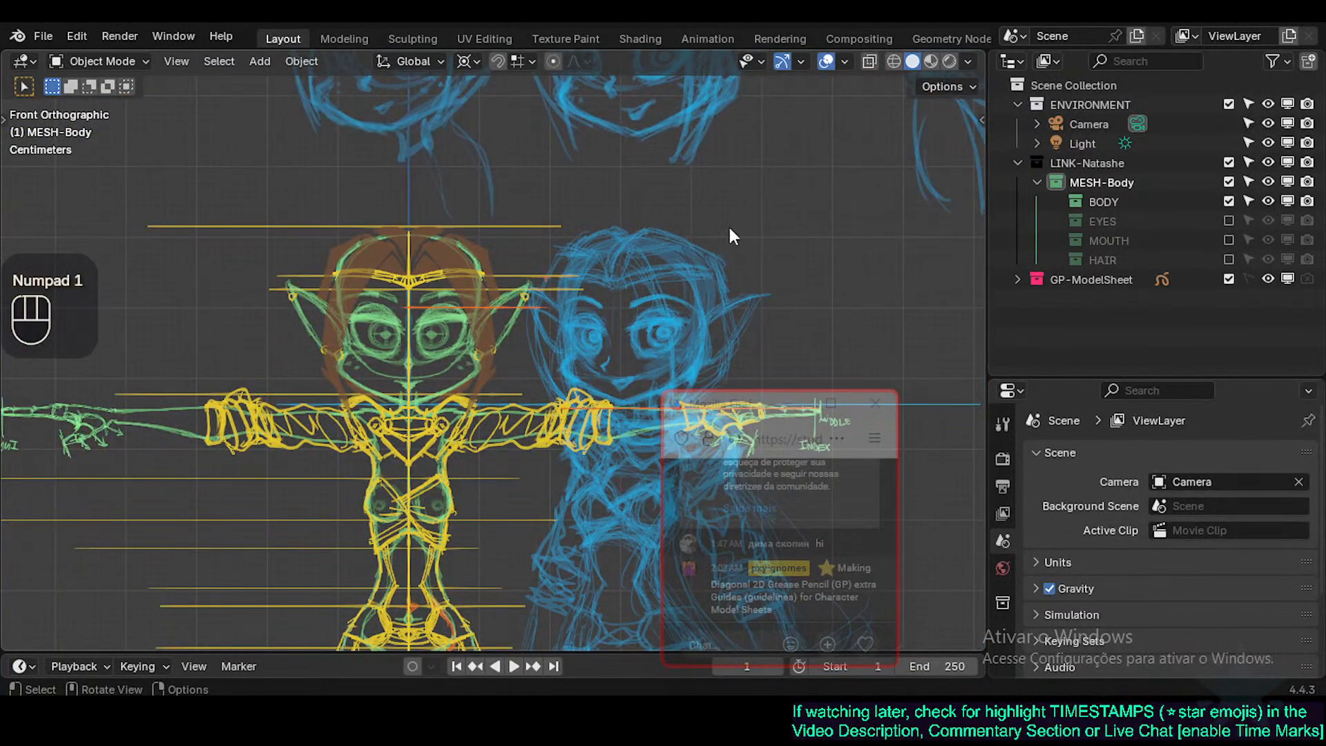
scroll(517, 287, up, 2)
shift+middle_drag(483, 104, 473, 338)
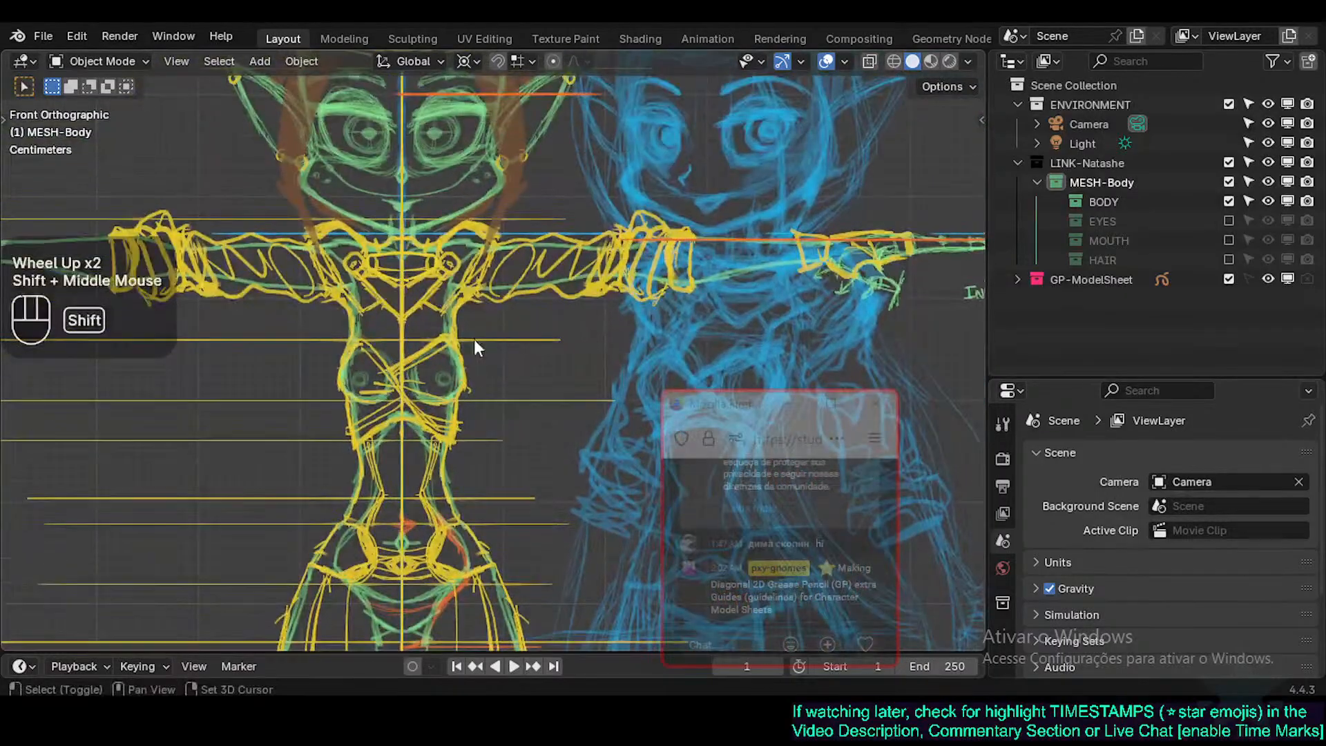
shift+middle_drag(461, 242, 449, 373)
scroll(449, 373, down, 2)
shift+middle_drag(506, 69, 431, 318)
scroll(431, 318, down, 1)
shift+middle_drag(456, 532, 472, 173)
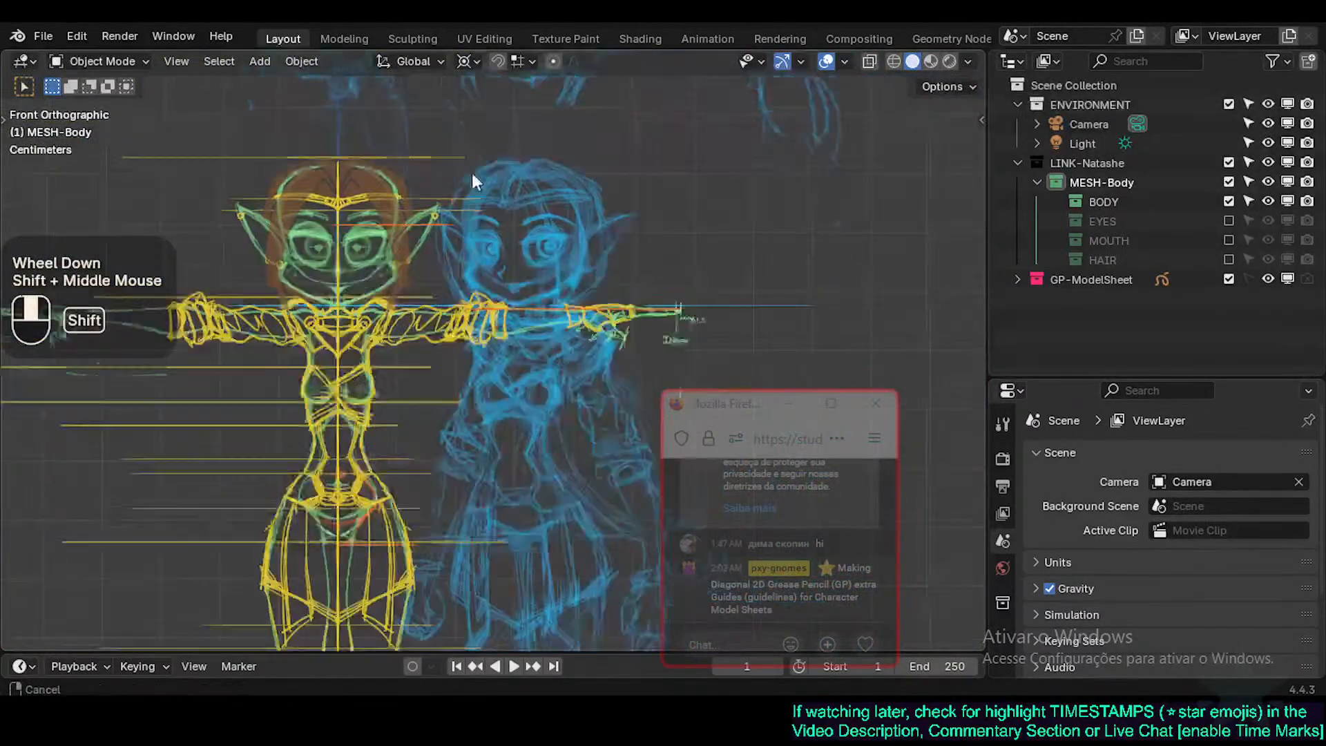
shift+middle_drag(470, 314, 450, 155)
mouse_move(487, 442)
shift+middle_down()
mouse_move(493, 259)
mouse_move(464, 452)
shift+middle_up()
shift+middle_drag(445, 89, 442, 250)
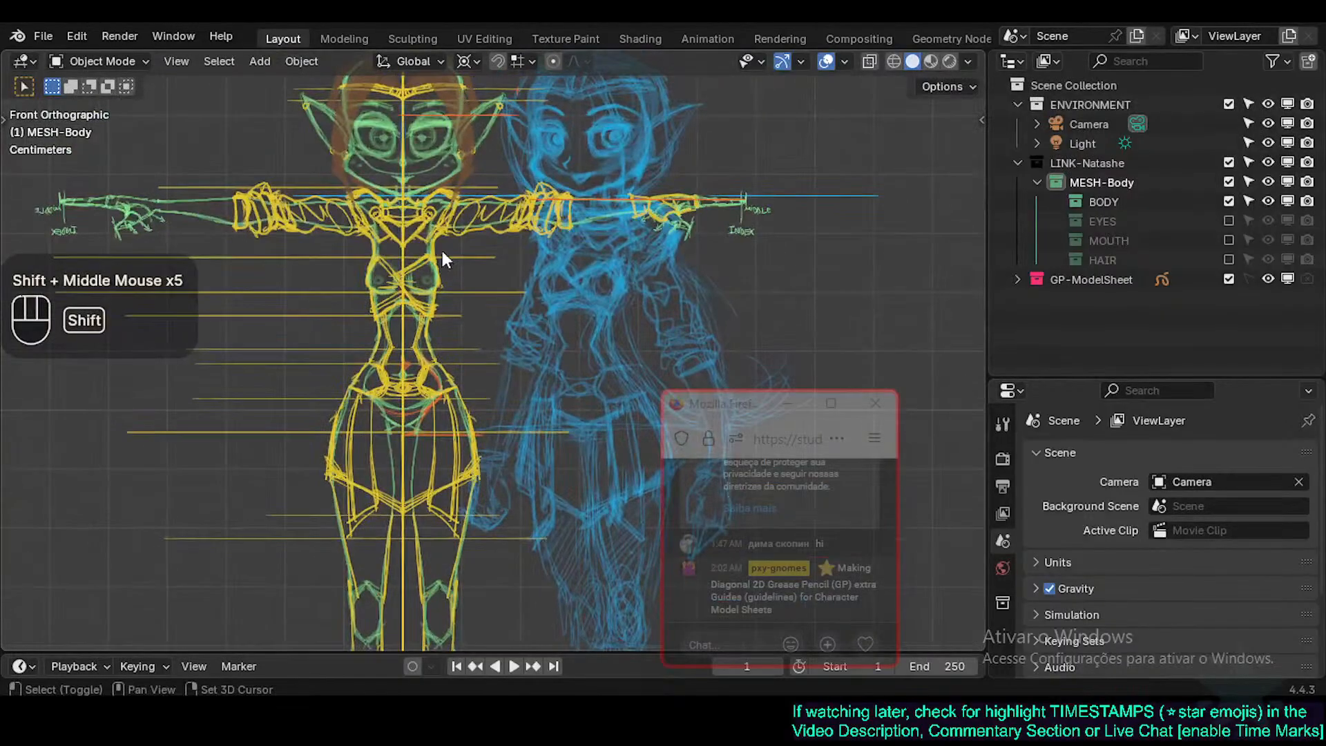
shift+middle_drag(484, 169, 488, 214)
Save the Natashe.blend file.
click(534, 176)
key(ctrl+s)
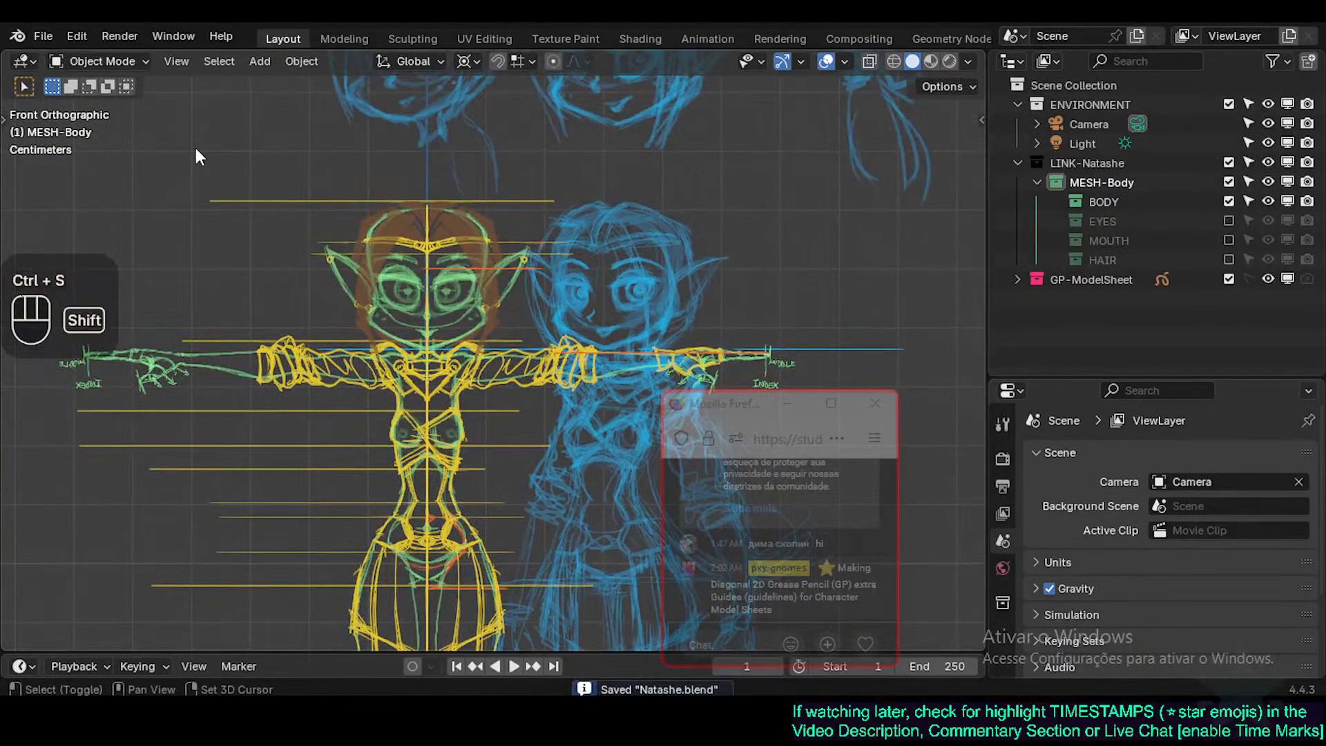
key(shift+a)
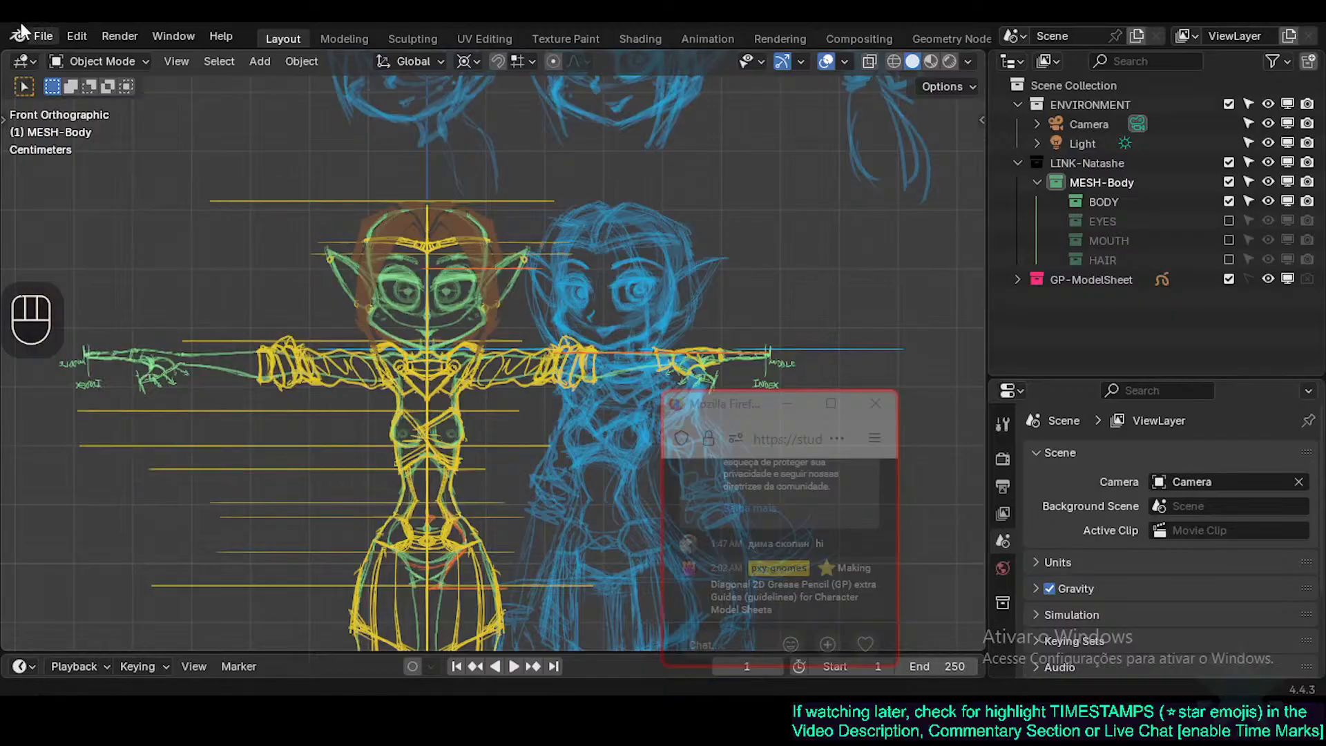
click(42, 36)
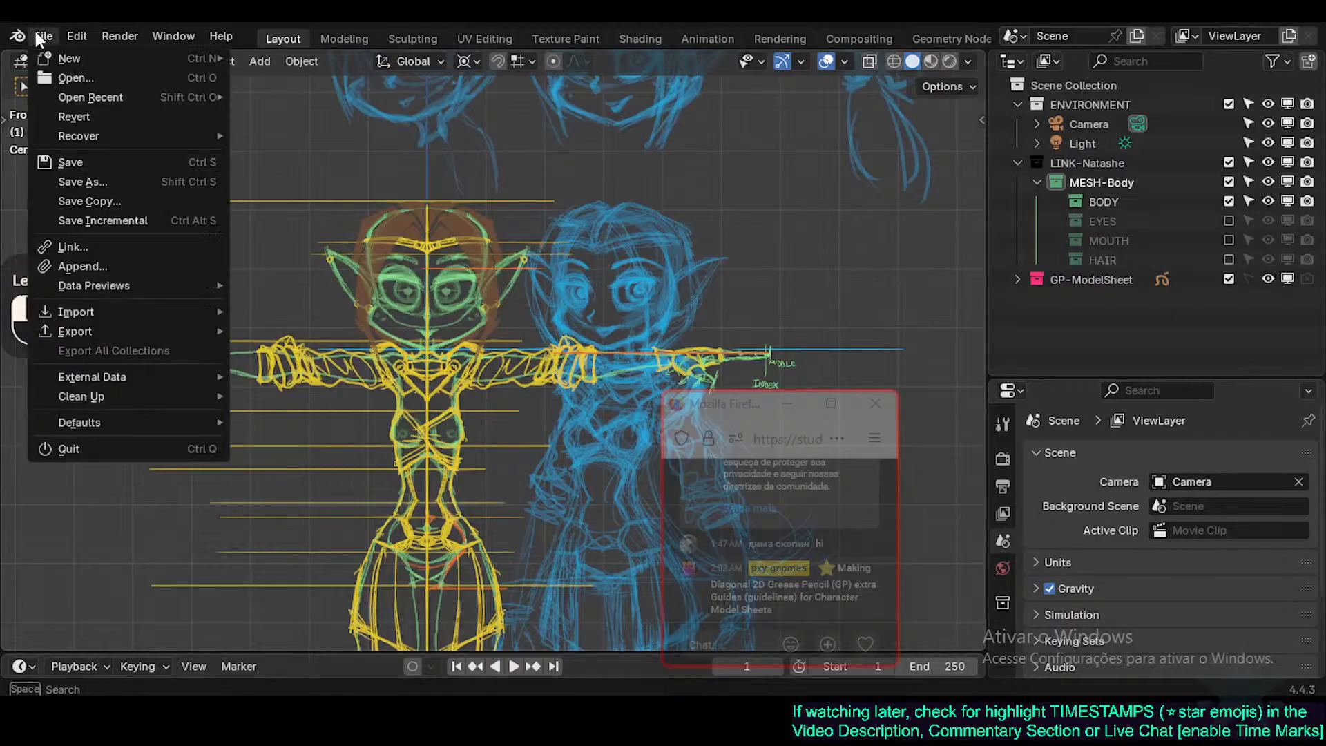
click(127, 261)
click(410, 118)
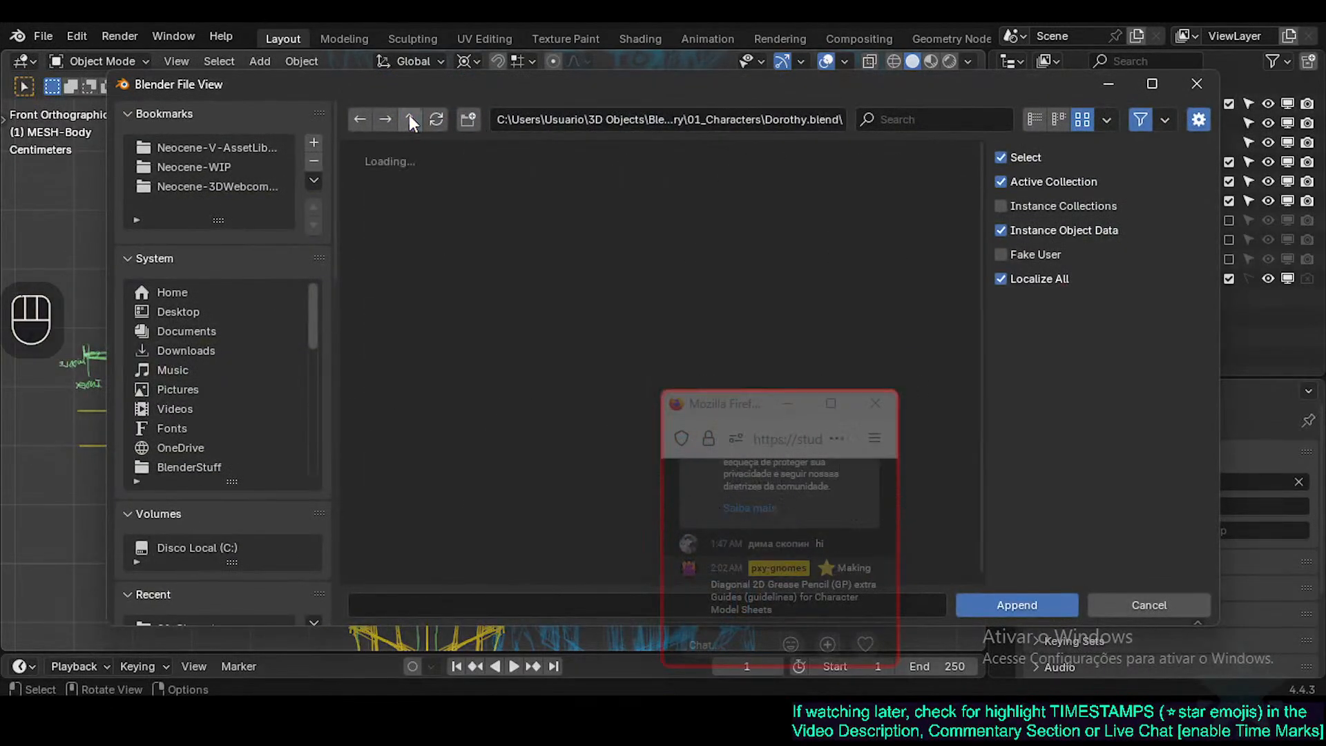
drag(752, 407, 1013, 376)
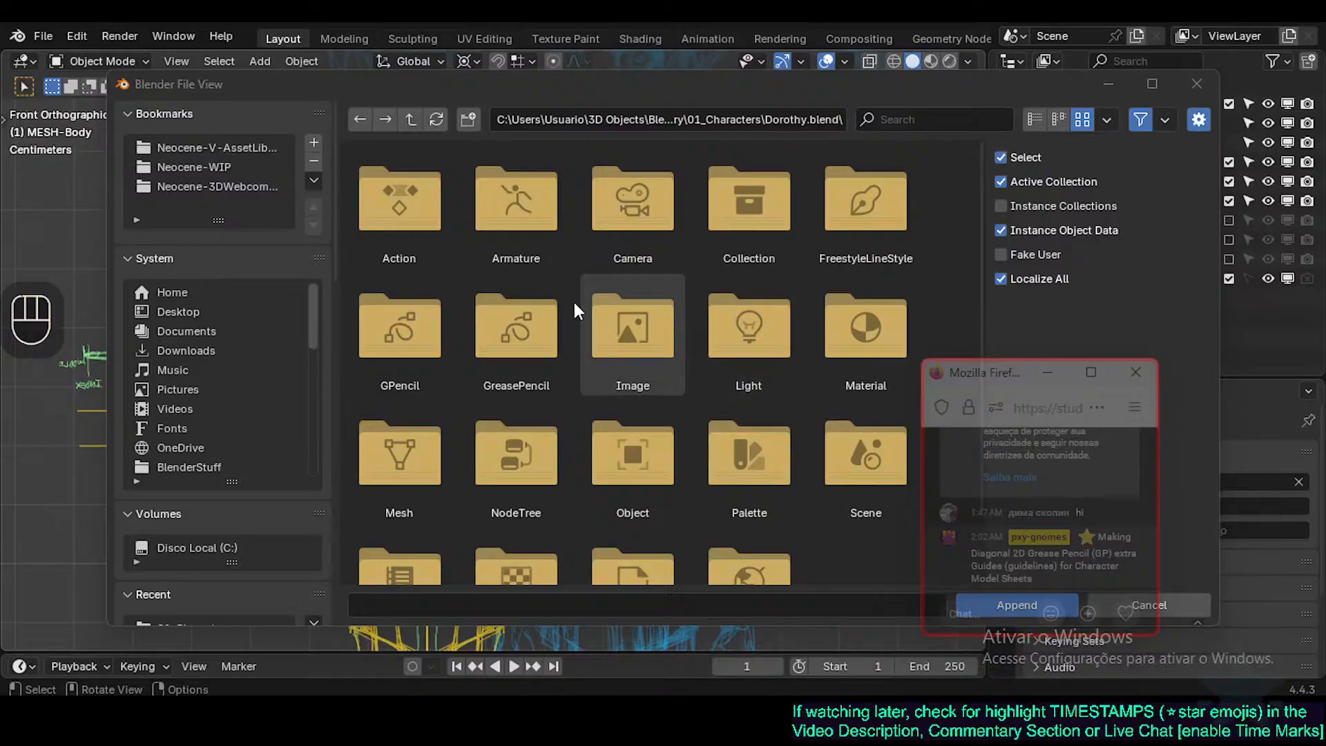
drag(972, 376, 1014, 350)
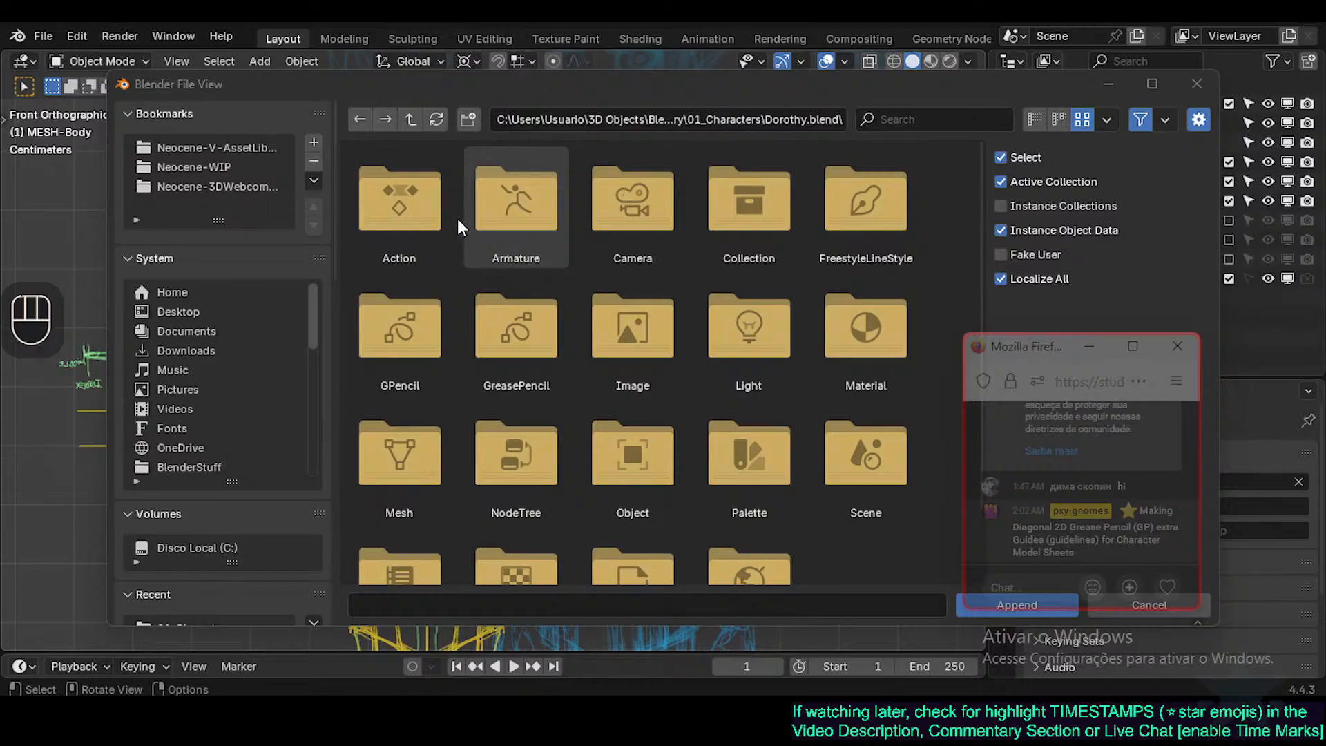
scroll(615, 397, down, 3)
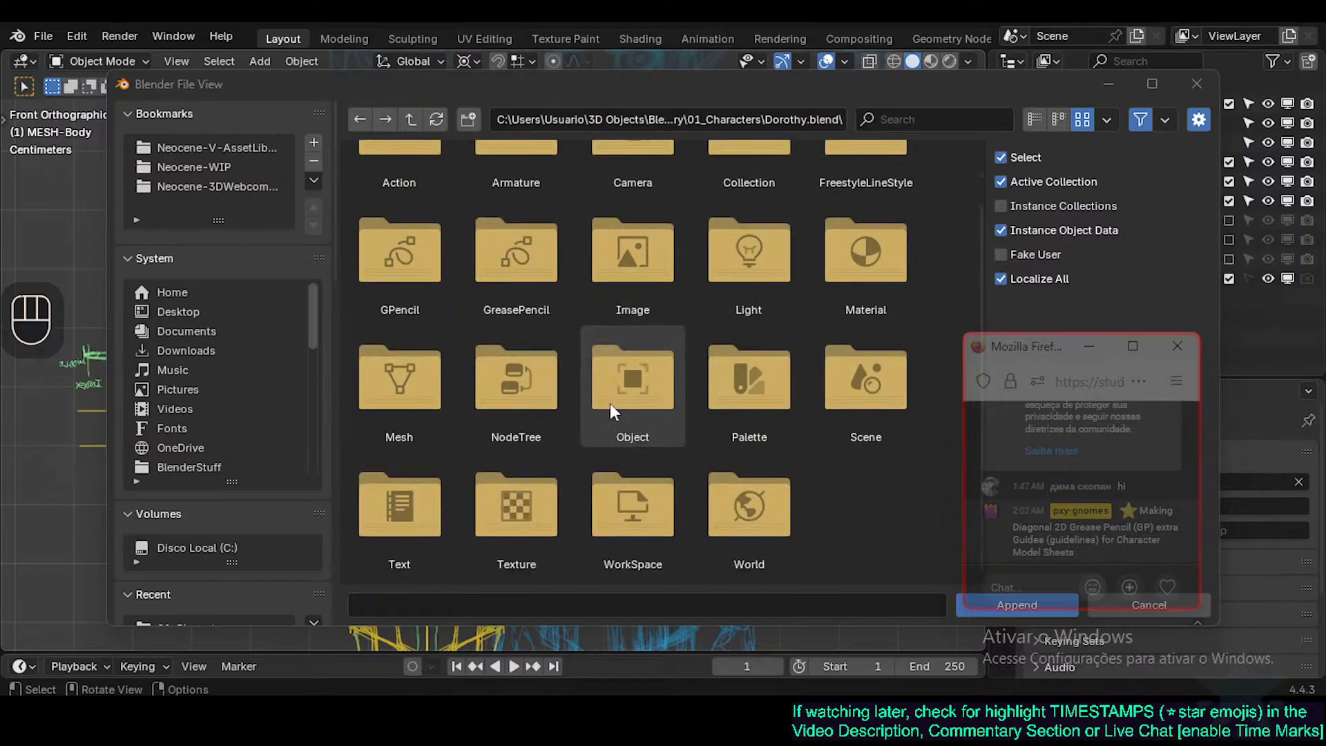
scroll(605, 402, up, 3)
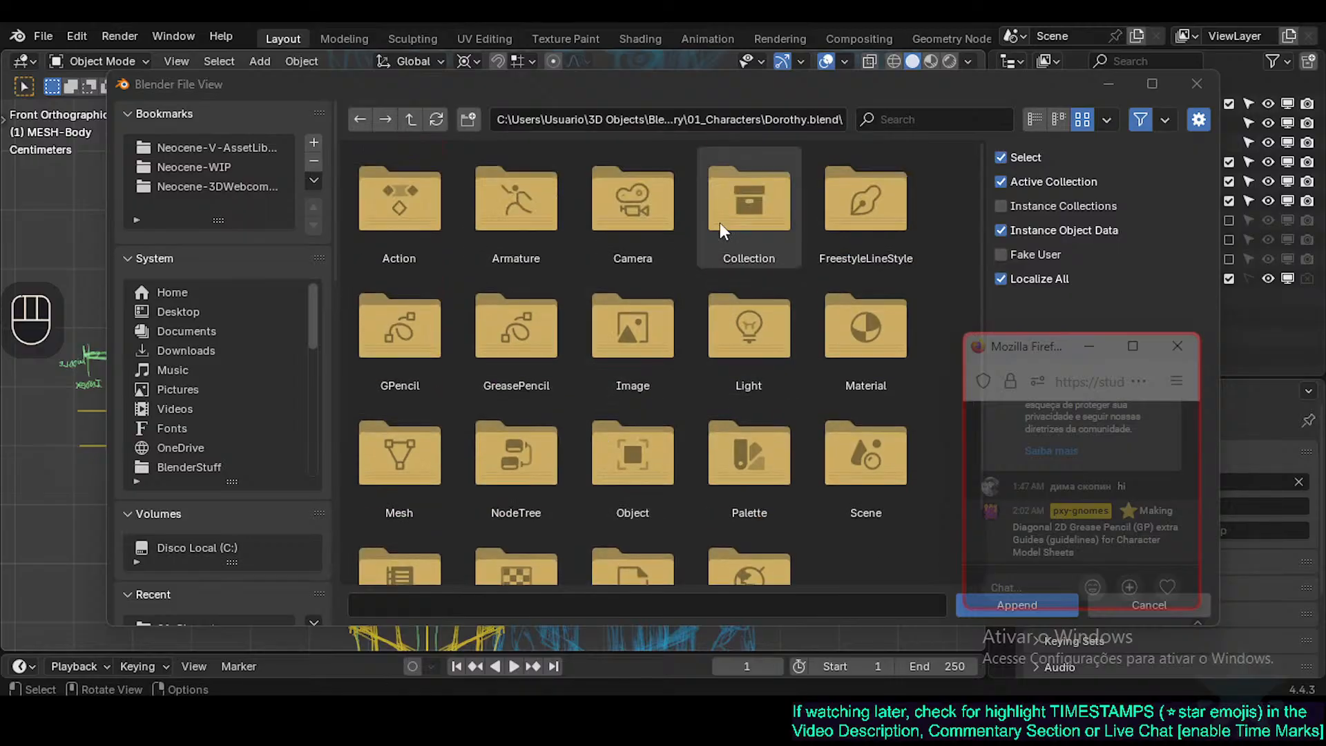
drag(1094, 355, 1153, 347)
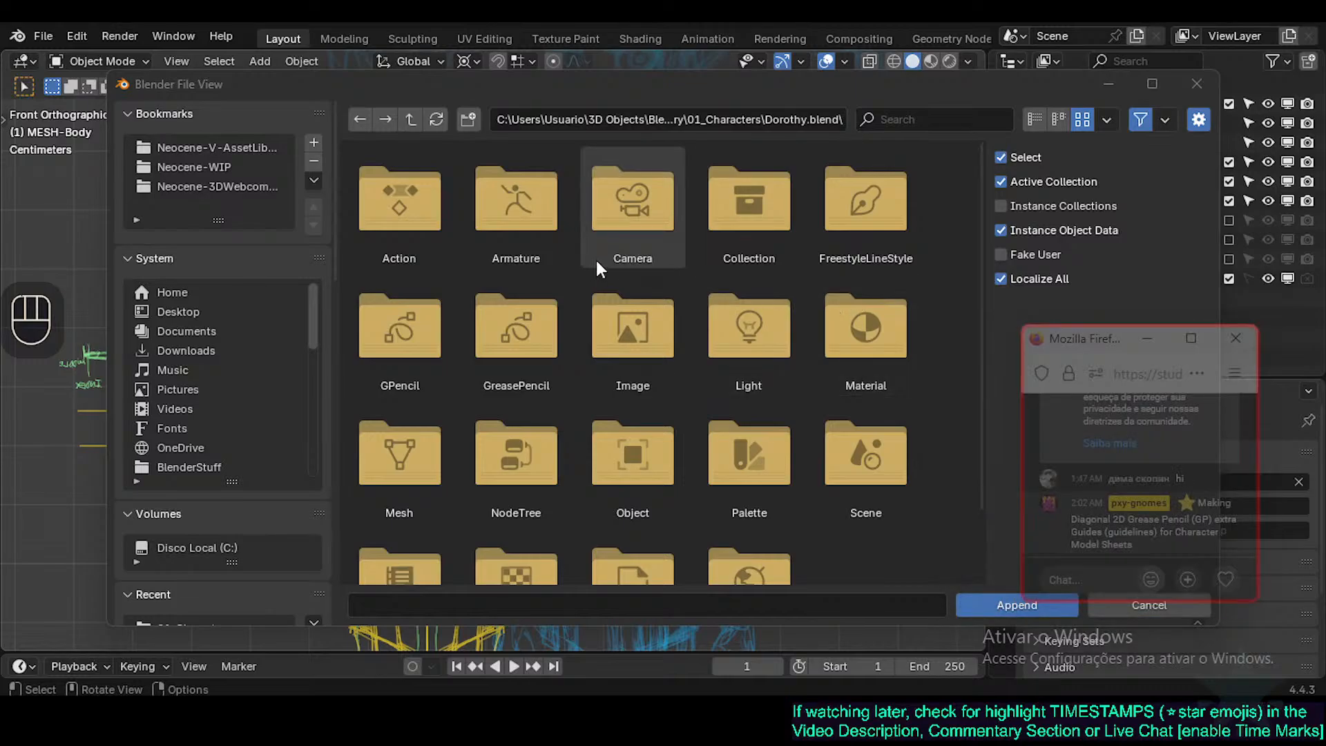
click(564, 265)
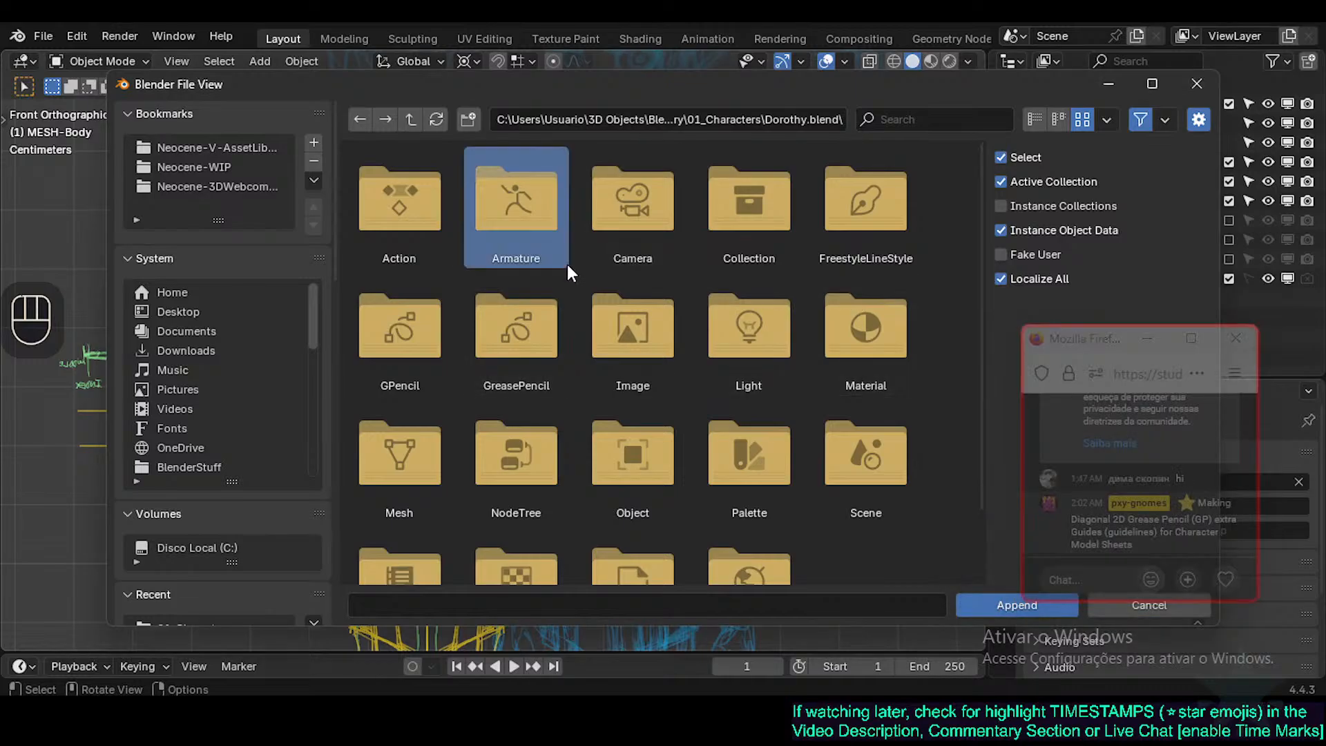
click(409, 118)
double_click(514, 194)
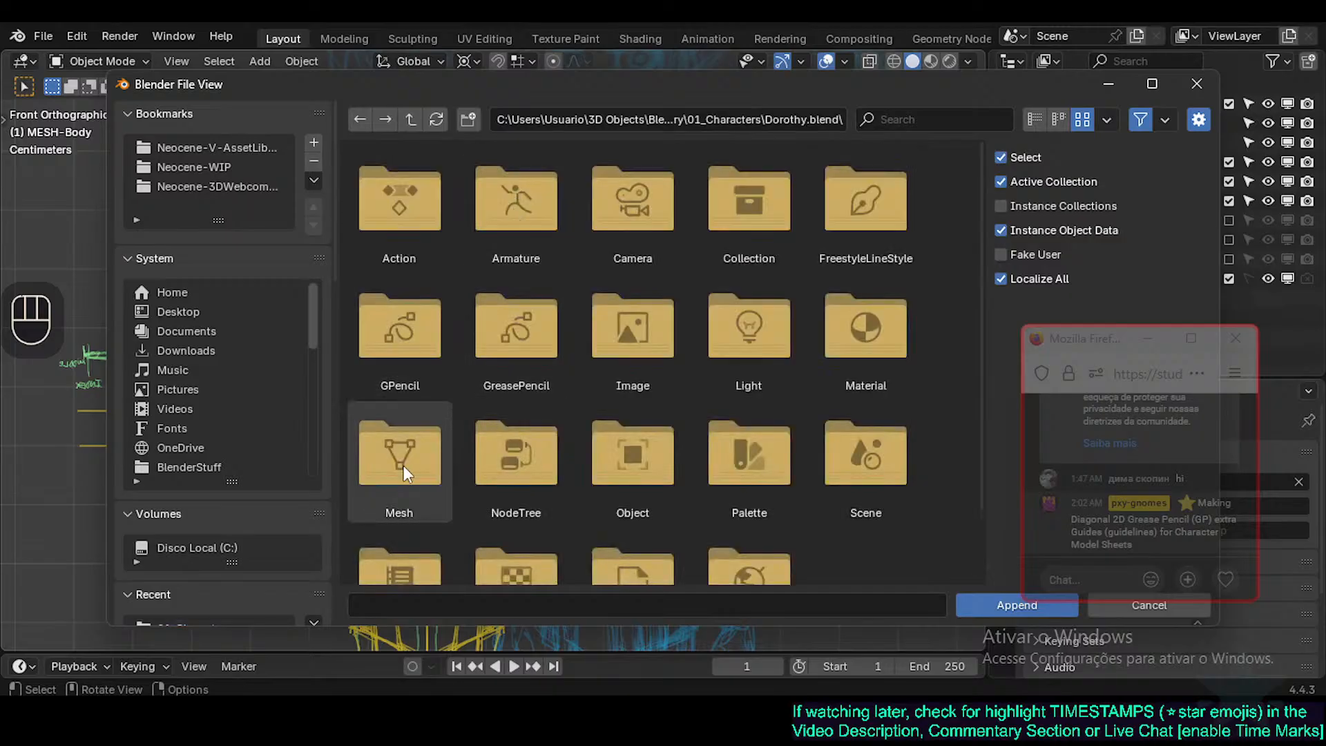
key(Escape)
Make the BODY collection inside MESH-Body active and save the file.
click(1093, 195)
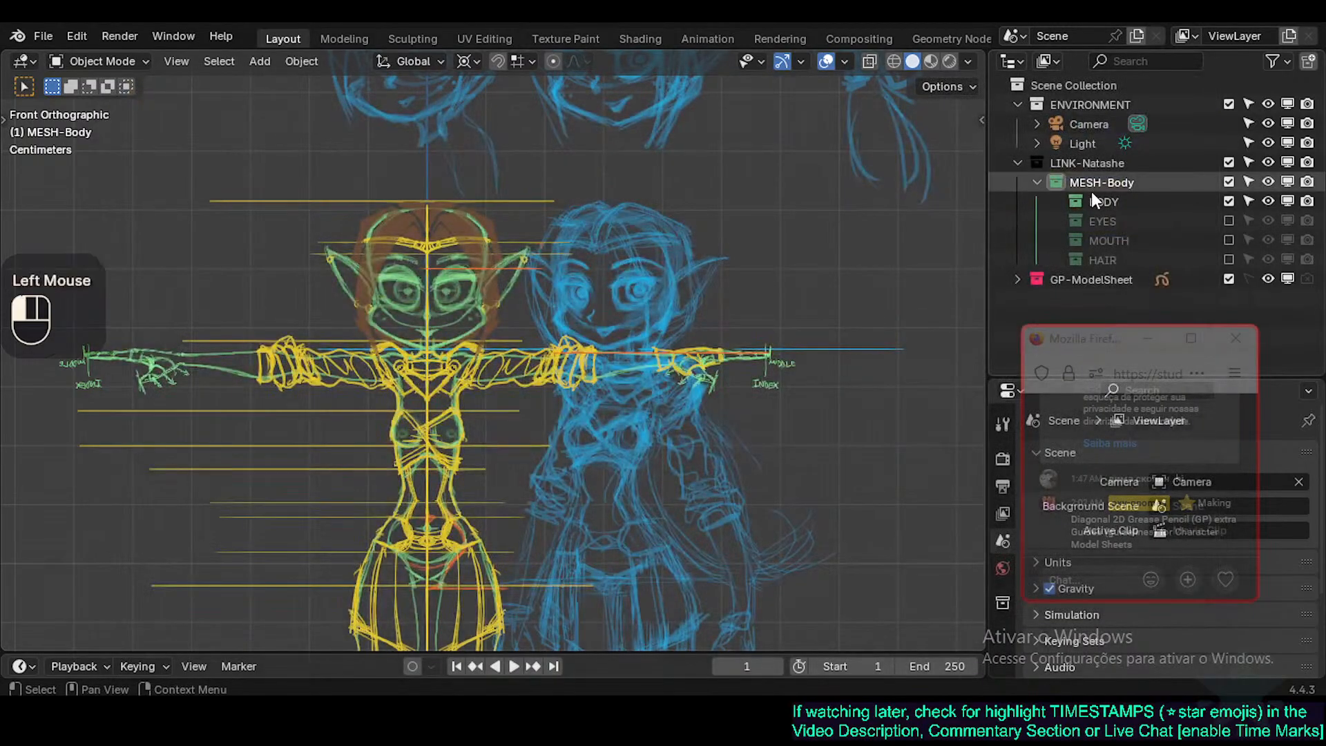
click(1101, 199)
key(ctrl+s)
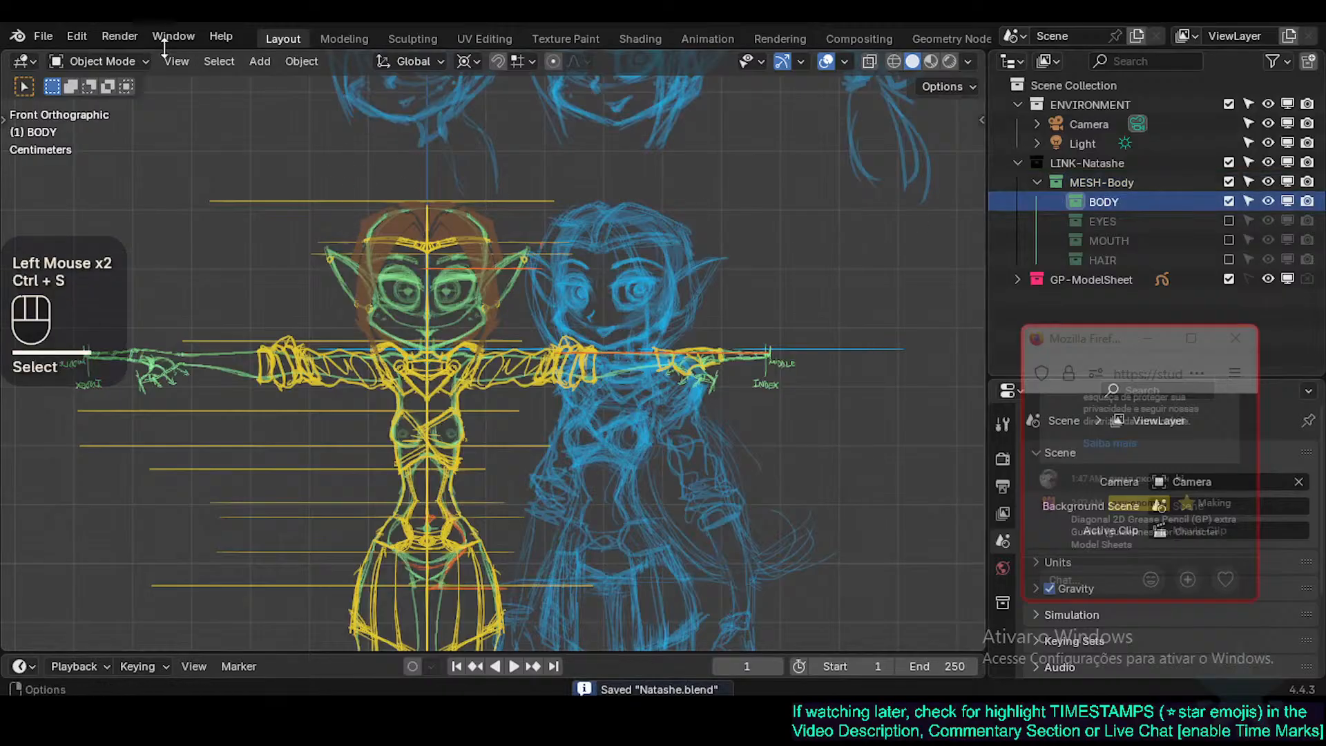
Append the 0-Dorothy_Body_DATA mesh from Dorothy.blend into the BODY collection.
click(43, 37)
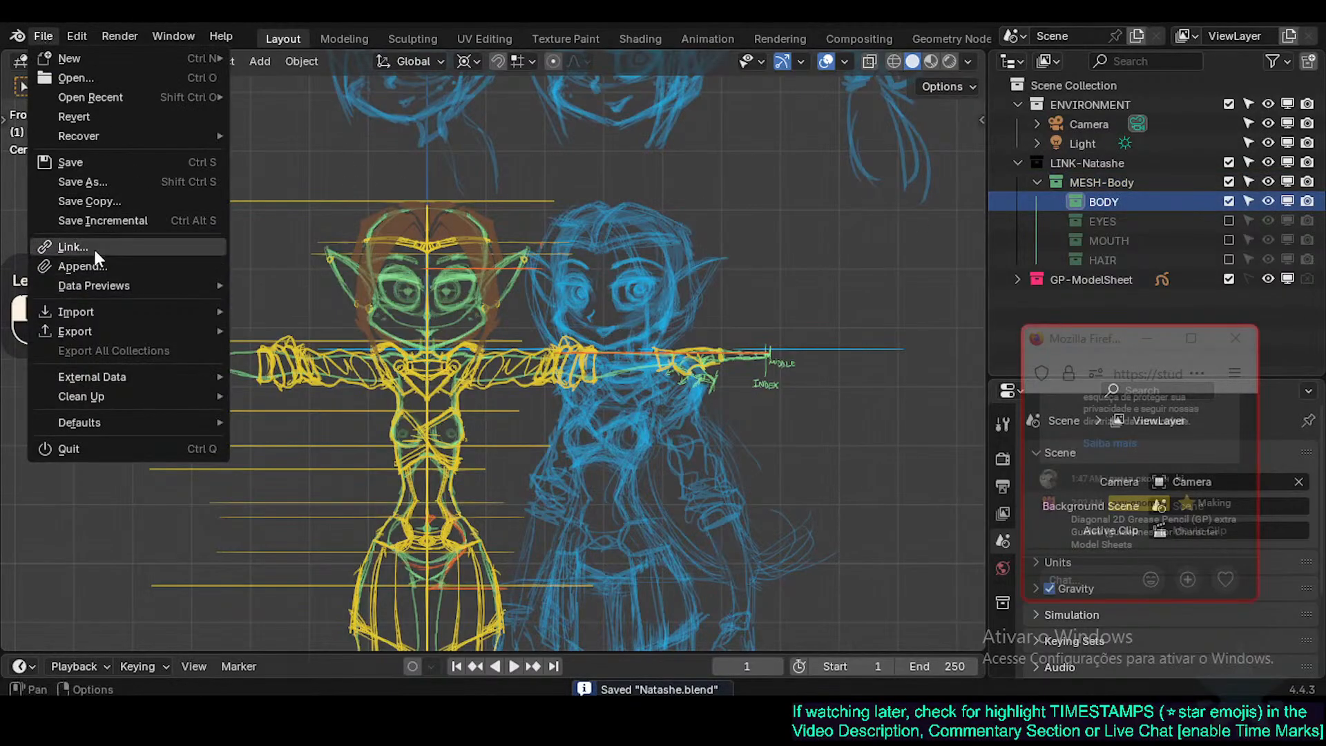
click(94, 267)
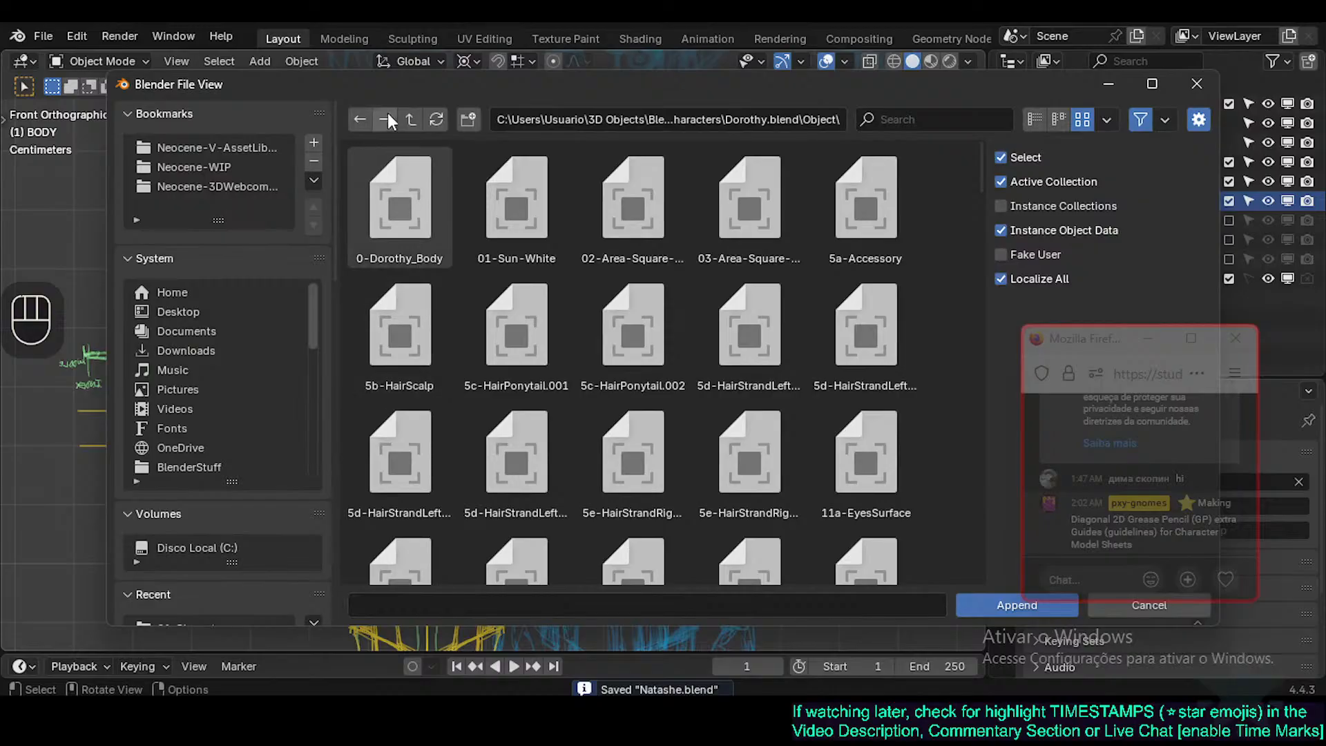
click(410, 120)
scroll(471, 465, down, 1)
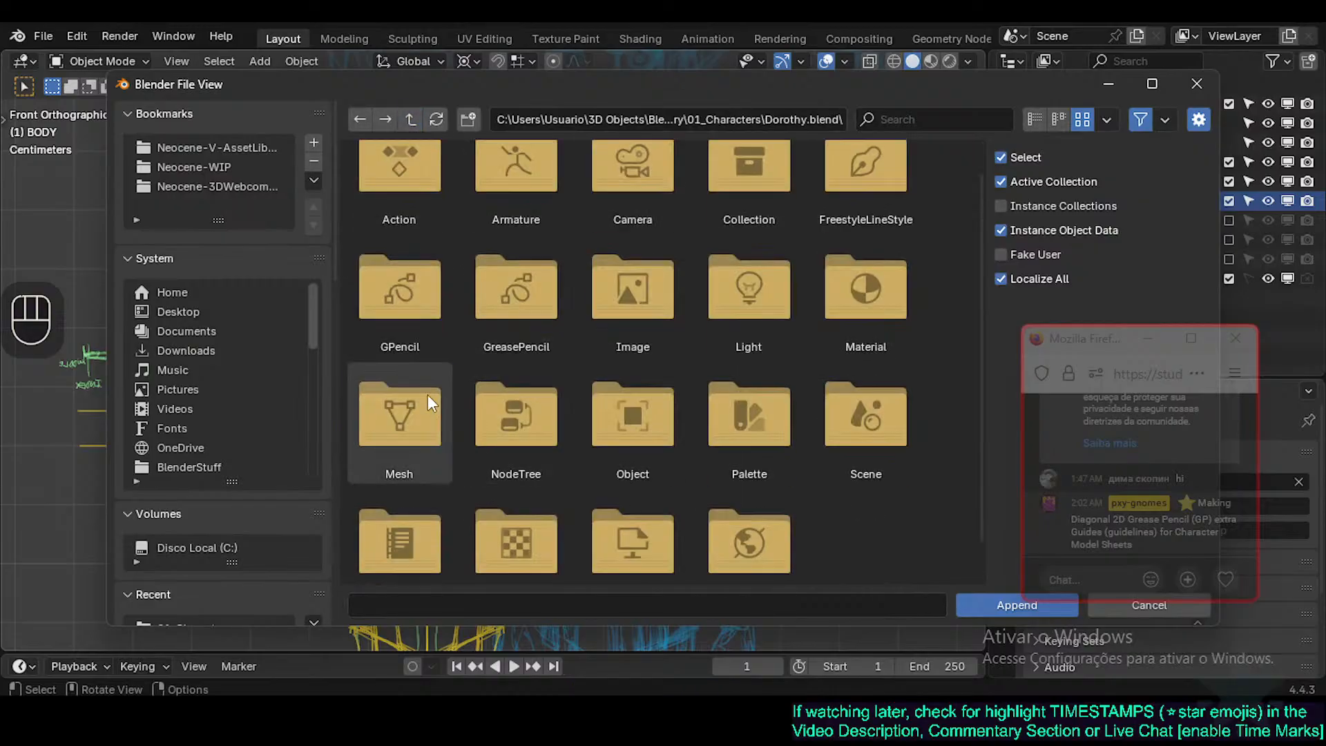
double_click(427, 394)
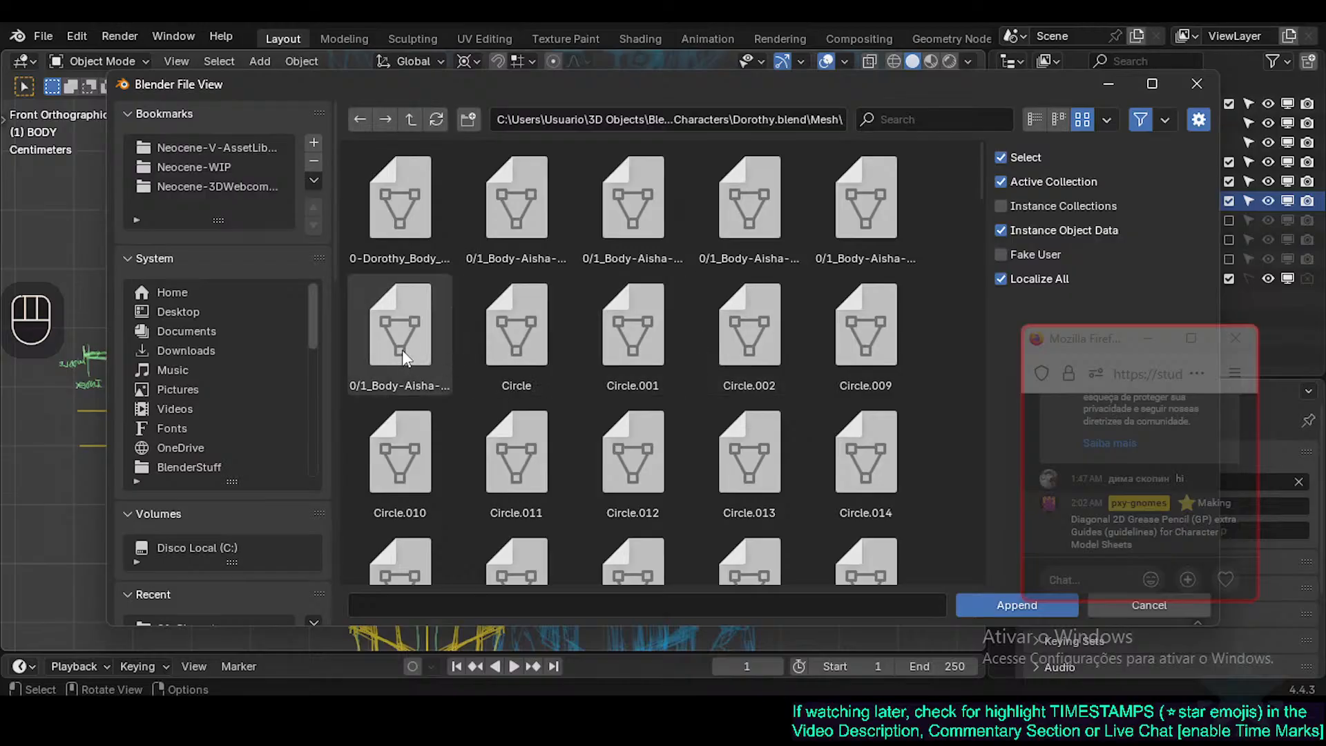
click(399, 226)
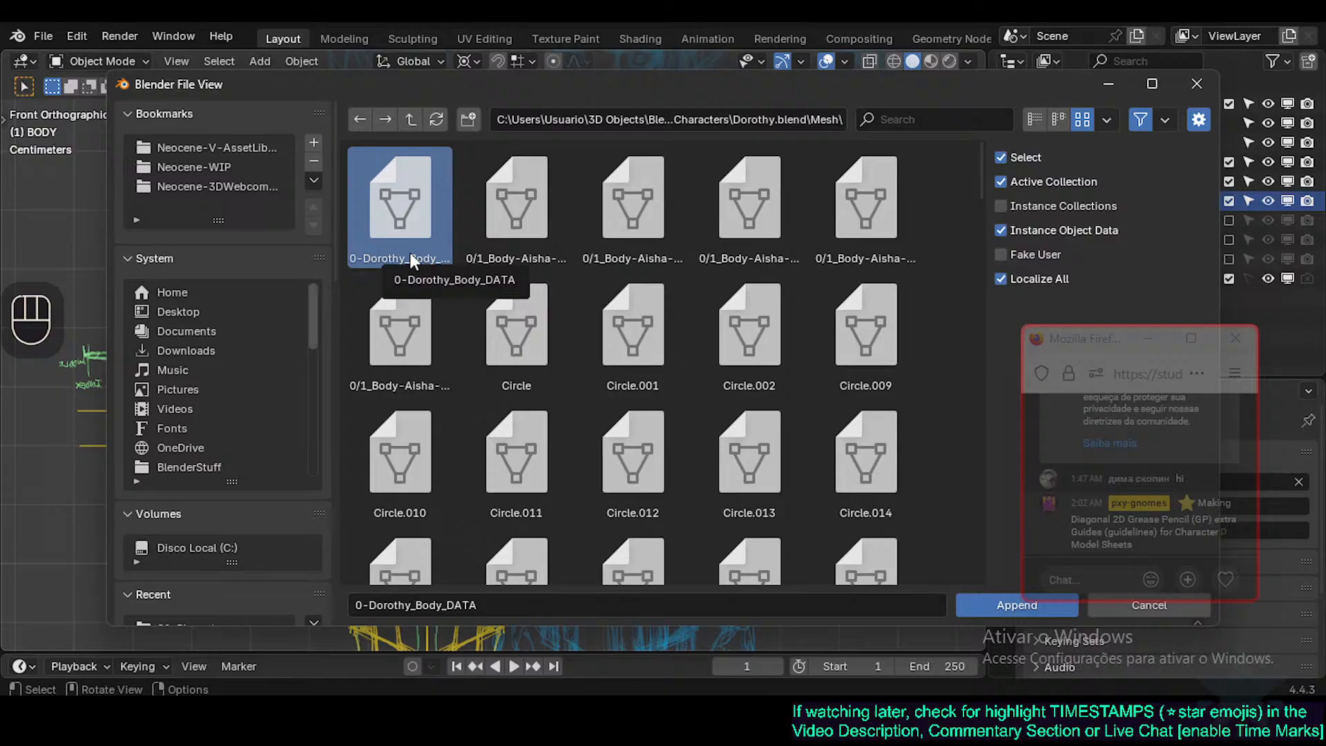
double_click(409, 217)
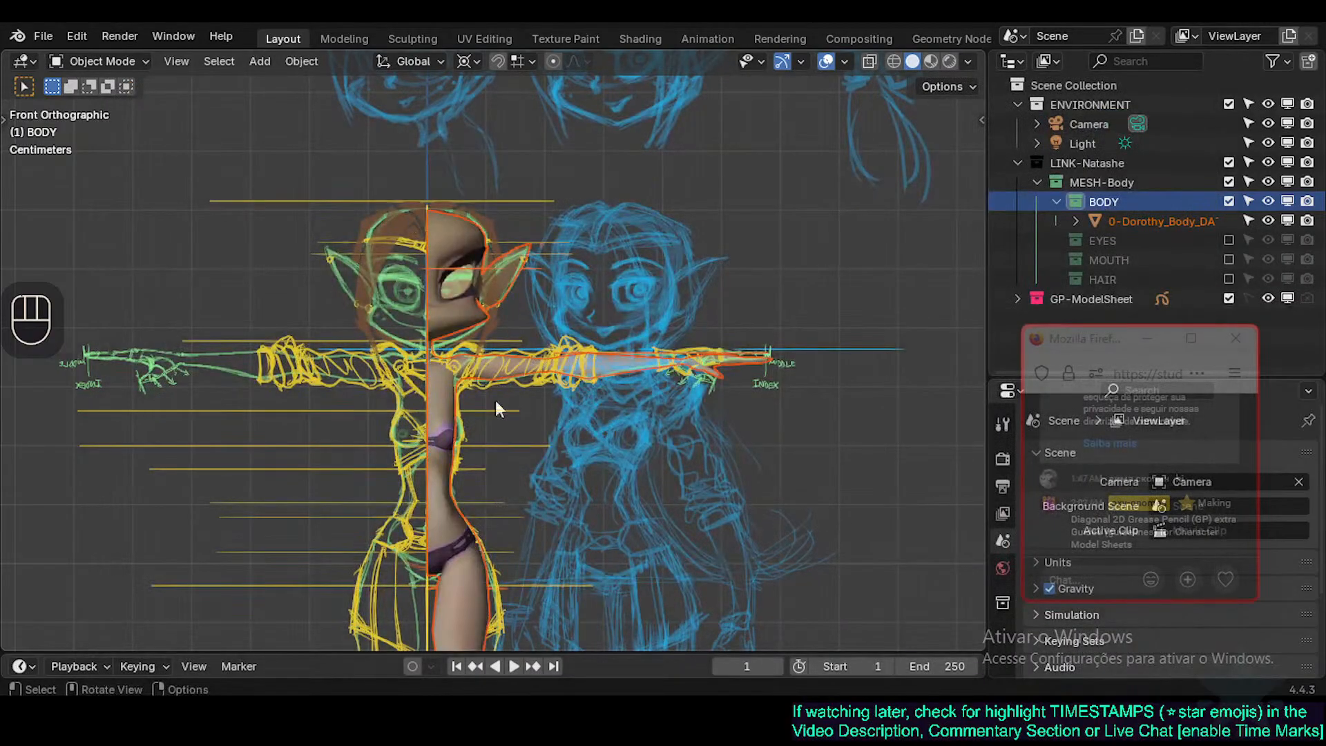
Examine the appended half-body mesh in perspective, comparing its torso, head and arm with the model sheet drawings.
shift+middle_drag(495, 408, 562, 281)
click(1129, 220)
shift+middle_drag(492, 387, 608, 366)
scroll(288, 384, down, 2)
middle_drag(504, 386, 583, 387)
scroll(584, 387, up, 2)
drag(1092, 342, 791, 494)
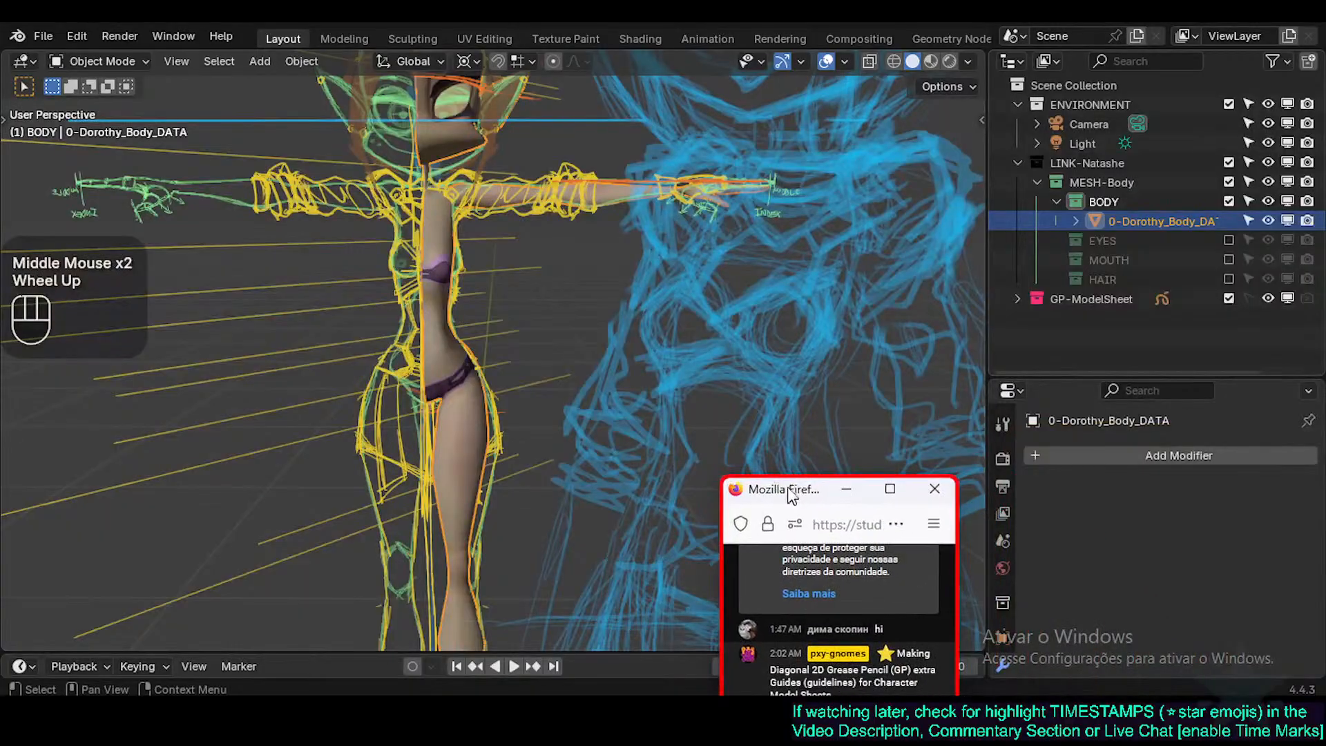
scroll(567, 400, up, 1)
shift+middle_drag(553, 356, 575, 508)
middle_drag(570, 415, 711, 370)
middle_drag(632, 346, 682, 339)
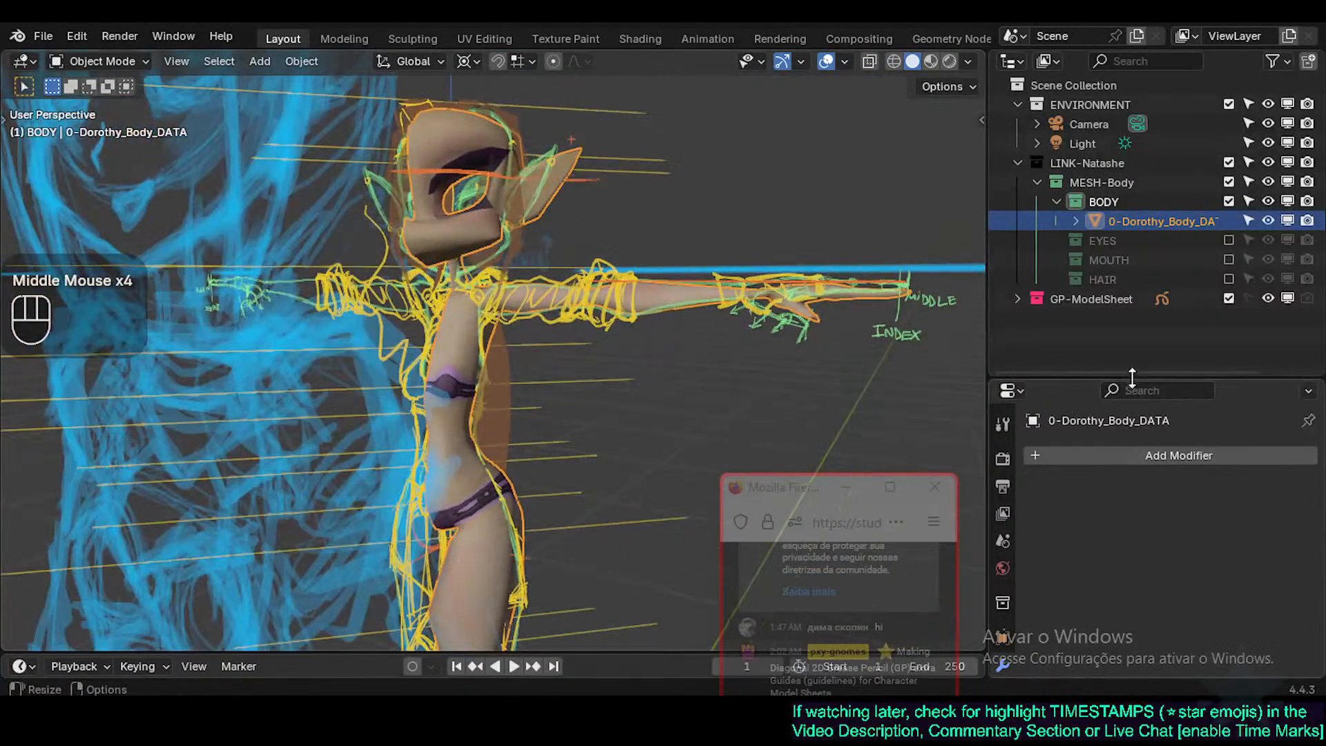
Inspect the body mesh's AnatomicLips and AnatomicEyelashes shape keys in its object data properties.
drag(1133, 377, 1133, 343)
scroll(997, 643, down, 2)
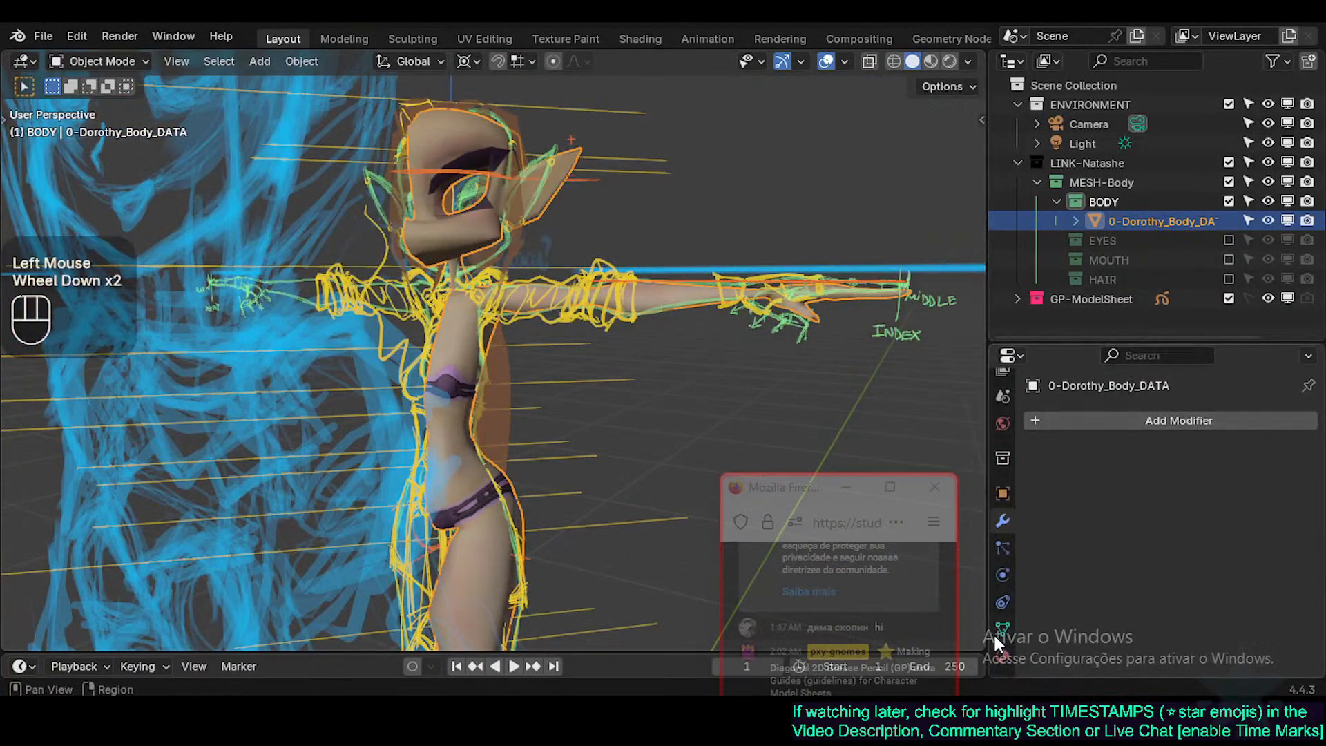
click(996, 634)
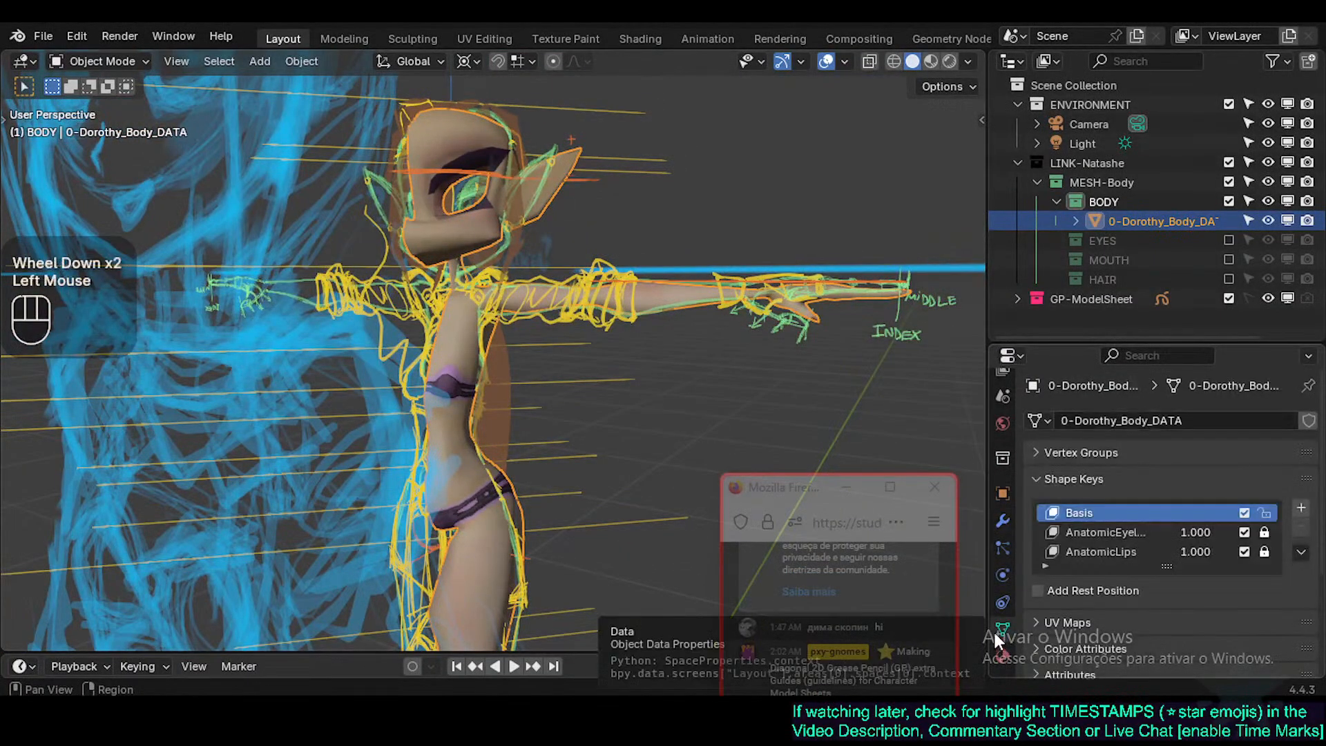
click(1130, 548)
scroll(1129, 548, down, 3)
scroll(1147, 515, up, 2)
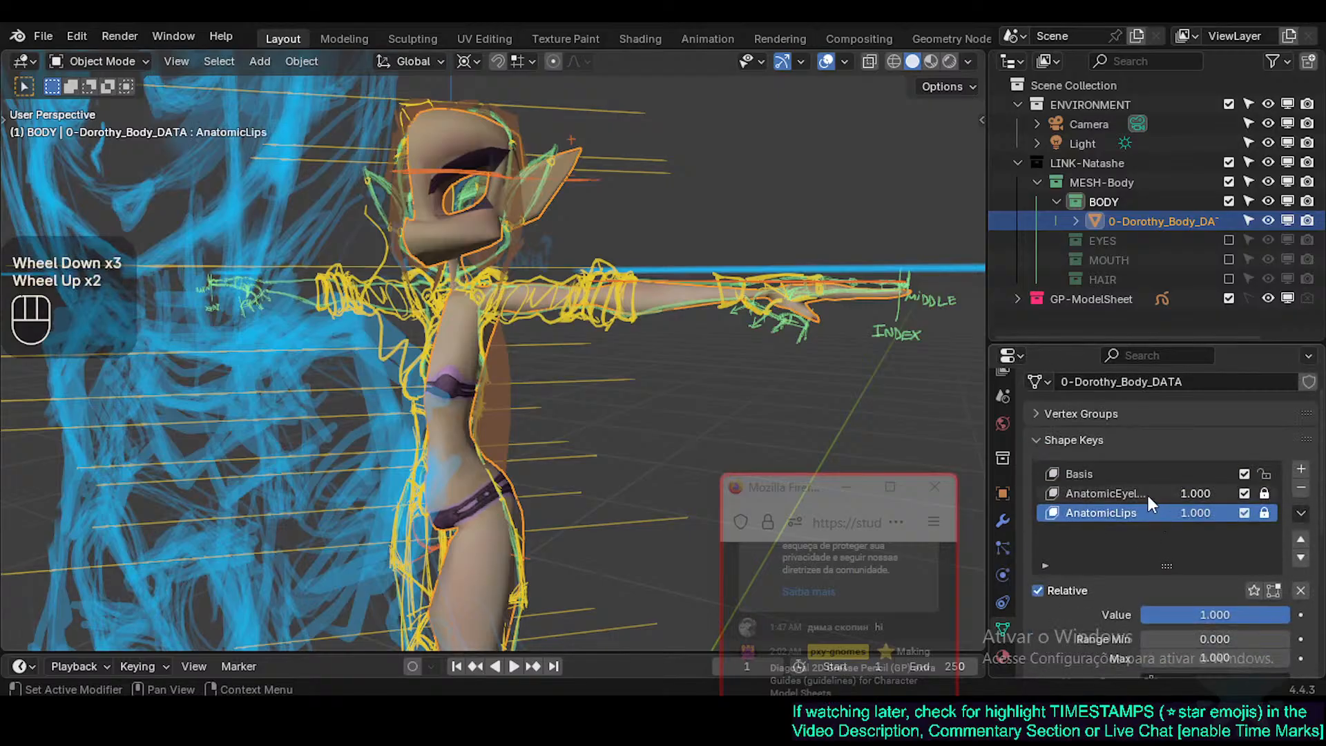
mouse_move(1213, 606)
mouse_down()
mouse_move(1182, 616)
mouse_move(1222, 616)
mouse_up()
click(1125, 495)
shift+middle_drag(487, 205, 515, 242)
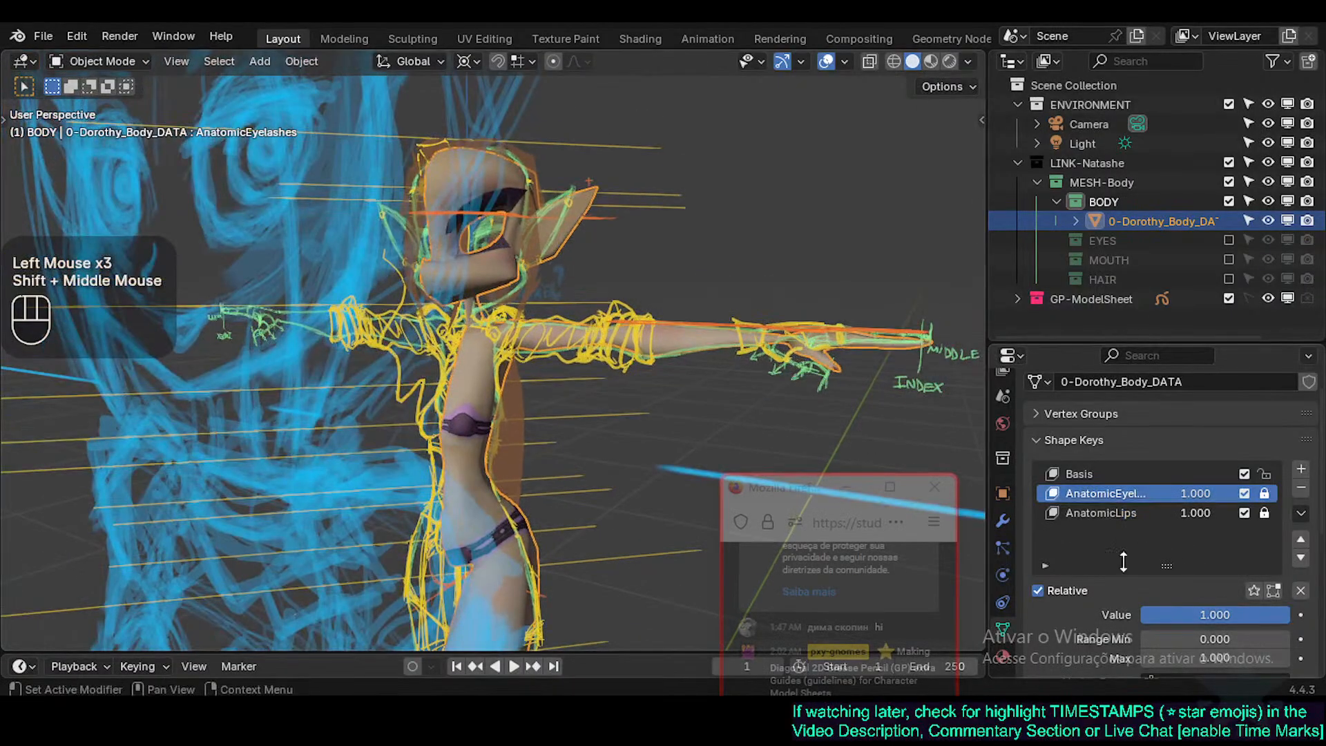
Check the body mesh's vertex groups and leave the Vertex Groups and Shape Keys sections collapsed.
click(1038, 442)
click(1040, 429)
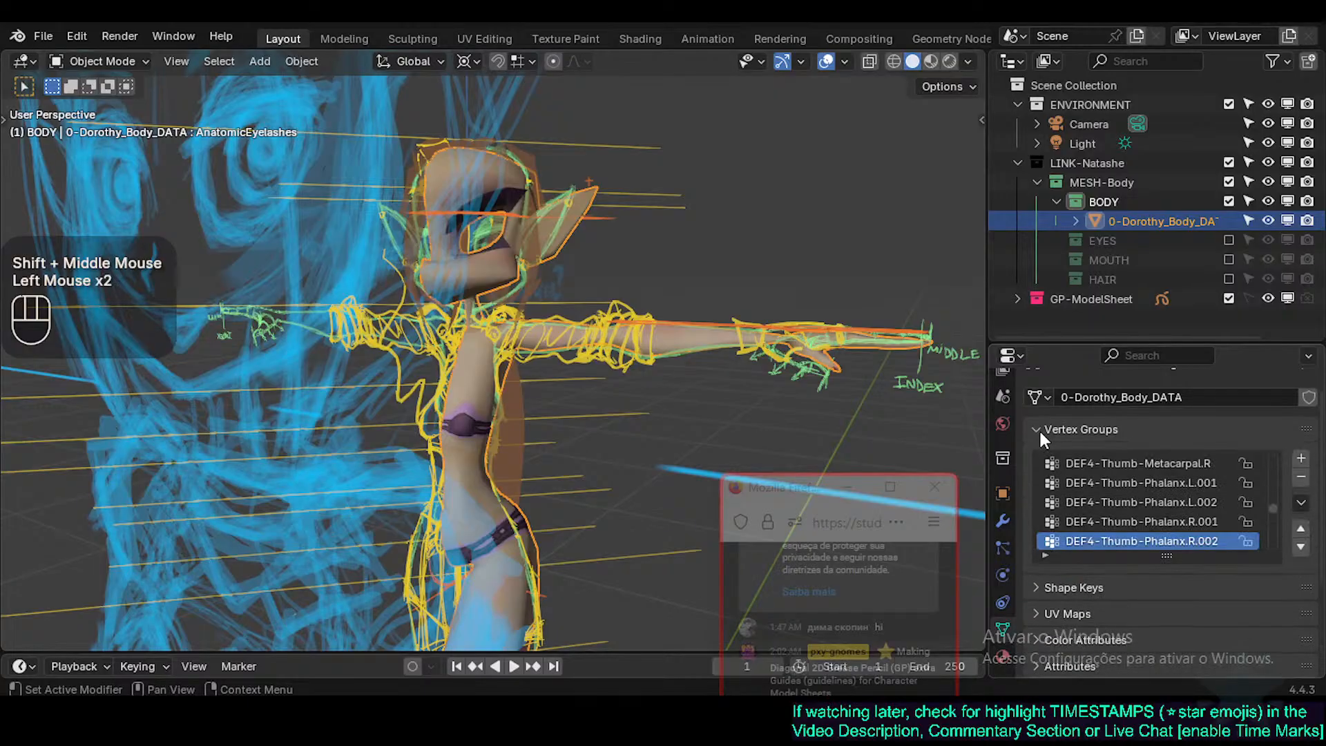
click(1039, 428)
click(1039, 428)
click(1039, 428)
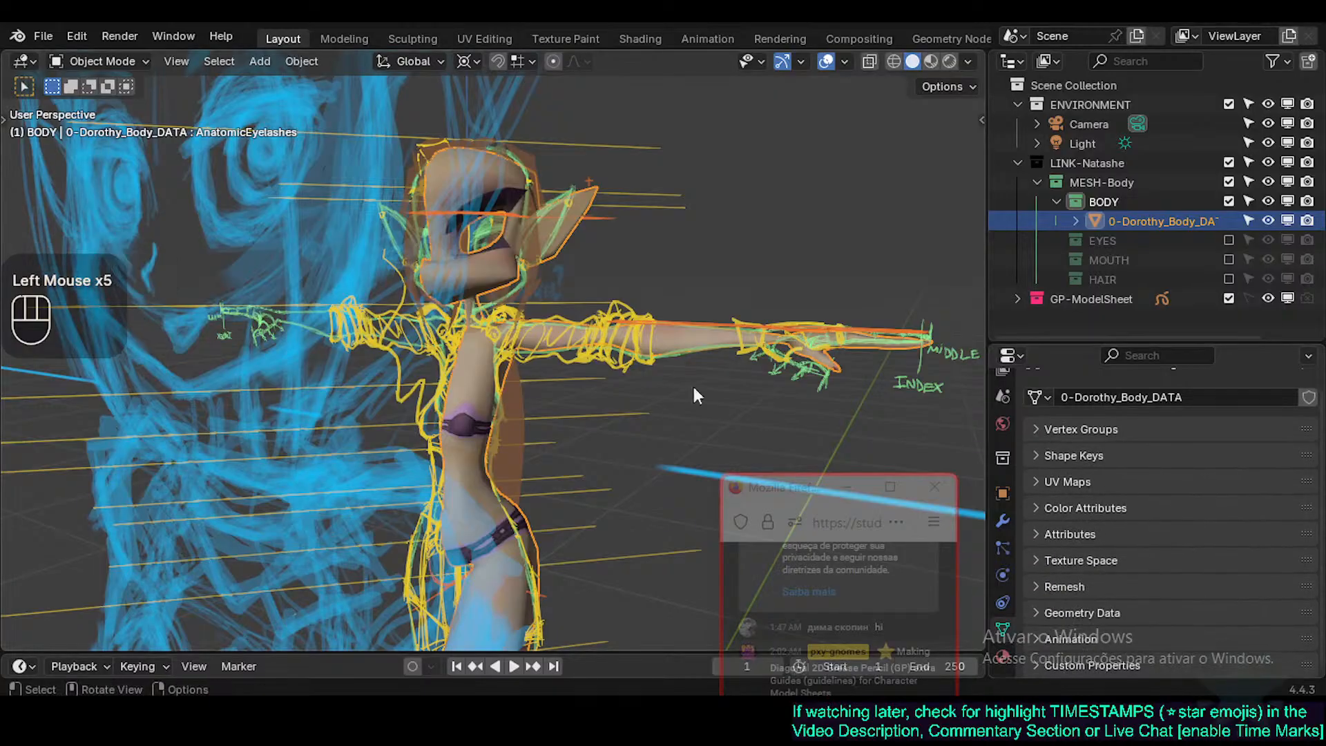
Add a Mirror modifier on the X axis to the half-body mesh and enable Clipping.
mouse_move(693, 387)
middle_down()
mouse_move(486, 329)
mouse_move(521, 332)
mouse_move(491, 404)
mouse_move(463, 396)
mouse_move(474, 342)
middle_up()
scroll(499, 338, up, 3)
click(474, 342)
click(1003, 521)
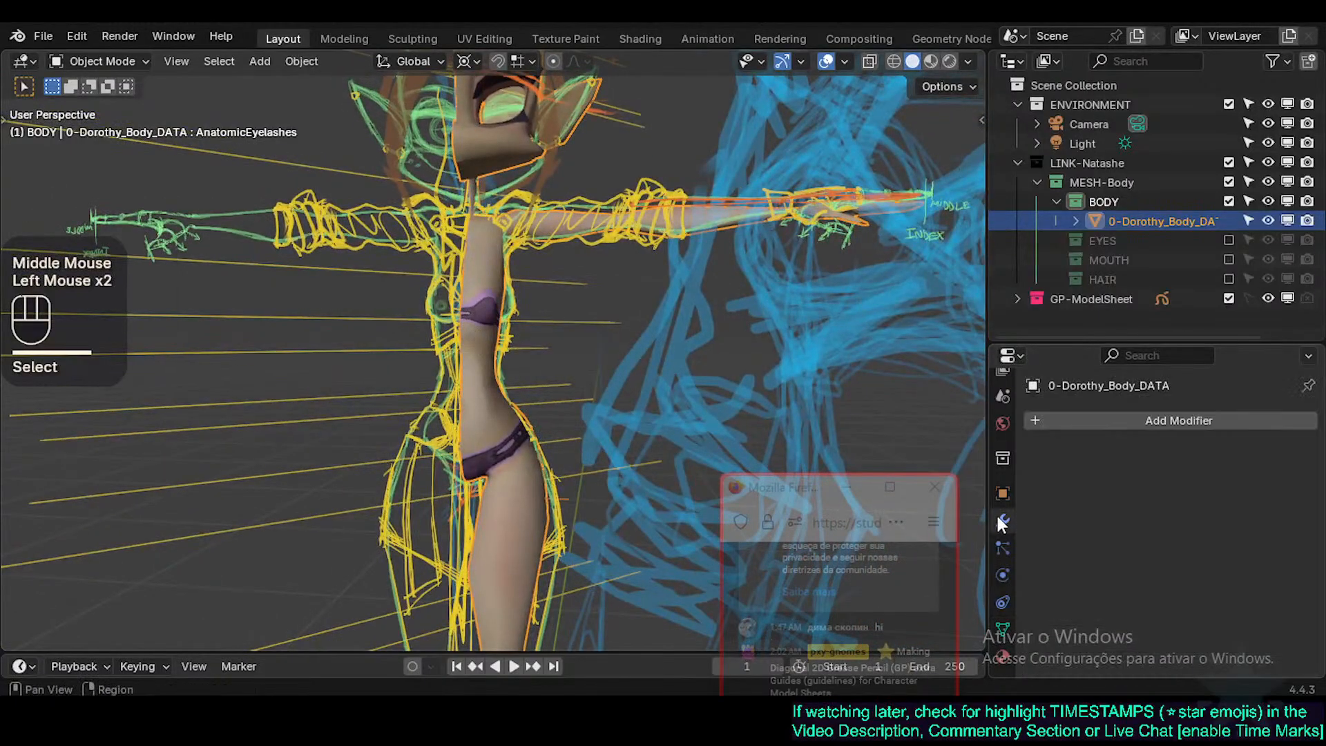
click(1128, 418)
text(mu)
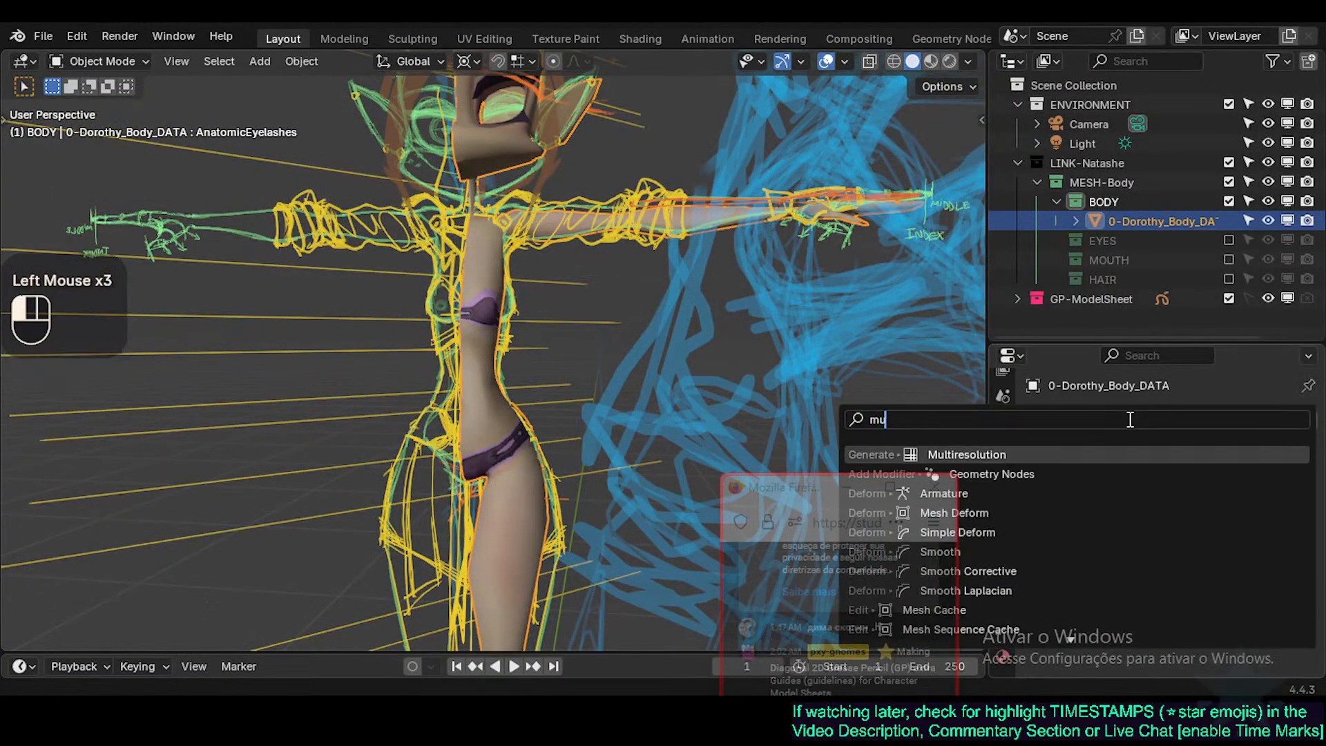
key(BackSpace)
text(irr)
key(Return)
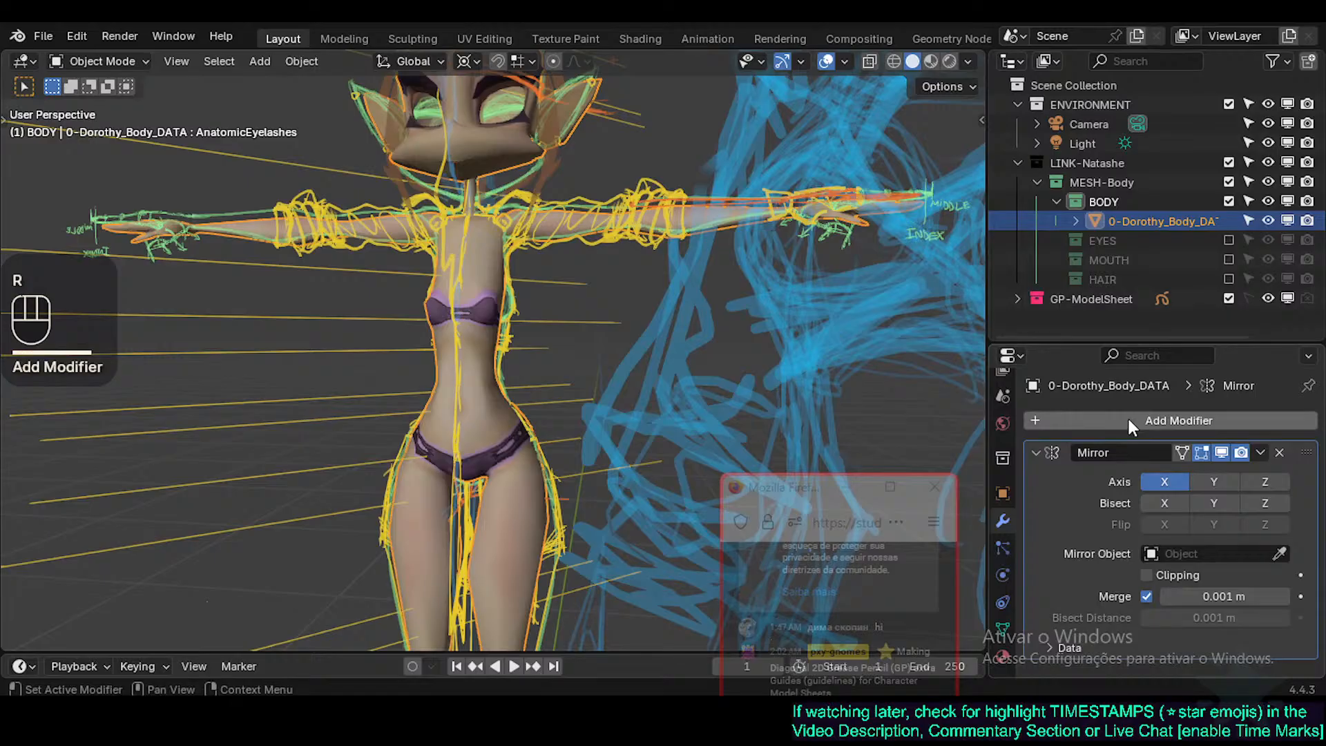
click(1162, 574)
click(1037, 452)
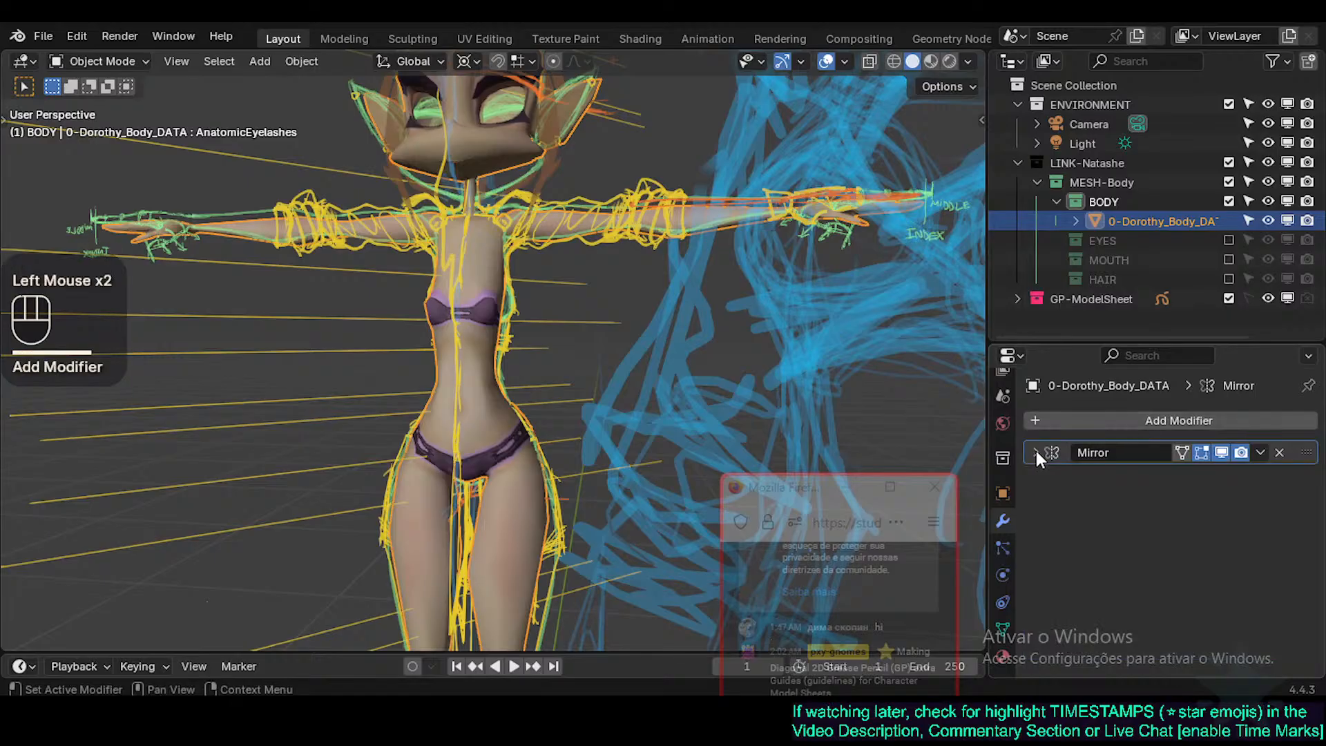
Try to move all of the body mesh's vertices in Edit Mode with the AnatomicEyelashes shape key active.
key(Tab)
key(g)
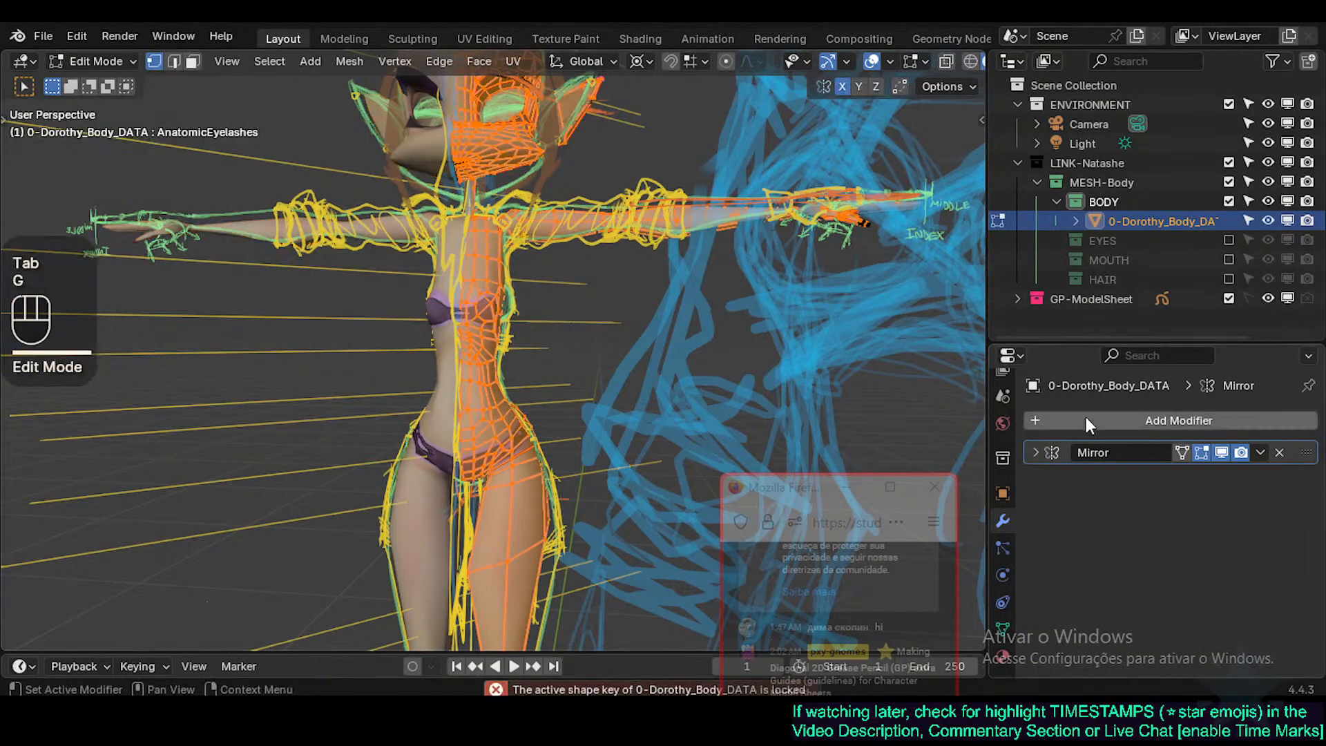
key(Tab)
click(501, 373)
click(483, 366)
key(Tab)
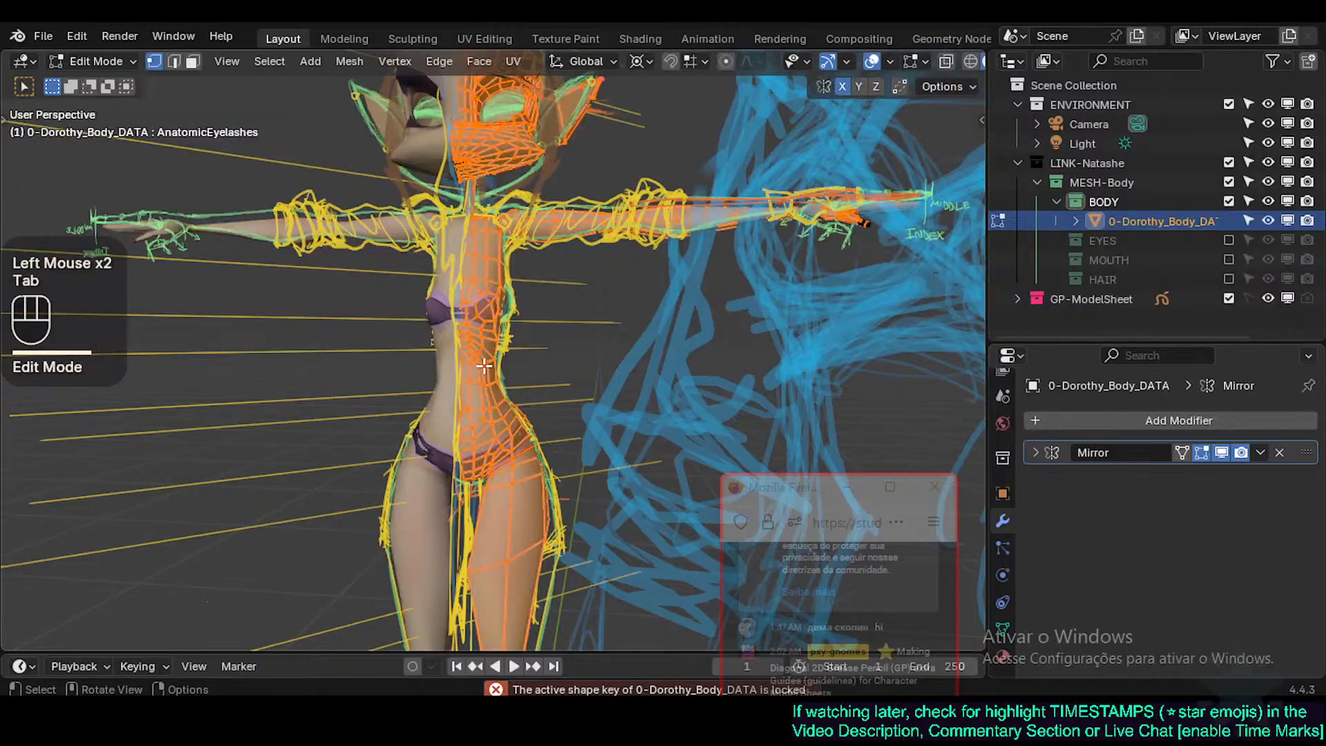
key(a)
key(g)
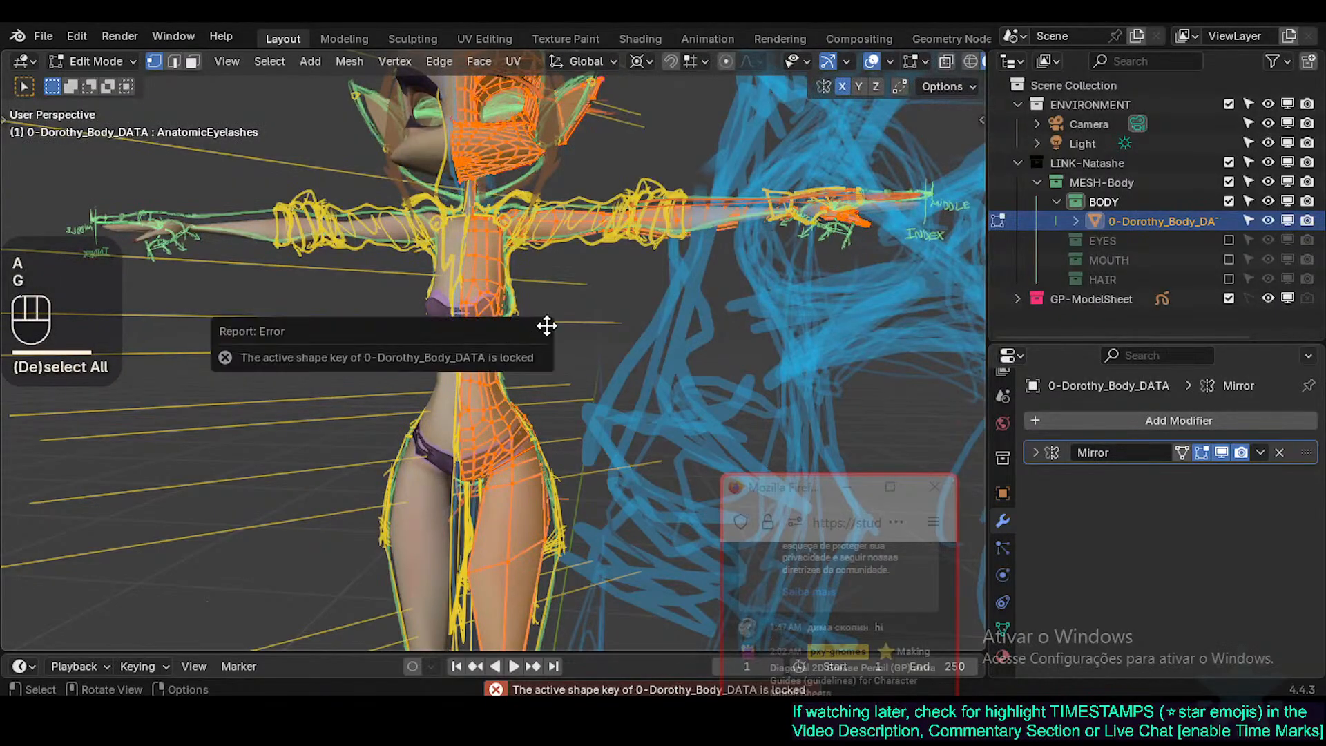
key(Tab)
Make Basis the body mesh's active shape key and enter Edit Mode, cancelling a trial move of its vertices.
click(1003, 625)
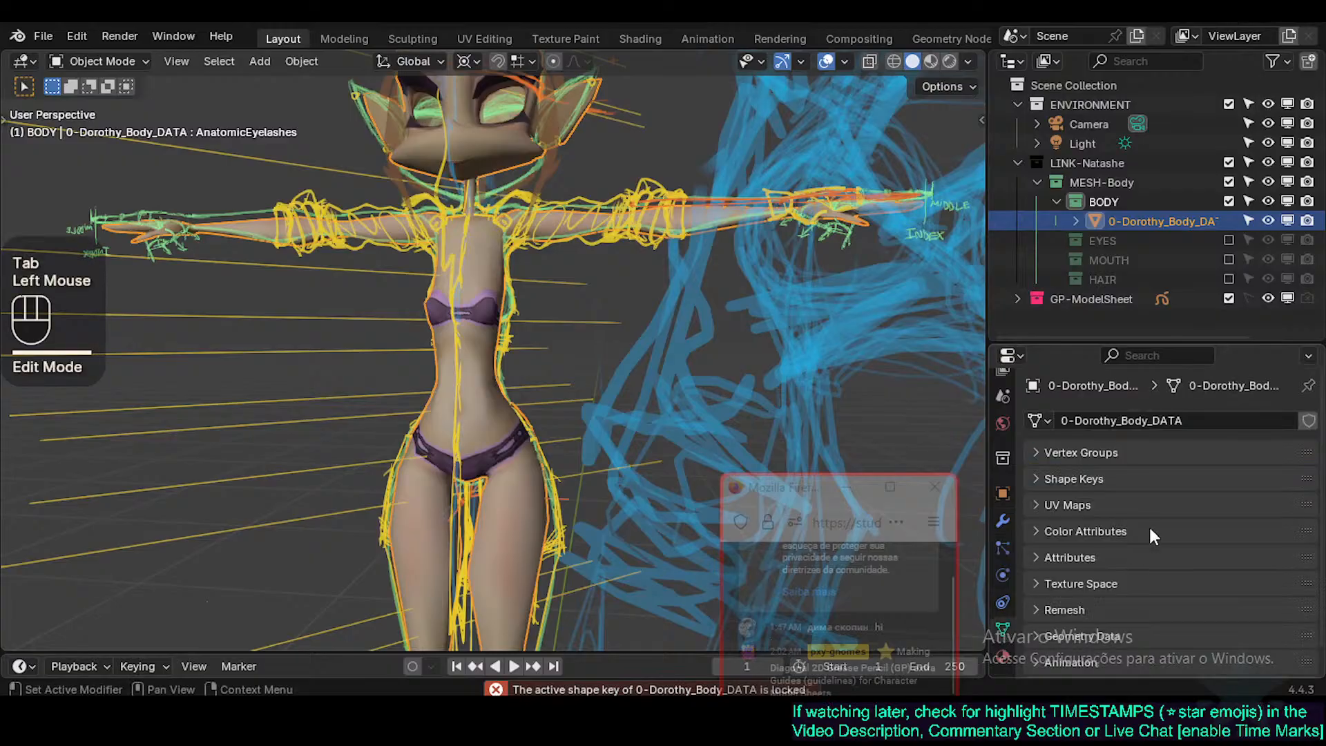
click(1044, 477)
click(1096, 512)
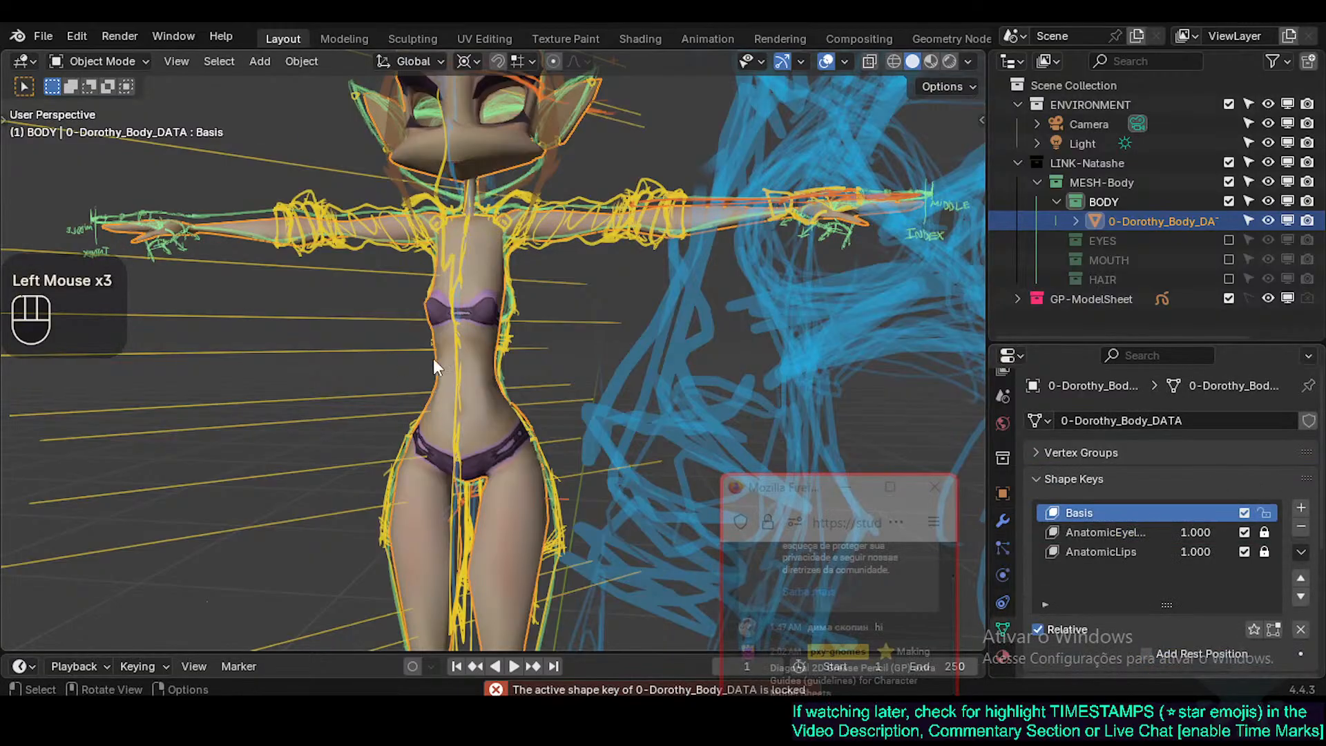
click(452, 342)
key(Tab)
key(g)
key(Escape)
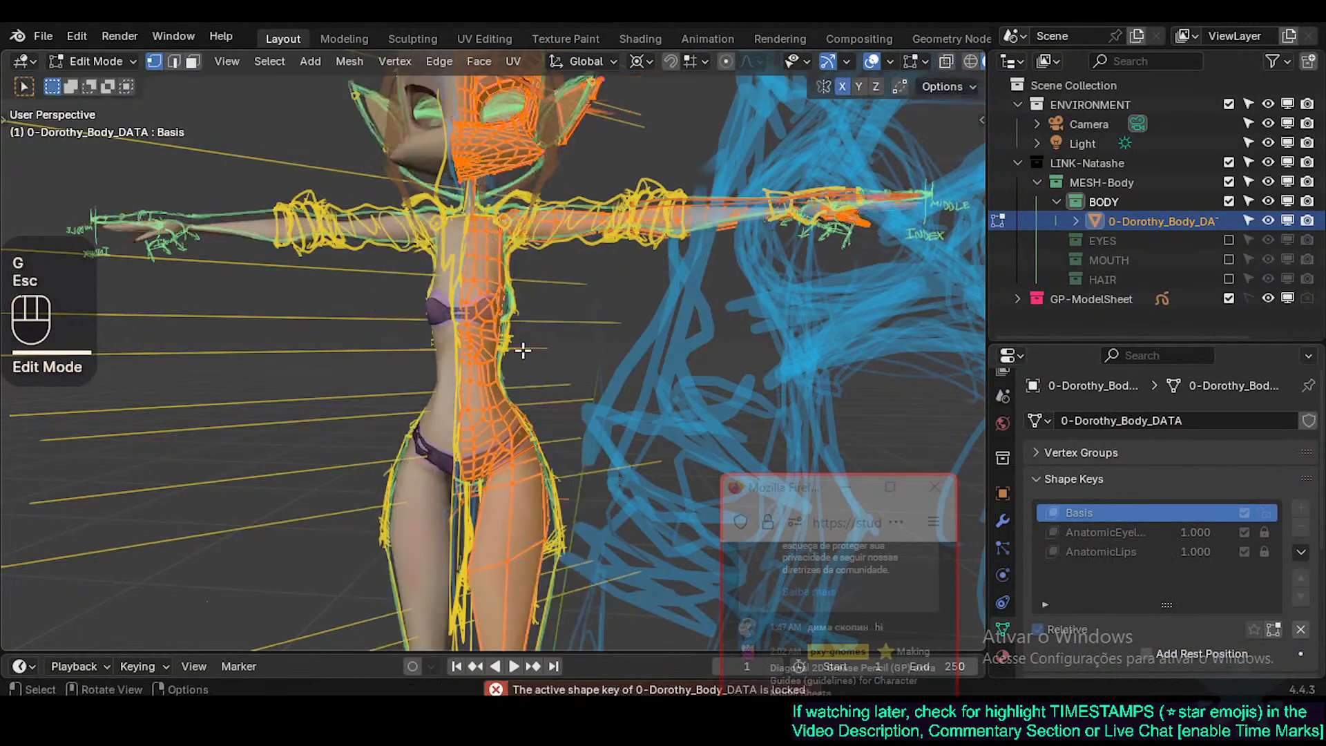
Return to Object Mode and enable the EYES collection, with 11b-Eyecoins and 11d-Eyebrows disabled in viewports.
shift+middle_drag(522, 237, 515, 369)
key(Tab)
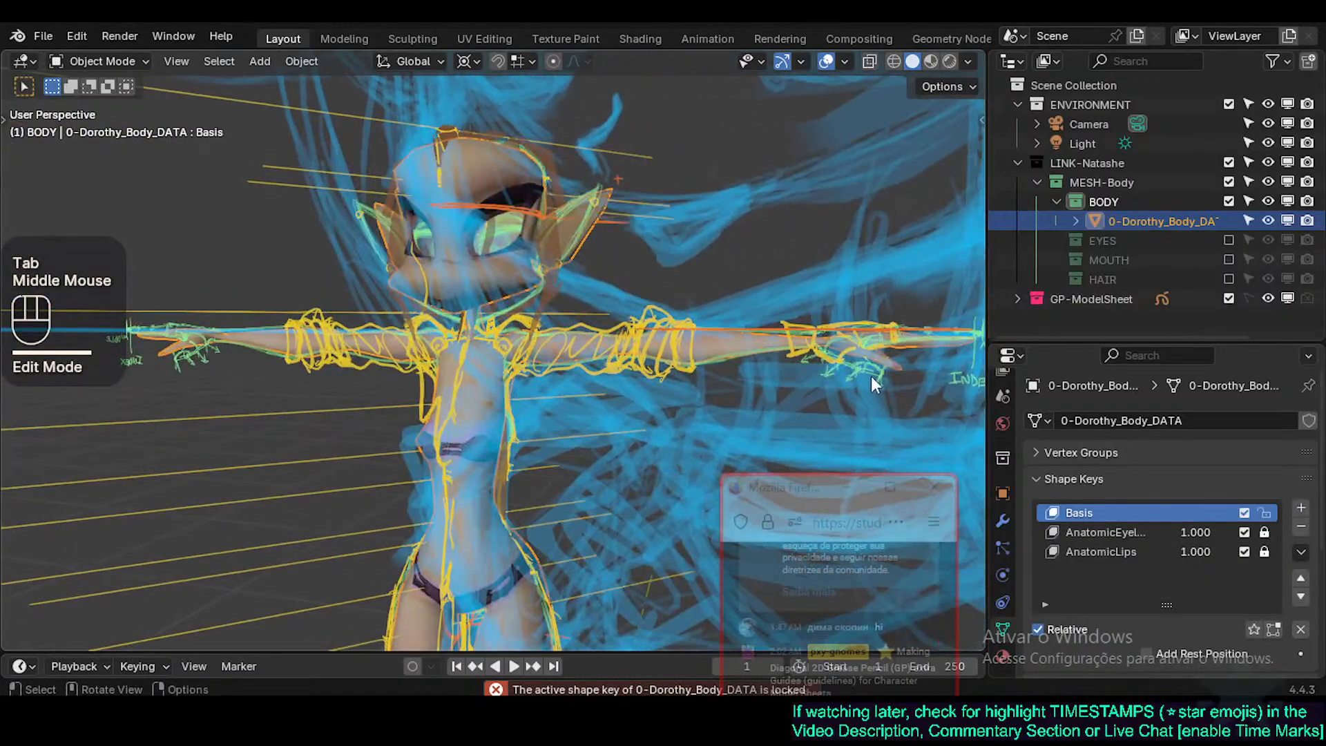
click(1229, 240)
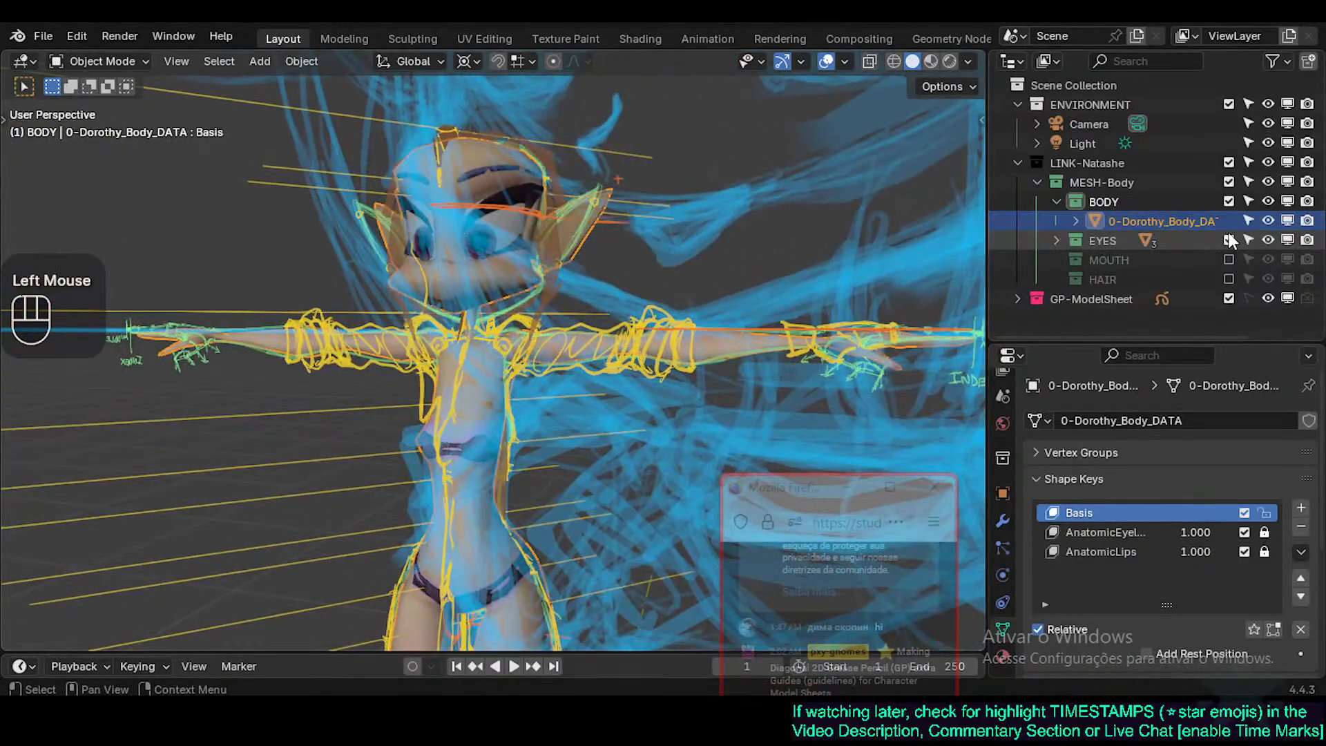
click(1055, 240)
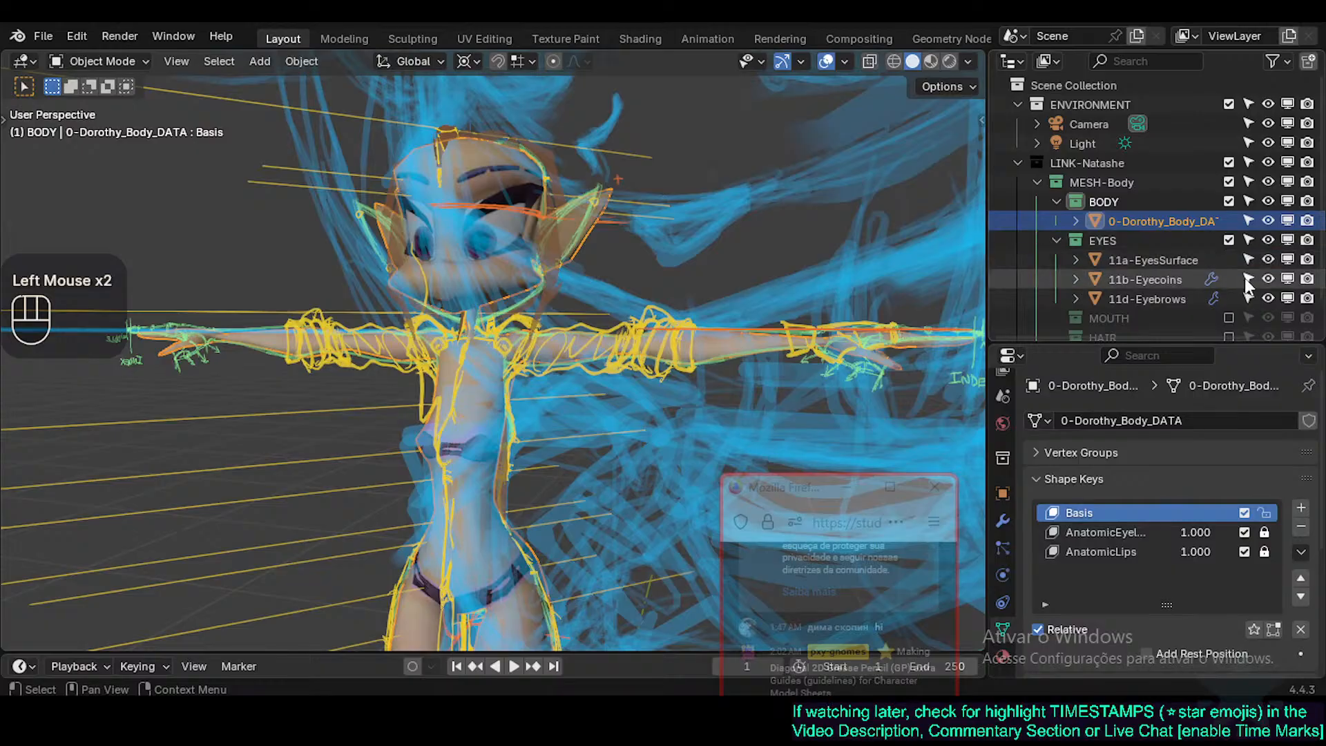
click(1286, 277)
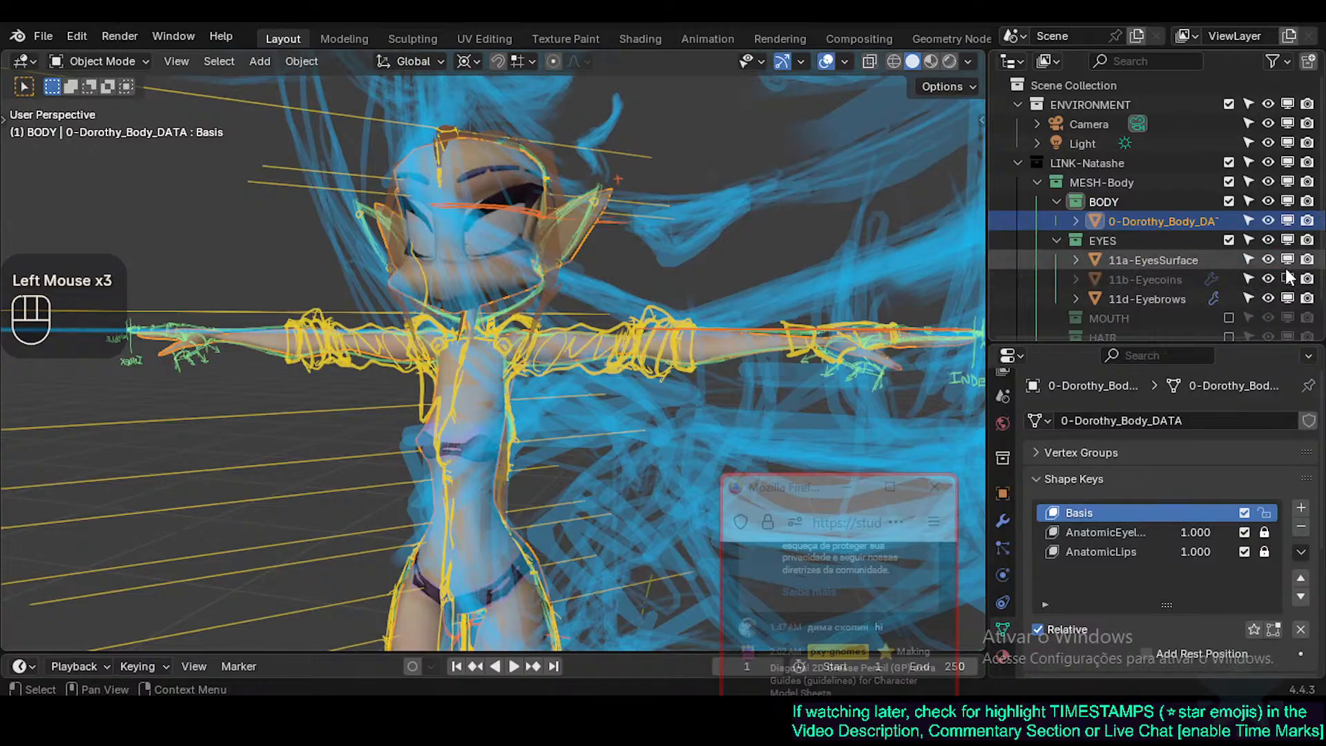
click(1285, 261)
click(1284, 263)
click(1285, 301)
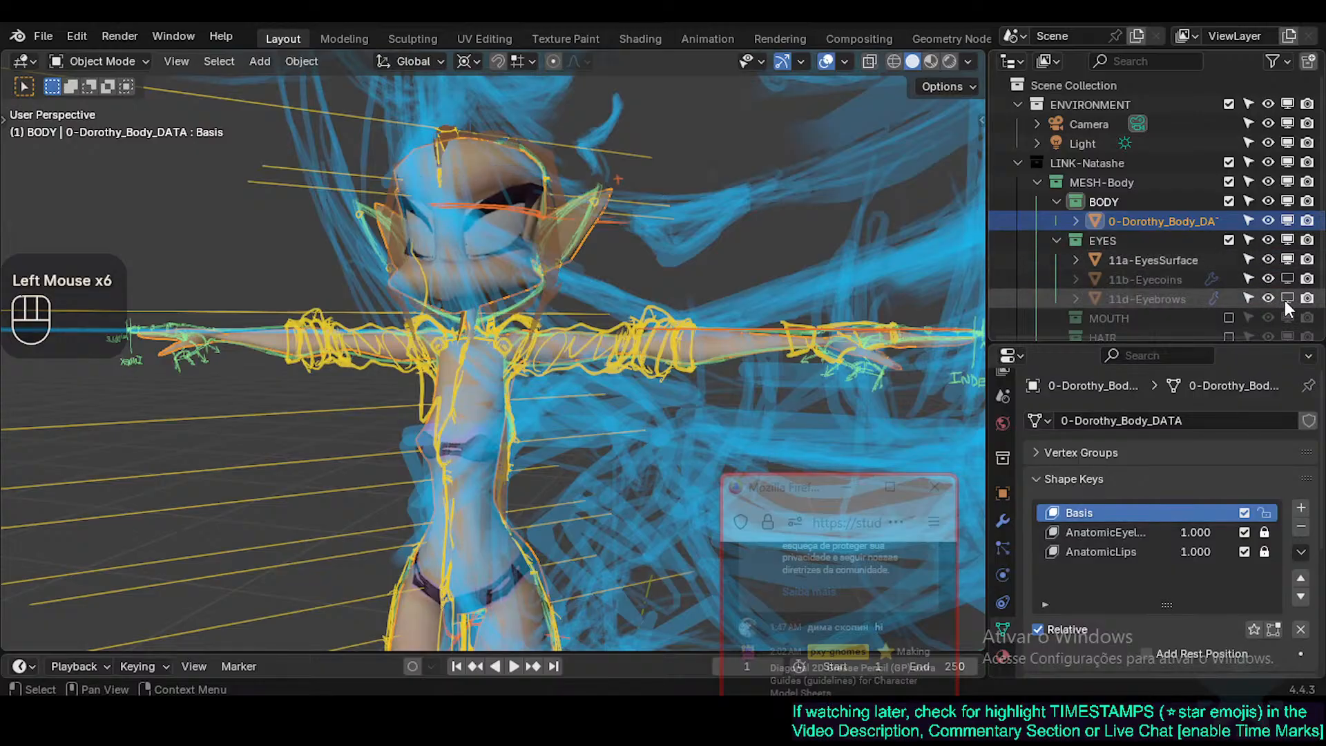
click(1285, 300)
click(1284, 300)
Save Natashe.blend and switch to the front orthographic view of the body.
mouse_move(492, 280)
middle_down()
mouse_move(552, 280)
mouse_move(533, 491)
mouse_move(475, 371)
mouse_move(431, 320)
mouse_move(448, 368)
mouse_move(402, 280)
middle_up()
scroll(553, 301, up, 3)
scroll(533, 491, down, 3)
key(ctrl+s)
scroll(402, 280, down, 2)
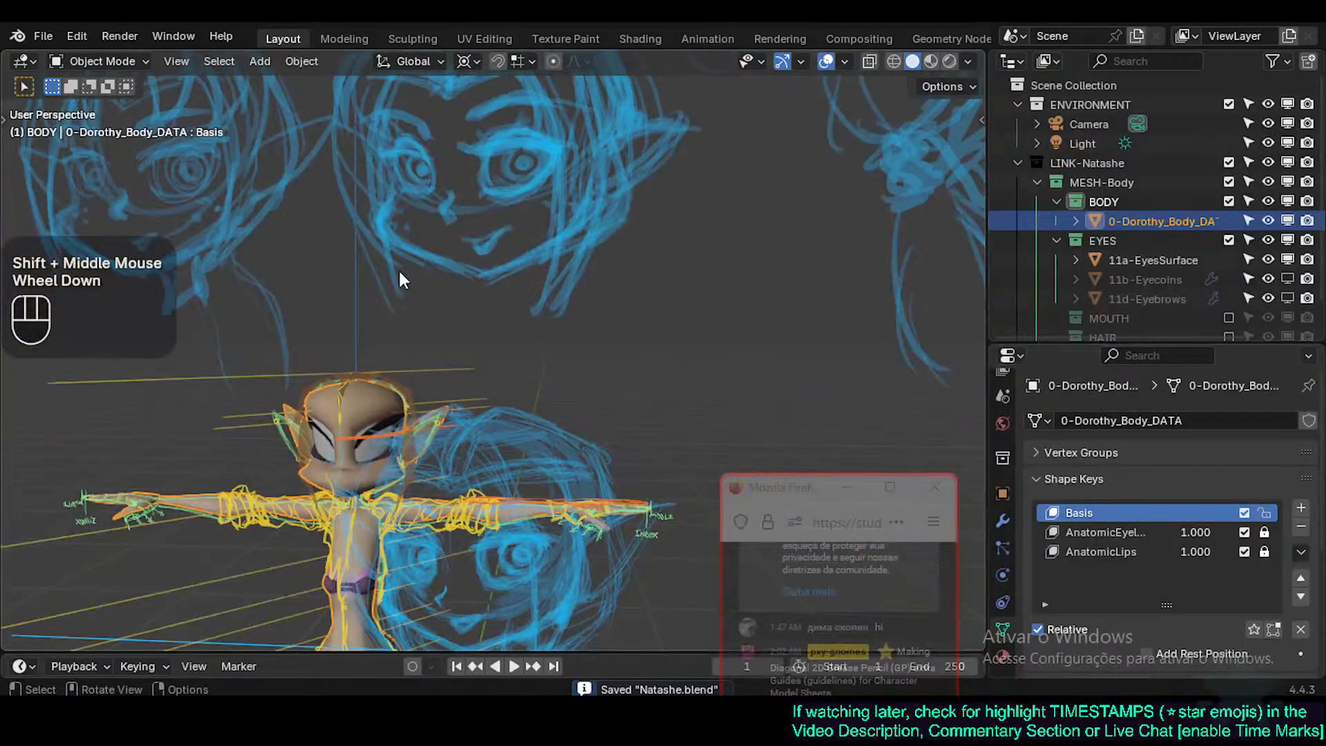
key(KP_1)
shift+middle_drag(351, 492, 398, 315)
shift+scroll(401, 324, up, 1)
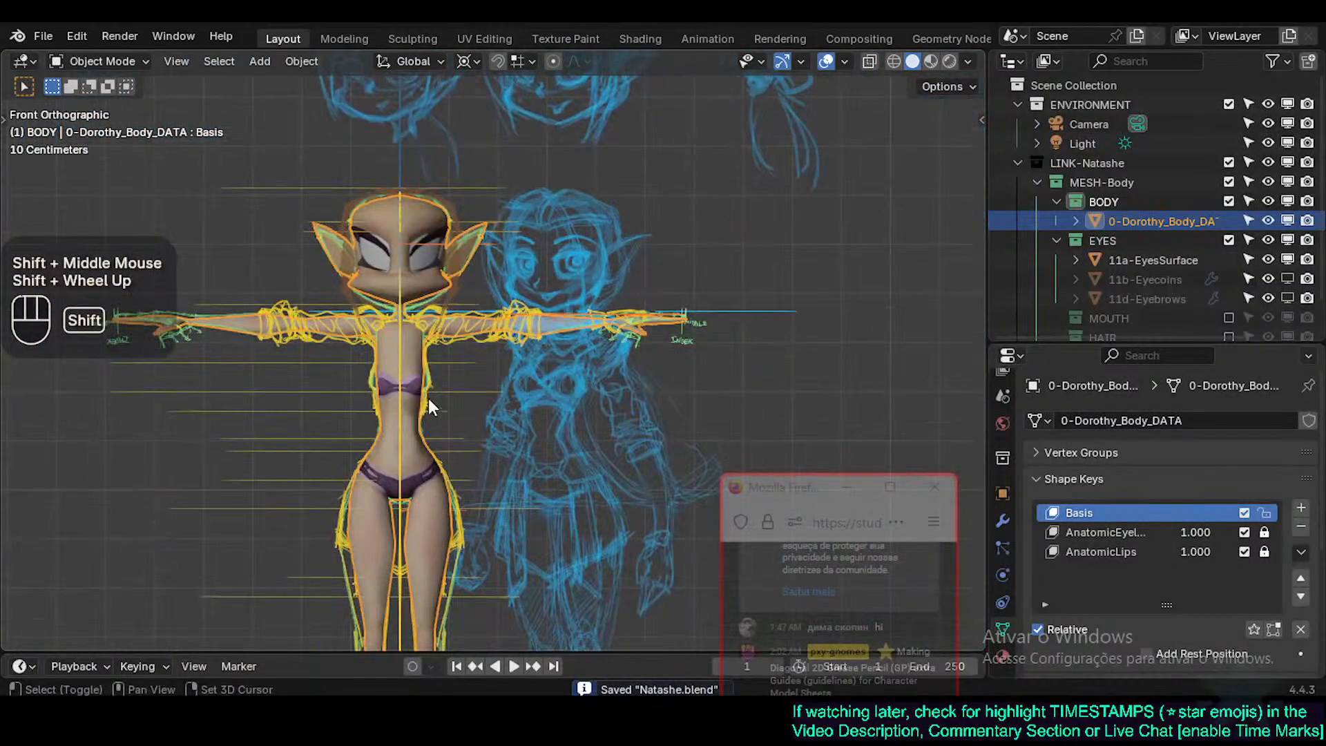
shift+middle_drag(430, 406, 454, 284)
Add a Subdivision Surface modifier to the body mesh below the Mirror modifier and set its Render level to 1.
click(1042, 477)
click(1003, 521)
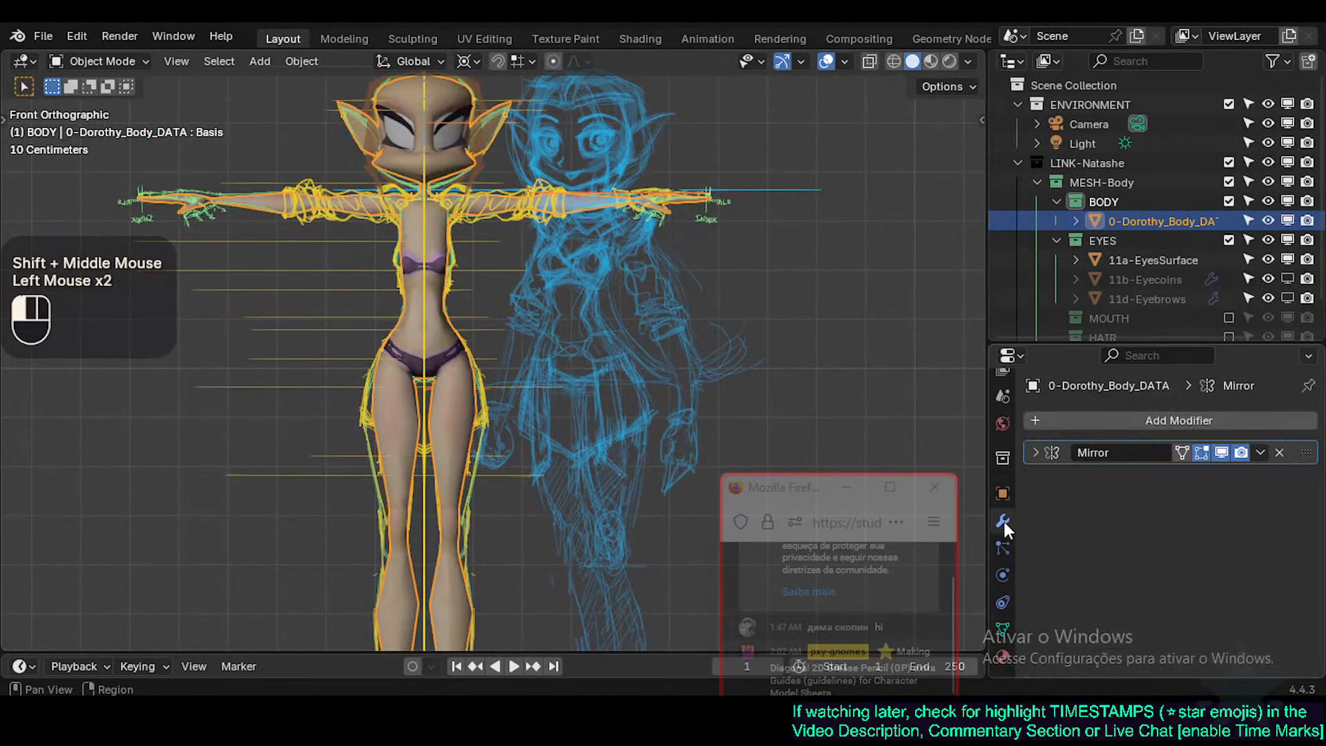
click(1066, 483)
key(shift+a)
text(subdi)
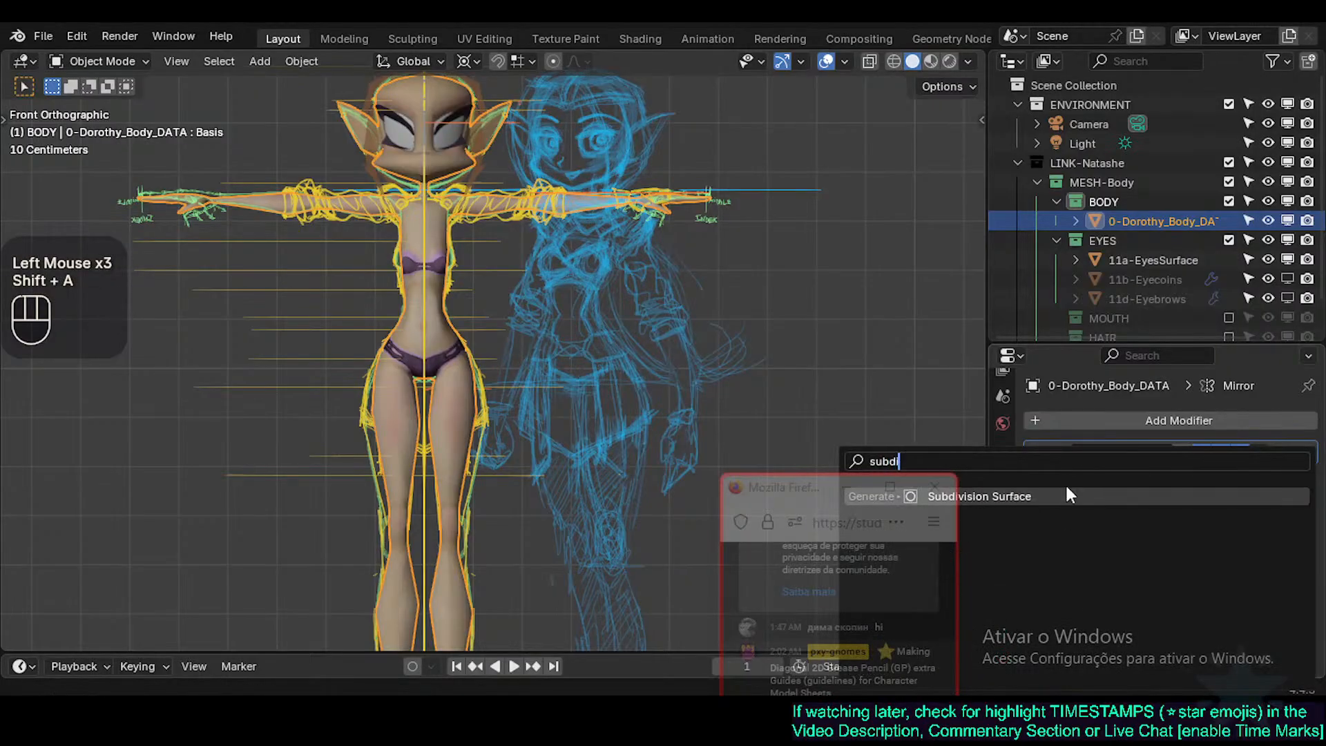
key(Return)
scroll(1152, 542, down, 2)
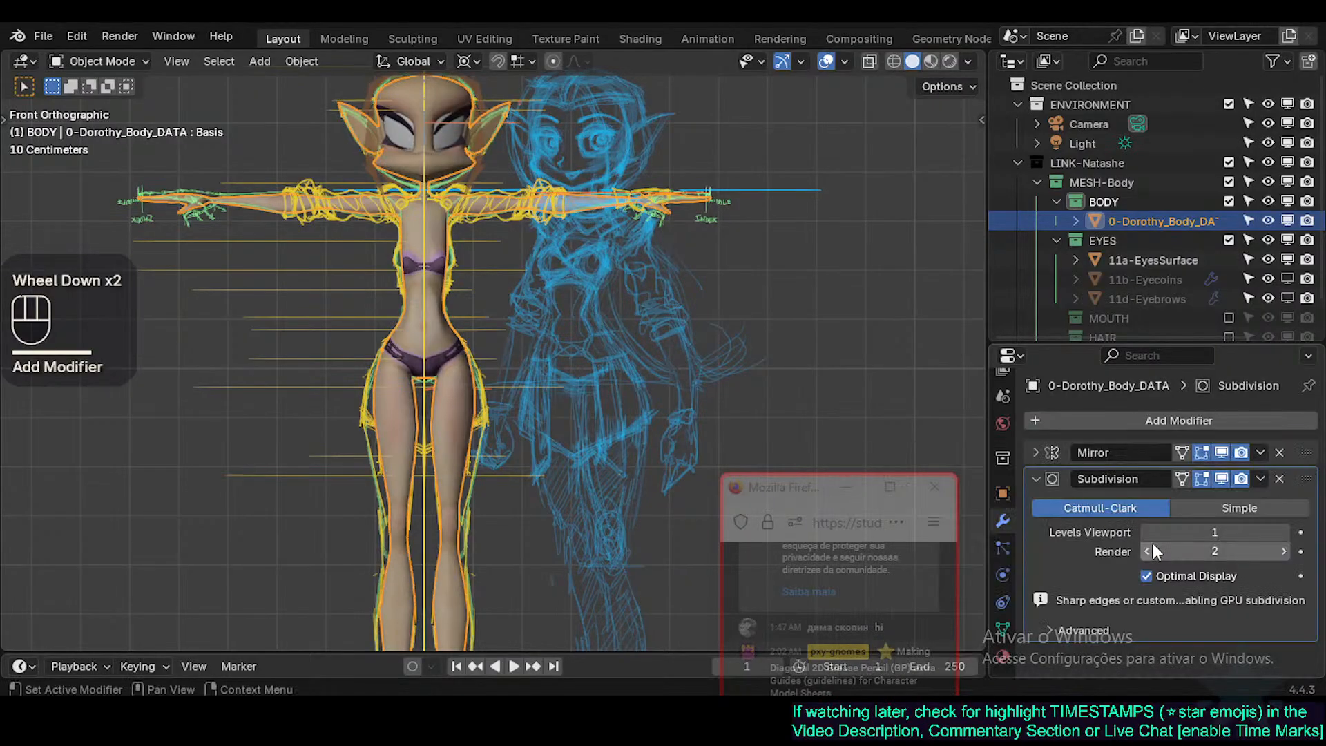
click(1149, 551)
Check the Subdivision modifier's advanced Boundary Smooth options and leave the modifier collapsed.
scroll(1125, 618, down, 2)
click(1107, 621)
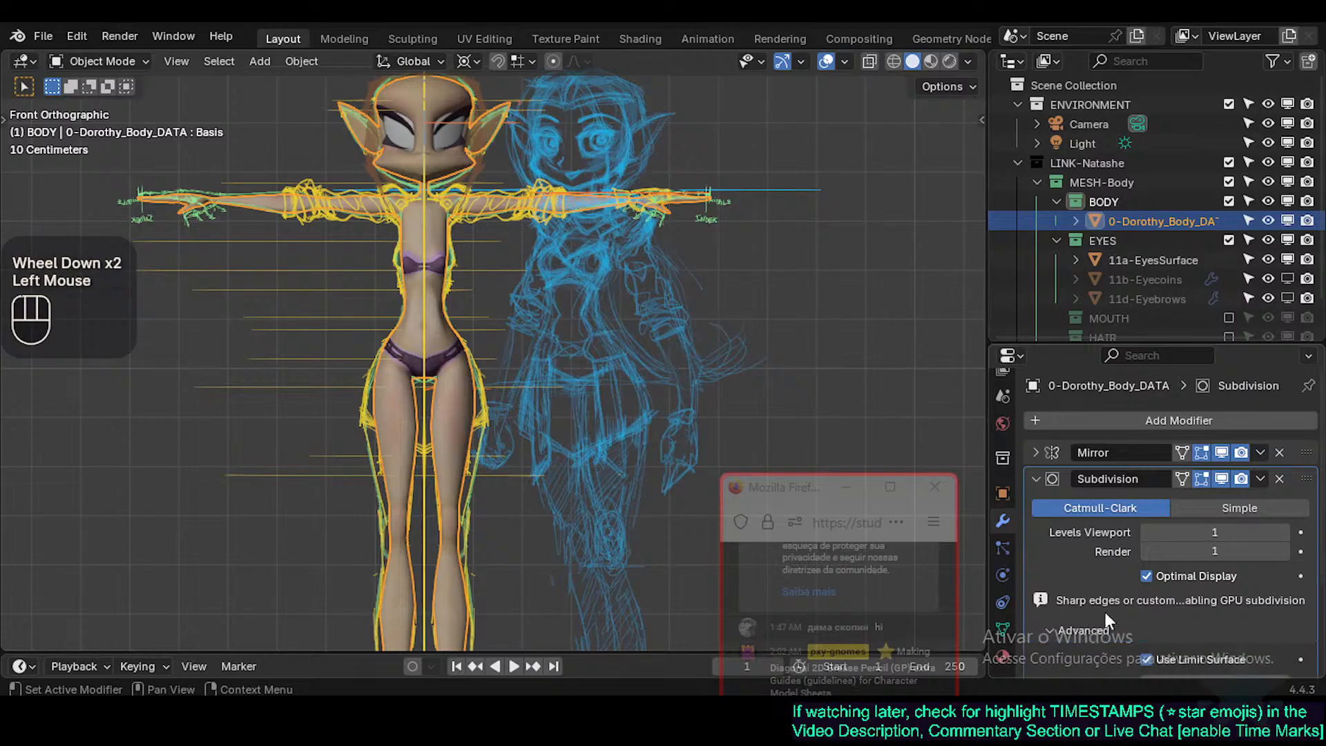
scroll(1106, 612, down, 3)
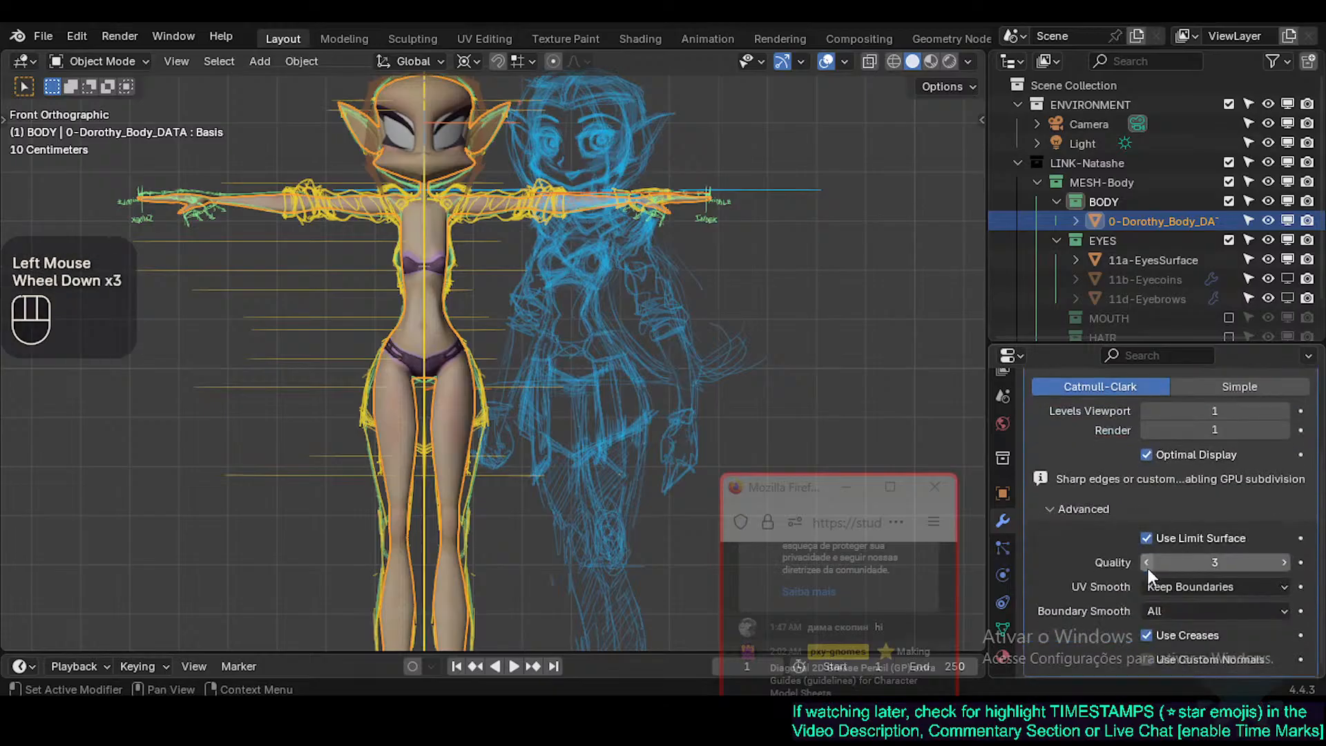
click(1189, 616)
click(1180, 603)
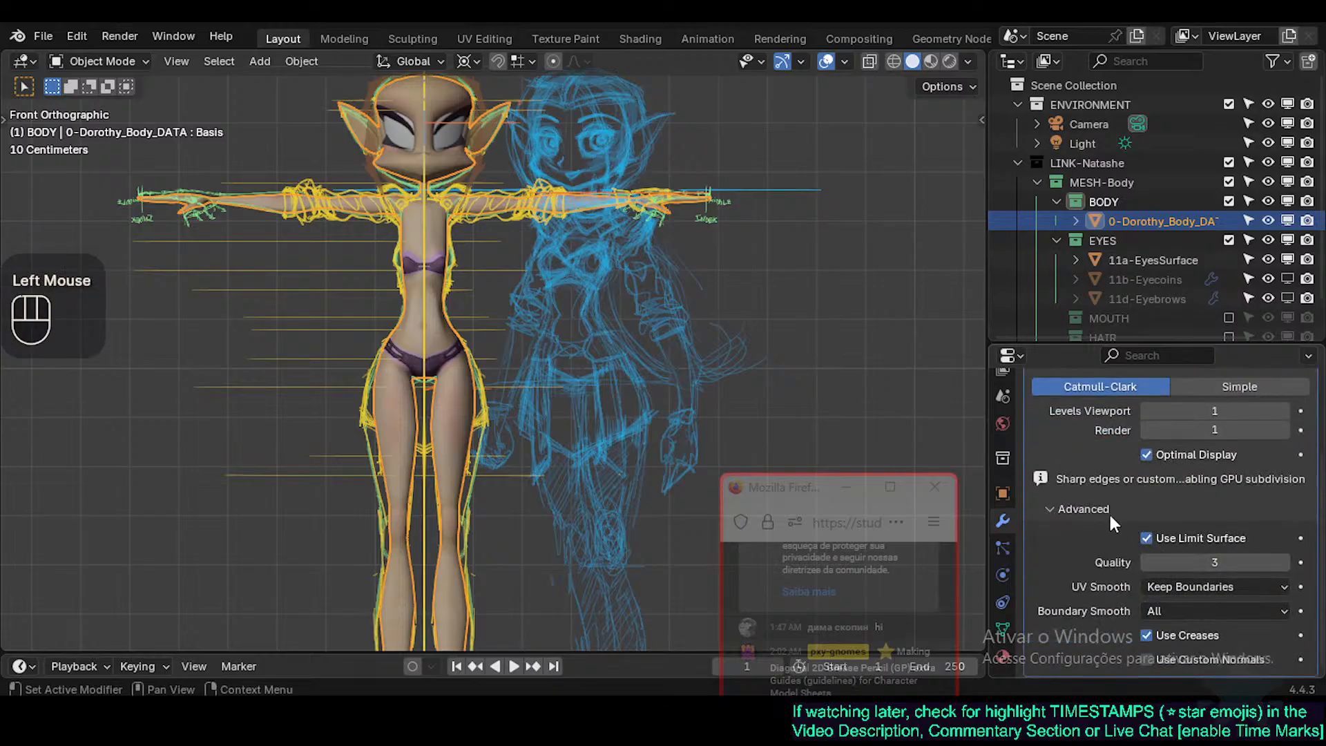
scroll(1109, 512, up, 5)
click(1039, 476)
Save Natashe.blend with the Subdivision modifier added to the body mesh.
shift+middle_drag(687, 193, 686, 235)
key(ctrl+s)
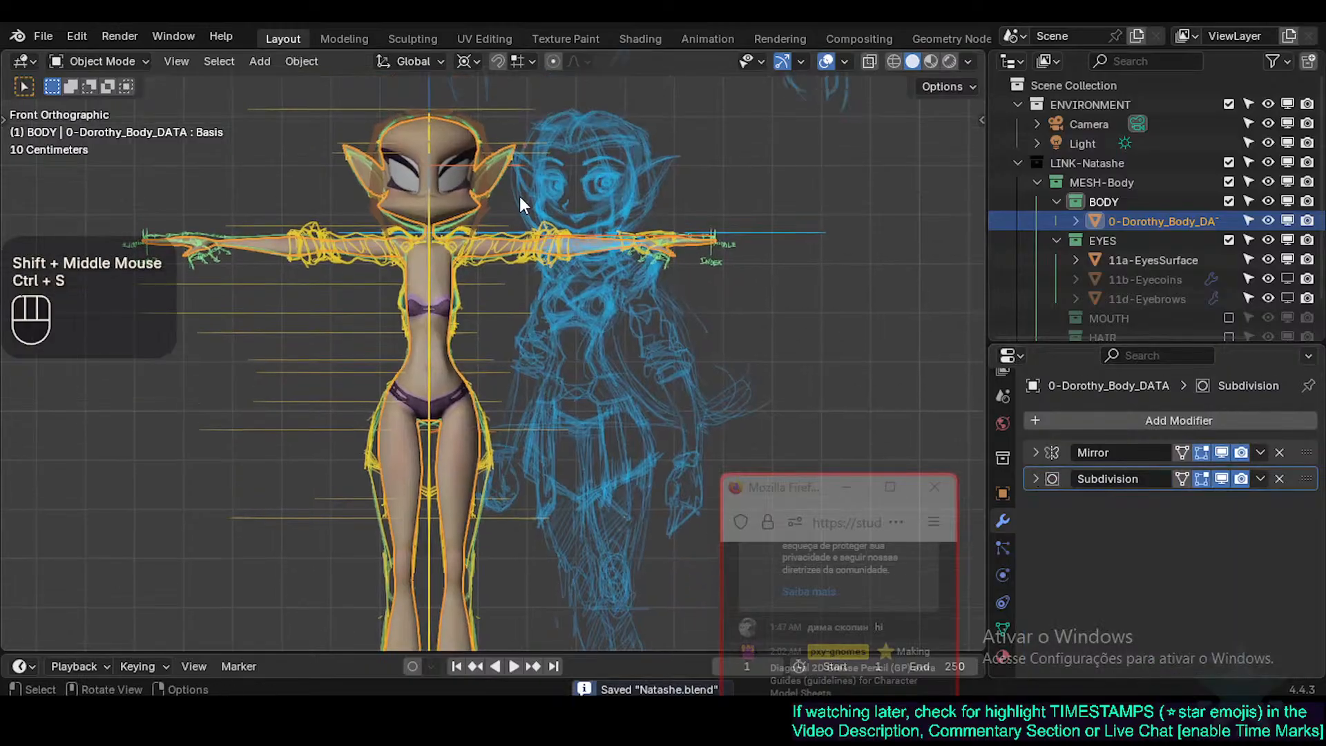
shift+middle_drag(519, 196, 536, 330)
scroll(542, 329, up, 3)
shift+middle_drag(519, 280, 497, 418)
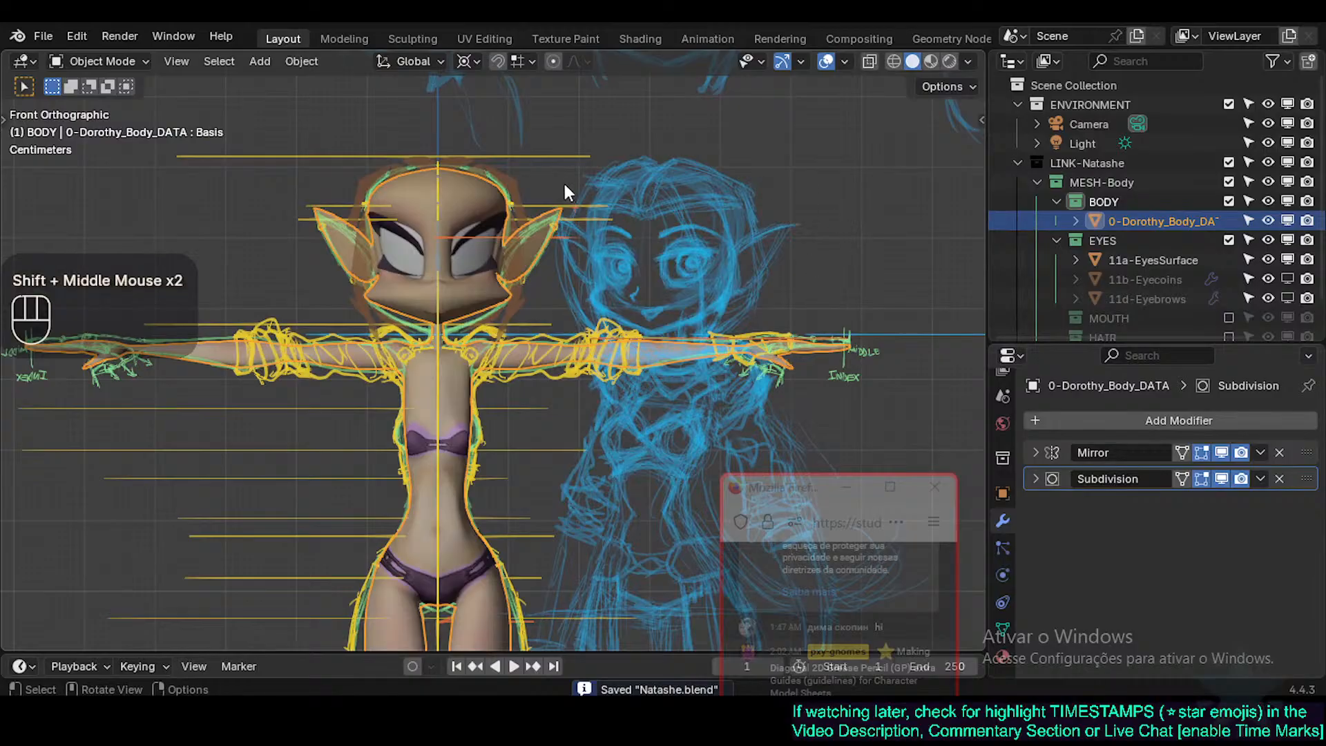
shift+middle_drag(463, 249, 491, 284)
key(ctrl+s)
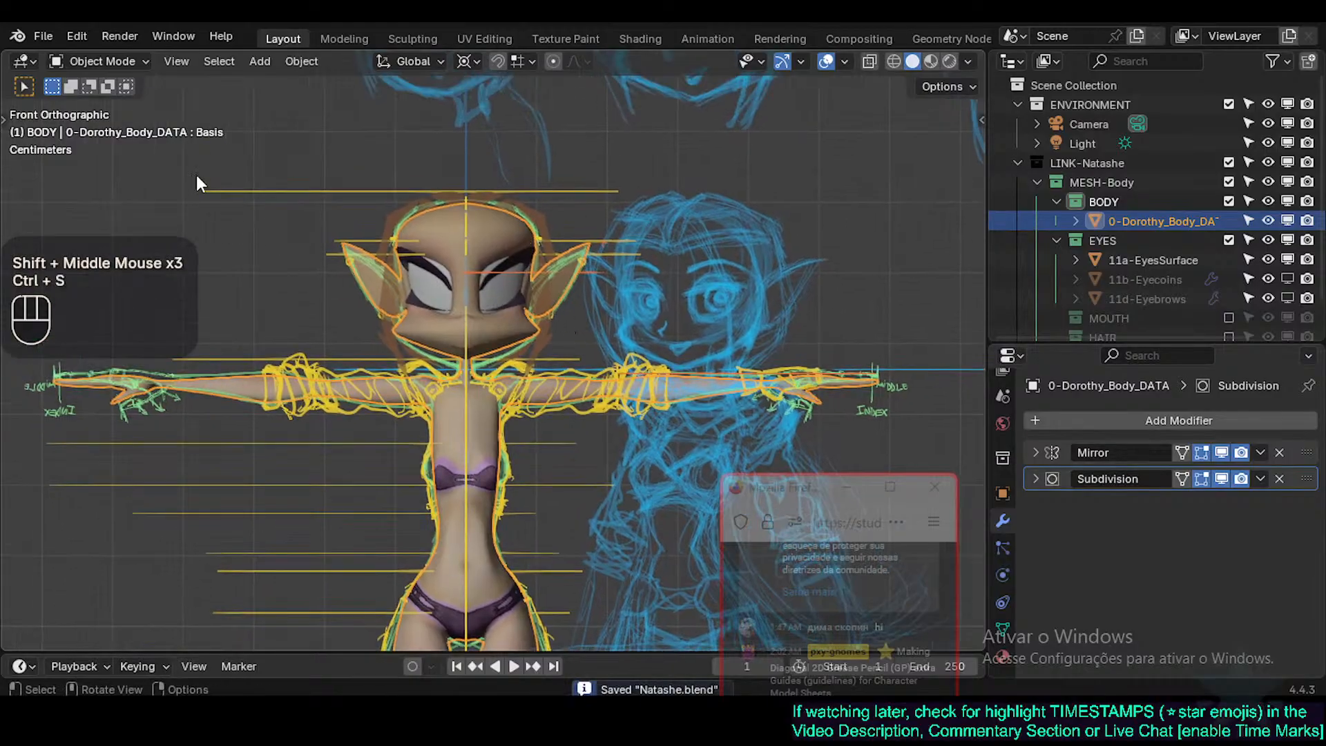
Purge the file's unused local and linked data-blocks with Recursive Delete enabled.
click(1044, 62)
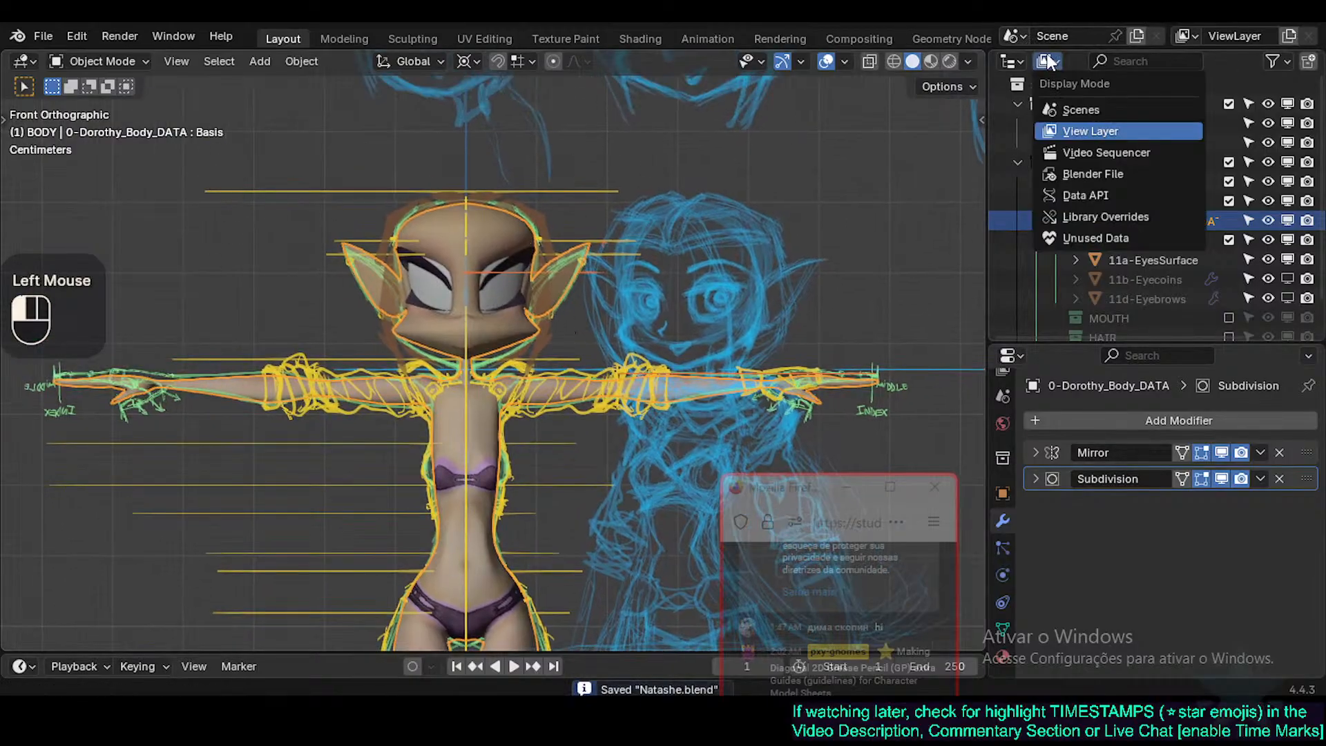
click(1075, 235)
click(1275, 67)
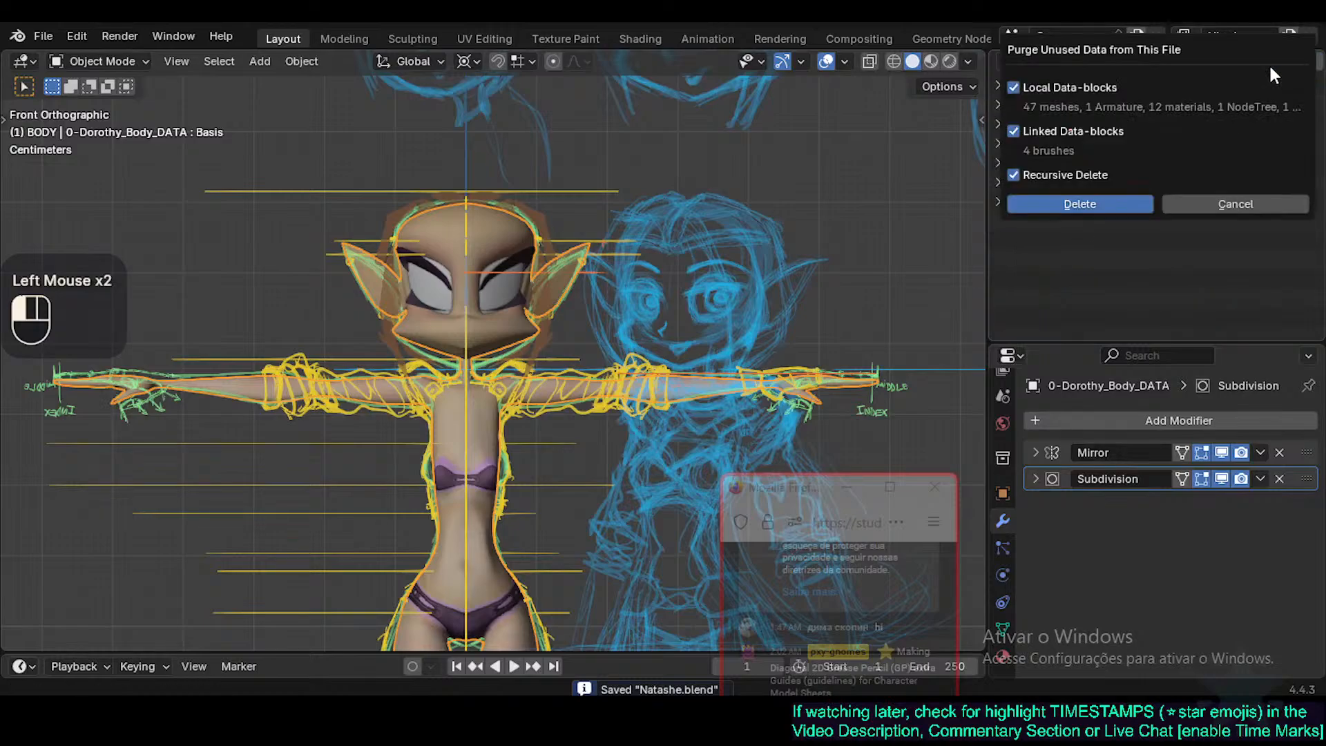
click(1063, 200)
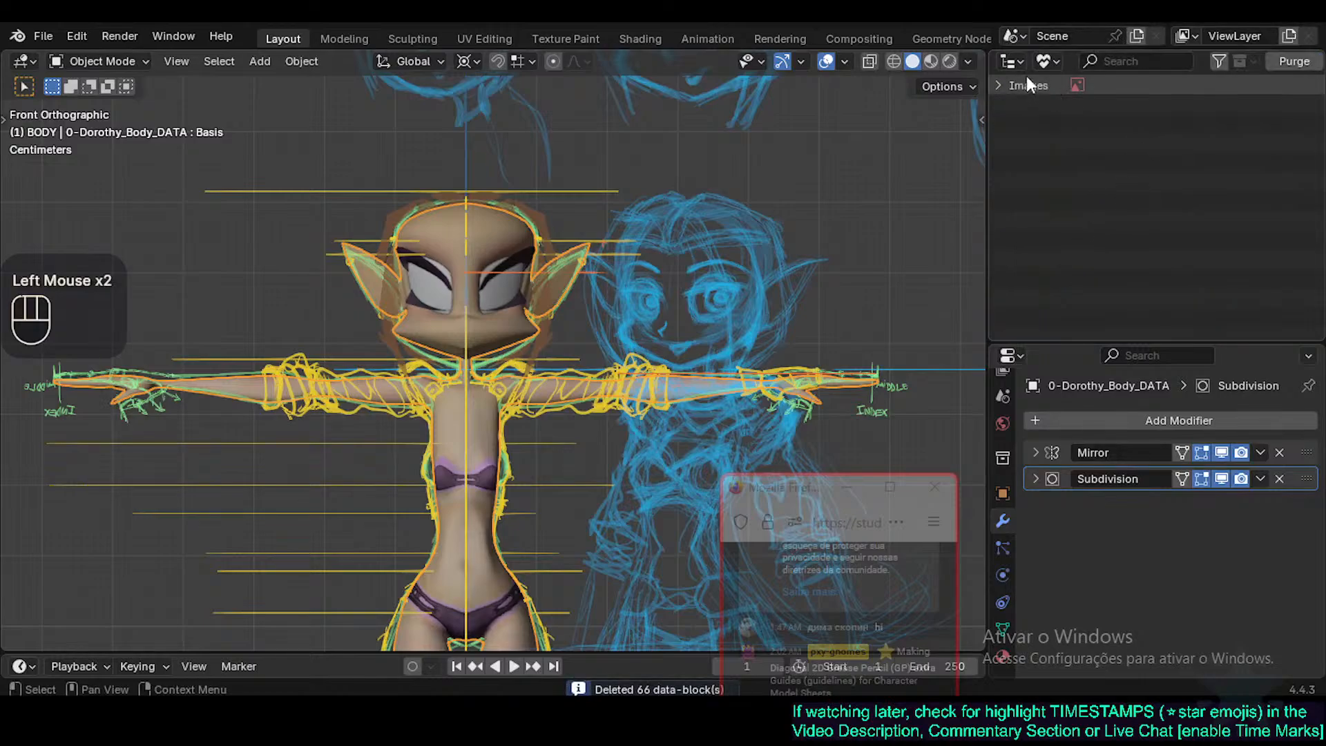
Set the outliner's display mode to Blender File and save the file.
click(1049, 60)
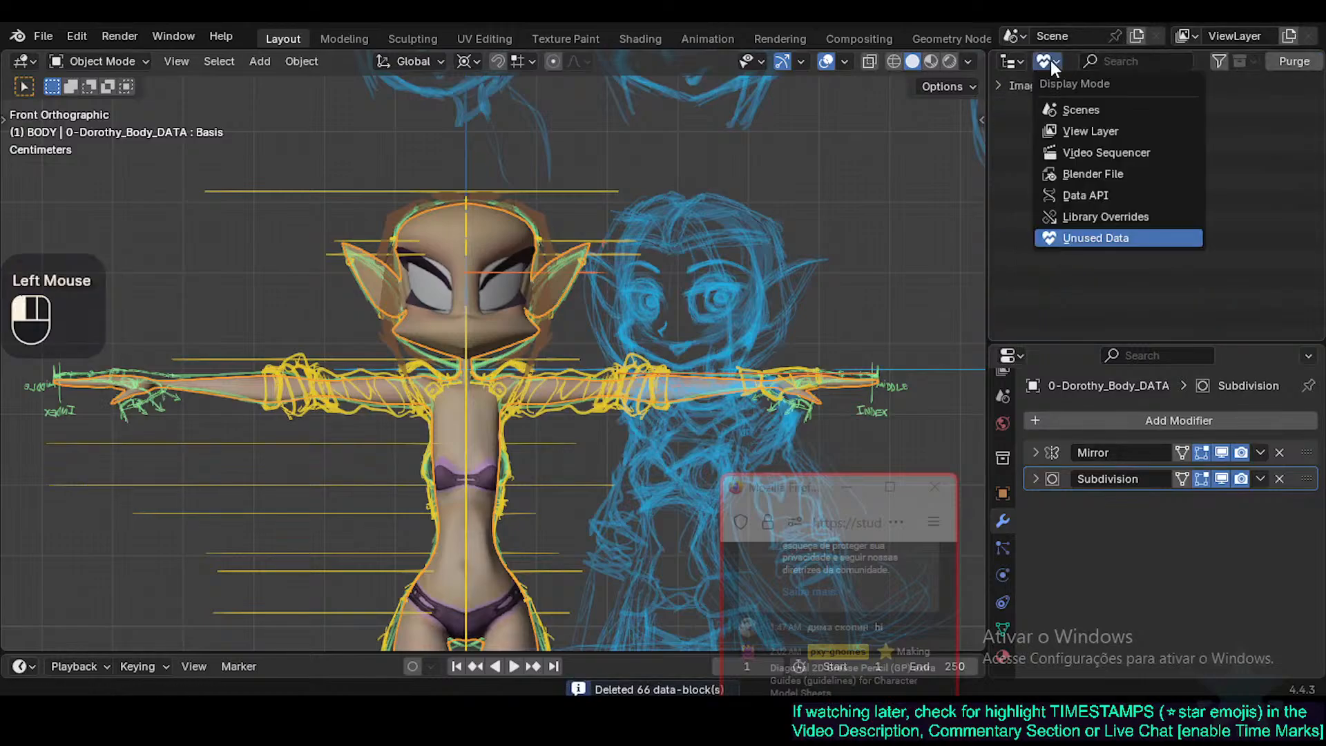
click(1080, 174)
shift+middle_drag(459, 283, 457, 230)
key(ctrl+s)
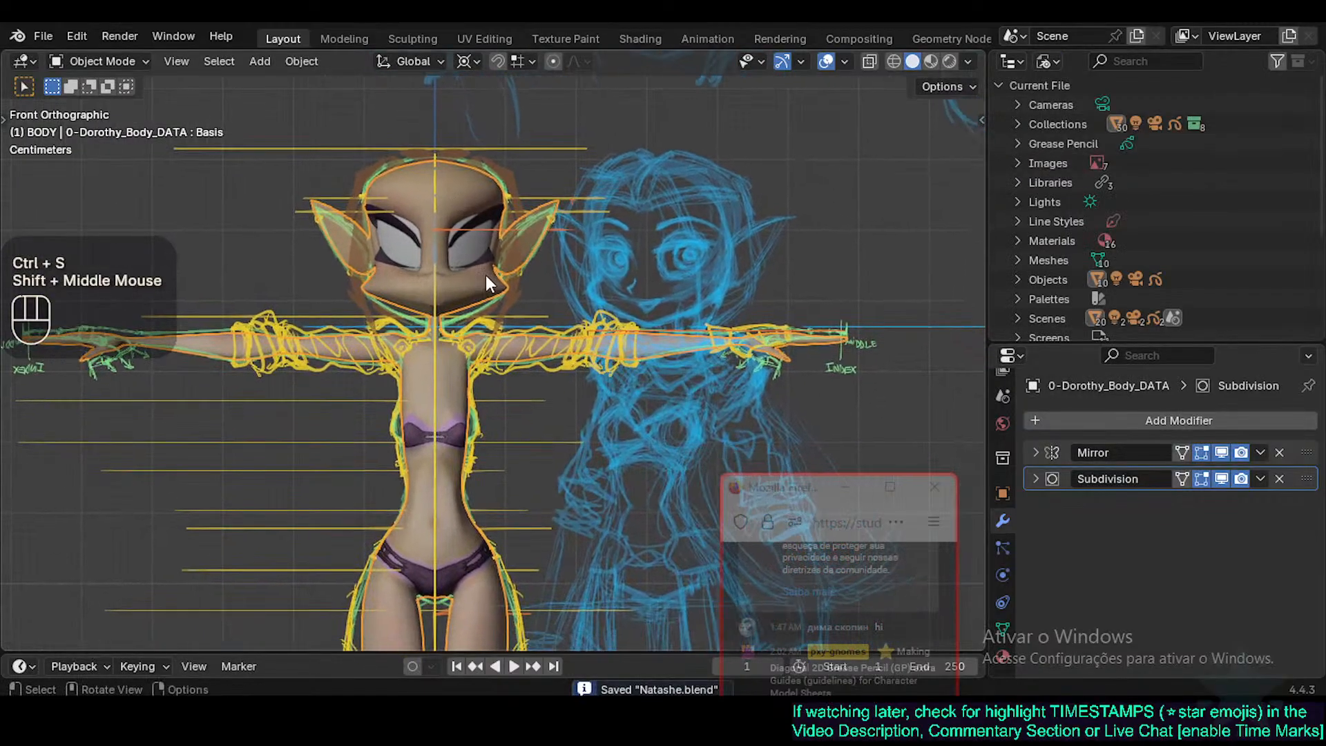
shift+middle_drag(516, 338, 529, 363)
shift+middle_drag(588, 438, 551, 101)
shift+middle_drag(557, 489, 522, 484)
scroll(533, 326, down, 2)
shift+middle_drag(511, 124, 510, 239)
shift+middle_drag(539, 365, 521, 288)
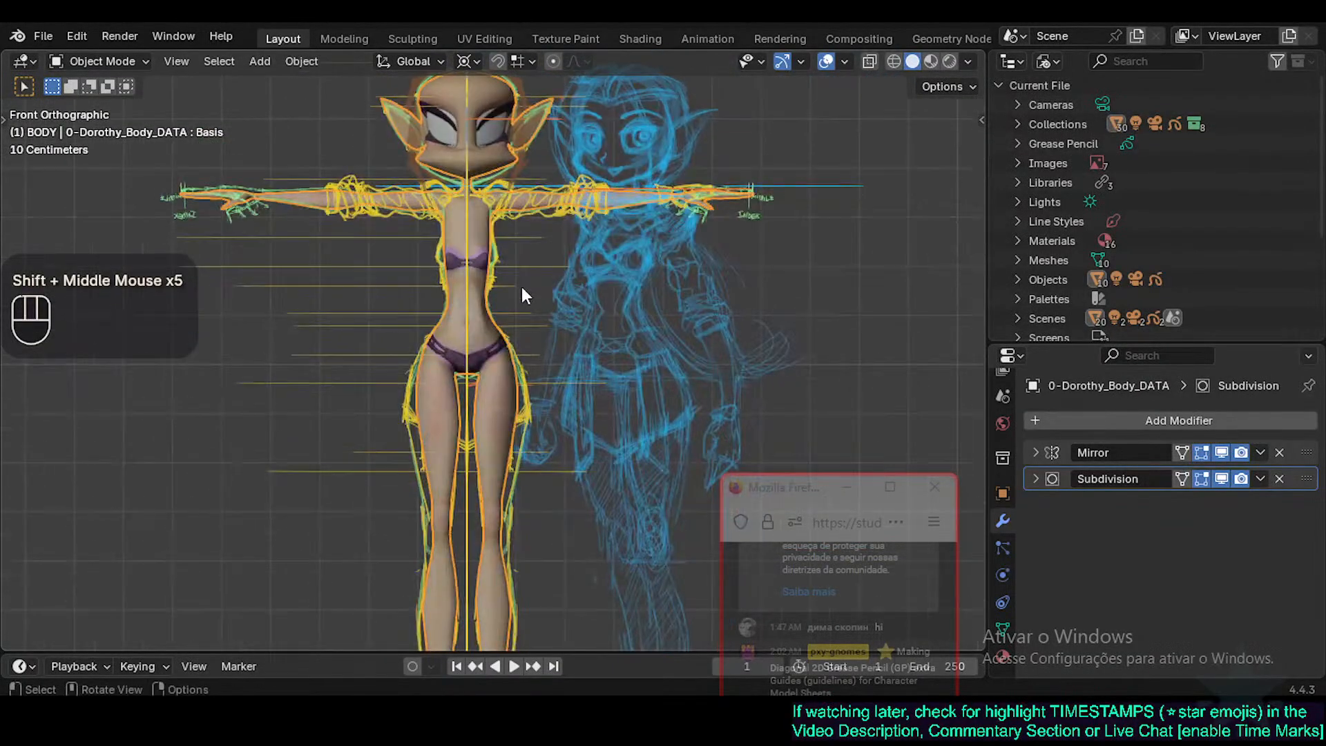
Set the 3D cursor's Z location to 1.6 m and save the file.
key(n)
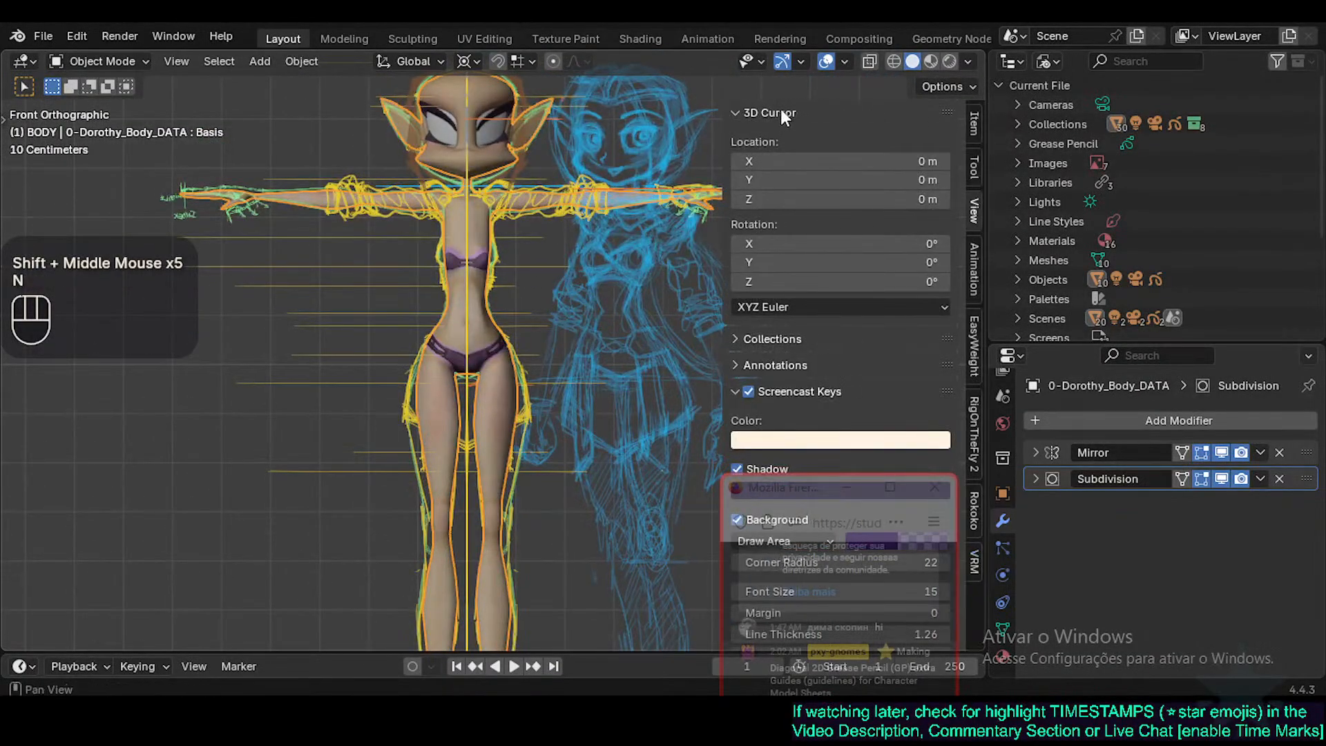
scroll(935, 321, down, 2)
scroll(912, 317, up, 2)
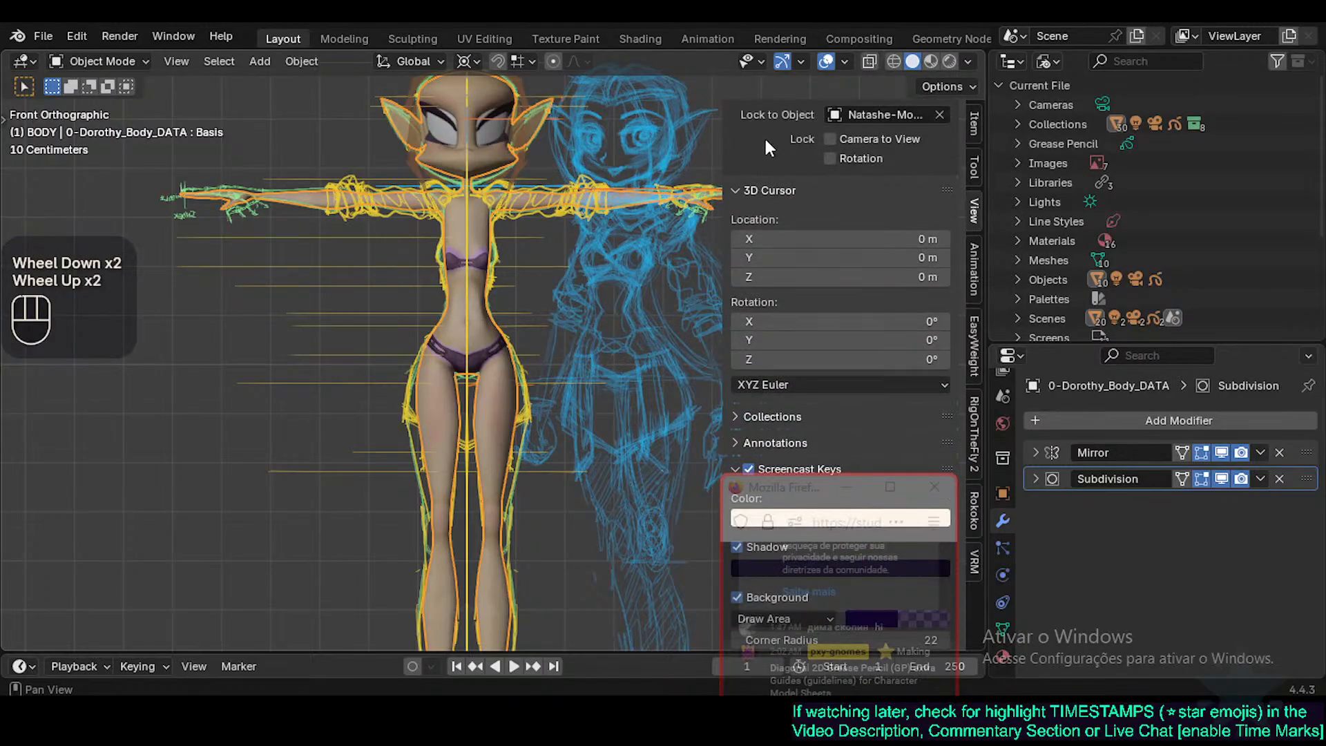
click(884, 360)
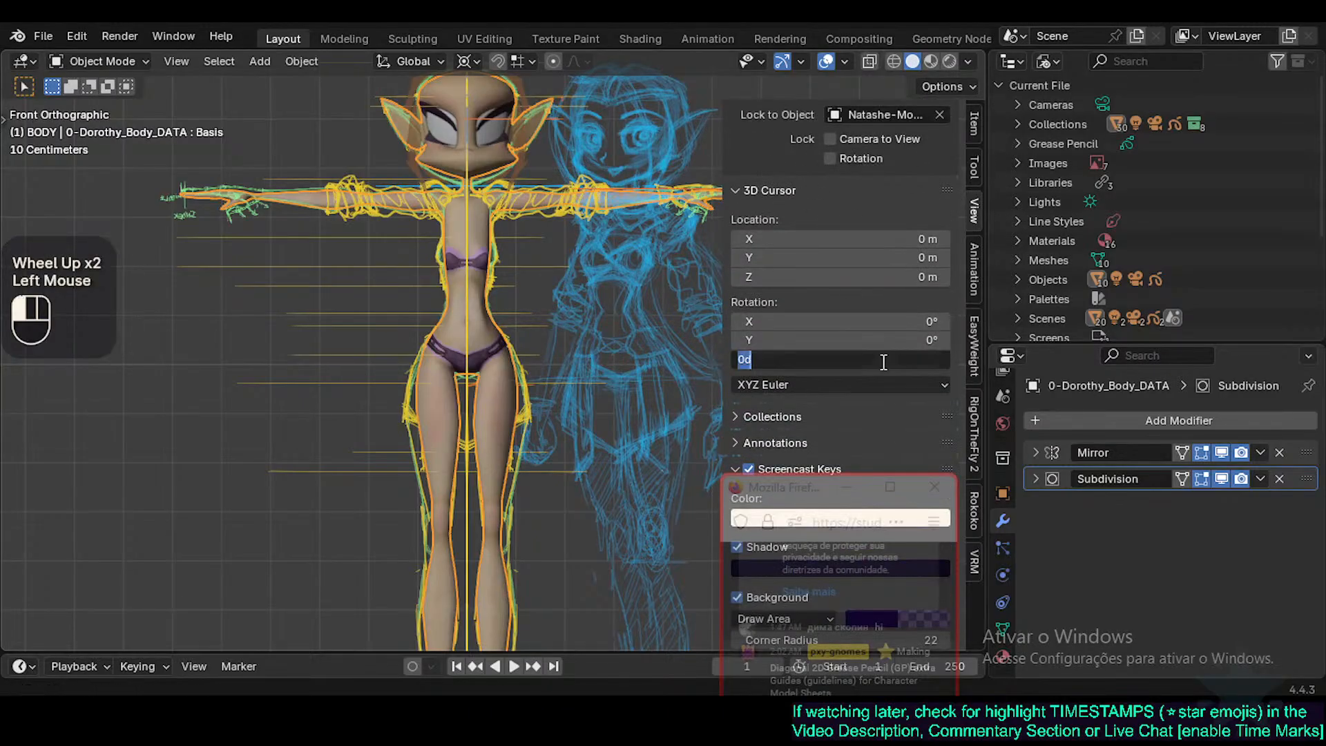
click(884, 283)
text(1.6)
key(Return)
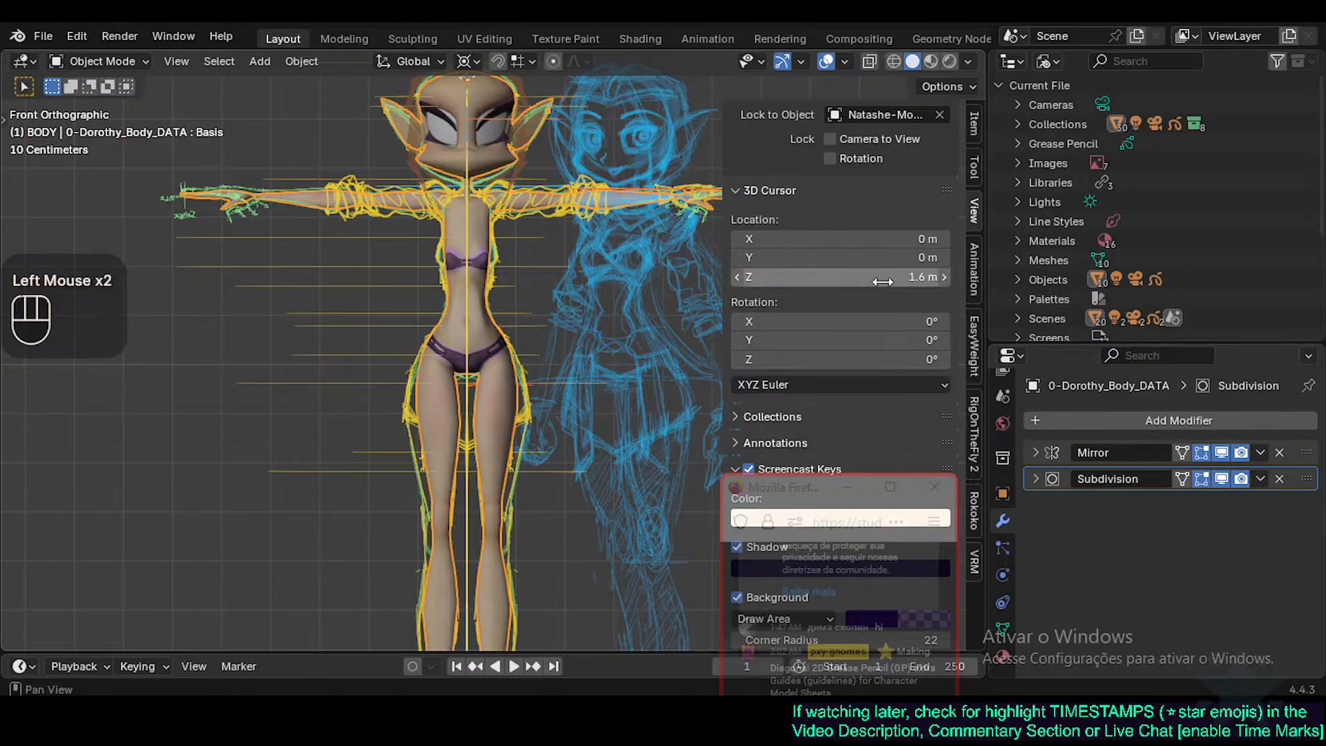
shift+middle_drag(612, 276, 609, 355)
key(n)
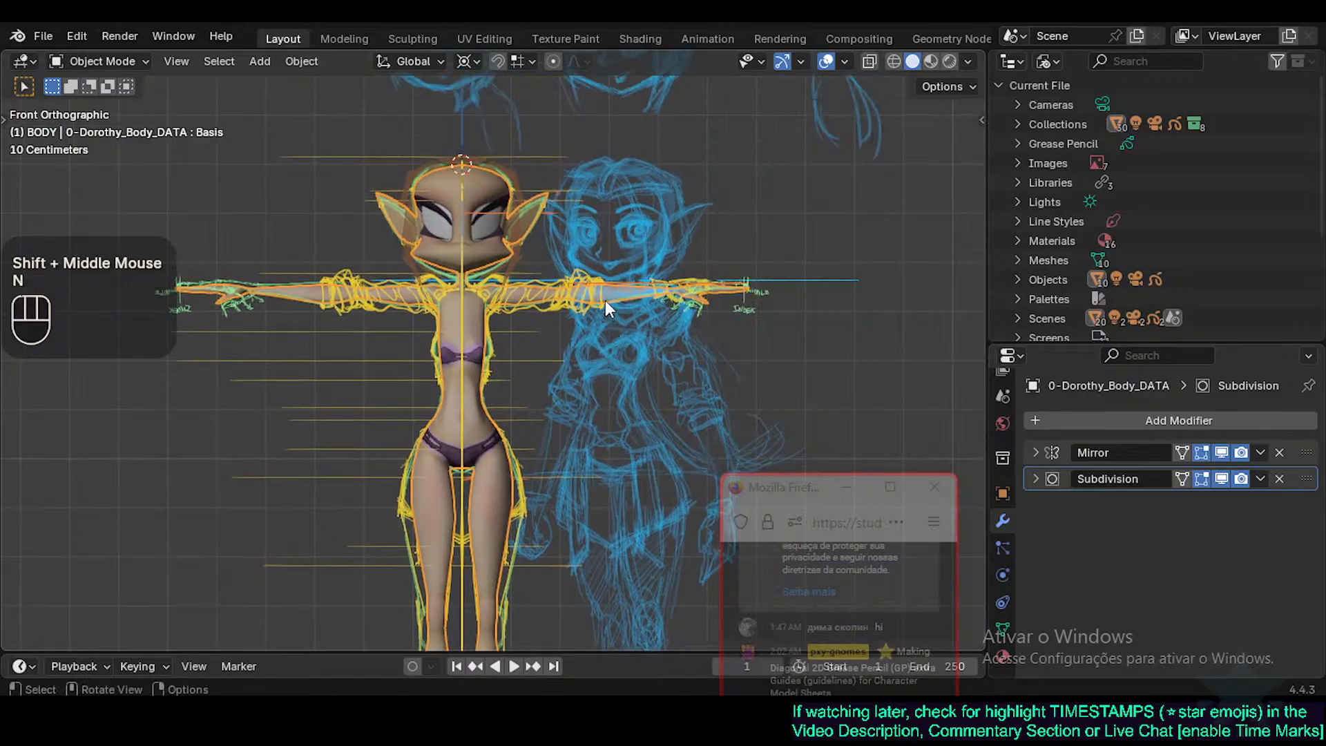
key(ctrl+s)
Try scaling the whole body mesh about the 3D cursor in Object Mode.
click(457, 60)
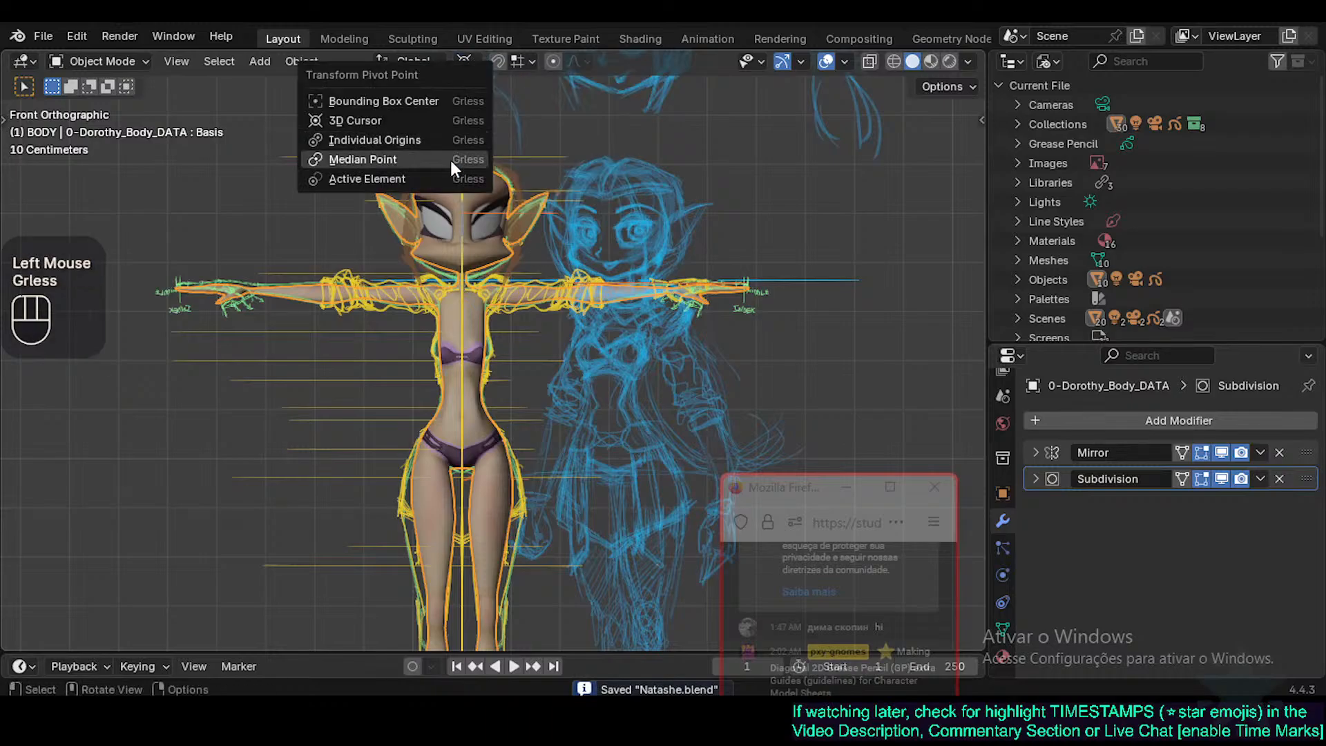
shift+middle_drag(509, 308, 567, 395)
scroll(565, 395, down, 1)
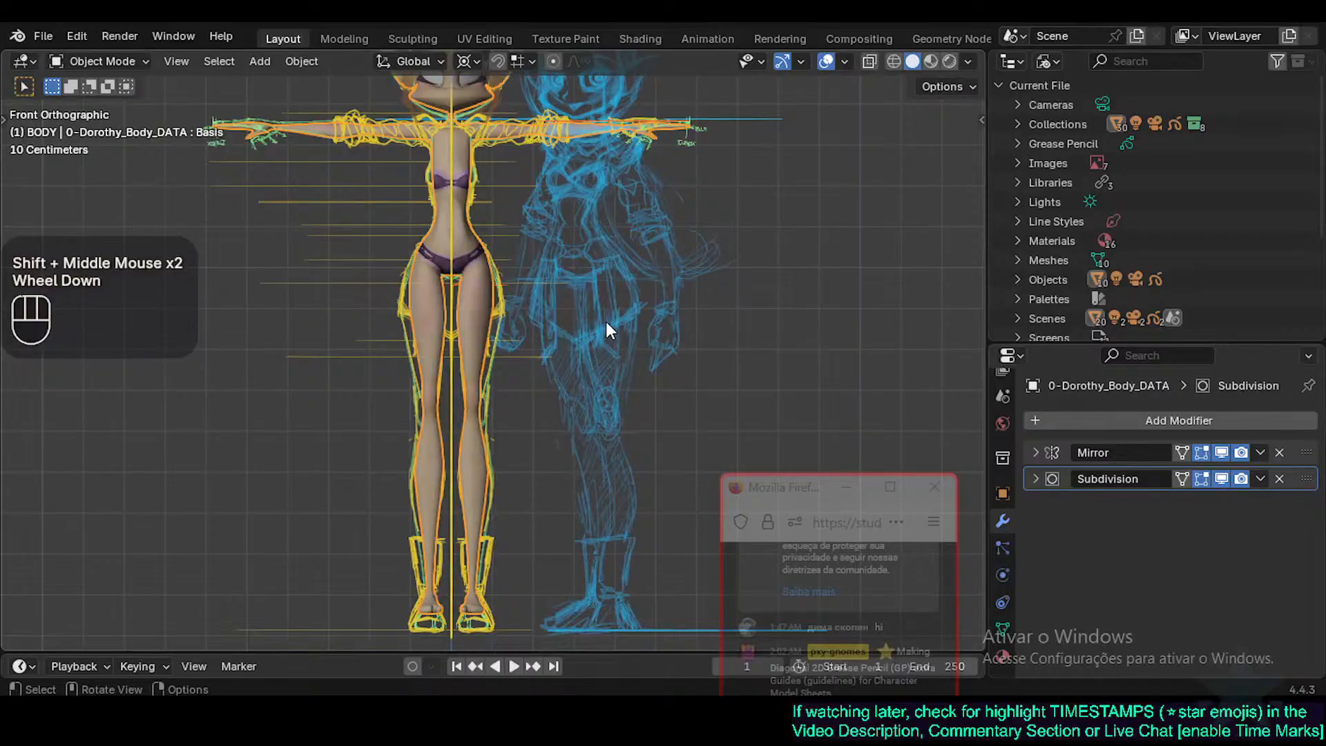
key(s)
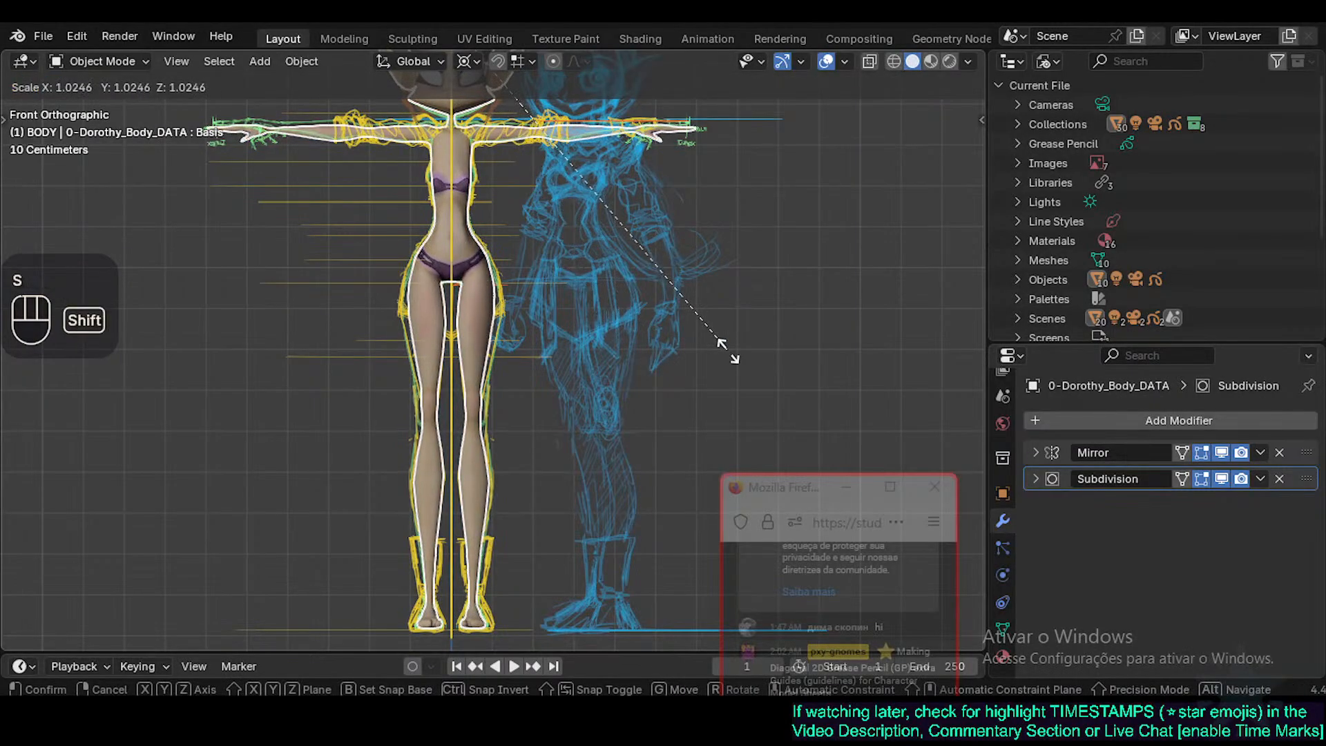
key(Escape)
shift+middle_drag(515, 199, 528, 280)
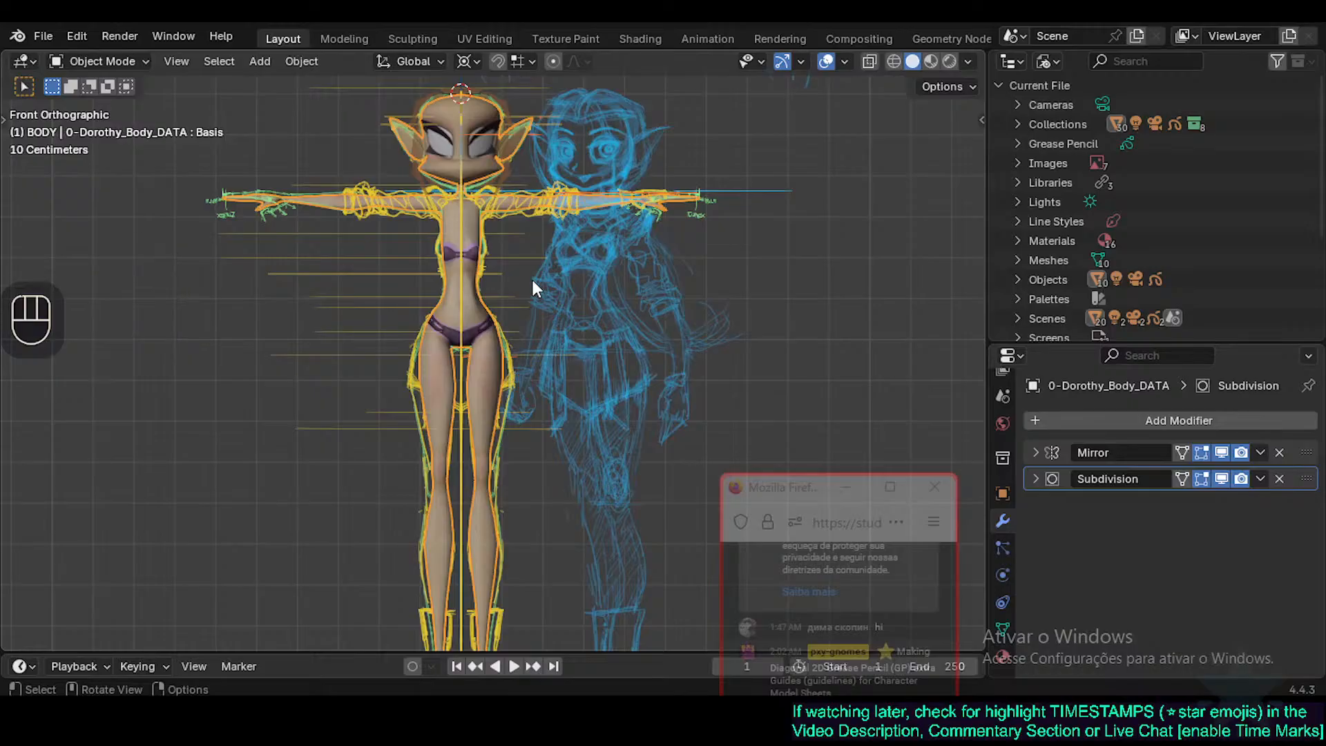
Switch the body mesh to Edit Mode and clear the vertex selection.
key(Tab)
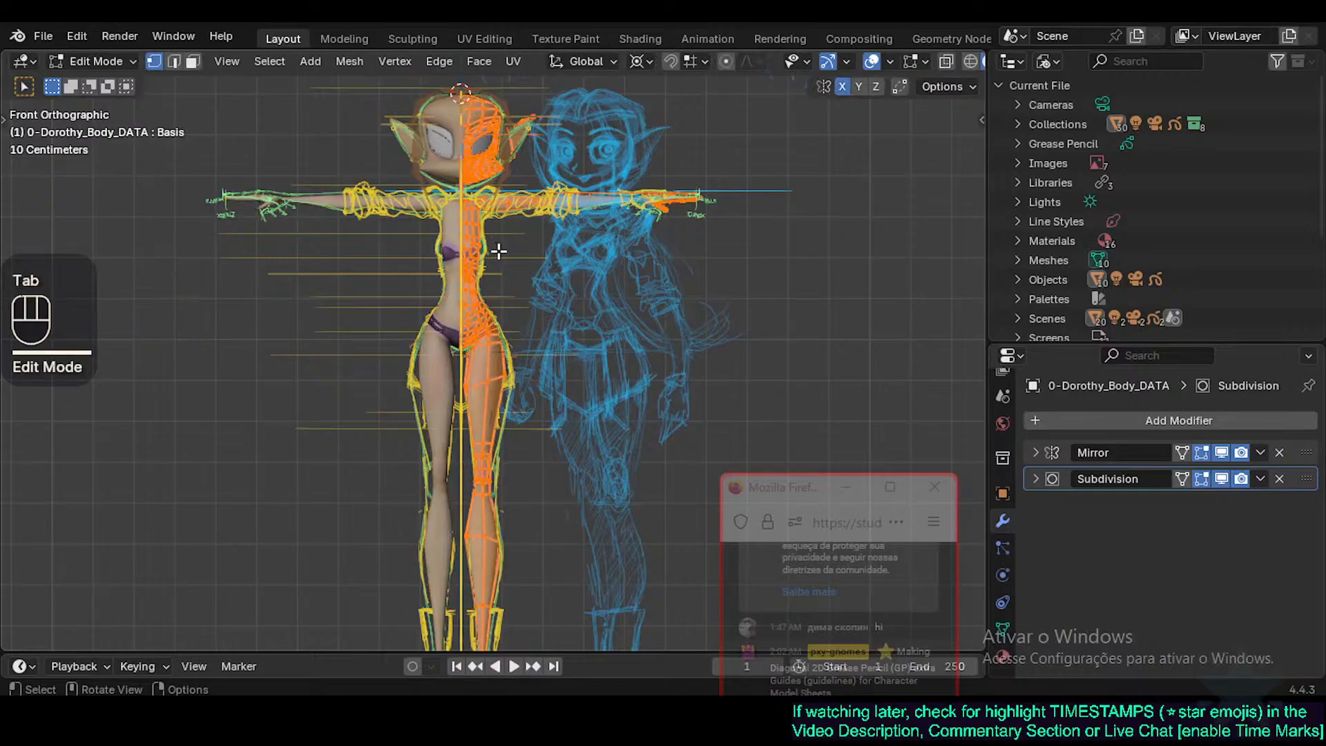
shift+middle_drag(535, 266, 539, 246)
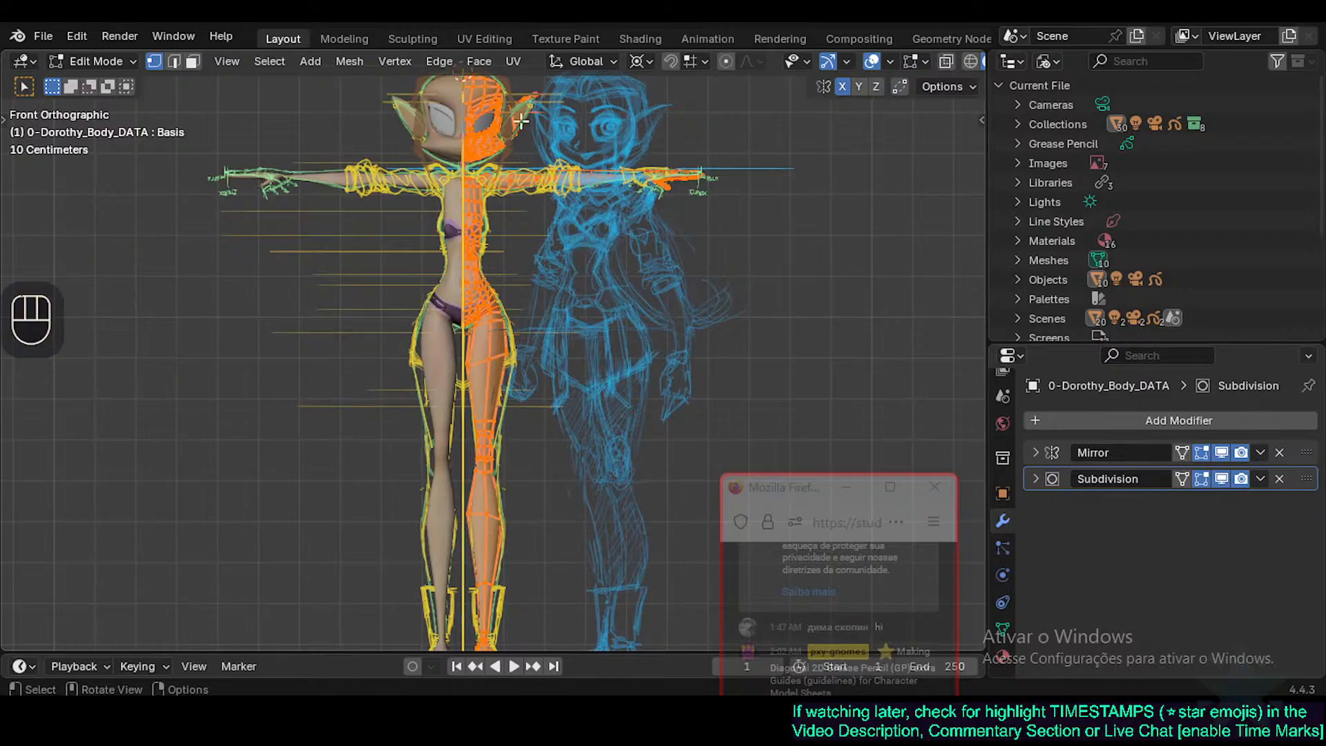
key(alt+a)
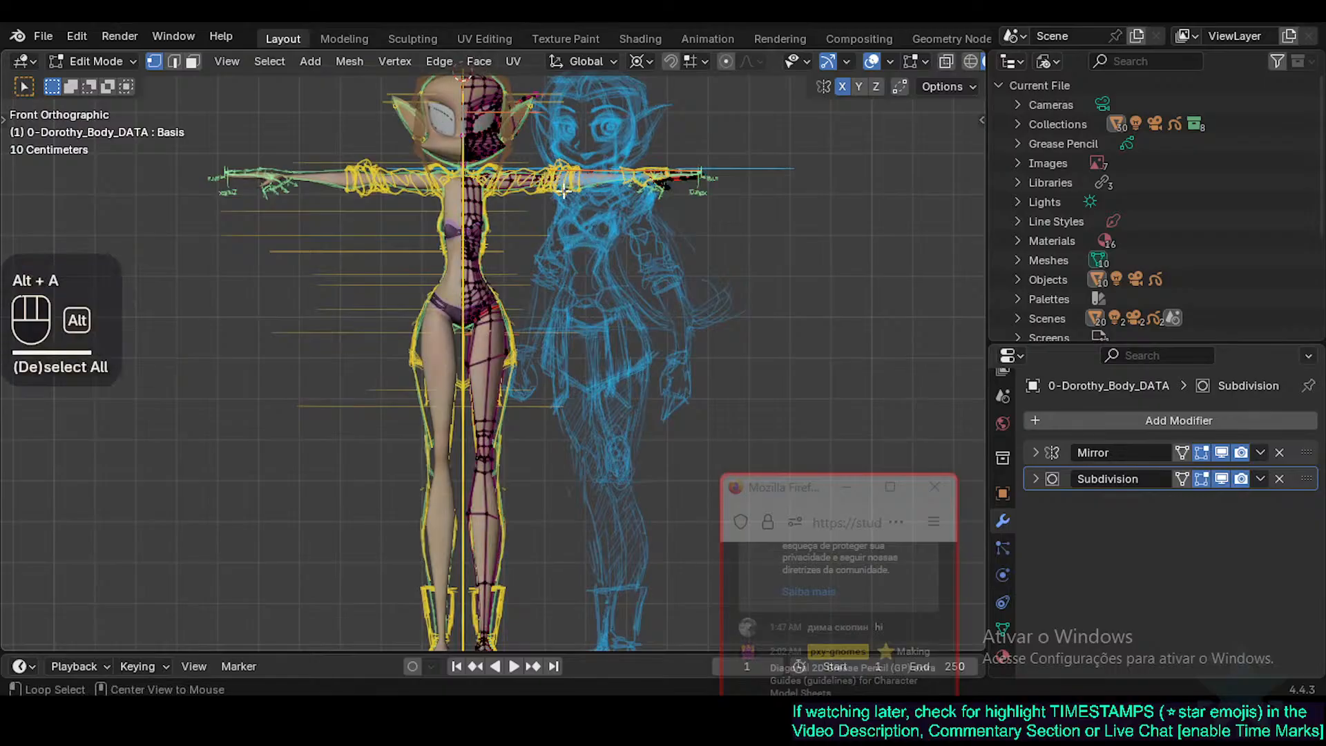
Try box-selecting the body mesh's legs and hips with X-ray off.
shift+middle_drag(611, 482, 607, 392)
key(b)
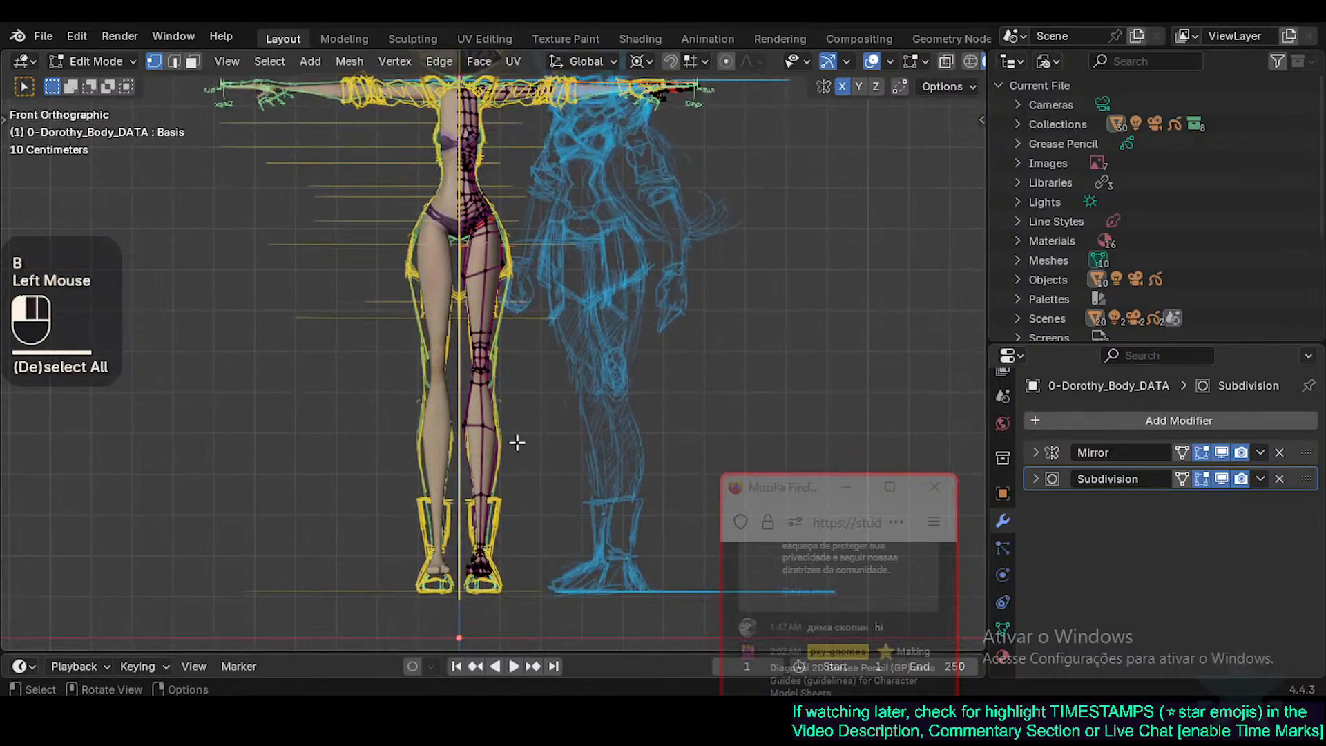
key(b)
drag(325, 609, 692, 166)
shift+middle_drag(523, 202, 503, 438)
scroll(437, 456, up, 1)
shift+middle_drag(437, 412, 397, 446)
key(b)
drag(322, 535, 646, 373)
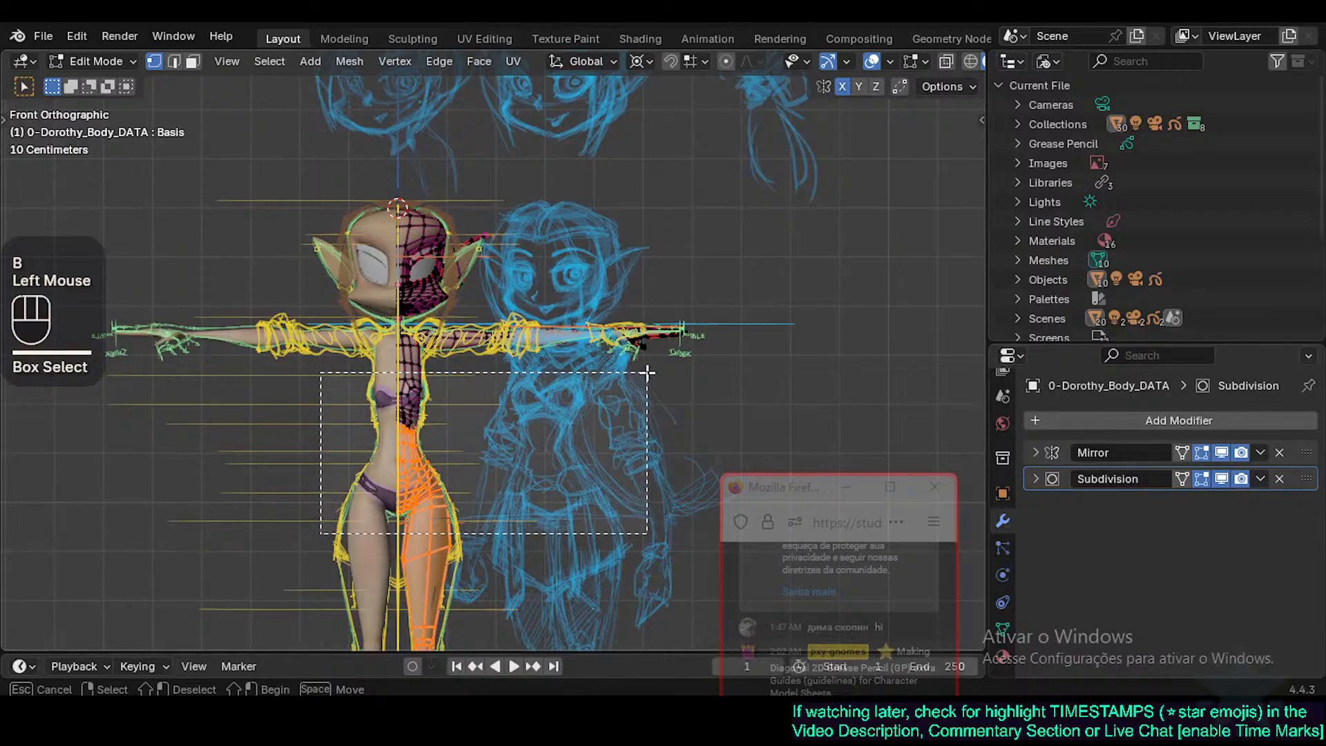
scroll(509, 396, up, 2)
shift+middle_drag(509, 396, 511, 542)
Enable X-ray, reveal all hidden geometry and box-select the hips and legs from an empty selection.
key(alt+z)
scroll(472, 432, down, 2)
key(alt+h)
key(alt+a)
key(b)
drag(361, 590, 645, 193)
shift+middle_drag(645, 192, 636, 438)
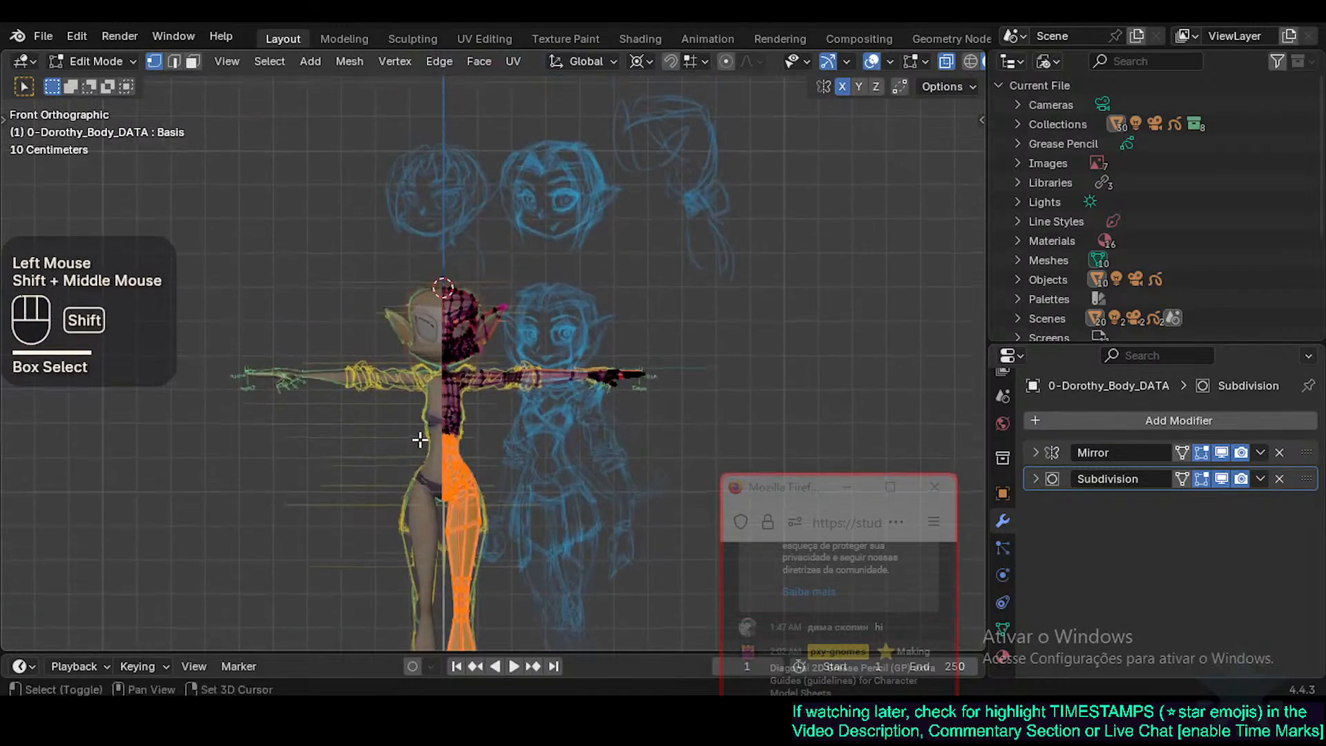
Add the torso and the outstretched arm and hand to the selection with Box Select.
scroll(419, 429, up, 2)
shift+middle_drag(419, 429, 356, 636)
key(b)
drag(346, 516, 454, 454)
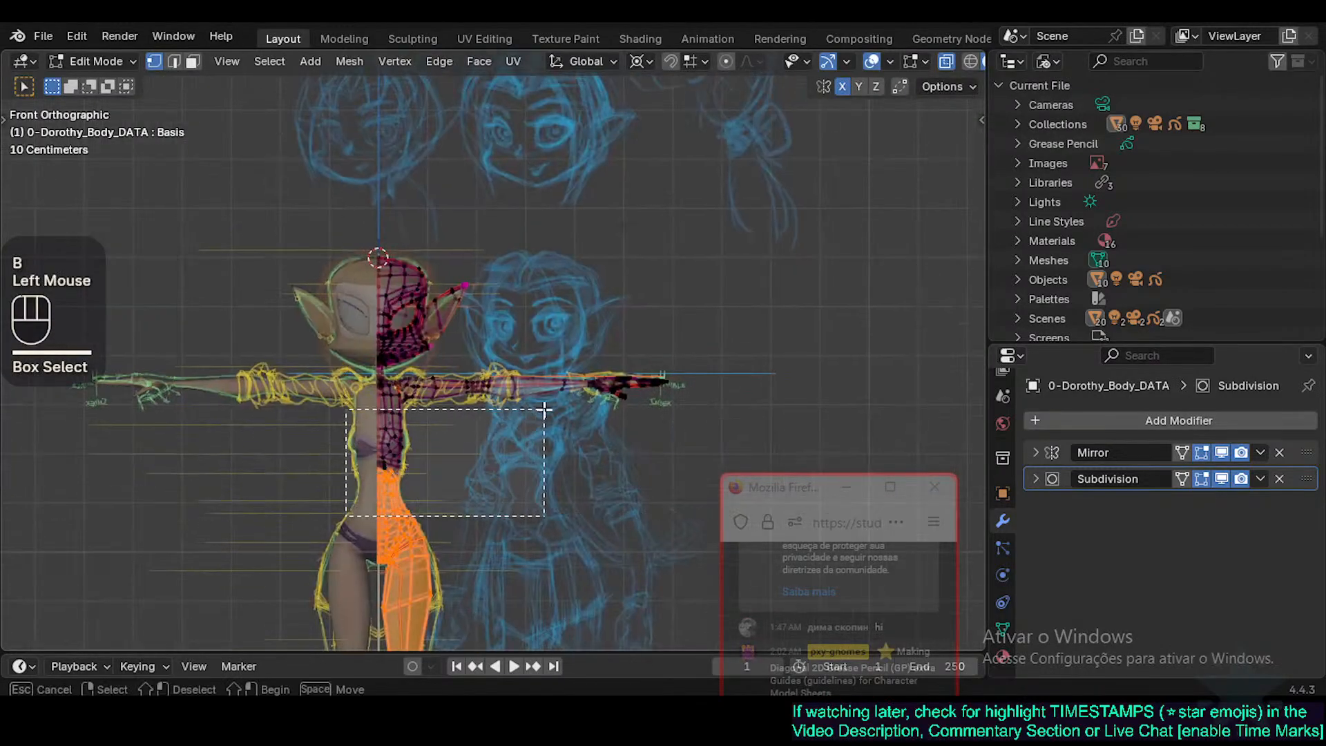
drag(545, 409, 546, 410)
key(b)
drag(687, 363, 445, 501)
Add the missed shoulder vertices to the selection with Circle Select.
scroll(426, 617, up, 2)
mouse_move(426, 618)
shift+middle_down()
mouse_move(447, 429)
mouse_move(518, 539)
mouse_move(493, 432)
mouse_move(506, 456)
shift+middle_up()
scroll(519, 541, up, 2)
scroll(501, 532, up, 1)
shift+middle_drag(499, 536, 498, 543)
key(c)
drag(526, 354, 471, 387)
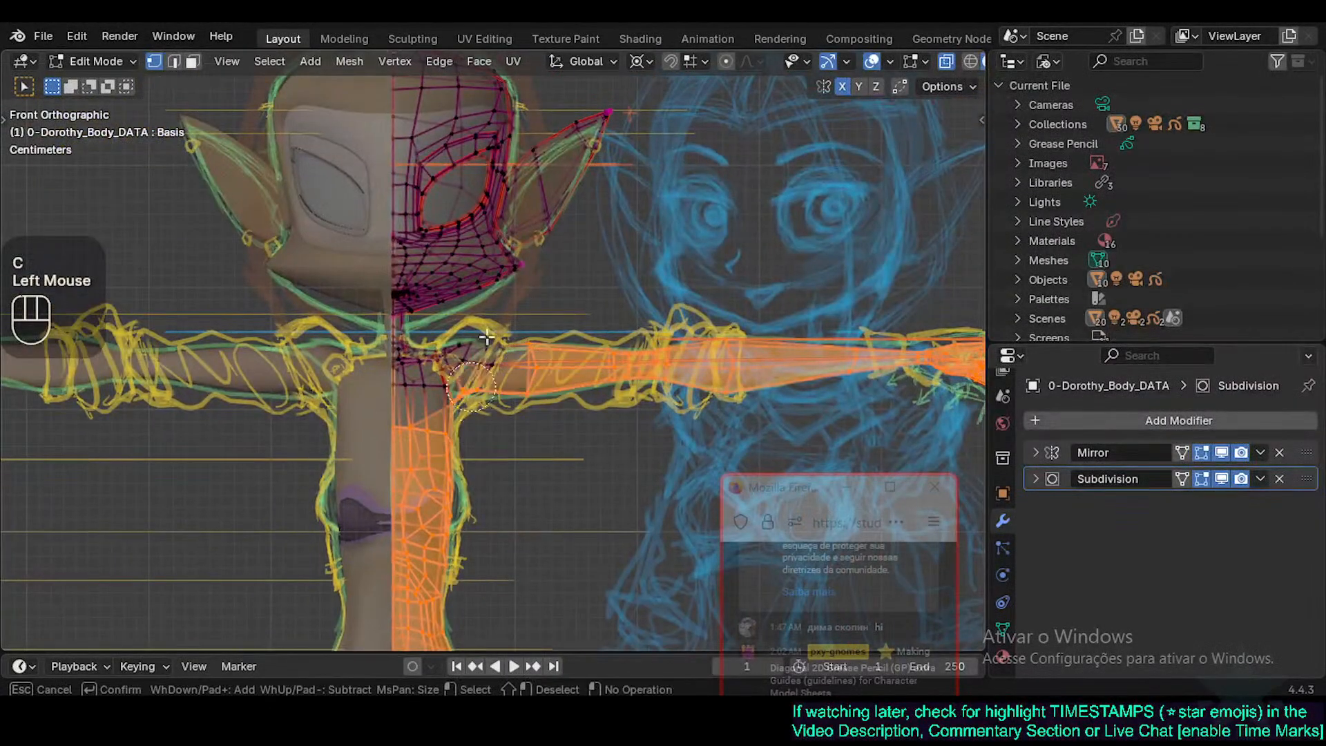
right_click(640, 351)
Circle-select the remaining upper chest and neck vertices so that everything below the head is selected.
shift+middle_drag(432, 619, 473, 414)
scroll(473, 427, up, 1)
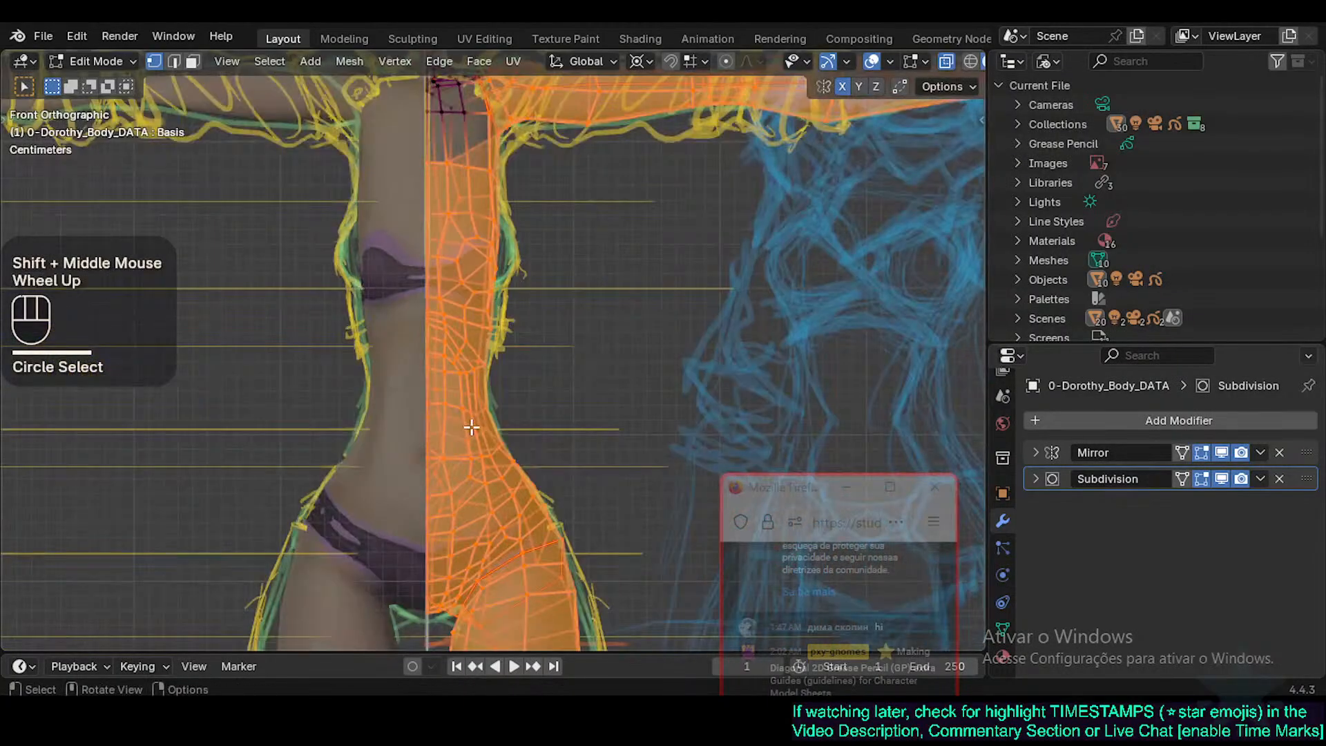
shift+middle_drag(452, 296, 474, 587)
key(c)
click(459, 411)
drag(496, 345, 467, 342)
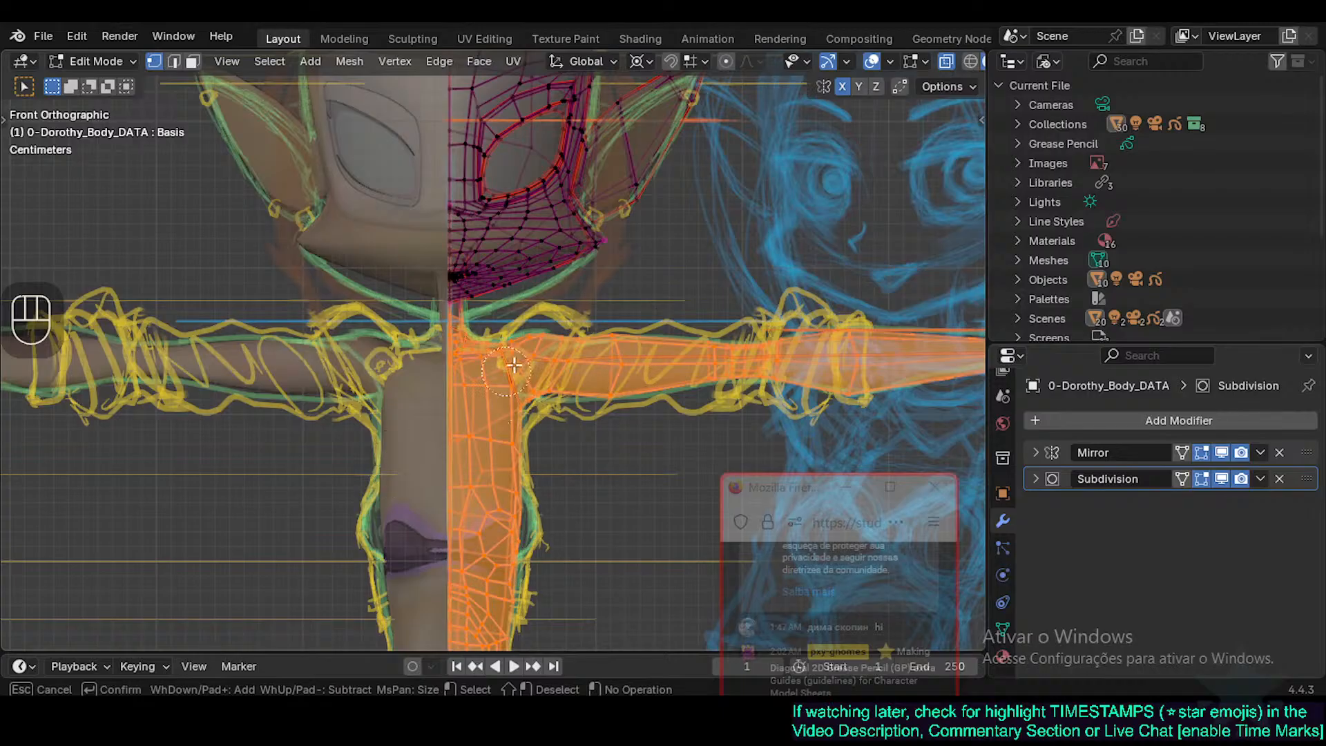
right_click(659, 377)
Try scaling all the vertices below the head uniformly about the 3D cursor.
scroll(600, 496, down, 2)
shift+middle_drag(604, 501, 514, 356)
scroll(474, 373, down, 1)
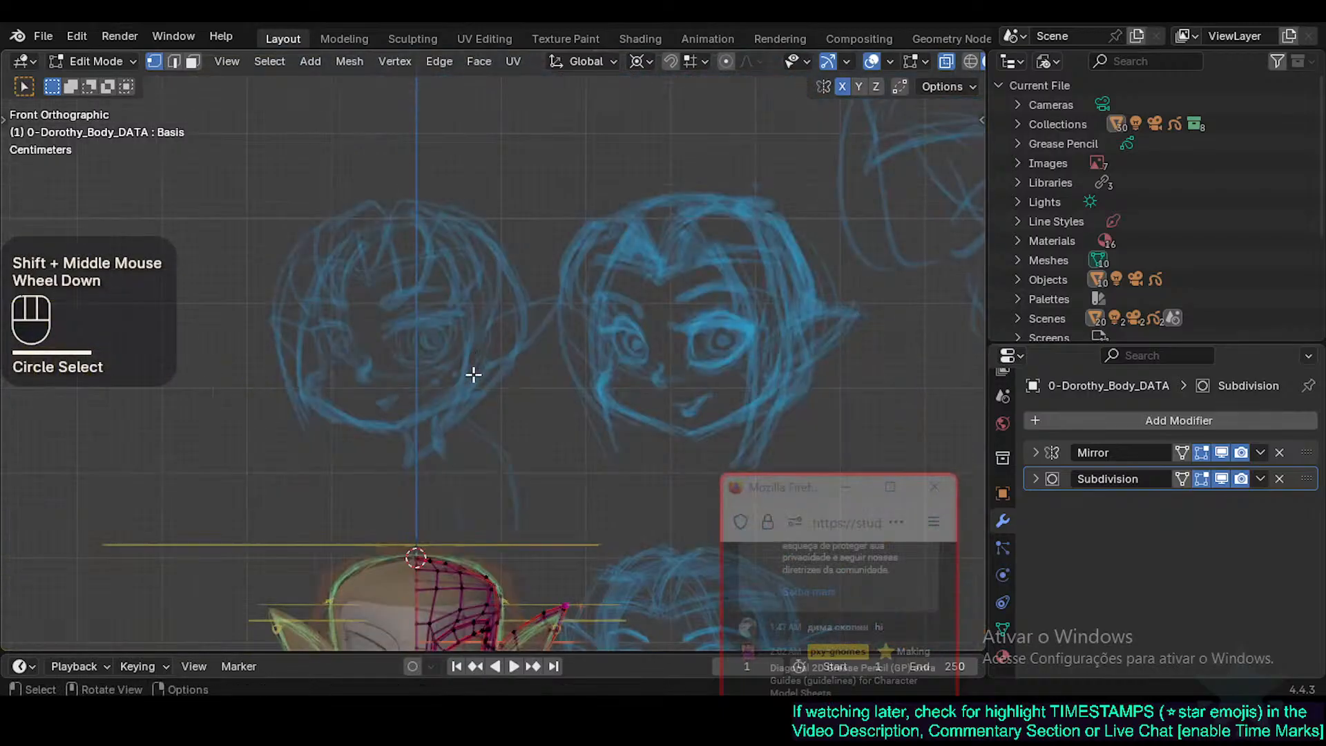
shift+middle_drag(495, 512, 509, 62)
shift+middle_drag(459, 218, 464, 259)
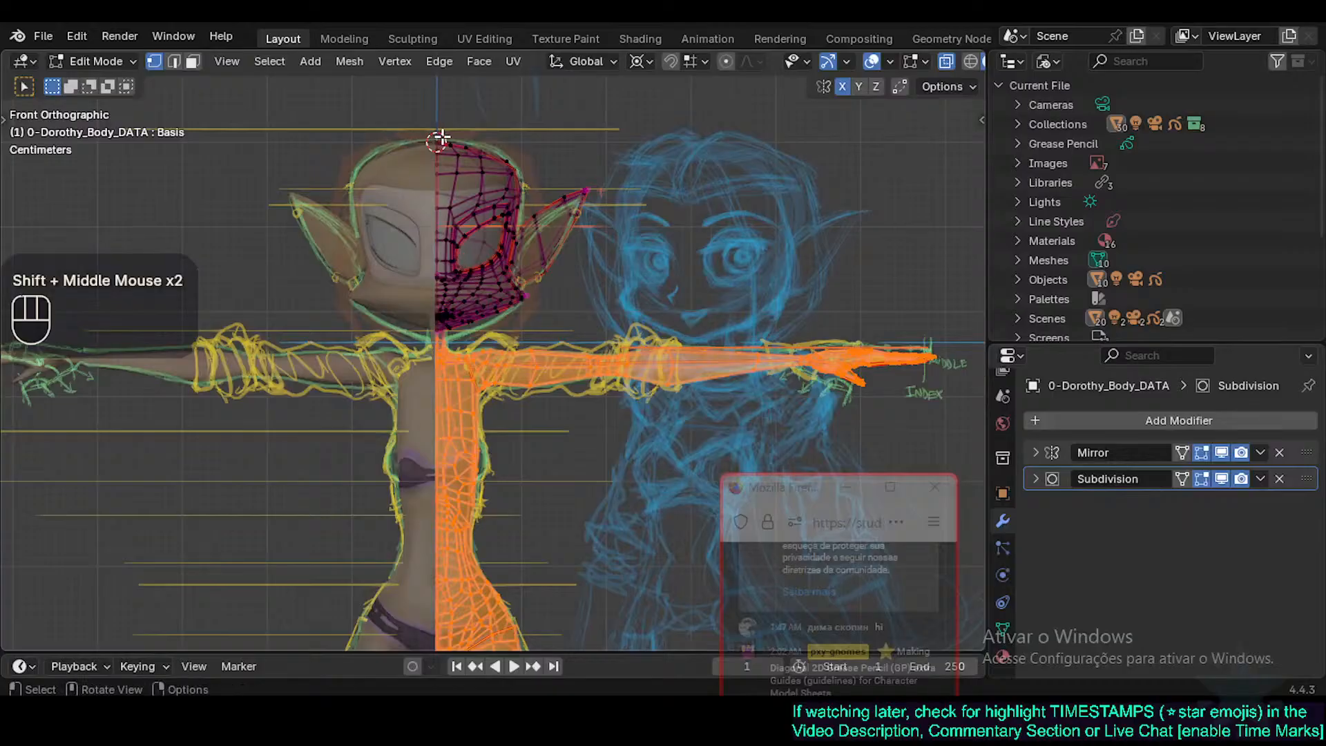
shift+middle_drag(504, 488, 516, 235)
scroll(469, 435, down, 1)
scroll(468, 435, down, 1)
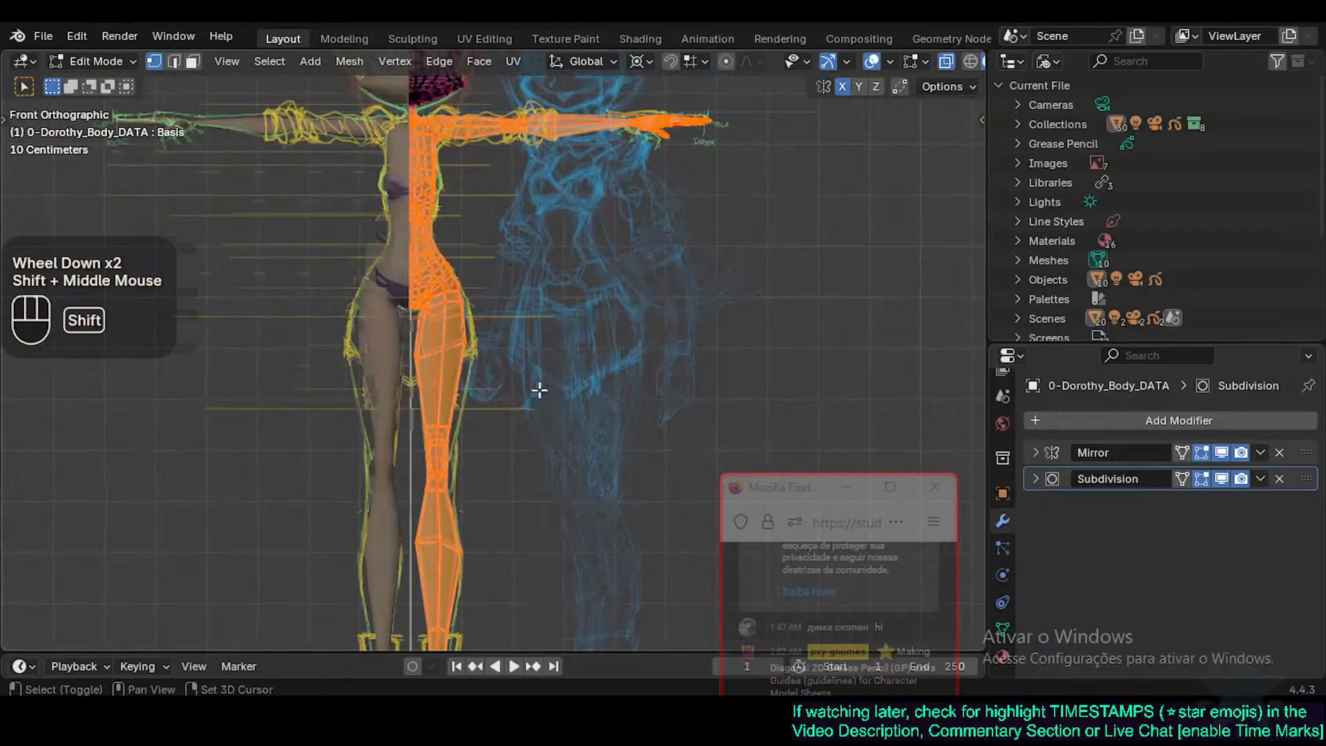
mouse_move(539, 388)
shift+middle_down()
mouse_move(512, 309)
mouse_move(501, 415)
mouse_move(521, 380)
shift+middle_up()
key(s)
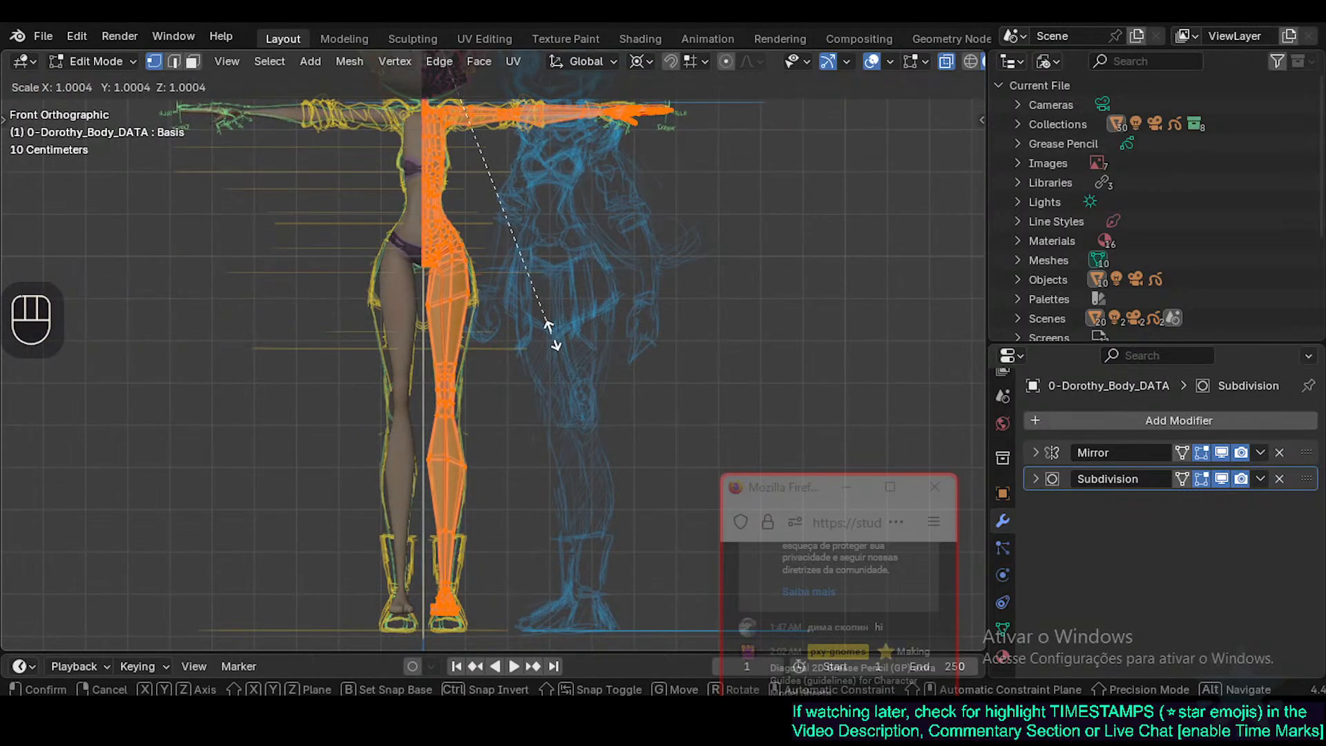
key(Escape)
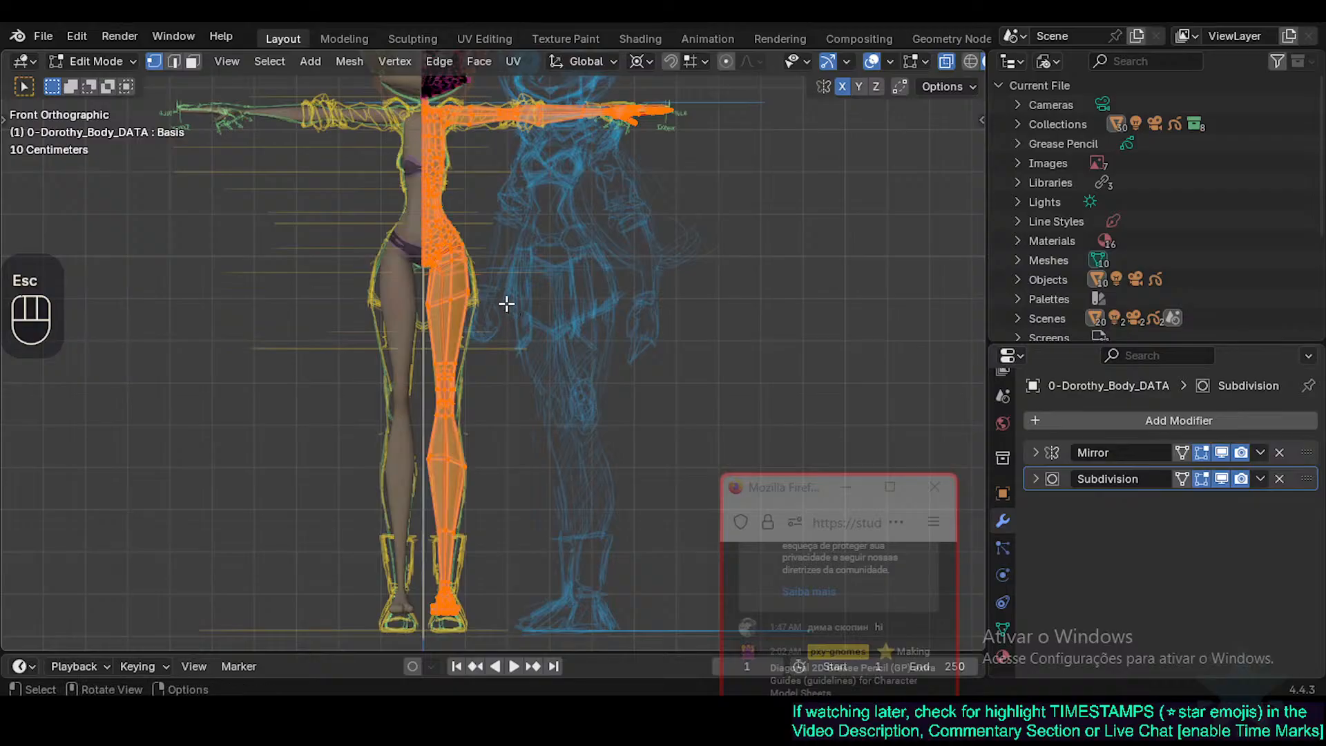
Select only the hips and legs and try moving them along the global Z axis.
shift+middle_drag(512, 379, 514, 369)
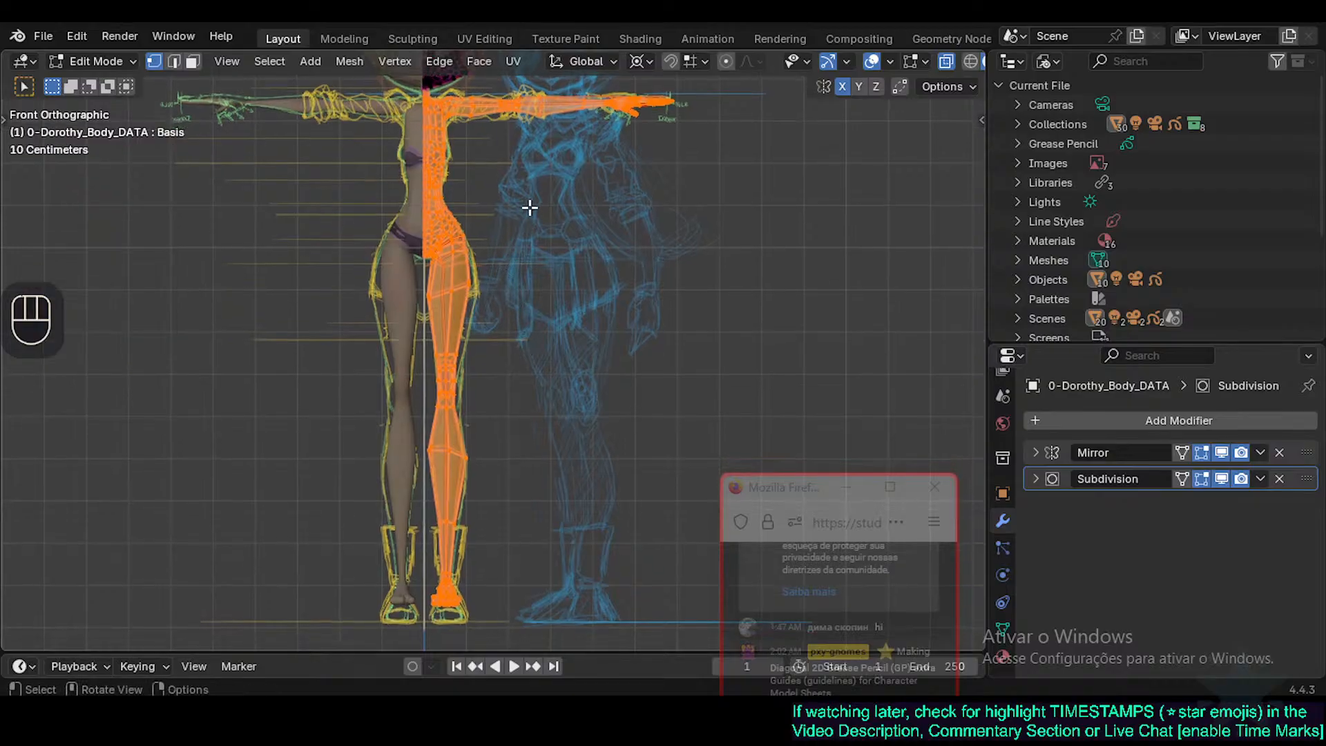
key(alt+a)
key(b)
drag(534, 201, 350, 637)
key(g)
key(z)
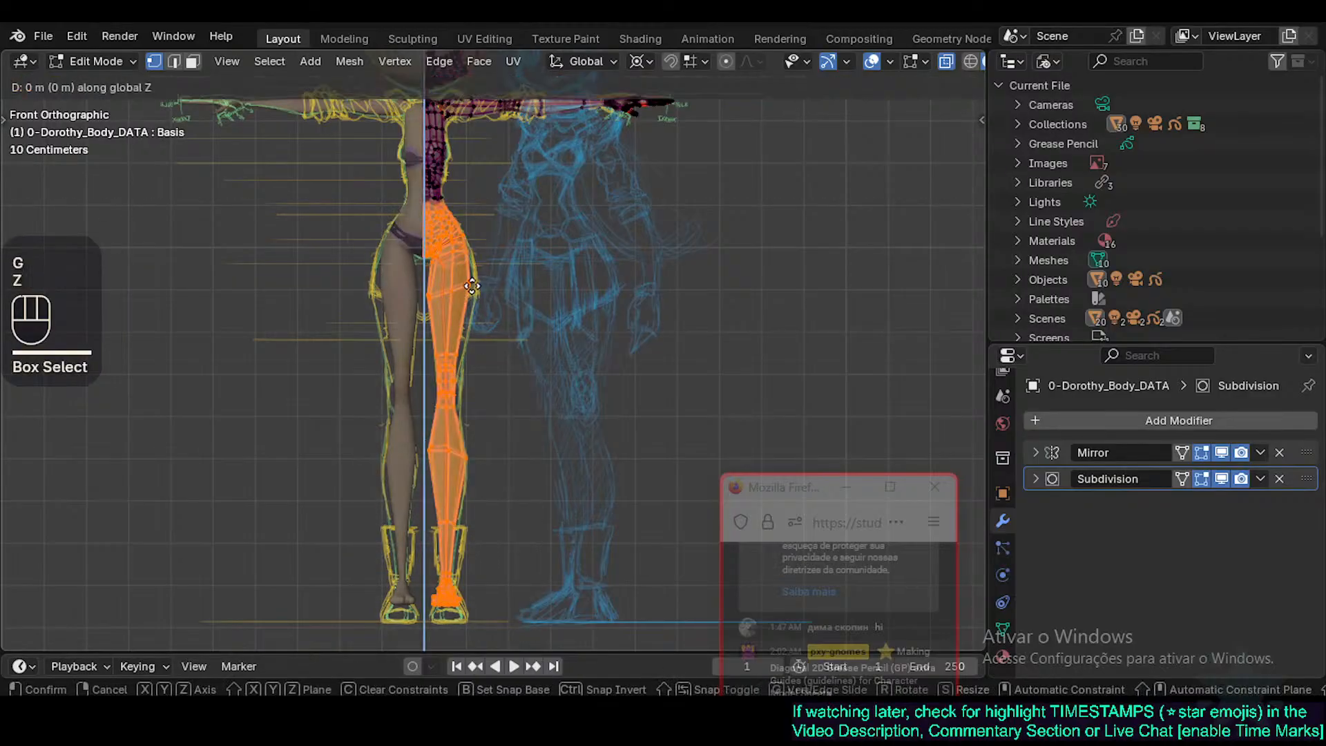
key(Escape)
shift+middle_drag(498, 313, 491, 349)
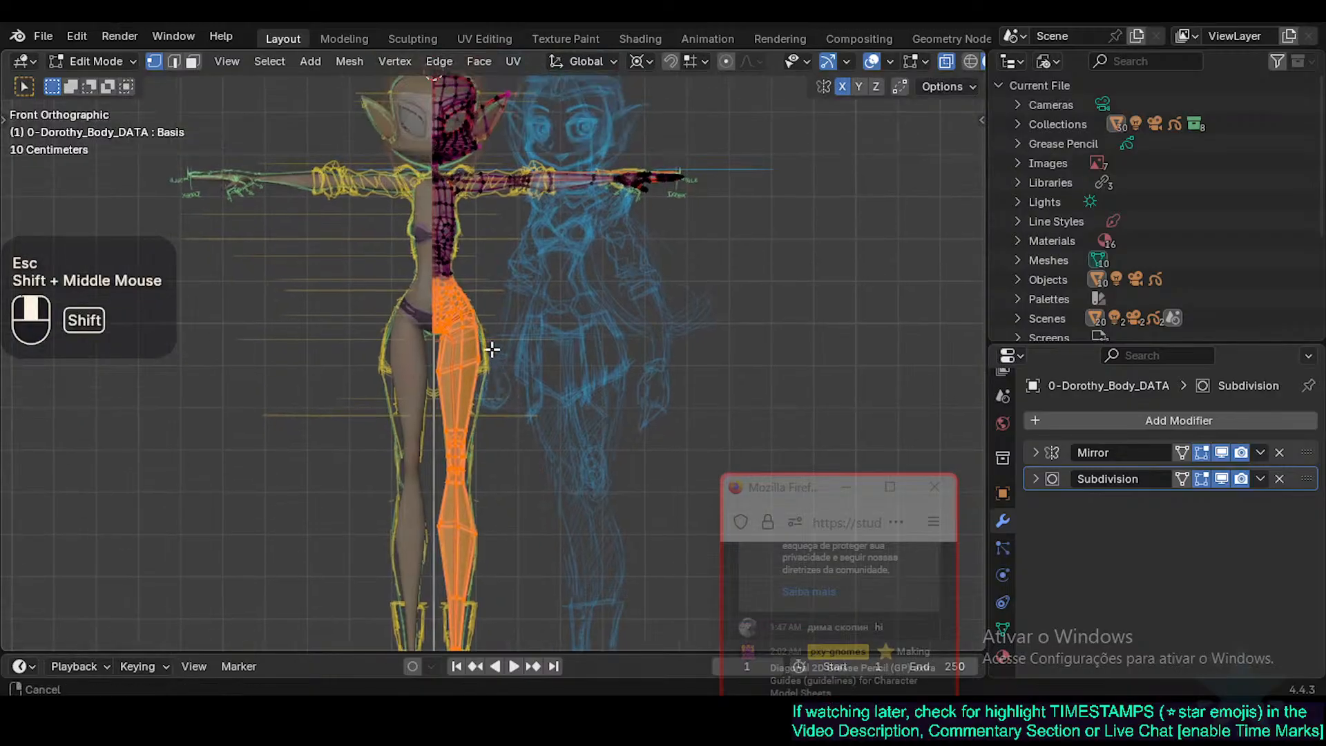
Try scaling the whole body in Object Mode, then return to Edit Mode.
key(Tab)
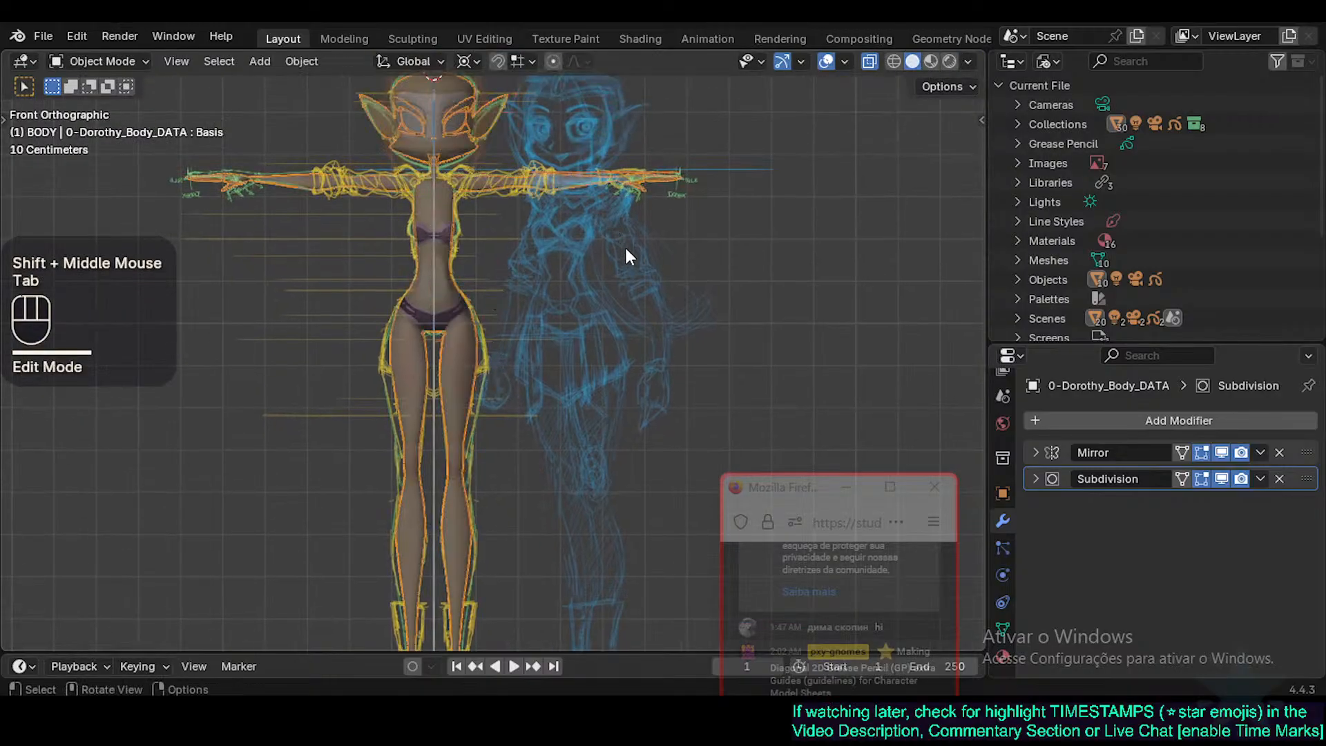
key(s)
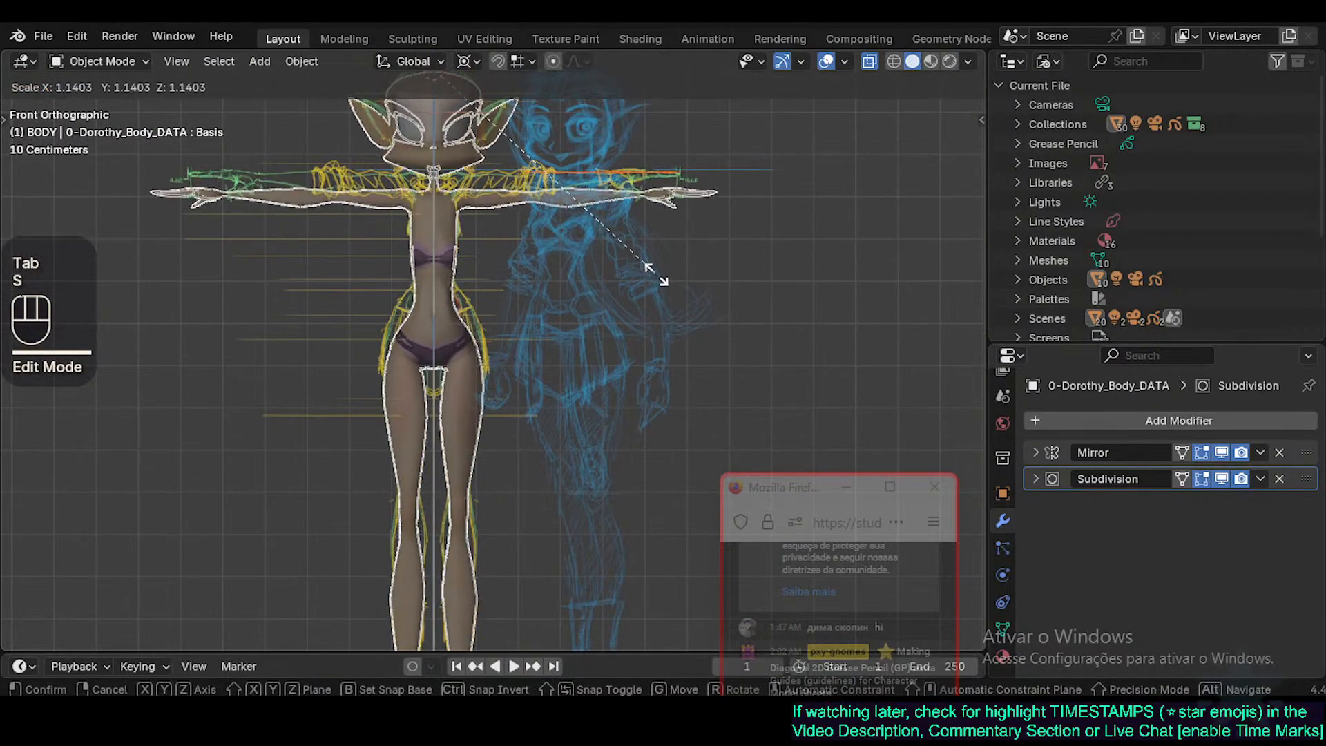
key(Escape)
key(Tab)
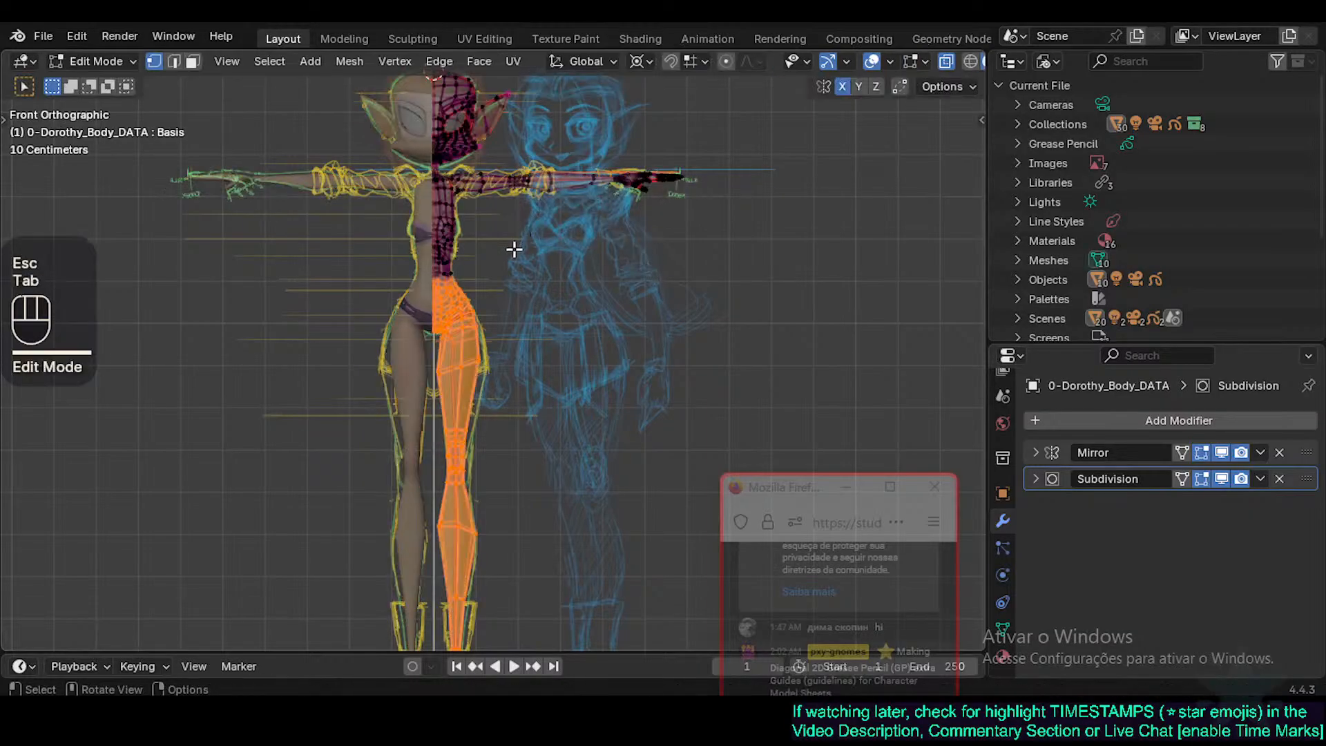
Add the torso, neck and arm back to the hips and legs selection with Circle Select.
mouse_move(514, 248)
shift+middle_down()
mouse_move(562, 364)
mouse_move(539, 279)
mouse_move(470, 257)
shift+middle_up()
key(c)
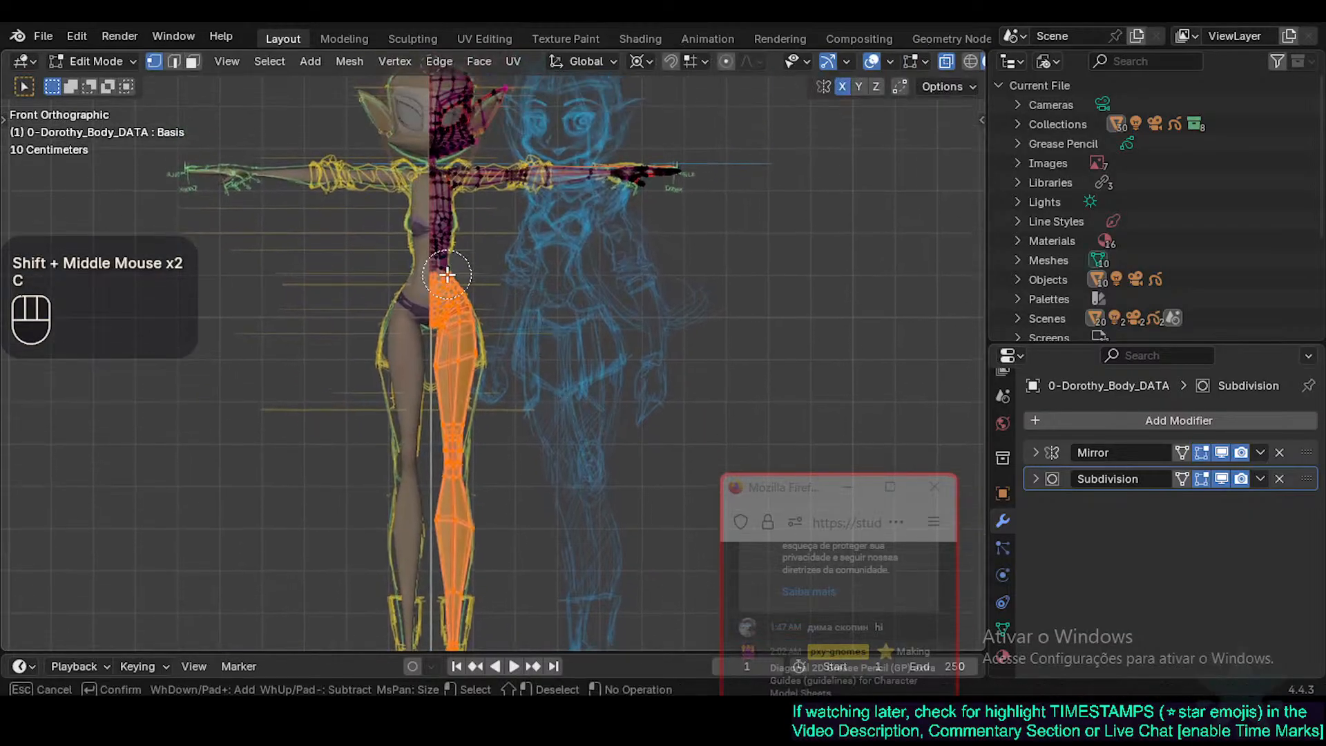
mouse_move(447, 275)
mouse_down()
mouse_move(441, 219)
mouse_move(608, 176)
mouse_move(690, 183)
mouse_up()
right_click(671, 208)
Try scaling the body below the head against the guide lines at the hips.
key(s)
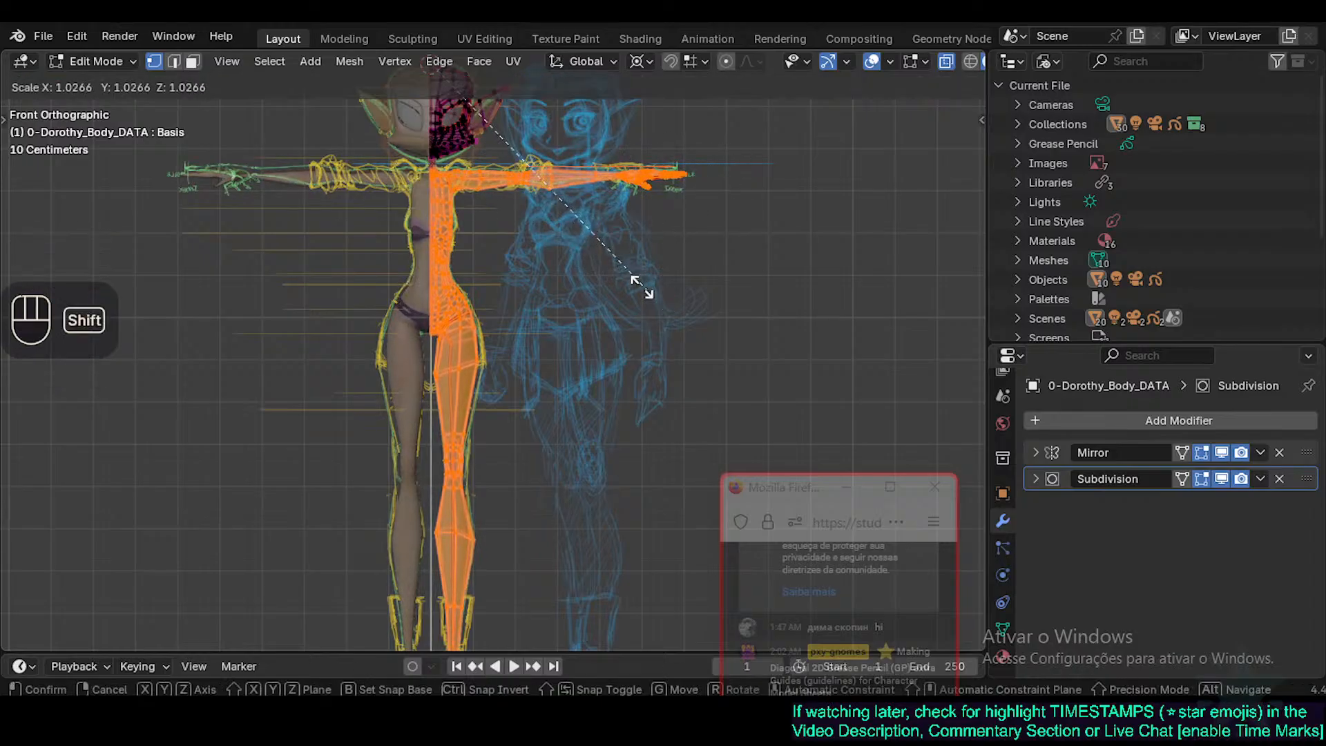
key(Escape)
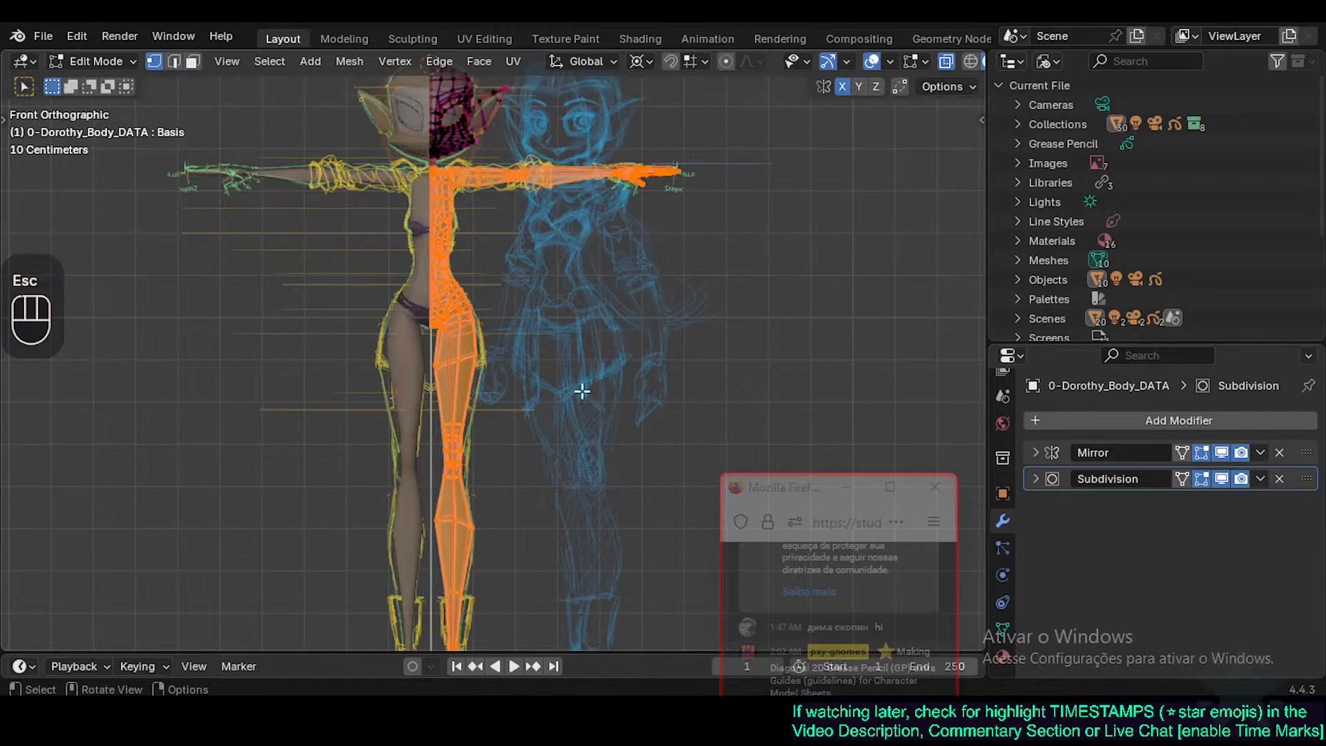
shift+middle_drag(580, 387, 415, 630)
scroll(484, 380, up, 2)
scroll(491, 276, up, 1)
shift+middle_drag(484, 380, 507, 469)
scroll(511, 394, up, 1)
scroll(499, 245, up, 2)
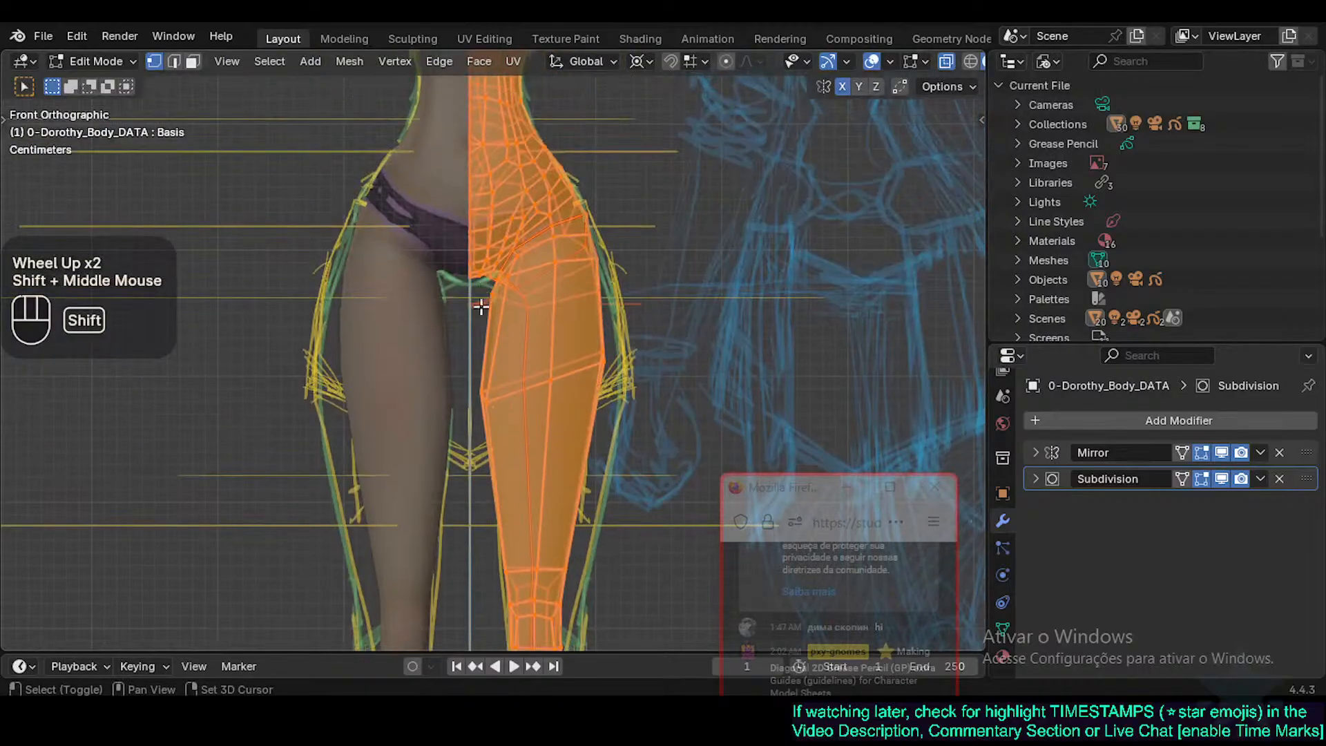
shift+middle_drag(533, 277, 533, 287)
key(s)
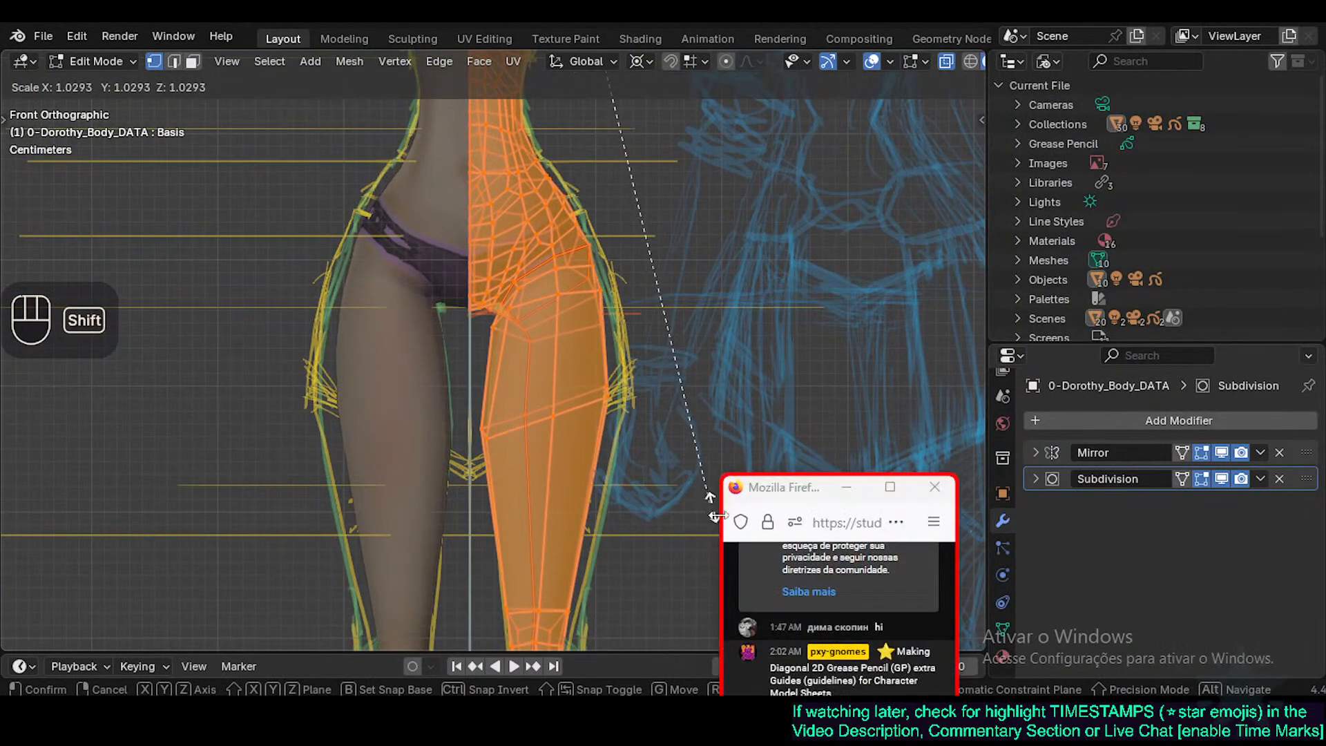
key(Escape)
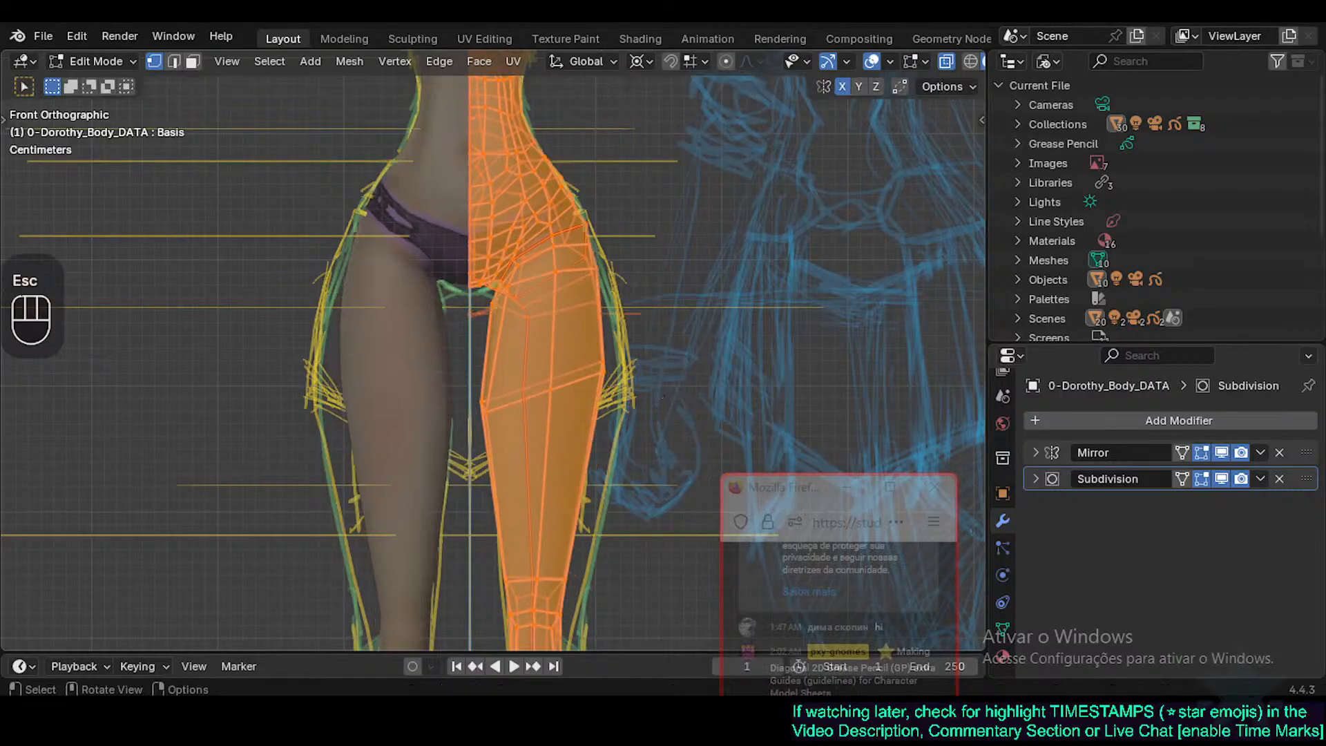
Scale the body below the head uniformly by 1.013 and again by 1.023 to lower the crotch to its guide line.
key(s)
shift+click(608, 374)
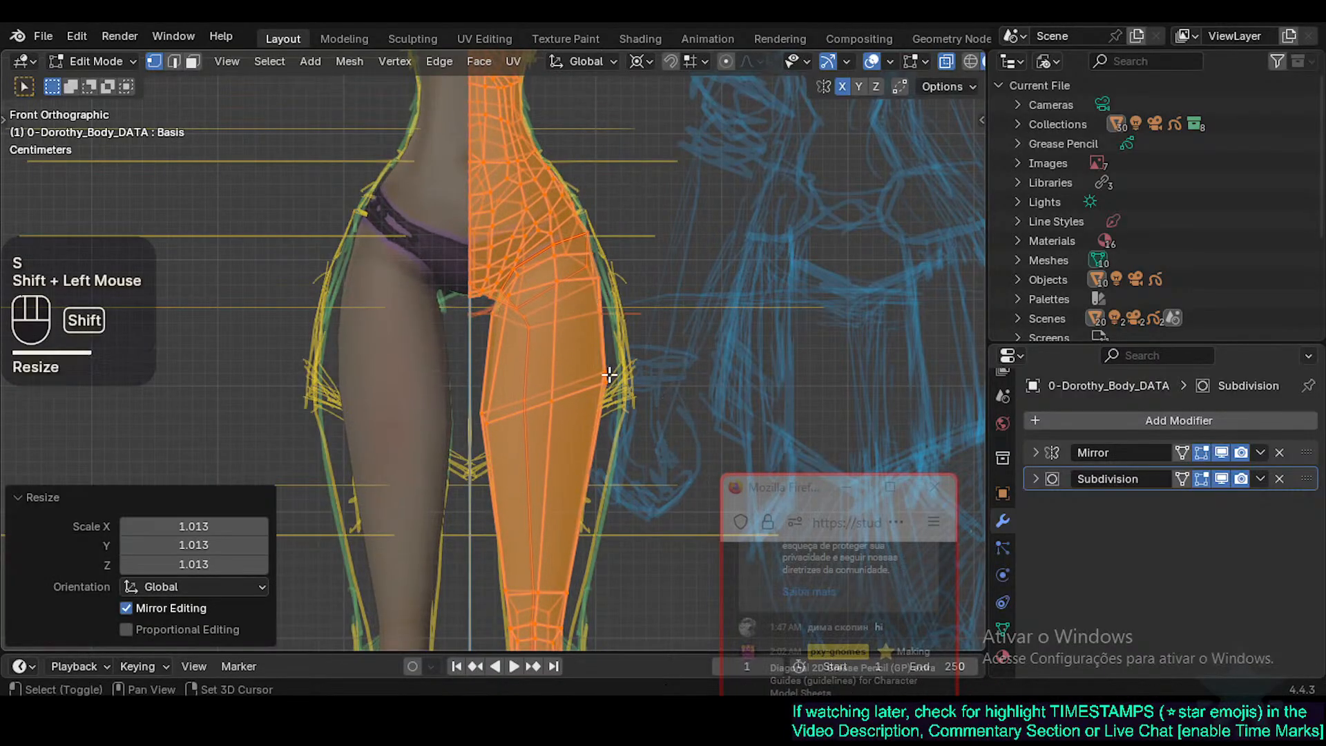
key(s)
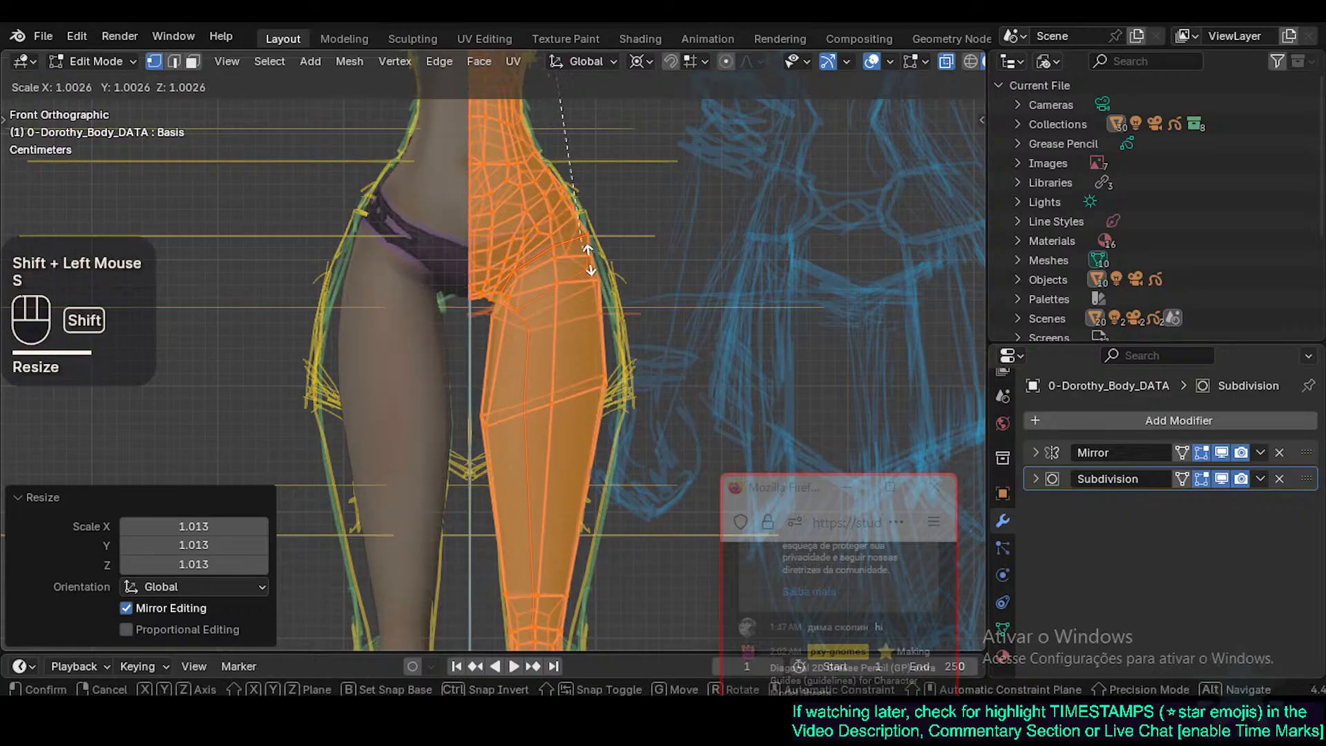
shift+click(688, 382)
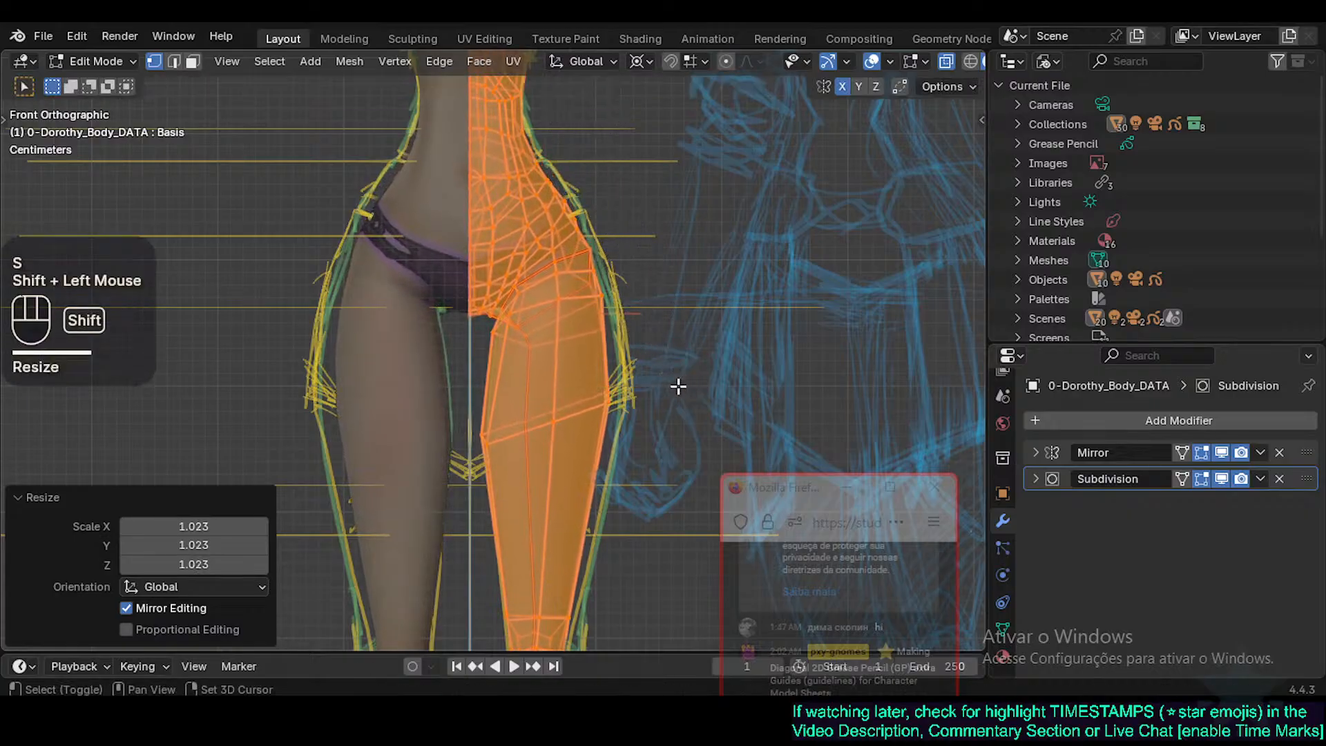
Scale the body below the head uniformly by 0.991 to fit the feet to the ground guide line.
shift+middle_drag(519, 524, 460, 285)
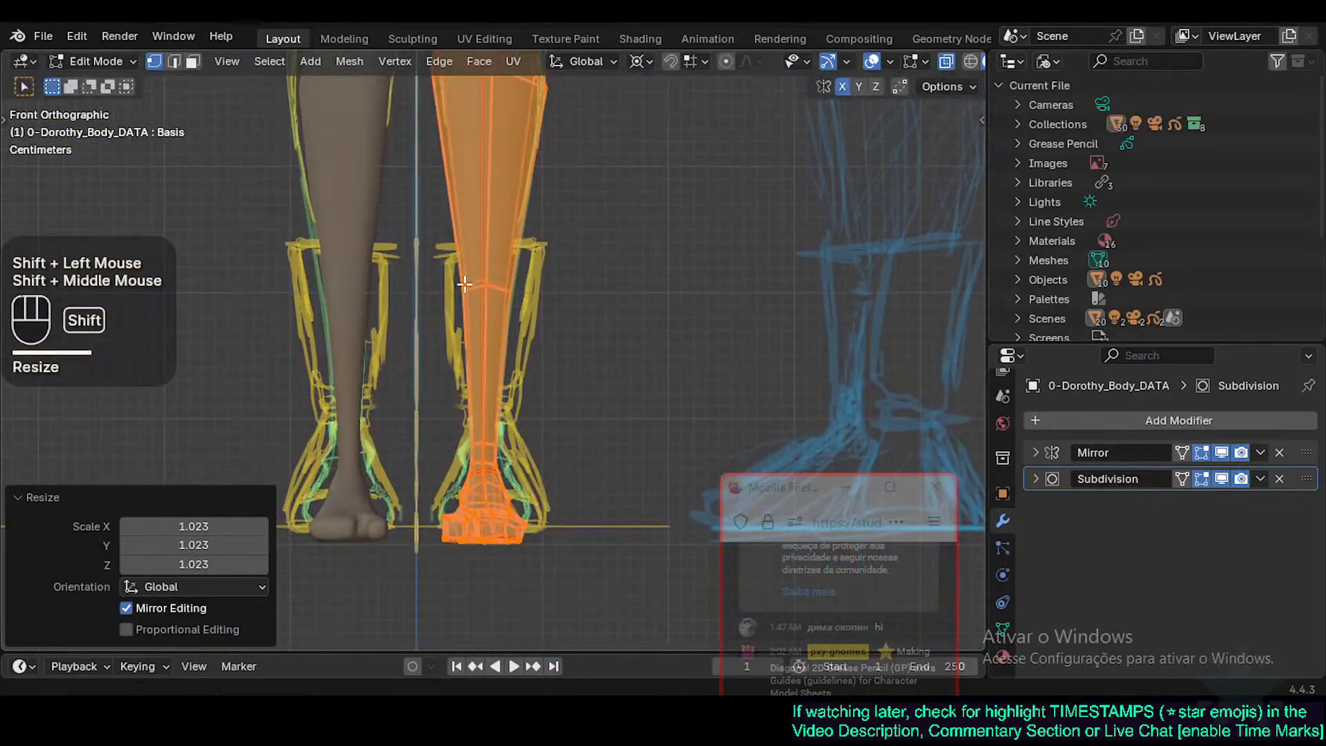
key(s)
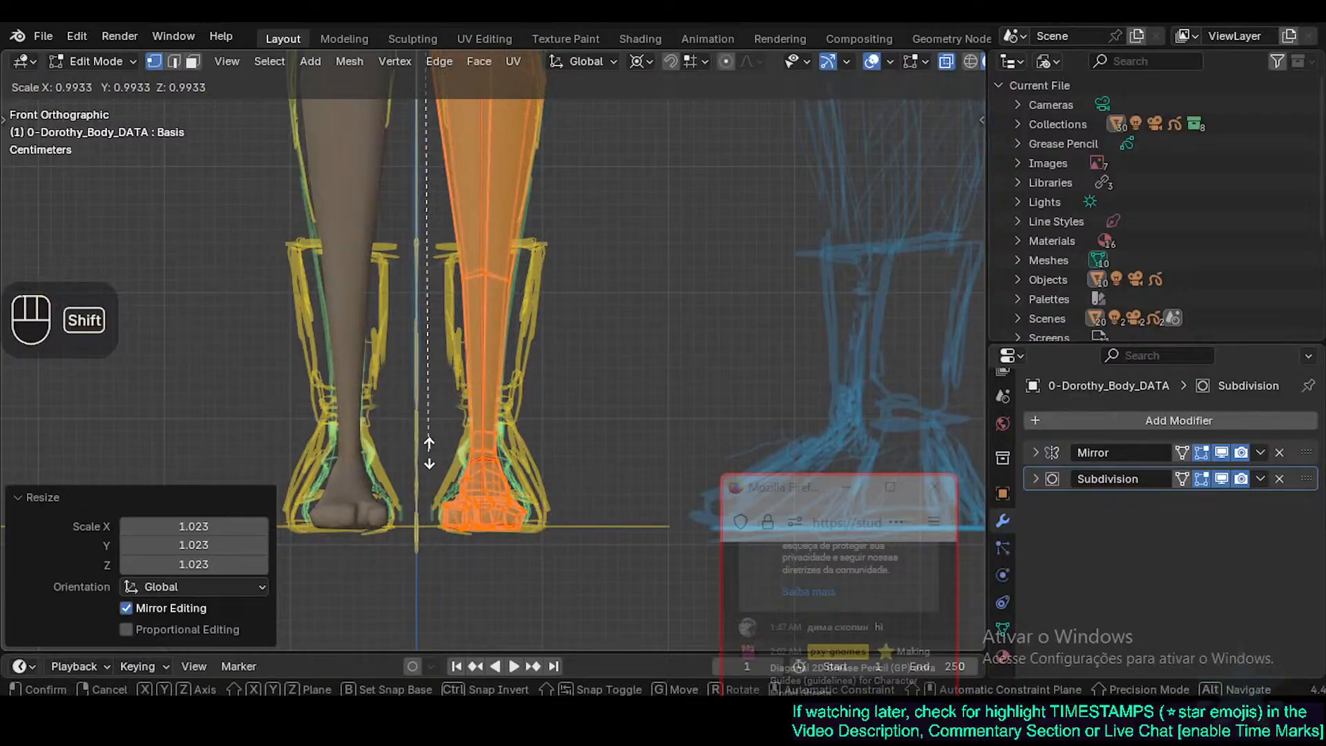
shift+click(387, 418)
Examine the rescaled legs, hips and waist against the model sheet's outlines and horizontal guide lines.
shift+middle_drag(459, 387, 441, 288)
shift+middle_drag(474, 484, 485, 401)
shift+middle_drag(477, 200, 474, 340)
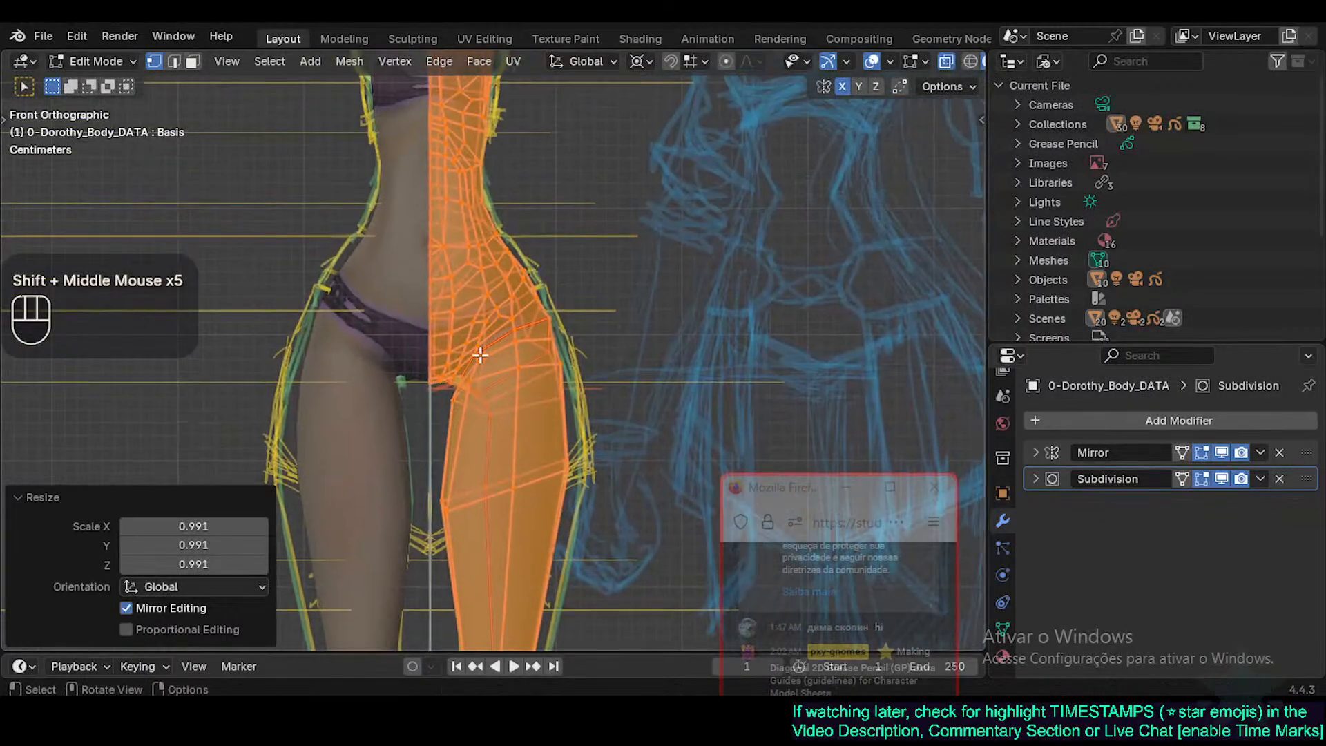
shift+middle_drag(452, 421, 463, 471)
shift+middle_drag(463, 391, 460, 463)
shift+middle_drag(462, 354, 464, 486)
shift+middle_drag(484, 401, 480, 466)
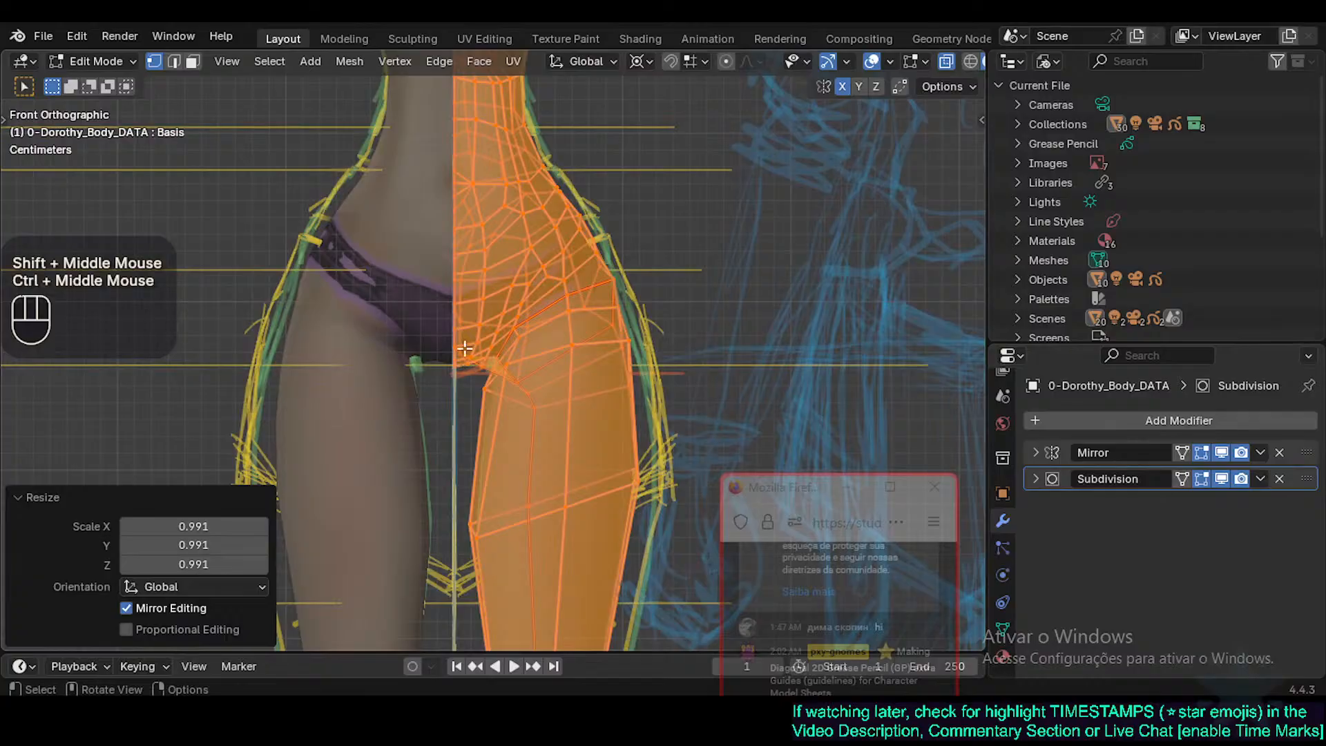
shift+middle_drag(461, 355, 408, 388)
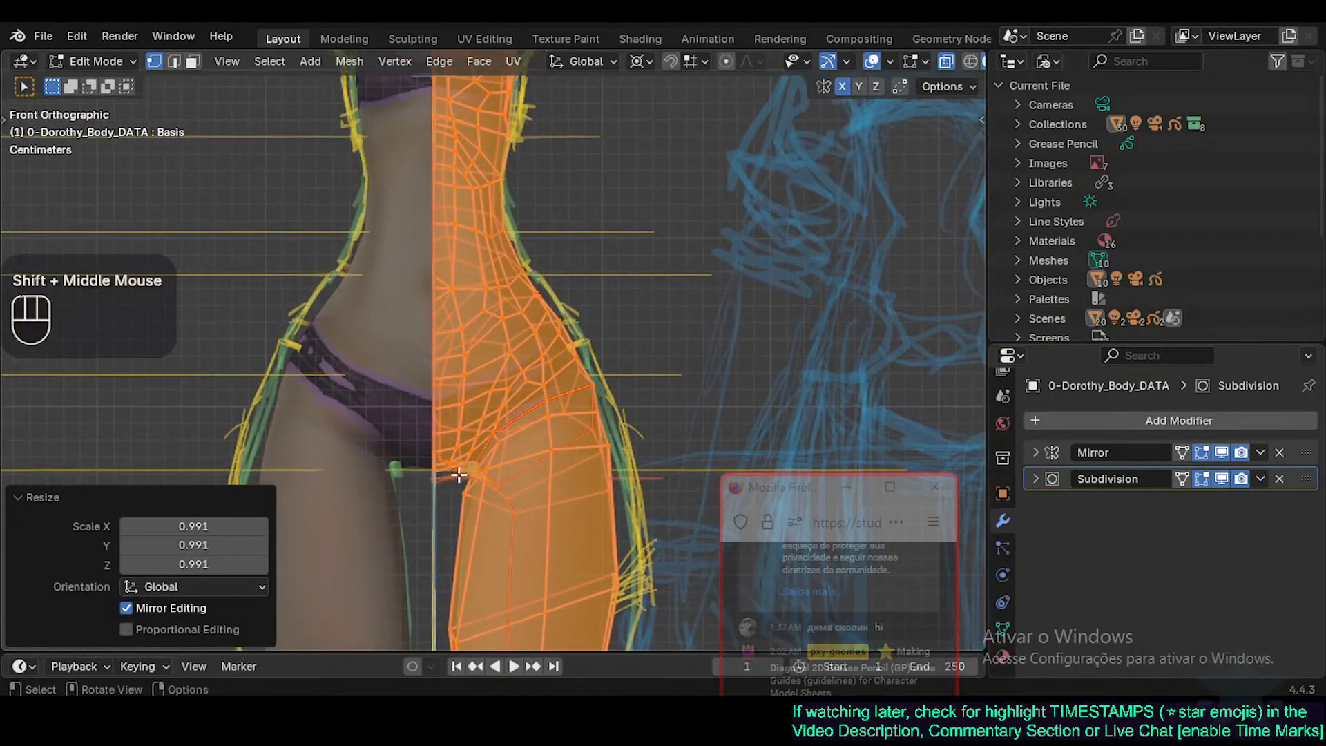
Examine the rescaled hips, torso and shoulders against the model sheet's outlines and horizontal guide lines.
shift+middle_drag(459, 474, 434, 505)
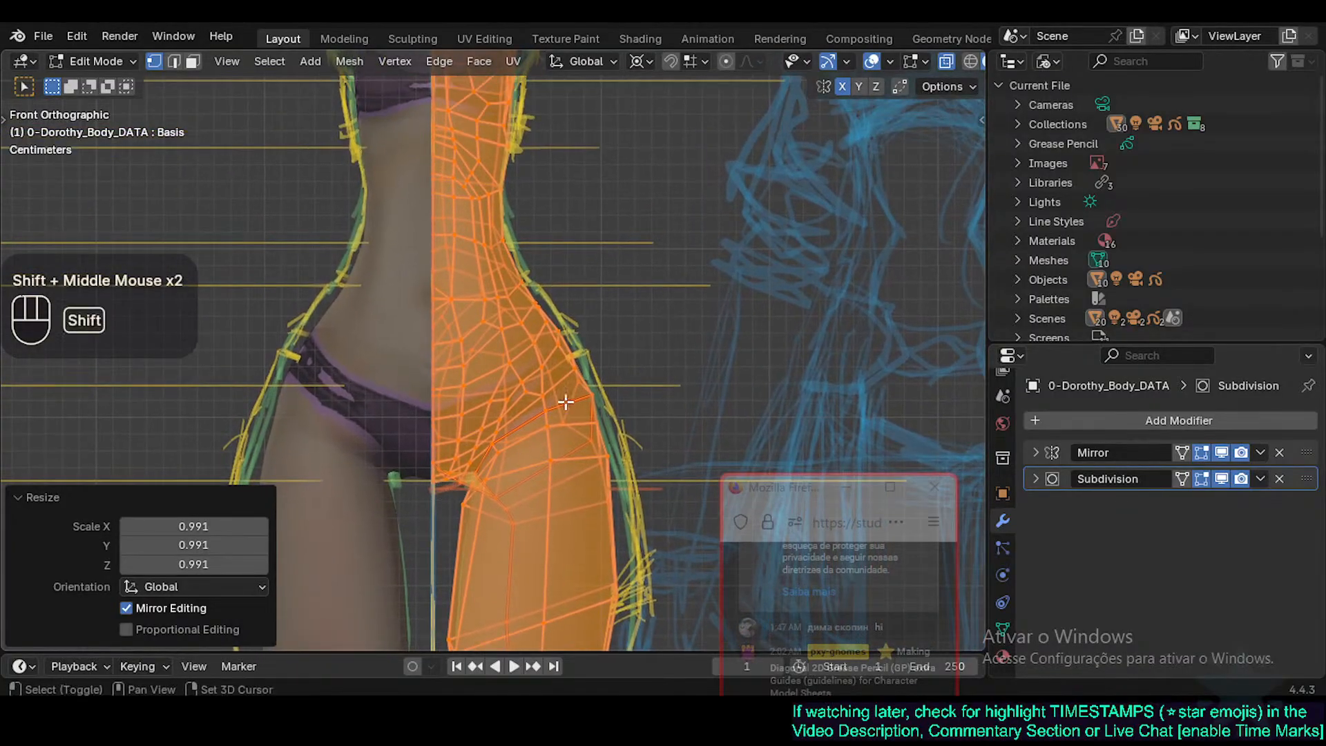
shift+middle_drag(565, 401, 383, 447)
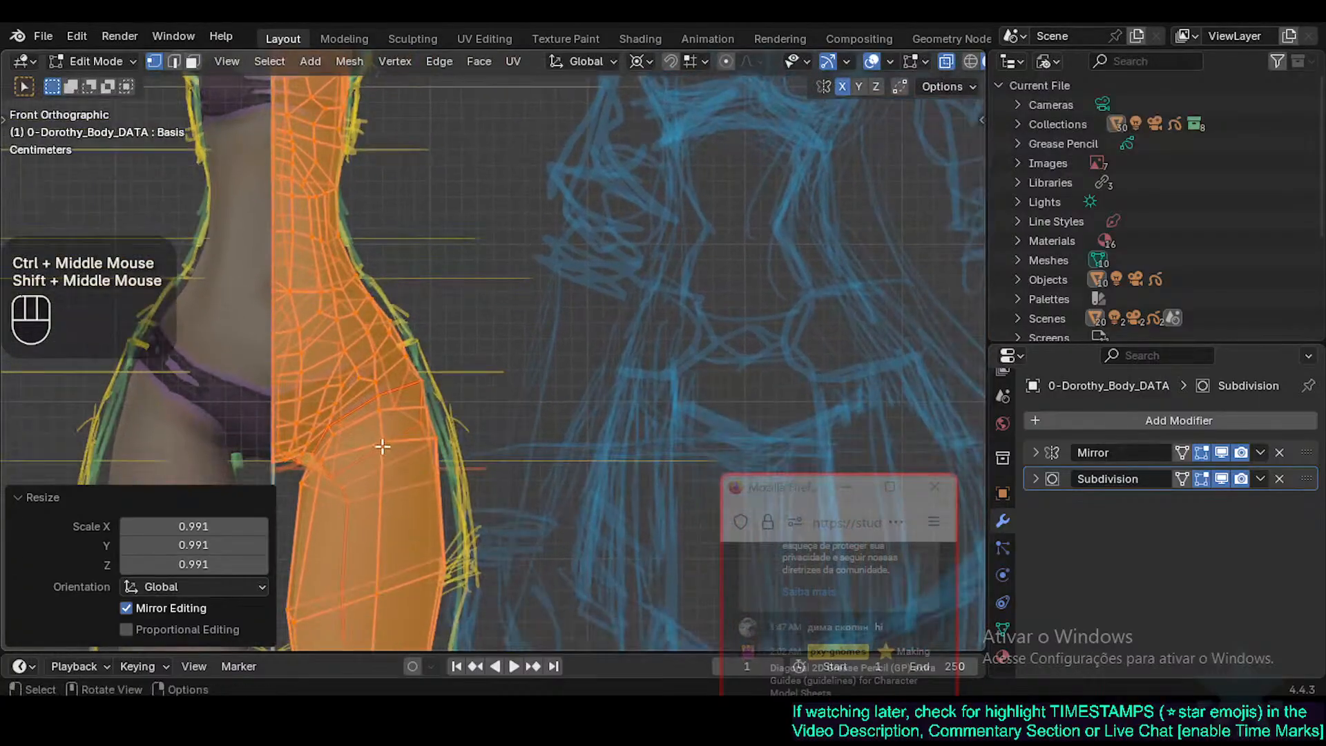
click(52, 492)
shift+middle_drag(272, 468, 231, 474)
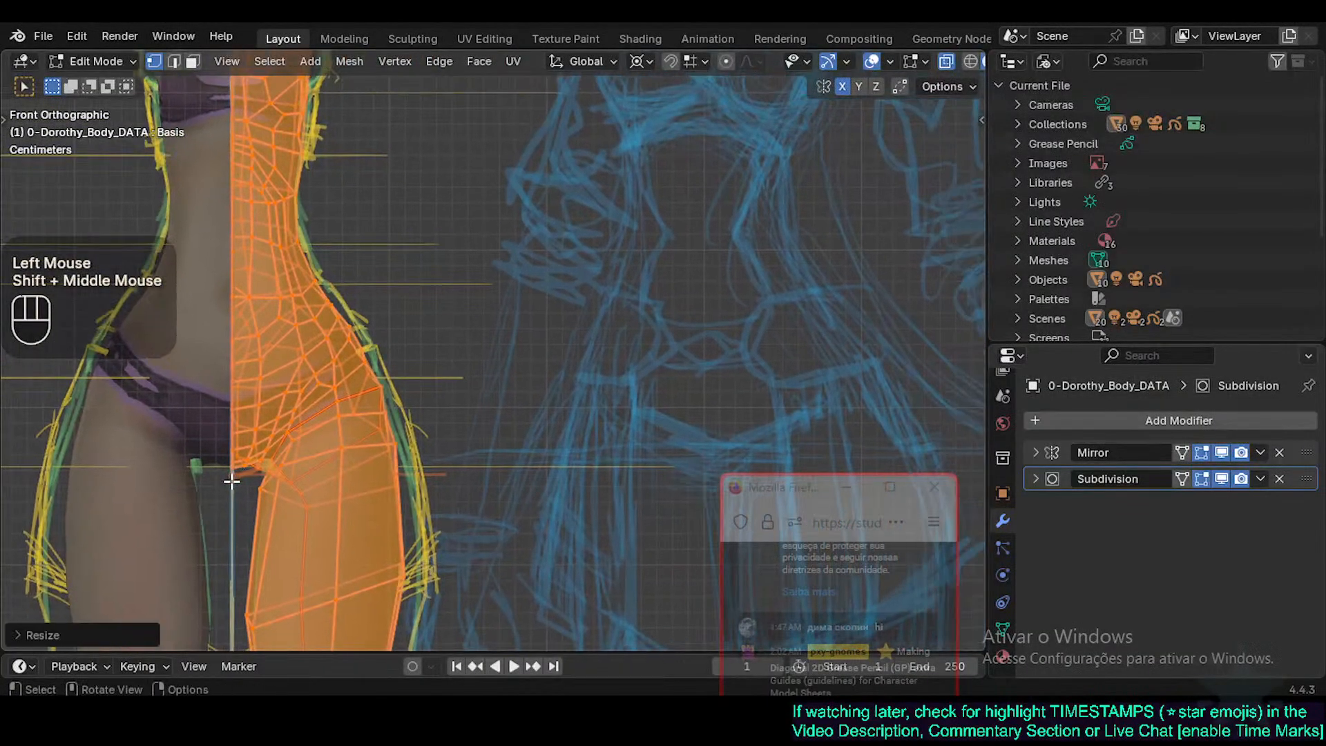
shift+middle_drag(379, 462, 310, 441)
shift+middle_drag(131, 442, 223, 429)
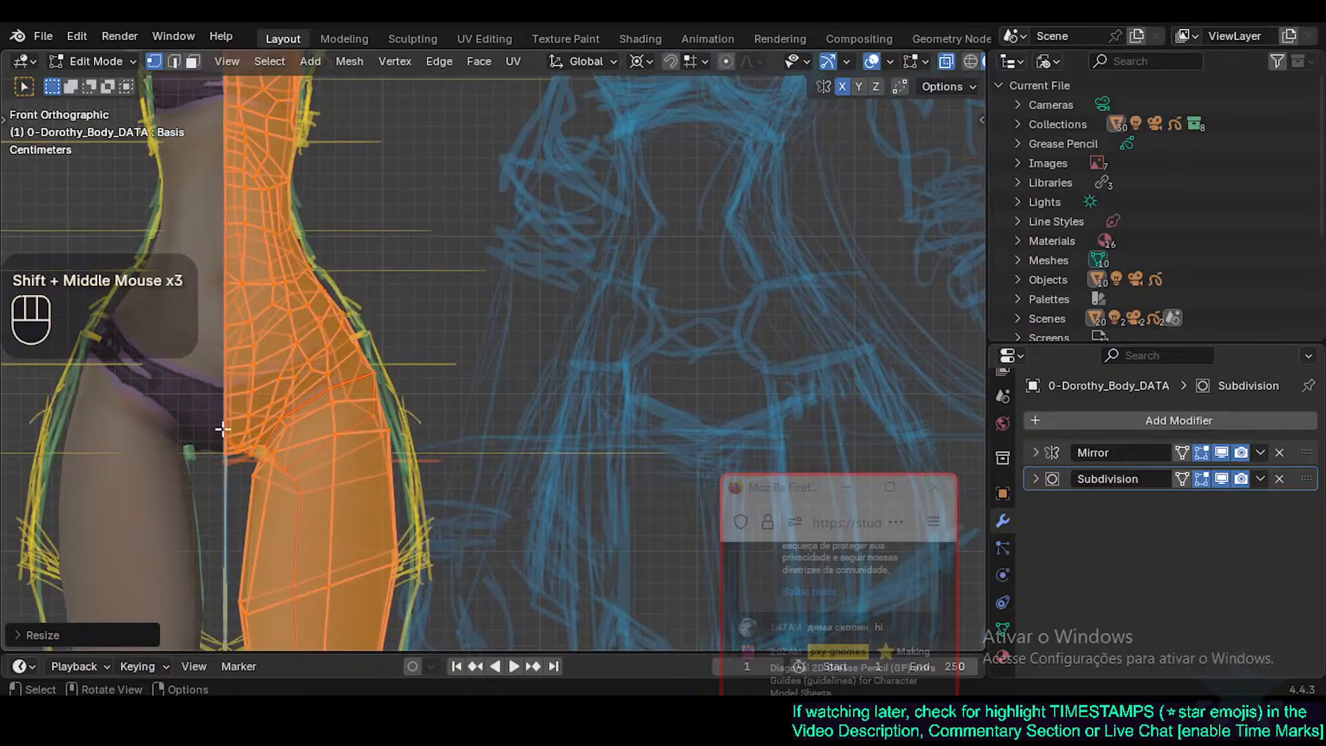
shift+middle_drag(286, 381, 293, 533)
shift+middle_drag(382, 124, 429, 369)
shift+middle_drag(429, 494, 420, 453)
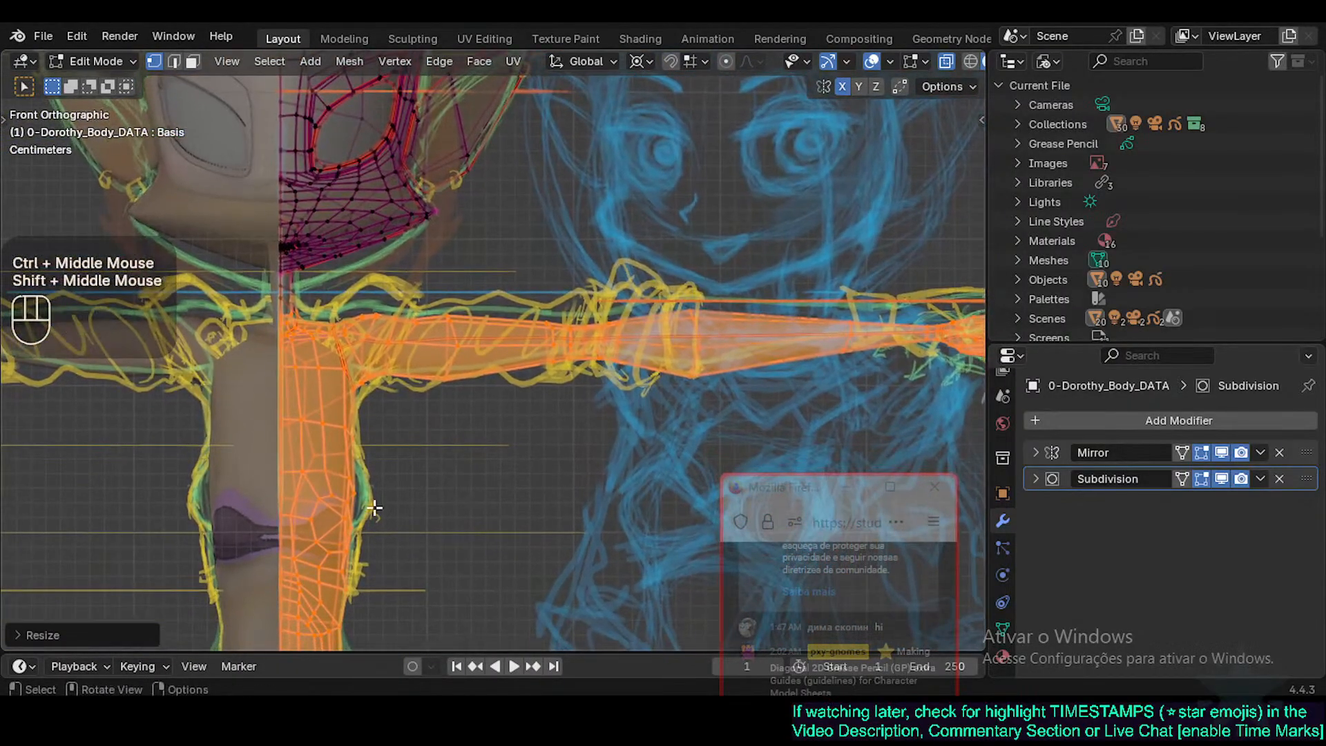
shift+middle_drag(488, 419, 532, 402)
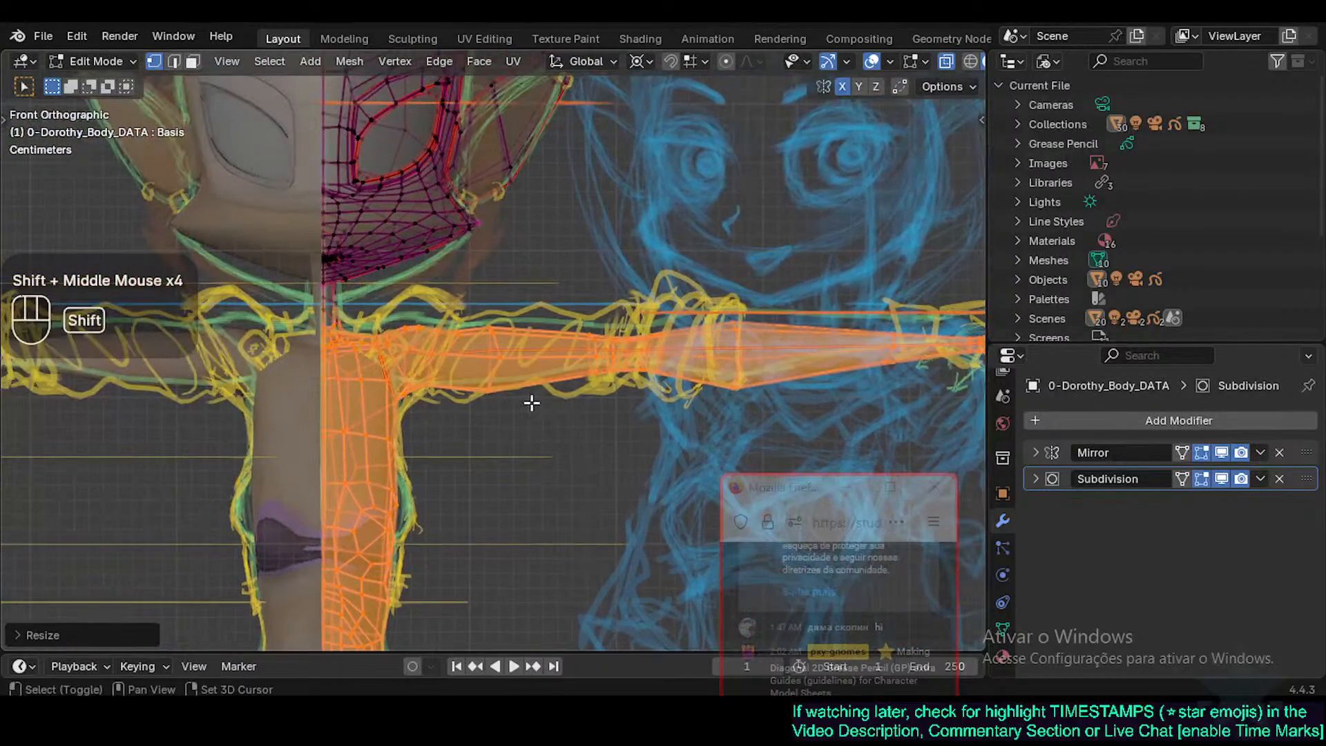
shift+middle_drag(368, 336, 369, 349)
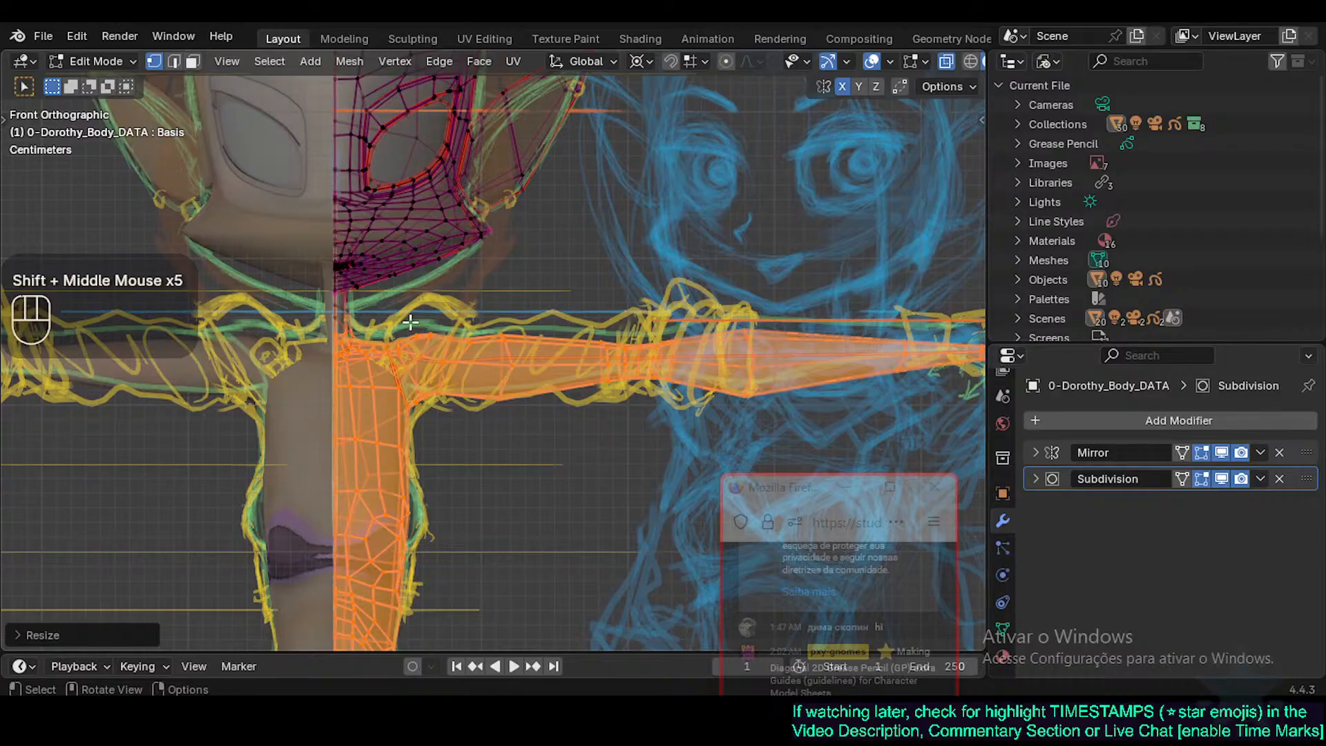
ctrl+middle_drag(468, 361, 371, 340)
shift+middle_drag(391, 529, 408, 317)
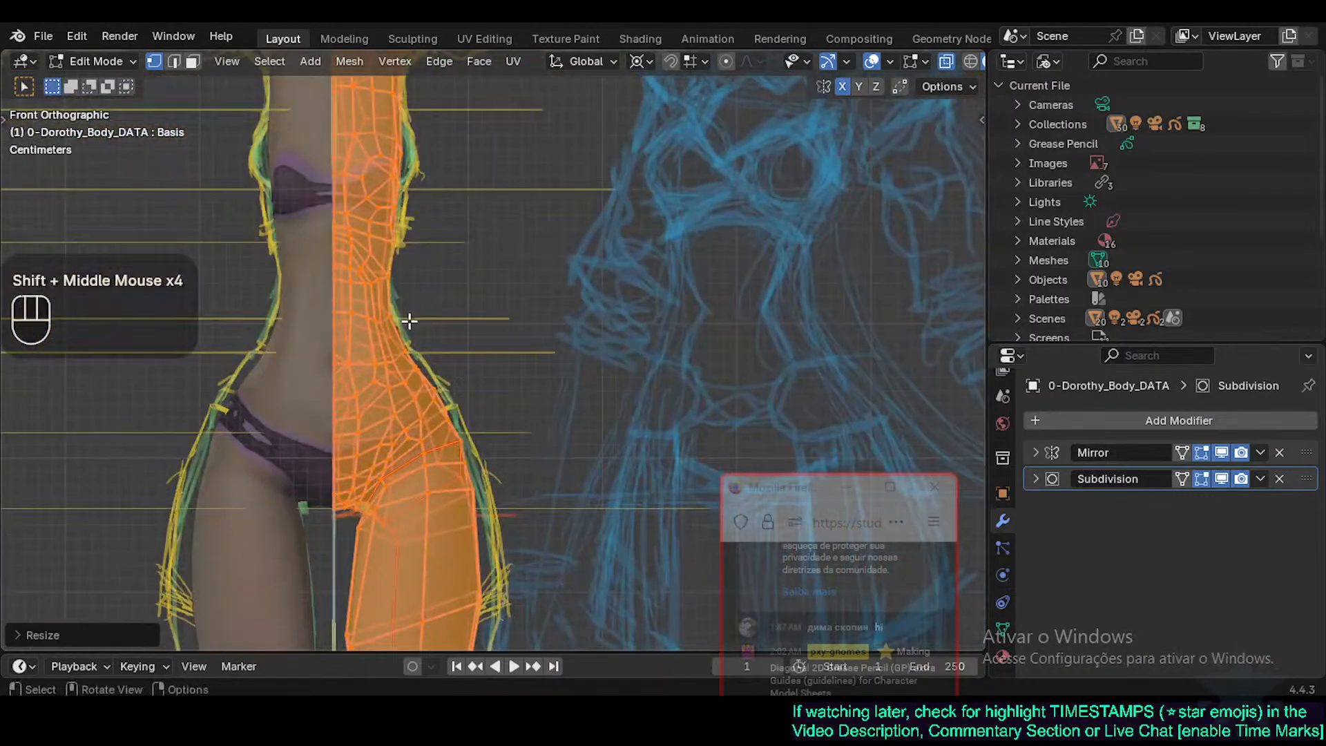
Examine the chest, legs and feet against the model sheet's guide lines down to the ground line.
scroll(411, 395, down, 1)
shift+middle_drag(375, 377, 391, 272)
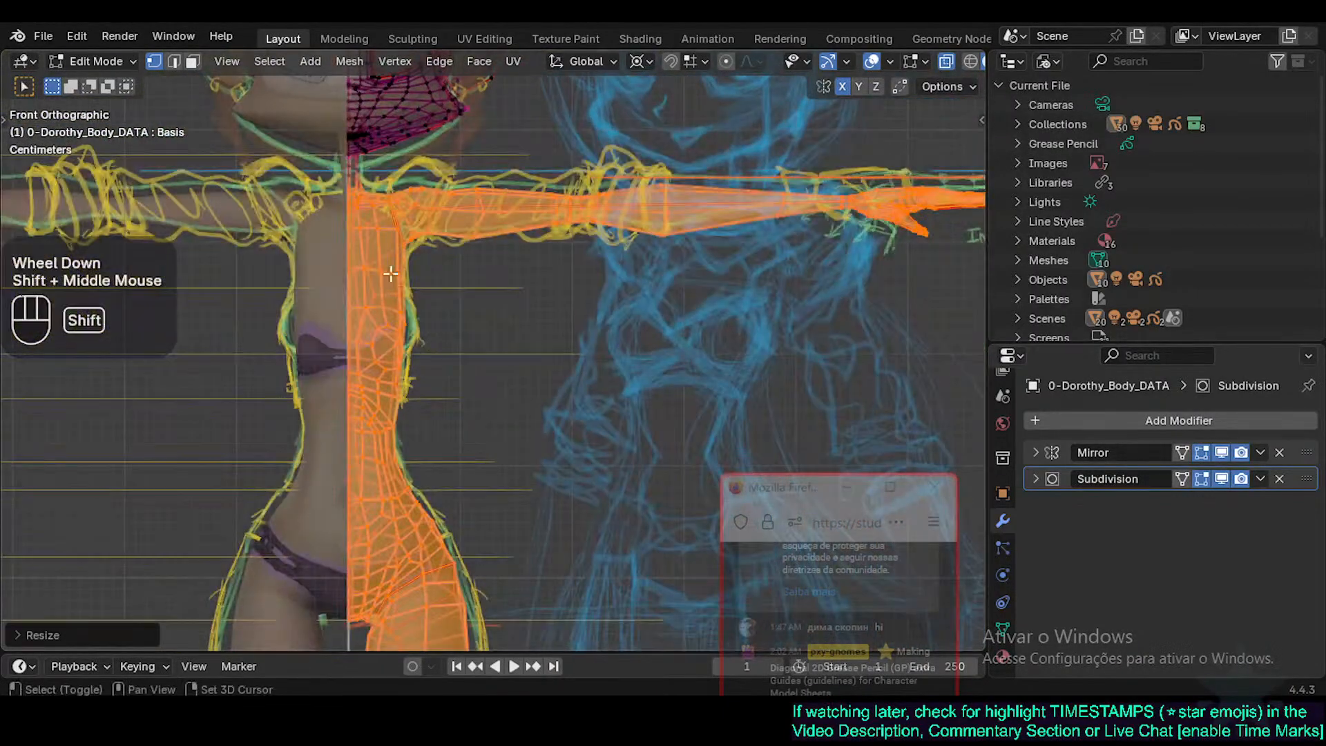
shift+middle_drag(386, 199, 416, 351)
shift+middle_drag(426, 512, 381, 80)
shift+middle_drag(379, 524, 388, 492)
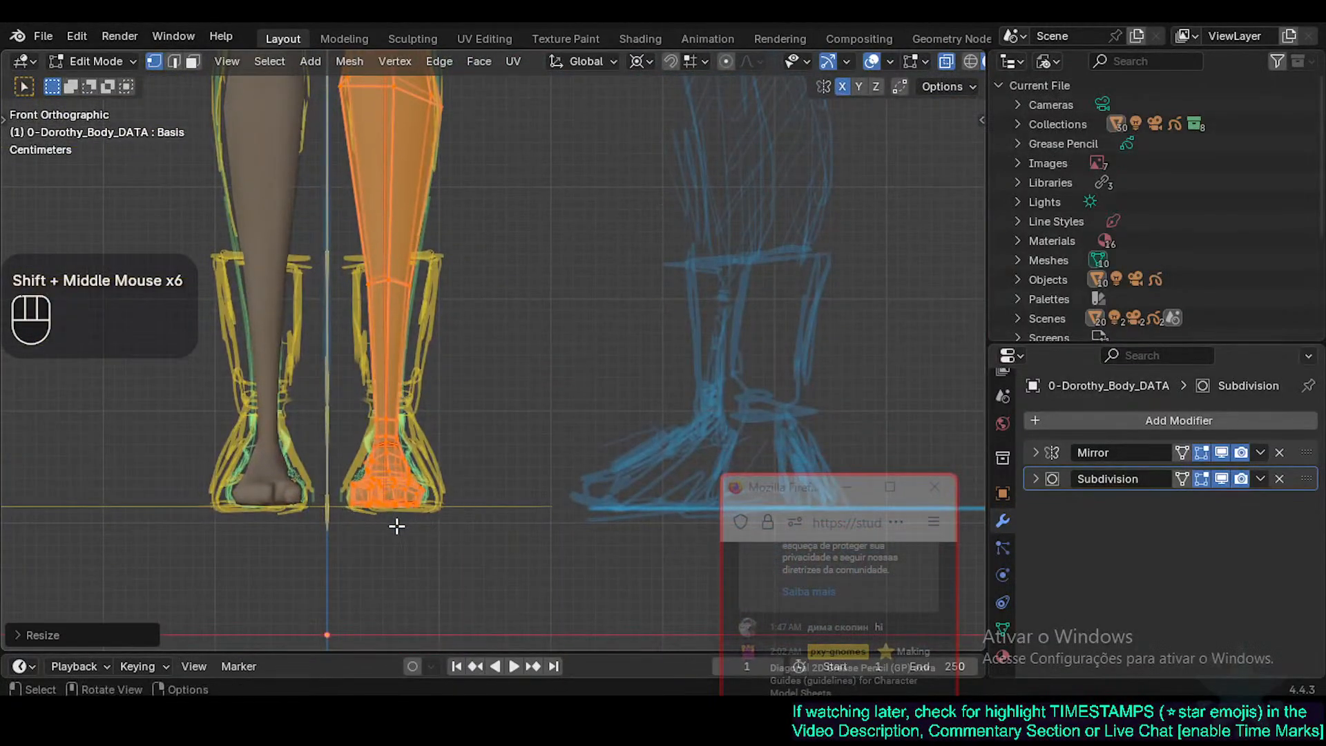
shift+middle_drag(485, 207, 476, 538)
shift+middle_drag(470, 173, 456, 525)
shift+middle_drag(456, 138, 453, 497)
shift+middle_drag(449, 152, 448, 456)
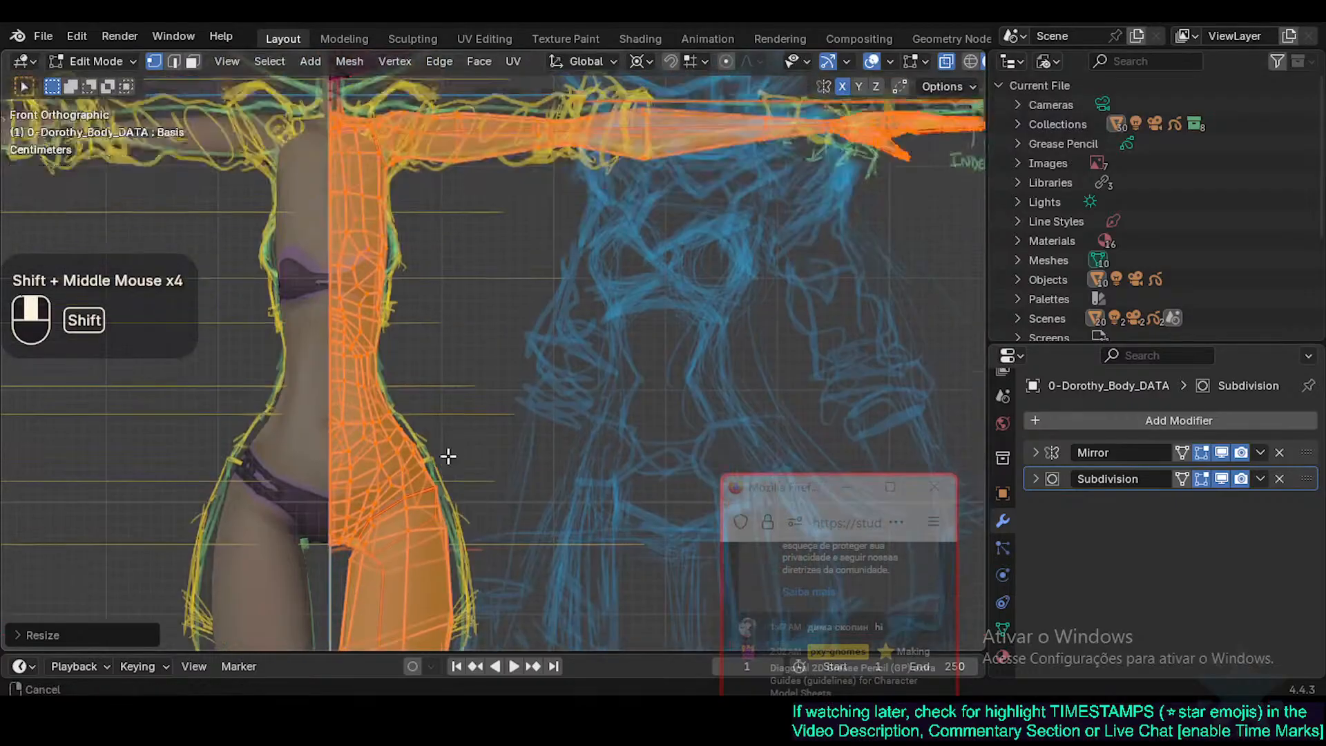
Examine the neck, shoulders and upper chest against the shoulder outlines and guide lines below the head.
shift+middle_drag(464, 183, 482, 363)
shift+middle_drag(422, 293, 451, 231)
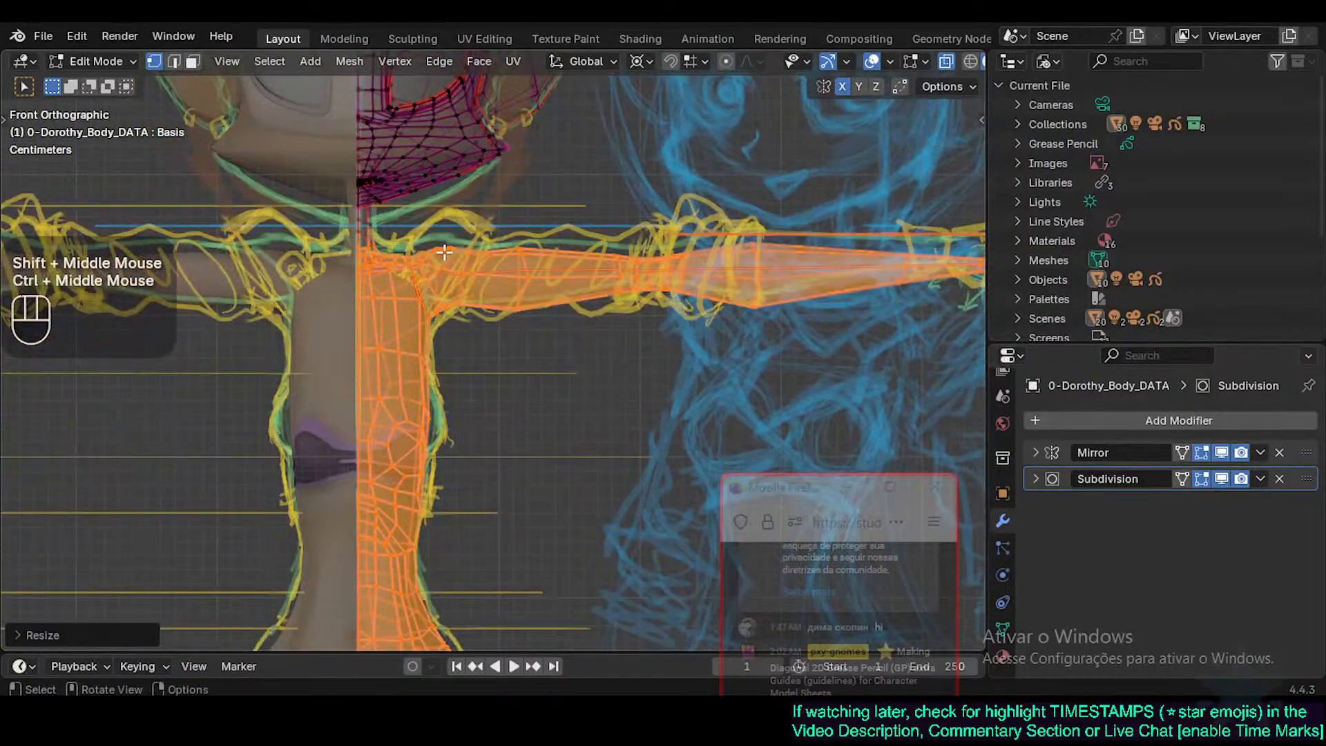
shift+middle_drag(448, 310, 446, 294)
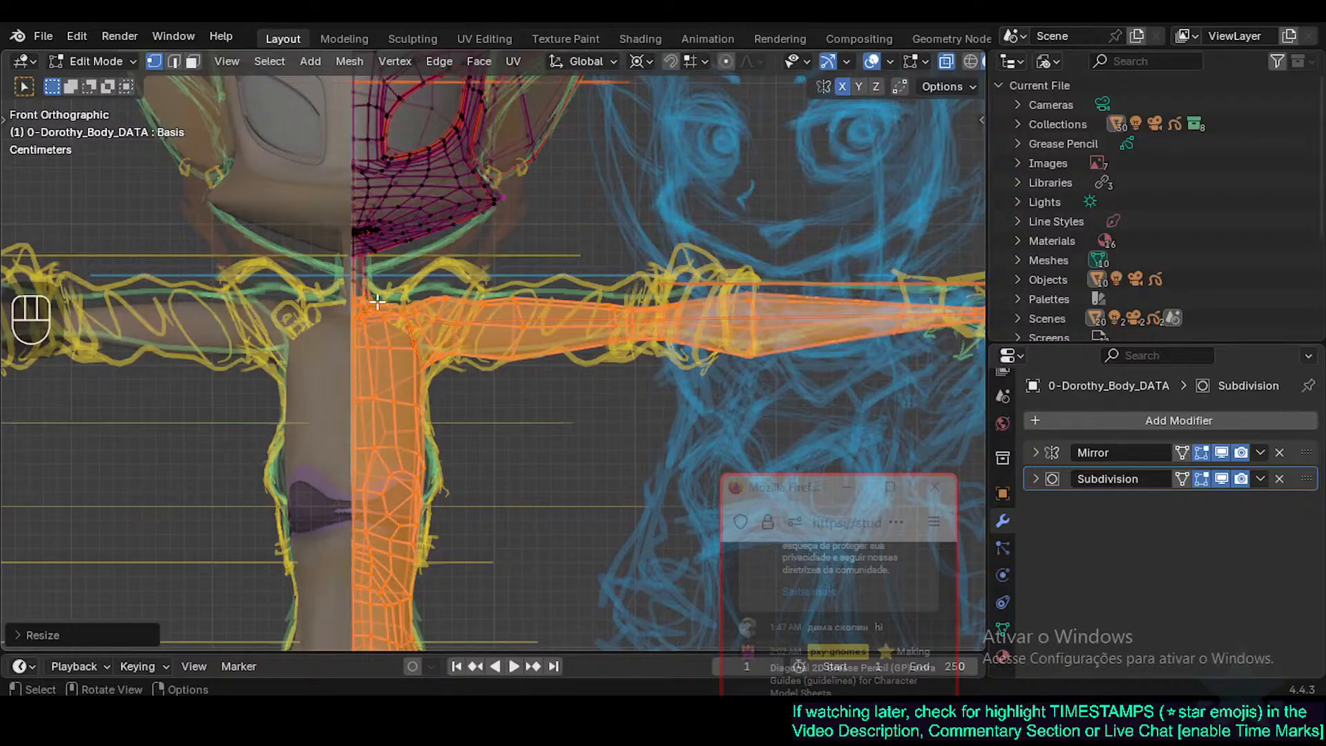
shift+middle_drag(376, 301, 395, 328)
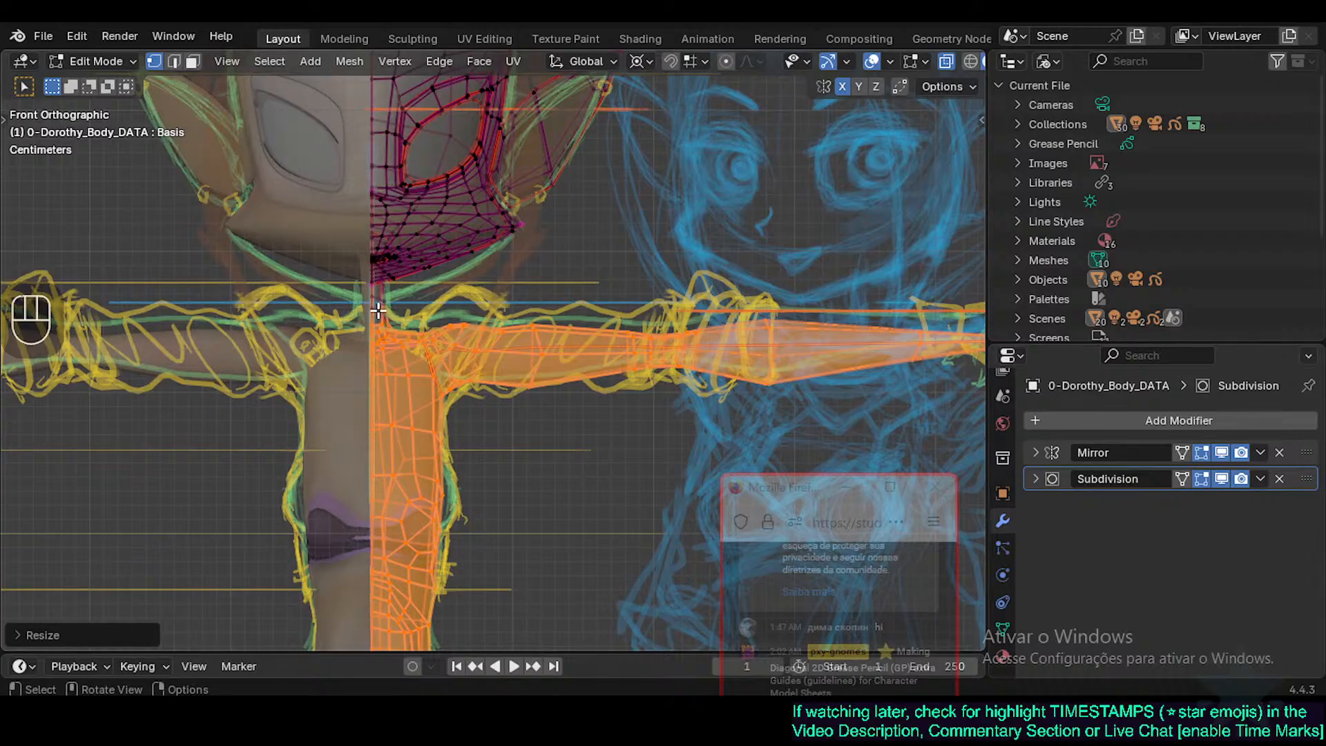
shift+middle_drag(415, 330, 477, 358)
scroll(472, 358, up, 1)
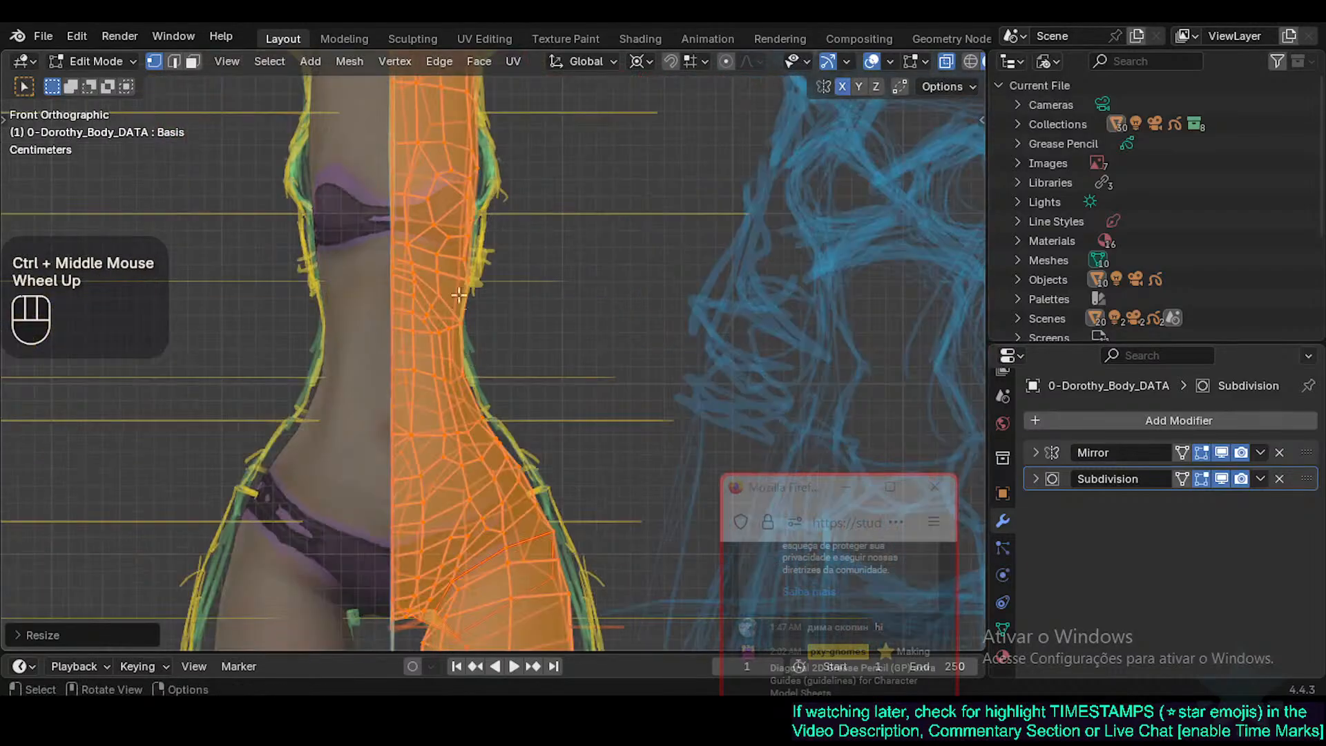
shift+middle_drag(460, 296, 464, 576)
shift+middle_drag(471, 252, 470, 360)
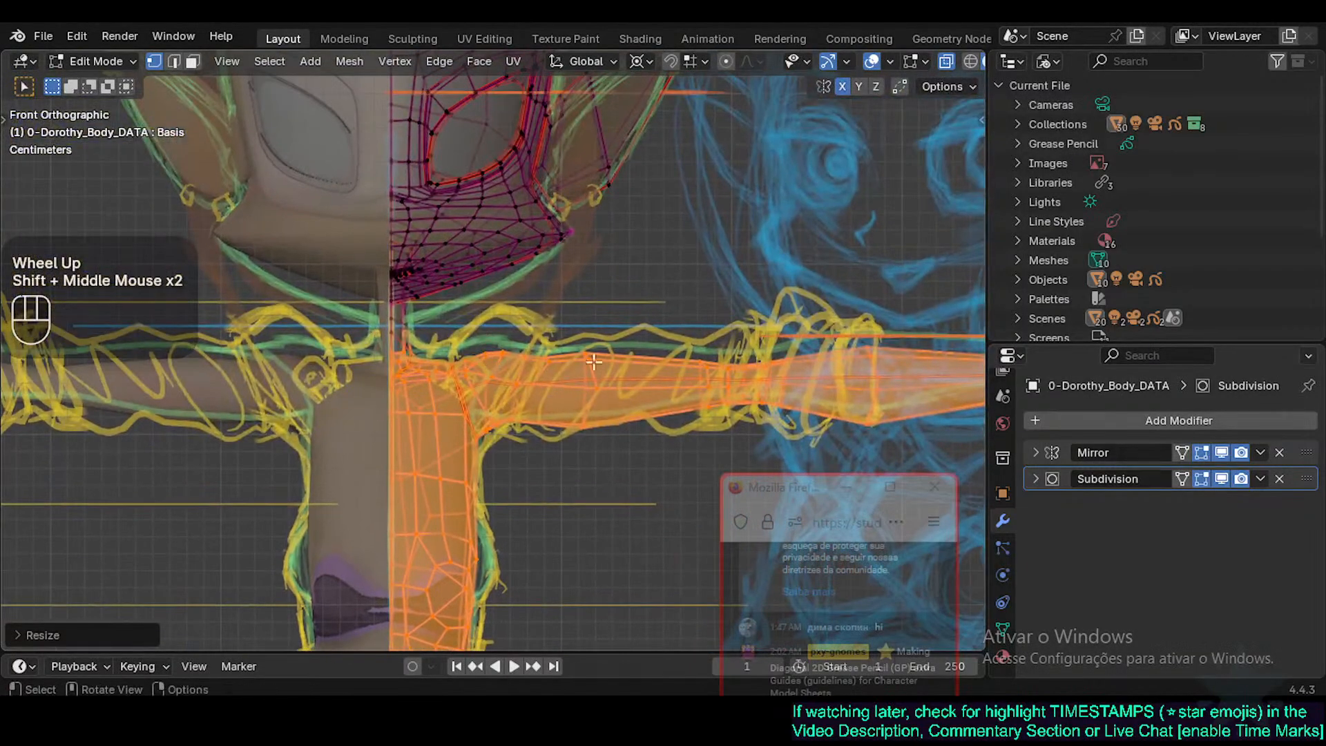
shift+middle_drag(480, 310, 516, 419)
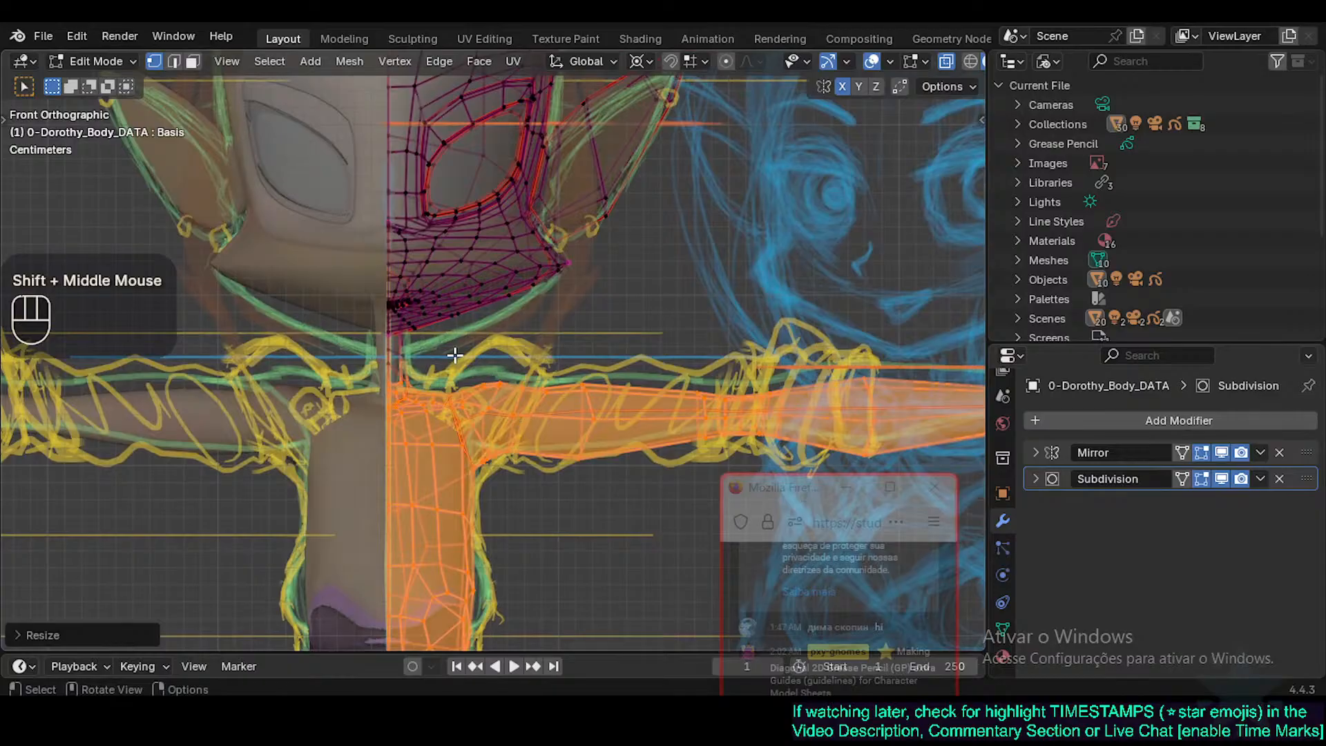
shift+middle_drag(440, 378, 456, 453)
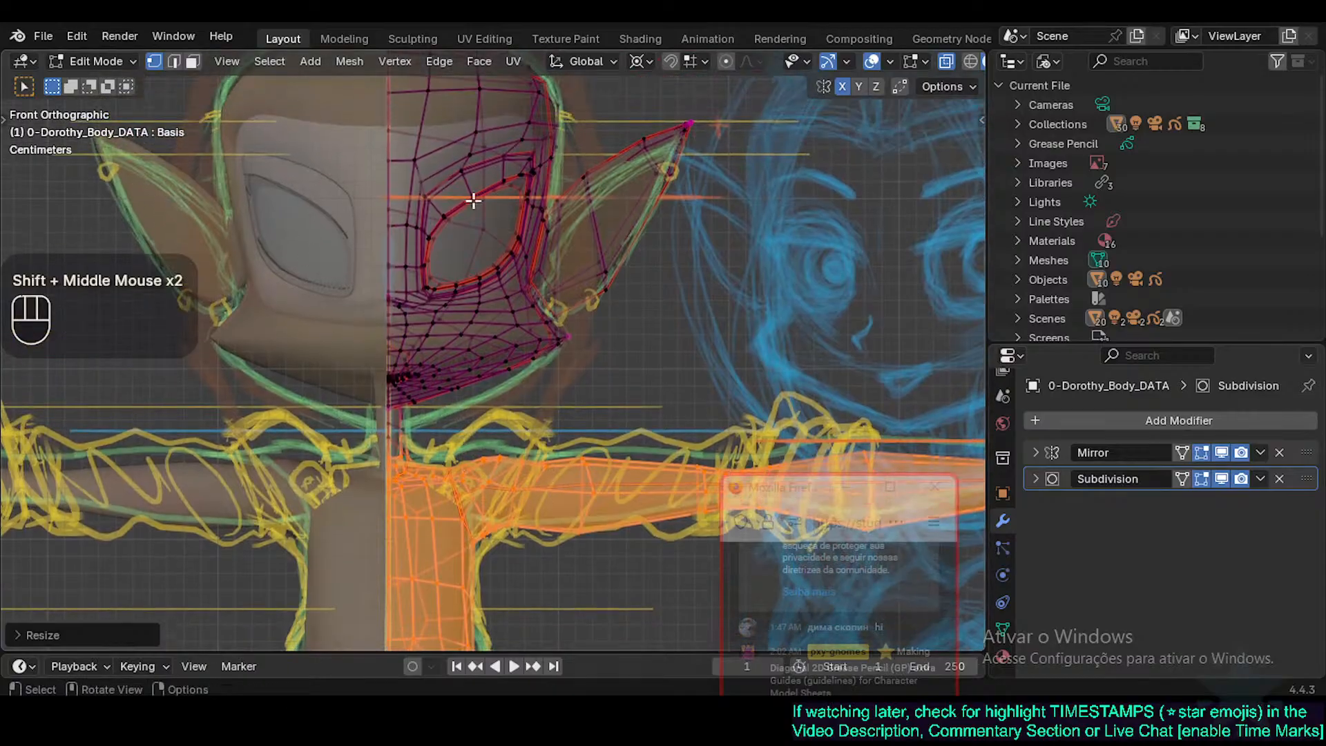
shift+middle_drag(442, 252, 444, 317)
shift+middle_drag(473, 550, 449, 369)
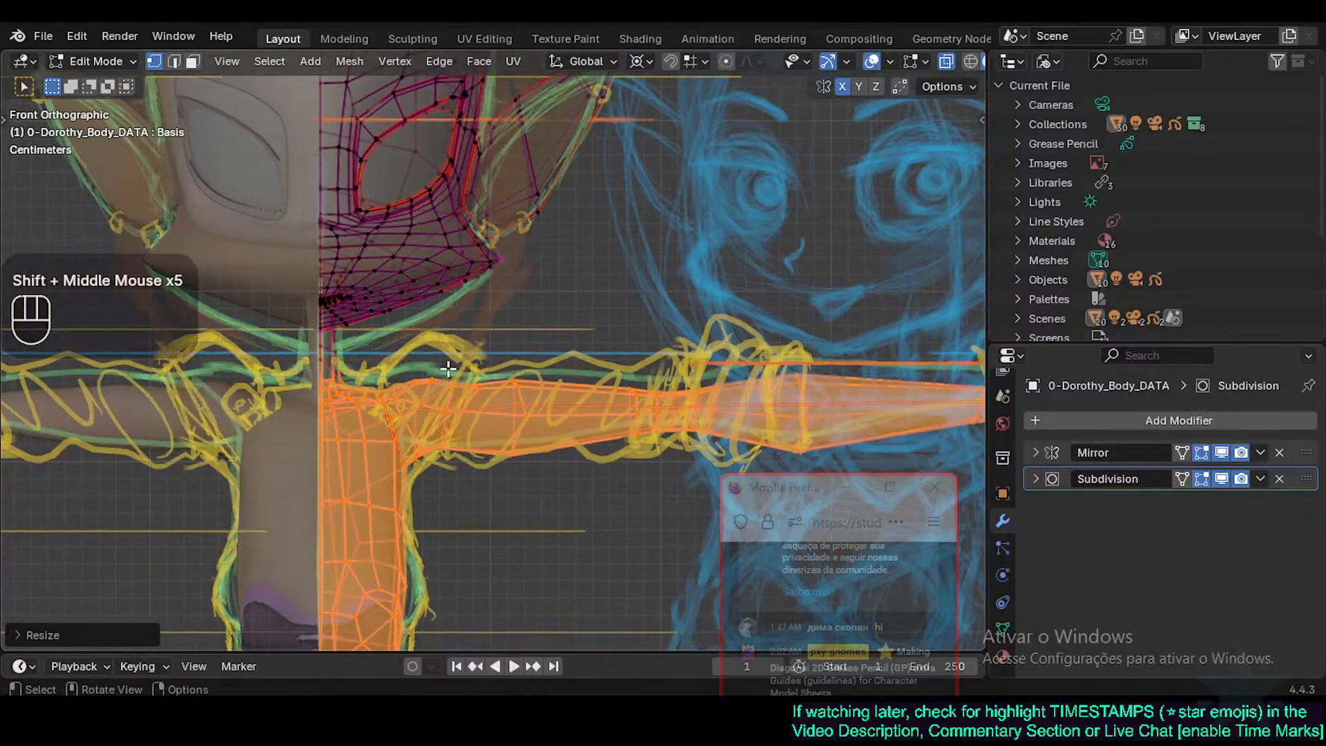
Examine the outstretched arm and hand against the sleeve outline and the index and middle finger length marks.
shift+middle_drag(436, 492, 438, 361)
shift+middle_drag(438, 300, 184, 322)
shift+middle_drag(470, 320, 371, 292)
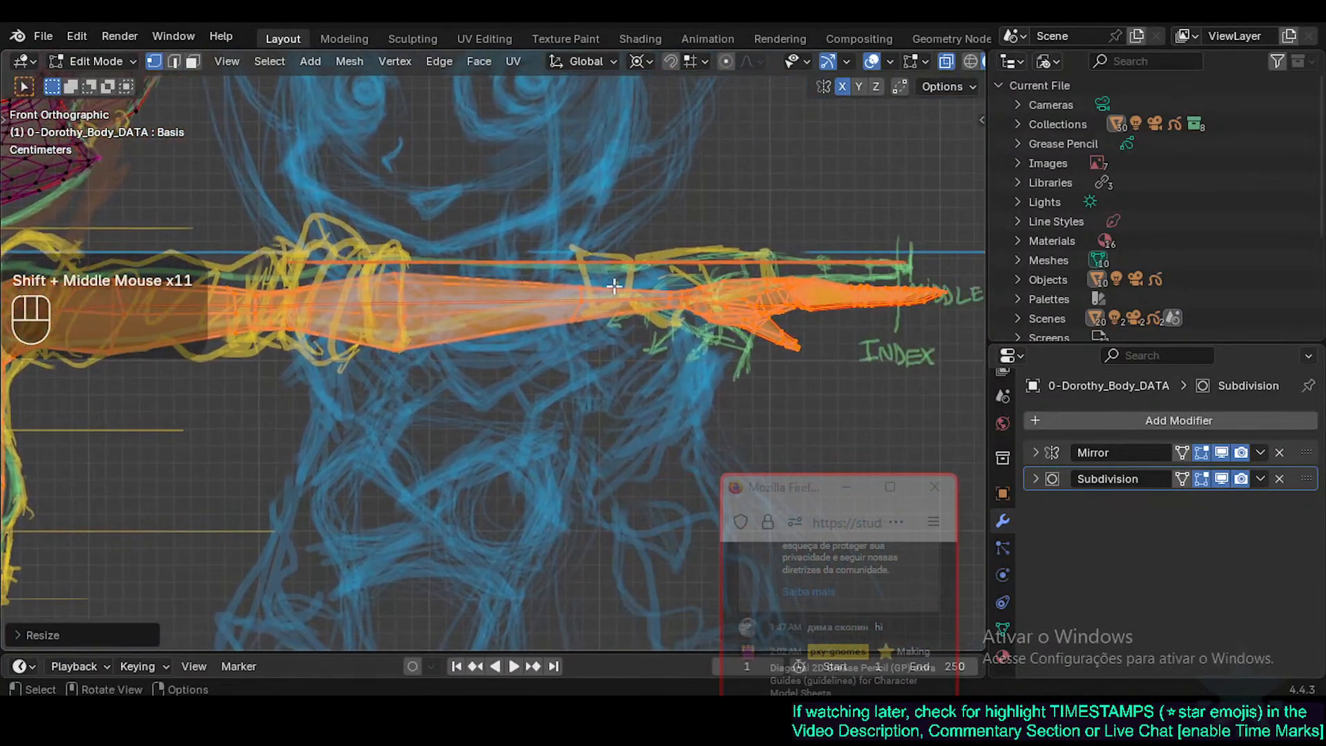
mouse_move(614, 285)
shift+middle_down()
mouse_move(559, 304)
mouse_move(603, 295)
shift+middle_up()
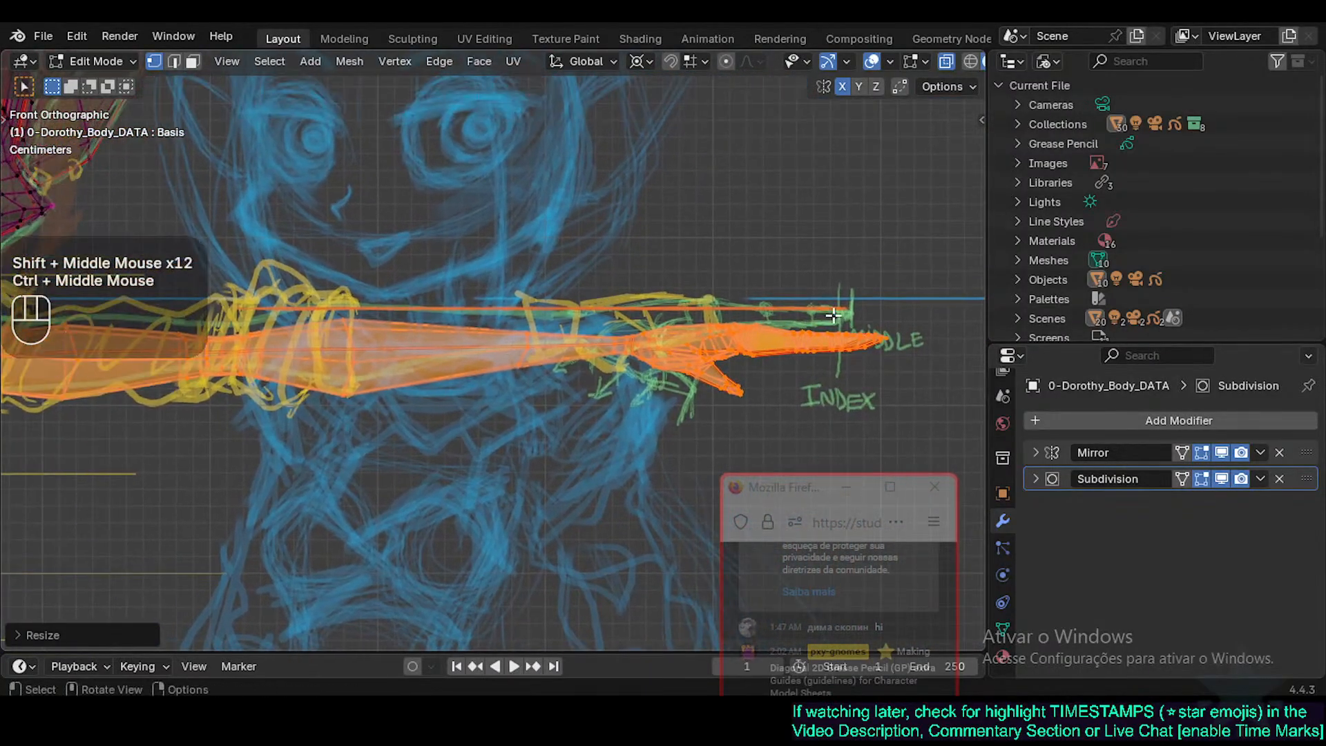
shift+middle_drag(518, 356, 545, 278)
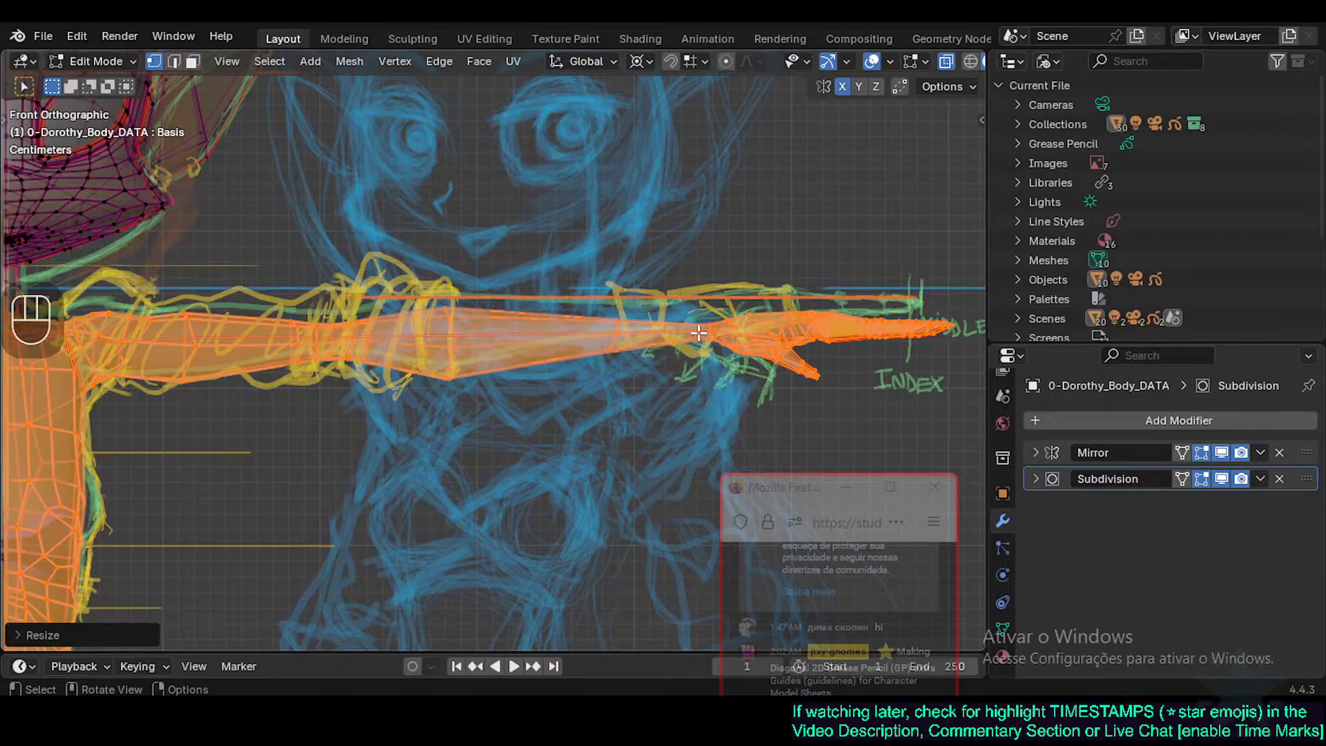
ctrl+middle_drag(448, 349, 425, 180)
shift+middle_drag(262, 366, 408, 297)
scroll(416, 303, down, 1)
shift+middle_drag(439, 69, 374, 210)
Place the 3D cursor at the shoulder and circle-select only the arm and hand vertices.
shift+right_click(373, 209)
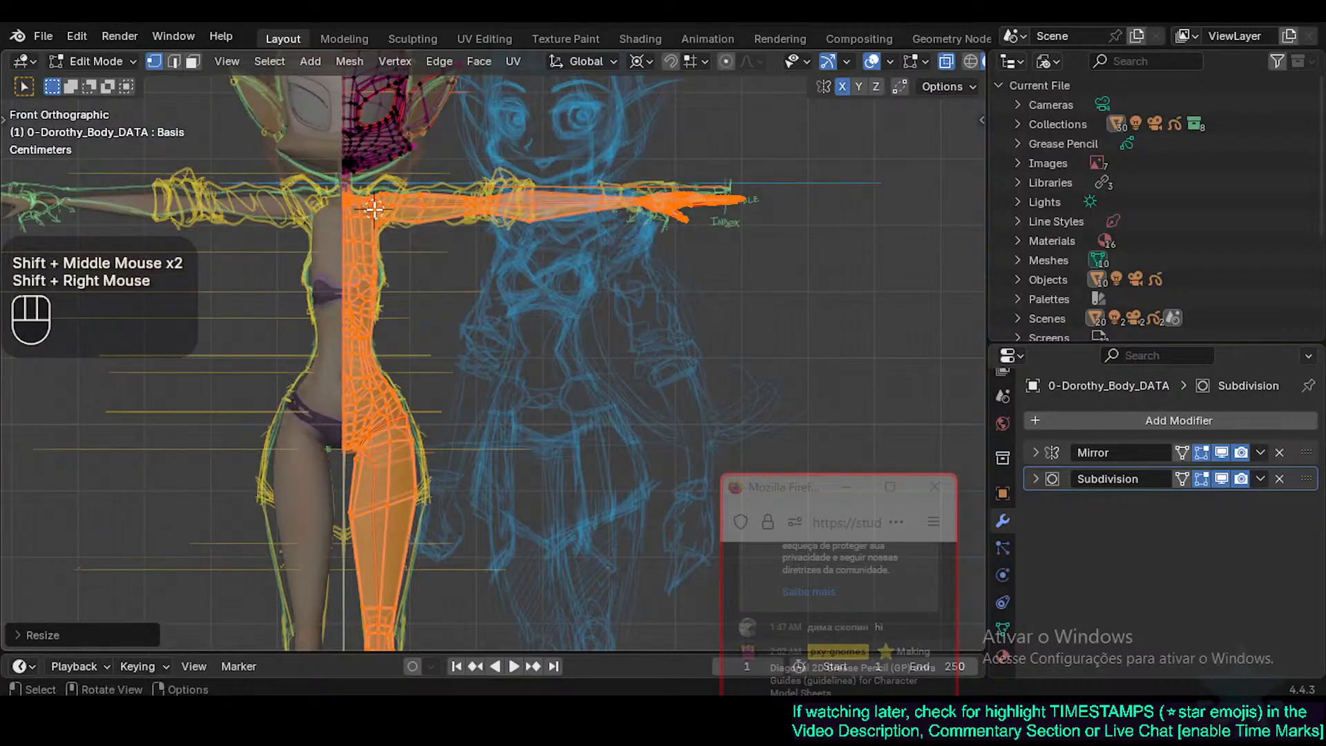
click(764, 196)
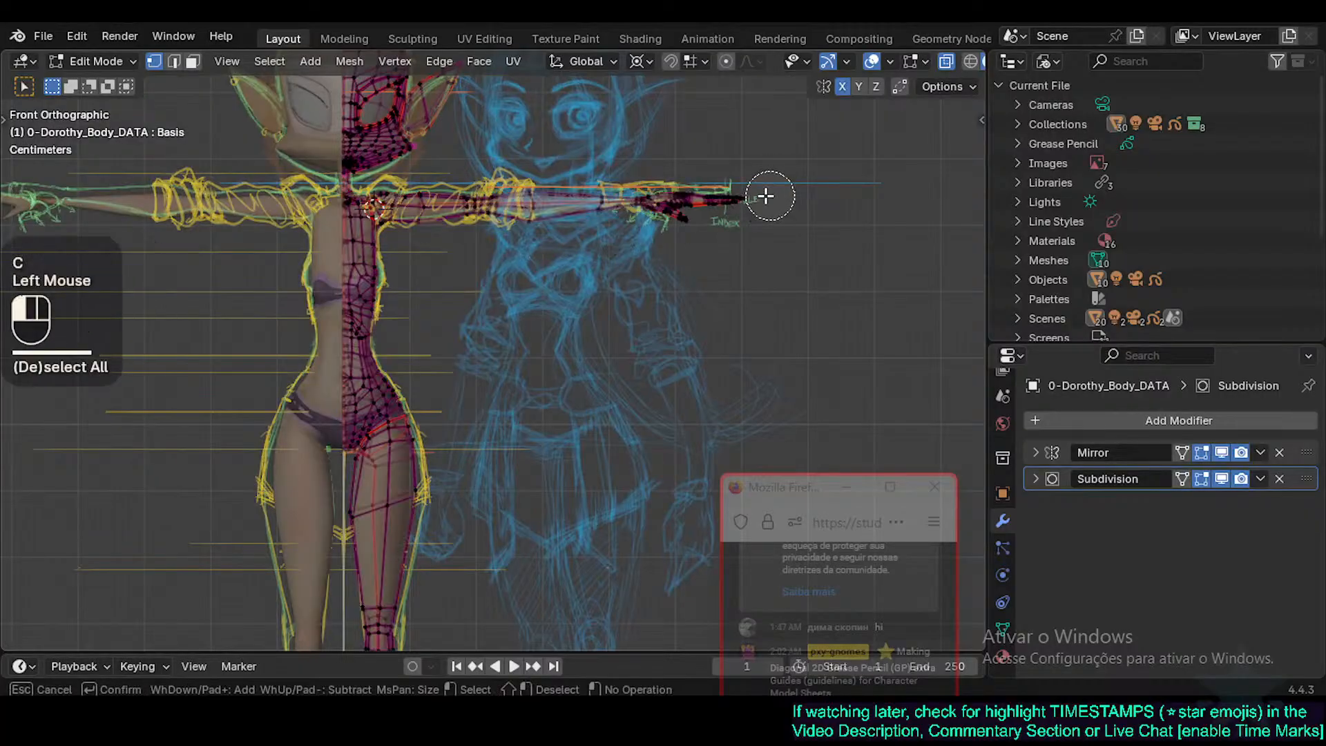
key(c)
drag(456, 197, 734, 200)
right_click(737, 221)
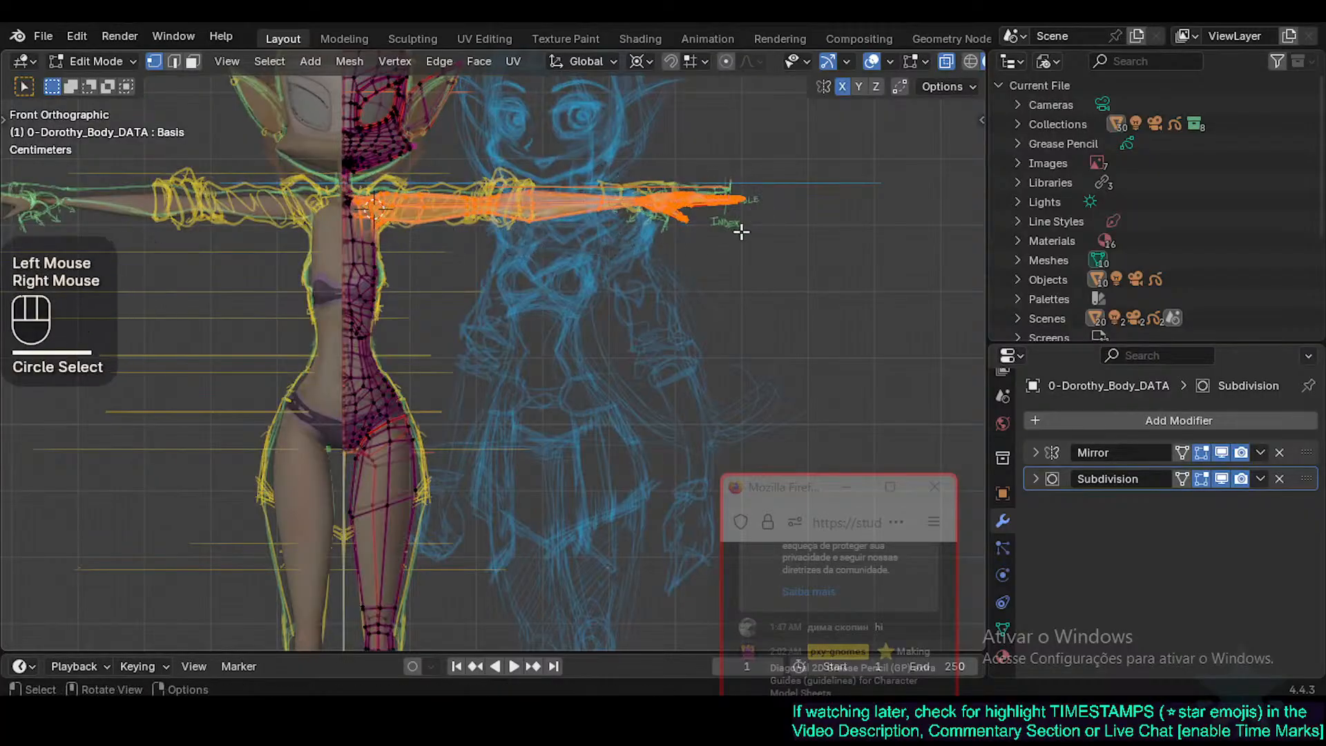
Try rotating the arm down about 72 degrees around the 3D cursor at the upper shoulder to compare its length with the body.
key(r)
key(Escape)
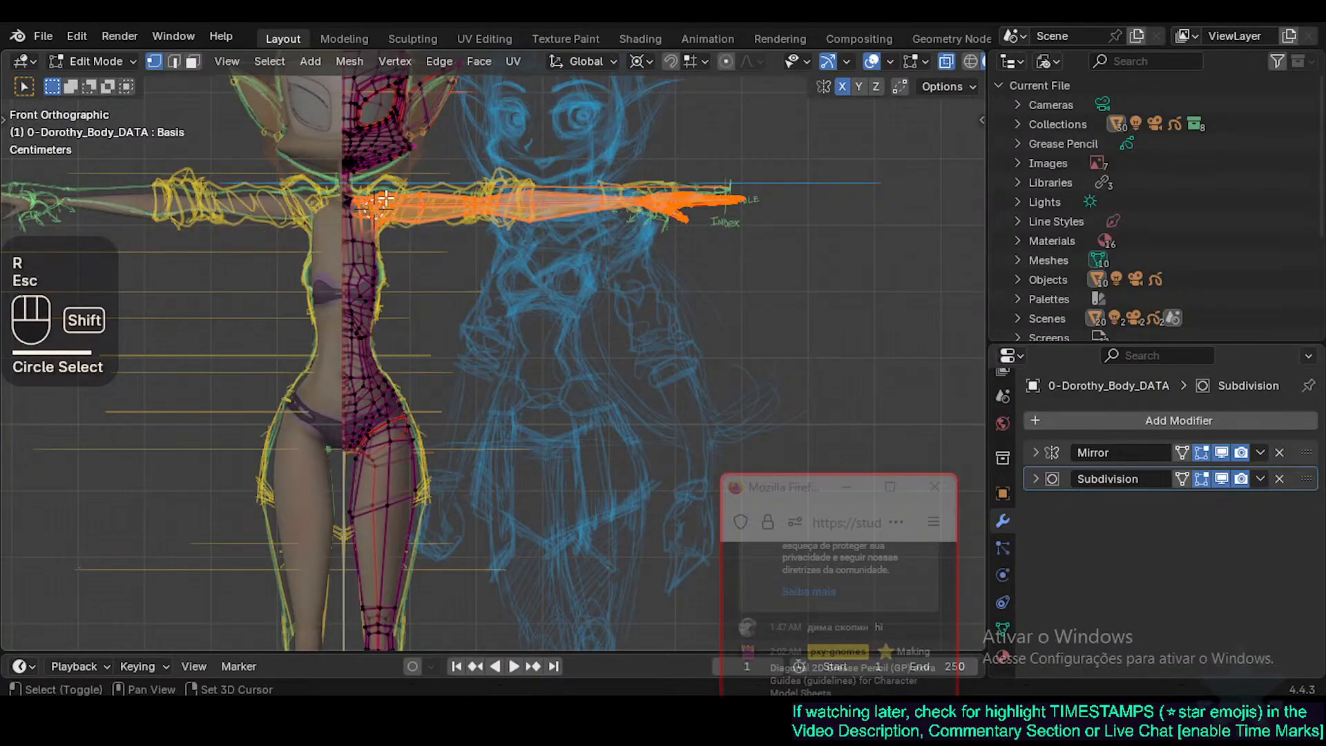
shift+right_click(386, 198)
key(r)
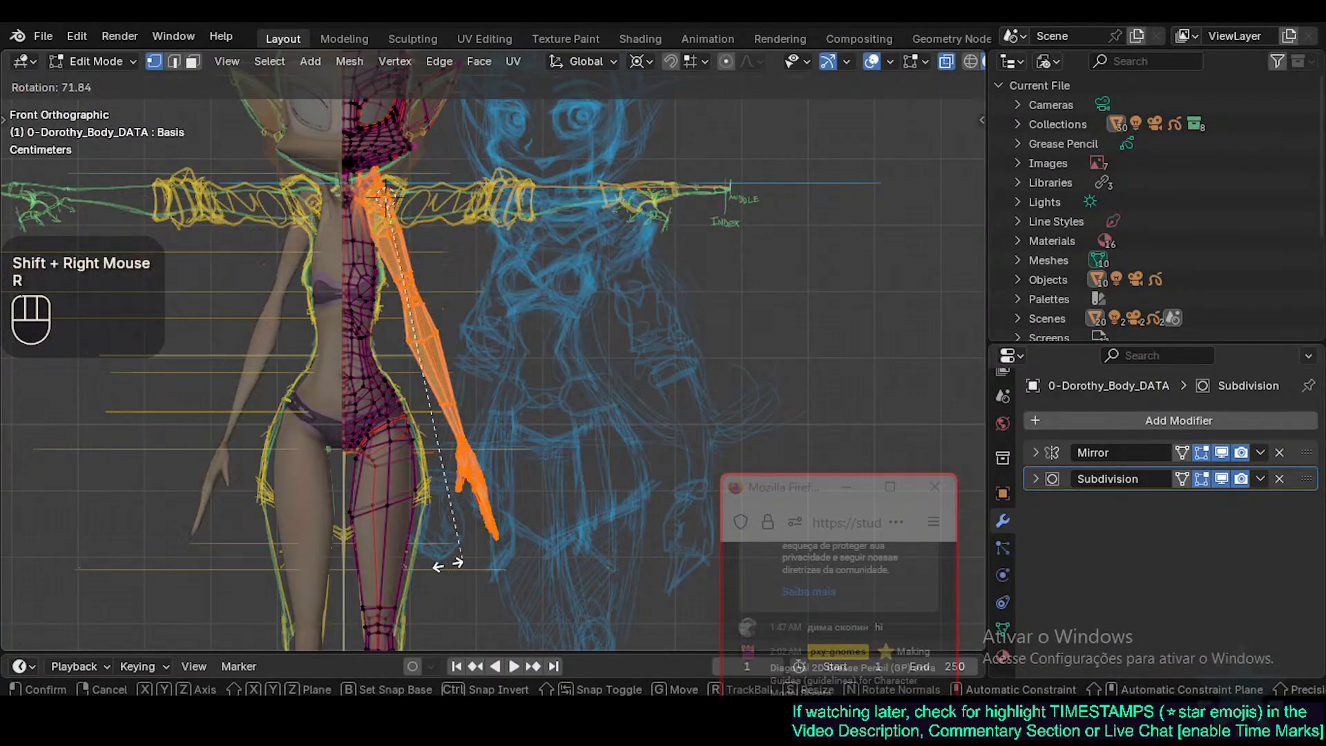
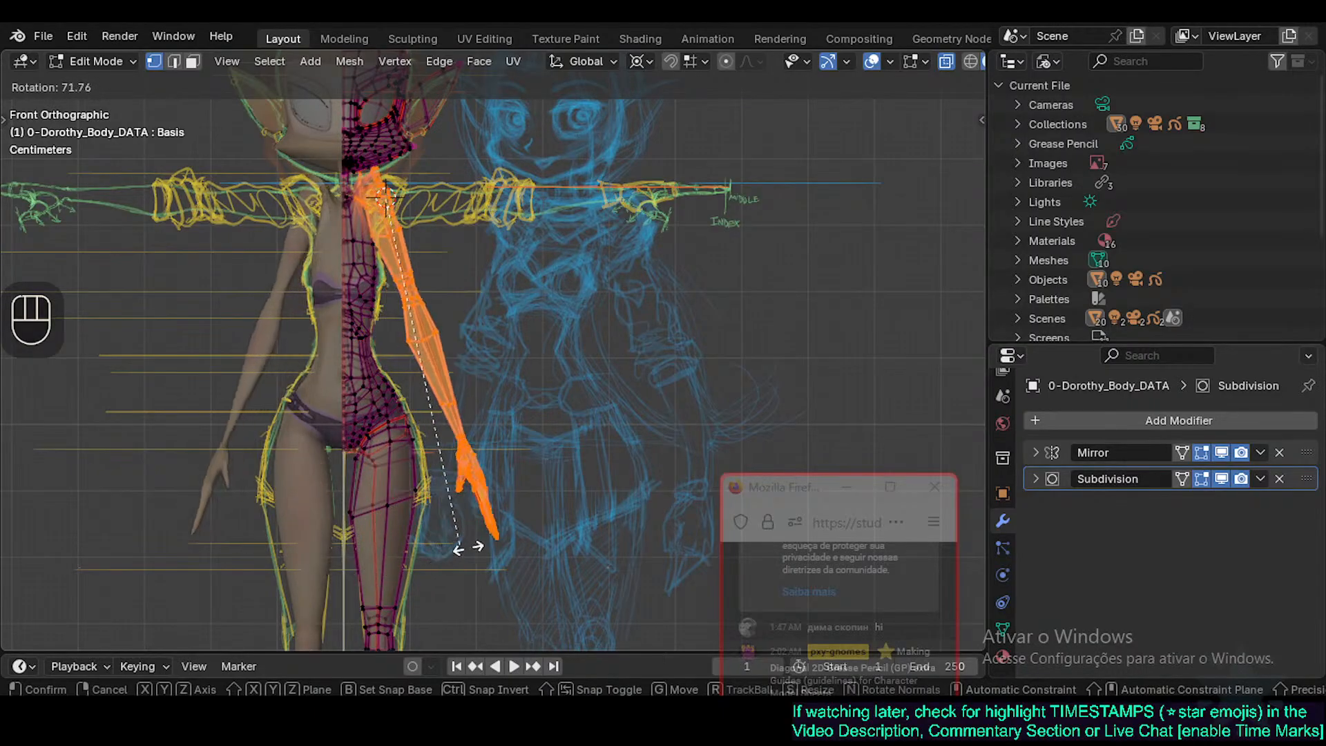
key(Escape)
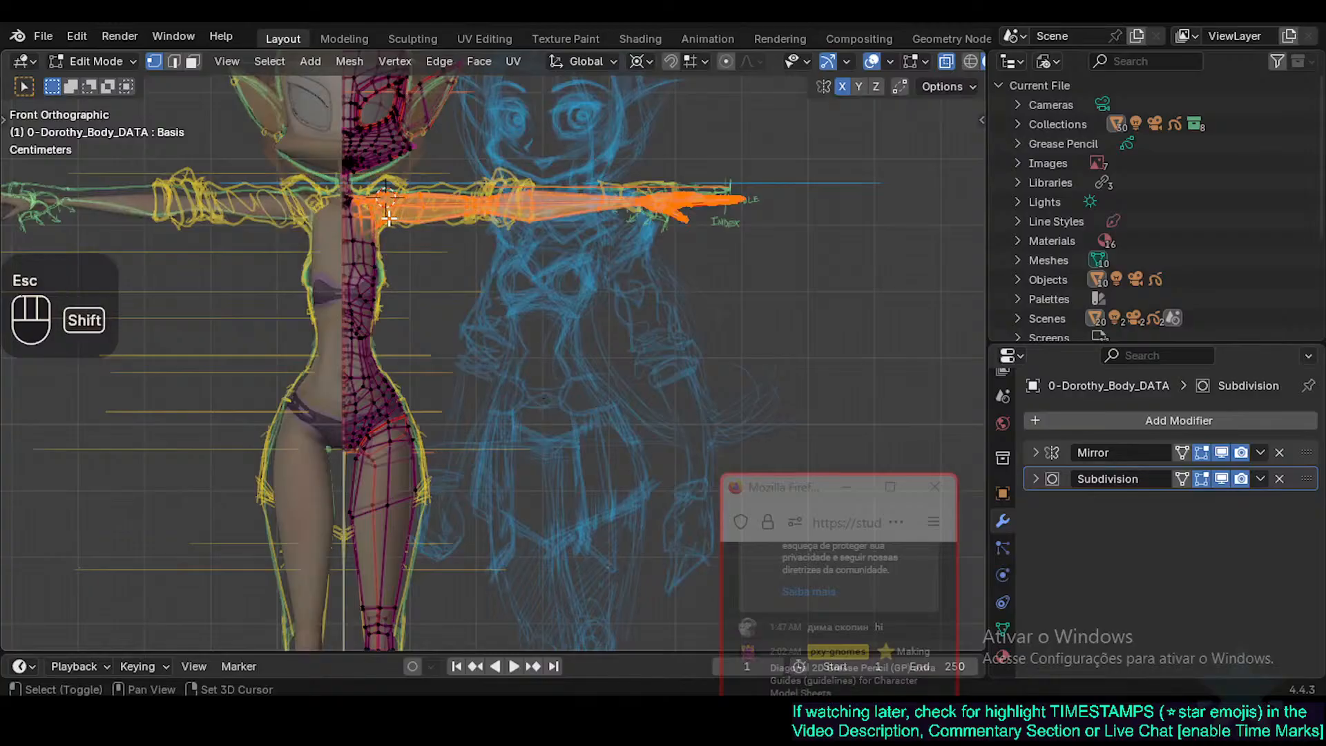
Try rotating the arm down about 88 degrees around the 3D cursor moved near the armpit, testing the hand's reach along the thigh.
shift+right_click(387, 219)
key(r)
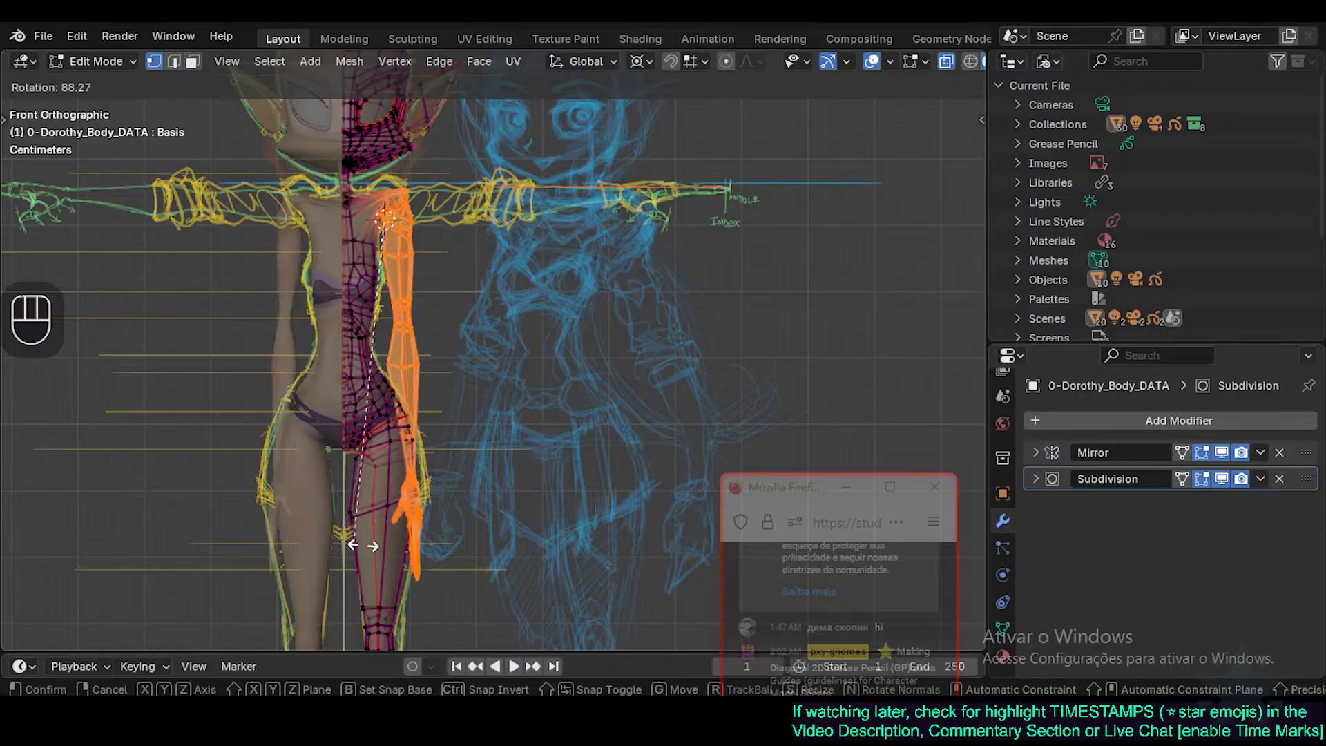
key(Escape)
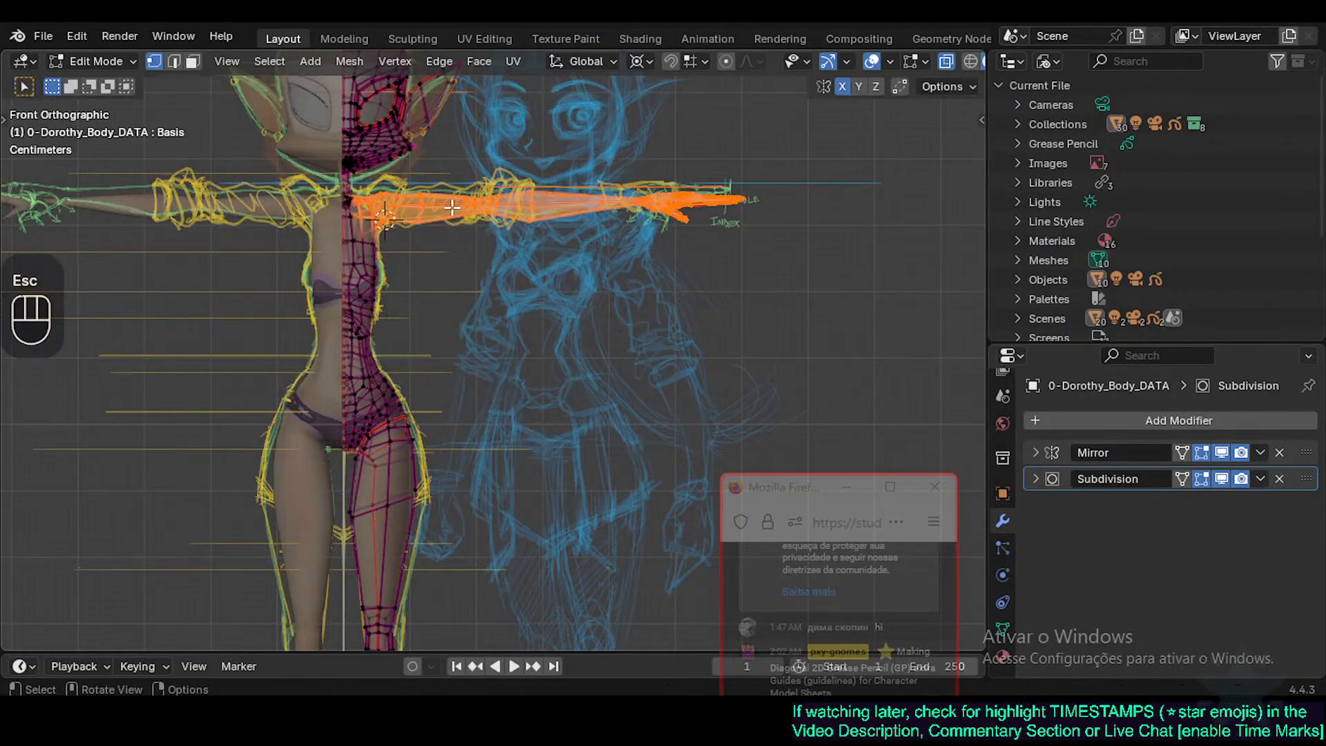
shift+right_click(386, 219)
key(r)
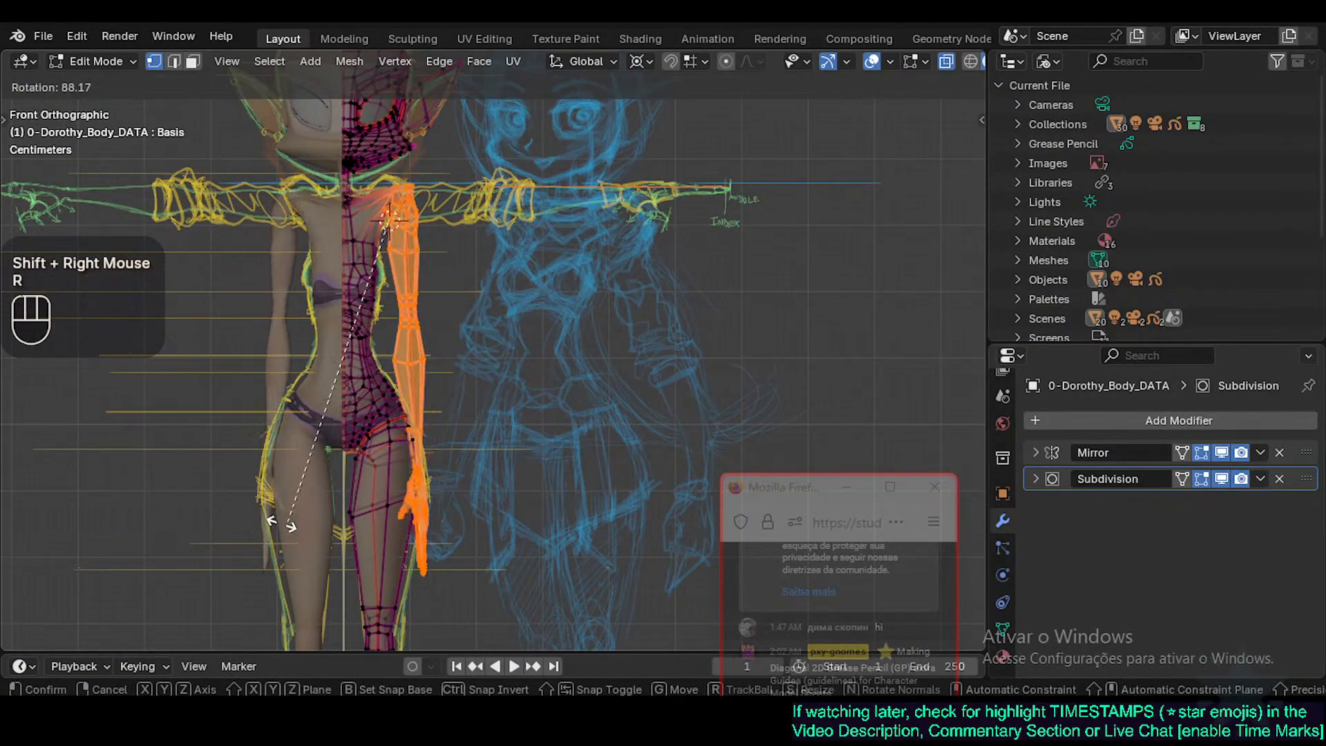
key(Escape)
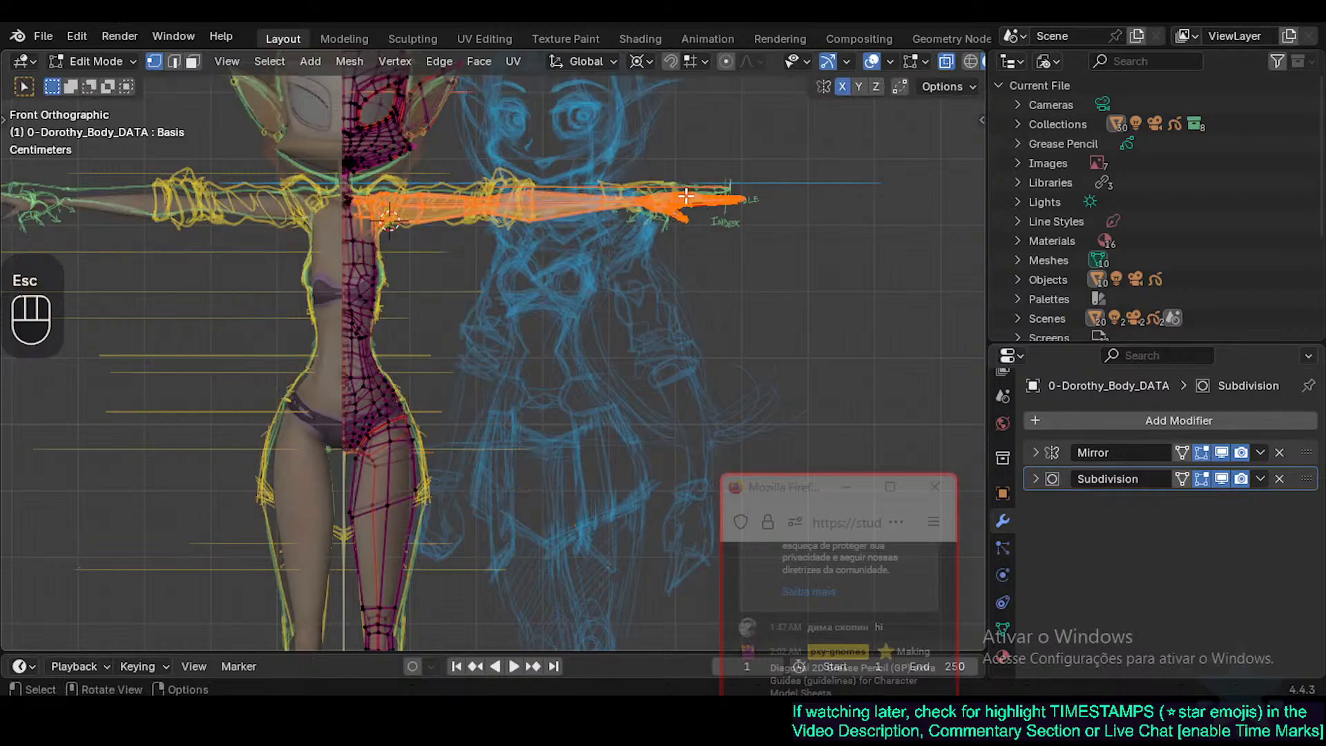
Examine the selected arm and hand from the top view against the sketched arm outline.
shift+middle_drag(669, 183, 645, 299)
shift+middle_drag(606, 256, 408, 220)
key(KP_7)
shift+middle_drag(488, 368, 455, 372)
scroll(562, 403, up, 1)
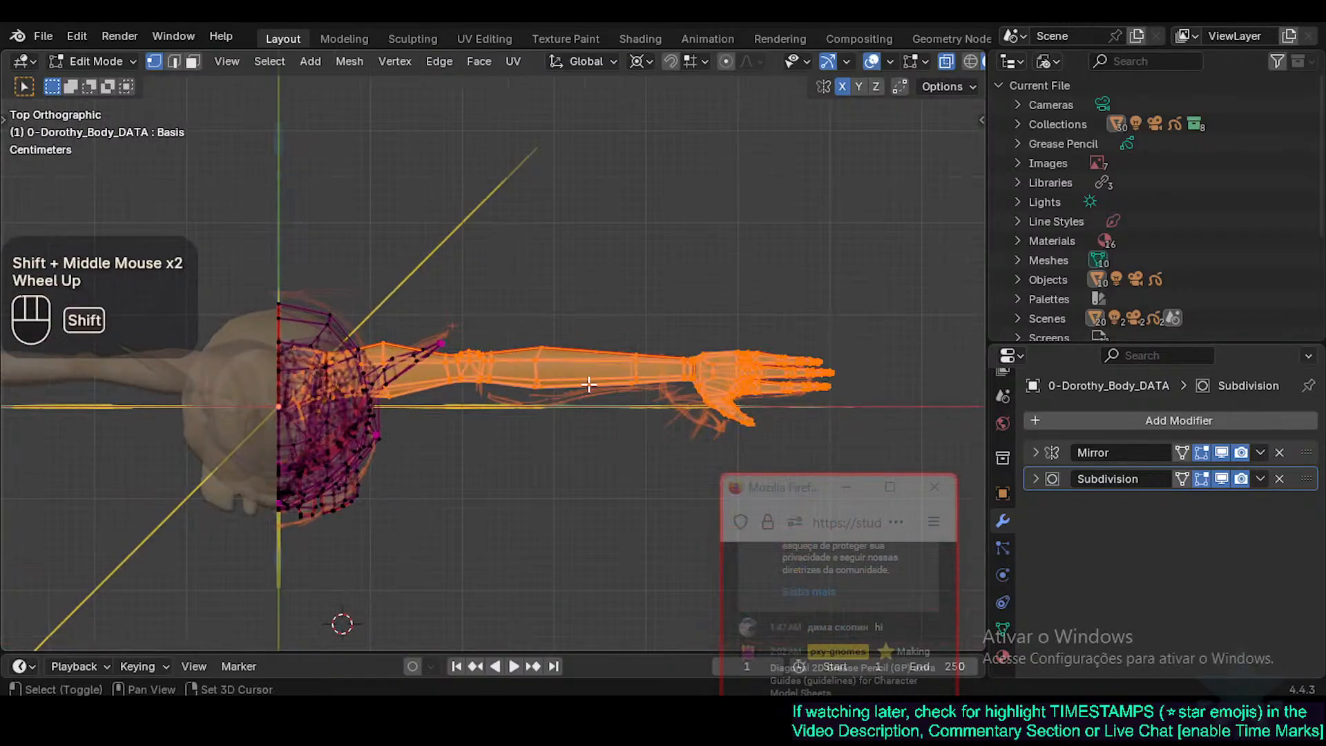
shift+middle_drag(591, 385, 419, 386)
scroll(435, 400, up, 1)
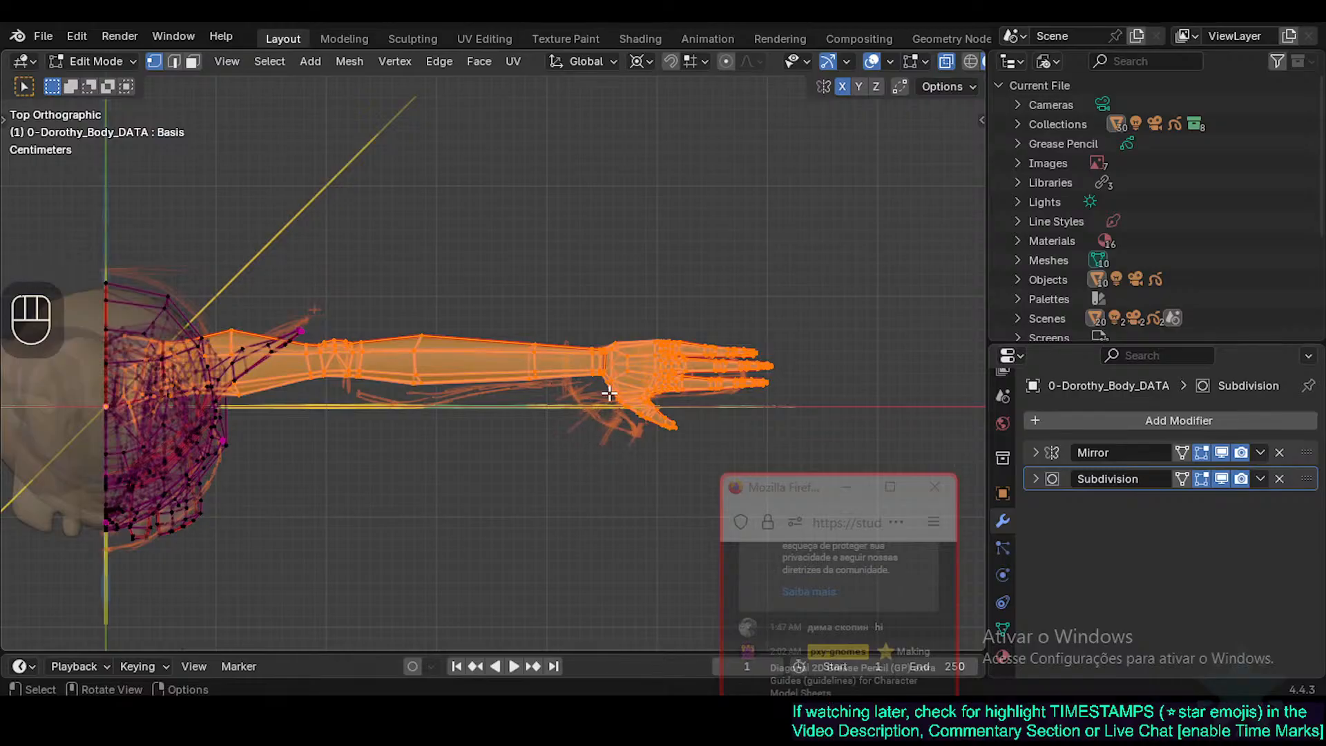
Try moving the selected arm slightly toward the body in front view to compare the fingertips with the sketched hand.
key(KP_1)
shift+middle_drag(608, 394, 506, 629)
shift+middle_drag(495, 278, 482, 561)
shift+middle_drag(546, 276, 438, 487)
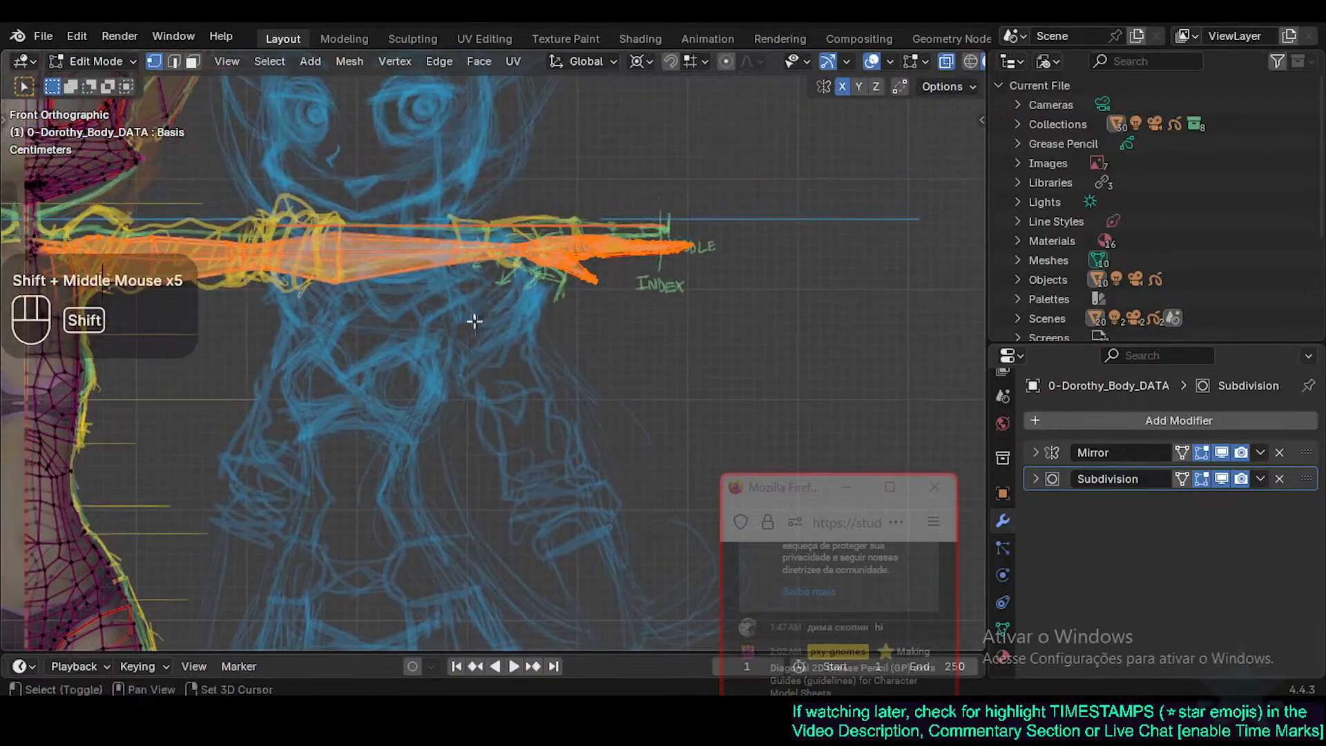
shift+middle_drag(493, 289, 621, 340)
key(g)
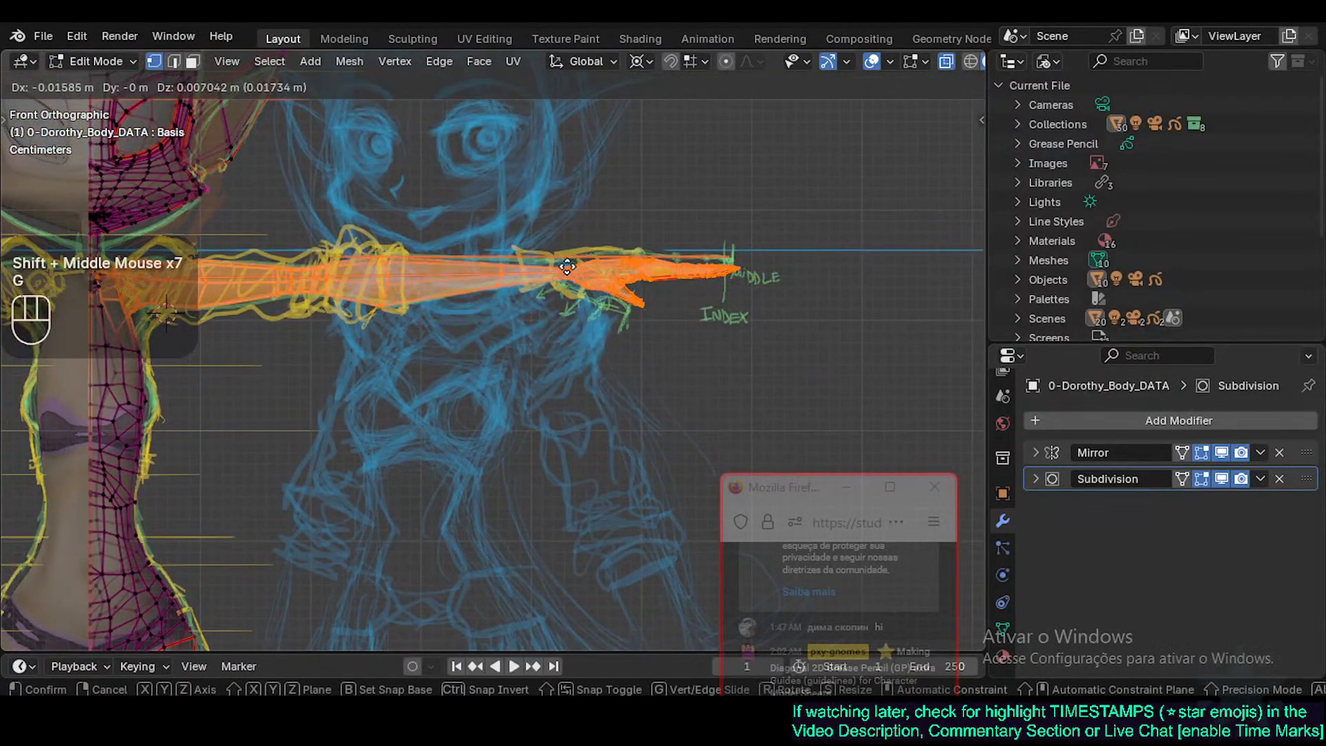
key(Escape)
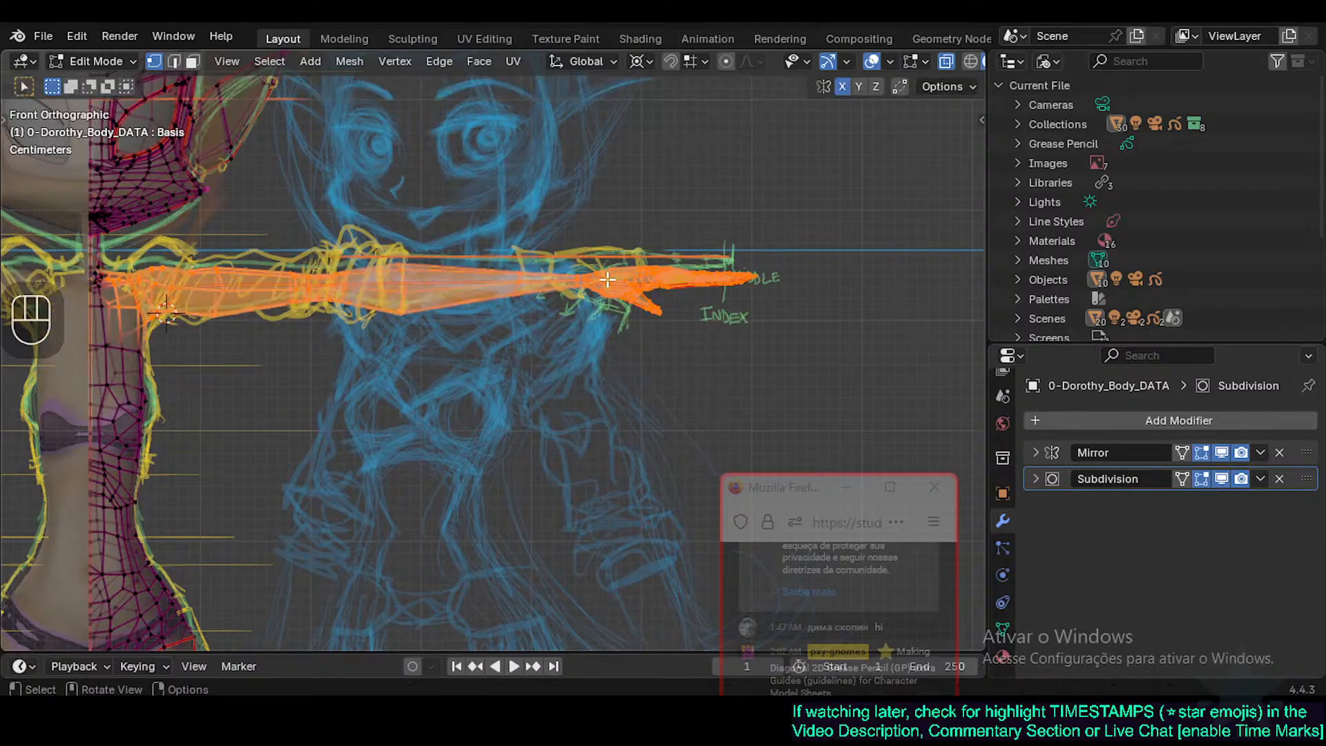
Deselect the arm and circle-select the hand vertices together with the adjoining forearm in front view.
key(alt+a)
key(c)
drag(720, 257, 722, 266)
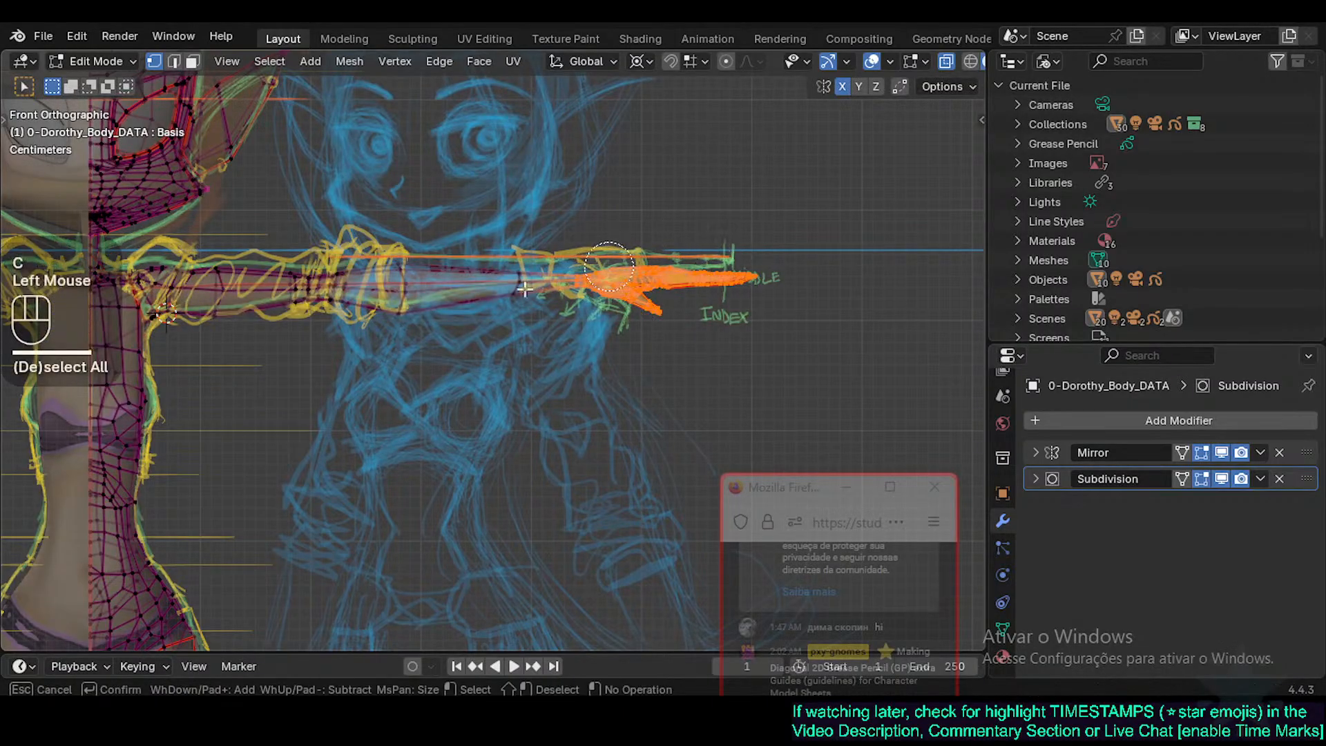
drag(525, 288, 472, 273)
right_click(472, 273)
Examine the hips, torso and arms in Object Mode from the front against the sketched outlines, with and without the mesh wireframe.
mouse_move(481, 351)
shift+middle_down()
mouse_move(530, 346)
mouse_move(644, 266)
shift+middle_up()
shift+middle_drag(456, 408, 638, 265)
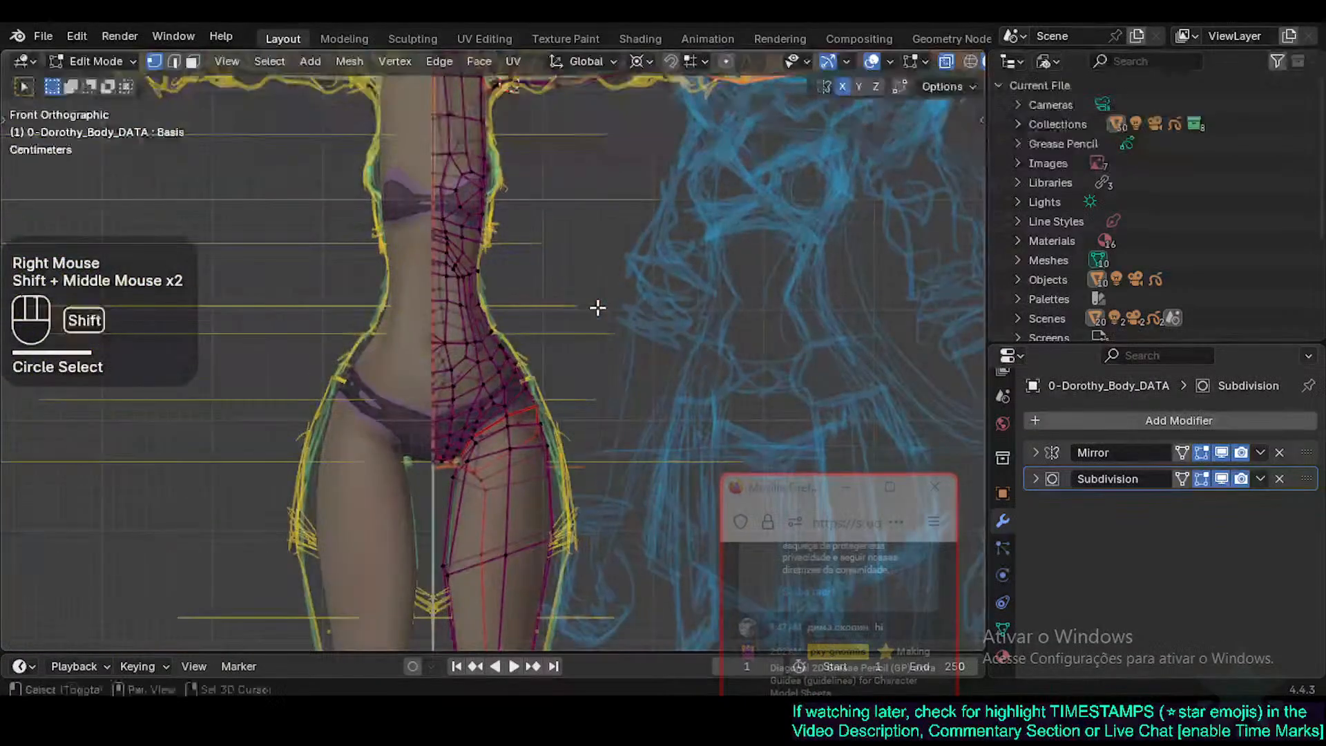
ctrl+middle_drag(597, 307, 518, 259)
scroll(516, 320, down, 2)
key(Tab)
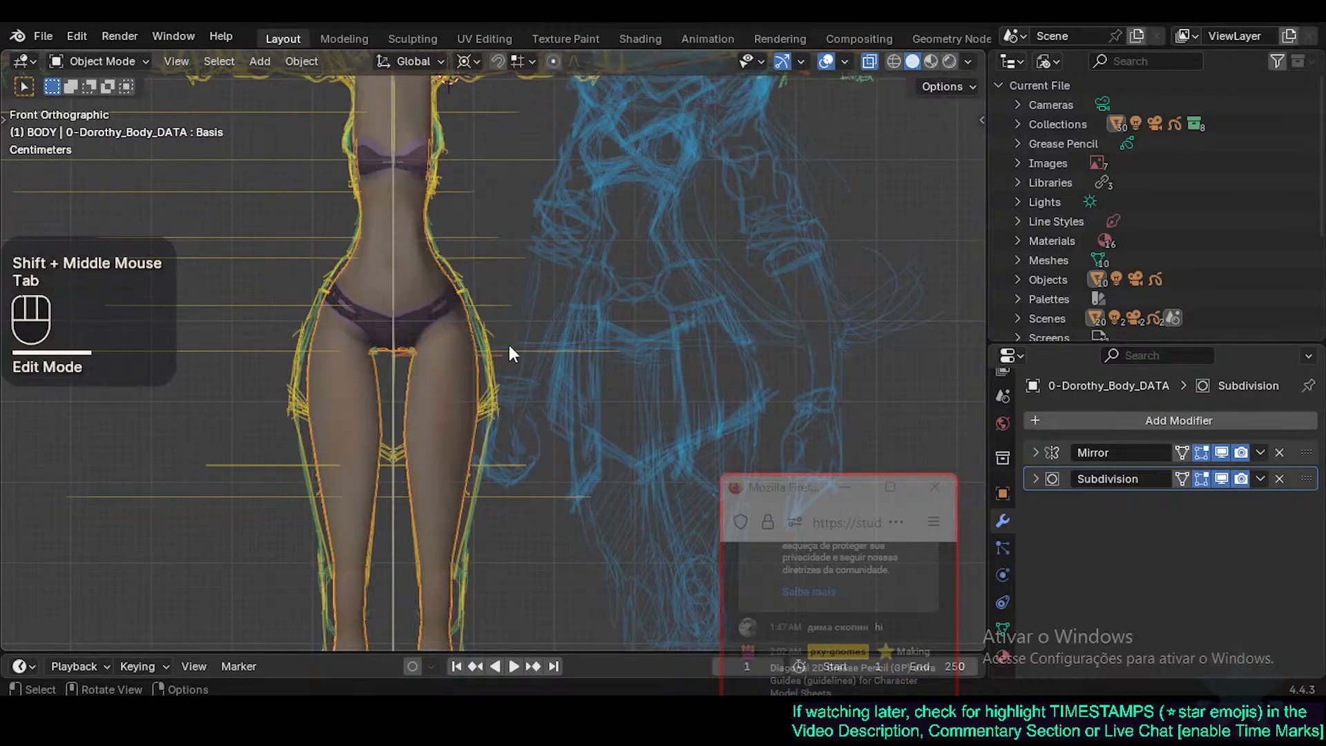
shift+middle_drag(507, 342, 528, 469)
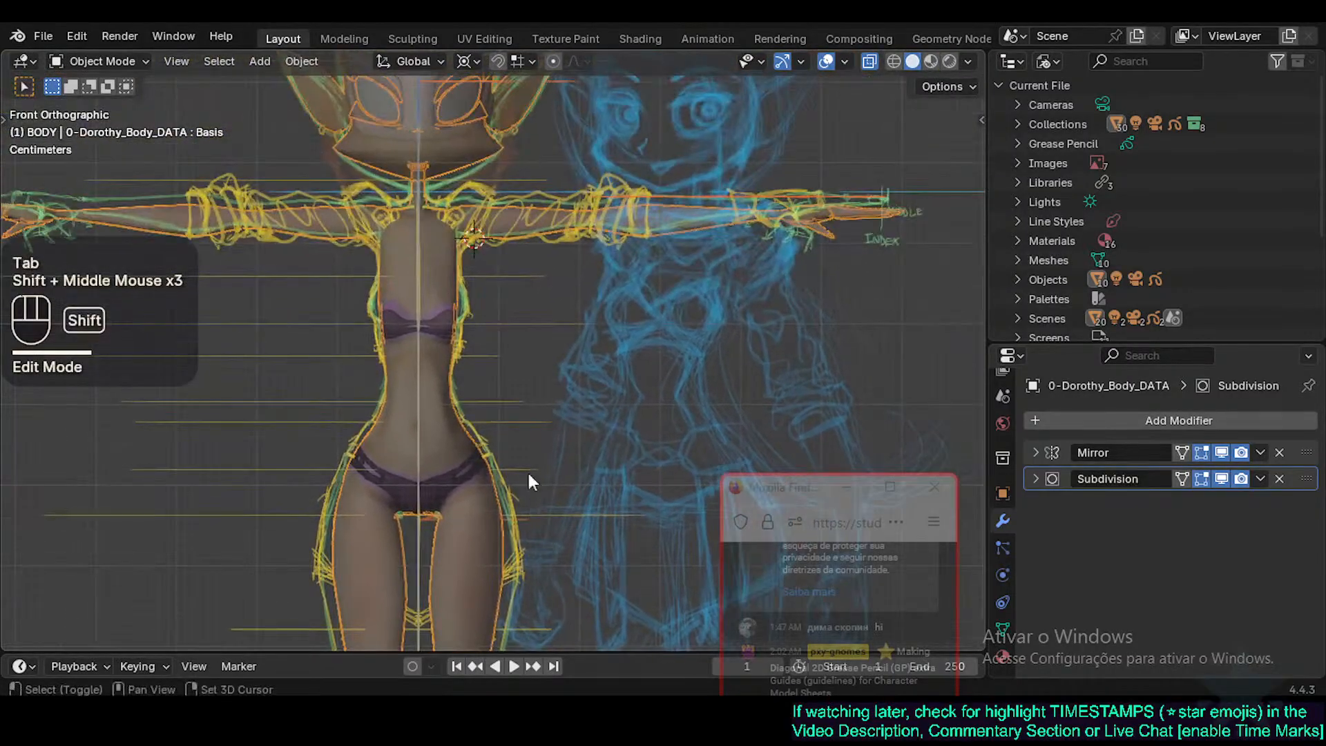
key(ctrl+shift+alt+z)
key(ctrl+shift+alt+z)
shift+middle_drag(512, 315, 496, 362)
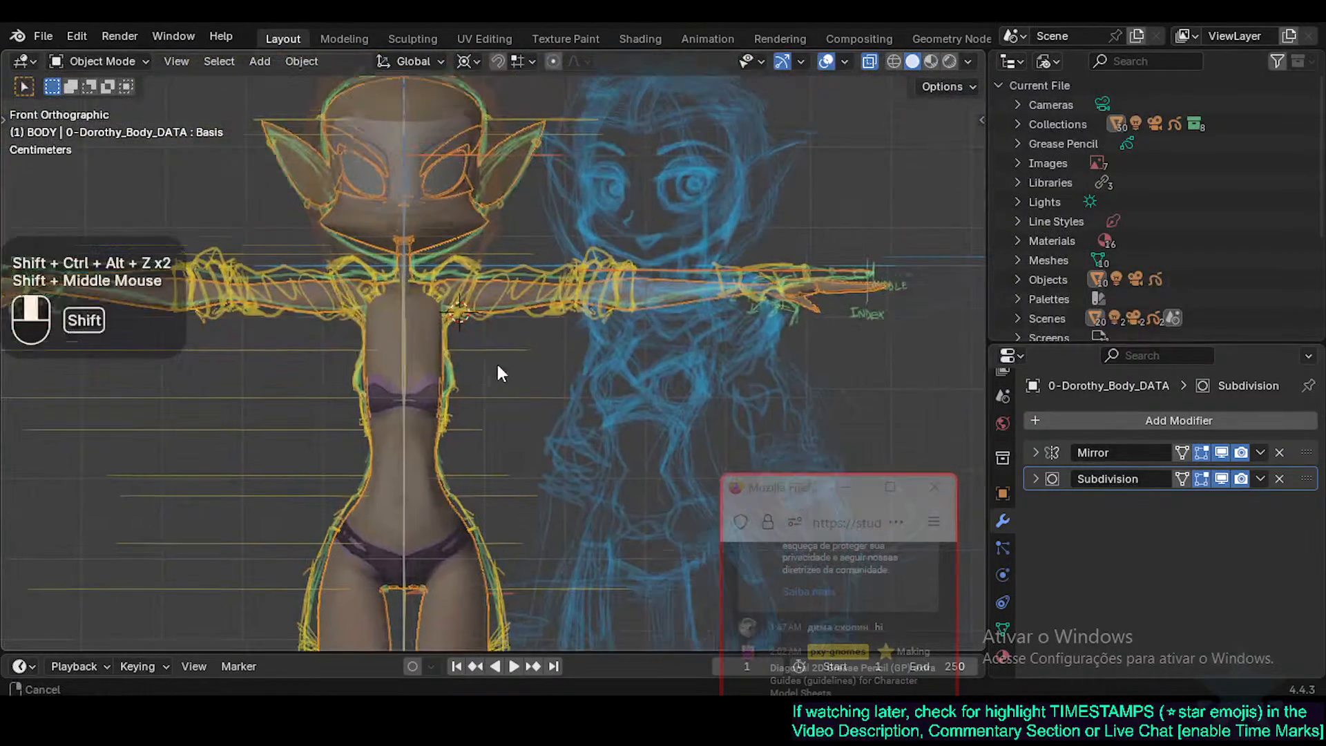
key(ctrl+shift+alt+z)
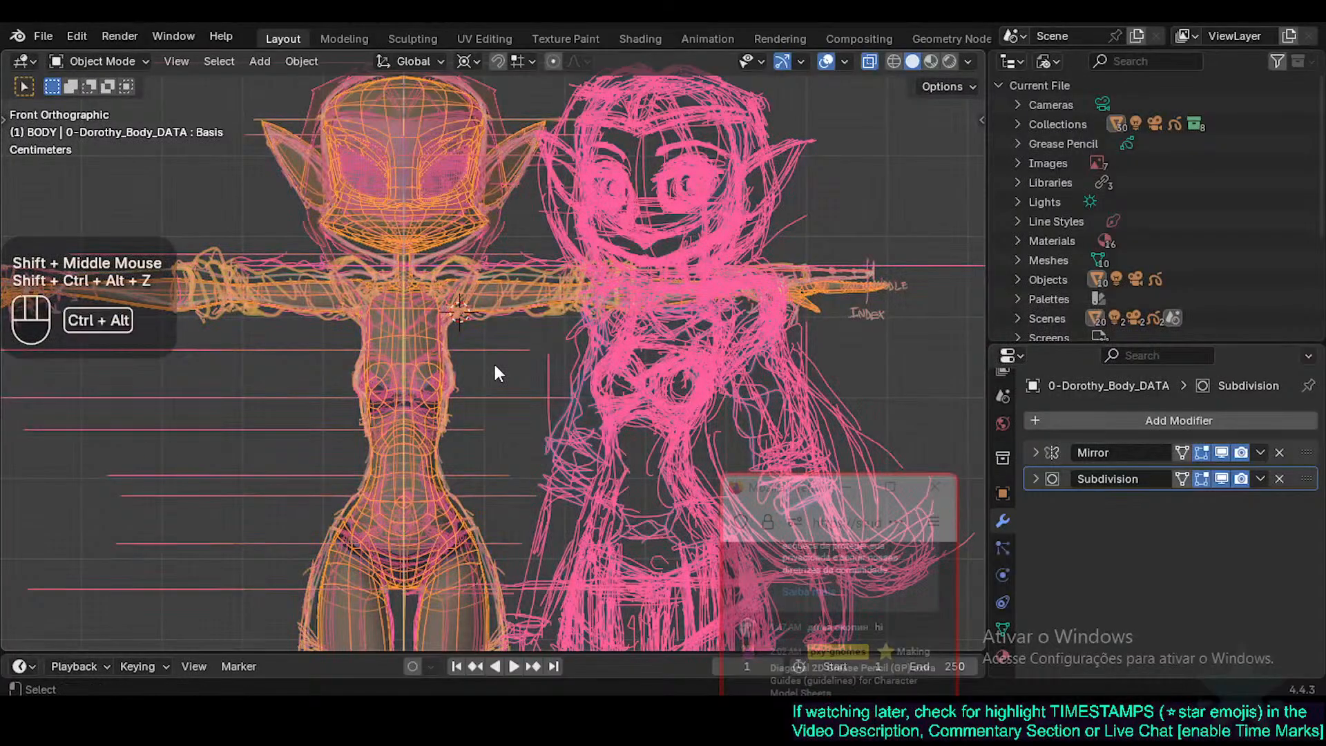
key(ctrl+shift+alt+z)
click(420, 362)
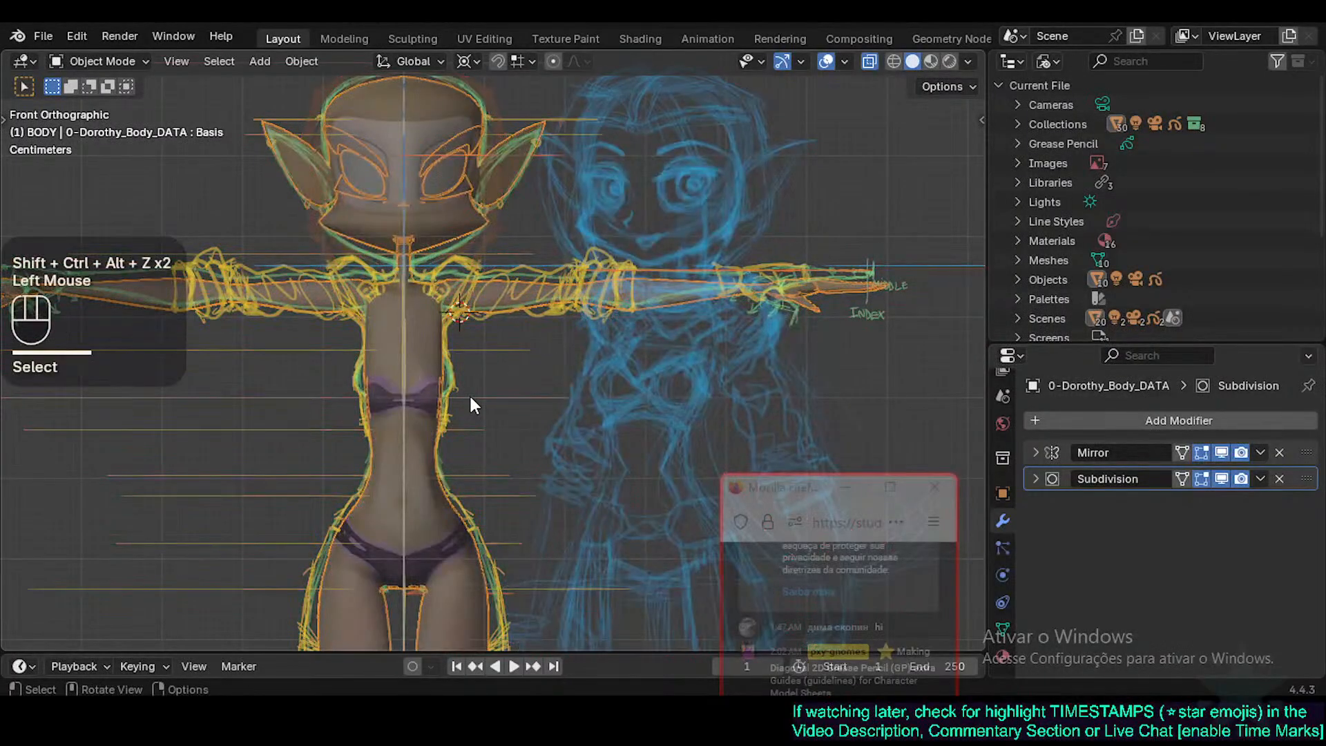
Circle-select the edge loop across the upper thigh of the body mesh in front view.
scroll(470, 393, up, 2)
shift+middle_drag(470, 394, 487, 433)
key(Tab)
shift+middle_drag(488, 367, 485, 296)
shift+middle_drag(496, 515, 485, 444)
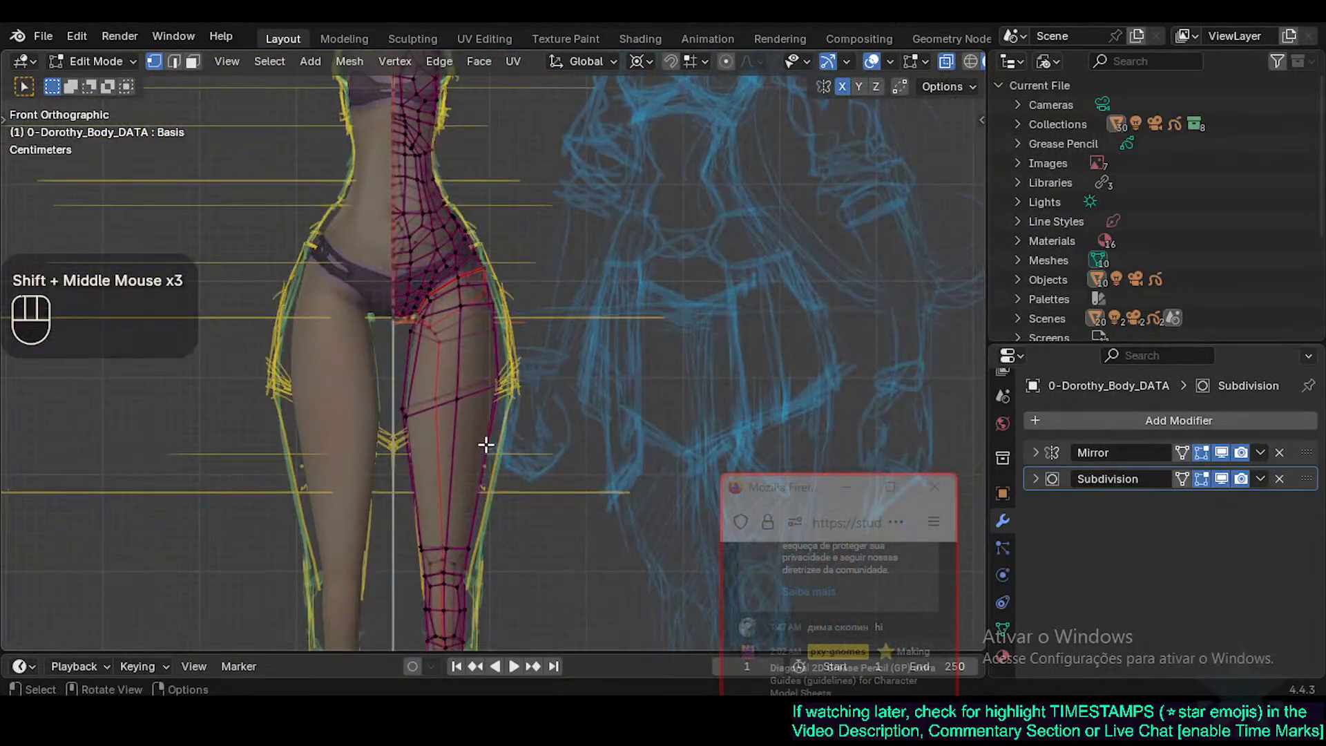
key(alt+a)
key(c)
drag(404, 413, 588, 368)
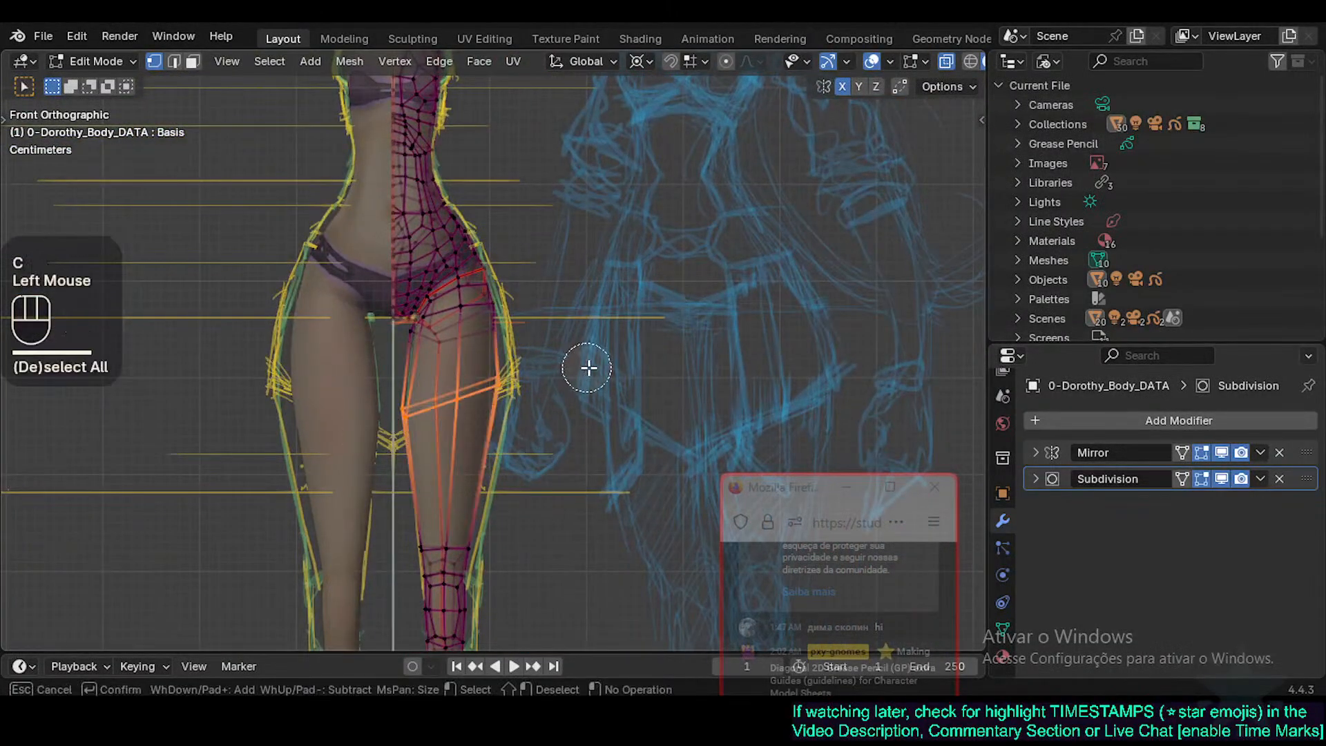
right_click(433, 404)
Compare the legs in front view and the torso in right side view with the sketch, checking with X-ray off and on.
shift+middle_drag(424, 509, 438, 249)
scroll(438, 248, down, 1)
shift+middle_drag(472, 186, 468, 350)
shift+middle_drag(453, 414, 469, 278)
mouse_move(482, 449)
shift+middle_down()
mouse_move(480, 347)
mouse_move(485, 463)
shift+middle_up()
key(KP_3)
shift+middle_drag(470, 290, 425, 525)
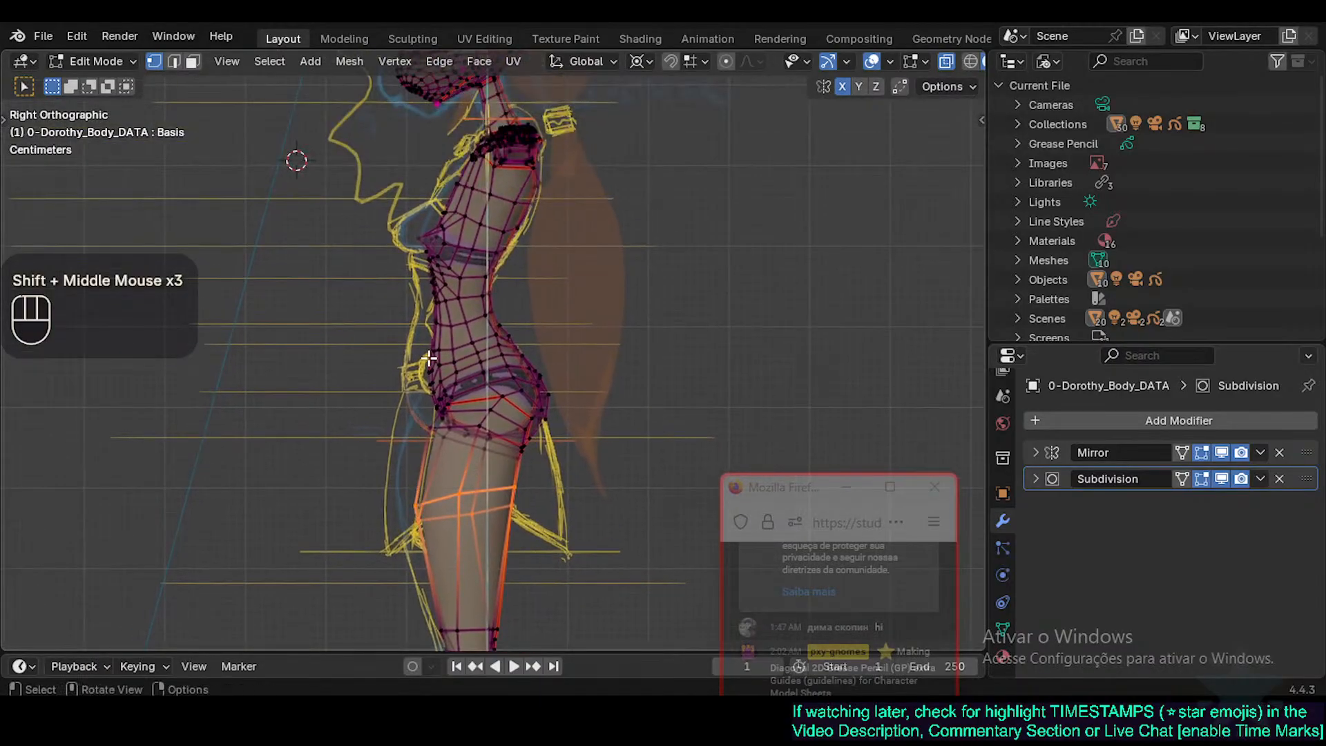
shift+middle_drag(427, 394, 429, 414)
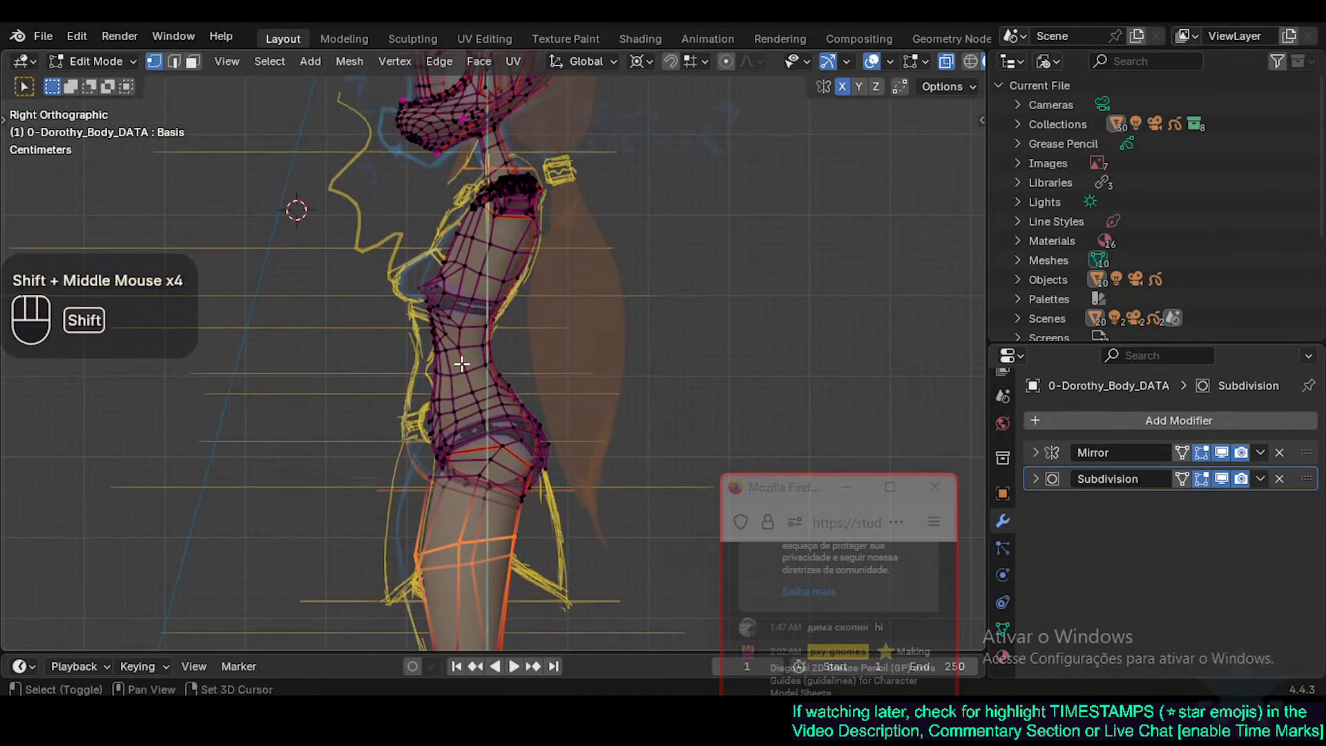
shift+middle_drag(461, 364, 467, 404)
key(alt+z)
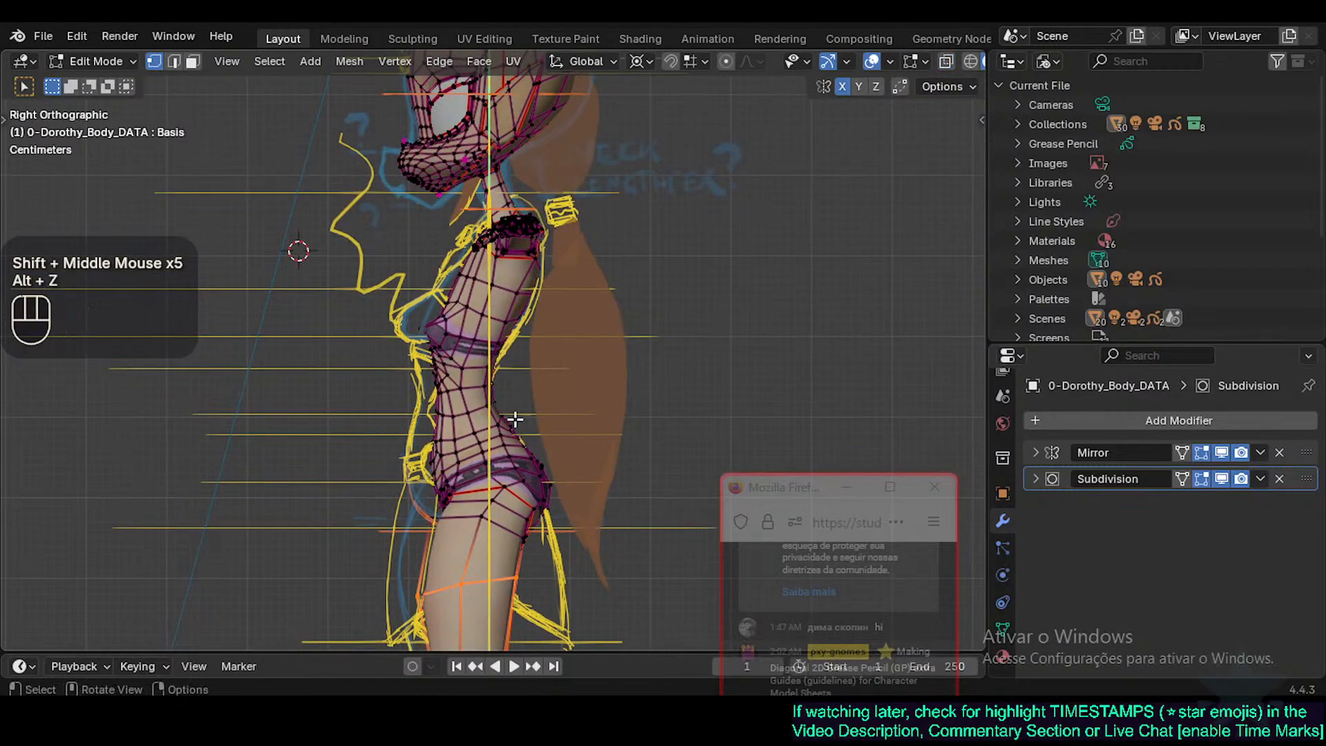
key(alt+z)
Try moving only the circle-selected vertices at the front of the abdomen in right side view.
key(a)
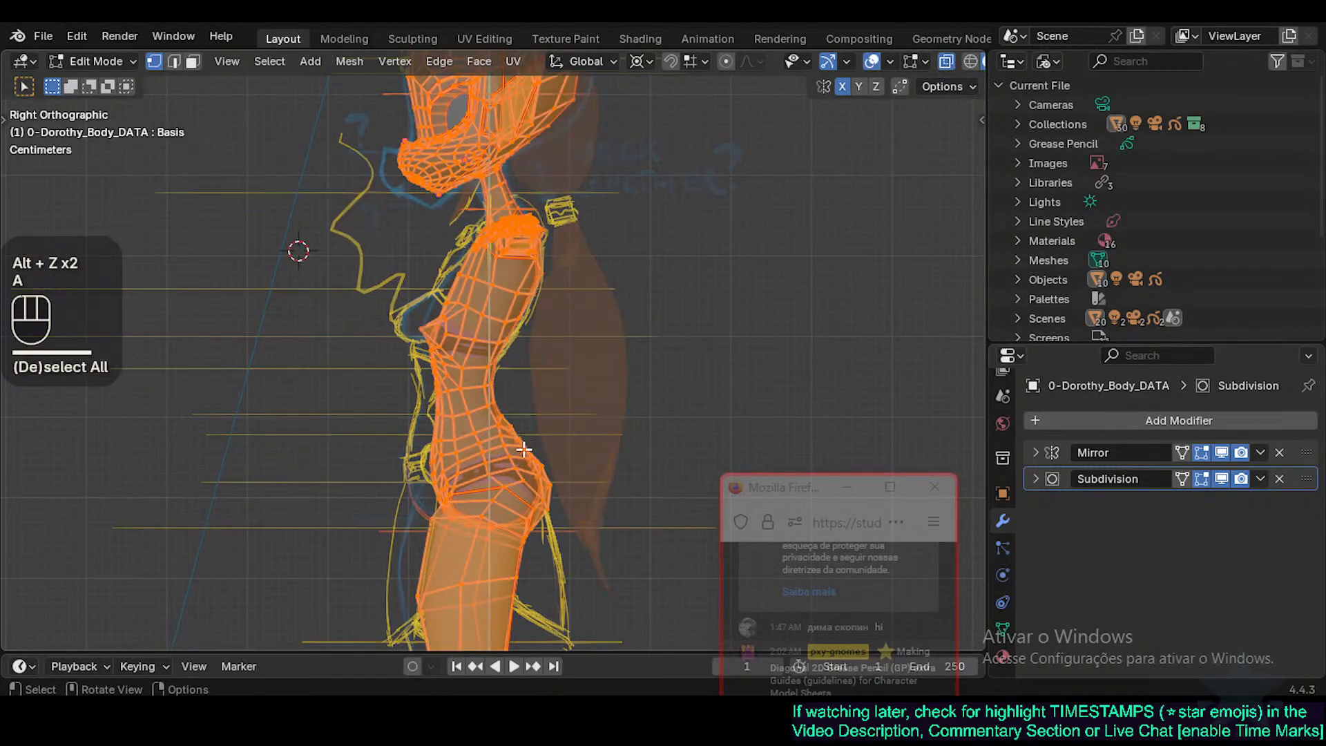
key(alt+a)
key(a)
key(alt+a)
key(c)
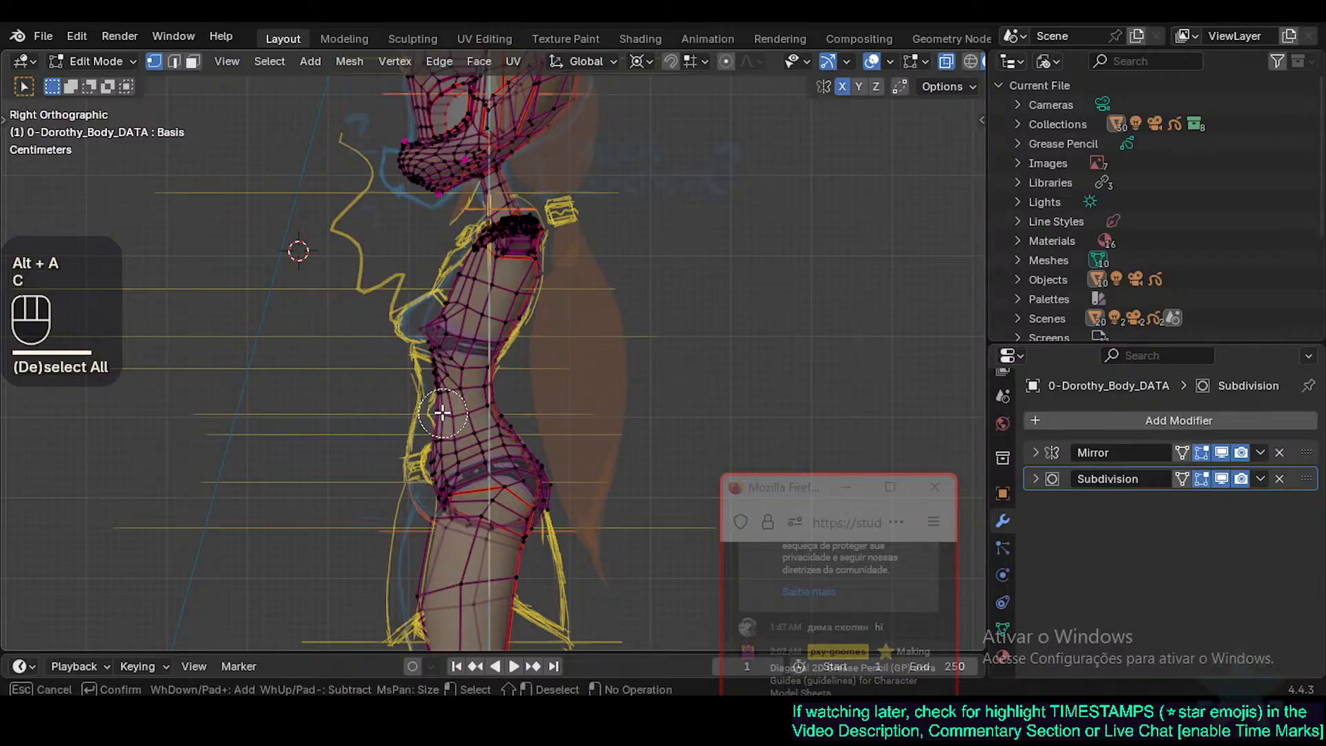
scroll(442, 415, down, 2)
scroll(445, 420, up, 1)
right_click(449, 426)
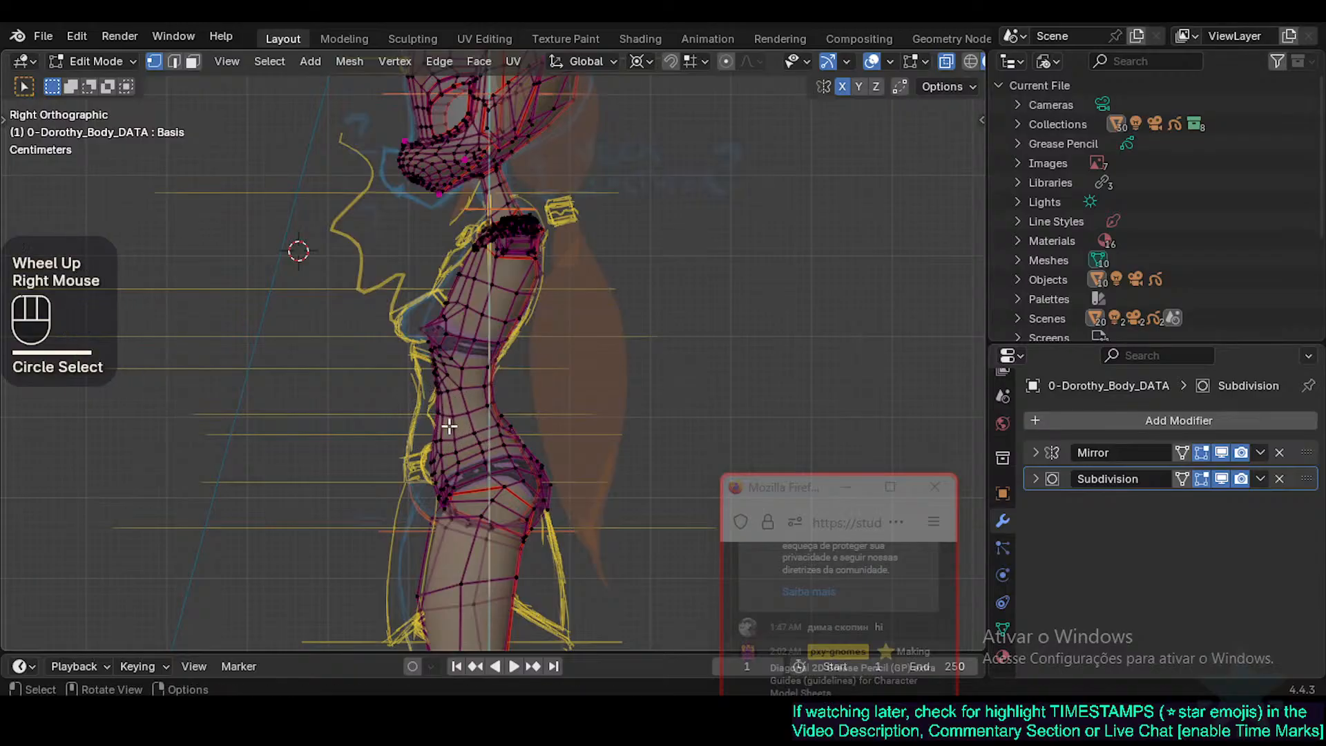
key(c)
click(449, 414)
right_click(446, 414)
key(g)
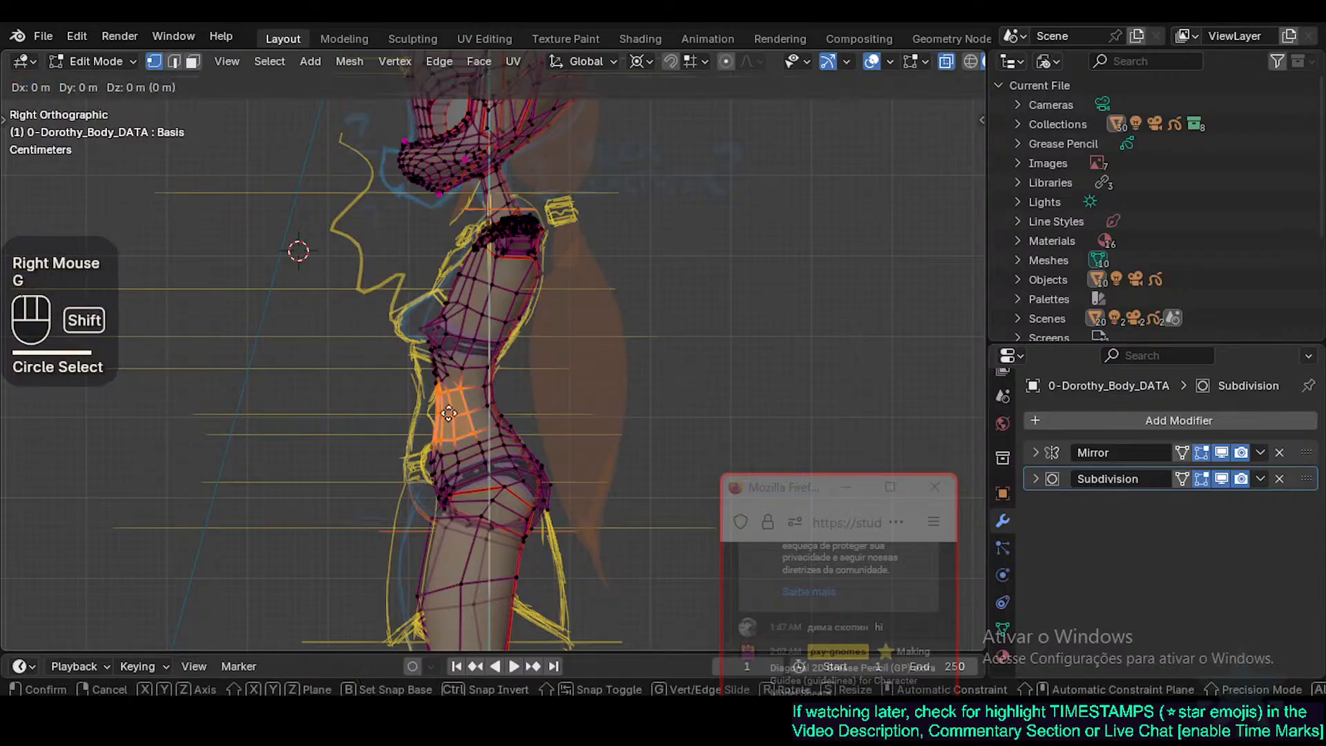
scroll(421, 412, down, 2)
key(Escape)
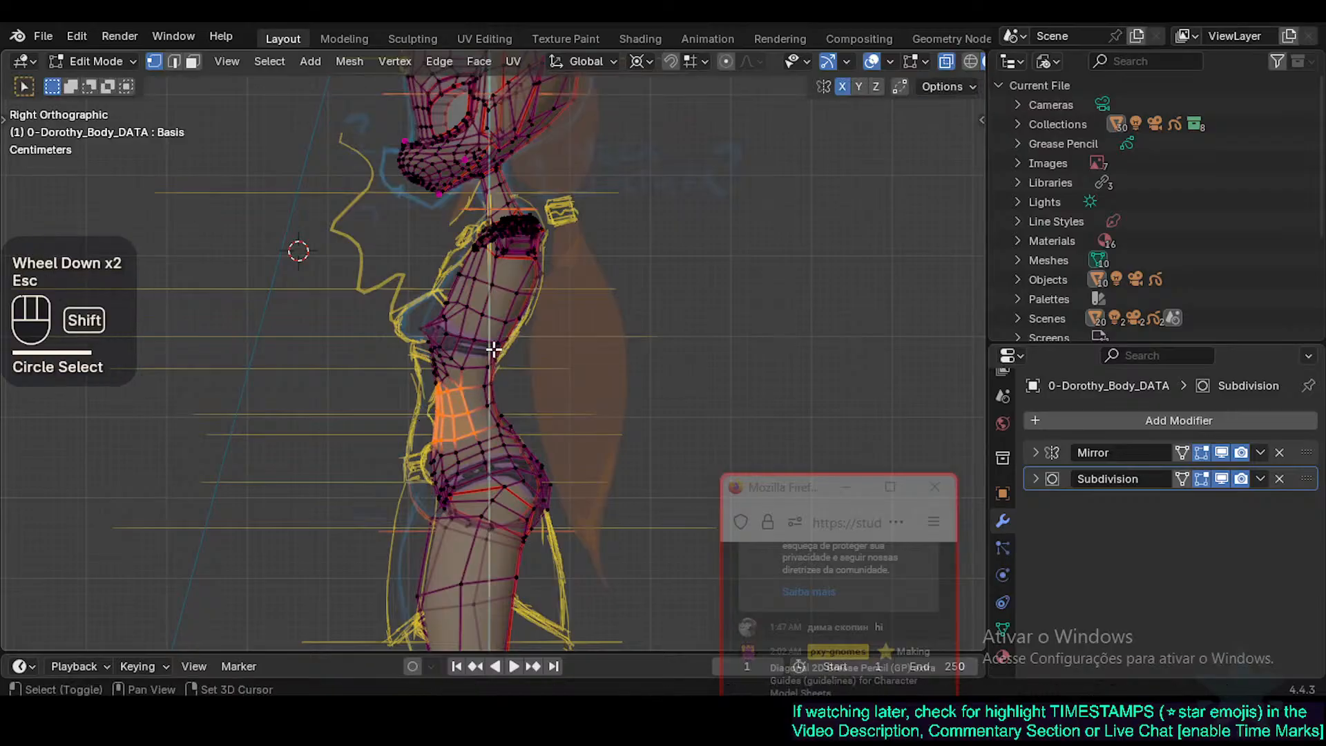
Examine the mesh from head to foot in right side view against the sketched body silhouette.
shift+middle_drag(422, 413, 432, 467)
shift+middle_drag(484, 366, 495, 420)
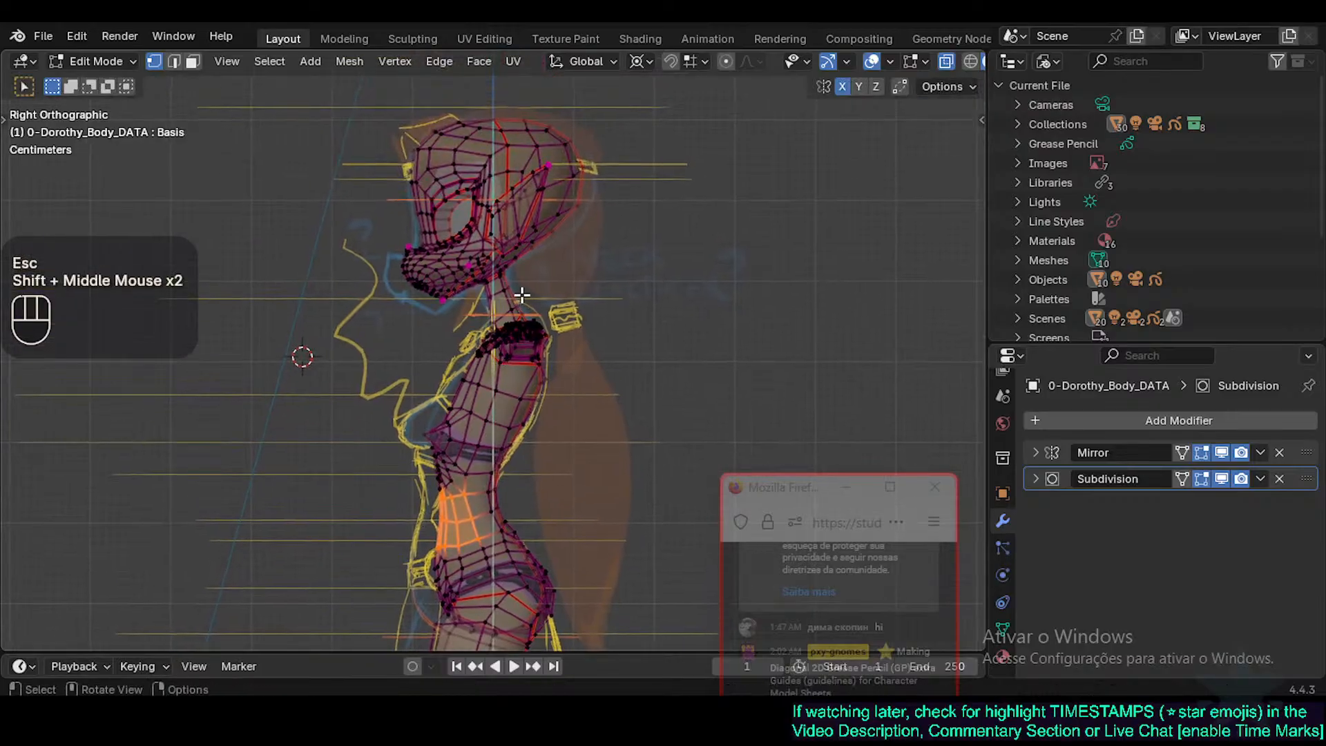
scroll(523, 295, up, 1)
shift+middle_drag(524, 261, 493, 488)
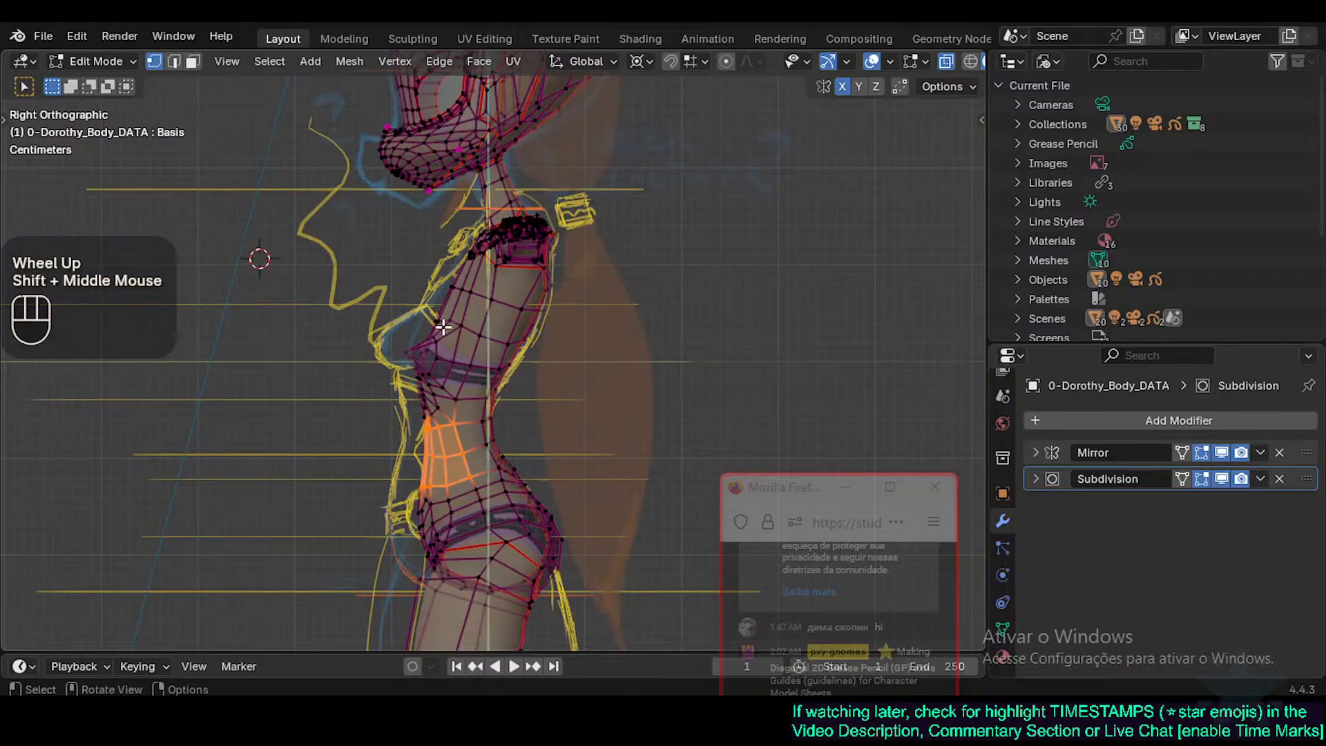
shift+middle_drag(433, 358, 429, 383)
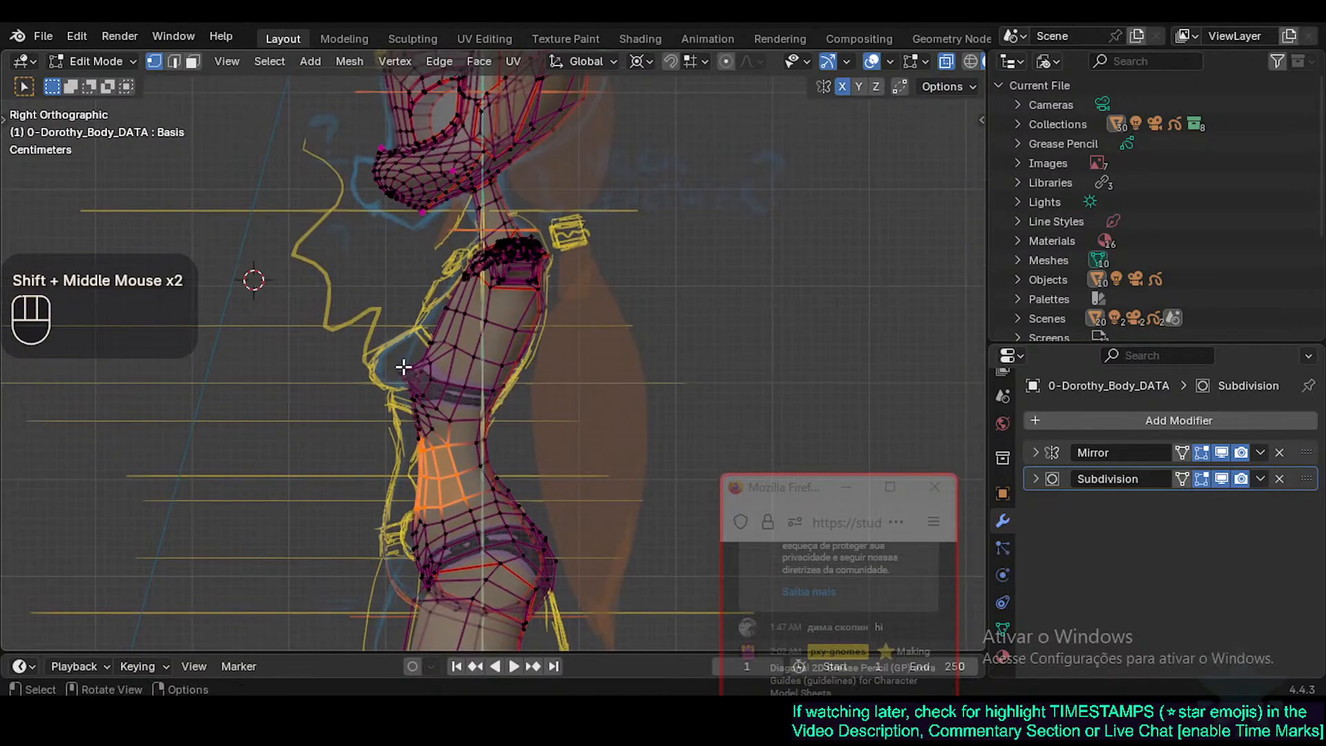
shift+middle_drag(418, 334, 423, 470)
shift+middle_drag(428, 414, 430, 356)
shift+middle_drag(429, 484, 432, 321)
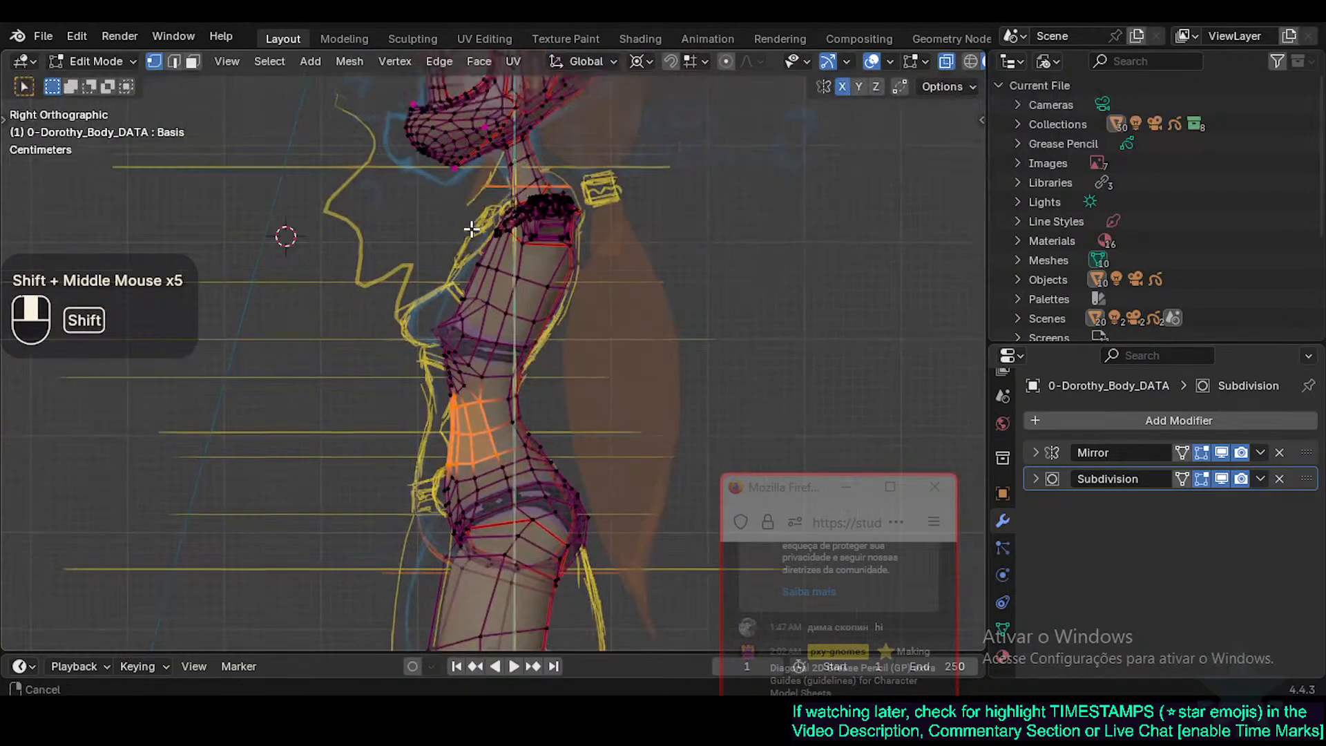
shift+middle_drag(432, 431, 479, 406)
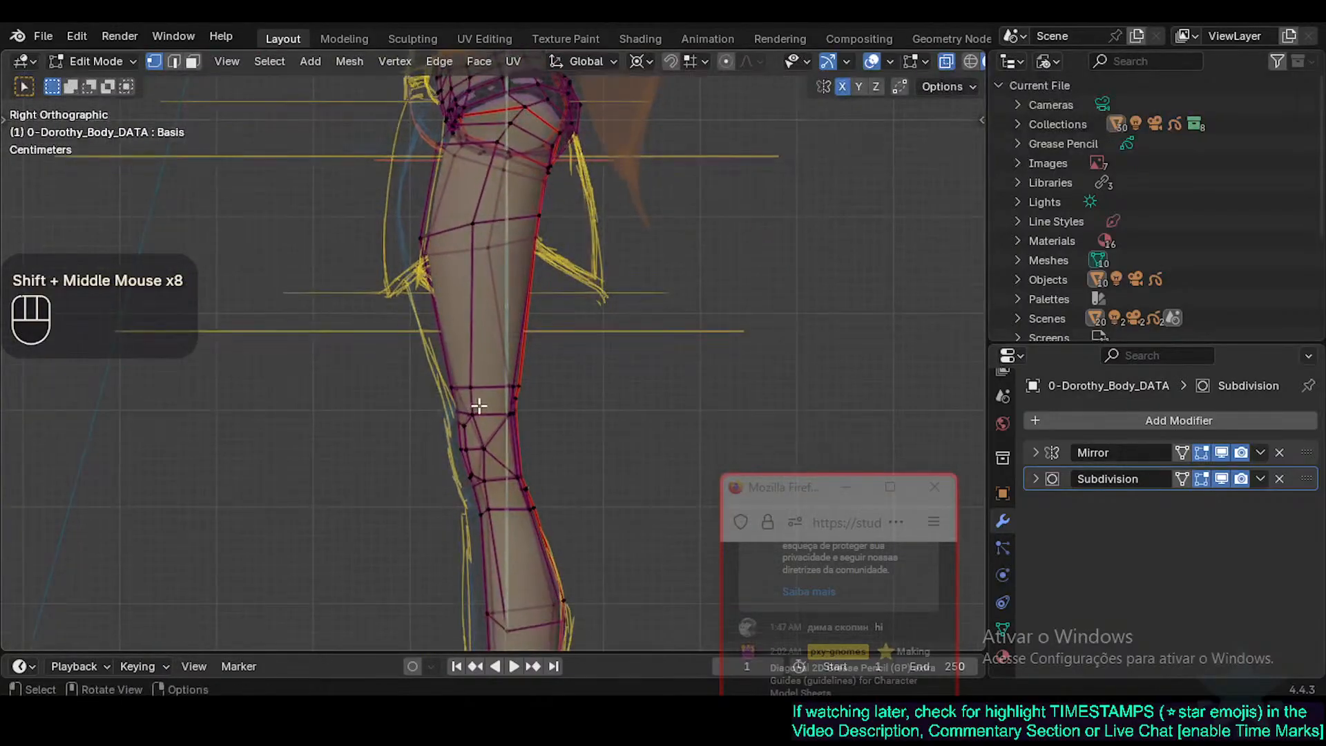
shift+middle_drag(483, 458, 463, 346)
shift+middle_drag(461, 537, 423, 334)
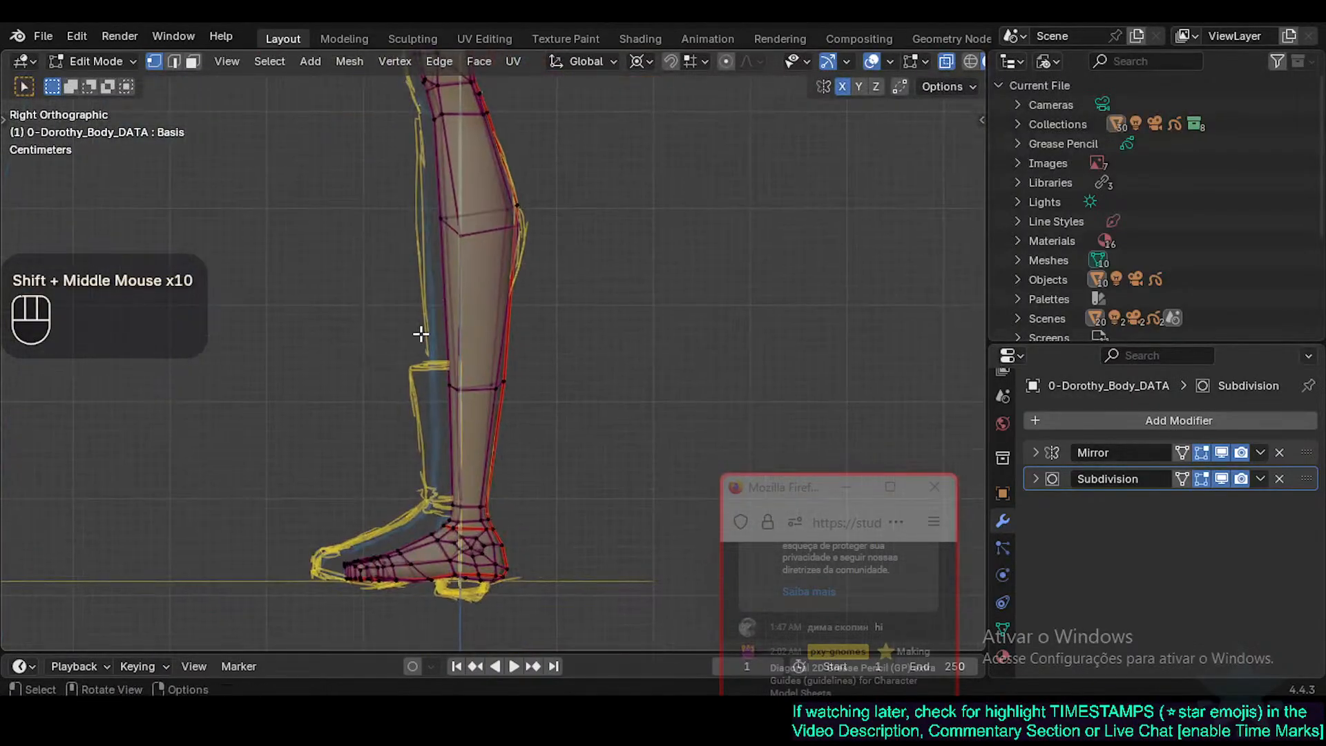
shift+middle_drag(426, 382, 459, 399)
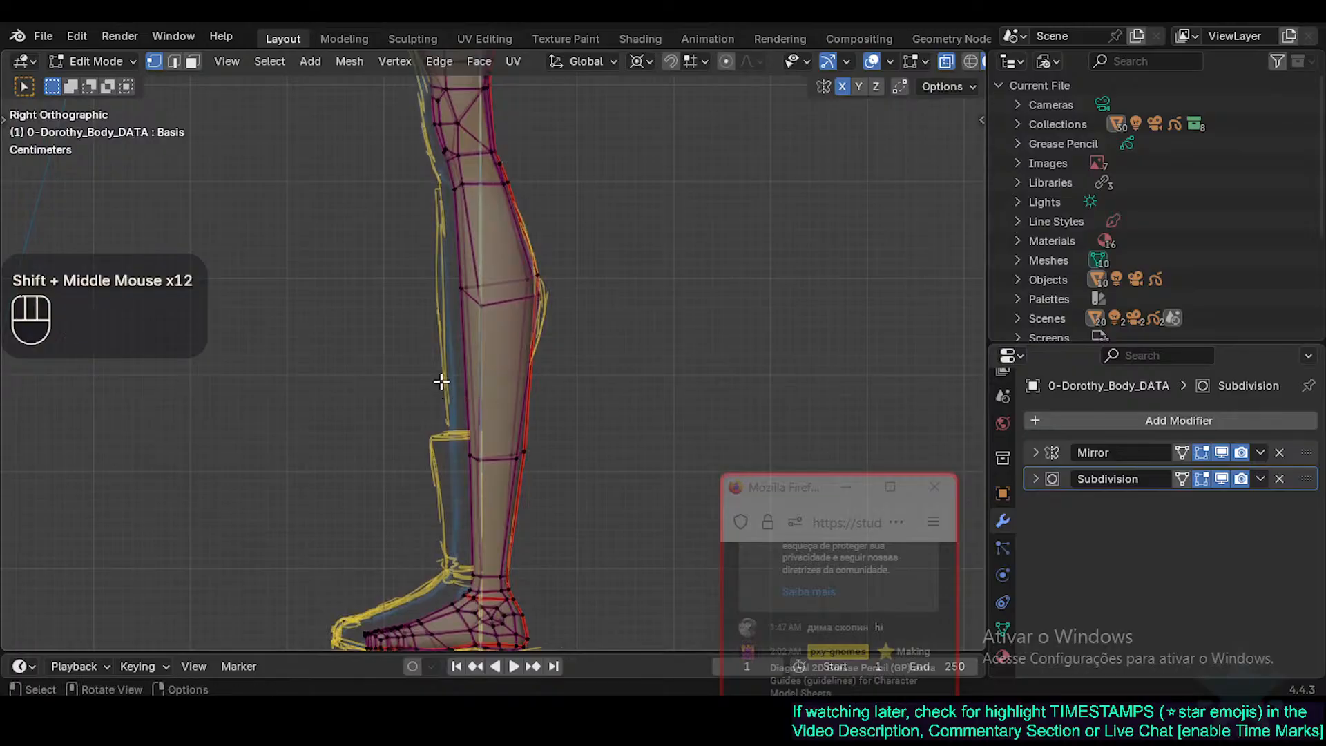
shift+middle_drag(445, 257, 438, 349)
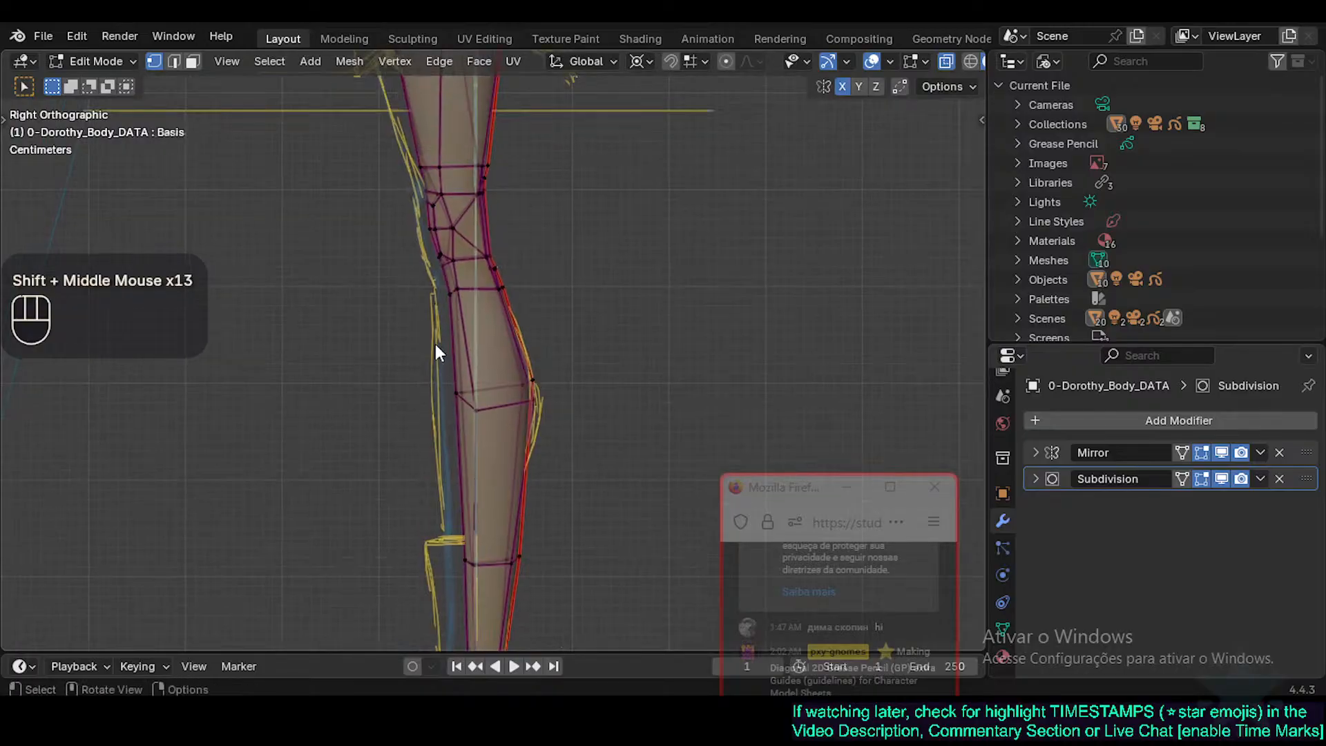
Examine the torso, neck and head profile in Object Mode against the side sketch.
key(Tab)
mouse_move(465, 260)
shift+middle_down()
mouse_move(495, 304)
mouse_move(441, 378)
mouse_move(441, 459)
shift+middle_up()
shift+middle_drag(453, 356, 429, 405)
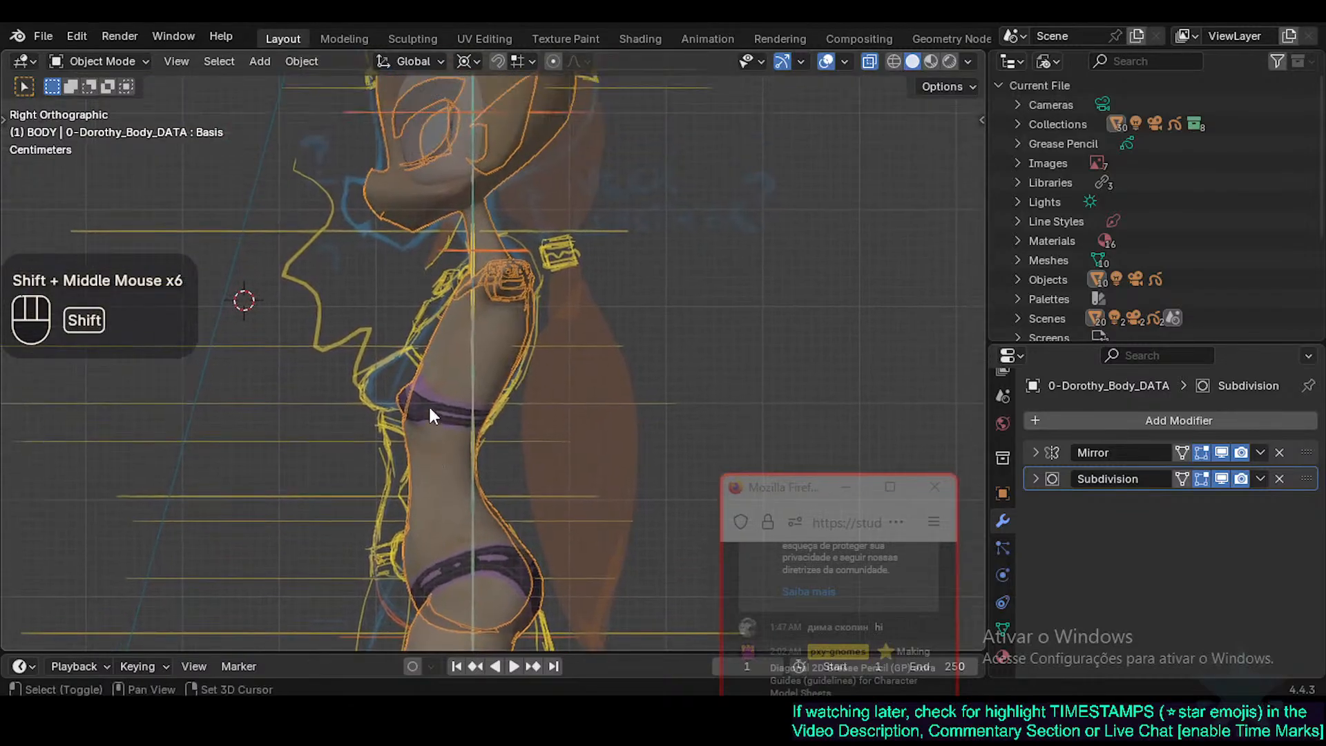
shift+middle_drag(470, 264, 494, 366)
shift+middle_drag(576, 347, 557, 362)
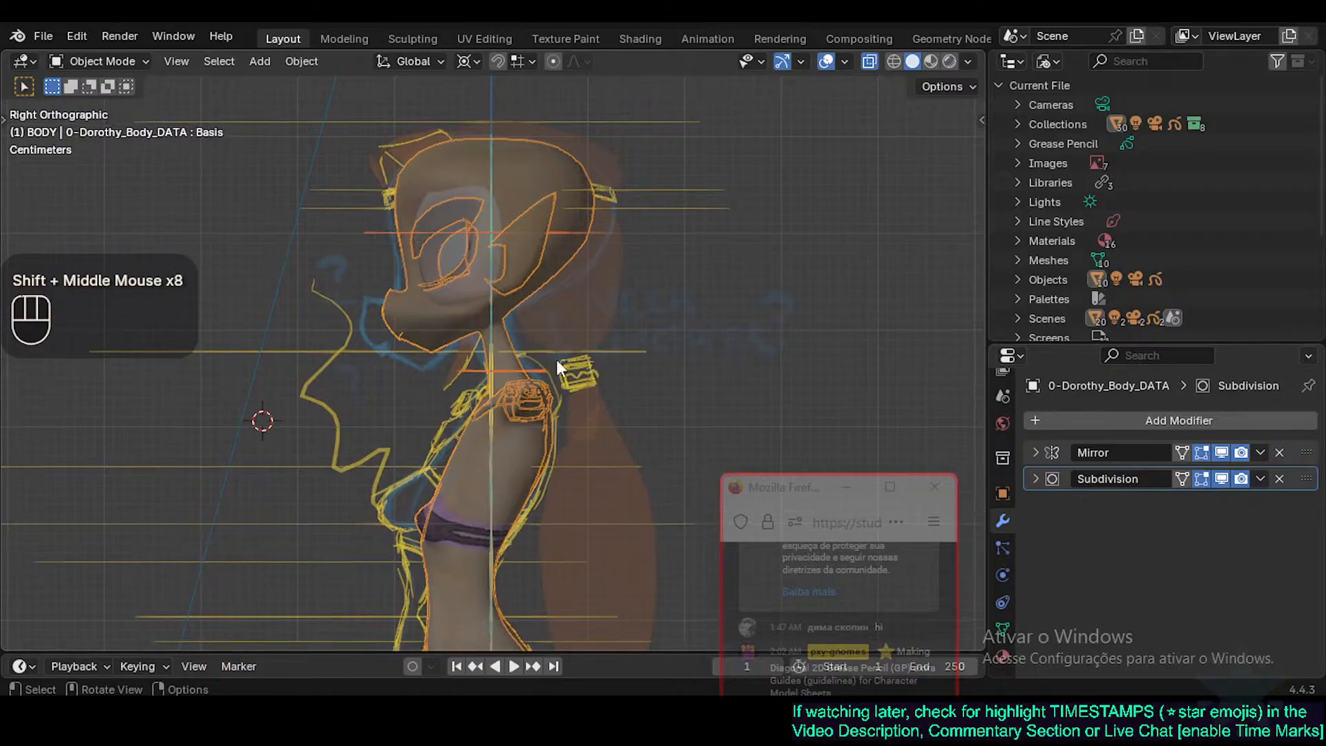
scroll(492, 304, up, 1)
shift+middle_drag(492, 304, 482, 390)
Select the chin tip vertex of the body mesh and enable proportional editing with an influence size of about 0.052 m.
key(Tab)
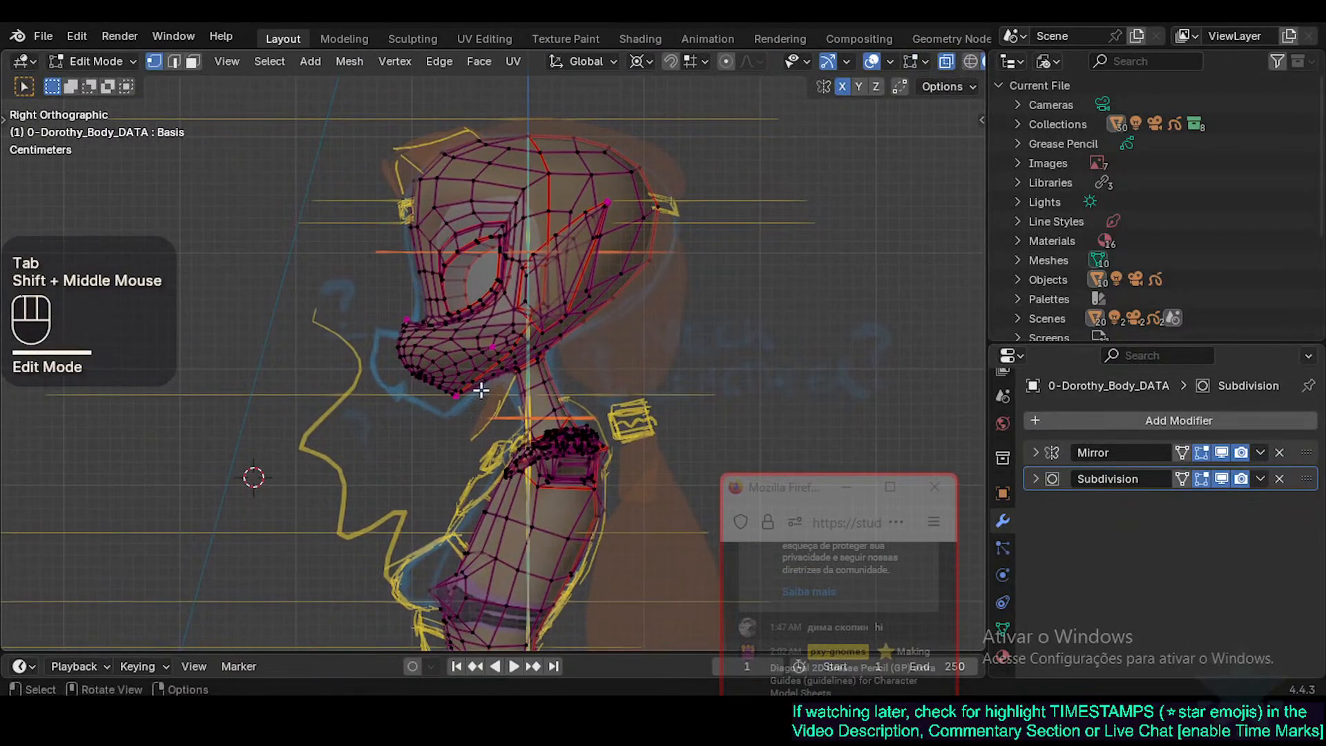
click(459, 400)
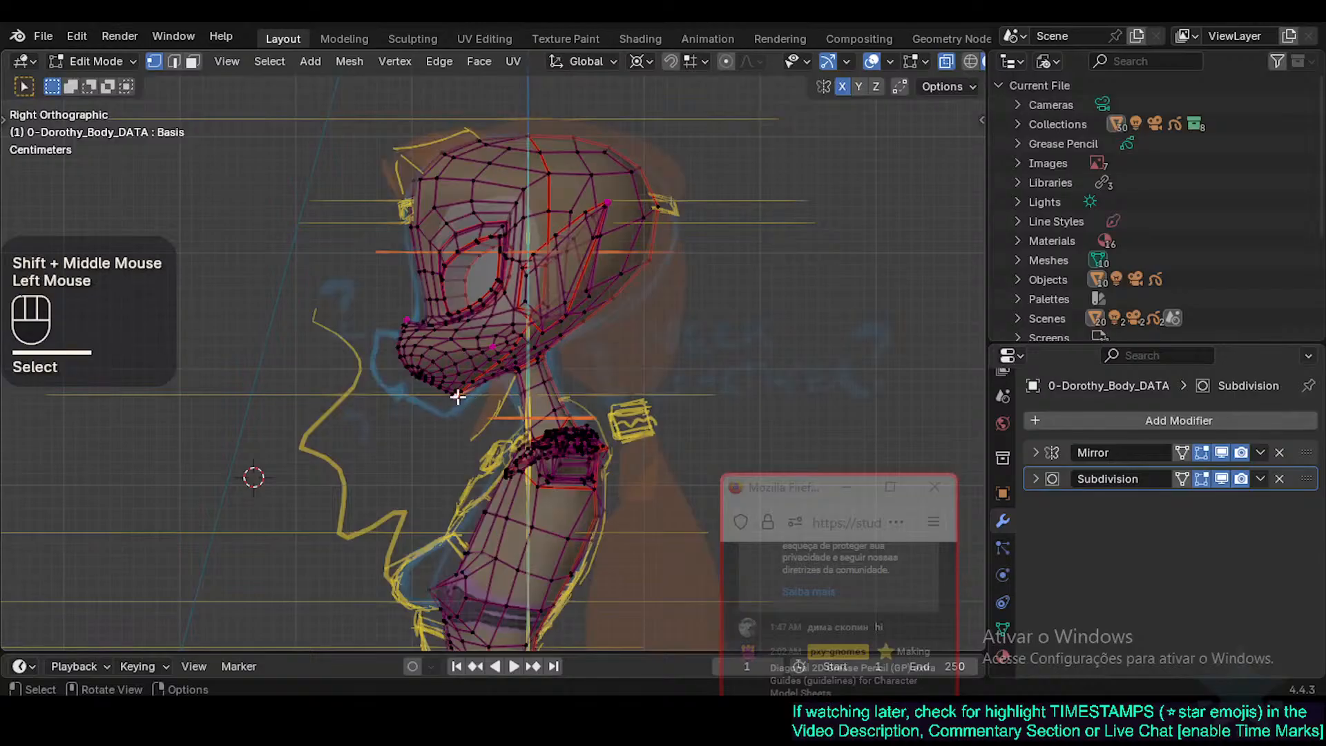
key(o)
key(g)
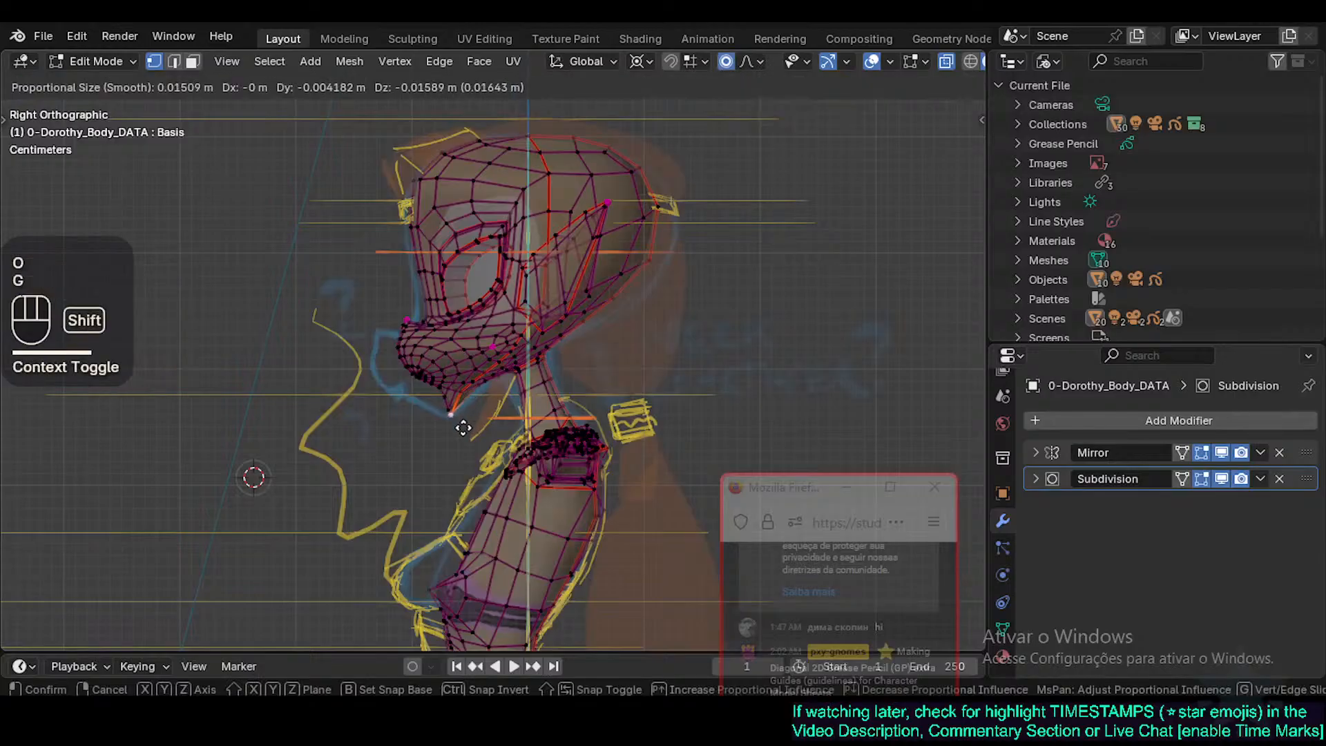
key(Escape)
key(g)
scroll(484, 378, down, 4)
scroll(497, 374, down, 2)
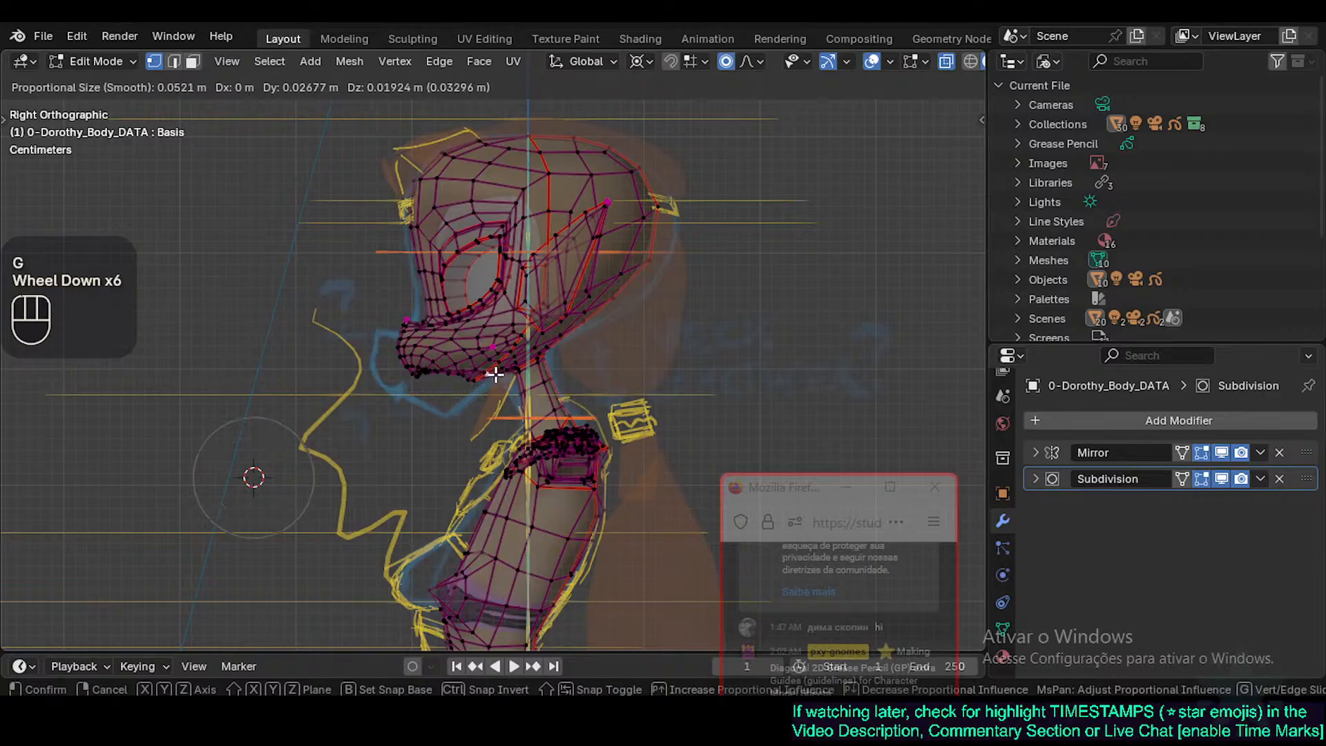
key(Escape)
Switch the pivot point away from the 3D cursor and pull the chin tip down to the sketched jaw with about 0.069 m influence.
key(period)
click(481, 394)
key(g)
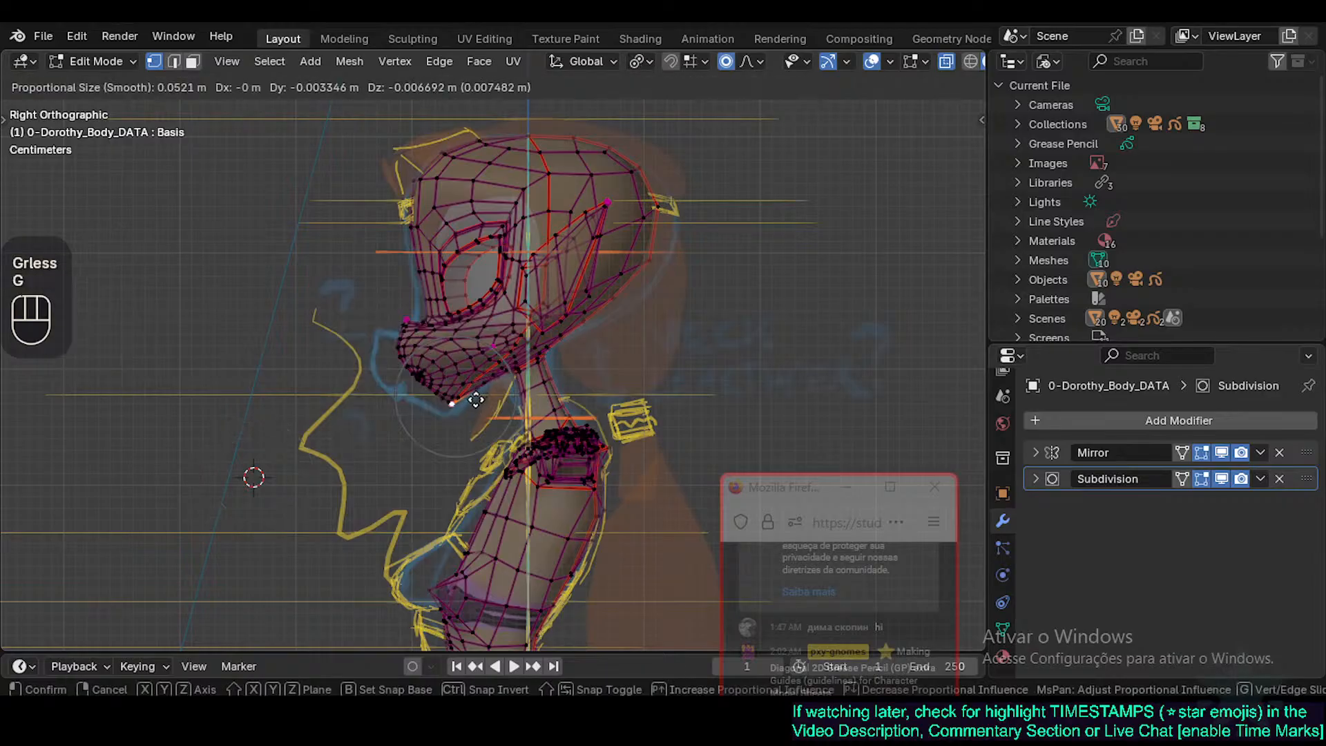
scroll(475, 401, down, 3)
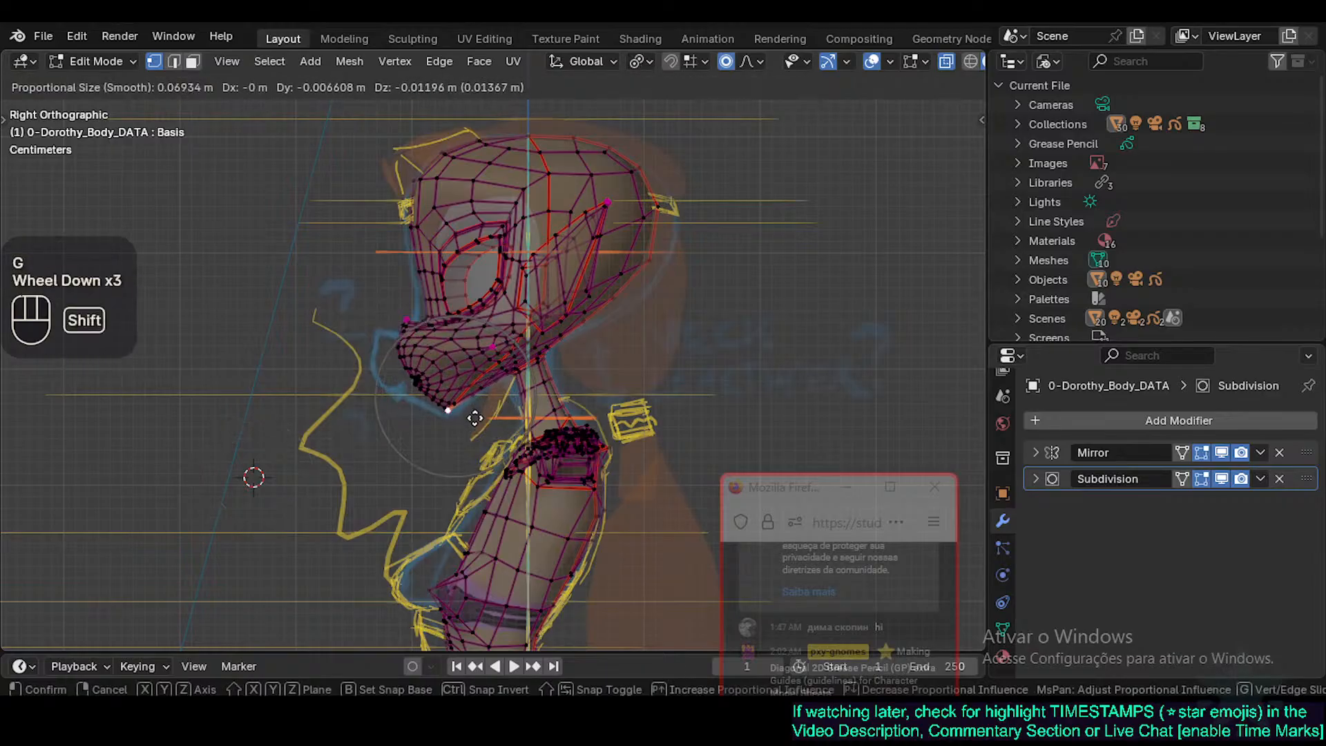
shift+click(475, 418)
click(402, 362)
click(397, 353)
key(g)
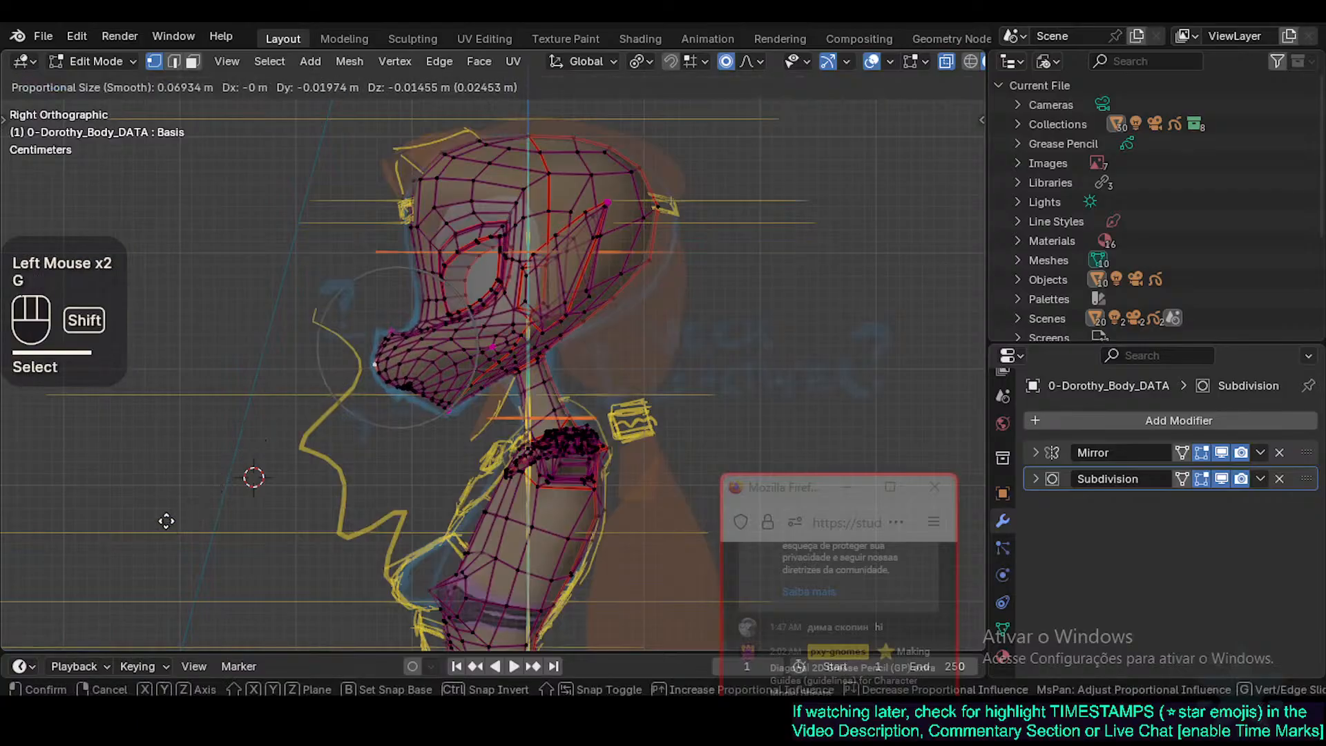
key(Escape)
Pull the lower front of the mouth forward and down, and realign the chin tip with the sketched jaw corner.
click(413, 381)
key(g)
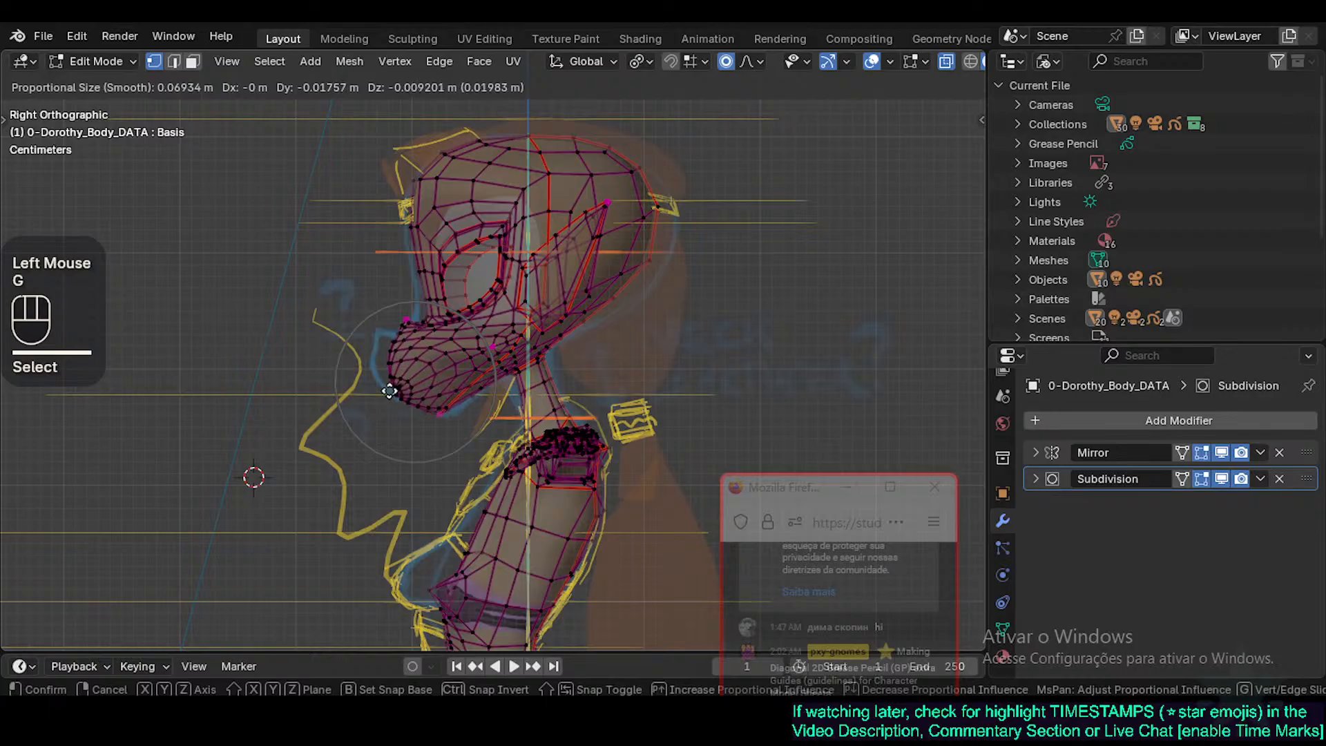
shift+click(430, 406)
click(444, 414)
key(g)
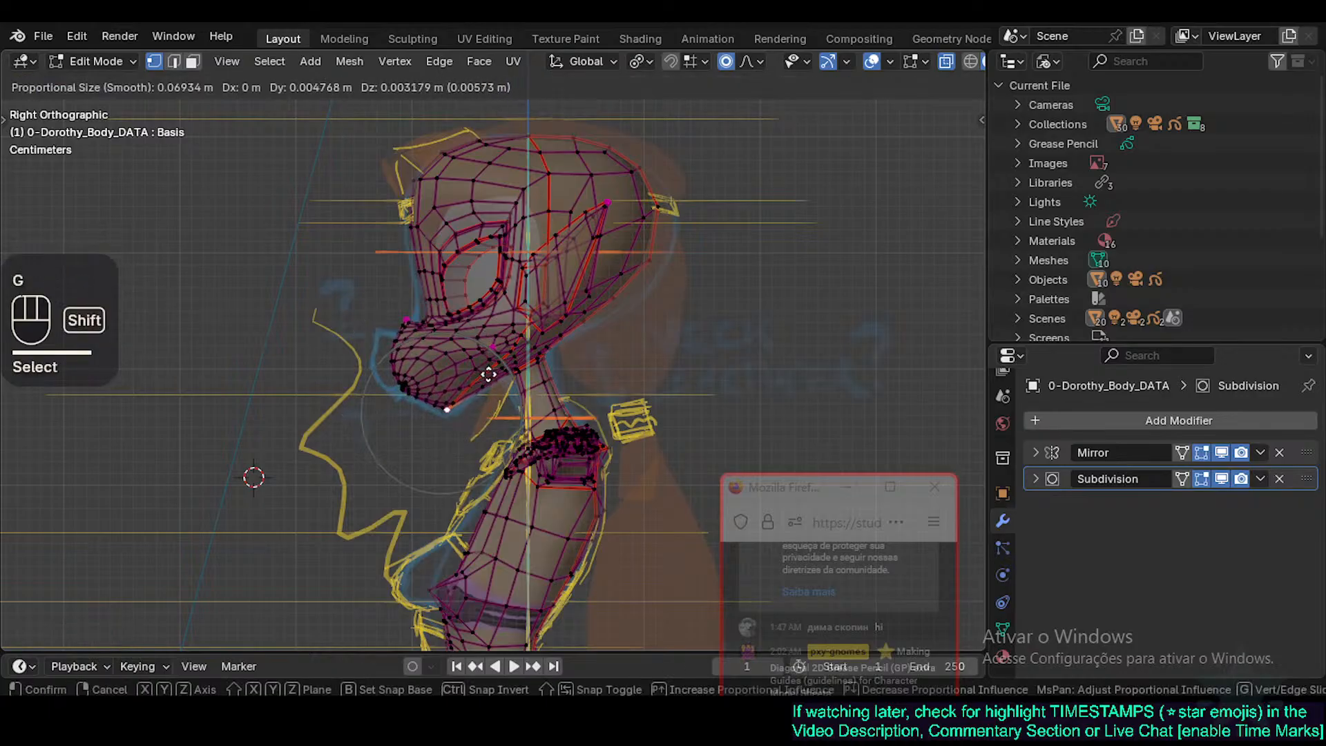
shift+click(377, 338)
Move the muzzle's front vertex forward and down to the sketched outline, and reposition the nose tip vertex above it.
click(379, 342)
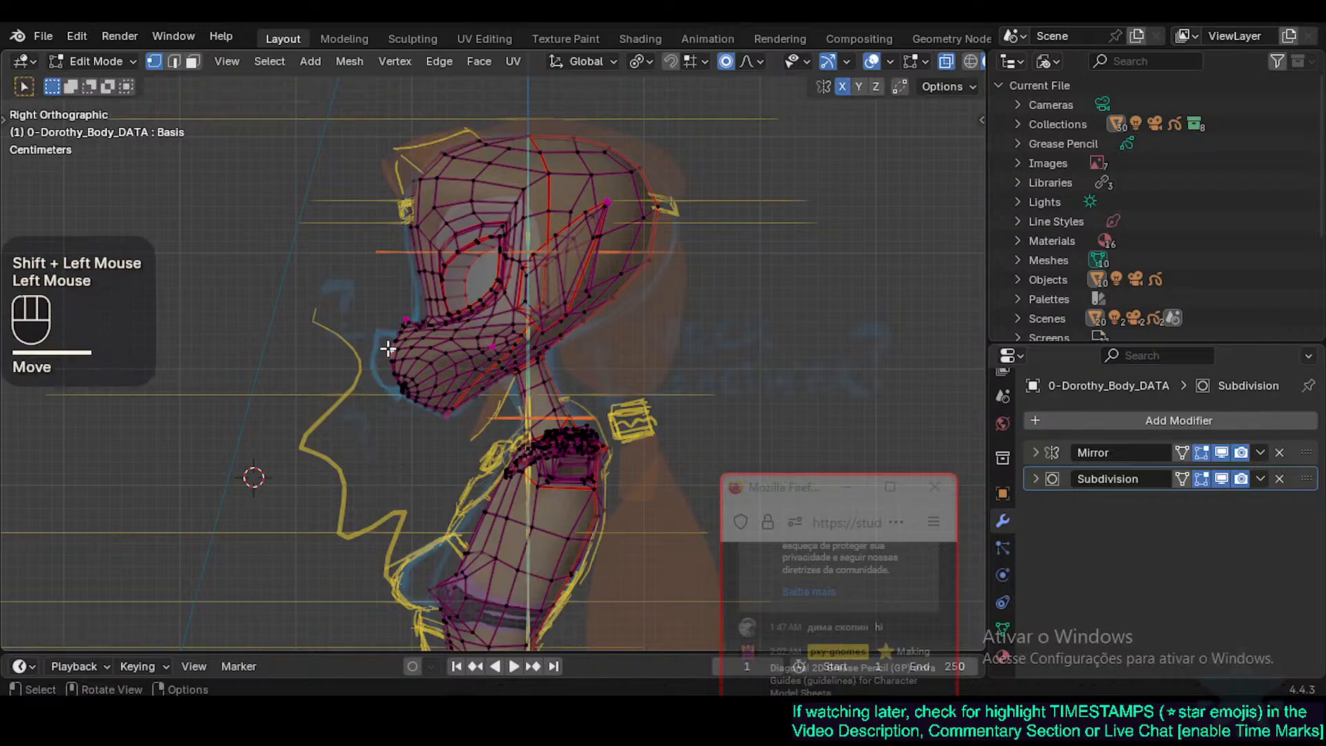
key(g)
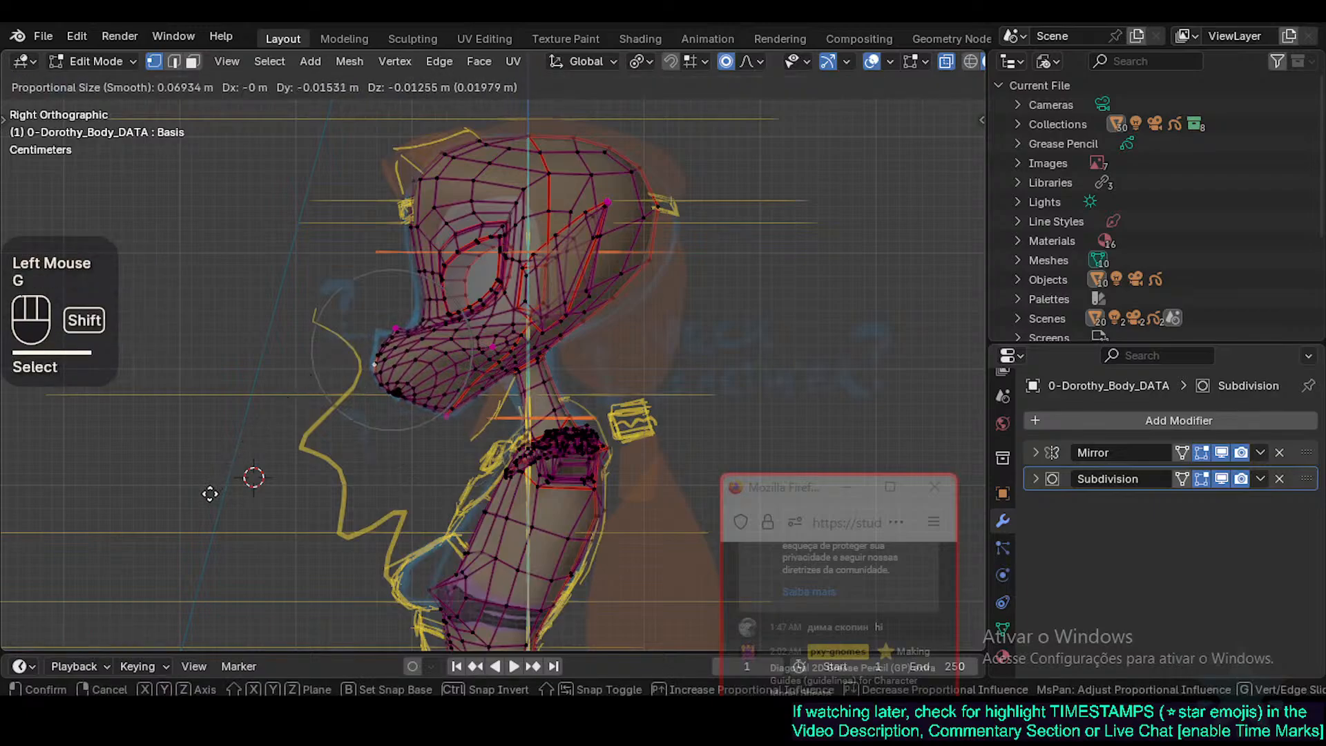
shift+click(385, 332)
click(388, 320)
key(g)
shift+click(379, 333)
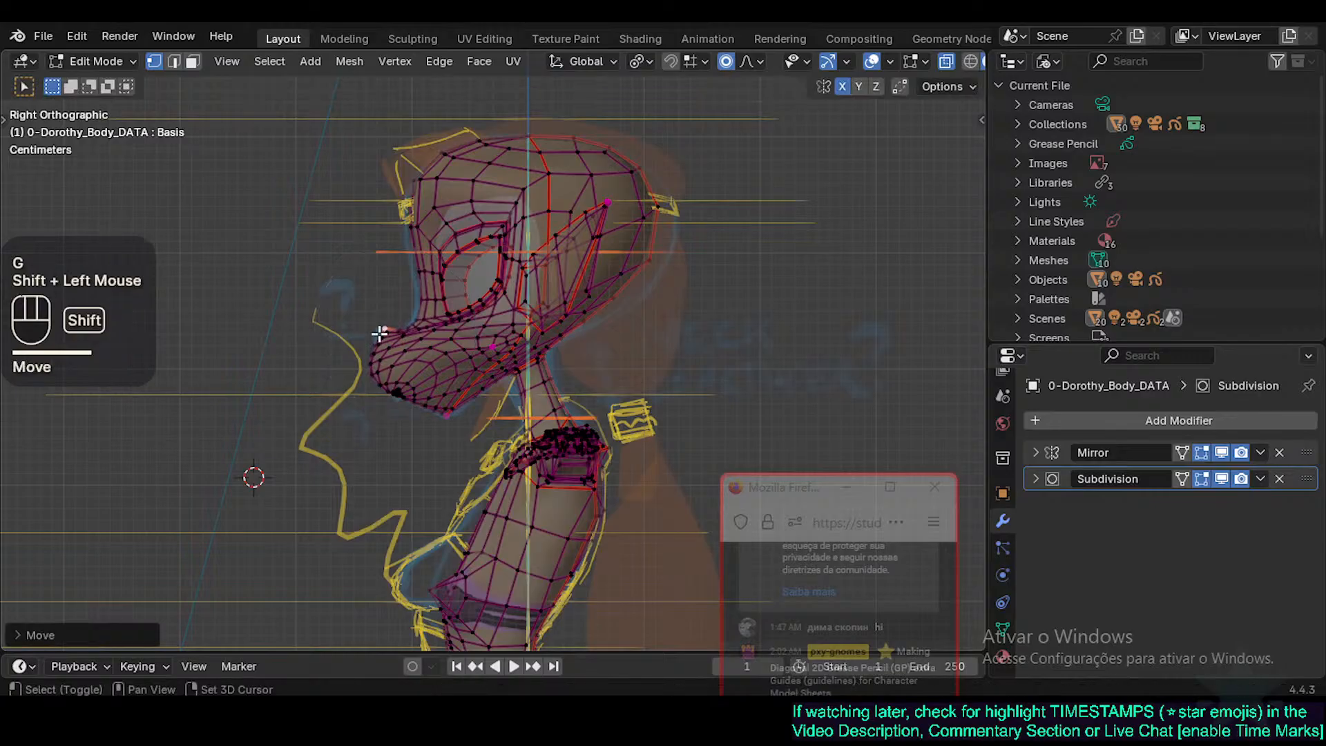
Rotate the area around the nose tip vertex with proportional editing and shift the vertex to the sketched nose.
key(r)
click(462, 320)
key(g)
shift+click(381, 366)
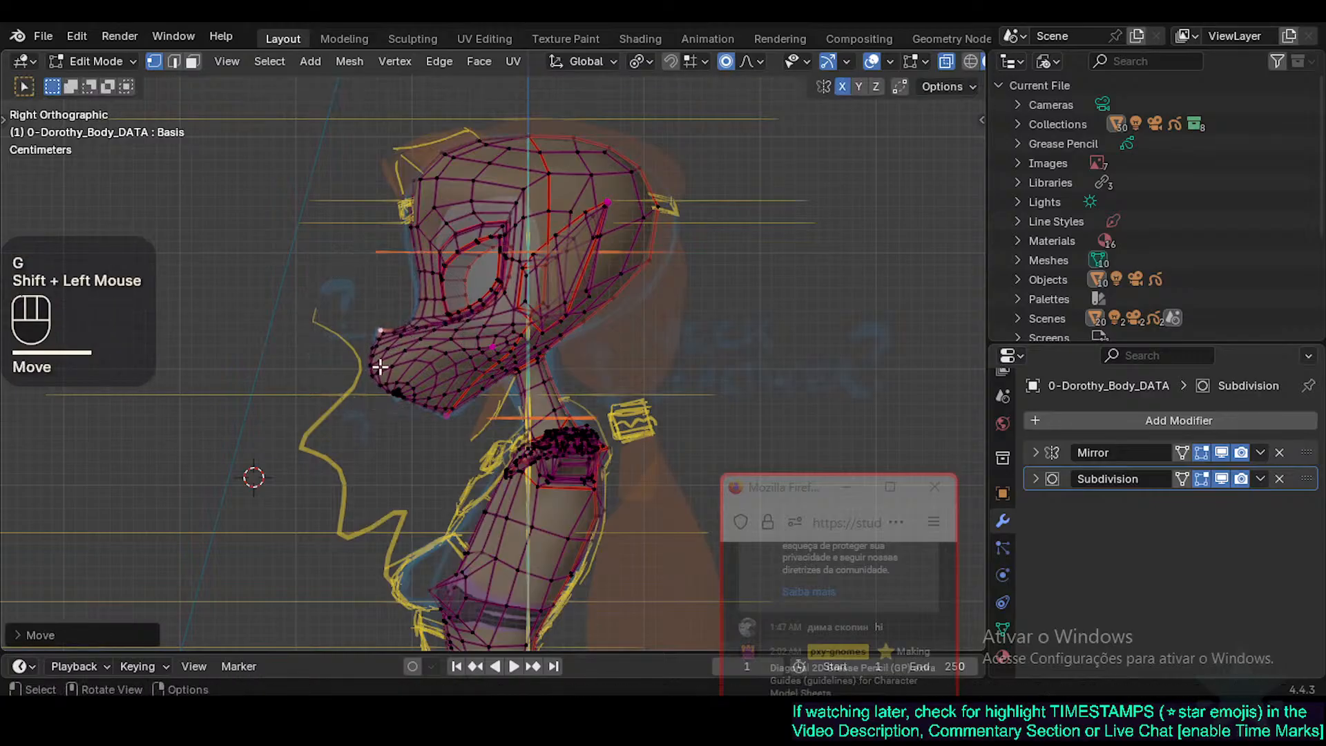
Refine the muzzle's front and nose tip vertices against the blue outline, reducing the influence size to about 0.052 m.
click(373, 364)
key(g)
scroll(388, 346, up, 2)
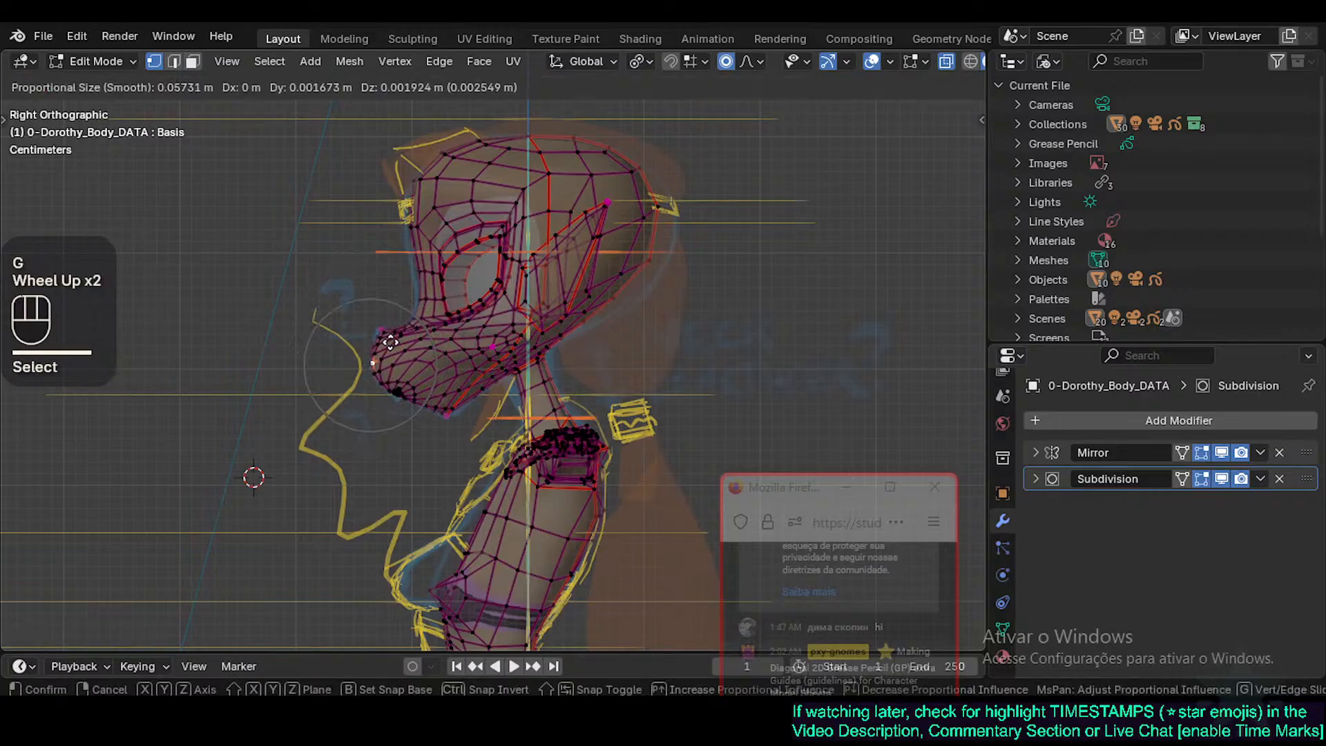
shift+click(379, 320)
click(371, 319)
key(g)
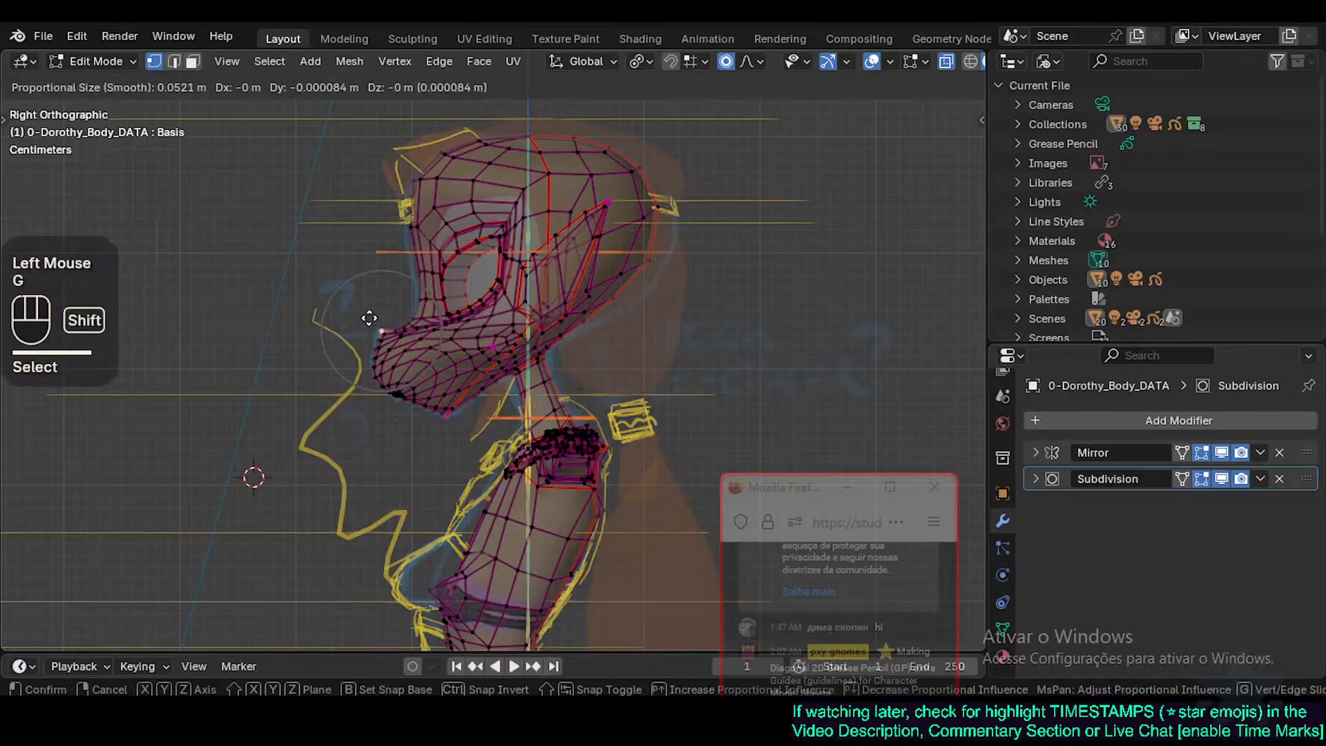
shift+click(355, 318)
Examine the chest, waist and neck profile in right side view against the sketched body silhouette.
scroll(387, 345, up, 2)
shift+middle_drag(414, 331, 459, 465)
shift+middle_drag(442, 386, 477, 525)
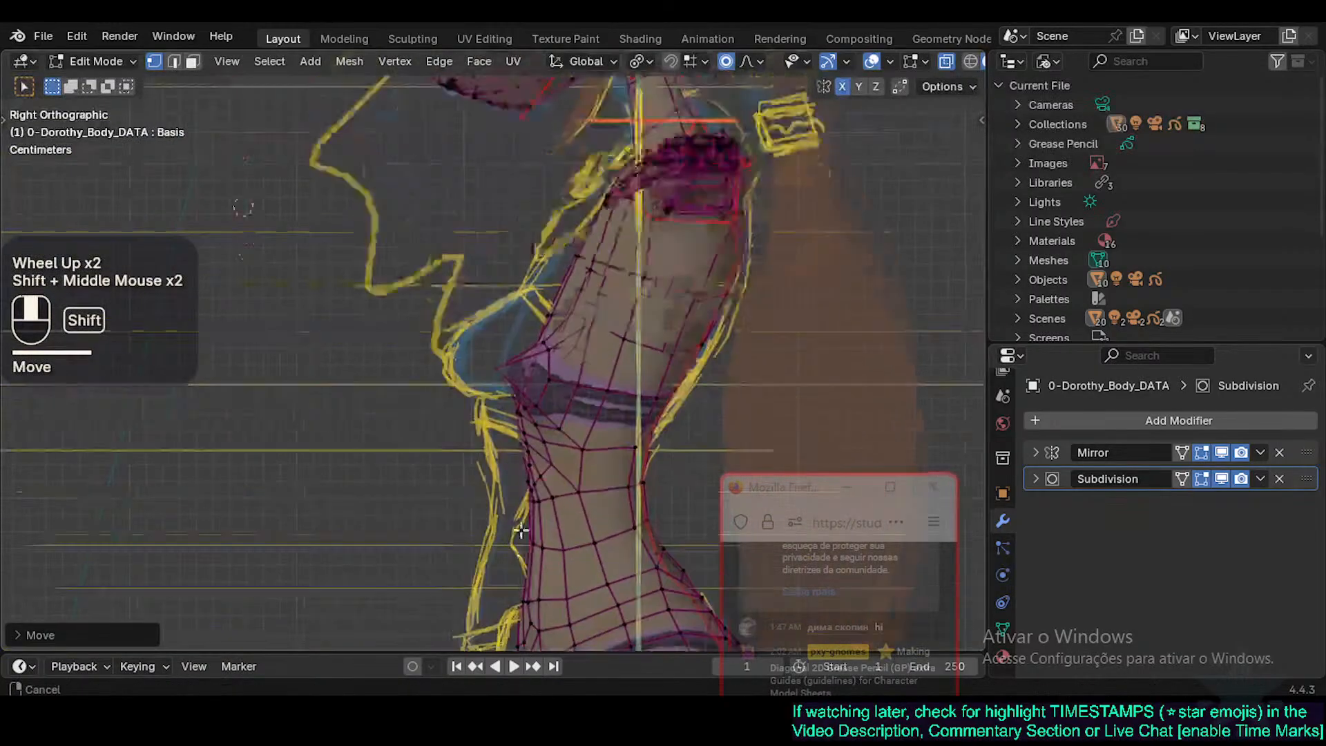
shift+middle_drag(470, 443, 493, 556)
shift+middle_drag(463, 359, 476, 460)
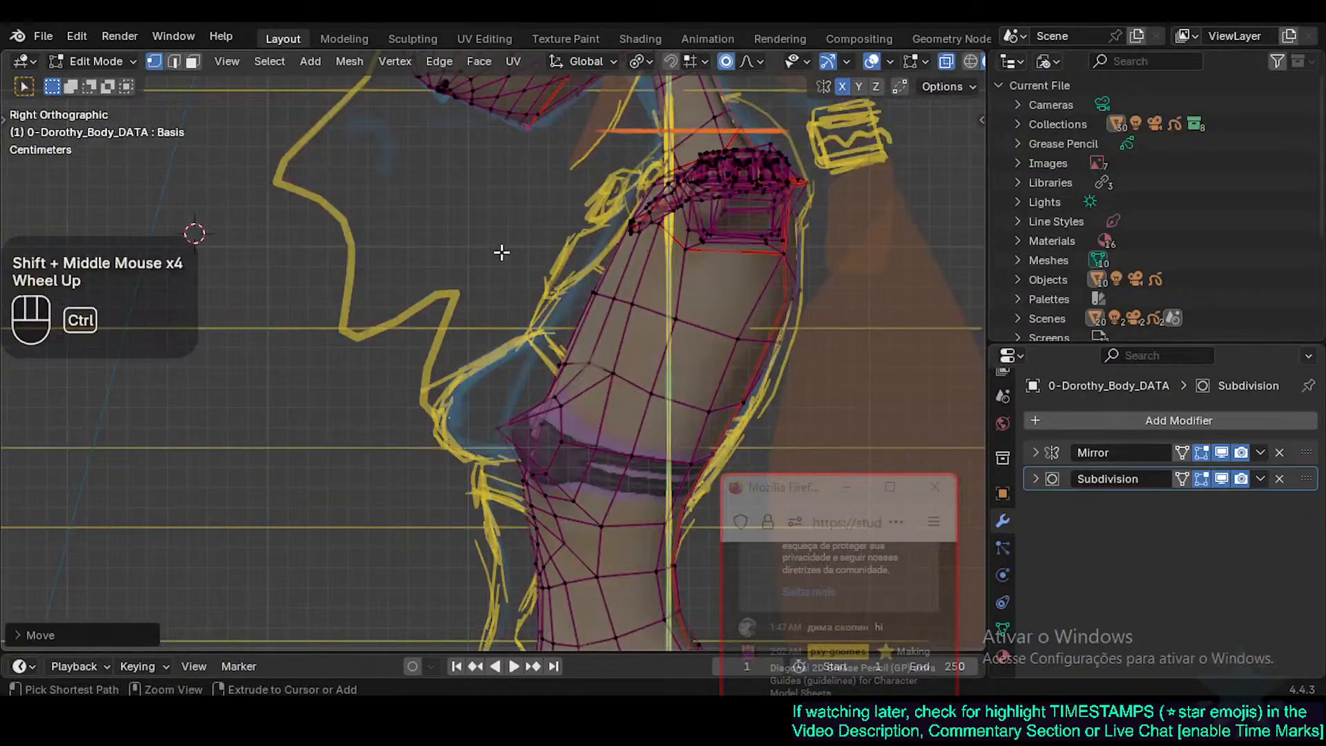
ctrl+middle_drag(501, 252, 503, 359)
ctrl+middle_drag(505, 469, 504, 332)
shift+middle_drag(504, 327, 509, 363)
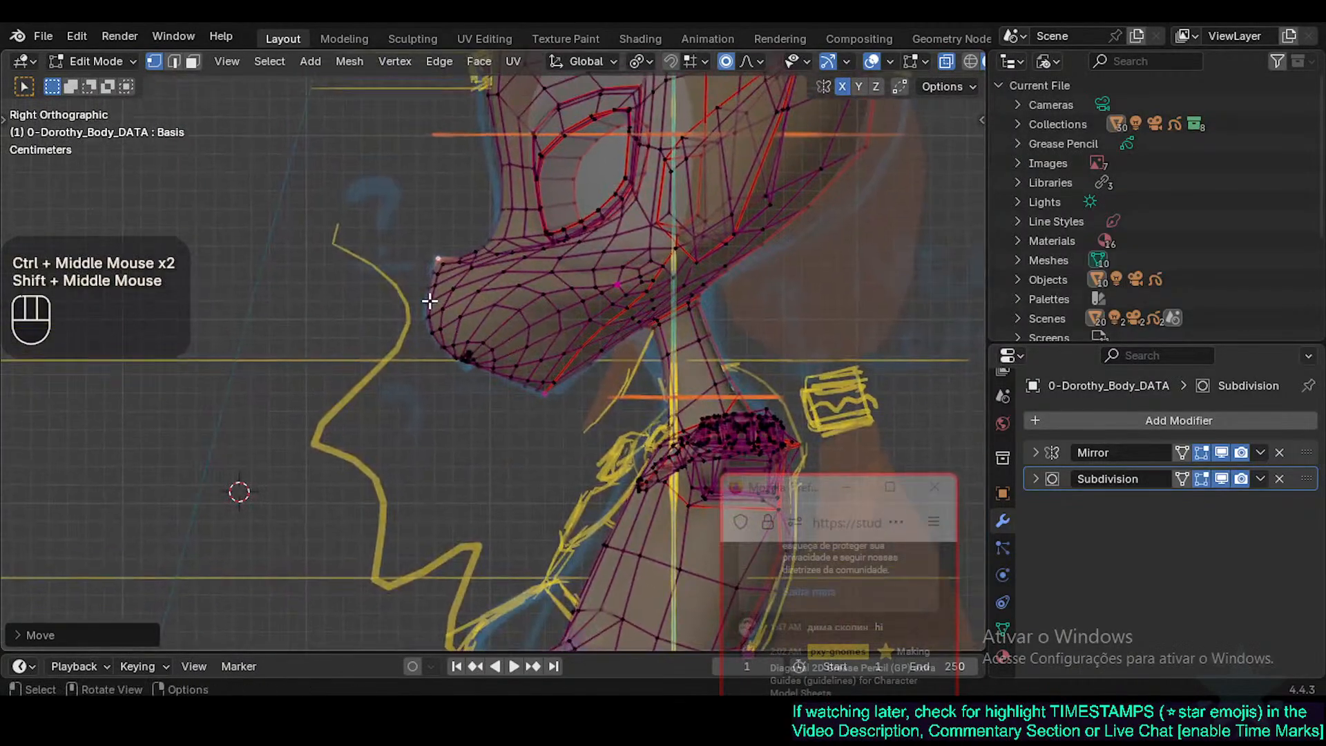
Fine-tune the muzzle's front vertex and the nose tip vertex to follow the blue snout outline.
click(429, 301)
key(g)
shift+click(425, 299)
click(439, 265)
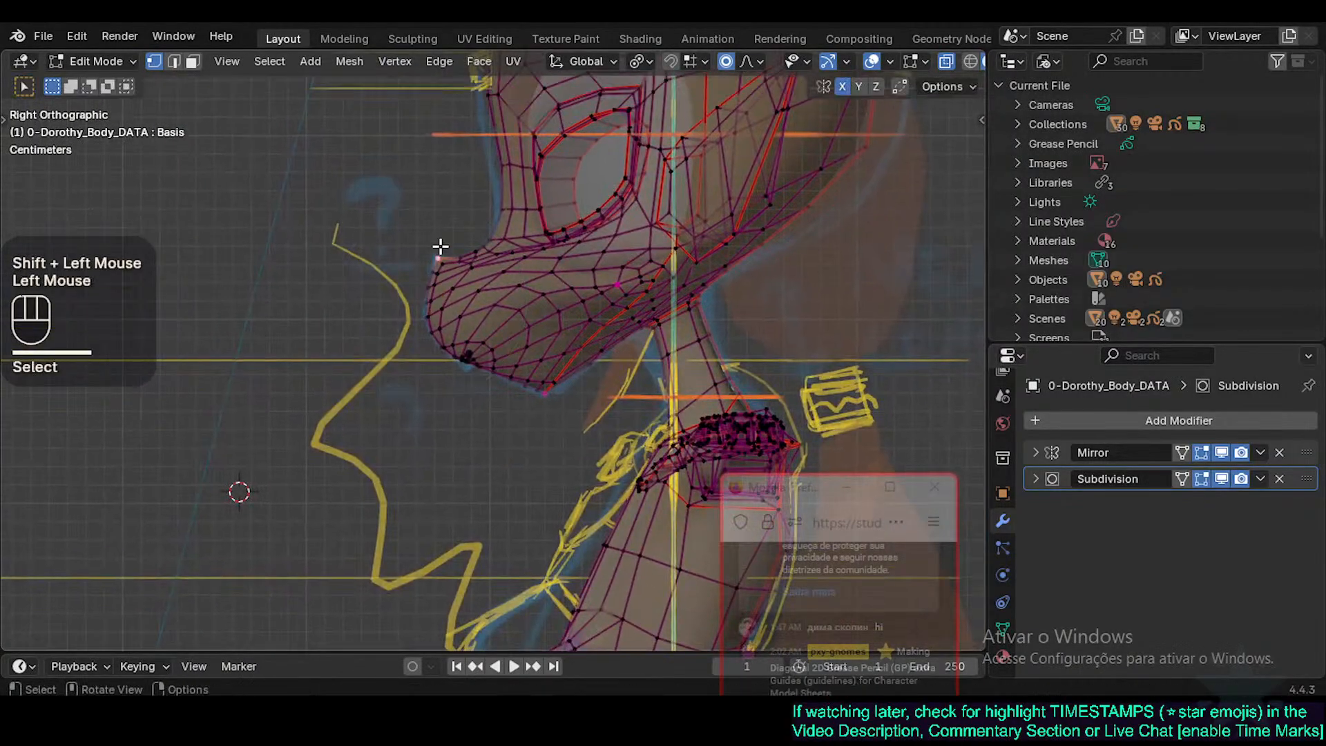
key(g)
shift+click(431, 244)
Rotate the top of the muzzle behind the nose tip and lower its profile vertex with about 0.024 m influence.
shift+middle_drag(469, 252, 468, 266)
click(472, 265)
key(r)
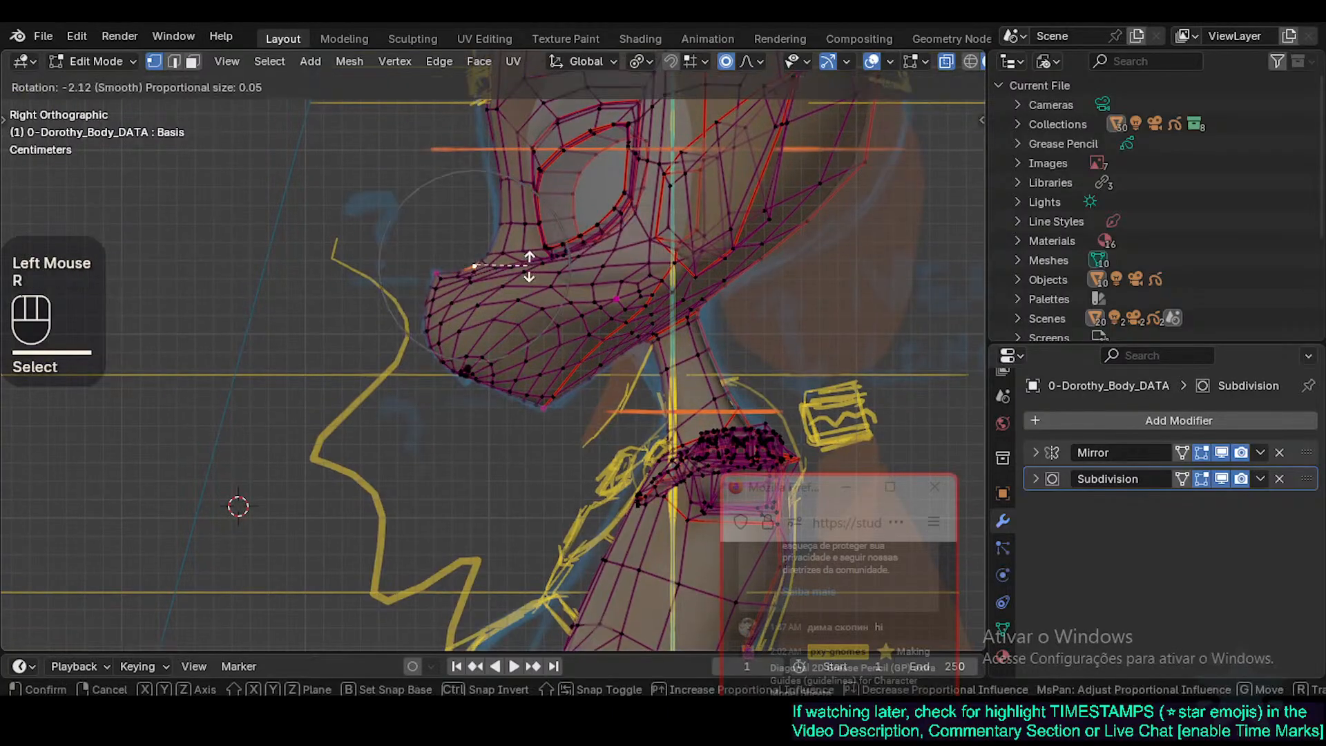
click(529, 275)
click(483, 263)
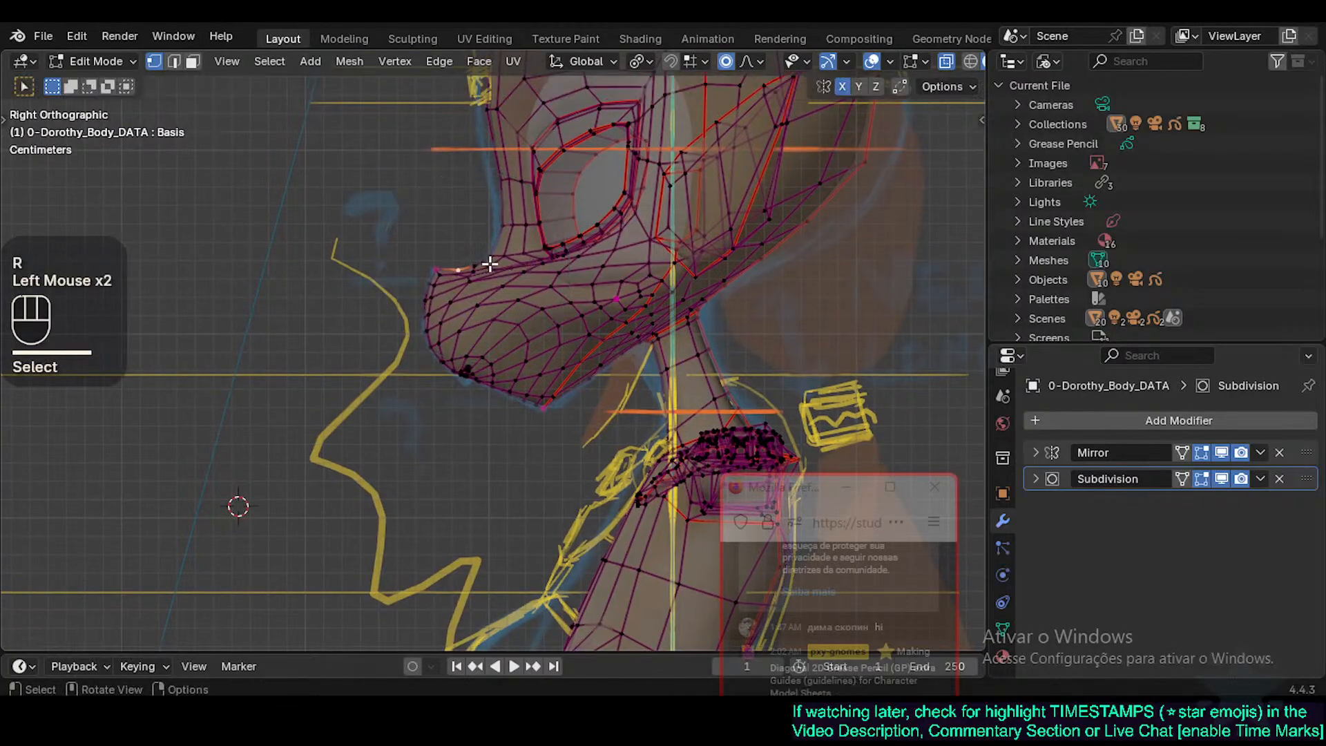
key(g)
scroll(492, 266, up, 1)
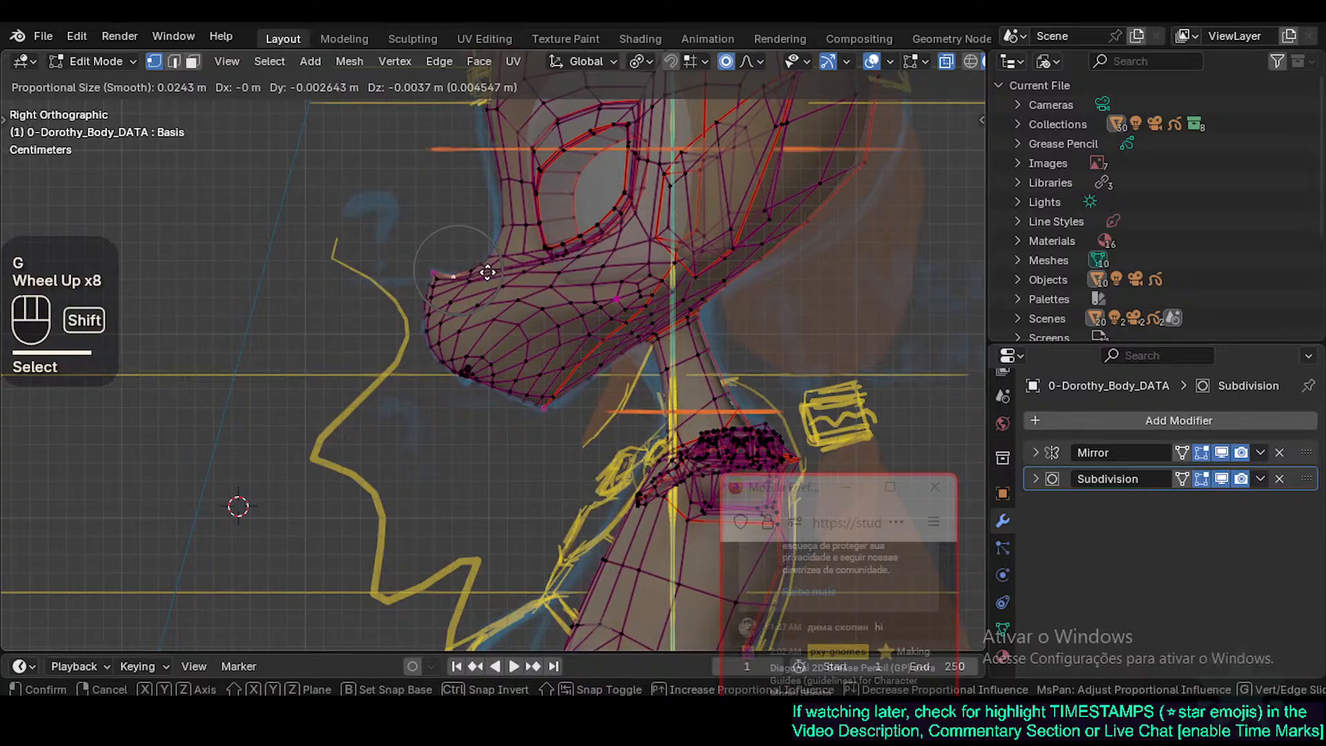
shift+click(554, 269)
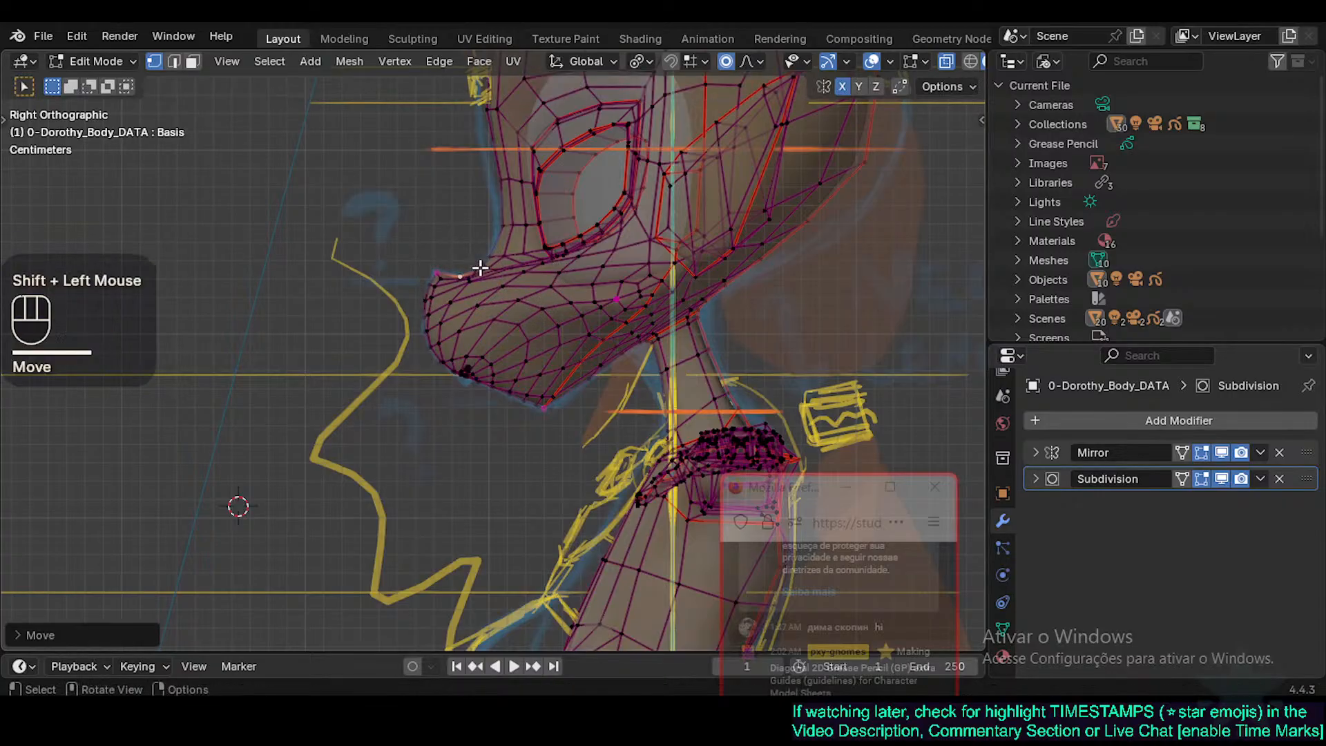
Move and slightly rotate the nose bridge vertex where the muzzle meets the face to match the sketched curve.
click(487, 261)
key(g)
shift+click(498, 274)
key(r)
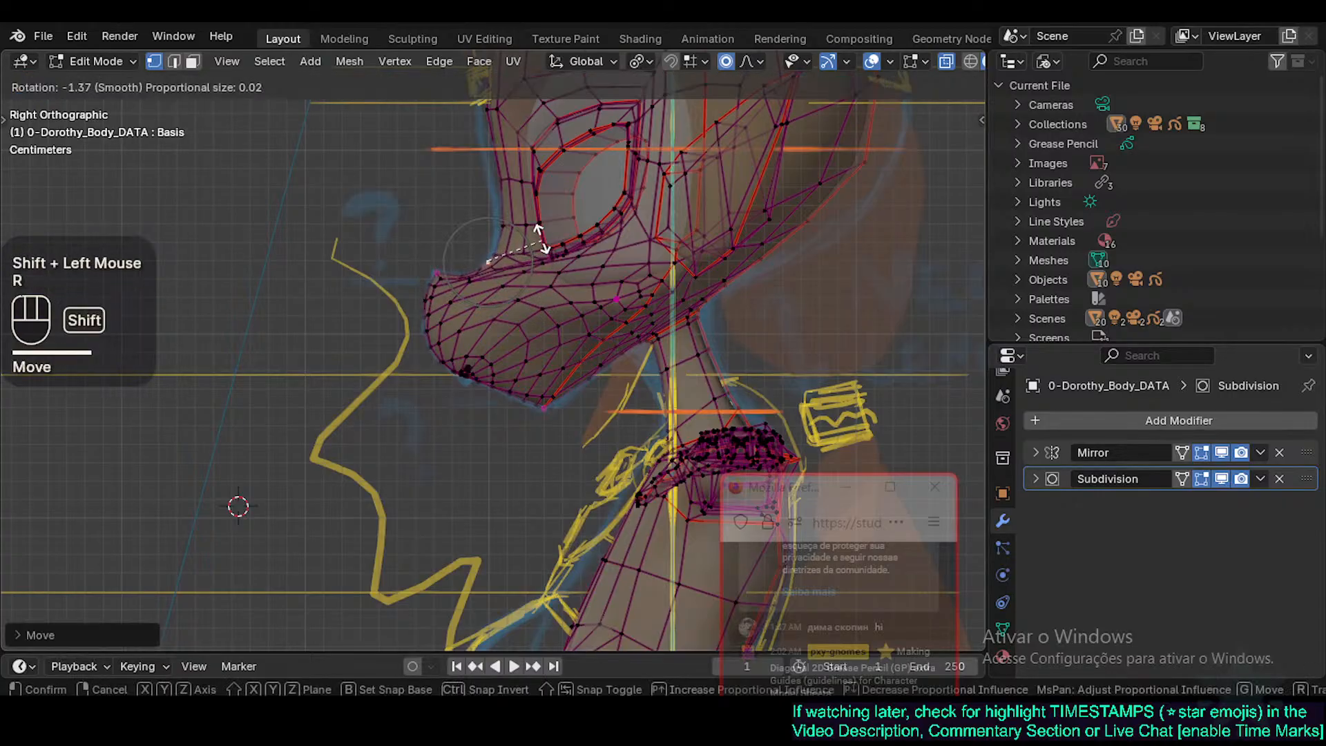
shift+click(546, 249)
Shift the face profile vertices in front of the eye to the blue outline, from the nose bridge up to eye level.
key(g)
click(508, 222)
click(468, 213)
key(g)
shift+click(474, 213)
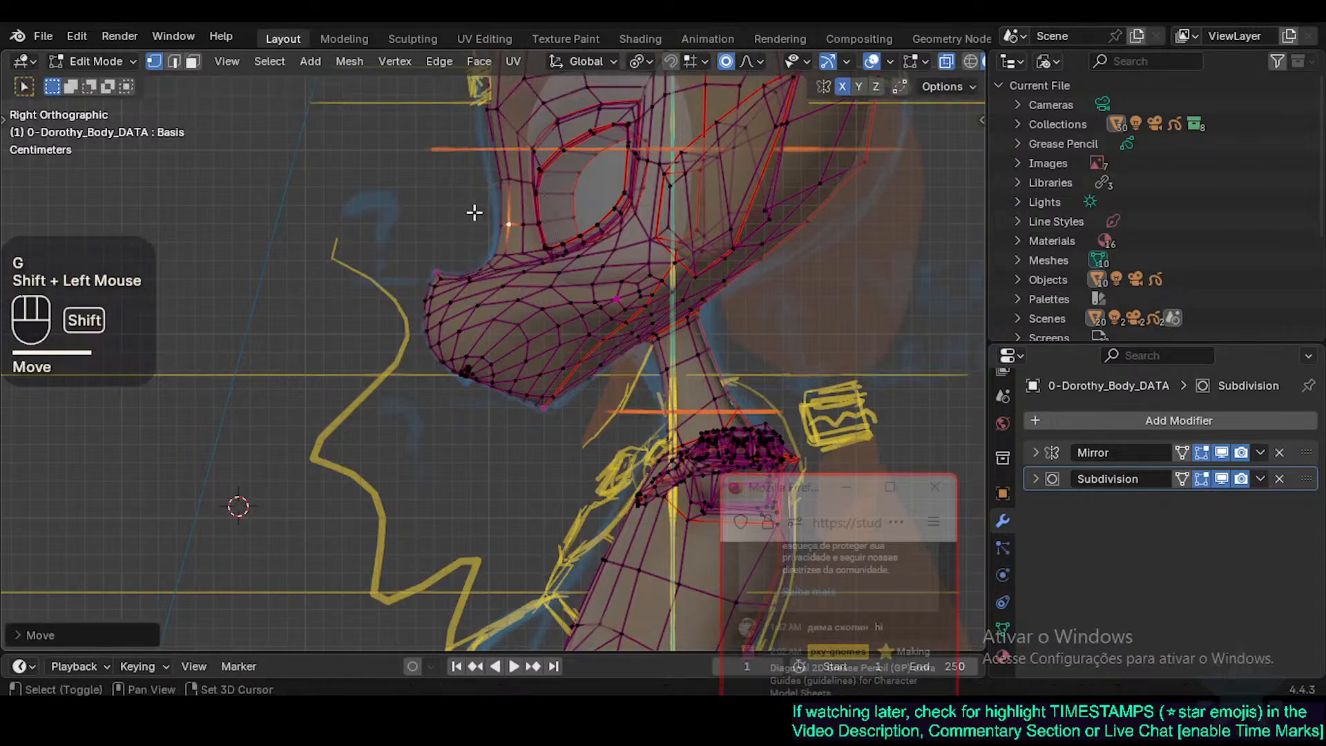
shift+middle_drag(474, 214, 474, 287)
click(471, 277)
key(g)
shift+click(386, 275)
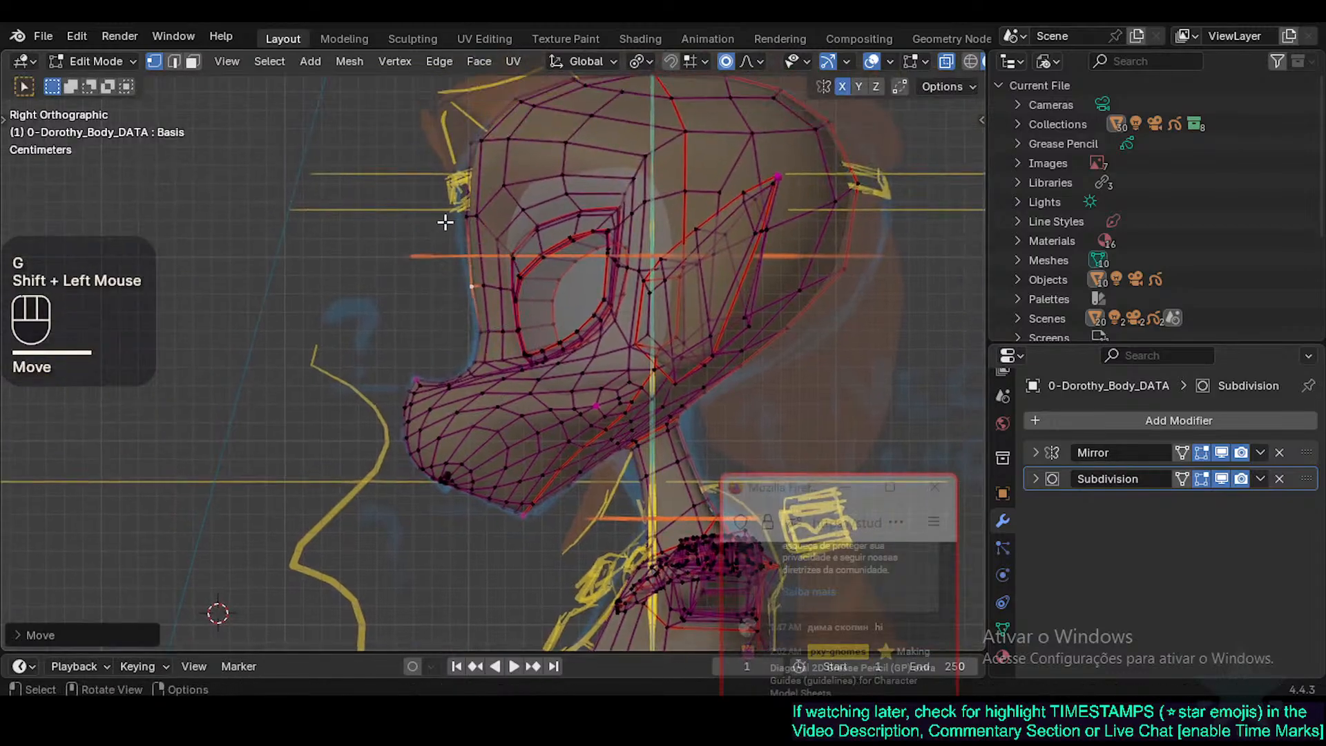
Pull the brow profile vertex above the eye out to the sketched forehead line.
click(463, 217)
key(g)
shift+click(379, 196)
shift+middle_drag(439, 204, 429, 306)
key(g)
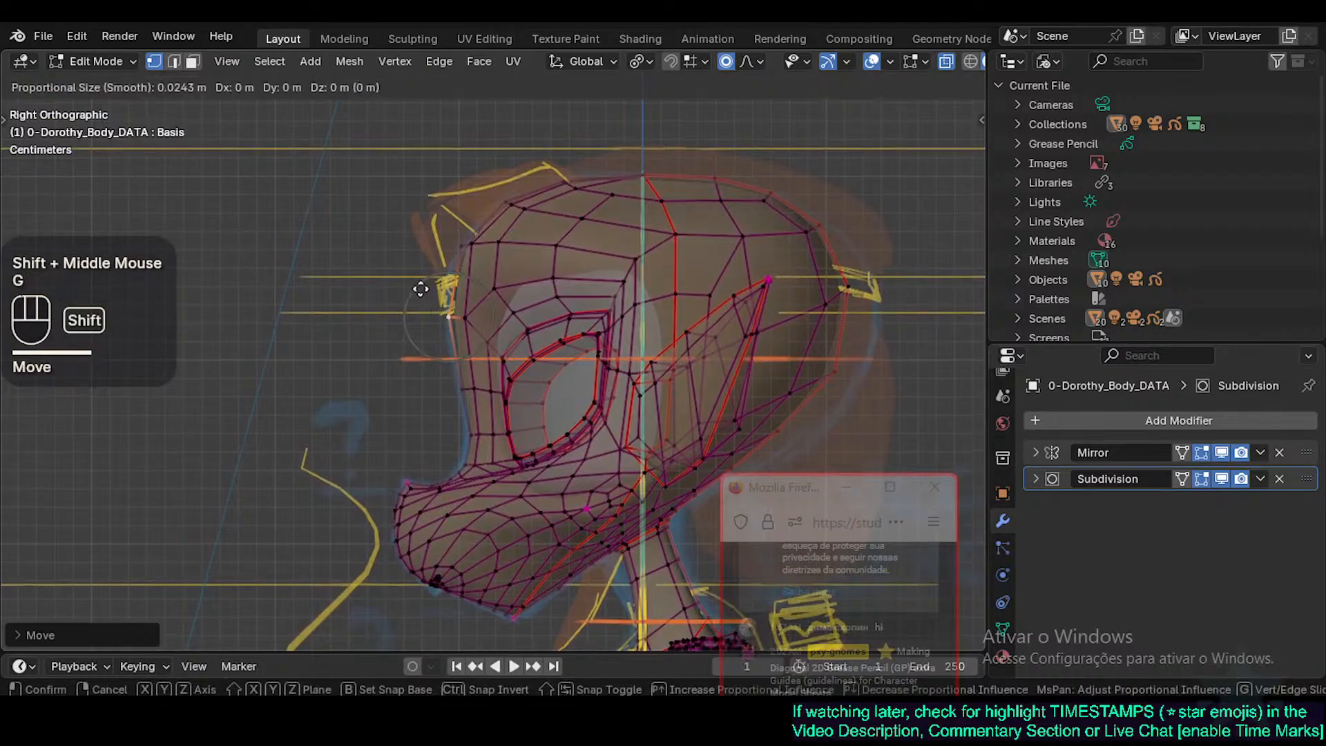
shift+click(410, 253)
Adjust the upper forehead vertices near the hairline to round the head profile along the sketch.
click(458, 234)
key(g)
shift+click(426, 195)
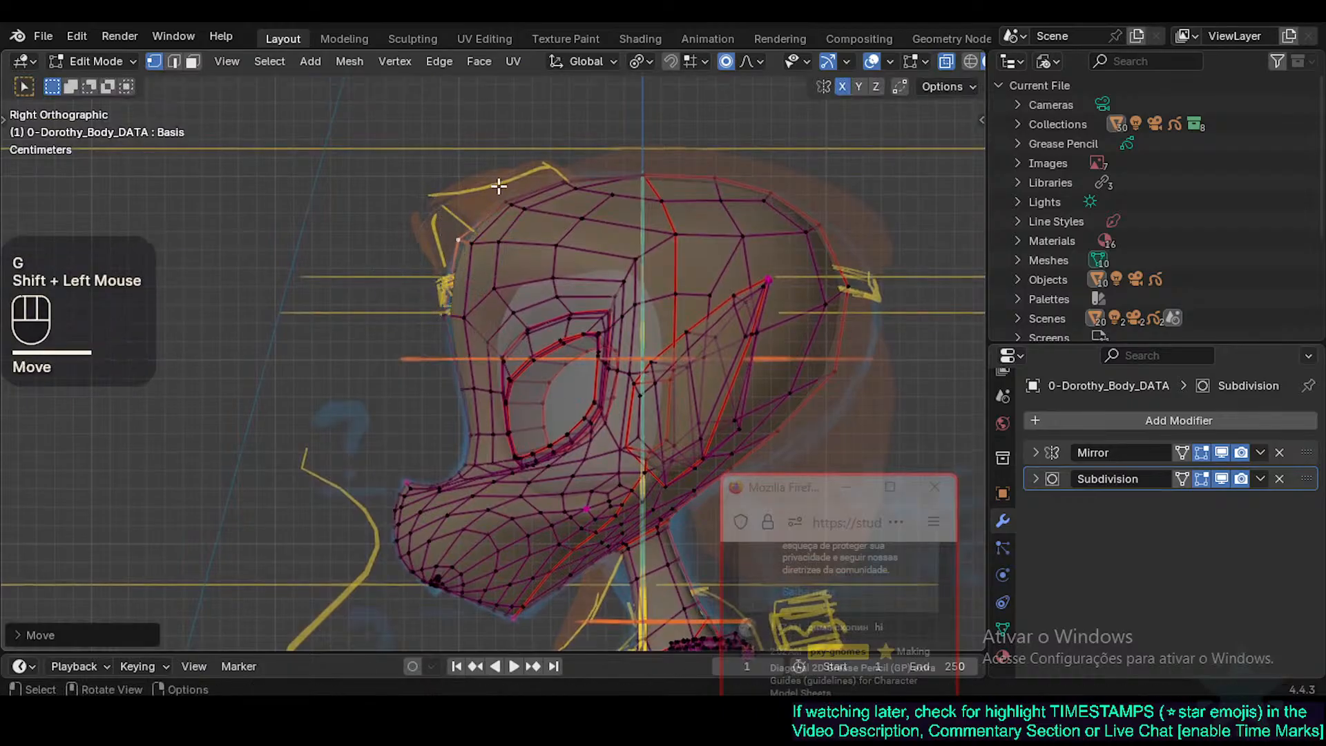
click(503, 195)
key(g)
shift+click(480, 183)
click(457, 242)
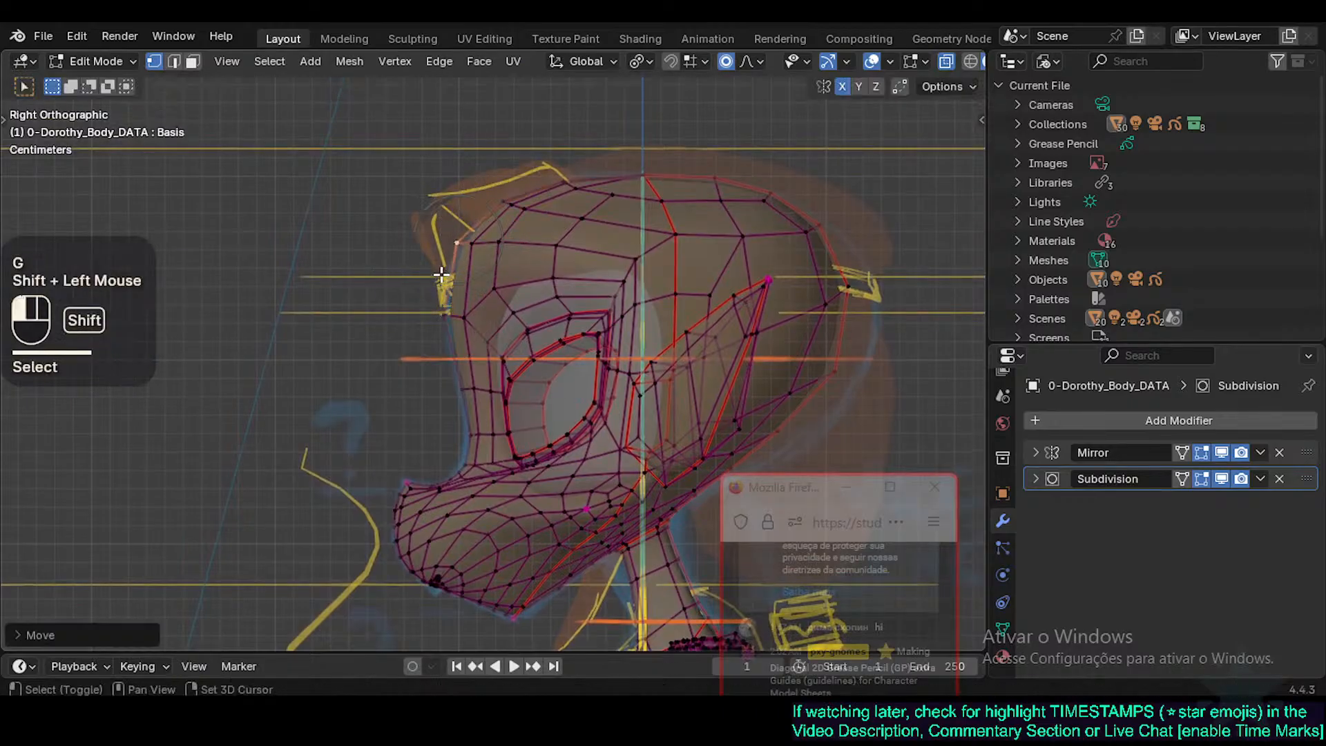
click(528, 208)
key(g)
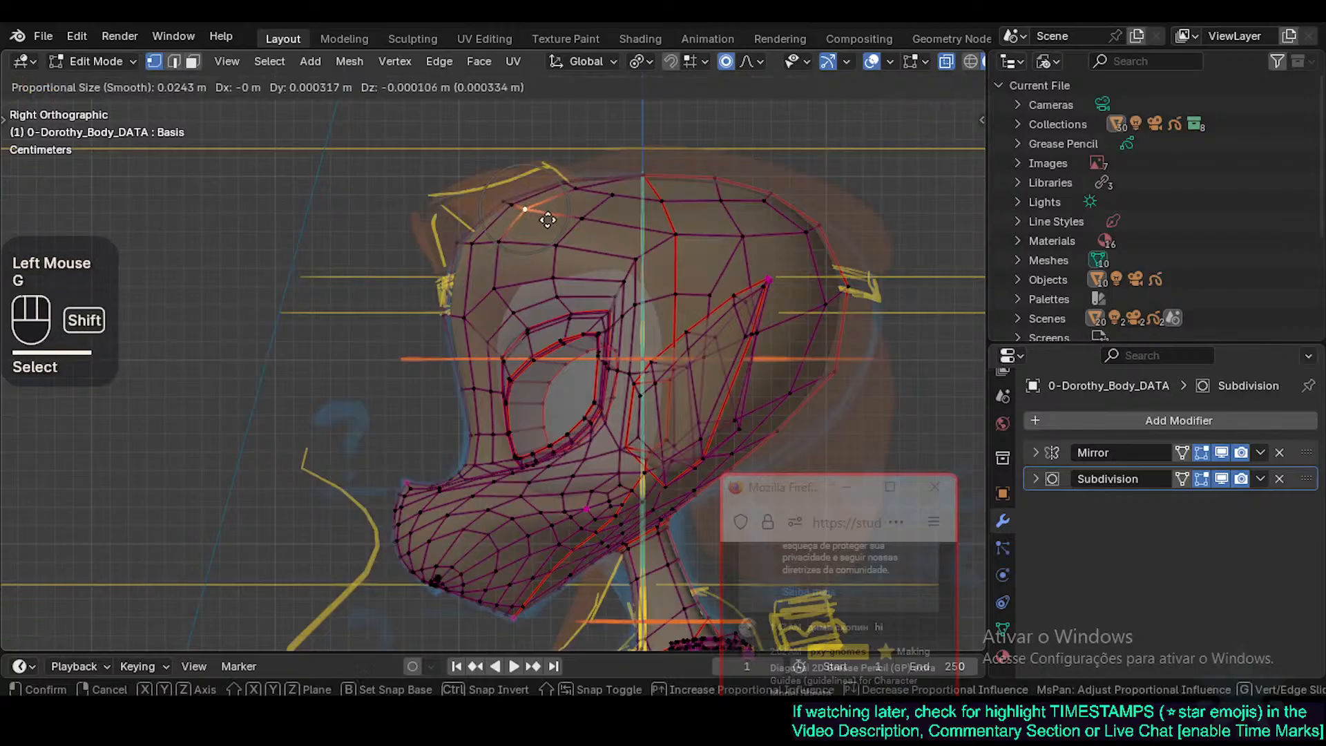
shift+click(516, 199)
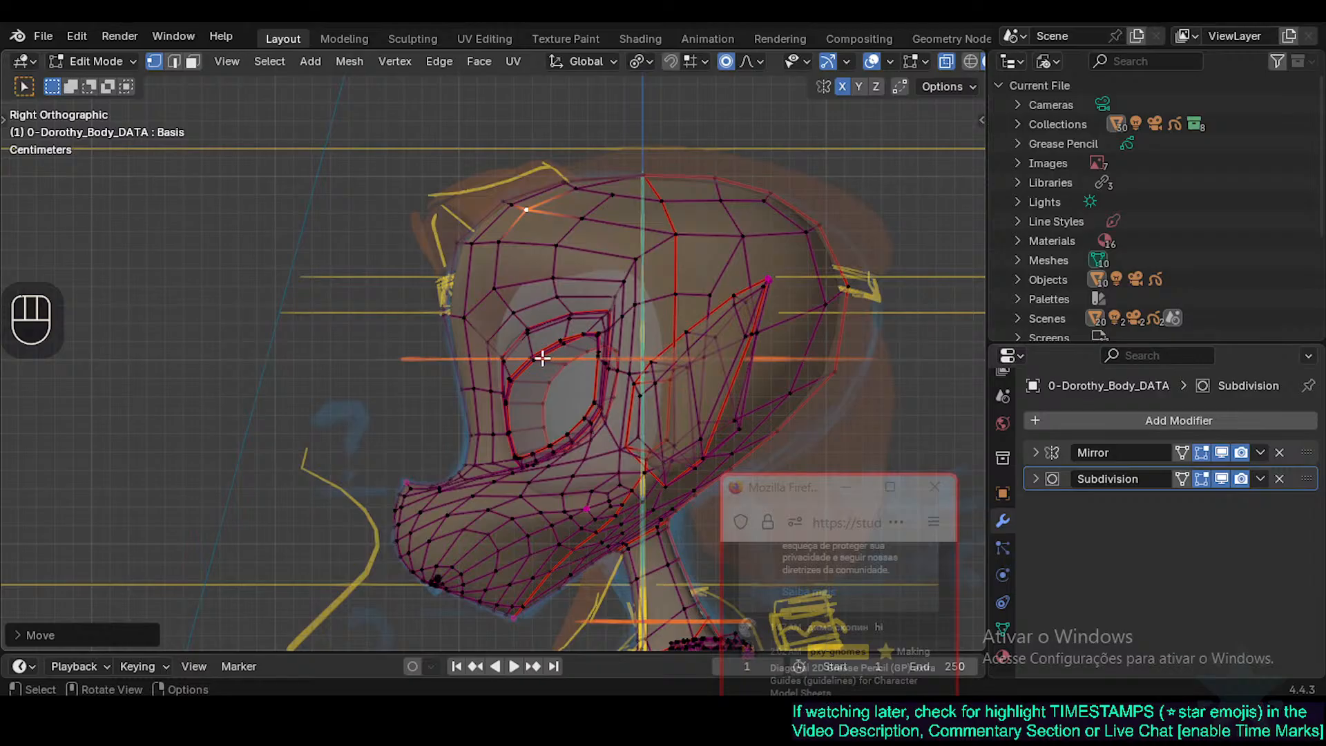
Turn off X-ray and check the solid head profile against the side sketch.
shift+middle_drag(580, 493, 545, 389)
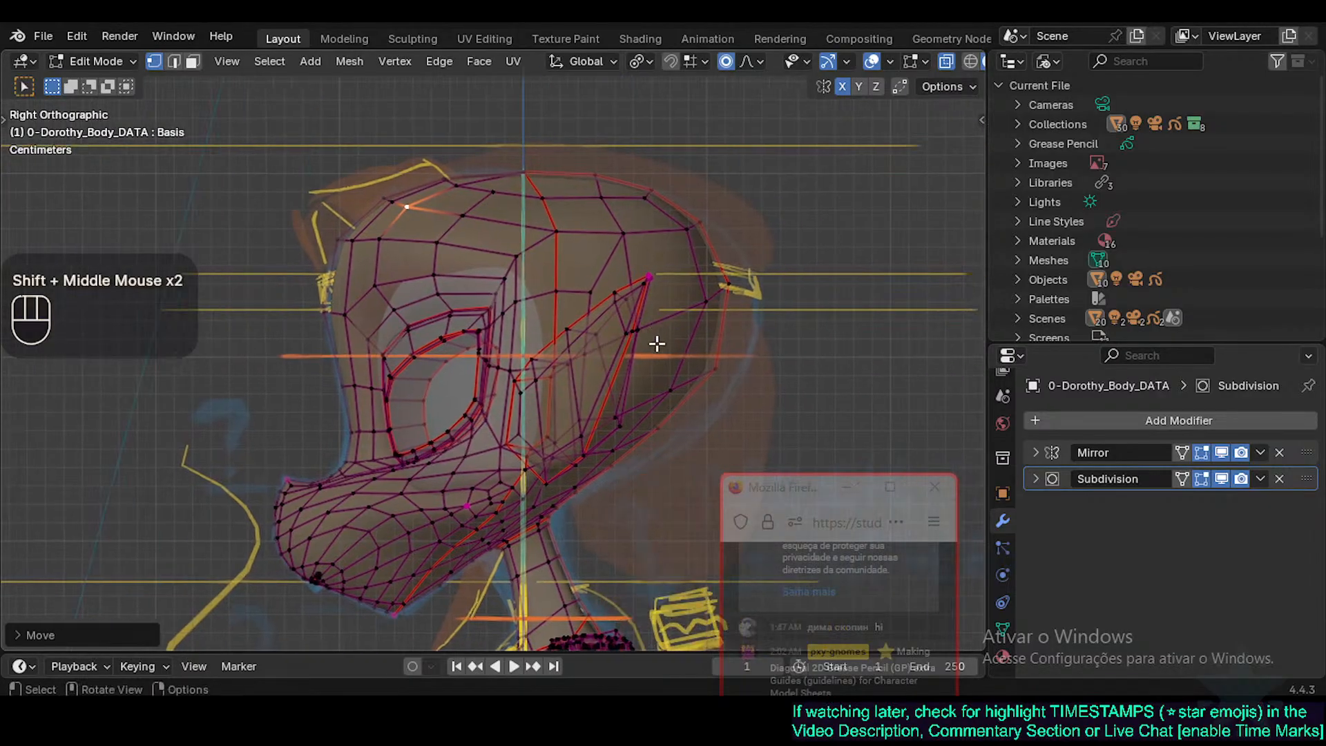
key(alt+z)
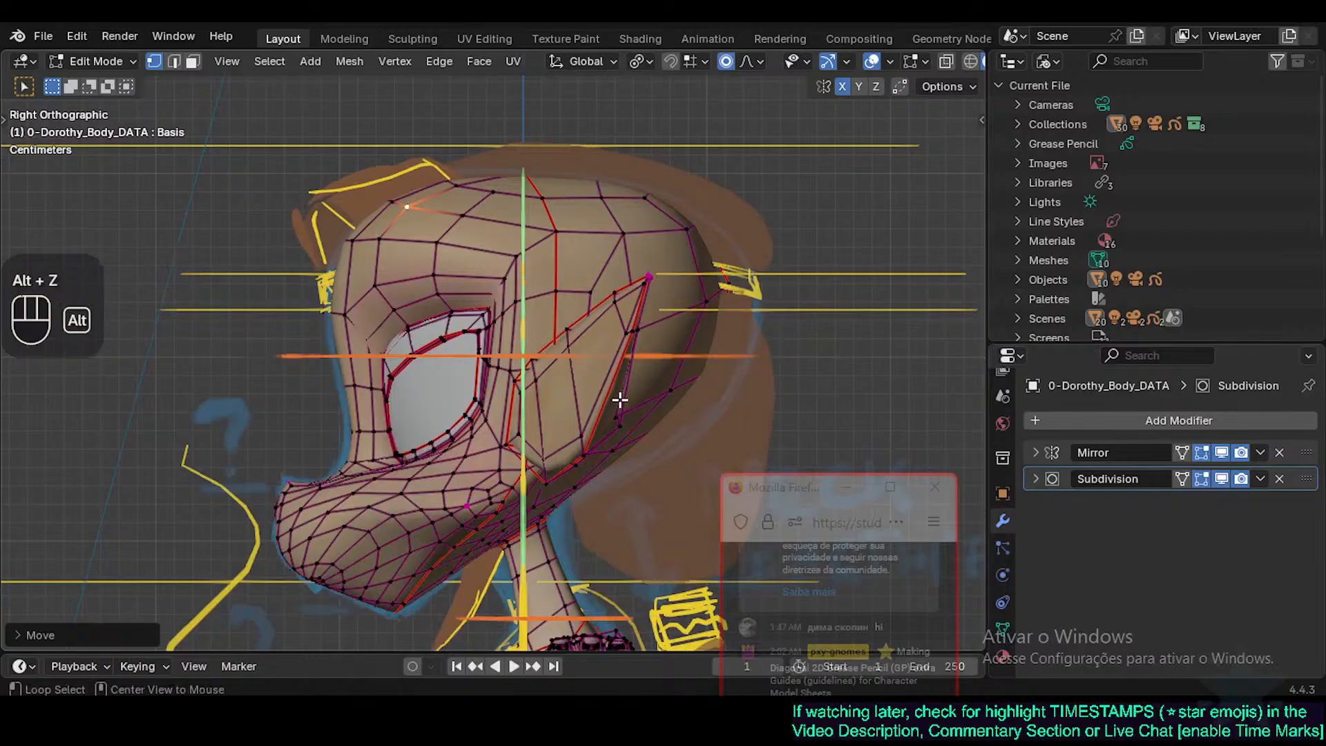
key(alt+z)
key(alt+z)
shift+middle_drag(579, 407, 473, 379)
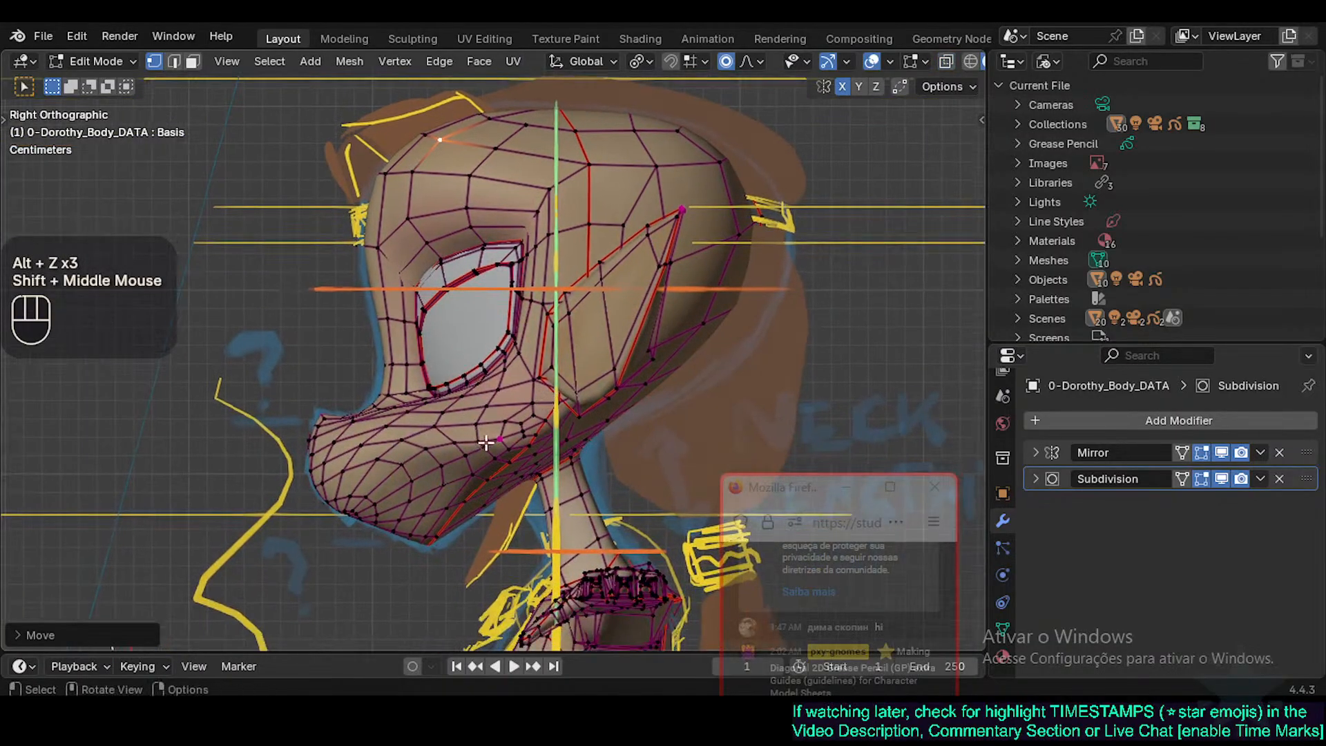
mouse_move(485, 443)
shift+middle_down()
mouse_move(473, 433)
mouse_move(542, 511)
mouse_move(503, 382)
mouse_move(479, 442)
shift+middle_up()
Switch to front view and clear the view lock.
scroll(543, 511, down, 1)
key(KP_1)
shift+scroll(479, 441, down, 2)
shift+middle_drag(507, 549, 507, 546)
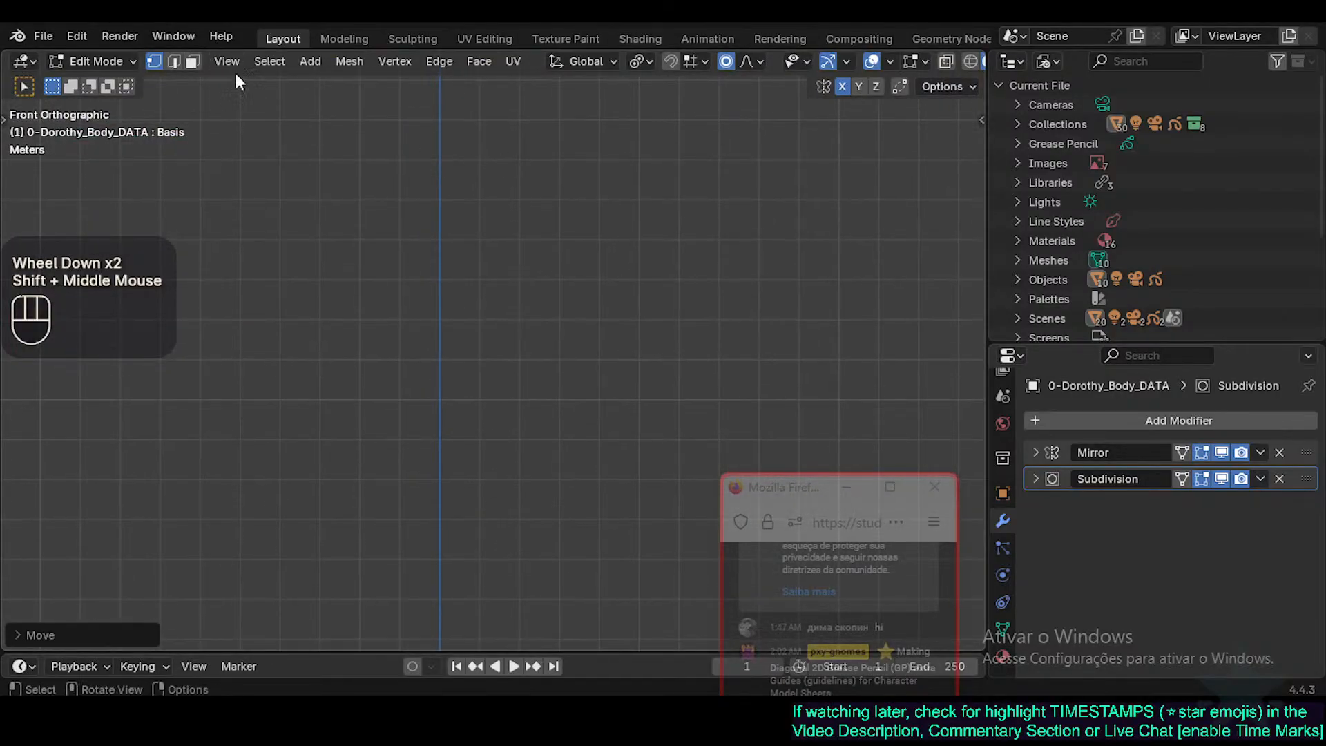
click(229, 62)
mouse_move(296, 352)
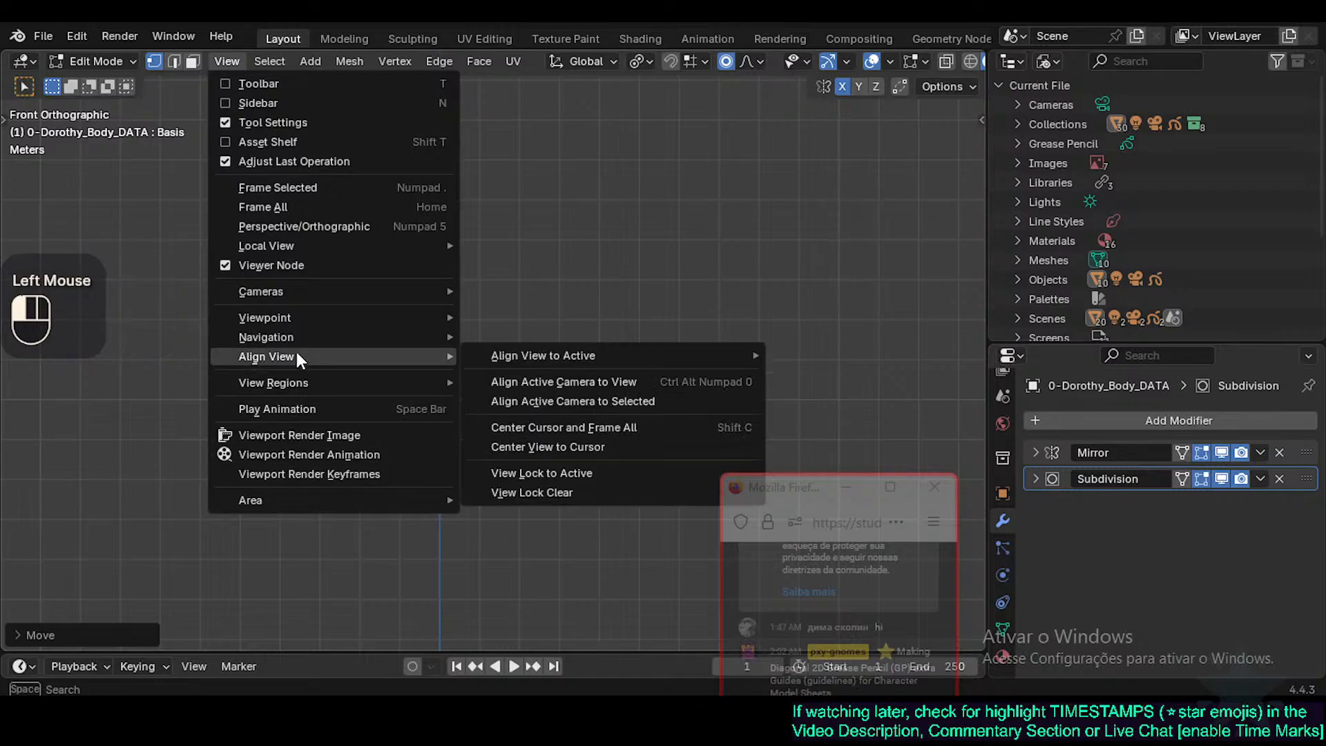
click(574, 492)
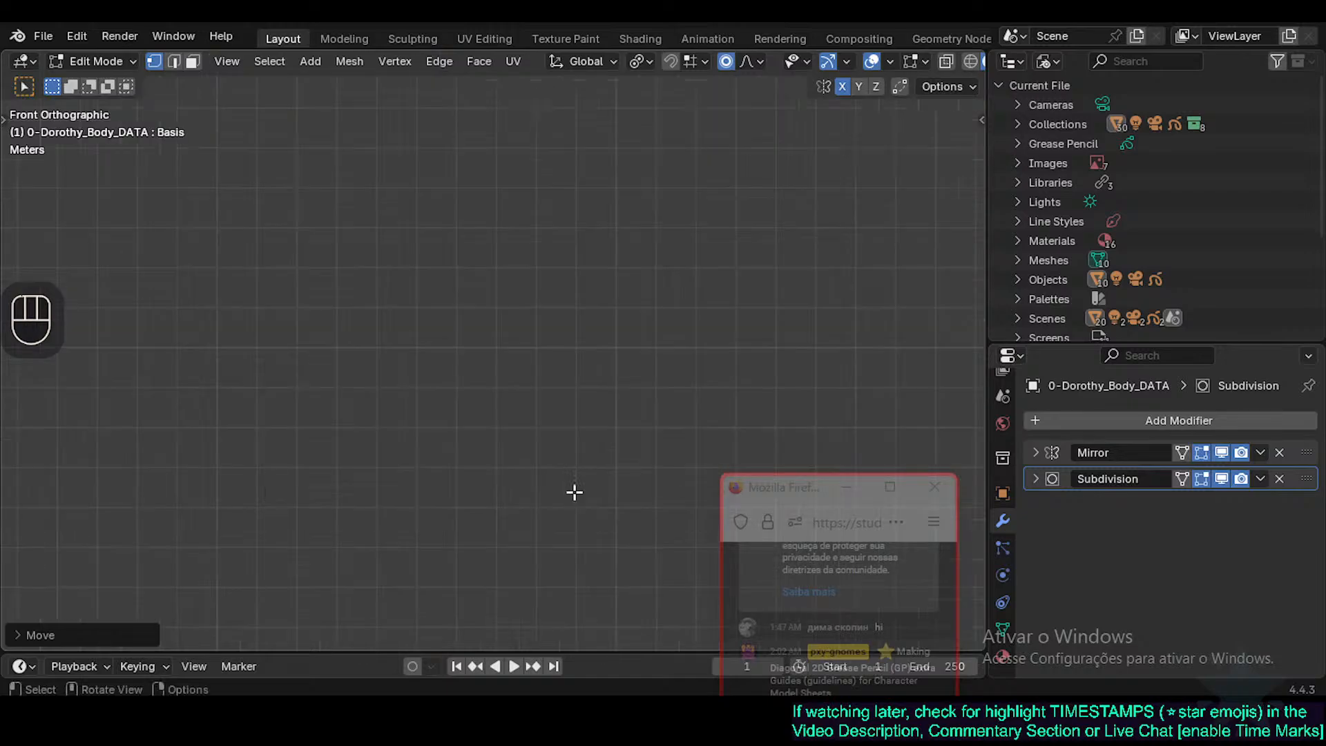
Realign the viewport to front view and frame all scene objects to locate the character.
middle_drag(574, 491, 497, 505)
key(KP_4)
key(KP_1)
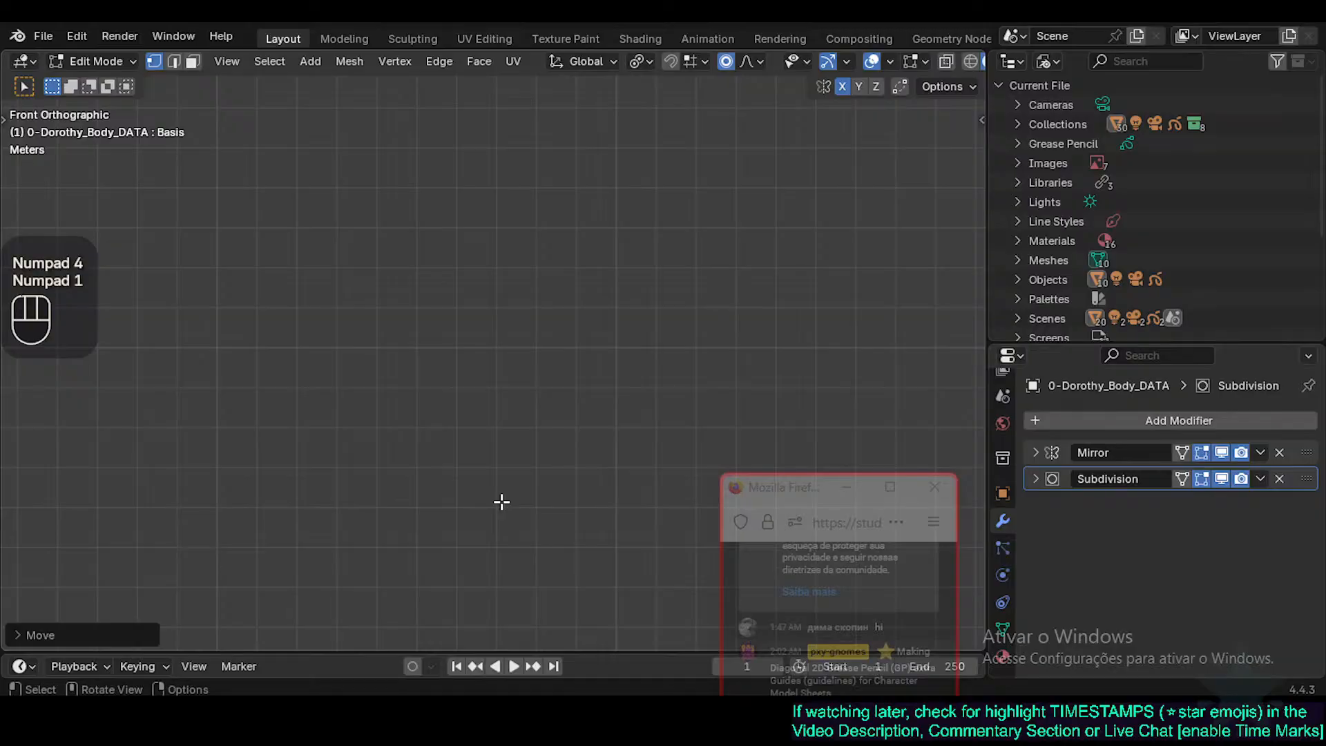
key(Home)
shift+middle_drag(501, 503, 585, 450)
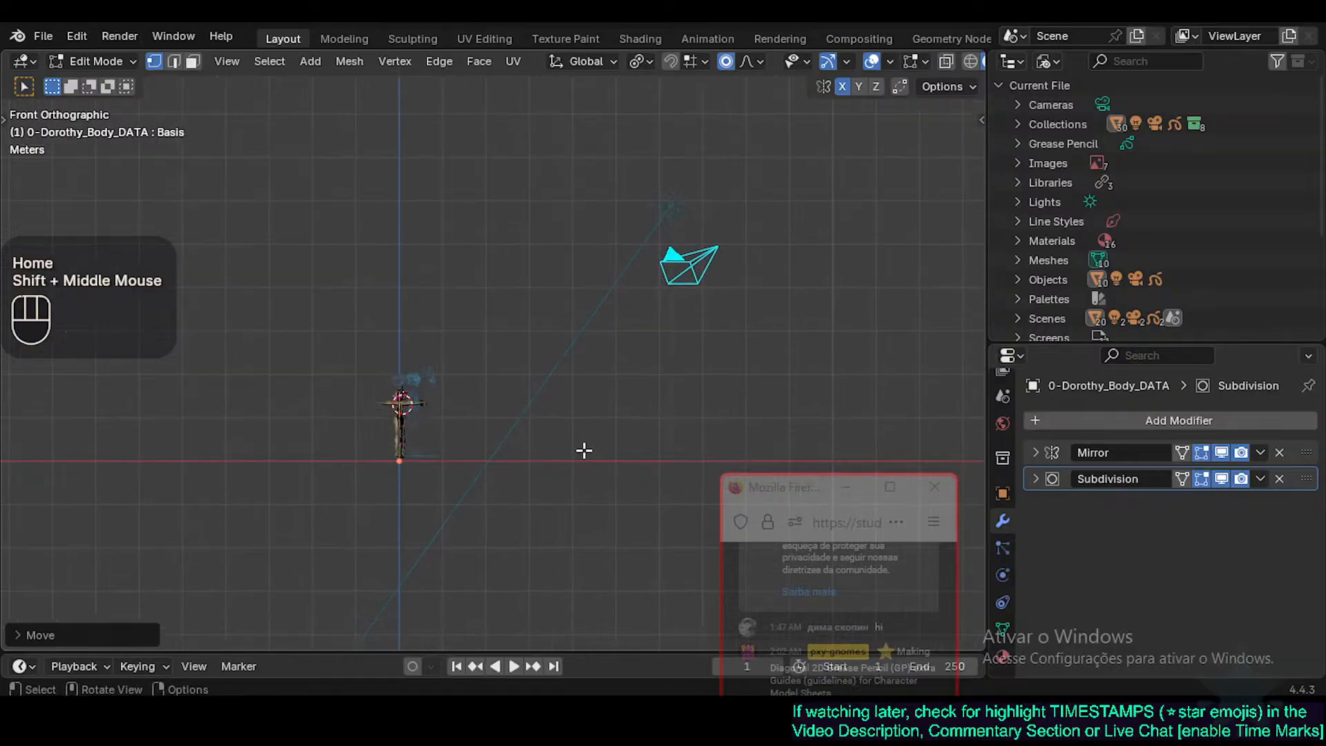
Frame the character's head in front view and examine it against the model sheet.
scroll(584, 450, up, 4)
shift+middle_drag(331, 433, 654, 463)
scroll(452, 372, up, 4)
scroll(459, 367, down, 1)
scroll(468, 365, up, 3)
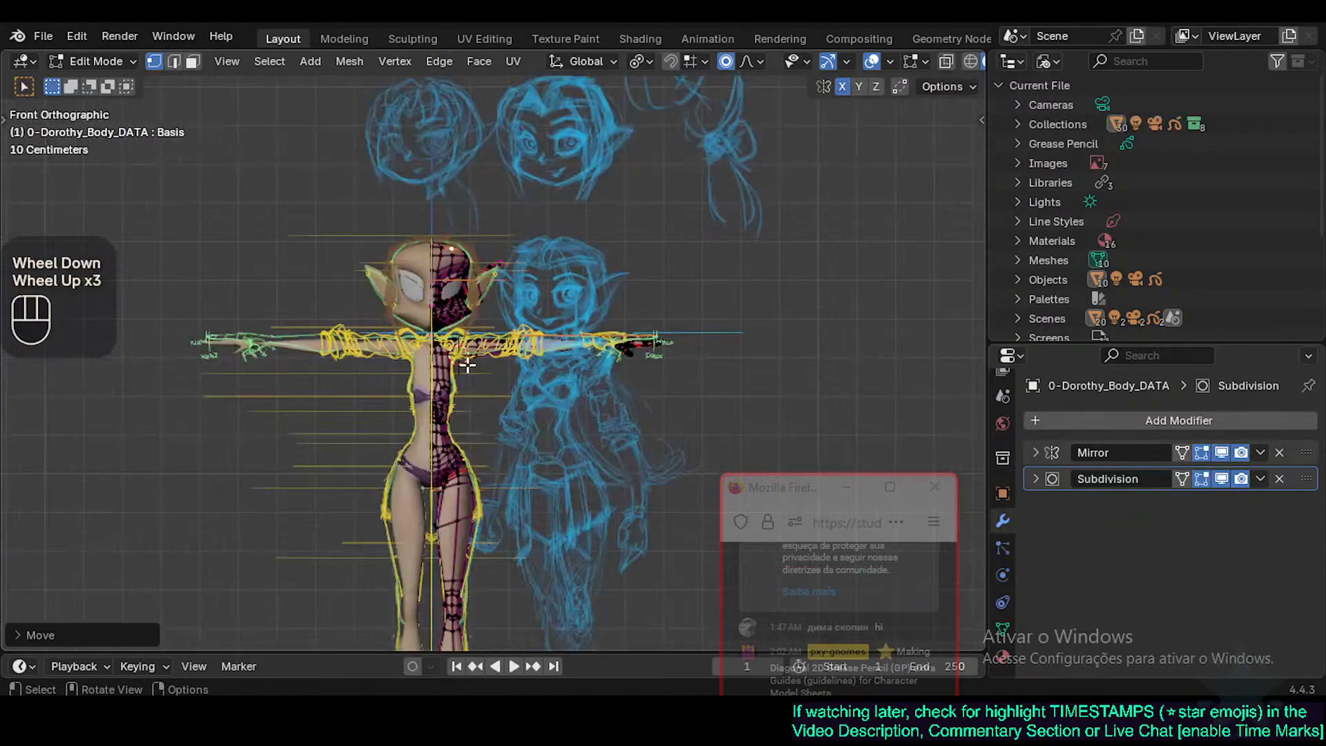
scroll(468, 365, up, 2)
shift+middle_drag(495, 296, 515, 384)
scroll(516, 385, up, 1)
shift+middle_drag(521, 264, 548, 384)
Switch to Object Mode and fly the view in close to examine the lower face and jaw in perspective.
key(Tab)
middle_drag(525, 430, 603, 425)
key(shift+grave)
key(w)
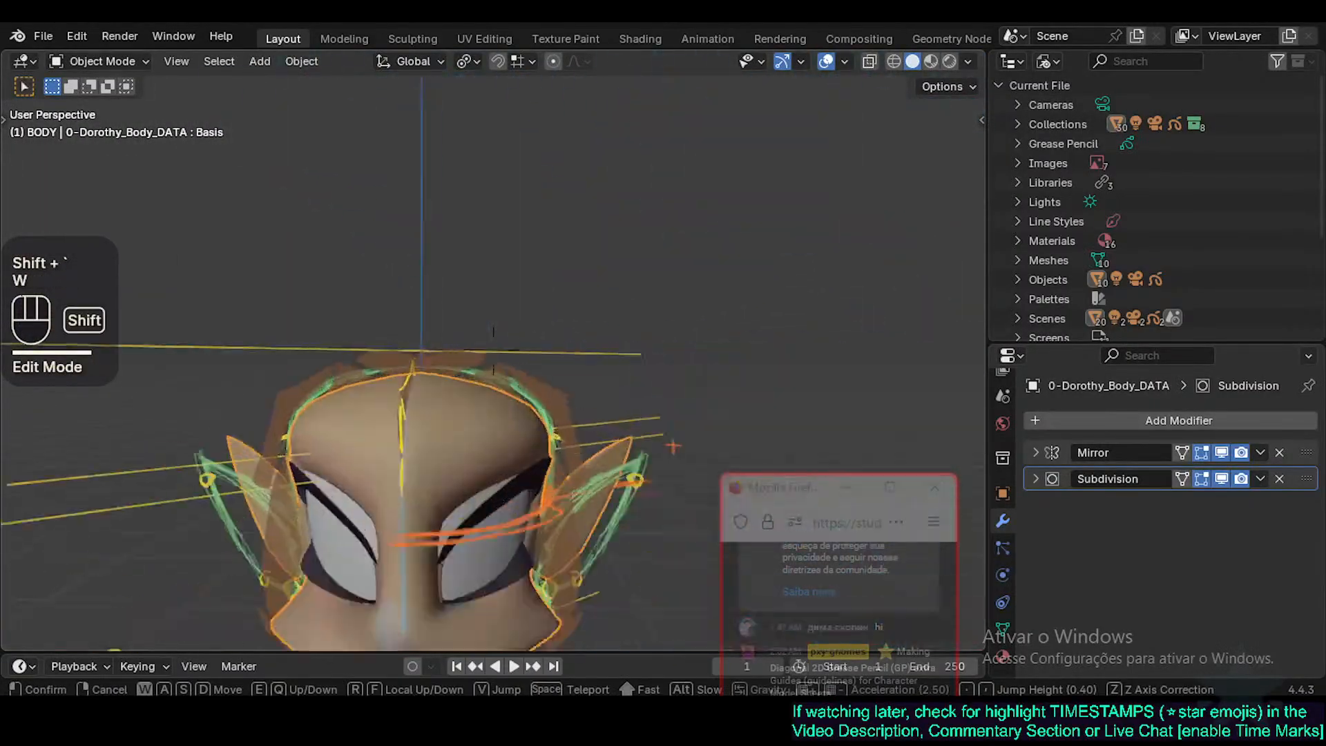
key(s)
key(q)
key(w)
key(w)
click(594, 394)
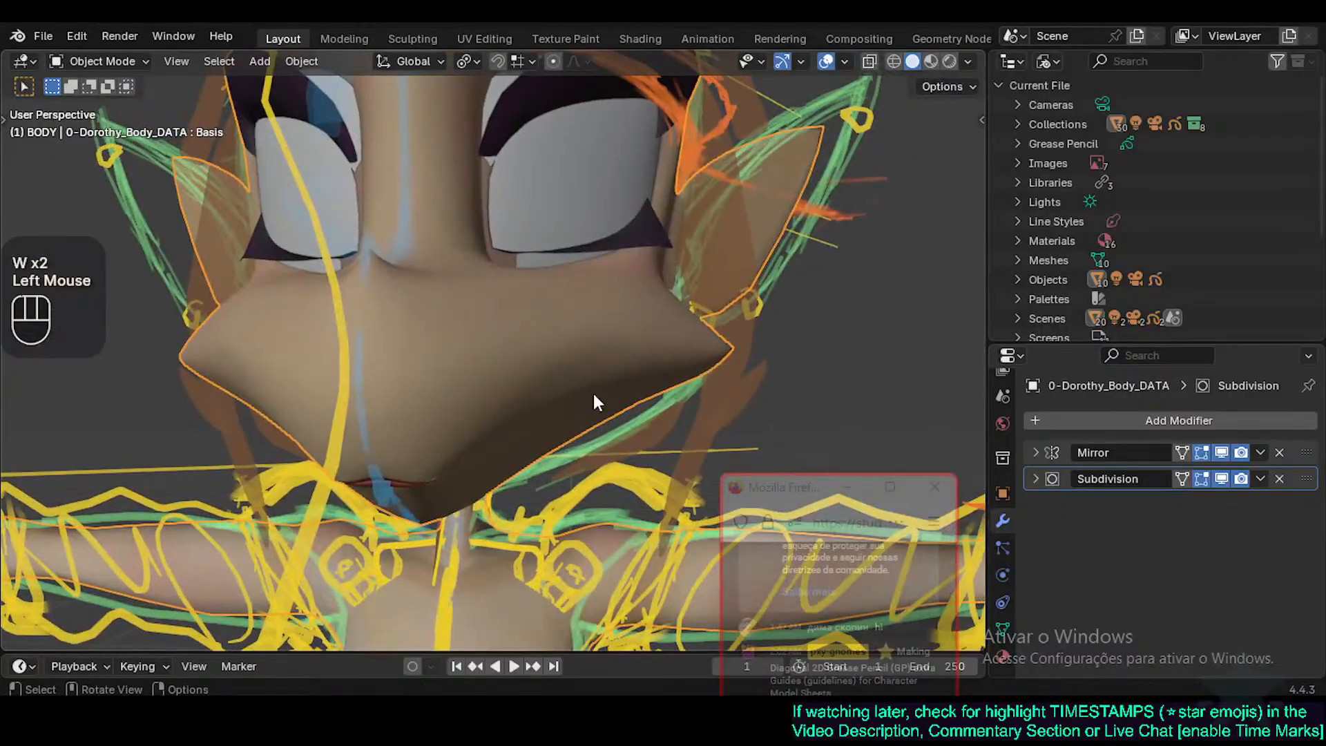
In Edit Mode, pull the lower jaw vertex outward and down with smooth proportional editing at a radius of about 0.052 m.
key(Tab)
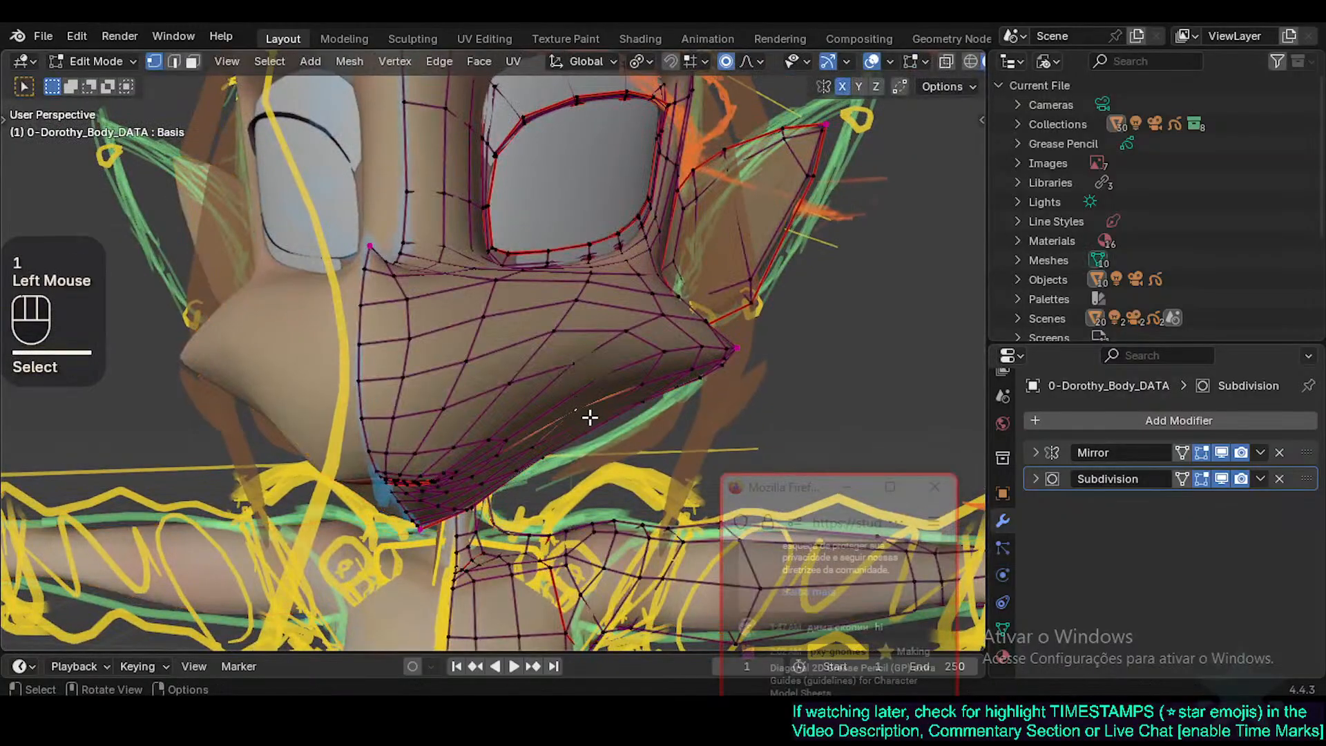
key(g)
scroll(611, 433, down, 4)
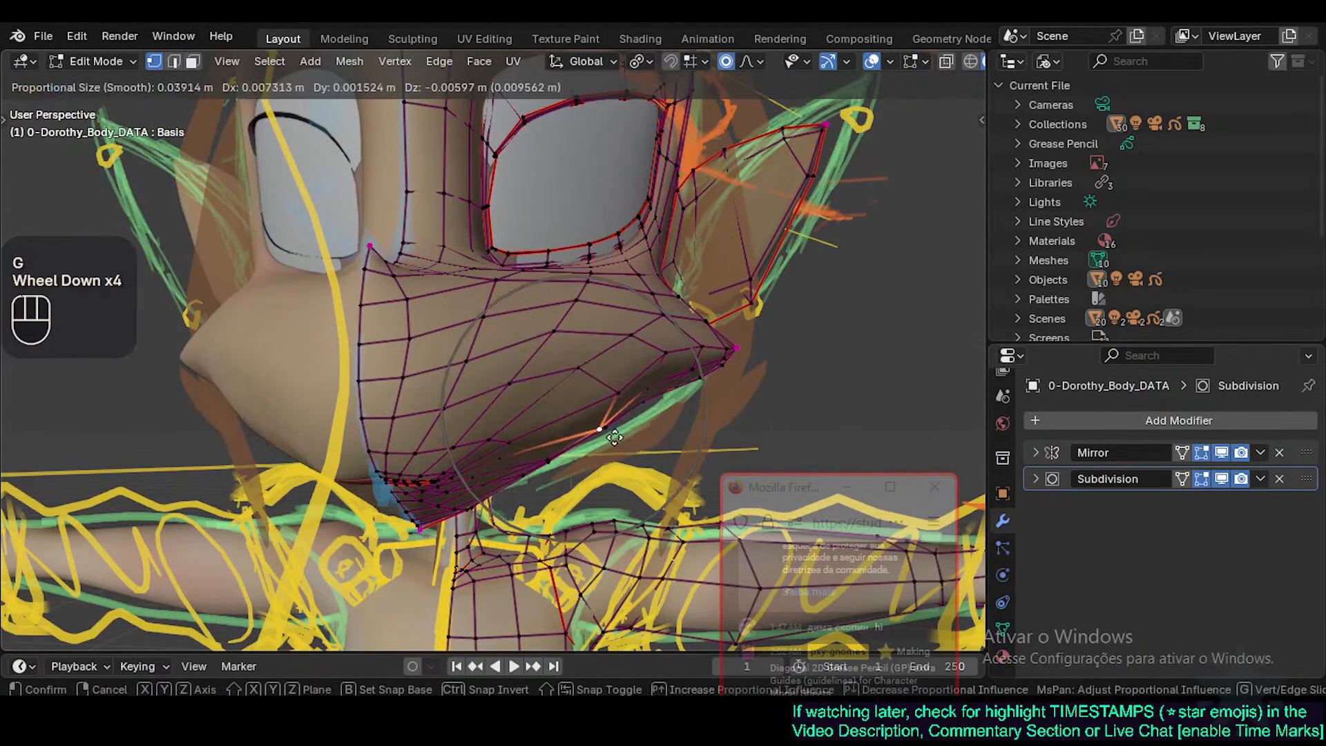
scroll(618, 438, down, 2)
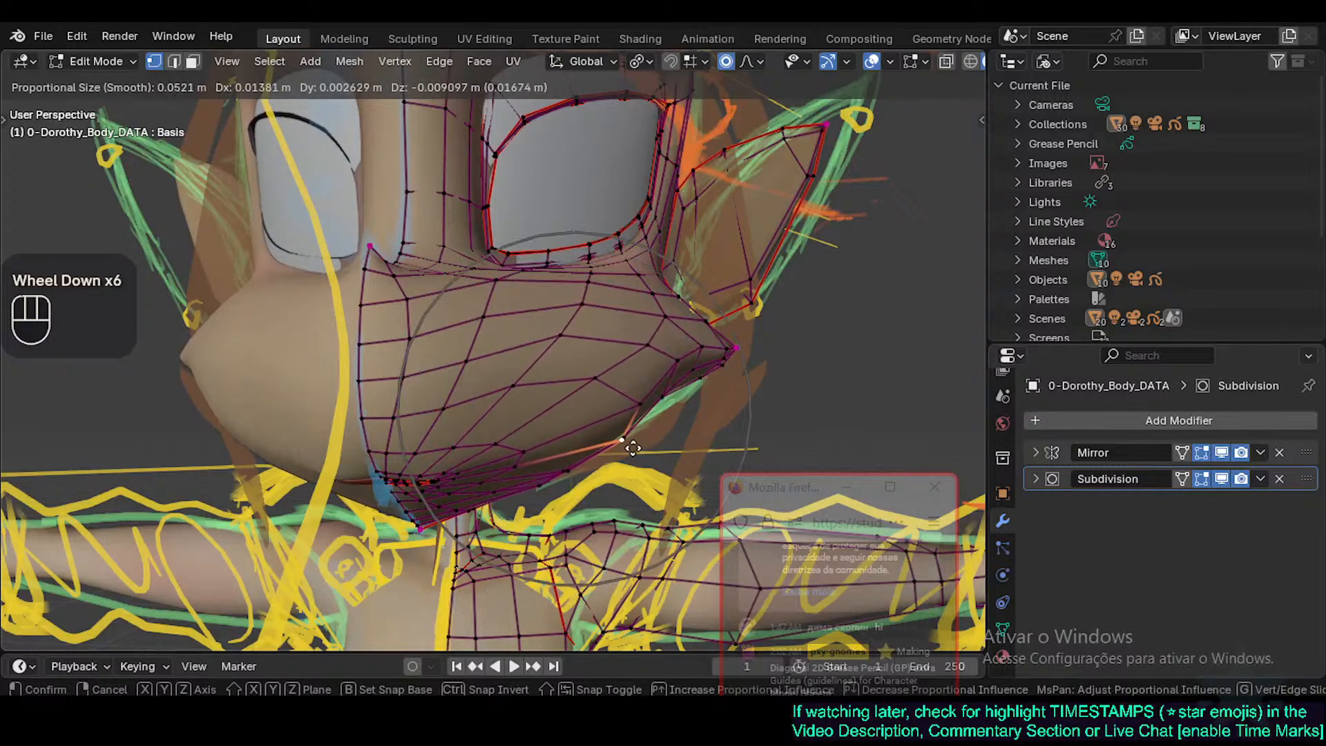
click(633, 447)
Move two vertices near the jaw corner outward and down to fill the jawline toward the green sketch.
shift+click(668, 366)
key(g)
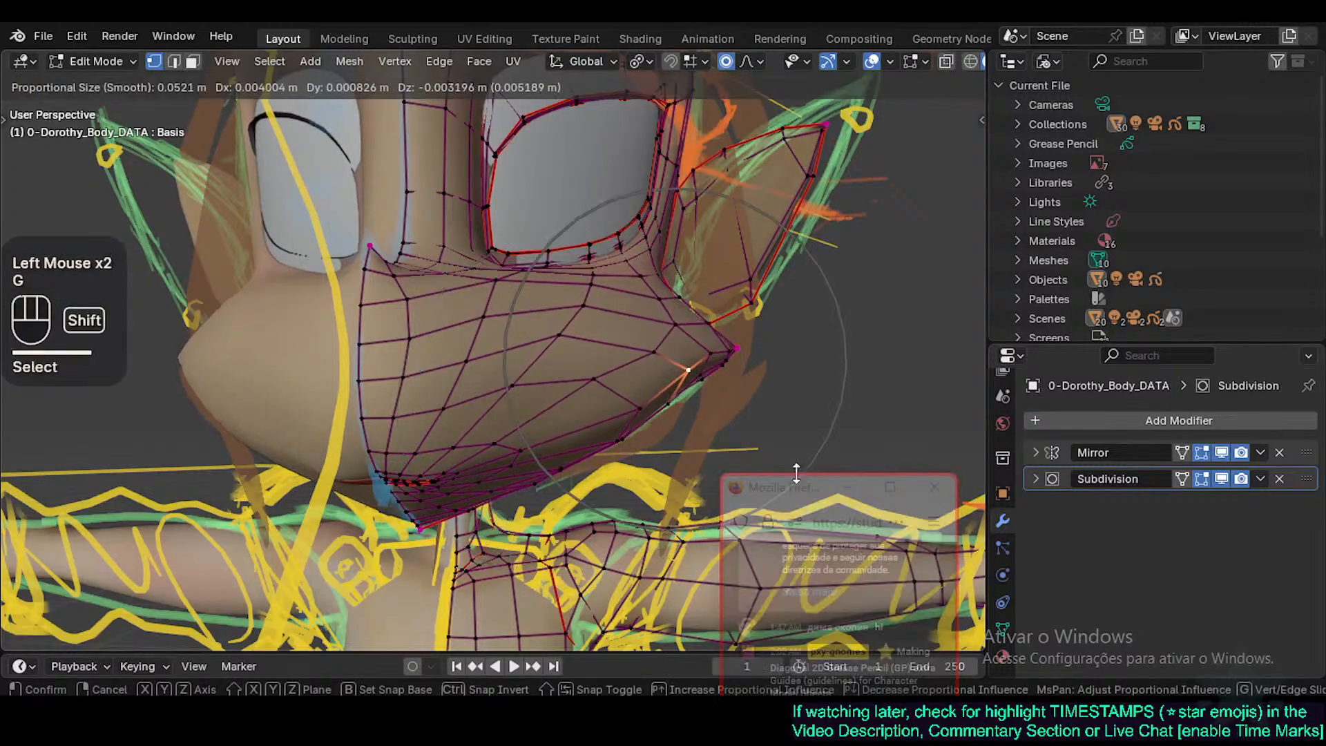
shift+click(793, 471)
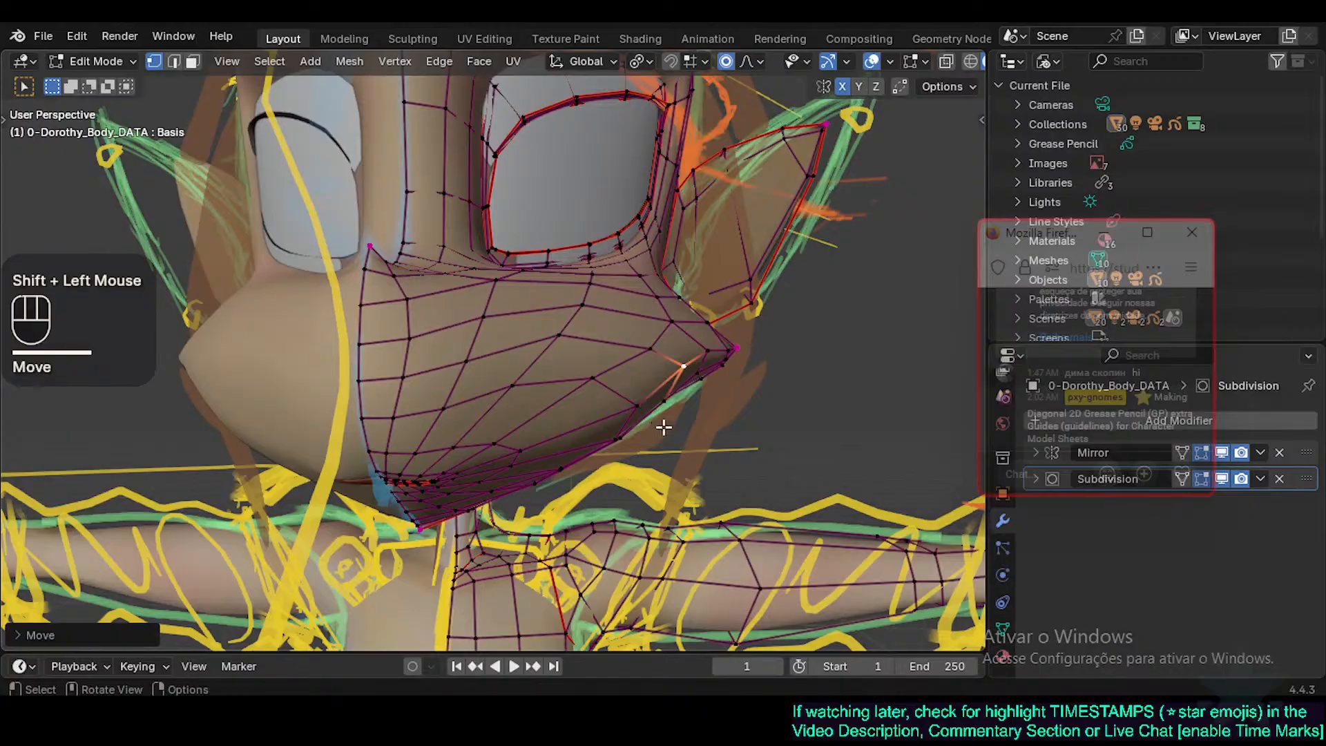
click(669, 392)
key(g)
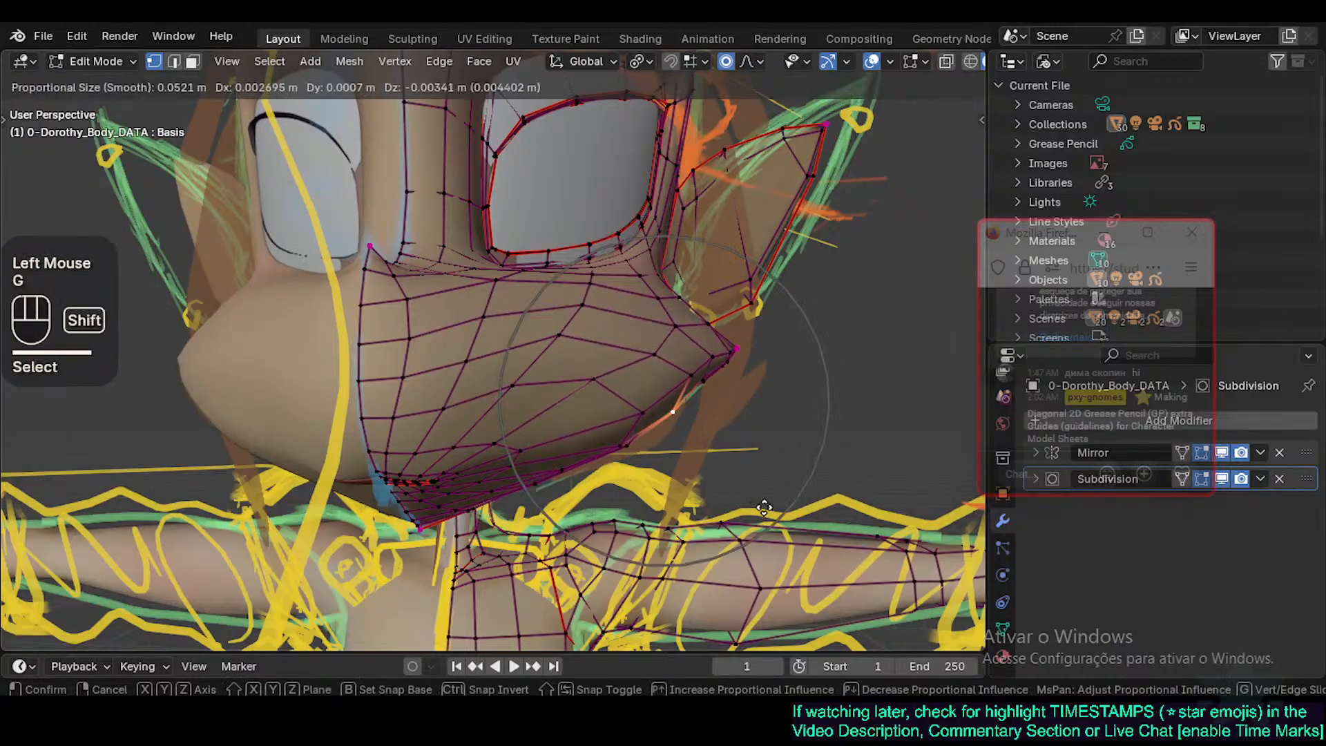
shift+click(500, 478)
click(492, 471)
key(g)
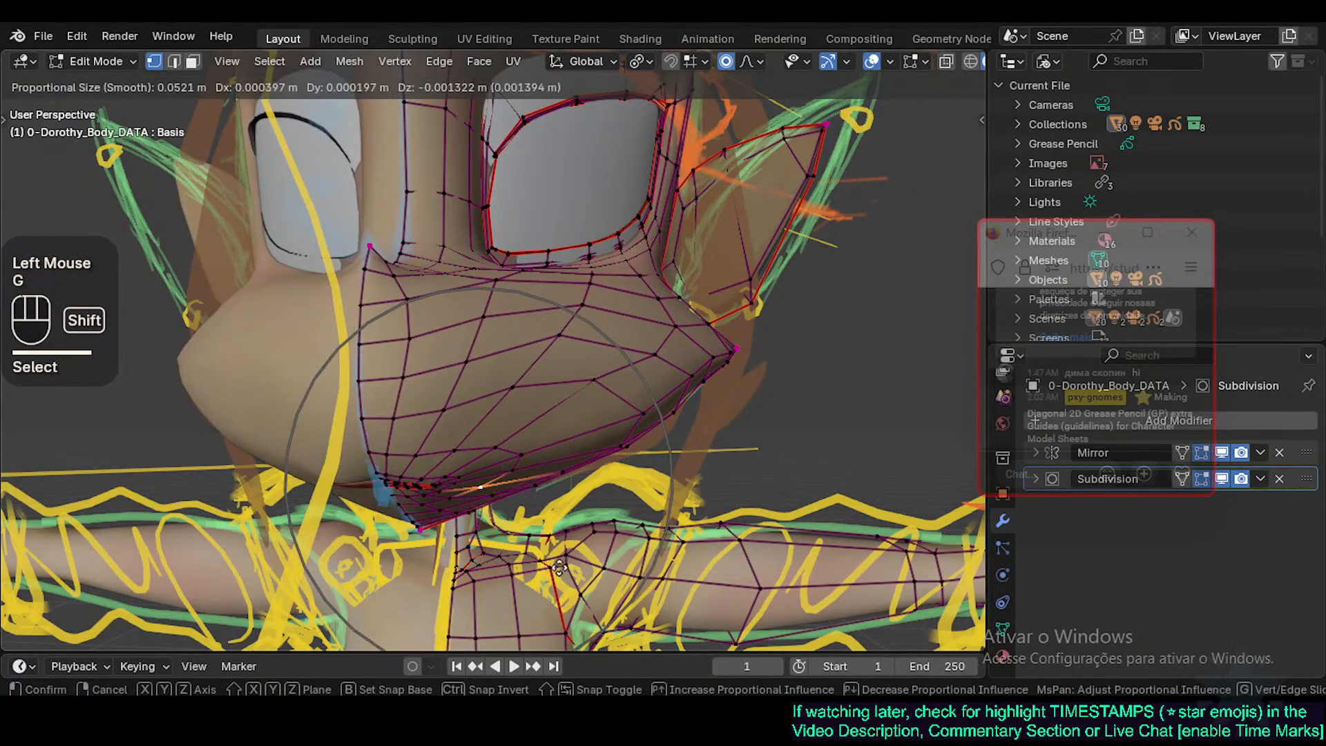
key(Escape)
click(530, 469)
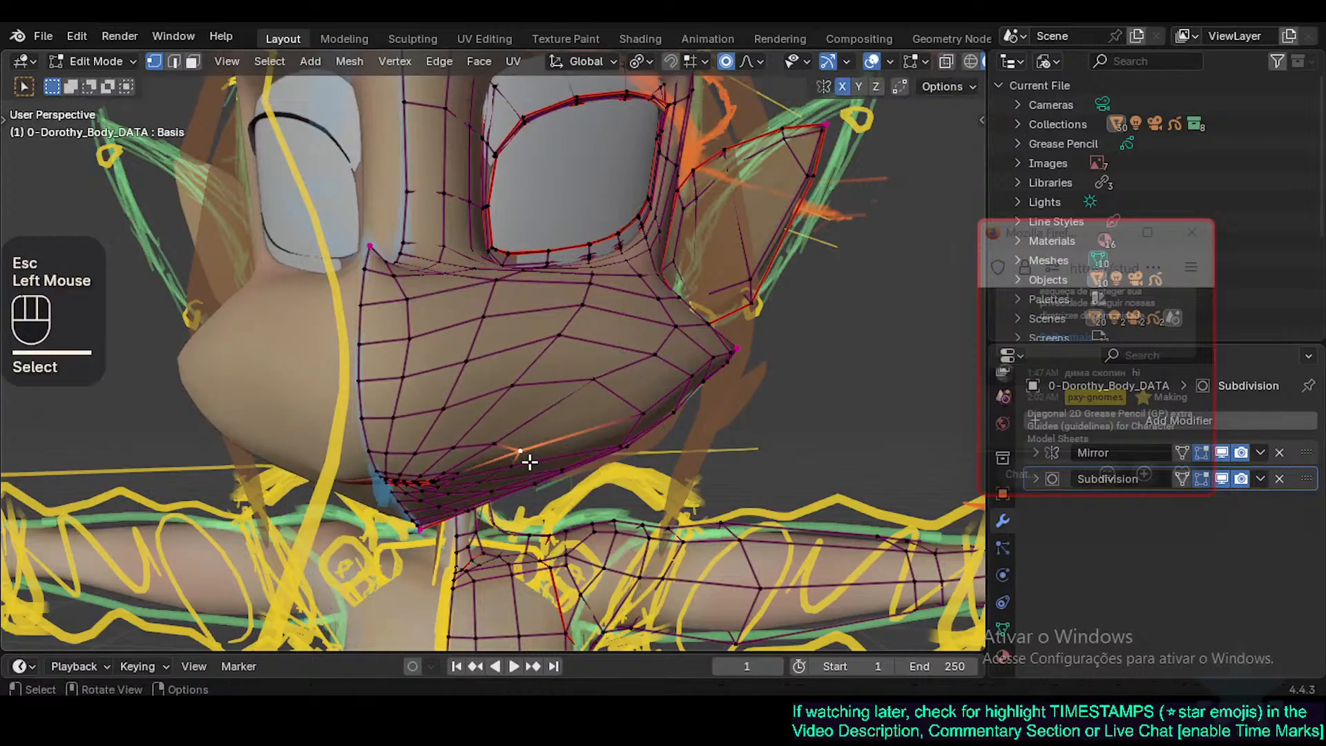
Switch to top view and move the sunken jaw vertex outward onto the orange head contour.
middle_drag(528, 462, 529, 402)
key(KP_7)
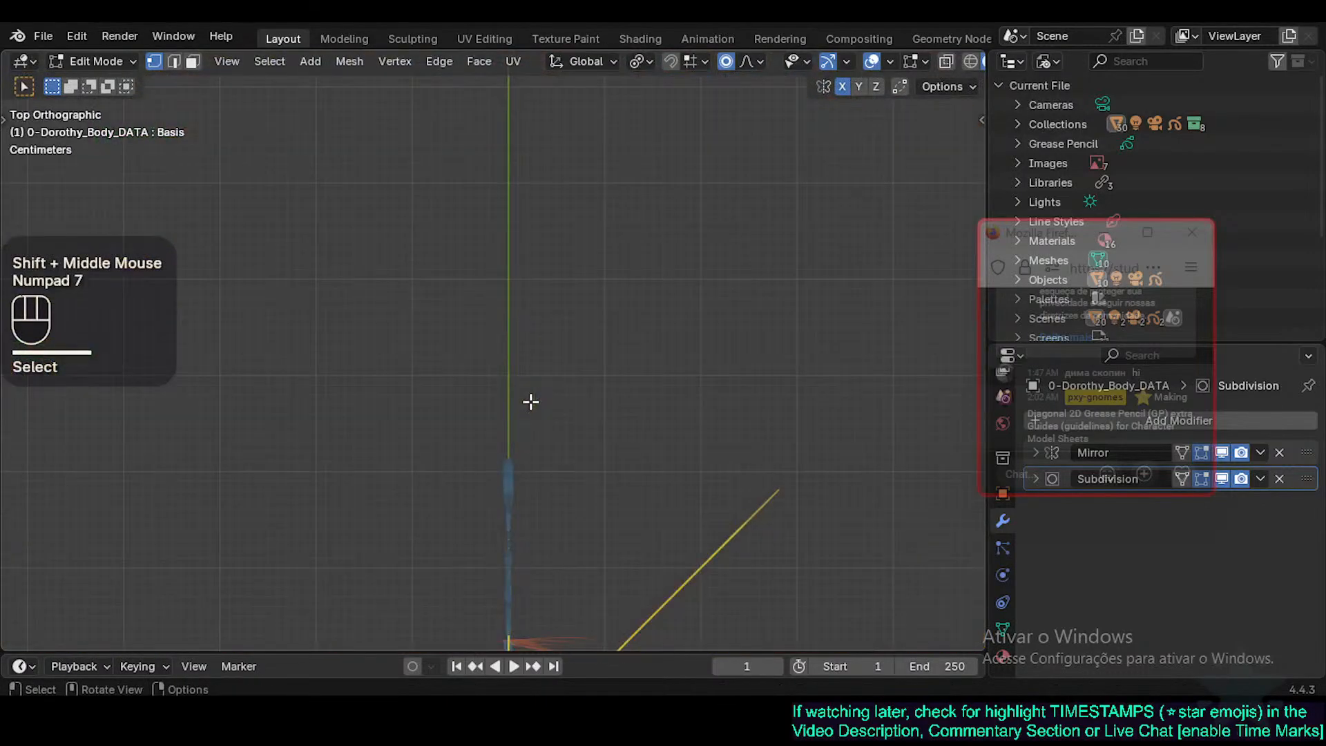
shift+middle_drag(589, 518, 601, 444)
scroll(609, 520, up, 2)
scroll(611, 518, up, 2)
scroll(546, 511, up, 2)
shift+middle_drag(528, 492, 540, 489)
click(526, 463)
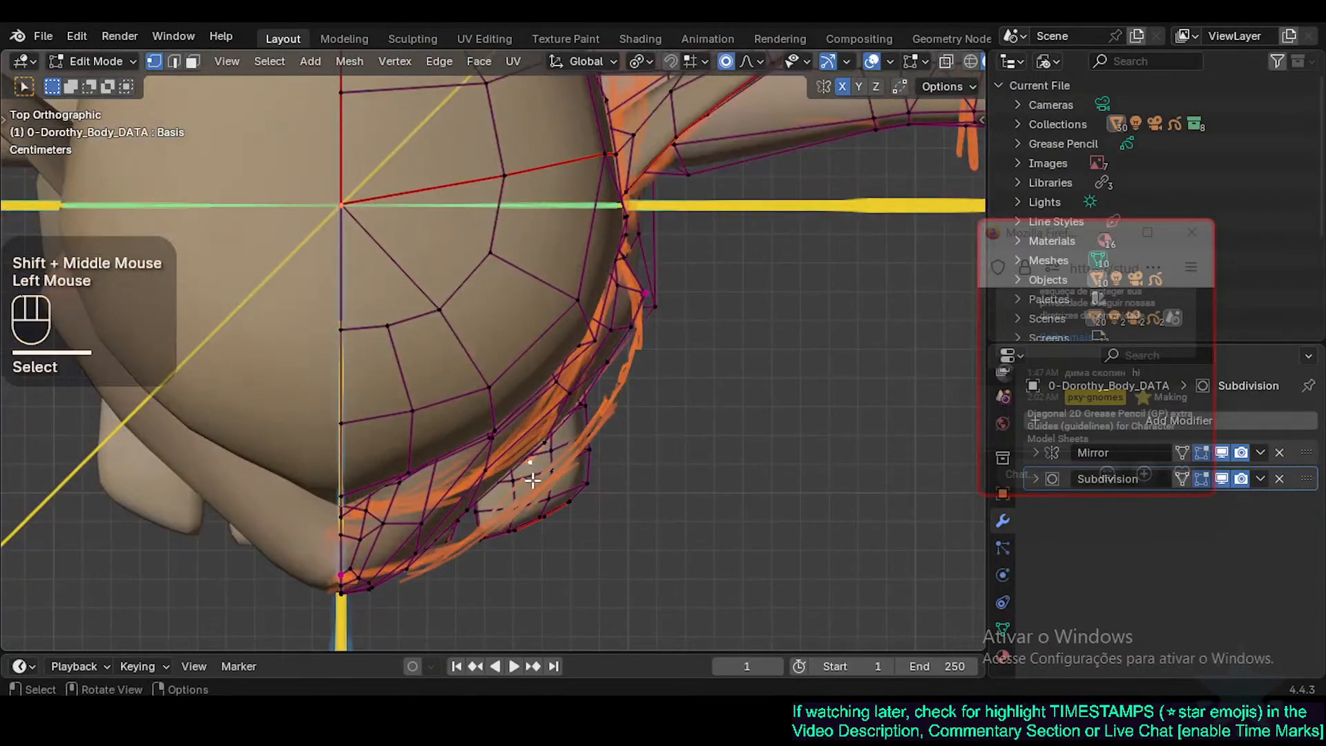
key(g)
key(Escape)
click(529, 472)
click(542, 440)
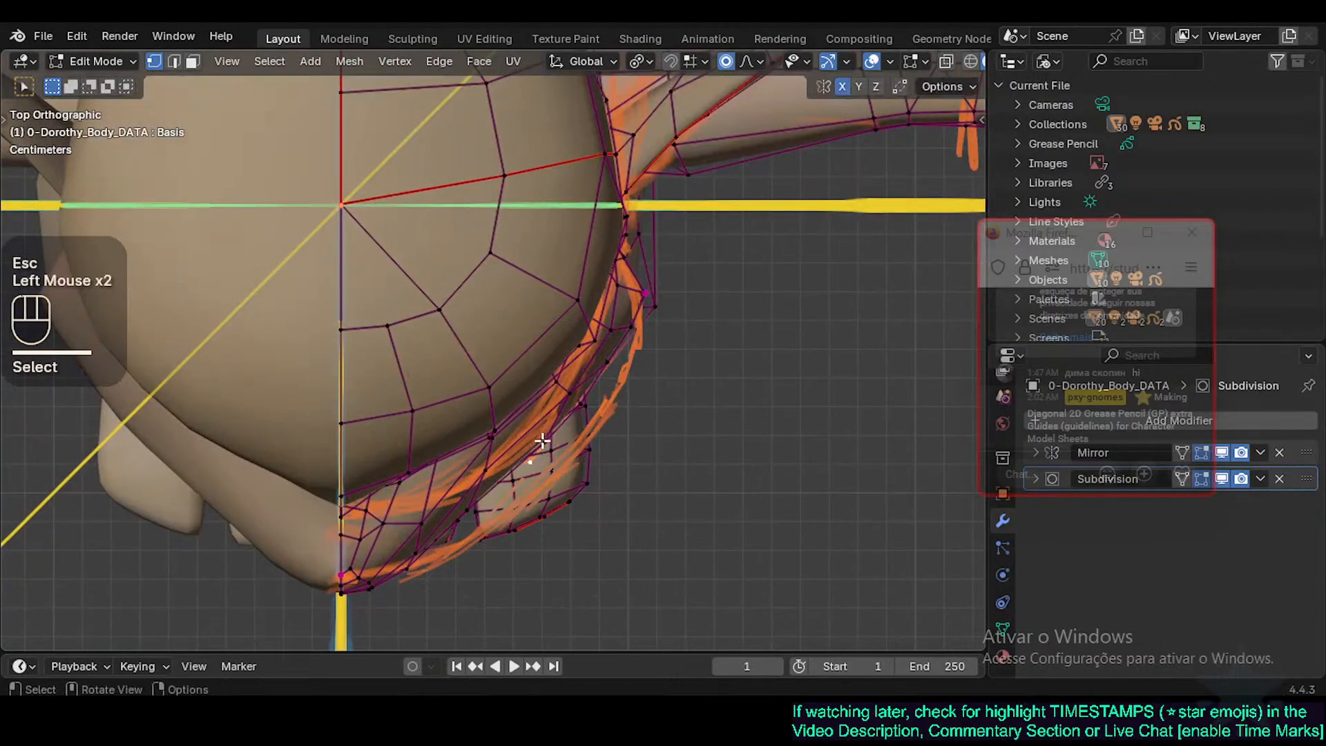
key(g)
click(583, 458)
Shift the vertex on the side of the jaw slightly outward along the orange contour in top view.
click(600, 387)
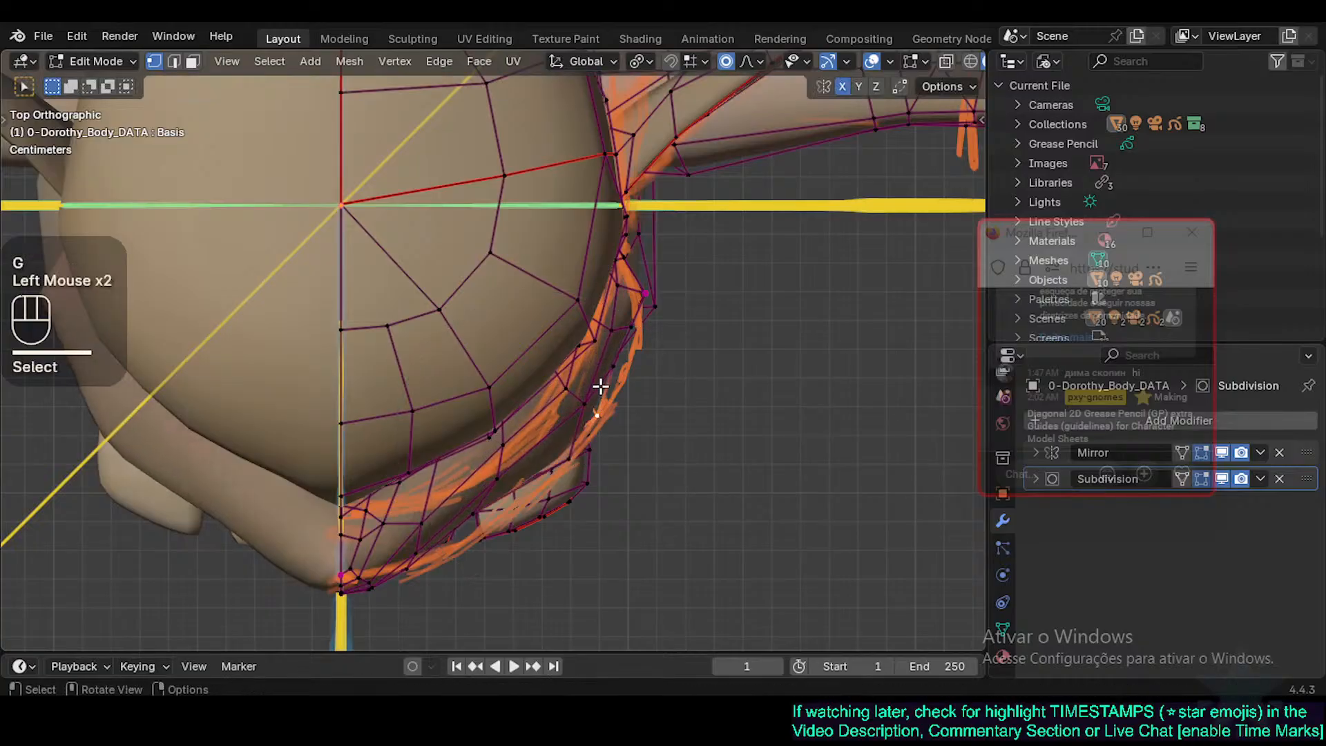
key(g)
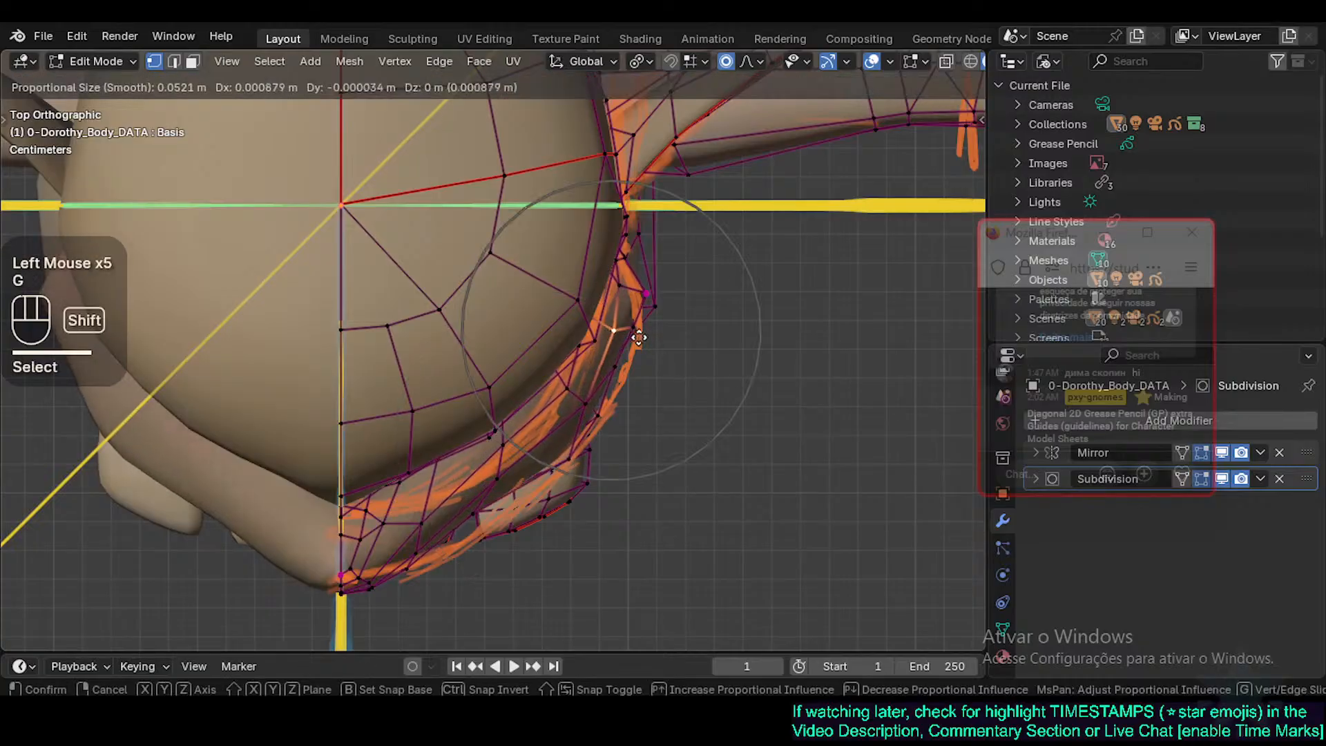
shift+click(669, 307)
Reposition the outermost jaw-corner vertex inward onto the orange contour with small proportional moves.
click(663, 299)
key(g)
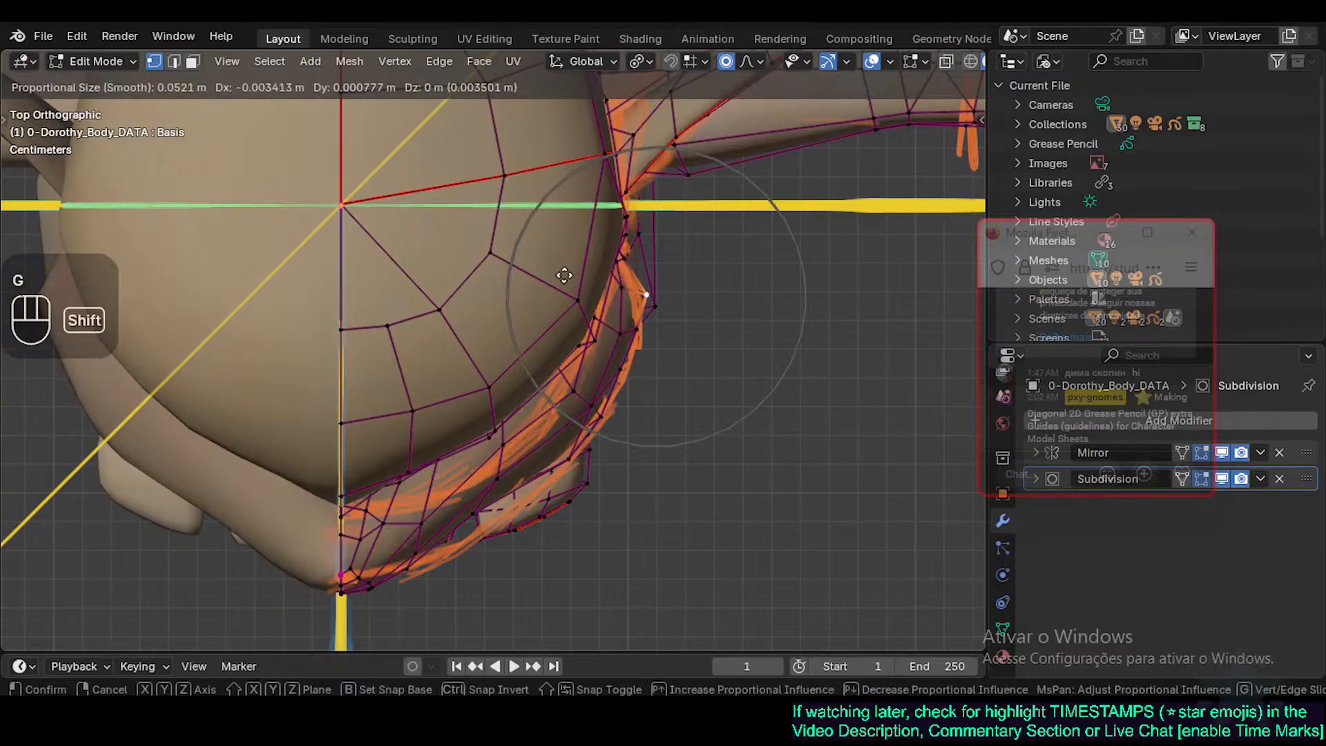
shift+click(636, 291)
key(r)
click(717, 287)
key(g)
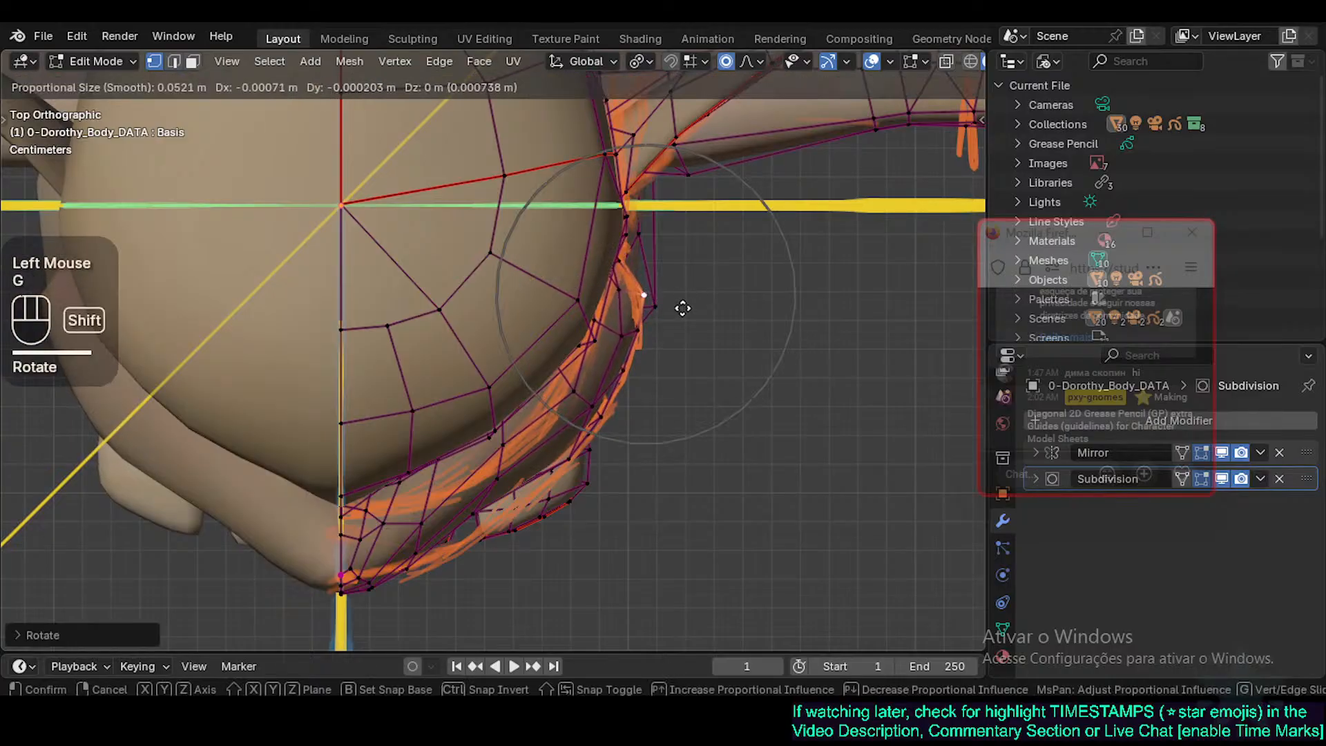
shift+click(685, 328)
key(g)
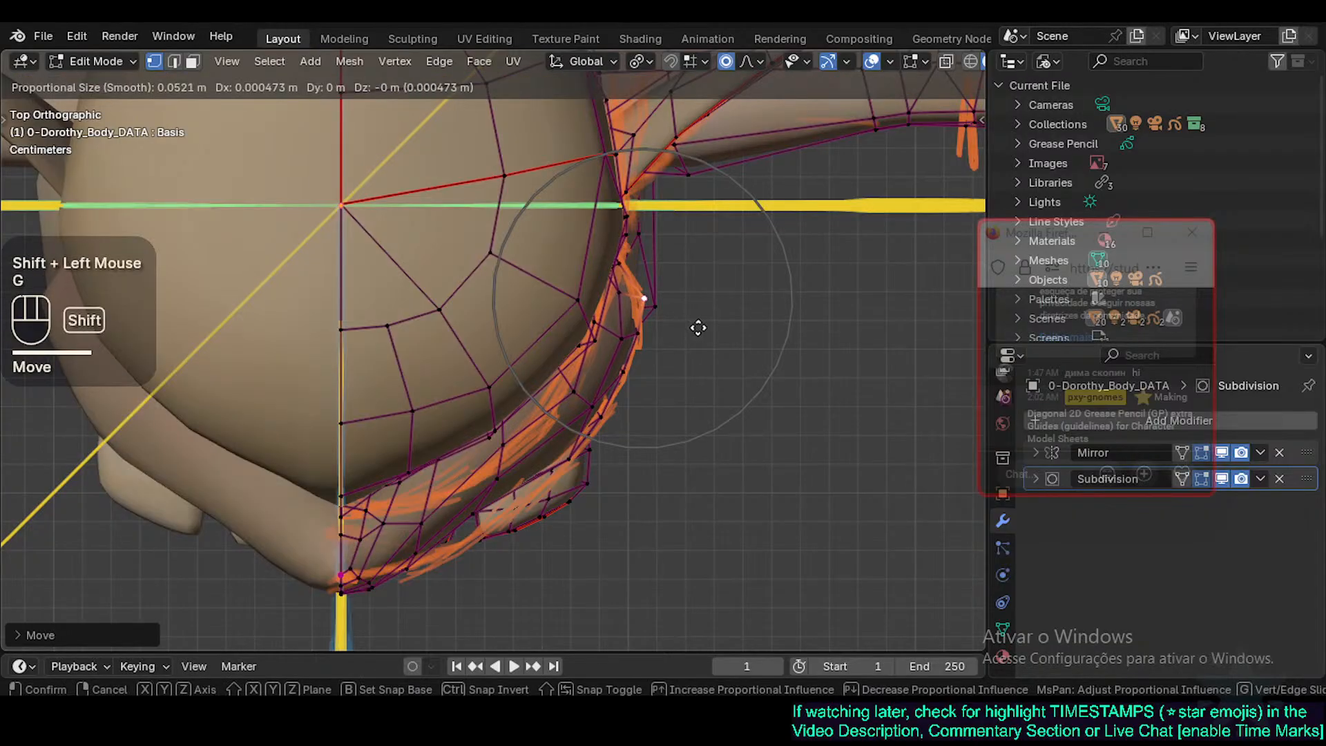
shift+click(636, 376)
Nudge the mid-jaw vertex outward to follow the orange contour in top view.
click(603, 427)
key(g)
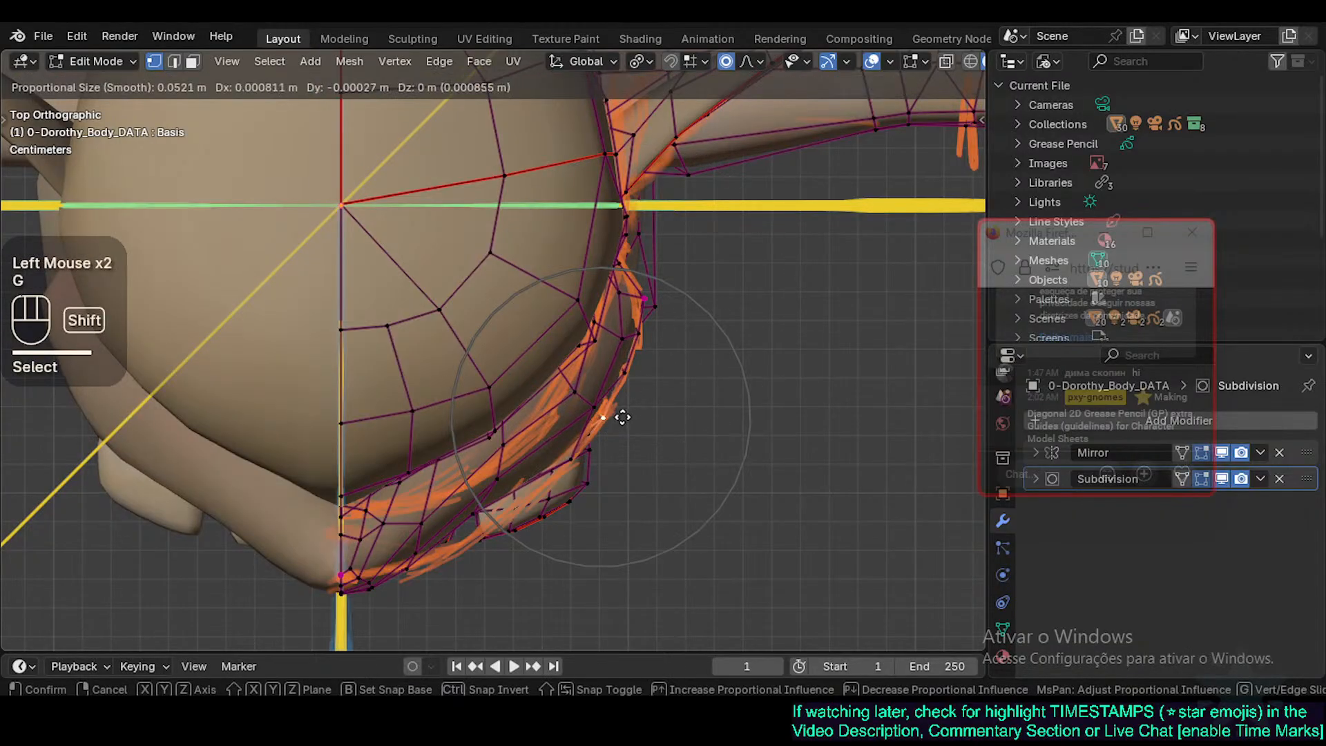
shift+click(621, 414)
Move the front jaw vertices between cheek and chin outward to round the front of the face along the orange contour.
click(482, 521)
key(g)
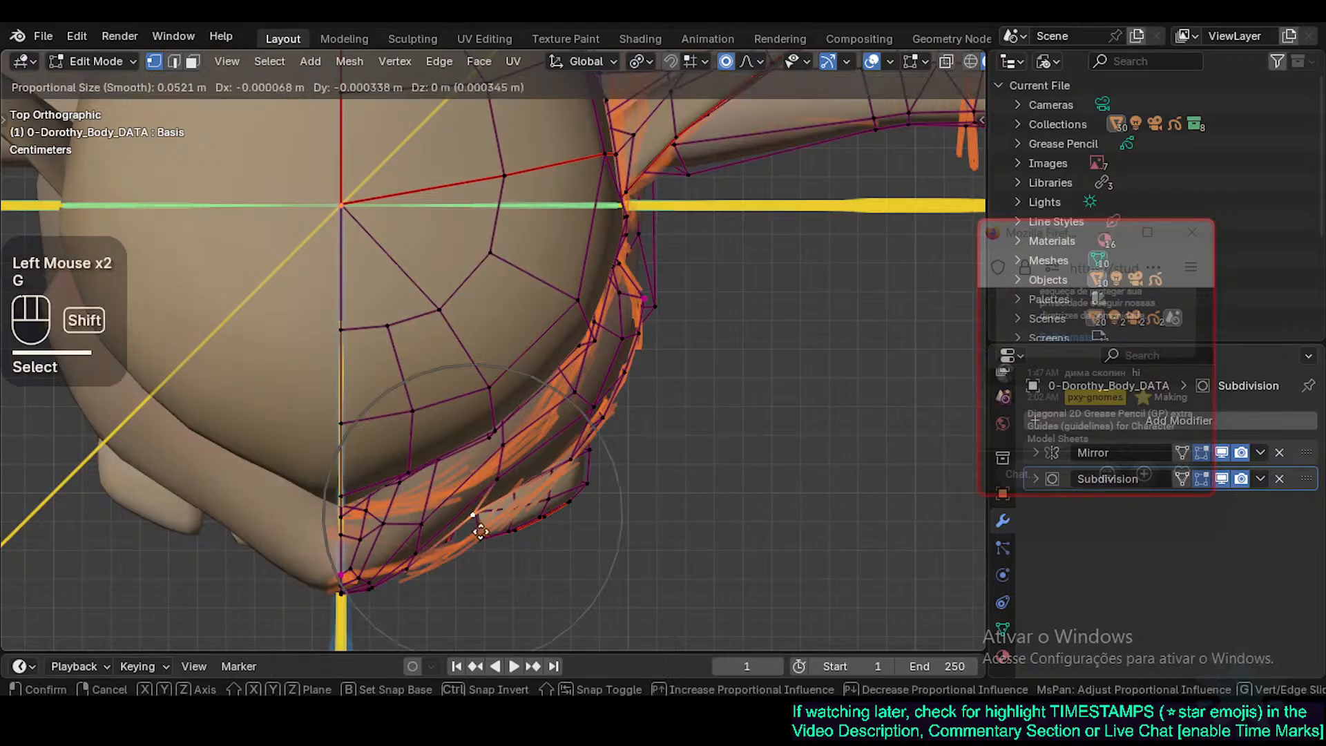
shift+click(607, 233)
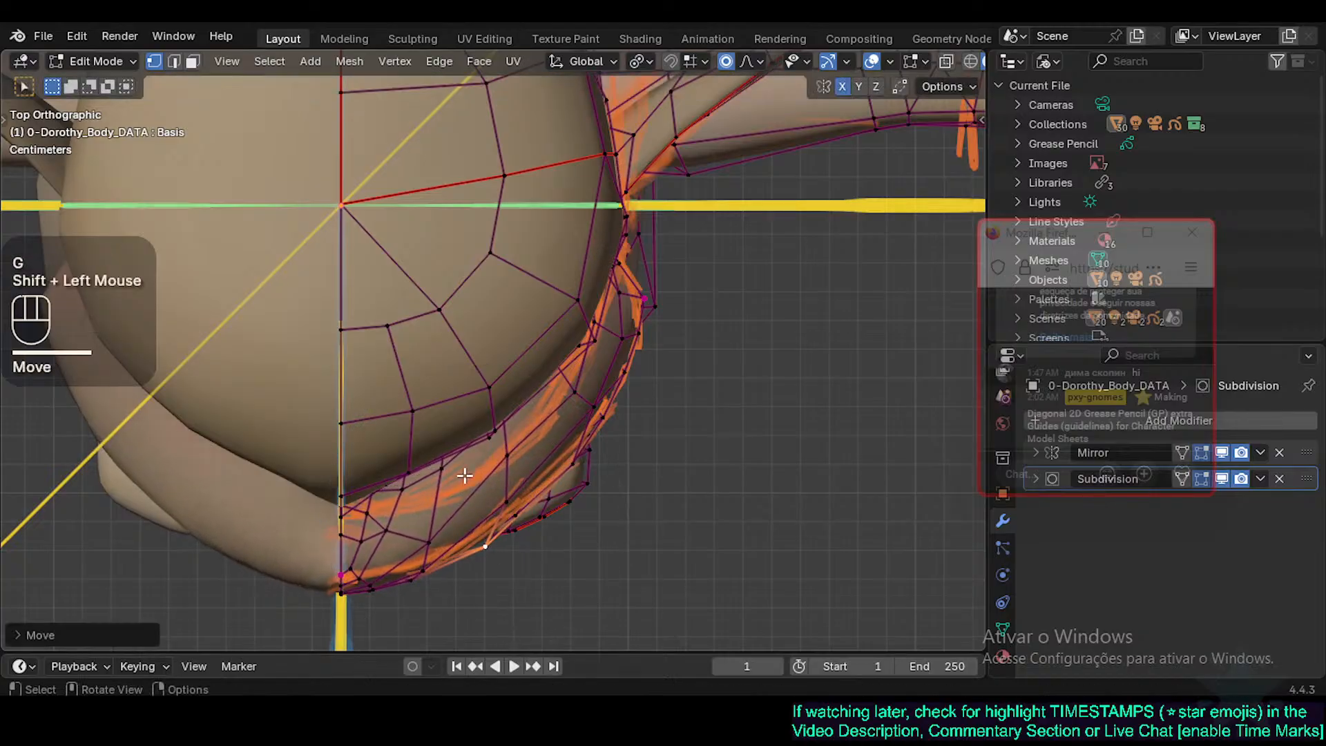
key(g)
shift+click(397, 579)
key(g)
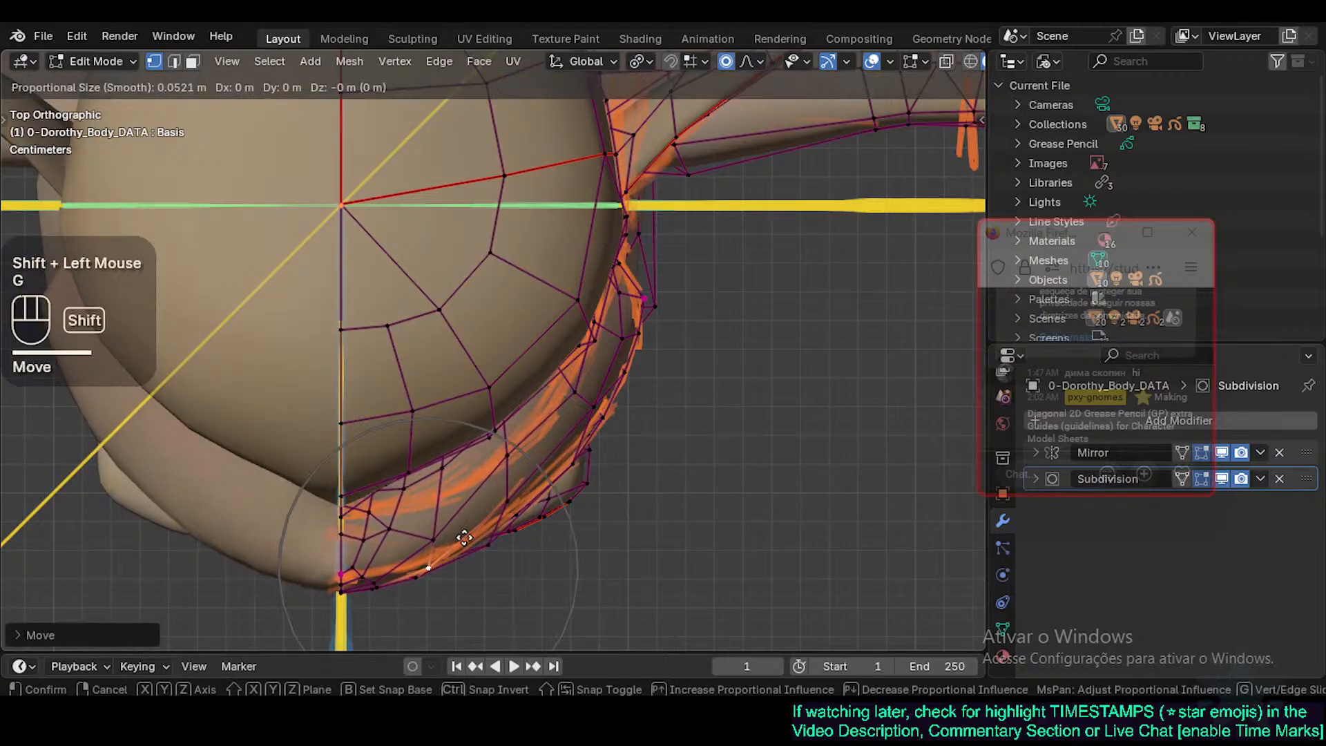
In top view, move the front face outline vertex beside the centre line back onto the orange guide strokes.
shift+click(372, 589)
click(377, 584)
key(g)
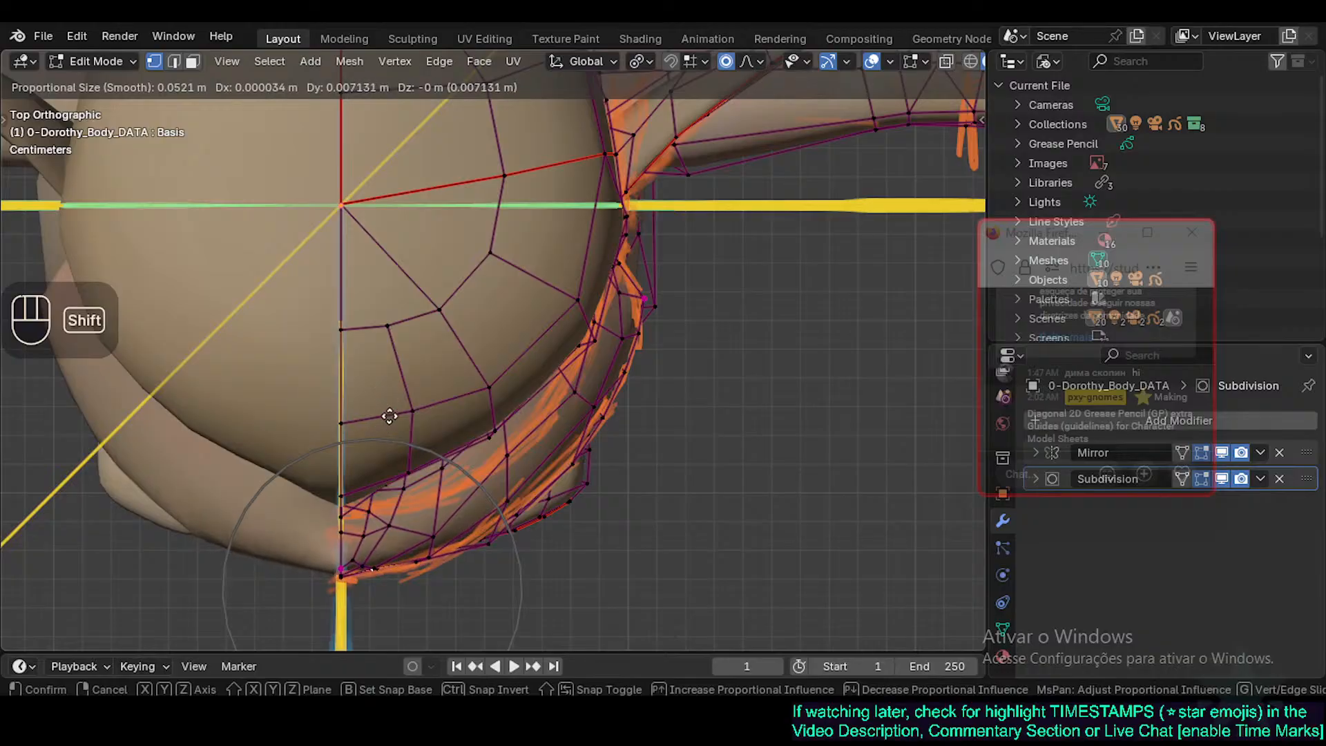
shift+click(403, 465)
key(g)
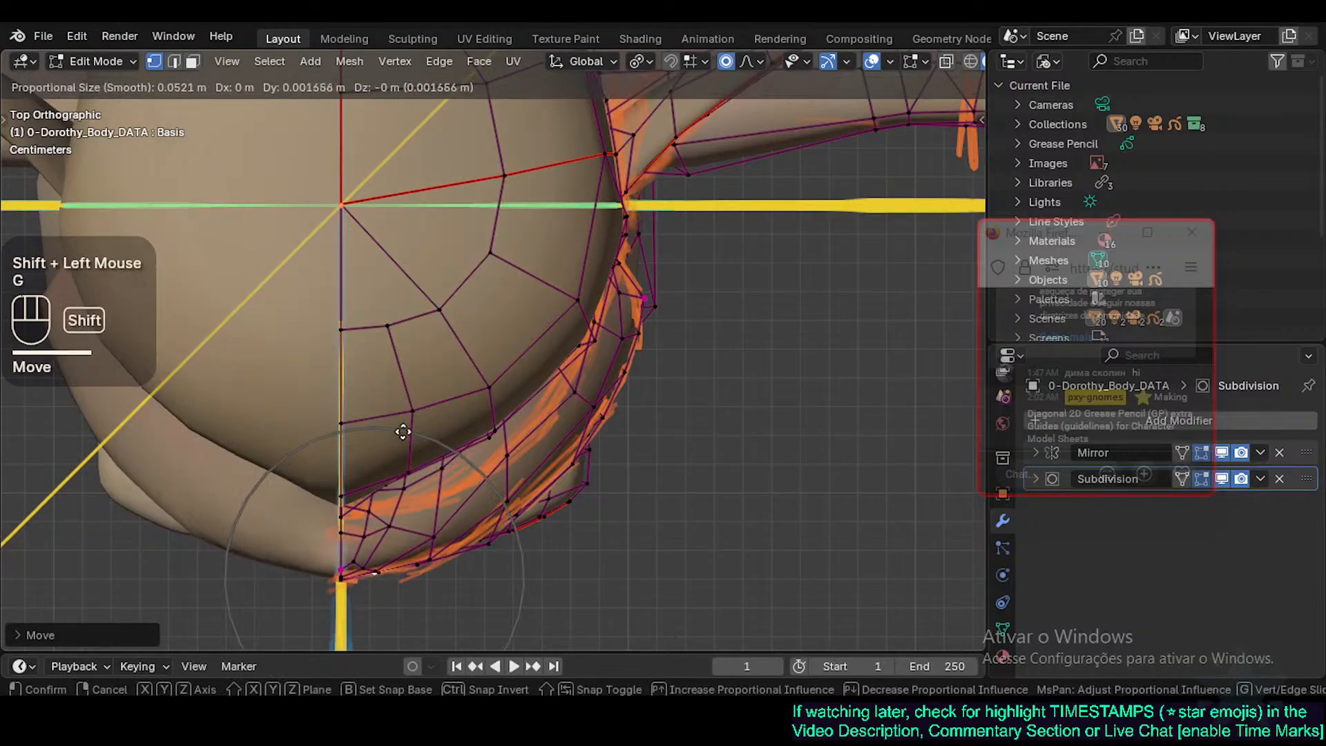
shift+click(443, 479)
Move and rotate the outline vertex farther along the face's front curve, with proportional editing, to fit the orange guide.
click(488, 546)
key(g)
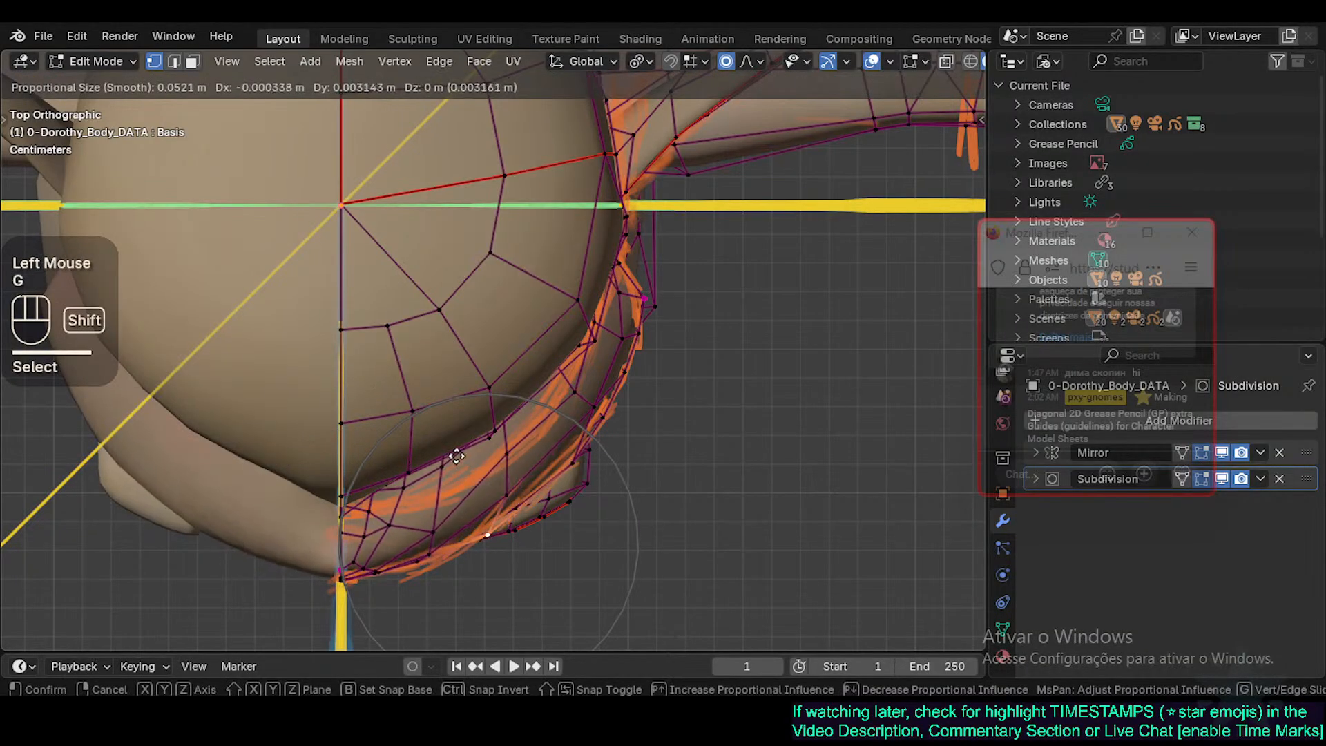
shift+click(488, 534)
key(r)
shift+click(591, 478)
Reposition the two neighbouring vertices midway between the centre line and the cheek to smooth the front face outline.
click(430, 555)
key(g)
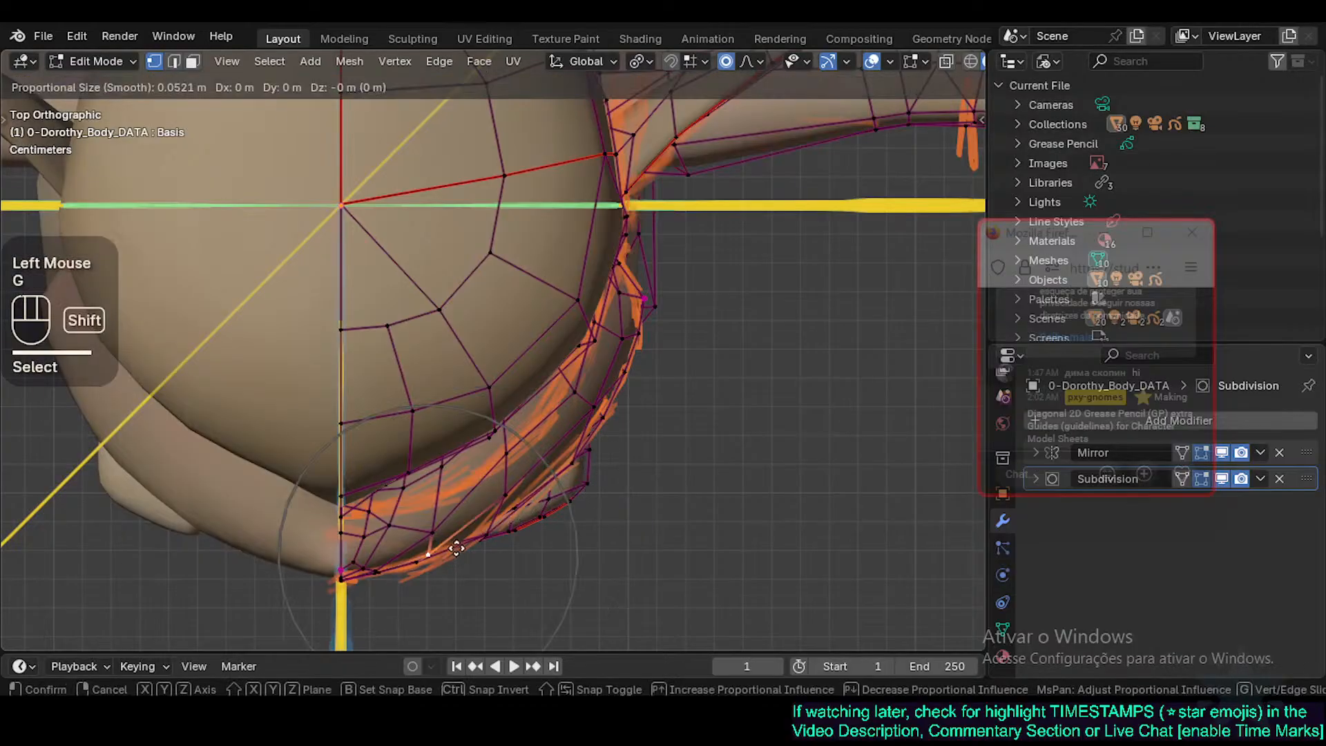
shift+click(470, 532)
click(423, 576)
key(g)
shift+click(424, 584)
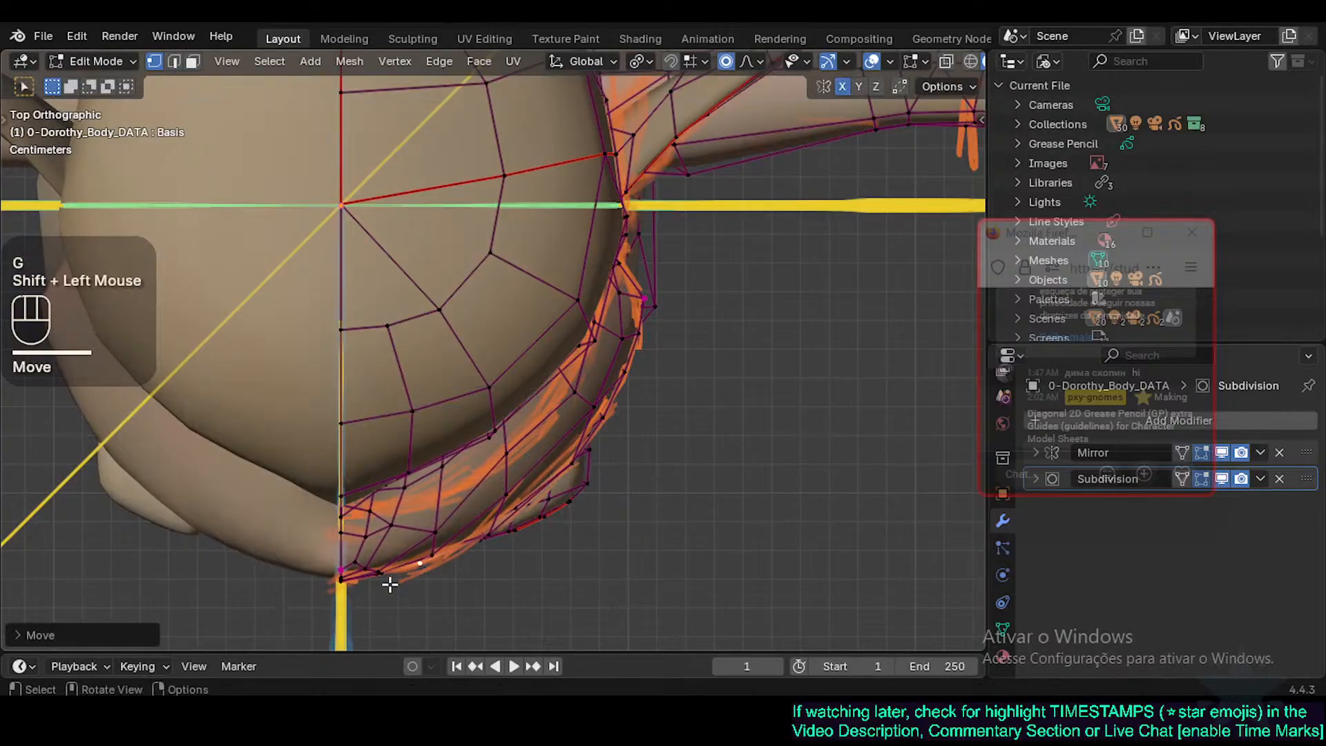
Move the foremost face vertex on the centre line slightly back to fit the rounded outline.
click(342, 575)
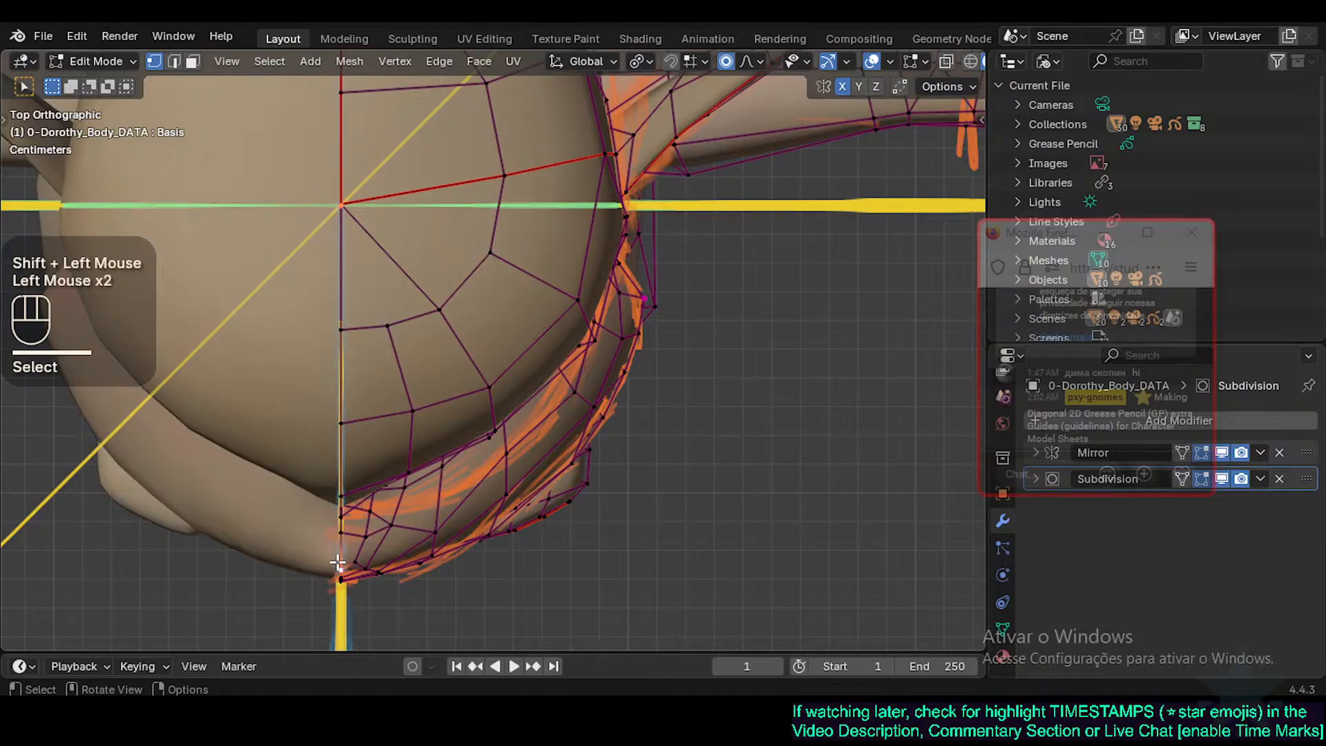
key(g)
shift+click(352, 470)
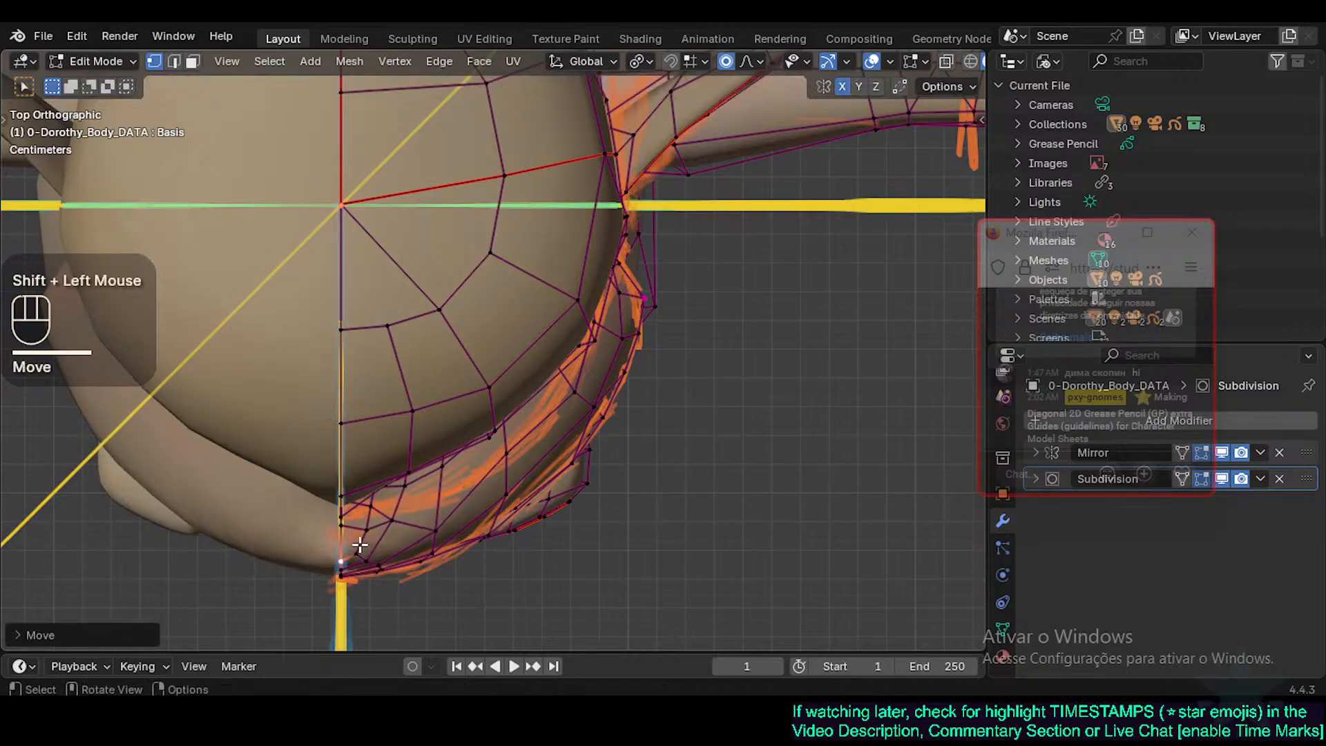
key(g)
scroll(357, 542, up, 4)
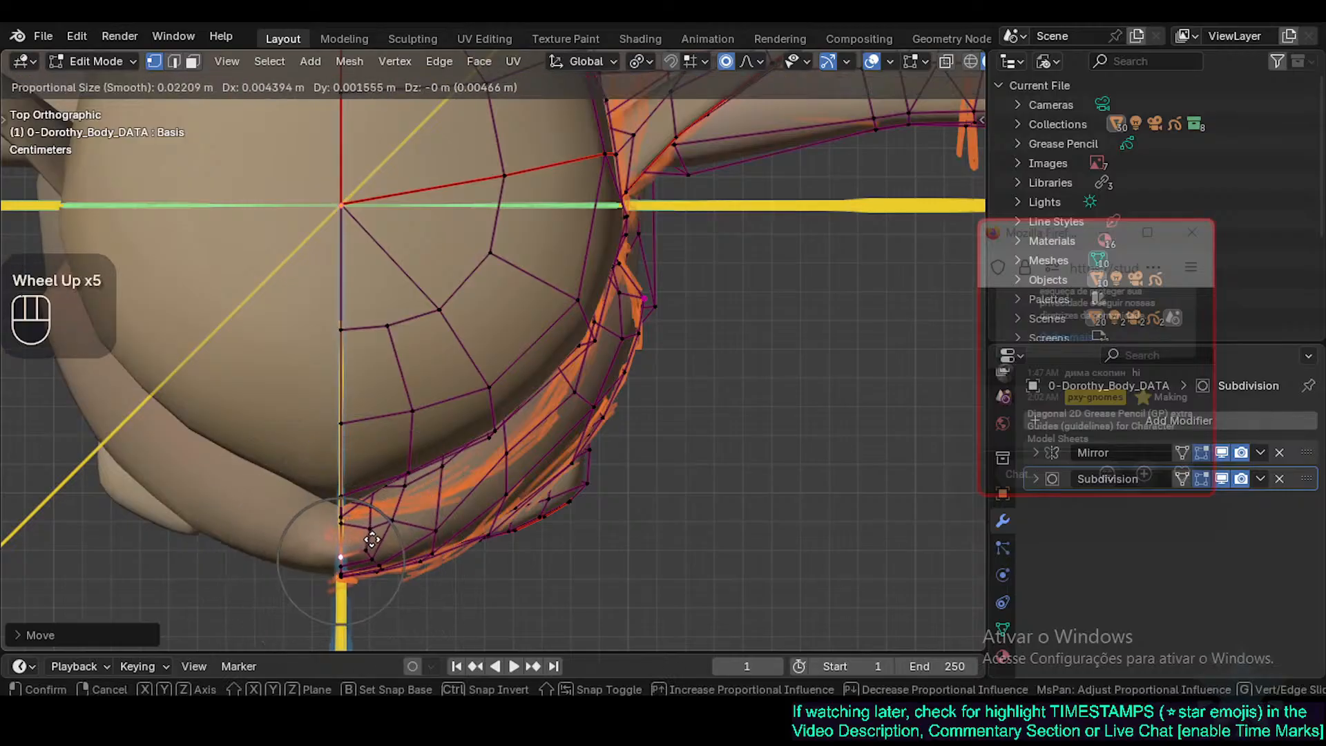
key(Escape)
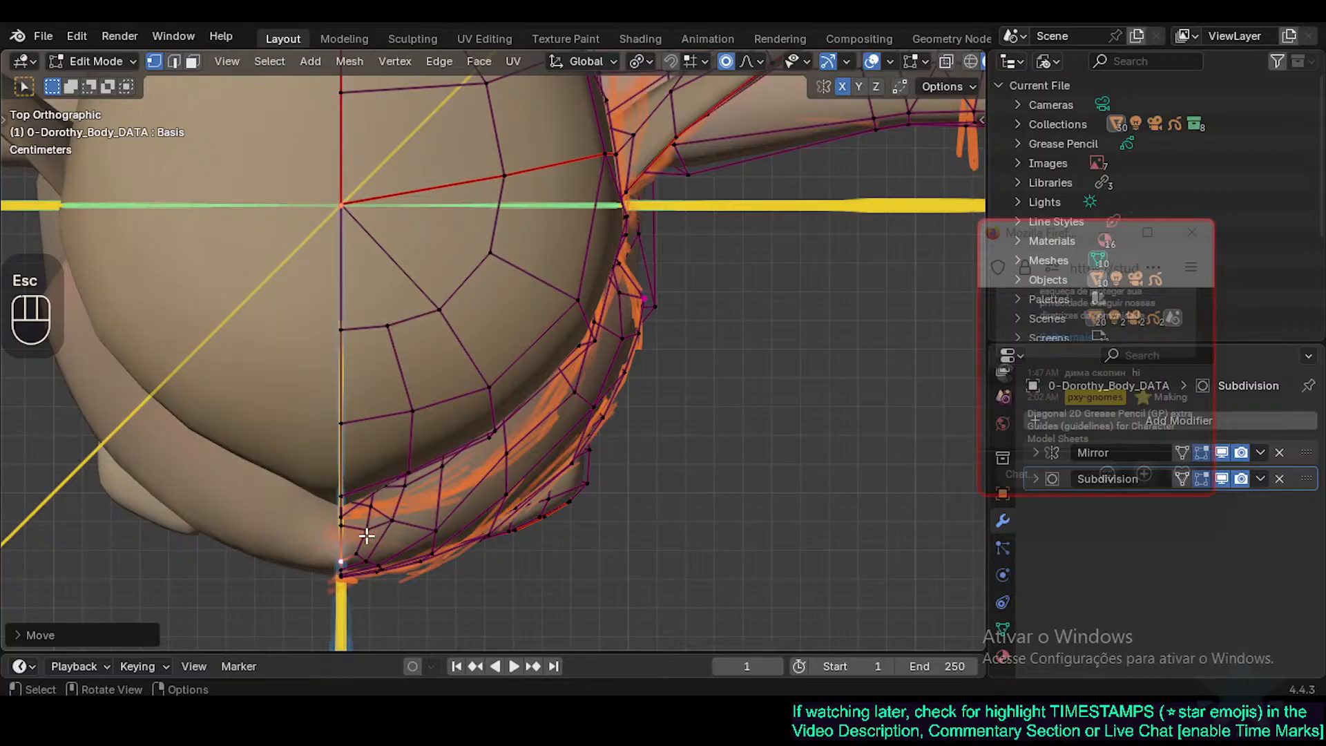
In right side view, move the nose tip forward to the blue reference outline with a wider proportional falloff.
key(KP_3)
shift+middle_drag(212, 143, 257, 217)
key(g)
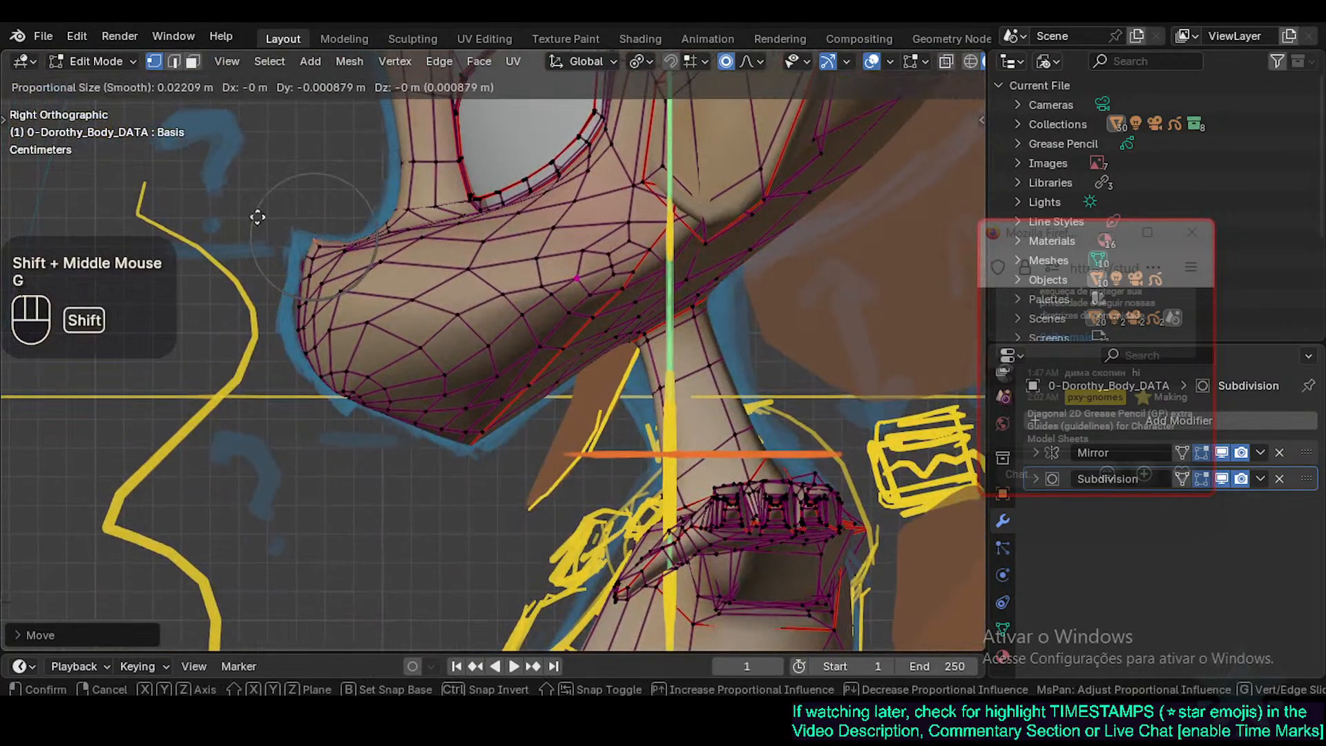
shift+click(260, 278)
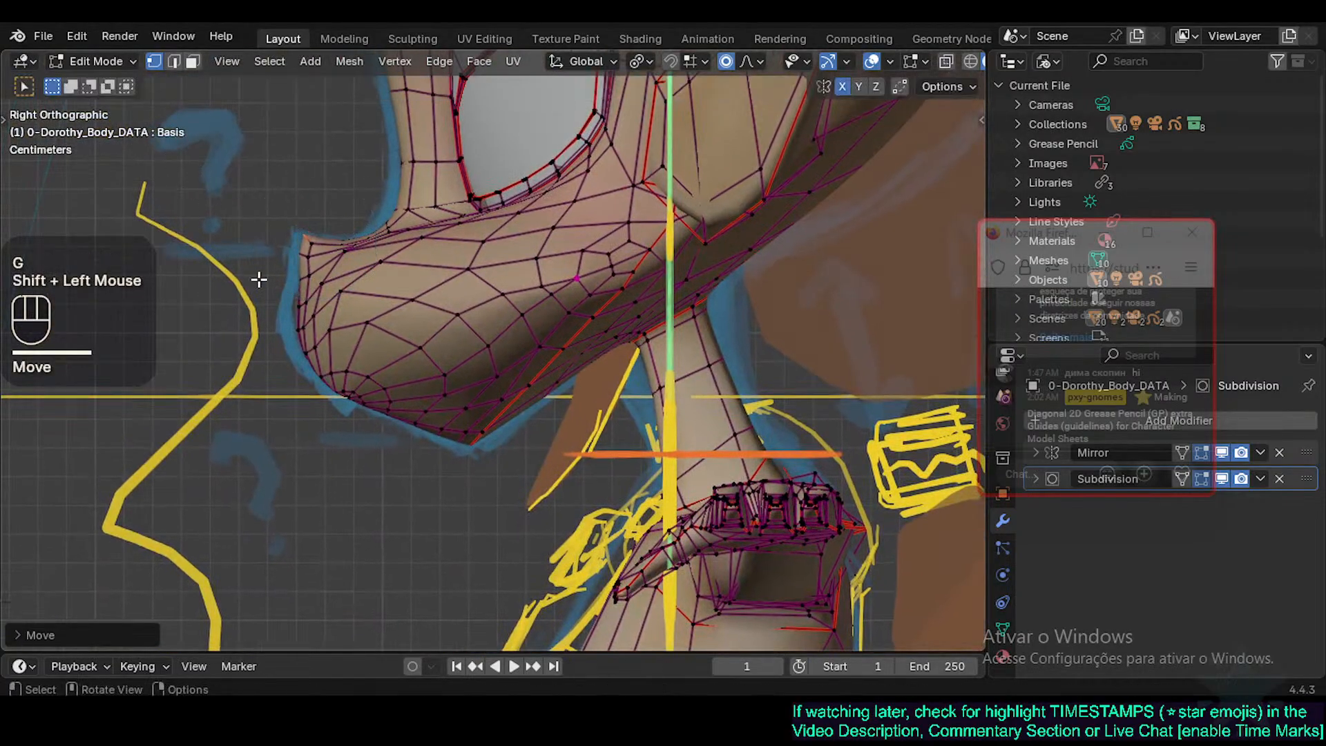
key(g)
scroll(252, 244, down, 4)
click(309, 287)
Pull the two profile vertices below the nose tip forward onto the blue reference outline.
click(304, 291)
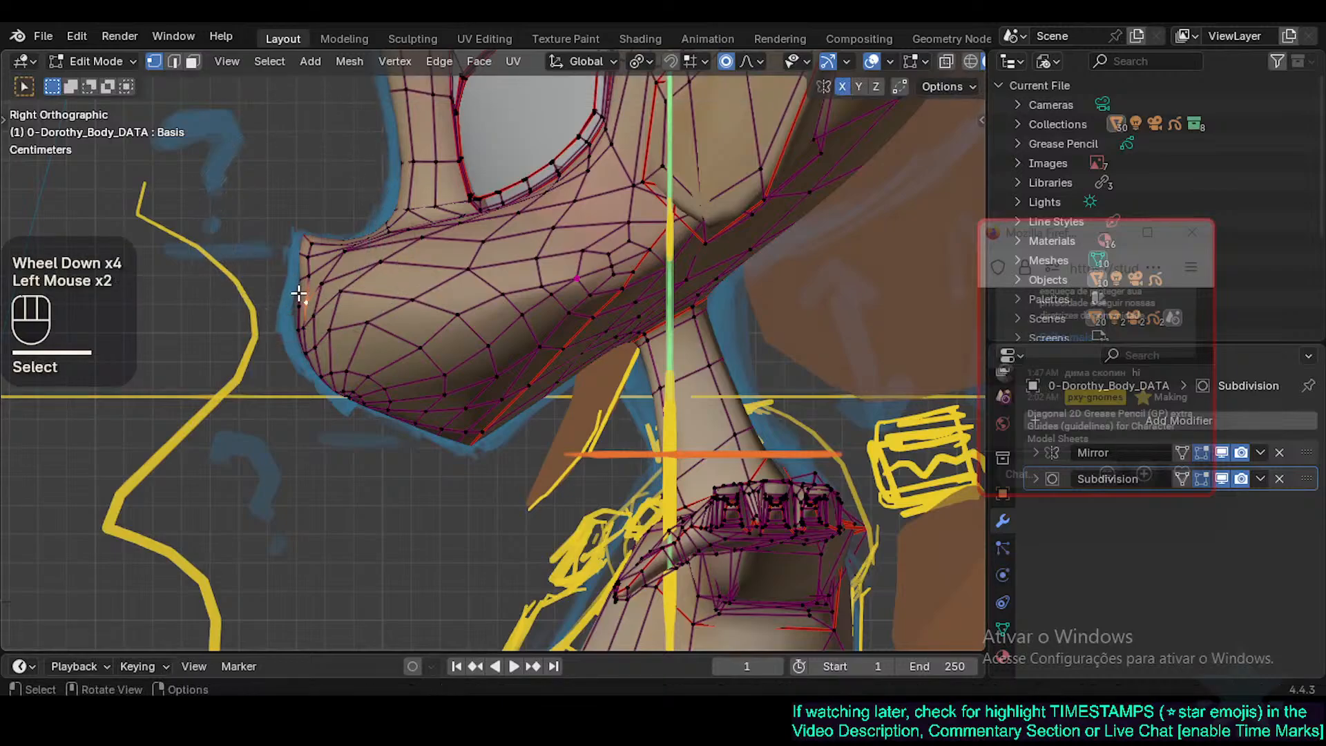
key(g)
shift+click(252, 289)
click(286, 303)
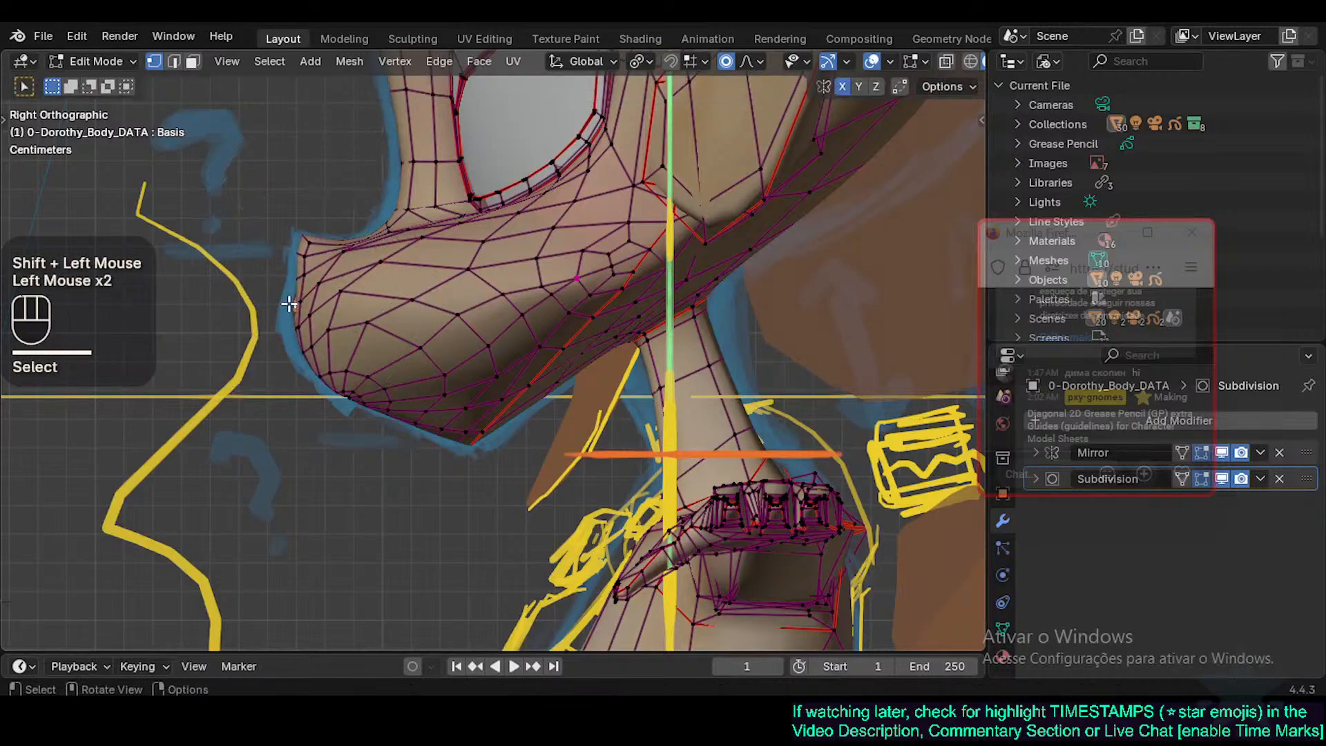
key(g)
shift+click(290, 345)
Turn on X-ray and move the two profile vertices just above the mouth onto the blue outline.
click(295, 351)
key(alt+z)
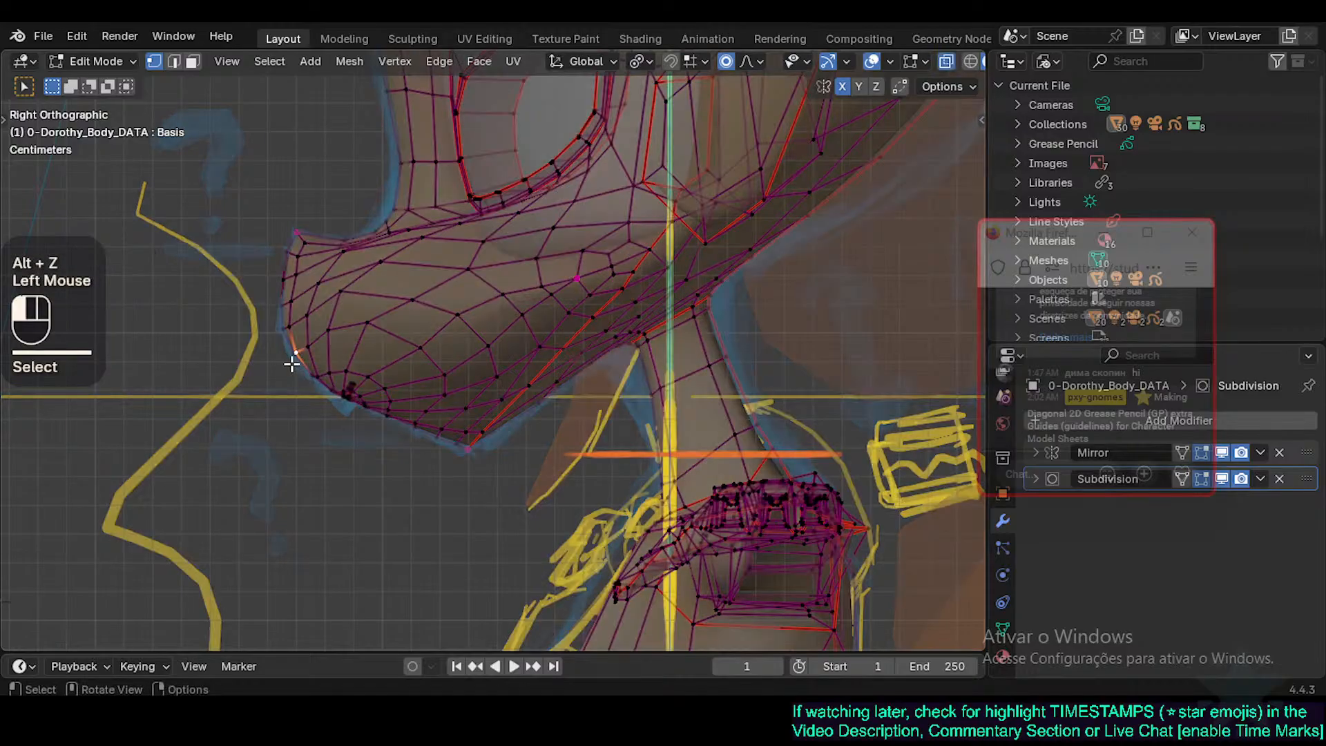
key(g)
shift+click(311, 379)
click(315, 376)
key(g)
shift+click(327, 378)
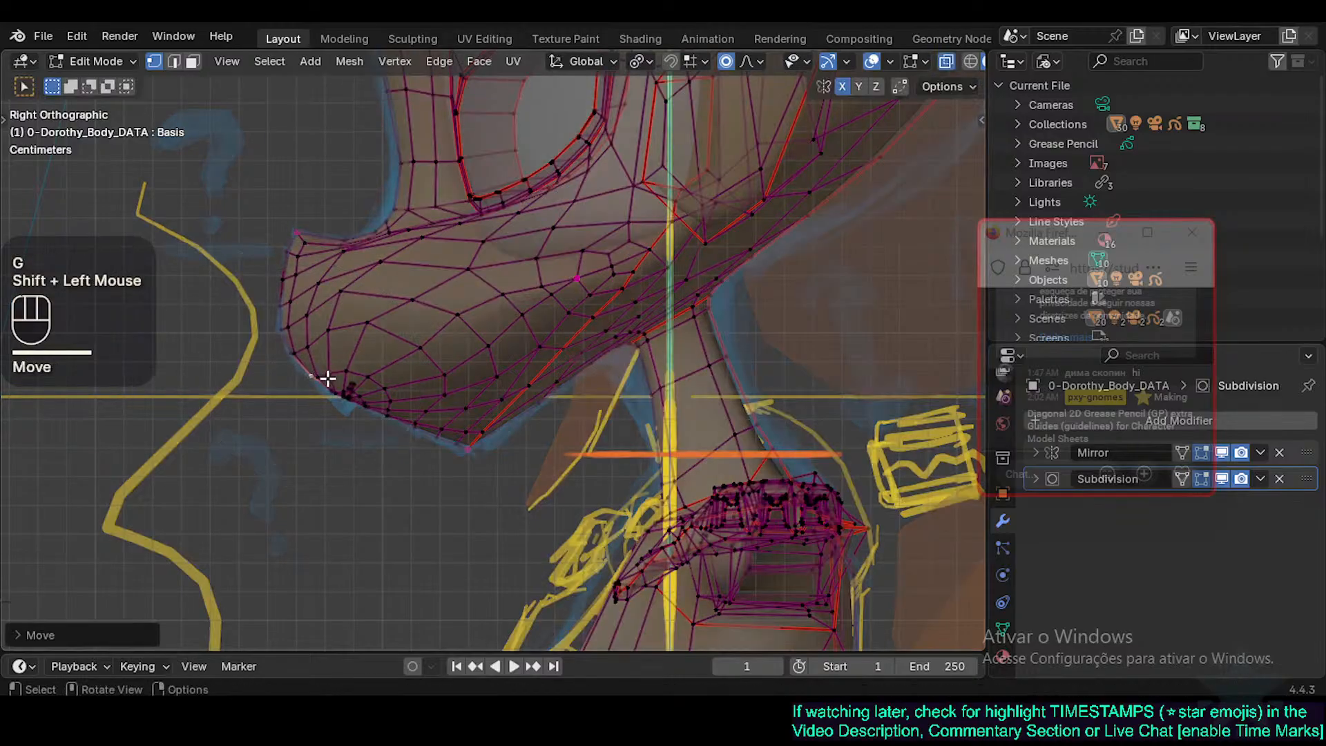
Move the upper lip vertex near the centre of the mouth and rotate it slightly with proportional editing.
click(325, 400)
mouse_move(326, 400)
middle_down()
mouse_move(474, 385)
mouse_move(376, 397)
mouse_move(355, 359)
mouse_move(329, 382)
mouse_move(339, 401)
middle_up()
scroll(354, 358, up, 1)
mouse_move(339, 401)
middle_down()
mouse_move(349, 421)
mouse_move(325, 400)
middle_up()
scroll(325, 400, up, 2)
click(319, 371)
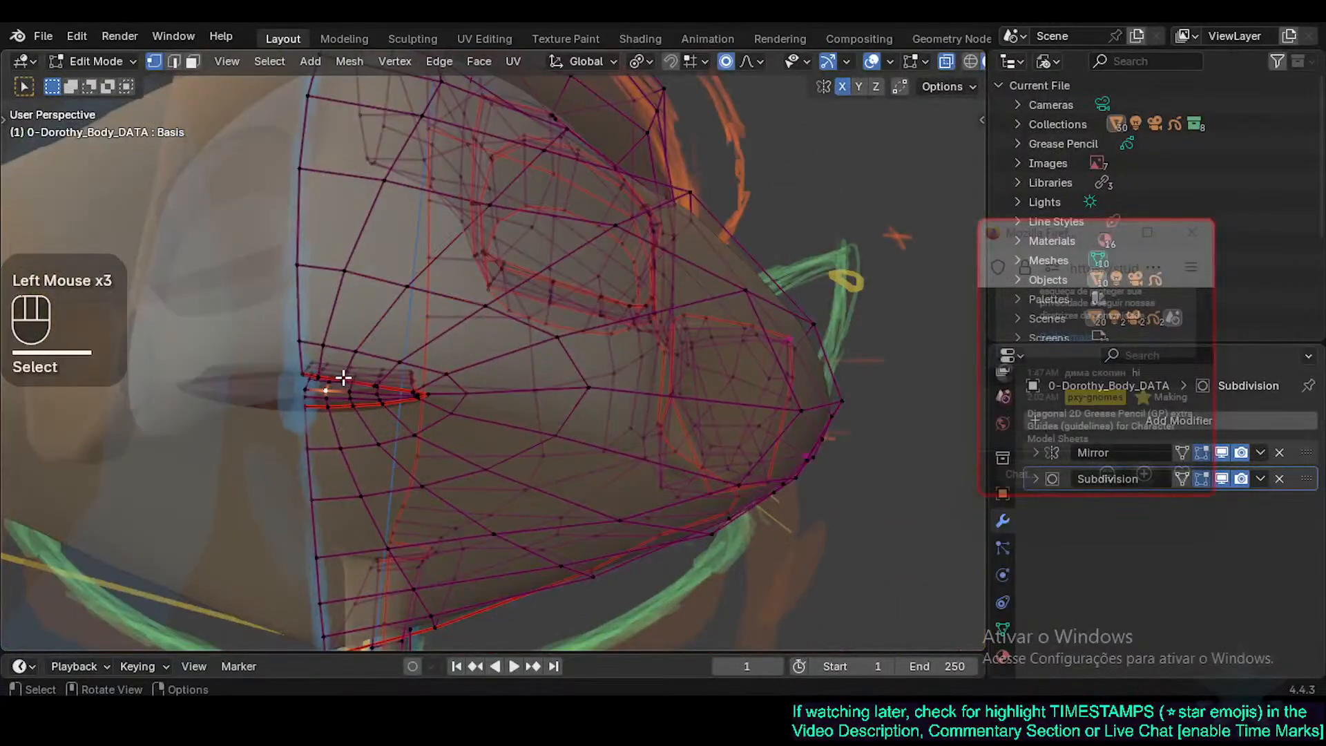
click(343, 378)
key(g)
shift+click(382, 377)
key(r)
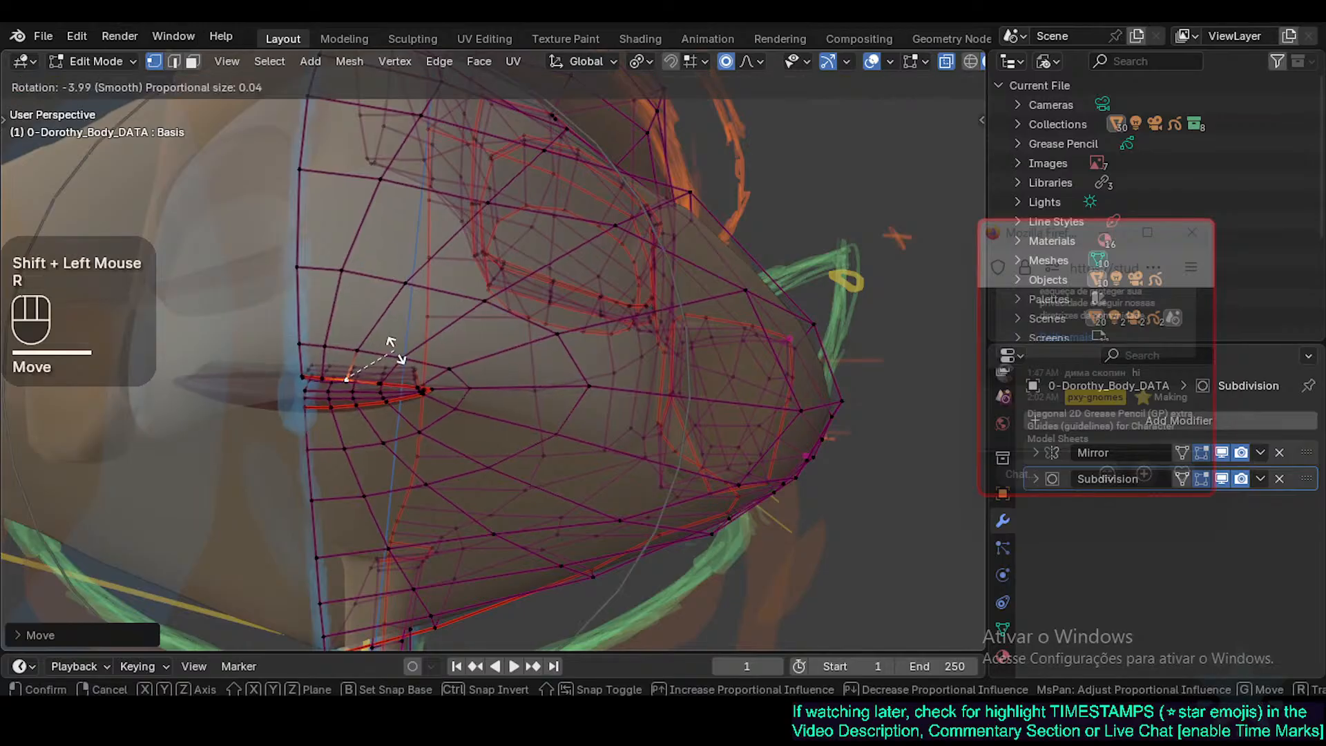
click(391, 353)
Slide the edge beside the nose bridge and the vertex beside the nose tip along their adjoining edges.
middle_drag(351, 386, 403, 466)
scroll(311, 433, down, 2)
shift+middle_drag(795, 459, 357, 428)
click(360, 420)
key(g)
key(g)
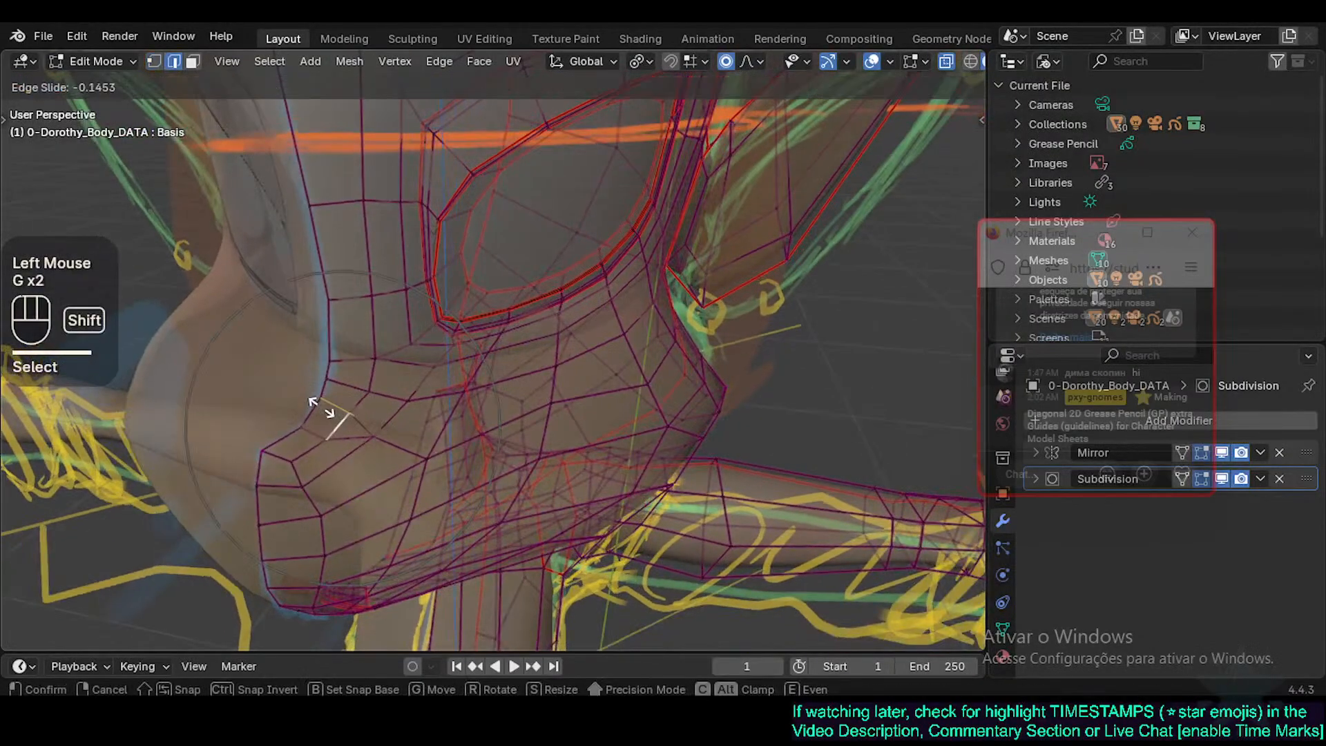
shift+click(322, 454)
key(g)
key(g)
shift+click(279, 449)
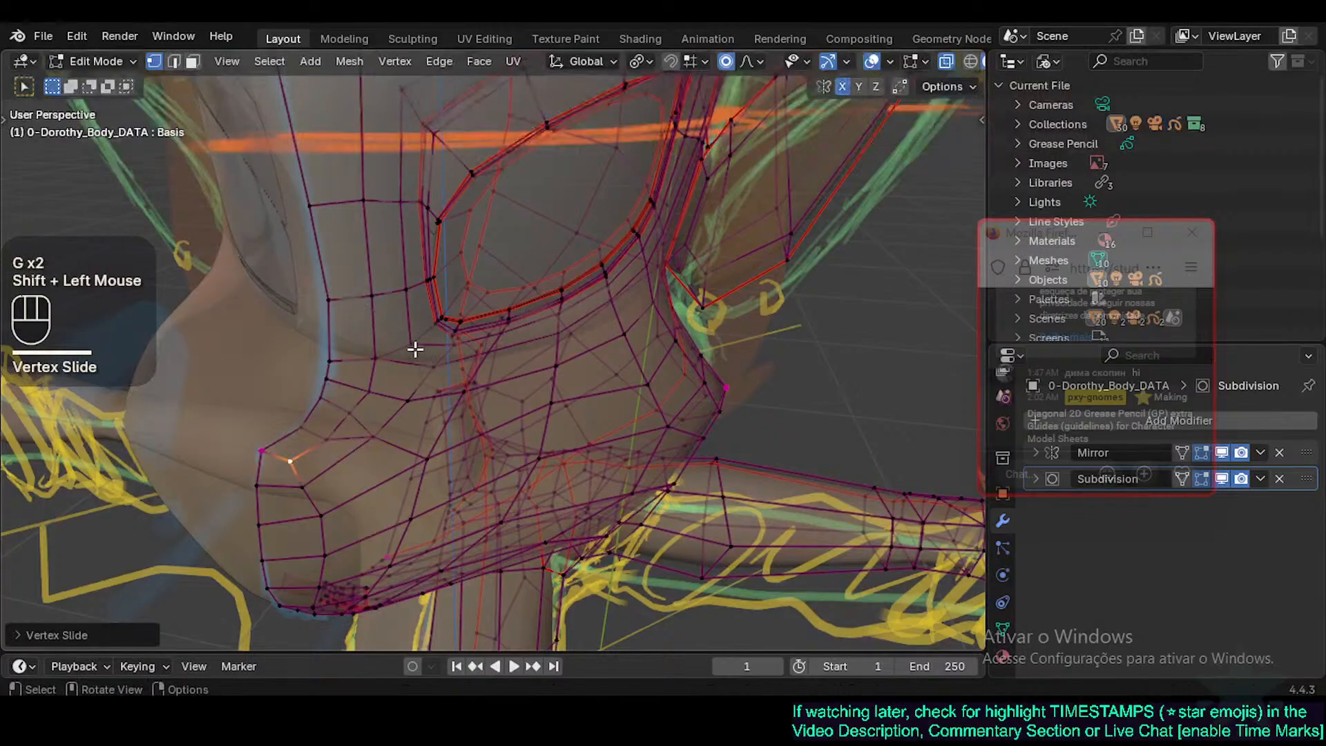
Inspect the reshaped head from the side and the back, and the neck and shoulders from behind.
scroll(414, 346, down, 2)
shift+middle_drag(414, 346, 340, 376)
shift+middle_drag(340, 377, 305, 477)
middle_drag(442, 393, 353, 432)
shift+middle_drag(434, 480, 266, 280)
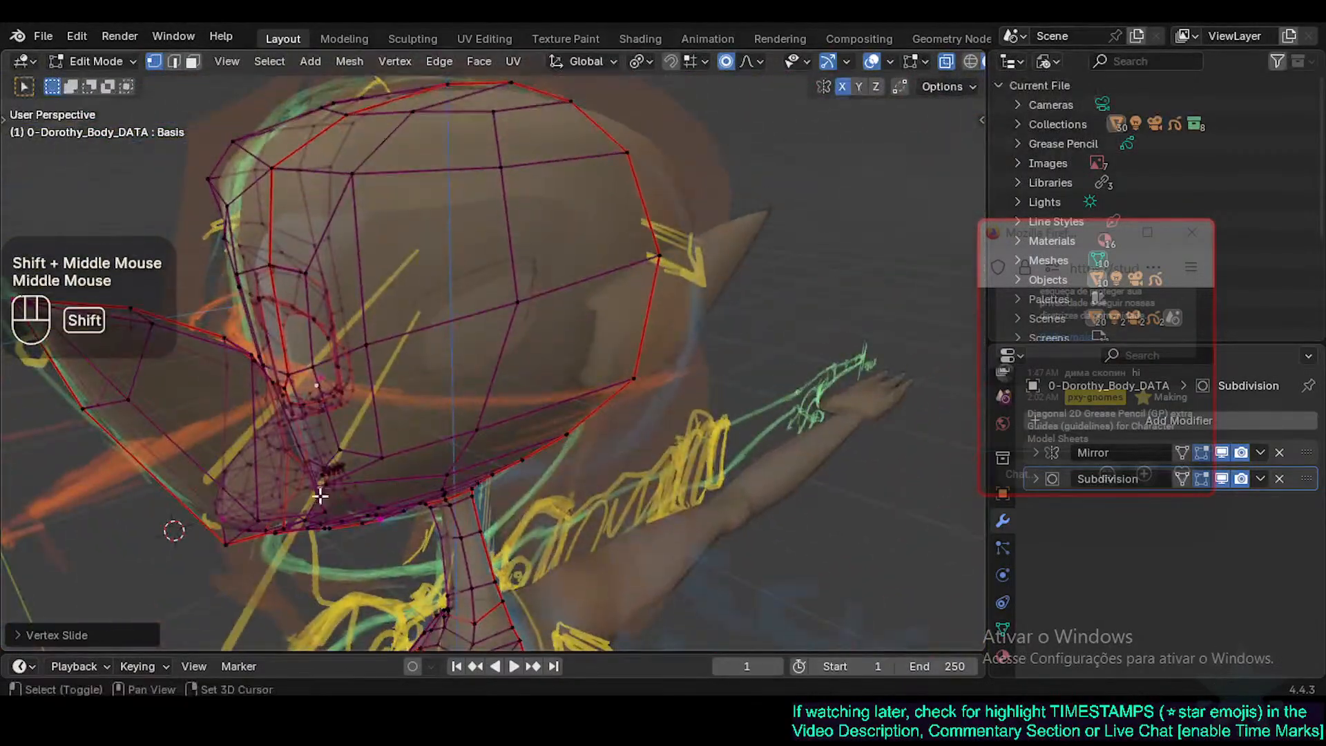
shift+middle_drag(317, 495, 337, 359)
key(Tab)
middle_drag(462, 482, 484, 442)
key(Tab)
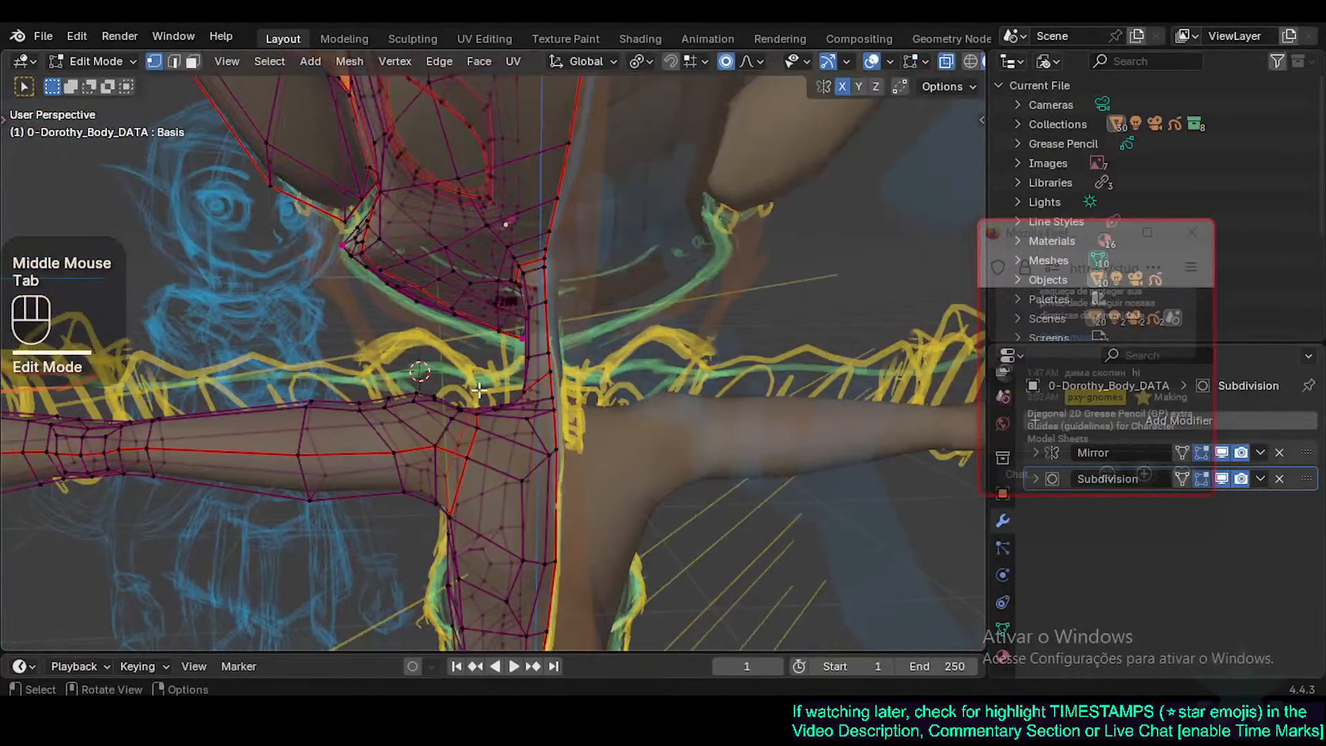
Slide a vertex around the neck and shoulders along its edge, working from behind the body.
scroll(503, 396, up, 2)
middle_drag(504, 397, 574, 434)
scroll(574, 434, up, 1)
mouse_move(509, 379)
middle_down()
mouse_move(550, 349)
mouse_move(442, 368)
mouse_move(503, 391)
middle_up()
click(542, 344)
key(g)
key(g)
click(541, 352)
Return to Object Mode and save the Natashe.blend file.
key(Tab)
scroll(369, 499, down, 2)
shift+middle_drag(368, 499, 544, 375)
scroll(524, 418, down, 4)
mouse_move(525, 434)
shift+middle_down()
mouse_move(392, 389)
mouse_move(474, 358)
mouse_move(415, 394)
mouse_move(483, 438)
mouse_move(379, 454)
shift+middle_up()
key(ctrl+s)
key(Tab)
scroll(483, 438, up, 4)
key(Tab)
scroll(451, 475, down, 2)
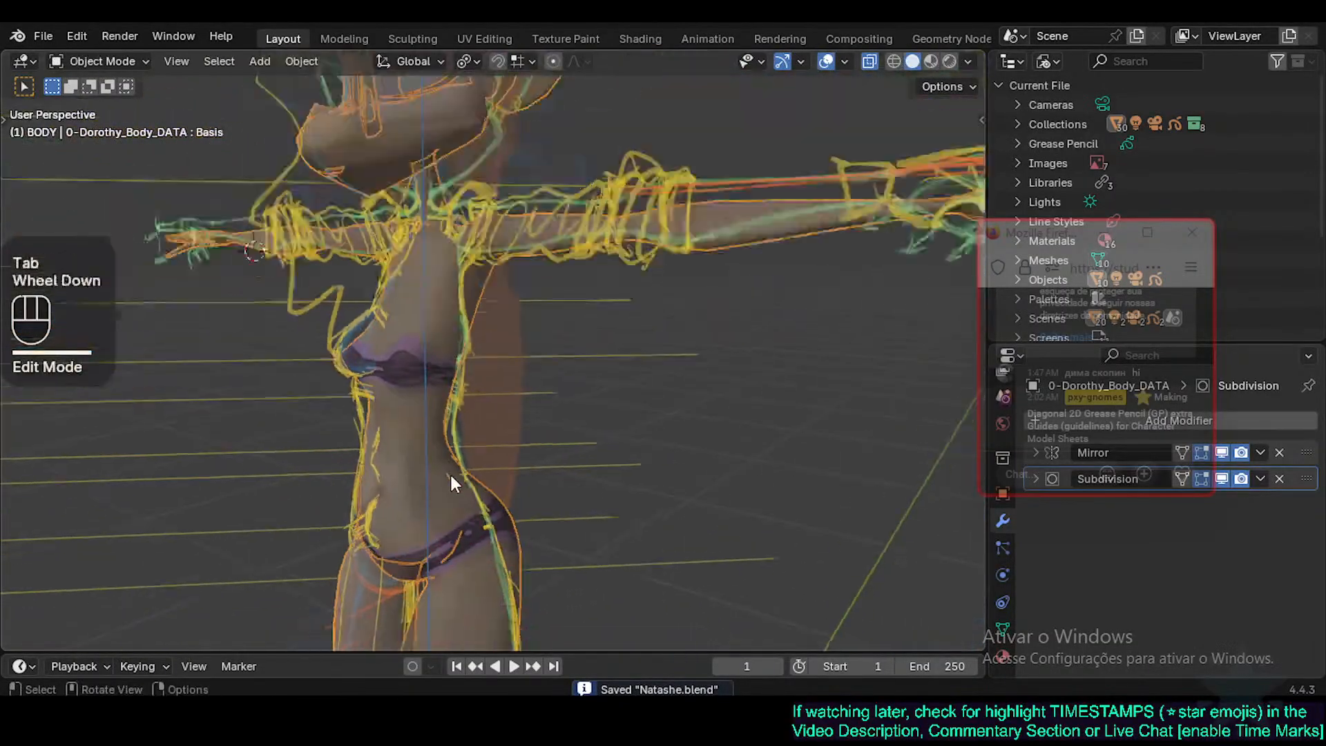
In right side view, edit the body mesh and move the upper front thigh face forward.
shift+middle_drag(450, 475, 346, 401)
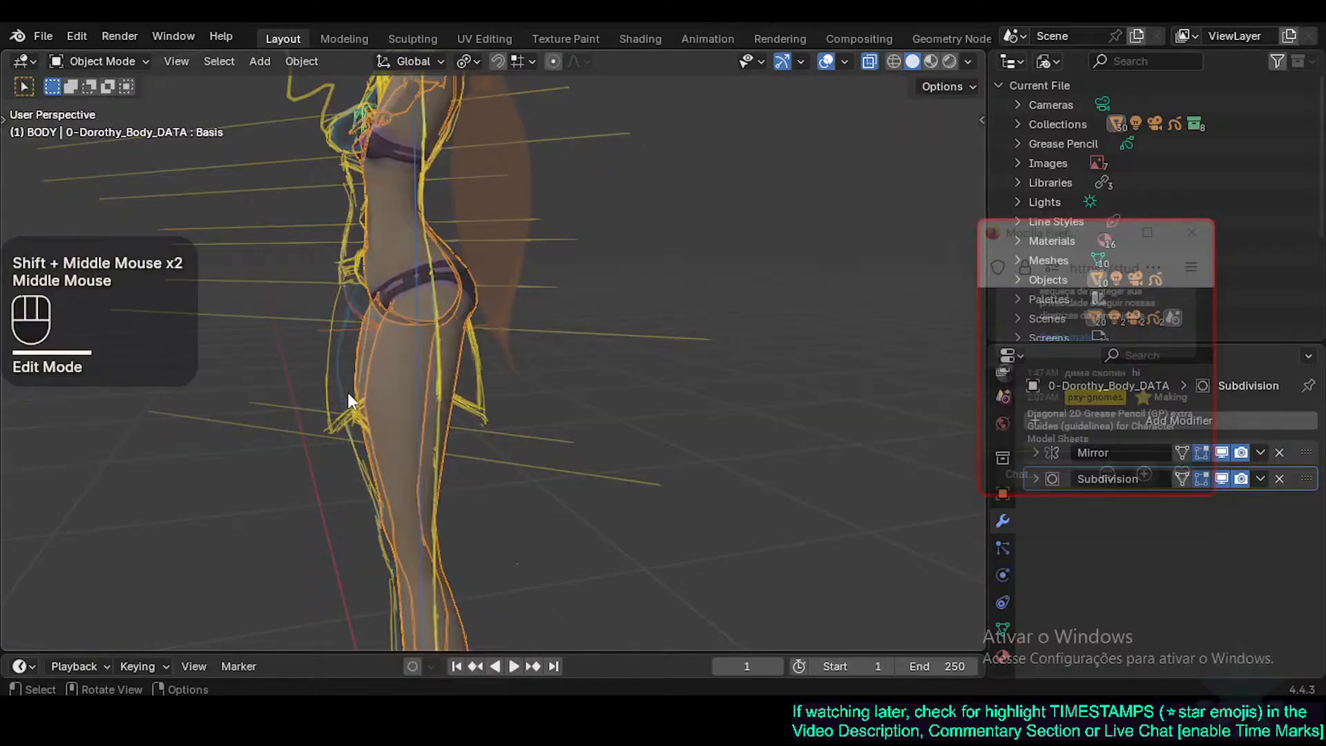
key(KP_3)
key(Tab)
scroll(399, 384, up, 1)
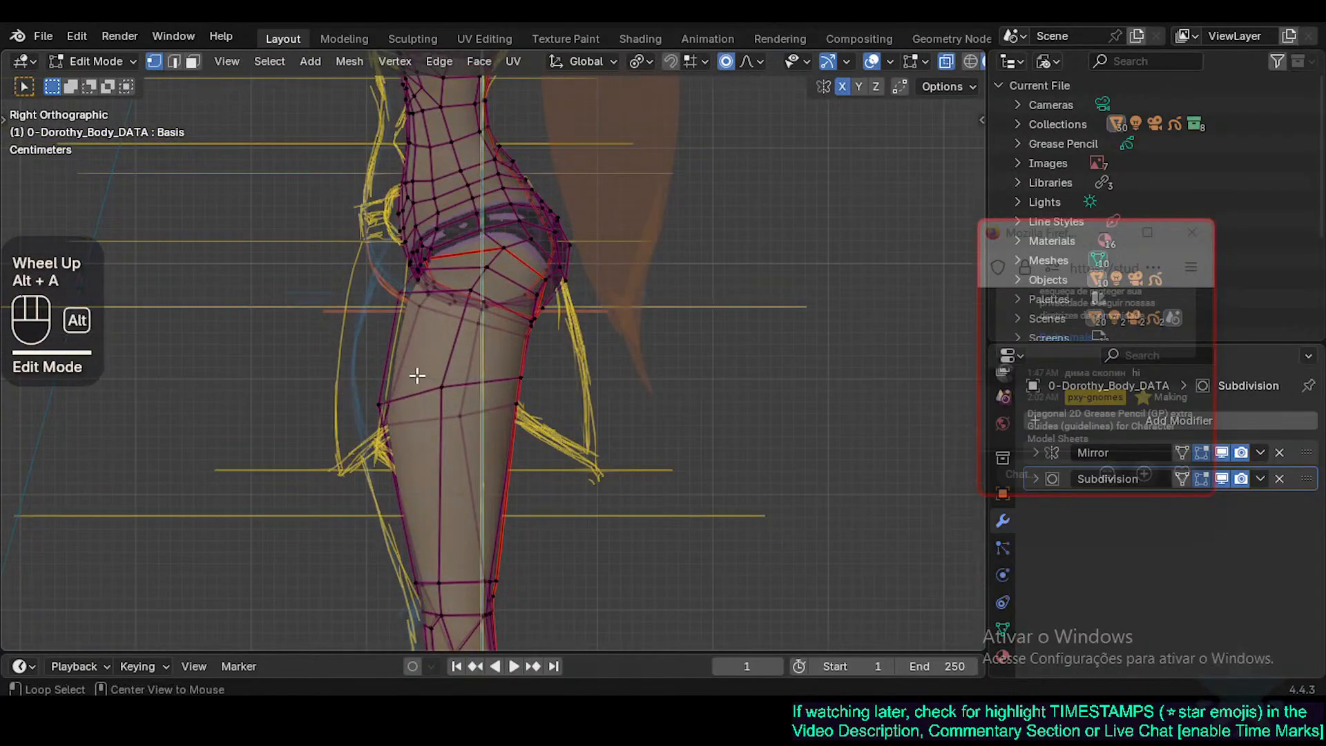
key(g)
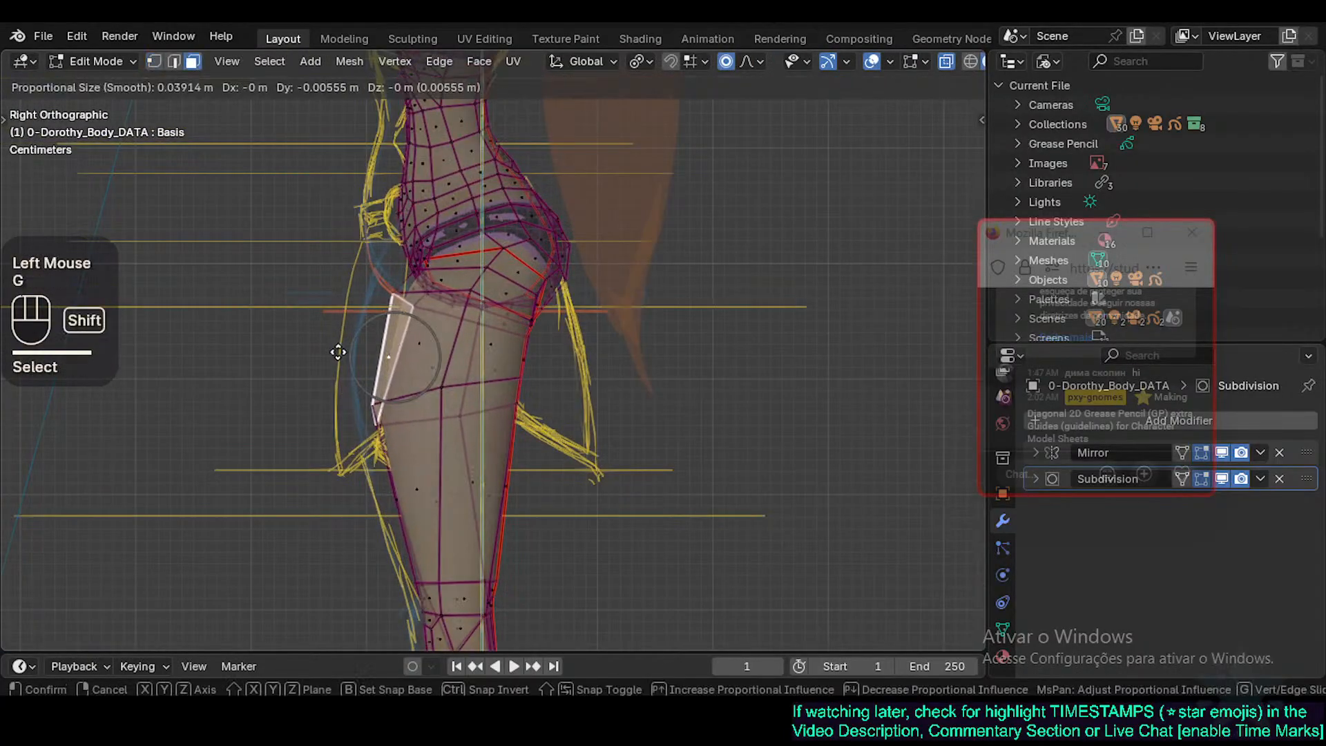
click(337, 353)
Select the two face loops around the thigh, scale them up slightly and shift them forward along the Y axis.
key(alt+a)
key(3)
alt+shift+click(456, 332)
alt+shift+click(439, 444)
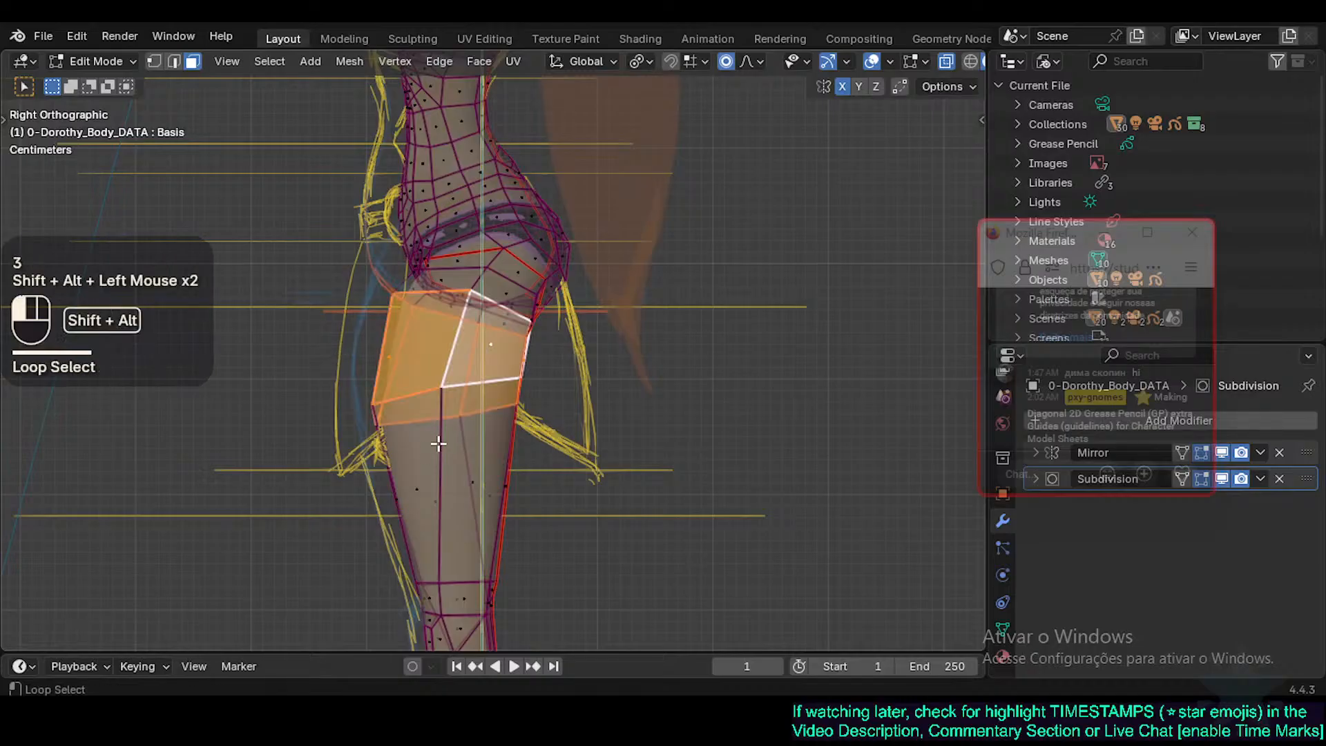
key(s)
shift+click(599, 421)
key(g)
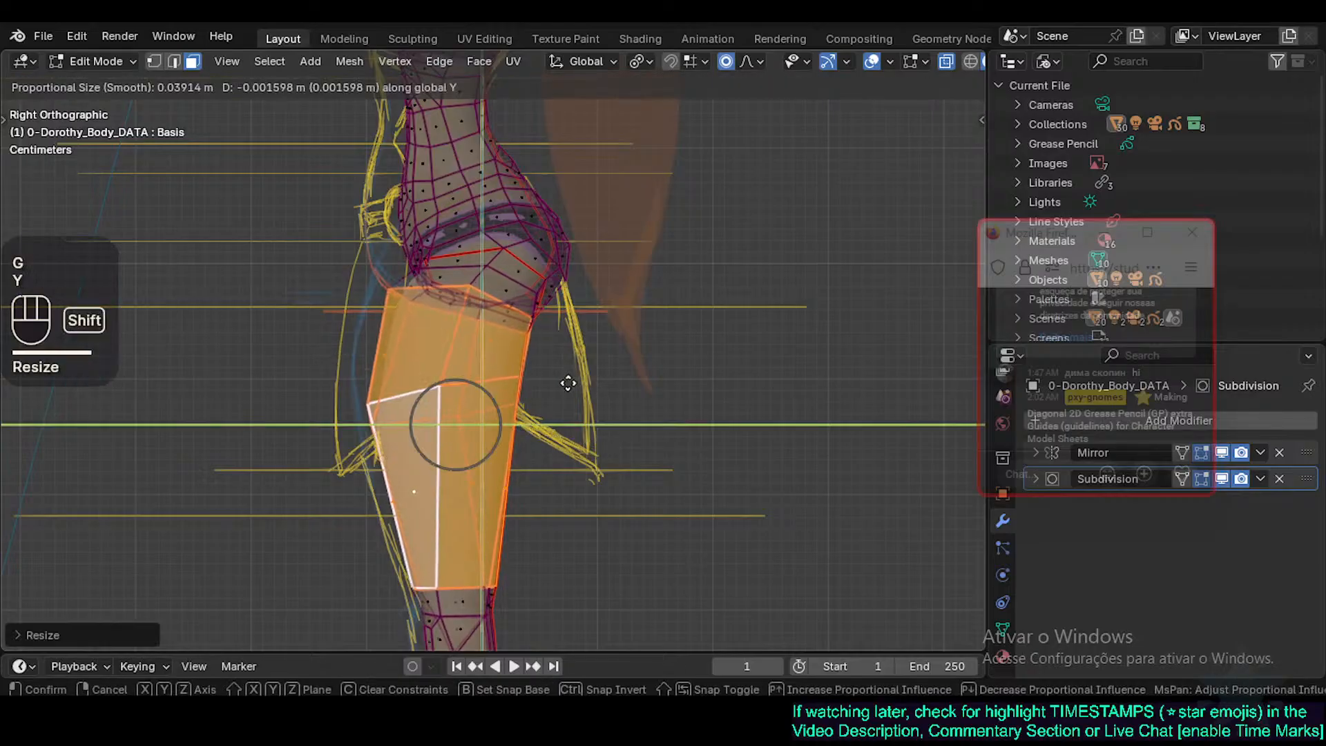
key(y)
shift+click(523, 259)
Circle-select the buttock and lower back geometry and try to move it forward.
shift+middle_drag(523, 259, 536, 312)
key(alt+a)
key(c)
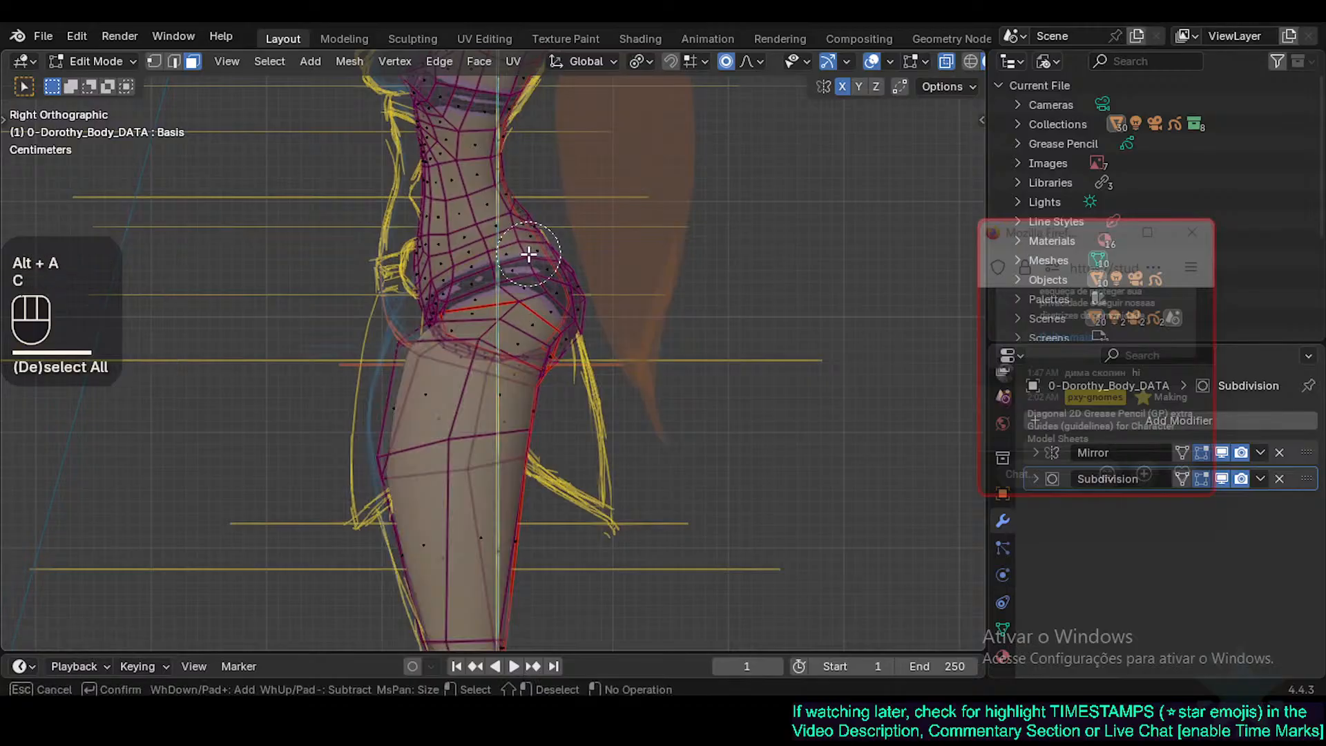
drag(529, 247, 521, 325)
right_click(522, 325)
key(1)
key(g)
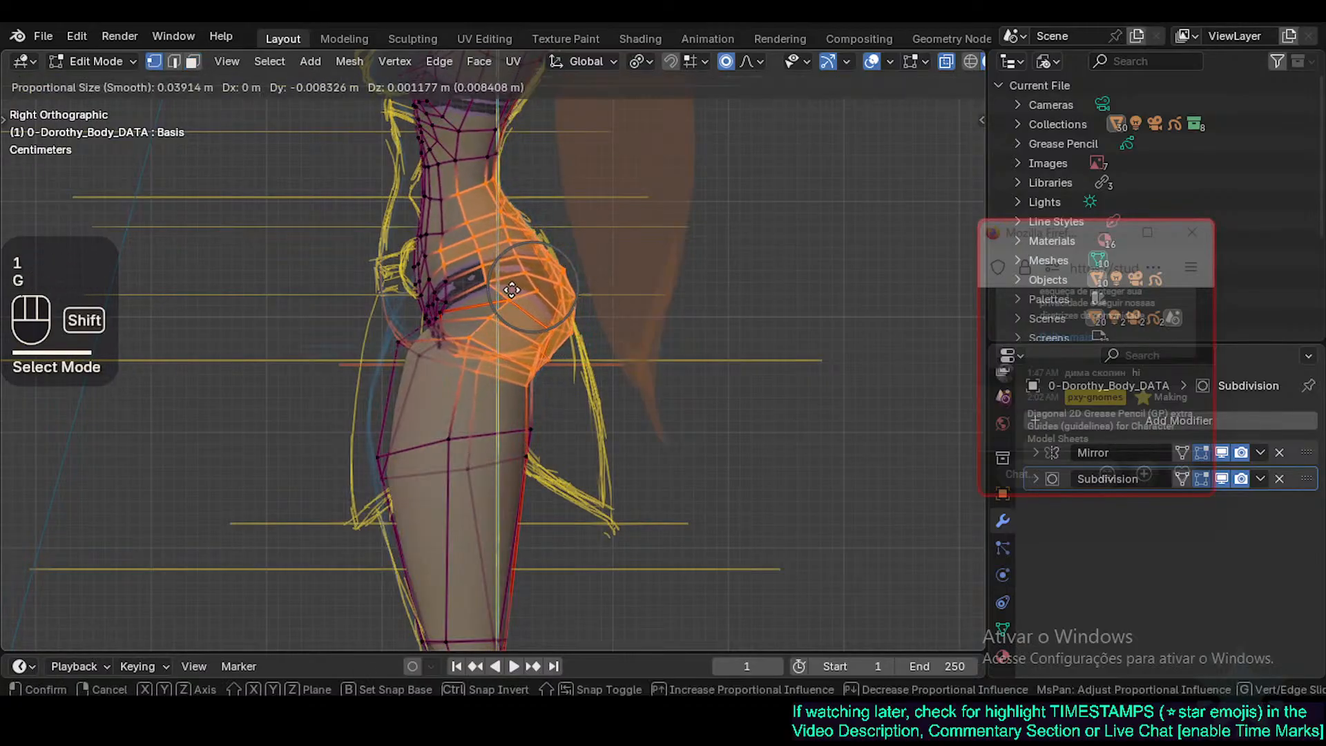
key(Escape)
Extend the circle selection over the front of the hips and move the whole pelvis region forward.
key(c)
mouse_move(503, 292)
mouse_down()
mouse_move(433, 282)
mouse_move(423, 267)
mouse_up()
right_click(423, 267)
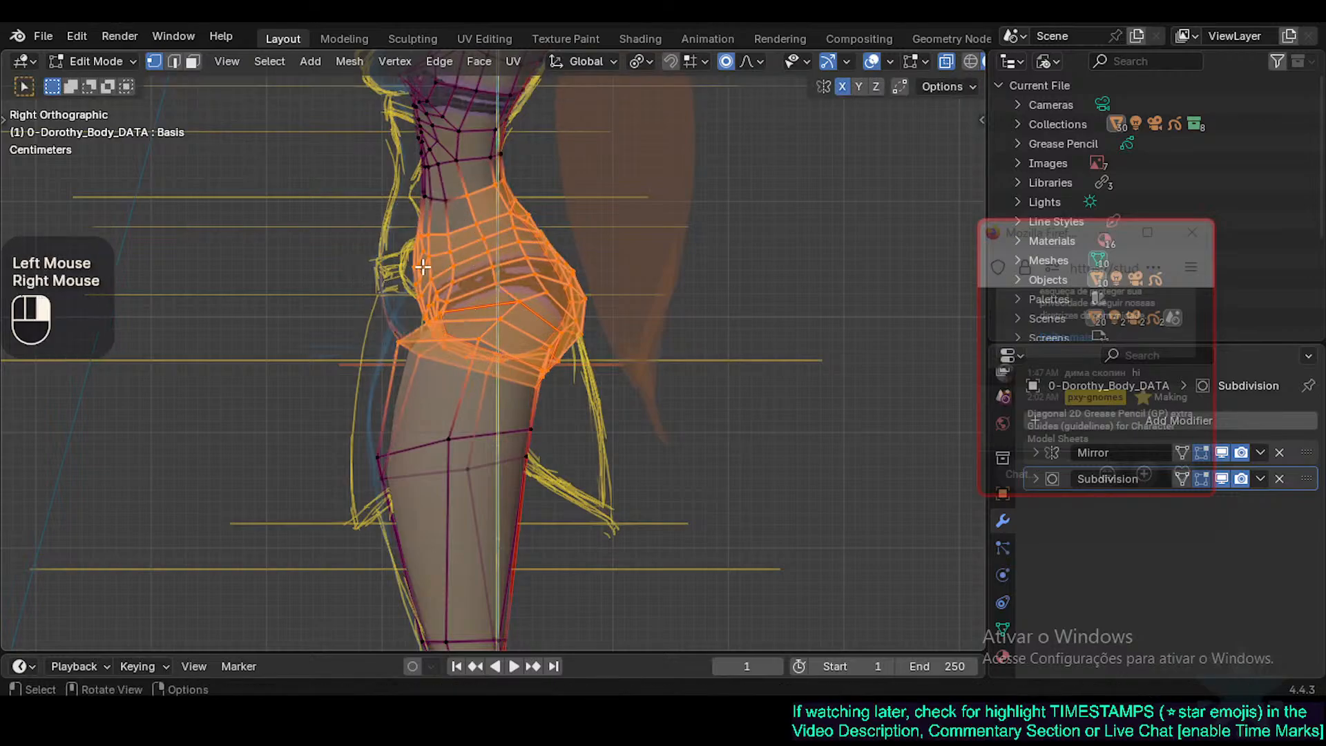
key(g)
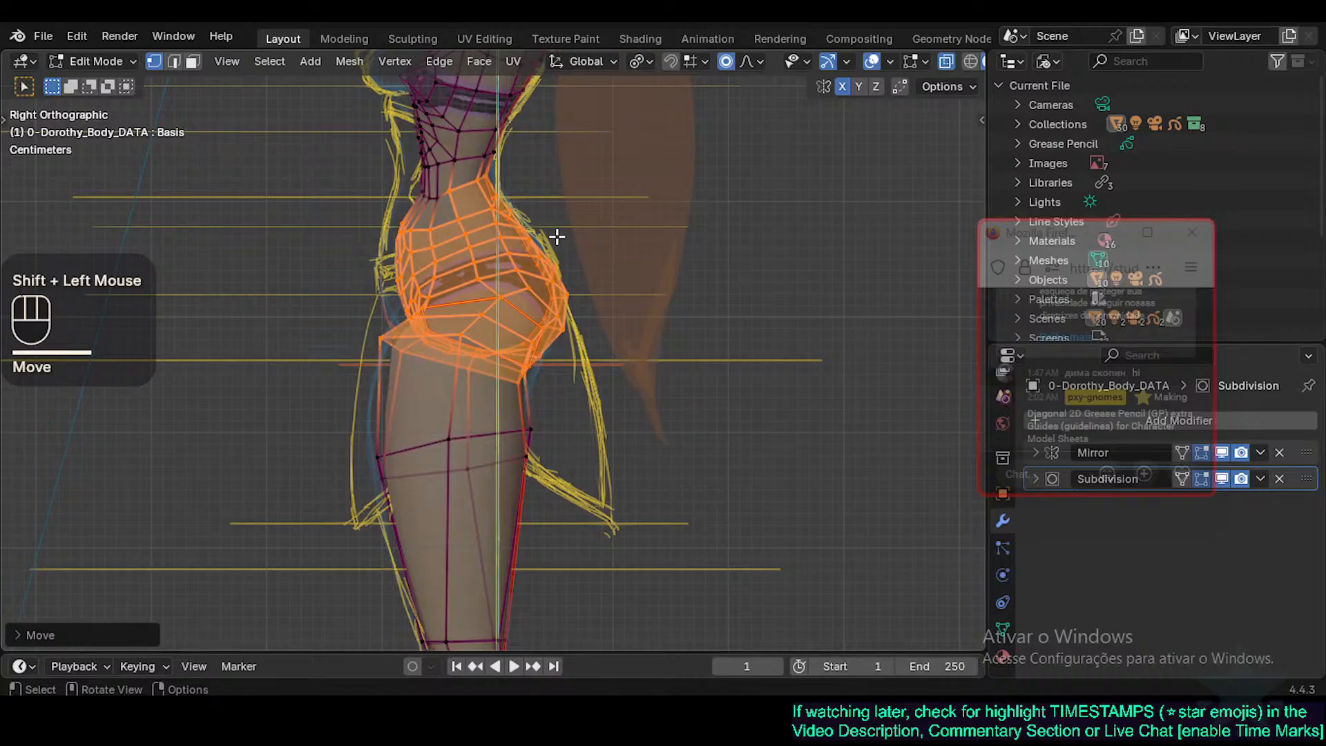
Fine-tune the pelvis region's position with the proportional editing size enlarged to about 0.11 m.
key(g)
scroll(536, 237, down, 3)
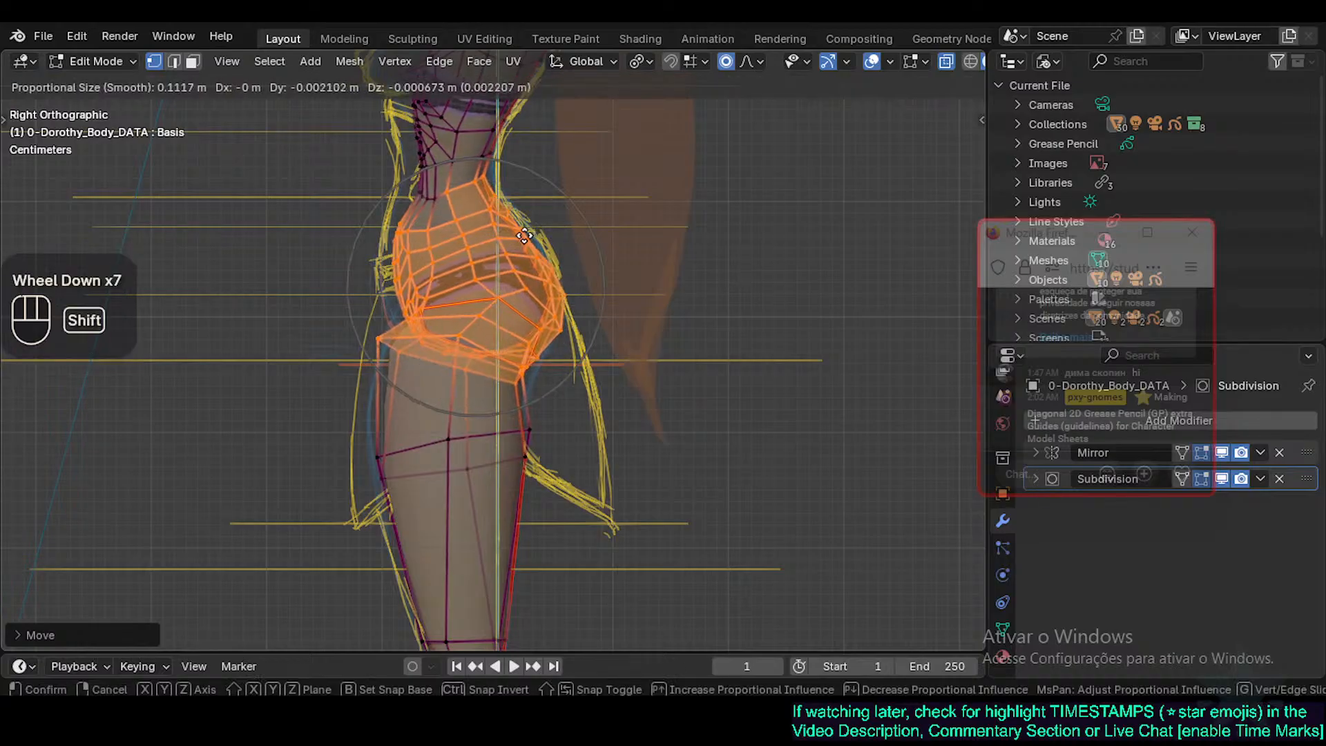
shift+click(527, 269)
key(g)
shift+click(515, 266)
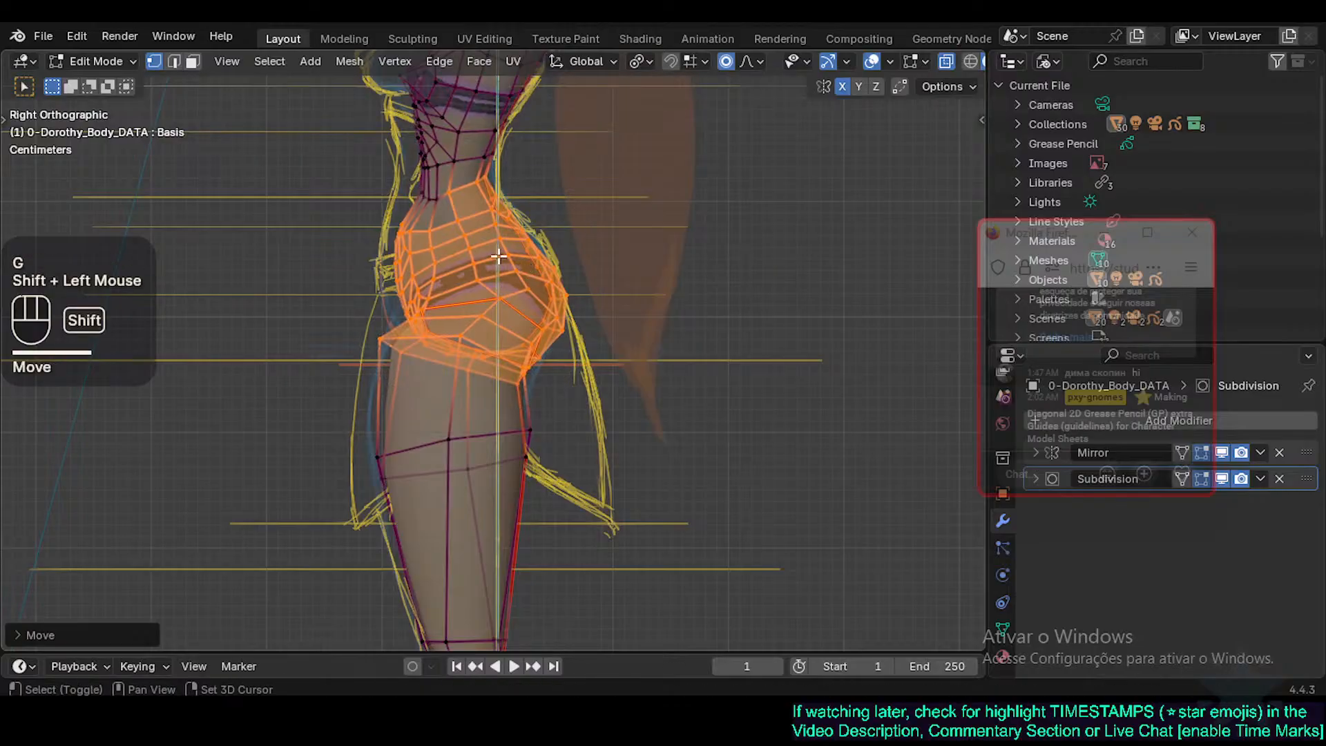
Circle-select the vertices along the front of the waist and move them forward to the sketched outline.
shift+middle_drag(507, 262, 498, 380)
key(alt+a)
key(c)
right_click(397, 282)
key(c)
scroll(399, 276, up, 3)
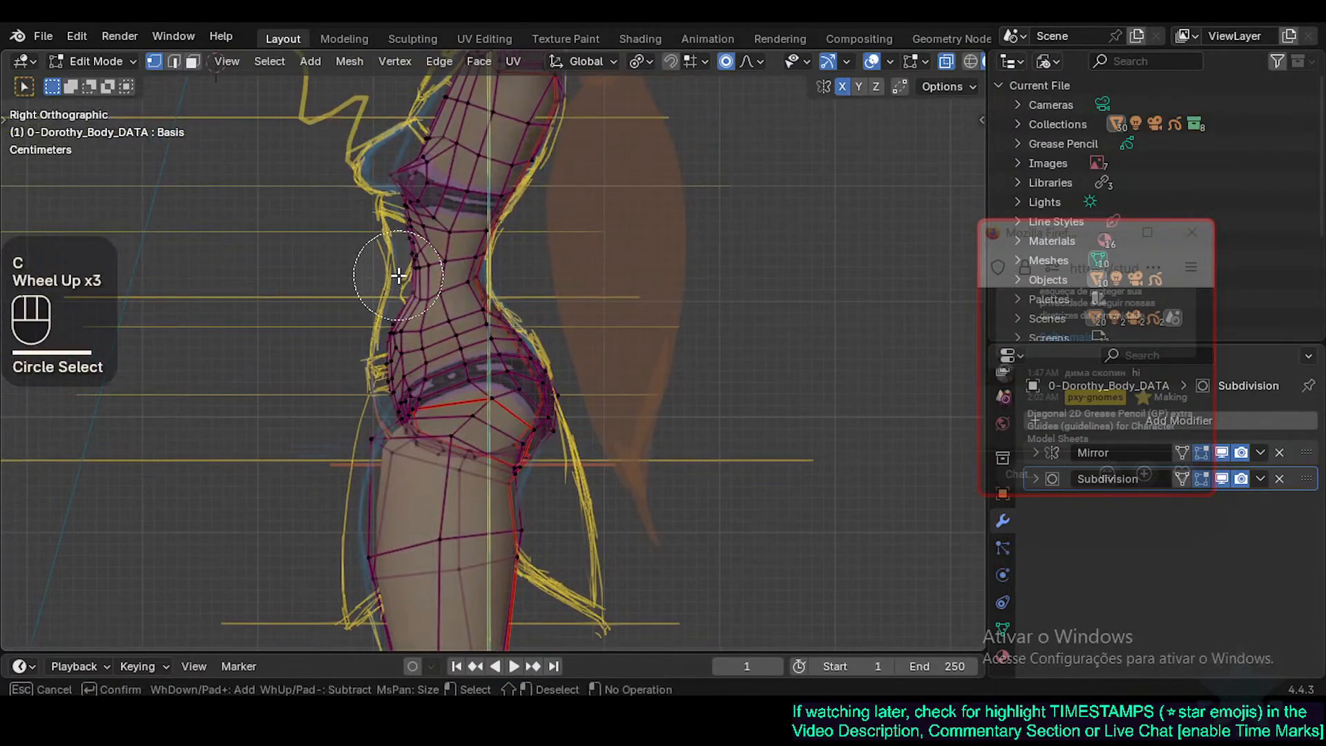
right_click(398, 276)
key(g)
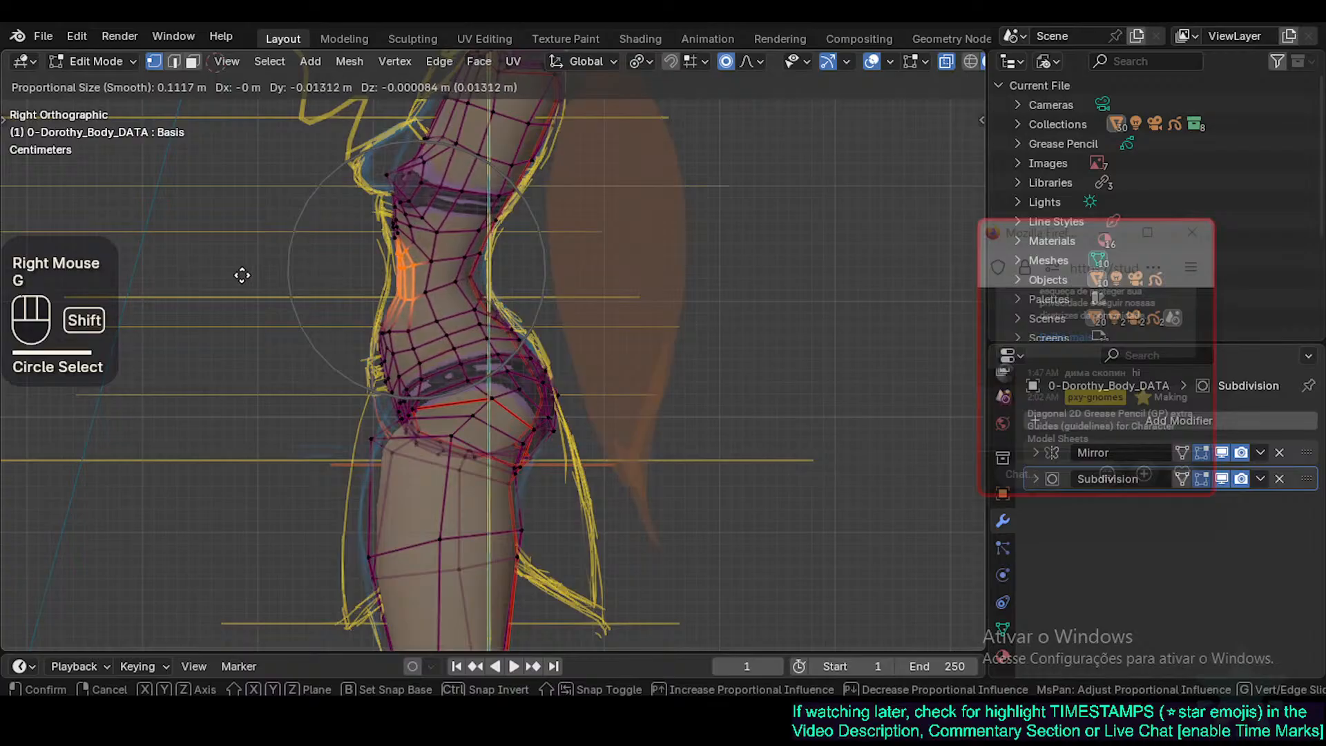
shift+click(270, 295)
Circle-select the front of the lower belly and move it onto the sketched belly line with proportional editing.
key(alt+a)
key(c)
click(370, 342)
right_click(370, 342)
key(g)
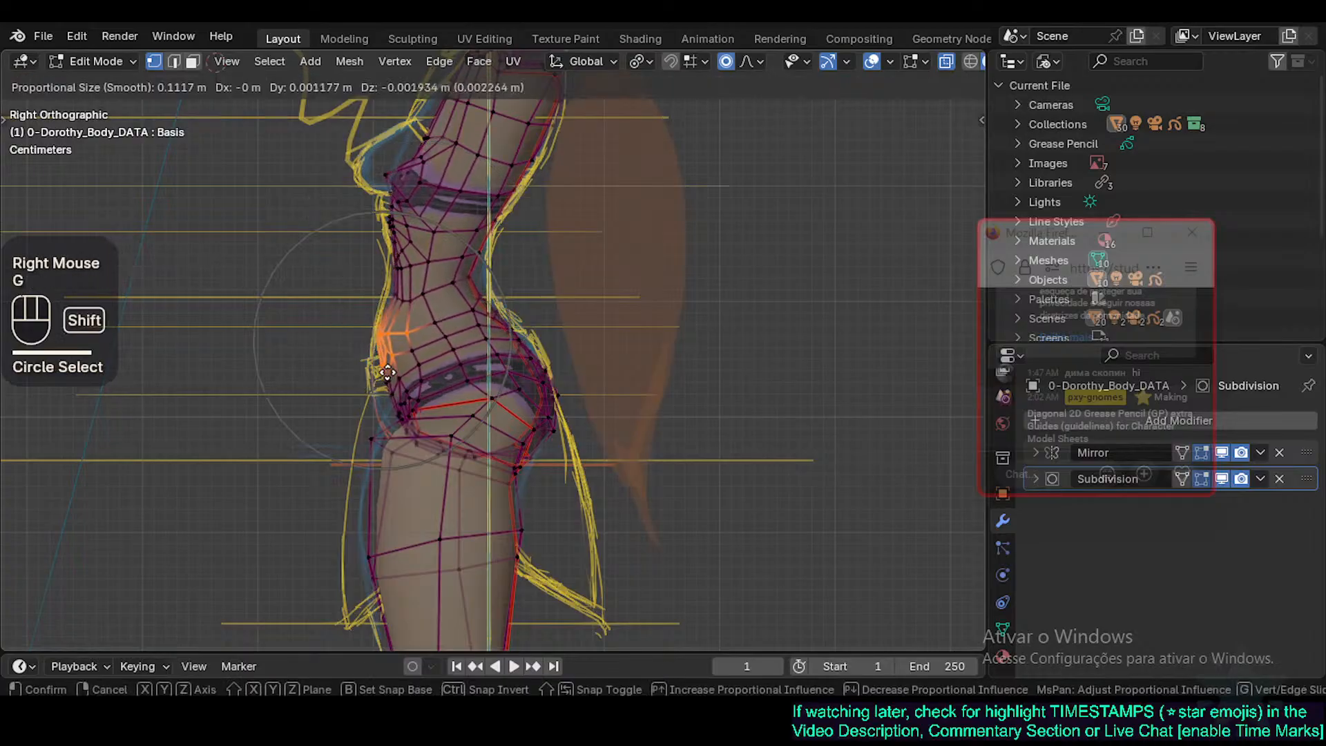
shift+click(370, 393)
Reselect a smaller group of vertices at the front of the waist and shift it further forward.
key(c)
scroll(396, 282, up, 3)
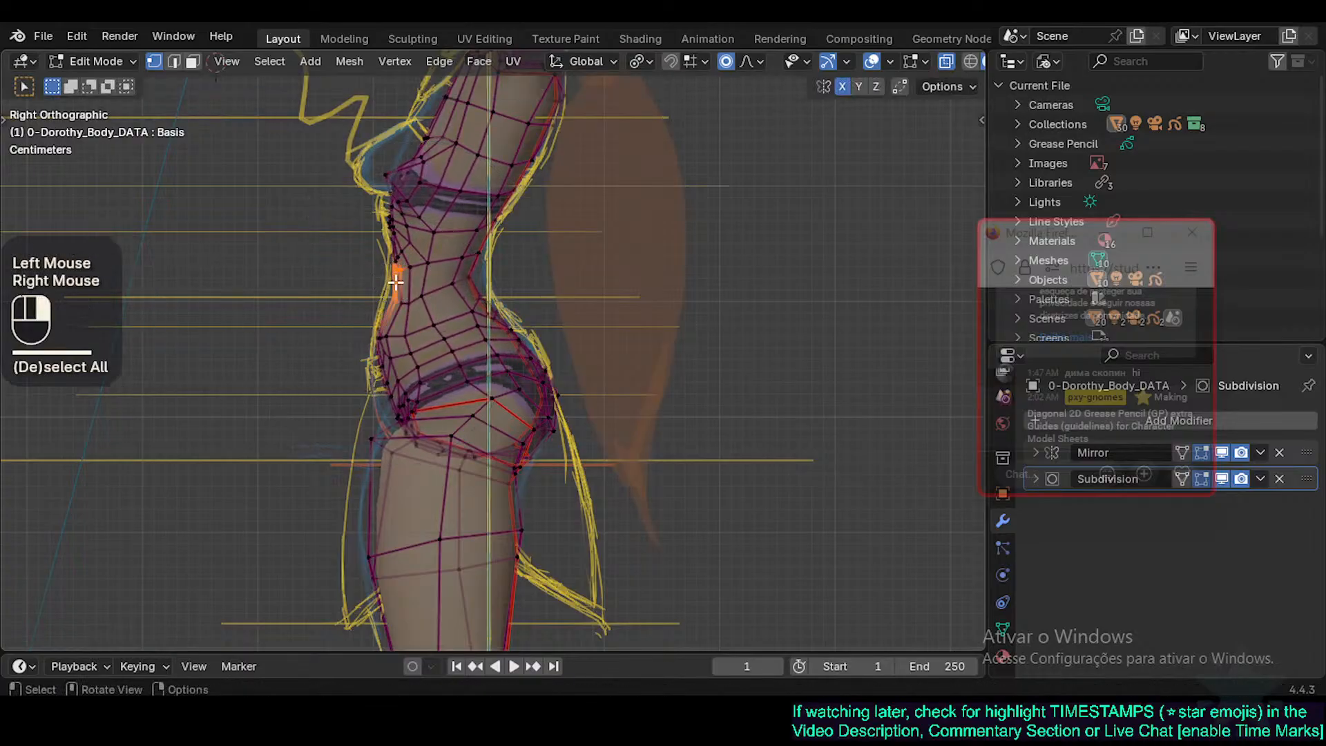
key(g)
shift+click(342, 280)
key(alt+a)
Circle-select the lower belly vertices above the underwear and lower them slightly along the outline.
key(c)
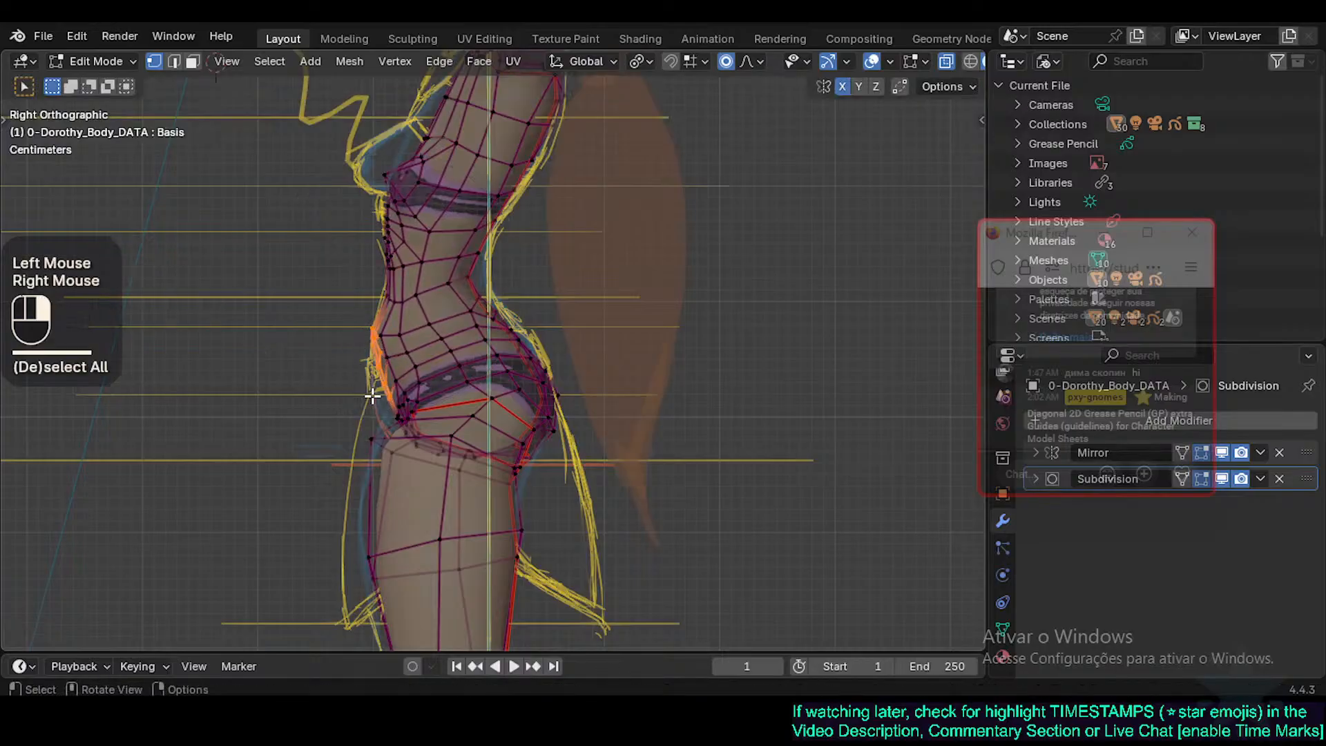
key(alt+a)
key(c)
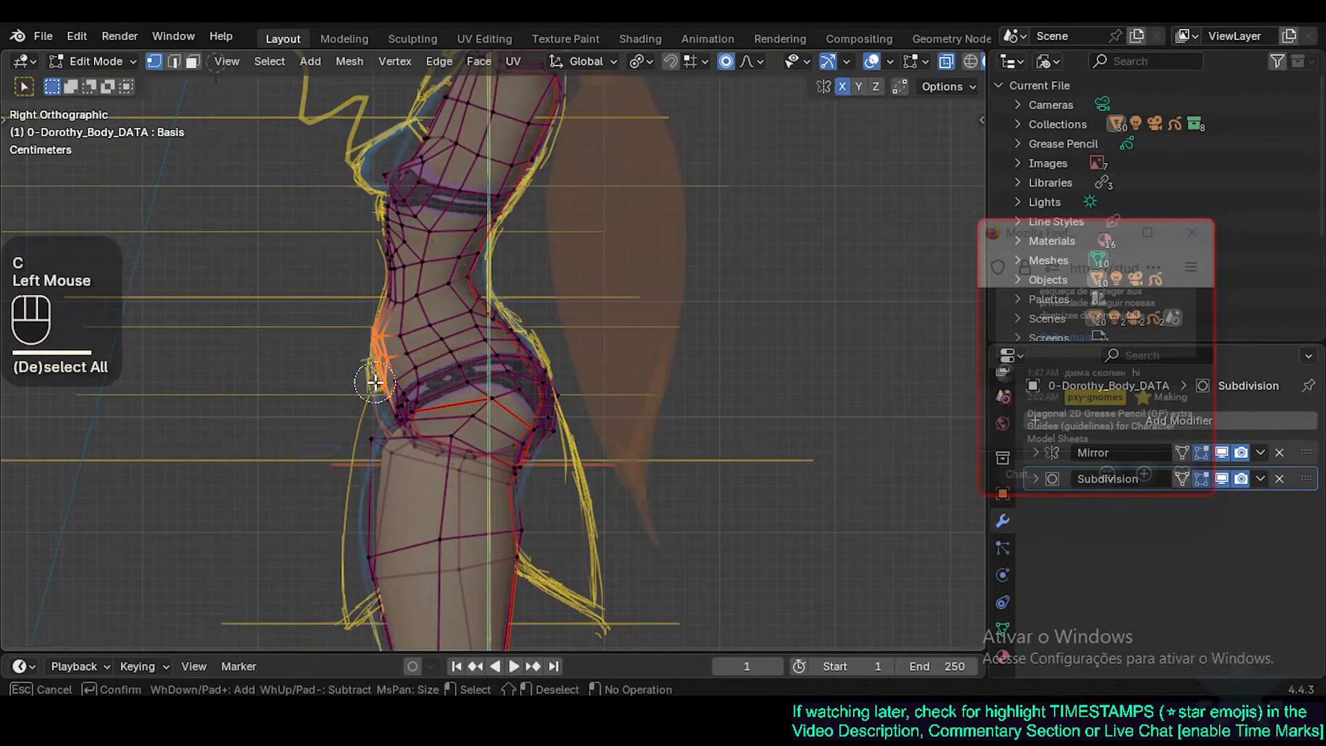
right_click(374, 382)
key(g)
shift+click(378, 433)
Circle-select the front vertices between the waist and belly and nudge them forward to smooth the abdomen's profile.
key(c)
click(391, 294)
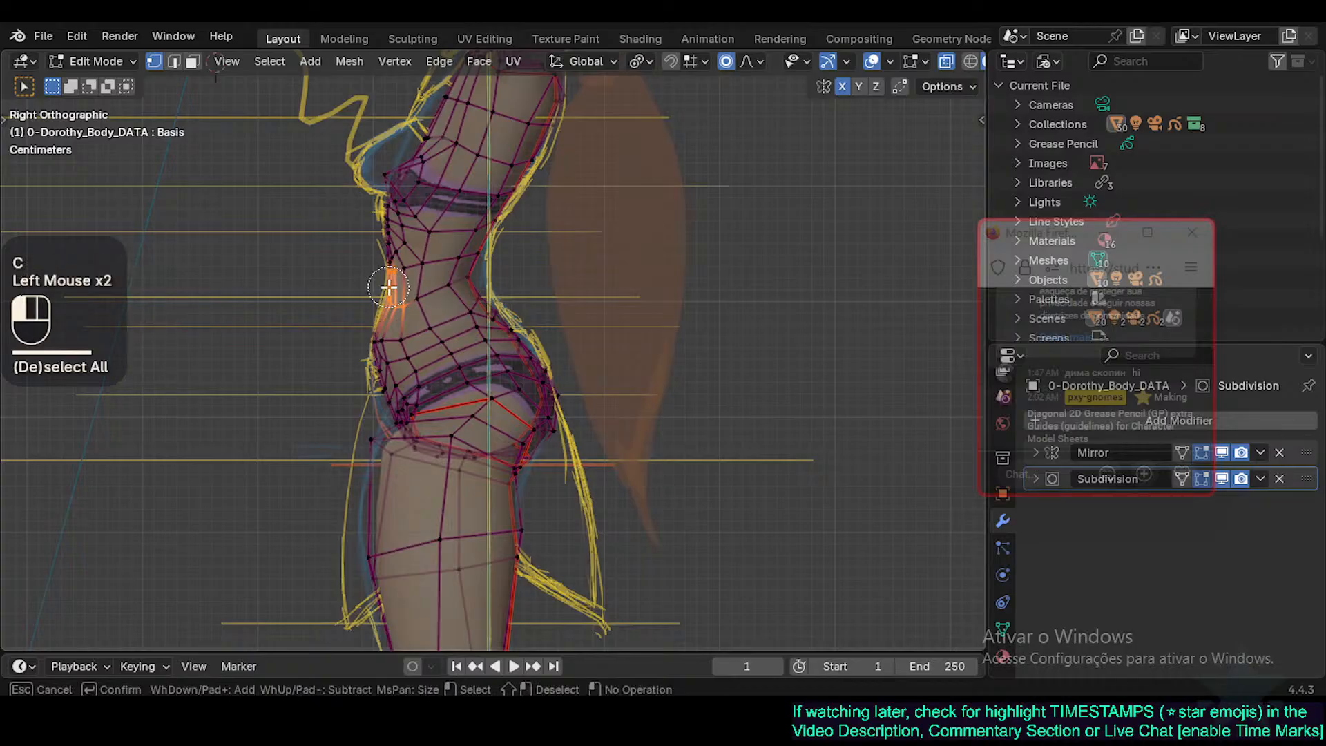
right_click(374, 281)
key(g)
shift+click(366, 276)
Circle-select the lower back at the waist, move it backward and rotate it slightly to follow the sketched curve.
key(alt+a)
key(c)
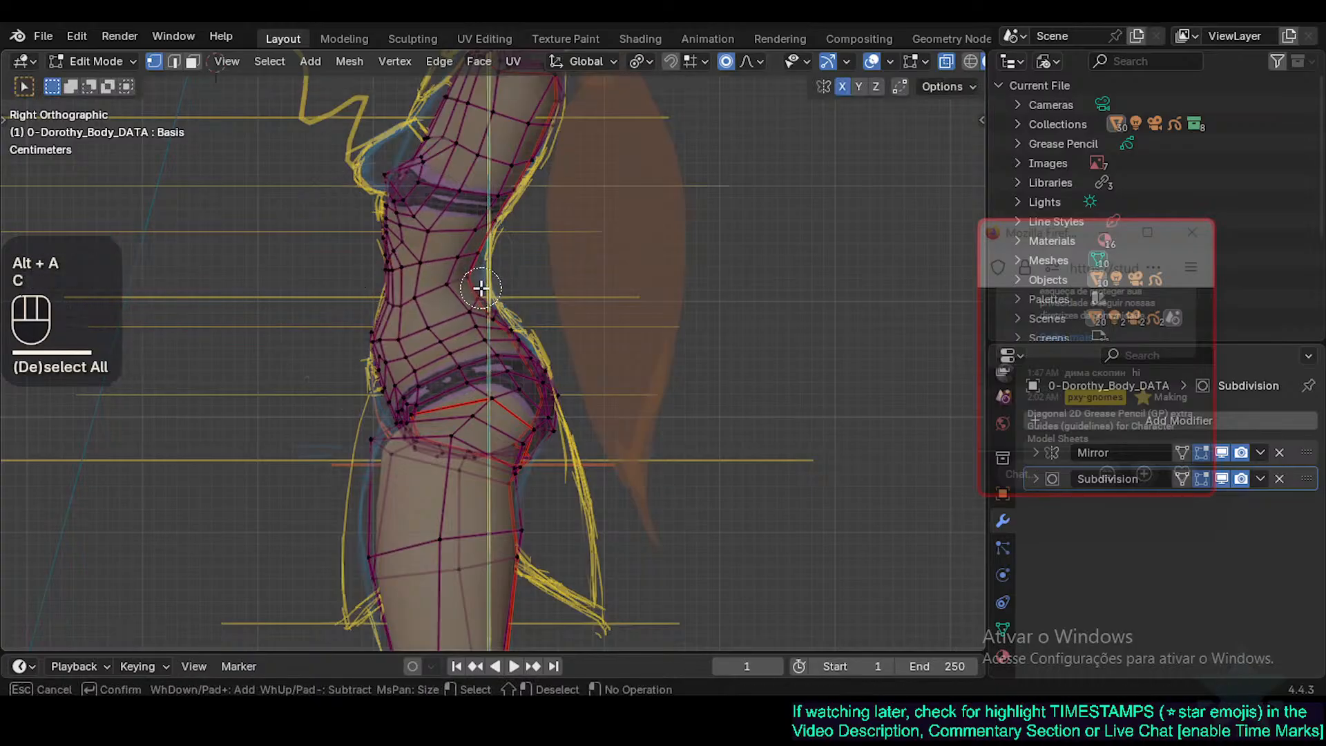
key(g)
shift+click(583, 274)
key(r)
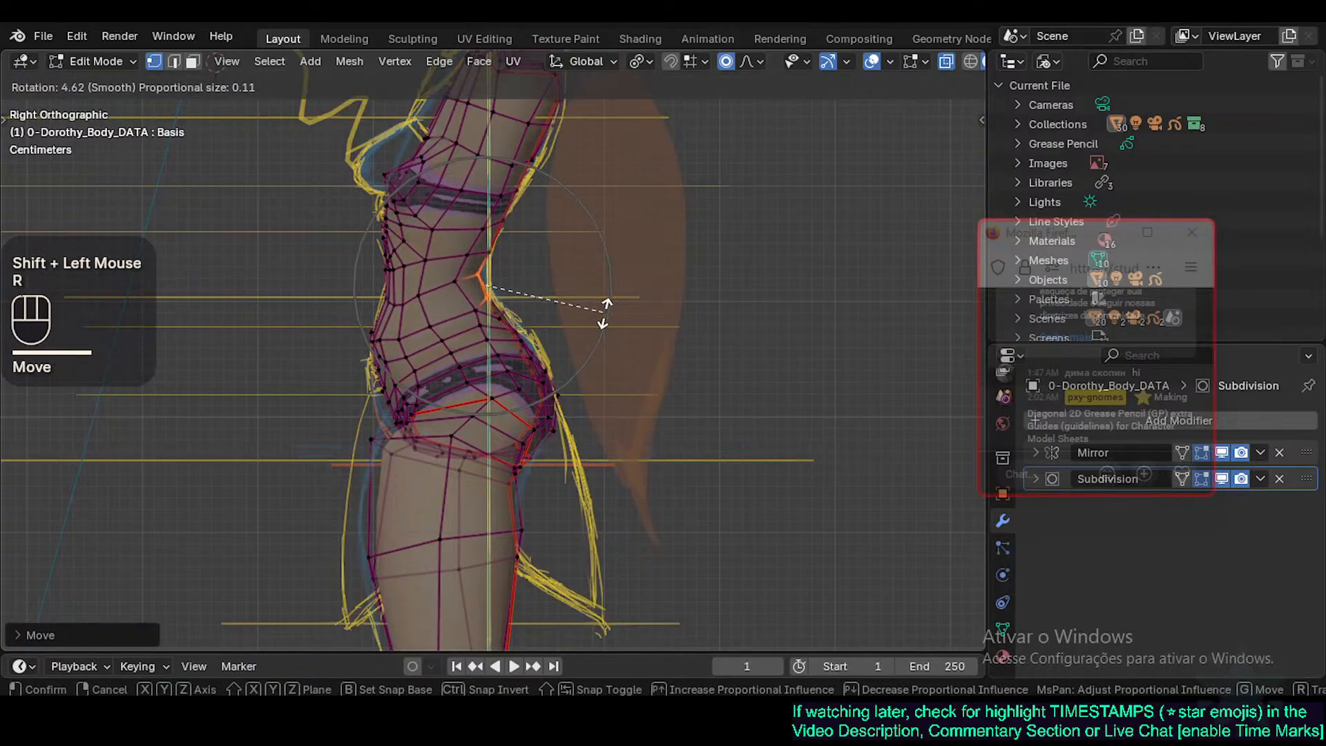
click(605, 315)
key(g)
shift+click(615, 329)
Circle-select the back vertices at the bra band and move them to the sketched back line.
key(alt+a)
right_click(509, 219)
drag(0, 0, 0, 0)
right_click(509, 219)
shift+middle_drag(501, 248, 497, 309)
key(g)
shift+click(511, 277)
Circle-select the back vertices above the bra band, then move and rotate them to fit the back outline.
key(alt+a)
key(c)
drag(484, 273, 506, 231)
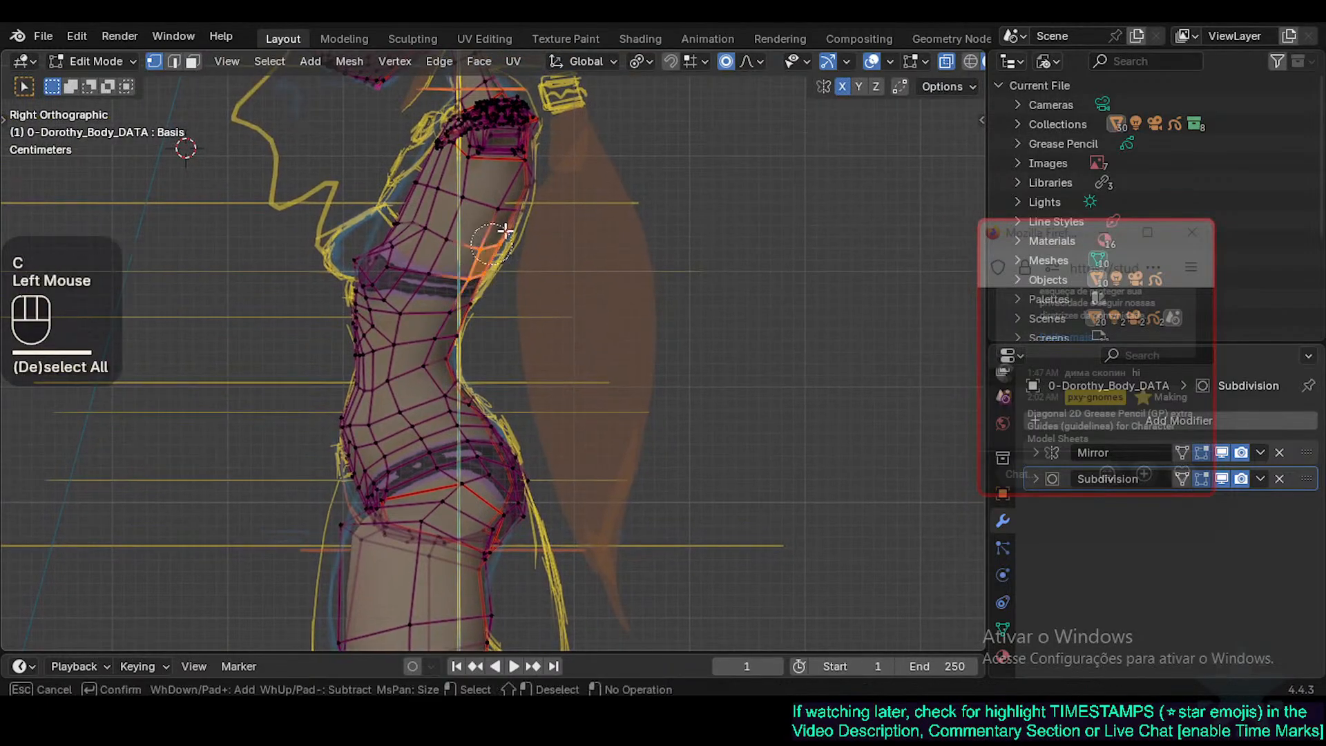
key(g)
shift+click(521, 261)
key(r)
click(510, 256)
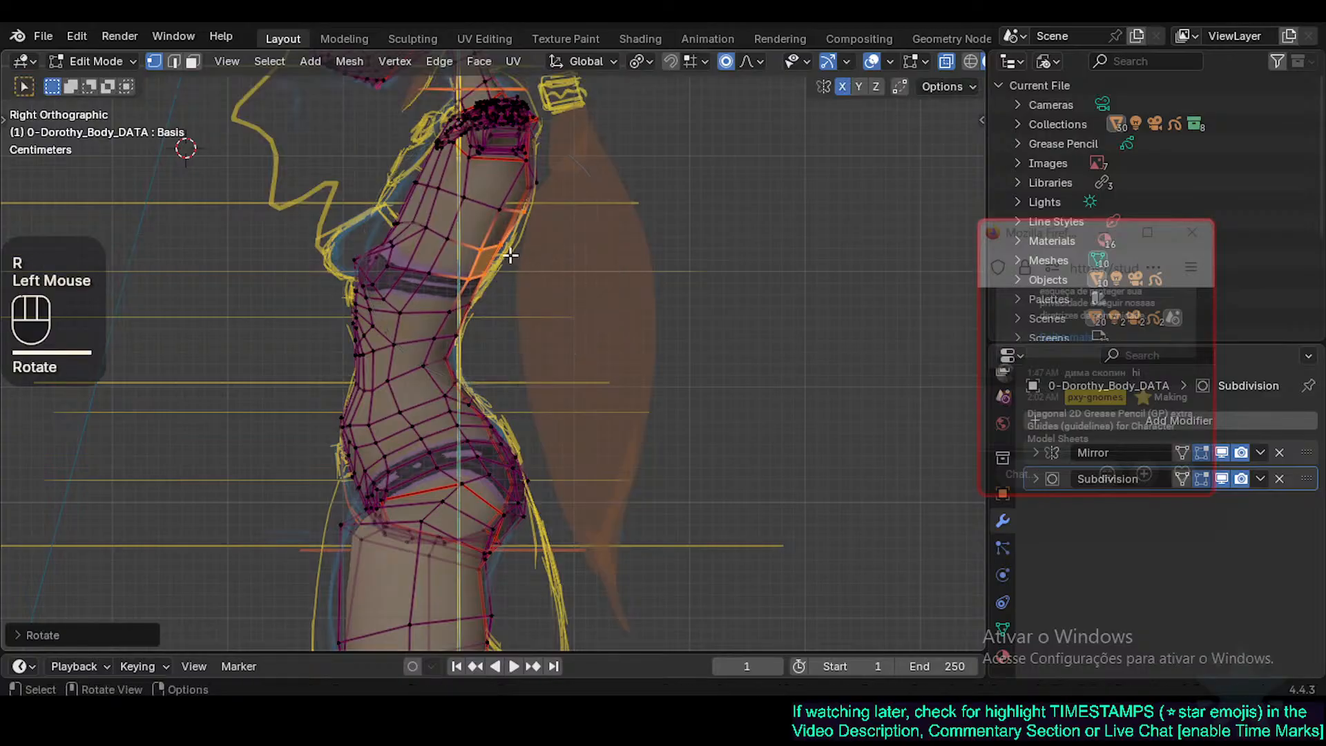
key(g)
shift+click(542, 272)
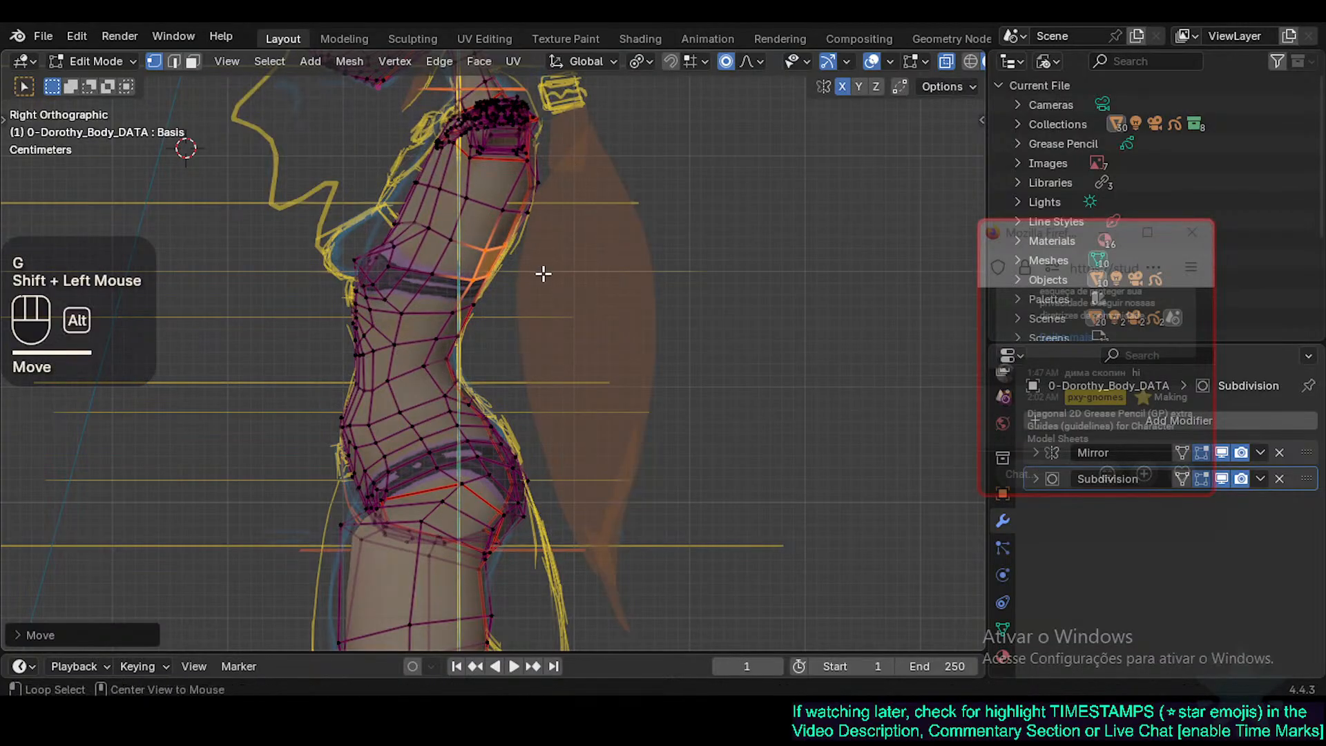
Circle-select the back vertices directly above the bra band and adjust their position against the outline.
key(alt+z)
key(alt+z)
key(alt+a)
key(c)
click(479, 272)
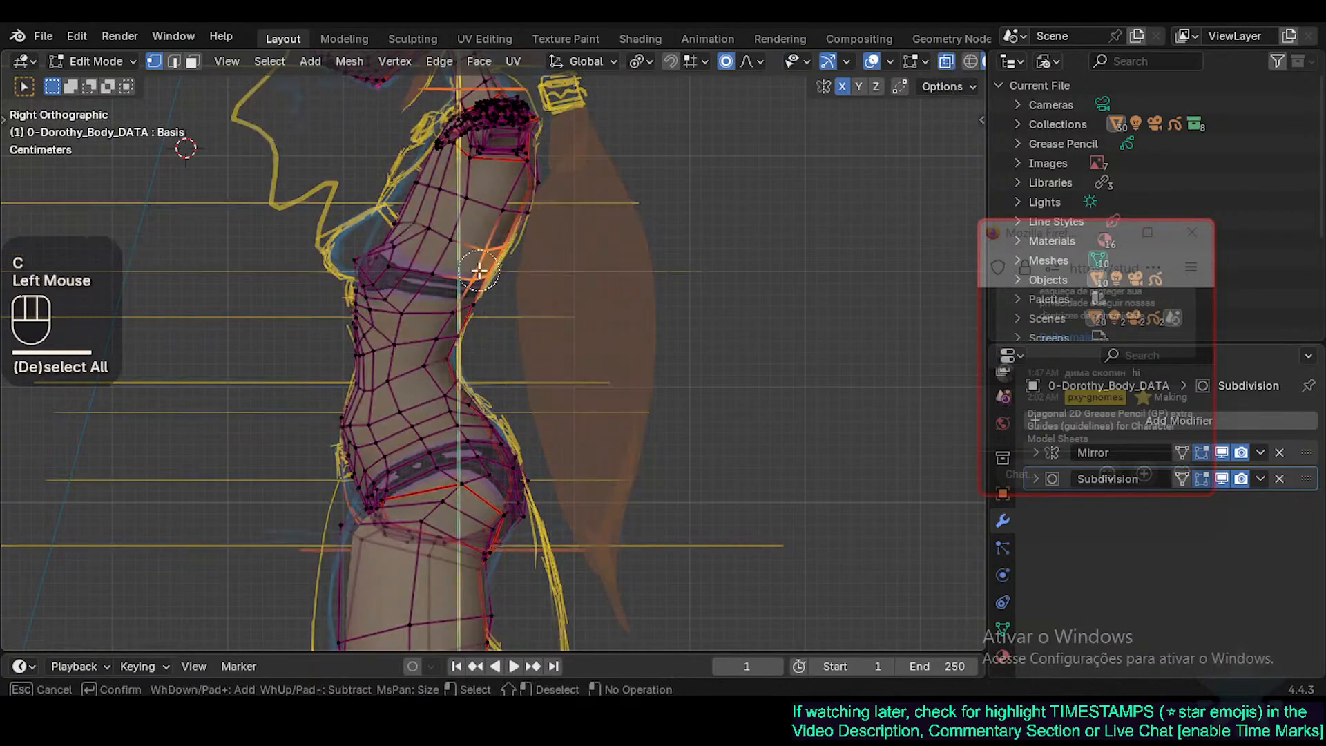
key(g)
shift+click(544, 241)
Circle-select the upper back vertices below the shoulder and move them backward to the sketched outline.
shift+middle_drag(548, 227, 536, 300)
key(alt+a)
key(c)
drag(525, 283, 529, 254)
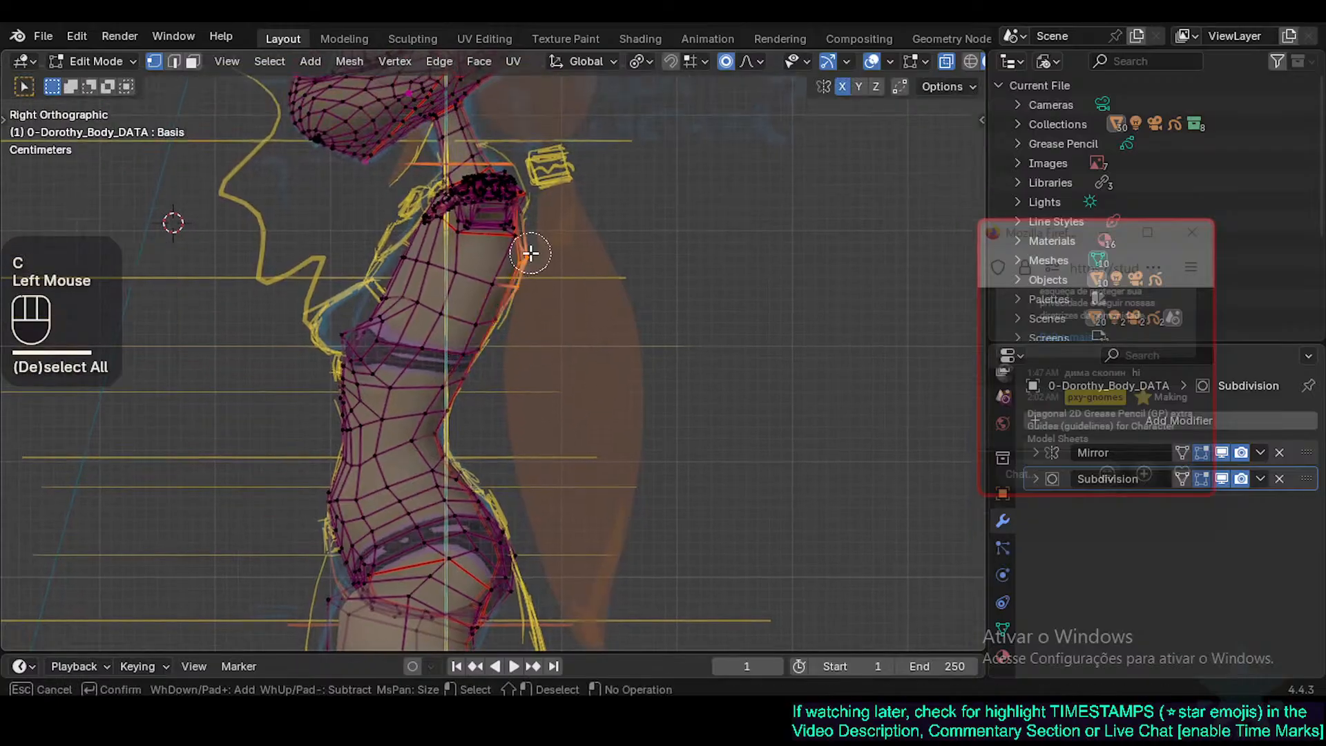
right_click(531, 263)
key(g)
shift+click(547, 246)
key(g)
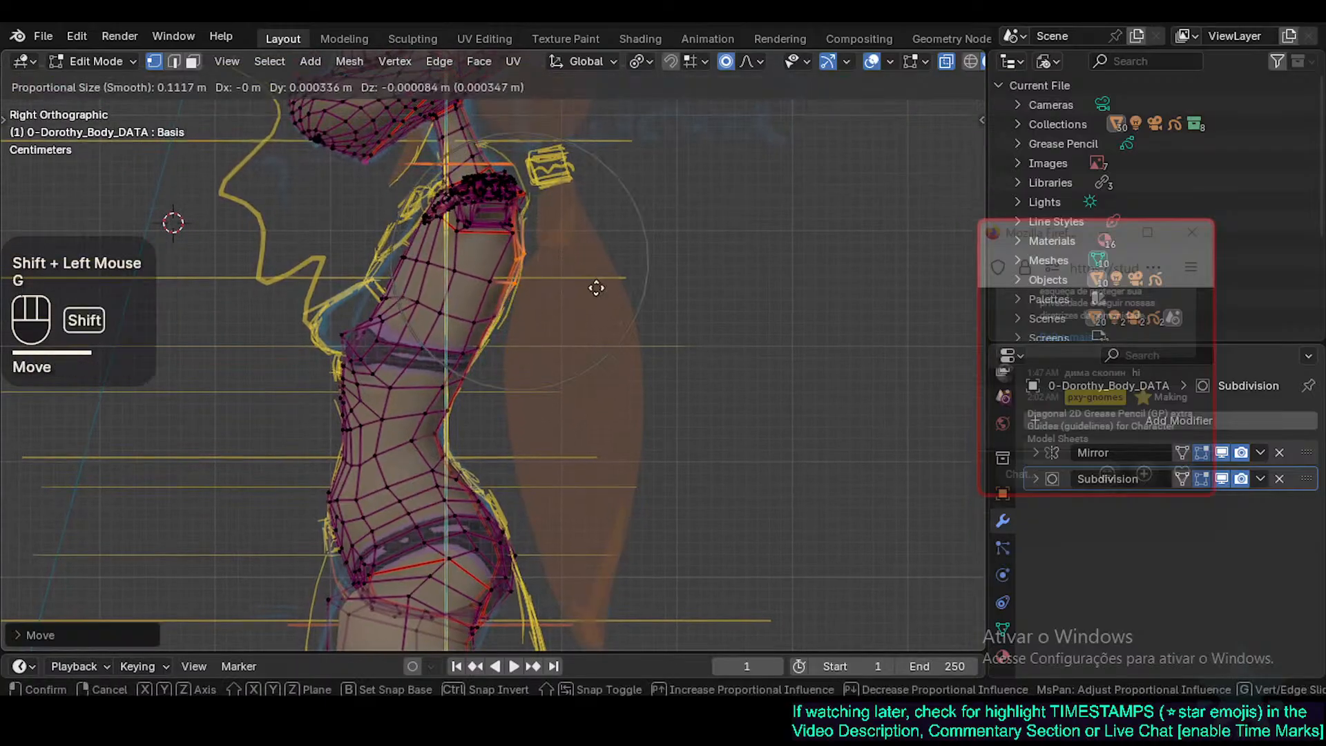
shift+click(640, 310)
Reselect the mid-back vertices between the shoulder and bra band and nudge them backward to even out the curve.
key(alt+a)
key(c)
click(484, 338)
right_click(485, 338)
key(g)
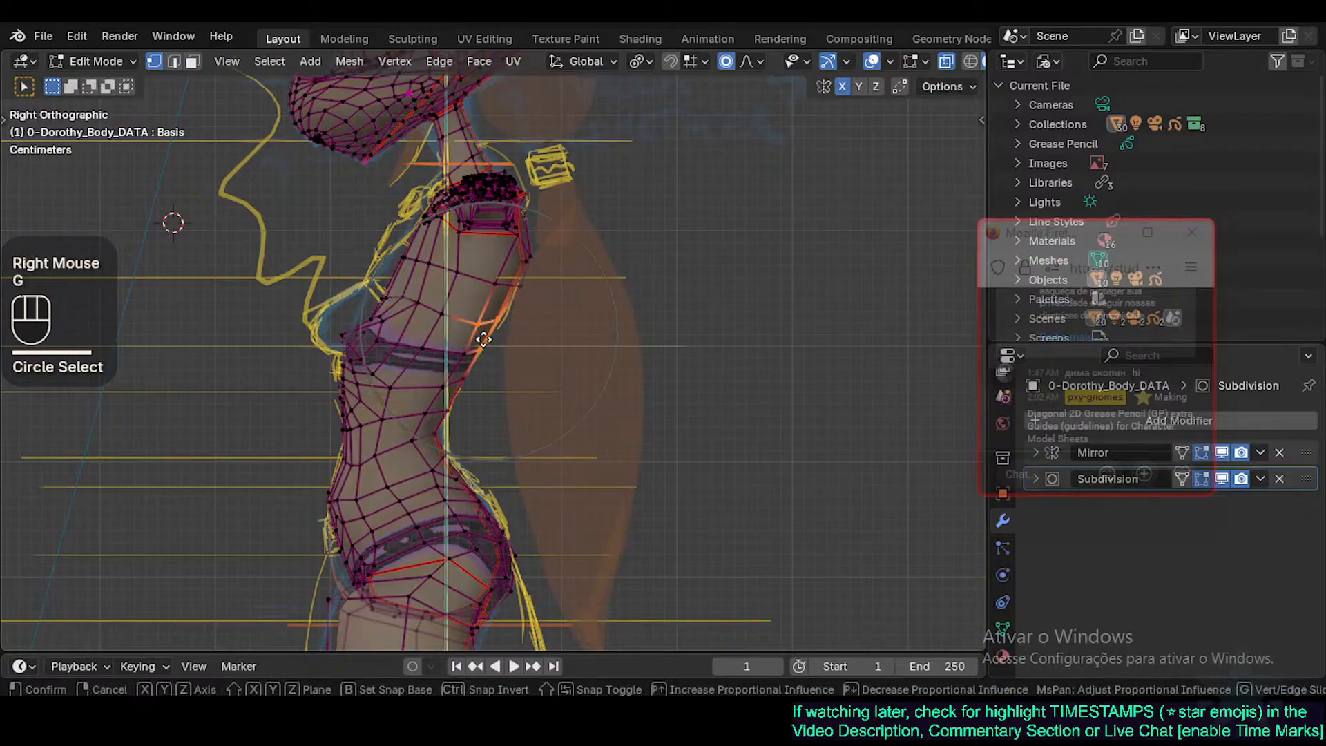
shift+click(509, 353)
Select the face loop around the breast together with its tip vertex and try scaling the selection up.
shift+middle_drag(428, 335, 436, 361)
key(alt+a)
key(c)
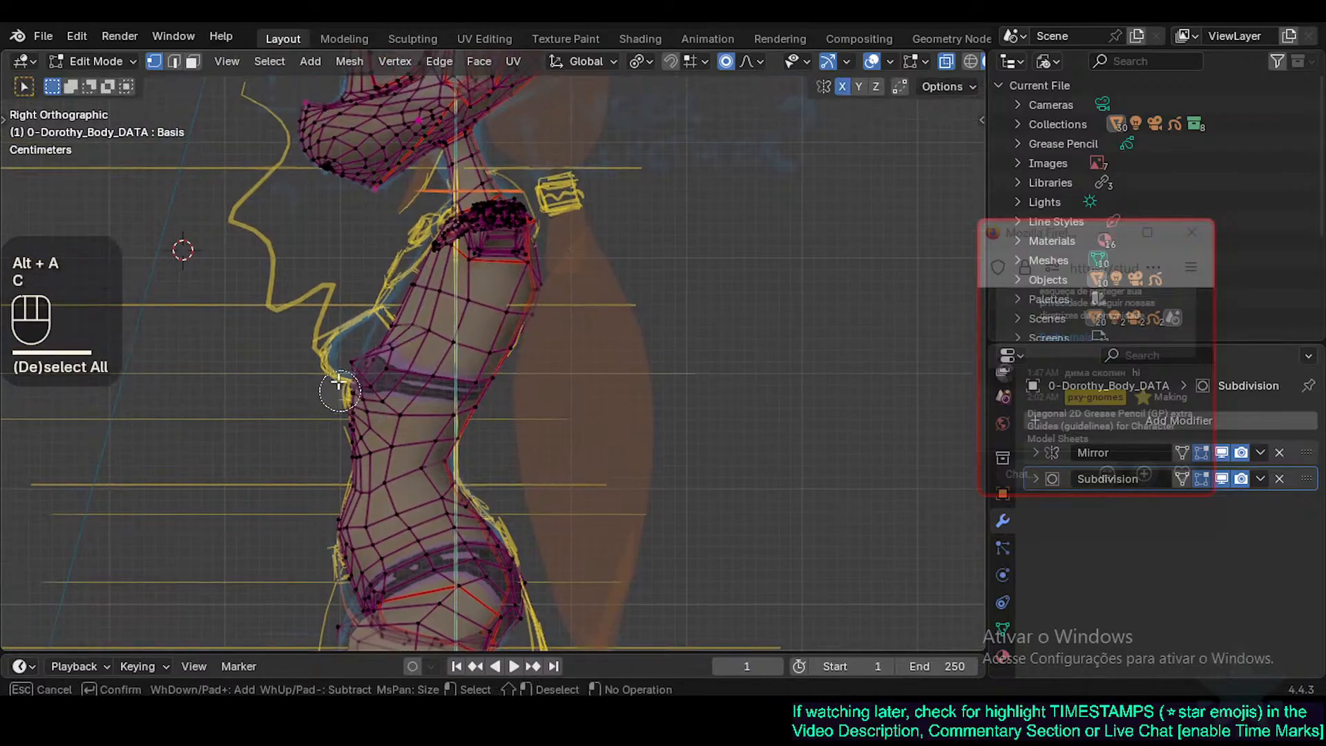
right_click(383, 357)
key(3)
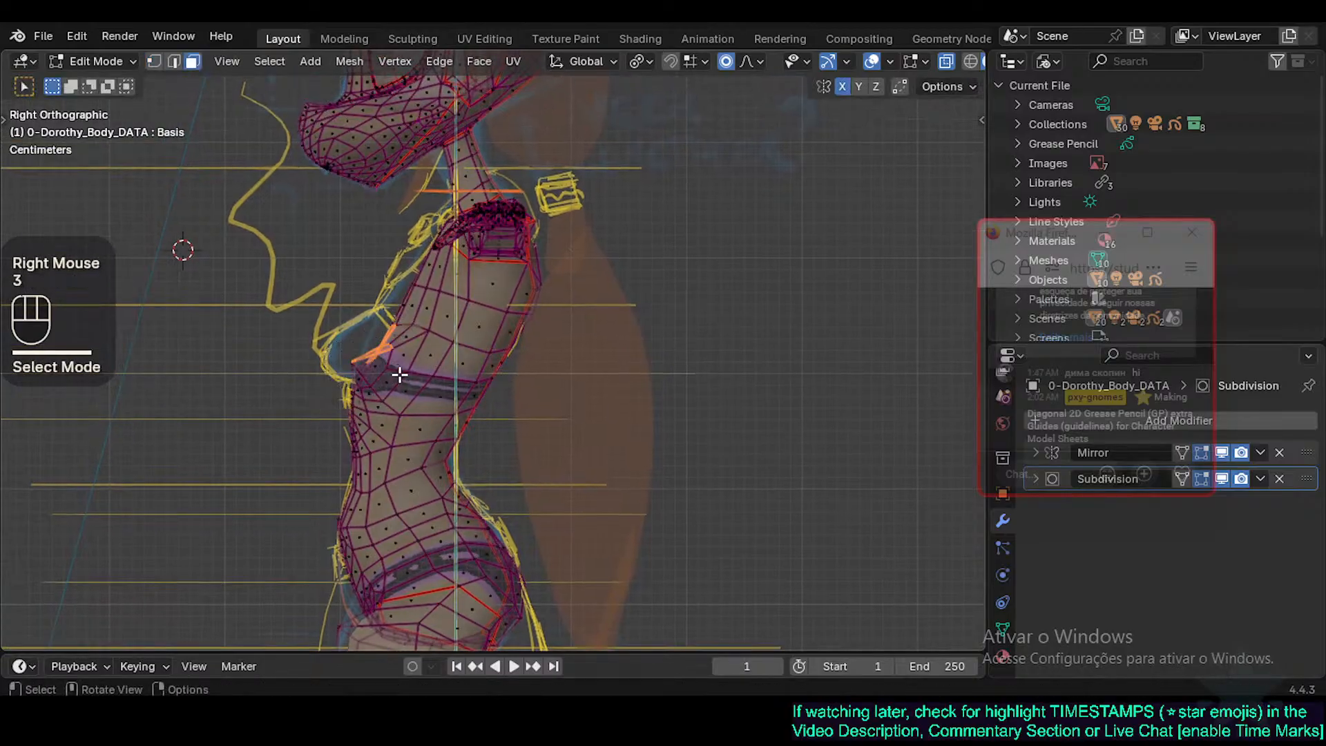
alt+shift+click(399, 366)
key(1)
shift+click(377, 357)
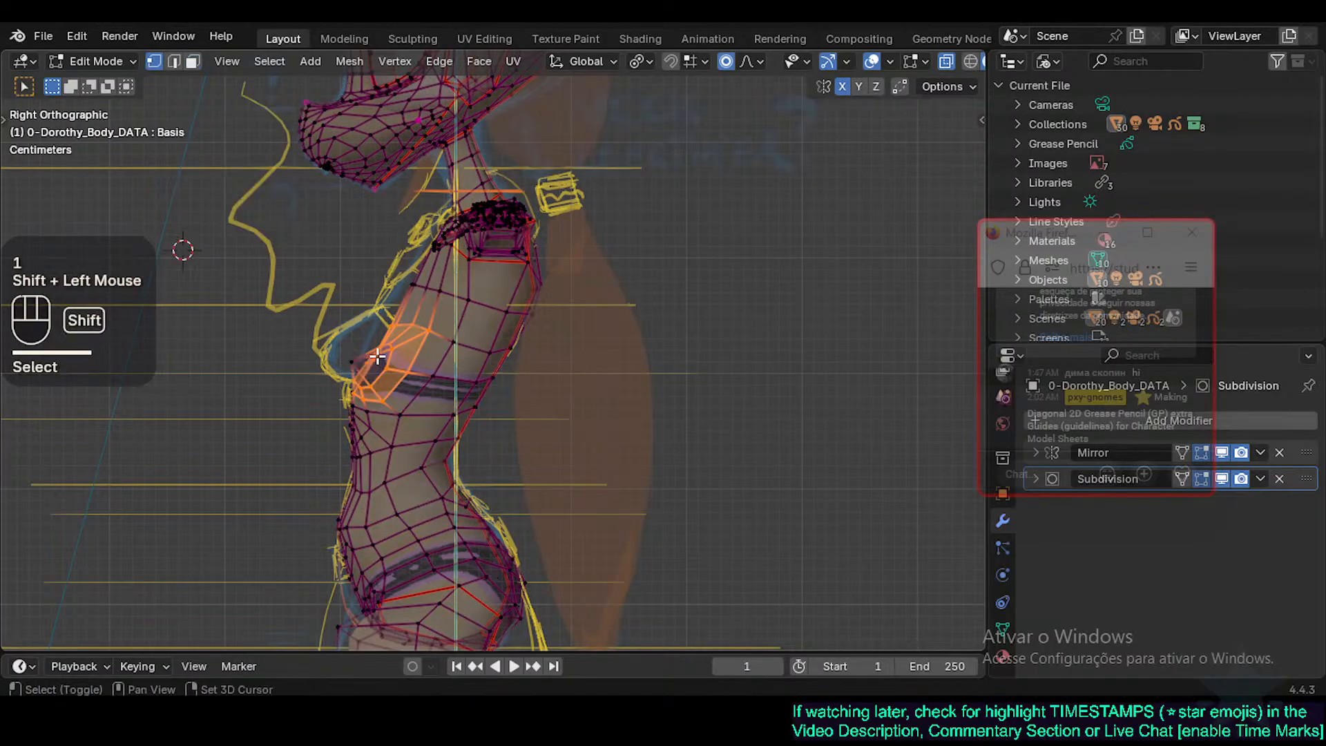
key(s)
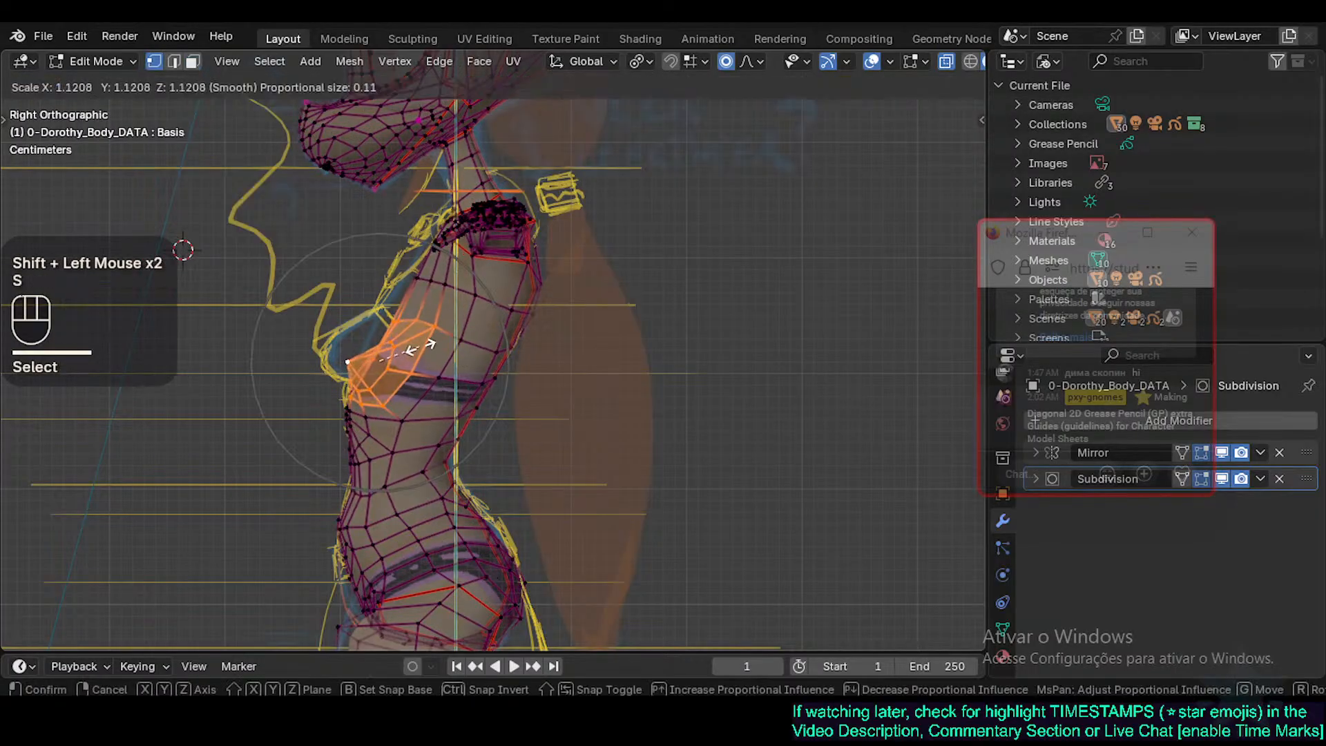
key(Escape)
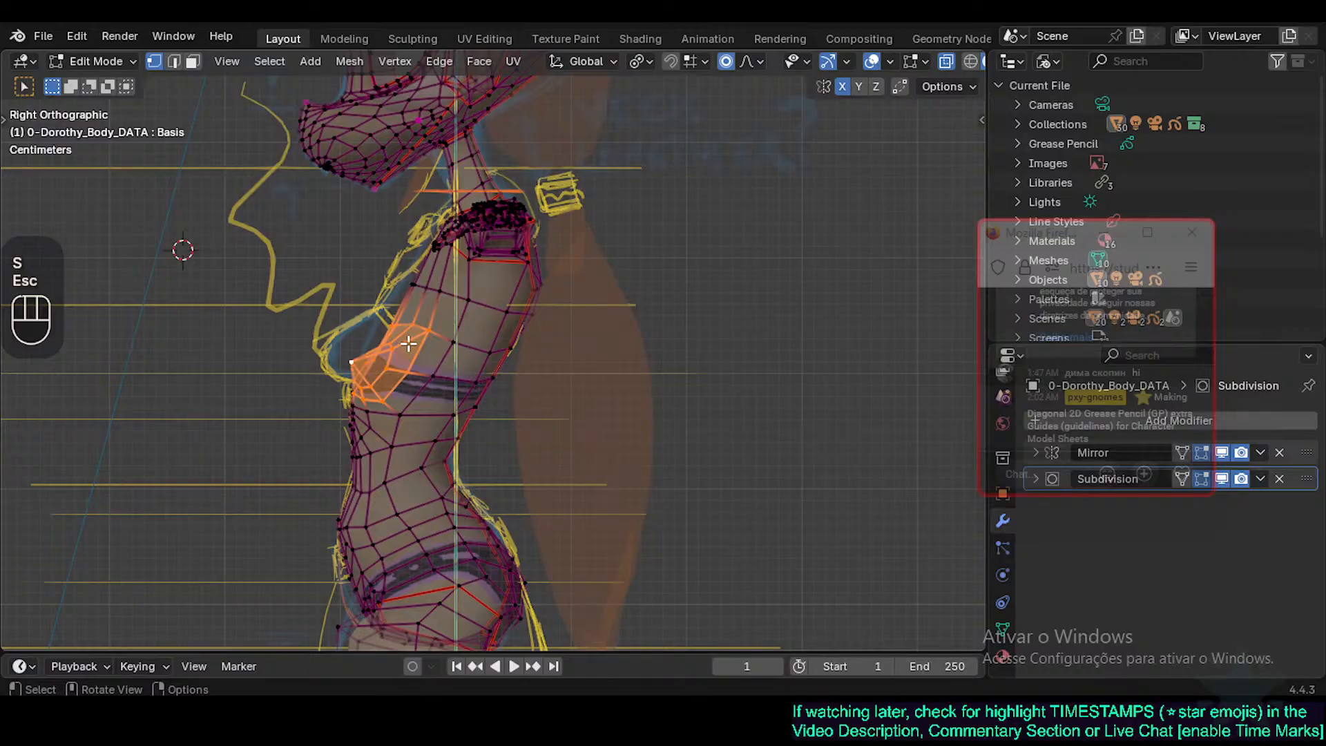
Reduce the proportional editing size to about 0.05 m and scale the selected breast geometry up slightly.
key(g)
scroll(408, 344, up, 4)
click(408, 343)
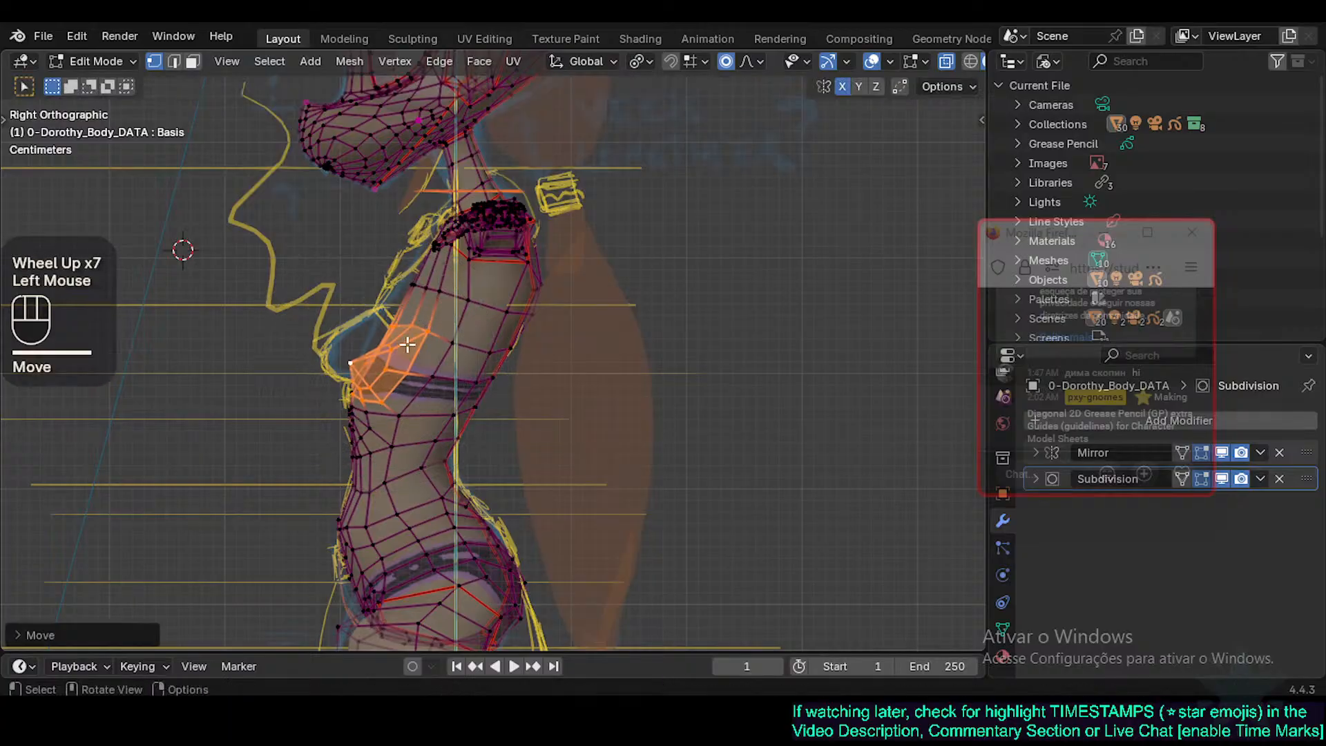
key(s)
click(453, 345)
key(g)
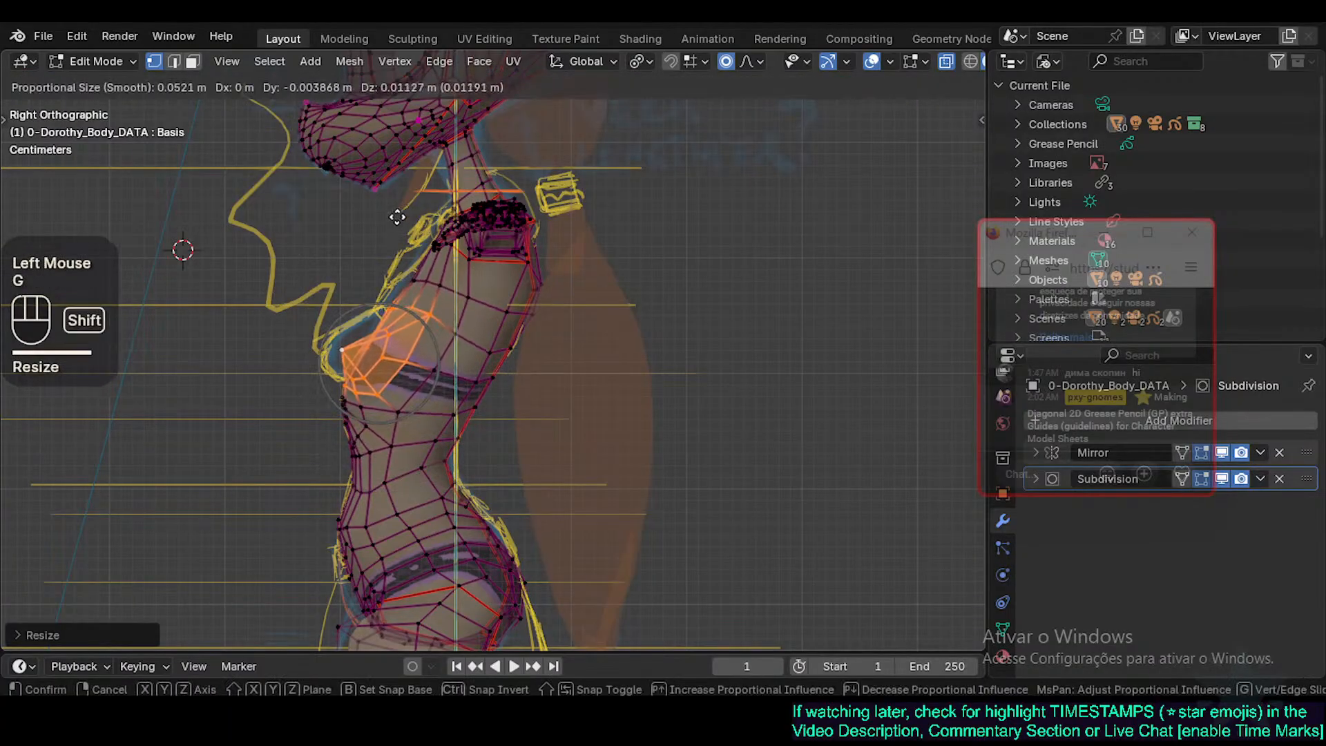
key(Escape)
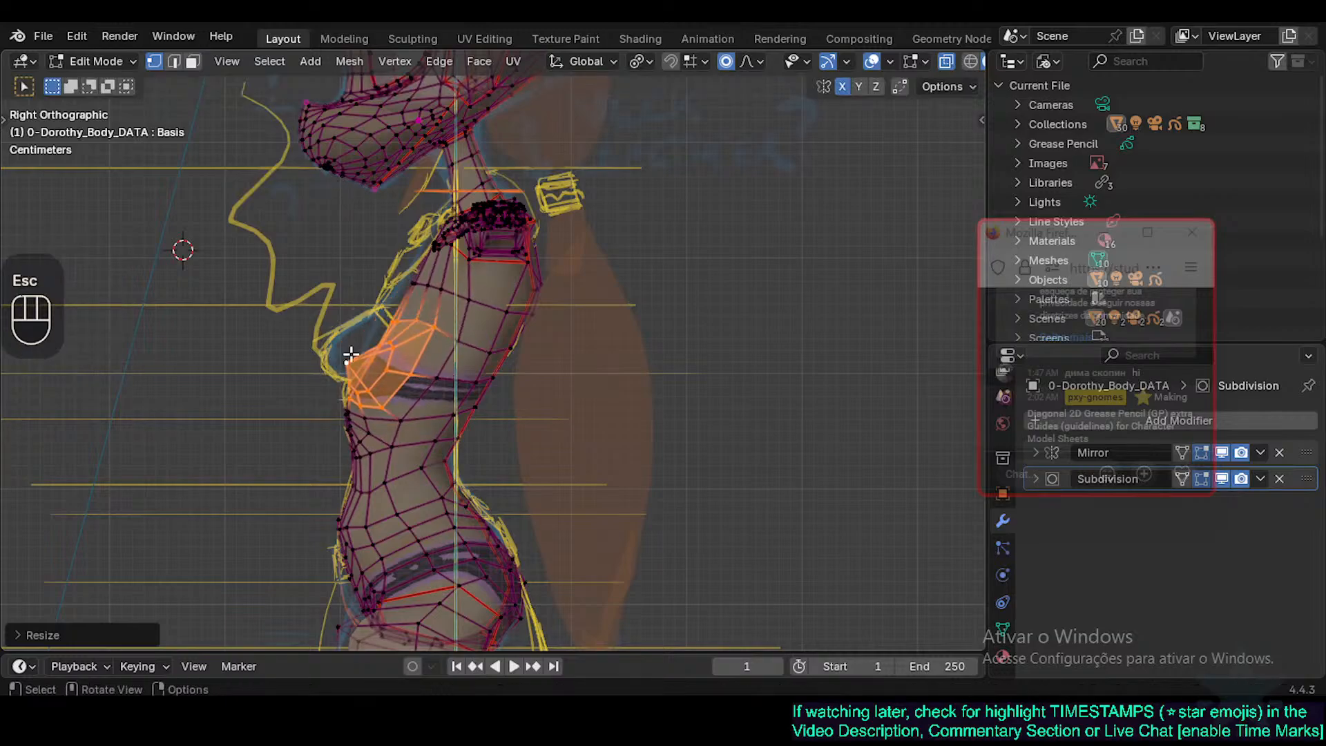
Select only the breast's tip vertex and move it up and slightly forward toward the sketched bust.
key(alt+a)
click(347, 356)
key(g)
shift+click(334, 309)
key(alt+a)
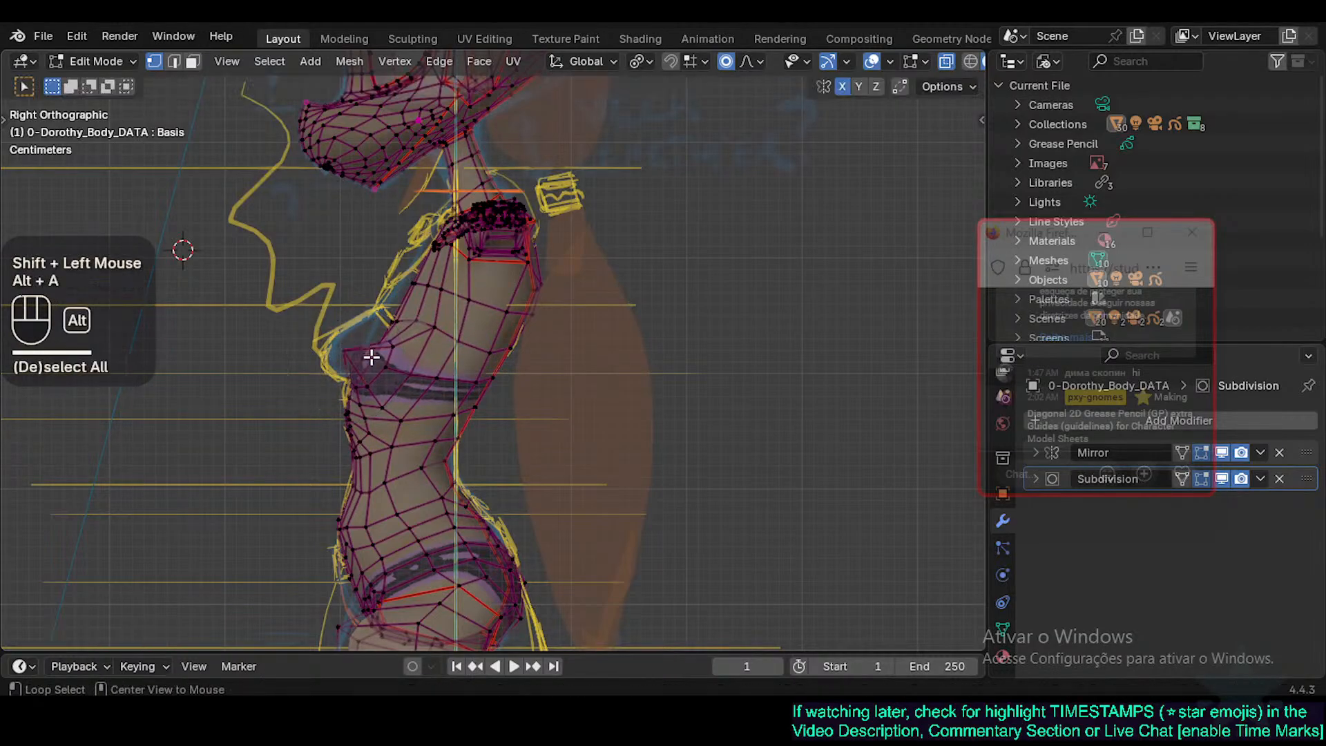
Try to add a loop cut and to bevel the edges at the base of the breast.
key(ctrl+r)
key(alt+a)
key(2)
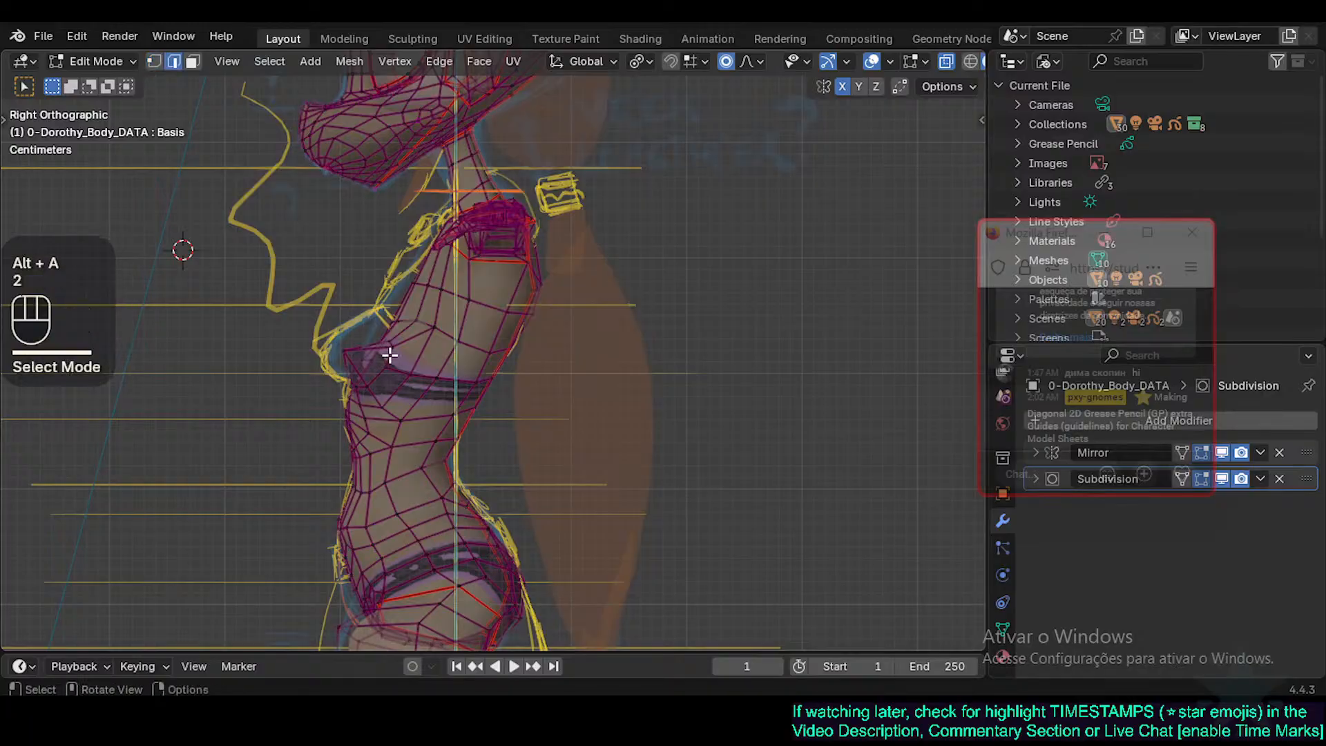
alt+shift+click(404, 350)
key(ctrl+b)
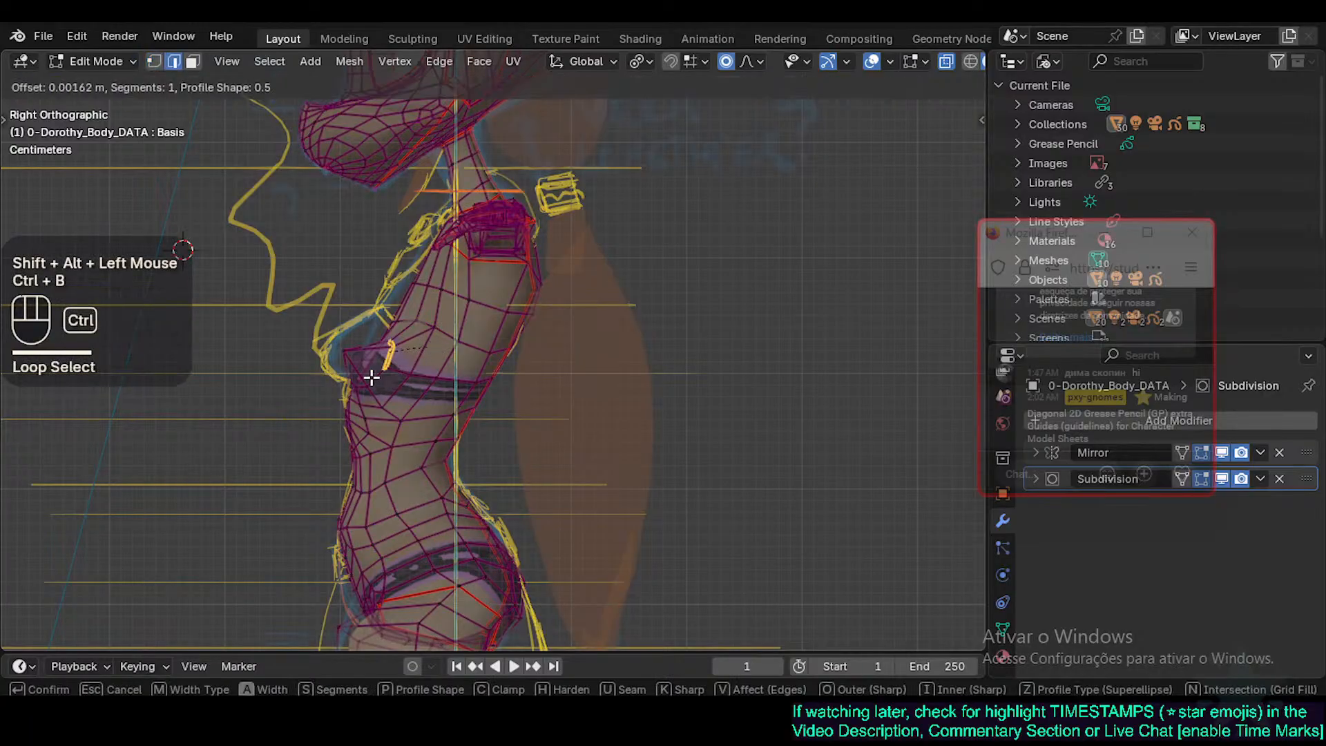
key(Escape)
key(ctrl+z)
key(ctrl+z)
key(ctrl+z)
key(alt+a)
middle_drag(371, 377, 493, 435)
scroll(480, 422, up, 2)
scroll(459, 456, up, 3)
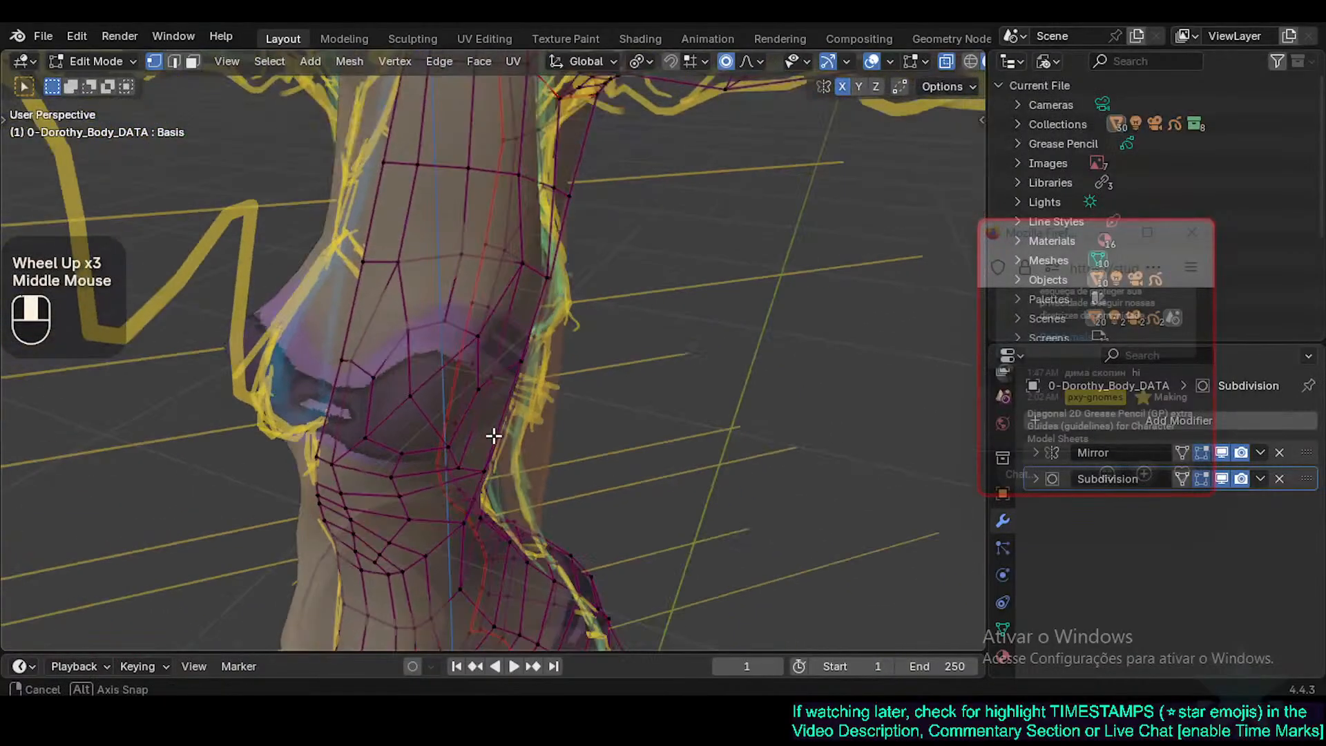
alt+shift+click(418, 347)
alt+shift+click(462, 383)
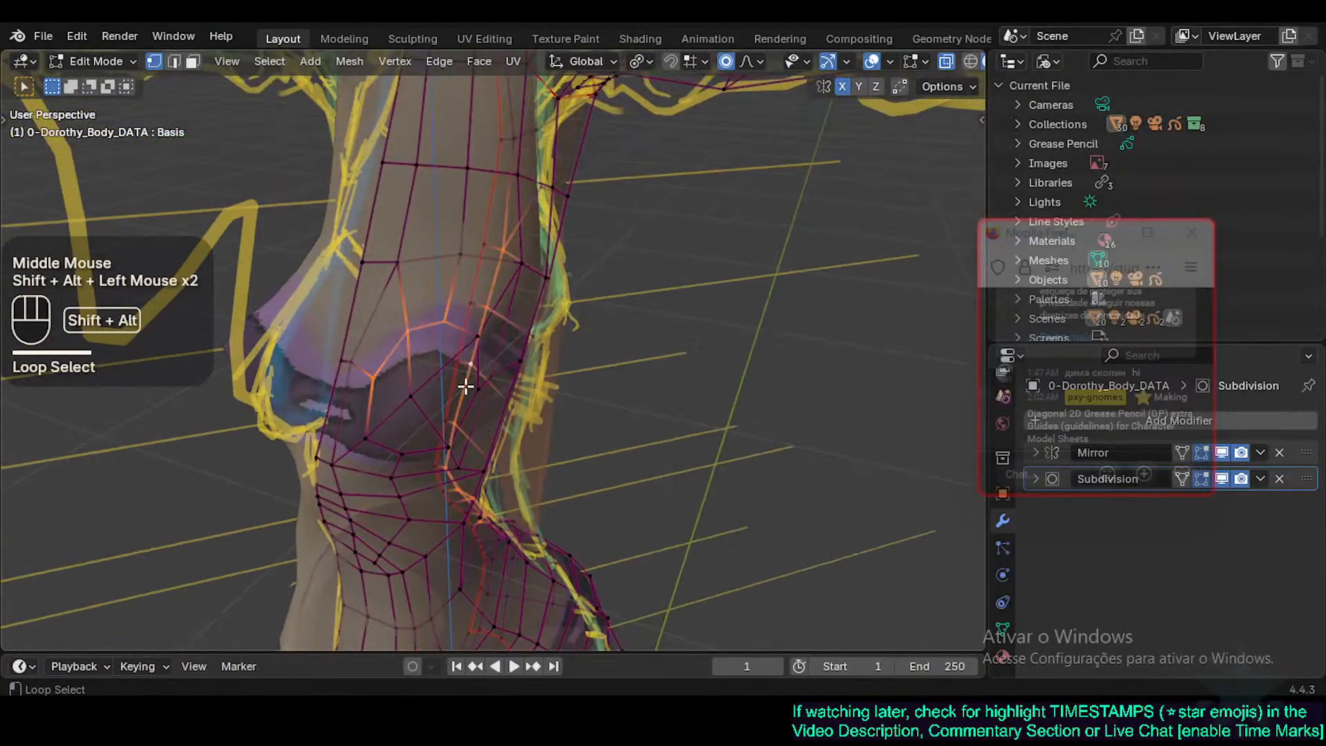
key(alt+a)
key(alt+a)
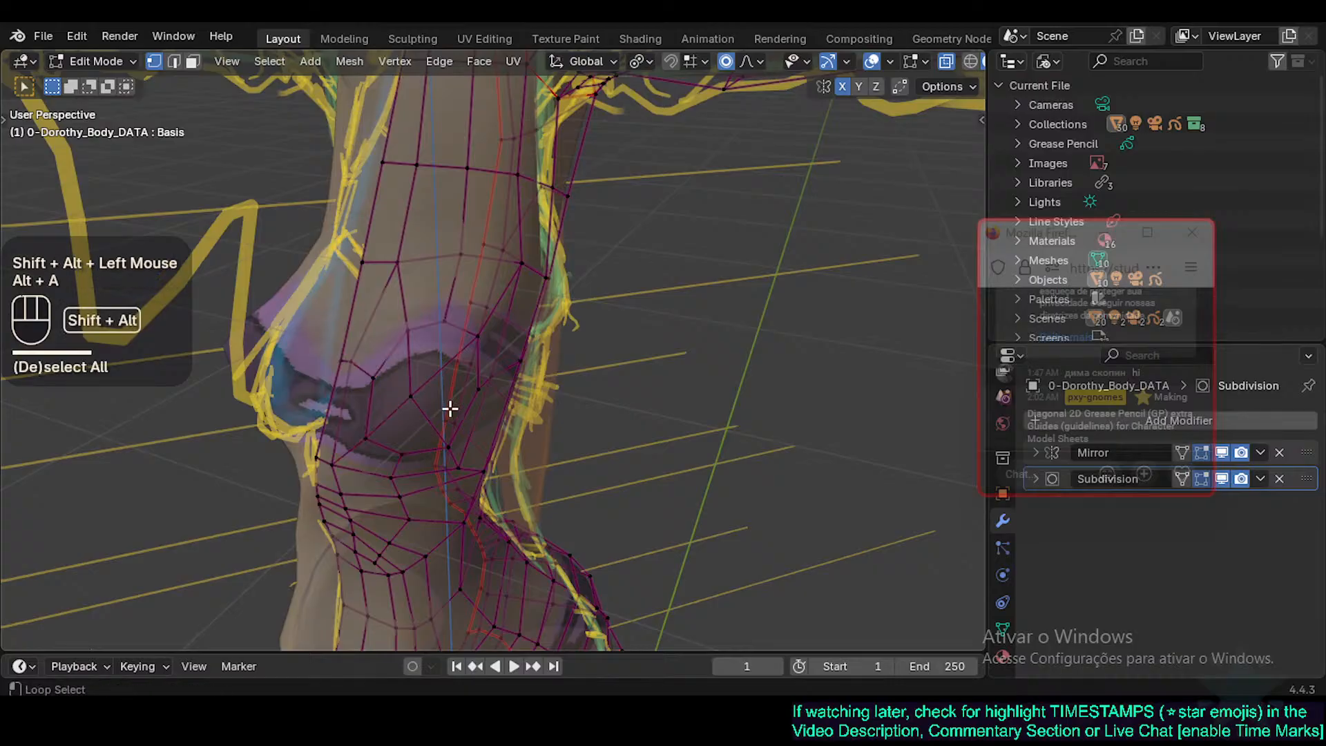
Select the ring of edges around the breast's base in edge mode and try to bevel it.
key(alt+a)
key(2)
alt+shift+click(455, 326)
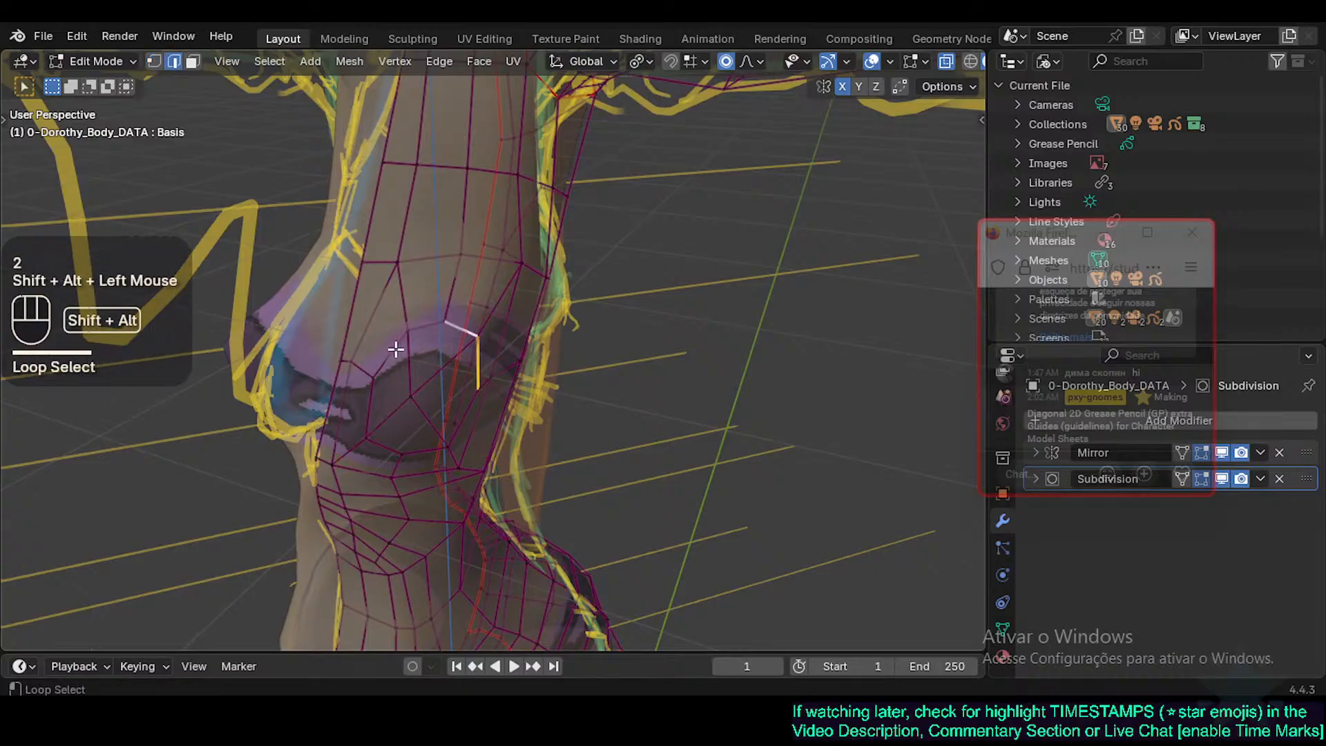
alt+shift+click(464, 423)
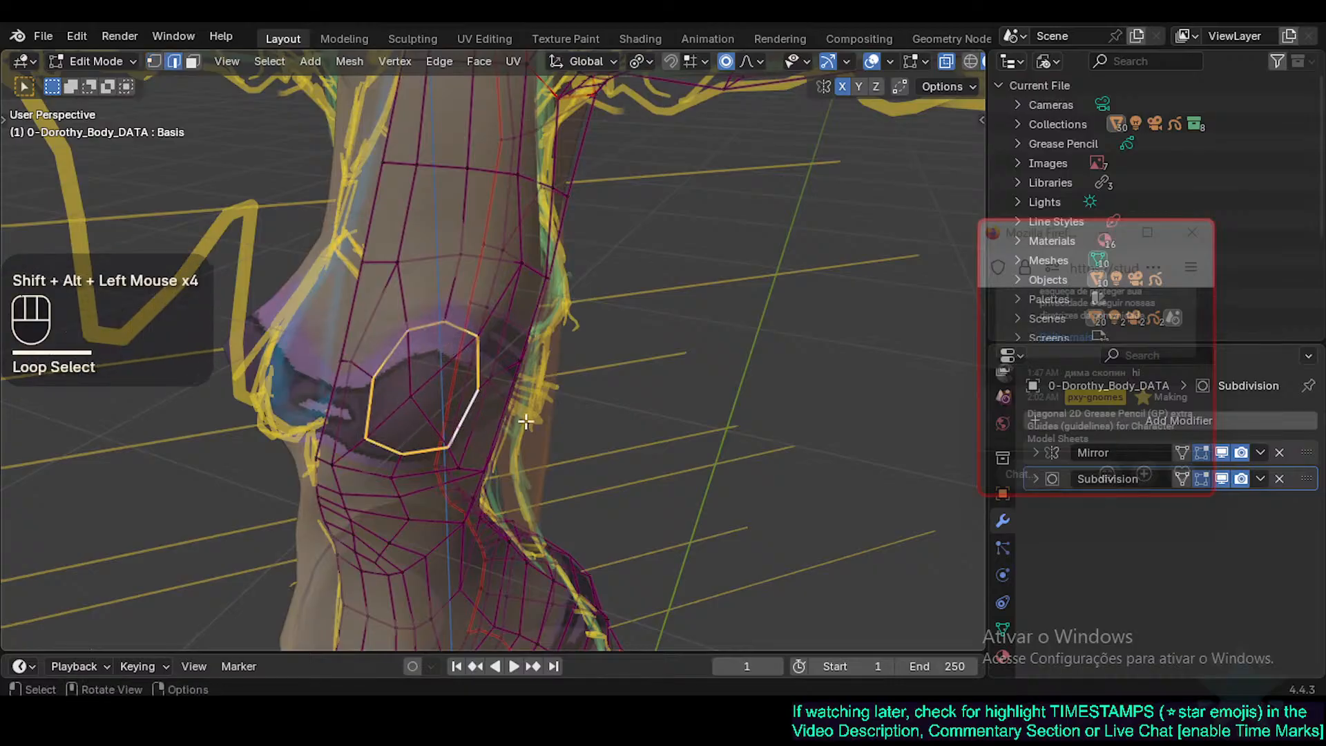
middle_drag(464, 423, 480, 379)
key(ctrl+b)
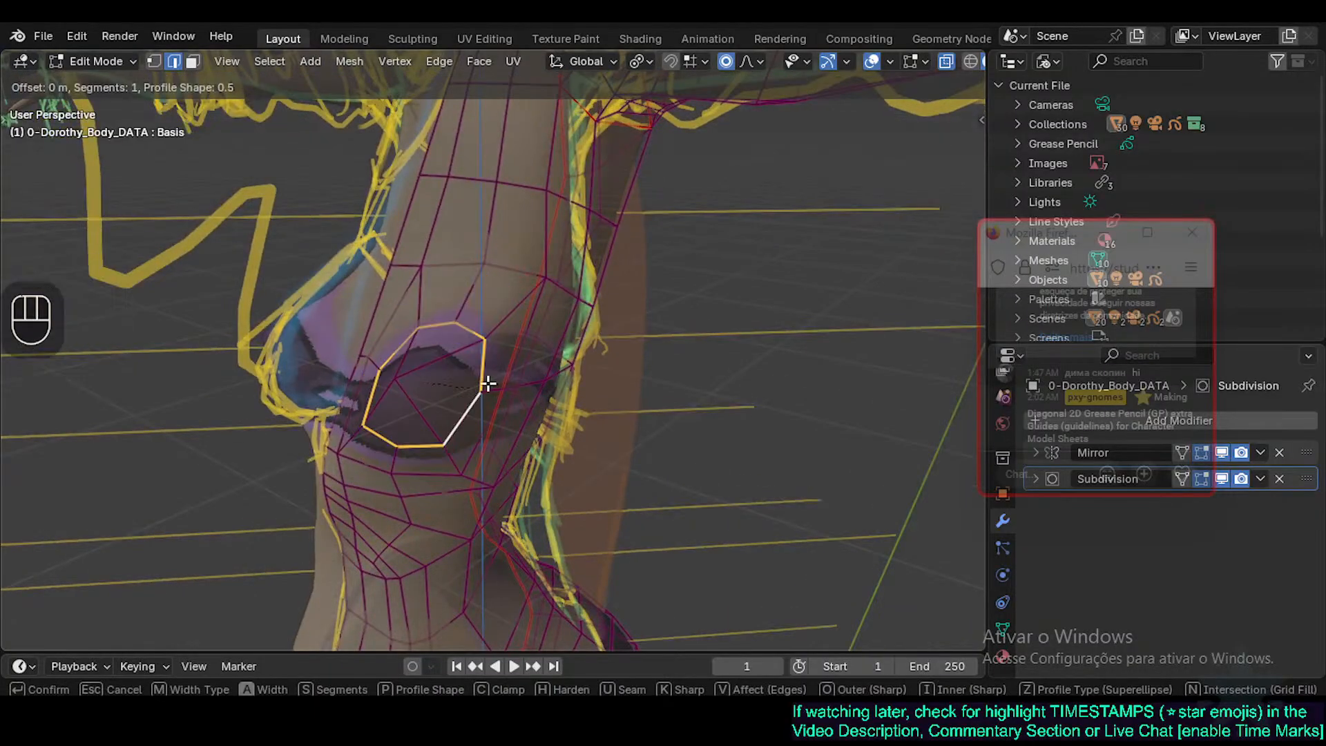
key(Escape)
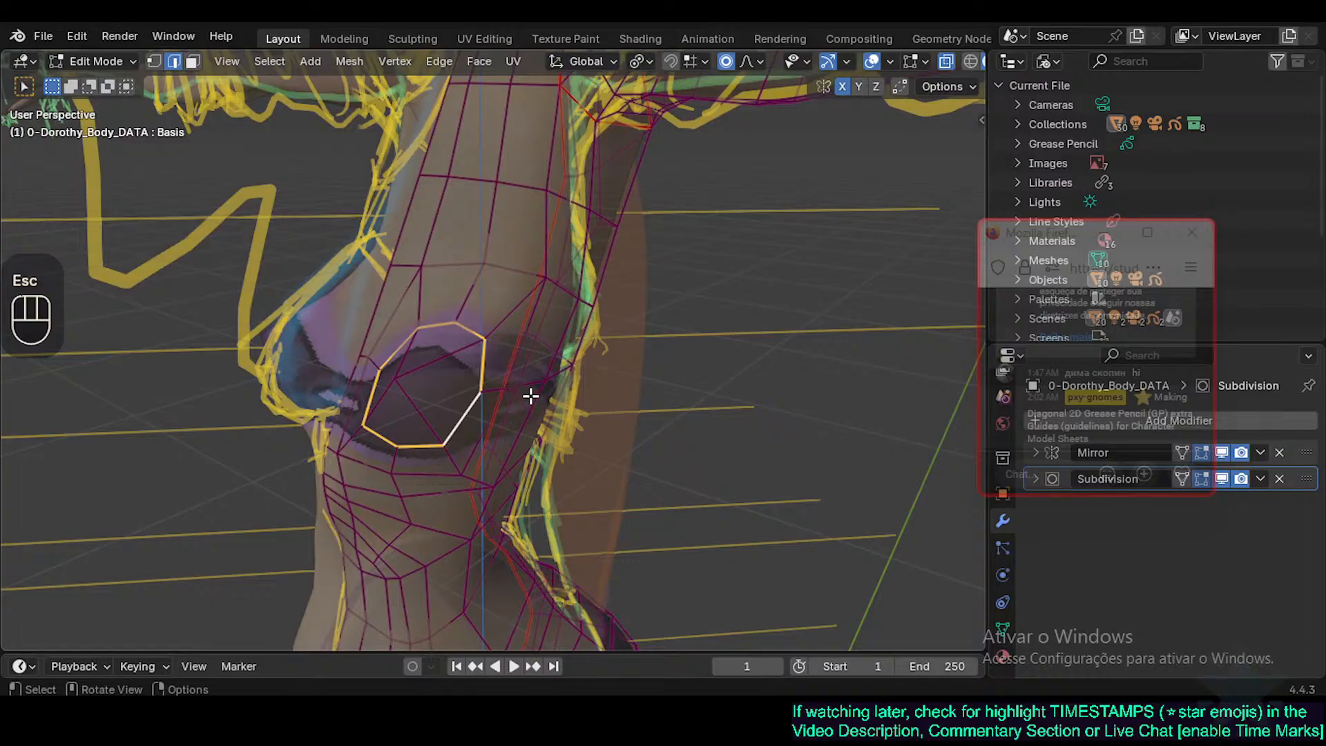
middle_drag(472, 445, 458, 403)
key(ctrl+z)
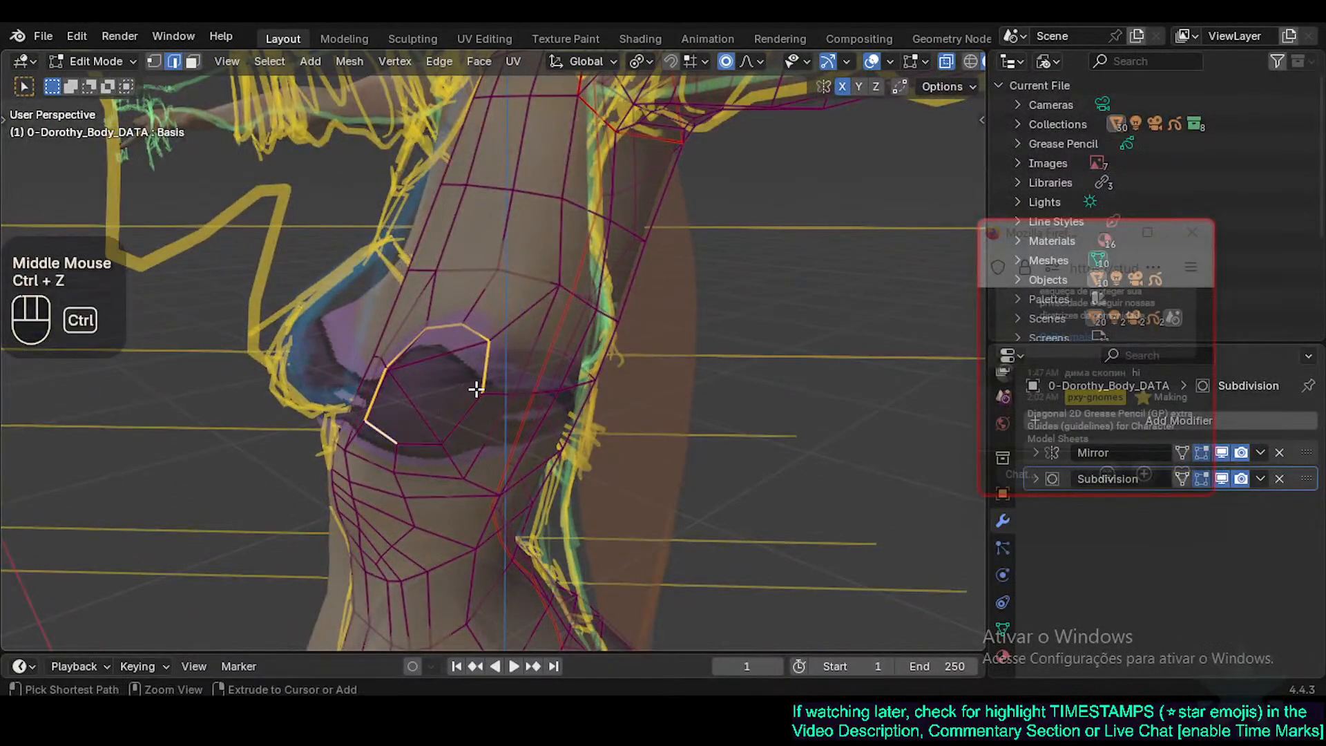
Complete the edge ring selection around the breast's base and bevel it by about 0.011 m with one segment.
shift+click(467, 414)
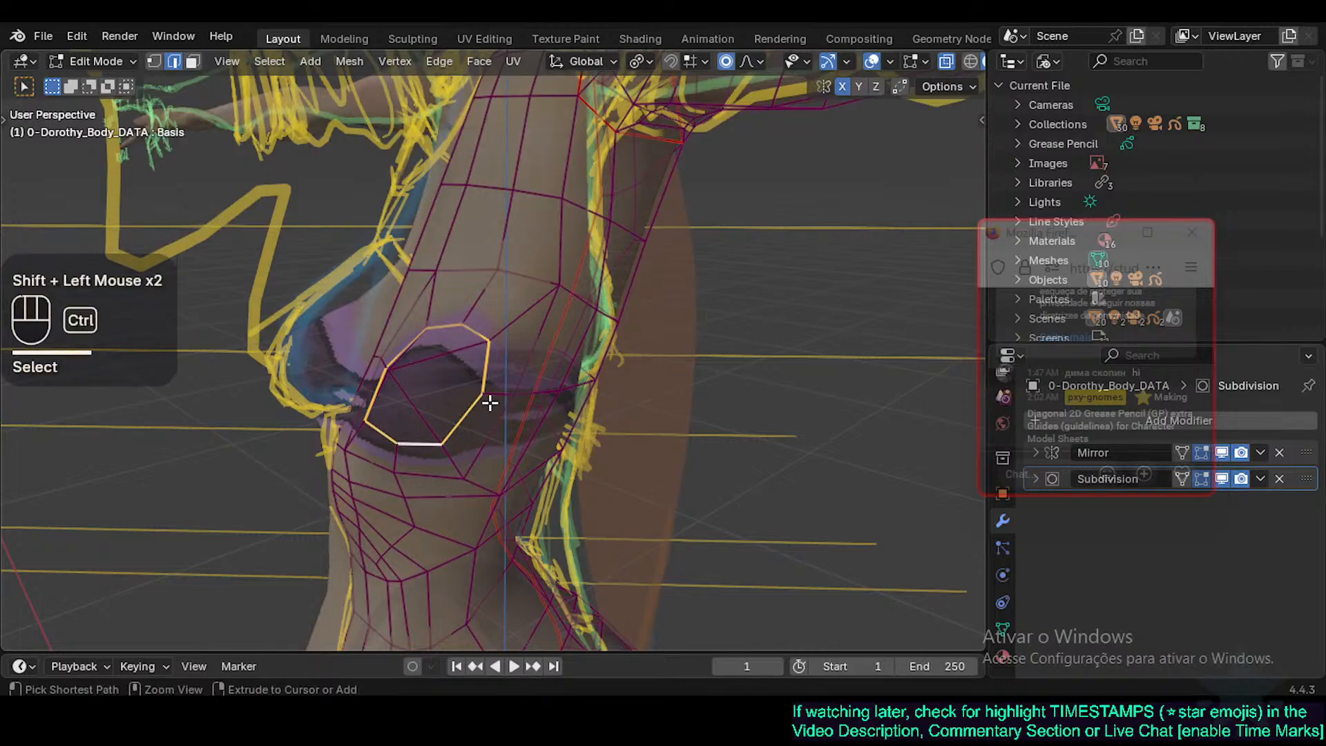
key(ctrl+b)
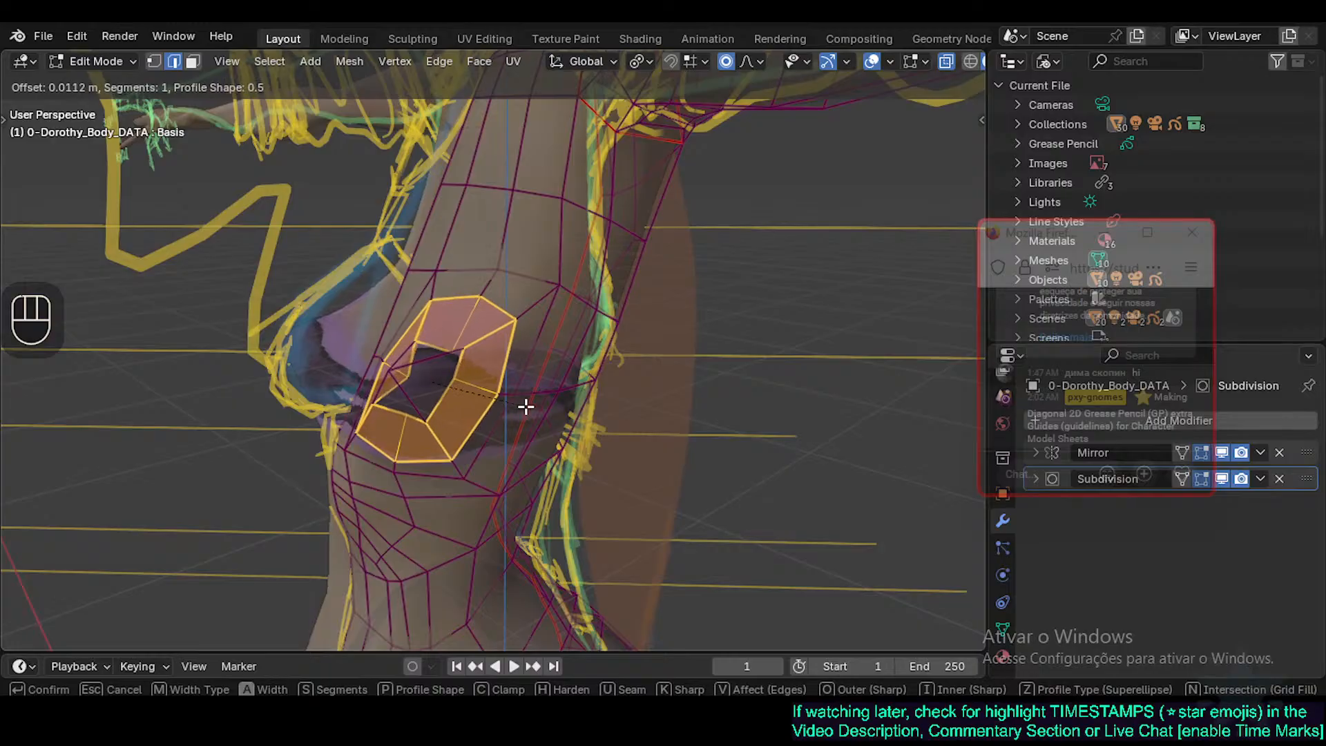
click(518, 409)
middle_drag(432, 379, 449, 423)
key(alt+a)
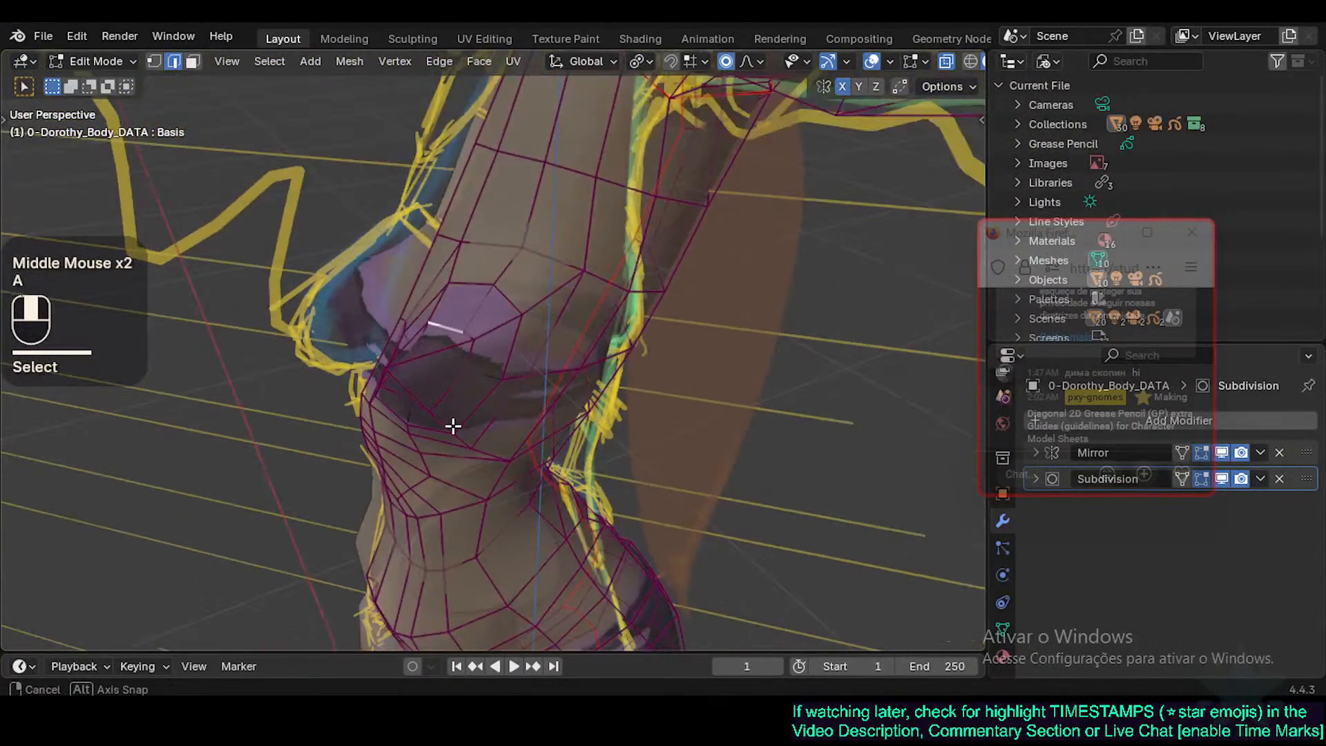
Move a vertex near the top of the breast forward with the proportional editing size reduced to about 0.022 m.
key(1)
mouse_move(453, 317)
middle_down()
mouse_move(423, 332)
mouse_move(459, 335)
mouse_move(445, 373)
mouse_move(465, 332)
middle_up()
key(g)
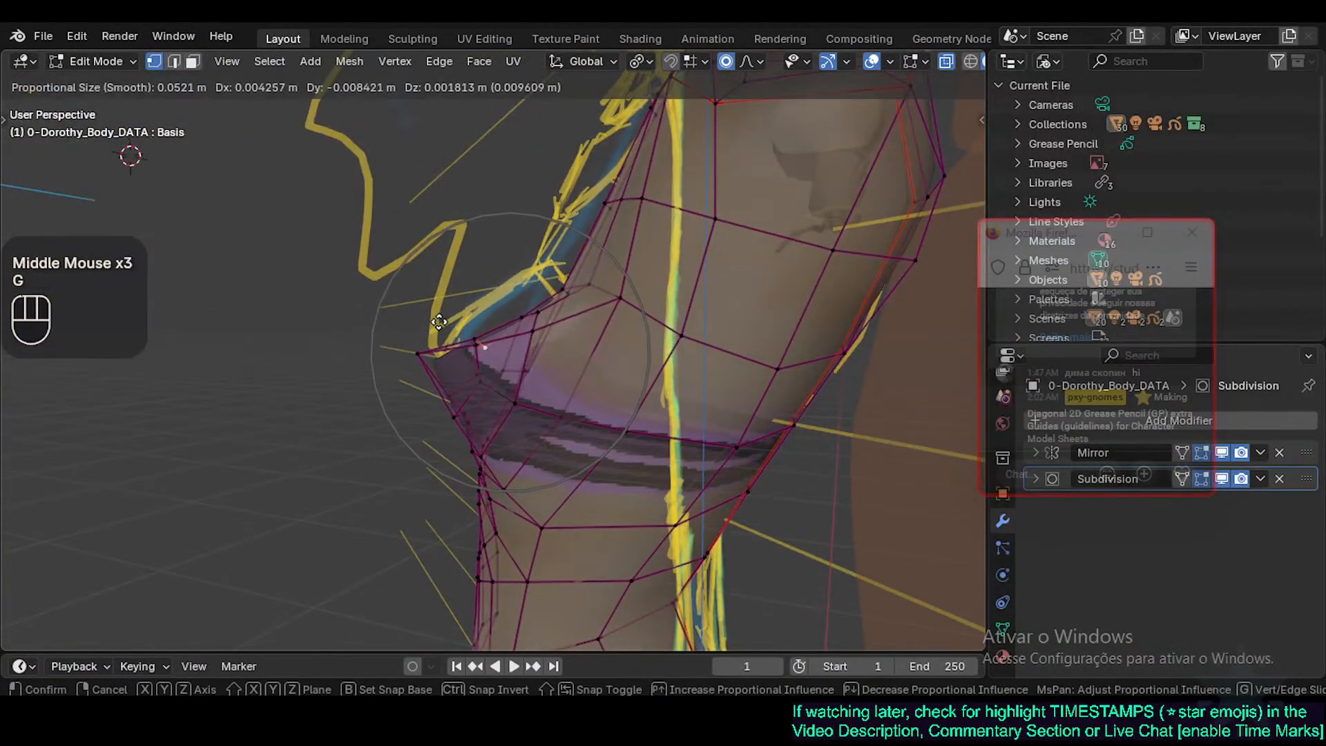
scroll(439, 322, up, 6)
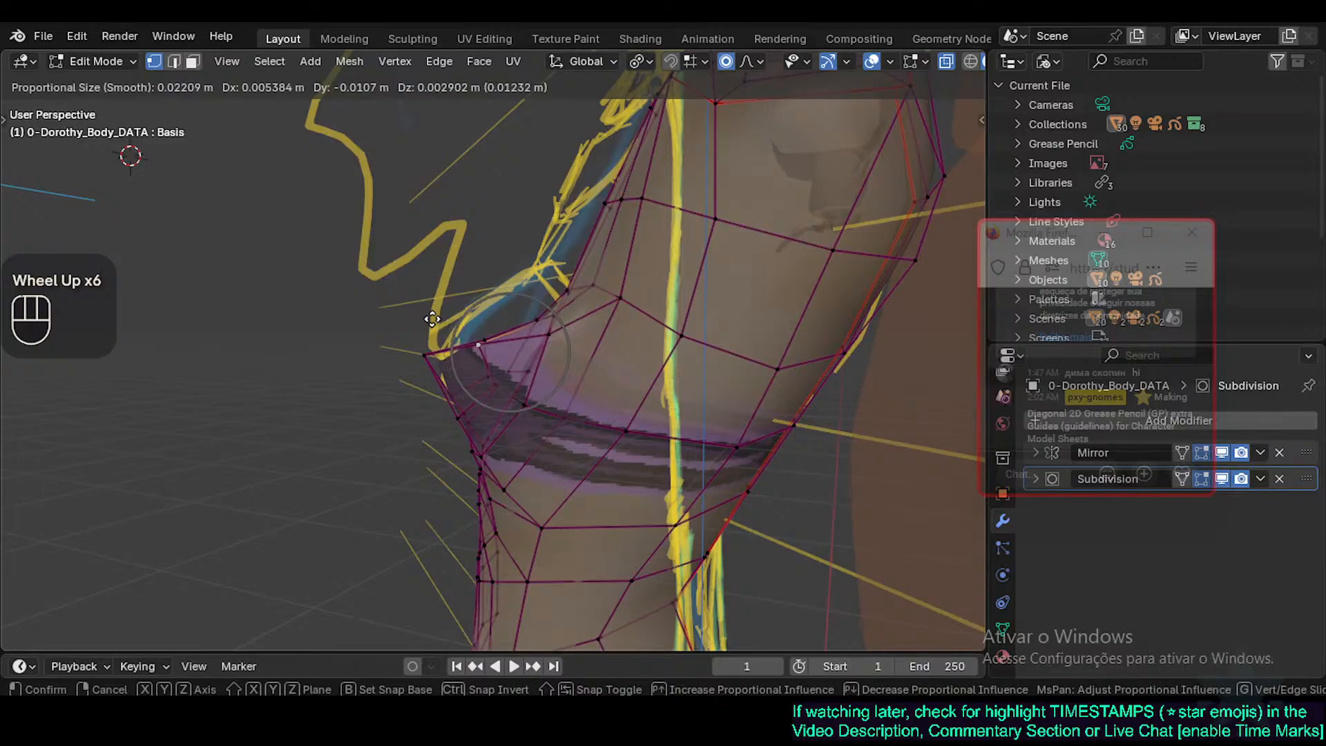
click(429, 317)
Reposition individual vertices around the breast to round out the beveled ring.
click(477, 379)
middle_drag(477, 379, 261, 385)
key(g)
click(418, 376)
click(414, 451)
key(g)
click(546, 451)
click(423, 420)
key(g)
click(384, 374)
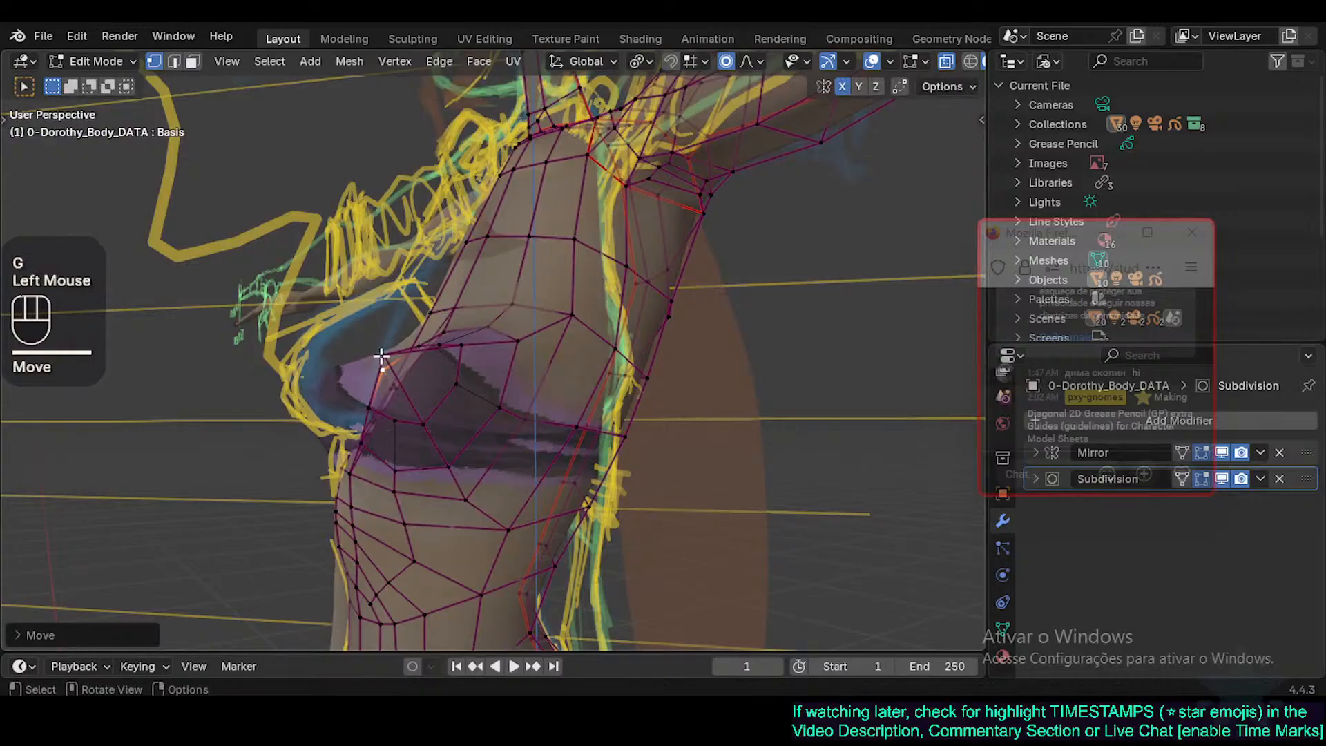
Adjust the breast's tip vertex and nearby upper and side vertices toward the sketched bust outline.
click(382, 358)
middle_drag(382, 359, 330, 385)
key(g)
shift+click(387, 437)
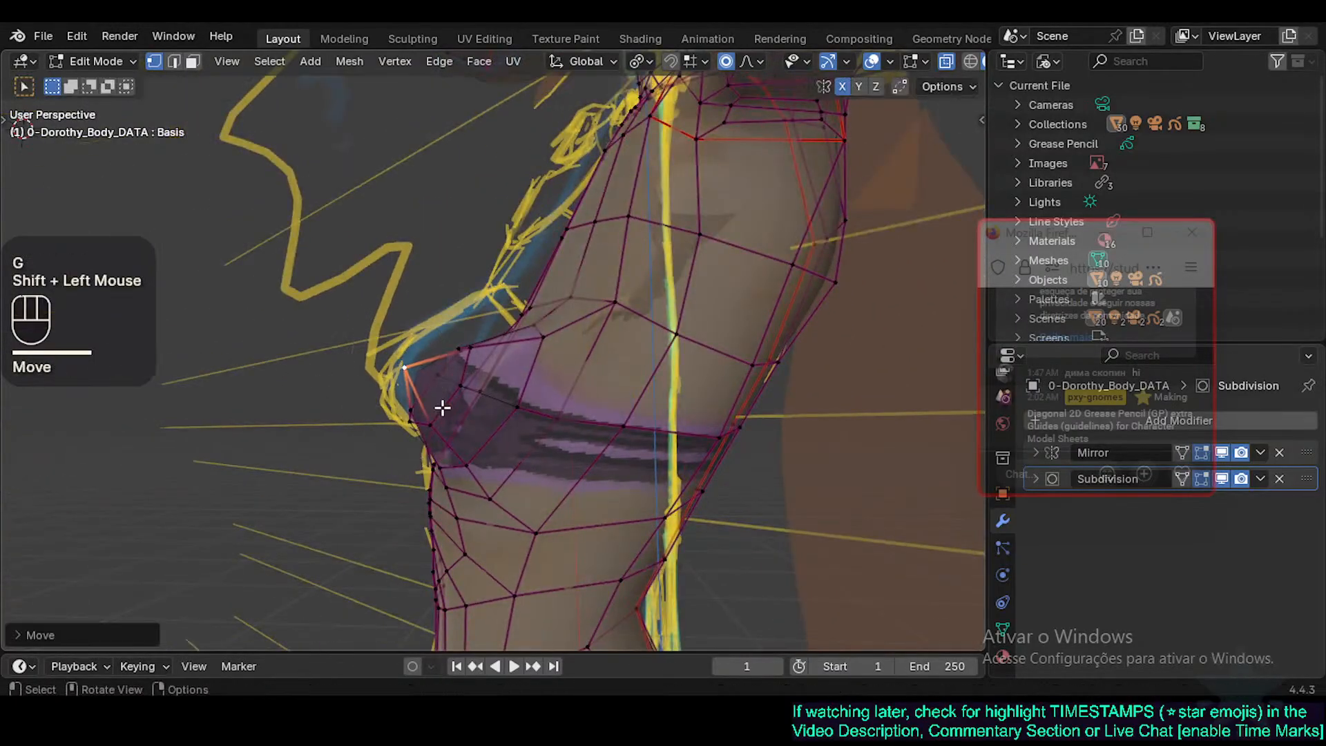
click(459, 393)
key(g)
shift+click(465, 394)
click(466, 351)
click(467, 352)
key(g)
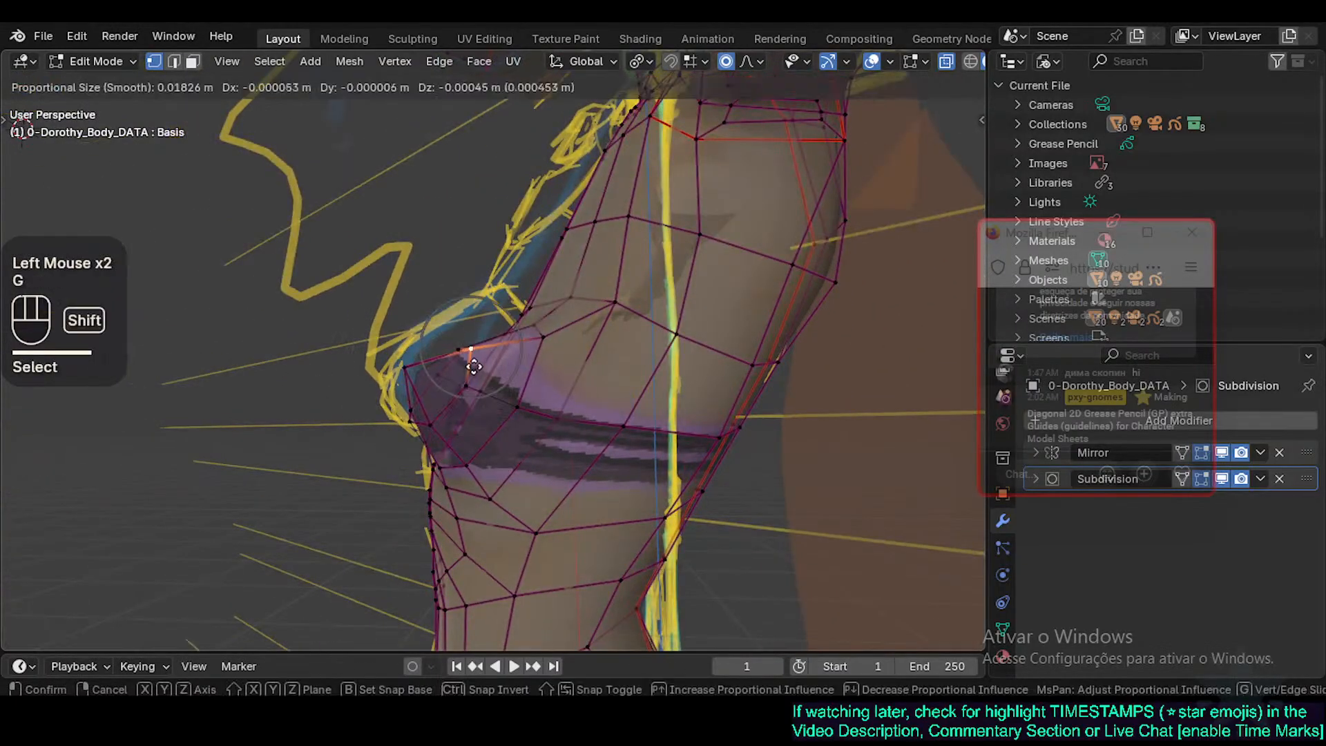
shift+click(512, 389)
In the right orthographic view, select the ring of faces around the breast and try to move it.
key(Tab)
scroll(513, 388, down, 2)
key(KP_6)
key(KP_3)
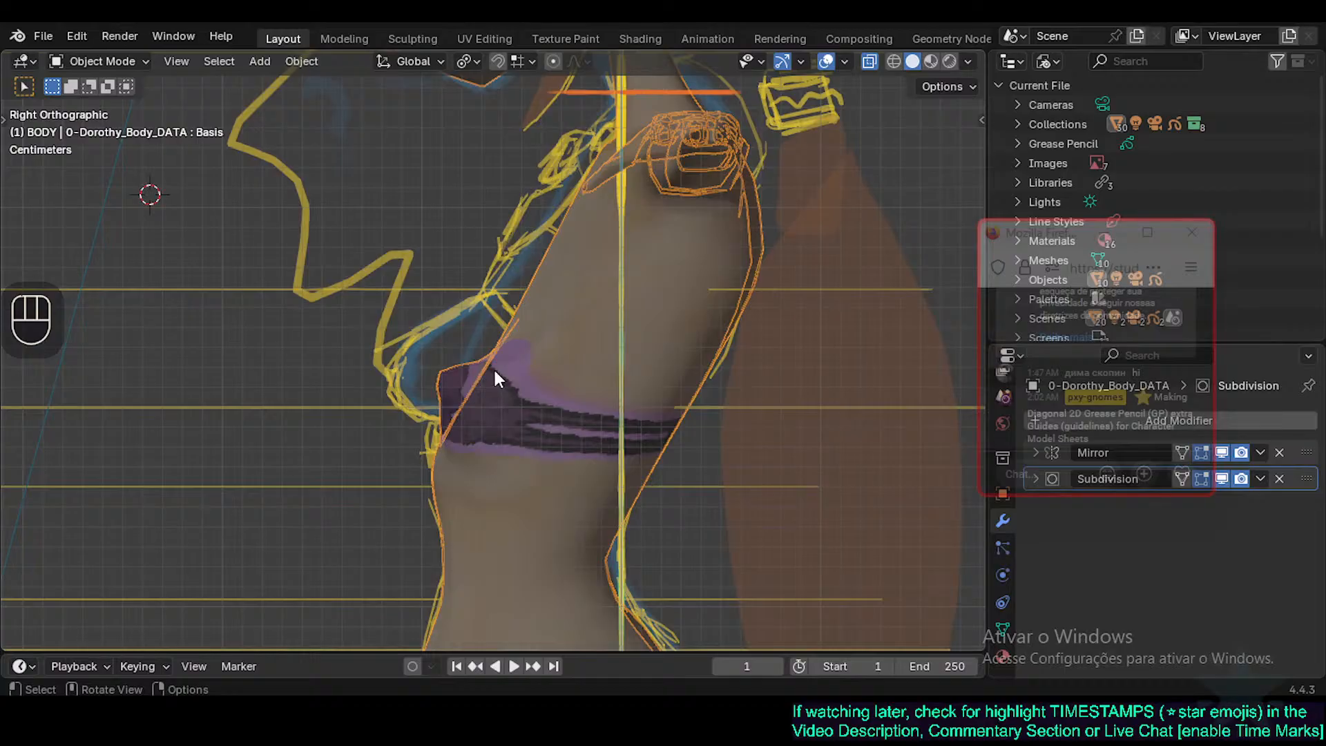
key(Tab)
key(3)
key(alt+a)
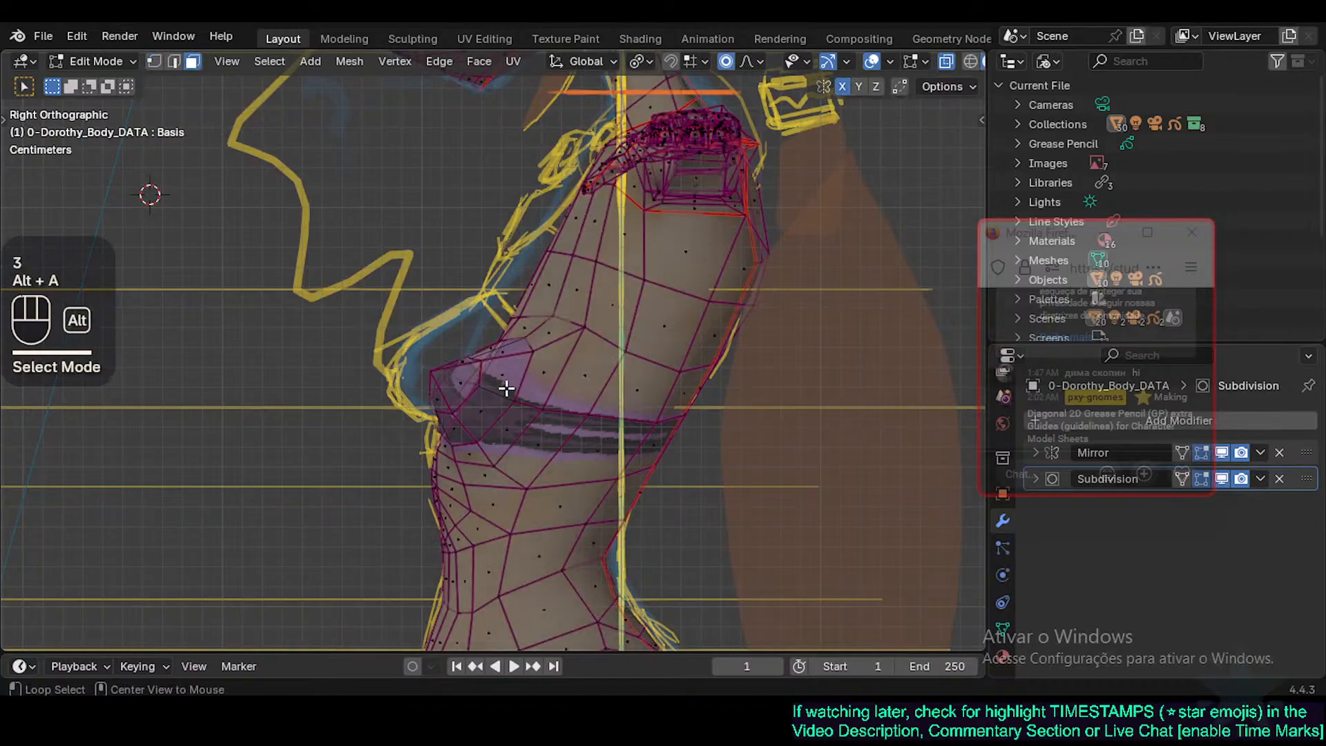
alt+shift+click(482, 379)
key(g)
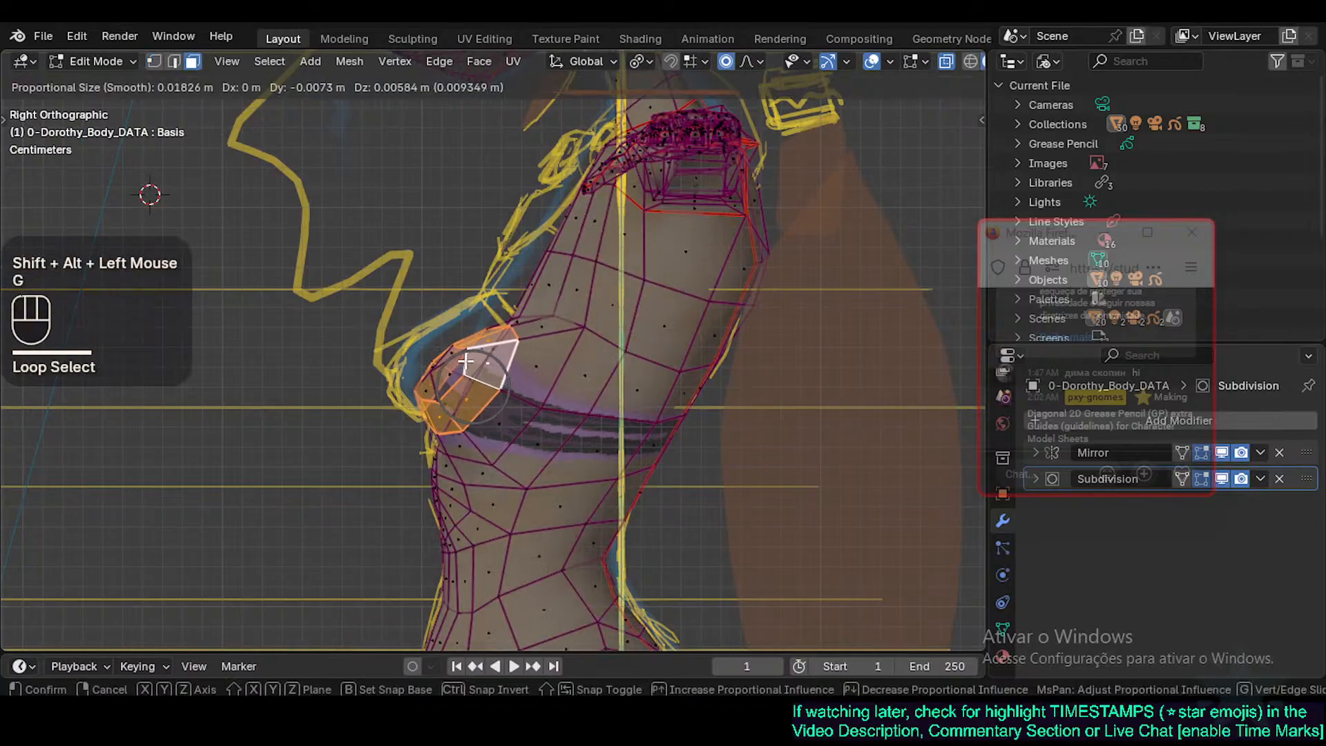
key(Escape)
Add the breast's central vertex to the selection and move the breast up and forward to the sketched bust.
key(1)
shift+click(470, 366)
key(g)
click(448, 397)
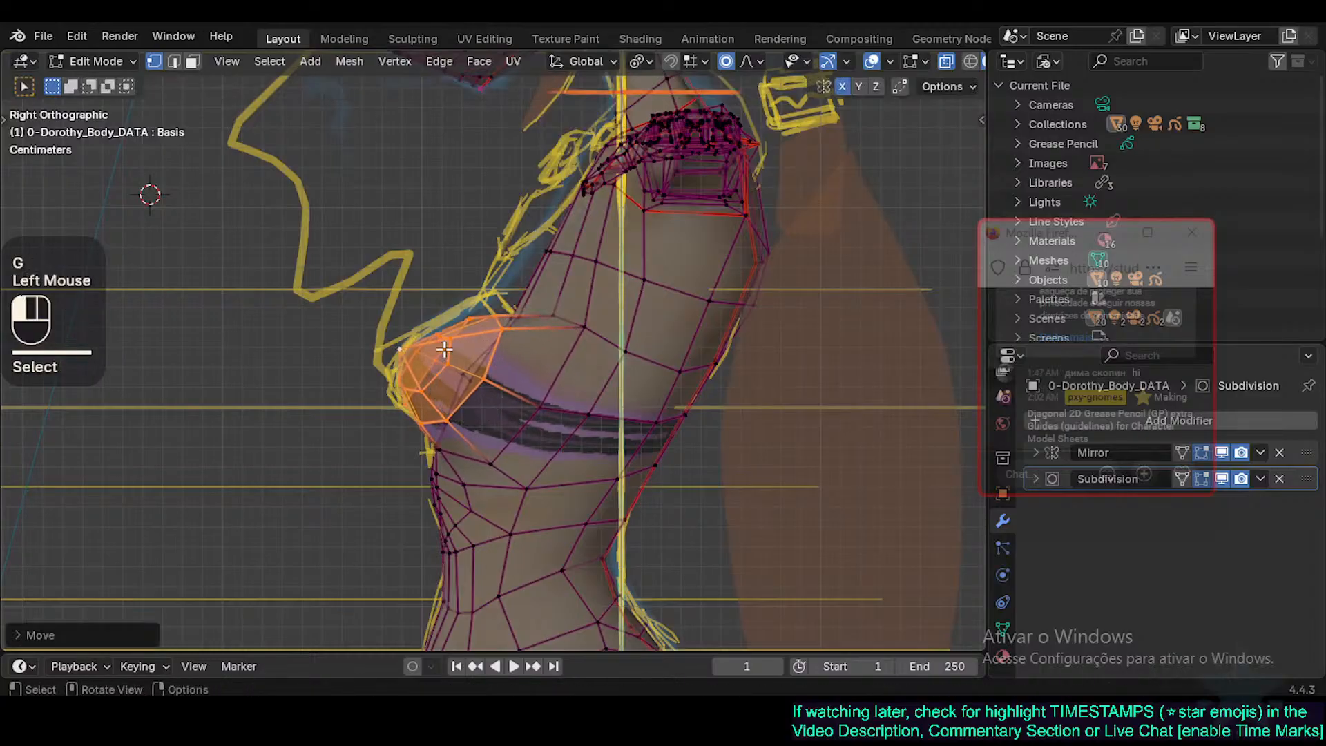
key(alt+a)
key(Tab)
key(Tab)
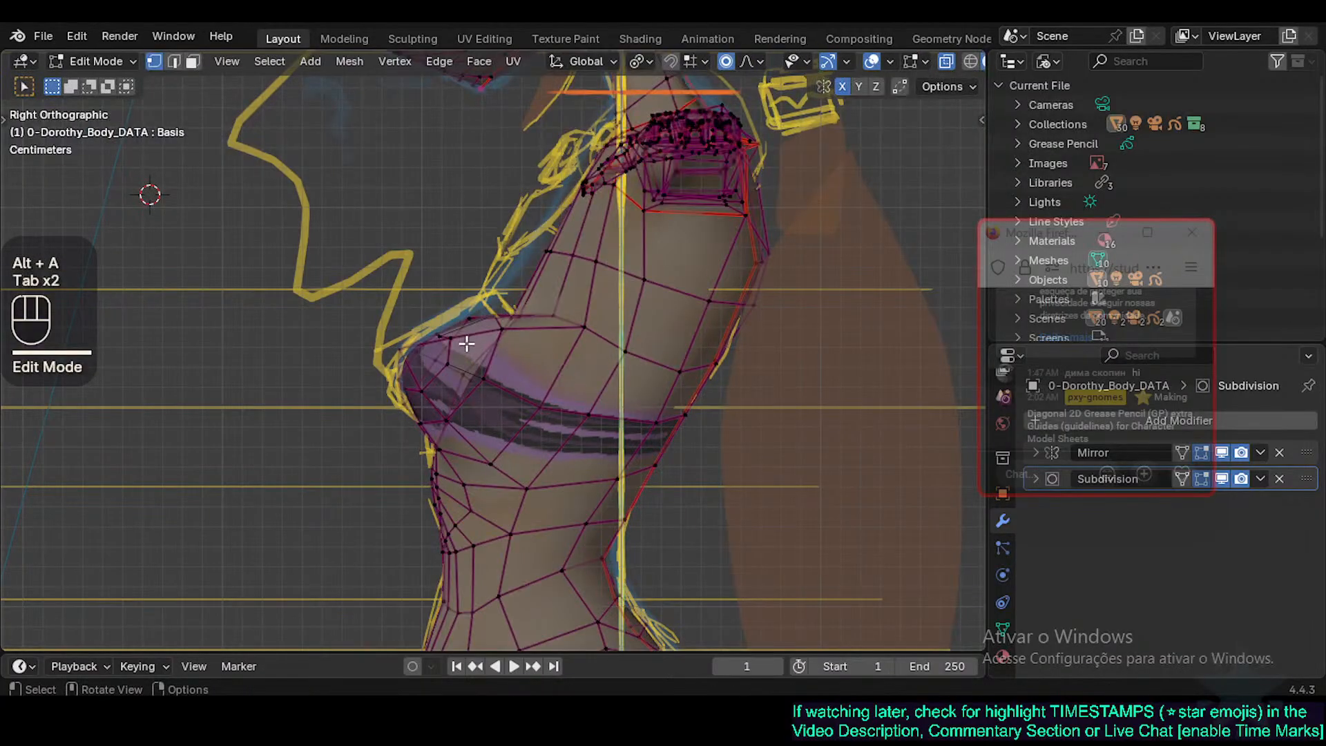
Reselect the breast's face ring with its central vertex and soften the shape with the Smooth tool.
key(alt+a)
key(3)
alt+shift+click(488, 358)
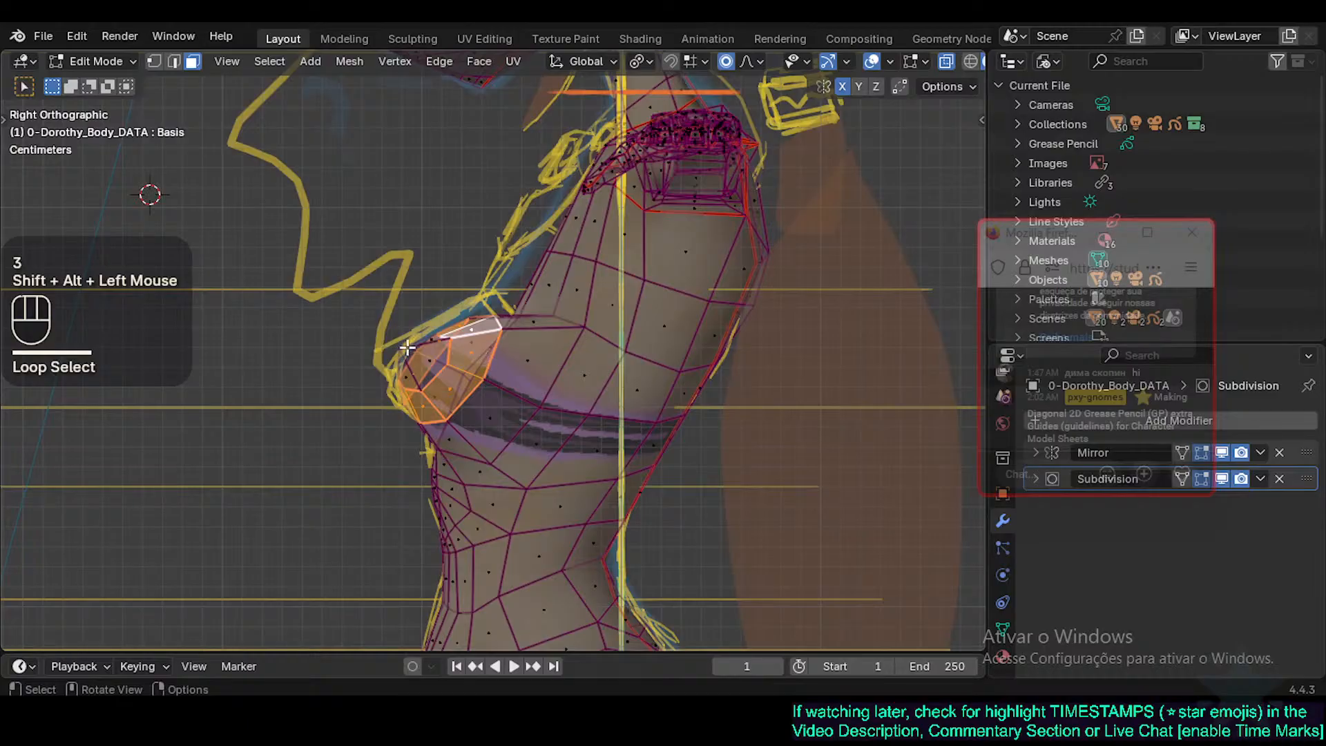
key(1)
shift+click(448, 364)
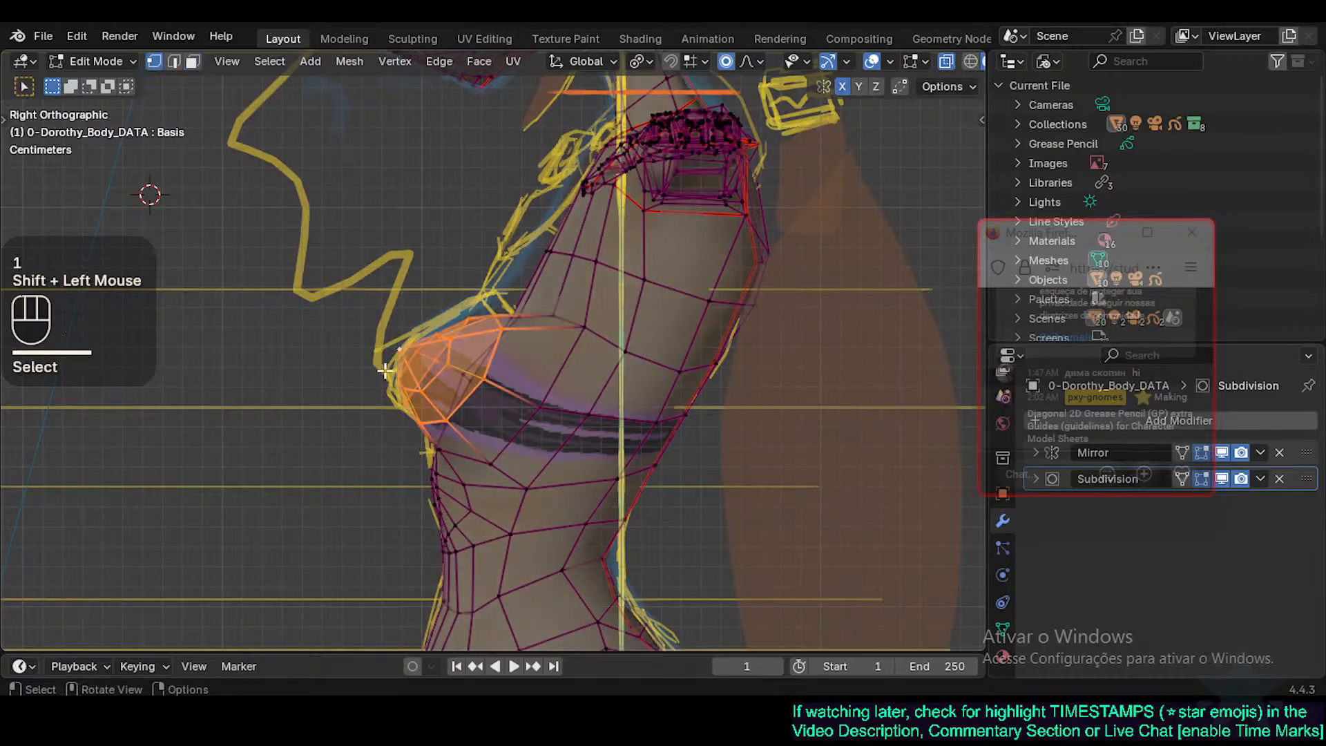
key(t)
scroll(39, 509, down, 2)
click(27, 530)
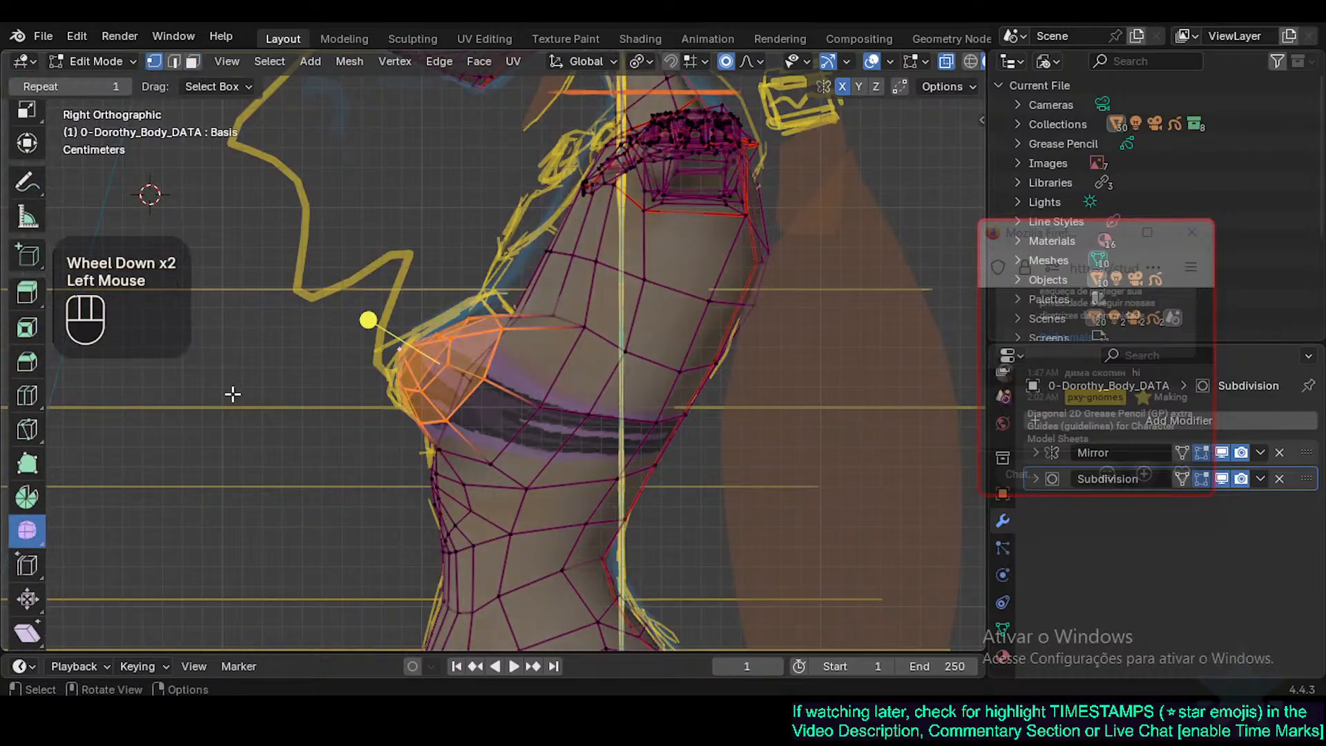
drag(367, 319, 413, 337)
key(Tab)
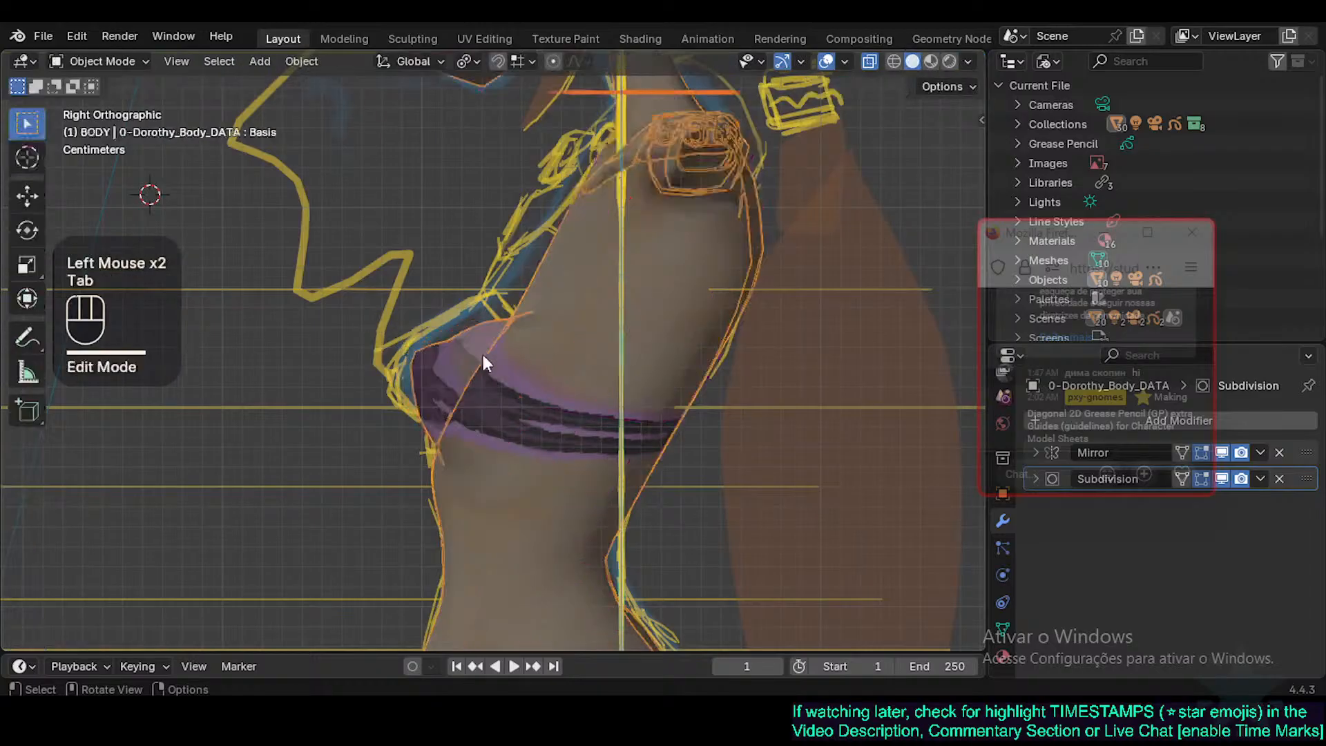
Move two vertices above the breast and one at its side slightly up and forward.
key(Tab)
key(3)
click(549, 303)
key(g)
shift+click(542, 285)
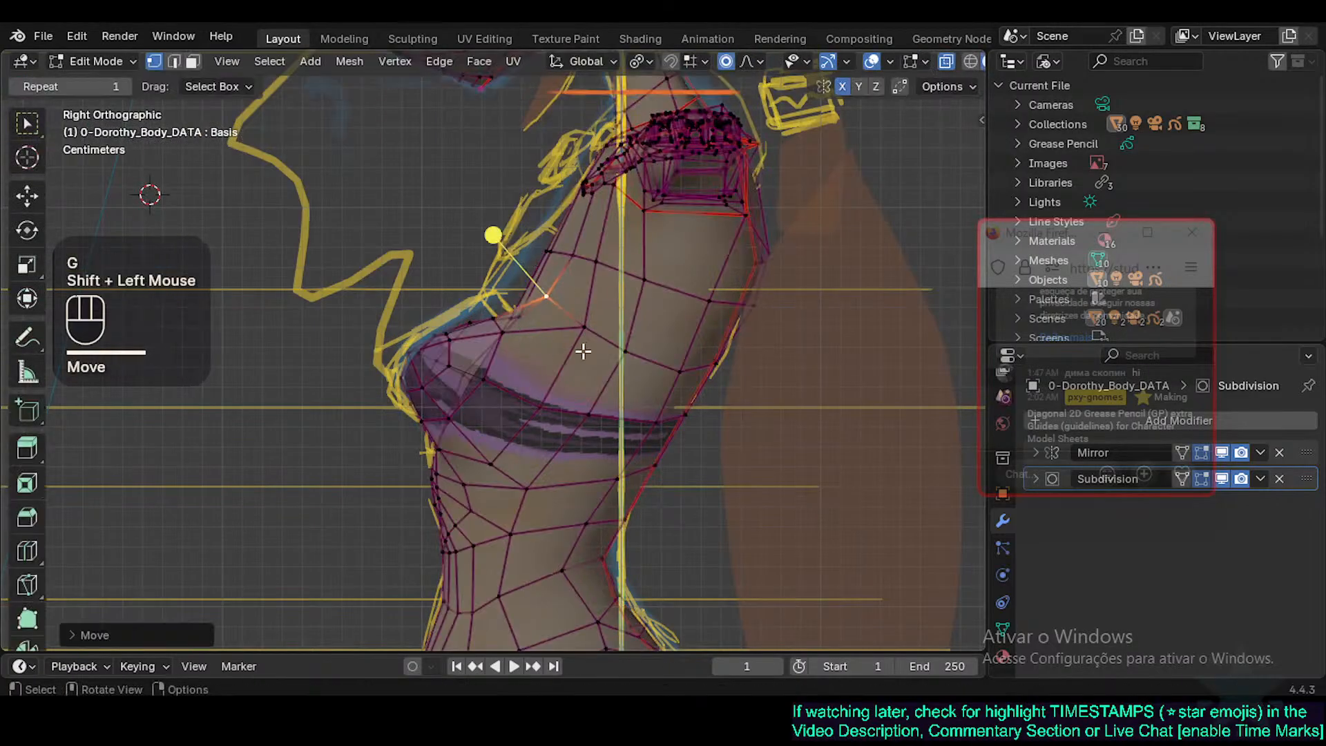
click(583, 329)
key(g)
shift+click(557, 294)
click(535, 411)
key(g)
shift+click(527, 405)
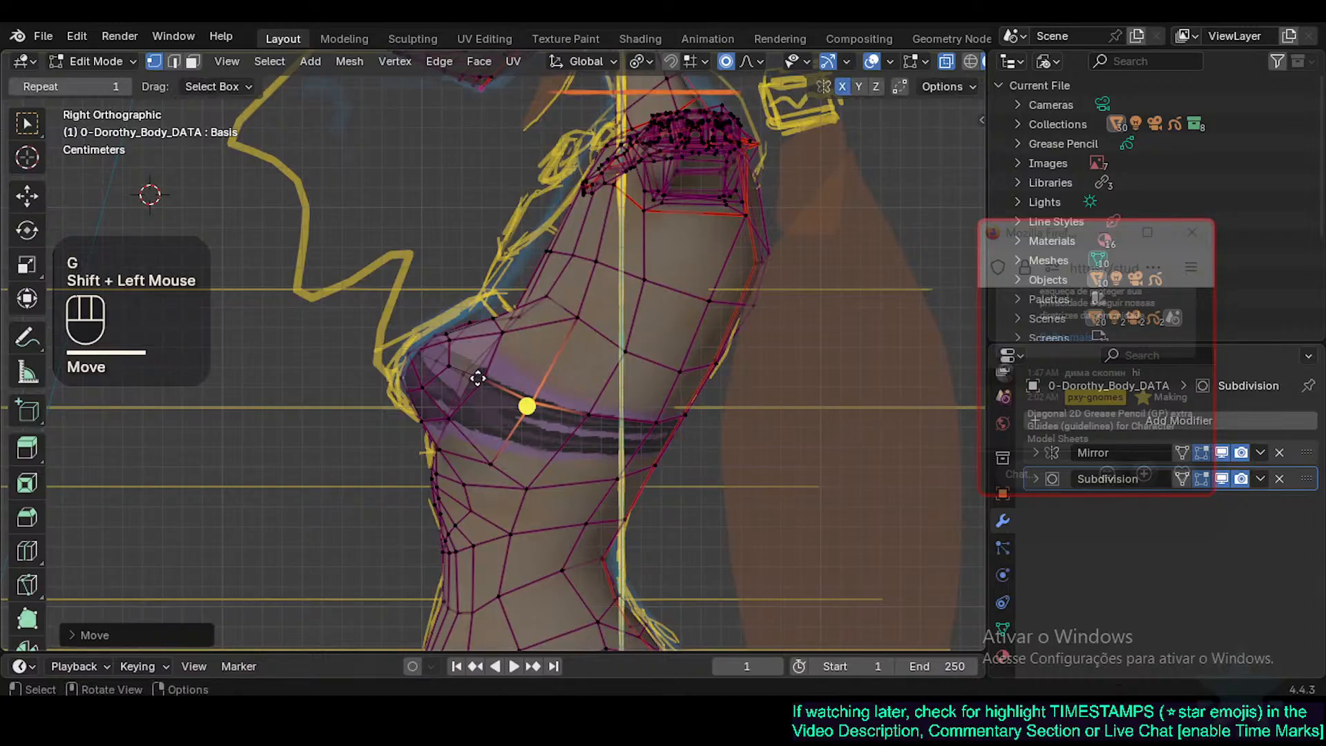
Turn off X-ray display and switch to vertex editing with the bust seen from the front.
key(Tab)
middle_drag(479, 381, 521, 458)
key(alt+z)
scroll(449, 394, up, 2)
key(shift+ctrl+alt+z)
key(Tab)
key(1)
Select the edge loop along the breast's underside, smooth it and slide it along the surface.
click(463, 414)
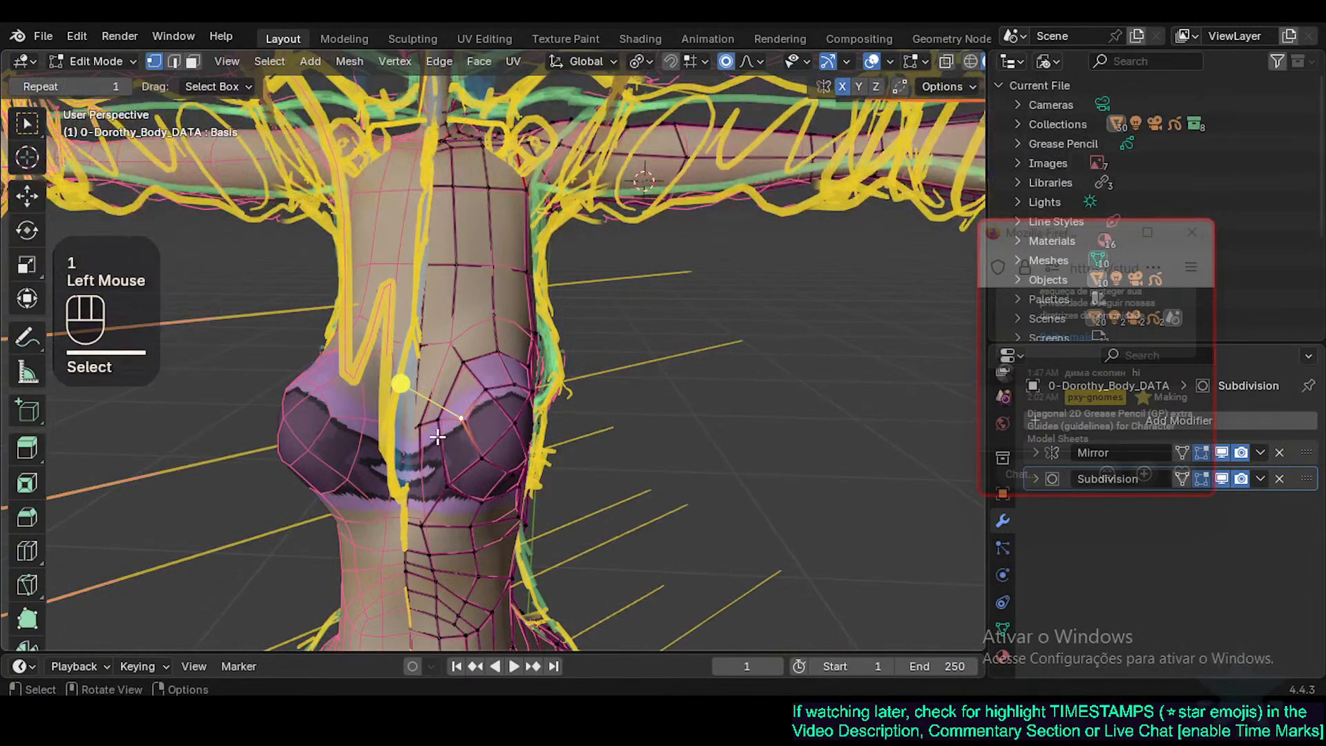
middle_drag(463, 414, 473, 447)
key(2)
alt+shift+click(462, 433)
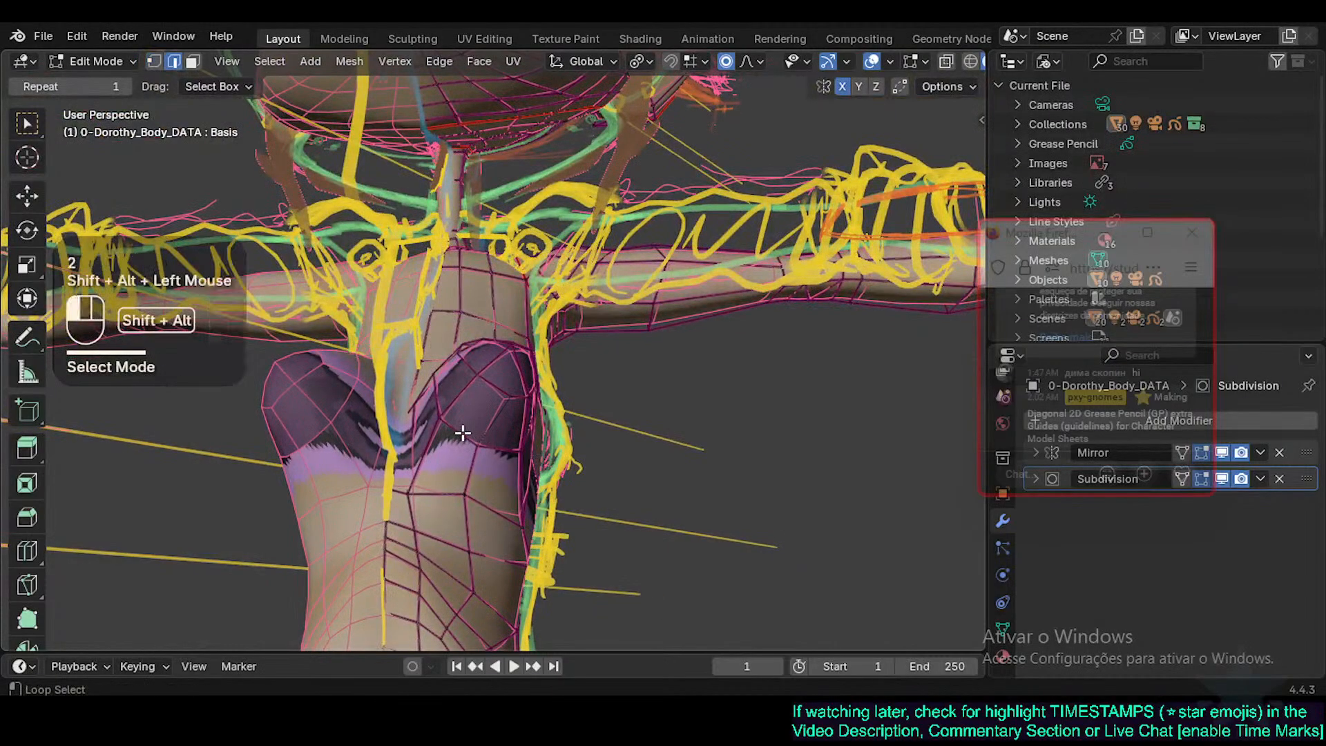
drag(525, 325, 584, 360)
key(g)
key(g)
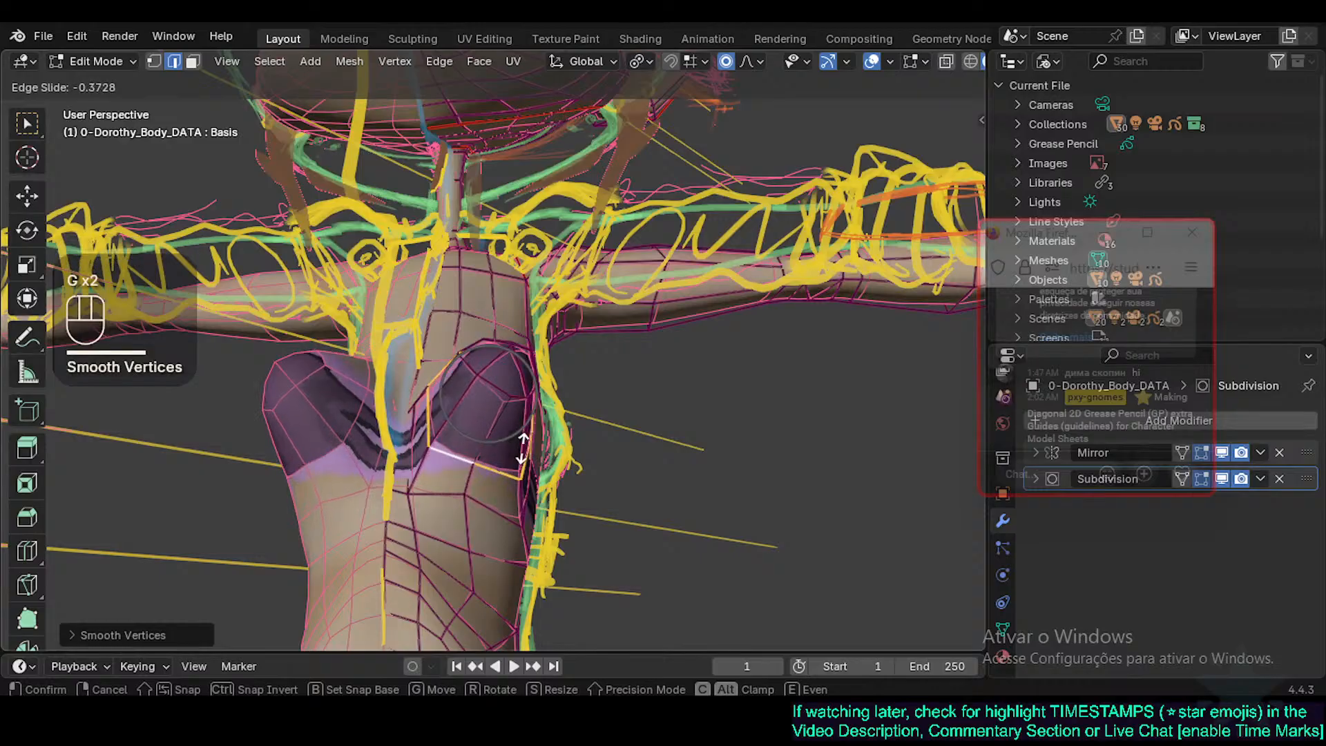
click(523, 449)
Select the loop across the upper outer breast and slide it along its adjoining edges.
key(Tab)
key(Tab)
middle_drag(501, 408, 495, 444)
alt+shift+click(474, 384)
key(1)
click(468, 412)
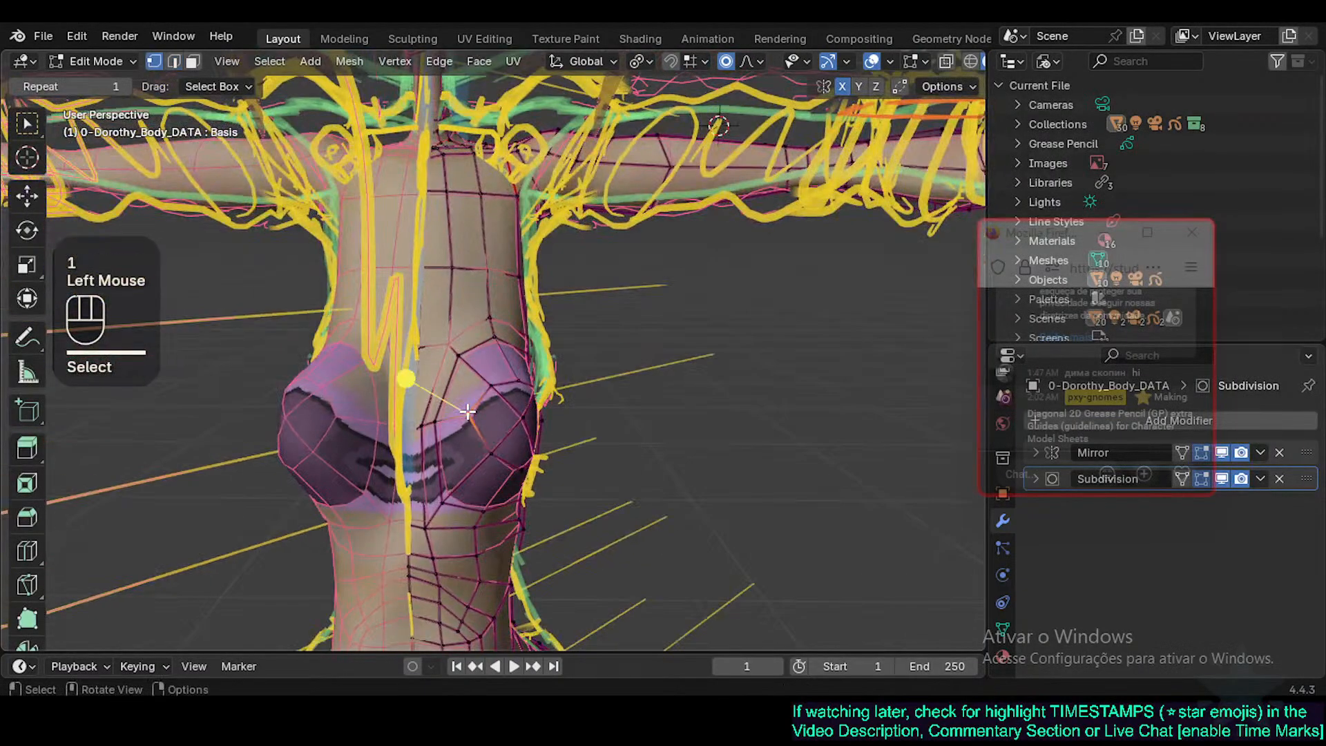
alt+shift+click(501, 384)
middle_drag(501, 384, 354, 449)
key(g)
key(g)
click(525, 399)
Slide two more vertex loops on the front of the breast to even out their spacing.
key(alt+a)
alt+shift+click(458, 379)
key(g)
key(g)
click(498, 399)
key(alt+a)
alt+shift+click(492, 402)
key(g)
key(g)
click(477, 407)
Slide a single vertex on the outer upper breast inward along its edge.
key(alt+a)
click(521, 385)
key(g)
key(g)
click(492, 406)
key(Tab)
Move the vertex on the breast's inner side outward, away from the body's centerline.
scroll(325, 469, down, 1)
scroll(353, 449, down, 1)
key(Tab)
scroll(457, 435, down, 1)
middle_drag(458, 435, 496, 470)
key(Tab)
scroll(496, 469, up, 1)
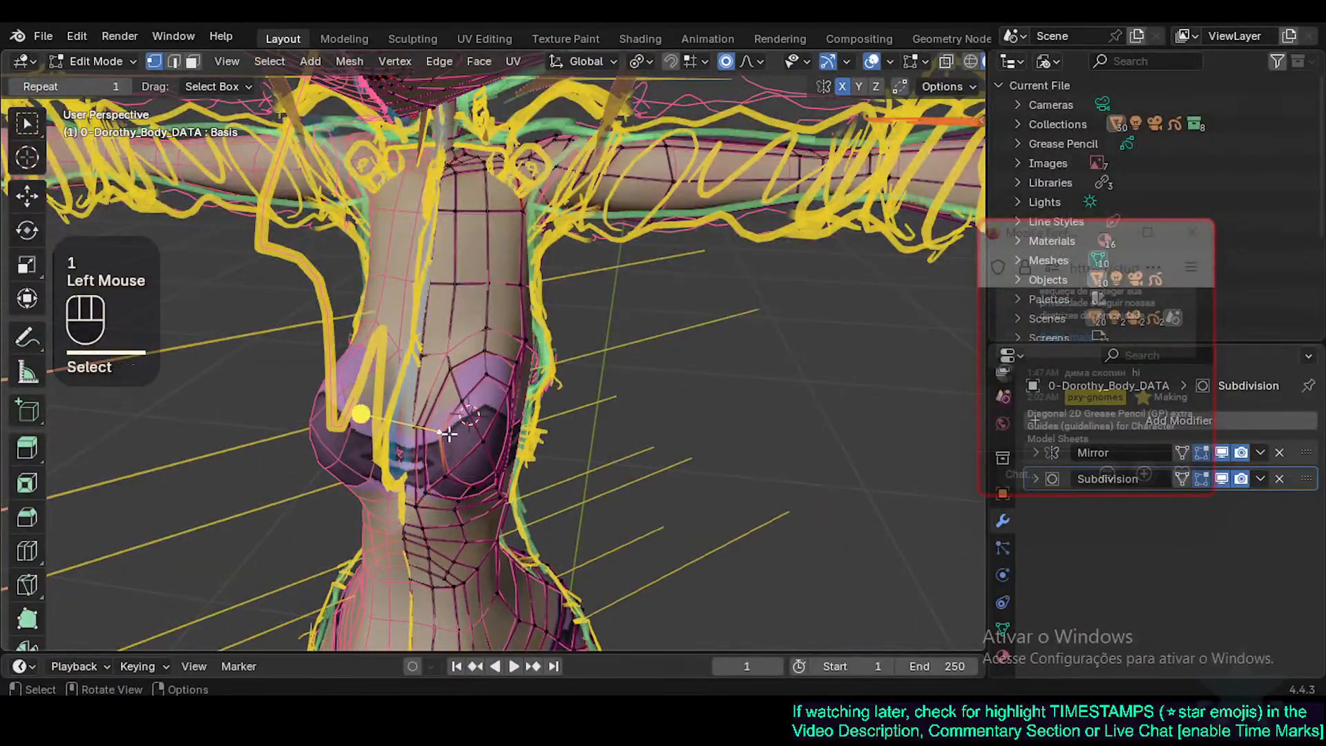
key(g)
click(474, 438)
scroll(476, 440, up, 1)
middle_drag(473, 438, 442, 451)
Move the chat window out of the way and turn off the Subdivision modifier's viewport display.
key(Tab)
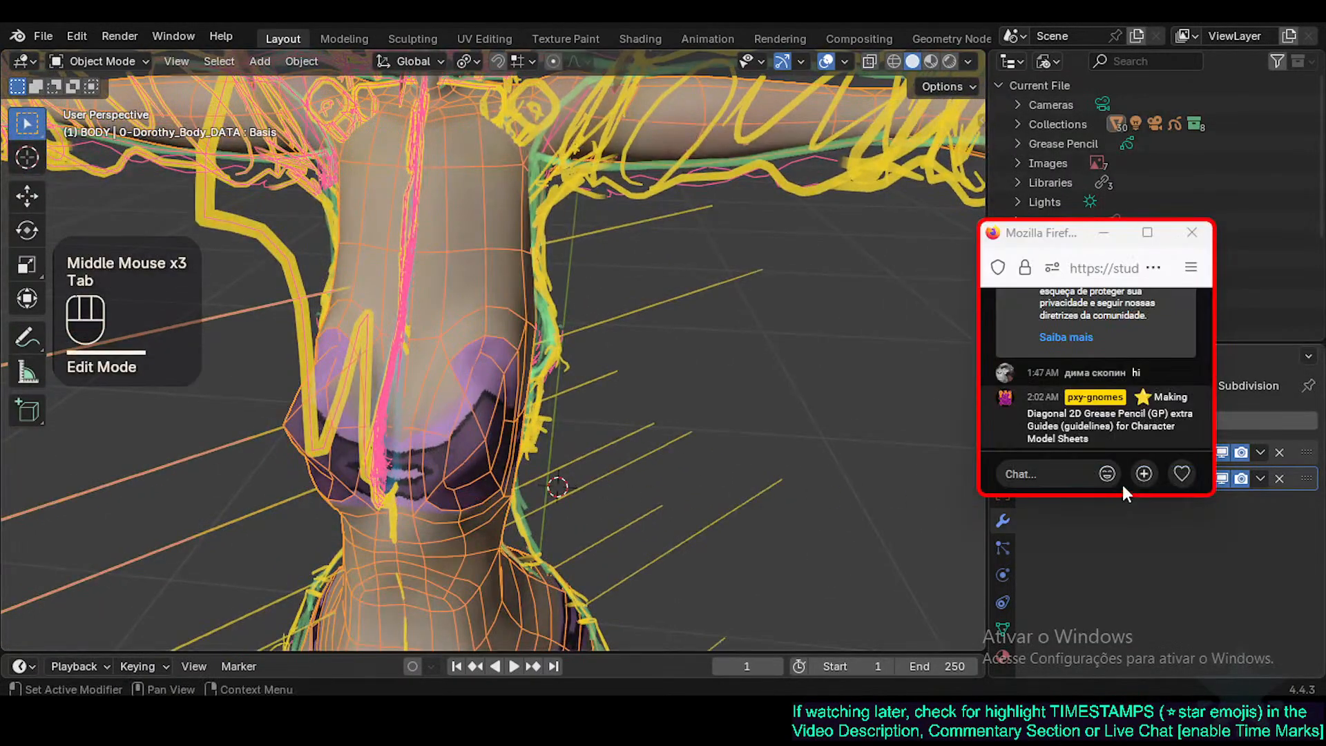
drag(1040, 252, 1072, 102)
click(478, 451)
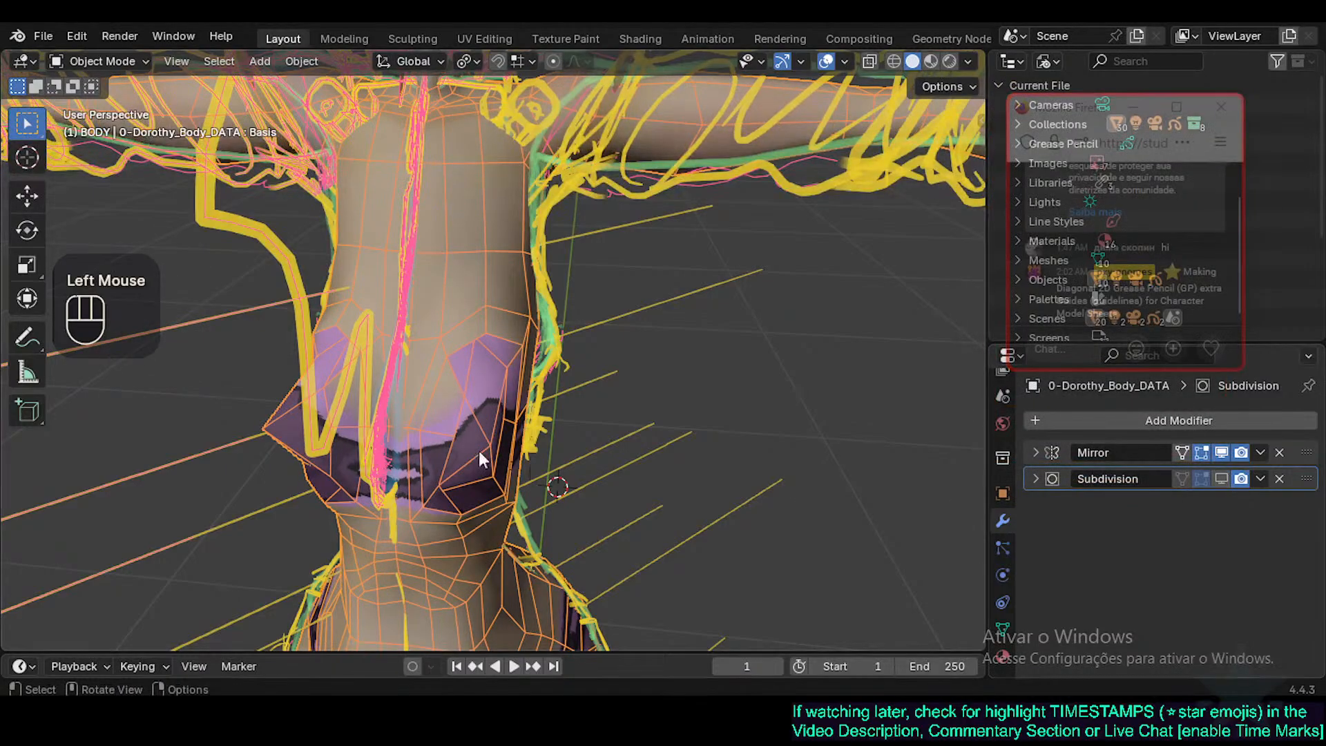
Select all of the body mesh's vertices and run a normals operation on them.
middle_drag(478, 451, 489, 347)
key(Tab)
click(469, 387)
key(Tab)
key(Tab)
key(a)
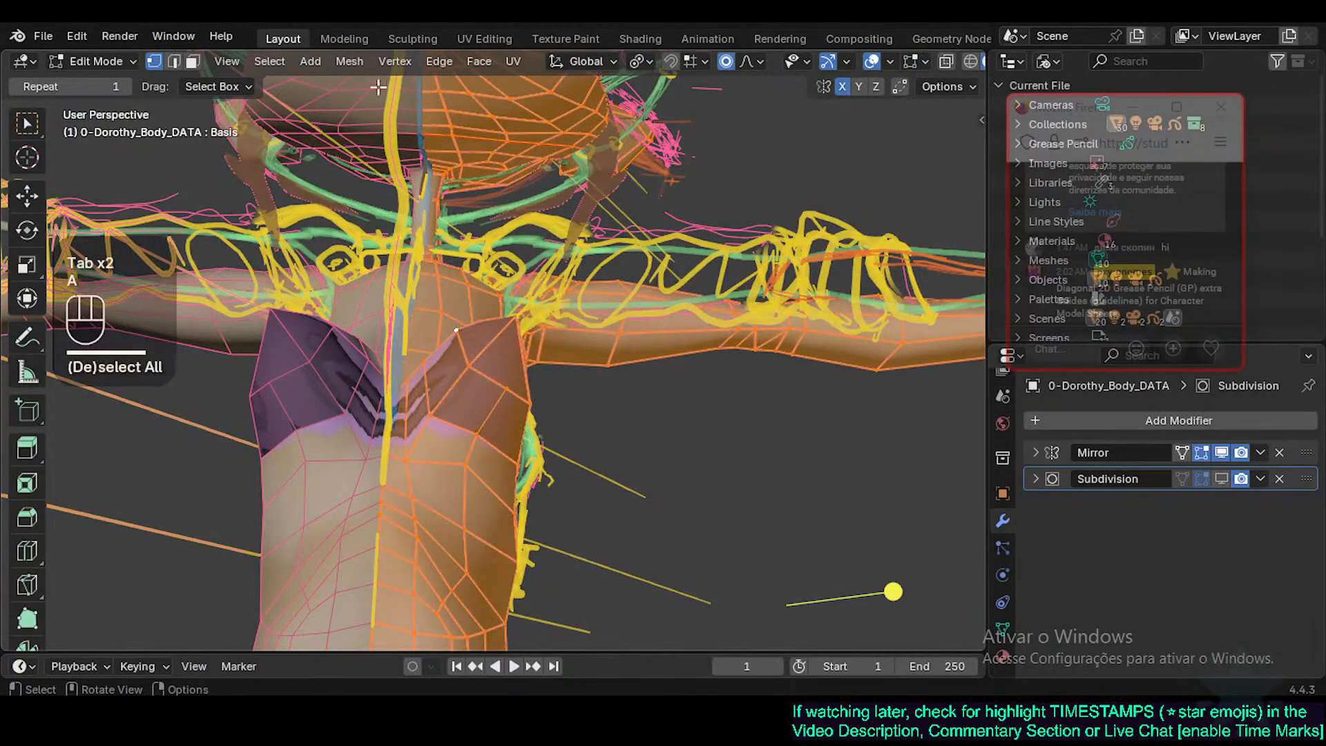
click(491, 61)
mouse_move(397, 63)
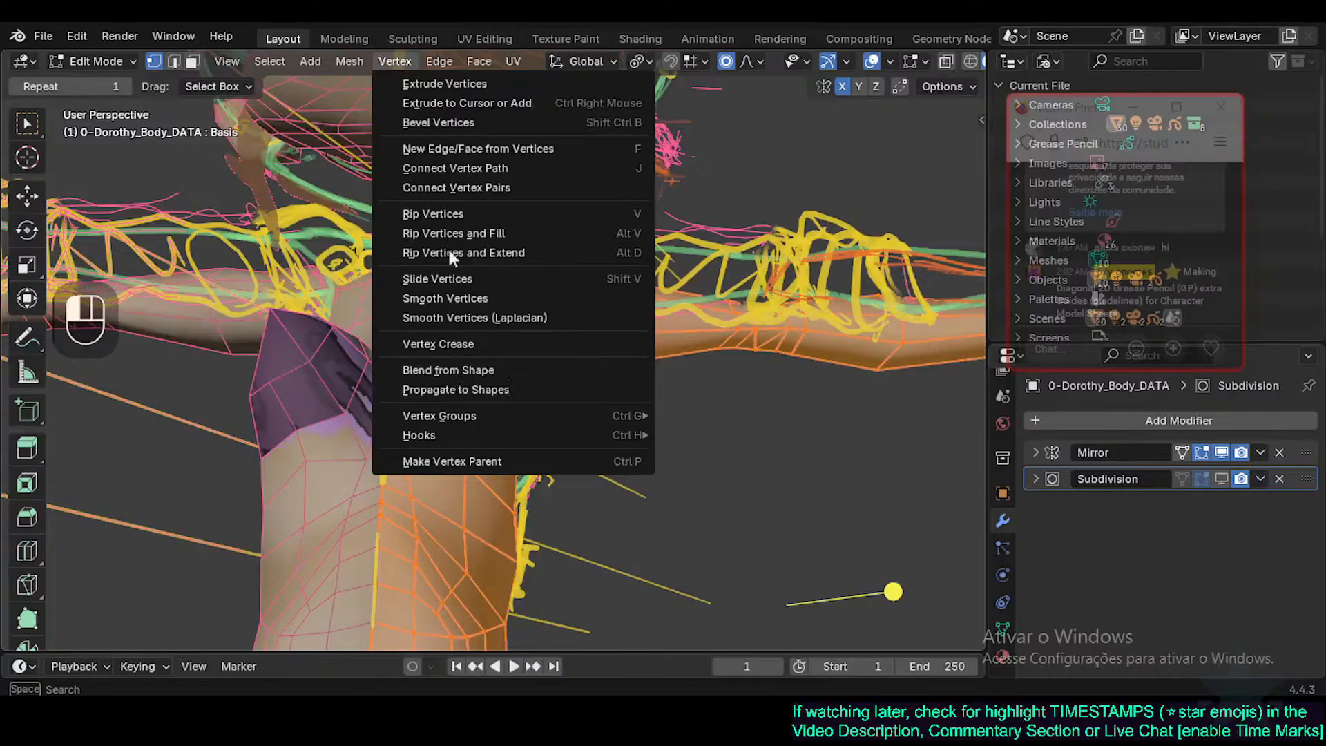
click(354, 60)
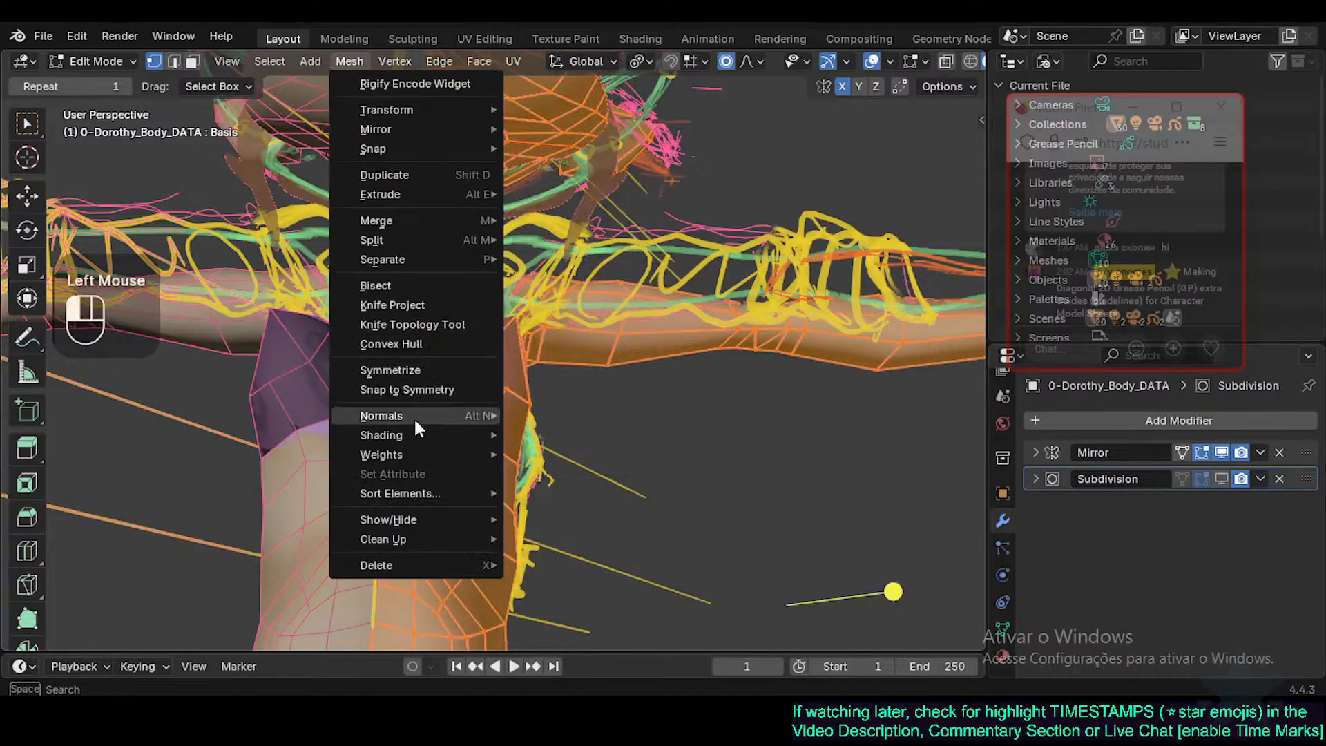
mouse_move(414, 415)
click(578, 371)
Examine the unsubdivided breast from the side, comparing its shape in Edit Mode and Object Mode.
middle_drag(579, 371, 451, 451)
key(Tab)
key(Tab)
scroll(465, 465, up, 2)
key(1)
click(450, 442)
key(Tab)
key(Tab)
Show the body's shape keys, check the breast shape with AnatomicLips active, and reselect the Basis key.
click(988, 629)
click(996, 630)
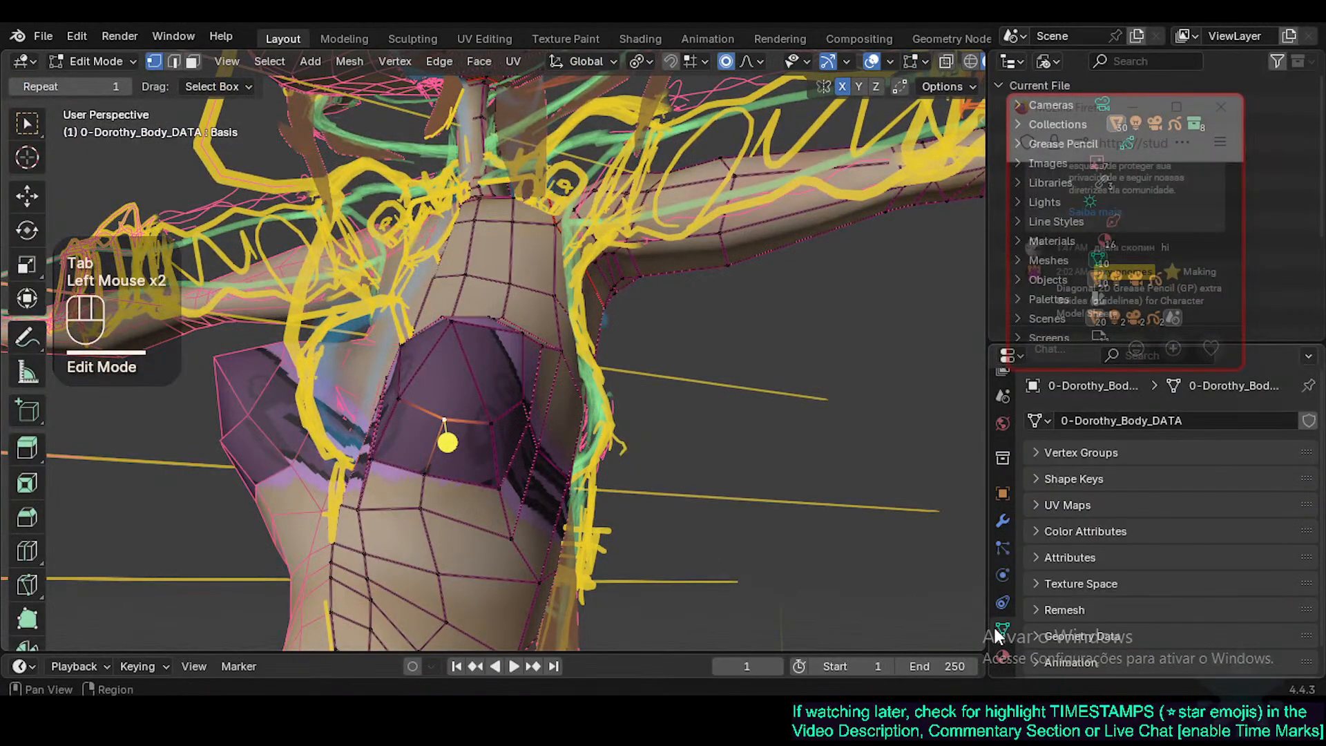
click(1046, 488)
click(1183, 552)
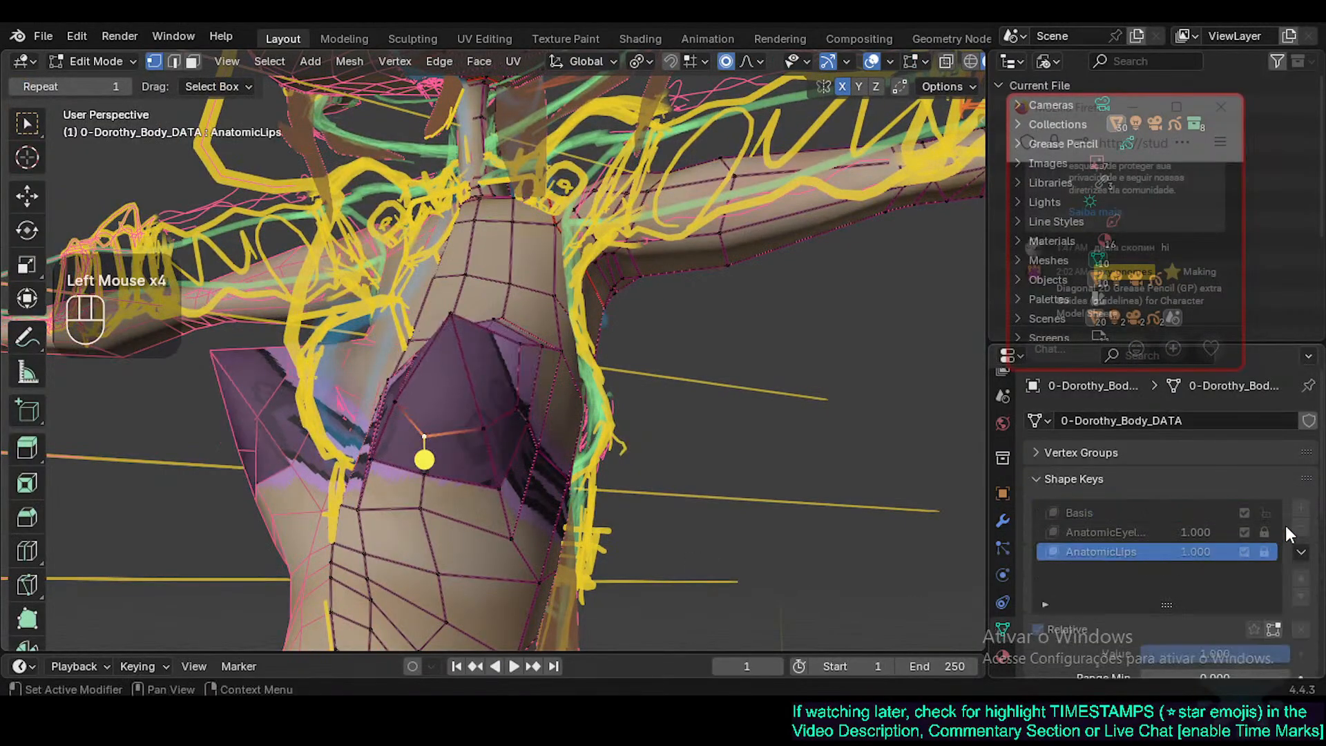
key(Tab)
key(Tab)
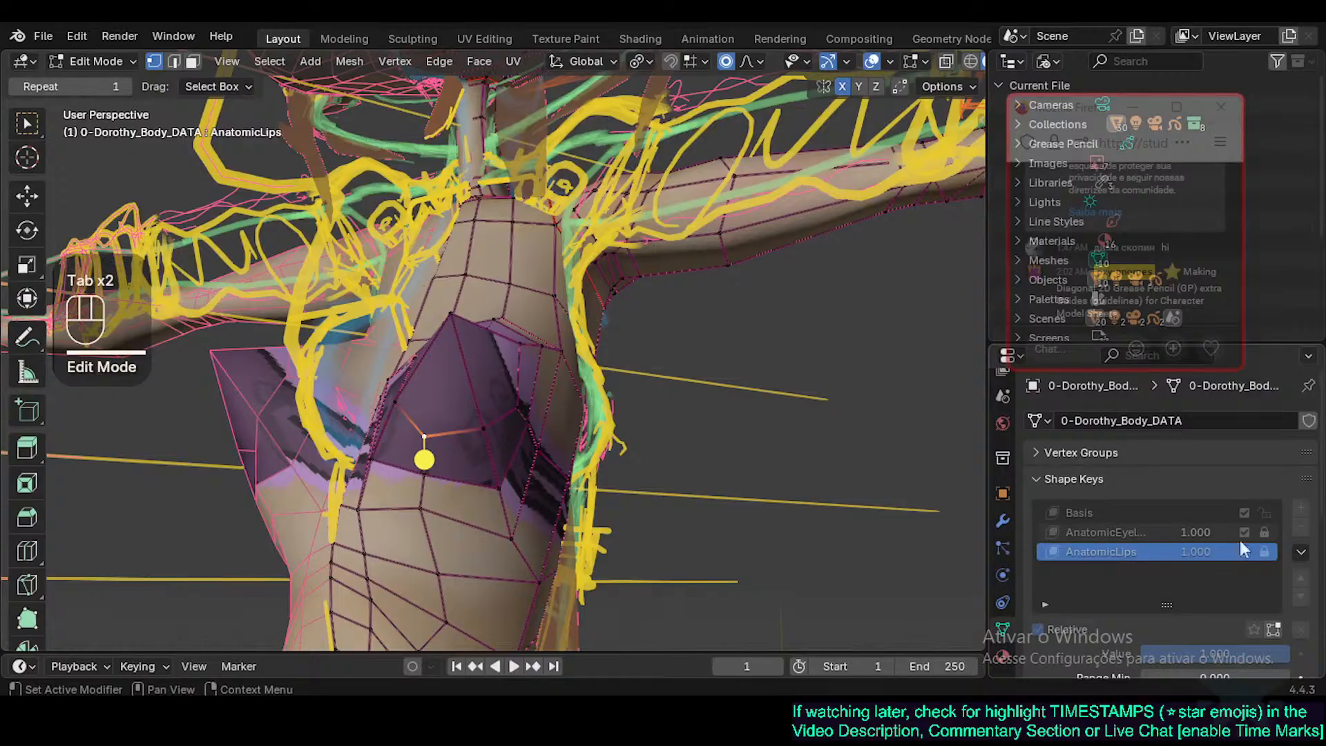
click(1121, 513)
Compare the front of the bust between Edit Mode and Object Mode with the Basis shape key active.
middle_drag(525, 443, 494, 485)
key(Tab)
key(Tab)
key(Tab)
key(Tab)
key(Tab)
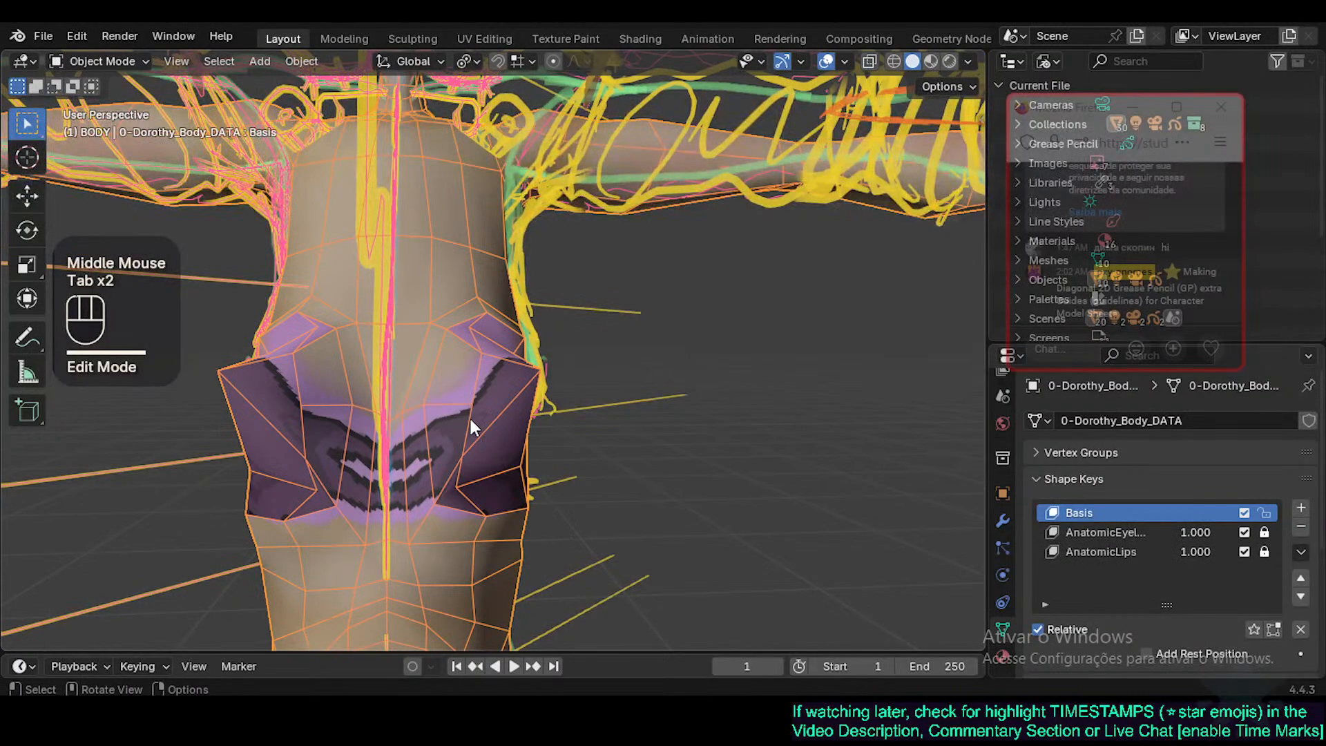
click(478, 406)
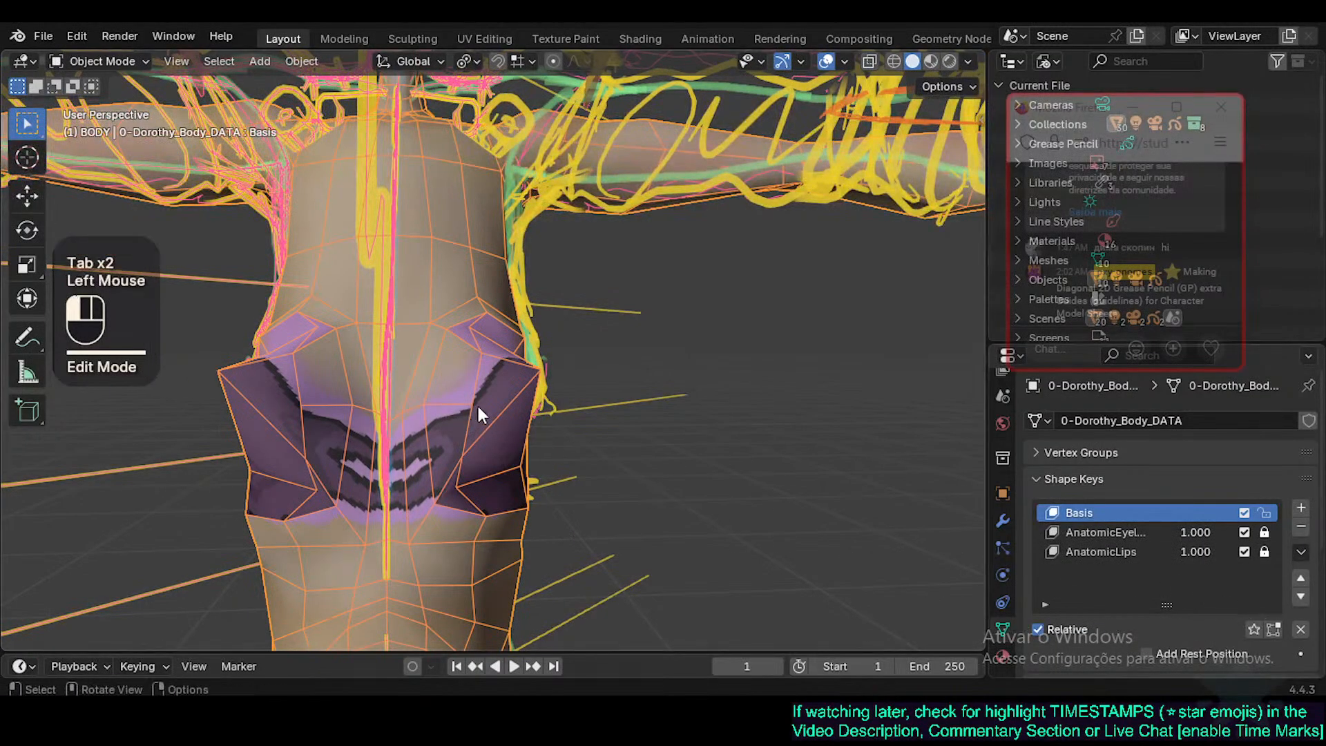
Set both anatomic shape keys to 0.000, disable them, and return the body to Edit Mode.
key(Tab)
key(Tab)
drag(1216, 550, 1161, 536)
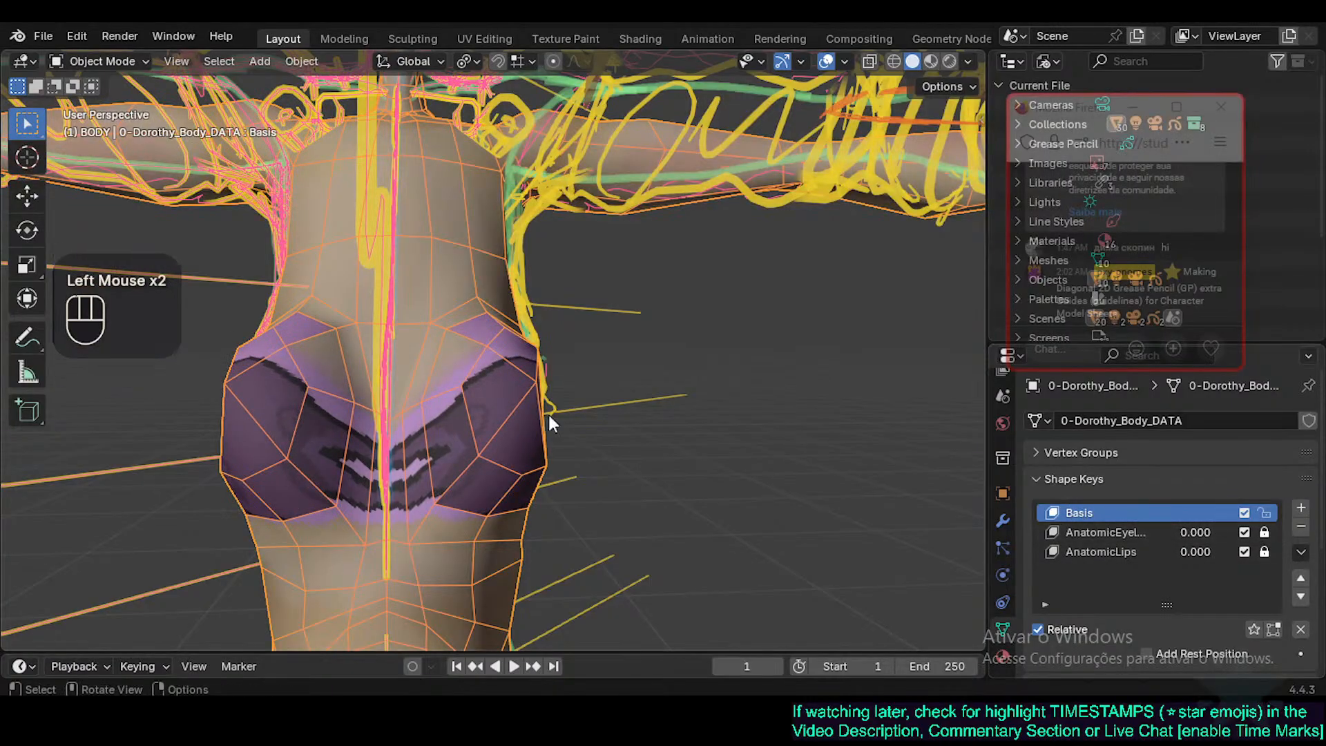
key(Tab)
key(Tab)
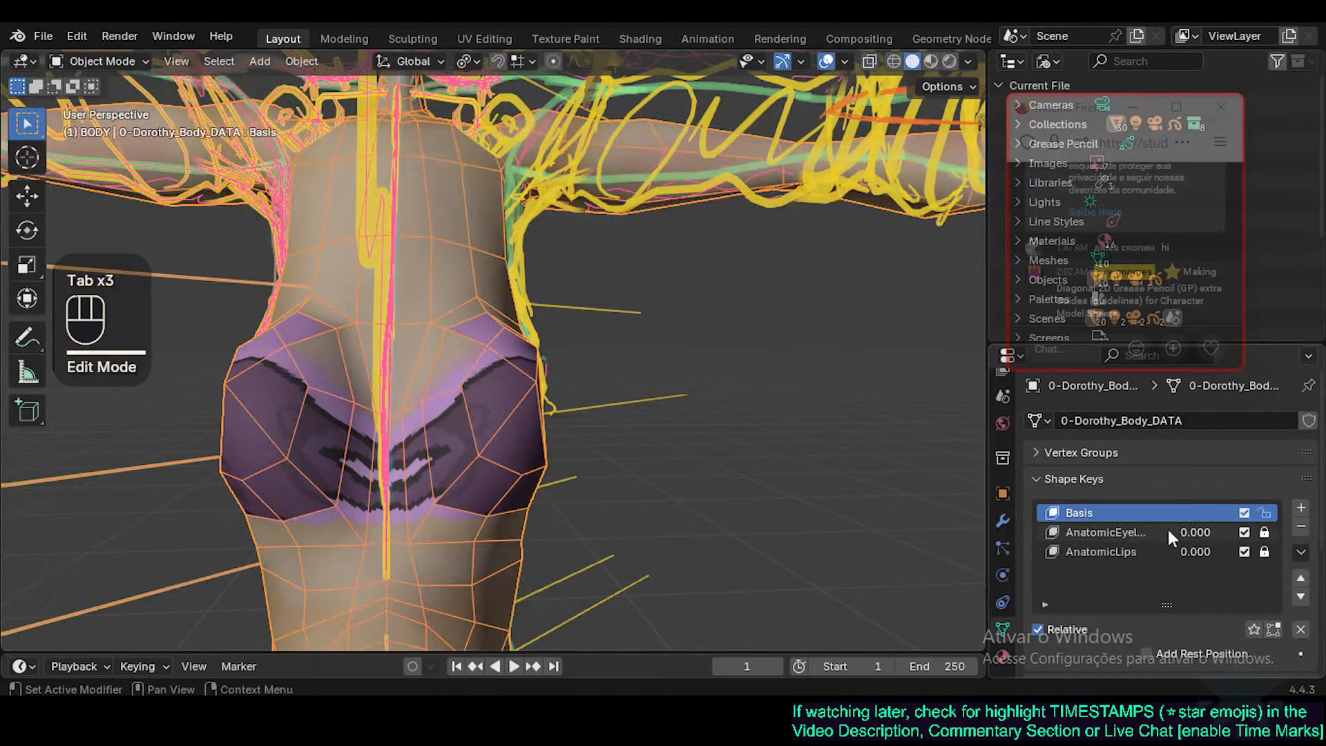
click(1244, 532)
click(1244, 551)
key(Tab)
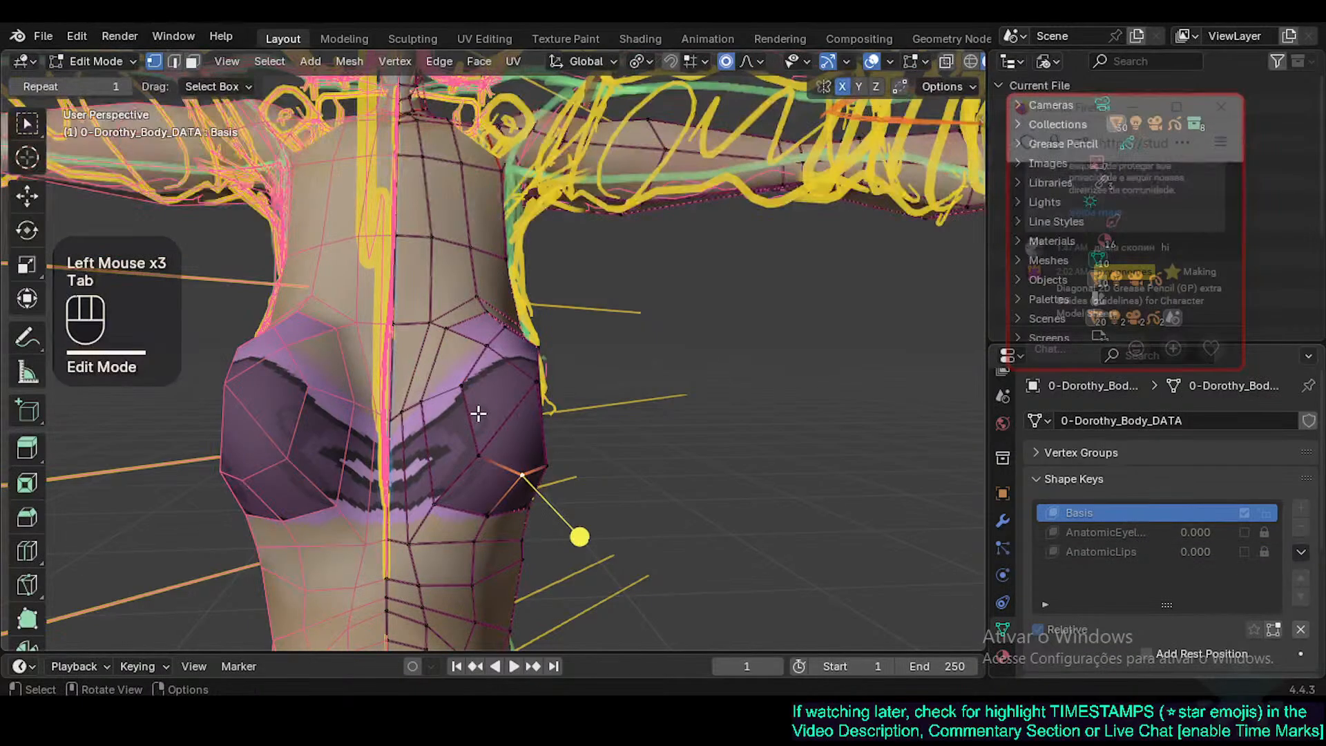
scroll(428, 414, up, 1)
middle_drag(428, 415, 454, 407)
key(2)
click(461, 425)
key(3)
alt+shift+click(420, 368)
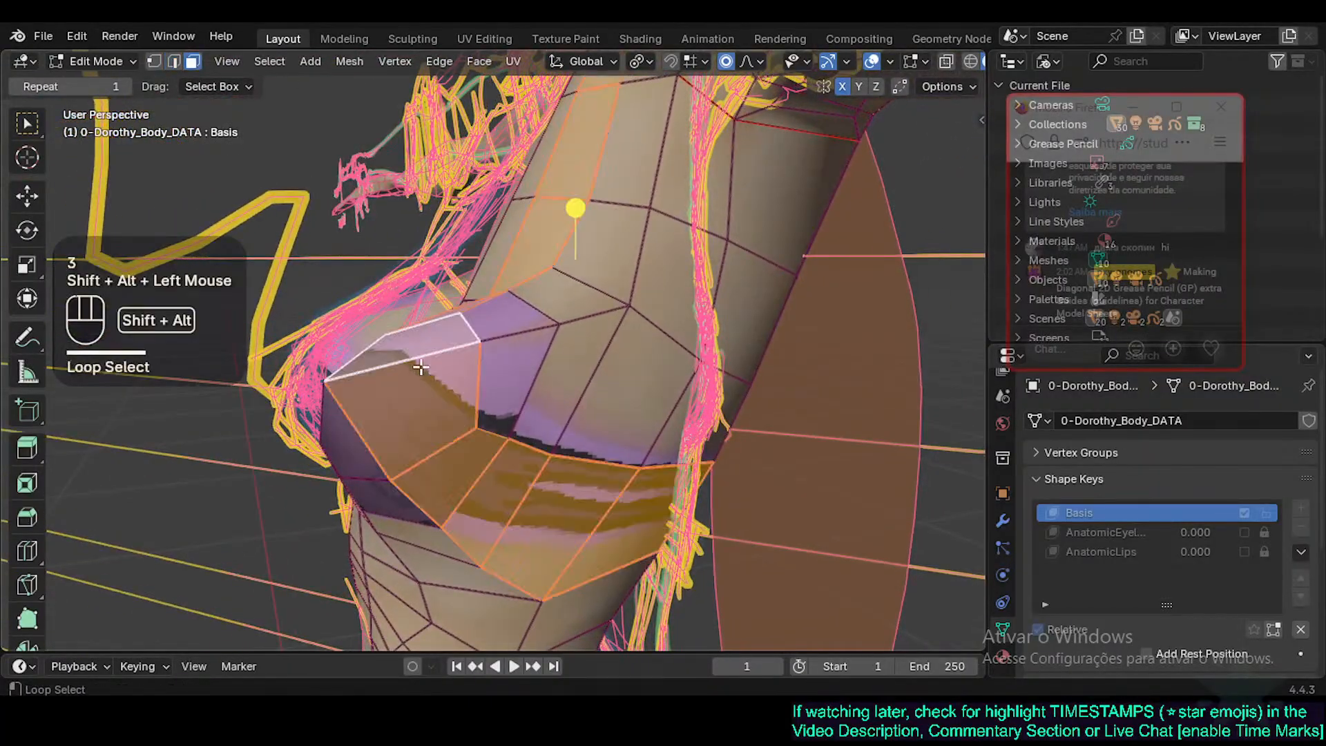
key(alt+a)
Select the face loop around the breast, grow the selection over the whole breast, and add a chest edge above it in edge mode.
alt+shift+click(477, 362)
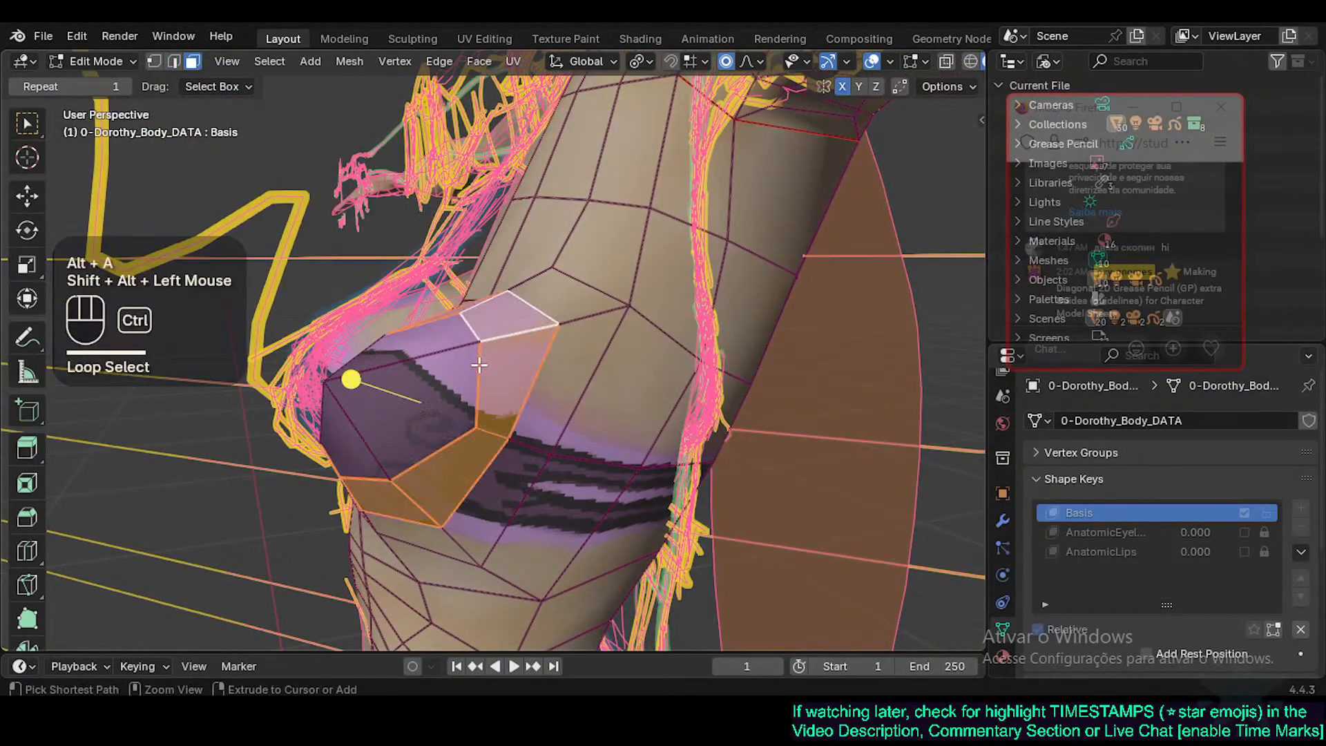
key(ctrl+KP_Add)
key(1)
middle_drag(479, 365, 559, 323)
key(2)
shift+click(524, 184)
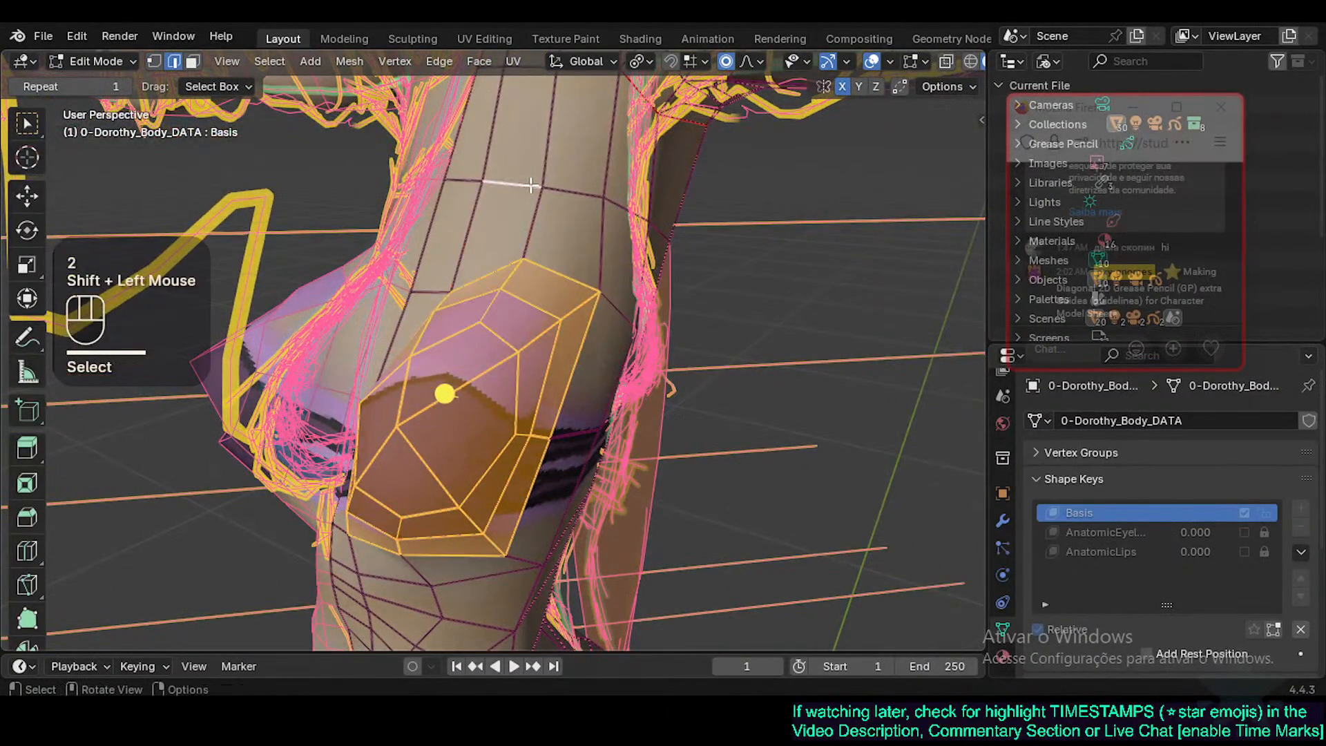
Show the selection's transform and crease properties in the sidebar, with the View and 3D Cursor sections collapsed.
key(n)
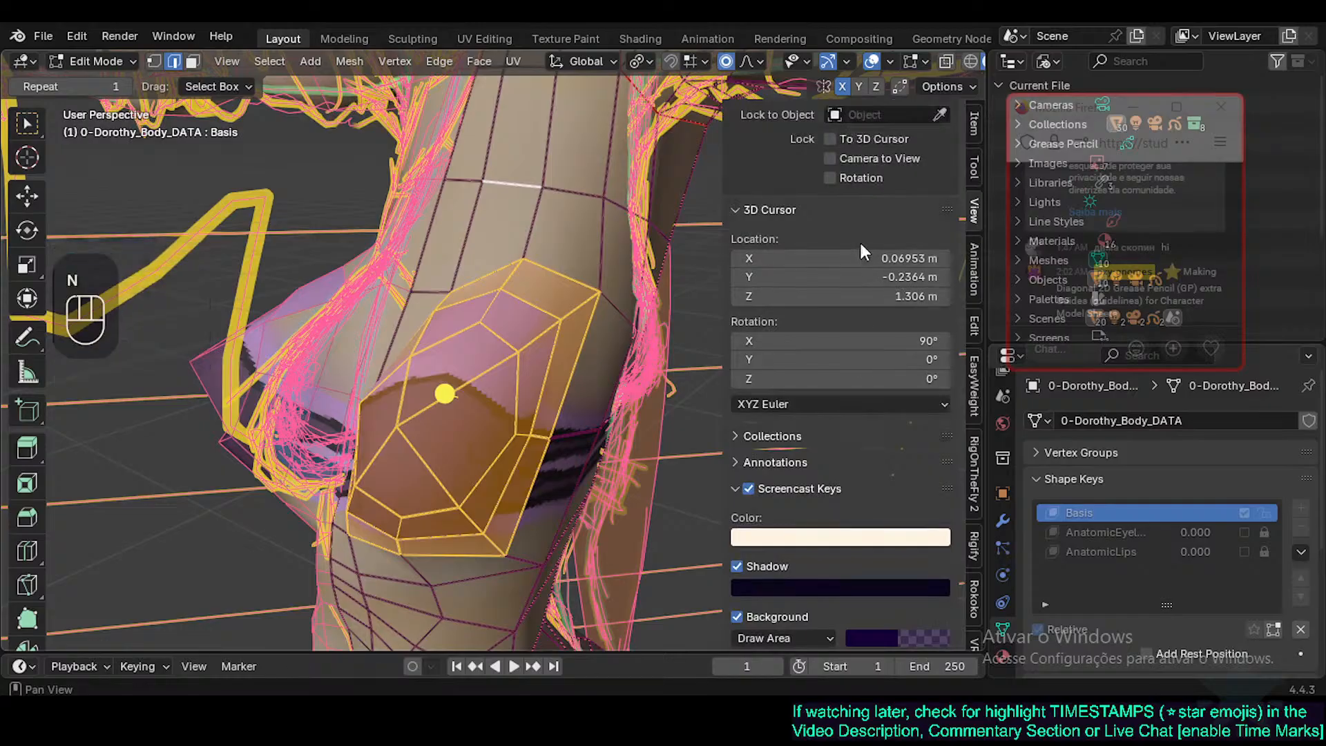
scroll(861, 243, up, 3)
scroll(862, 277, up, 2)
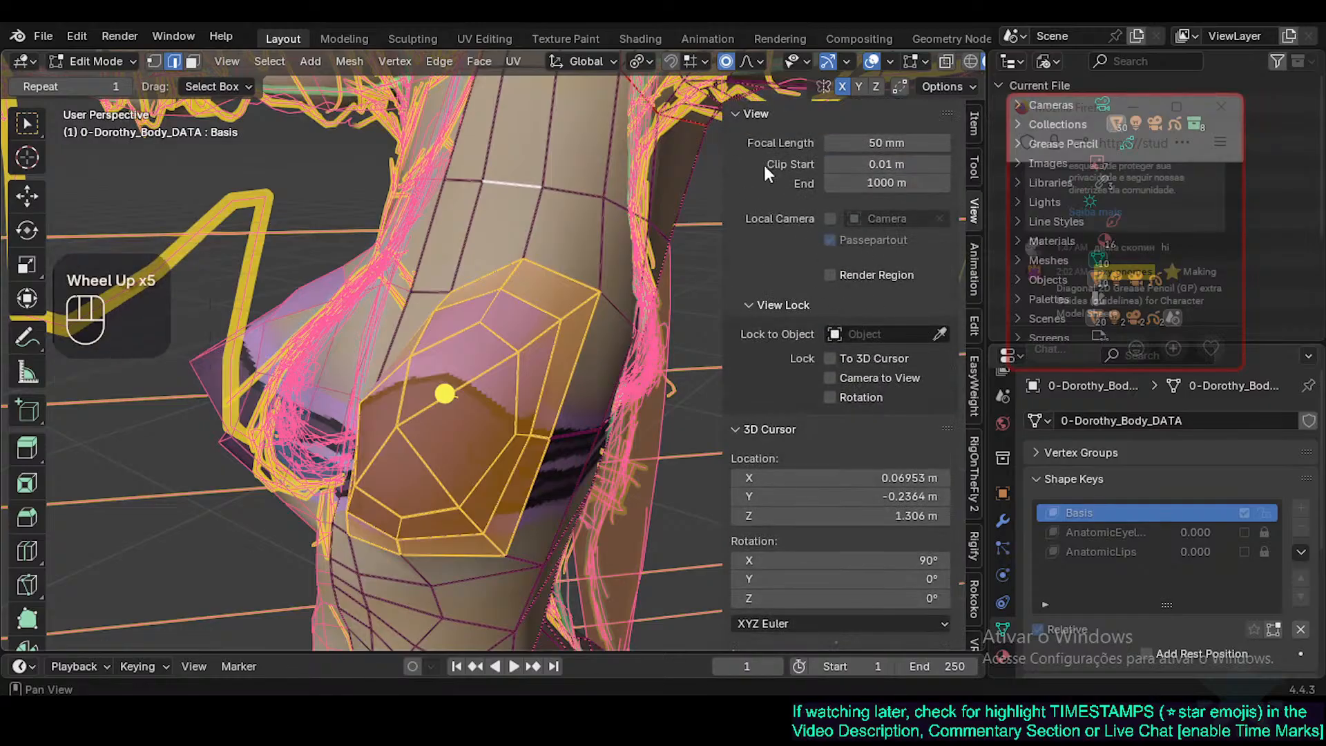
click(753, 113)
click(844, 138)
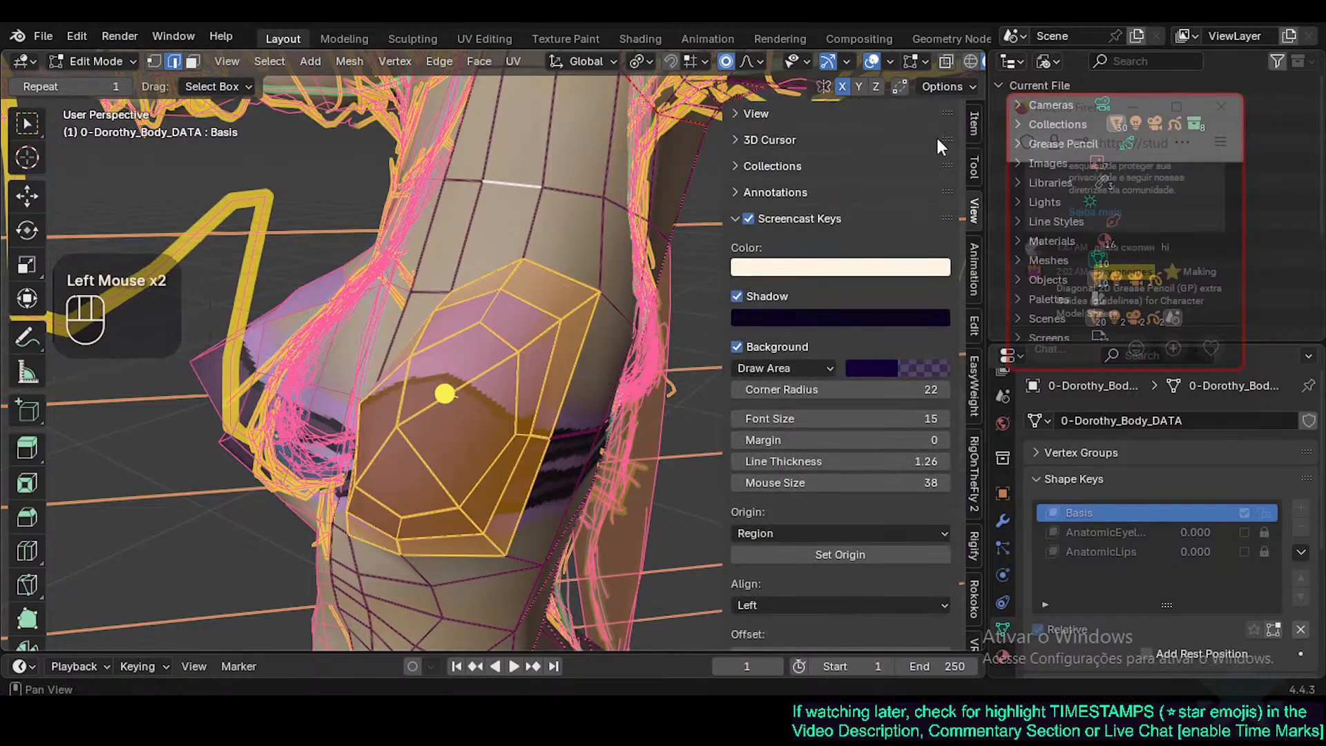
click(974, 126)
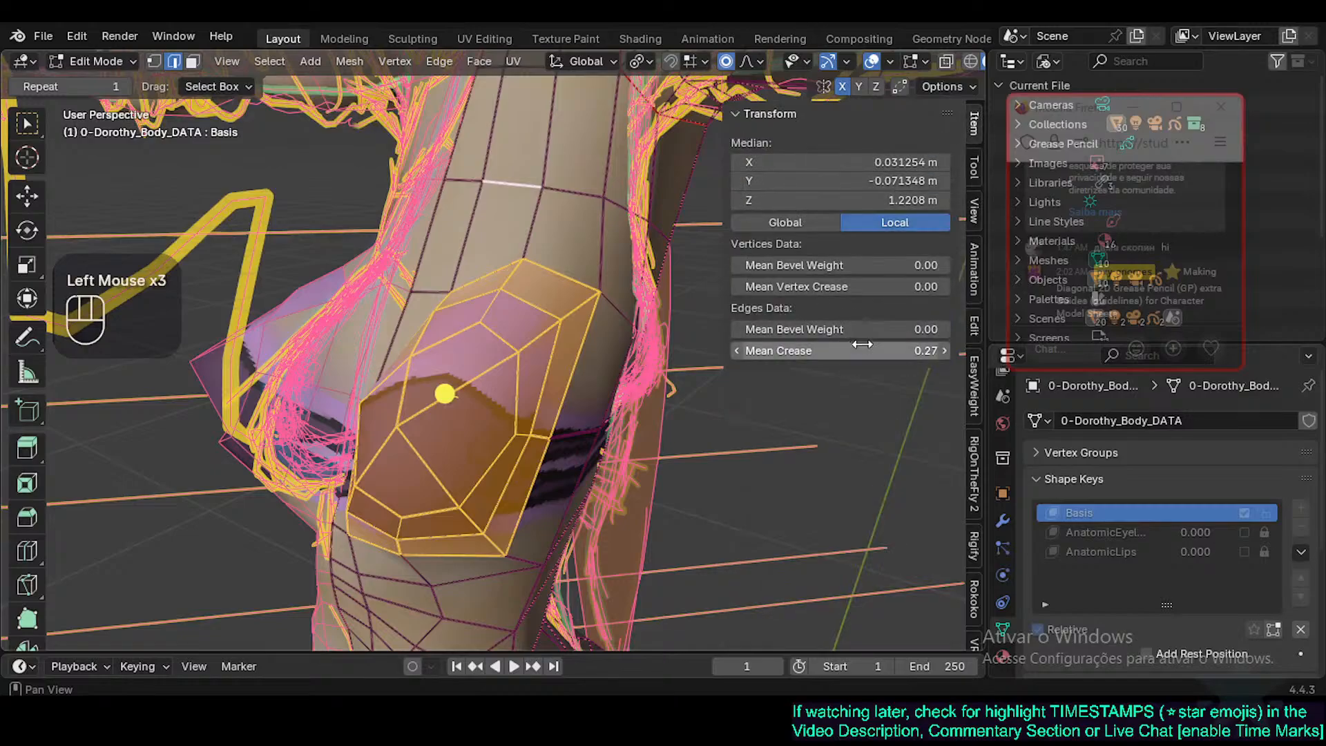
Apply an edge crease change of -1 to the selected breast edges and inspect the crease of a nearby chest edge.
key(shift+e)
key(KP_Subtract)
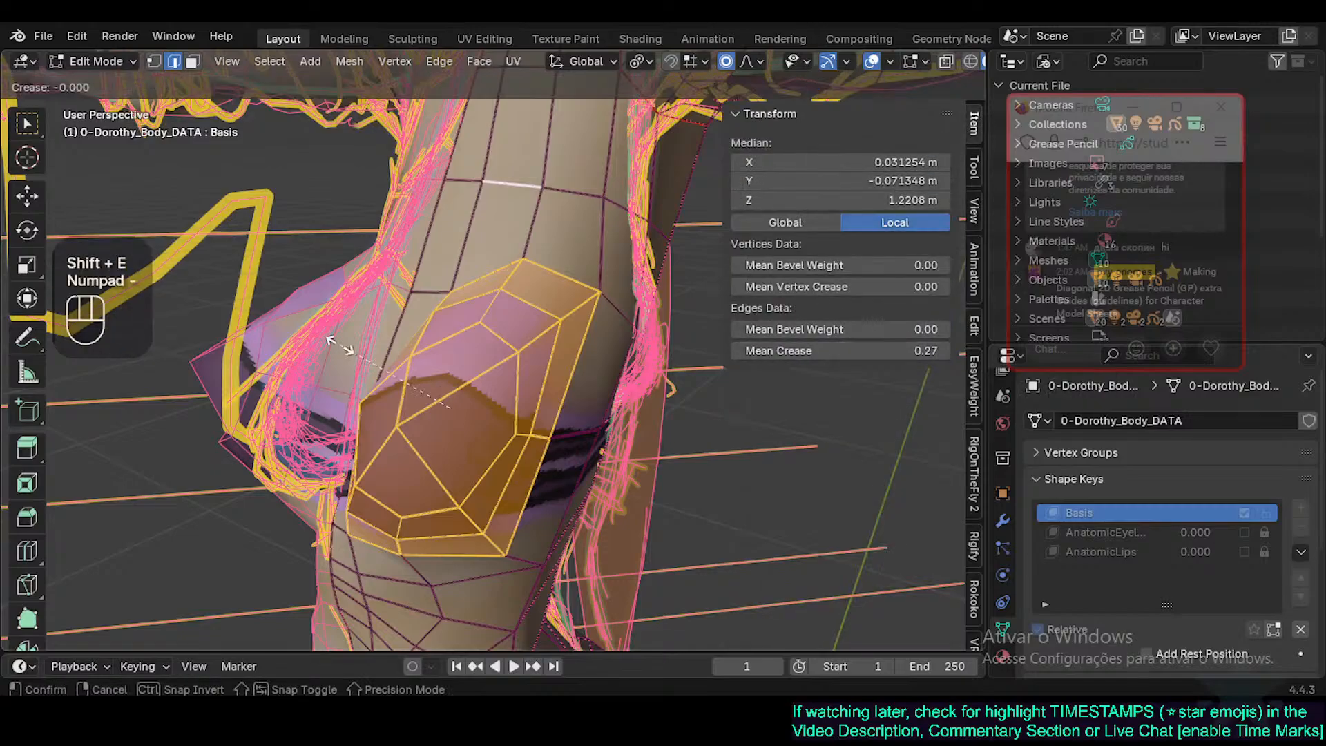
key(KP_1)
key(KP_Enter)
shift+click(556, 172)
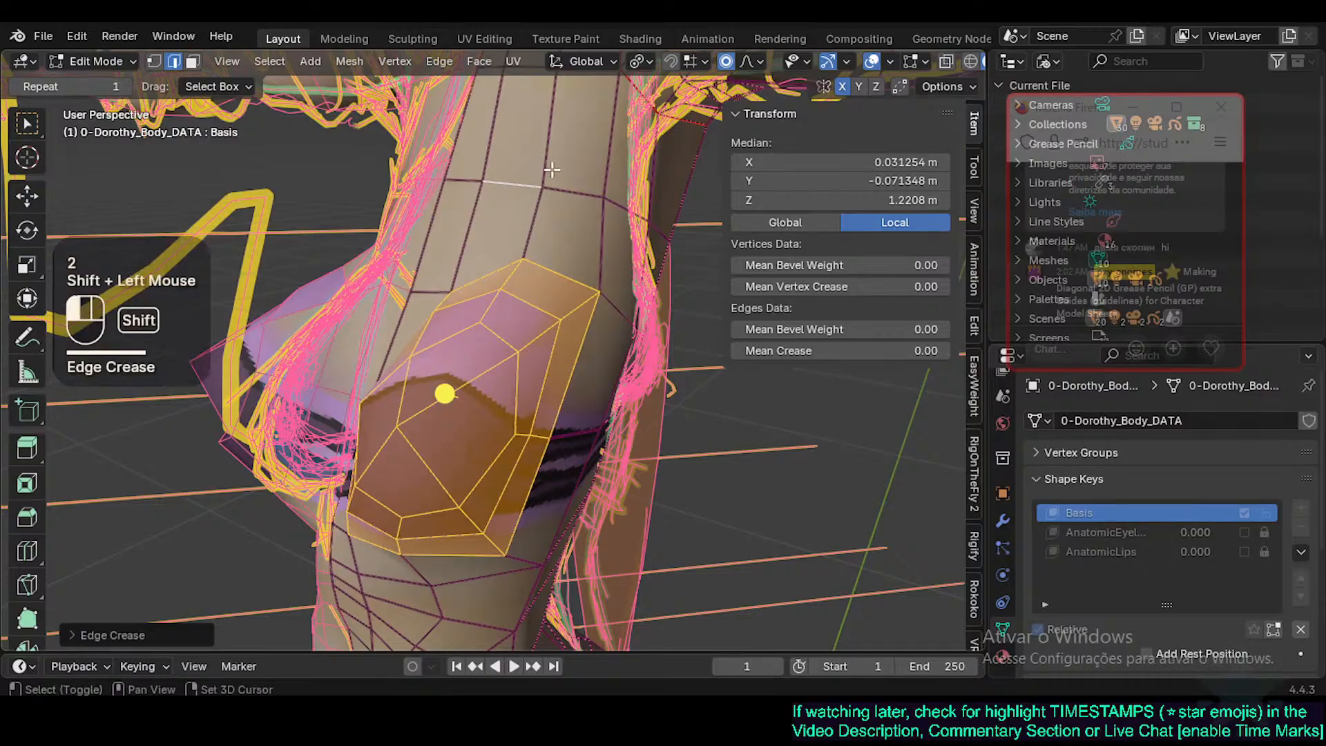
click(534, 207)
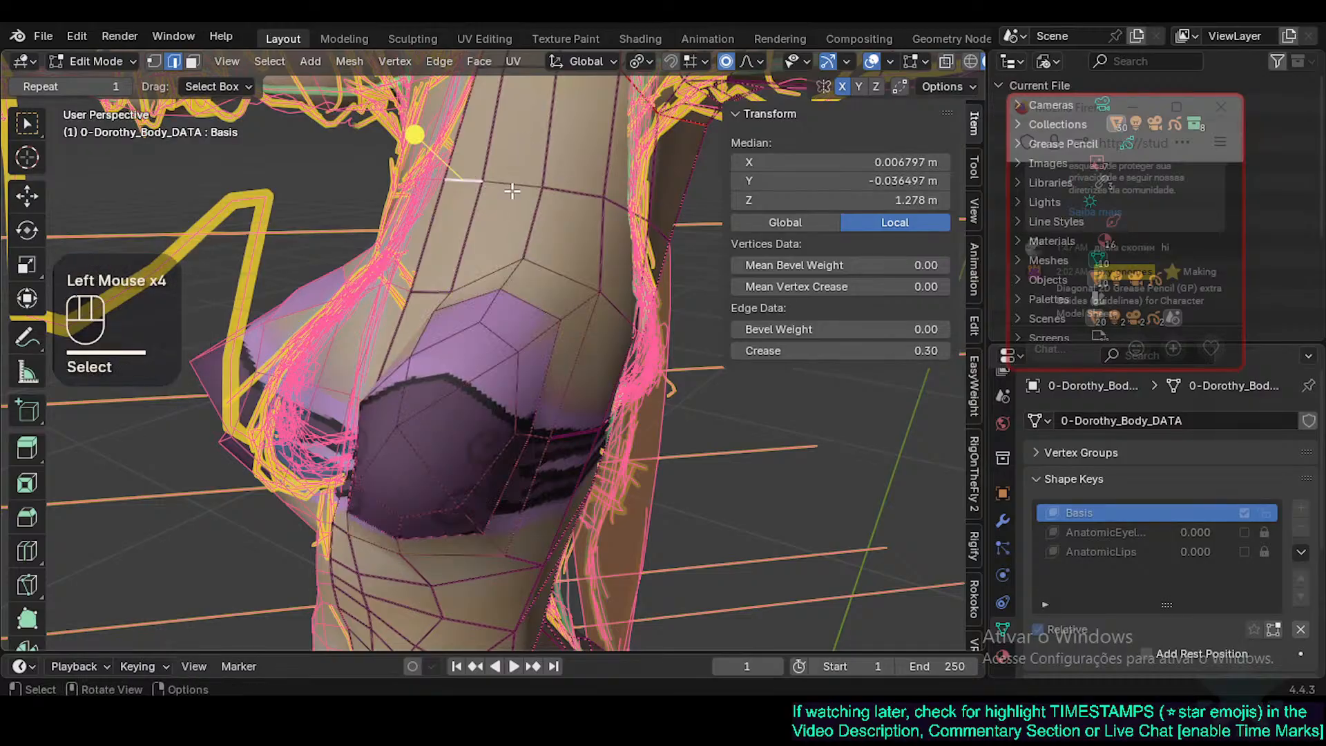
Reselect the face loop around the breast, grow it over the whole breast, and add the chest edge above in edge mode.
key(3)
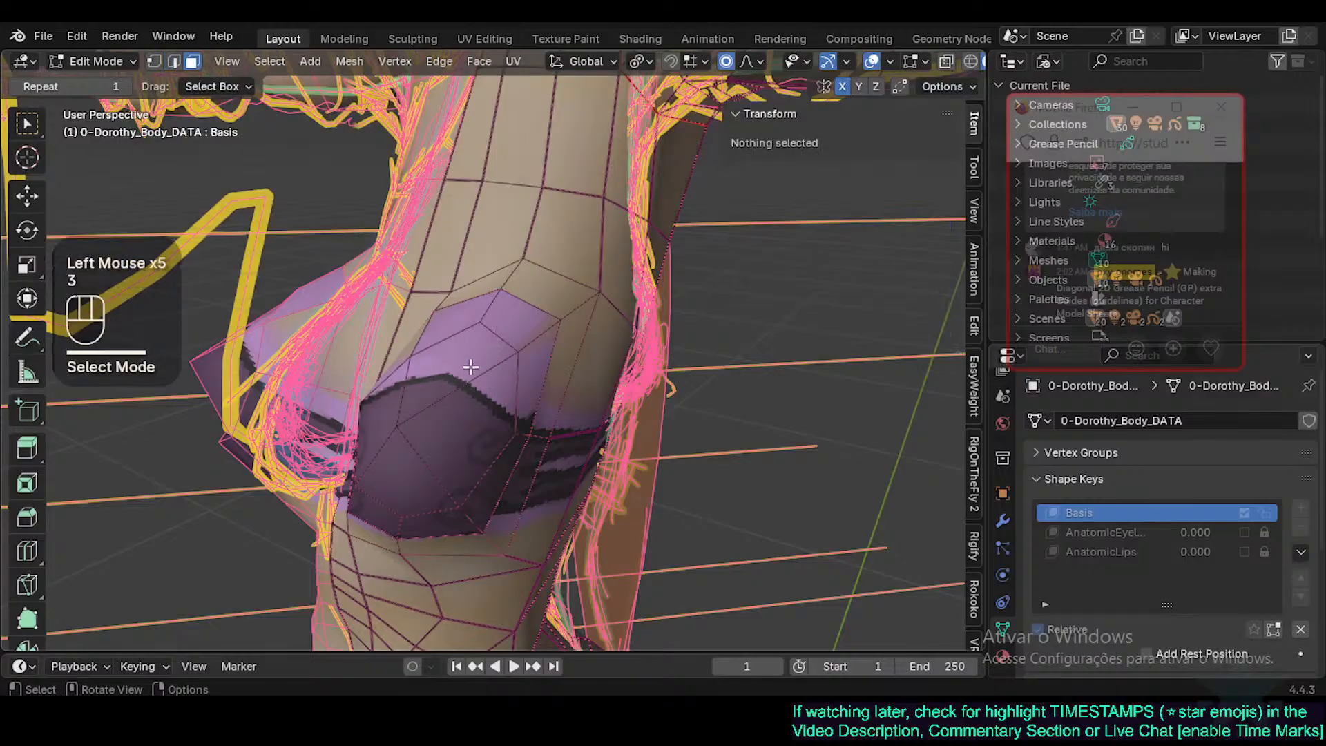
key(alt+a)
alt+shift+click(473, 376)
key(alt+a)
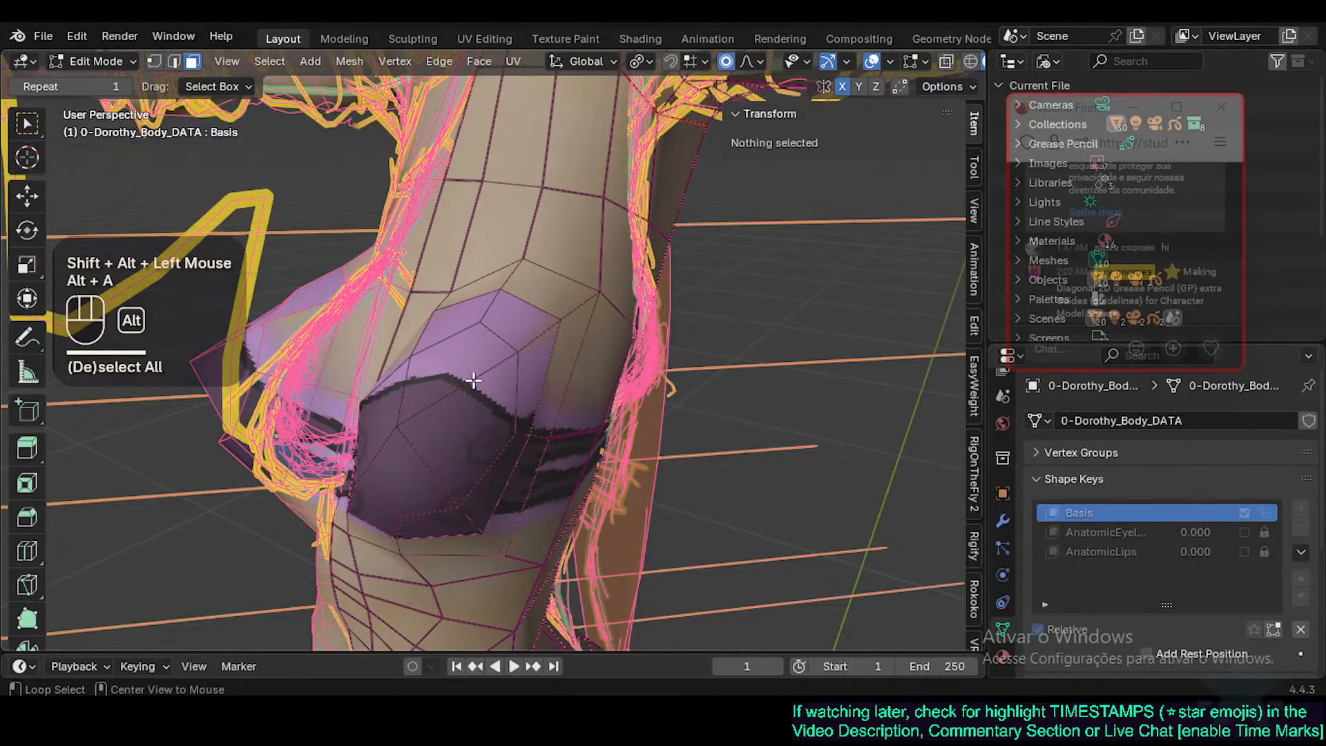
alt+shift+click(537, 339)
key(ctrl+KP_Add)
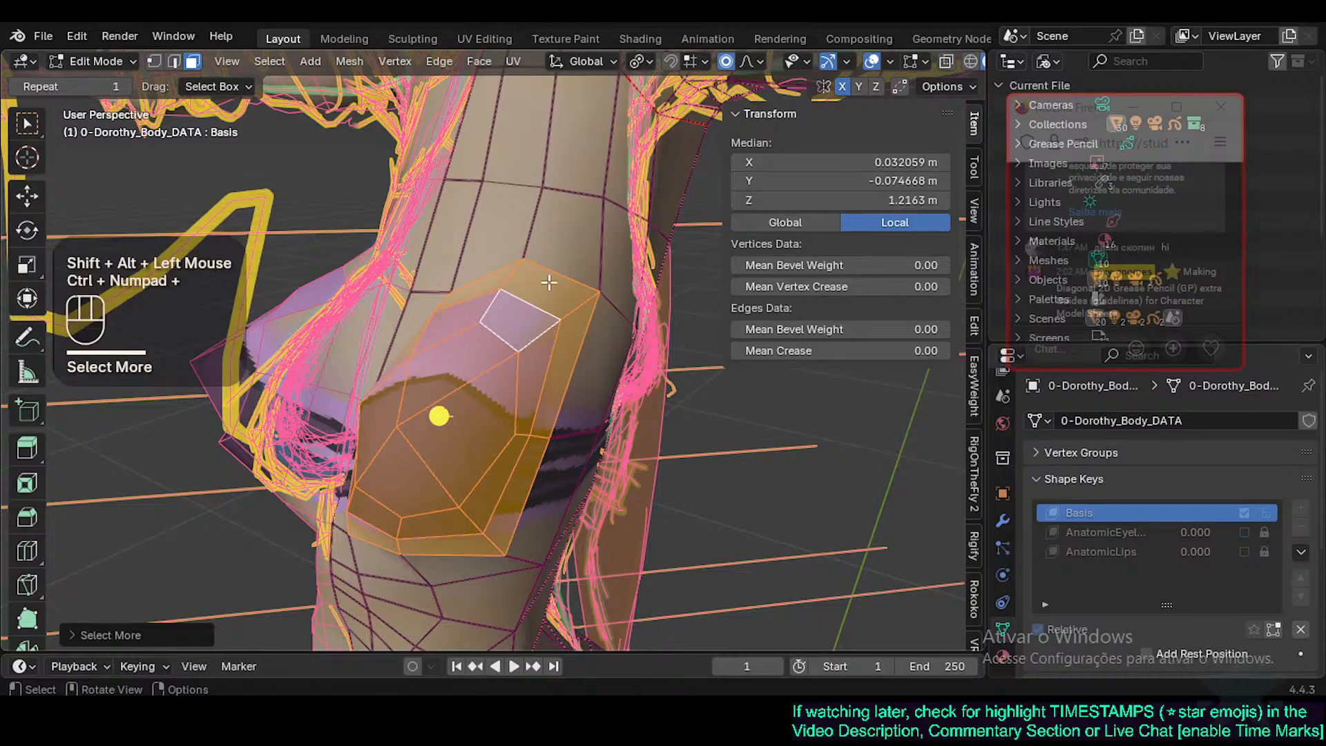
key(2)
shift+click(511, 184)
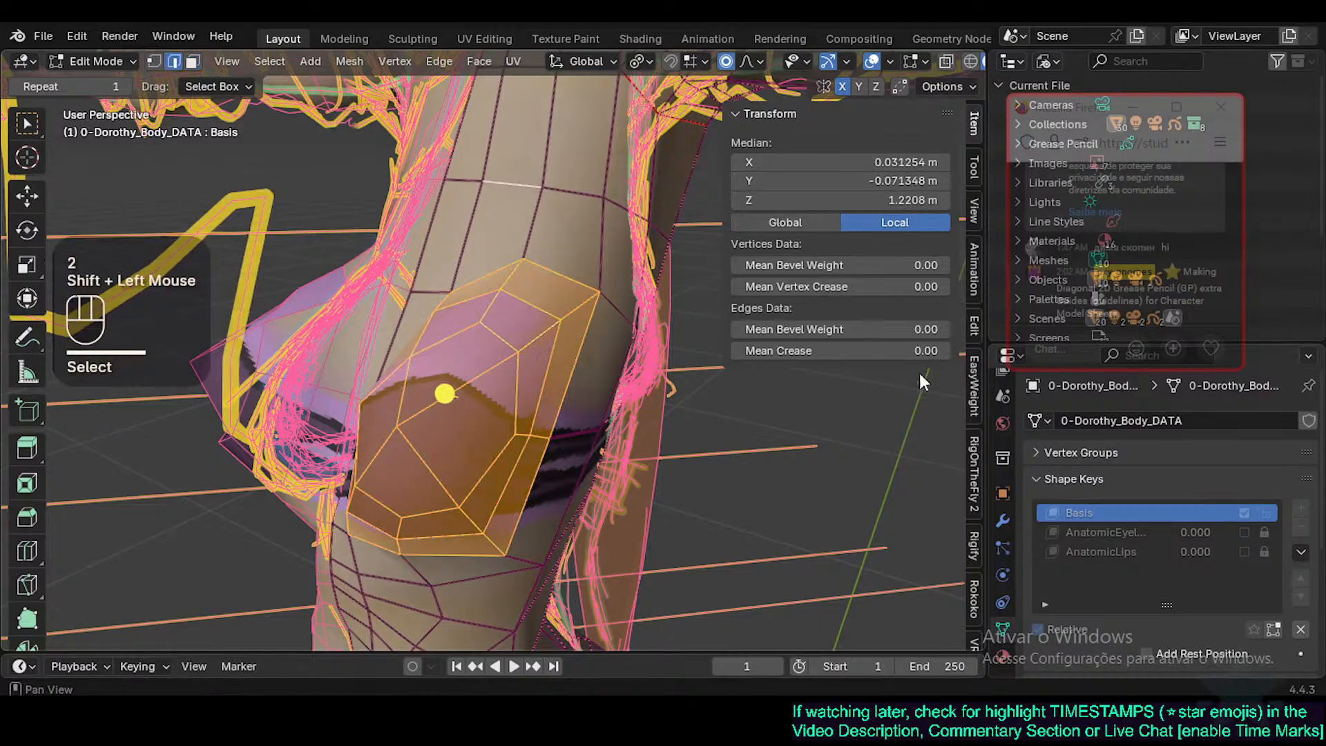
Set the selected breast edges' mean crease to 0.30 and check the breast in Object Mode before resuming editing.
click(887, 352)
key(Return)
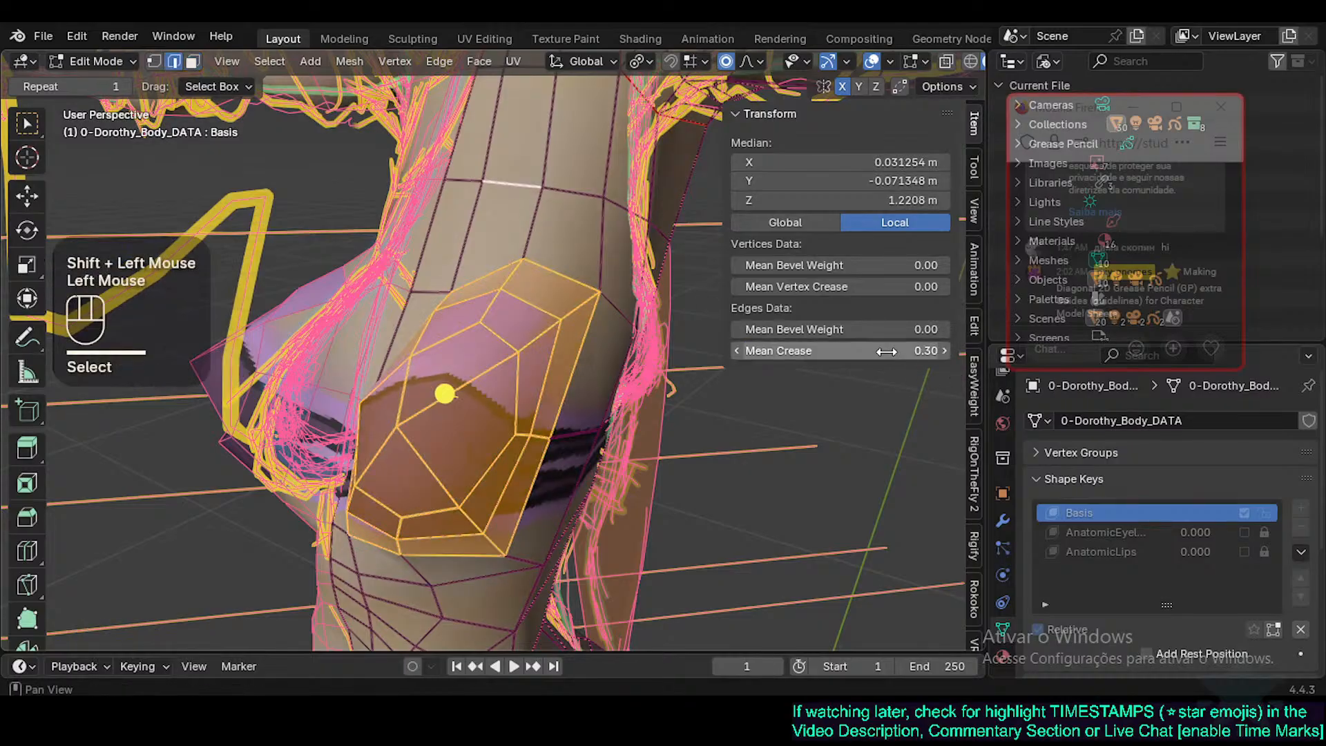
key(alt+a)
key(Tab)
middle_drag(492, 383, 366, 373)
key(Tab)
scroll(429, 458, down, 2)
middle_drag(366, 373, 298, 425)
In right view with X-ray on, move the vertex above the breast onto the sketched outline, using a proportional size of about 0.039 m.
key(KP_3)
key(alt+z)
key(1)
click(511, 328)
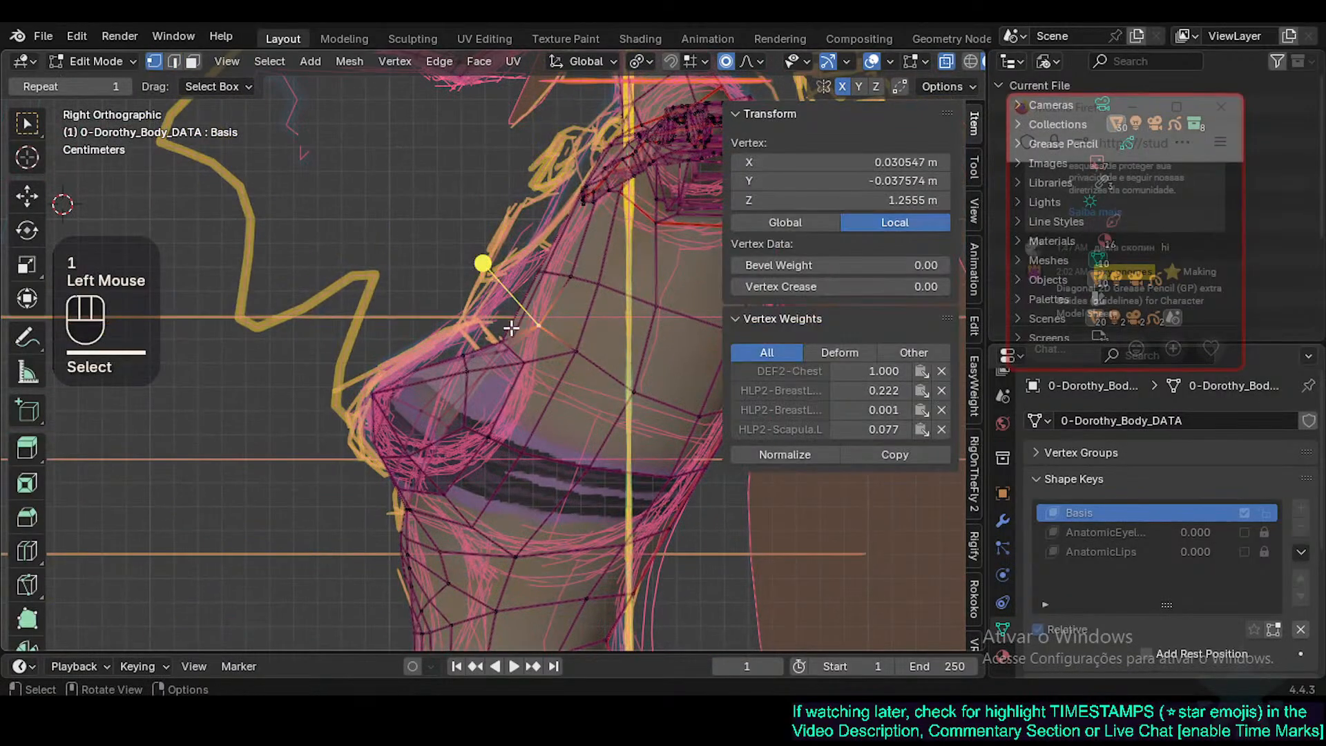
click(501, 332)
key(g)
scroll(487, 327, down, 4)
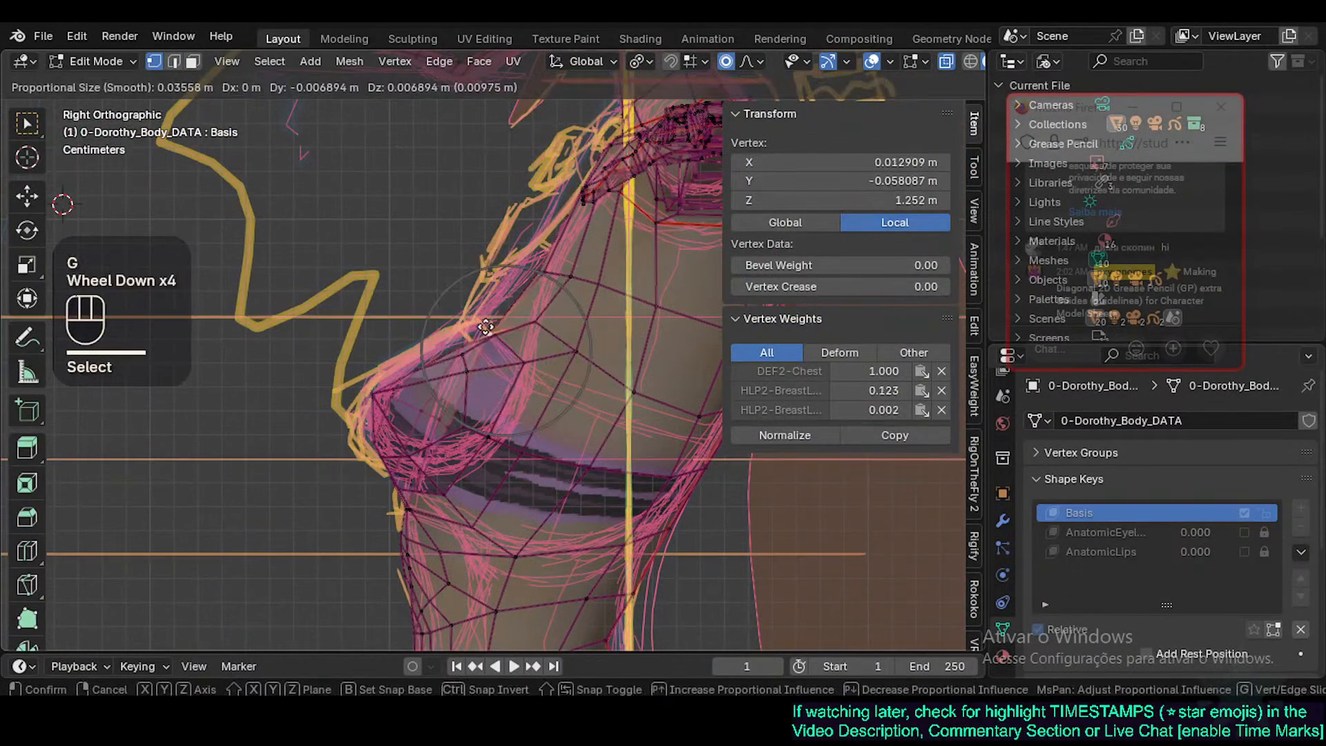
scroll(487, 325, down, 1)
click(490, 317)
Move the upper-chest vertices, including the centre-line one, forward and up toward the sketched side outline.
click(550, 277)
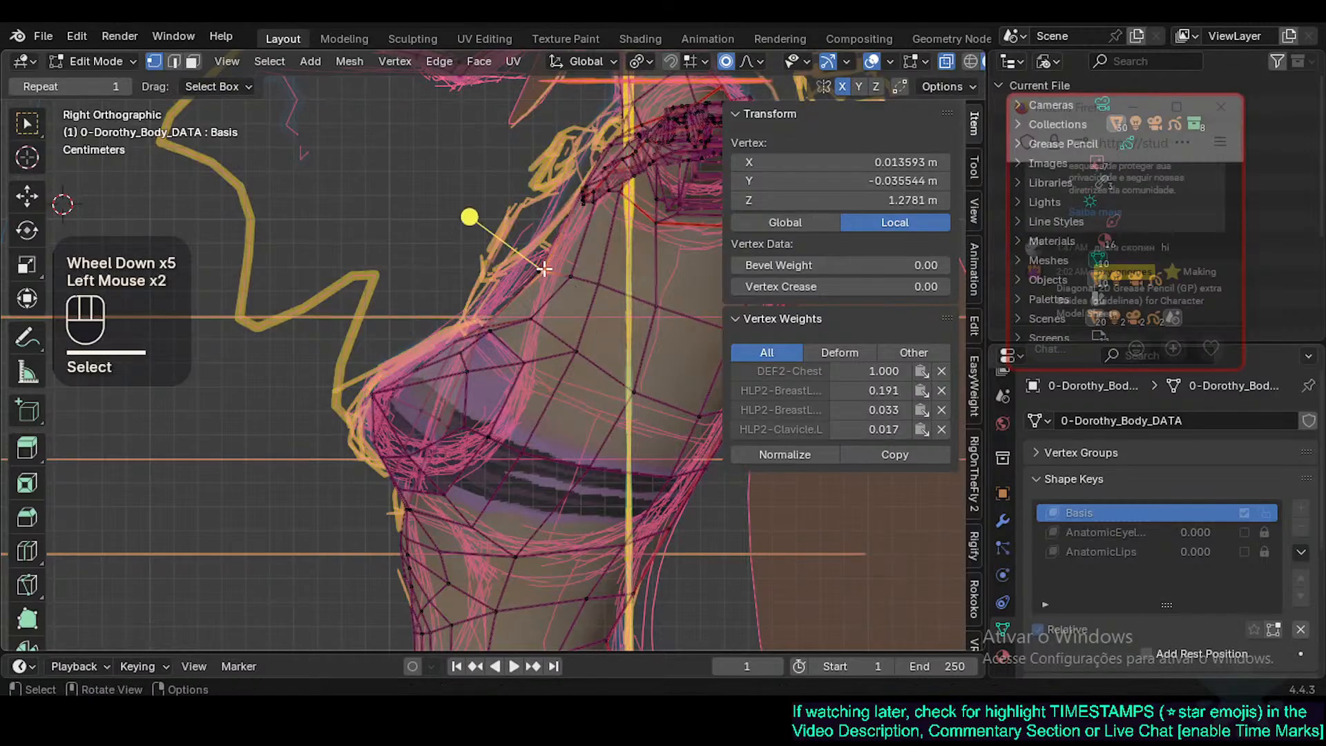
key(g)
shift+click(525, 253)
click(526, 257)
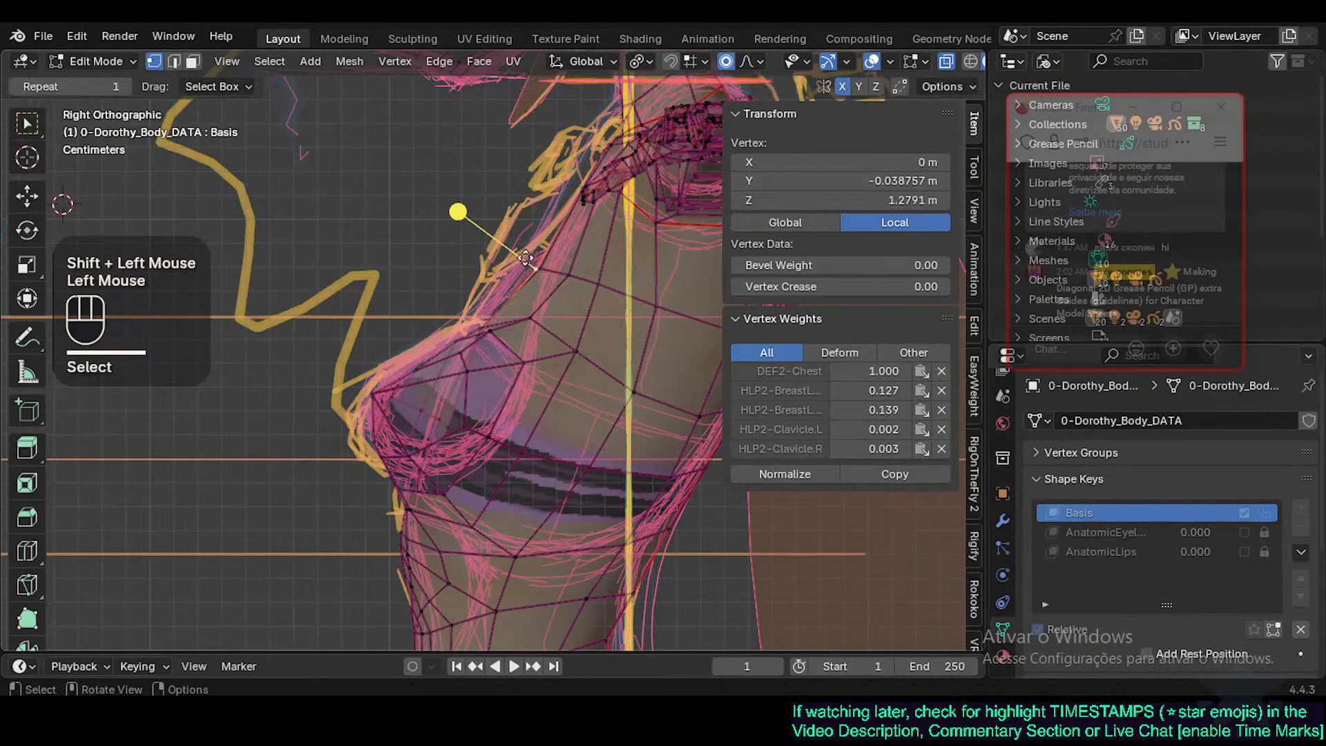
key(g)
shift+click(409, 164)
Nudge the upper-chest centre-line vertex slightly back and down to fit the sketched profile.
shift+middle_drag(410, 164, 469, 332)
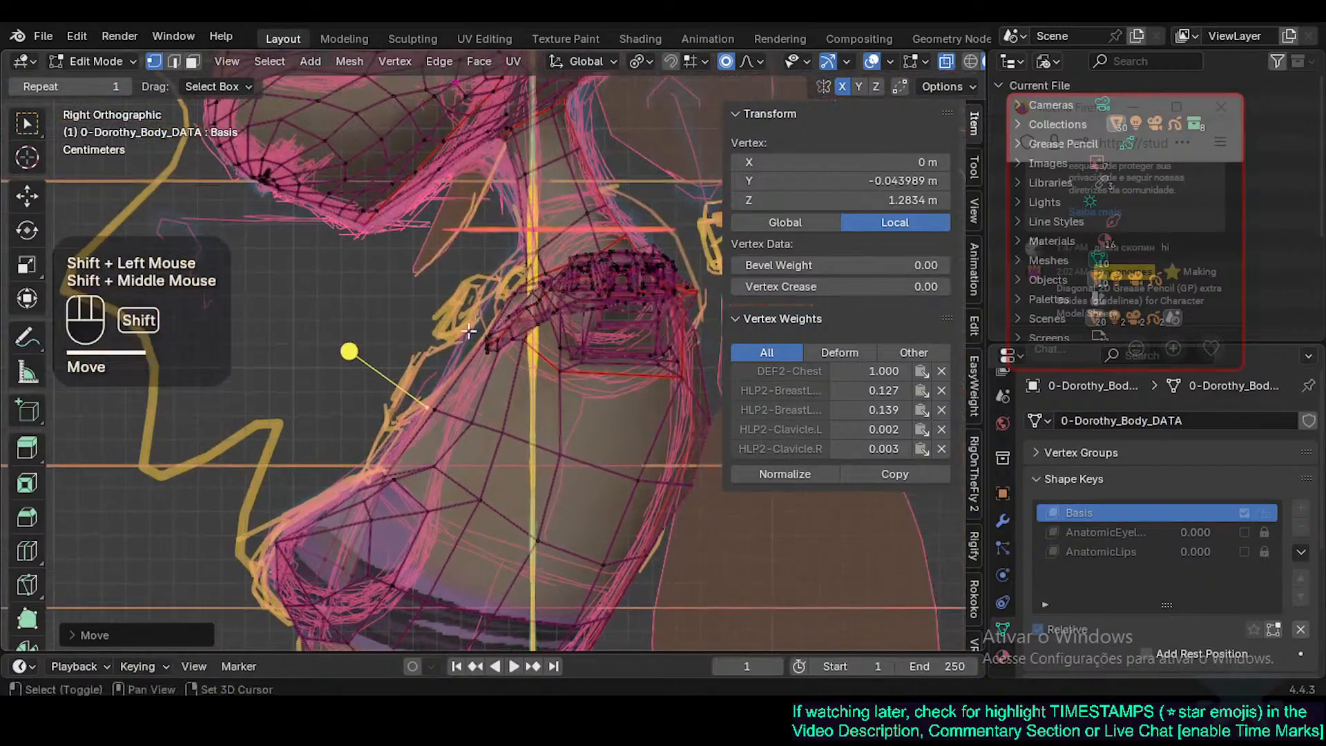
click(480, 338)
click(391, 446)
click(438, 412)
key(g)
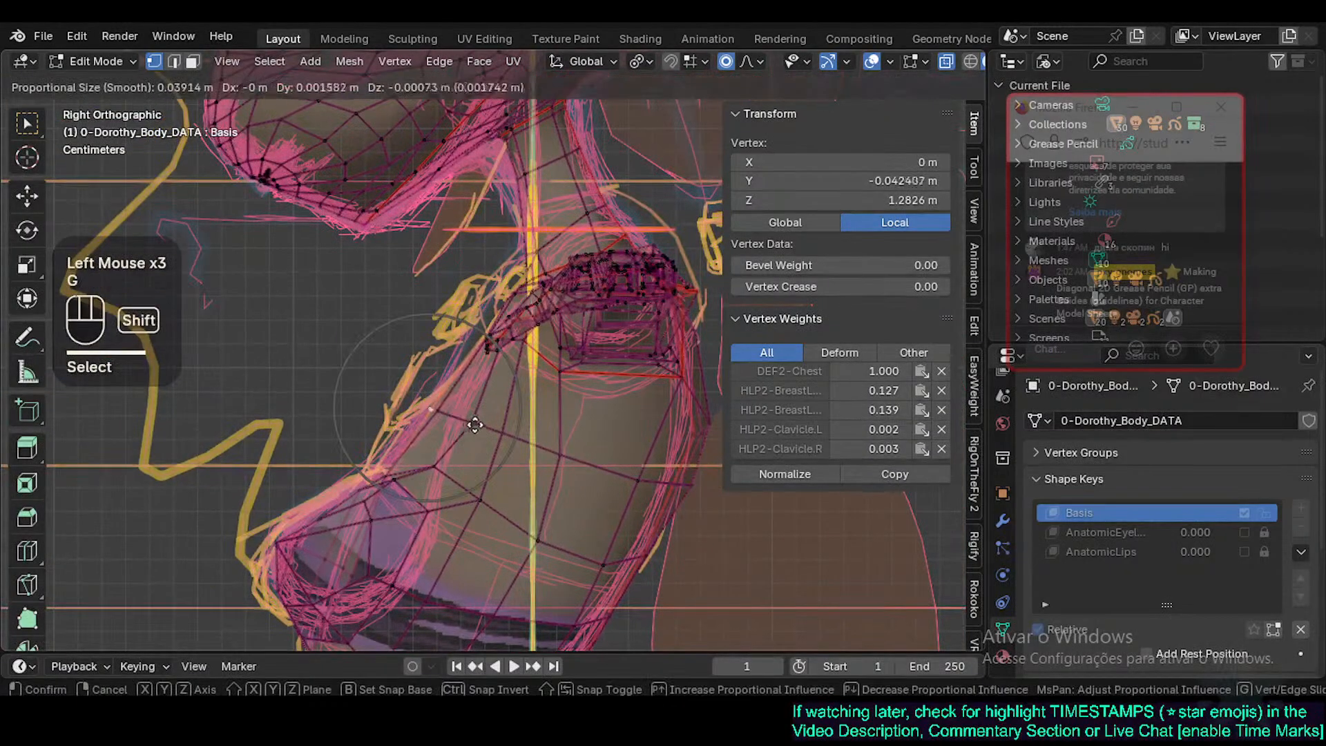
shift+click(508, 430)
Move the centre-line vertex at the base of the throat slightly forward and up toward the sketch.
click(506, 288)
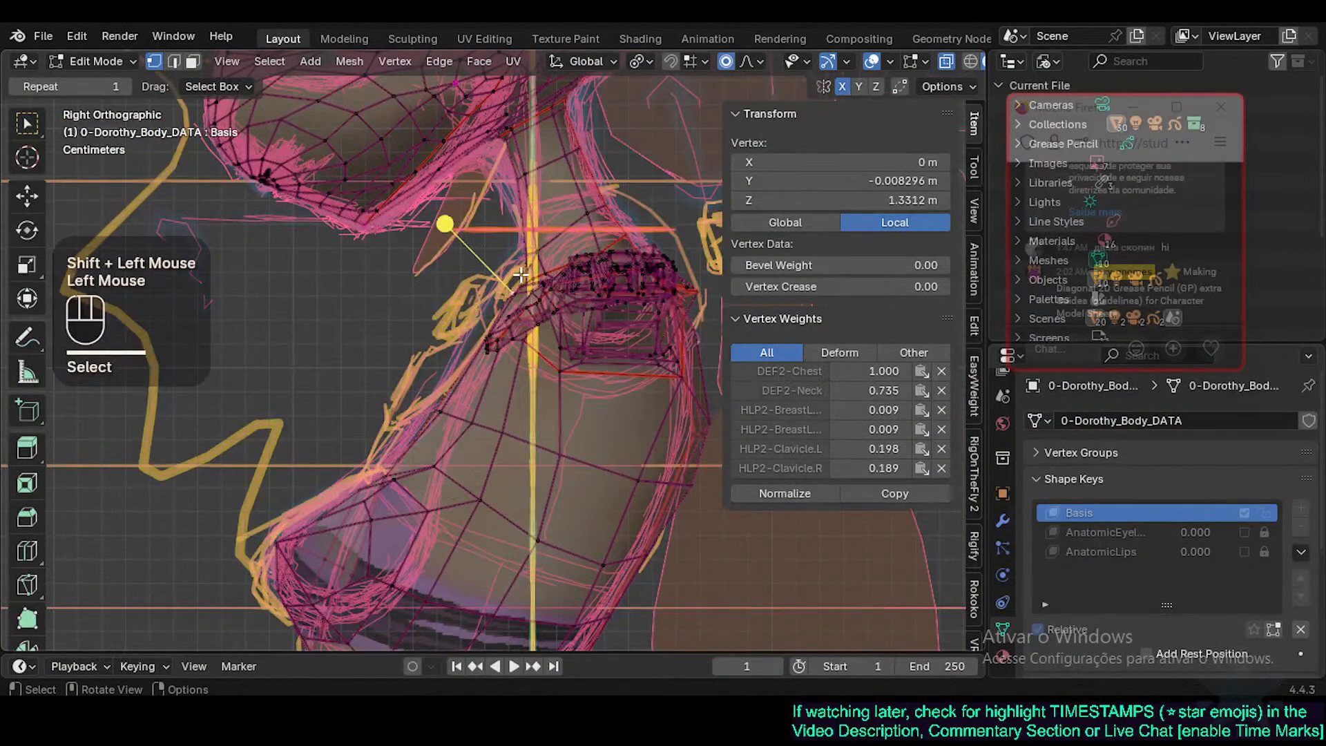
click(512, 287)
click(502, 304)
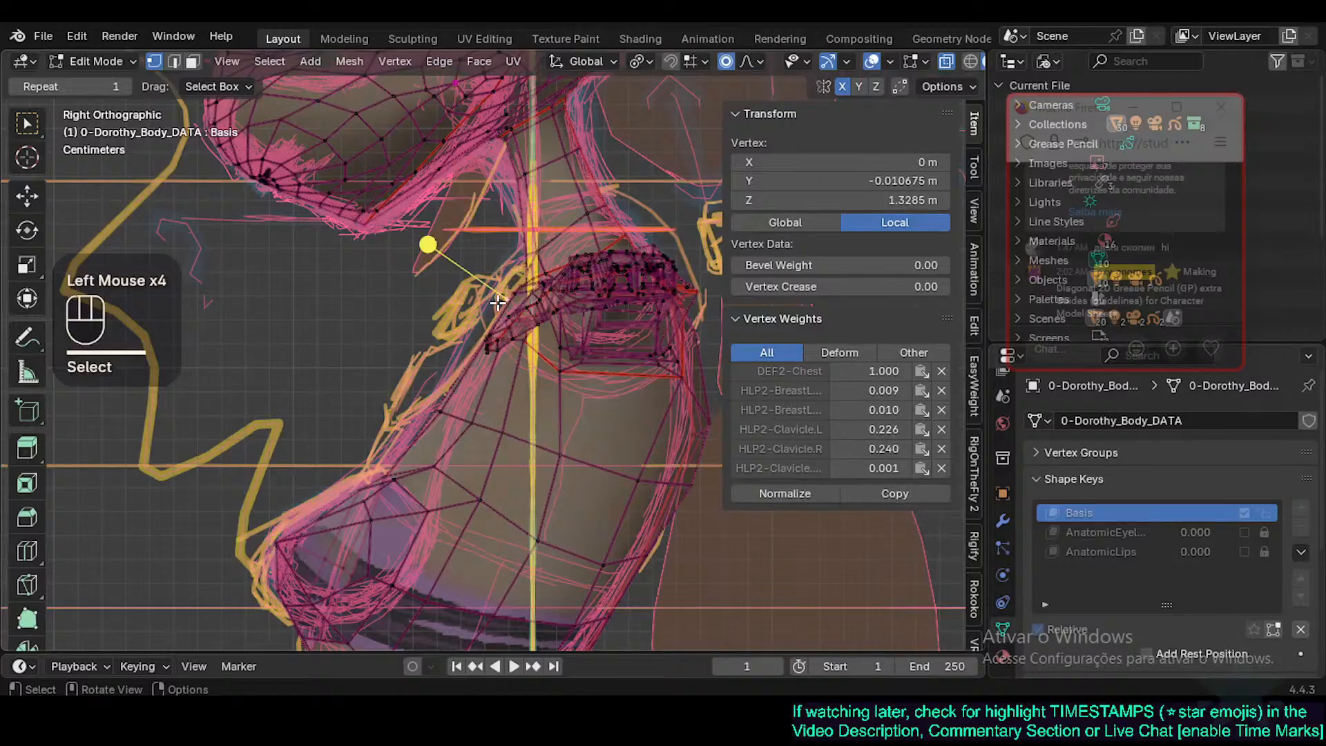
middle_drag(503, 304, 523, 338)
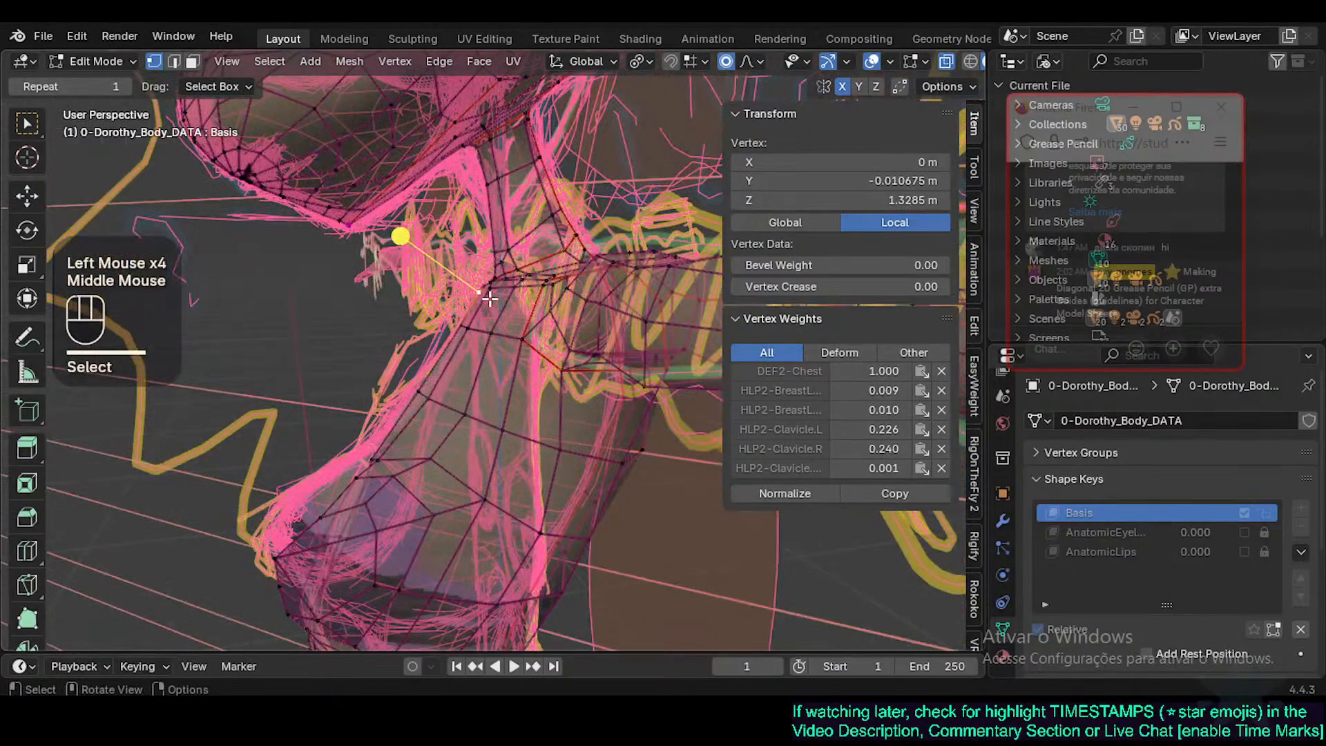
key(KP_3)
key(g)
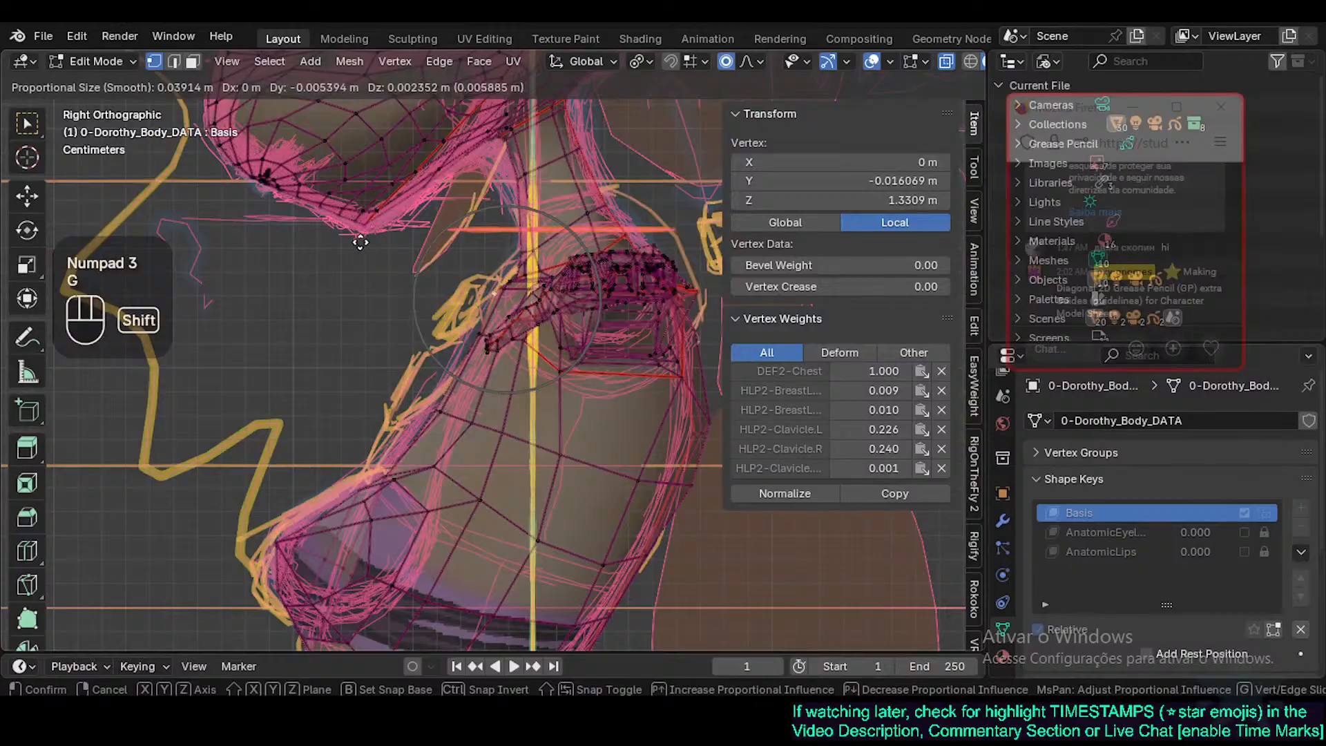
shift+click(360, 241)
Move the centre-line vertices along the back of the neck slightly backward to match the sketched neck outline.
shift+middle_drag(658, 235, 542, 309)
click(501, 245)
key(g)
shift+click(553, 233)
click(438, 198)
key(g)
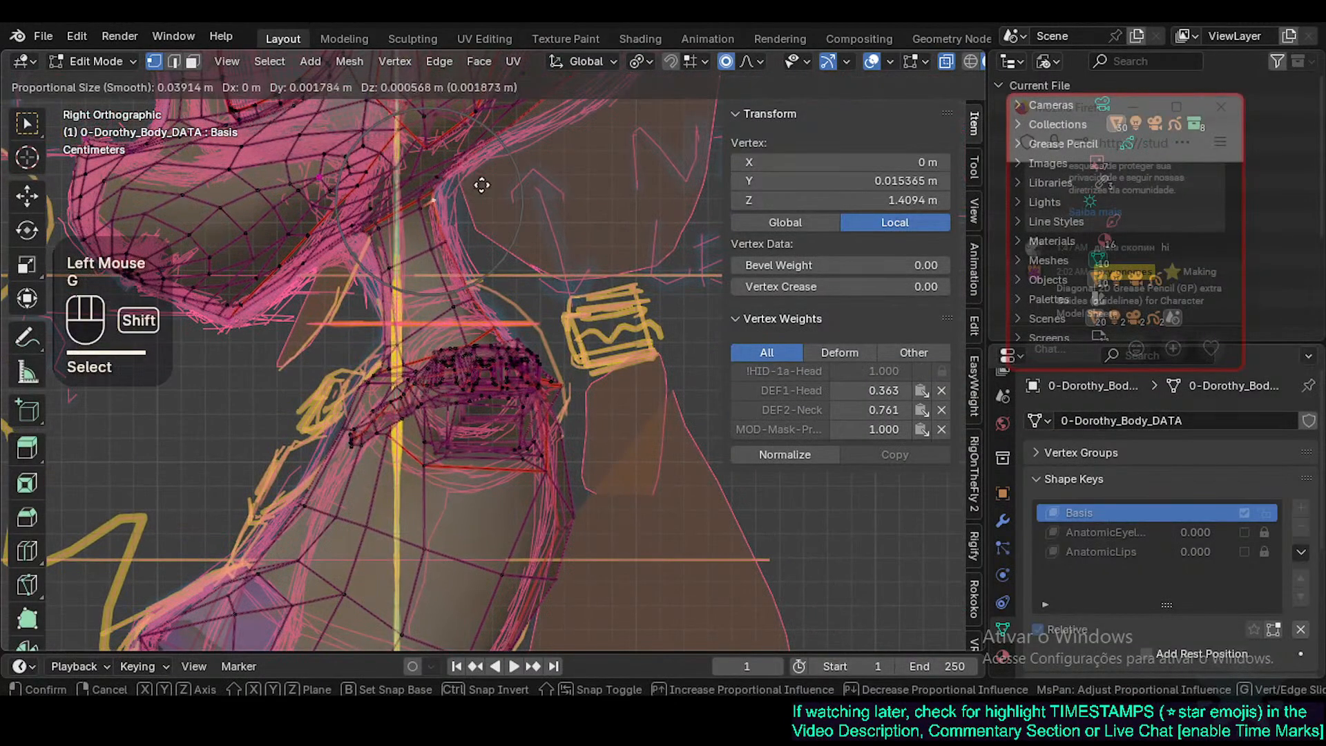
shift+click(514, 164)
Try to move the centre-line vertex at the lower back of the head toward the sketch, and undo the move.
shift+middle_drag(514, 164, 486, 243)
click(492, 185)
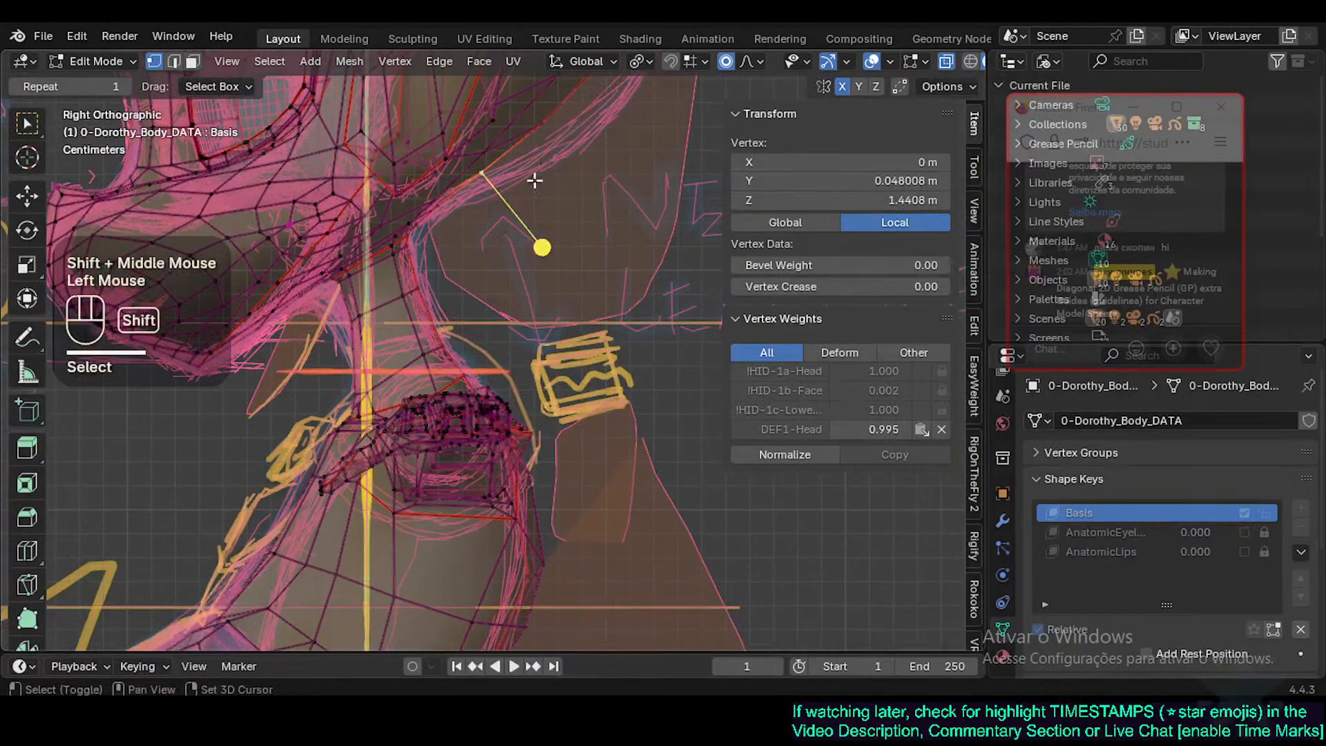
shift+middle_drag(535, 180, 392, 272)
click(408, 222)
key(g)
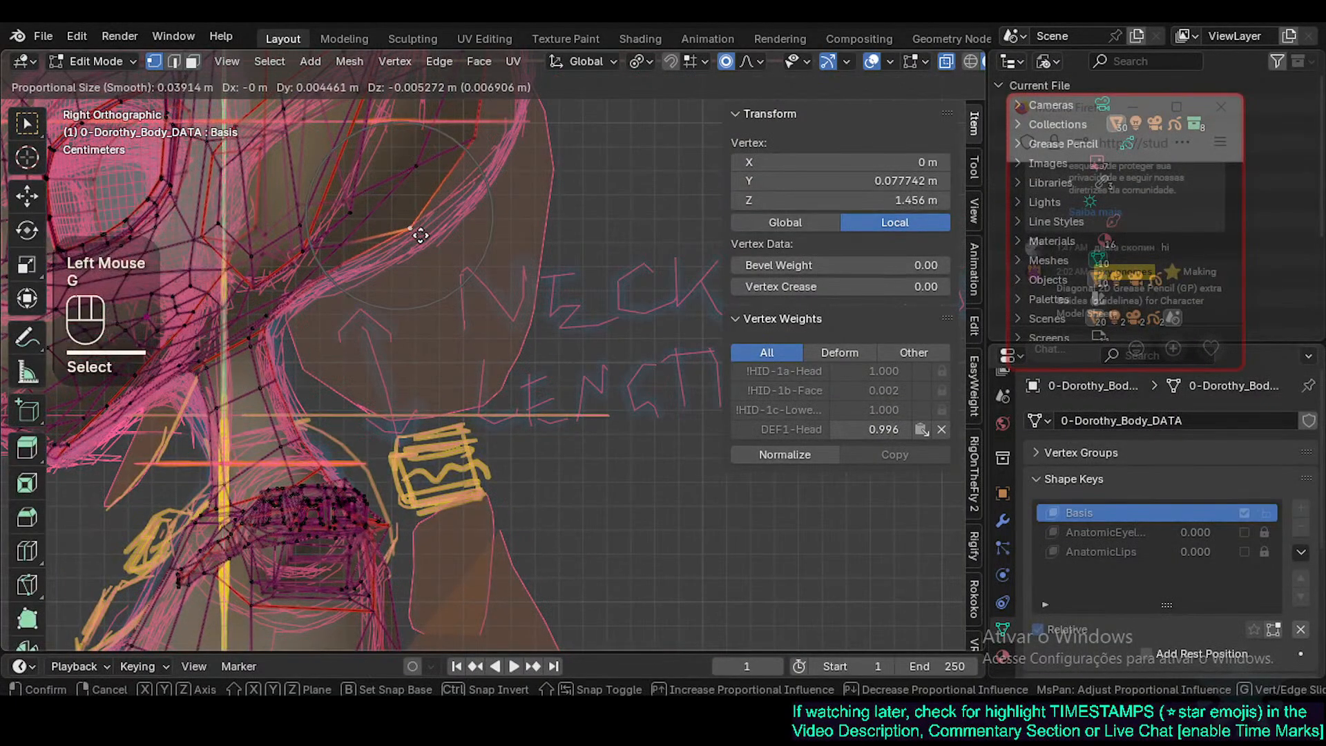
shift+click(429, 217)
shift+middle_drag(429, 216, 486, 366)
scroll(425, 470, down, 1)
shift+middle_drag(425, 470, 542, 385)
scroll(580, 336, down, 1)
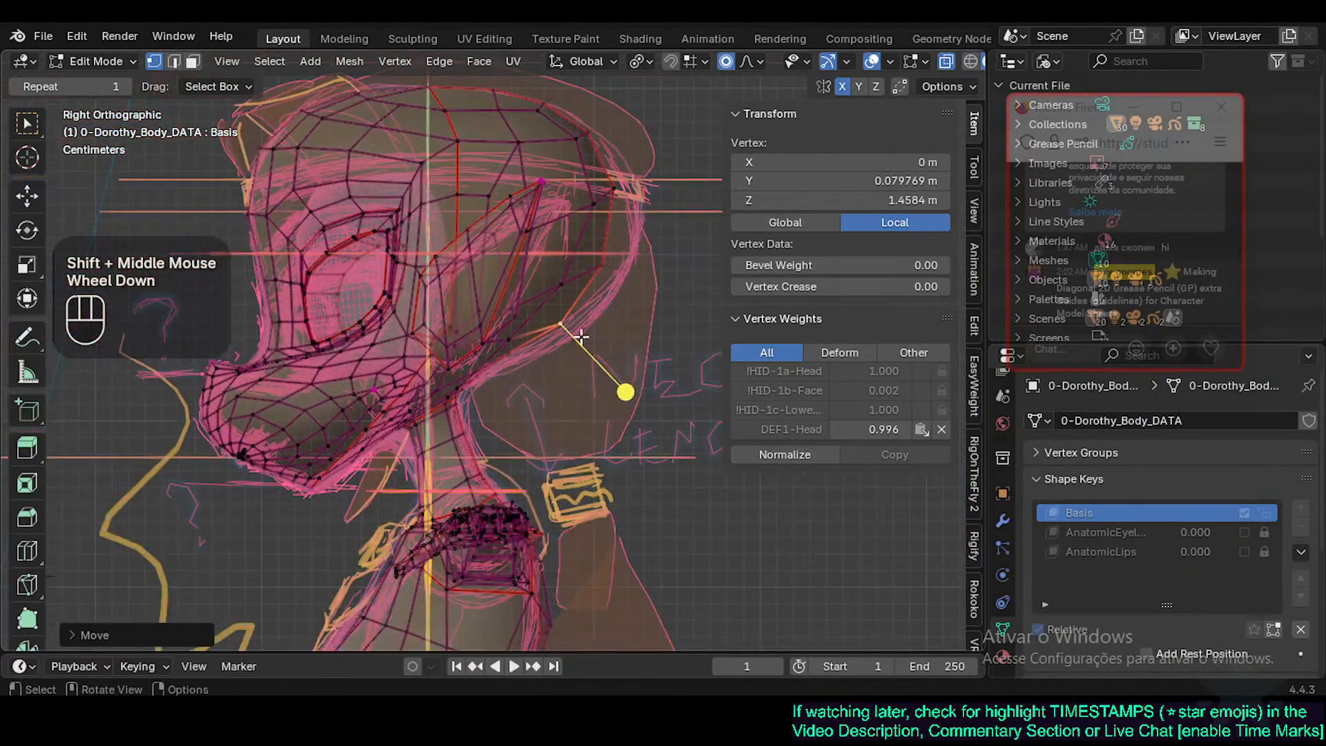
key(ctrl+z)
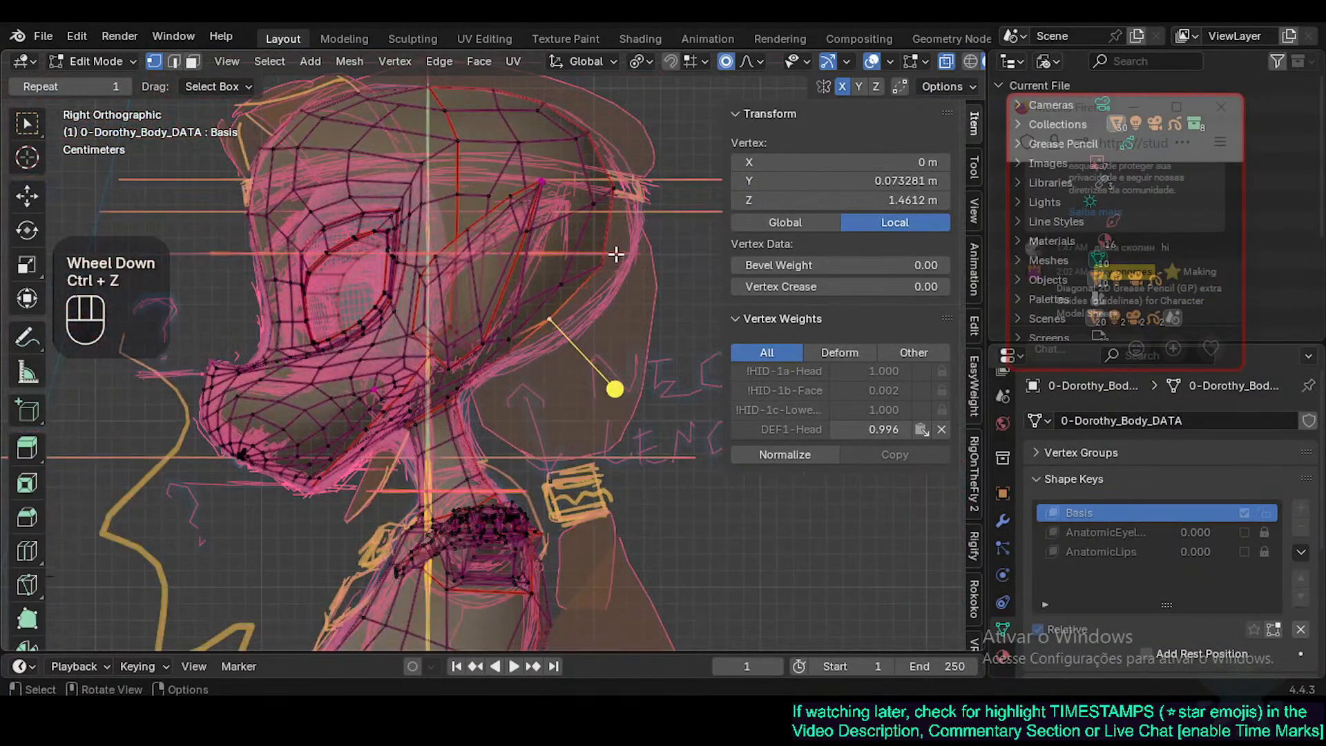
Move the two lower back-of-head vertices together, and the one above them separately, outward to the sketched head outline.
click(610, 262)
shift+click(577, 321)
key(g)
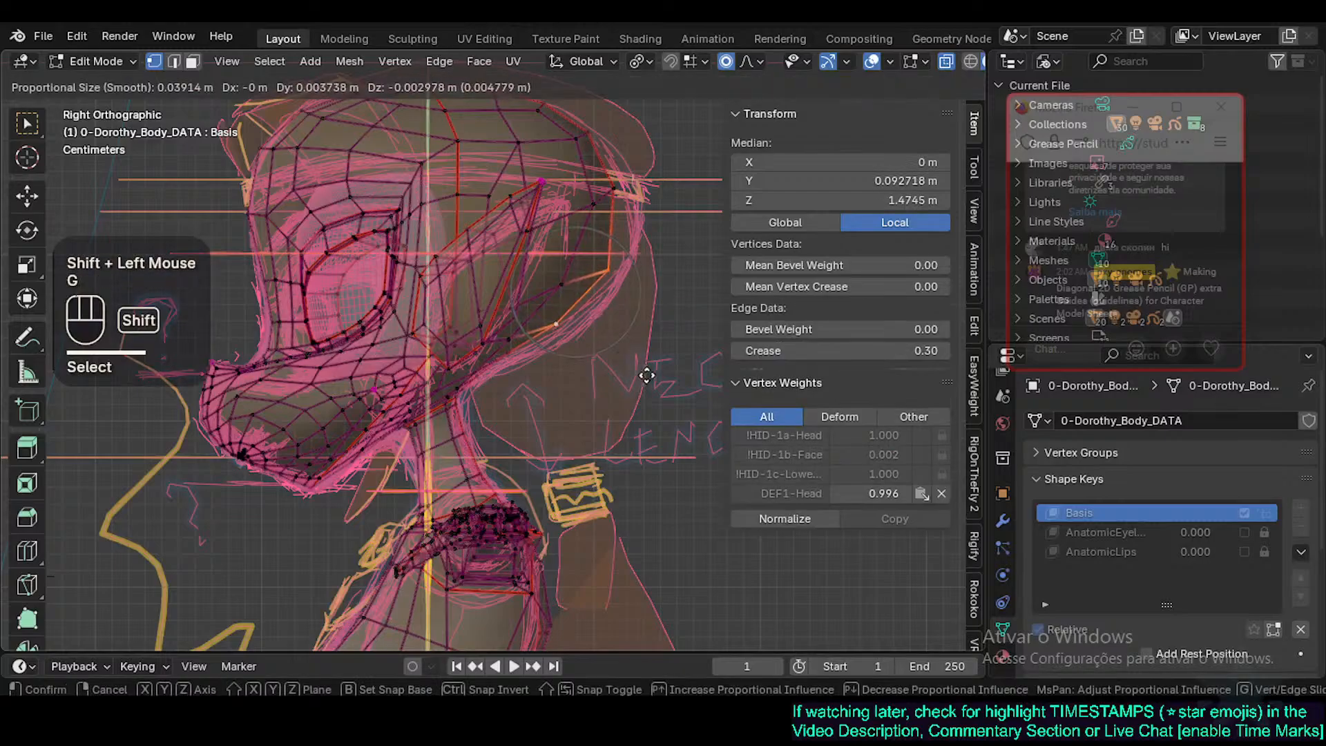
click(647, 370)
click(617, 187)
key(g)
shift+click(684, 184)
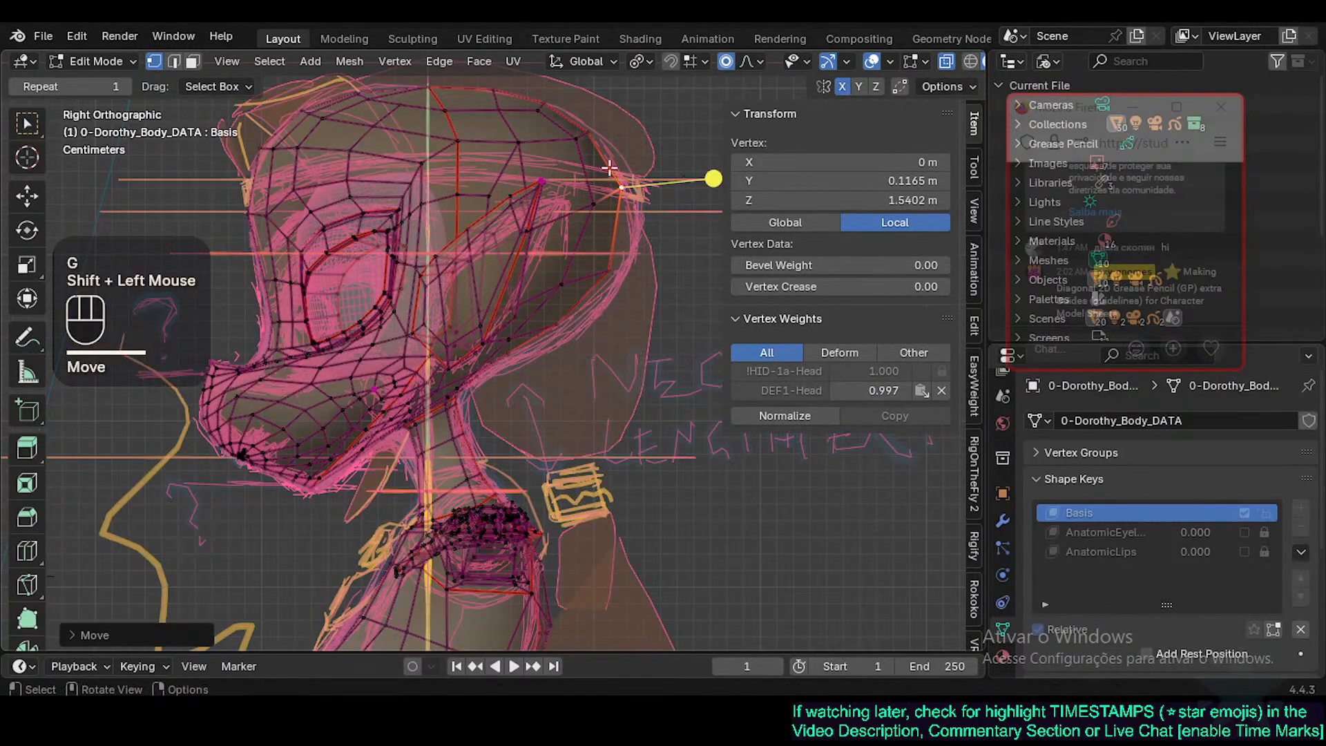
Move the centre-line vertex at the upper back of the head toward the sketched head outline.
click(590, 132)
key(g)
shift+click(581, 205)
shift+middle_drag(581, 204, 604, 210)
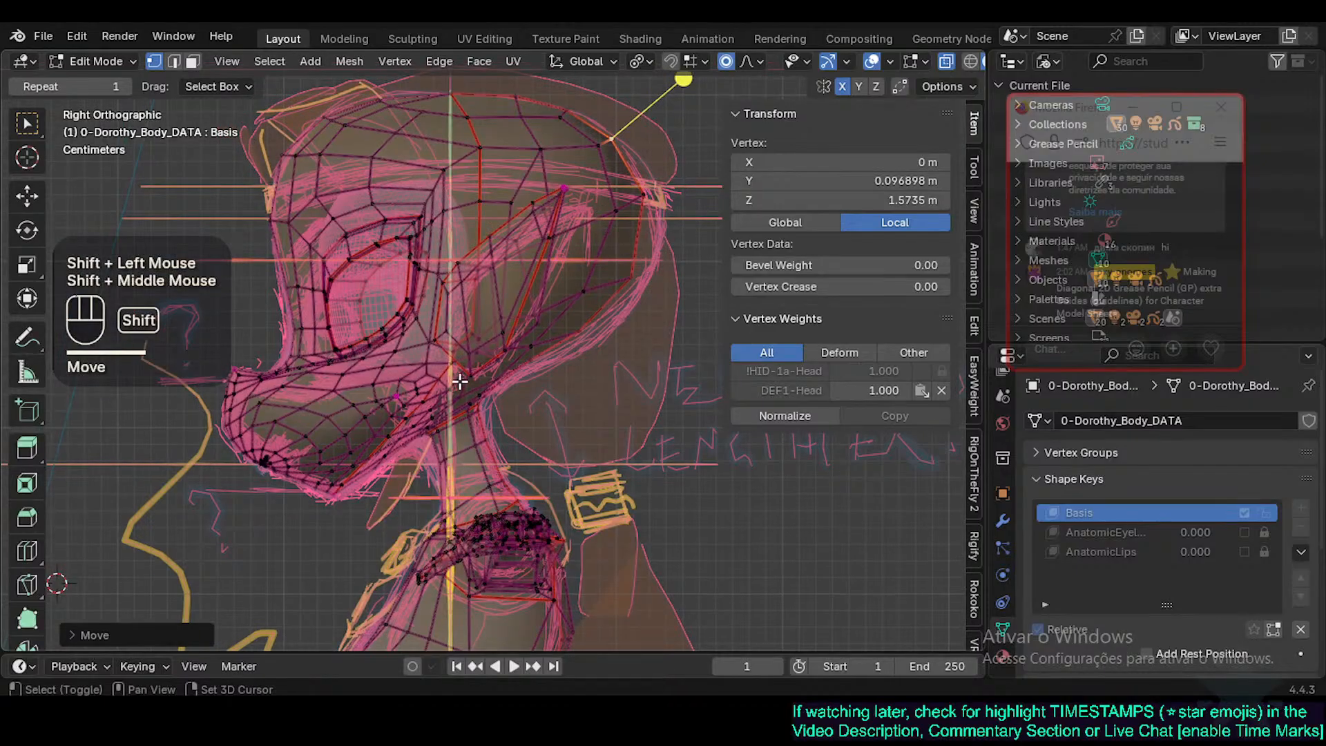
Move the centre-line vertex at the bottom of the chin slightly to match the sketched jaw outline.
shift+middle_drag(630, 337, 644, 342)
key(Tab)
key(Tab)
shift+middle_drag(607, 419, 618, 374)
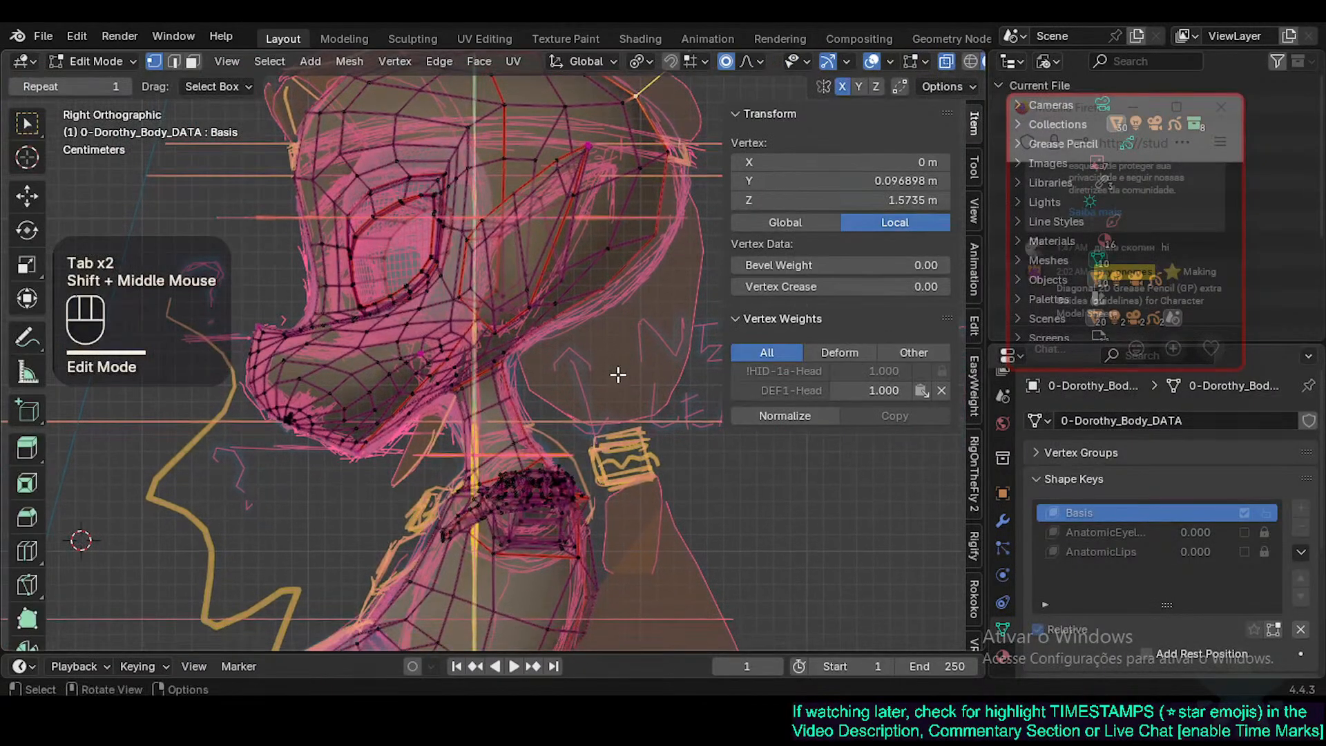
key(Tab)
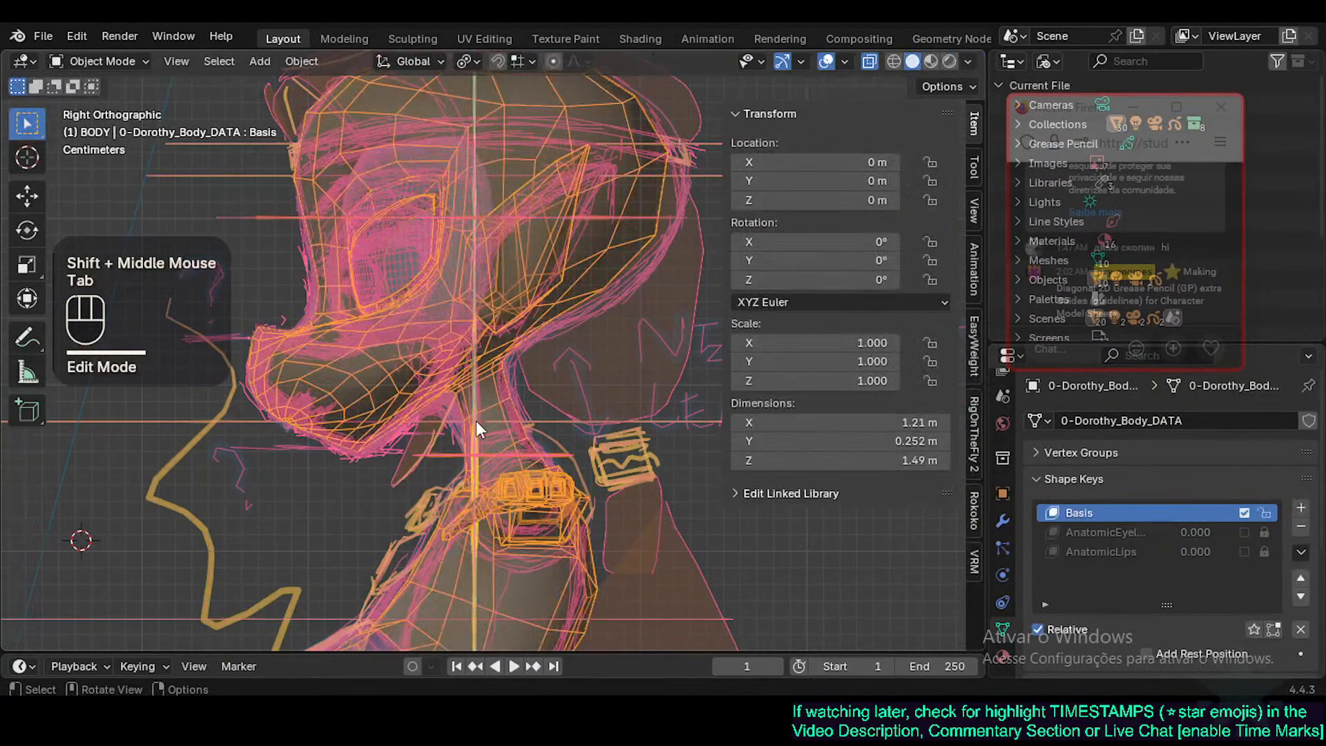
shift+middle_drag(475, 421, 483, 419)
key(Tab)
scroll(412, 411, up, 2)
key(1)
click(380, 407)
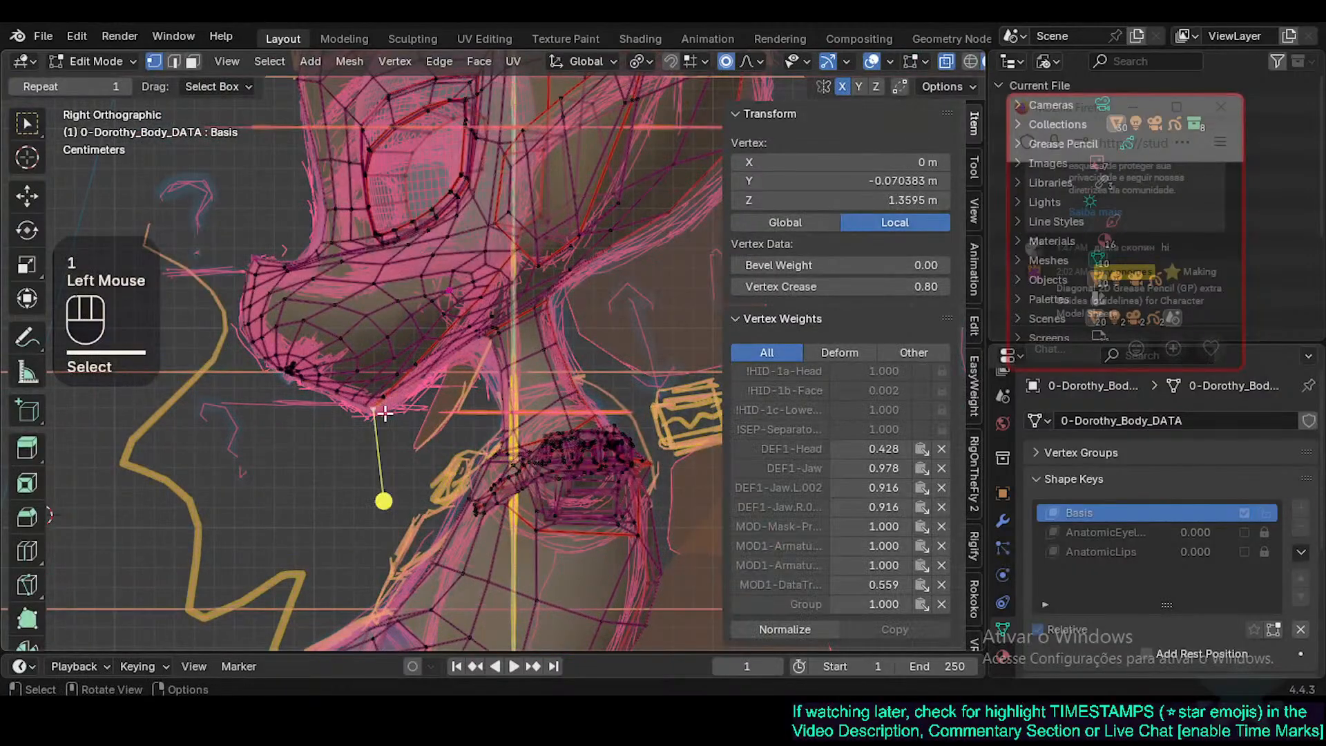
key(g)
shift+click(396, 427)
Adjust the side vertex under the jaw and the centre-line vertex where the jaw meets the throat to follow the sketch.
click(442, 363)
key(g)
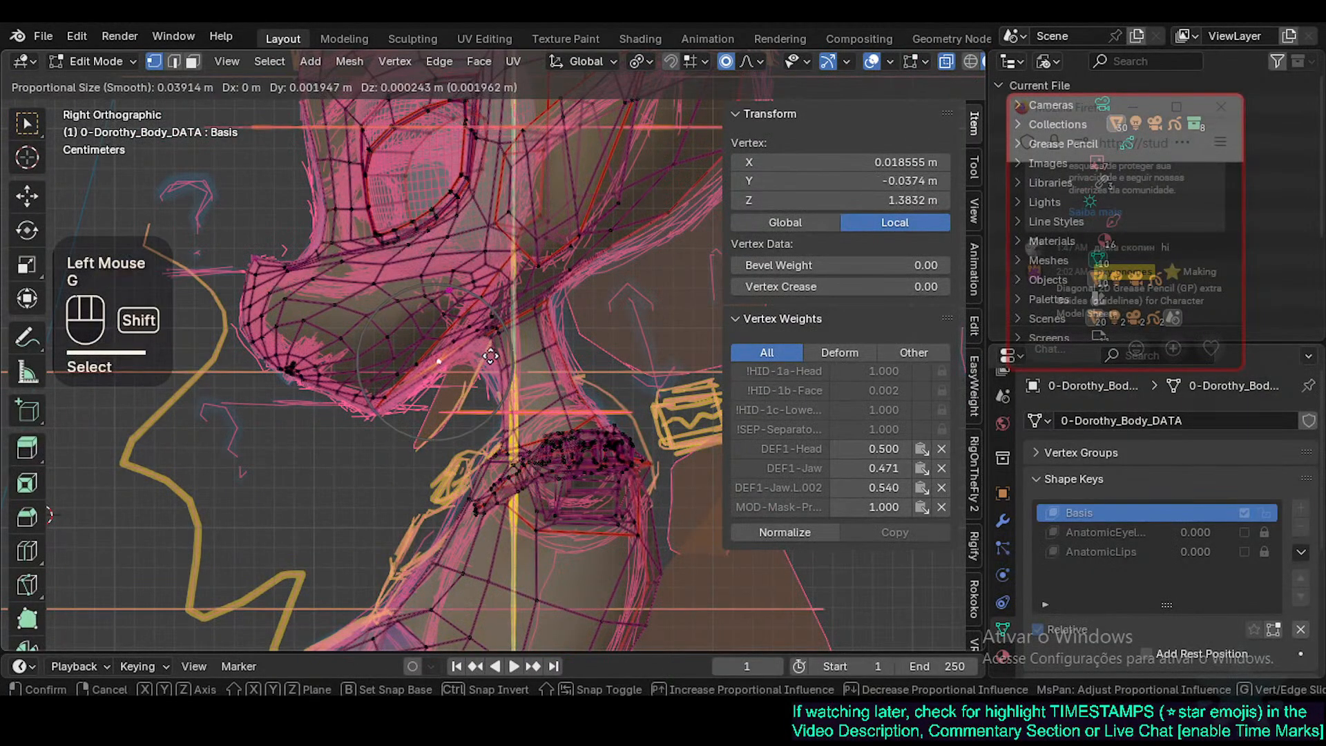
shift+click(449, 345)
click(487, 349)
click(490, 348)
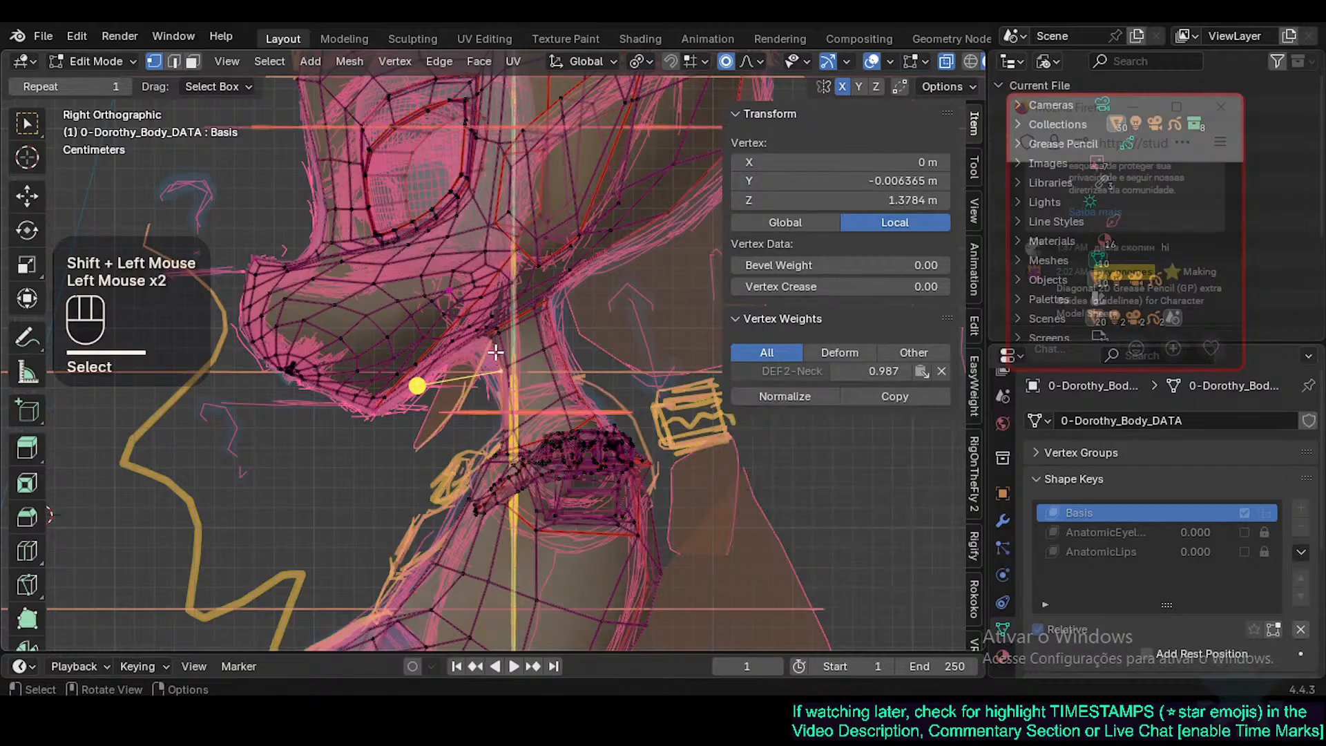
click(488, 345)
key(g)
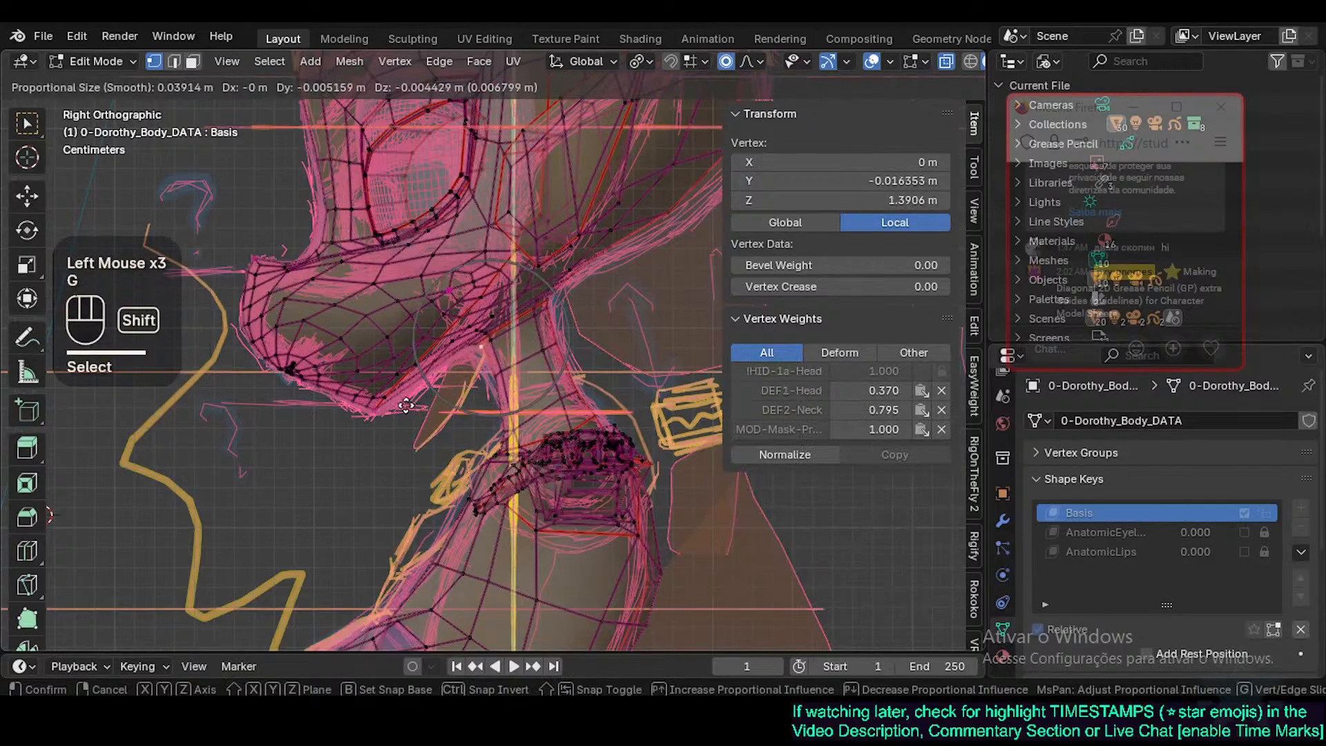
shift+click(425, 395)
key(g)
shift+click(469, 360)
Move the centre-line vertex at the nape slightly forward and the lower front-neck vertex slightly backward and up.
click(549, 300)
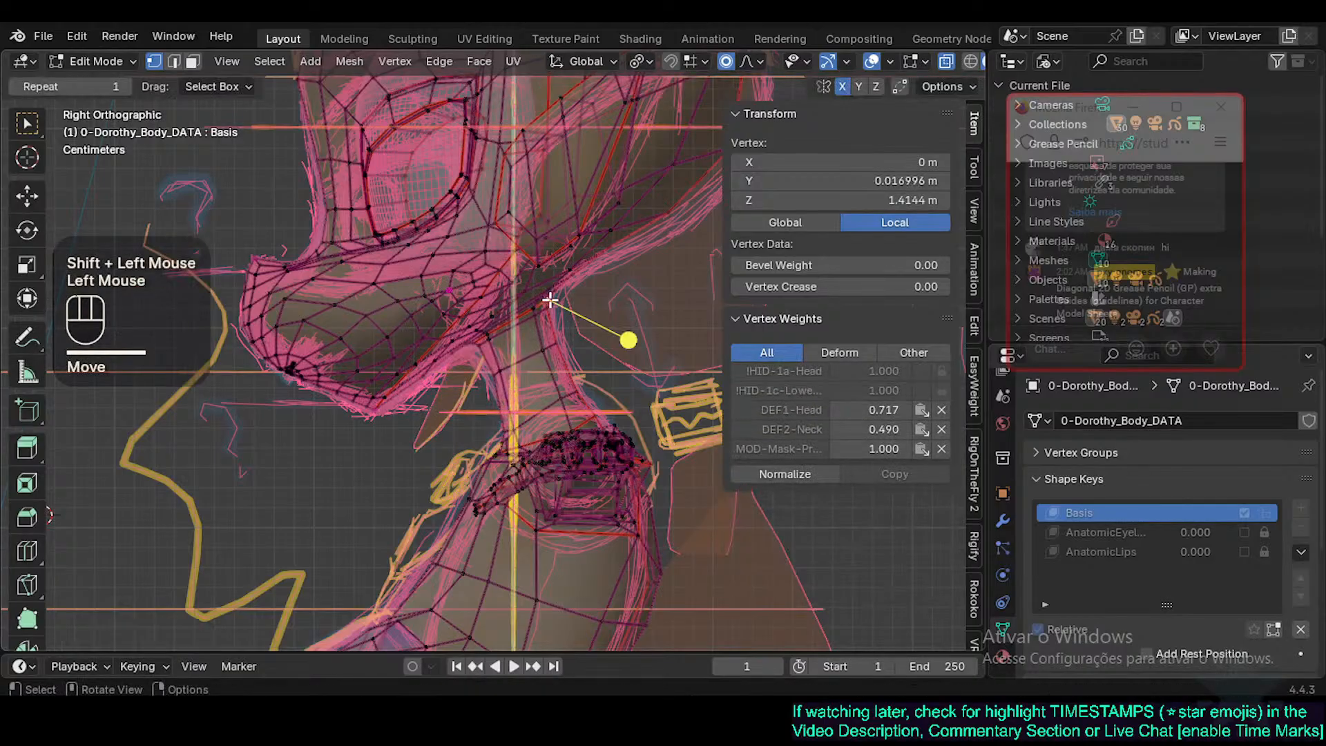
click(550, 304)
key(g)
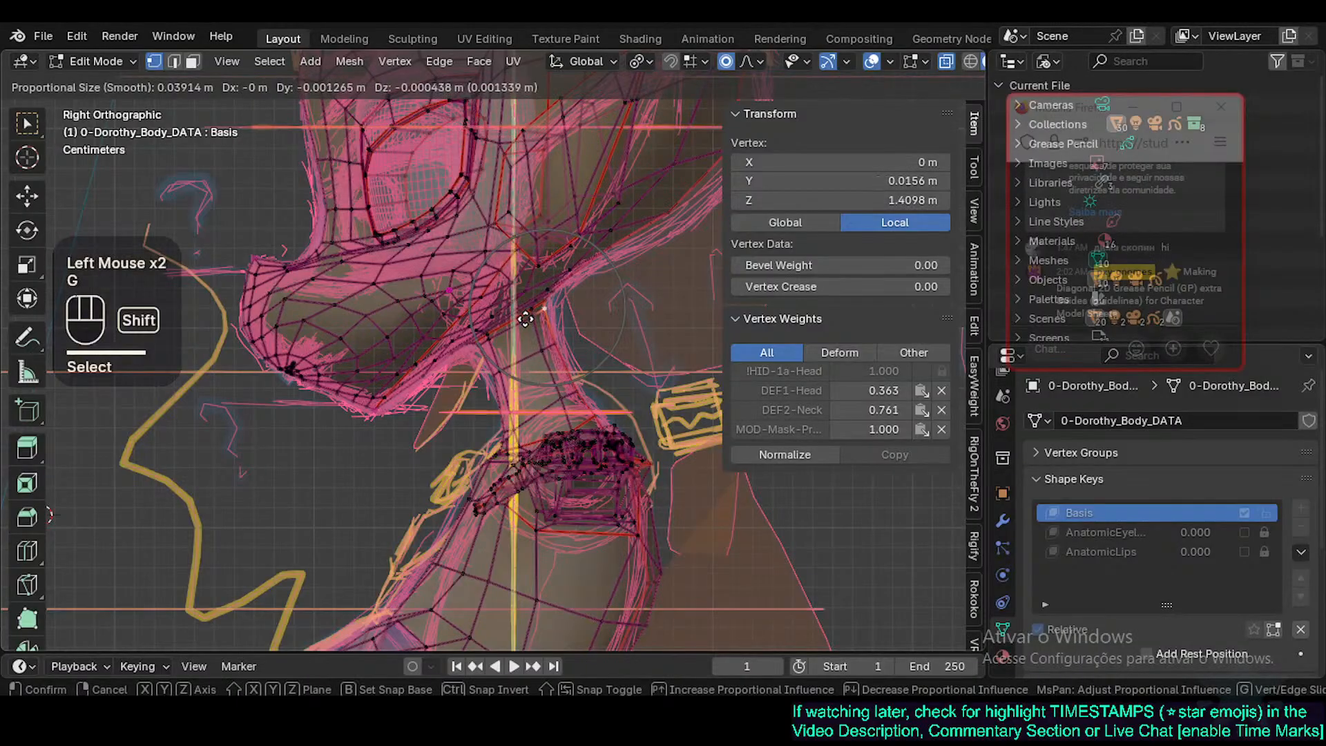
shift+click(525, 319)
click(462, 357)
click(509, 383)
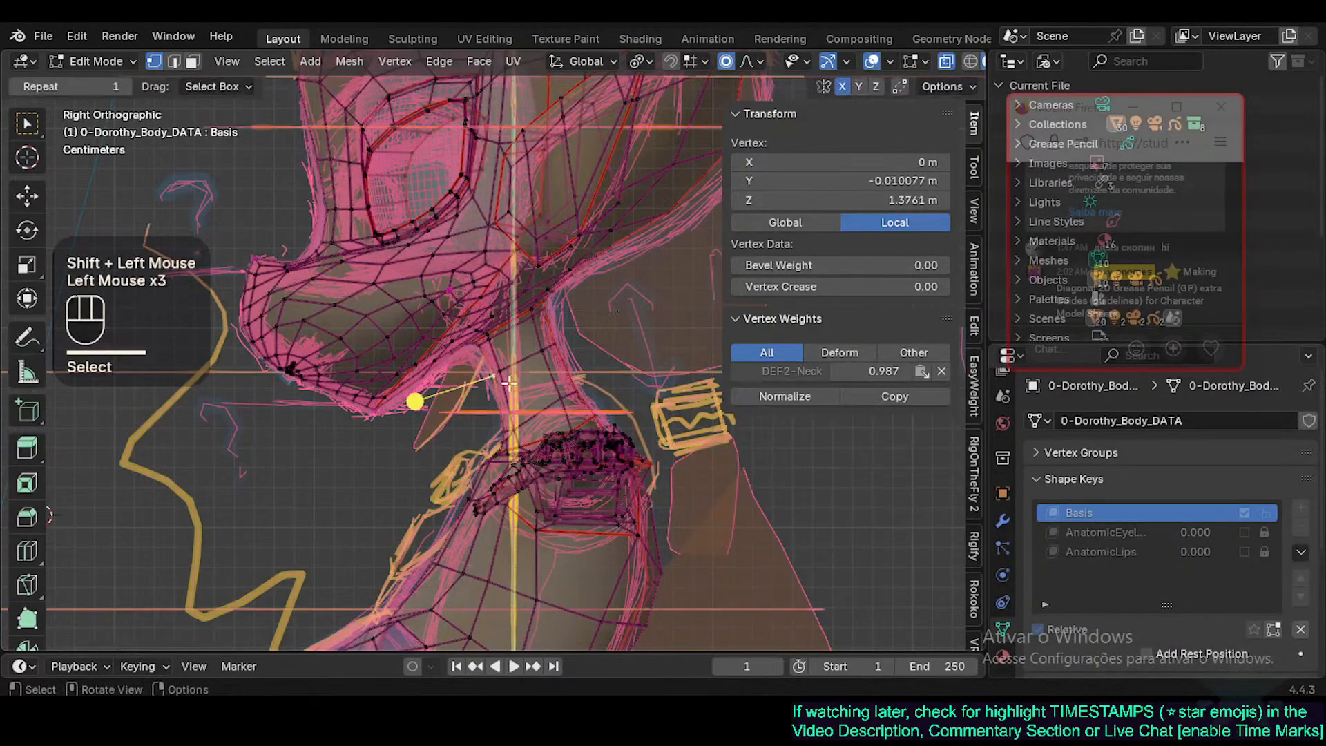
click(500, 421)
key(g)
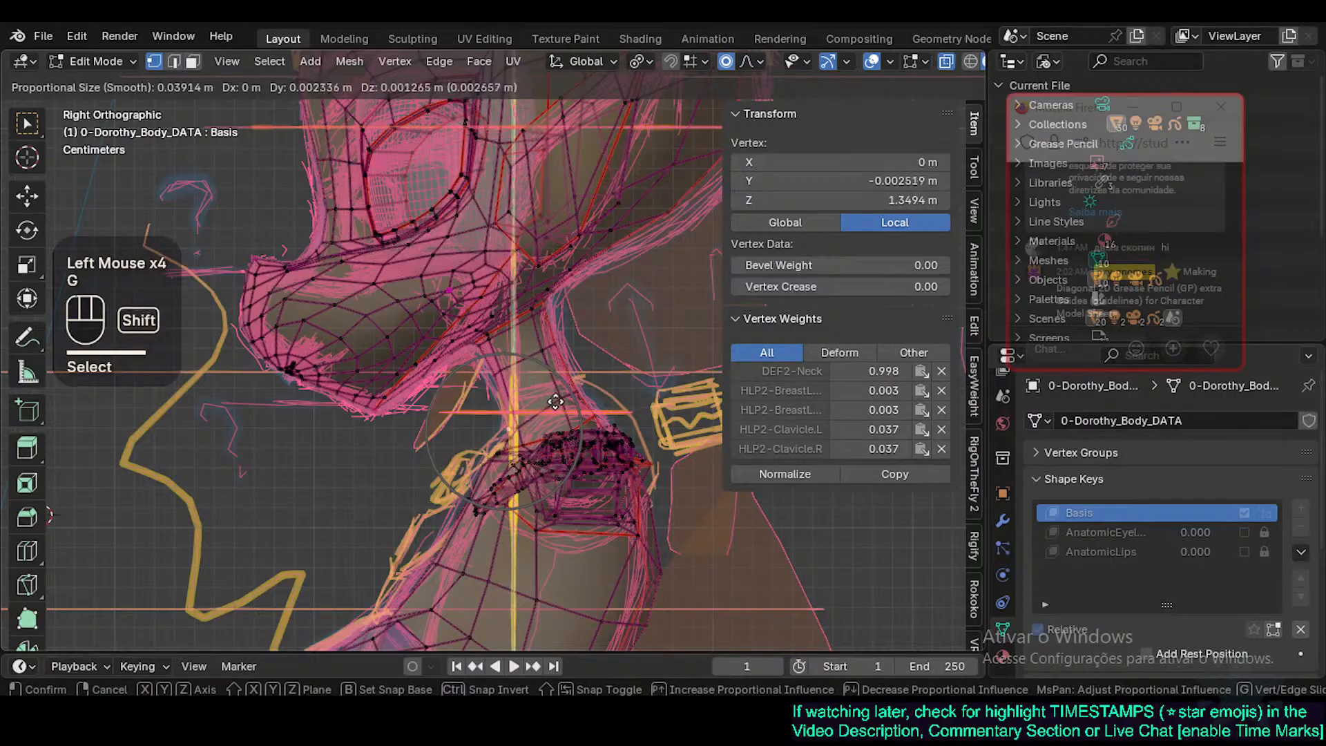
shift+click(556, 401)
Reposition the centre-line vertex under the rear of the jaw, just ahead of the throat, along the sketched outline.
click(488, 341)
key(g)
shift+click(461, 364)
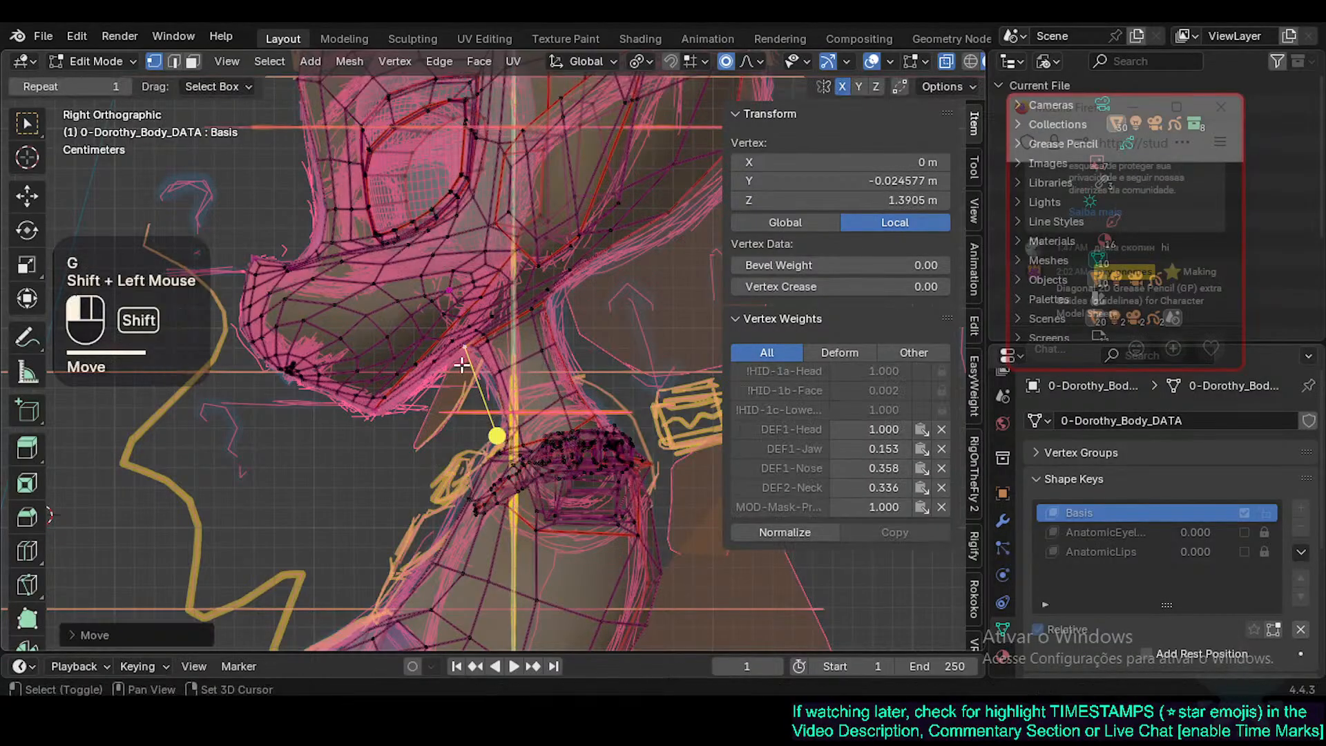
key(g)
shift+click(484, 378)
Fine-tune the centre-line vertex at the top of the throat and the off-centre vertex beside it.
click(478, 358)
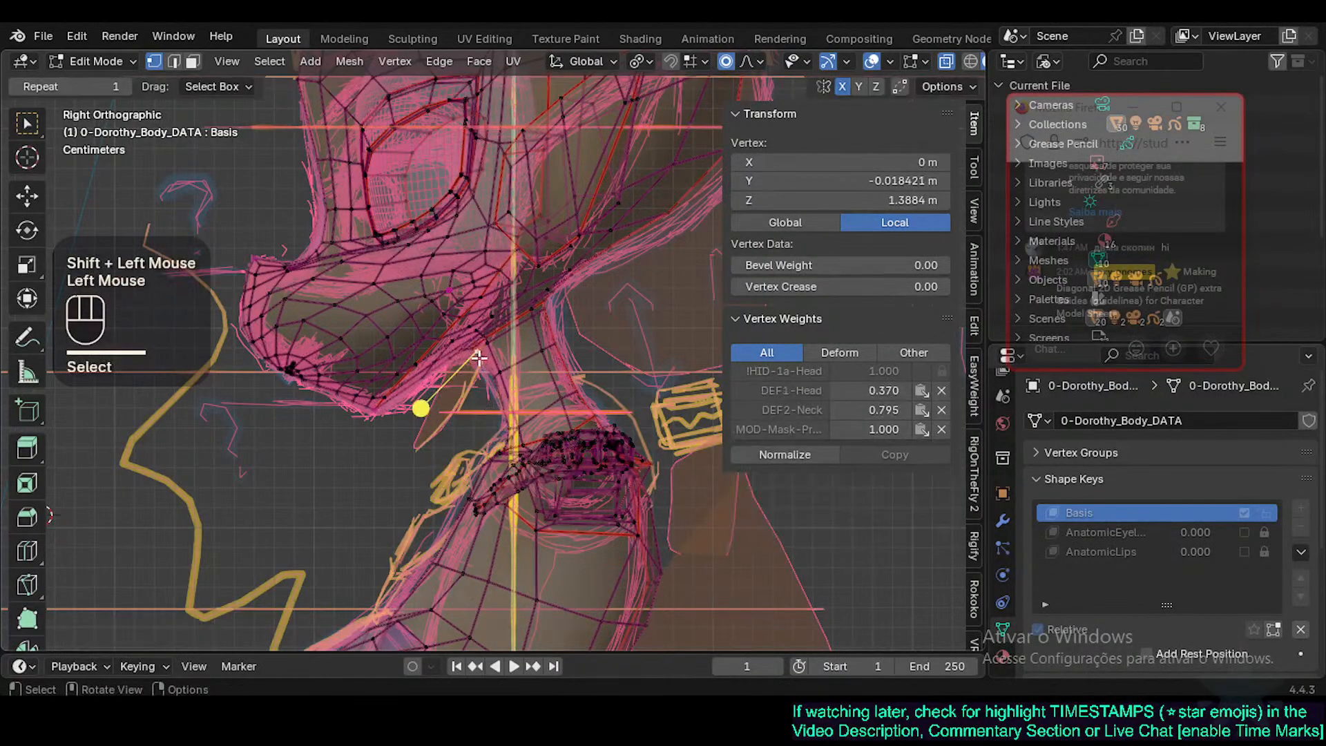
key(g)
shift+click(484, 353)
click(488, 346)
key(g)
shift+click(480, 359)
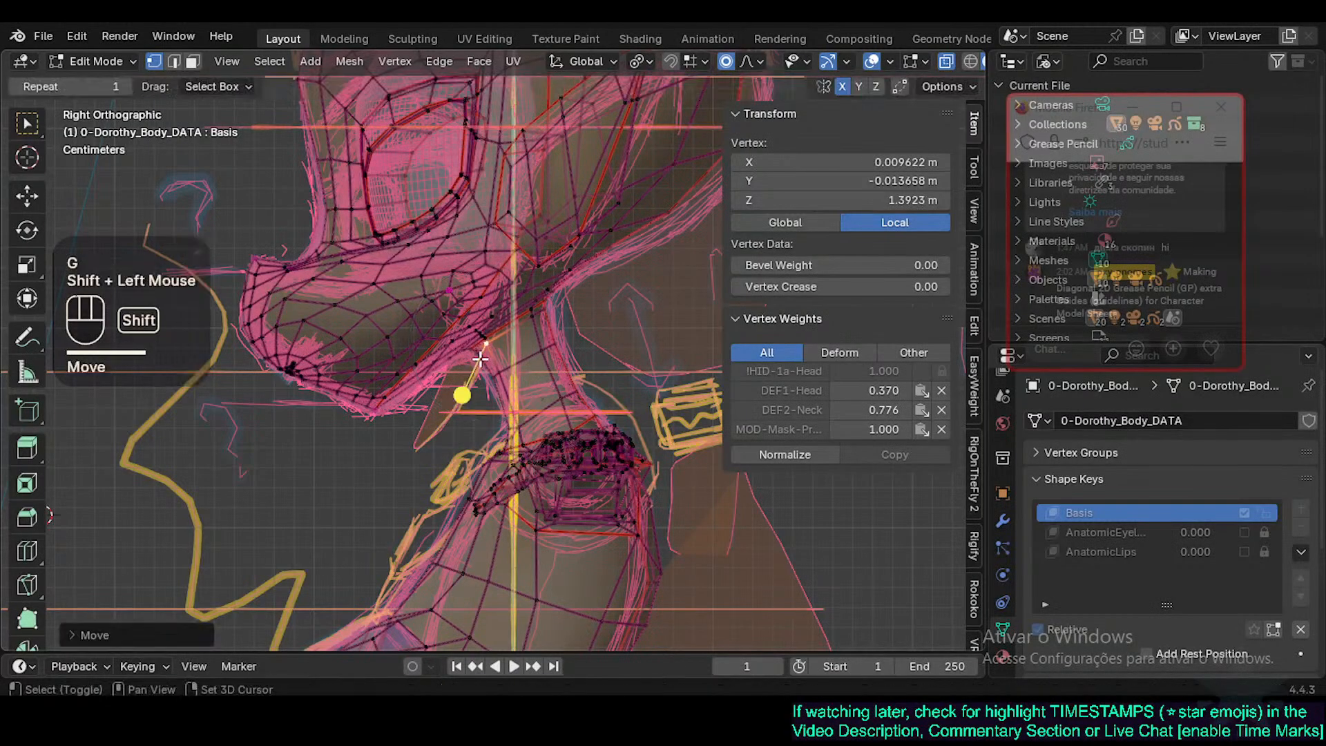
Smooth the centre-line vertex and its side neighbour at the nose tip, and nudge the muzzle's front vertex to the sketch.
shift+middle_drag(480, 359, 524, 450)
click(290, 358)
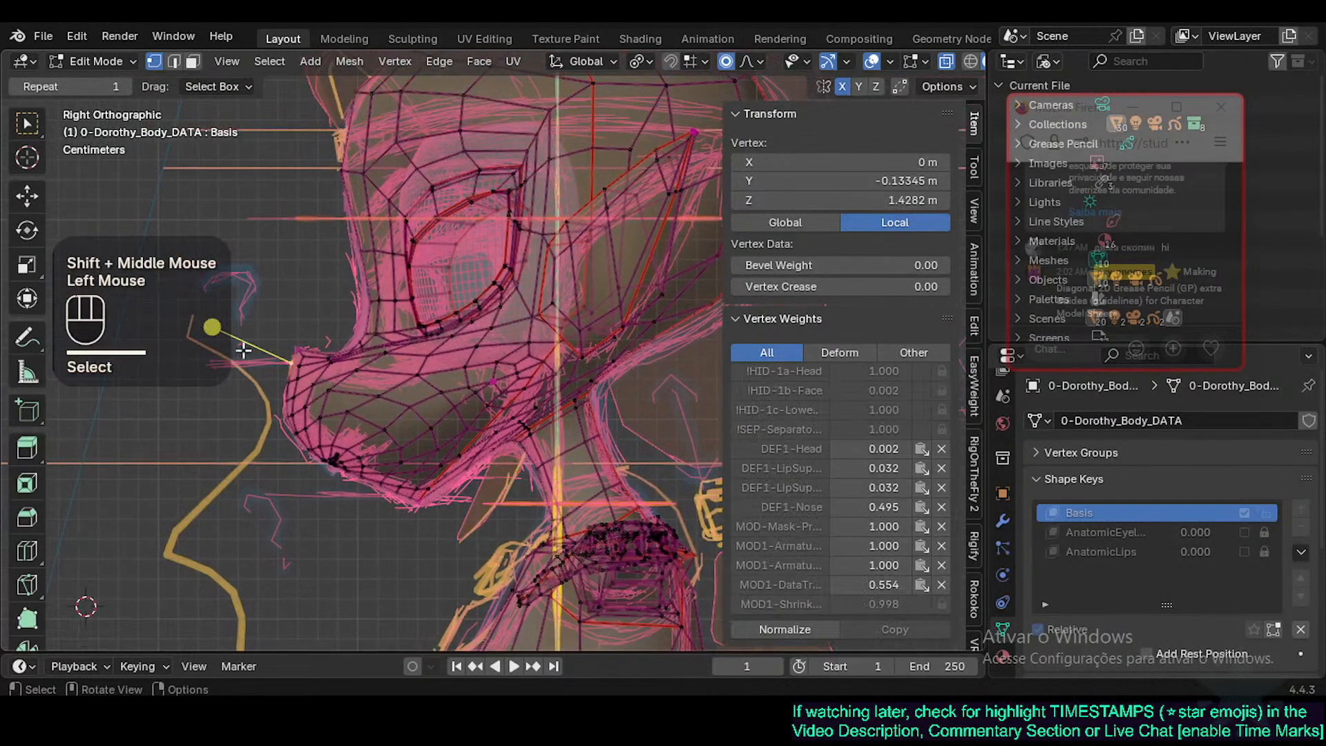
drag(228, 329, 289, 354)
click(298, 360)
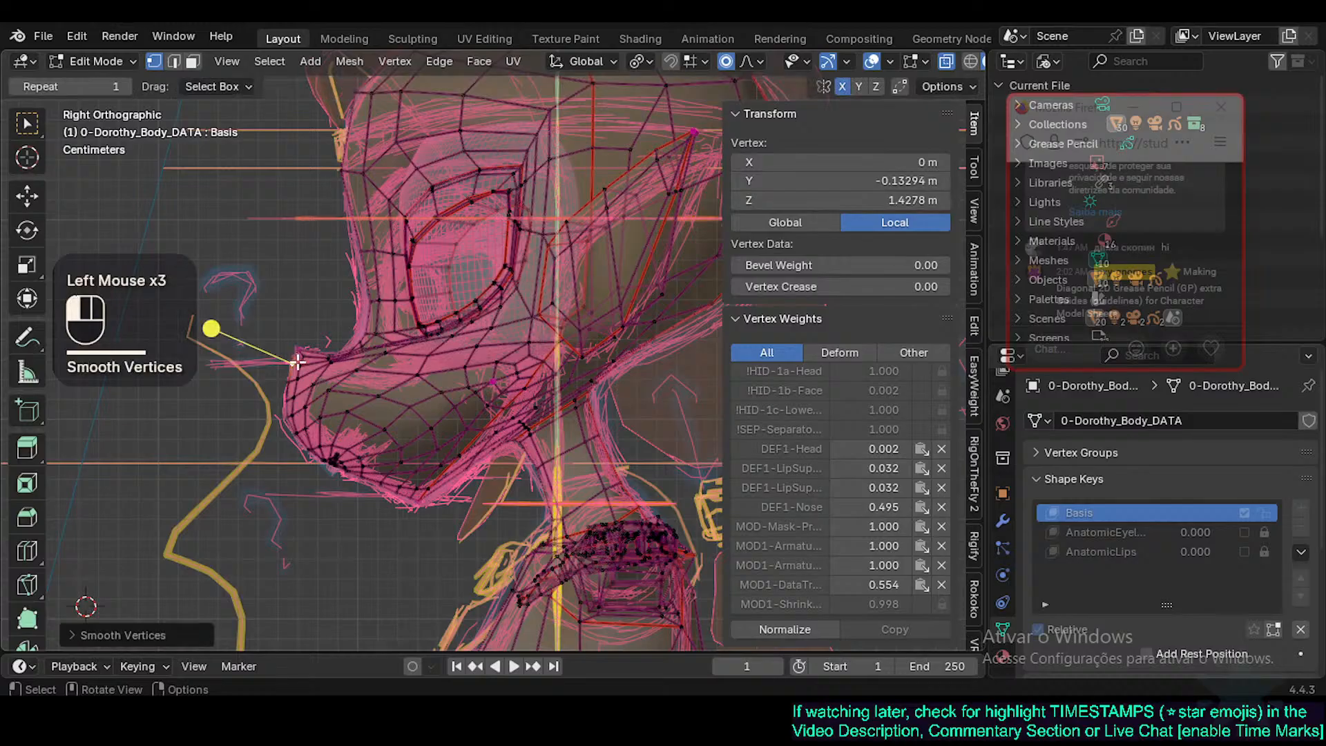
drag(238, 306, 322, 332)
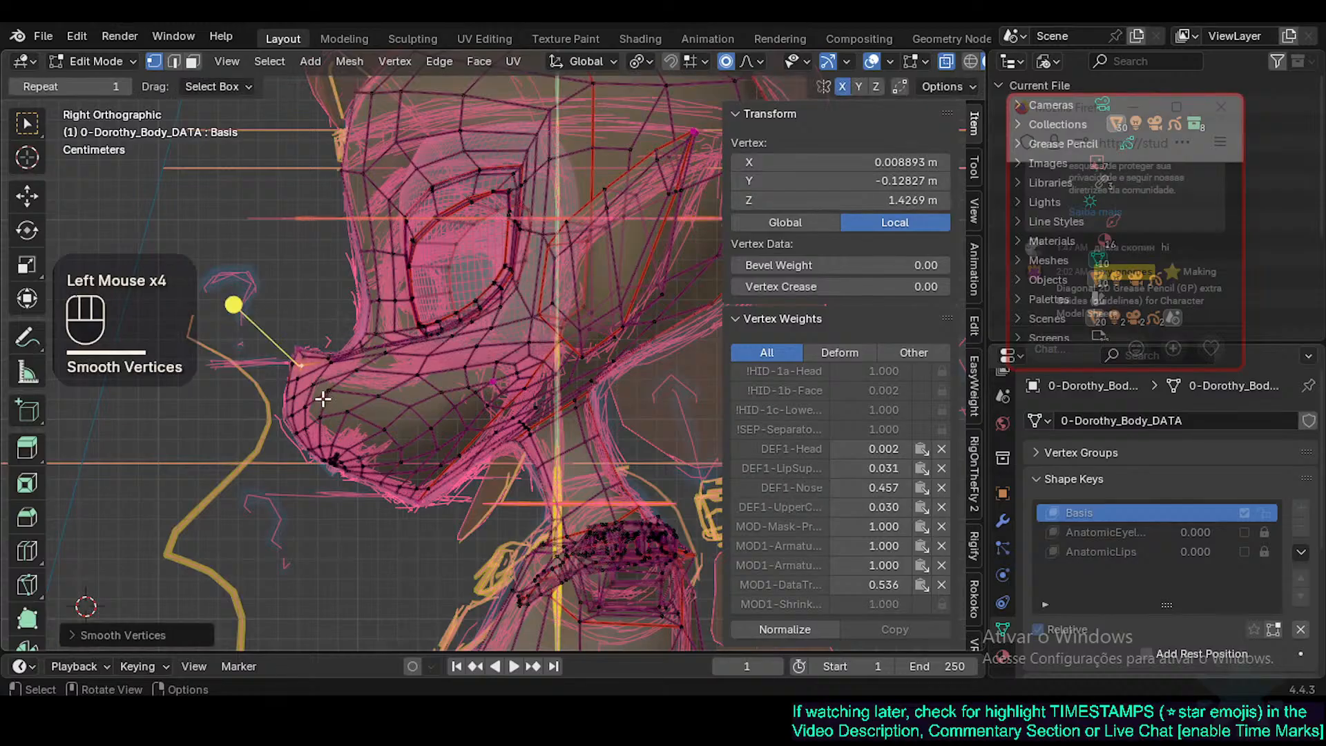
click(284, 400)
key(g)
shift+click(280, 402)
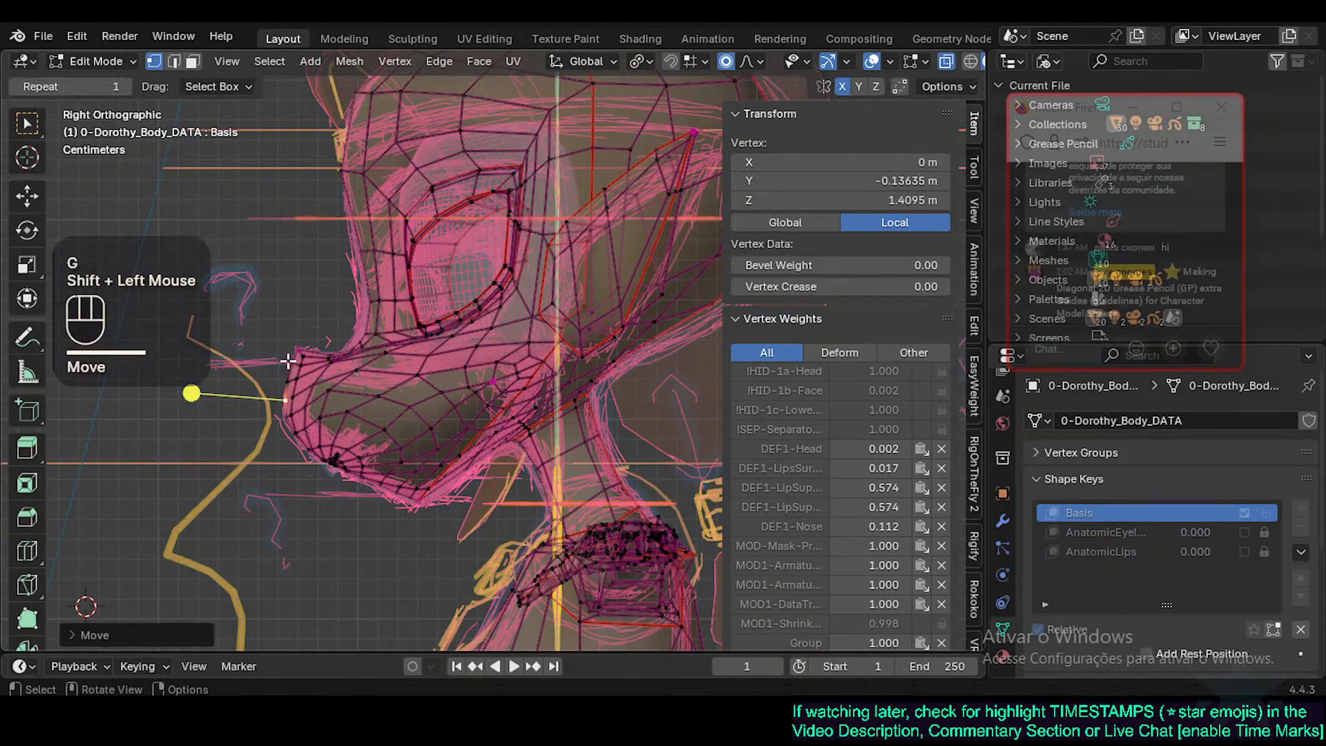
Move the two centre-line vertices where the muzzle meets the nose bridge to match the sketched curve.
click(308, 344)
click(360, 343)
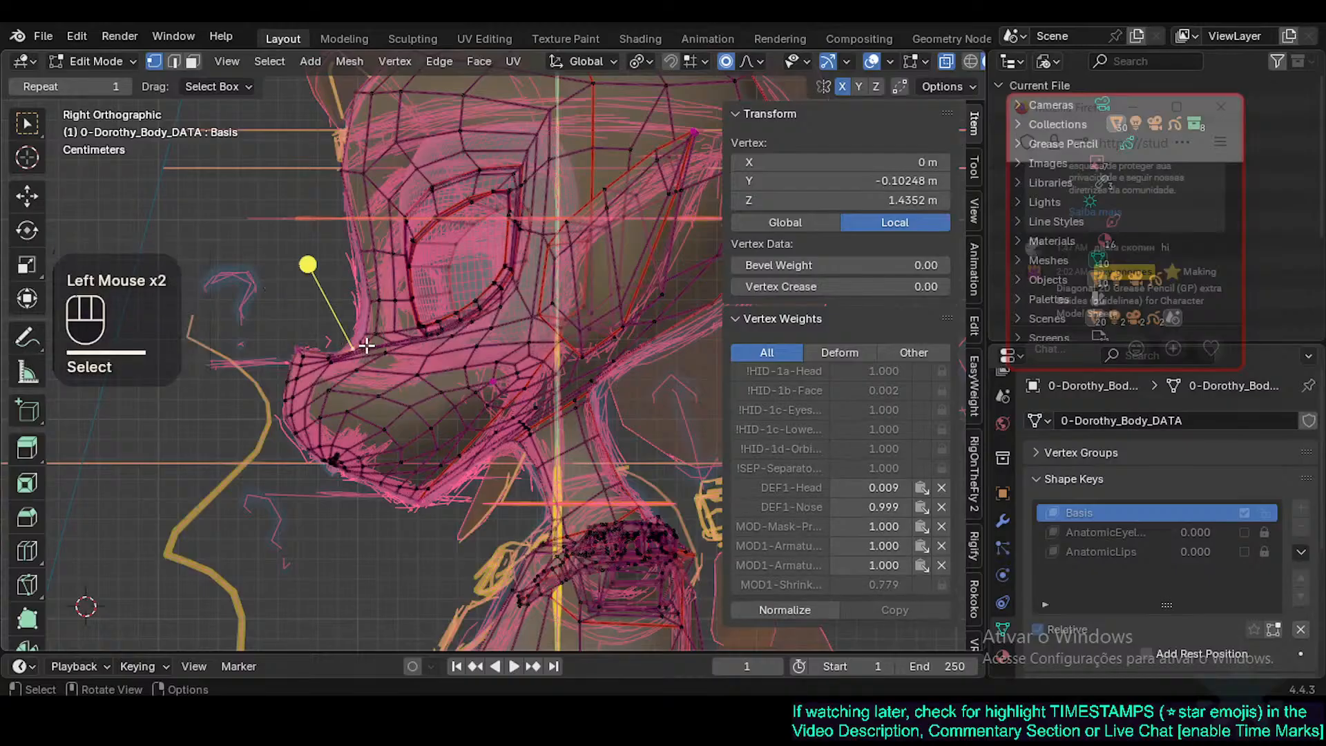
key(g)
shift+click(367, 343)
click(373, 330)
key(g)
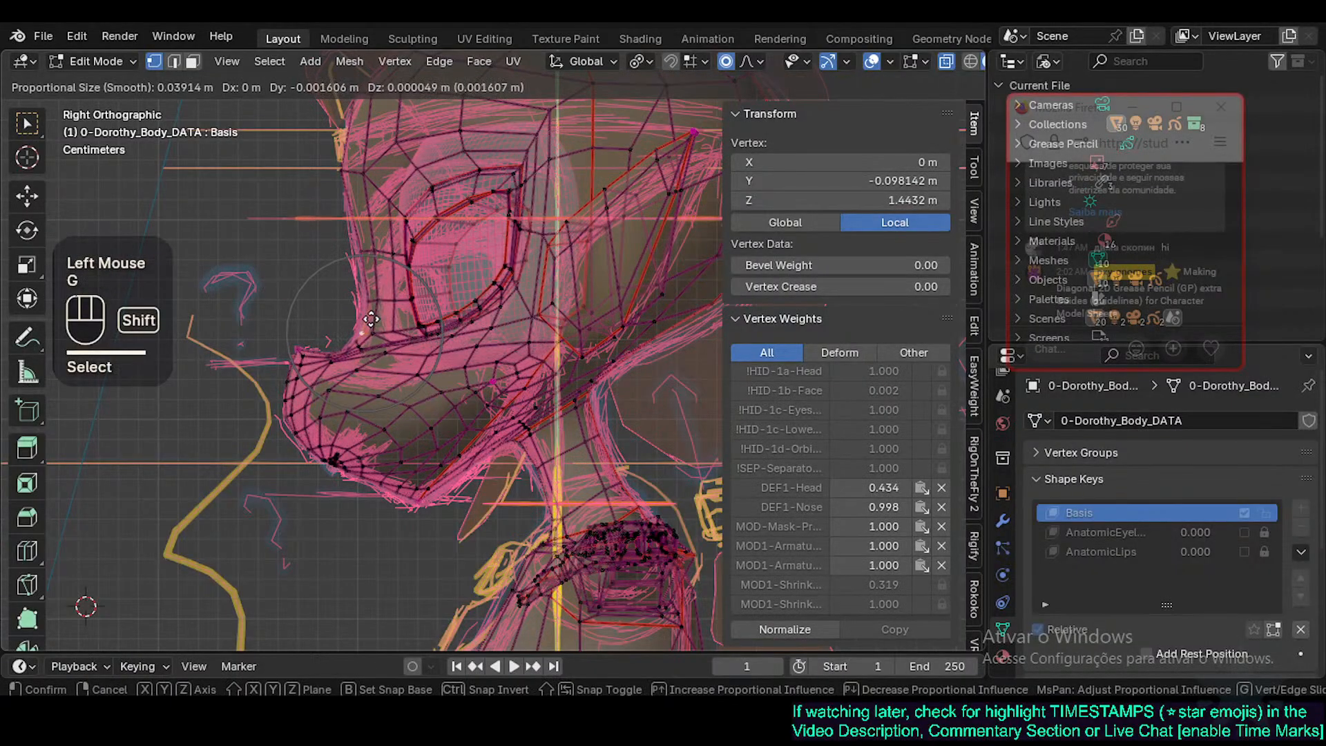
shift+click(442, 318)
Move the two centre-line vertices along the upper nose bridge between the eyes onto the sketched face outline.
key(r)
click(387, 310)
click(366, 304)
key(g)
shift+click(361, 302)
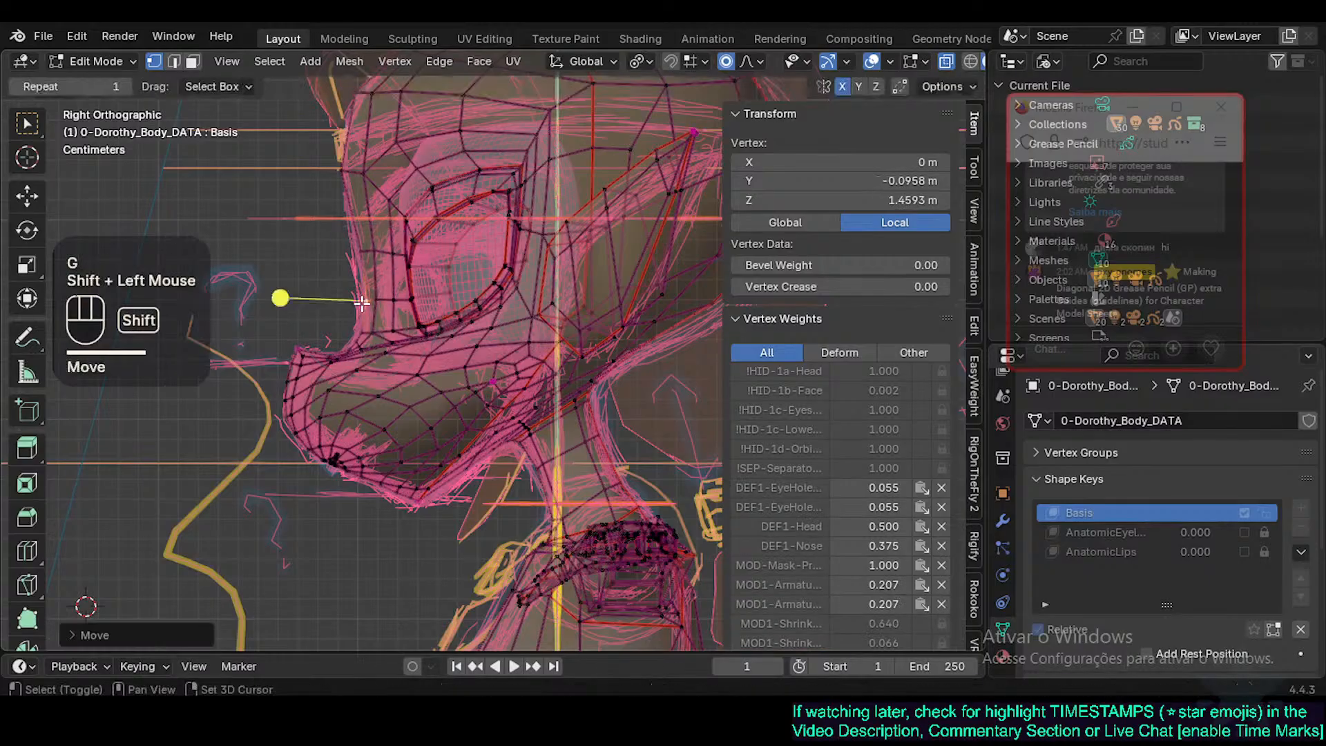
click(355, 242)
key(g)
shift+click(336, 235)
Adjust the centre-line brow vertex and the upper forehead vertices to follow the sketched forehead curve.
shift+middle_drag(326, 139, 328, 257)
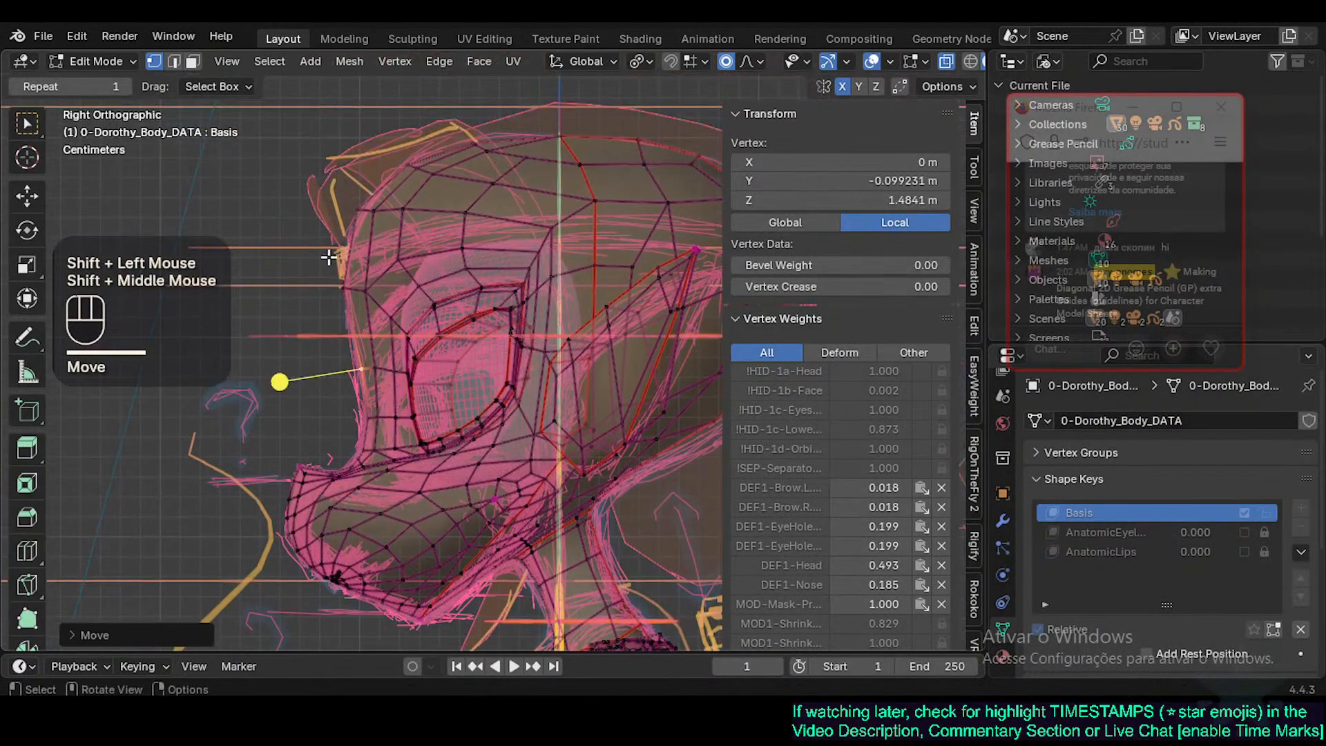
click(344, 277)
key(g)
shift+click(367, 276)
click(352, 210)
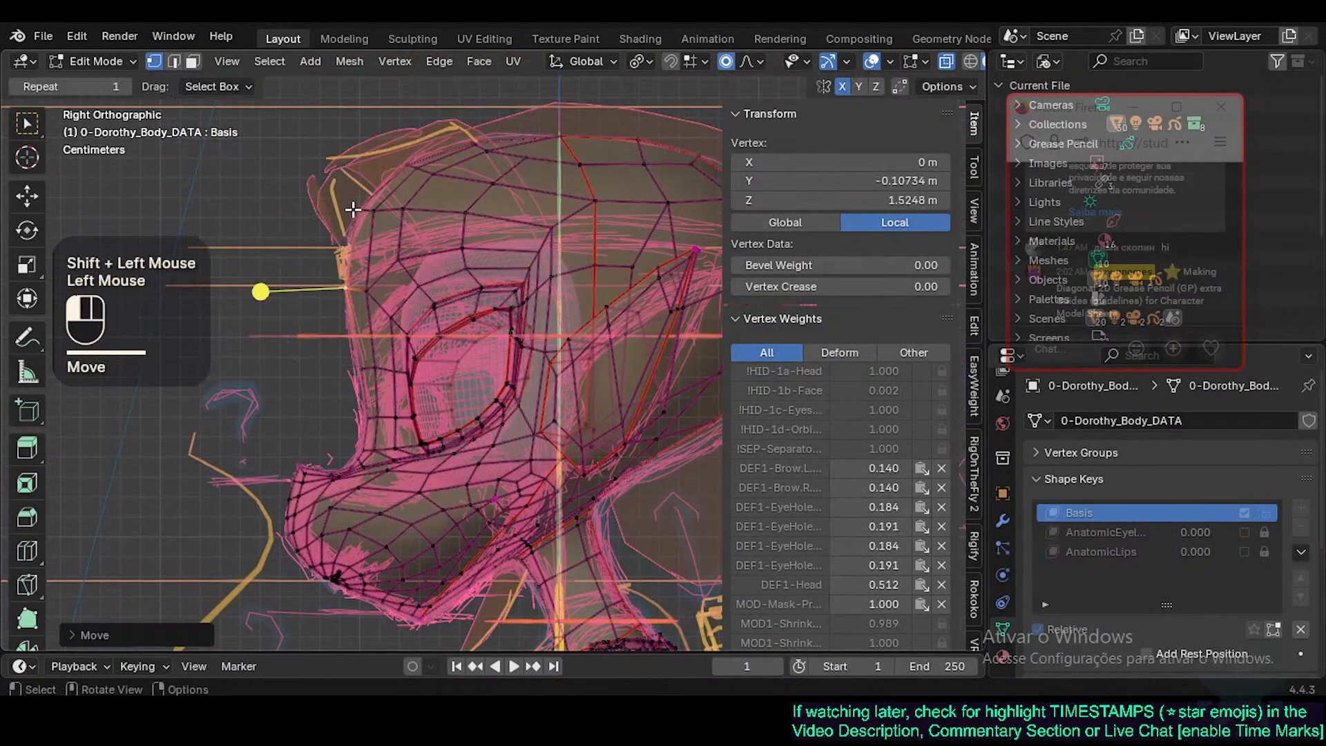
key(g)
shift+click(364, 214)
click(382, 210)
key(g)
shift+click(395, 209)
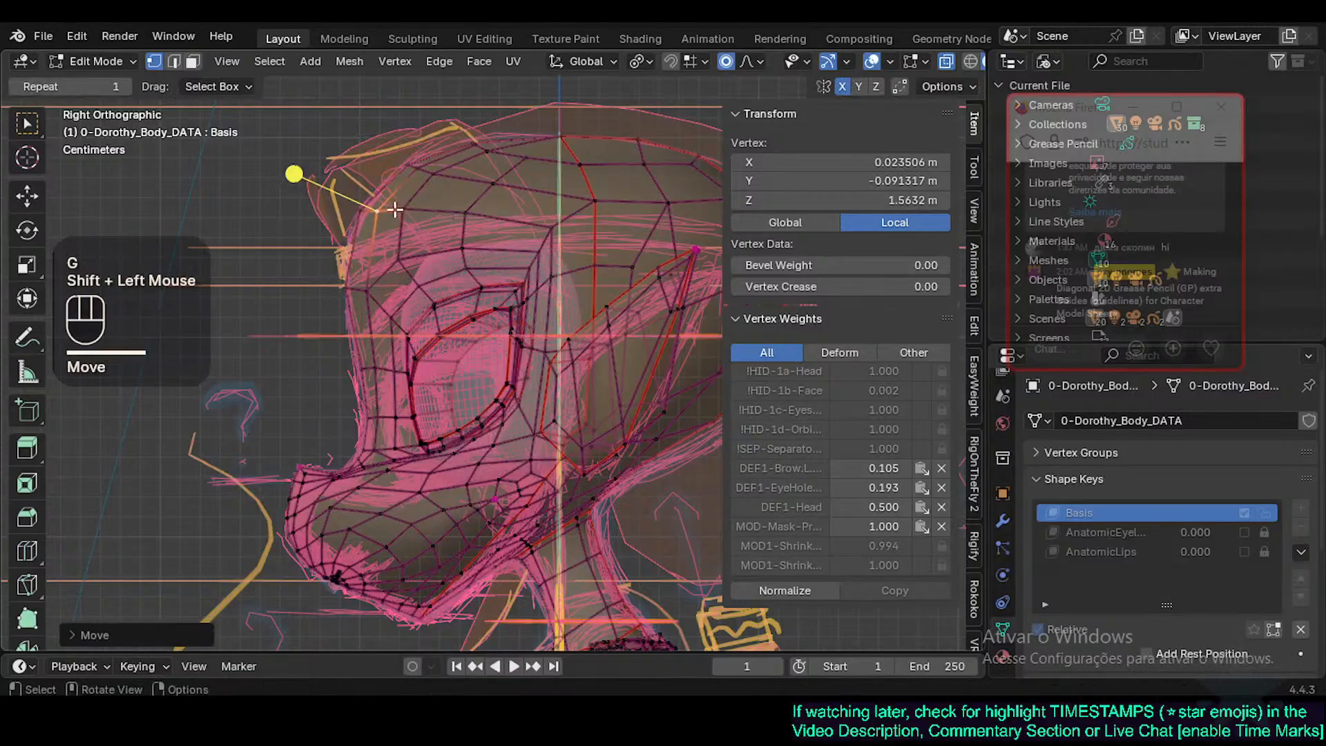
Nudge the vertices along the upper back of the neck and nape to follow the sketched neck outline.
shift+middle_drag(554, 327, 445, 279)
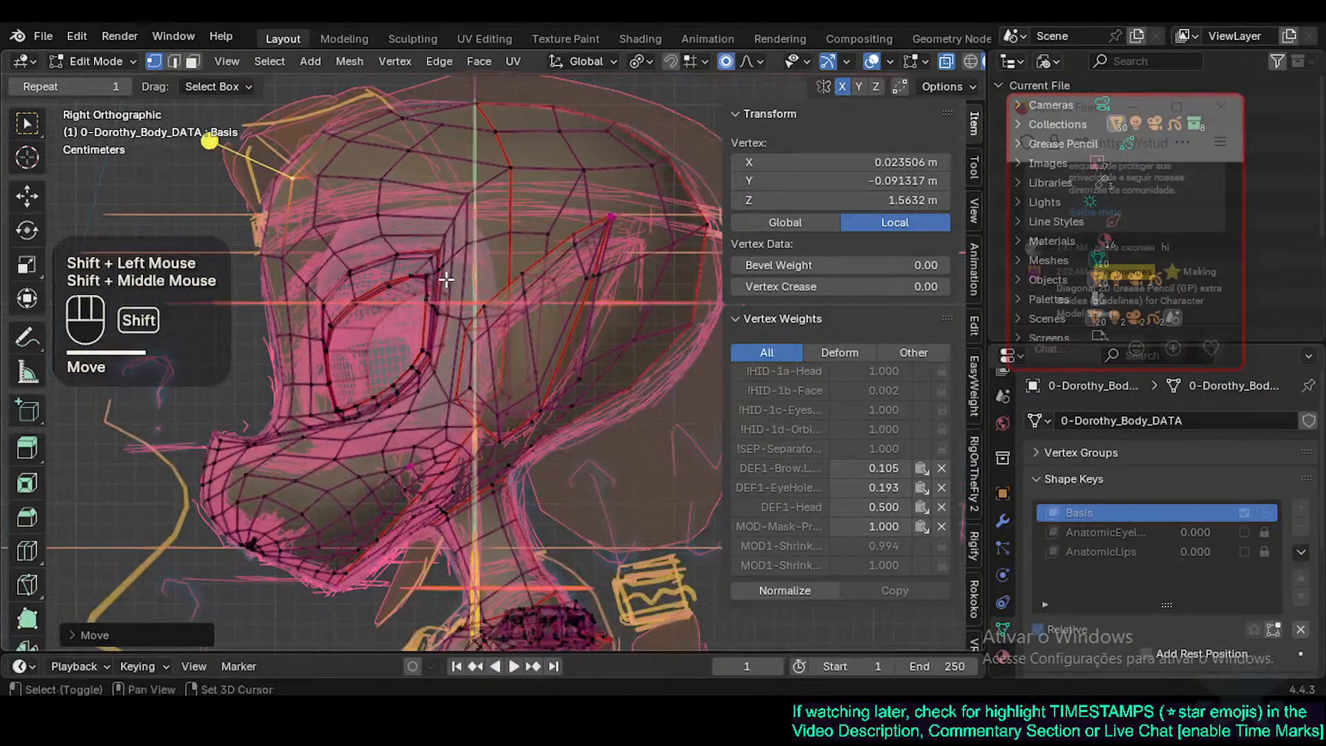
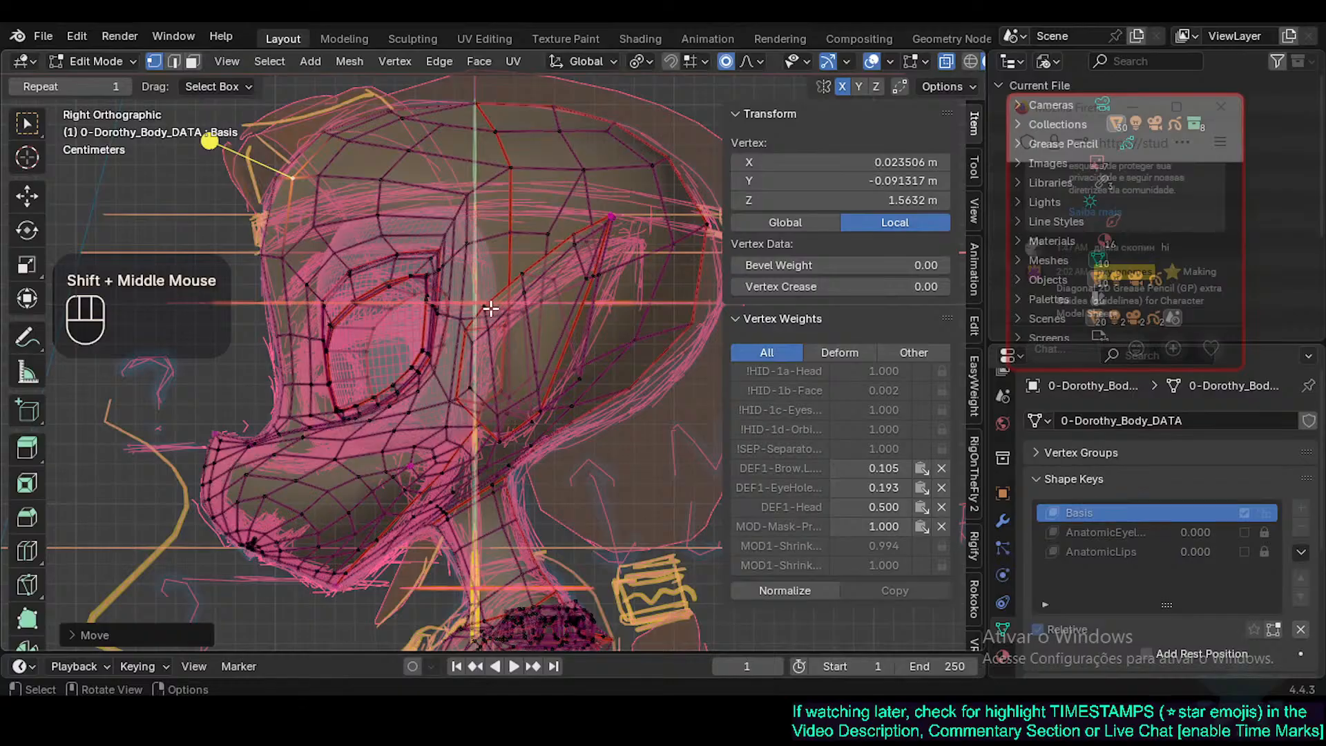
shift+middle_drag(566, 401, 488, 429)
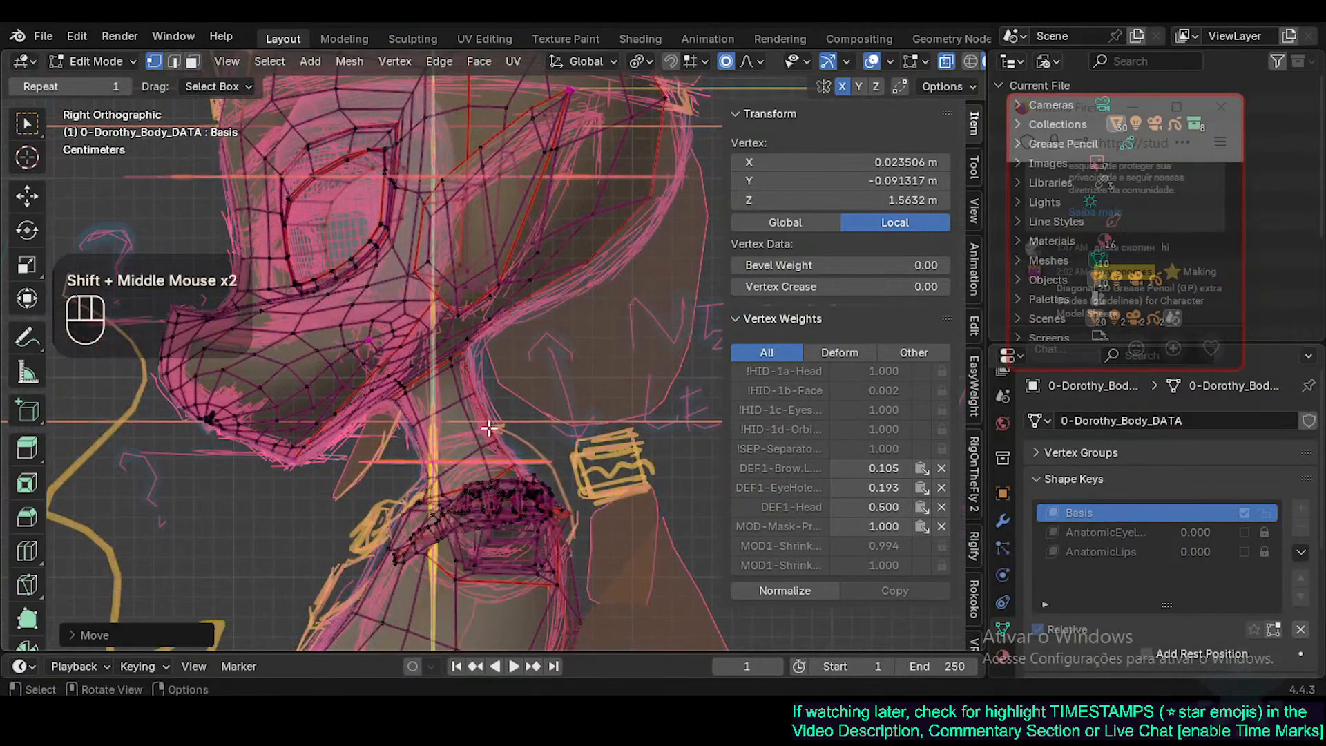
click(481, 398)
key(g)
shift+click(475, 397)
click(474, 362)
key(g)
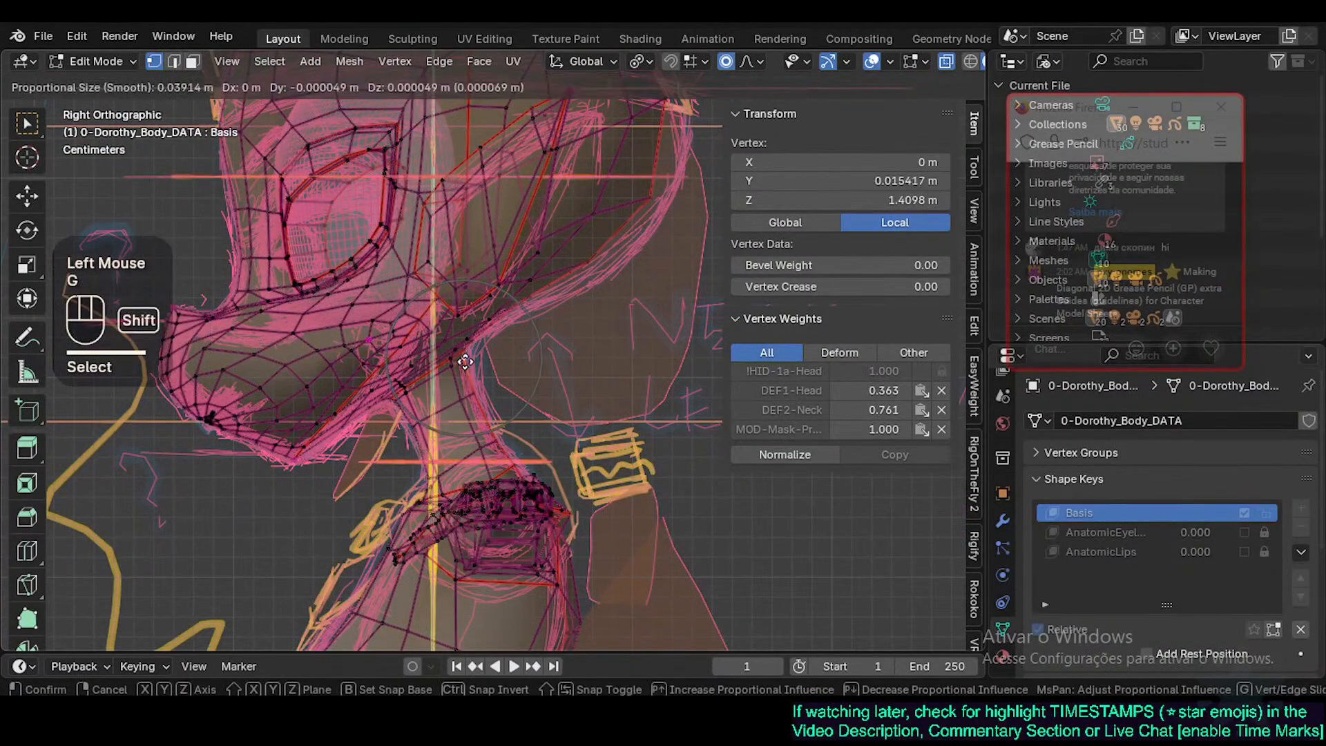
shift+click(467, 360)
click(486, 402)
key(g)
shift+click(487, 403)
Move the two centre-line vertices at the lower back of the neck down along the sketched outline.
click(495, 436)
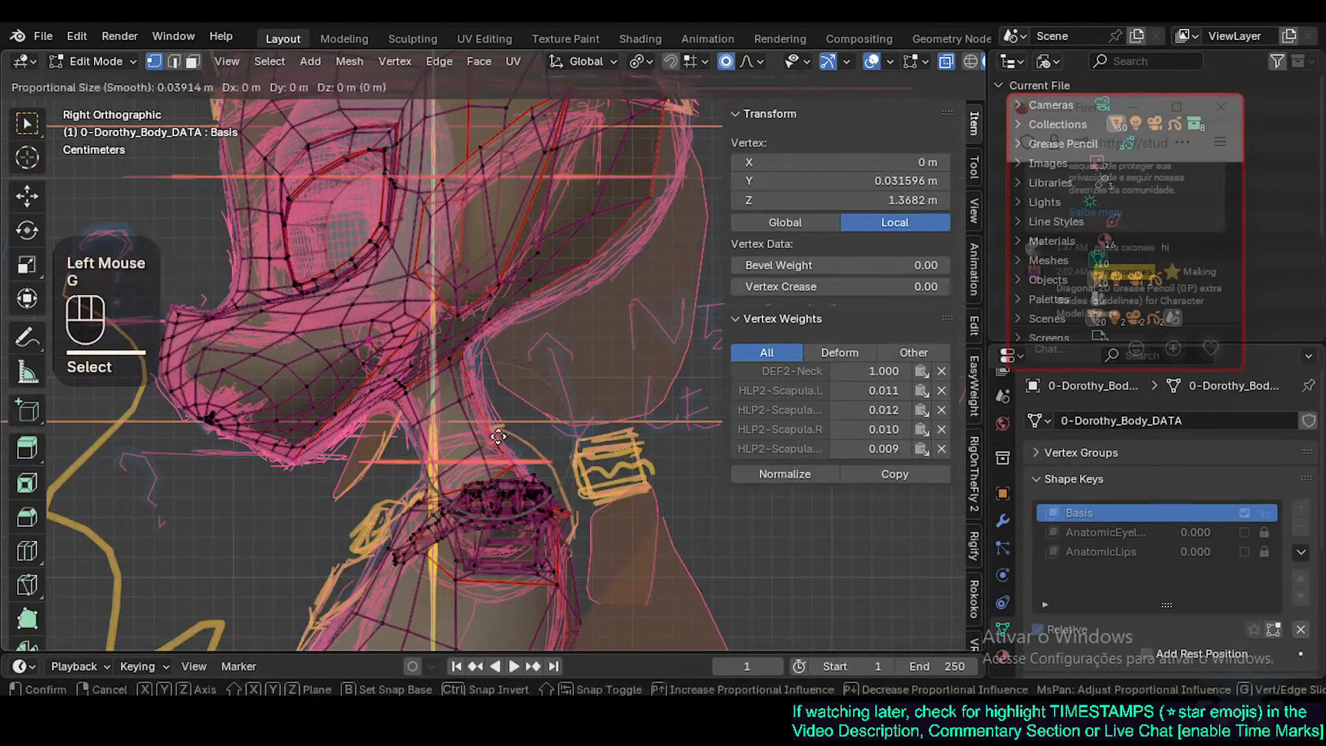
key(g)
shift+click(498, 447)
click(502, 456)
key(g)
shift+click(518, 504)
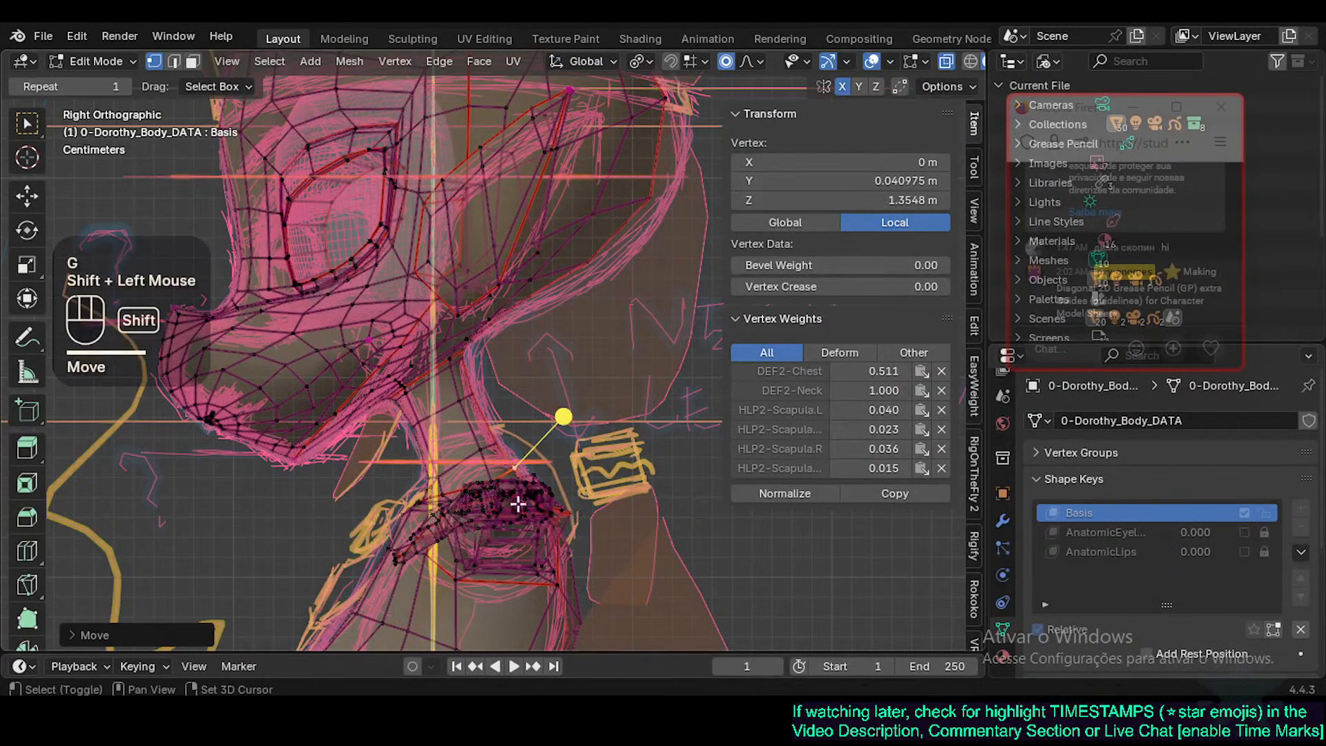
Adjust the two vertices on the upper front of the chest, below the collar, toward the sketched chest line.
shift+middle_drag(363, 638, 380, 540)
click(393, 523)
key(g)
shift+click(373, 543)
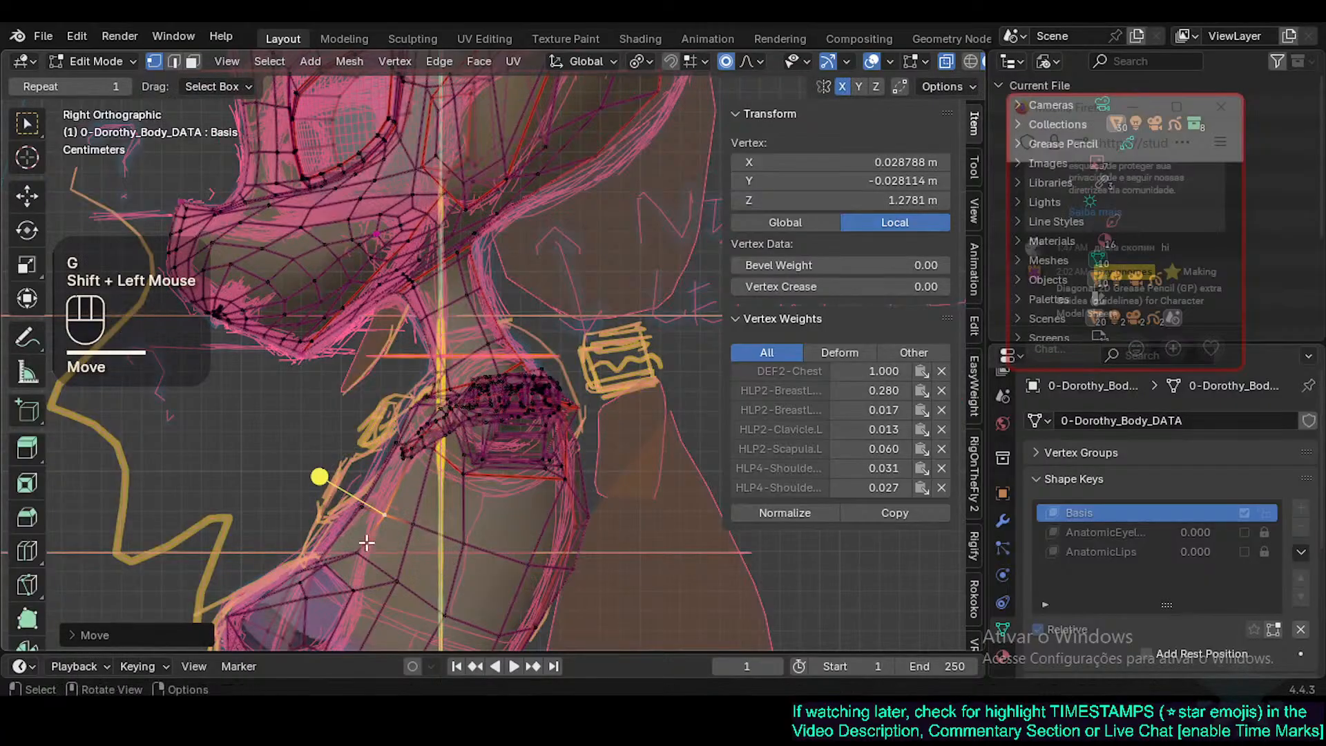
click(364, 553)
key(g)
shift+click(356, 540)
shift+middle_drag(369, 546, 394, 497)
key(3)
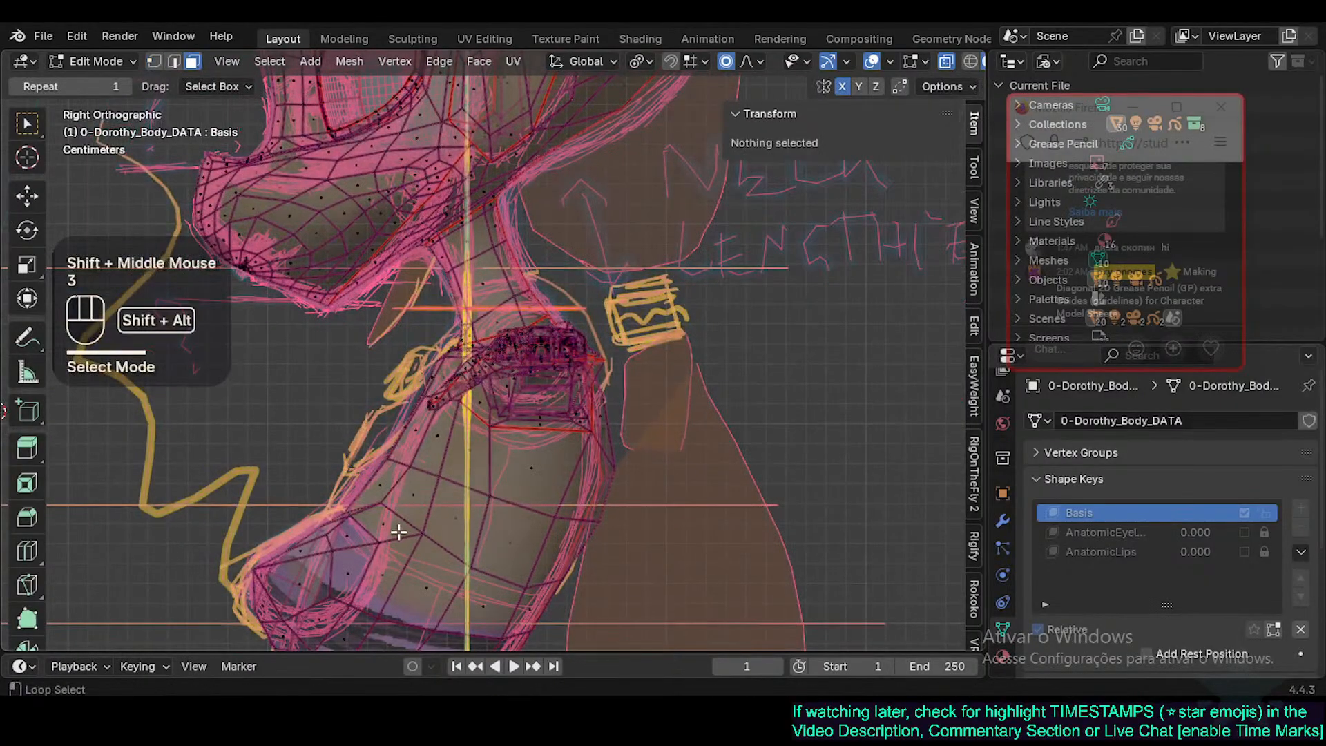
alt+shift+click(400, 536)
shift+middle_drag(408, 558, 478, 453)
click(435, 421)
key(alt+a)
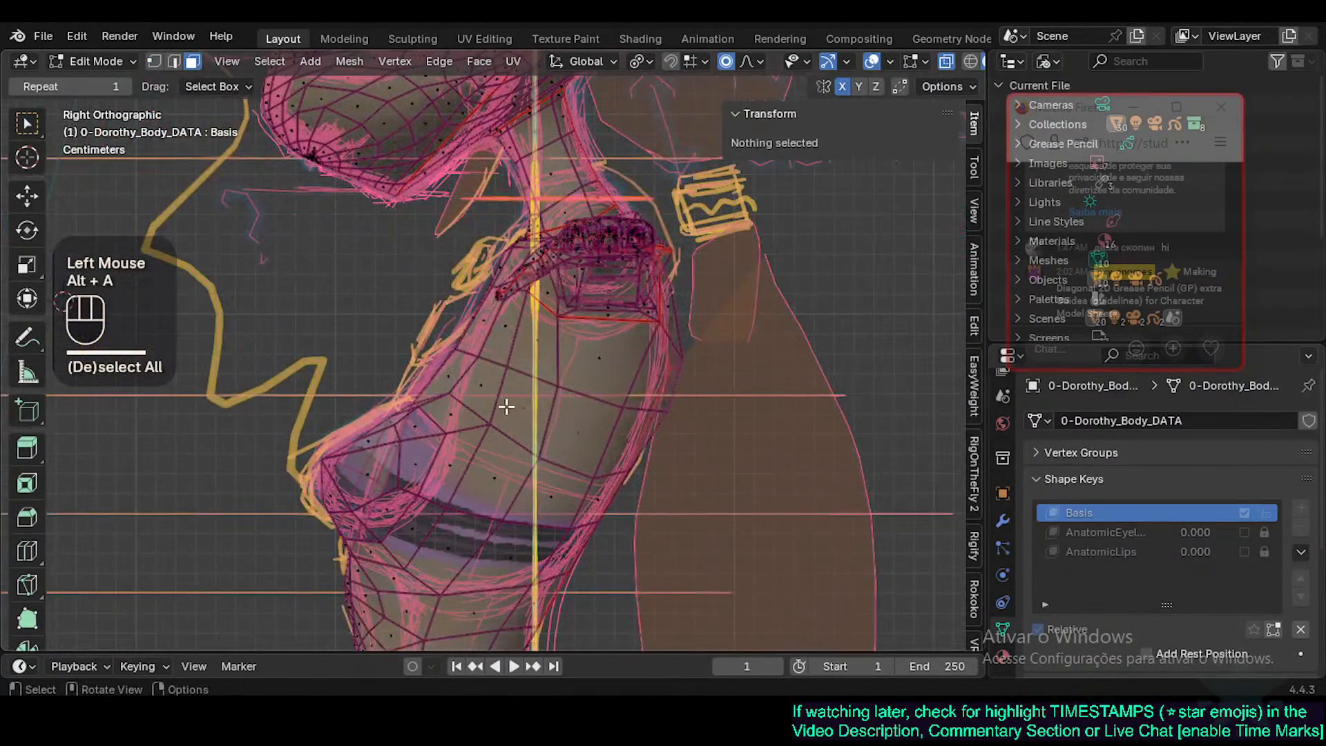
key(c)
click(471, 383)
right_click(487, 385)
drag(410, 339, 529, 417)
key(alt+a)
Nudge the vertices on the side of the chest, just behind and above the breast, to even out the mesh flow.
key(1)
click(483, 436)
key(g)
shift+click(456, 441)
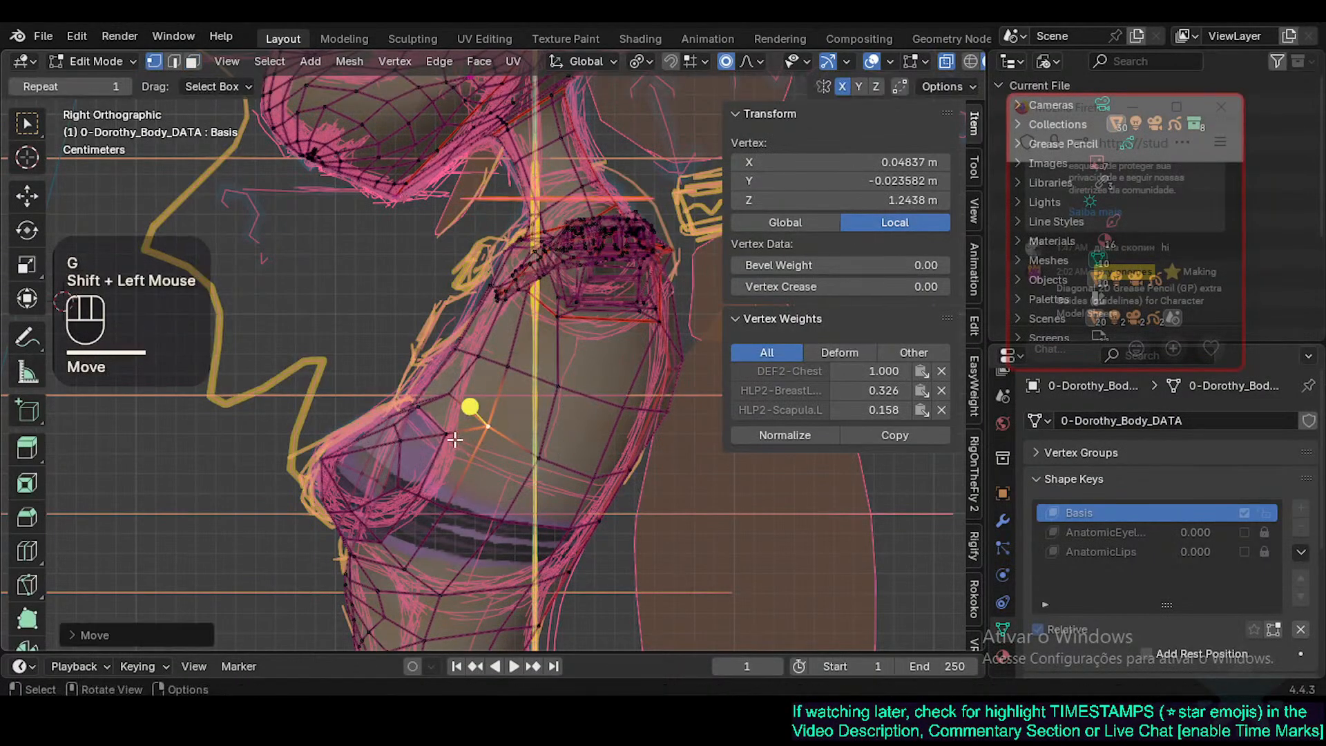
click(423, 410)
key(g)
shift+click(427, 452)
click(453, 399)
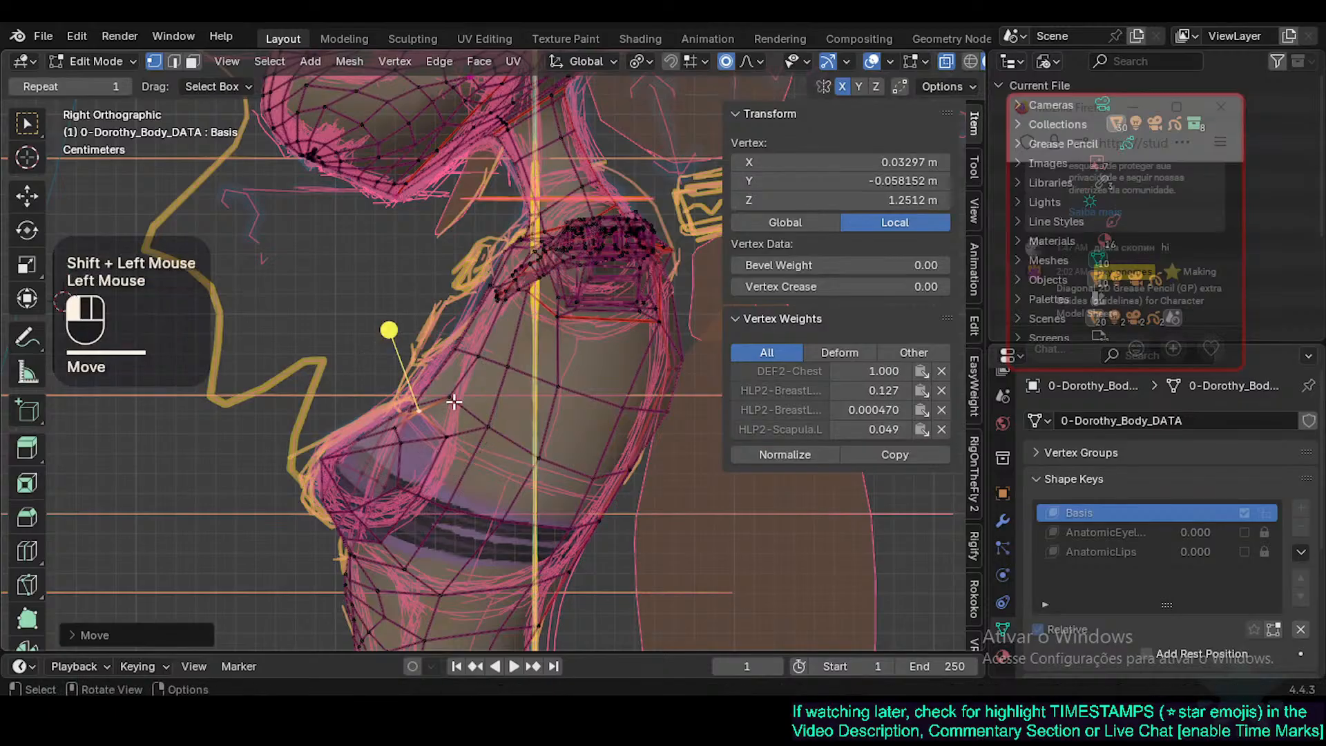
key(g)
shift+click(448, 395)
Adjust the front chest vertices where the upper breast meets the sternum to follow the sketched chest line.
click(417, 396)
key(g)
shift+click(474, 359)
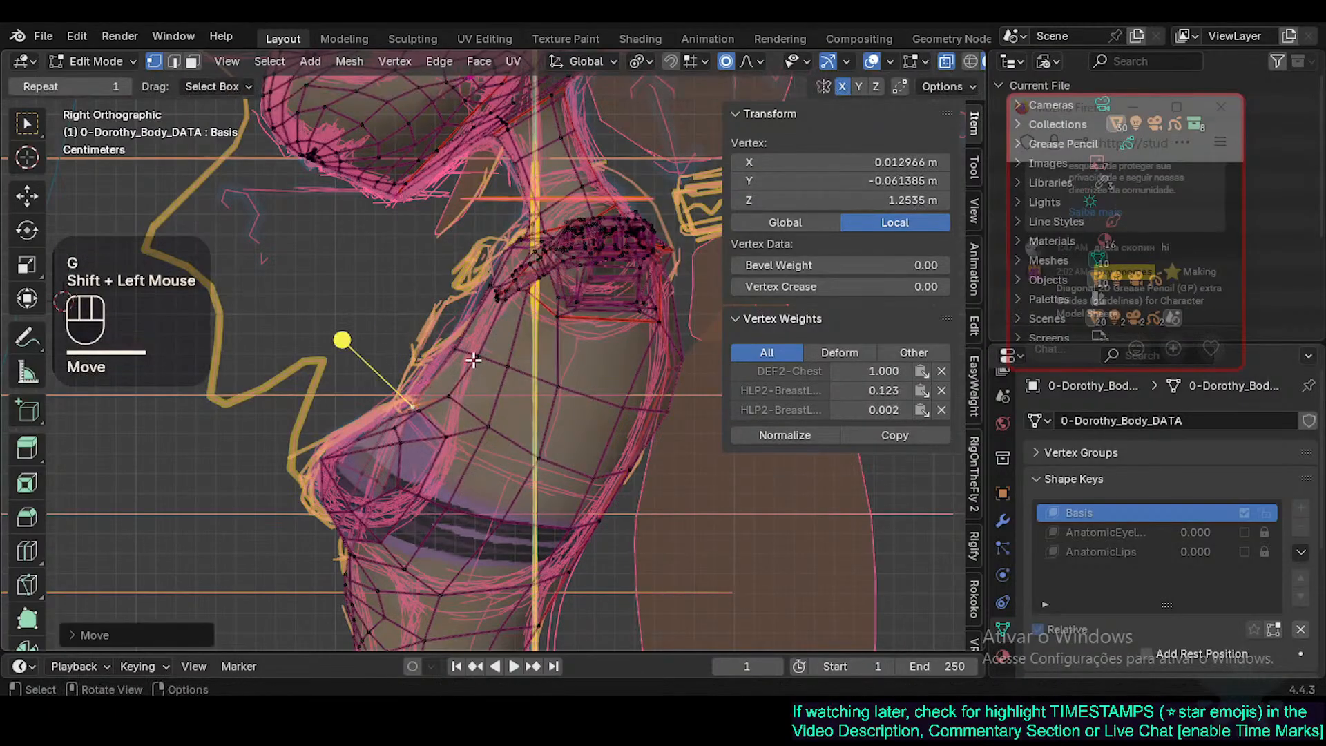
click(463, 358)
click(418, 396)
key(g)
shift+click(432, 384)
click(460, 361)
key(g)
shift+click(457, 360)
Reposition the two vertices on the side of the ribcage, below the armpit and above the bust band.
shift+middle_drag(549, 376, 518, 370)
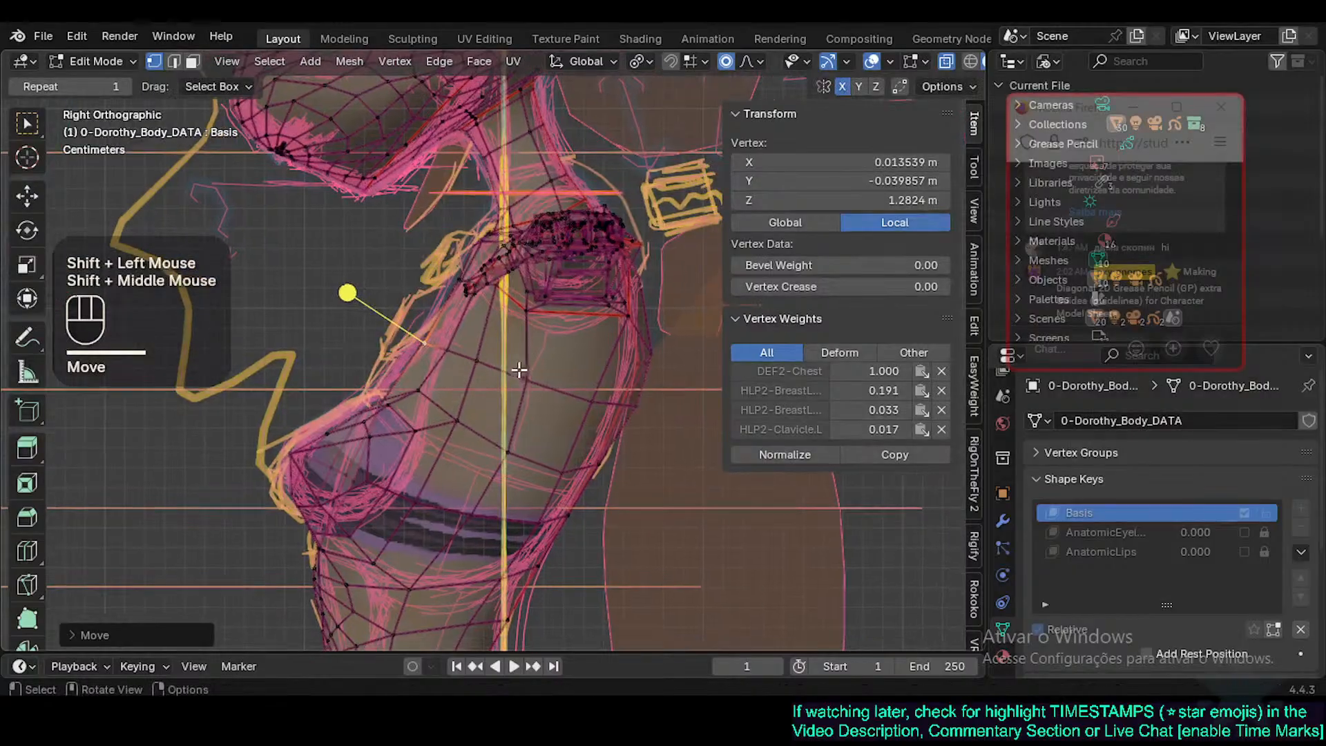
click(527, 370)
key(g)
shift+click(524, 379)
click(488, 442)
key(g)
shift+click(452, 411)
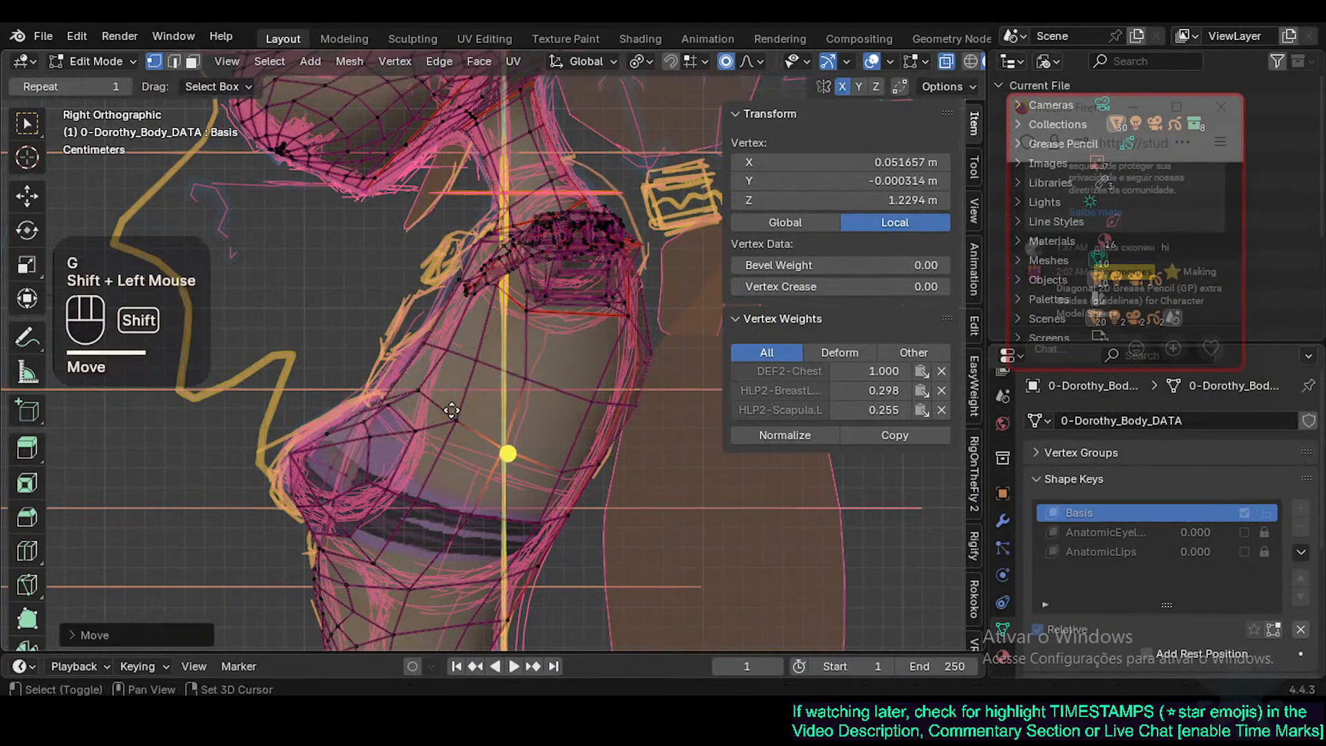
Adjust the side ribcage vertices at and just below the bust band.
click(475, 511)
key(g)
shift+click(464, 514)
click(407, 589)
key(g)
shift+click(404, 602)
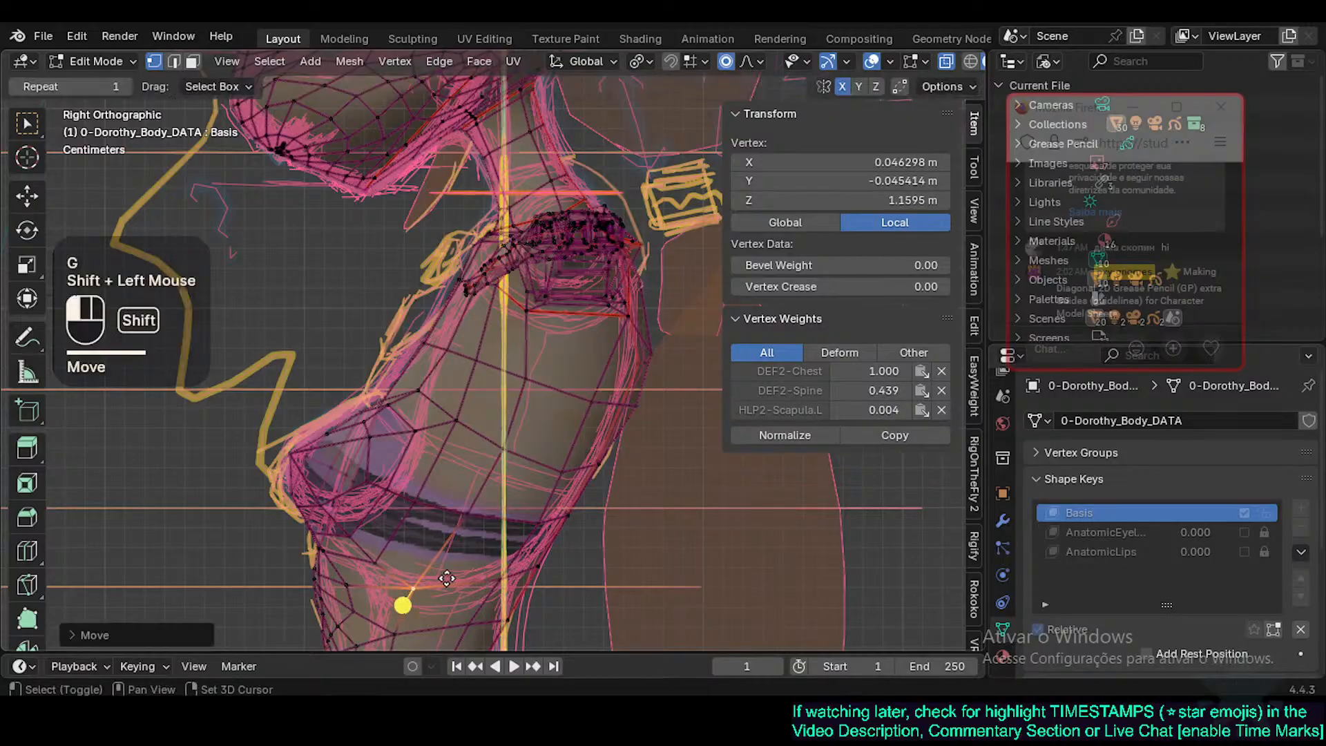
Nudge the side vertices of the upper waist below the ribcage to smooth the edge flow.
shift+middle_drag(457, 557, 458, 449)
click(397, 523)
key(g)
shift+click(400, 523)
click(440, 468)
click(441, 531)
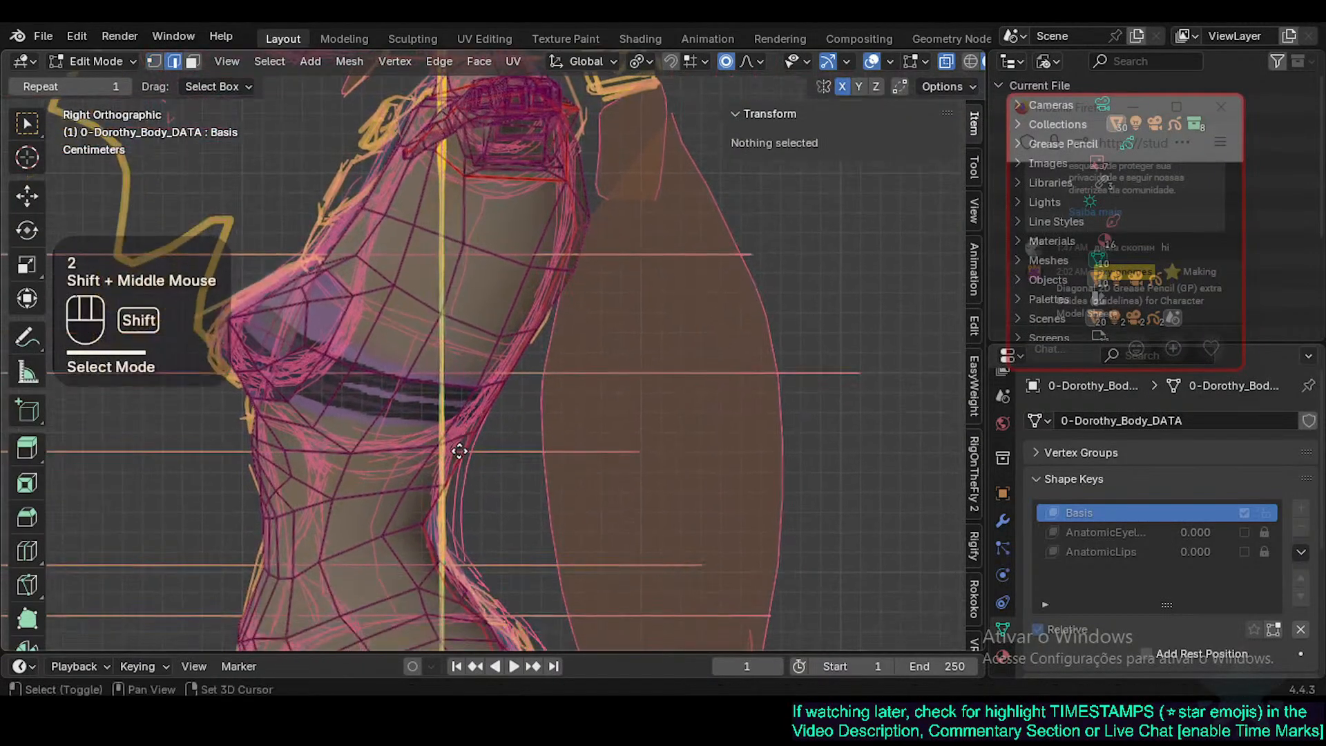
click(409, 489)
key(g)
shift+click(414, 487)
Adjust the vertex on the side of the narrowest waist and the one behind it near the spine.
click(384, 537)
shift+middle_drag(385, 537, 416, 422)
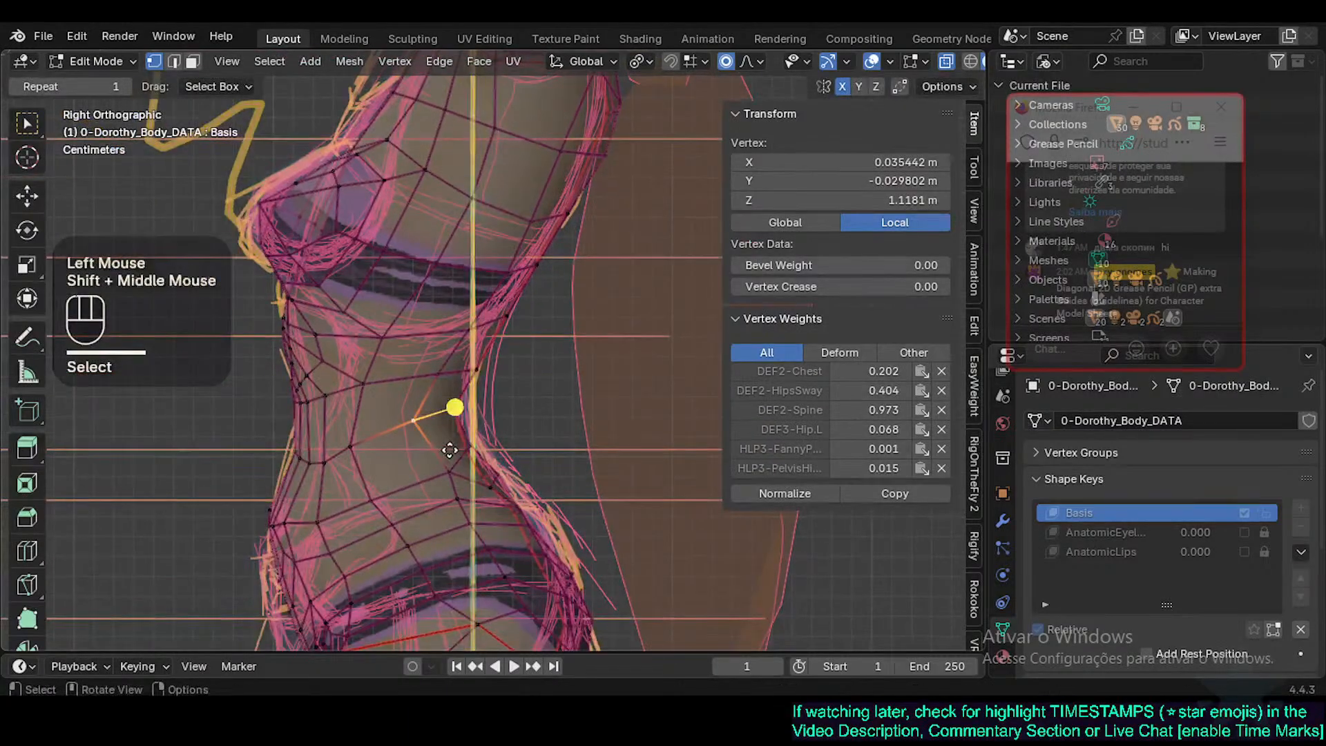
key(g)
shift+click(420, 421)
click(456, 406)
key(g)
shift+click(481, 400)
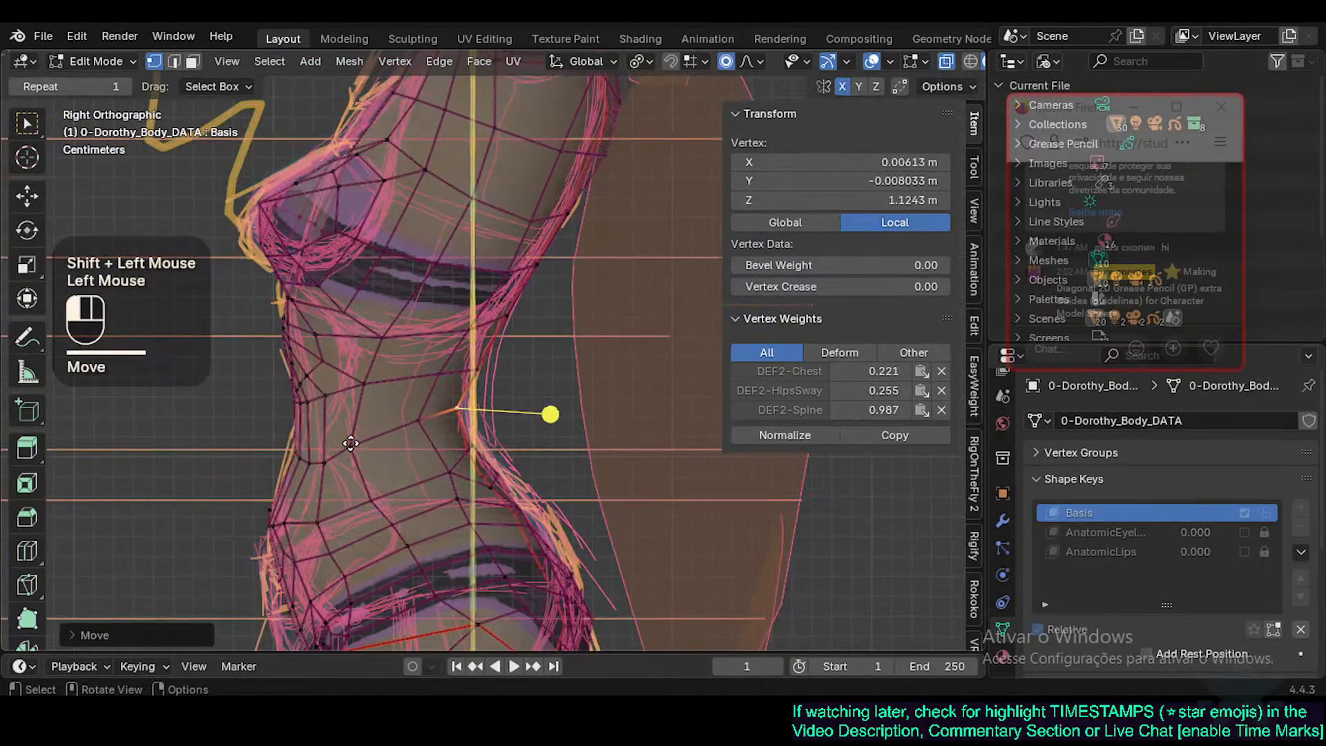
Shift the two side vertices of the lower waist slightly backward to even out their spacing.
click(351, 443)
key(g)
shift+click(368, 446)
click(419, 426)
key(g)
shift+click(427, 432)
click(462, 499)
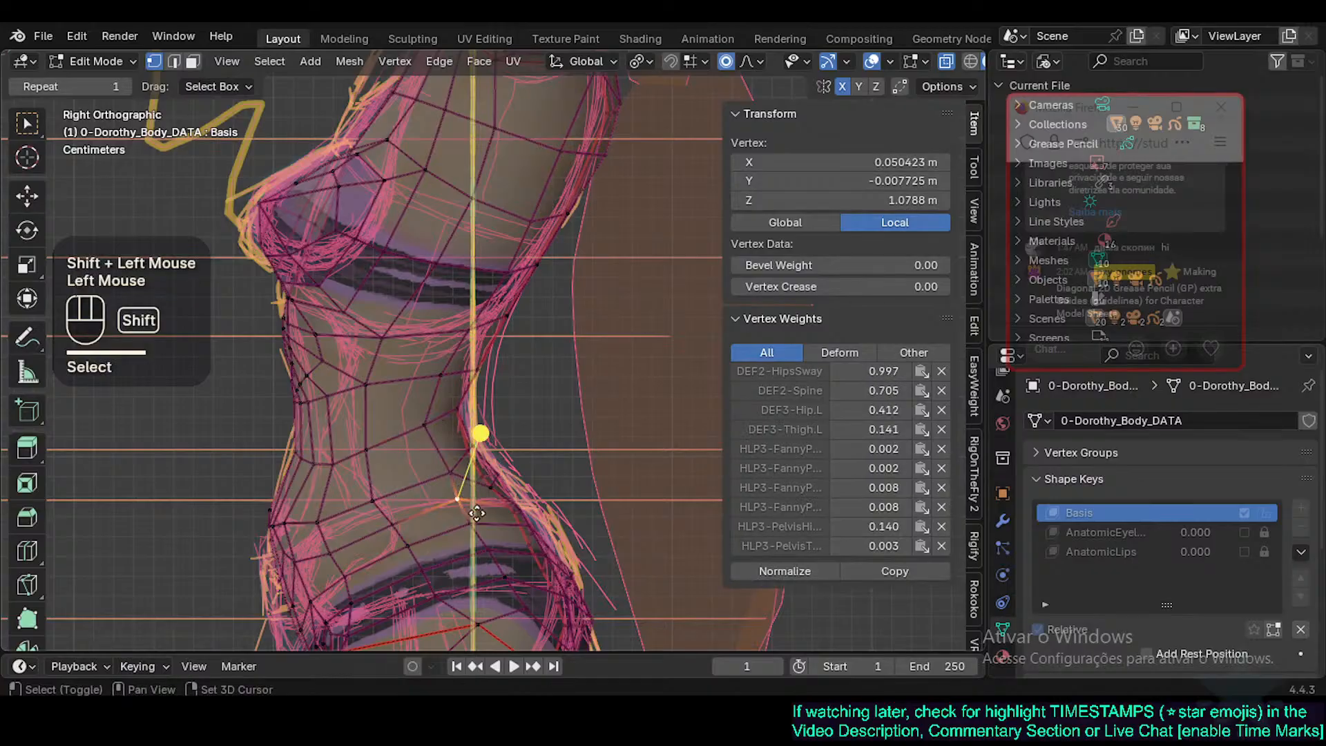
shift+middle_drag(477, 513, 526, 394)
Adjust the front abdomen vertices from the lower belly up to the waist to match the sketched belly outline.
click(350, 405)
key(g)
shift+click(364, 398)
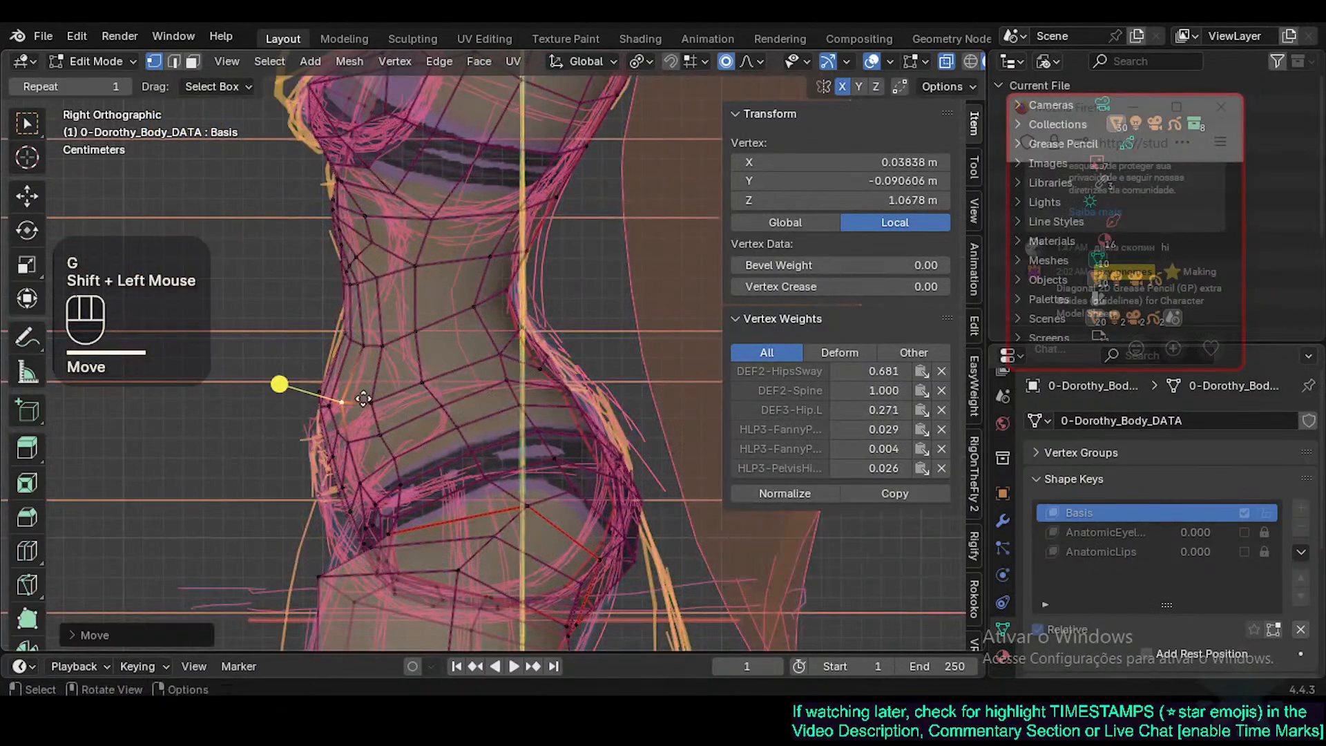
click(321, 403)
key(g)
shift+click(377, 383)
click(329, 400)
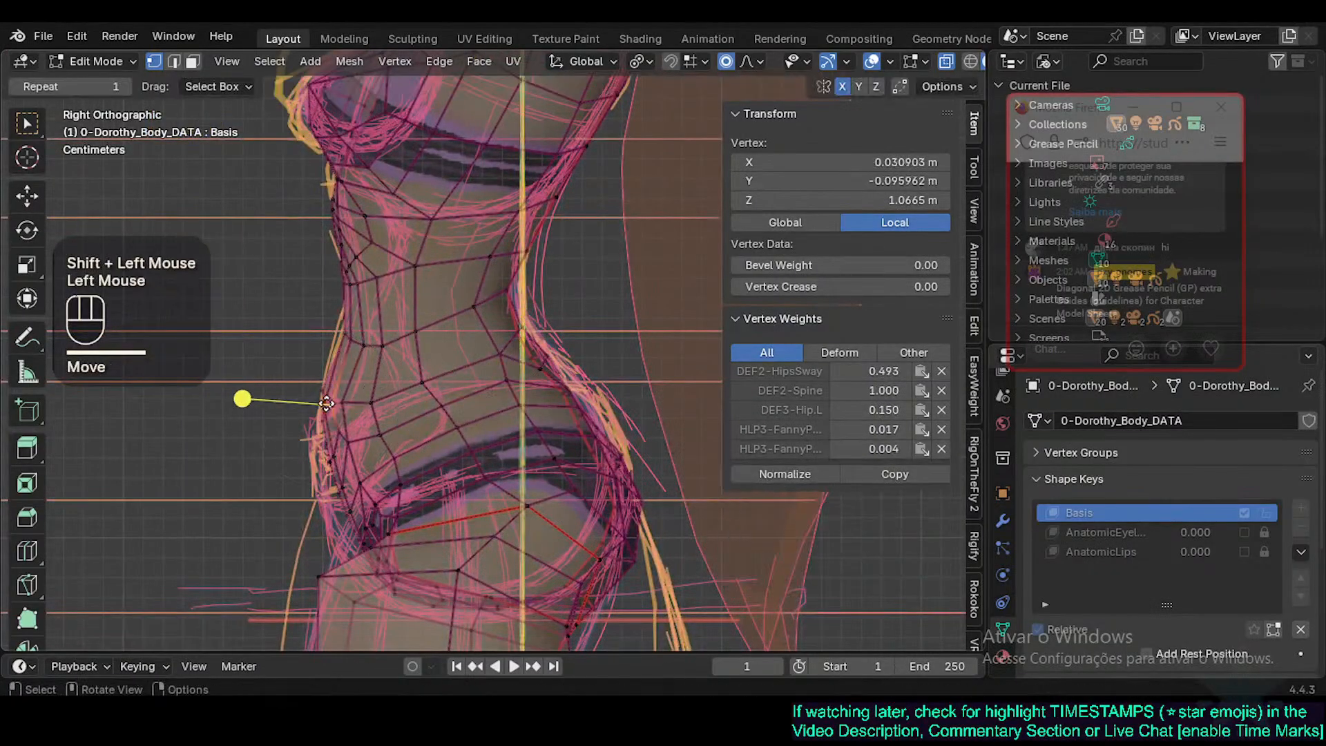
click(333, 324)
key(g)
shift+click(333, 325)
Move the centre-line vertex on the front of the chest above the breasts to fit the sketched chest line.
shift+middle_drag(333, 324, 381, 515)
scroll(388, 459, down, 2)
scroll(387, 459, down, 1)
scroll(380, 515, up, 1)
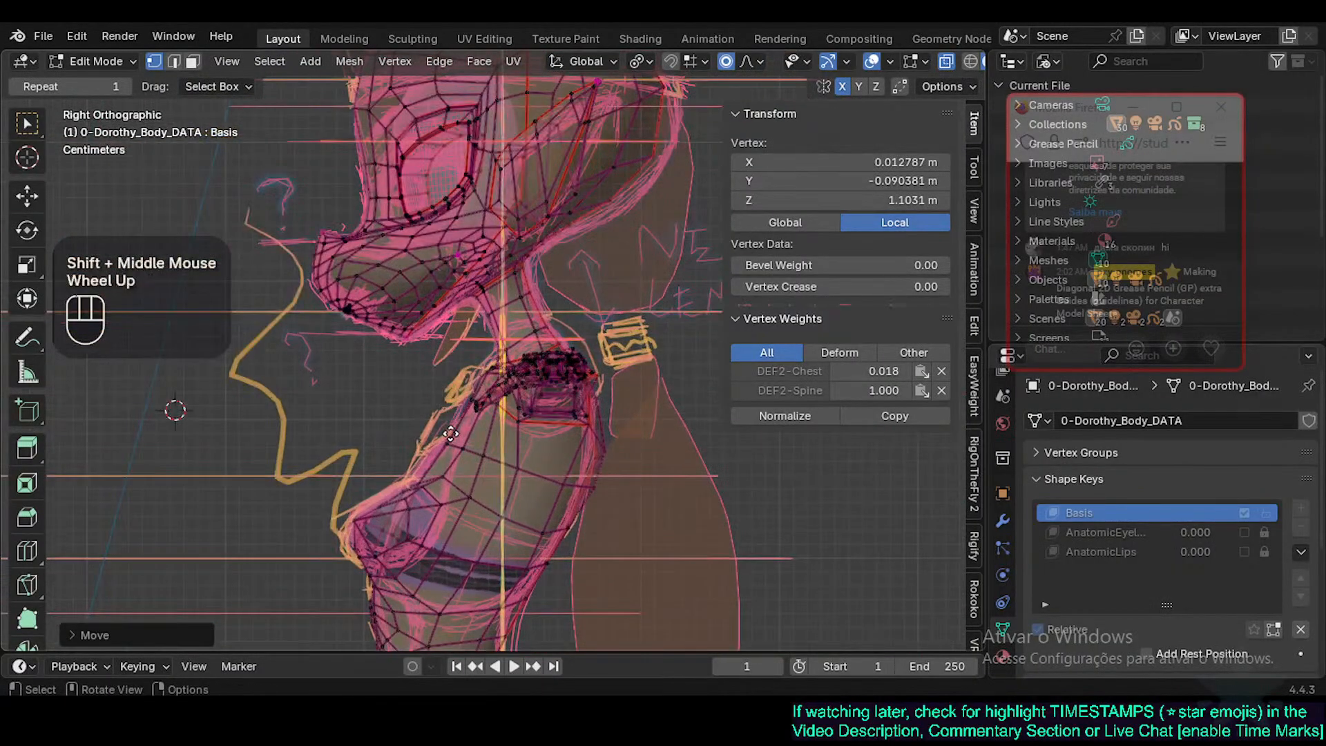
click(441, 425)
click(438, 433)
shift+click(414, 405)
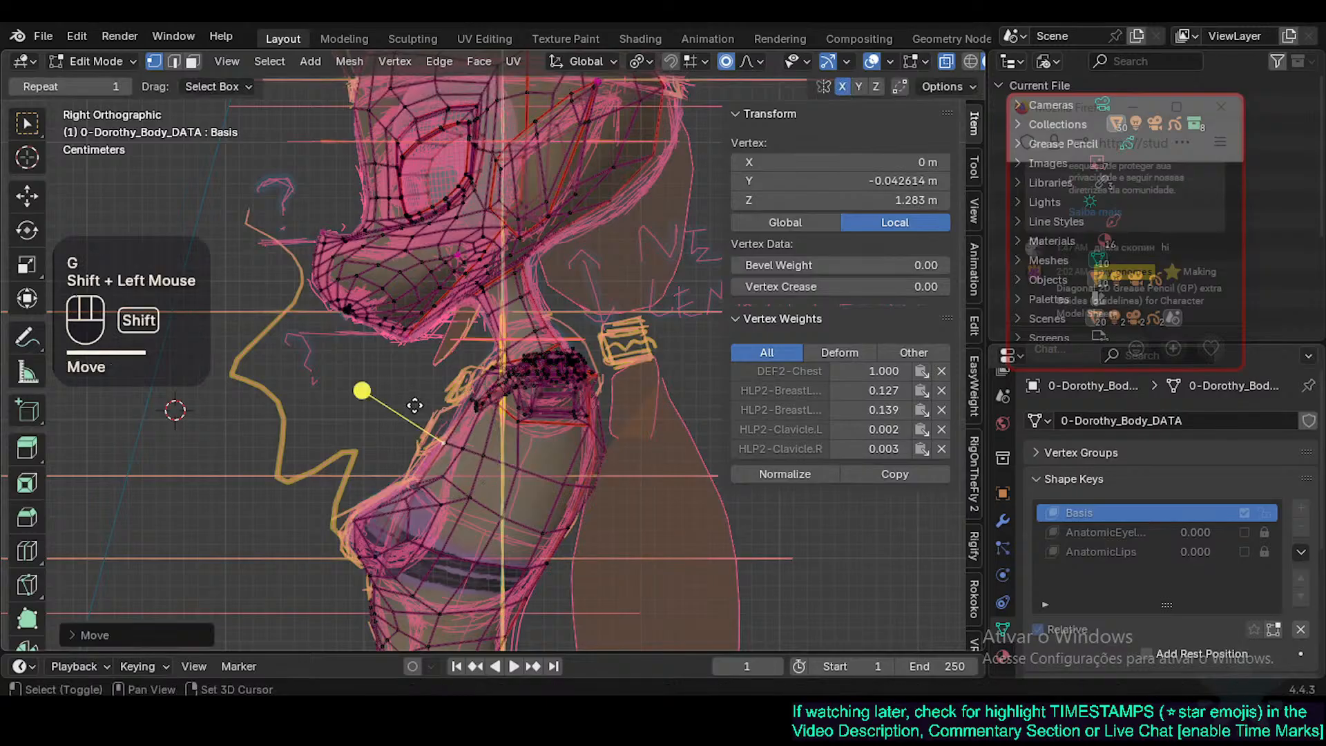
click(456, 392)
shift+middle_drag(456, 392, 512, 217)
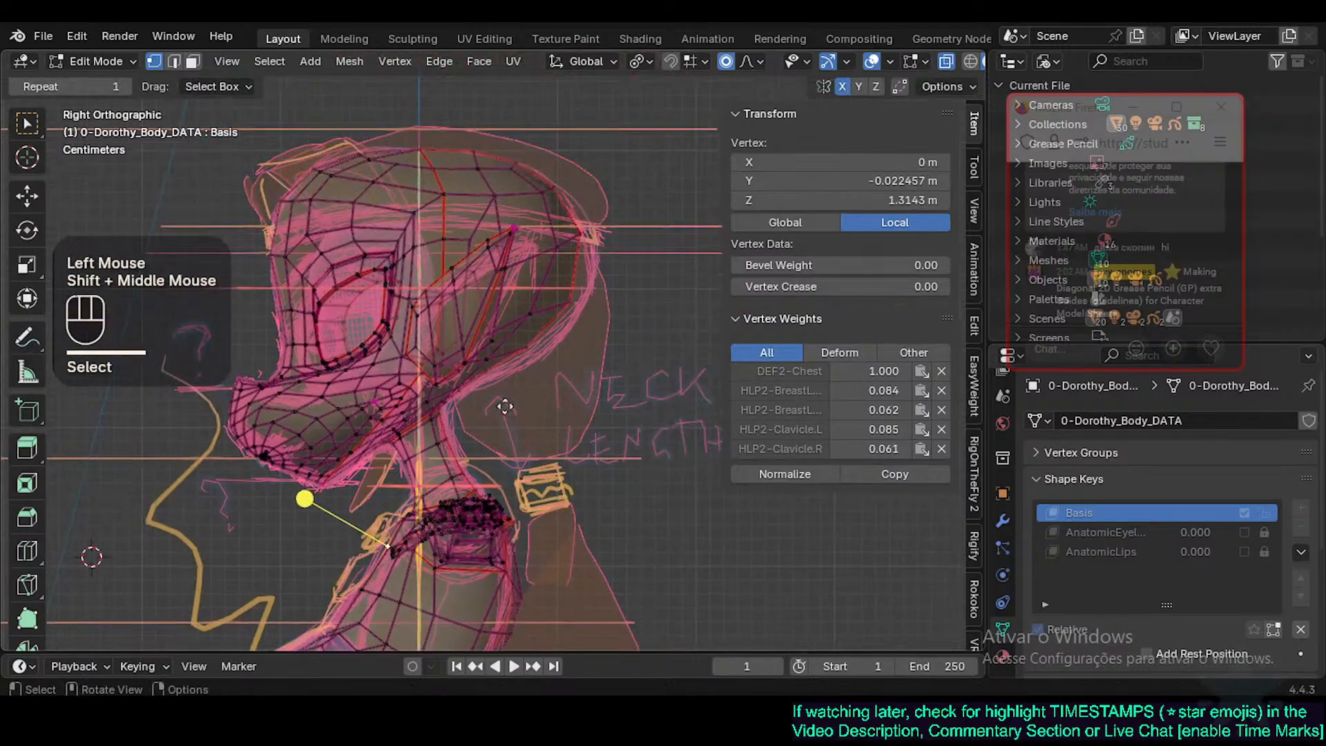
Move the centre-line vertex at the upper back of the head and the neighbouring side vertex to match the sketched skull outline.
click(580, 286)
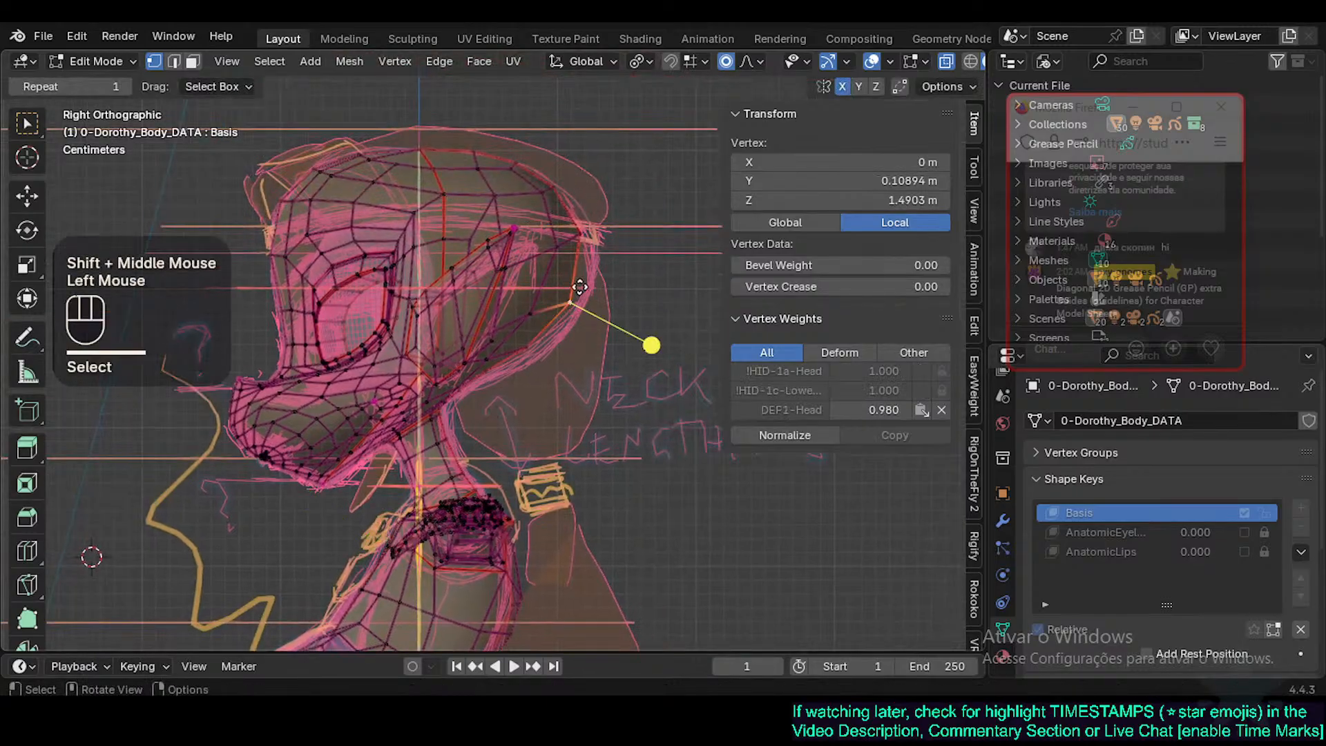
click(585, 244)
key(g)
shift+click(592, 275)
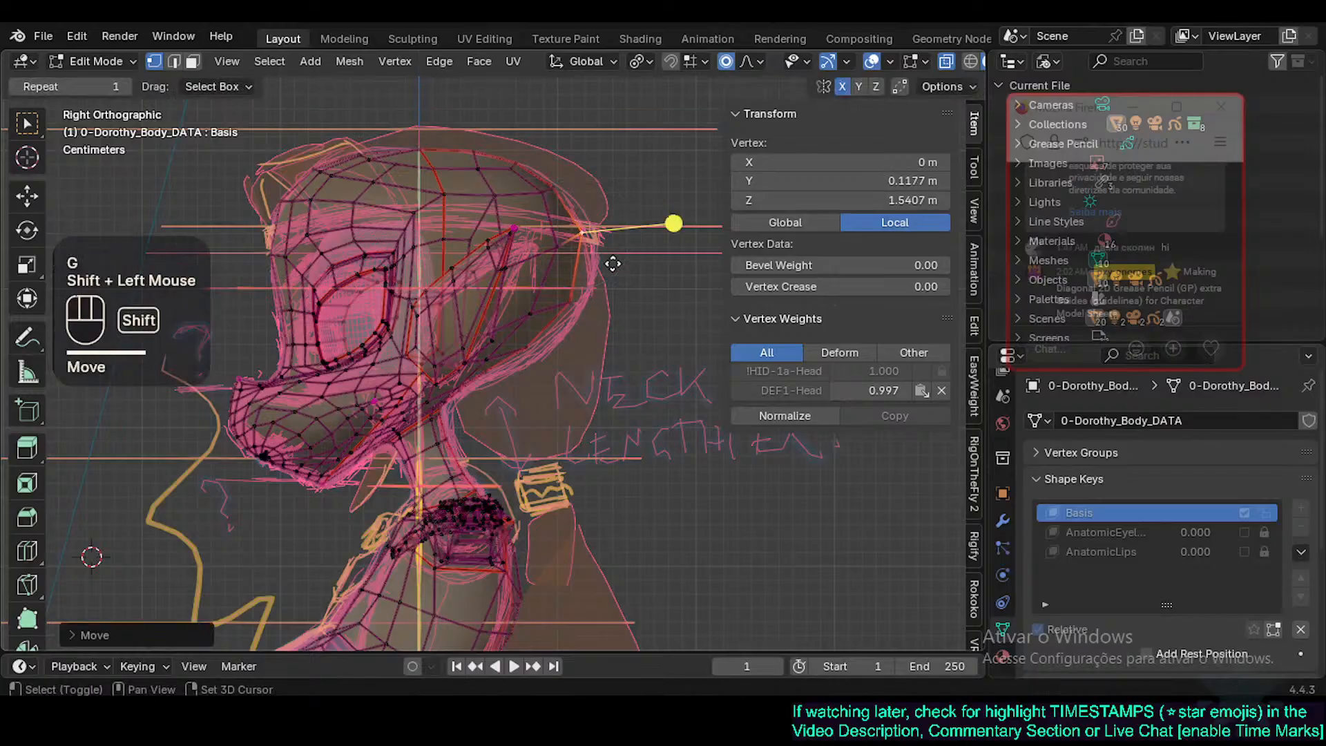
click(566, 242)
key(g)
shift+click(636, 246)
Adjust the lower back-of-head vertices behind the ear and on the centre line toward the sketched outline.
click(530, 313)
key(g)
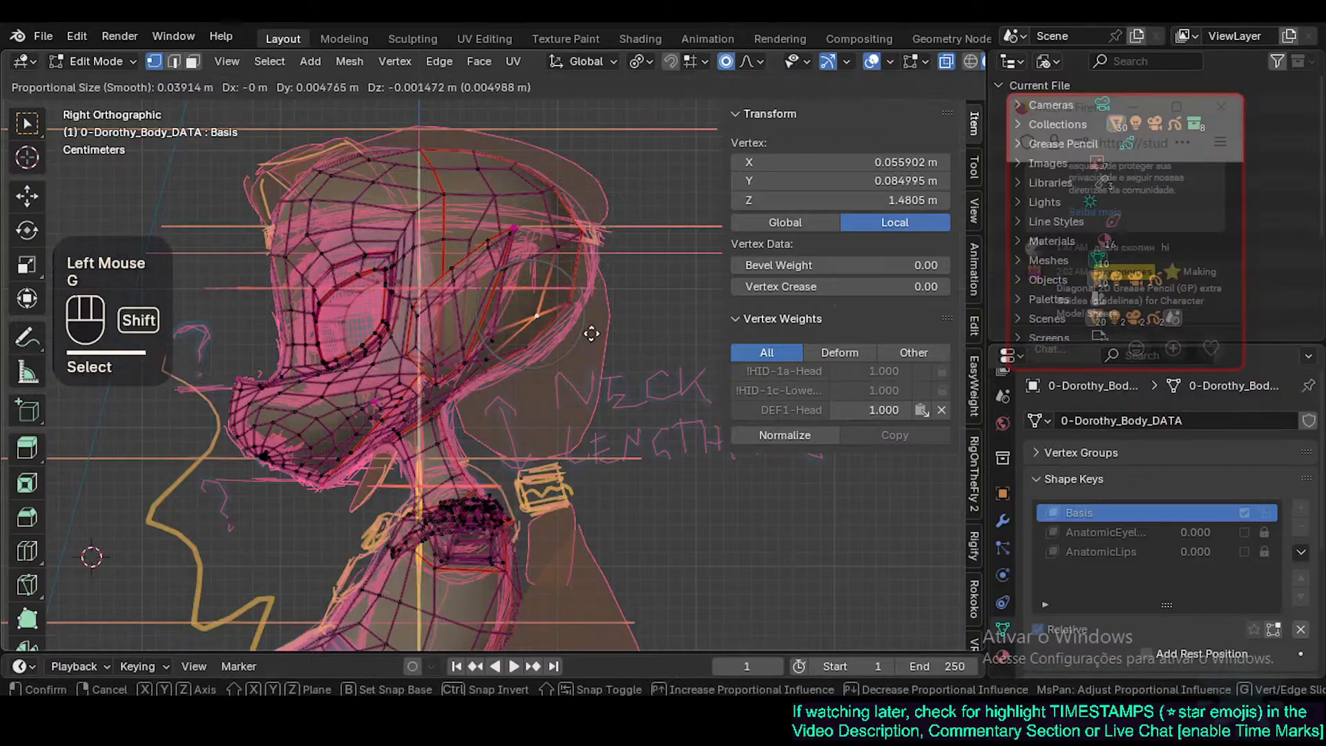
shift+click(607, 364)
click(492, 362)
key(g)
shift+click(504, 371)
click(536, 347)
key(g)
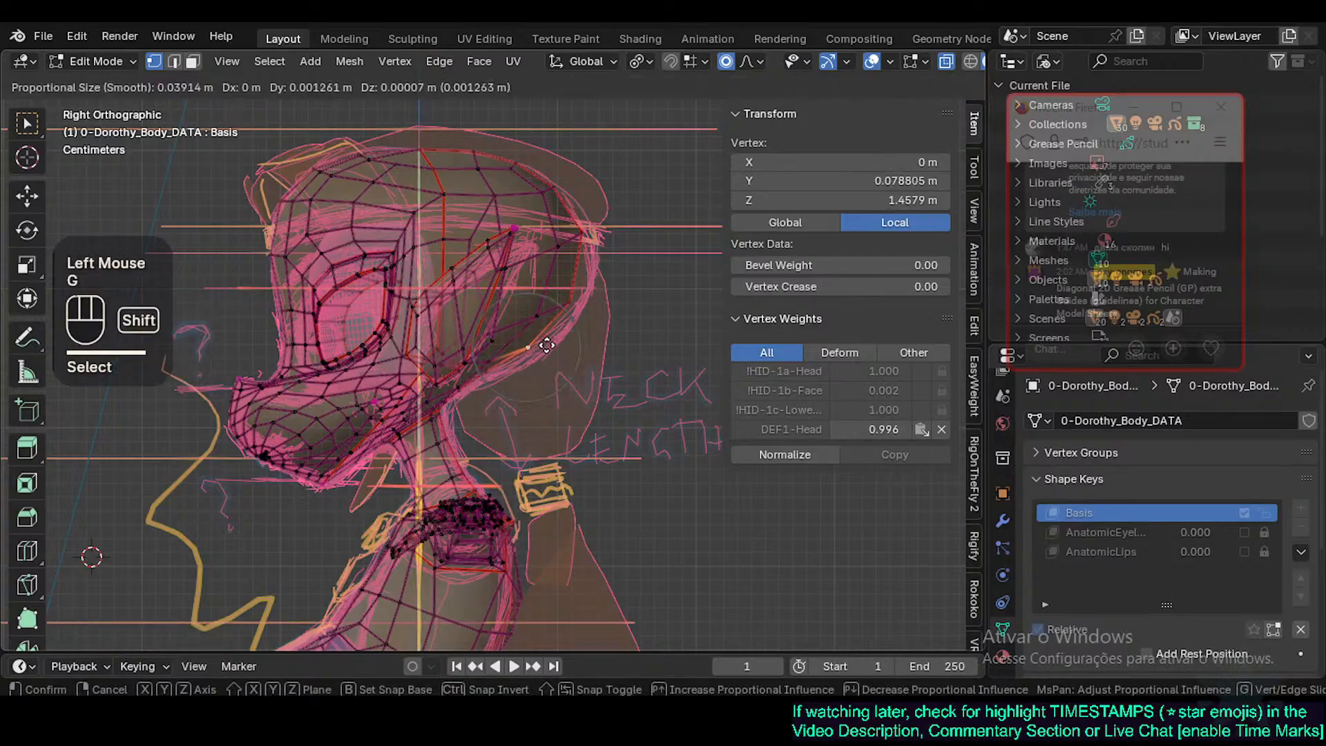
shift+click(544, 346)
Refine the vertex behind the ear and the centre-line vertex at the middle of the back of the head.
click(540, 318)
key(g)
shift+click(530, 322)
click(563, 301)
key(g)
shift+click(563, 303)
Fine-tune the vertices at the upper back of the head and rear crown, and check the shape in Object Mode.
click(586, 242)
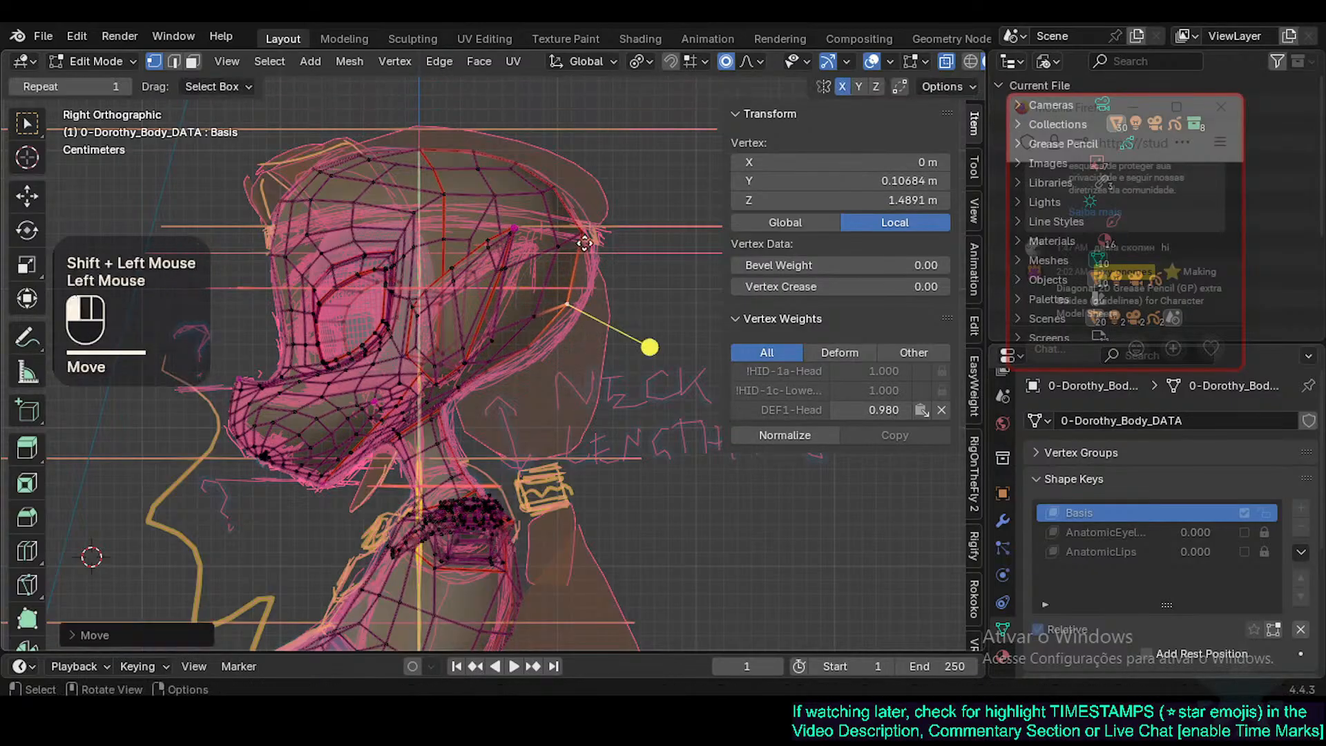
key(g)
shift+click(589, 236)
click(551, 250)
key(g)
shift+click(530, 253)
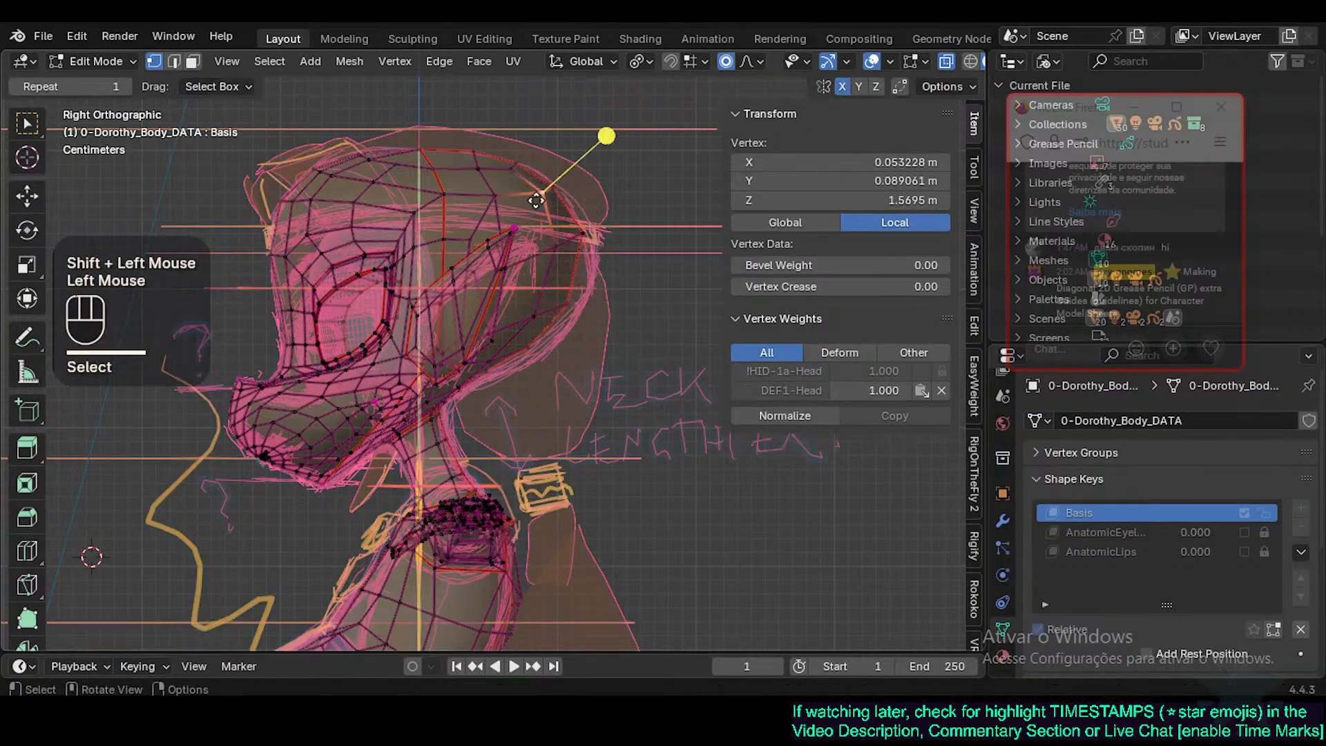
click(536, 200)
key(g)
shift+click(534, 200)
key(Tab)
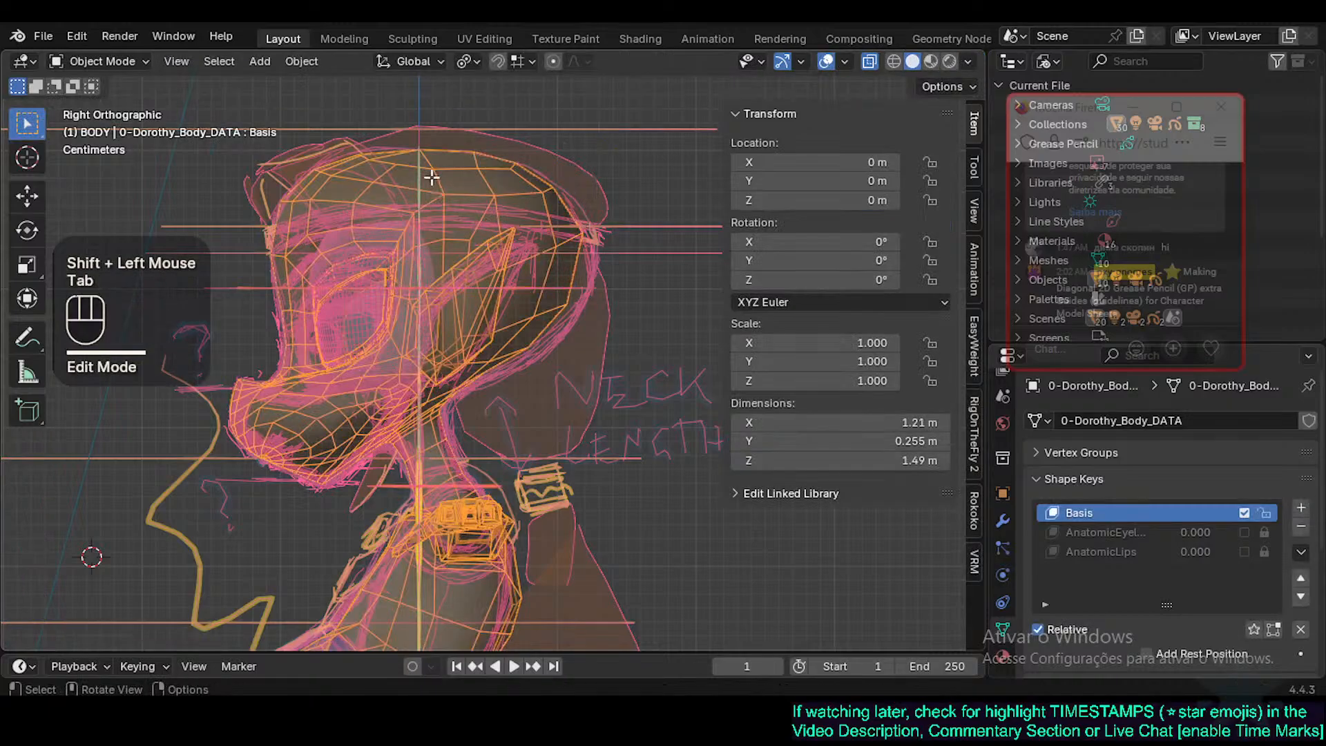
key(Tab)
Adjust the vertices at the back of the waist, including the centre-line one, to follow the sketched lower-back curve.
shift+middle_drag(450, 339, 463, 216)
scroll(446, 428, up, 2)
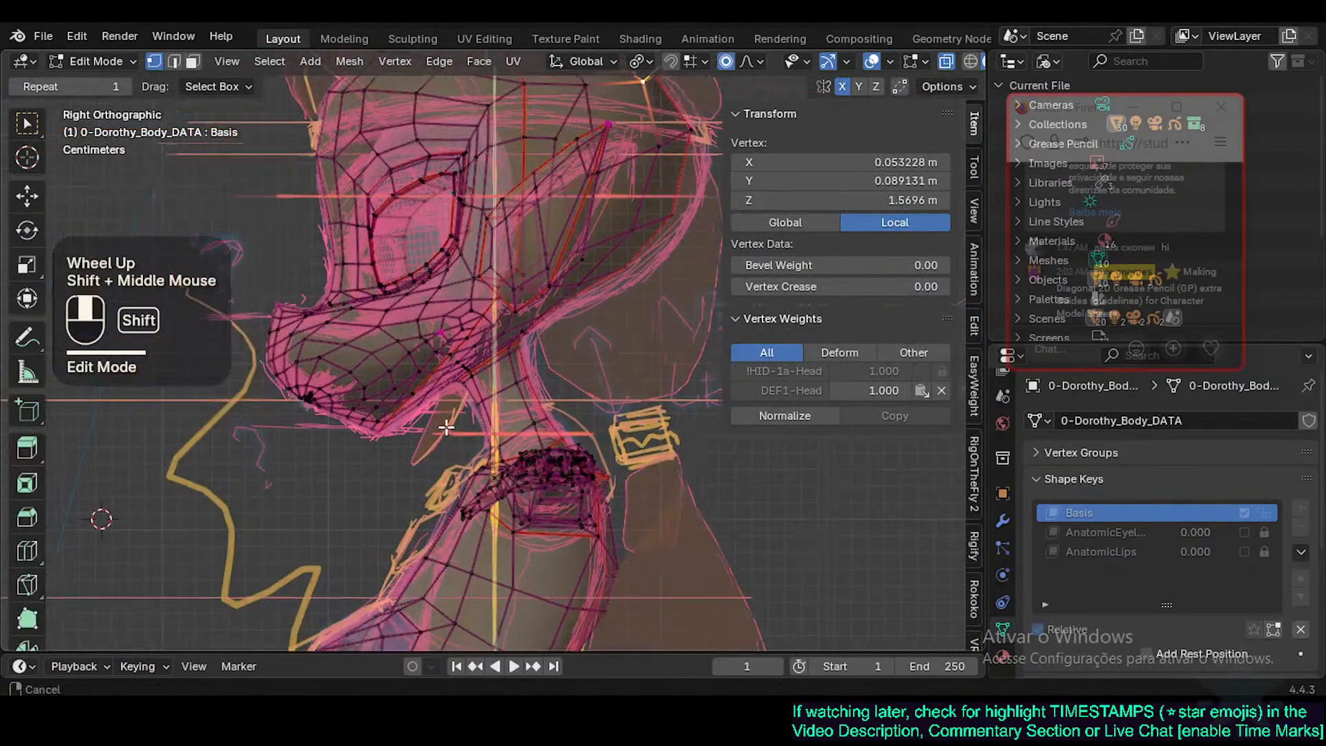
shift+middle_drag(446, 427, 483, 294)
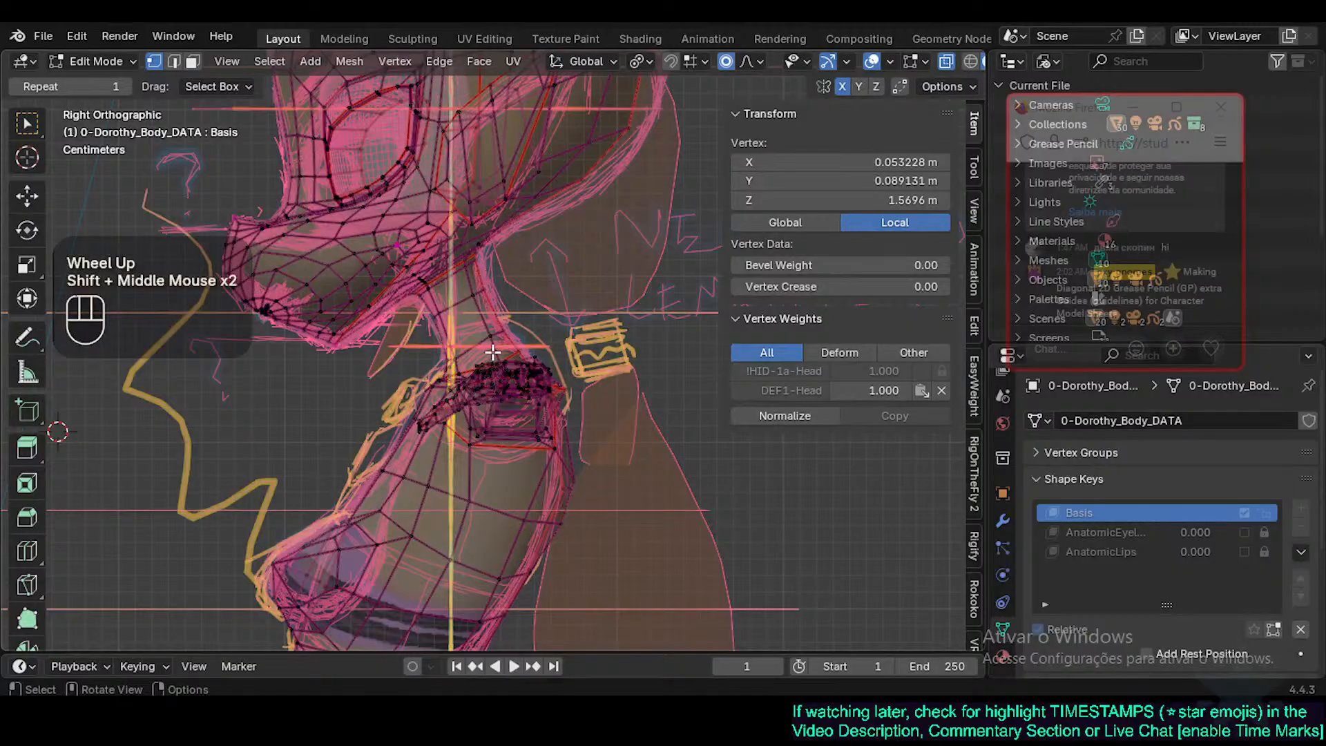
mouse_move(484, 415)
shift+middle_down()
mouse_move(497, 389)
mouse_move(483, 291)
mouse_move(501, 227)
shift+middle_up()
click(545, 366)
shift+middle_drag(422, 480, 422, 417)
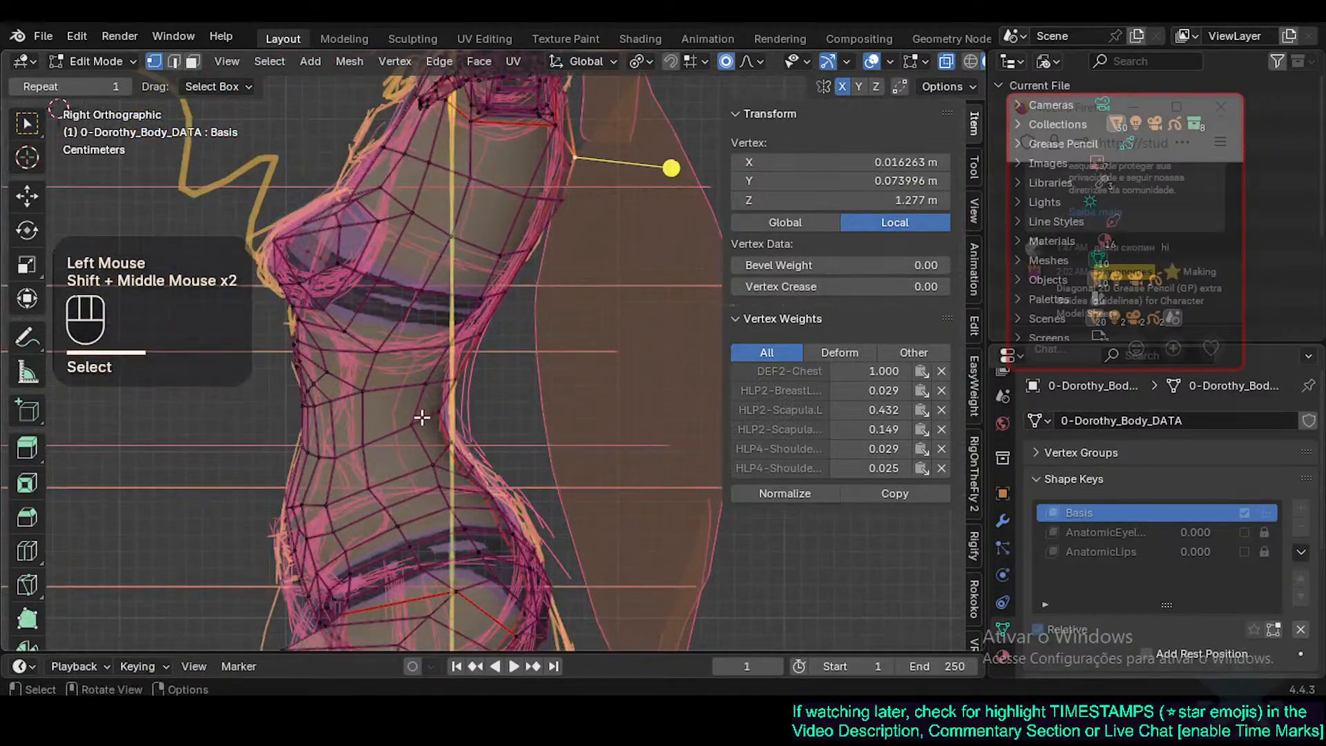
click(446, 417)
key(g)
shift+click(491, 417)
click(459, 378)
key(g)
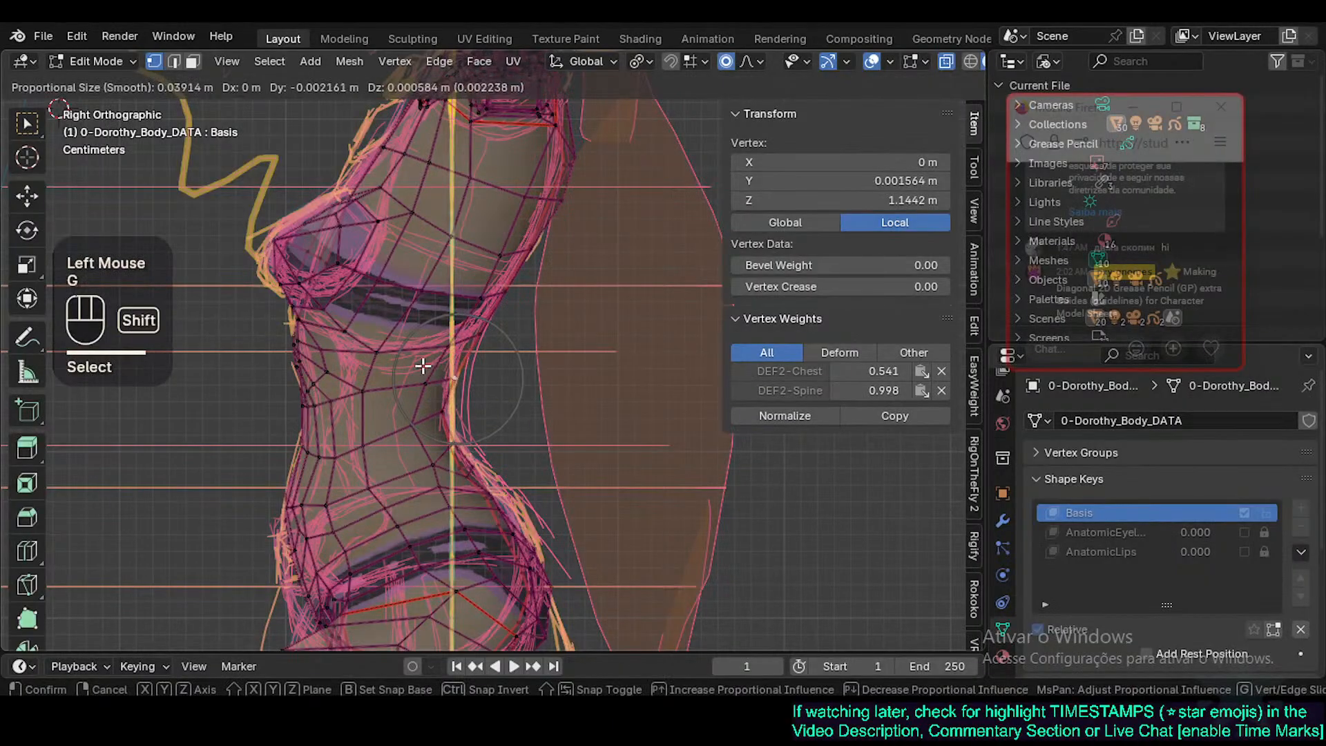
shift+click(424, 366)
Nudge the vertices along the middle of the back around the bust band to match the sketched back outline.
click(491, 333)
key(g)
shift+click(437, 346)
click(505, 301)
key(g)
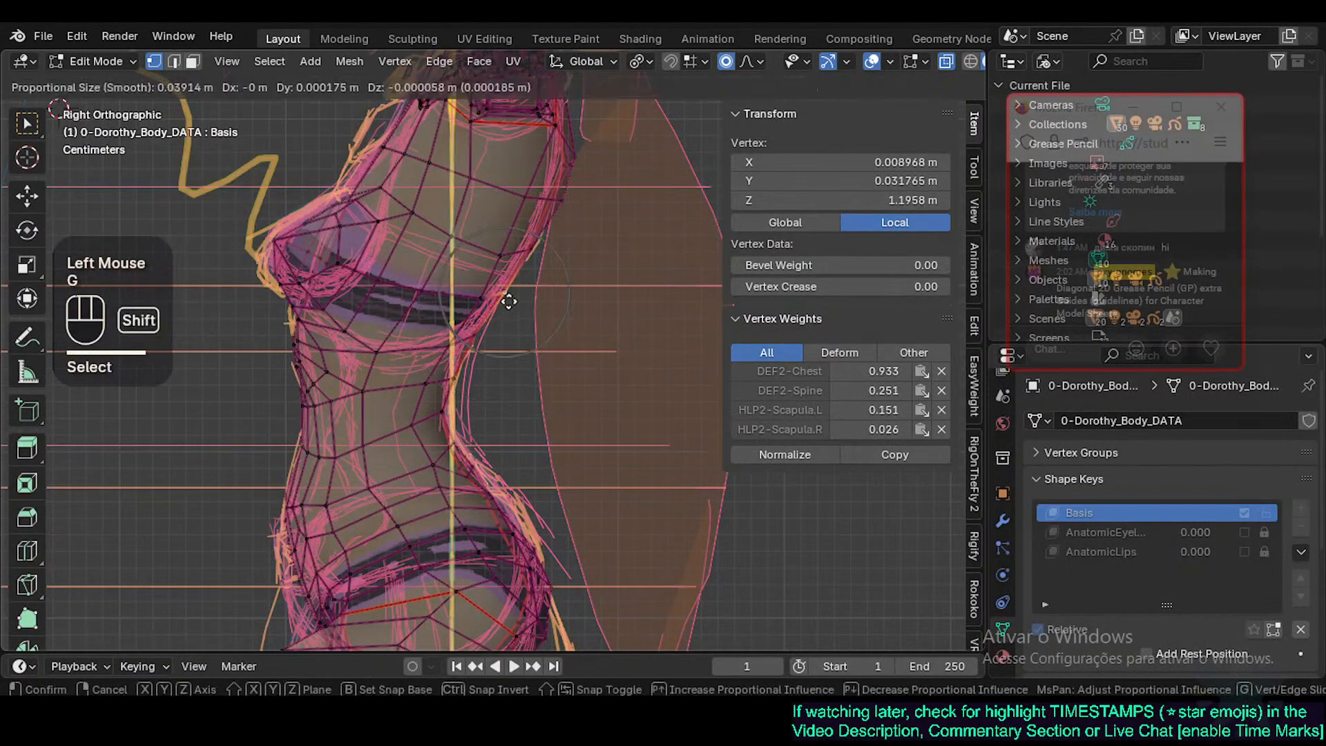
shift+click(501, 301)
Reposition the two rear ribcage vertices just below the bust band.
click(468, 351)
key(g)
shift+click(423, 386)
click(426, 348)
key(g)
shift+click(400, 351)
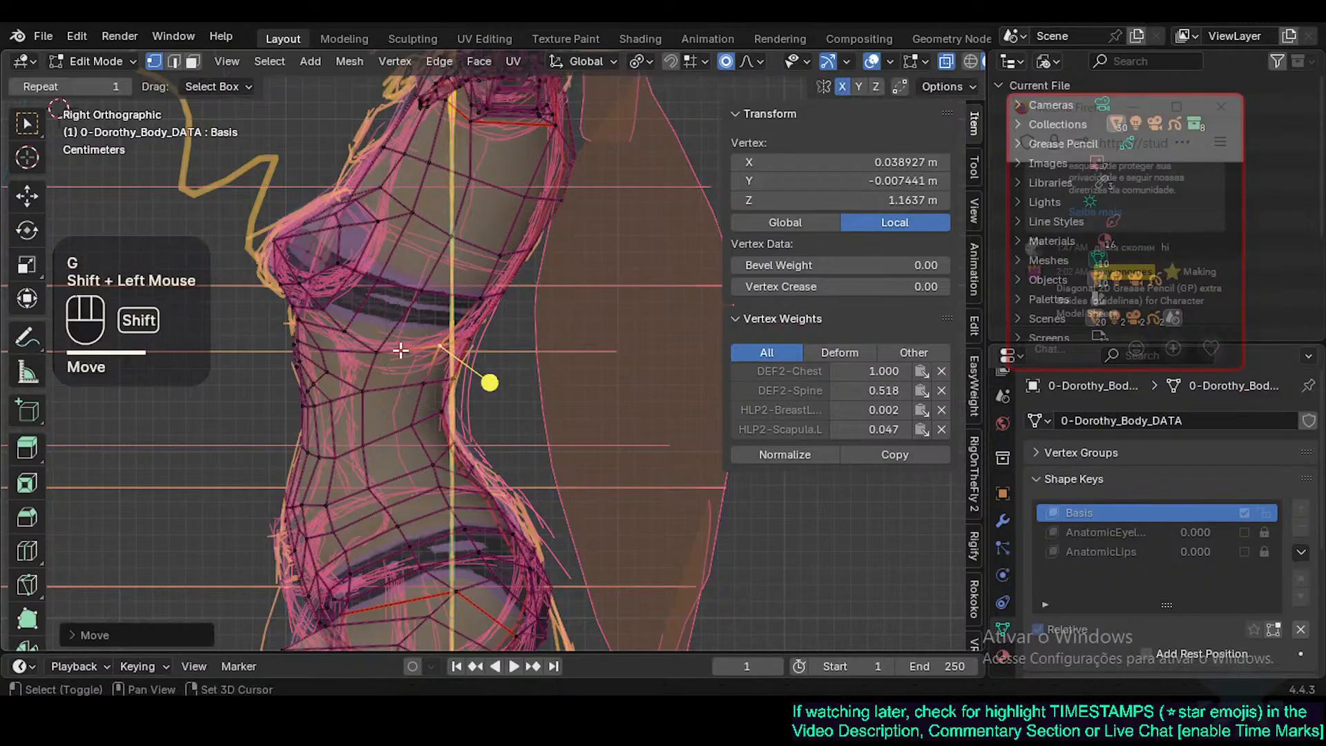
Nudge the column of side vertices running from below the ribs to the waist into an even line.
click(379, 359)
key(g)
shift+click(383, 357)
click(374, 395)
key(g)
shift+click(378, 395)
click(366, 445)
key(g)
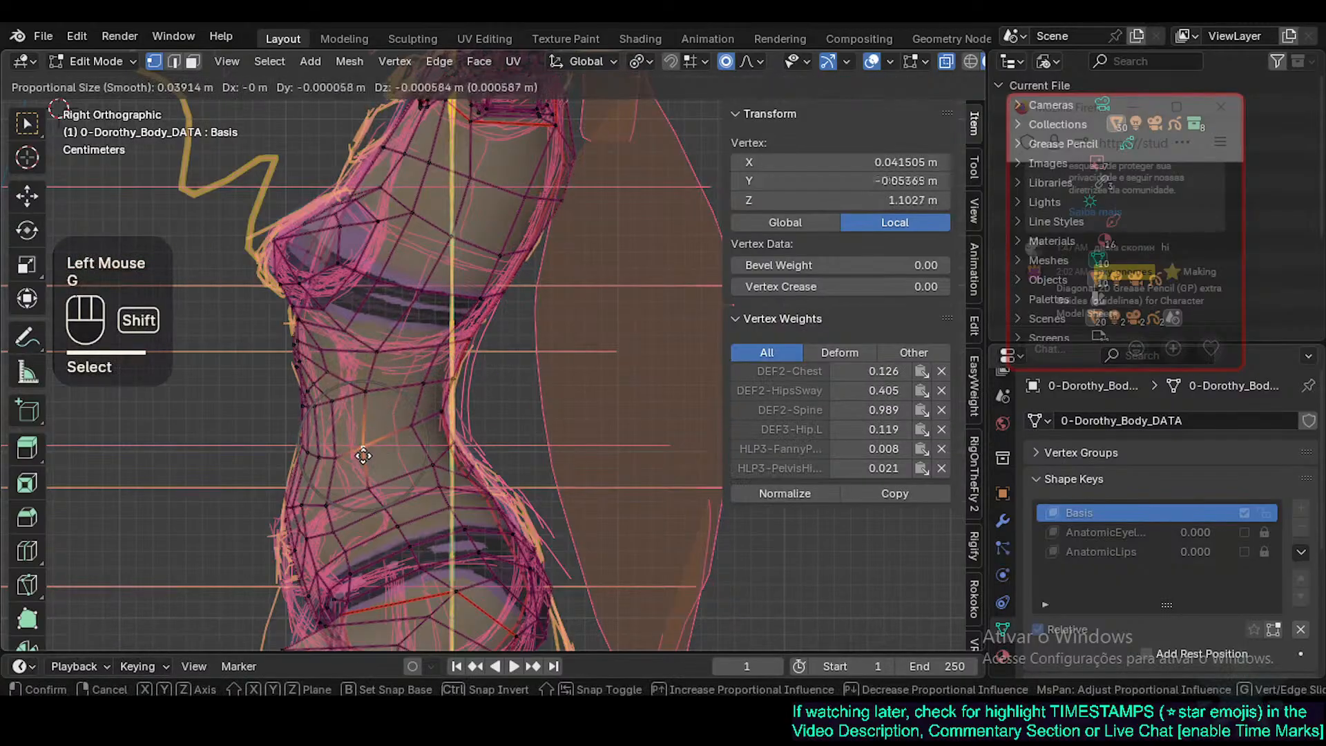
shift+click(365, 449)
Adjust the side and front vertices of the lower abdomen above the hip to smooth the belly contour.
click(361, 488)
key(g)
shift+click(428, 457)
key(g)
shift+click(316, 486)
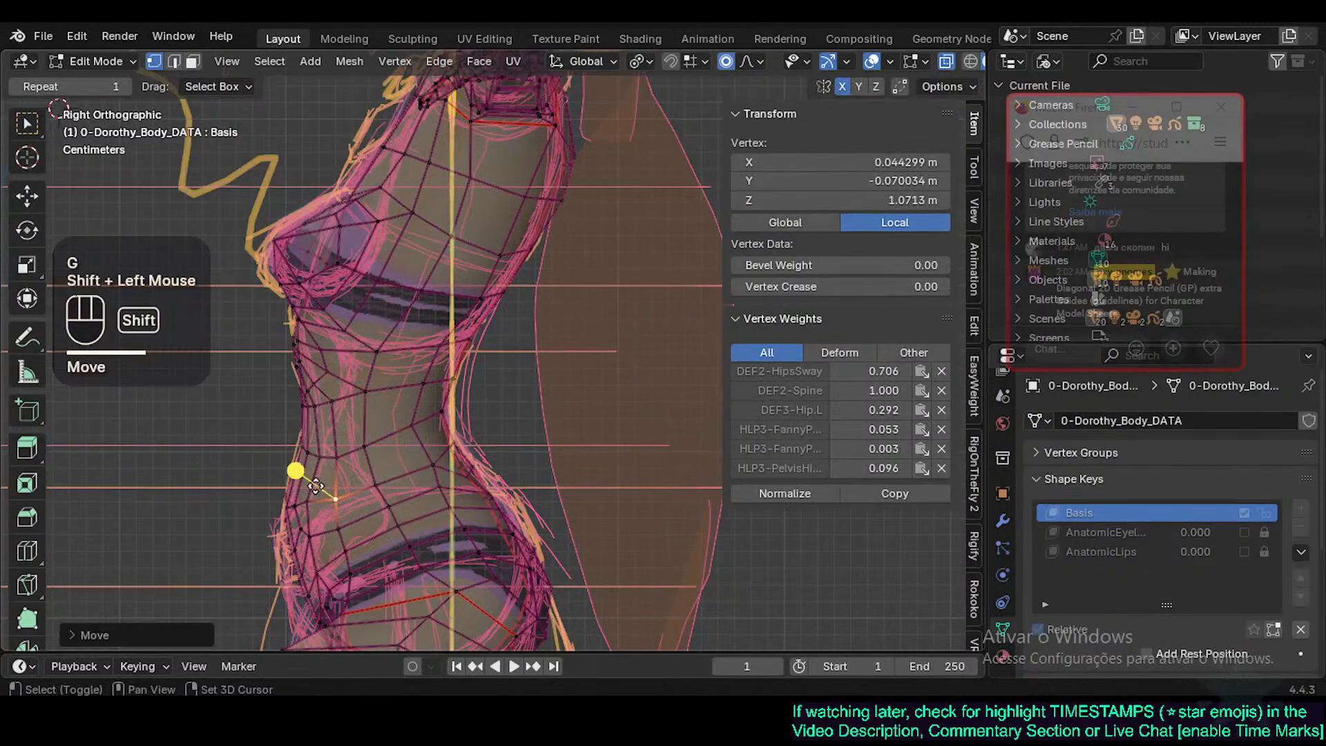
key(g)
shift+click(340, 513)
shift+middle_drag(454, 218, 463, 365)
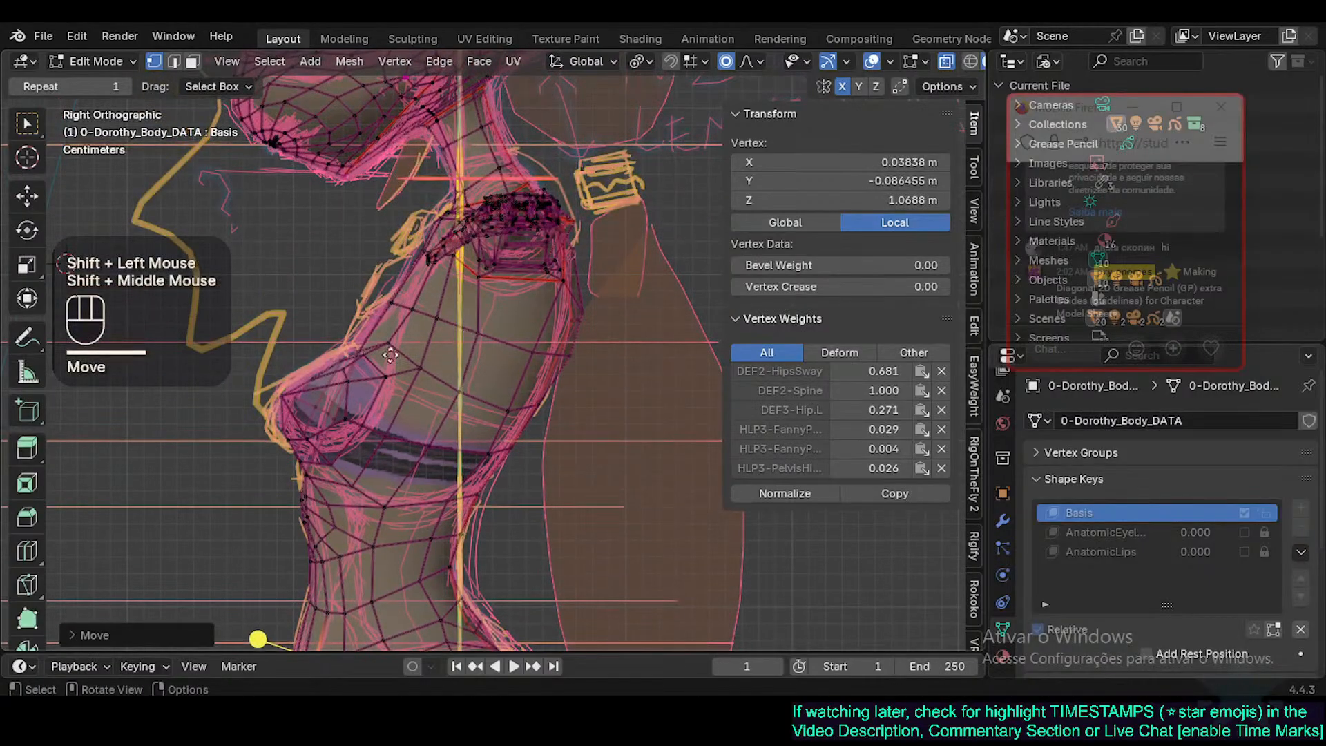
shift+middle_drag(479, 156, 438, 527)
scroll(438, 522, down, 1)
shift+middle_drag(444, 207, 438, 152)
shift+middle_drag(438, 62, 449, 167)
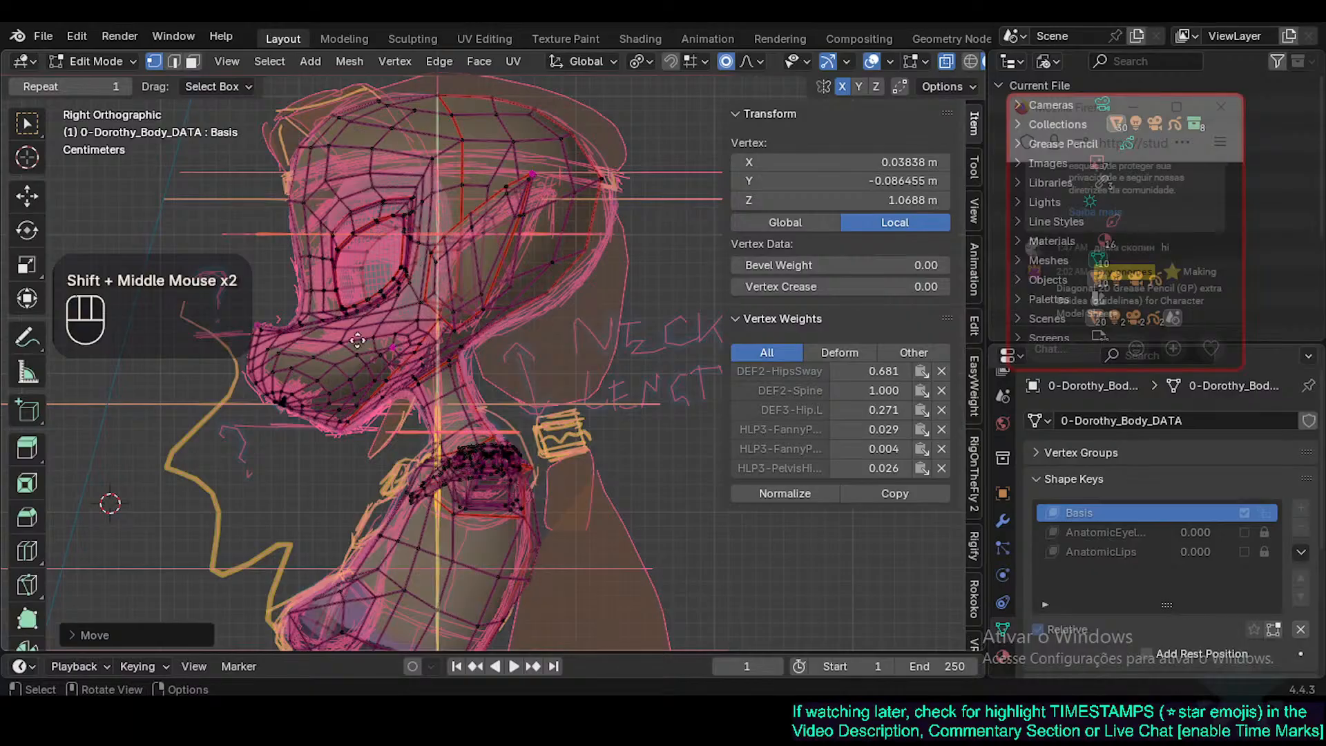
Nudge the vertices on the rear side of the buttock to round out its lower curve in the side profile.
shift+middle_drag(501, 468, 488, 200)
shift+middle_drag(476, 442, 489, 218)
scroll(469, 425, up, 1)
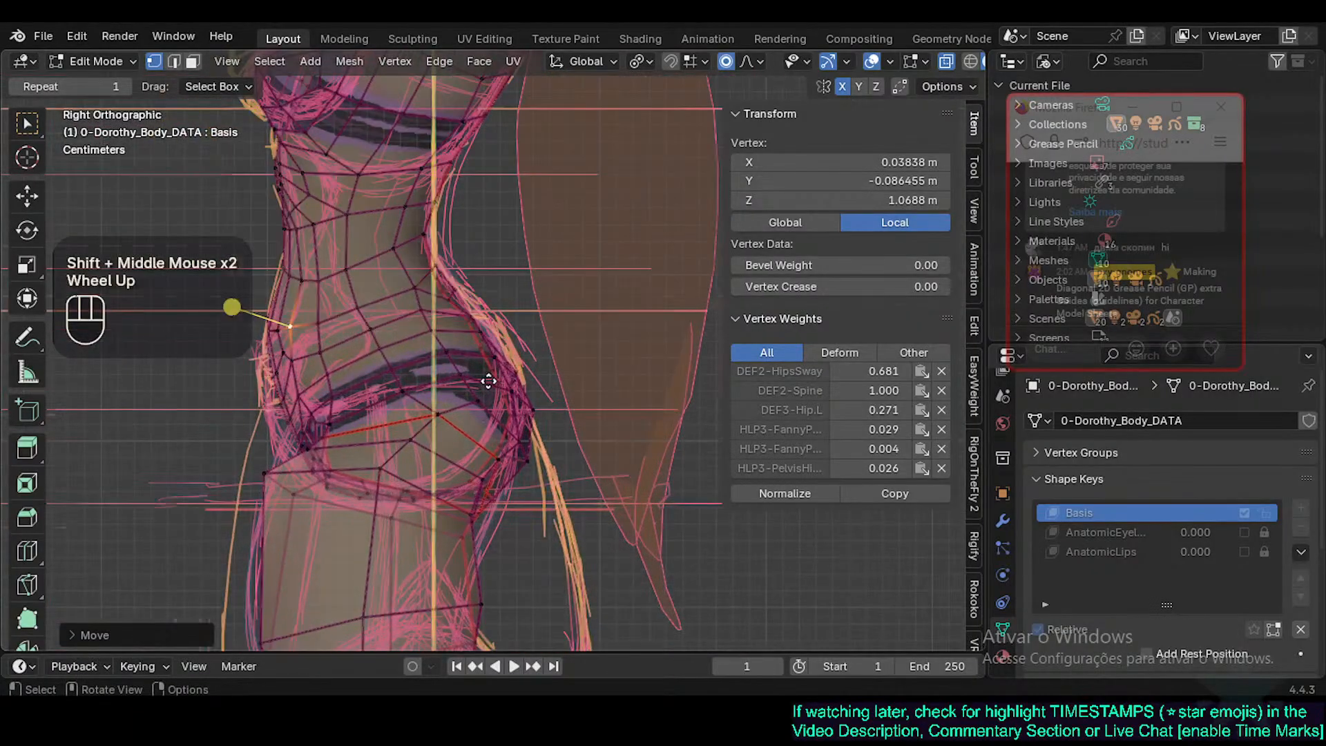
scroll(488, 381, up, 1)
shift+middle_drag(488, 381, 479, 315)
click(455, 367)
key(g)
shift+click(501, 439)
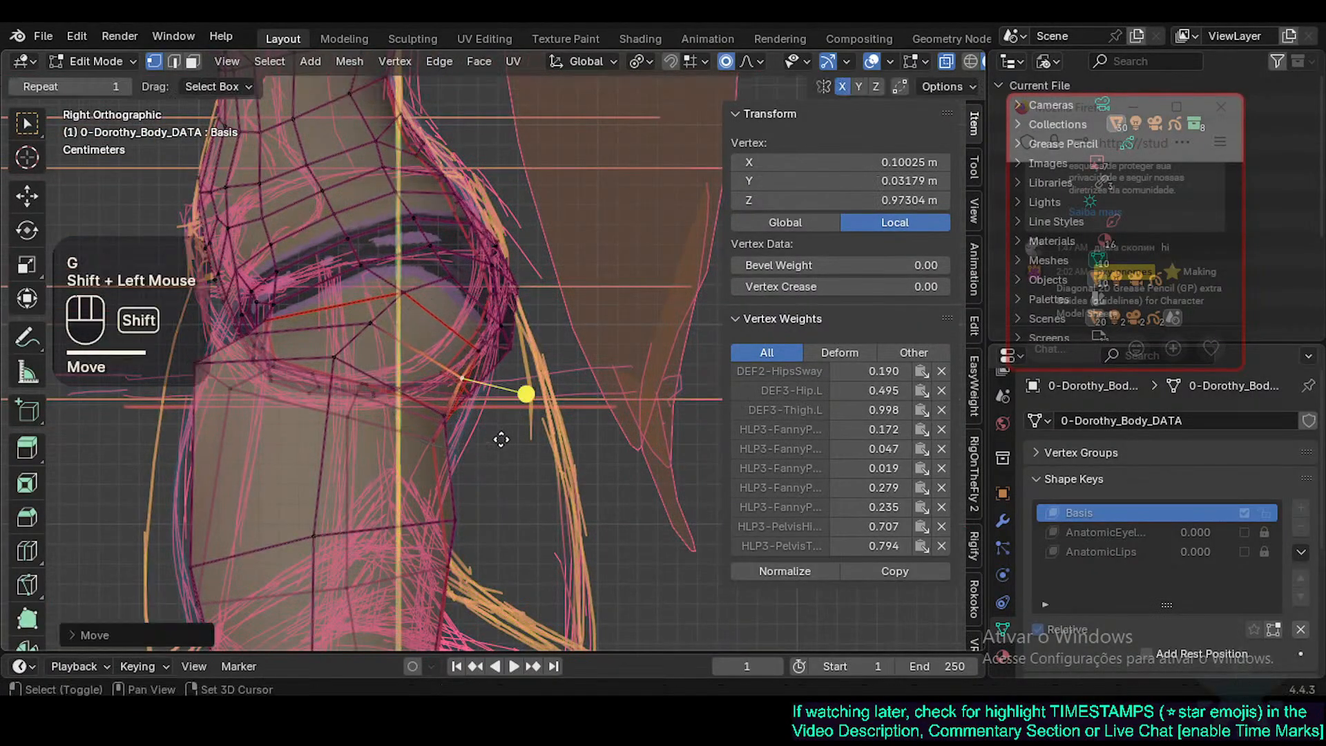
click(495, 352)
key(g)
shift+click(513, 364)
click(466, 347)
key(g)
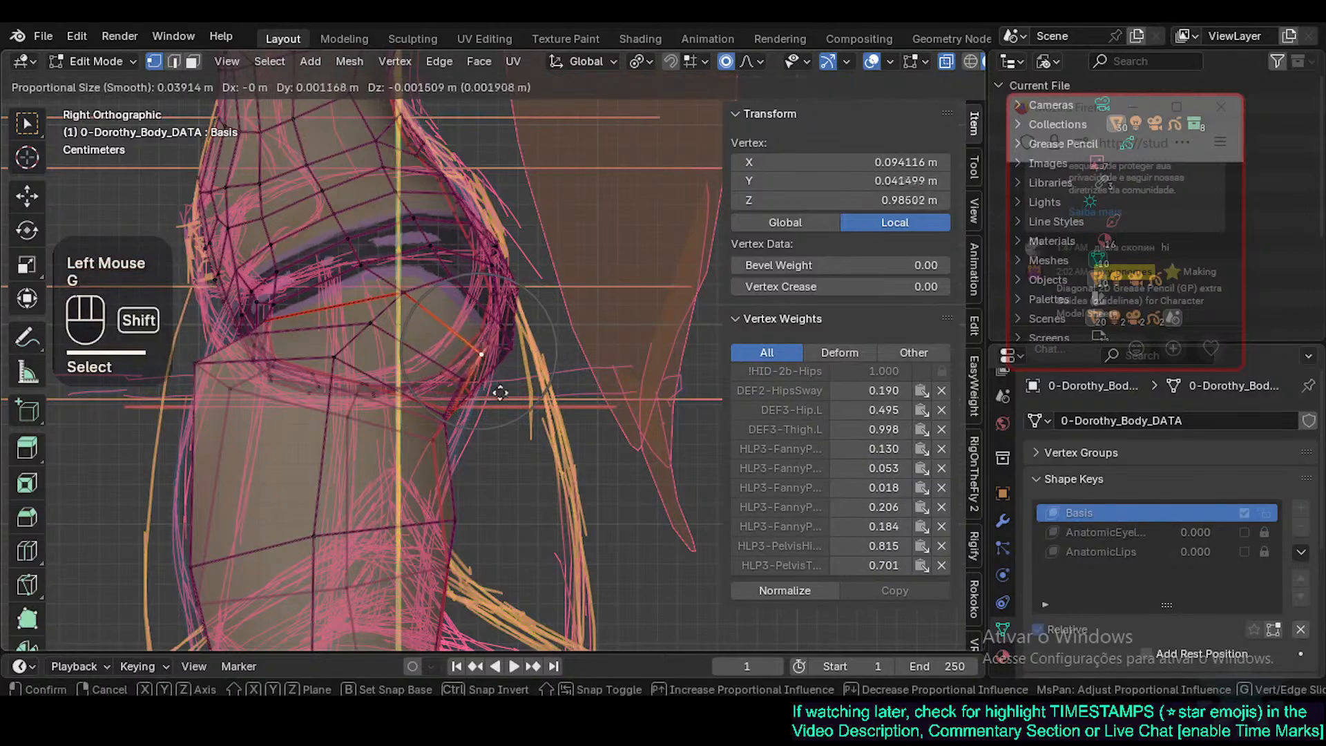
shift+click(551, 435)
Reposition the vertices running from the upper buttock to the small of the back along the sketched outline.
shift+middle_drag(495, 338, 492, 379)
click(480, 262)
key(g)
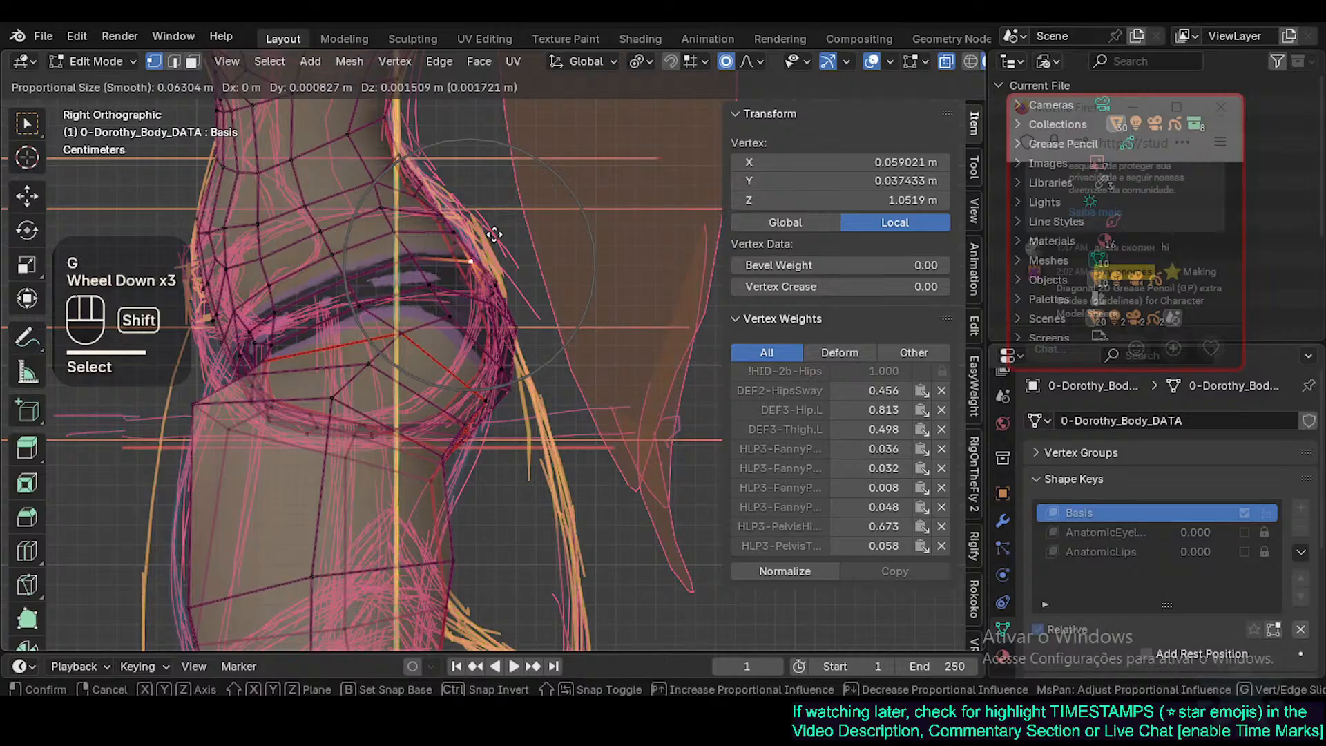
shift+click(444, 231)
click(458, 197)
key(g)
shift+click(455, 196)
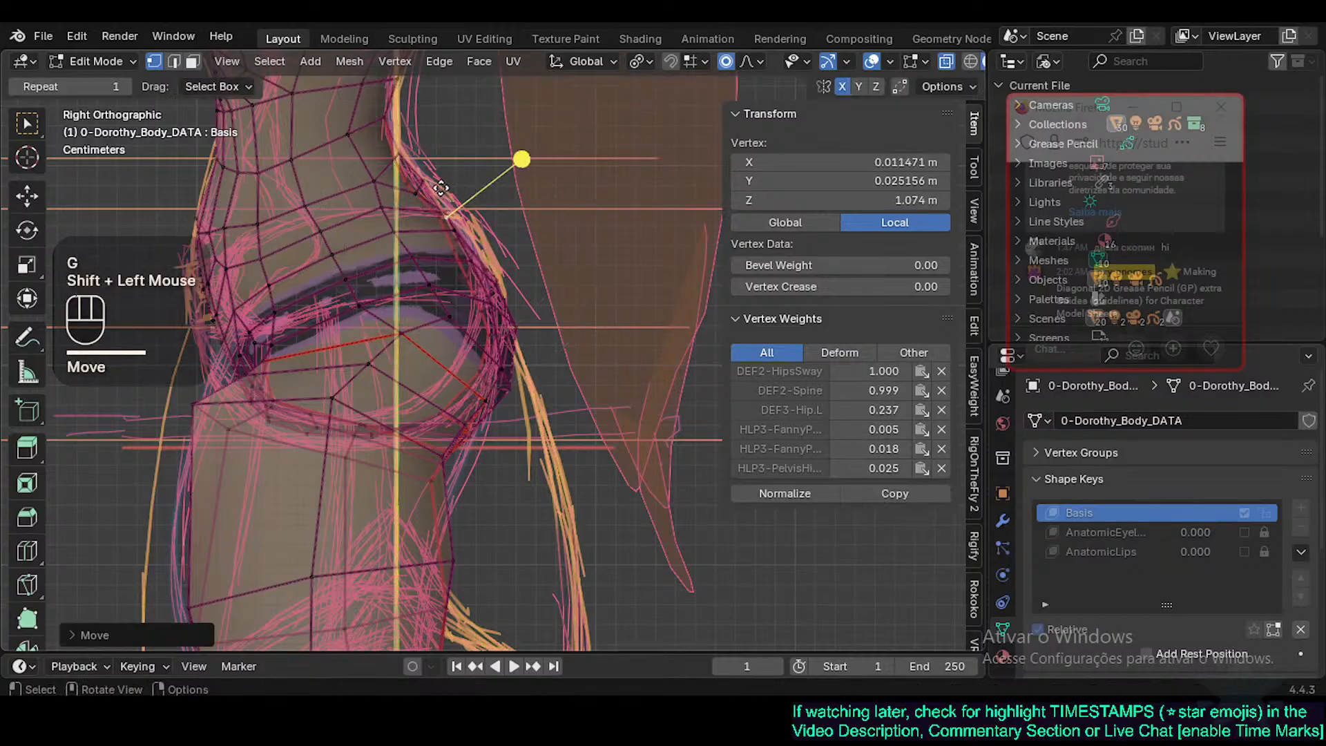
click(433, 184)
key(g)
shift+click(417, 188)
click(417, 198)
key(g)
shift+click(425, 203)
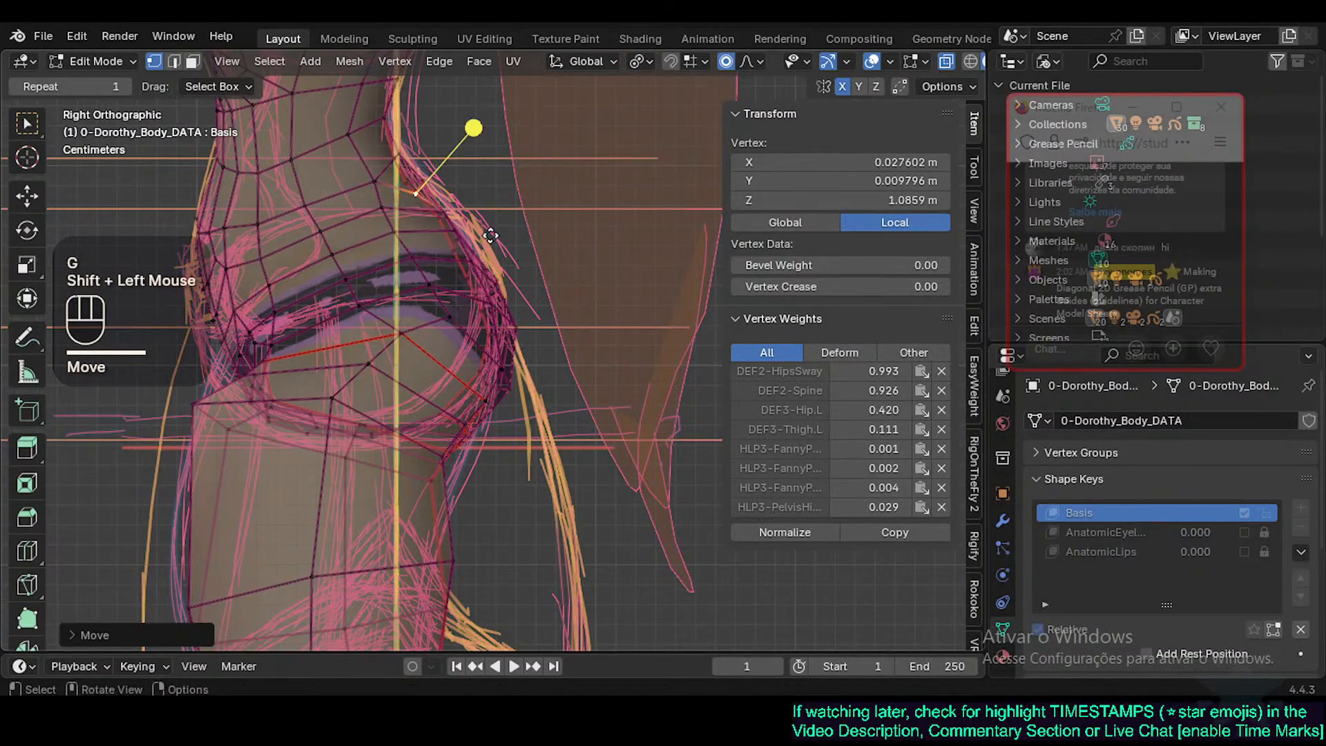
Move and slightly rotate the rear vertex at the top of the buttock toward the sketched outline.
click(477, 241)
key(g)
shift+click(514, 201)
key(r)
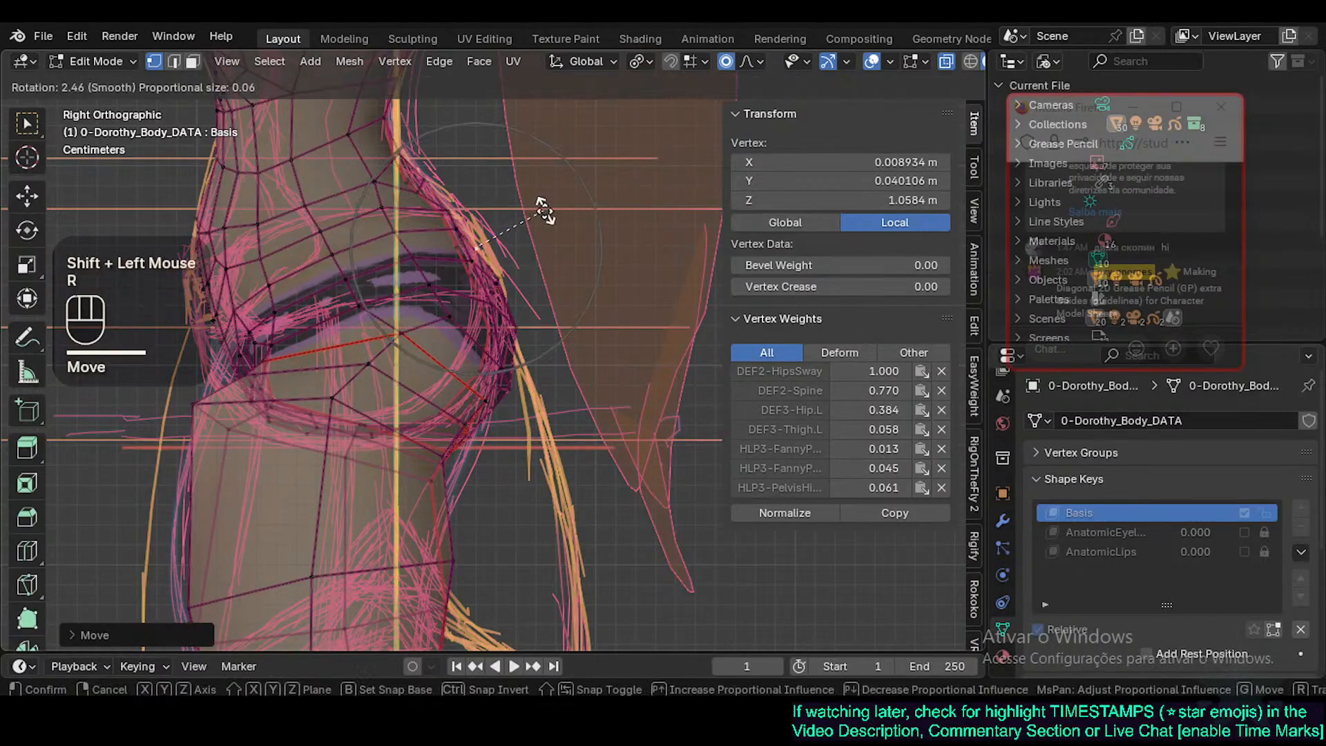
click(543, 209)
key(g)
shift+click(542, 188)
Nudge the vertices near the rear centerline between lower back and buttock to smooth the tailbone contour.
click(460, 214)
key(g)
shift+click(470, 214)
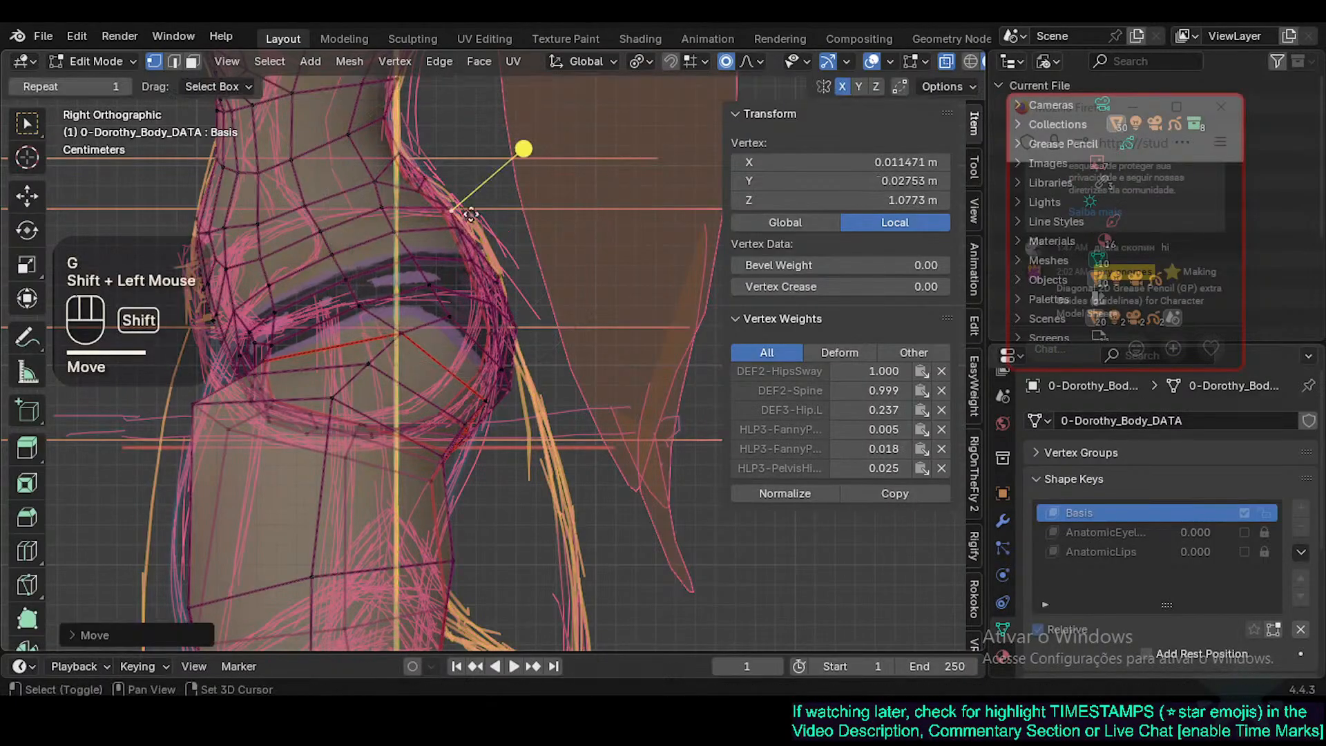
click(467, 220)
key(g)
shift+click(464, 223)
click(459, 246)
key(g)
shift+click(422, 228)
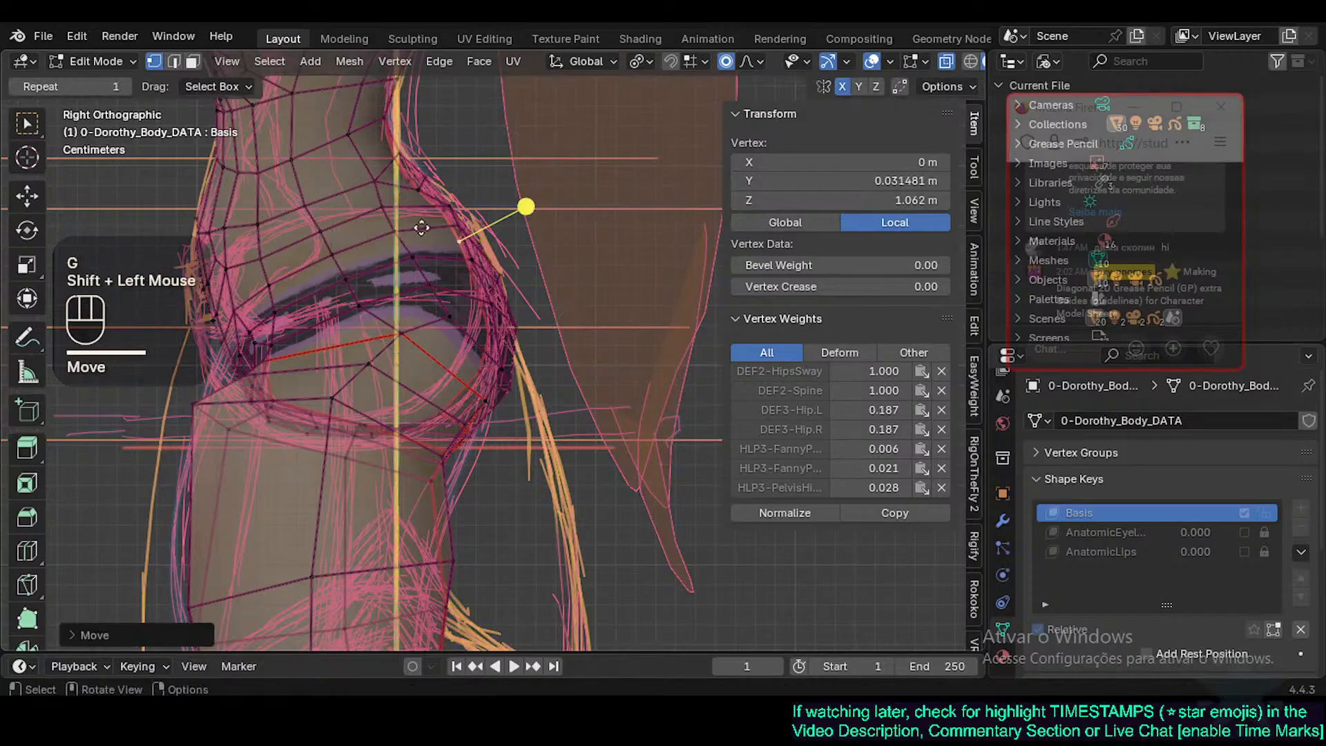
Adjust the front vertices just beneath the bust to follow the sketched ribcage outline.
scroll(358, 335, down, 2)
shift+middle_drag(358, 335, 373, 395)
shift+middle_drag(383, 449, 363, 159)
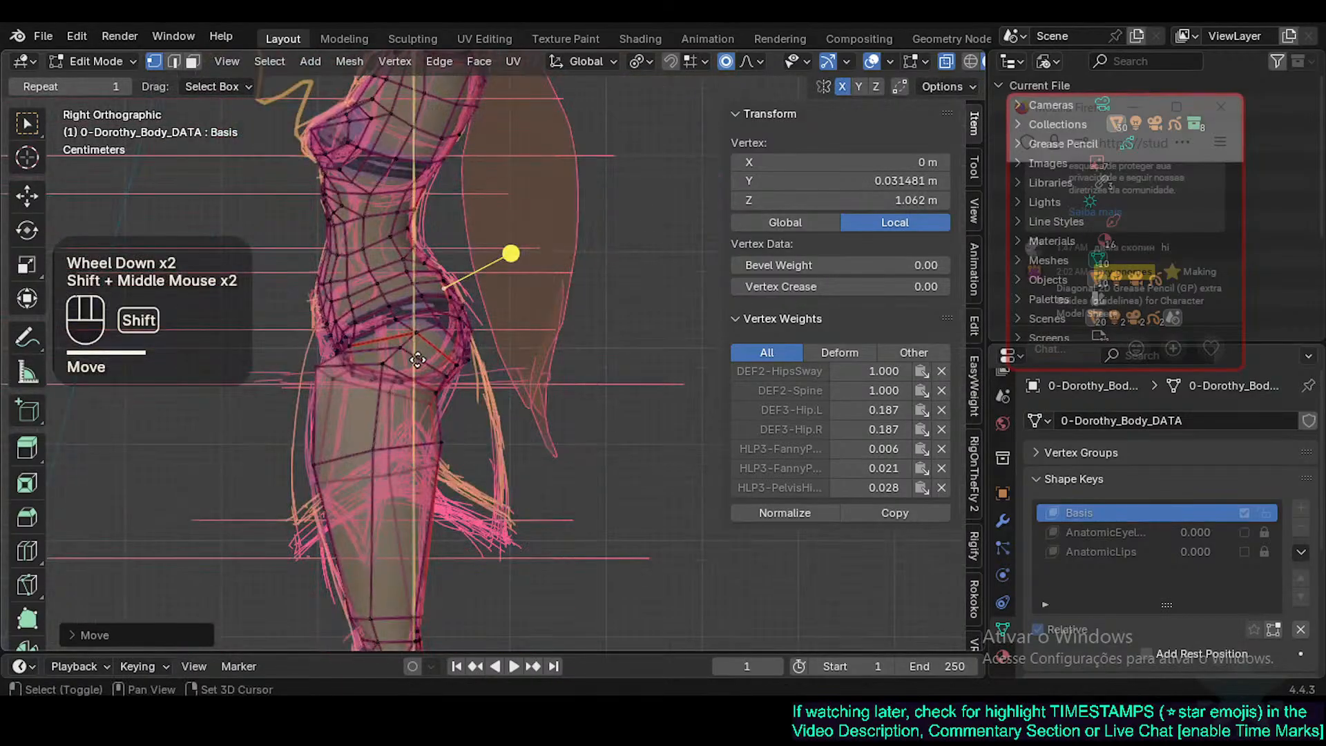
shift+middle_drag(373, 263, 479, 394)
shift+middle_drag(428, 345, 415, 300)
scroll(417, 252, up, 2)
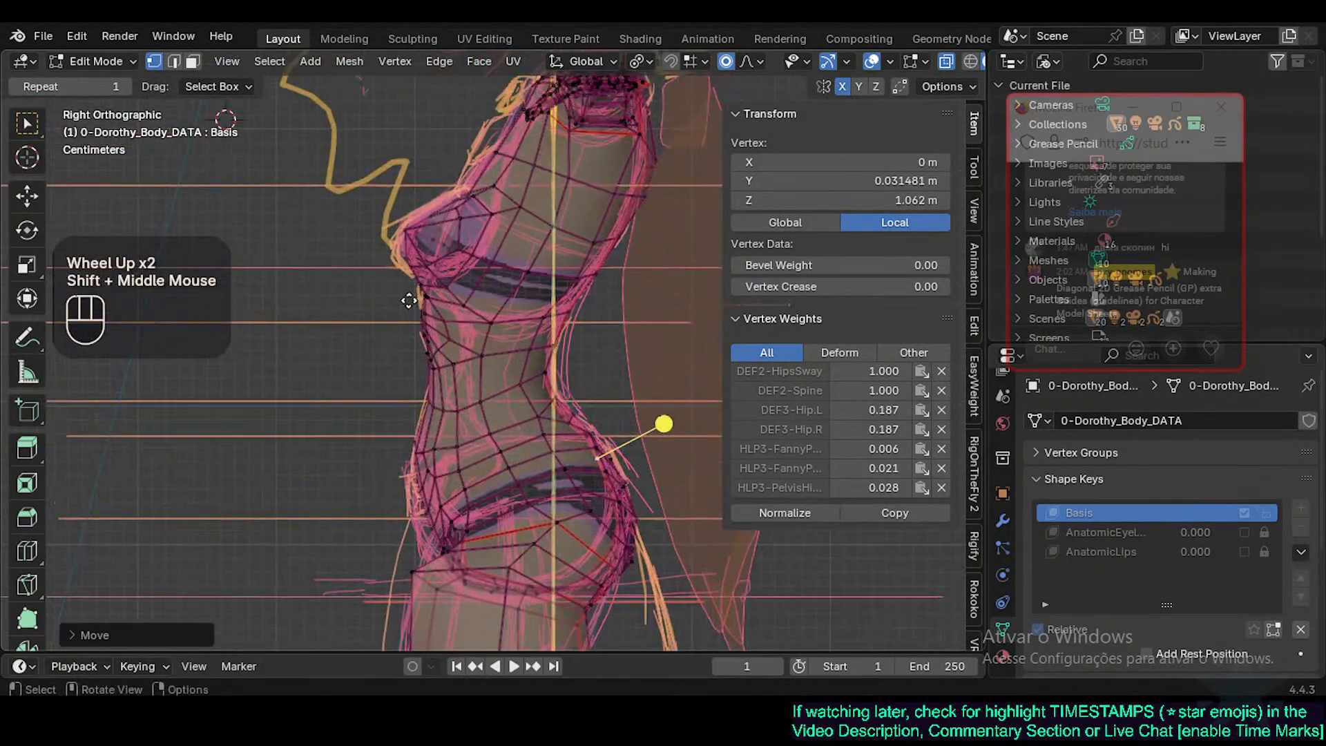
click(425, 312)
click(423, 287)
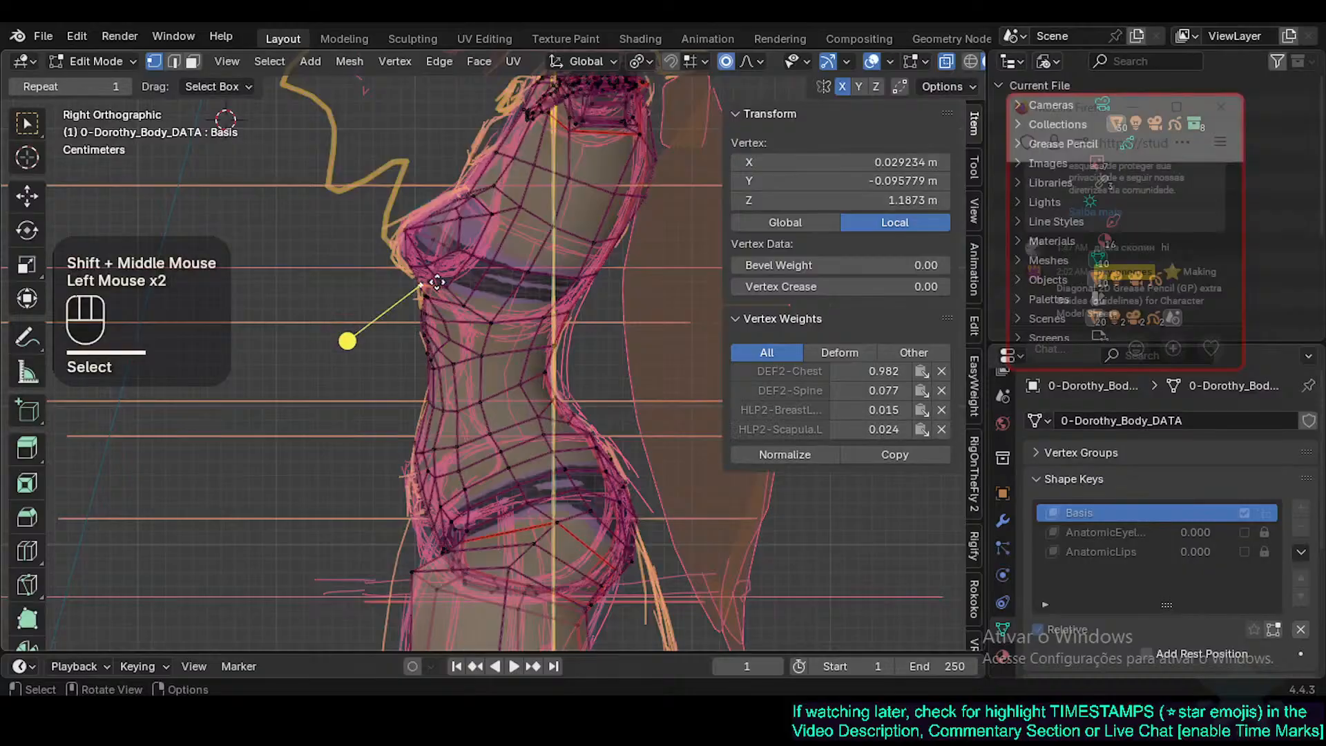
drag(350, 341, 419, 338)
key(g)
shift+click(431, 245)
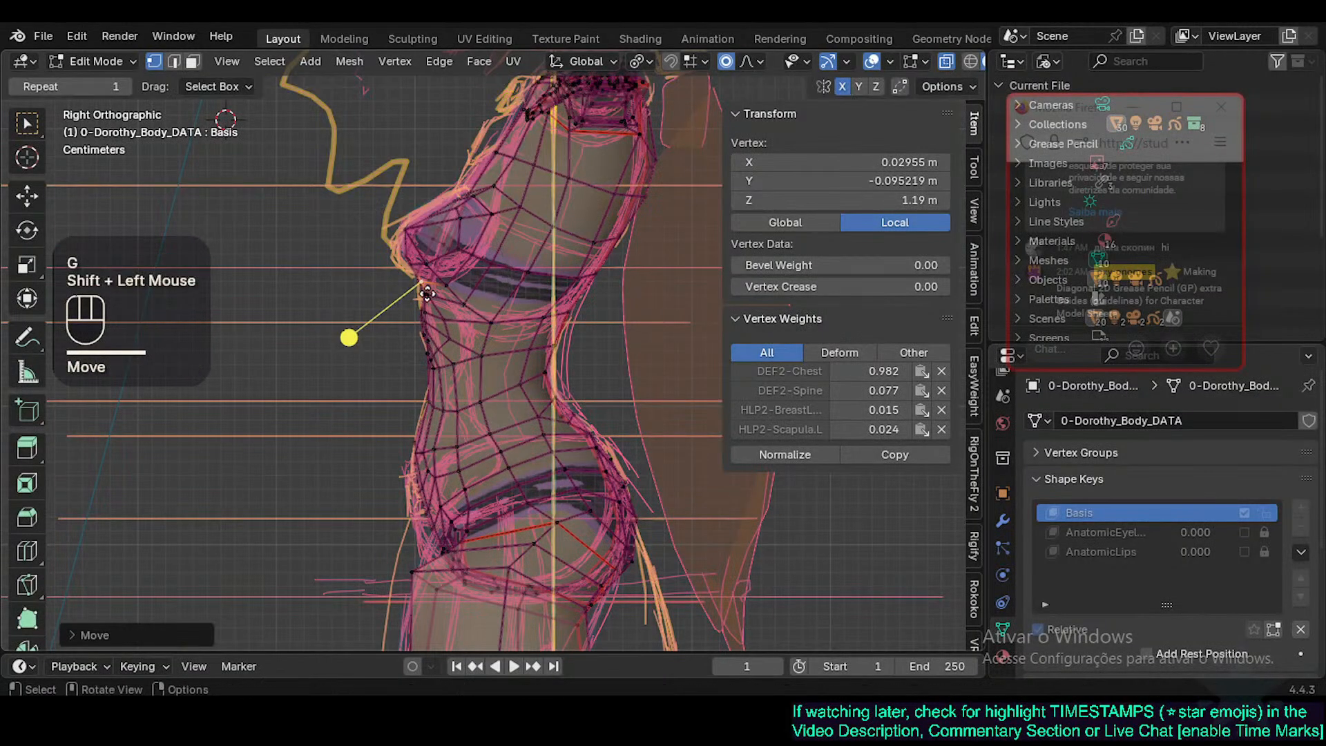
click(425, 297)
key(g)
shift+click(424, 304)
Nudge the vertices at the lower edge and front of the bust to refine its profile.
click(416, 272)
key(g)
shift+click(427, 291)
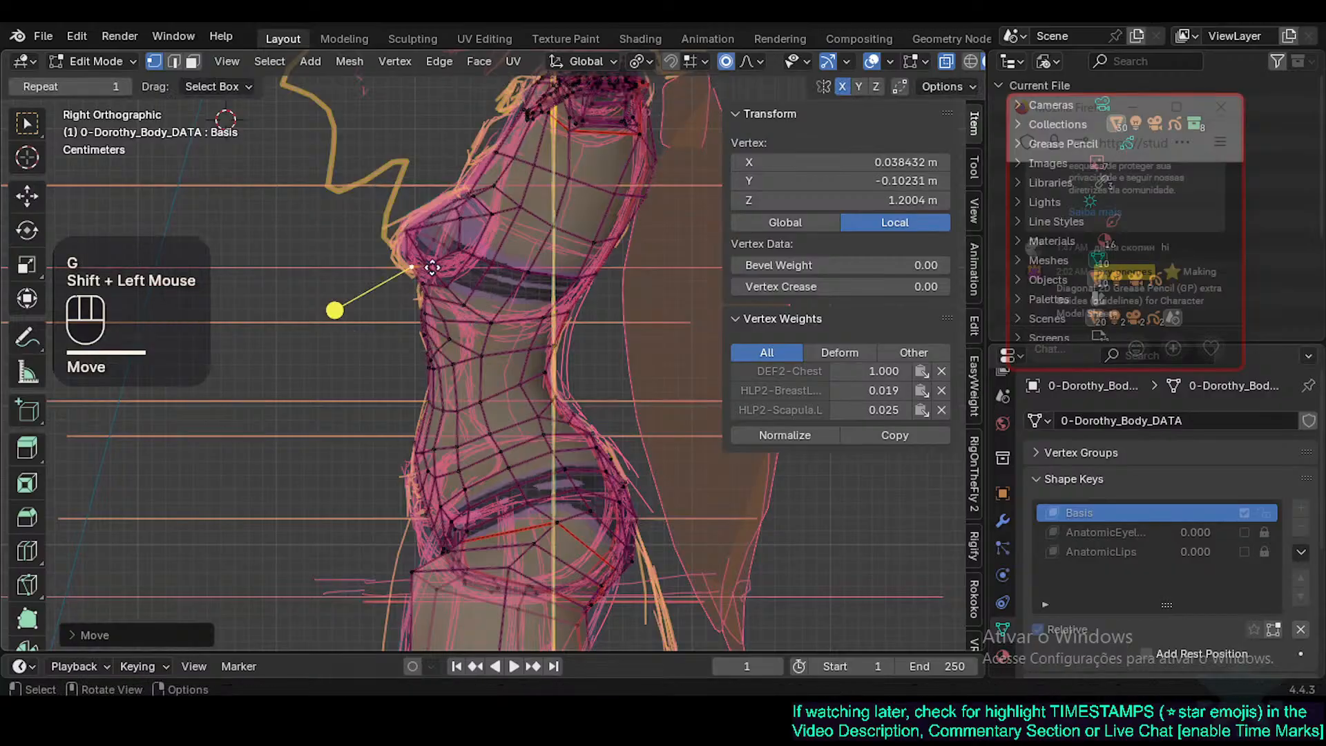
click(410, 230)
key(g)
shift+click(414, 239)
Reposition the two vertices near the front centerline where the bust meets the upper abdomen.
click(423, 270)
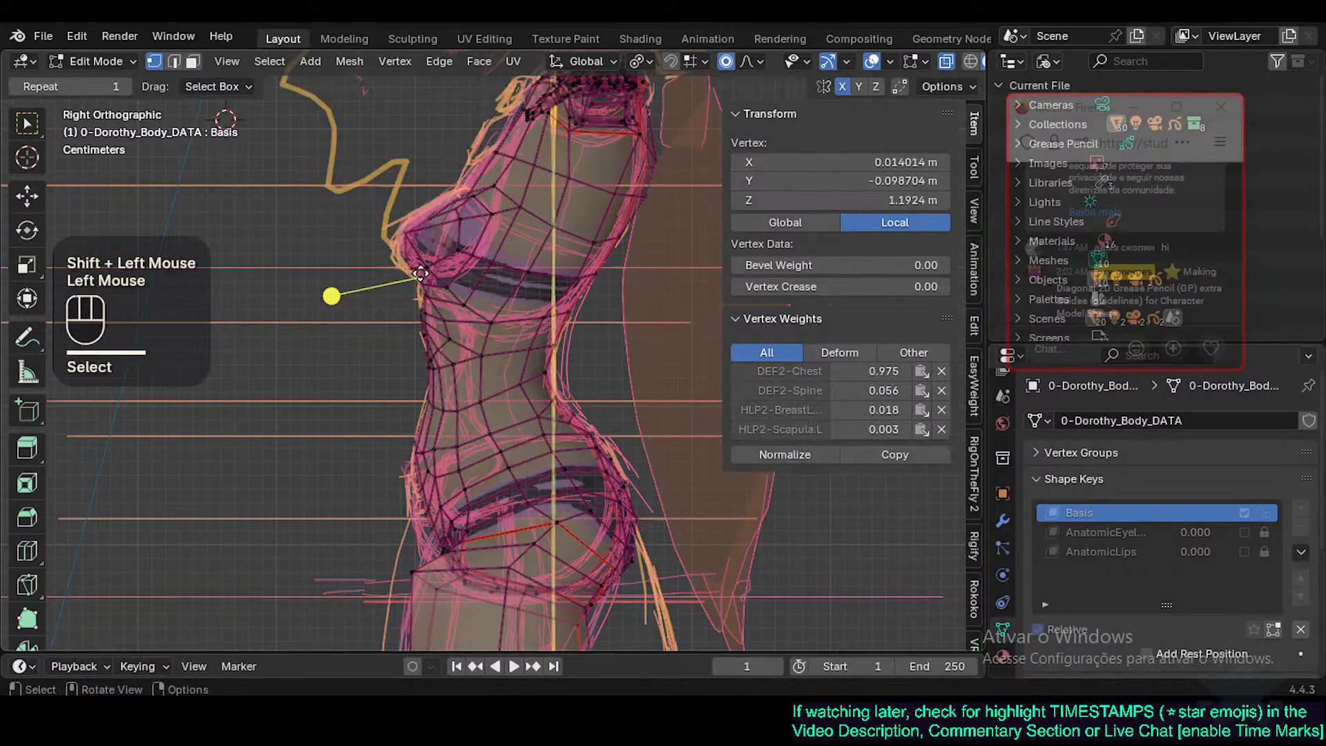
key(g)
shift+click(432, 271)
shift+middle_drag(425, 295, 400, 269)
click(400, 269)
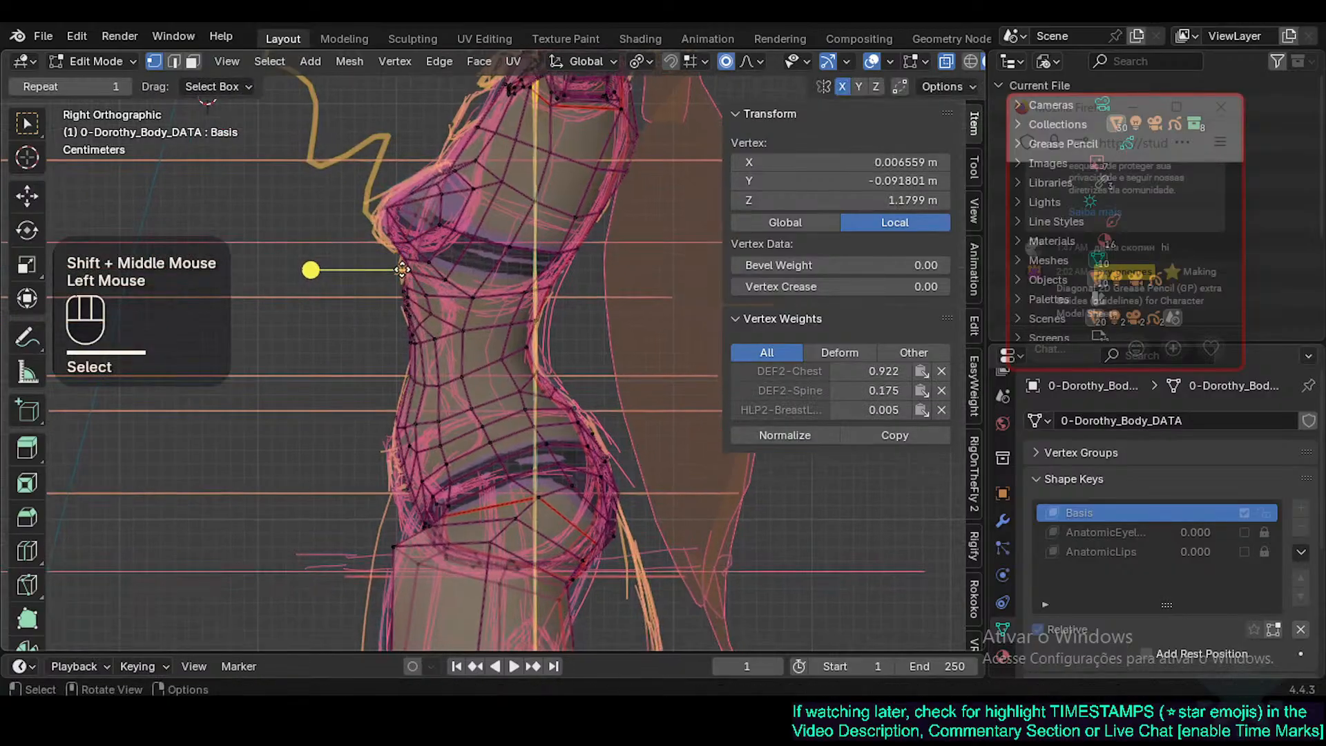
key(g)
shift+click(401, 268)
Adjust the vertices at the front top of the thigh just below the groin.
shift+middle_drag(409, 316, 404, 222)
scroll(408, 322, up, 1)
click(408, 450)
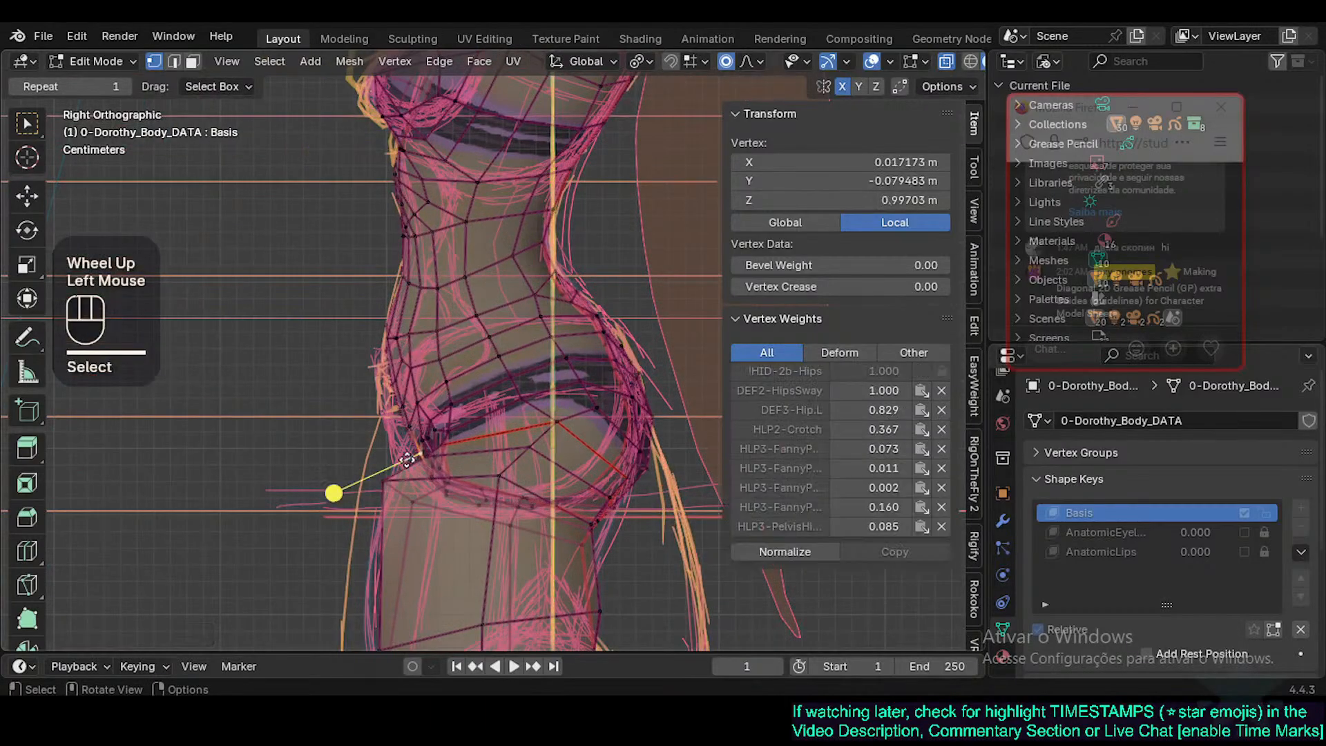
click(396, 476)
key(g)
shift+click(489, 533)
click(427, 501)
key(g)
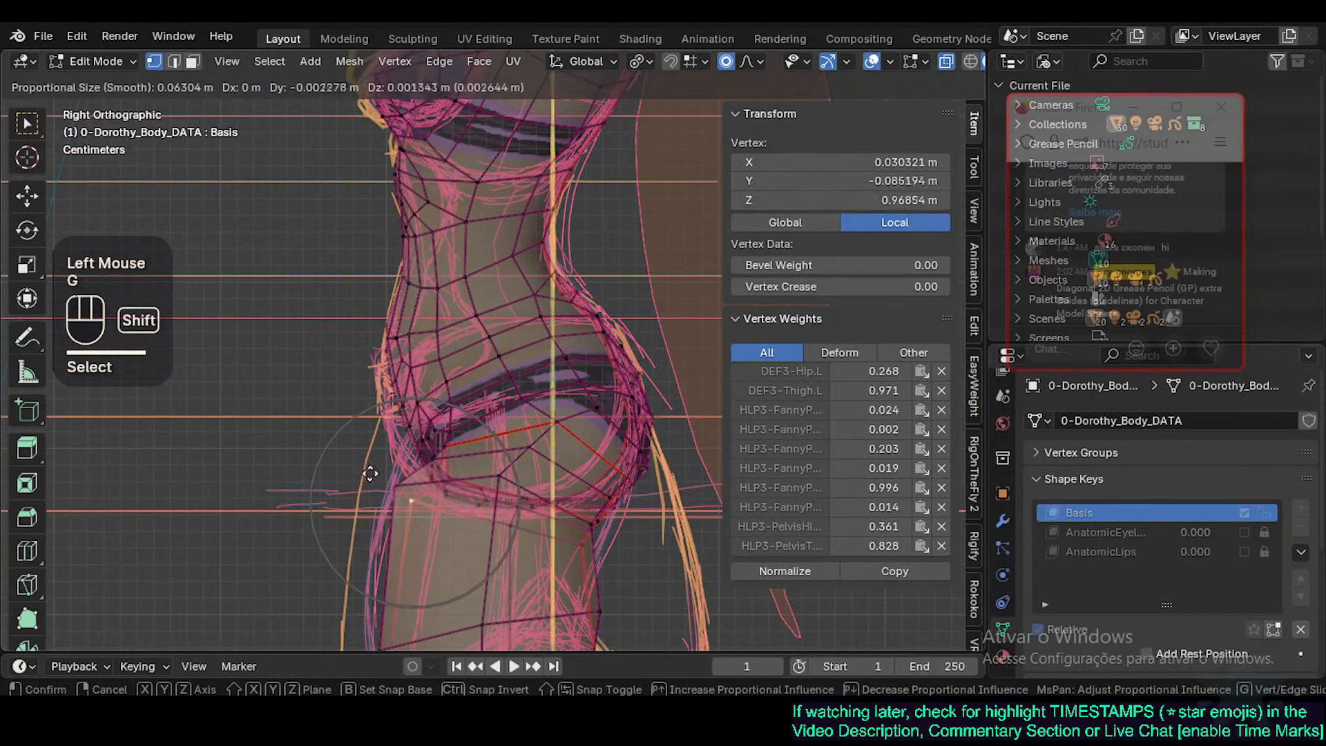
shift+click(365, 474)
Move the groin crease vertex forward toward the front outline of the hip.
click(441, 475)
click(440, 452)
key(g)
shift+click(427, 450)
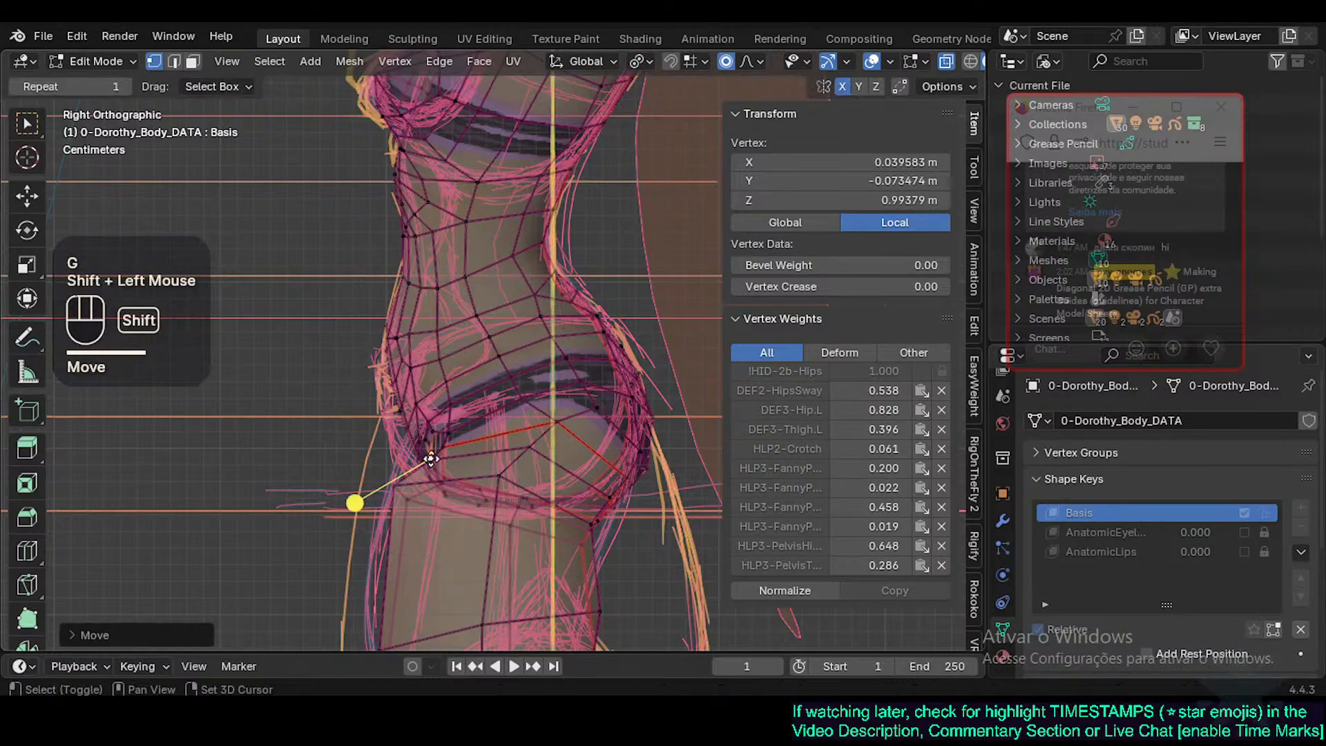
key(g)
shift+click(384, 435)
Nudge the front vertices of the lower pelvis above the groin to match the sketched belly outline.
click(402, 422)
key(g)
shift+click(378, 431)
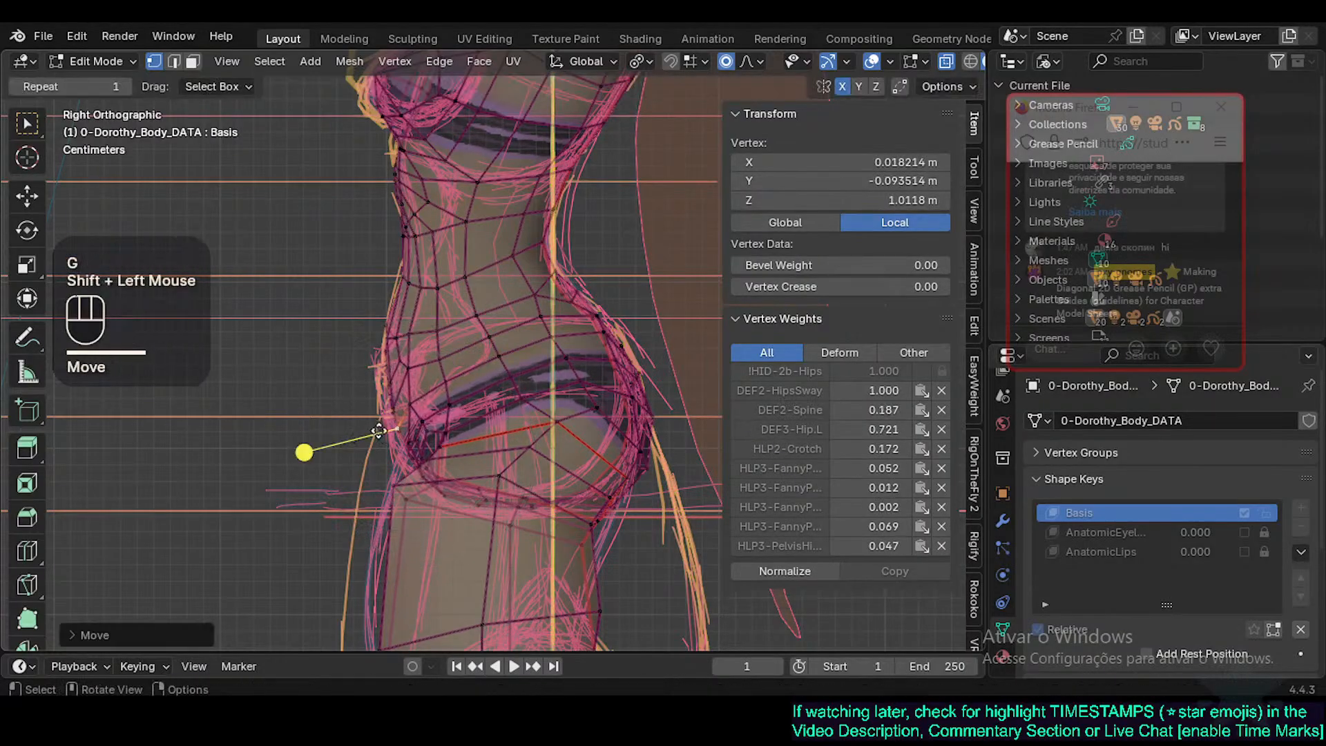
key(g)
shift+click(402, 421)
key(g)
shift+click(392, 435)
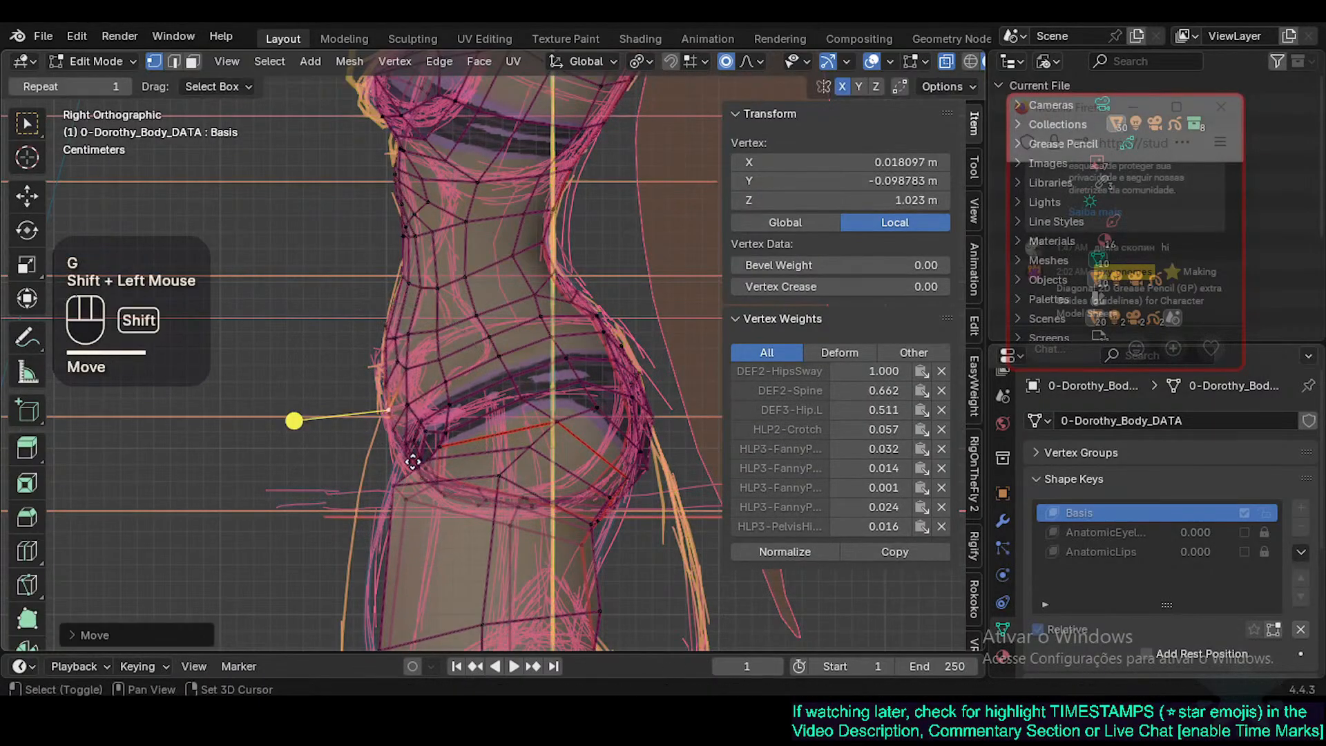
Reposition the outer vertex at the top of the thigh, just below the hip.
shift+middle_drag(469, 534, 436, 420)
click(461, 403)
click(475, 396)
key(g)
shift+click(478, 399)
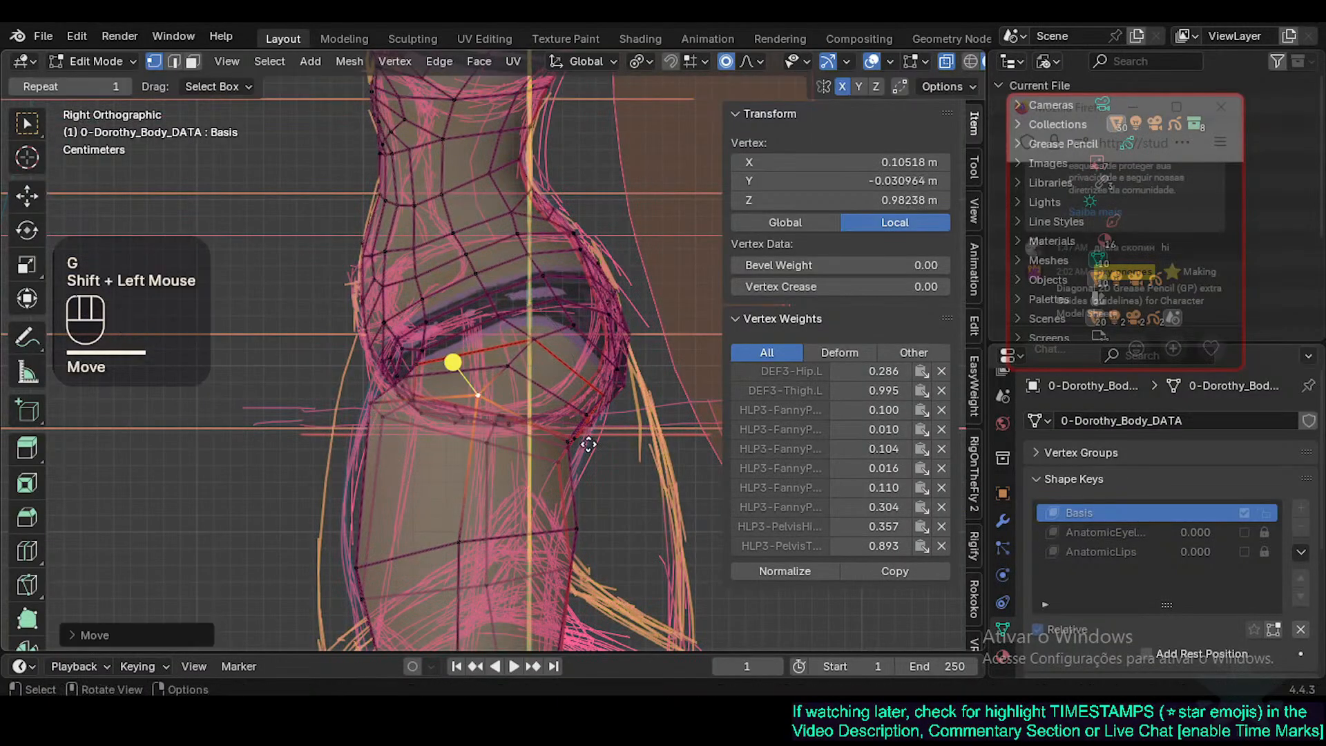
Adjust the vertices at the back of the upper thigh where it meets the buttock.
click(578, 443)
key(g)
shift+click(579, 443)
click(579, 453)
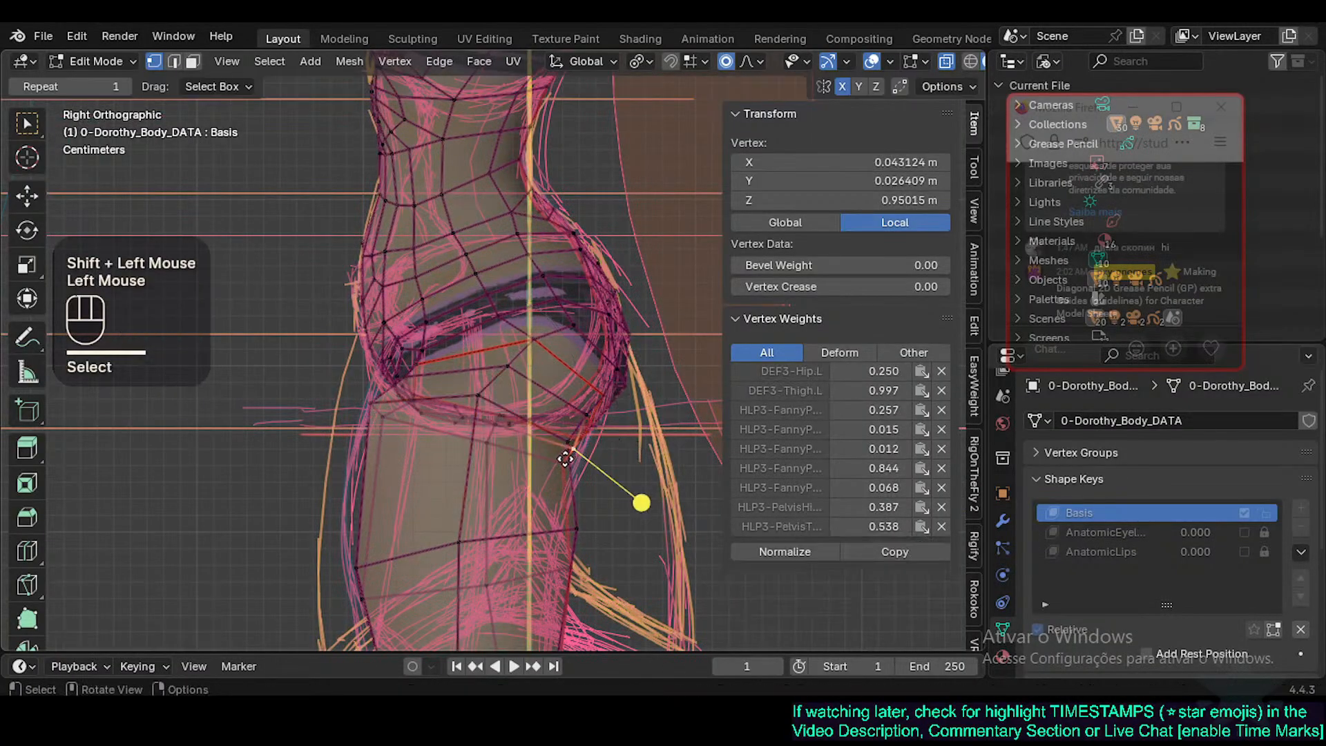
click(565, 460)
key(g)
shift+click(605, 456)
click(571, 439)
key(g)
shift+click(587, 450)
key(g)
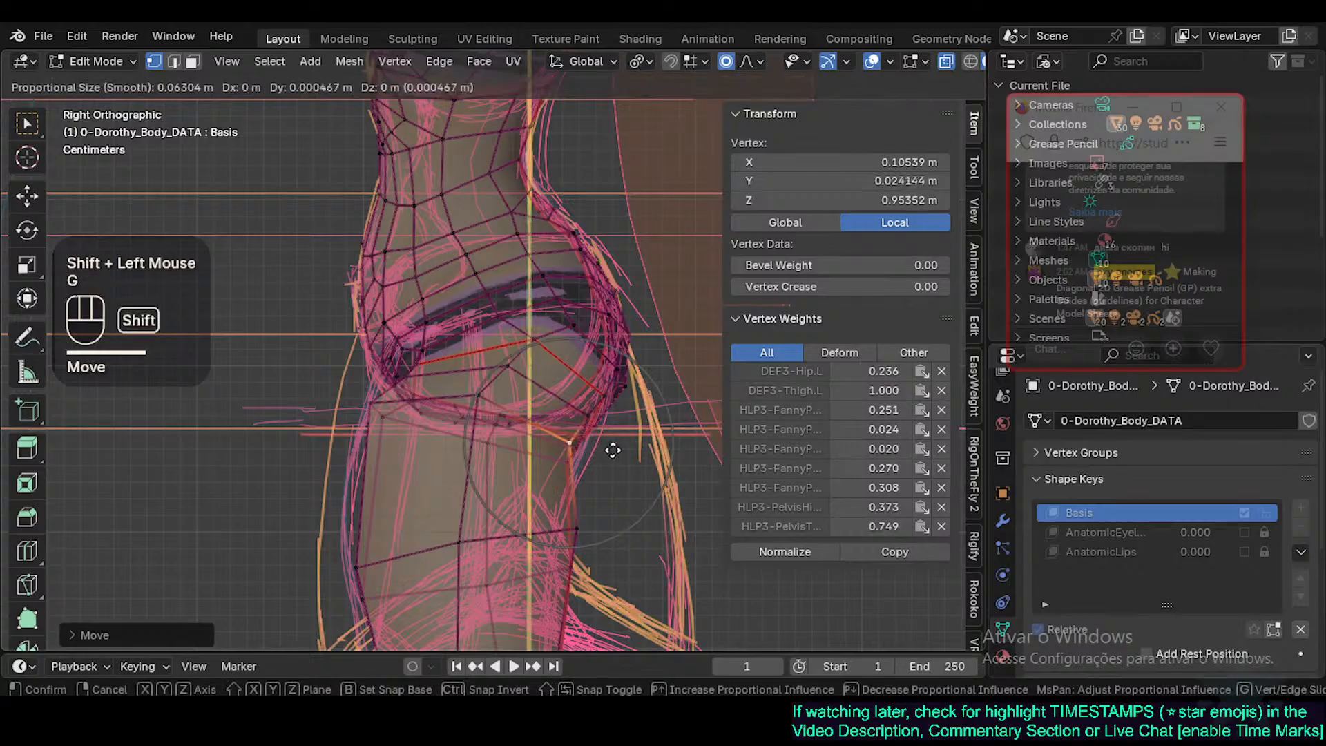
shift+click(615, 450)
Refine the front vertices of the uppermost thigh loop to follow the sketched thigh outline.
shift+middle_drag(550, 457, 594, 438)
click(413, 389)
key(g)
shift+click(447, 406)
click(434, 407)
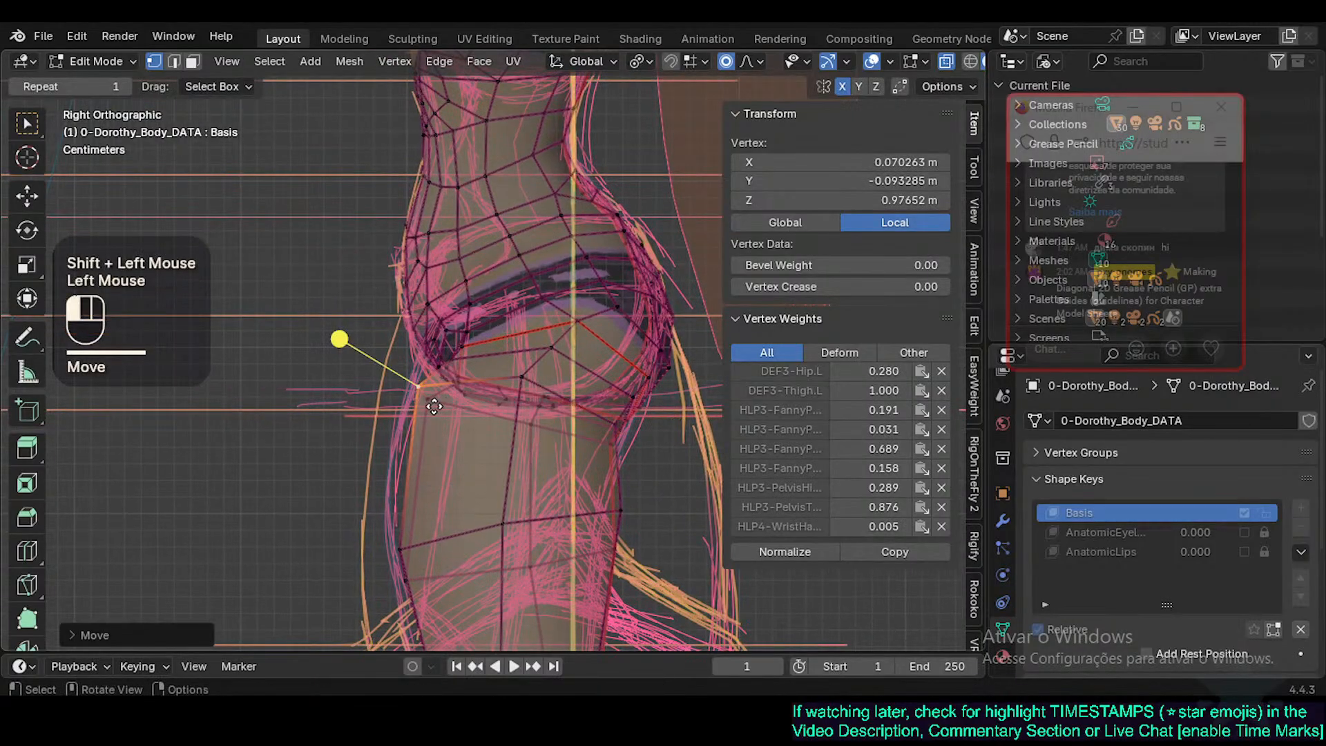
key(g)
shift+click(392, 391)
click(408, 382)
key(g)
shift+click(409, 379)
click(451, 377)
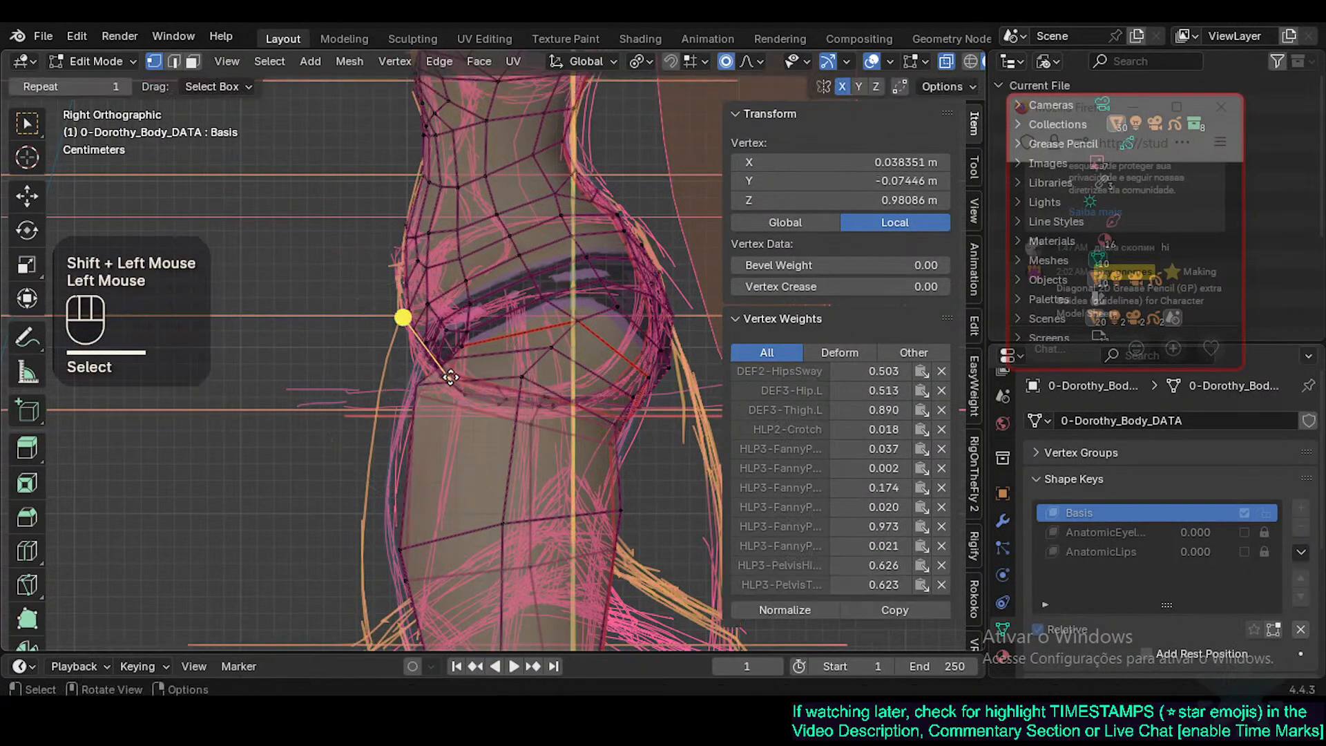
Move the front vertices of the mid-thigh loop outward to match the sketched thigh curve.
shift+middle_drag(450, 377, 424, 284)
click(392, 413)
click(399, 433)
key(g)
shift+click(376, 427)
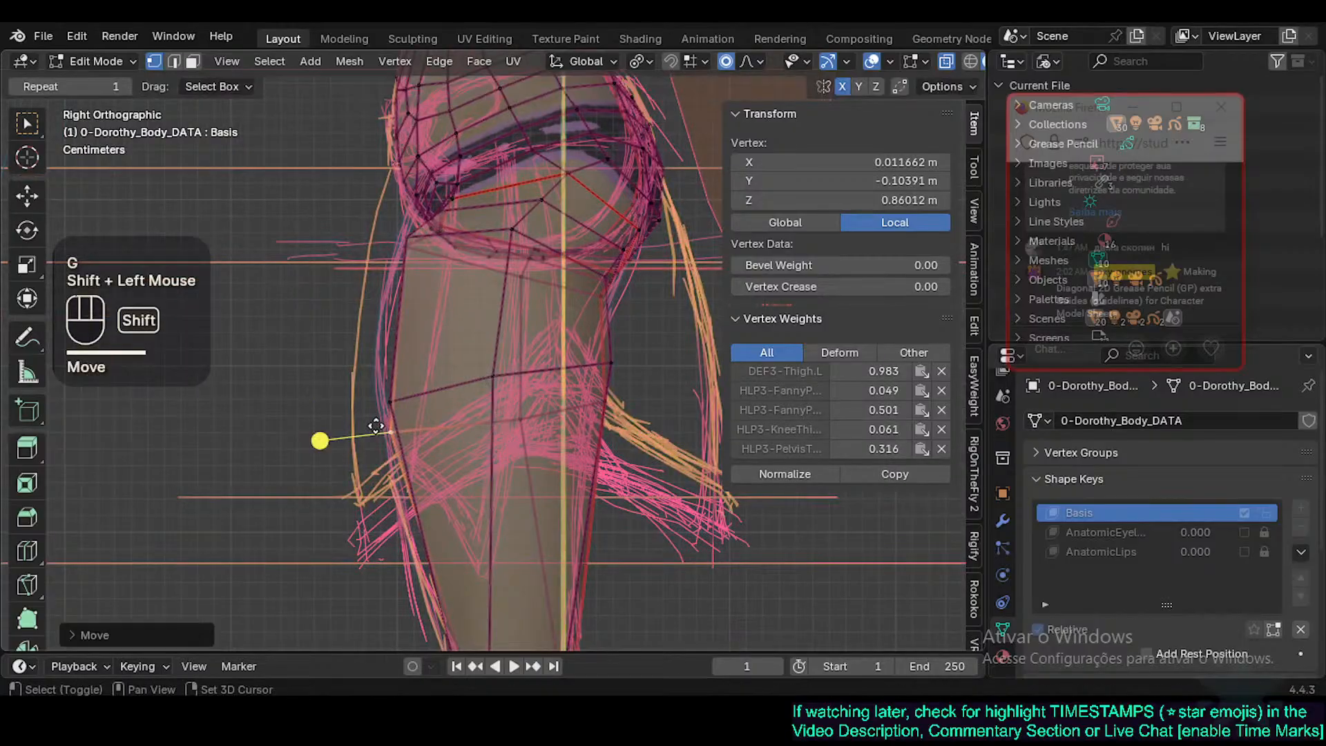
click(388, 401)
key(g)
shift+click(366, 382)
Adjust the two back vertices of the mid-thigh loop to shape the rear thigh outline.
scroll(474, 390, down, 1)
shift+middle_drag(508, 410, 485, 389)
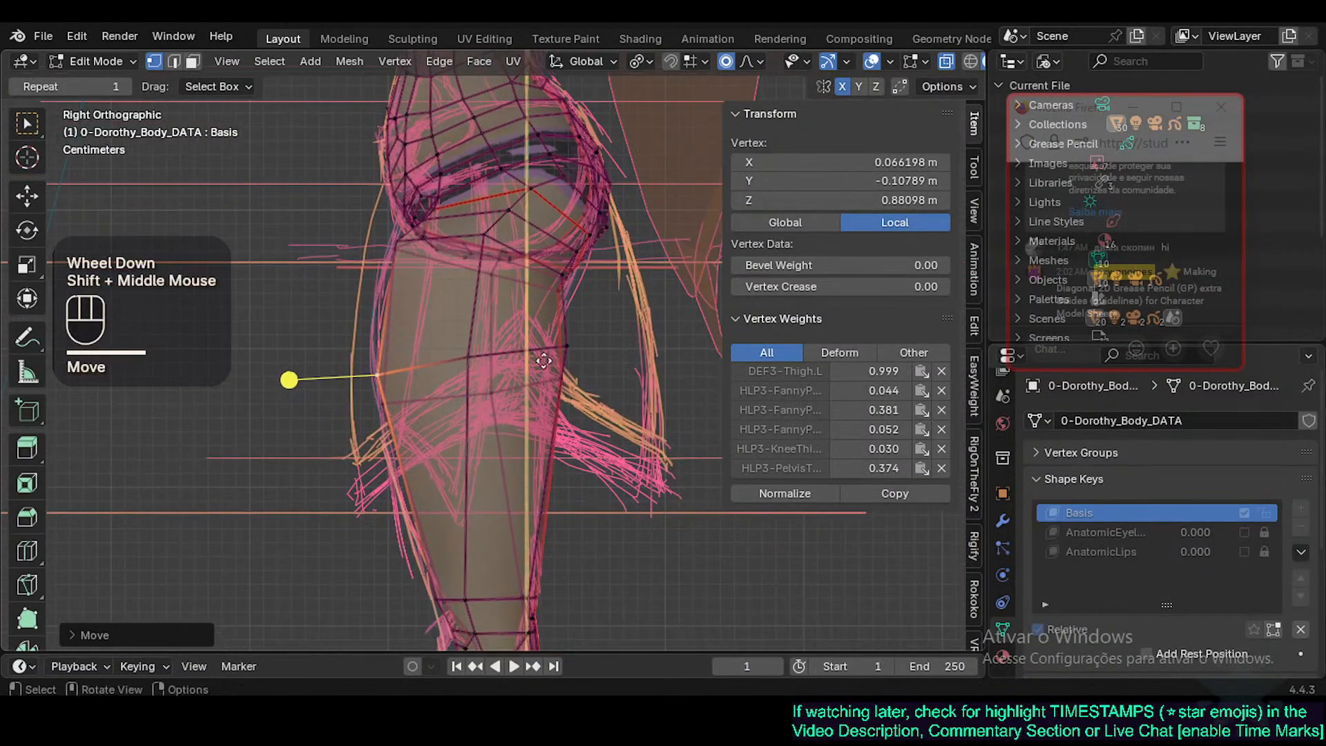
click(569, 352)
key(g)
shift+click(595, 363)
click(567, 383)
key(g)
shift+click(522, 410)
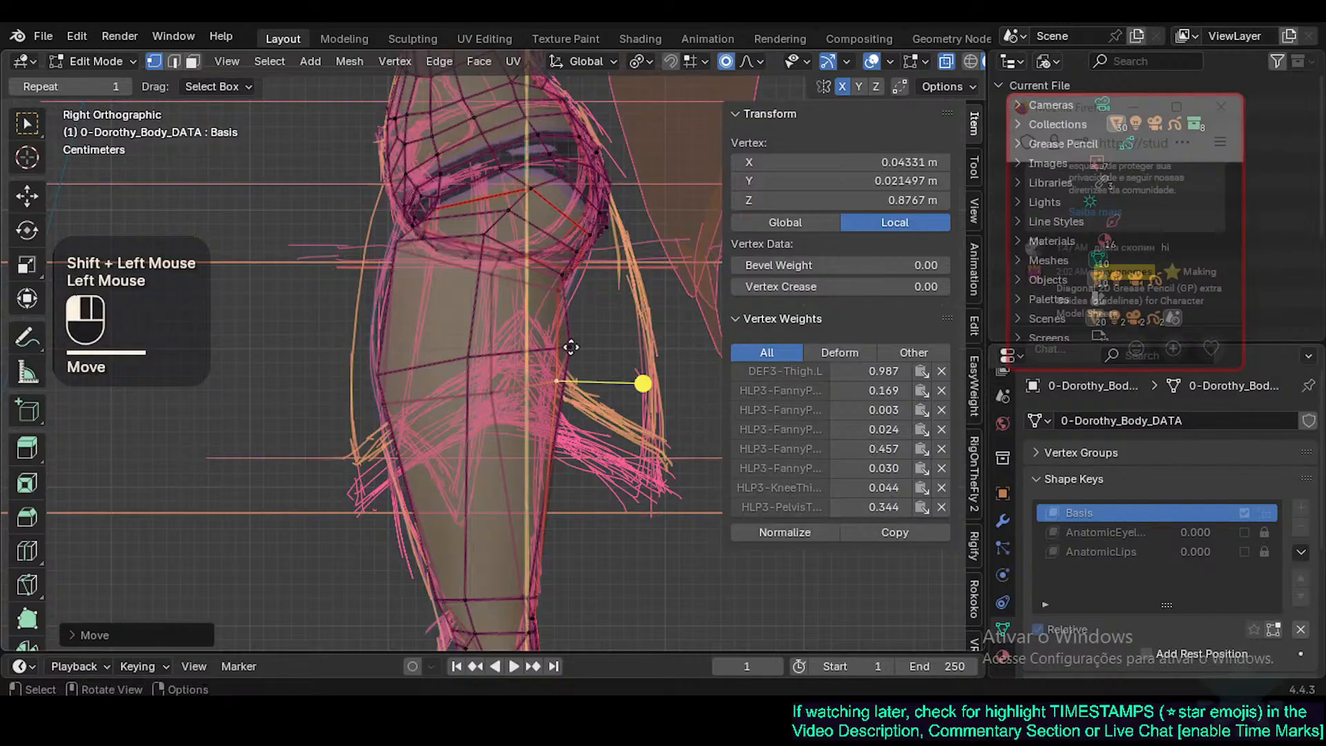
Select the vertex ring just above the knee and shift it forward to match the sketch.
shift+middle_drag(570, 347, 534, 126)
key(alt+a)
key(c)
click(529, 417)
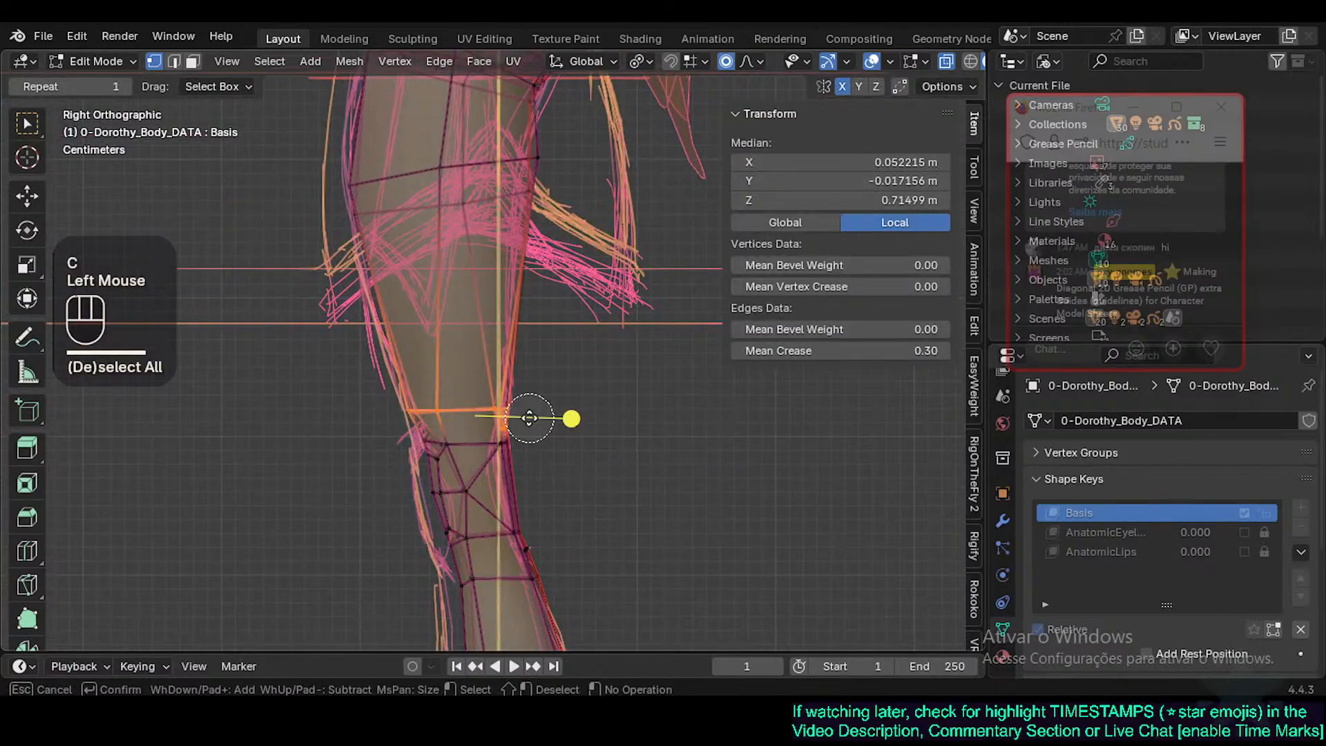
key(g)
shift+click(496, 430)
Select all the knee vertices, enlarge them slightly and shift them forward onto the sketched leg outline.
shift+middle_drag(496, 432, 516, 358)
key(alt+a)
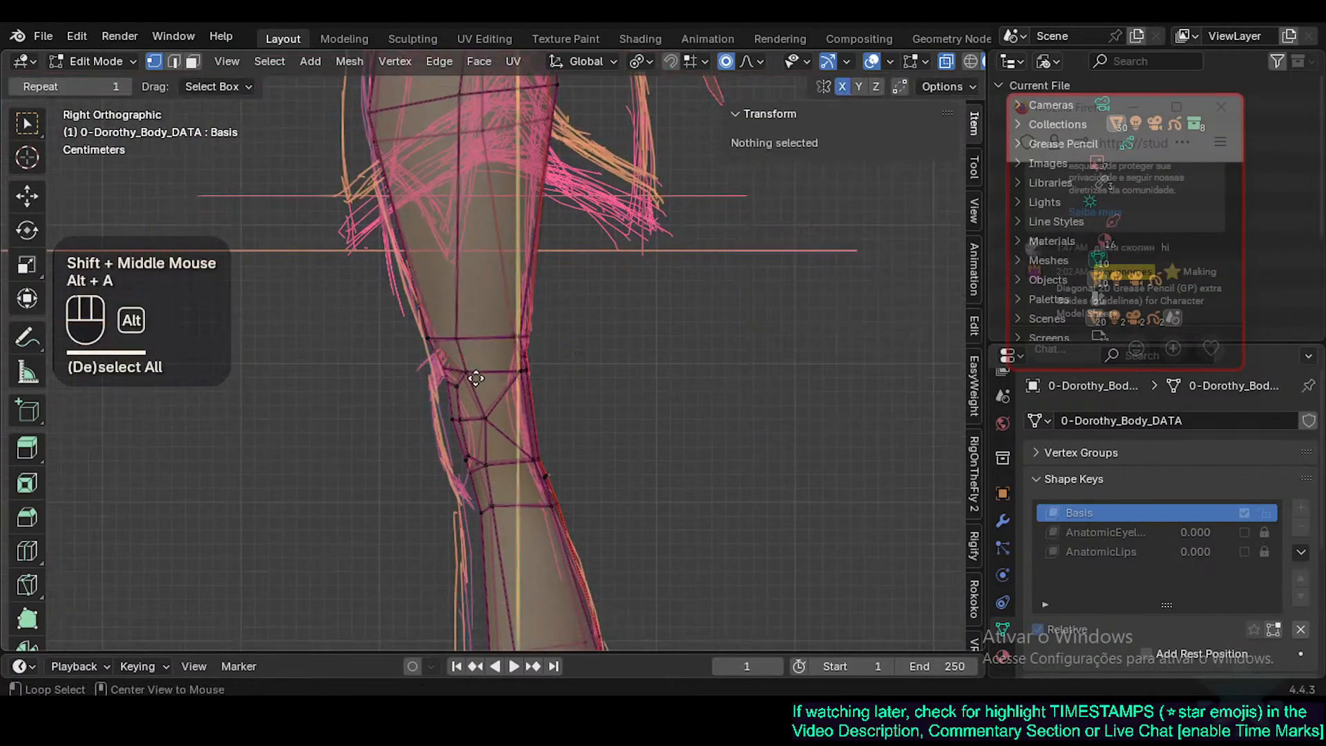
key(c)
click(469, 397)
mouse_move(517, 456)
mouse_down()
mouse_move(557, 459)
mouse_move(509, 446)
mouse_up()
key(Escape)
key(s)
key(y)
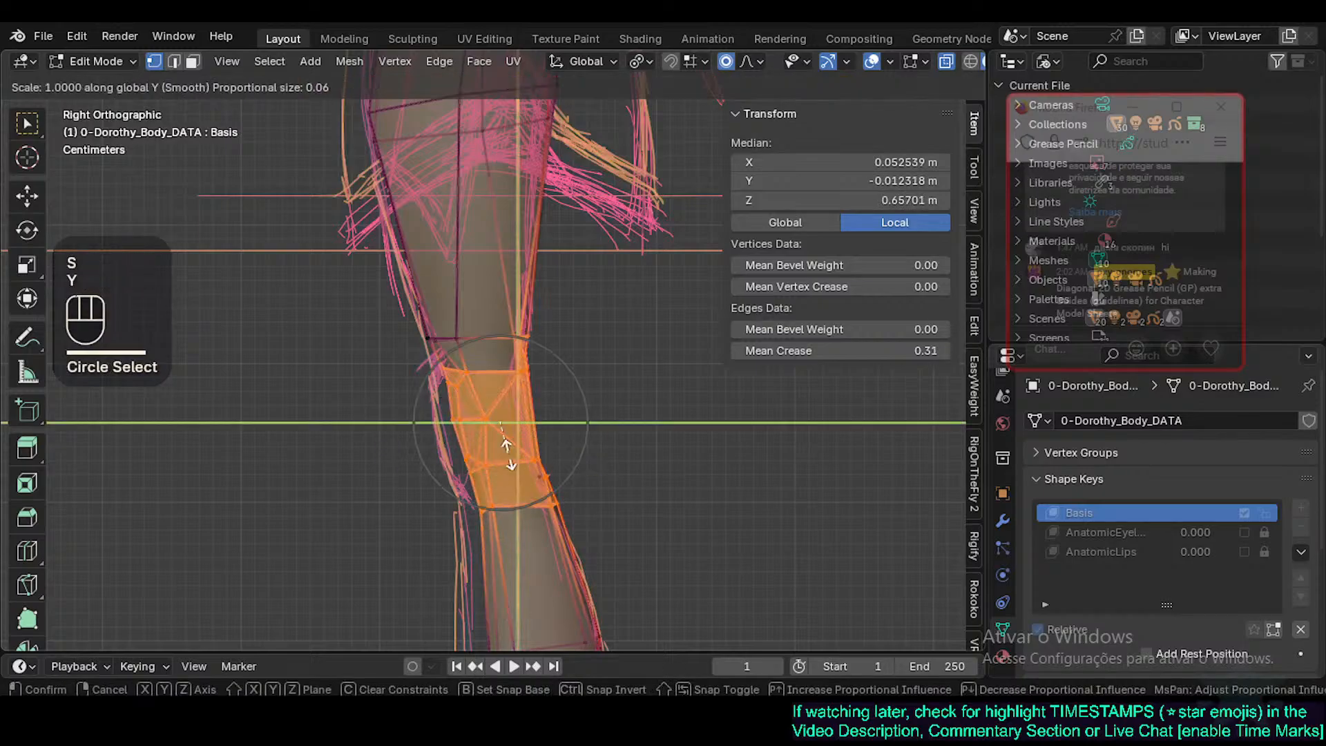
key(Escape)
key(s)
shift+click(590, 459)
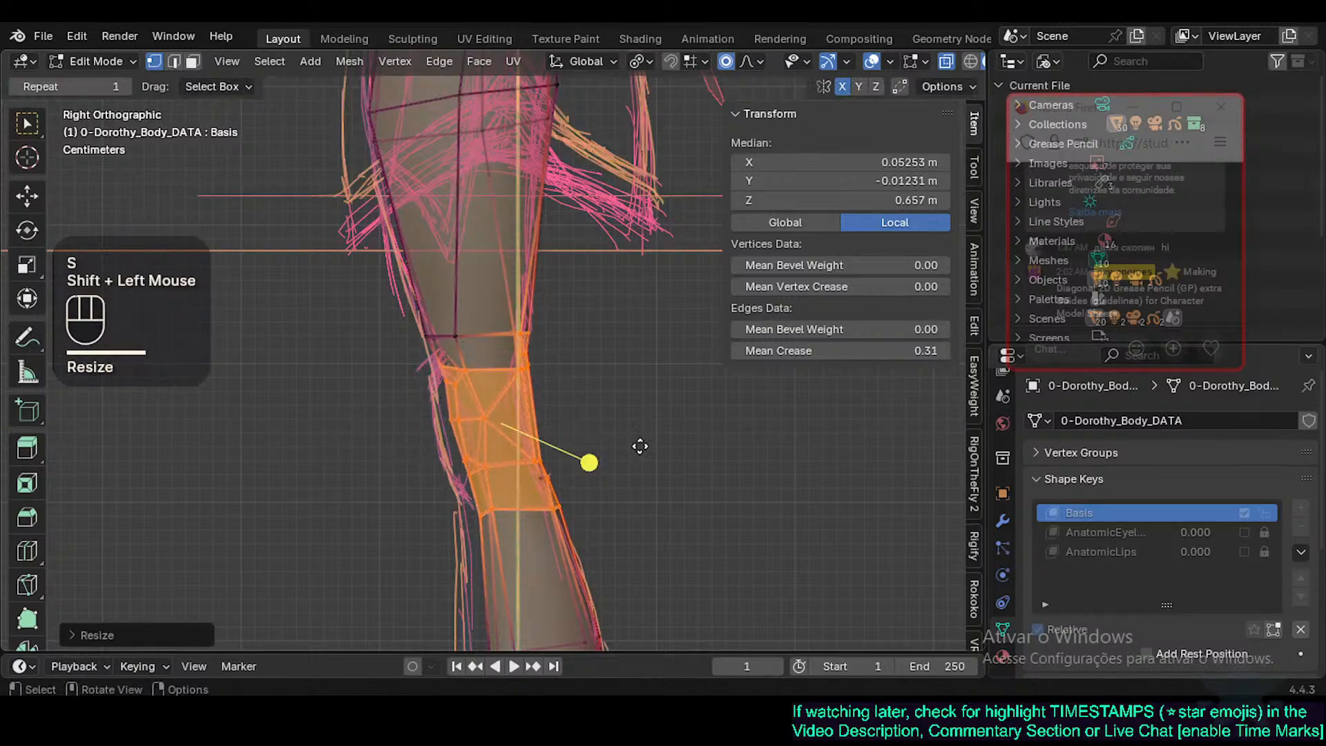
key(g)
shift+click(538, 466)
Select the rear vertices just above the knee, then reposition and scale them to follow the sketched back of the leg.
key(alt+a)
click(607, 349)
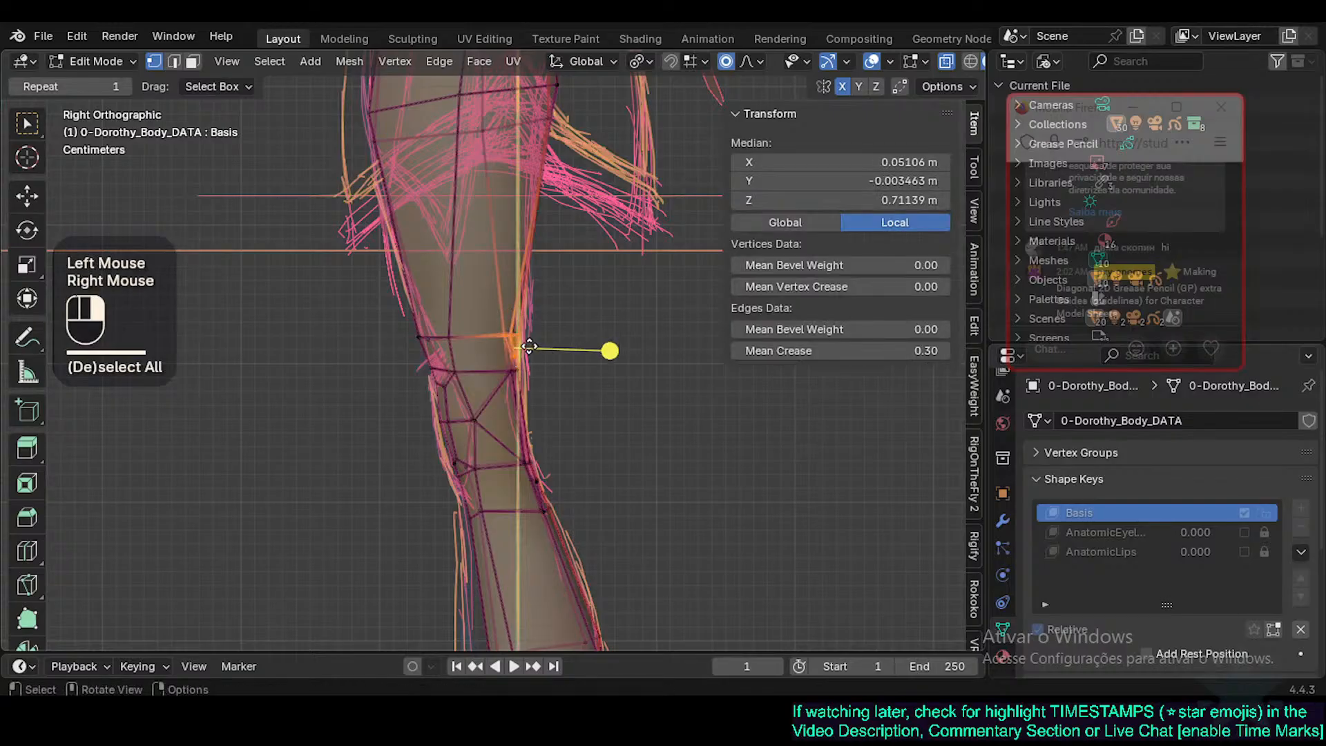
key(g)
shift+click(542, 350)
key(s)
shift+click(545, 353)
Scale the front vertices just above the knee and shift them slightly backward onto the sketched leg outline.
key(alt+a)
key(c)
click(424, 343)
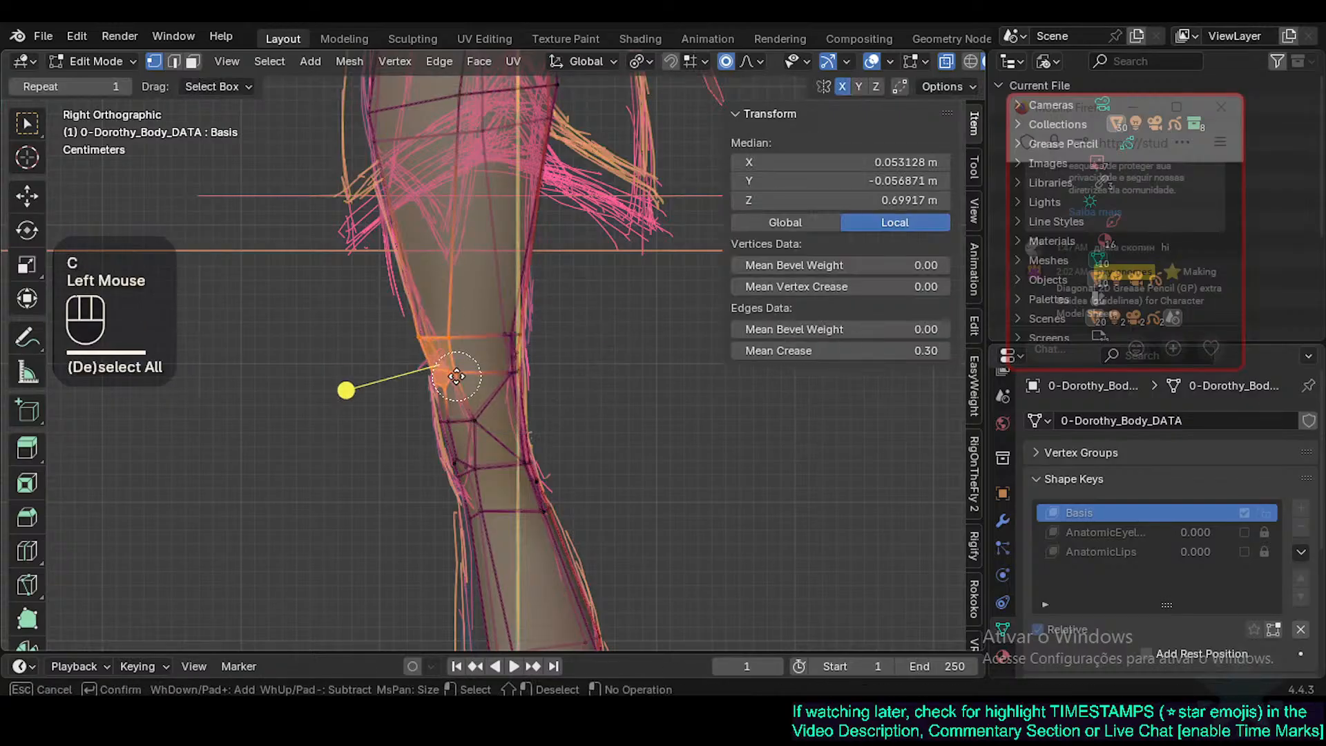
right_click(425, 343)
key(s)
shift+click(425, 344)
key(g)
shift+click(459, 359)
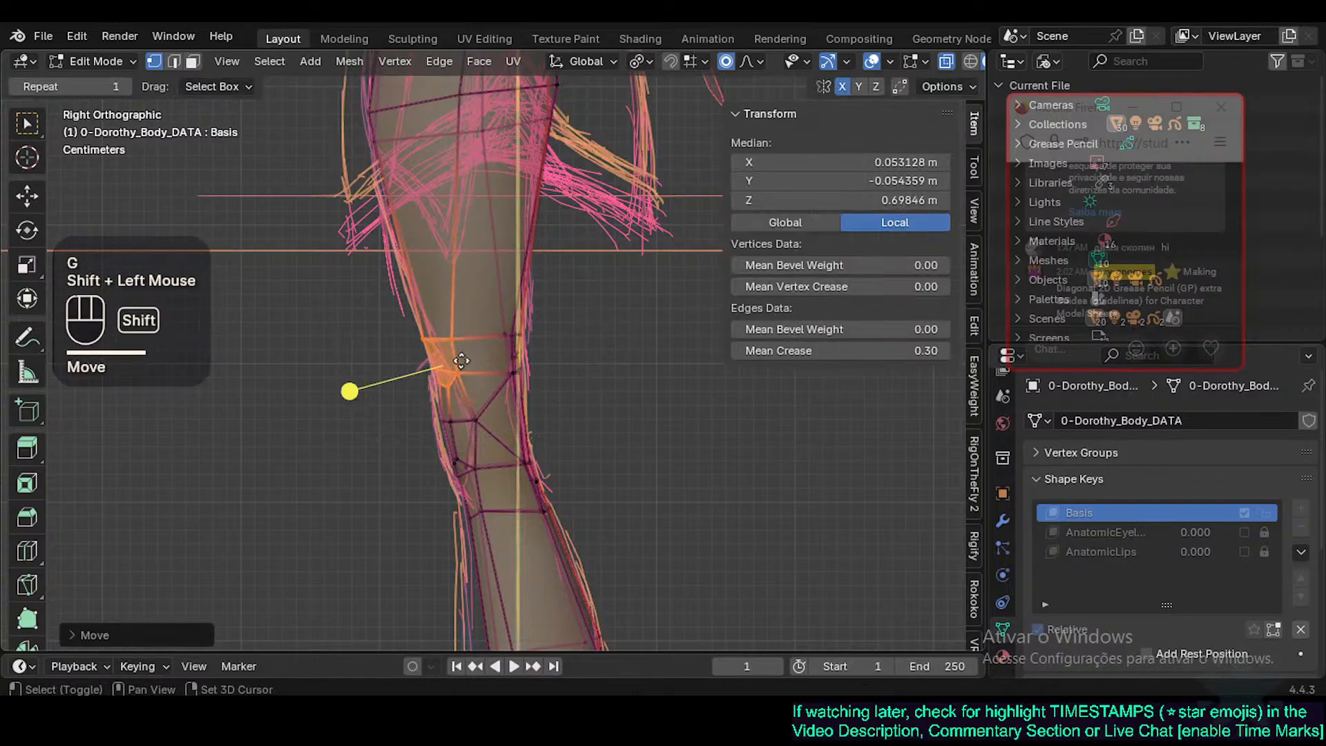
Select the vertex ring just below the knee and enlarge it slightly to reach the sketched outline.
shift+middle_drag(484, 507, 448, 282)
scroll(442, 387, down, 1)
shift+middle_drag(439, 396, 438, 359)
key(alt+a)
key(c)
click(415, 273)
click(429, 275)
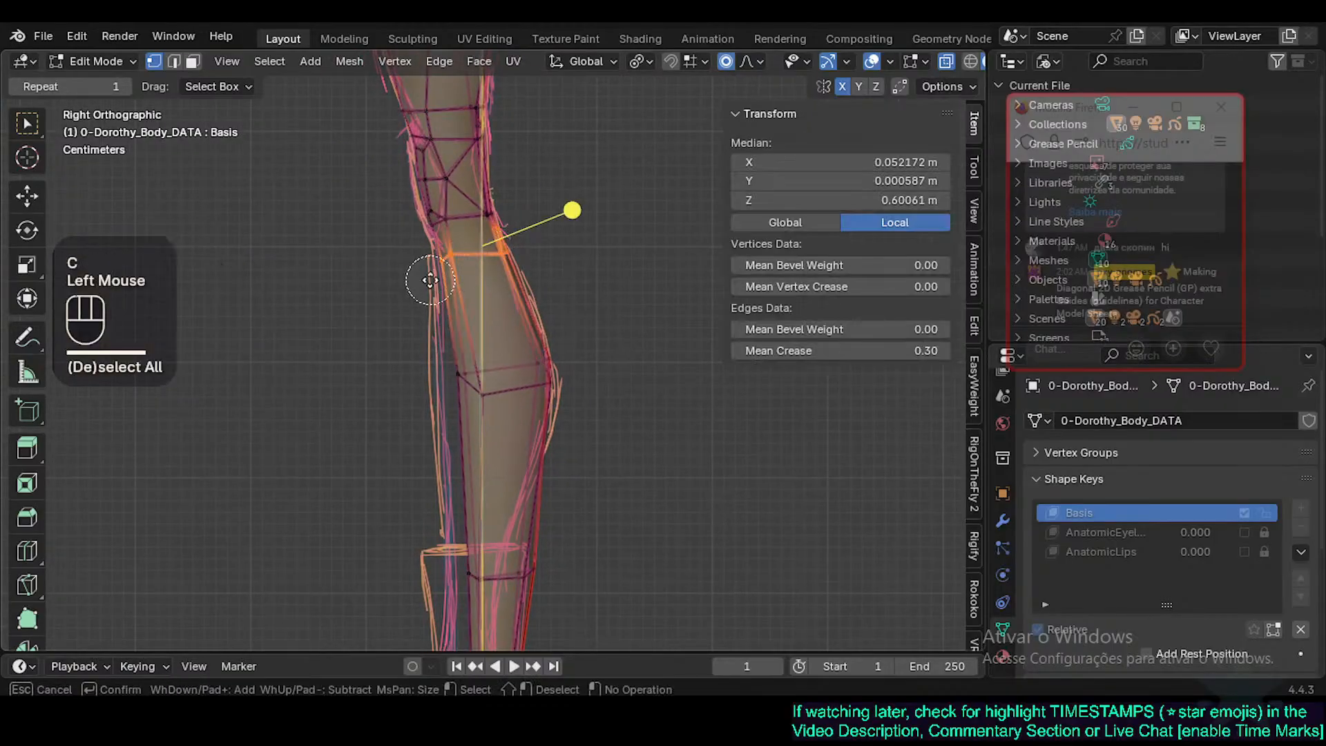
right_click(533, 272)
key(s)
shift+click(557, 280)
Select the mid-calf vertex loop, enlarge it and shift it forward to fit the sketched calf.
key(alt+a)
key(c)
click(477, 385)
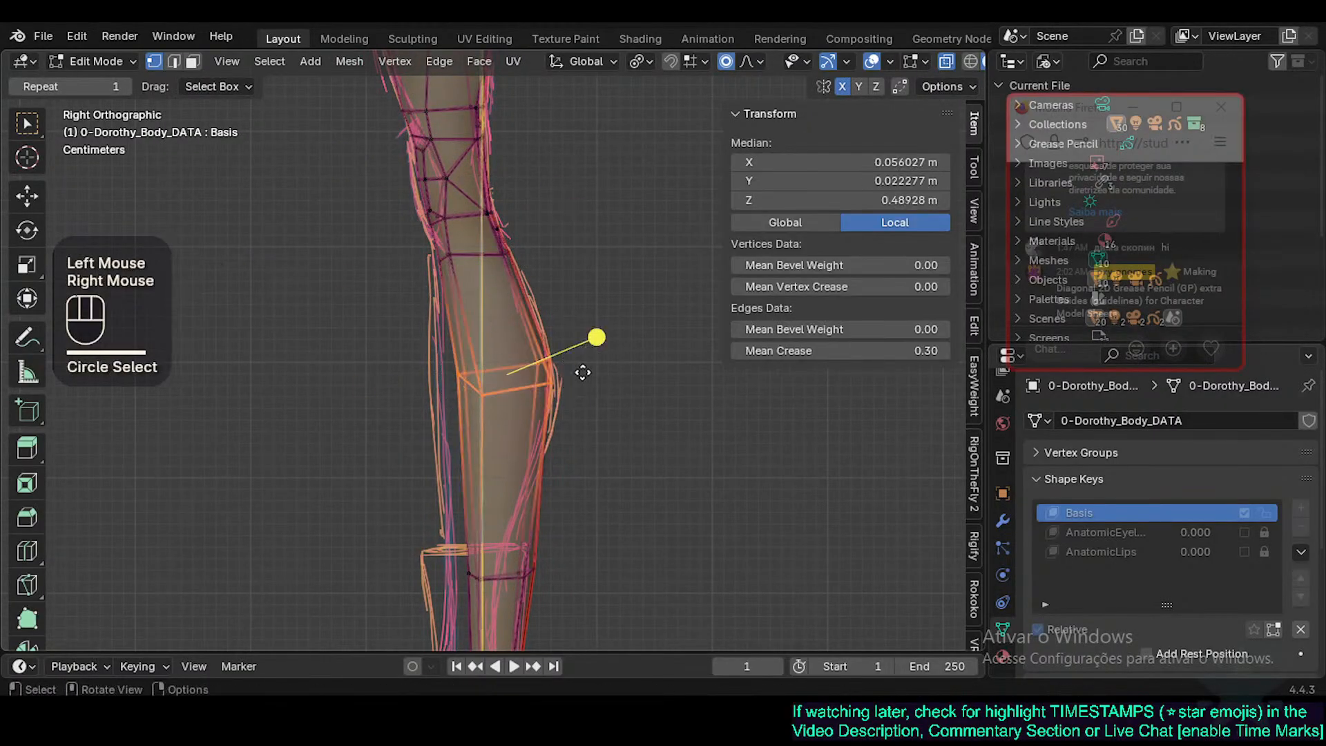
right_click(583, 373)
key(s)
click(601, 373)
key(g)
shift+click(530, 393)
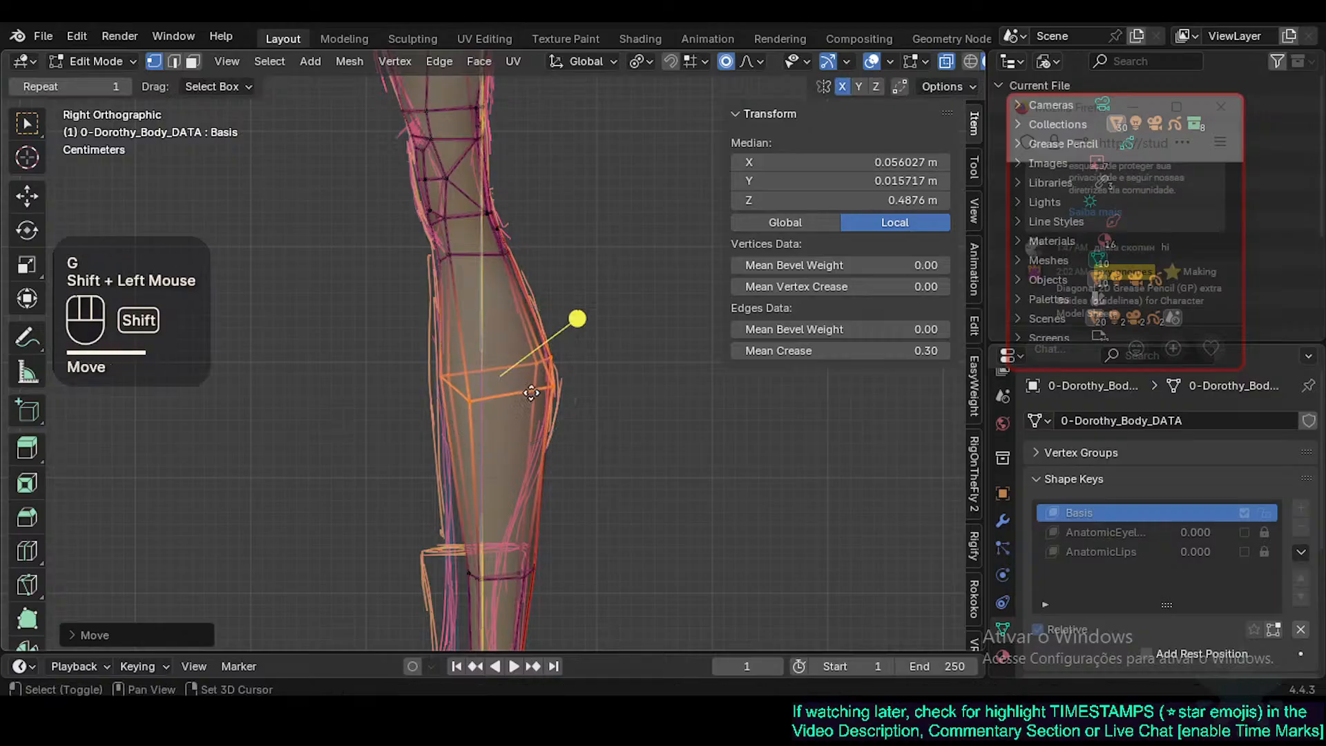
Select the lower-shin vertex loop, scale it and shift it forward to follow the sketch.
shift+middle_drag(552, 444, 573, 290)
key(alt+a)
key(c)
drag(480, 419, 552, 423)
right_click(600, 426)
key(s)
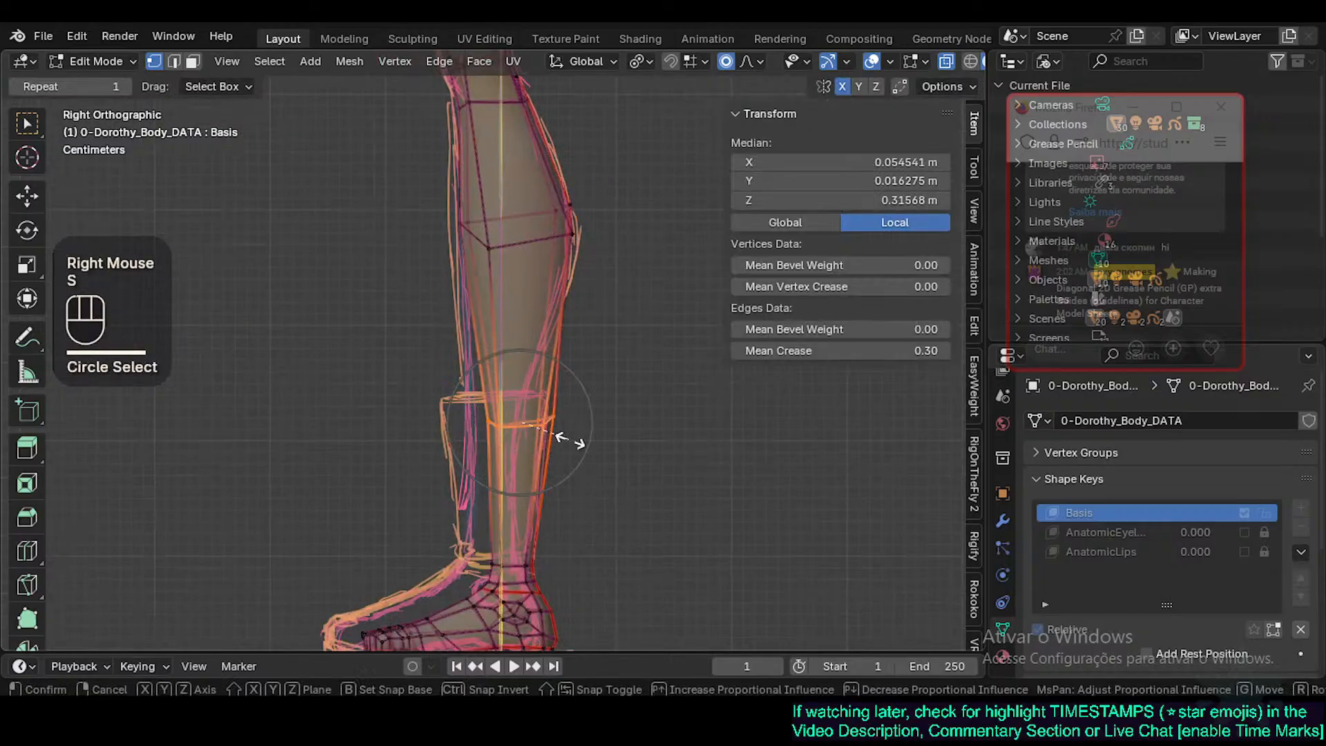
shift+click(556, 446)
key(g)
shift+click(512, 450)
Select the whole foot and move it forward along Y by about 0.018 m onto the sketched foot.
shift+middle_drag(512, 450, 532, 338)
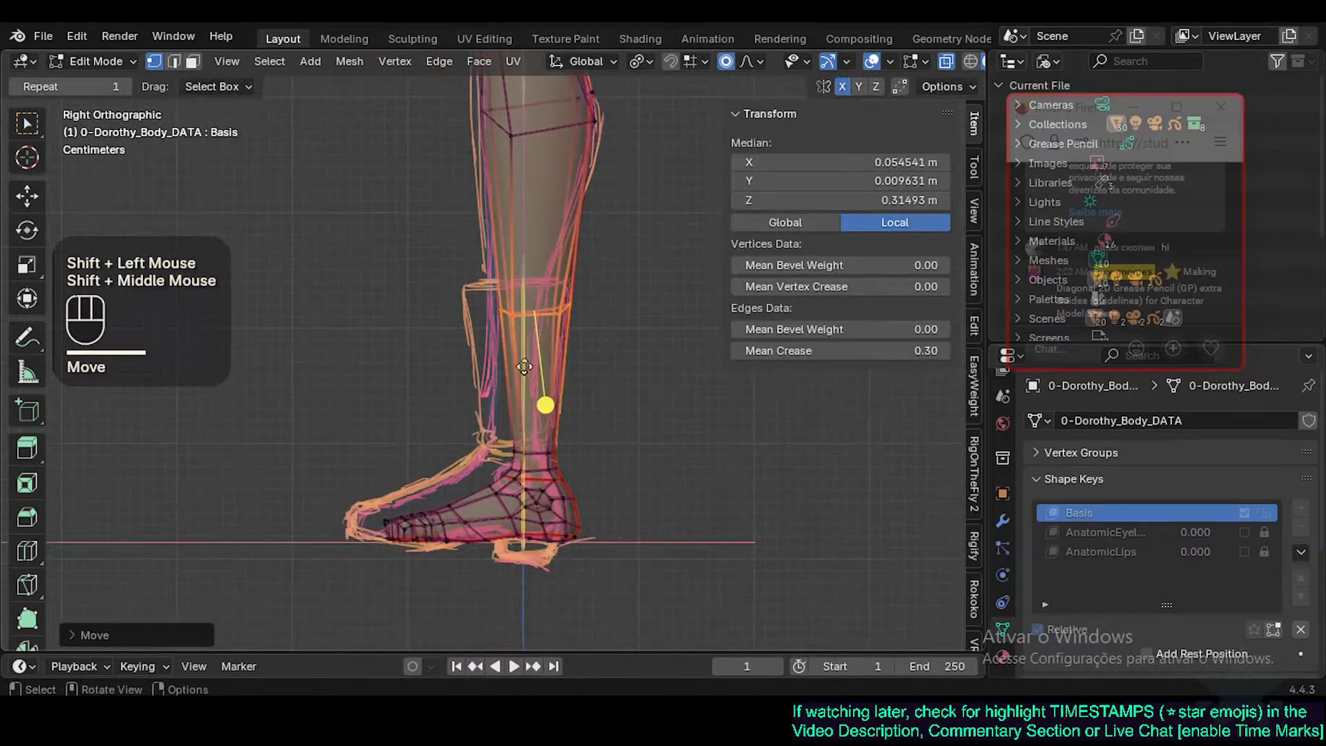
key(alt+a)
key(b)
drag(346, 415, 592, 553)
key(g)
key(y)
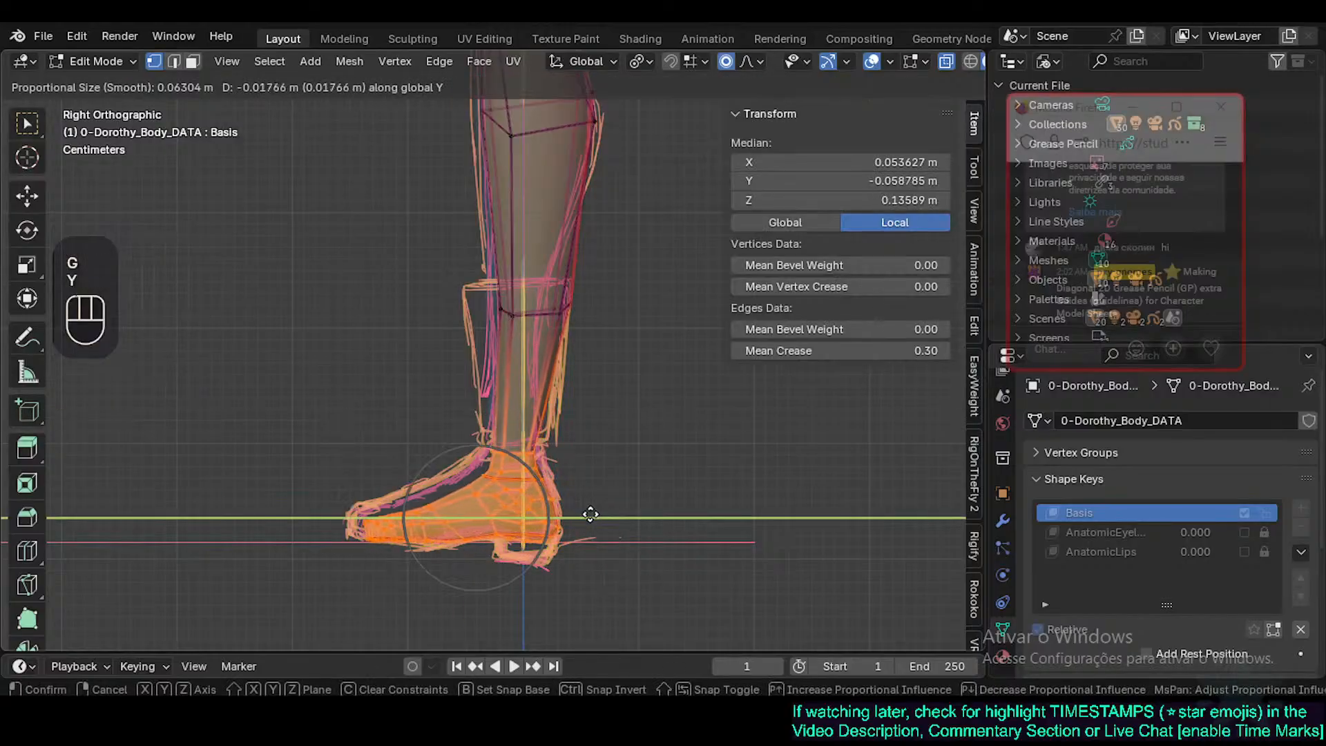
click(592, 515)
Select the ankle vertices, scale them to the sketched width and raise them slightly along Z.
key(alt+a)
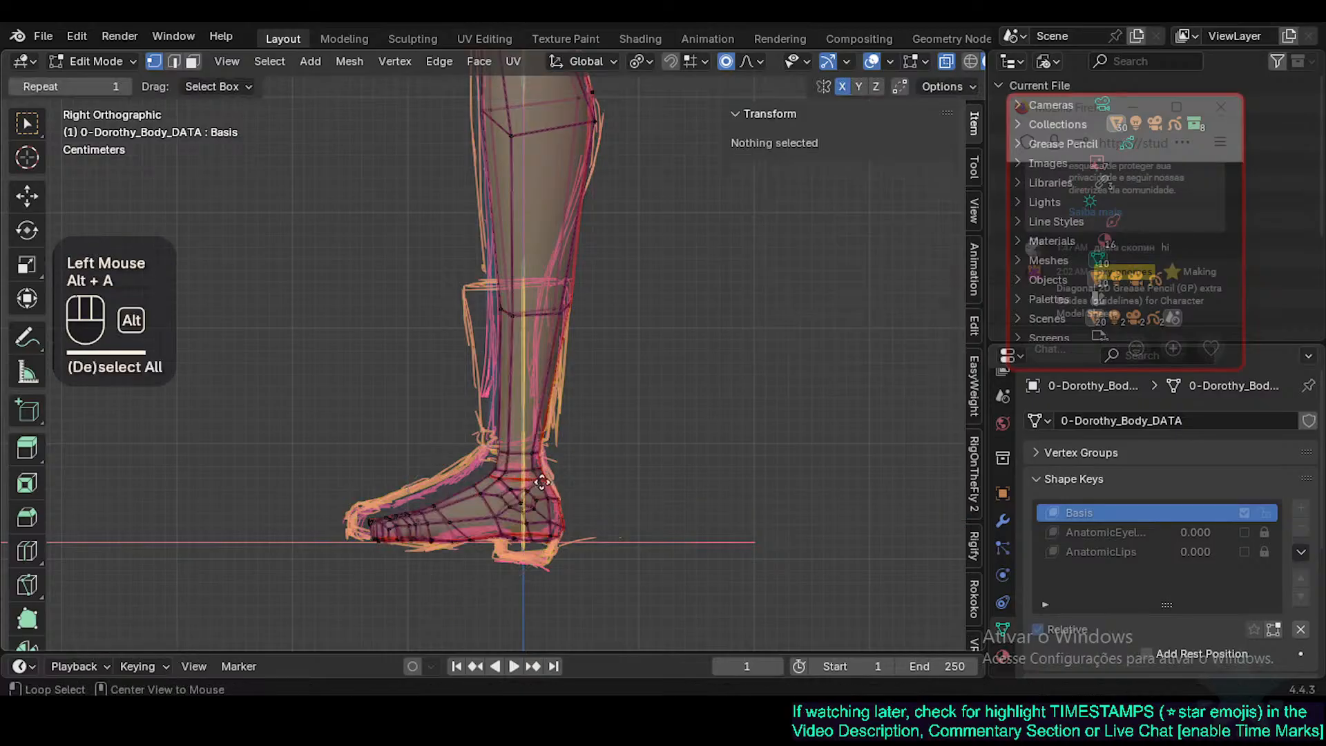
key(c)
click(523, 462)
right_click(523, 461)
key(s)
click(573, 468)
key(g)
key(z)
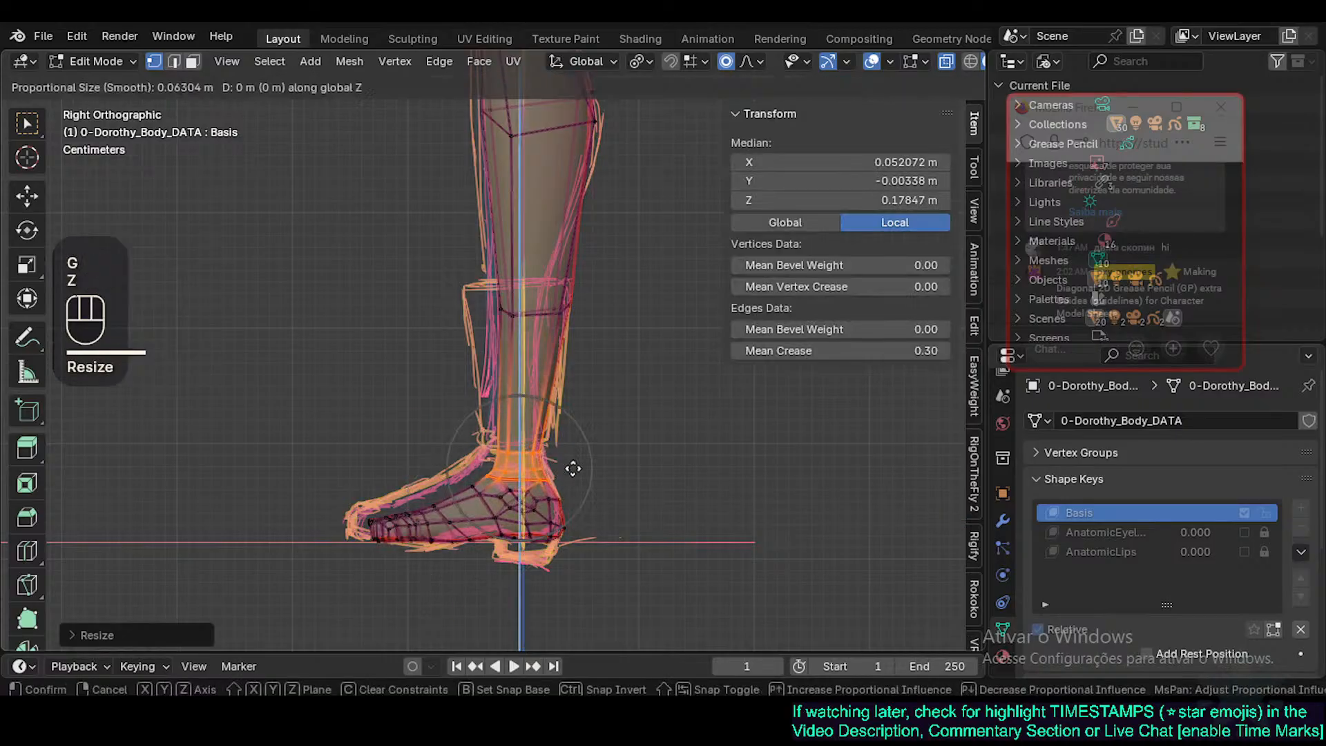
shift+click(545, 371)
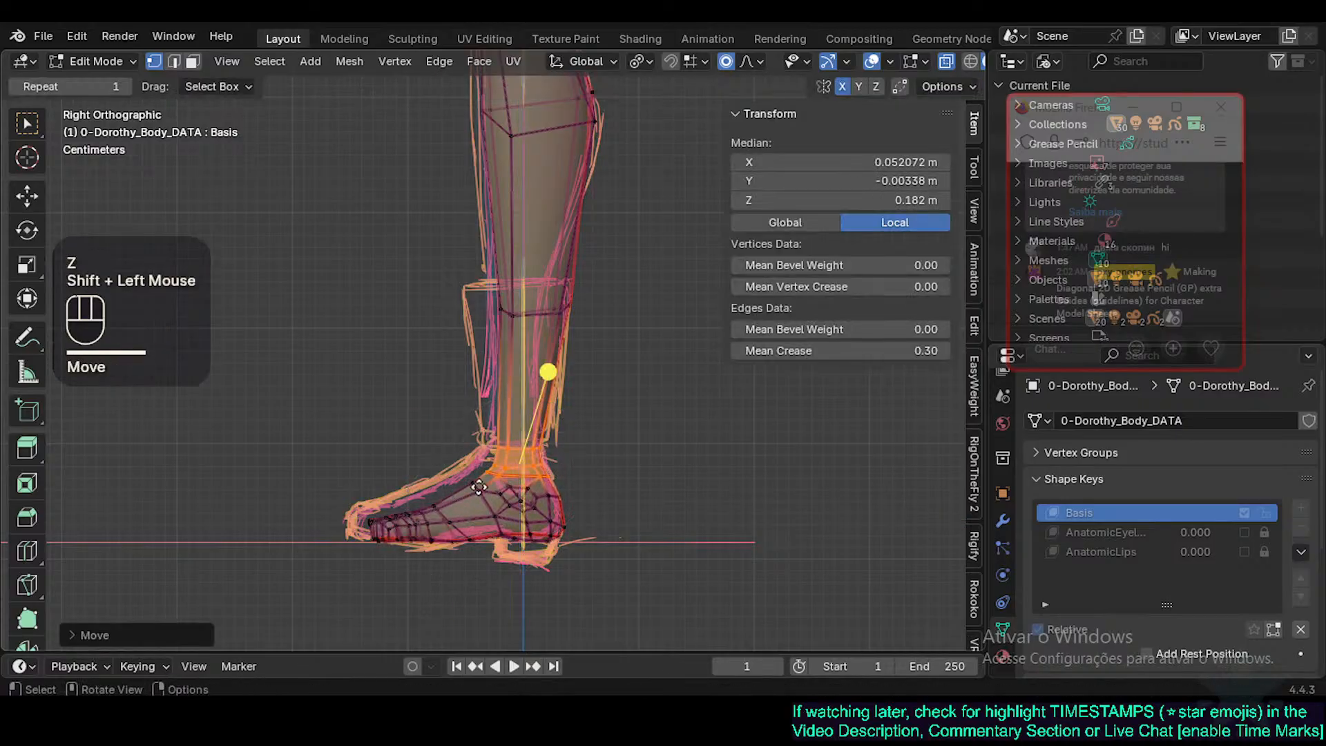
Select the foot vertices up to the ankle, raise them slightly along Z and shift them slightly forward along Y.
key(alt+a)
key(c)
drag(387, 531, 593, 533)
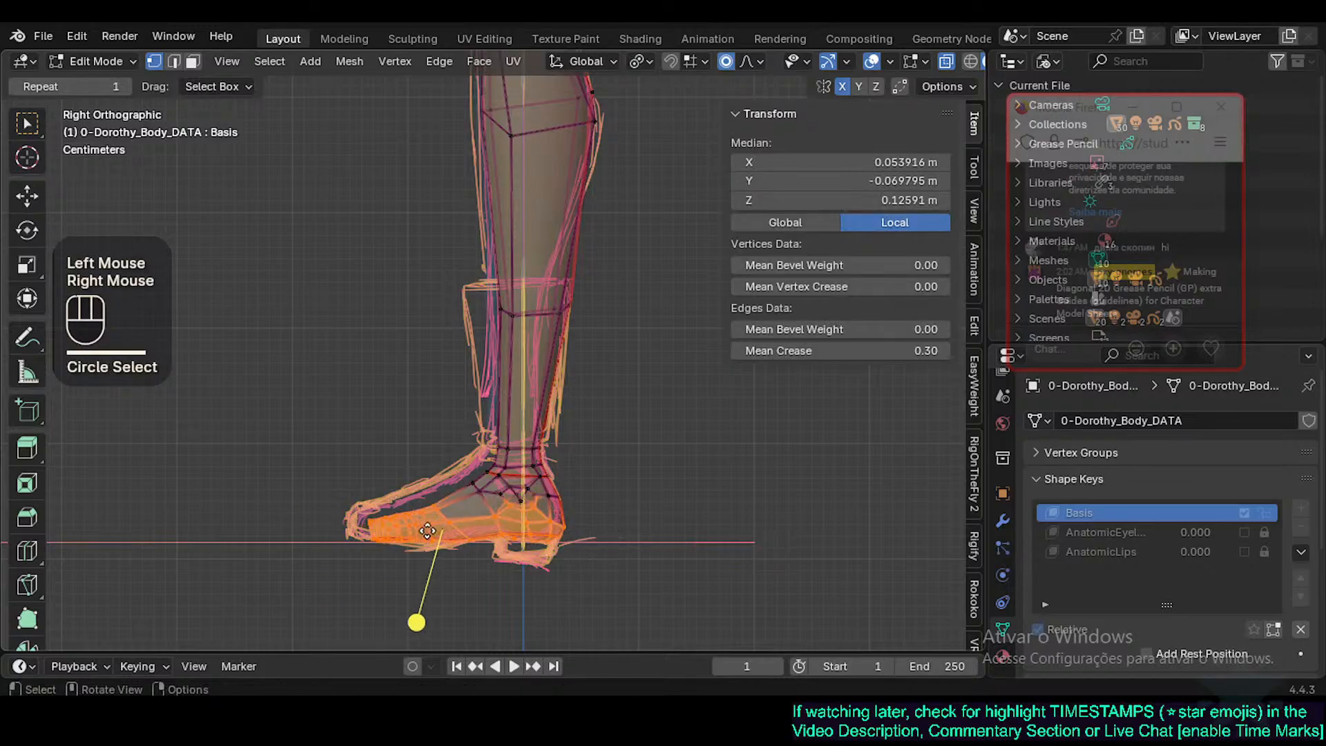
key(c)
drag(427, 530, 512, 490)
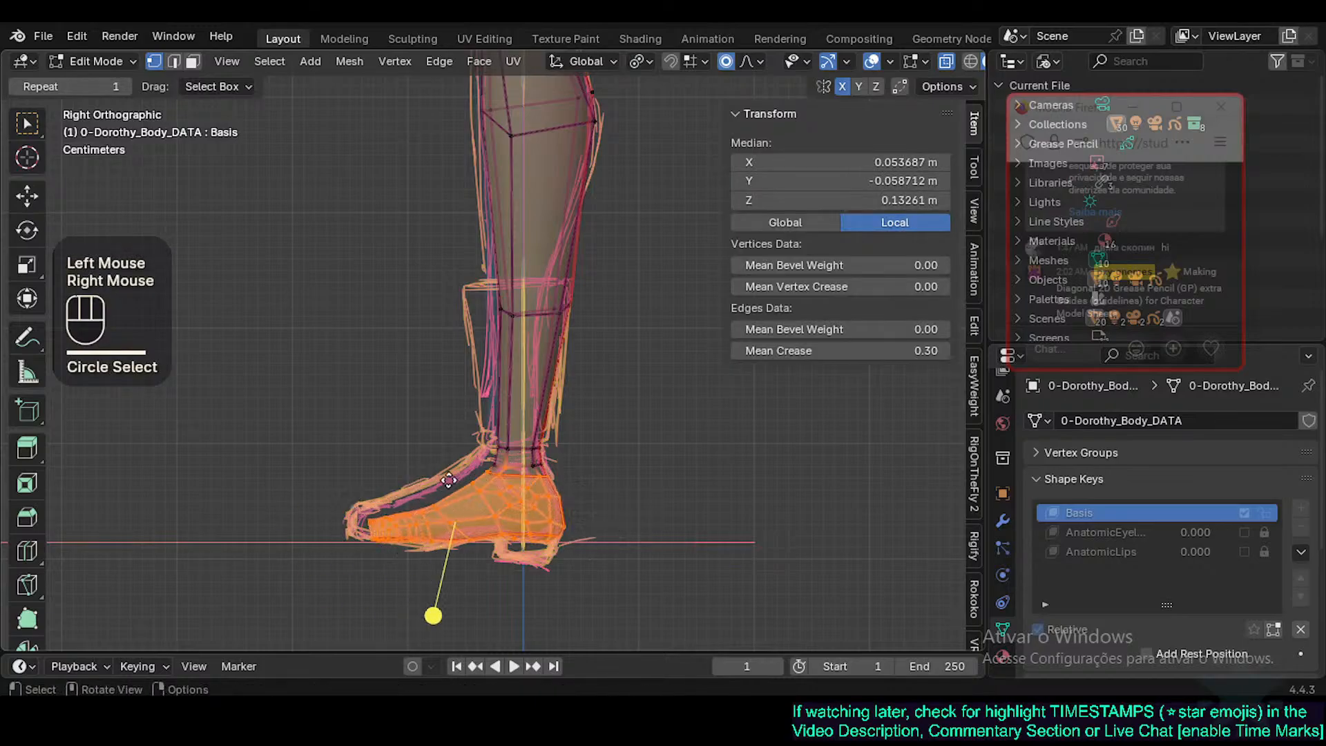
key(Escape)
key(g)
key(z)
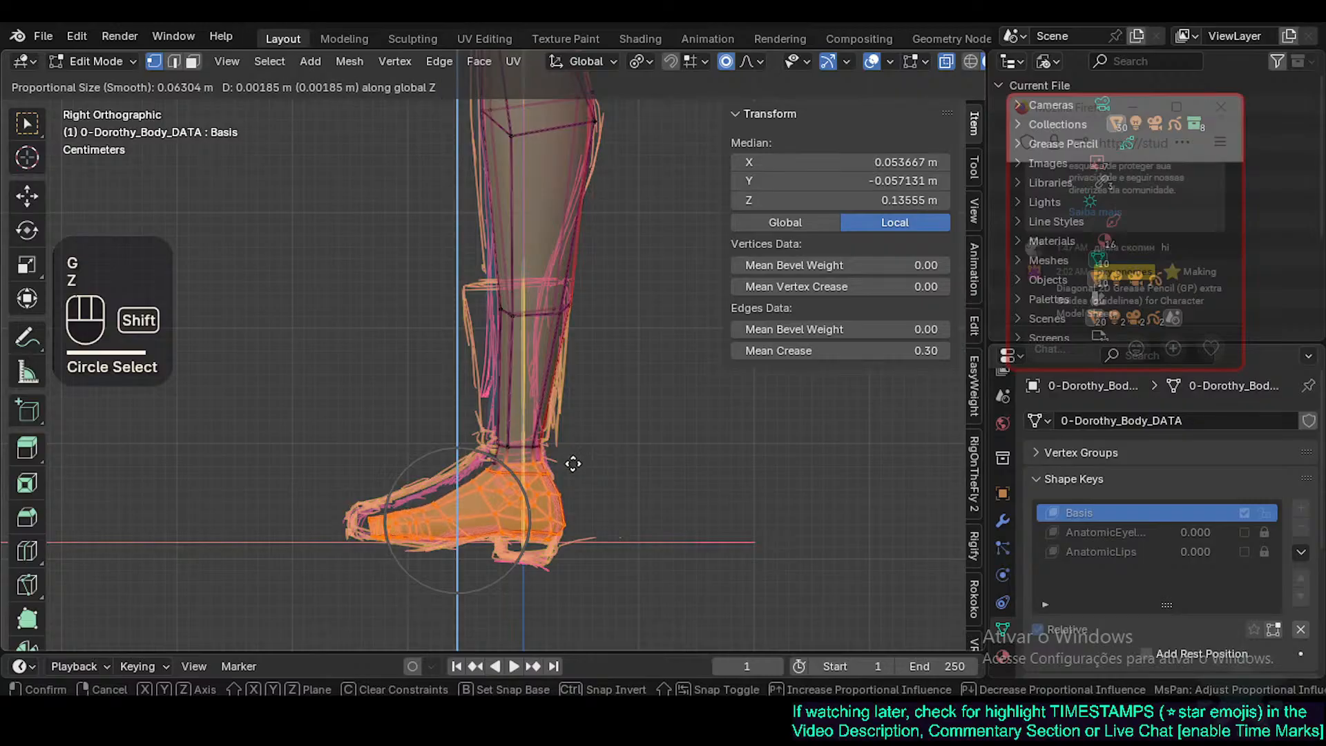
shift+click(570, 459)
key(g)
key(y)
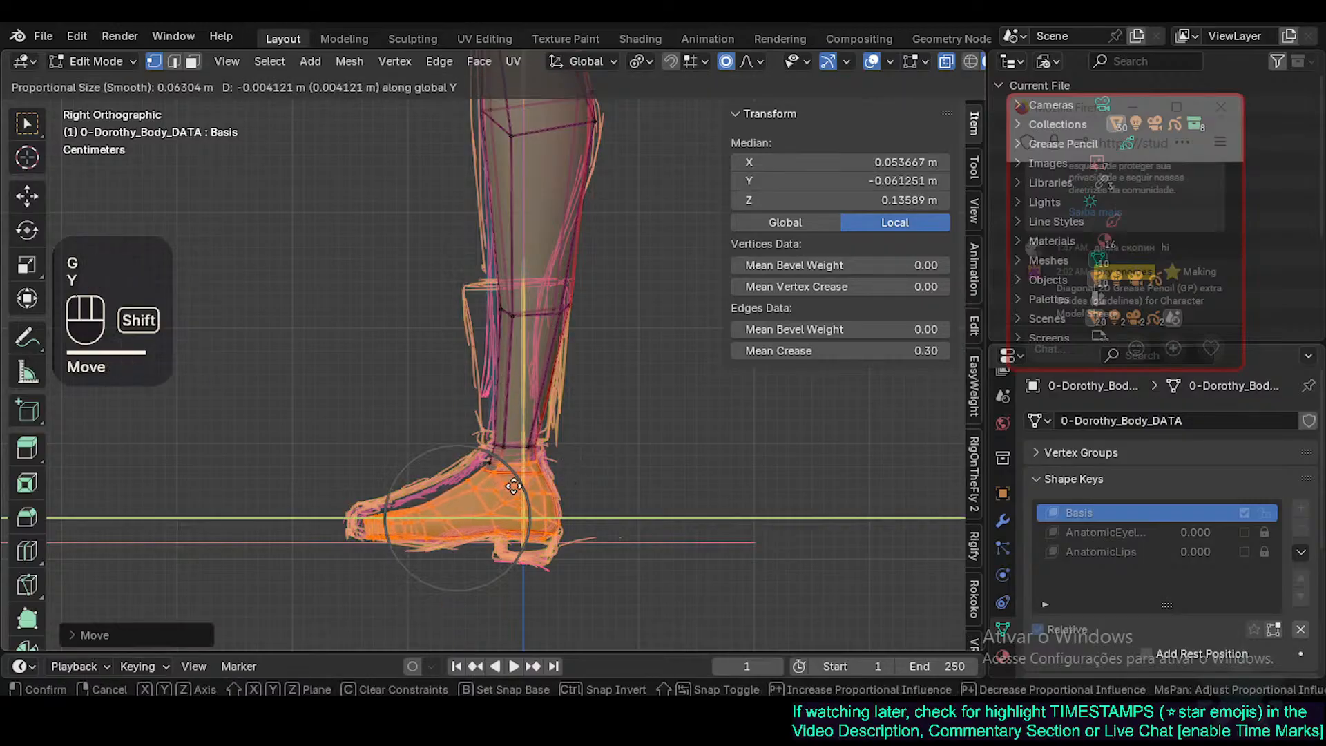
shift+click(516, 486)
key(alt+a)
key(c)
drag(498, 446, 550, 438)
right_click(545, 438)
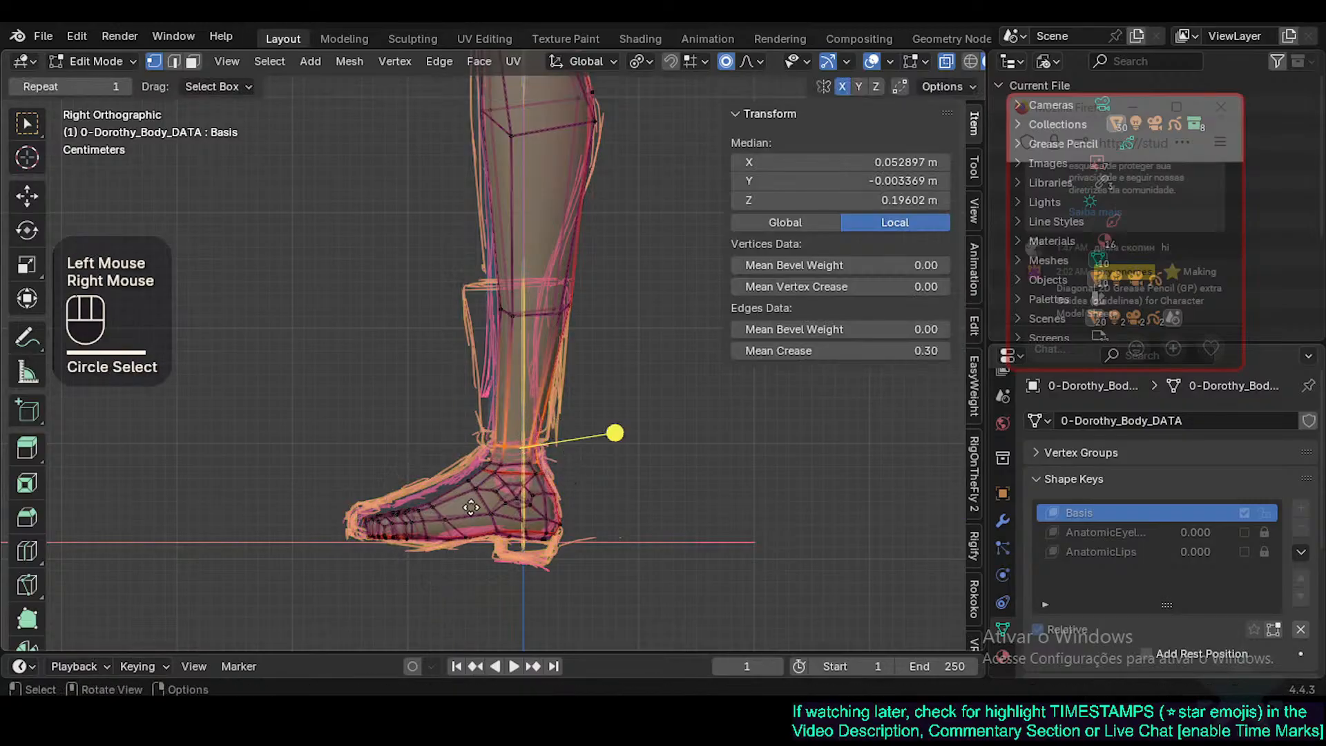
key(alt+a)
Select the entire foot, scale it along Z only and raise it slightly to fit the sketched foot.
key(alt+a)
key(c)
drag(355, 538, 580, 542)
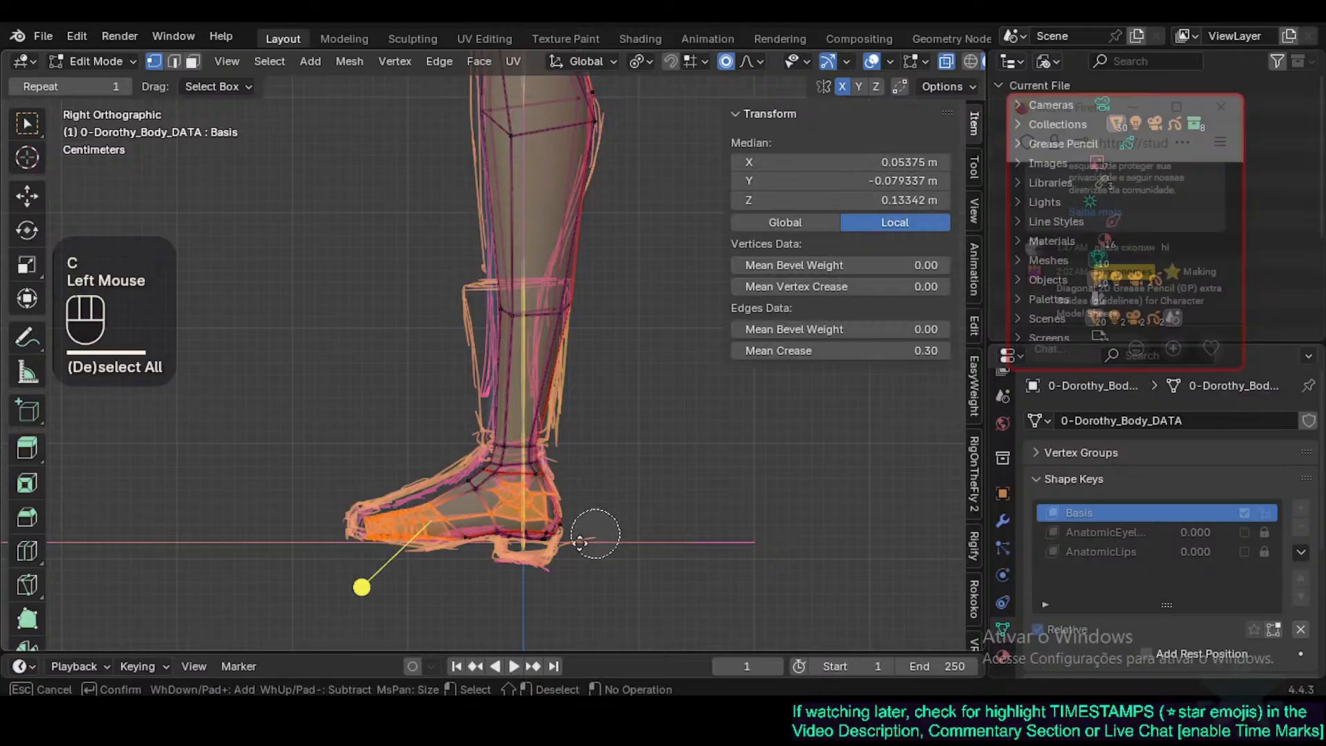
right_click(614, 515)
key(s)
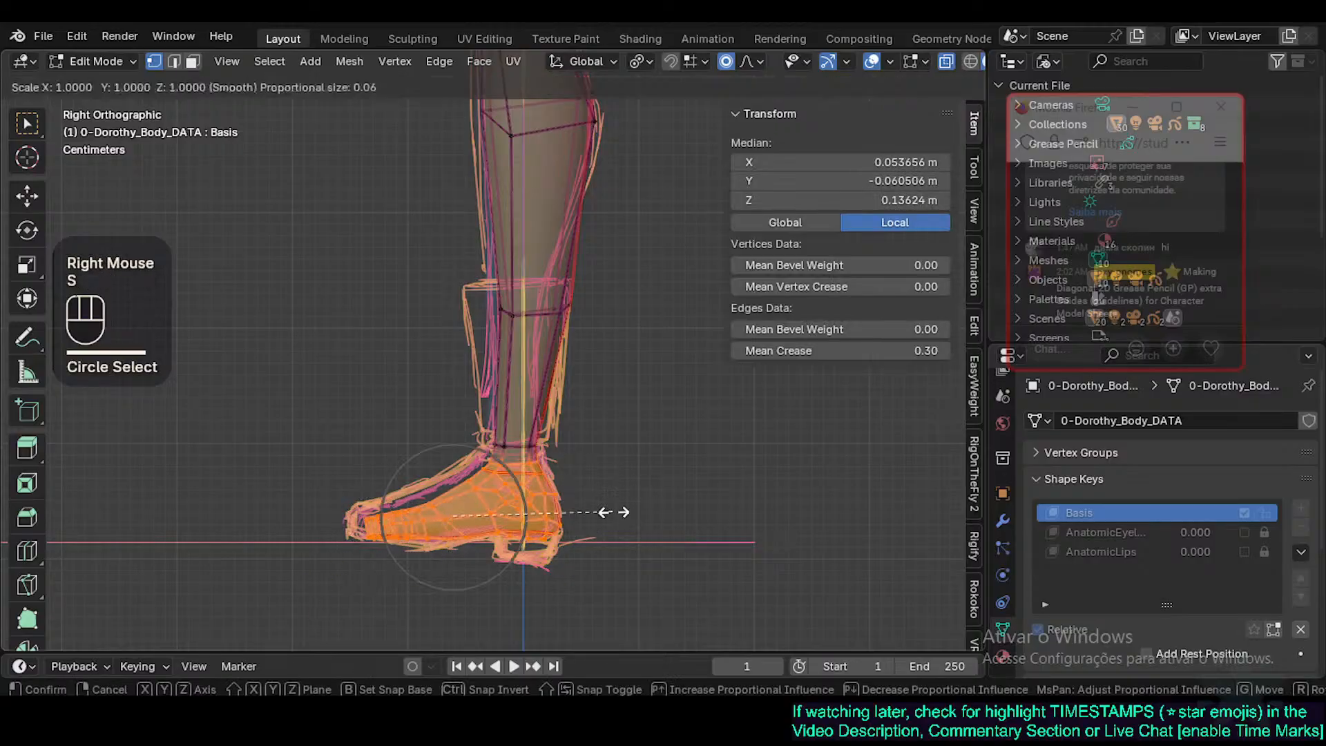
key(z)
click(635, 507)
key(g)
key(z)
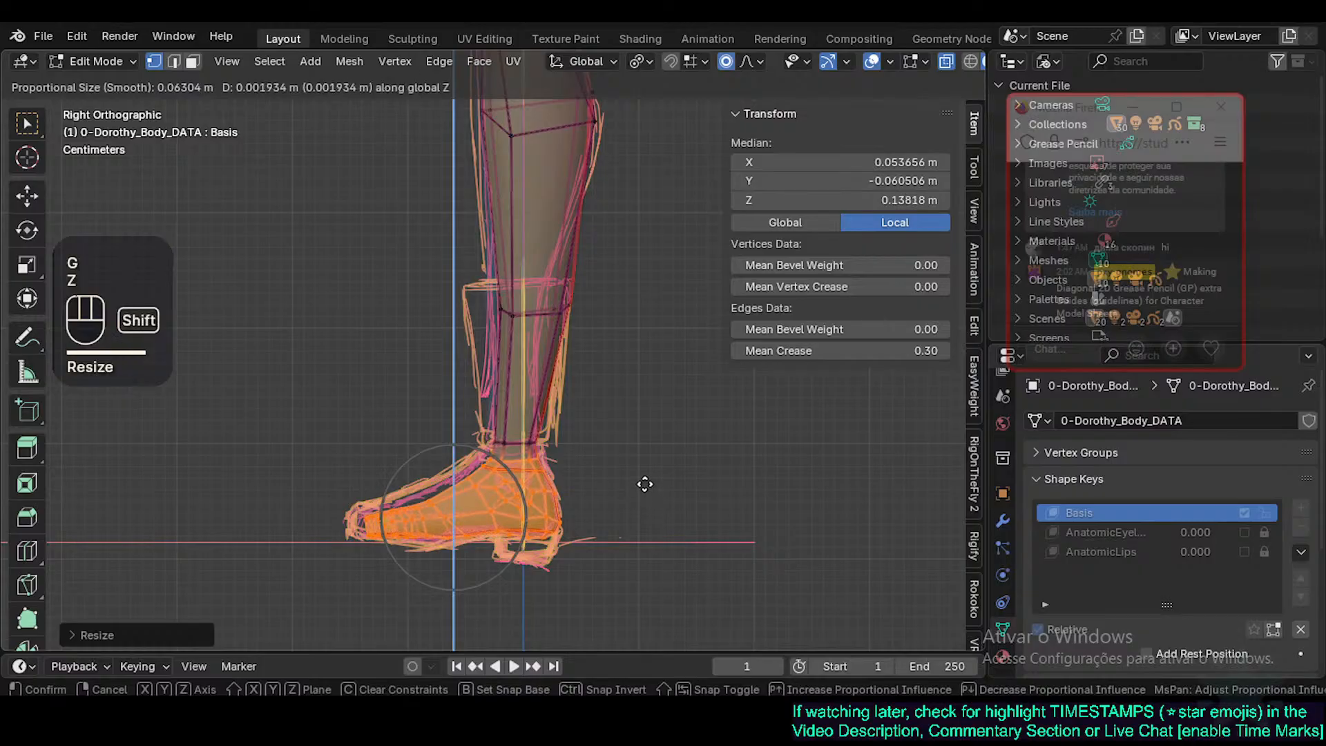
shift+click(638, 497)
shift+middle_drag(639, 496, 638, 519)
key(alt+a)
Compare the leg with the sketch in Object Mode, then move the rear mid-calf vertices onto the sketched calf outline.
key(Tab)
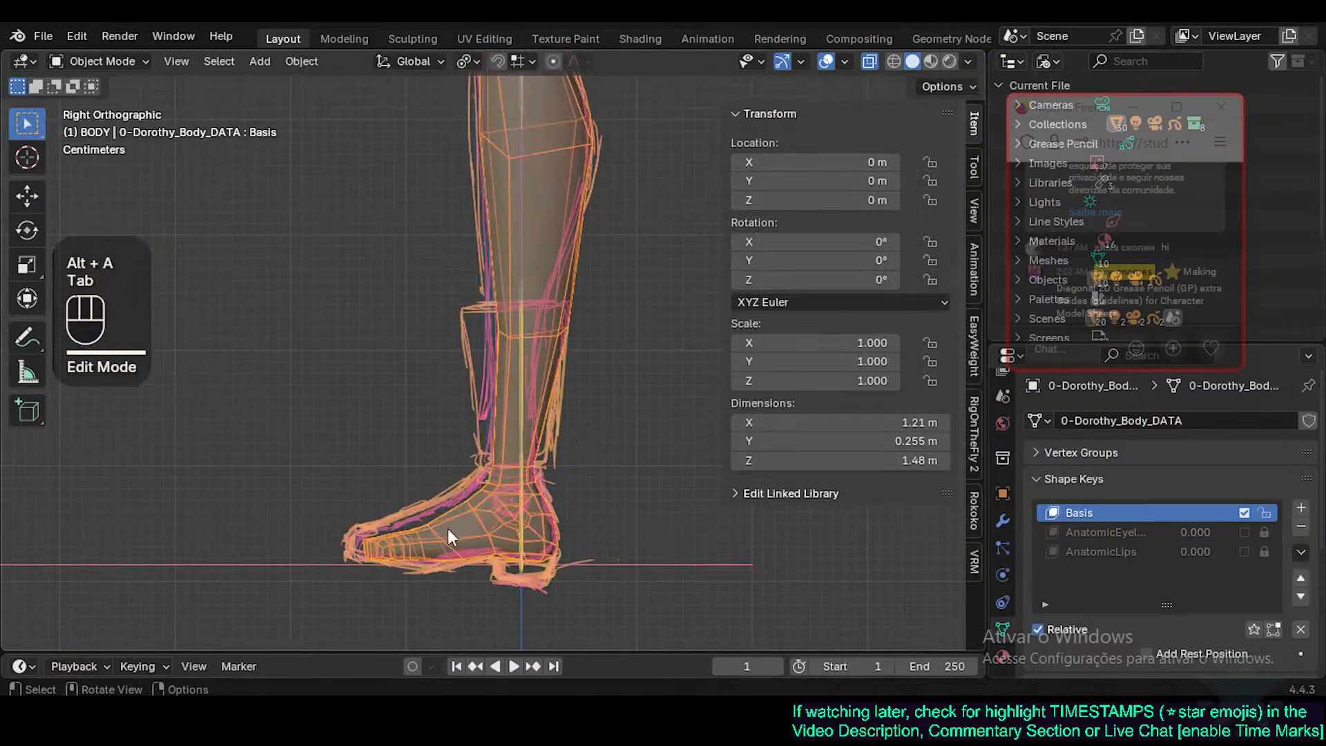
key(Tab)
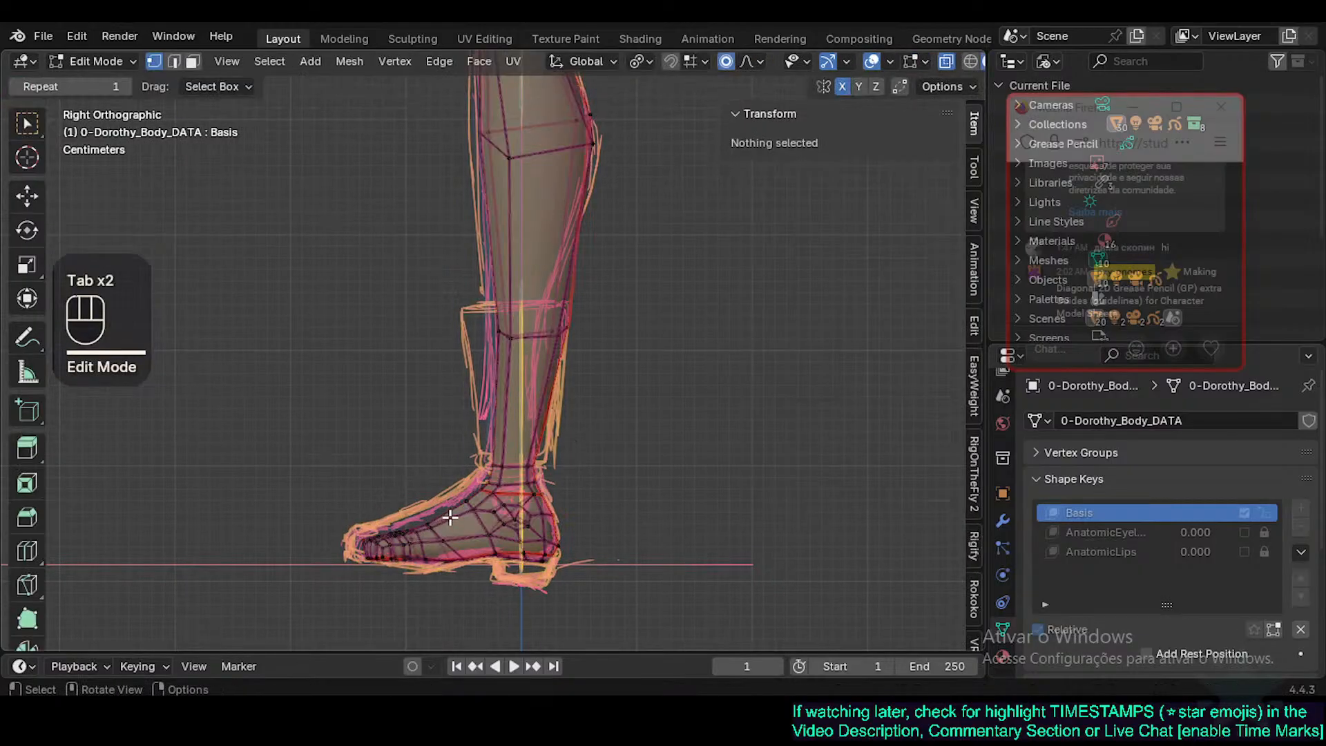
key(Tab)
shift+scroll(504, 479, down, 2)
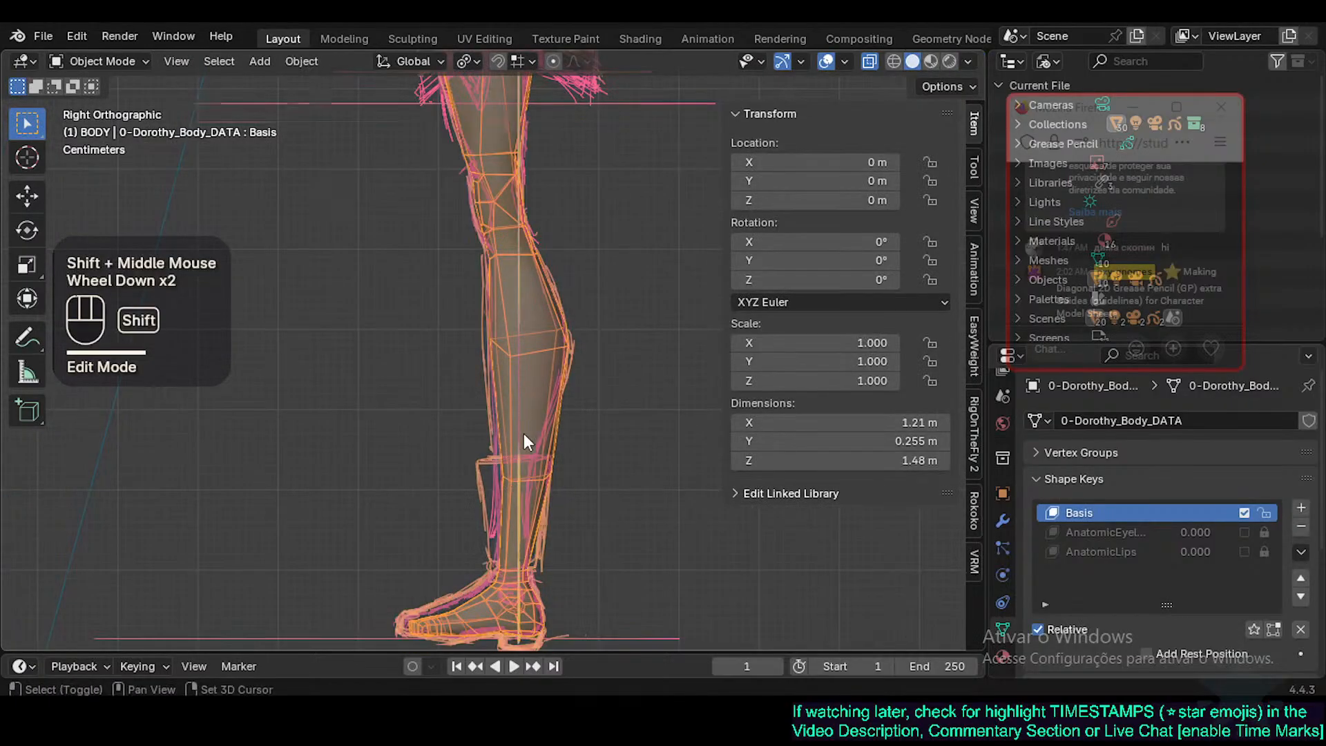
shift+middle_drag(524, 434, 584, 375)
key(Tab)
key(alt+a)
key(c)
click(570, 371)
right_click(573, 373)
key(g)
shift+click(578, 378)
Nudge the front vertices of the mid-calf loop to follow the sketched shin.
key(alt+a)
key(c)
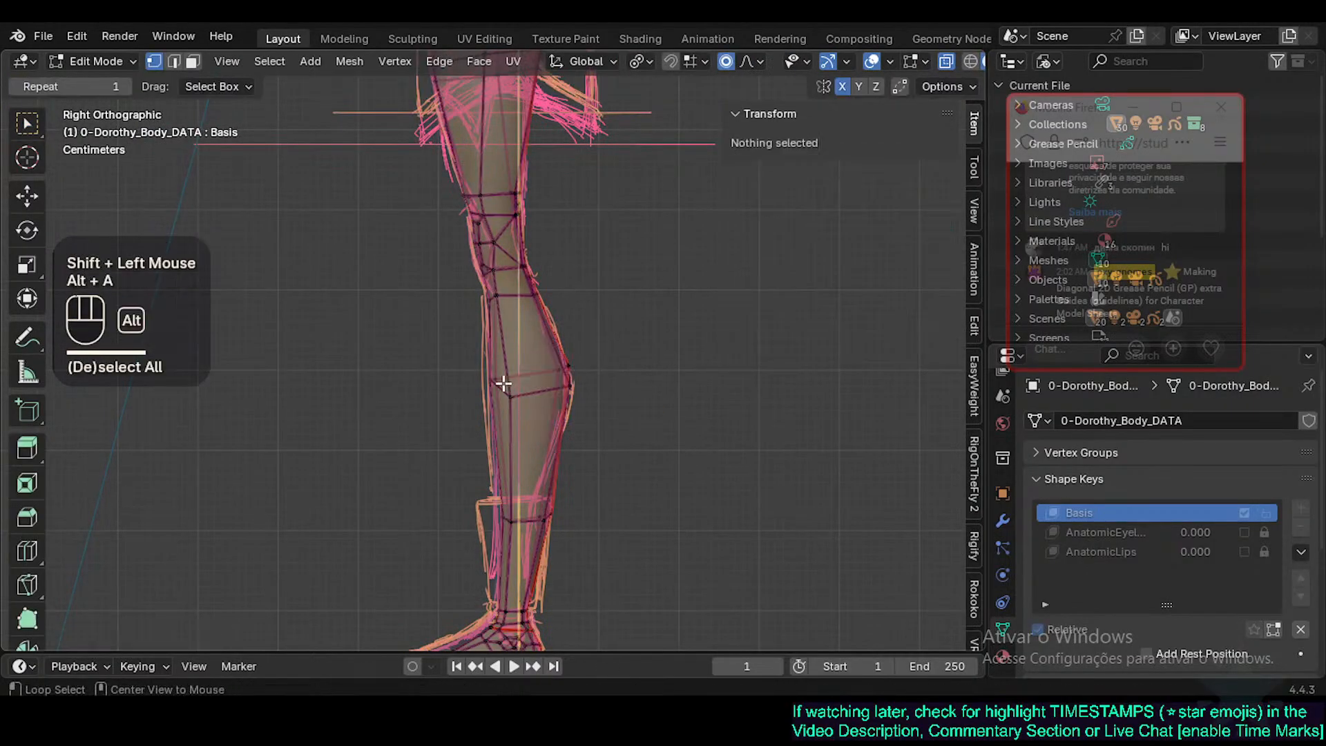
click(502, 393)
right_click(504, 409)
key(g)
shift+click(504, 407)
Shift the front vertices of the lower-shin loop slightly forward to meet the sketched shin line.
key(alt+a)
key(c)
click(508, 523)
right_click(509, 523)
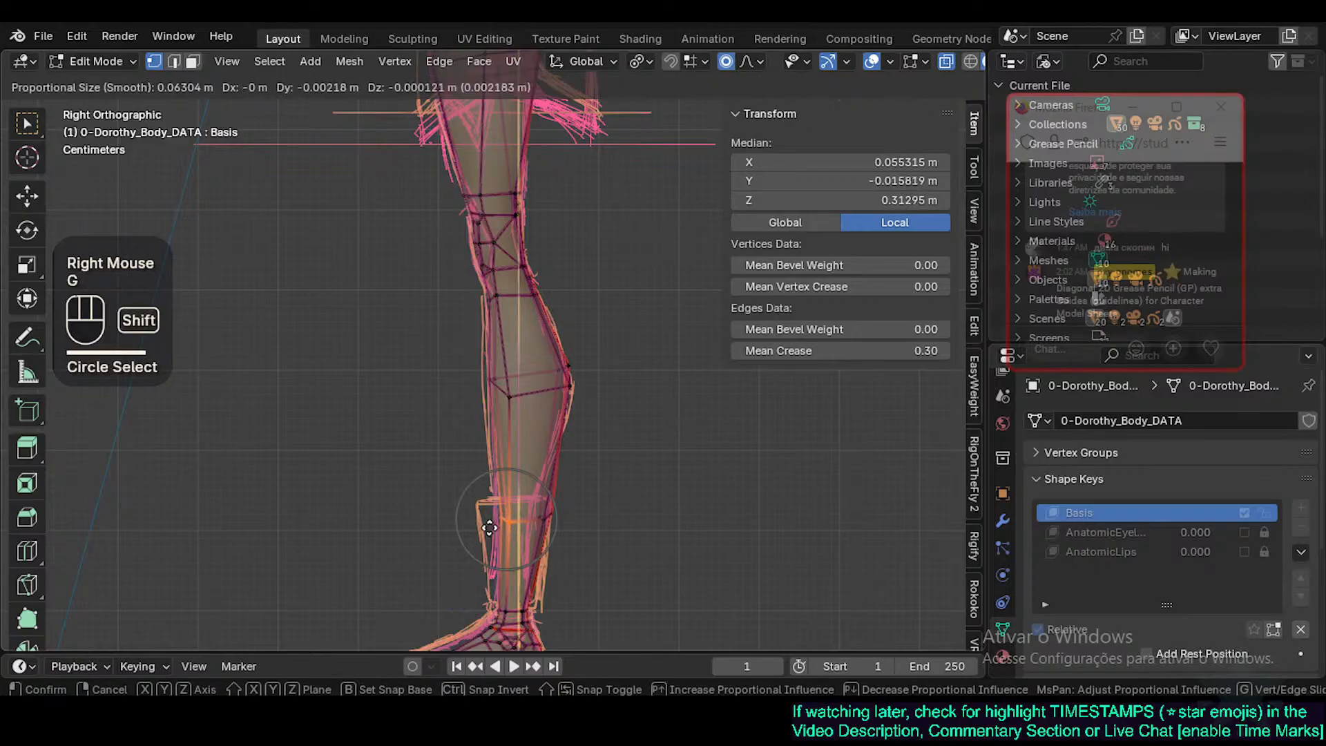
key(g)
shift+click(546, 516)
Move the rear vertices of the lower-shin loop inward to slim the back of the lower leg.
key(alt+a)
key(c)
click(553, 513)
right_click(552, 512)
key(g)
shift+click(541, 513)
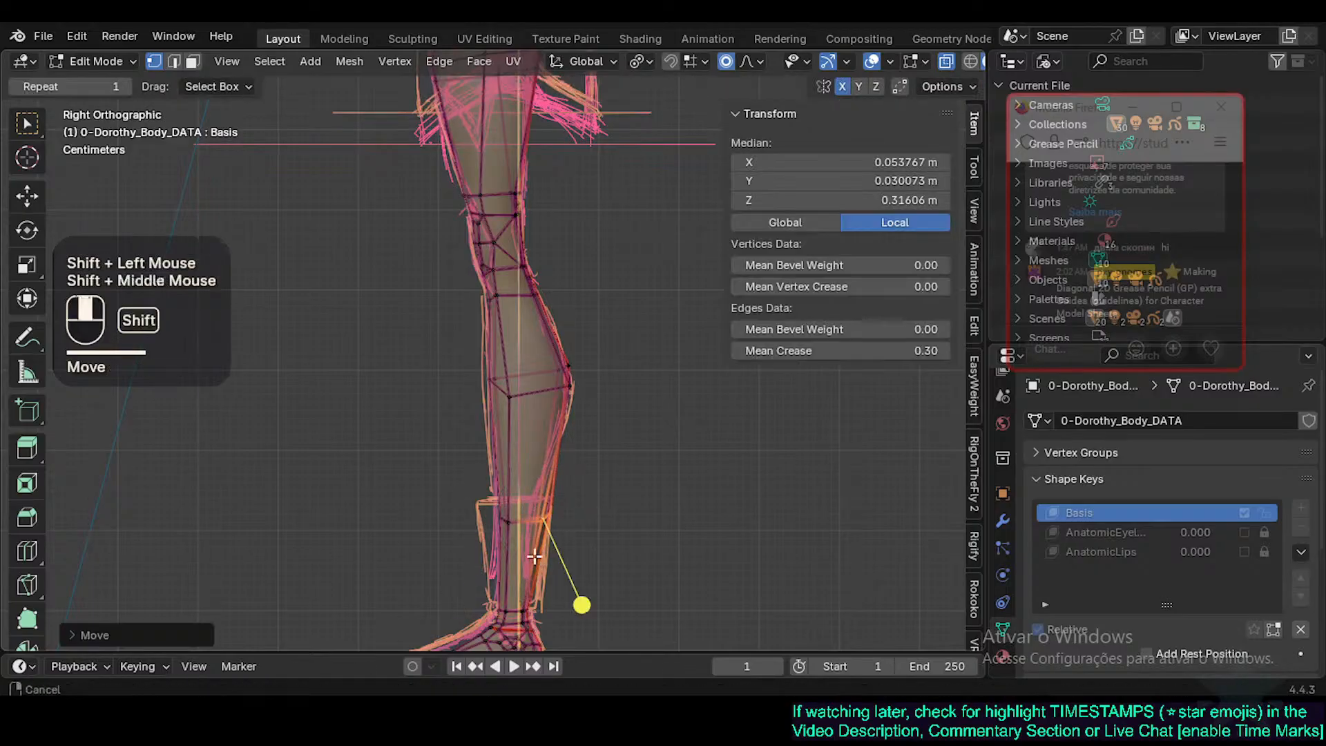
shift+middle_drag(535, 556, 539, 483)
key(alt+a)
key(c)
click(525, 534)
shift+middle_drag(493, 337, 477, 483)
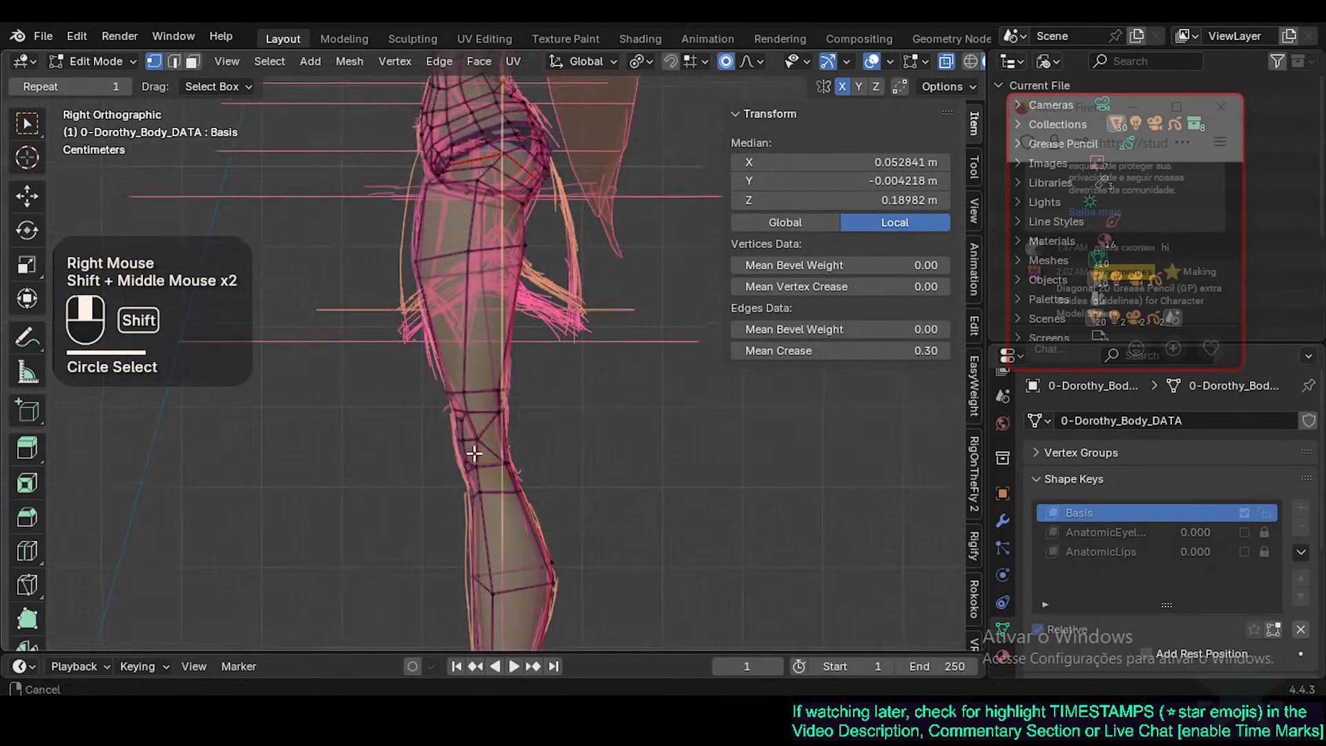
key(alt+a)
key(c)
click(470, 494)
key(alt+a)
shift+middle_drag(497, 412, 477, 511)
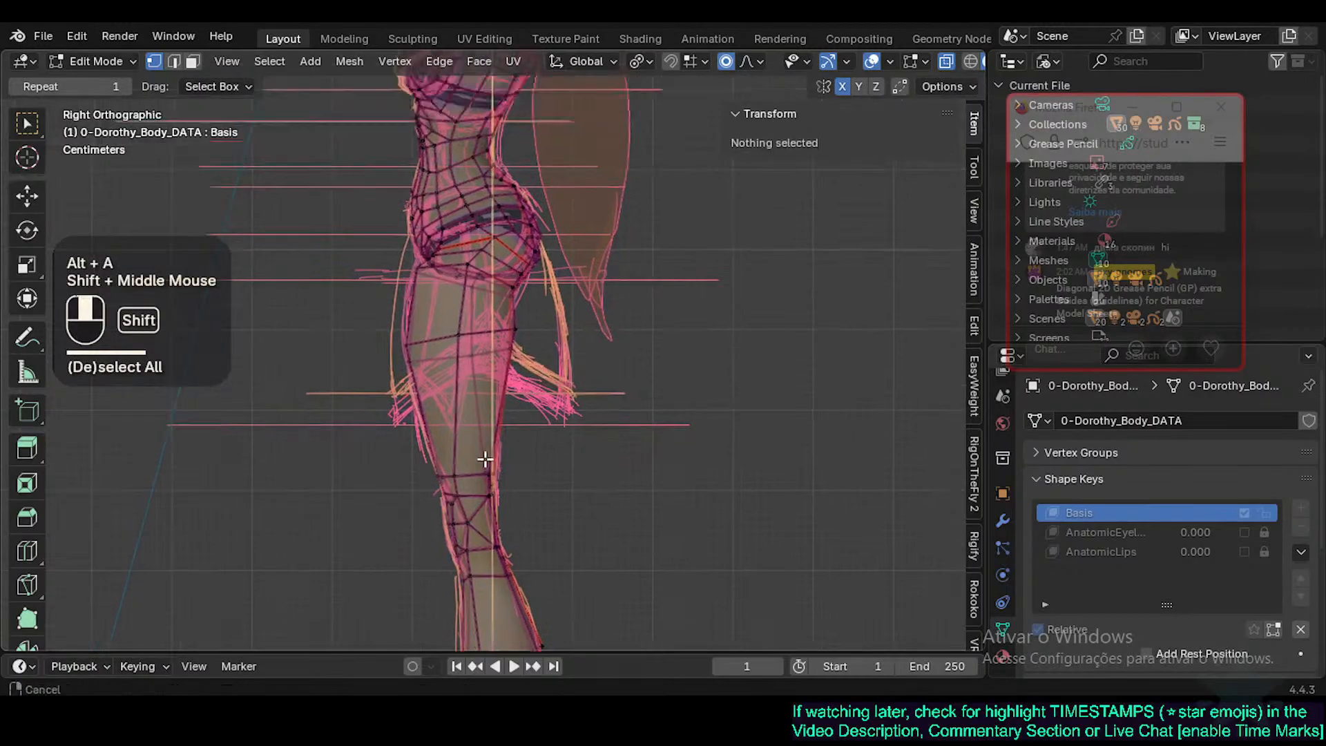
Select the vertices at the crease under the buttock, move them slightly back and down, and rotate them slightly.
shift+middle_drag(477, 442, 461, 513)
key(c)
click(503, 449)
right_click(502, 448)
key(g)
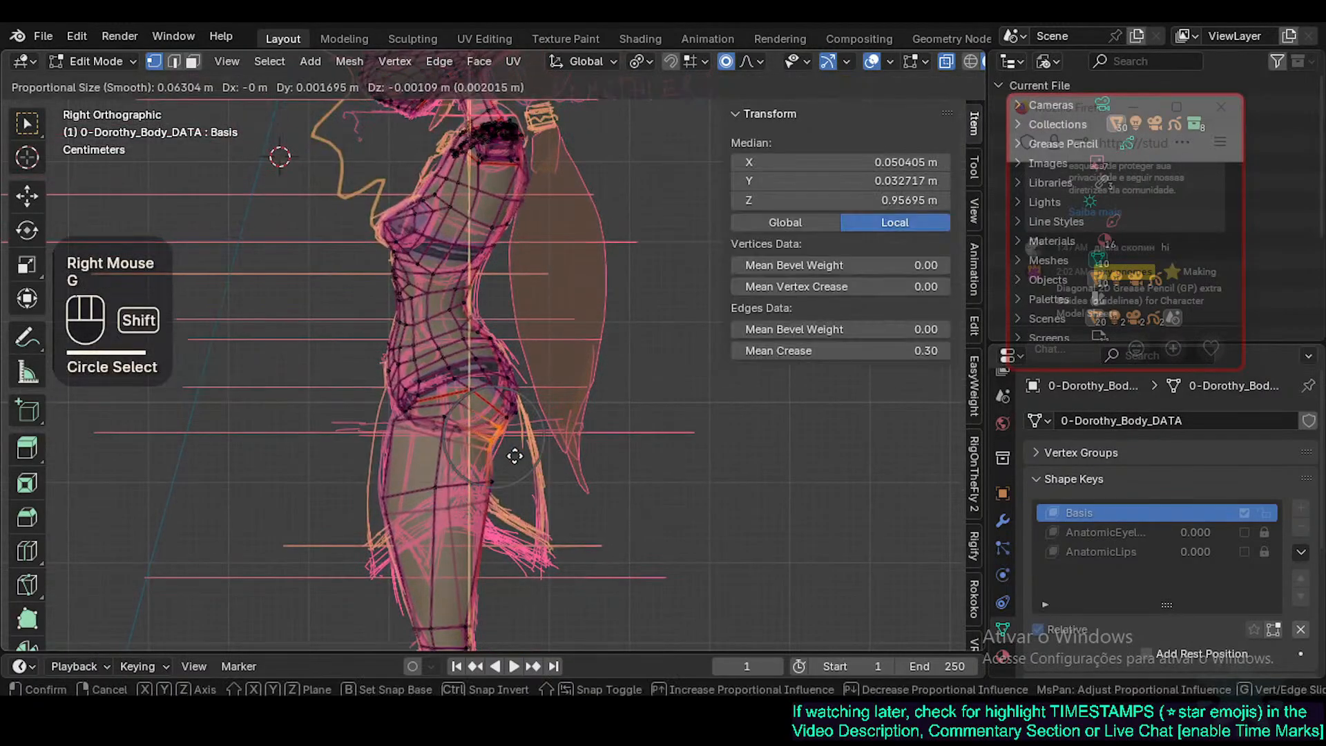
shift+click(516, 457)
shift+middle_drag(519, 420, 513, 441)
key(r)
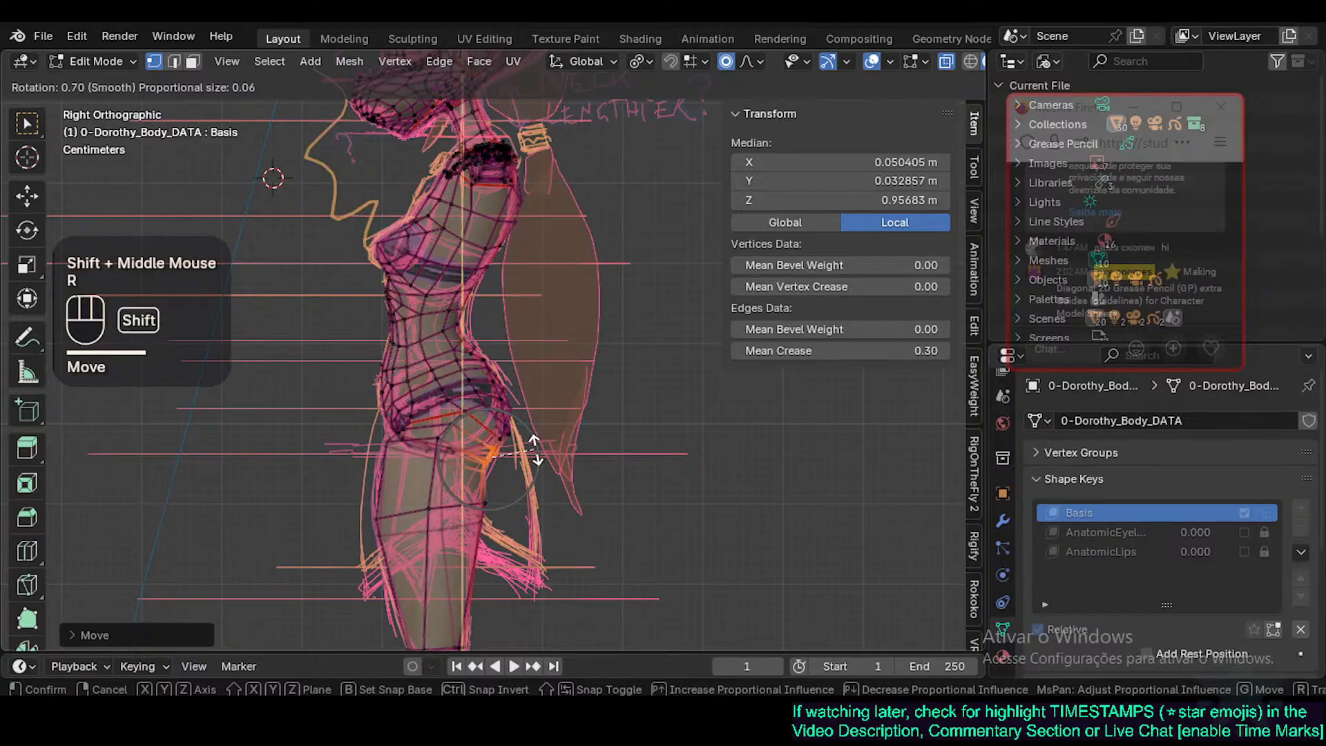
shift+click(531, 439)
Move the rearmost buttock vertices slightly outward and up to match the sketched curve.
key(alt+a)
key(c)
click(510, 423)
right_click(510, 423)
key(g)
shift+click(517, 416)
shift+middle_drag(517, 405, 521, 462)
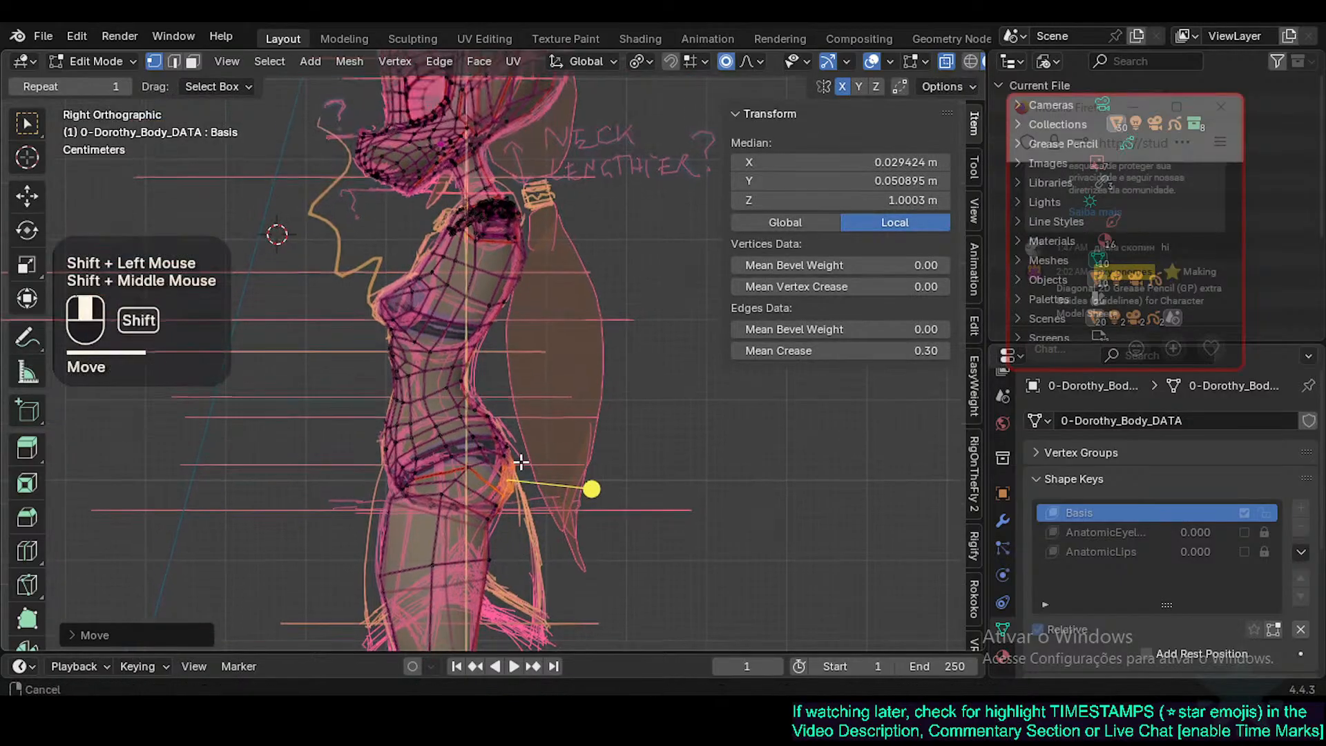
key(alt+a)
key(c)
click(482, 402)
right_click(480, 399)
drag(540, 338, 551, 347)
shift+middle_drag(522, 362, 461, 462)
key(Tab)
scroll(460, 459, up, 2)
key(Tab)
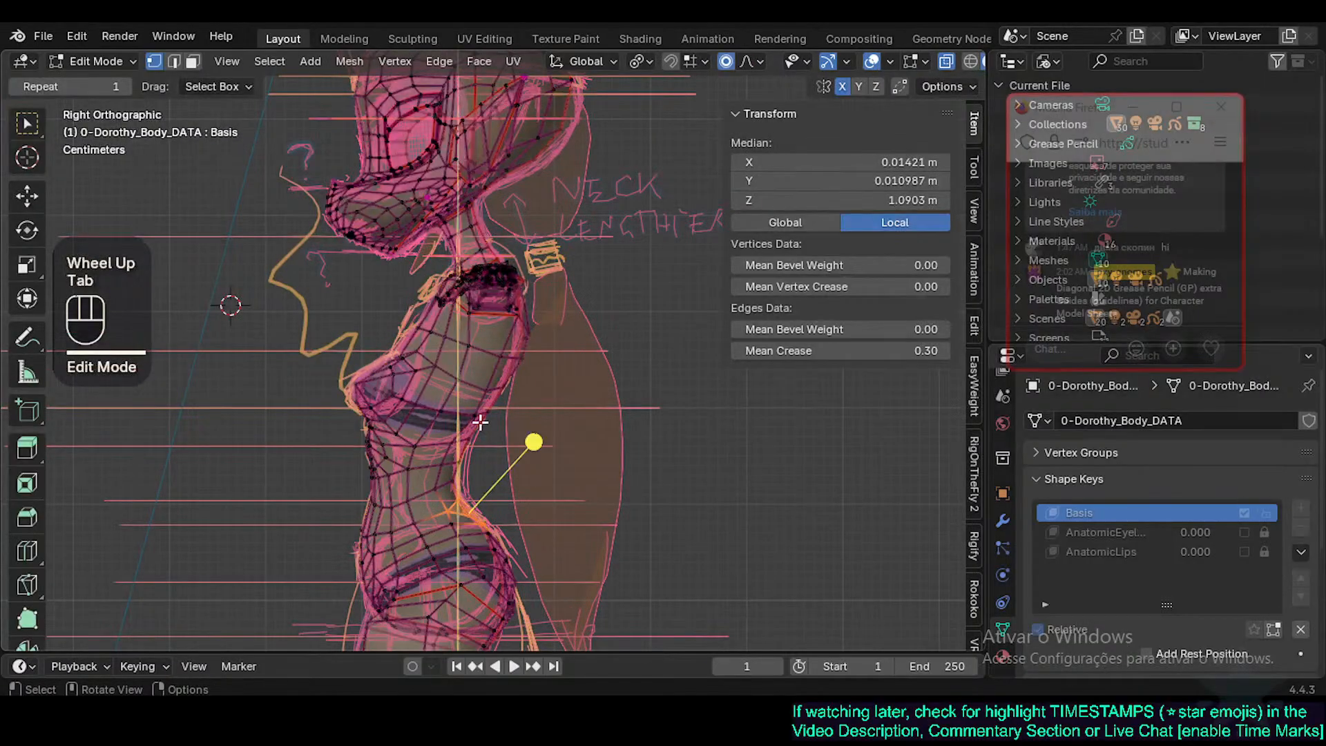
Reposition the single vertex on the mid-back outline at bra-band height to follow the sketched back.
click(475, 418)
key(g)
shift+click(492, 400)
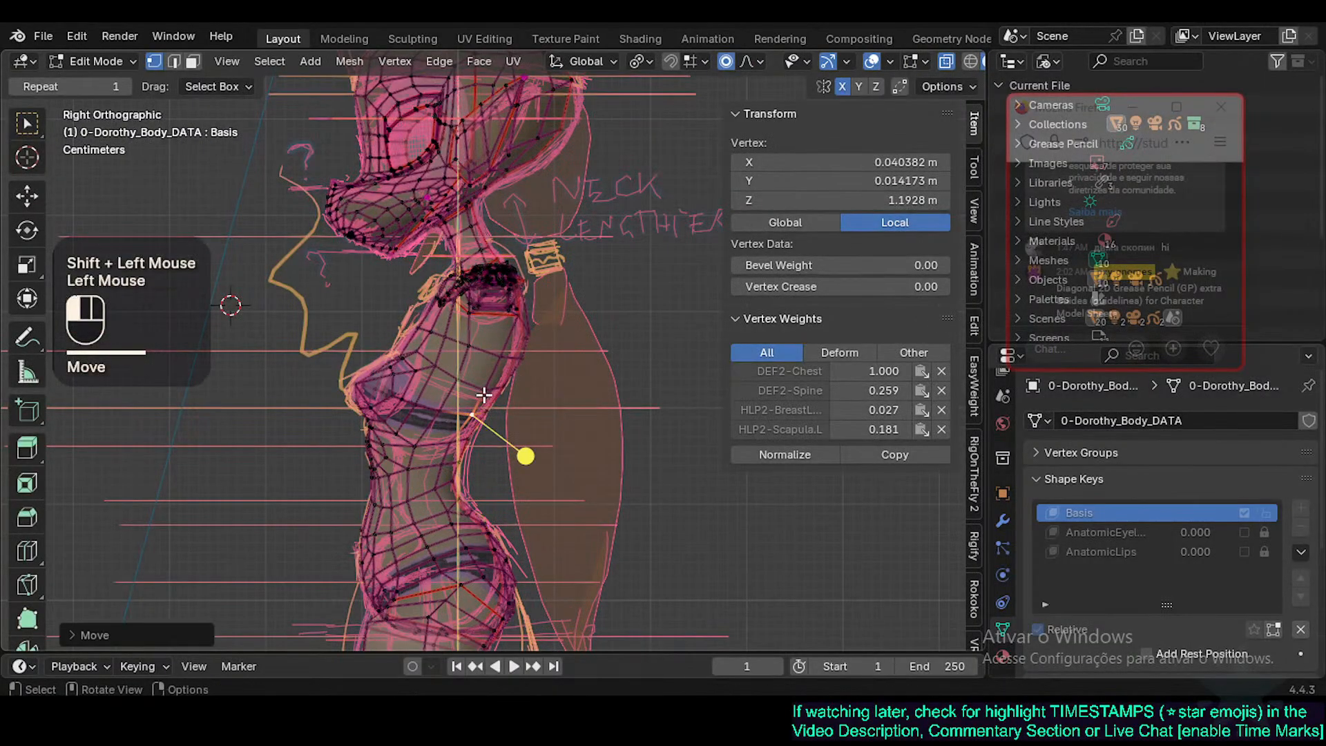
Reposition three single vertices across the side of the upper chest and shoulder-blade area in side view to smooth the torso.
click(484, 395)
key(g)
shift+click(486, 382)
shift+middle_drag(485, 382, 485, 429)
click(469, 396)
key(g)
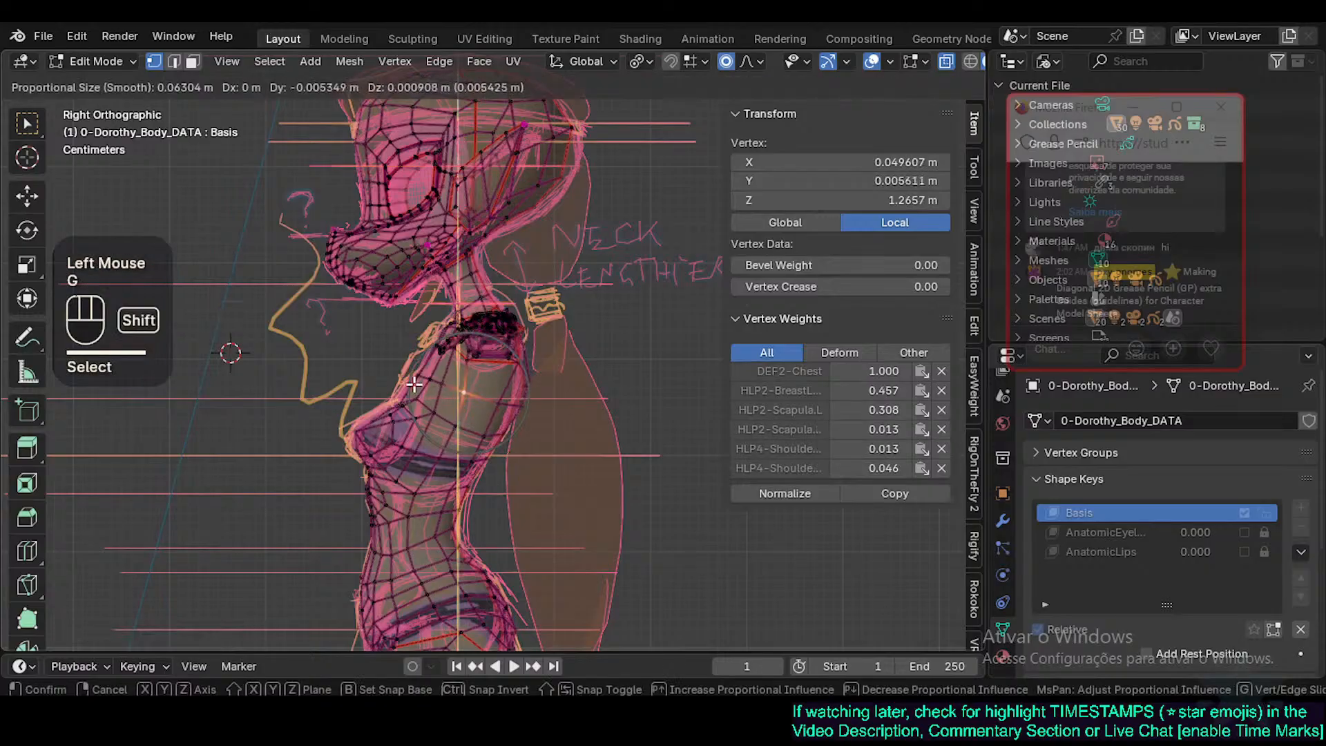
shift+click(459, 391)
click(445, 383)
key(g)
shift+click(446, 385)
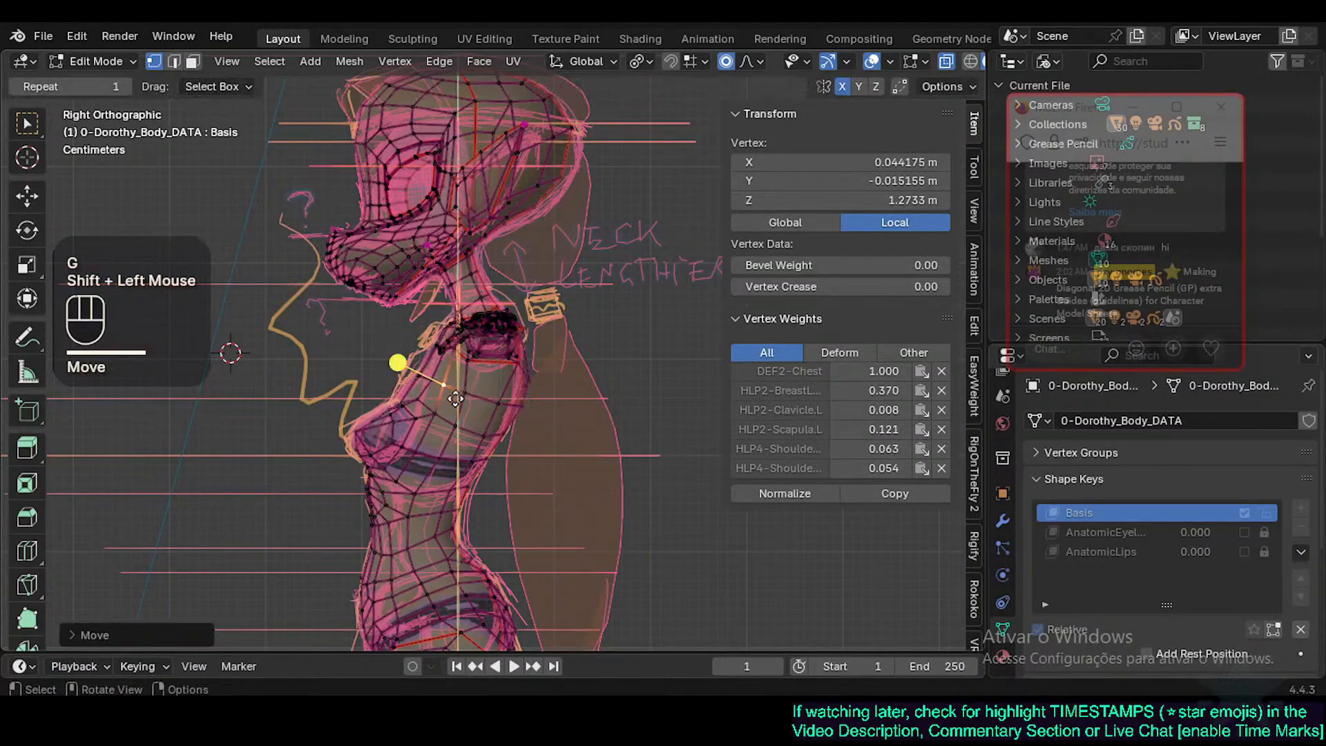
Leave mesh editing and save the file.
middle_drag(447, 385, 459, 435)
key(n)
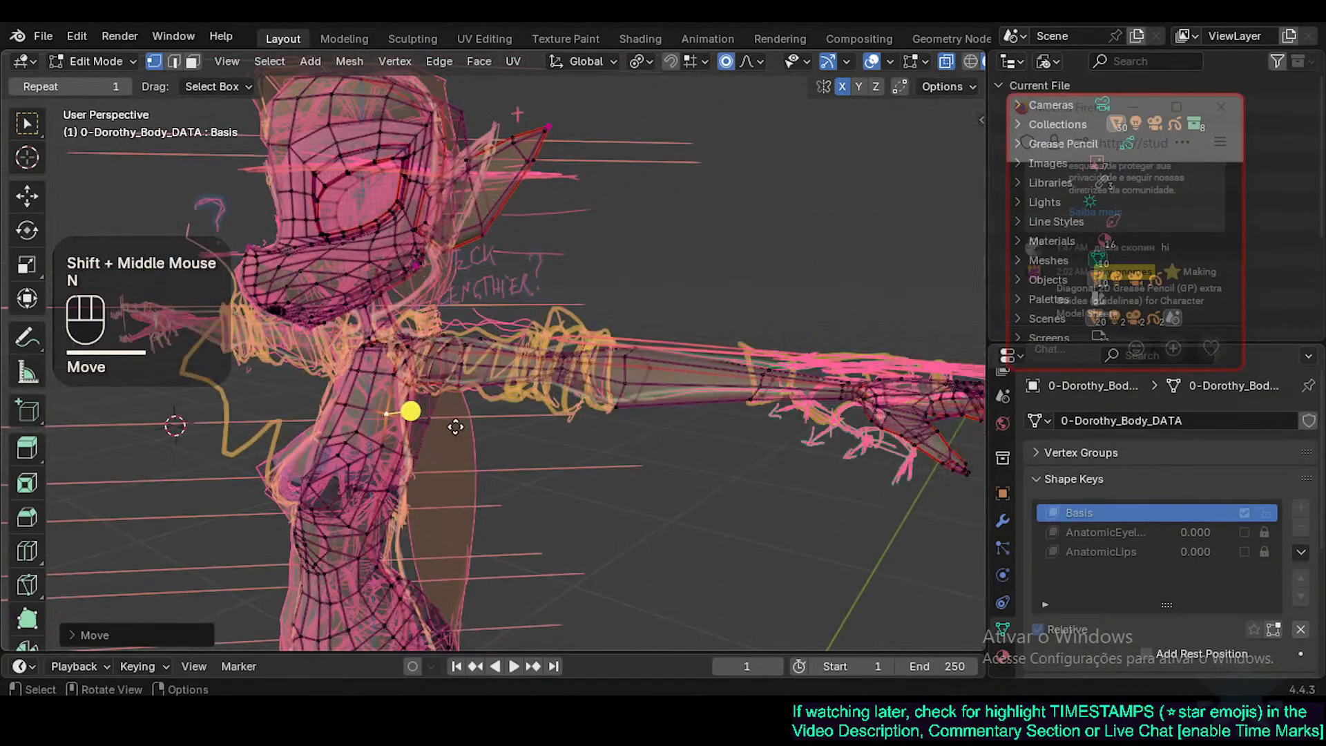
key(Tab)
shift+middle_drag(532, 406, 638, 427)
key(ctrl+s)
In front view, select the middle upper-arm loop of the body mesh, move it up, and scale it to the sketched arm.
key(KP_1)
key(Tab)
key(KP_1)
scroll(485, 367, up, 2)
scroll(638, 428, up, 2)
key(alt+z)
scroll(575, 414, down, 1)
key(alt+z)
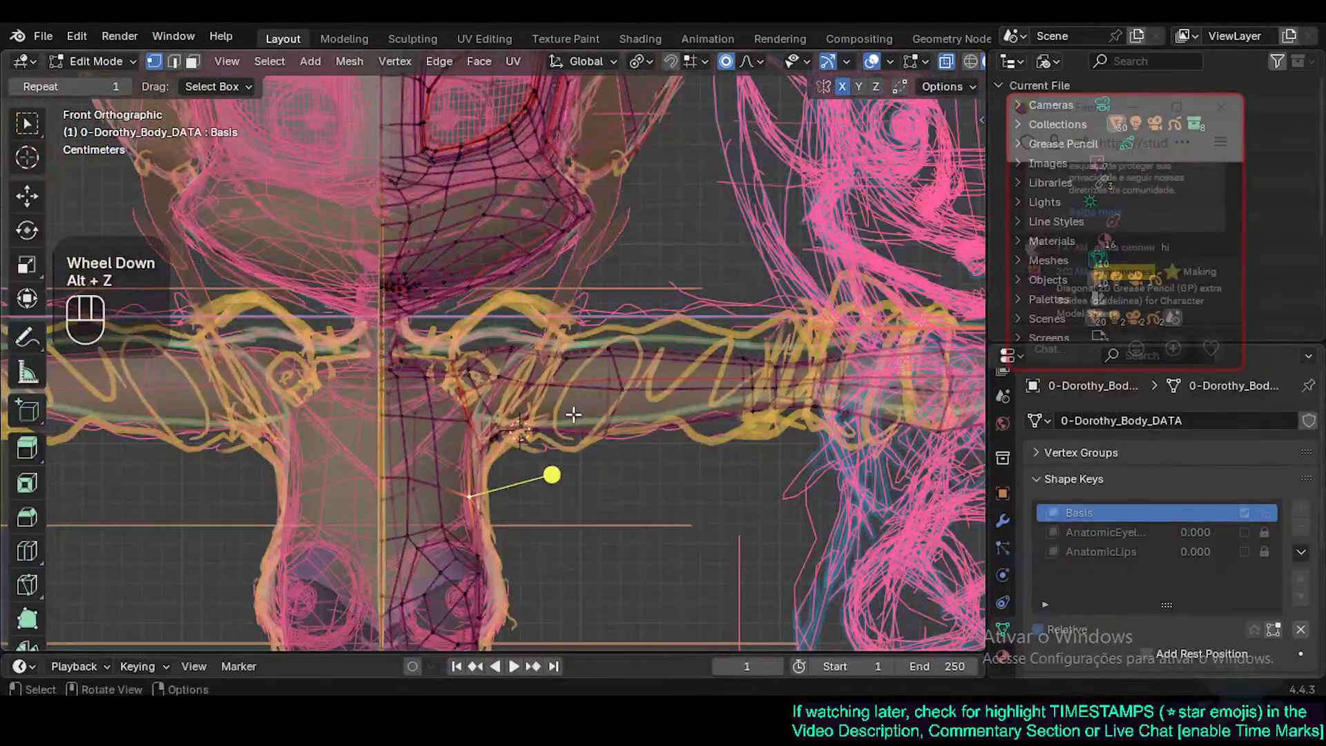
scroll(616, 376, down, 1)
key(alt+a)
key(c)
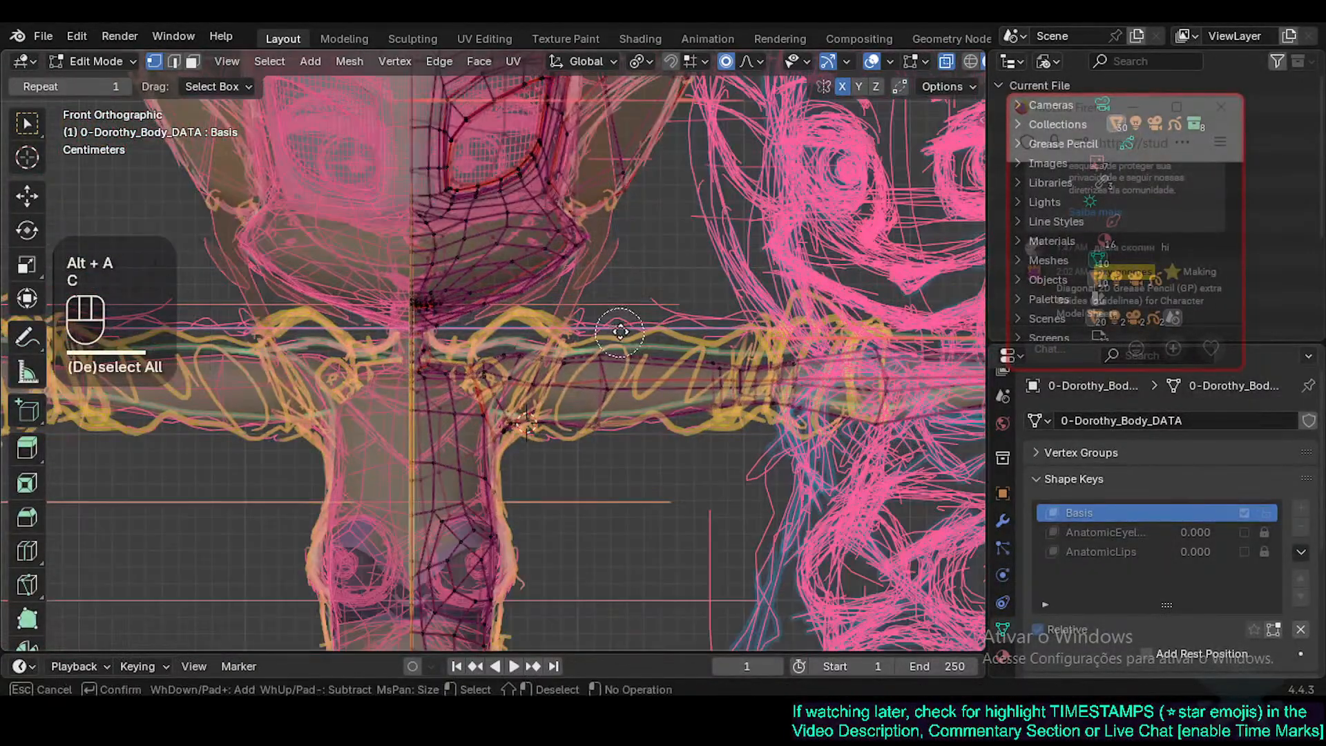
right_click(611, 326)
key(g)
click(623, 296)
key(s)
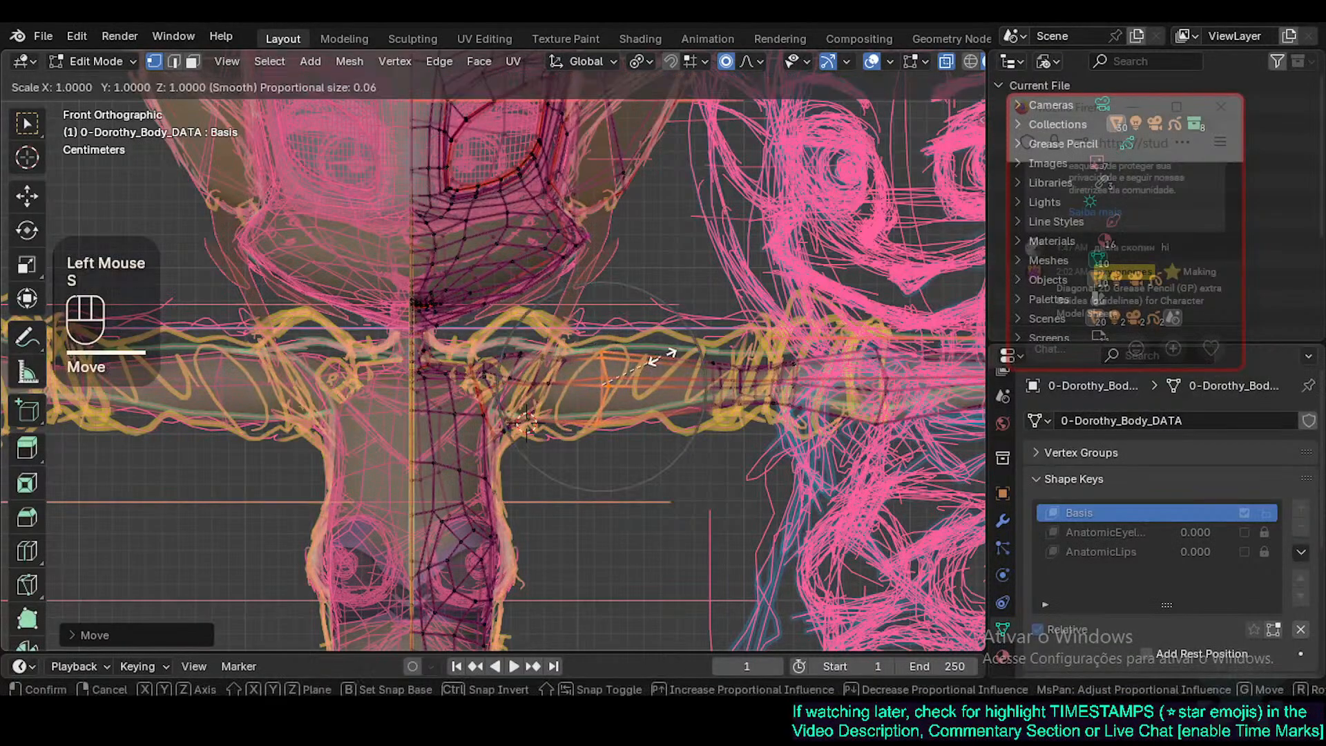
shift+click(628, 304)
Select the vertices around the armpit and shoulder joint, scale them, and move them slightly up.
shift+middle_drag(525, 364, 511, 364)
key(alt+a)
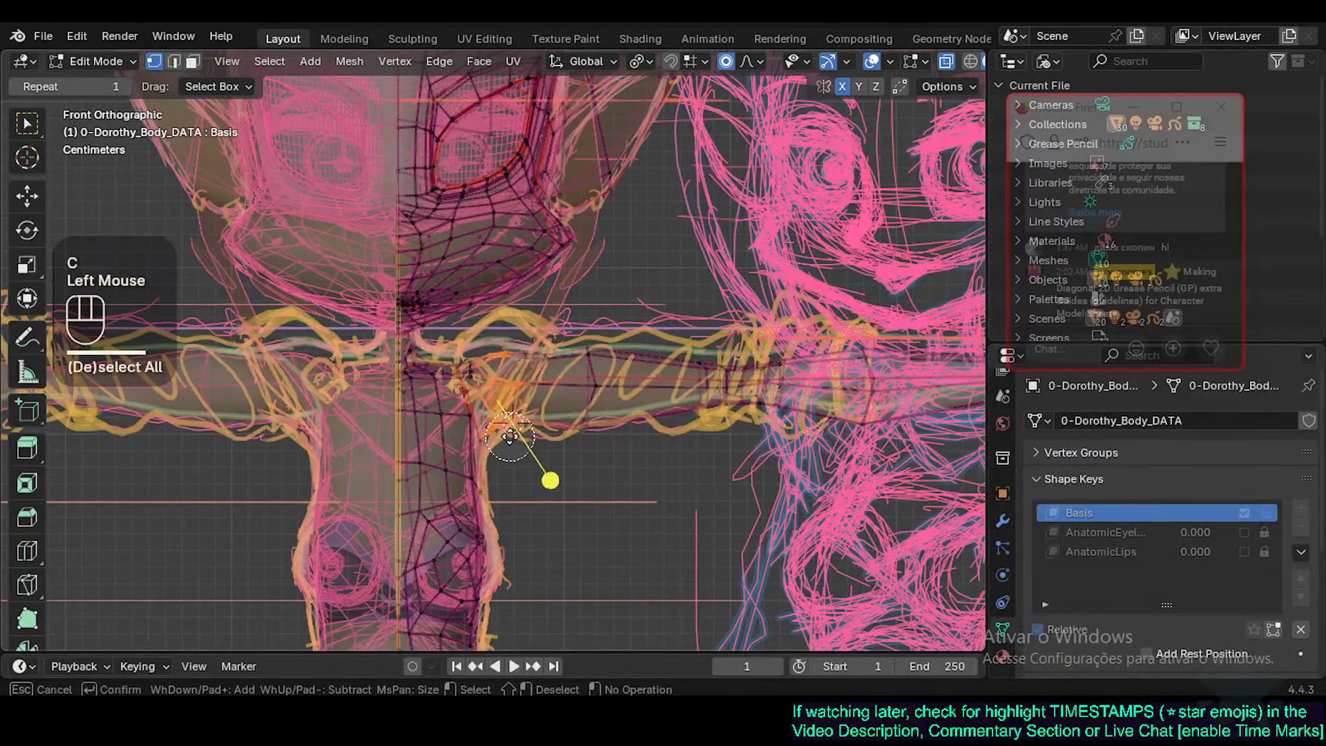
key(s)
key(g)
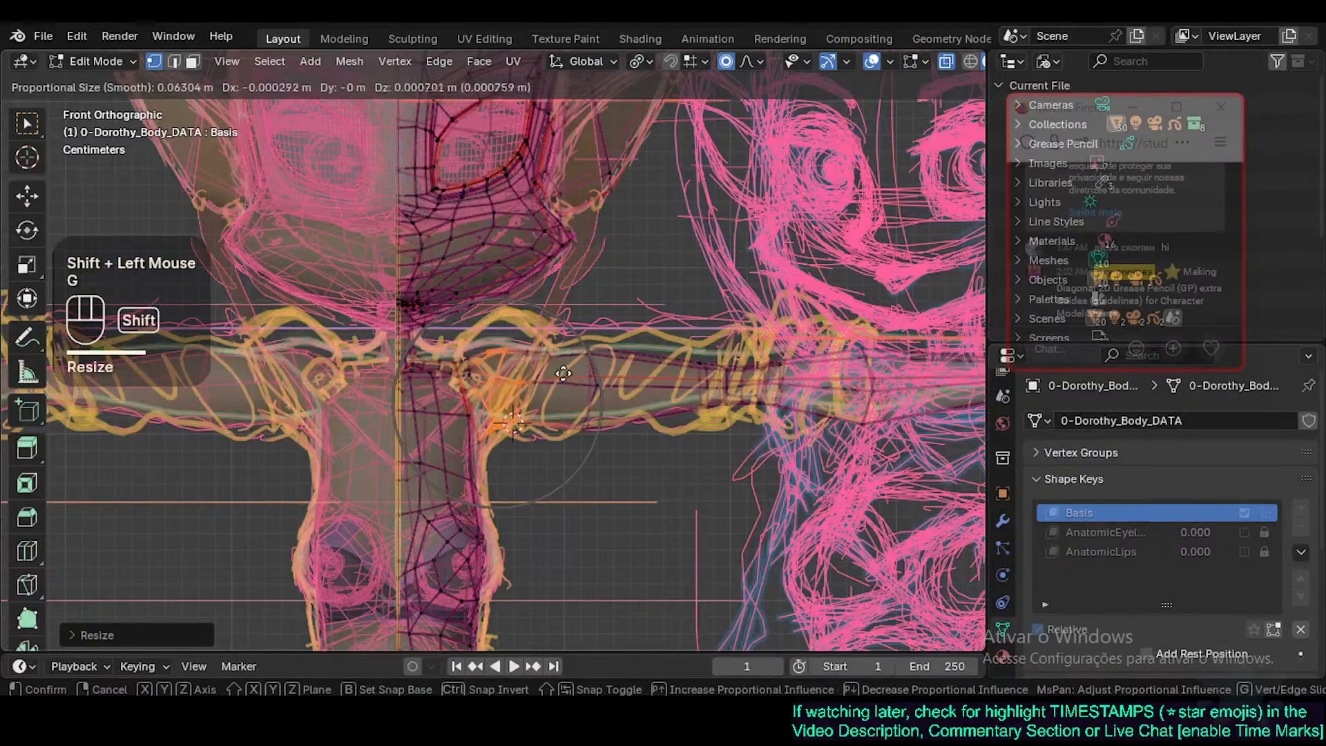
click(576, 371)
Select the vertices along the collarbone and front shoulder, scale them, and nudge them slightly outward and up.
key(alt+a)
key(c)
click(463, 380)
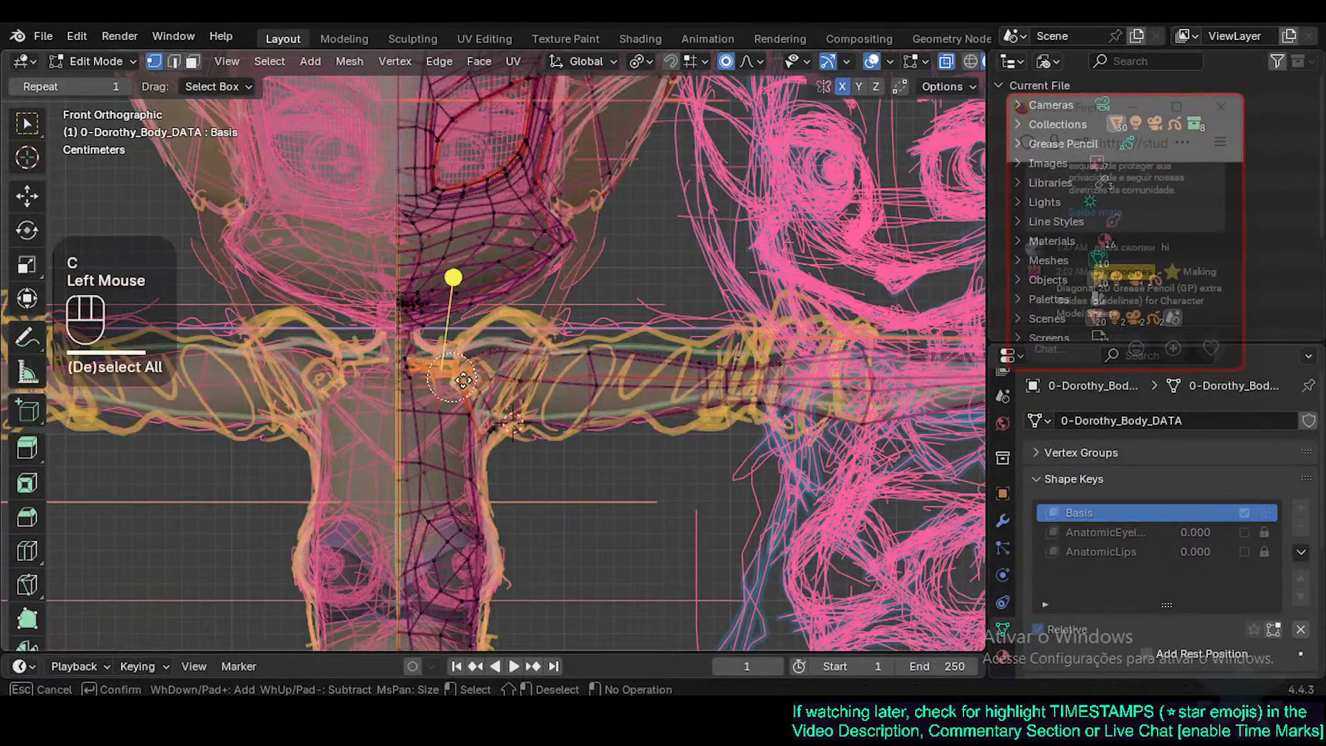
key(s)
shift+click(541, 366)
key(g)
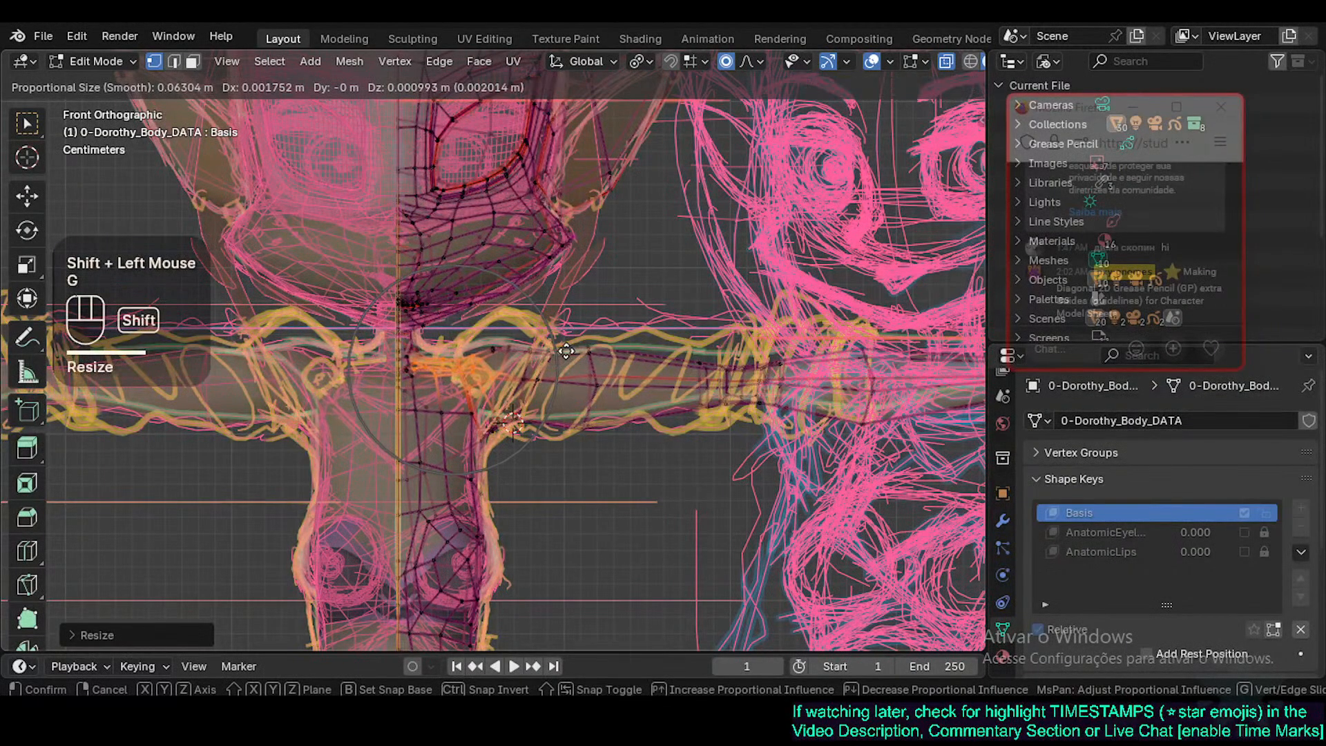
shift+click(487, 355)
Raise individual vertices along the top of the shoulder to follow the sketched shoulder line.
key(alt+a)
key(g)
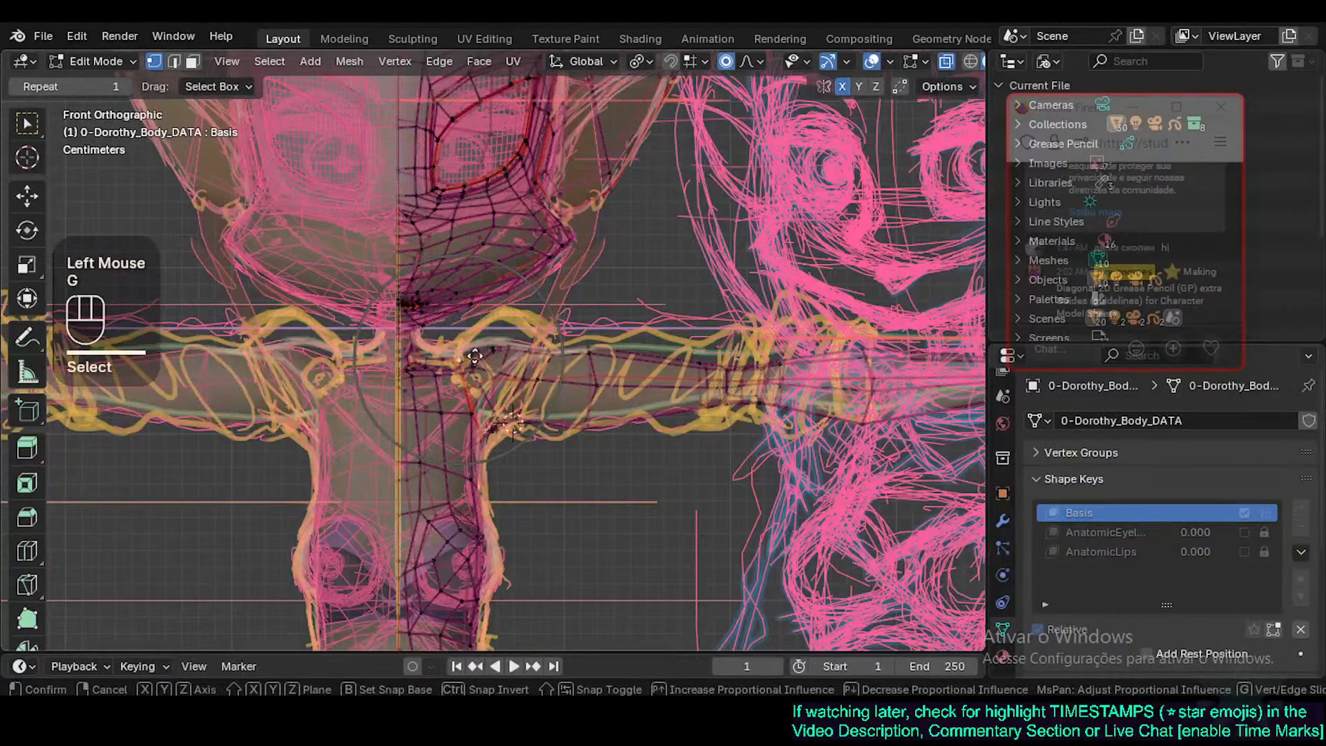
shift+click(483, 336)
click(458, 358)
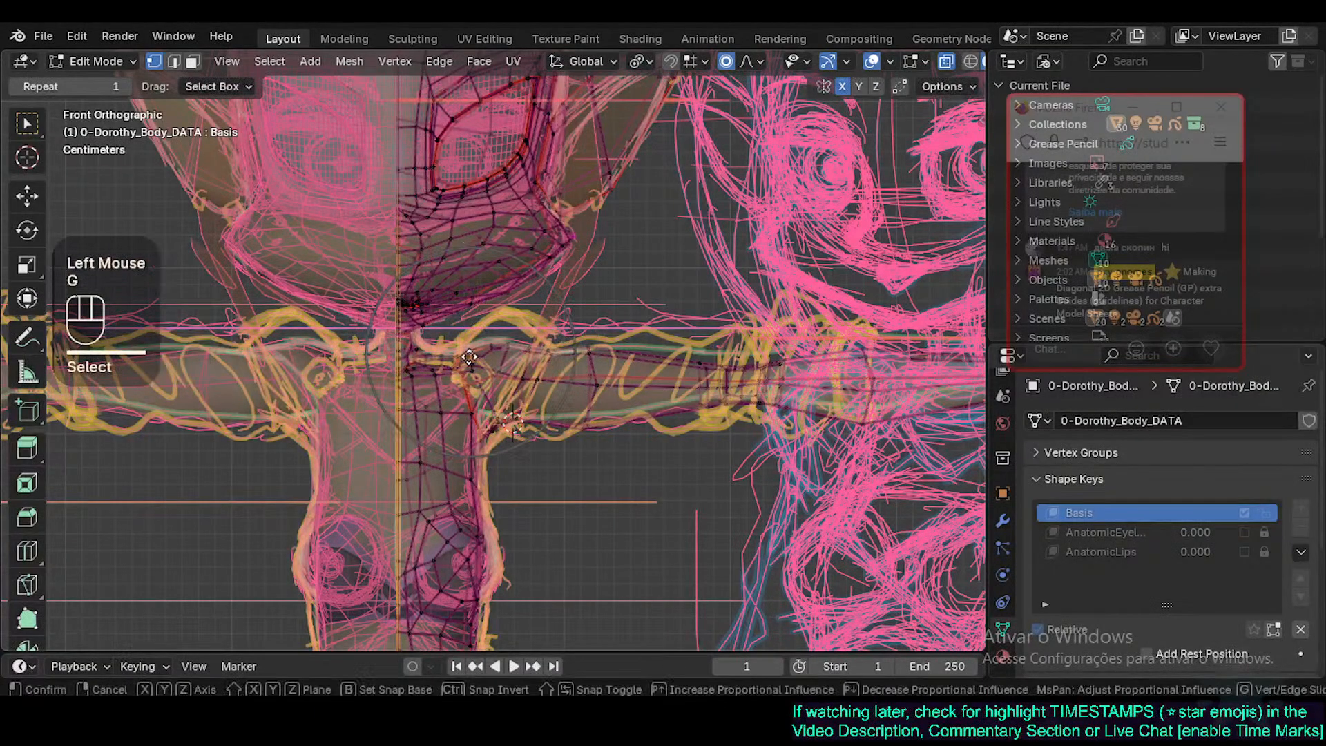
key(g)
shift+click(454, 347)
Reposition the vertex at the base of the neck and the neighbouring collarbone vertex to match the sketched neckline.
click(412, 345)
key(g)
shift+click(425, 326)
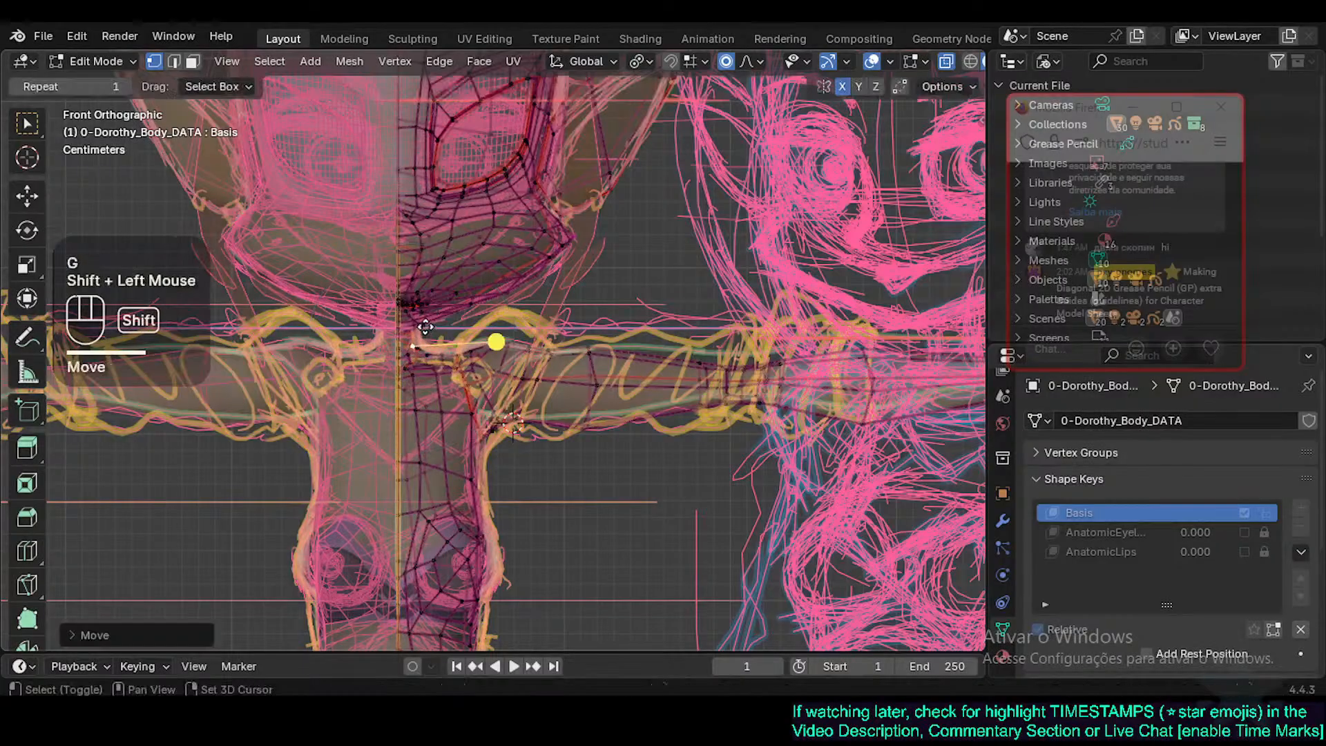
key(g)
shift+click(431, 366)
click(446, 352)
key(g)
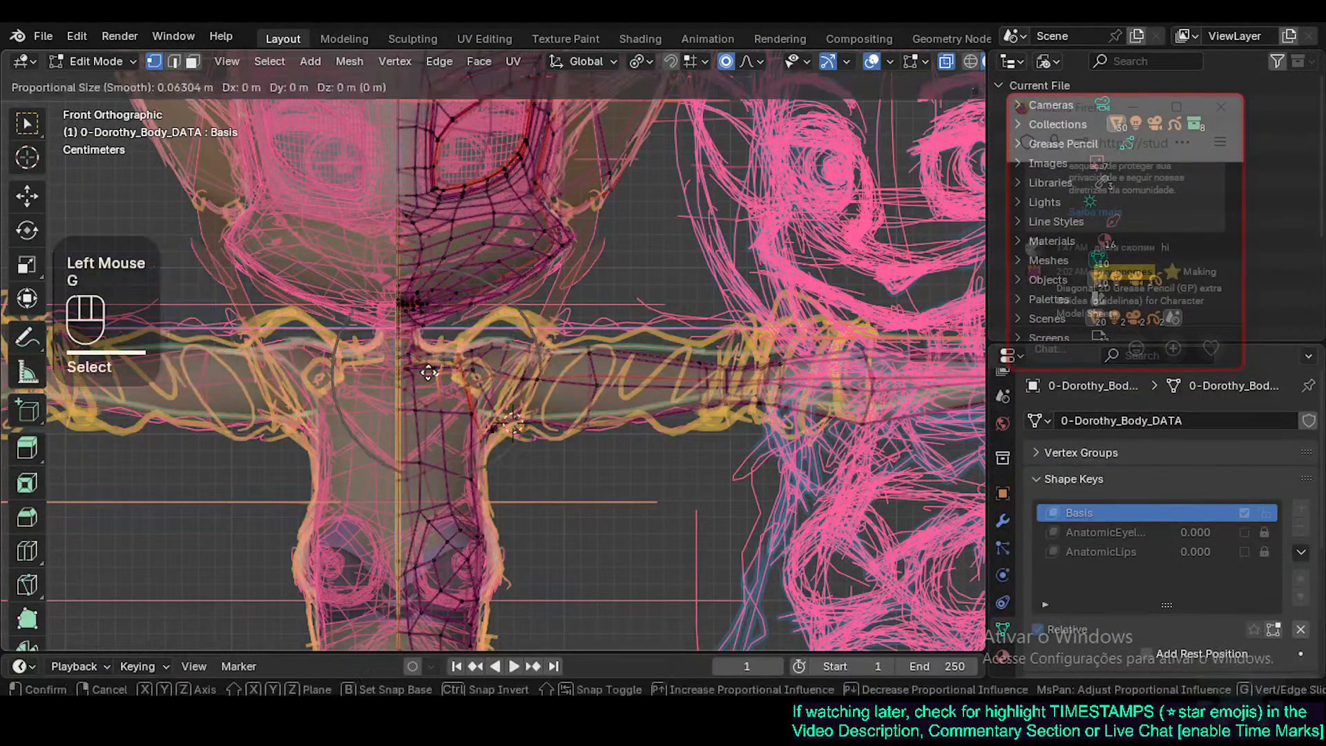
shift+click(515, 369)
Nudge the single vertex on the top edge of the upper arm to the sketched outline.
shift+middle_drag(515, 369, 382, 403)
click(434, 379)
key(g)
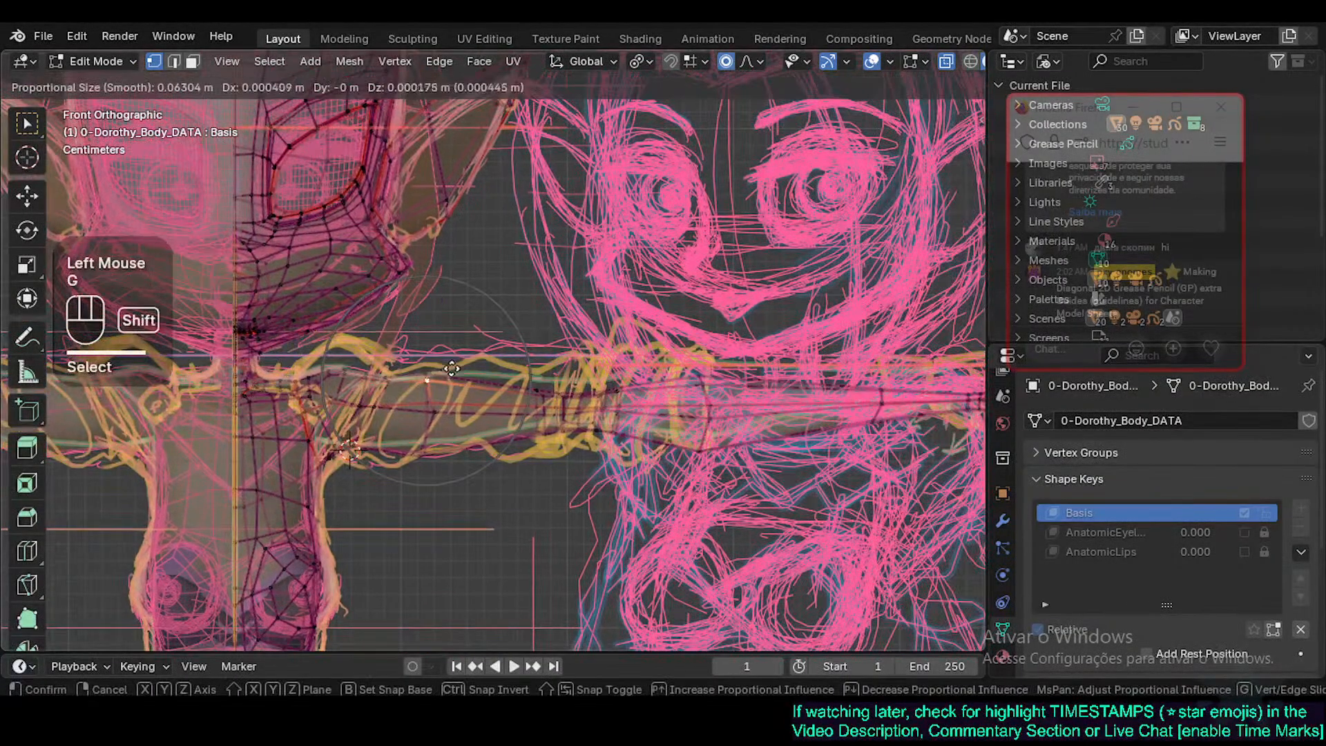
shift+click(456, 371)
Select the elbow loops, scale them, and move them to fit the sketched arm outline.
key(alt+a)
key(c)
click(576, 395)
click(576, 395)
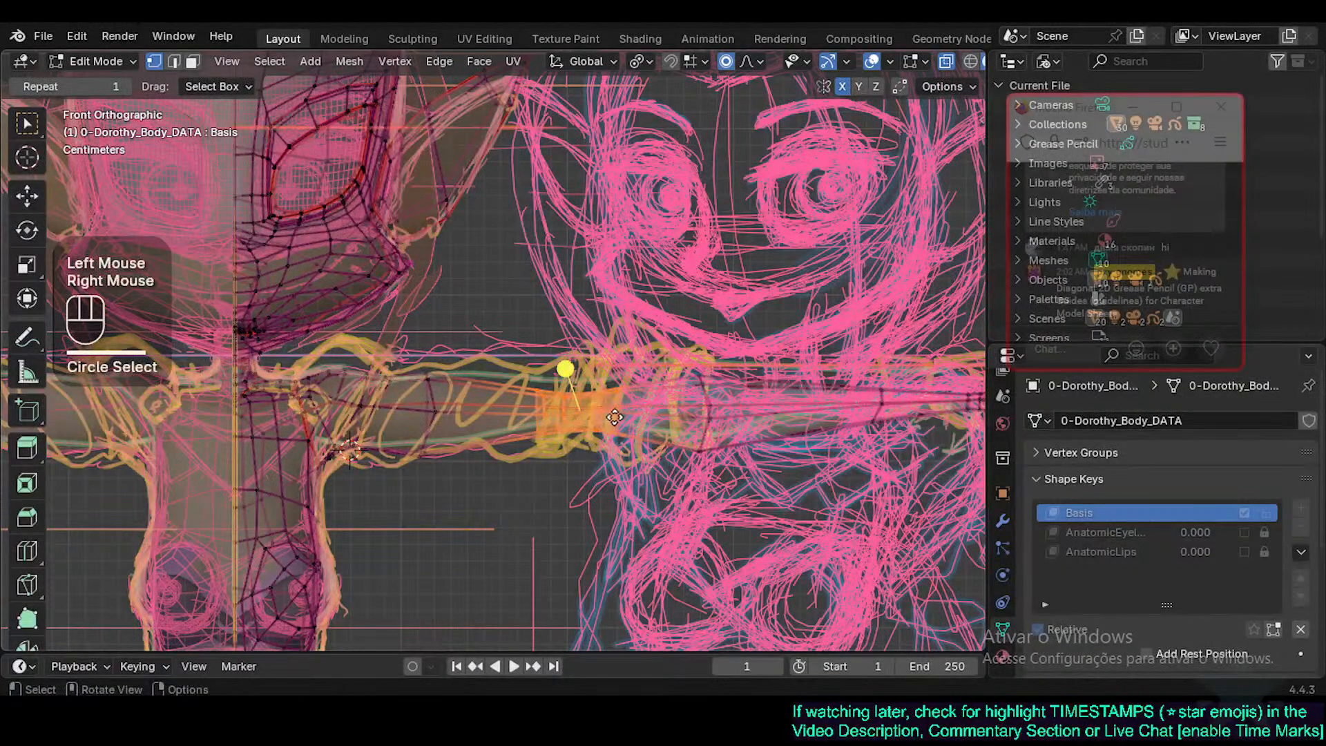
key(s)
shift+click(650, 413)
key(g)
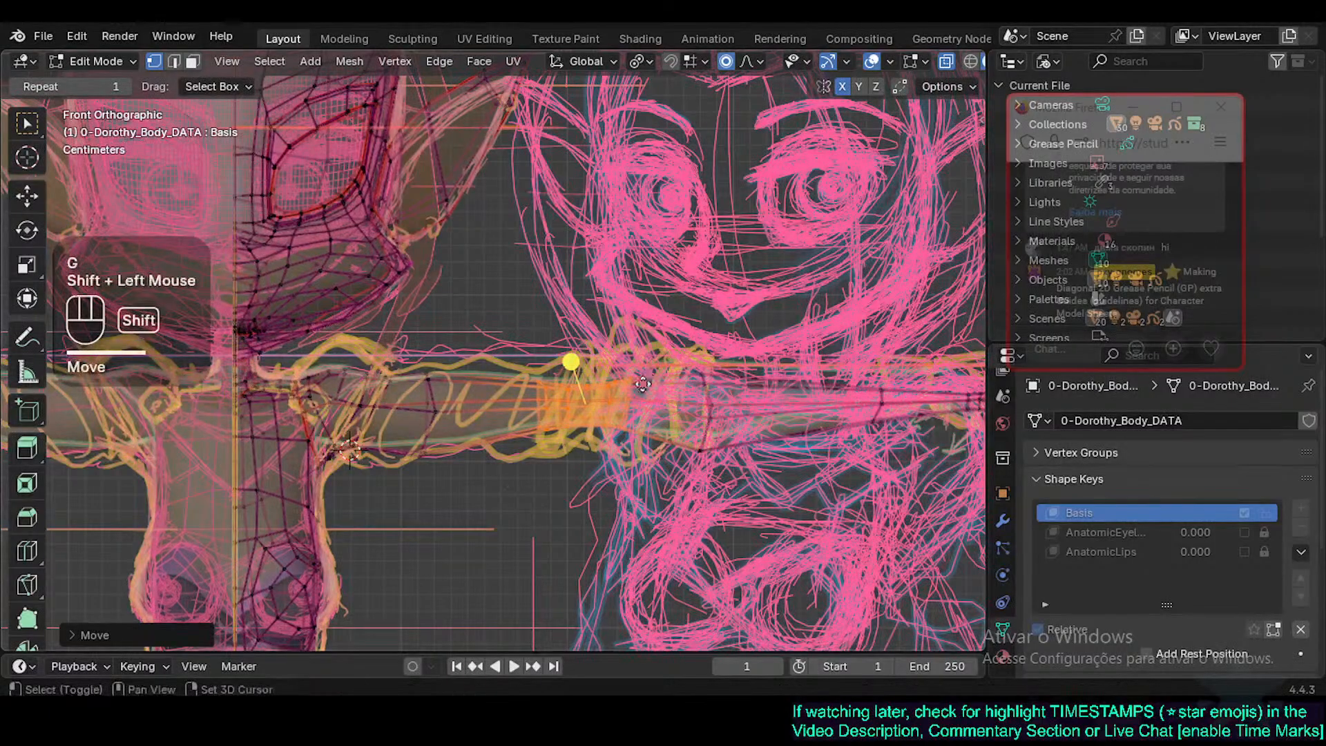
shift+middle_drag(663, 384, 574, 391)
shift+click(596, 379)
scroll(596, 380, down, 1)
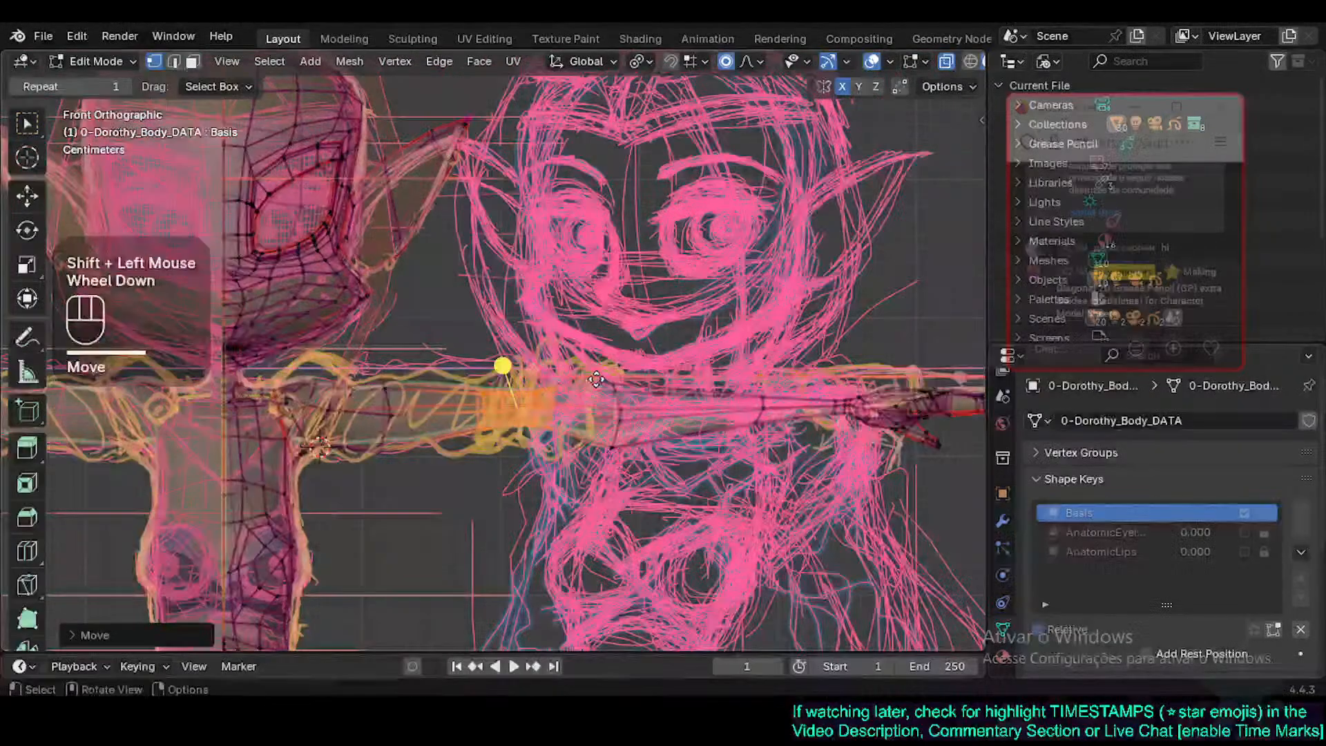
key(g)
shift+click(581, 408)
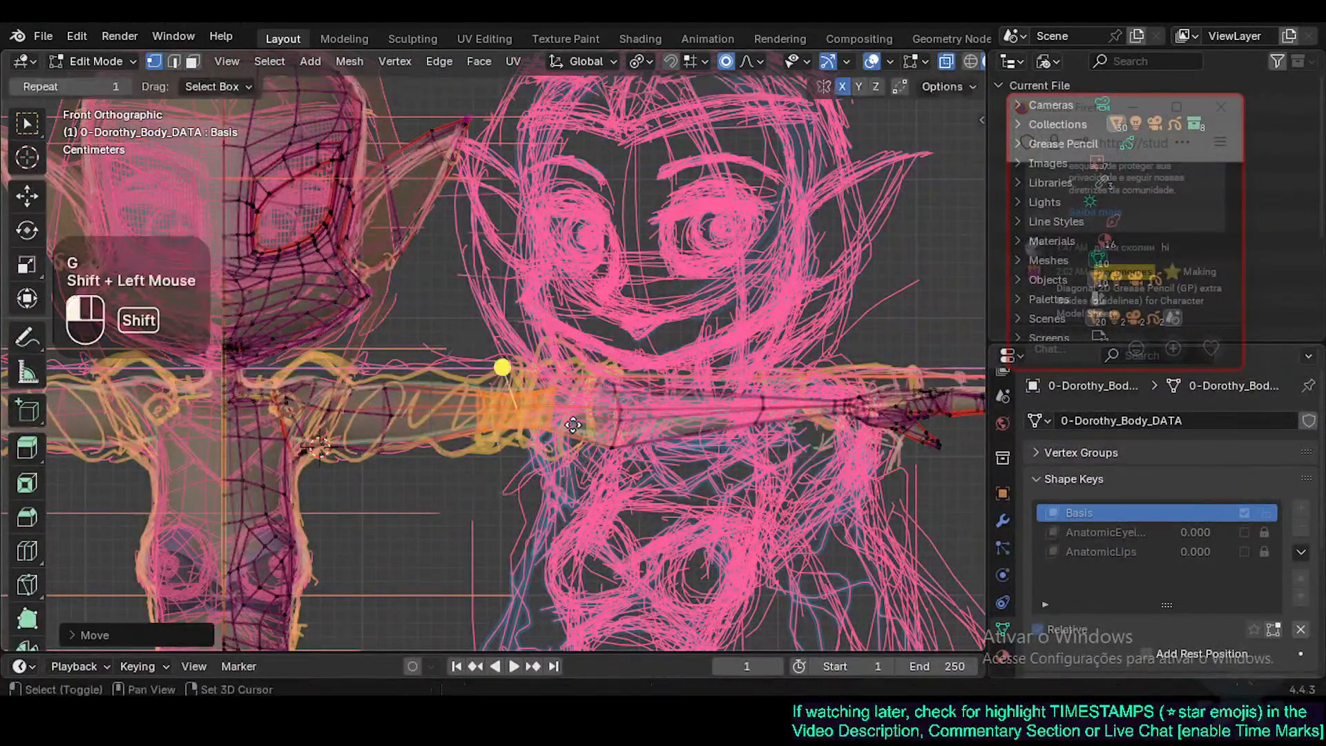
Select the lower vertices of the upper-forearm loop and move them up to slim the forearm's underside.
key(alt+a)
key(c)
click(615, 483)
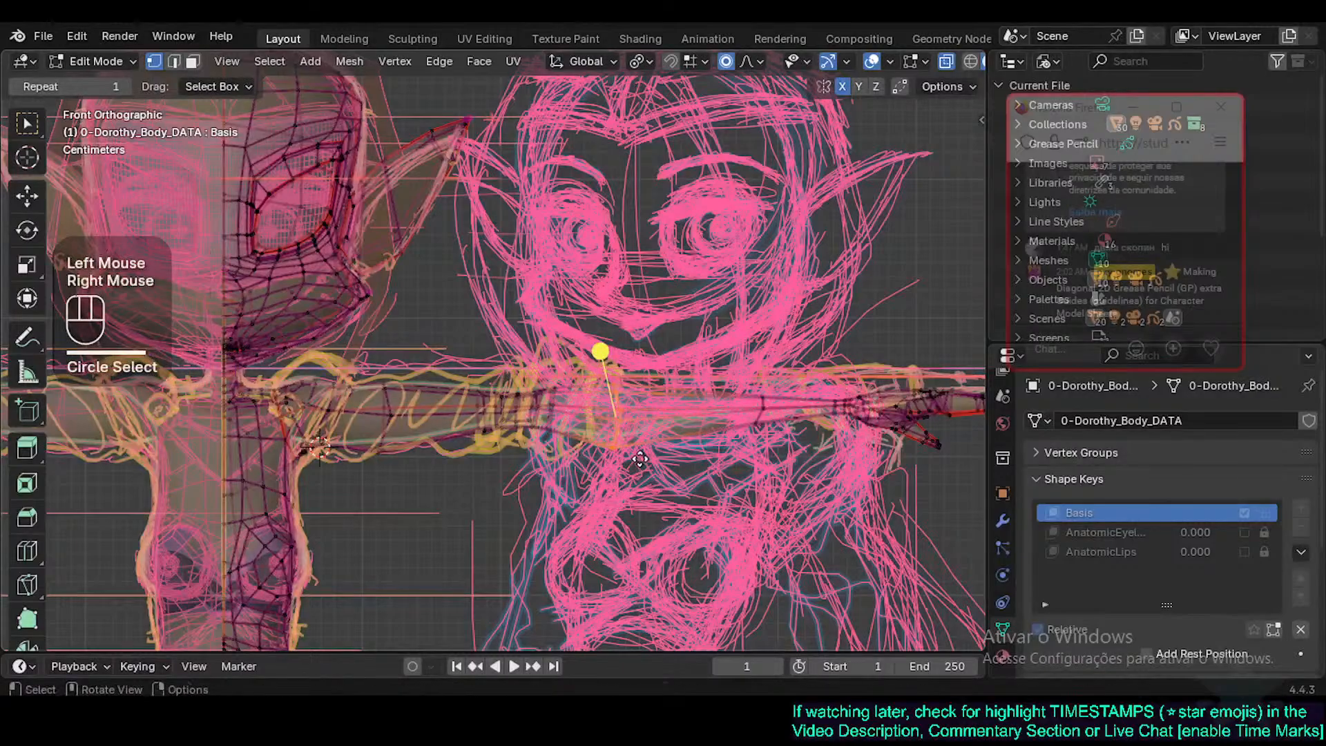
key(g)
click(645, 432)
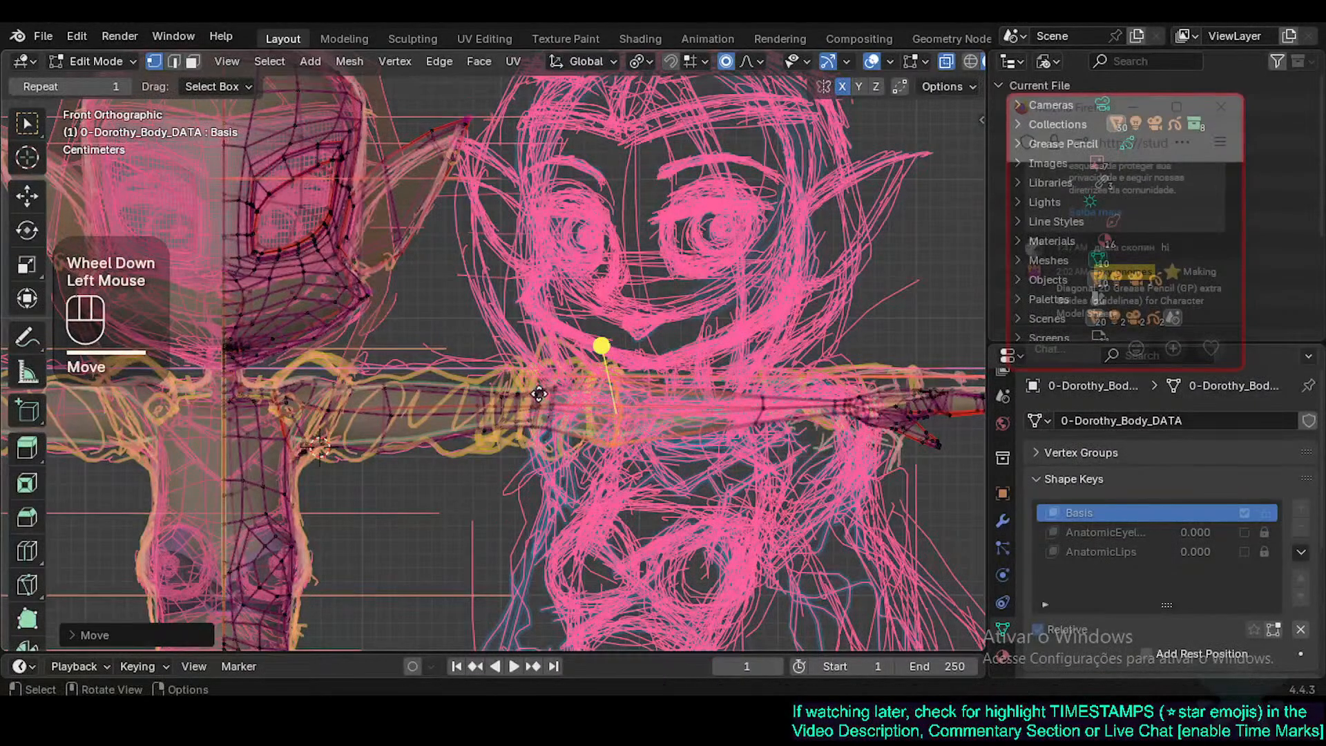
Reselect all the elbow vertices, scale them slightly, and adjust their position within the sketched arm.
key(c)
click(510, 396)
key(c)
click(522, 421)
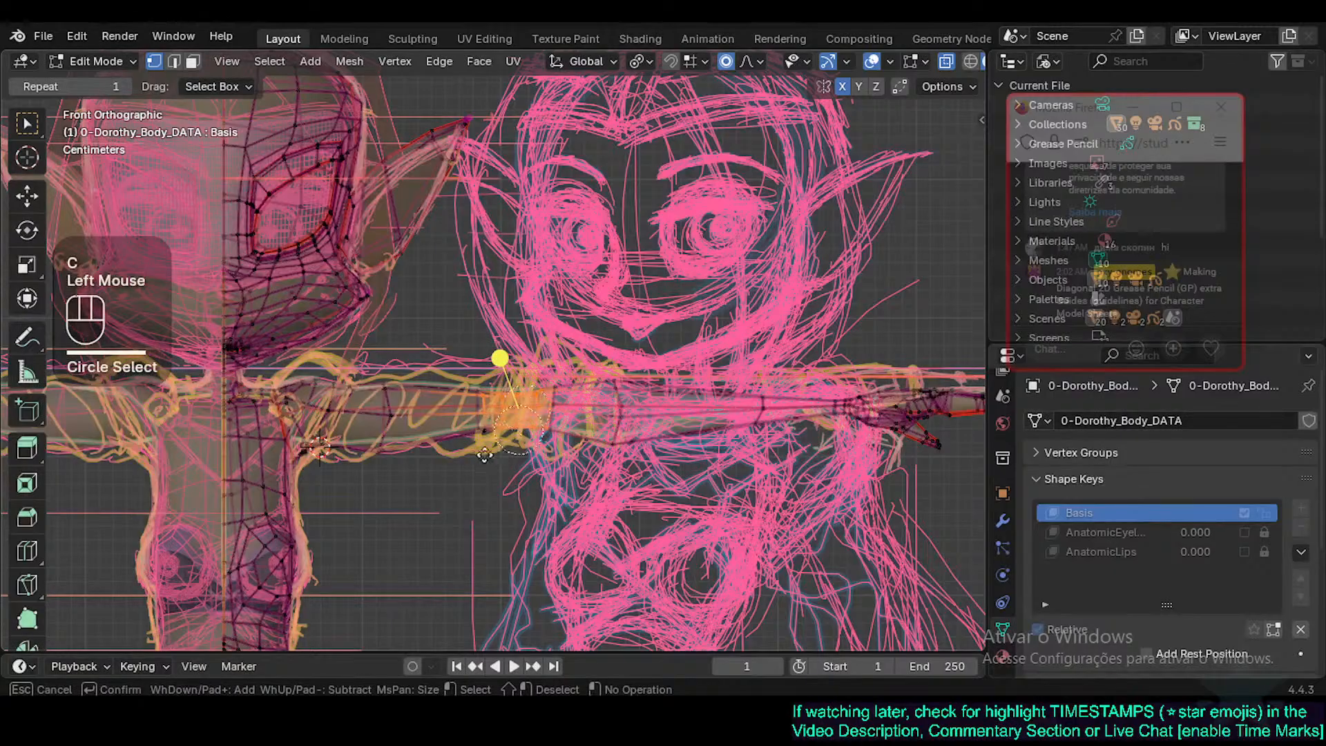
right_click(533, 445)
key(s)
shift+click(550, 441)
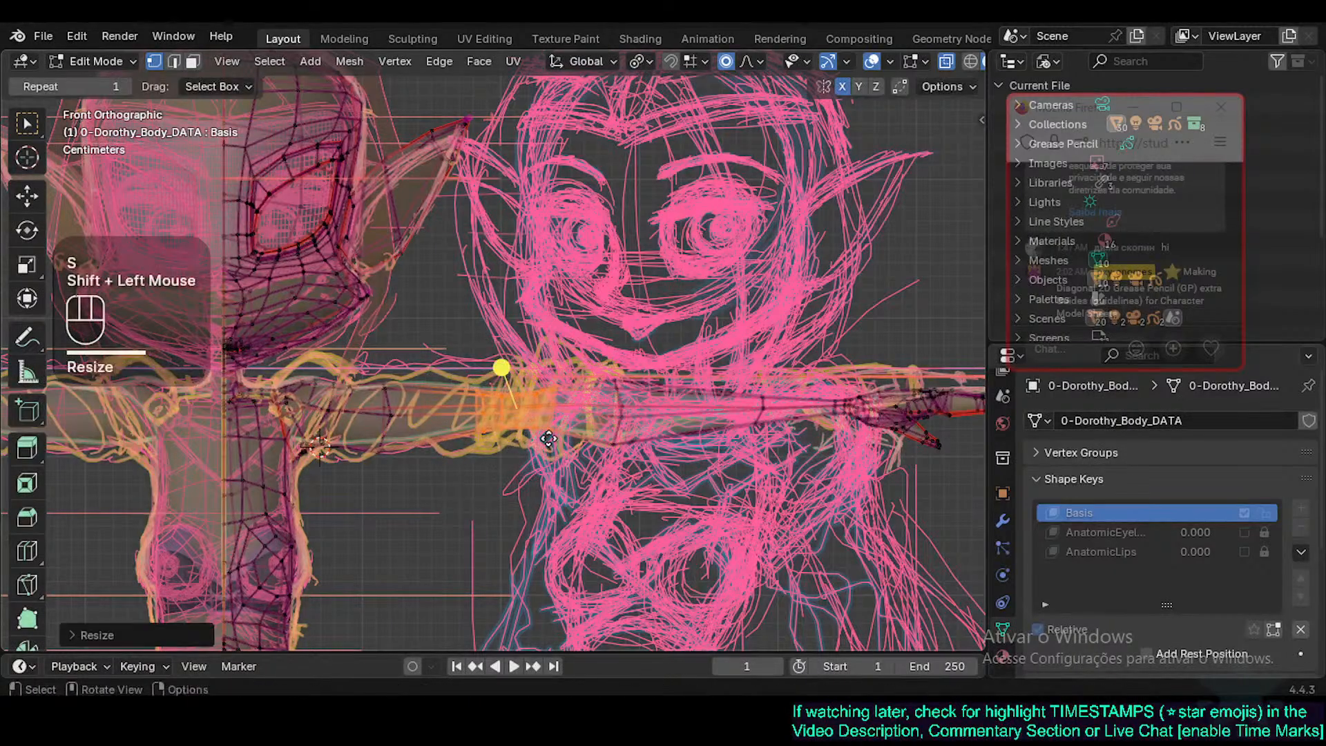
key(g)
shift+click(550, 421)
Select the upper-forearm loop, move it, and rotate it slightly to follow the sketched forearm.
shift+middle_drag(607, 408, 429, 423)
key(alt+a)
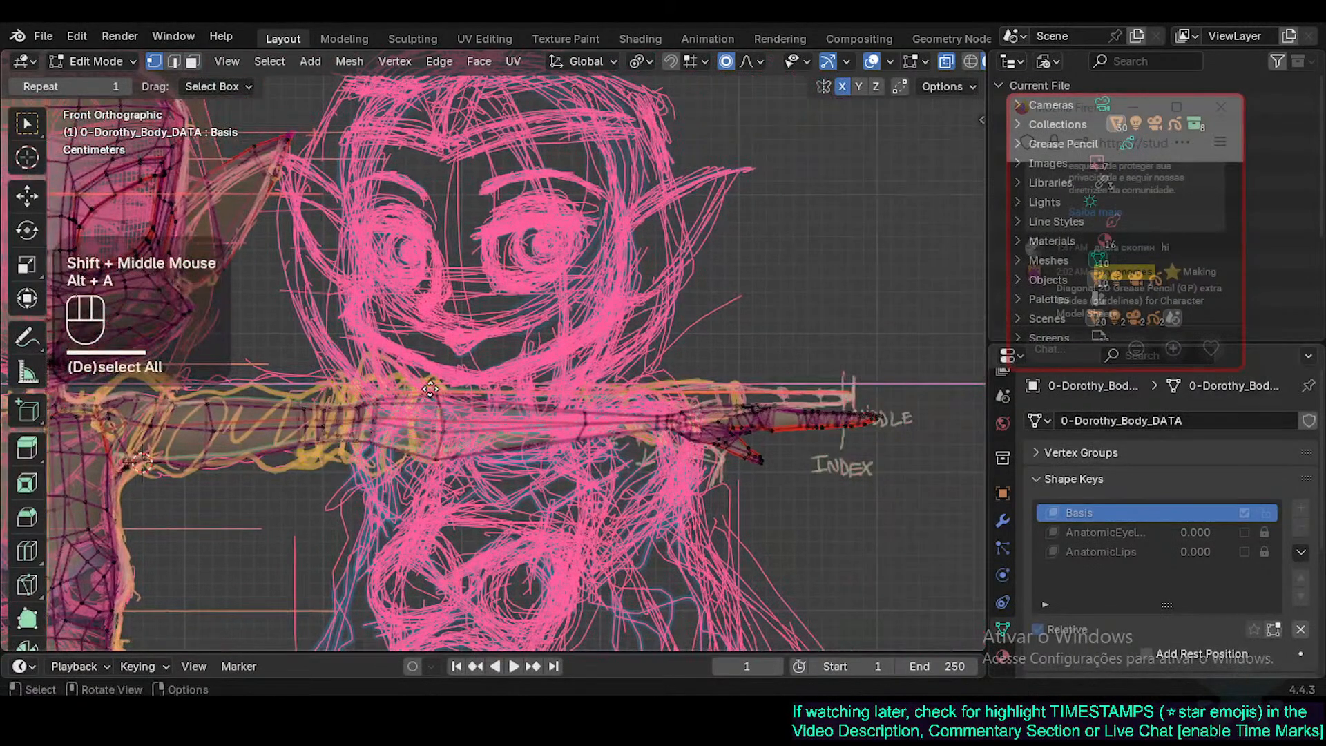
key(c)
click(456, 445)
right_click(455, 487)
key(g)
shift+click(559, 427)
key(r)
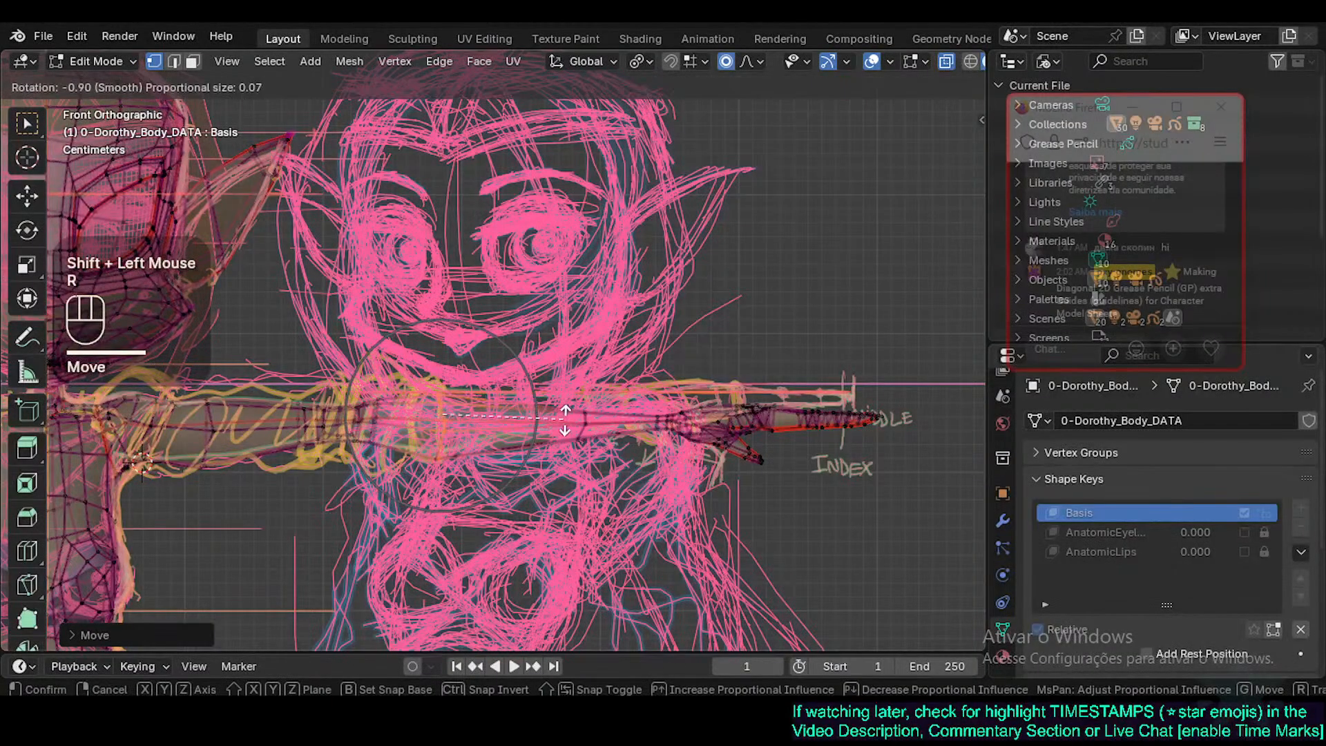
click(561, 416)
key(g)
shift+click(564, 413)
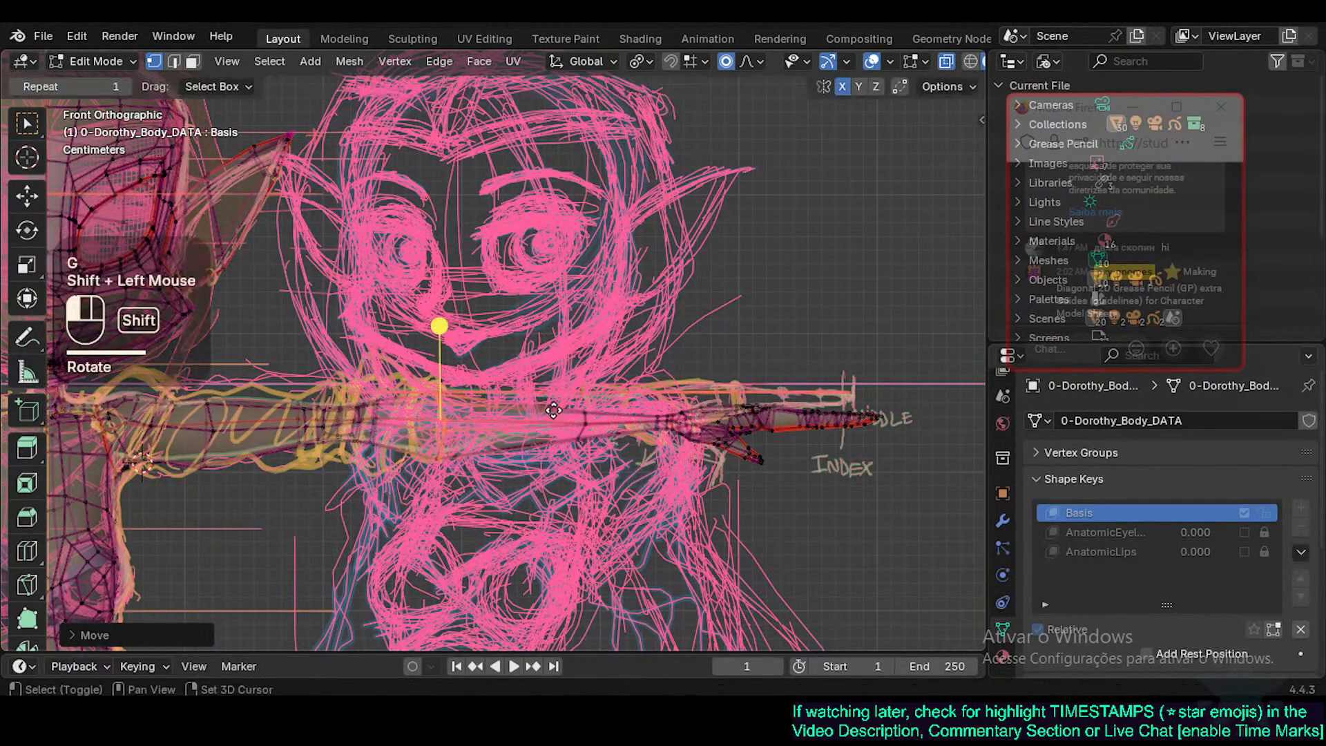
Scale the selected upper-forearm loop and shift it slightly to fit the sketch.
key(s)
shift+click(566, 411)
key(g)
shift+click(567, 413)
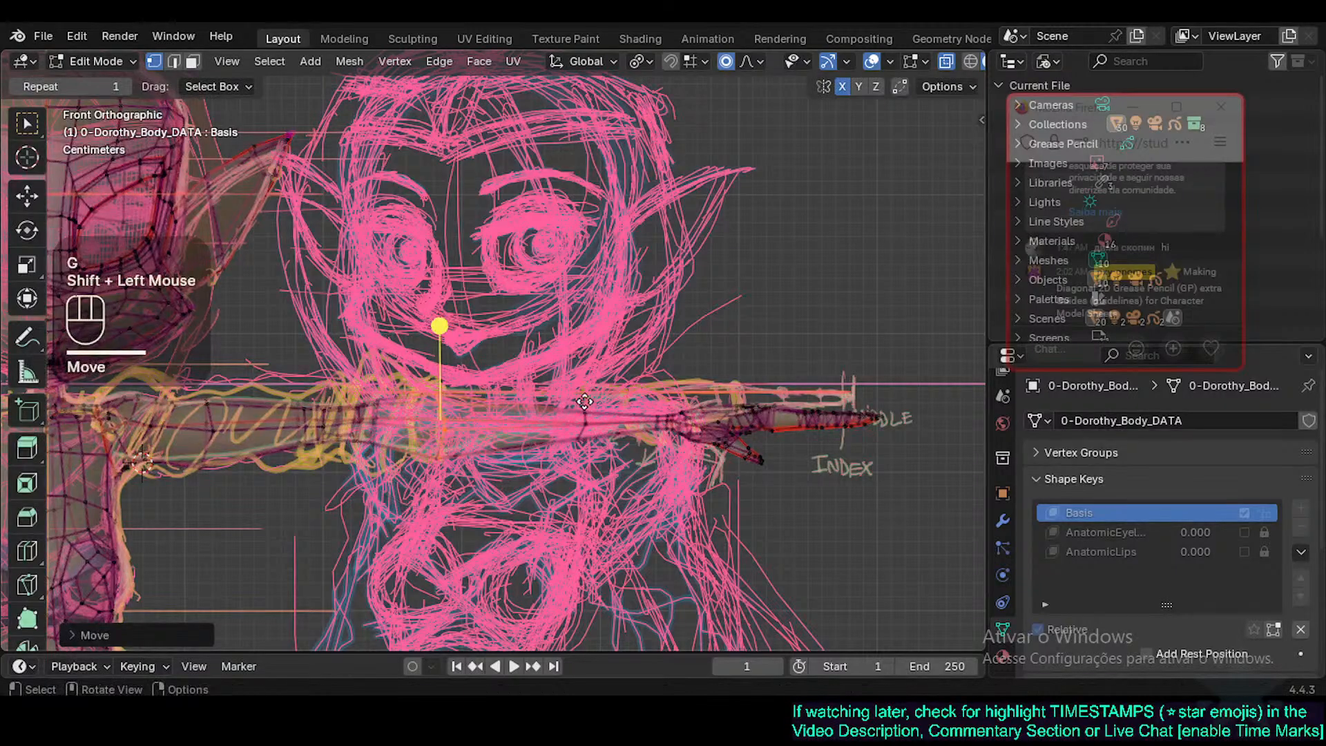
key(a)
key(c)
click(586, 436)
right_click(585, 436)
key(alt+a)
key(c)
click(579, 442)
right_click(577, 446)
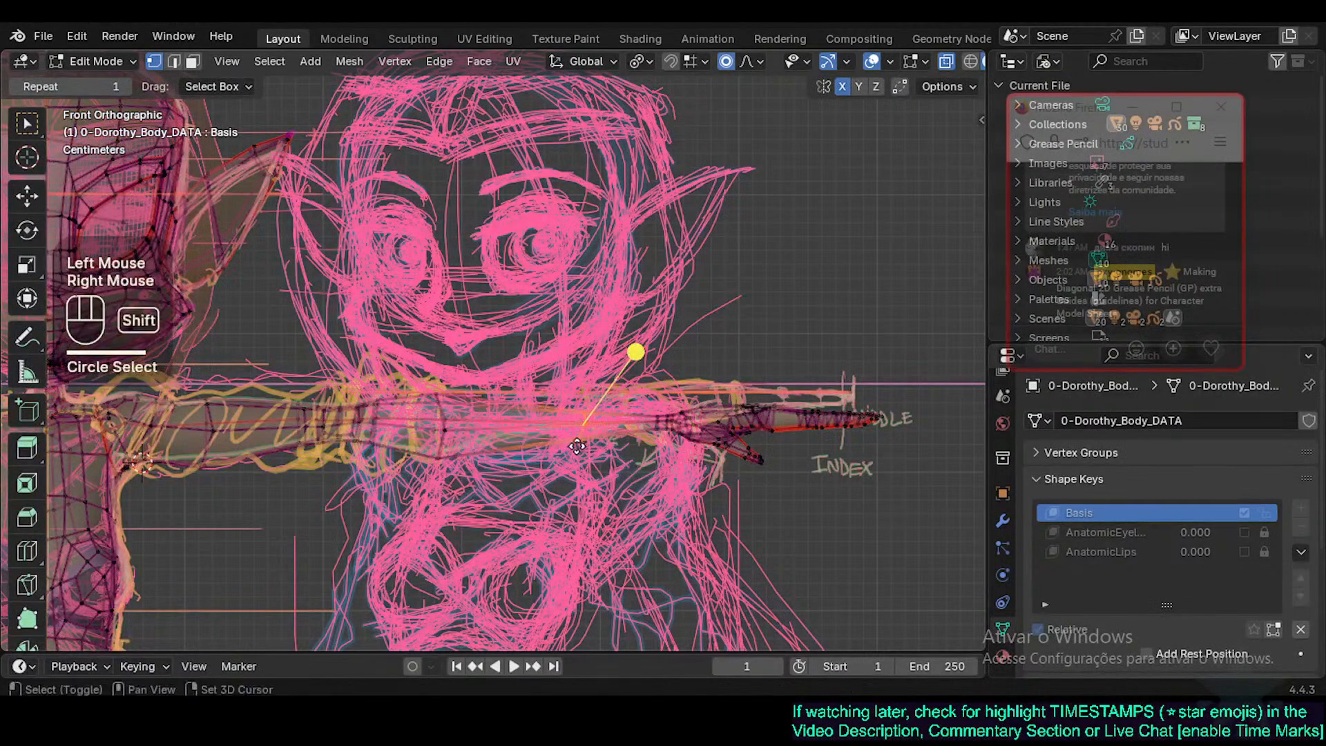
shift+middle_drag(577, 446, 546, 453)
key(g)
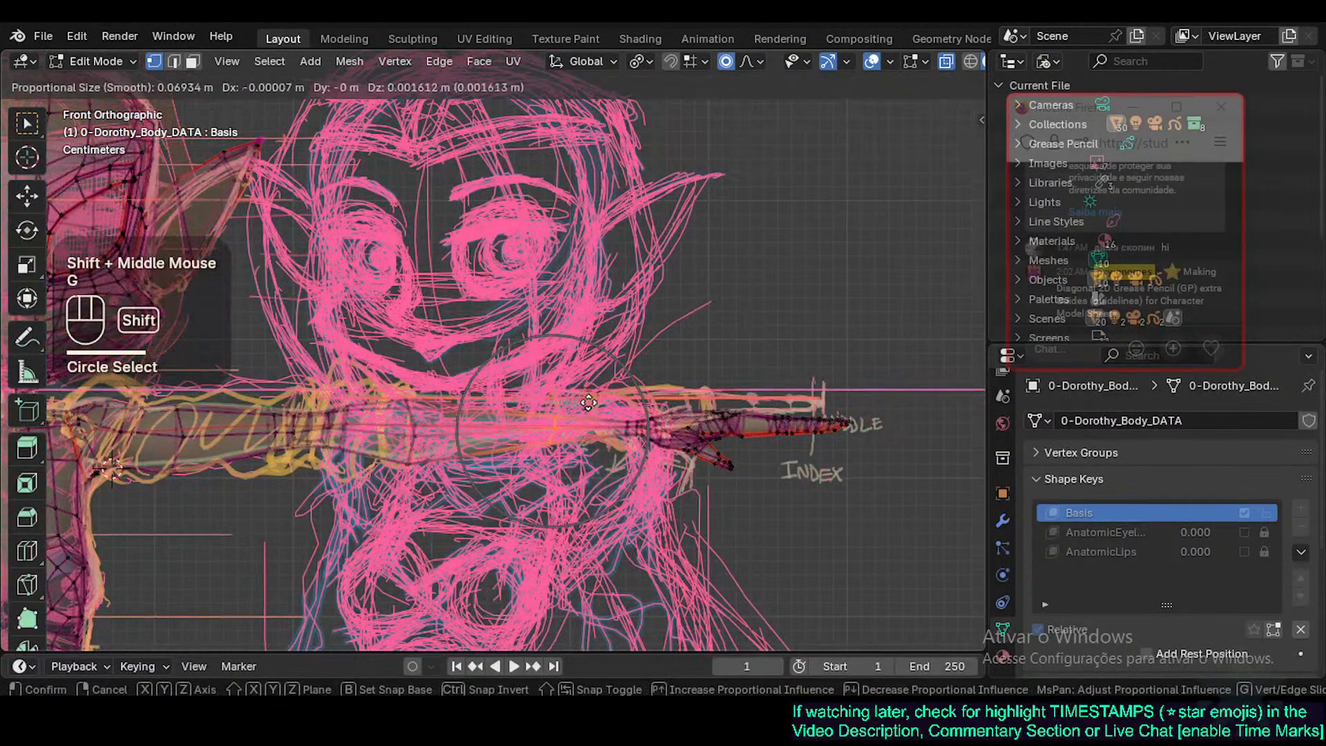
key(Escape)
Select the whole hand, wrist and lower forearm and move them up along the Z axis toward the sketched hand.
key(c)
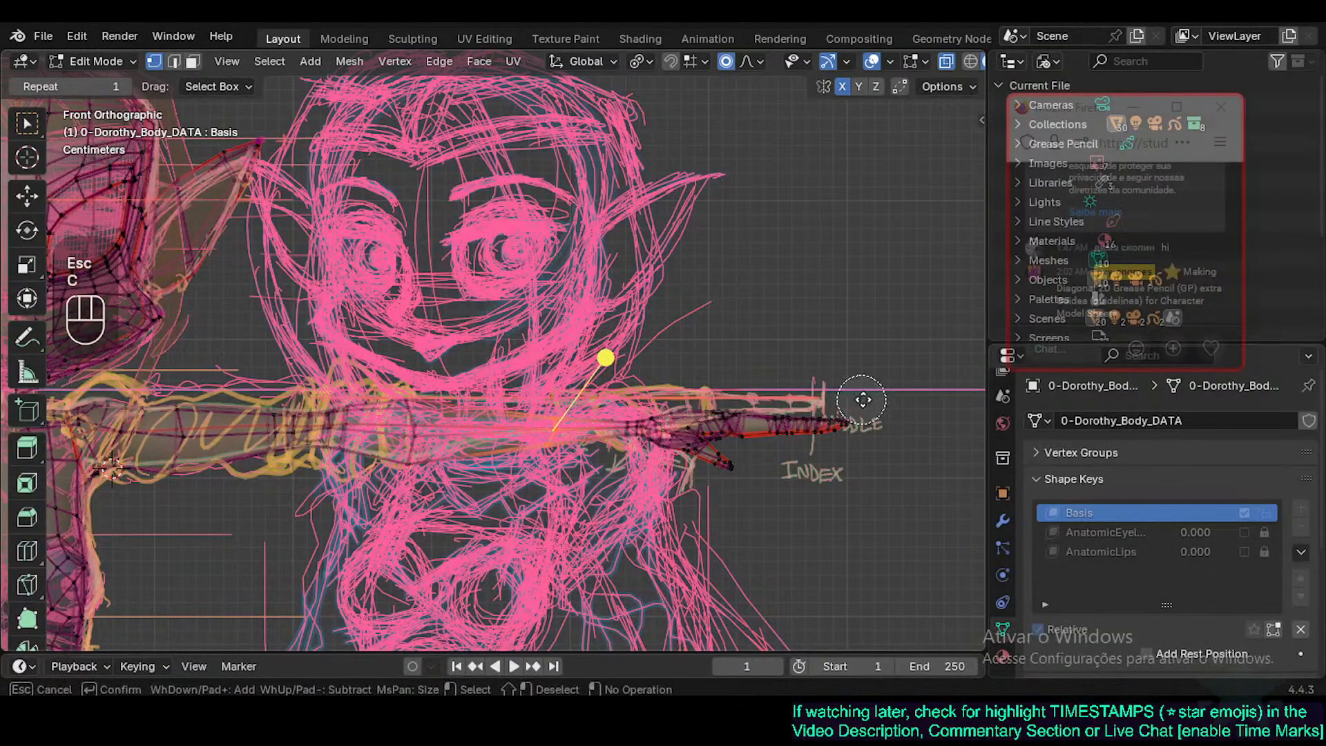
scroll(871, 401, down, 4)
drag(859, 400, 621, 458)
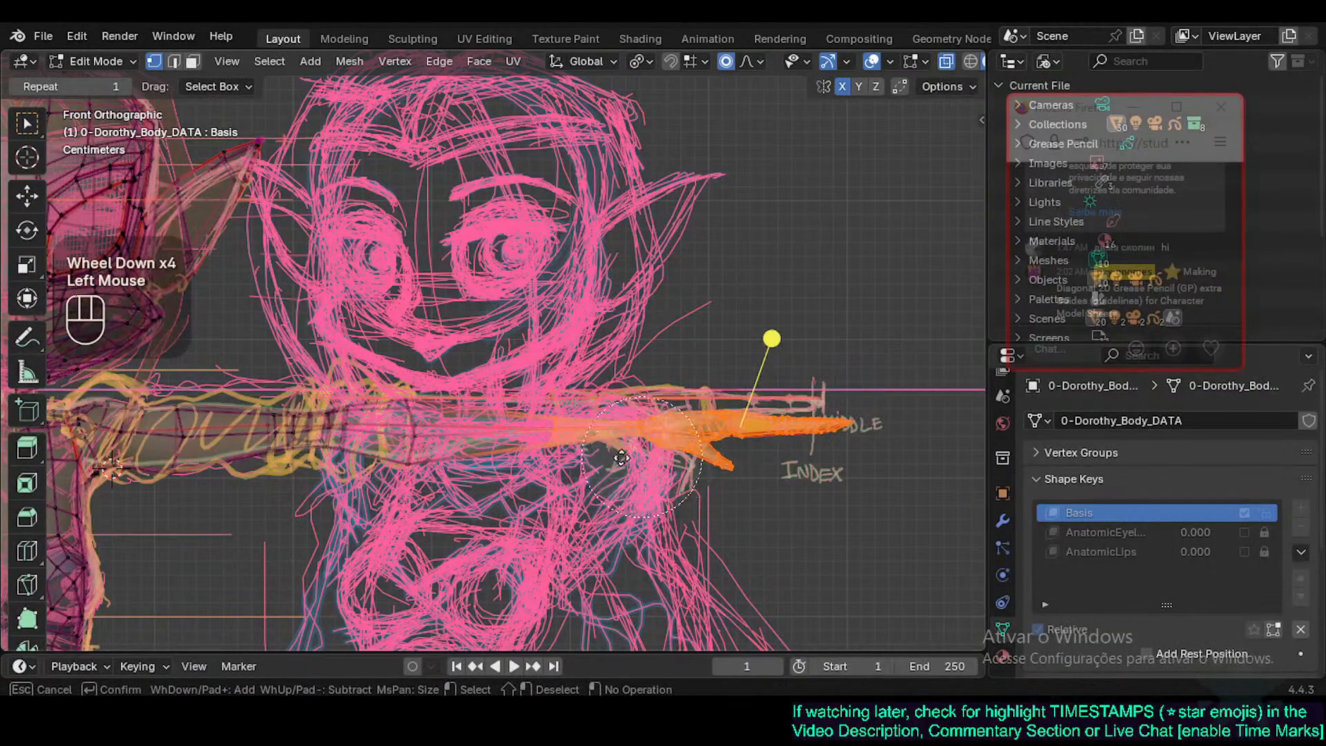
click(577, 450)
right_click(577, 451)
key(g)
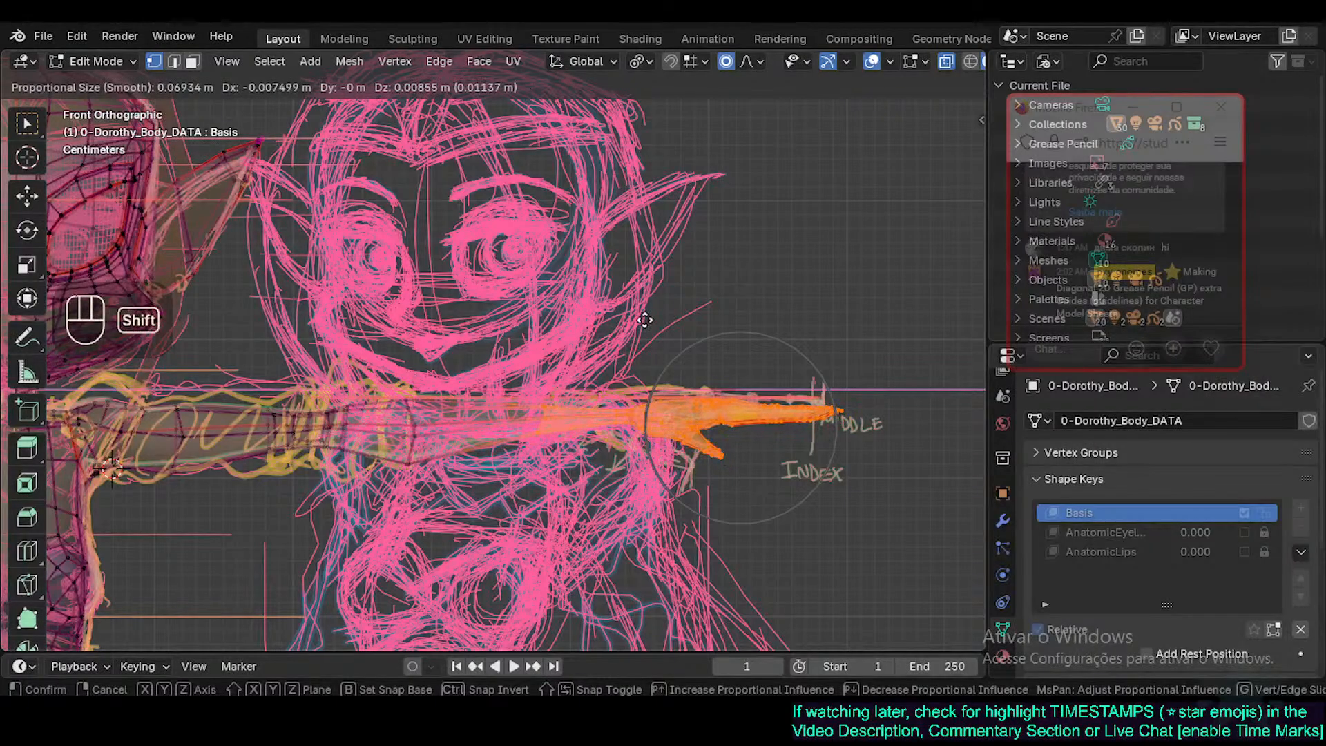
key(Escape)
key(g)
key(z)
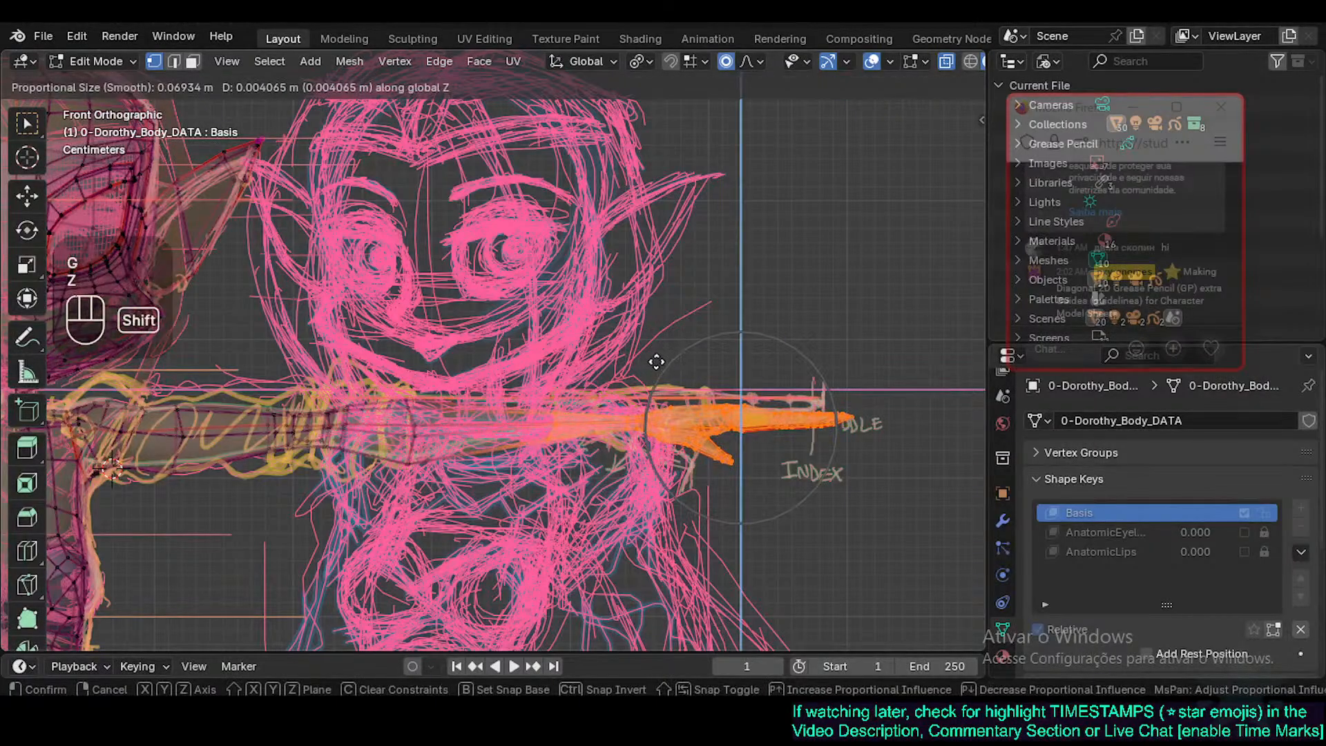
shift+click(775, 331)
key(alt+a)
key(a)
key(g)
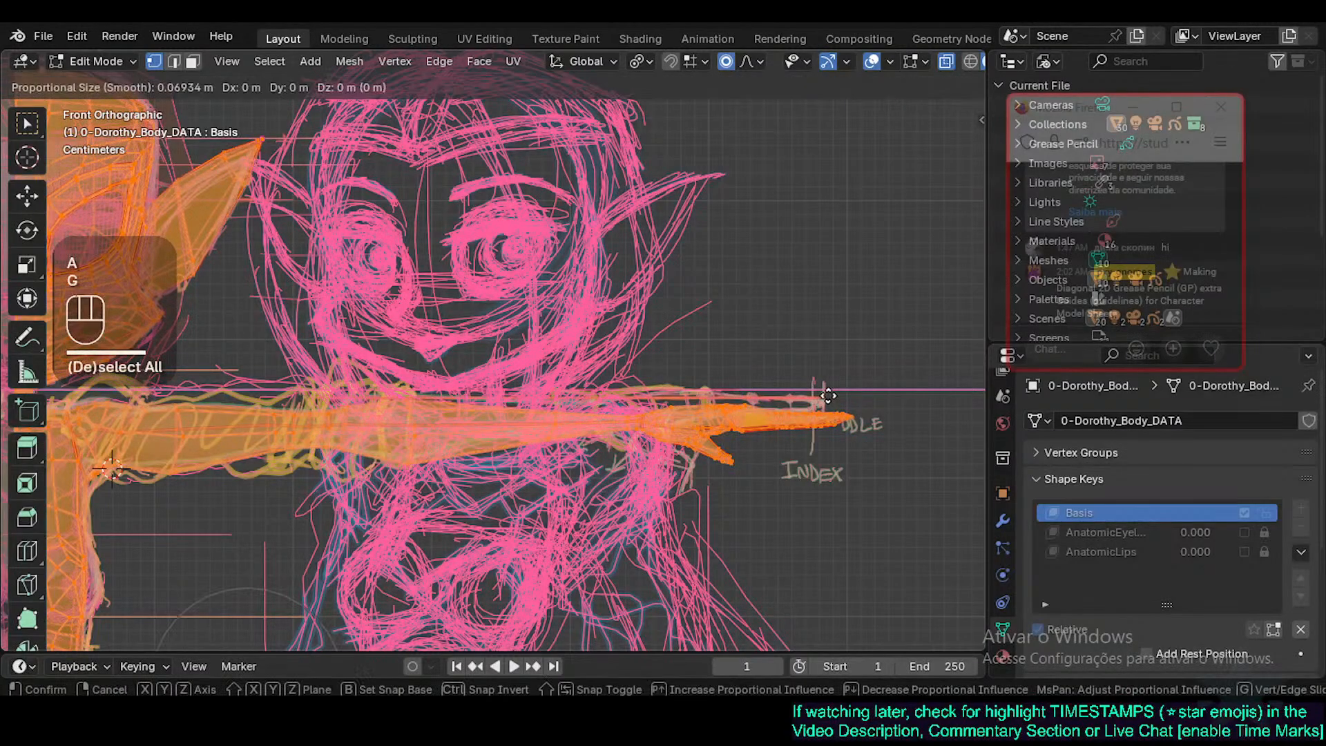
key(Escape)
Reselect only the hand, wrist and lower forearm and fine-tune their height along the Z axis.
key(alt+a)
key(c)
mouse_move(850, 417)
mouse_down()
mouse_move(694, 448)
mouse_move(556, 436)
mouse_up()
right_click(556, 436)
key(g)
key(z)
shift+click(864, 417)
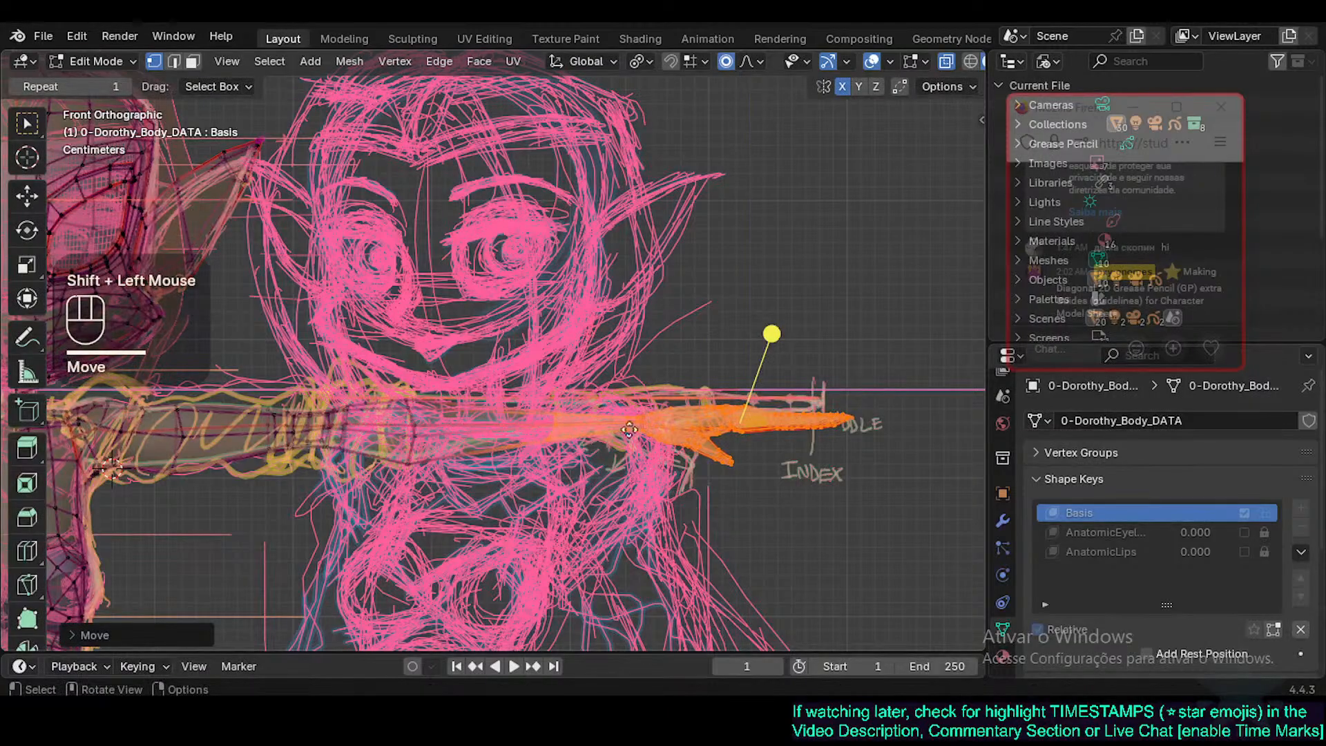
From the top view, move the front and back vertices of the upper arm near the shoulder along the Y axis.
key(Tab)
scroll(632, 466, down, 2)
key(alt+z)
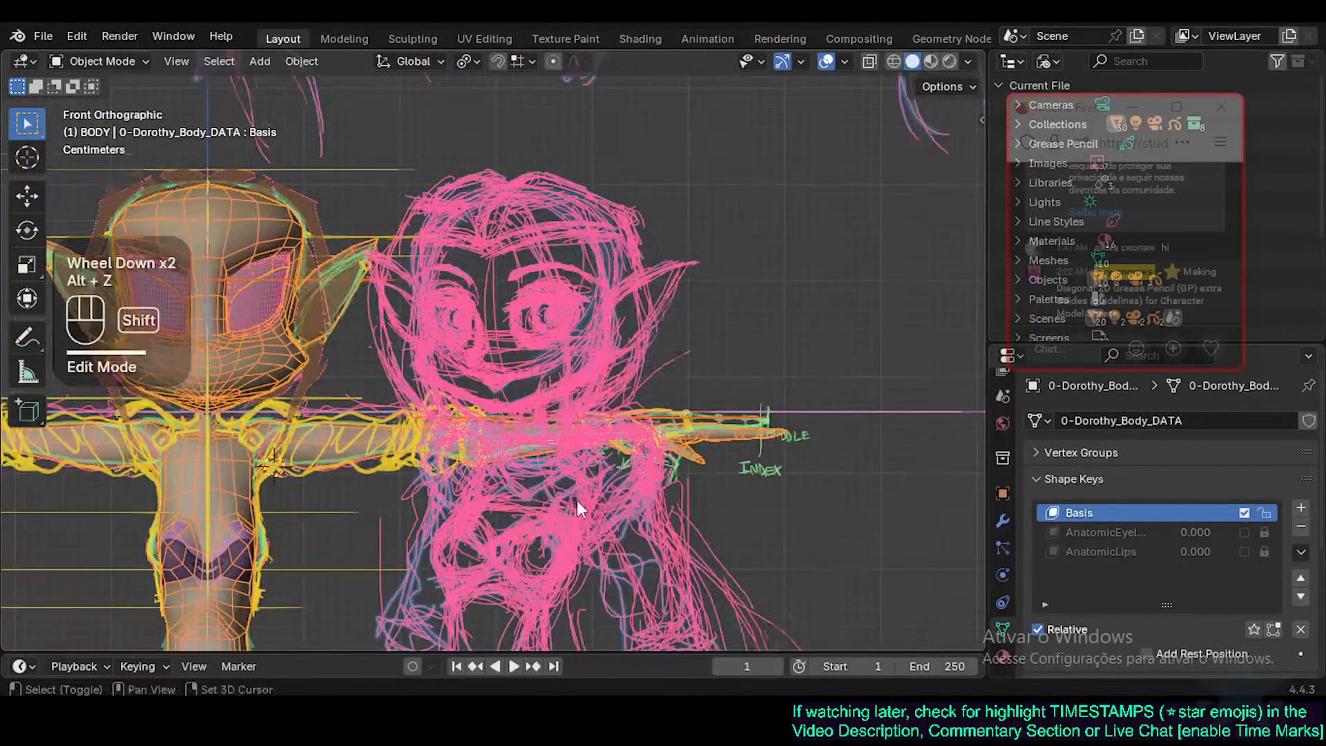
shift+middle_drag(577, 500, 603, 464)
middle_drag(603, 464, 499, 520)
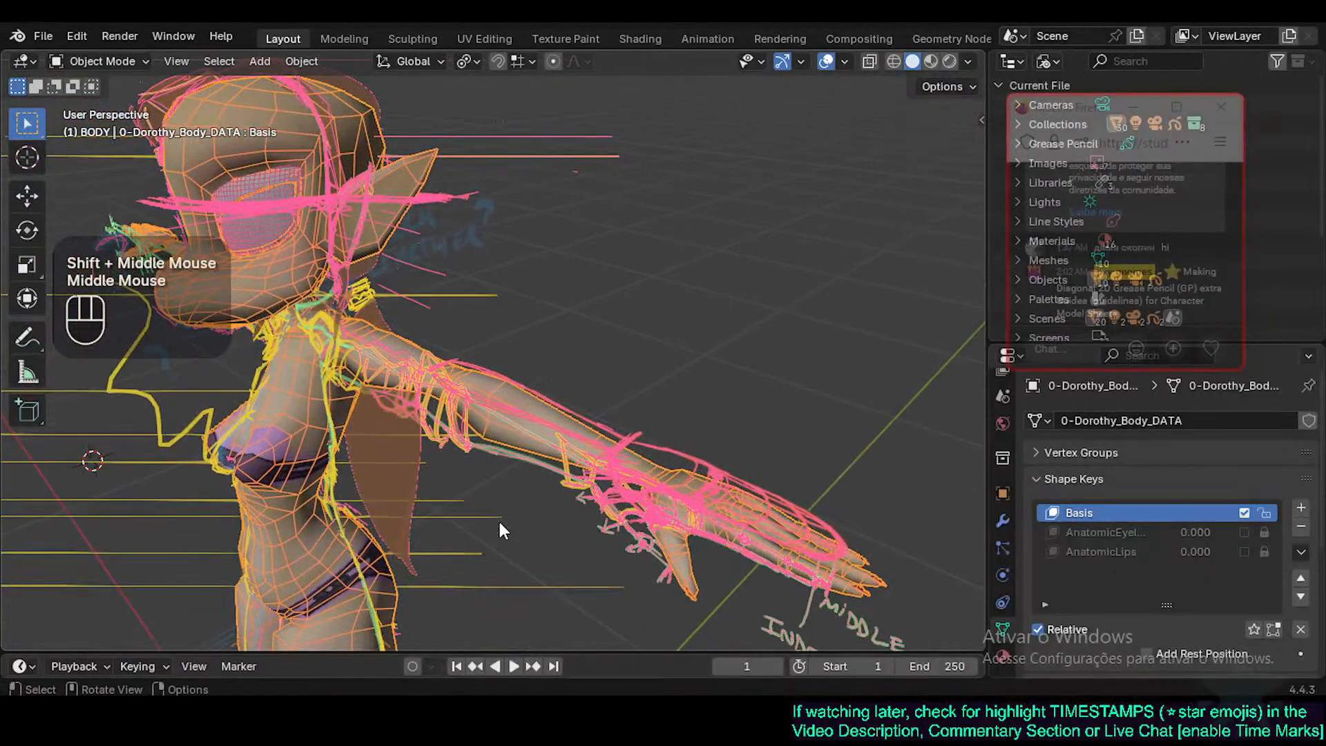
key(KP_7)
key(Tab)
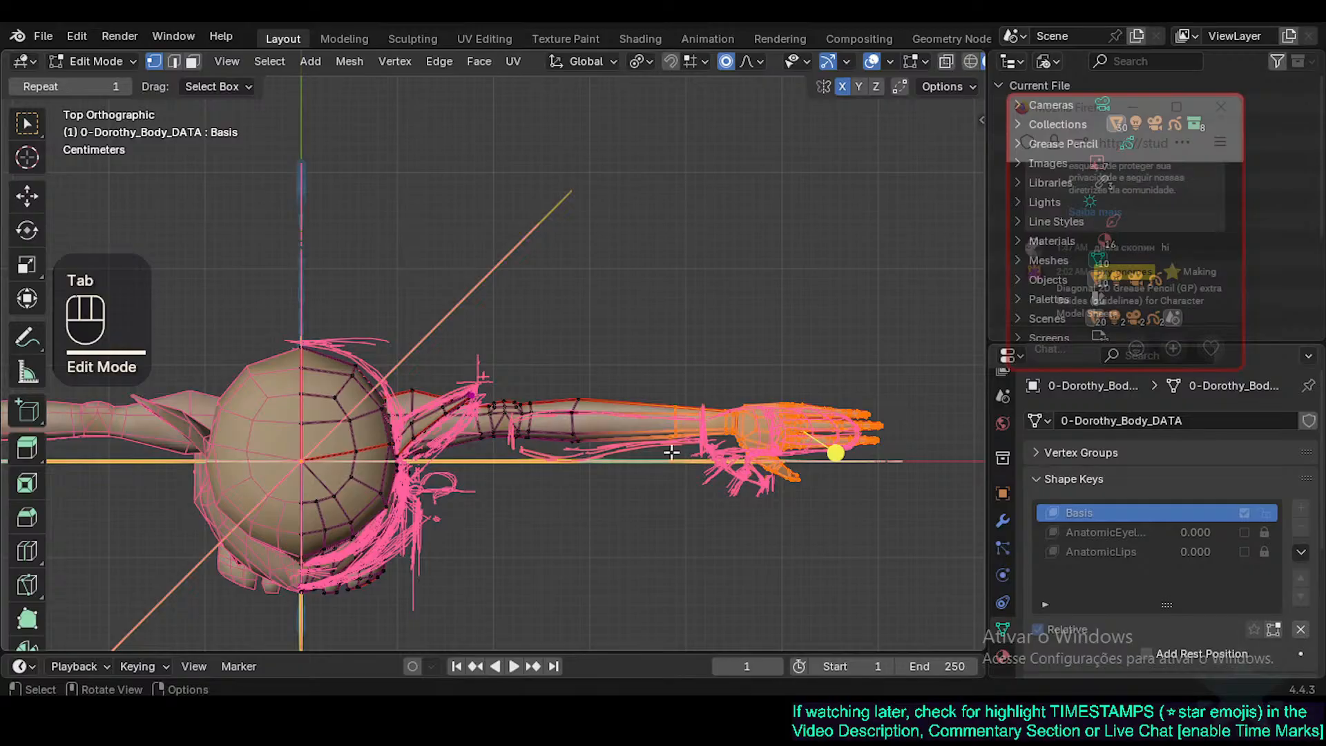
scroll(519, 509, up, 4)
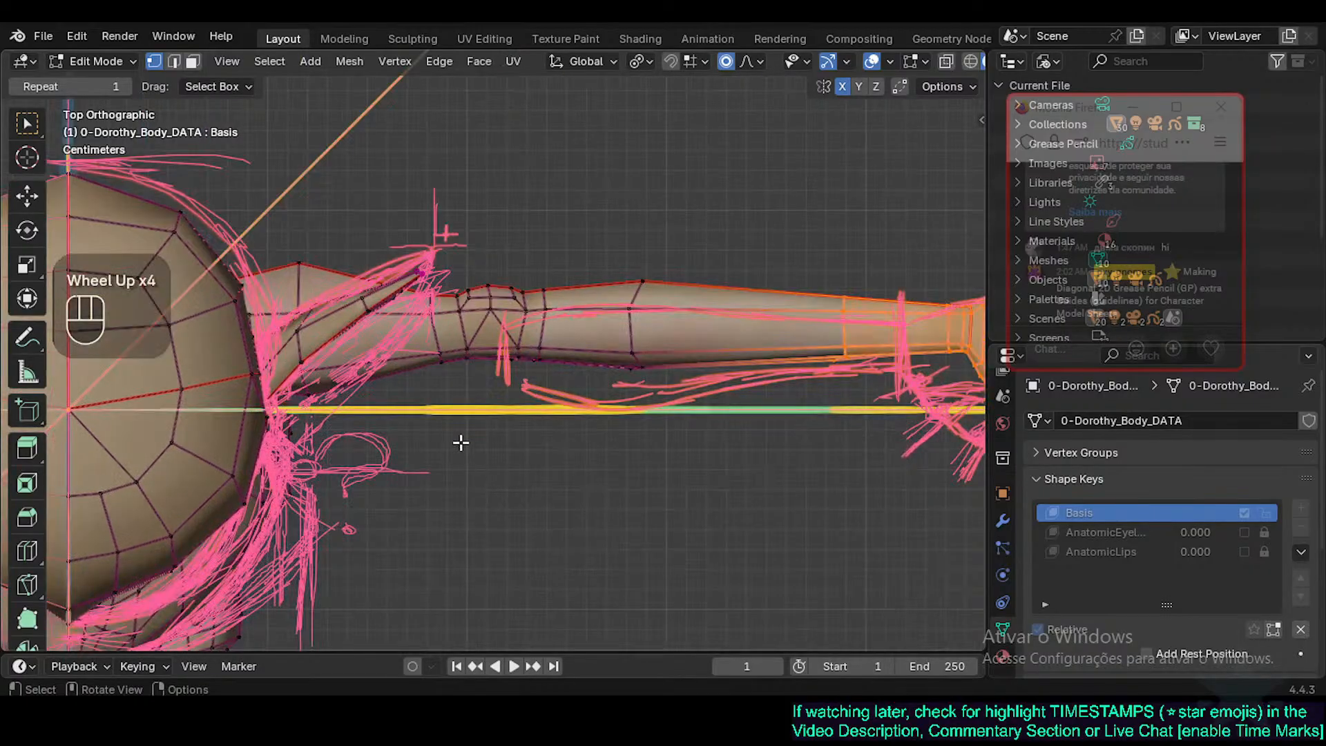
shift+middle_drag(459, 441, 357, 423)
click(306, 405)
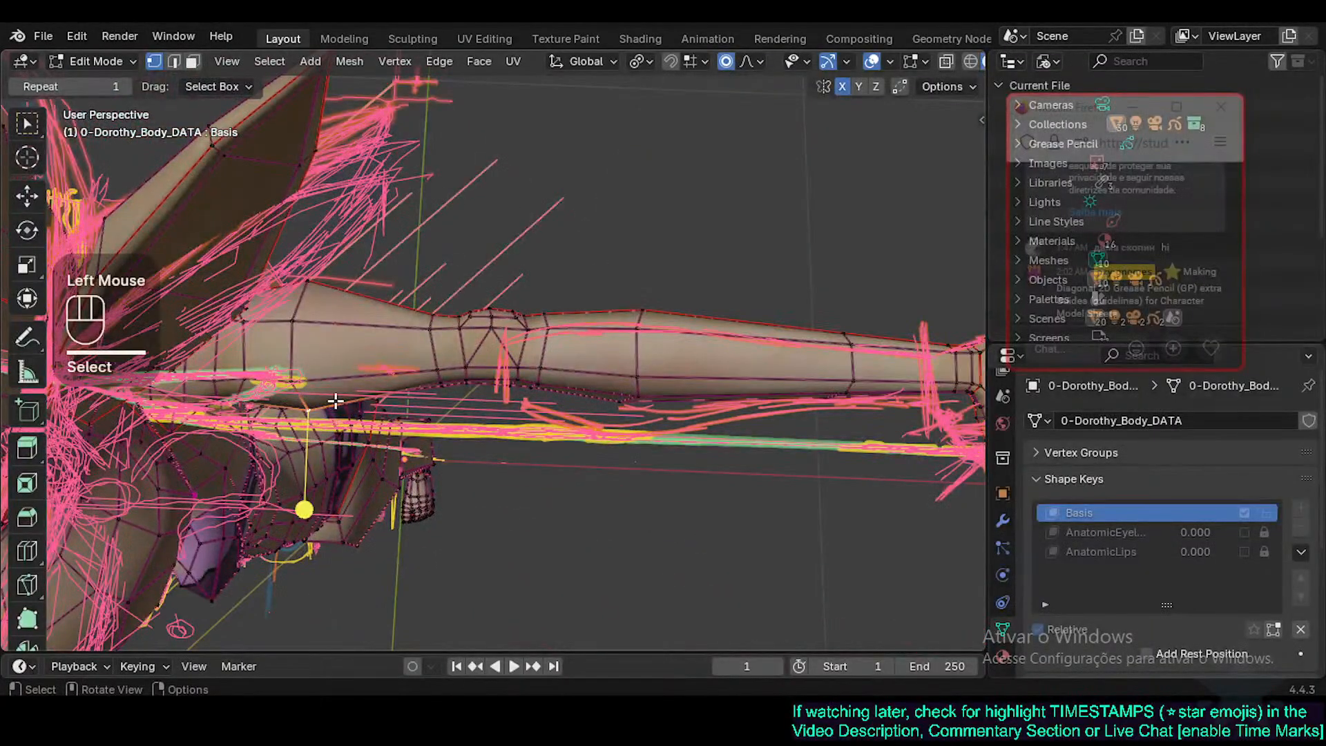
key(g)
key(y)
shift+click(334, 350)
shift+middle_drag(333, 350, 318, 387)
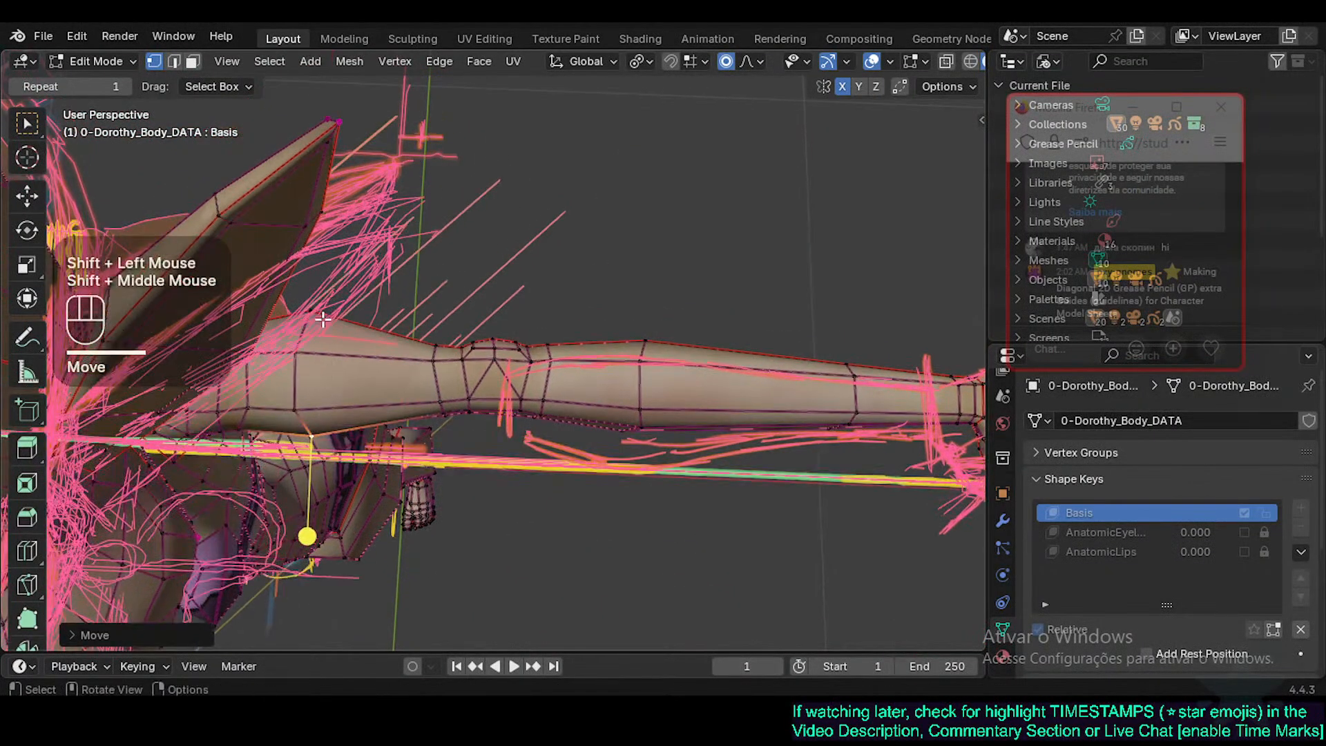
click(312, 421)
key(g)
key(y)
shift+click(317, 437)
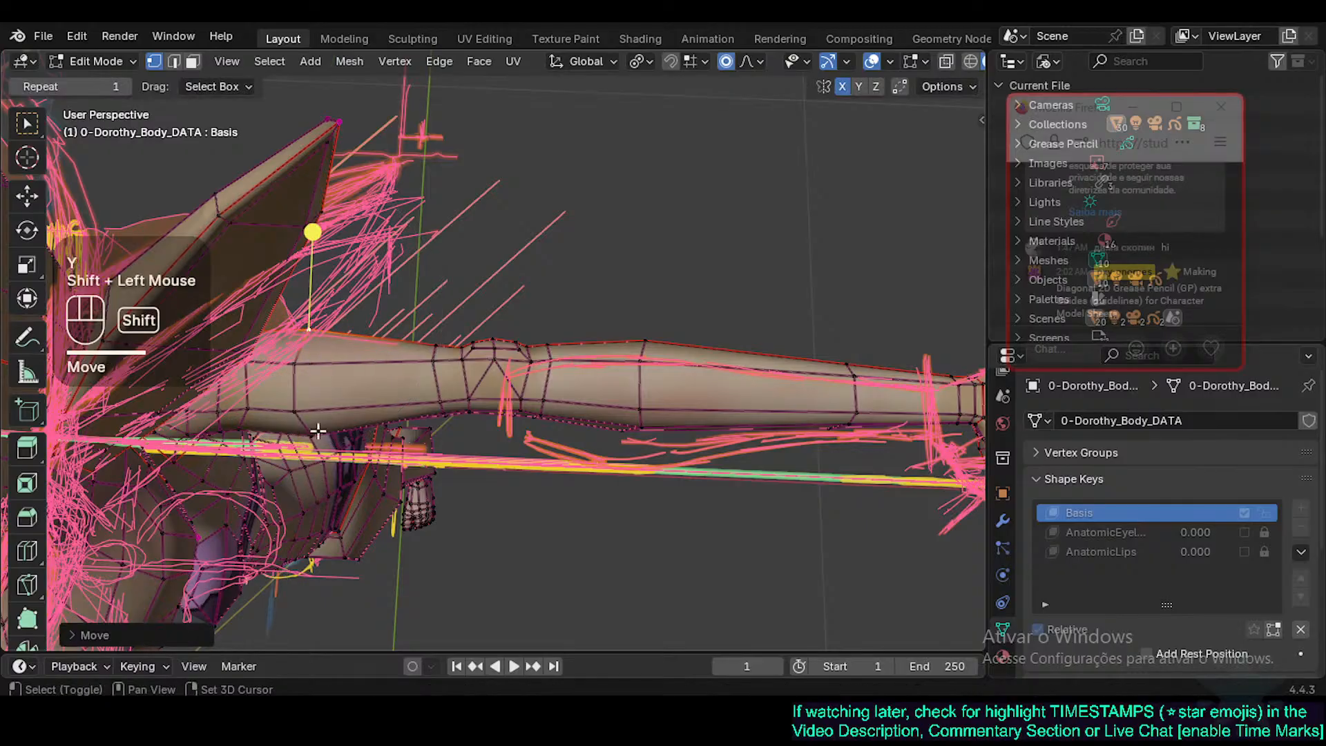
Slide the middle upper-arm vertex along its edge and reposition it to smooth the arm near the shoulder.
click(294, 358)
key(g)
key(g)
shift+click(299, 349)
middle_drag(298, 349, 344, 368)
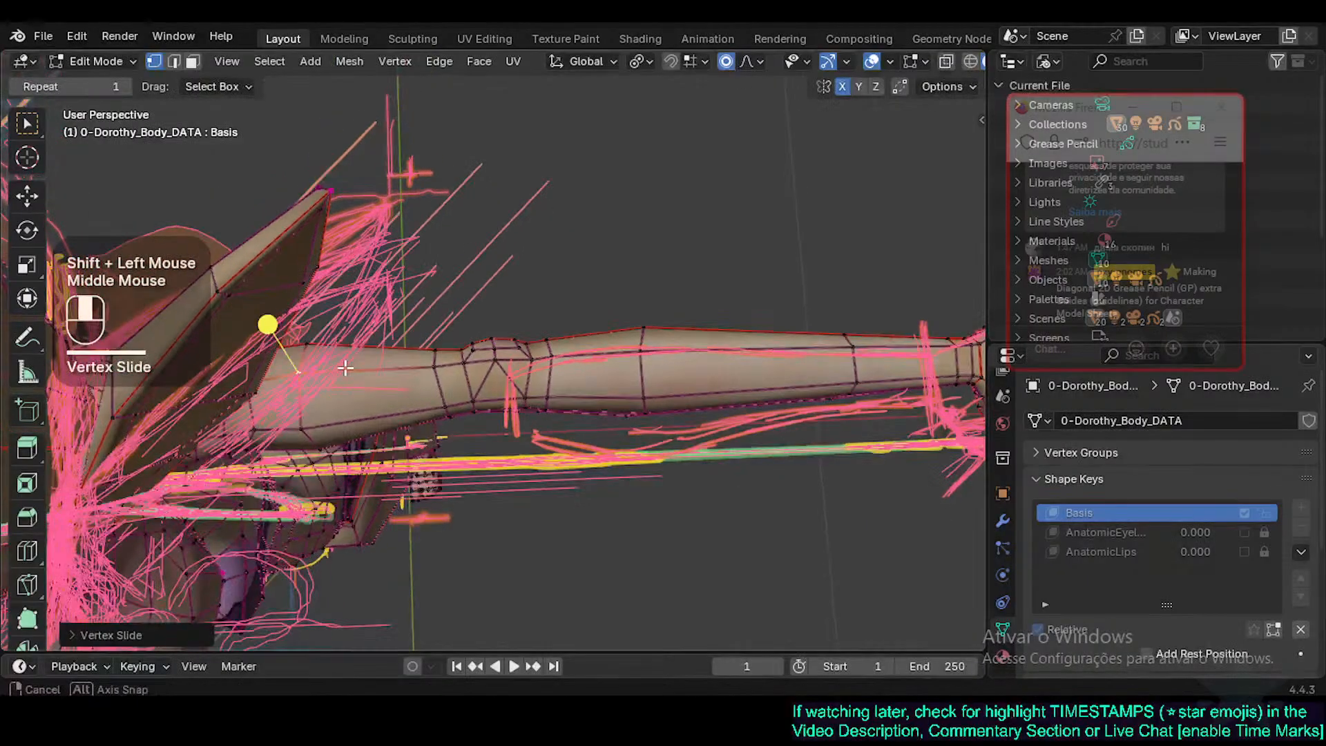
key(g)
shift+click(336, 357)
In X-ray top view, select the forearm loops between elbow and wrist and move them slightly toward the sketched outline.
shift+middle_drag(597, 408, 458, 440)
key(KP_7)
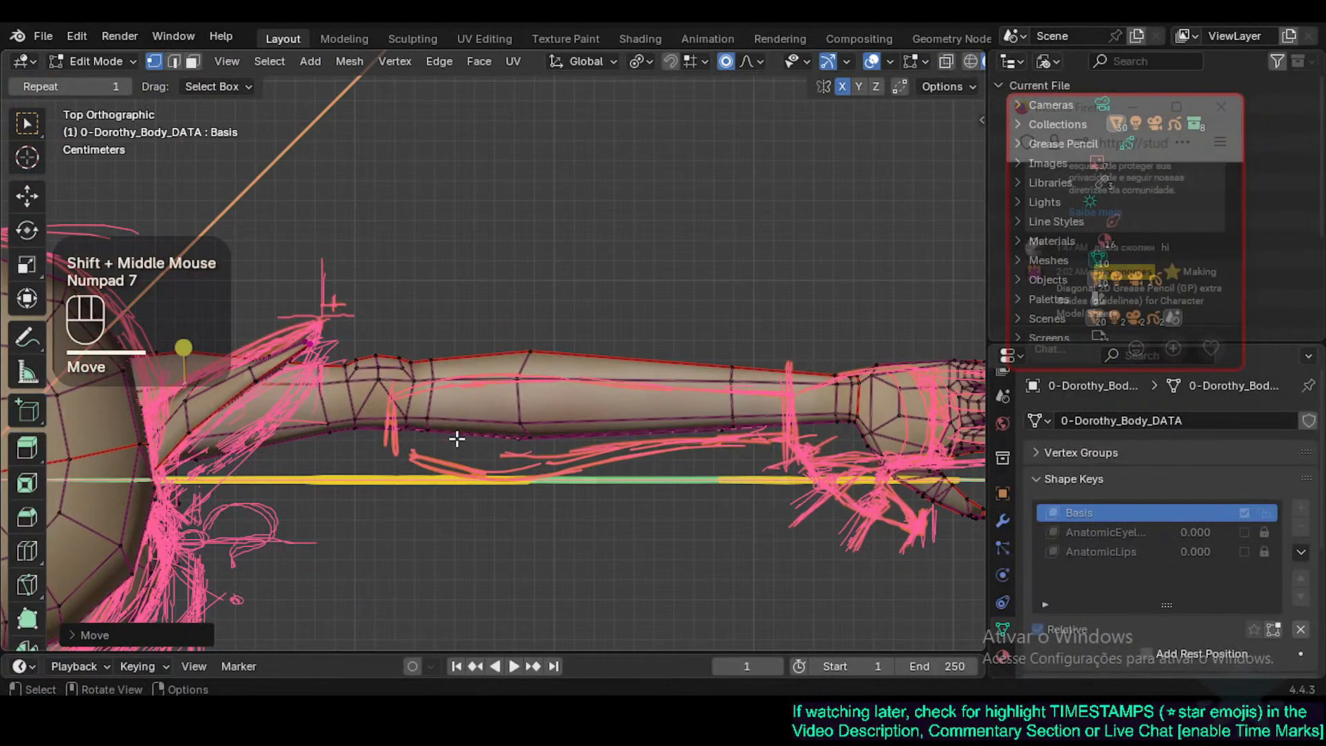
scroll(457, 440, down, 3)
key(alt+a)
key(c)
click(508, 390)
right_click(508, 390)
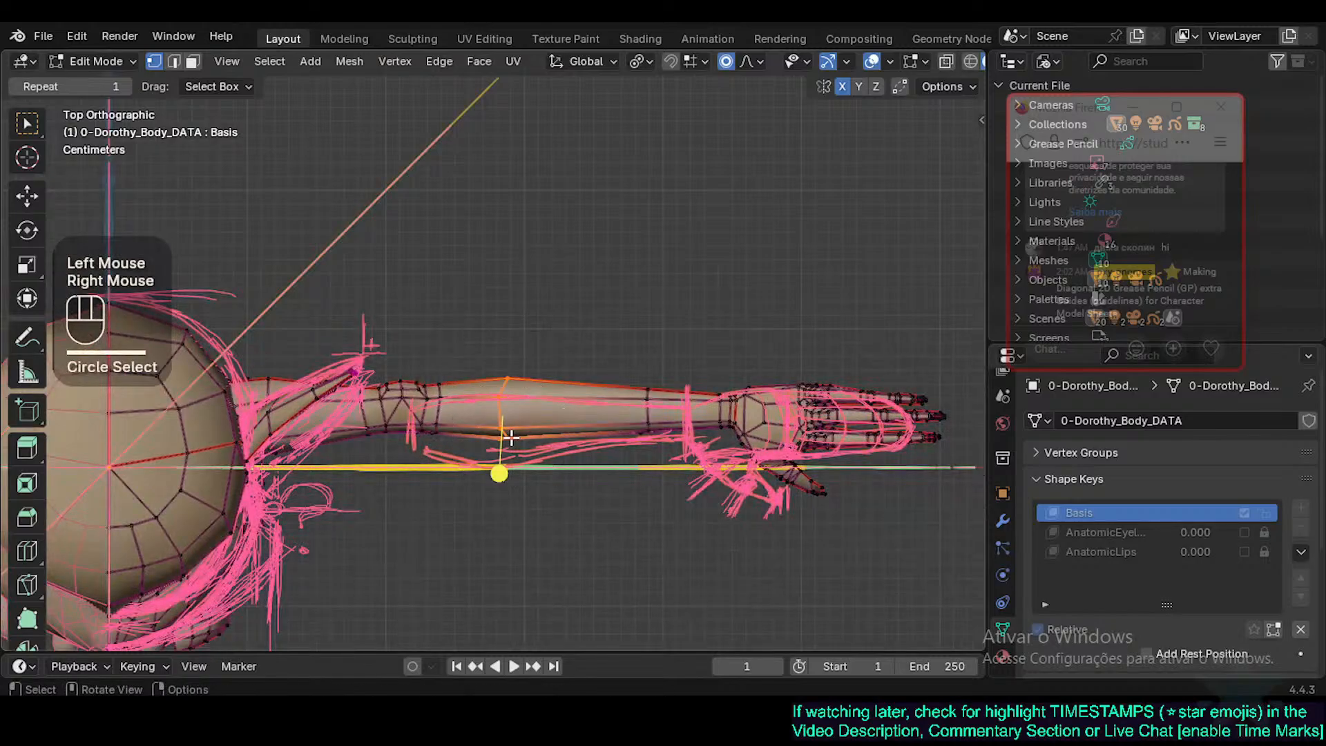
scroll(528, 427, down, 1)
key(c)
right_click(530, 437)
key(alt+z)
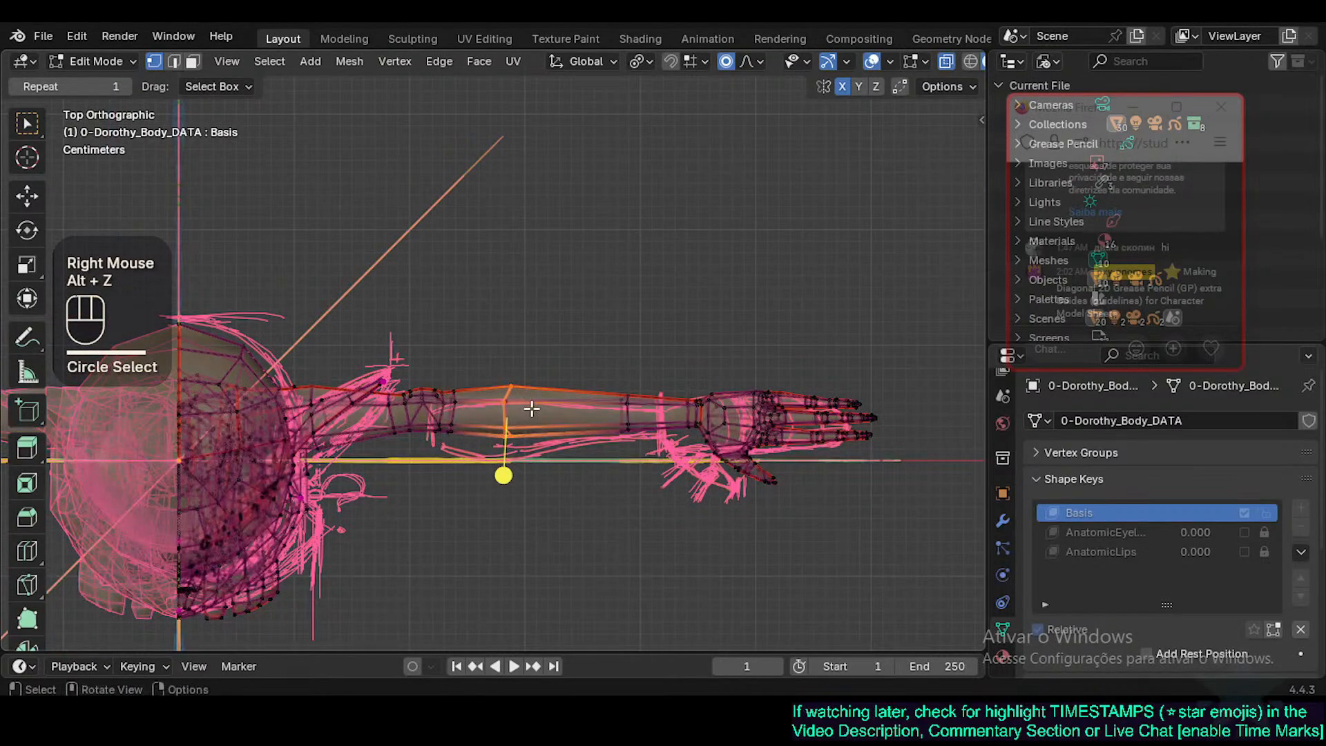
key(c)
click(534, 439)
right_click(576, 406)
key(g)
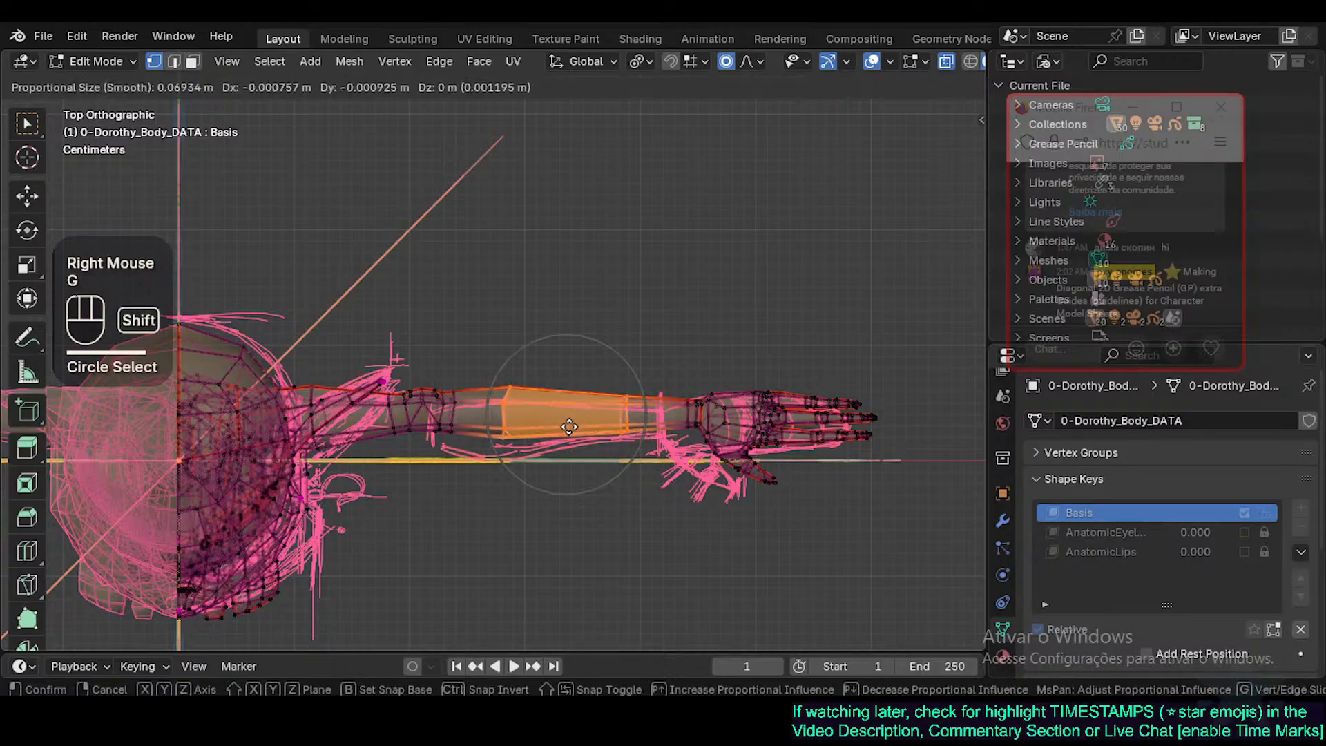
shift+click(585, 443)
Try to move the whole hand and wrist toward the sketched hand in top view.
key(alt+a)
key(c)
drag(716, 407, 733, 546)
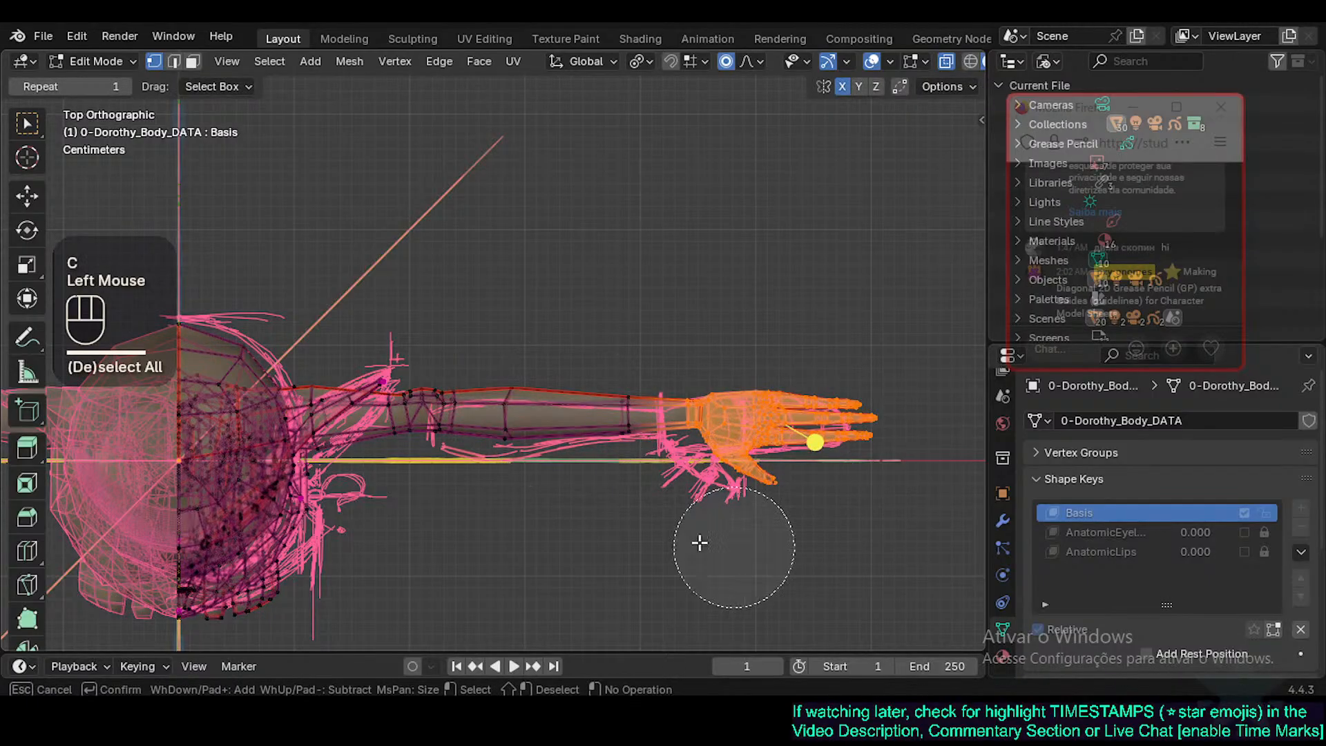
right_click(855, 420)
key(g)
shift+click(832, 419)
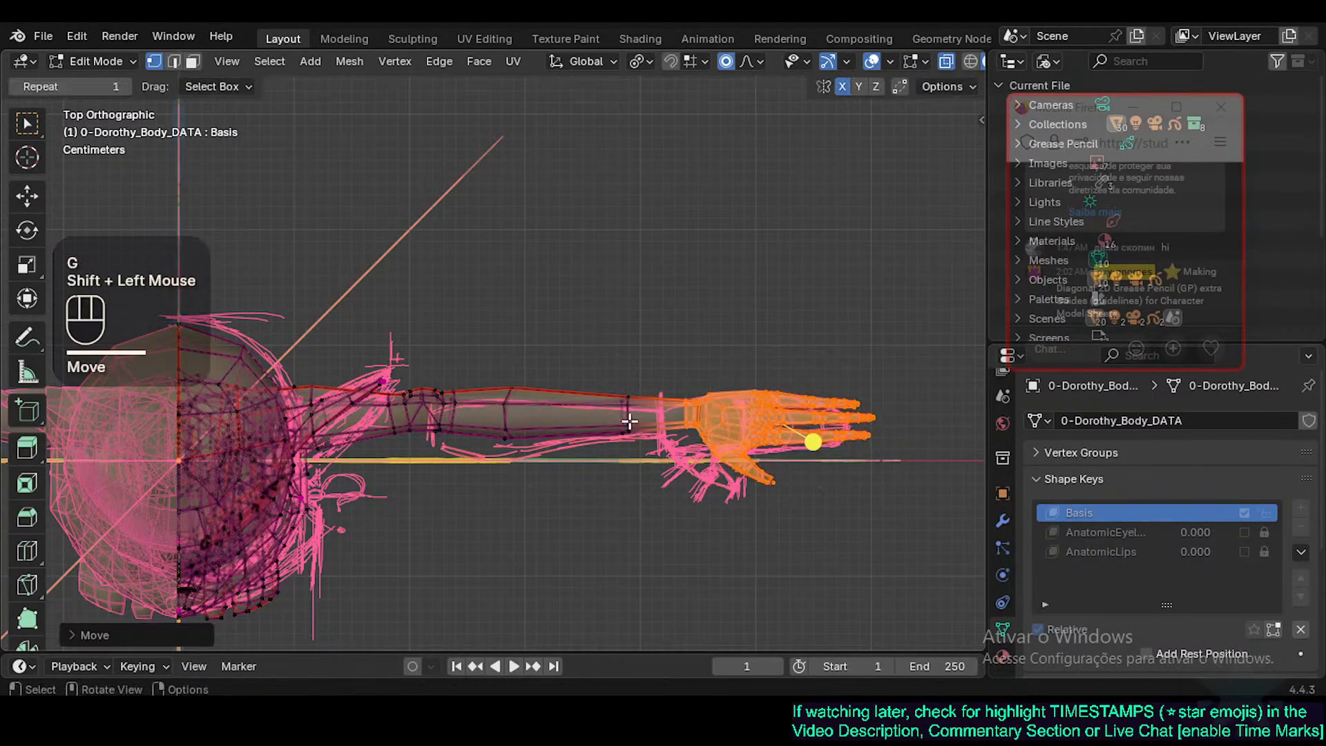
key(ctrl+z)
key(ctrl+z)
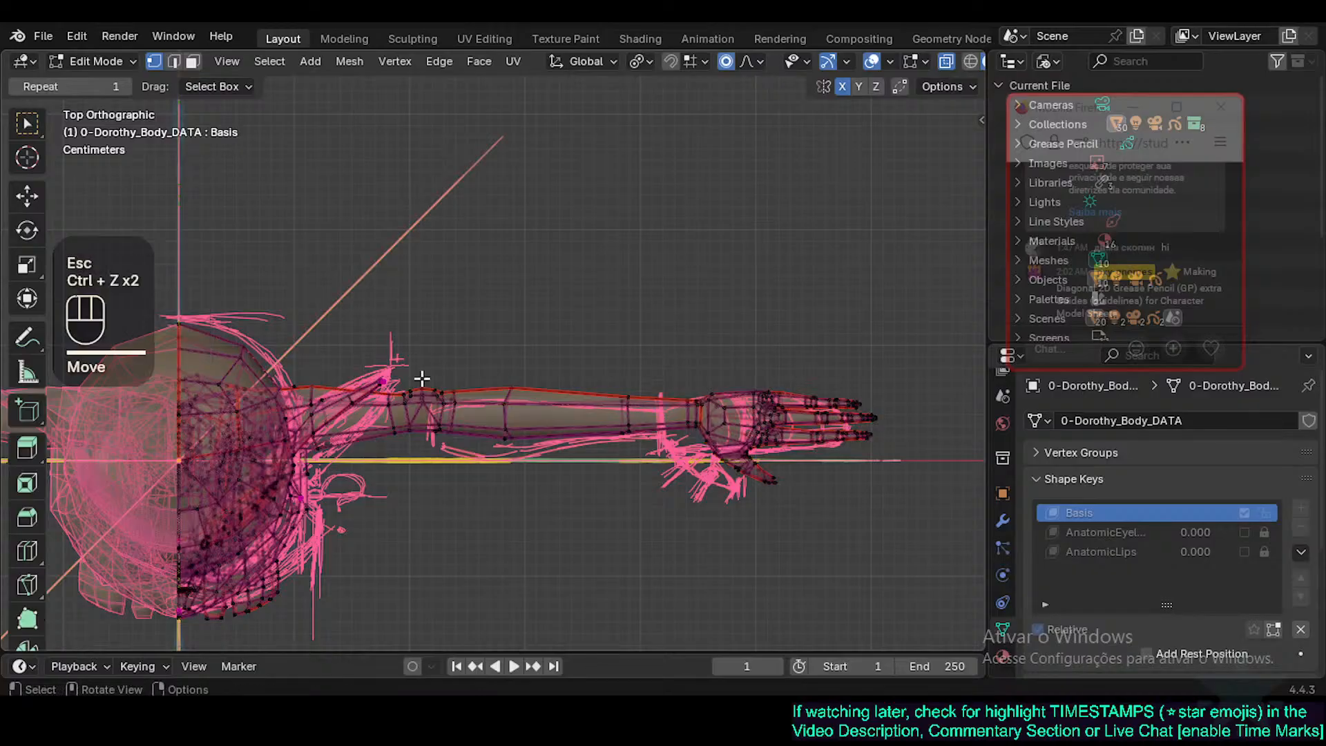
Move individual vertices at the middle of the forearm and around the elbow to refine the arm's contour in top view.
click(514, 404)
key(g)
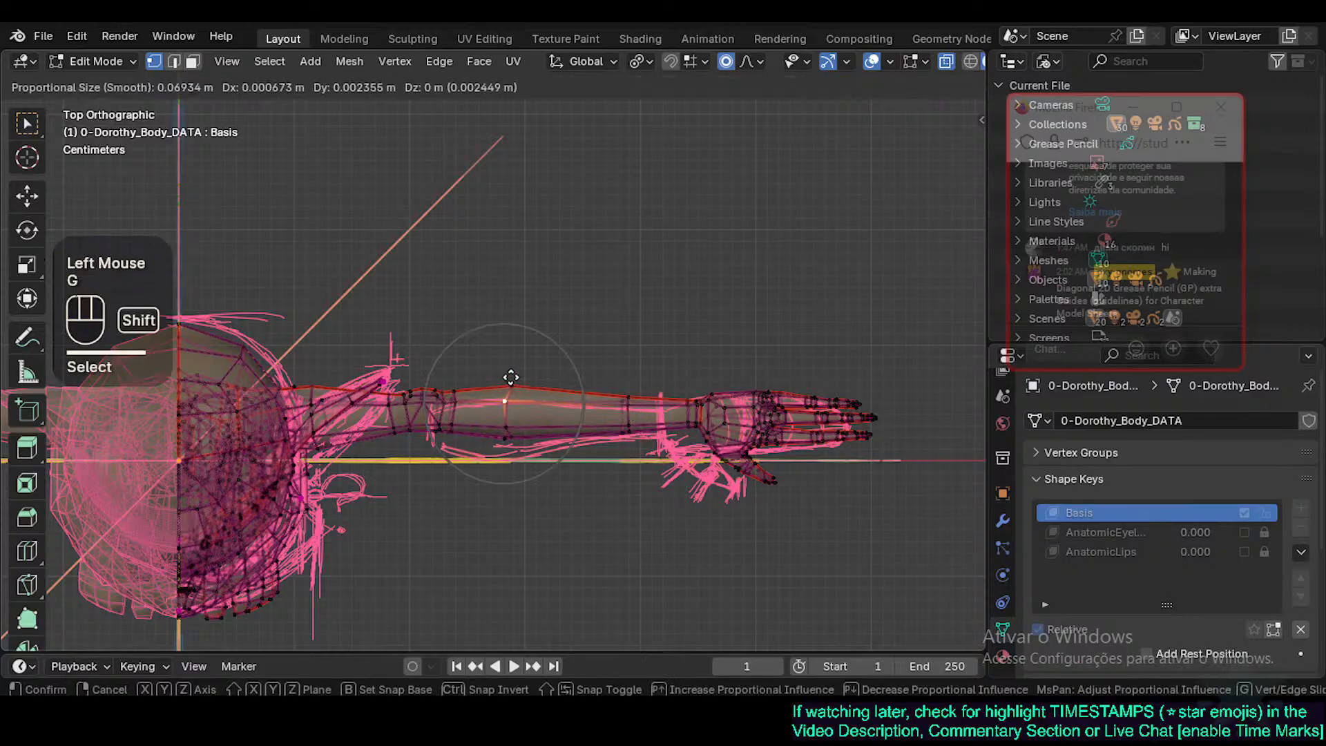
shift+click(535, 481)
click(433, 436)
key(g)
shift+click(407, 443)
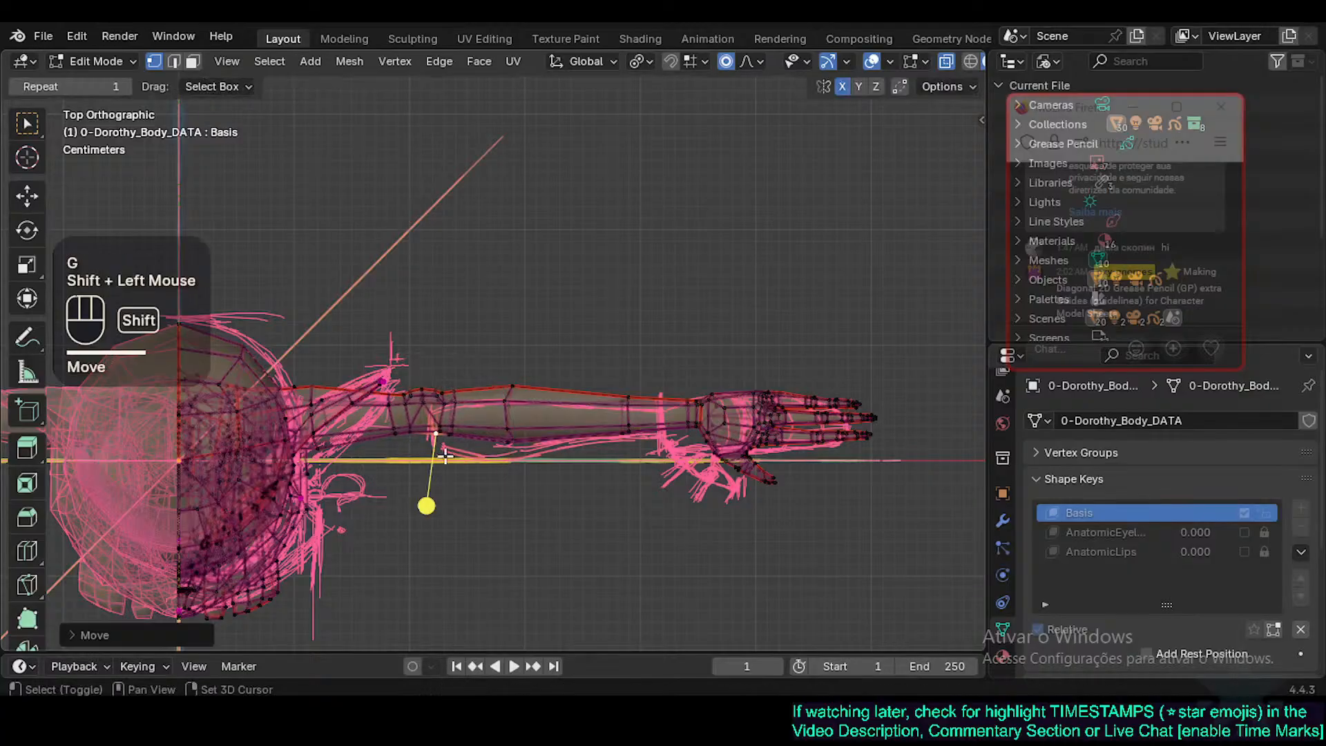
click(397, 431)
key(g)
shift+click(413, 458)
click(440, 426)
key(g)
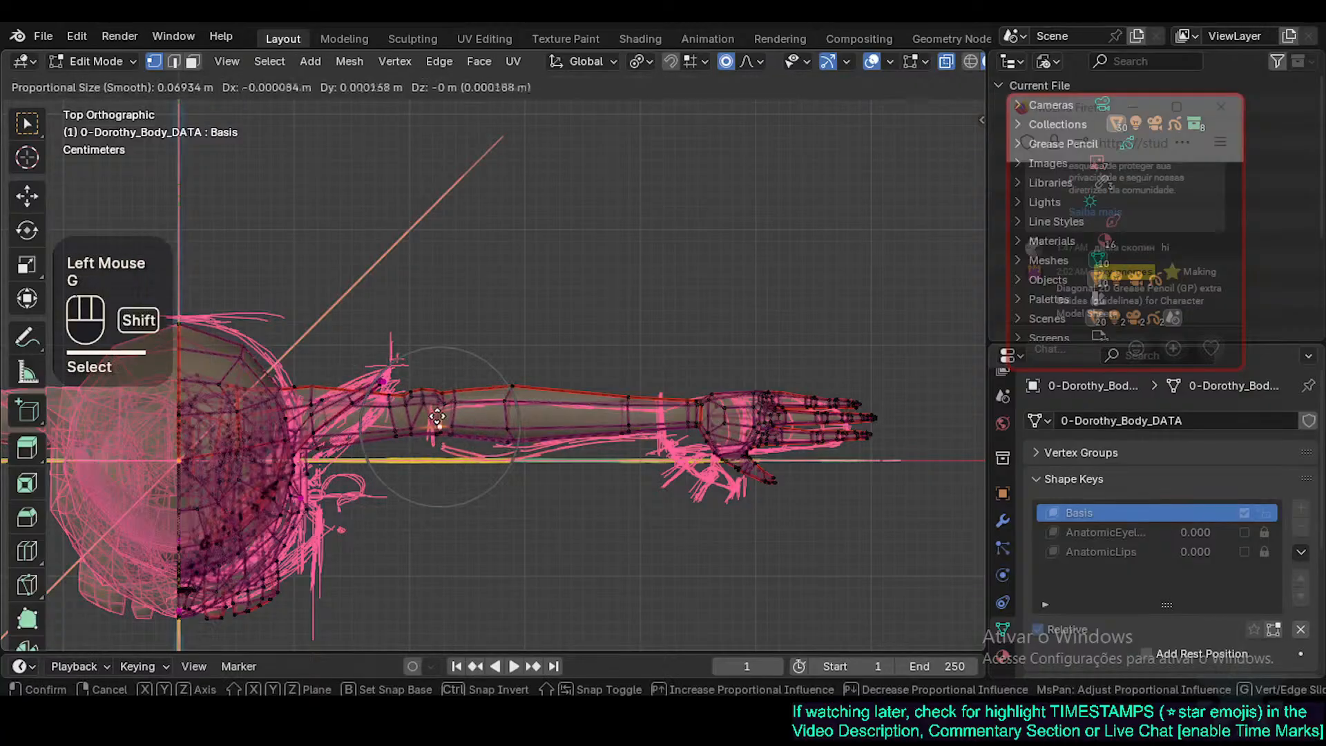
shift+click(428, 481)
Move individual vertices at the wrist and lower forearm to follow the sketched arm, and clear the selection.
click(622, 436)
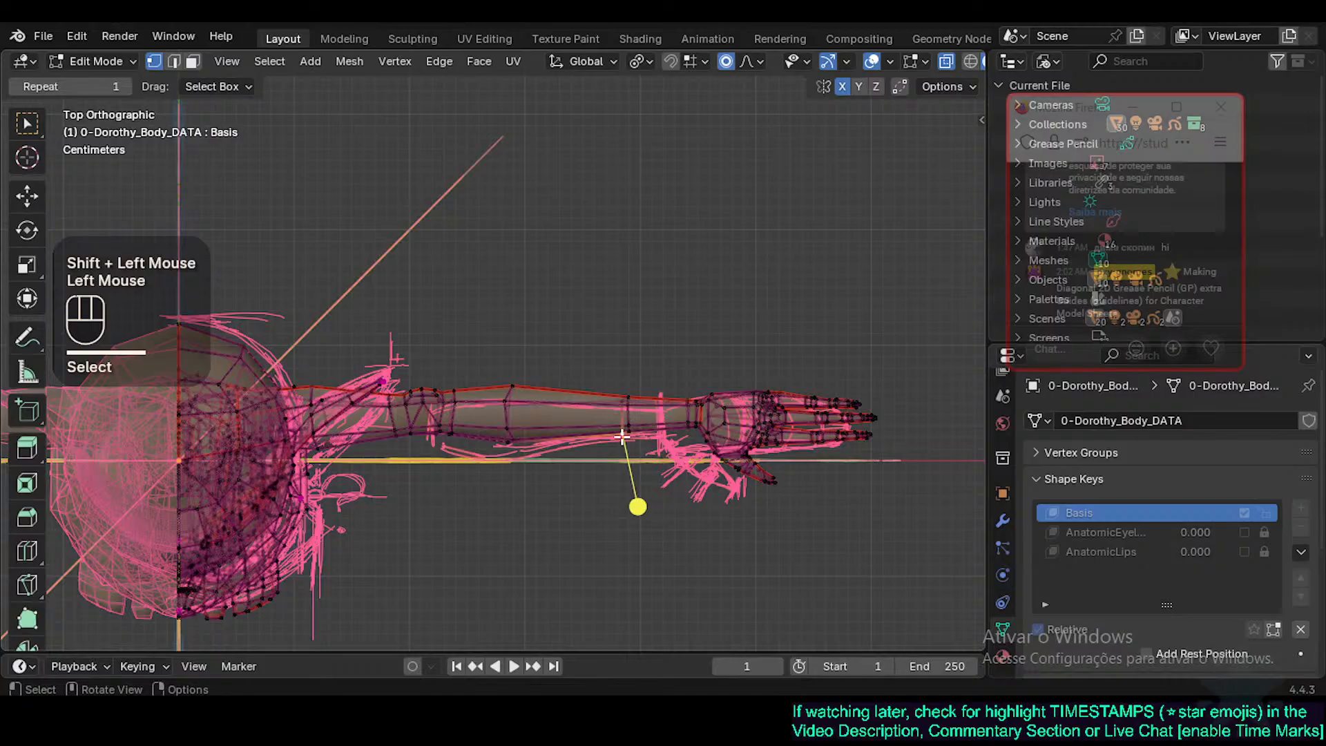
click(689, 428)
key(g)
shift+click(679, 449)
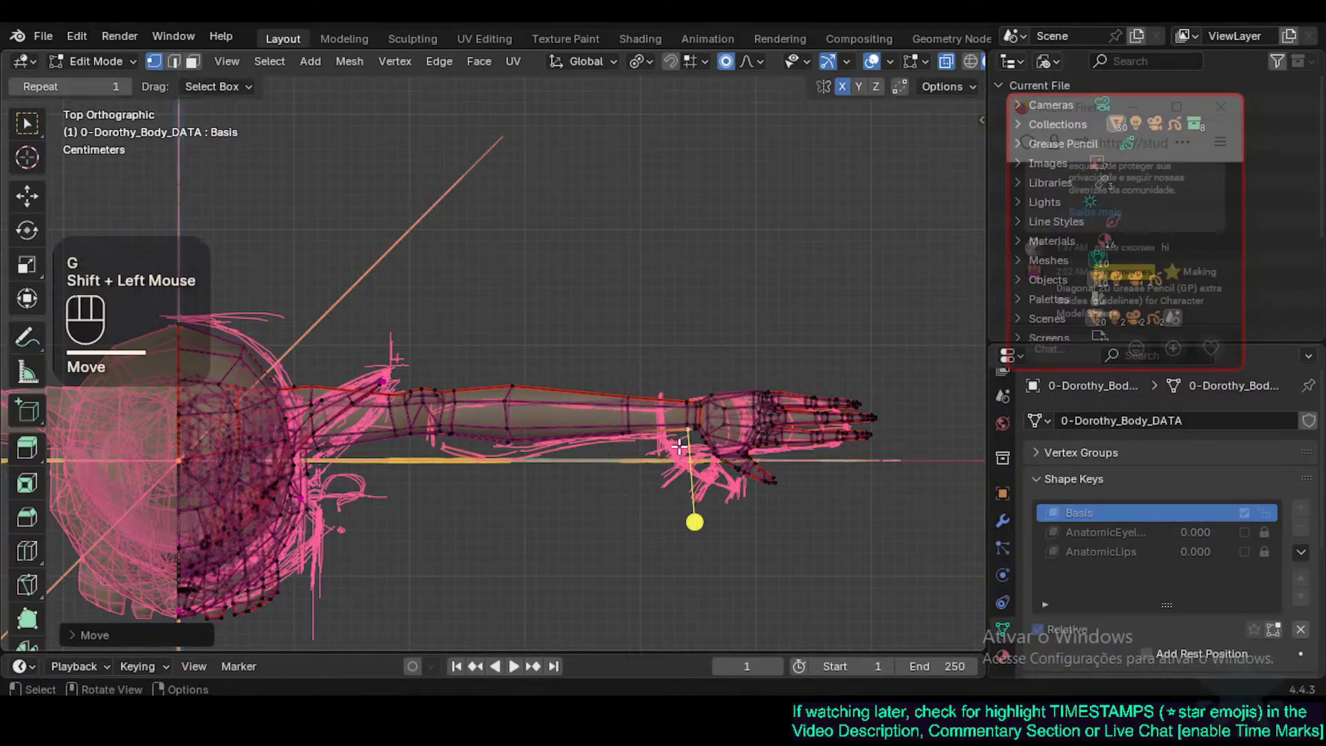
click(634, 424)
key(g)
shift+click(633, 414)
key(alt+a)
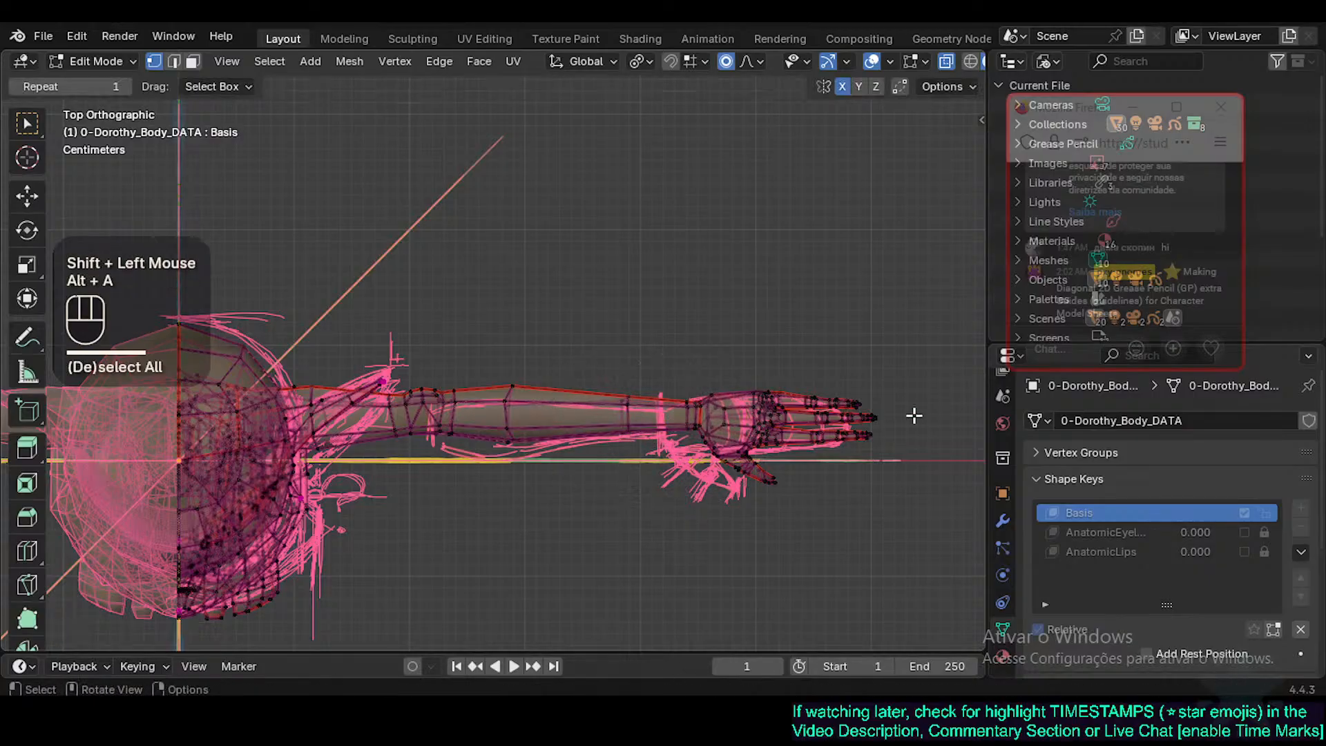
Select all the hand and wrist vertices, return to Object Mode, and save the file.
key(c)
mouse_move(912, 385)
mouse_down()
mouse_move(657, 515)
mouse_move(715, 489)
mouse_up()
right_click(808, 463)
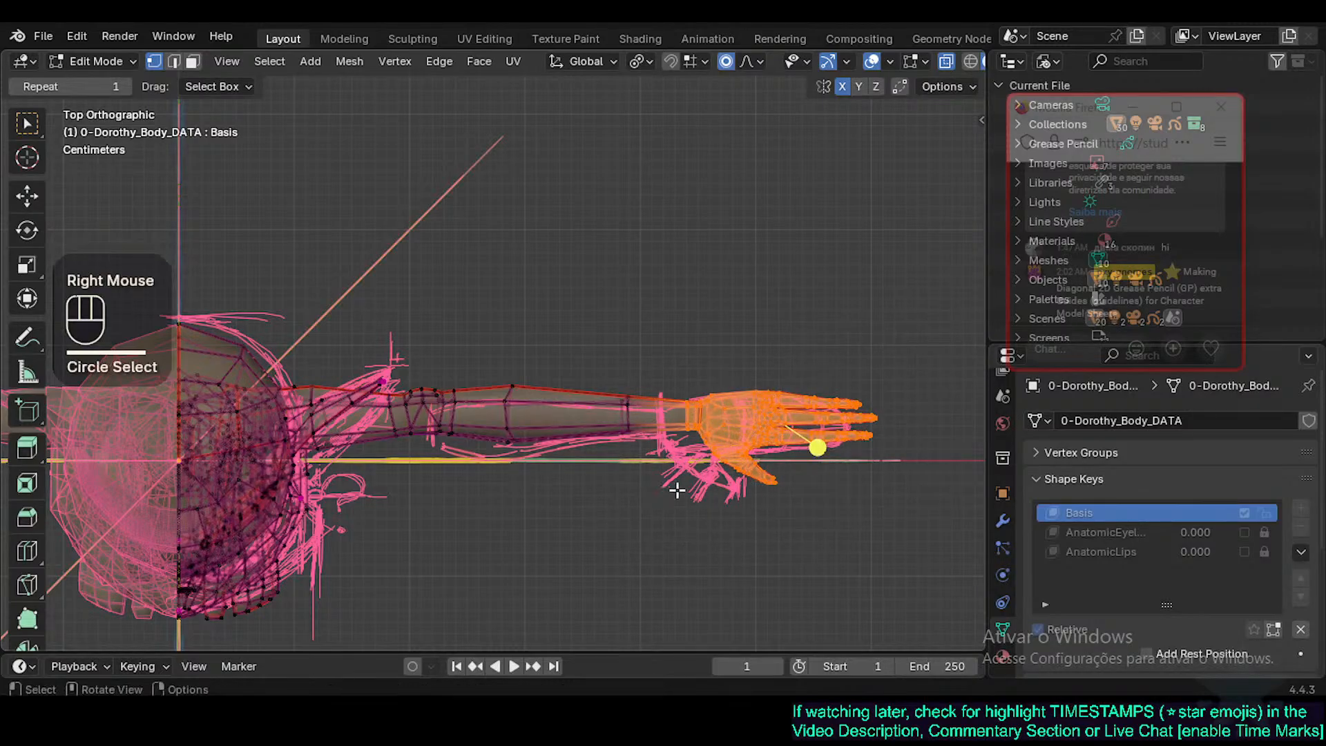
key(Tab)
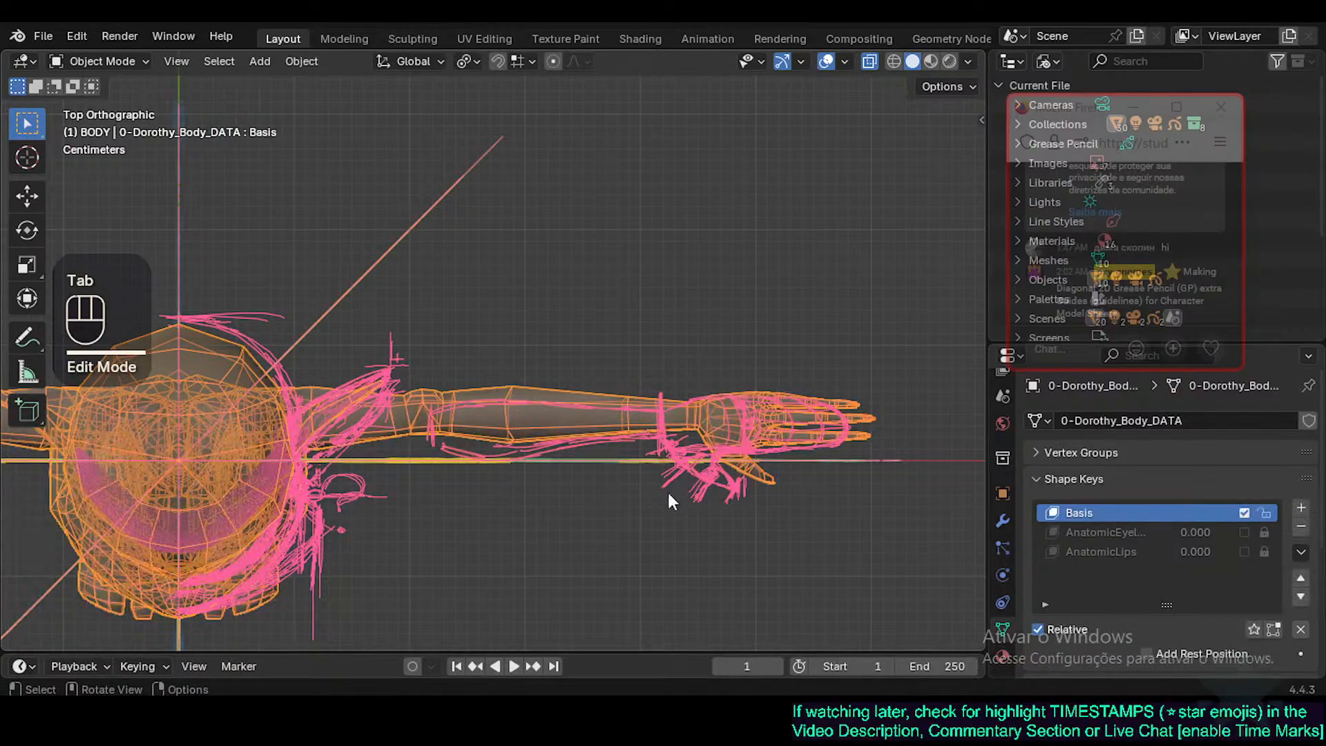
middle_drag(669, 492, 637, 450)
scroll(635, 349, down, 2)
key(ctrl+s)
In top view, move the outermost cheek vertex slightly outward to the sketched head outline.
key(KP_1)
key(Tab)
key(KP_7)
scroll(564, 504, up, 2)
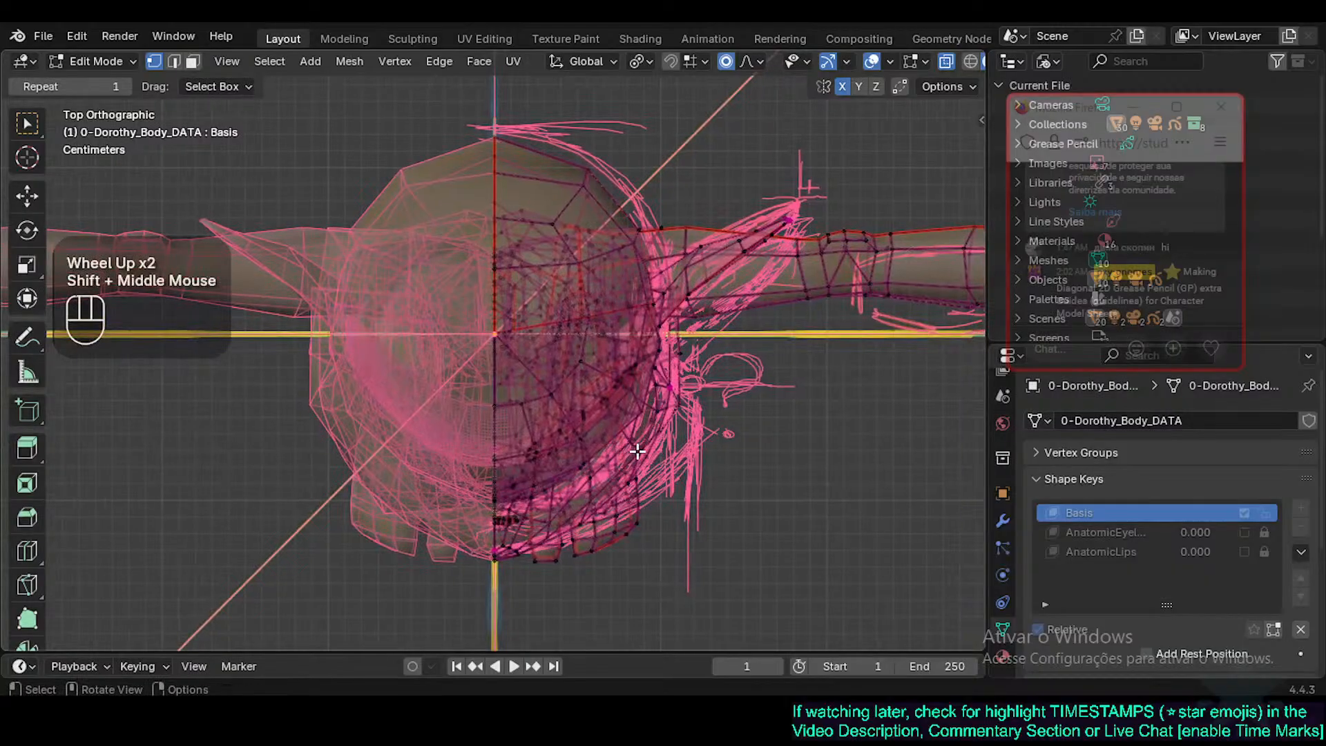
key(Tab)
key(Tab)
key(alt+a)
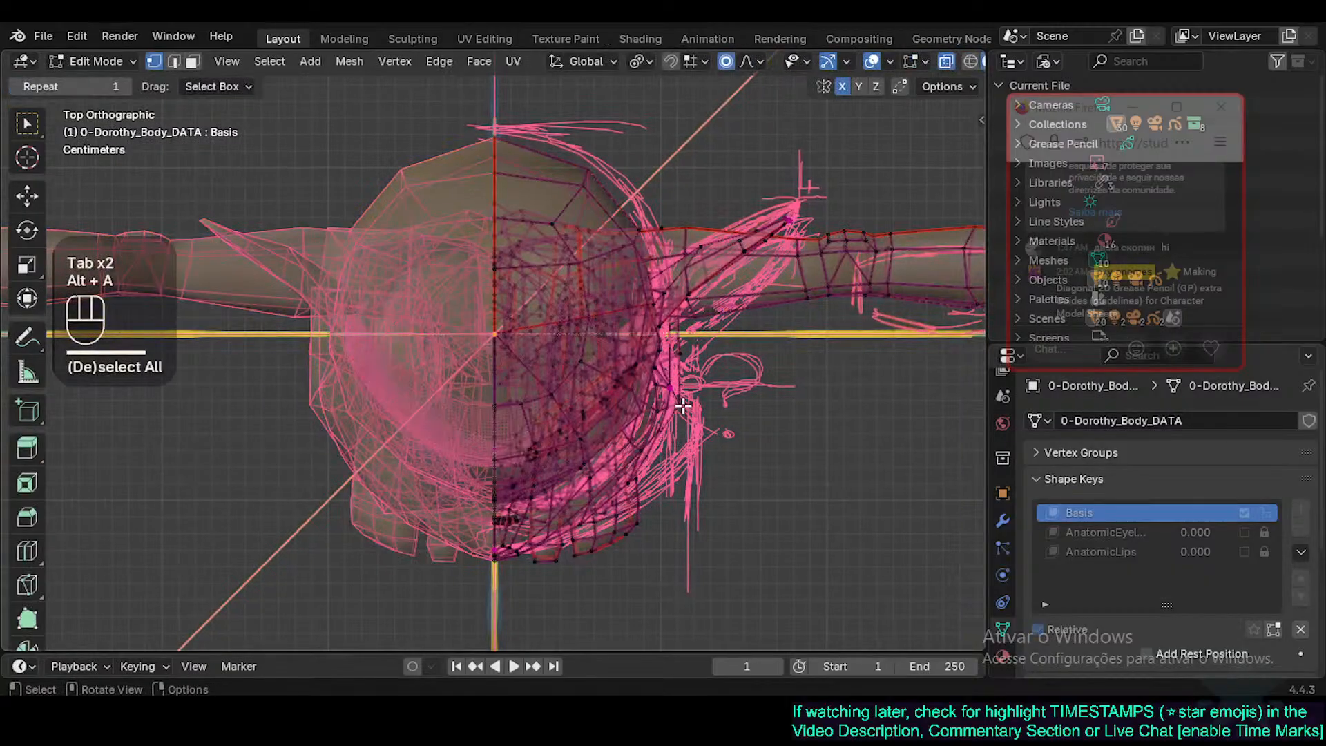
click(686, 403)
key(g)
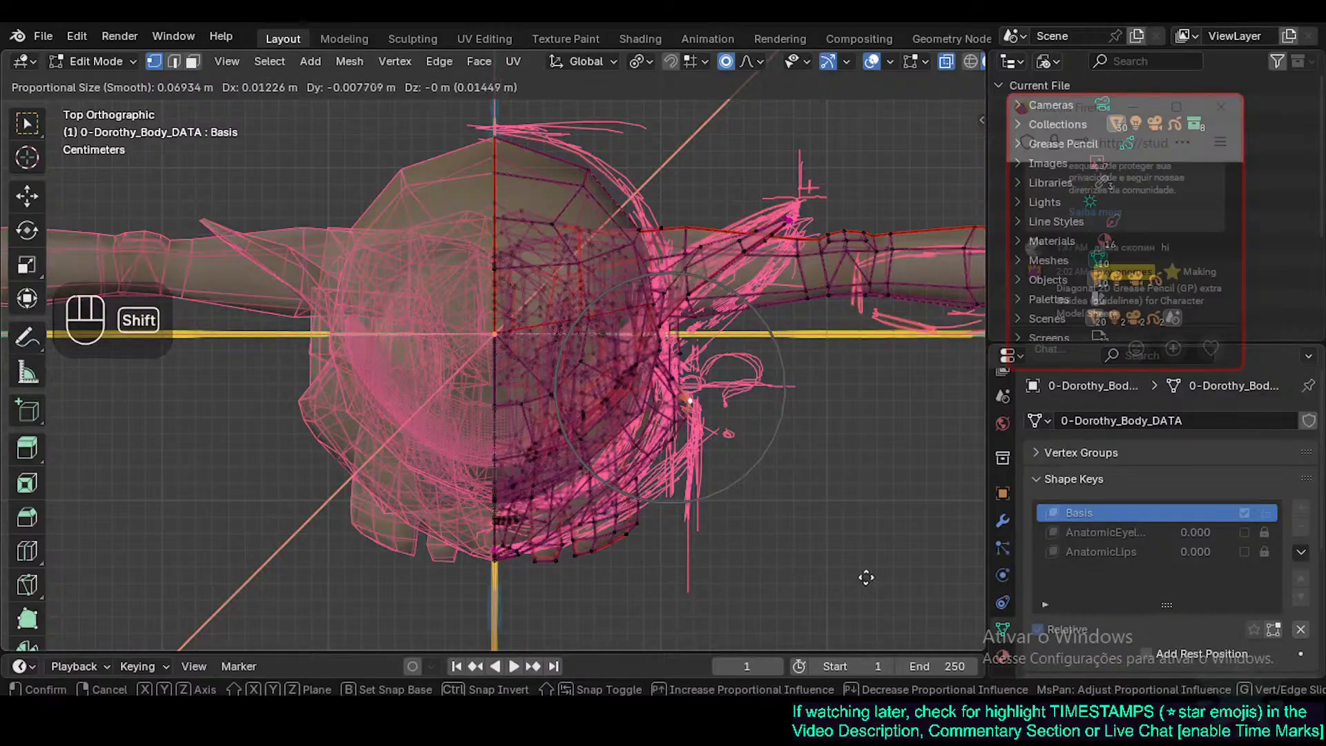
key(Escape)
key(g)
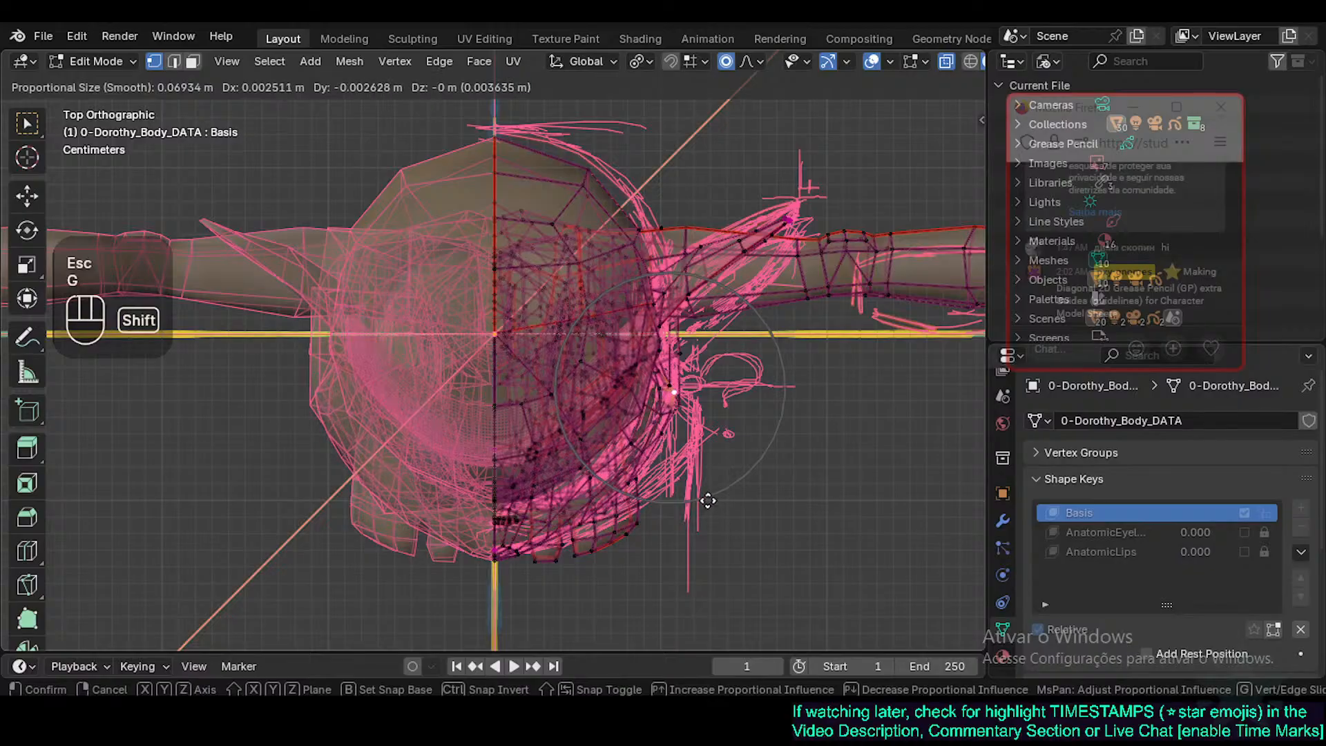
shift+click(708, 500)
Examine the cheeks and overall head shape from the front and three-quarter angles without X-ray.
key(Tab)
middle_drag(618, 527, 623, 416)
key(alt+z)
scroll(624, 416, up, 2)
shift+middle_drag(574, 482, 591, 474)
scroll(591, 474, down, 2)
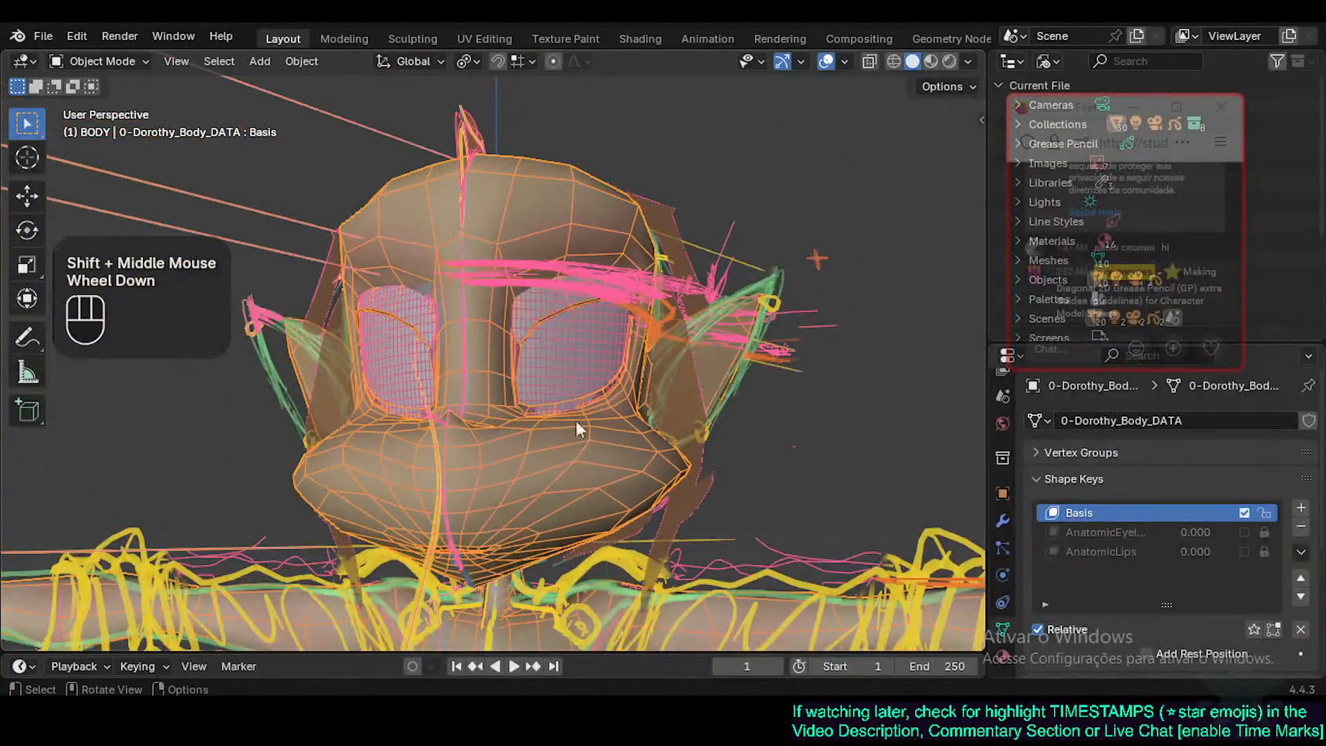
middle_drag(577, 428, 351, 522)
scroll(438, 459, down, 2)
scroll(351, 522, up, 2)
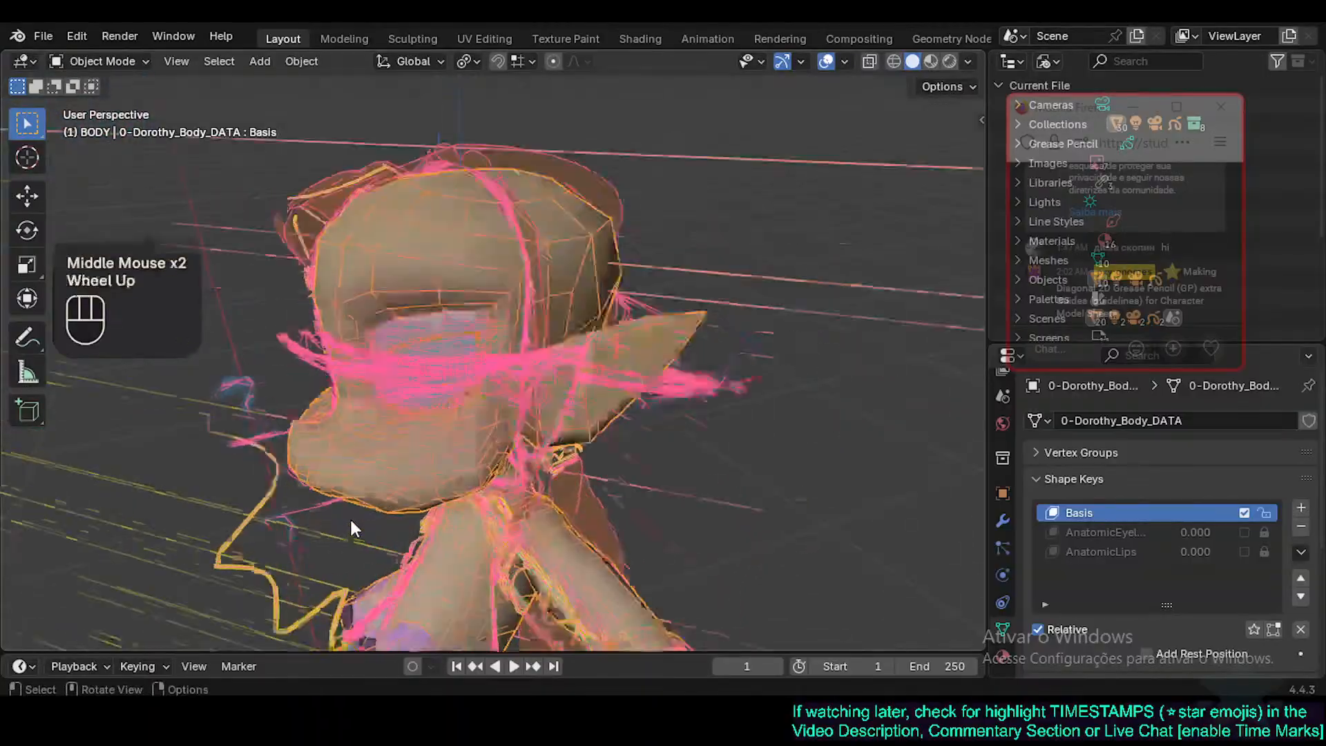
scroll(351, 523, up, 2)
Adjust vertices on the lower face in perspective view and undo the last move.
key(Tab)
click(458, 426)
middle_drag(458, 426, 497, 537)
key(g)
shift+click(357, 400)
key(g)
shift+click(468, 462)
key(ctrl+z)
Reselect a lower-face vertex and move it with a changed proportional influence to refine the cheek's curve.
click(444, 436)
key(g)
shift+click(479, 457)
key(g)
scroll(552, 496, up, 5)
click(516, 507)
Move vertices along the jawline above the neck to smooth the lower contour of the face.
click(486, 494)
key(g)
shift+click(450, 539)
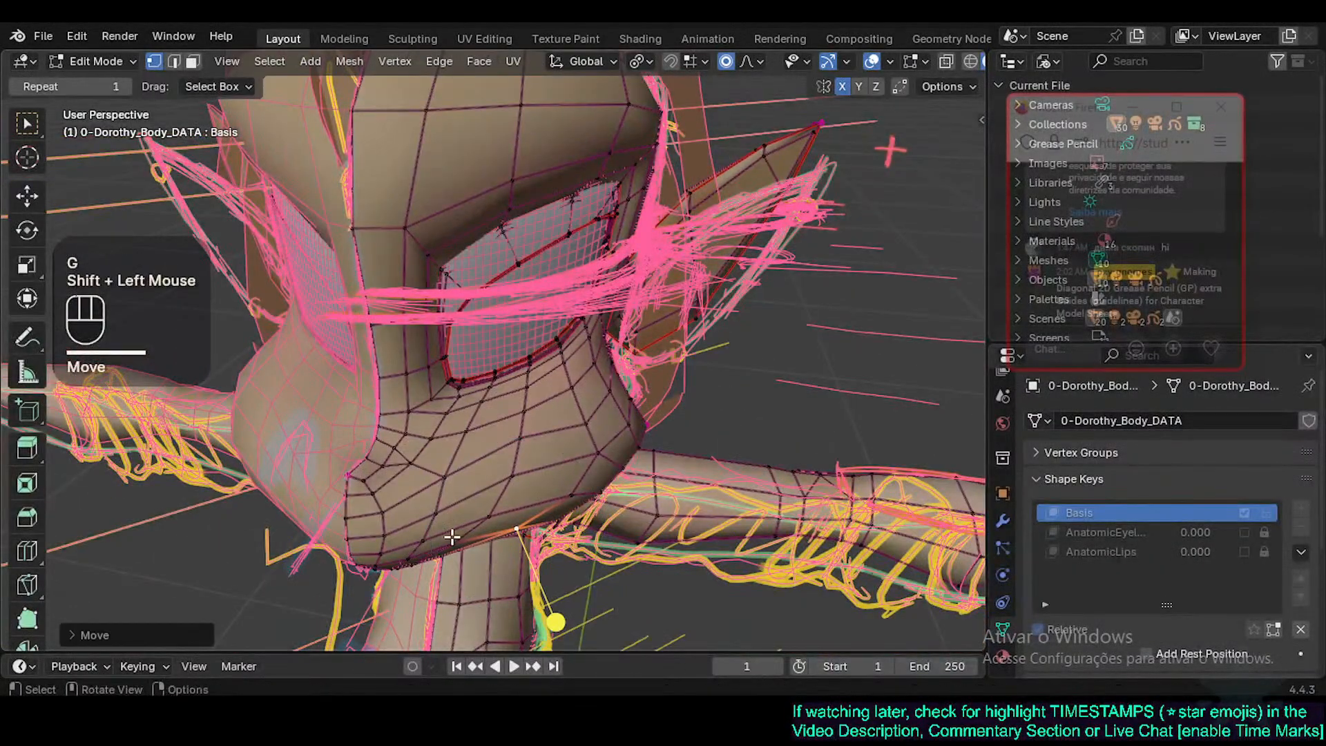
click(437, 552)
key(g)
shift+click(434, 553)
click(492, 522)
key(g)
shift+click(496, 539)
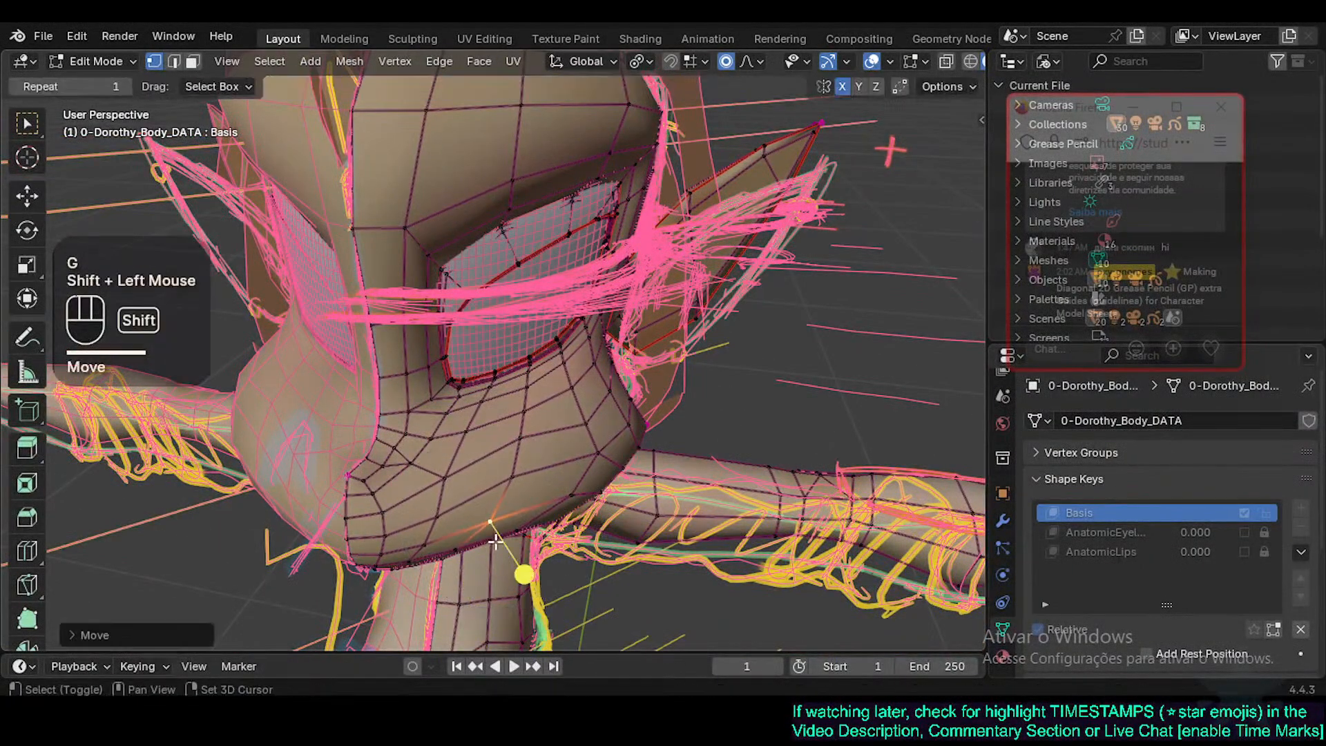
Move two vertices in the middle of the cheek to even out the surface between mouth and jaw.
click(506, 476)
key(g)
shift+click(502, 482)
click(508, 438)
key(g)
shift+click(523, 554)
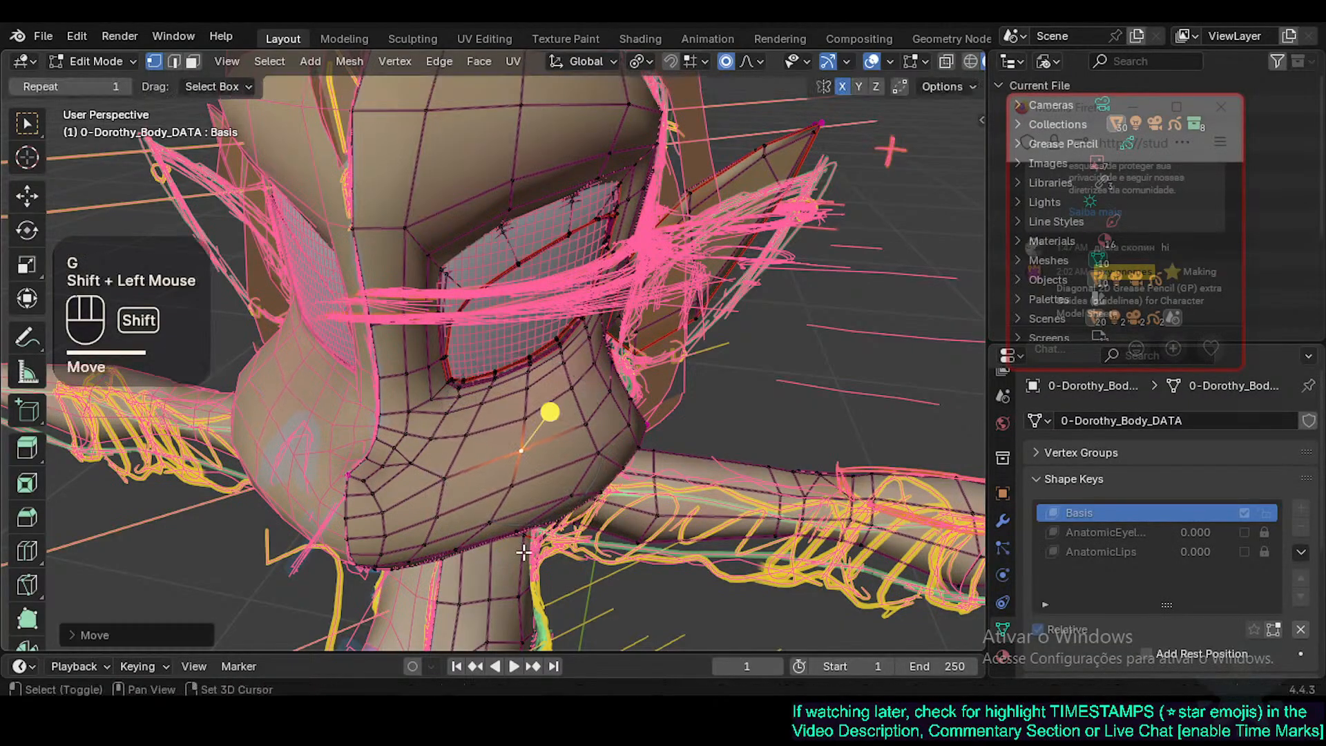
Examine the reshaped head against the sketched outlines with X-ray on, in the right orthographic view and in perspective.
shift+middle_drag(542, 437, 418, 508)
key(Tab)
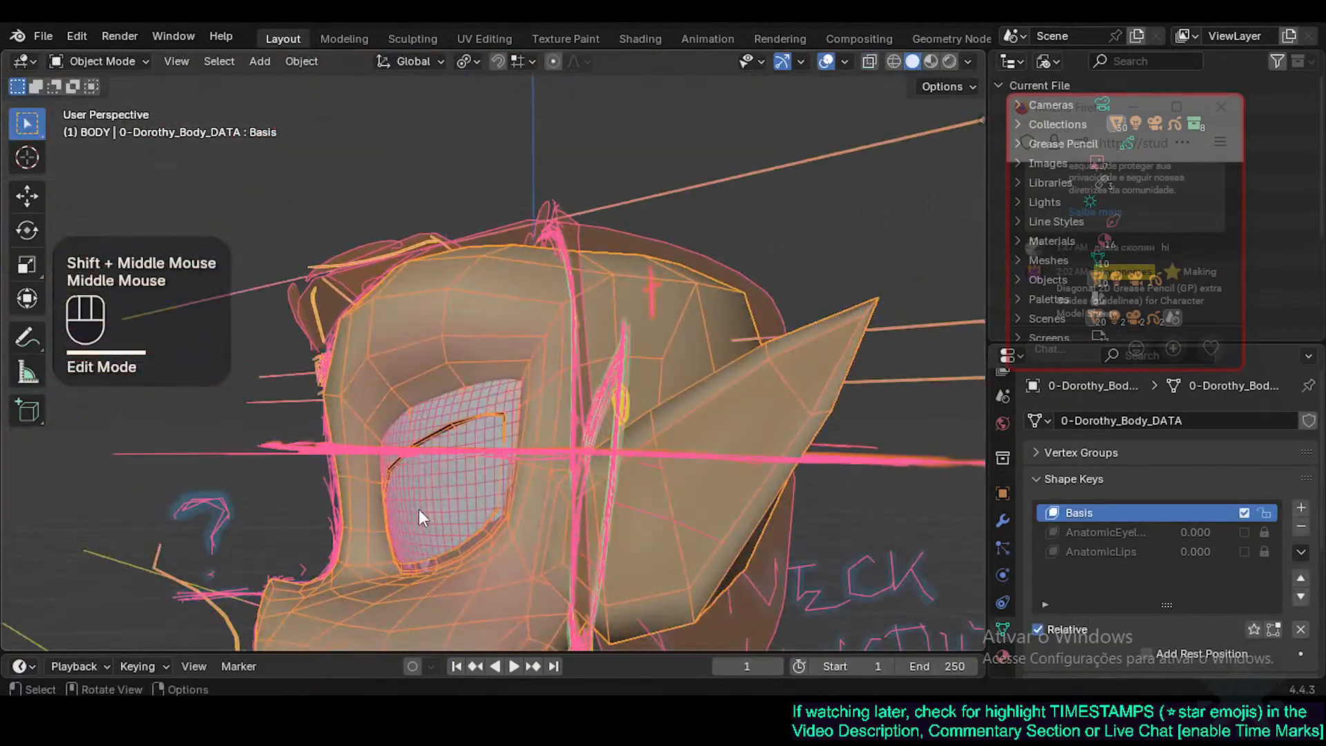
scroll(474, 471, down, 2)
middle_drag(474, 471, 519, 413)
key(KP_6)
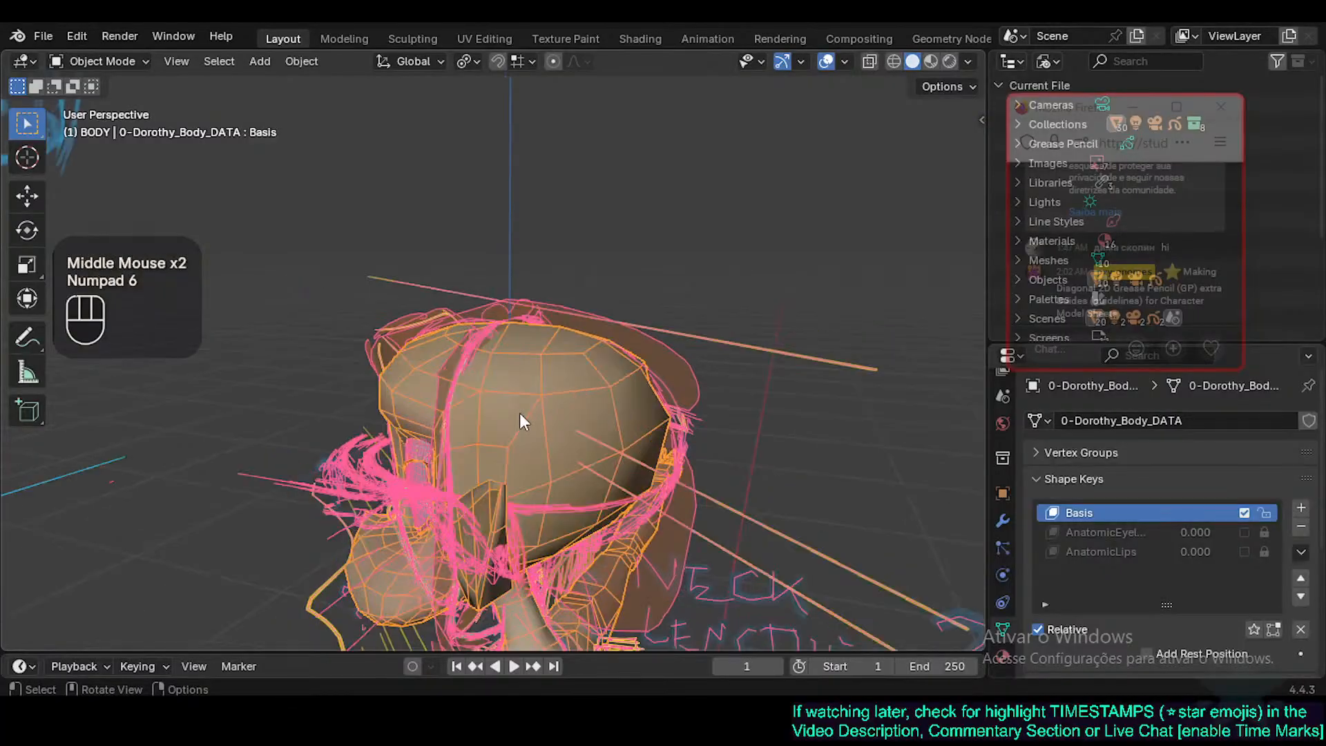
key(KP_5)
key(KP_3)
key(Tab)
key(alt+z)
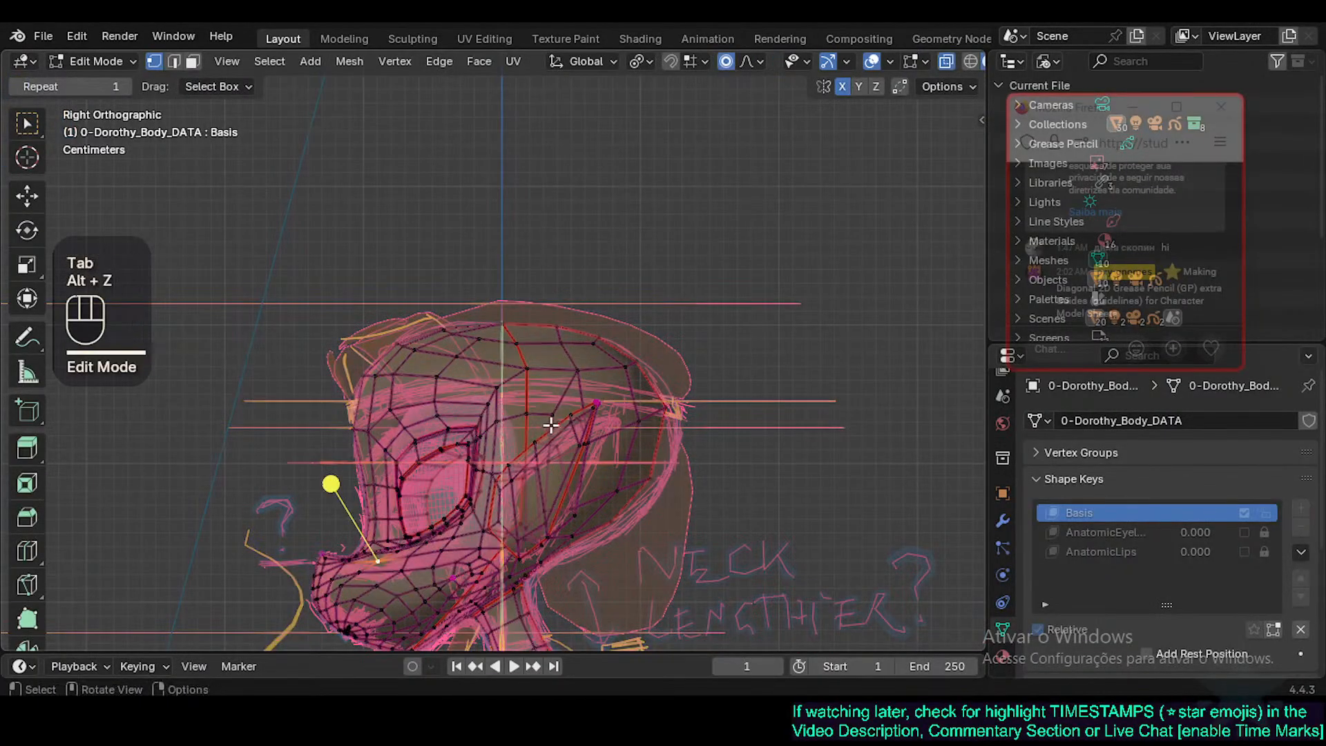
shift+middle_drag(551, 423, 526, 310)
scroll(533, 344, up, 4)
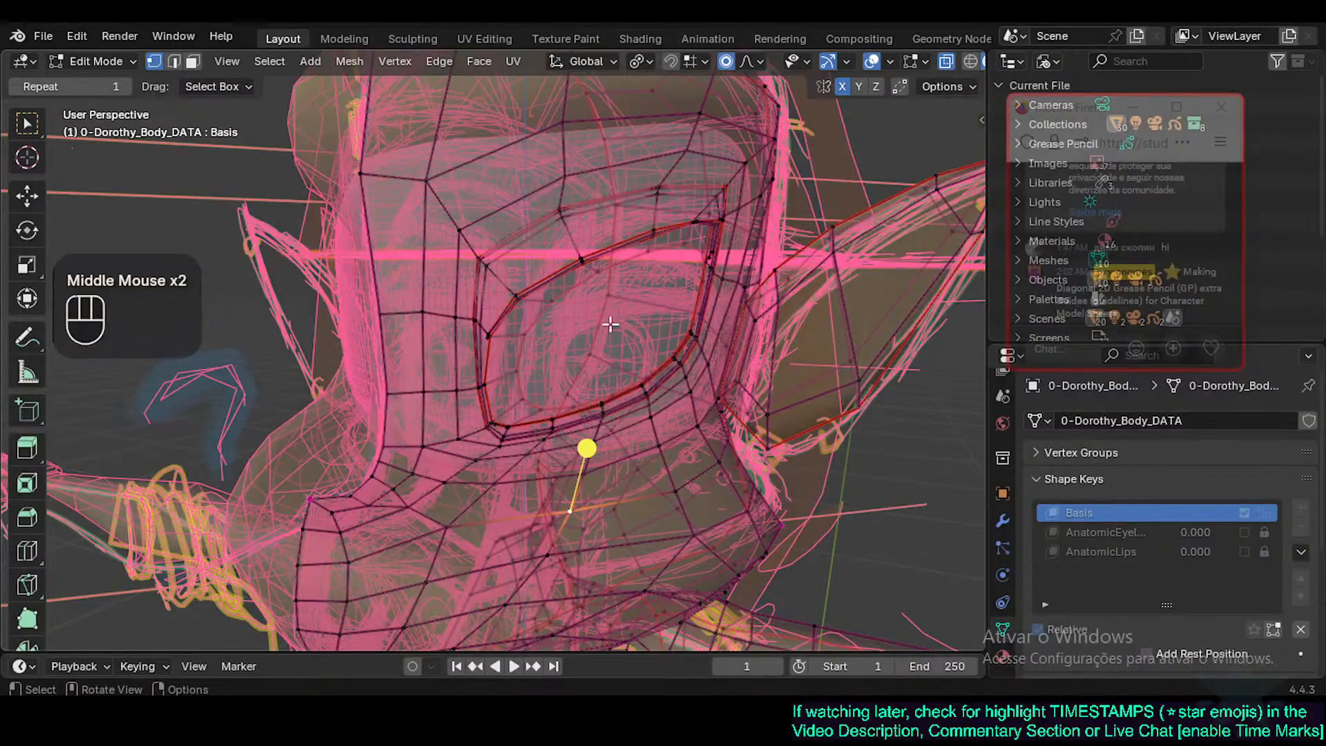
middle_drag(611, 324, 621, 428)
scroll(626, 540, down, 3)
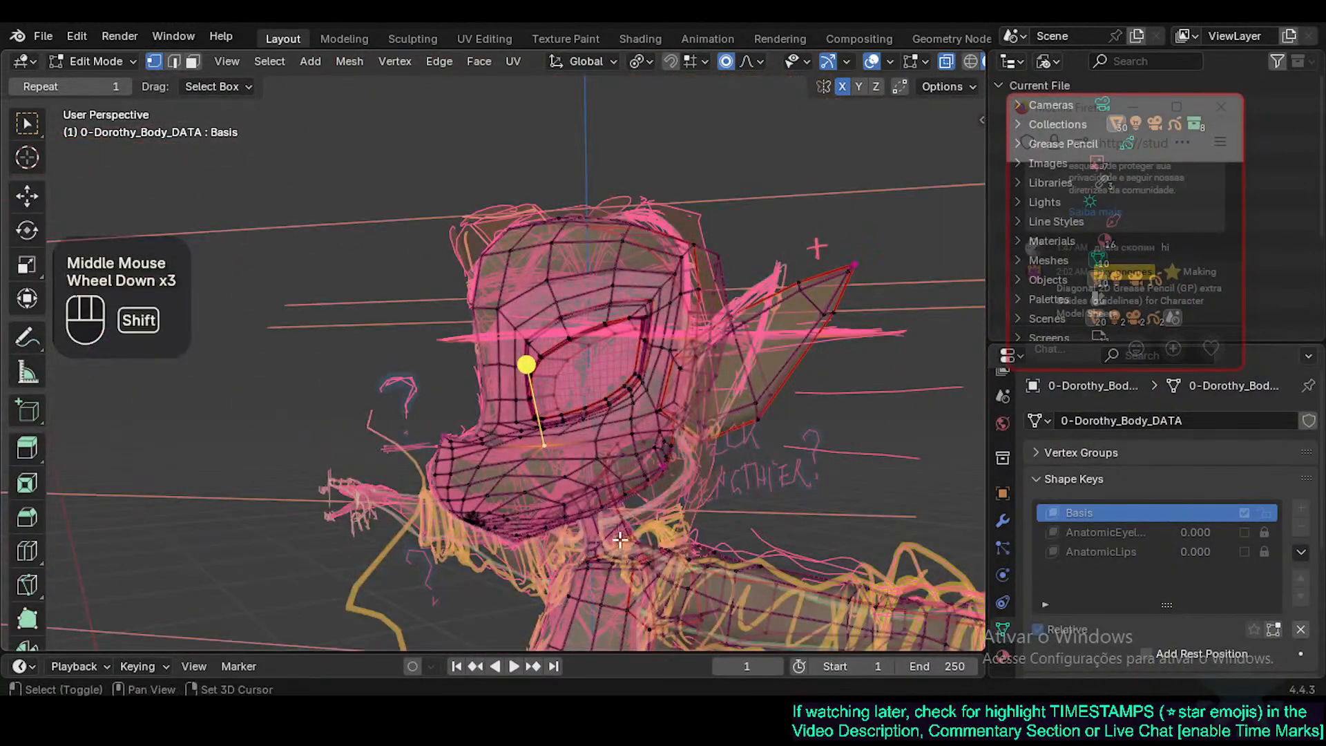
shift+middle_drag(619, 539, 569, 373)
shift+middle_drag(578, 518, 527, 278)
Return to Object Mode with X-ray off, select the eye surface object, and save the file.
key(Tab)
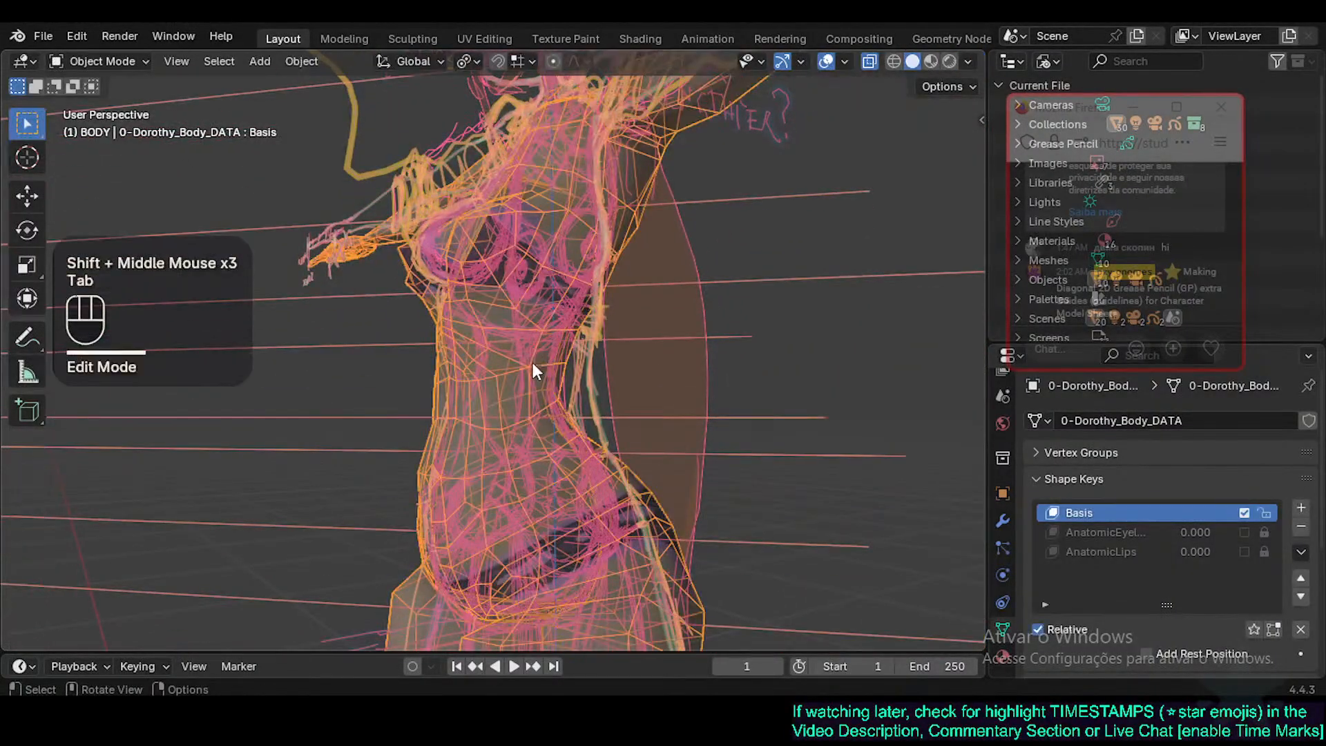
scroll(524, 433, down, 2)
key(alt+z)
middle_drag(524, 433, 543, 359)
scroll(520, 400, up, 2)
click(525, 338)
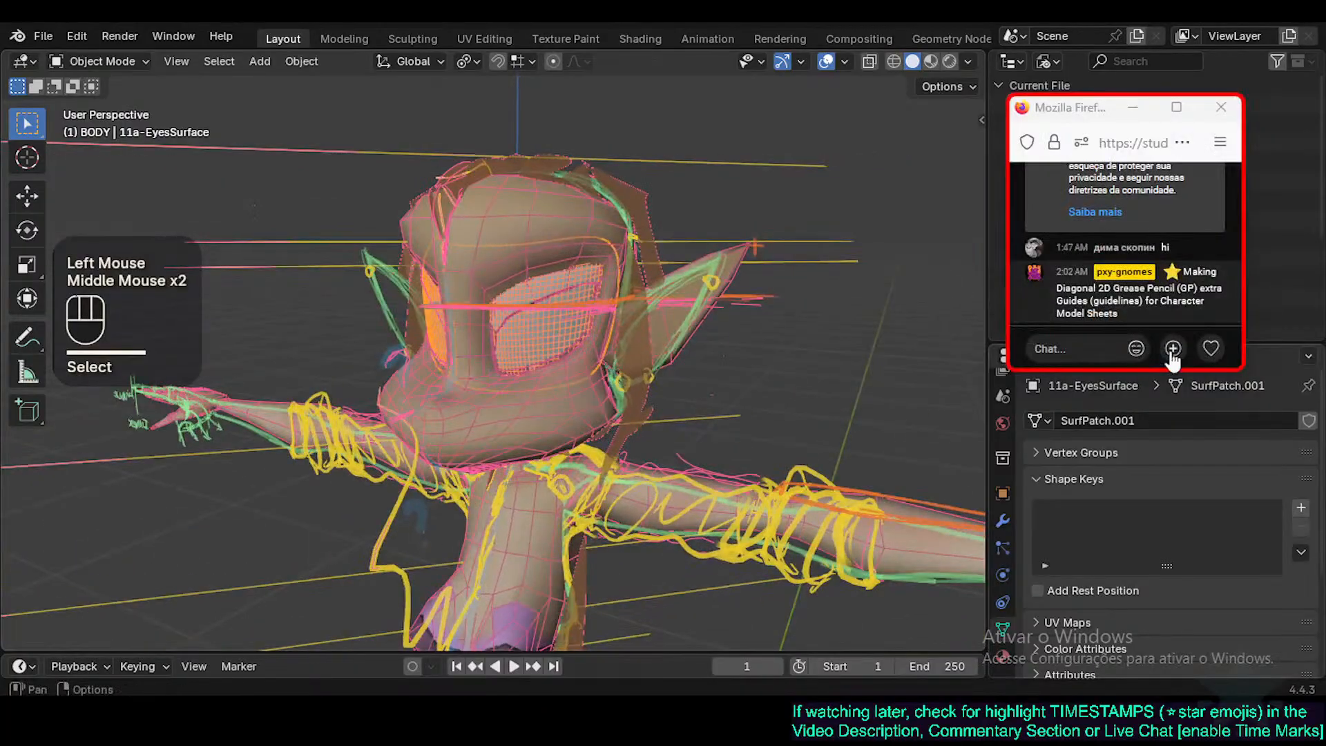
shift+middle_drag(611, 393, 601, 269)
key(ctrl+s)
Hide the wireframe overlay and view the body from the front to compare it with the outlines.
scroll(600, 276, down, 2)
shift+middle_drag(599, 477, 555, 287)
middle_drag(563, 366, 504, 407)
shift+middle_drag(505, 408, 571, 447)
scroll(507, 377, down, 2)
middle_drag(569, 373, 568, 414)
shift+middle_drag(568, 414, 566, 452)
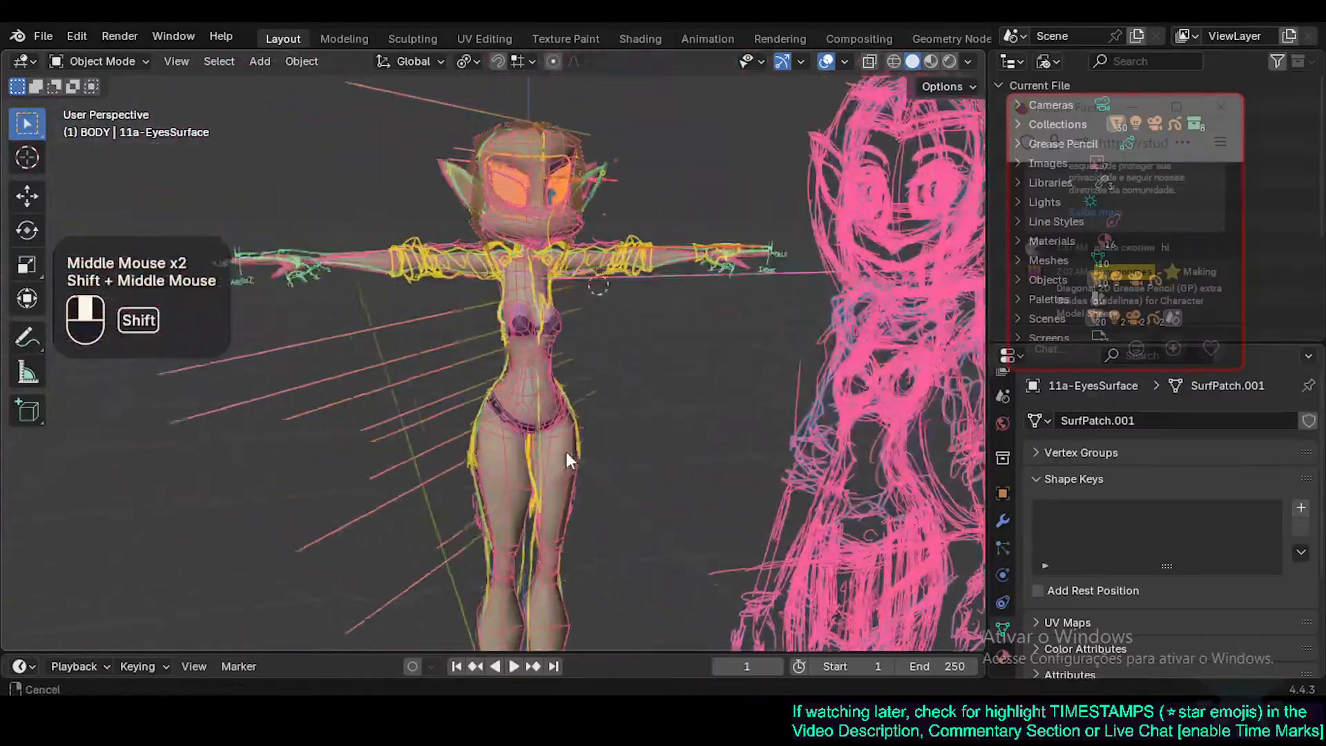
scroll(556, 429, up, 2)
key(KP_1)
key(shift+ctrl+alt+z)
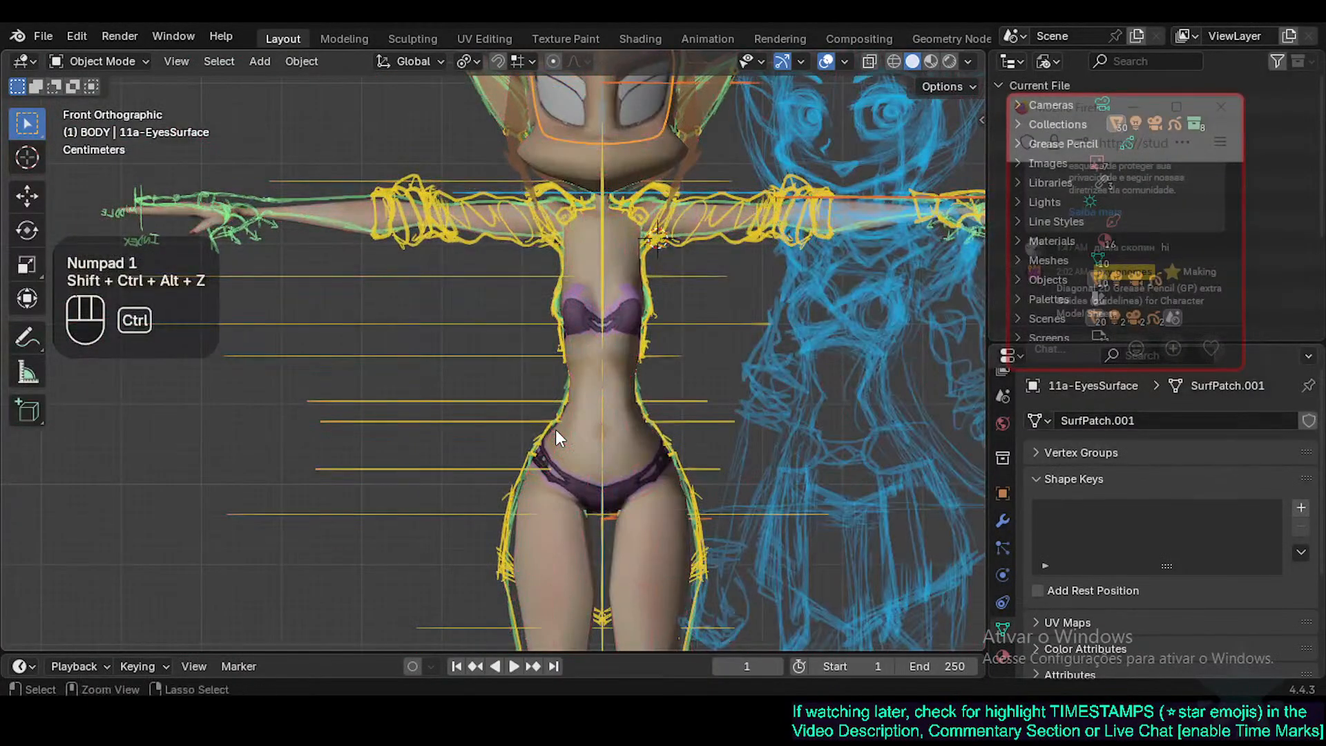
Examine the character's head, torso and arms without wireframe from several angles.
scroll(556, 429, down, 3)
mouse_move(587, 429)
middle_down()
mouse_move(668, 475)
mouse_move(606, 429)
mouse_move(641, 376)
mouse_move(705, 411)
mouse_move(719, 335)
mouse_move(486, 334)
mouse_move(477, 504)
middle_up()
middle_drag(476, 504, 725, 511)
shift+middle_drag(483, 525, 536, 550)
scroll(565, 445, up, 2)
middle_drag(536, 550, 656, 542)
shift+middle_drag(492, 470, 508, 553)
middle_drag(508, 553, 581, 499)
scroll(582, 500, up, 1)
scroll(583, 504, up, 1)
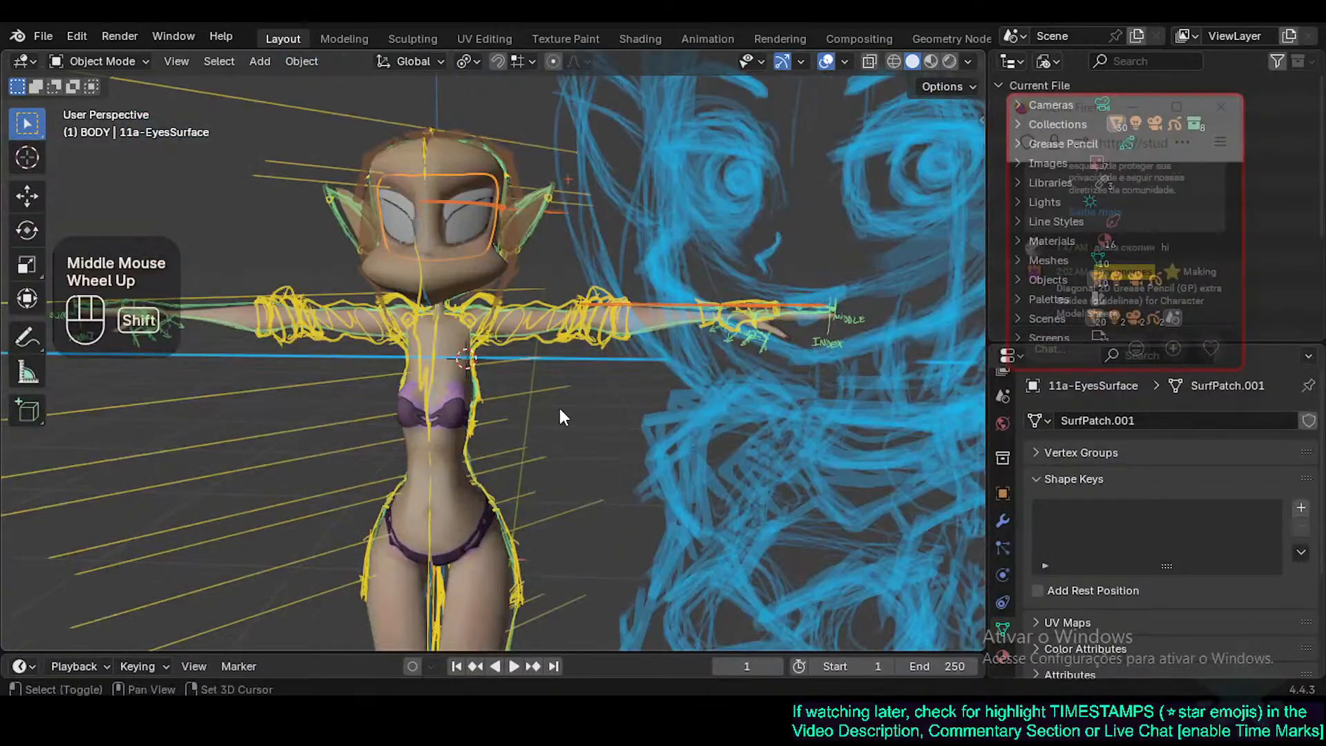
shift+middle_drag(558, 405, 561, 462)
middle_drag(561, 463, 484, 463)
shift+middle_drag(530, 449, 651, 395)
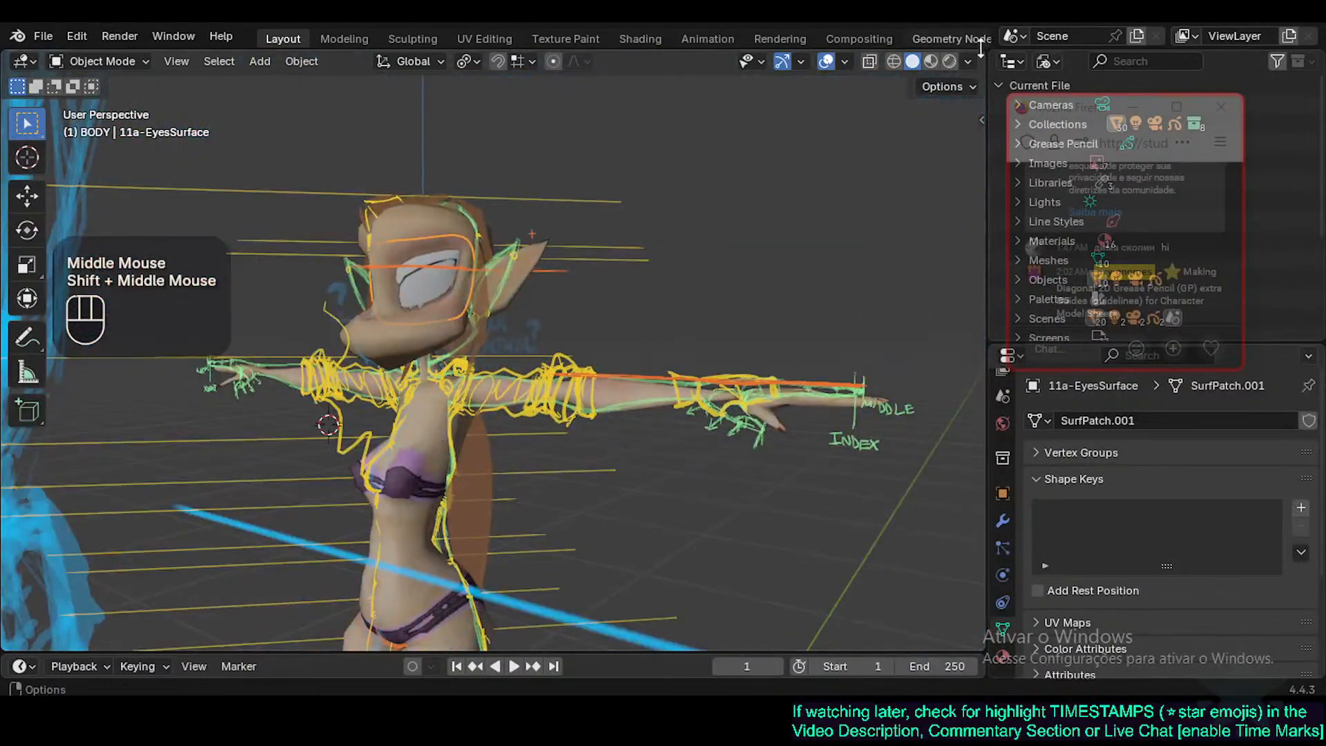
Preview the character in Material Preview shading from several angles, and return to Solid shading.
click(931, 63)
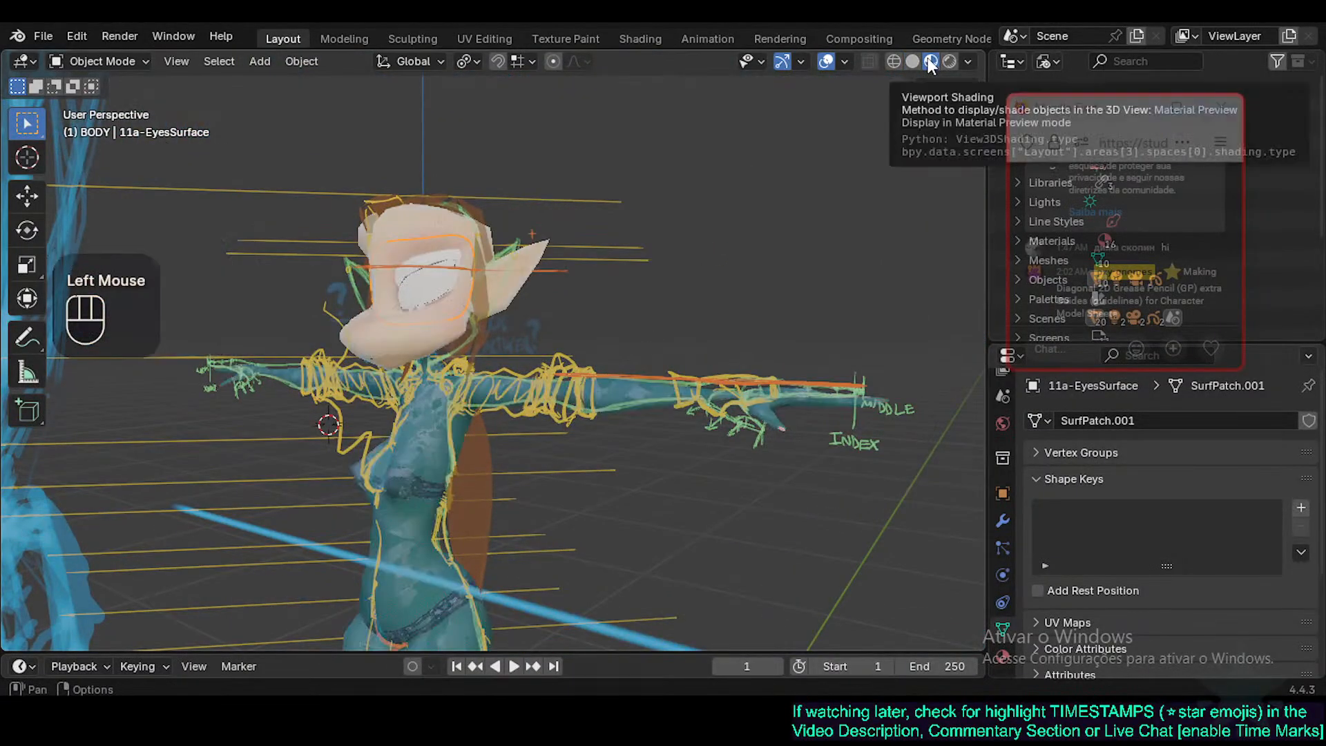
middle_drag(416, 380, 442, 399)
scroll(442, 401, down, 1)
middle_drag(429, 583, 567, 477)
shift+middle_drag(567, 476, 472, 414)
shift+middle_drag(482, 495, 581, 471)
scroll(554, 428, up, 1)
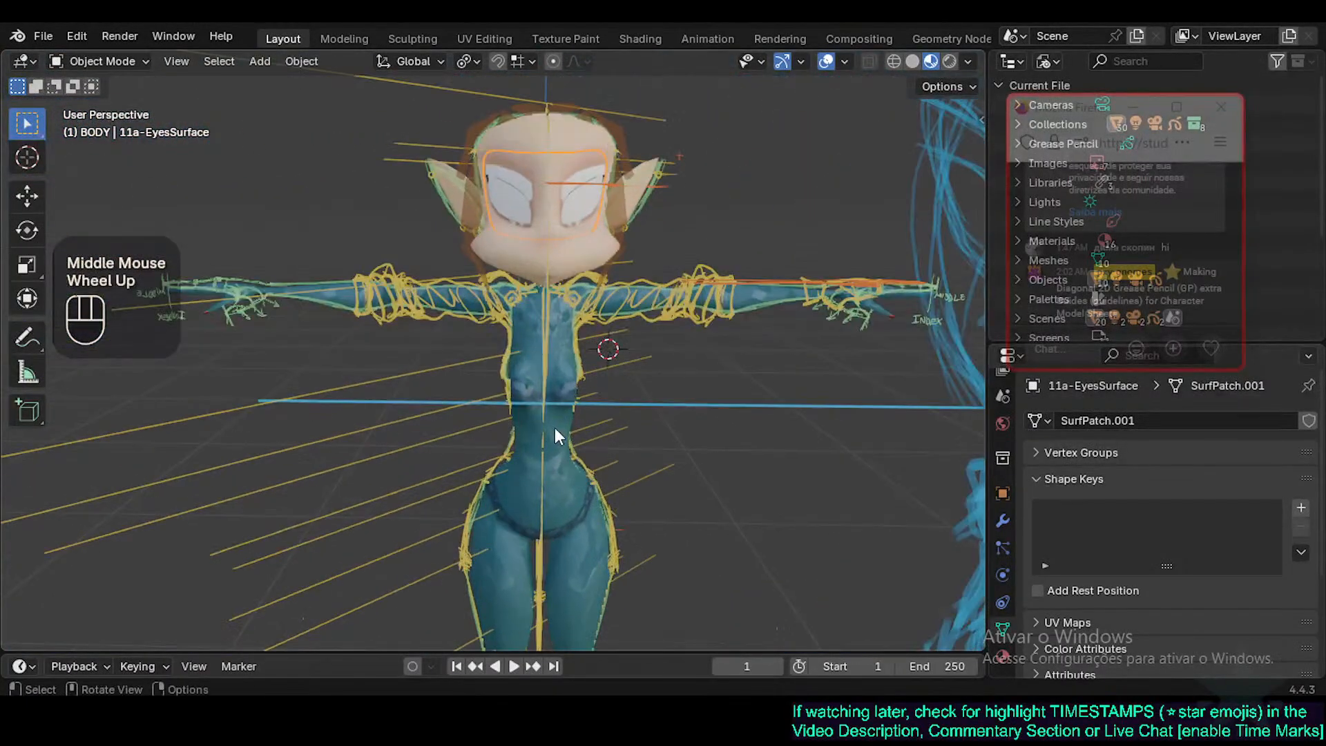
shift+middle_drag(554, 428, 609, 414)
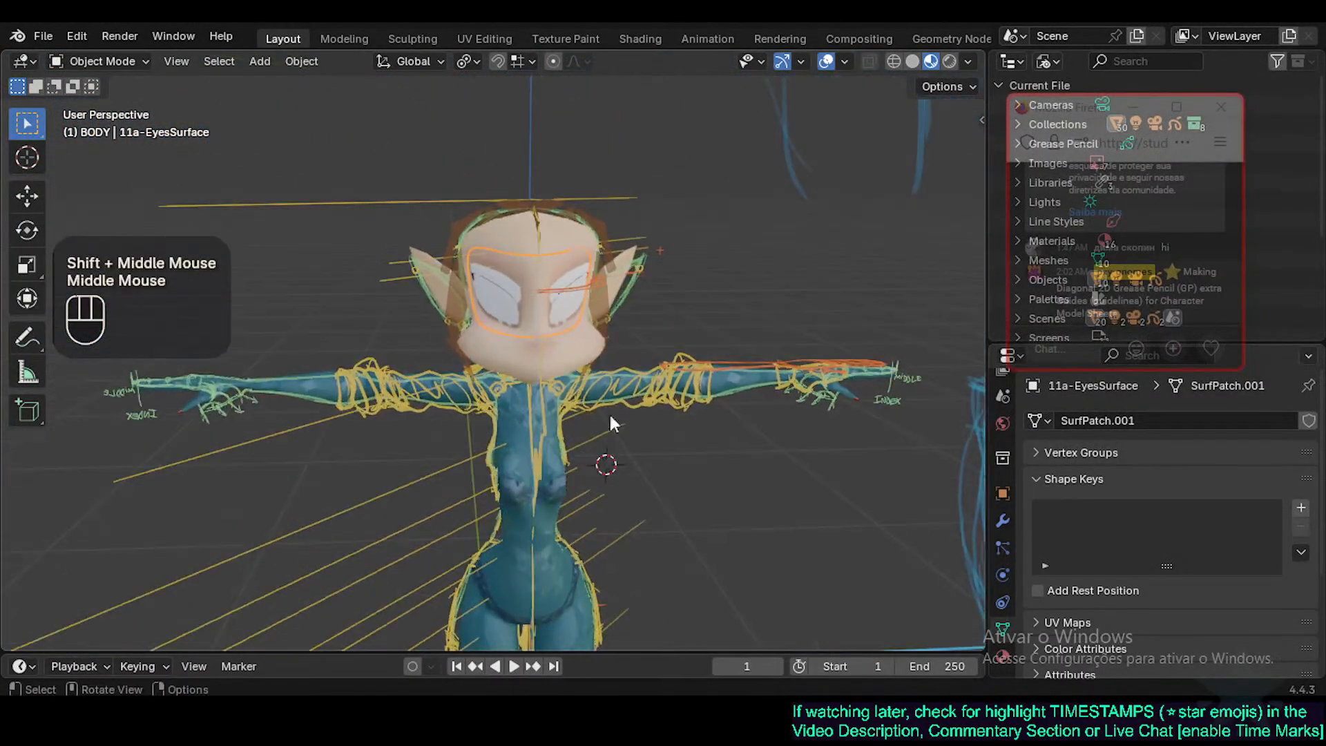
click(911, 64)
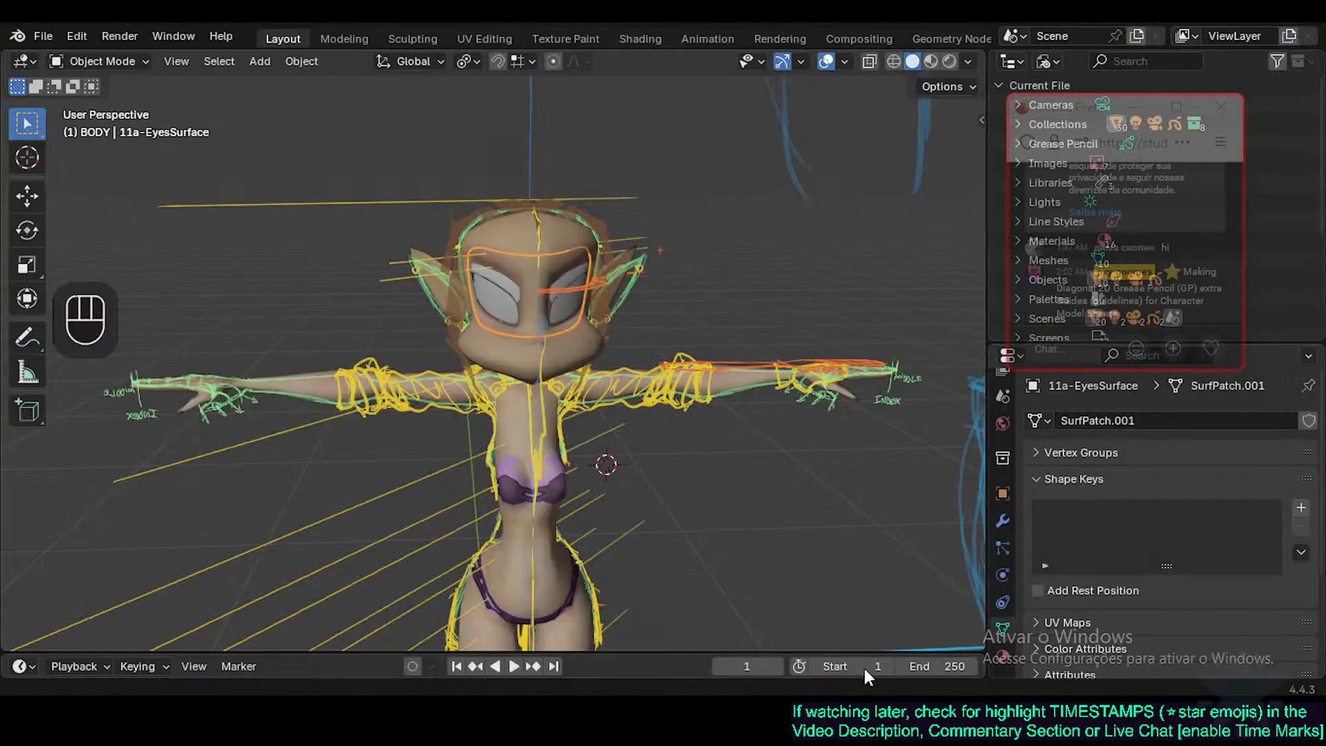
Review the character's overall shape in Solid shading from the side and front, and save the file.
middle_drag(543, 500, 510, 421)
key(ctrl+s)
middle_drag(510, 421, 453, 452)
shift+middle_drag(460, 539, 391, 542)
scroll(446, 549, down, 1)
middle_drag(391, 543, 336, 578)
mouse_move(378, 472)
middle_down()
mouse_move(457, 487)
mouse_move(440, 368)
mouse_move(523, 353)
middle_up()
scroll(523, 345, down, 1)
shift+middle_drag(531, 403, 304, 411)
key(ctrl+s)
shift+middle_drag(543, 390, 386, 367)
middle_drag(360, 489, 418, 515)
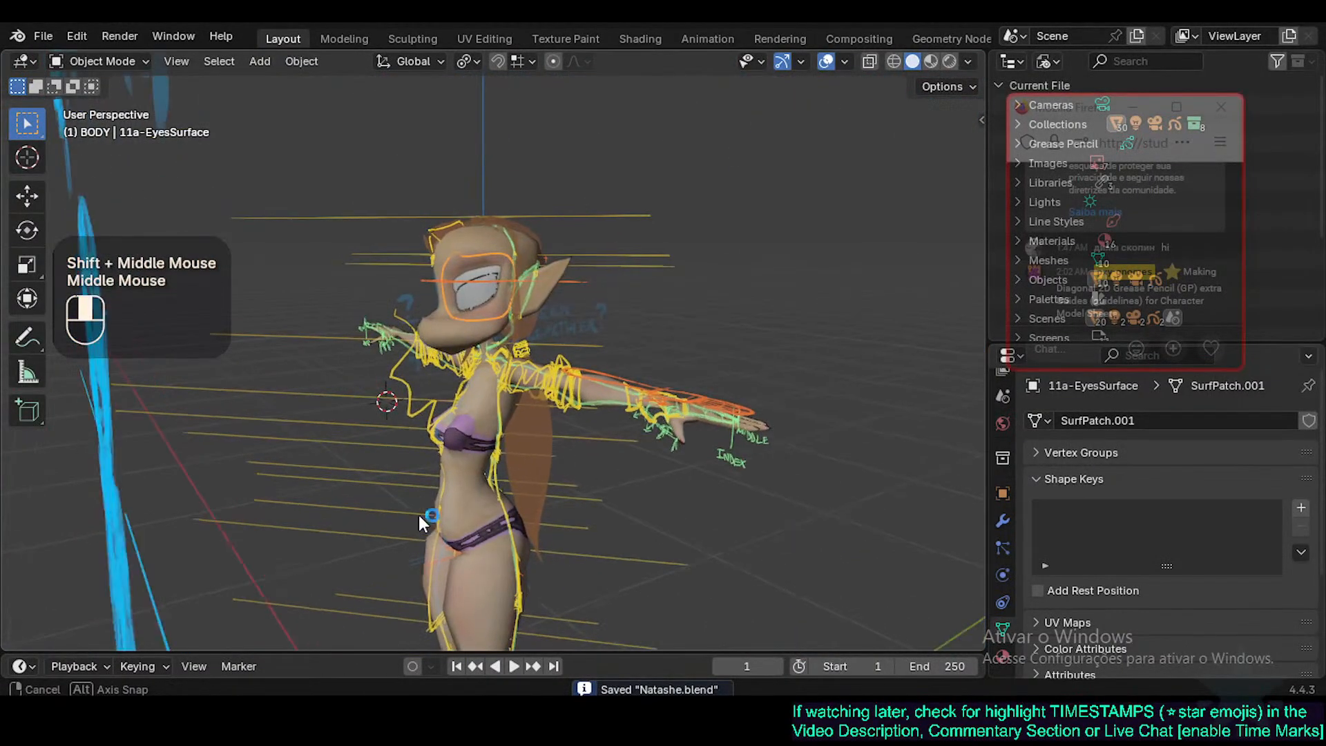
scroll(391, 455, up, 2)
middle_drag(391, 454, 408, 395)
key(ctrl+s)
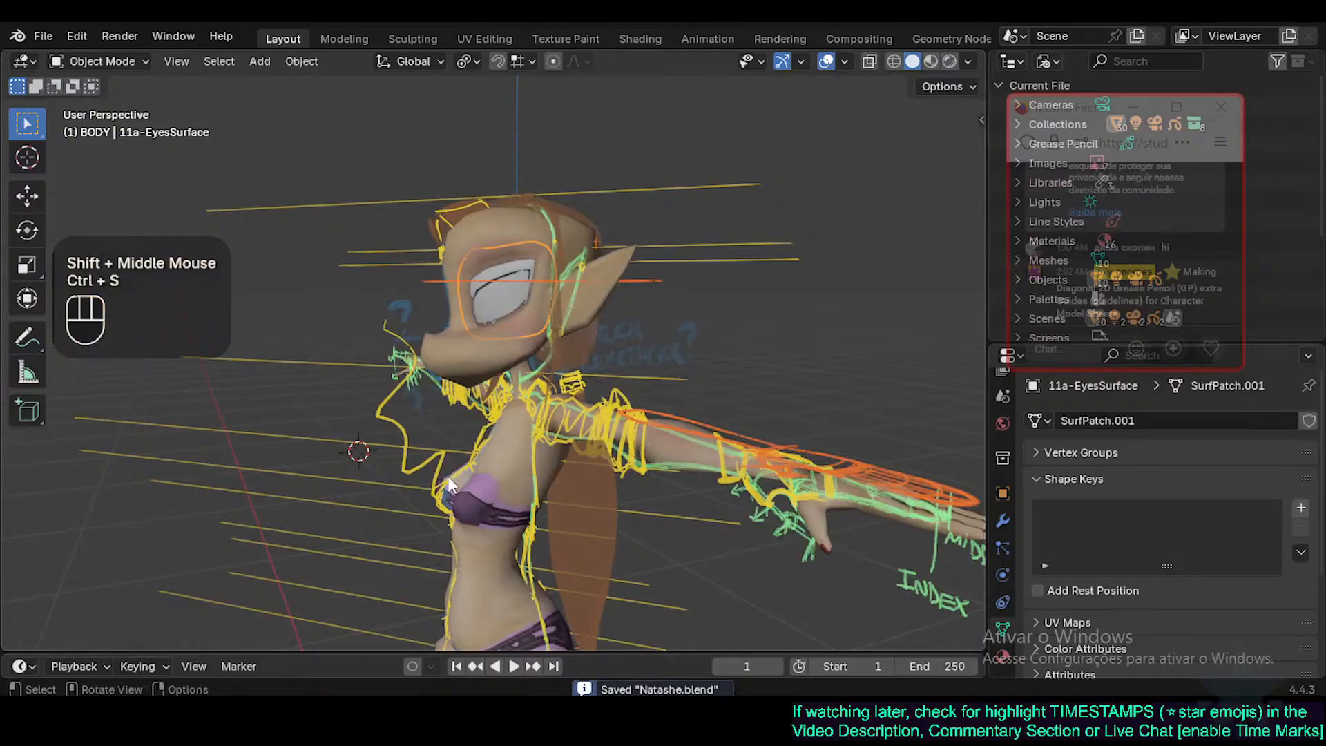
Turn the wireframe overlay back on and view the upper body with its topology.
scroll(453, 500, down, 1)
key(ctrl+alt+z)
key(shift+ctrl+alt+z)
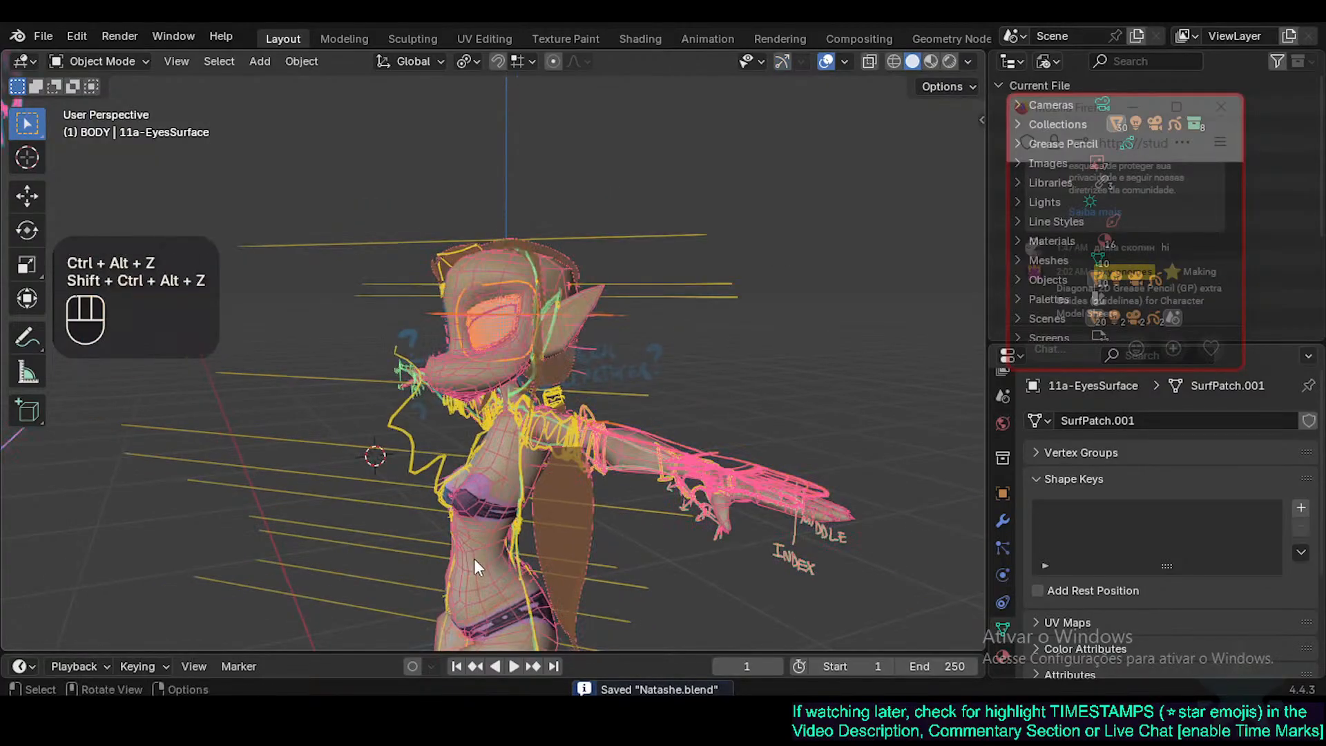
shift+middle_drag(474, 558, 449, 411)
middle_drag(476, 485, 629, 398)
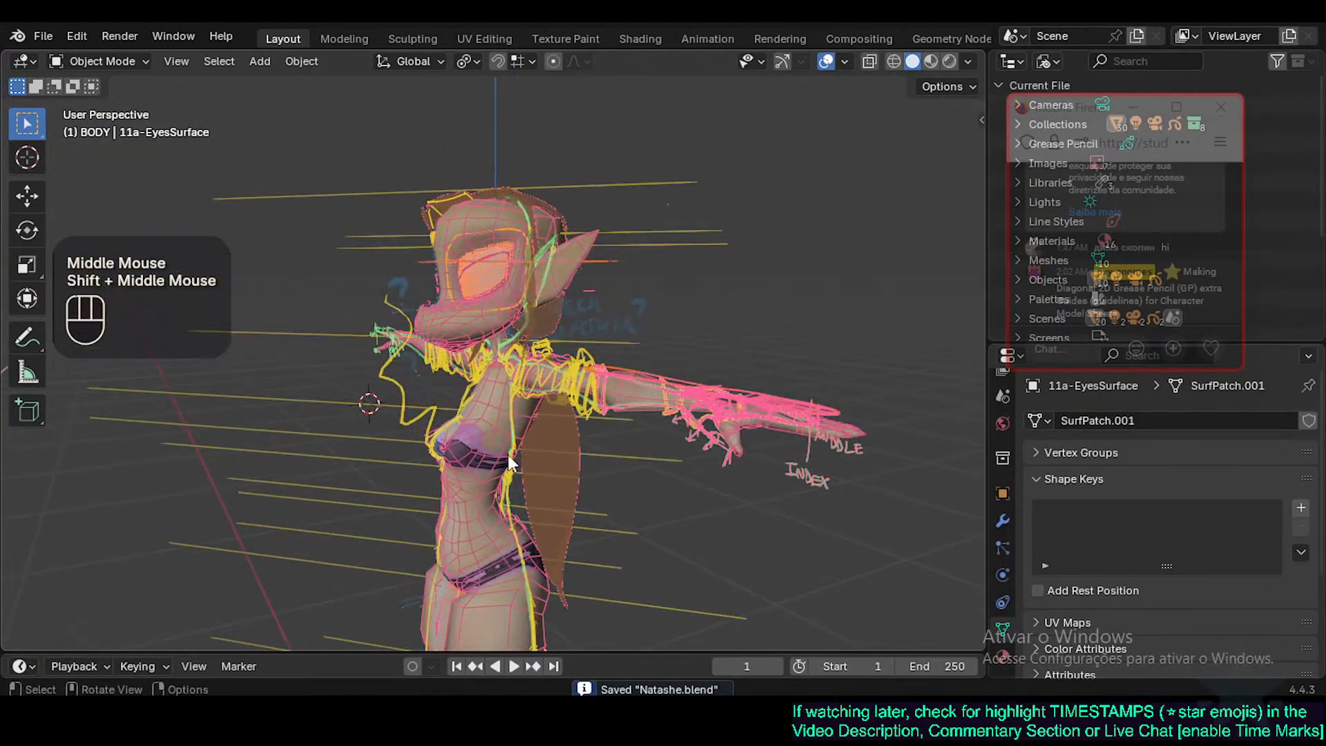
Make the body mesh the active object, clear the selection, and save the file.
click(408, 536)
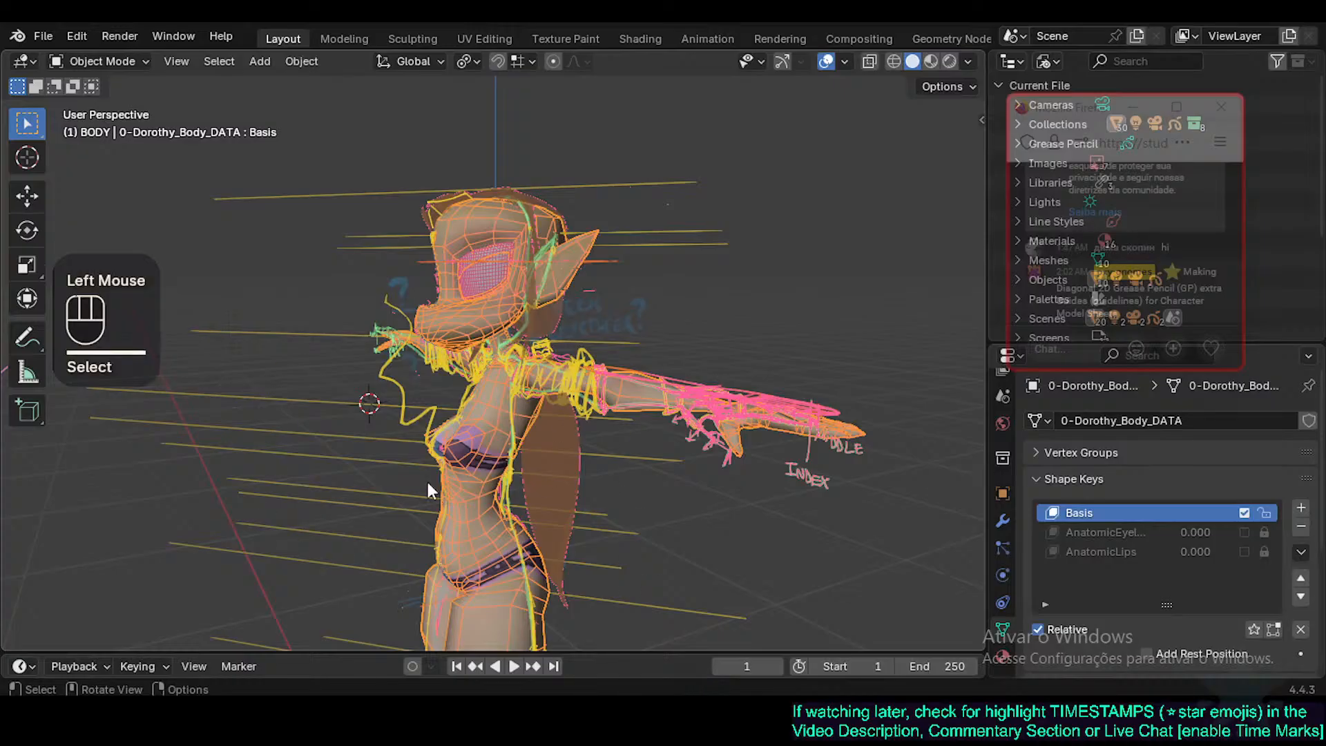
mouse_move(428, 482)
shift+middle_down()
mouse_move(450, 440)
mouse_move(520, 450)
mouse_move(595, 488)
mouse_move(611, 471)
shift+middle_up()
key(alt+a)
scroll(612, 450, up, 2)
key(ctrl+s)
Frame the head and arms with nothing selected, and close the live chat browser window.
shift+middle_drag(602, 382, 663, 502)
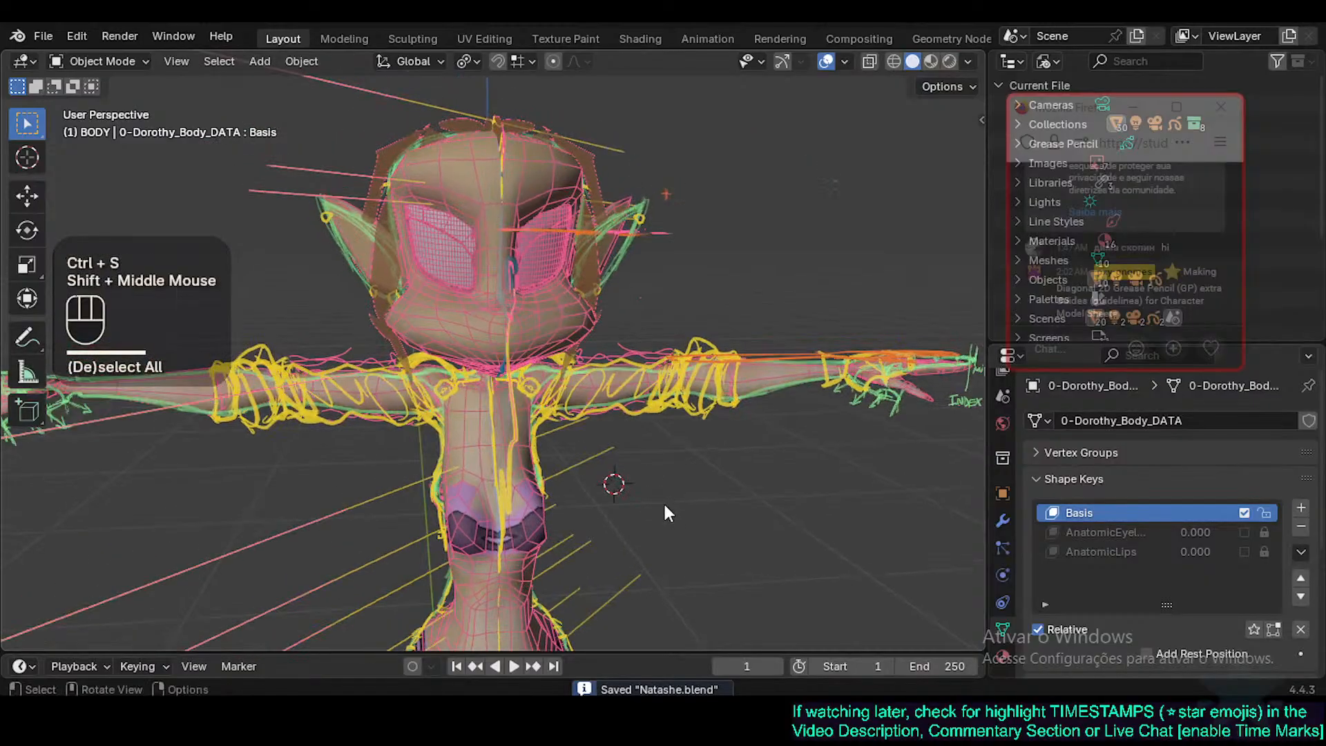
key(alt+a)
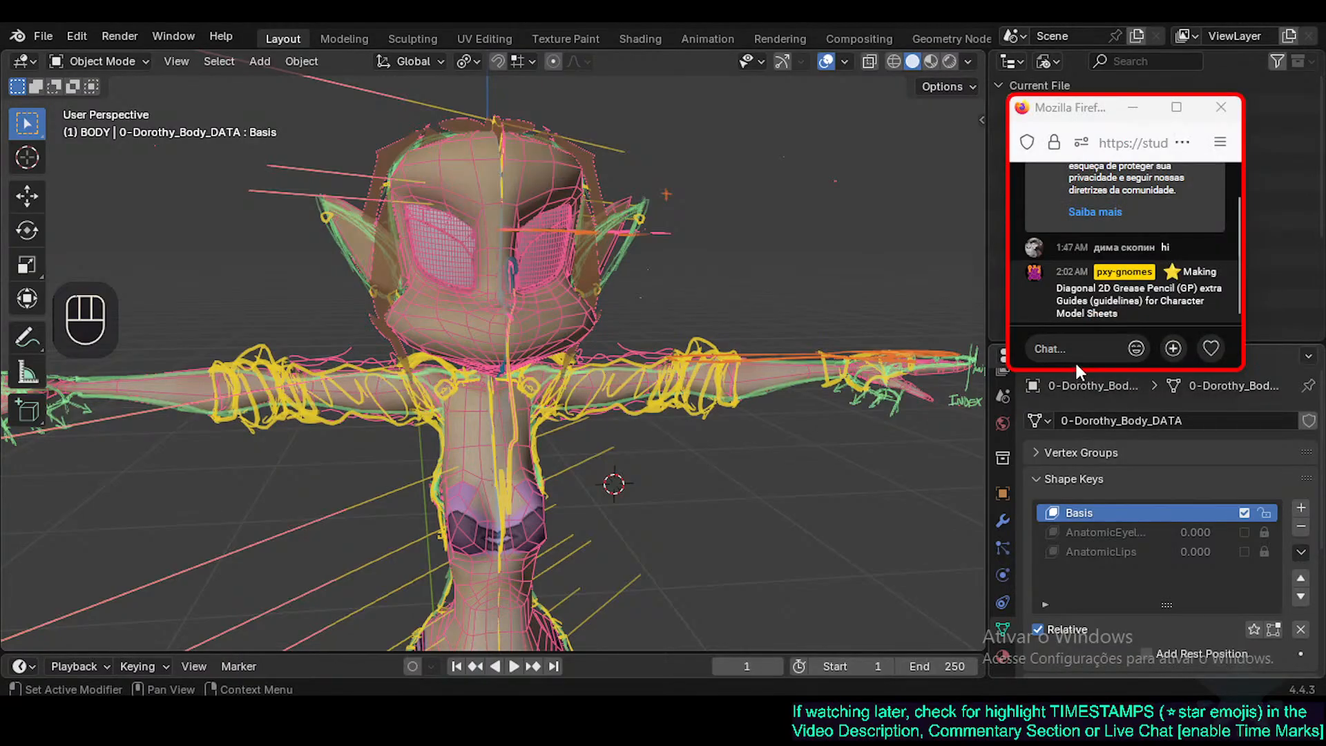
click(1220, 109)
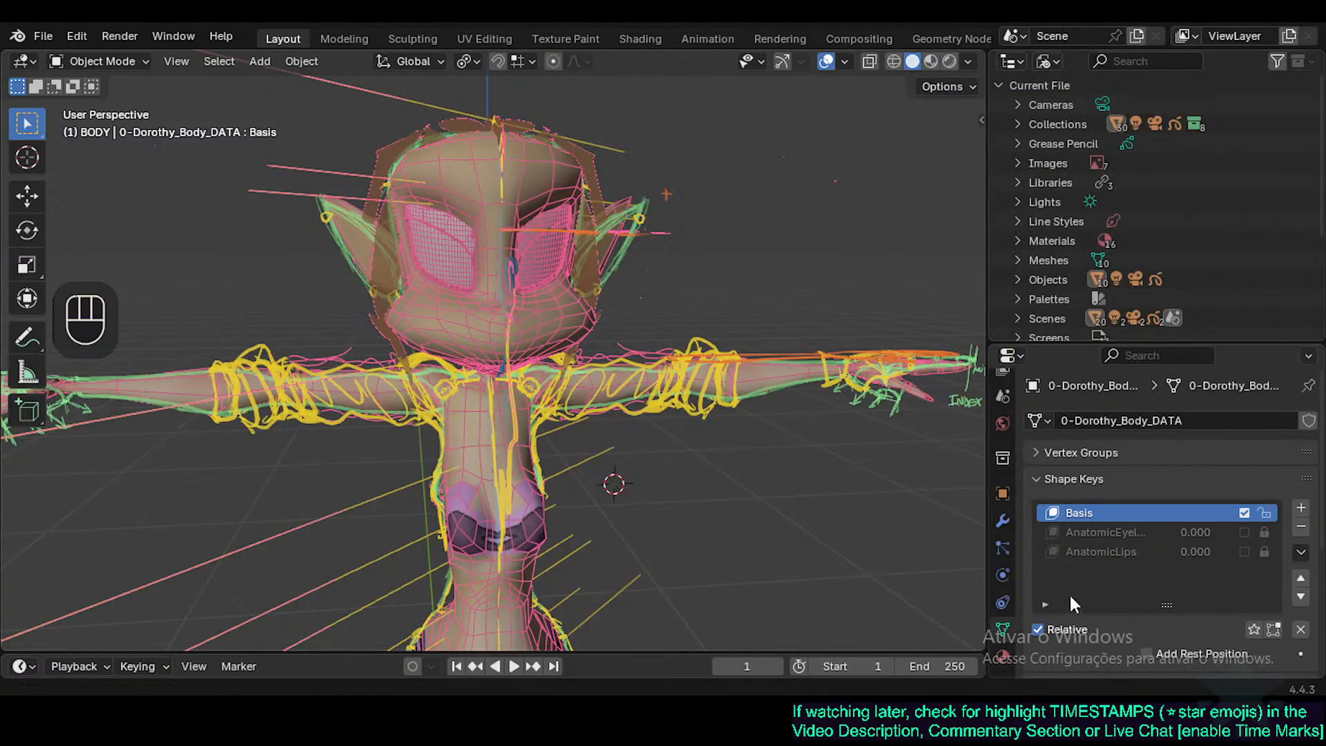